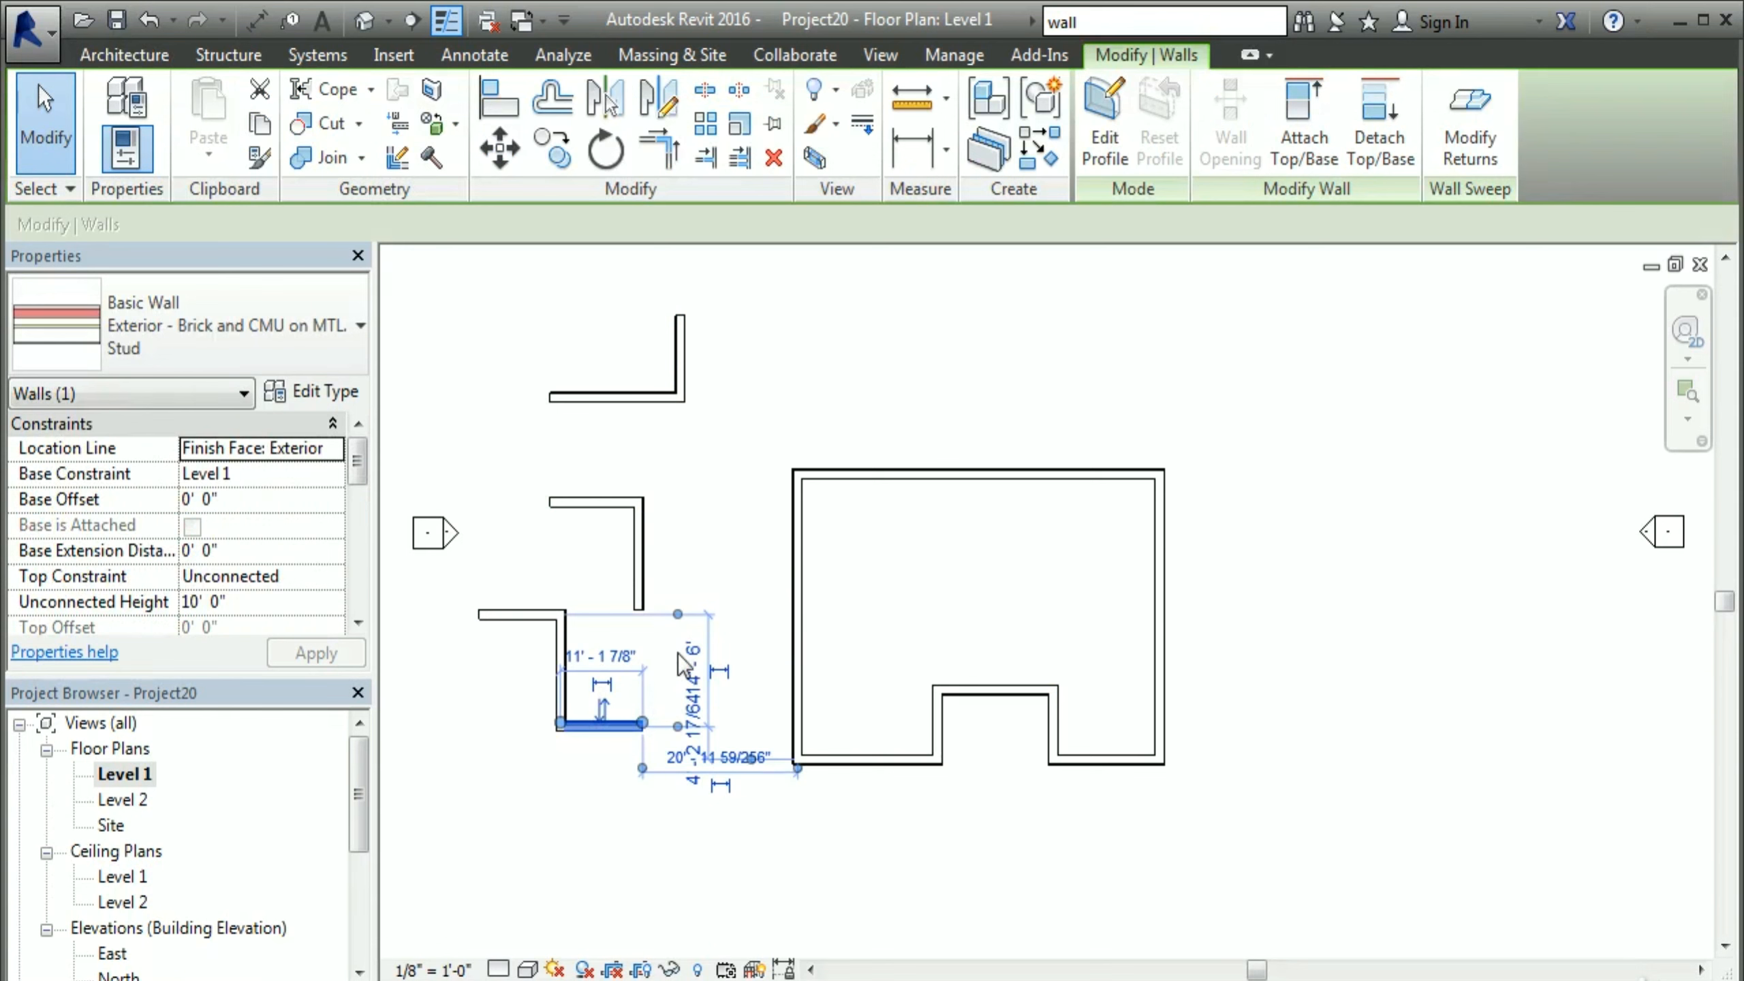
Step: Delete the bottom horizontal, middle horizontal and top vertical walls from the loose wall segments beside the building
{"action": "left_click", "coordinate": [592, 505], "text": "ctrl"}
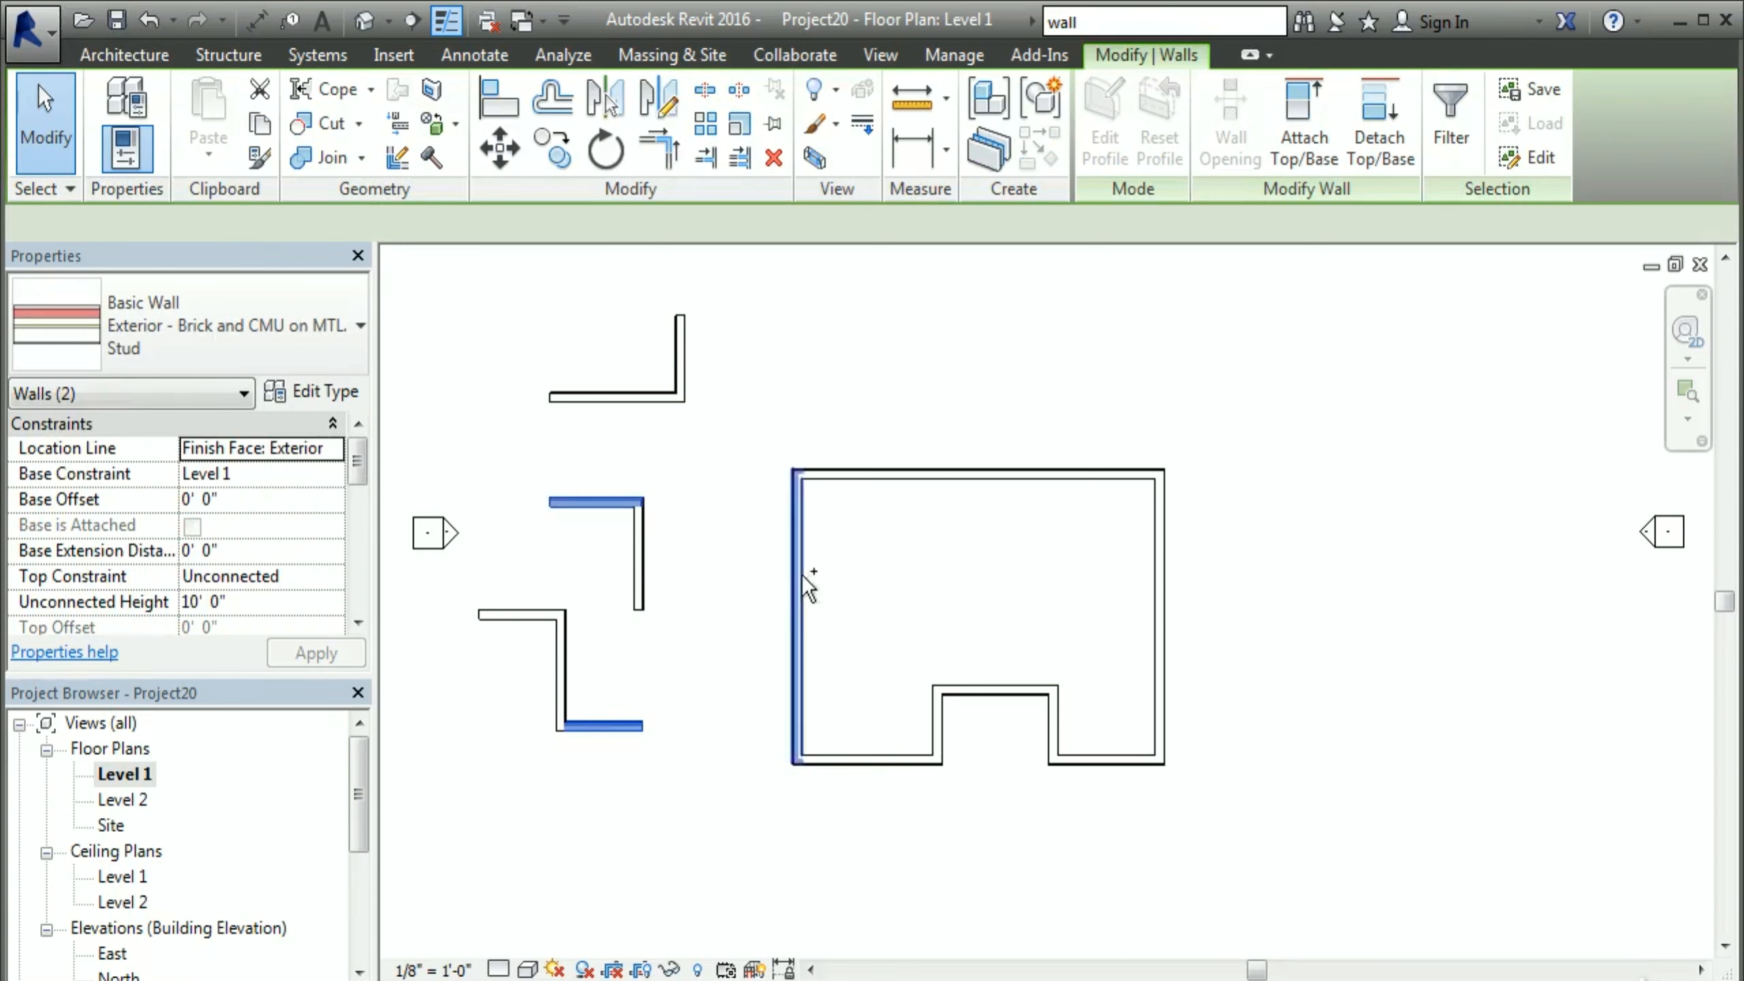
{"action": "left_click", "coordinate": [680, 358], "text": "ctrl"}
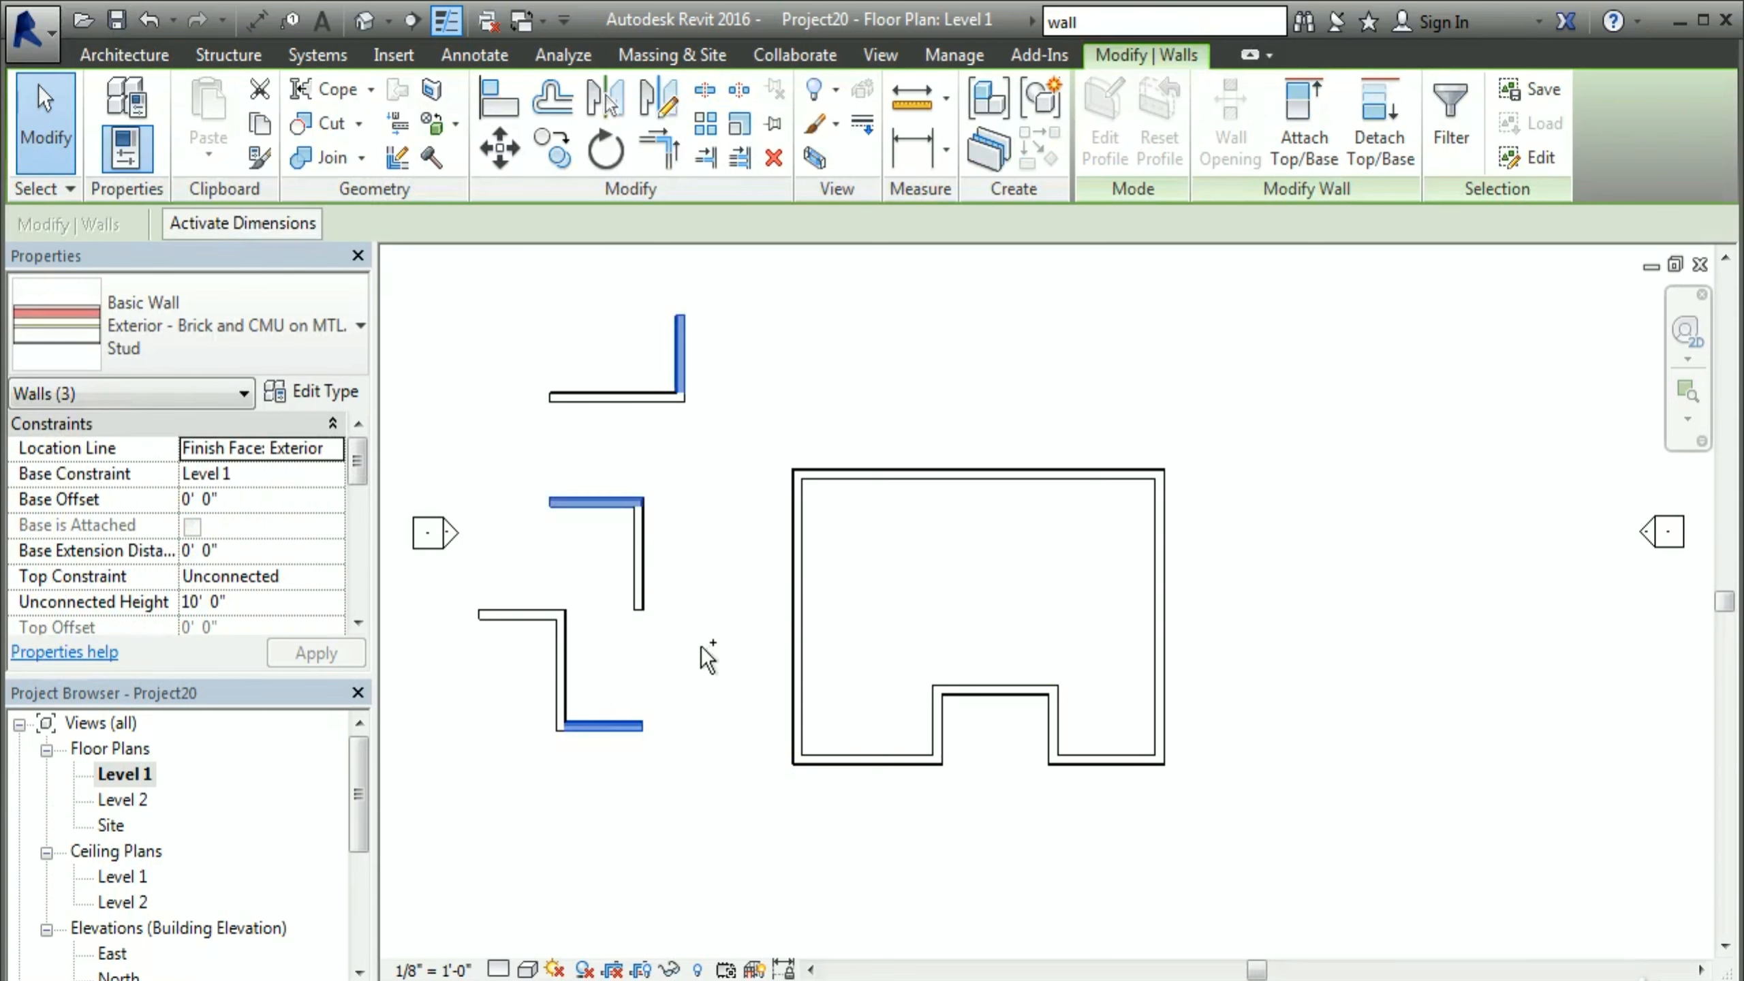
{"action": "key", "text": "Delete"}
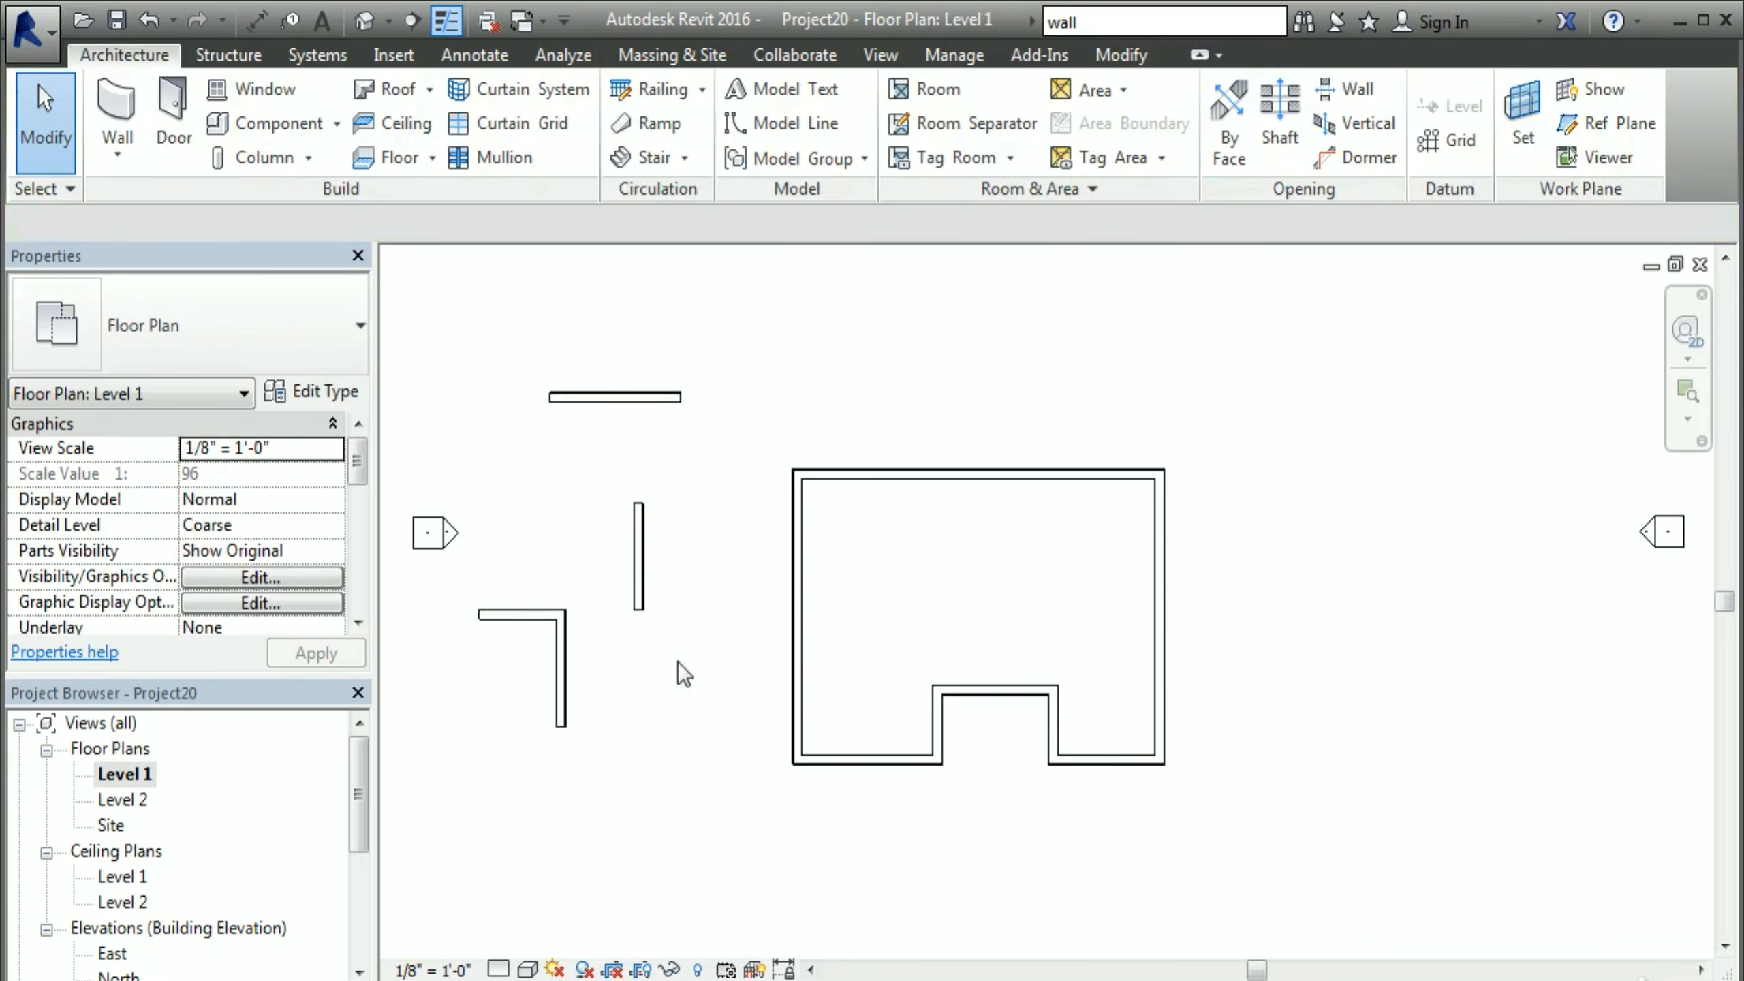
Step: Delete the four remaining loose walls beside the building, leaving only the building outline
{"action": "left_click_drag", "start_coordinate": [742, 828], "coordinate": [537, 628]}
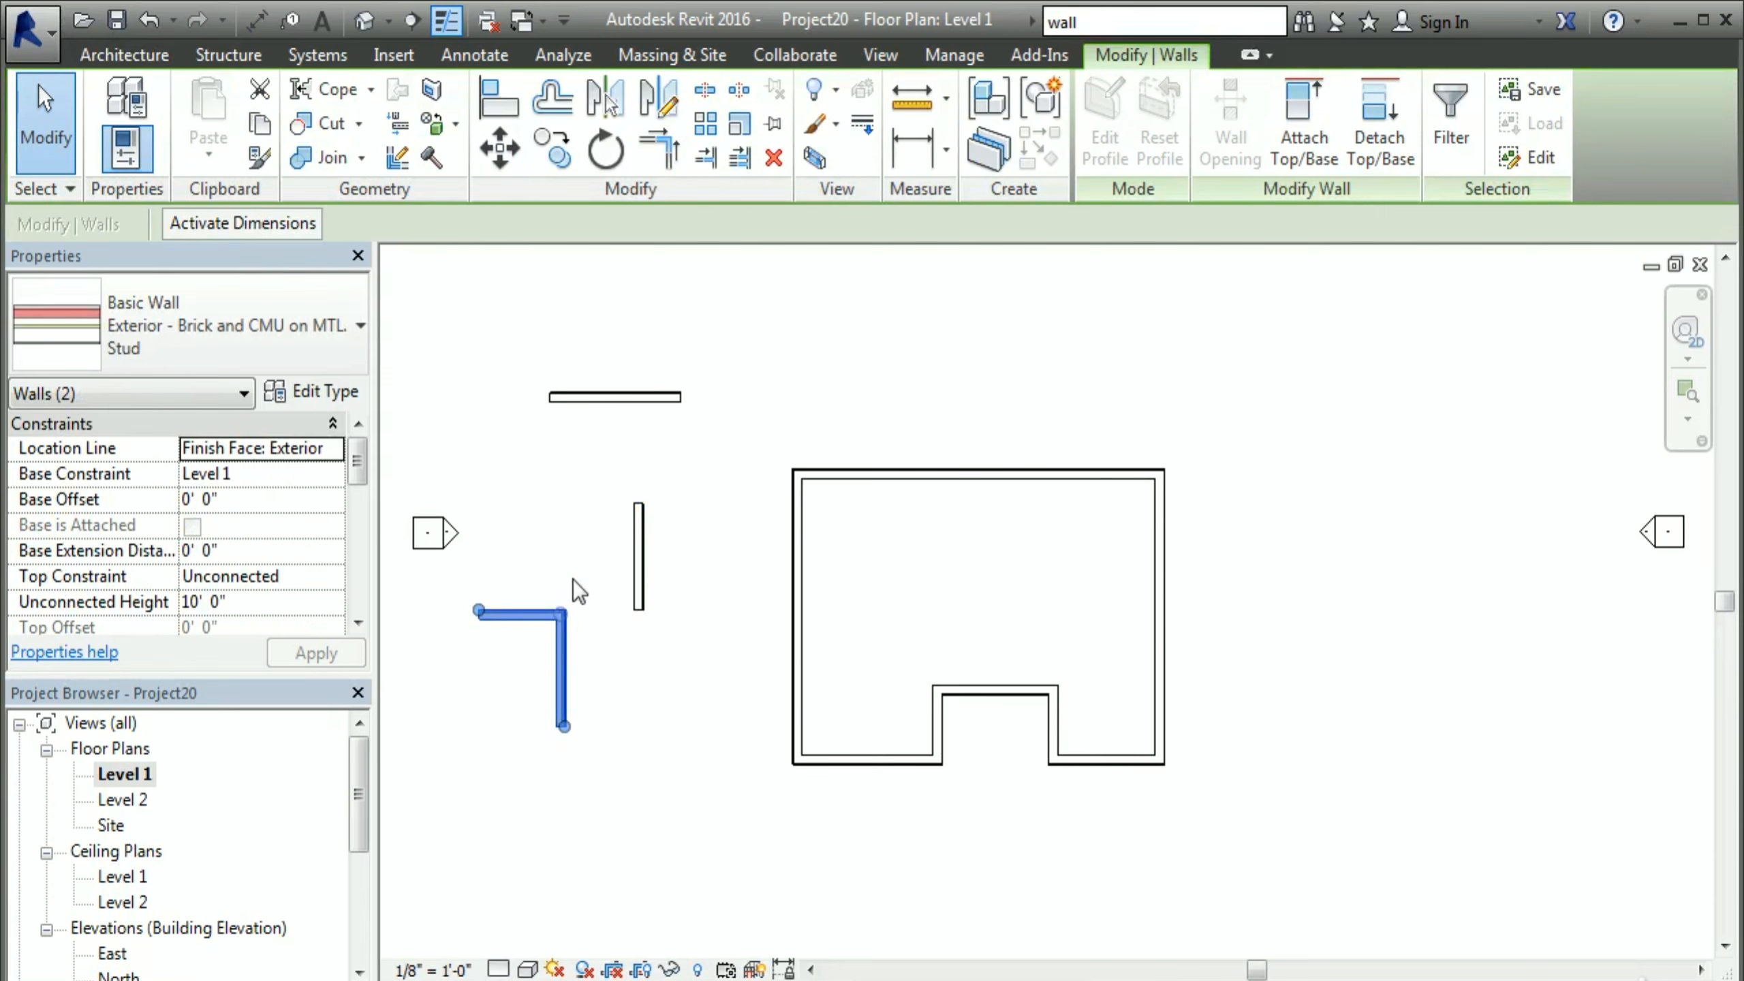
{"action": "key", "text": "Delete"}
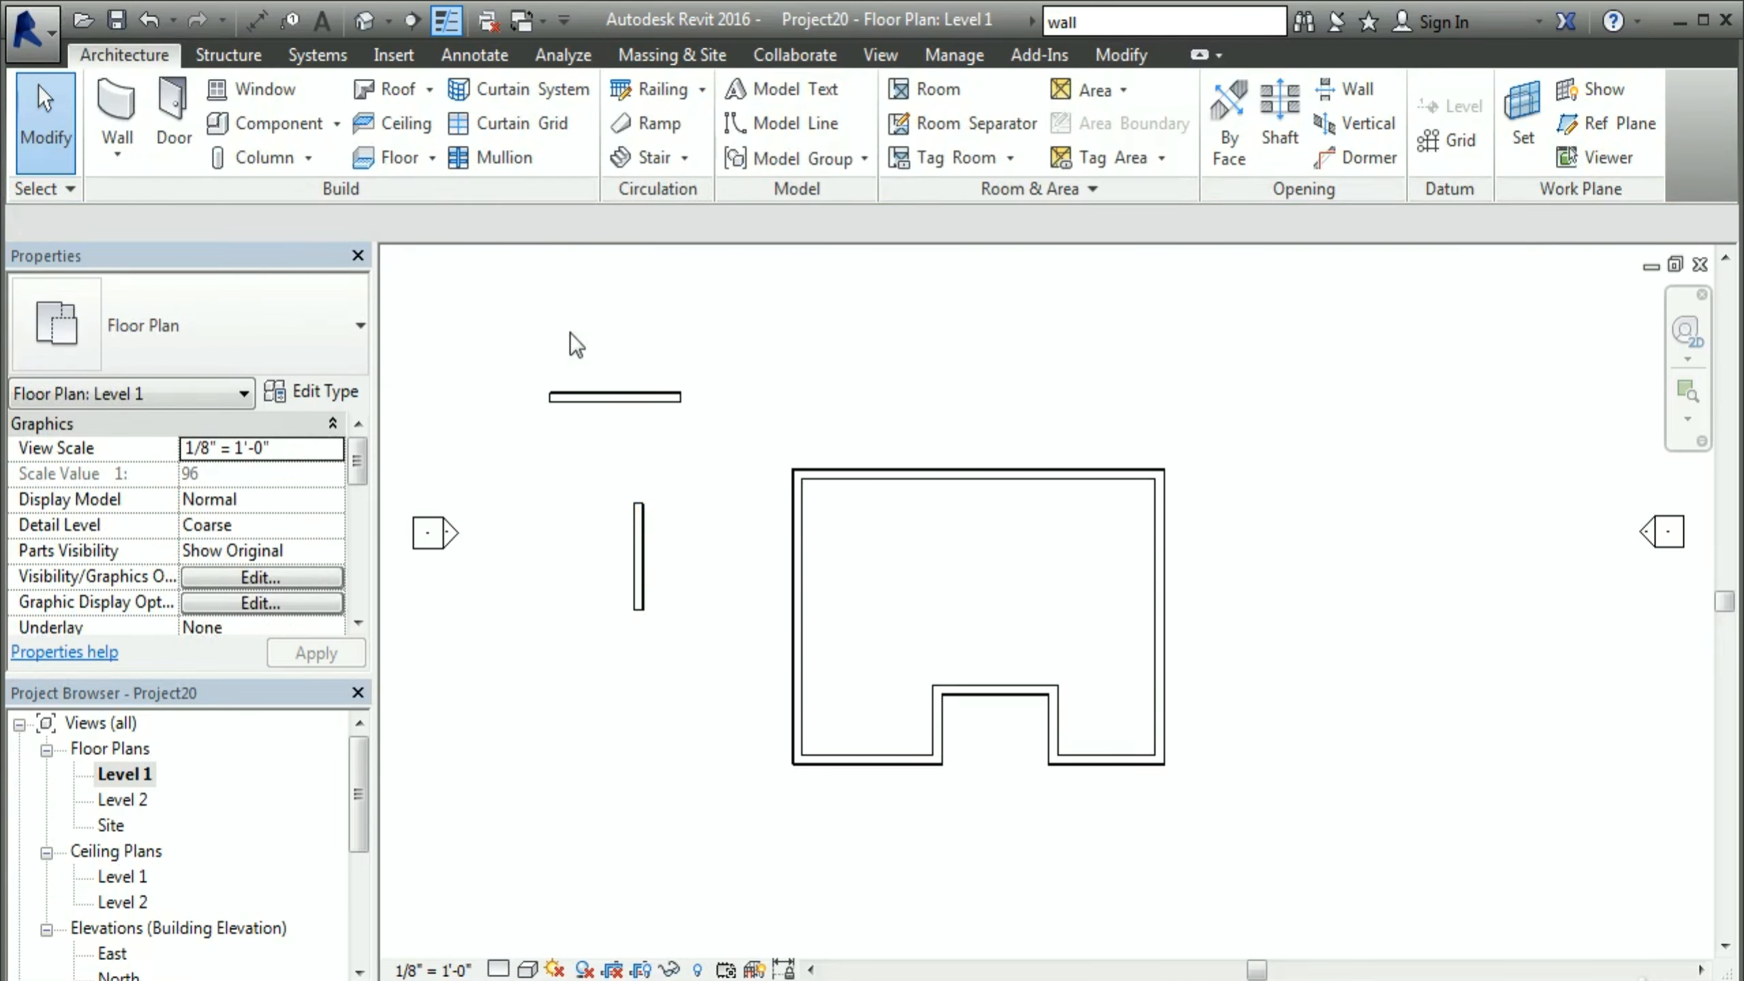
{"action": "left_click_drag", "start_coordinate": [585, 305], "coordinate": [665, 665]}
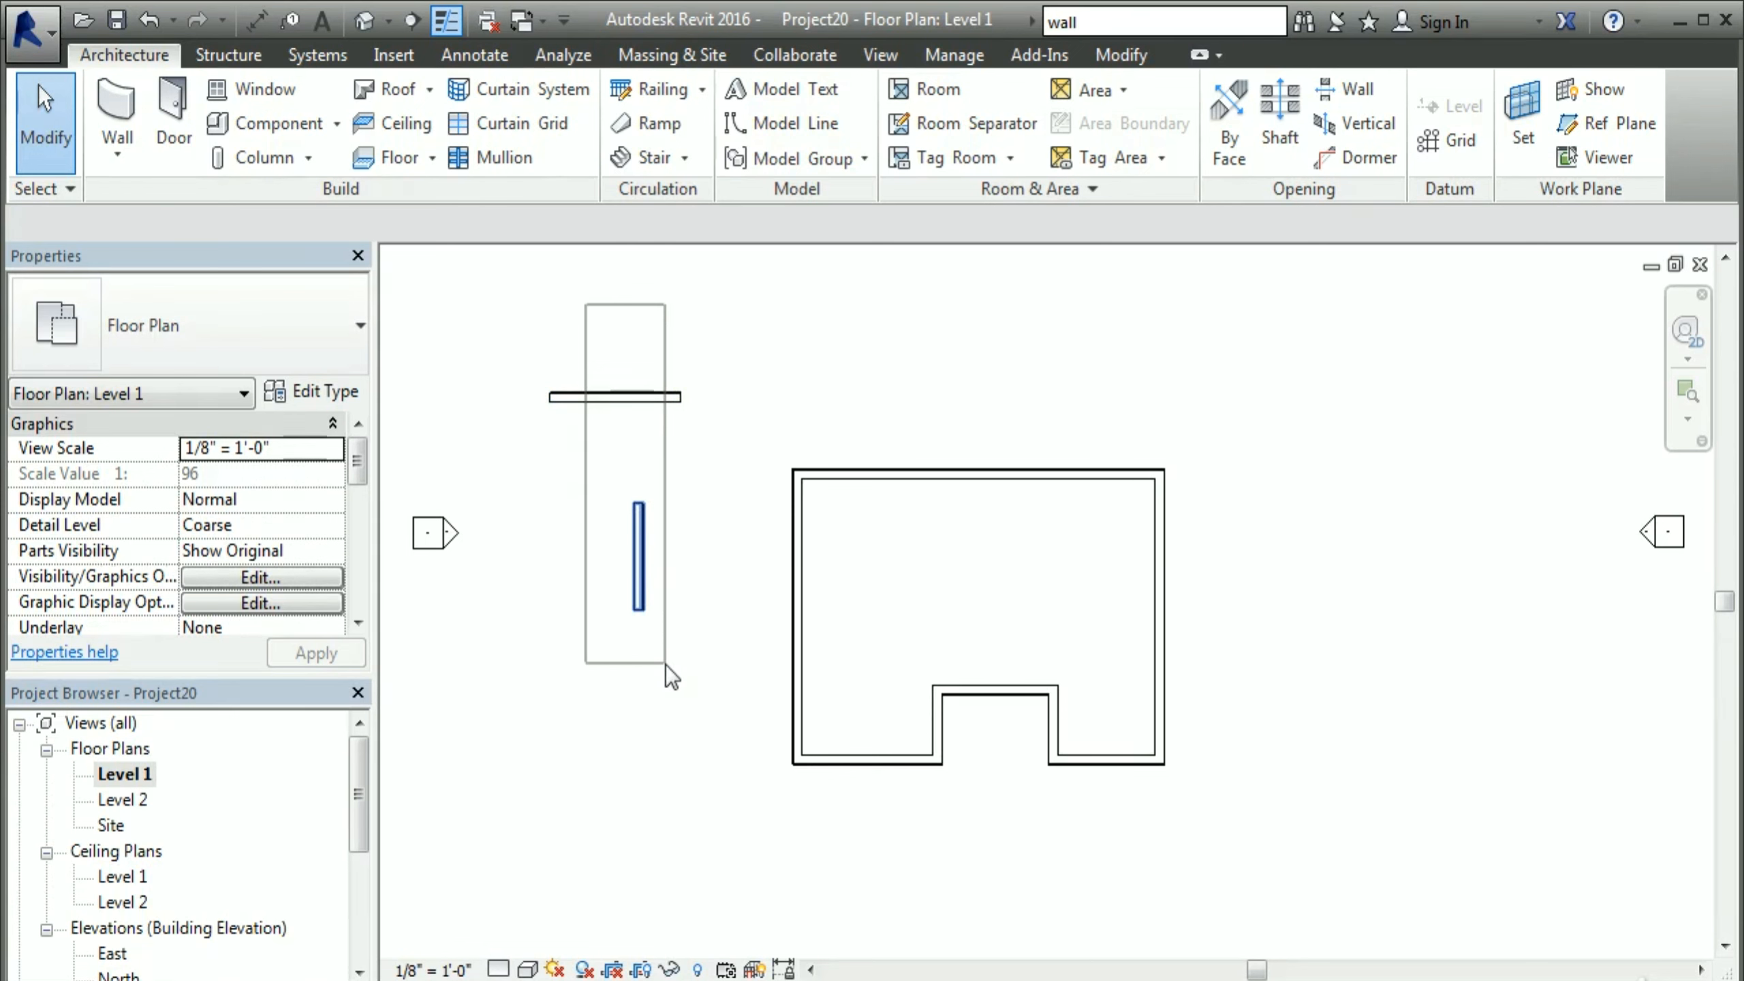
{"action": "left_click_drag", "start_coordinate": [665, 665], "coordinate": [664, 665]}
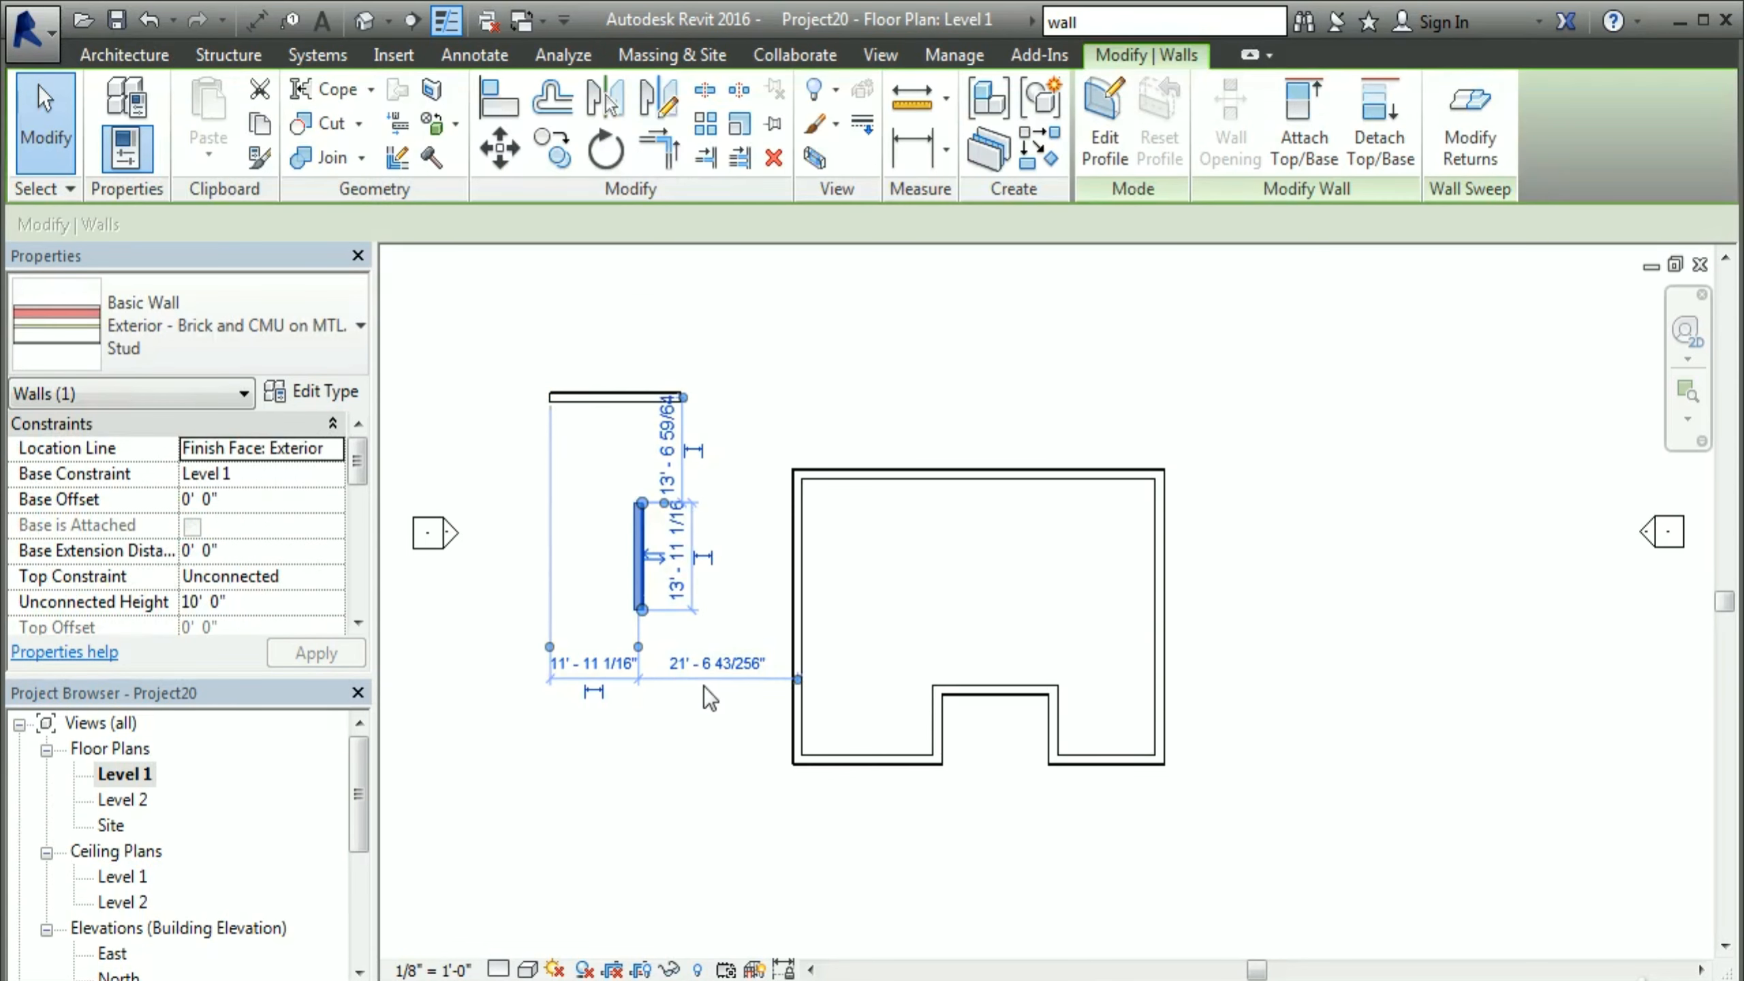
{"action": "key", "text": "Delete"}
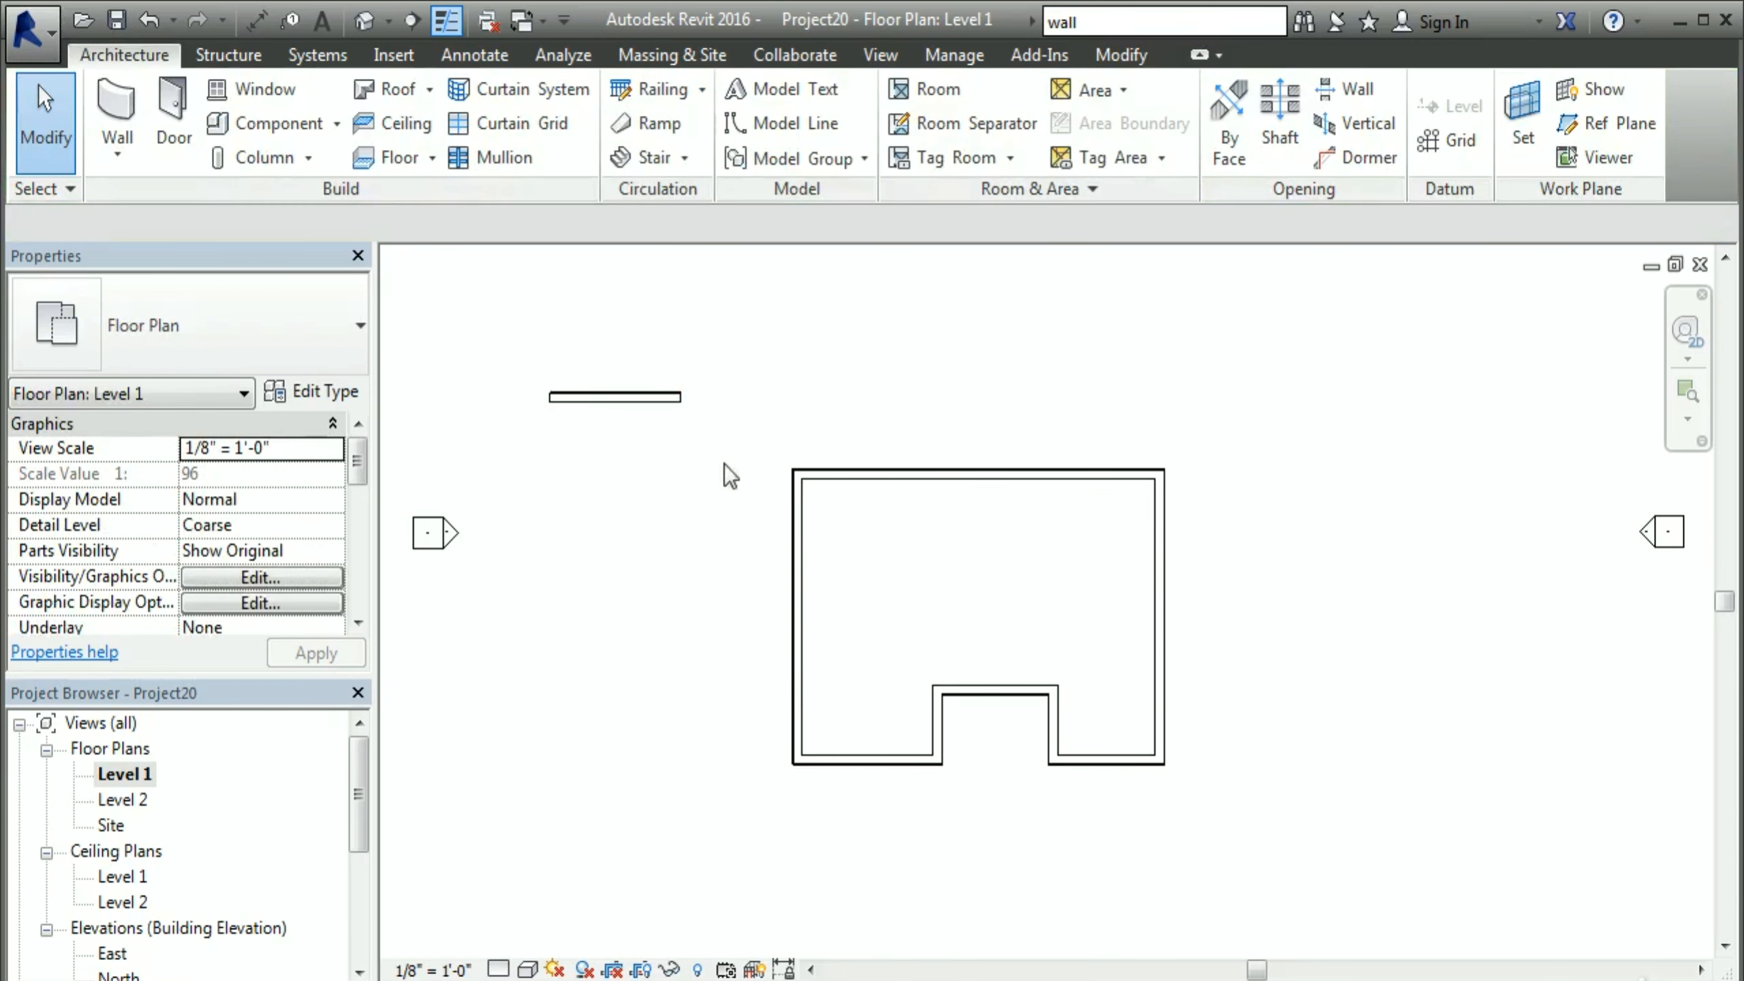
{"action": "left_click", "coordinate": [640, 402]}
{"action": "key", "text": "Delete"}
Step: Draw a chain of three exterior walls west of the building, ending in a slanted segment about 13' long
{"action": "left_click", "coordinate": [116, 113]}
{"action": "left_click", "coordinate": [505, 380]}
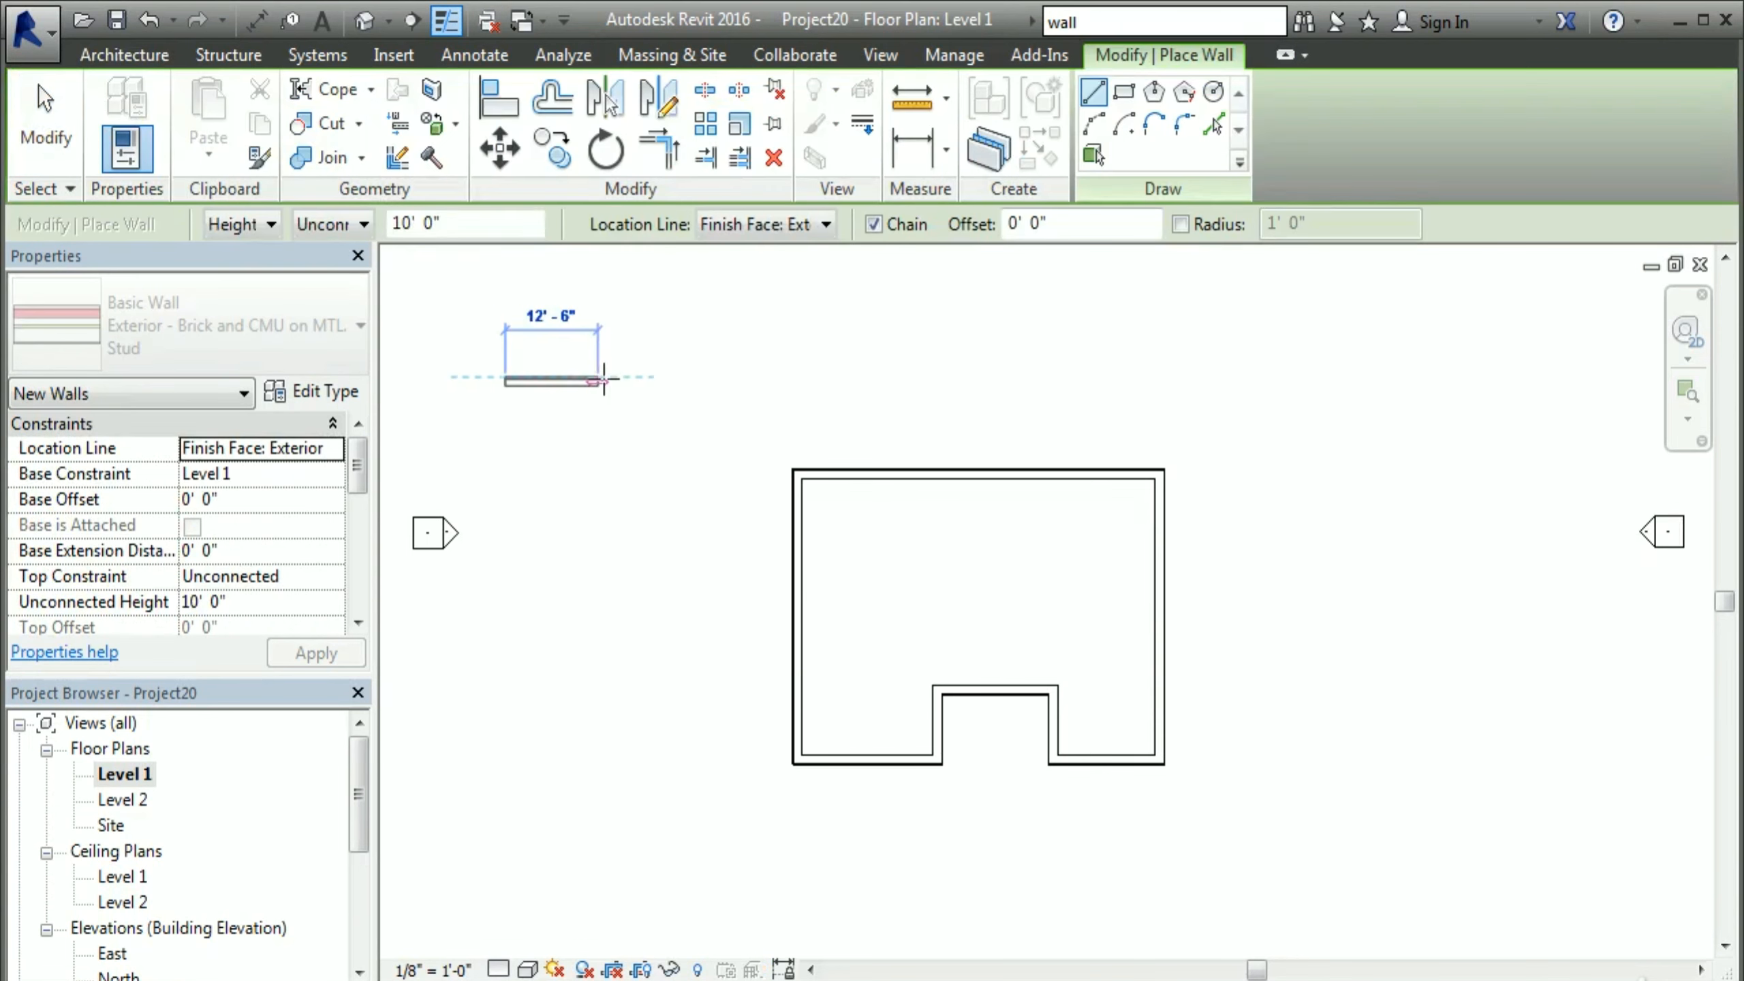
{"action": "left_click", "coordinate": [626, 379]}
{"action": "left_click", "coordinate": [610, 546]}
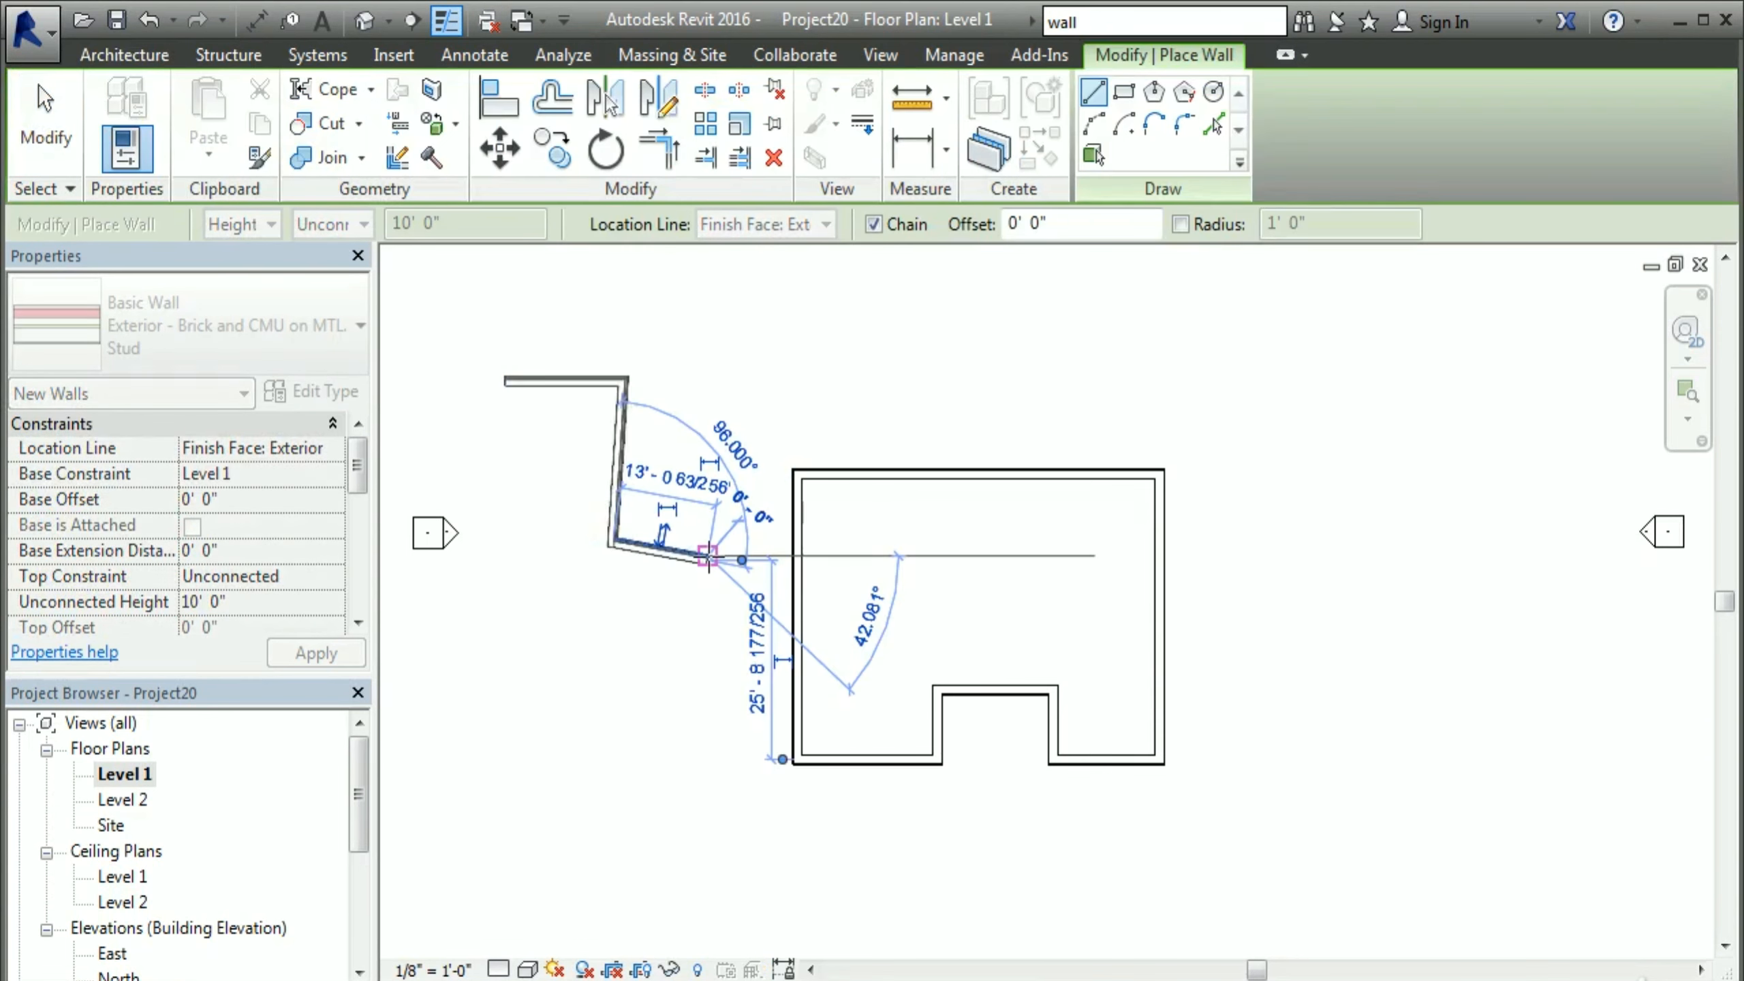
{"action": "left_click", "coordinate": [707, 558]}
{"action": "key", "text": "Escape"}
{"action": "key", "text": "Escape"}
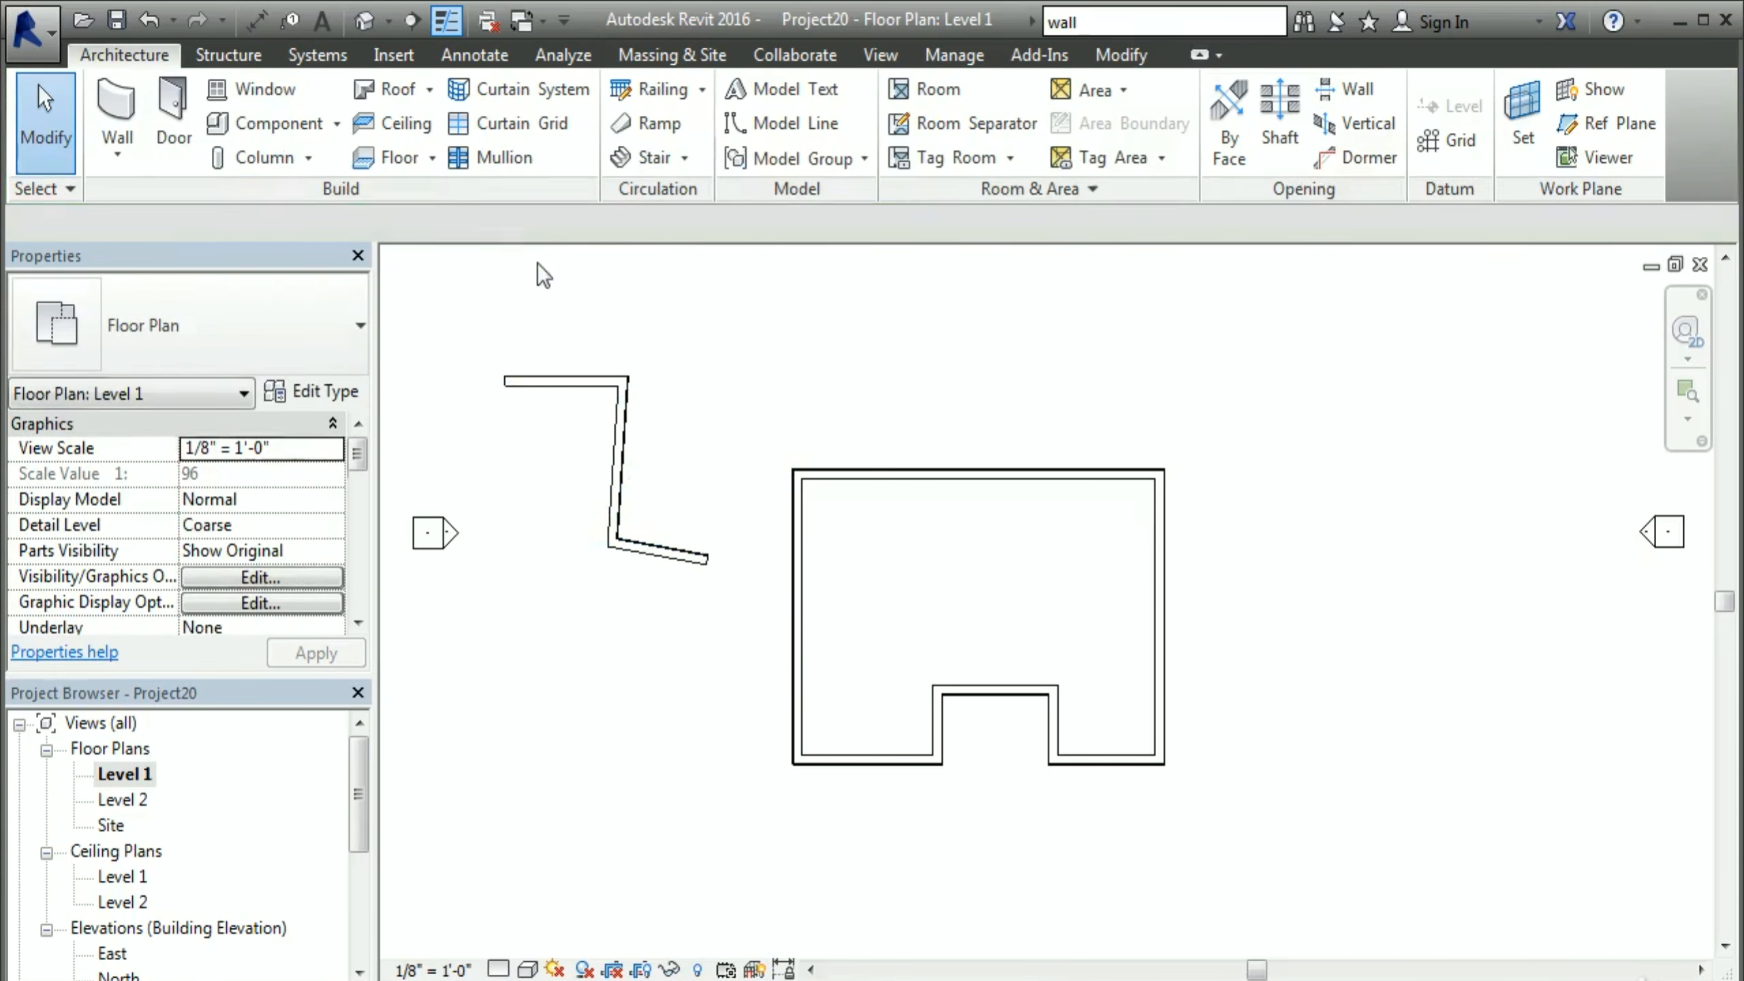
Step: Draw a second stepped chain of three walls north of the building, with a 10' vertical segment and a final one about 14' 7" long
{"action": "left_click", "coordinate": [117, 113]}
{"action": "left_click", "coordinate": [680, 327]}
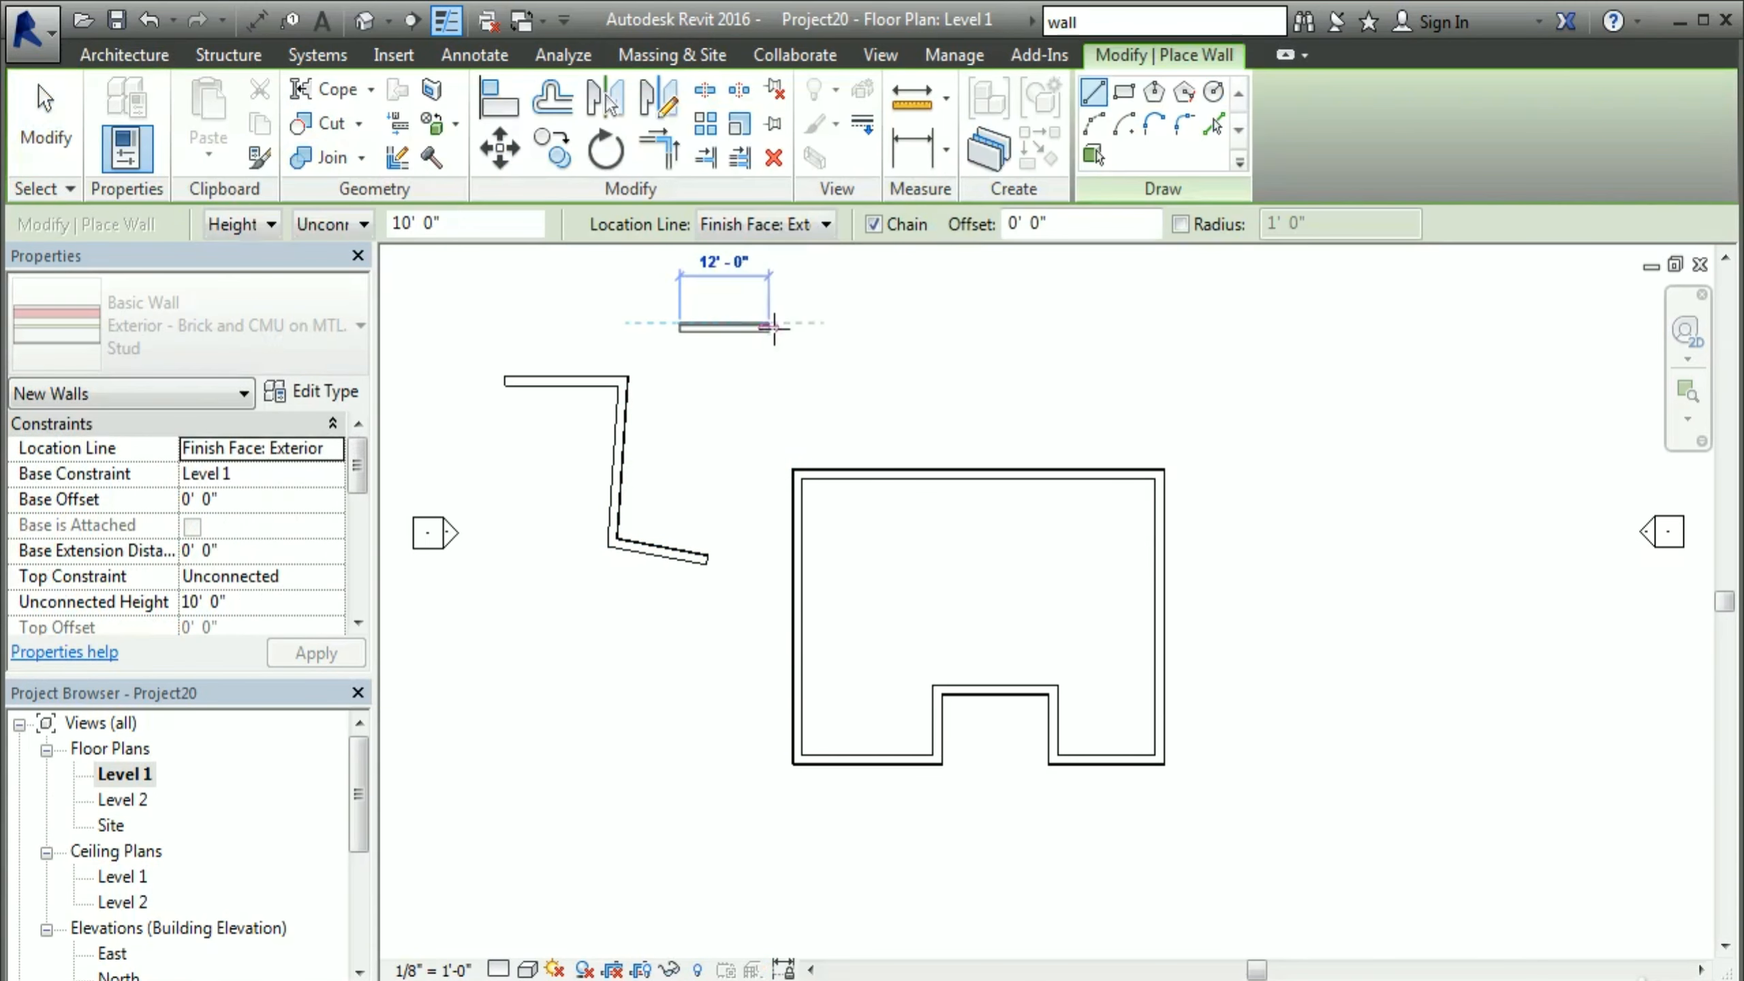
{"action": "left_click", "coordinate": [837, 326]}
{"action": "left_click", "coordinate": [836, 404]}
{"action": "left_click", "coordinate": [942, 403]}
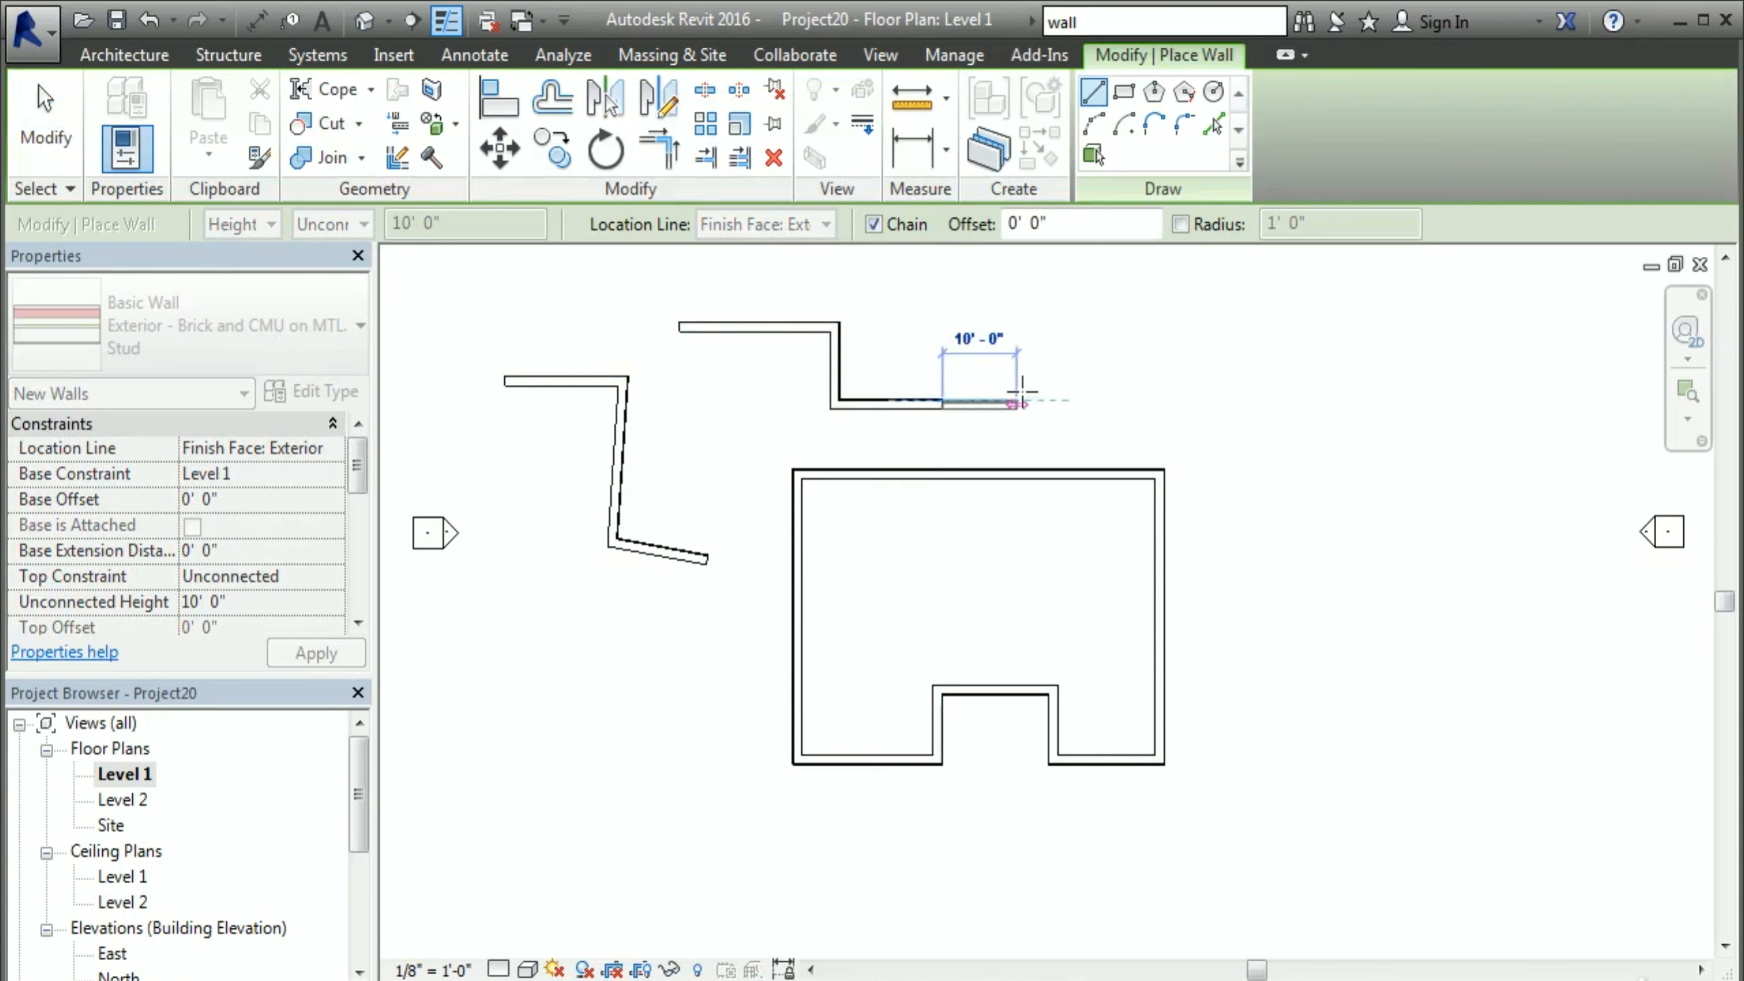
{"action": "left_click", "coordinate": [46, 116]}
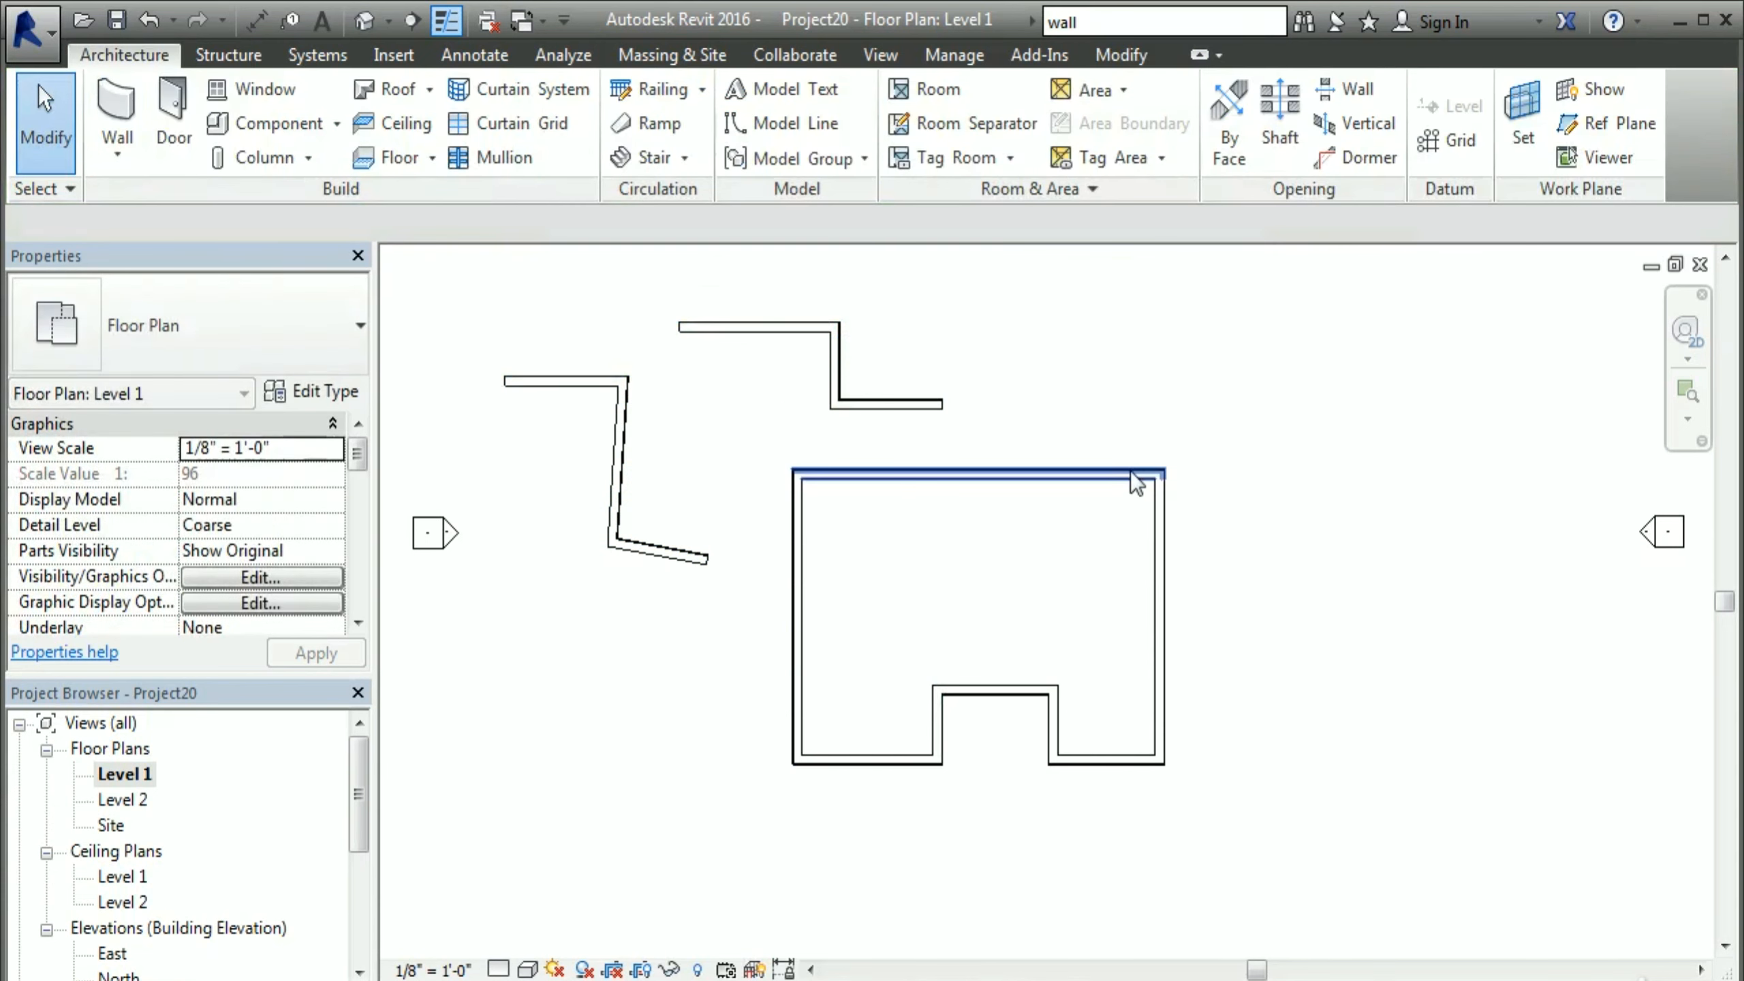
Step: Select all six walls of the two loose chains together and delete them
{"action": "left_click", "coordinate": [900, 400]}
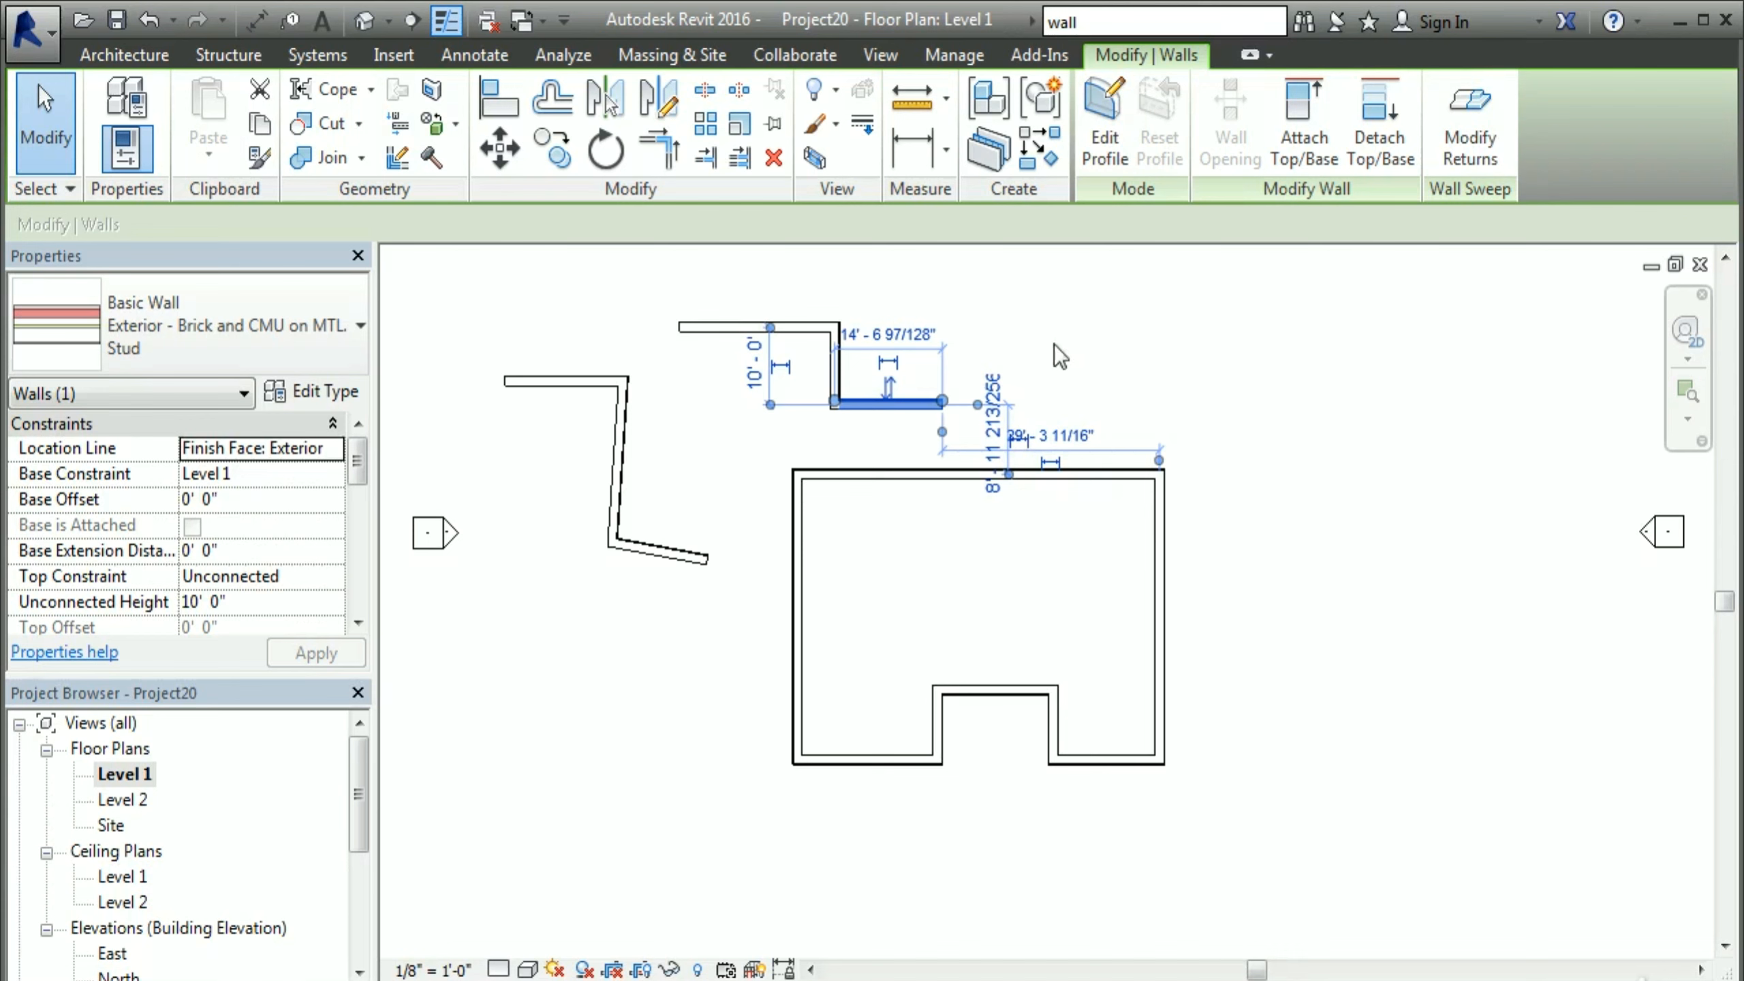
{"action": "left_click_drag", "start_coordinate": [994, 287], "coordinate": [530, 442]}
{"action": "left_click_drag", "start_coordinate": [704, 615], "coordinate": [567, 350]}
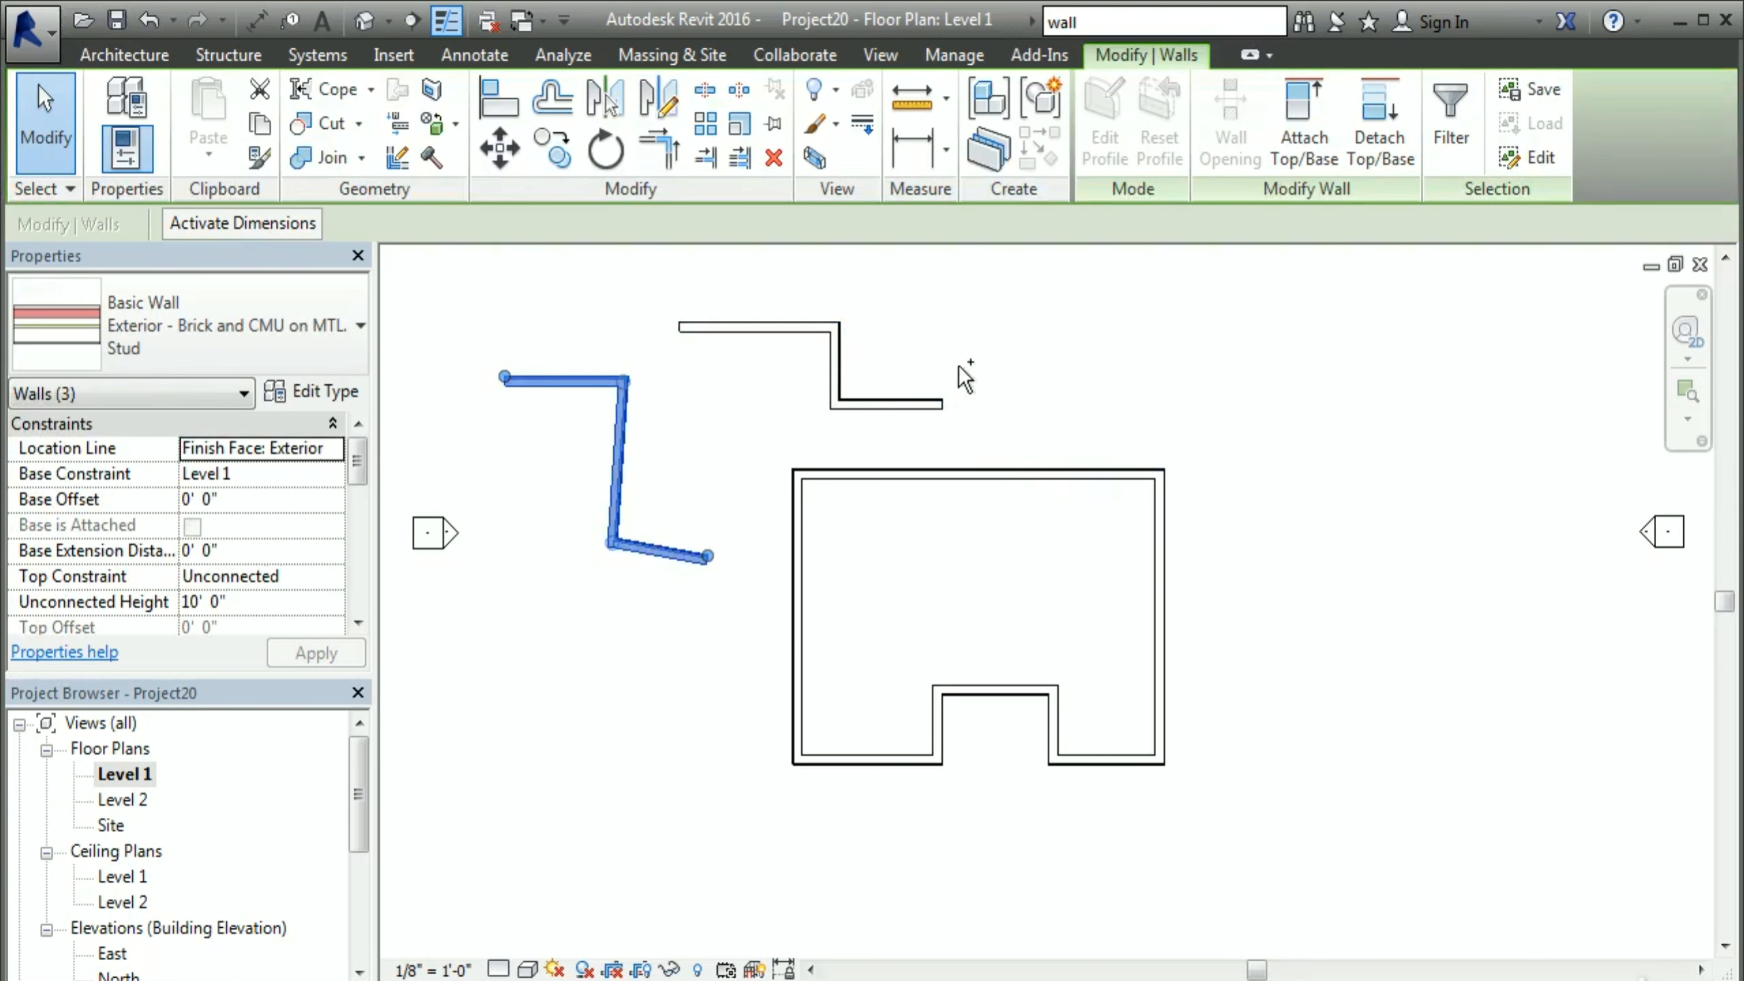
{"action": "left_click_drag", "start_coordinate": [1025, 271], "coordinate": [758, 422], "text": "ctrl"}
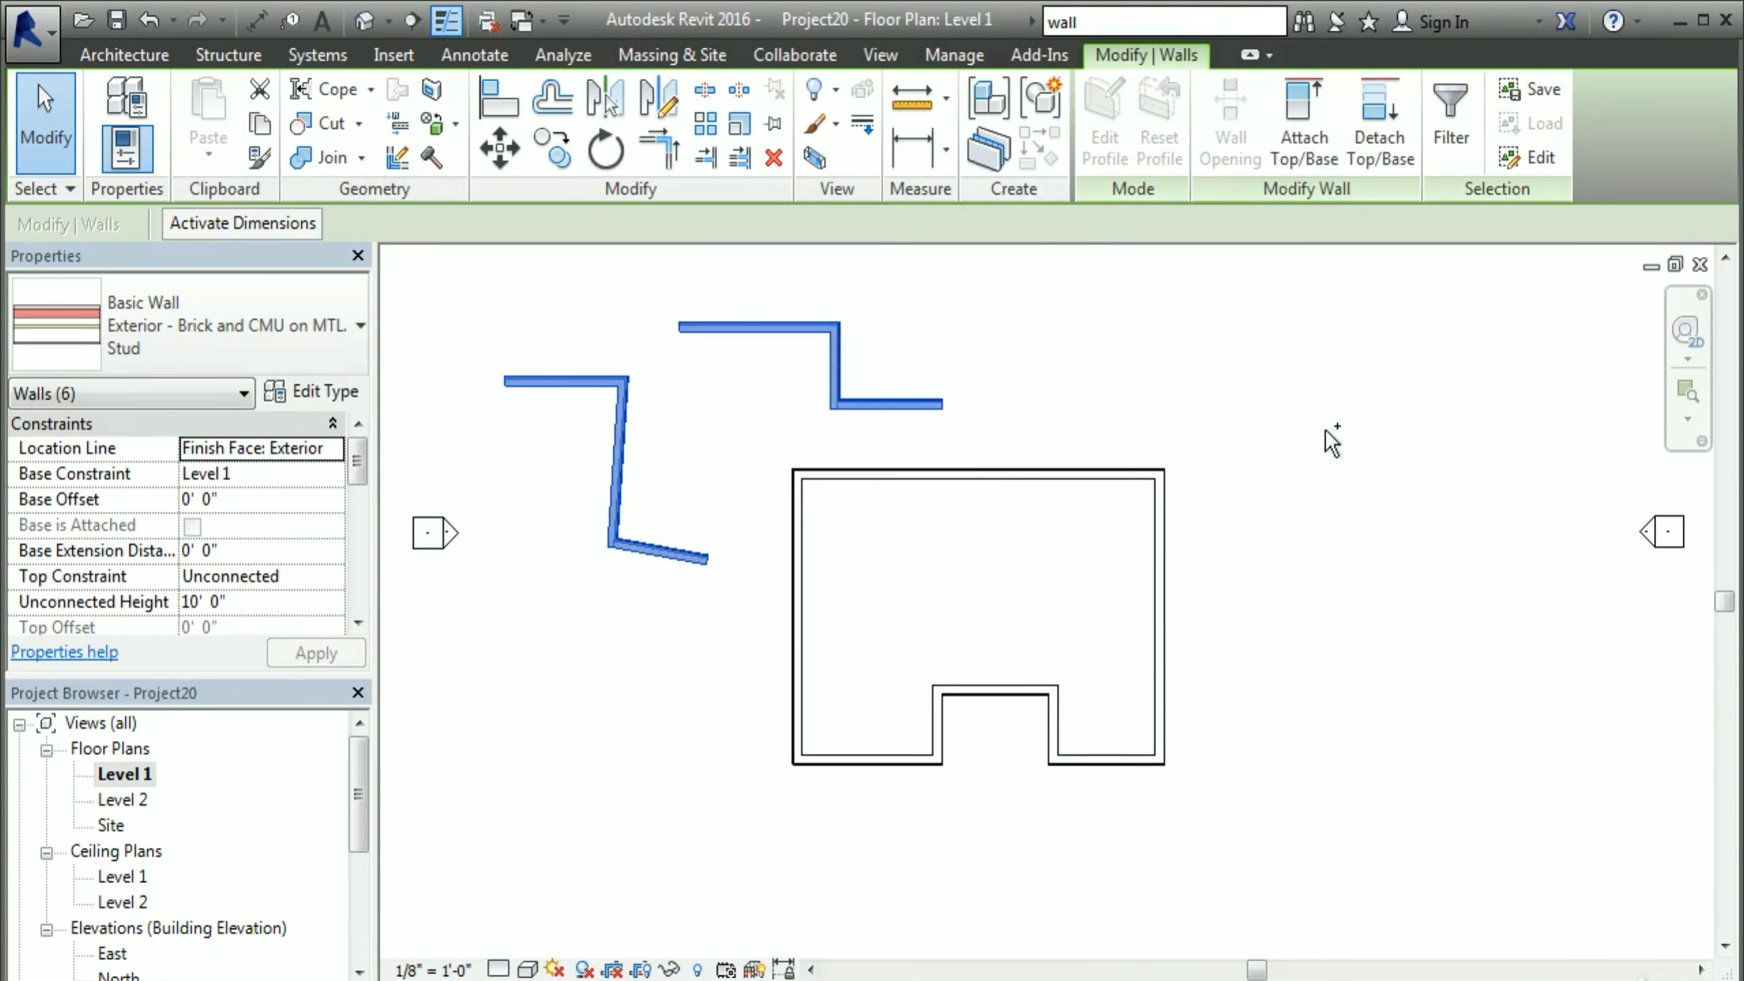
{"action": "key", "text": "Delete"}
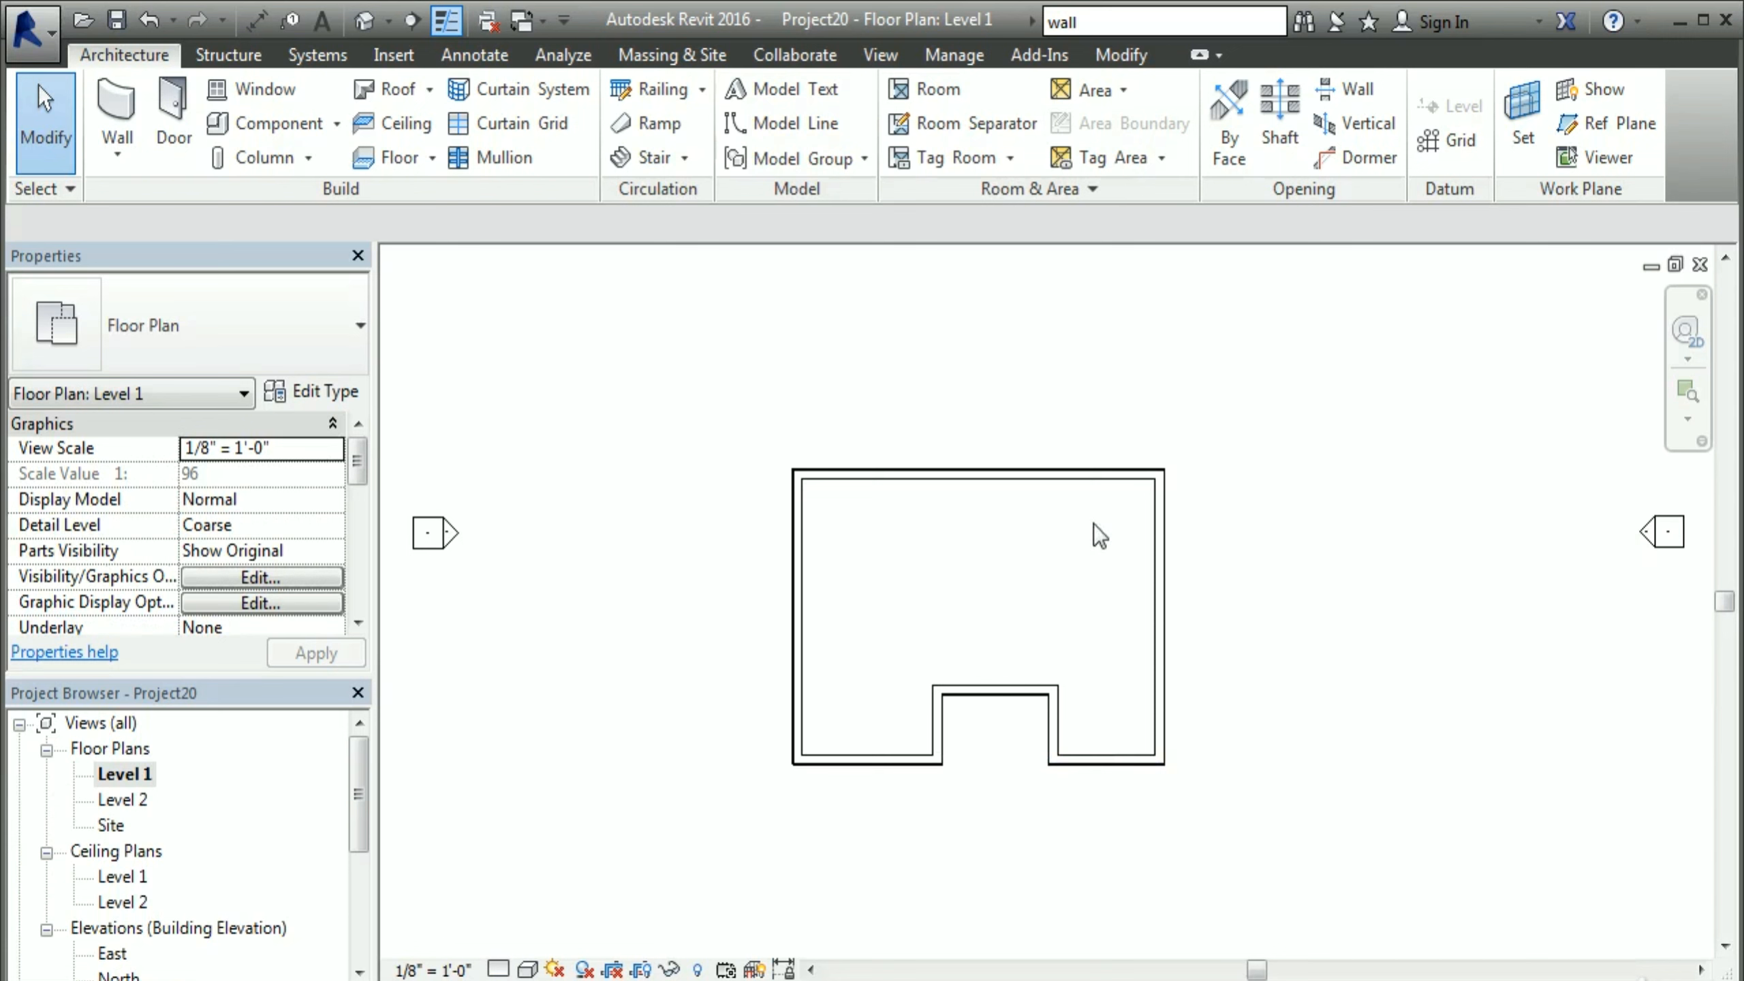
Step: Examine regions of the building outline up close with Zoom in Region, returning to the full plan extents with Zoom to Fit
{"action": "key", "text": "z"}
{"action": "key", "text": "r"}
{"action": "left_click", "coordinate": [742, 429]}
{"action": "left_click_drag", "start_coordinate": [942, 719], "coordinate": [1212, 815]}
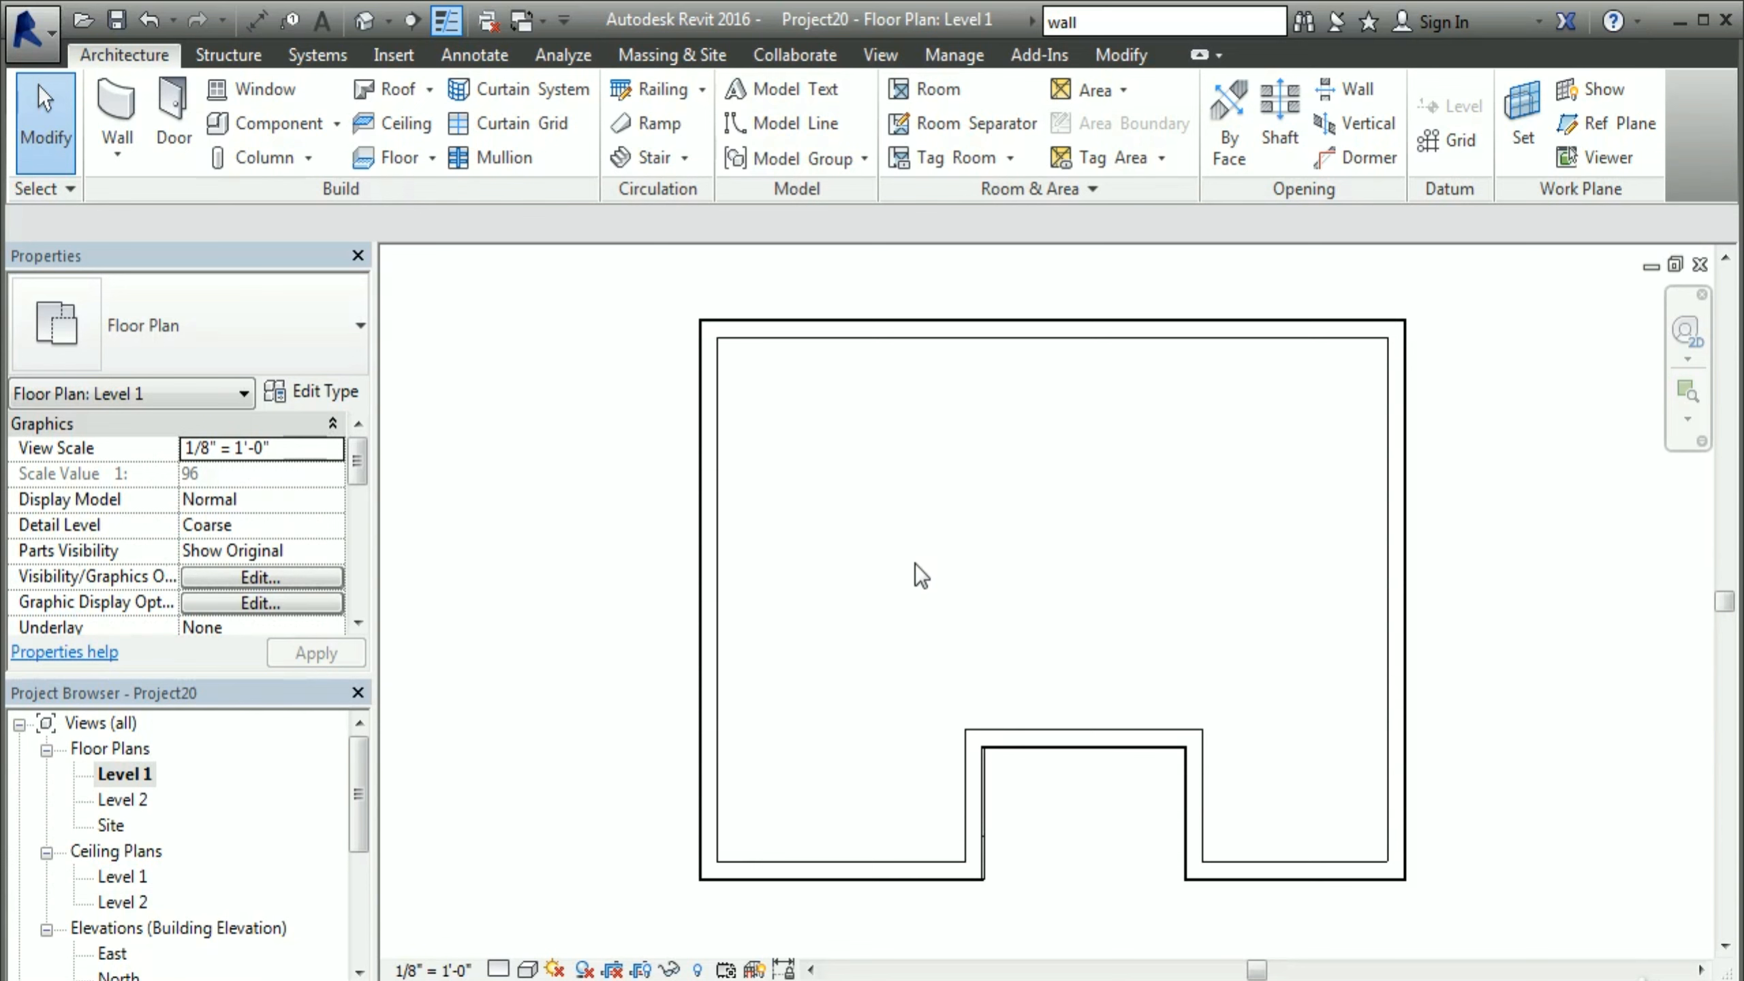
{"action": "key", "text": "z"}
{"action": "key", "text": "f"}
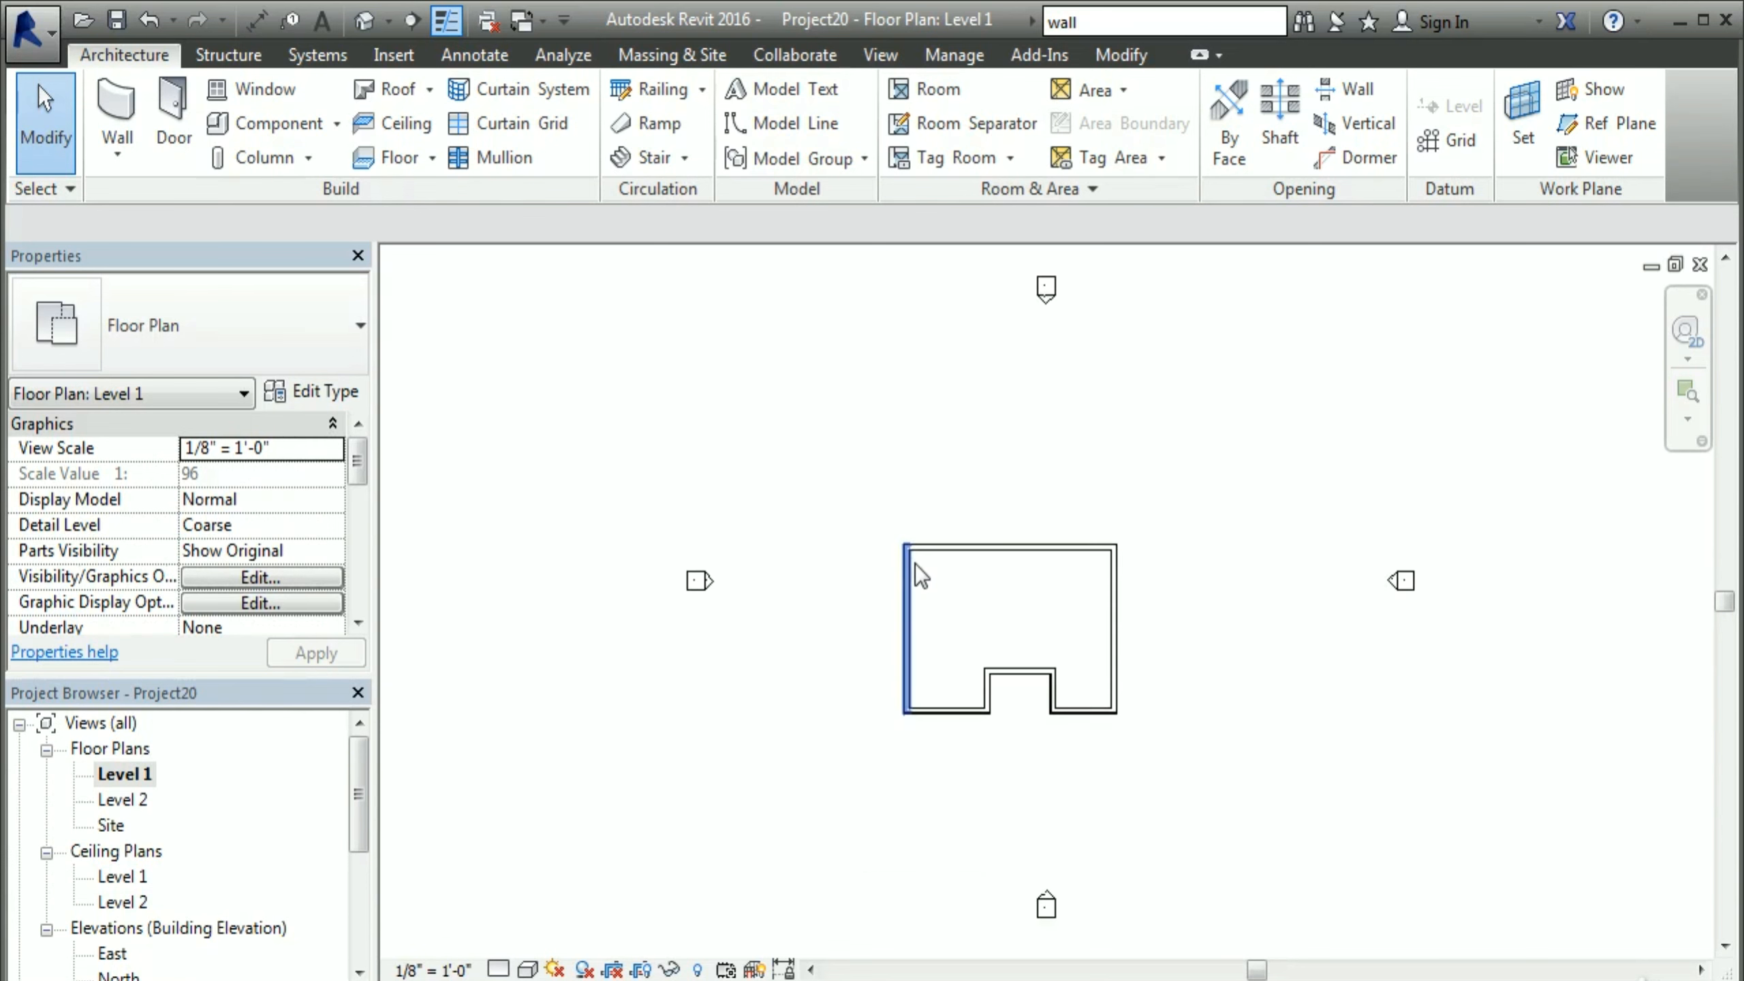
{"action": "key", "text": "z"}
{"action": "key", "text": "r"}
{"action": "left_click_drag", "start_coordinate": [848, 510], "coordinate": [1013, 743]}
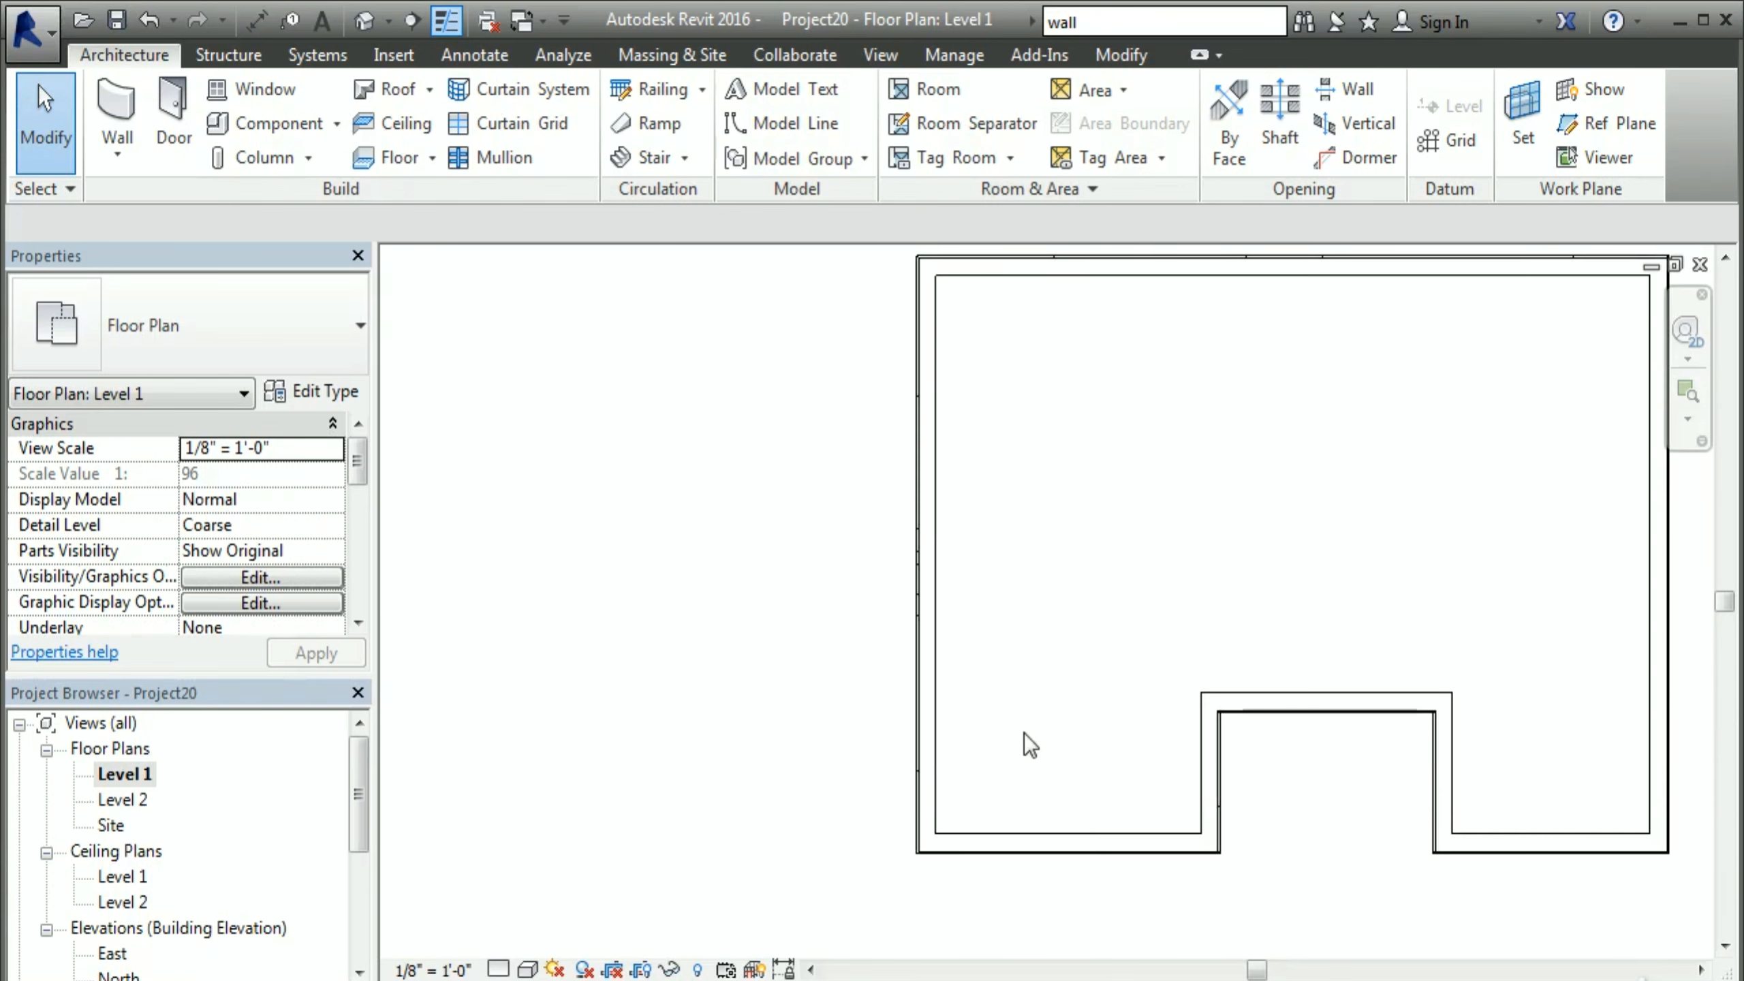
{"action": "key", "text": "z"}
{"action": "key", "text": "e"}
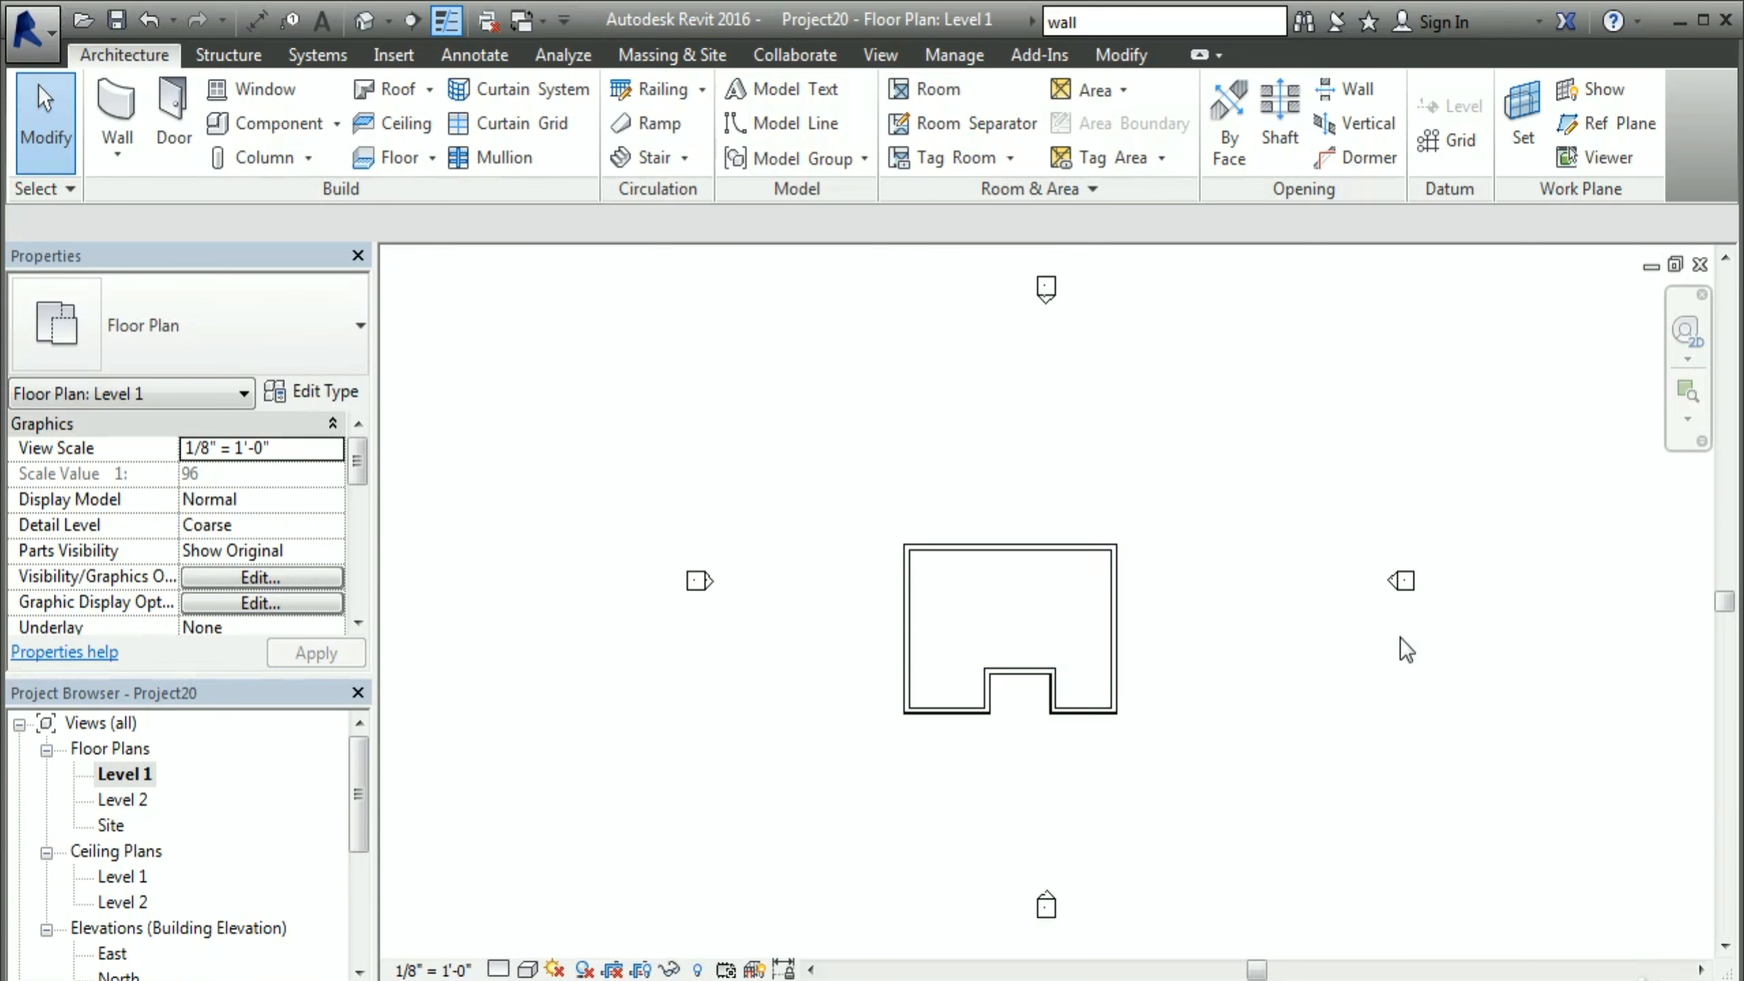
Step: Inspect the building's walls and entry recess at varying zoom levels, refitting the whole floor plan between close-ups
{"action": "scroll", "coordinate": [977, 709], "scroll_direction": "up", "scroll_amount": 5}
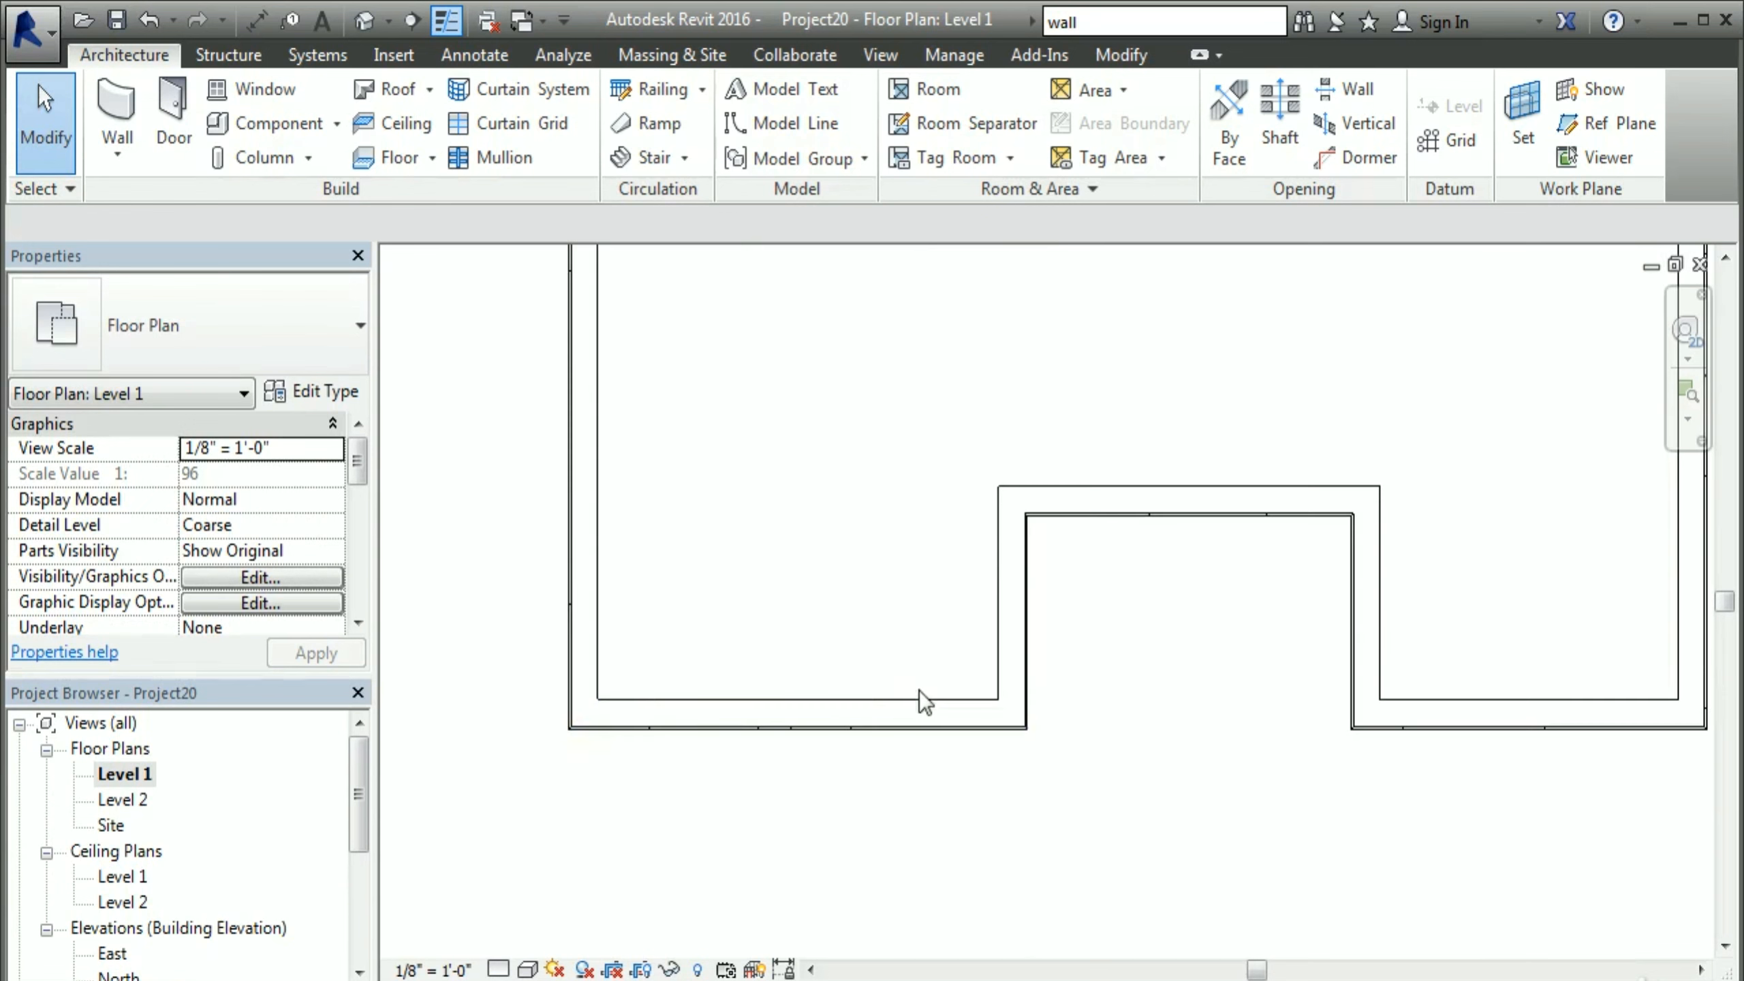
{"action": "middle_click", "coordinate": [910, 668]}
{"action": "middle_click", "coordinate": [910, 668]}
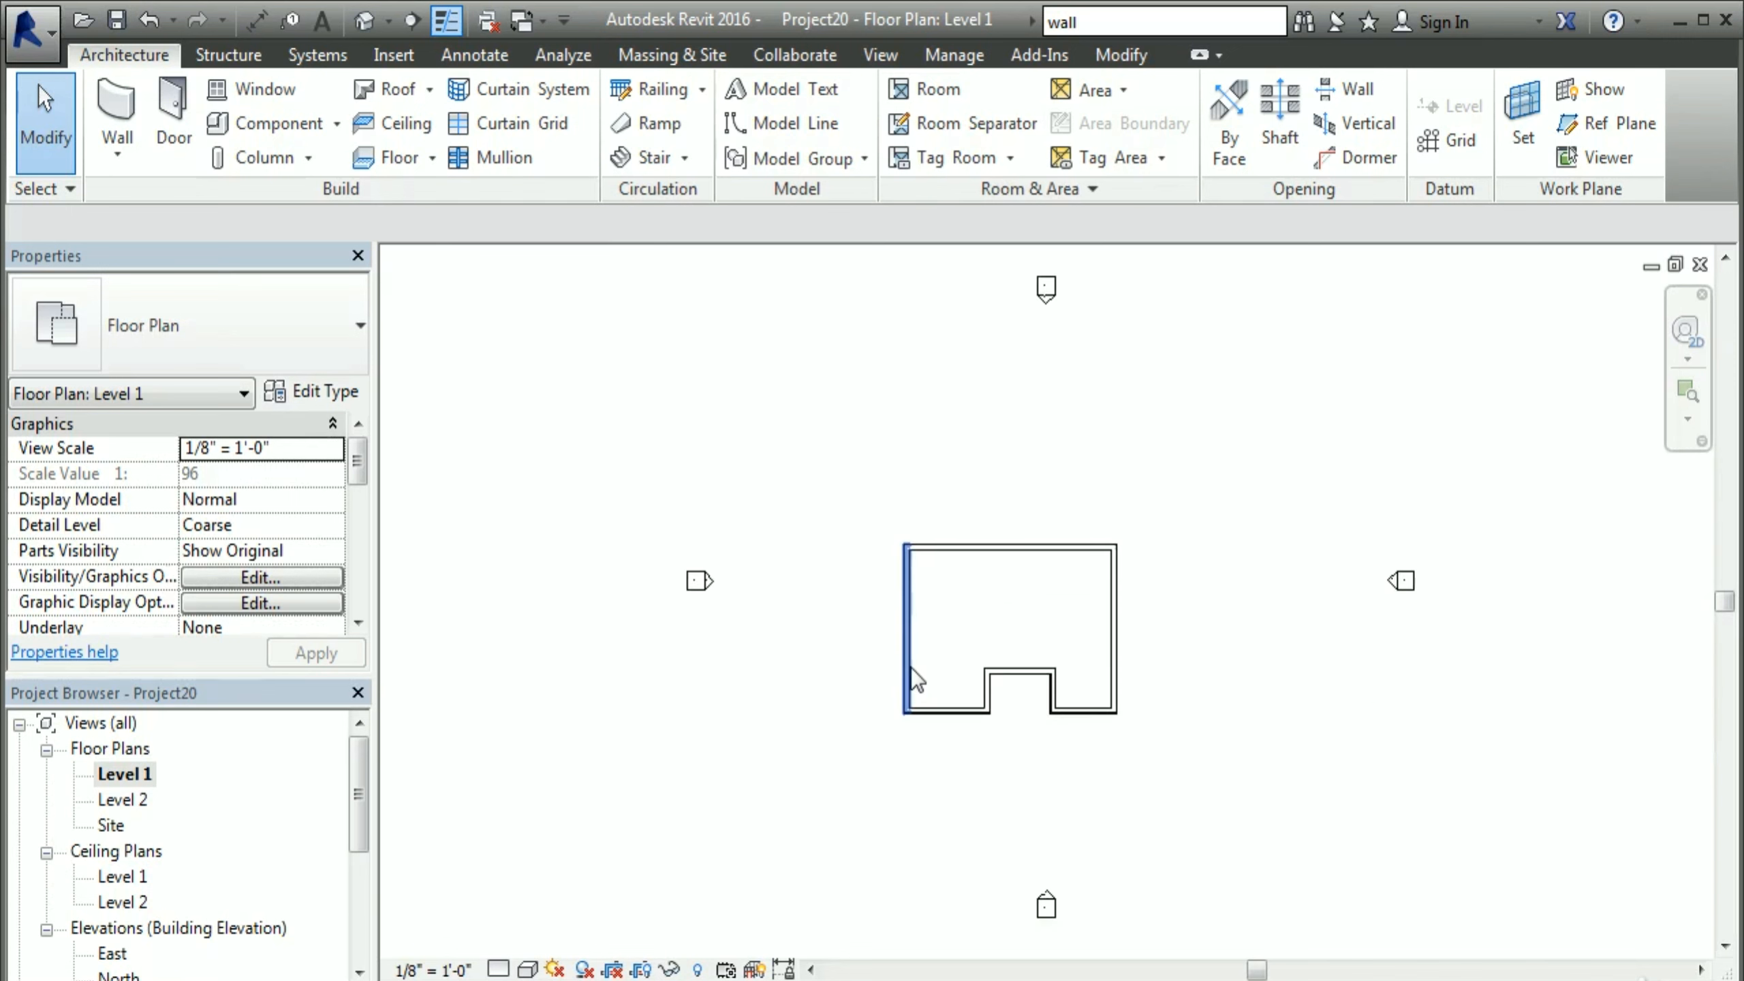
{"action": "scroll", "coordinate": [911, 672], "scroll_direction": "up", "scroll_amount": 5}
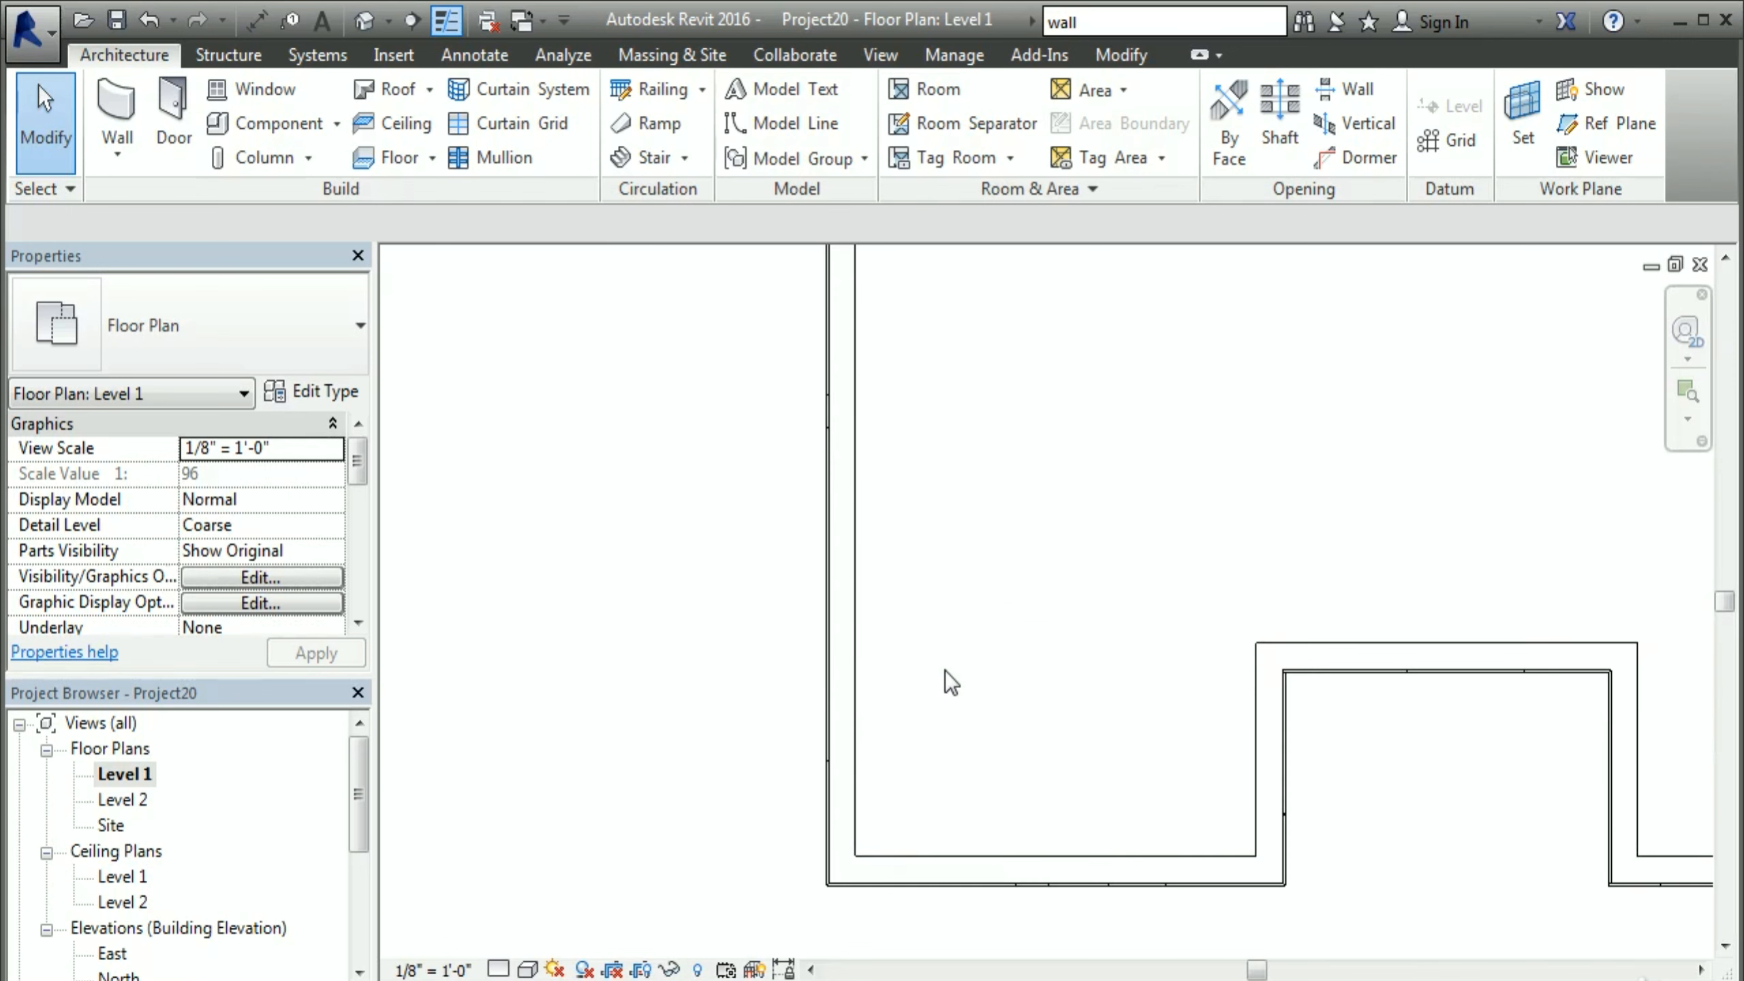
{"action": "middle_click", "coordinate": [942, 669]}
{"action": "middle_click", "coordinate": [943, 669]}
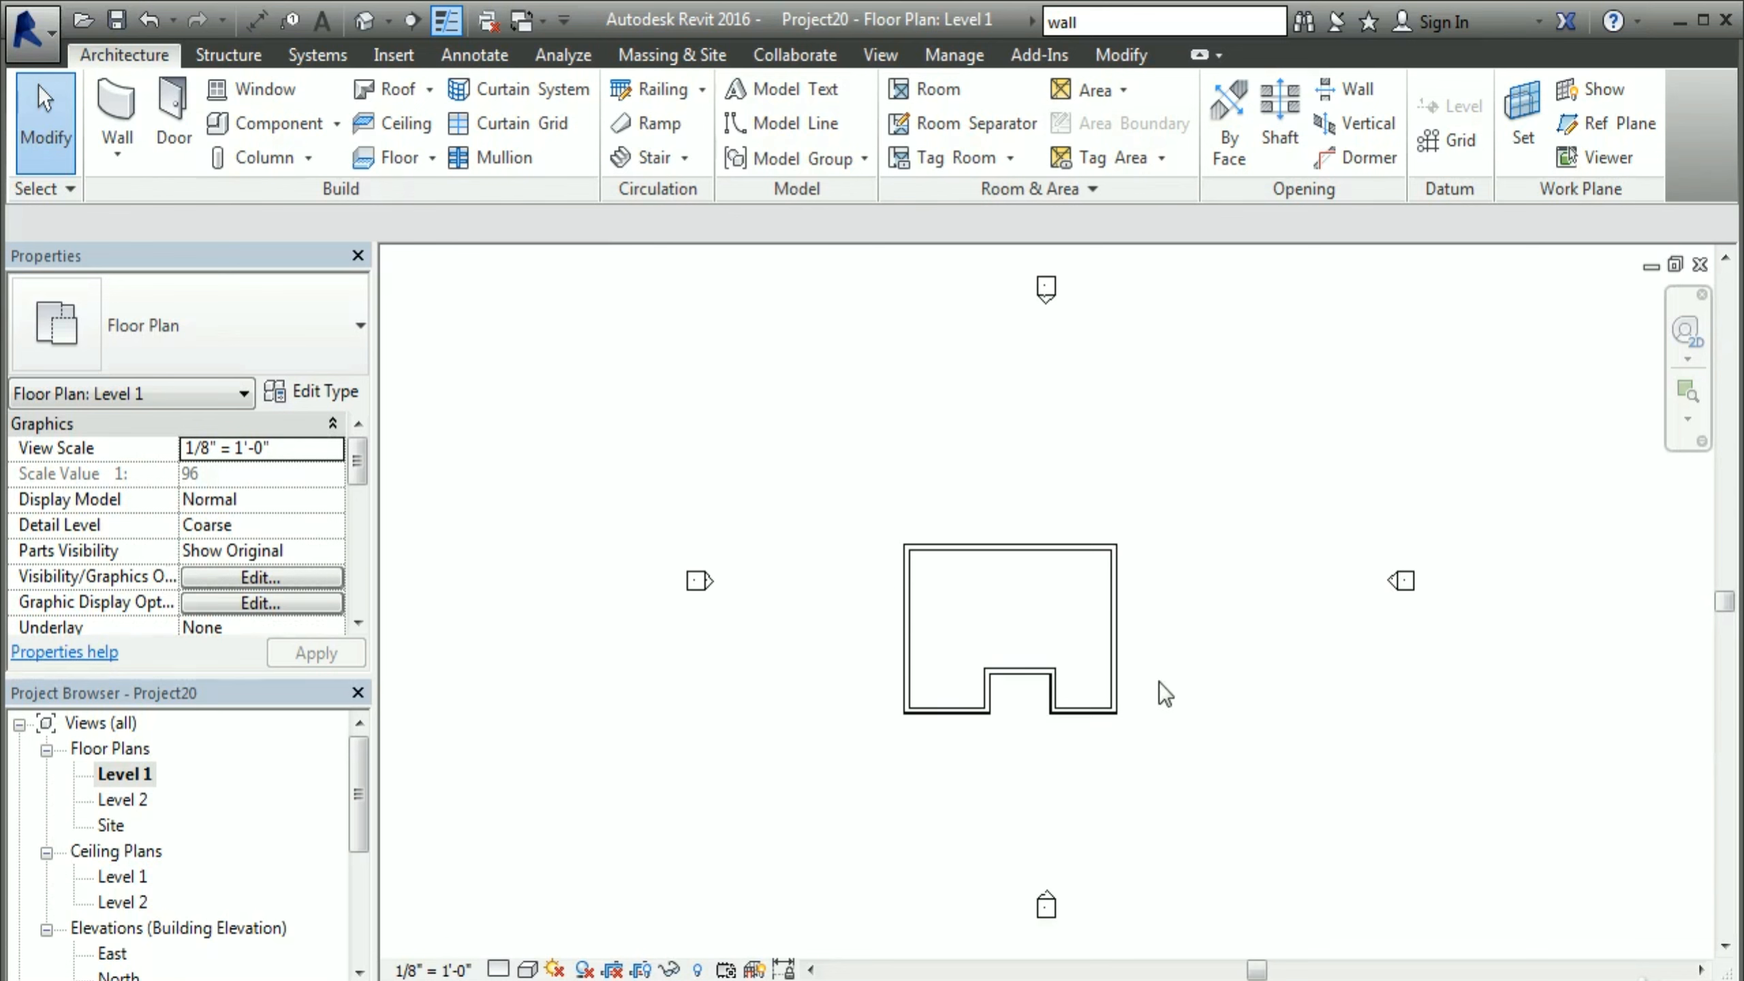
{"action": "scroll", "coordinate": [1057, 649], "scroll_direction": "up", "scroll_amount": 5}
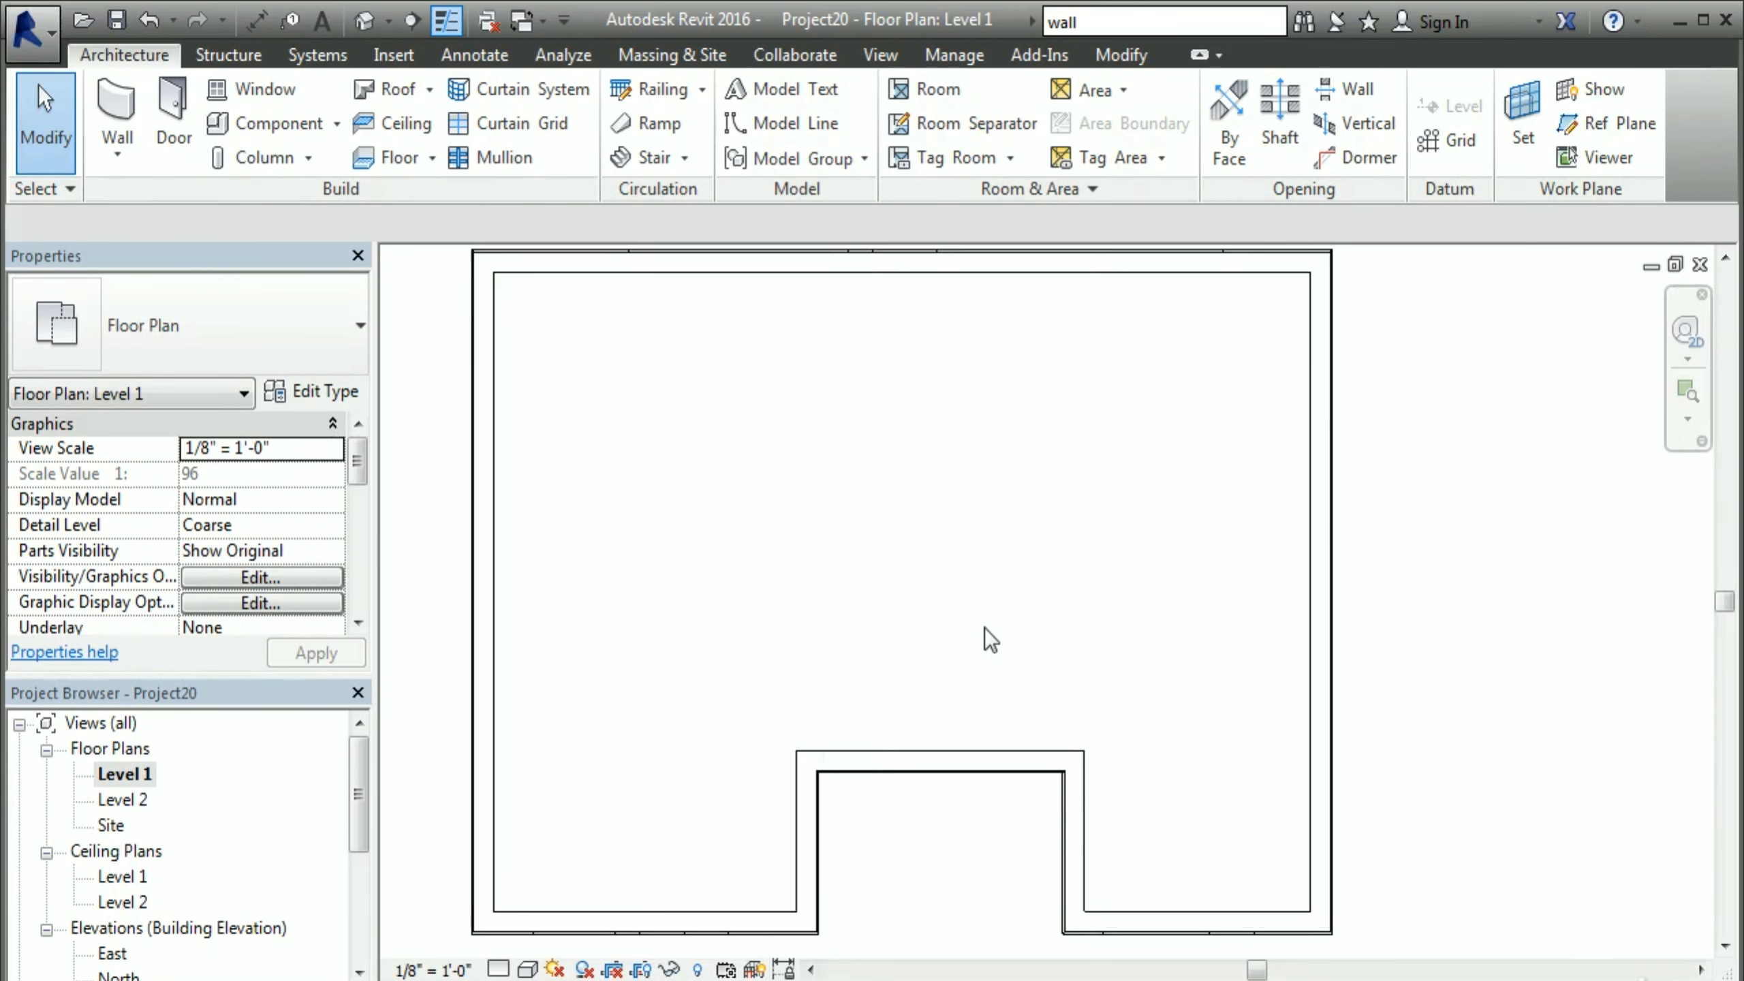
{"action": "scroll", "coordinate": [1004, 610], "scroll_direction": "down", "scroll_amount": 1}
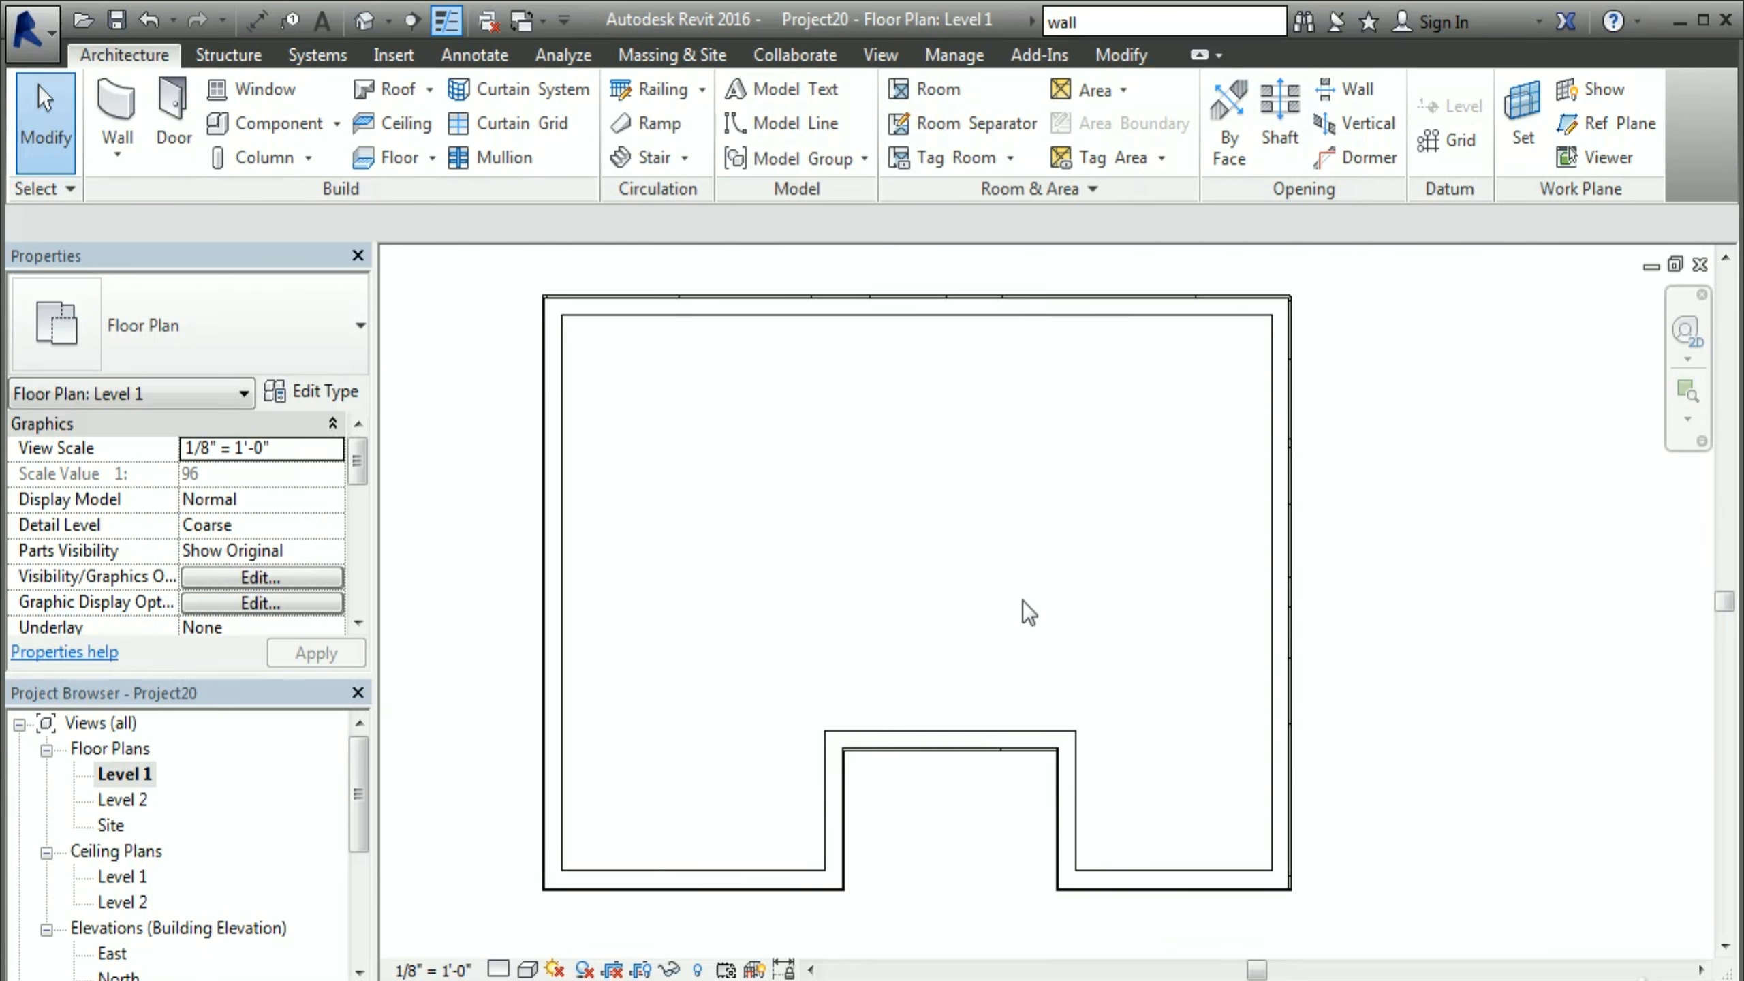
{"action": "scroll", "coordinate": [1023, 831], "scroll_direction": "up", "scroll_amount": 5}
{"action": "scroll", "coordinate": [1121, 649], "scroll_direction": "up", "scroll_amount": 1}
{"action": "middle_click", "coordinate": [991, 439]}
{"action": "middle_click", "coordinate": [994, 439]}
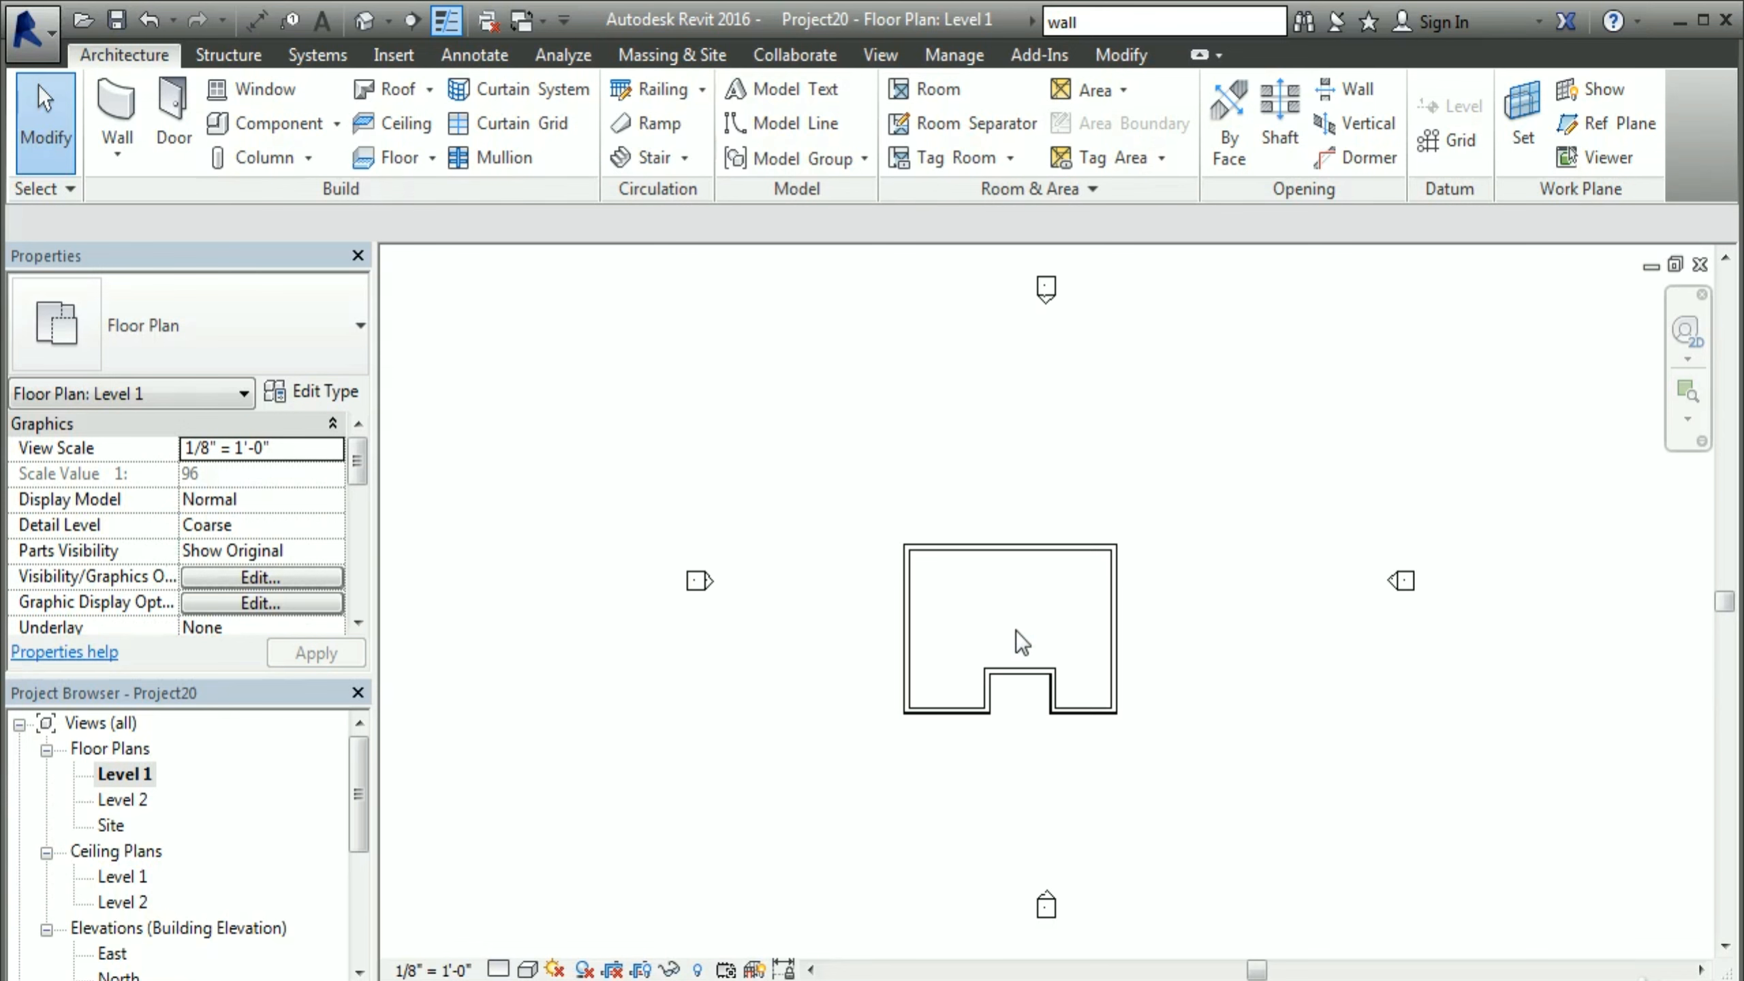
Step: Start placing a Single-Flush 36" x 84" door with Tag on Placement turned on
{"action": "scroll", "coordinate": [1015, 632], "scroll_direction": "up", "scroll_amount": 5}
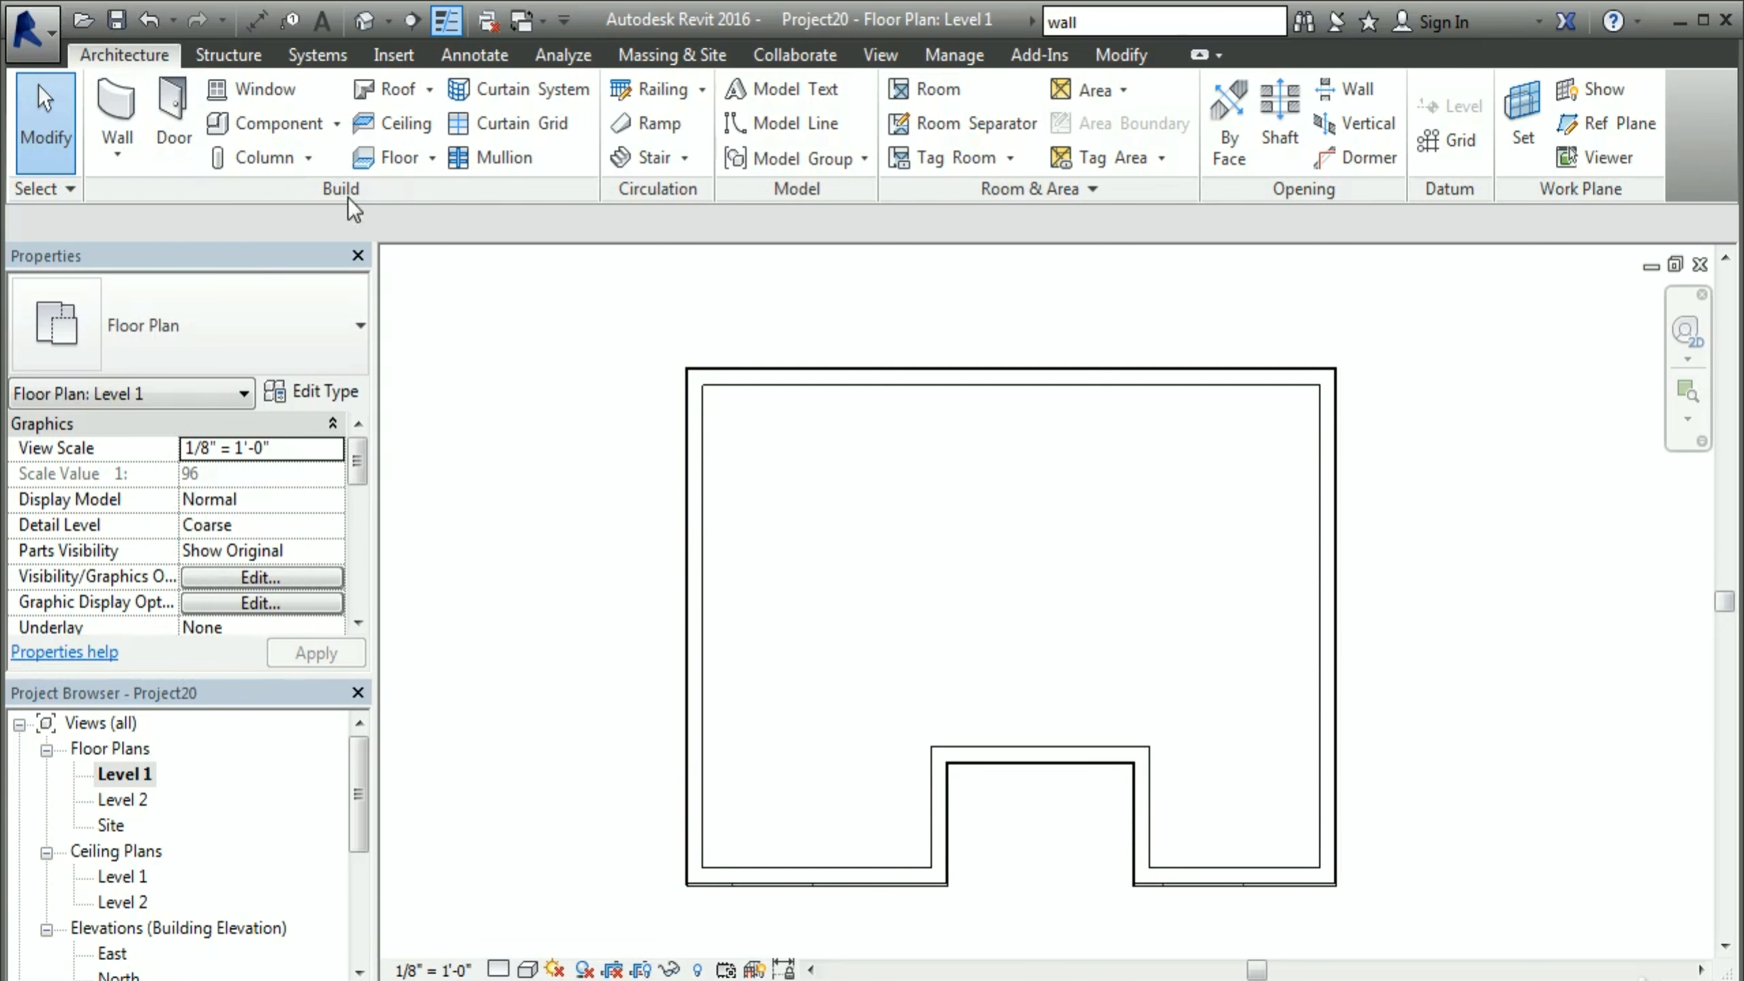
{"action": "left_click", "coordinate": [175, 124]}
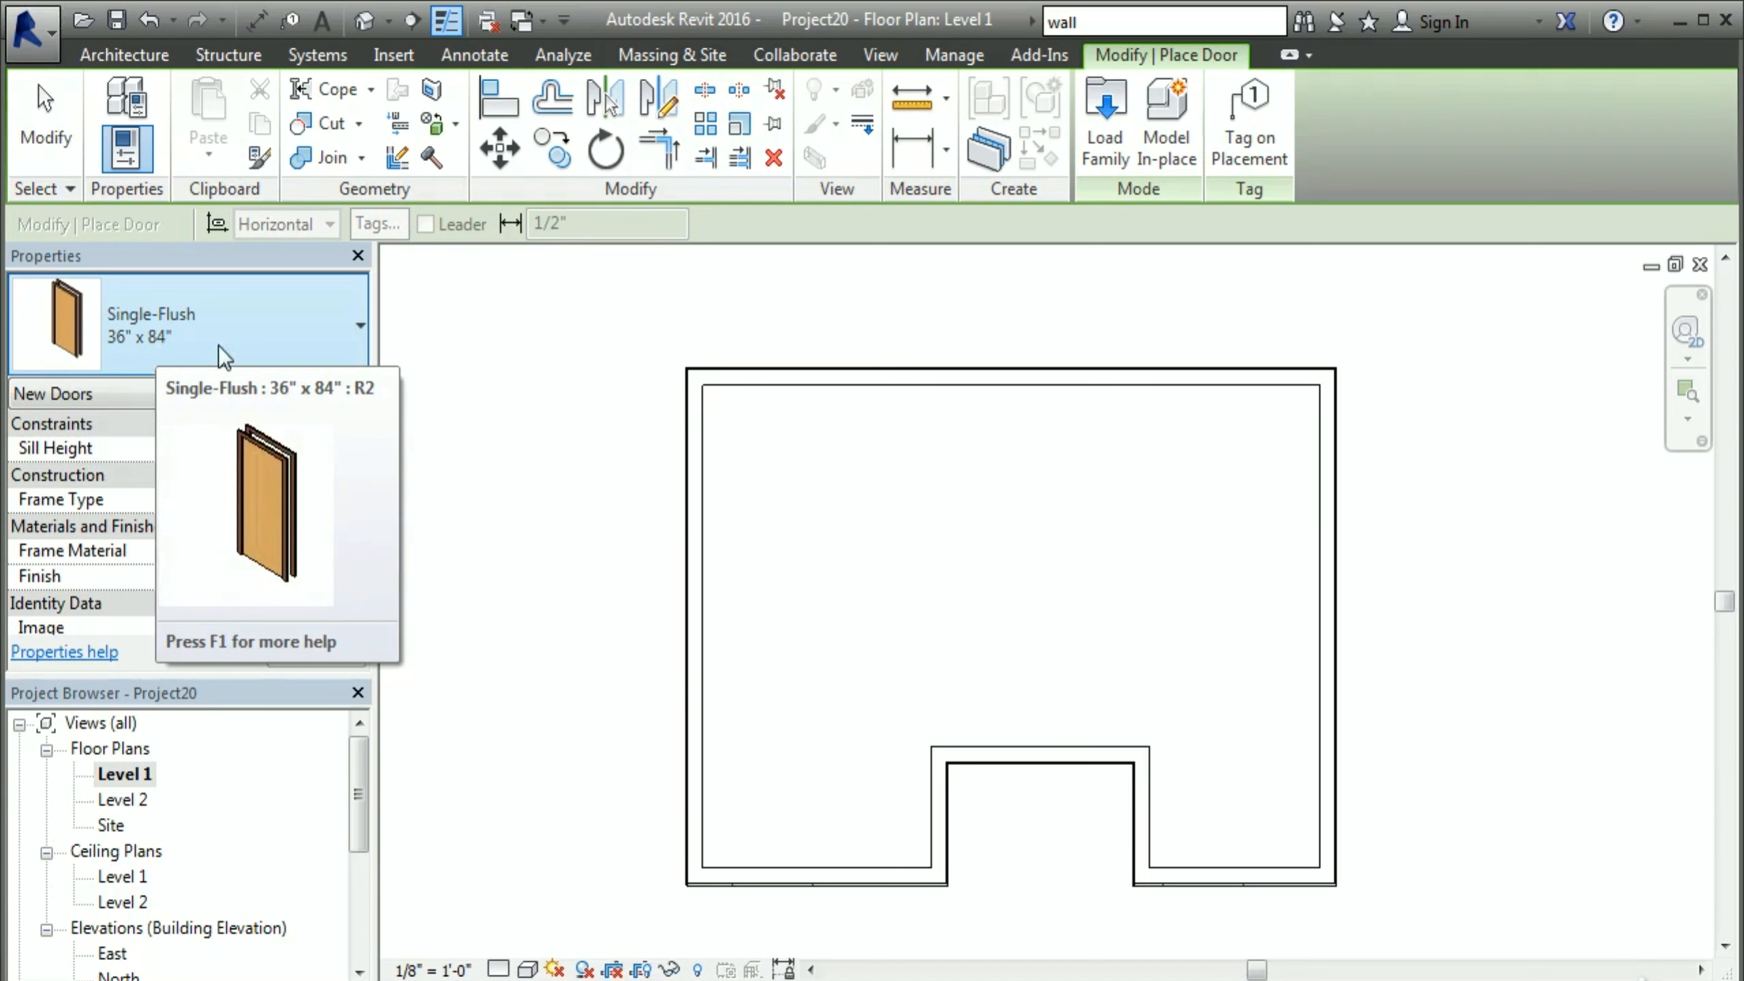
{"action": "left_click", "coordinate": [1242, 149]}
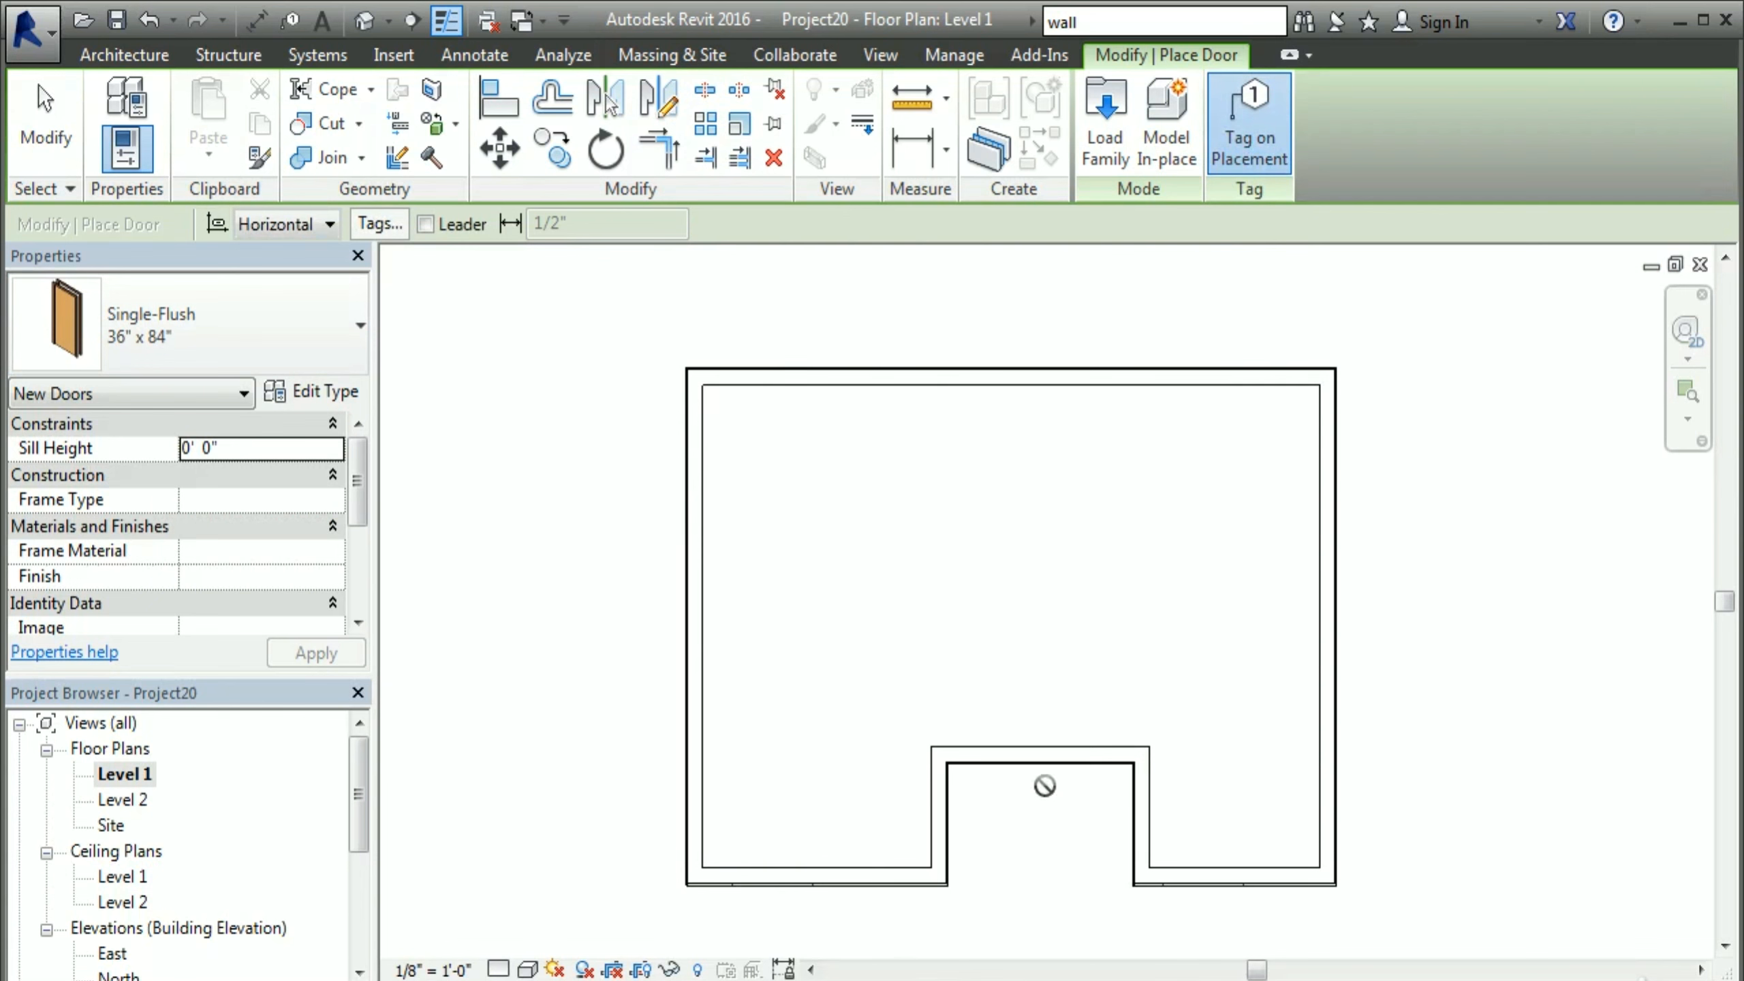
Step: Place the tagged 36" x 84" door centred in the recess's back wall, swinging into the building
{"action": "scroll", "coordinate": [1033, 747], "scroll_direction": "up", "scroll_amount": 1}
{"action": "middle_click_drag", "start_coordinate": [1035, 863], "coordinate": [695, 731]}
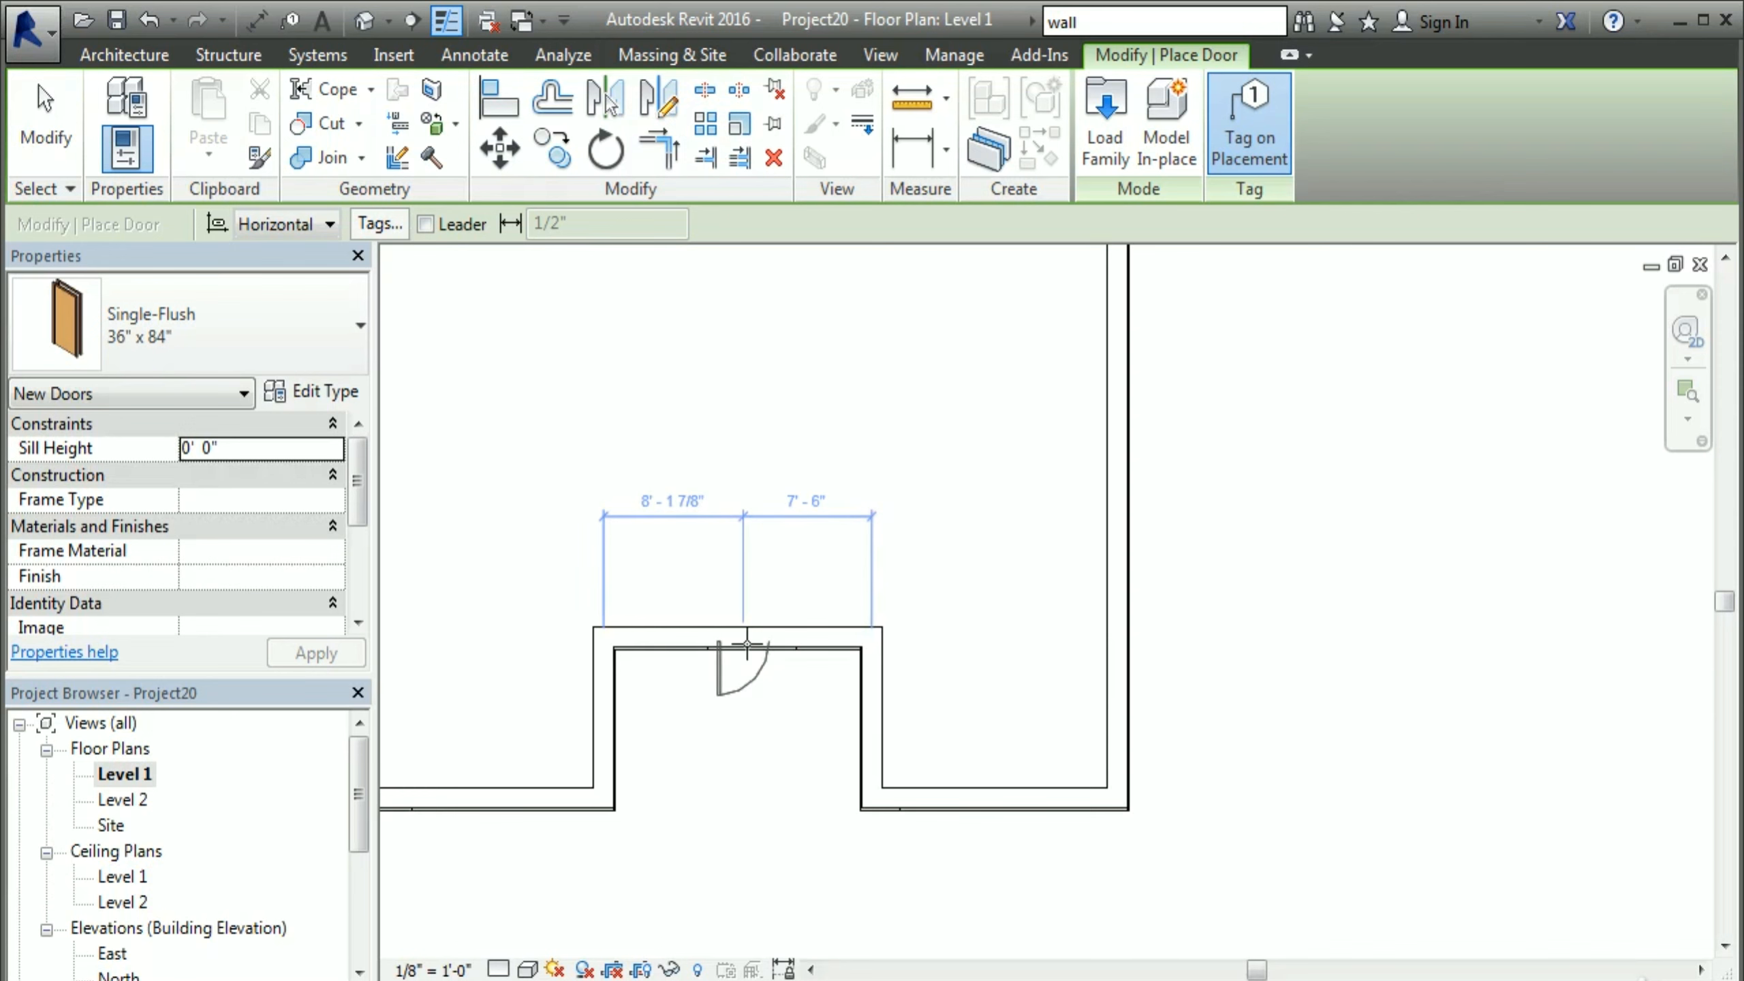
{"action": "key", "text": "space"}
{"action": "key", "text": "space"}
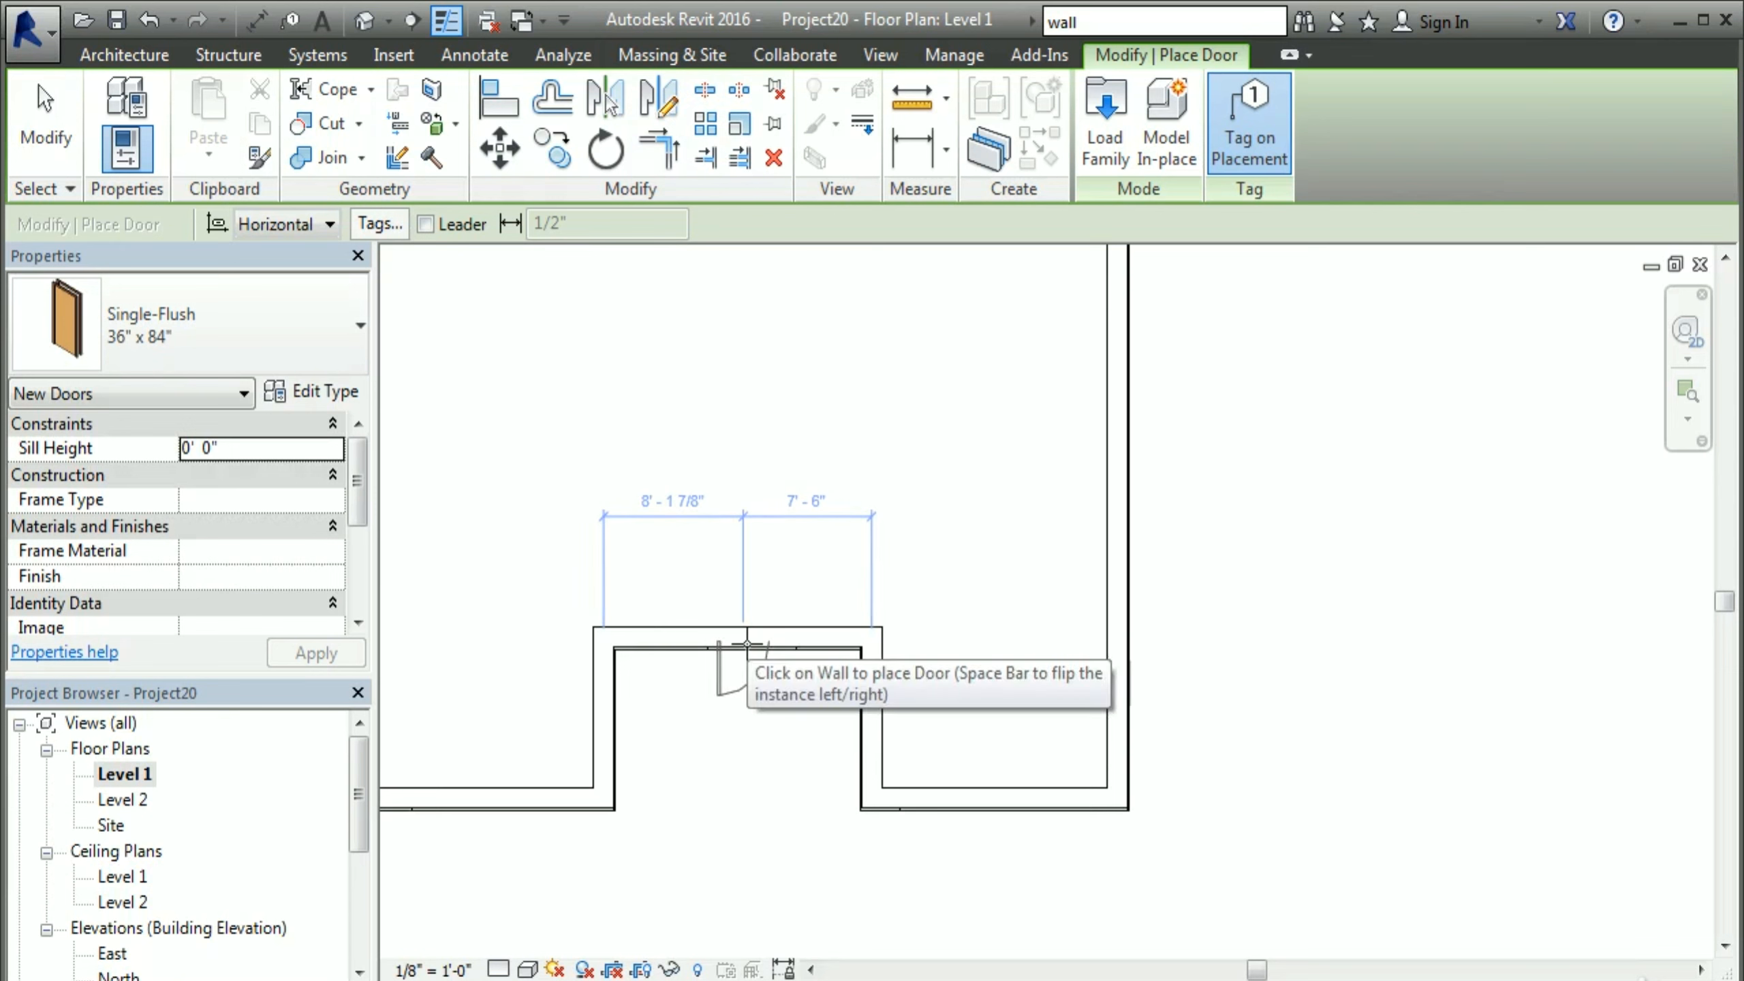
{"action": "scroll", "coordinate": [738, 721], "scroll_direction": "up", "scroll_amount": 3}
{"action": "middle_click_drag", "start_coordinate": [744, 737], "coordinate": [773, 807]}
{"action": "scroll", "coordinate": [712, 725], "scroll_direction": "up", "scroll_amount": 1}
{"action": "scroll", "coordinate": [654, 700], "scroll_direction": "up", "scroll_amount": 1}
{"action": "middle_click_drag", "start_coordinate": [680, 724], "coordinate": [796, 781]}
{"action": "middle_click_drag", "start_coordinate": [920, 870], "coordinate": [791, 810]}
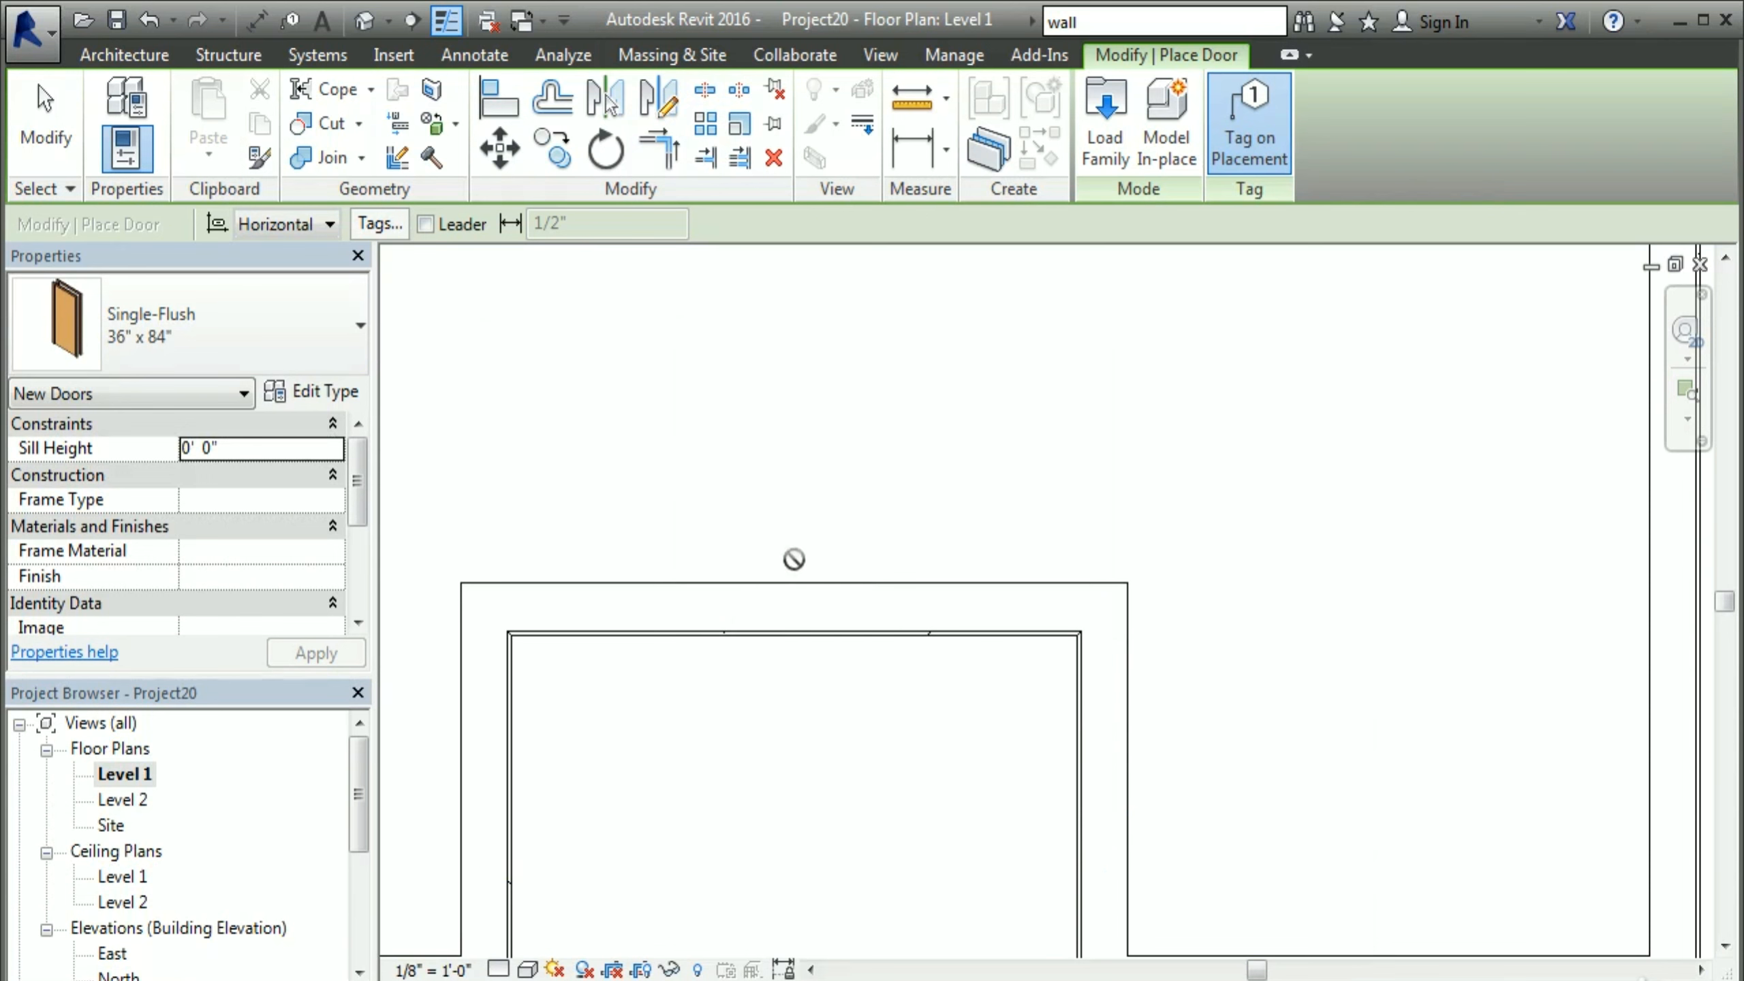
{"action": "key", "text": "space"}
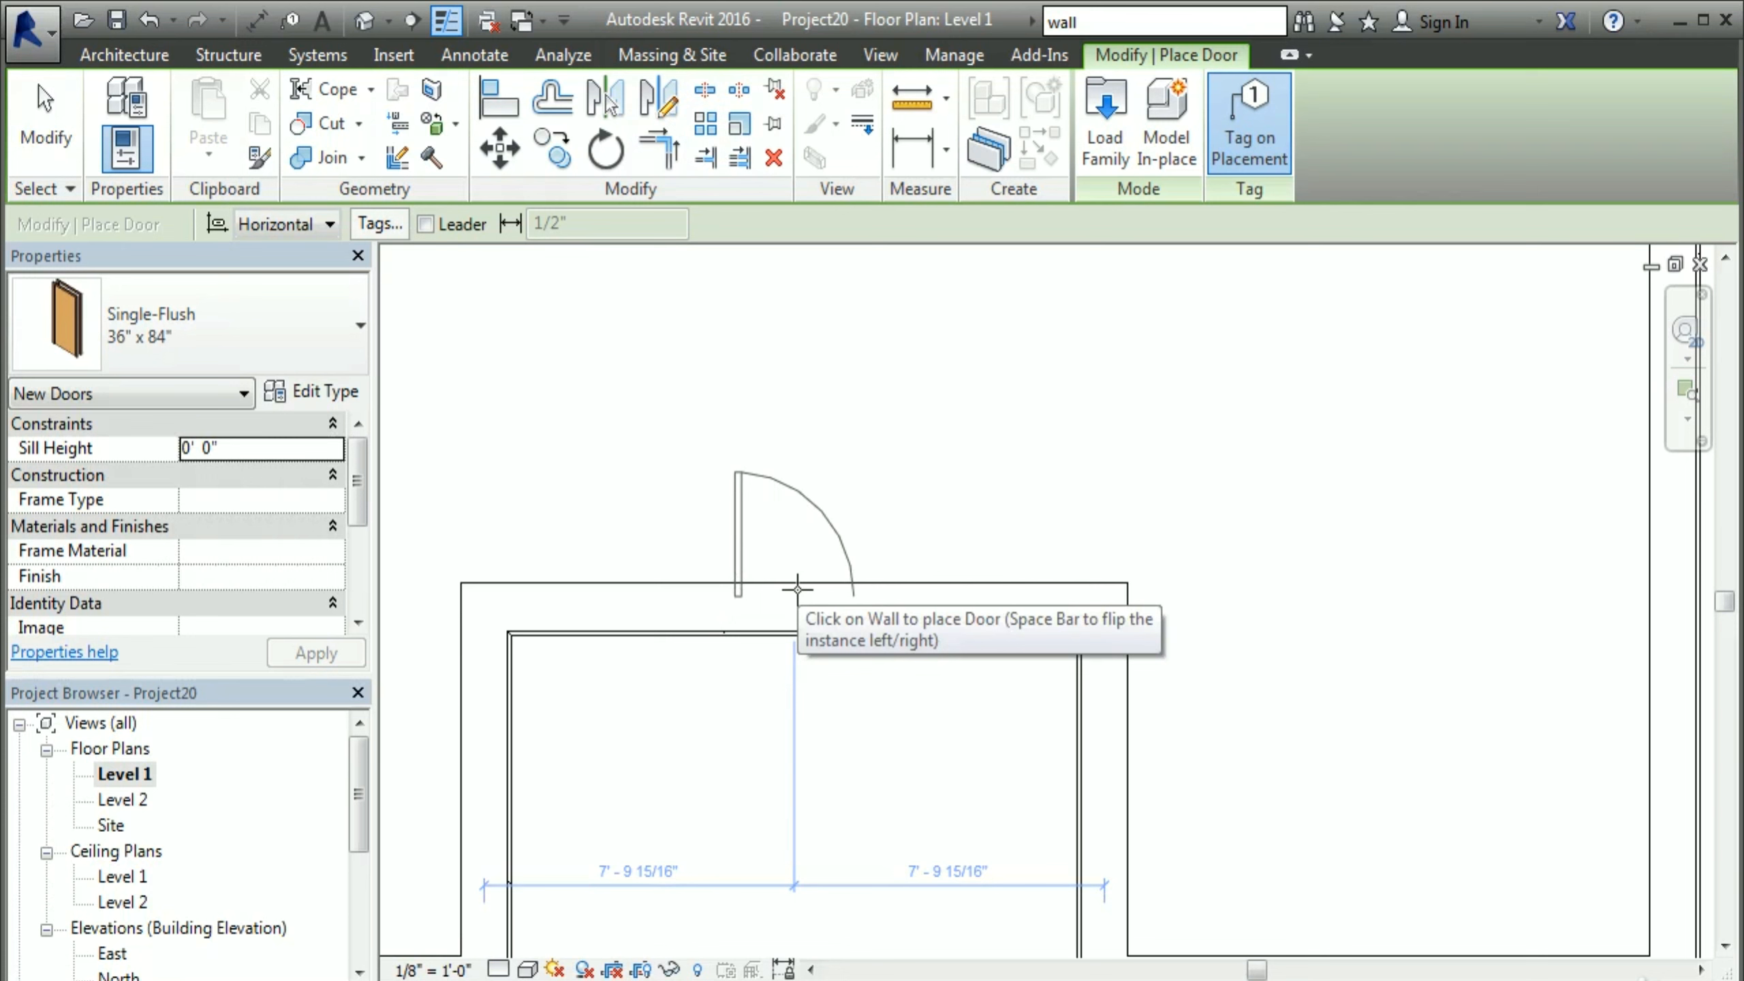
{"action": "left_click", "coordinate": [797, 588]}
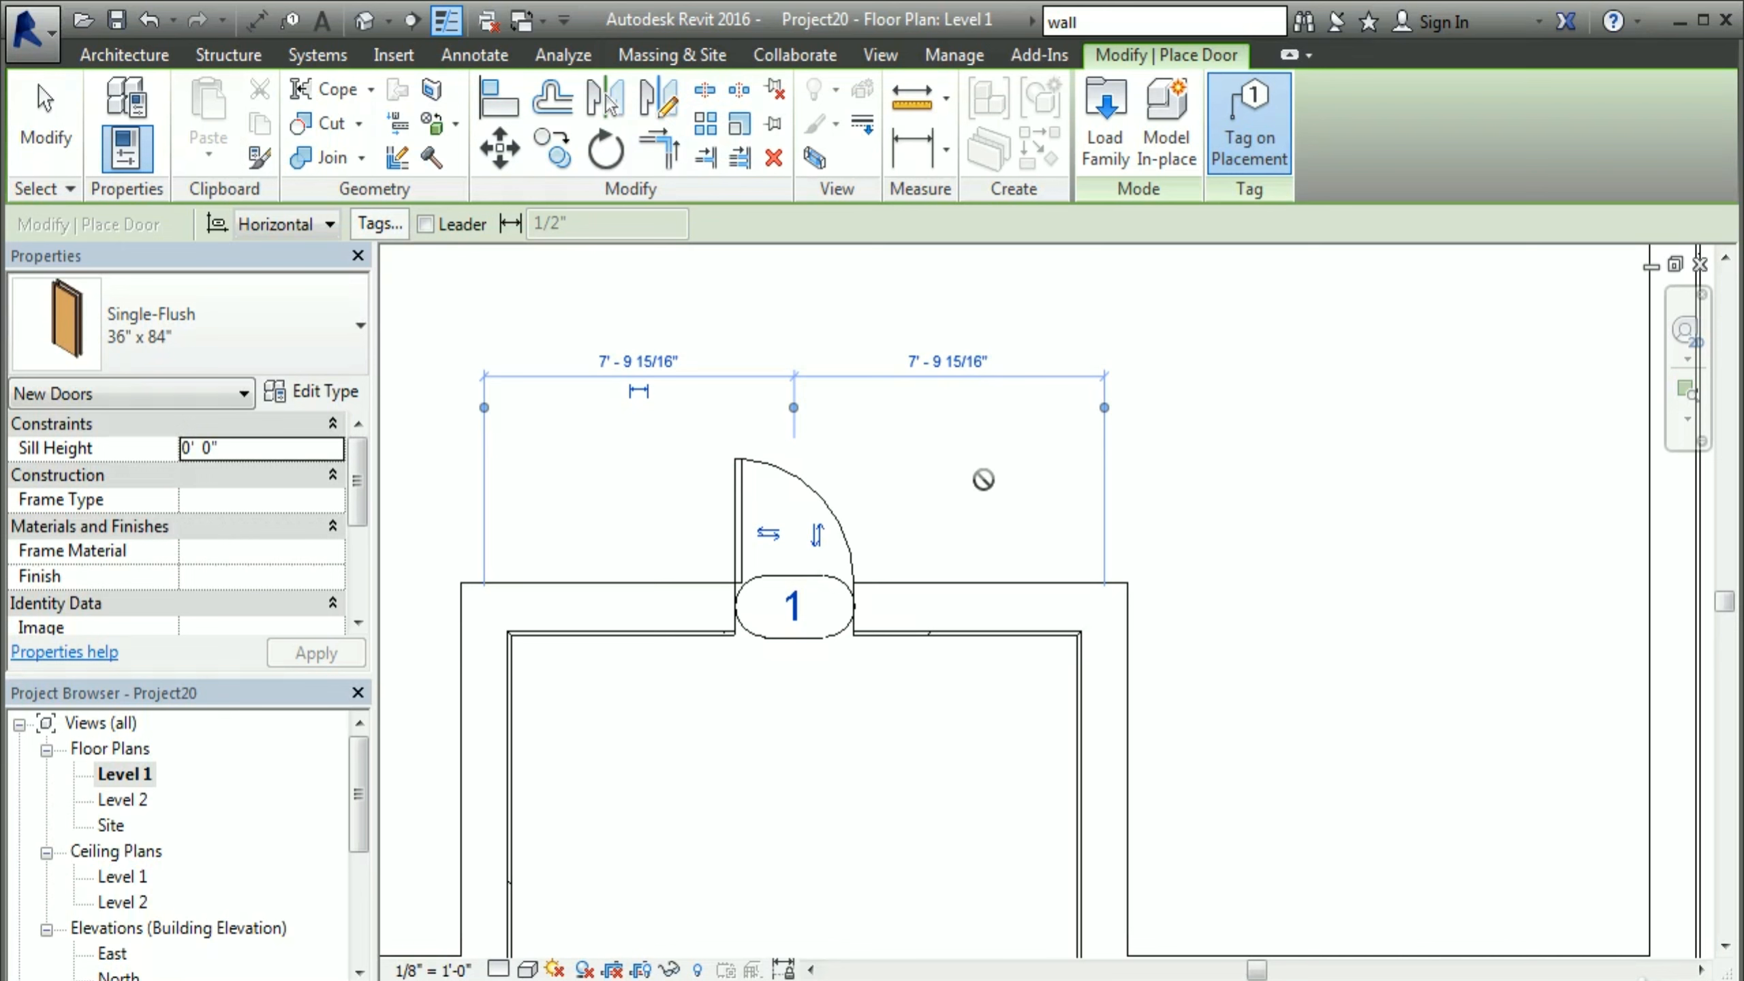
Step: Place two more tagged doors in the upper exterior wall, 2'-6" from each corner, swinging inward with their hinges toward the corners
{"action": "scroll", "coordinate": [920, 474], "scroll_direction": "down", "scroll_amount": 2}
{"action": "scroll", "coordinate": [915, 470], "scroll_direction": "down", "scroll_amount": 2}
{"action": "middle_click_drag", "start_coordinate": [889, 337], "coordinate": [908, 665]}
{"action": "middle_click_drag", "start_coordinate": [887, 520], "coordinate": [1032, 573]}
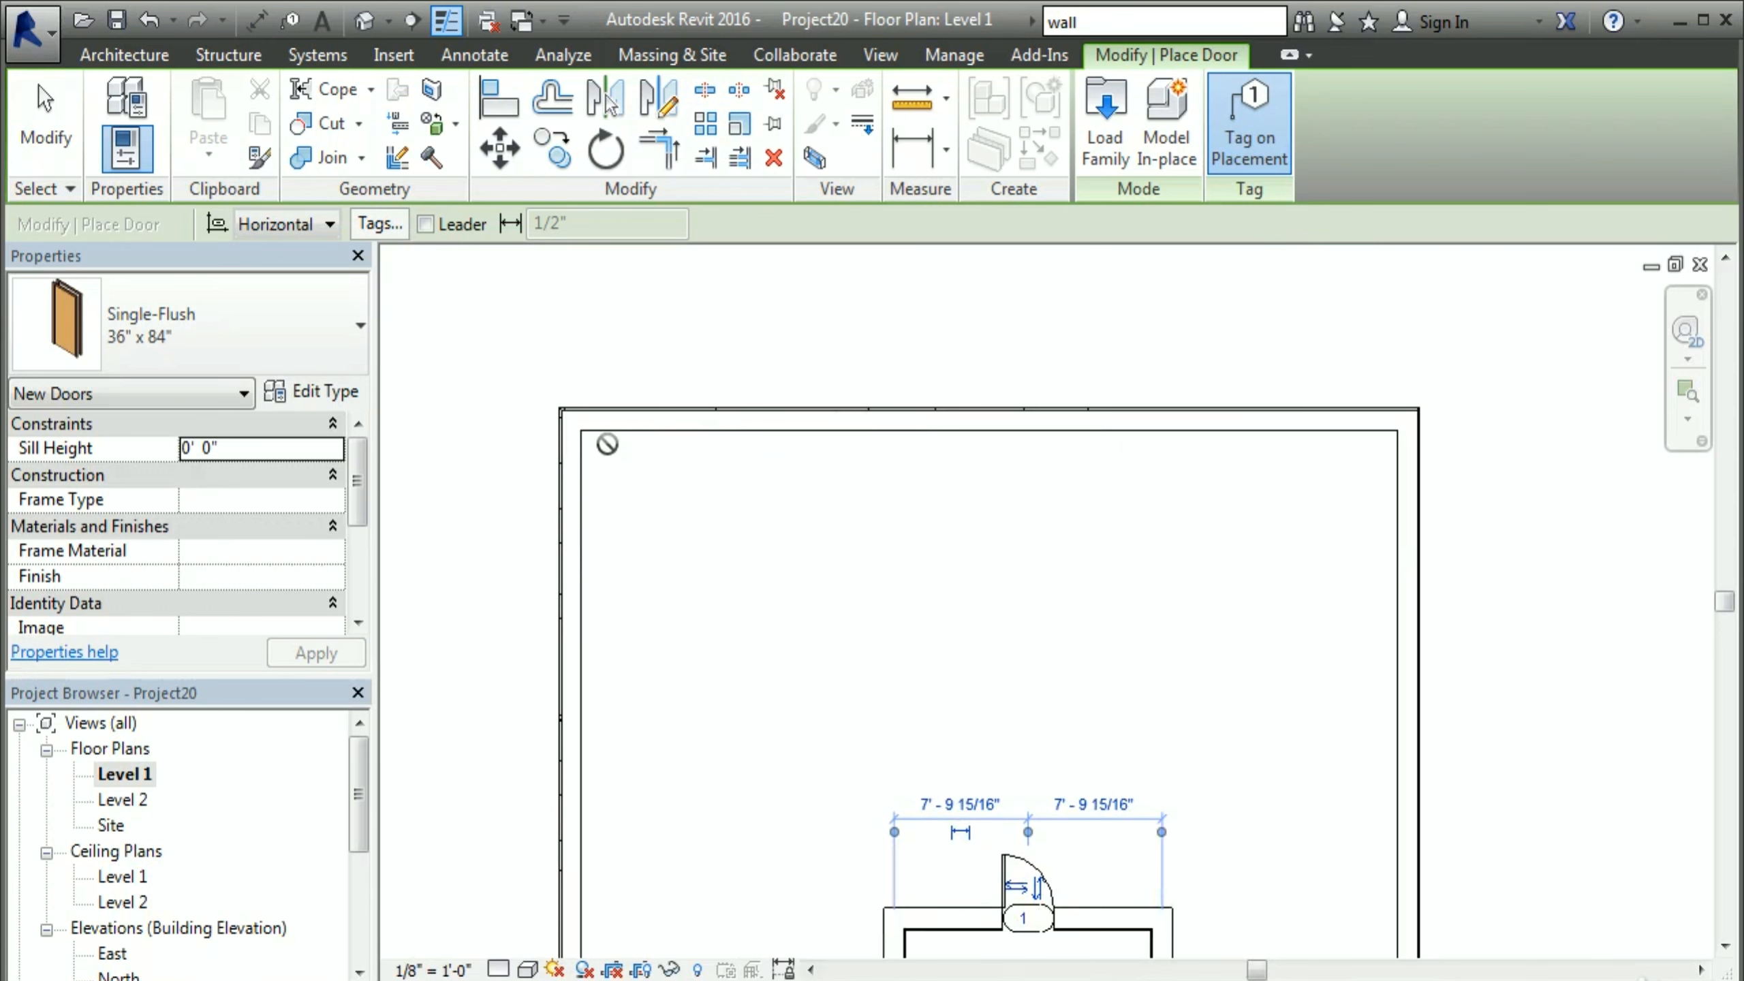
{"action": "key", "text": "space"}
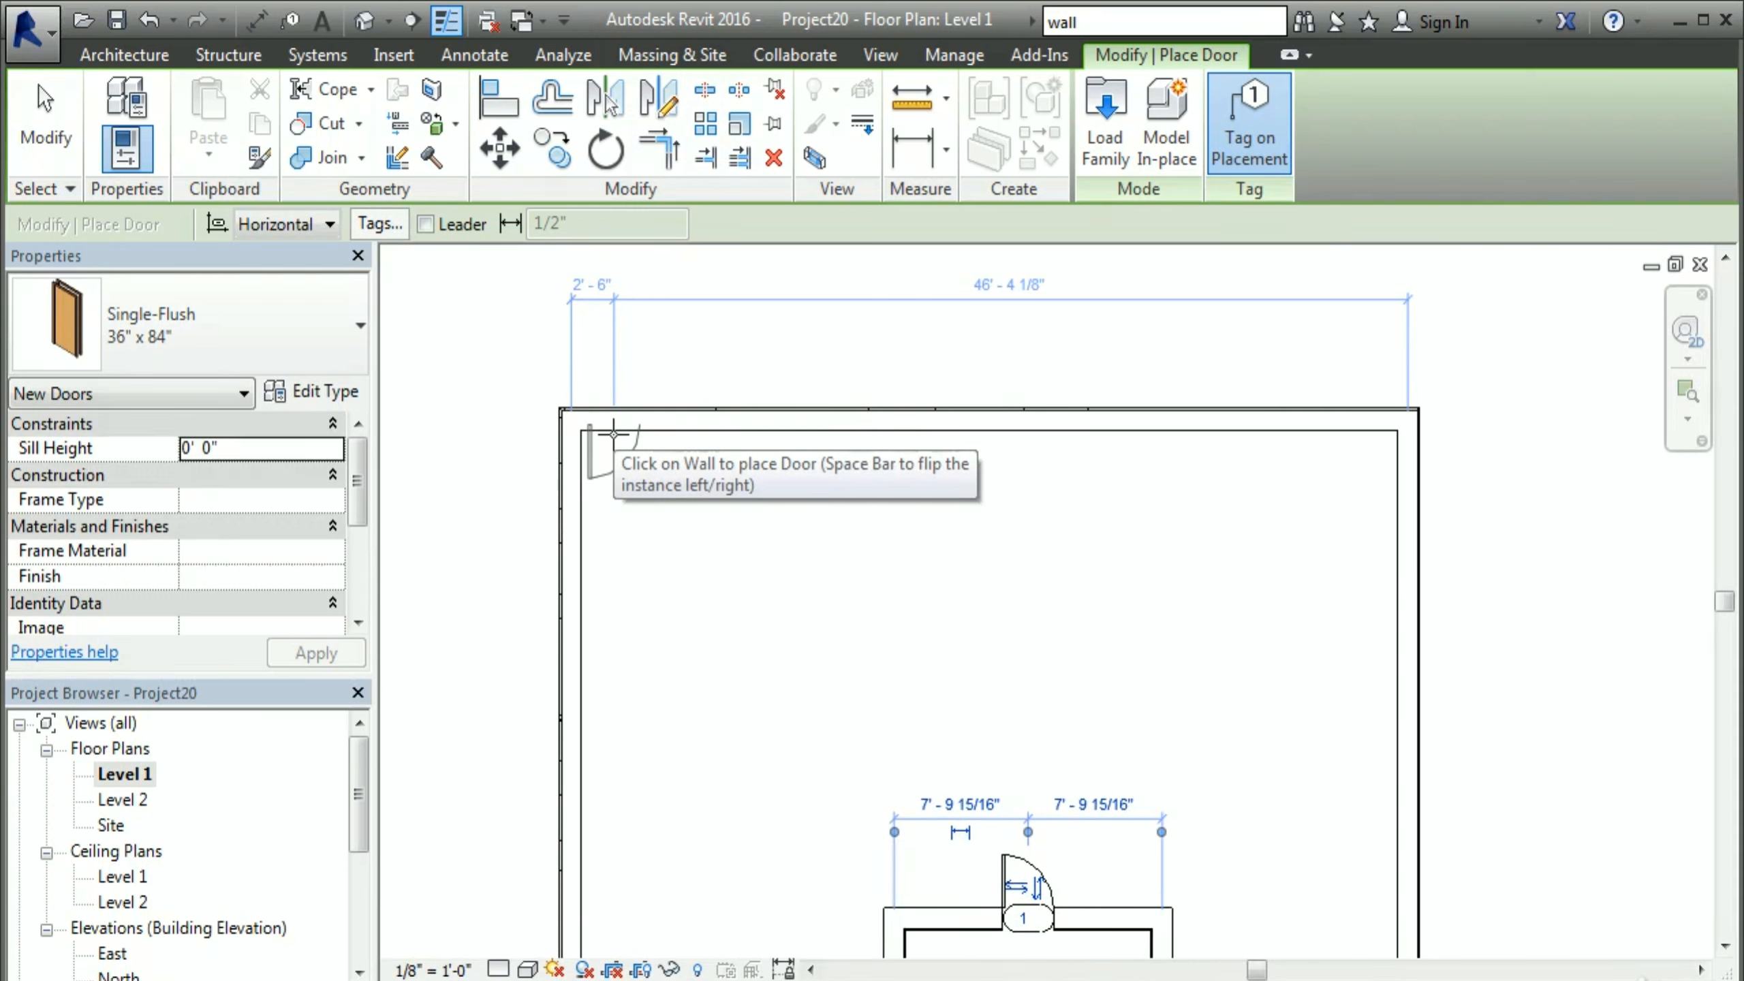
{"action": "left_click", "coordinate": [613, 432]}
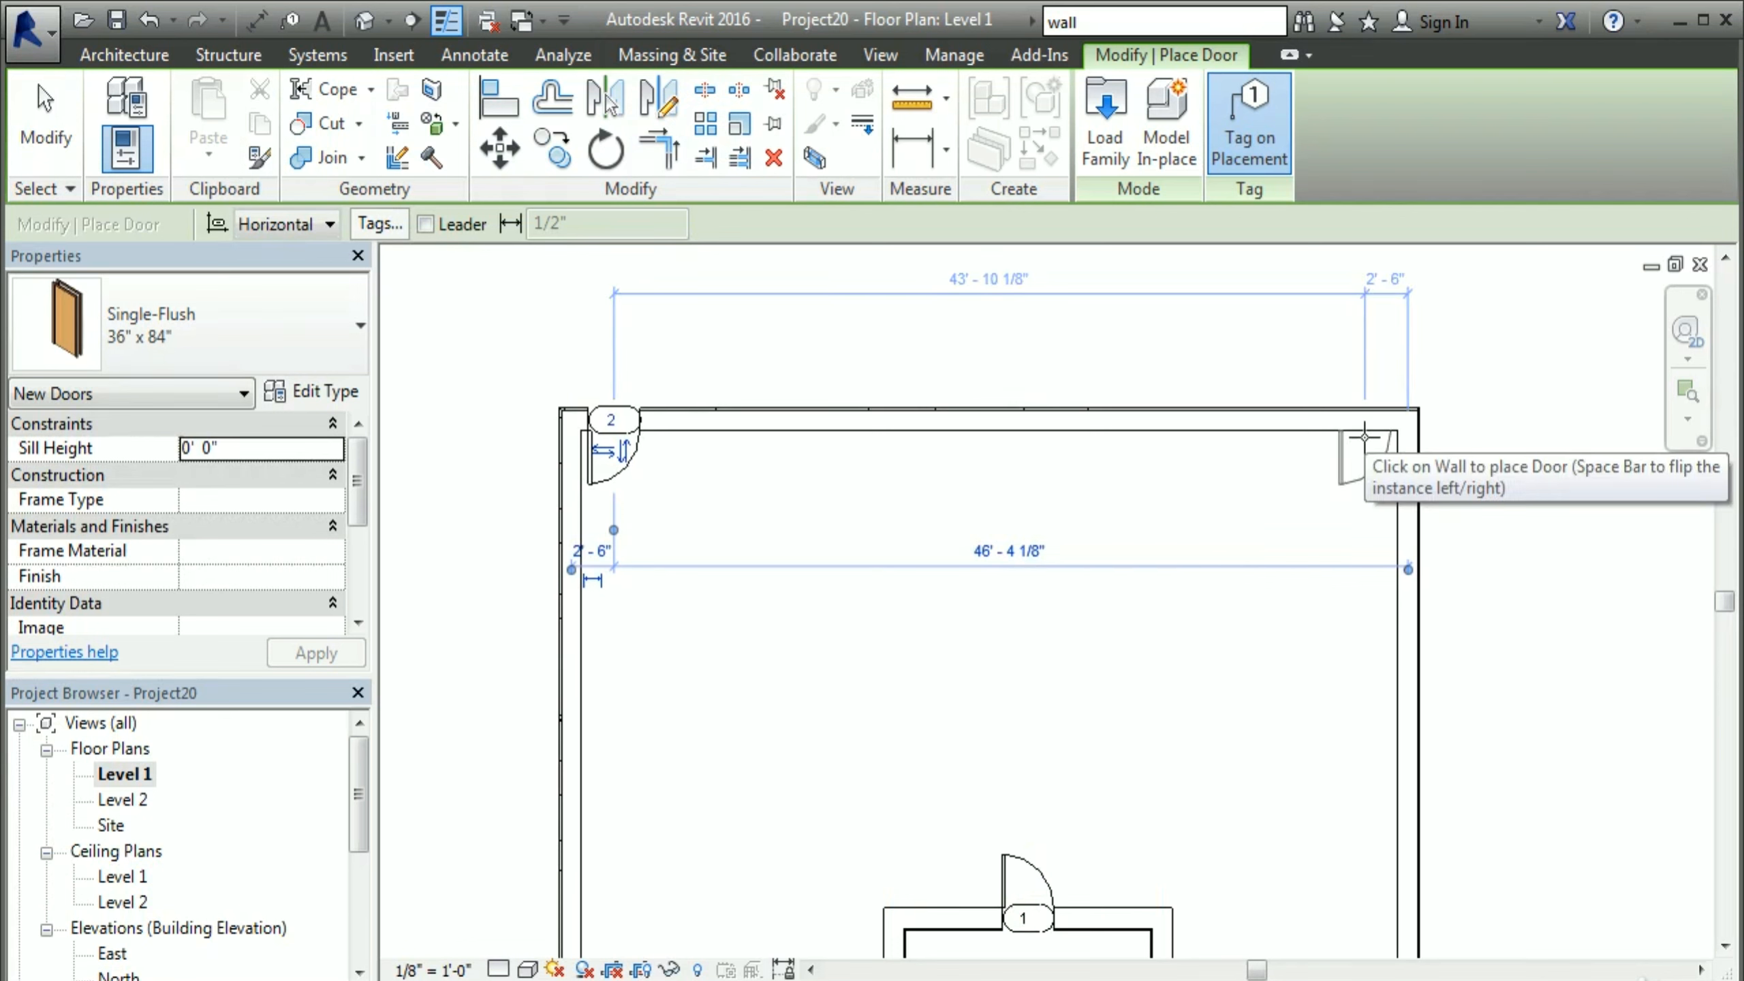
{"action": "key", "text": "space"}
{"action": "left_click", "coordinate": [1364, 436]}
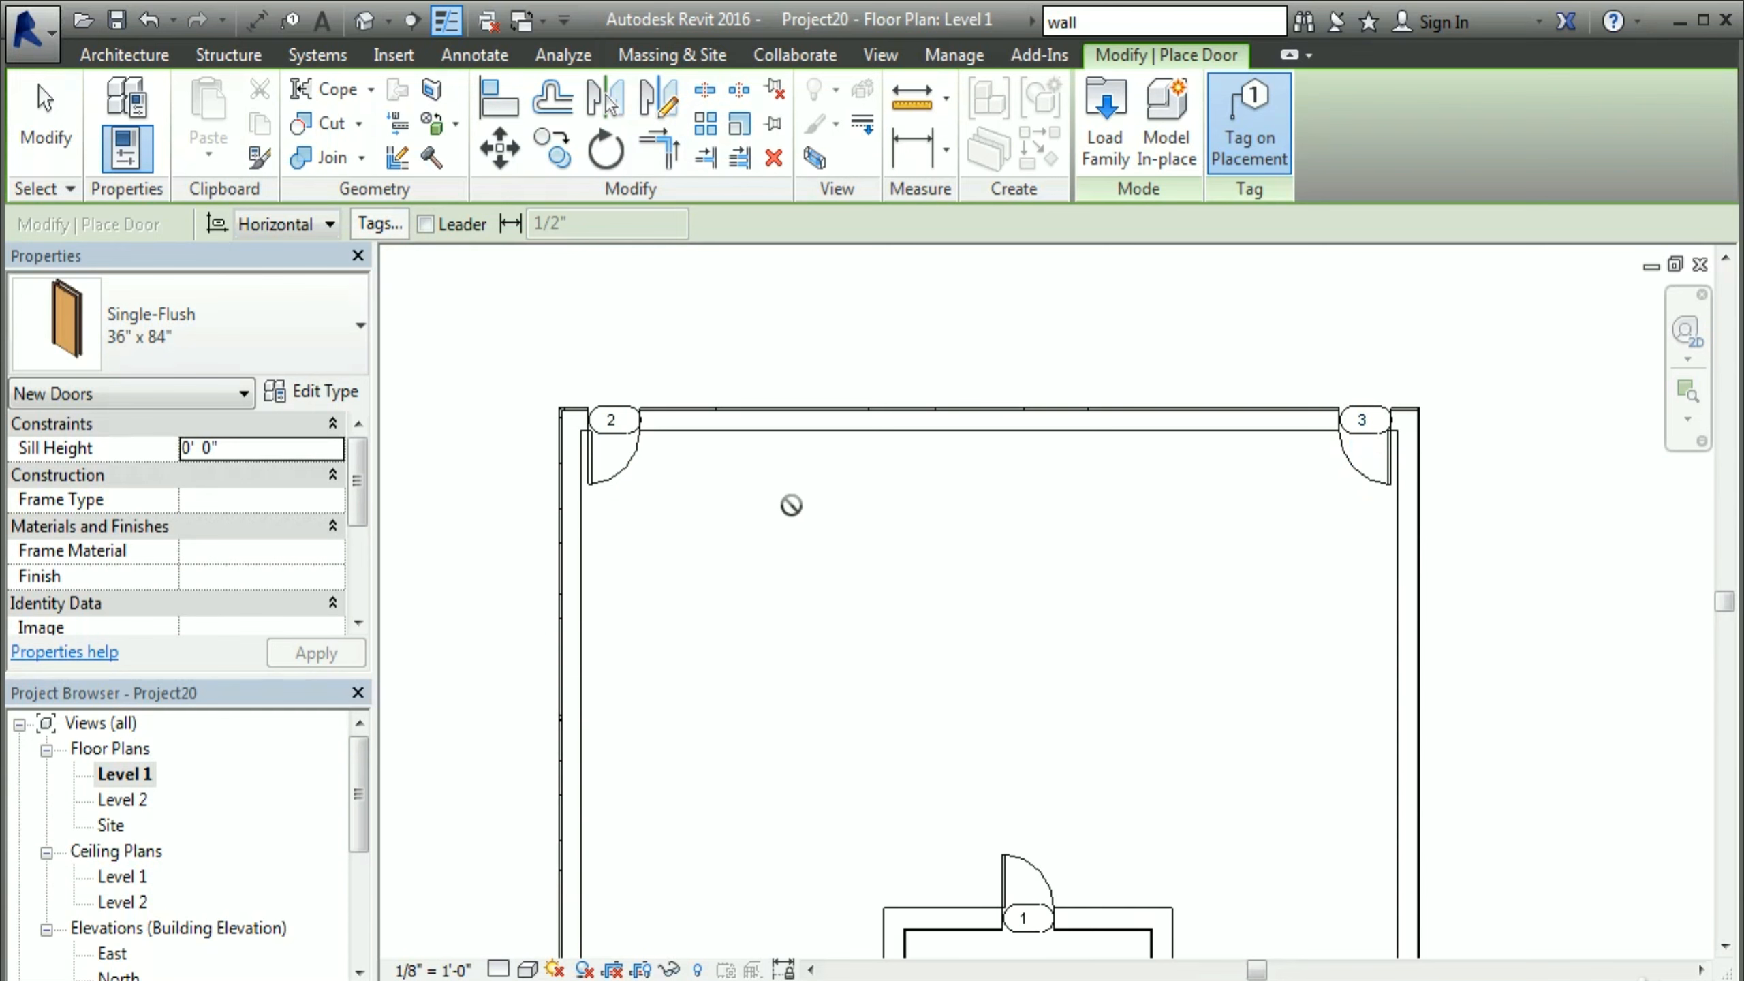
{"action": "key", "text": "Escape"}
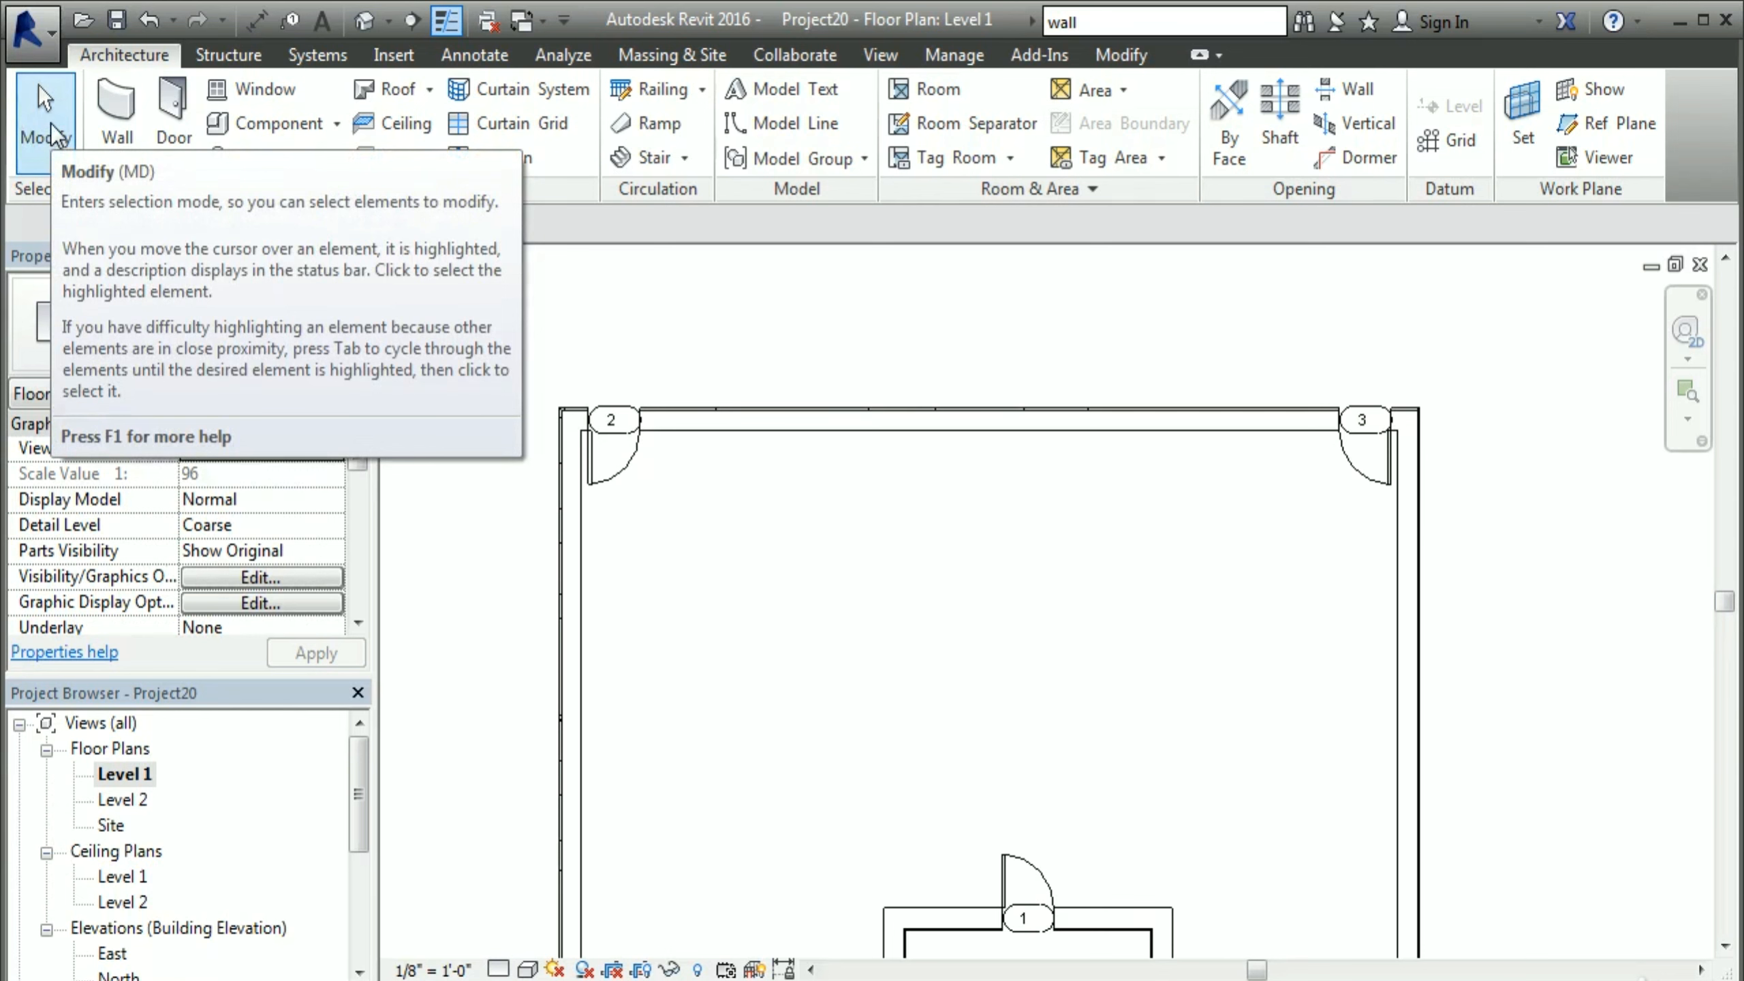
Step: Place two untagged Fixed 24" x 48" windows in the recess's back wall, one on each side of the door, 3'-5" from the corners
{"action": "left_click", "coordinate": [255, 94]}
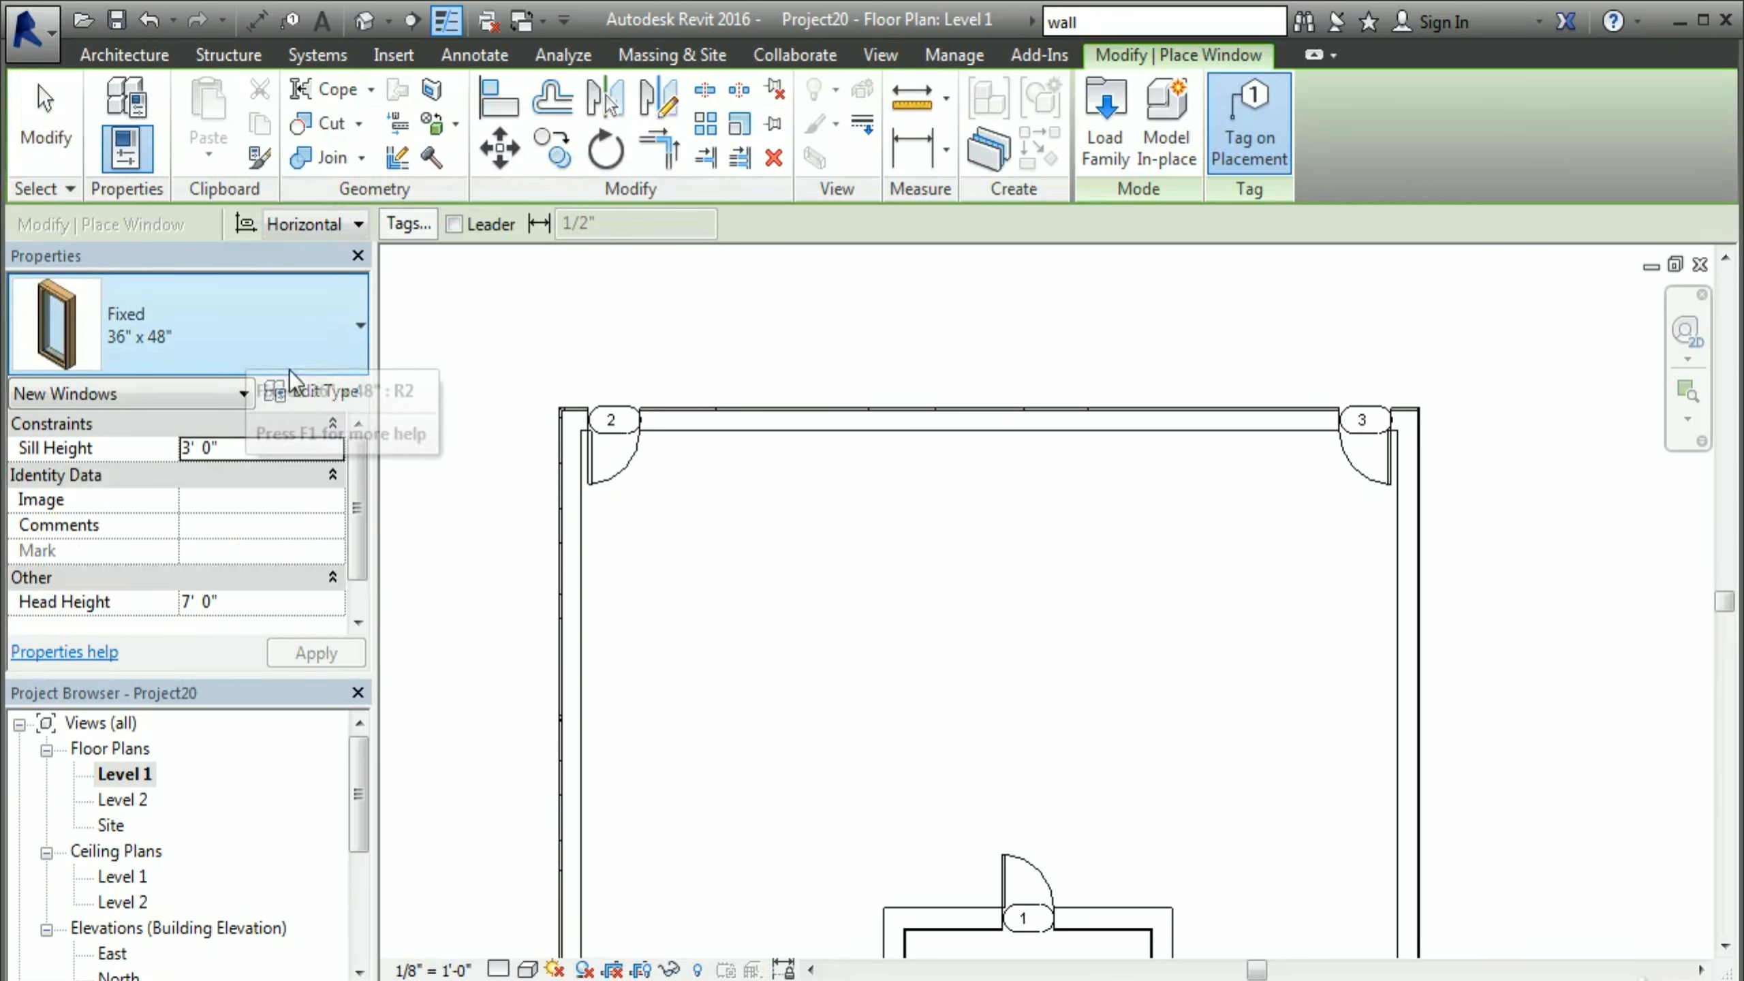
{"action": "left_click", "coordinate": [324, 369]}
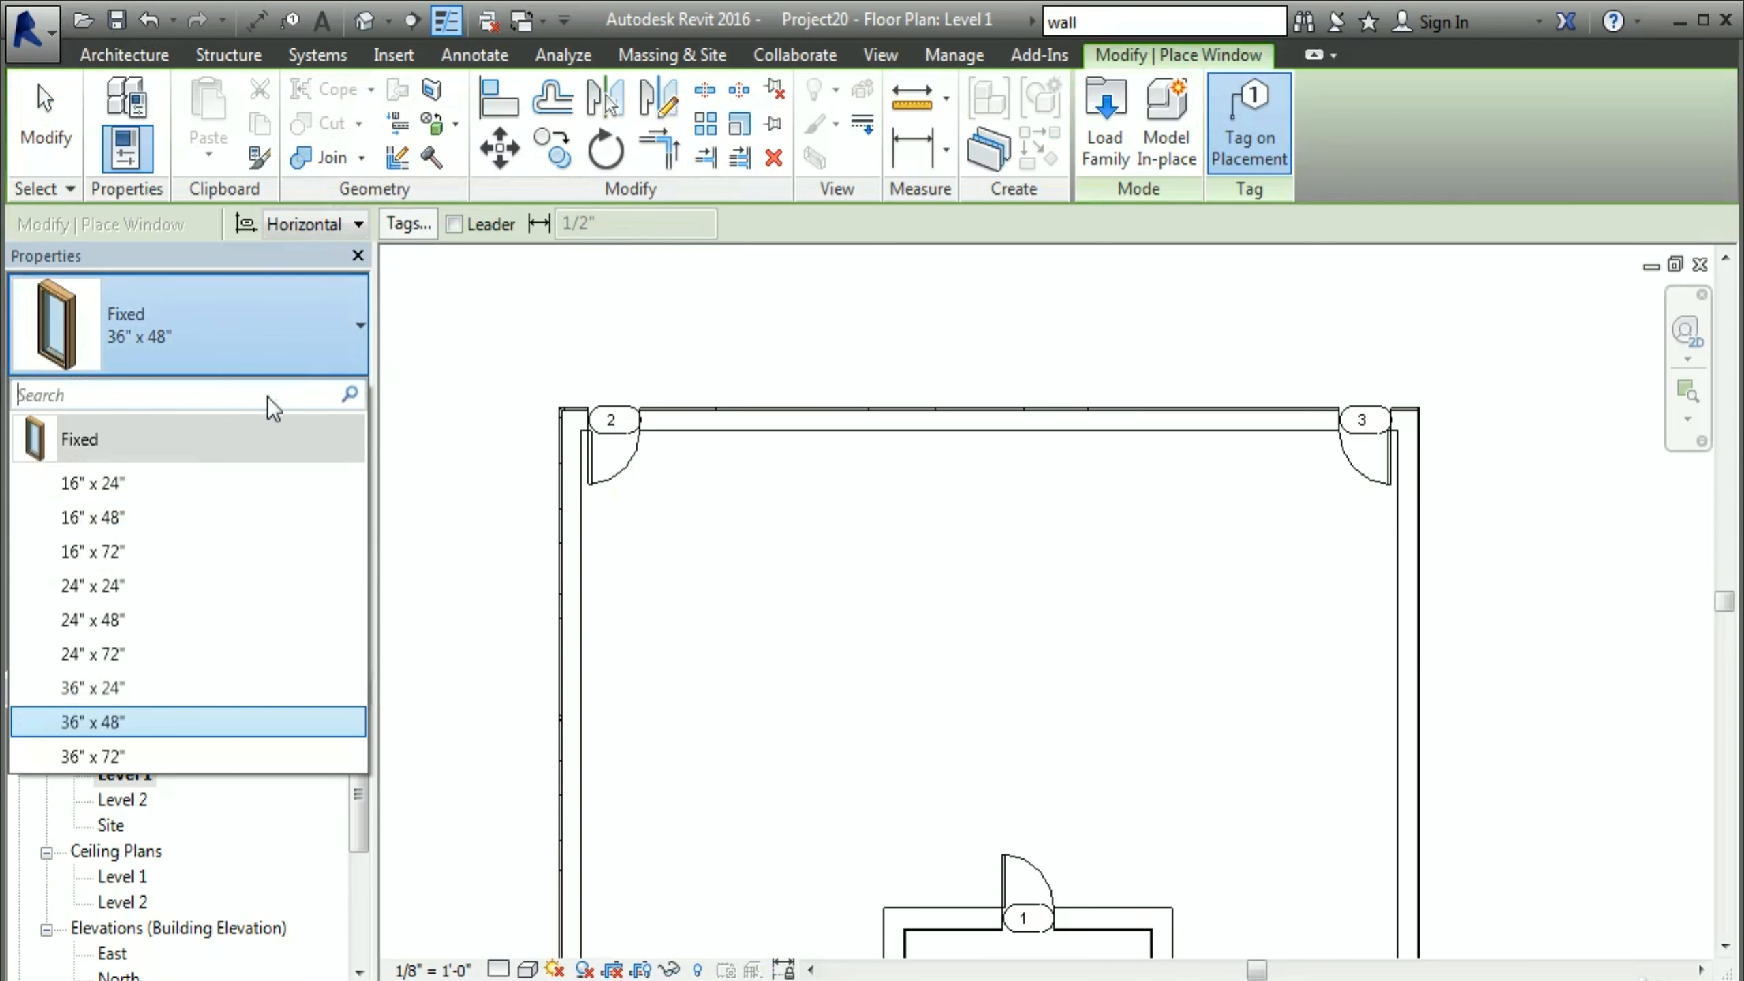
{"action": "left_click", "coordinate": [119, 622]}
{"action": "middle_click_drag", "start_coordinate": [932, 709], "coordinate": [797, 534]}
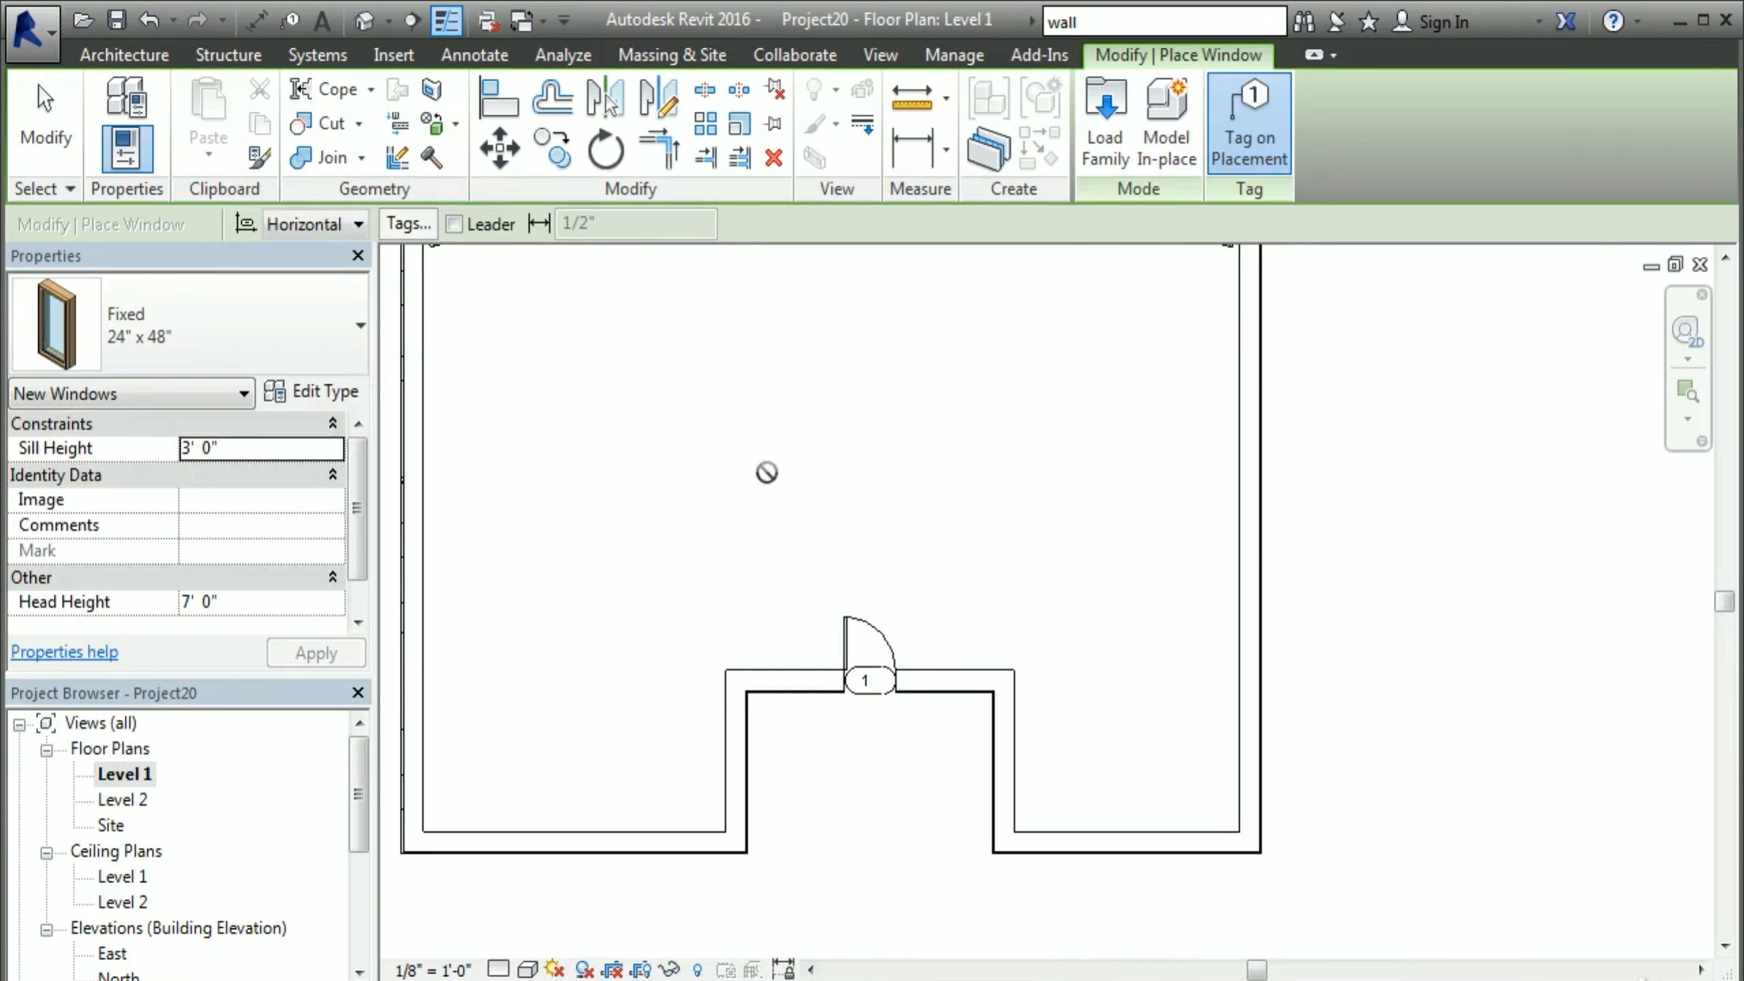
{"action": "middle_click_drag", "start_coordinate": [767, 473], "coordinate": [809, 539]}
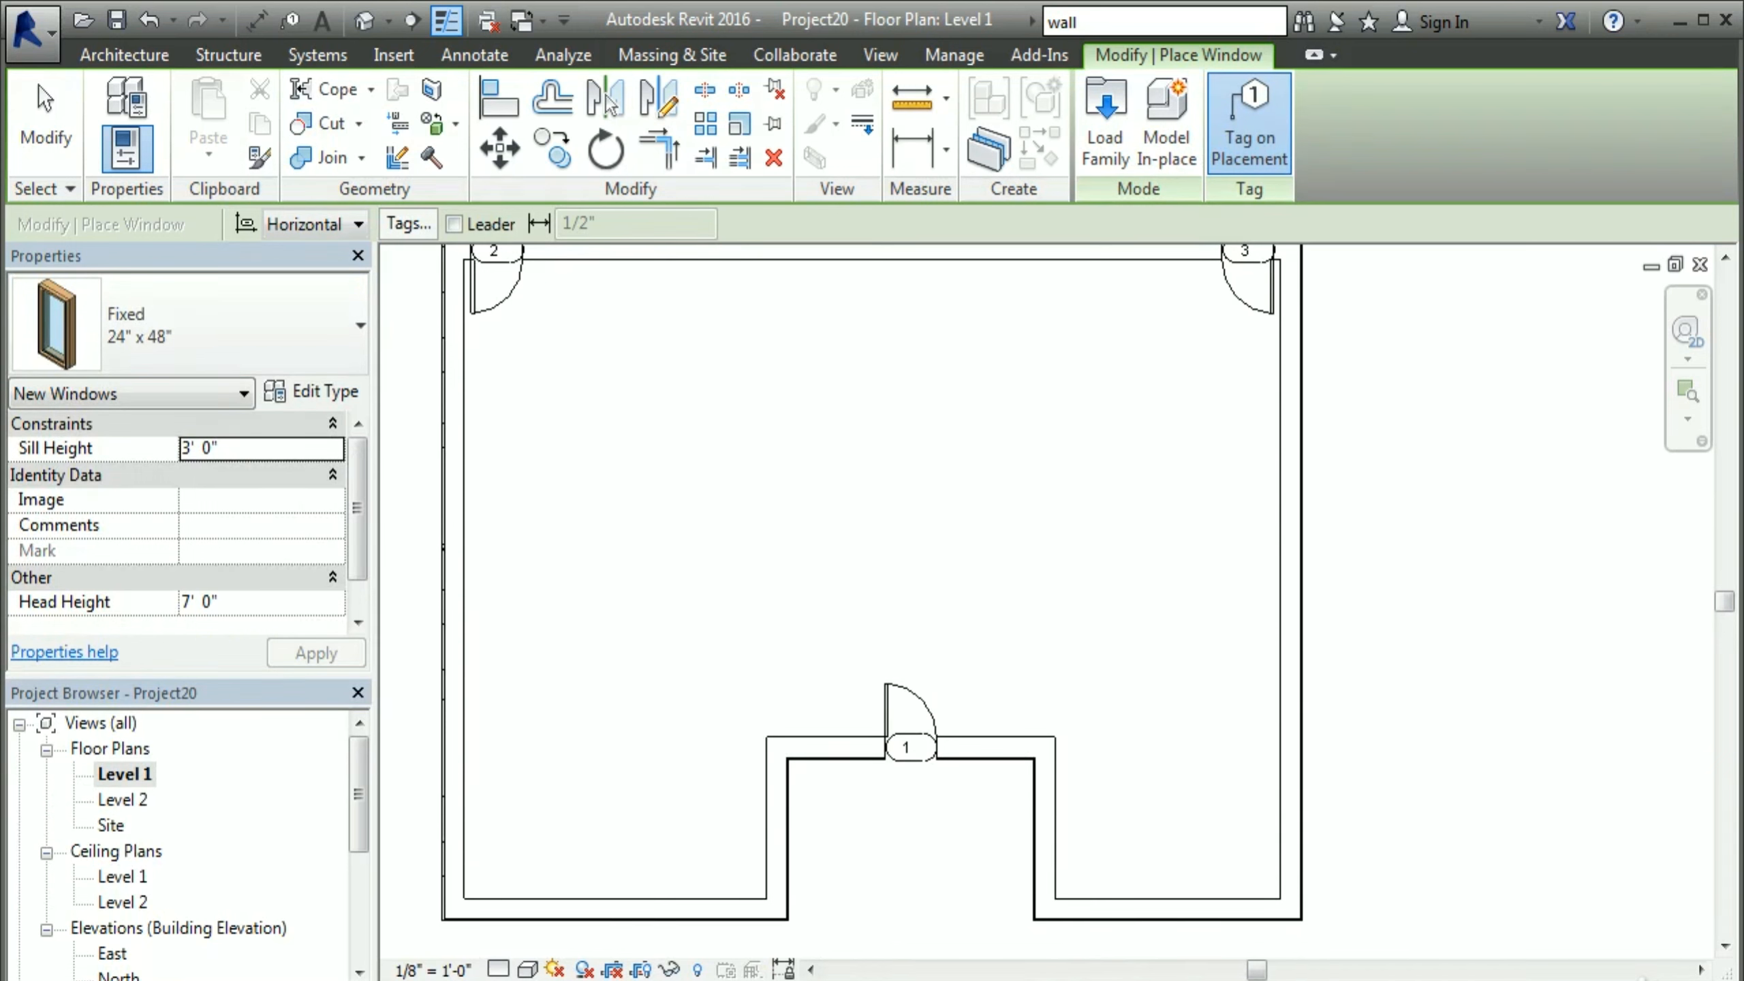
{"action": "middle_click_drag", "start_coordinate": [947, 883], "coordinate": [855, 701]}
{"action": "scroll", "coordinate": [807, 650], "scroll_direction": "up", "scroll_amount": 4}
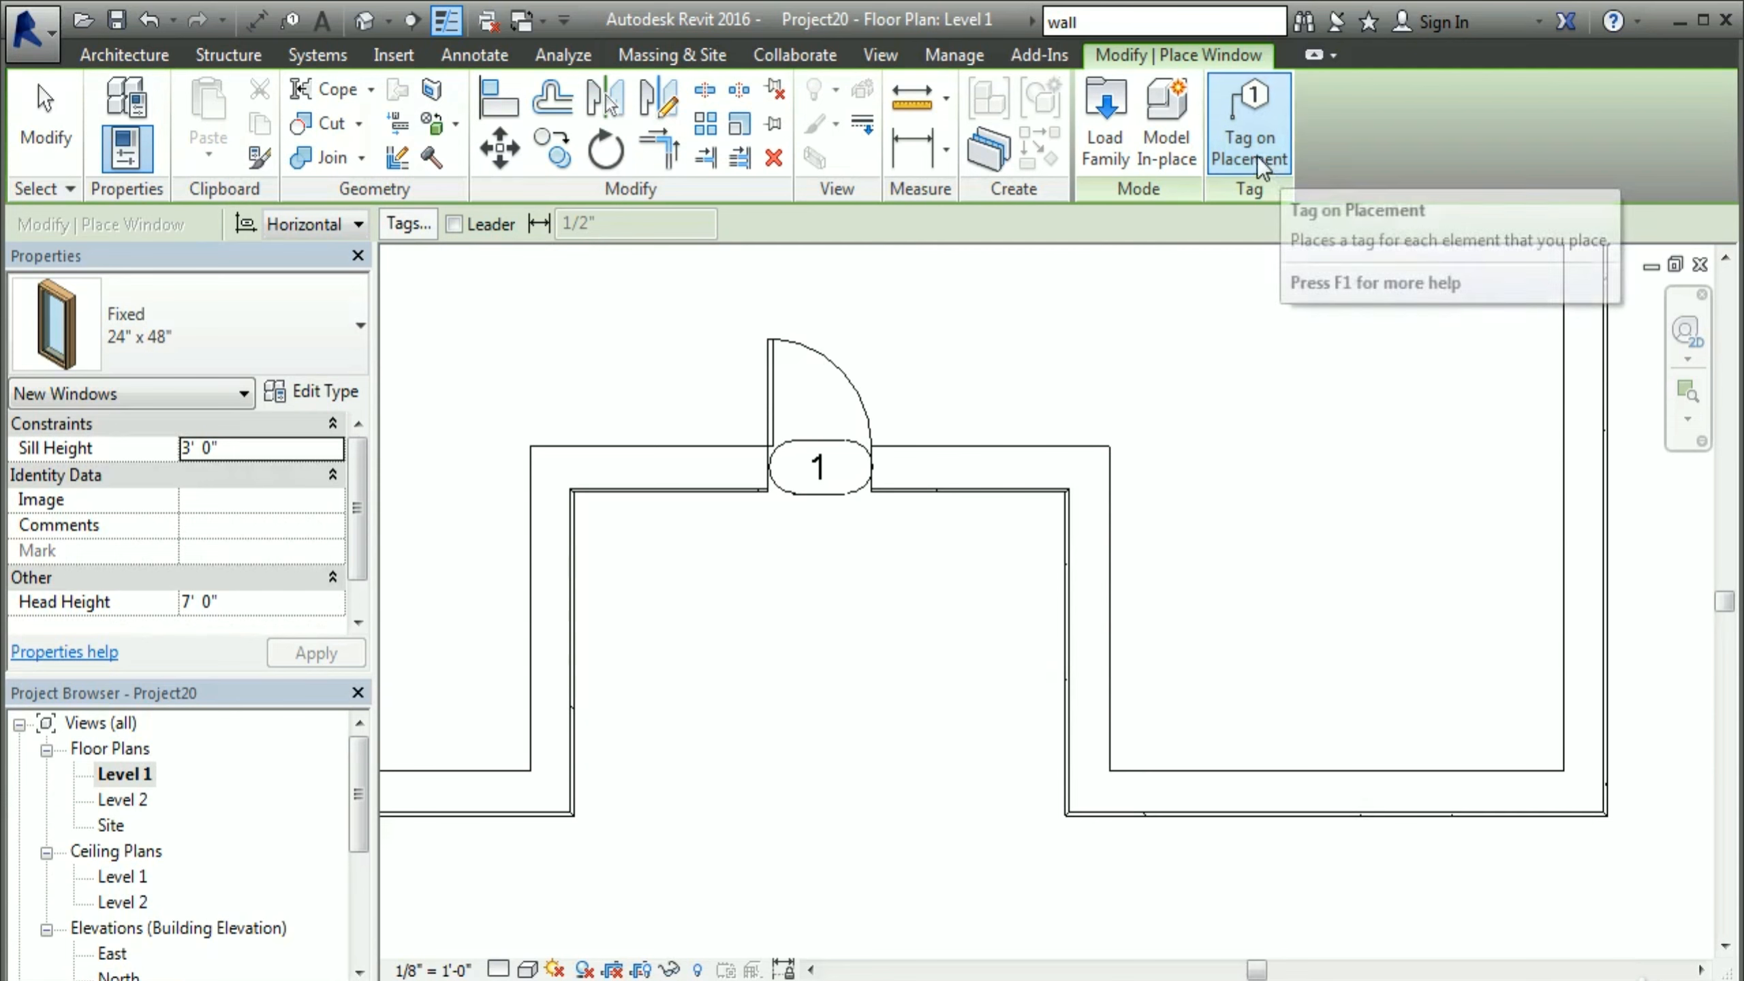
{"action": "left_click", "coordinate": [1246, 122]}
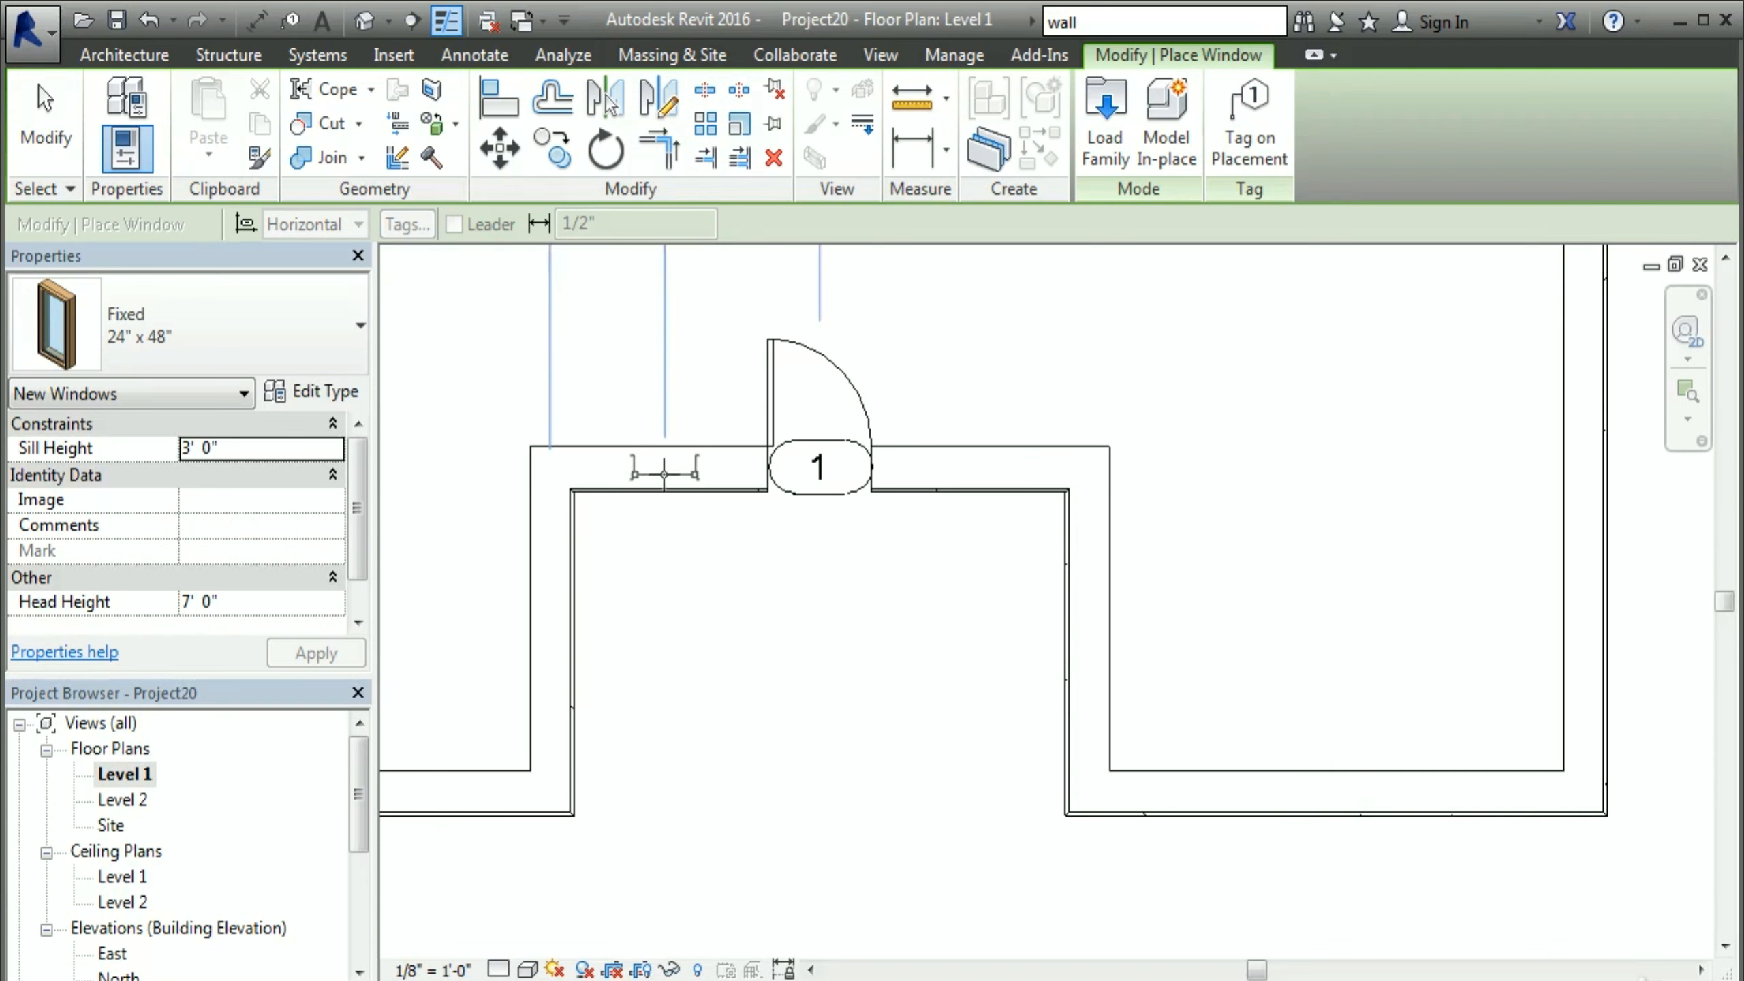
{"action": "left_click", "coordinate": [666, 474]}
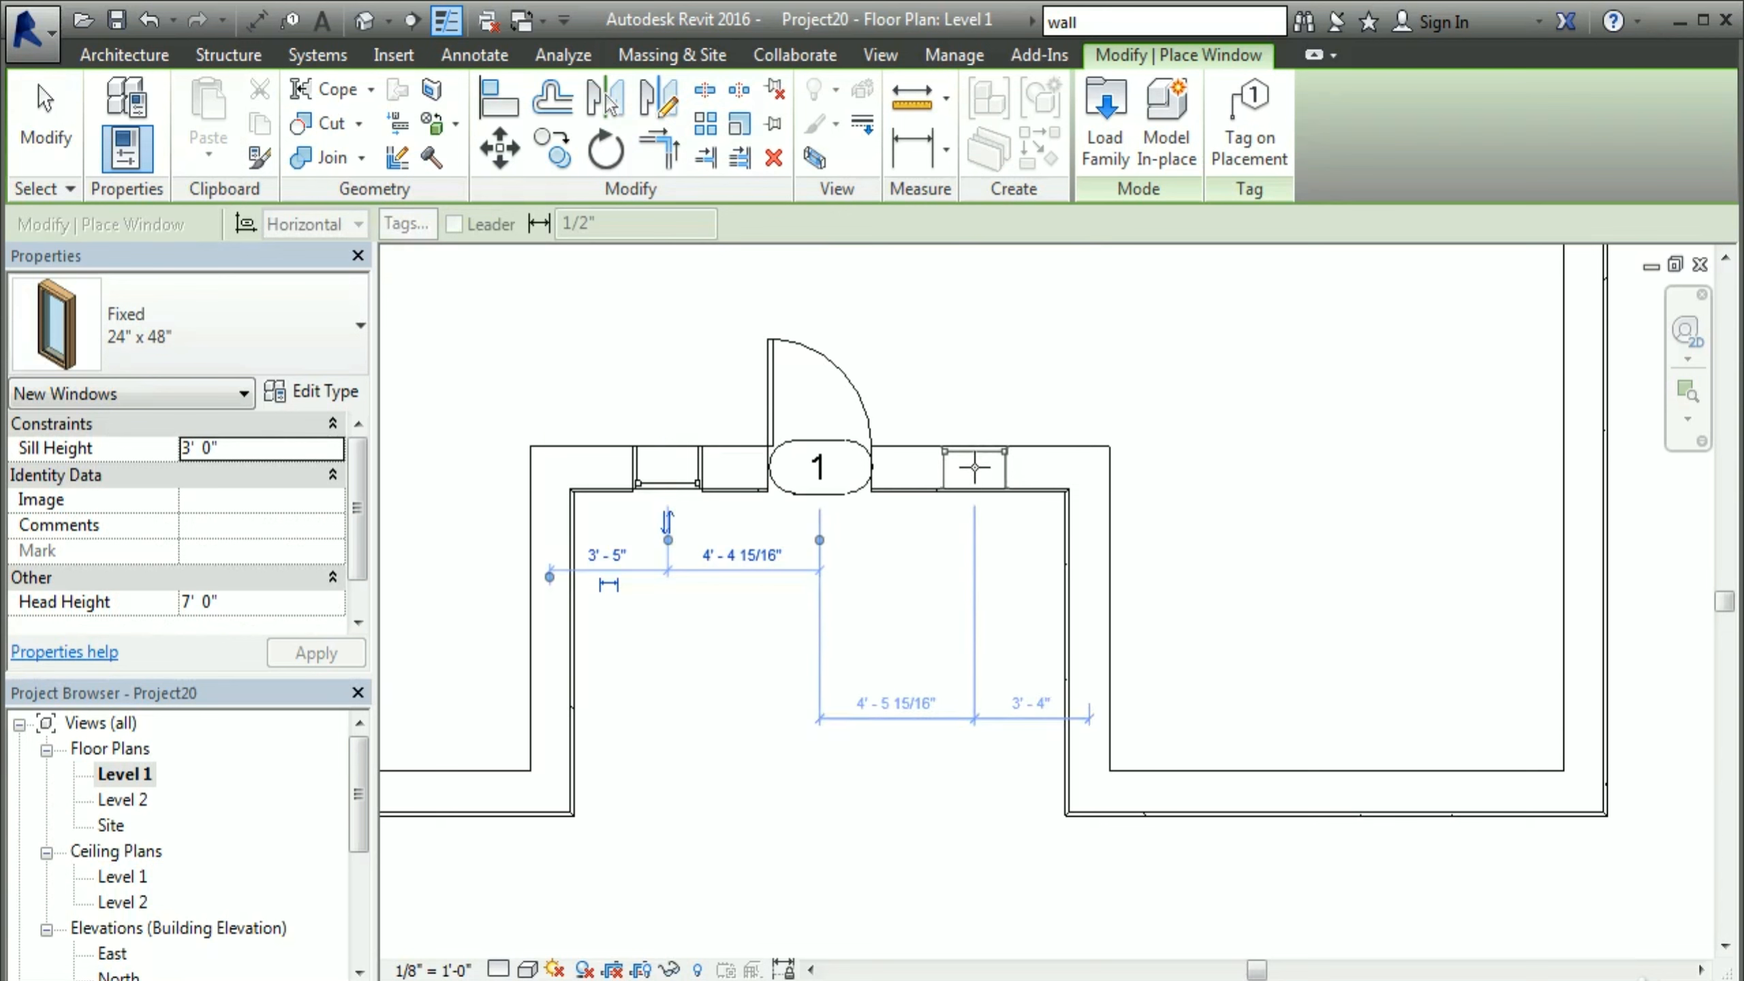
{"action": "left_click", "coordinate": [972, 468]}
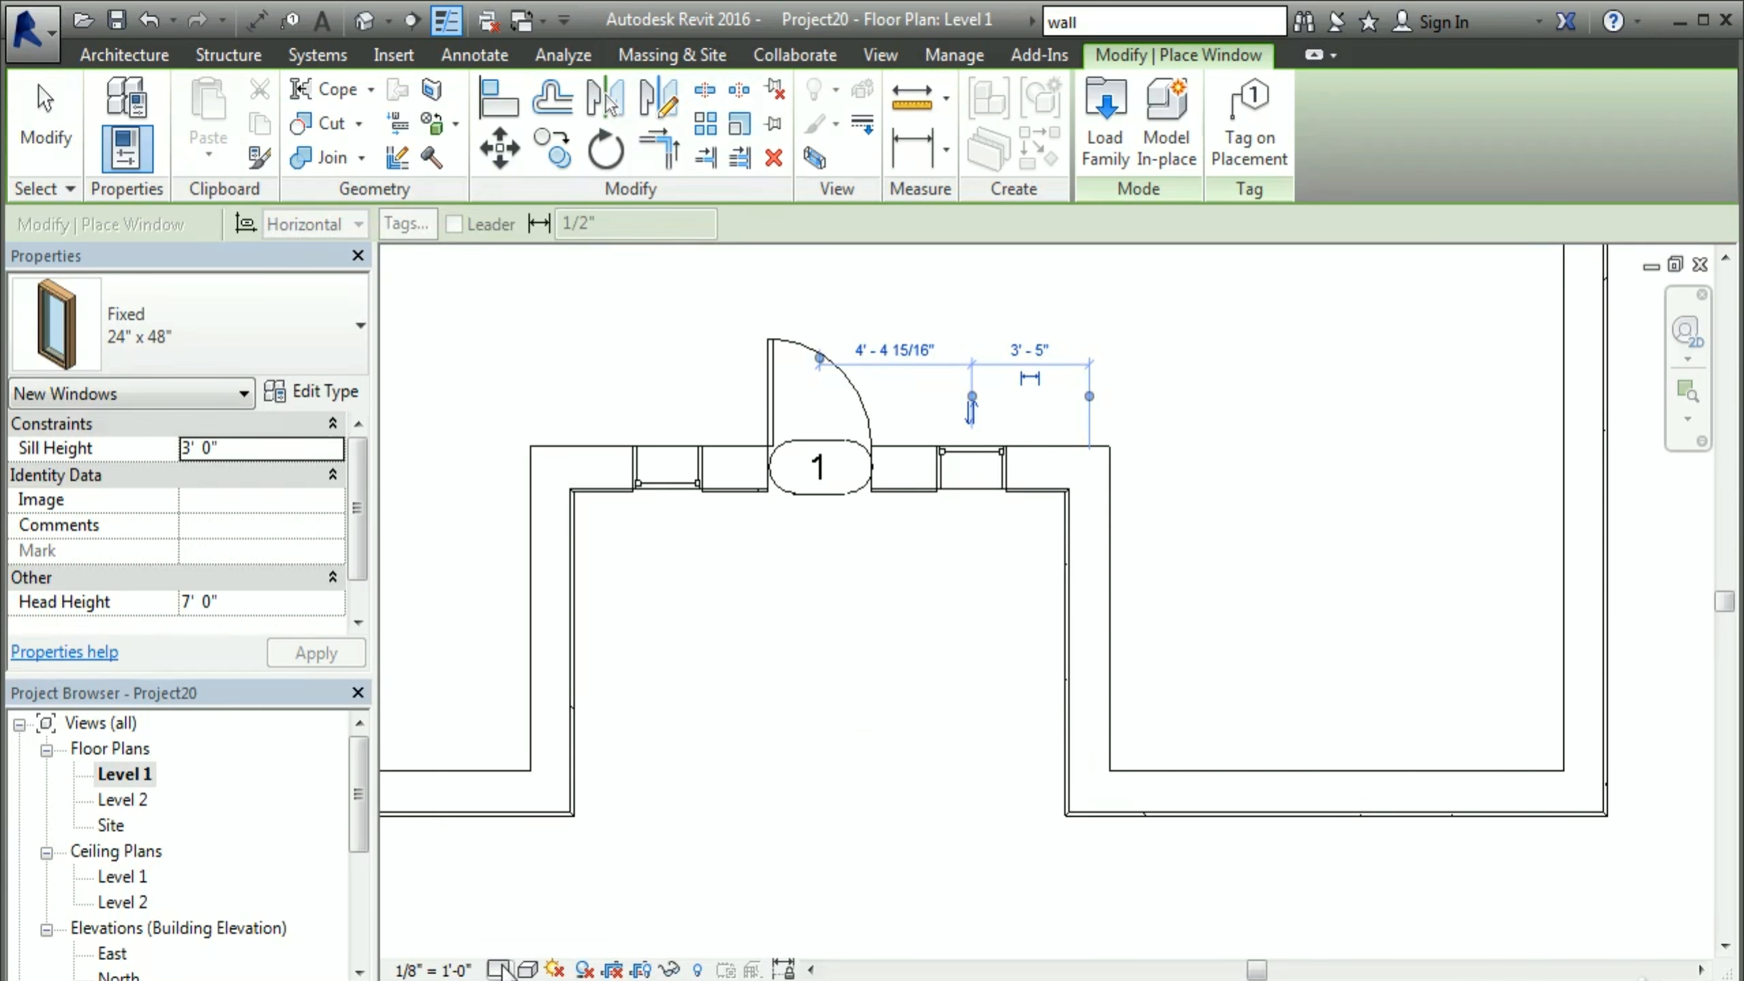
Step: Set the plan's detail level to Medium and its visual style to Shaded, ending window placement
{"action": "left_click", "coordinate": [499, 968]}
{"action": "left_click", "coordinate": [532, 937]}
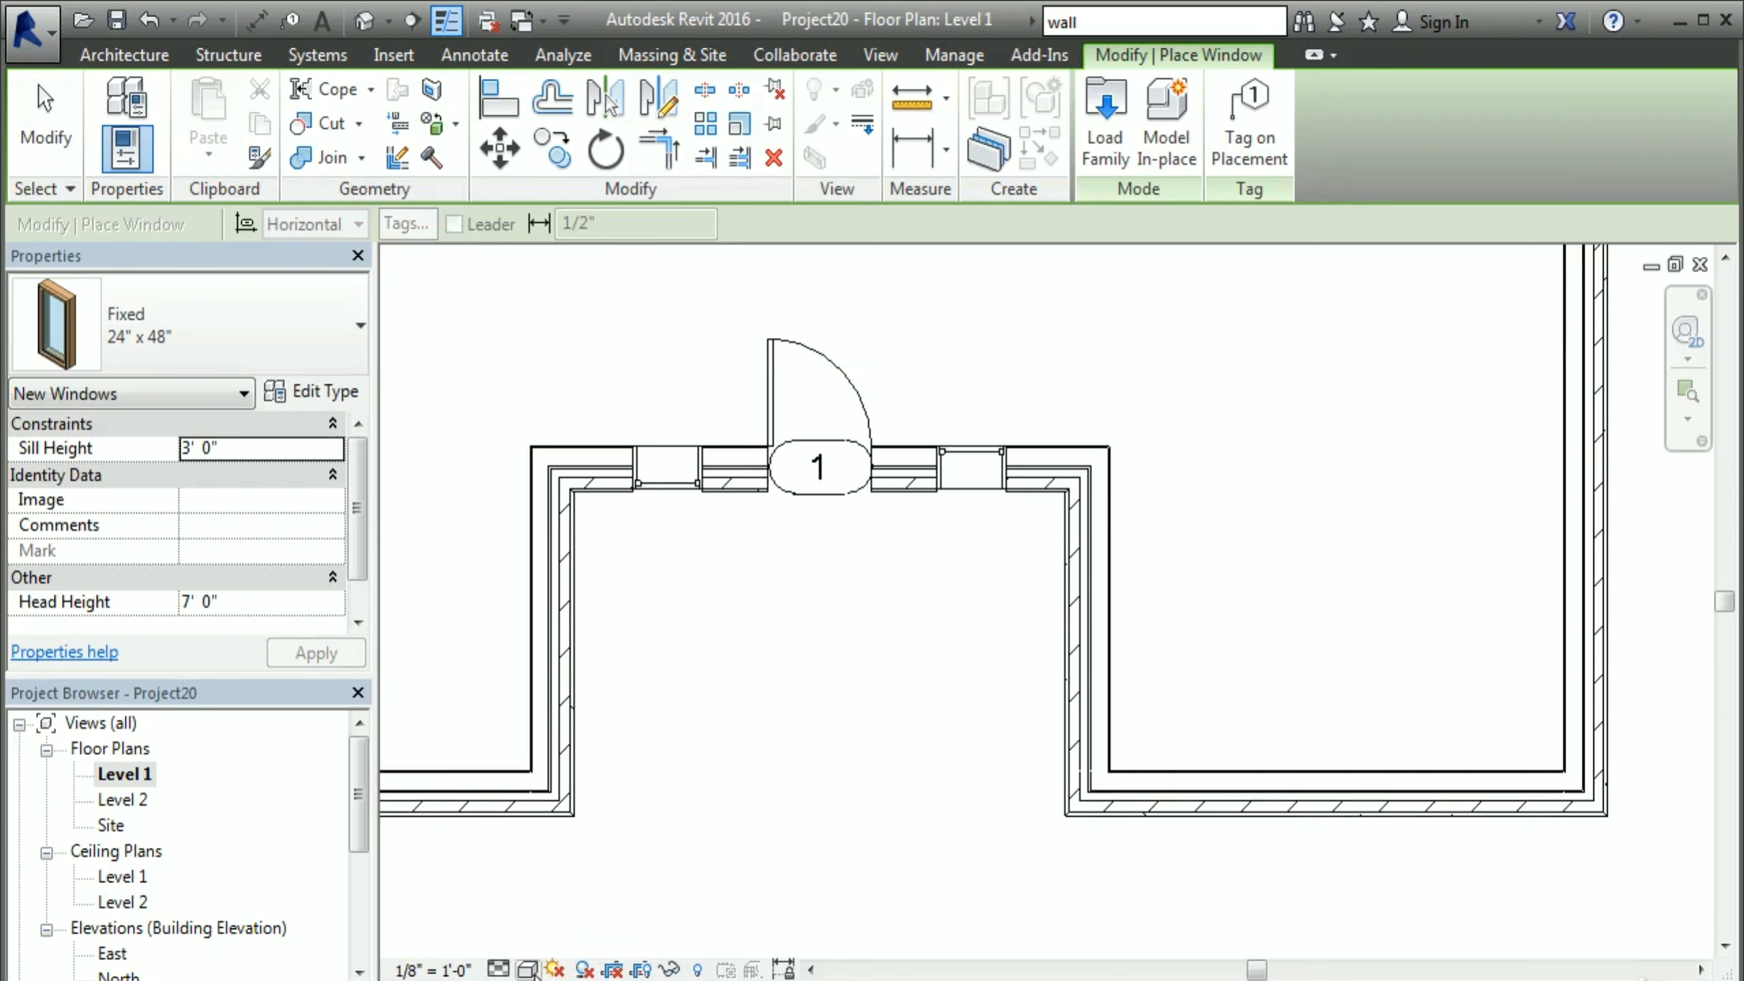
{"action": "left_click", "coordinate": [528, 969]}
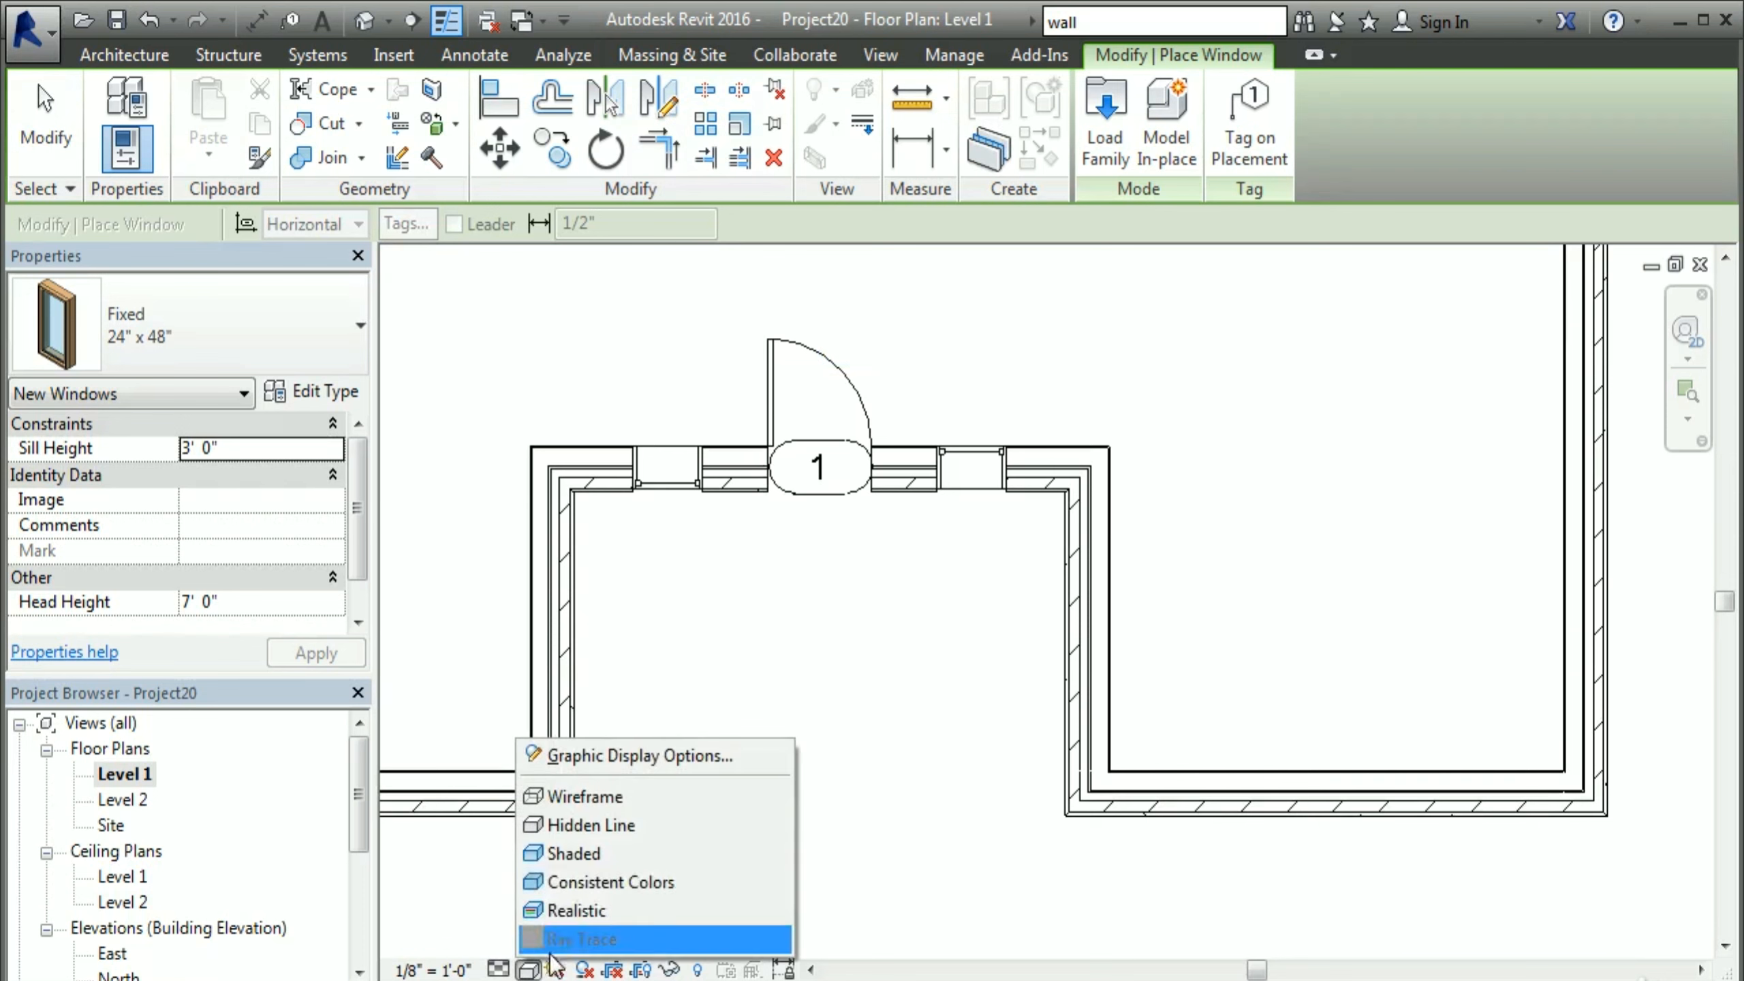
{"action": "left_click", "coordinate": [595, 859]}
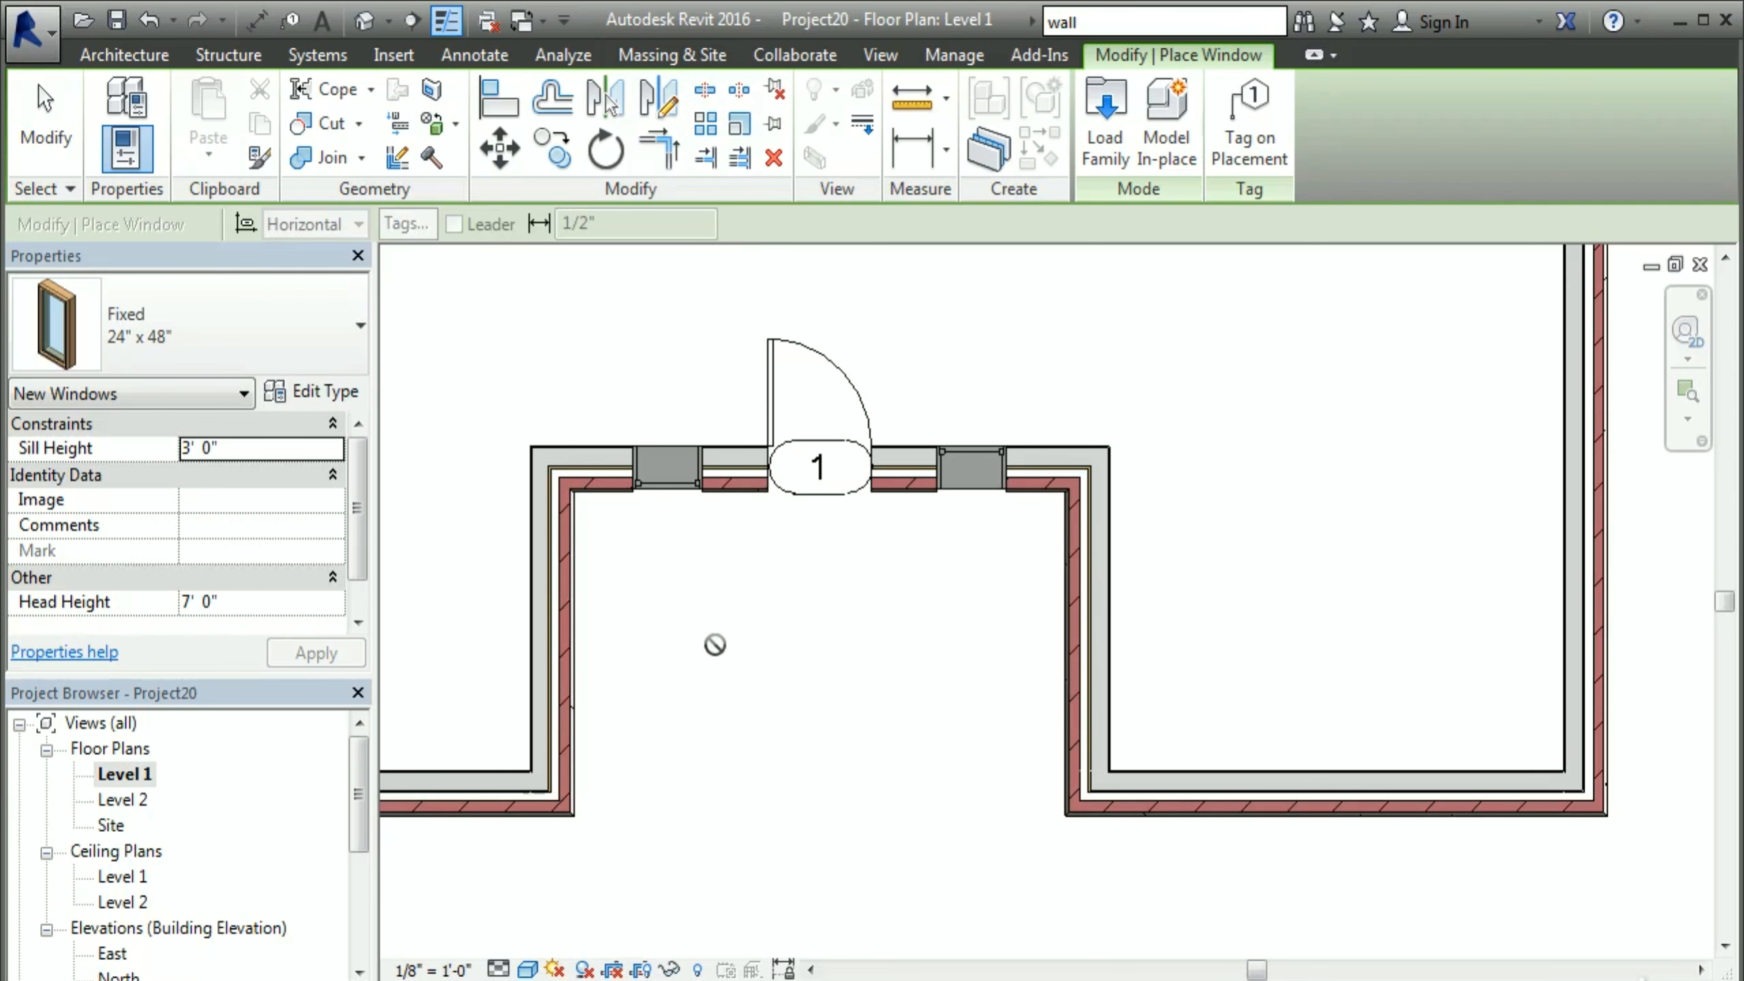
{"action": "key", "text": "Escape"}
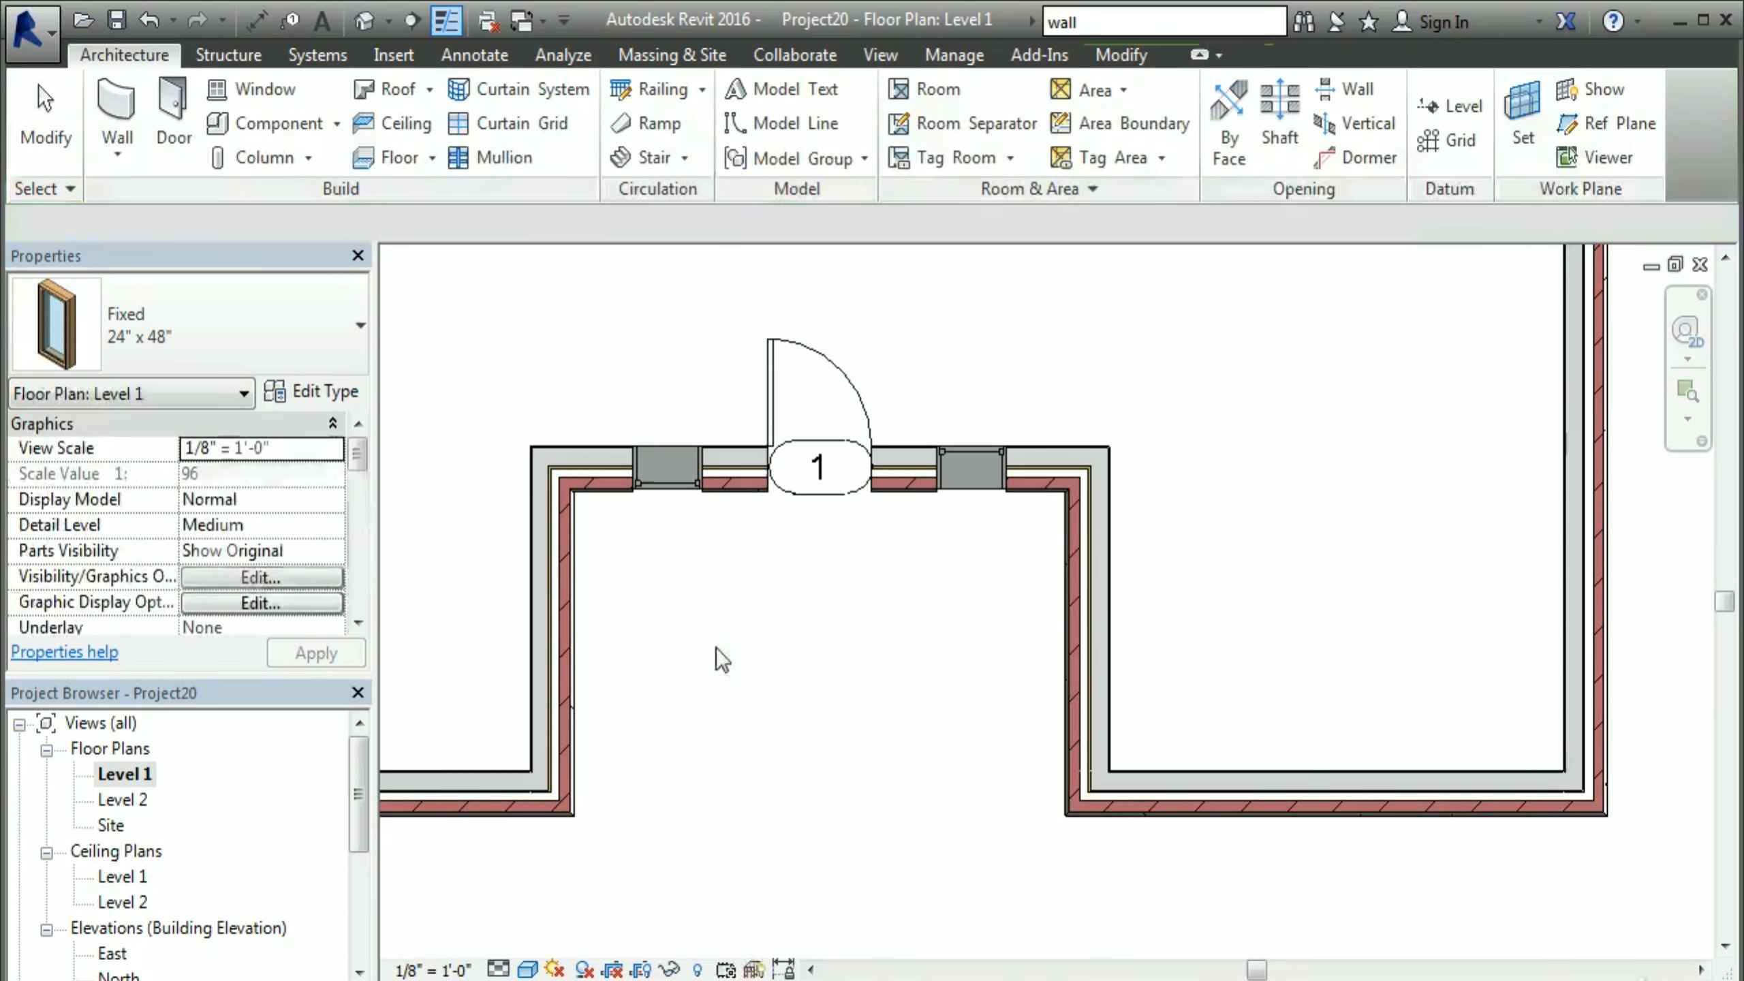
Step: Create similar windows from the one beside the entry door, placing one about midway along each side wall of the recess
{"action": "scroll", "coordinate": [770, 613], "scroll_direction": "up", "scroll_amount": 1}
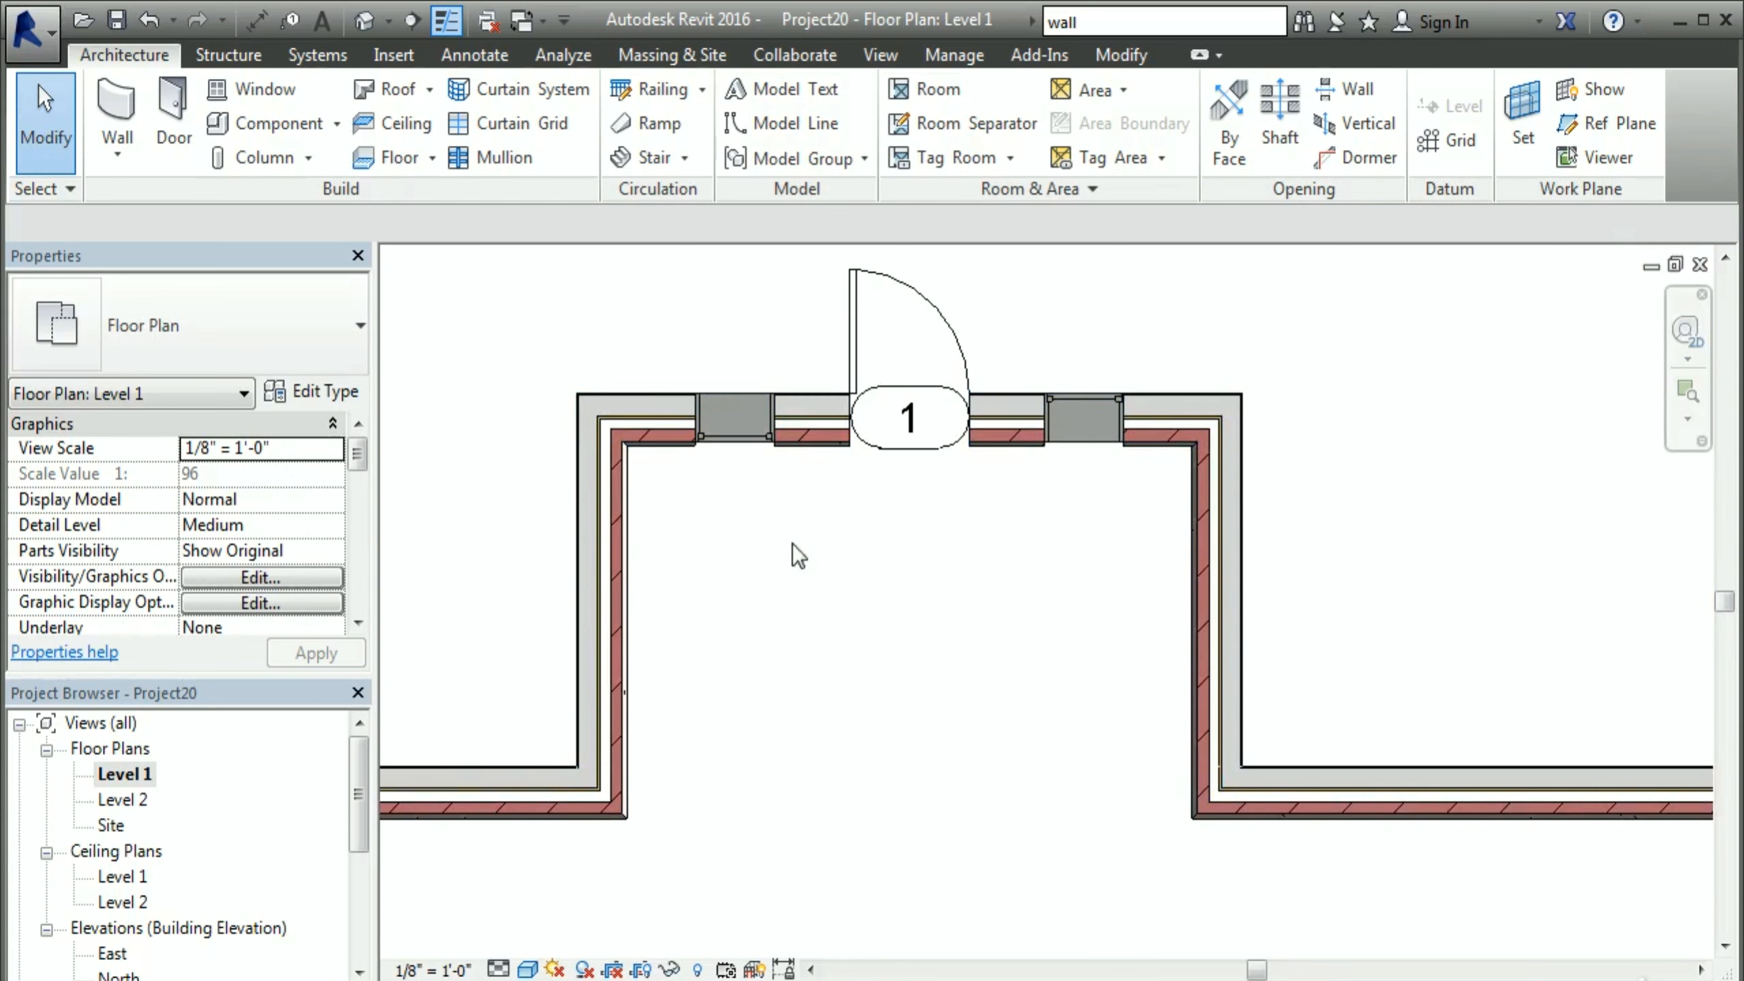
{"action": "left_click", "coordinate": [753, 443]}
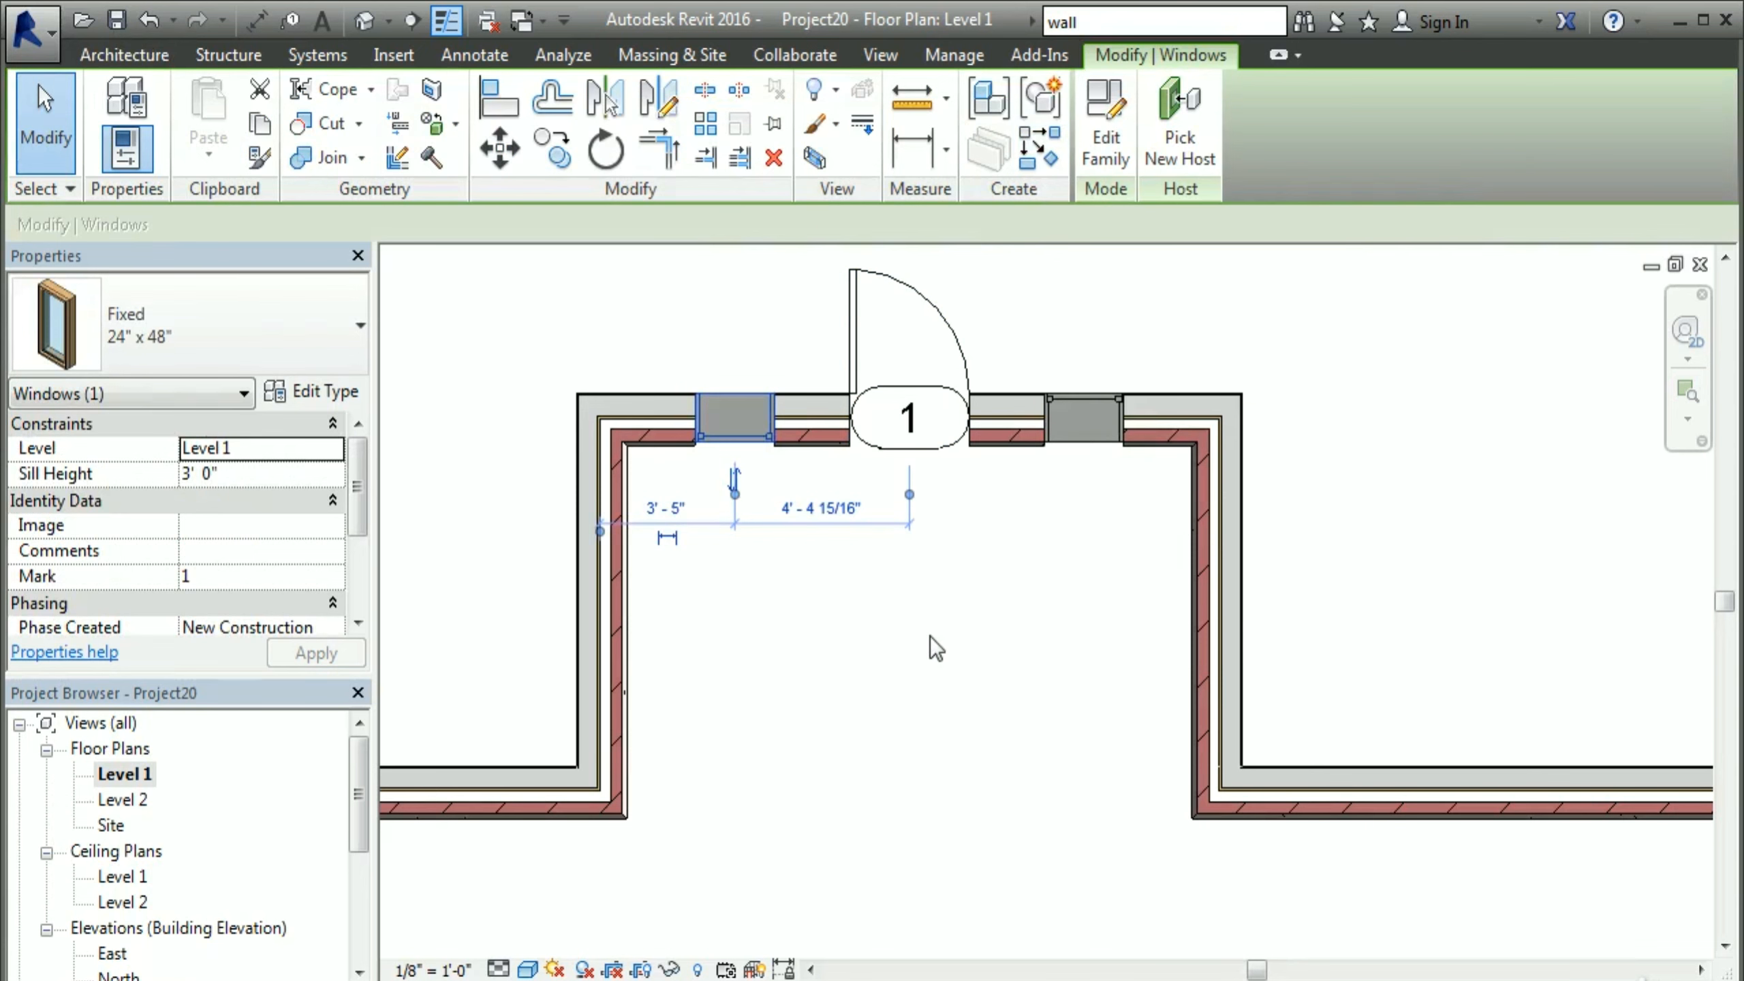
{"action": "key", "text": "c"}
{"action": "key", "text": "s"}
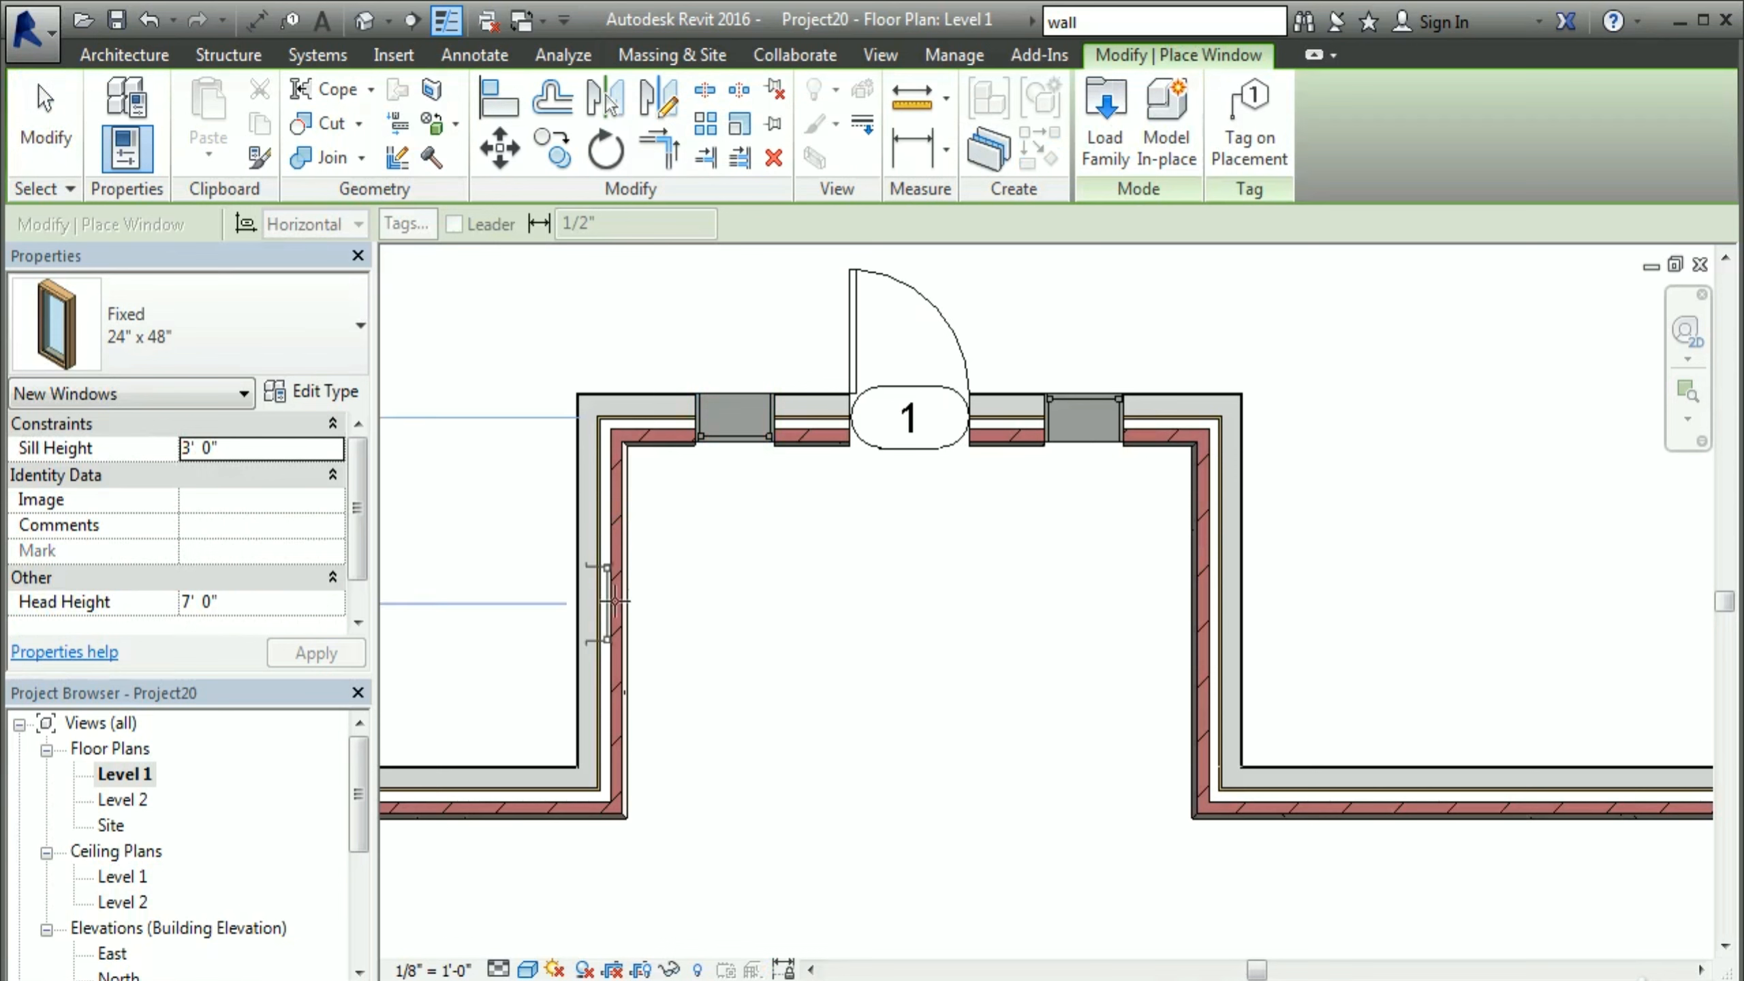
{"action": "left_click", "coordinate": [633, 594]}
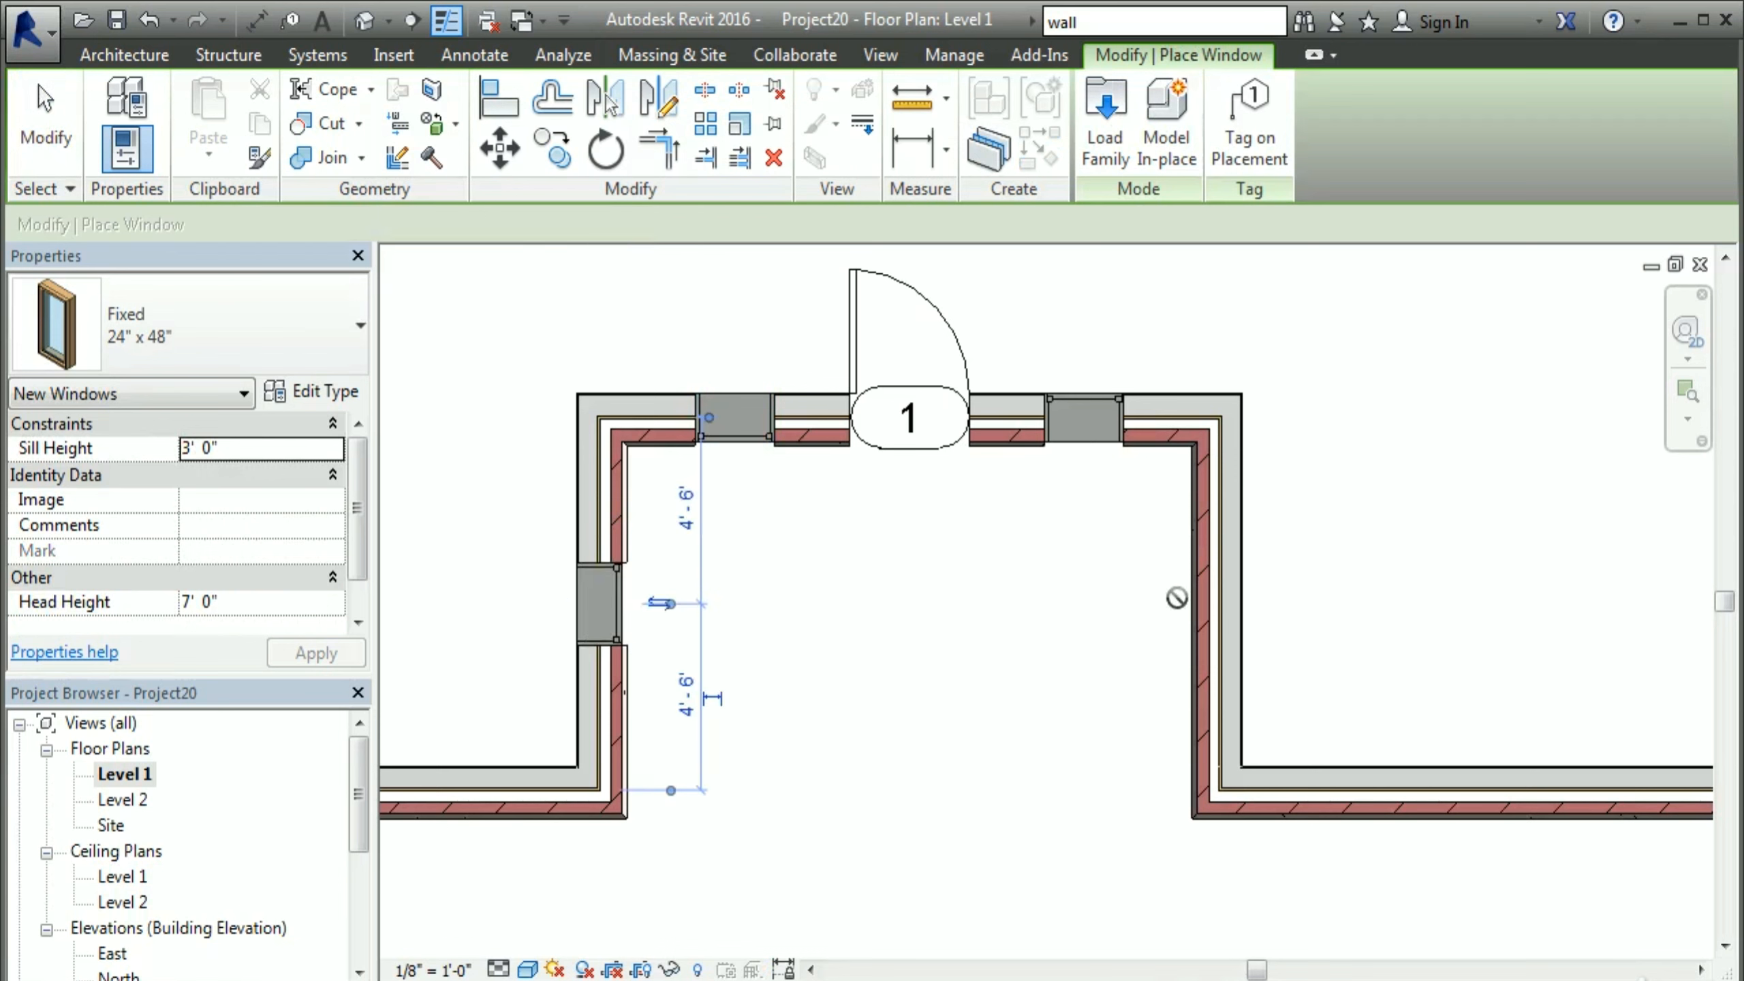
{"action": "left_click", "coordinate": [1195, 595]}
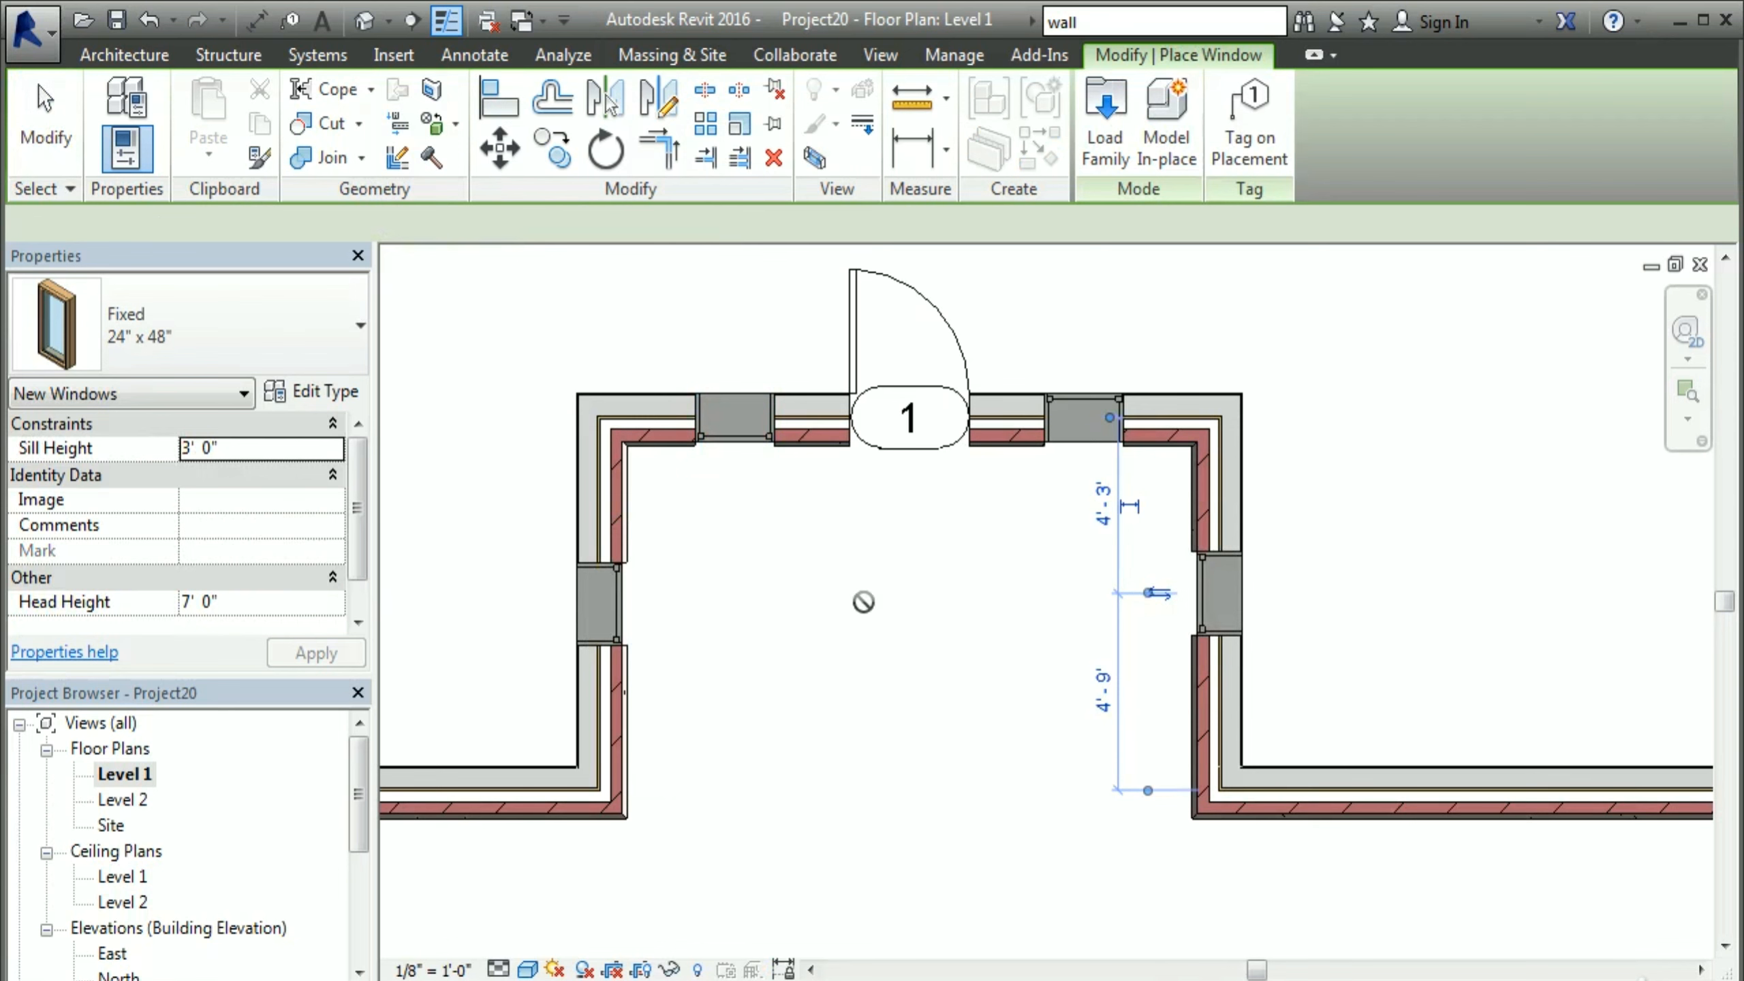
{"action": "key", "text": "Escape"}
{"action": "key", "text": "Escape"}
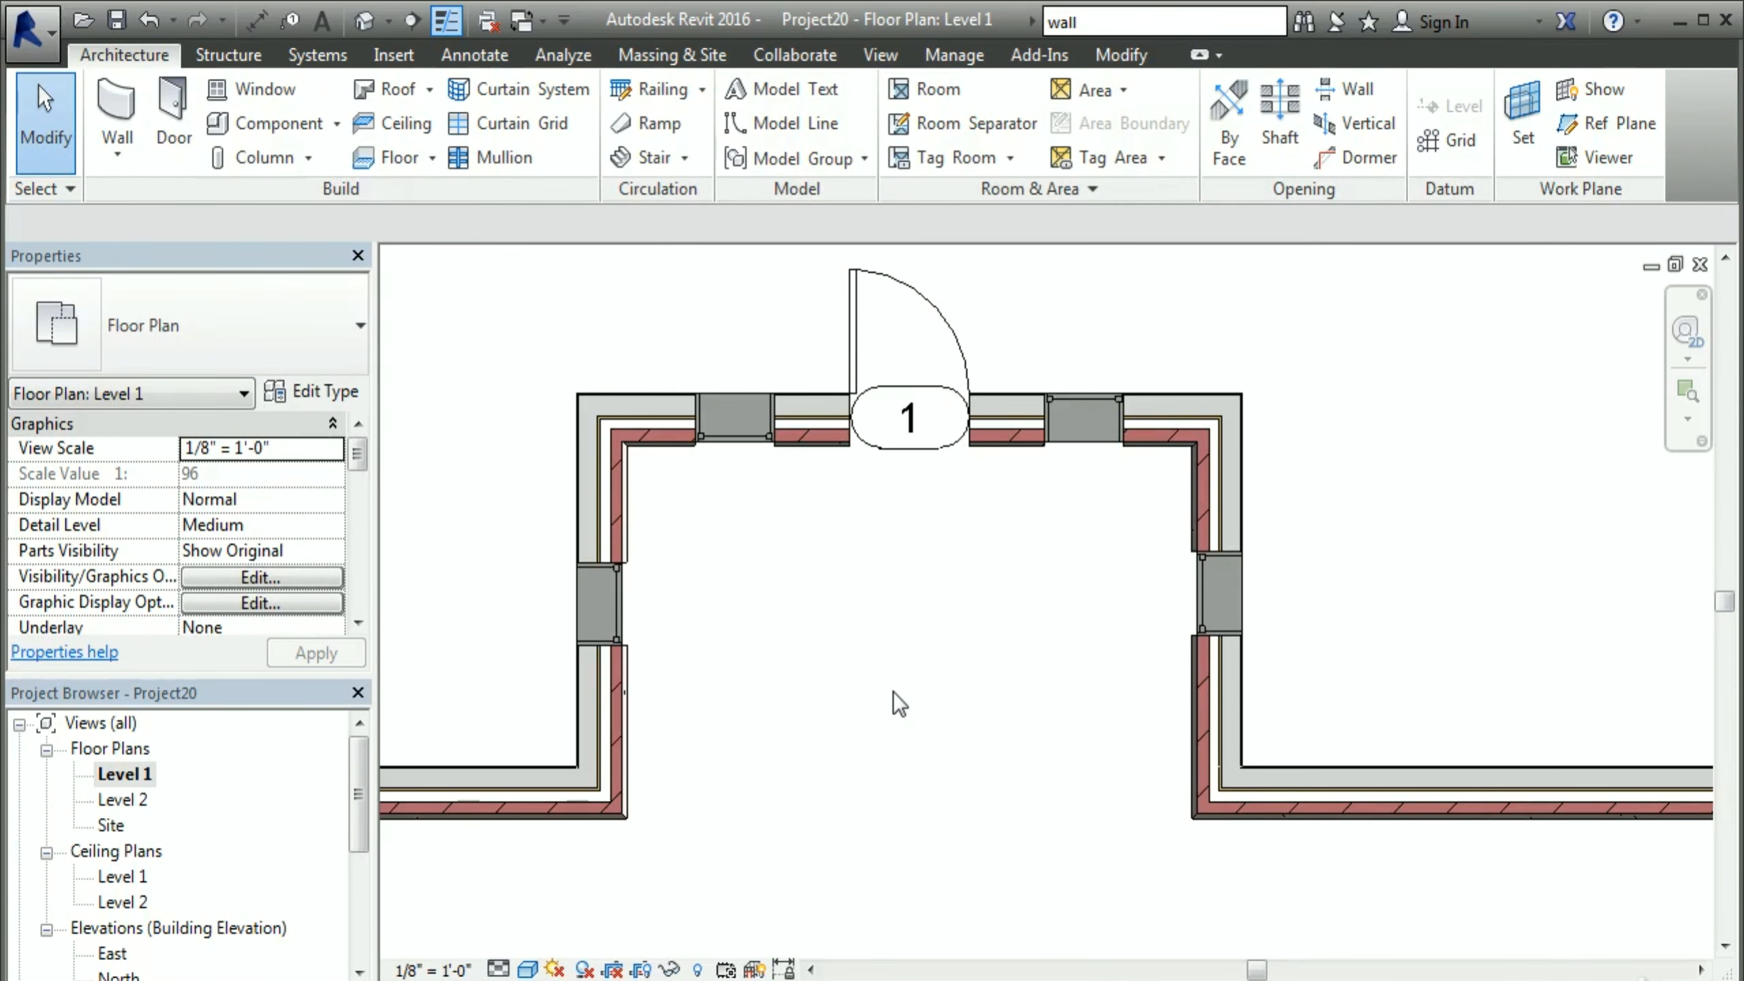
Step: Place Fixed 36" x 48" windows in the two lower exterior walls: one midway along the left wall, one 6'-6" from the right wall's outer corner
{"action": "scroll", "coordinate": [864, 690], "scroll_direction": "down", "scroll_amount": 5}
{"action": "middle_click_drag", "start_coordinate": [841, 689], "coordinate": [909, 806]}
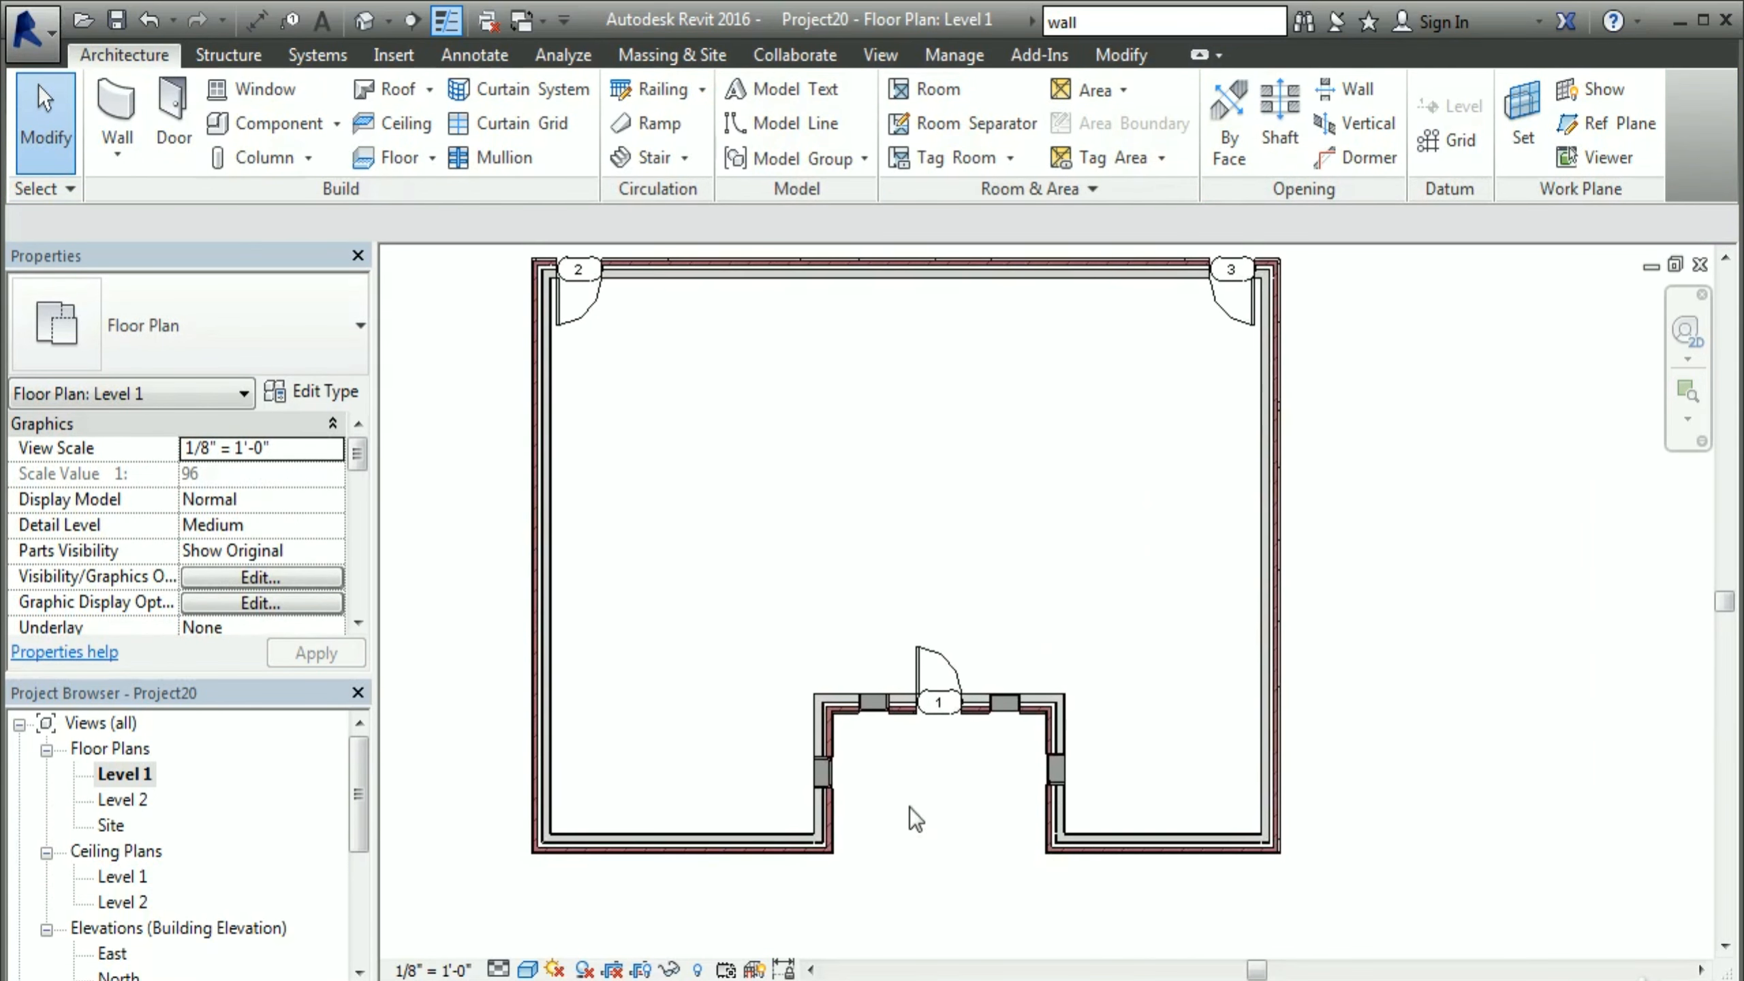
{"action": "left_click", "coordinate": [278, 103]}
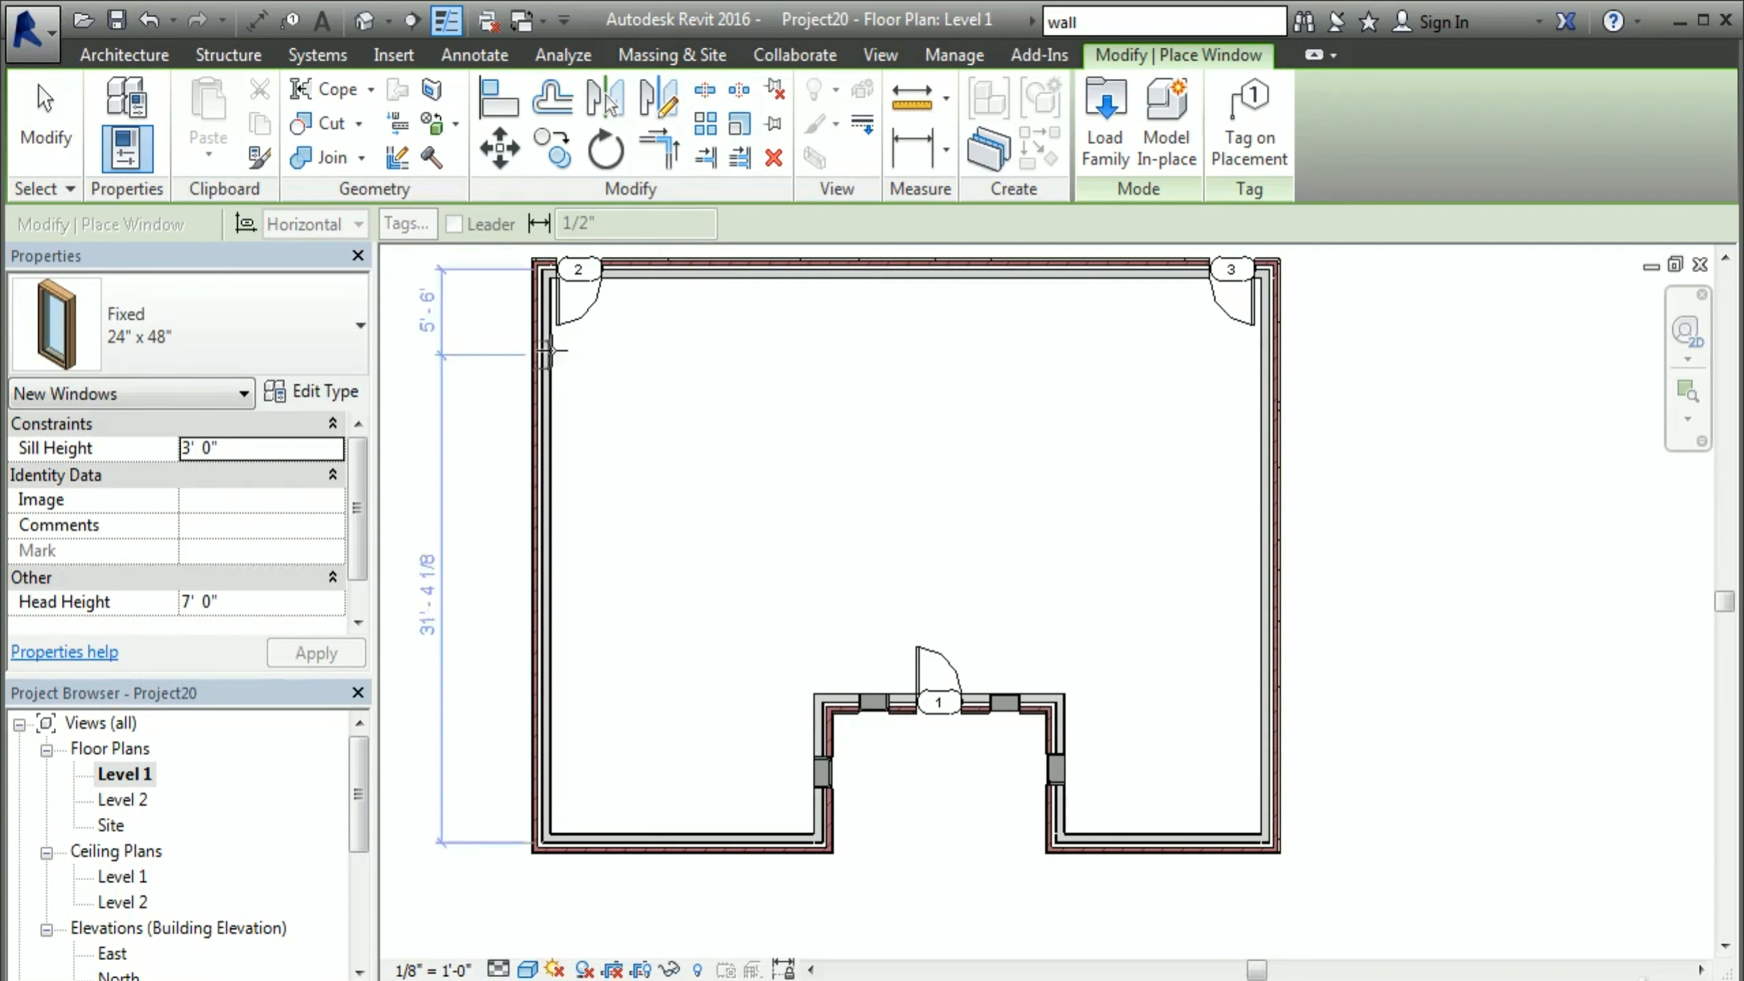
{"action": "left_click", "coordinate": [309, 362]}
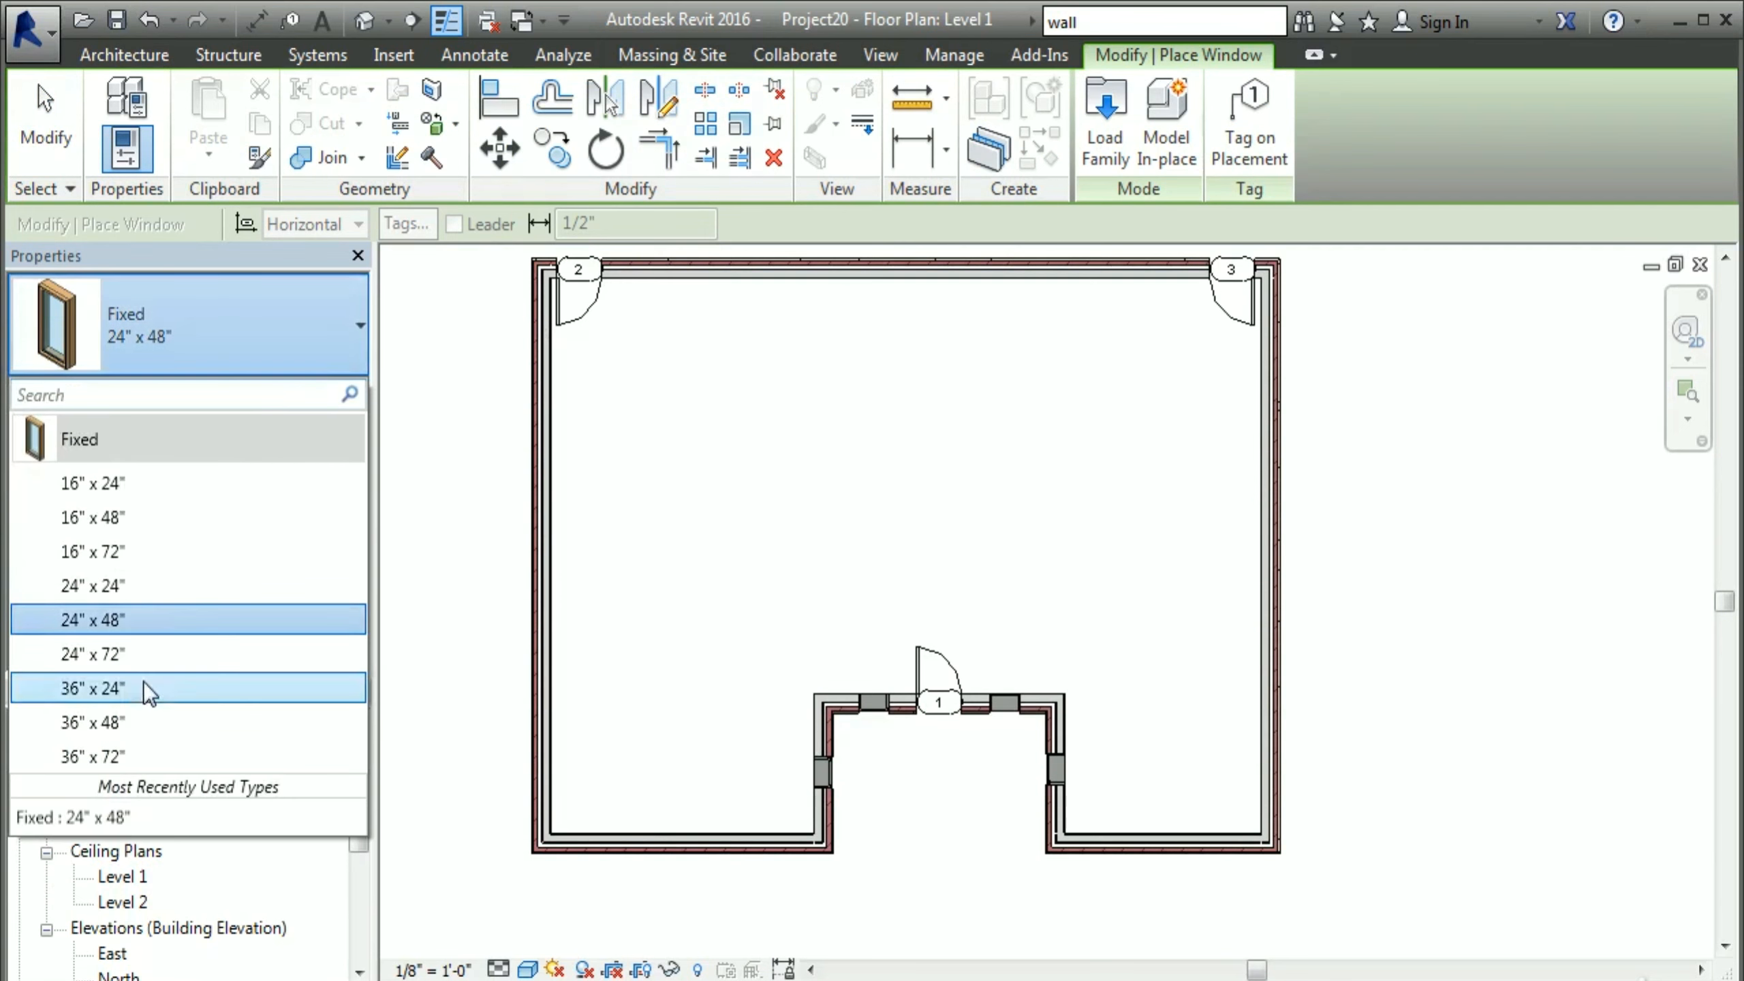
{"action": "left_click", "coordinate": [127, 711]}
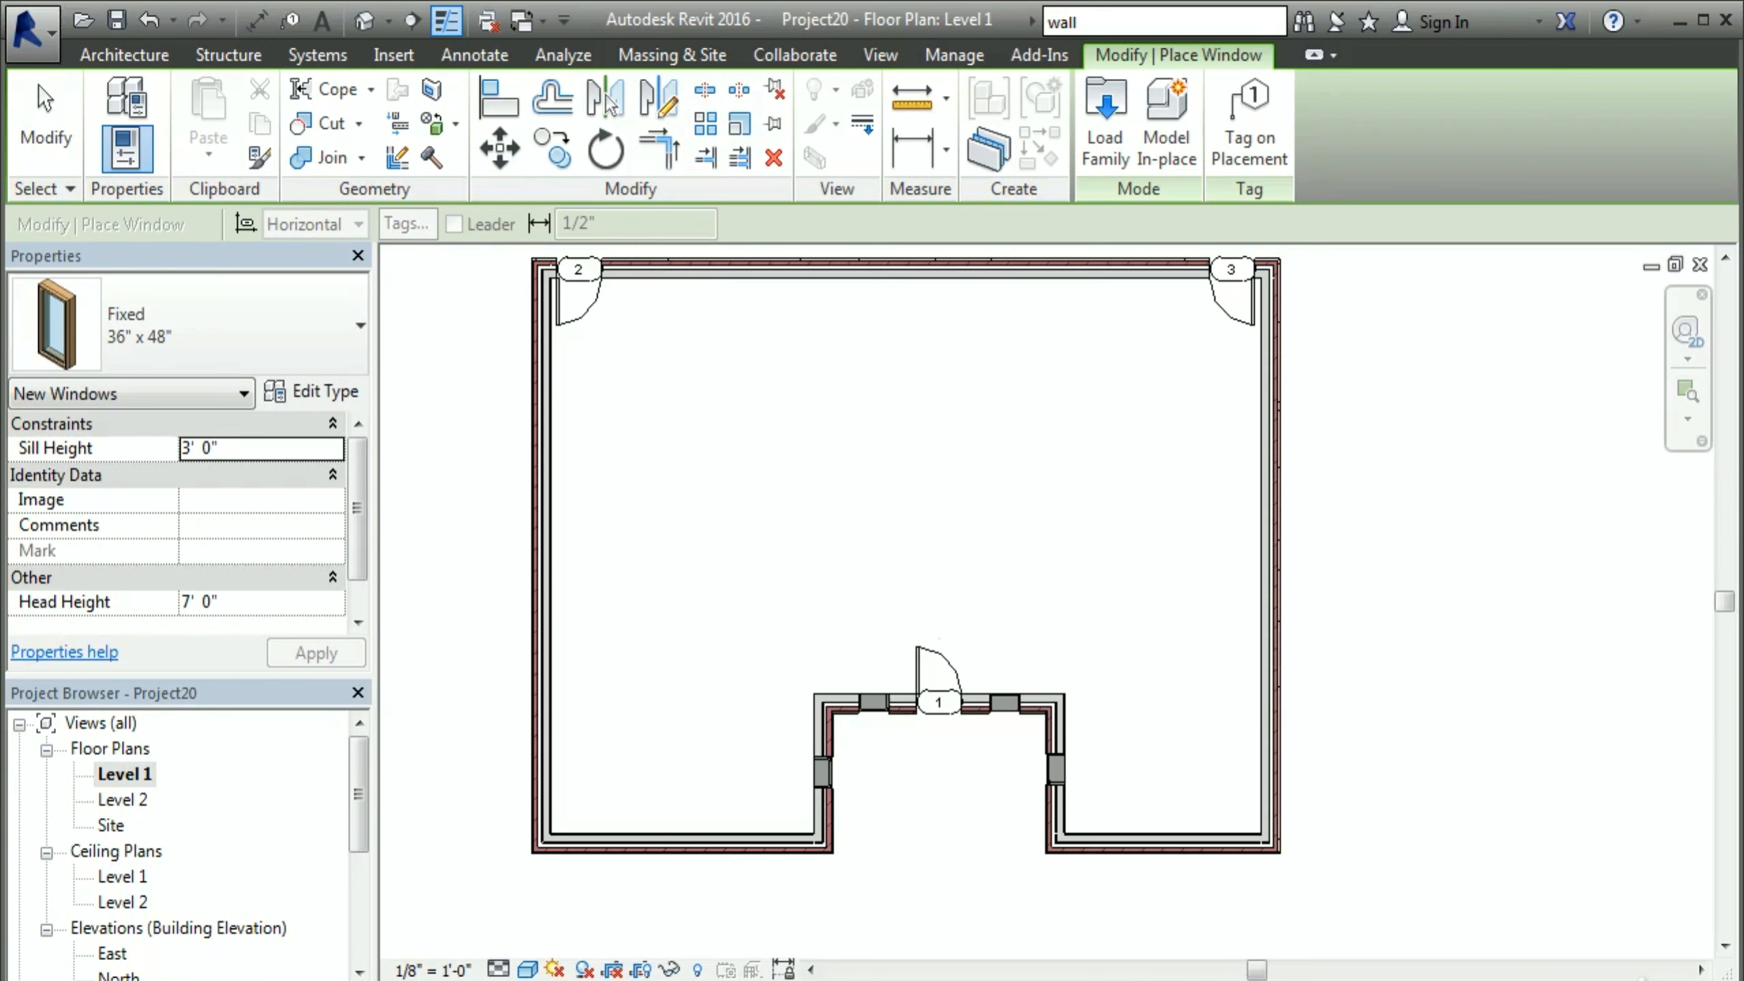
{"action": "left_click", "coordinate": [682, 842]}
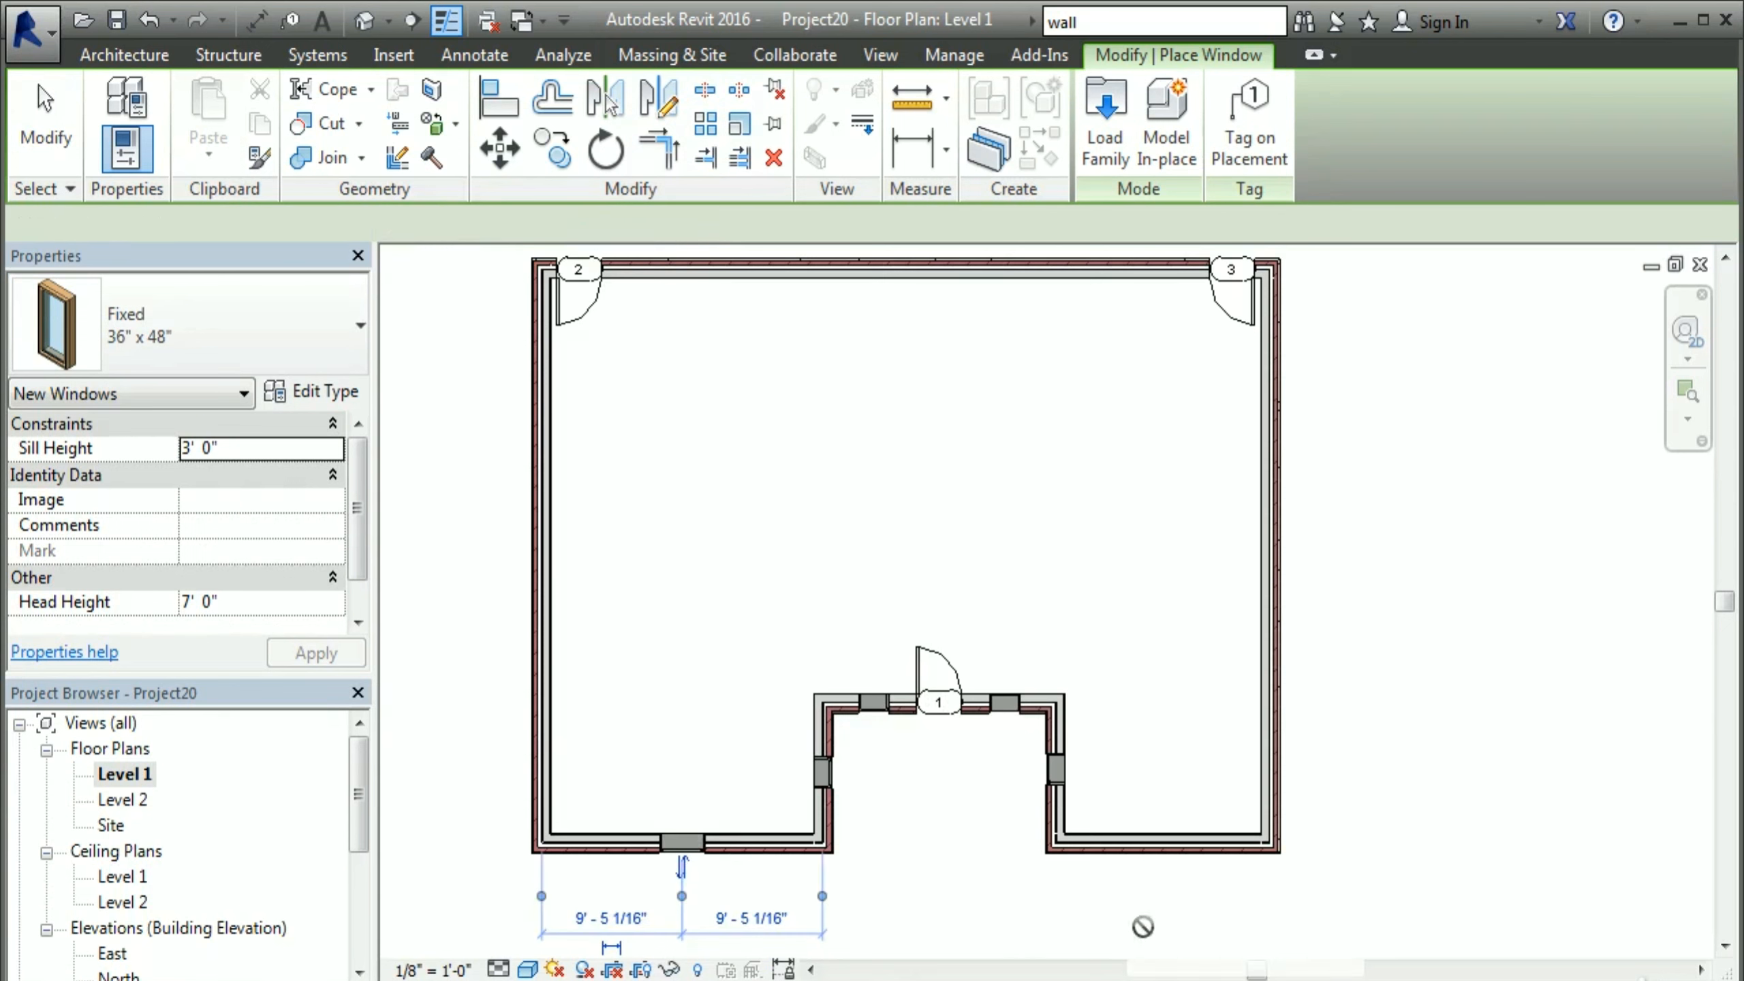
{"action": "left_click", "coordinate": [1171, 845]}
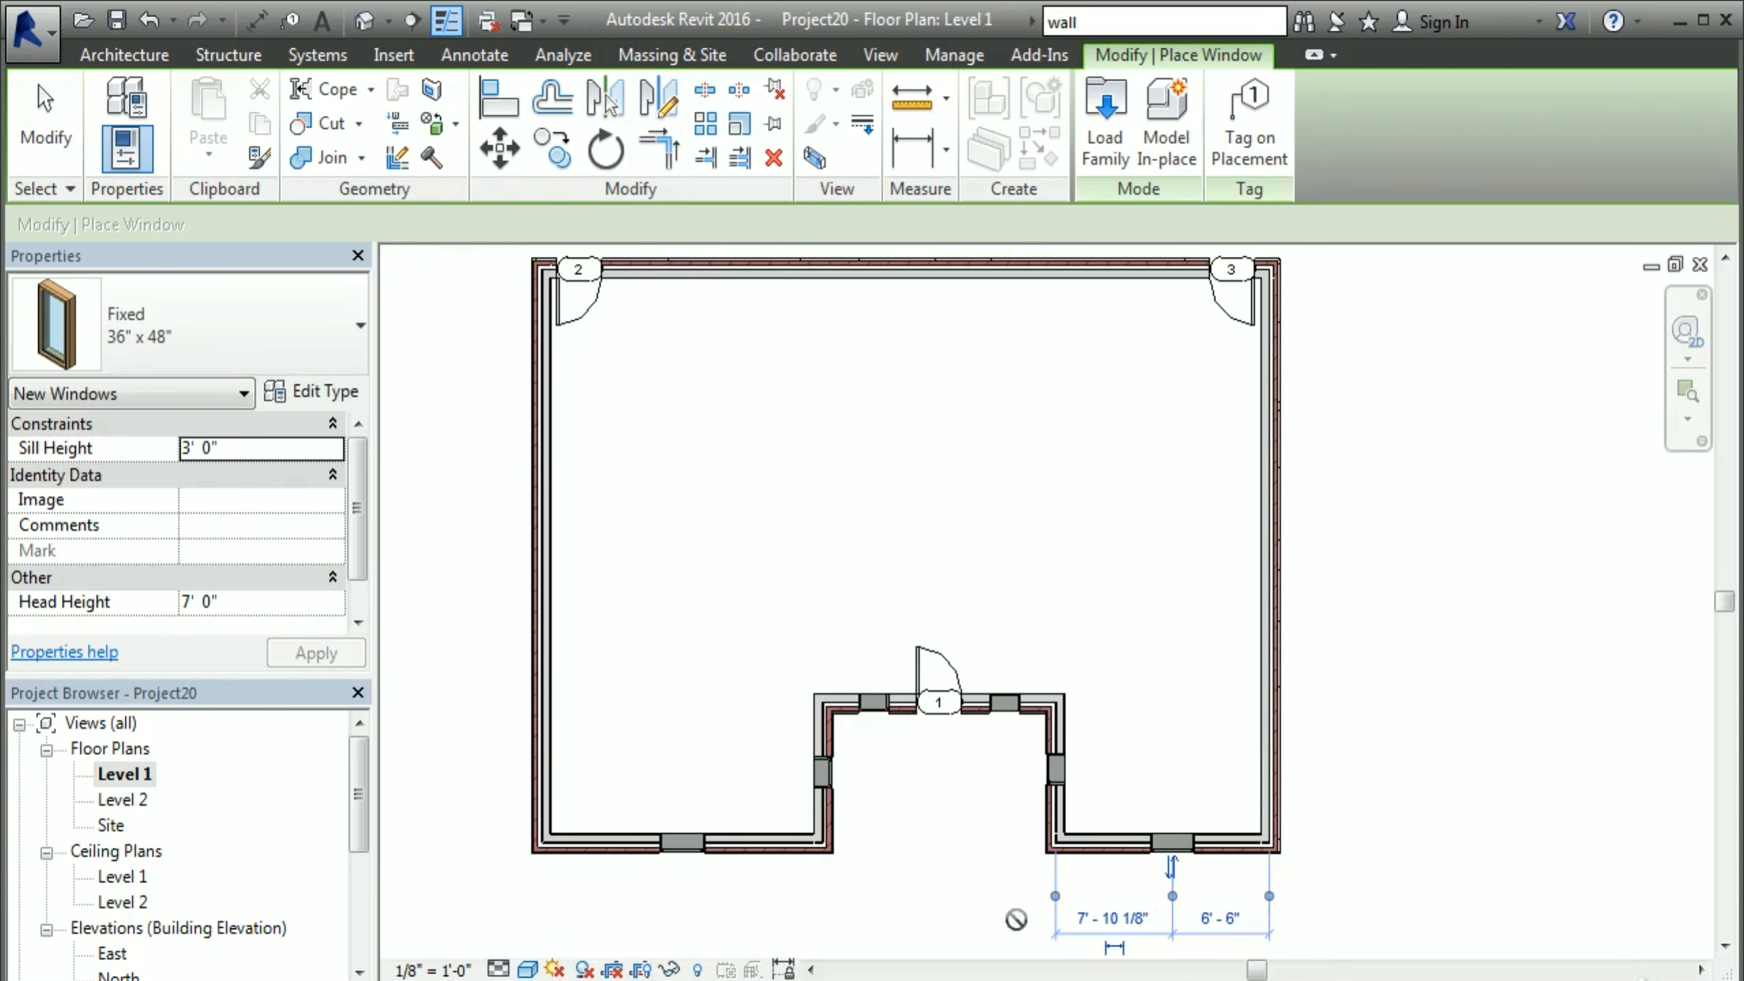
Step: Place three more windows in the left exterior wall, one 6'-0" from its lower corner and two 14'-0" and 7'-0" from its upper corner
{"action": "left_click", "coordinate": [535, 748]}
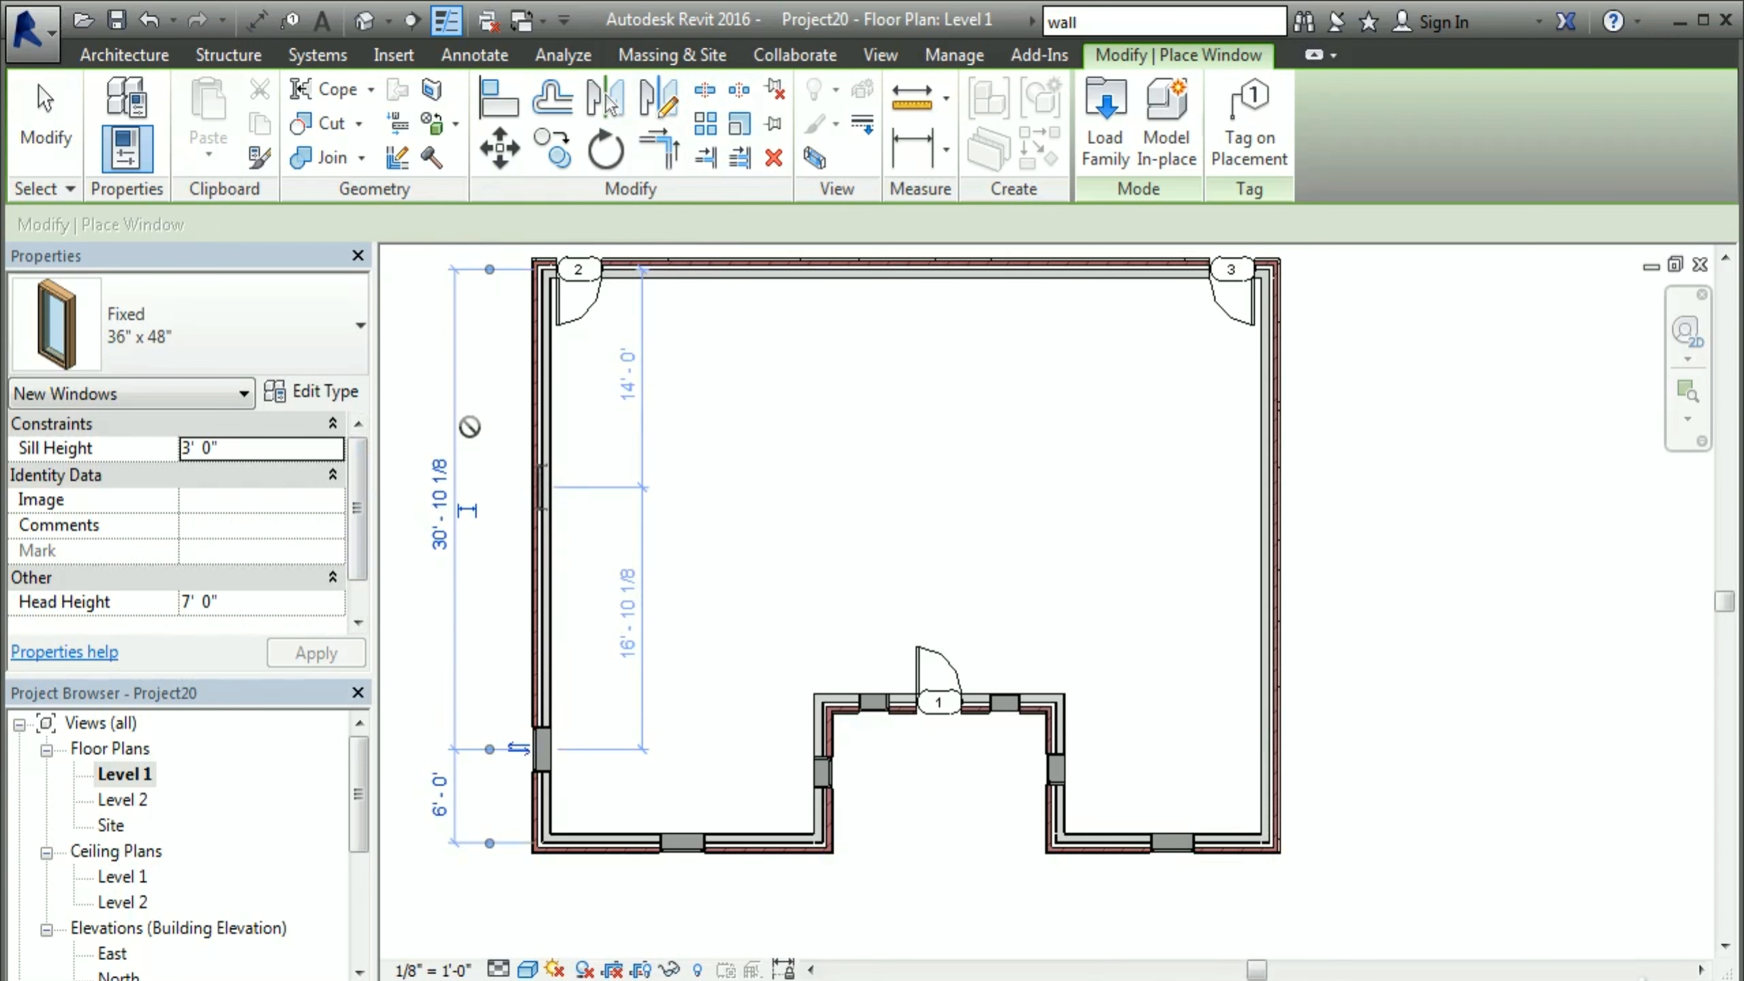
{"action": "left_click", "coordinate": [541, 487]}
{"action": "left_click", "coordinate": [540, 381]}
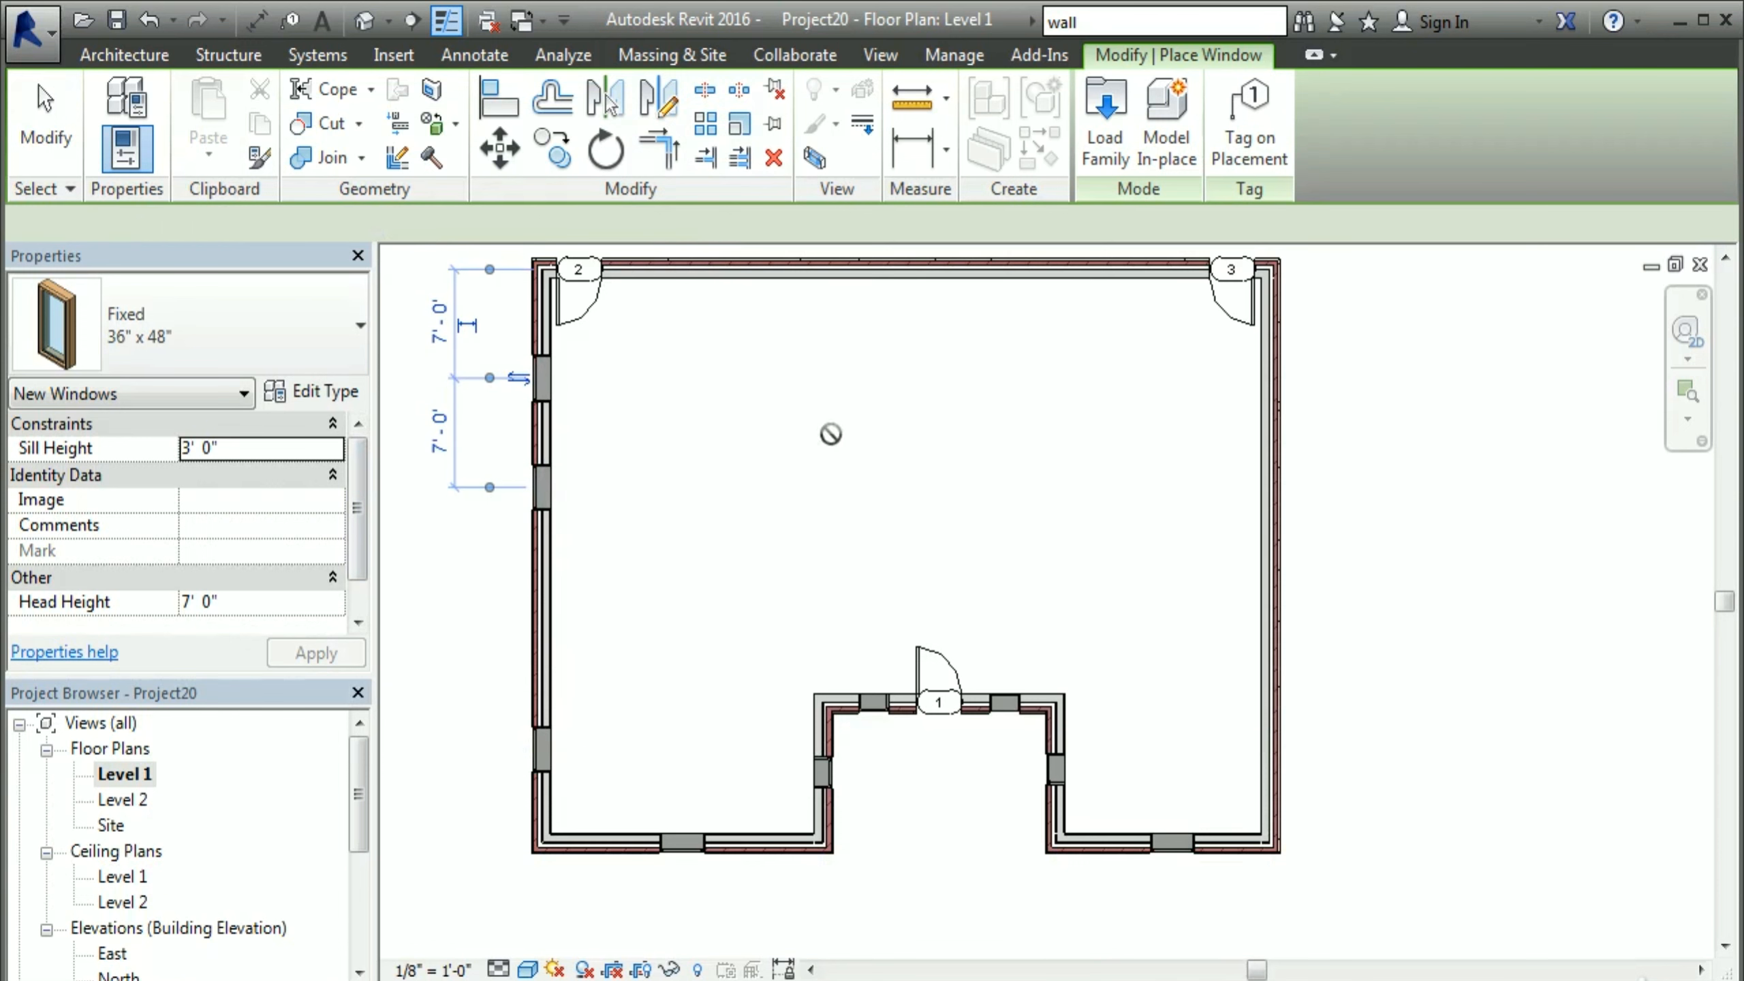
Step: Place three more Fixed 36" x 48" windows along the upper exterior wall between the two doors and three along the right exterior wall
{"action": "middle_click_drag", "start_coordinate": [809, 370], "coordinate": [712, 506]}
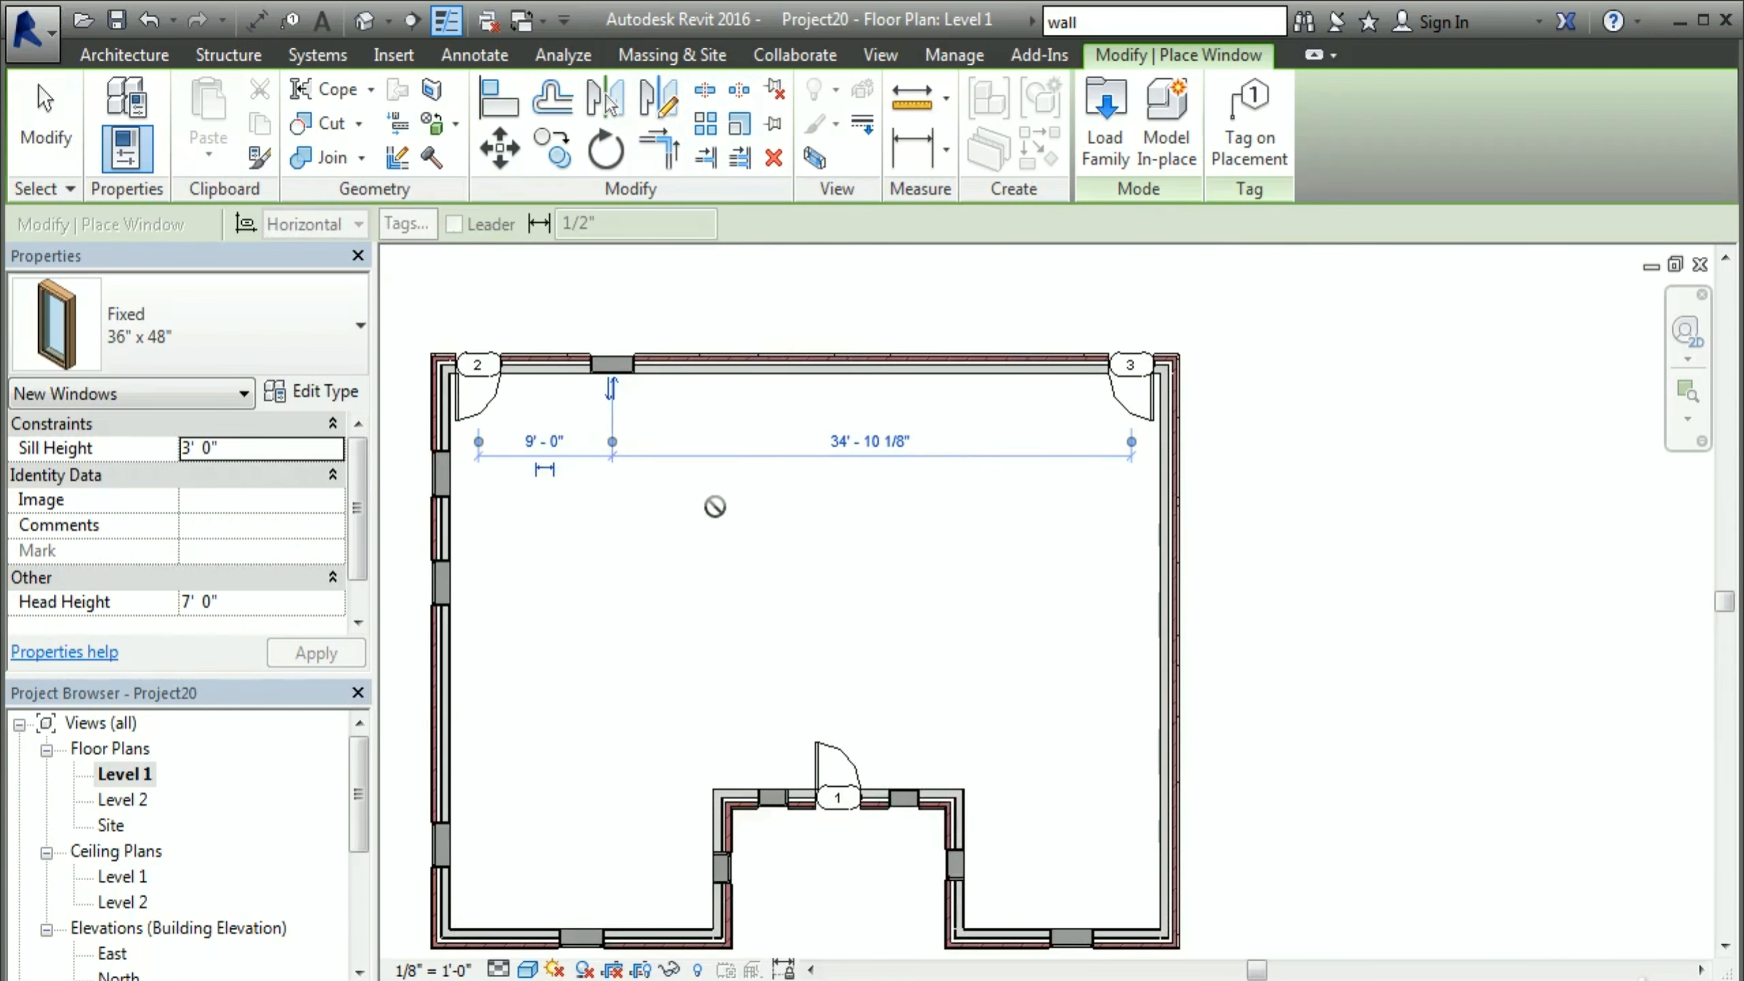
{"action": "left_click", "coordinate": [837, 355]}
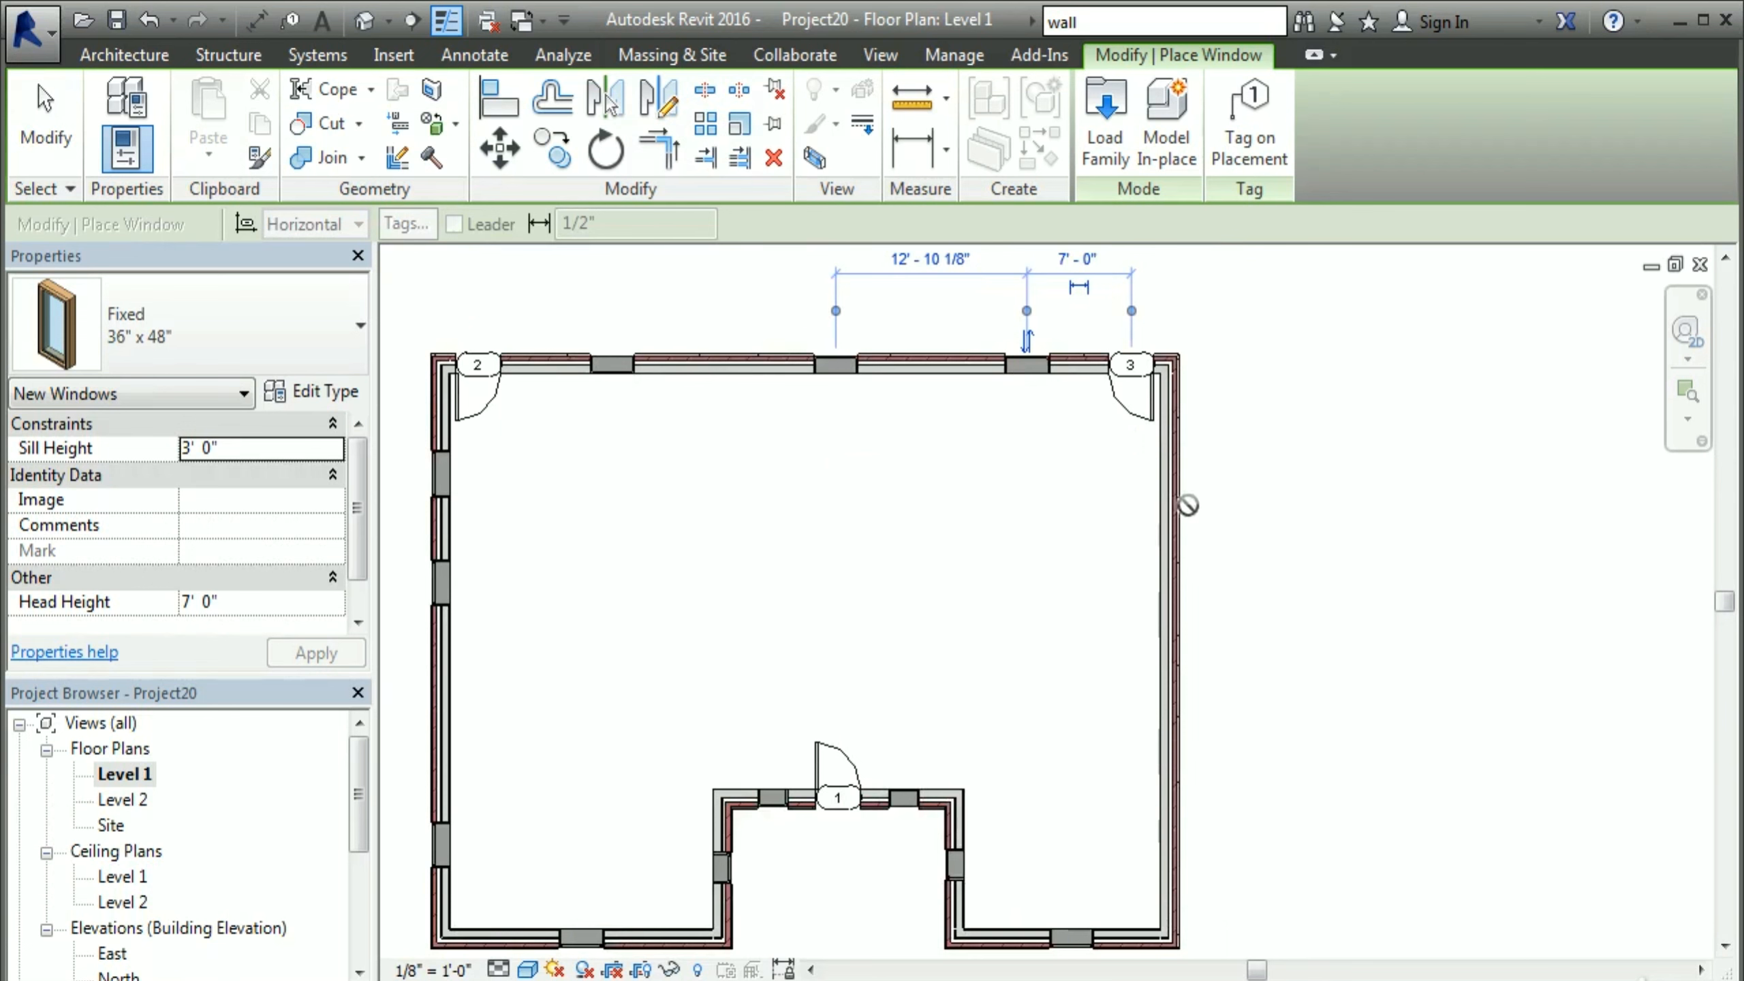
{"action": "left_click", "coordinate": [1168, 613]}
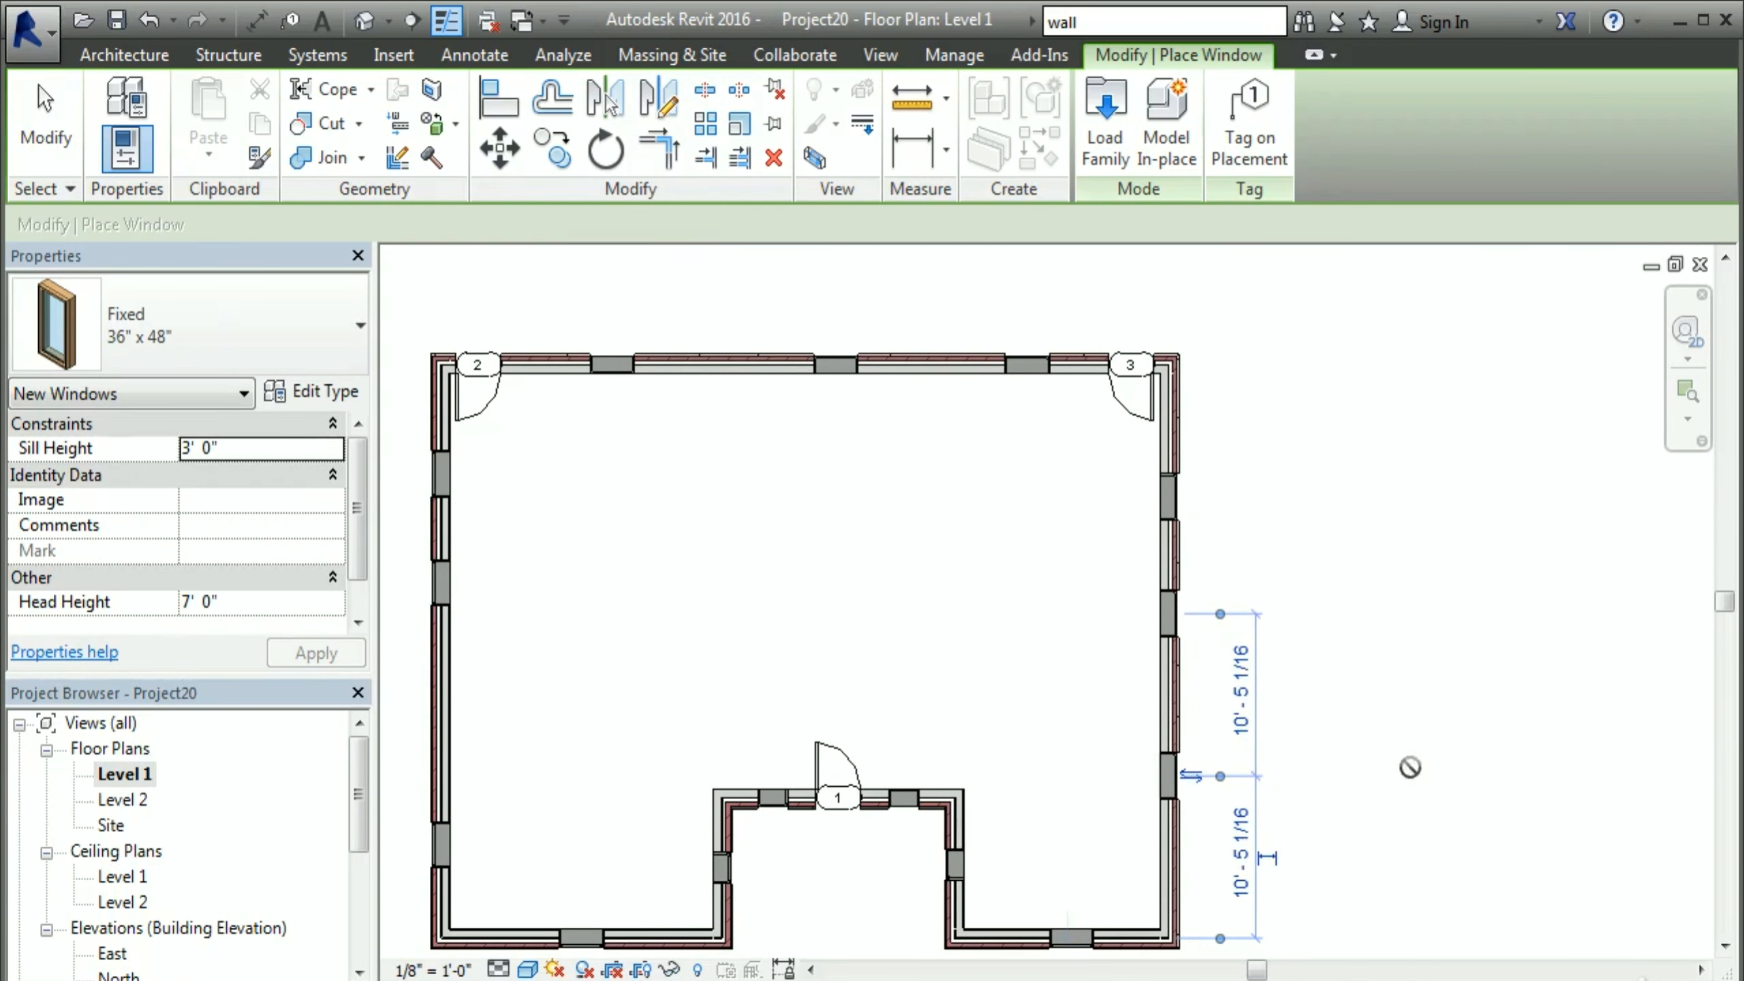
{"action": "right_click", "coordinate": [930, 582]}
{"action": "left_click", "coordinate": [939, 596]}
{"action": "middle_click_drag", "start_coordinate": [817, 630], "coordinate": [879, 542]}
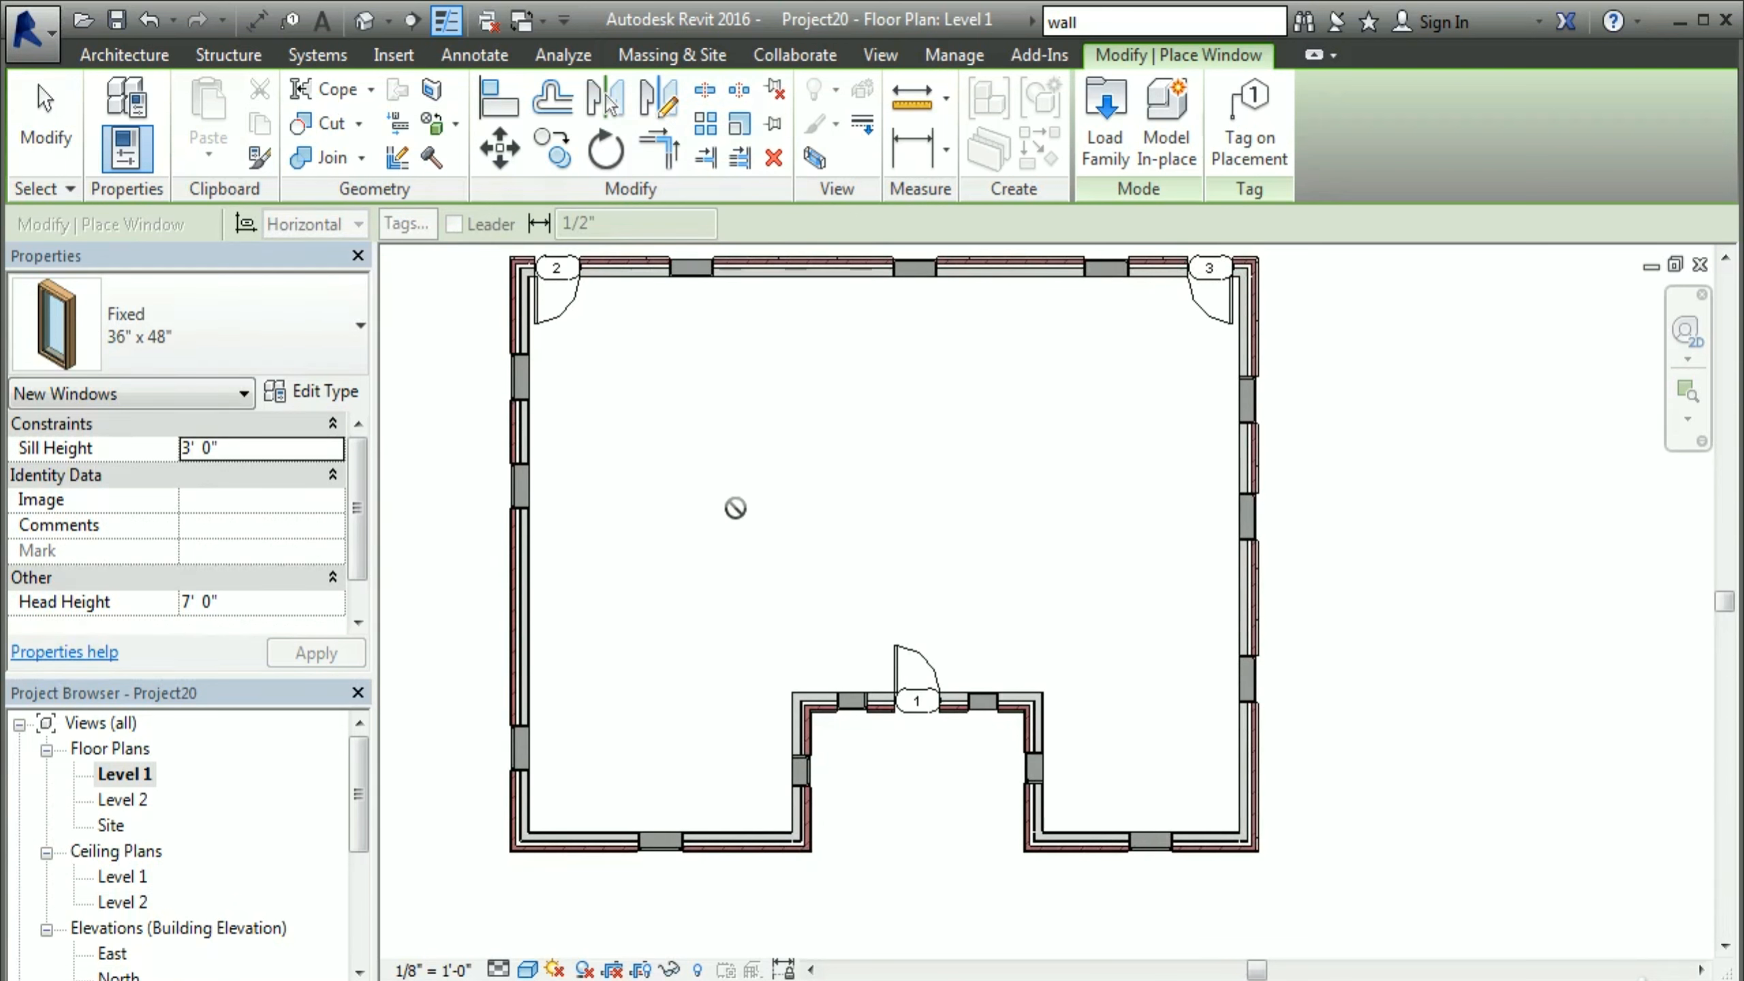
Step: Start a new wall of type Interior - 4 7/8" Partition (1-hr), with its location line set to Finish Face: Exterior
{"action": "left_click", "coordinate": [123, 55]}
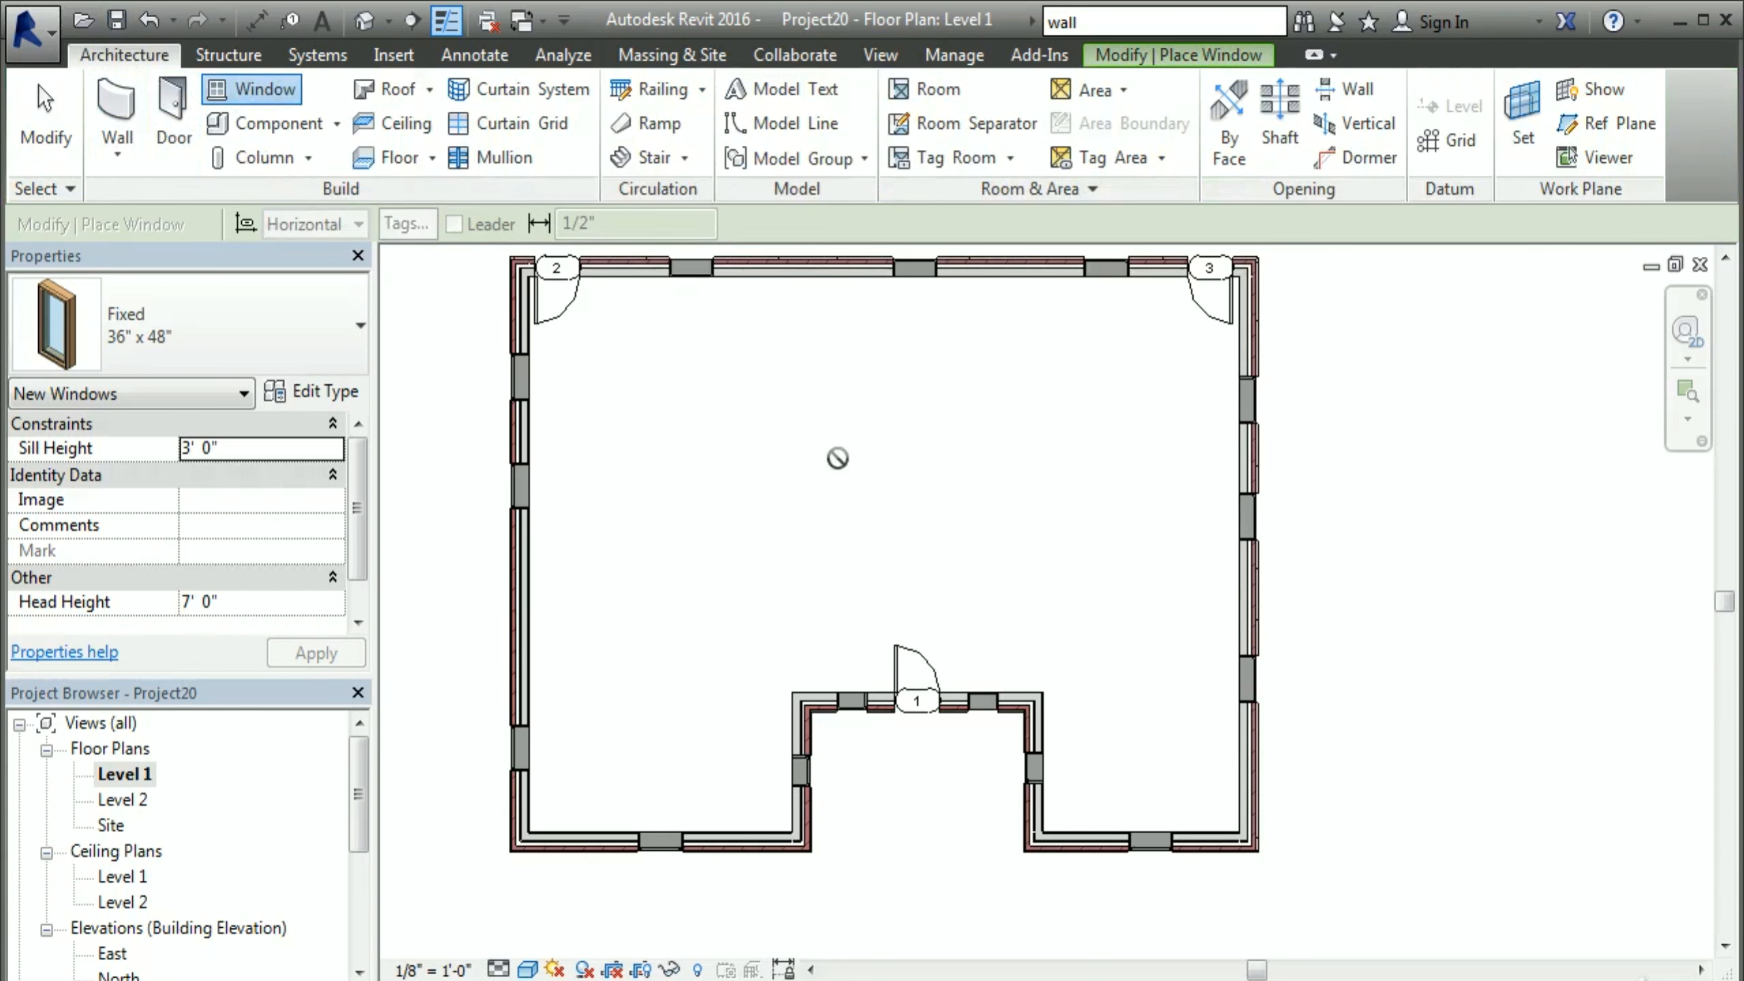
{"action": "key", "text": "w"}
{"action": "key", "text": "a"}
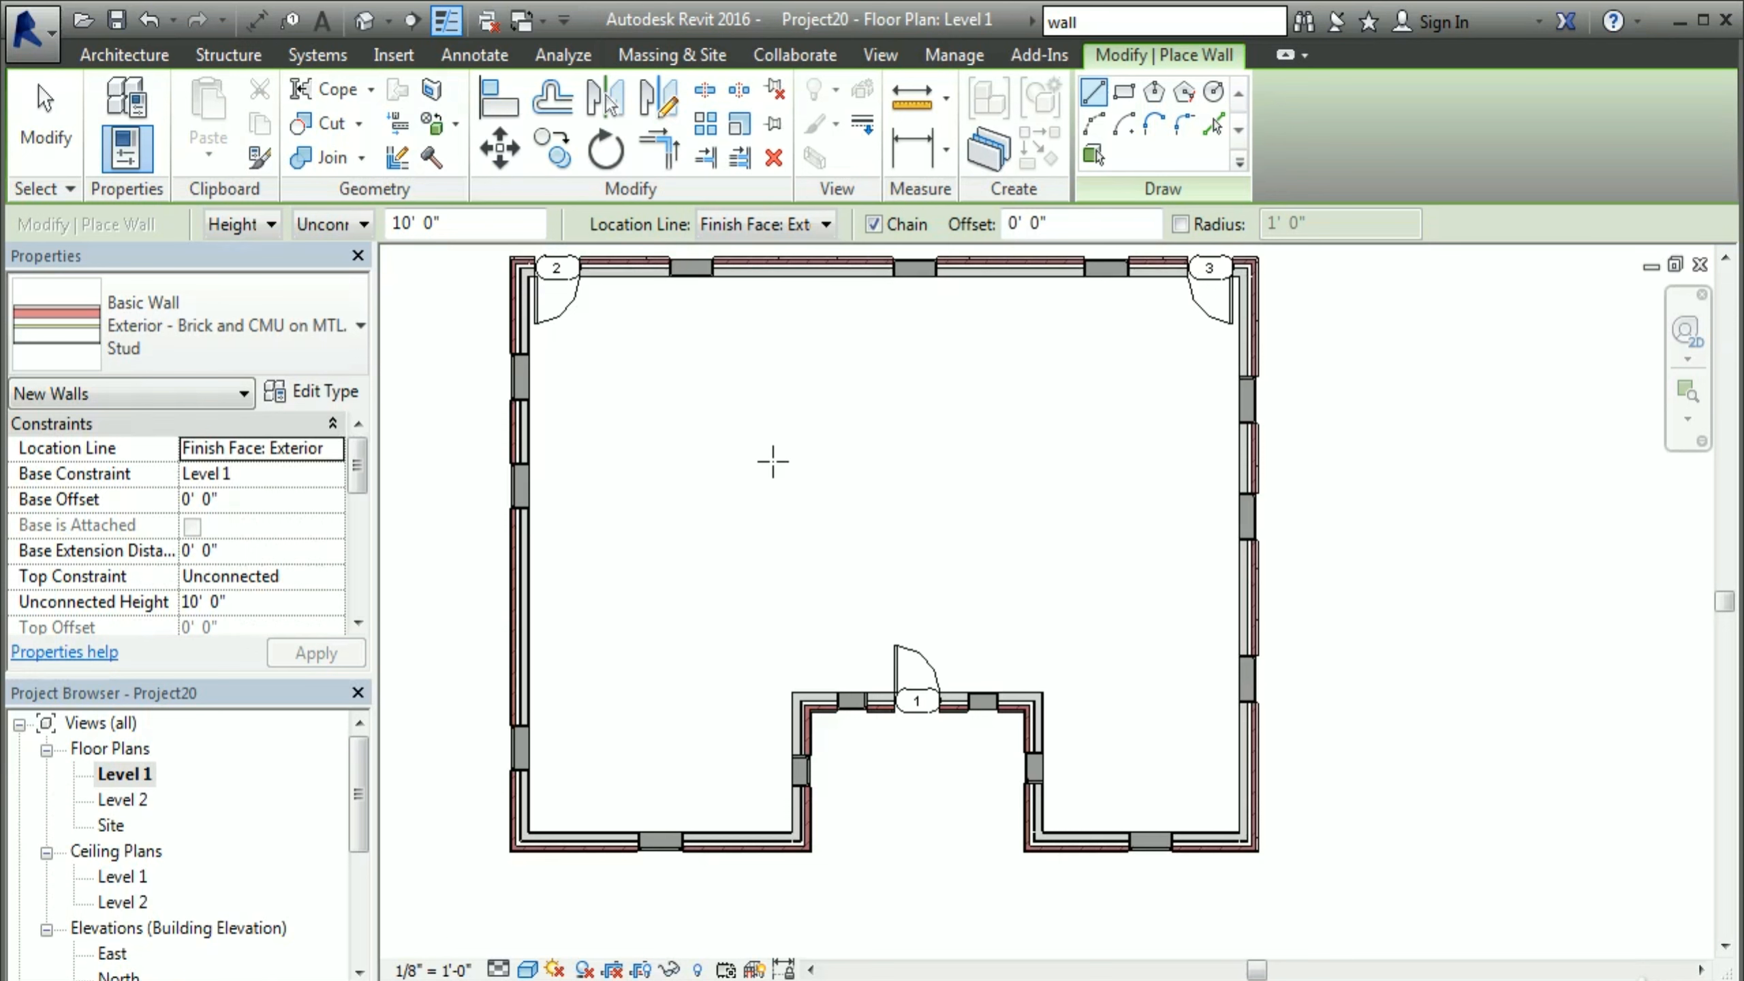
{"action": "left_click", "coordinate": [237, 354]}
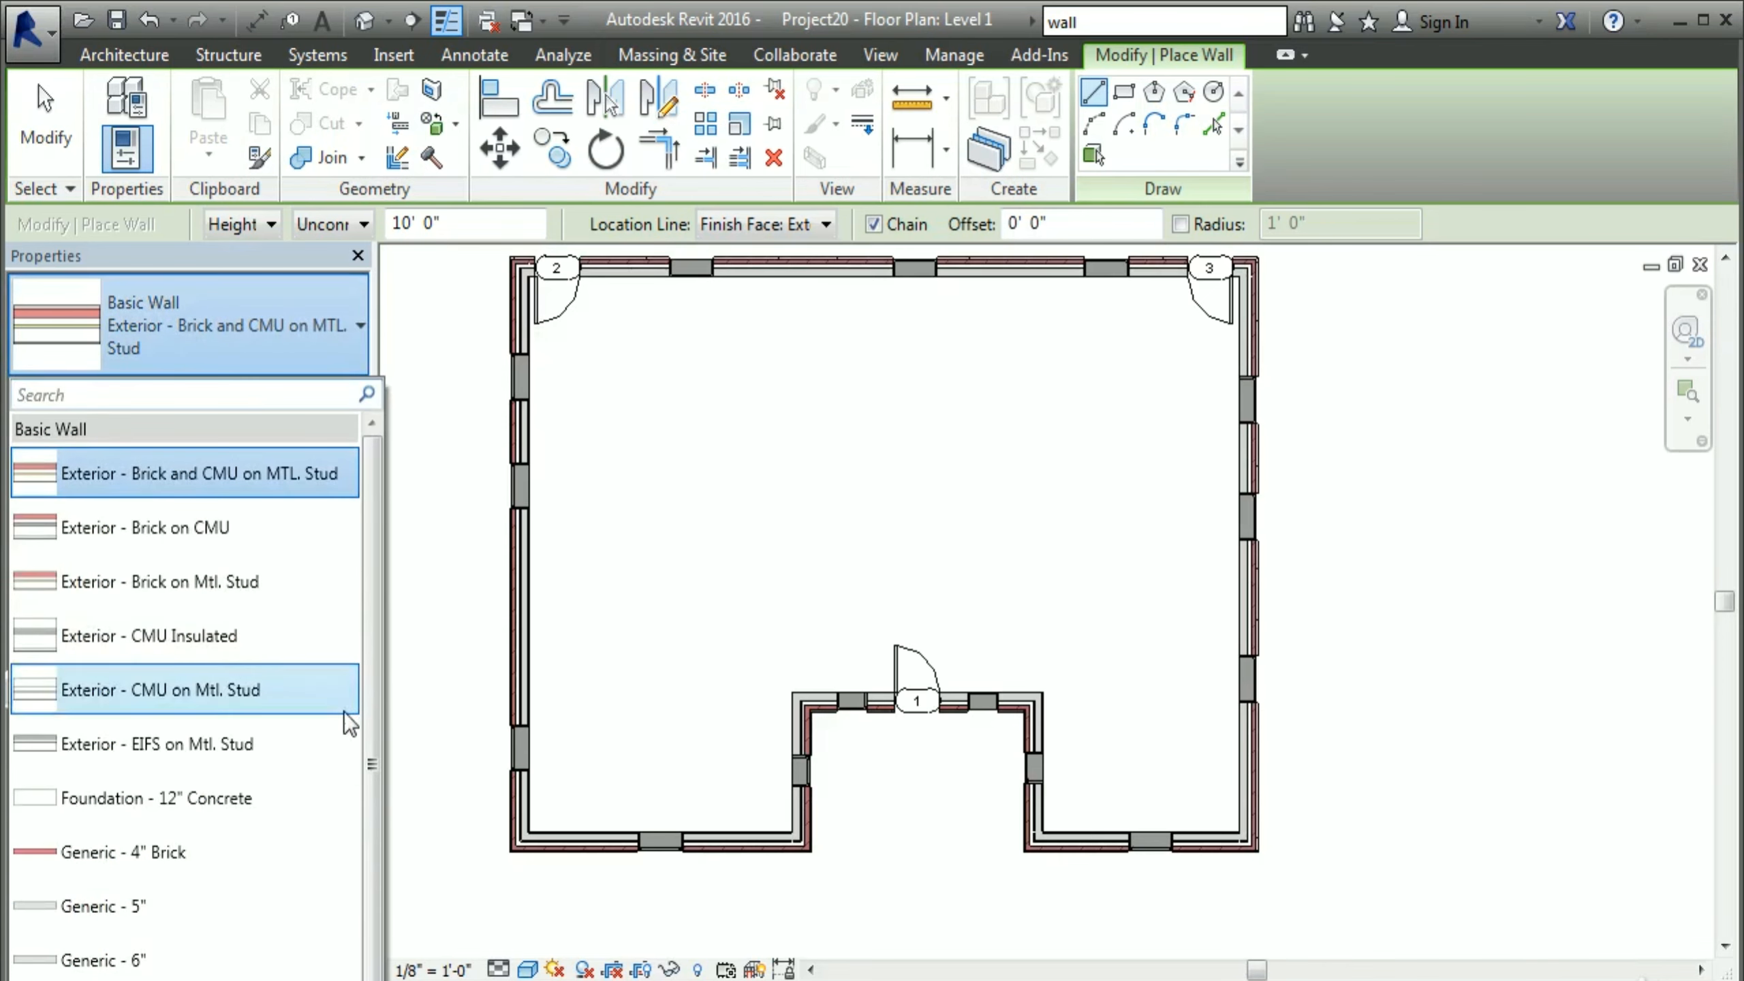
{"action": "scroll", "coordinate": [361, 795], "scroll_direction": "down", "scroll_amount": 3}
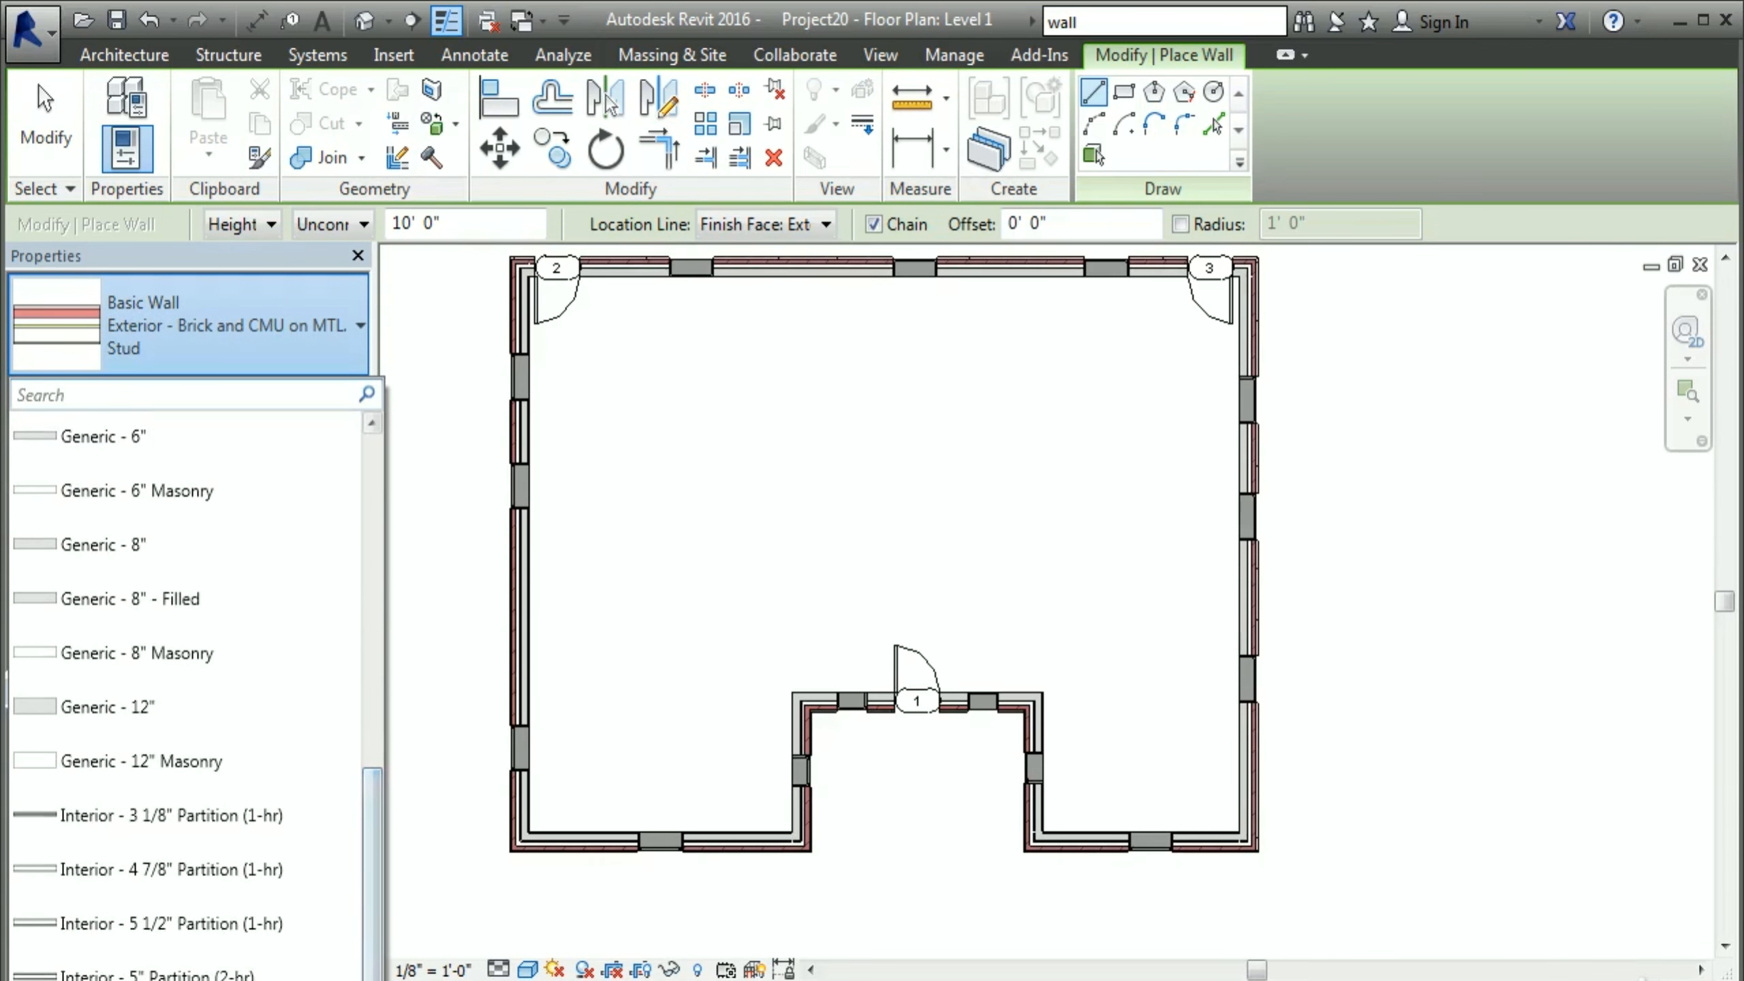
{"action": "left_click", "coordinate": [197, 871]}
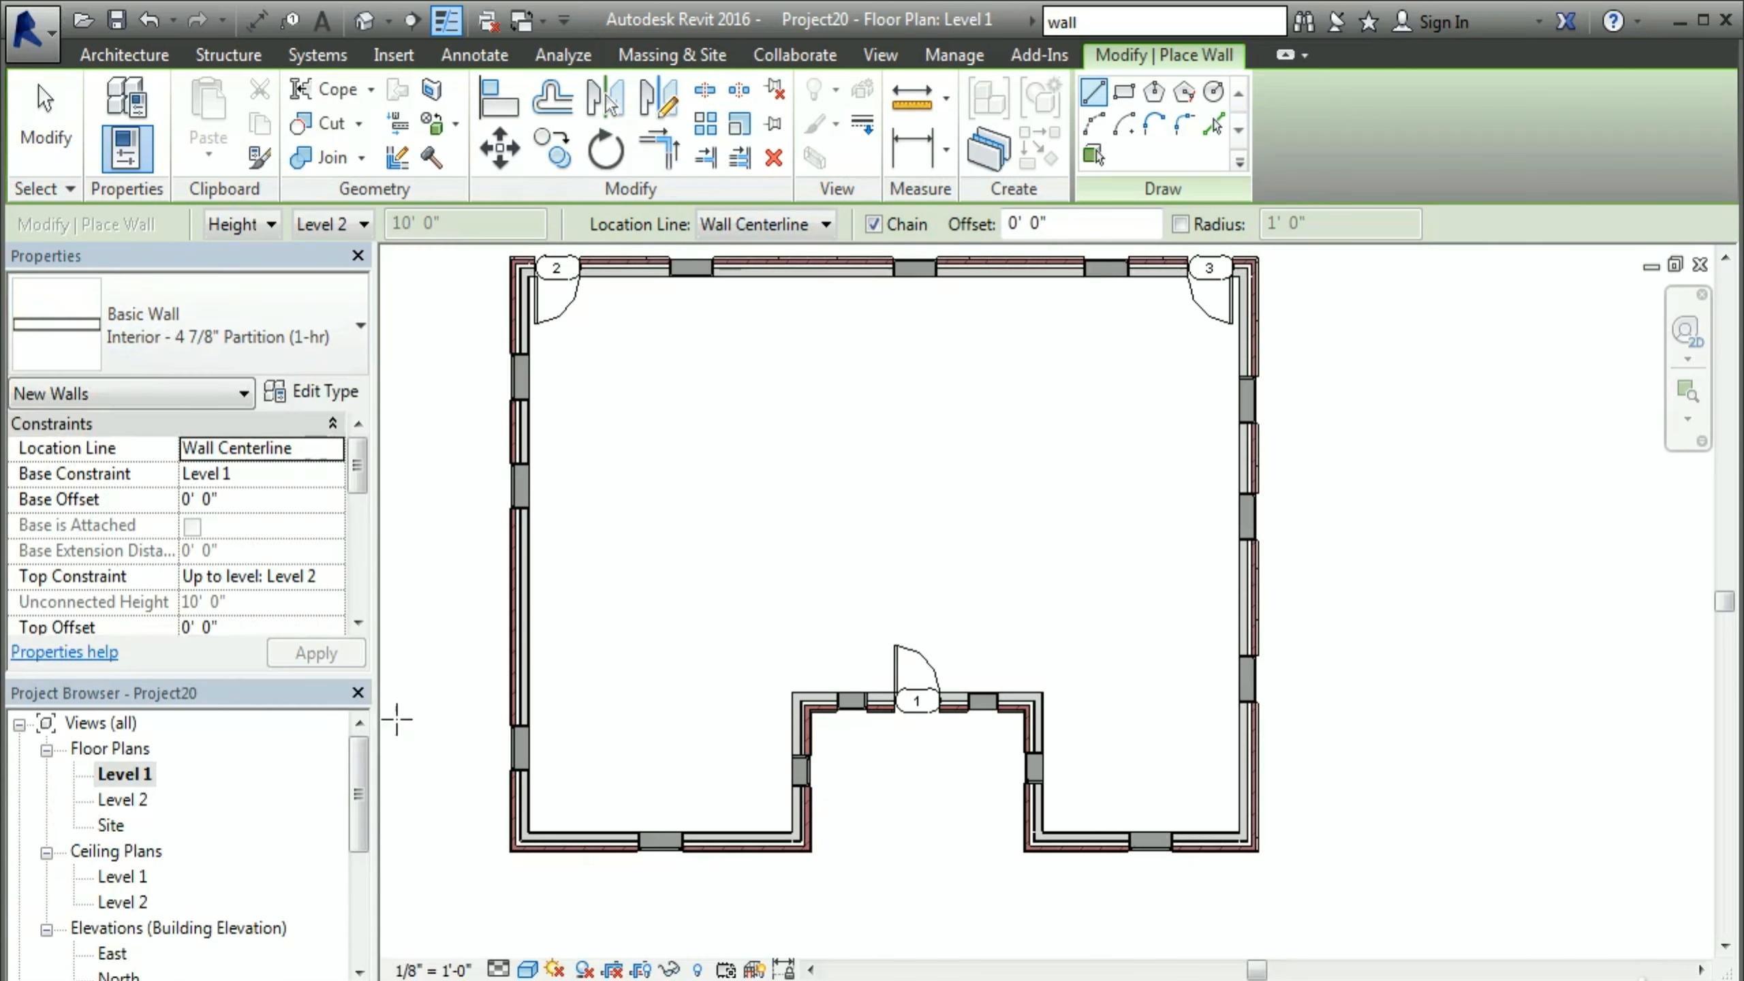
{"action": "left_click", "coordinate": [819, 229]}
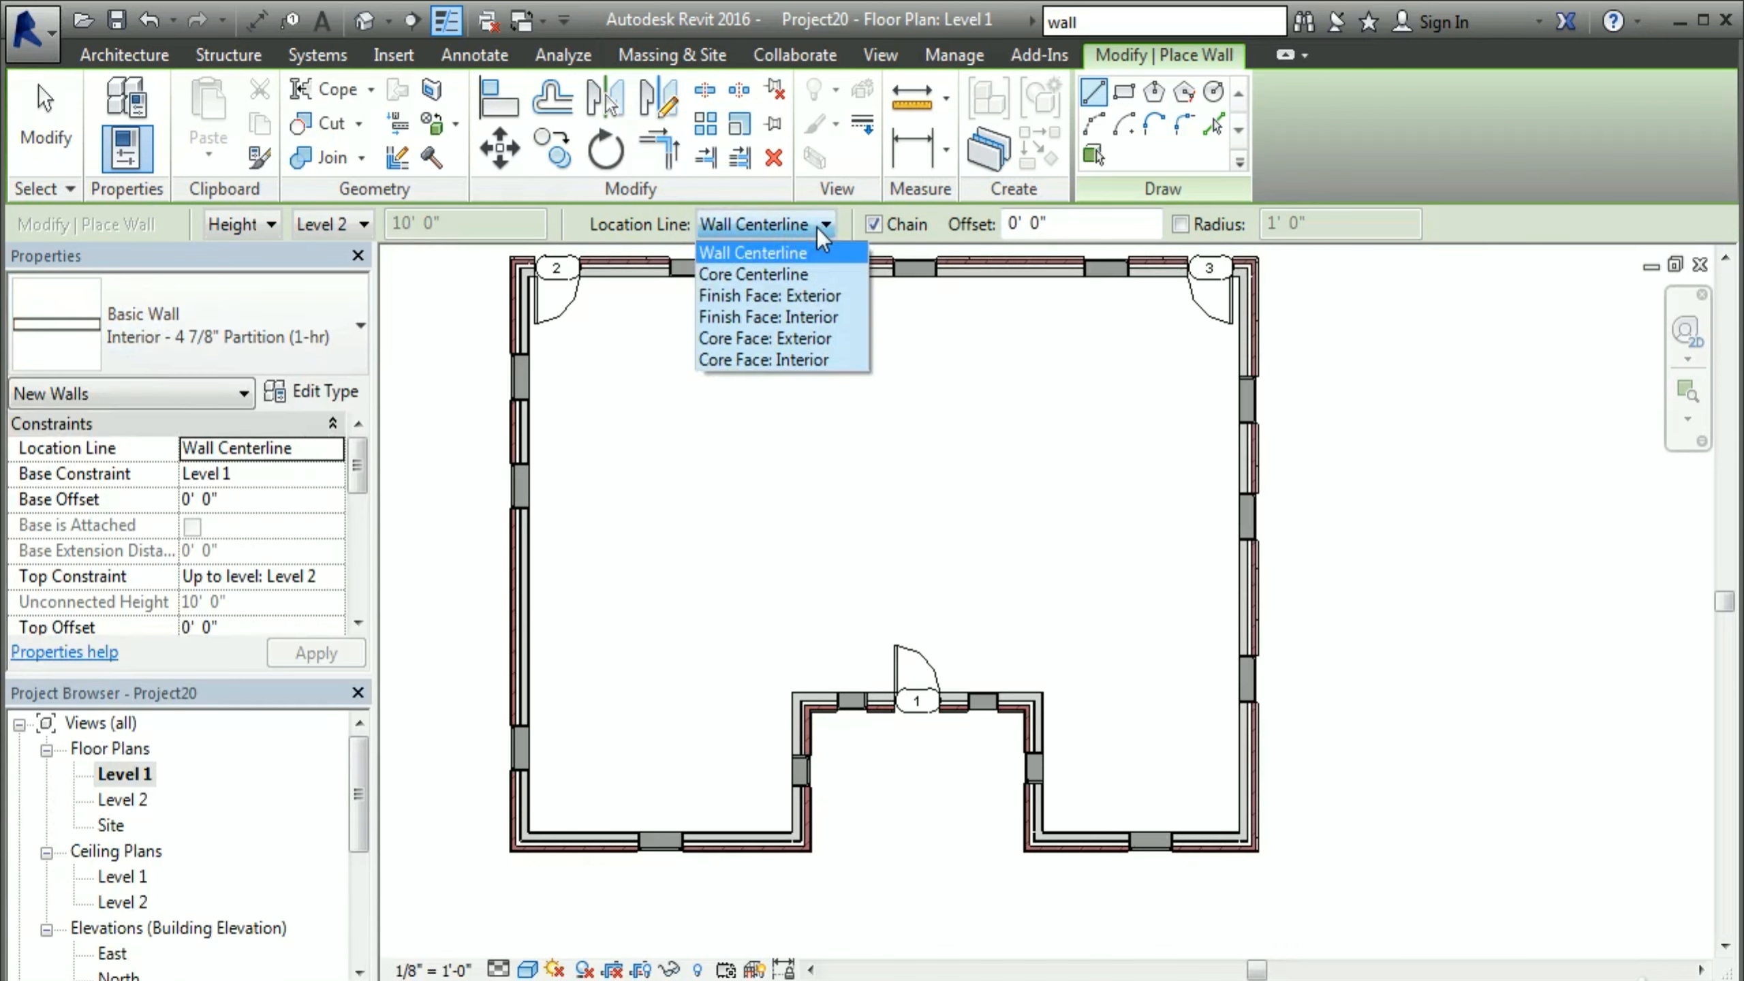
{"action": "left_click", "coordinate": [774, 297]}
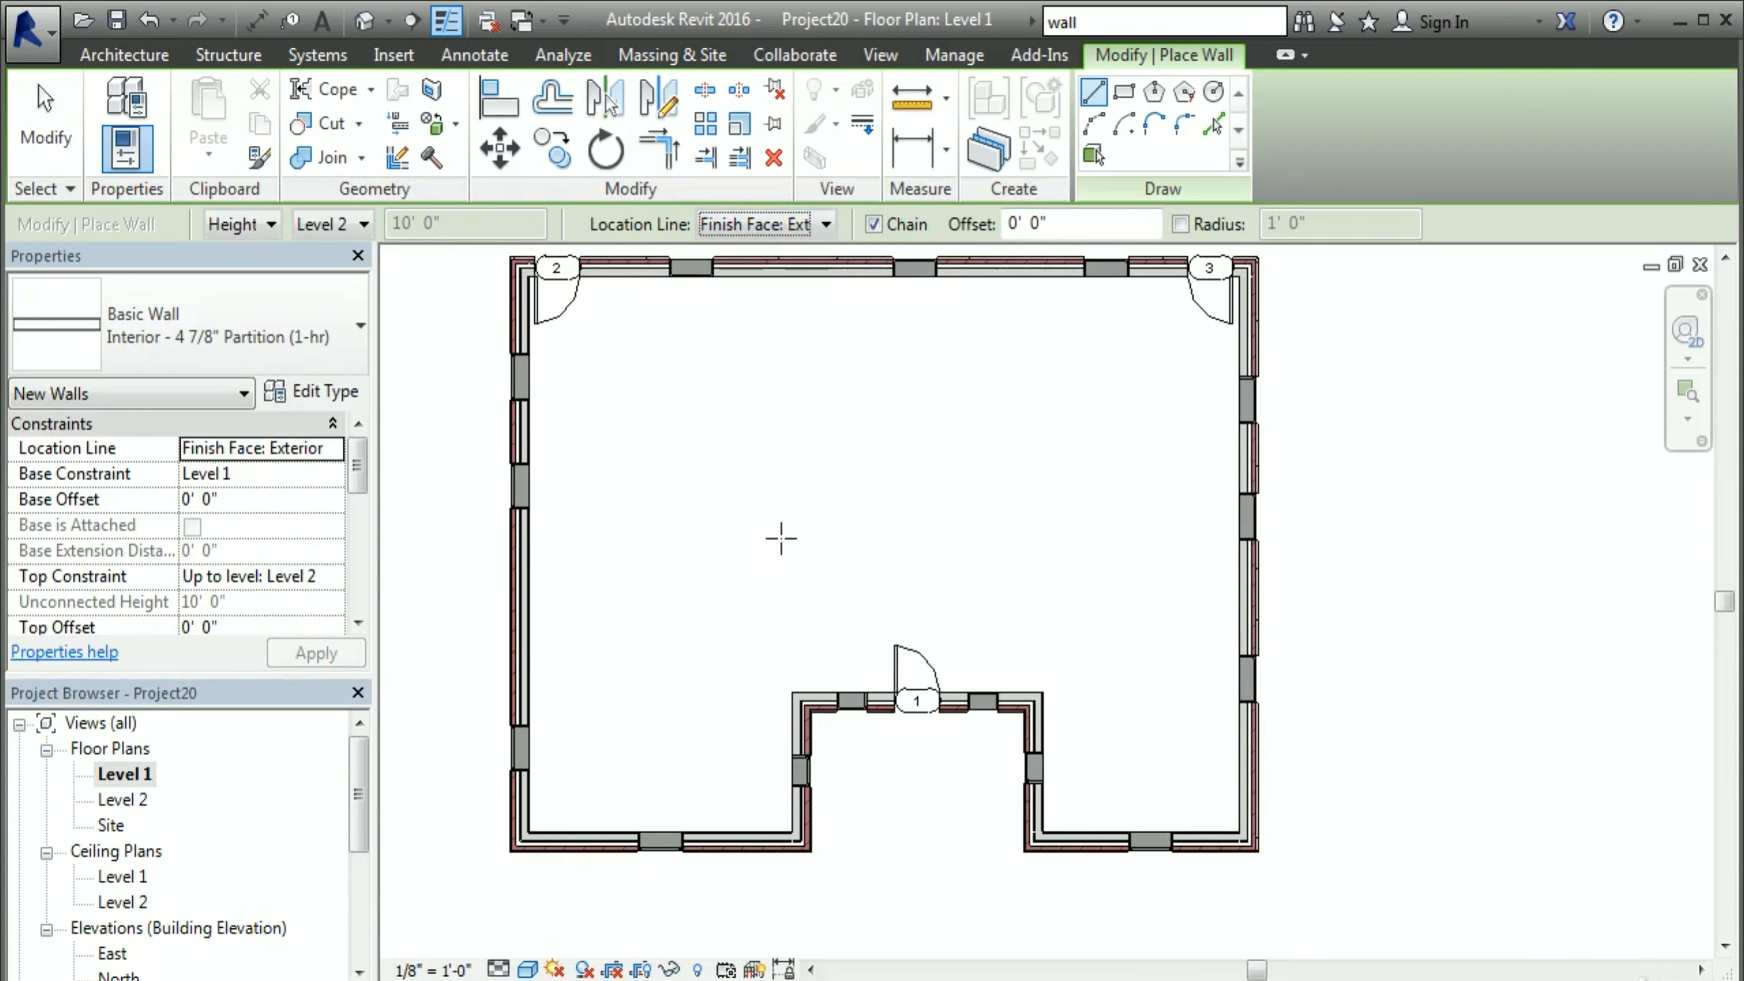
Step: Draw a vertical partition from the recess's upper-left inside corner up to the upper exterior wall, ending the wall chain there
{"action": "middle_click_drag", "start_coordinate": [782, 577], "coordinate": [630, 561]}
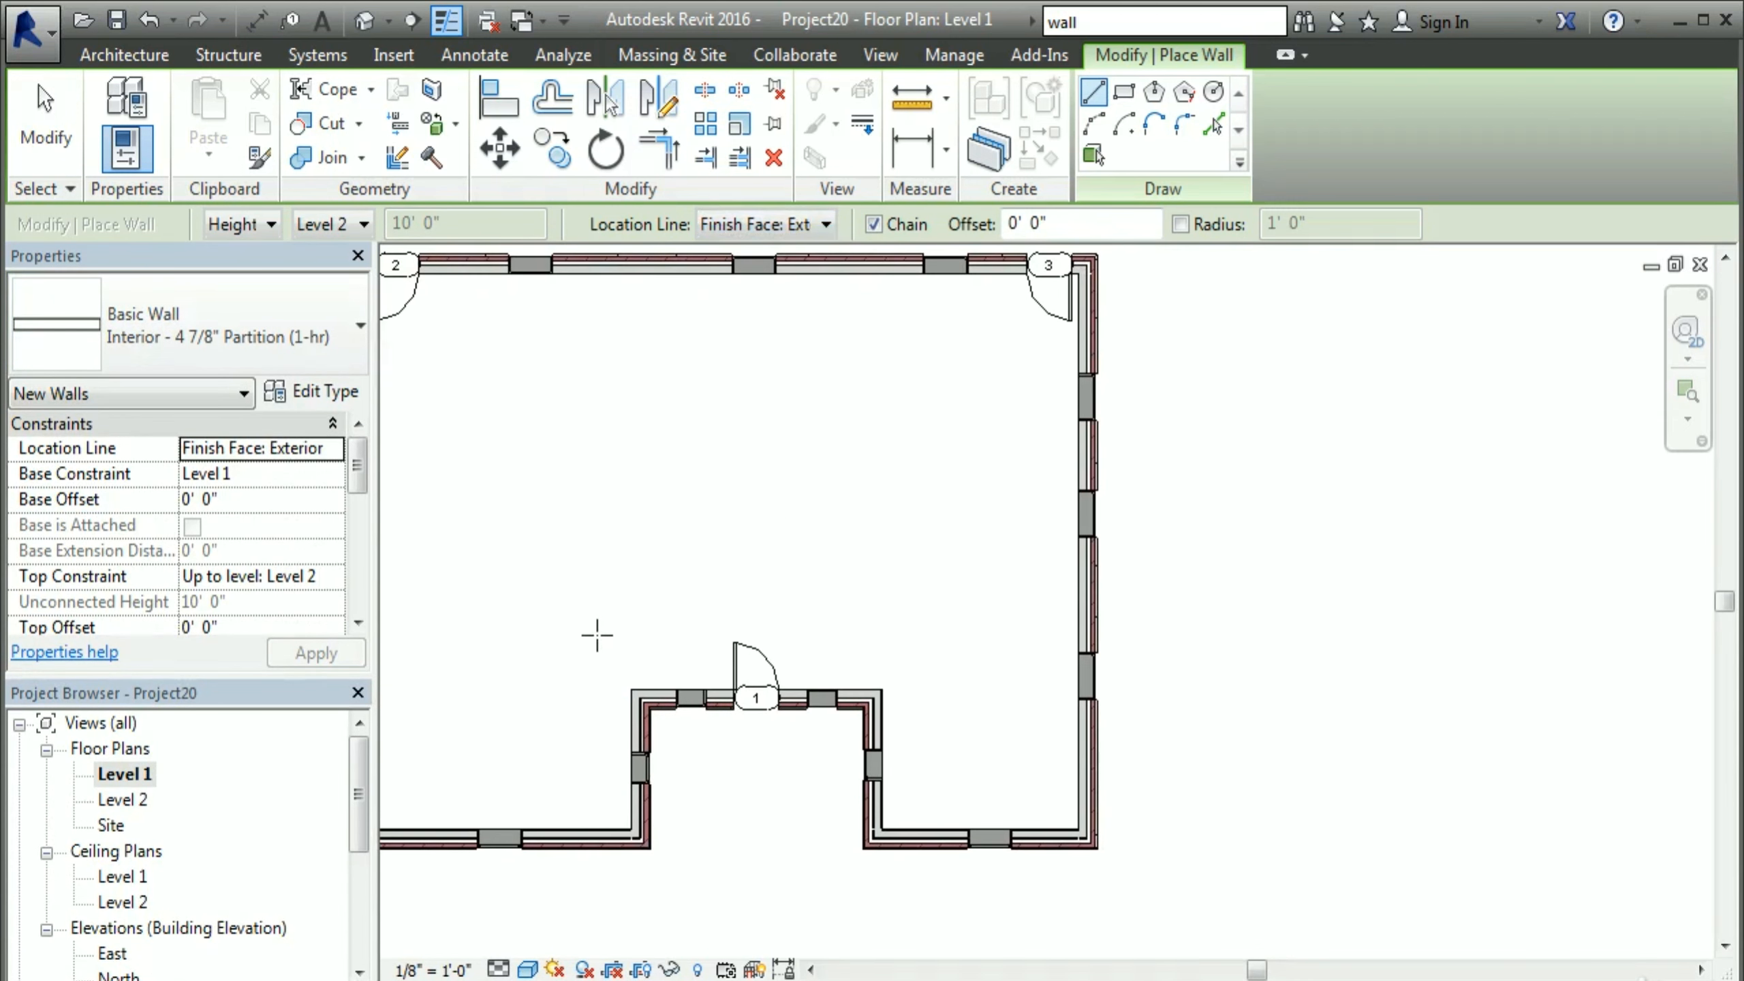
{"action": "left_click", "coordinate": [632, 690]}
{"action": "scroll", "coordinate": [607, 550], "scroll_direction": "up", "scroll_amount": 4}
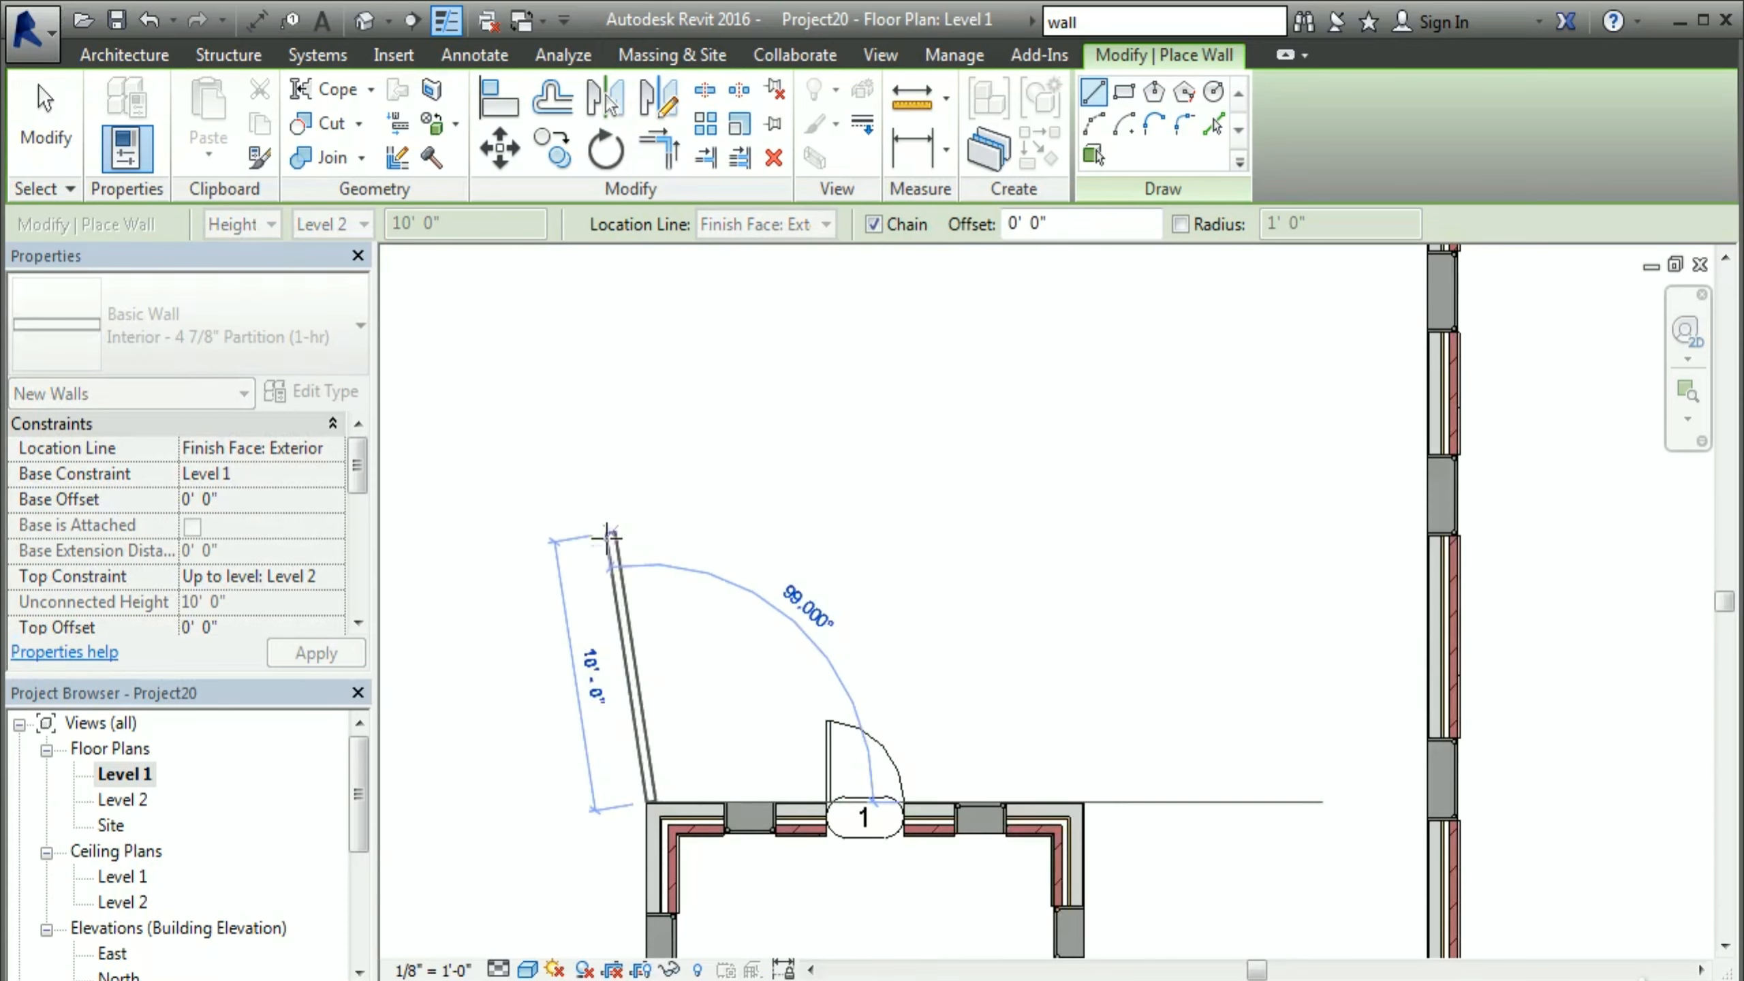
{"action": "scroll", "coordinate": [692, 497], "scroll_direction": "up", "scroll_amount": 3}
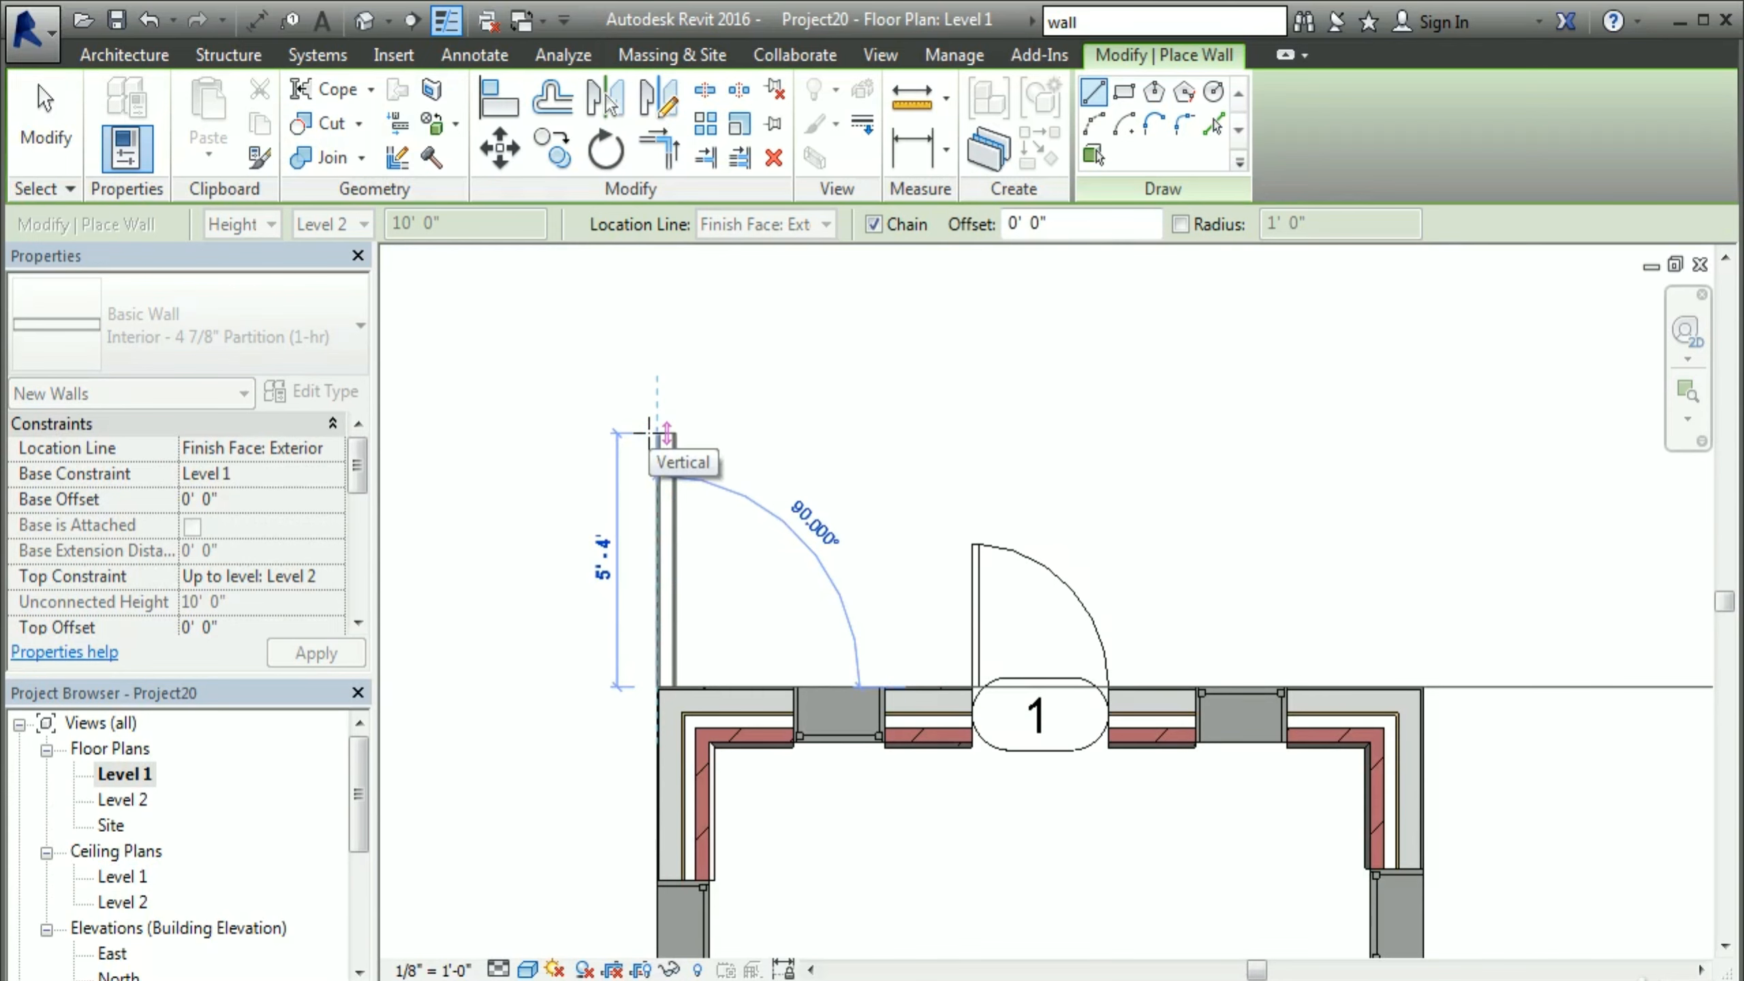
{"action": "scroll", "coordinate": [648, 433], "scroll_direction": "down", "scroll_amount": 5}
{"action": "middle_click_drag", "start_coordinate": [645, 327], "coordinate": [633, 629]}
{"action": "scroll", "coordinate": [649, 584], "scroll_direction": "down", "scroll_amount": 1}
{"action": "middle_click_drag", "start_coordinate": [643, 505], "coordinate": [630, 659]}
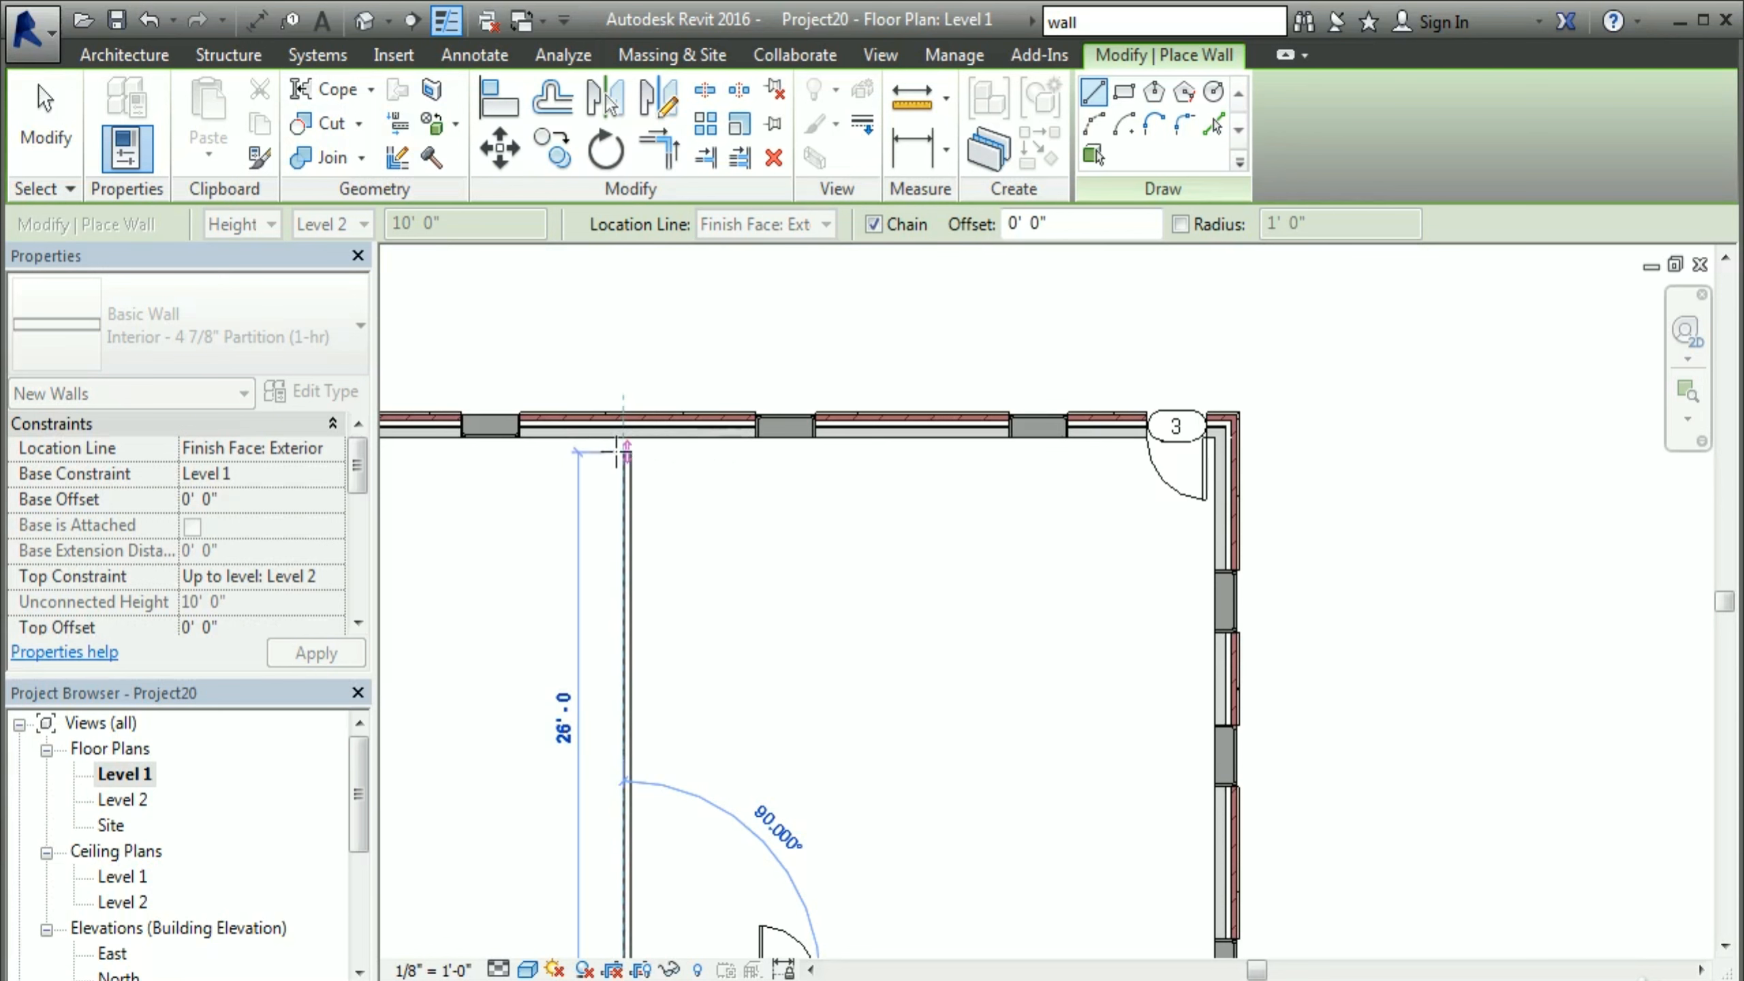
{"action": "left_click", "coordinate": [623, 431]}
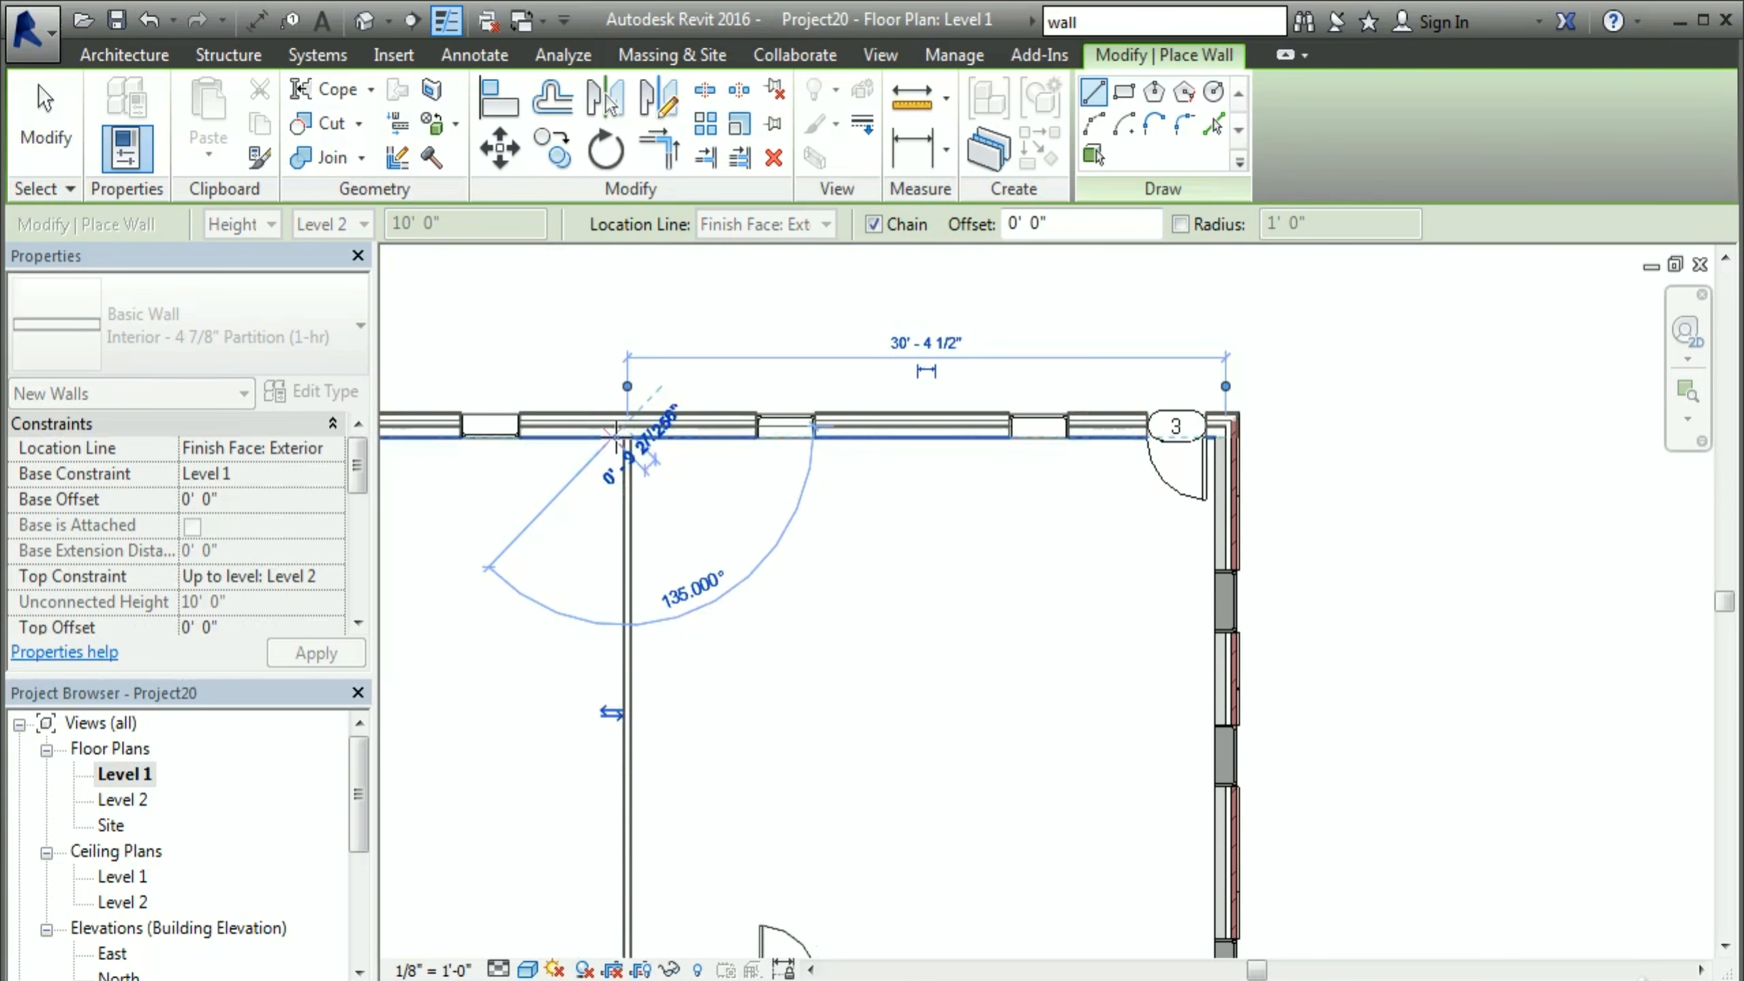
{"action": "right_click", "coordinate": [713, 495]}
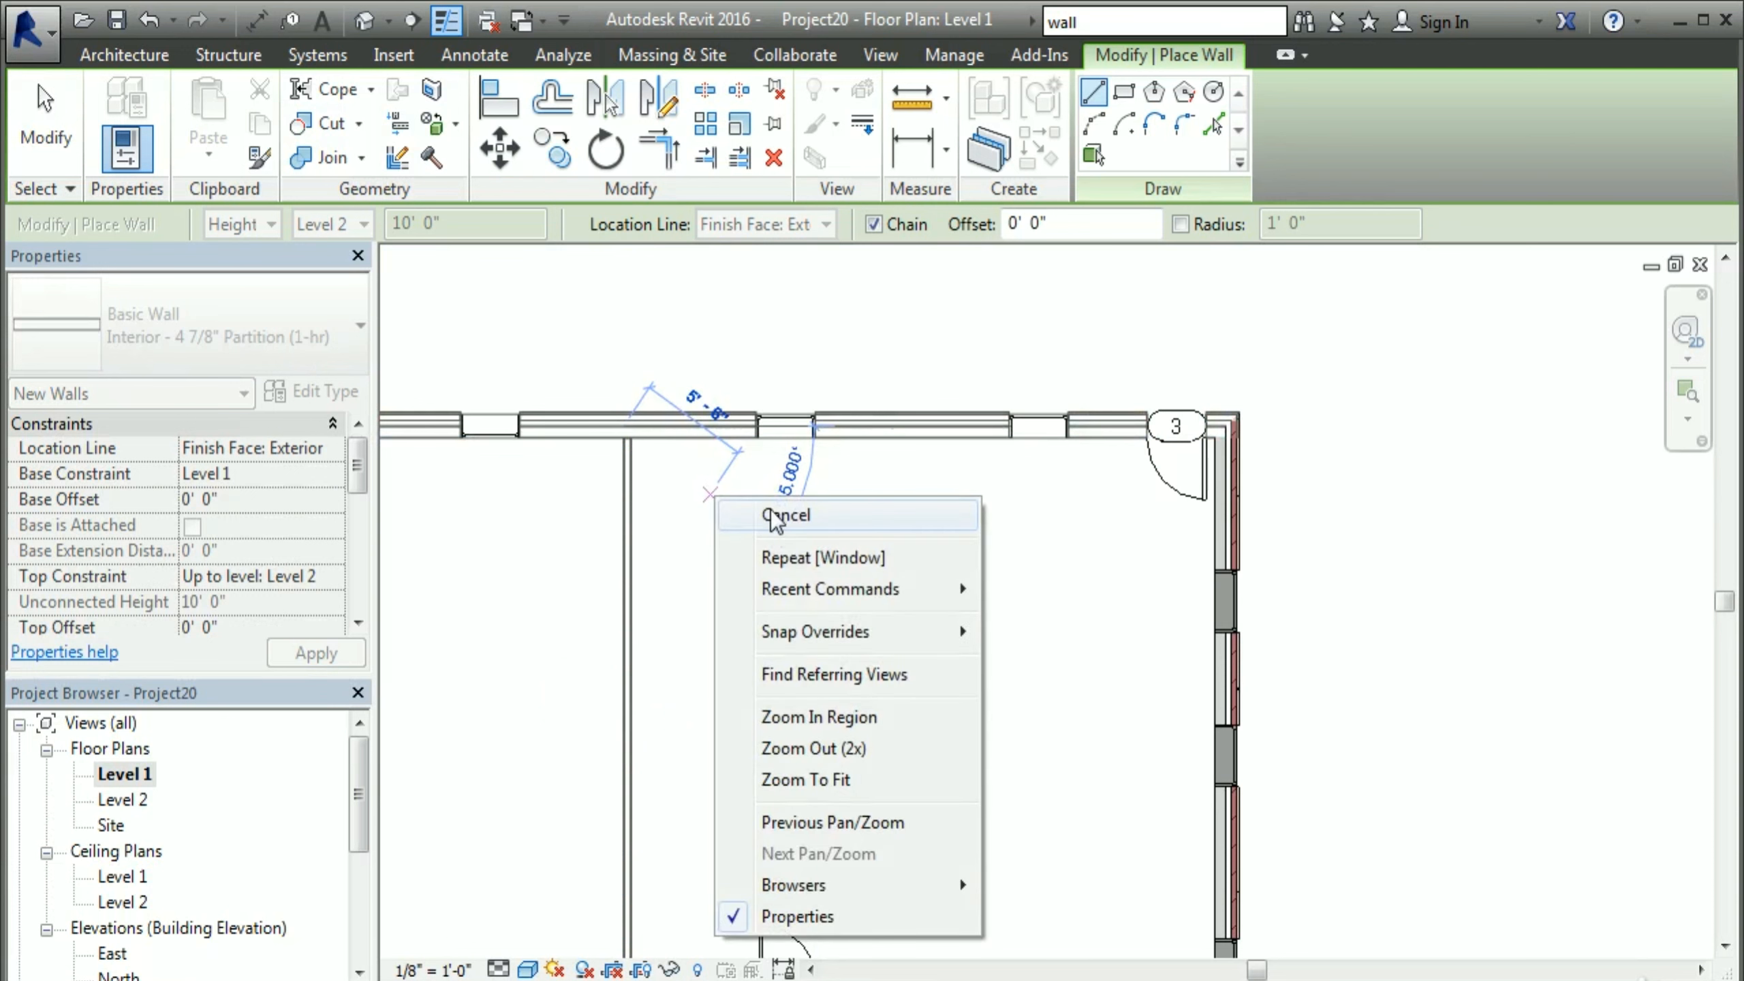
{"action": "left_click", "coordinate": [786, 520]}
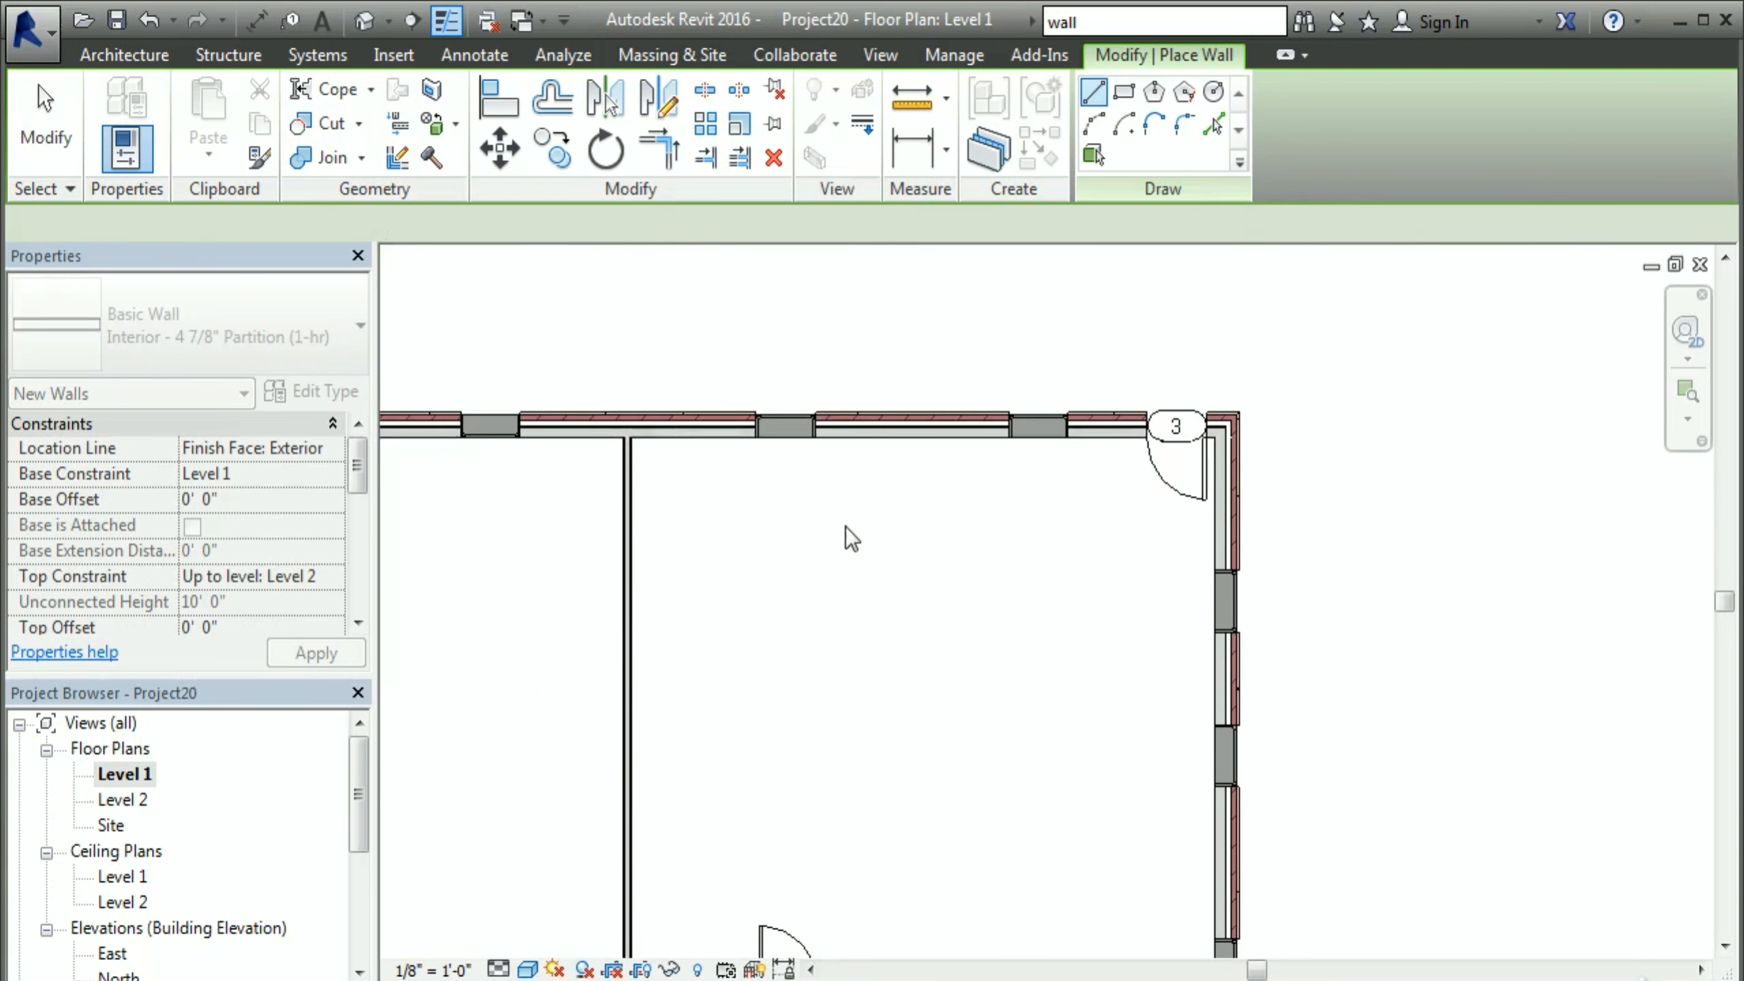
Step: Examine up close how the new partition's layers join the upper exterior wall
{"action": "scroll", "coordinate": [649, 500], "scroll_direction": "up", "scroll_amount": 2}
{"action": "scroll", "coordinate": [649, 500], "scroll_direction": "up", "scroll_amount": 2}
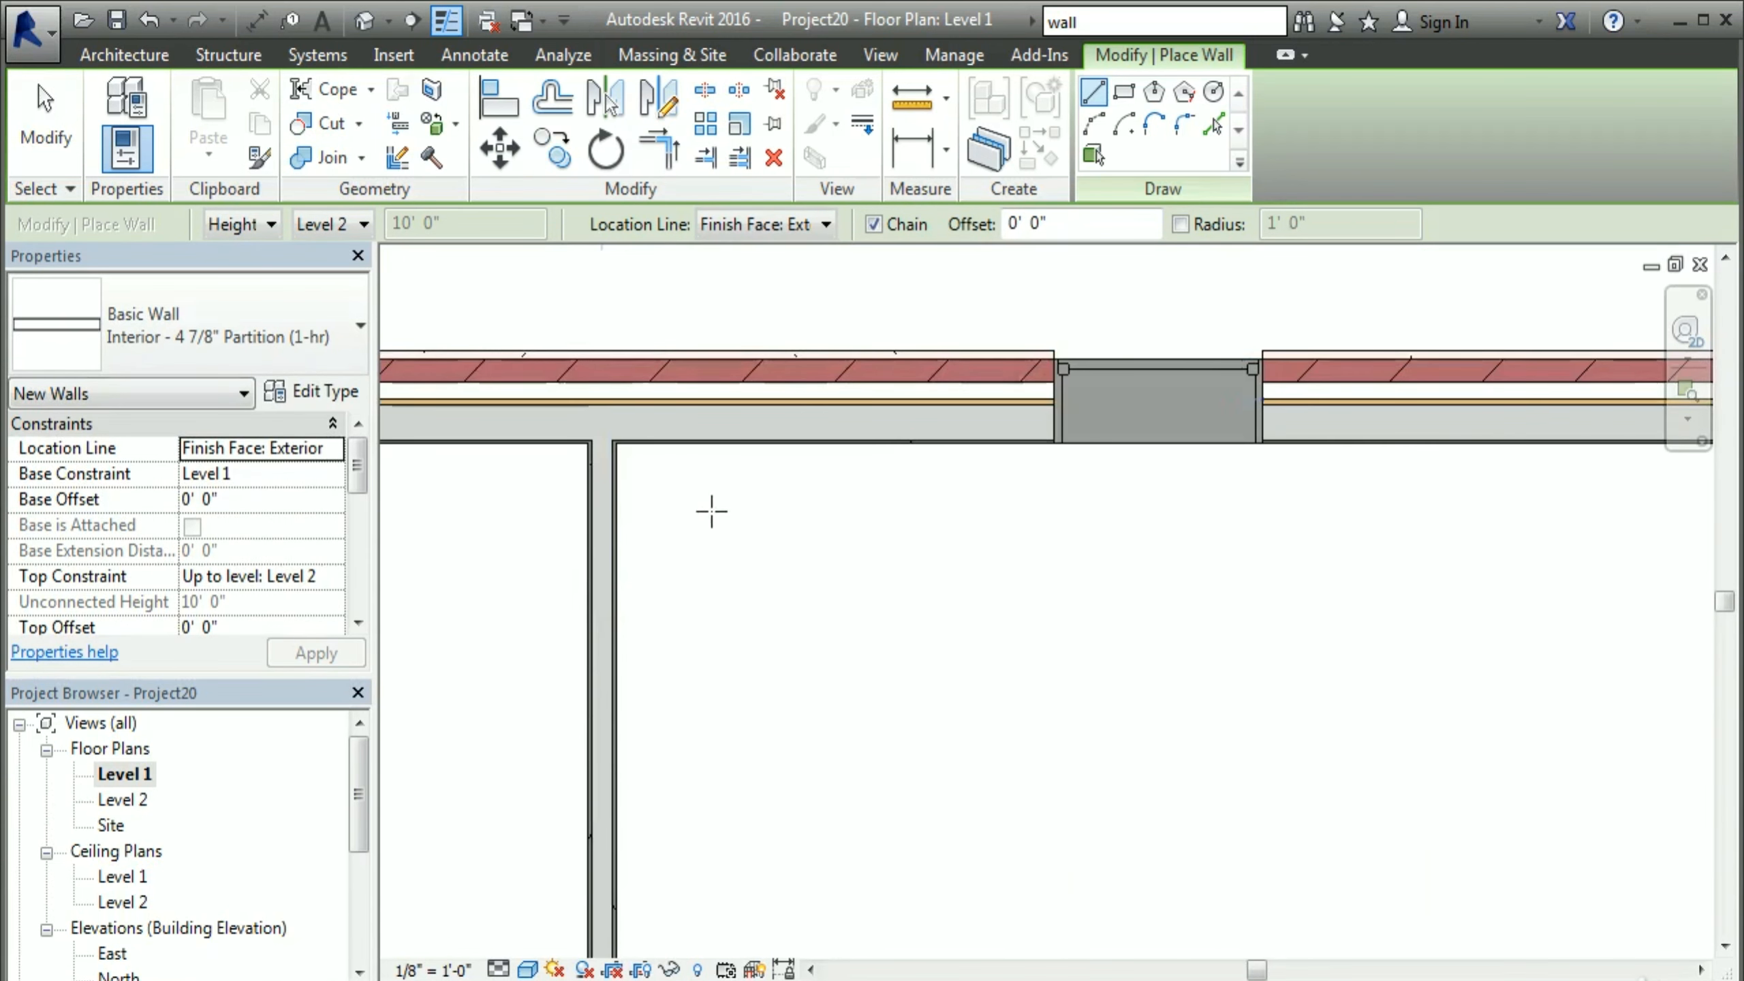
{"action": "scroll", "coordinate": [895, 674], "scroll_direction": "up", "scroll_amount": 3}
{"action": "scroll", "coordinate": [633, 448], "scroll_direction": "up", "scroll_amount": 3}
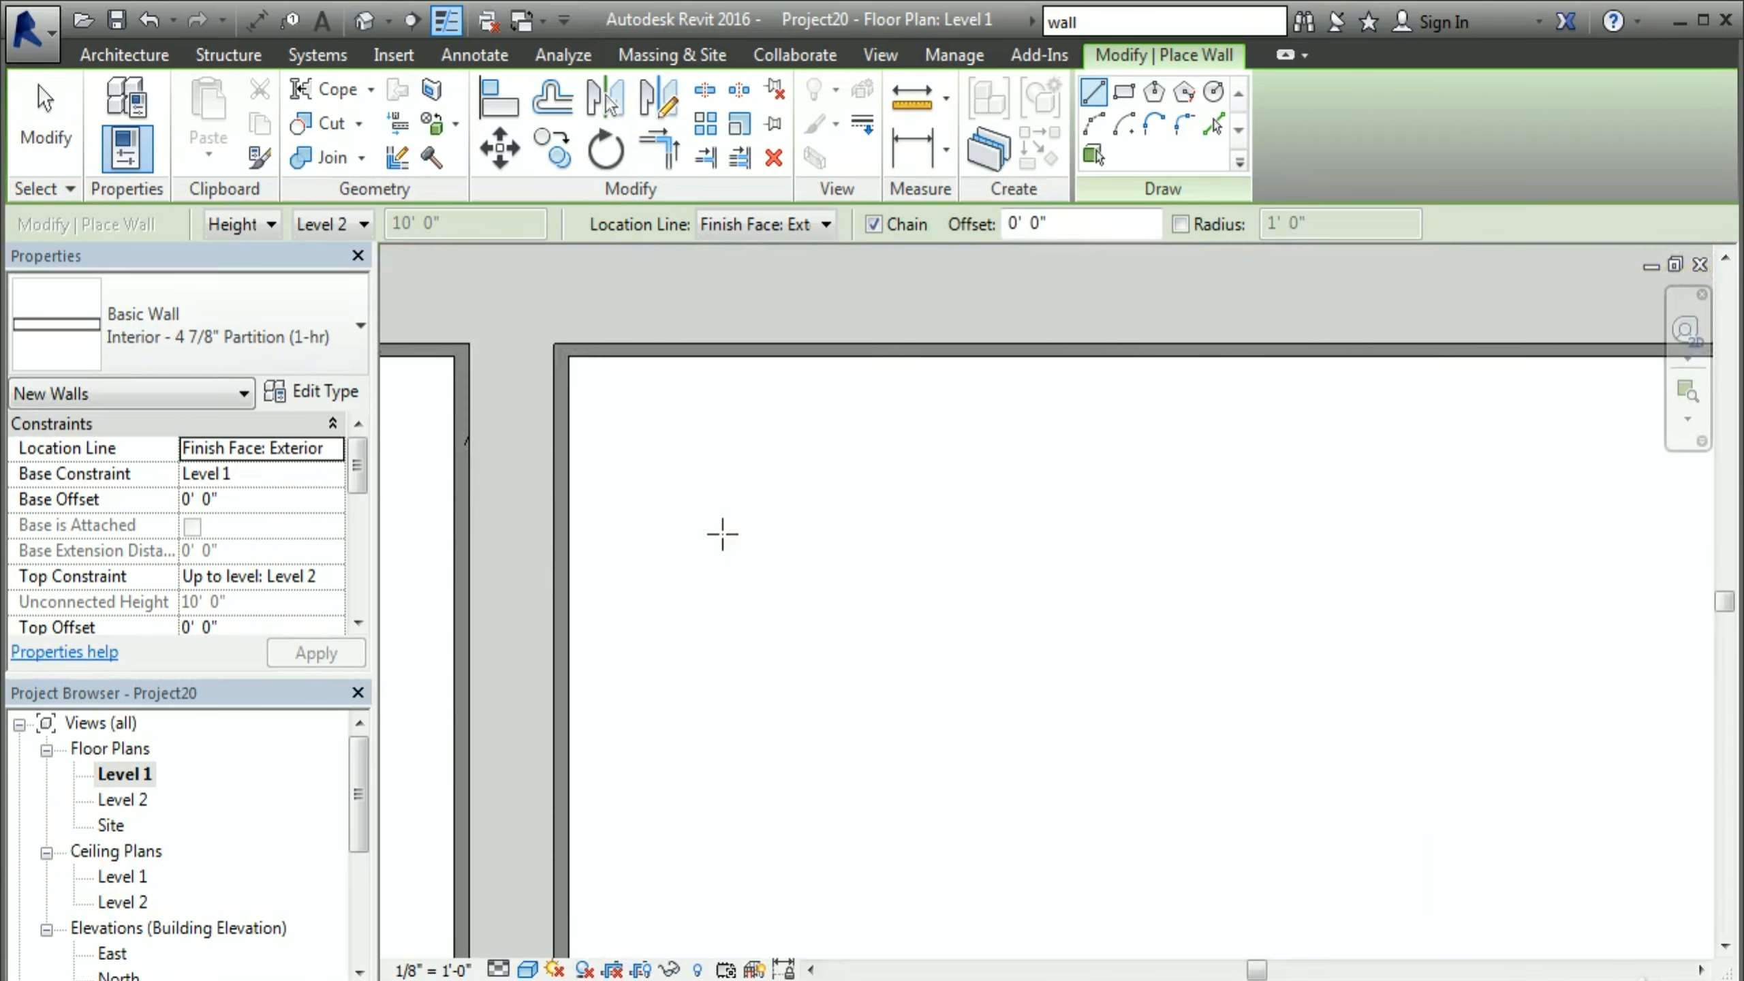
{"action": "middle_click_drag", "start_coordinate": [720, 534], "coordinate": [1058, 762]}
{"action": "scroll", "coordinate": [1039, 724], "scroll_direction": "down", "scroll_amount": 5}
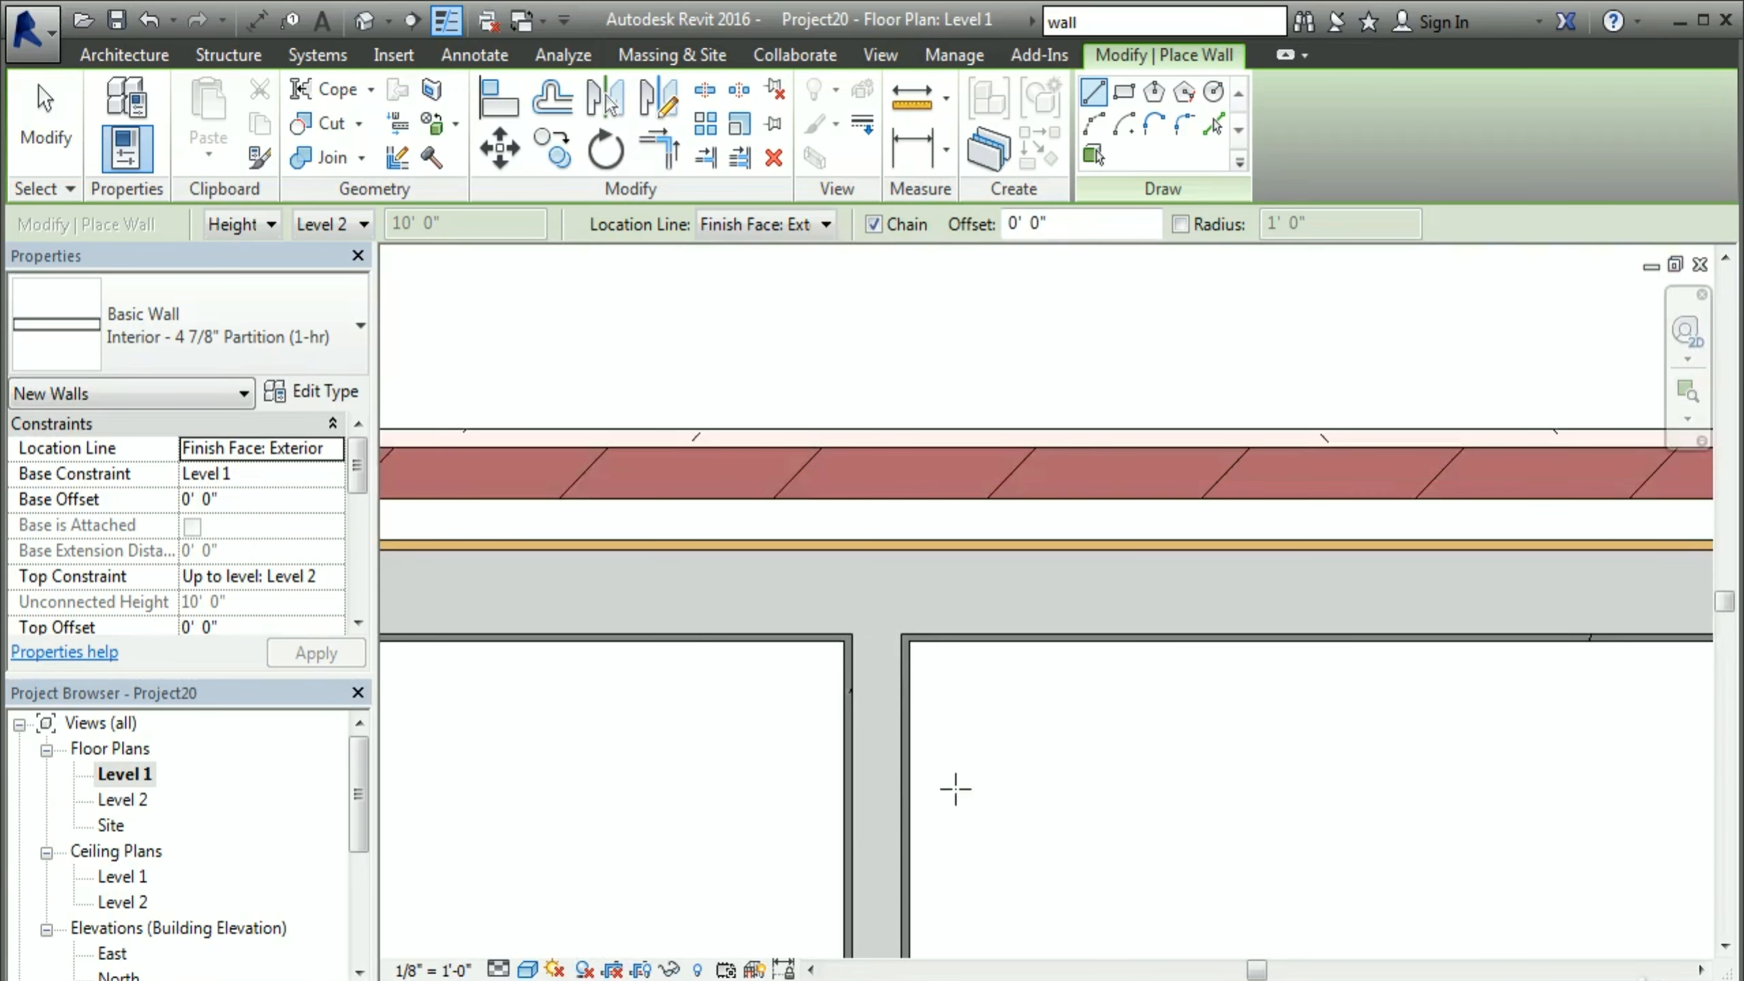
{"action": "scroll", "coordinate": [1134, 906], "scroll_direction": "down", "scroll_amount": 2}
{"action": "scroll", "coordinate": [1139, 921], "scroll_direction": "down", "scroll_amount": 2}
Step: Draw a second vertical partition, about 26'-8" long, from the recess's upper-right corner to the upper exterior wall, and end wall placement
{"action": "middle_click_drag", "start_coordinate": [1139, 921], "coordinate": [751, 408]}
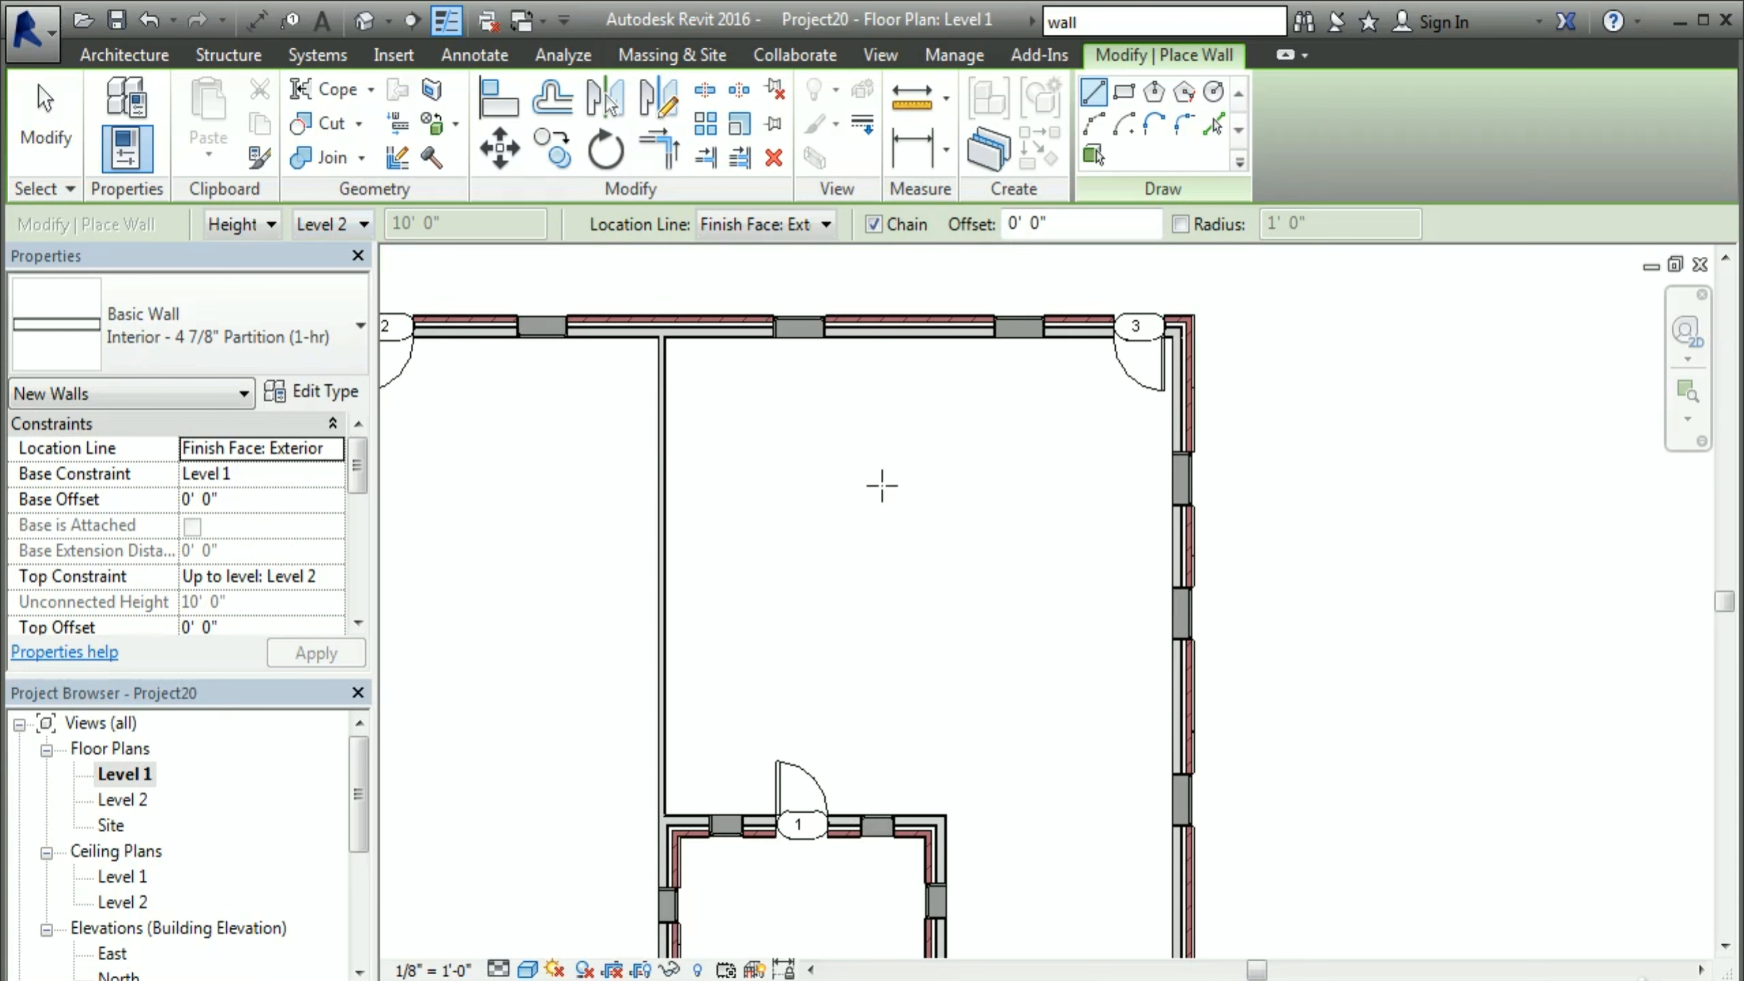
{"action": "left_click", "coordinate": [946, 814]}
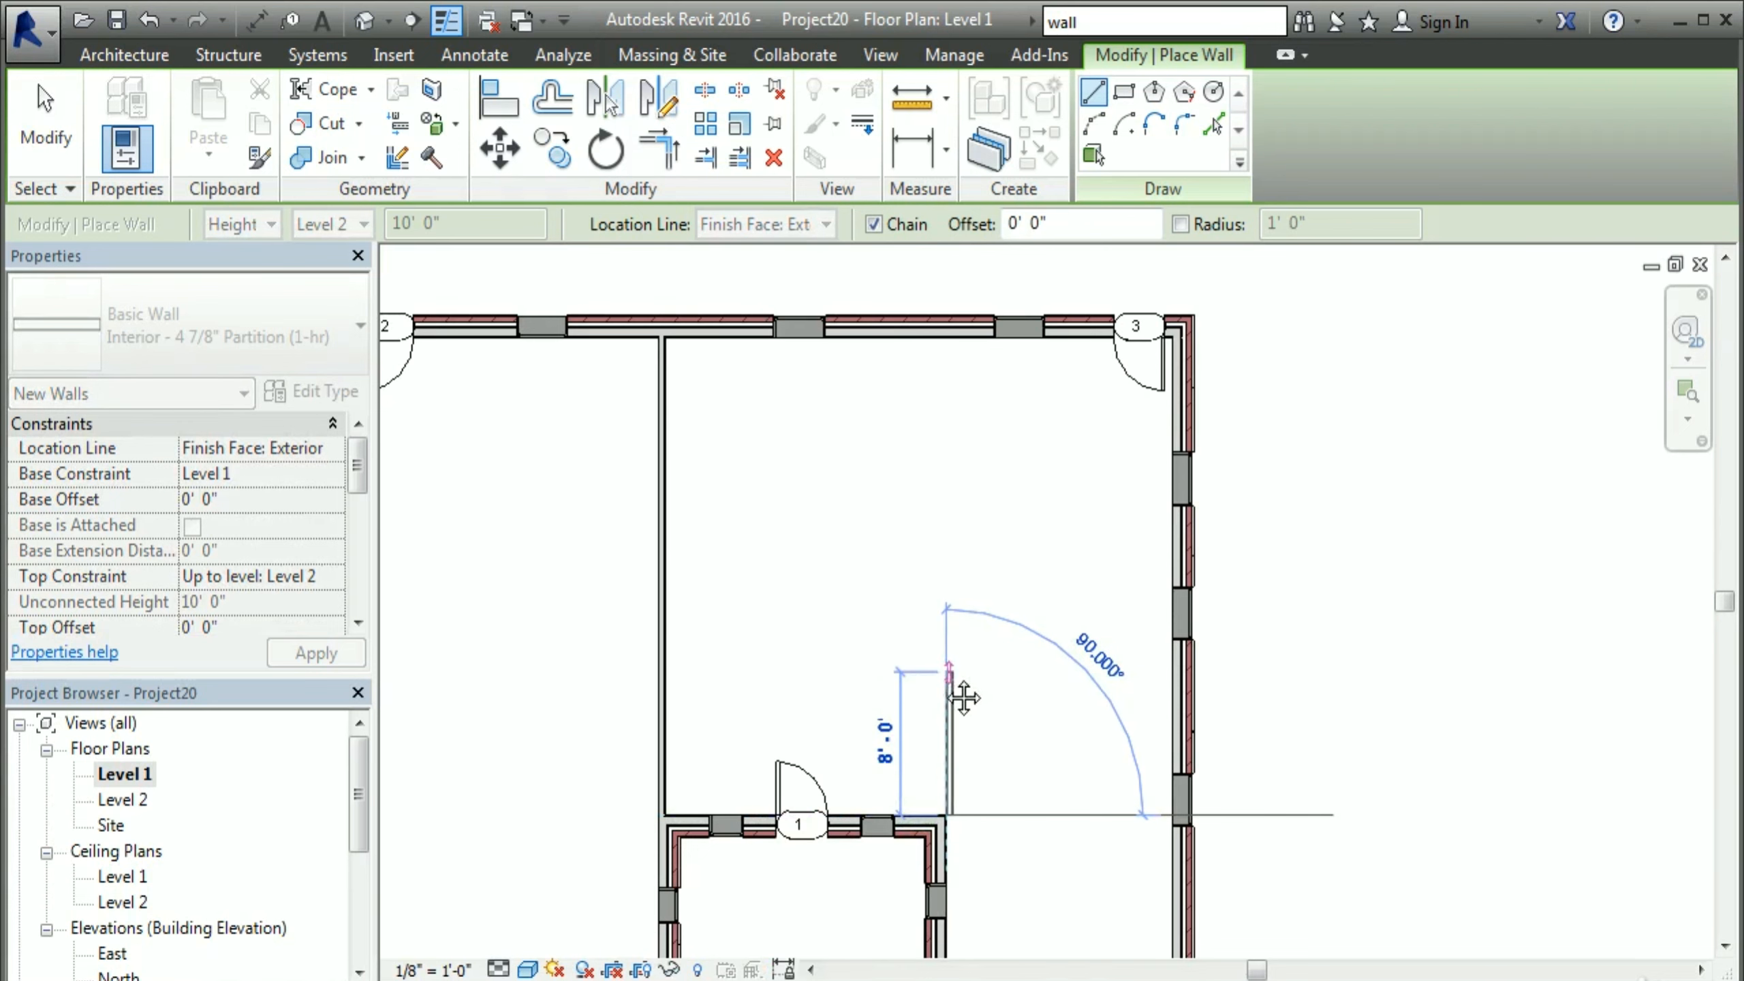
{"action": "scroll", "coordinate": [965, 592], "scroll_direction": "up", "scroll_amount": 4}
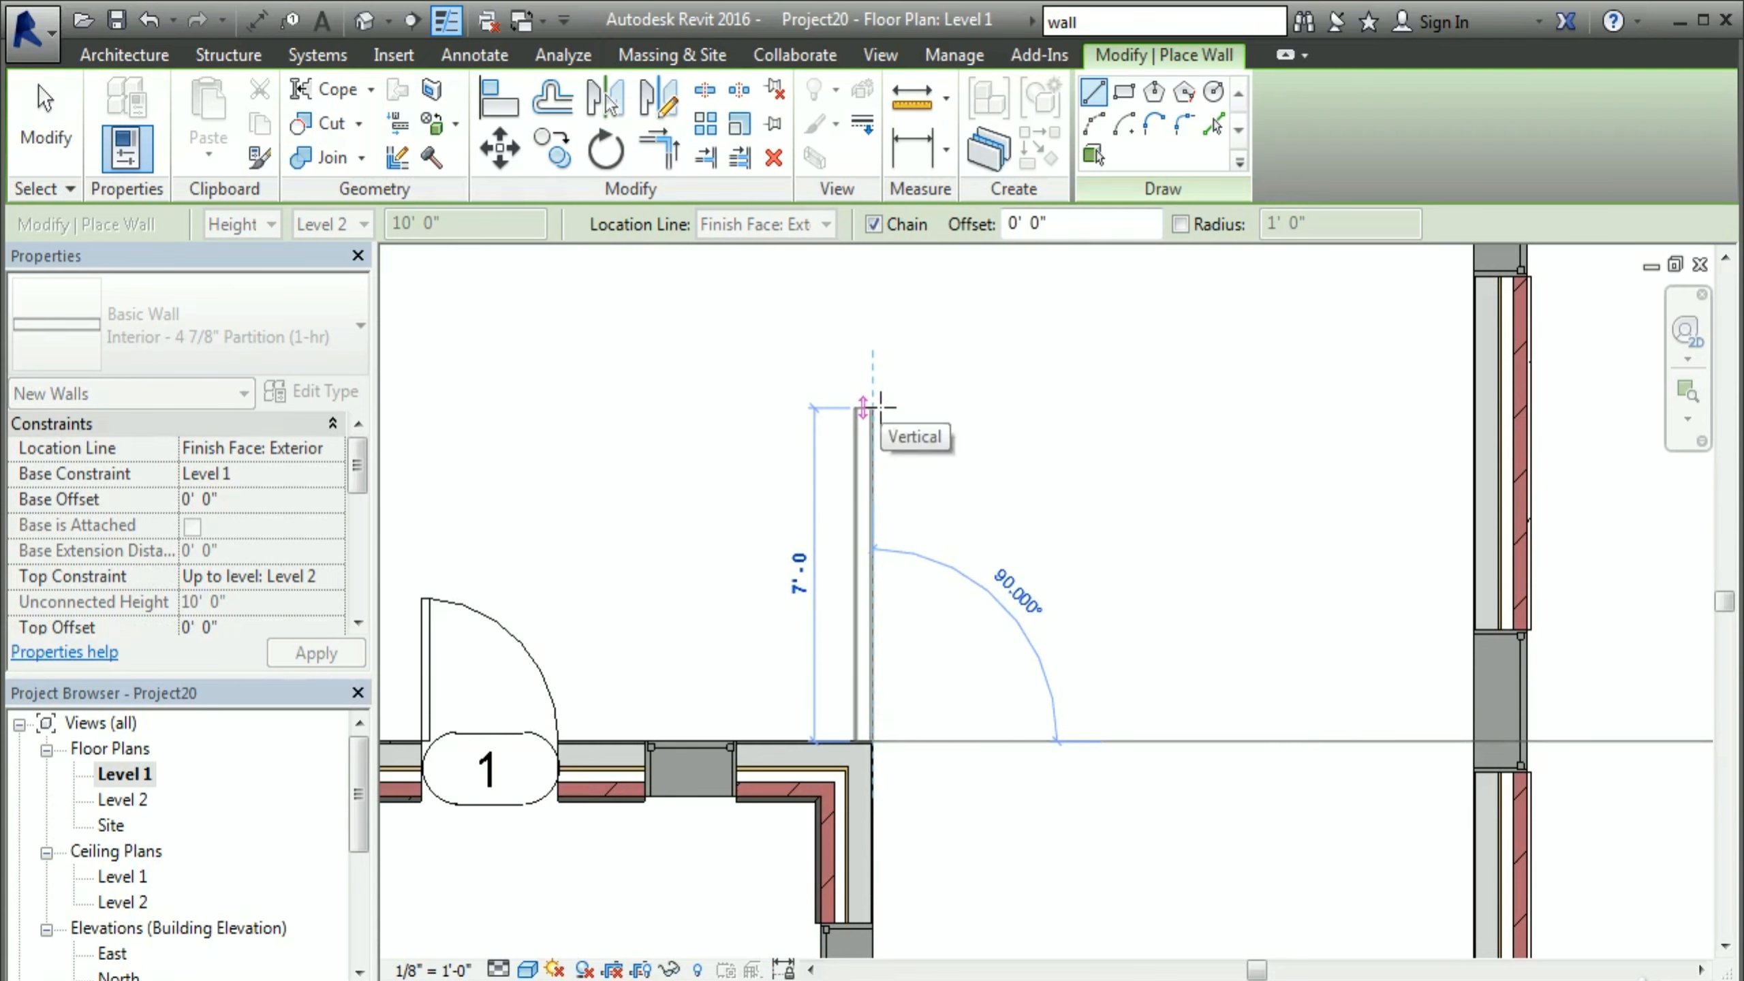
{"action": "scroll", "coordinate": [881, 409], "scroll_direction": "down", "scroll_amount": 3}
{"action": "scroll", "coordinate": [899, 505], "scroll_direction": "up", "scroll_amount": 2}
{"action": "middle_click_drag", "start_coordinate": [899, 505], "coordinate": [906, 718]}
{"action": "middle_click_drag", "start_coordinate": [930, 548], "coordinate": [896, 754]}
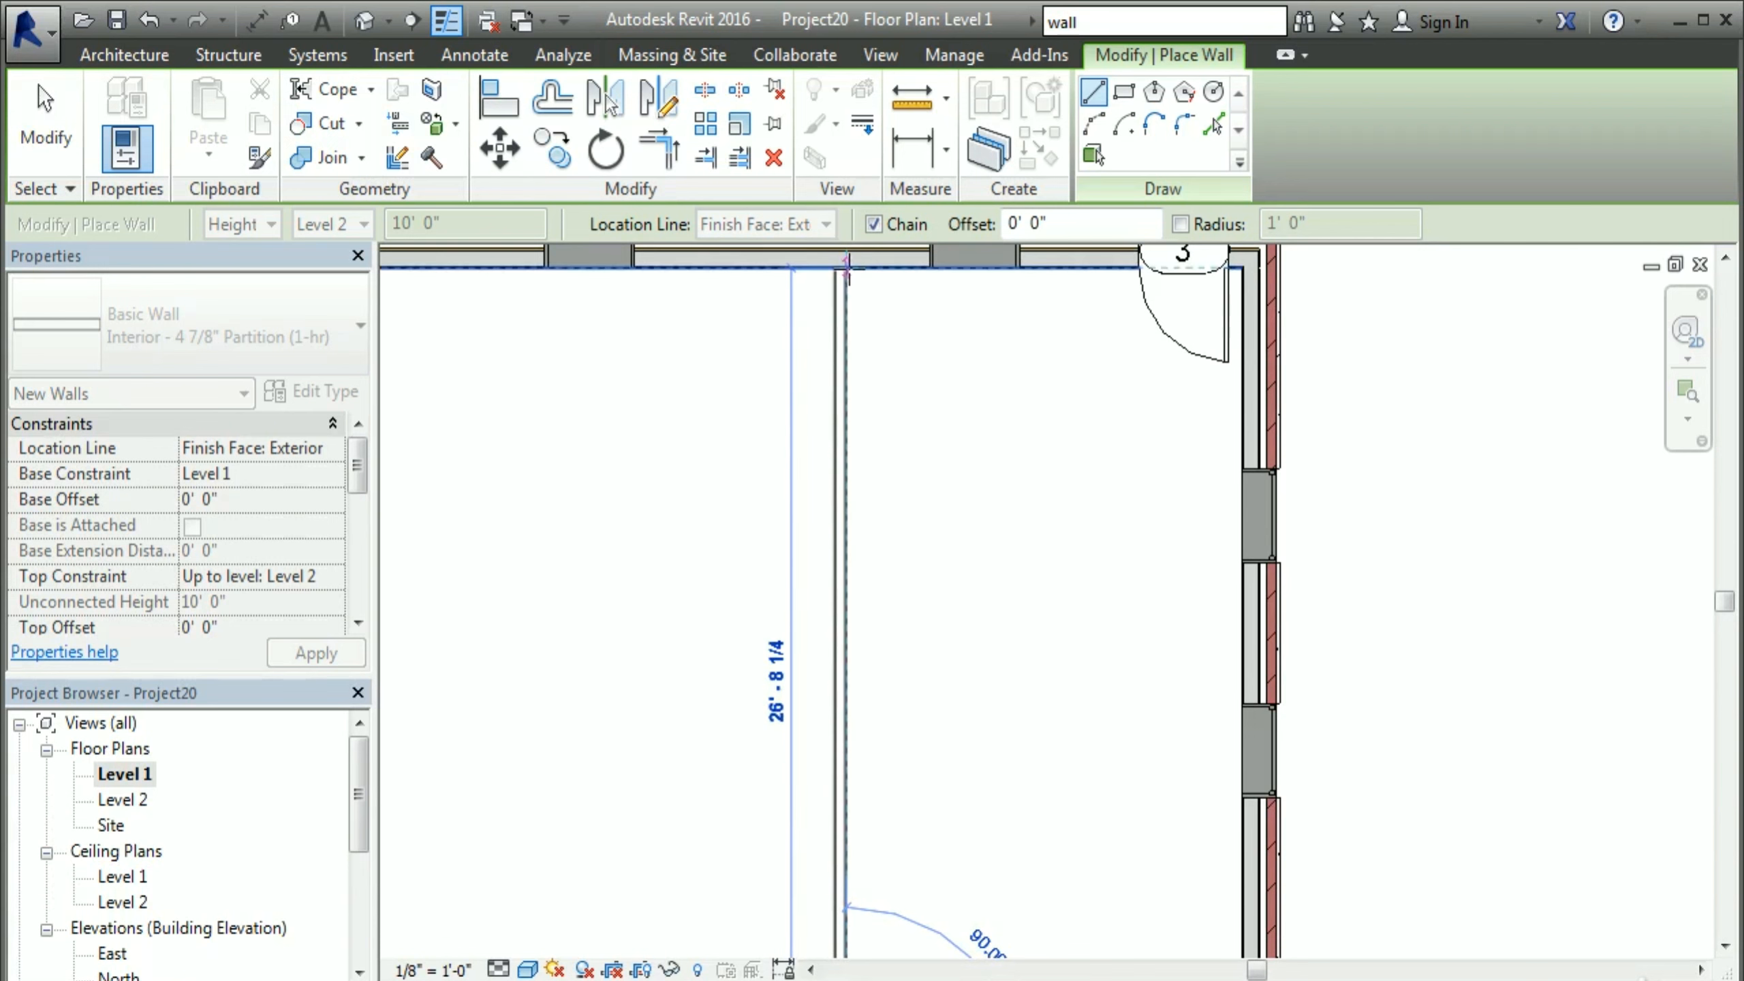
{"action": "left_click", "coordinate": [848, 268]}
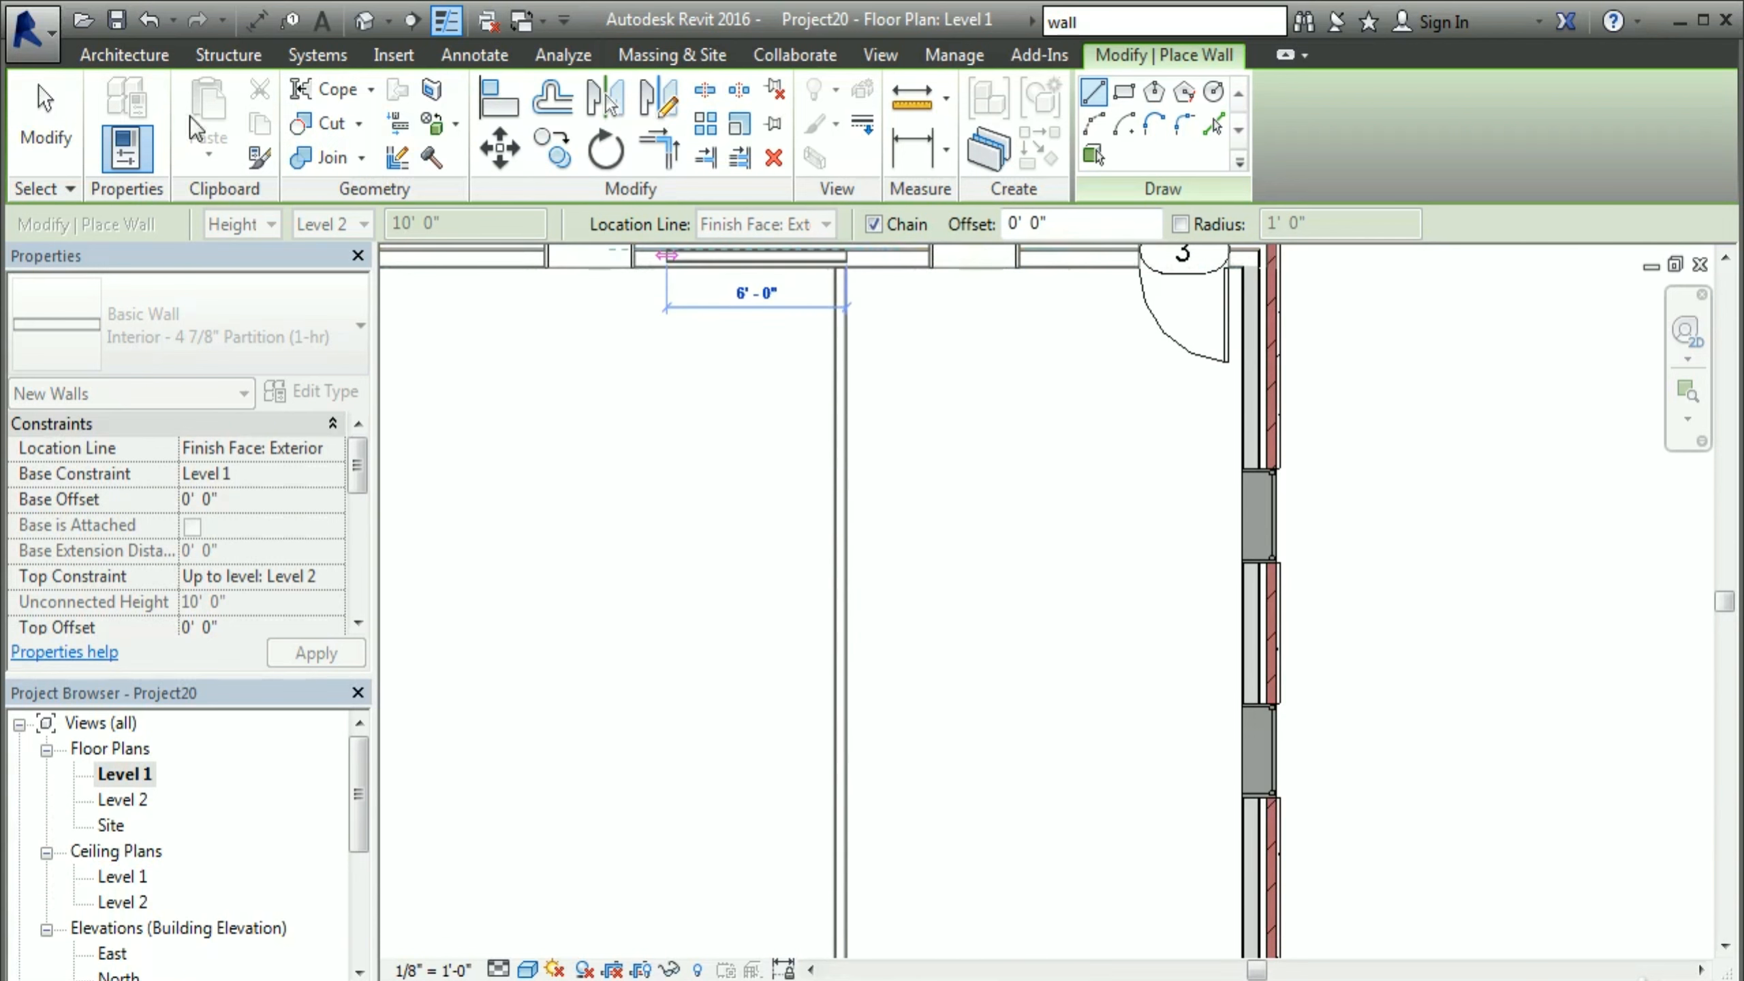
{"action": "left_click", "coordinate": [46, 122]}
{"action": "scroll", "coordinate": [924, 550], "scroll_direction": "down", "scroll_amount": 2}
{"action": "middle_click_drag", "start_coordinate": [811, 605], "coordinate": [940, 659]}
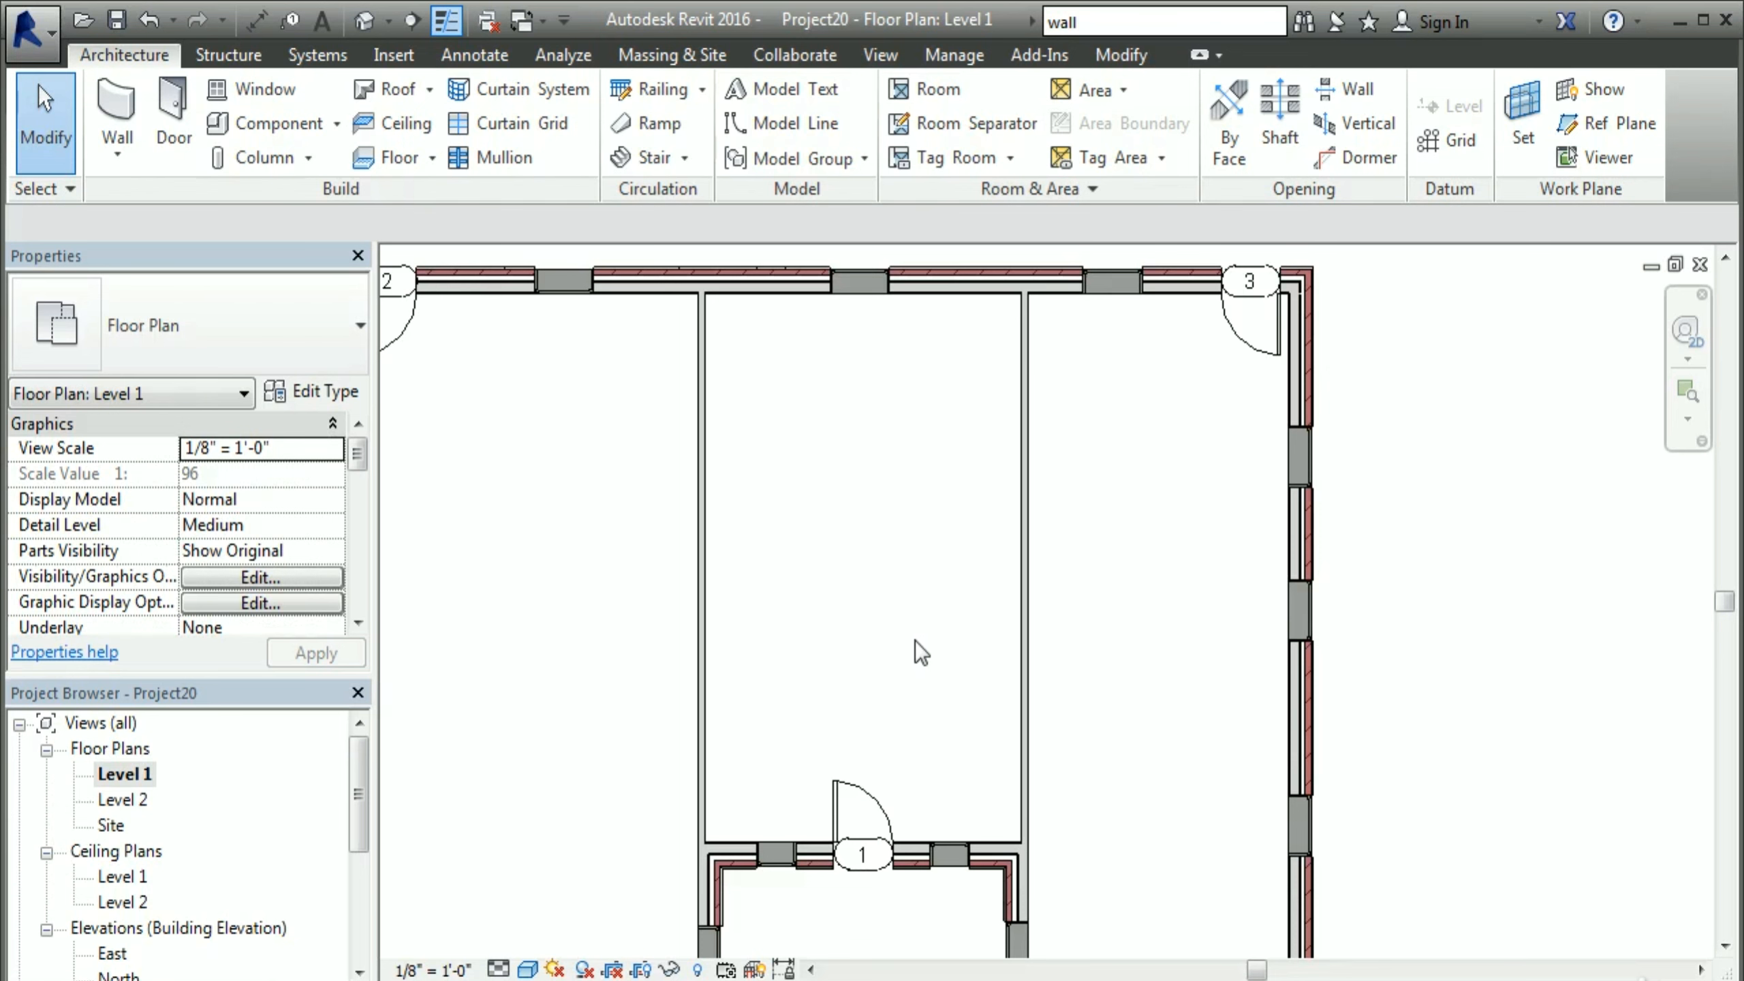
Step: Draw a horizontal Interior - 4 7/8" Partition (1-hr) wall, about 17'-8 1/4" long, across the left bay from the left vertical partition to the exterior wall
{"action": "middle_click_drag", "start_coordinate": [806, 650], "coordinate": [871, 625]}
{"action": "scroll", "coordinate": [894, 574], "scroll_direction": "down", "scroll_amount": 1}
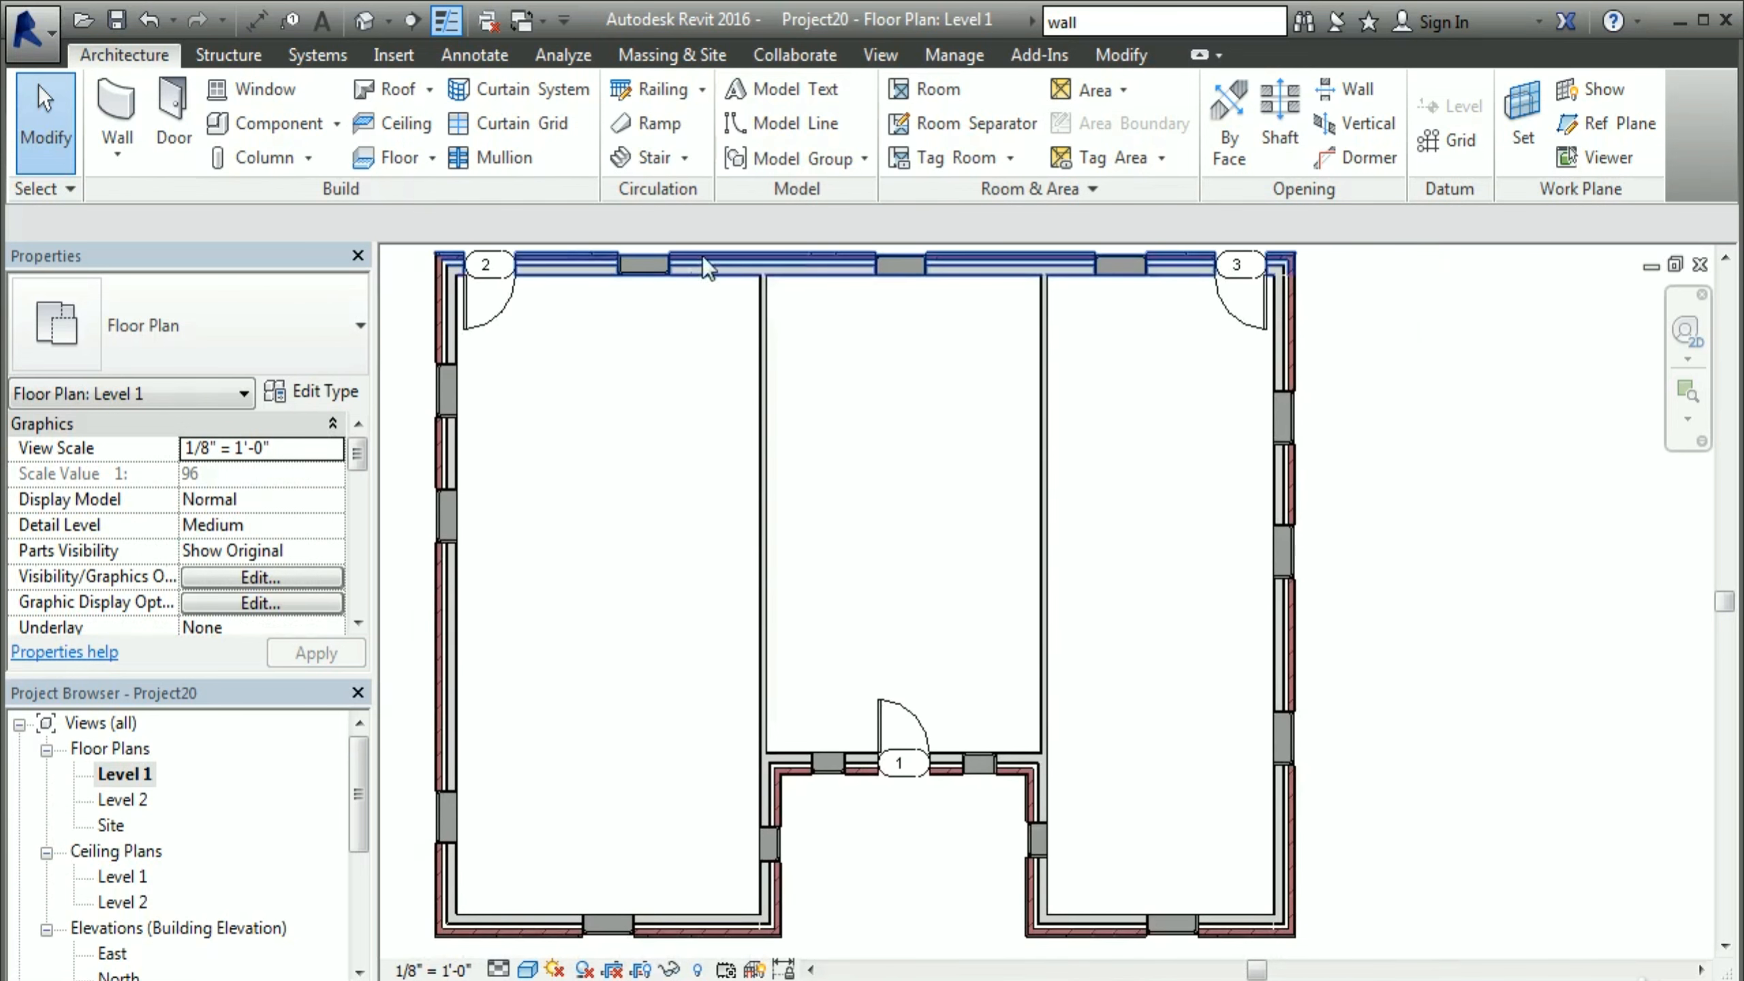
{"action": "left_click", "coordinate": [761, 470]}
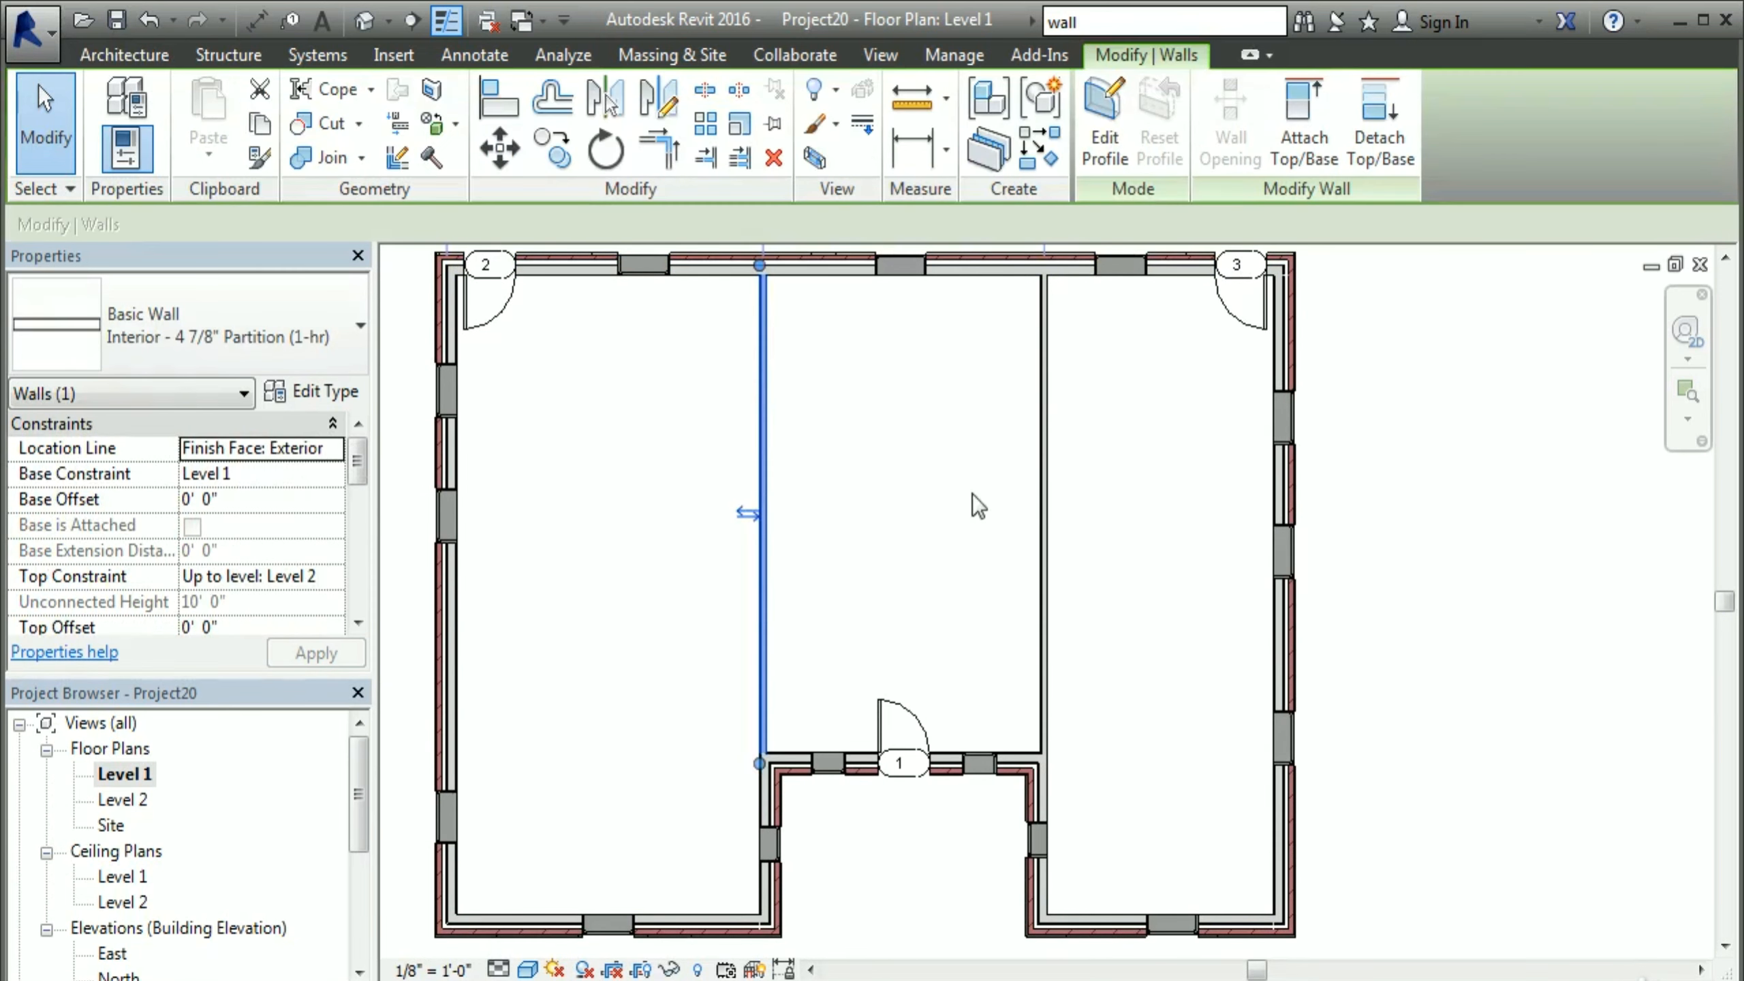
{"action": "left_click", "coordinate": [1033, 146]}
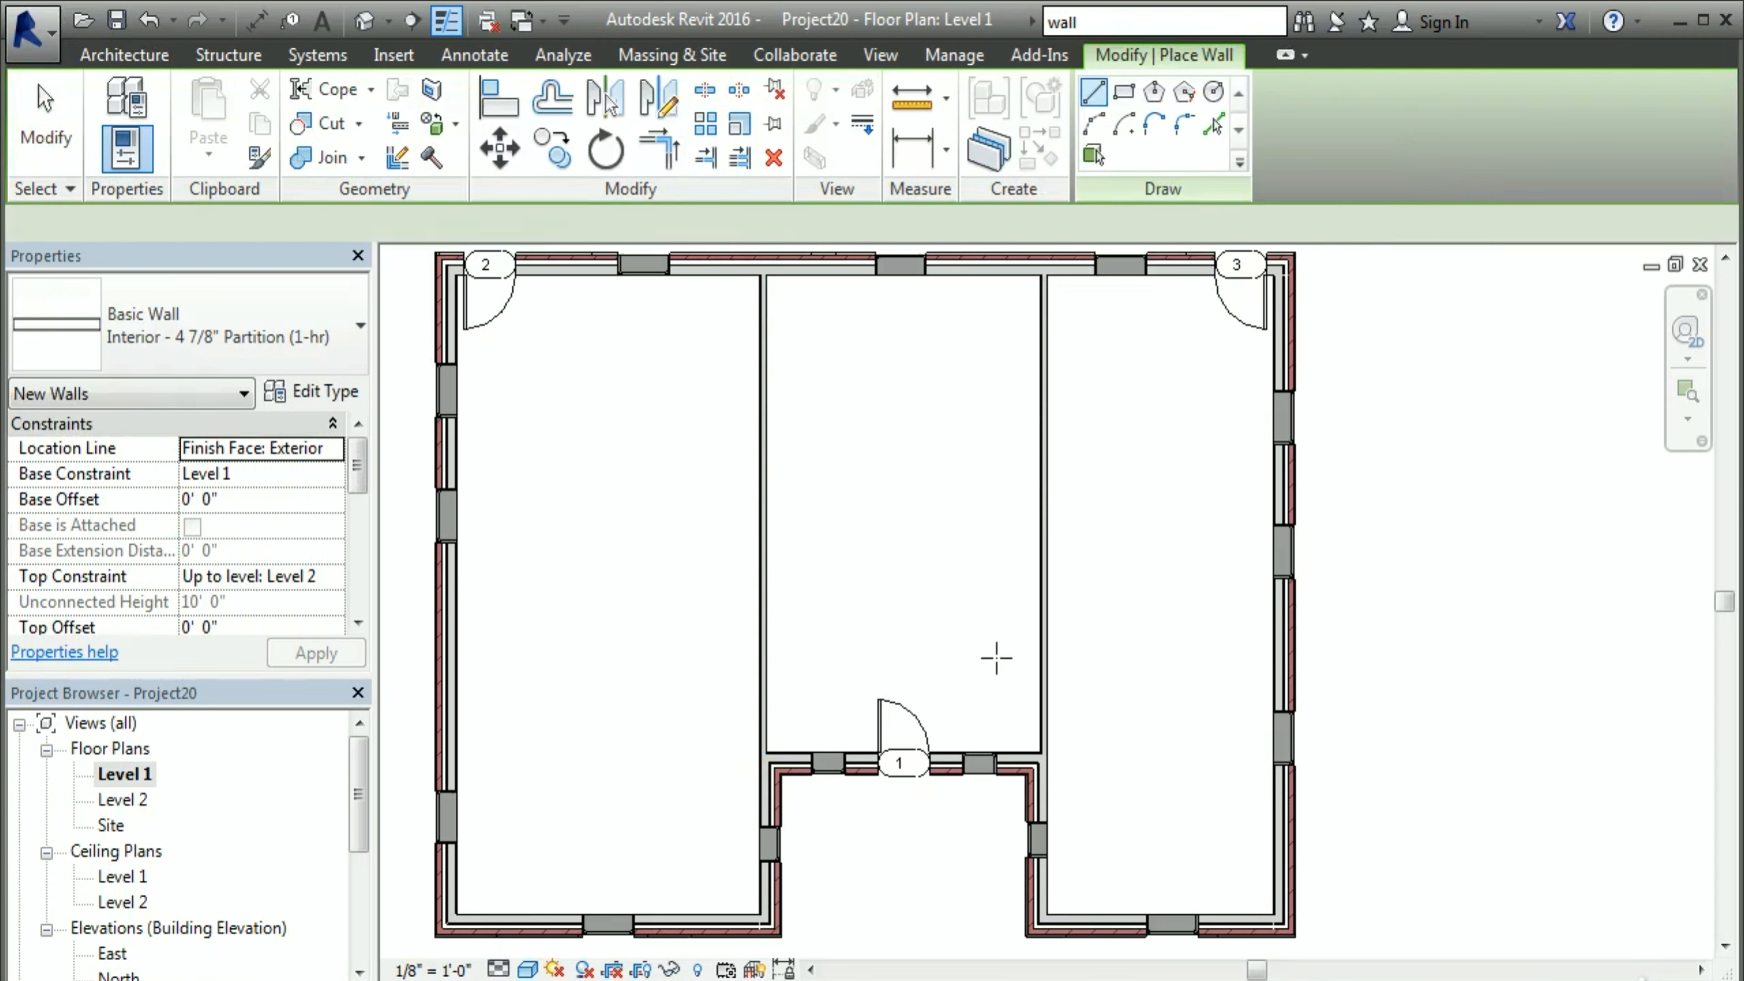
{"action": "left_click", "coordinate": [759, 607]}
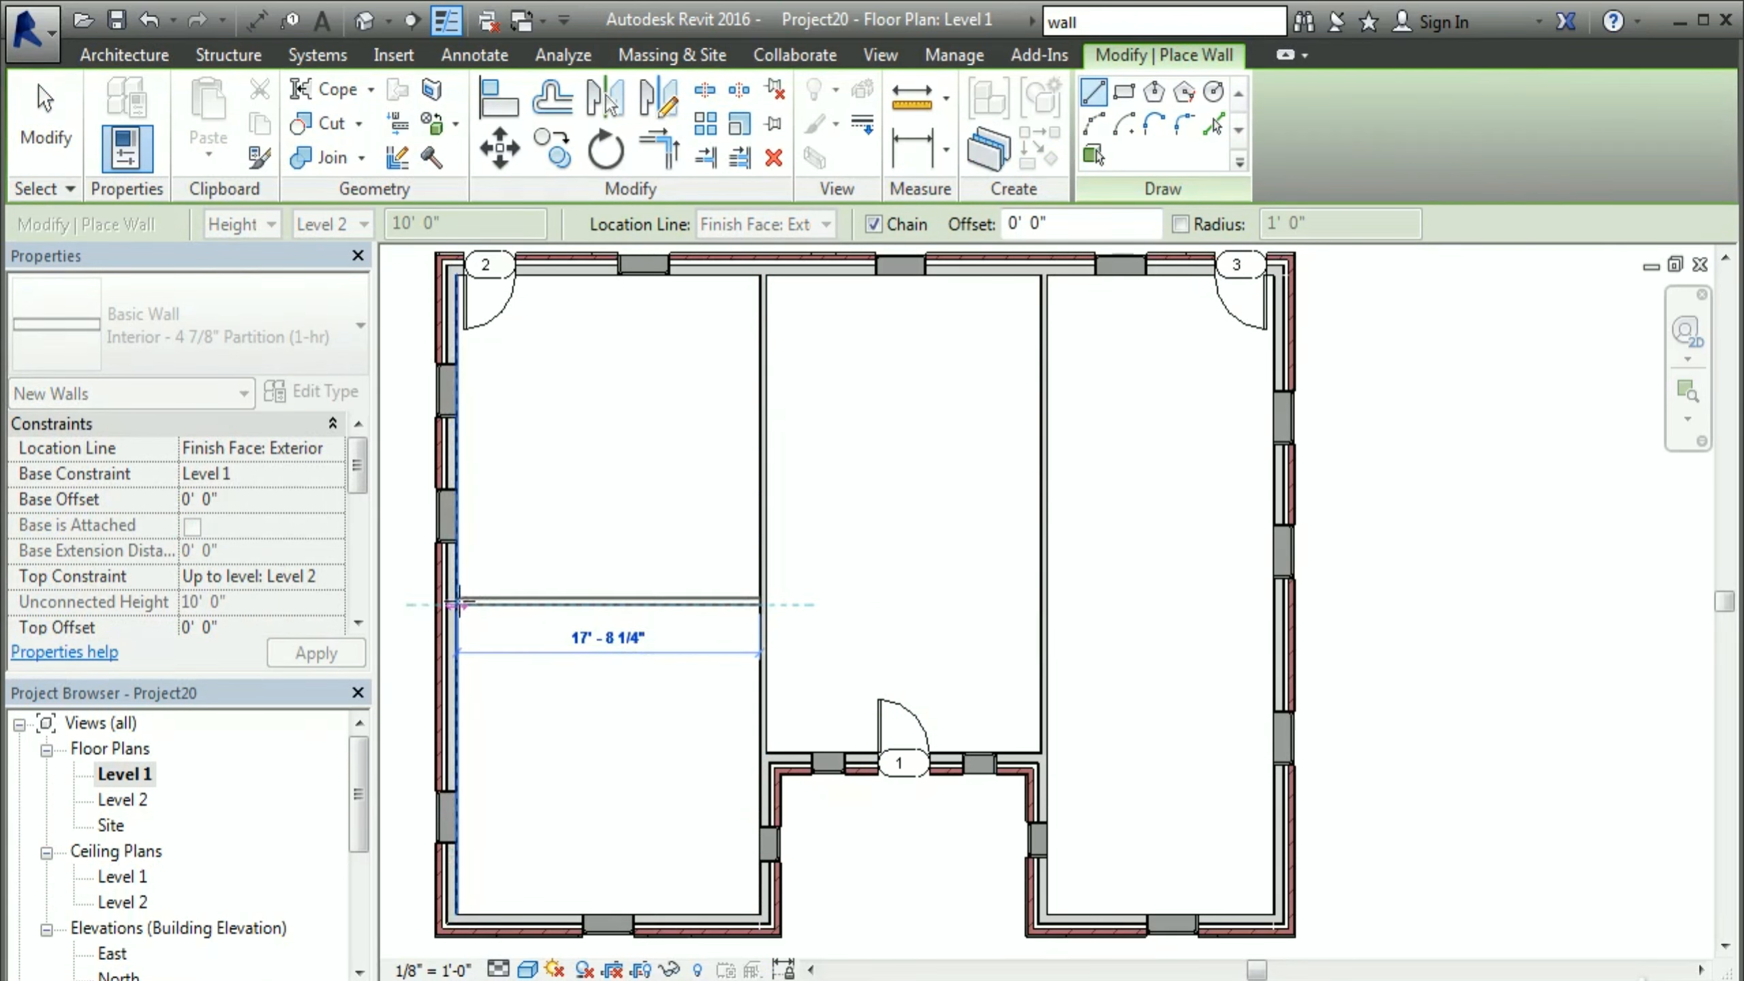
{"action": "left_click", "coordinate": [457, 605]}
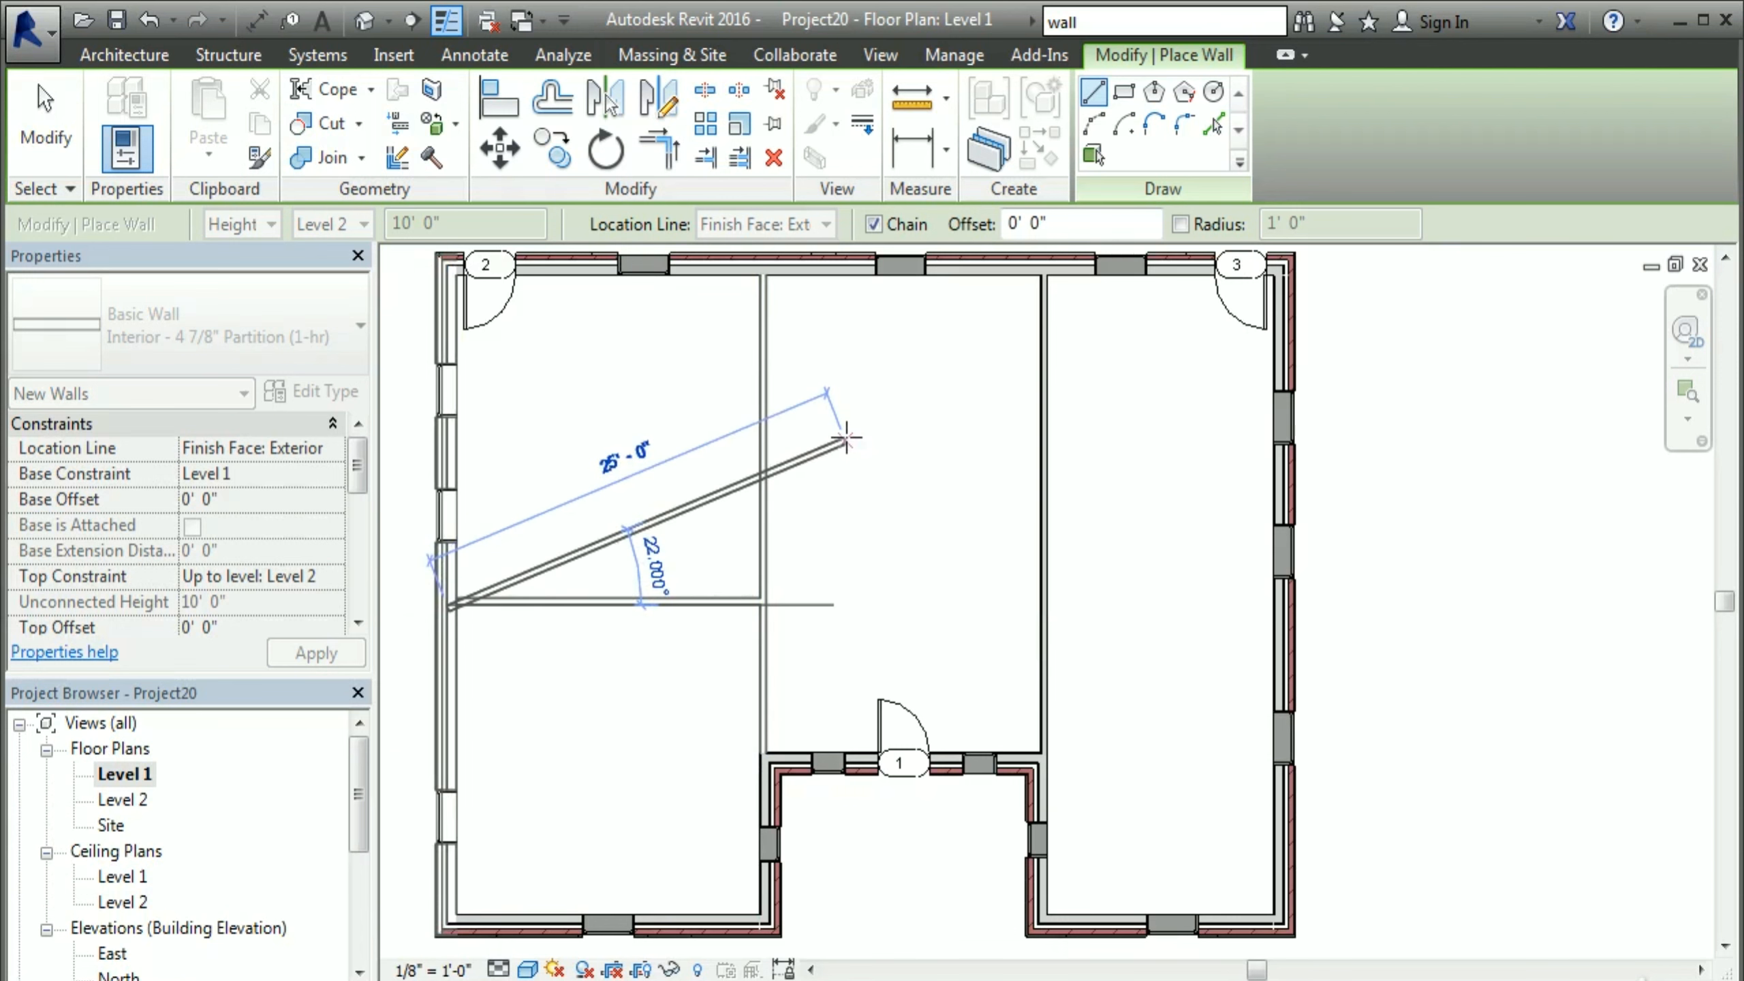
{"action": "key", "text": "Escape"}
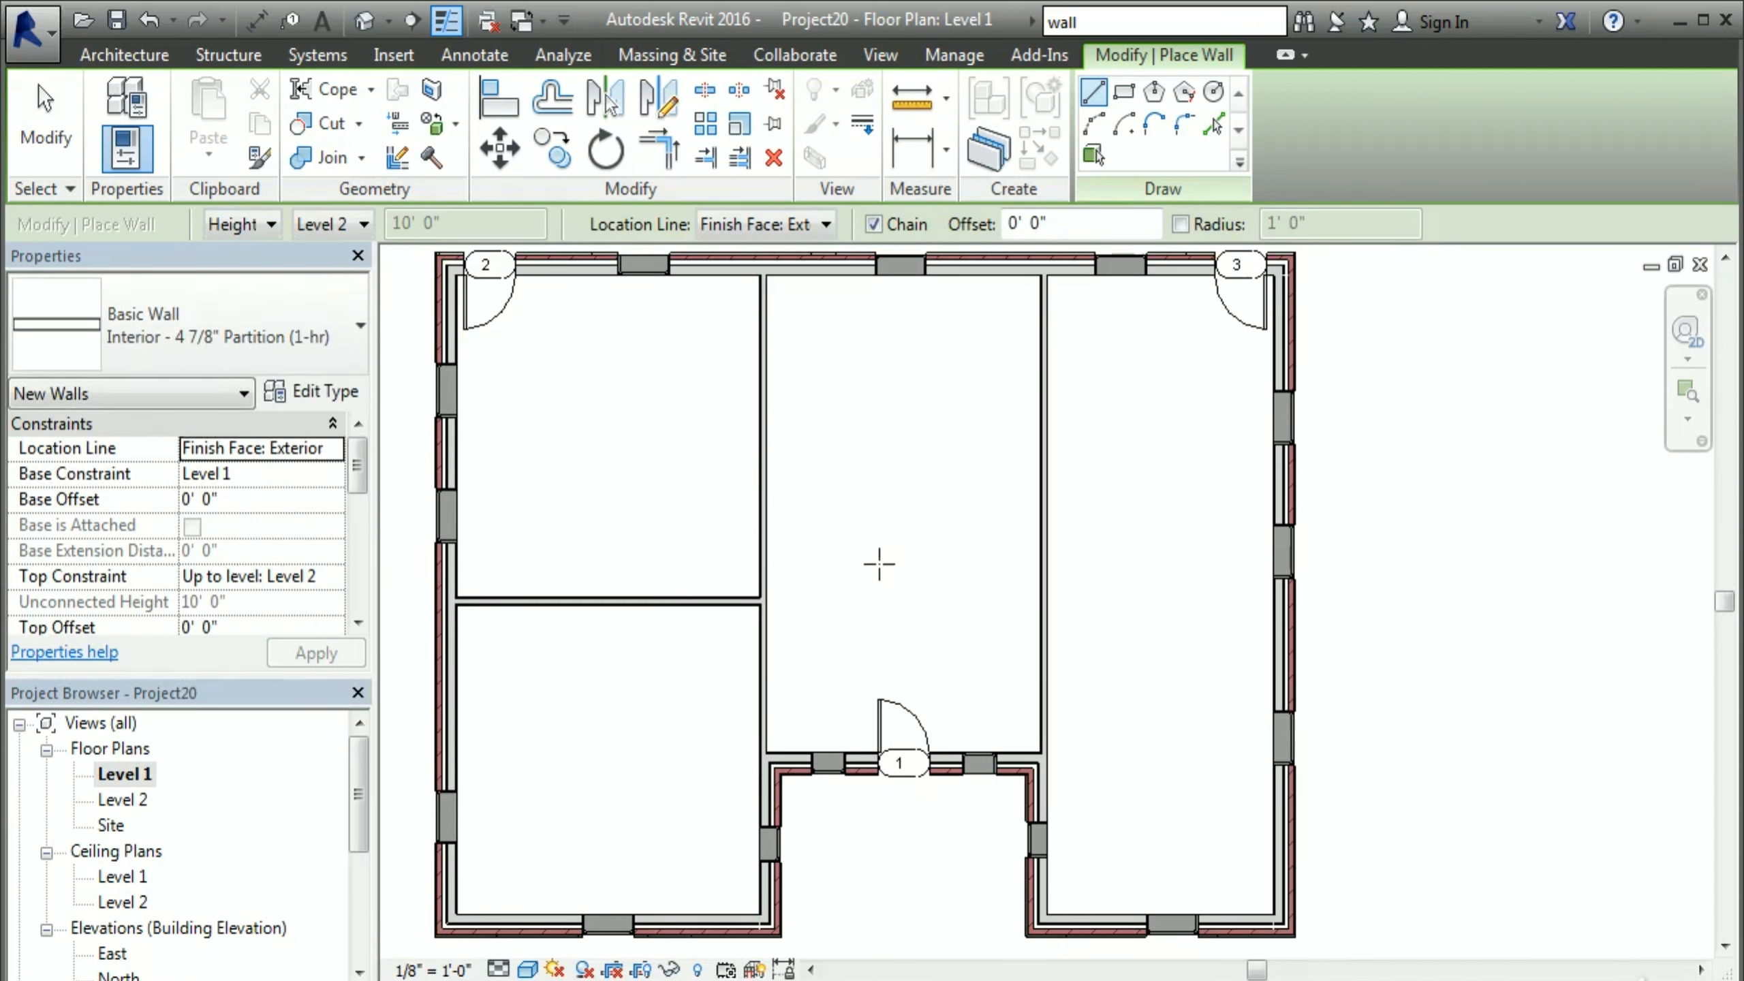
Step: Draw a horizontal partition across the middle bay between the two vertical partitions, about 15'-0" below the upper exterior wall
{"action": "left_click", "coordinate": [769, 528]}
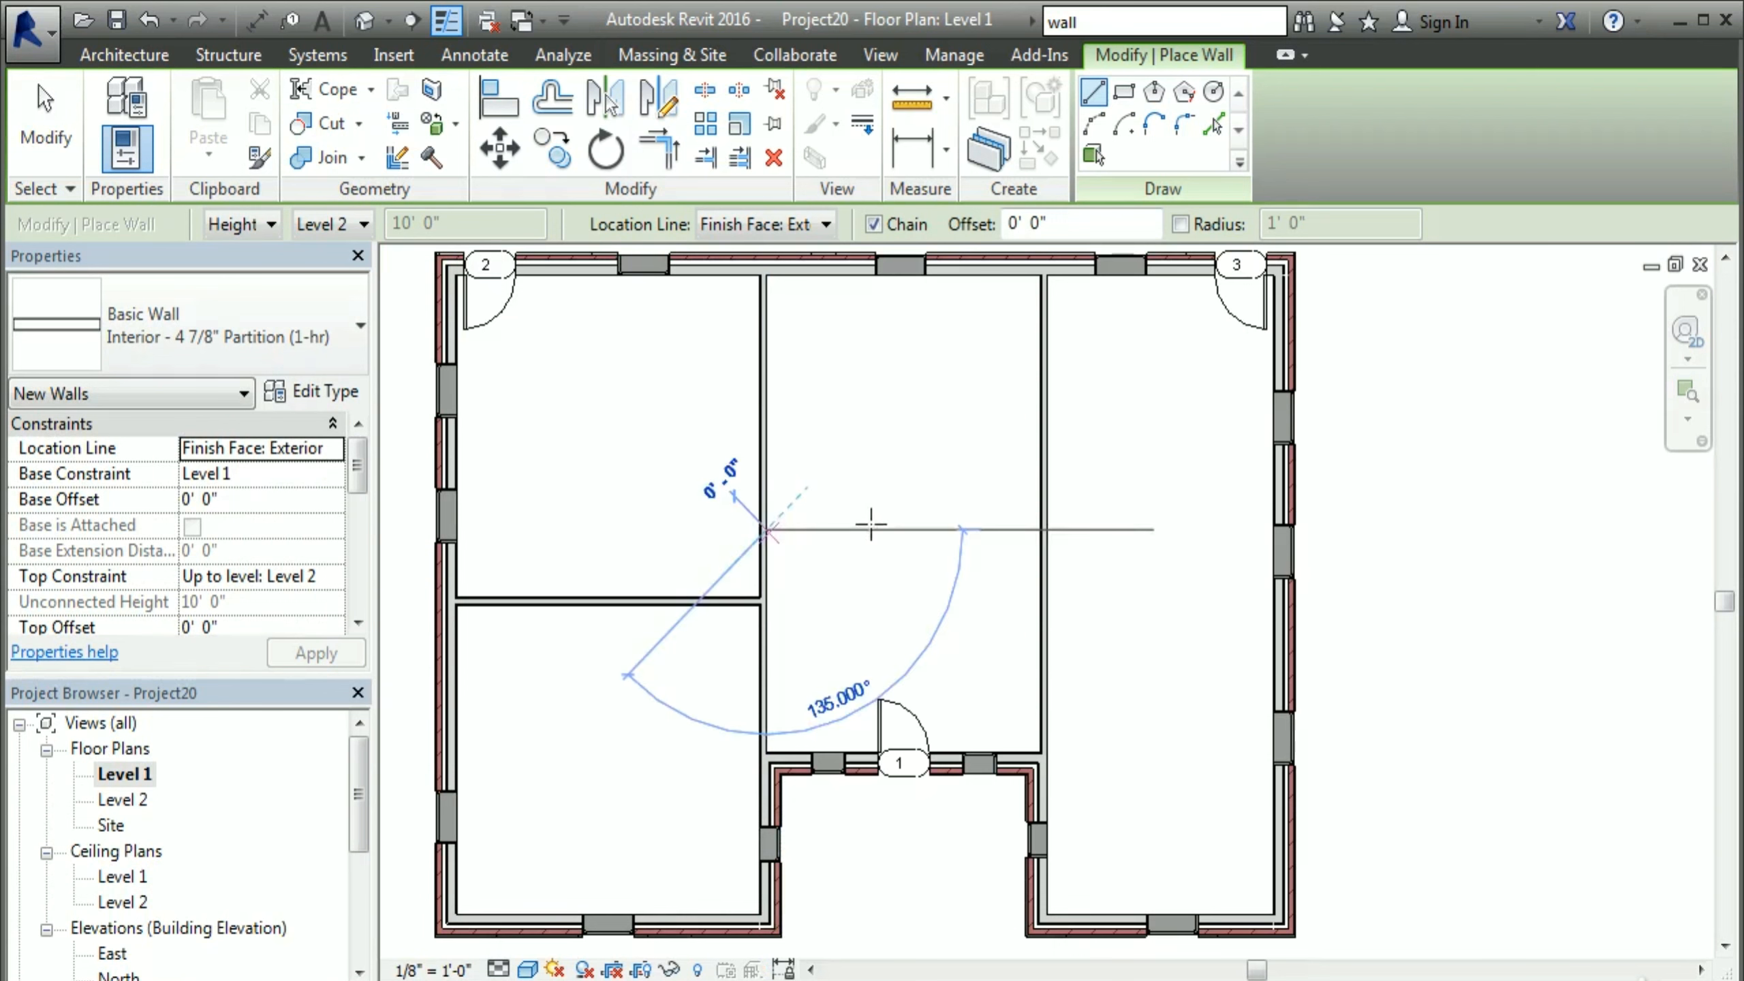
{"action": "left_click", "coordinate": [1041, 529]}
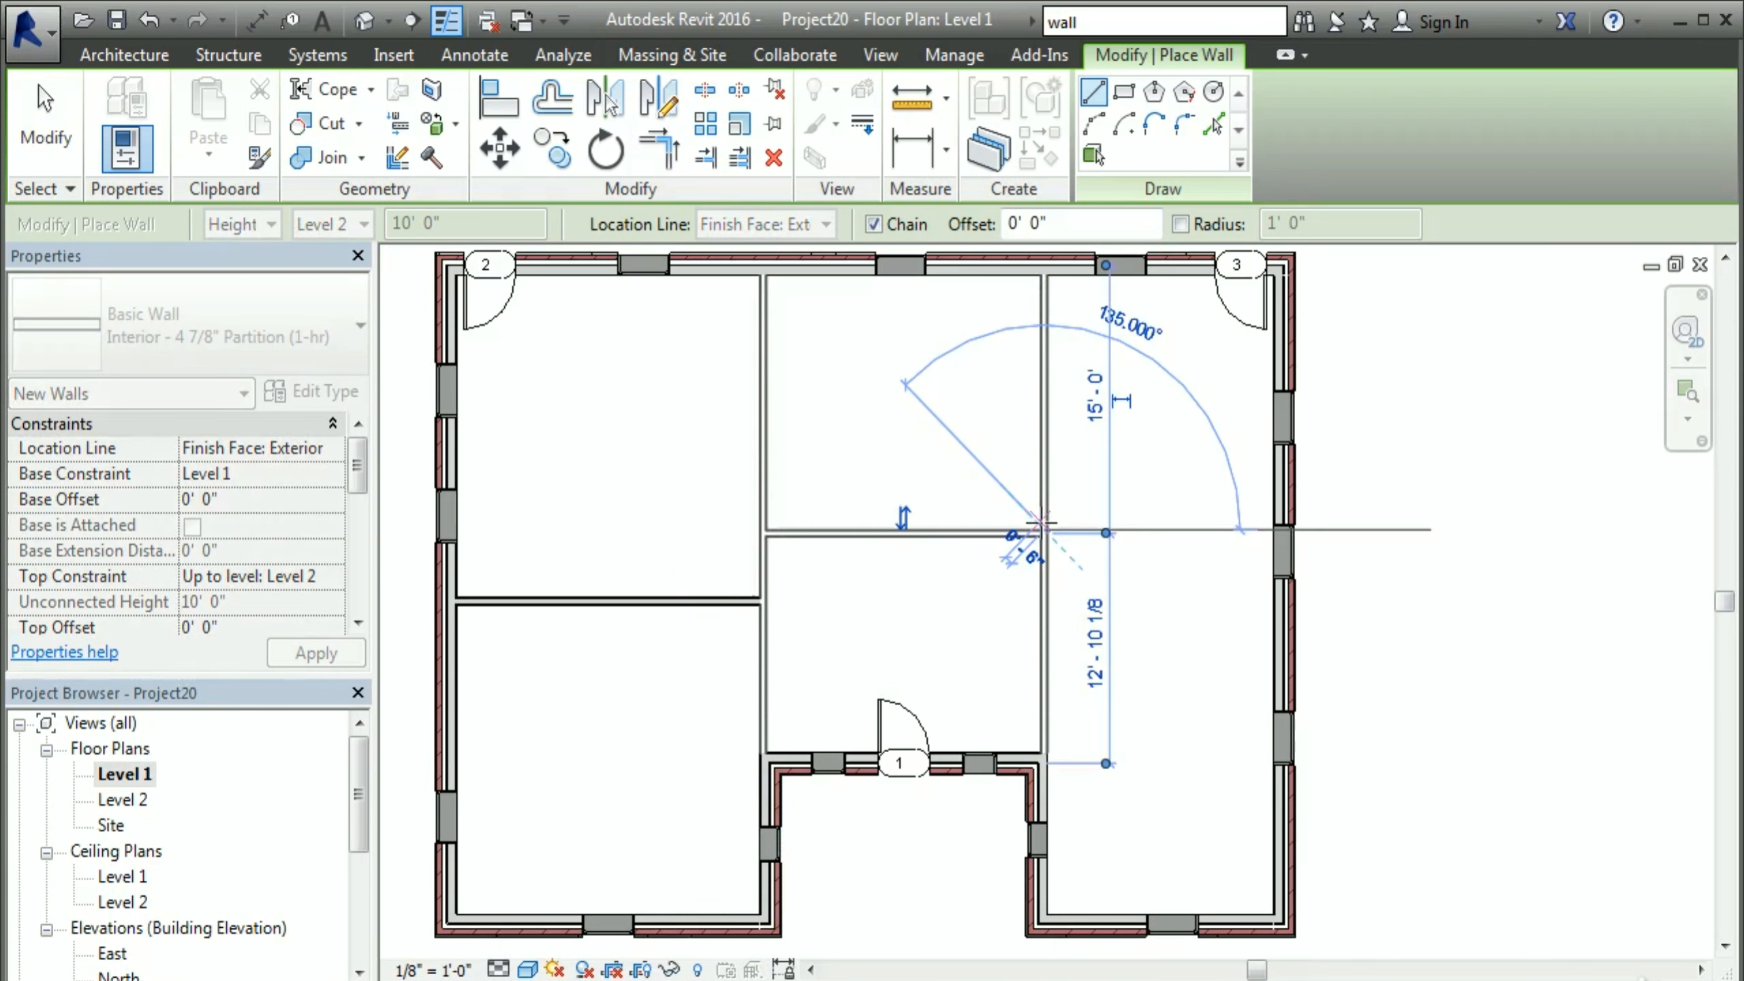
{"action": "key", "text": "Escape"}
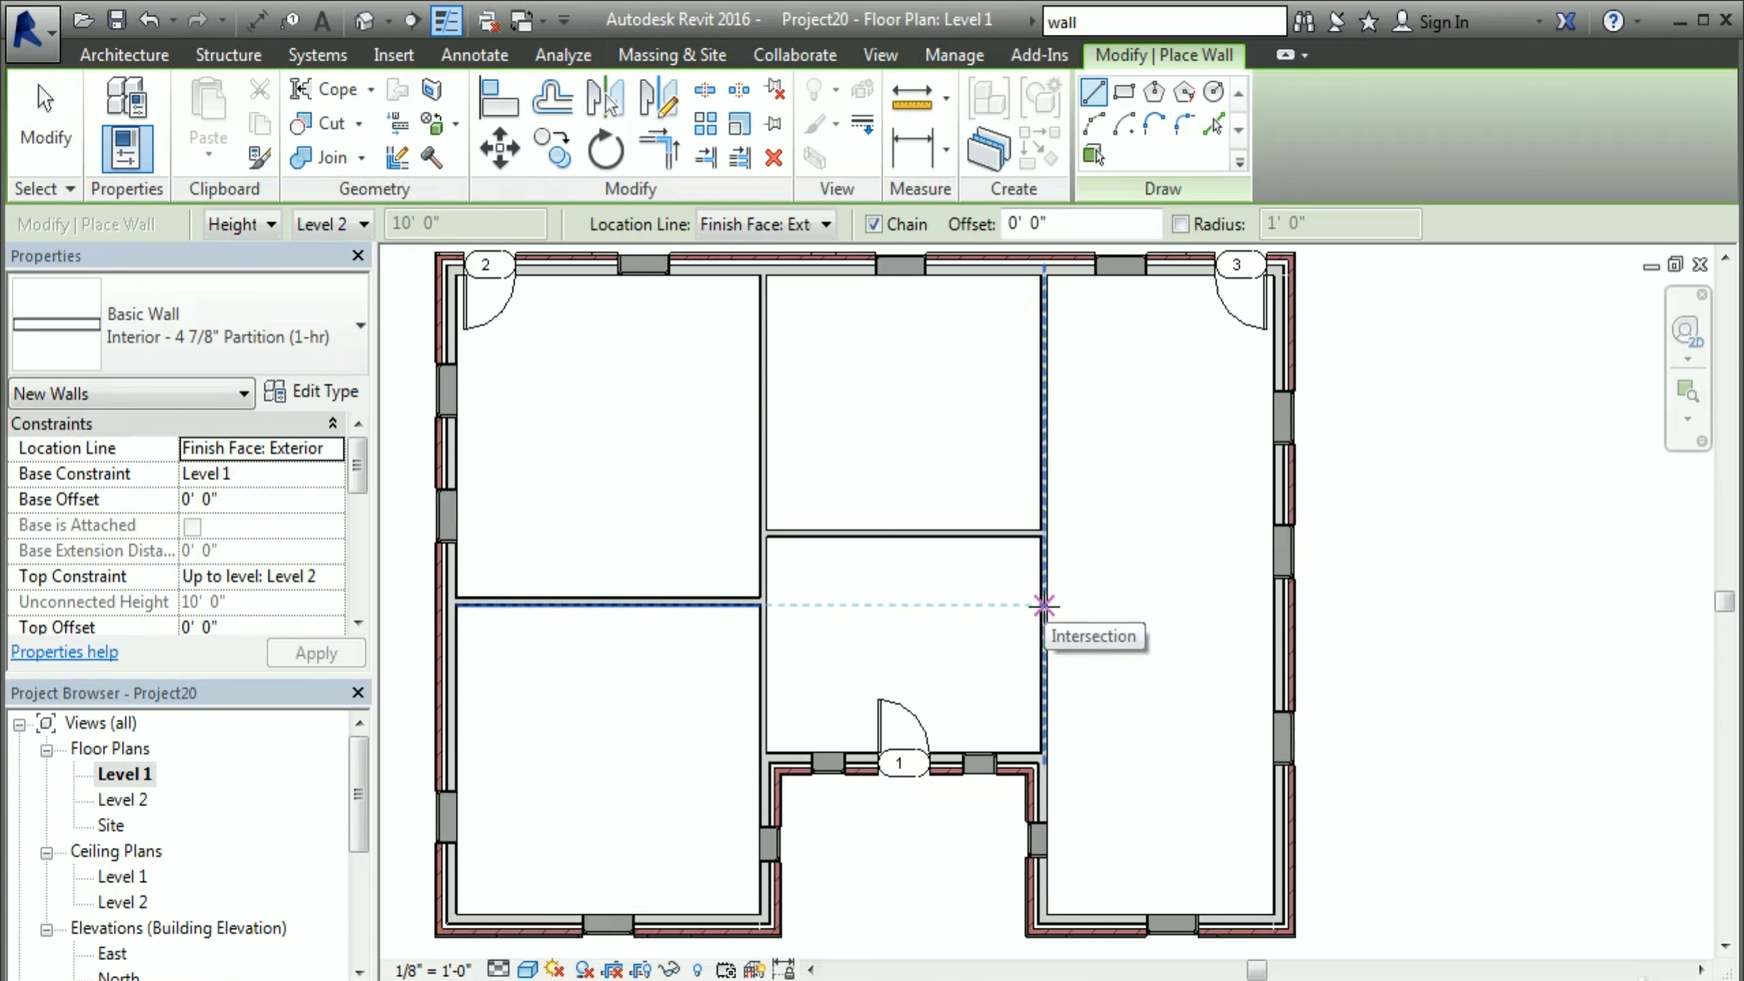
Step: Draw a horizontal partition about 13'-5 3/16" long across the right bay, aligned with the left bay's horizontal partition, and end the wall chain
{"action": "left_click", "coordinate": [1043, 605]}
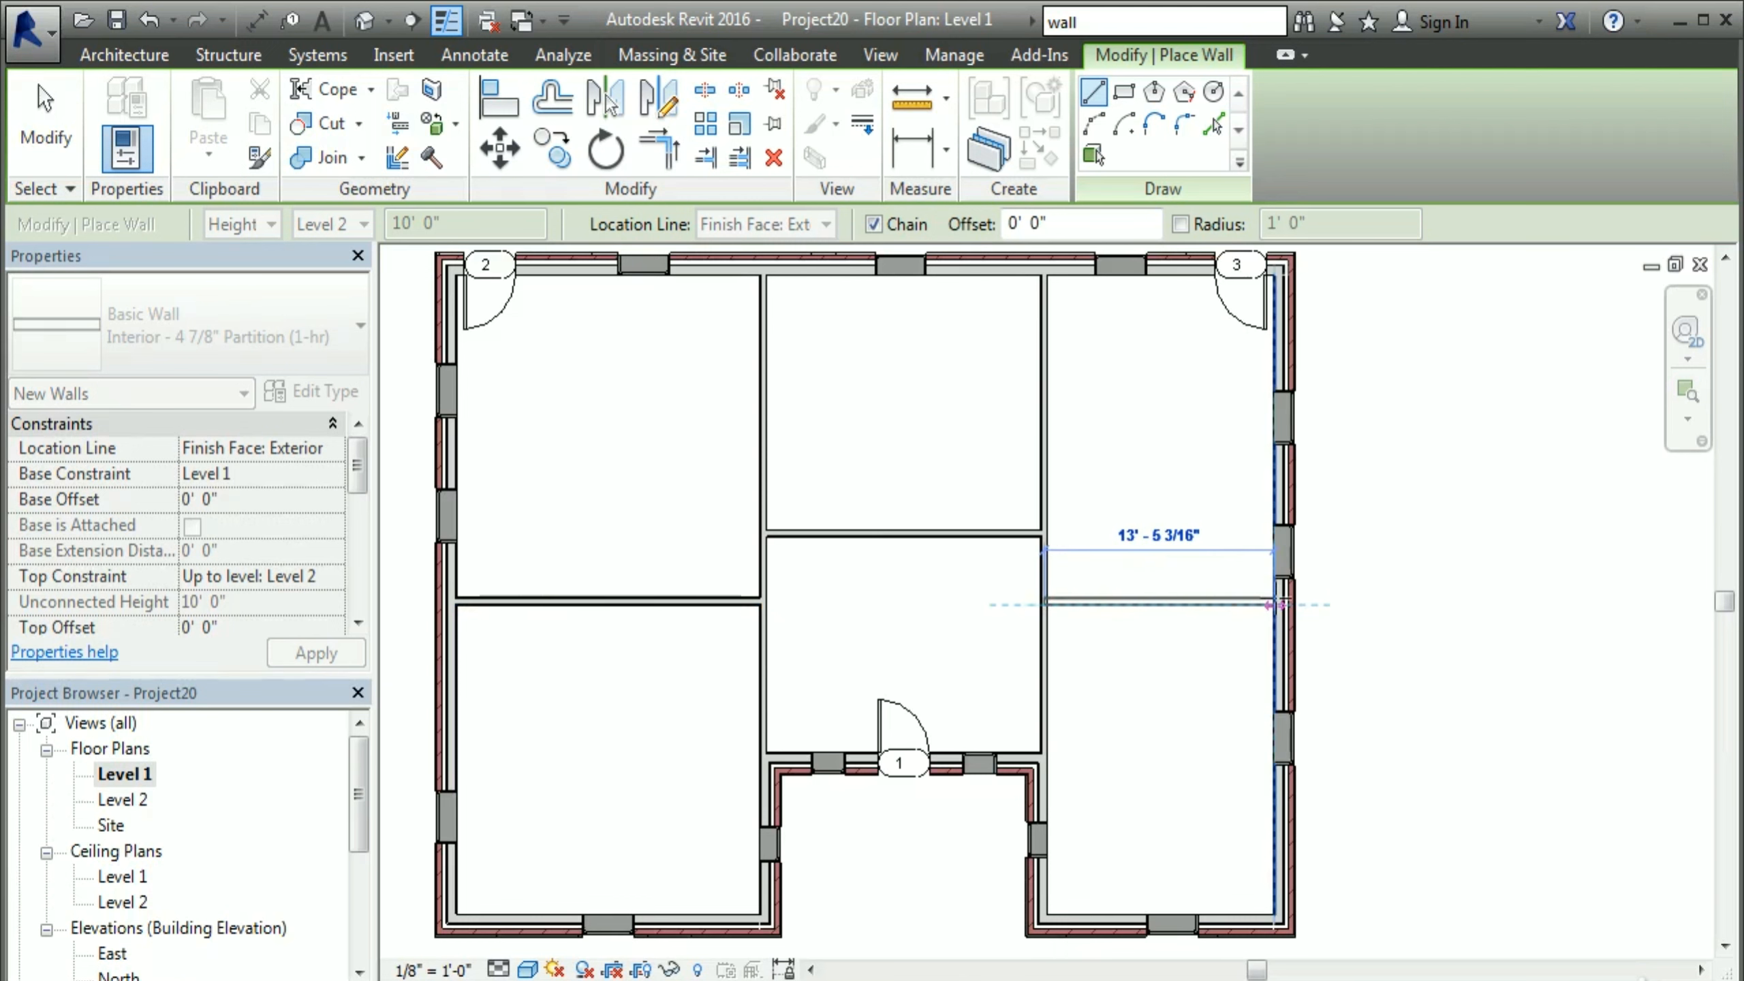
{"action": "left_click", "coordinate": [1270, 604]}
{"action": "right_click", "coordinate": [1120, 673]}
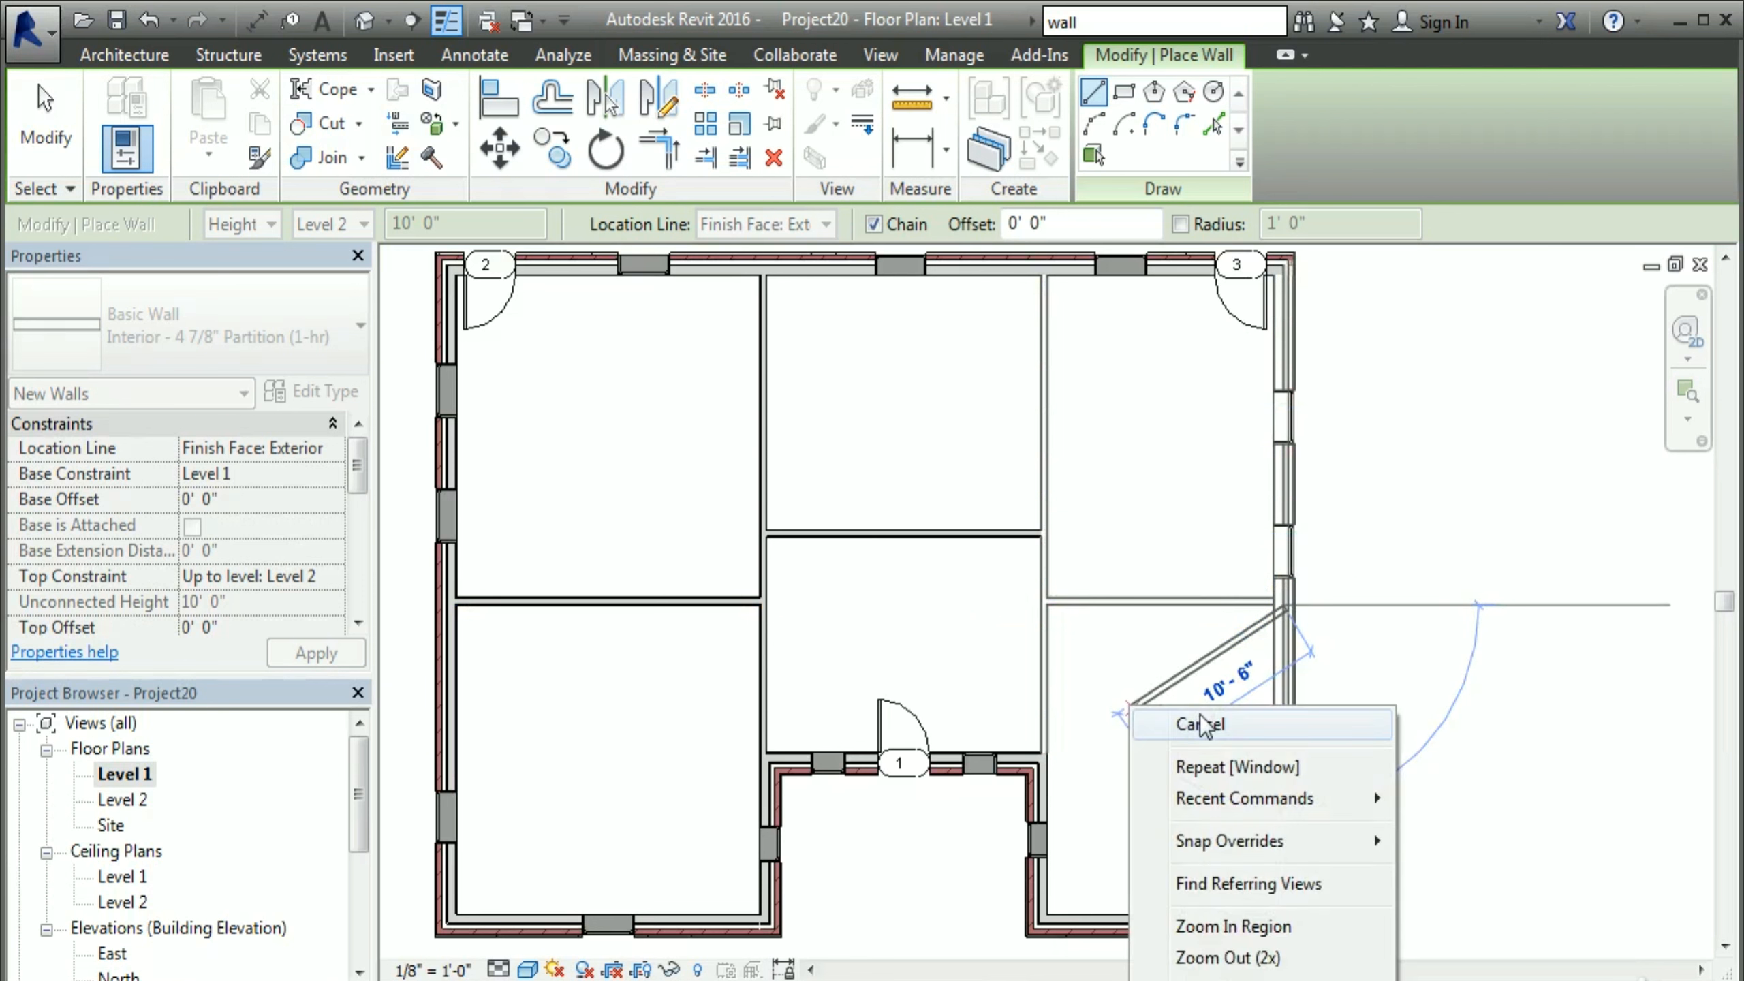
{"action": "left_click", "coordinate": [1209, 724]}
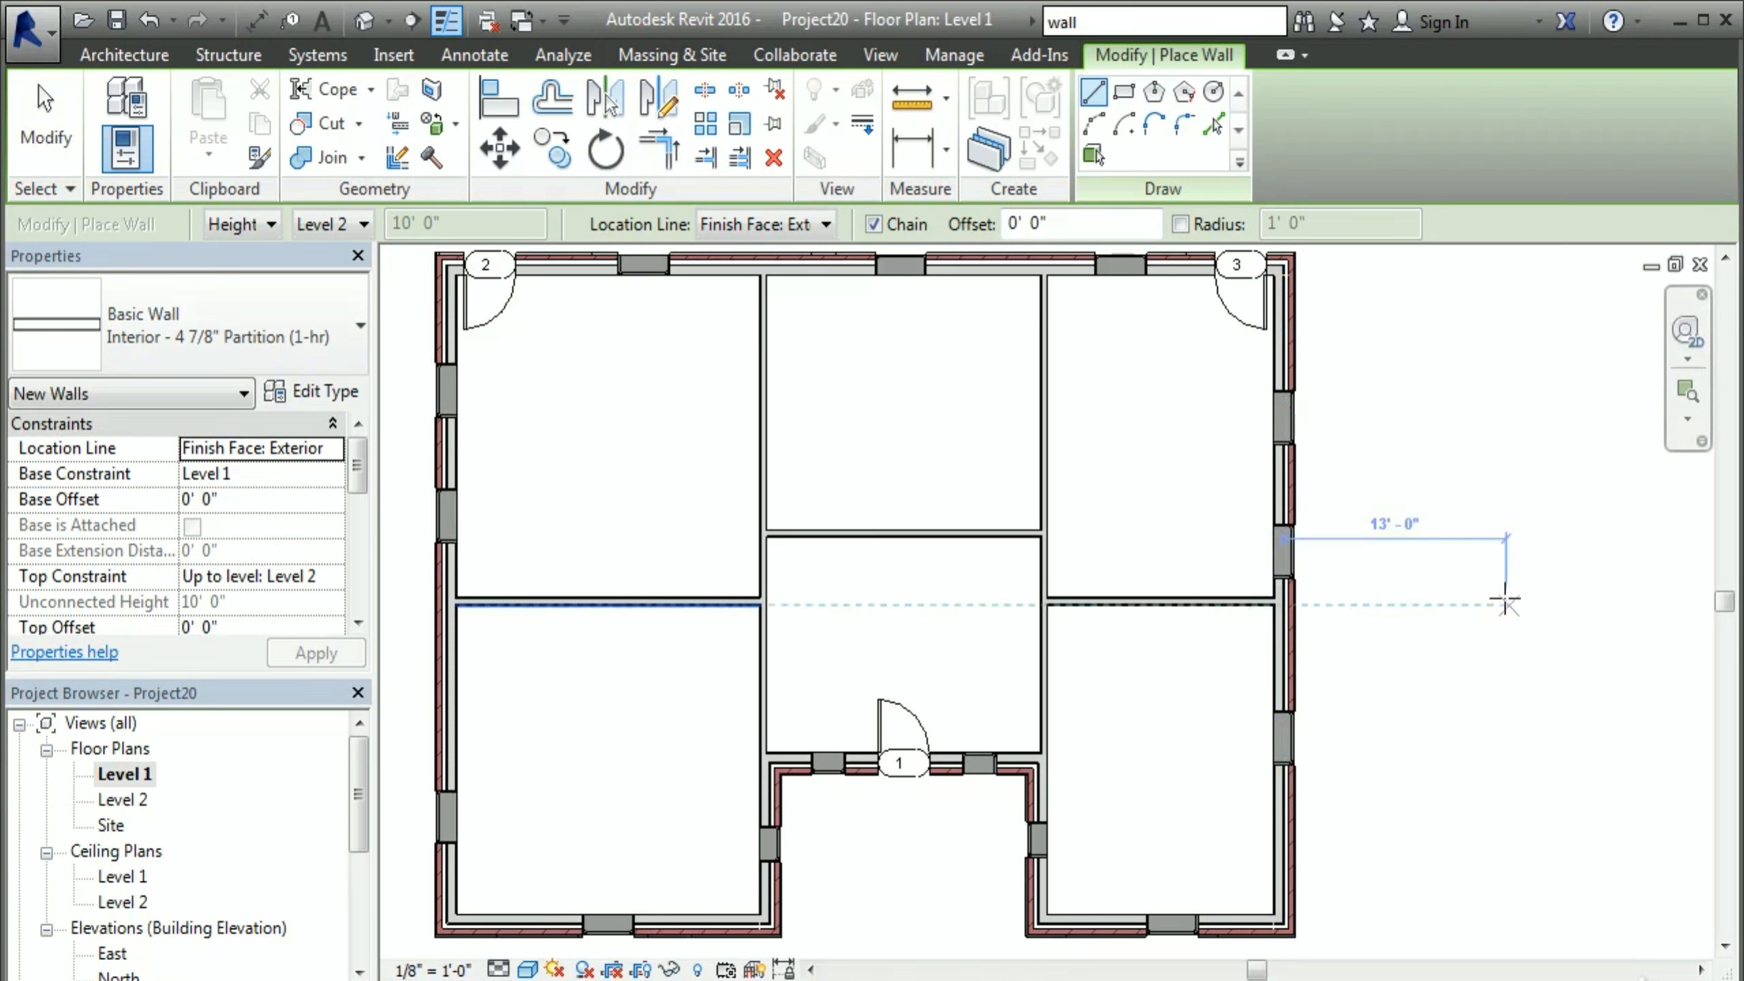
Step: Draw a second horizontal partition across the right bay, just below door 3, from the right exterior wall to the vertical partition
{"action": "scroll", "coordinate": [1051, 501], "scroll_direction": "up", "scroll_amount": 2}
{"action": "scroll", "coordinate": [1080, 543], "scroll_direction": "up", "scroll_amount": 2}
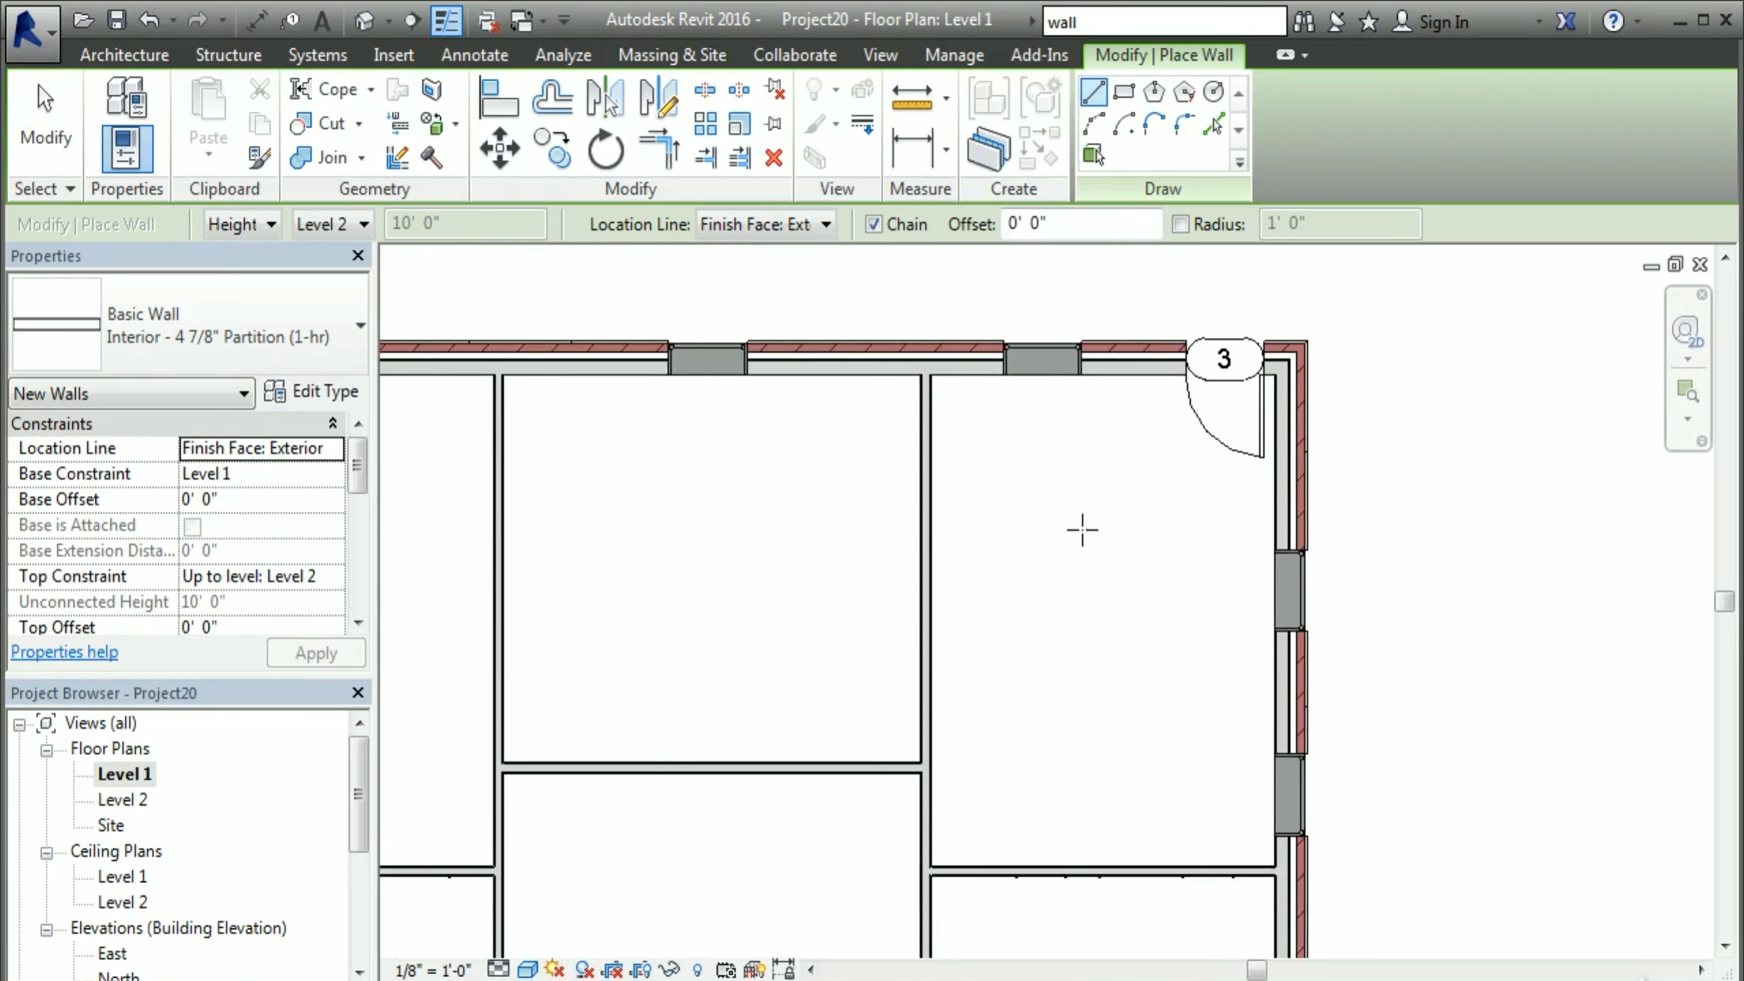
{"action": "left_click", "coordinate": [1273, 499]}
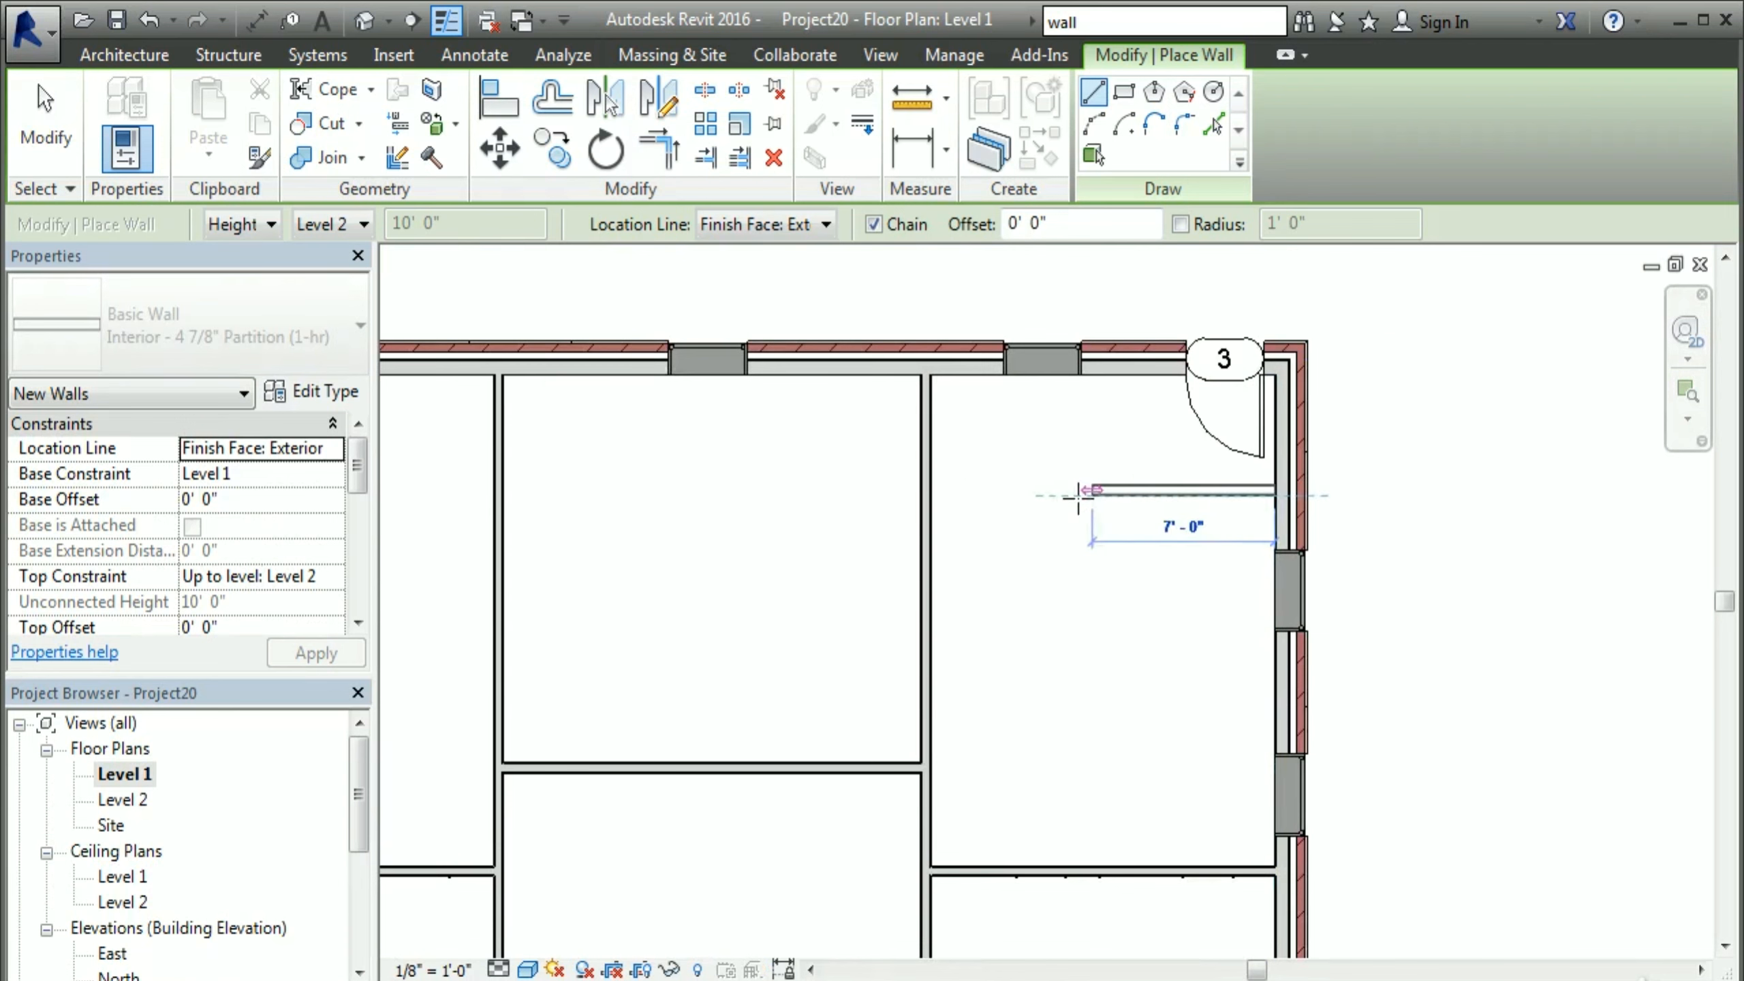
{"action": "left_click", "coordinate": [925, 494]}
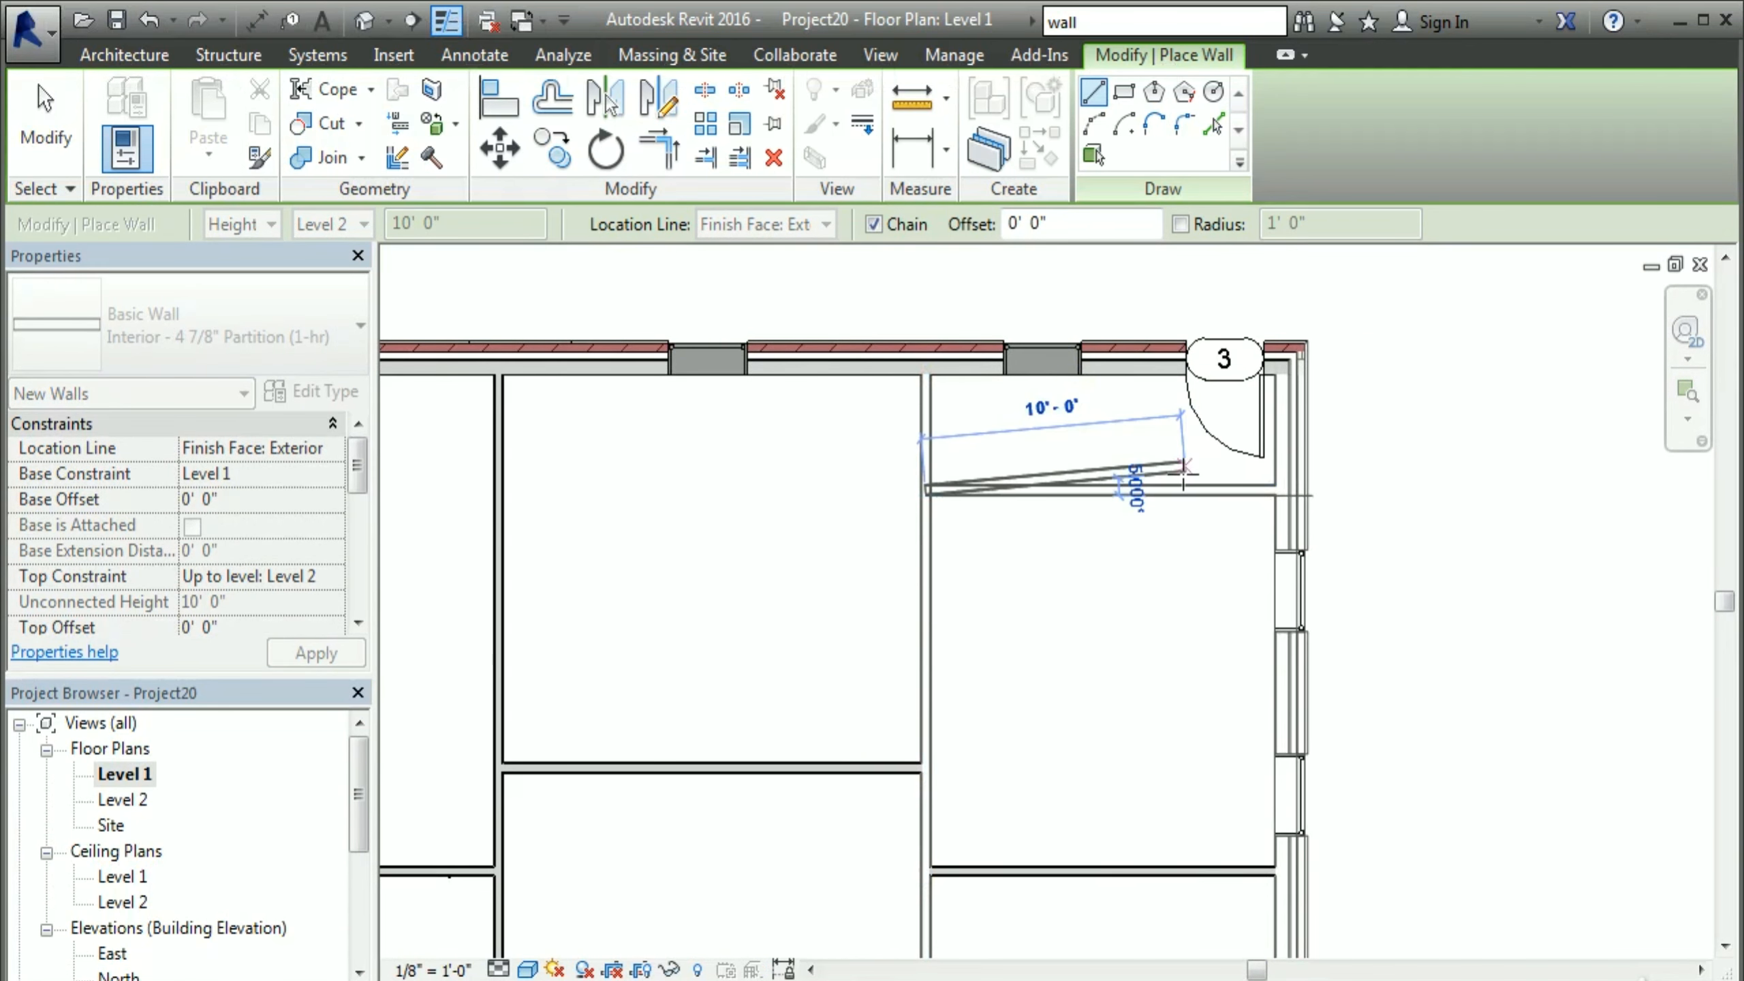
{"action": "key", "text": "Escape"}
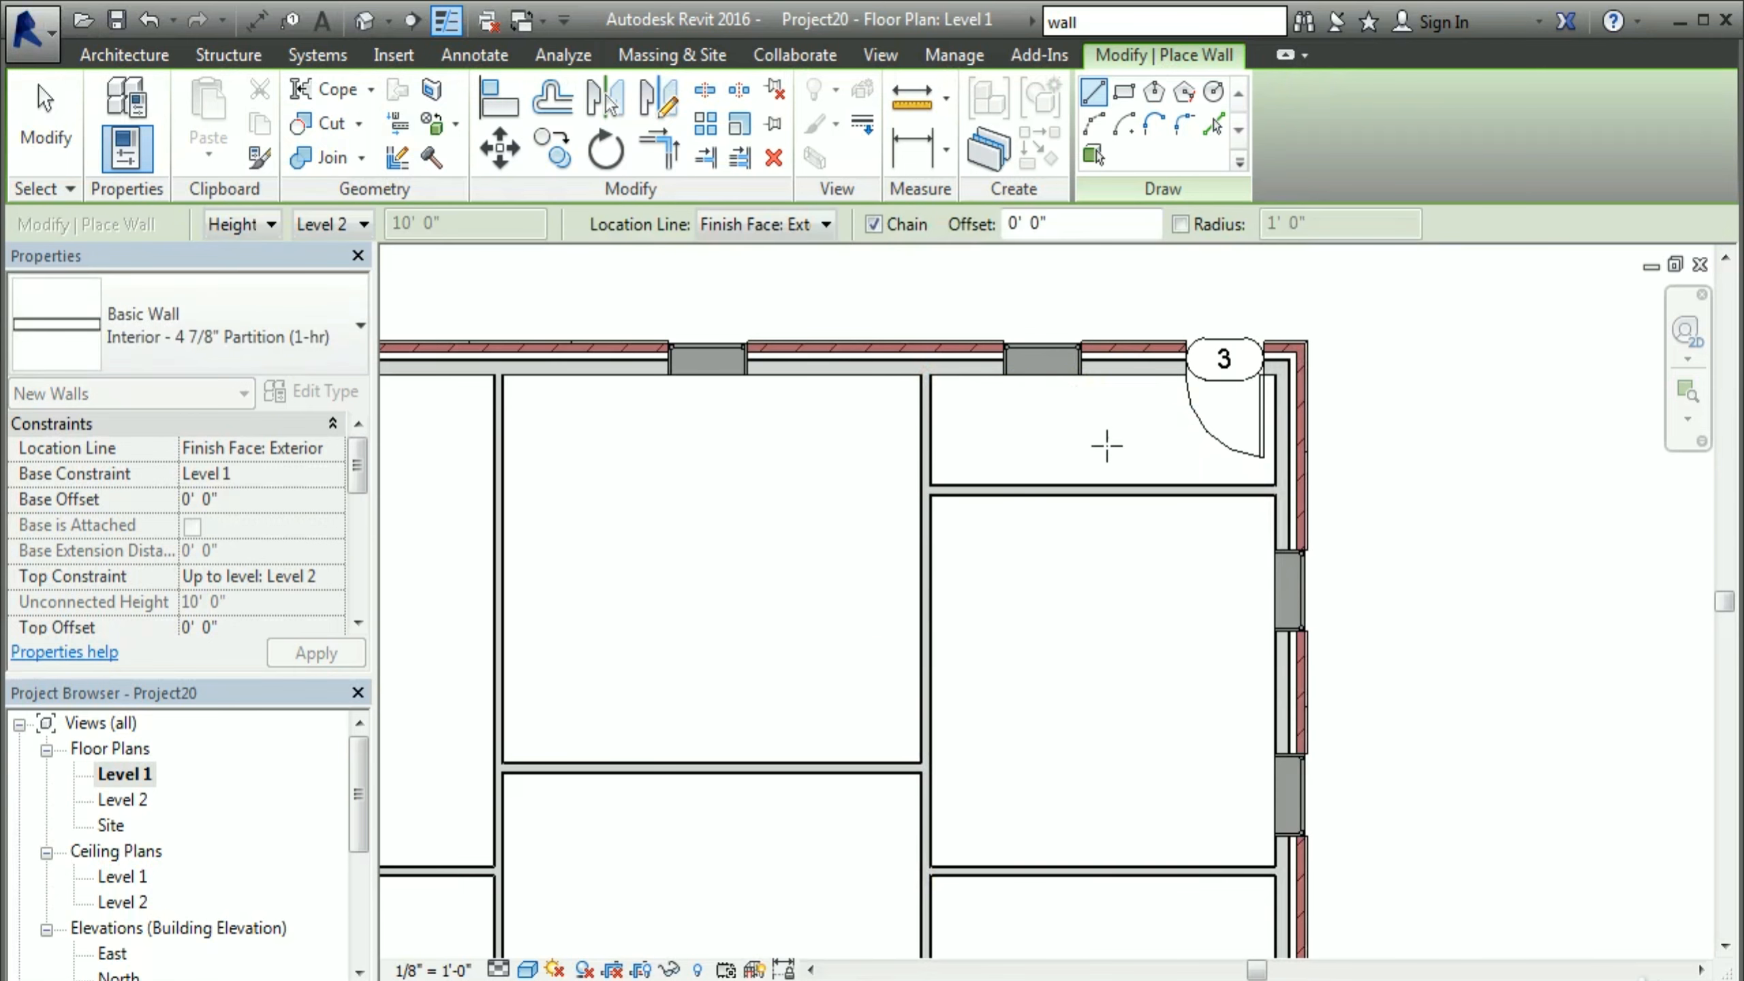
Step: Draw a short vertical partition up to the upper exterior wall, about 7'-2 1/4" from the right bay's vertical partition, and end wall placement
{"action": "left_click", "coordinate": [1109, 485]}
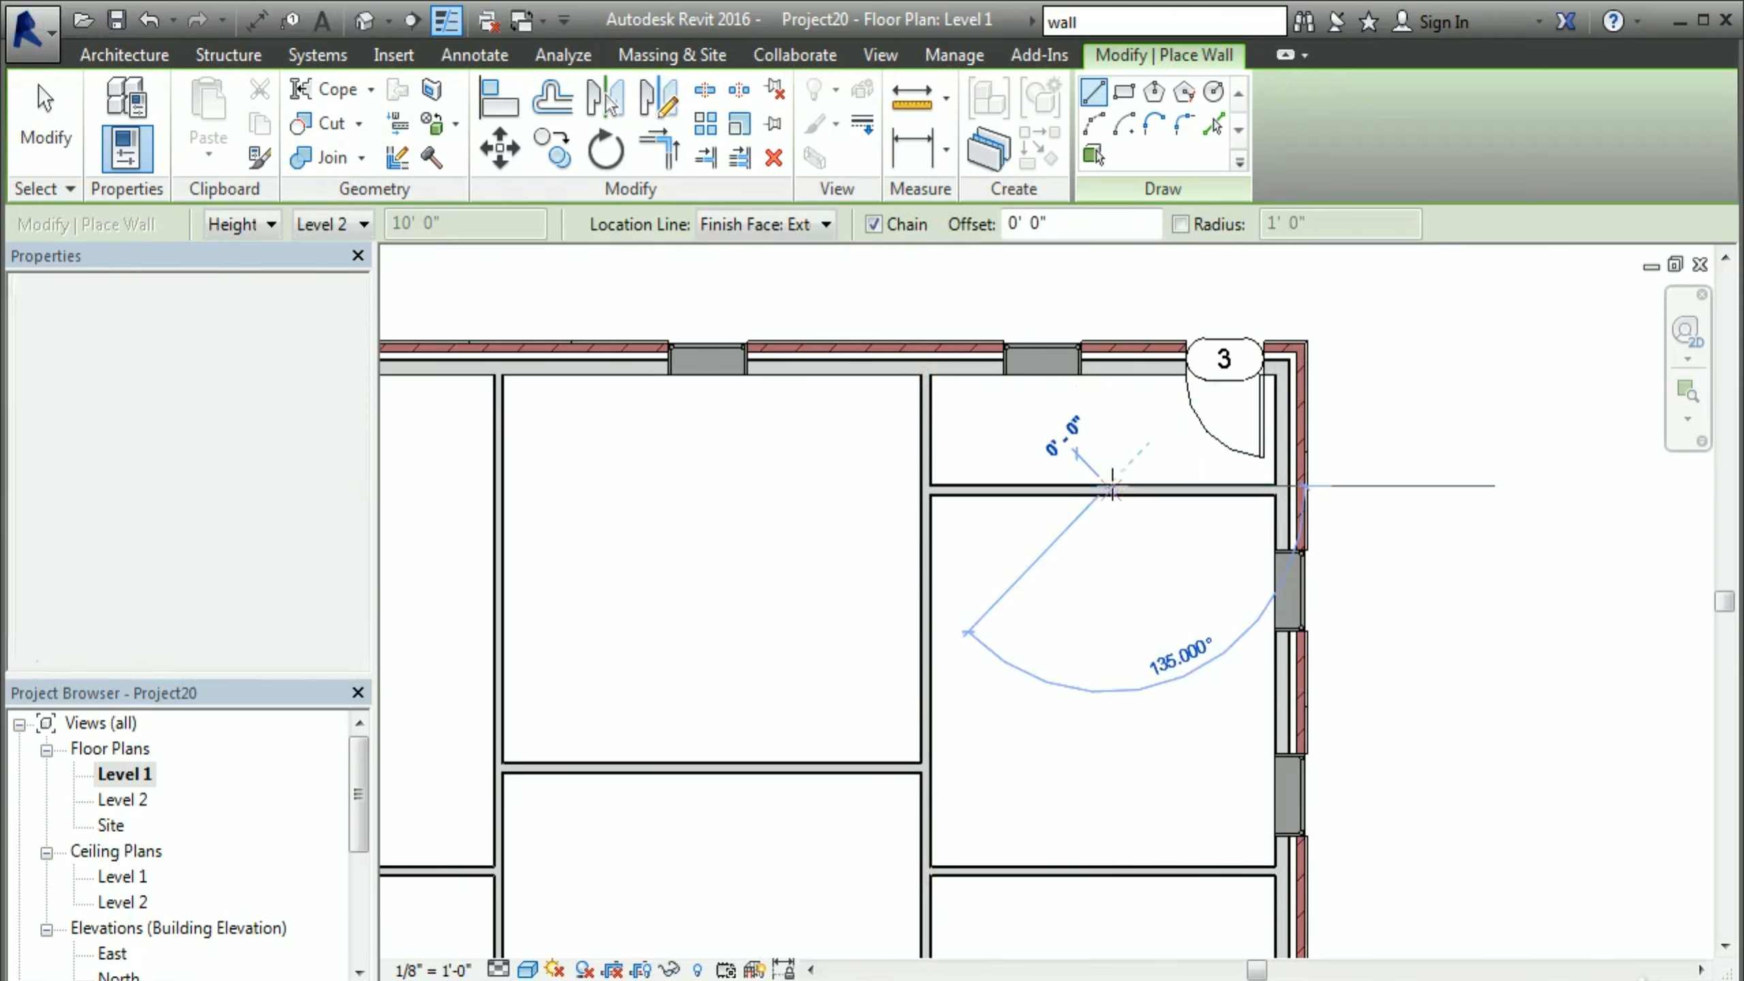
{"action": "left_click", "coordinate": [1110, 362]}
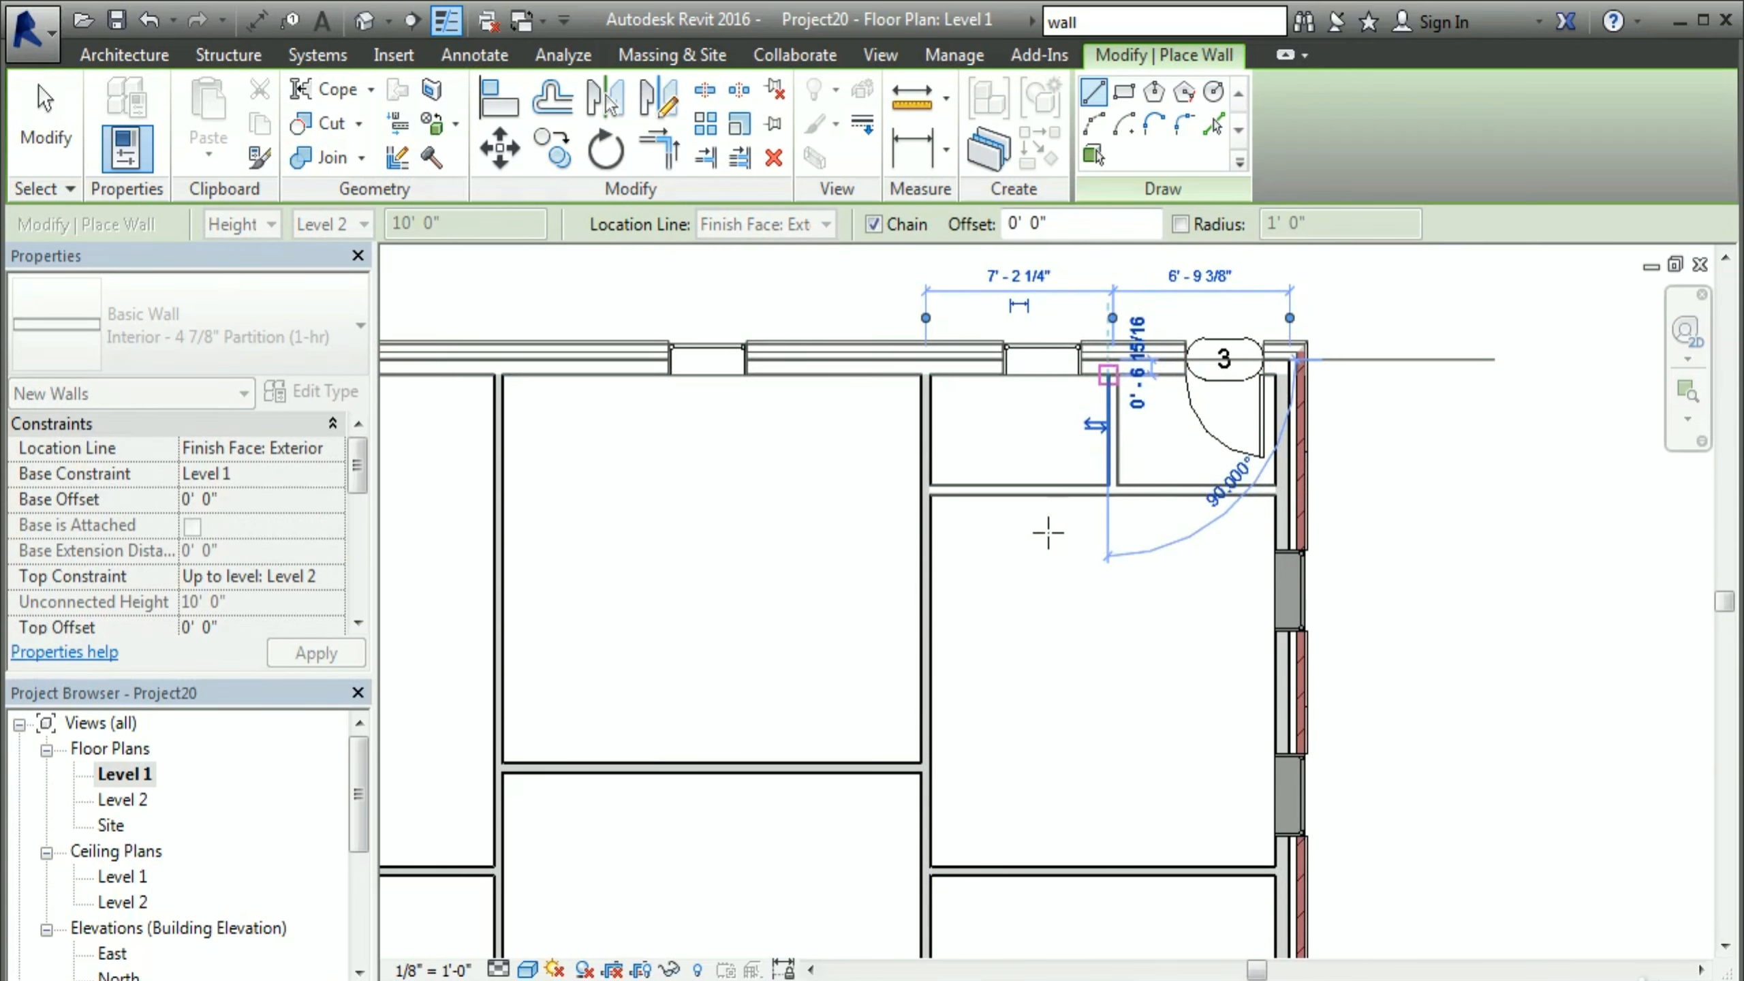
{"action": "key", "text": "Escape"}
{"action": "scroll", "coordinate": [1117, 639], "scroll_direction": "down", "scroll_amount": 3}
{"action": "middle_click_drag", "start_coordinate": [1081, 656], "coordinate": [1202, 534]}
{"action": "right_click", "coordinate": [1167, 443]}
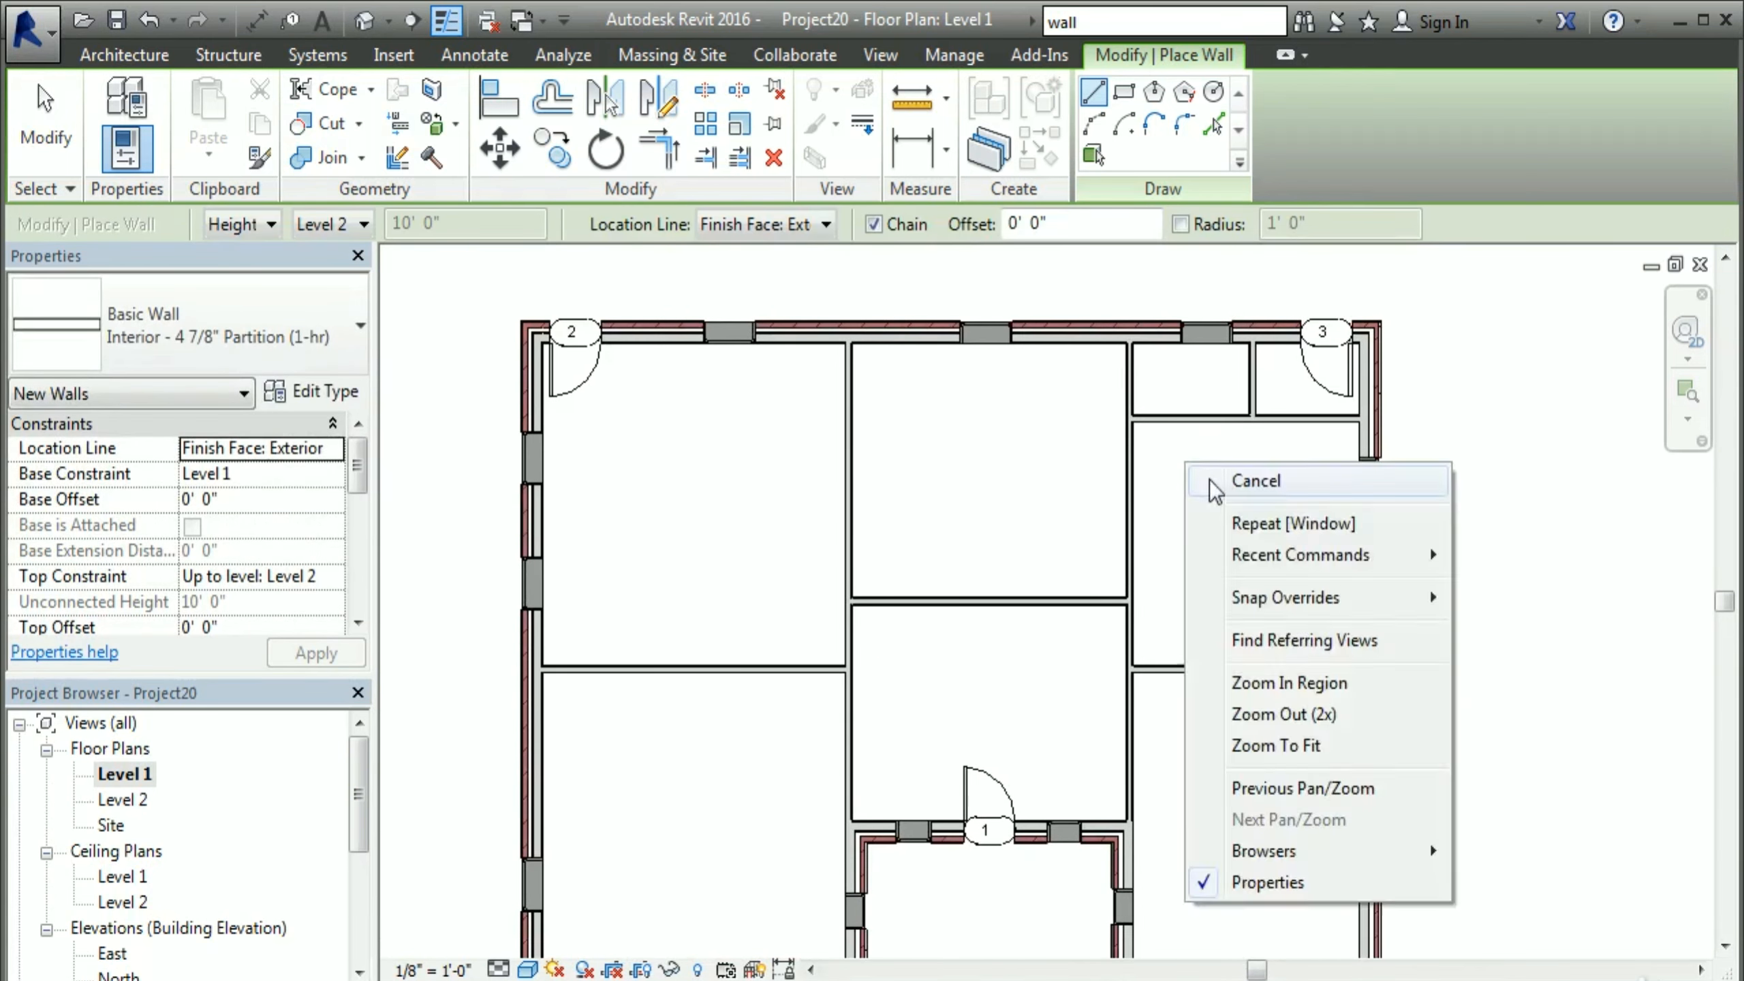
{"action": "left_click", "coordinate": [1212, 485]}
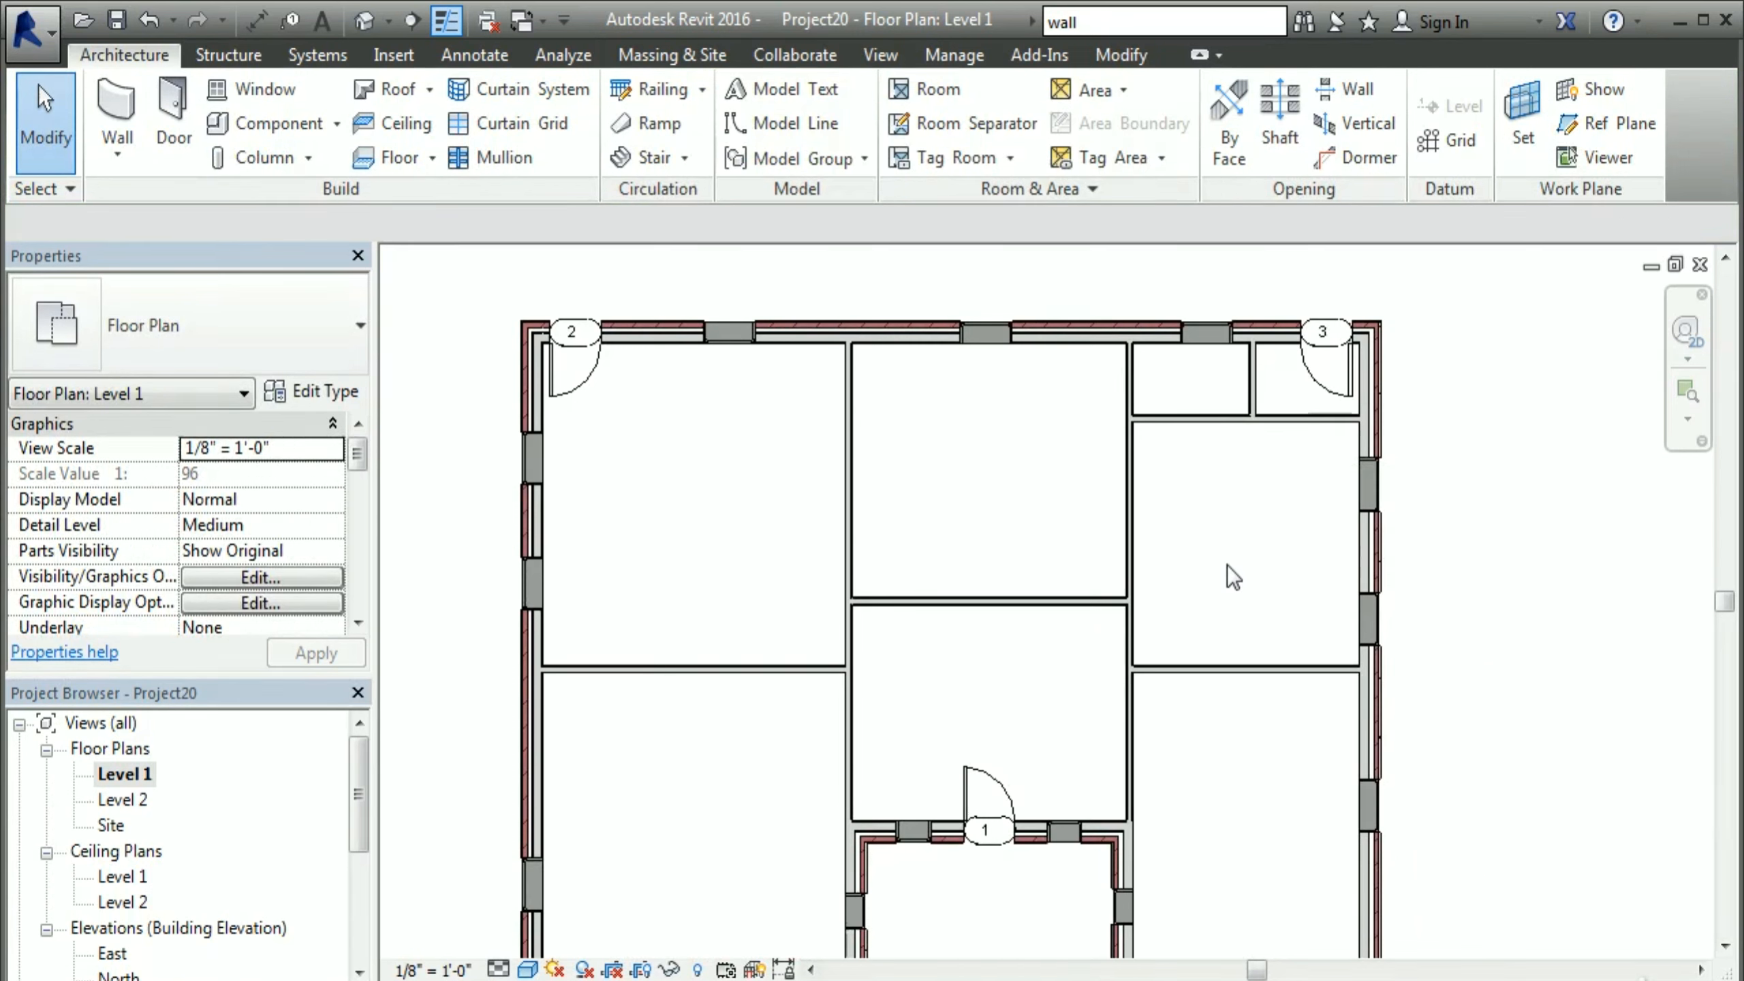
Step: Move the horizontal partition below door 3 down to just above the uppermost window in the right exterior wall
{"action": "middle_click_drag", "start_coordinate": [1079, 687], "coordinate": [914, 623]}
{"action": "scroll", "coordinate": [1023, 385], "scroll_direction": "up", "scroll_amount": 3}
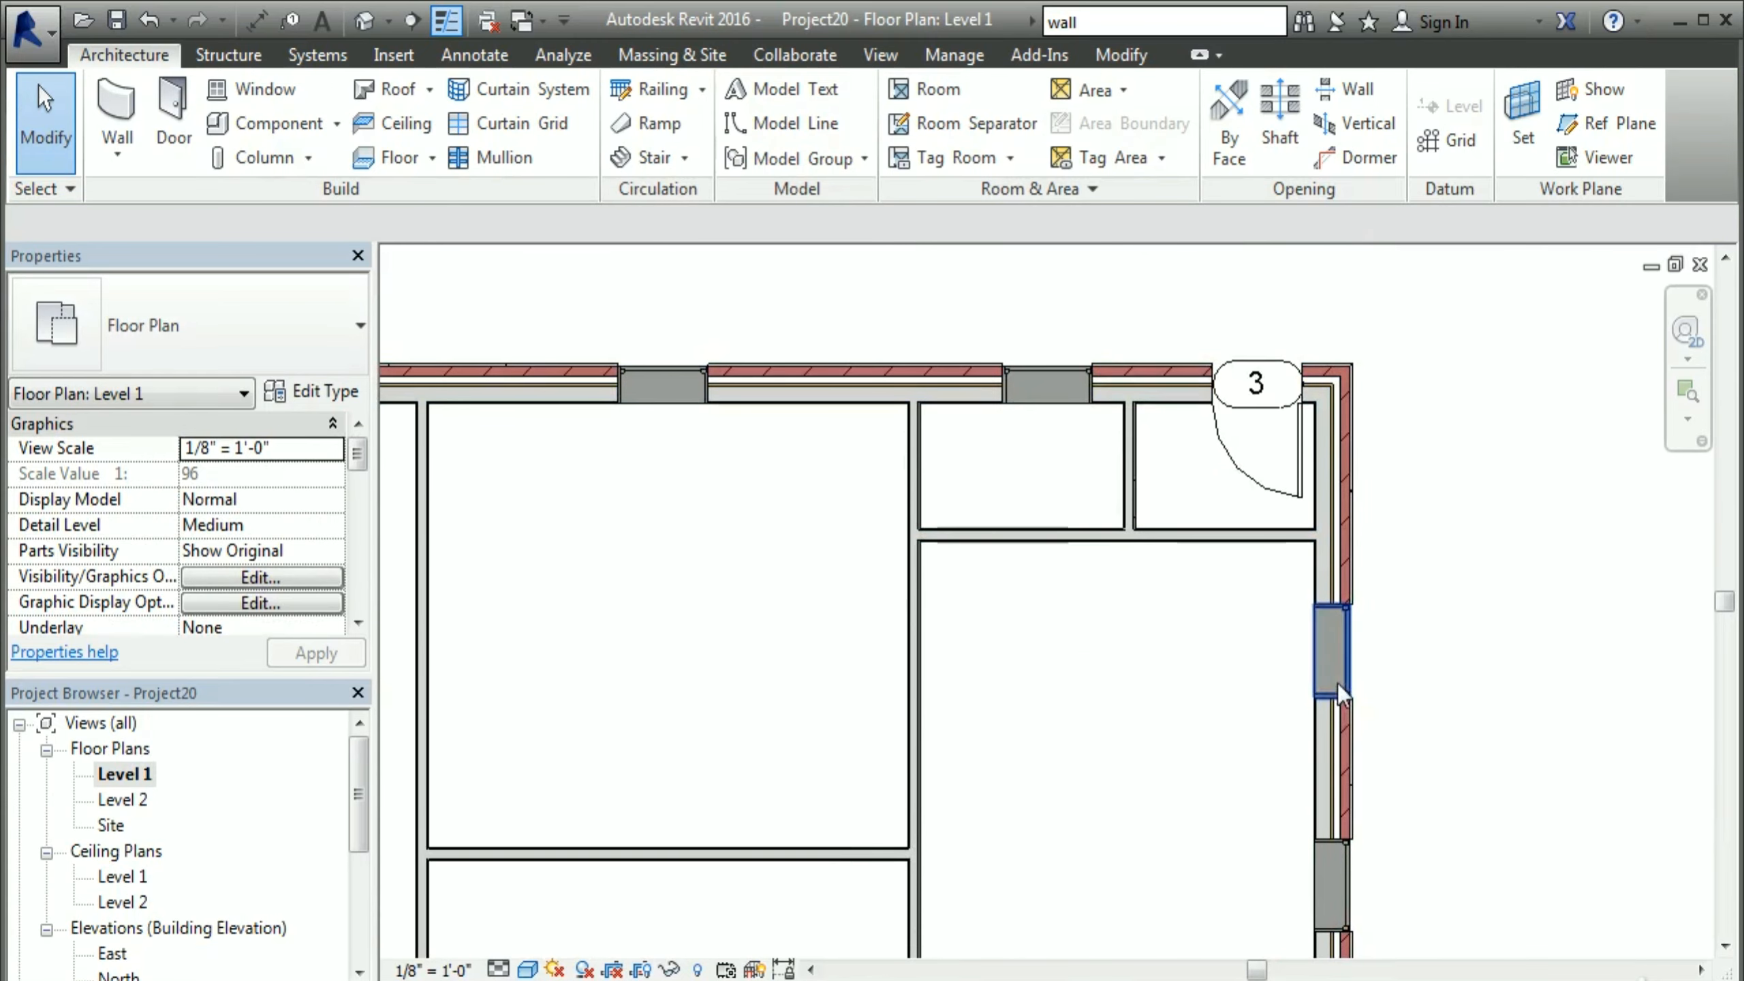
{"action": "left_click", "coordinate": [1075, 548]}
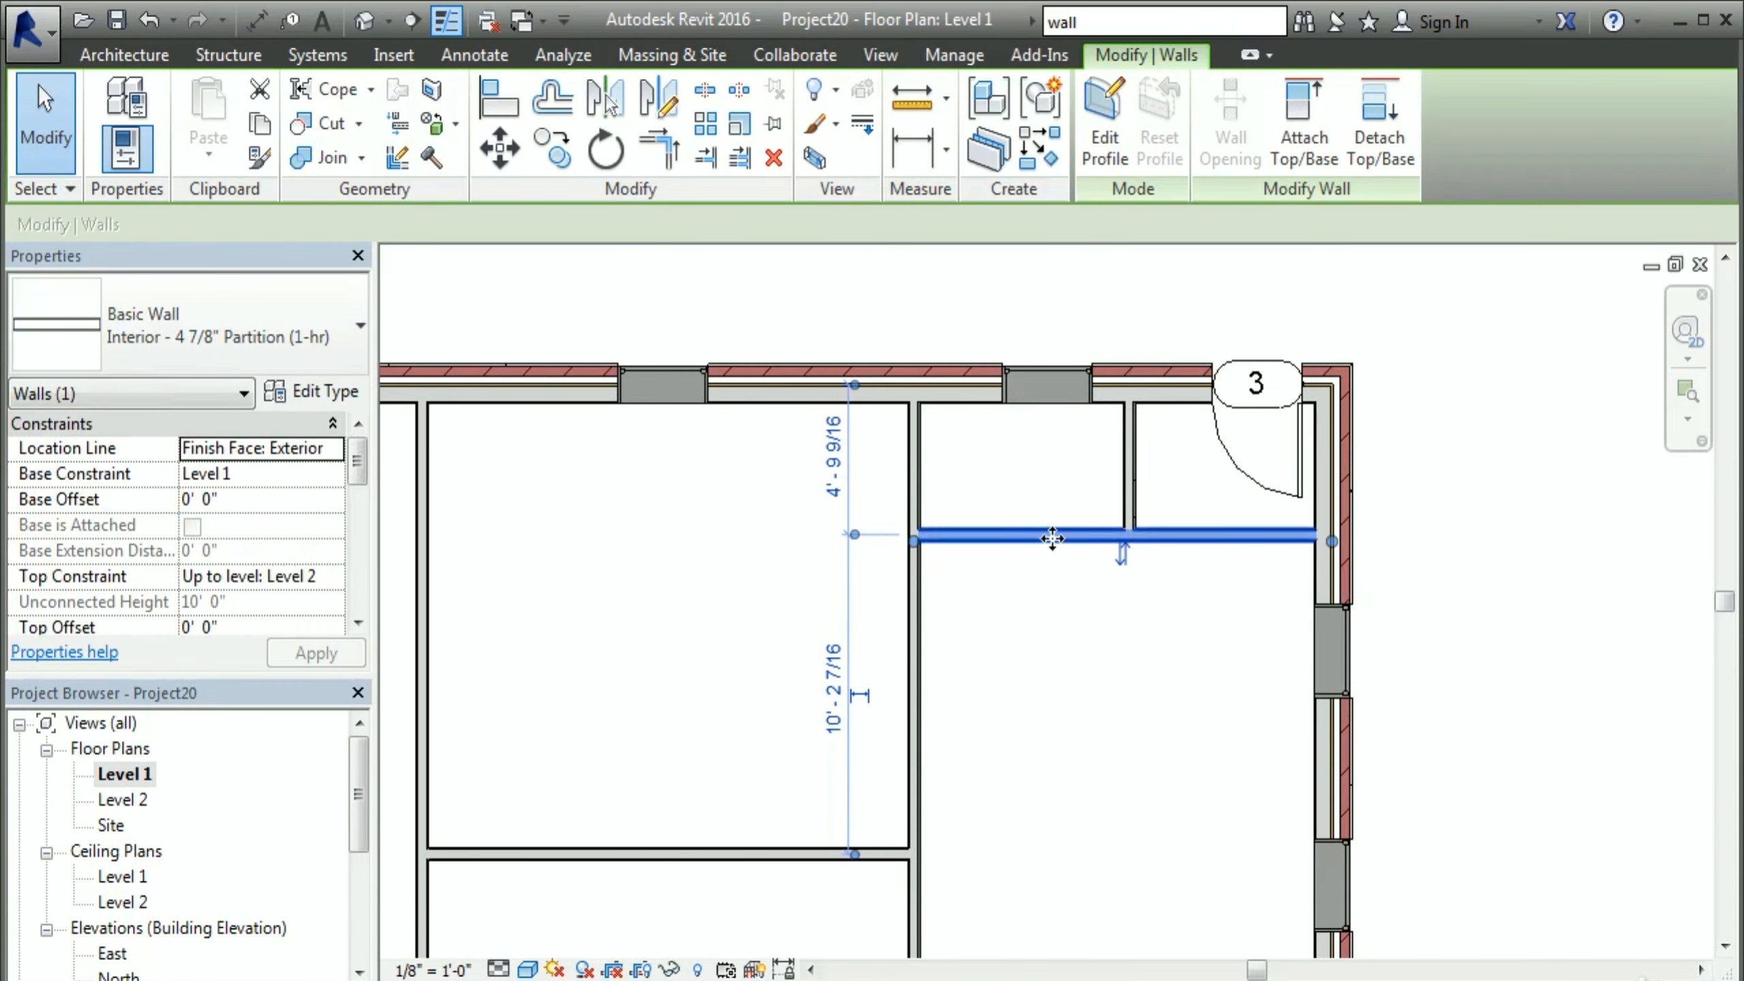
{"action": "left_click_drag", "start_coordinate": [1055, 553], "coordinate": [1068, 579]}
{"action": "left_click", "coordinate": [1143, 702]}
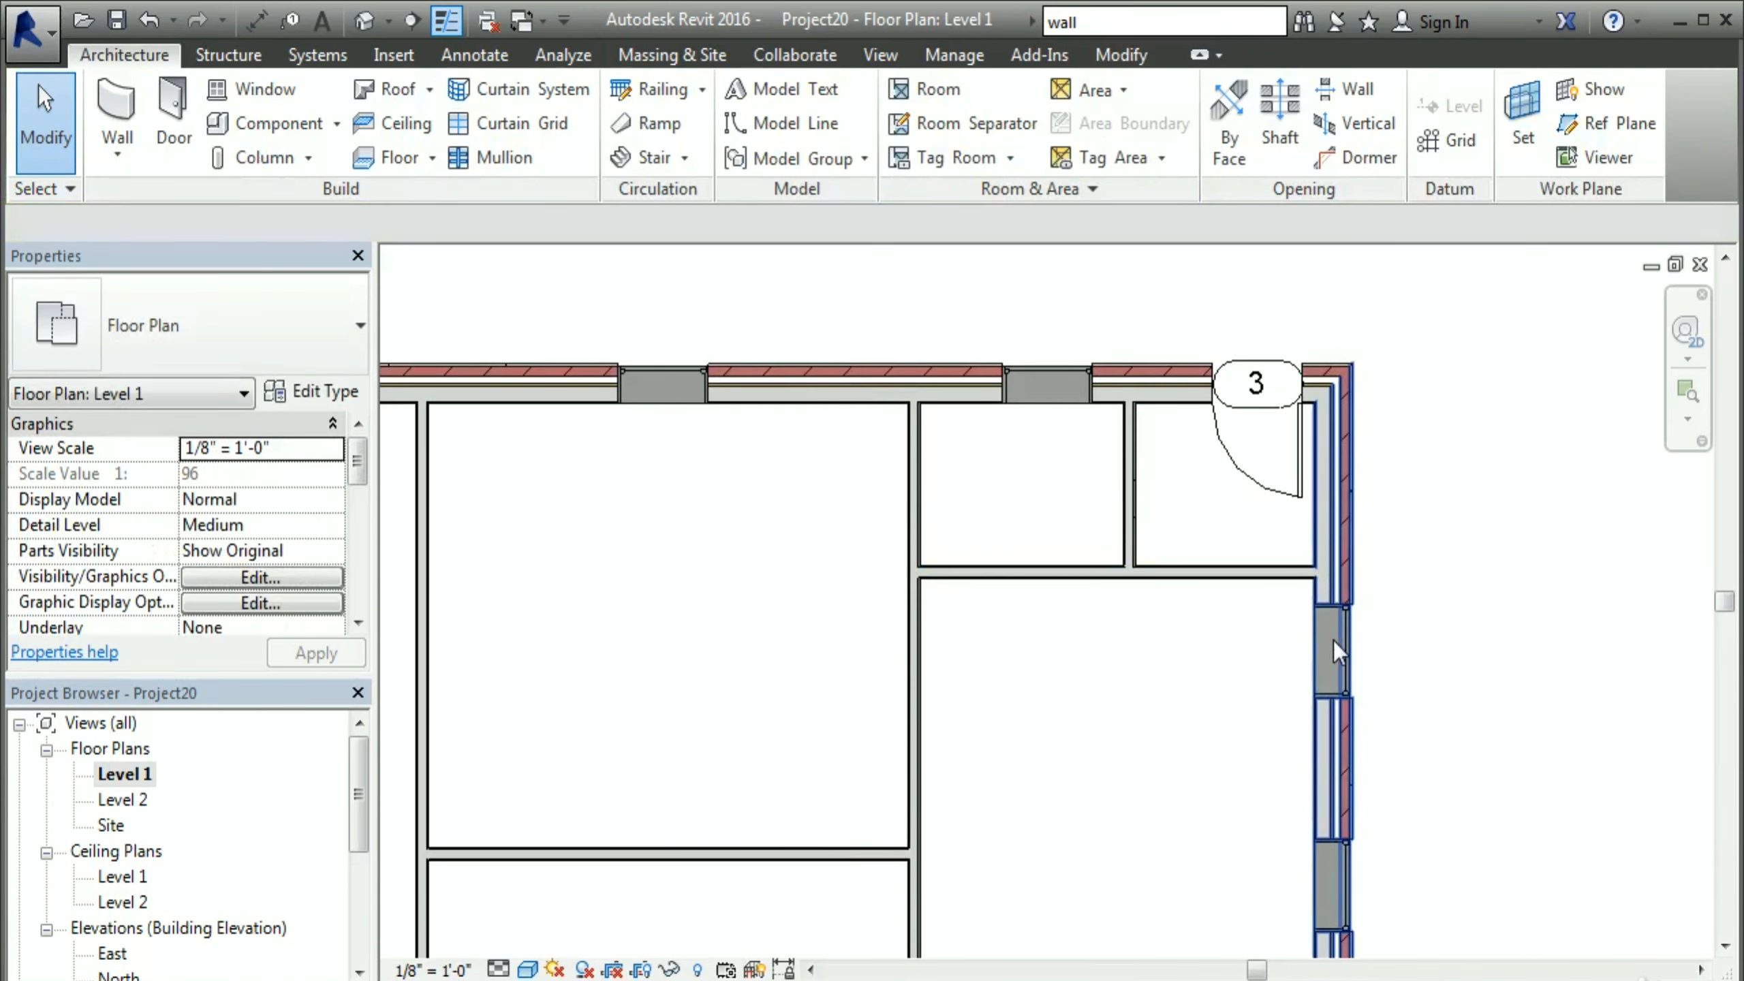
Step: Move the uppermost window in the right exterior wall down, closer to the window below it
{"action": "left_click", "coordinate": [1344, 658]}
{"action": "left_click_drag", "start_coordinate": [1343, 660], "coordinate": [1343, 705]}
{"action": "left_click", "coordinate": [1518, 711]}
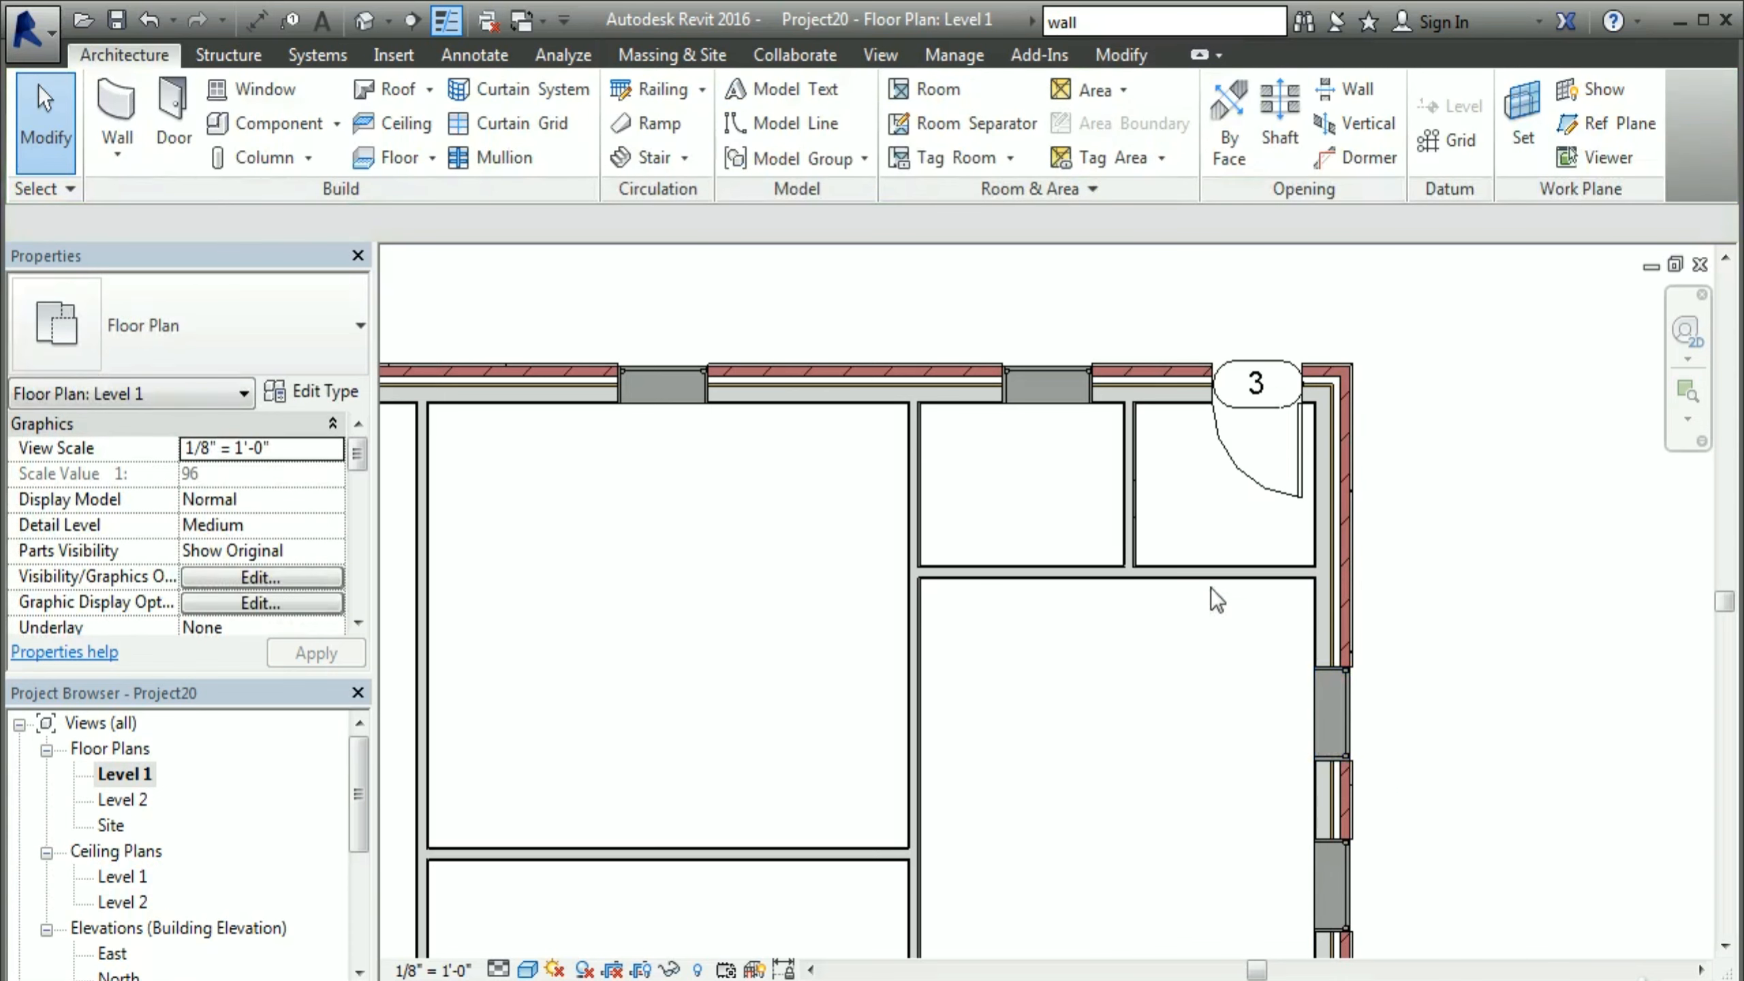
Step: Move the horizontal partition below door 3 to 7'-6" below the upper exterior wall
{"action": "left_click_drag", "start_coordinate": [1208, 584], "coordinate": [1231, 617]}
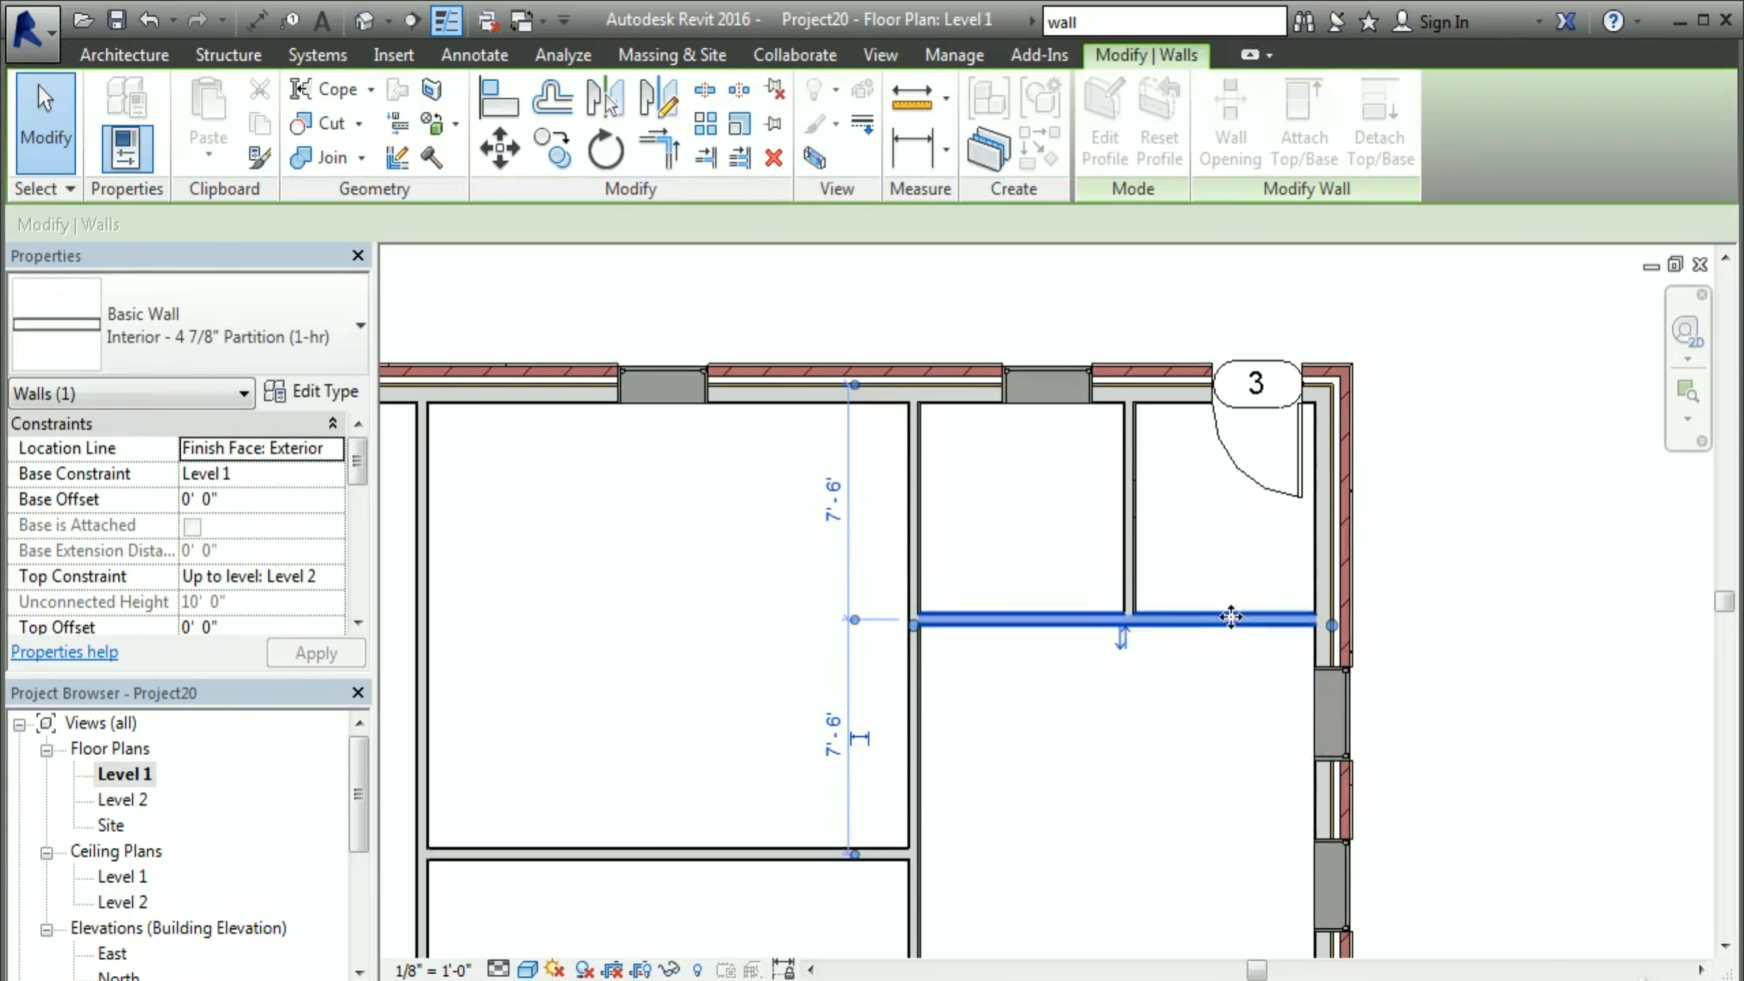
{"action": "left_click", "coordinate": [1480, 643]}
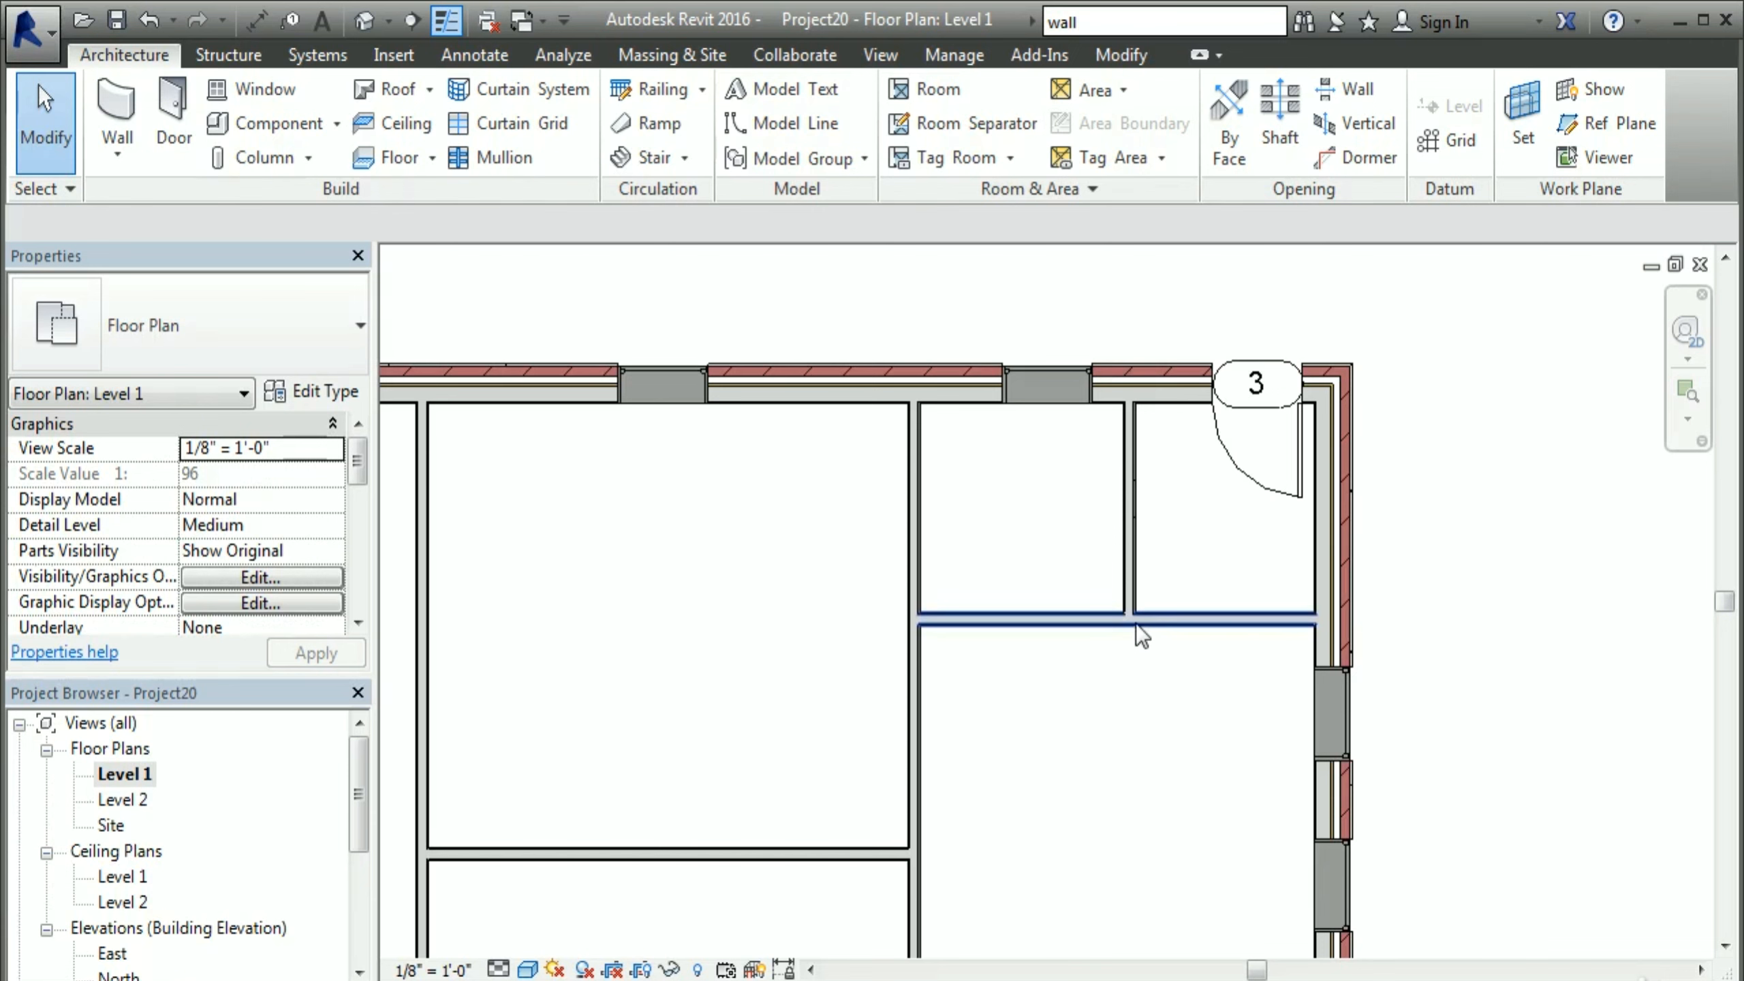
Step: Place two Single-Flush 30" x 84" doors in the left vertical partition, just below and just above the left bay's horizontal partition
{"action": "scroll", "coordinate": [841, 646], "scroll_direction": "down", "scroll_amount": 5}
{"action": "middle_click_drag", "start_coordinate": [1039, 628], "coordinate": [986, 672]}
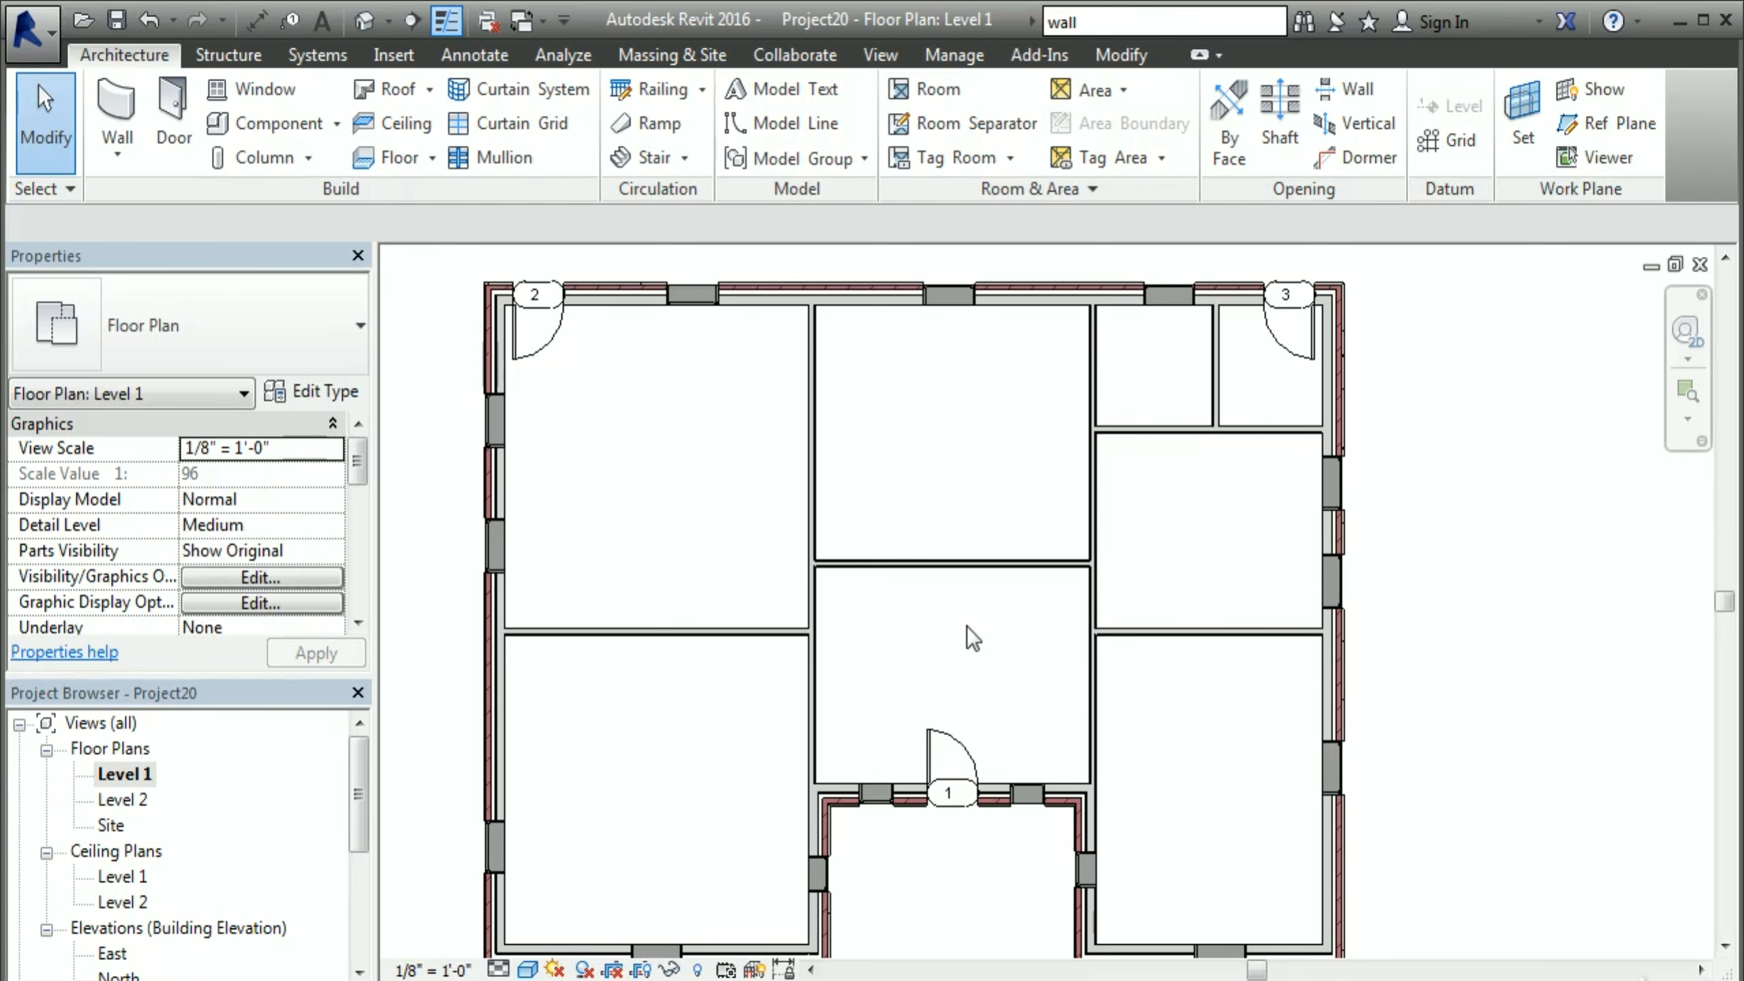
{"action": "middle_click_drag", "start_coordinate": [917, 706], "coordinate": [871, 673]}
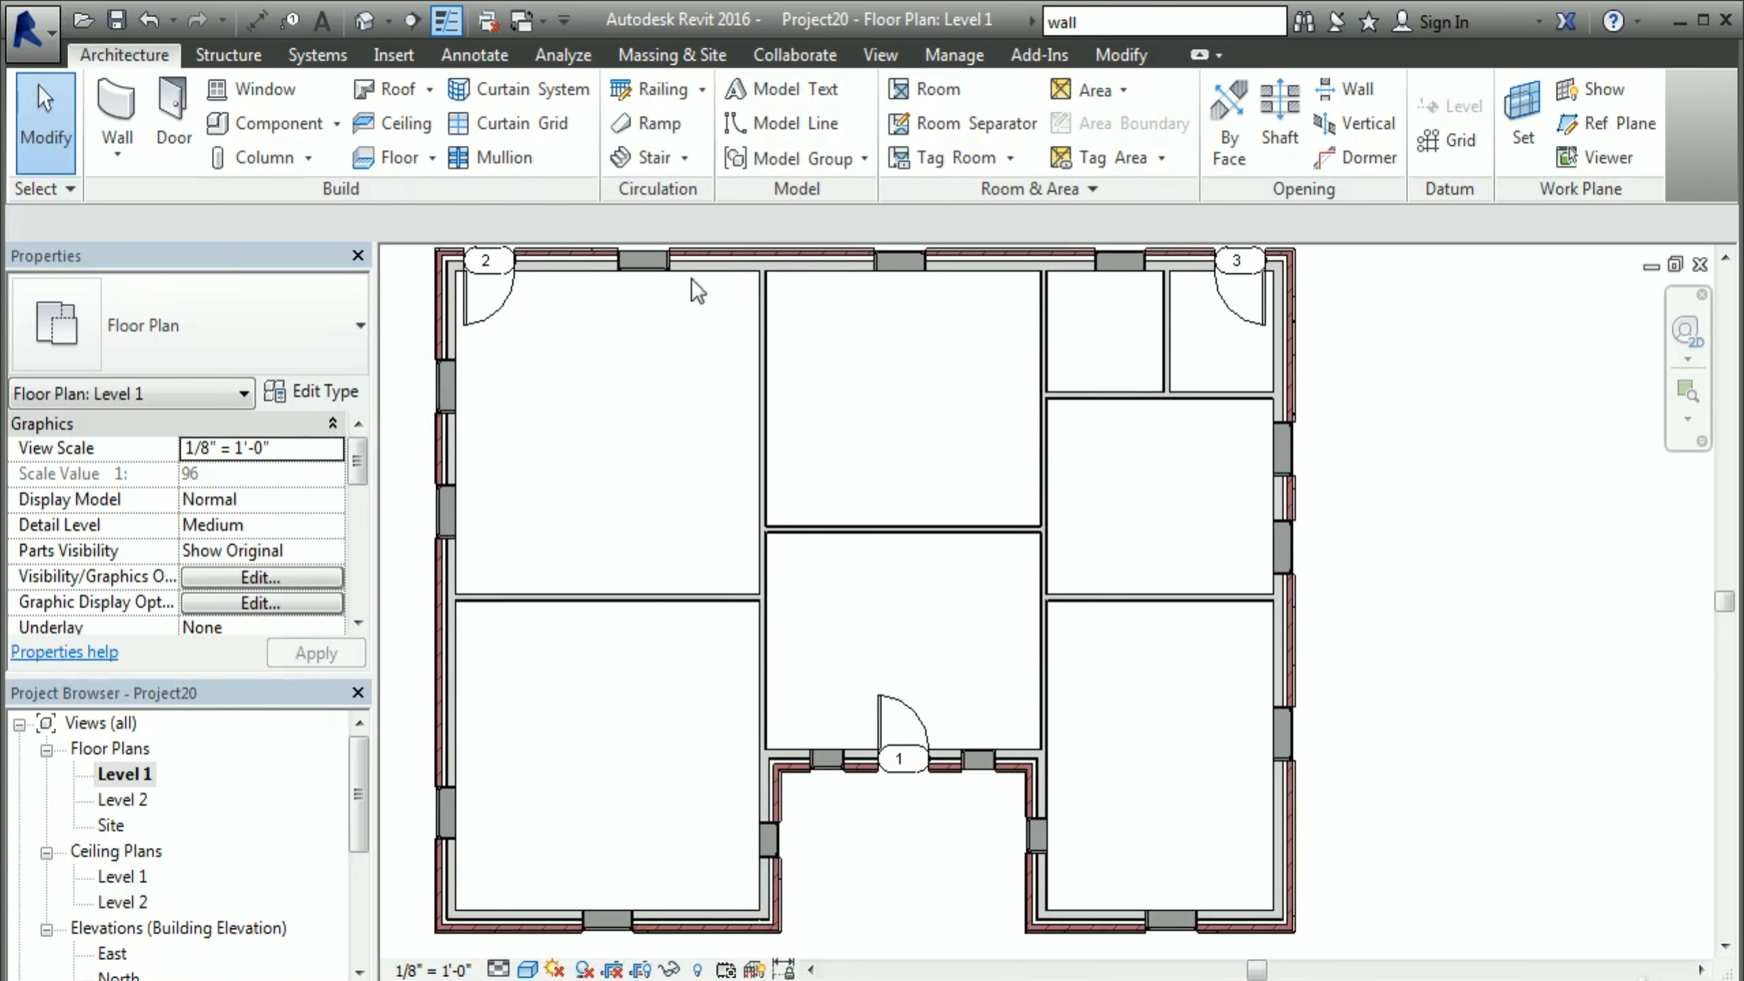
{"action": "left_click", "coordinate": [184, 140]}
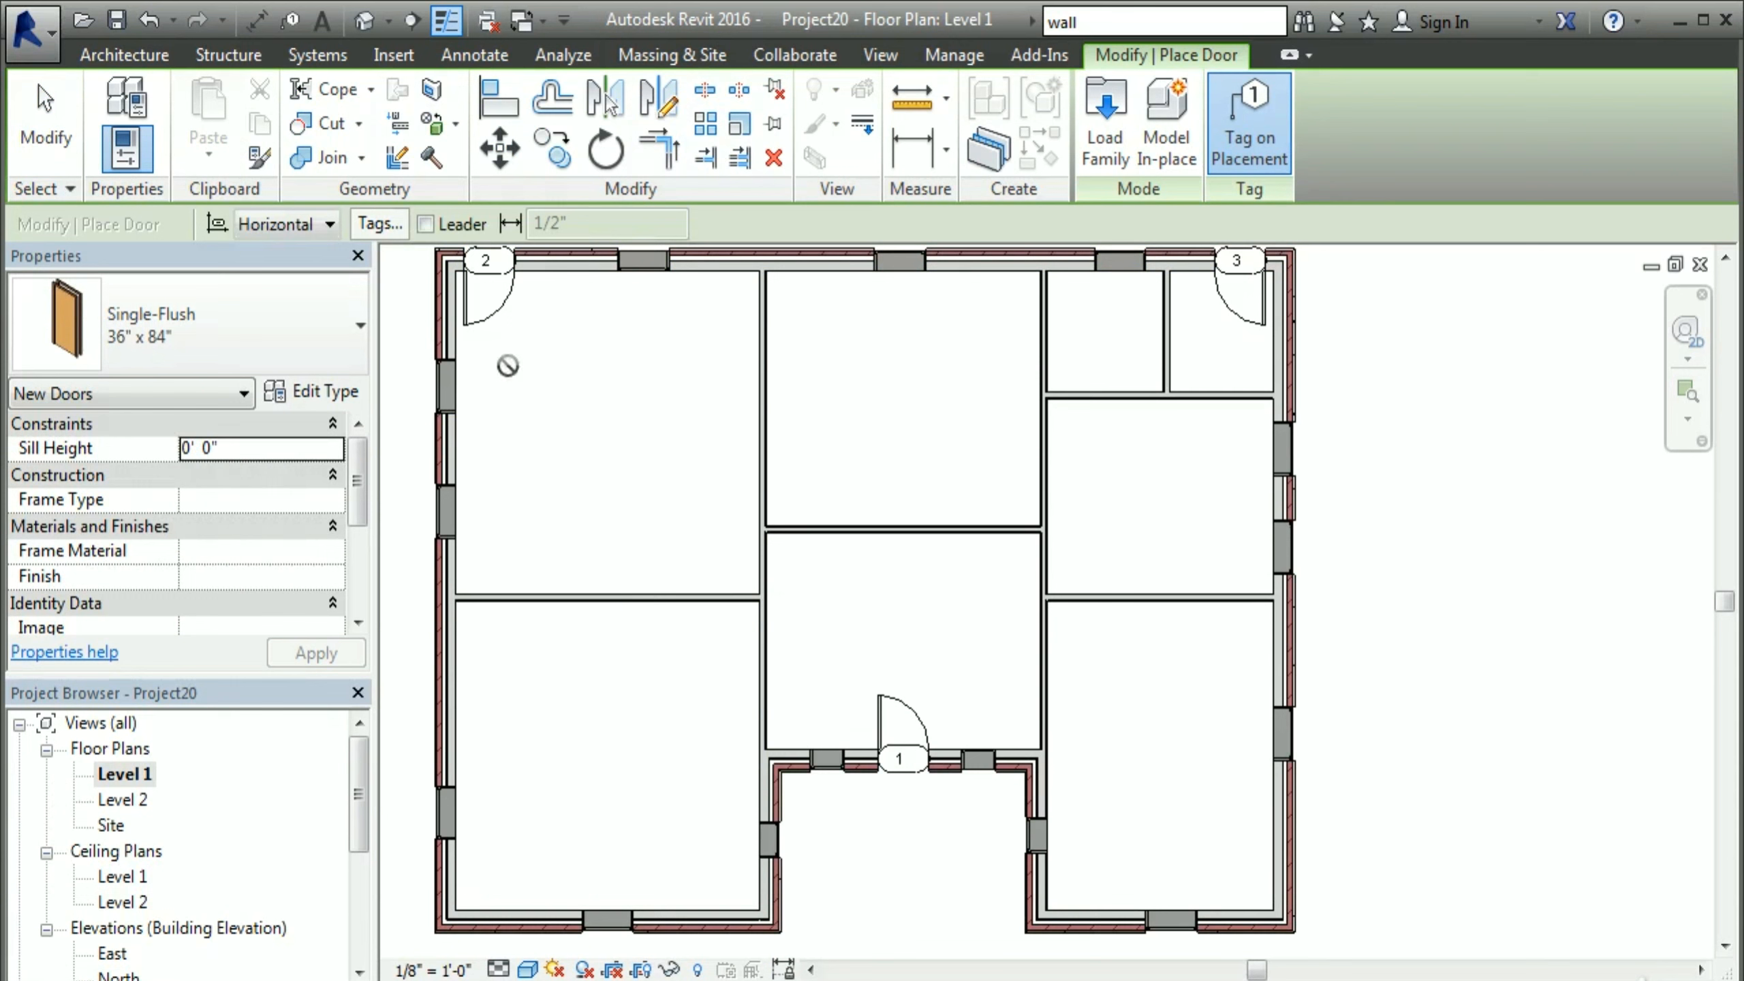
{"action": "left_click", "coordinate": [343, 361]}
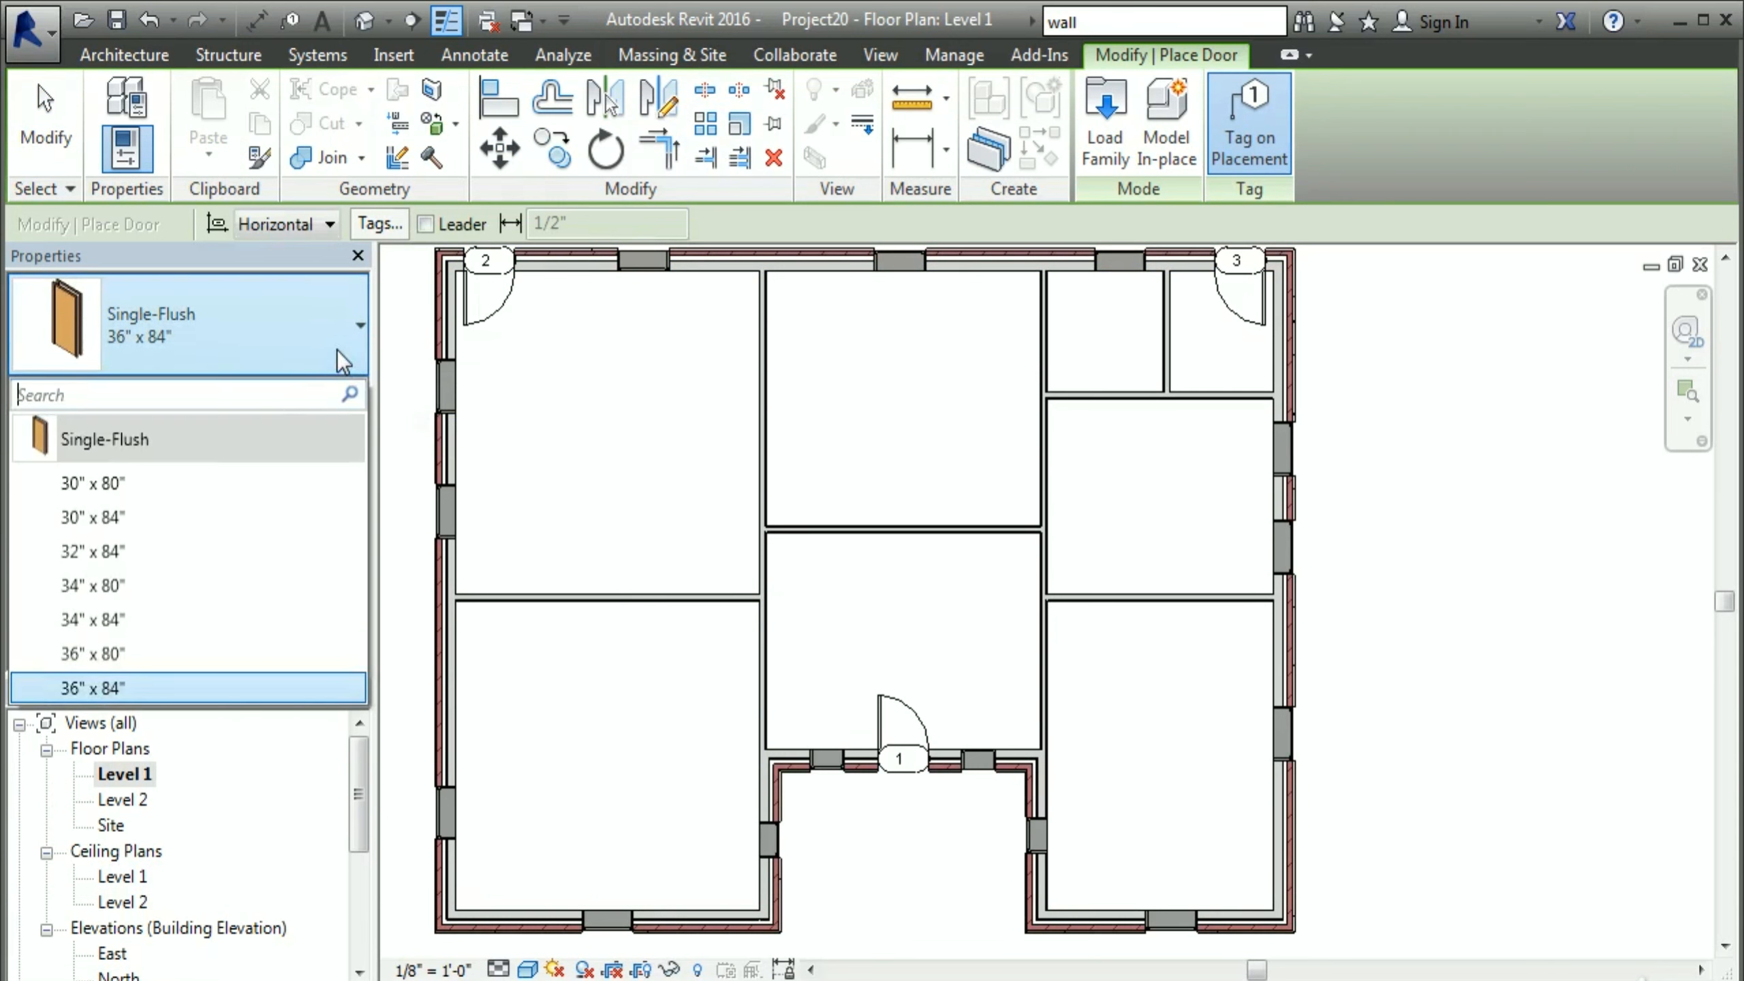
{"action": "left_click", "coordinate": [118, 519]}
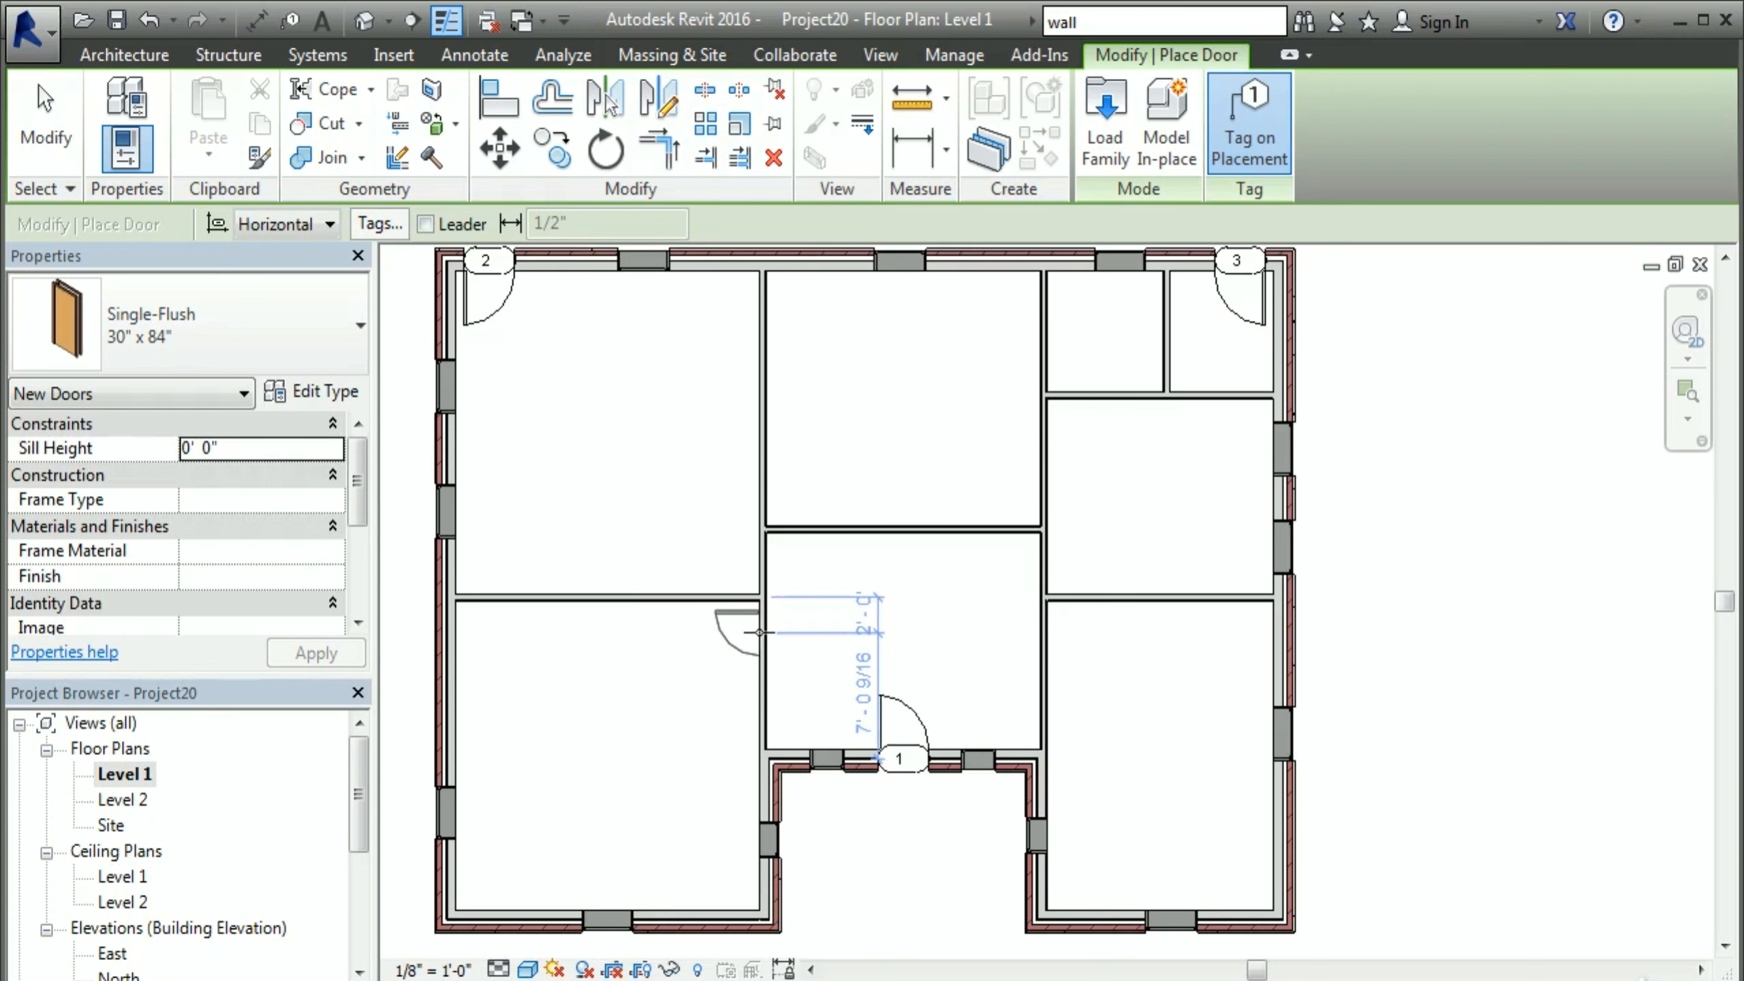
{"action": "left_click", "coordinate": [759, 635]}
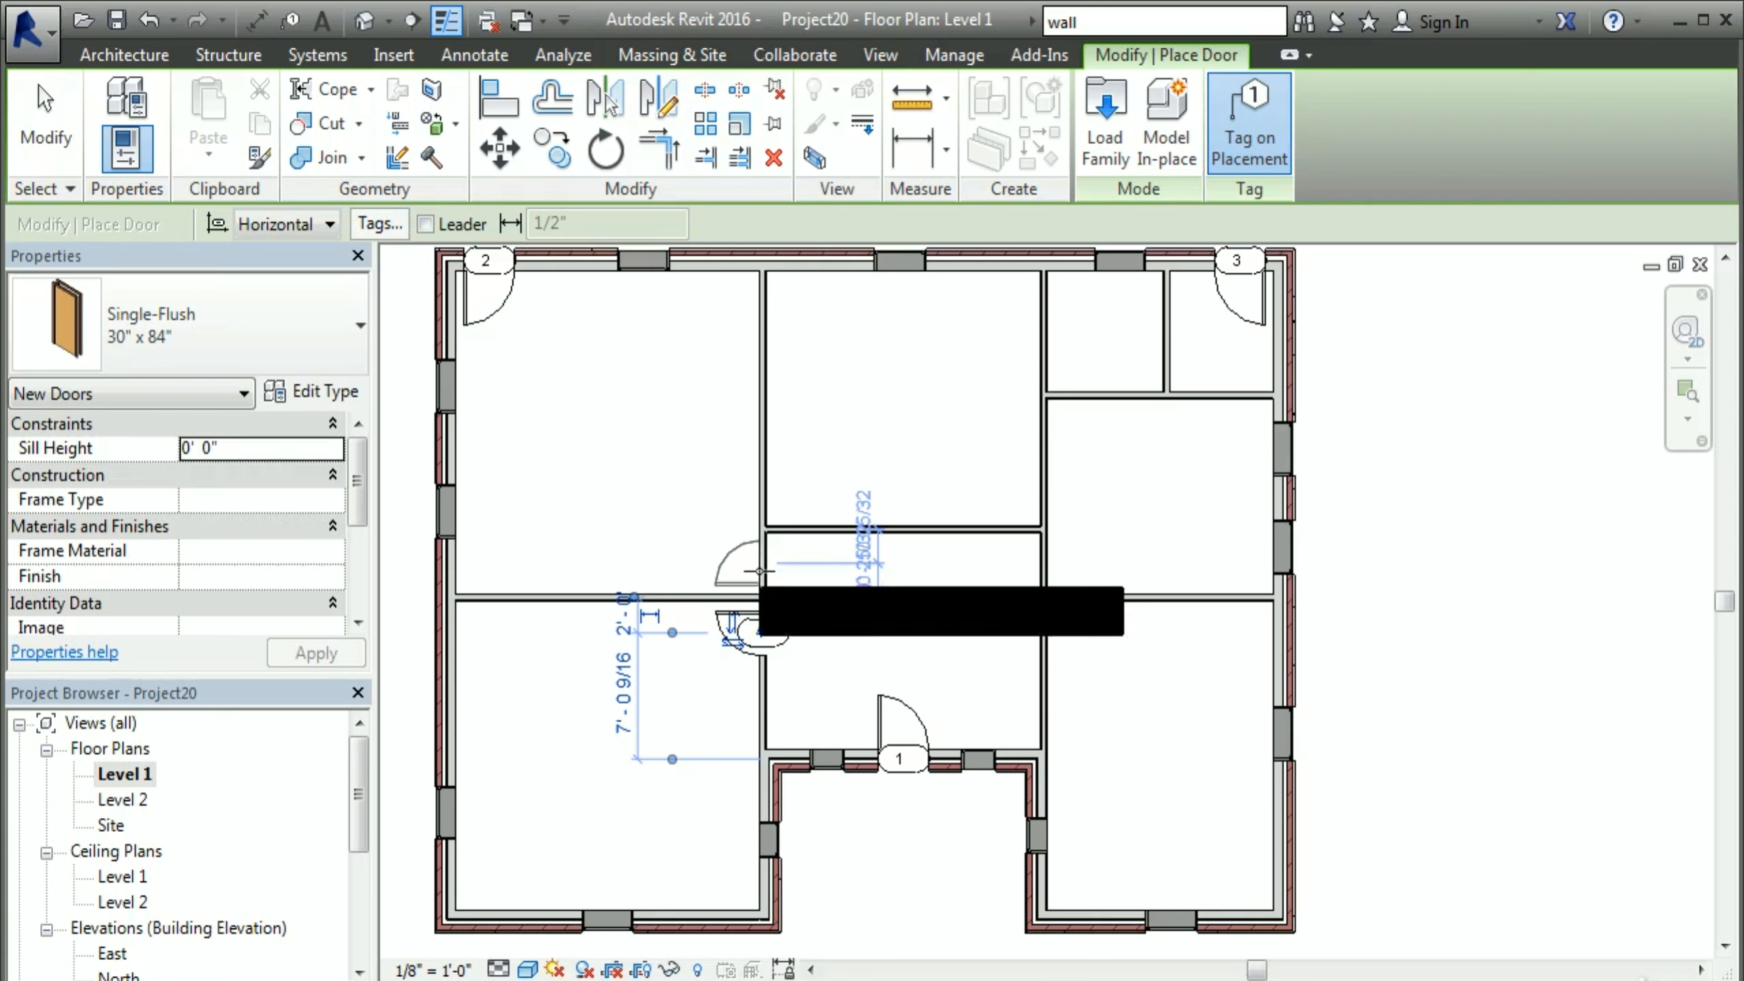
{"action": "left_click", "coordinate": [759, 565]}
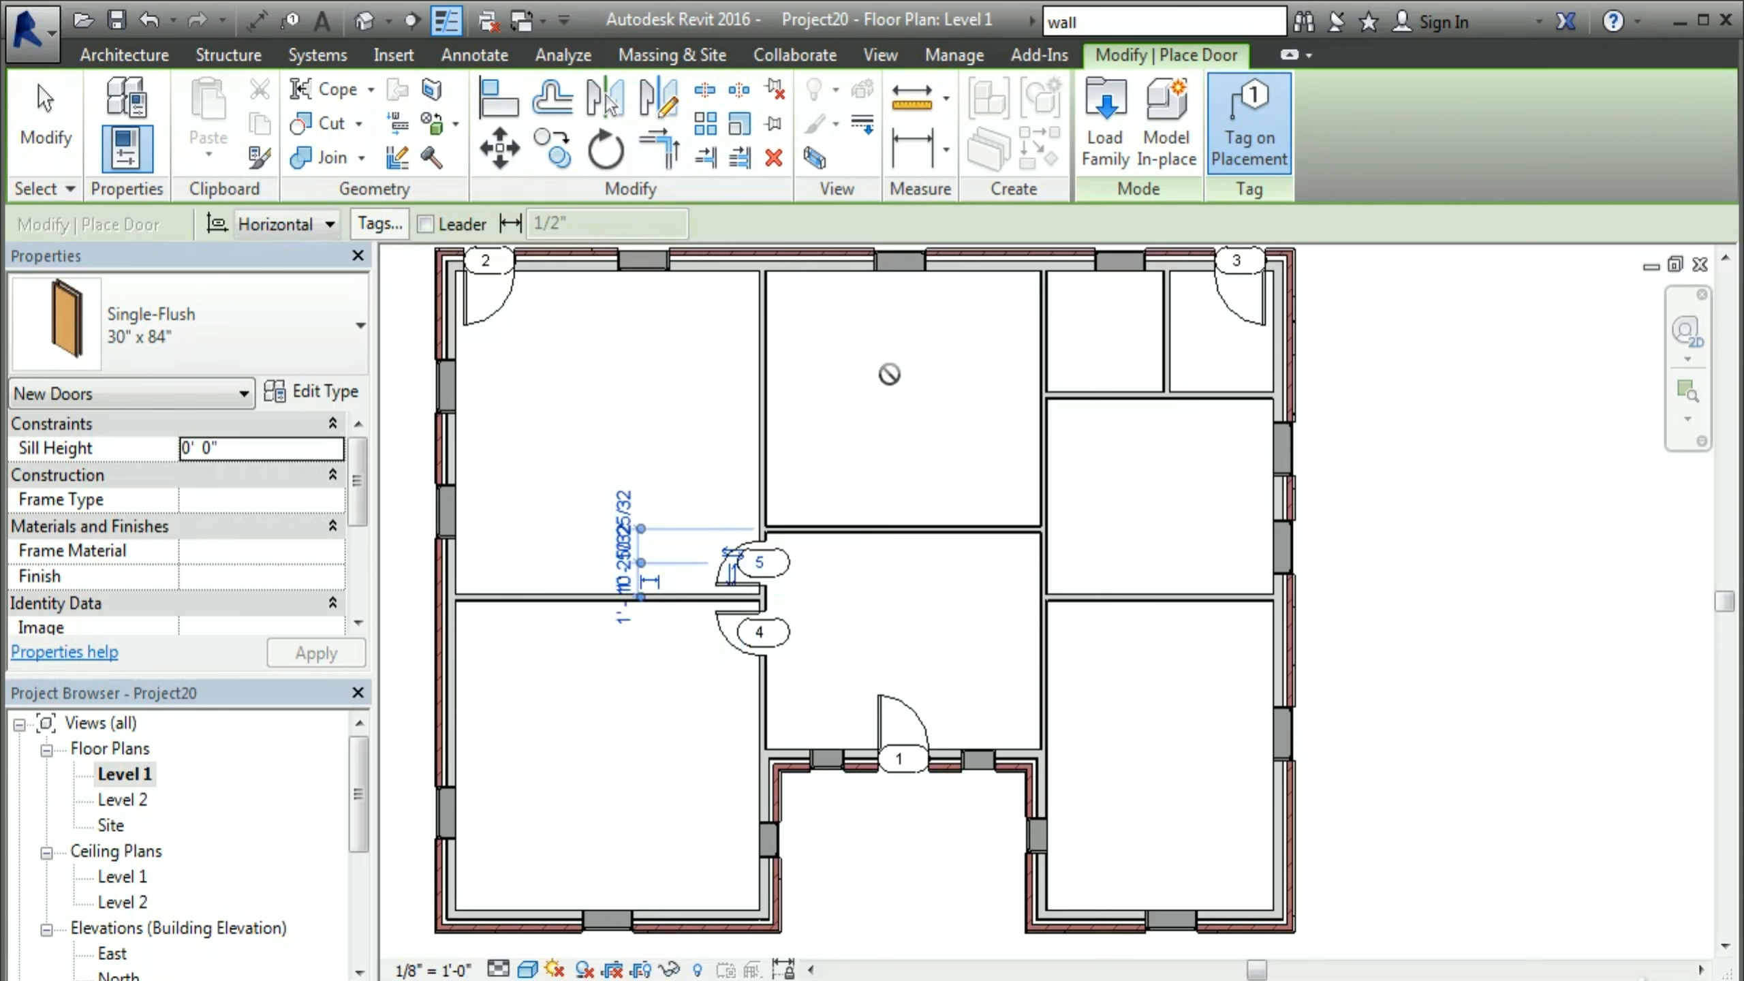
Step: Place 30" x 84" doors in the middle bay's horizontal partition and in the right vertical partition, just below and above the right bay's horizontal partition
{"action": "left_click", "coordinate": [901, 511]}
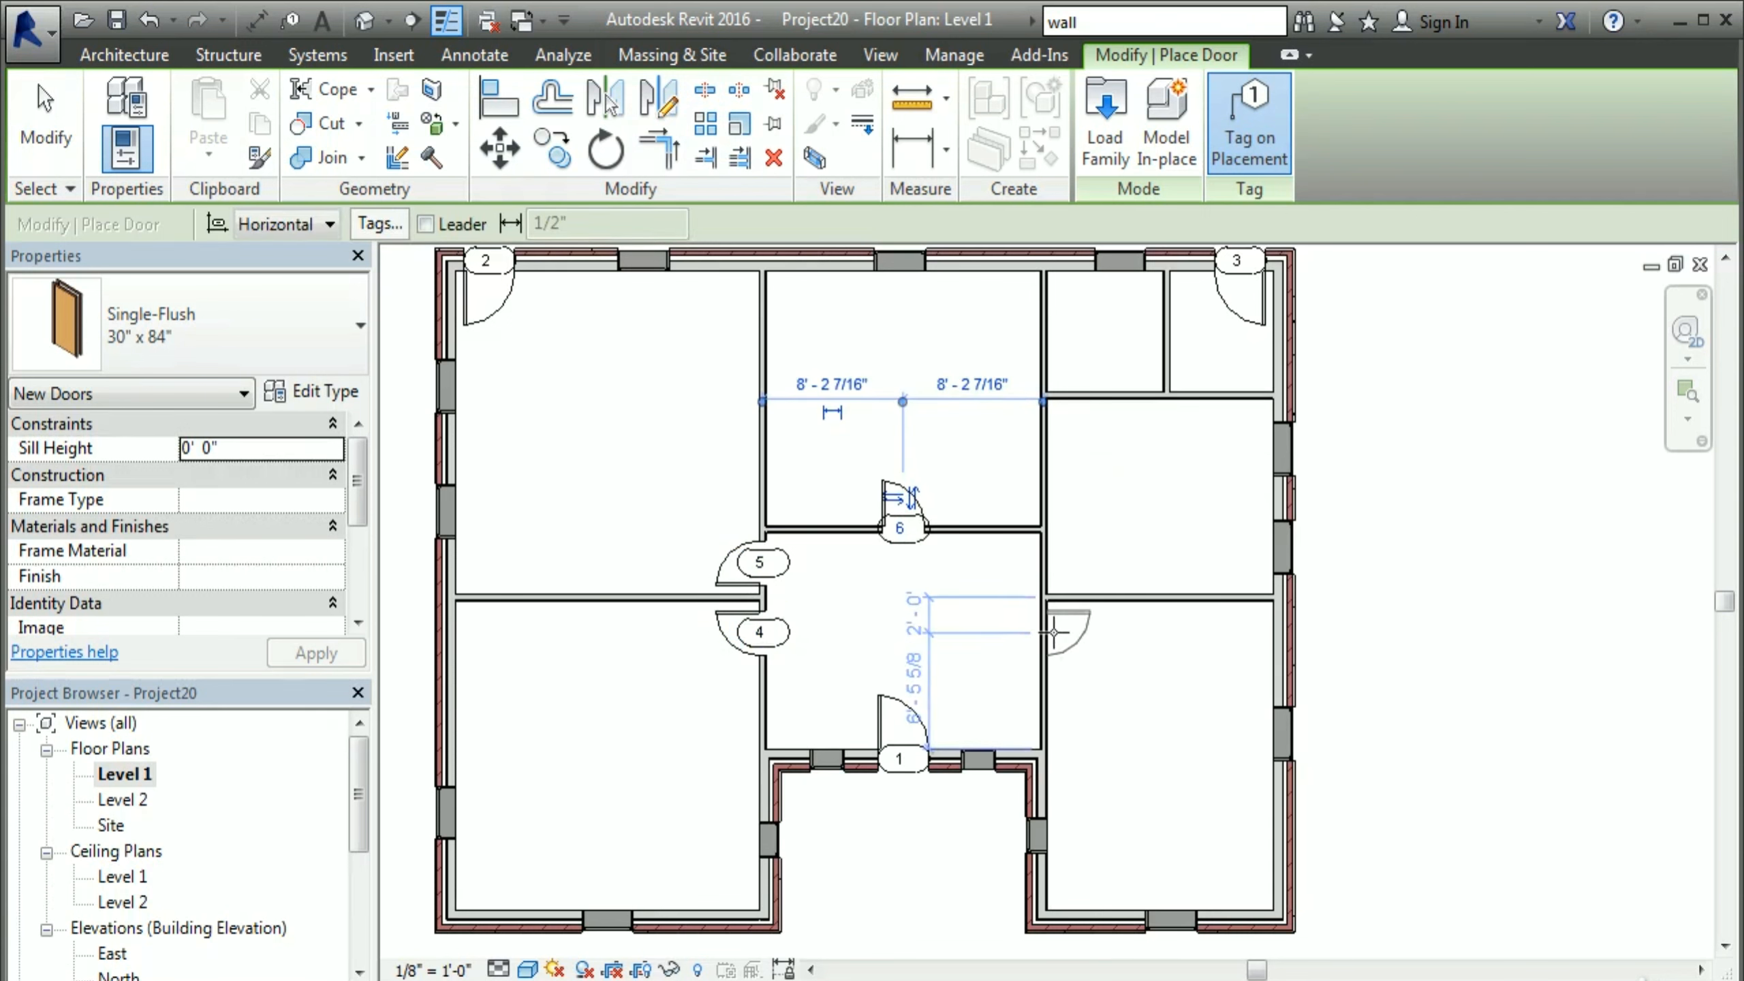
{"action": "left_click", "coordinate": [1043, 632]}
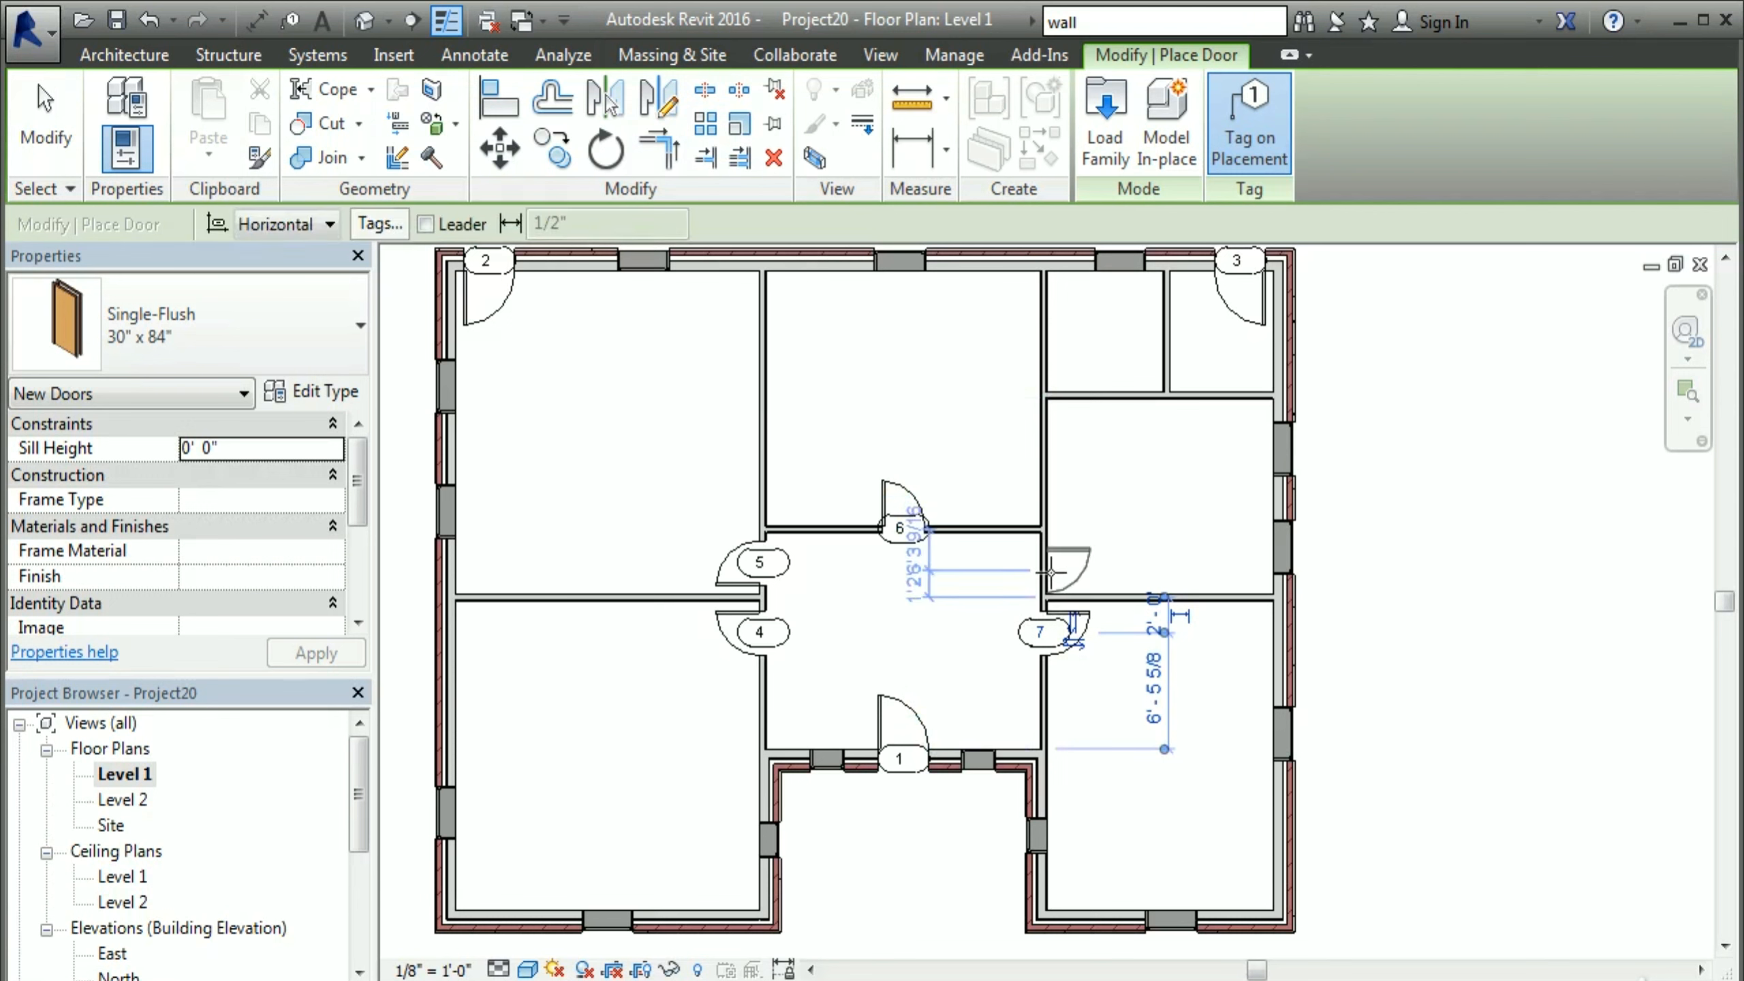
{"action": "left_click", "coordinate": [1050, 563]}
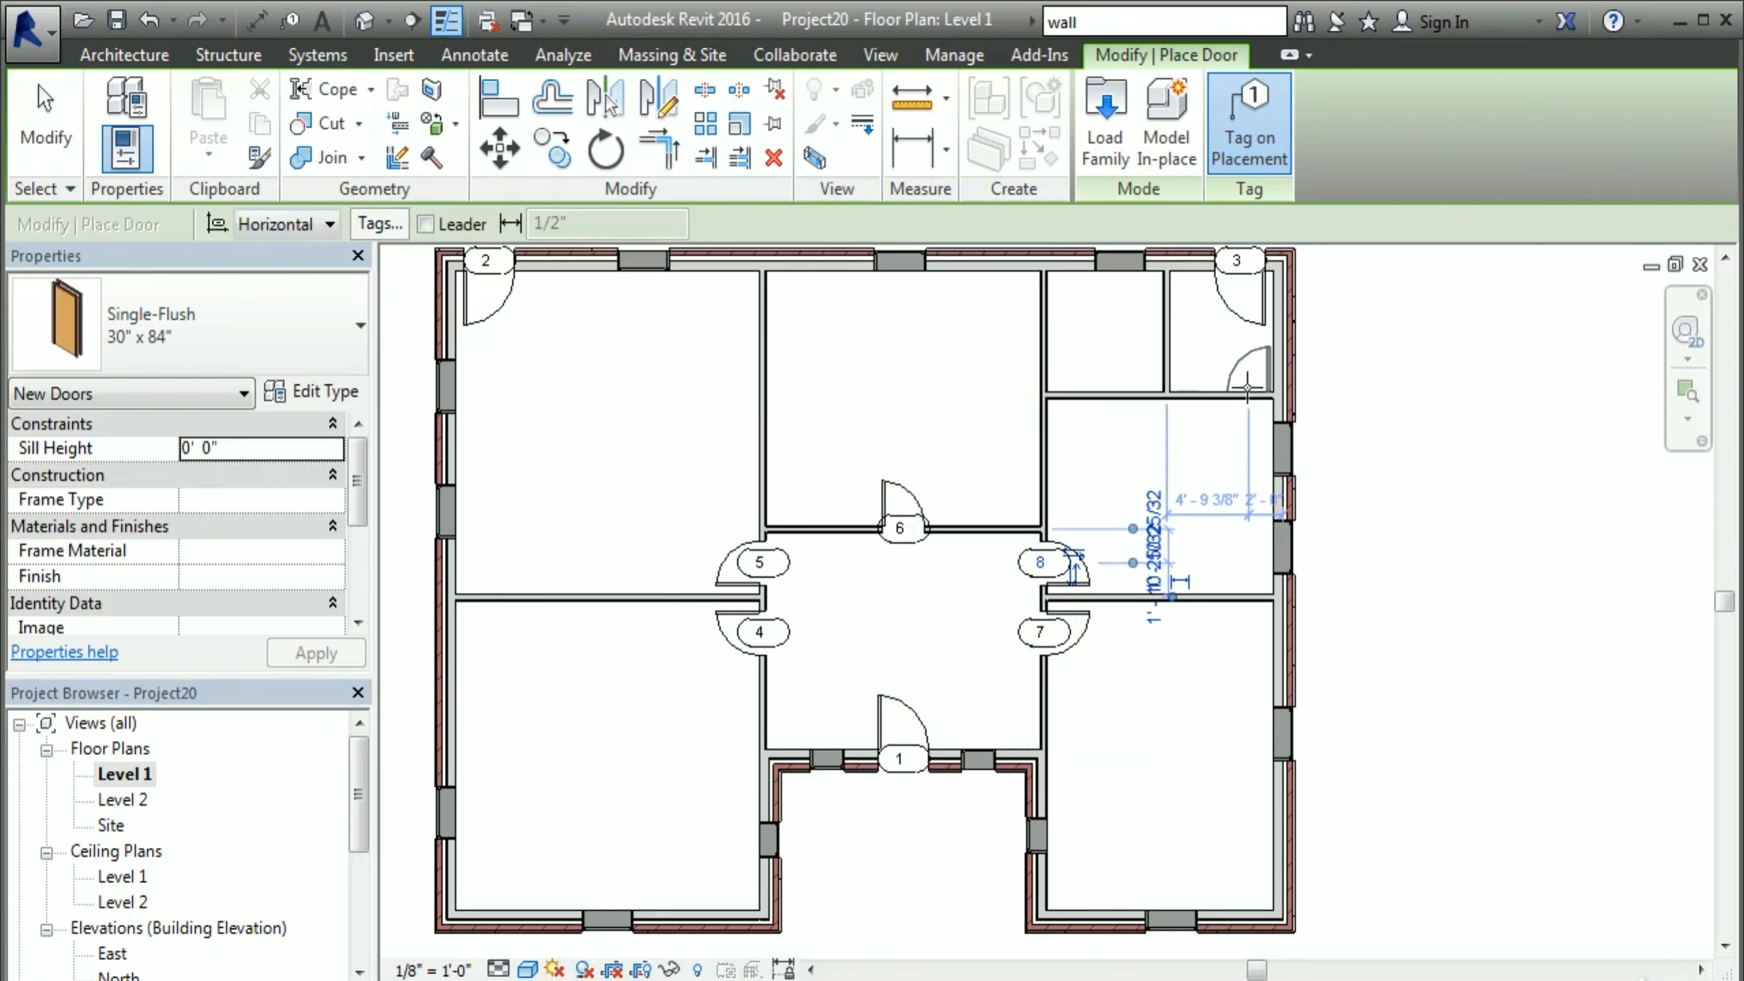
Step: Place 30" x 84" doors between the small corner room and the room below, and in the neighbouring small room's left partition
{"action": "left_click", "coordinate": [1246, 387]}
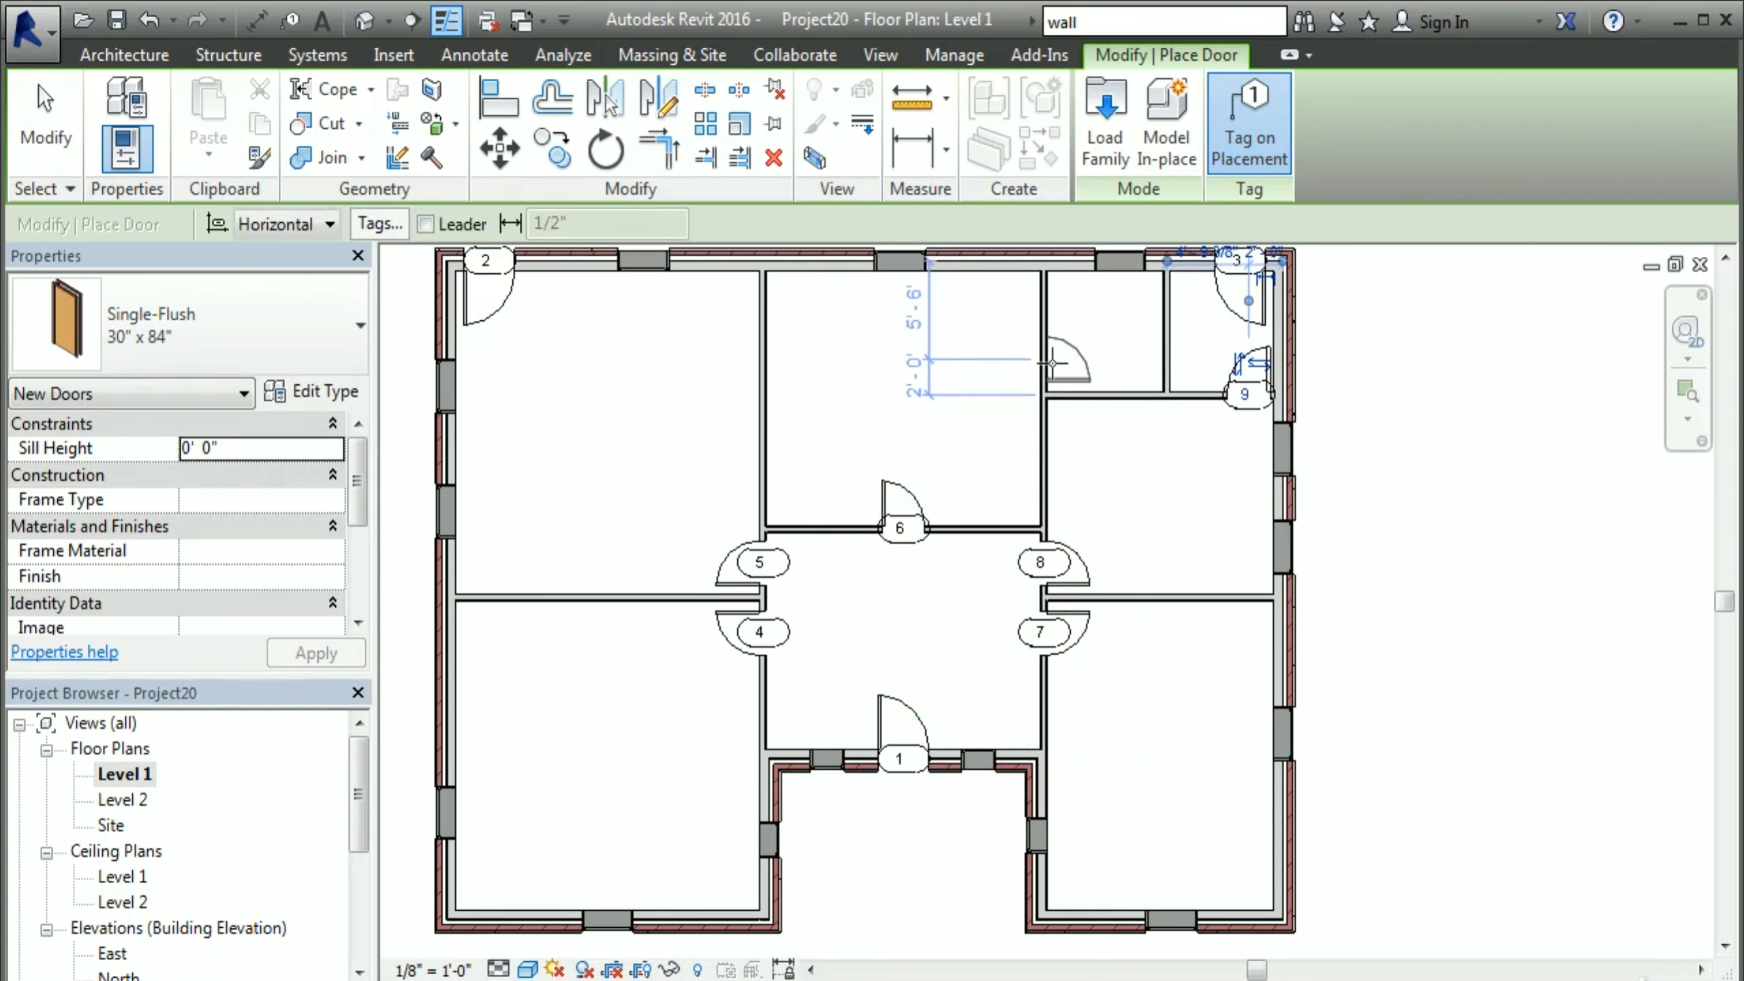
{"action": "left_click", "coordinate": [1052, 361]}
{"action": "right_click", "coordinate": [867, 390]}
{"action": "left_click", "coordinate": [941, 415]}
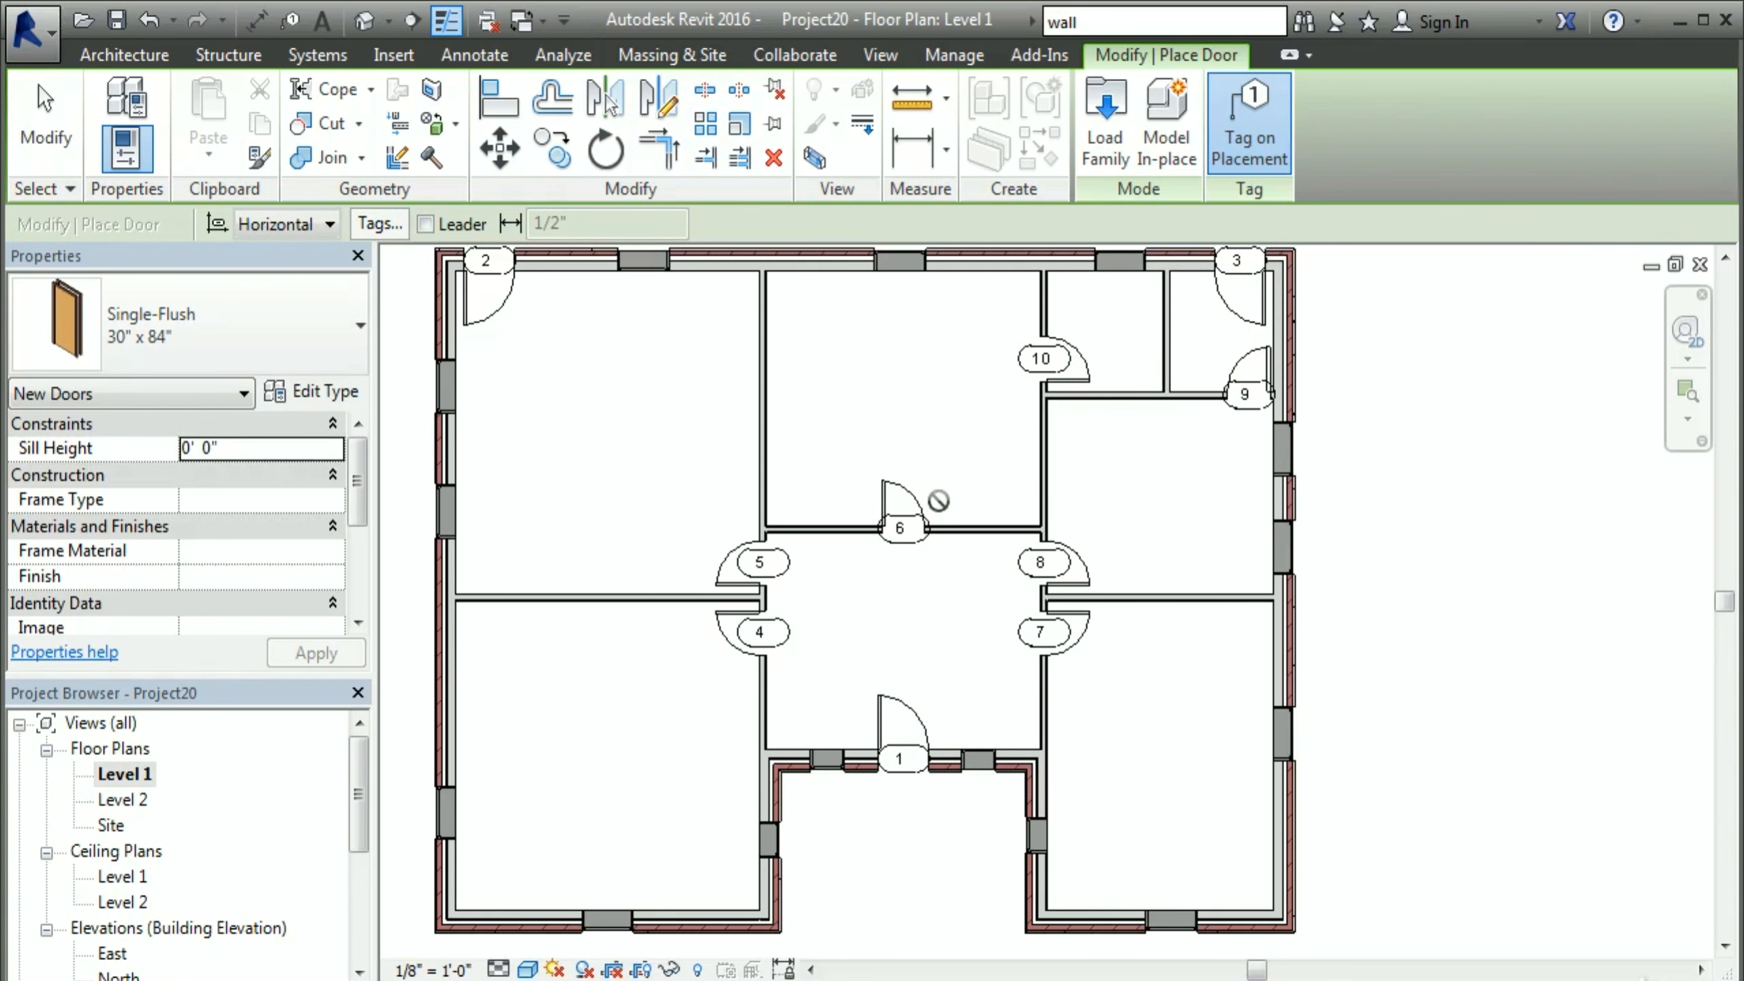
{"action": "scroll", "coordinate": [878, 622], "scroll_direction": "down", "scroll_amount": 1}
{"action": "scroll", "coordinate": [868, 625], "scroll_direction": "up", "scroll_amount": 3}
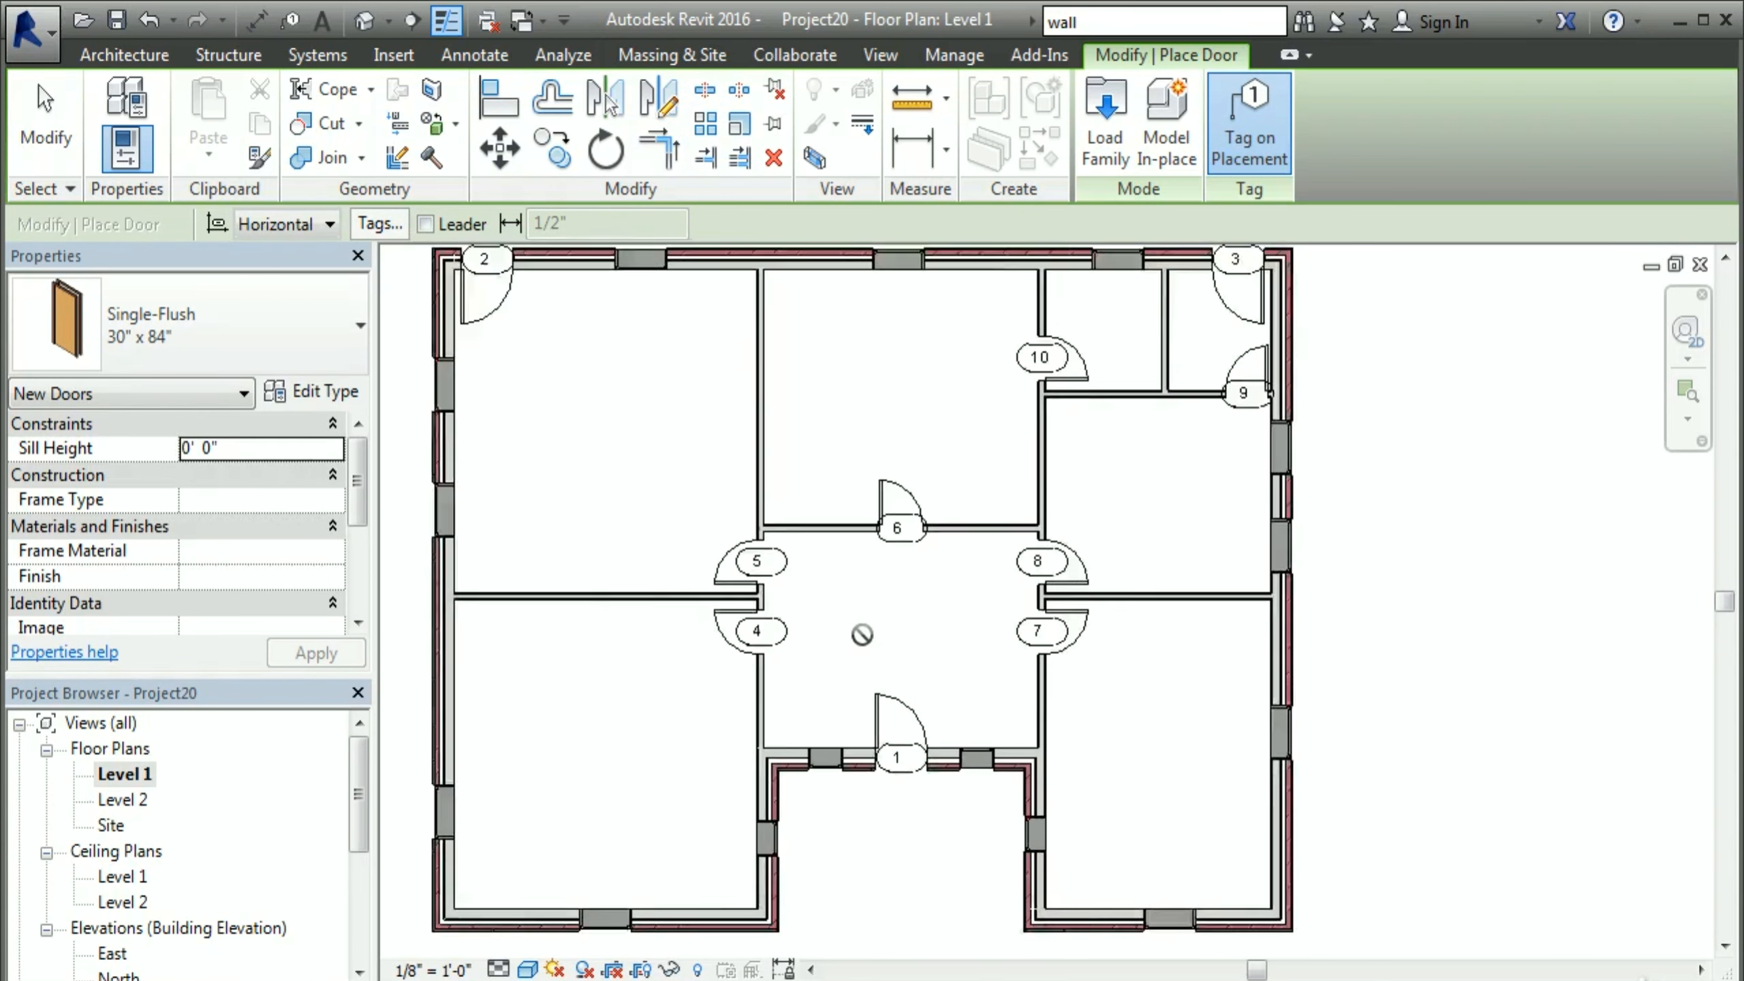
{"action": "right_click", "coordinate": [866, 627]}
{"action": "left_click", "coordinate": [940, 646]}
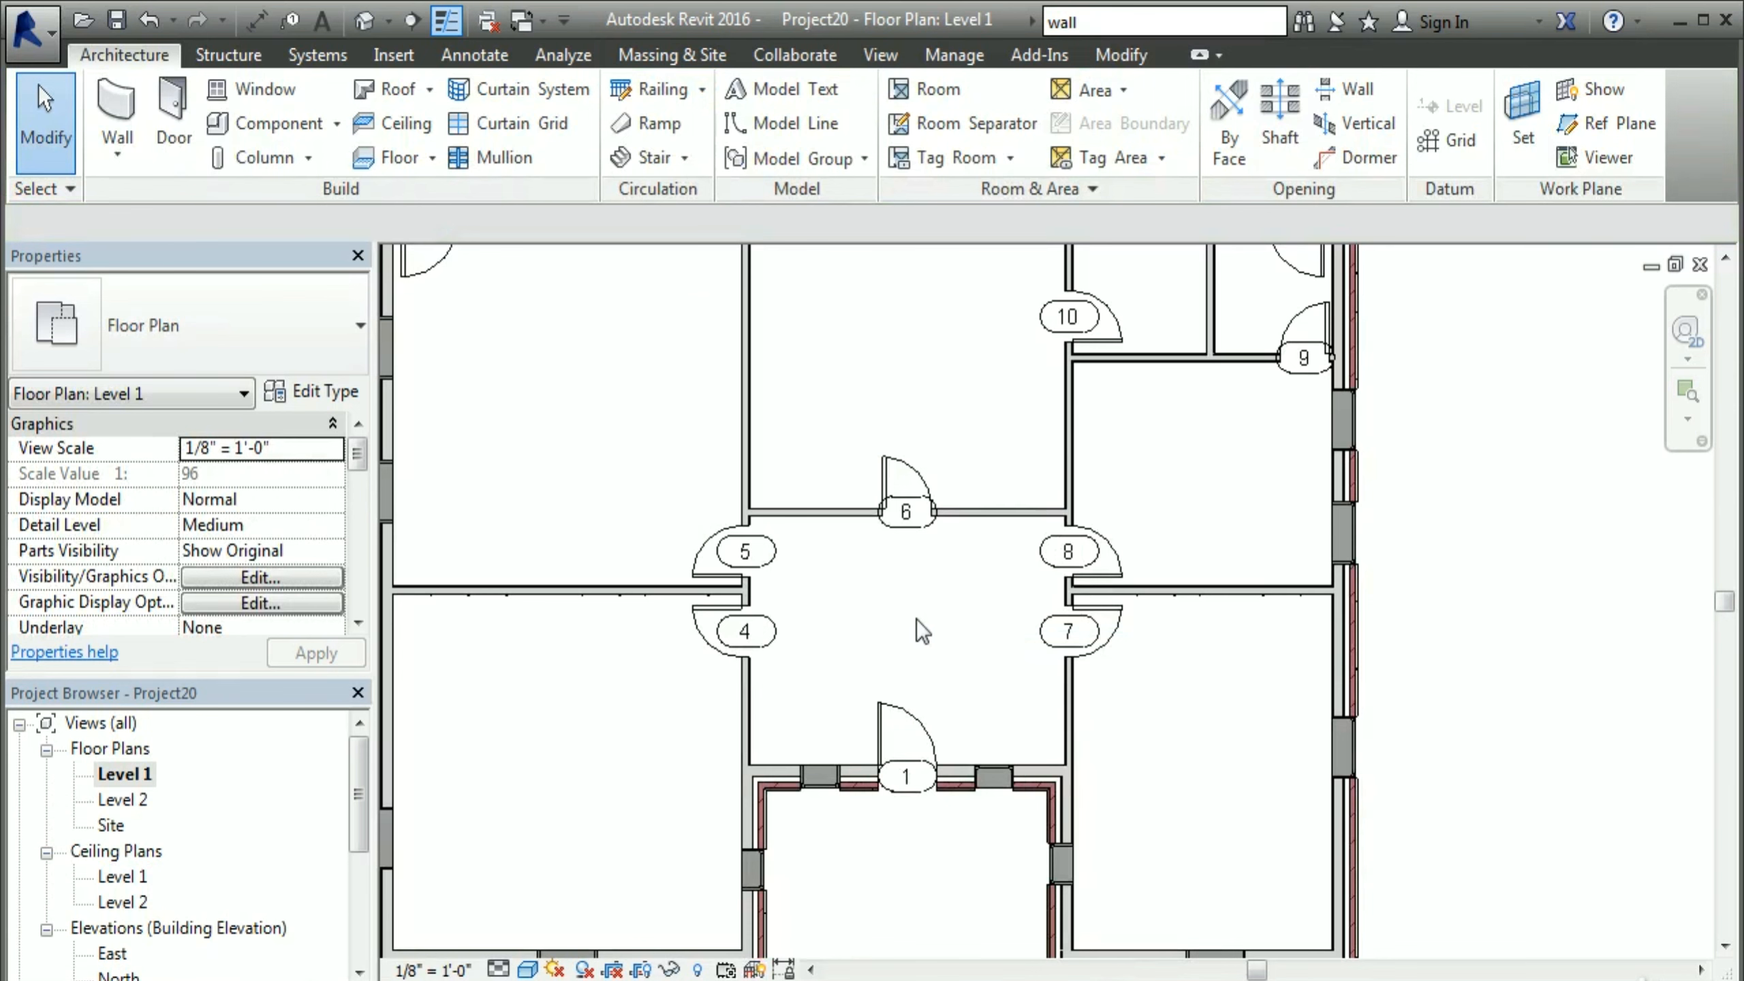
Step: Place a 72" x 36" Desk component in the upper-left room, just above its lower partition
{"action": "scroll", "coordinate": [891, 608], "scroll_direction": "down", "scroll_amount": 2}
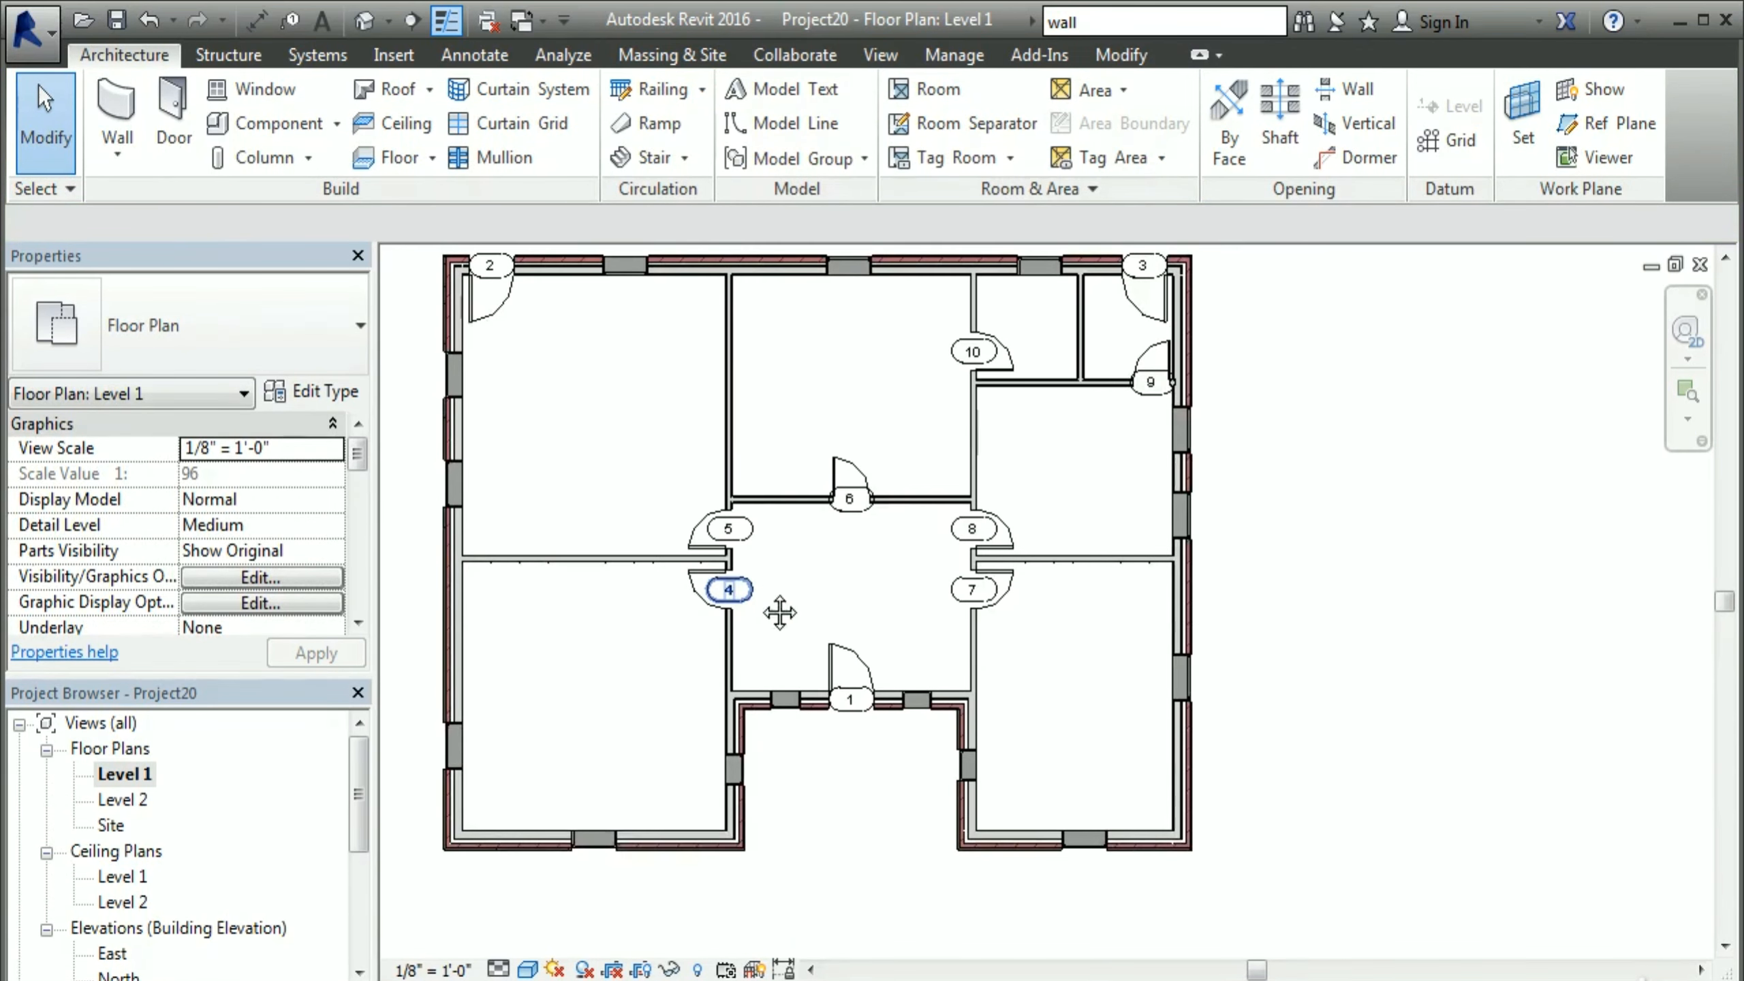
{"action": "scroll", "coordinate": [780, 588], "scroll_direction": "up", "scroll_amount": 1}
{"action": "middle_click_drag", "start_coordinate": [807, 612], "coordinate": [964, 682]}
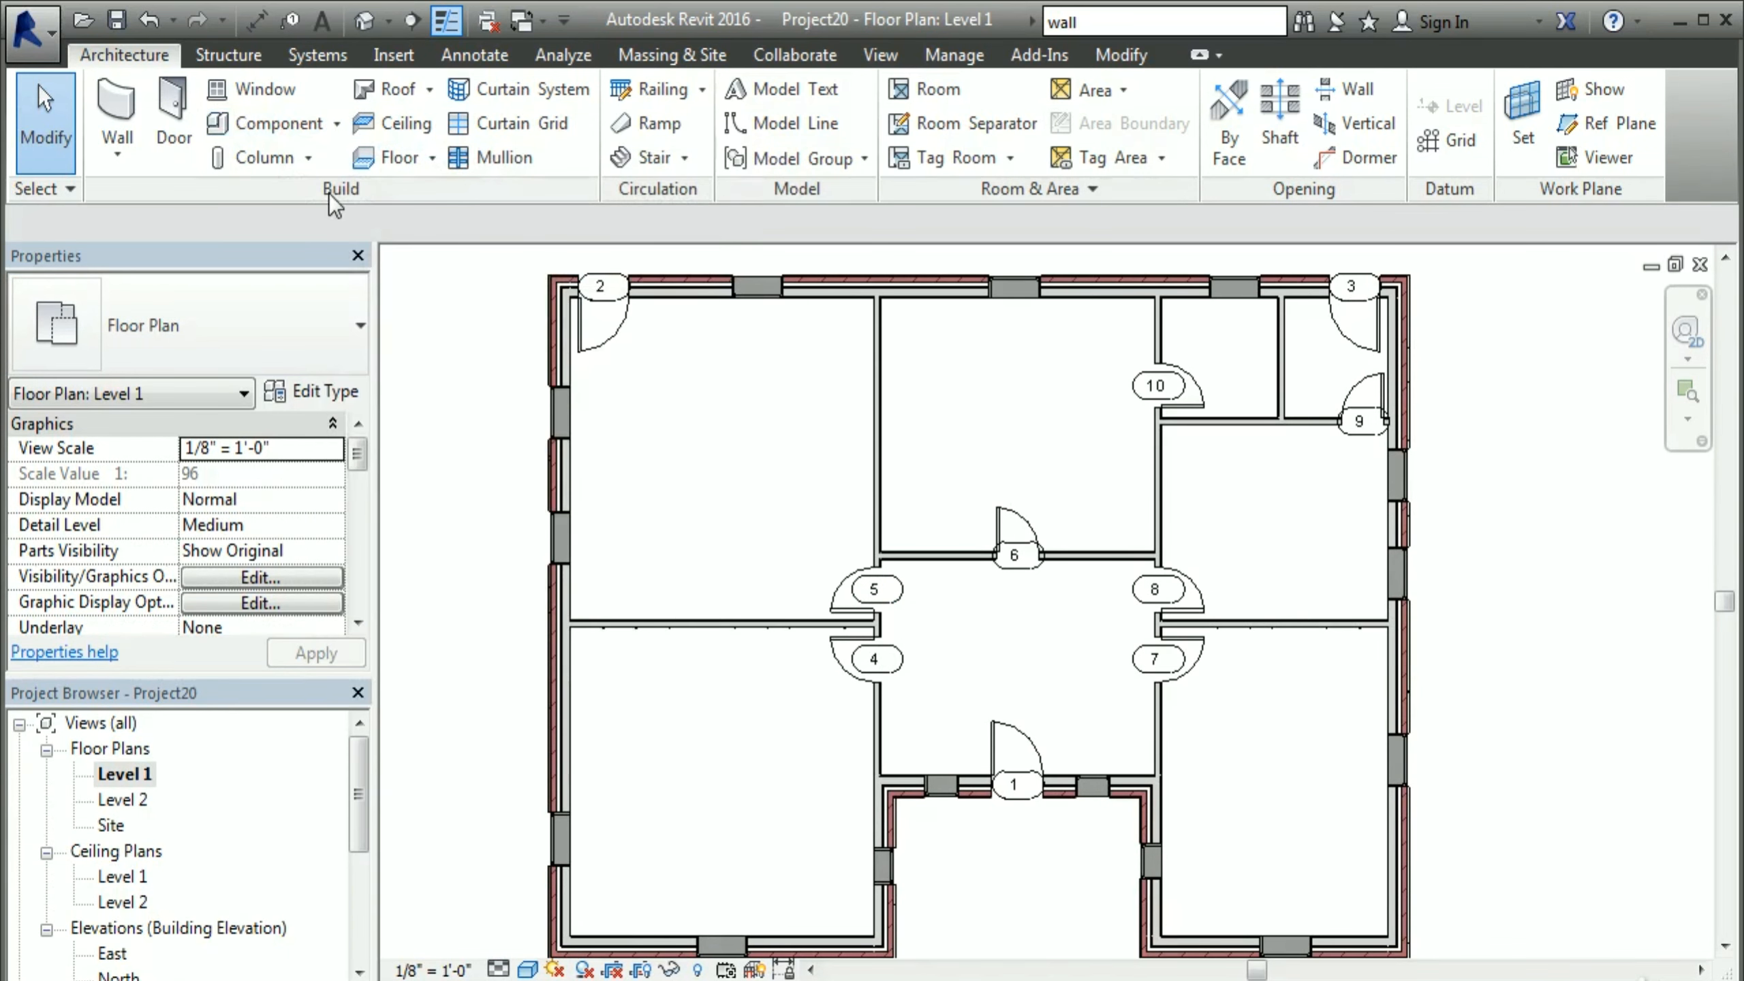
{"action": "left_click", "coordinate": [274, 124]}
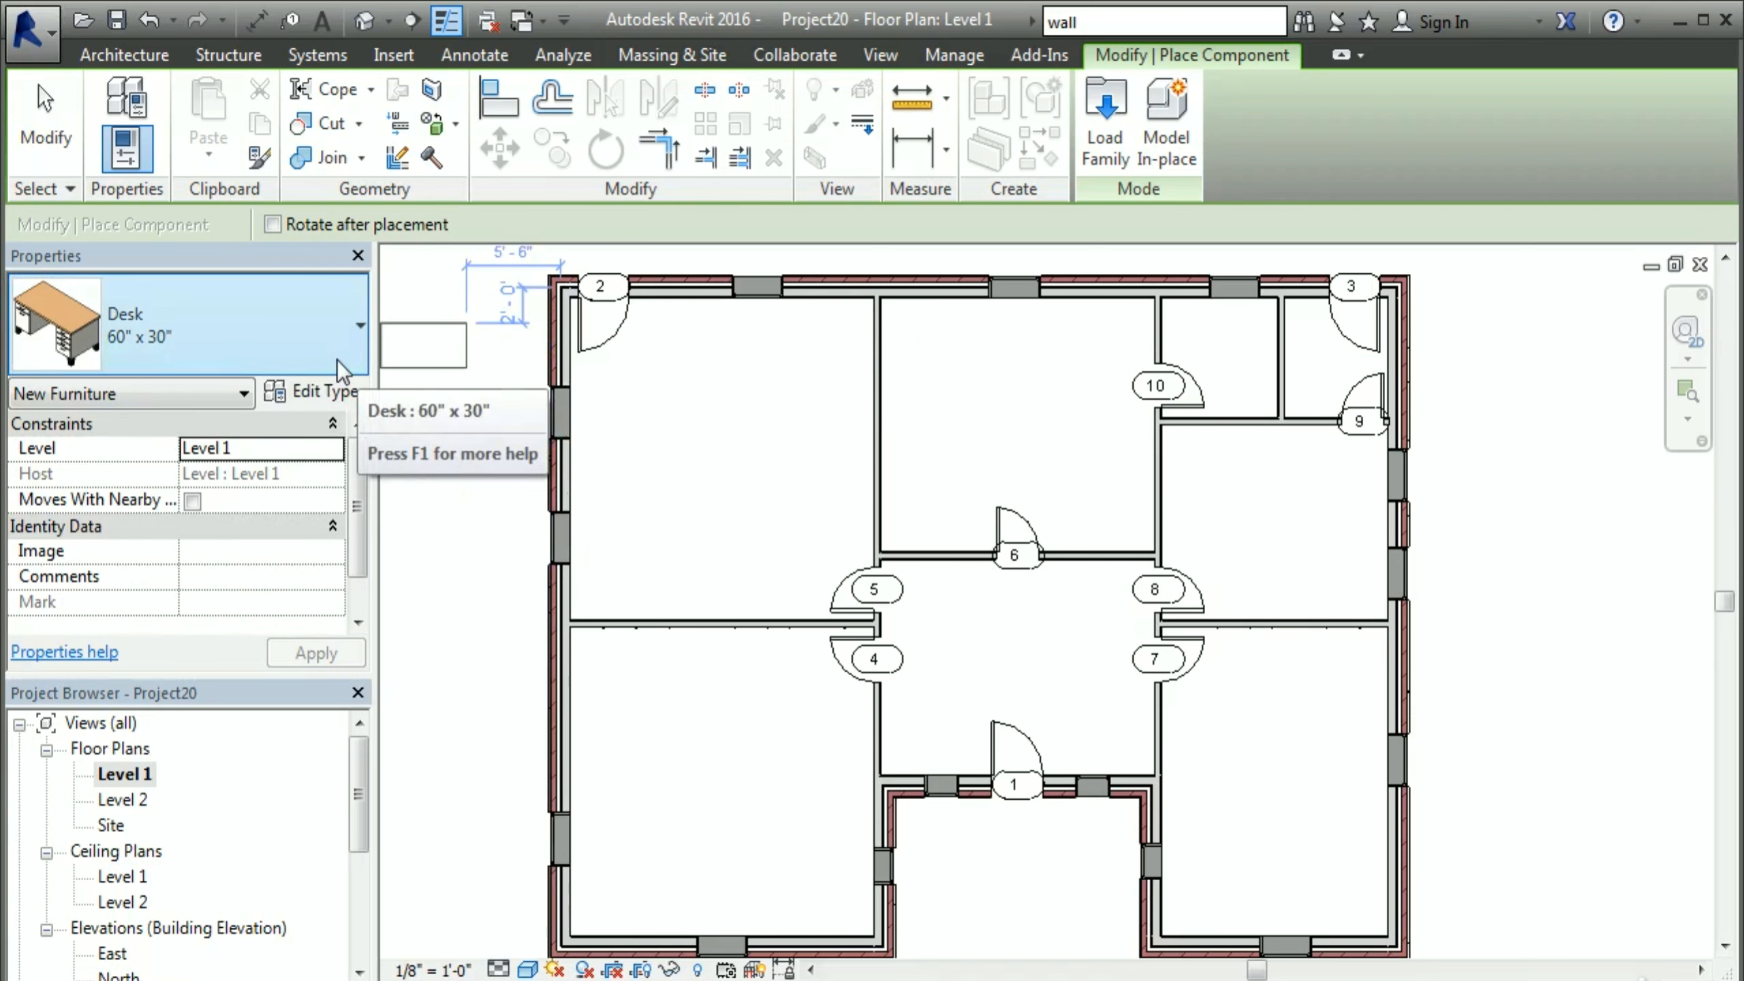
{"action": "left_click", "coordinate": [340, 372]}
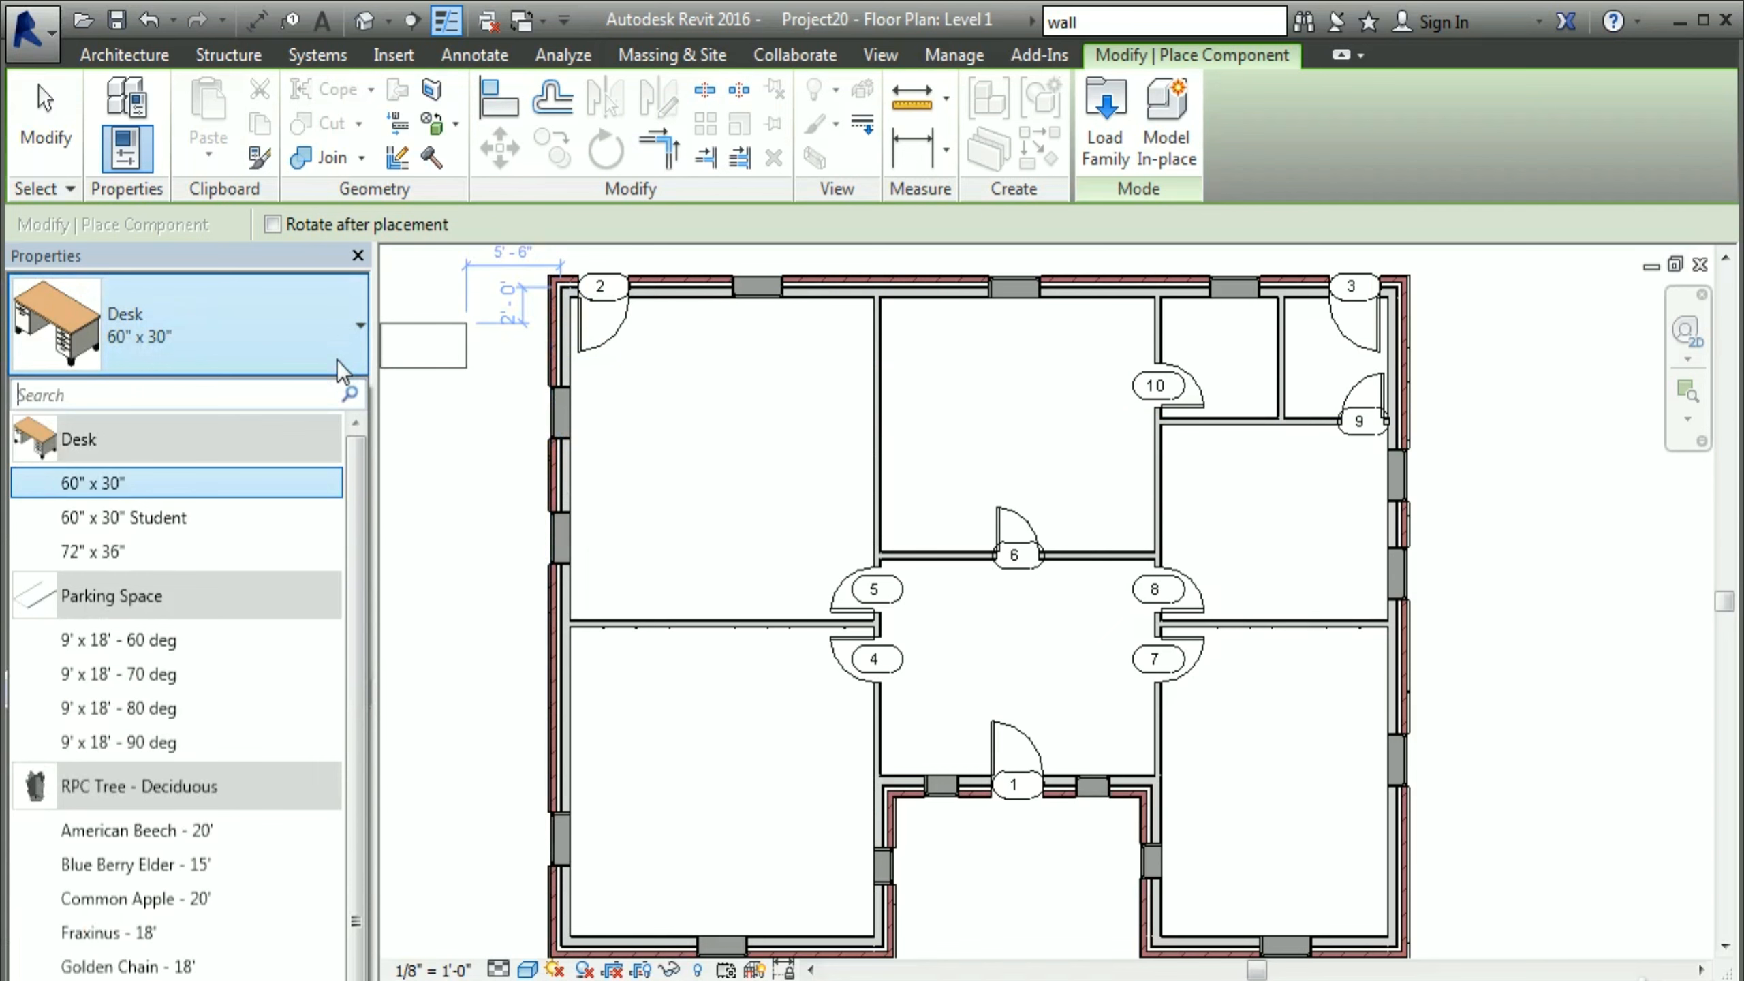
{"action": "left_click", "coordinate": [106, 557]}
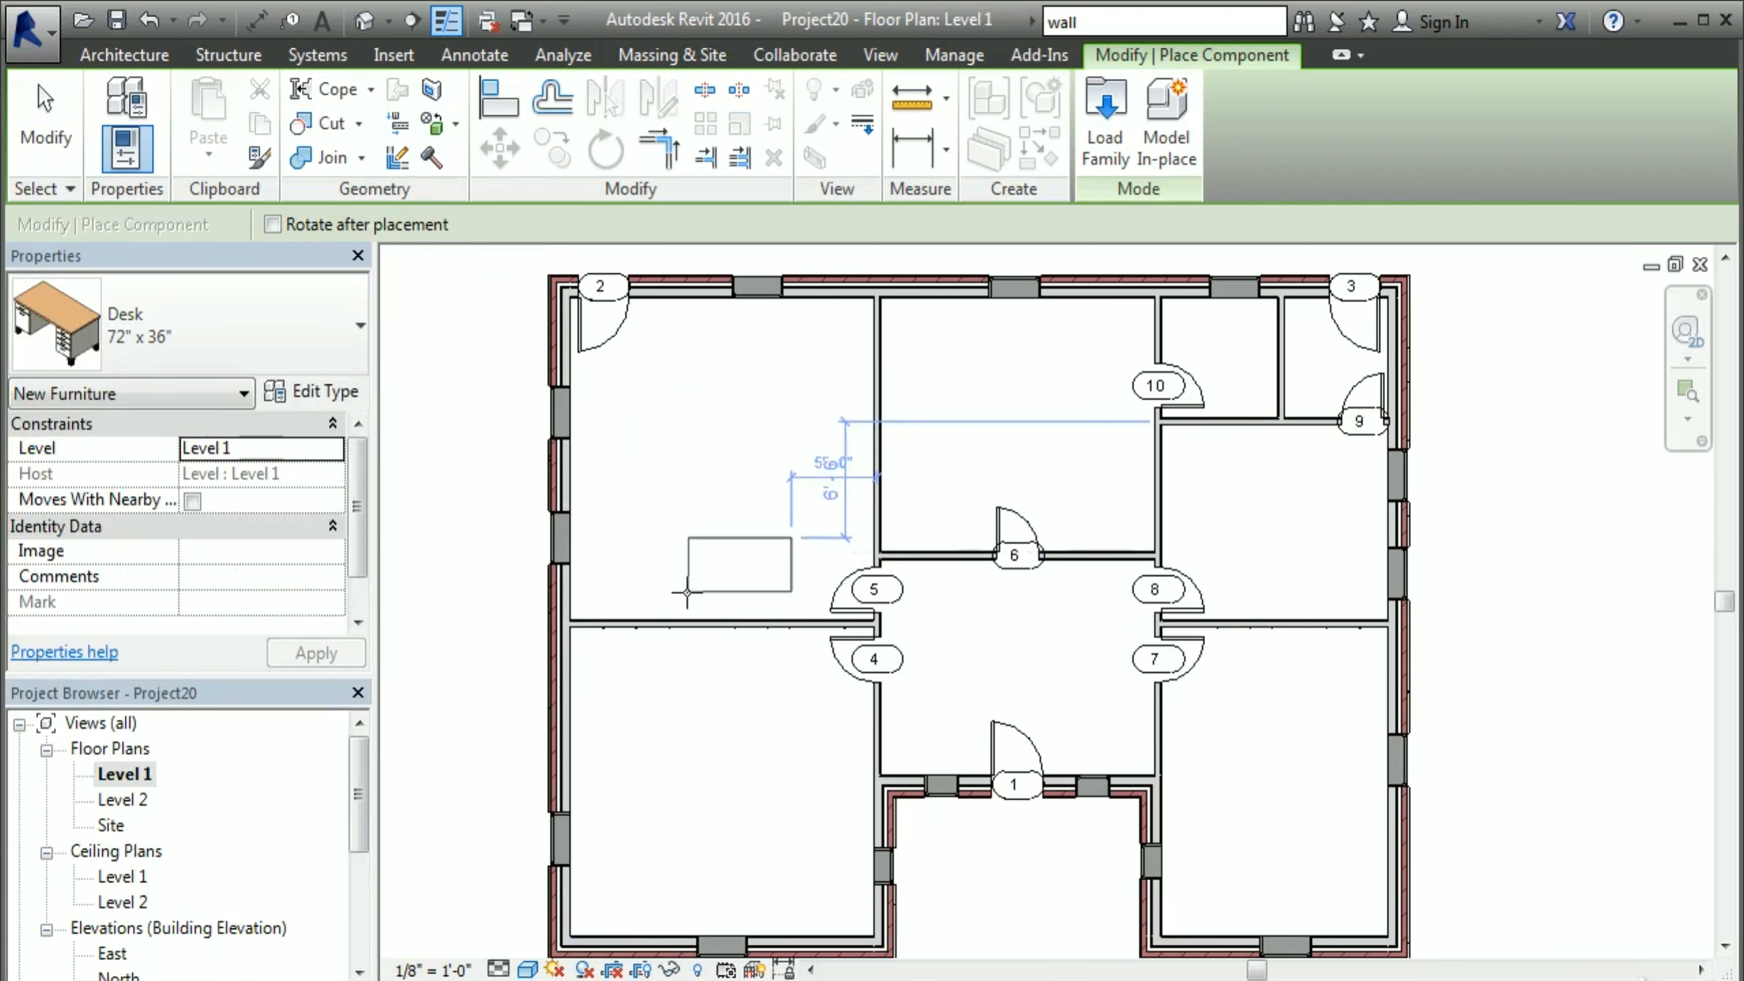
{"action": "left_click", "coordinate": [671, 607]}
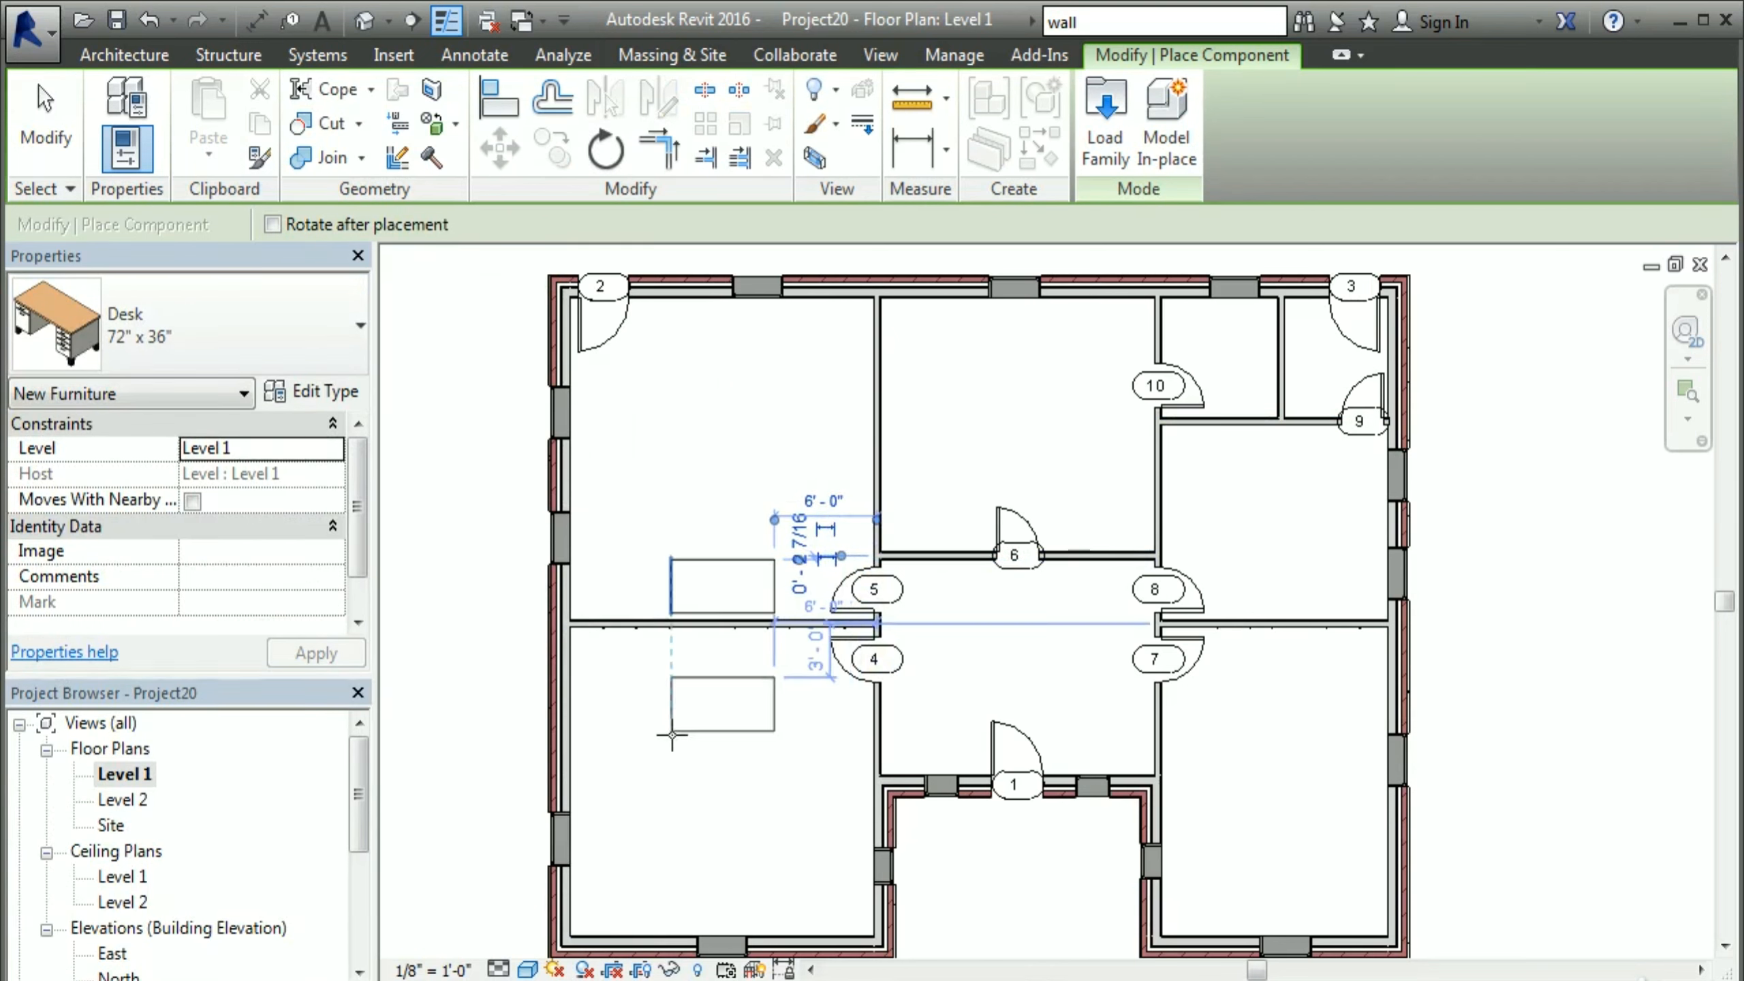
Step: Place 72" x 36" desks rotated 180 degrees in the lower-left and lower-right rooms, just below their upper partitions
{"action": "key", "text": "space"}
{"action": "key", "text": "space"}
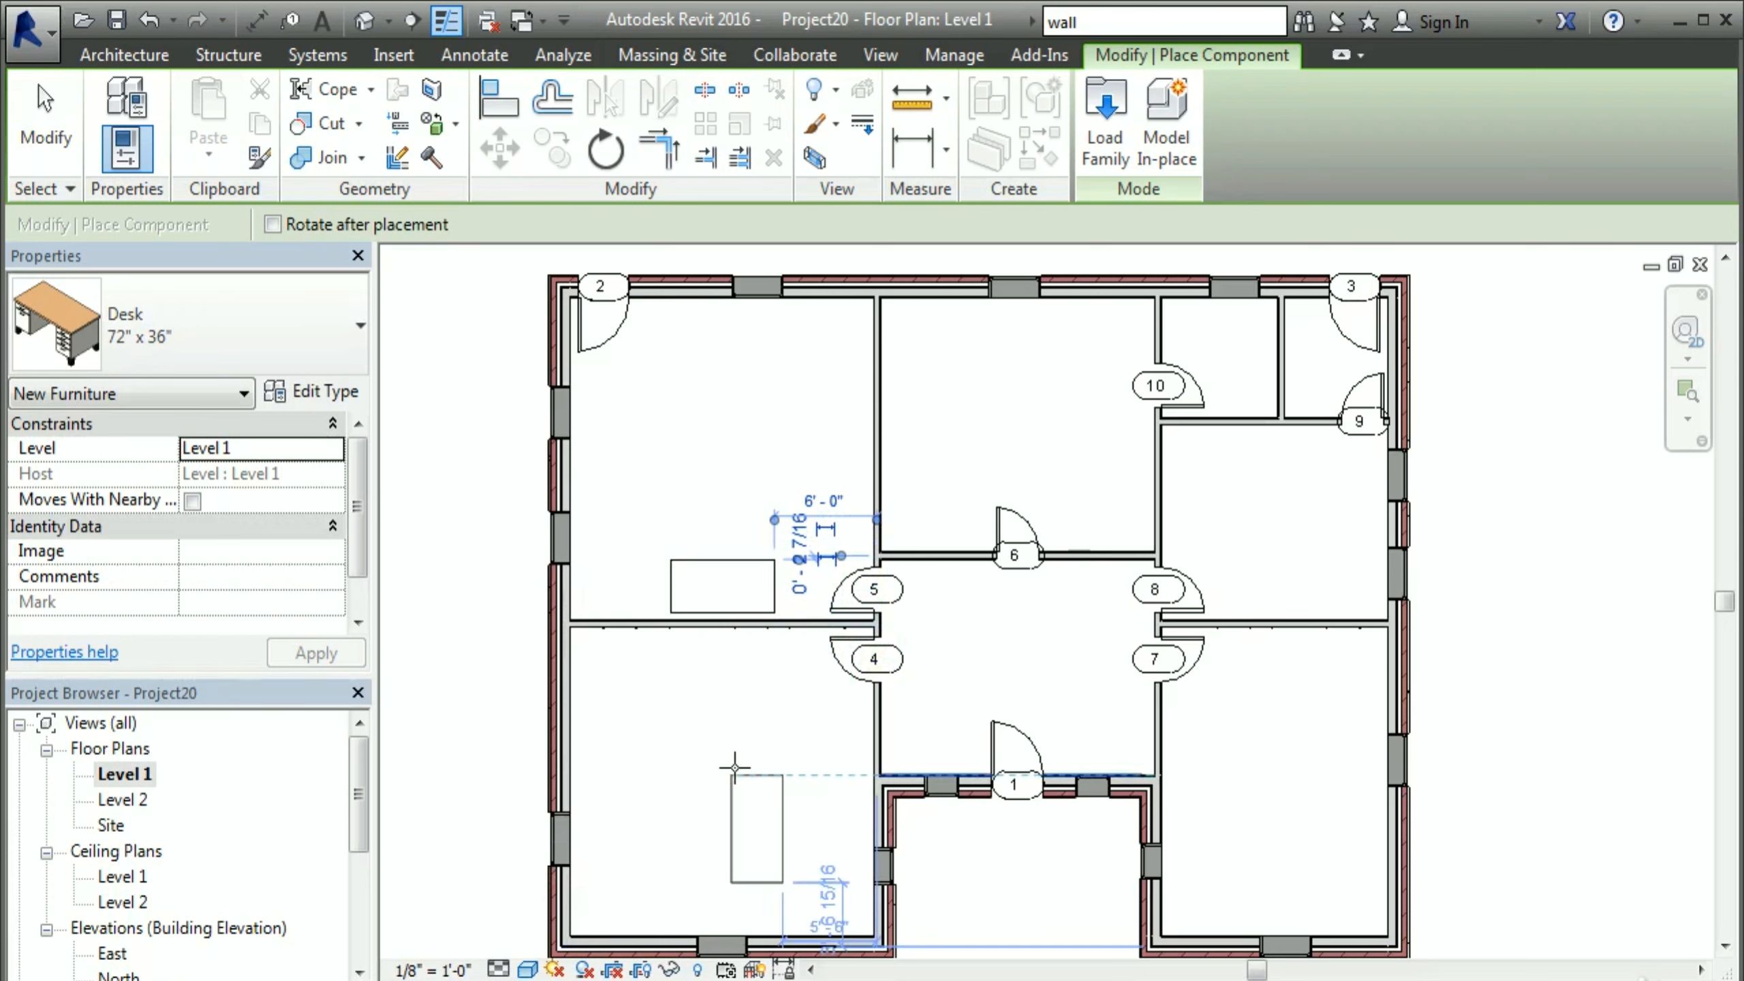
{"action": "key", "text": "space"}
{"action": "key", "text": "space"}
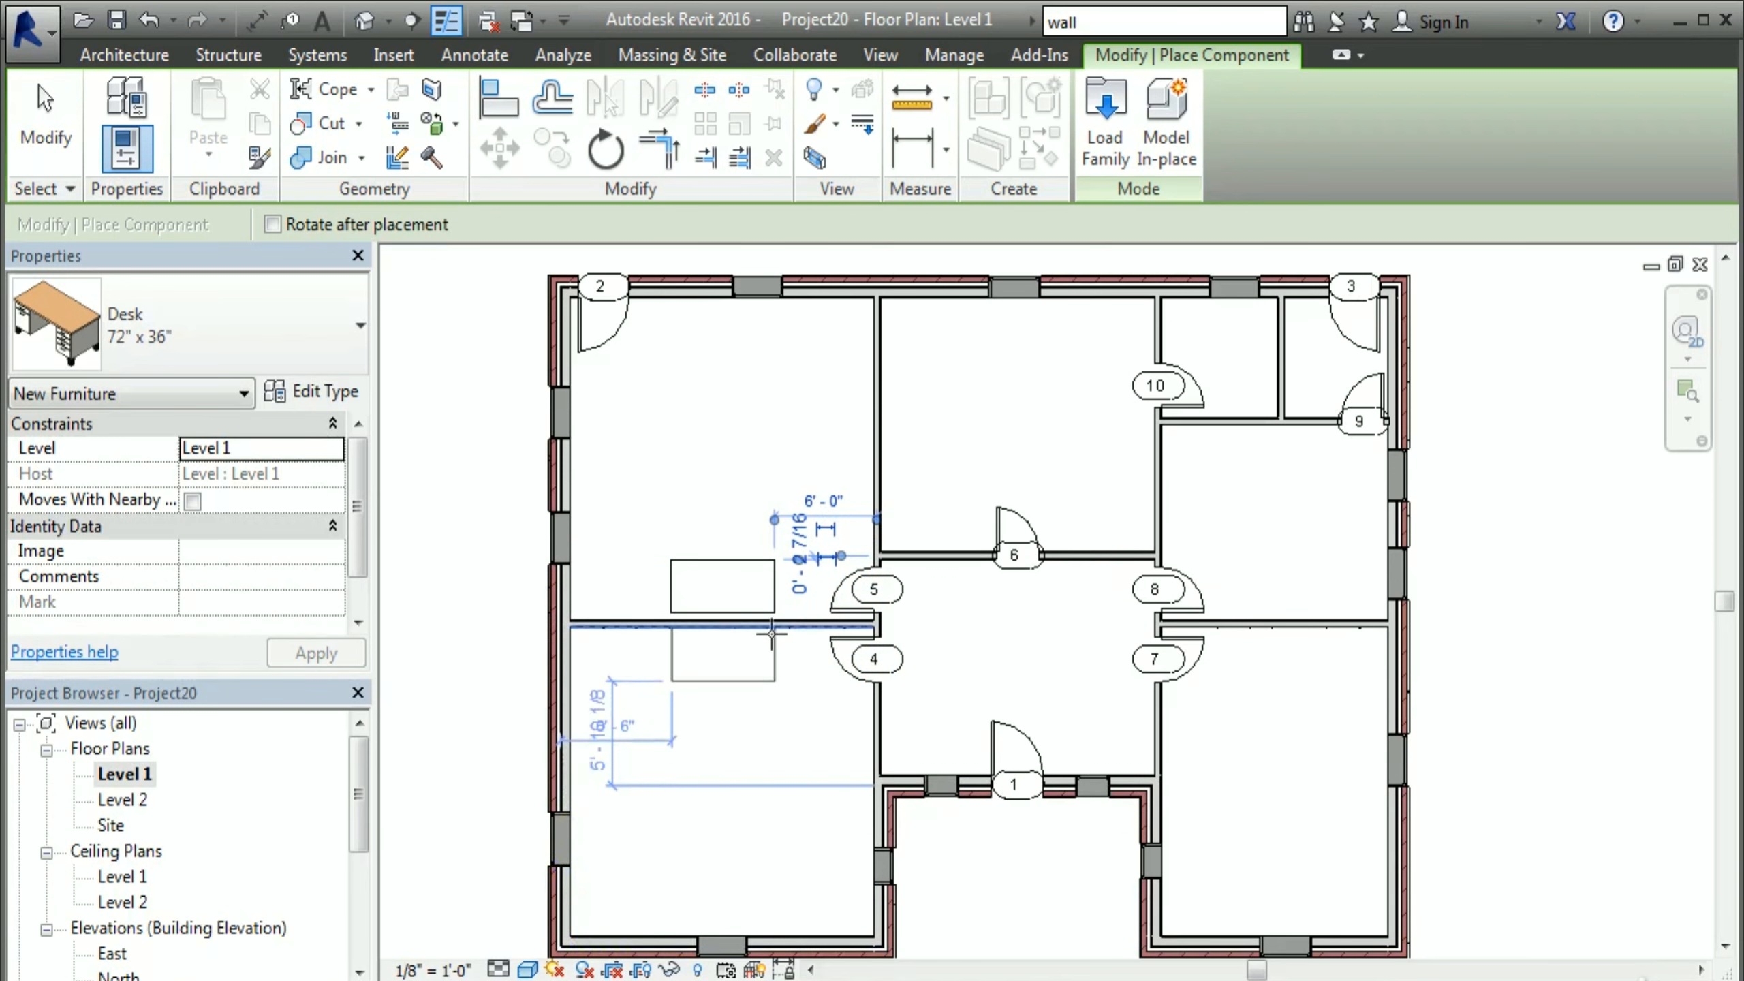
{"action": "left_click", "coordinate": [771, 637]}
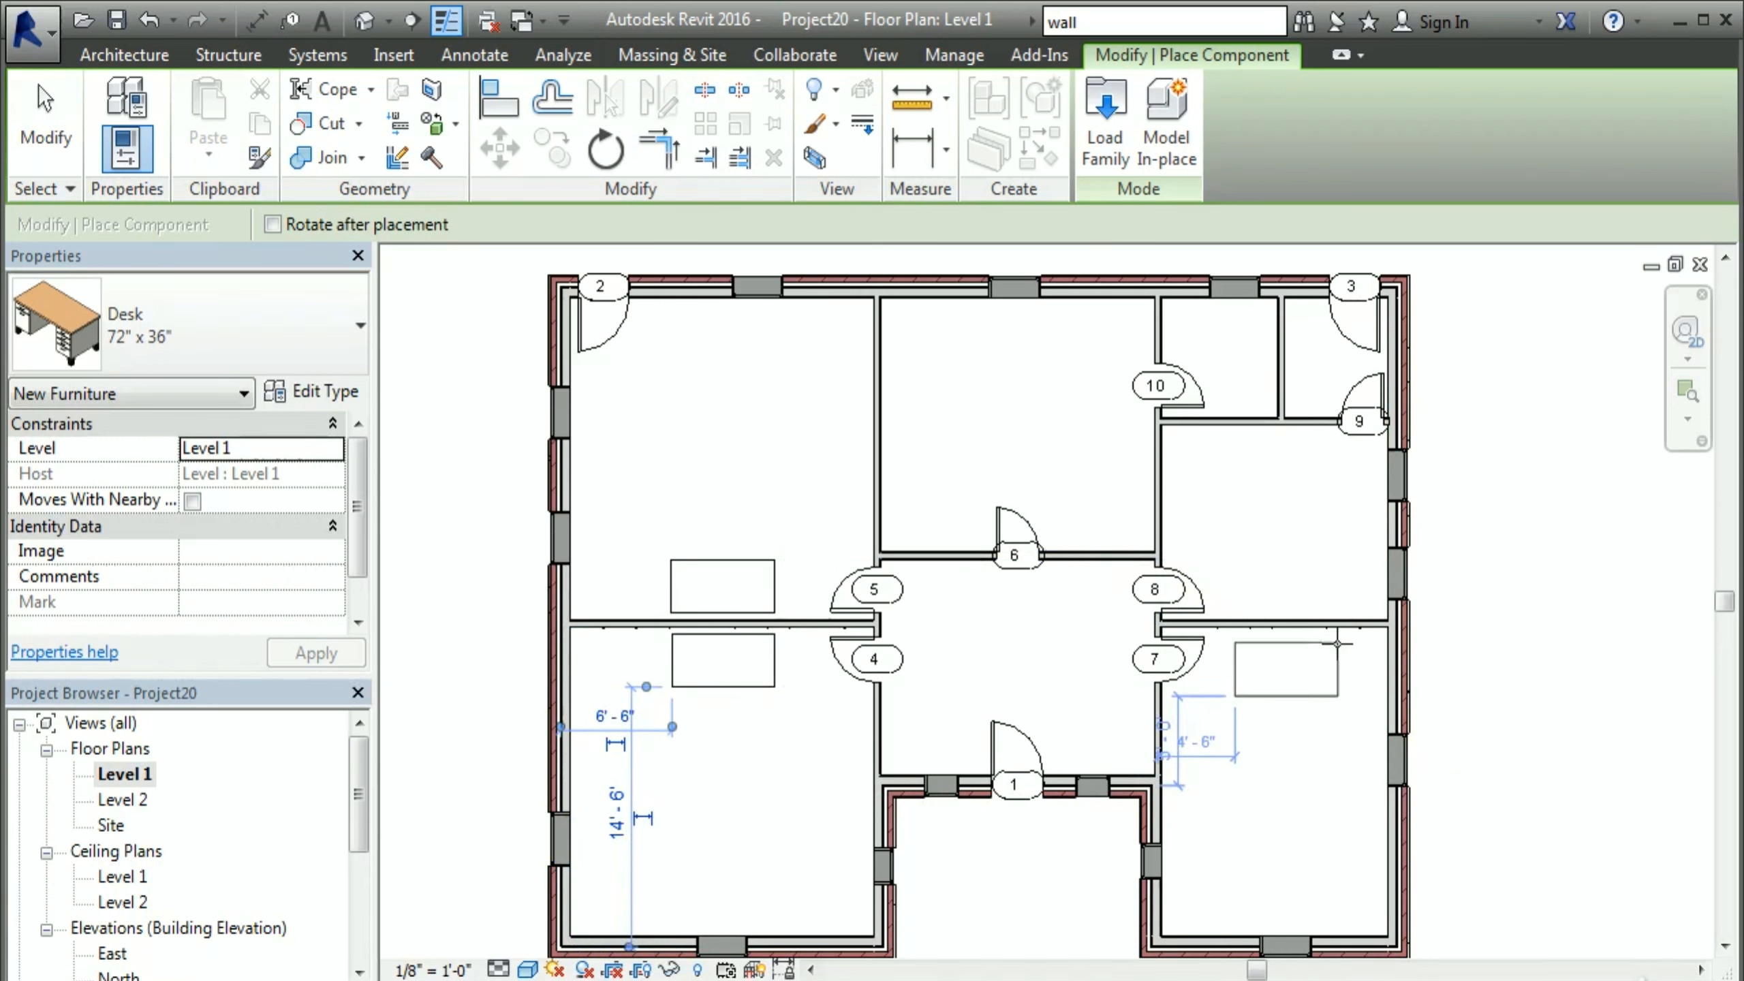
{"action": "left_click", "coordinate": [1335, 637]}
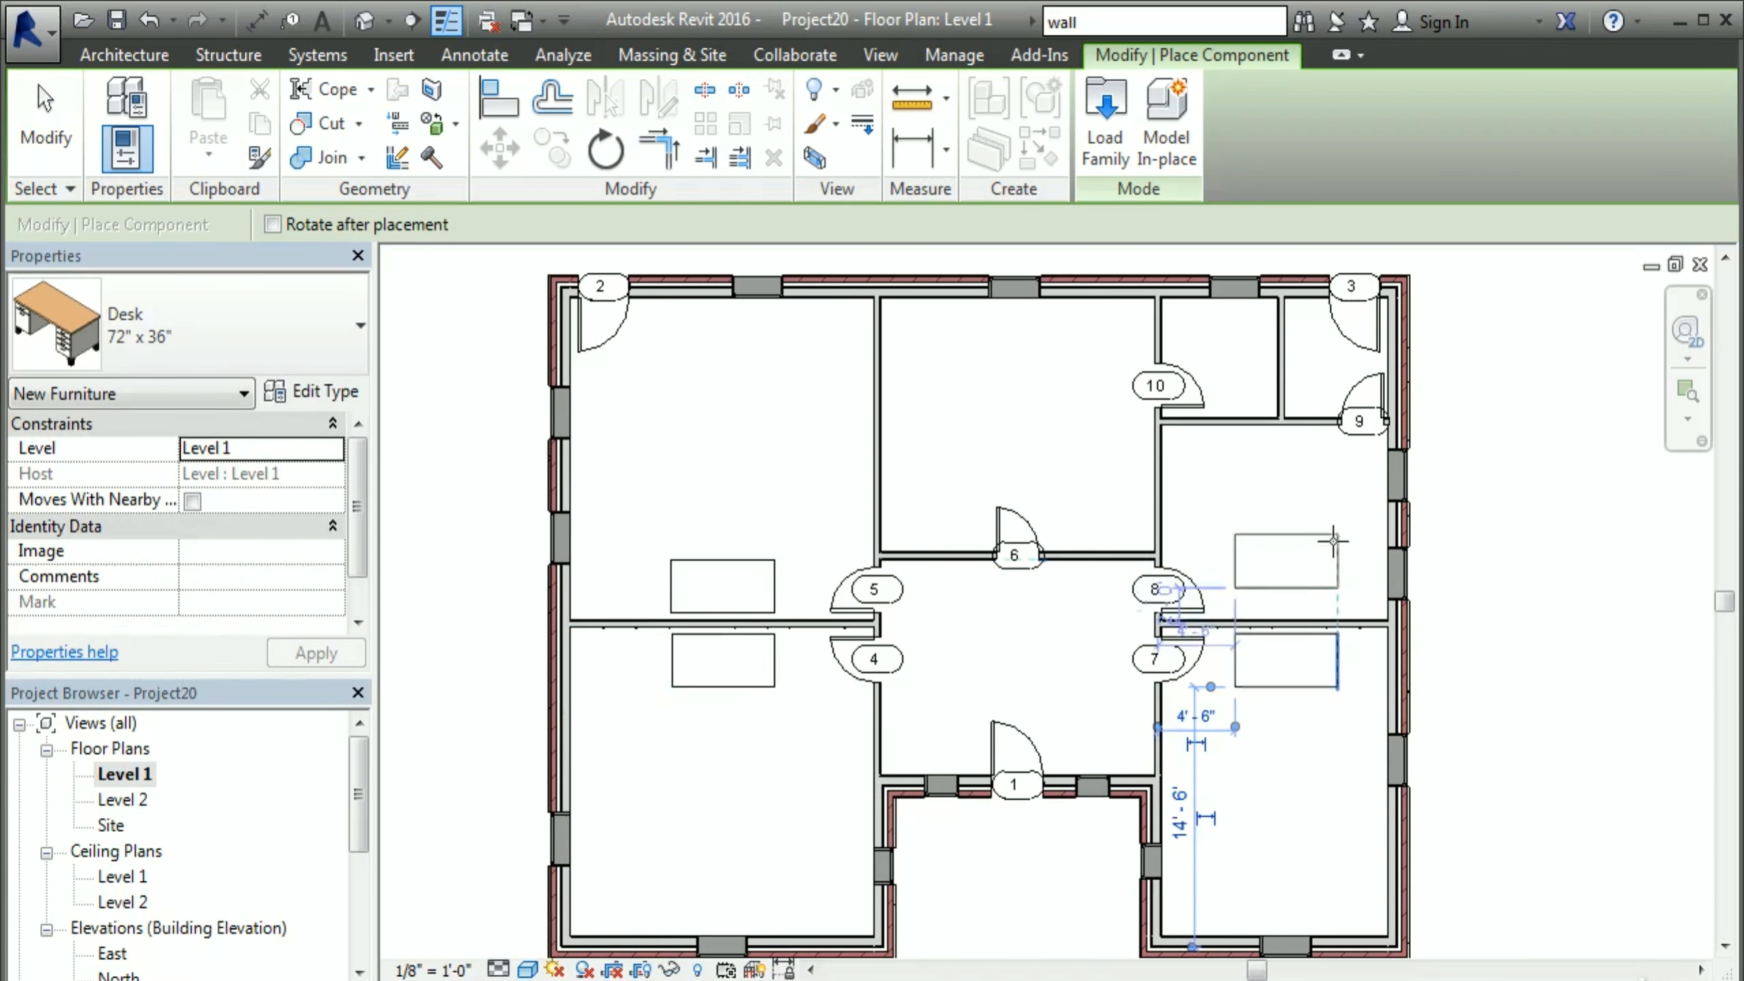
Step: Rotate the desk back 180 degrees and place one above the lower partition of the room behind door 8
{"action": "key", "text": "space"}
{"action": "key", "text": "space"}
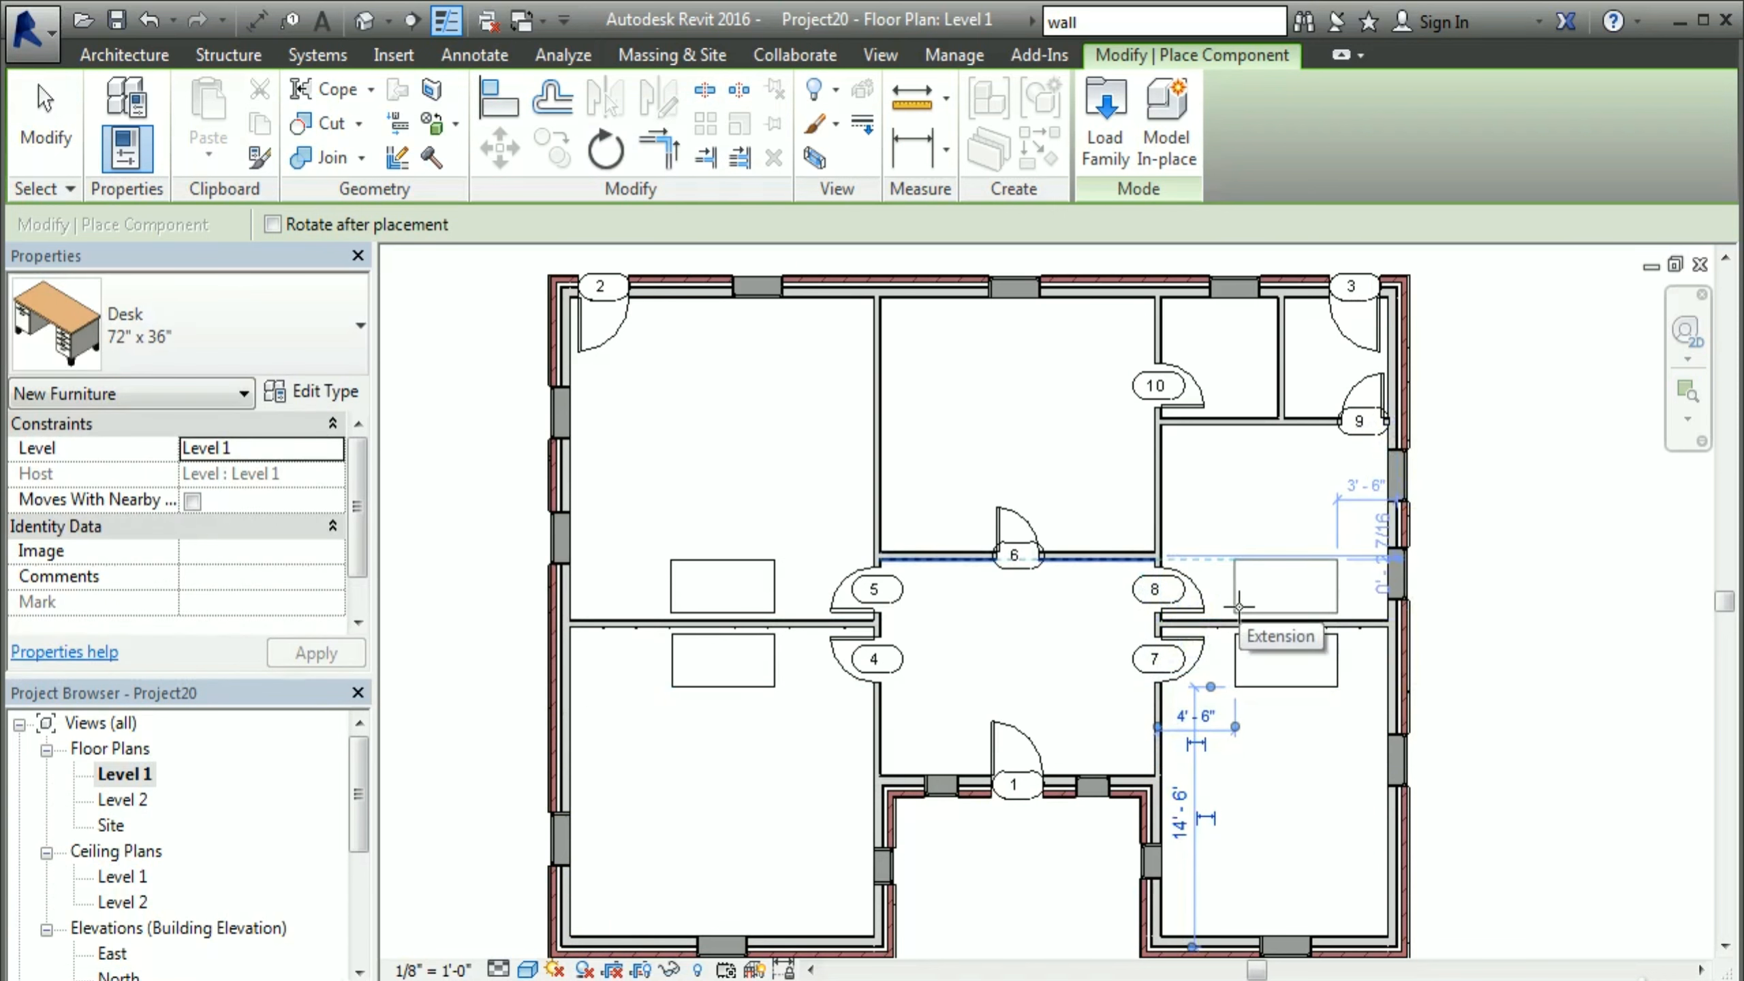
{"action": "left_click", "coordinate": [1238, 607]}
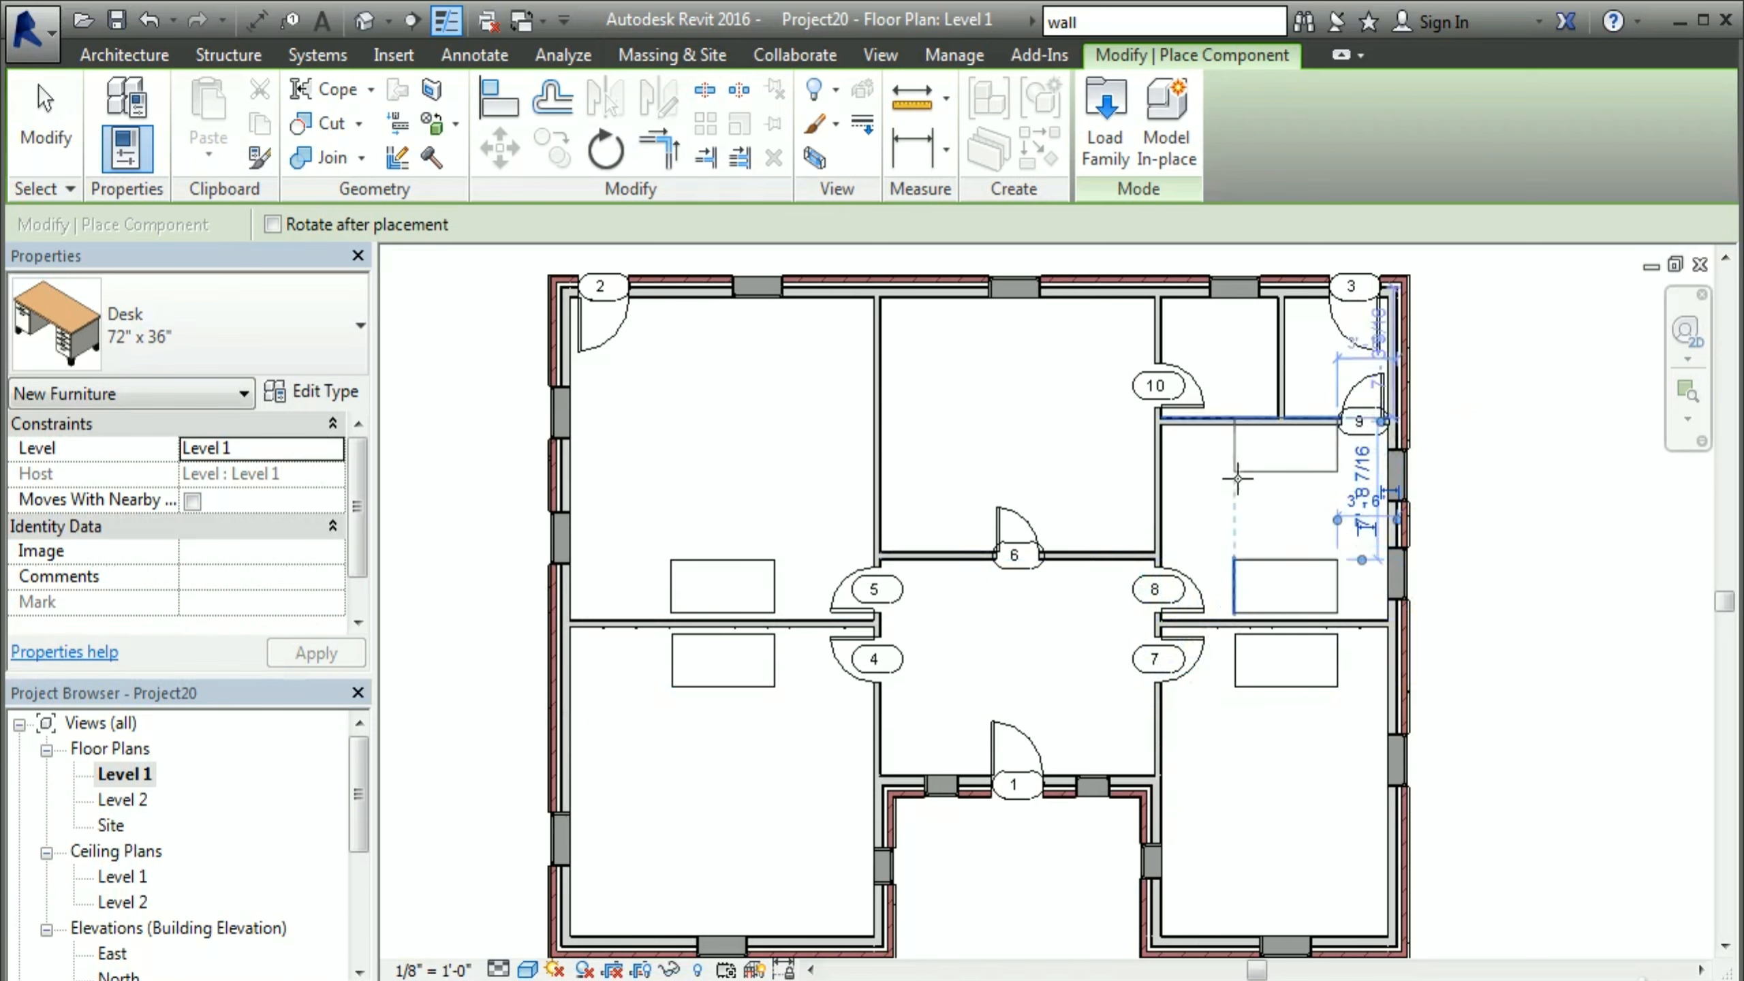
{"action": "right_click", "coordinate": [1216, 503]}
{"action": "left_click", "coordinate": [1261, 519]}
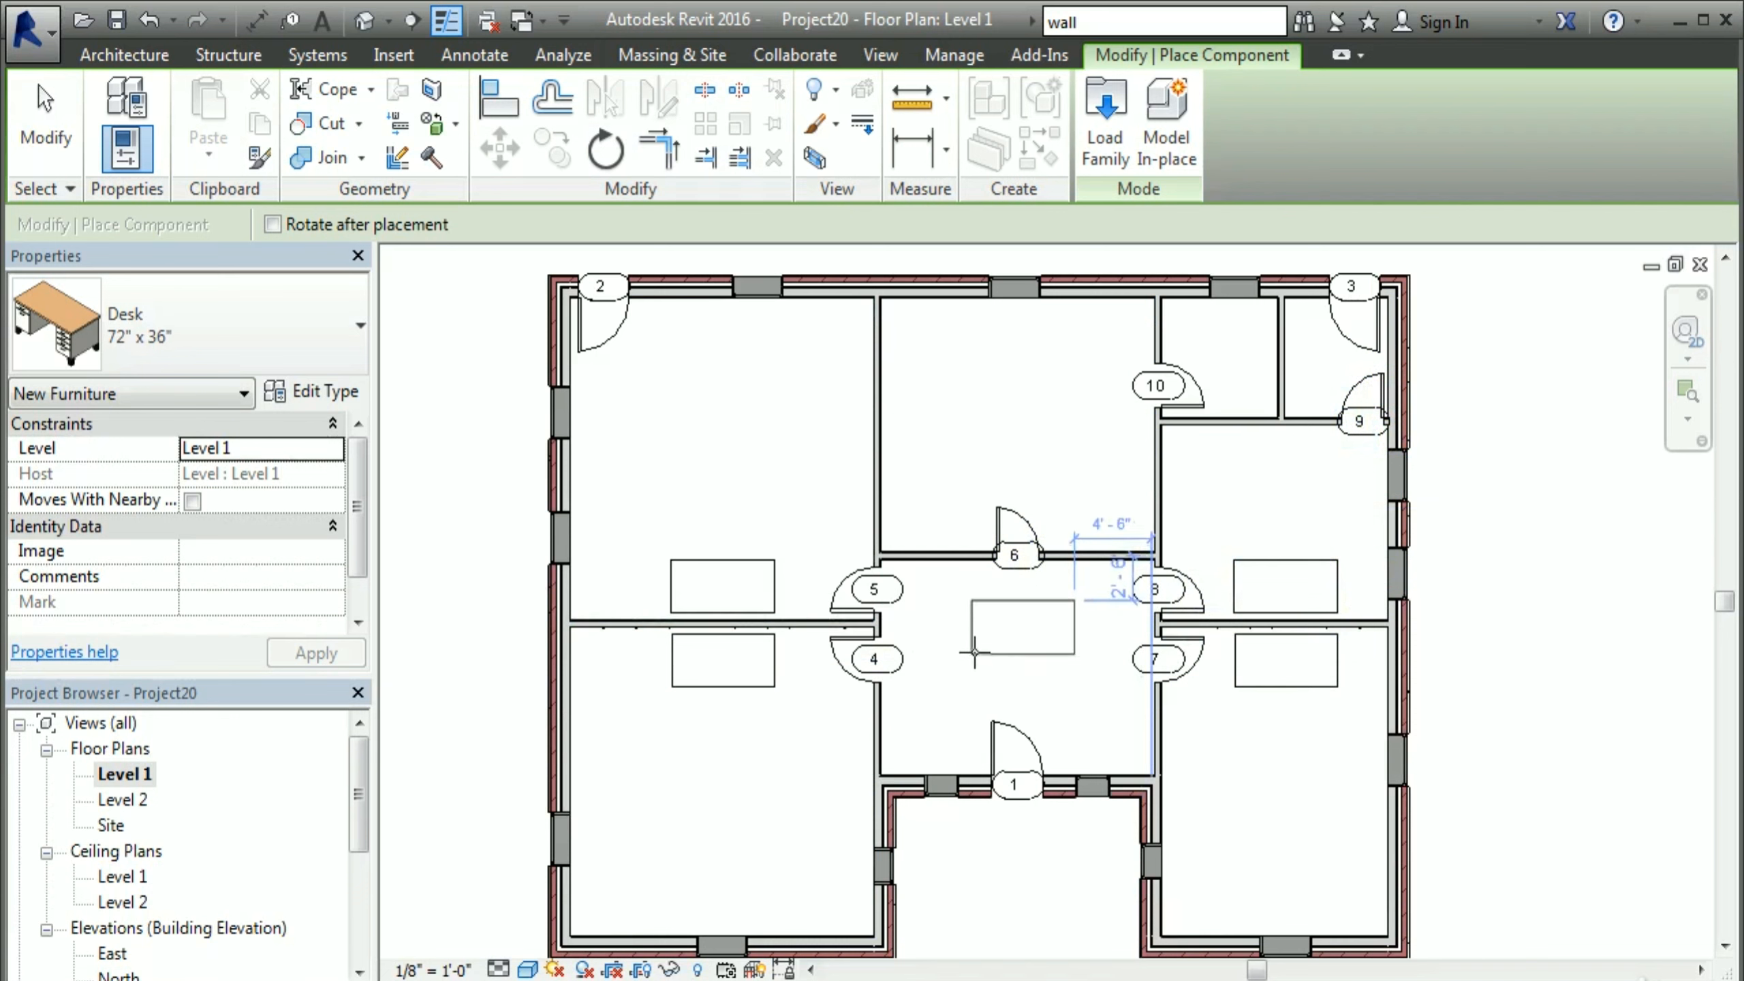
Step: Place a 72" x 36" desk, rotated 180 degrees, in the middle of the central entrance room
{"action": "key", "text": "space"}
{"action": "key", "text": "space"}
{"action": "left_click", "coordinate": [1075, 622]}
{"action": "right_click", "coordinate": [1045, 602]}
{"action": "left_click", "coordinate": [1076, 618]}
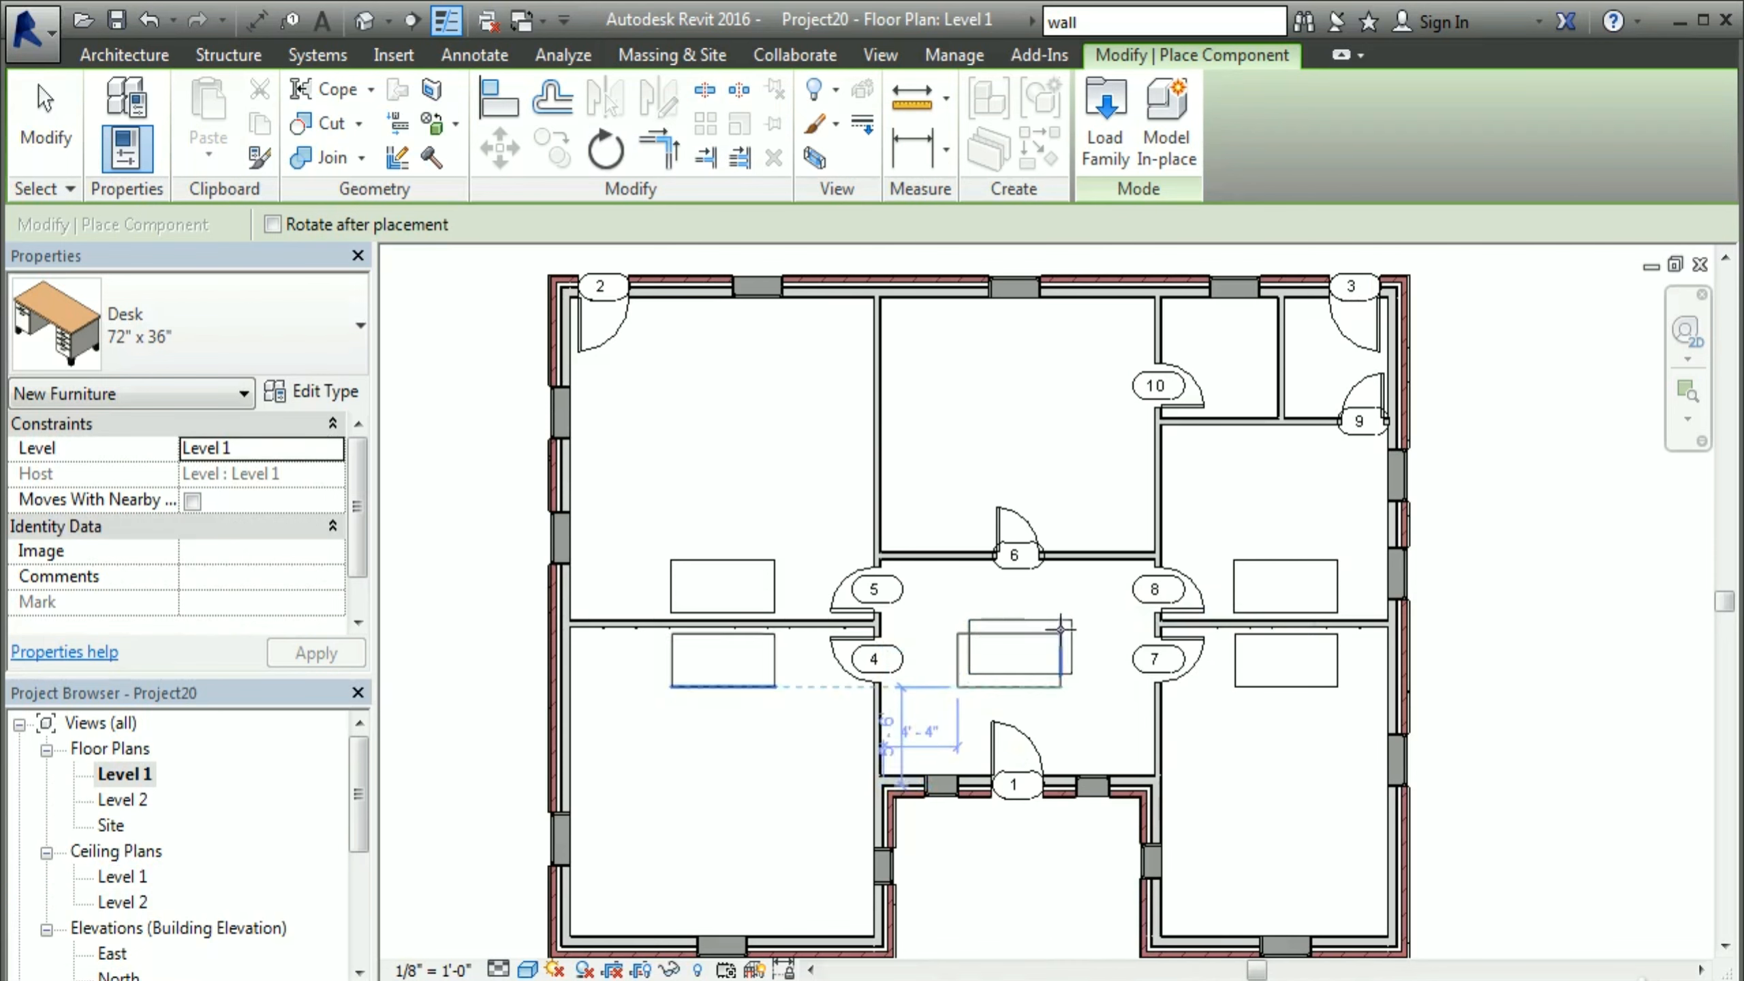
{"action": "right_click", "coordinate": [734, 422]}
{"action": "left_click", "coordinate": [796, 444]}
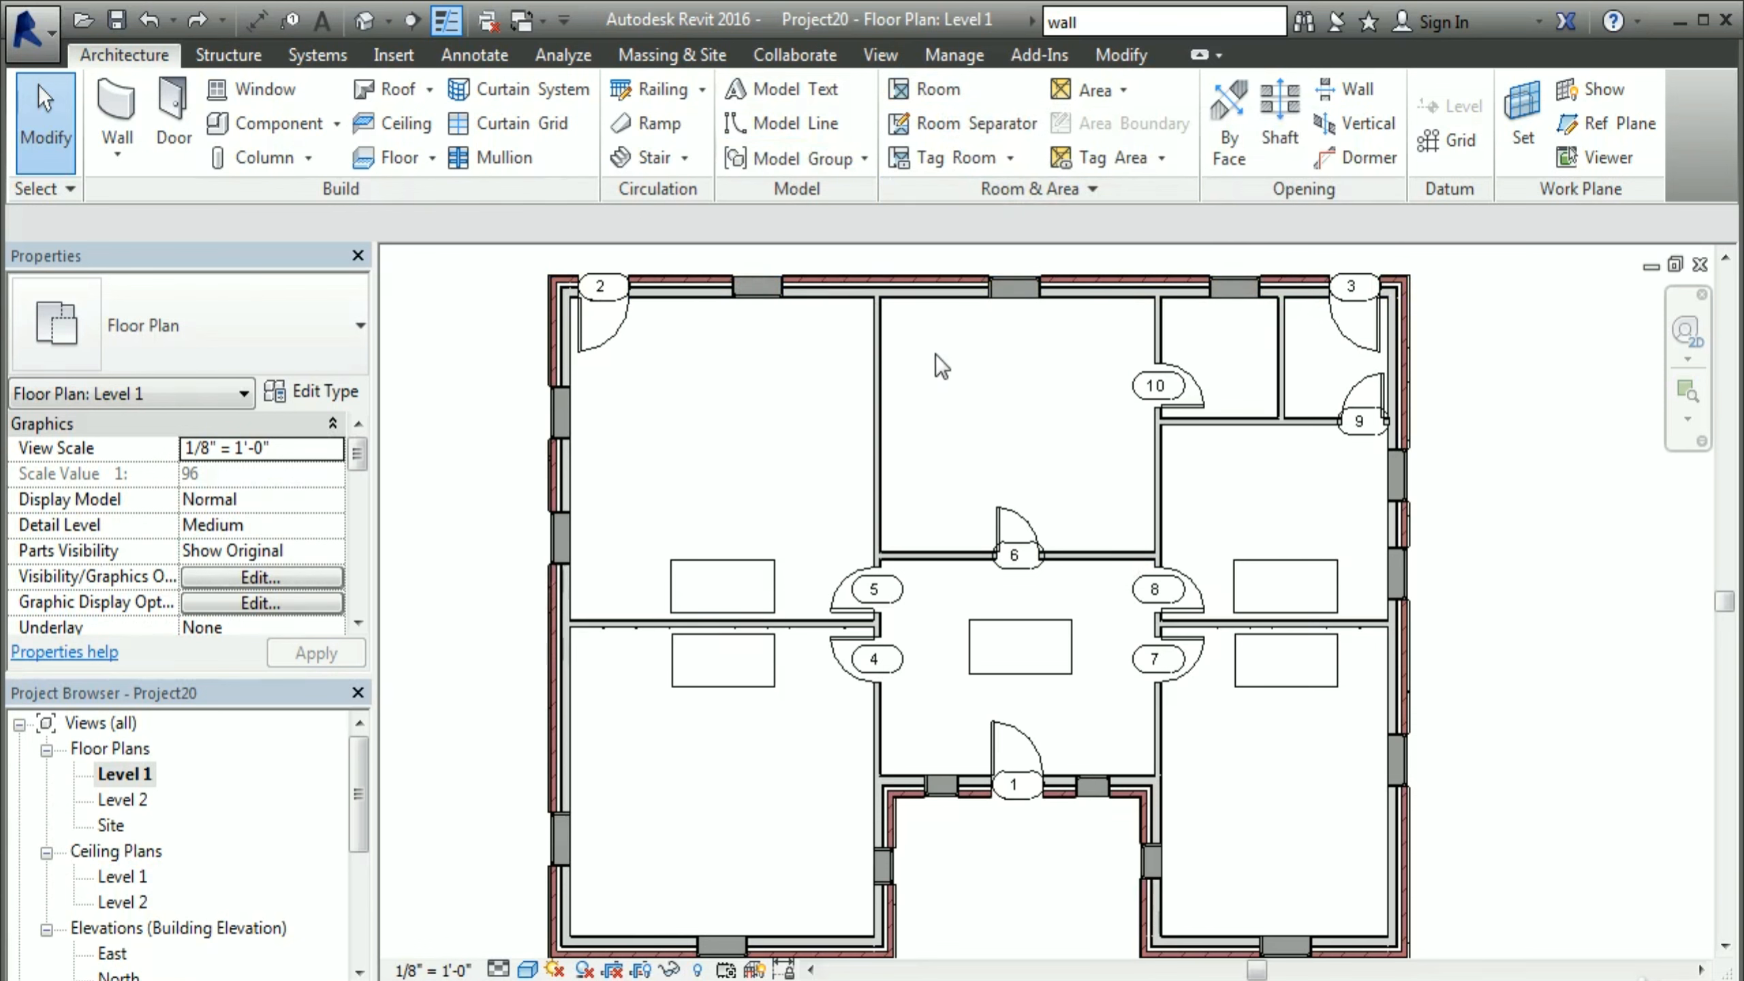
Step: Place tagged rooms in the lower-left, upper-left and upper-middle spaces and in the two small upper-right spaces
{"action": "key", "text": "r"}
{"action": "key", "text": "m"}
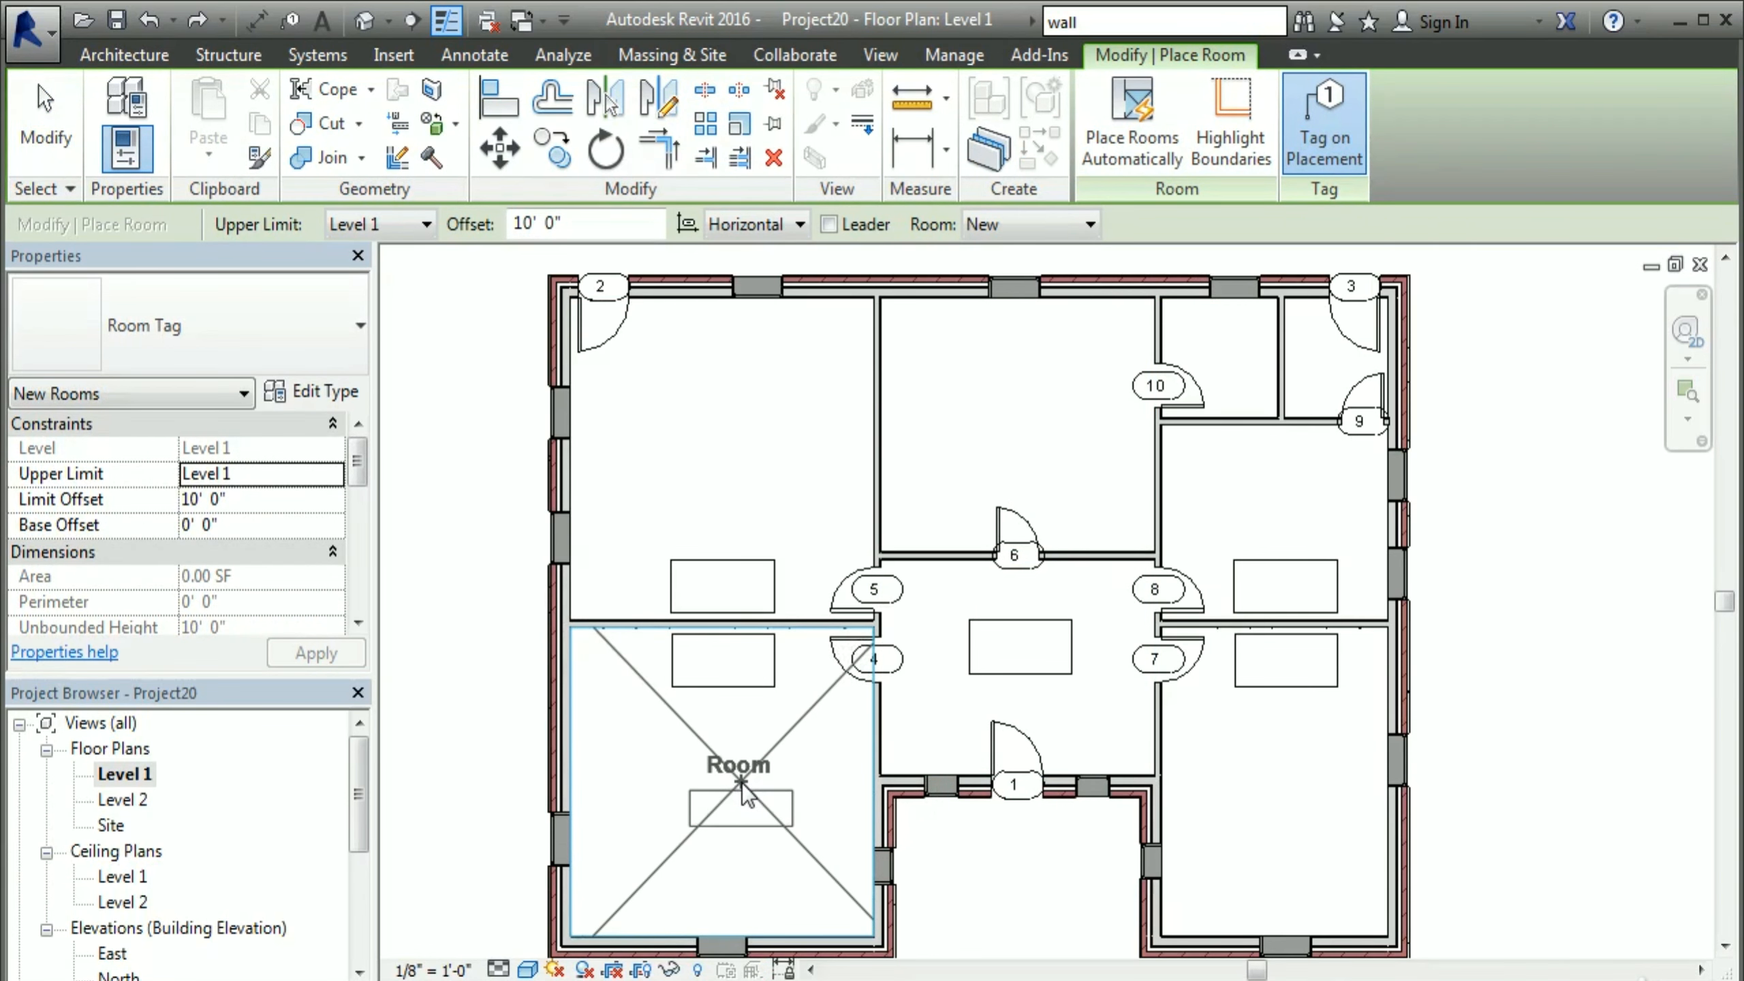
{"action": "left_click", "coordinate": [737, 789]}
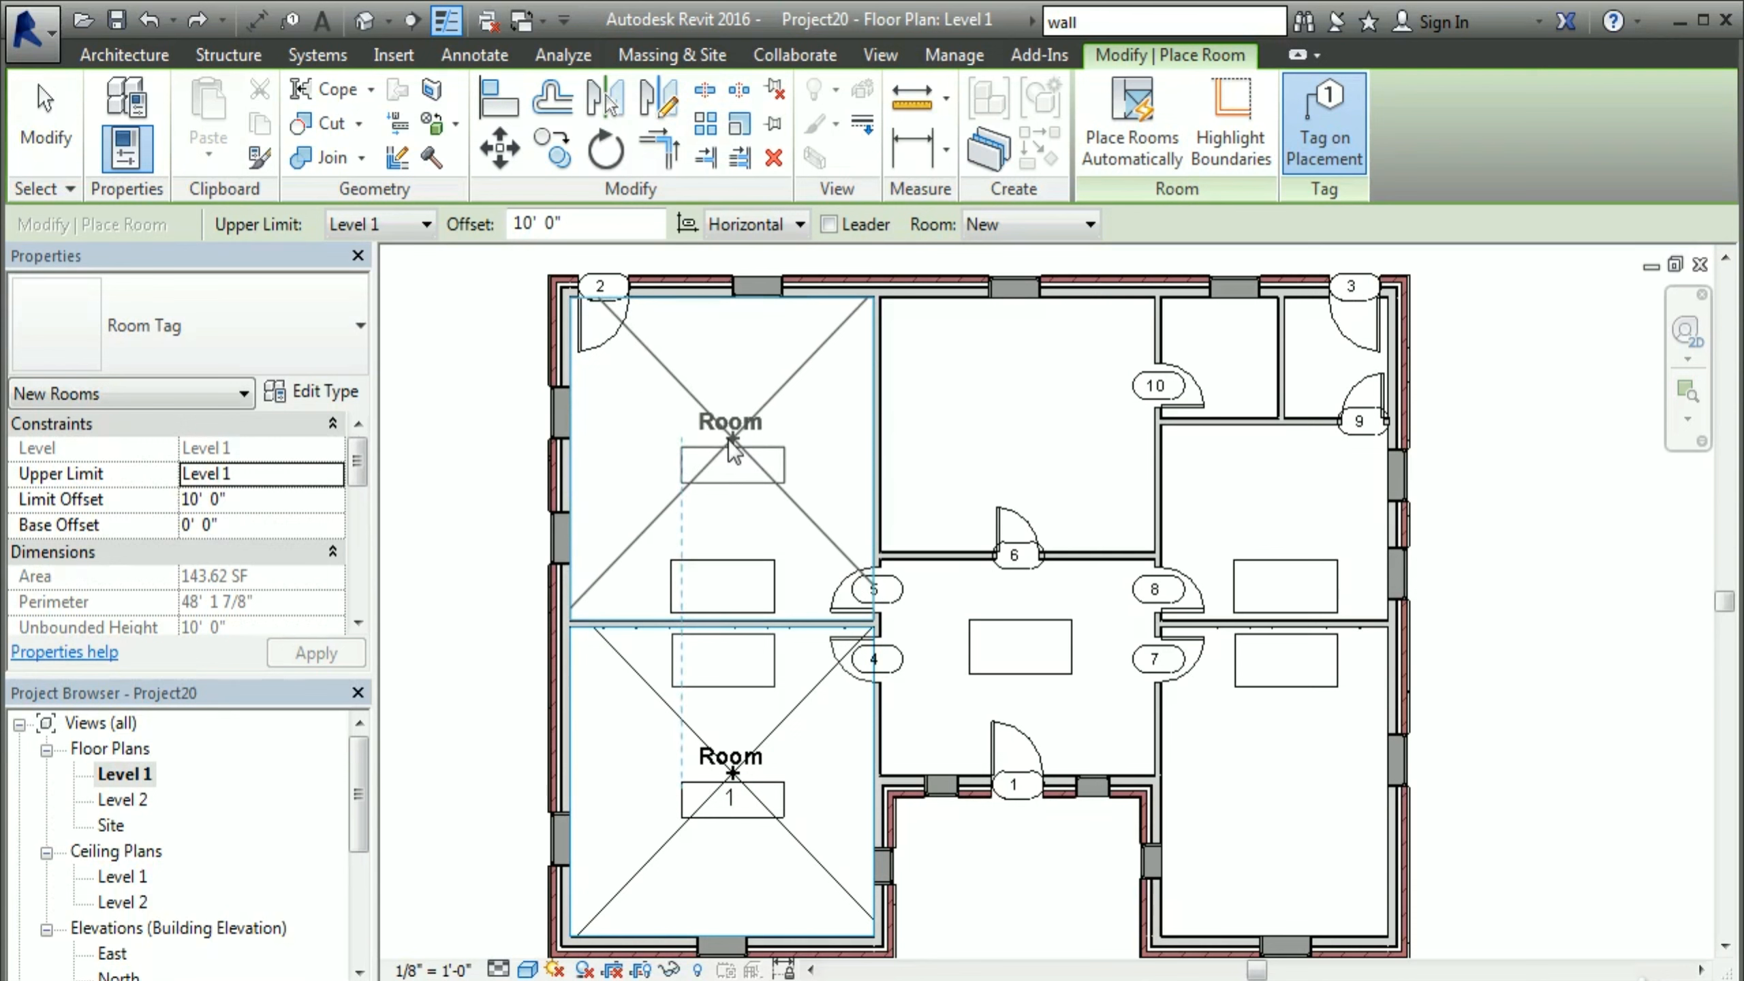
{"action": "left_click", "coordinate": [730, 427]}
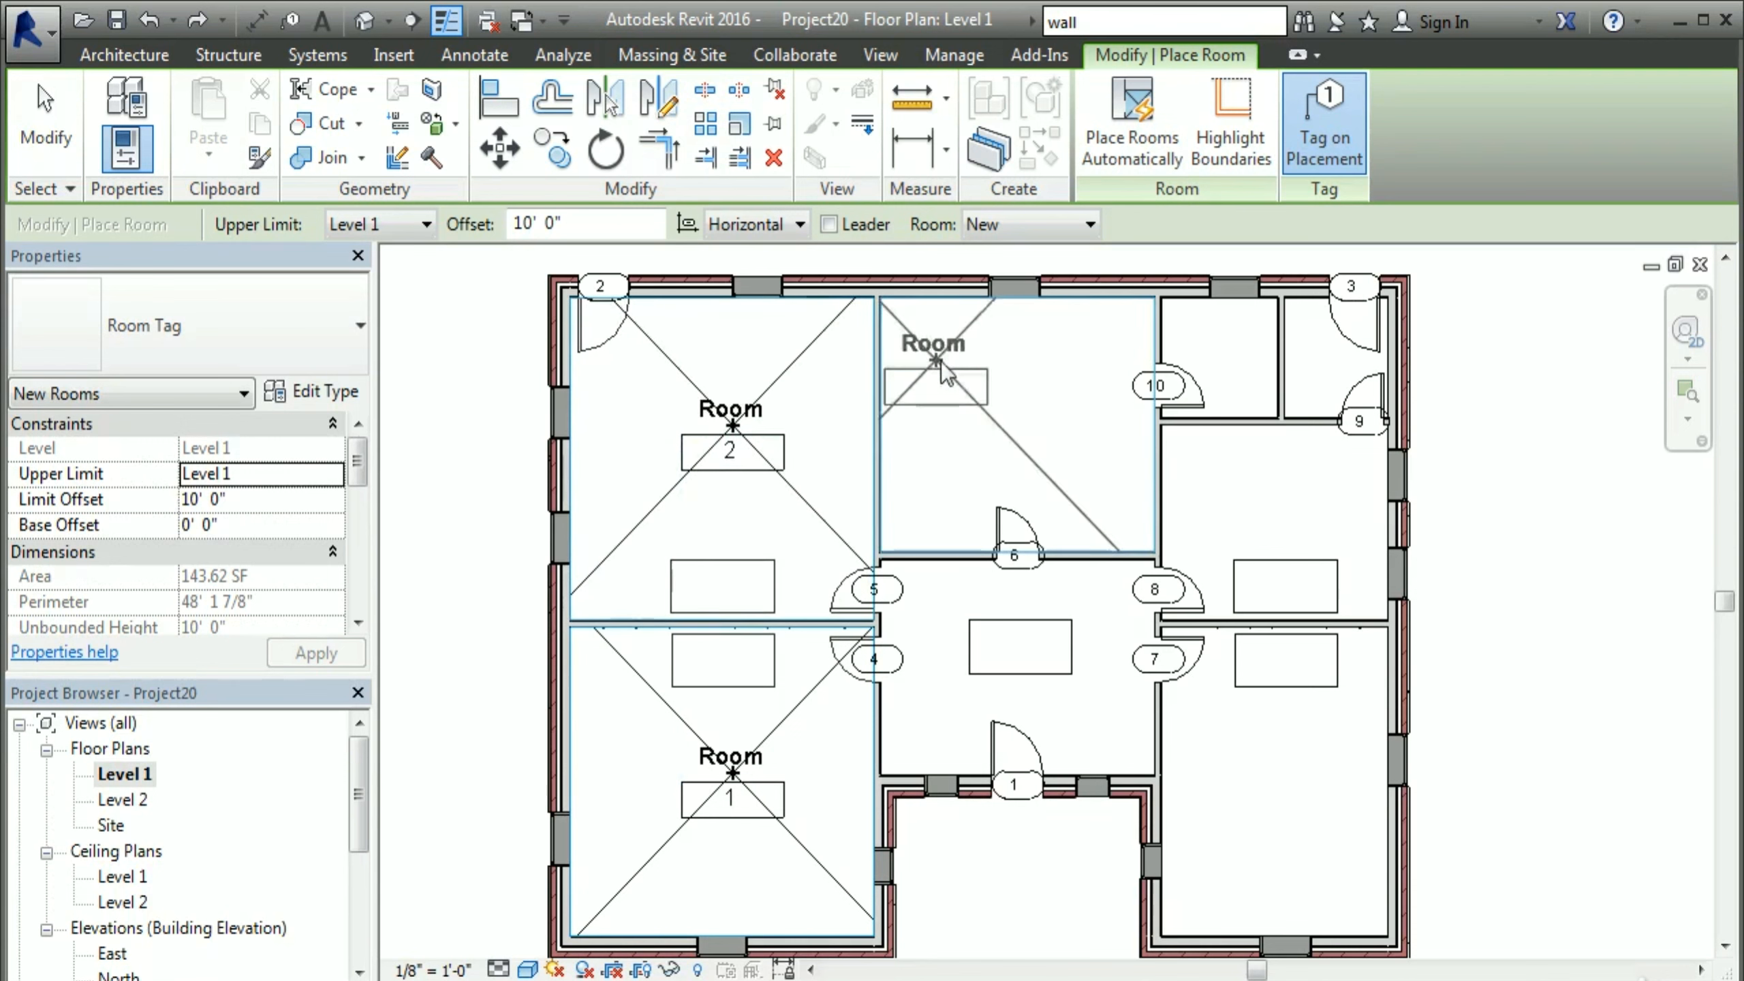
{"action": "left_click", "coordinate": [1019, 428]}
{"action": "left_click", "coordinate": [1222, 357]}
{"action": "left_click", "coordinate": [1334, 355]}
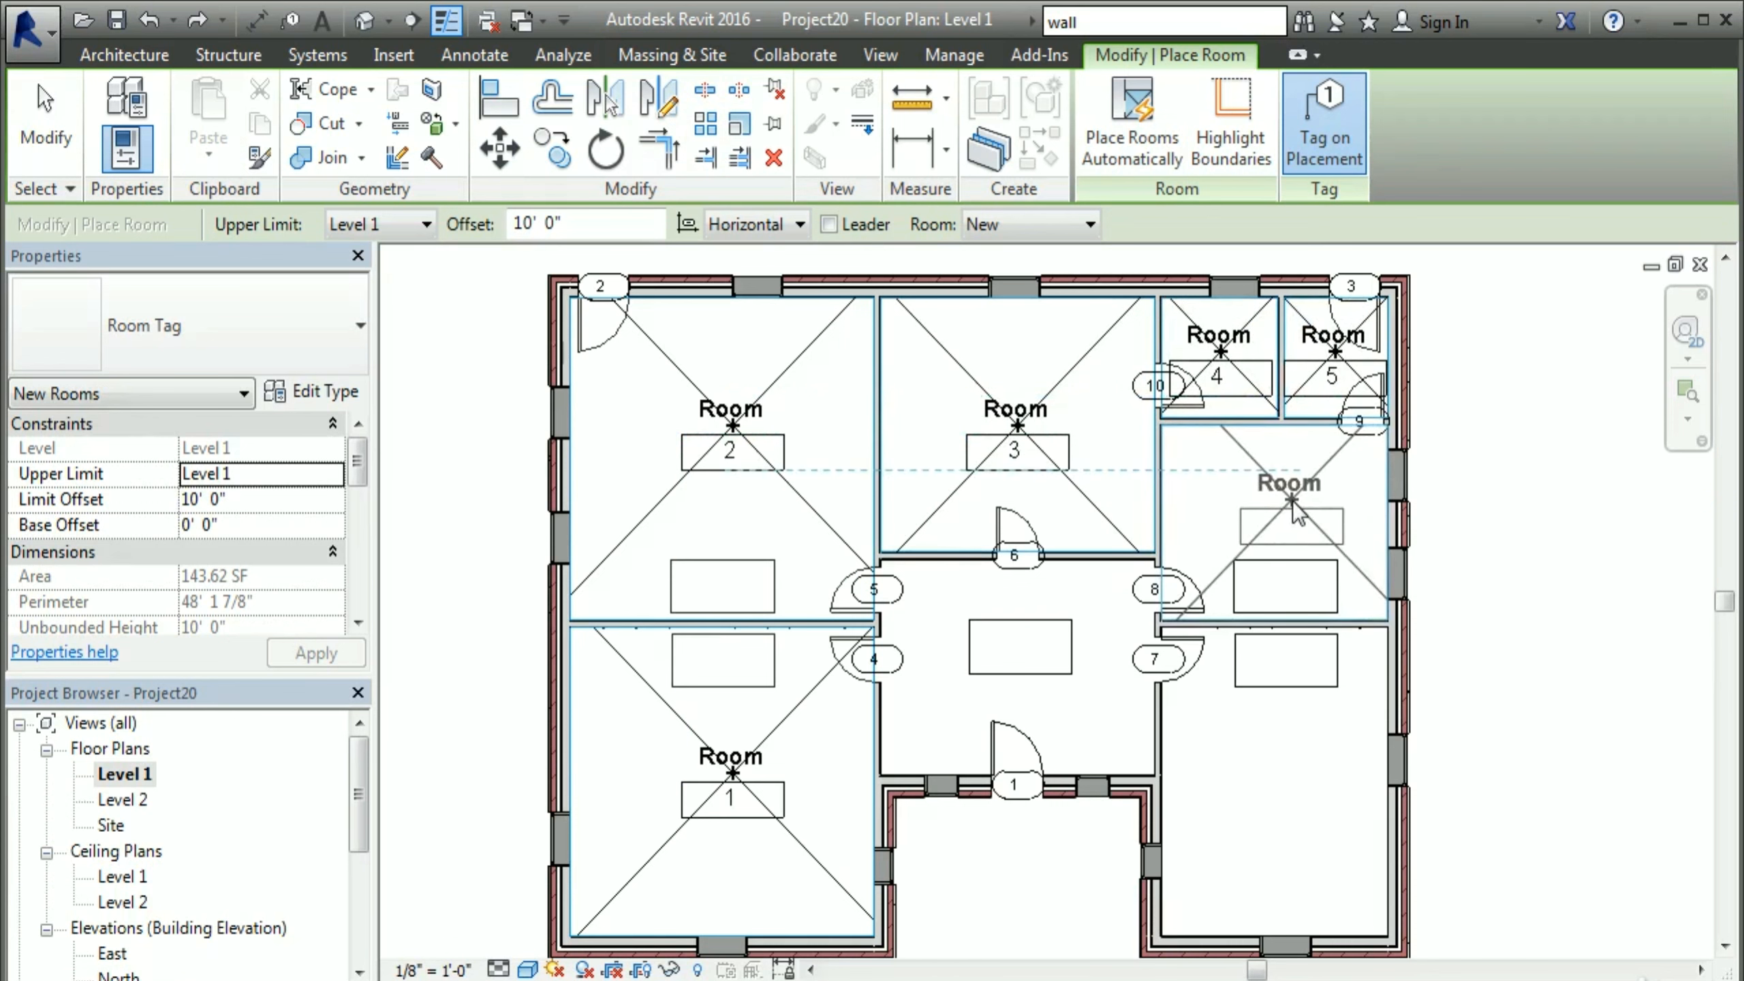
Step: Place tagged rooms in the middle-right and lower-right spaces and in the central entrance space
{"action": "left_click", "coordinate": [1284, 504]}
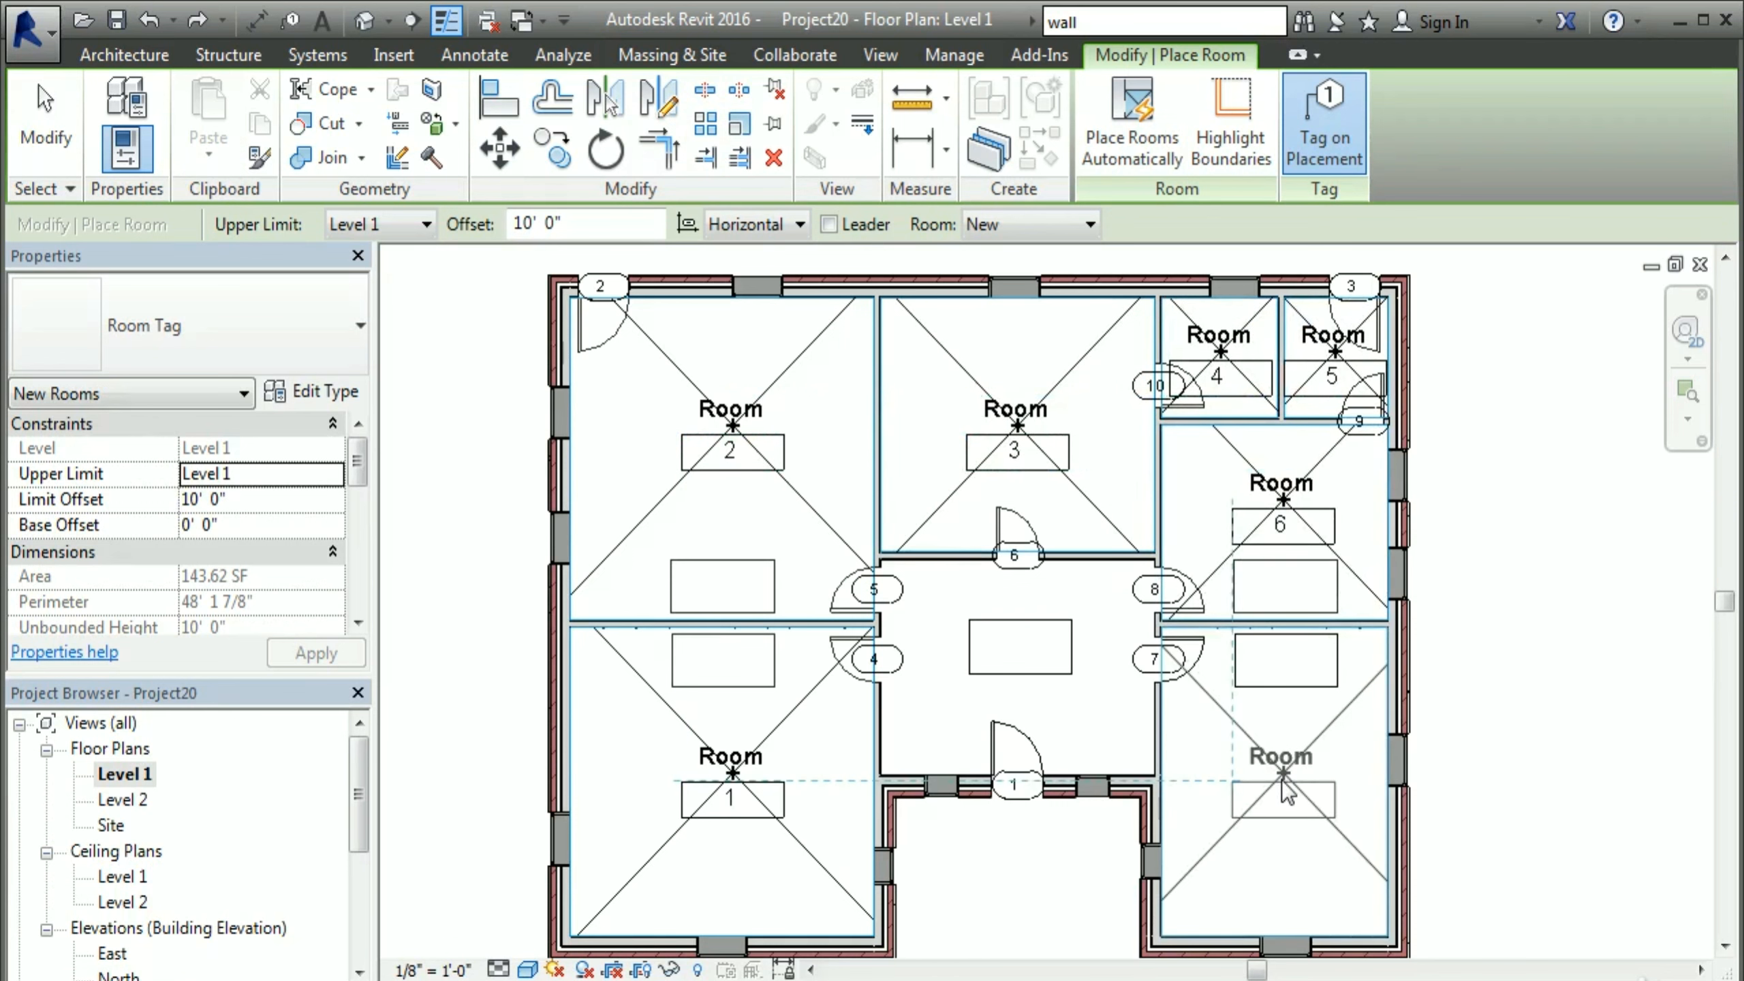
{"action": "left_click", "coordinate": [1284, 778]}
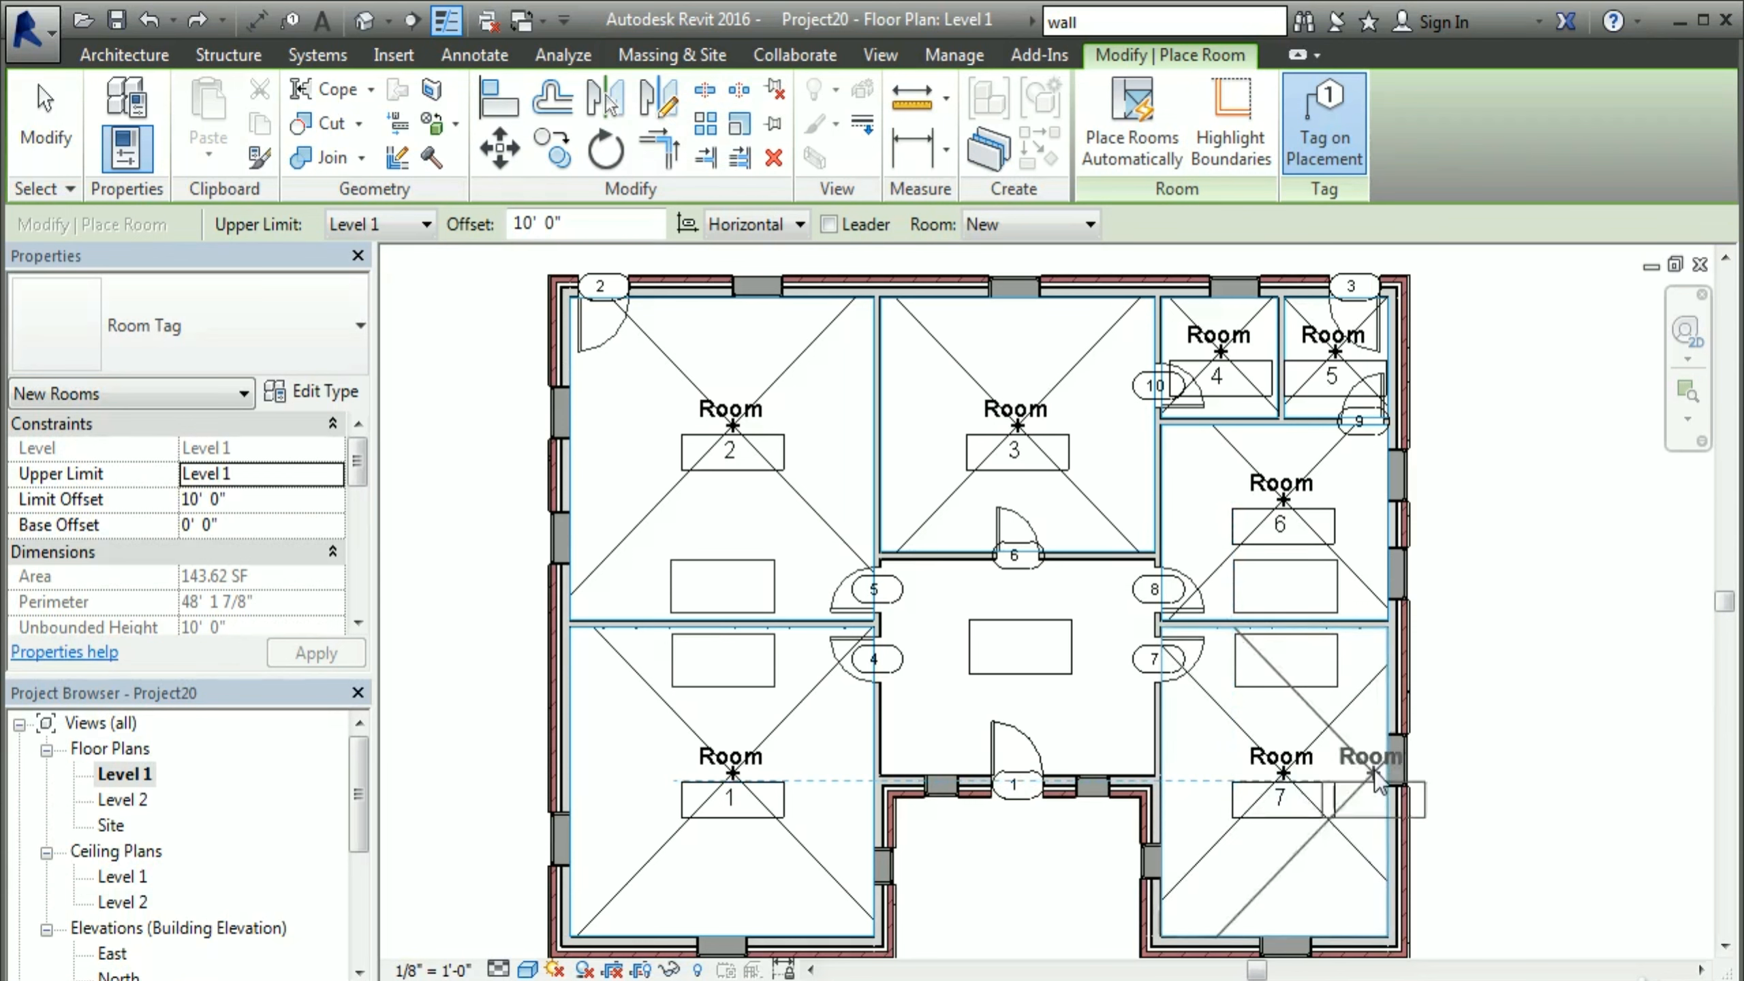
{"action": "left_click", "coordinate": [1021, 663]}
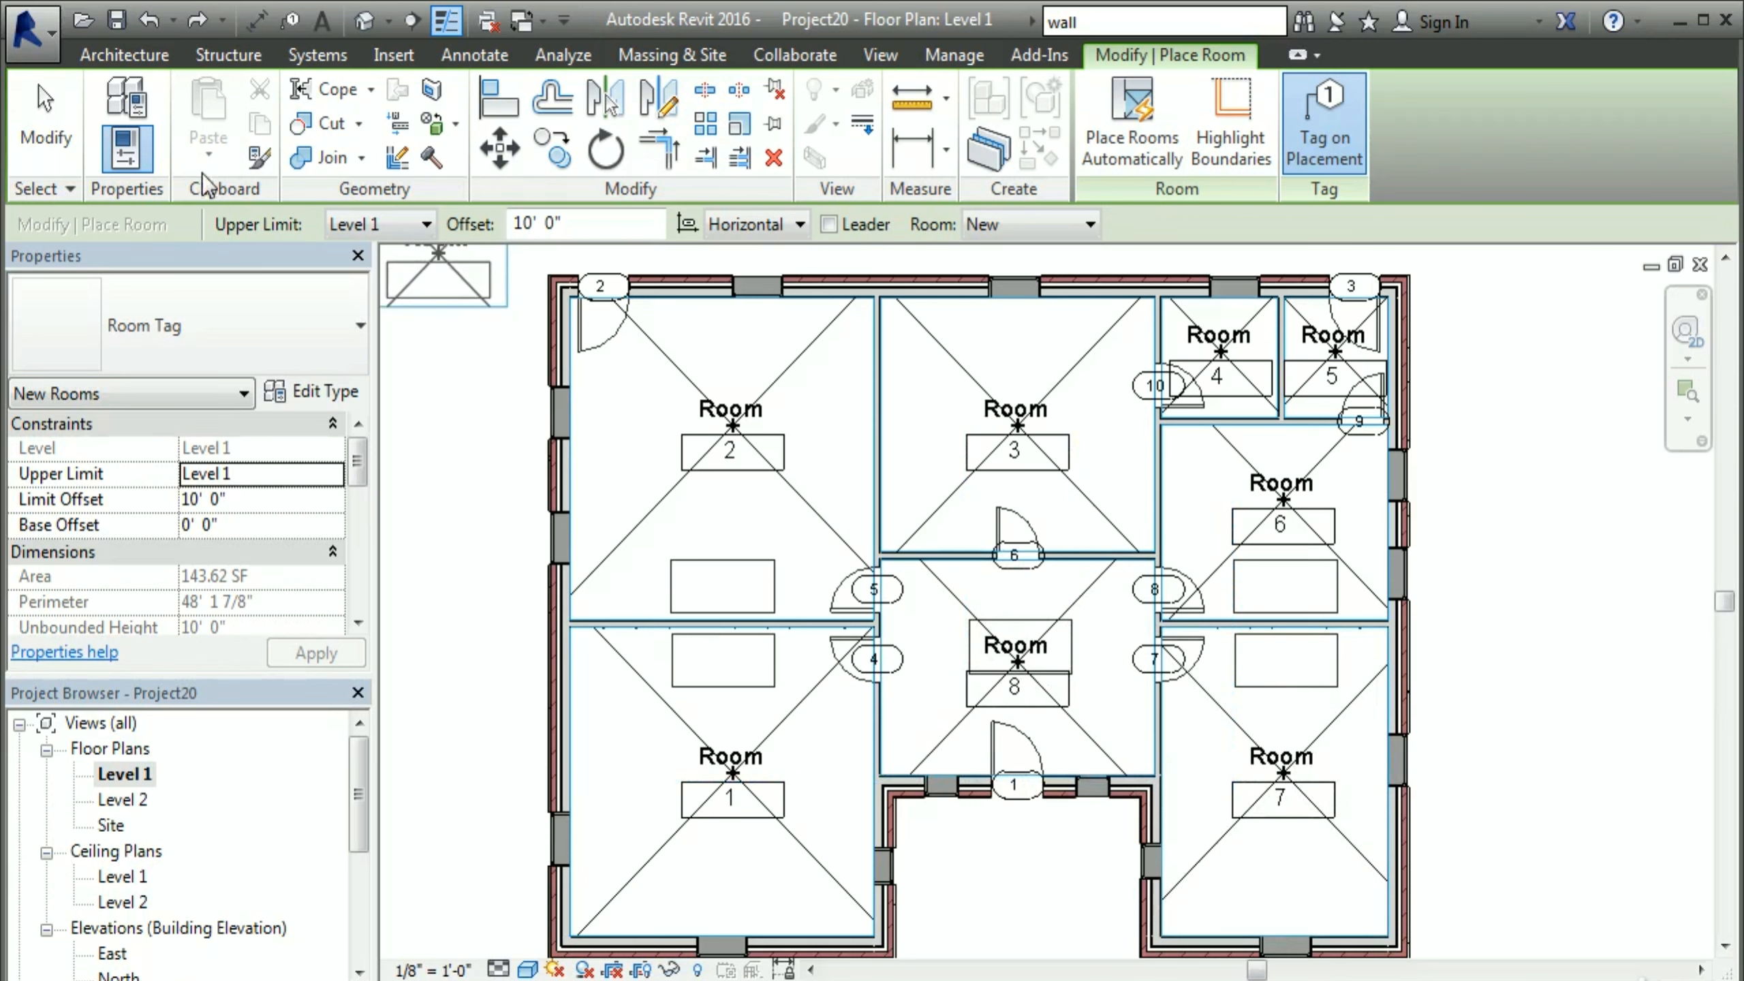
{"action": "left_click", "coordinate": [45, 117]}
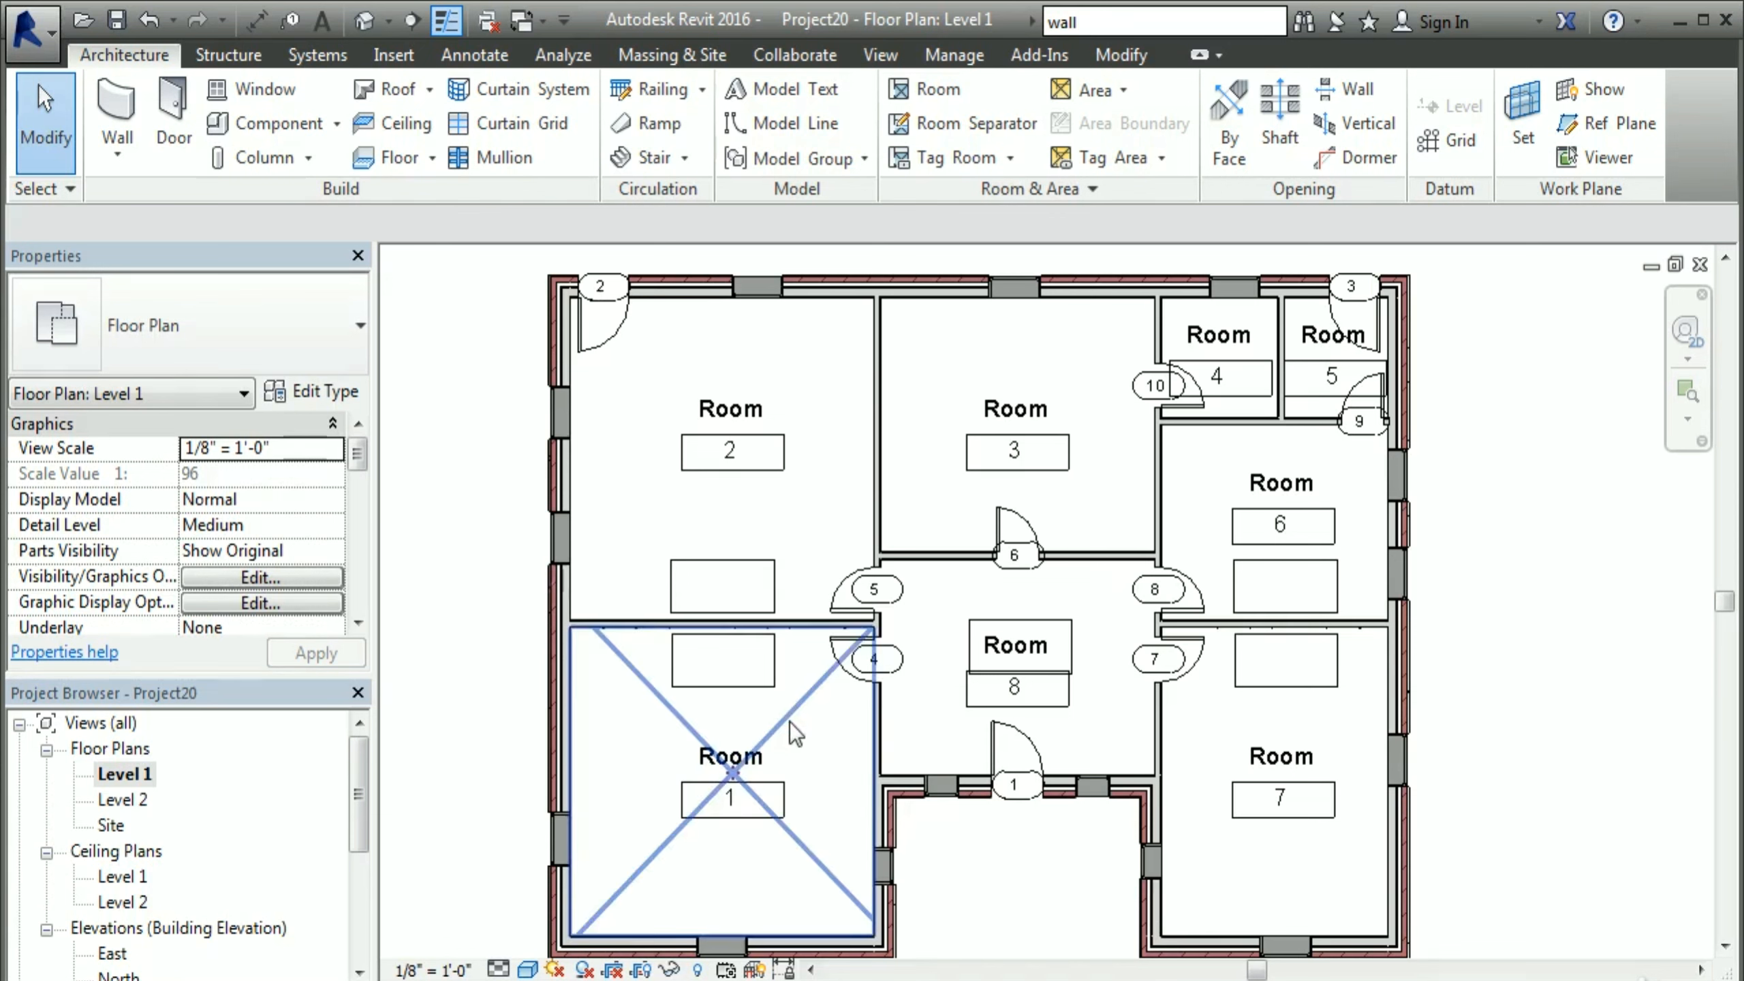
Step: Rename the lower-left room to Office in its room tag
{"action": "left_click", "coordinate": [767, 796]}
{"action": "scroll", "coordinate": [764, 783], "scroll_direction": "up", "scroll_amount": 5}
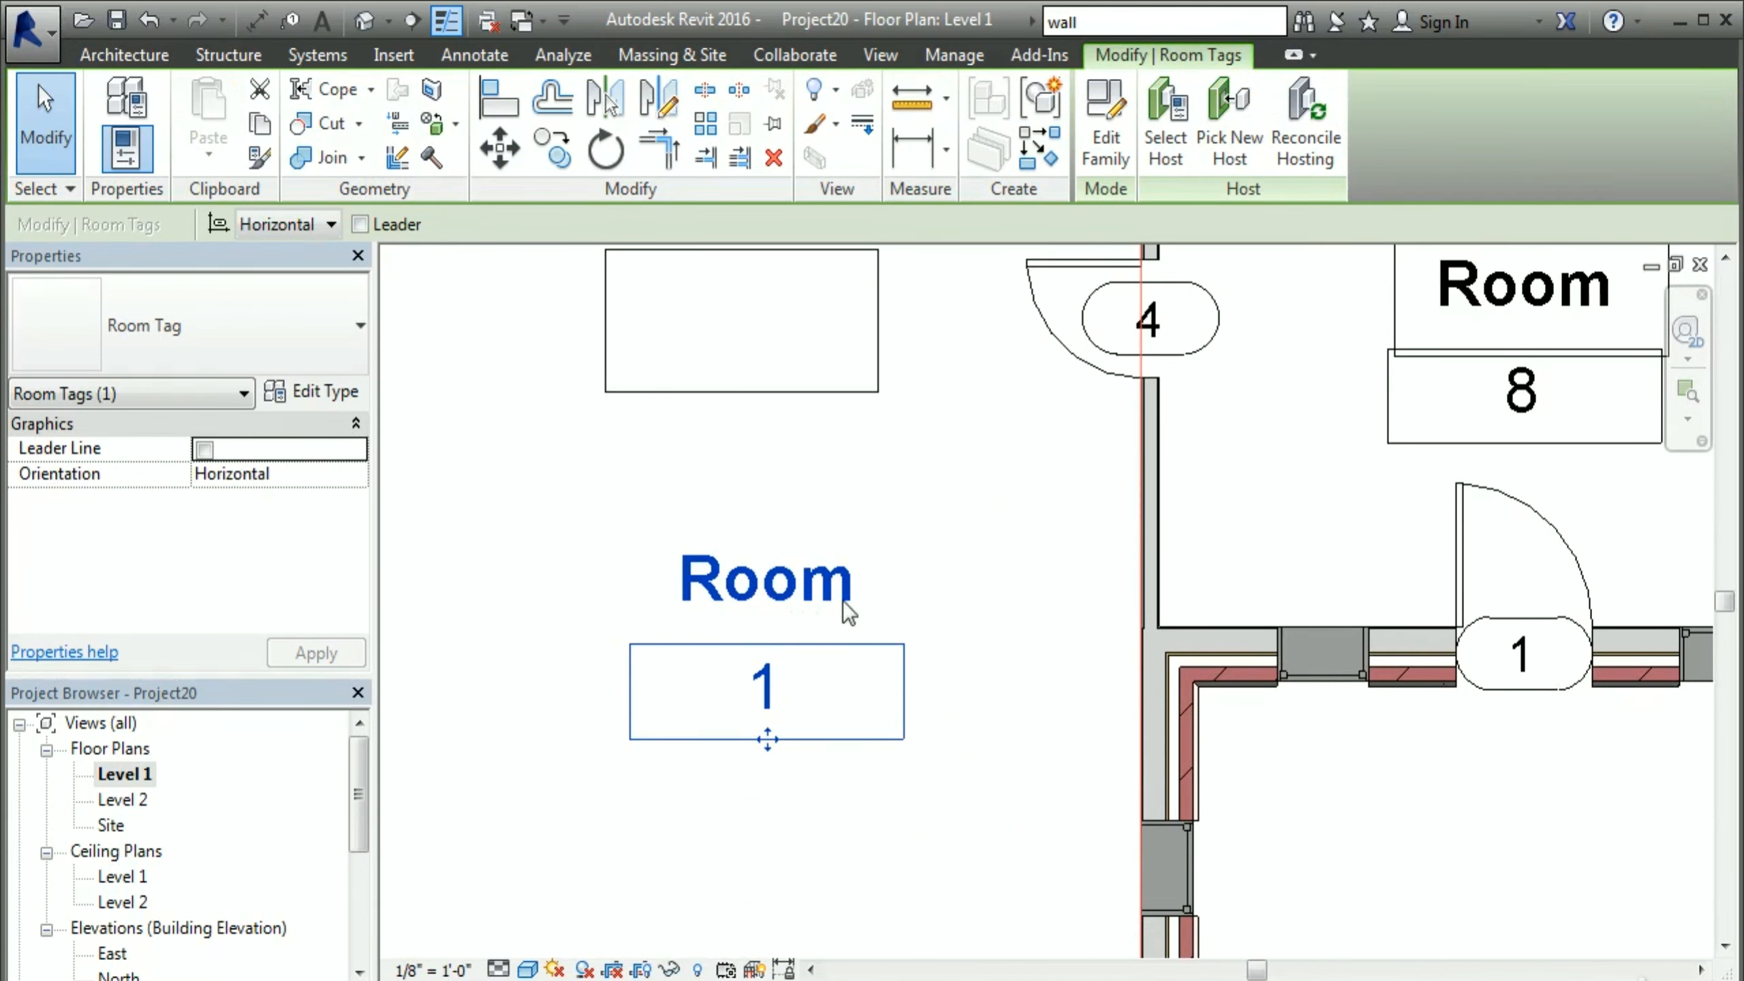
{"action": "left_click", "coordinate": [781, 599]}
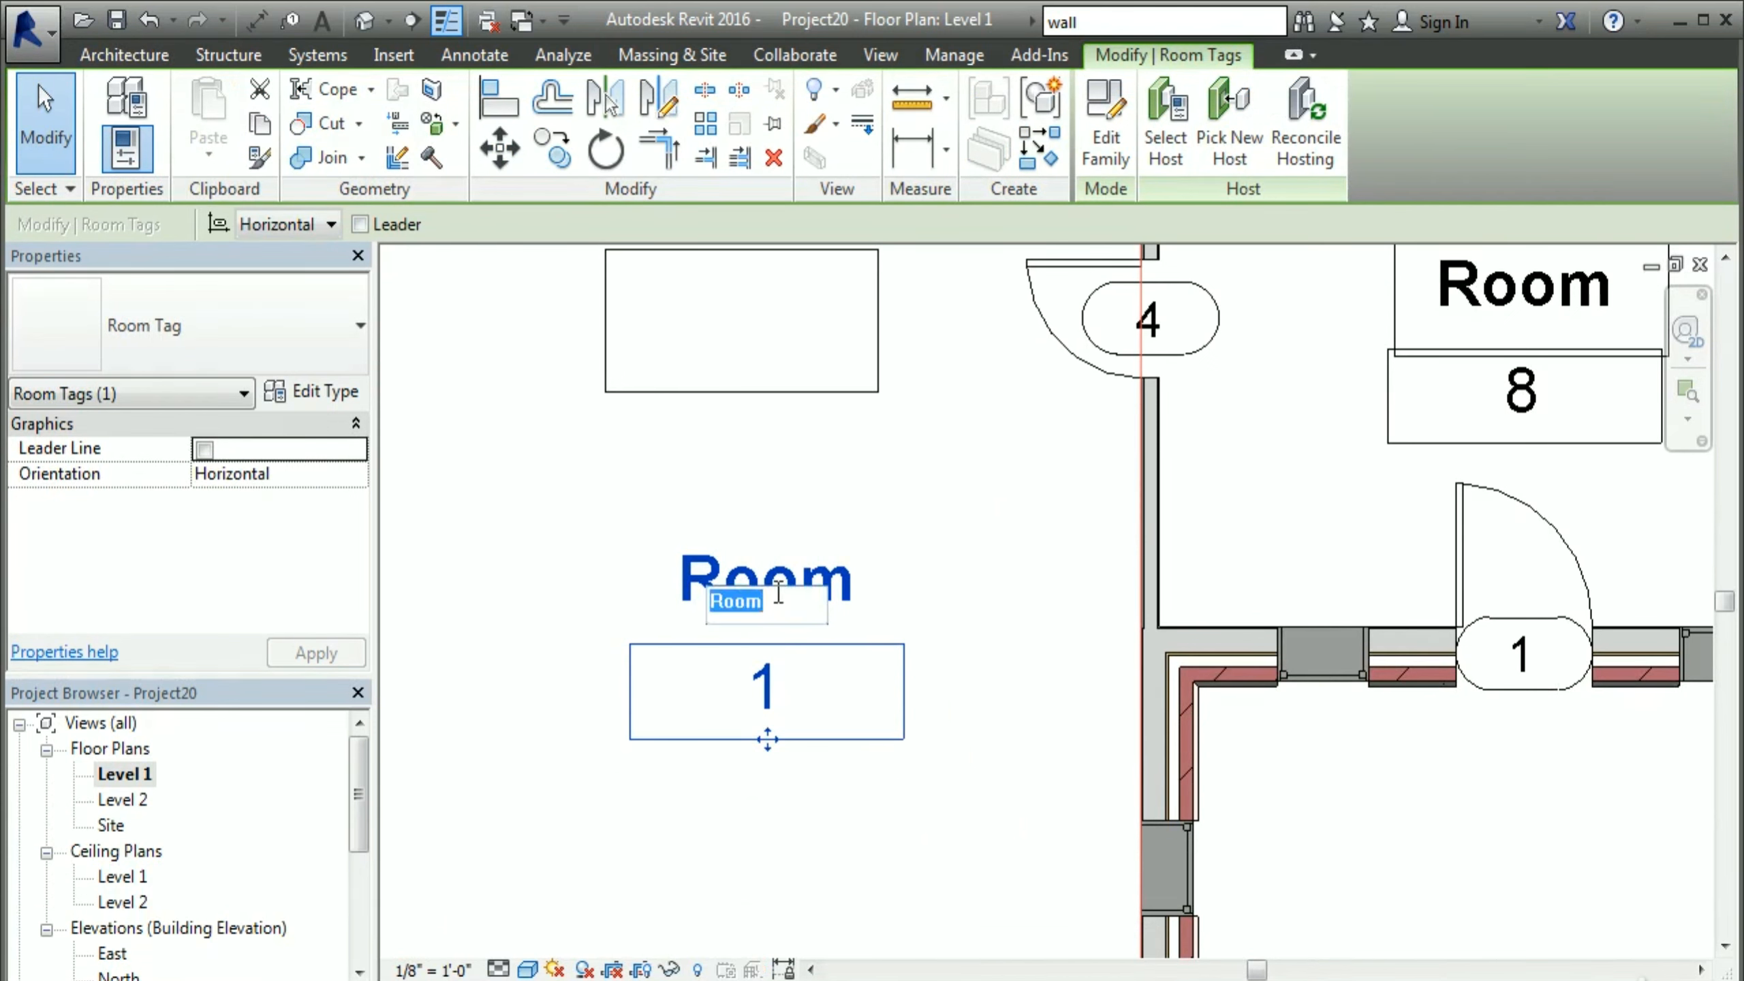
{"action": "type", "text": "Officve"}
{"action": "key", "text": "BackSpace"}
{"action": "key", "text": "BackSpace"}
{"action": "key", "text": "Return"}
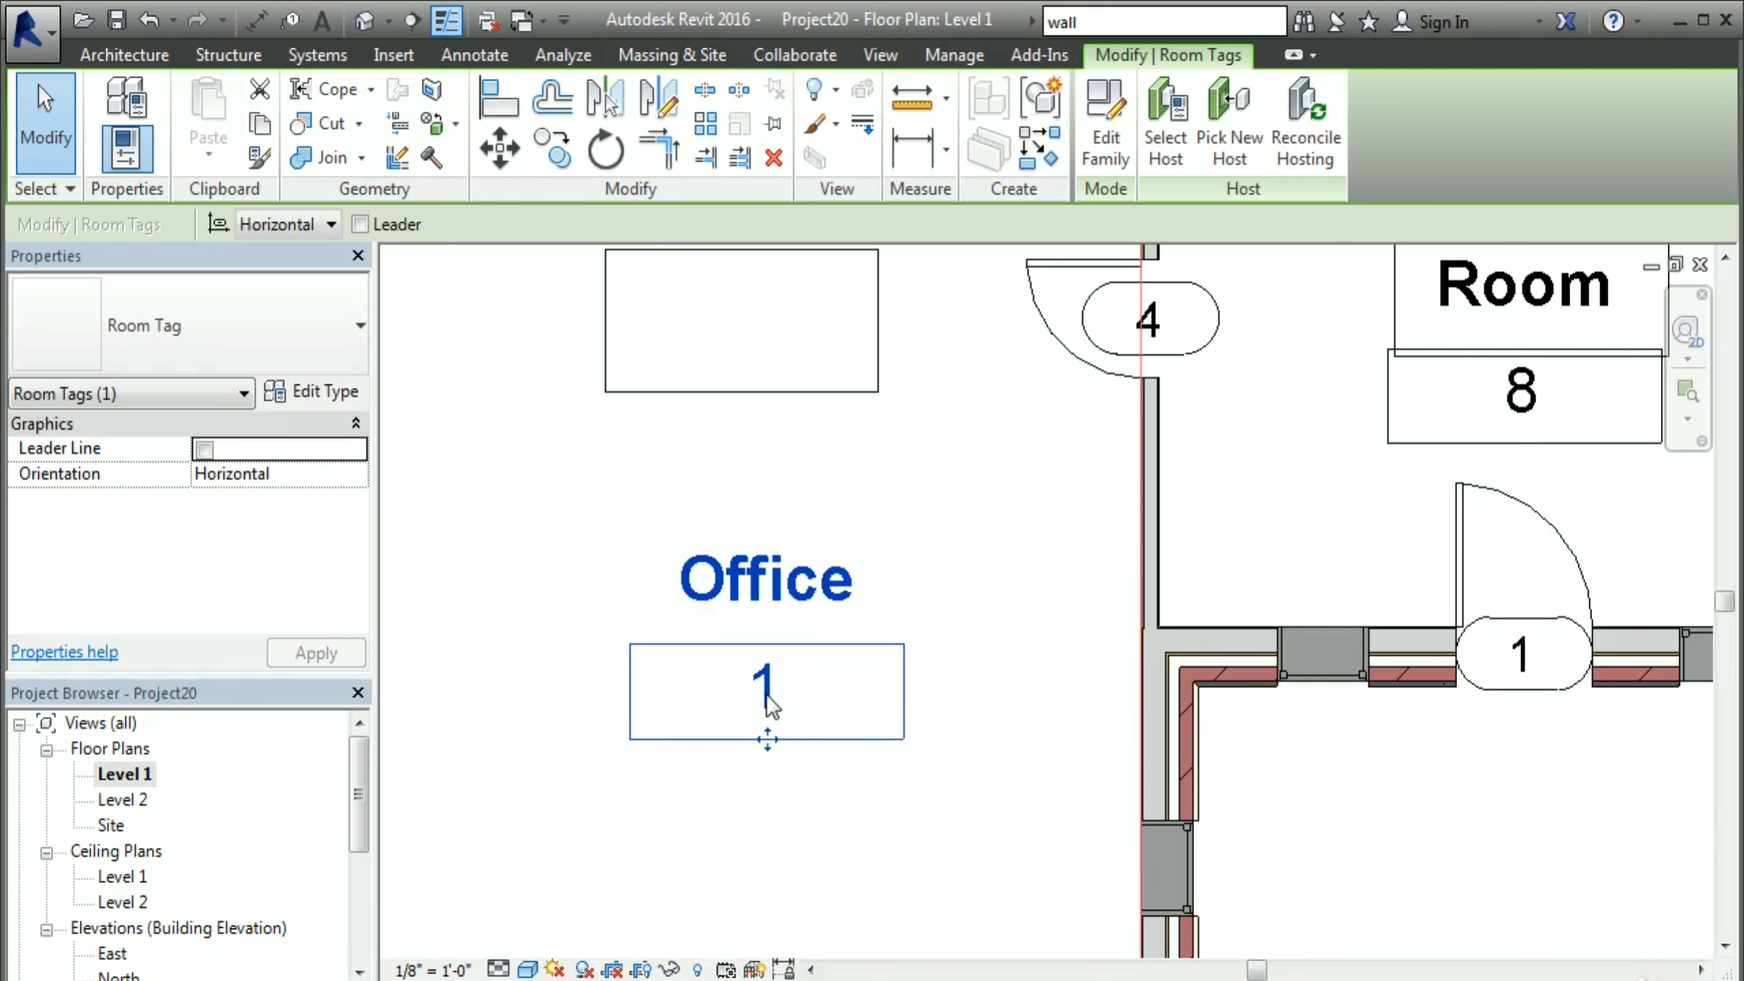
Step: Set the lower-left office's room number to 101 in its tag
{"action": "left_click", "coordinate": [764, 686]}
{"action": "type", "text": "101"}
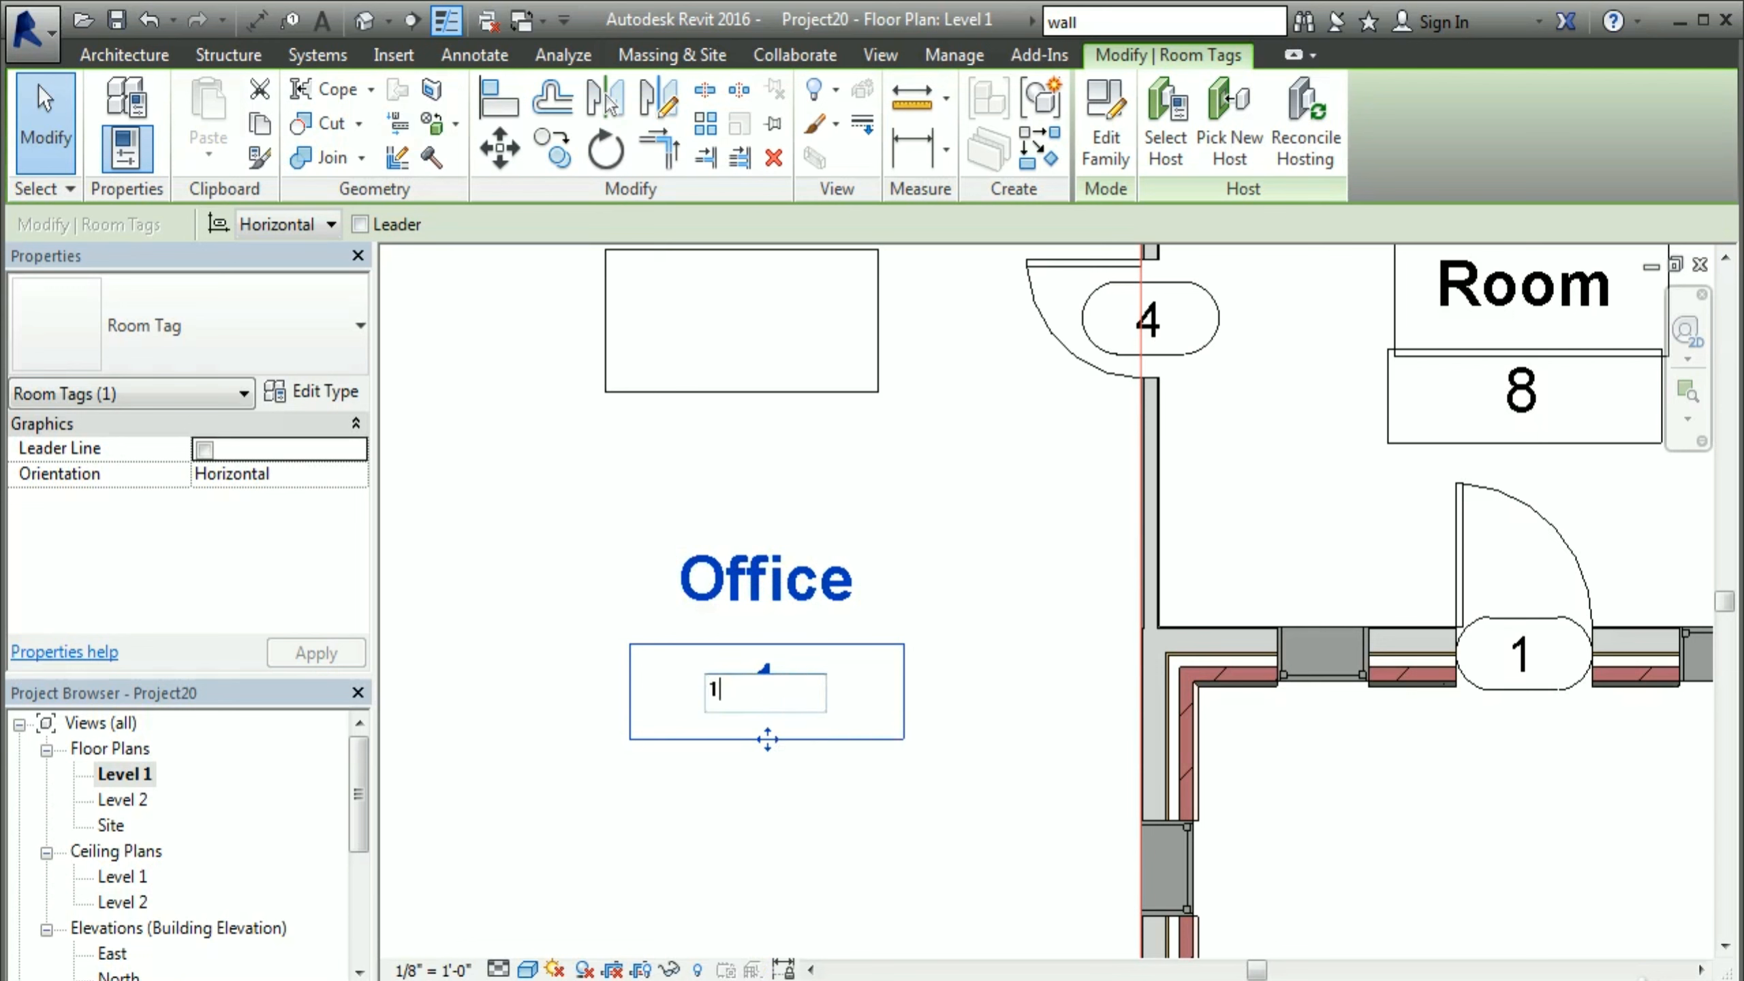
{"action": "left_click", "coordinate": [810, 836]}
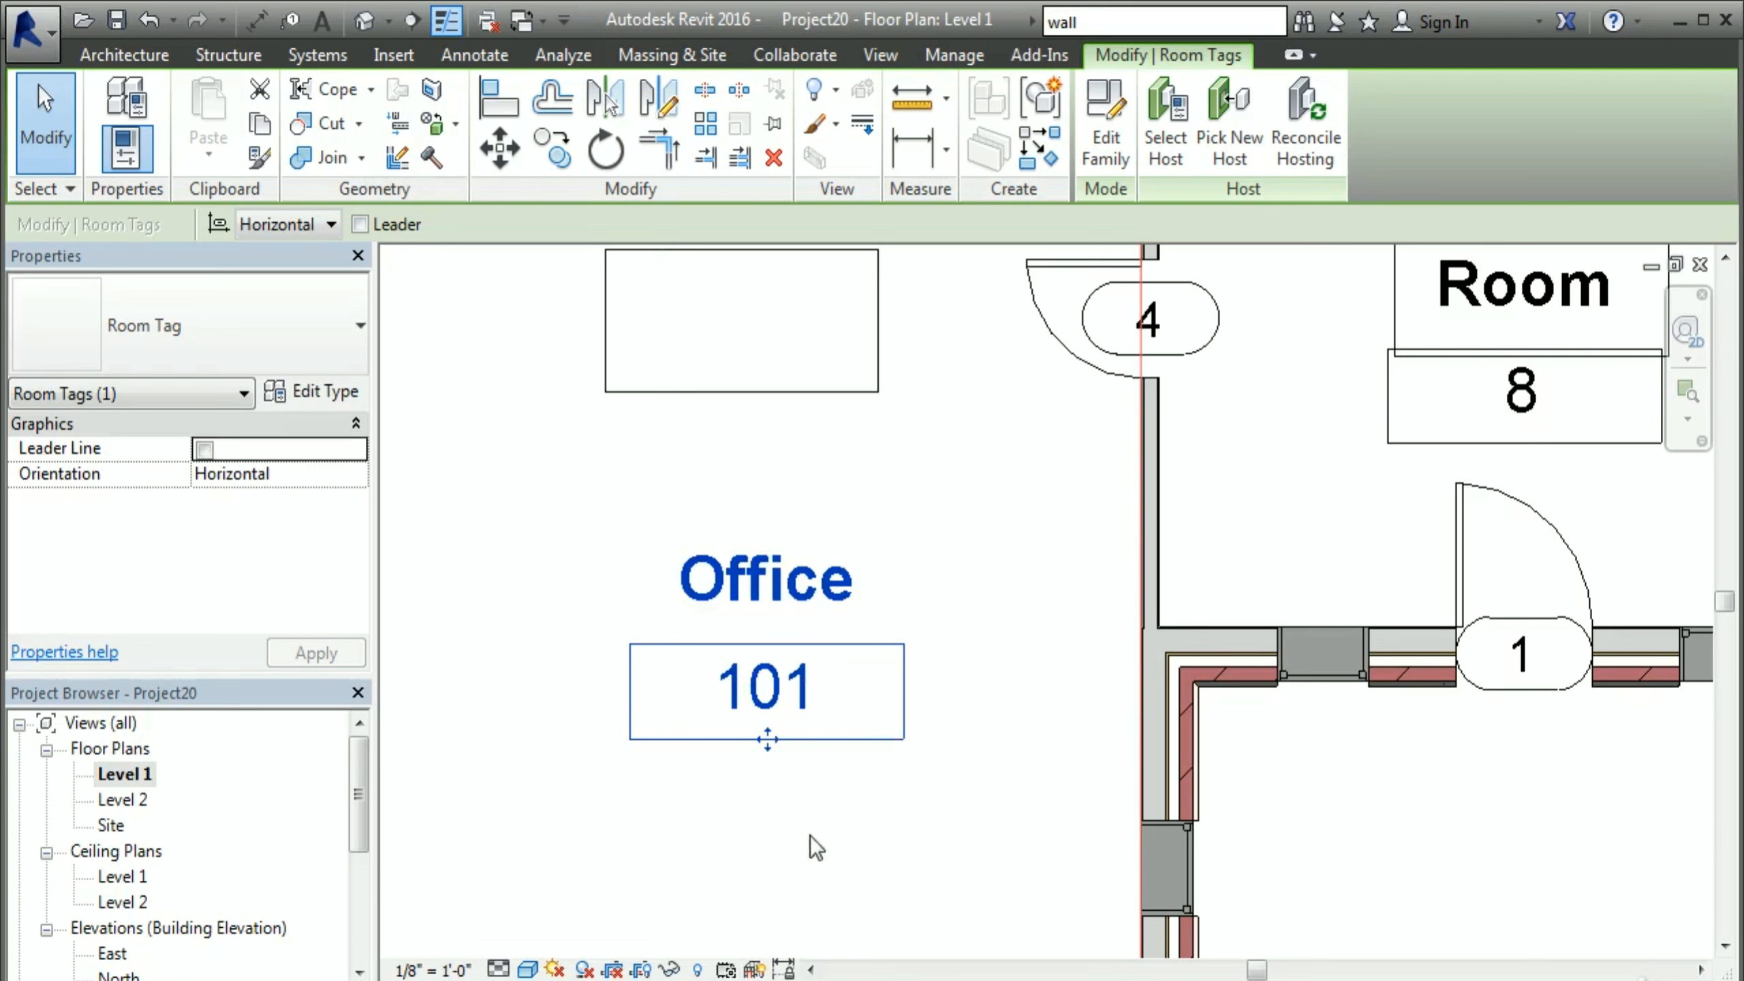
Step: Set the lower-left office's room number to 1 in its room tag
{"action": "left_click", "coordinate": [877, 554]}
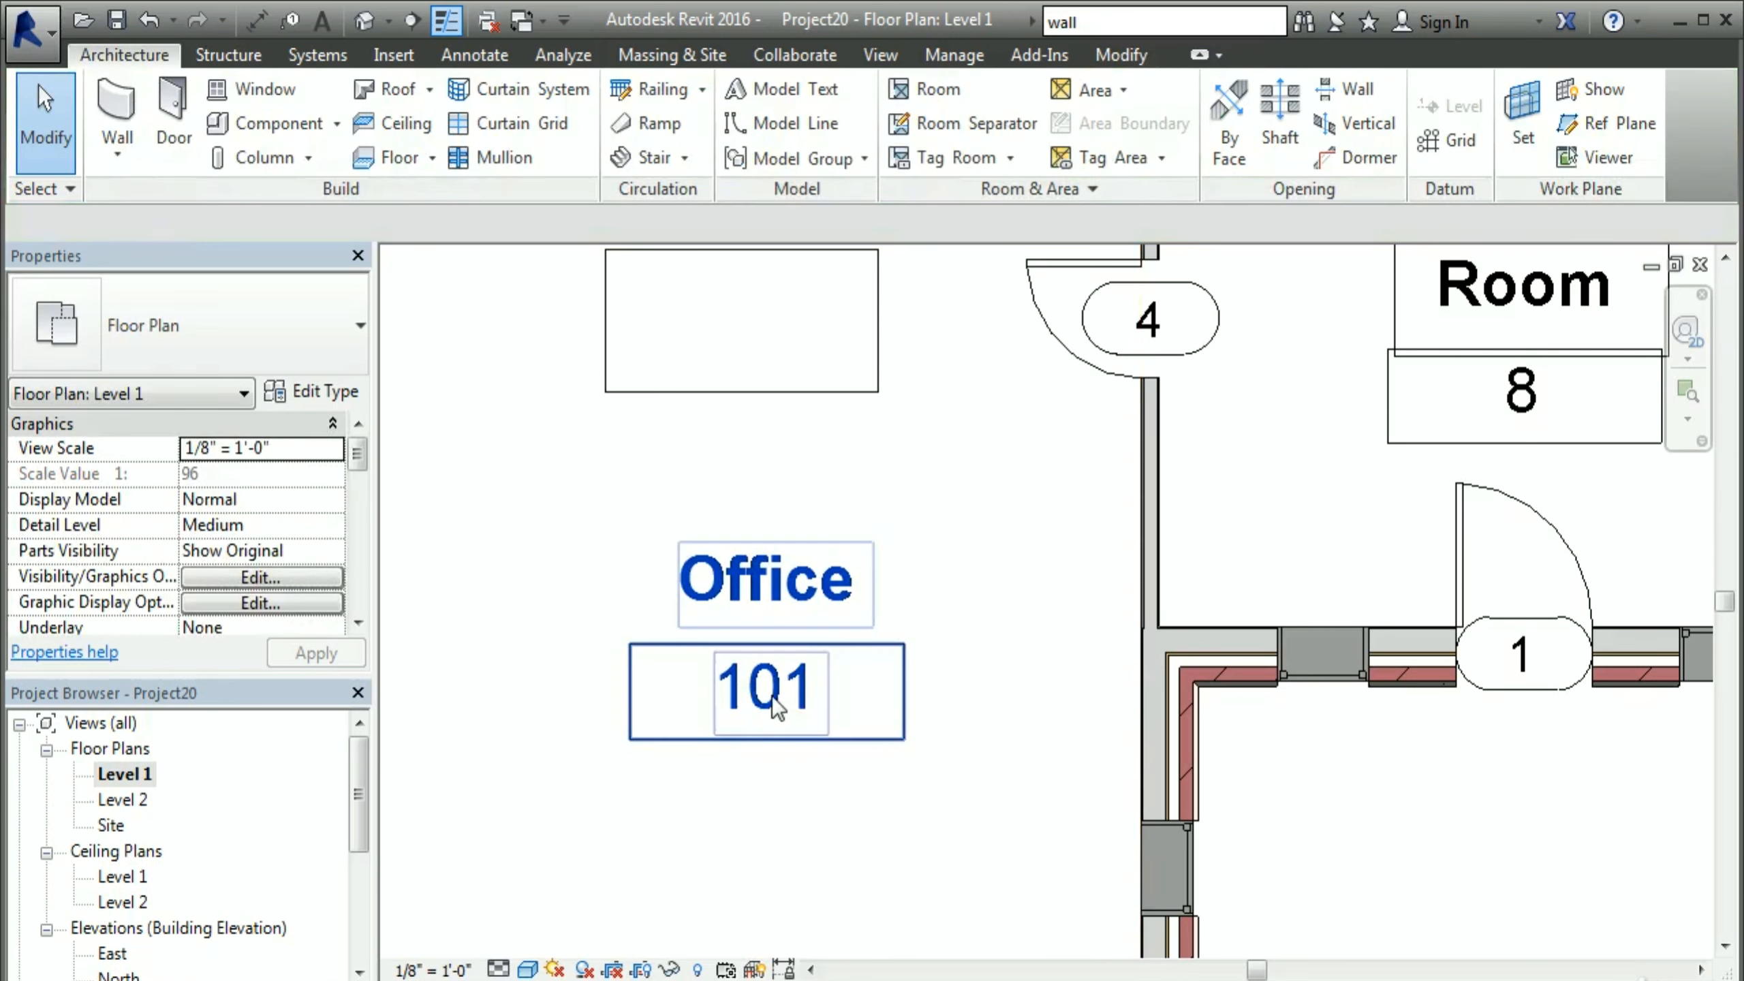
{"action": "left_click", "coordinate": [785, 698]}
{"action": "left_click", "coordinate": [782, 701]}
{"action": "type", "text": "1"}
{"action": "left_click", "coordinate": [849, 838]}
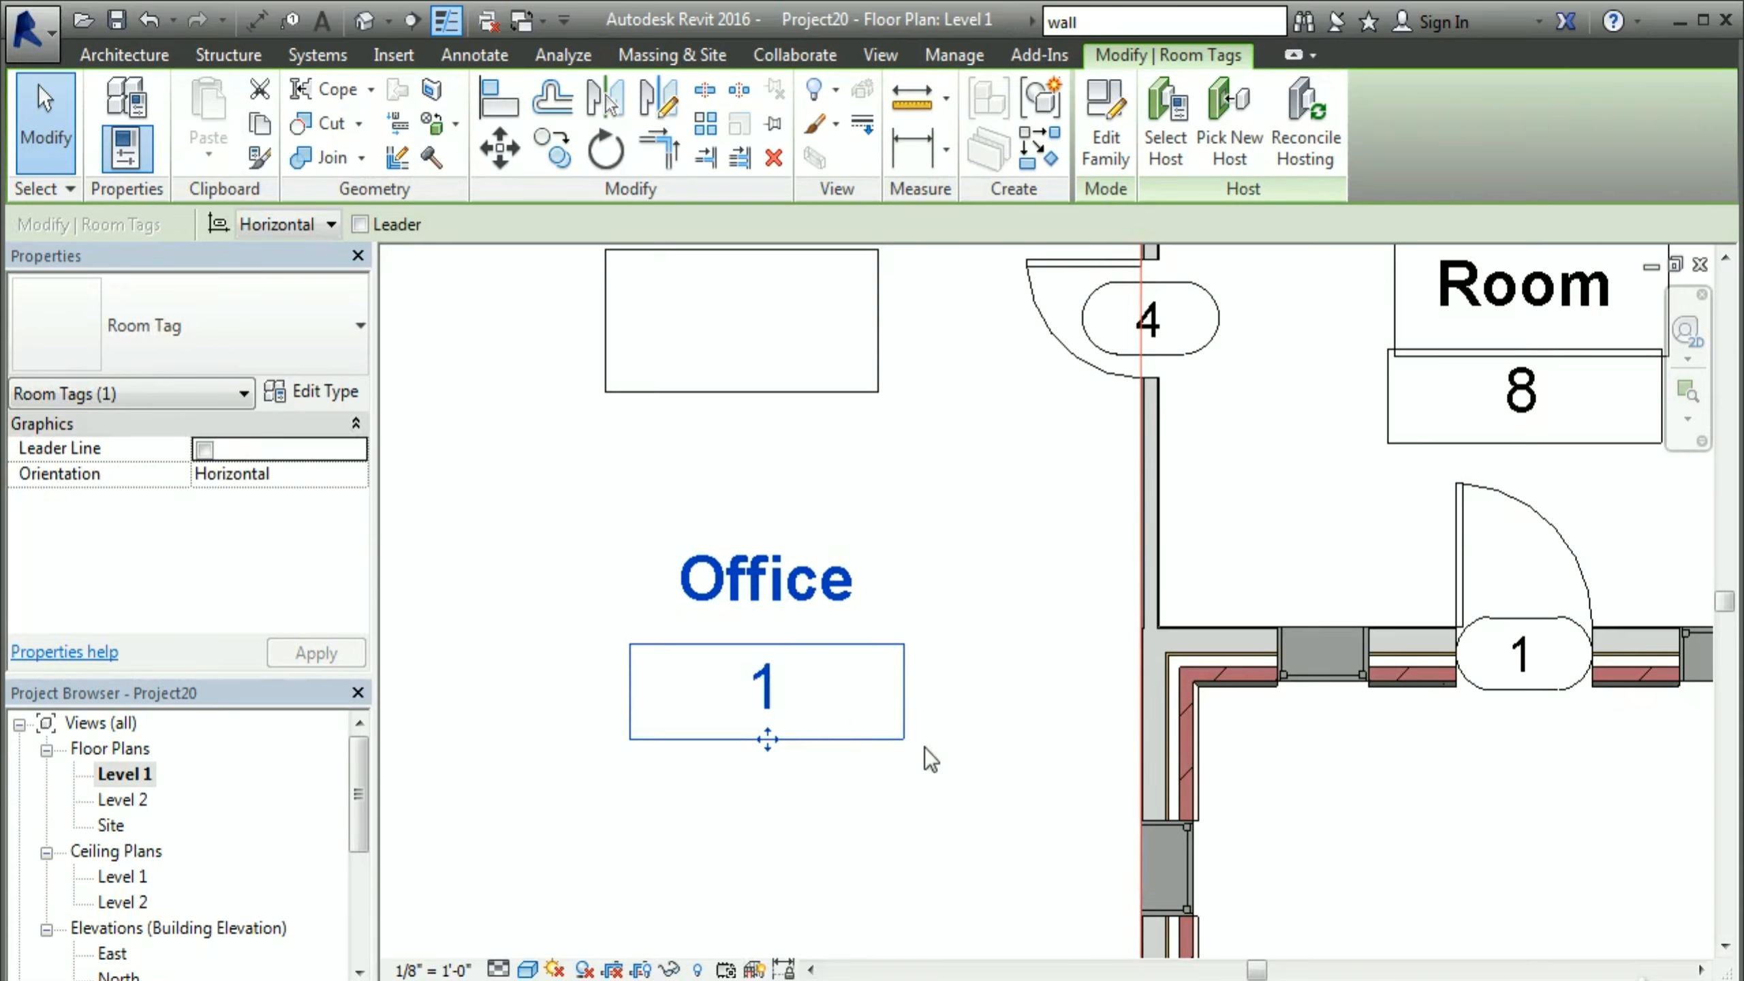
Step: Rename the upper-left room, number 2, to Office in its room tag
{"action": "scroll", "coordinate": [922, 746], "scroll_direction": "down", "scroll_amount": 3}
{"action": "scroll", "coordinate": [885, 556], "scroll_direction": "down", "scroll_amount": 1}
{"action": "middle_click_drag", "start_coordinate": [915, 590], "coordinate": [818, 888]}
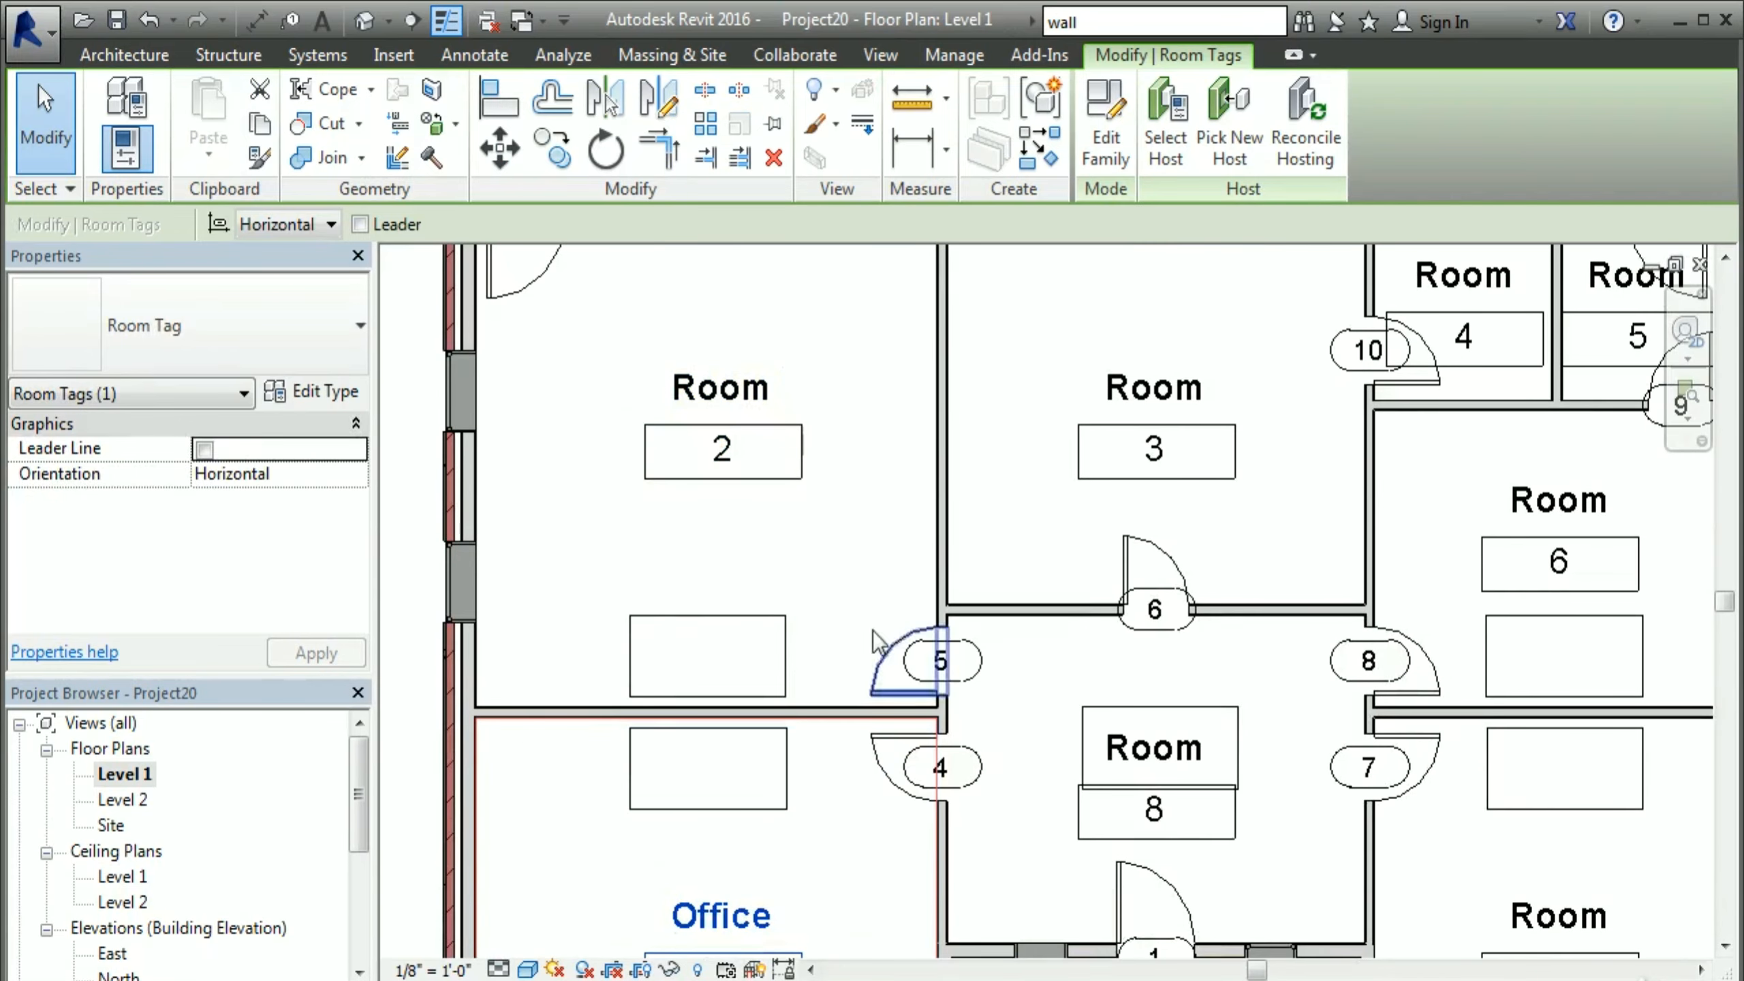
{"action": "scroll", "coordinate": [872, 630], "scroll_direction": "down", "scroll_amount": 1}
{"action": "middle_click_drag", "start_coordinate": [841, 712], "coordinate": [707, 636]}
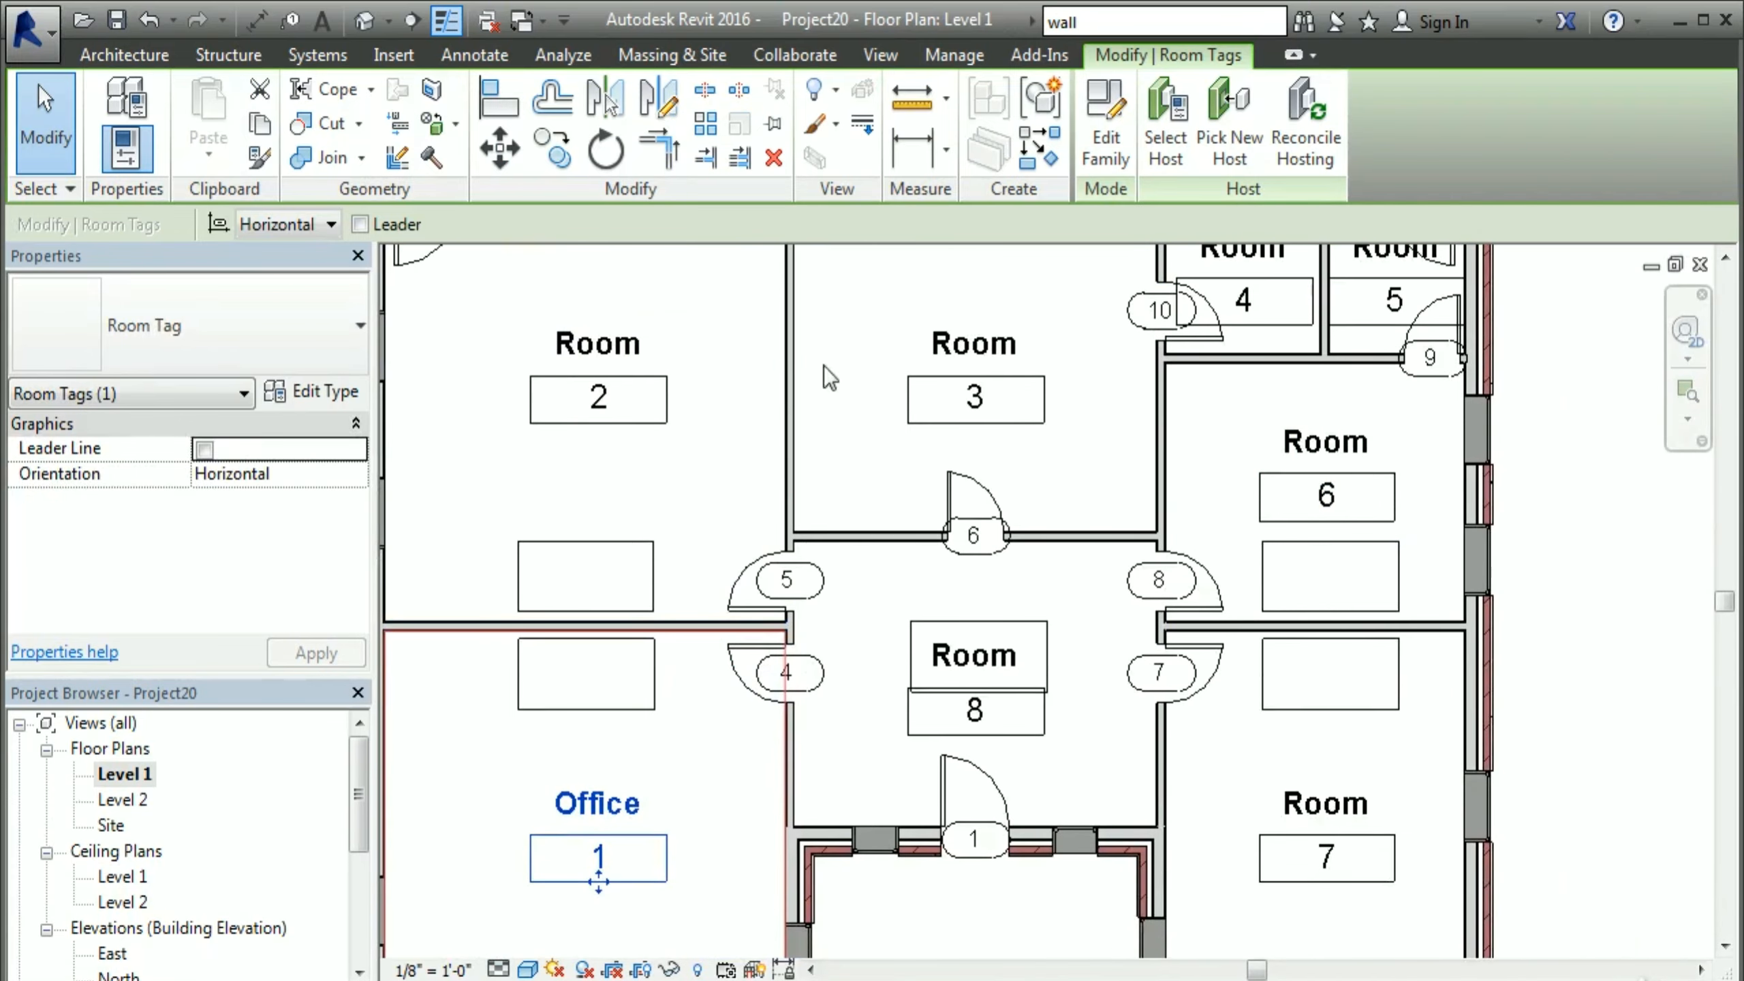
{"action": "middle_click_drag", "start_coordinate": [965, 622], "coordinate": [1030, 576]}
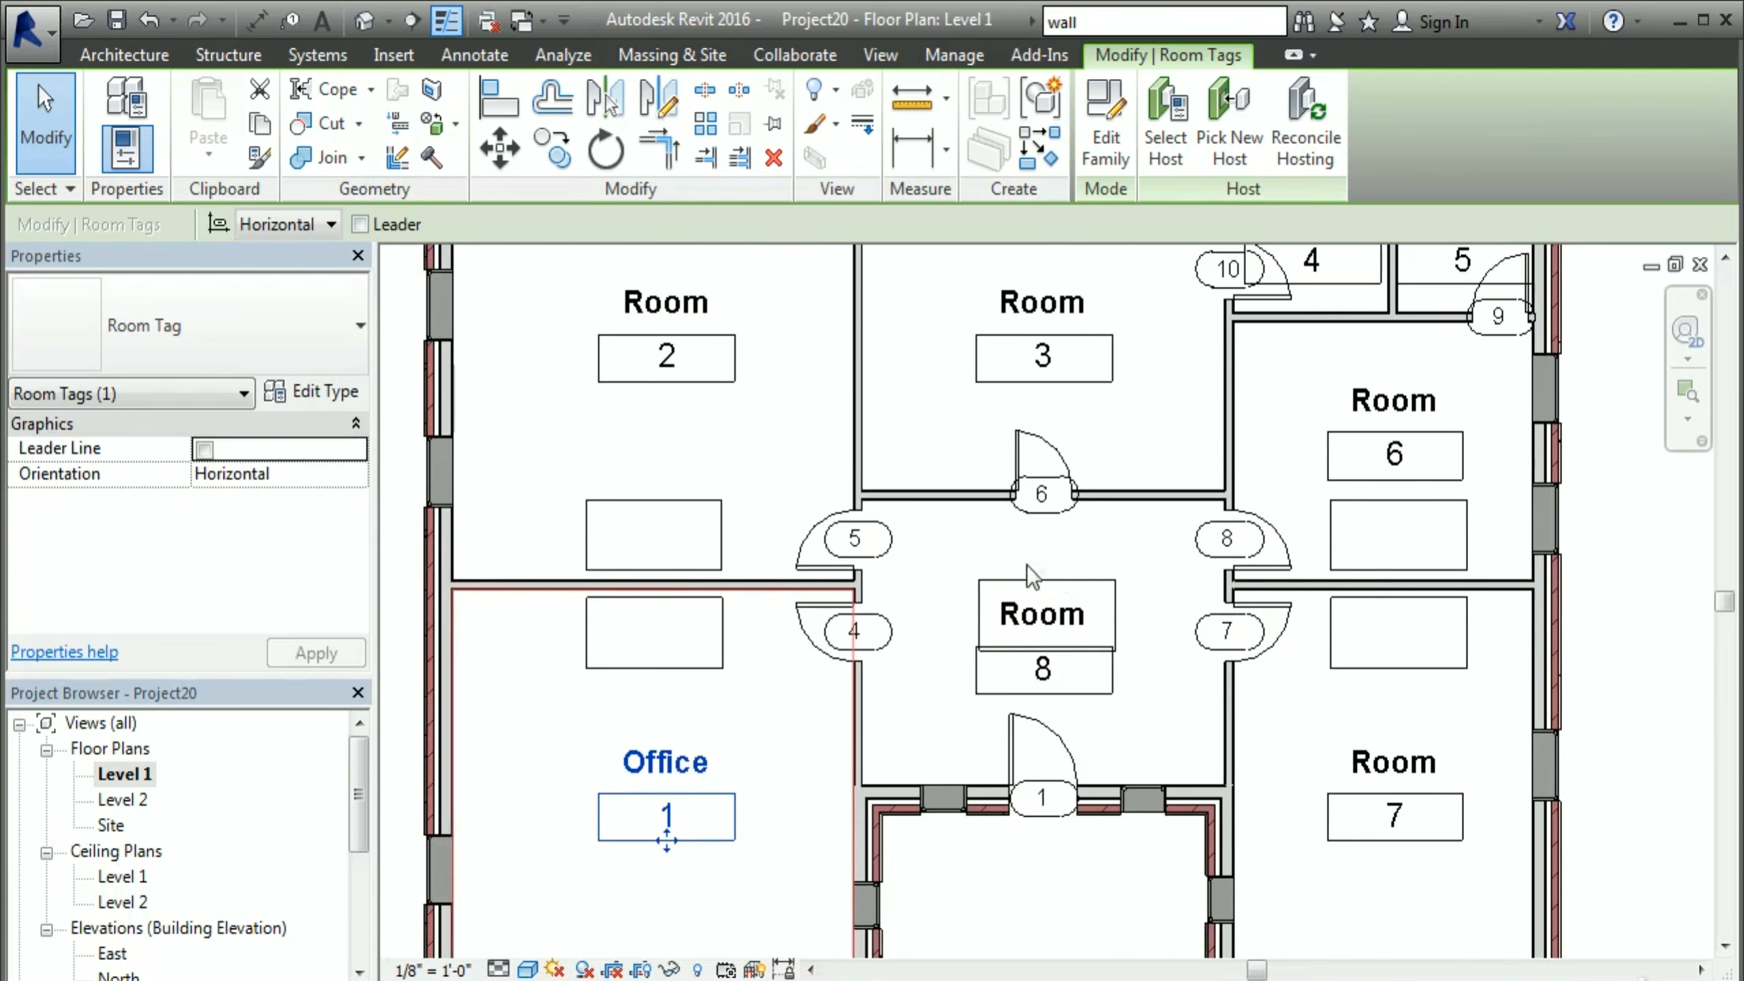
{"action": "middle_click_drag", "start_coordinate": [718, 434], "coordinate": [724, 534]}
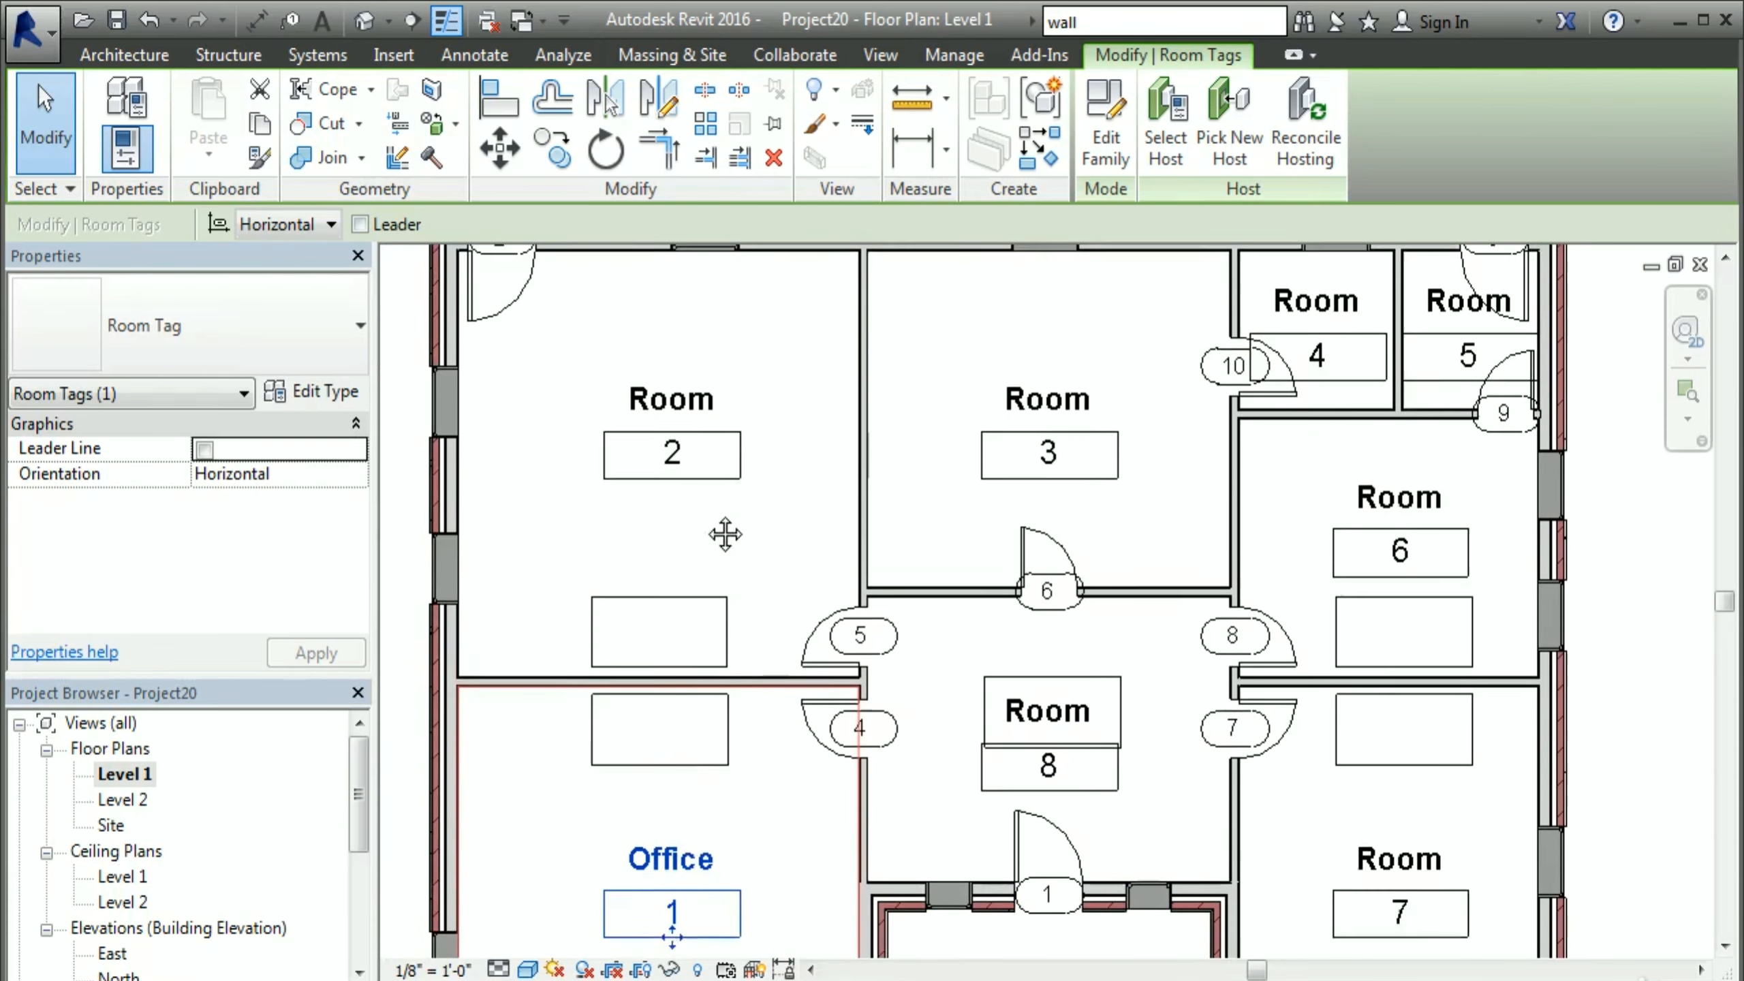
{"action": "left_click", "coordinate": [681, 406]}
{"action": "left_click", "coordinate": [681, 406]}
{"action": "type", "text": "Office"}
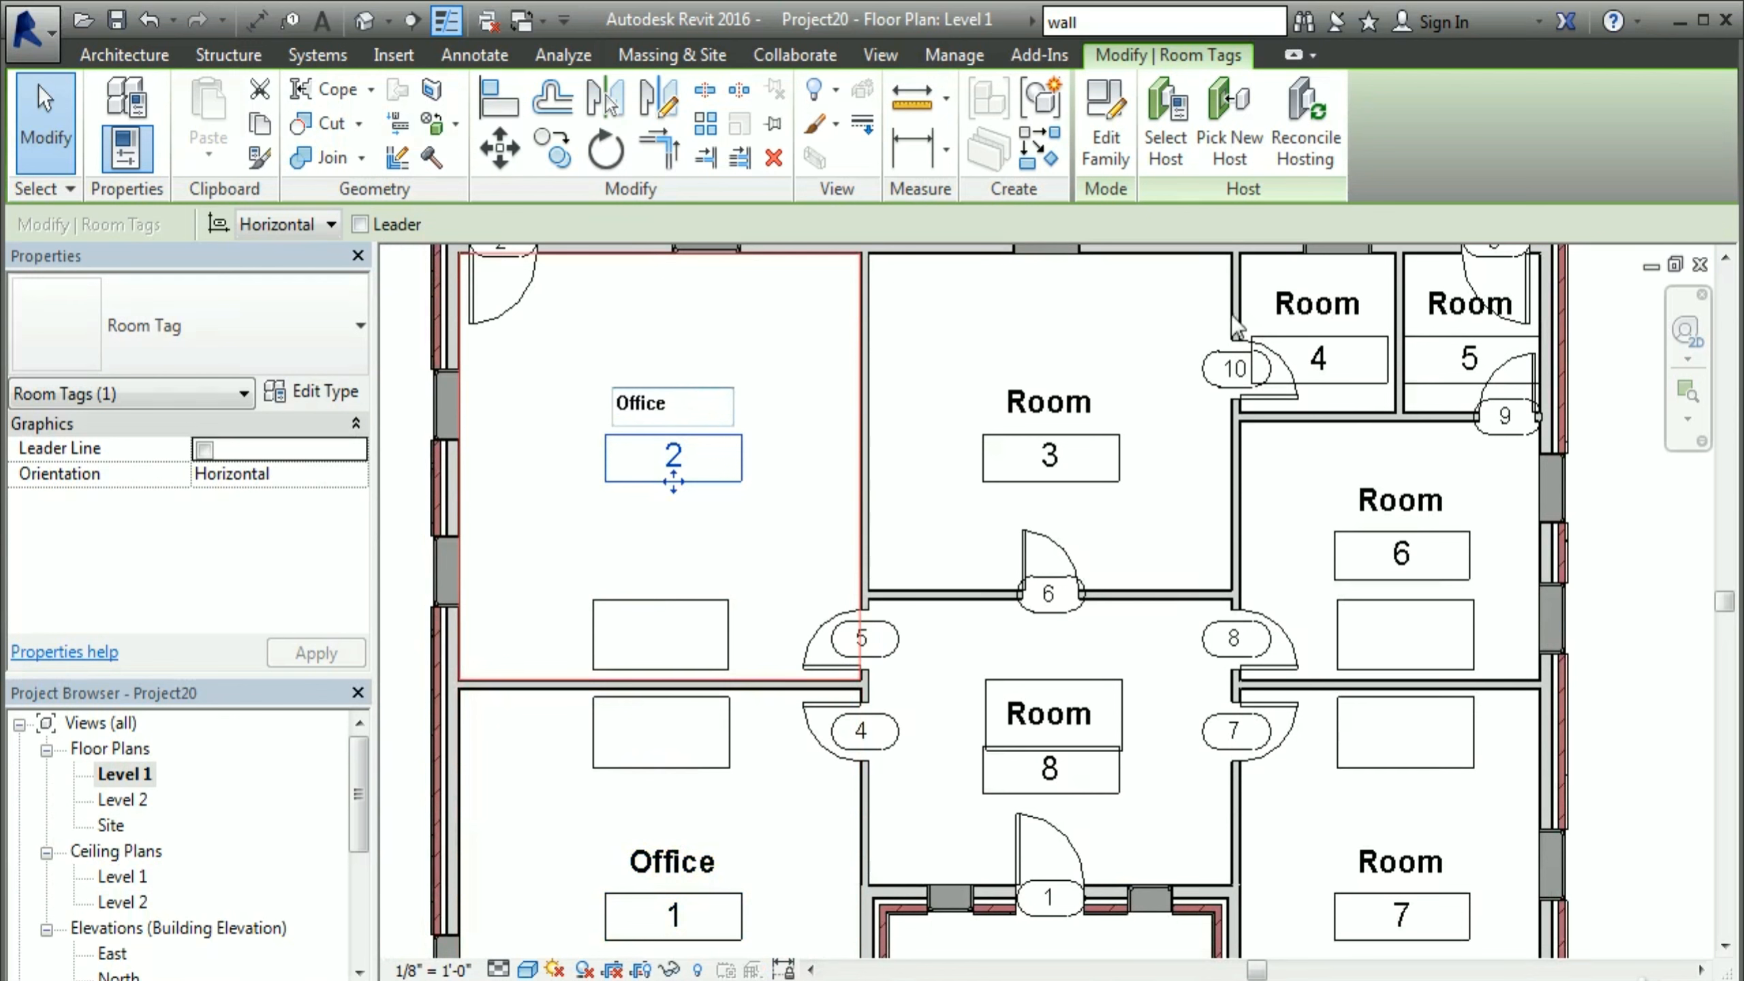
{"action": "key", "text": "Return"}
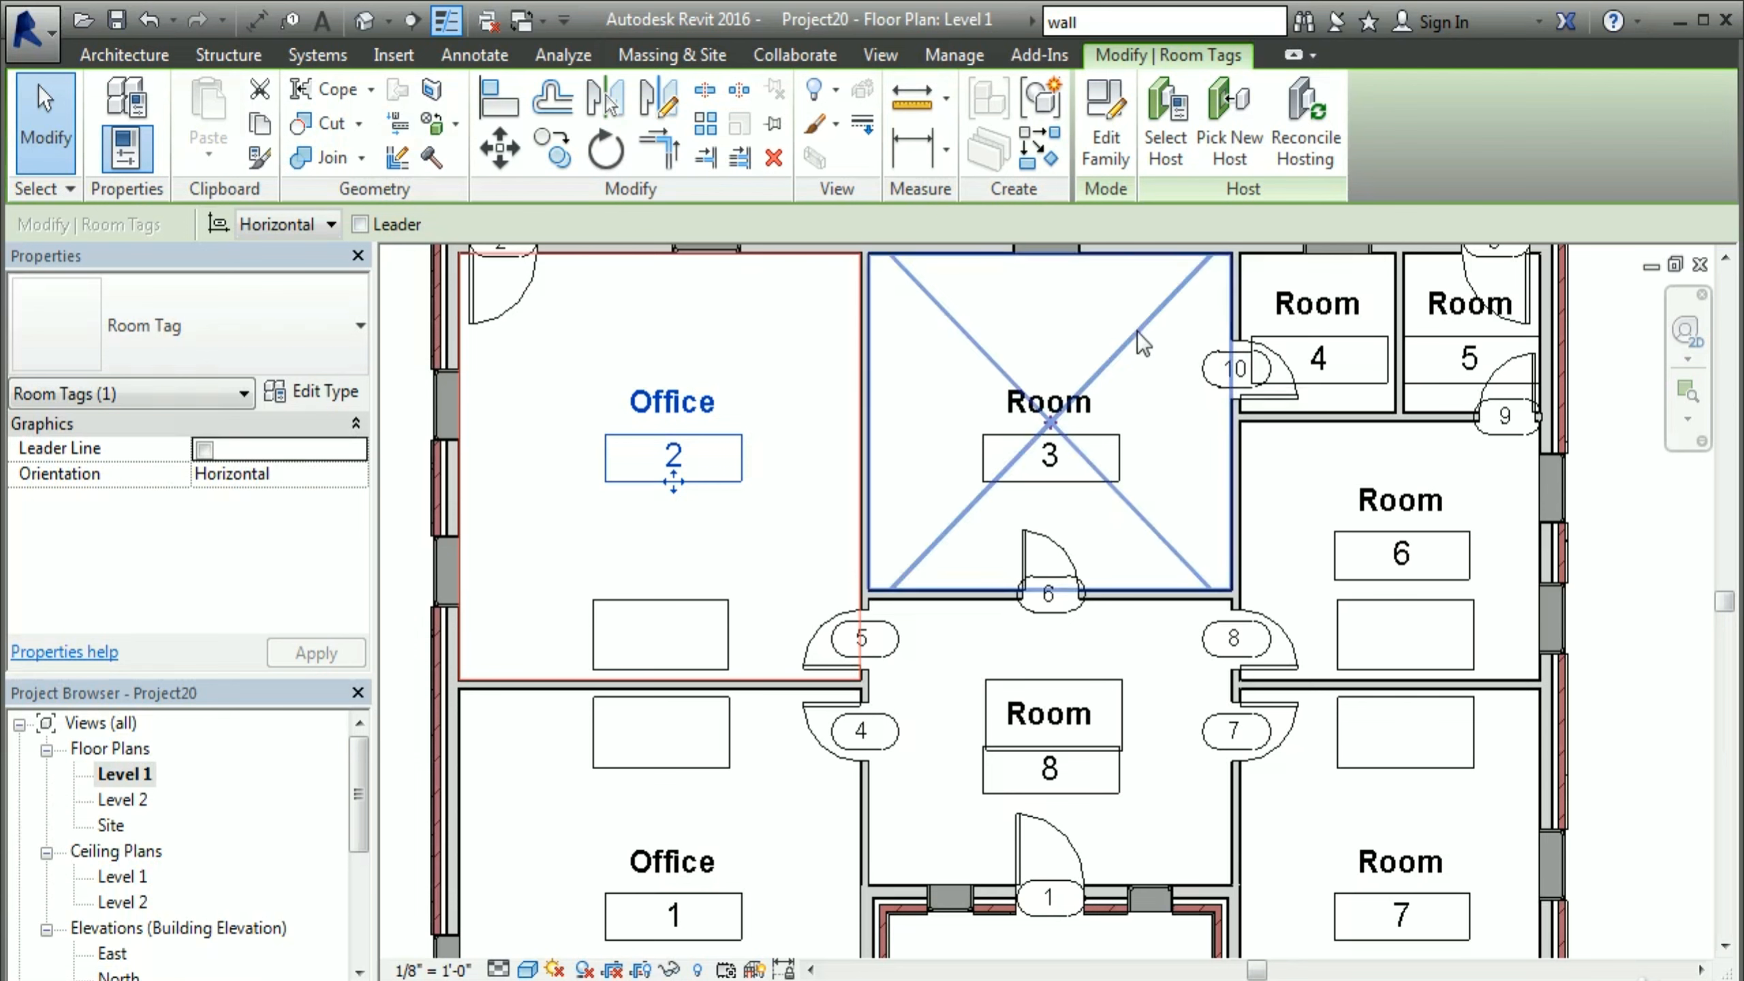
Step: Select the upper-middle room, number 3, and set its Name property to Office
{"action": "left_click", "coordinate": [1137, 334]}
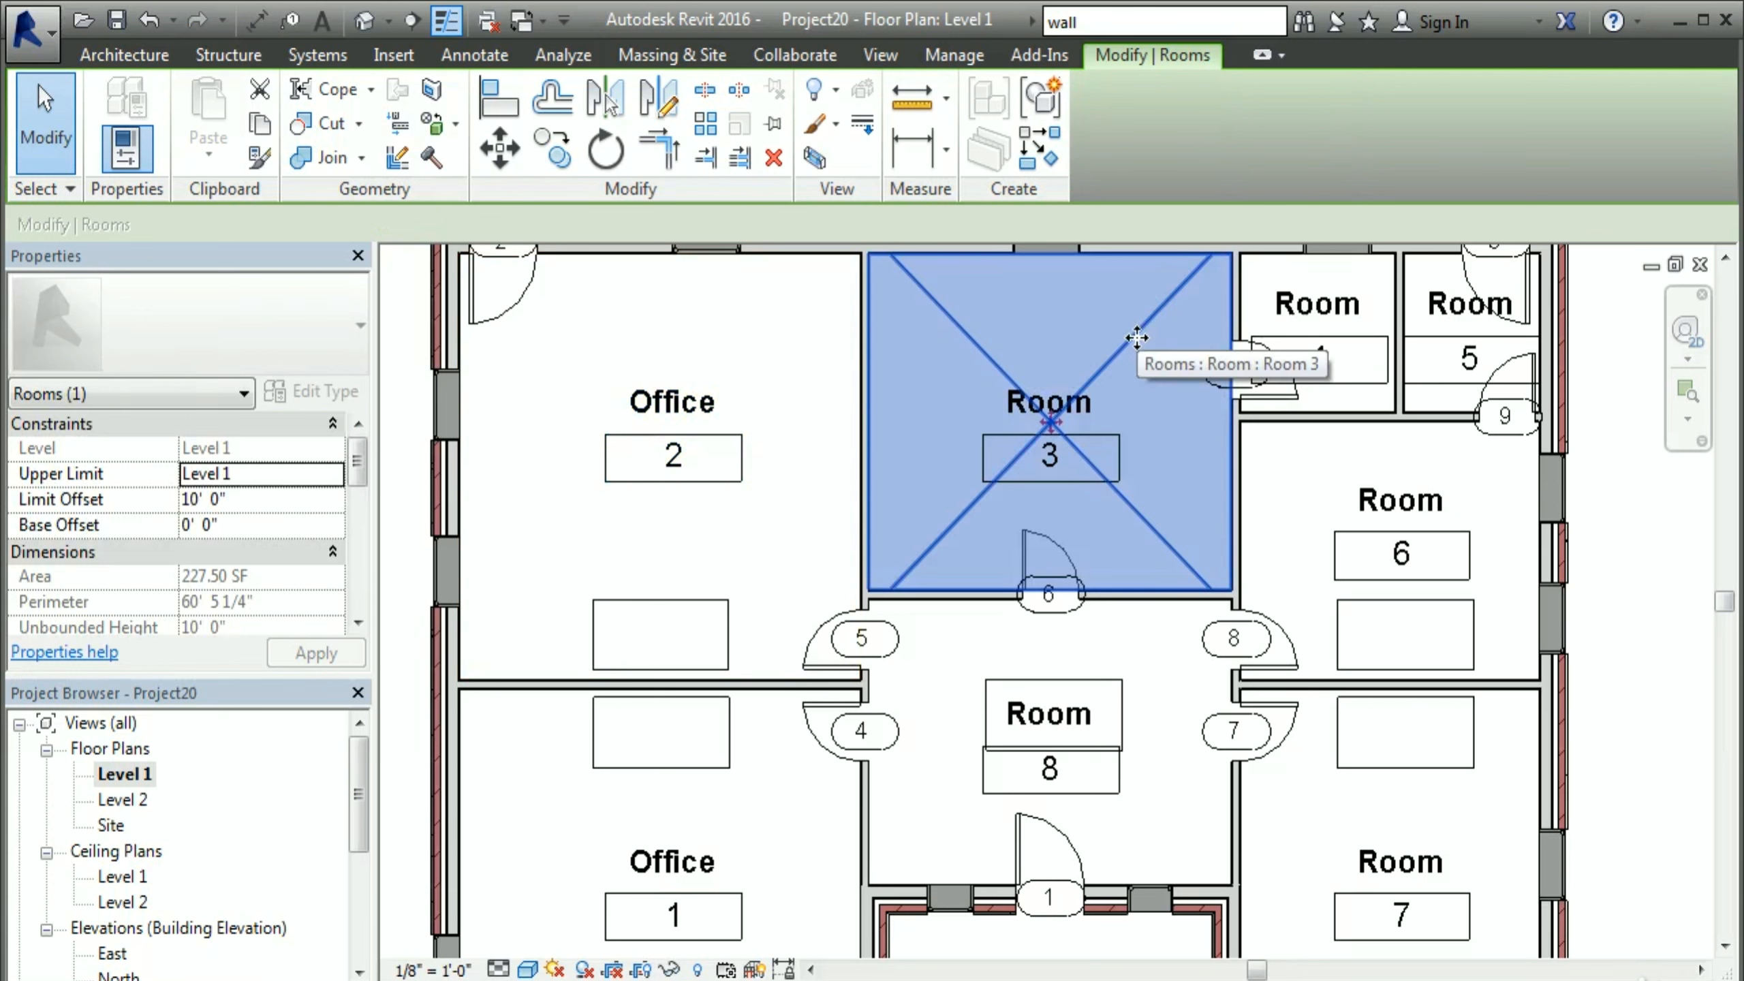
{"action": "left_click_drag", "start_coordinate": [365, 465], "coordinate": [292, 540]}
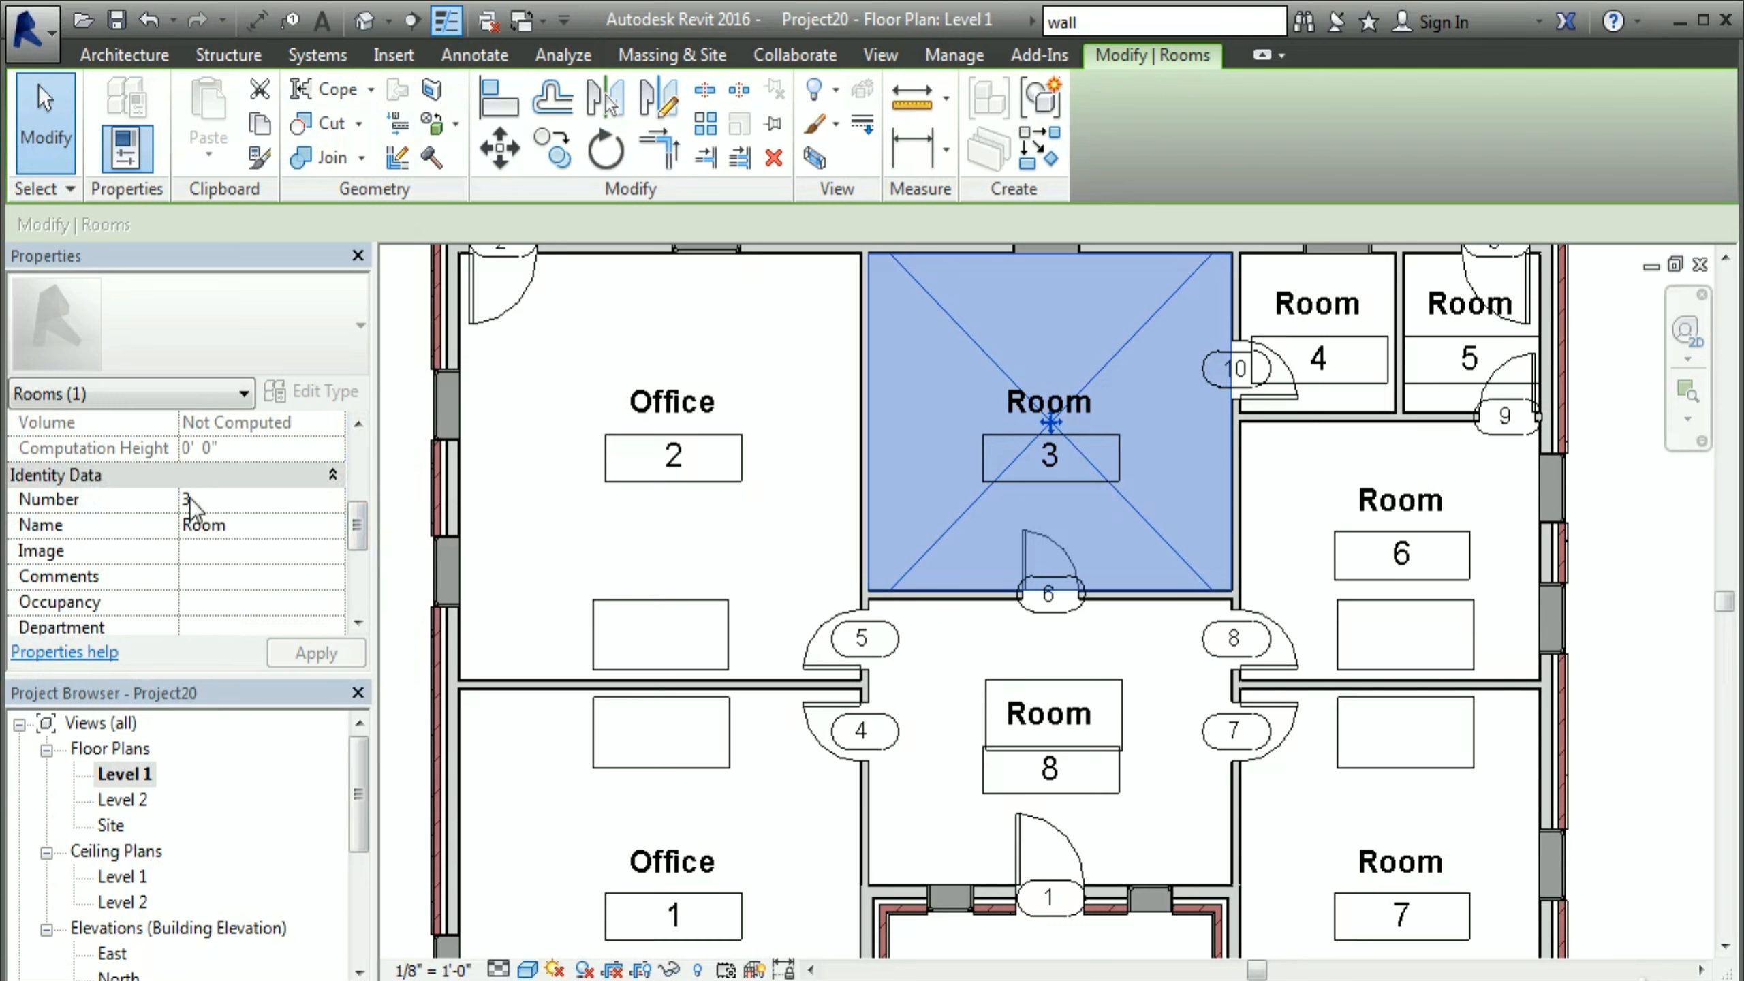
{"action": "left_click", "coordinate": [241, 528]}
{"action": "type", "text": "Office"}
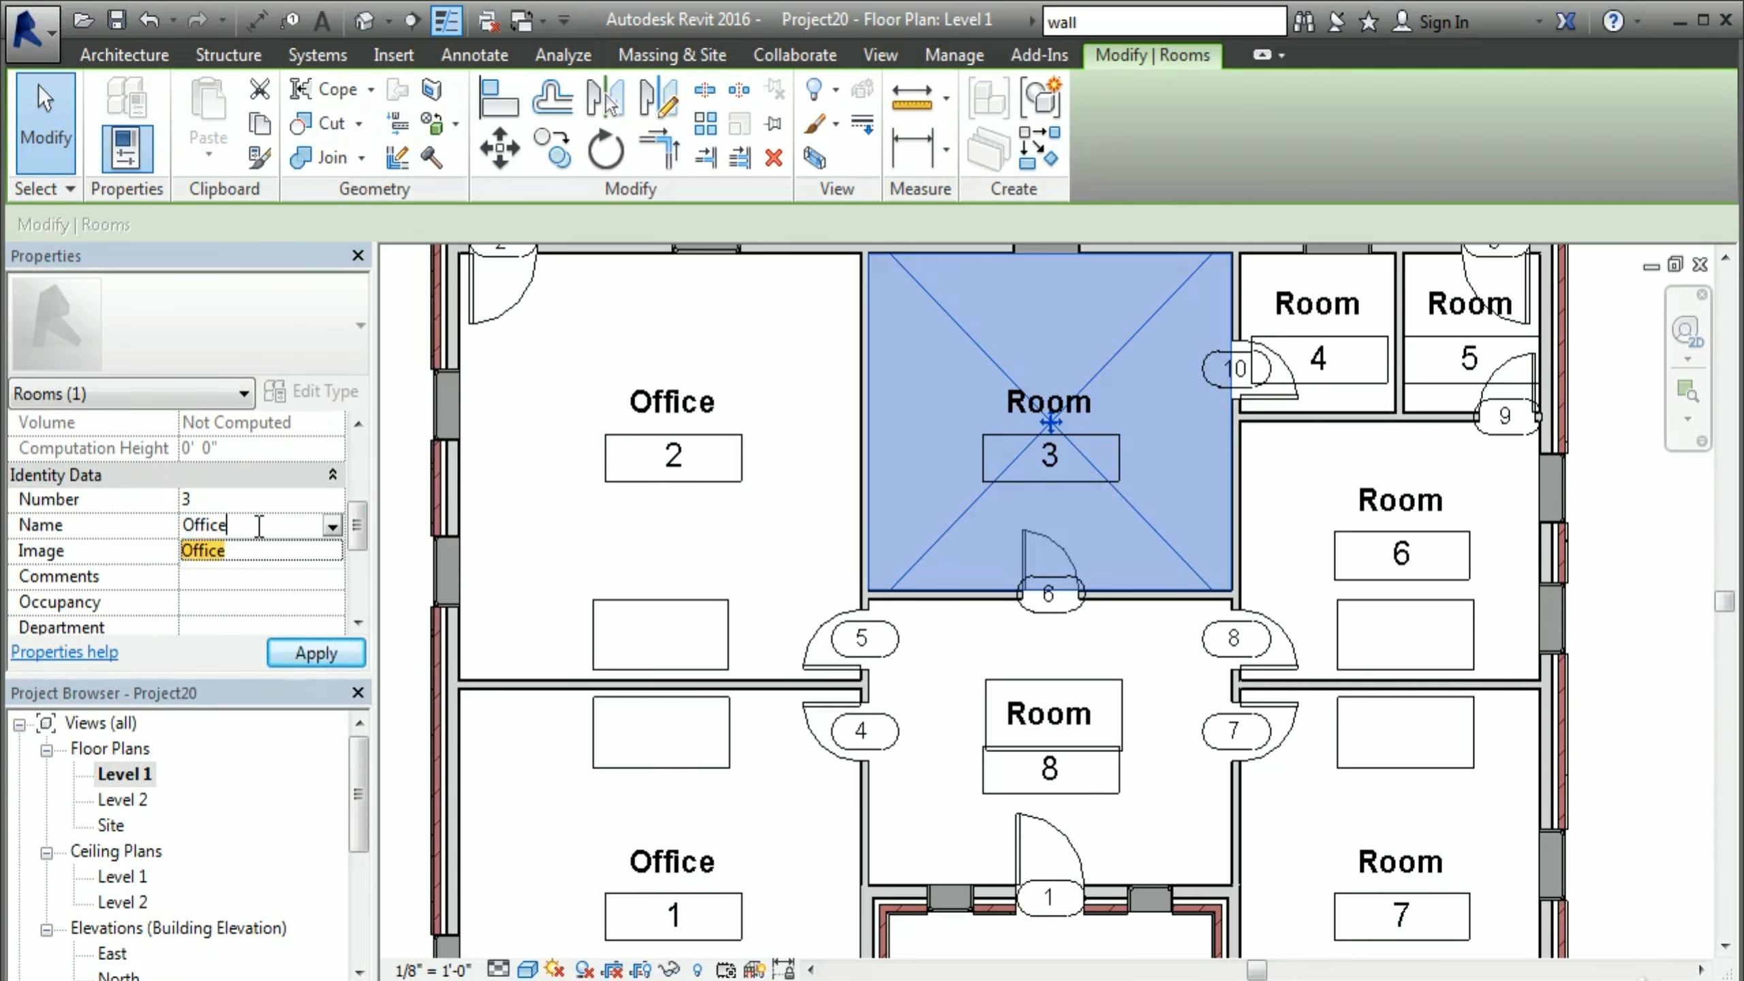
{"action": "left_click", "coordinate": [334, 659]}
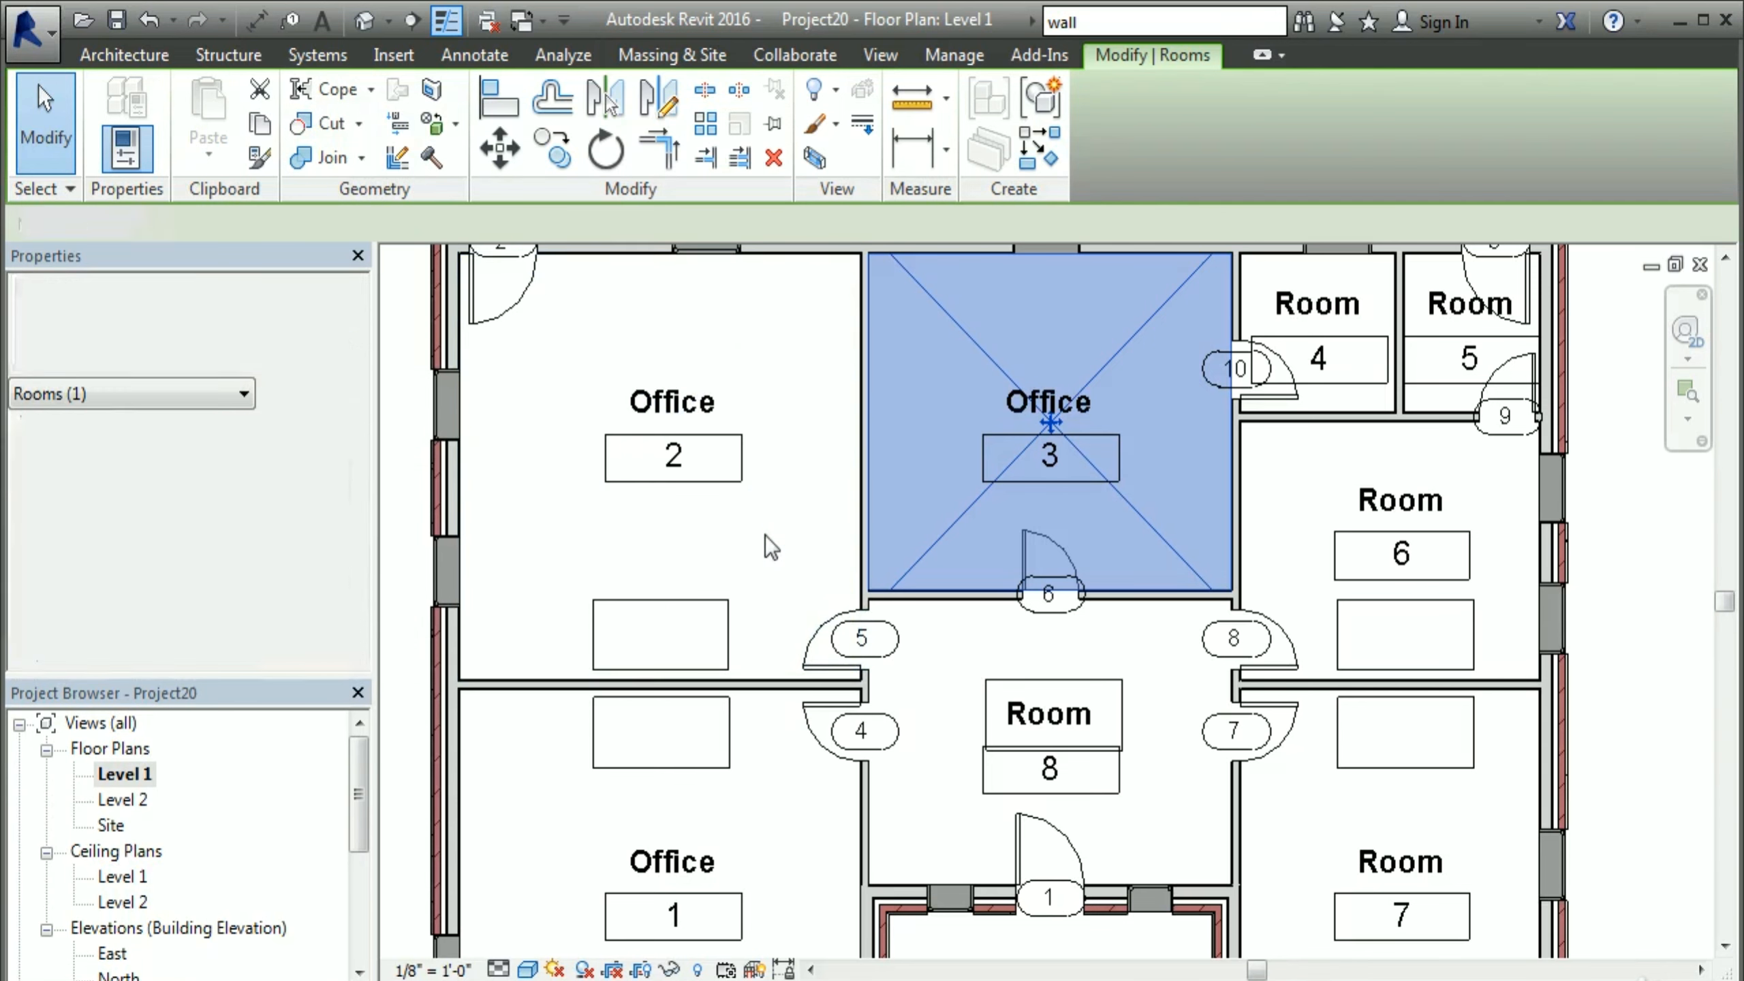
{"action": "left_click", "coordinate": [765, 535]}
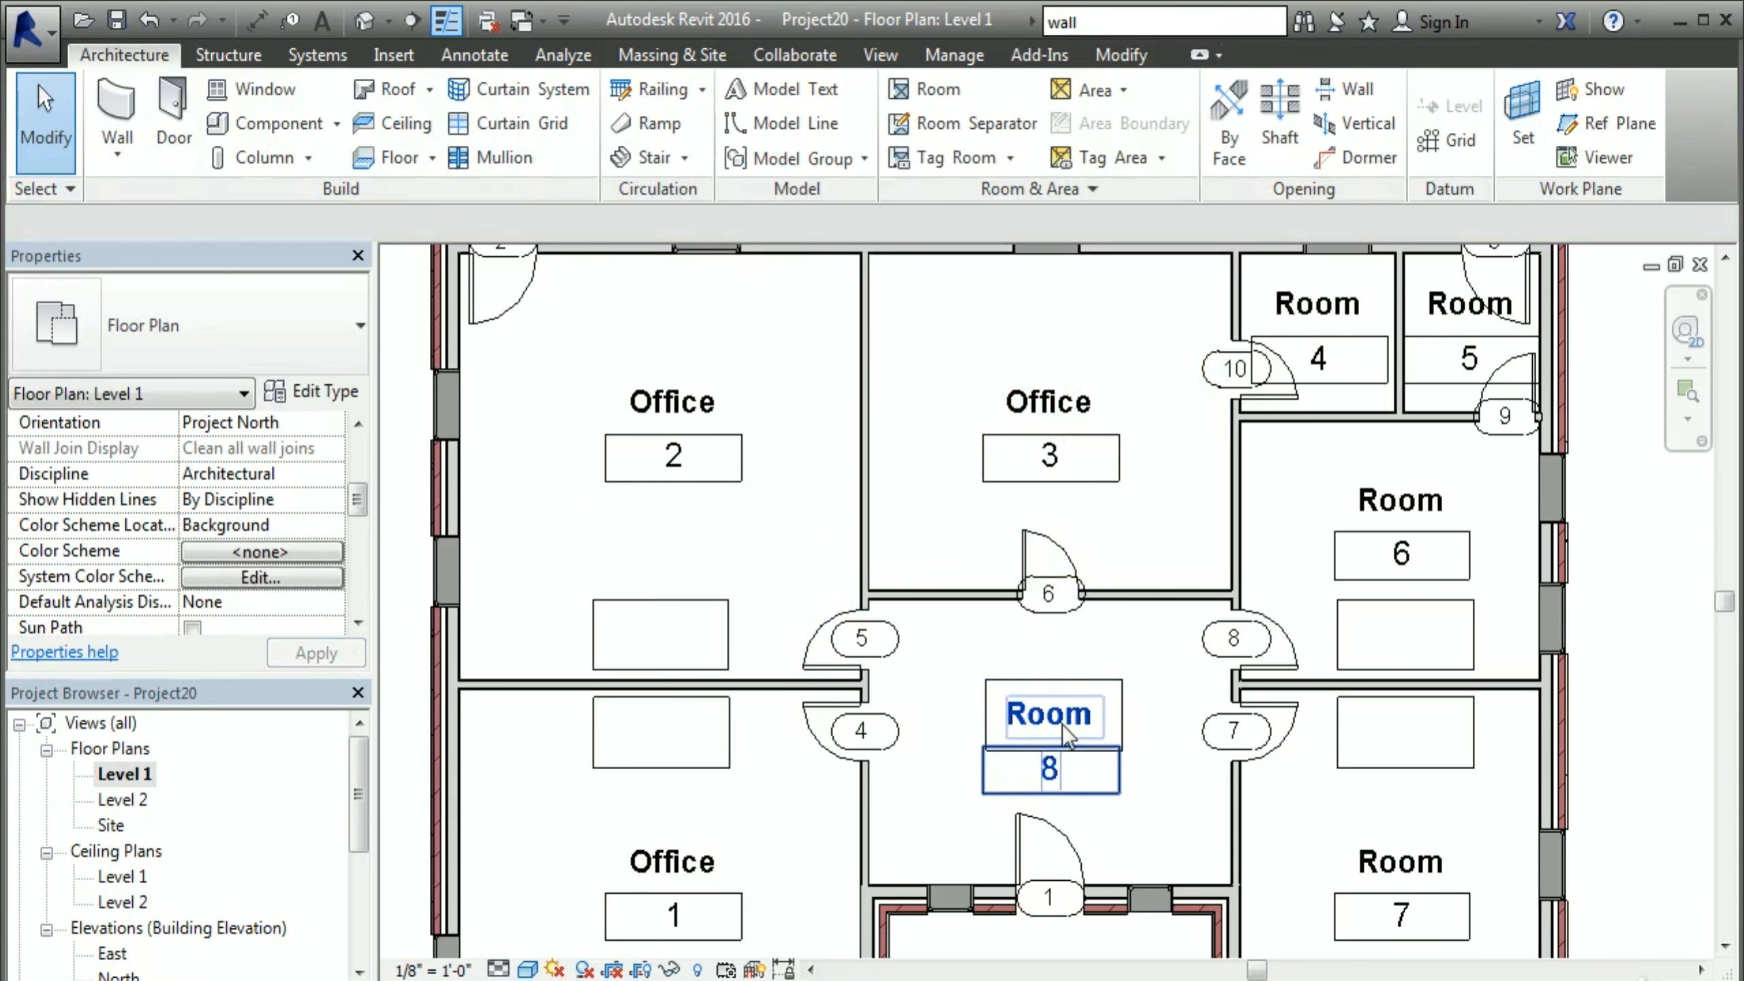
Step: Rename the central entrance room to Reception in its room tag
{"action": "middle_click_drag", "start_coordinate": [1303, 444], "coordinate": [1067, 437]}
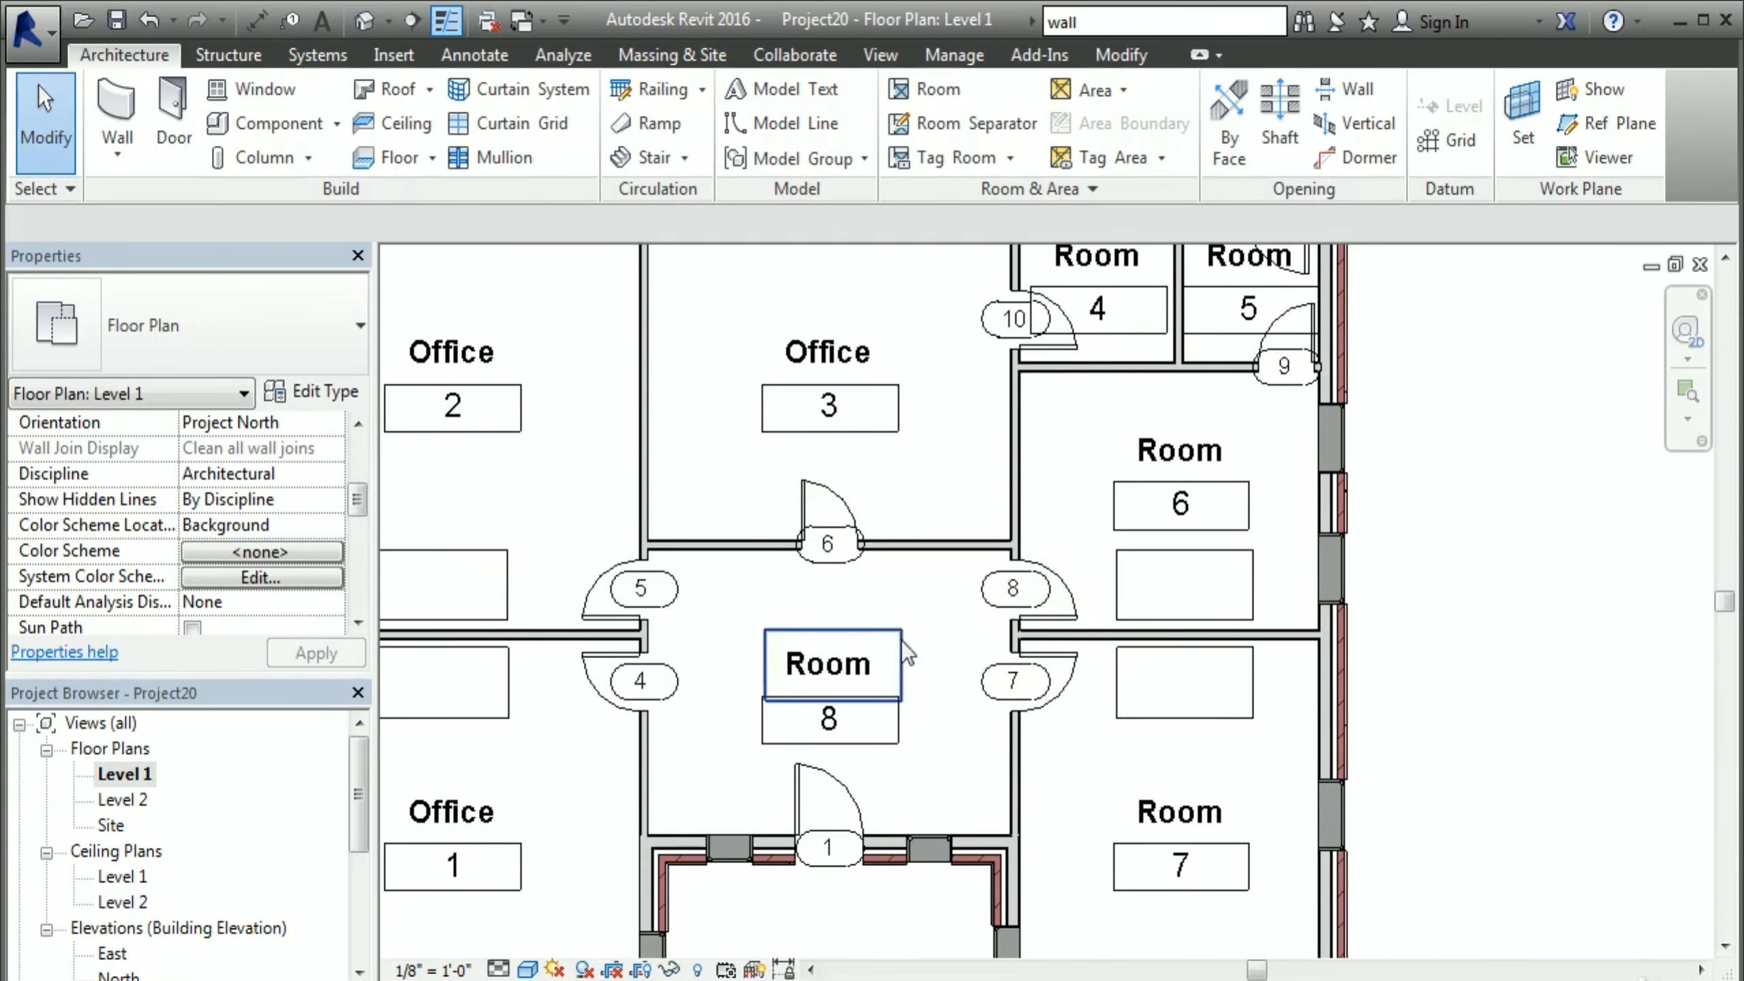
{"action": "left_click", "coordinate": [845, 662]}
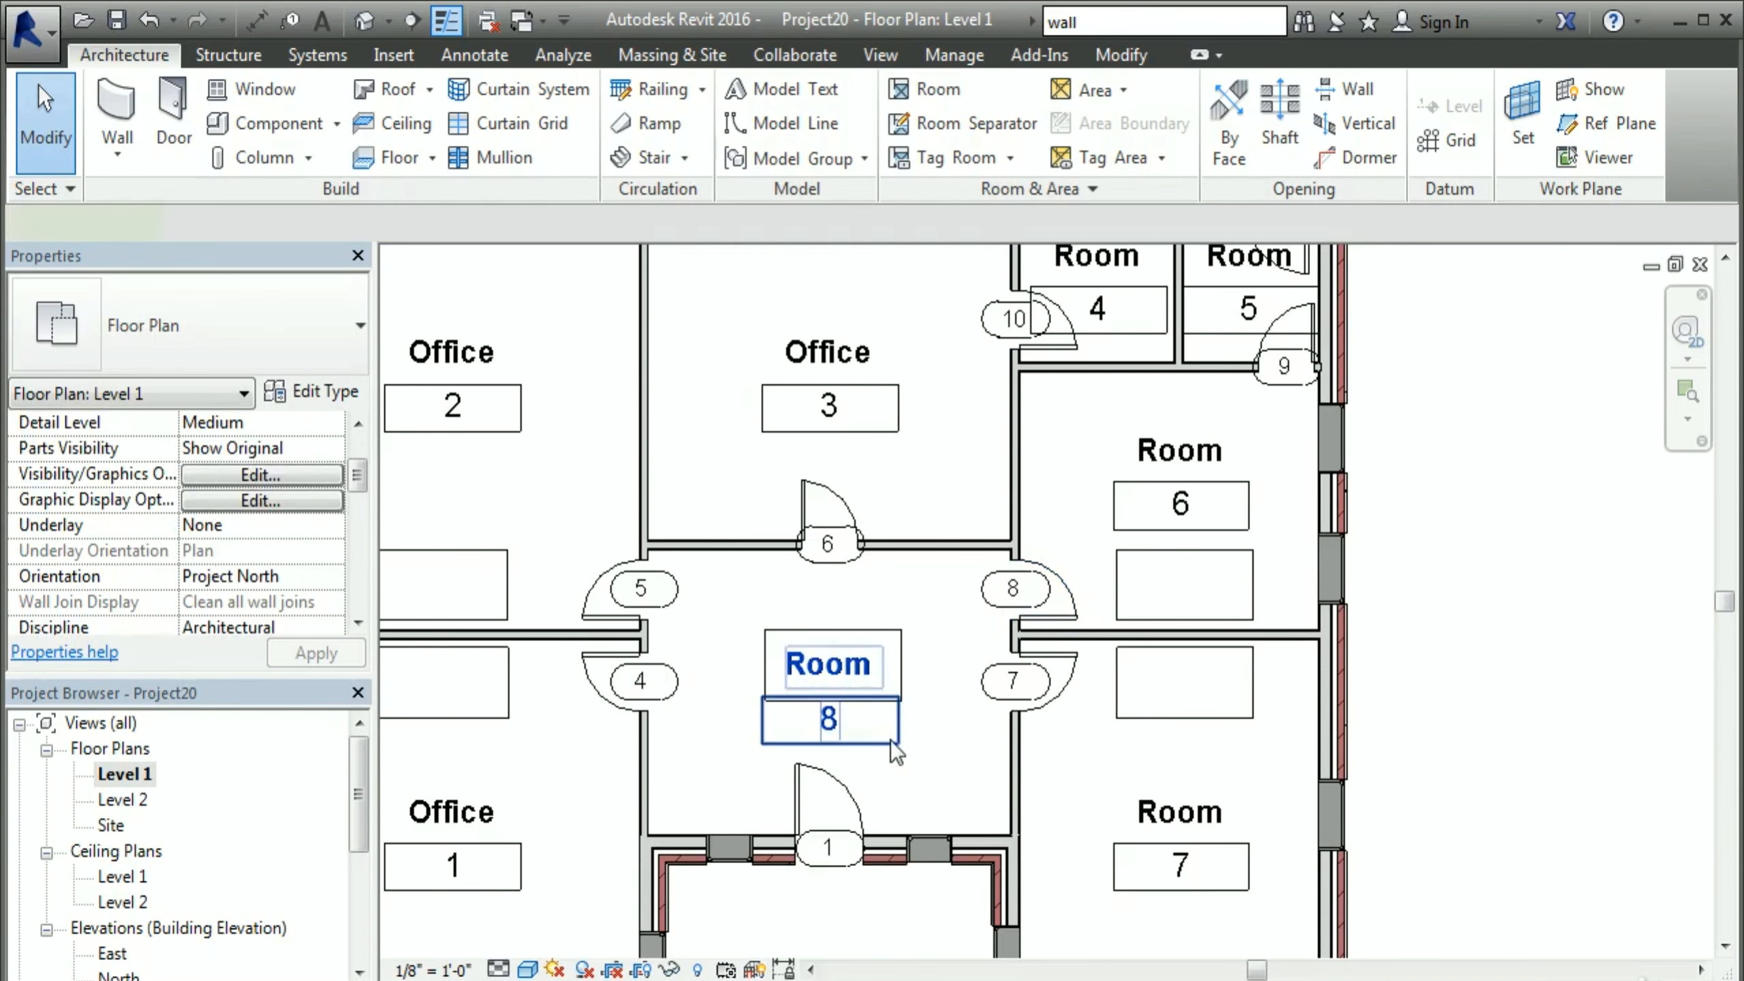
{"action": "left_click", "coordinate": [891, 740]}
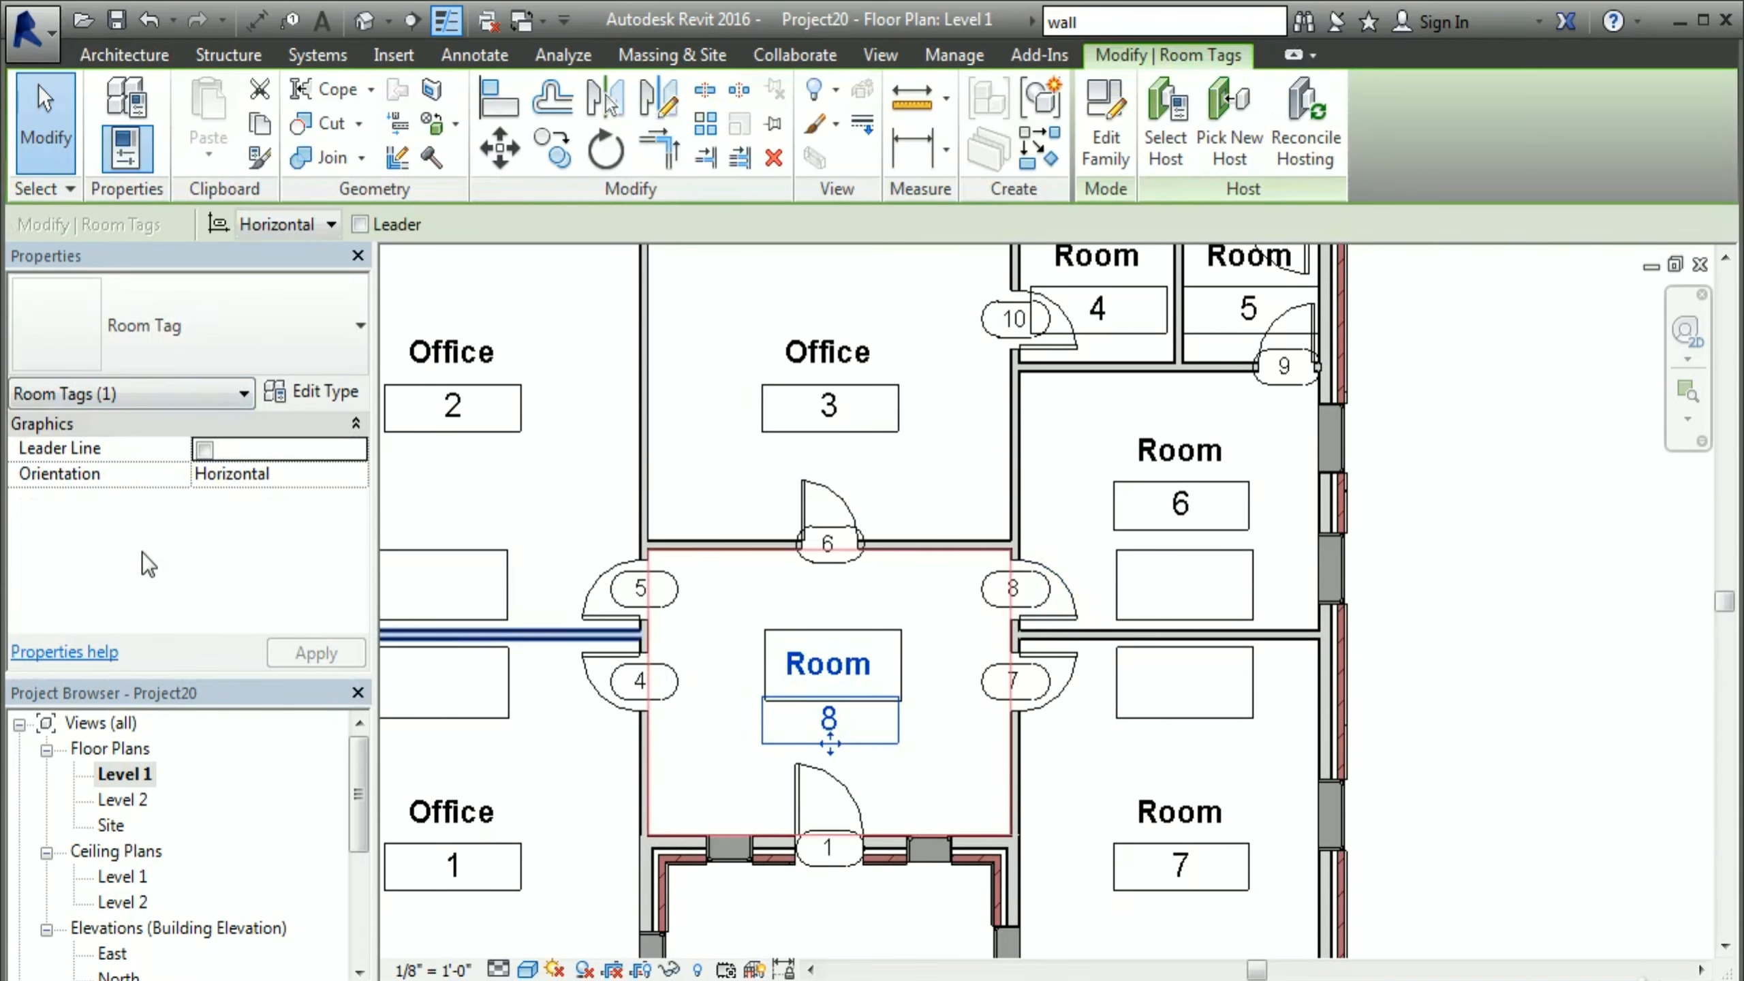
{"action": "left_click", "coordinate": [833, 667]}
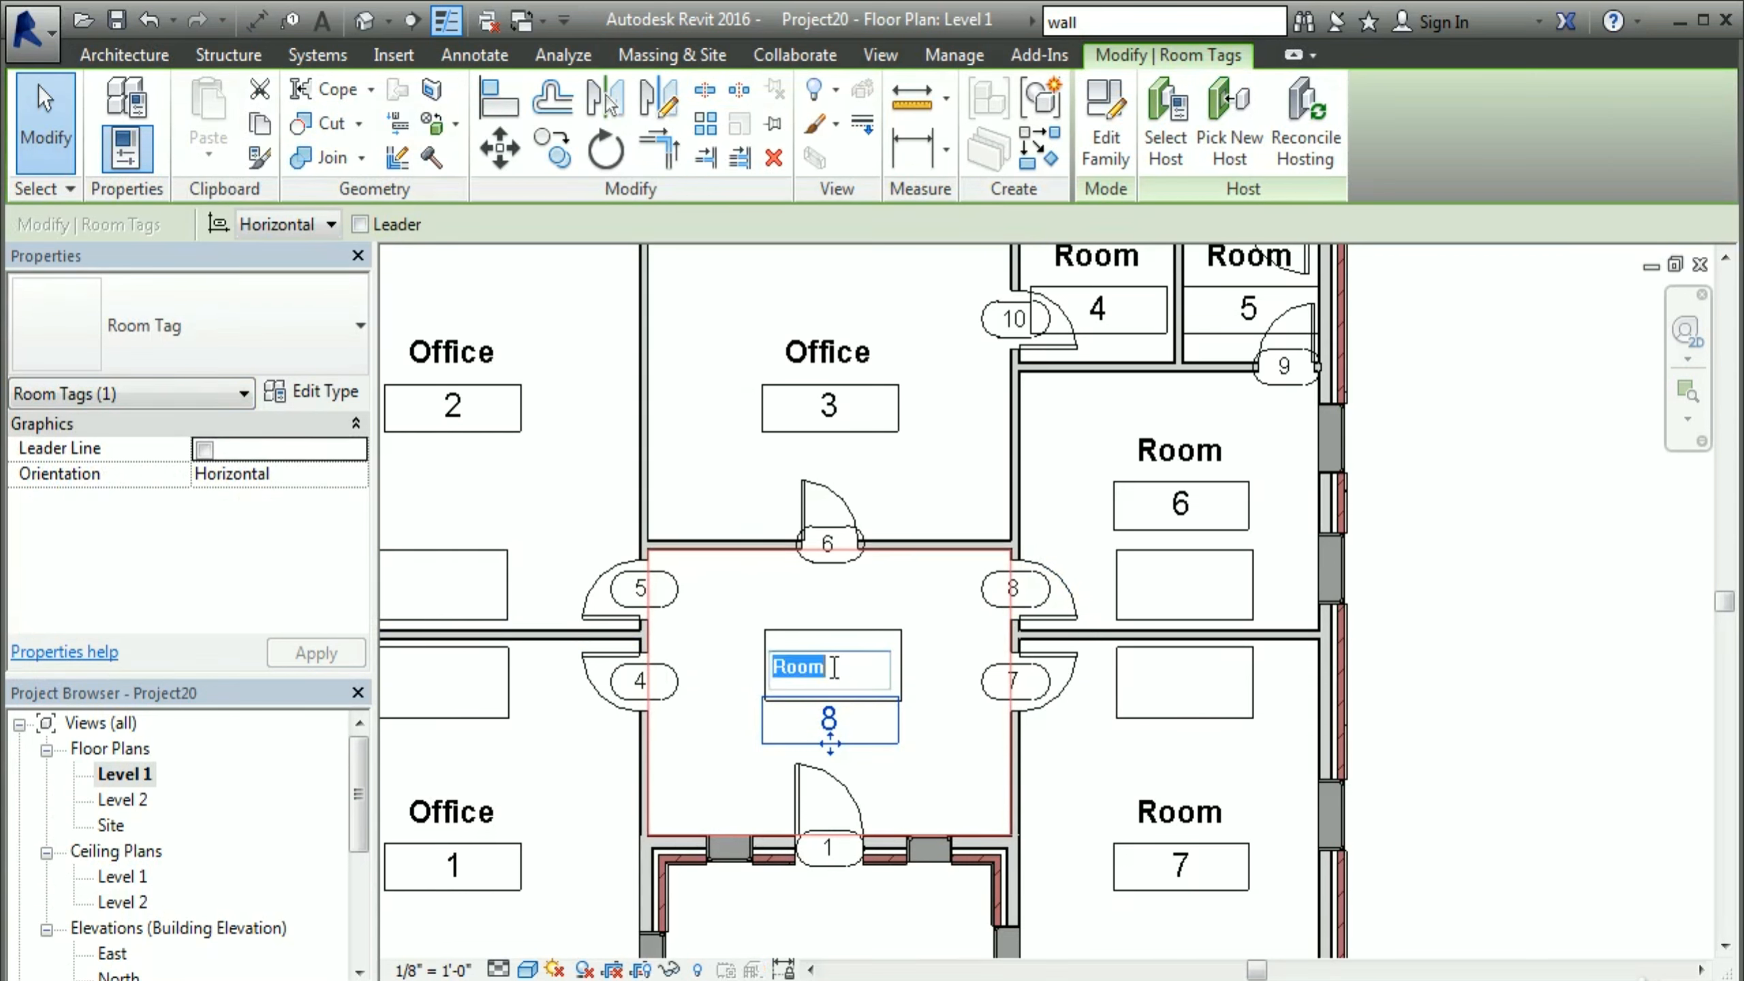
{"action": "type", "text": "Reception"}
{"action": "left_click", "coordinate": [967, 752]}
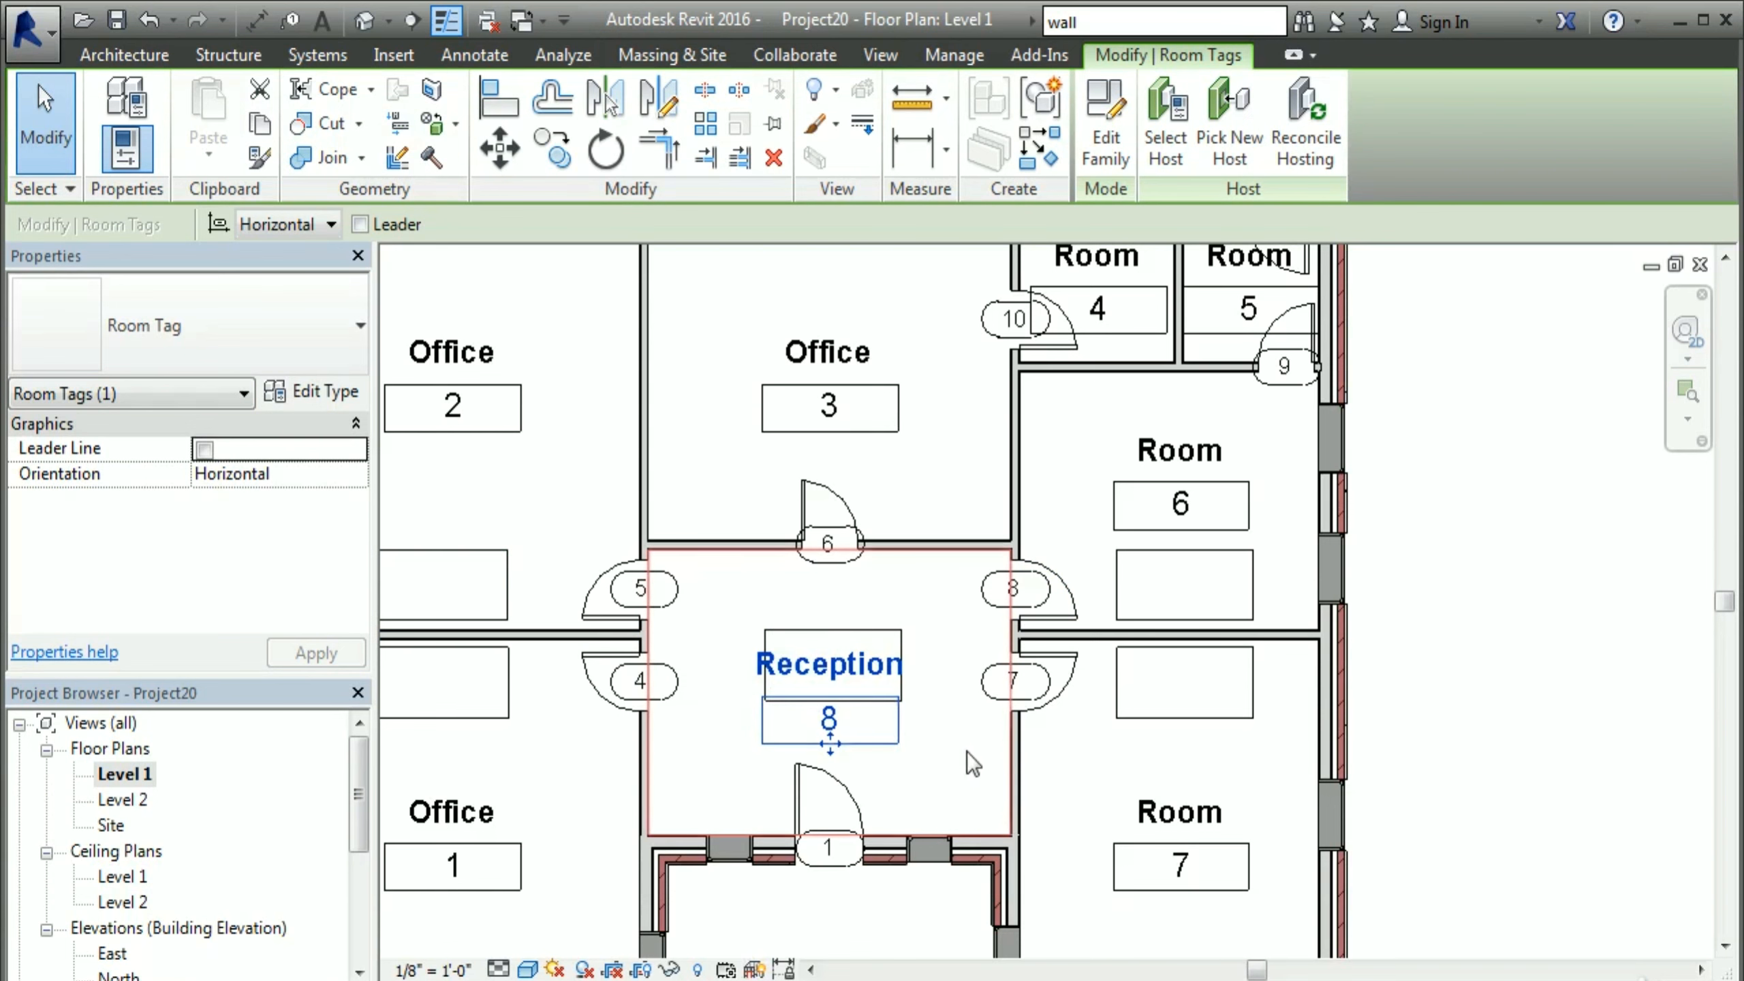
Step: Select the lower-right room, number 7, and set its Name property to Office
{"action": "left_click", "coordinate": [1228, 817]}
{"action": "left_click", "coordinate": [1283, 755]}
{"action": "key", "text": "Escape"}
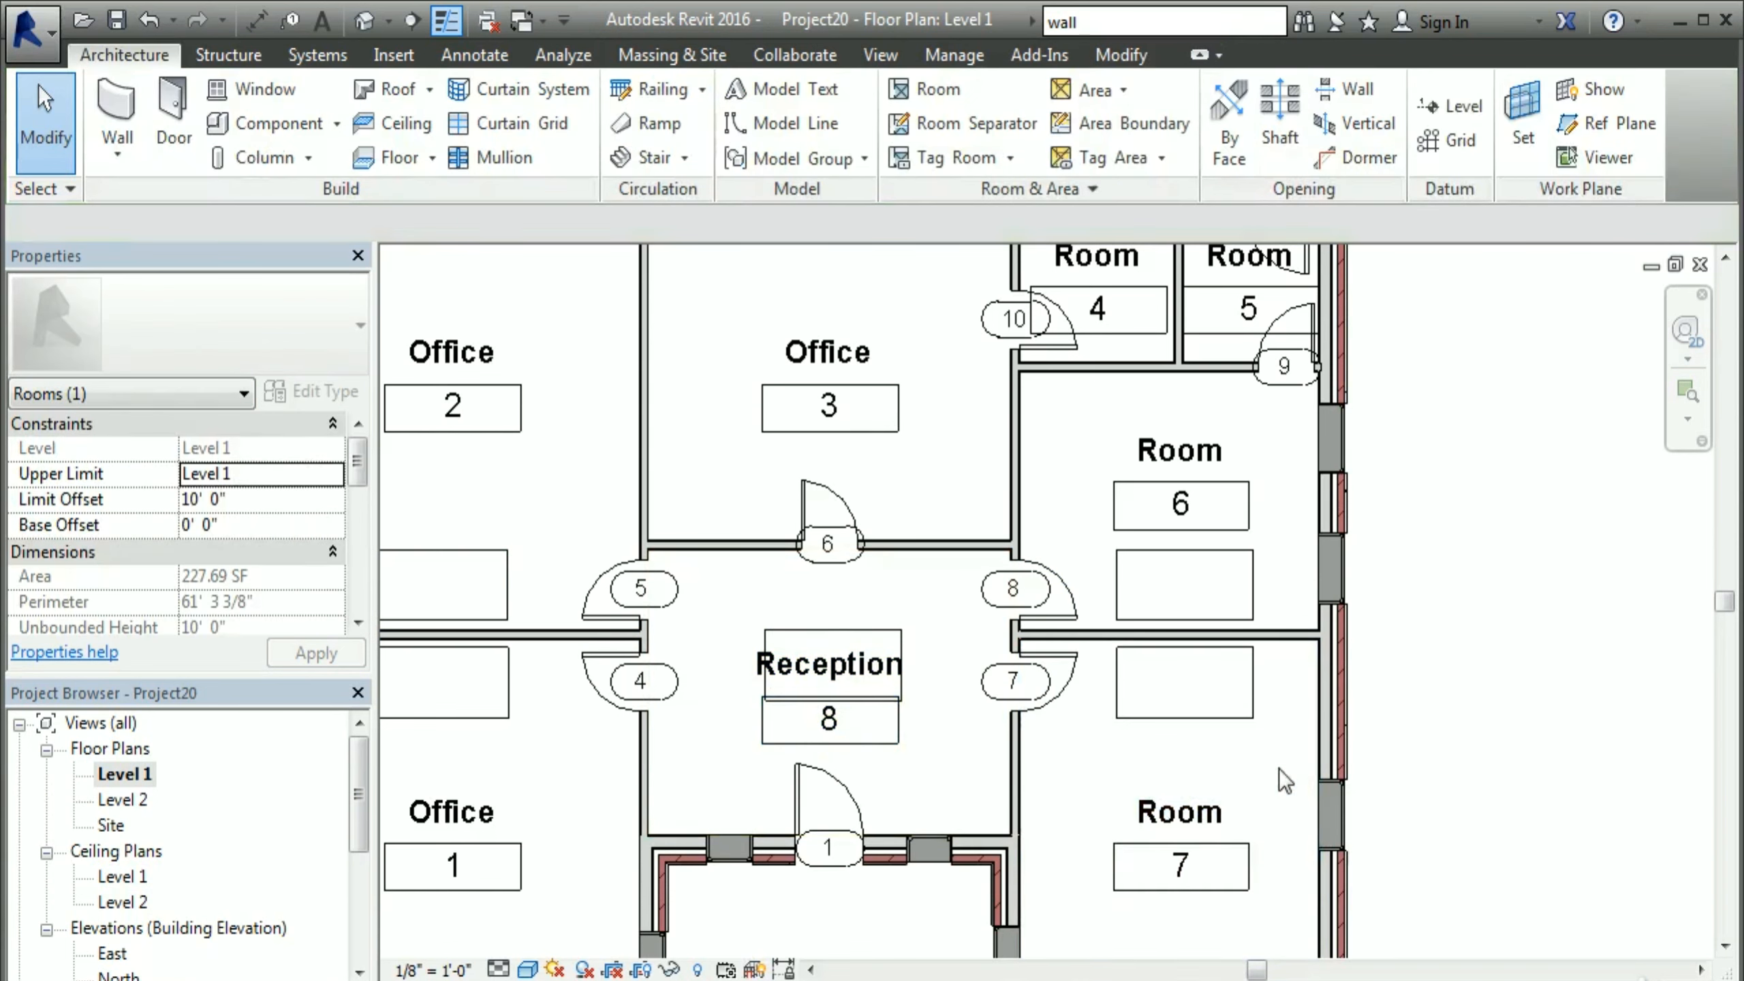
{"action": "left_click", "coordinate": [1273, 746]}
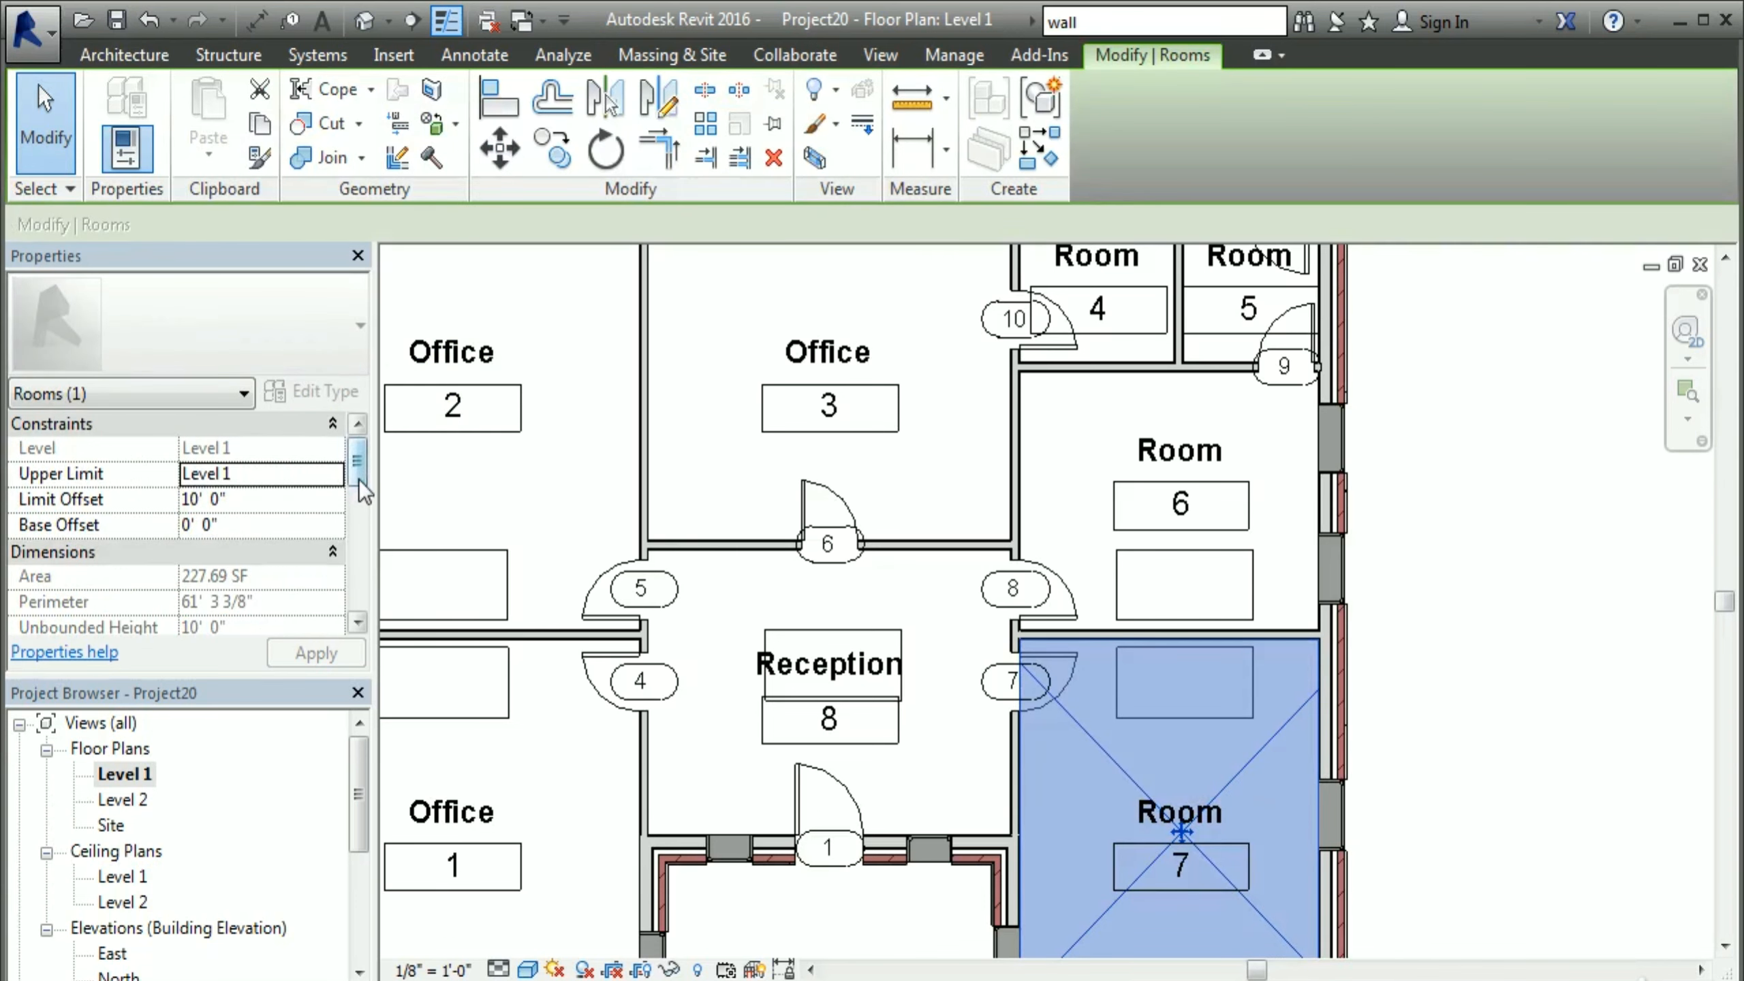
{"action": "scroll", "coordinate": [353, 498], "scroll_direction": "down", "scroll_amount": 5}
{"action": "left_click", "coordinate": [262, 552]}
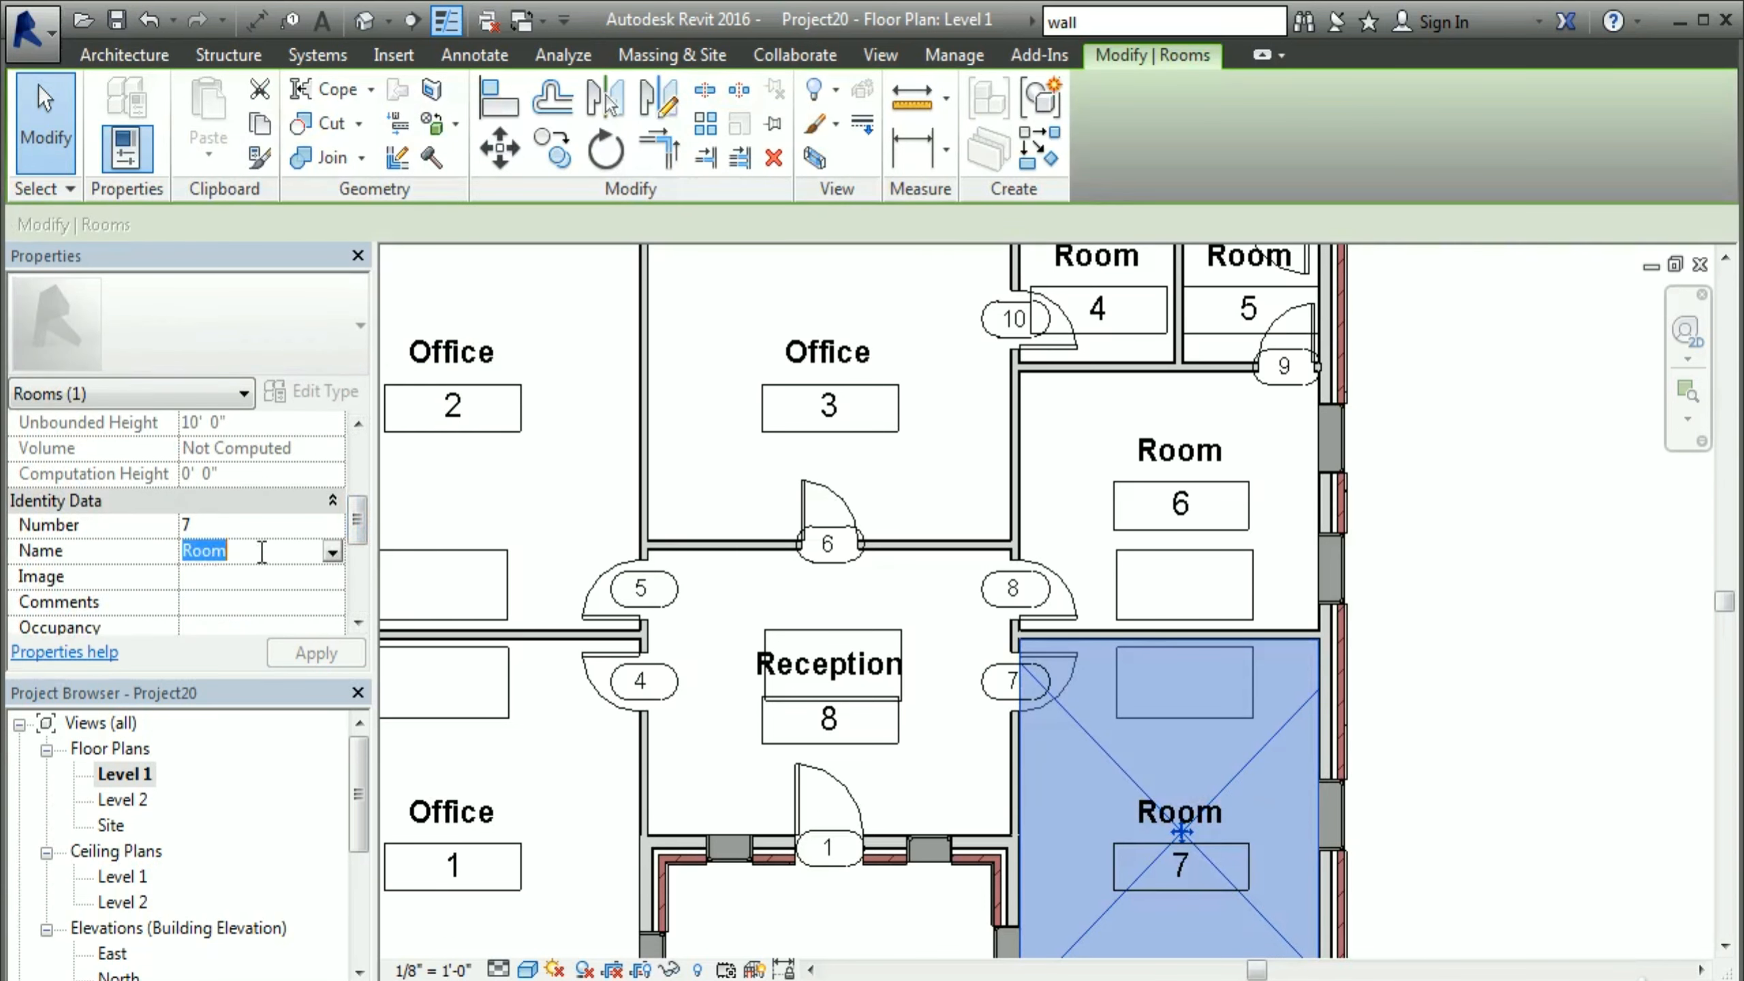
{"action": "type", "text": "Off"}
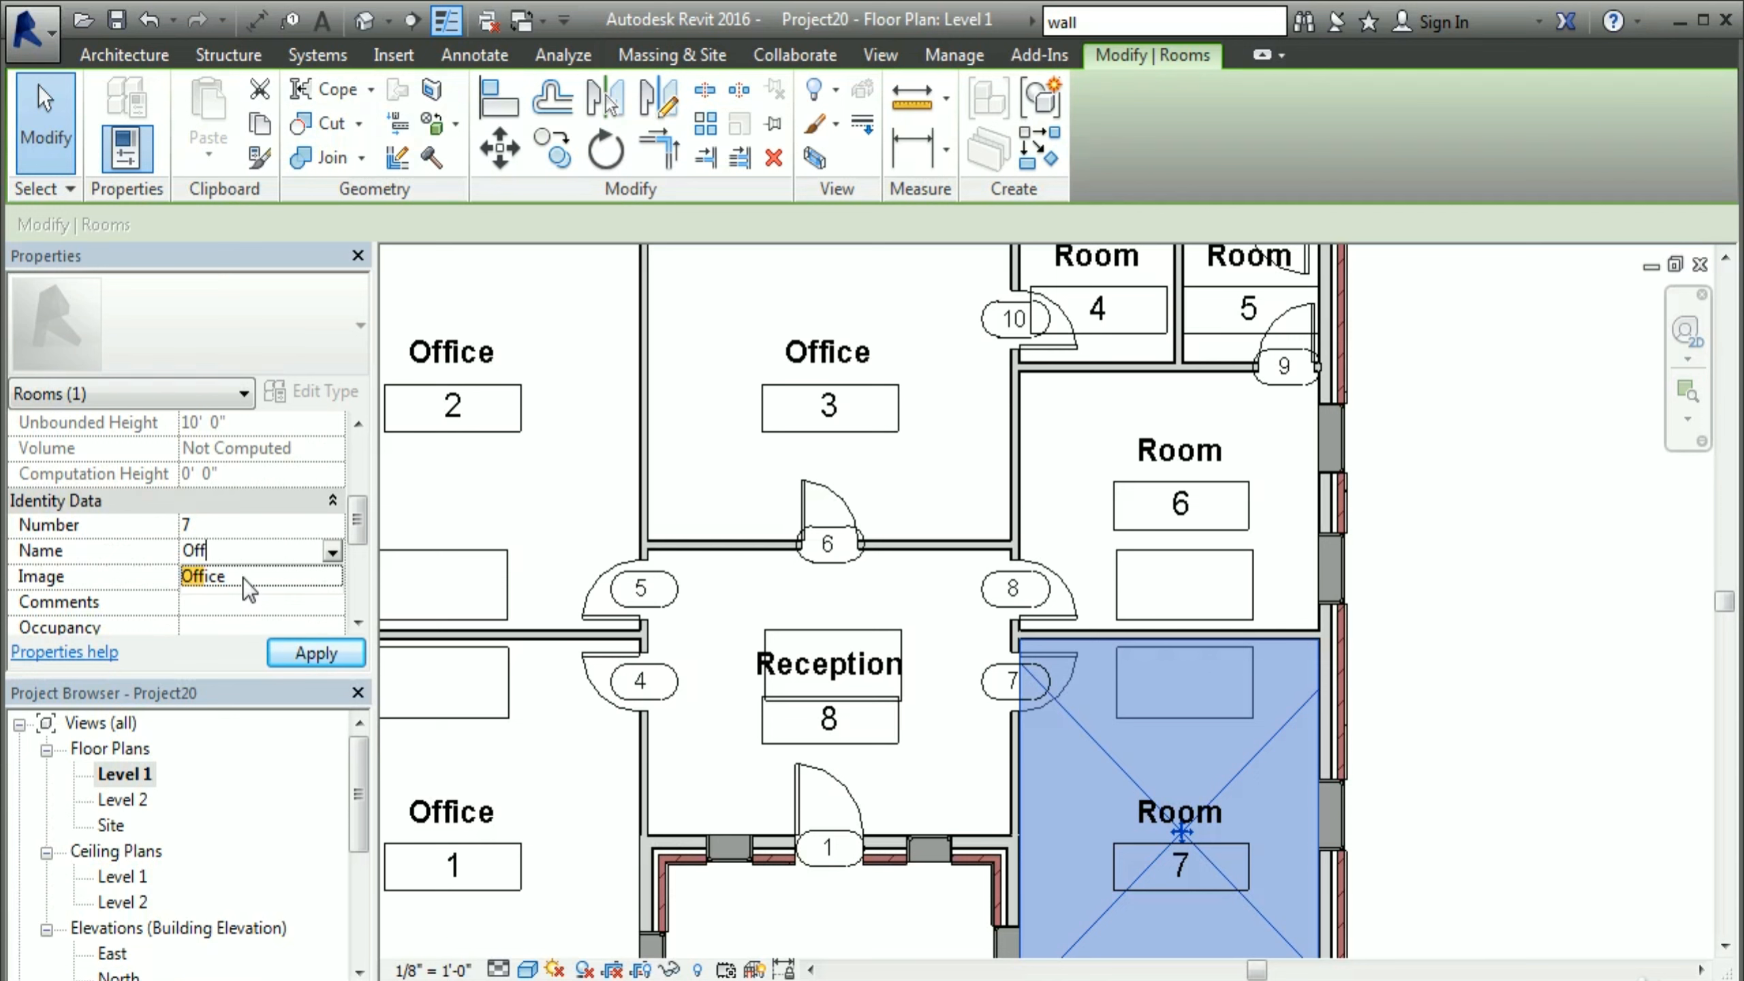
{"action": "left_click", "coordinate": [243, 577]}
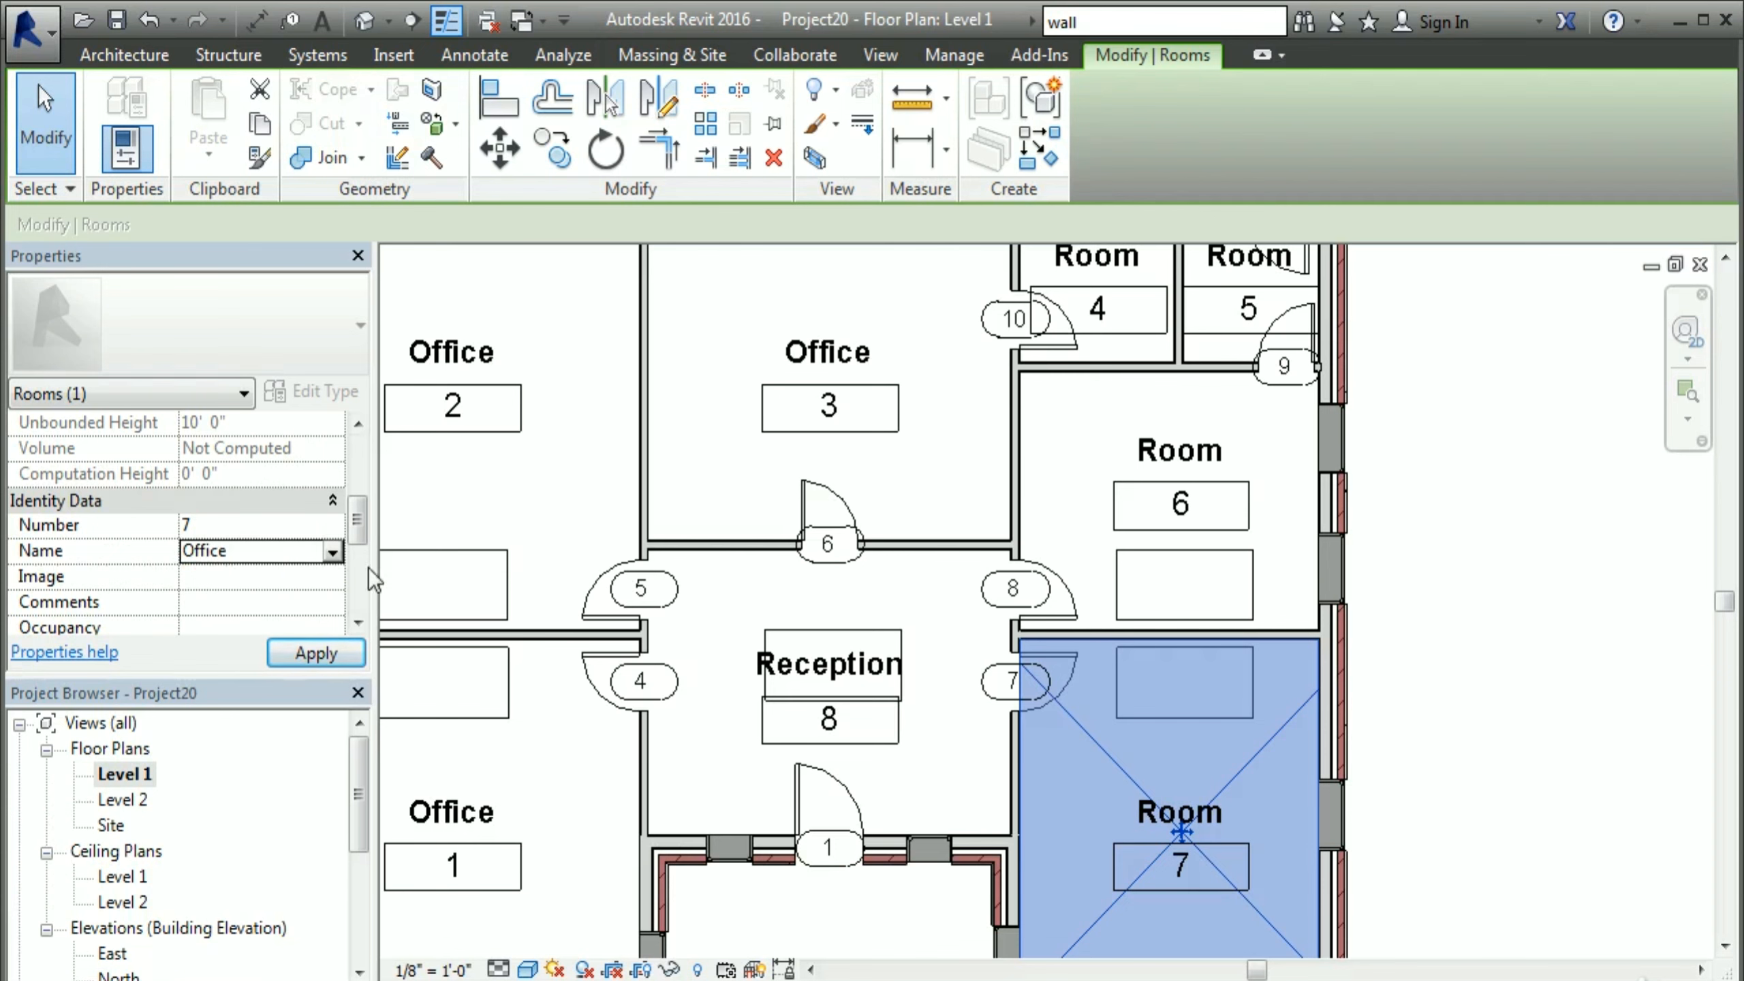
{"action": "left_click", "coordinate": [945, 619]}
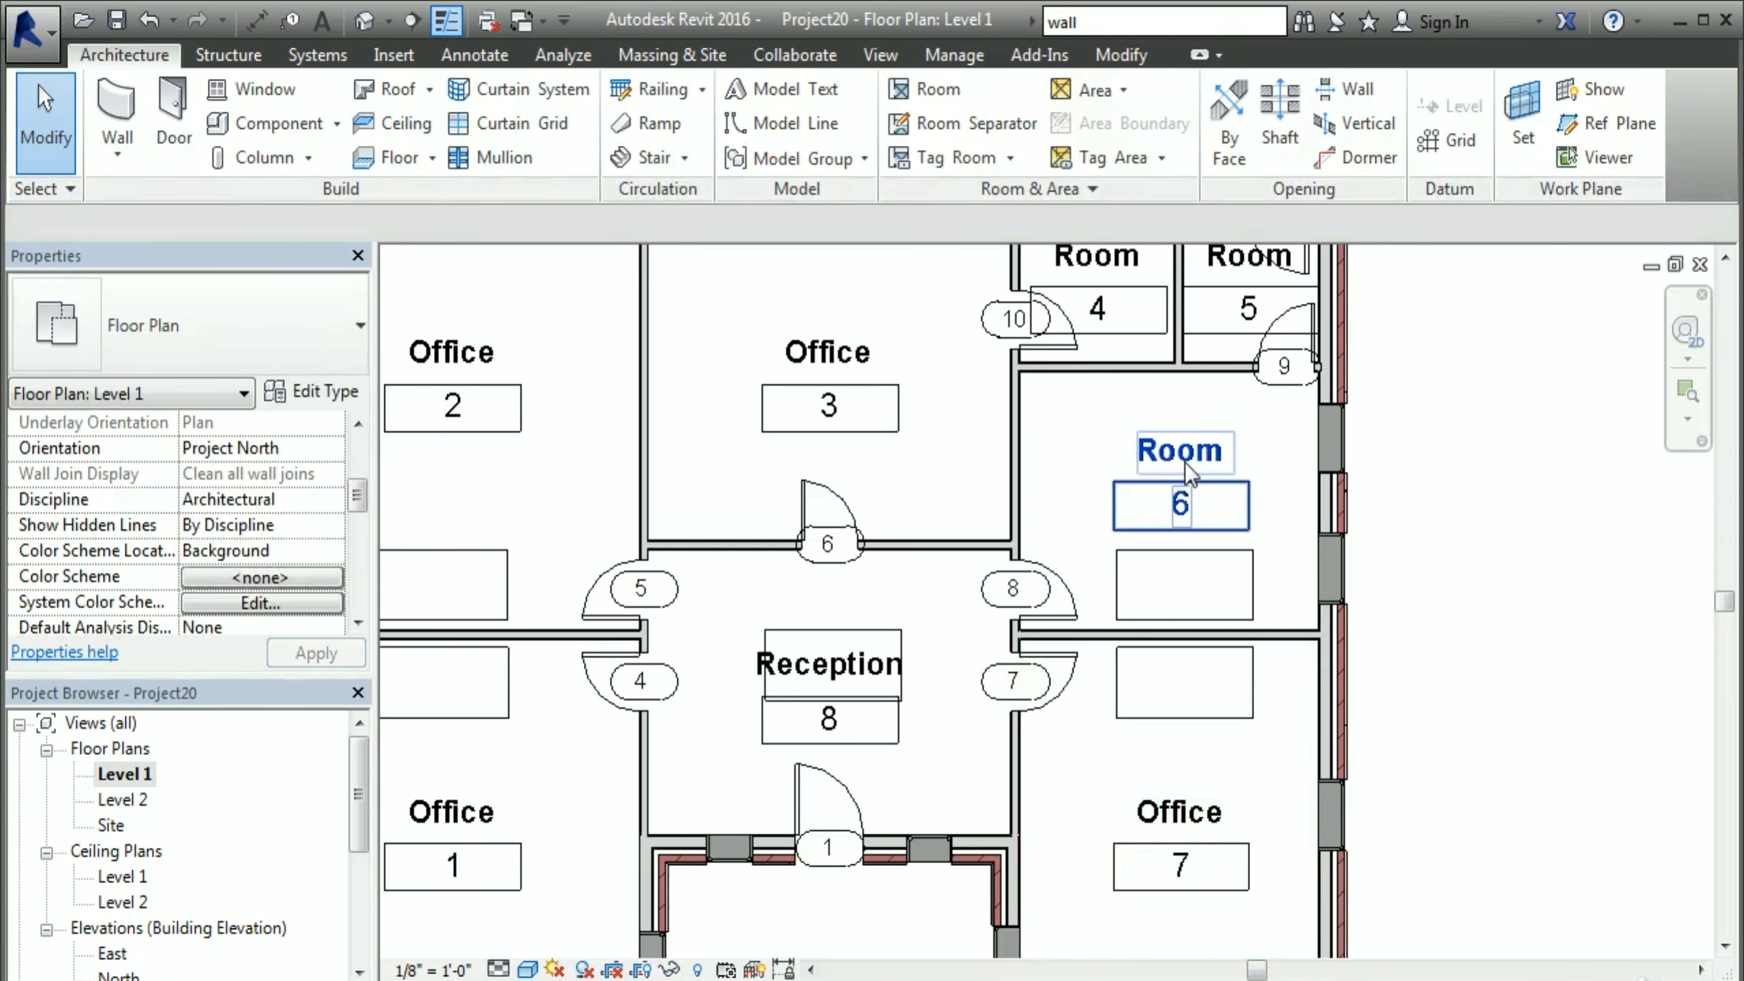
Step: Select the middle-right room, number 6, and choose Office as its Name property from the existing names
{"action": "left_click", "coordinate": [1185, 459]}
{"action": "left_click", "coordinate": [1258, 450]}
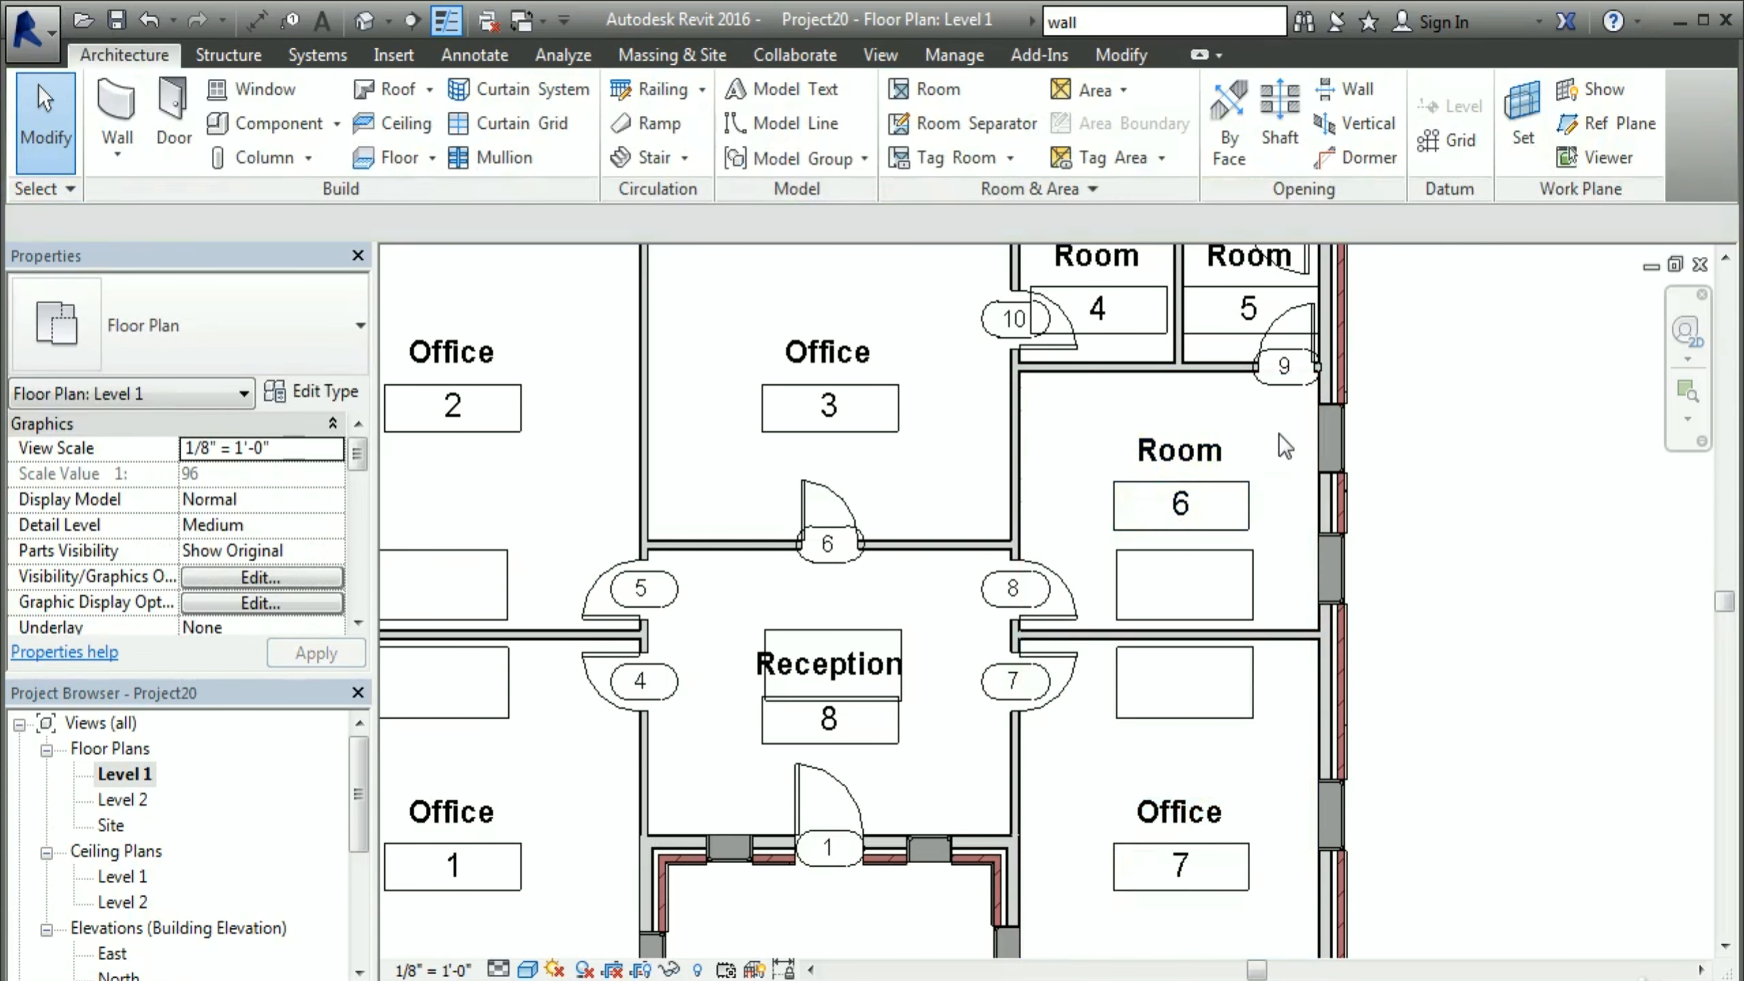
{"action": "left_click", "coordinate": [1236, 417]}
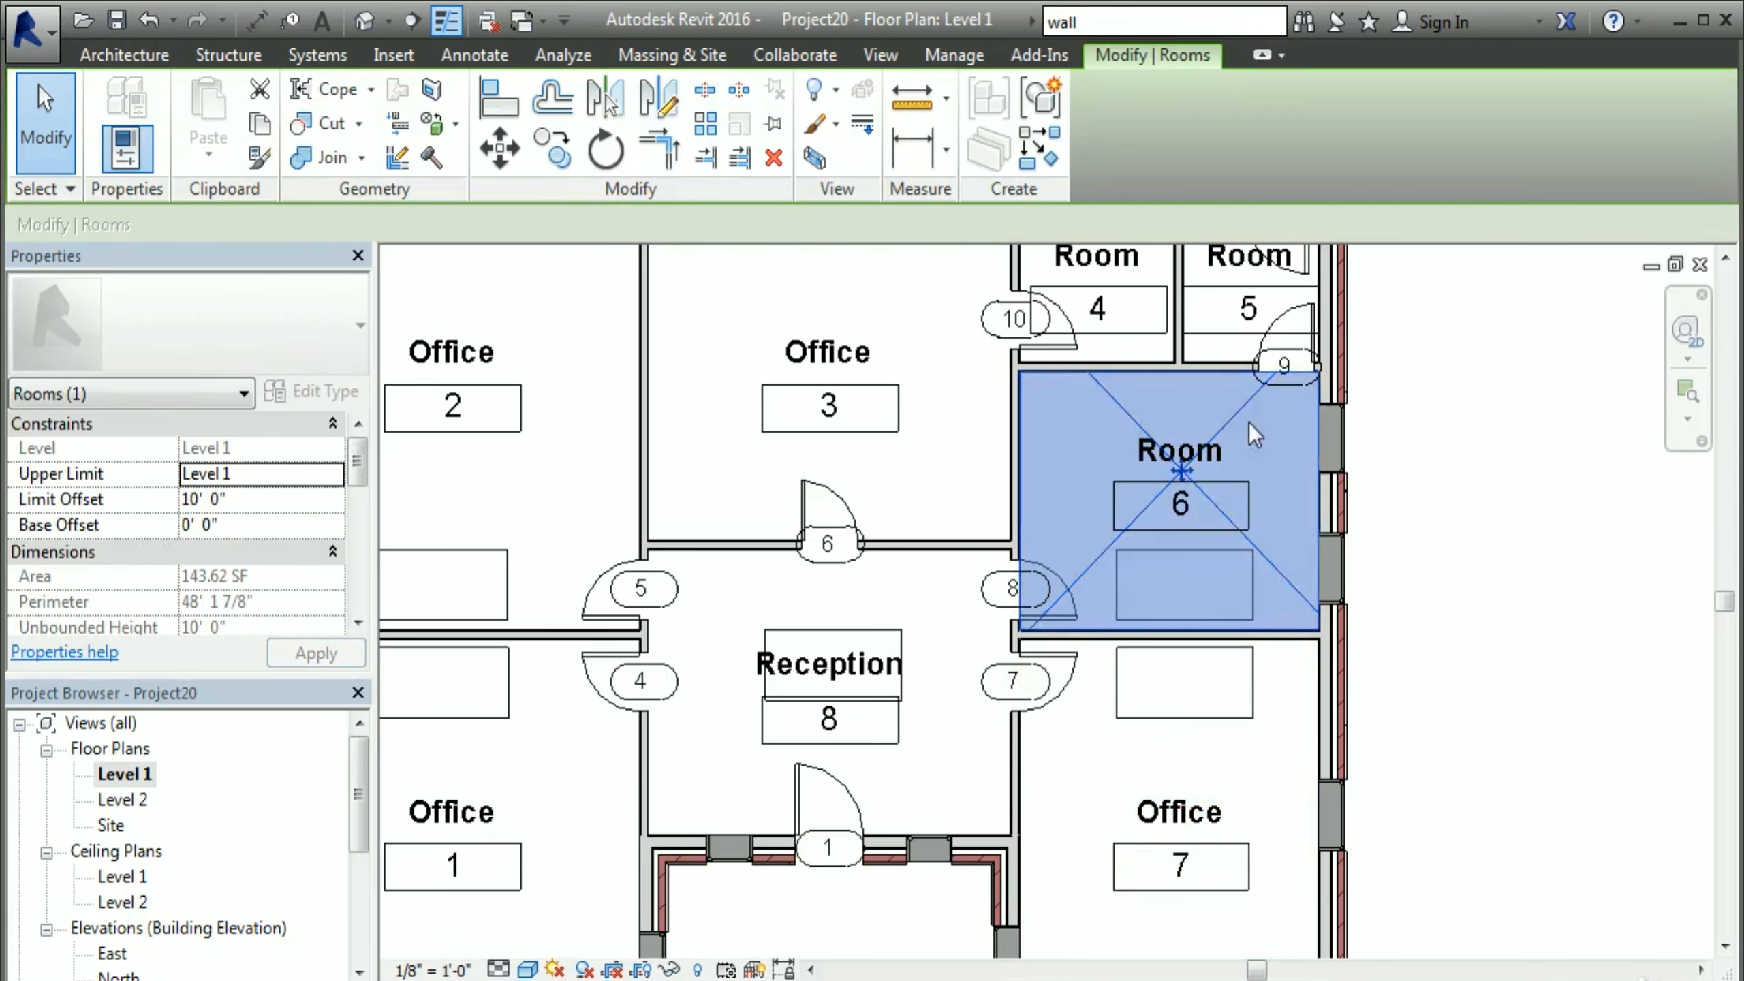
{"action": "left_click_drag", "start_coordinate": [356, 475], "coordinate": [357, 545]}
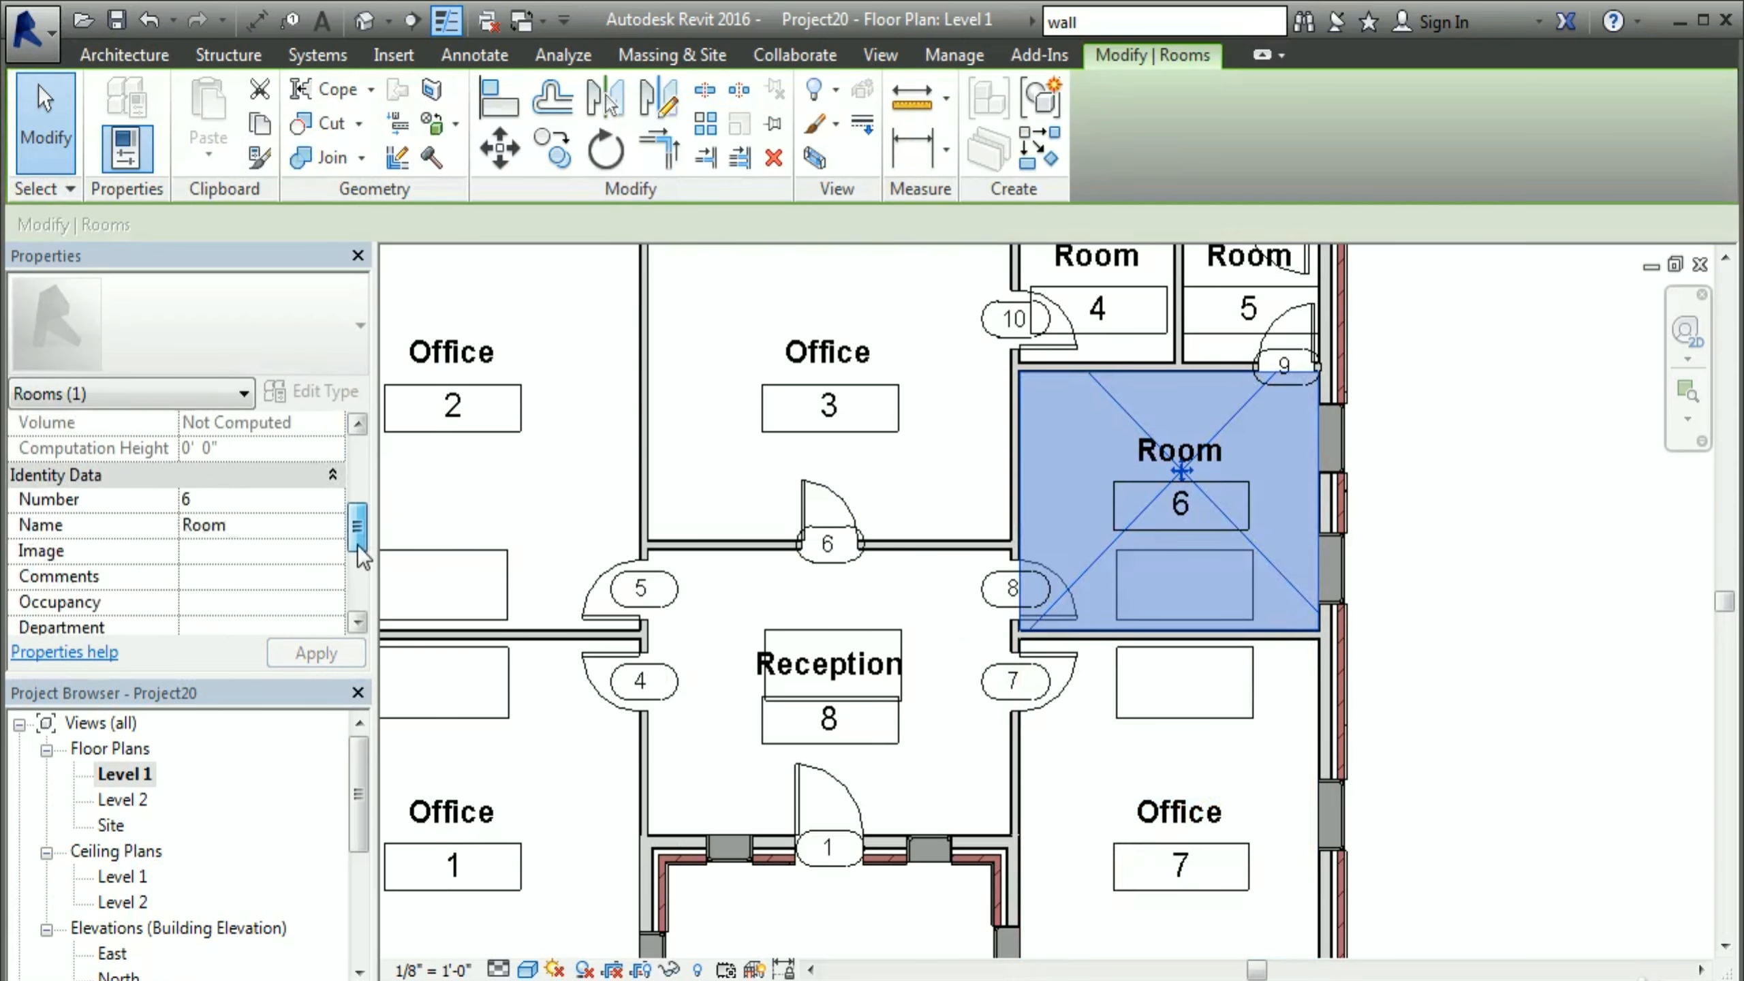
{"action": "left_click", "coordinate": [329, 499]}
{"action": "left_click", "coordinate": [332, 500]}
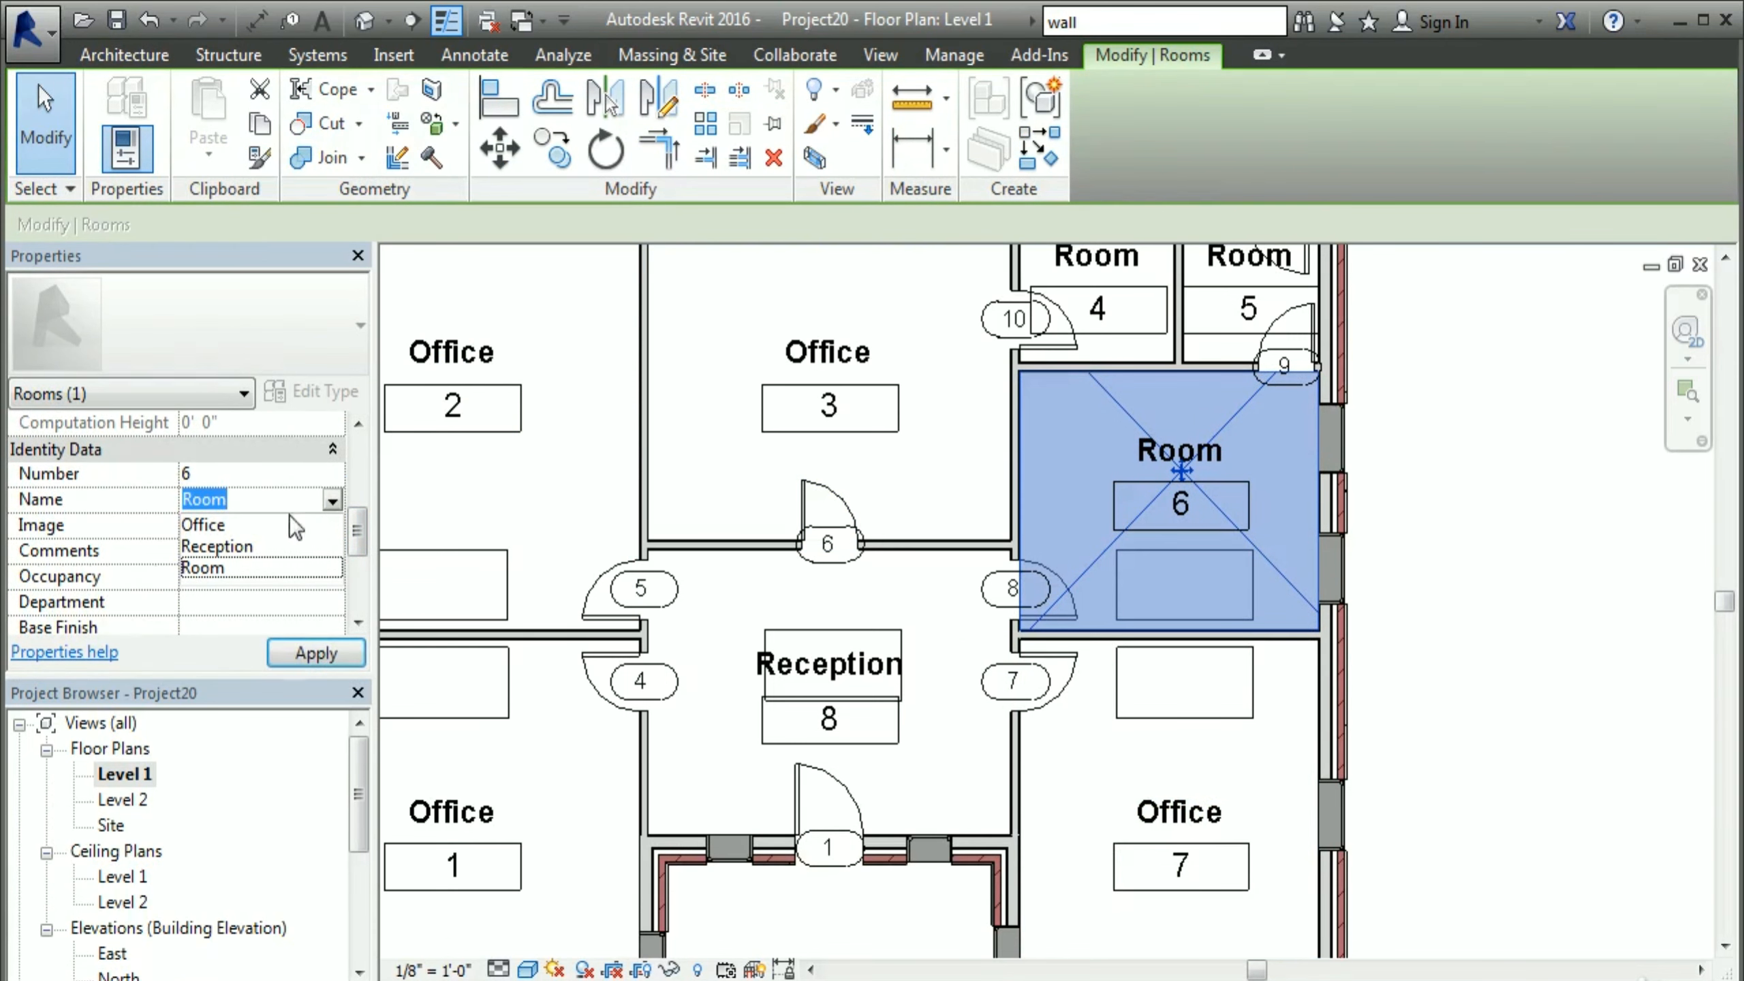
{"action": "left_click", "coordinate": [206, 525]}
{"action": "left_click", "coordinate": [1493, 644]}
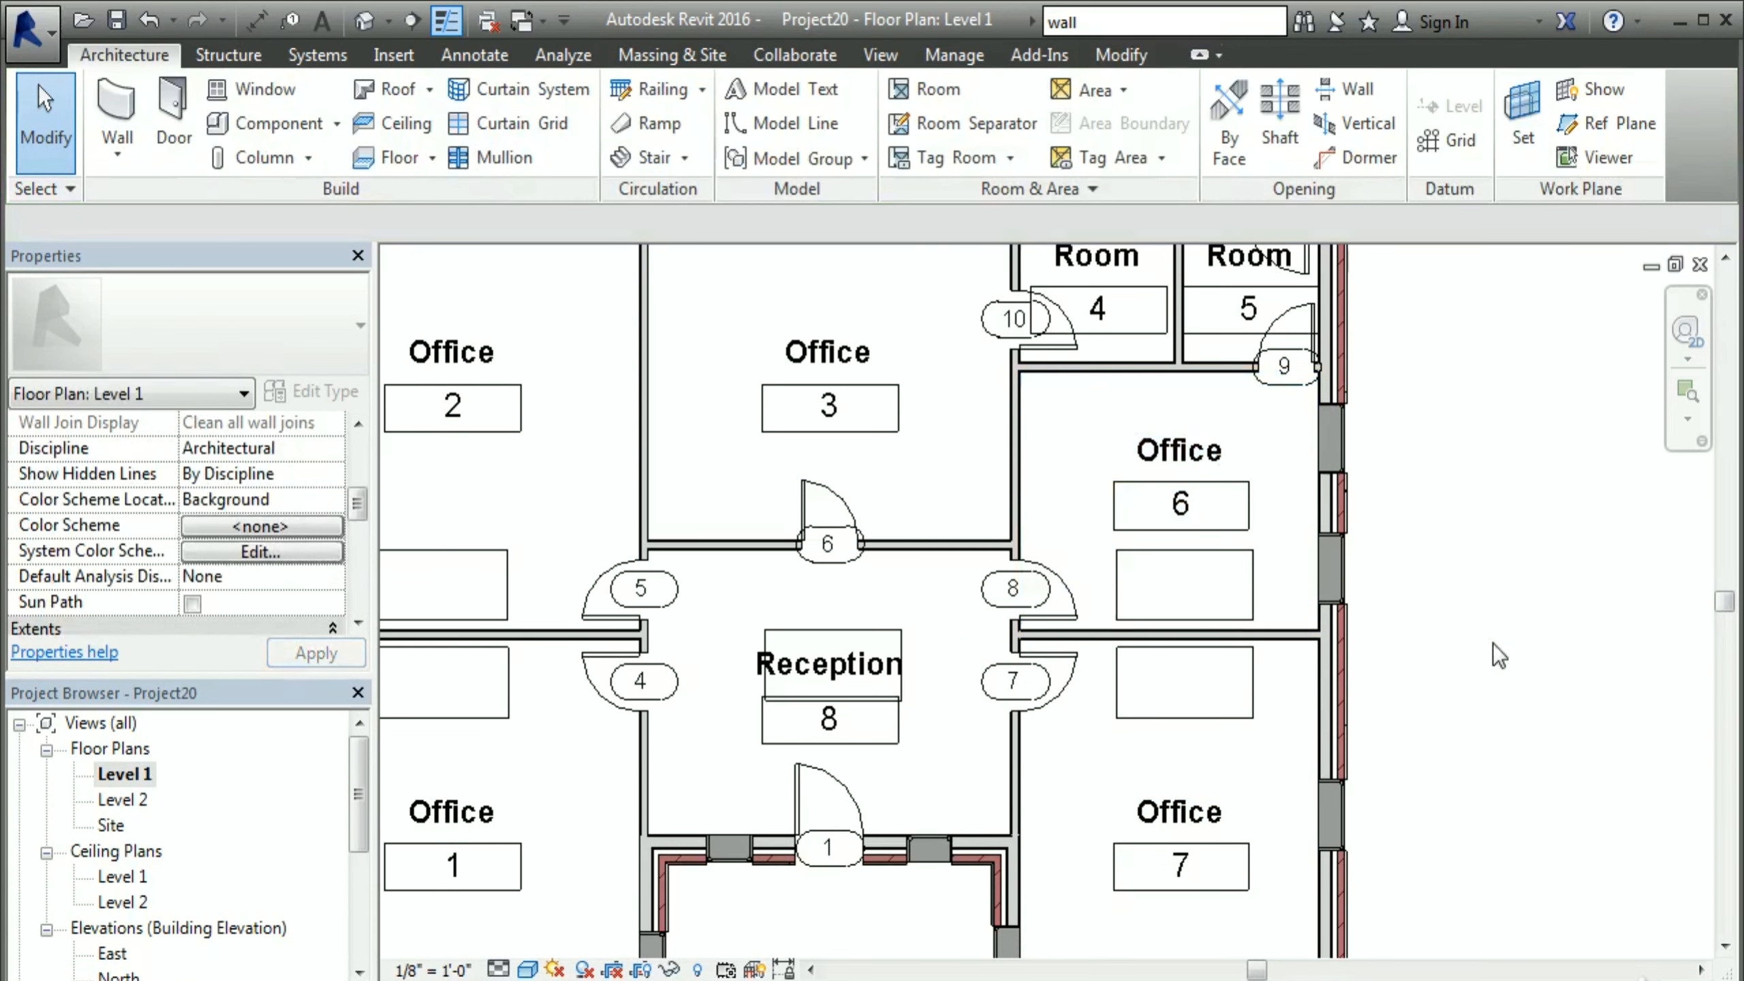
Step: Rename the small room number 4, beside the upper-middle office, to Washroom in its room tag
{"action": "middle_click_drag", "start_coordinate": [1497, 661], "coordinate": [1459, 763]}
{"action": "scroll", "coordinate": [1447, 687], "scroll_direction": "down", "scroll_amount": 1}
{"action": "middle_click_drag", "start_coordinate": [1406, 566], "coordinate": [1266, 672]}
{"action": "scroll", "coordinate": [1192, 560], "scroll_direction": "up", "scroll_amount": 2}
{"action": "scroll", "coordinate": [1190, 559], "scroll_direction": "up", "scroll_amount": 2}
{"action": "middle_click_drag", "start_coordinate": [568, 622], "coordinate": [738, 651]}
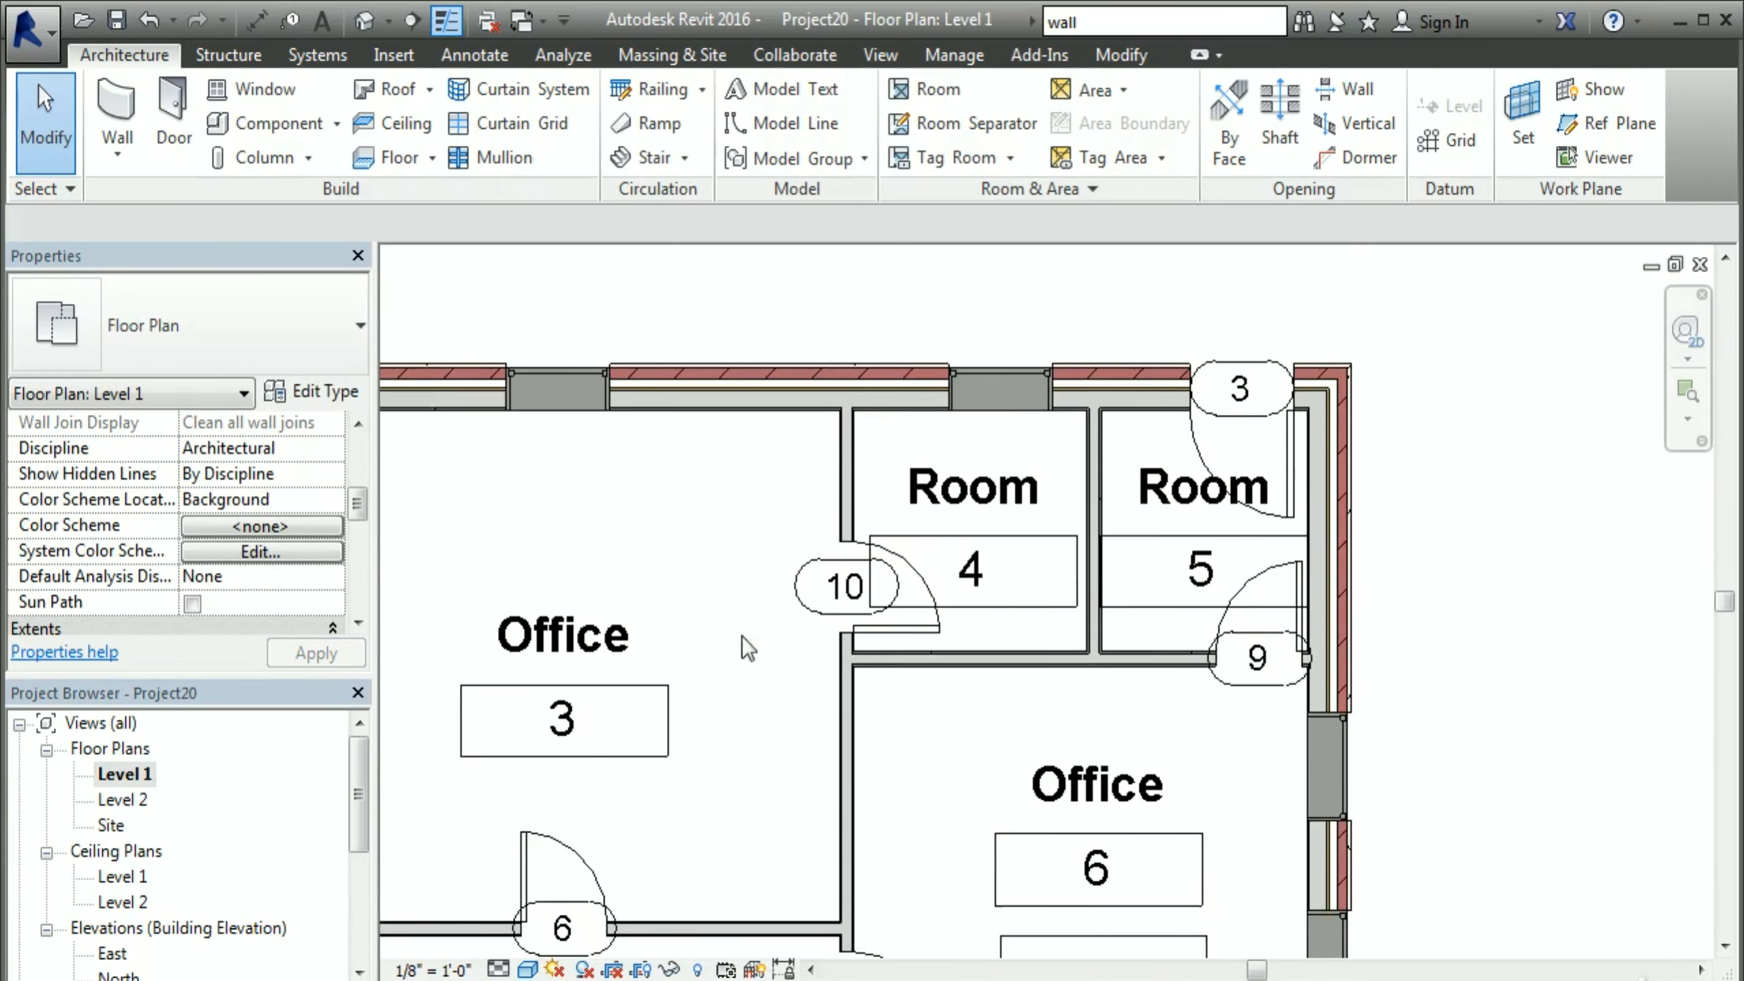
{"action": "left_click", "coordinate": [988, 493]}
{"action": "left_click", "coordinate": [991, 493]}
{"action": "type", "text": "Washrooim"}
{"action": "left_click", "coordinate": [1412, 580]}
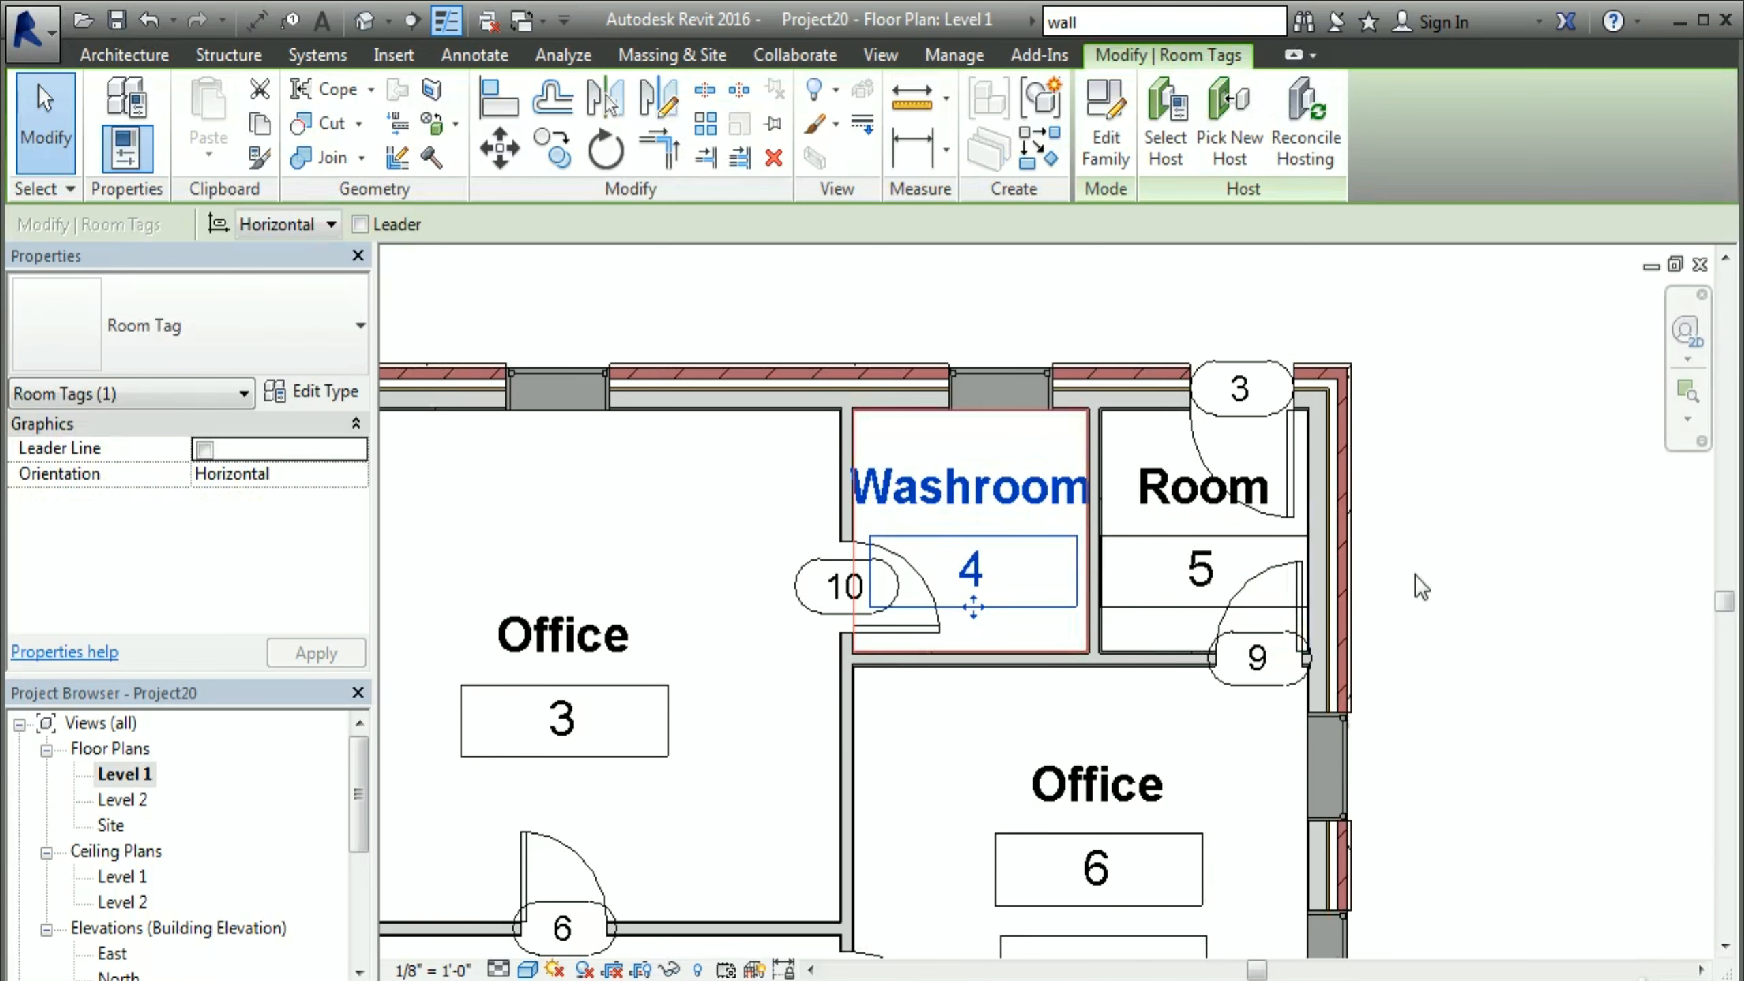
Step: Rename the small upper-right corner room, number 5, to Mechanical in its room tag
{"action": "left_click", "coordinate": [1208, 491]}
{"action": "left_click", "coordinate": [1212, 496]}
{"action": "type", "text": "Mechanical"}
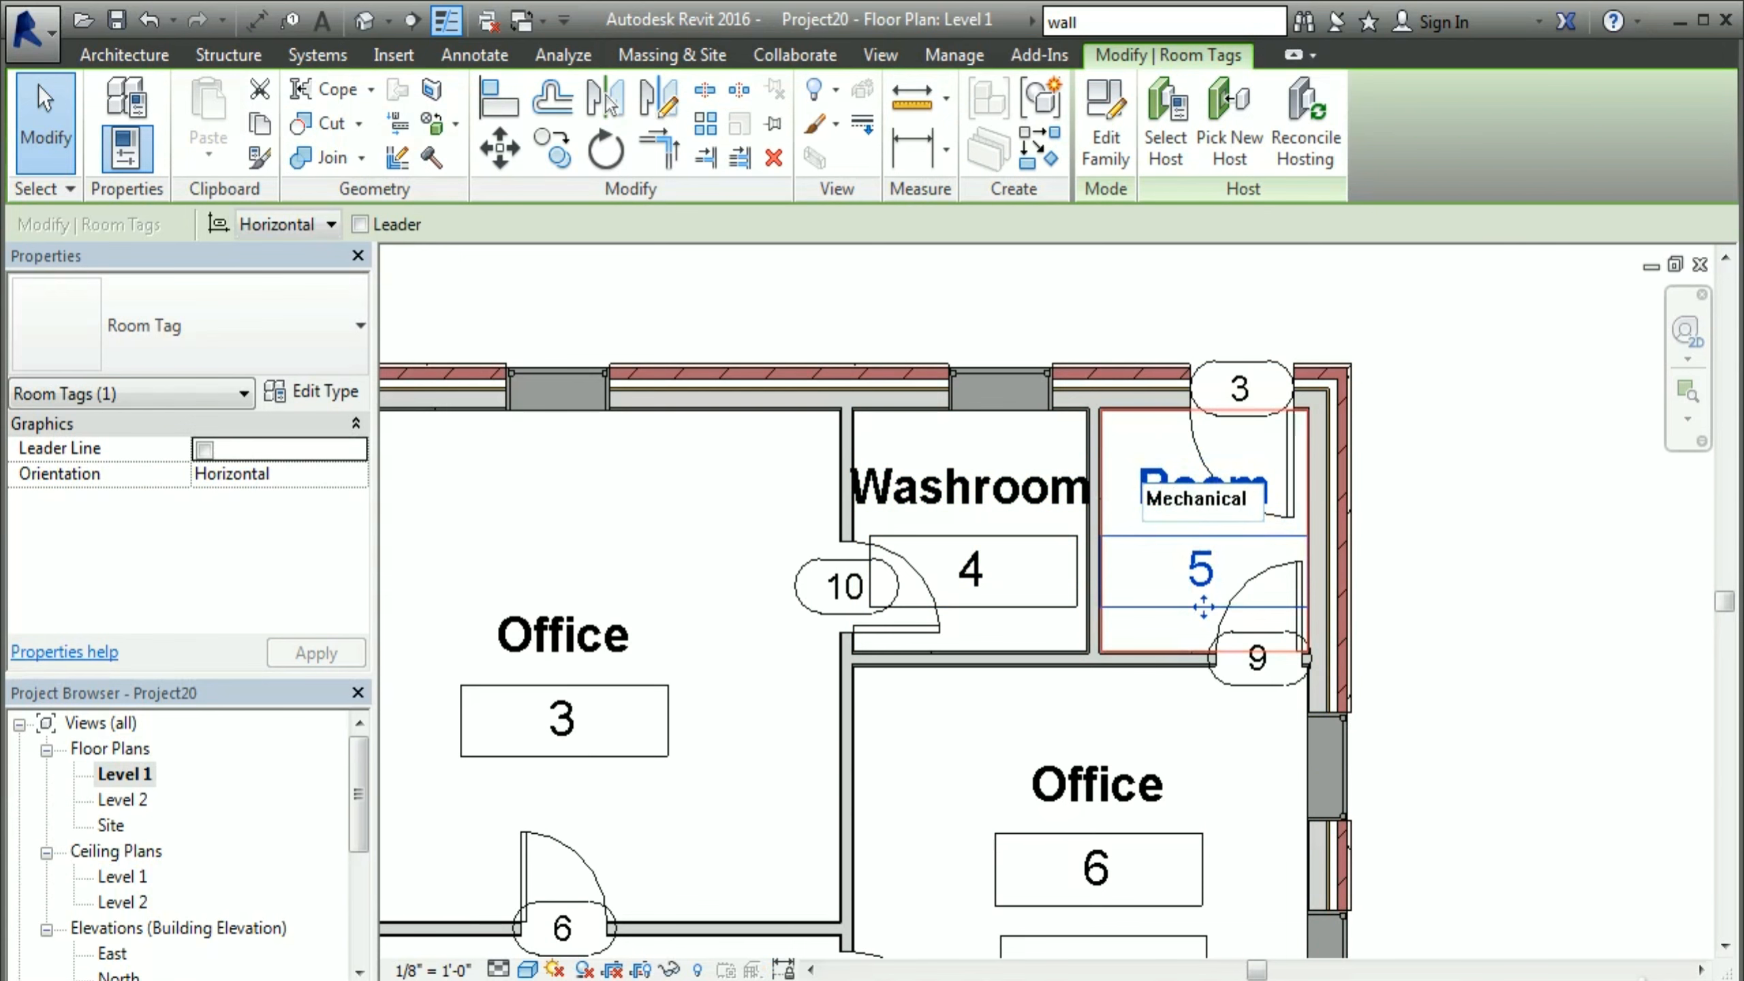
{"action": "left_click", "coordinate": [1588, 631]}
{"action": "scroll", "coordinate": [1447, 690], "scroll_direction": "down", "scroll_amount": 1}
{"action": "middle_click_drag", "start_coordinate": [1193, 730], "coordinate": [1271, 607]}
{"action": "scroll", "coordinate": [1081, 704], "scroll_direction": "down", "scroll_amount": 2}
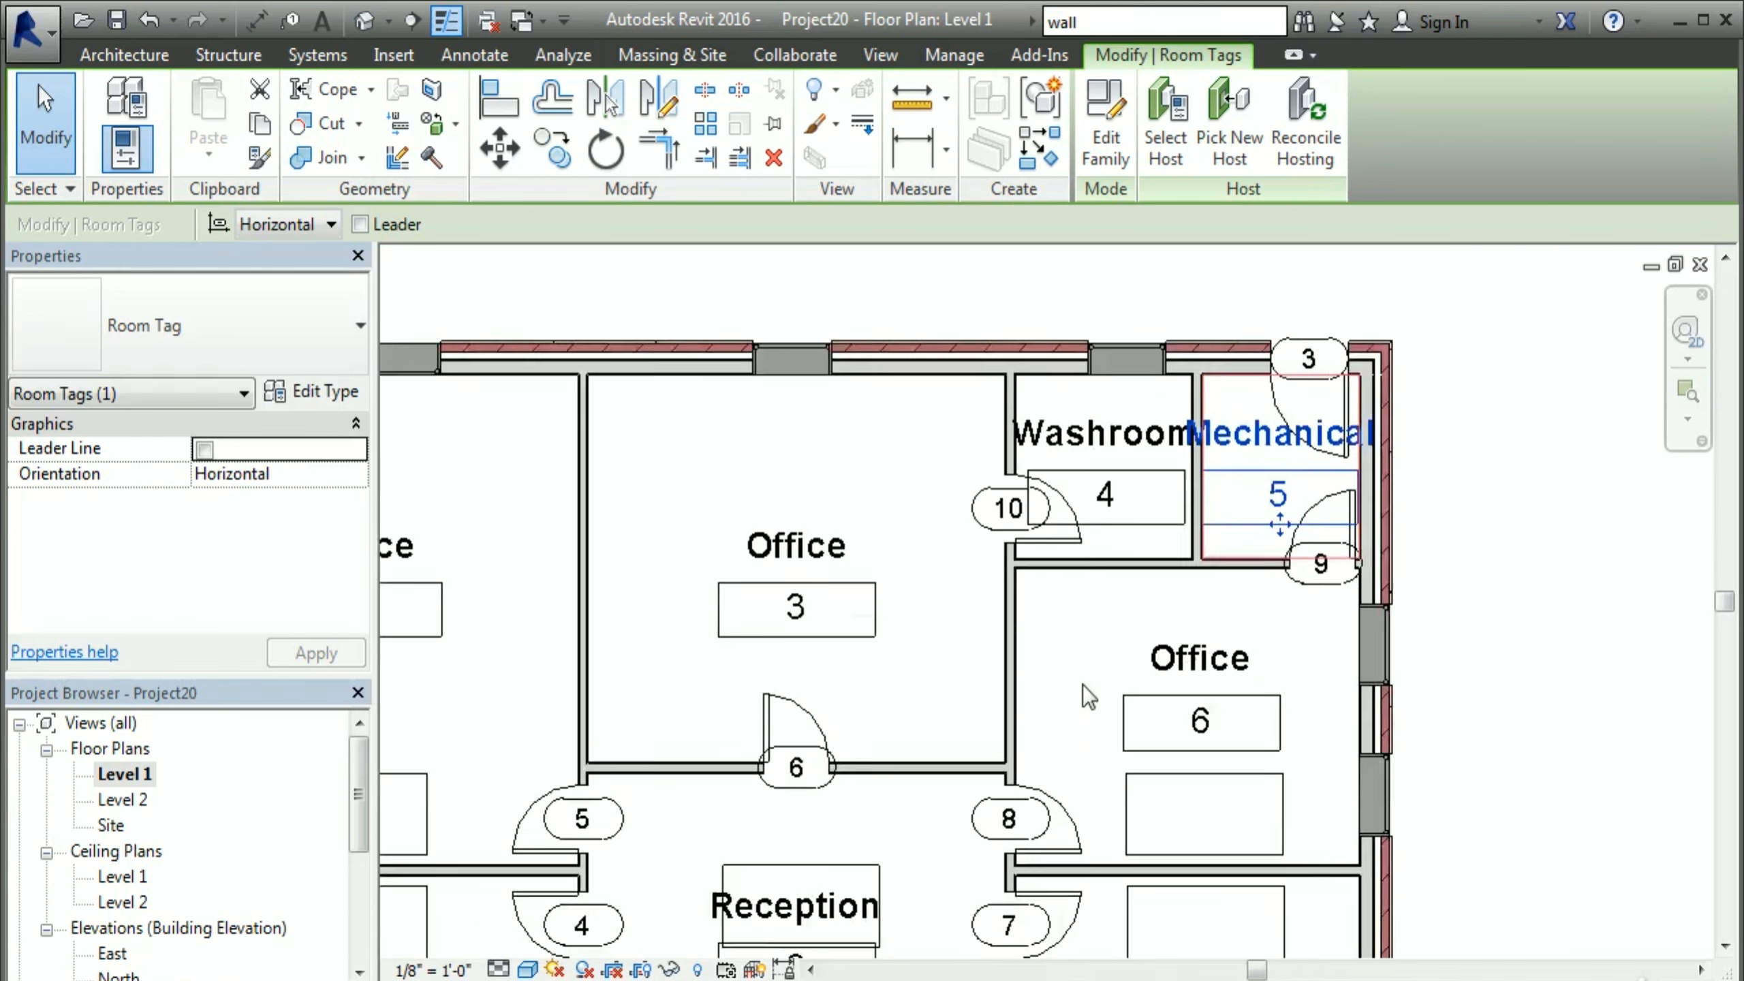
{"action": "scroll", "coordinate": [972, 681], "scroll_direction": "down", "scroll_amount": 1}
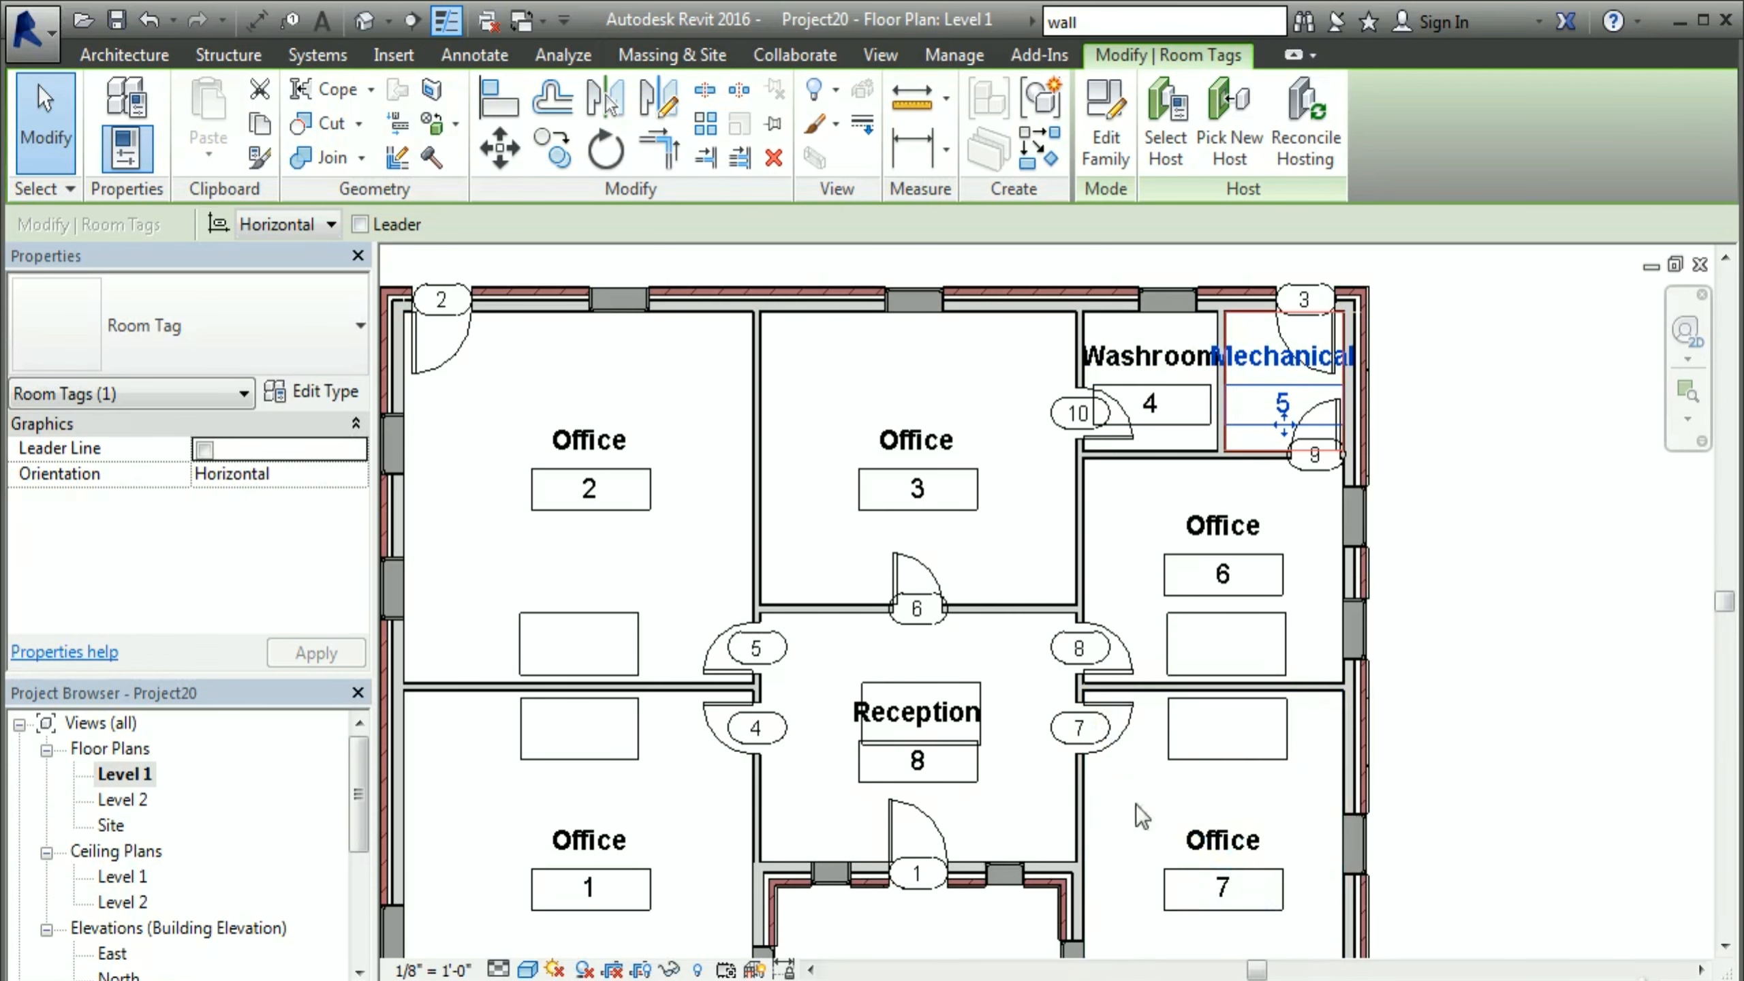
{"action": "left_click", "coordinate": [818, 745]}
{"action": "middle_click_drag", "start_coordinate": [765, 658], "coordinate": [781, 543]}
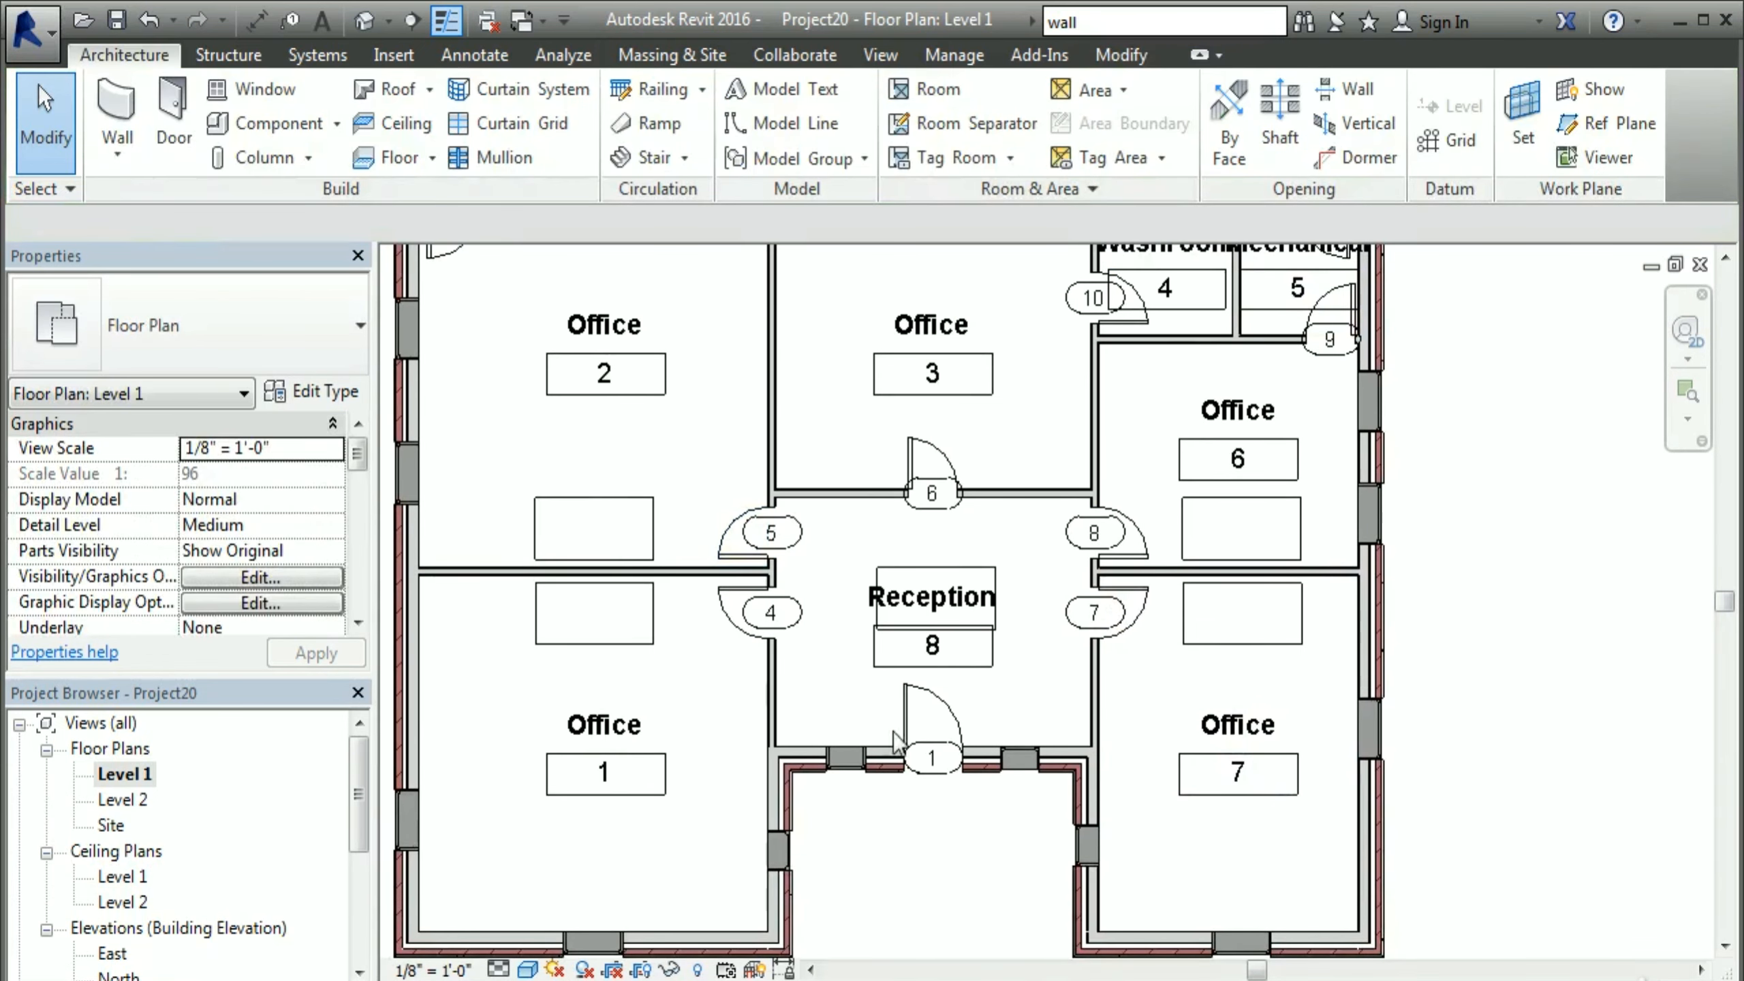
Step: Select the lower-left office, room 1, and examine its area and perimeter among the room's dimension properties
{"action": "mouse_move", "coordinate": [923, 884]}
{"action": "middle_mouse_down"}
{"action": "mouse_move", "coordinate": [942, 922]}
{"action": "mouse_move", "coordinate": [928, 874]}
{"action": "middle_mouse_up"}
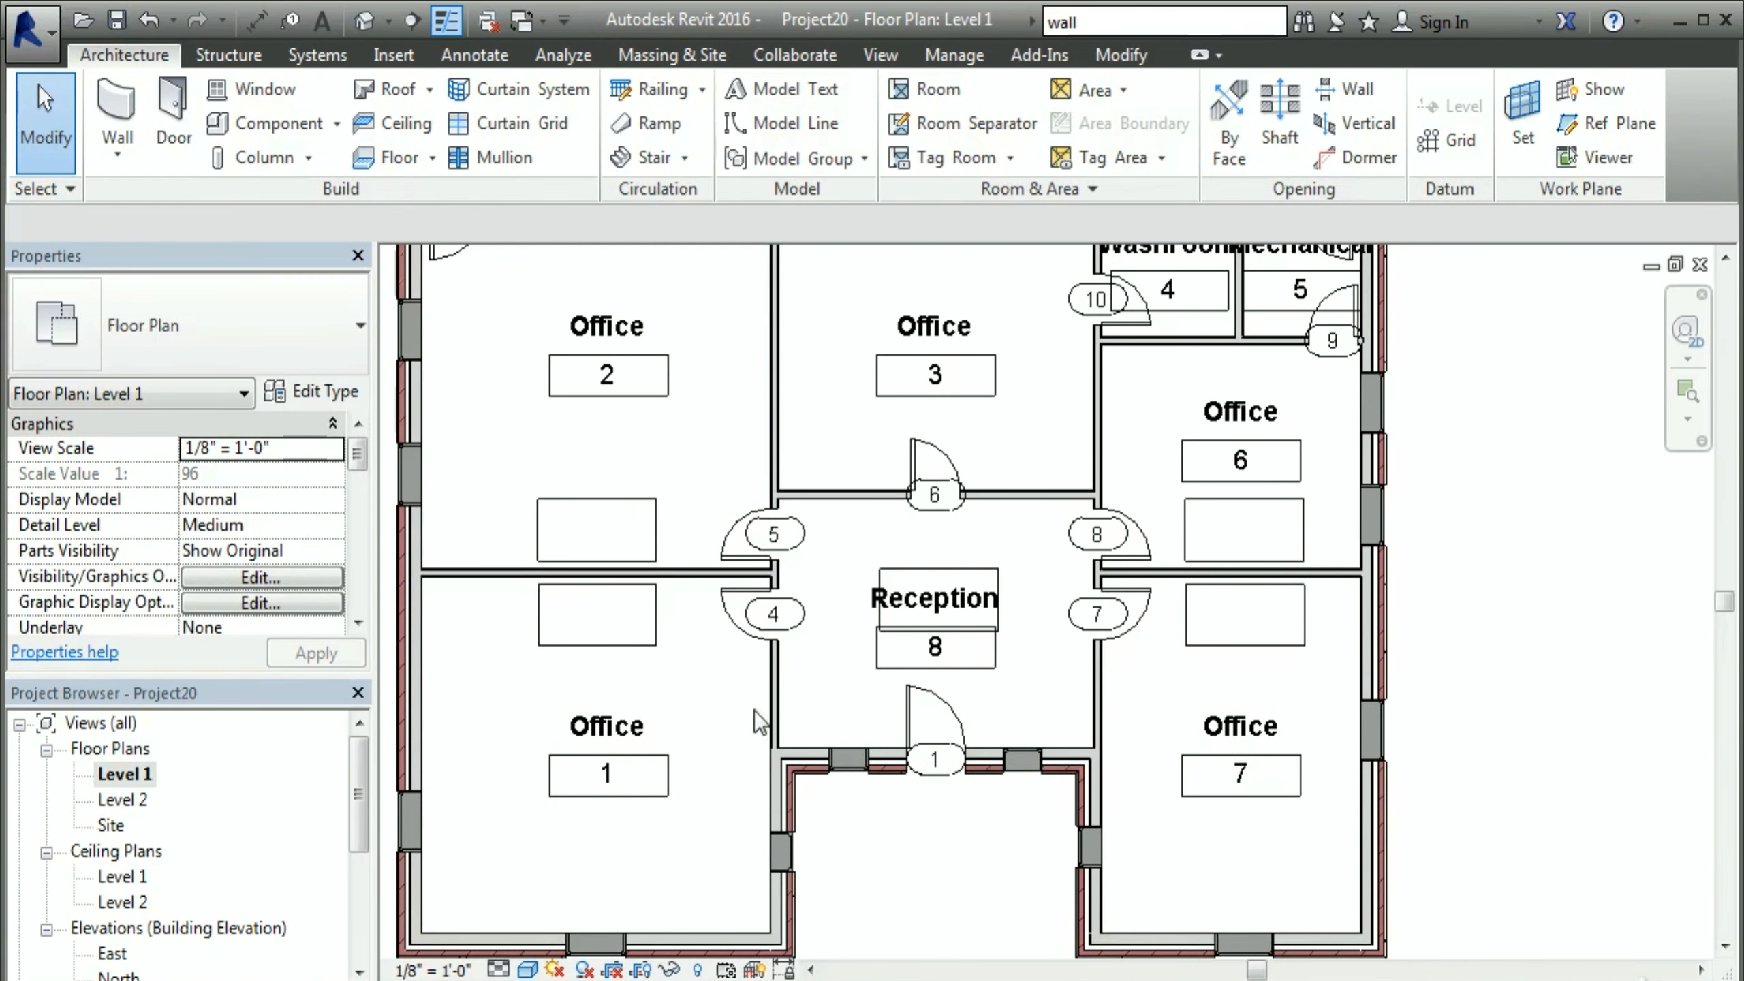
{"action": "left_click", "coordinate": [705, 658]}
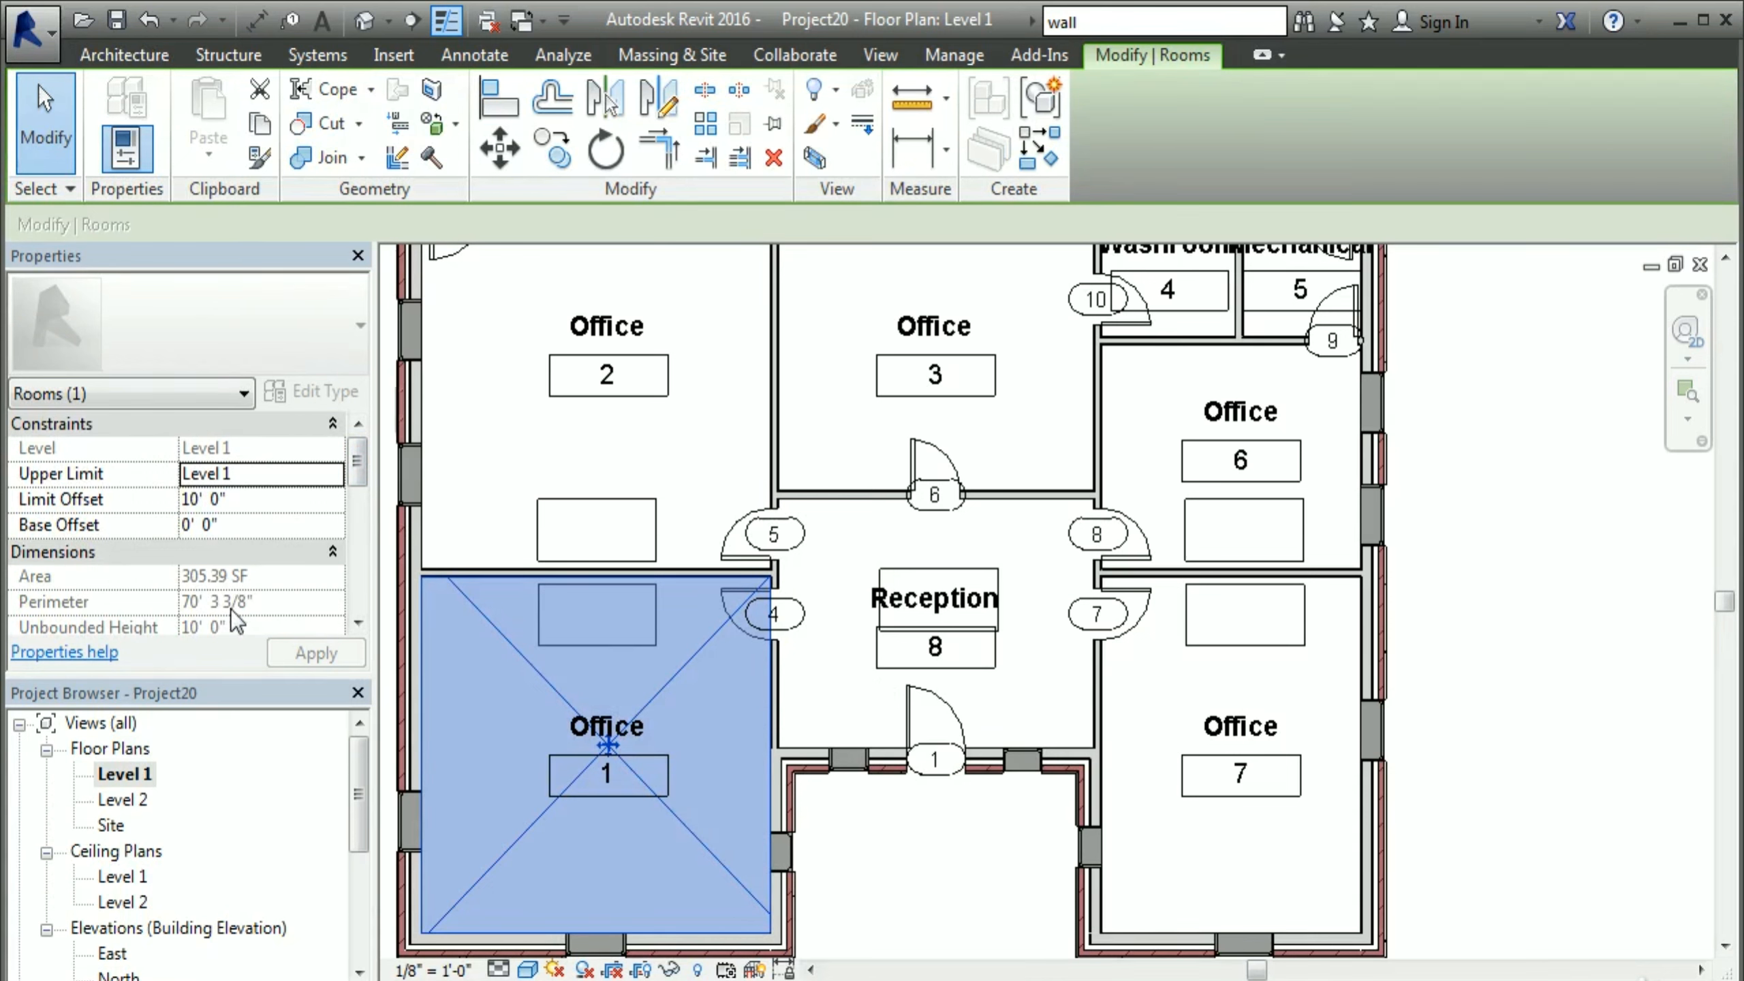
{"action": "mouse_move", "coordinate": [360, 481]}
{"action": "left_mouse_down"}
{"action": "mouse_move", "coordinate": [358, 550]}
{"action": "mouse_move", "coordinate": [359, 501]}
{"action": "left_mouse_up"}
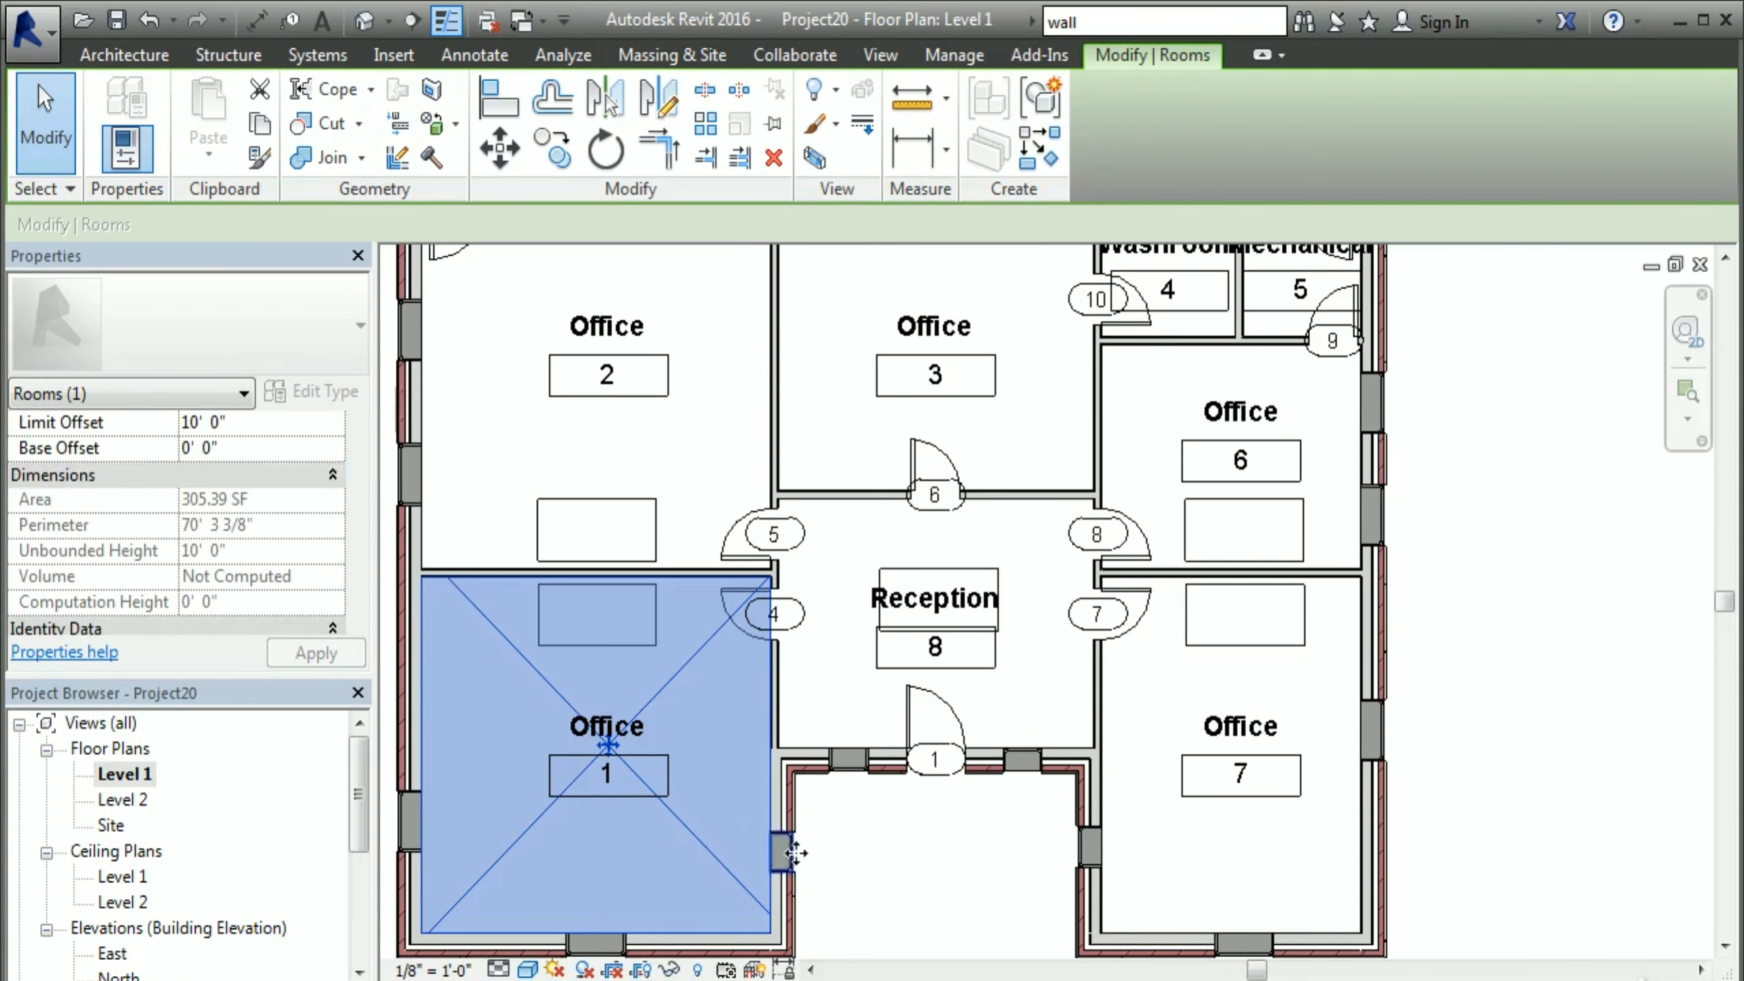
{"action": "left_click", "coordinate": [909, 876]}
Step: Select all room tags starting from room 1's tag and change their type to Room Tag With Area
{"action": "left_click", "coordinate": [659, 776]}
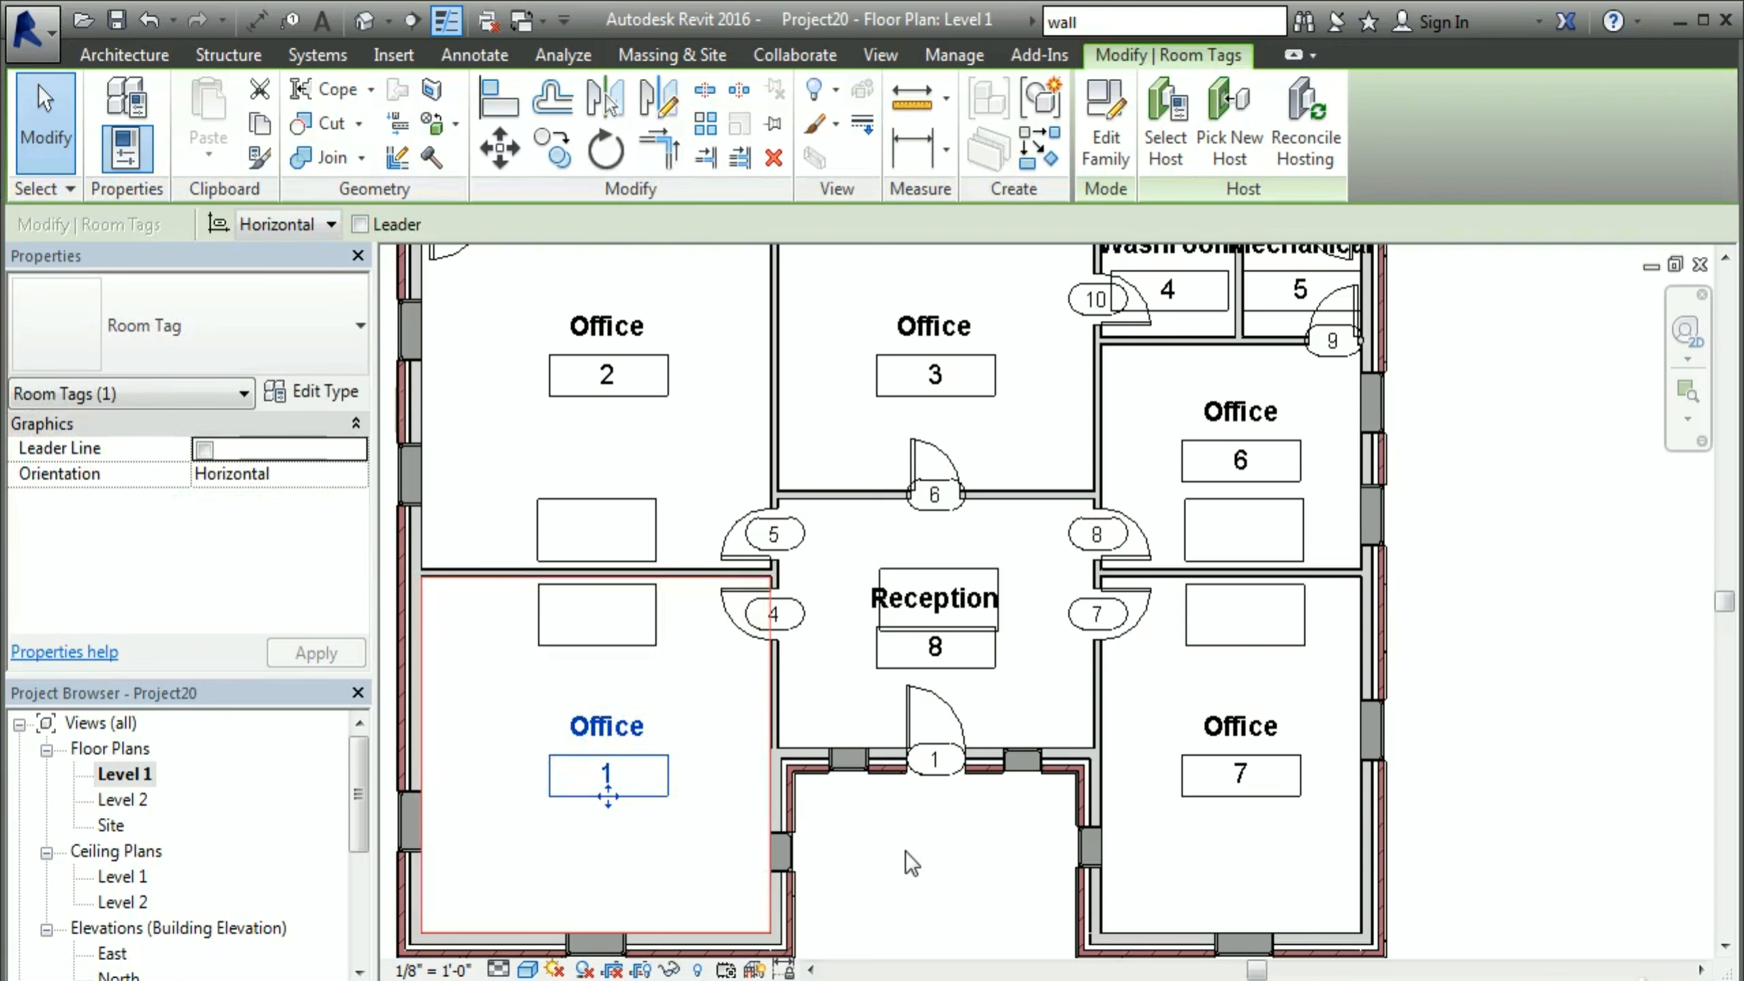
{"action": "key", "text": "s"}
{"action": "key", "text": "a"}
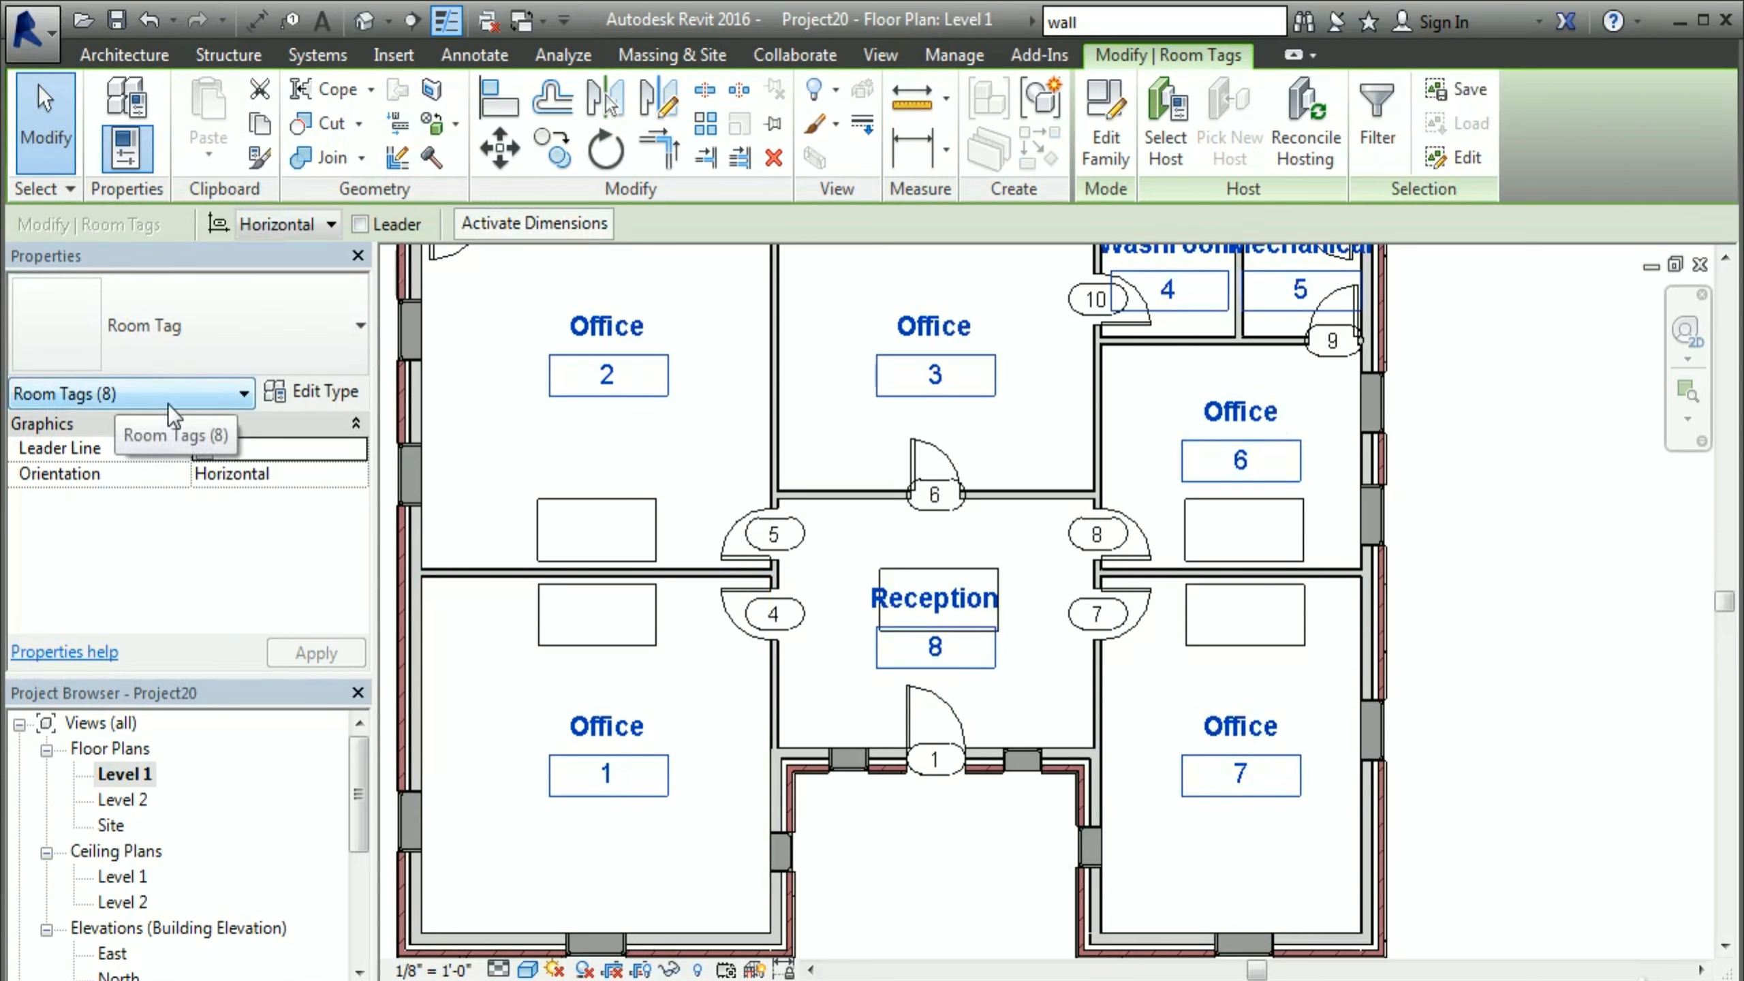
{"action": "left_click", "coordinate": [354, 374]}
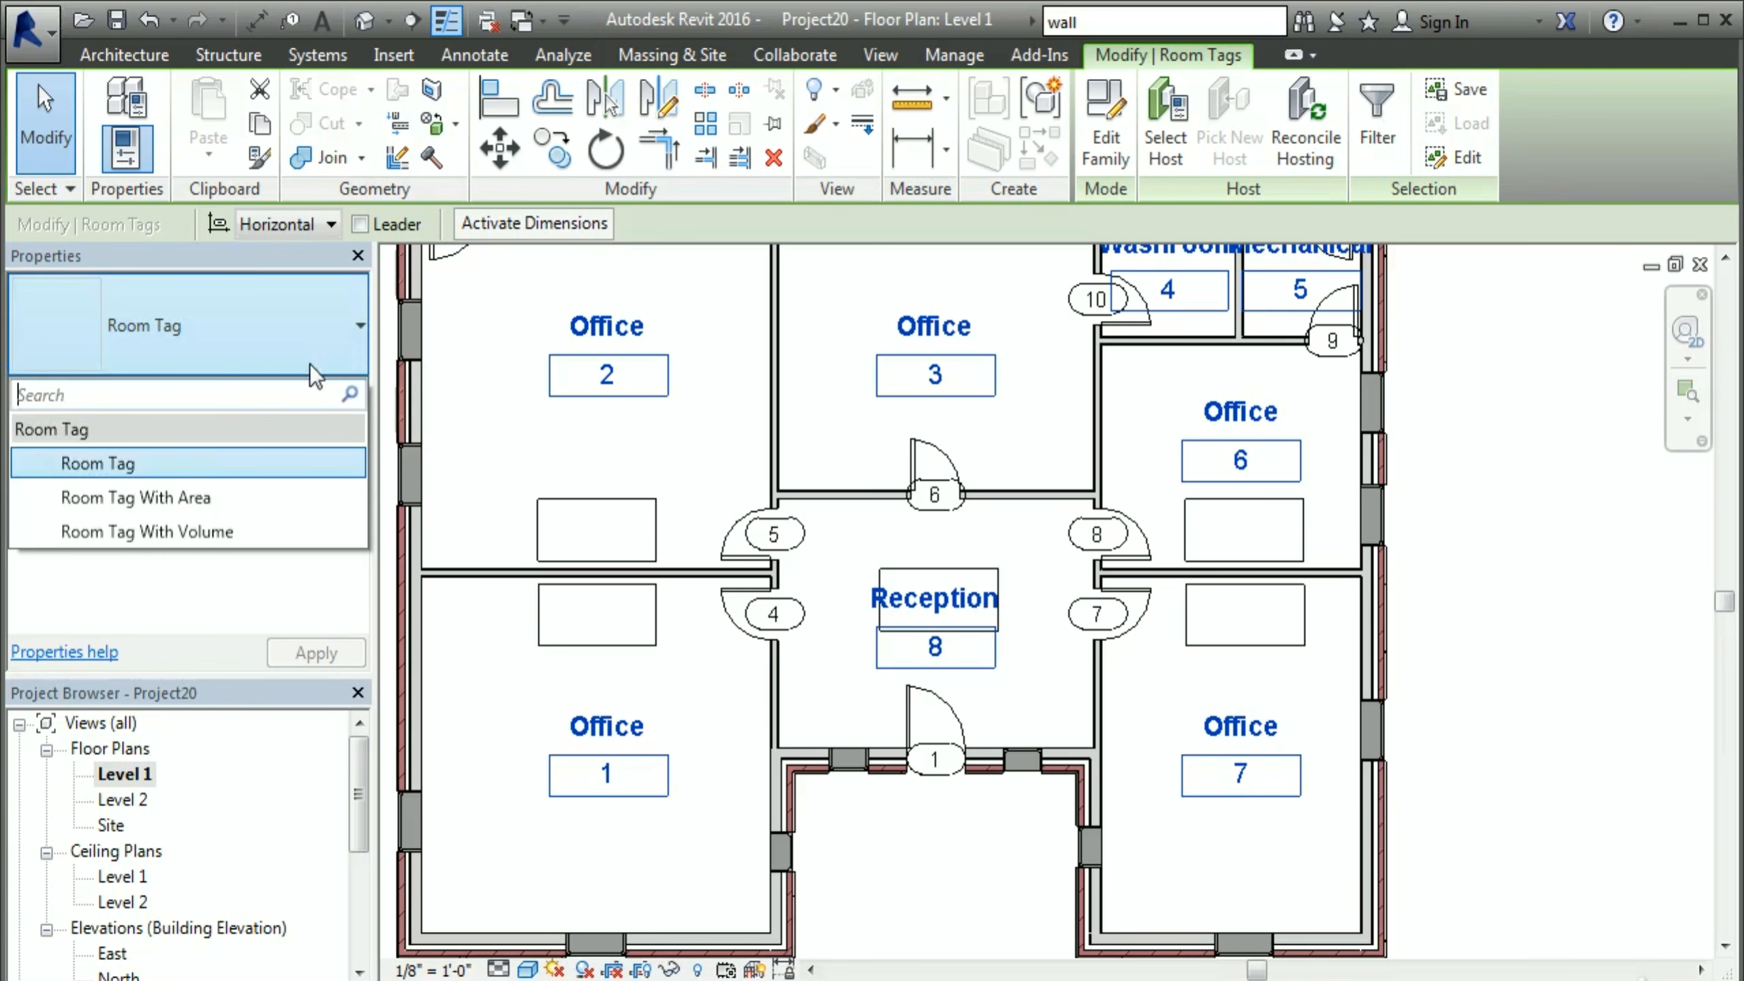
{"action": "left_click", "coordinate": [181, 498]}
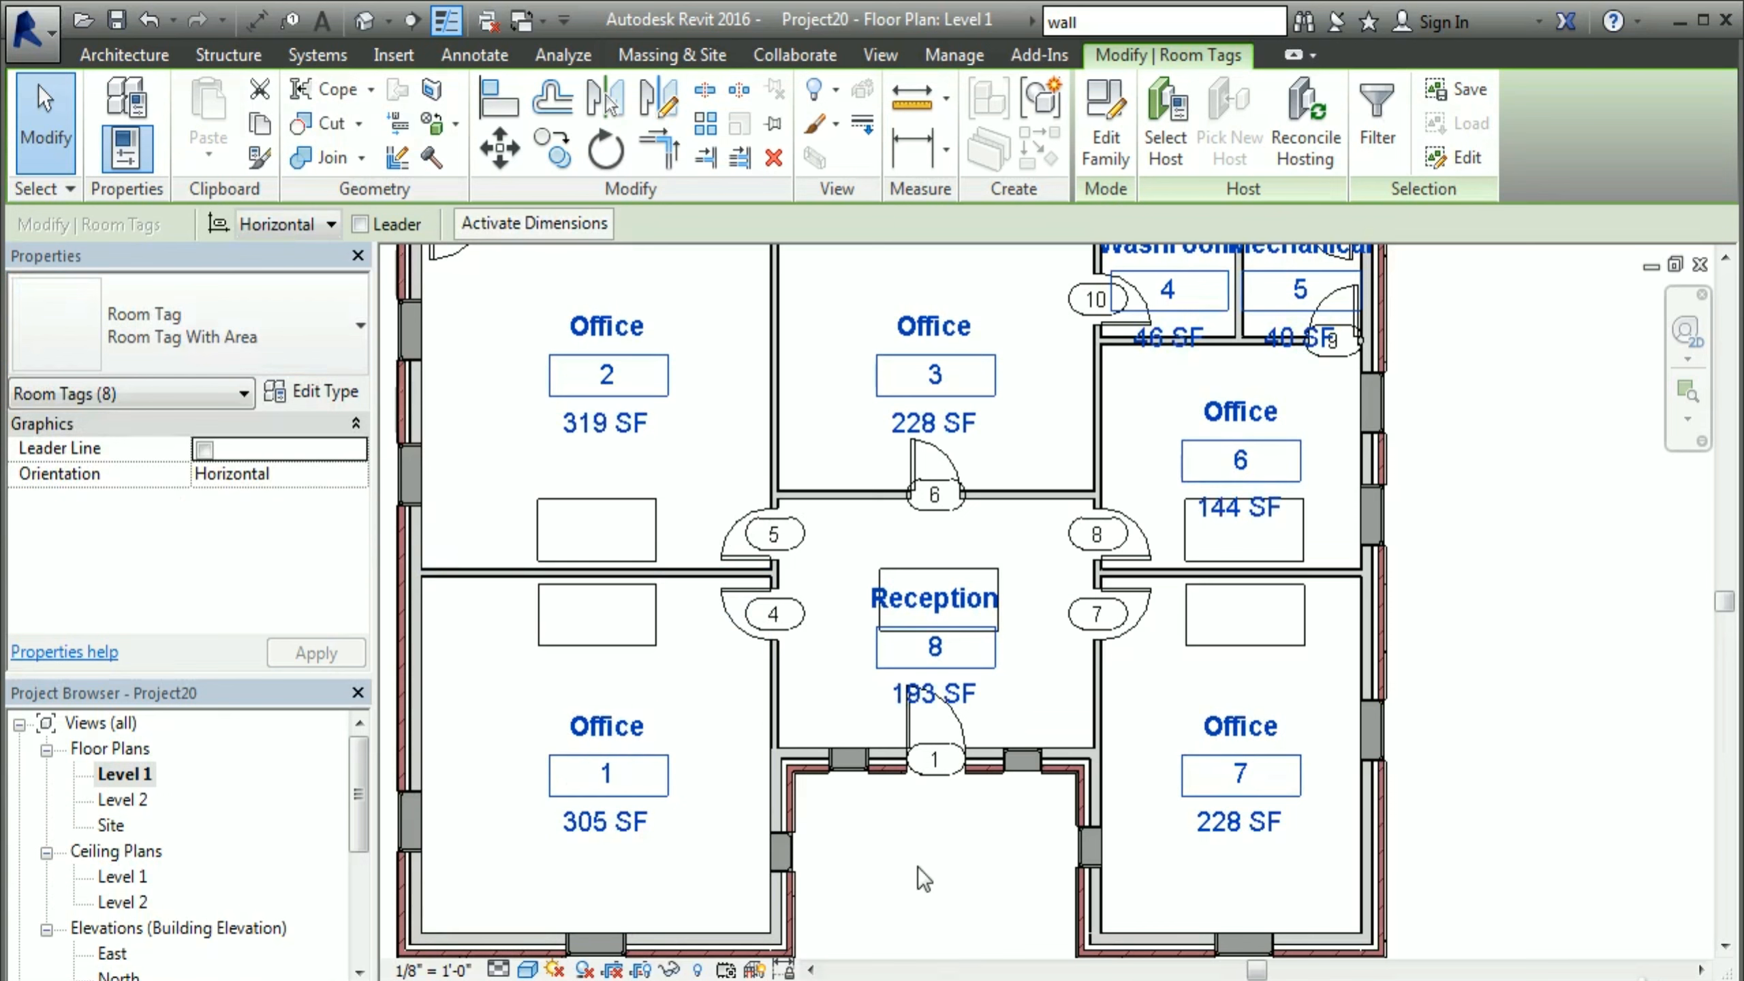
{"action": "left_click", "coordinate": [922, 878]}
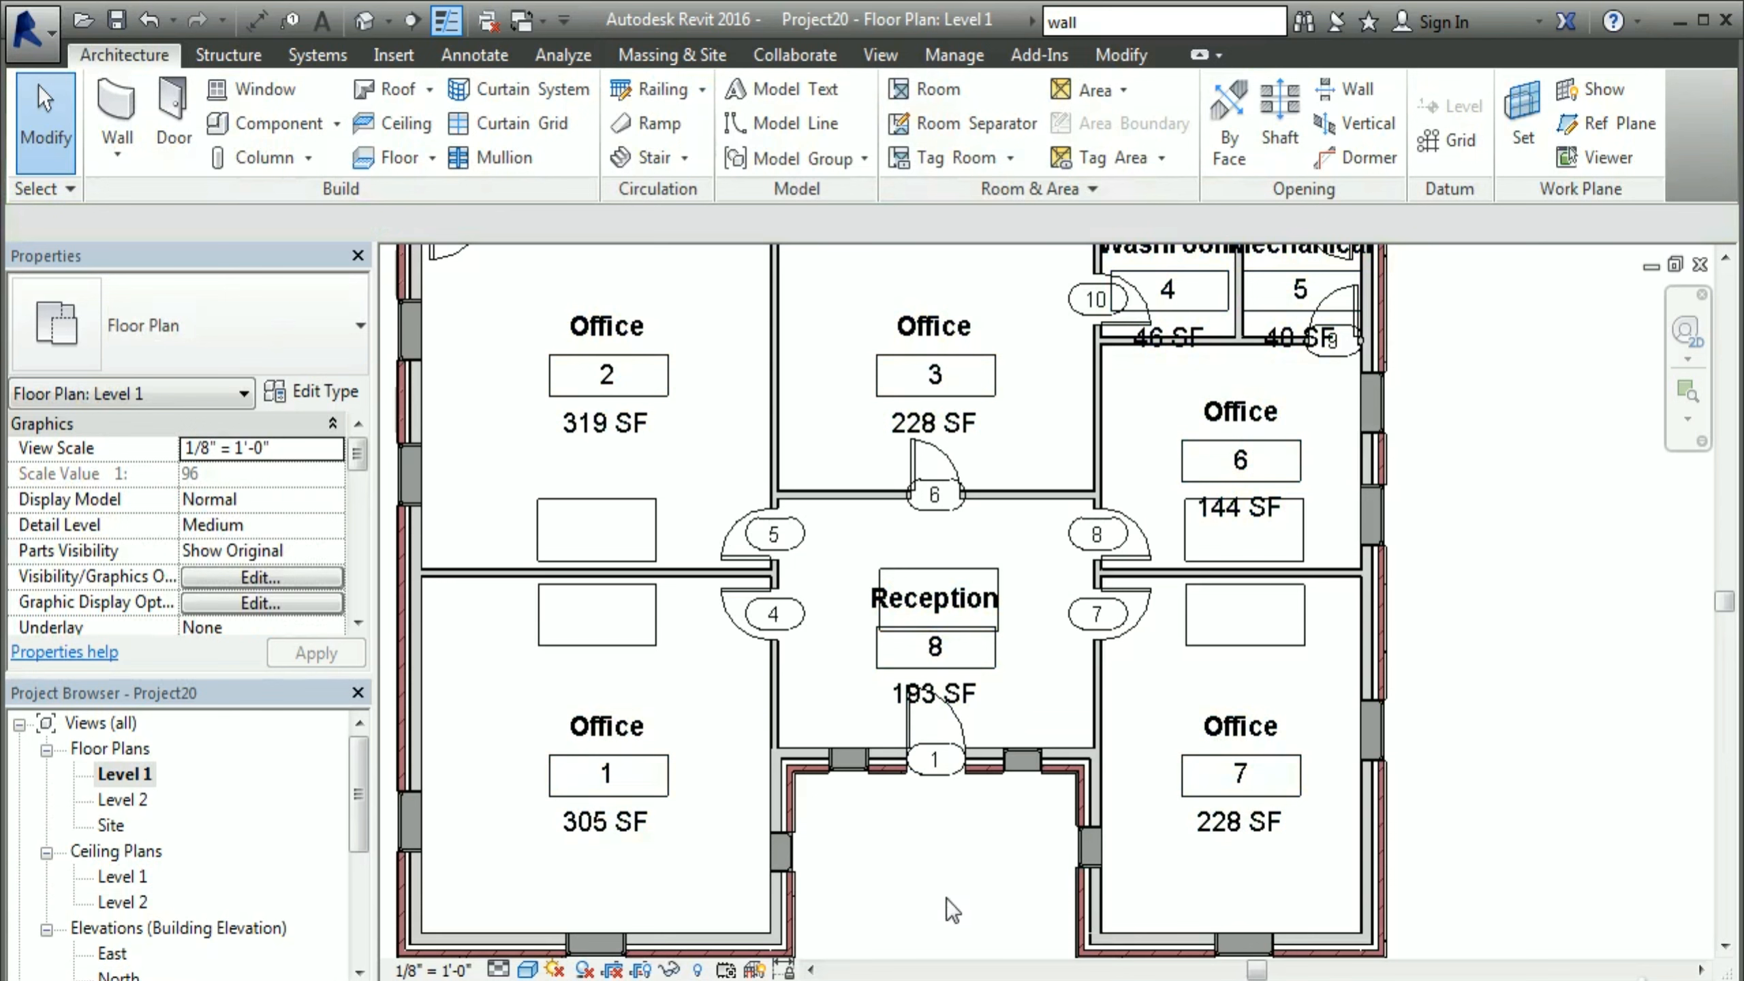
Step: Open the default 3D view of the building and set its visual style to Shaded
{"action": "left_click", "coordinate": [364, 22]}
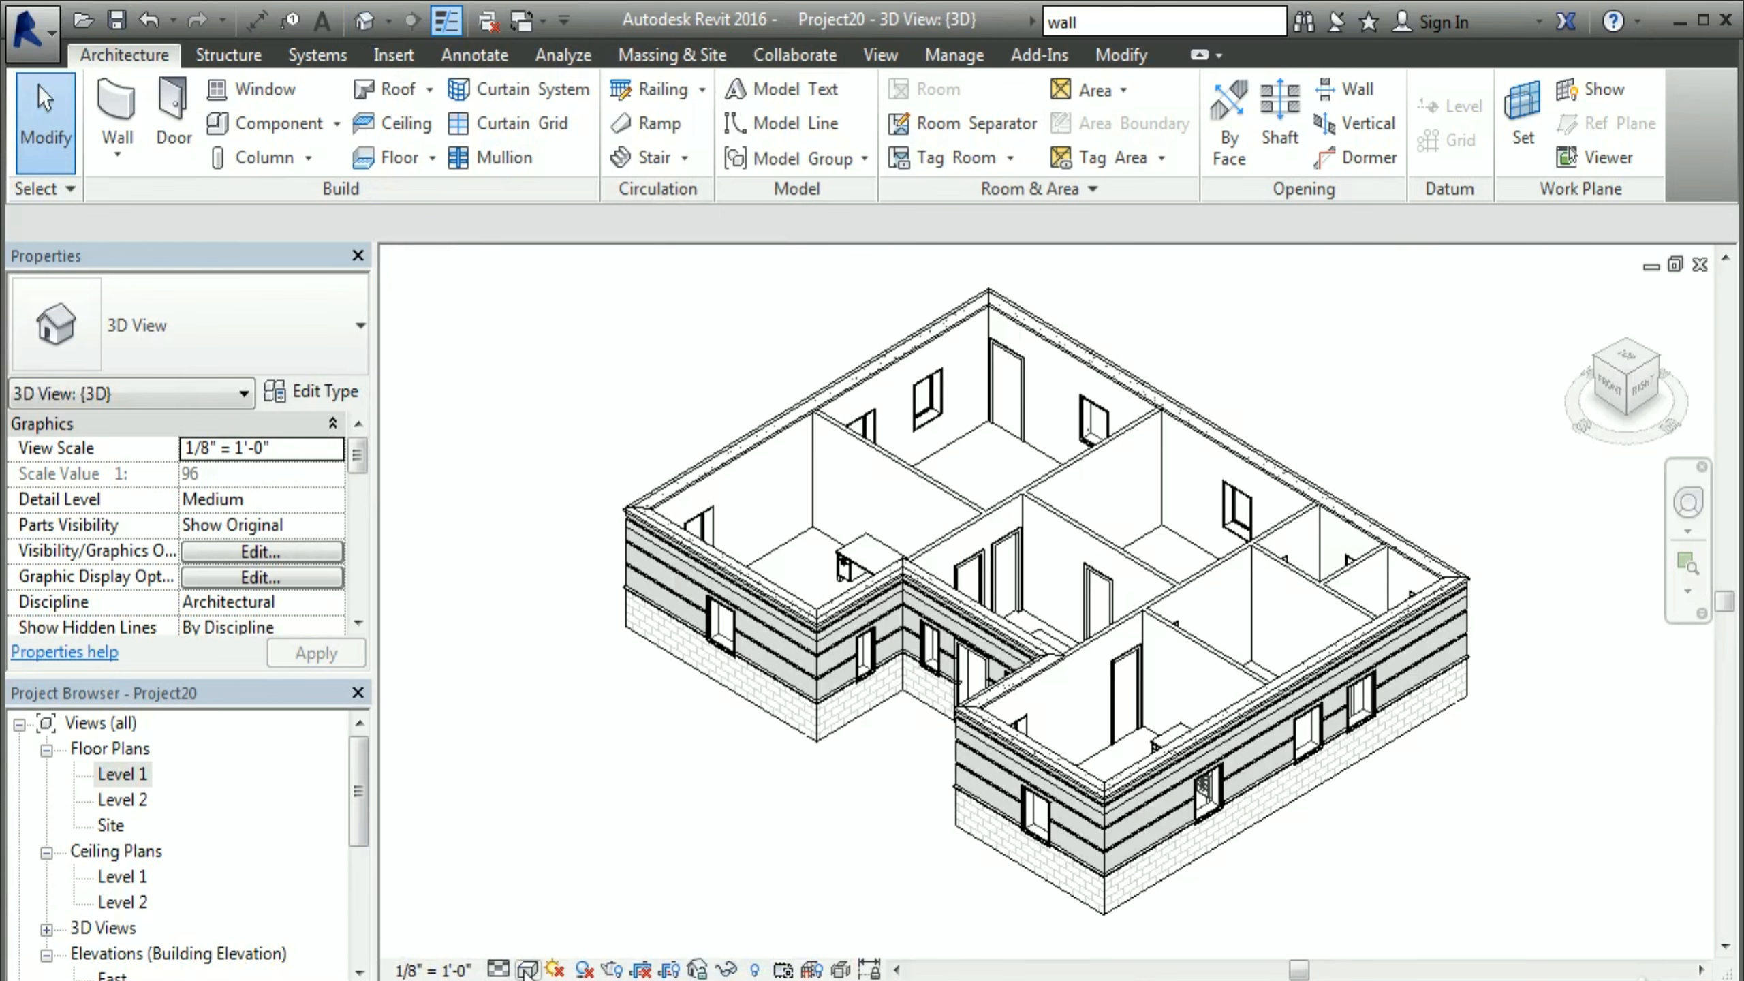
{"action": "left_click", "coordinate": [530, 969]}
{"action": "left_click", "coordinate": [583, 857]}
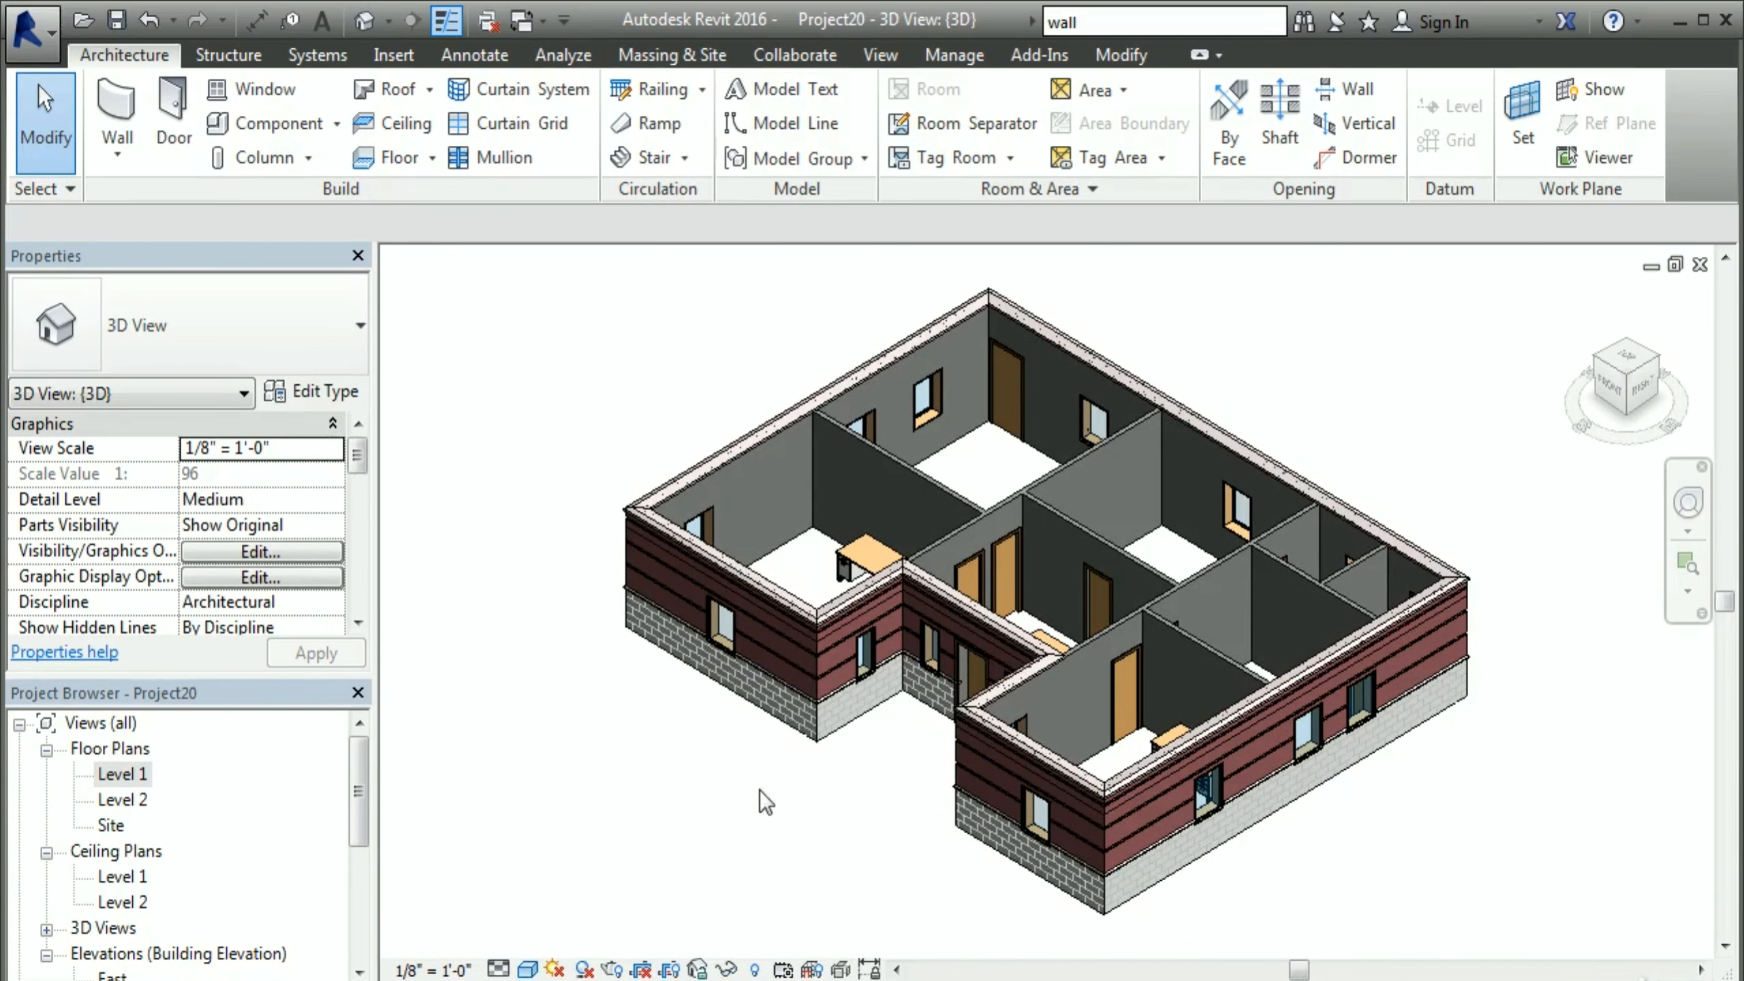
Step: Inspect the shaded building in 3D from both sides of the entrance, including the interior partitions, doors and desks
{"action": "middle_click_drag", "start_coordinate": [683, 749], "coordinate": [934, 826], "text": "shift"}
{"action": "scroll", "coordinate": [1228, 784], "scroll_direction": "up", "scroll_amount": 2}
{"action": "middle_click_drag", "start_coordinate": [879, 712], "coordinate": [1079, 856]}
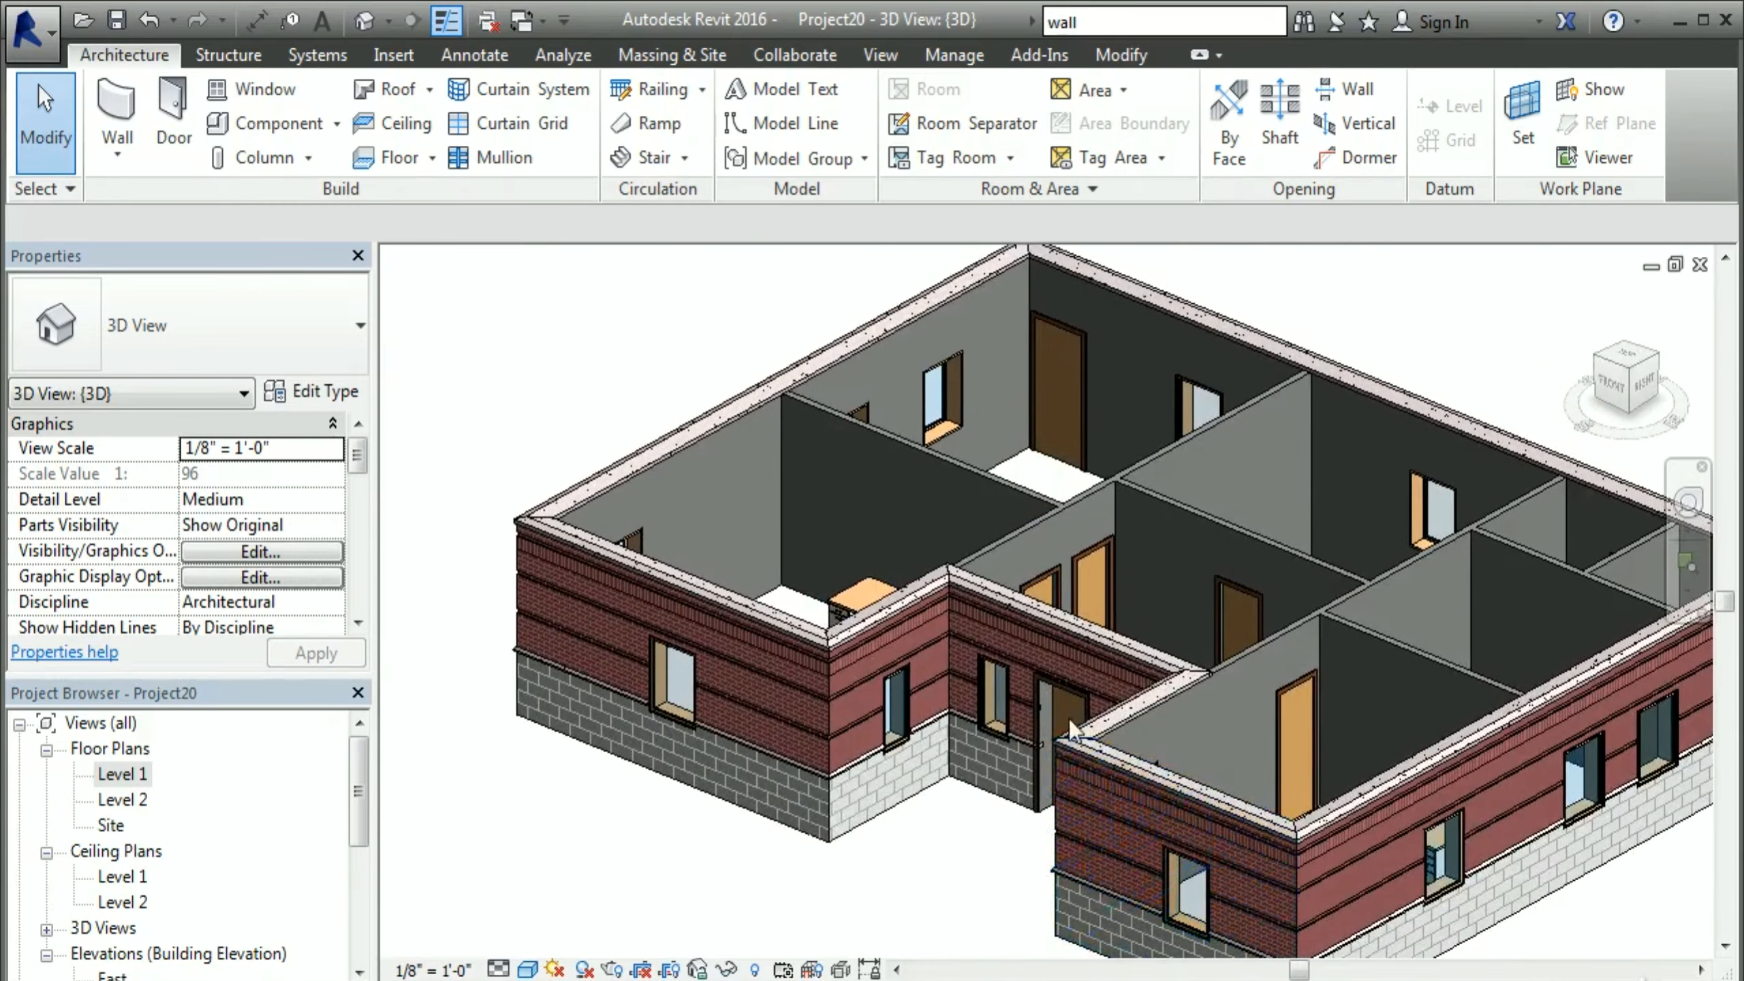
{"action": "scroll", "coordinate": [1055, 725], "scroll_direction": "down", "scroll_amount": 2}
{"action": "scroll", "coordinate": [1058, 733], "scroll_direction": "up", "scroll_amount": 3}
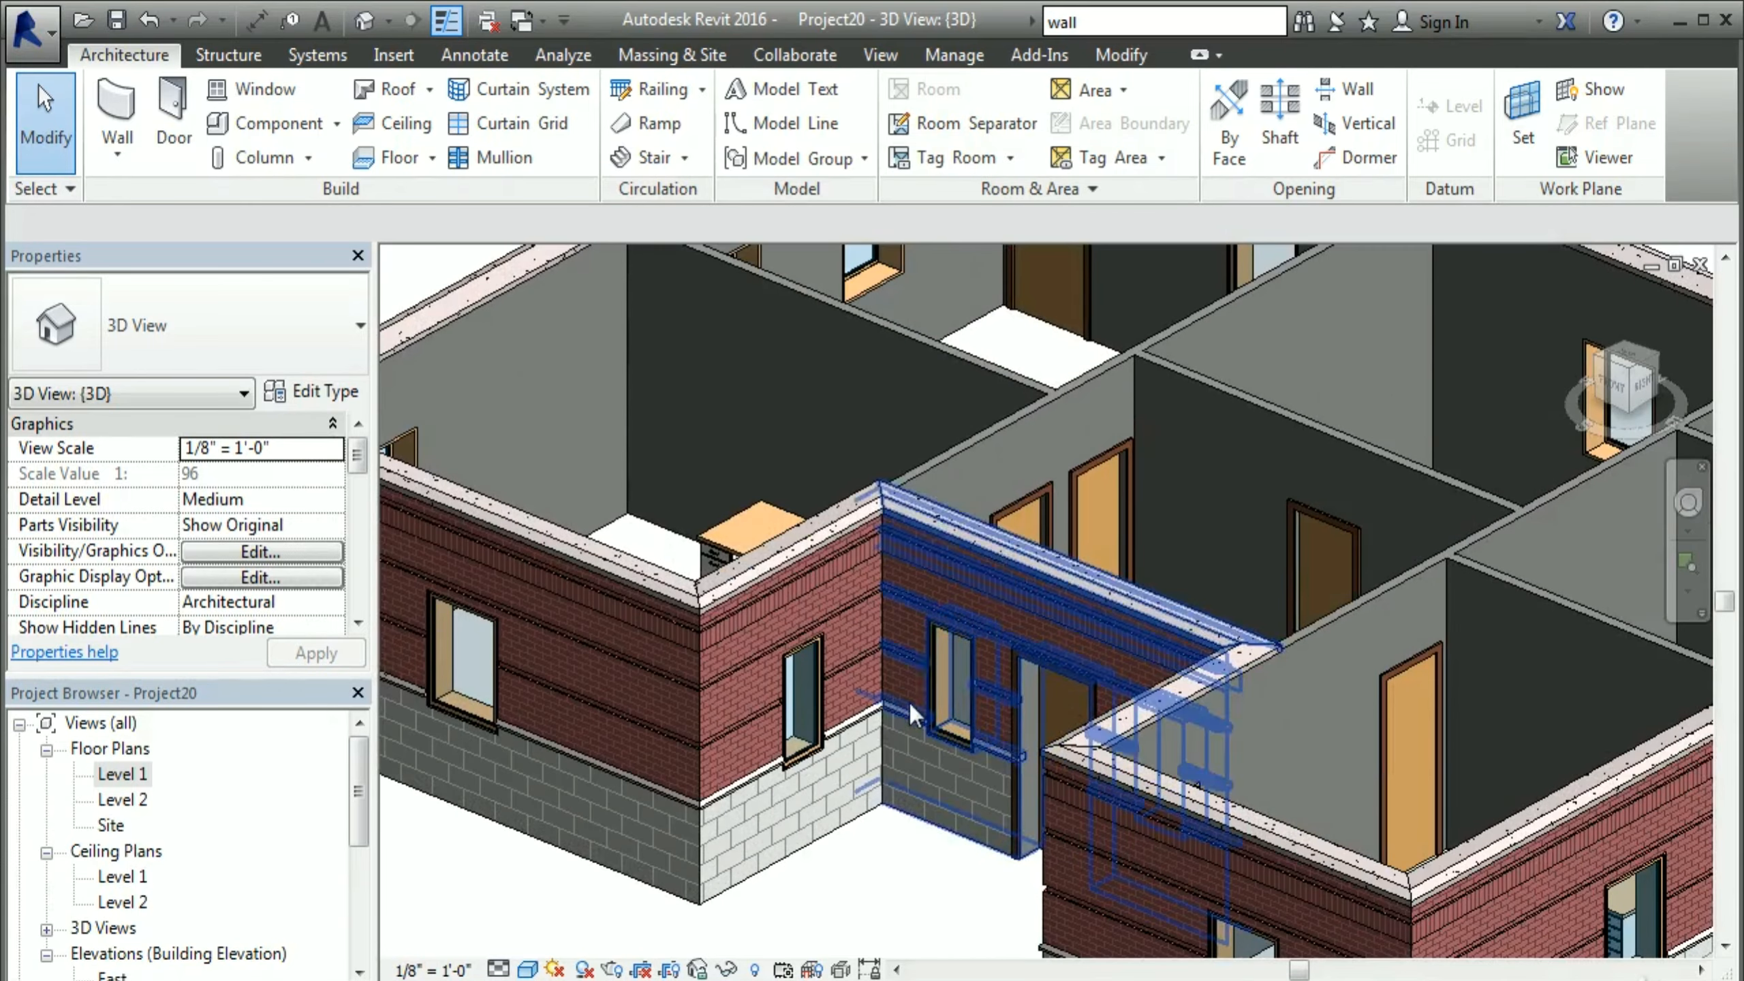
{"action": "scroll", "coordinate": [909, 703], "scroll_direction": "down", "scroll_amount": 1}
{"action": "middle_click_drag", "start_coordinate": [932, 723], "coordinate": [1319, 754], "text": "shift"}
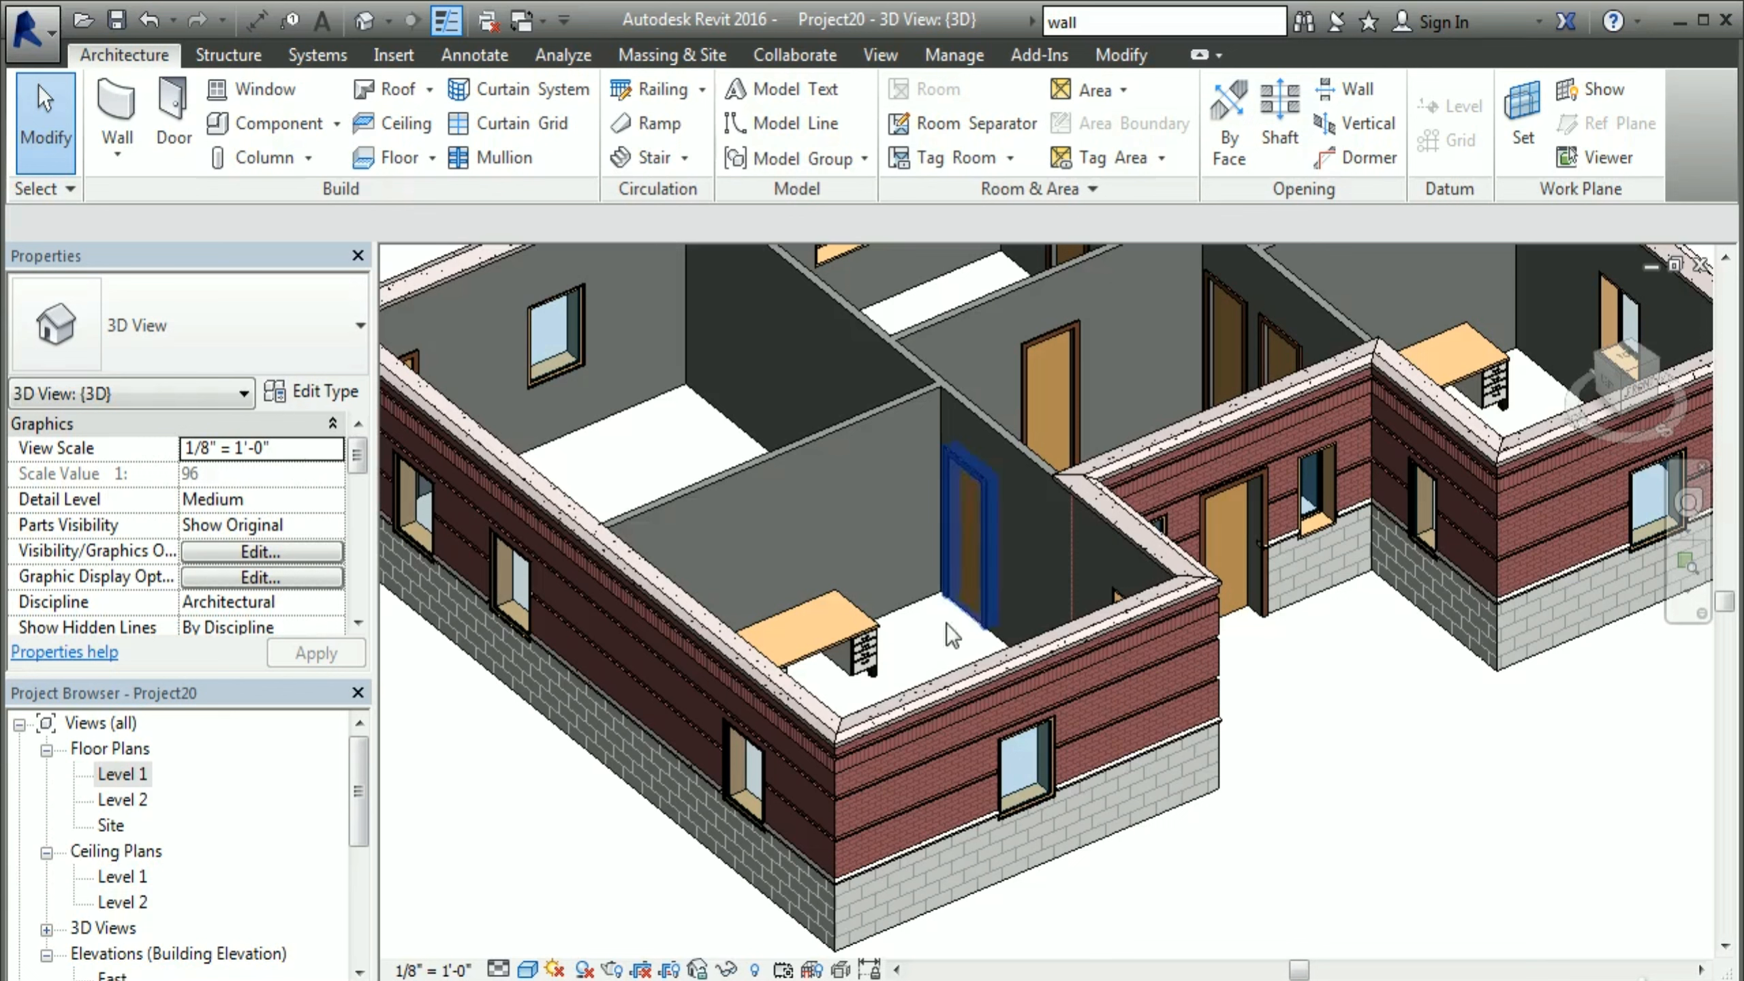
Step: Return to the Level 1 floor plan view with the whole building in view
{"action": "double_click", "coordinate": [121, 776]}
{"action": "scroll", "coordinate": [951, 756], "scroll_direction": "down", "scroll_amount": 2}
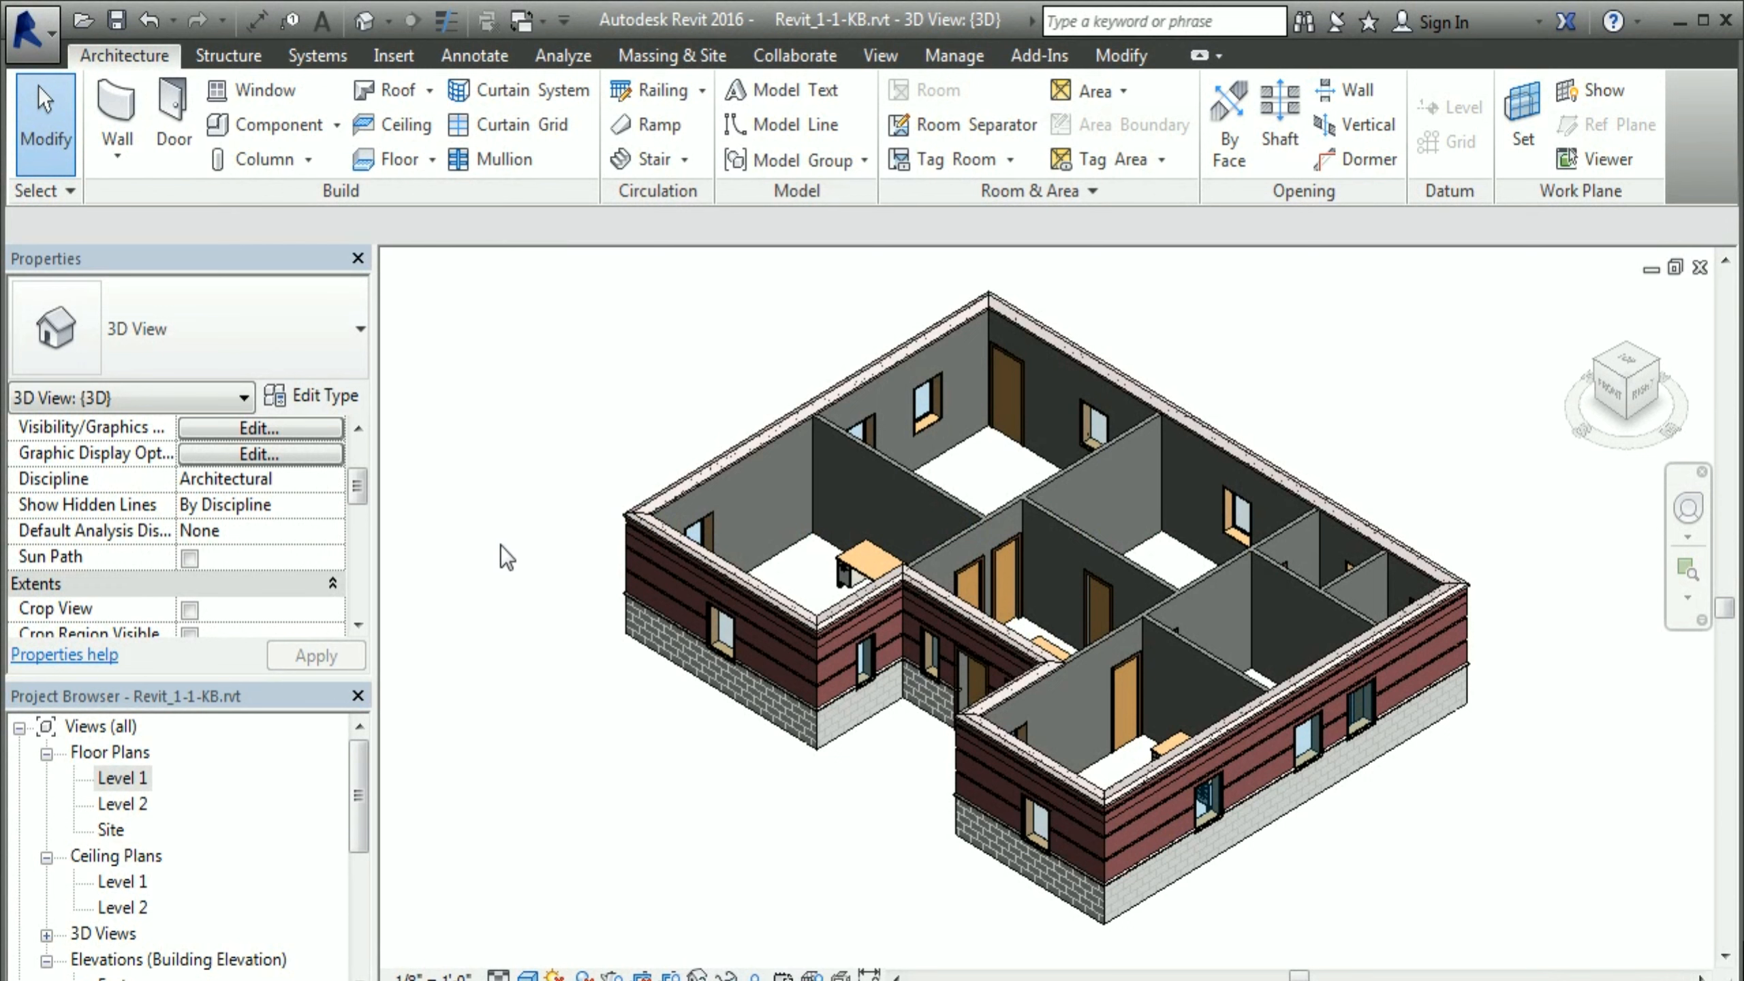
{"action": "double_click", "coordinate": [124, 779]}
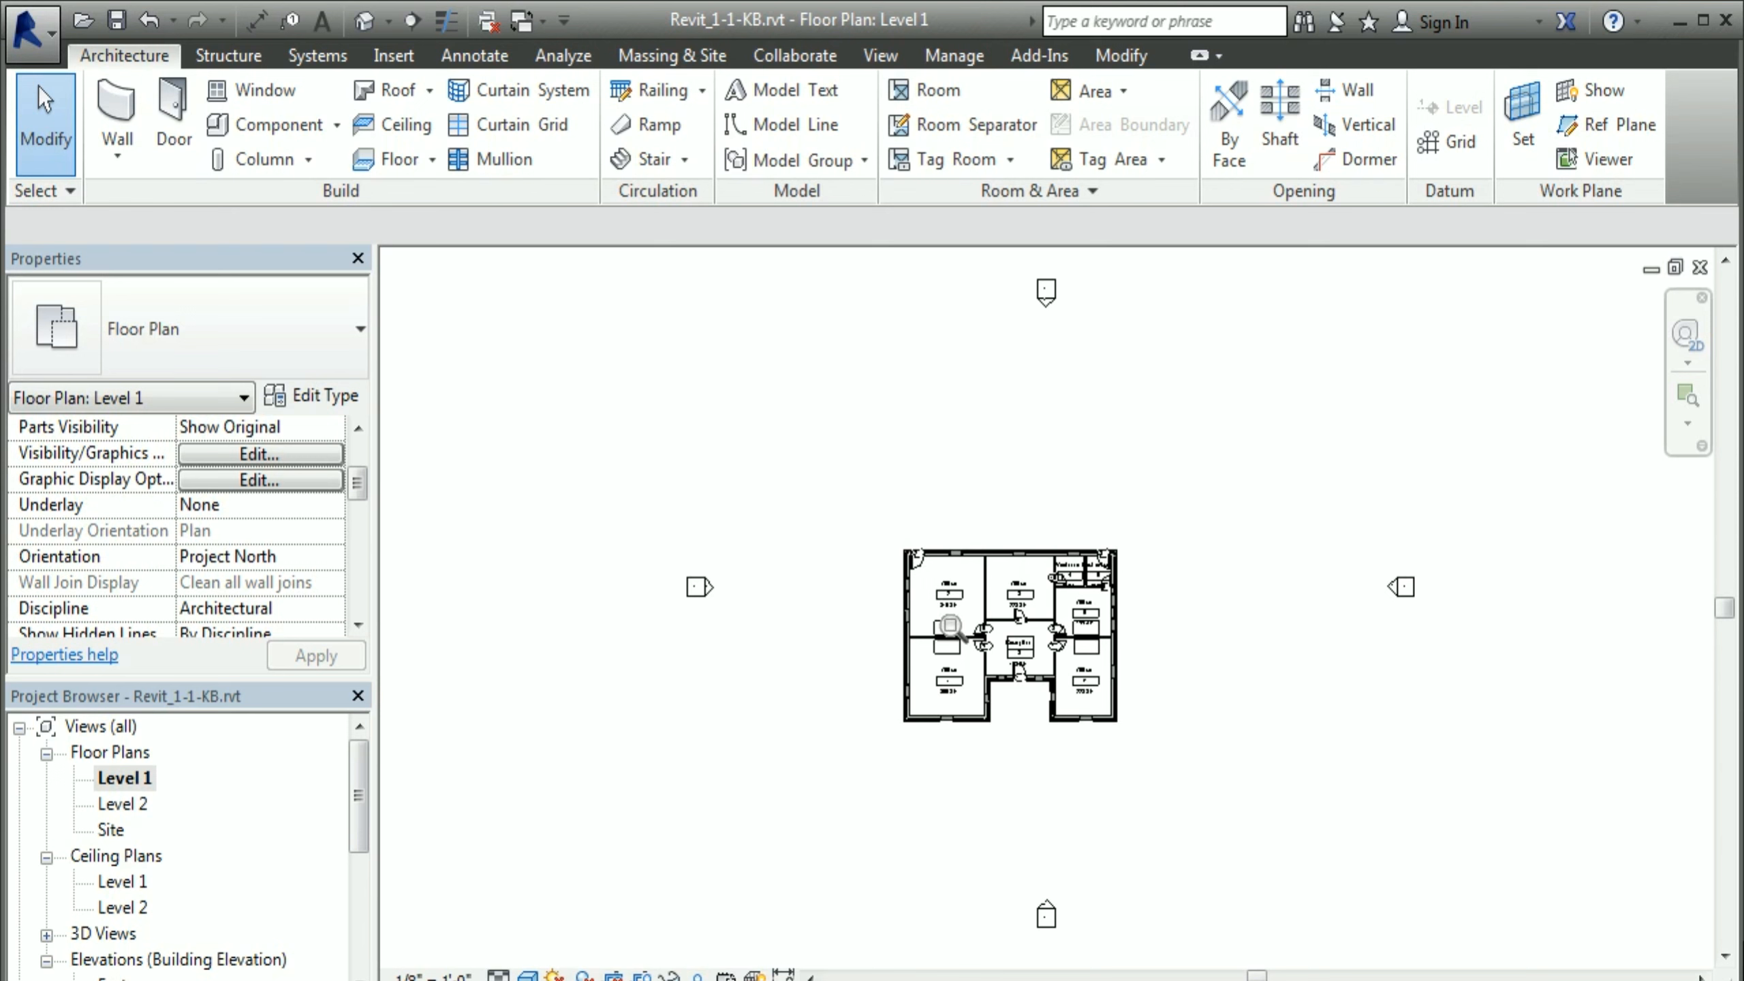
{"action": "left_click_drag", "start_coordinate": [865, 512], "coordinate": [1144, 747]}
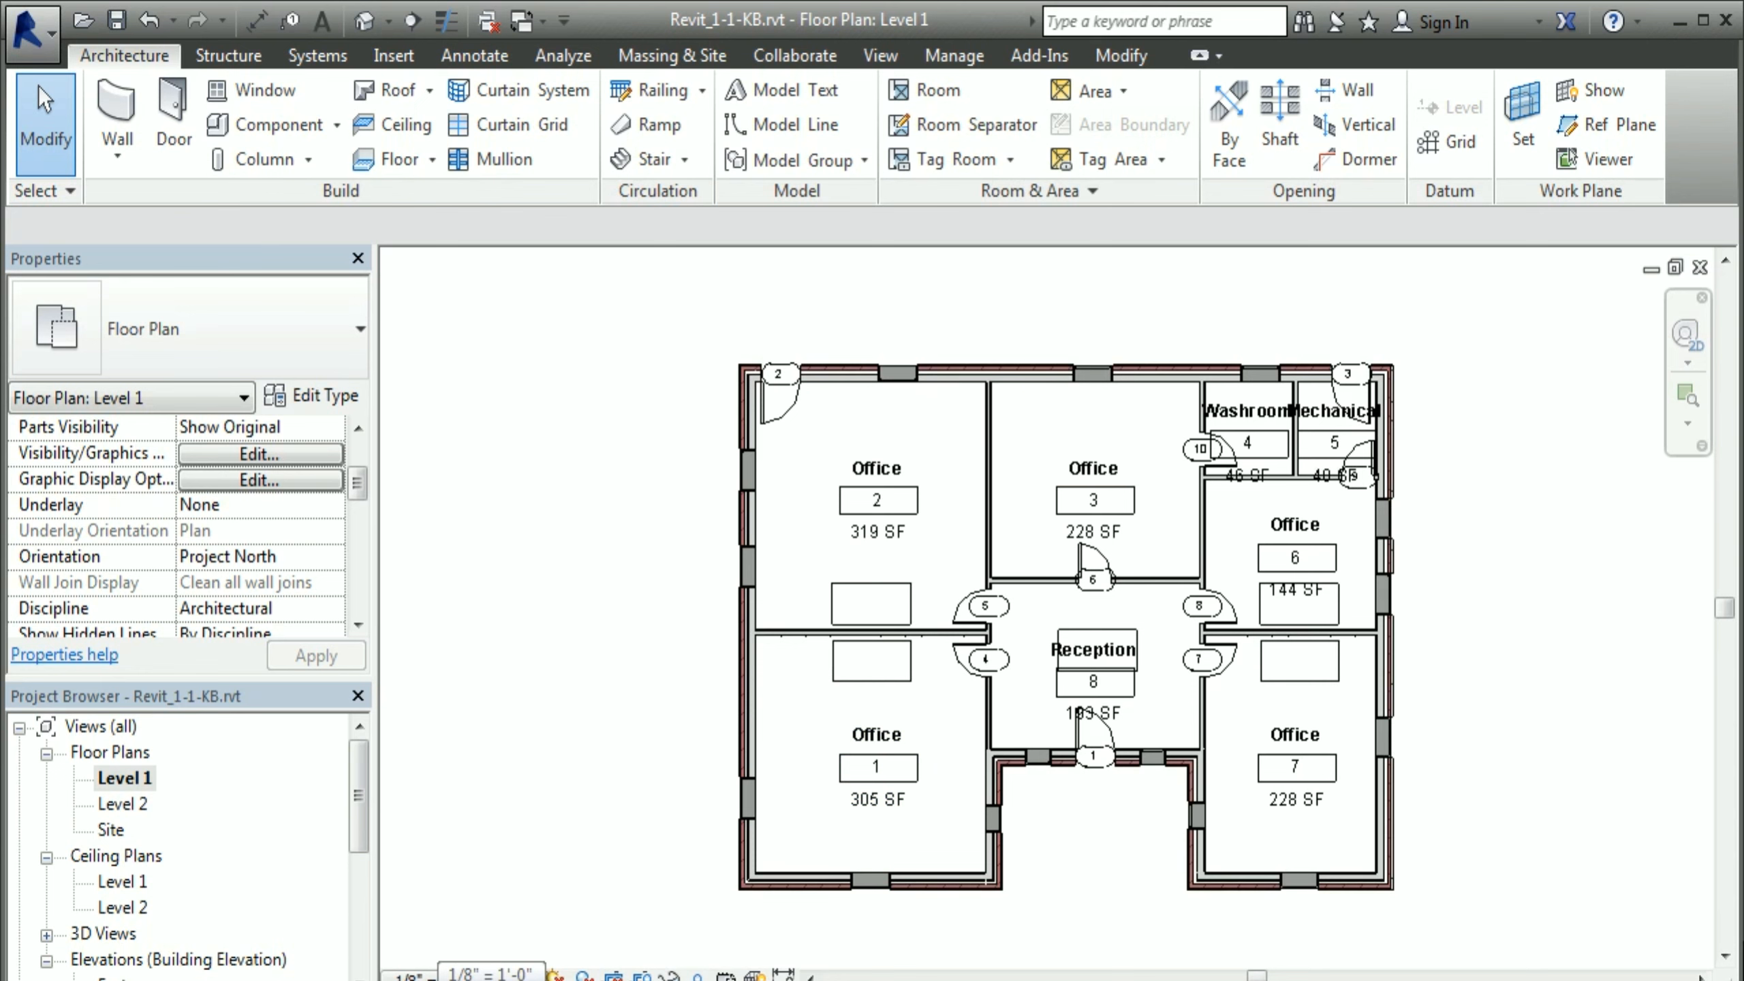
Step: Set the Level 1 plan's view scale to 1/4" = 1'-0" and show the full extents
{"action": "left_click", "coordinate": [410, 975]}
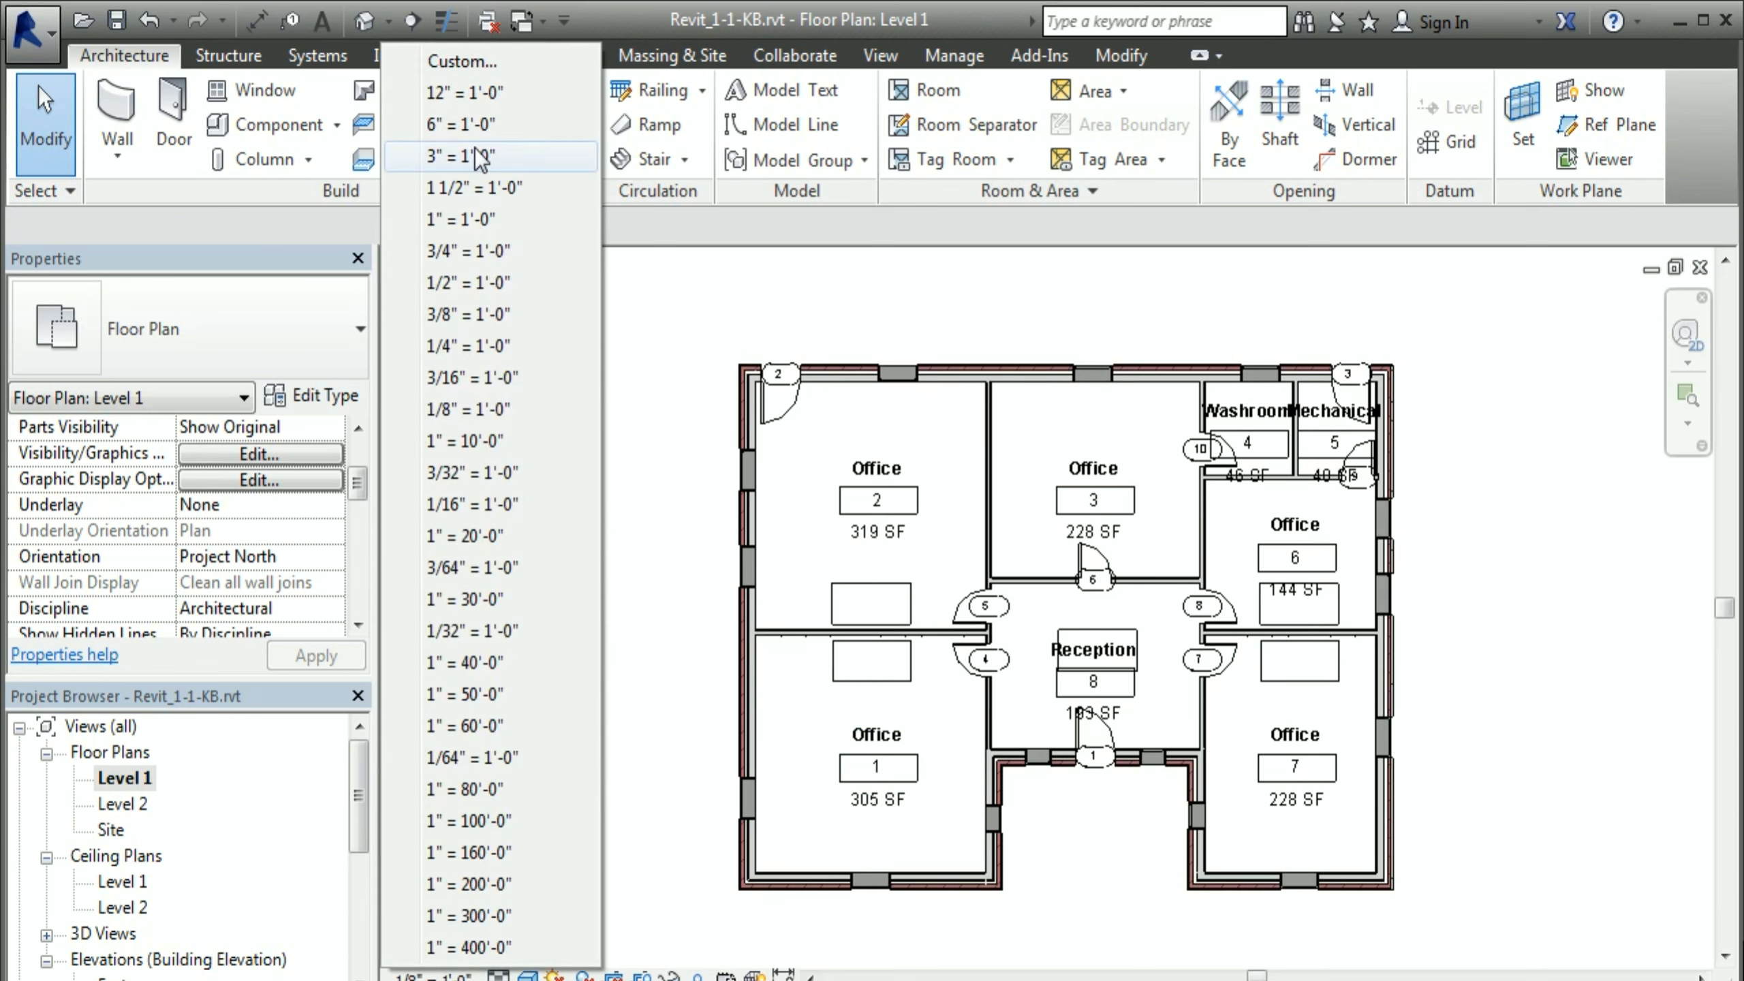
{"action": "left_click", "coordinate": [491, 346]}
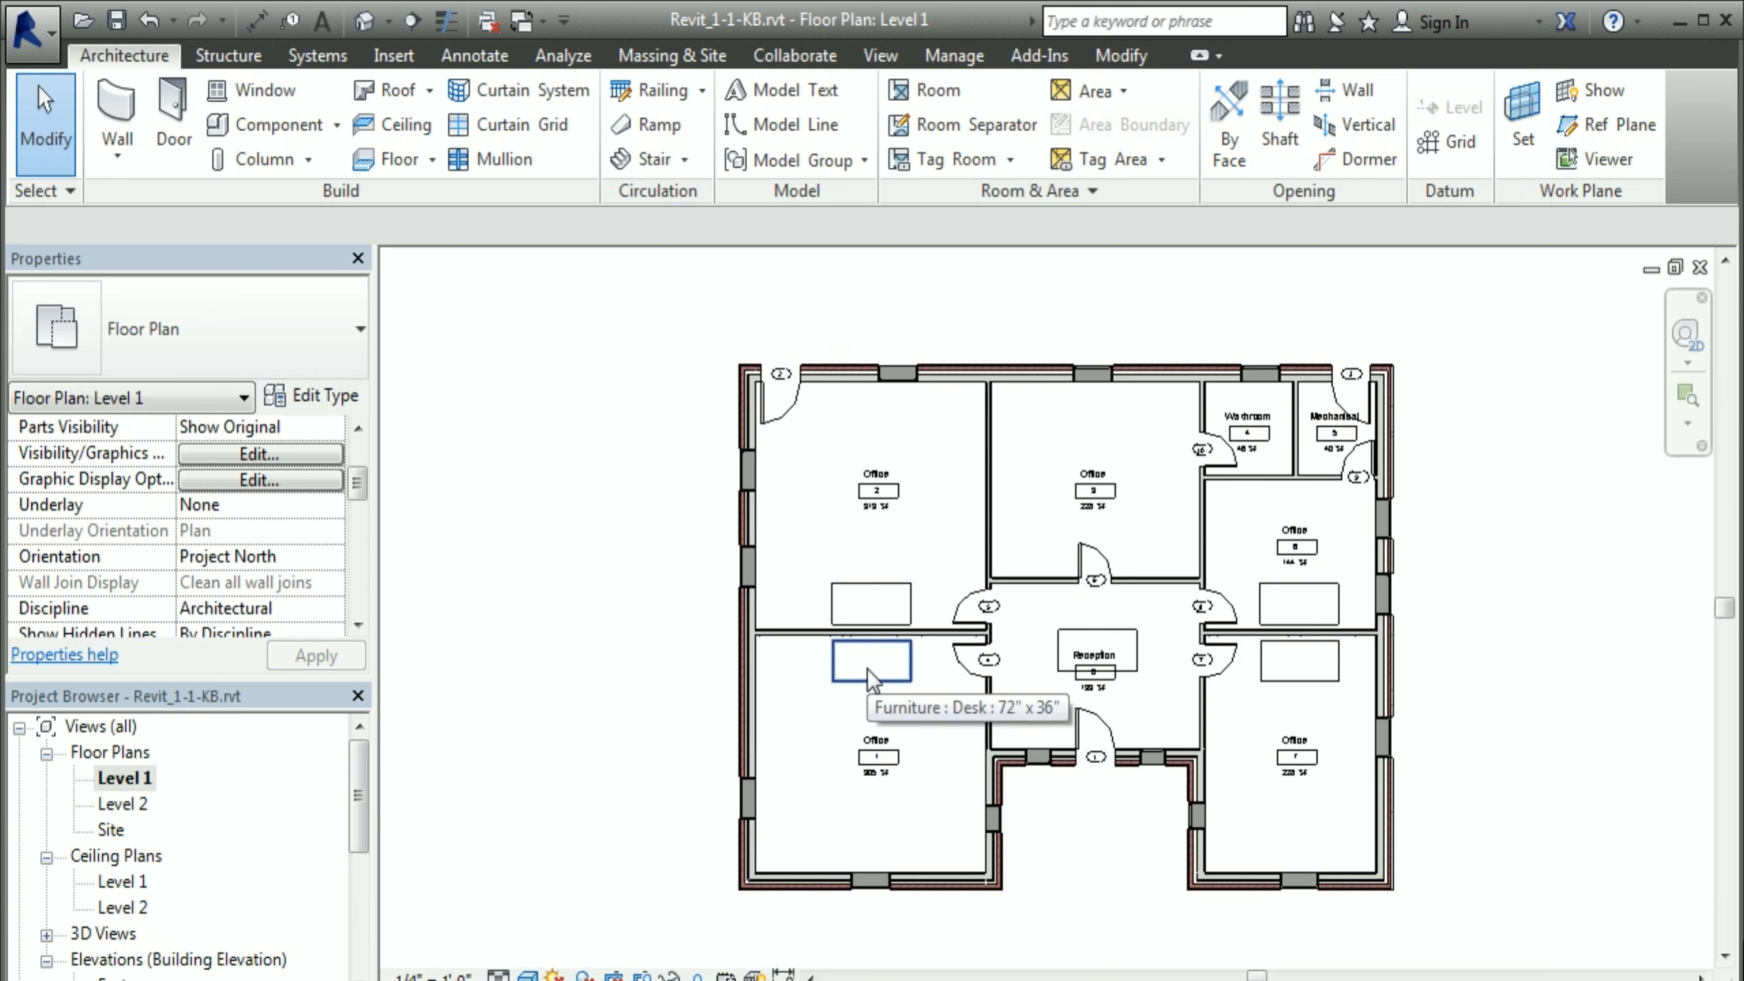
{"action": "key", "text": "z"}
{"action": "key", "text": "f"}
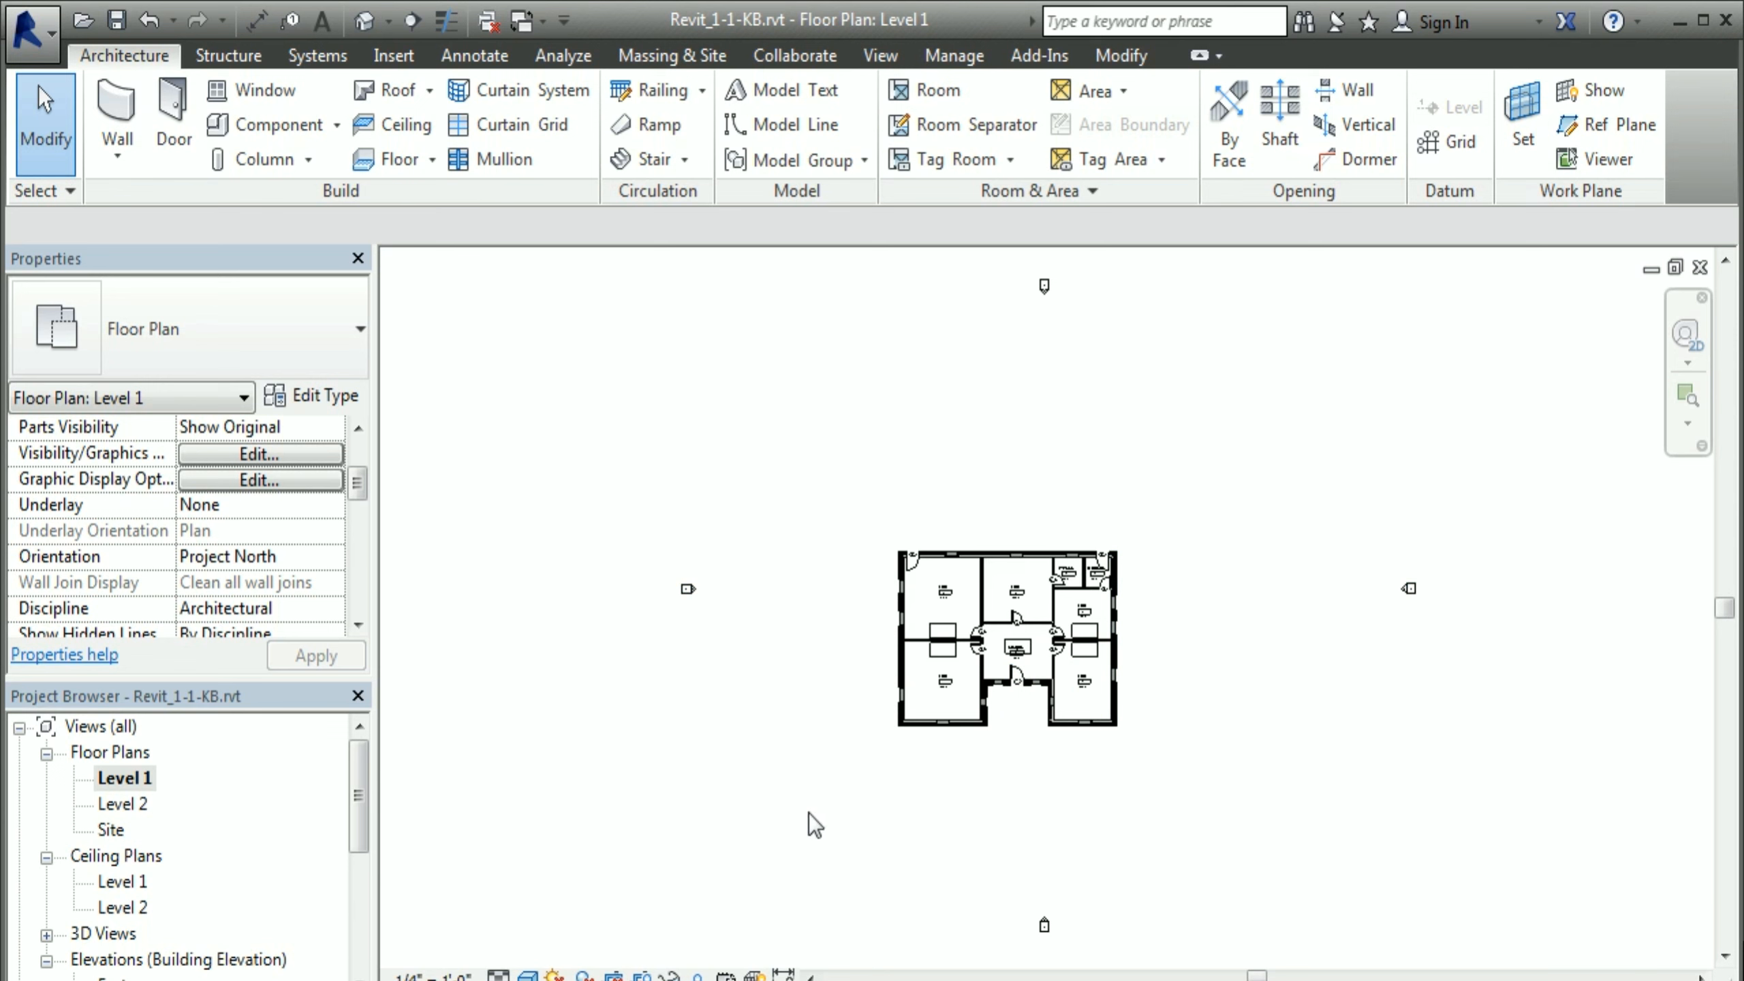
Step: Try a view scale of 1/16" = 1'-0" on the Level 1 plan and settle on 3/16" = 1'-0"
{"action": "left_click", "coordinate": [432, 975]}
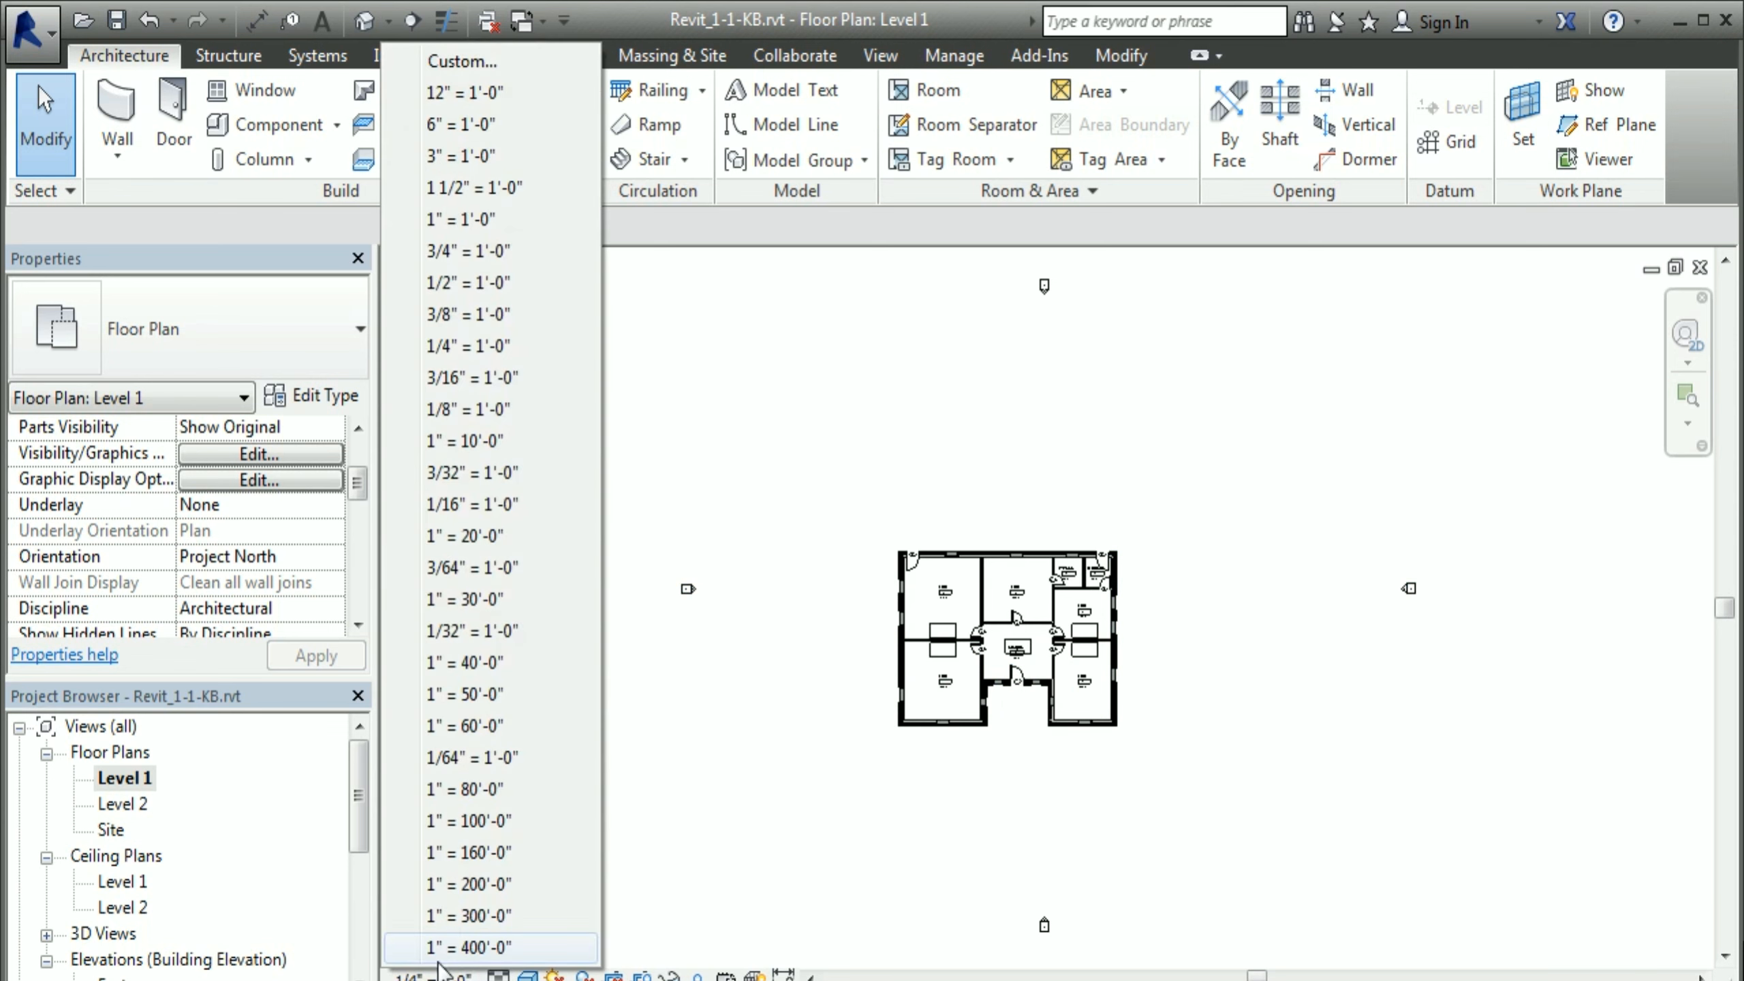
{"action": "left_click", "coordinate": [495, 507]}
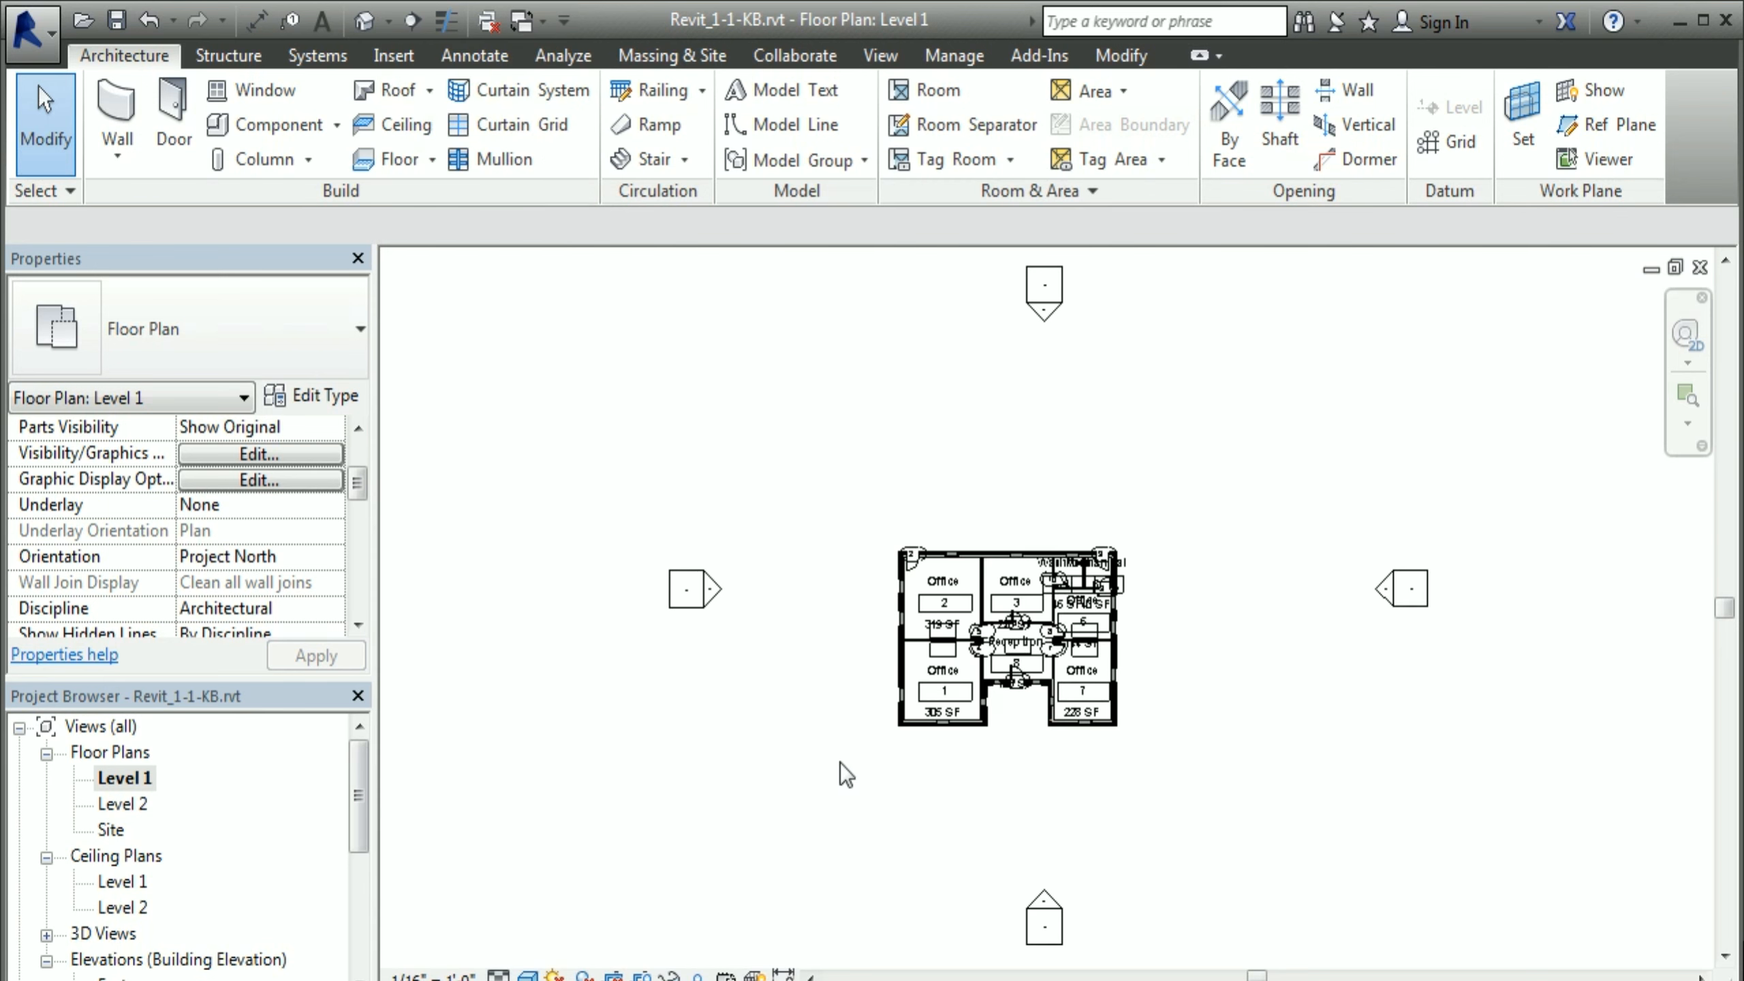
{"action": "left_click", "coordinate": [433, 975]}
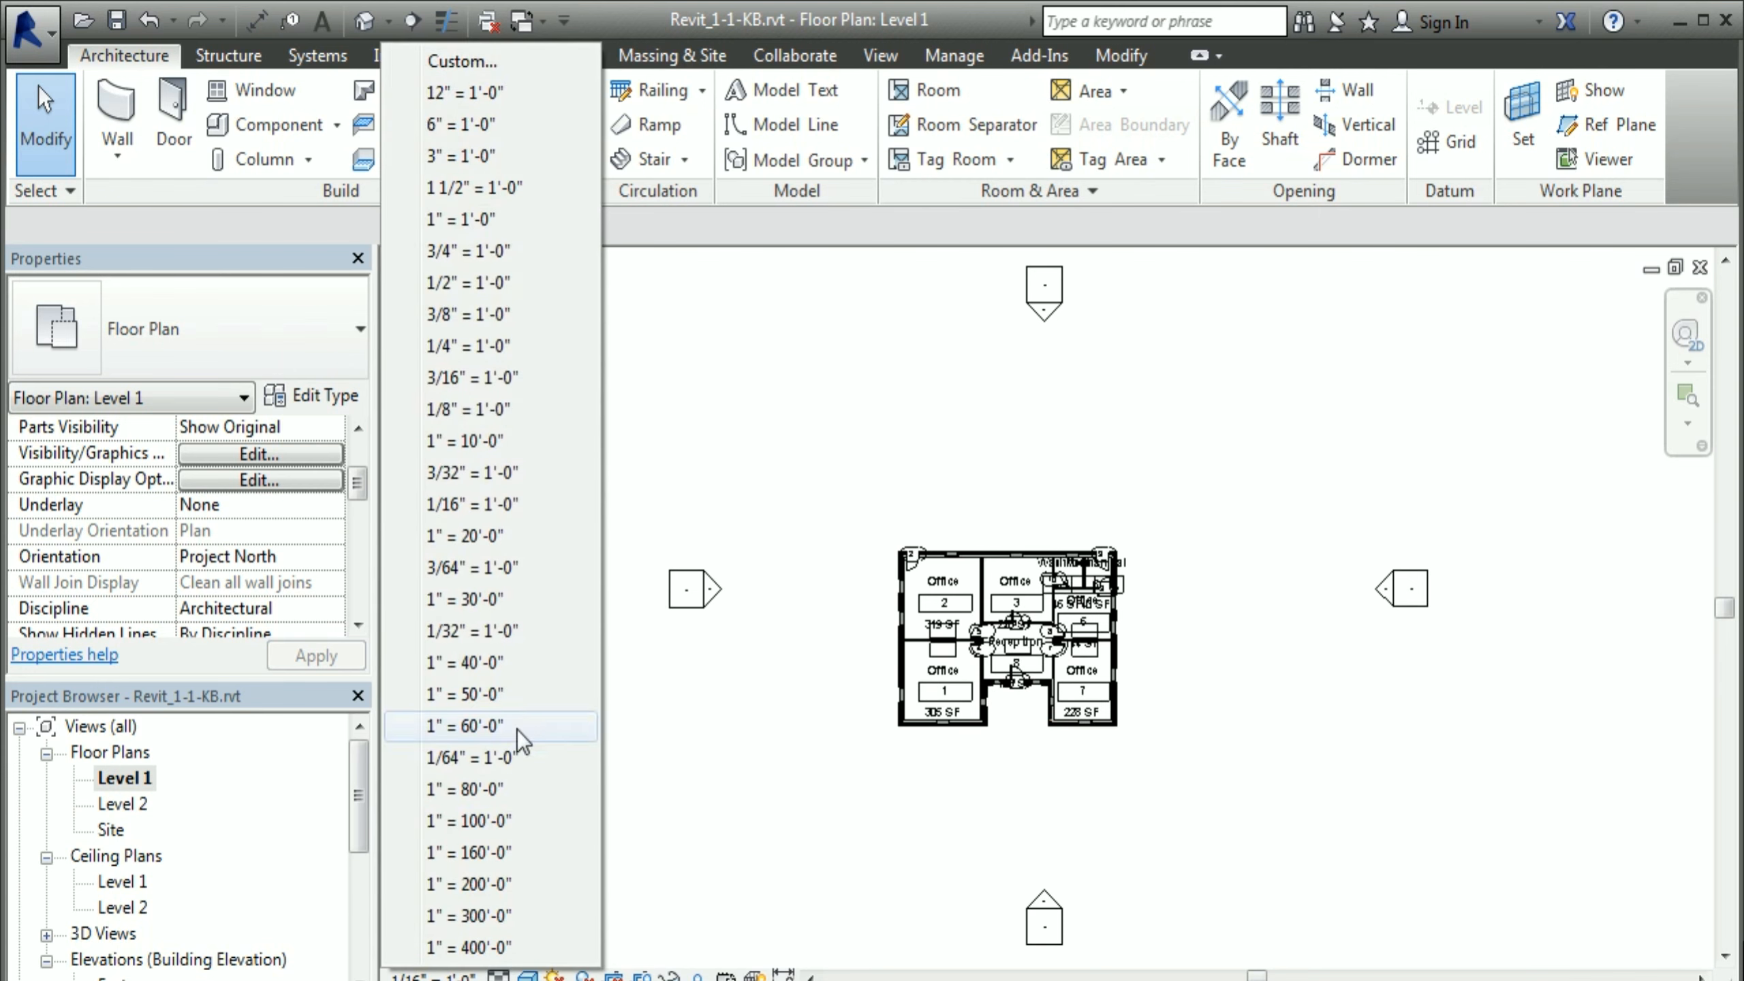
{"action": "left_click", "coordinate": [483, 379]}
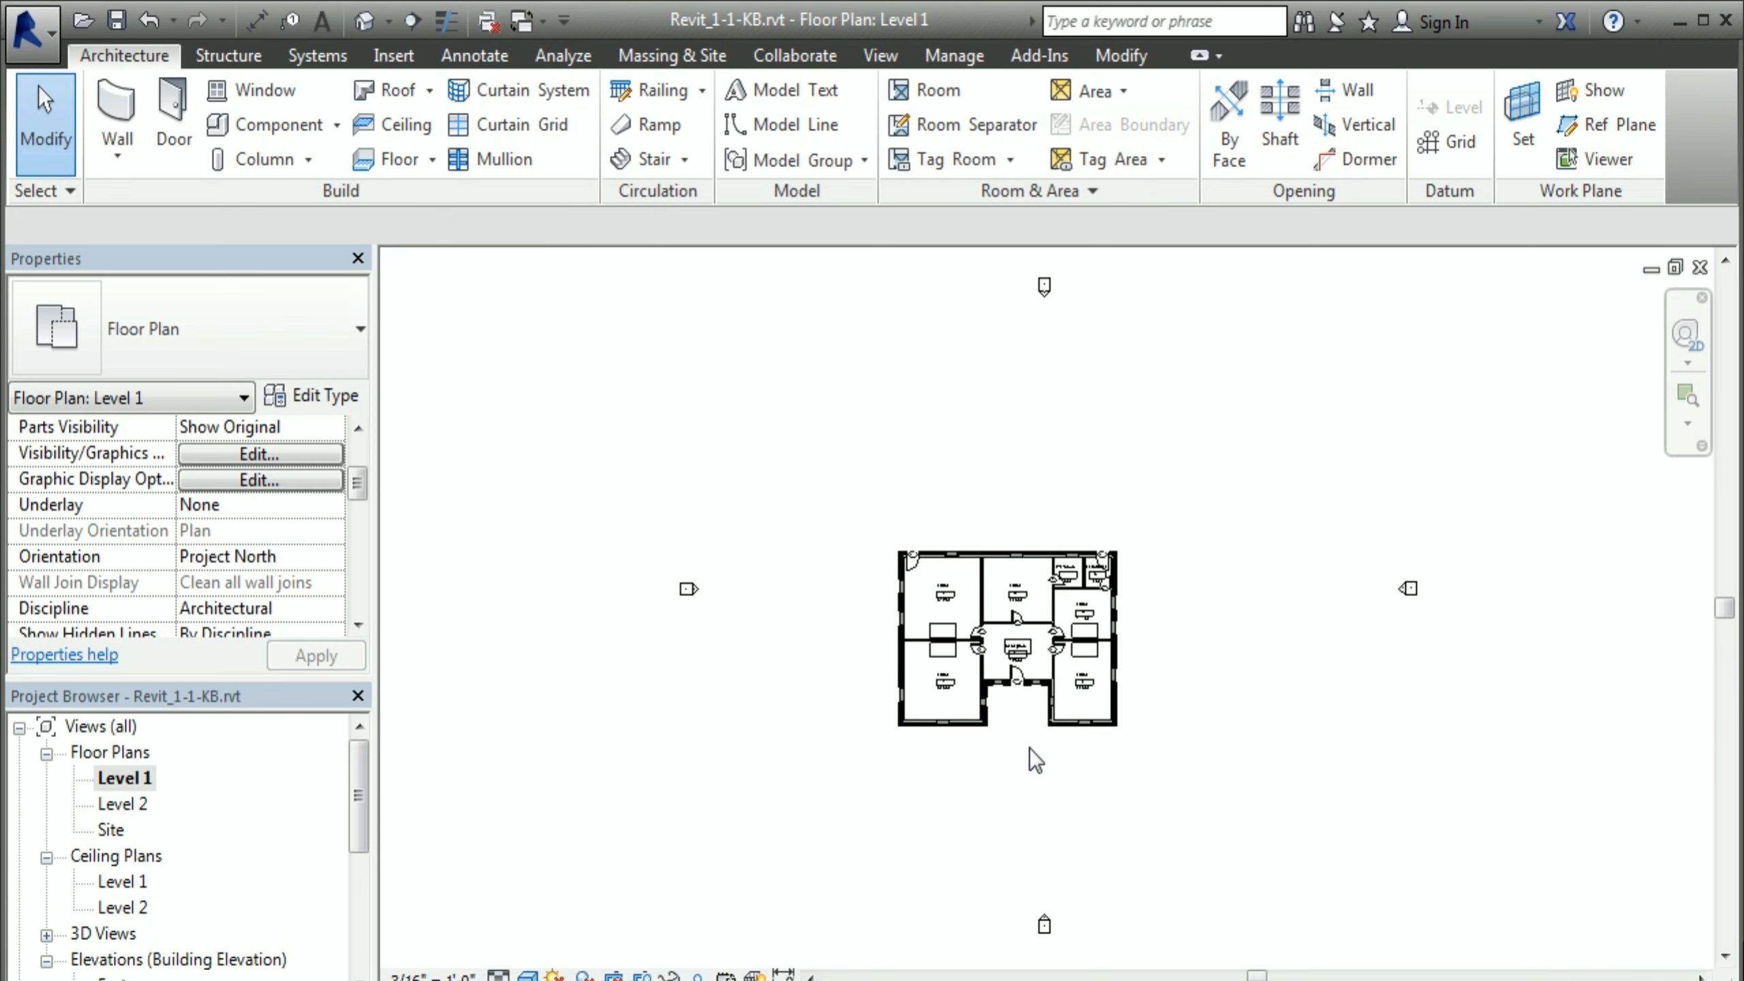
Step: Switch the plan's detail level to Coarse at the wall corner between office 1 and the entrance, and return it to Medium
{"action": "key", "text": "z"}
{"action": "key", "text": "r"}
{"action": "left_click_drag", "start_coordinate": [1015, 734], "coordinate": [940, 666]}
{"action": "middle_click_drag", "start_coordinate": [1014, 574], "coordinate": [876, 698]}
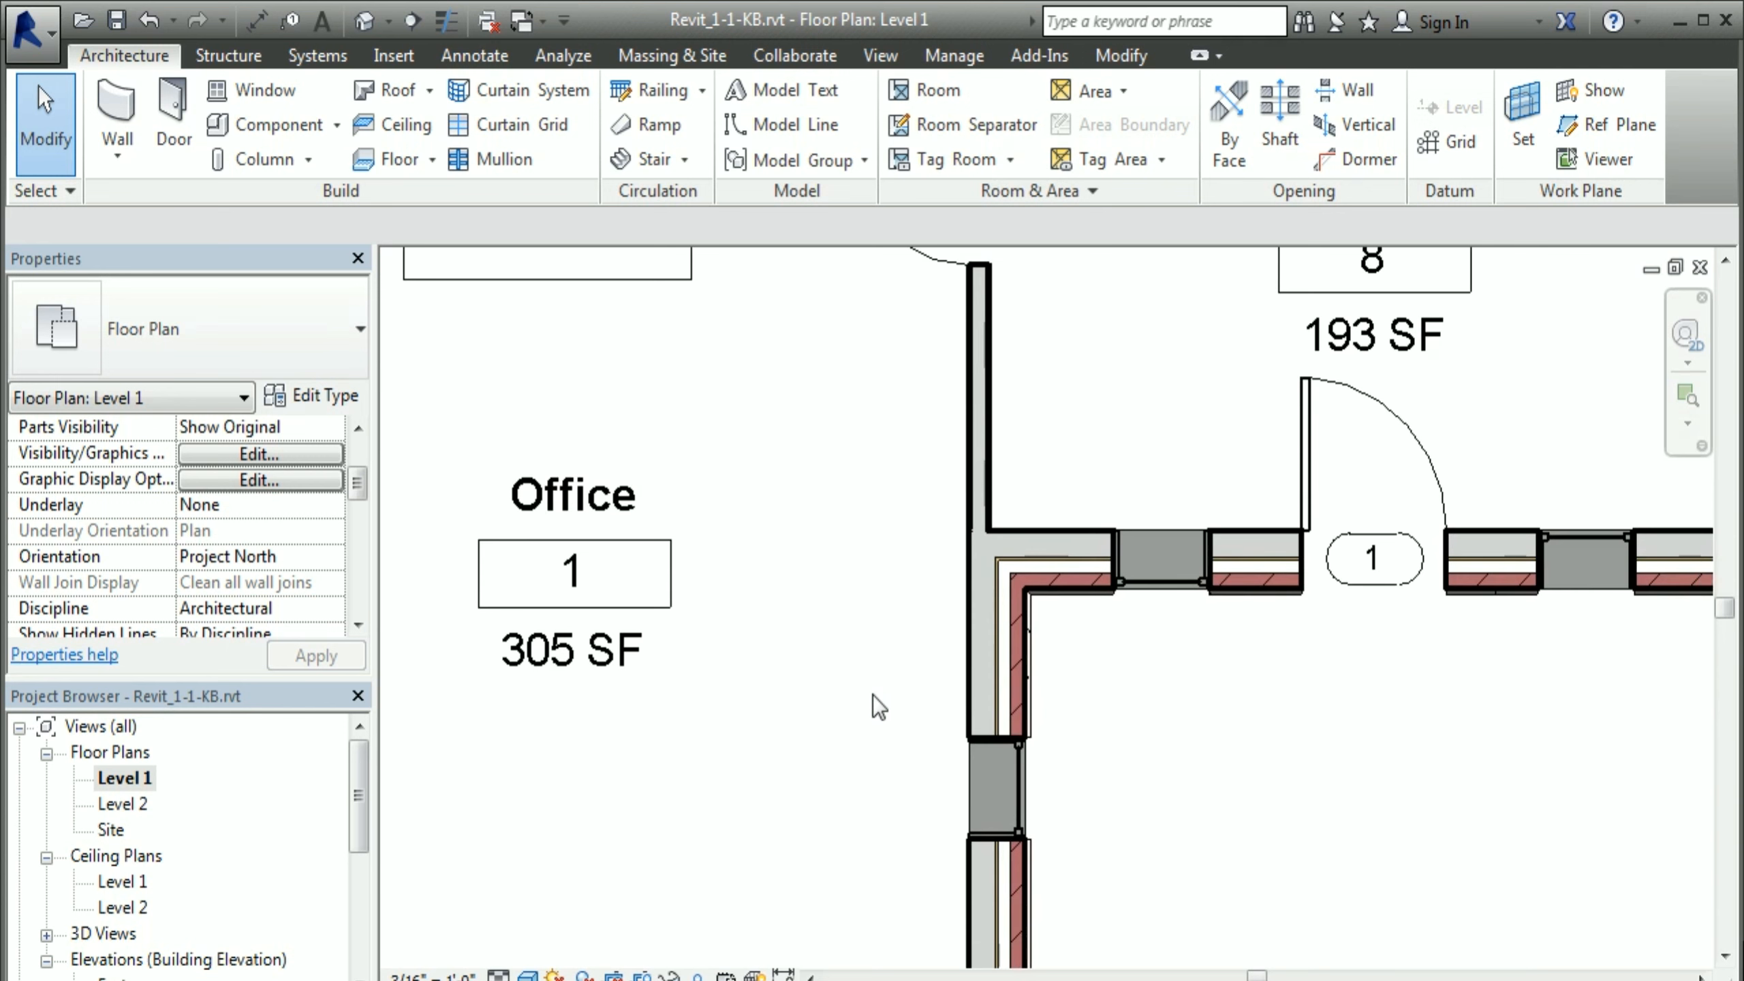
{"action": "key", "text": "z"}
{"action": "key", "text": "r"}
{"action": "left_click_drag", "start_coordinate": [814, 462], "coordinate": [1173, 723]}
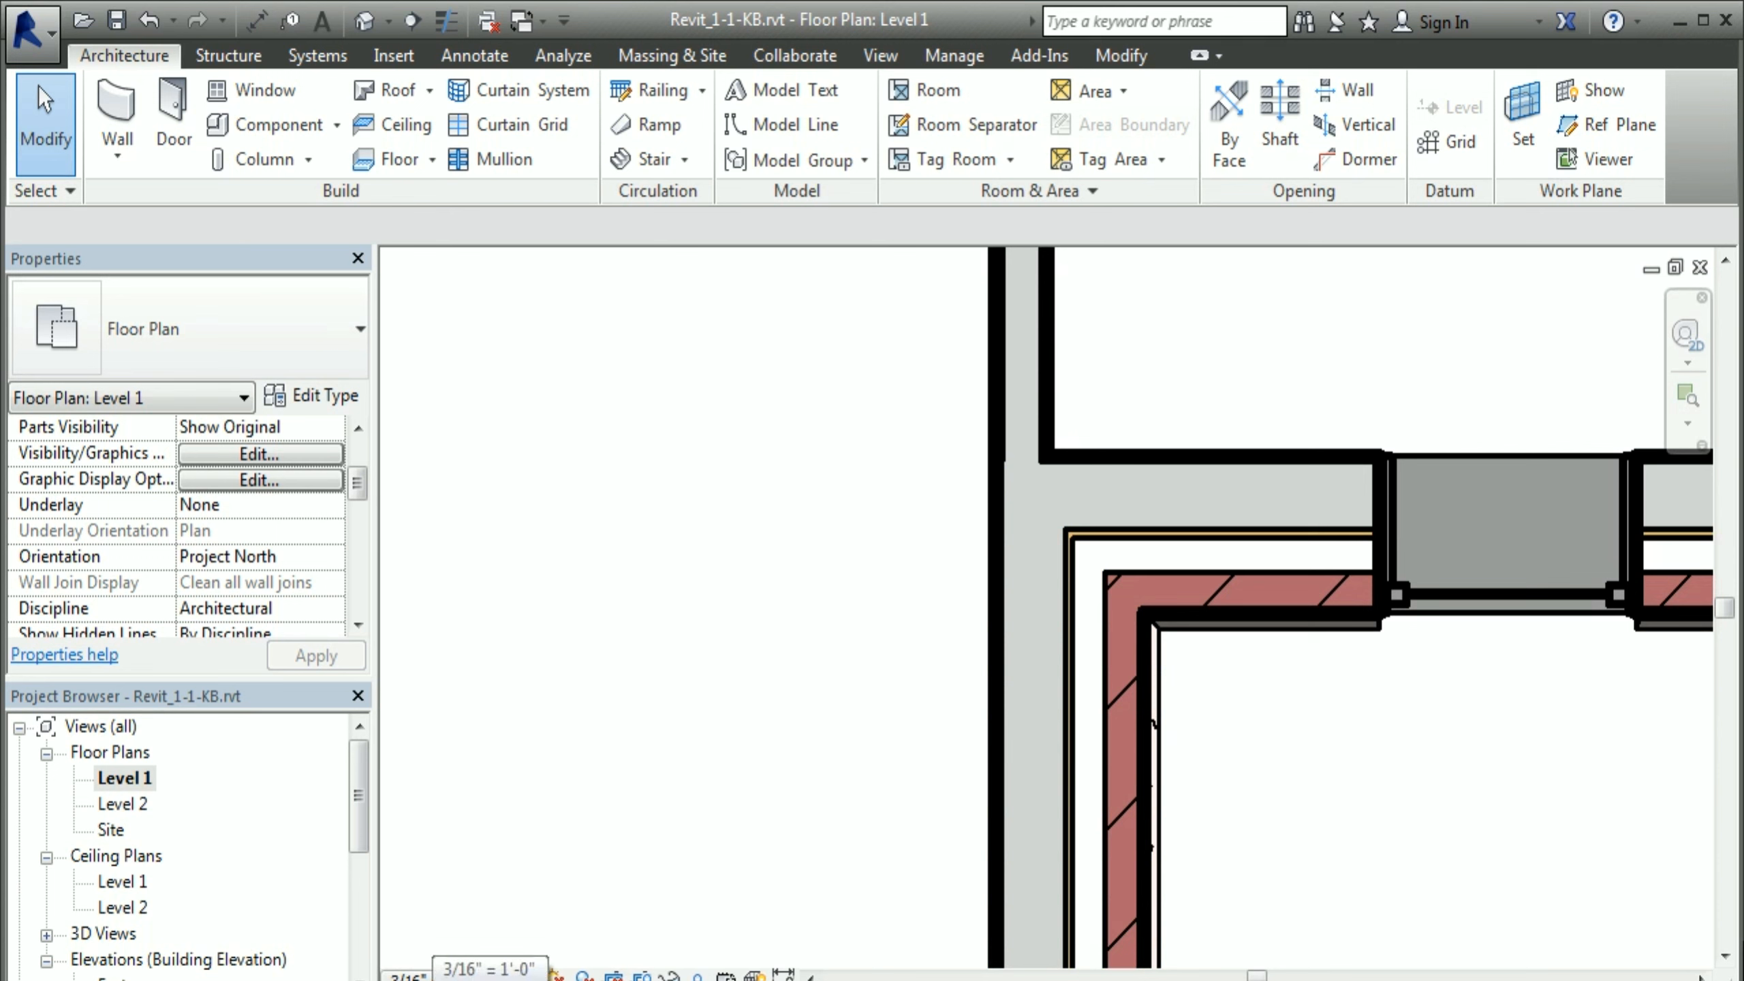
{"action": "left_click", "coordinate": [499, 976]}
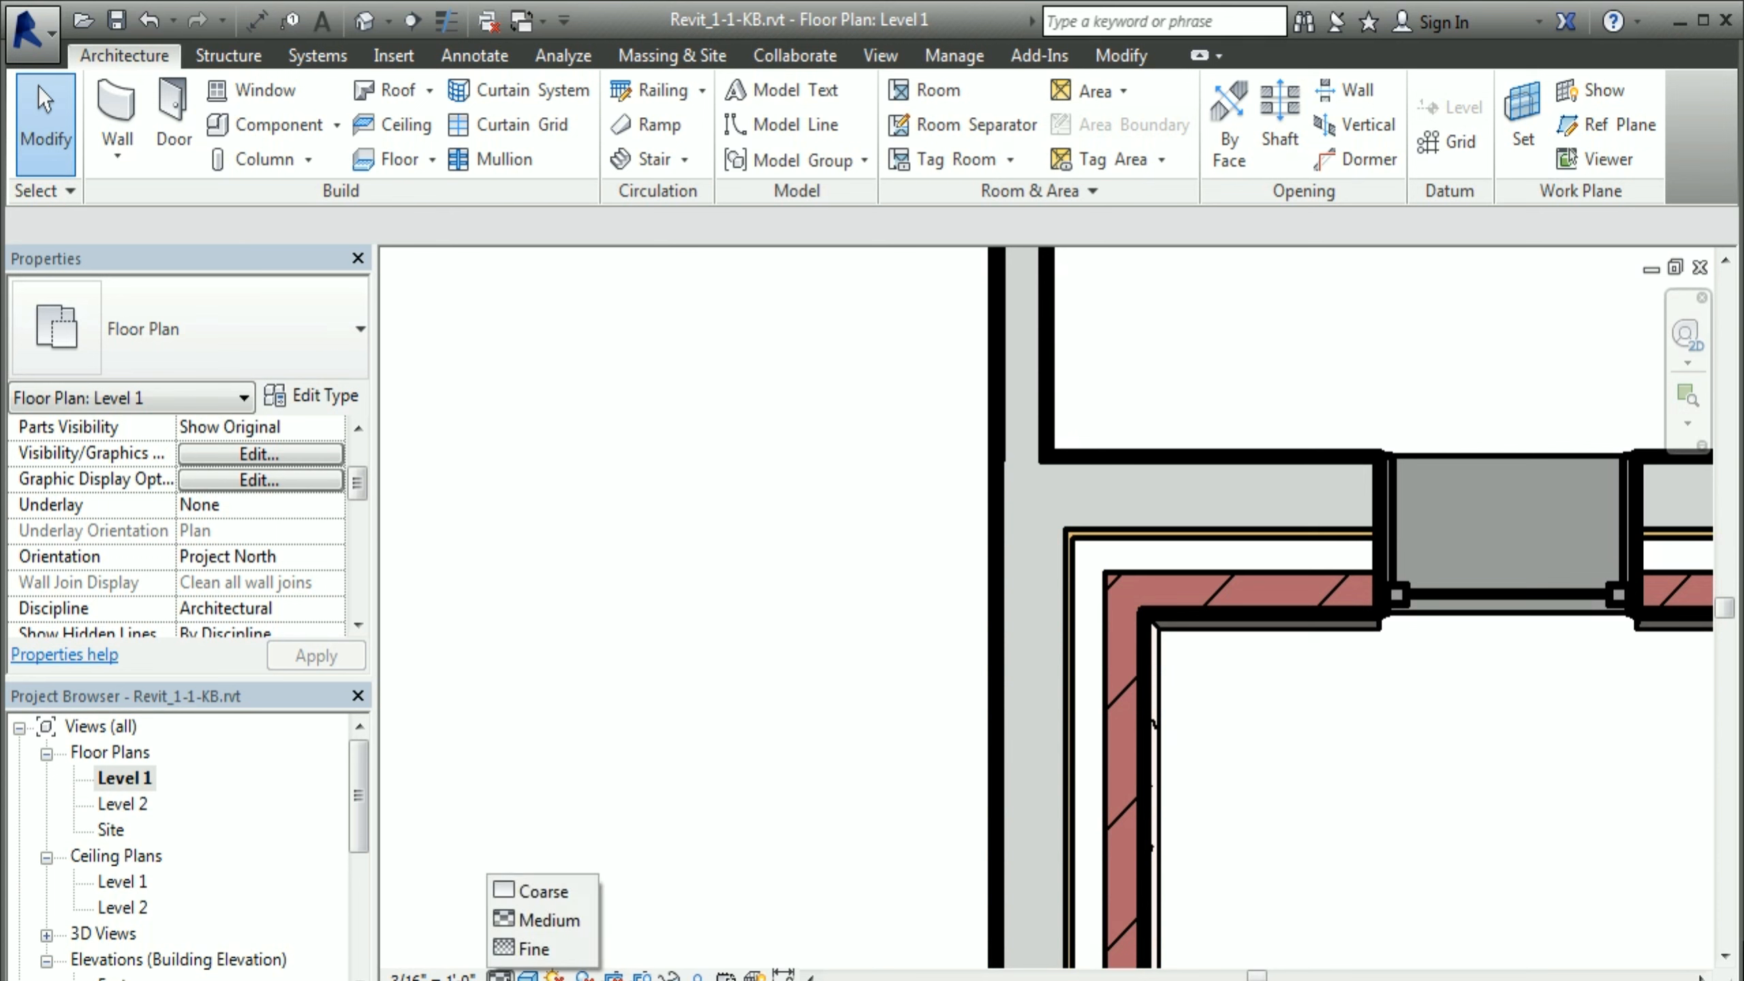
{"action": "left_click", "coordinate": [525, 890]}
{"action": "left_click", "coordinate": [498, 975]}
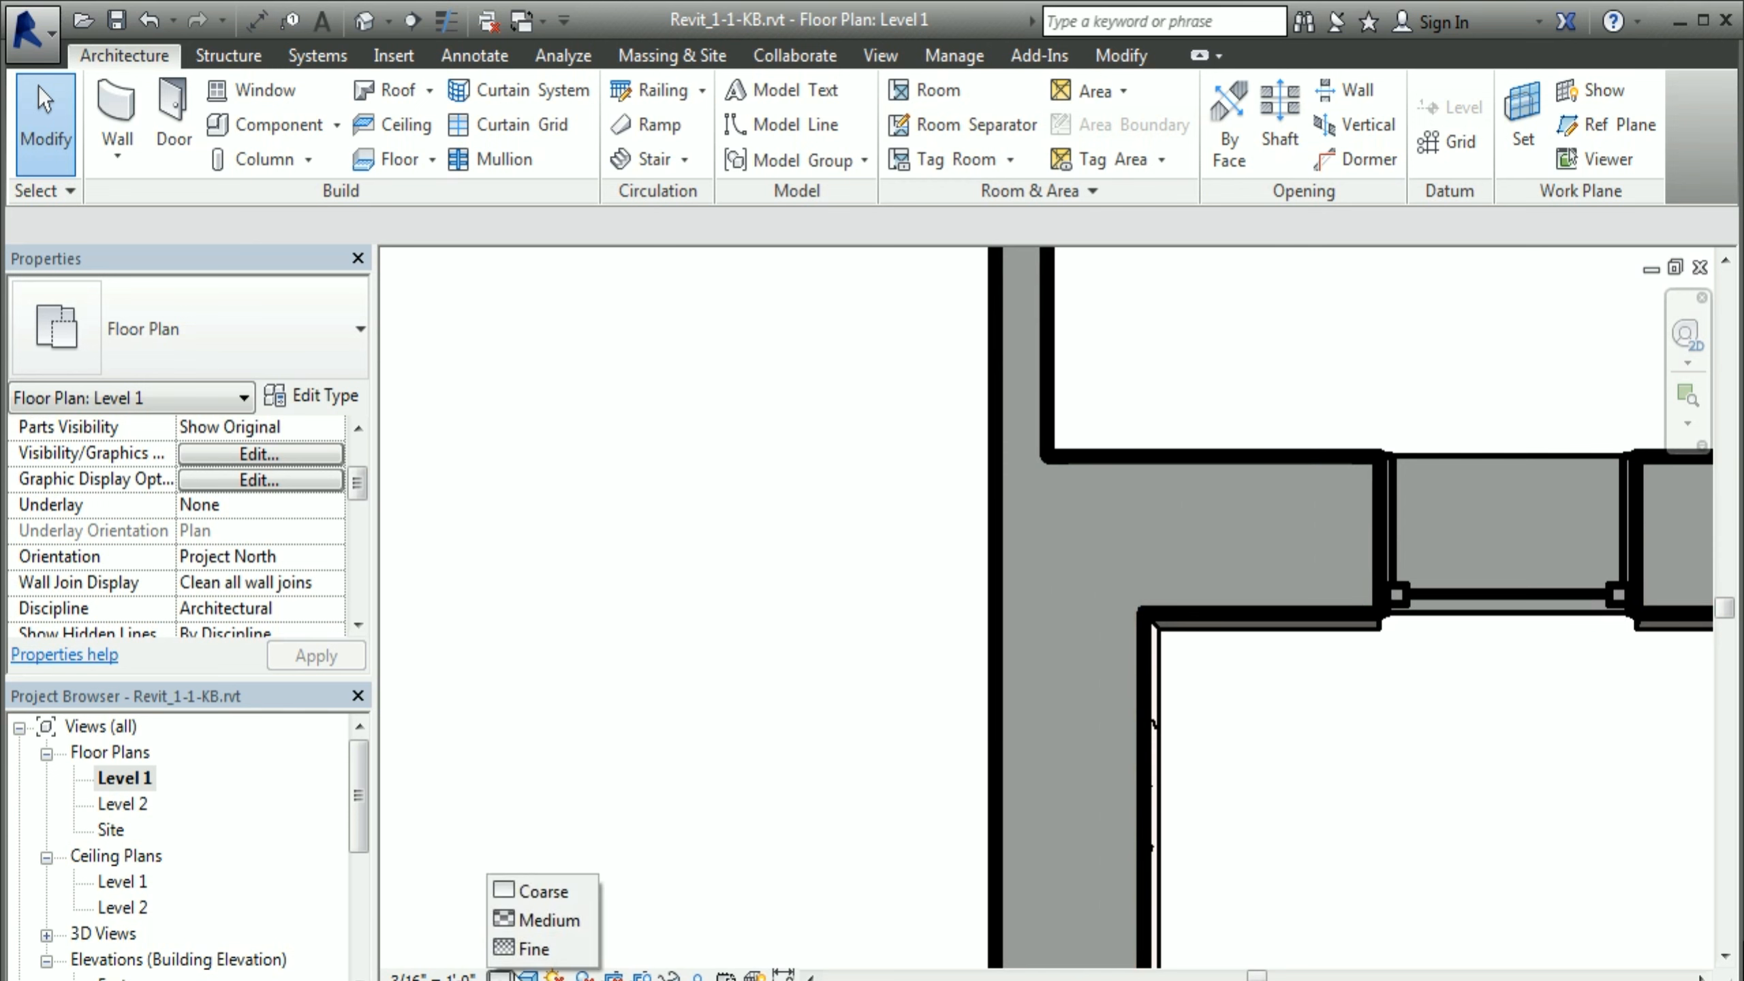
{"action": "left_click", "coordinate": [543, 919]}
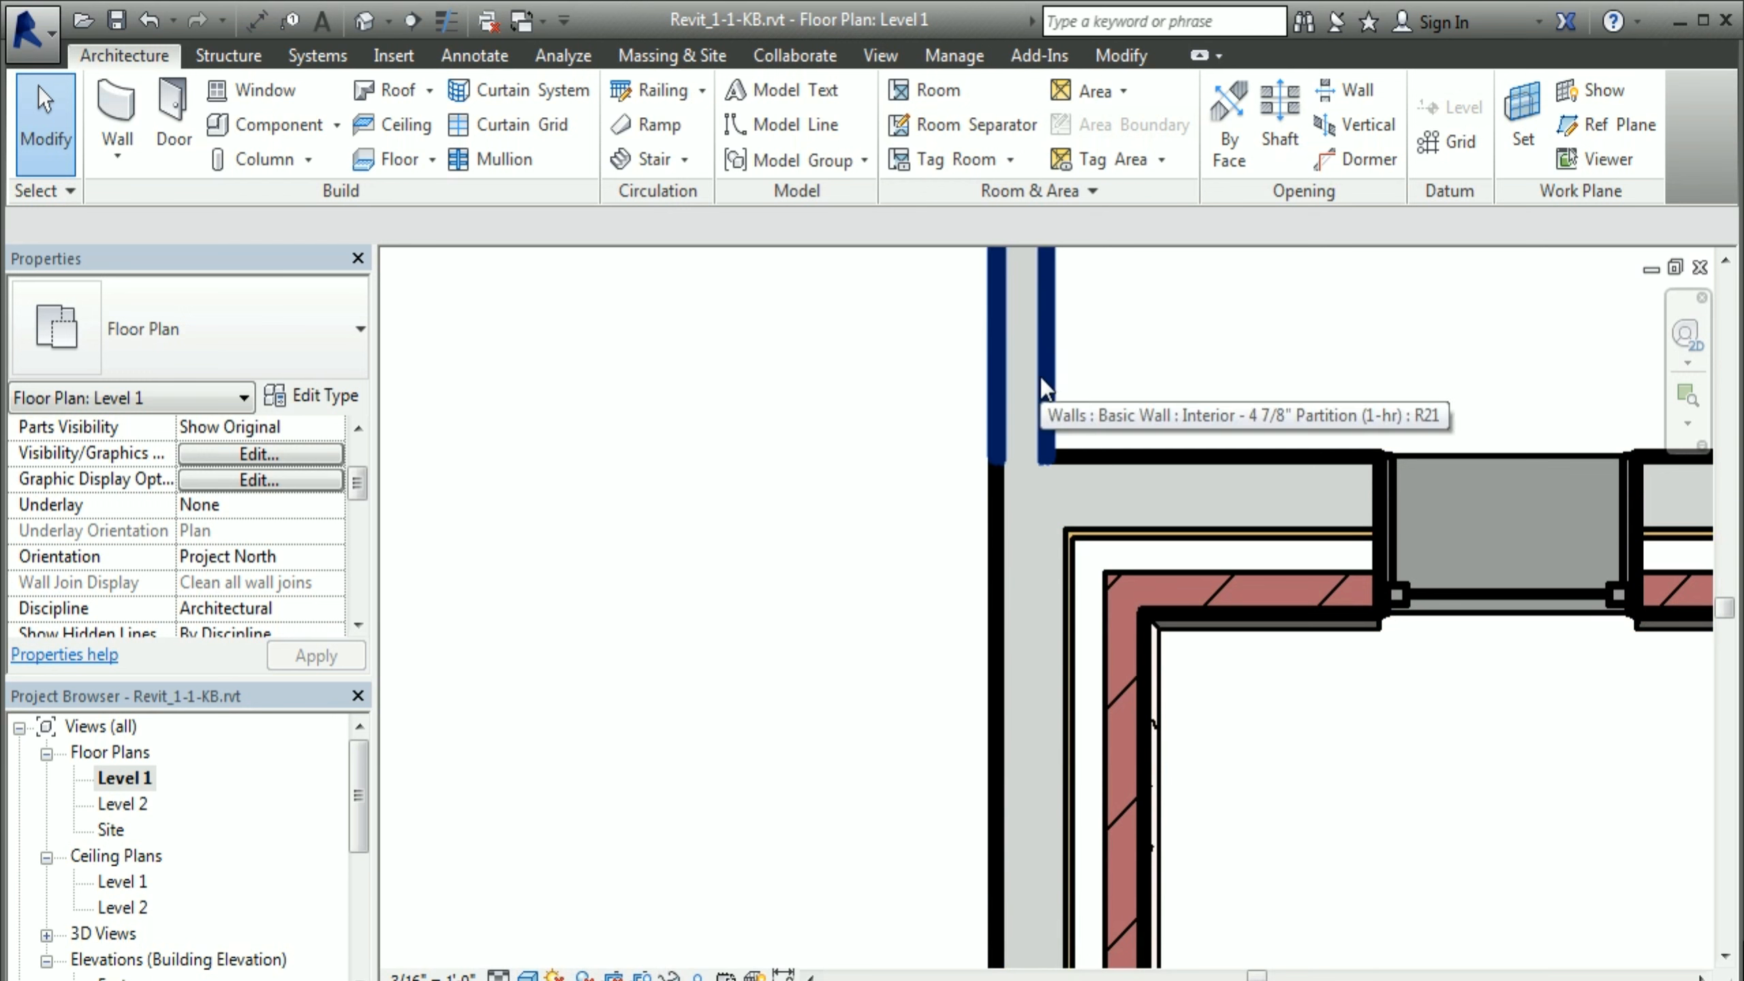
Step: Turn on Thin Lines and examine the joint where the interior partition meets the exterior brick and CMU wall
{"action": "left_click", "coordinate": [448, 25]}
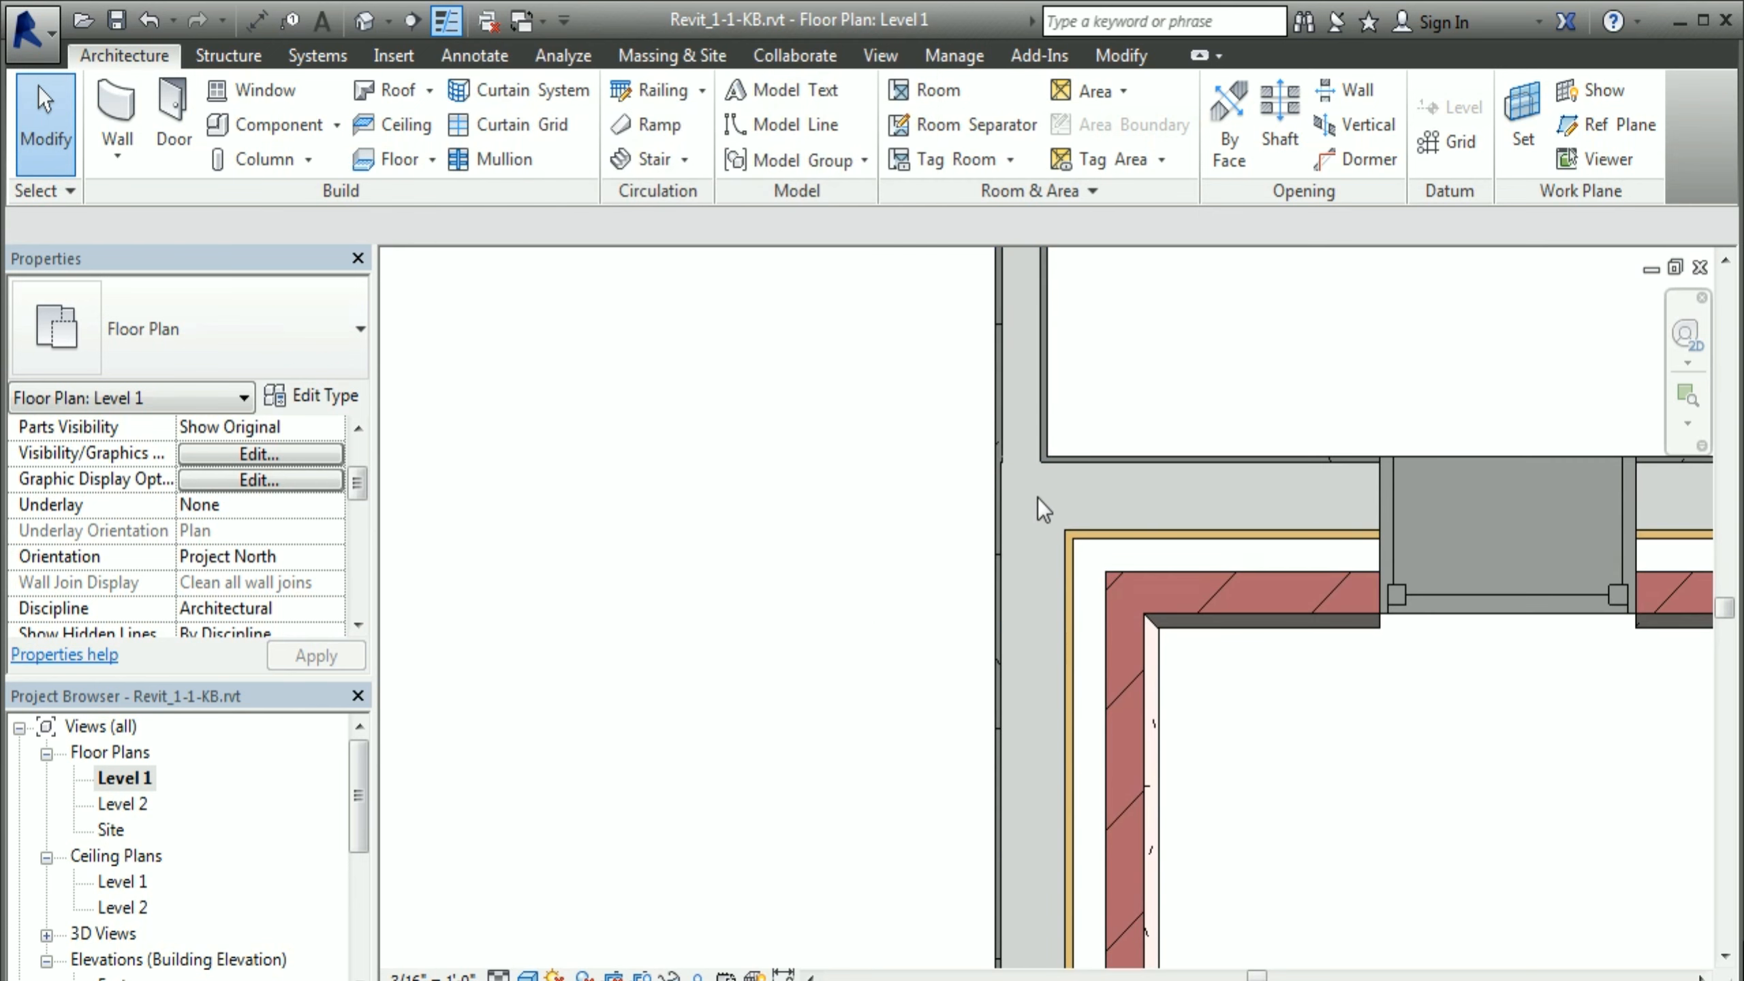
{"action": "scroll", "coordinate": [1102, 512], "scroll_direction": "up", "scroll_amount": 4}
{"action": "scroll", "coordinate": [1002, 450], "scroll_direction": "up", "scroll_amount": 1}
{"action": "middle_click_drag", "start_coordinate": [1004, 466], "coordinate": [1007, 699]}
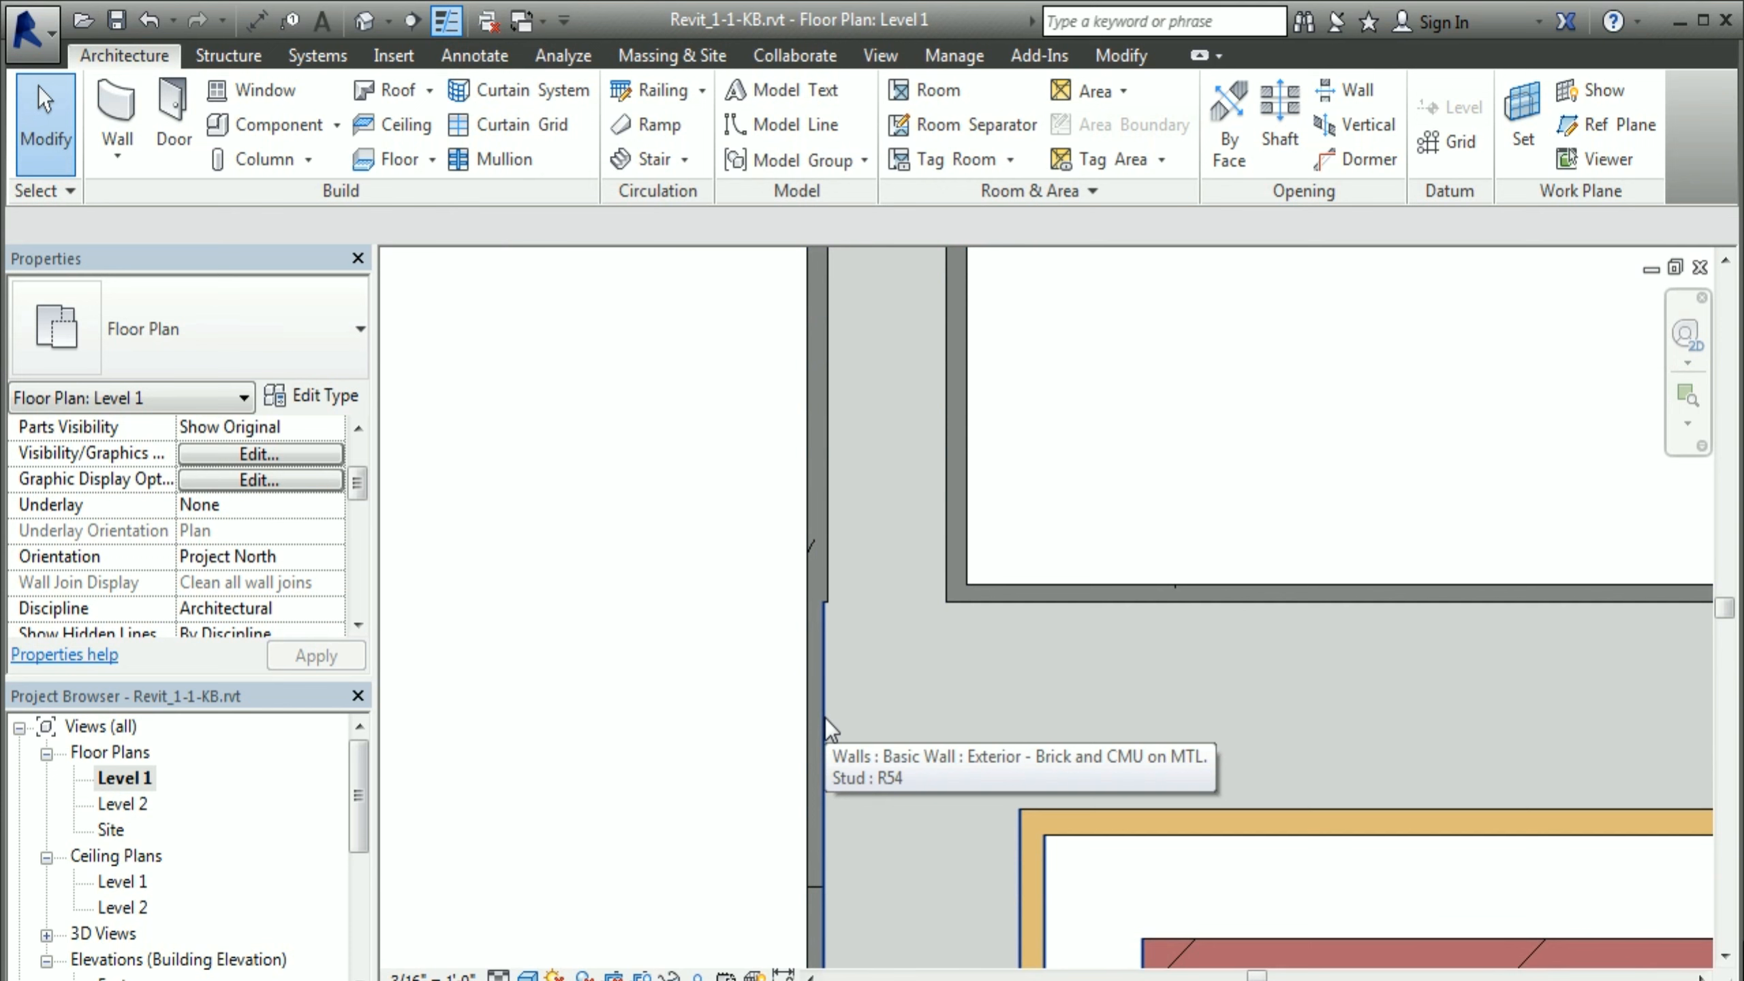
{"action": "scroll", "coordinate": [836, 598], "scroll_direction": "up", "scroll_amount": 2}
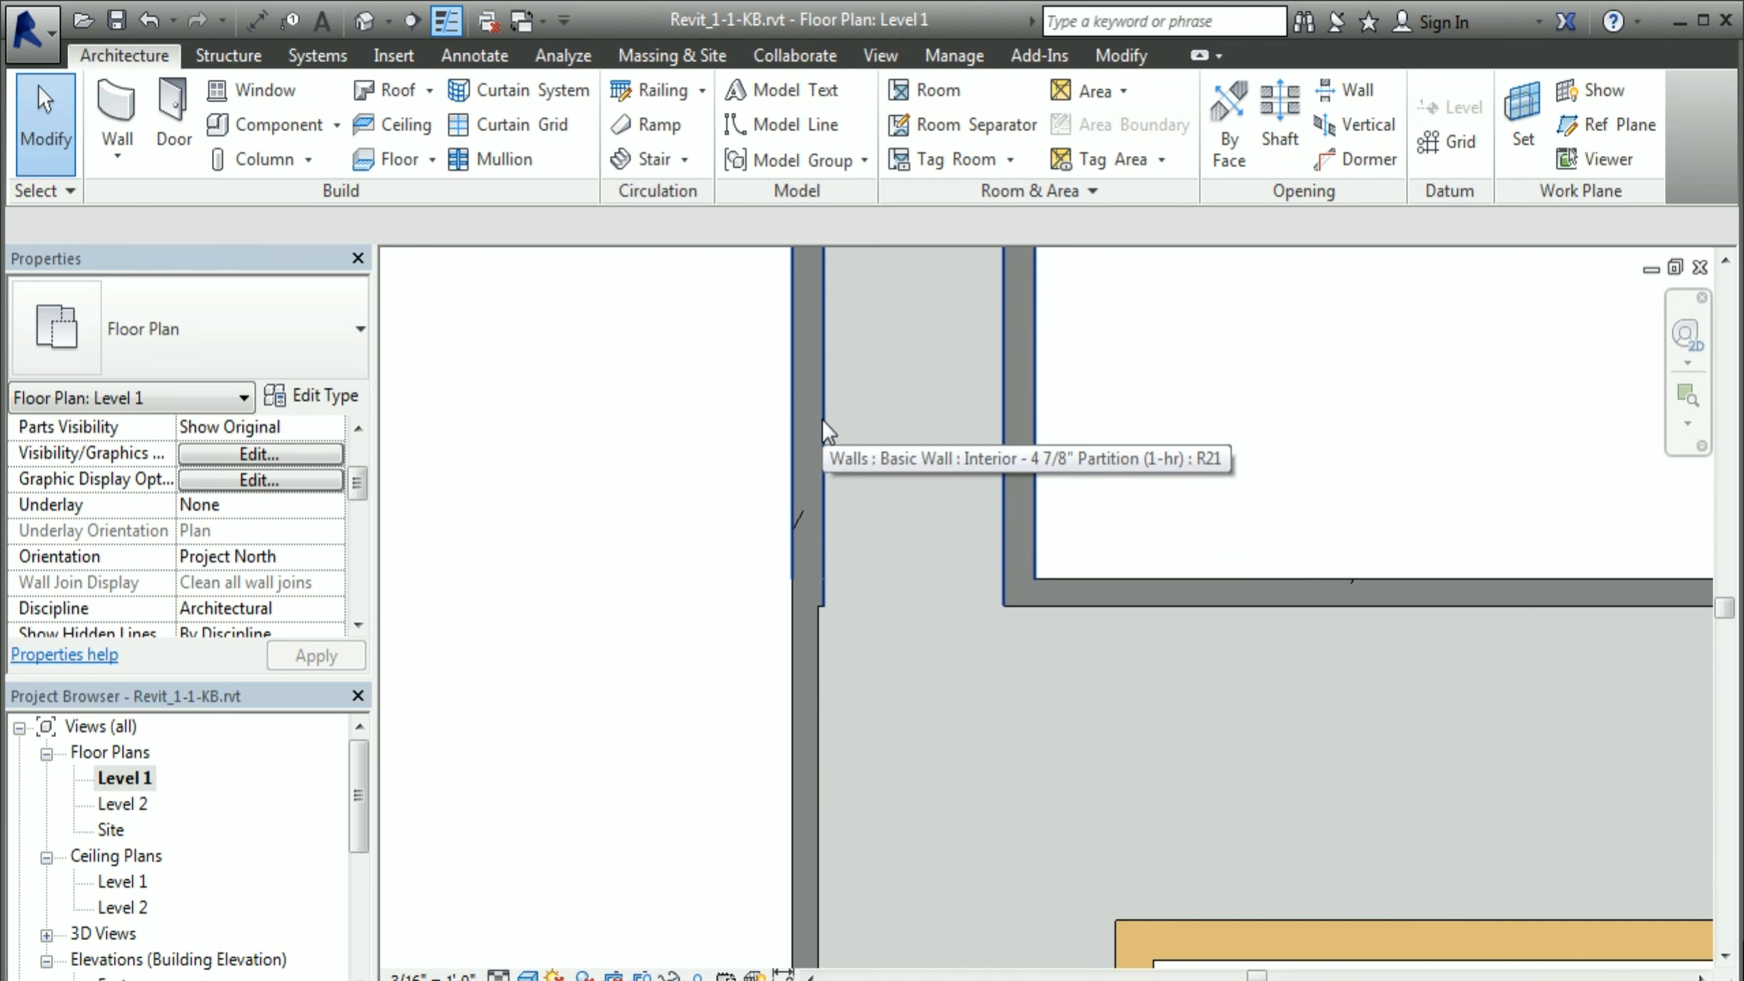
{"action": "scroll", "coordinate": [823, 419], "scroll_direction": "down", "scroll_amount": 2}
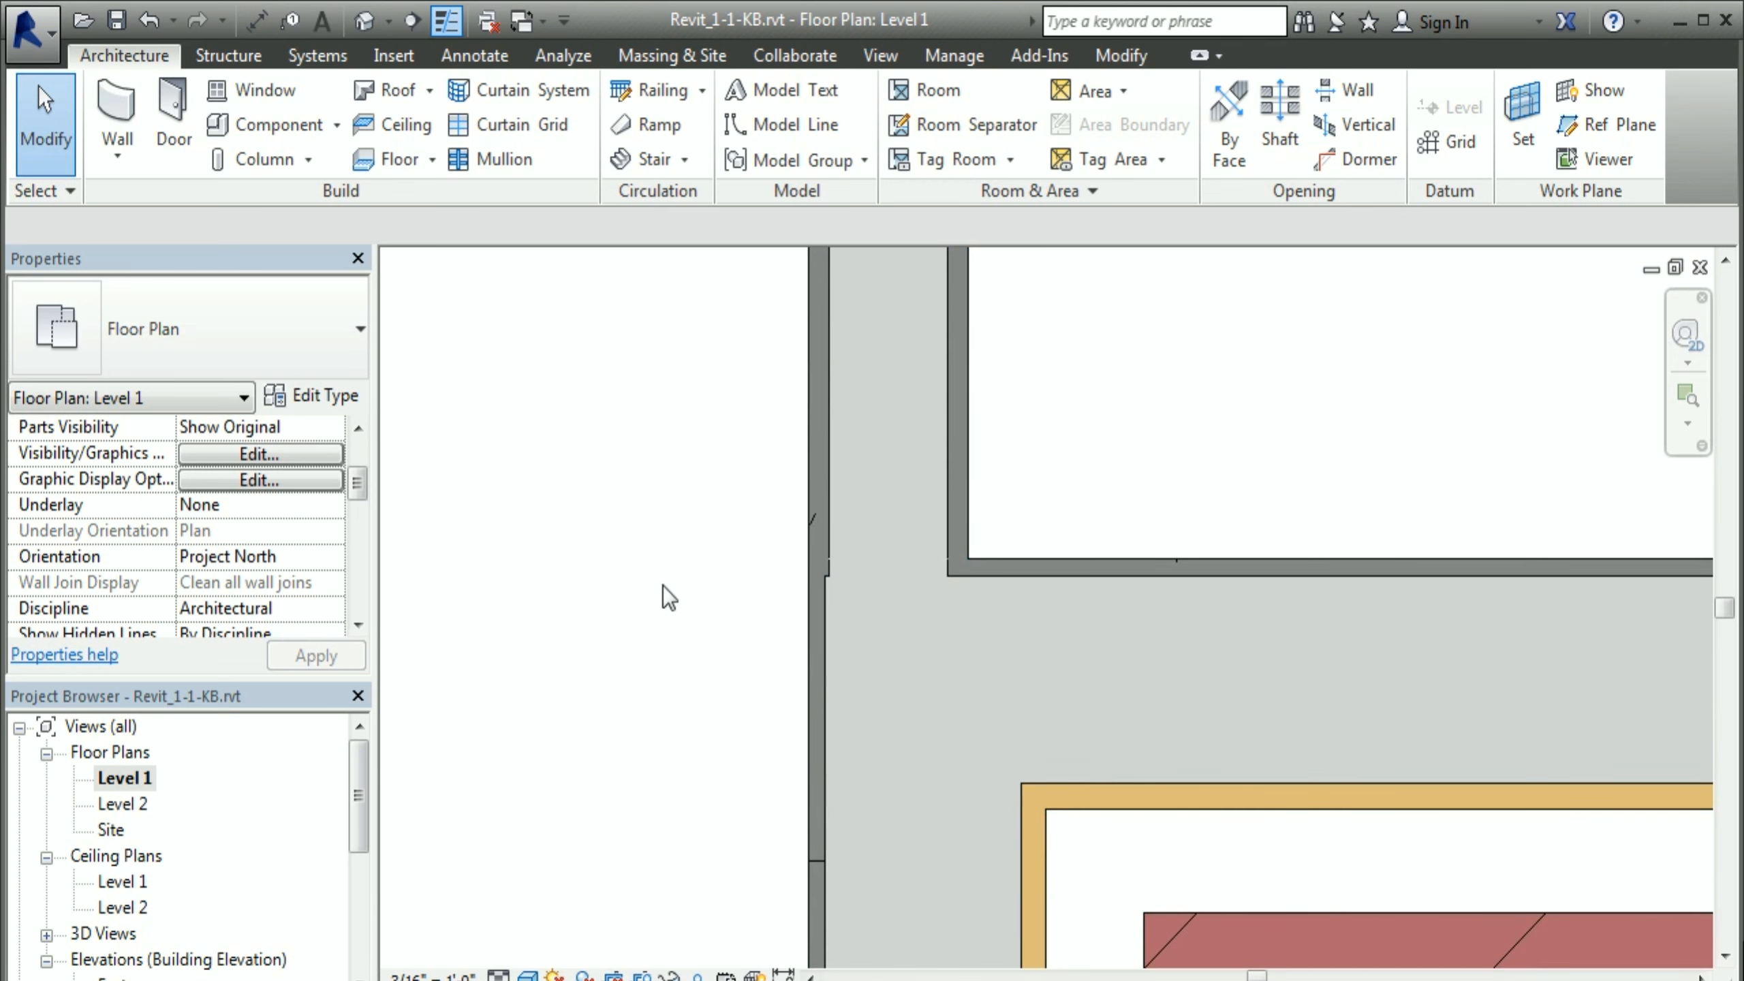
Step: Toggle Thin Lines off and back on to compare the line weights at the wall joint
{"action": "key", "text": "t"}
{"action": "key", "text": "l"}
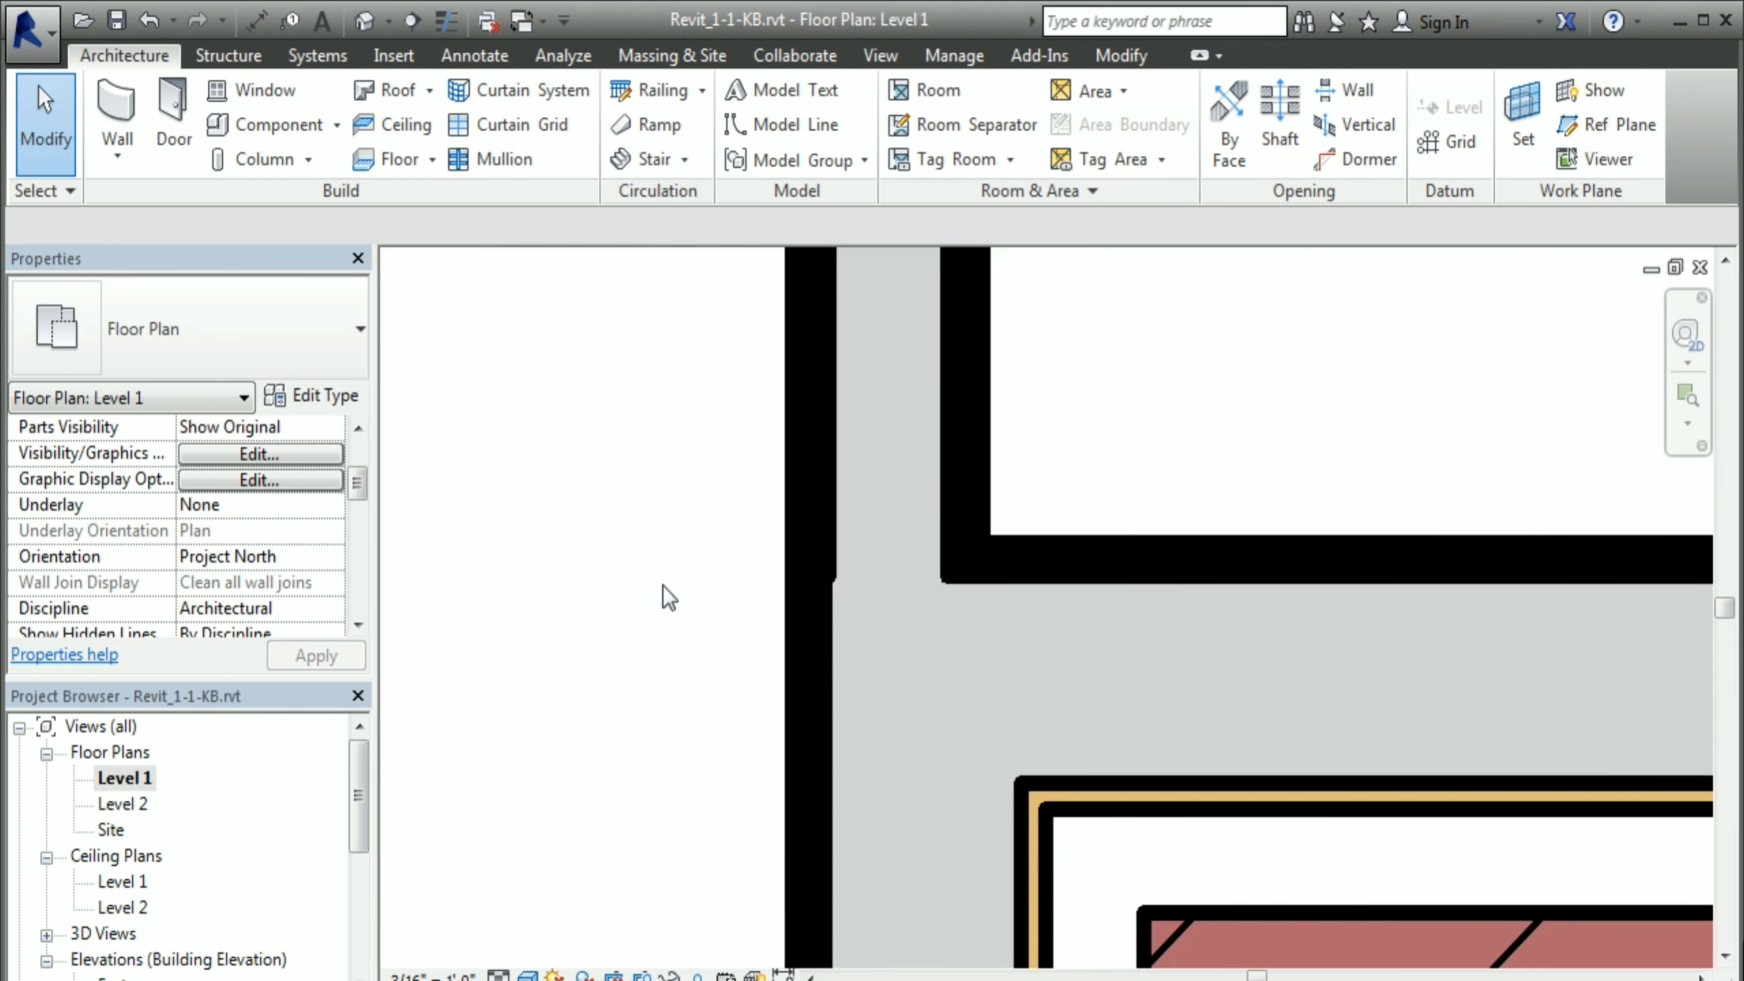
{"action": "key", "text": "t"}
{"action": "key", "text": "l"}
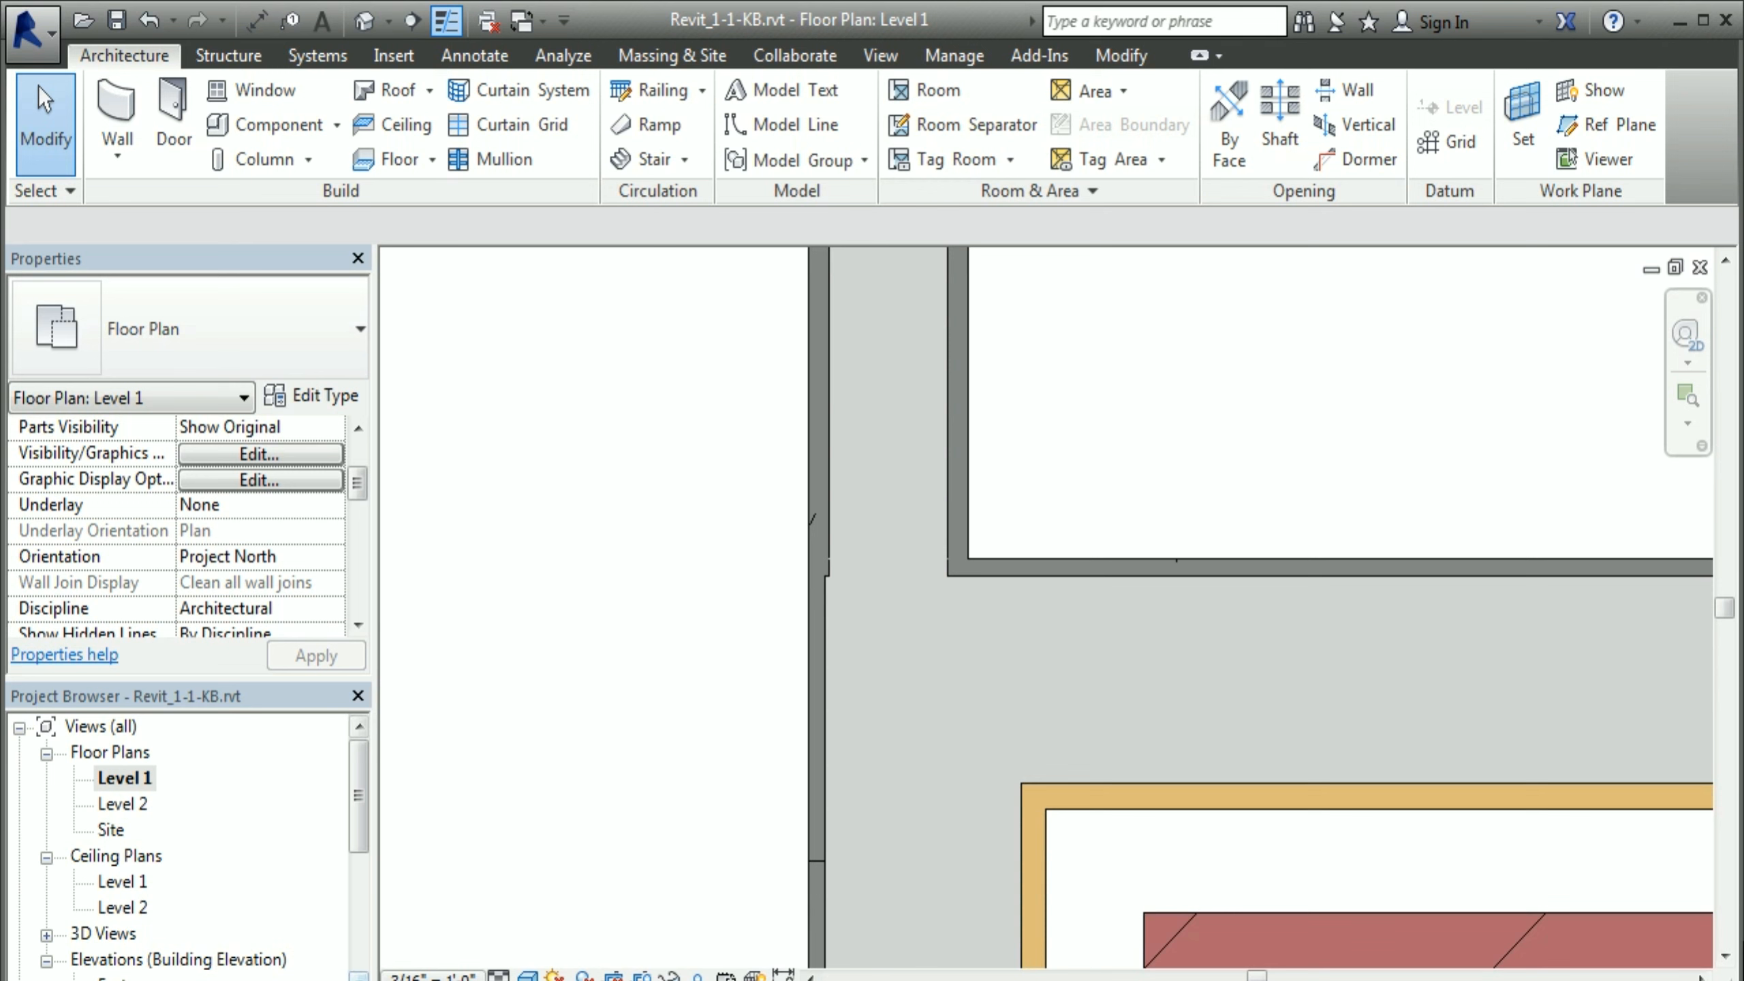
Step: Try a view scale of 1" = 1'-0" on the Level 1 plan and return it to 3/16" = 1'-0"
{"action": "left_click", "coordinate": [429, 976]}
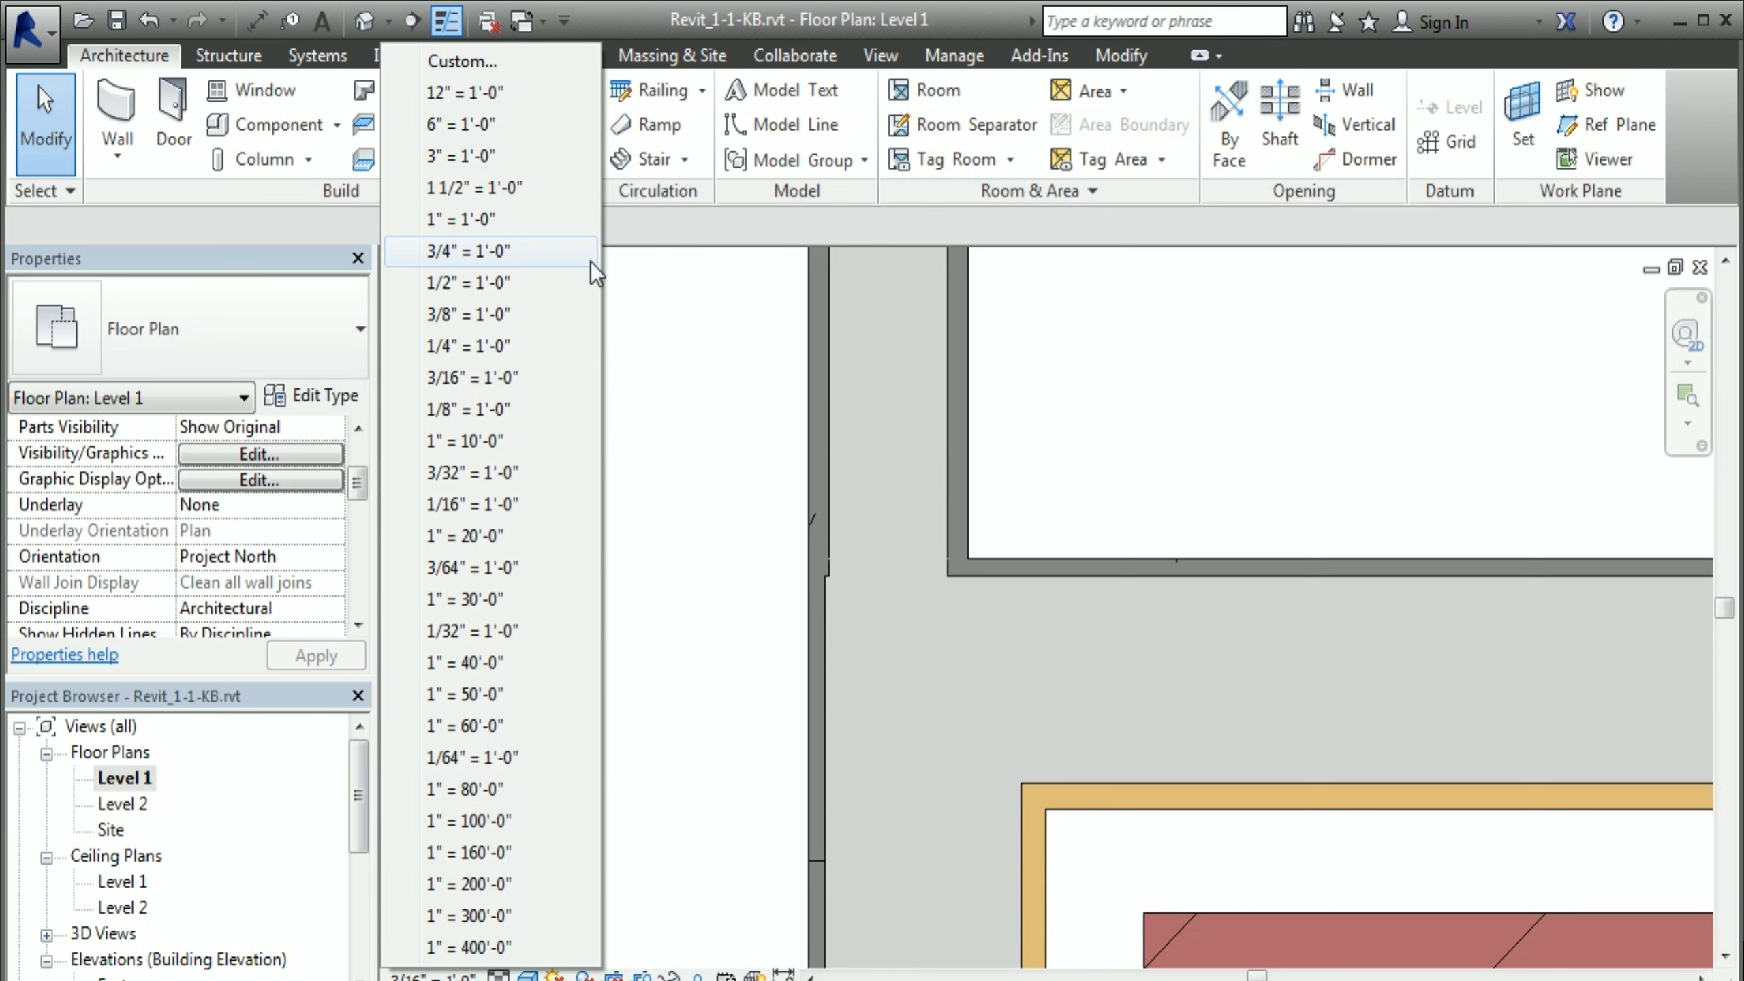
{"action": "left_click", "coordinate": [472, 220]}
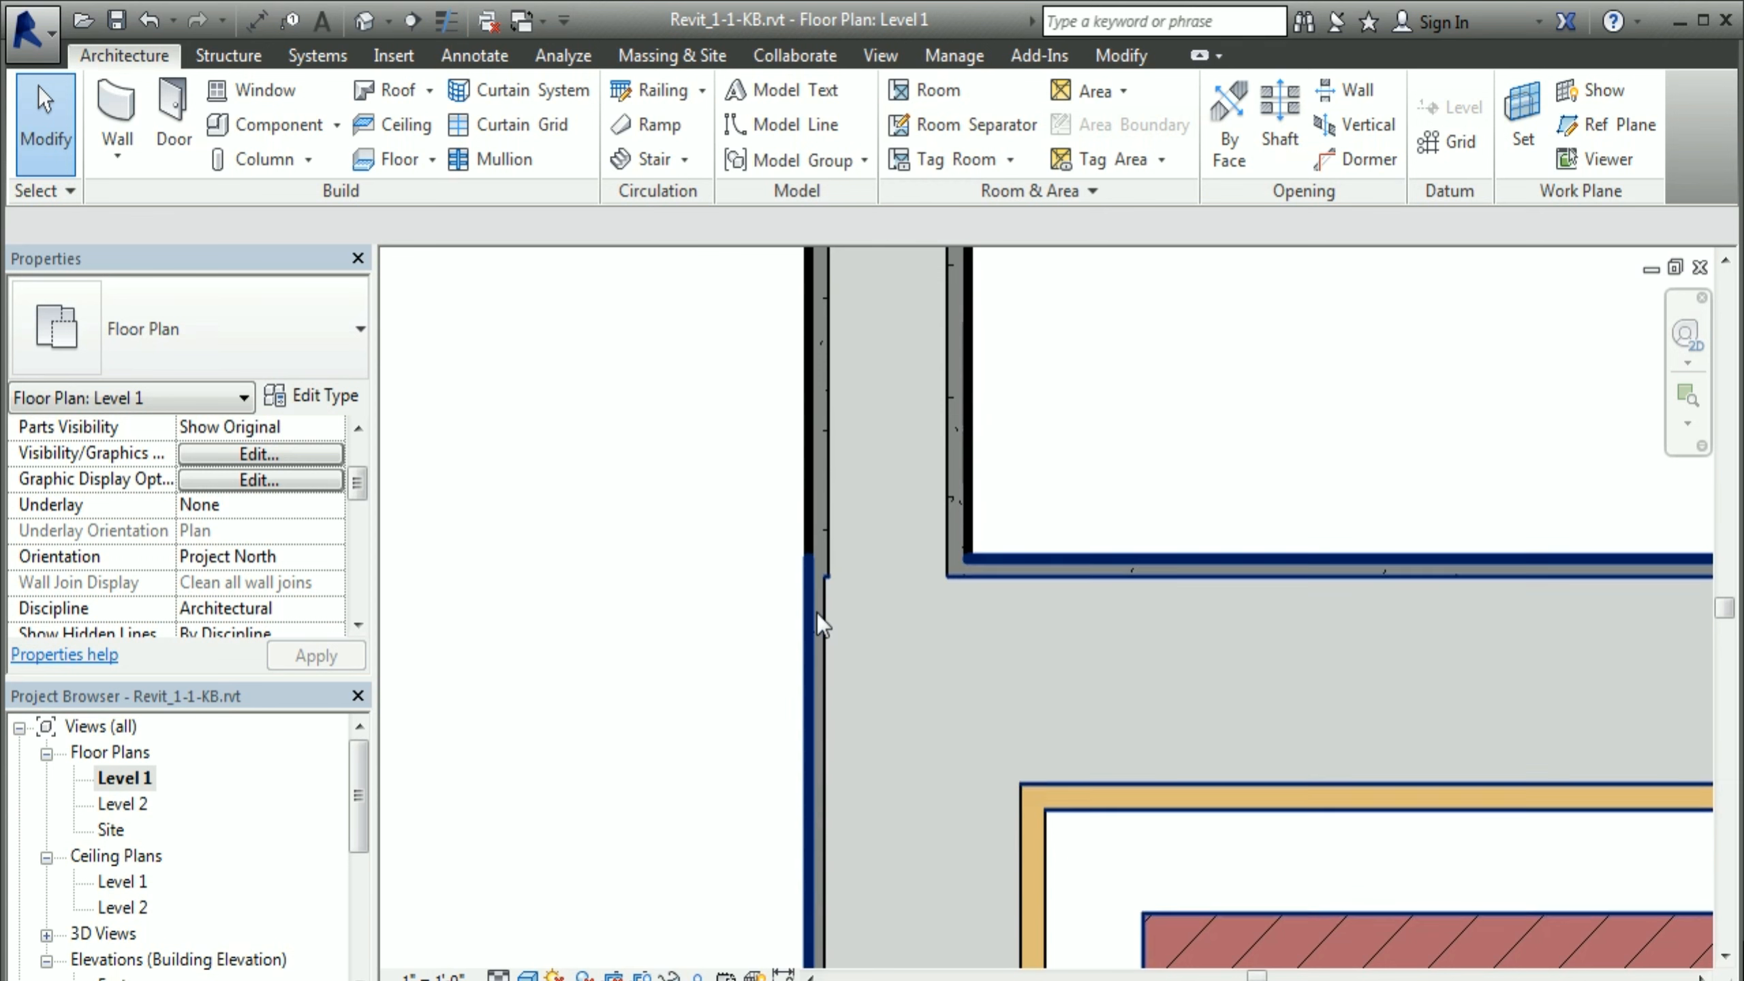
{"action": "left_click", "coordinate": [433, 975]}
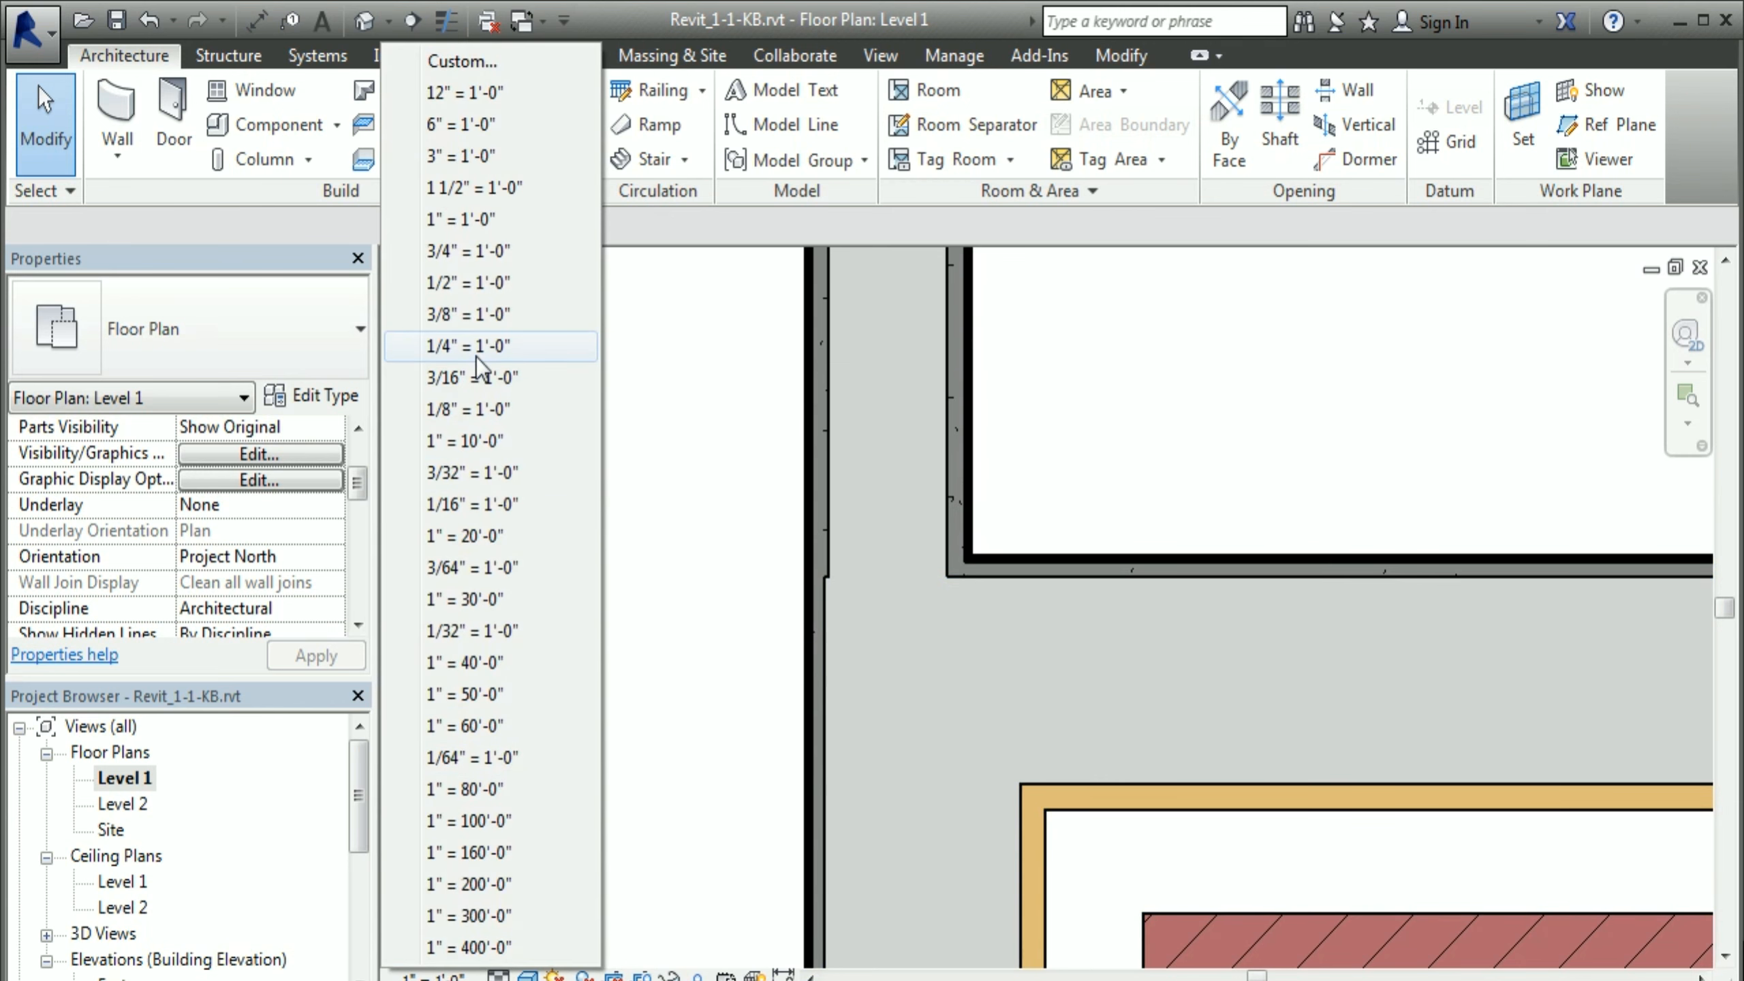
{"action": "left_click", "coordinate": [472, 377]}
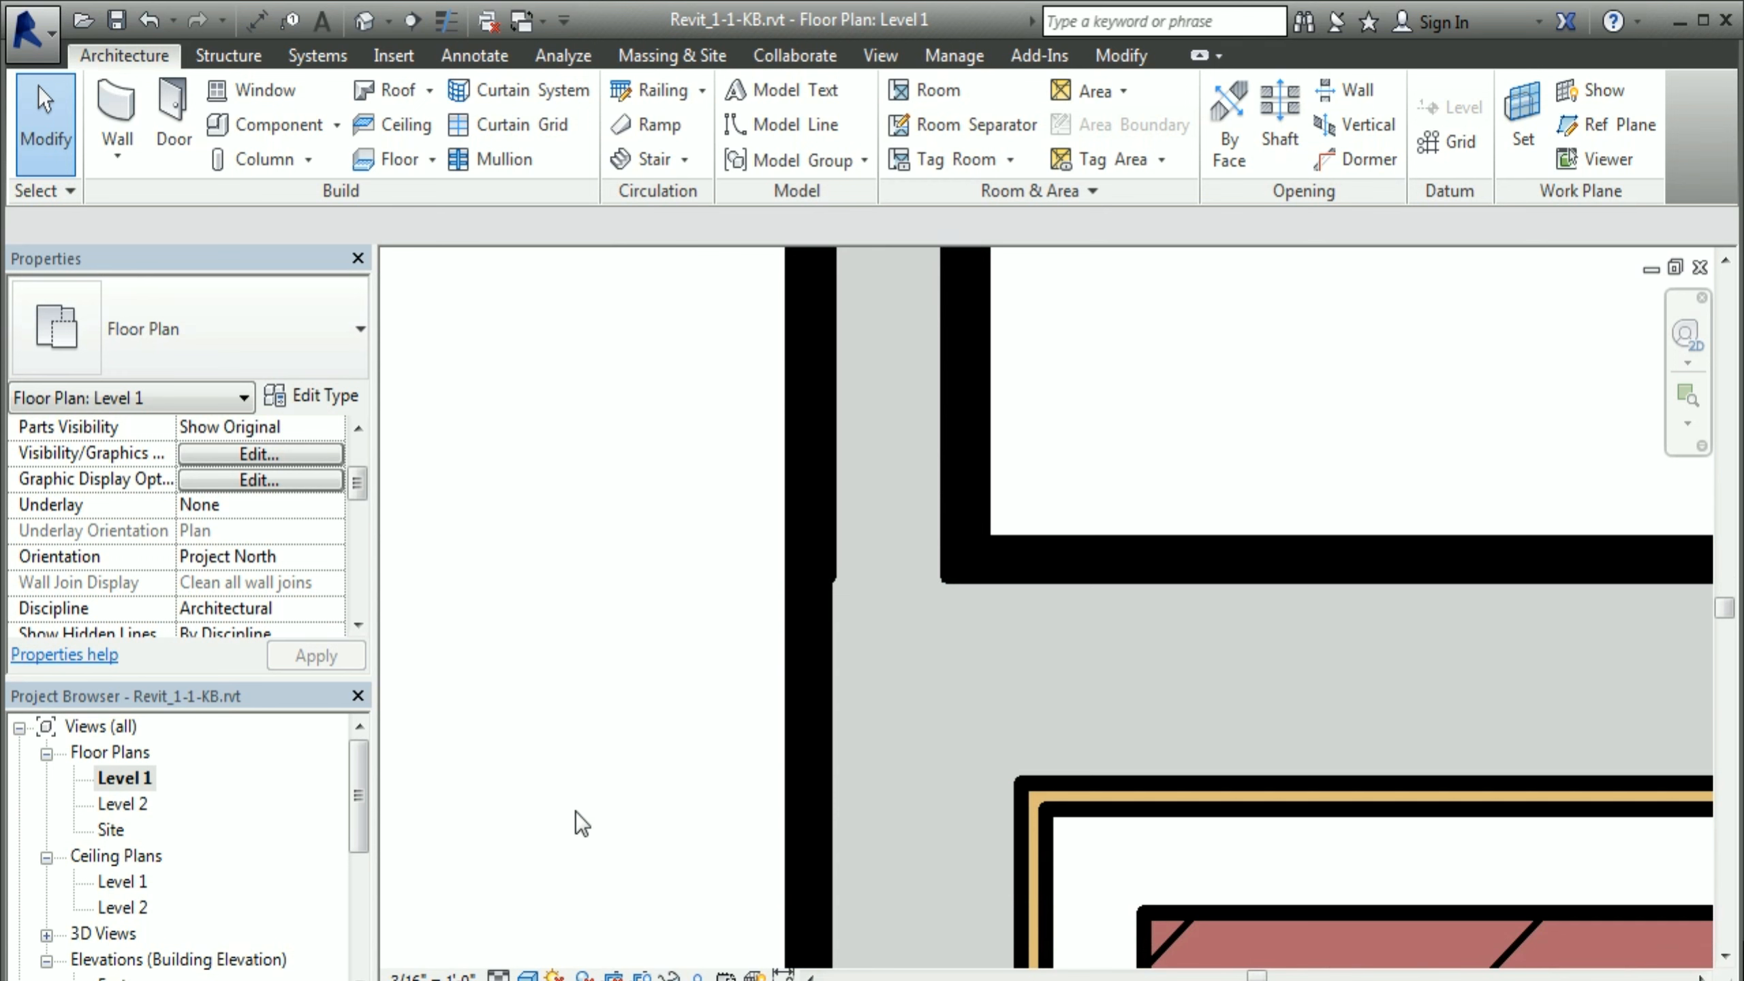
Step: Turn on Thin Lines at the enlarged wall corner, toggling it off and back on to compare line weights
{"action": "key", "text": "t"}
{"action": "key", "text": "l"}
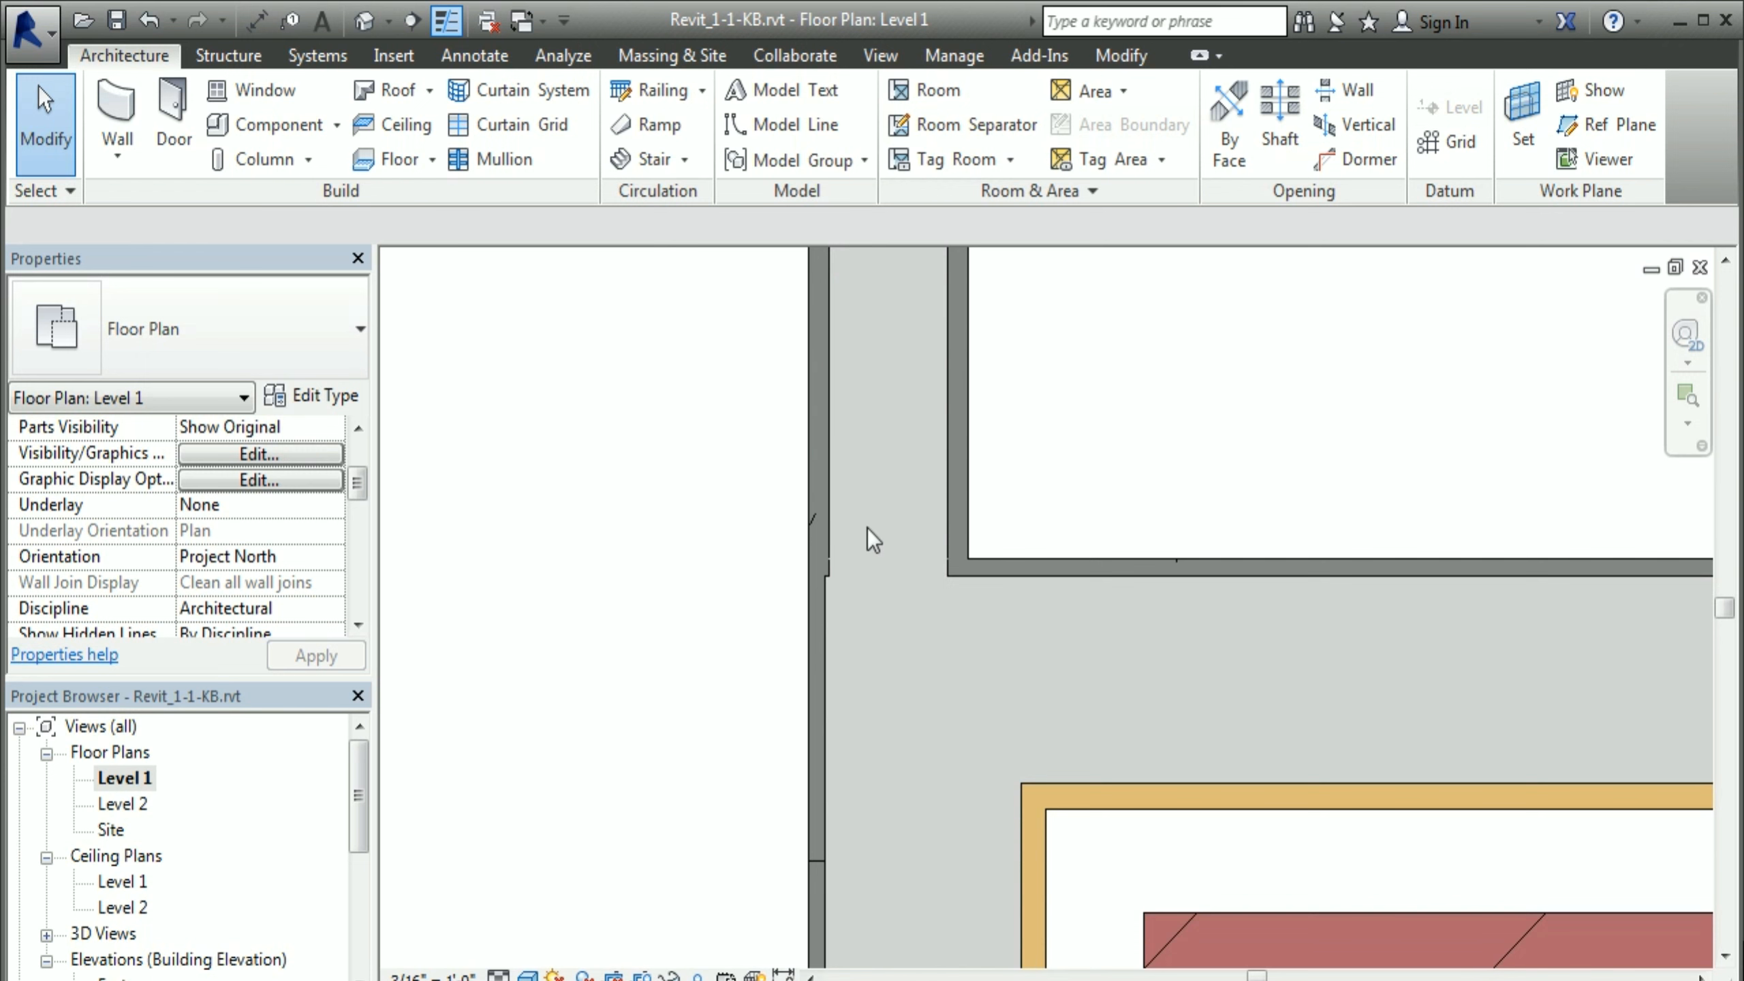
{"action": "left_click", "coordinate": [451, 24]}
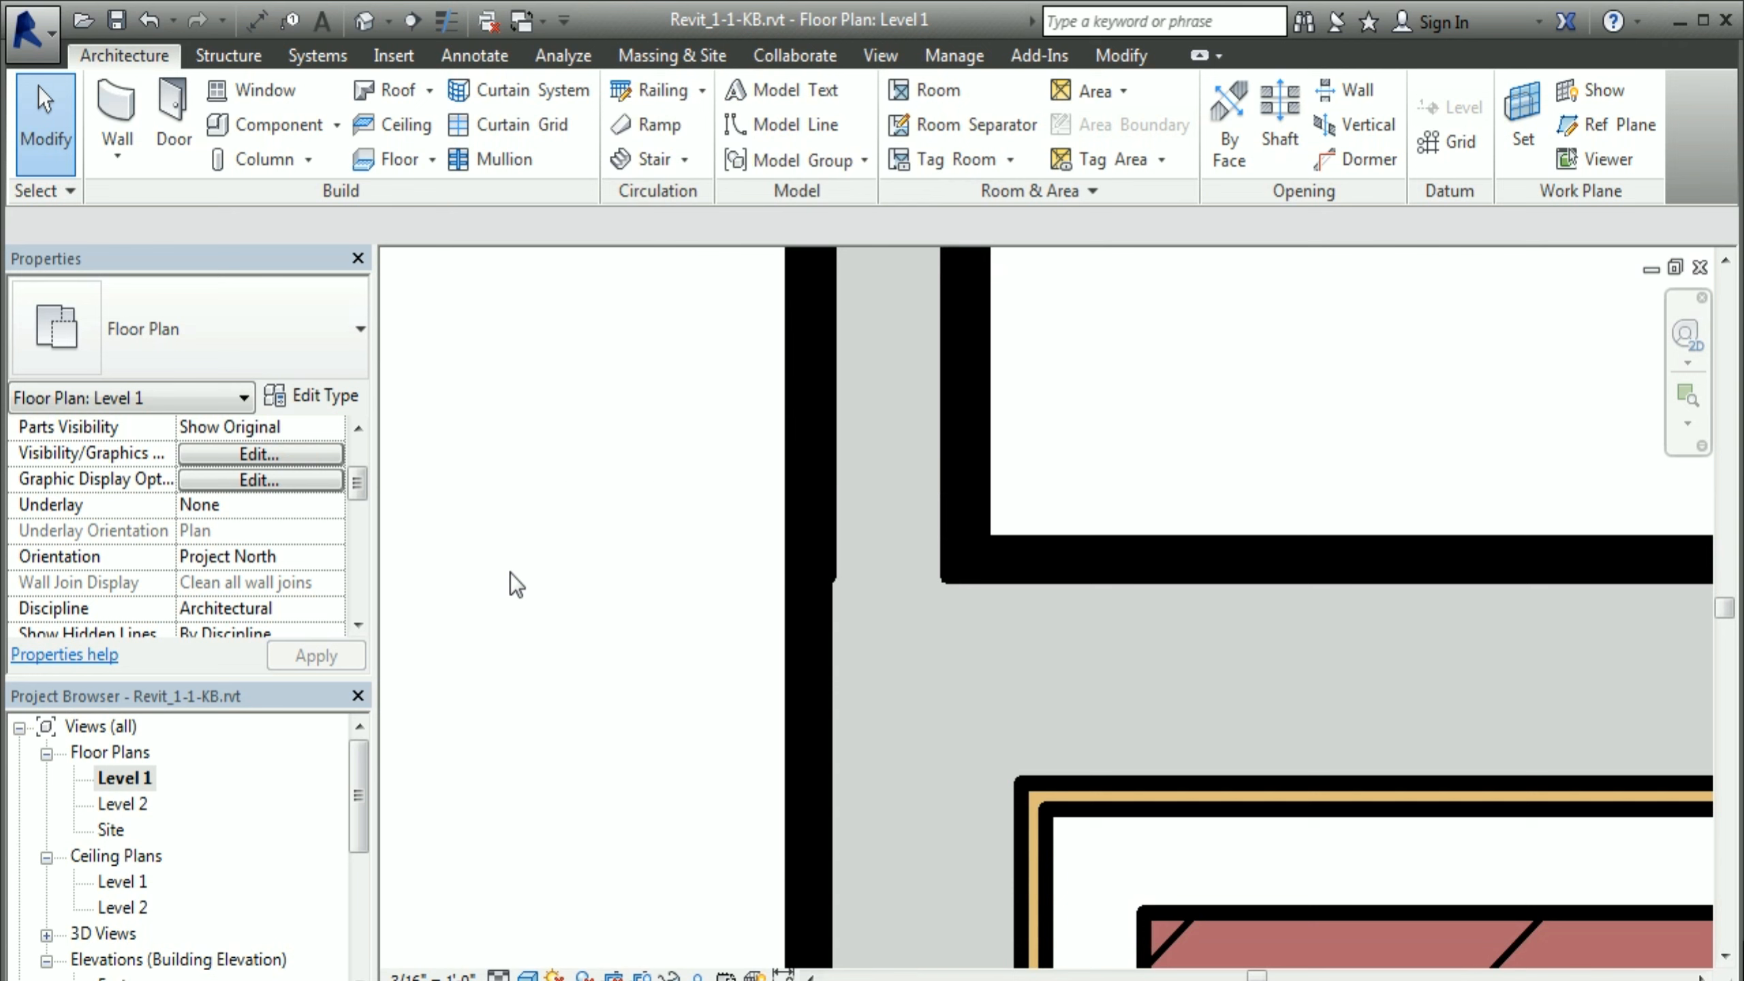
{"action": "key", "text": "t"}
{"action": "key", "text": "l"}
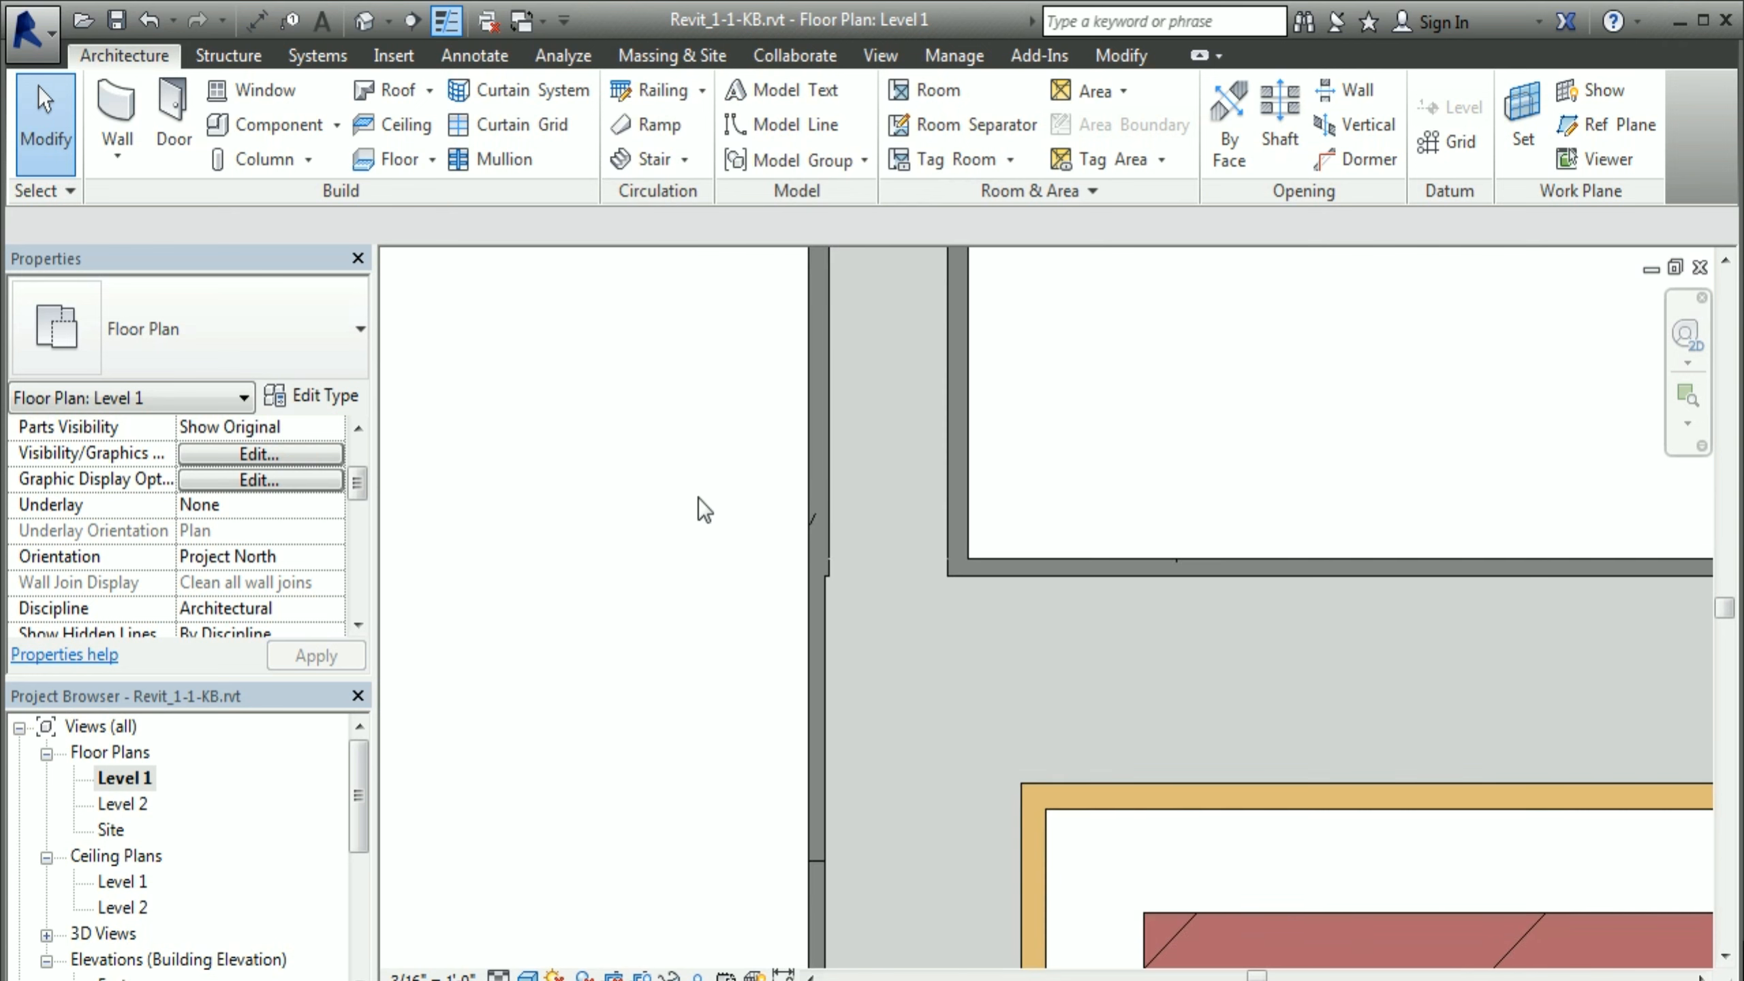
Step: Compare the walls around office 7 with Thin Lines off and on, leaving Thin Lines on
{"action": "scroll", "coordinate": [694, 489], "scroll_direction": "down", "scroll_amount": 1}
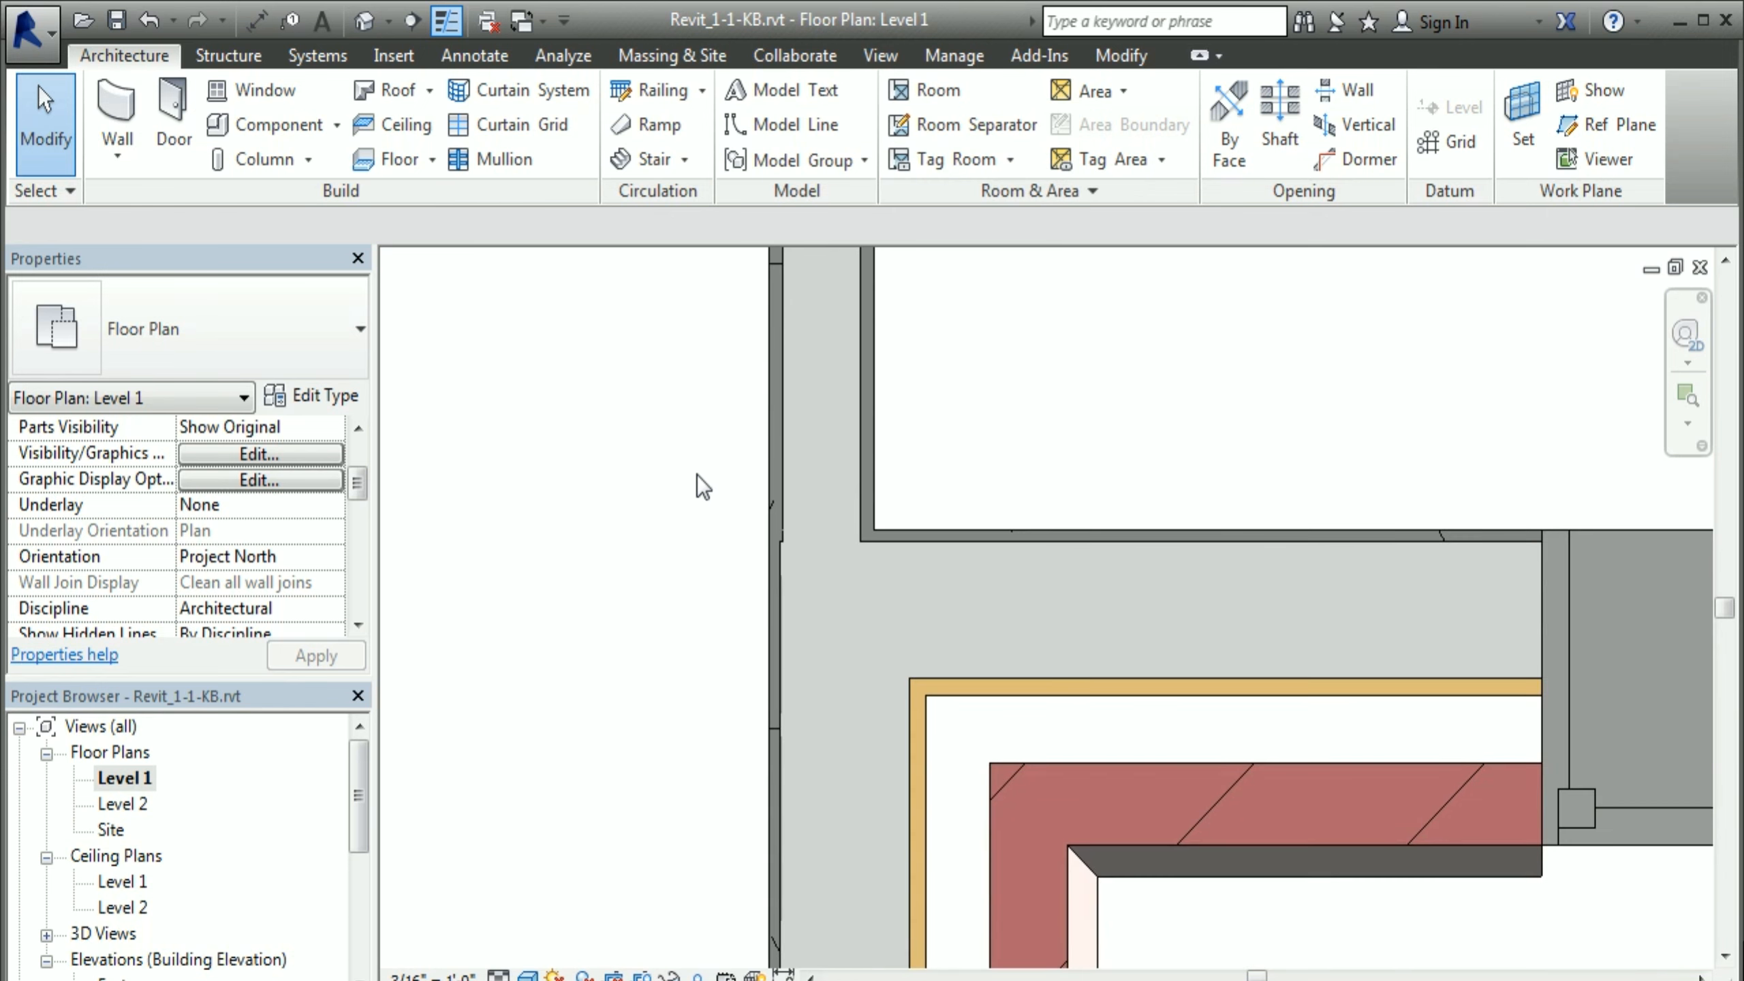
{"action": "scroll", "coordinate": [713, 482], "scroll_direction": "down", "scroll_amount": 1}
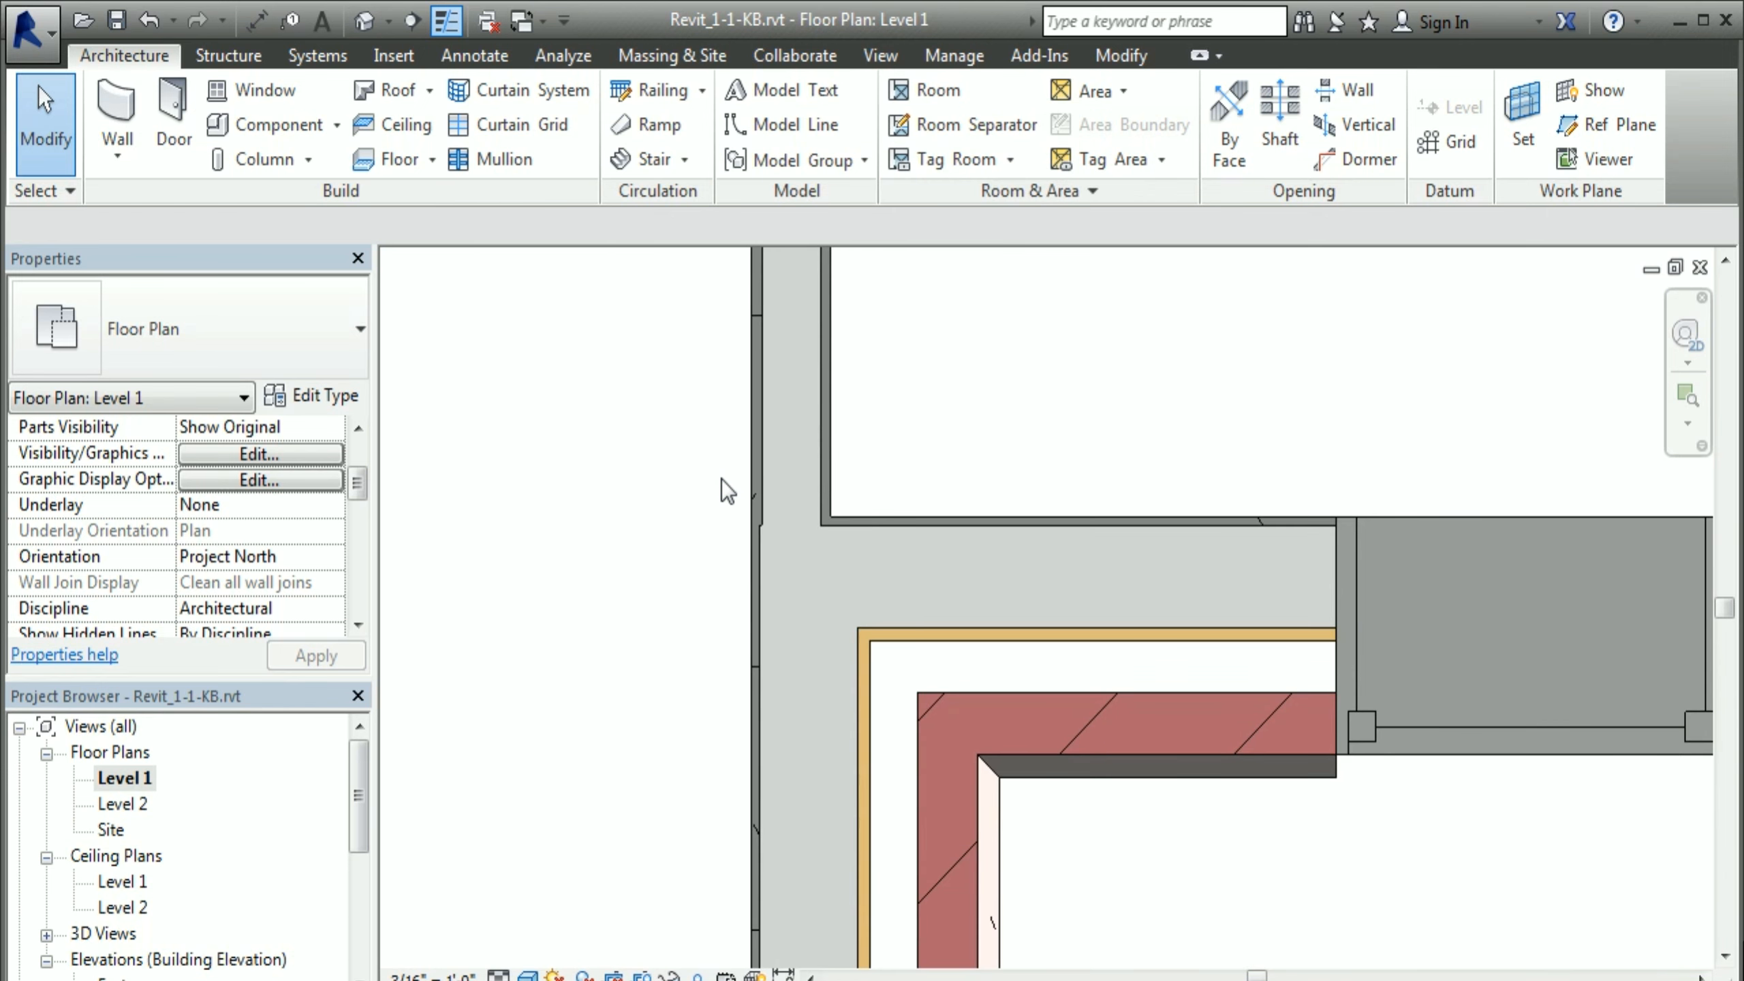
{"action": "scroll", "coordinate": [874, 554], "scroll_direction": "down", "scroll_amount": 5}
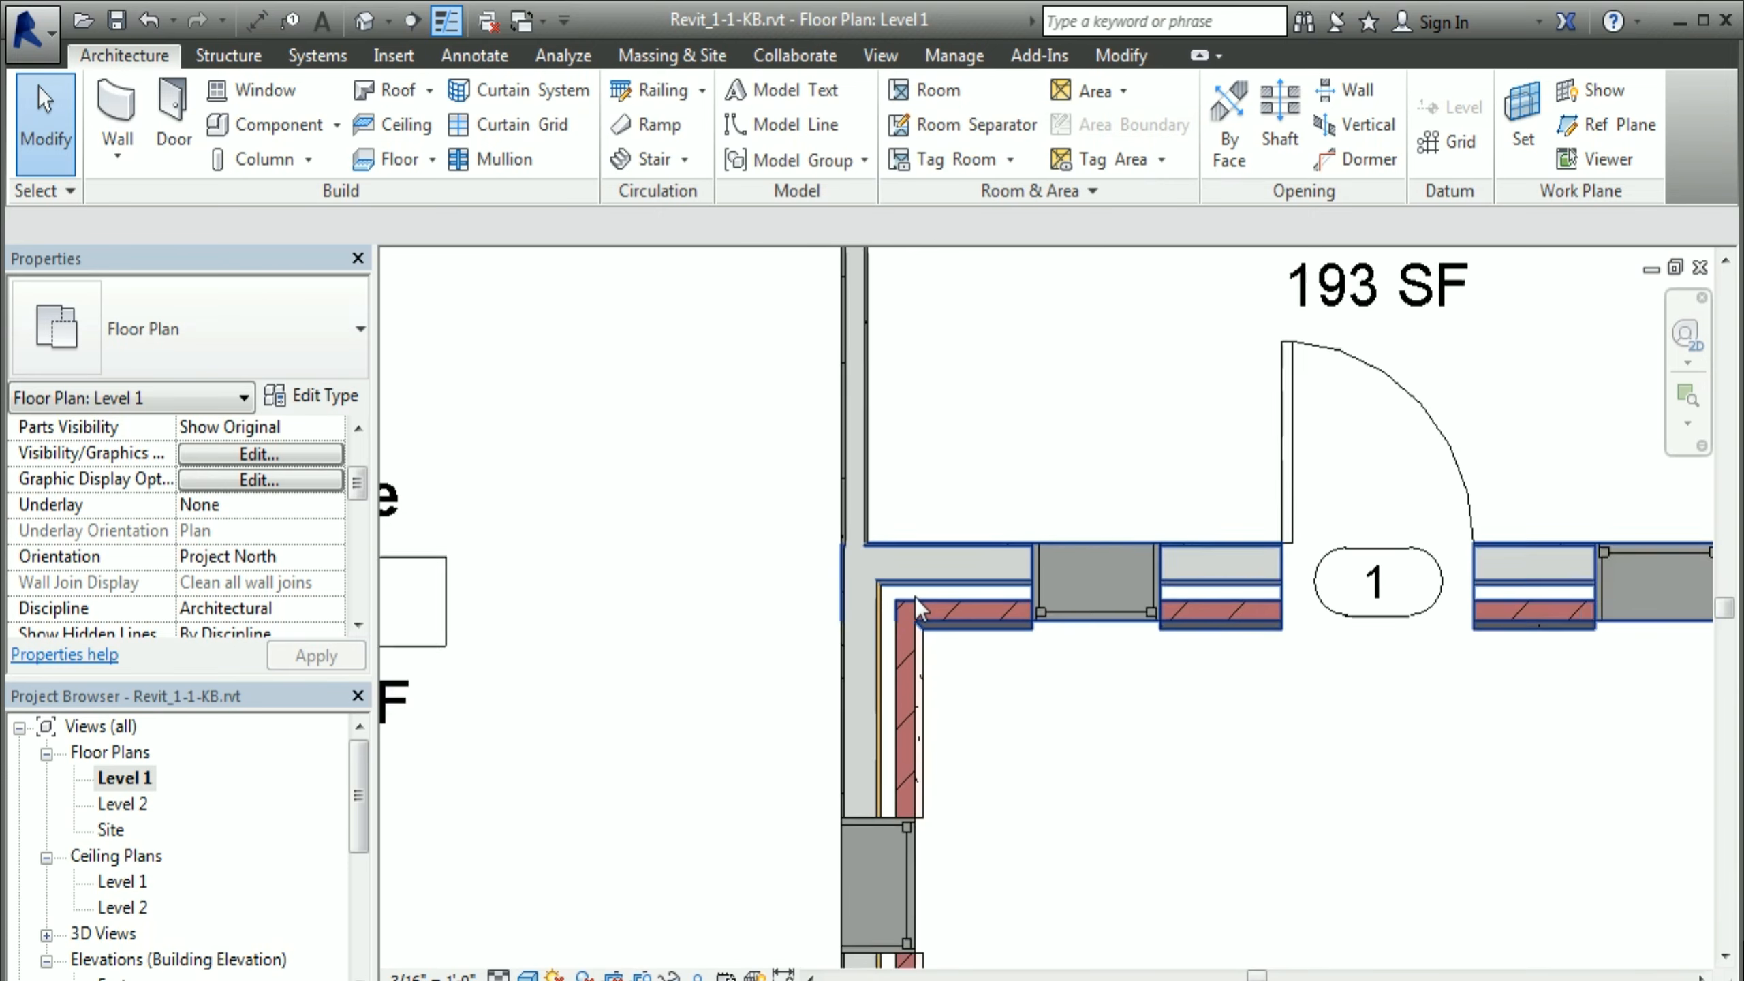
{"action": "middle_click_drag", "start_coordinate": [1340, 615], "coordinate": [419, 497]}
{"action": "scroll", "coordinate": [923, 592], "scroll_direction": "down", "scroll_amount": 1}
{"action": "middle_click_drag", "start_coordinate": [1013, 607], "coordinate": [882, 644]}
{"action": "scroll", "coordinate": [728, 602], "scroll_direction": "down", "scroll_amount": 1}
{"action": "scroll", "coordinate": [815, 630], "scroll_direction": "down", "scroll_amount": 1}
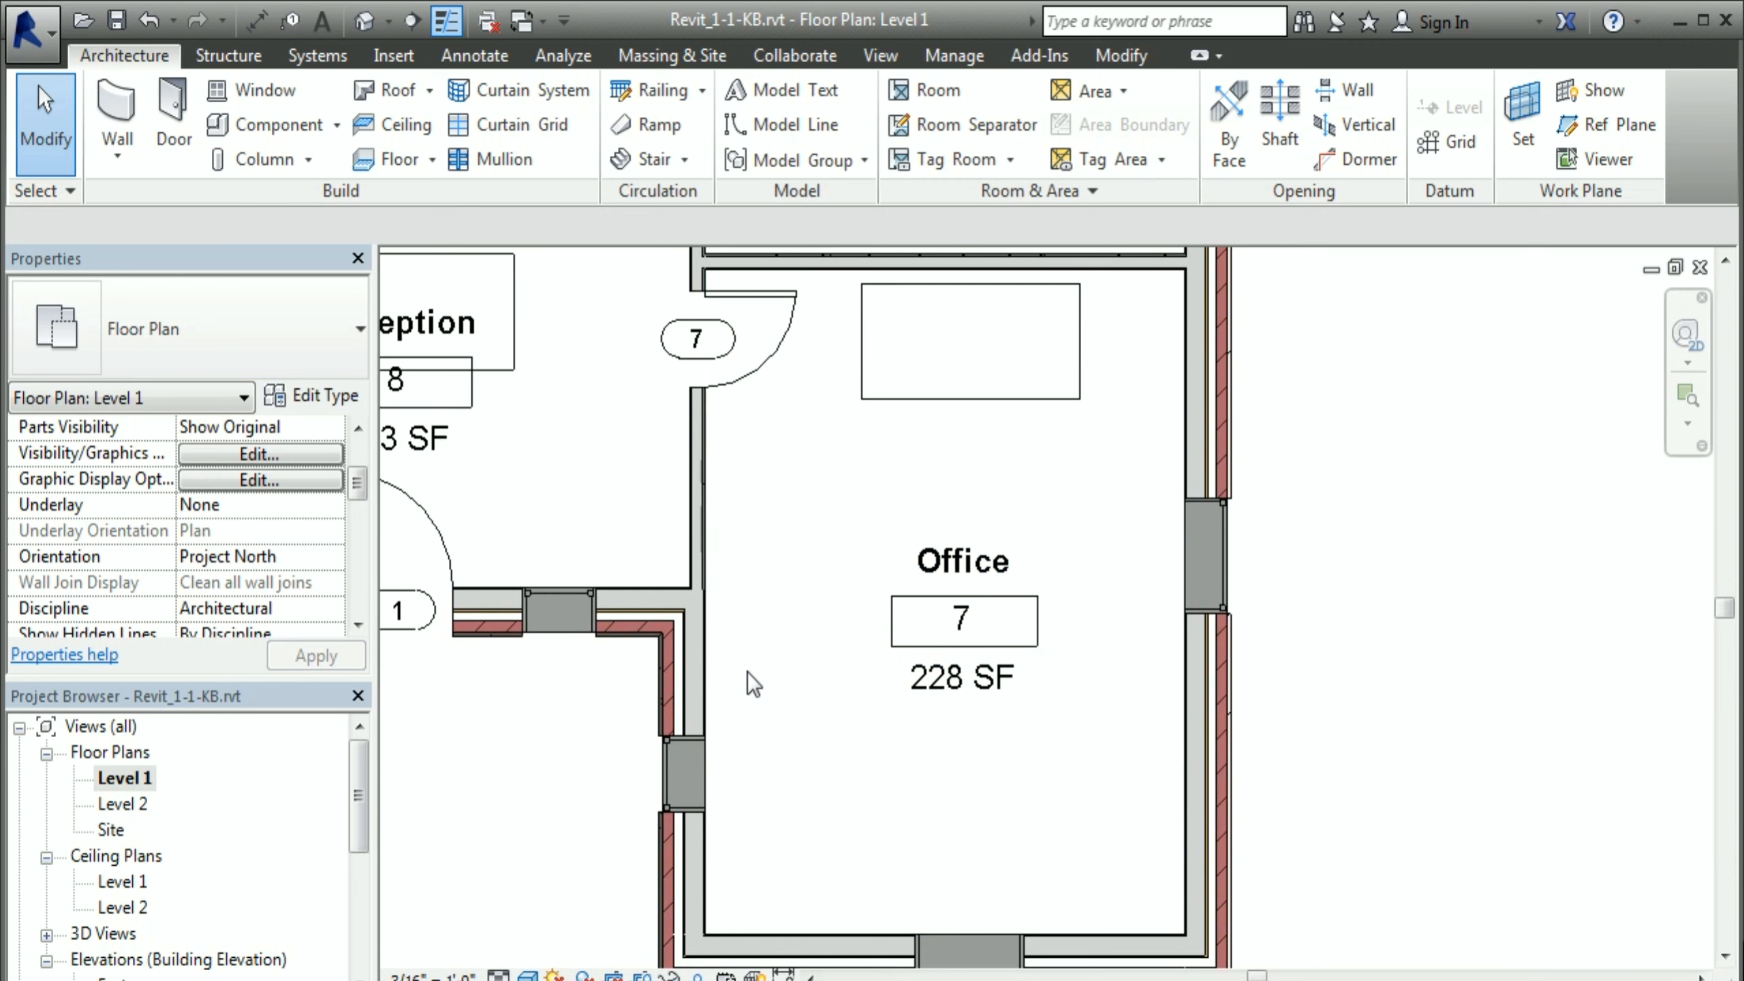
{"action": "left_click", "coordinate": [446, 22]}
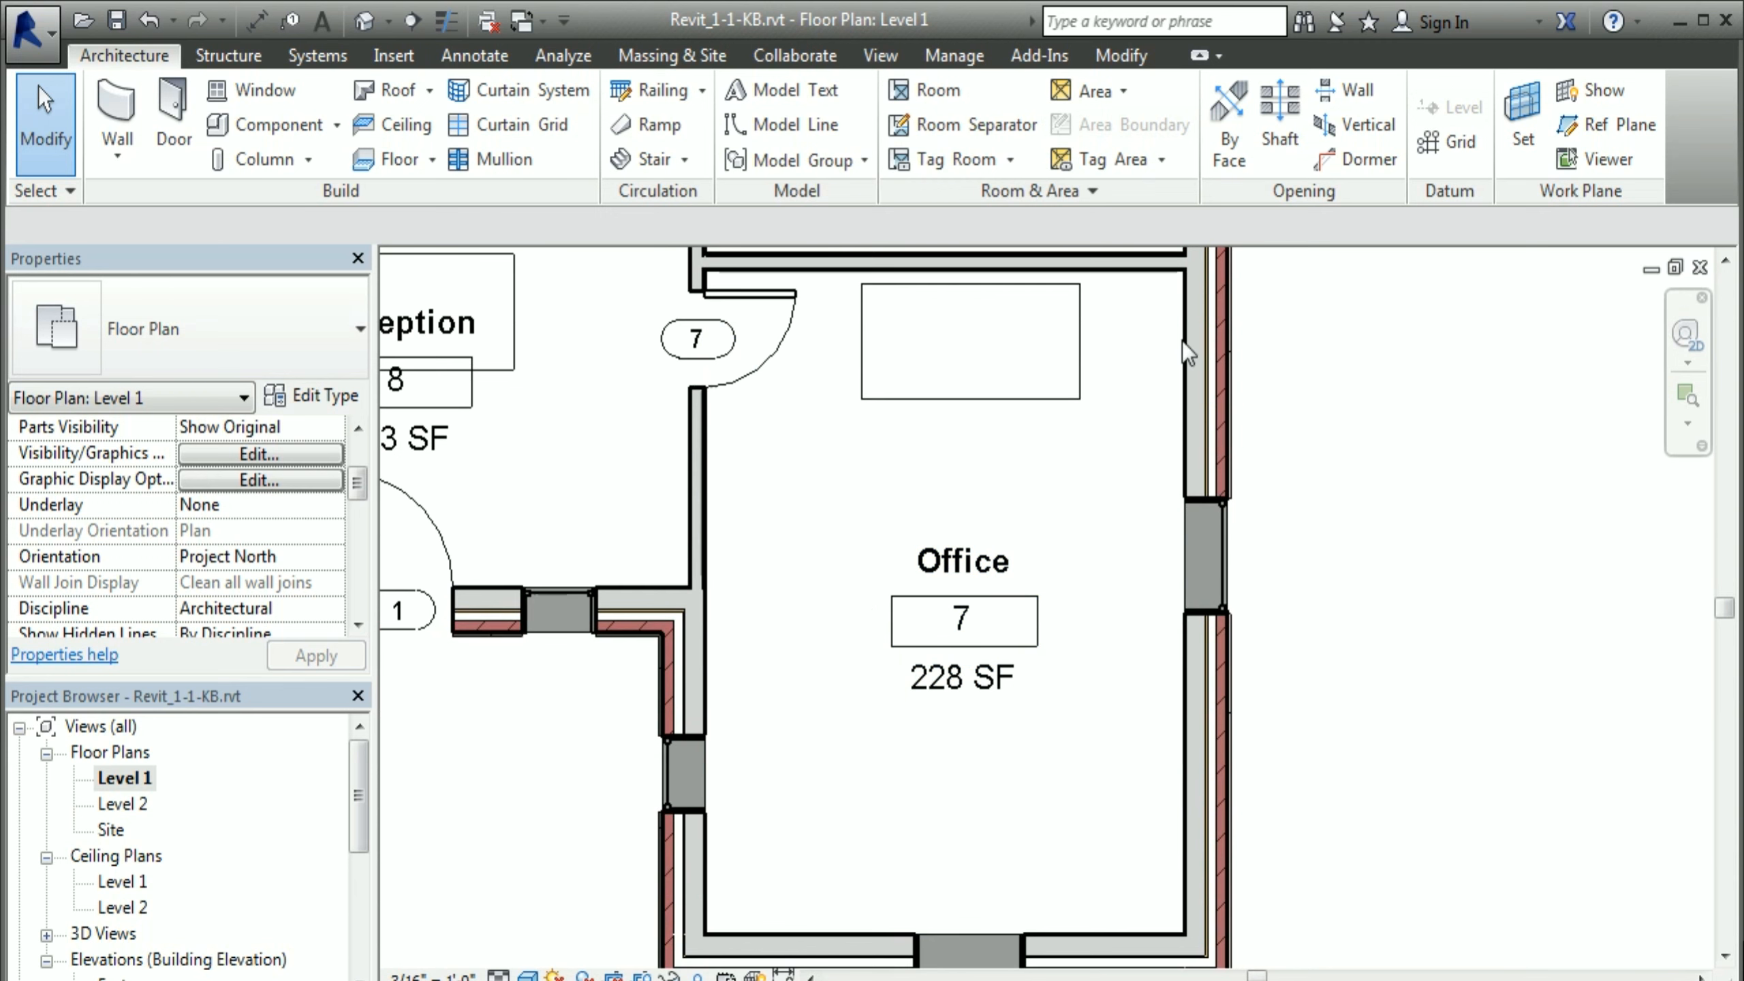
{"action": "left_click", "coordinate": [447, 21]}
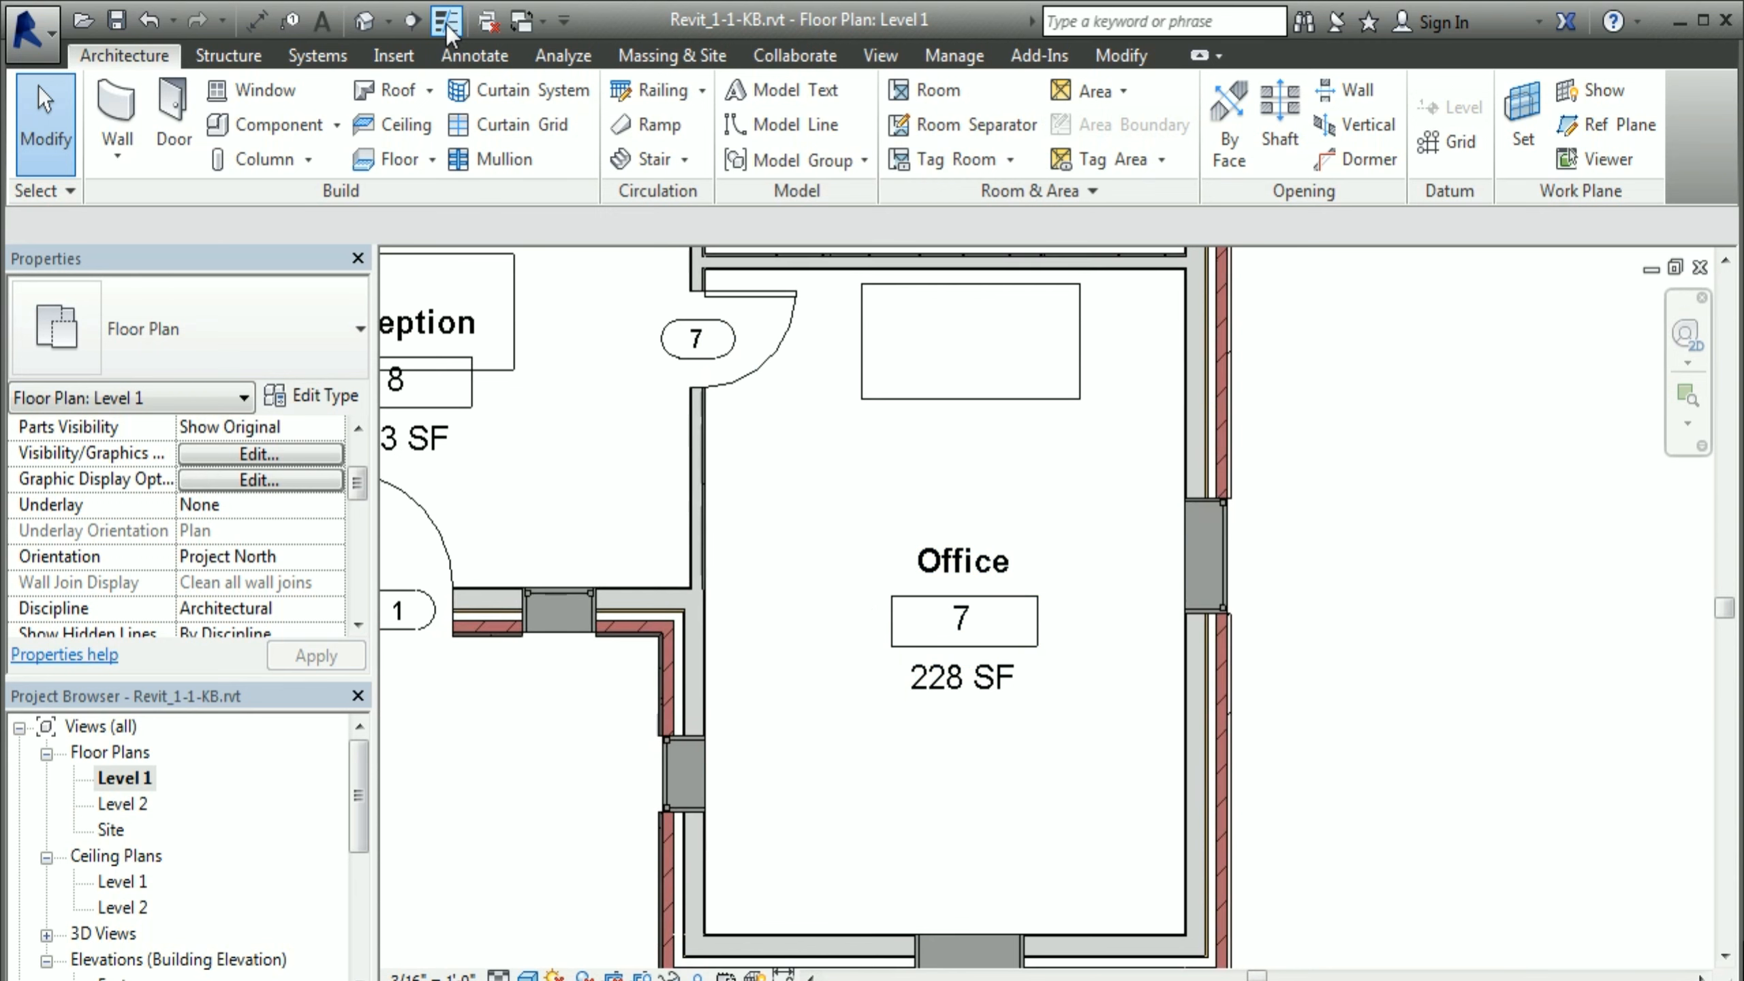
Step: Try the Coarse detail level on the plan around office 7 and return it to Medium
{"action": "left_click", "coordinate": [500, 975]}
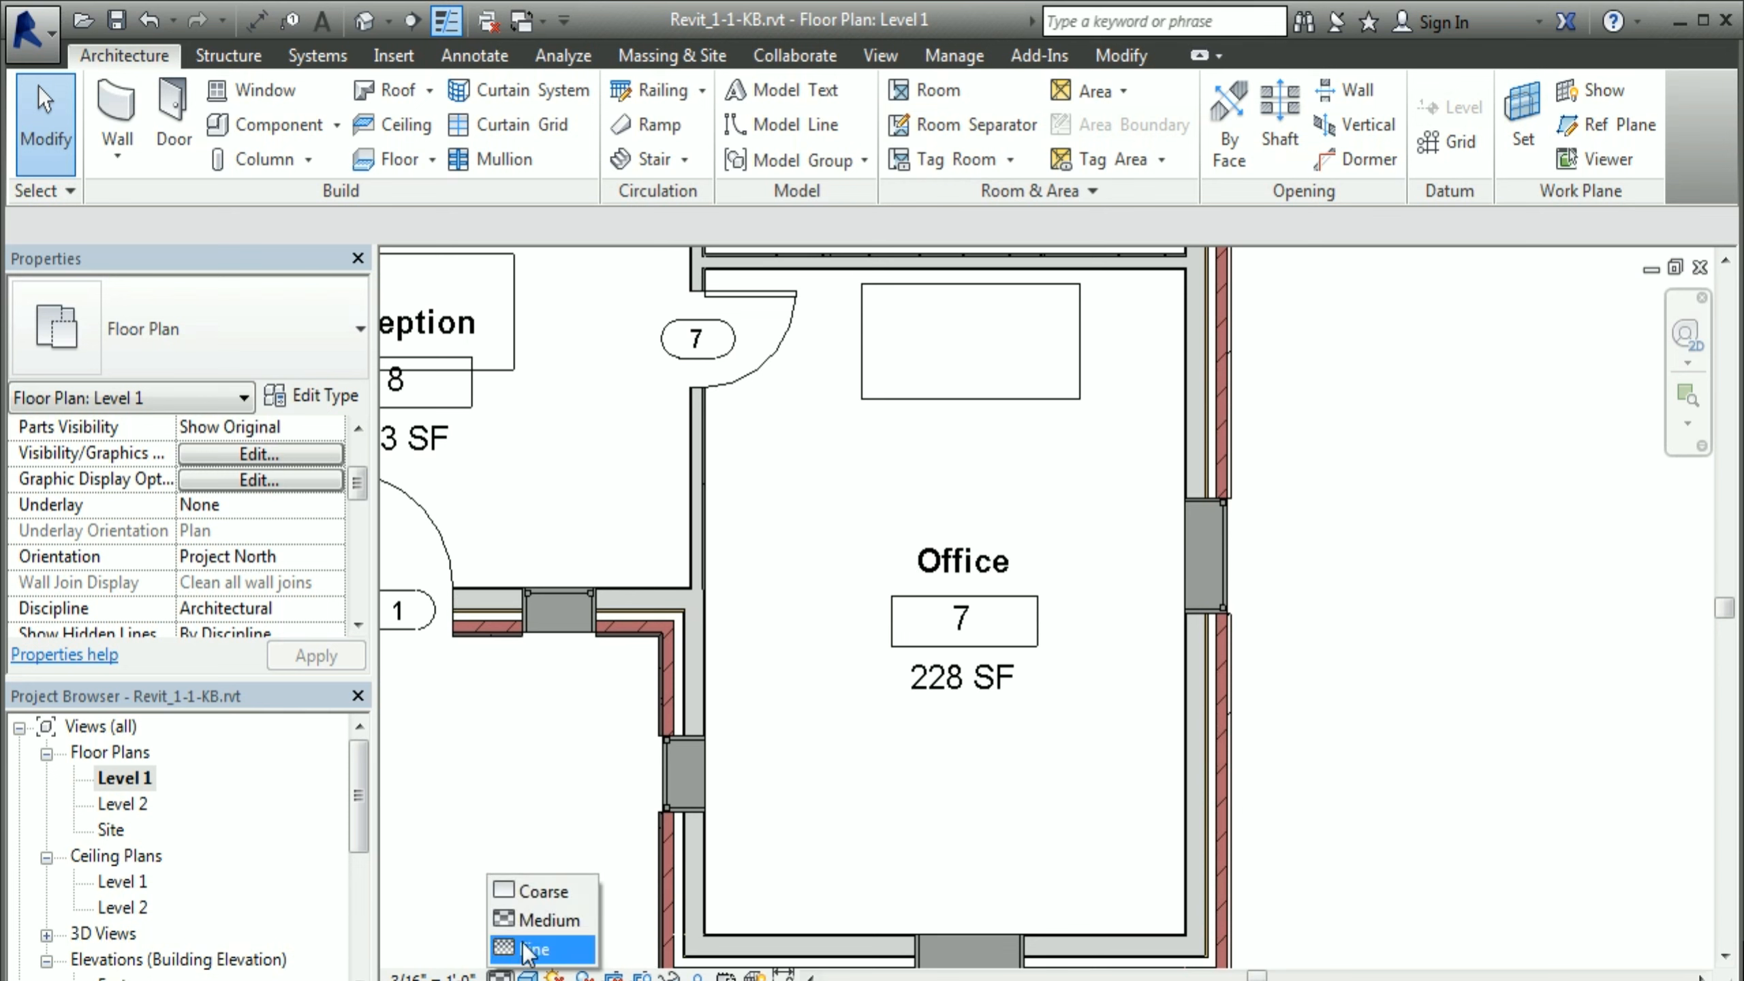
{"action": "left_click", "coordinate": [537, 893]}
{"action": "left_click", "coordinate": [500, 975]}
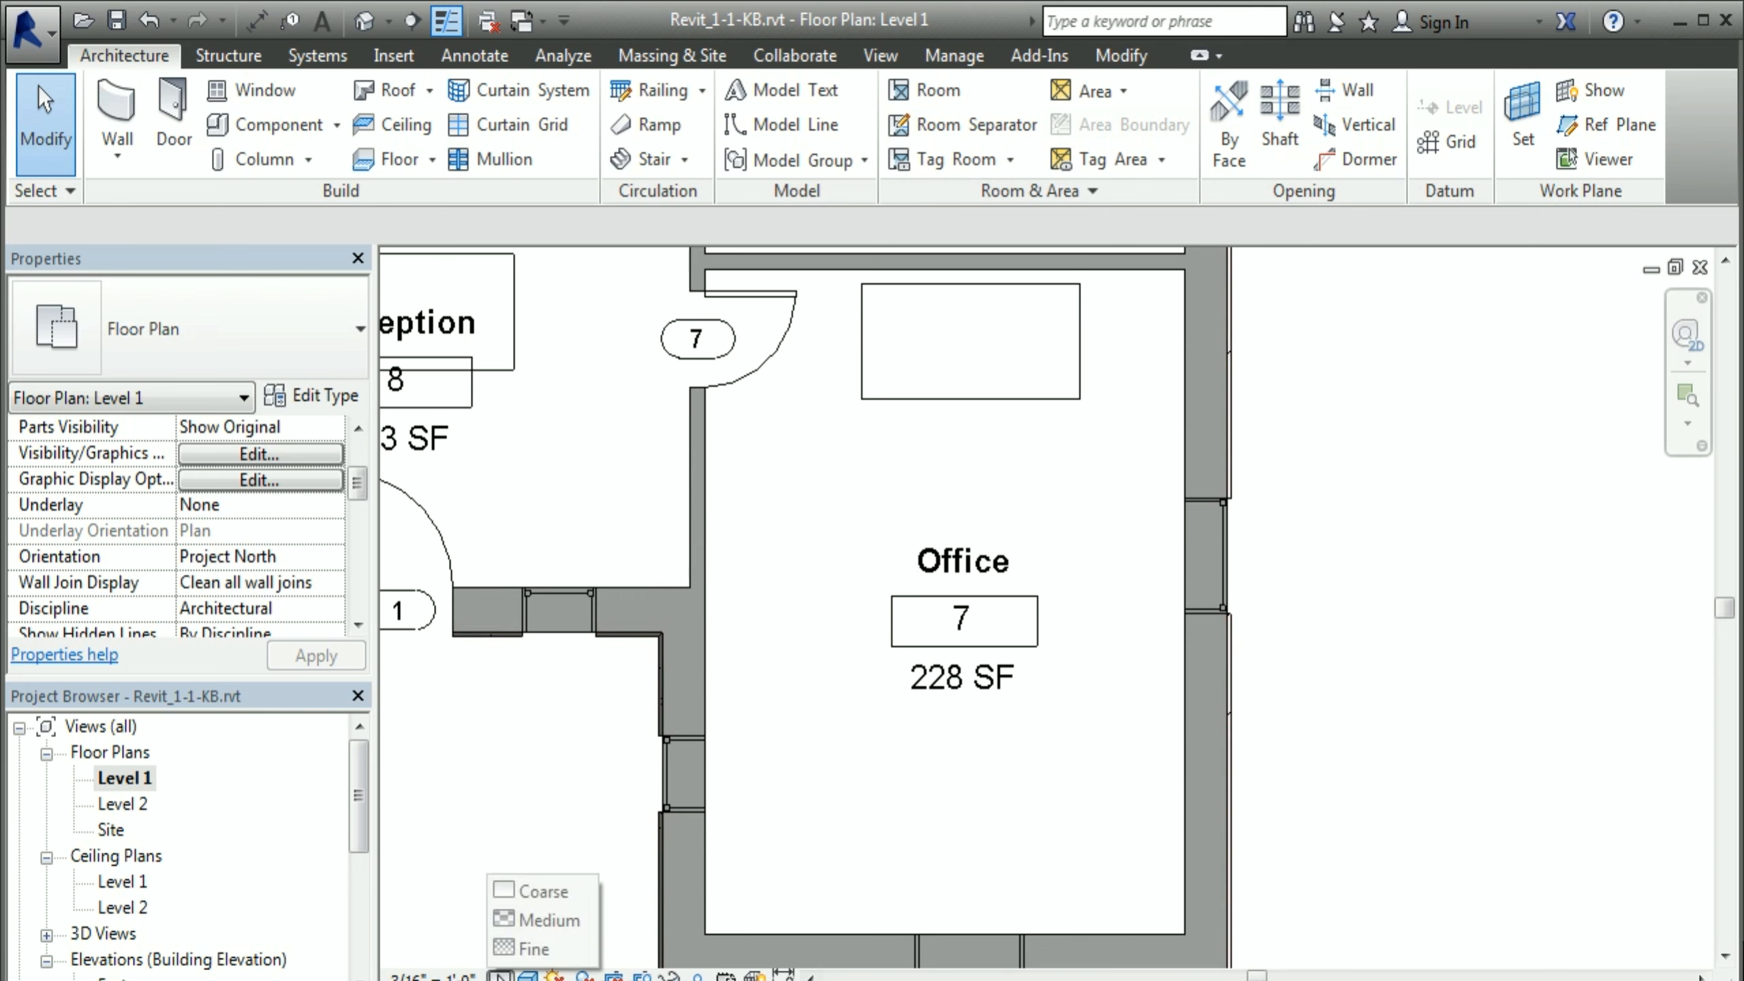
{"action": "left_click", "coordinate": [535, 919]}
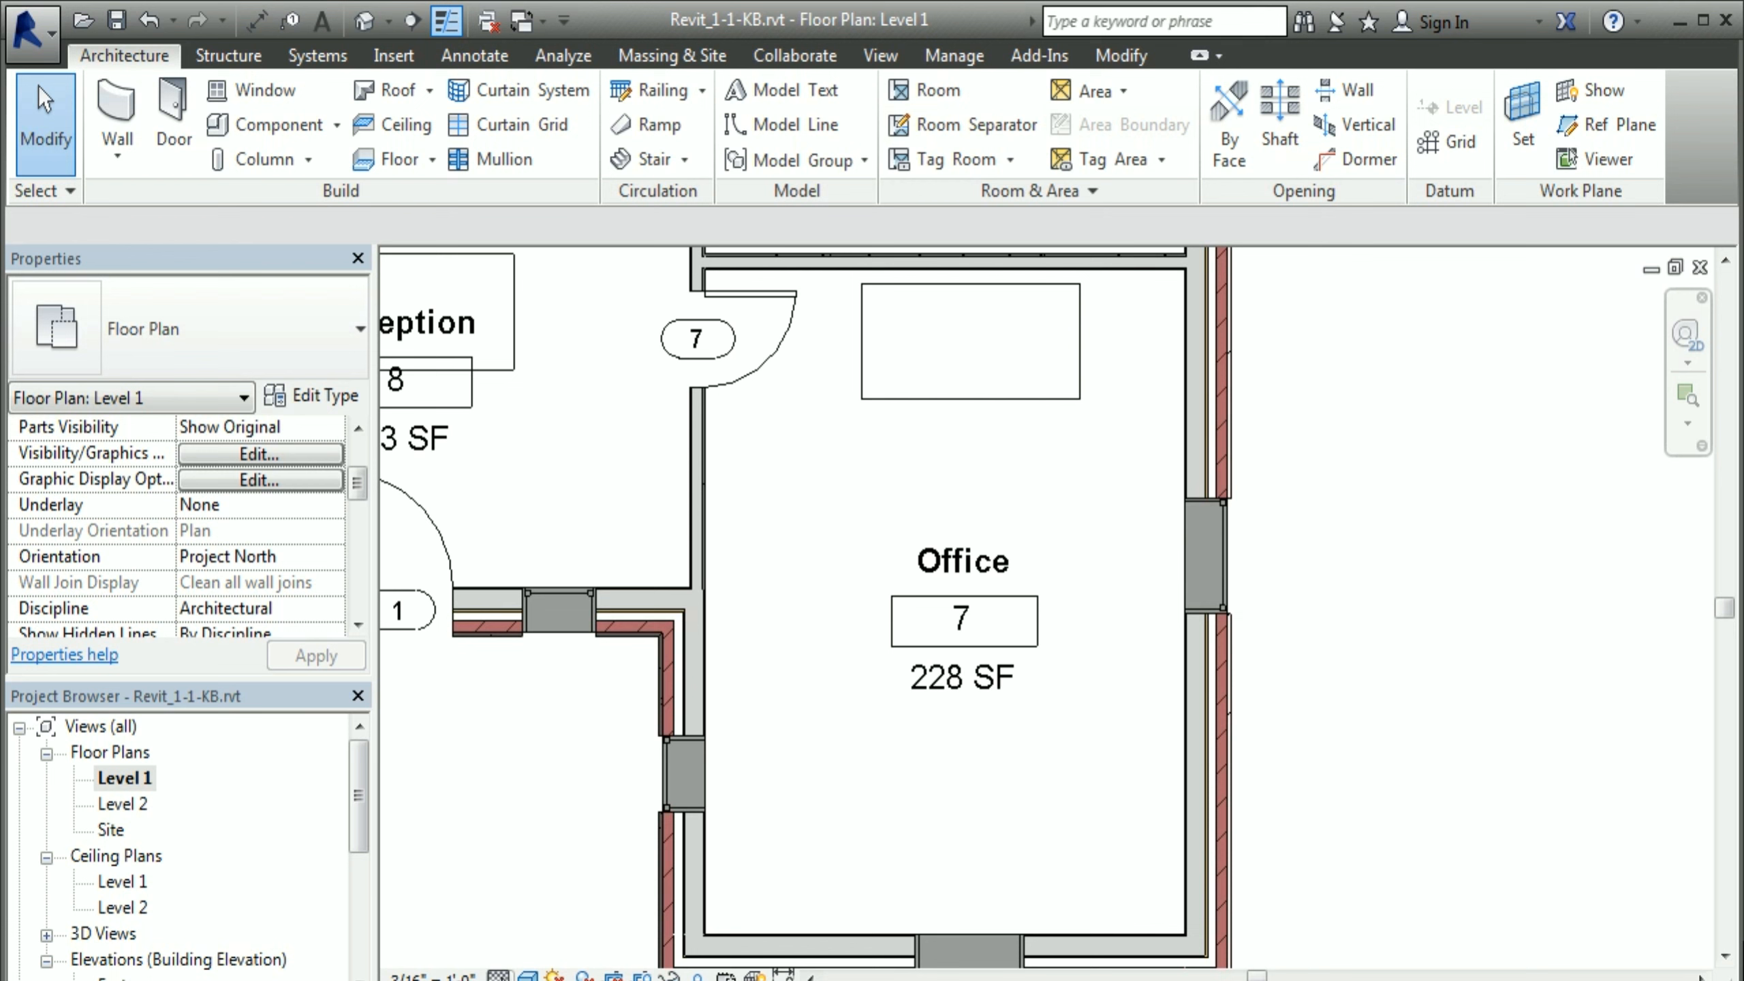
{"action": "left_click", "coordinate": [500, 975]}
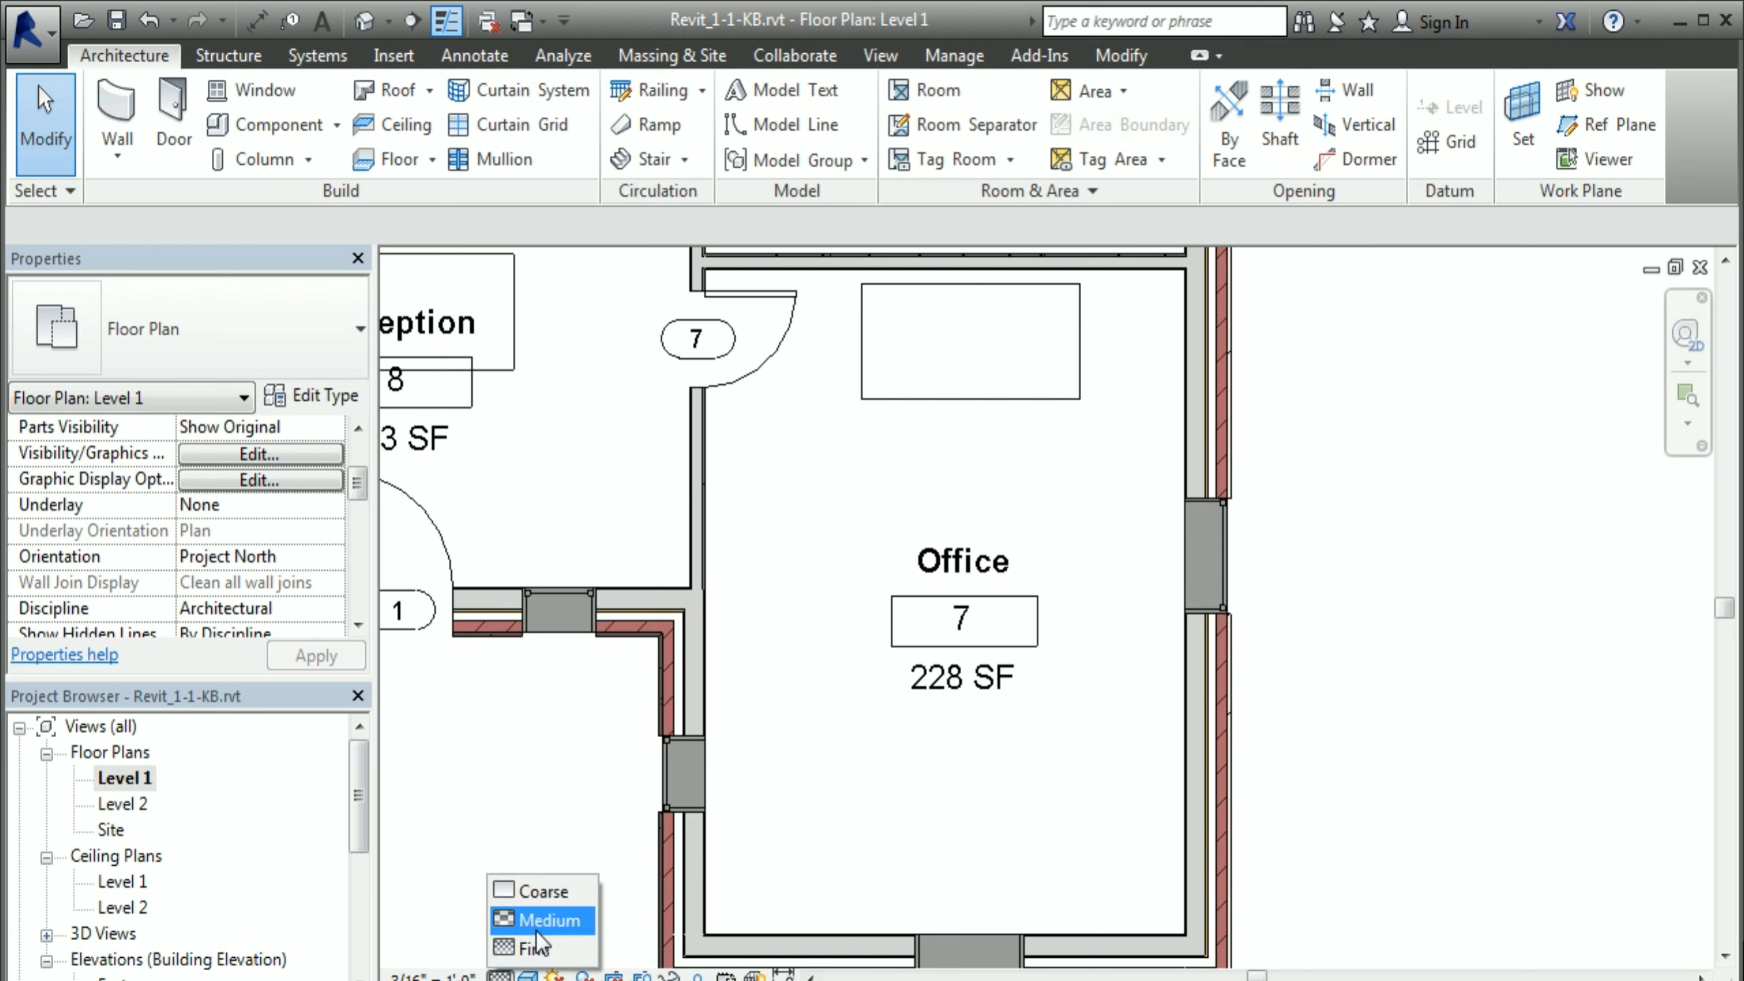
{"action": "left_click", "coordinate": [555, 920]}
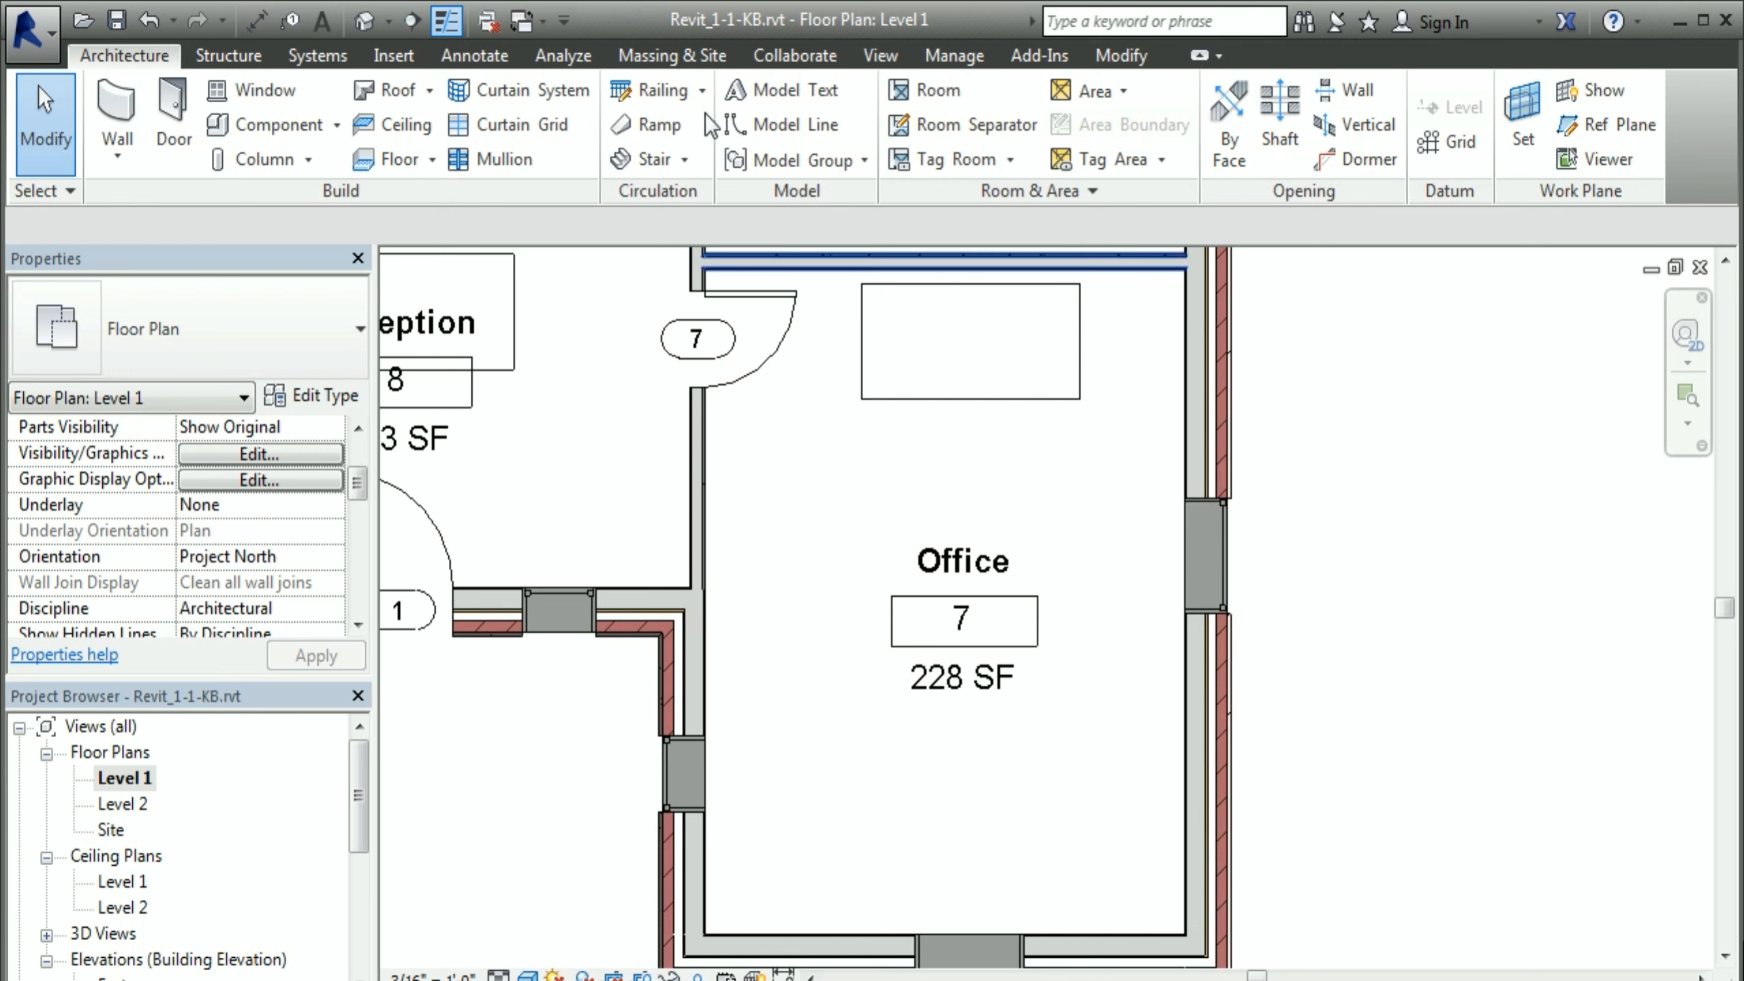
Step: Look at the building in the default 3D view and return to the Level 1 floor plan
{"action": "left_click", "coordinate": [363, 22]}
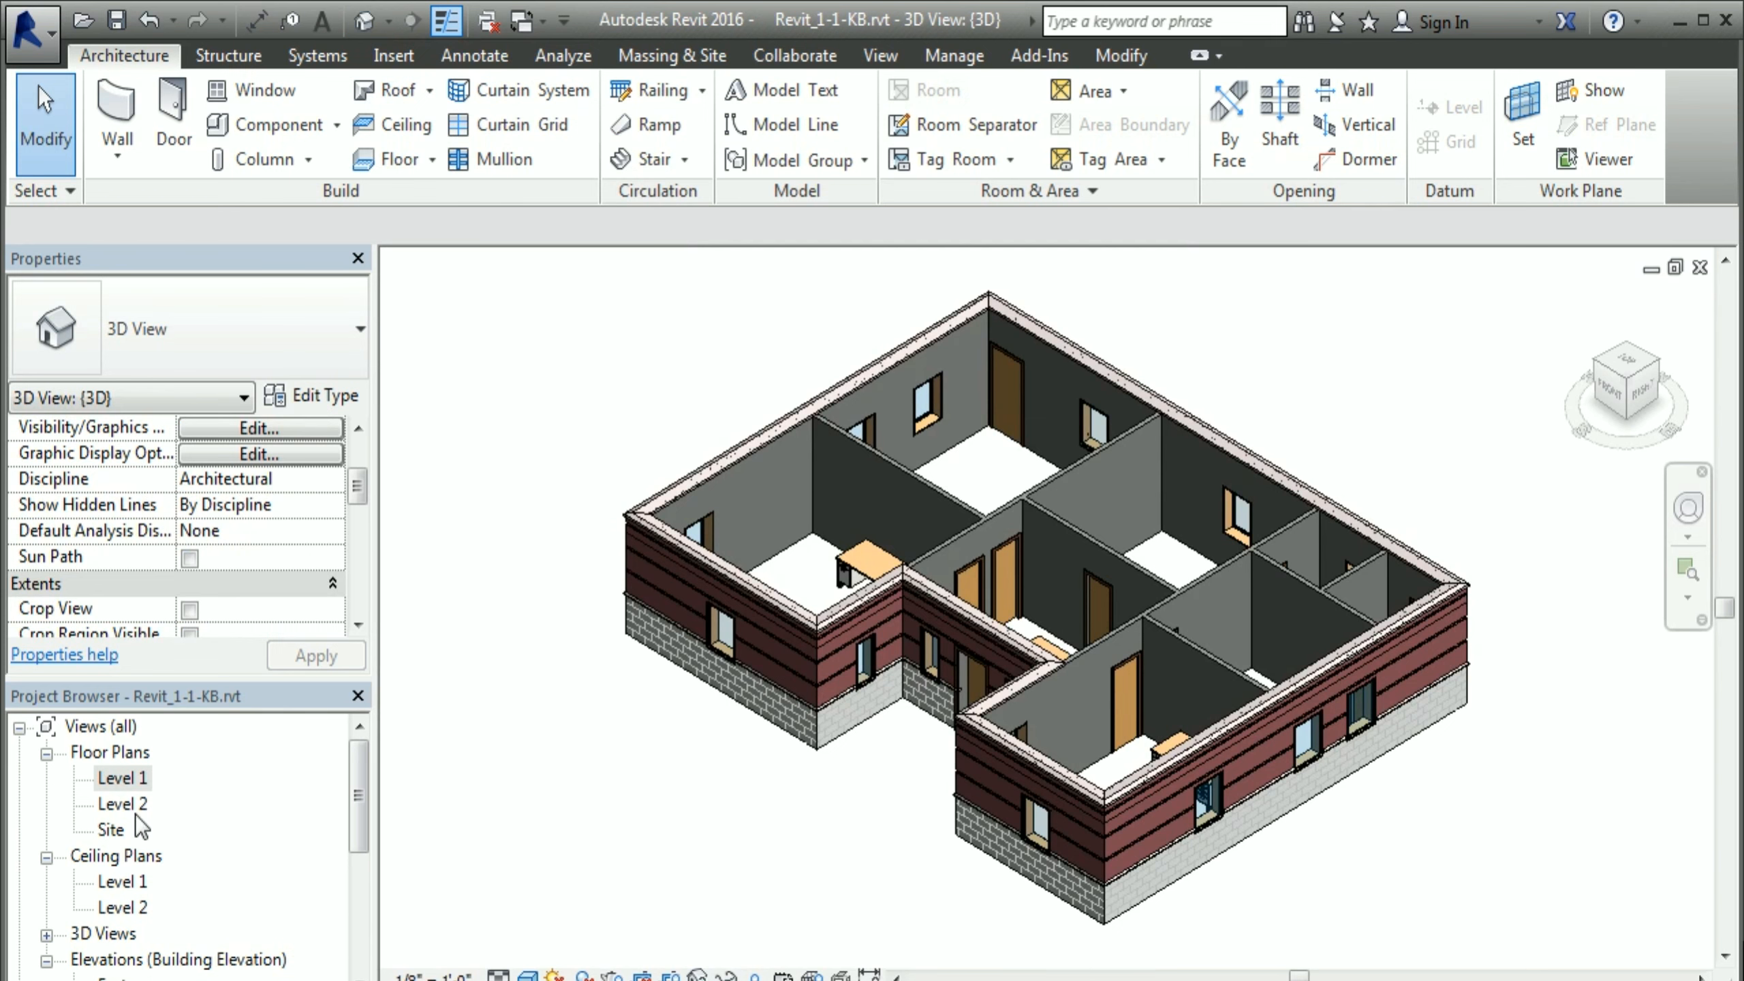
{"action": "double_click", "coordinate": [122, 777]}
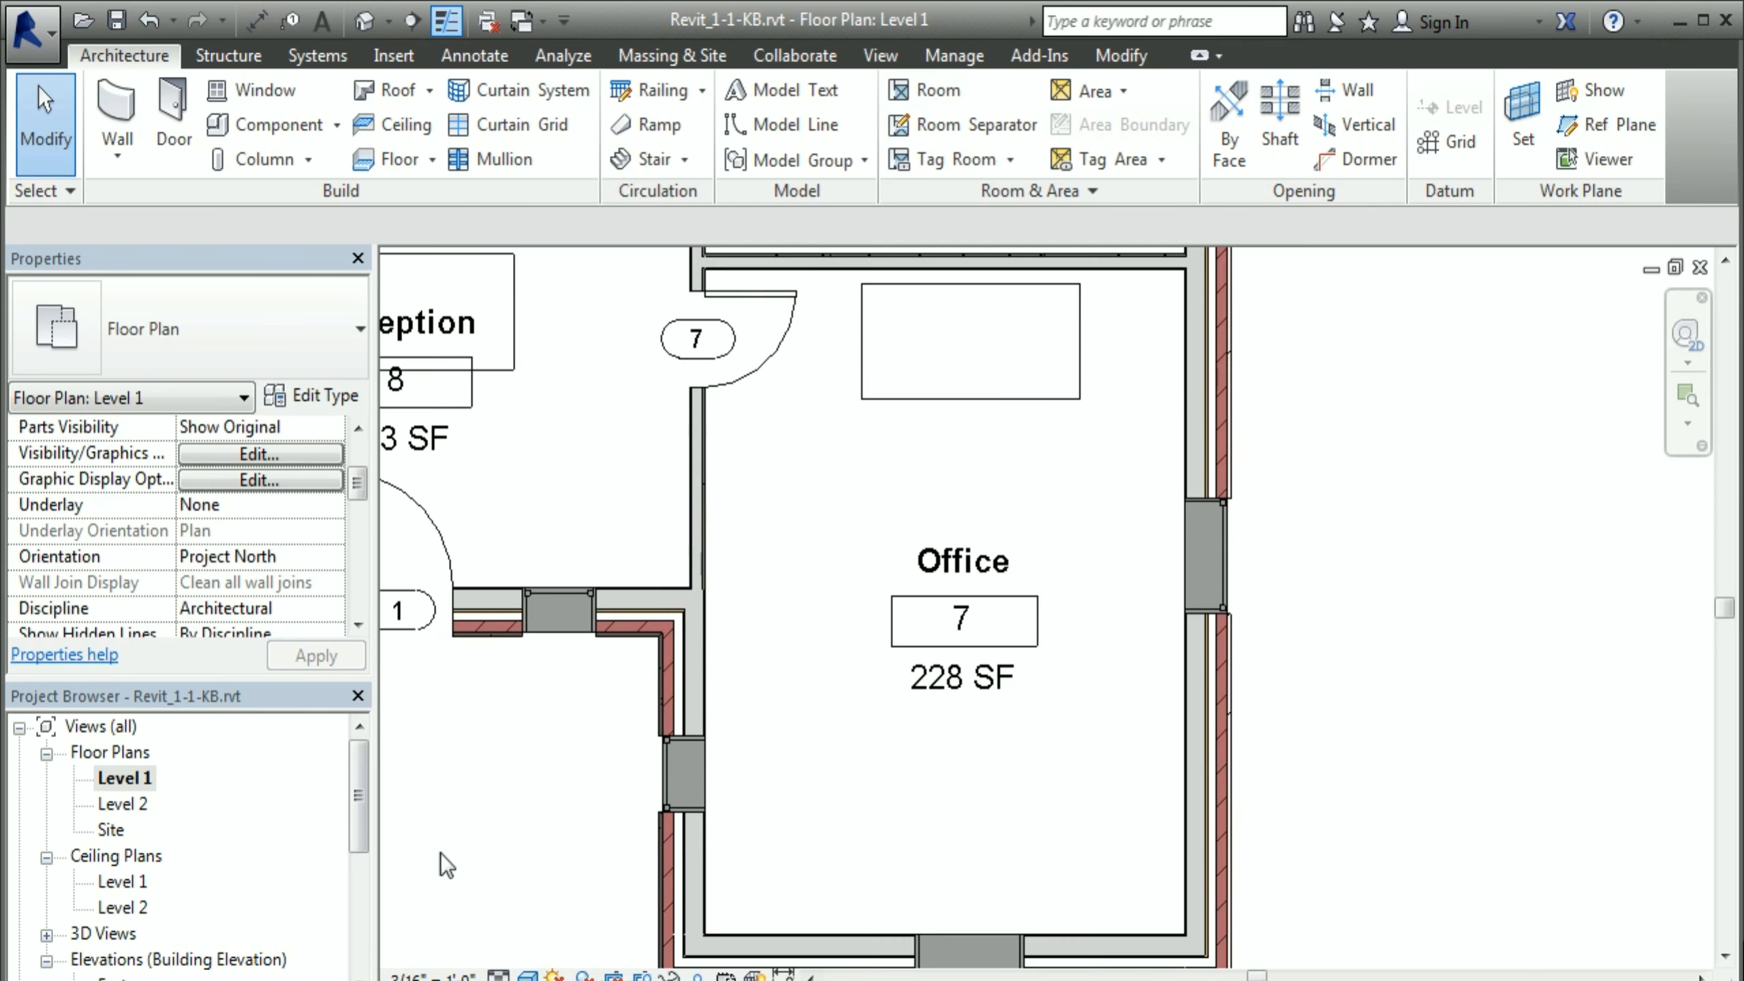
Step: Expand the project's 3D Views and open the {3D} view
{"action": "left_click", "coordinate": [46, 934]}
{"action": "left_click_drag", "start_coordinate": [354, 833], "coordinate": [296, 878]}
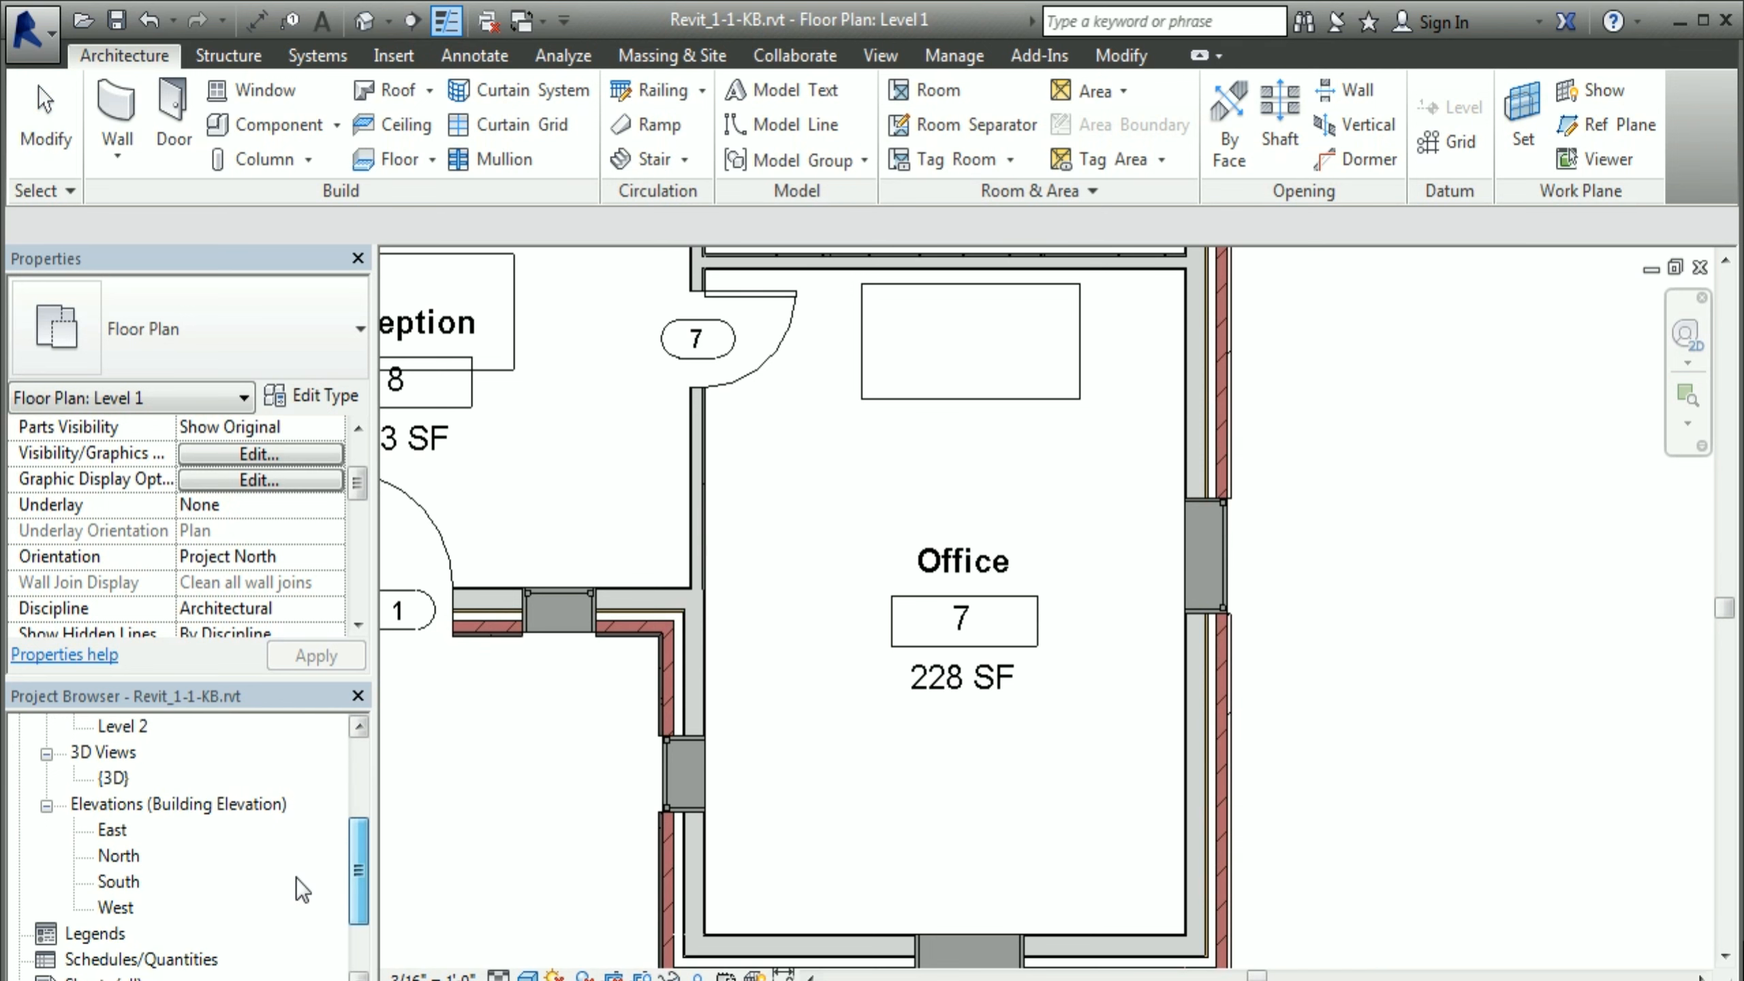
{"action": "left_click", "coordinate": [113, 778]}
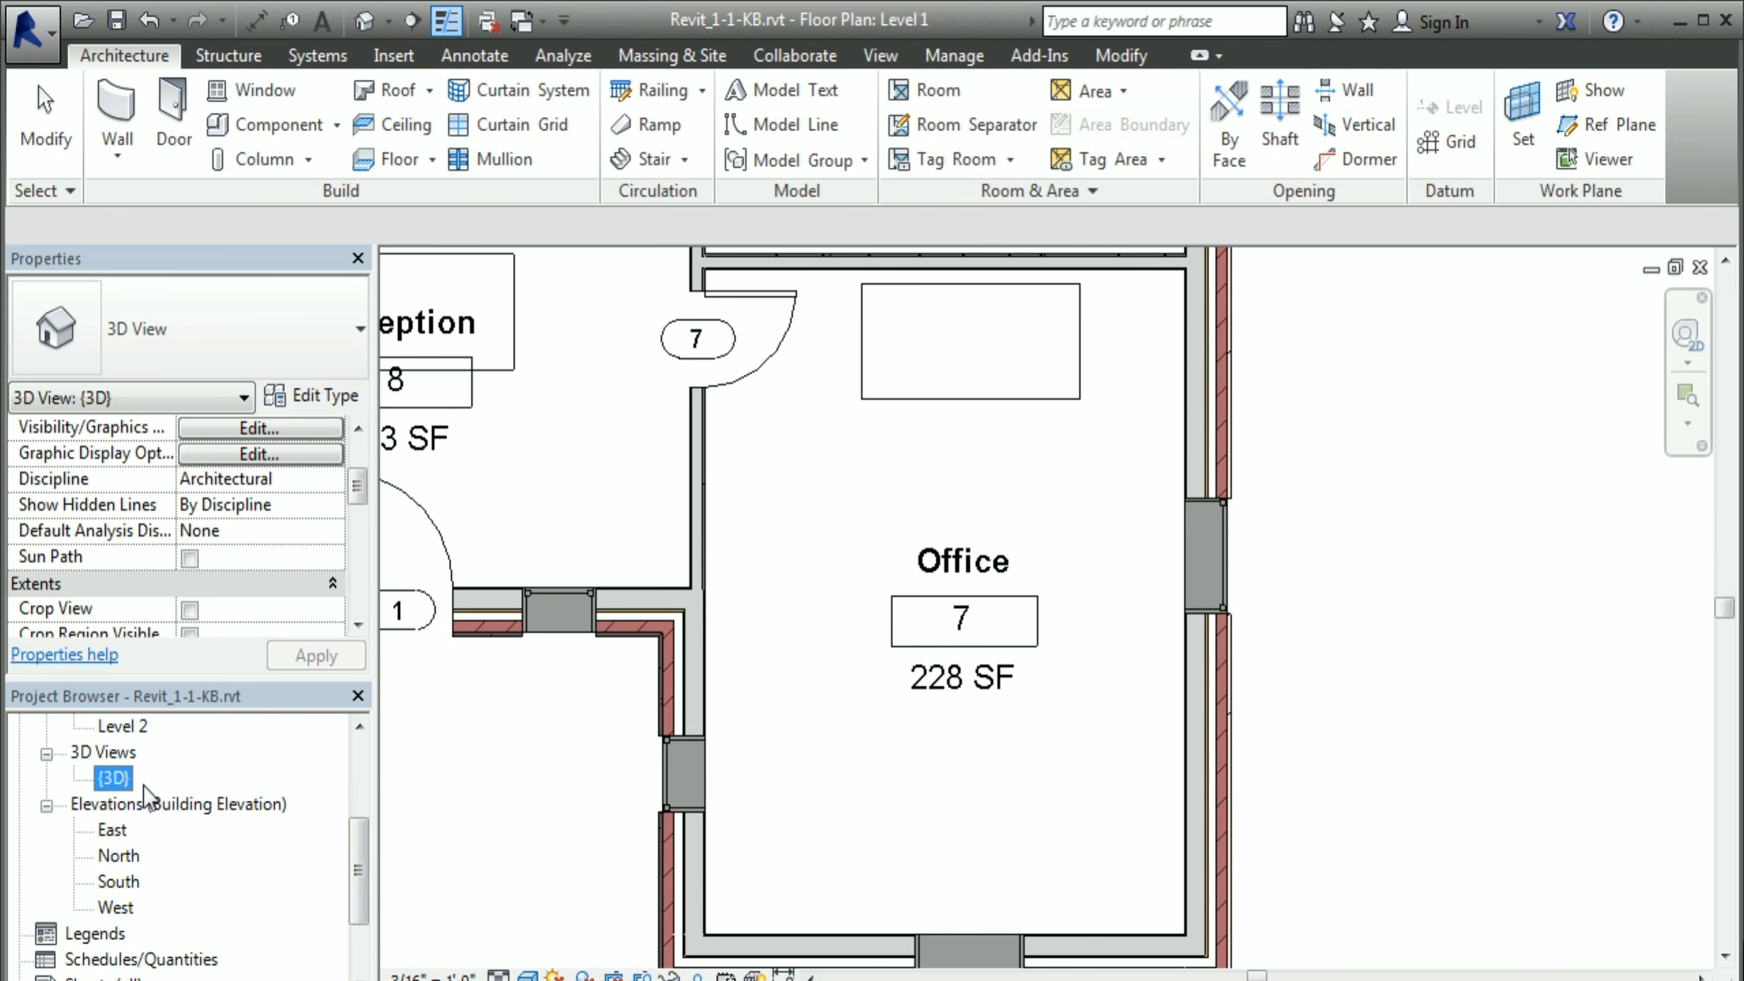
{"action": "double_click", "coordinate": [113, 781]}
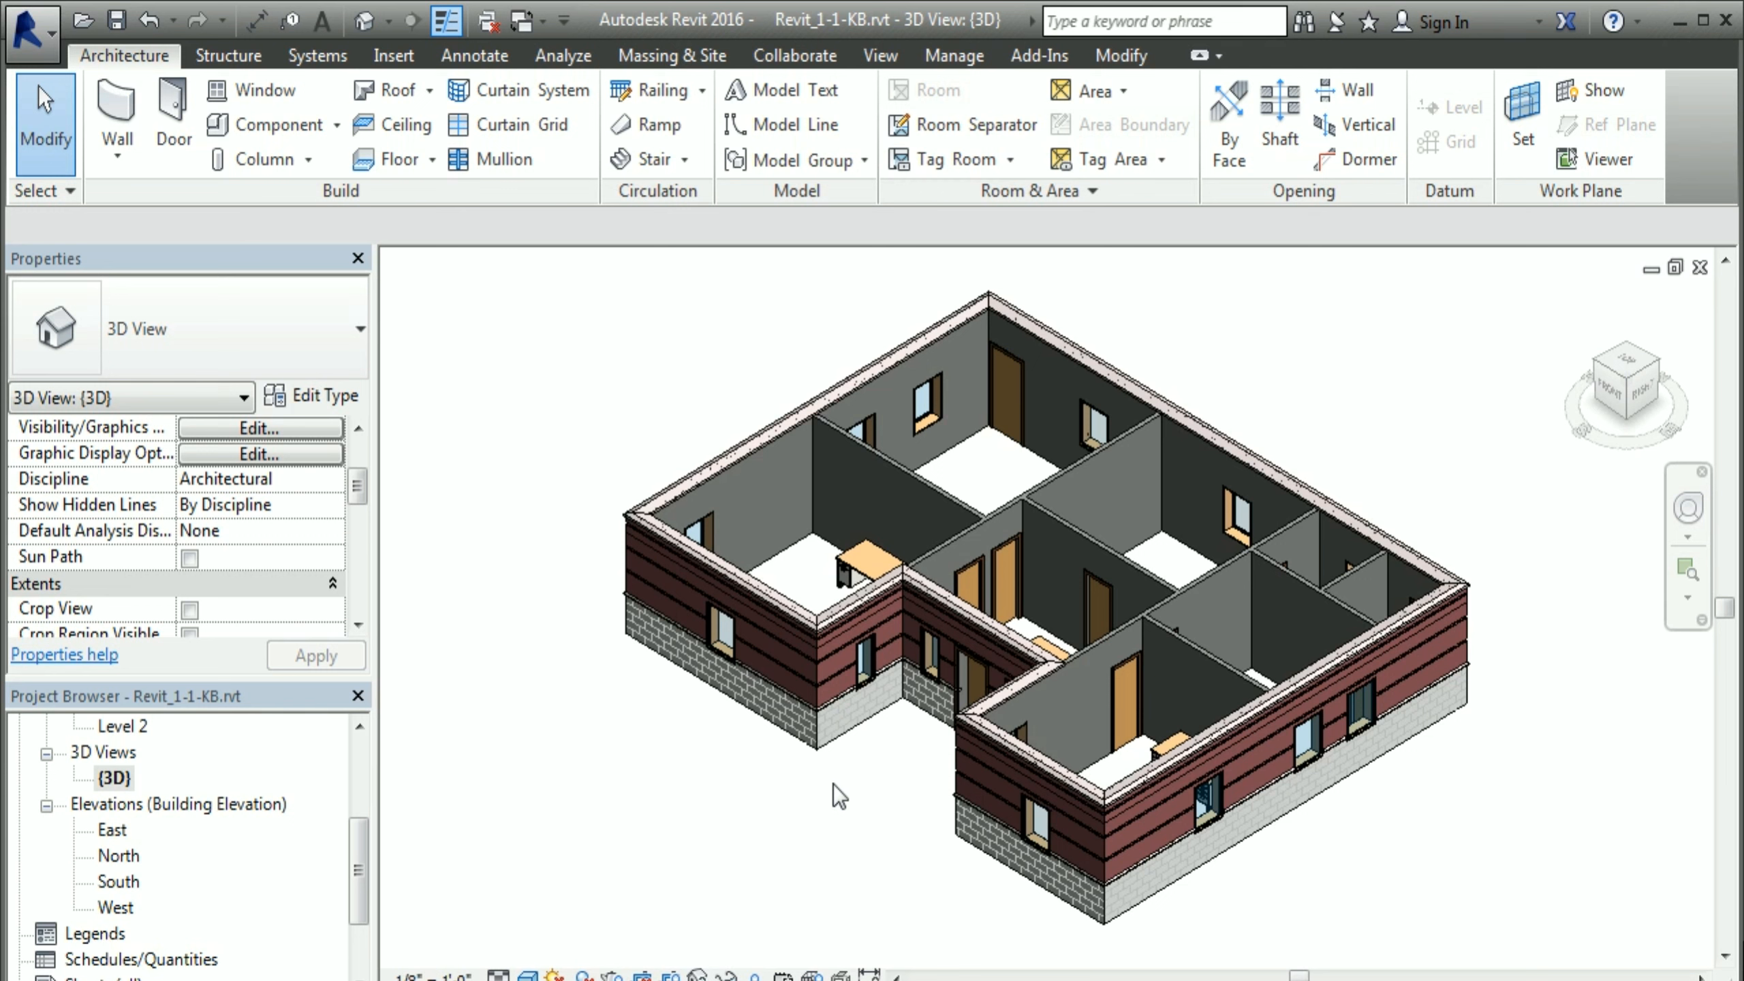
Step: Try the Wireframe and Hidden Line visual styles on an enlarged 3D view of the recessed entrance corner
{"action": "key", "text": "z"}
{"action": "key", "text": "r"}
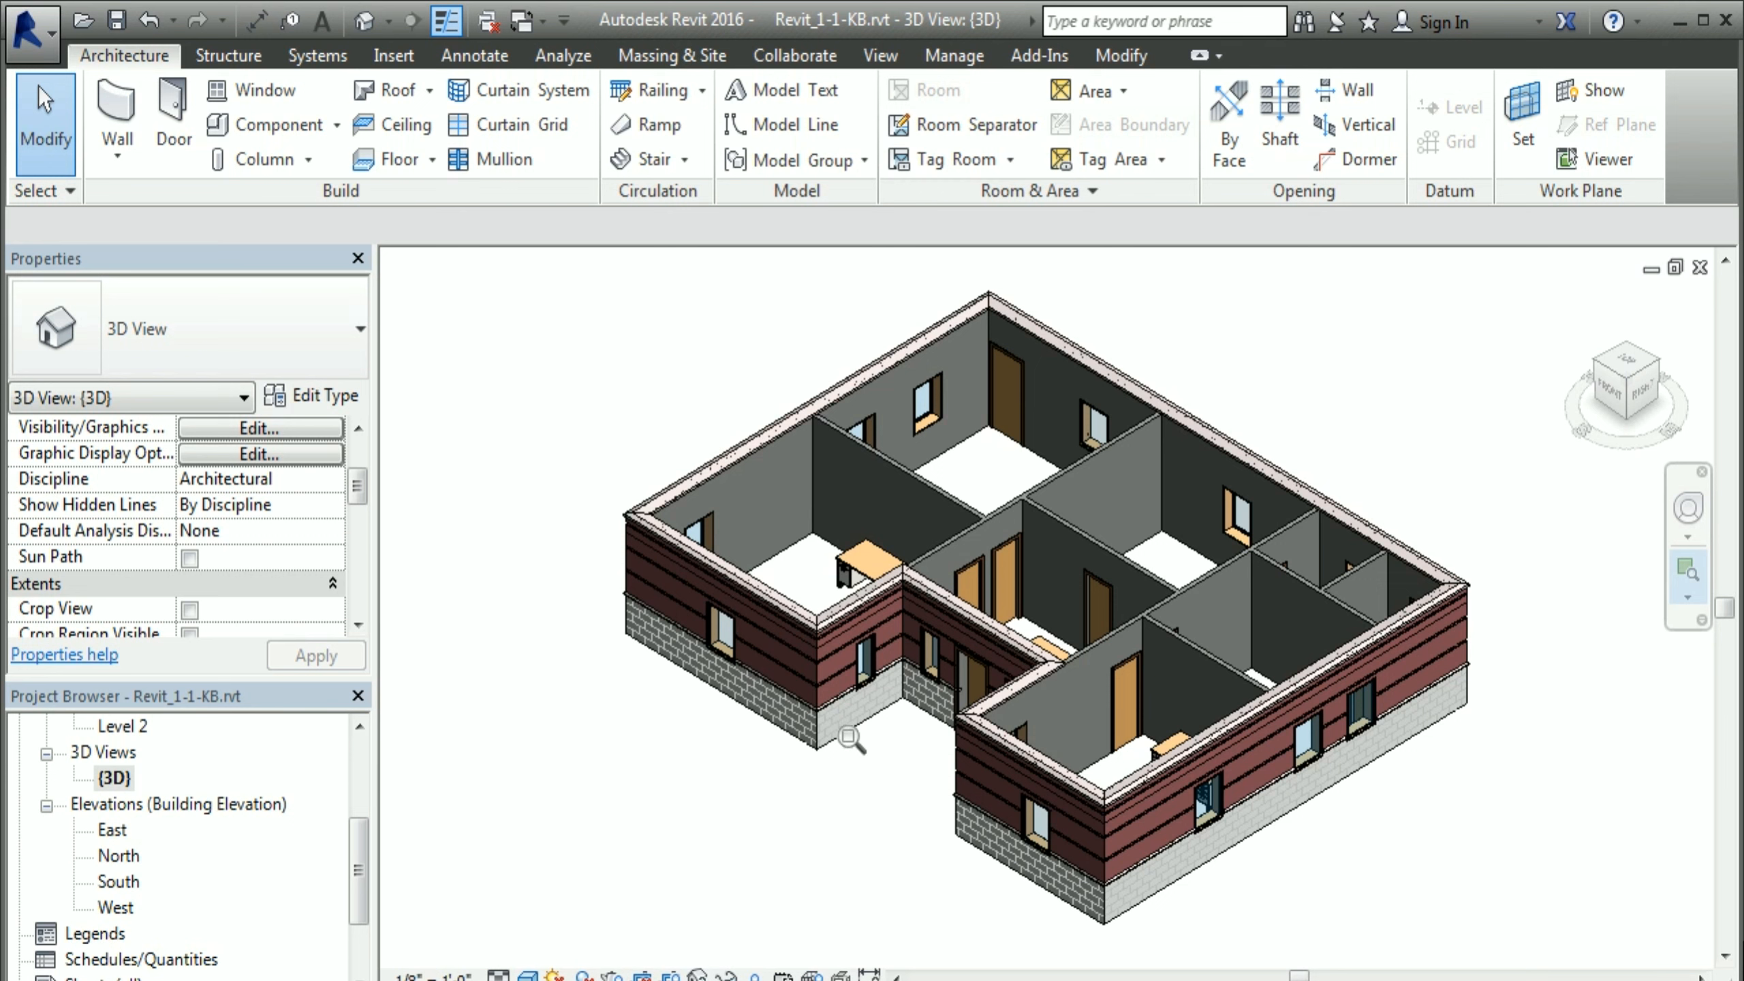
{"action": "mouse_move", "coordinate": [767, 549]}
{"action": "left_mouse_down"}
{"action": "mouse_move", "coordinate": [972, 790]}
{"action": "mouse_move", "coordinate": [1023, 820]}
{"action": "mouse_move", "coordinate": [984, 786]}
{"action": "left_mouse_up"}
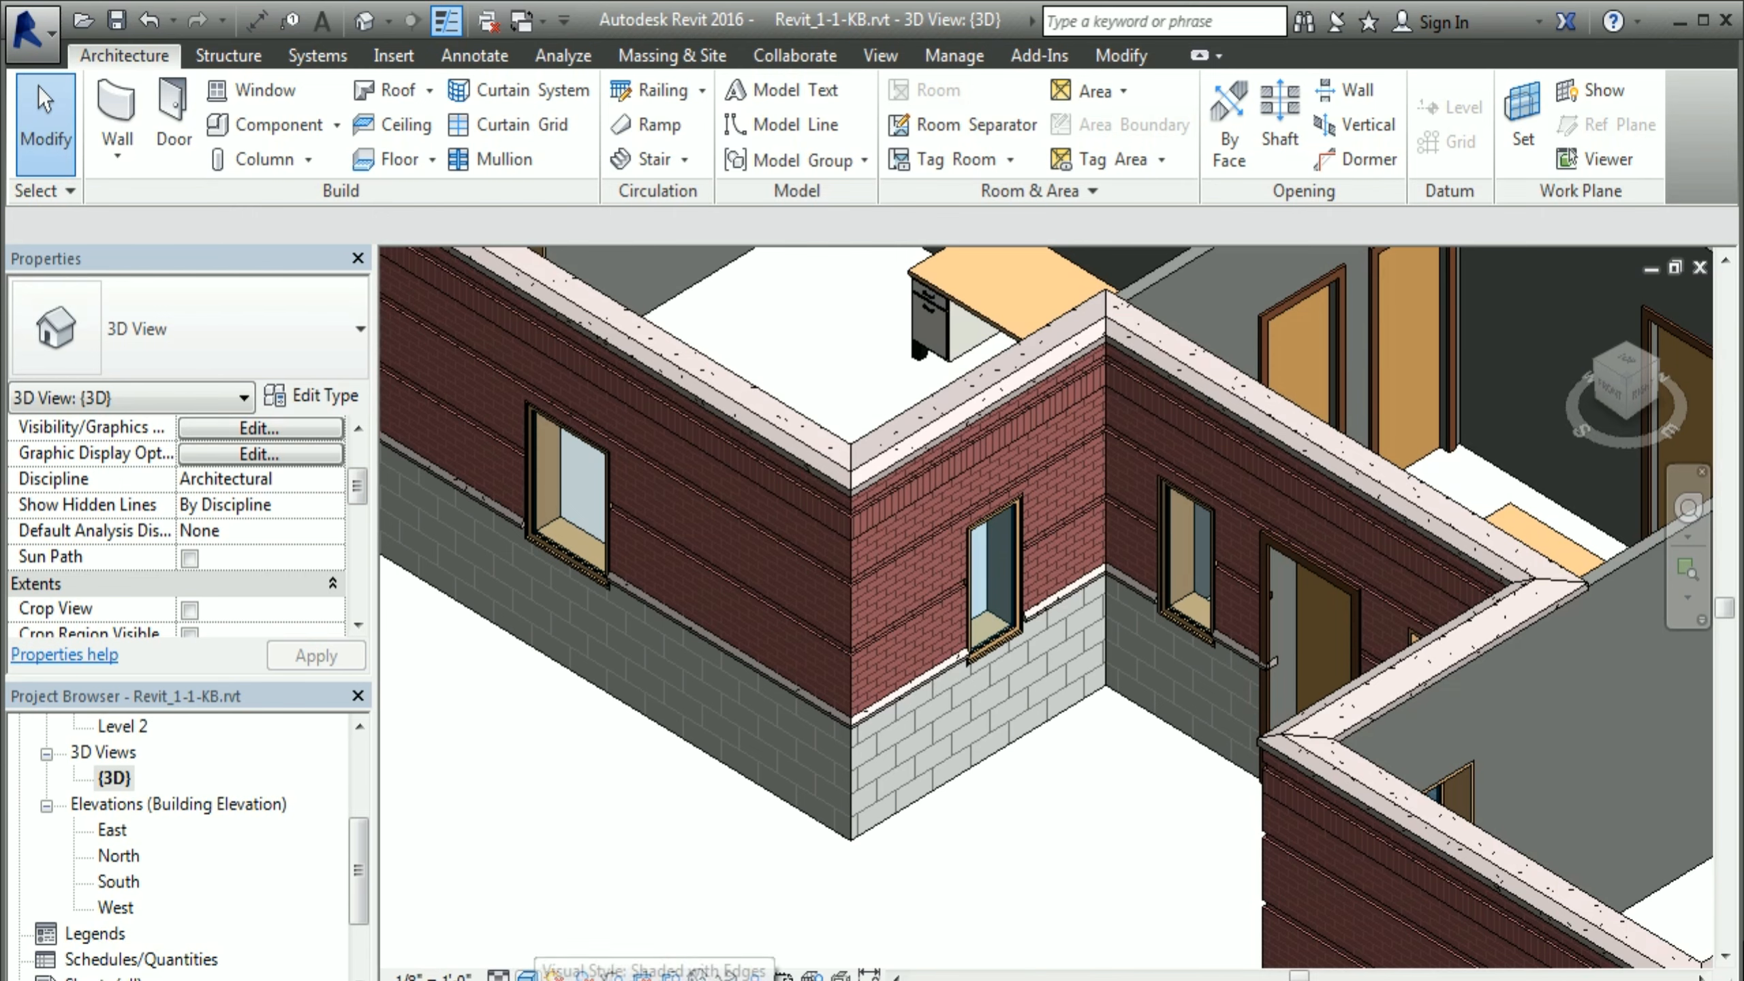
{"action": "left_click", "coordinate": [528, 975]}
{"action": "left_click", "coordinate": [570, 805]}
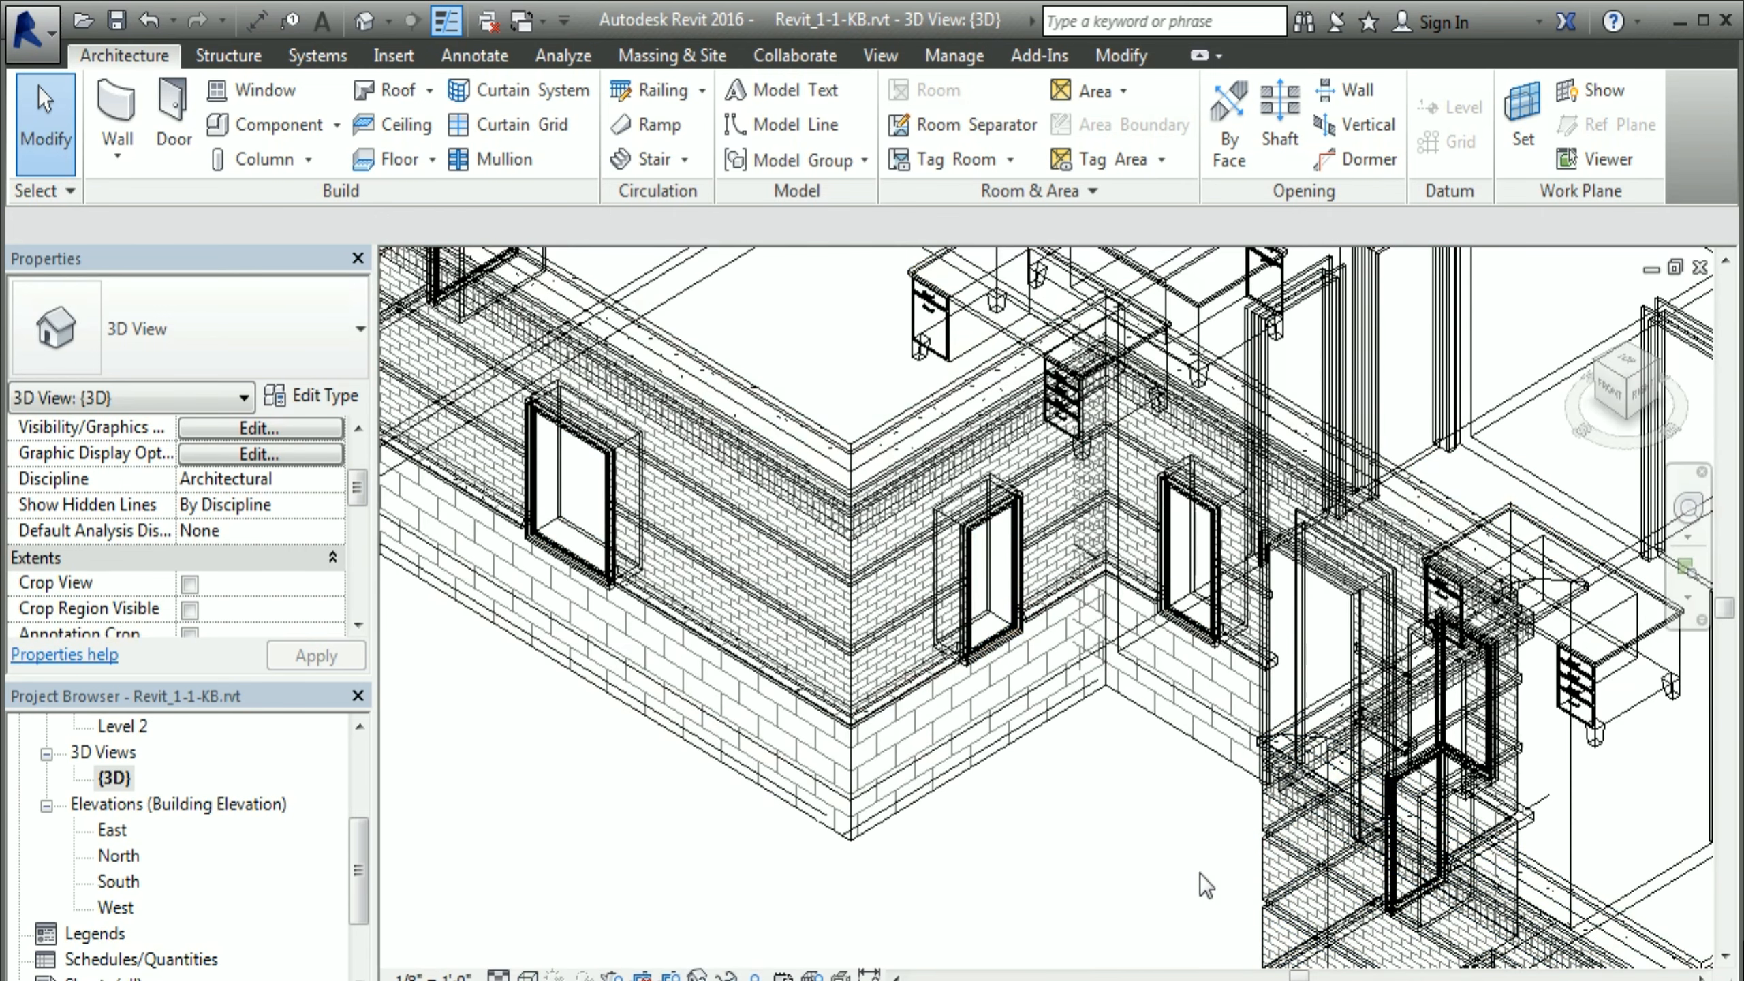
{"action": "left_click", "coordinate": [529, 976]}
{"action": "left_click", "coordinate": [632, 833]}
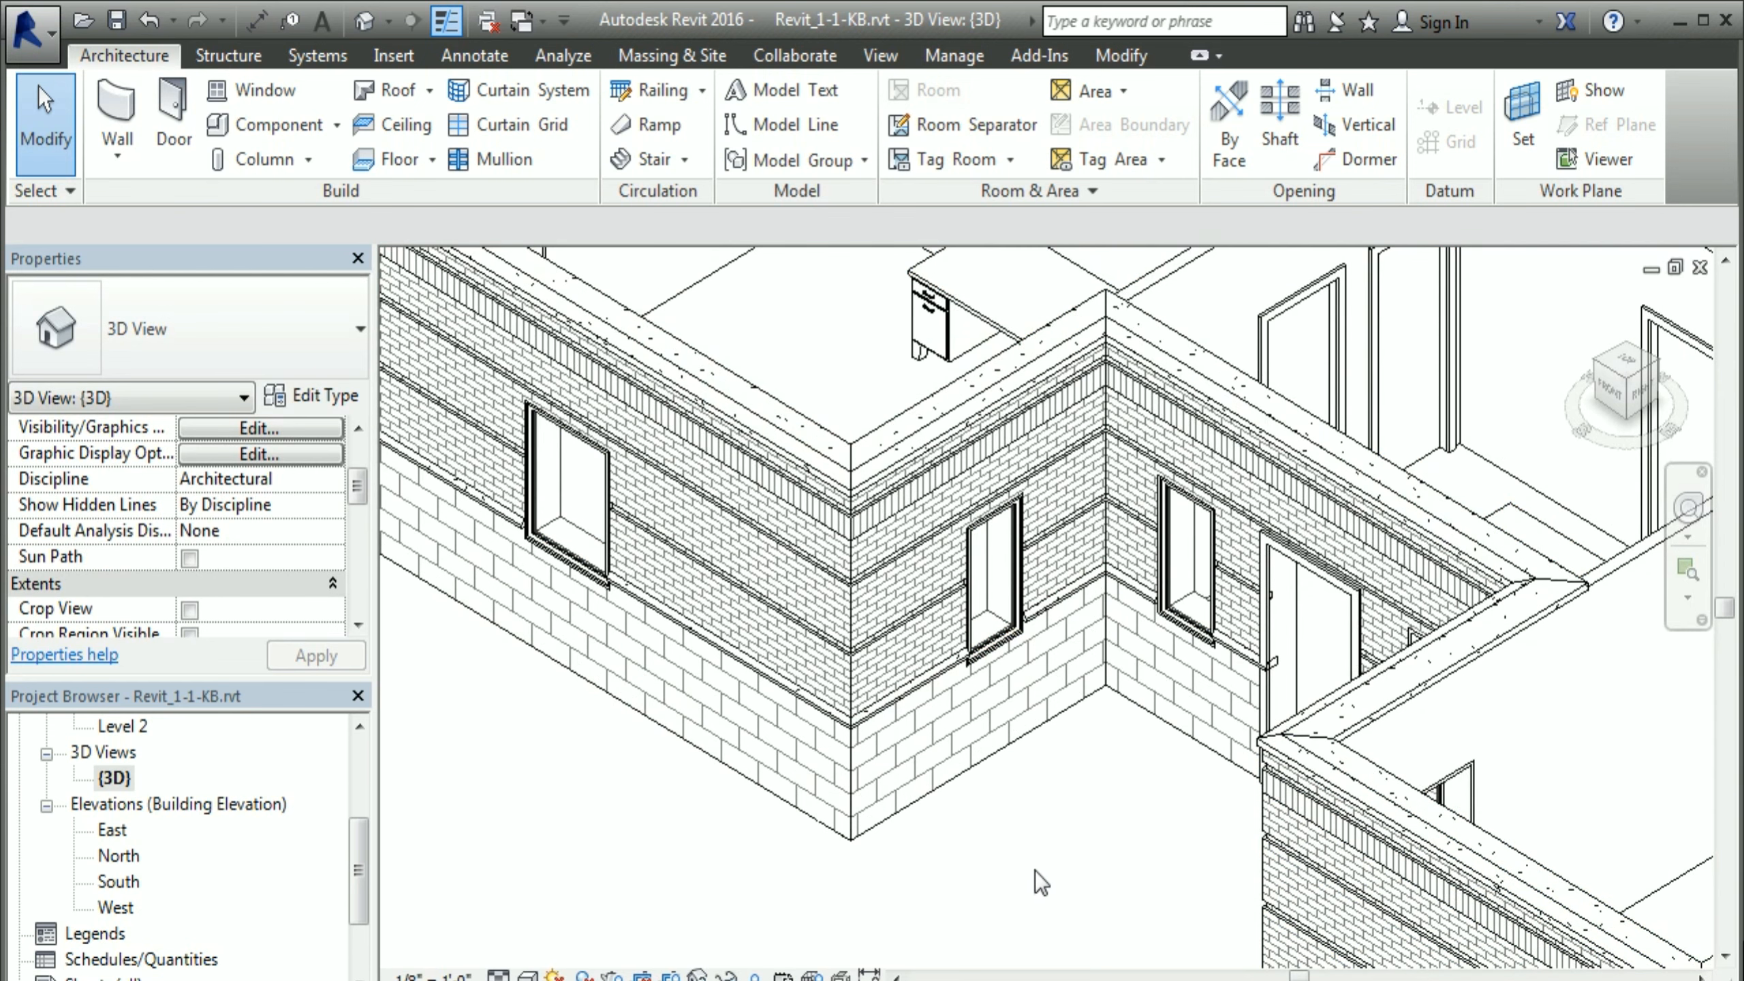
Step: Try the Shaded and Consistent Colors visual styles on the 3D view of the entrance corner
{"action": "left_click", "coordinate": [528, 976]}
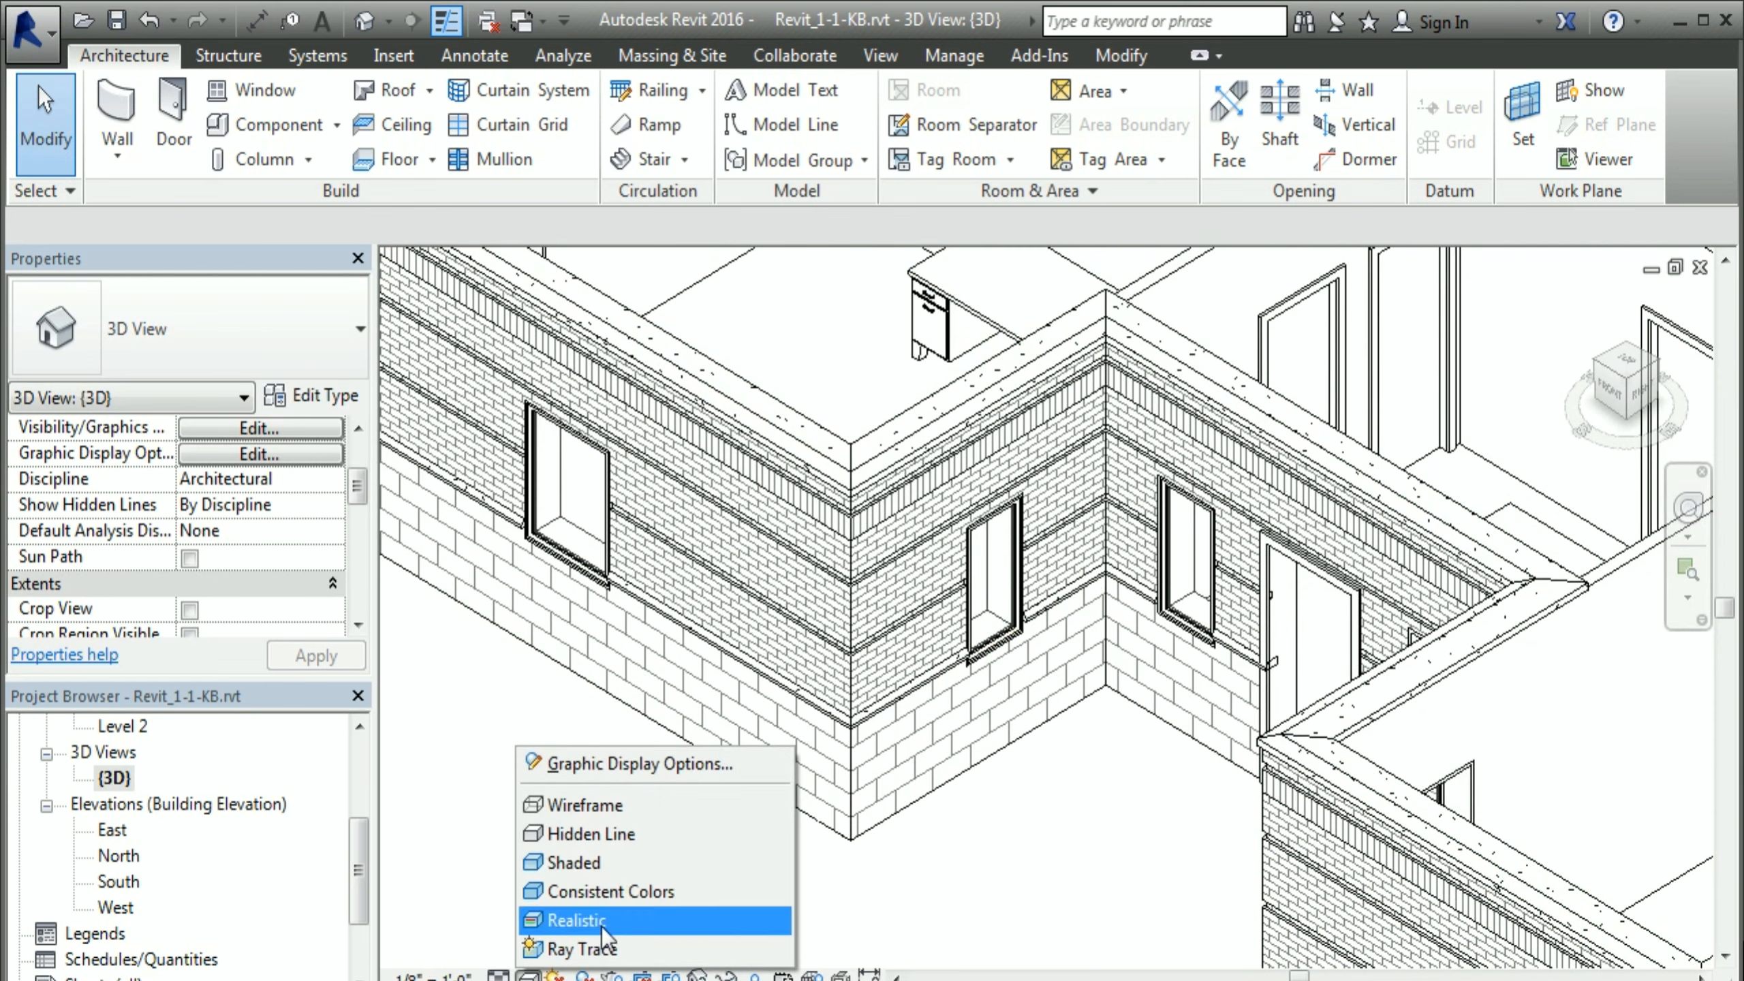
{"action": "left_click", "coordinate": [607, 865]}
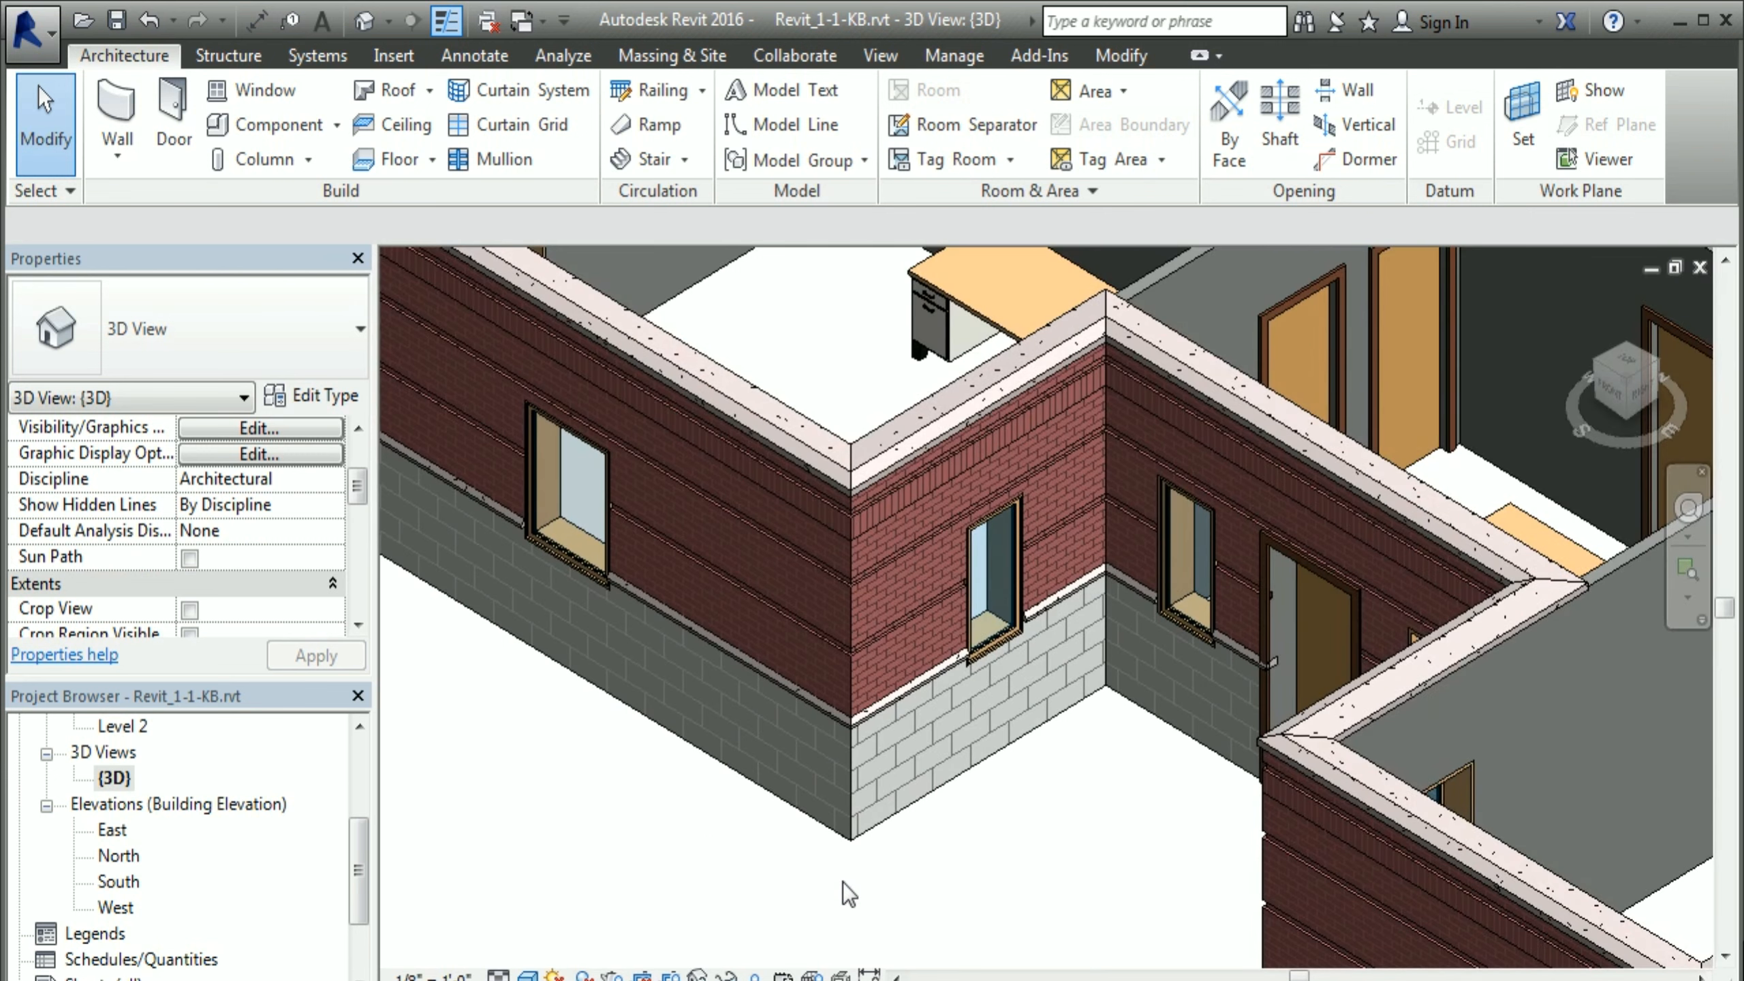
{"action": "left_click", "coordinate": [528, 976]}
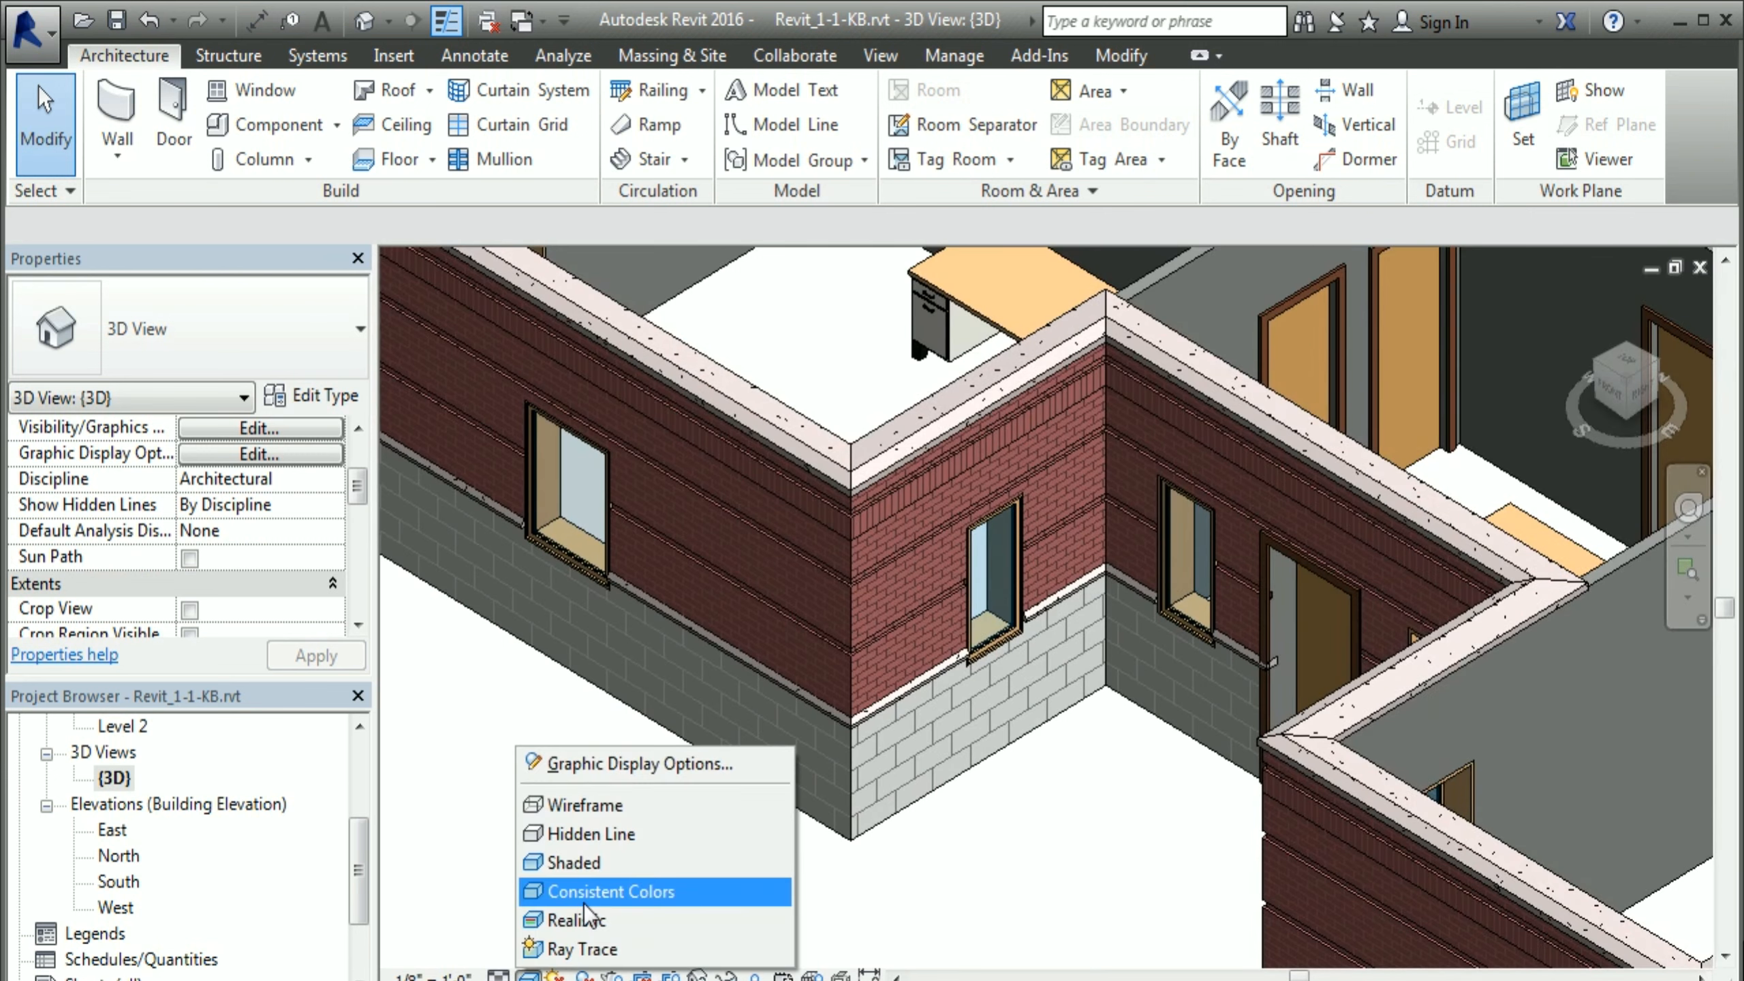
{"action": "left_click", "coordinate": [585, 899]}
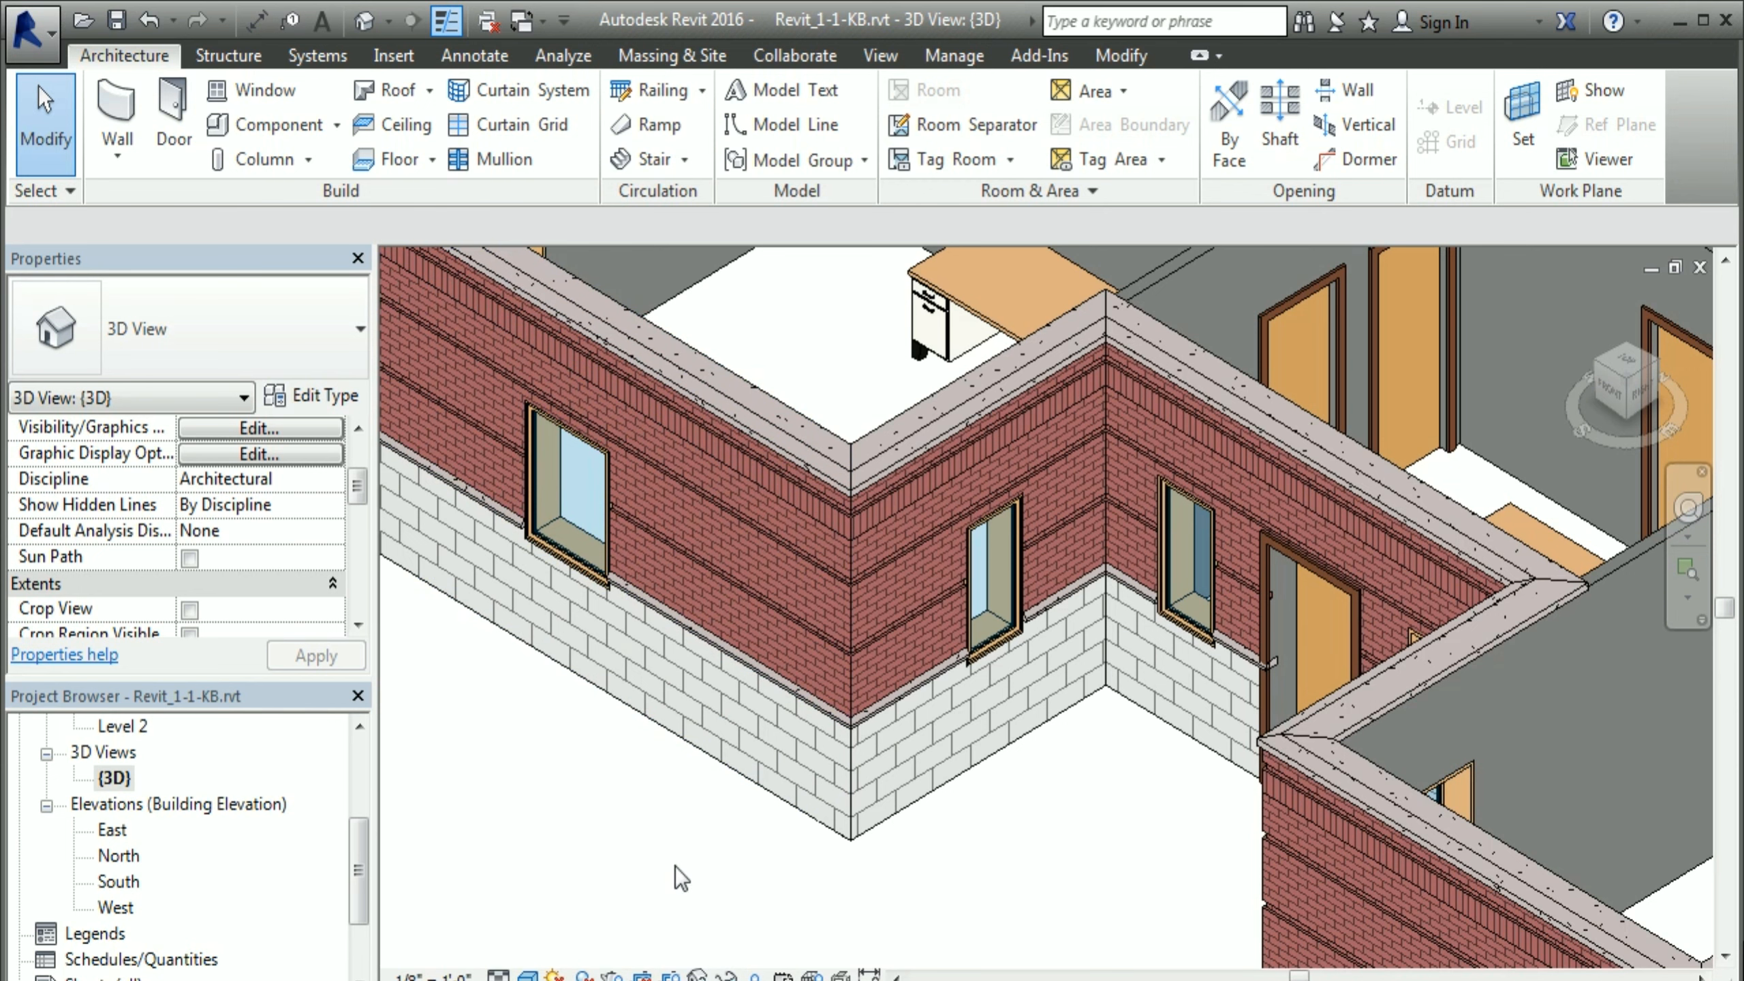
Step: Try the Realistic visual style and inspect the brick and block materials around the entrance up close
{"action": "left_click", "coordinate": [527, 975]}
{"action": "left_click", "coordinate": [586, 921]}
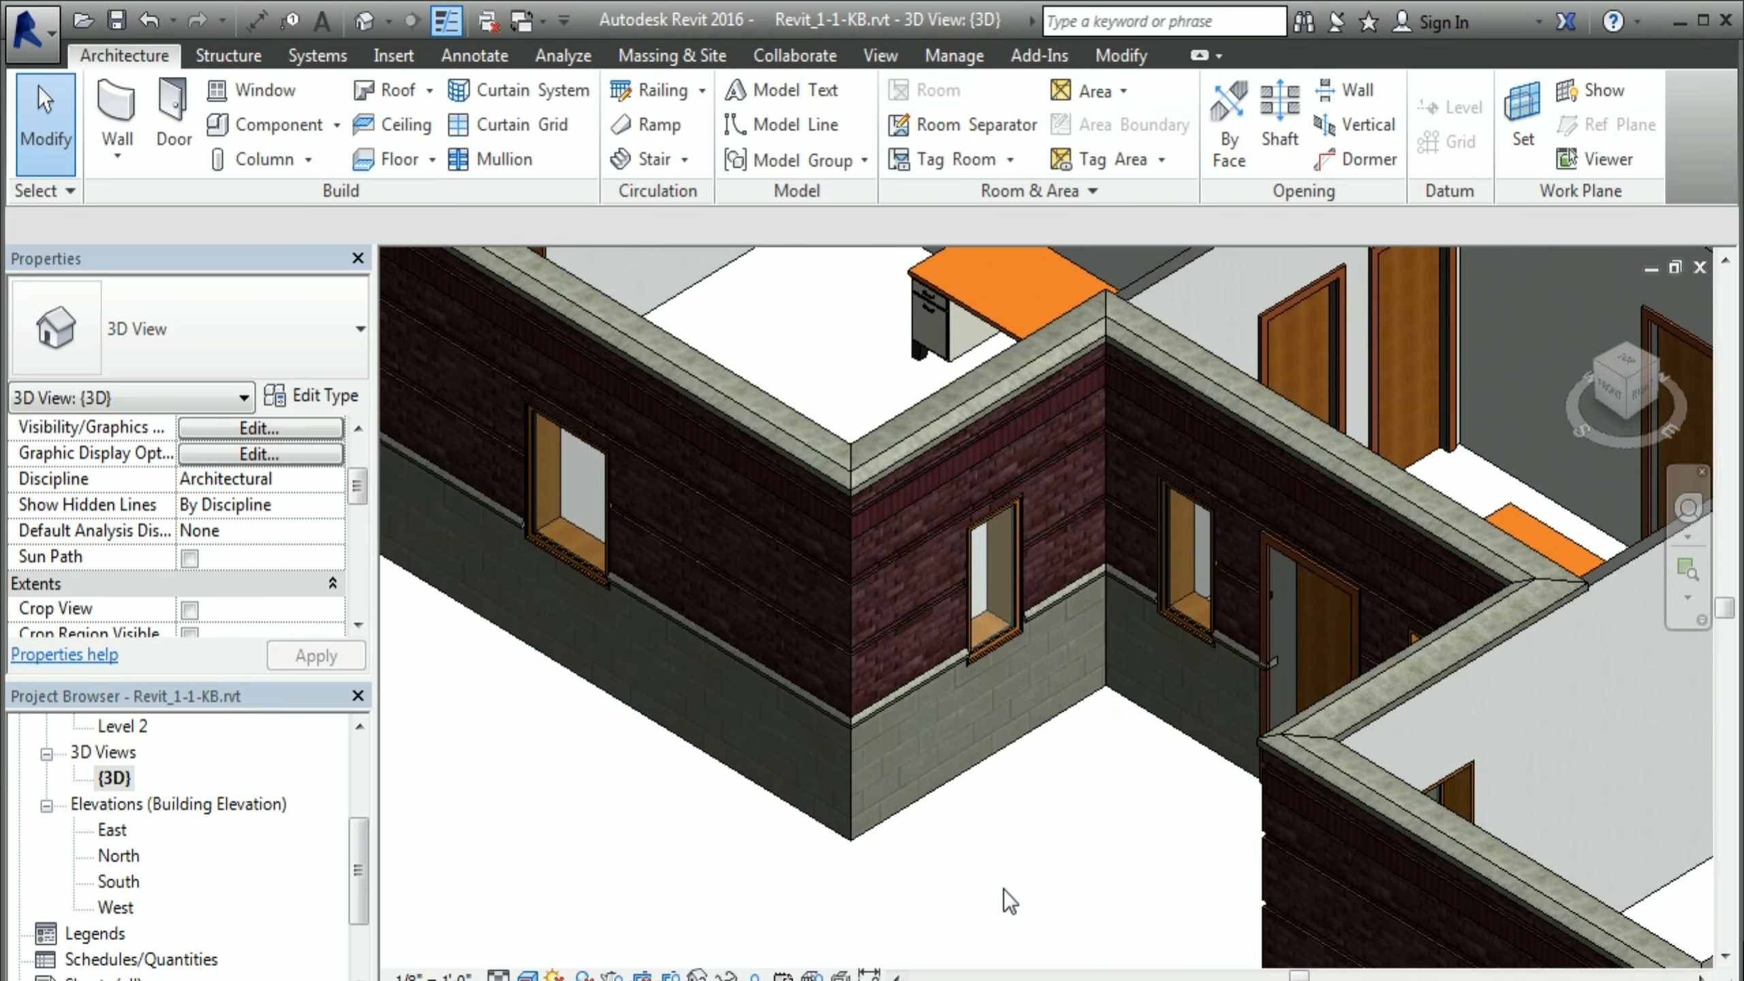
{"action": "middle_click_drag", "start_coordinate": [1002, 888], "coordinate": [1033, 845], "text": "shift"}
{"action": "scroll", "coordinate": [1033, 845], "scroll_direction": "up", "scroll_amount": 5}
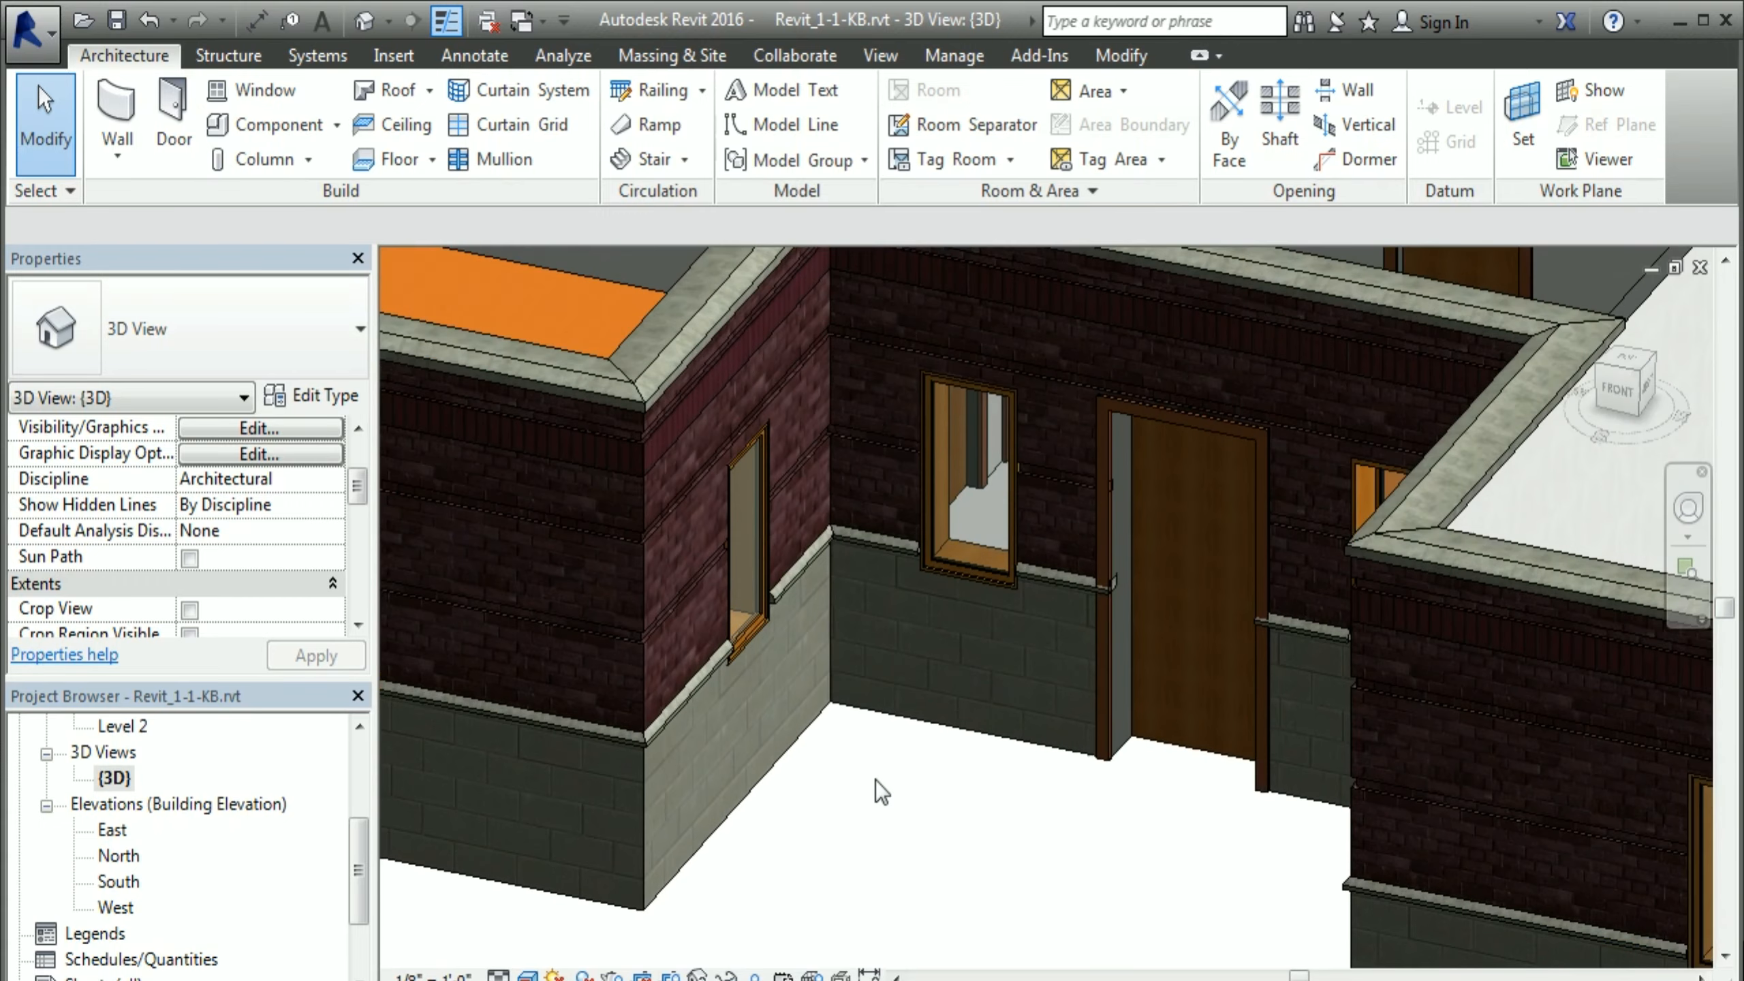
{"action": "mouse_move", "coordinate": [876, 779]}
{"action": "middle_mouse_down"}
{"action": "mouse_move", "coordinate": [1220, 755]}
{"action": "mouse_move", "coordinate": [1230, 783]}
{"action": "mouse_move", "coordinate": [1175, 821]}
{"action": "mouse_move", "coordinate": [993, 715]}
{"action": "mouse_move", "coordinate": [1039, 914]}
{"action": "middle_mouse_up"}
Step: Compare the Hidden Line, Shaded and Consistent Colors visual styles again on the entrance corner
{"action": "left_click", "coordinate": [527, 975]}
{"action": "left_click", "coordinate": [584, 833]}
{"action": "left_click", "coordinate": [527, 975]}
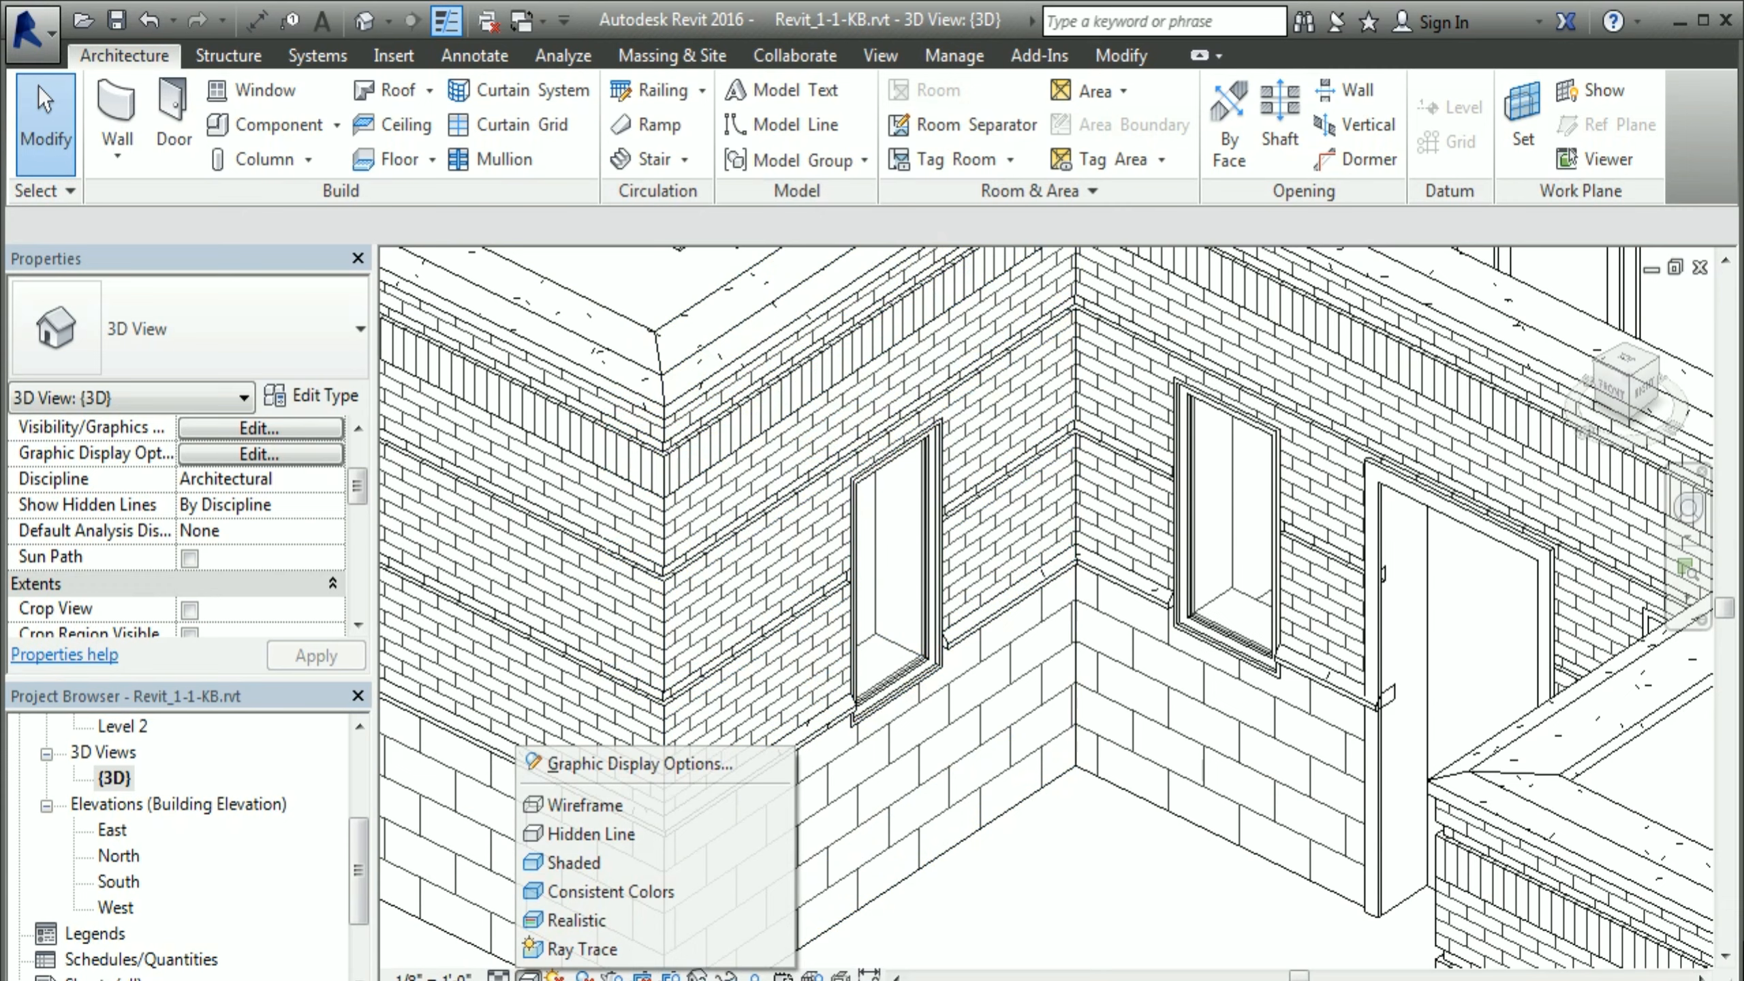
{"action": "left_click", "coordinate": [579, 867]}
{"action": "left_click", "coordinate": [527, 975]}
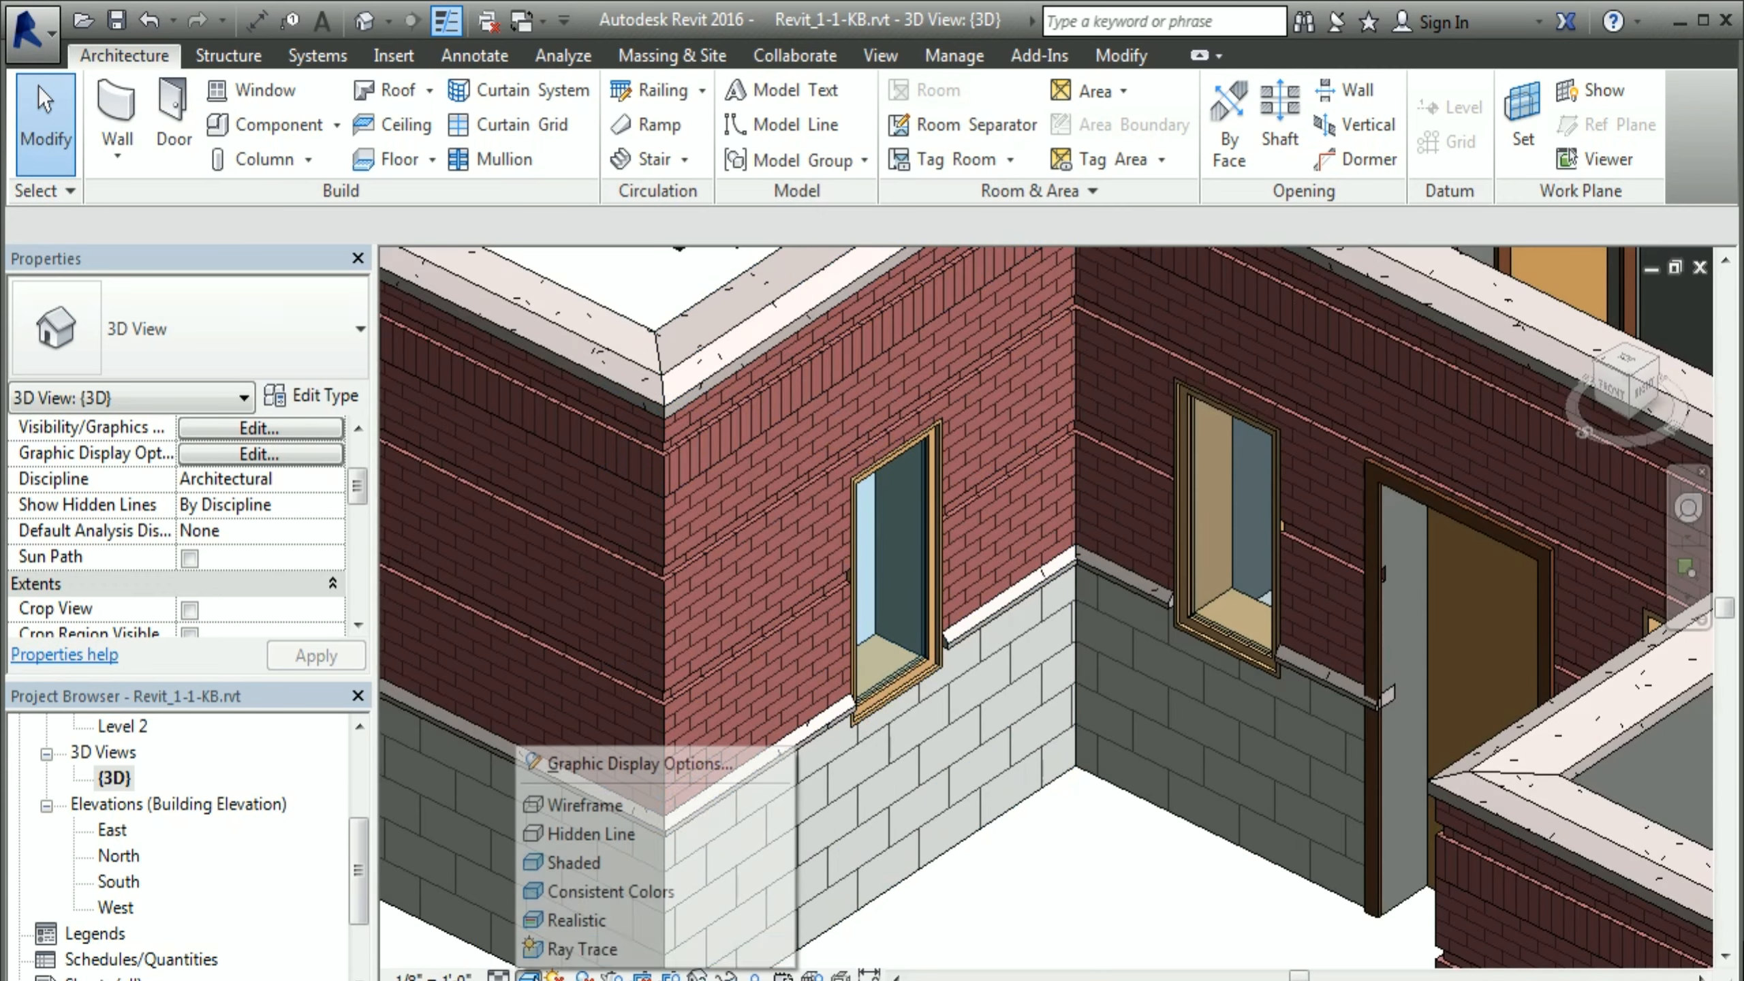
{"action": "left_click", "coordinate": [587, 893]}
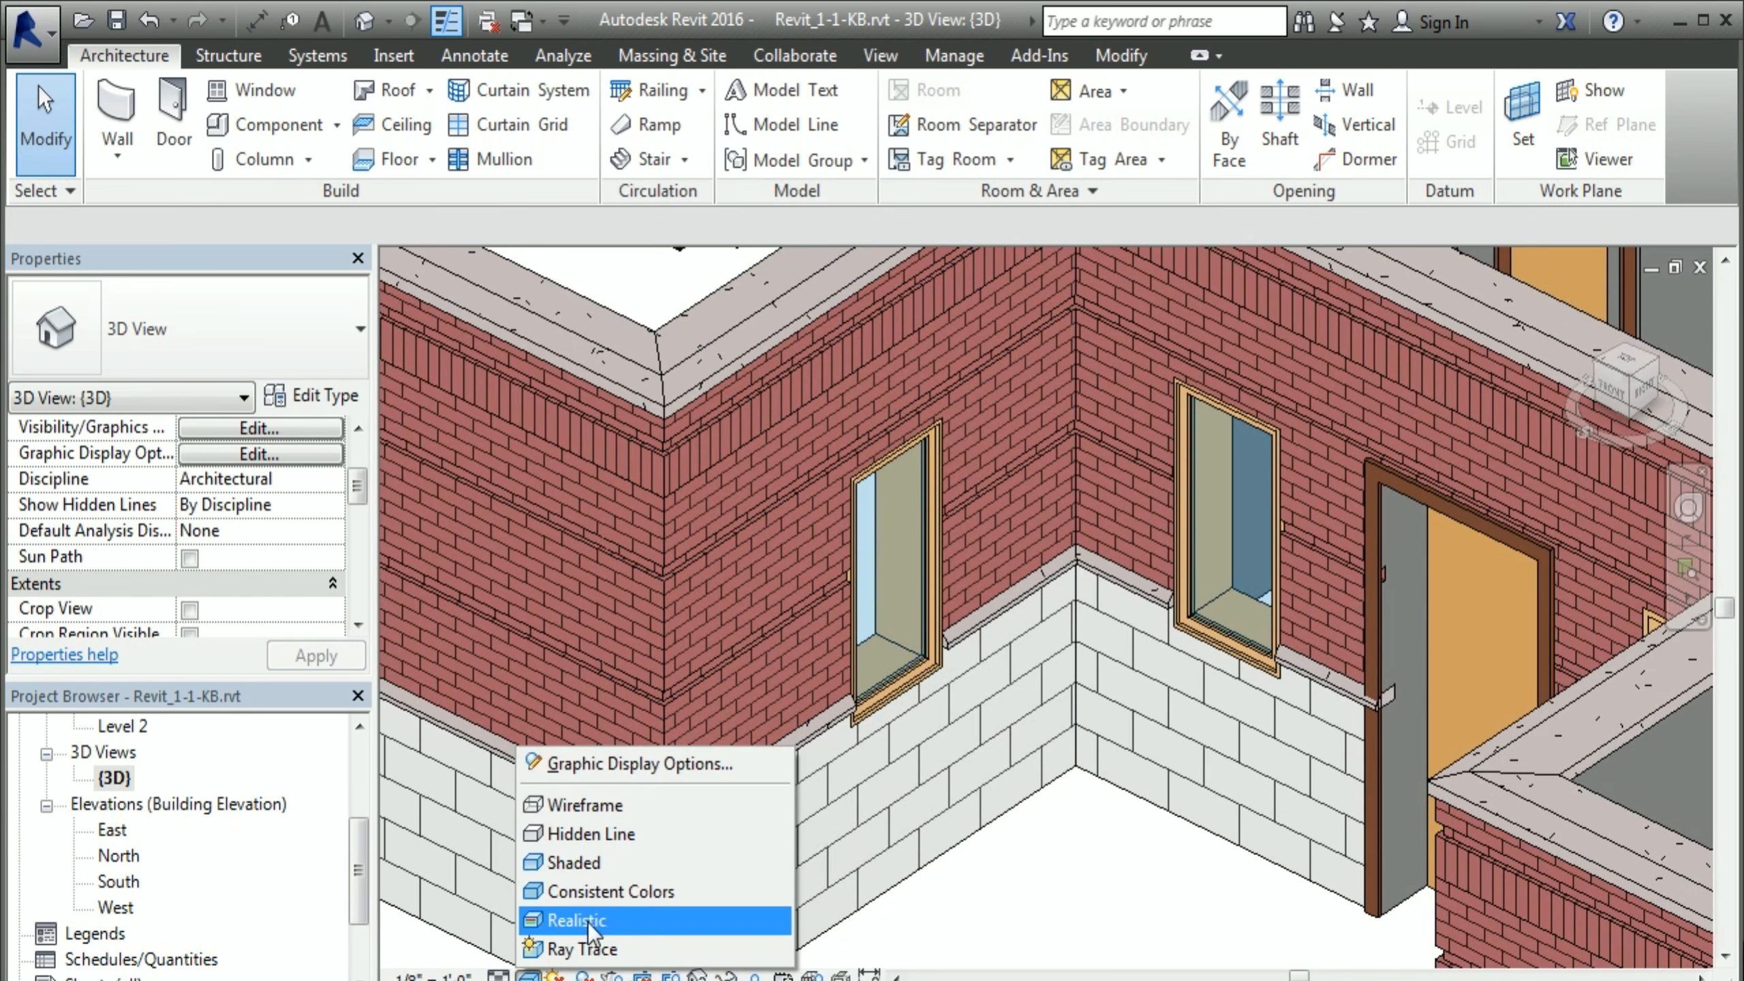
Step: Try the Ray Trace visual style and inspect the entrance door and its adjoining windows from the front
{"action": "left_click", "coordinate": [594, 953]}
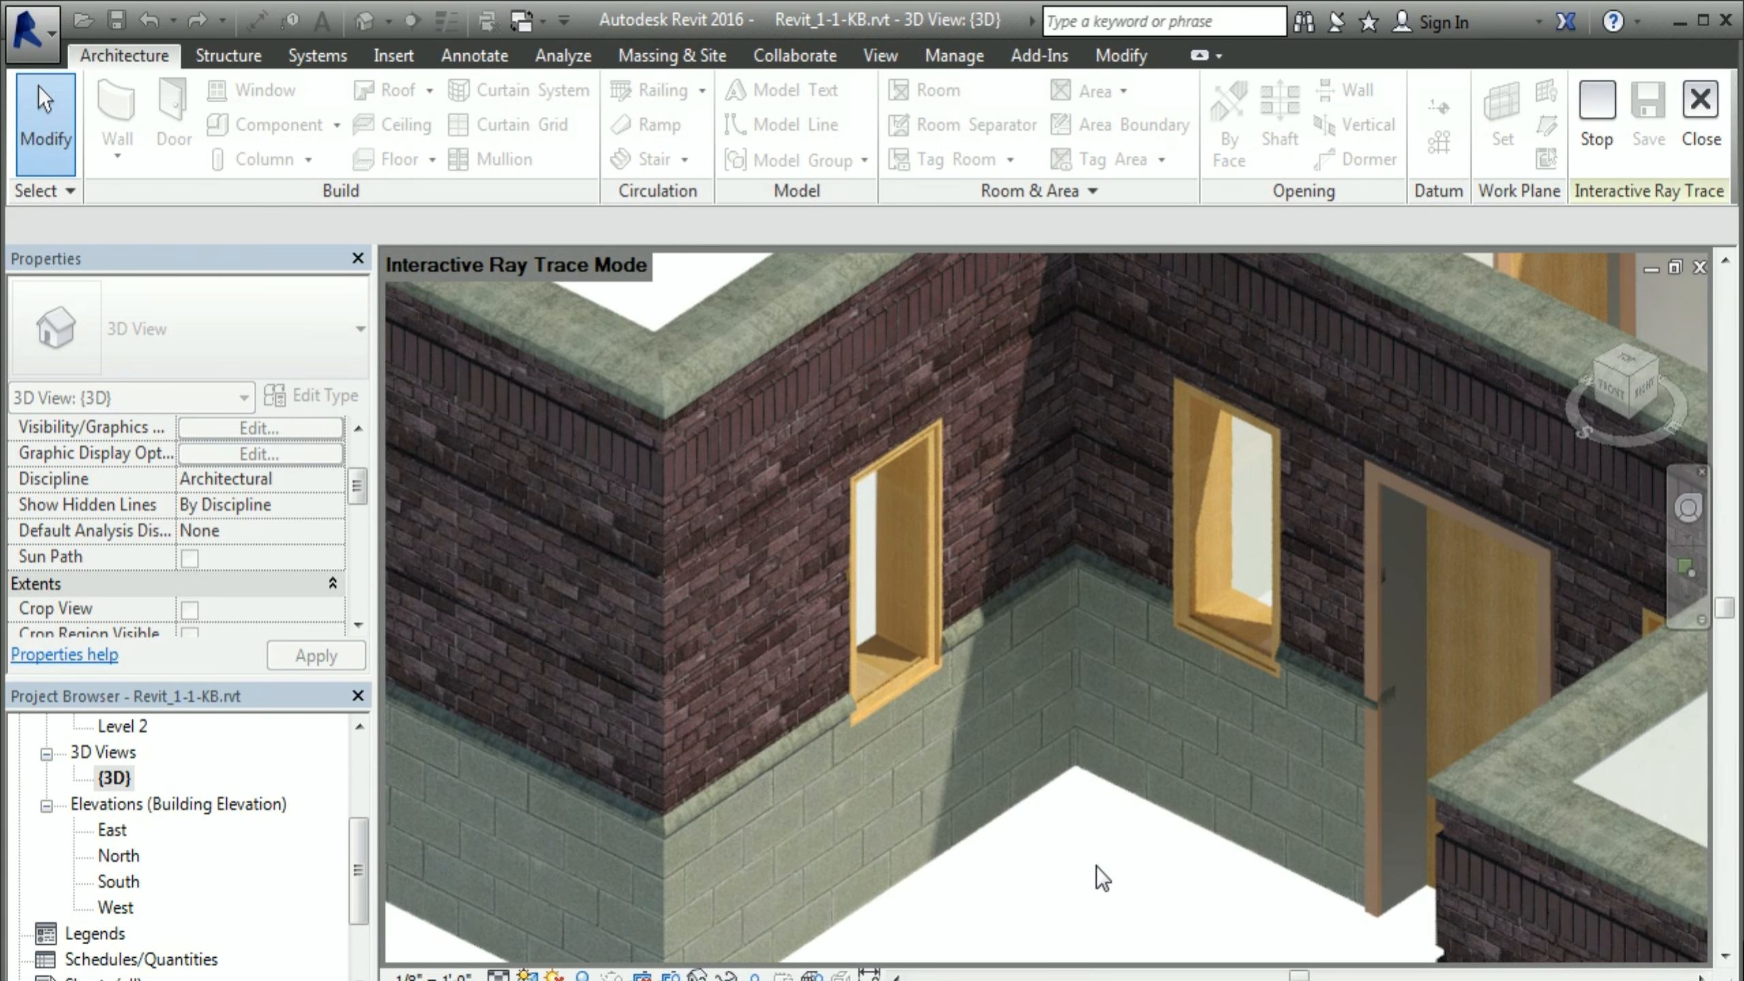
{"action": "middle_click_drag", "start_coordinate": [967, 741], "coordinate": [1212, 722], "text": "shift"}
{"action": "mouse_move", "coordinate": [1212, 721]}
{"action": "middle_mouse_down"}
{"action": "mouse_move", "coordinate": [798, 720]}
{"action": "mouse_move", "coordinate": [721, 822]}
{"action": "middle_mouse_up"}
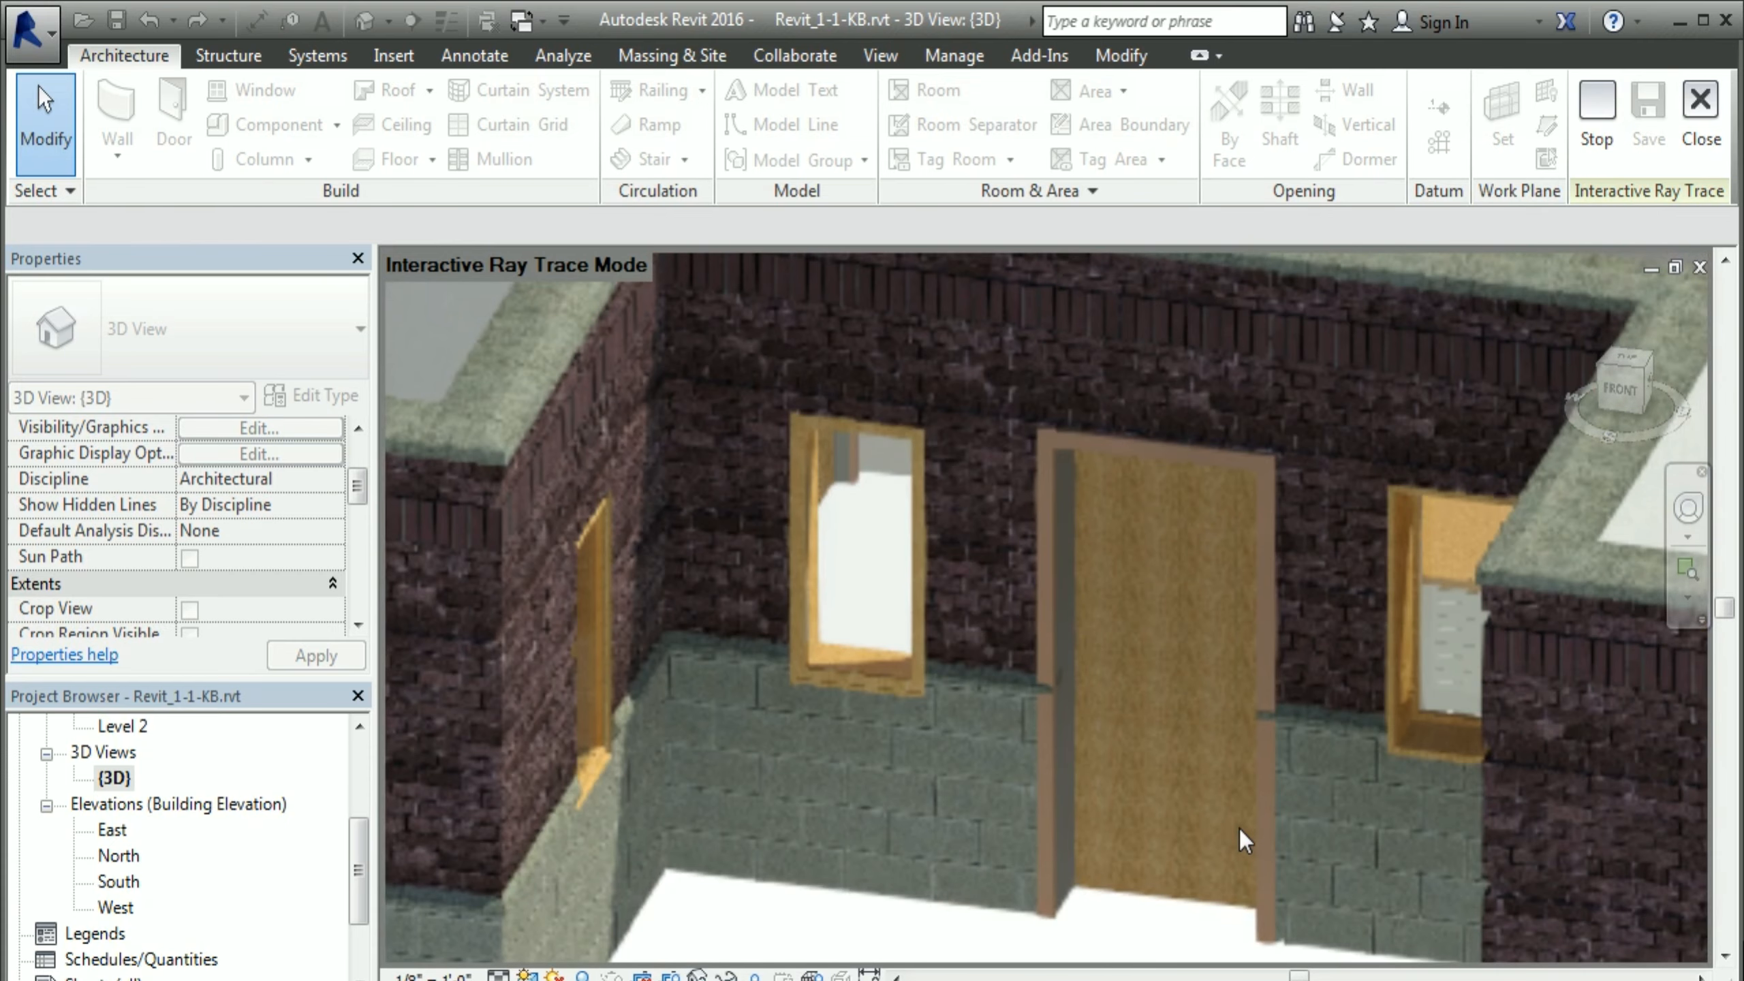
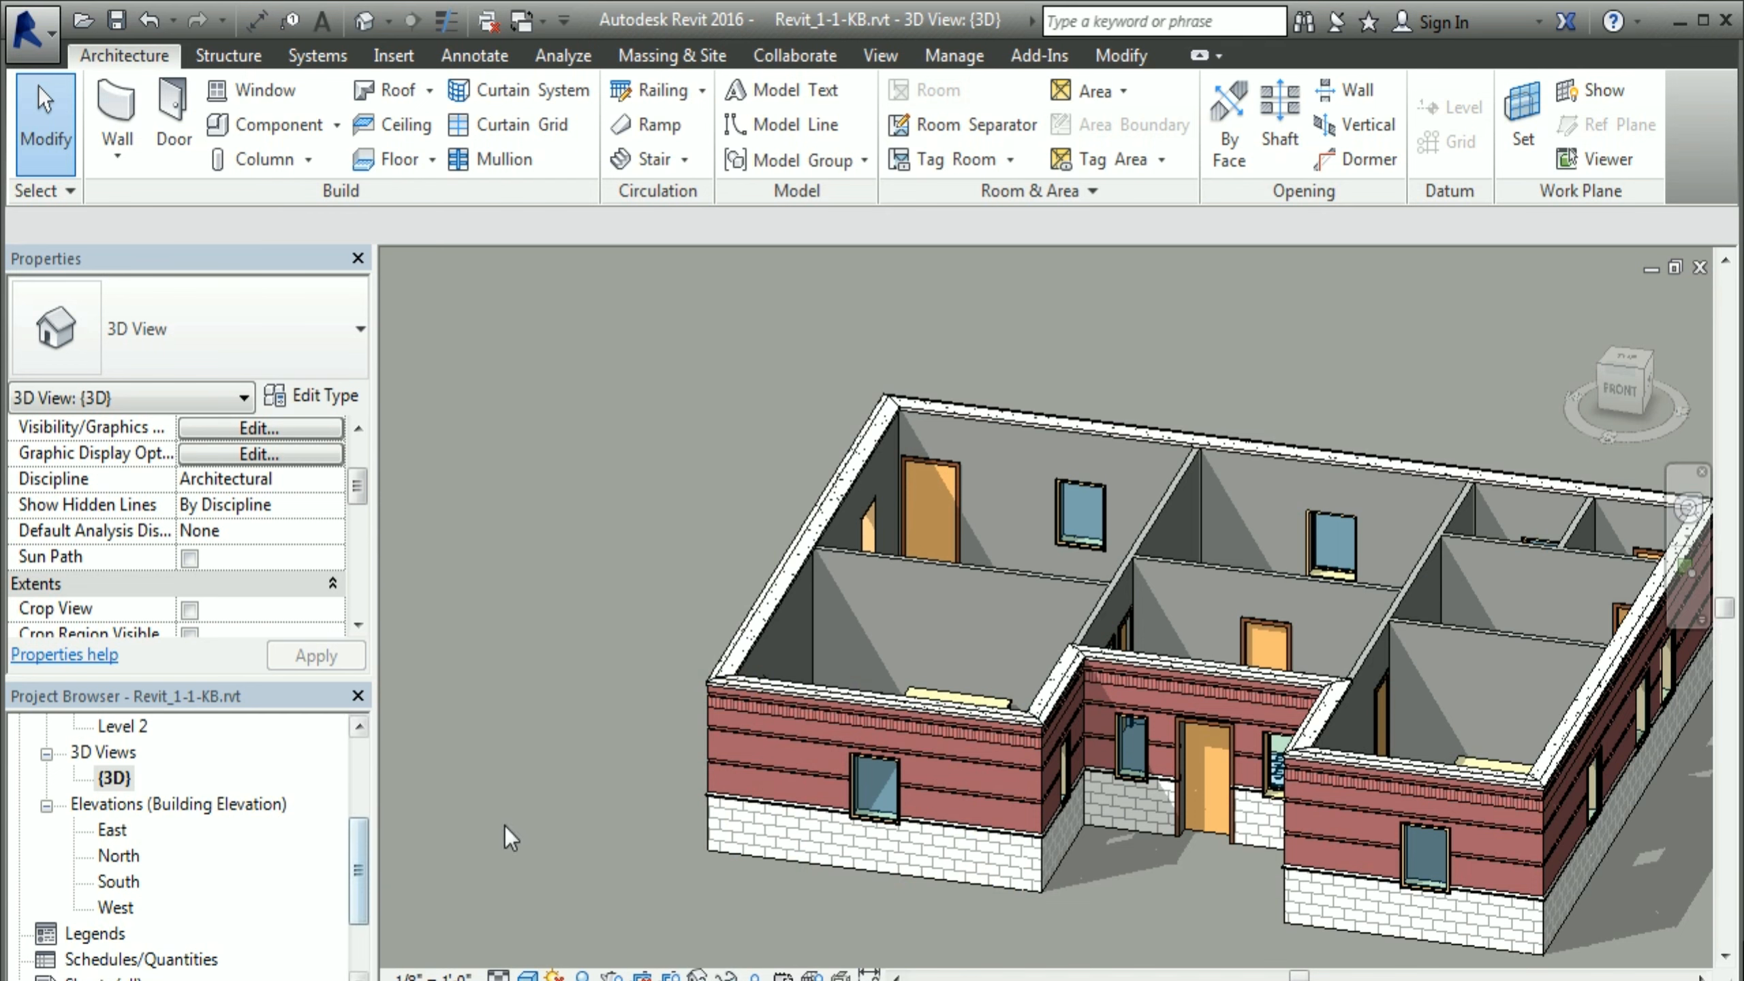
Step: Set the 3D view's background to None in the Graphic Display Options
{"action": "left_click", "coordinate": [528, 975]}
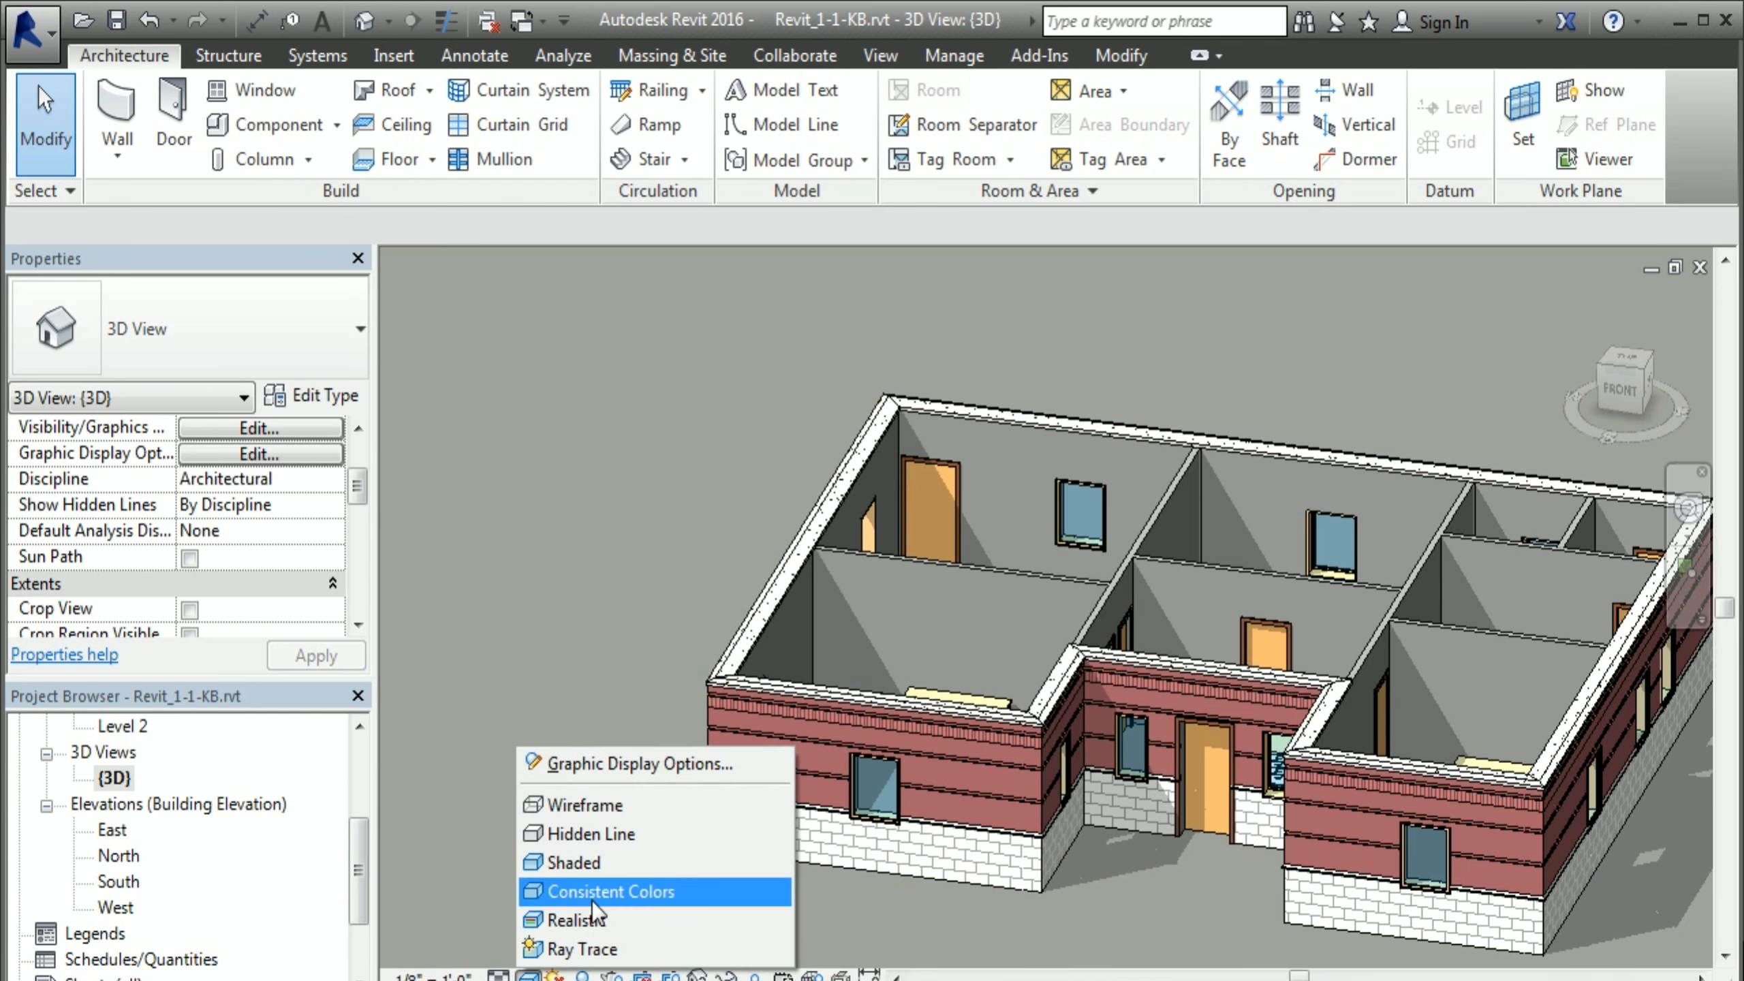
{"action": "left_click", "coordinate": [607, 764]}
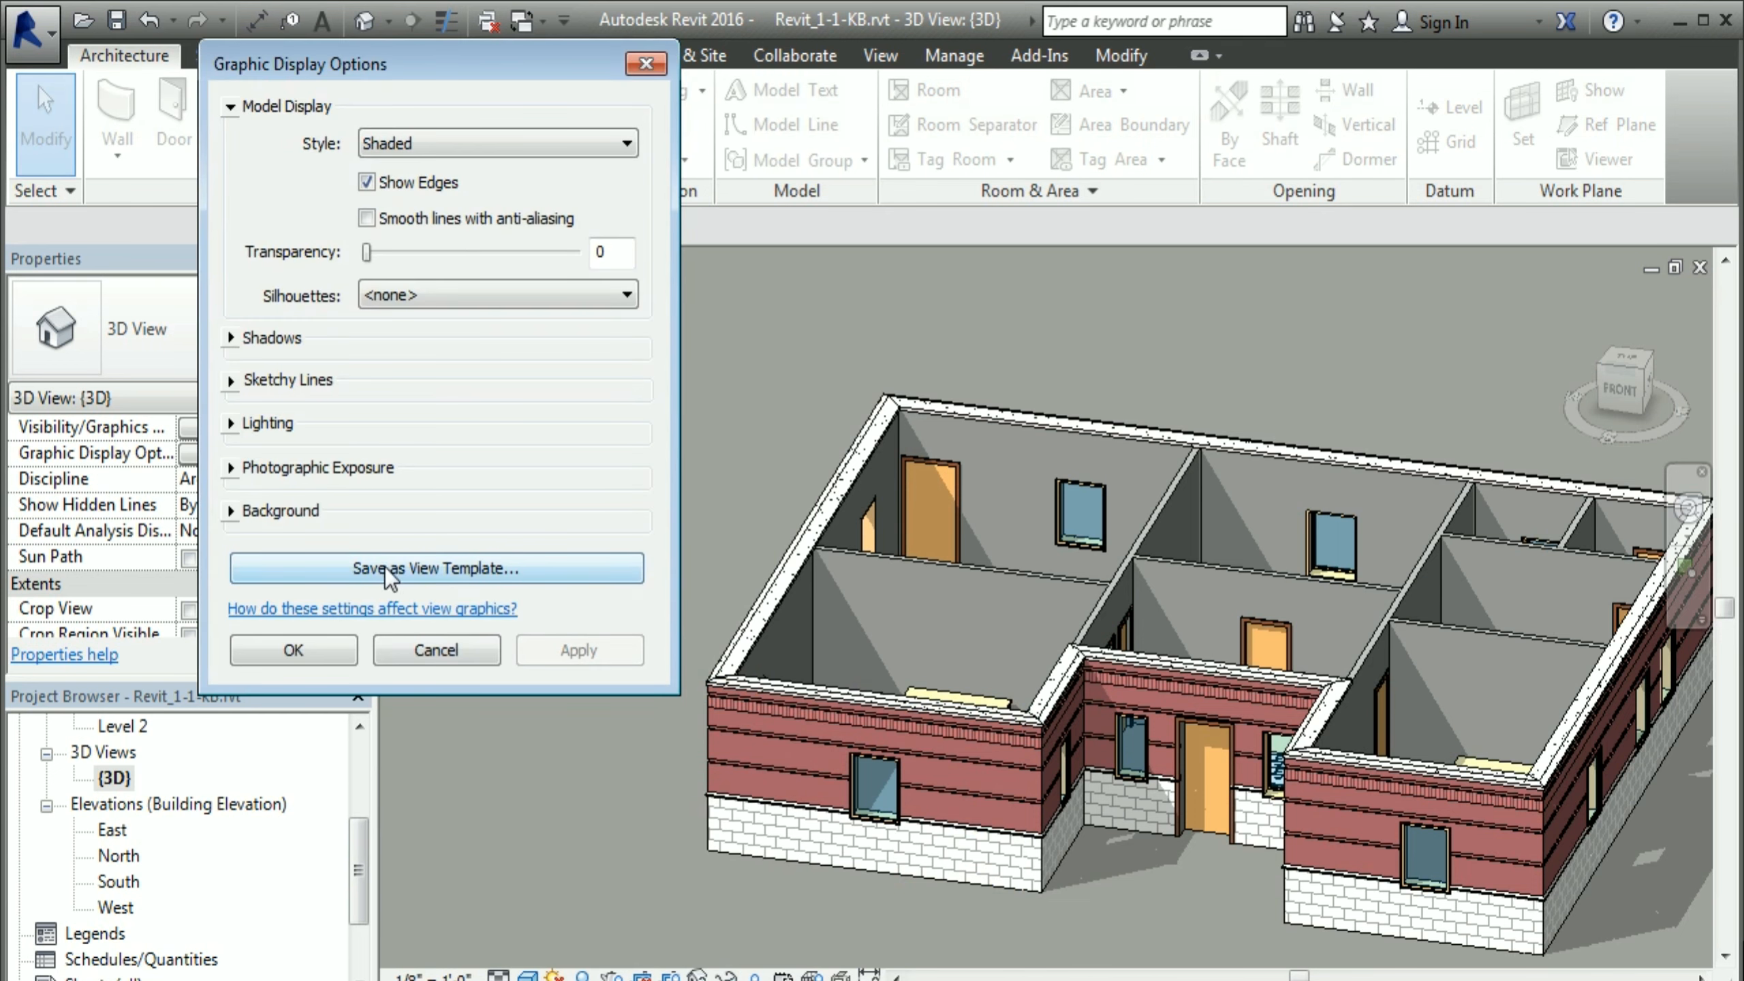
{"action": "left_click", "coordinate": [275, 510]}
{"action": "left_click", "coordinate": [439, 552]}
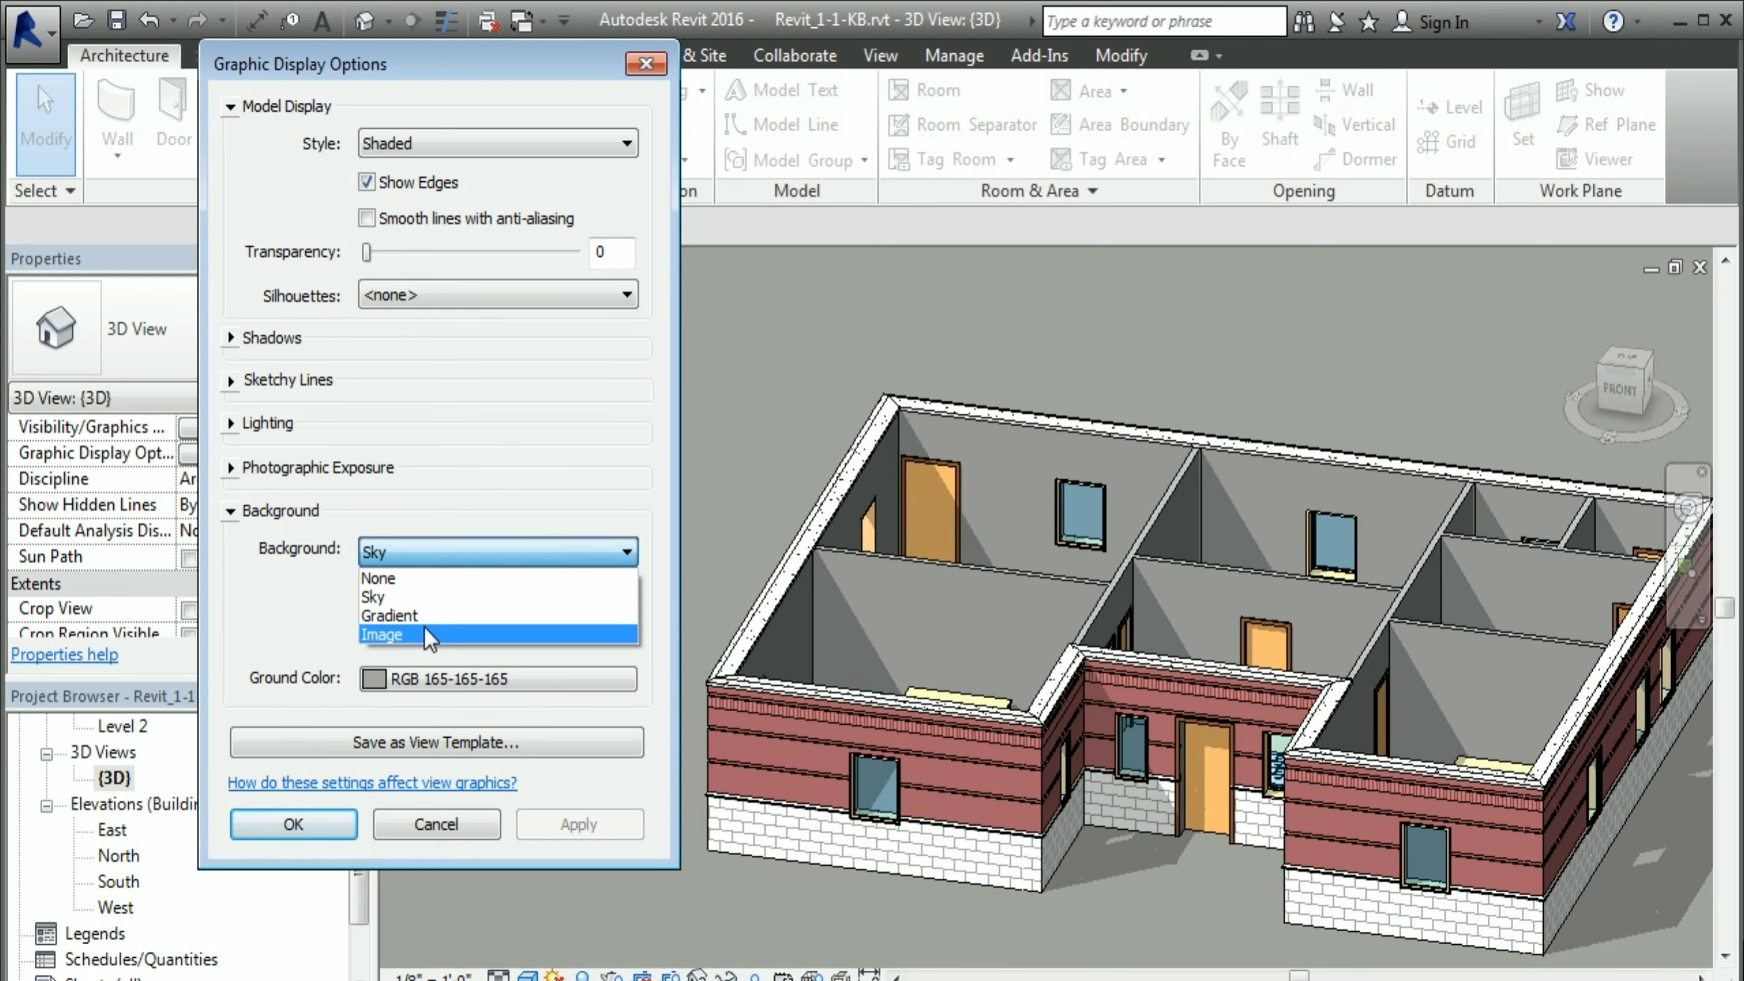
{"action": "left_click", "coordinate": [453, 578]}
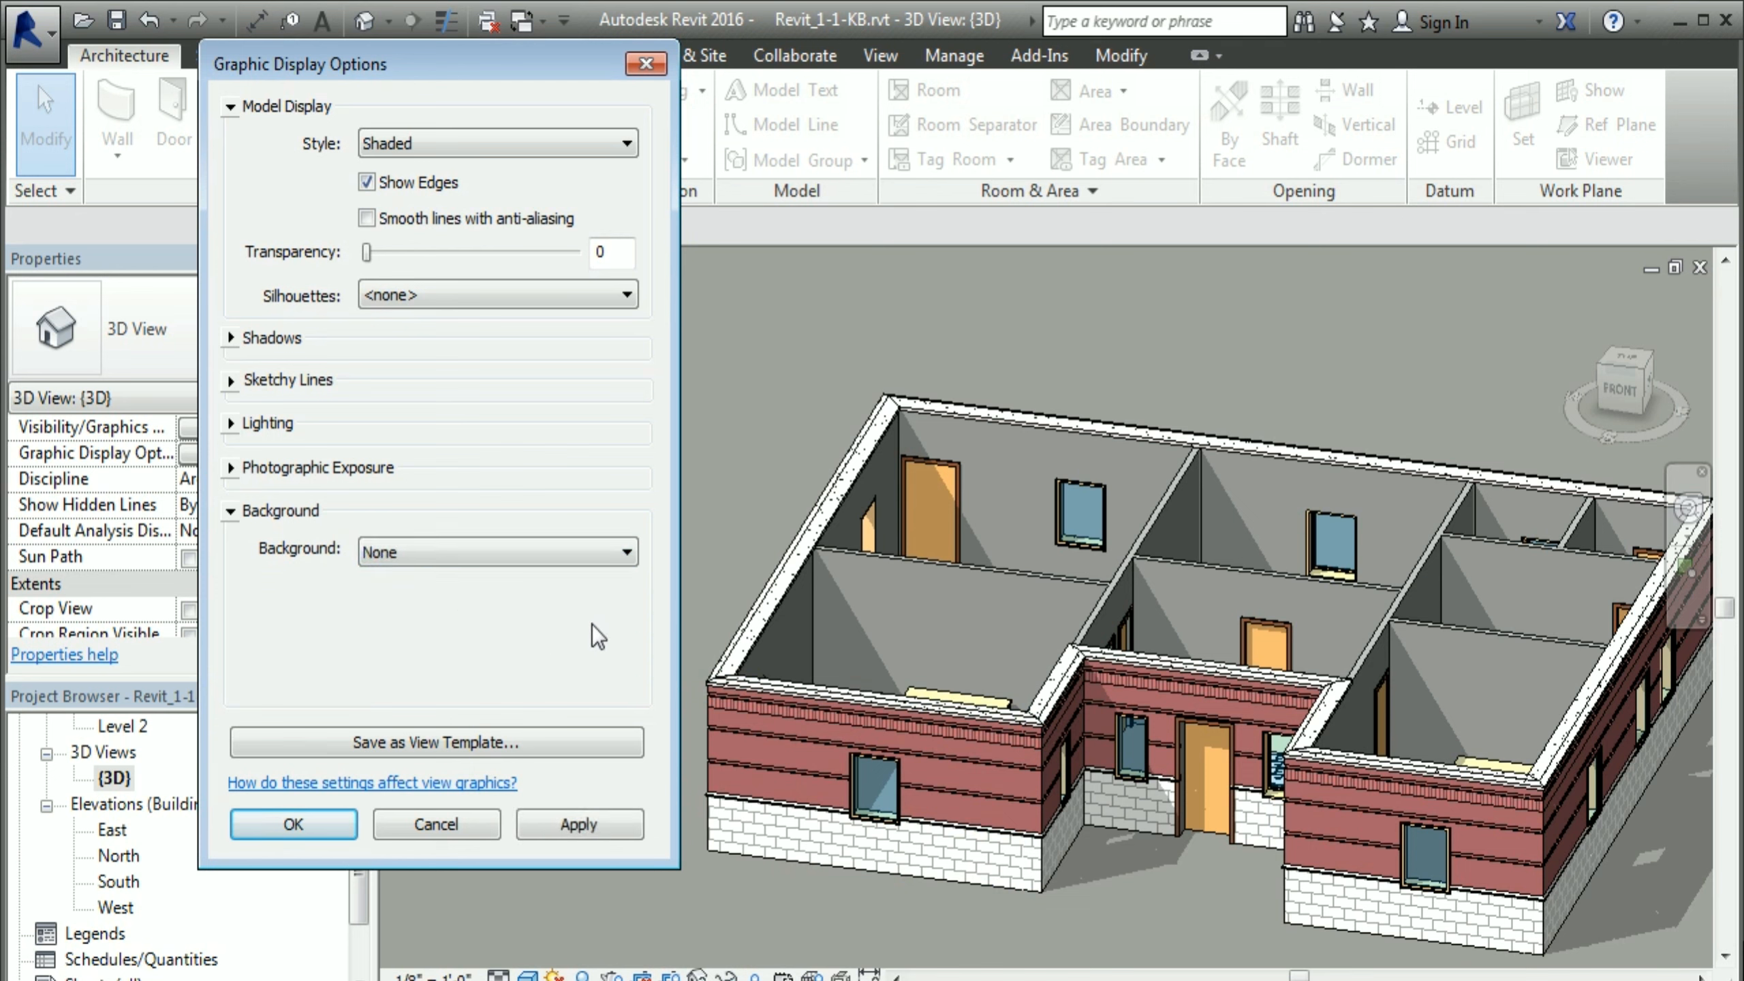
{"action": "left_click", "coordinate": [591, 820]}
{"action": "left_click", "coordinate": [241, 823]}
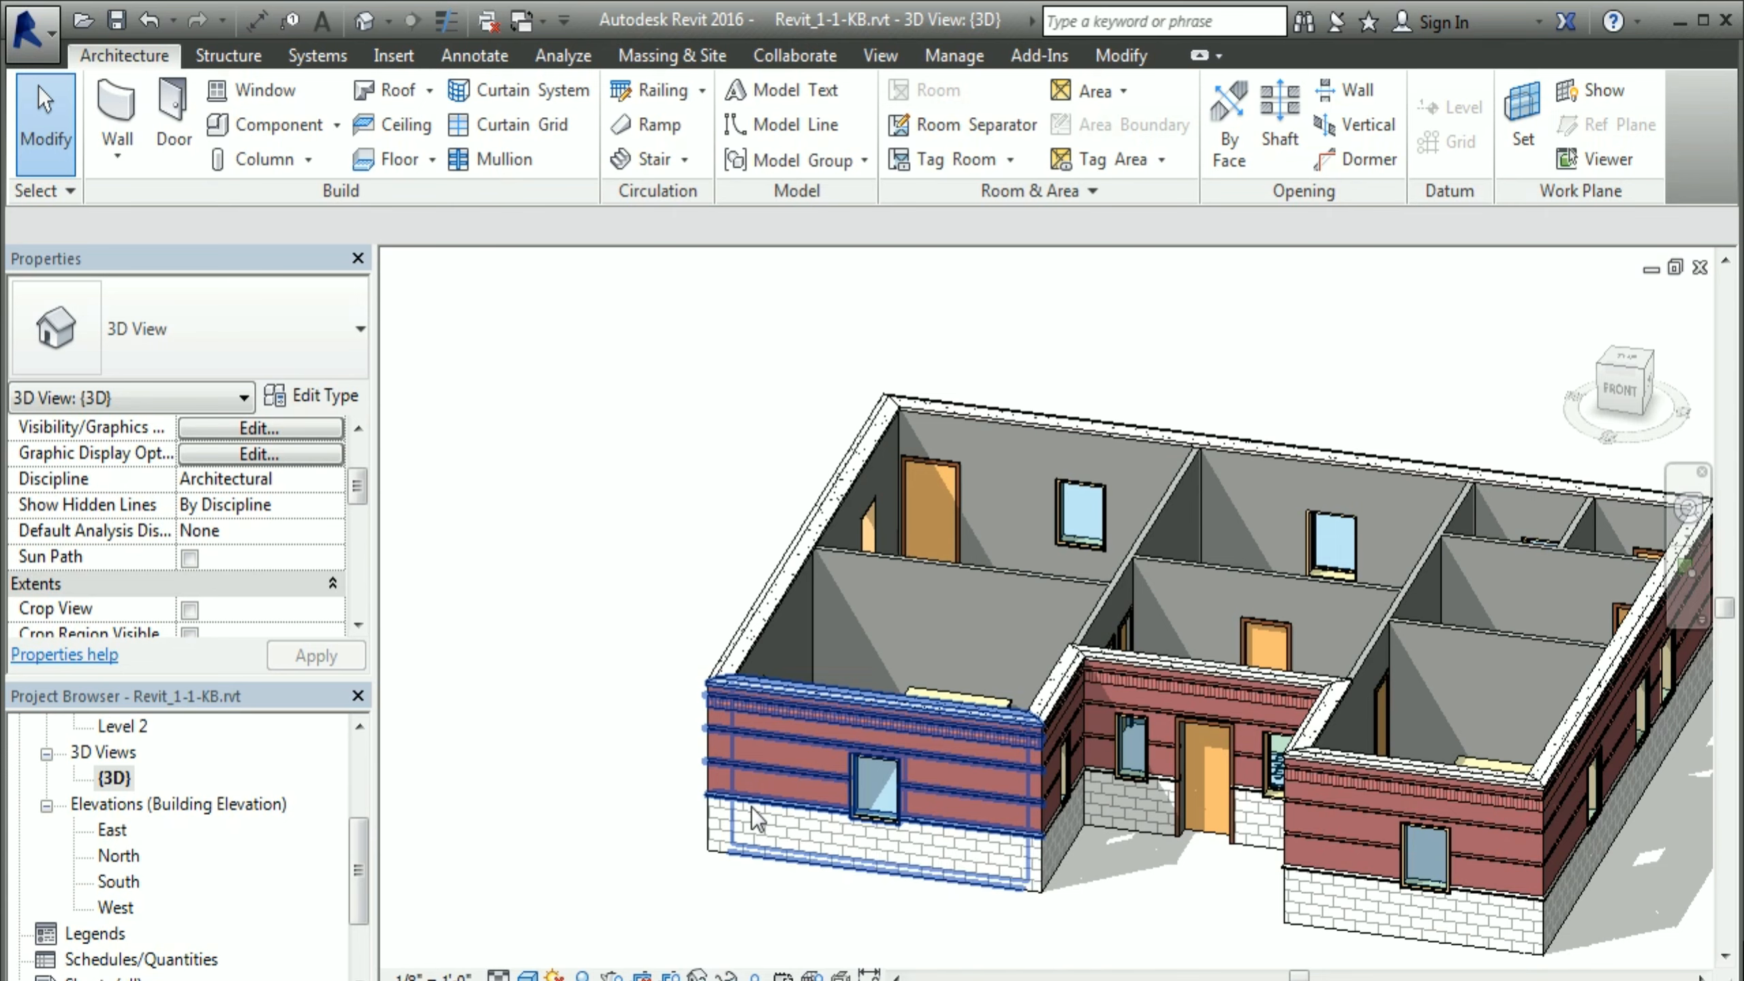
Step: Turn on the sun path around the whole building without switching the sun settings to project location, date and time
{"action": "scroll", "coordinate": [693, 882], "scroll_direction": "down", "scroll_amount": 2}
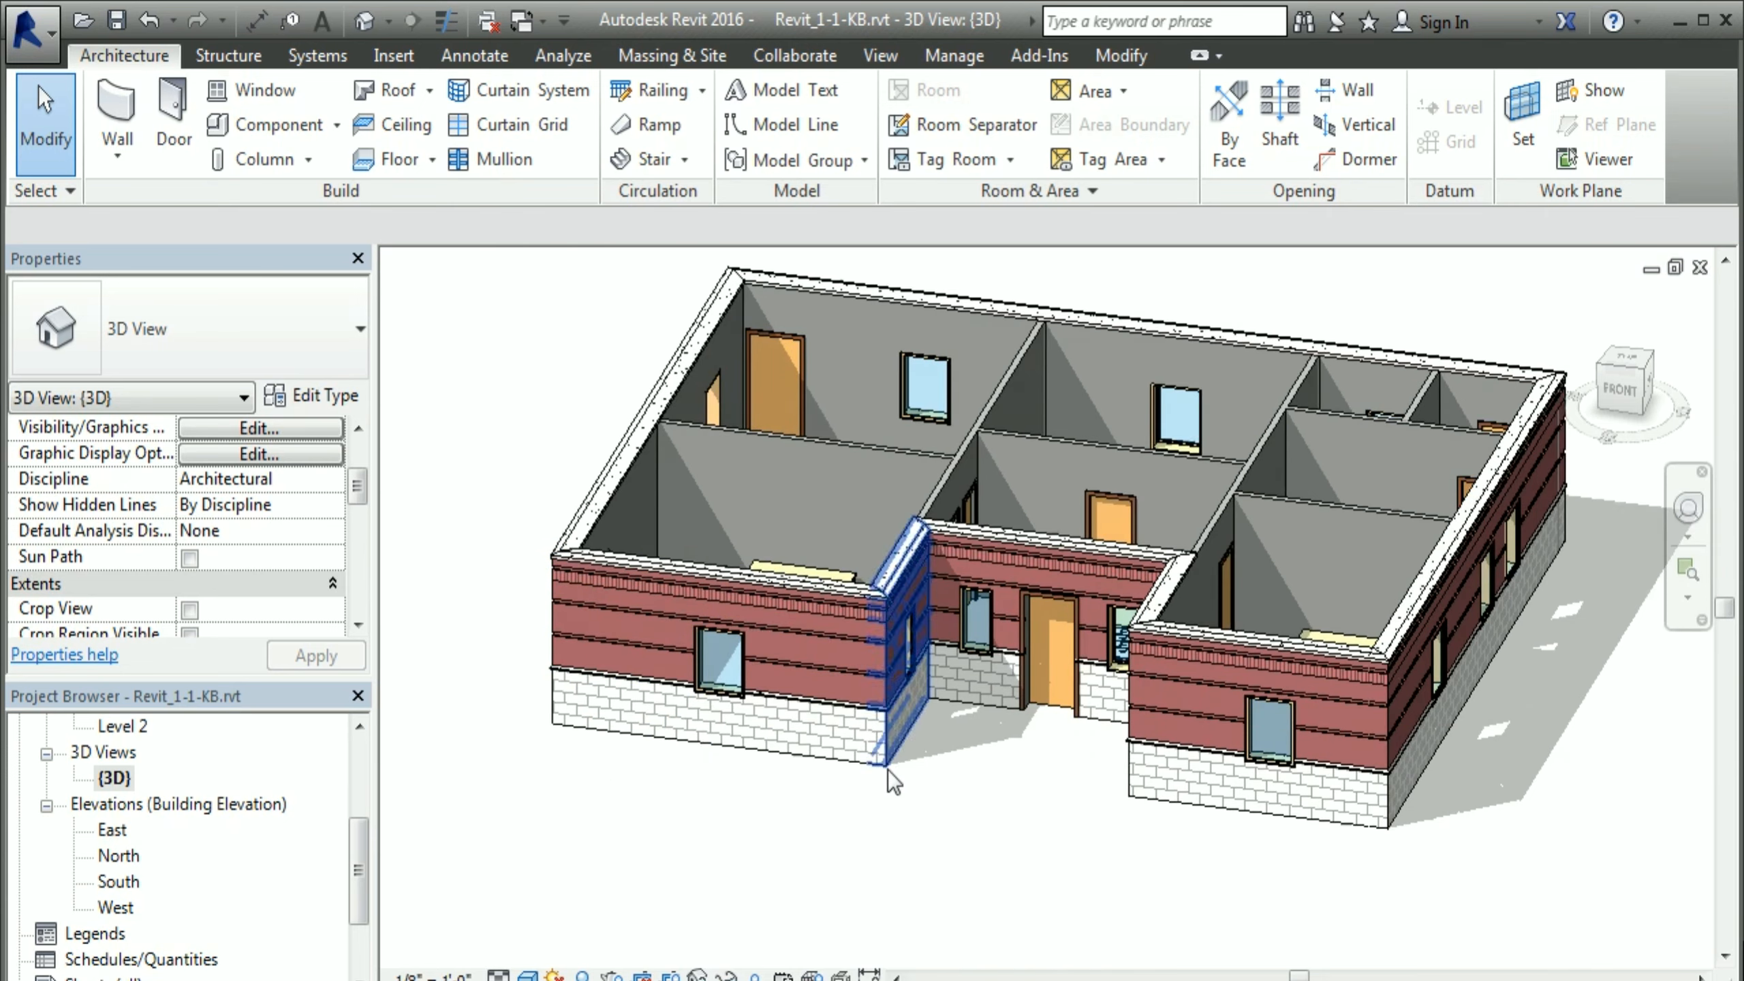
{"action": "scroll", "coordinate": [913, 811], "scroll_direction": "down", "scroll_amount": 2}
{"action": "middle_click_drag", "start_coordinate": [1005, 816], "coordinate": [888, 825], "text": "shift"}
{"action": "left_click", "coordinate": [554, 975]}
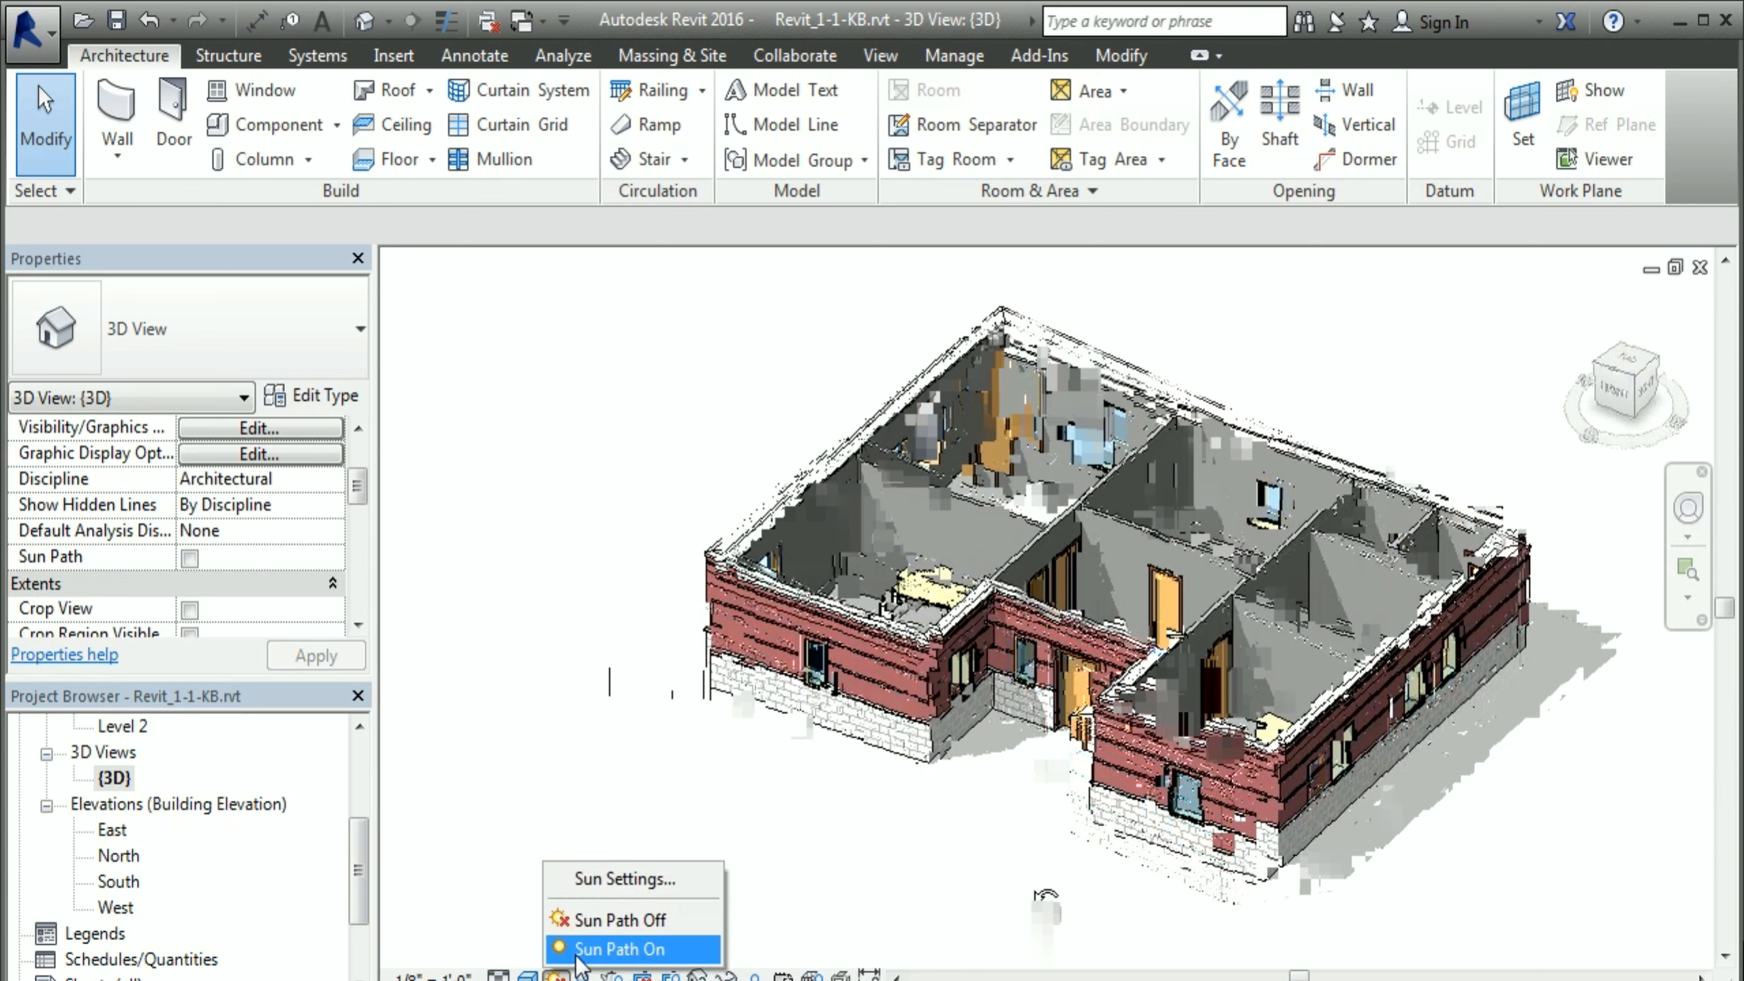
{"action": "left_click", "coordinate": [615, 949]}
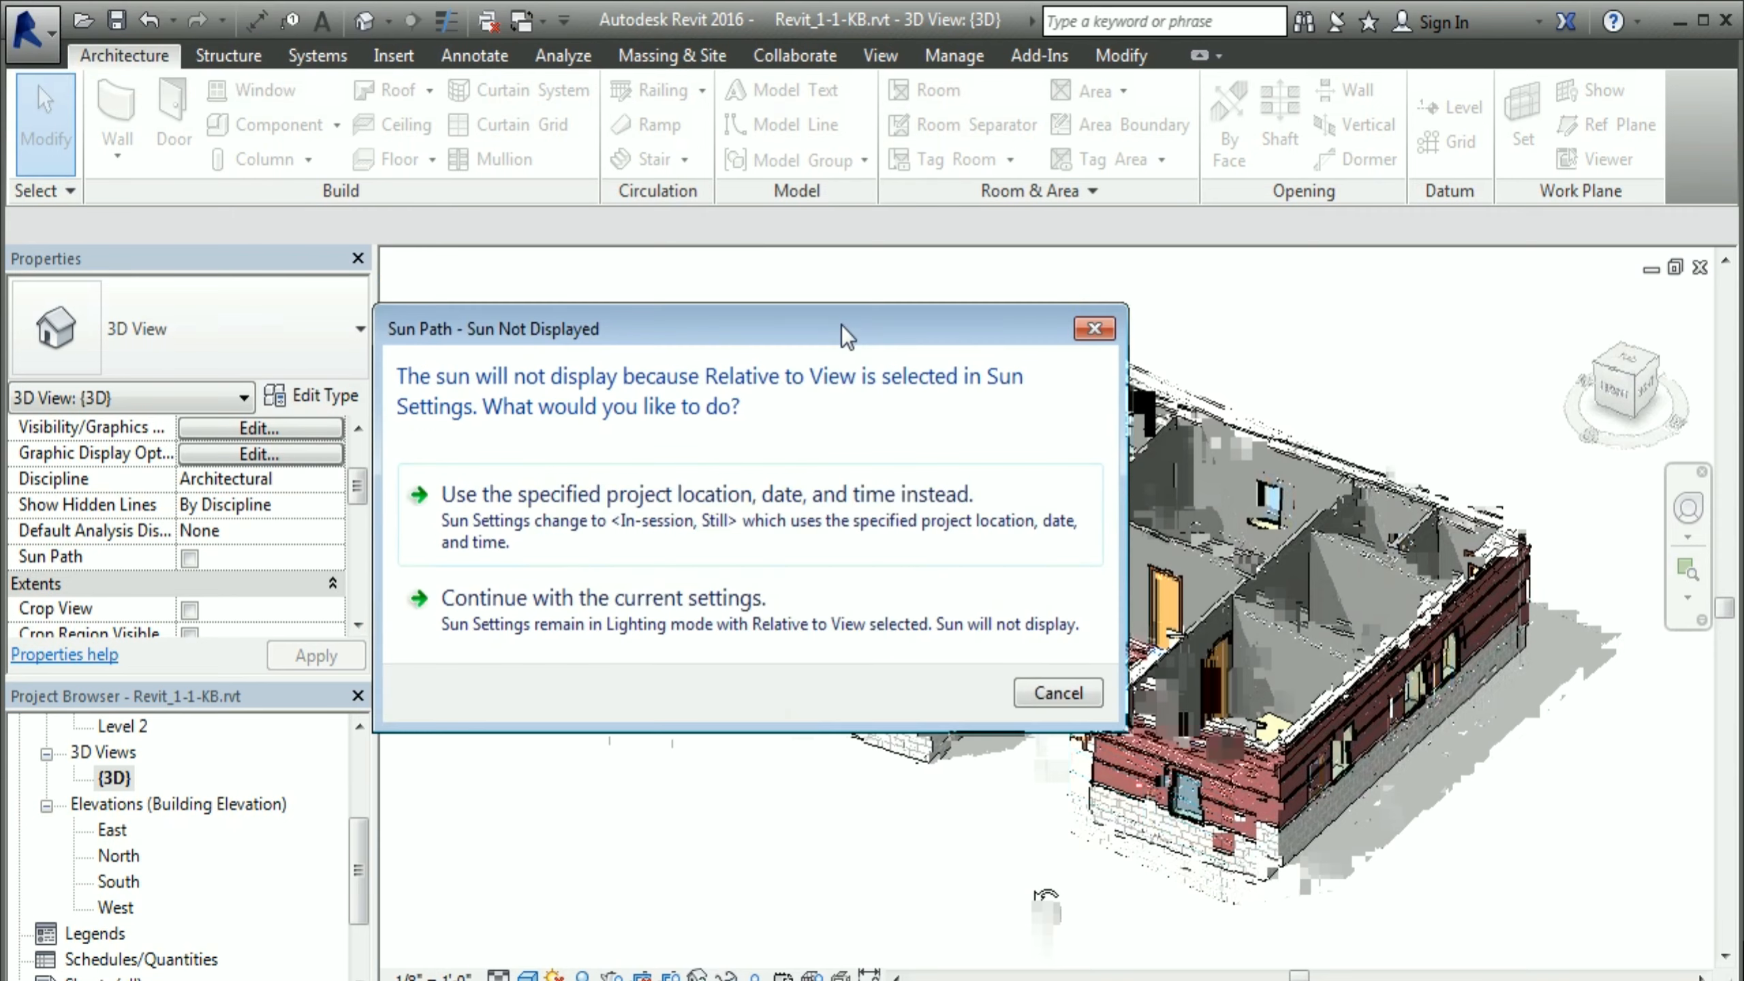
{"action": "left_click_drag", "start_coordinate": [842, 326], "coordinate": [850, 352]}
{"action": "left_click_drag", "start_coordinate": [684, 357], "coordinate": [736, 361]}
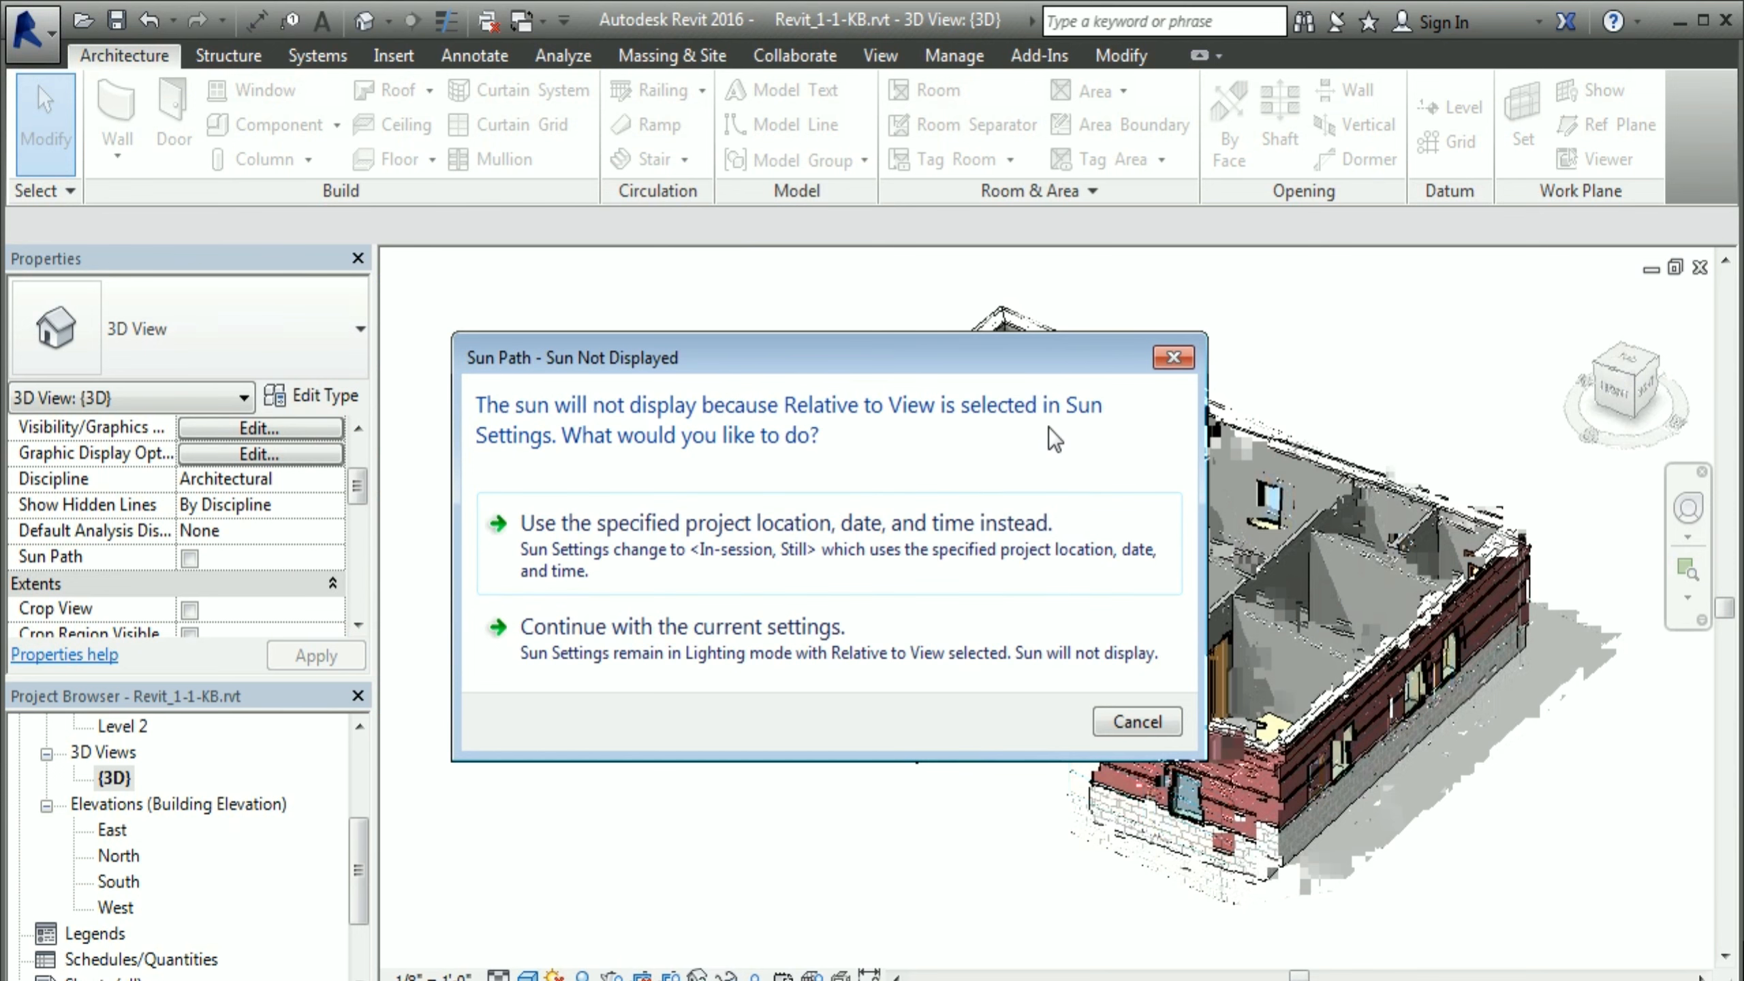
{"action": "left_click", "coordinate": [1140, 721]}
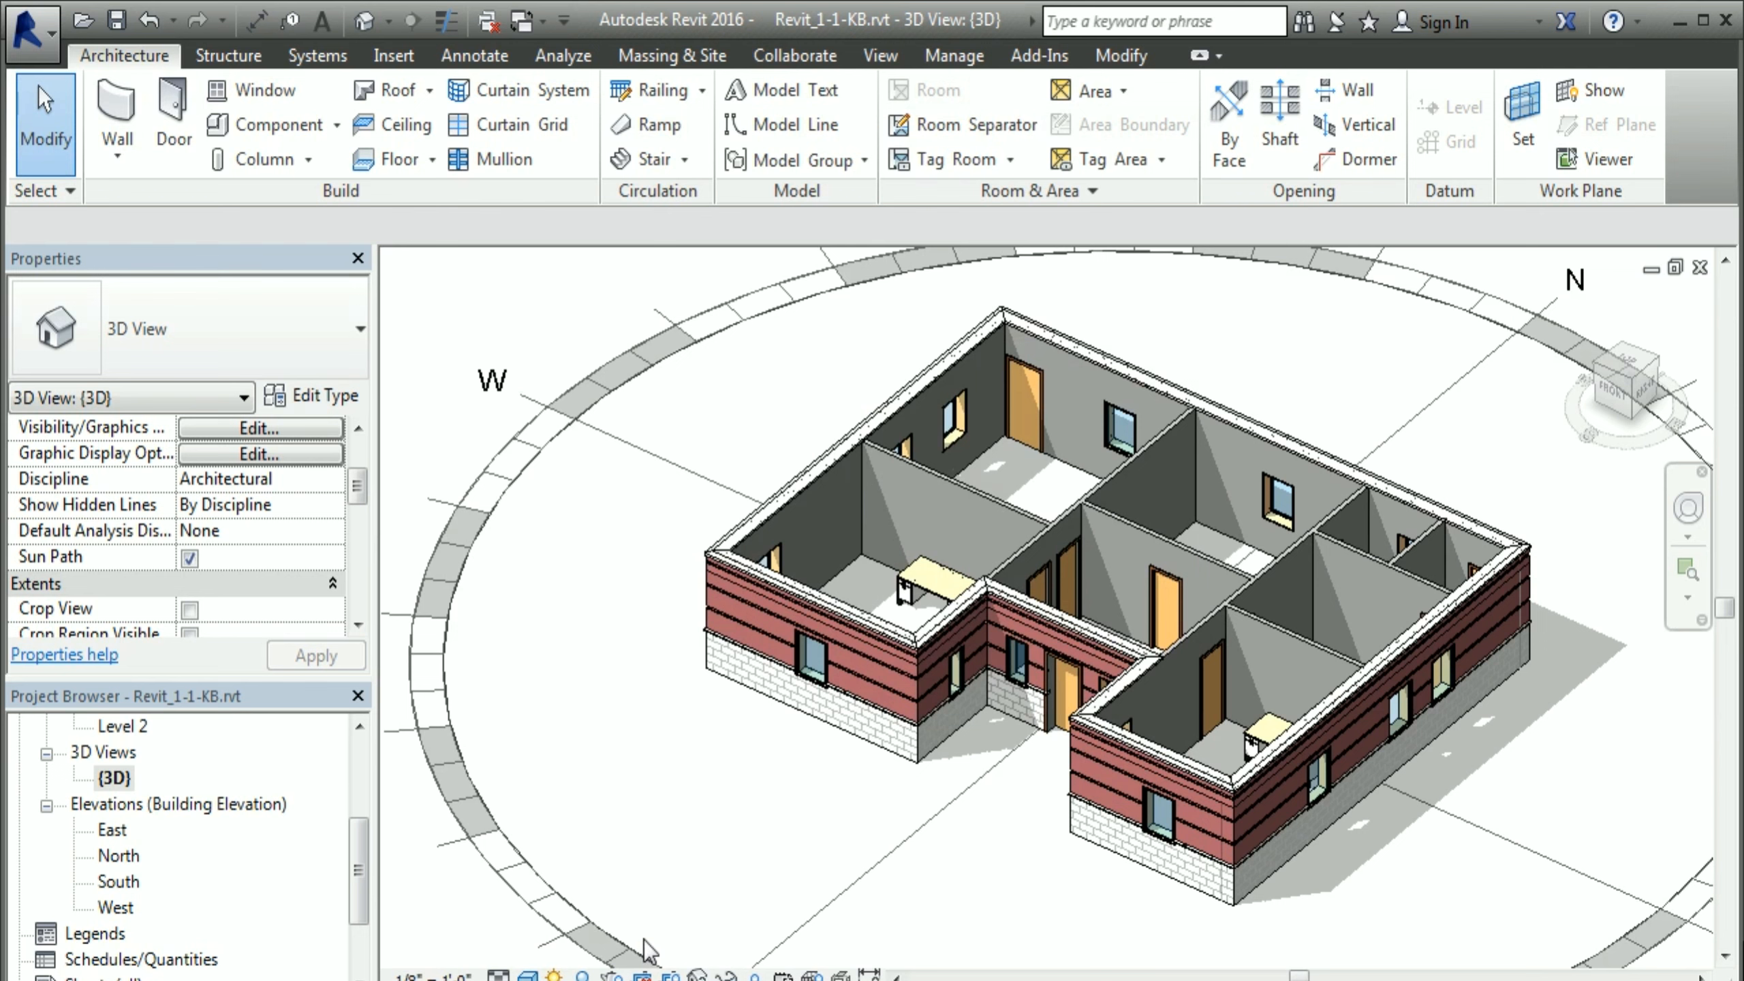
Step: Examine the view's lighting options and the Relative to View setting of the Sunlight from Top Left preset
{"action": "left_click", "coordinate": [554, 975]}
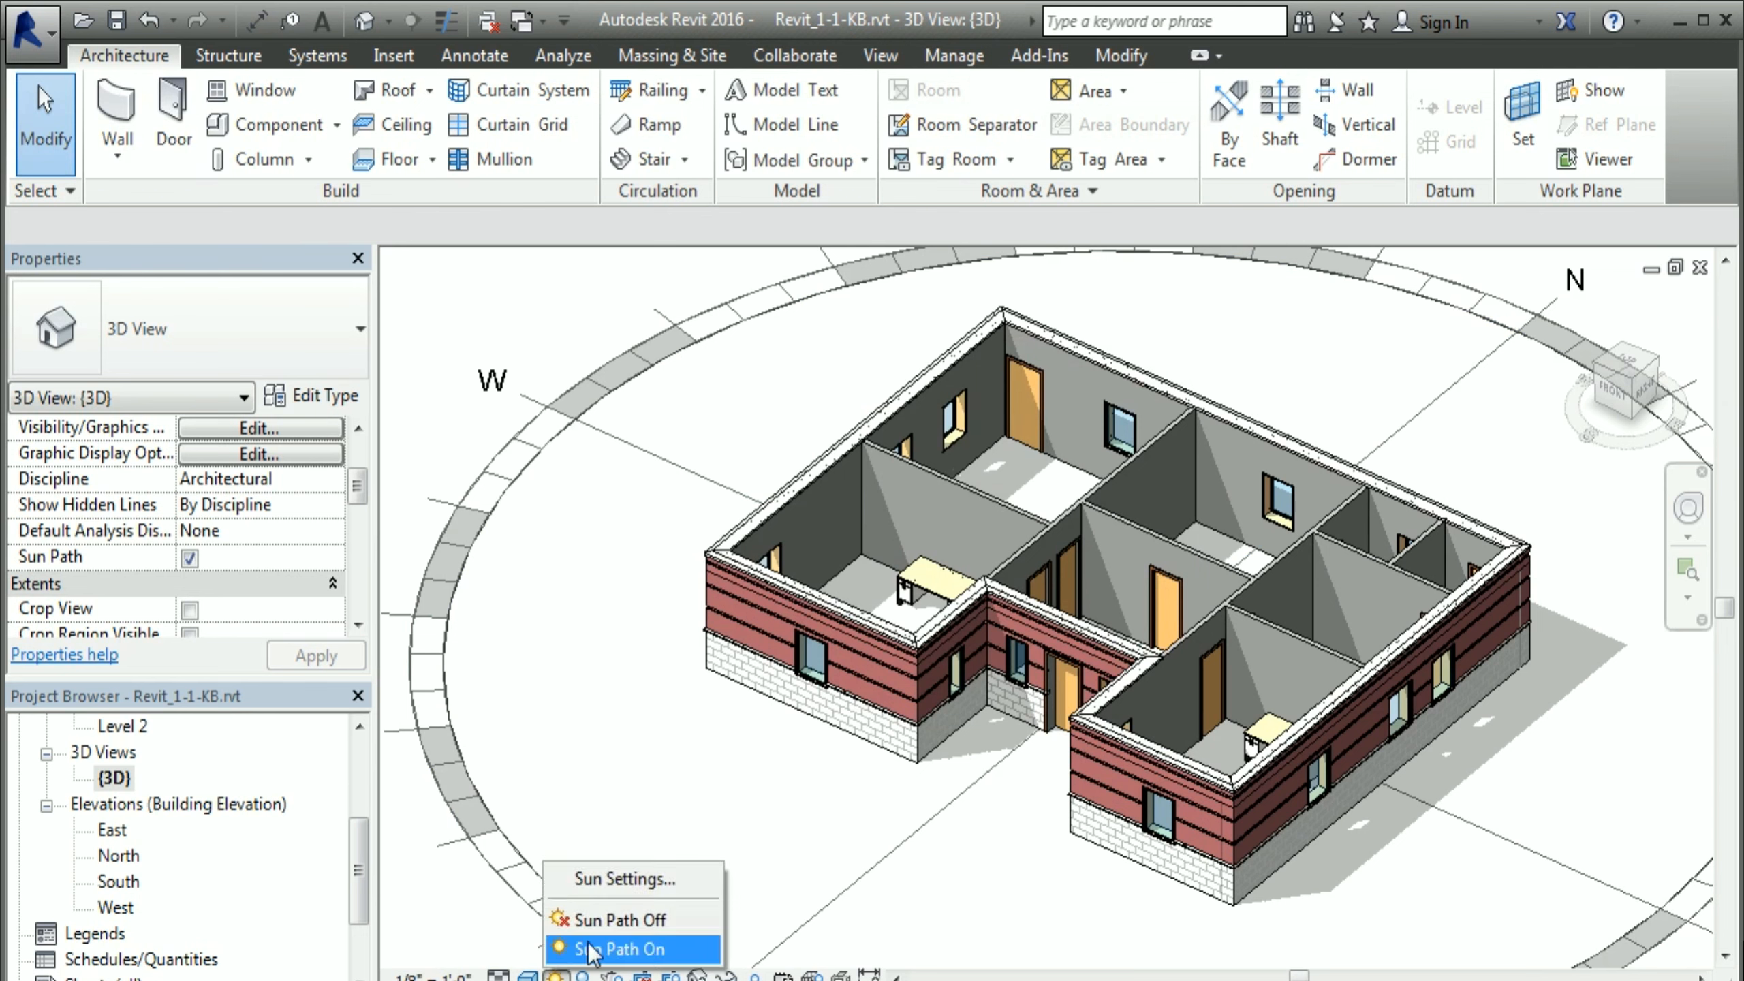
{"action": "left_click", "coordinate": [527, 975]}
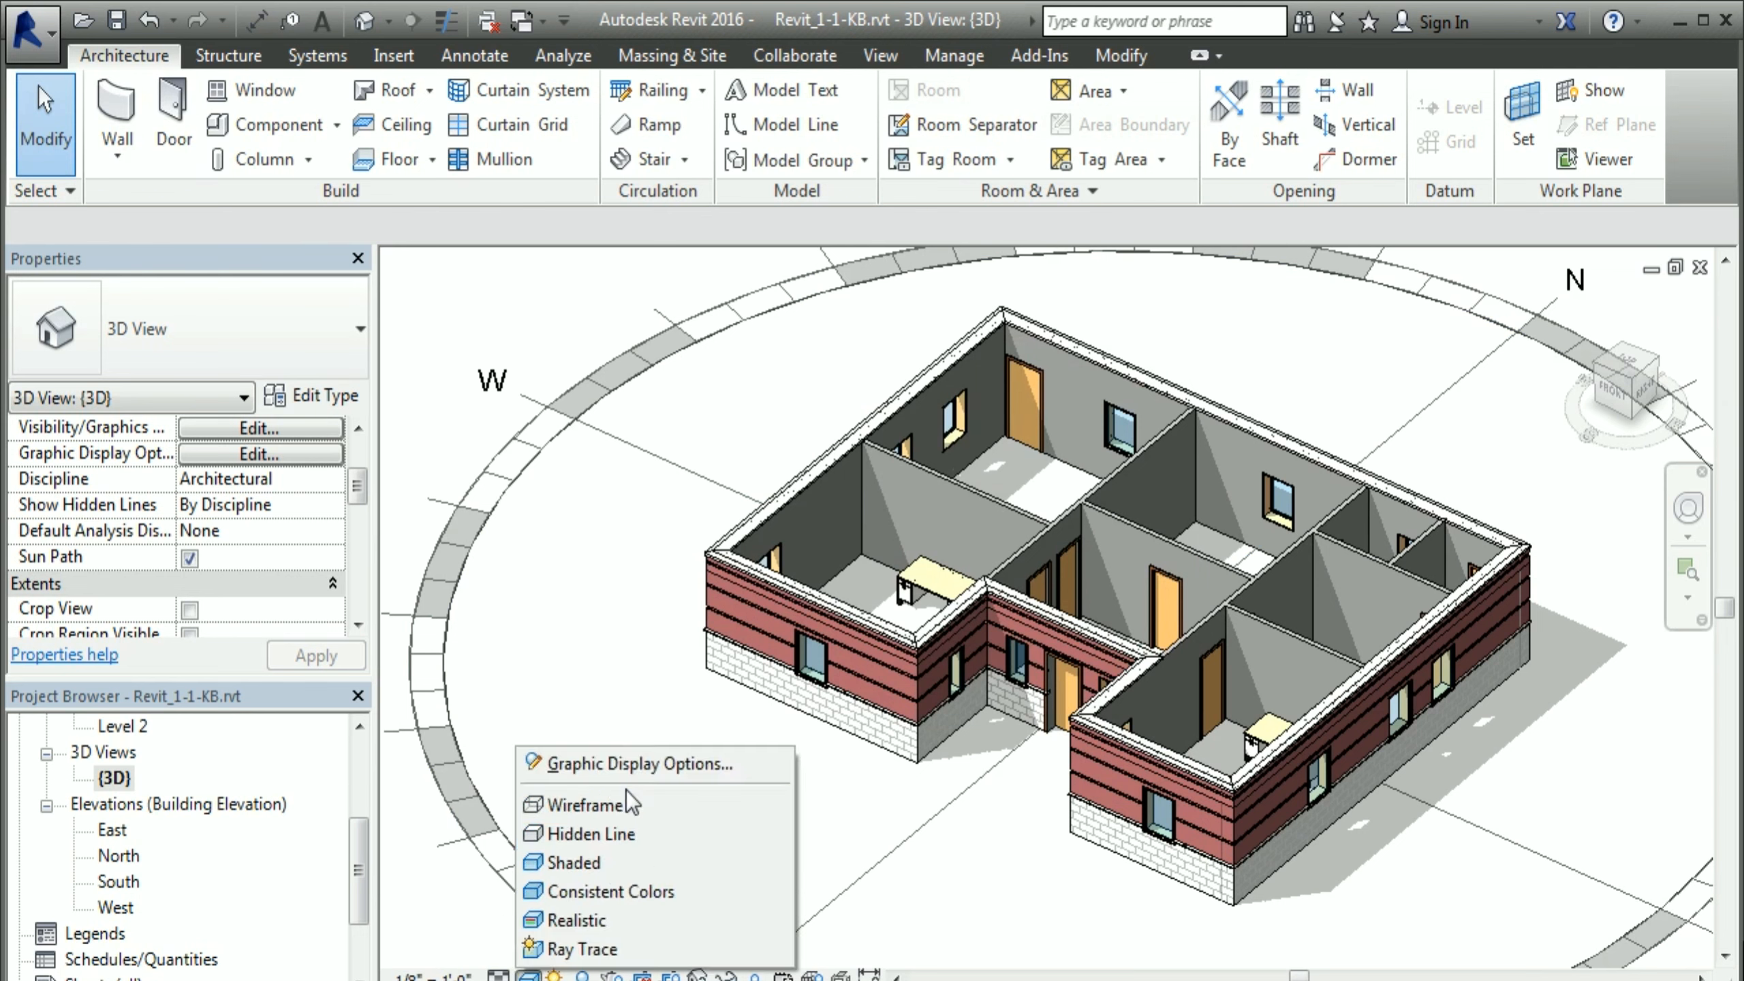
{"action": "left_click", "coordinate": [630, 765]}
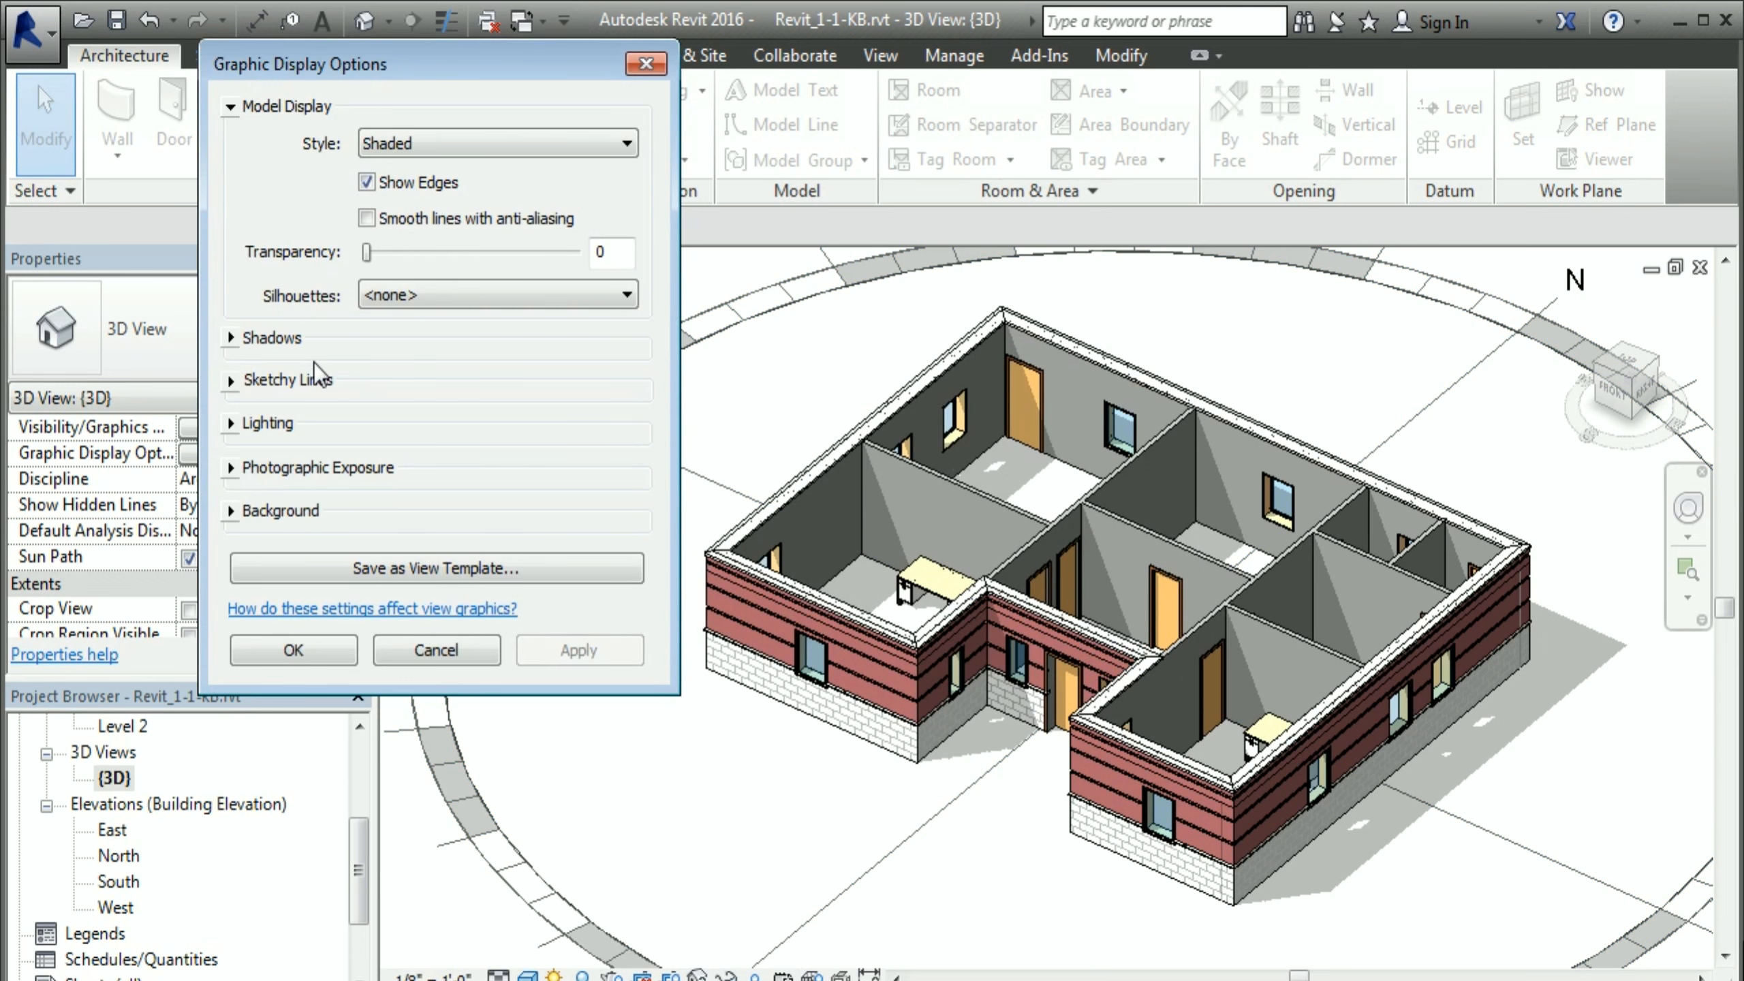
{"action": "left_click", "coordinate": [232, 423]}
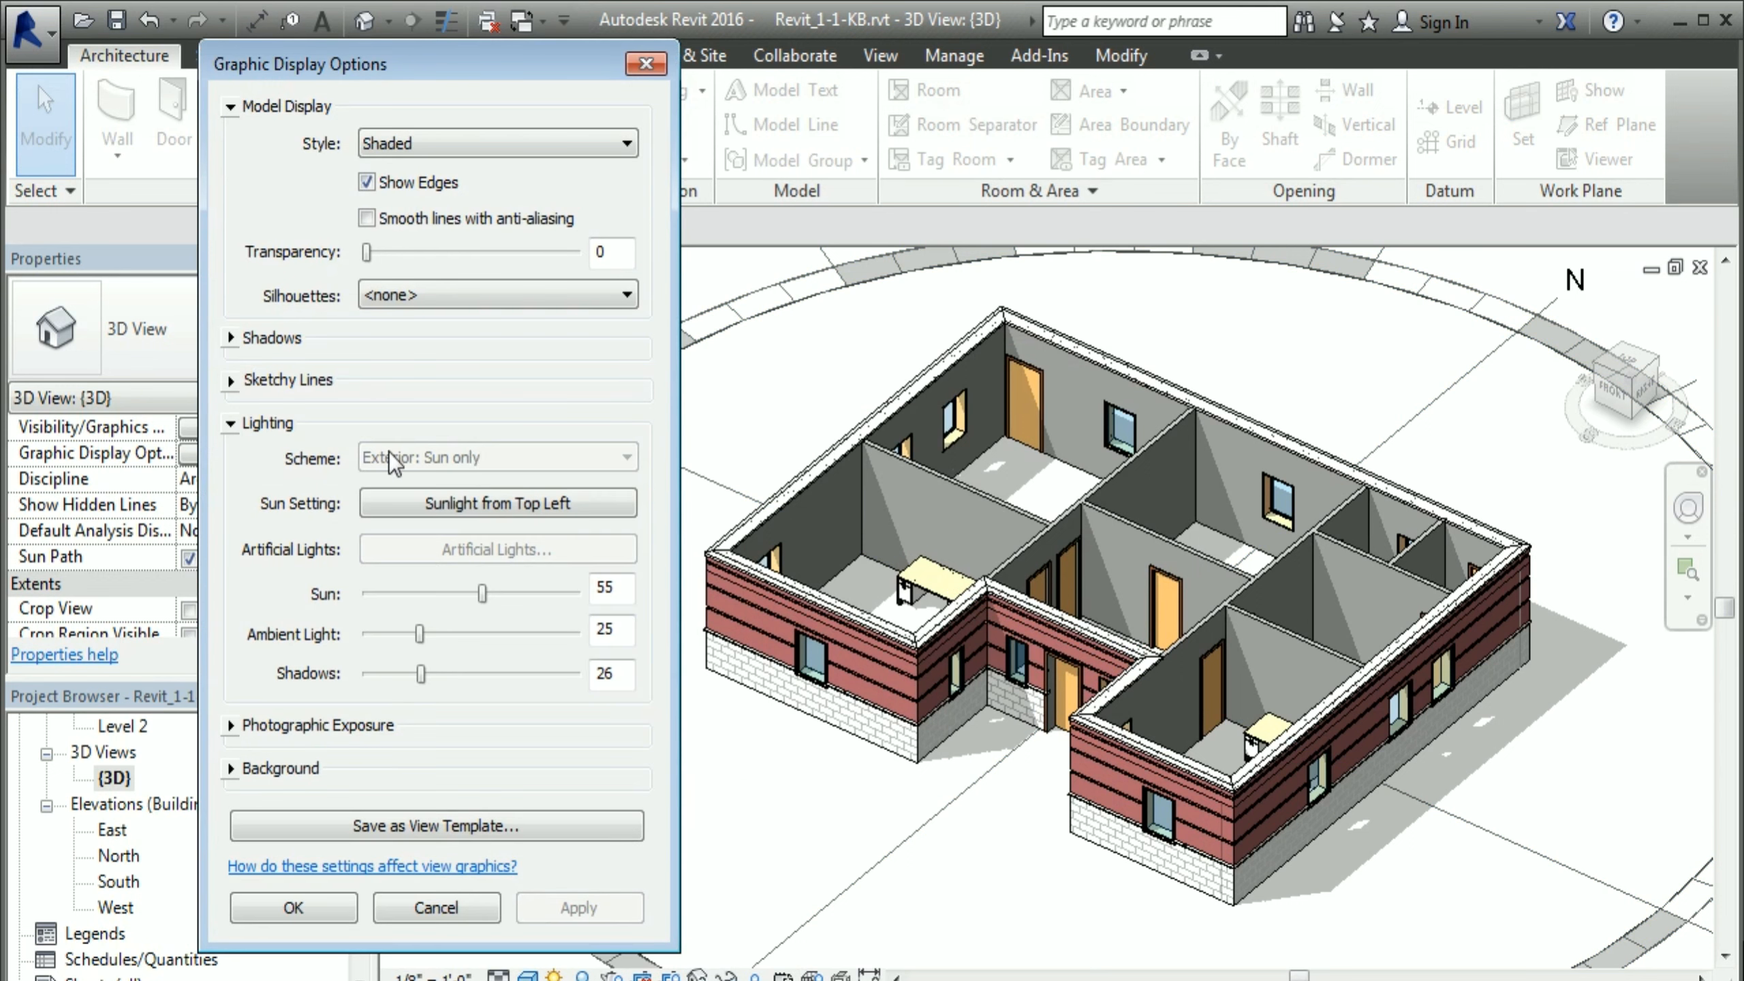
{"action": "left_click", "coordinate": [584, 502]}
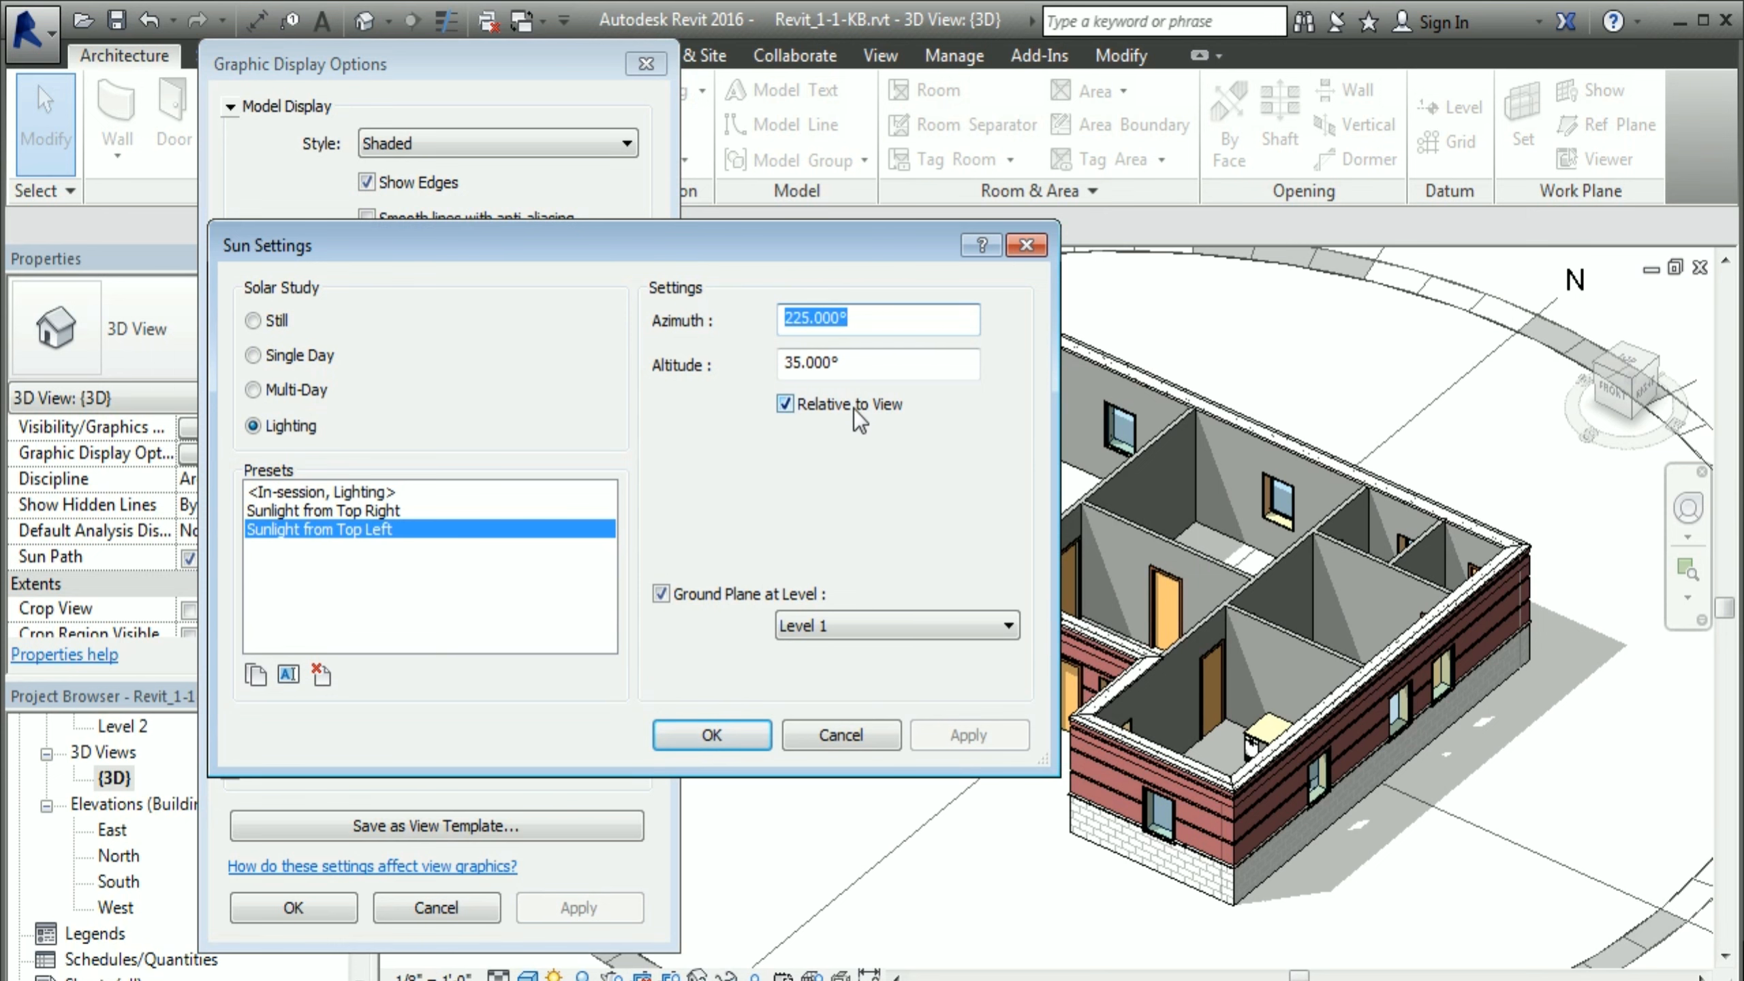
{"action": "left_click", "coordinate": [842, 733]}
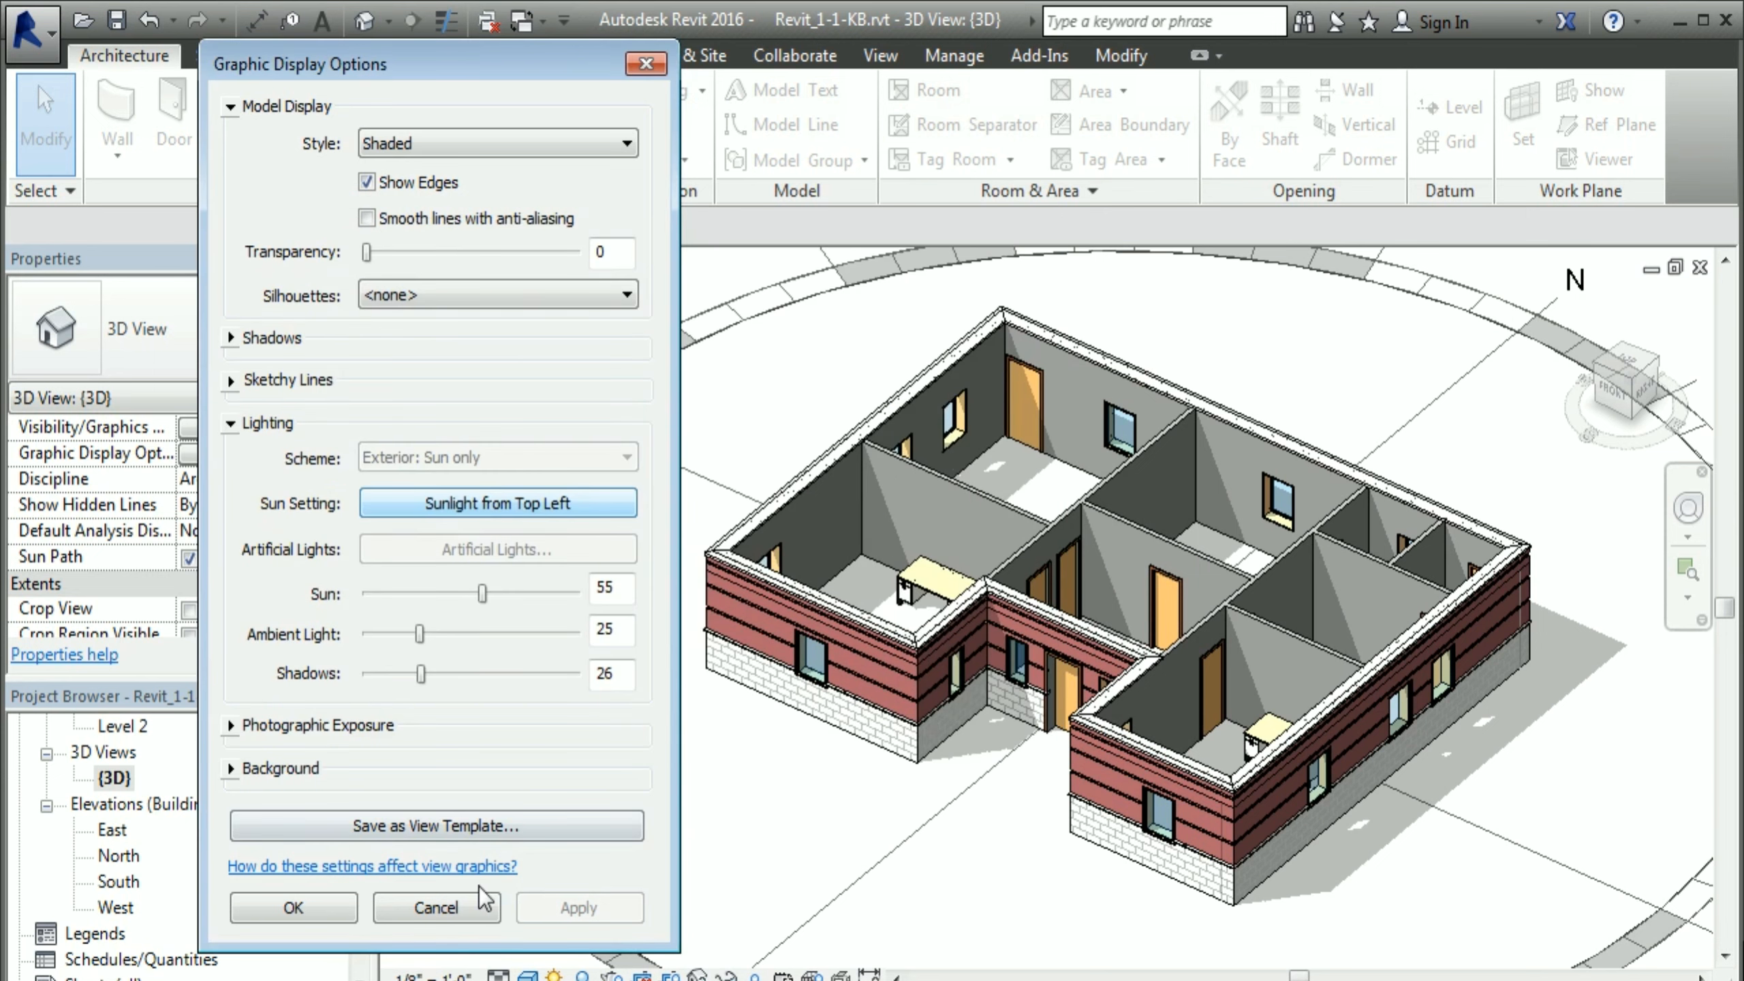
{"action": "left_click", "coordinate": [436, 909]}
Step: Turn the sun path off and on again, using the specified project location, date and time for the sun
{"action": "left_click", "coordinate": [556, 975]}
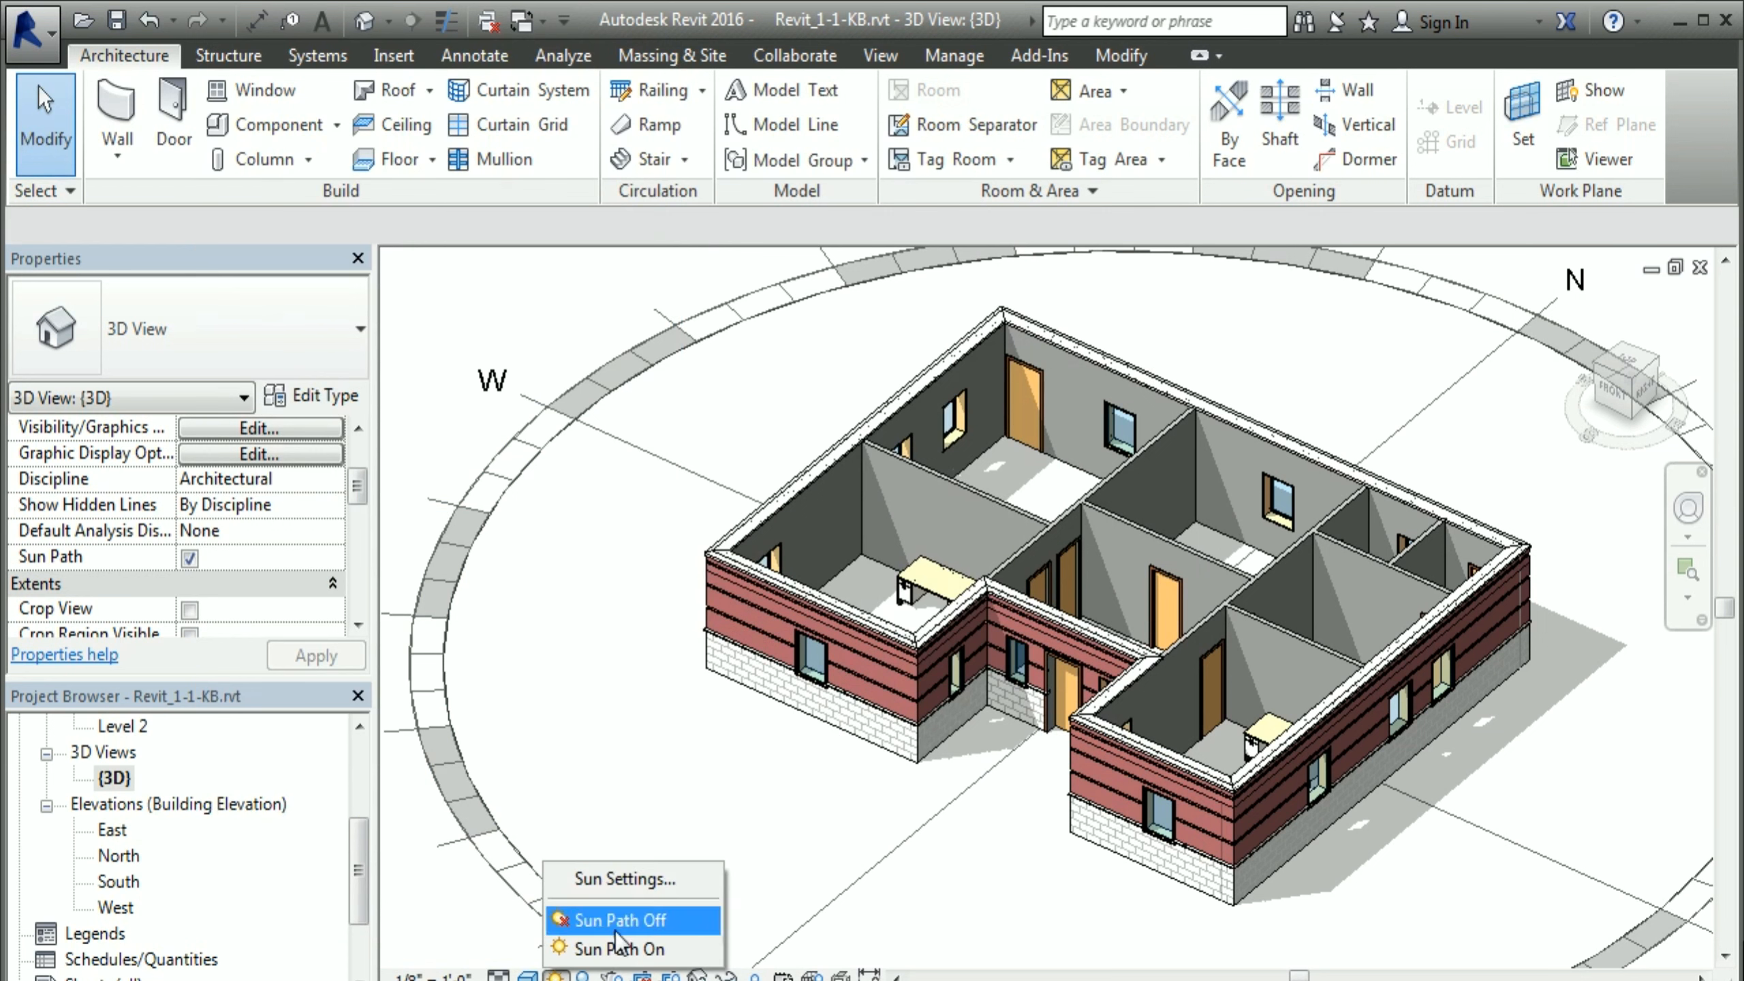
{"action": "left_click", "coordinate": [620, 953]}
{"action": "left_click", "coordinate": [528, 976]}
{"action": "left_click", "coordinate": [553, 975]}
{"action": "left_click", "coordinate": [620, 918]}
{"action": "left_click", "coordinate": [553, 976]}
{"action": "left_click", "coordinate": [659, 948]}
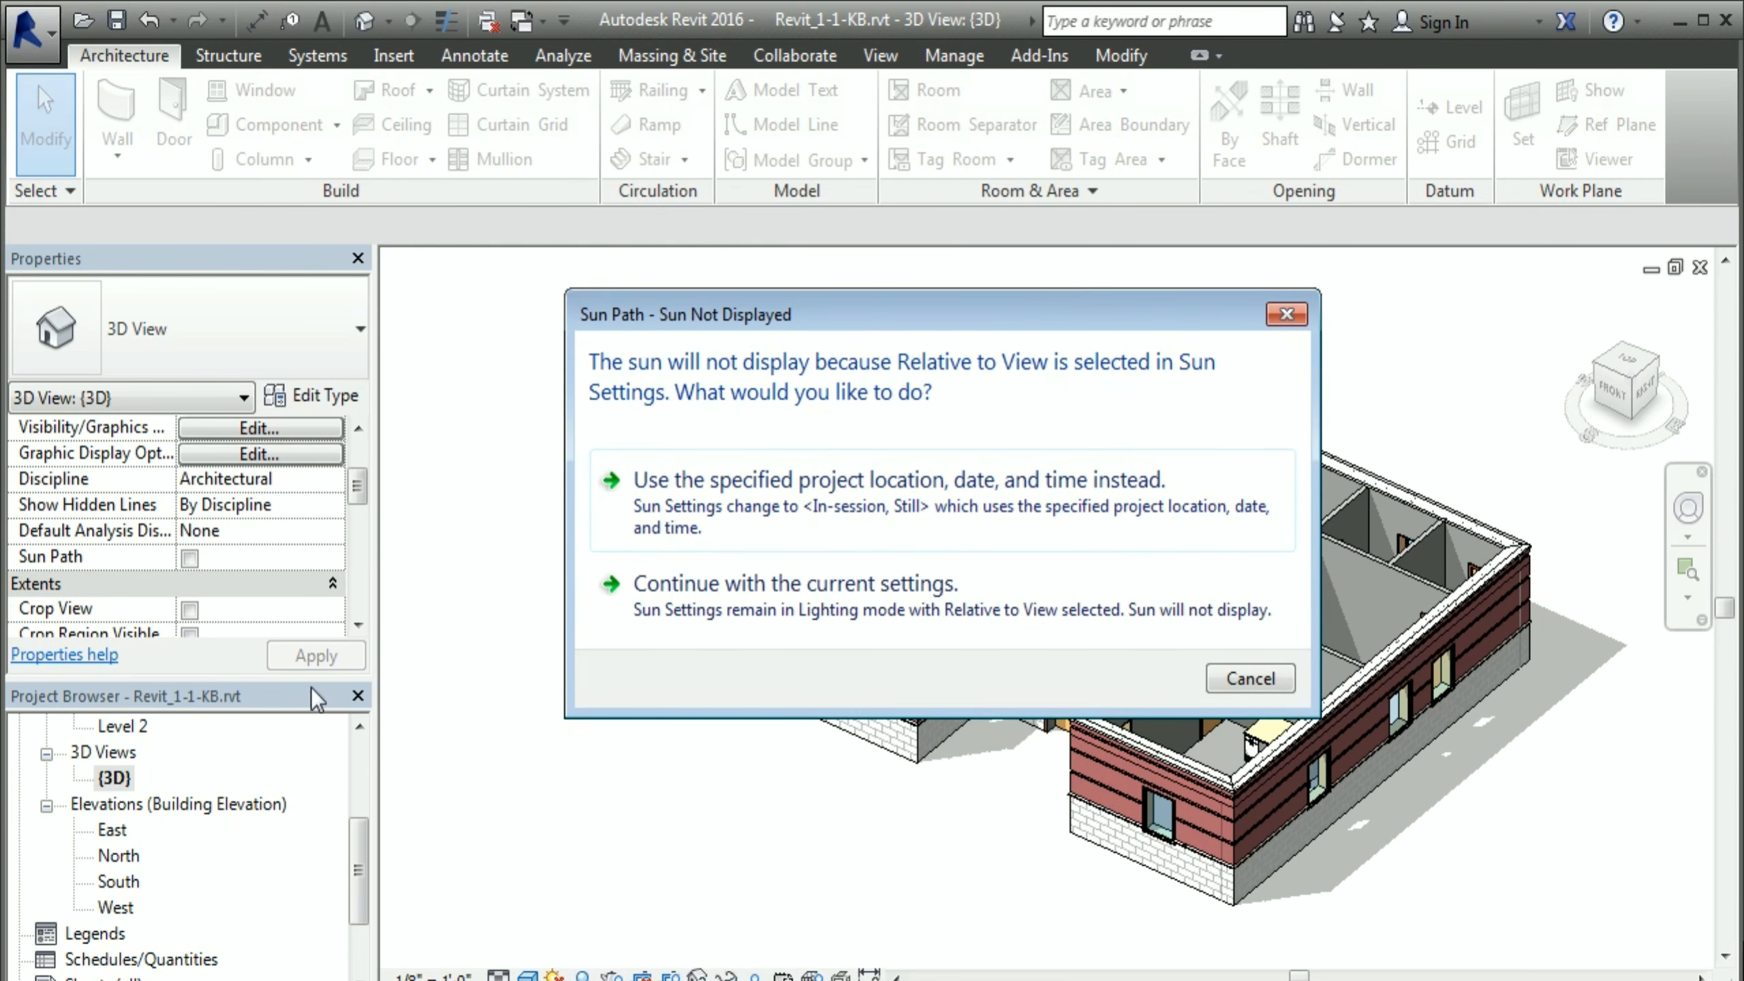
{"action": "left_click", "coordinate": [1054, 492]}
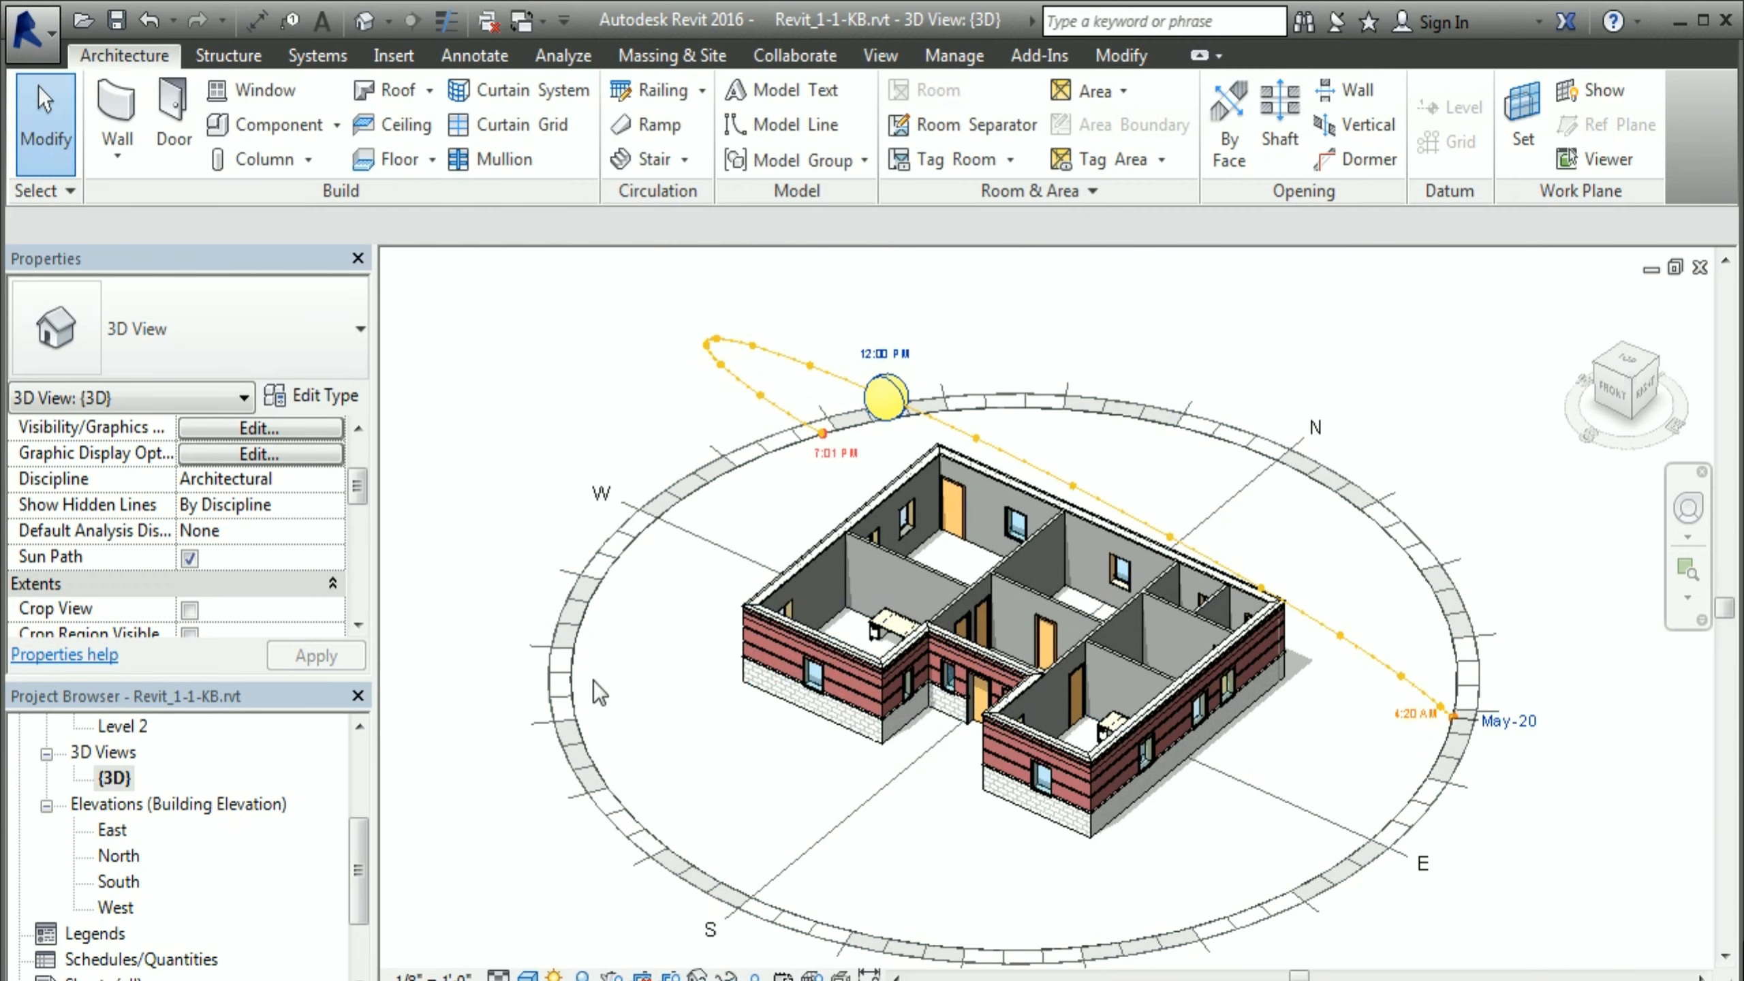
Step: Select the sun path and shift its daily arc to March 12 and on to January 1
{"action": "left_click", "coordinate": [1164, 529]}
{"action": "left_click_drag", "start_coordinate": [1140, 520], "coordinate": [1065, 665]}
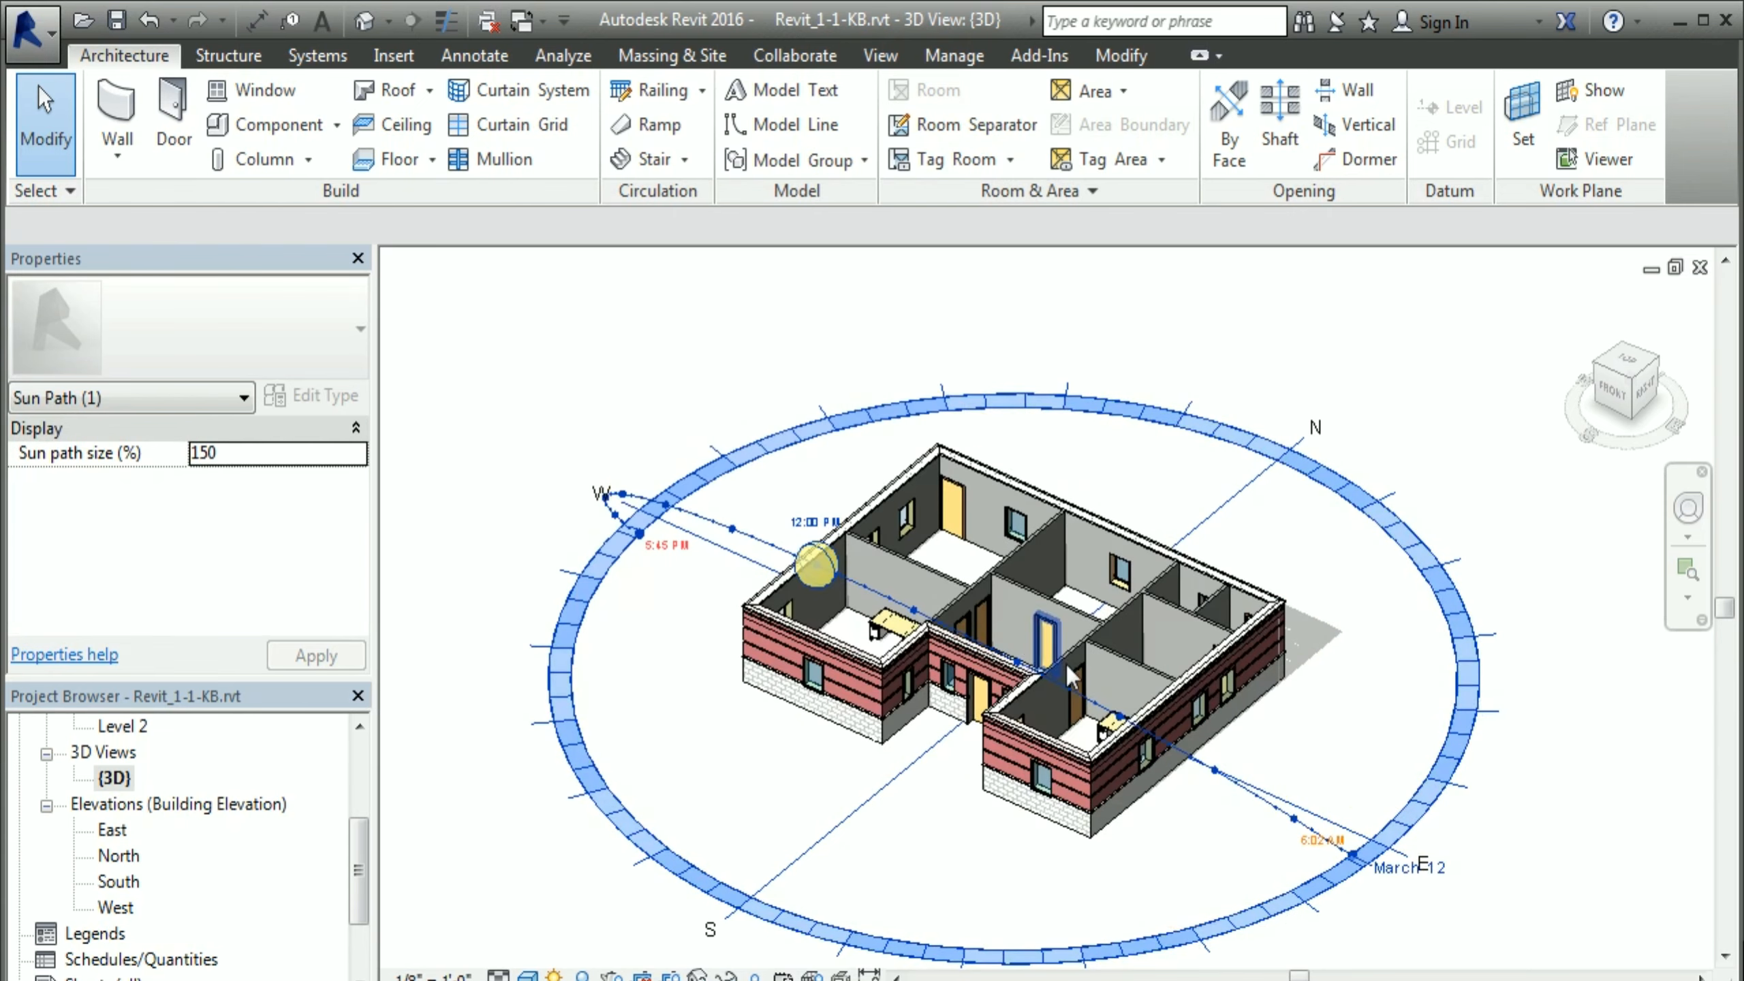
{"action": "scroll", "coordinate": [1422, 913], "scroll_direction": "up", "scroll_amount": 3}
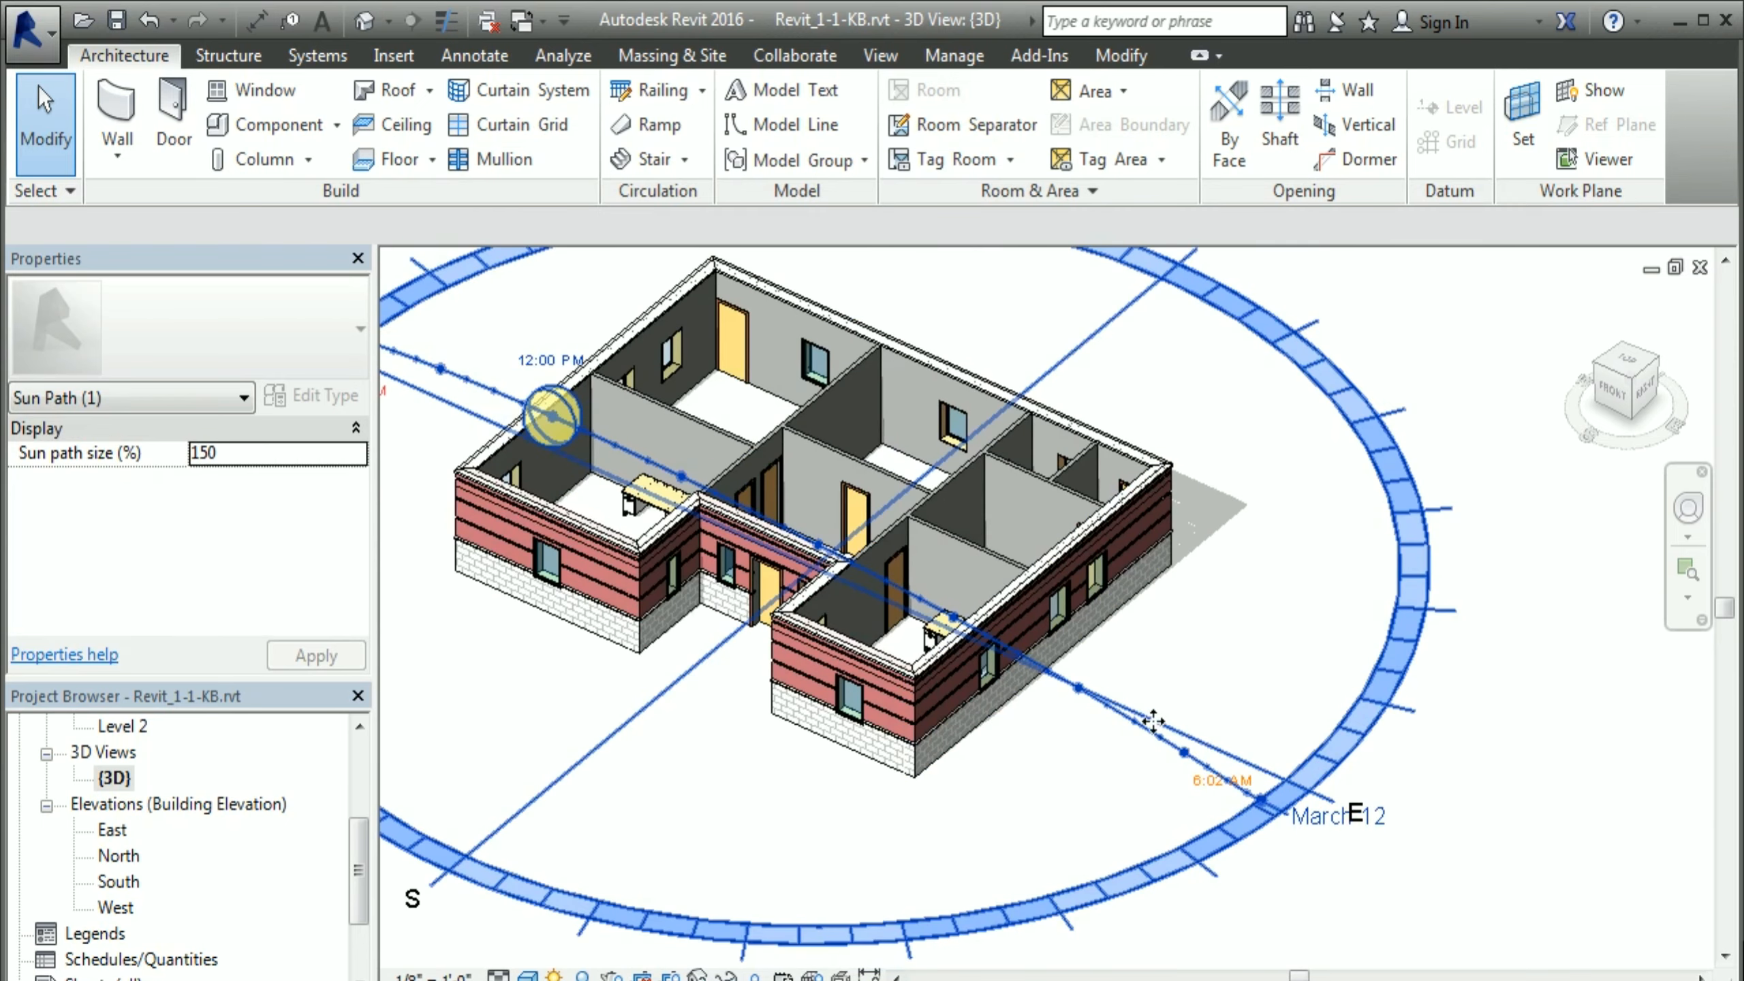
{"action": "left_click_drag", "start_coordinate": [1174, 755], "coordinate": [1421, 632]}
{"action": "scroll", "coordinate": [1430, 698], "scroll_direction": "down", "scroll_amount": 3}
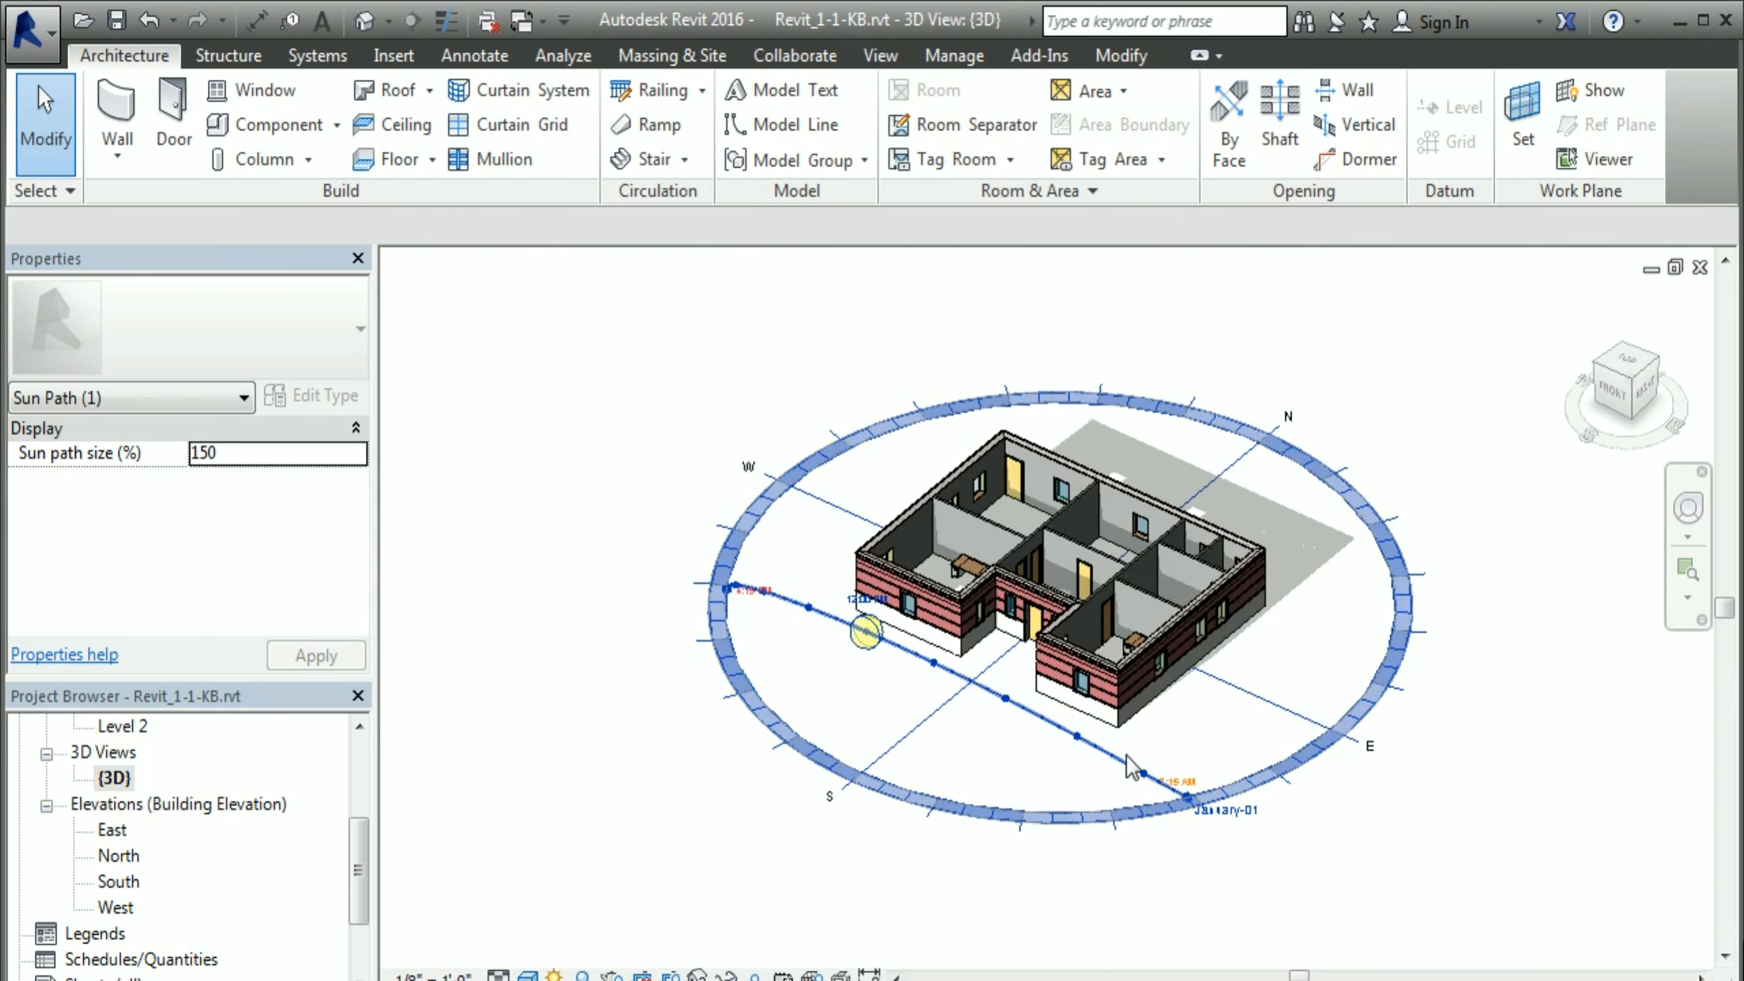
Step: Shift the sun path's daily arc to February 10 and on to March 17
{"action": "scroll", "coordinate": [1126, 755], "scroll_direction": "up", "scroll_amount": 5}
{"action": "left_click_drag", "start_coordinate": [1050, 718], "coordinate": [1297, 583]}
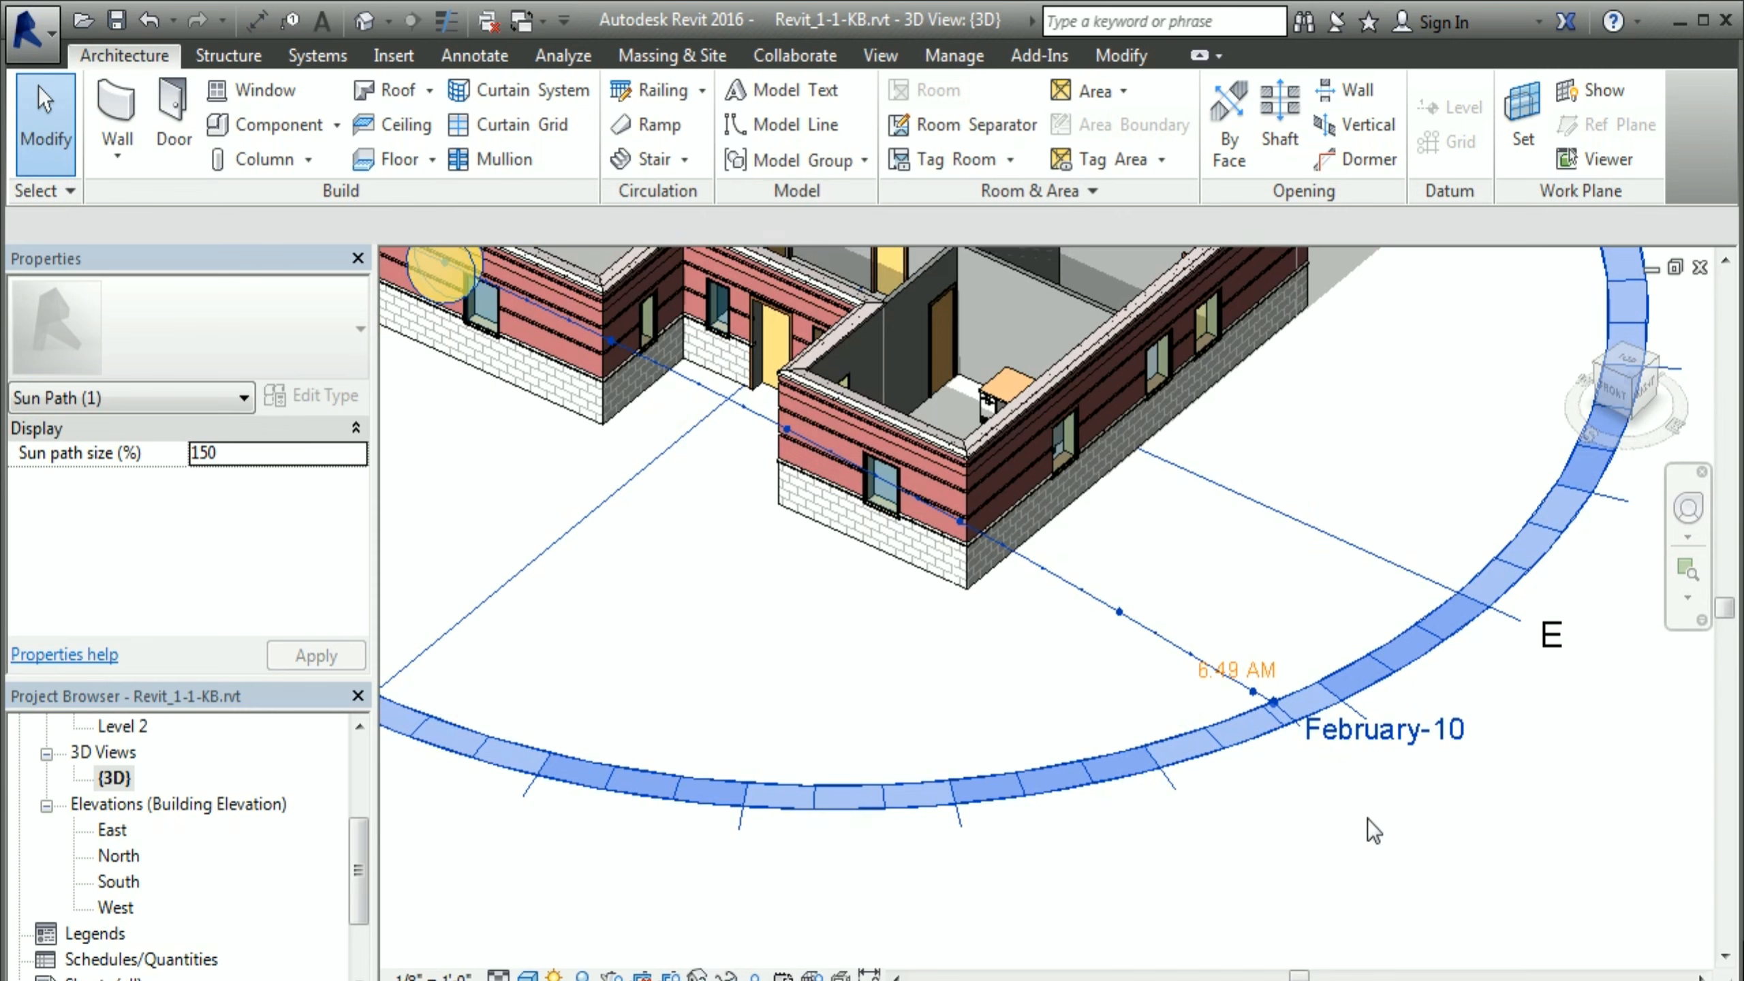
{"action": "mouse_move", "coordinate": [1198, 669]}
{"action": "left_mouse_down"}
{"action": "mouse_move", "coordinate": [1531, 375]}
{"action": "mouse_move", "coordinate": [1512, 403]}
{"action": "left_mouse_up"}
Step: Set the sun path's date to June 7, 2015 with the date calendar
{"action": "left_click", "coordinate": [1567, 631]}
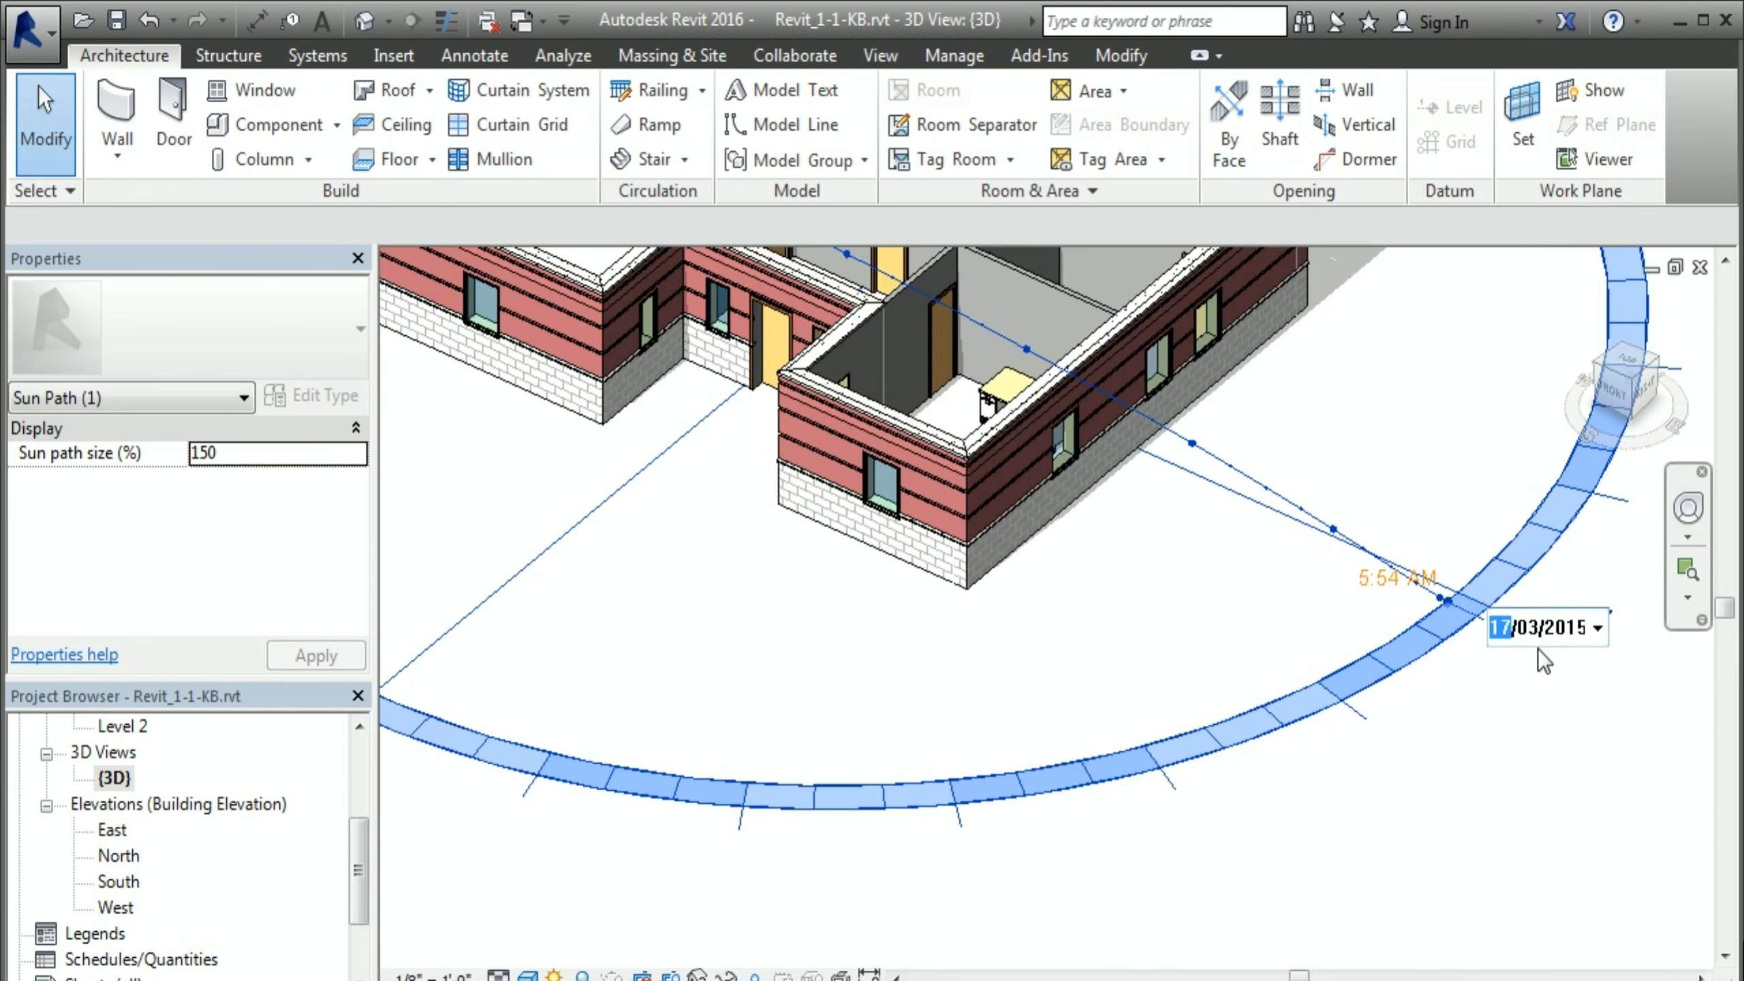
{"action": "left_click", "coordinate": [1595, 630]}
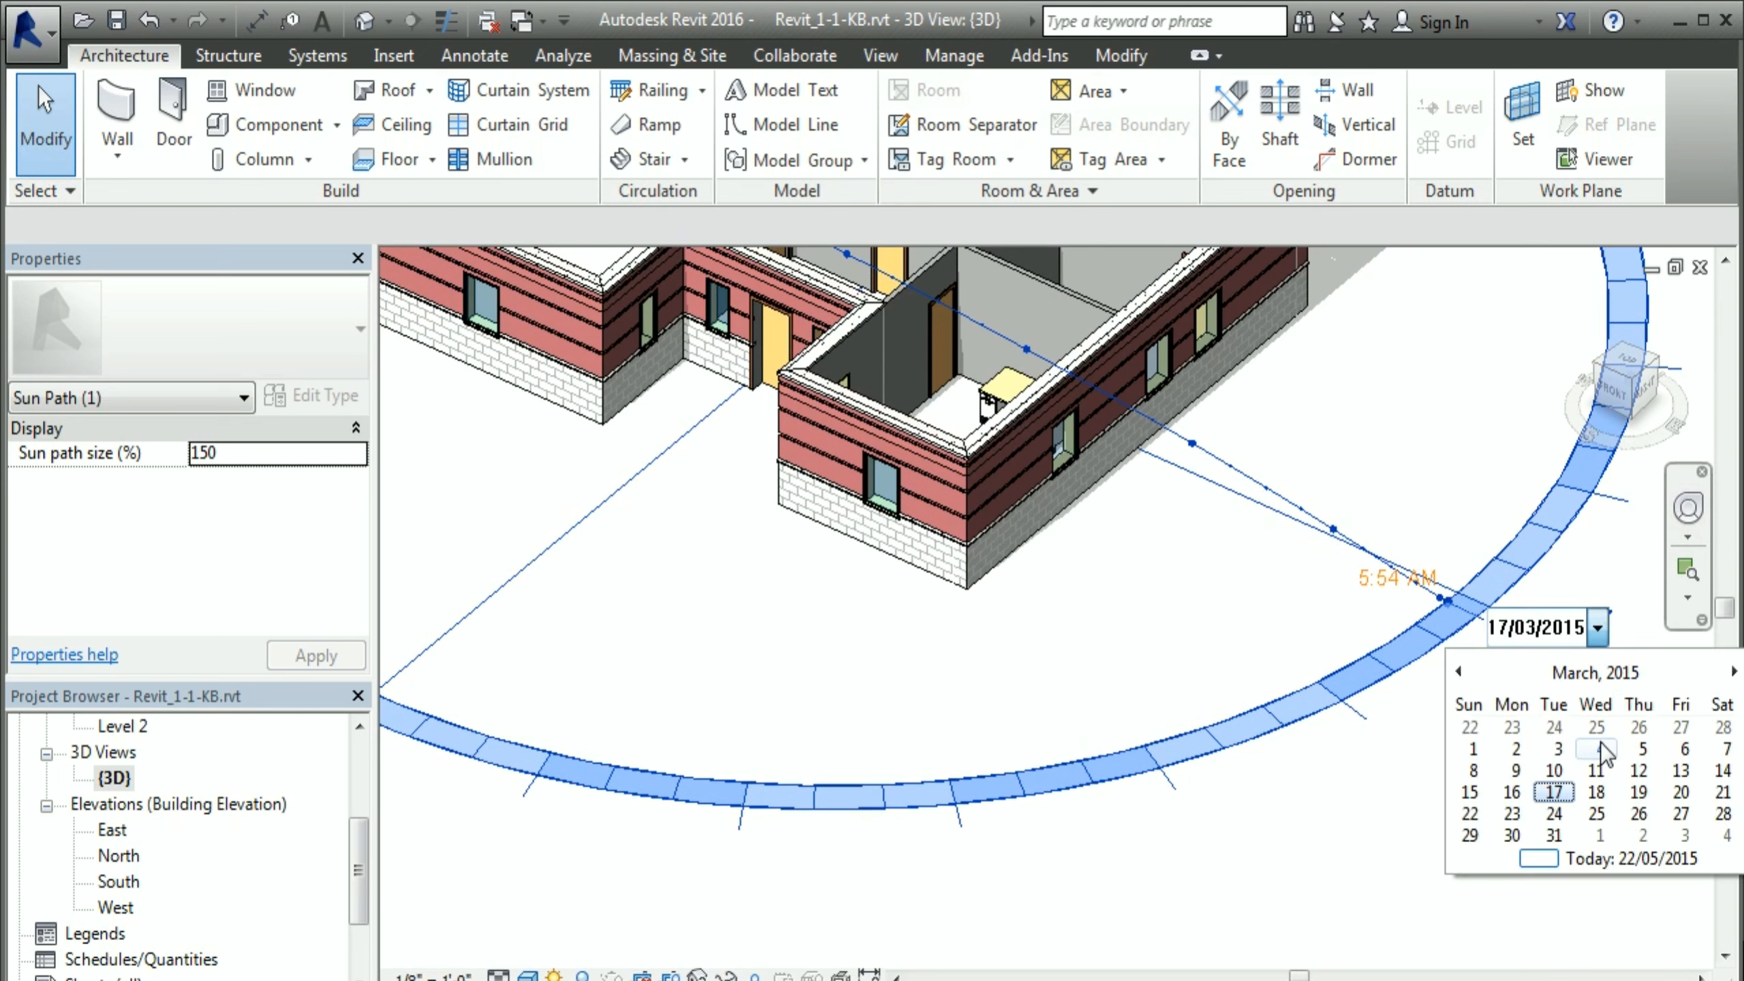
{"action": "left_click", "coordinate": [1591, 675]}
{"action": "left_click", "coordinate": [1570, 768]}
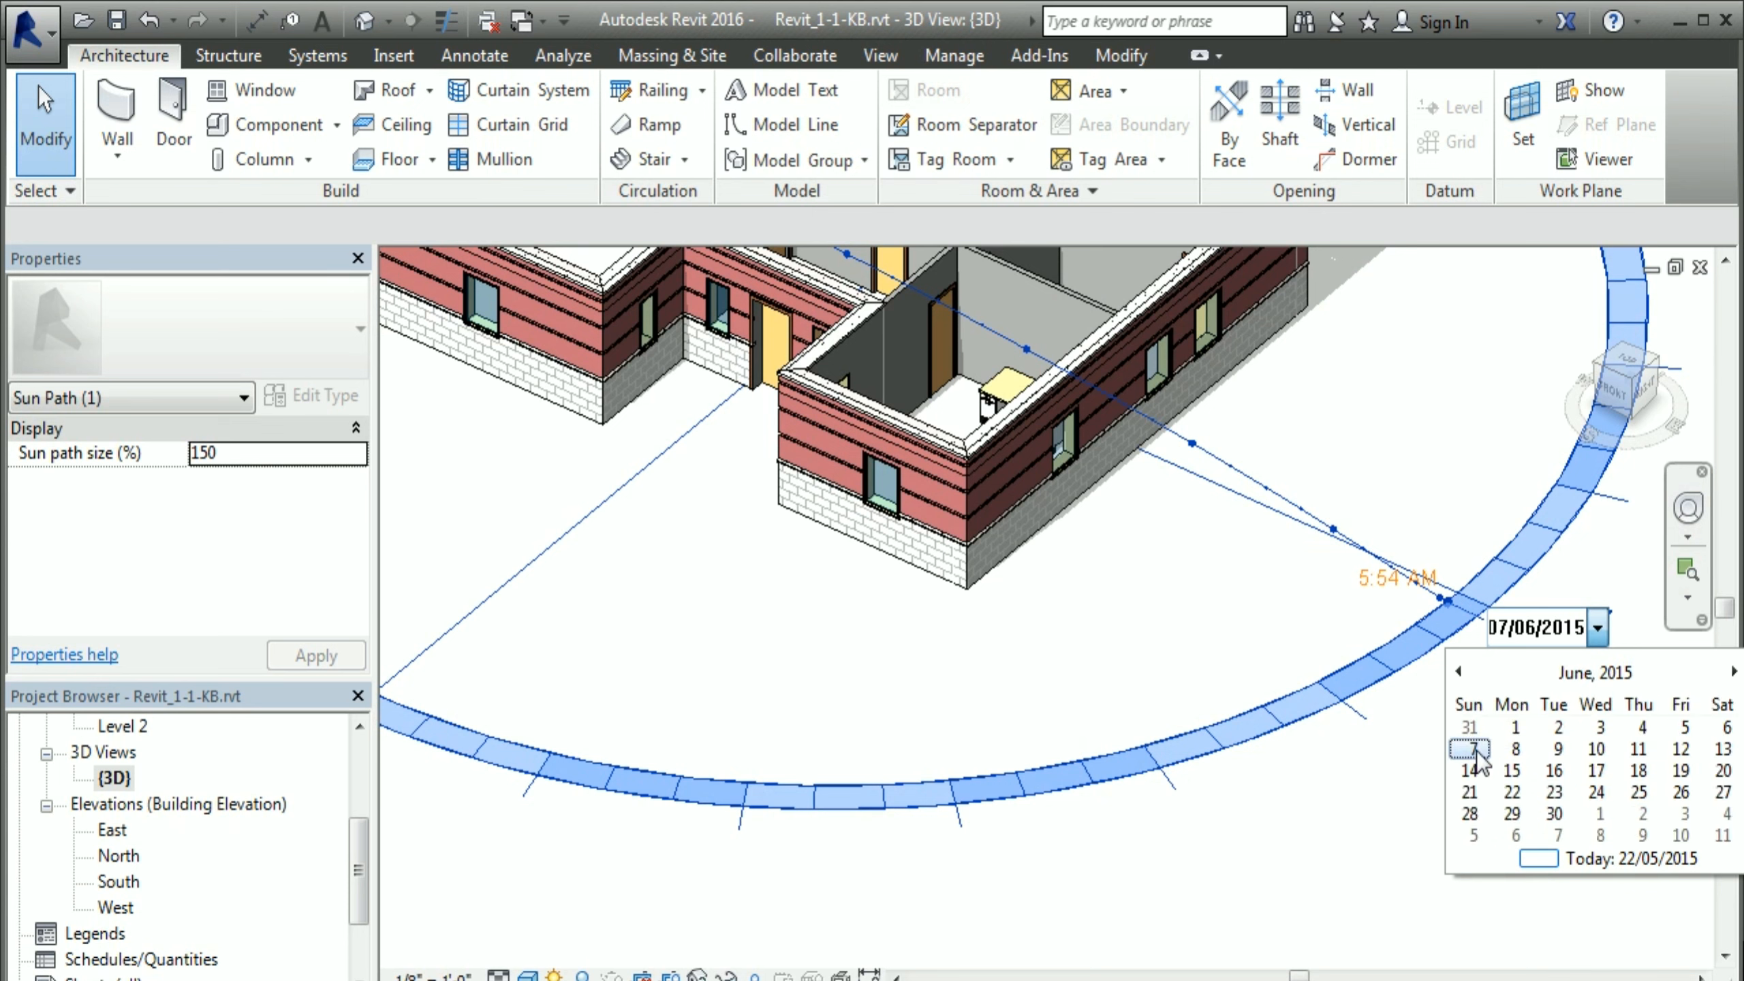
{"action": "left_click", "coordinate": [1472, 747]}
{"action": "left_click", "coordinate": [1498, 718]}
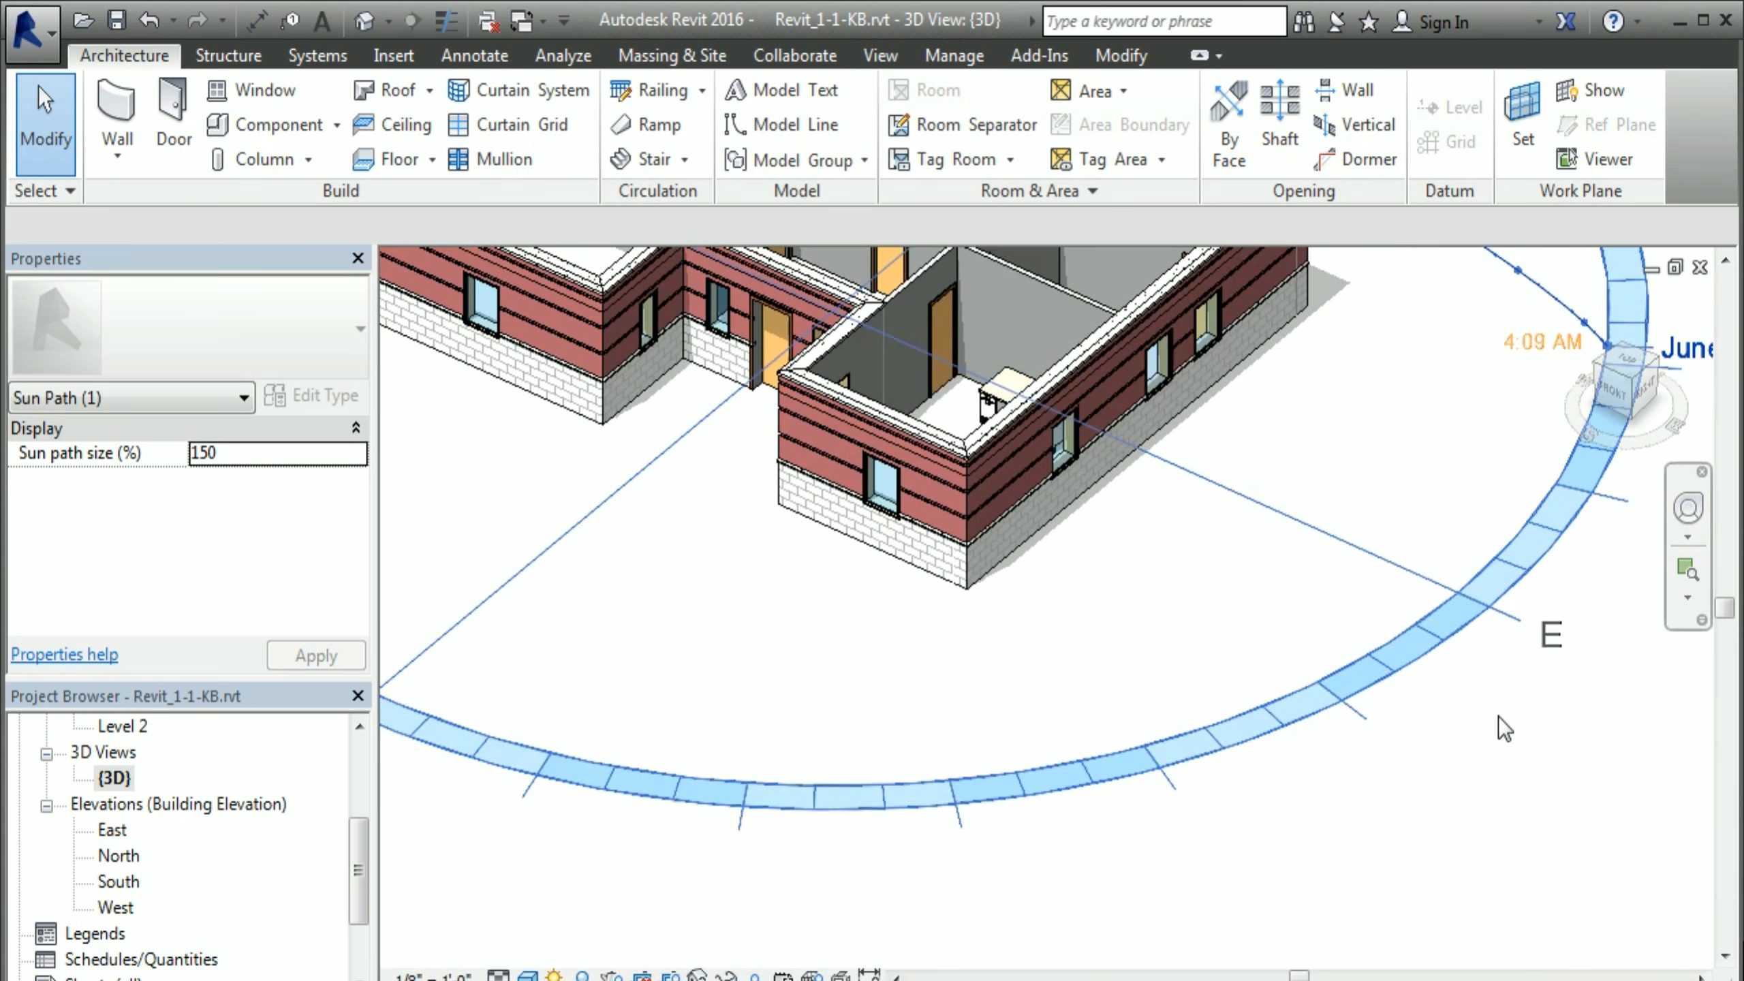
Step: Move the sun along its daily arc to 8:30 AM and finally to 2:15 PM to vary the building's shadows
{"action": "scroll", "coordinate": [1515, 733], "scroll_direction": "down", "scroll_amount": 1}
{"action": "middle_click_drag", "start_coordinate": [1071, 728], "coordinate": [1057, 659], "text": "shift"}
{"action": "middle_click_drag", "start_coordinate": [1023, 440], "coordinate": [1087, 662]}
{"action": "scroll", "coordinate": [1087, 662], "scroll_direction": "down", "scroll_amount": 1}
{"action": "left_click_drag", "start_coordinate": [967, 345], "coordinate": [1160, 425]}
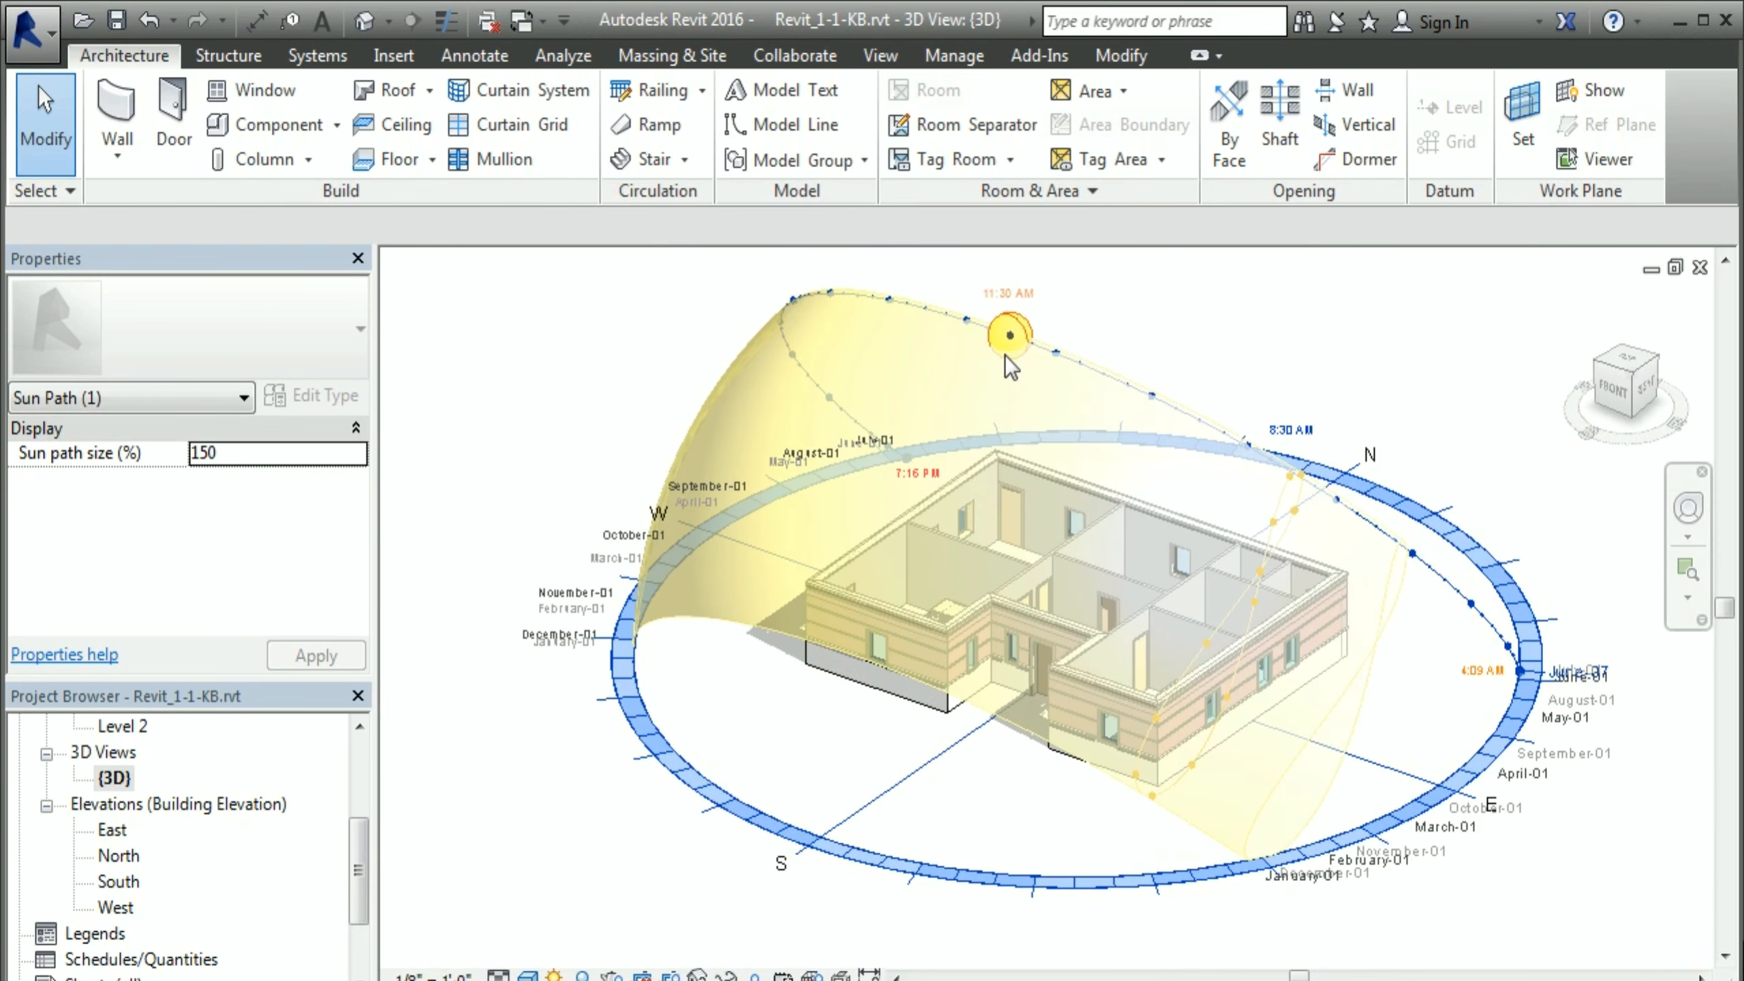
{"action": "left_click_drag", "start_coordinate": [918, 324], "coordinate": [917, 324]}
{"action": "middle_click_drag", "start_coordinate": [1016, 457], "coordinate": [1125, 523]}
{"action": "left_click_drag", "start_coordinate": [1054, 398], "coordinate": [923, 384]}
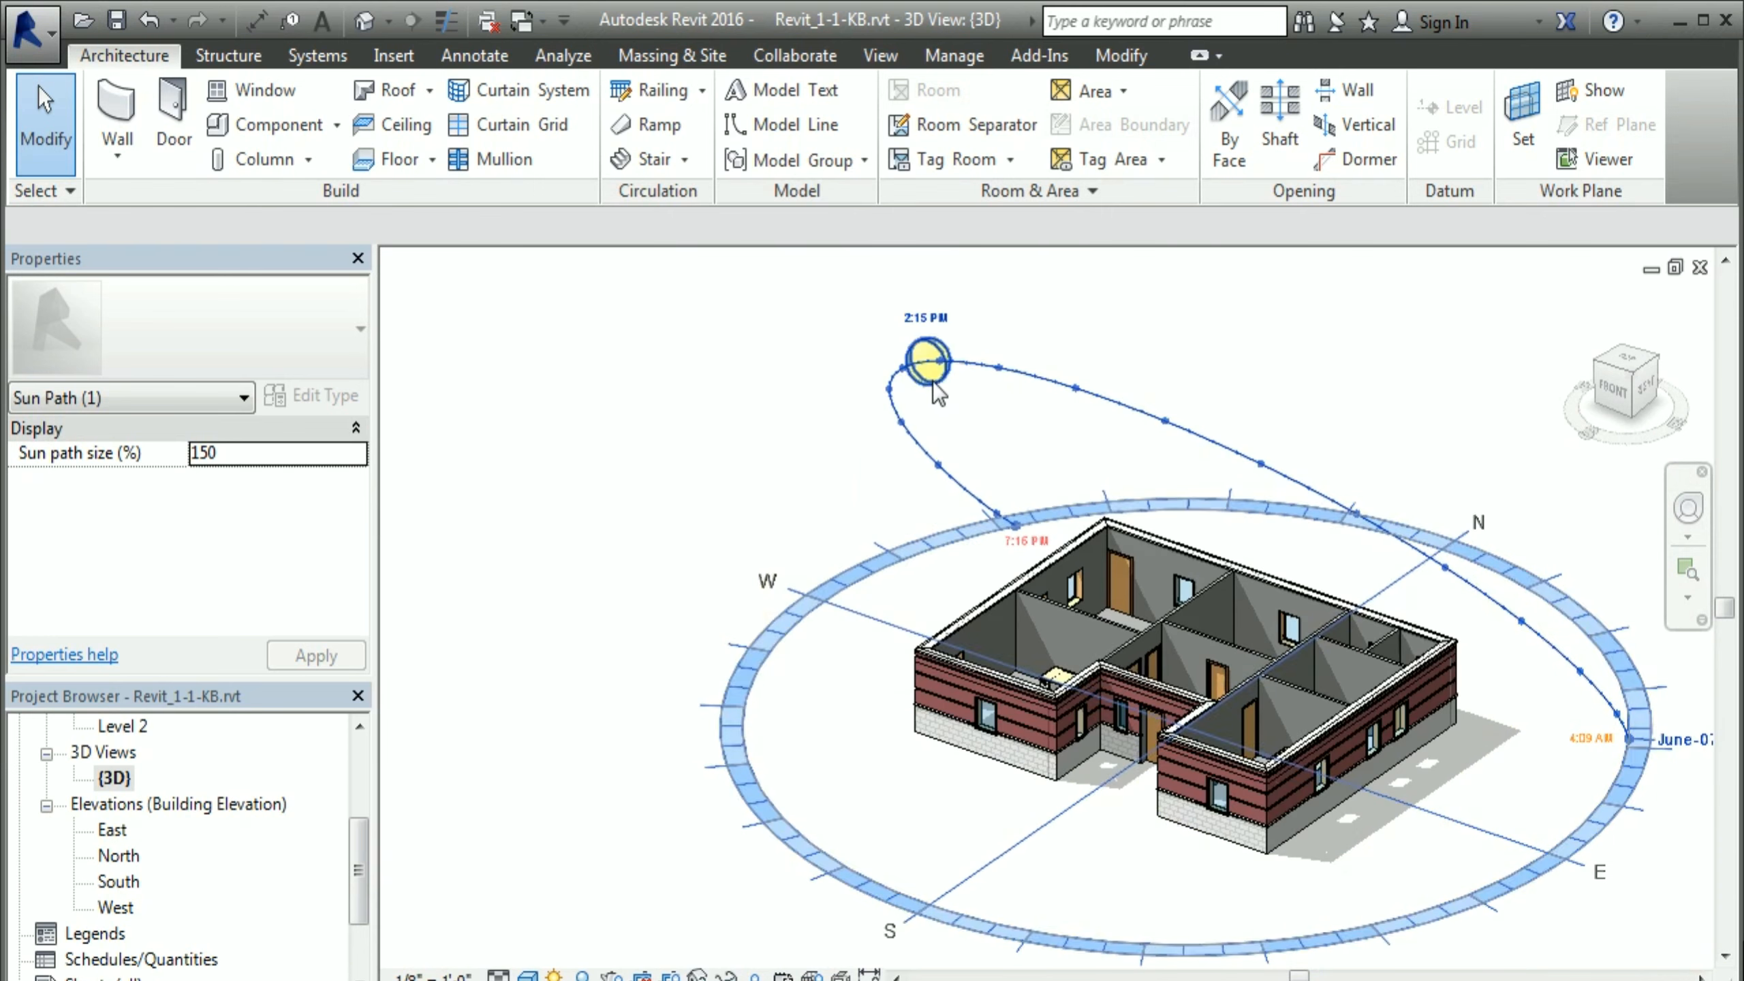
Step: Set the 3D view's lighting to Sun 41, Ambient Light 12 and Shadows 51 in the Graphic Display Options
{"action": "scroll", "coordinate": [1304, 847], "scroll_direction": "up", "scroll_amount": 3}
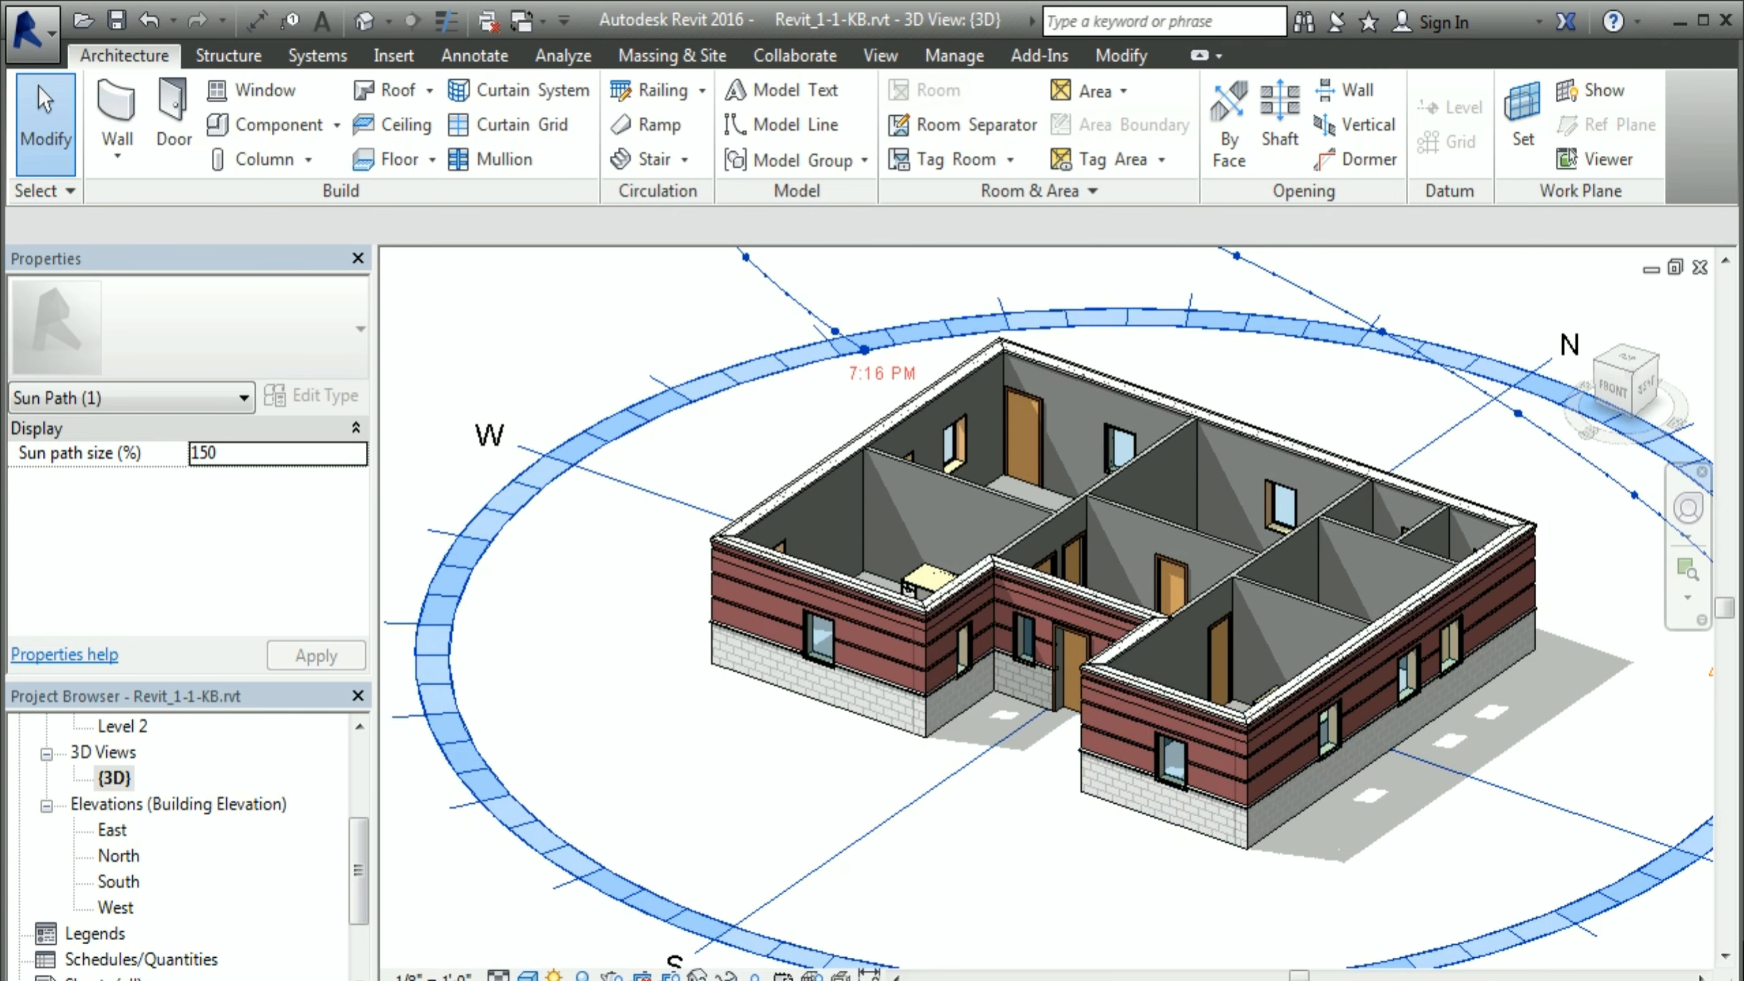
{"action": "left_click", "coordinate": [527, 975]}
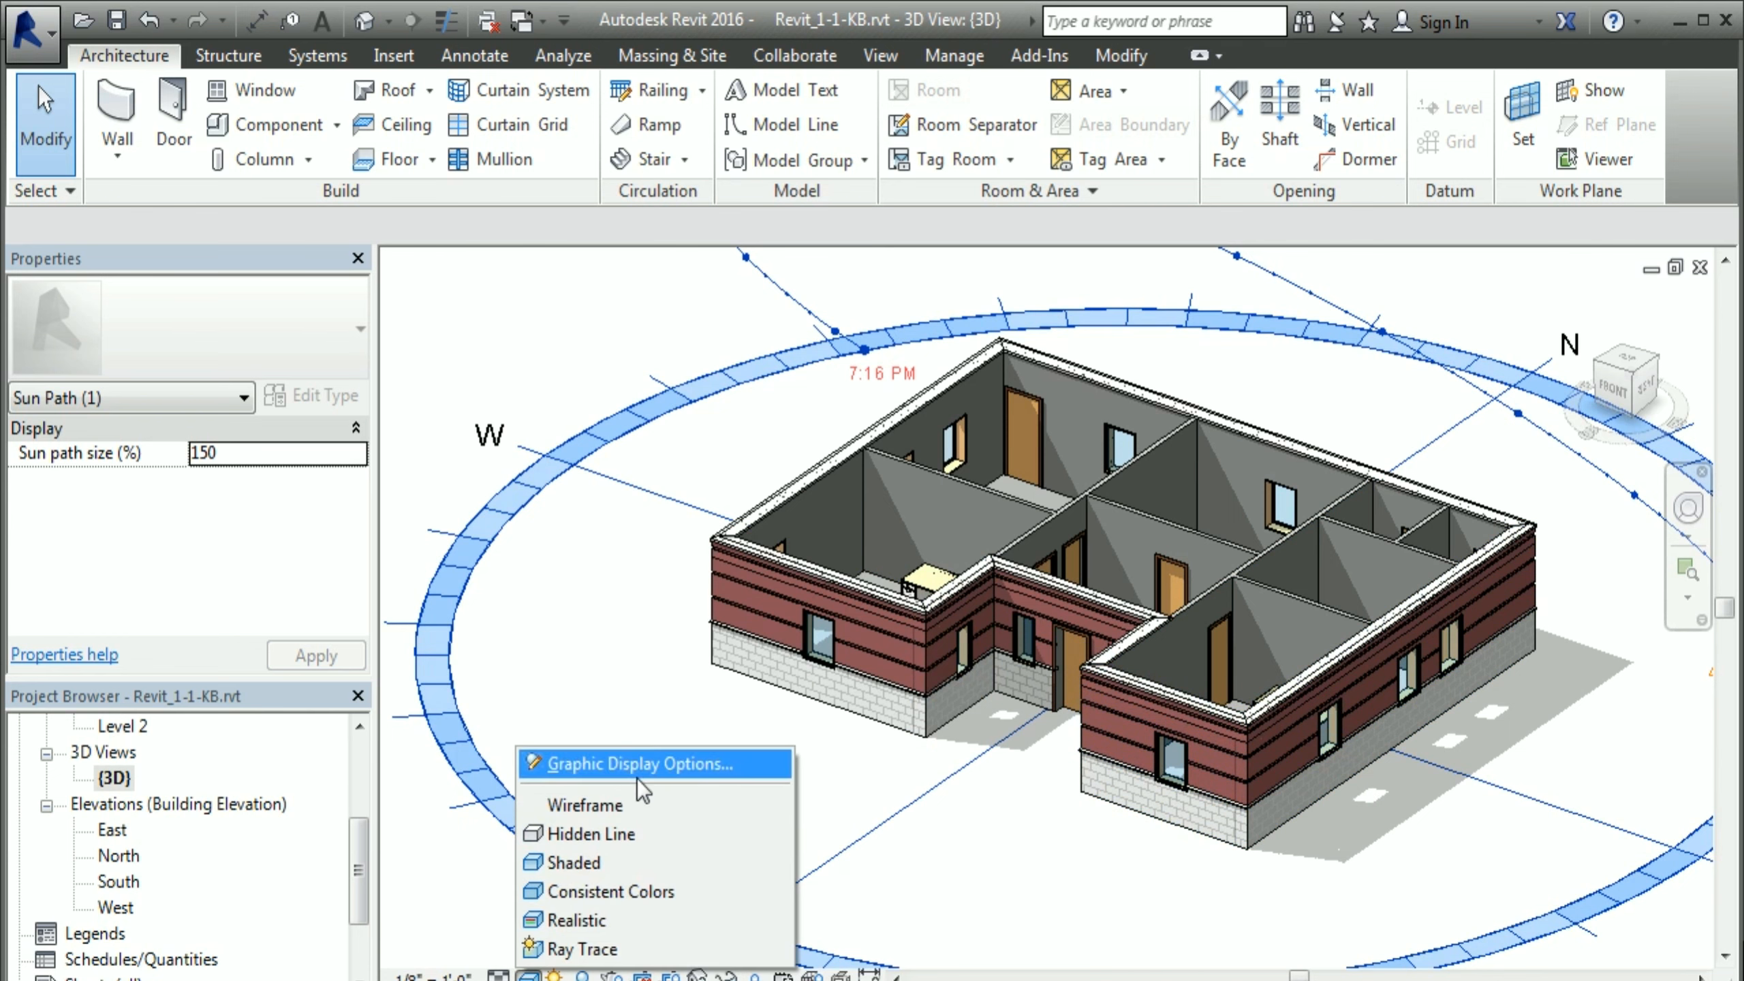
{"action": "left_click", "coordinate": [637, 773]}
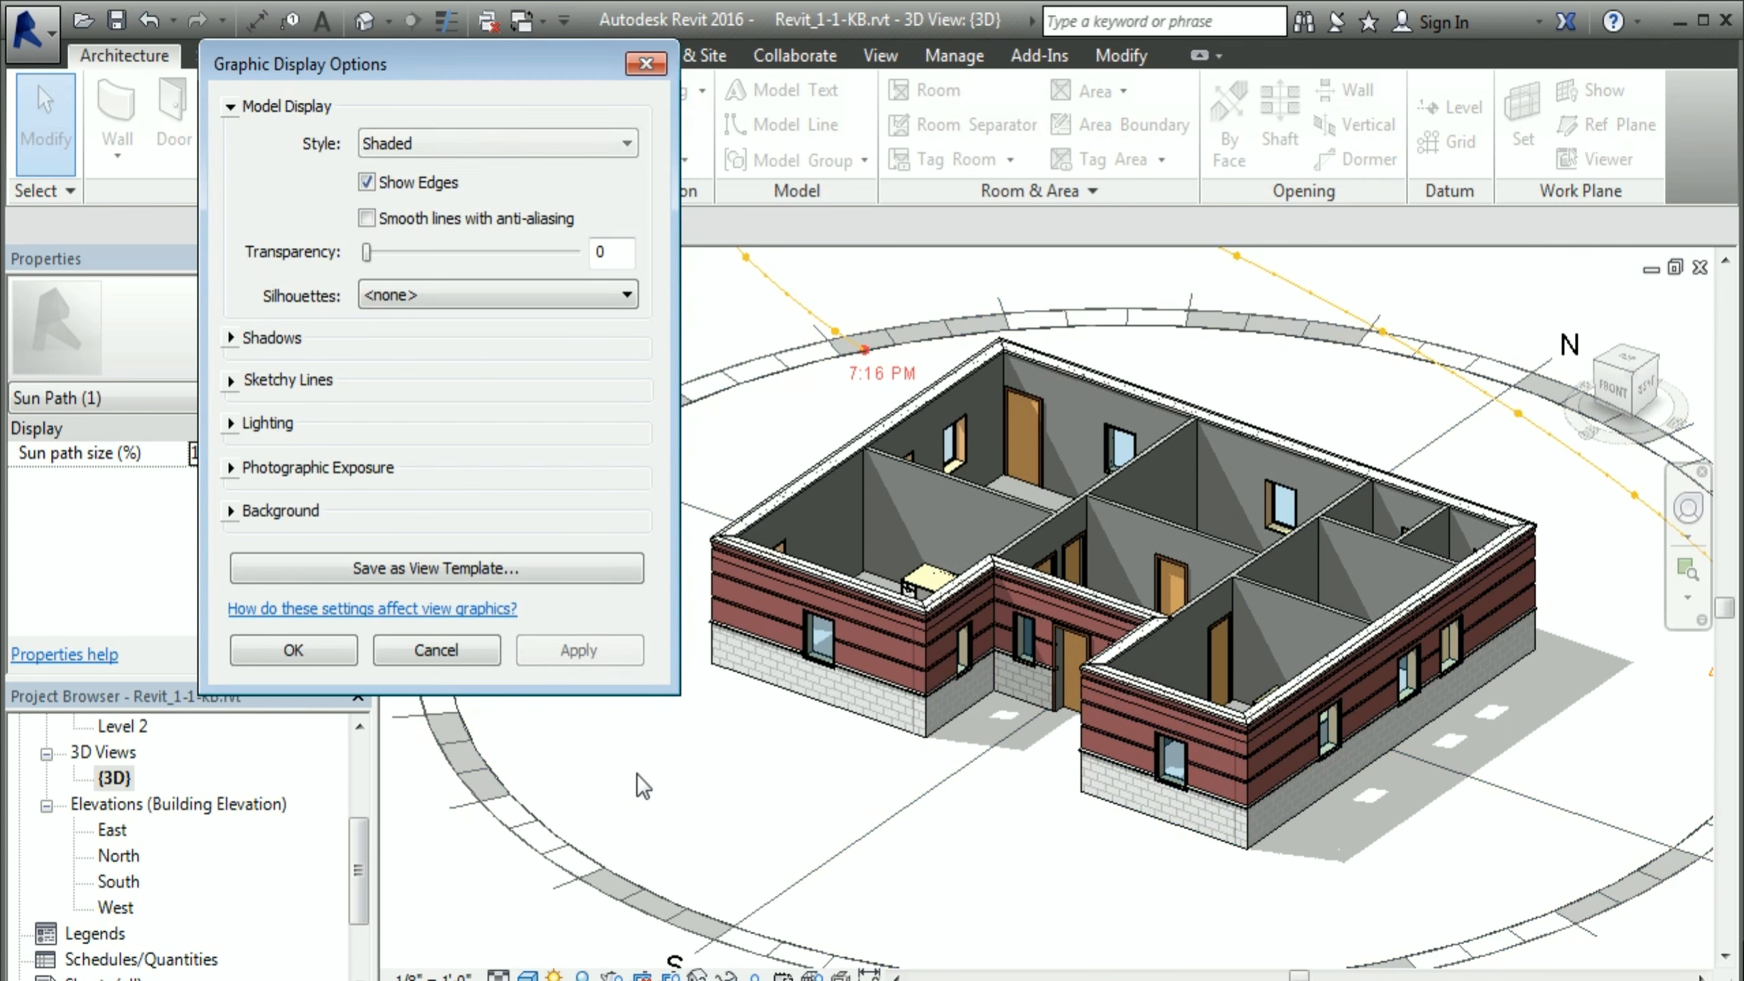
{"action": "left_click", "coordinate": [232, 423]}
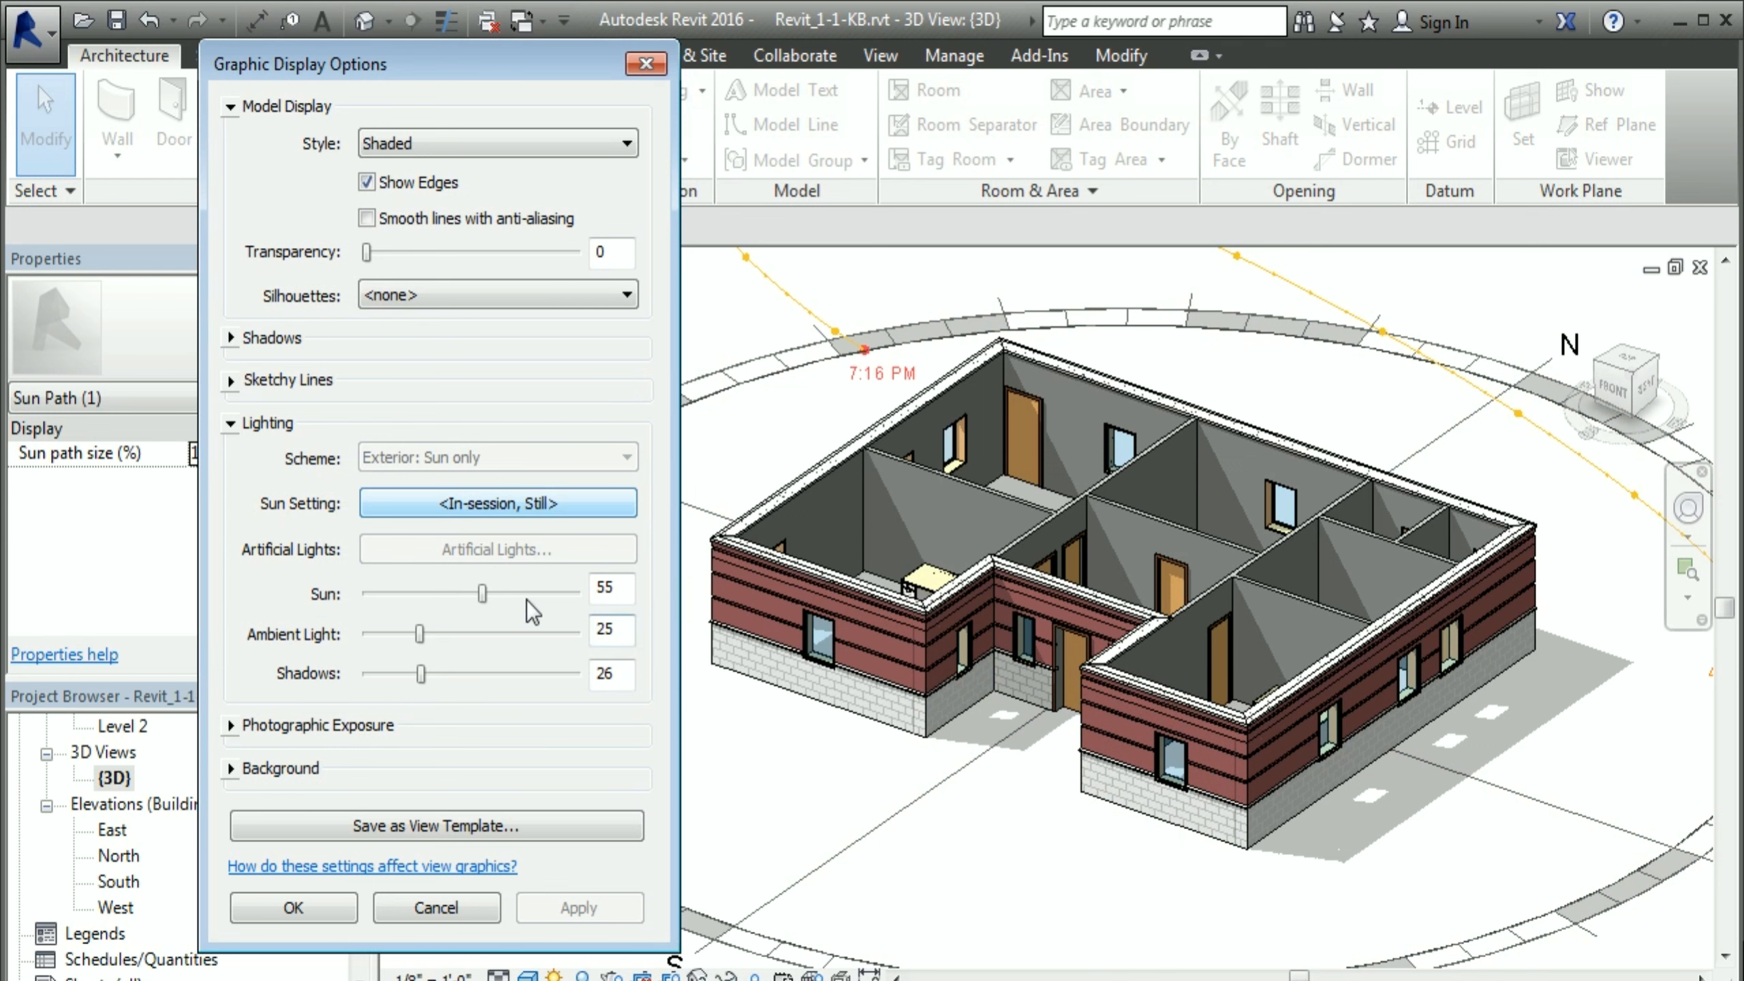
{"action": "left_click_drag", "start_coordinate": [482, 591], "coordinate": [473, 681]}
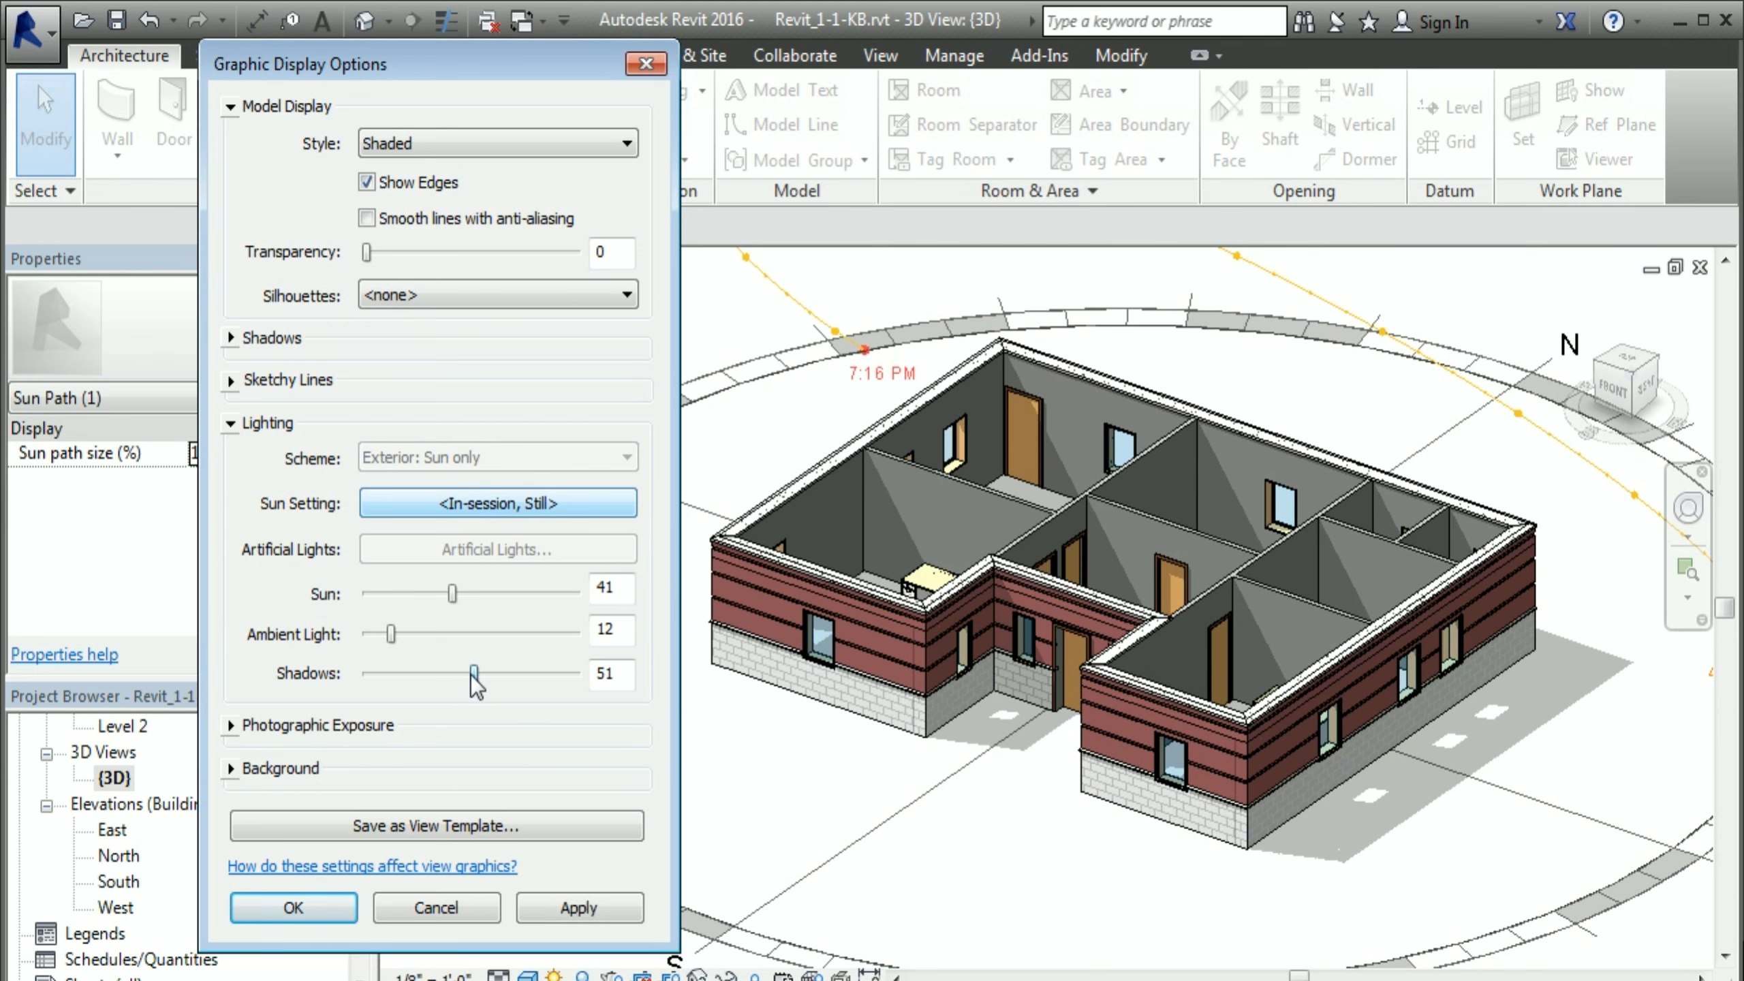
{"action": "left_click", "coordinate": [618, 905]}
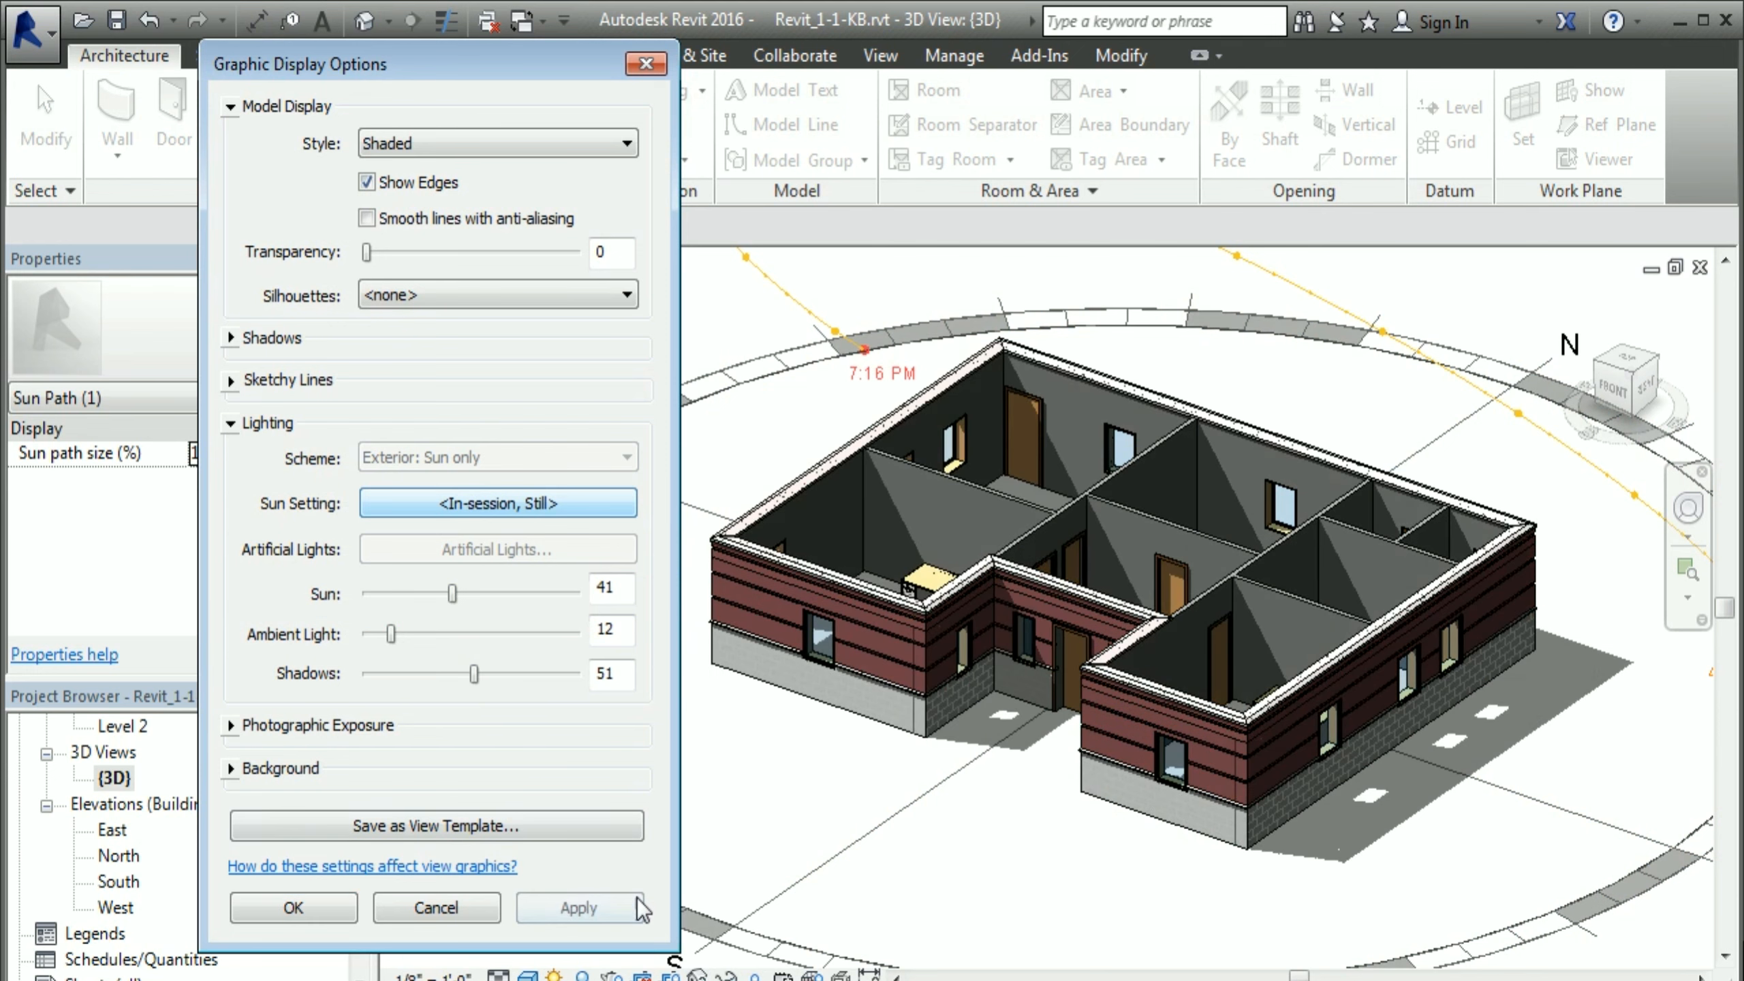
{"action": "left_click", "coordinate": [320, 901]}
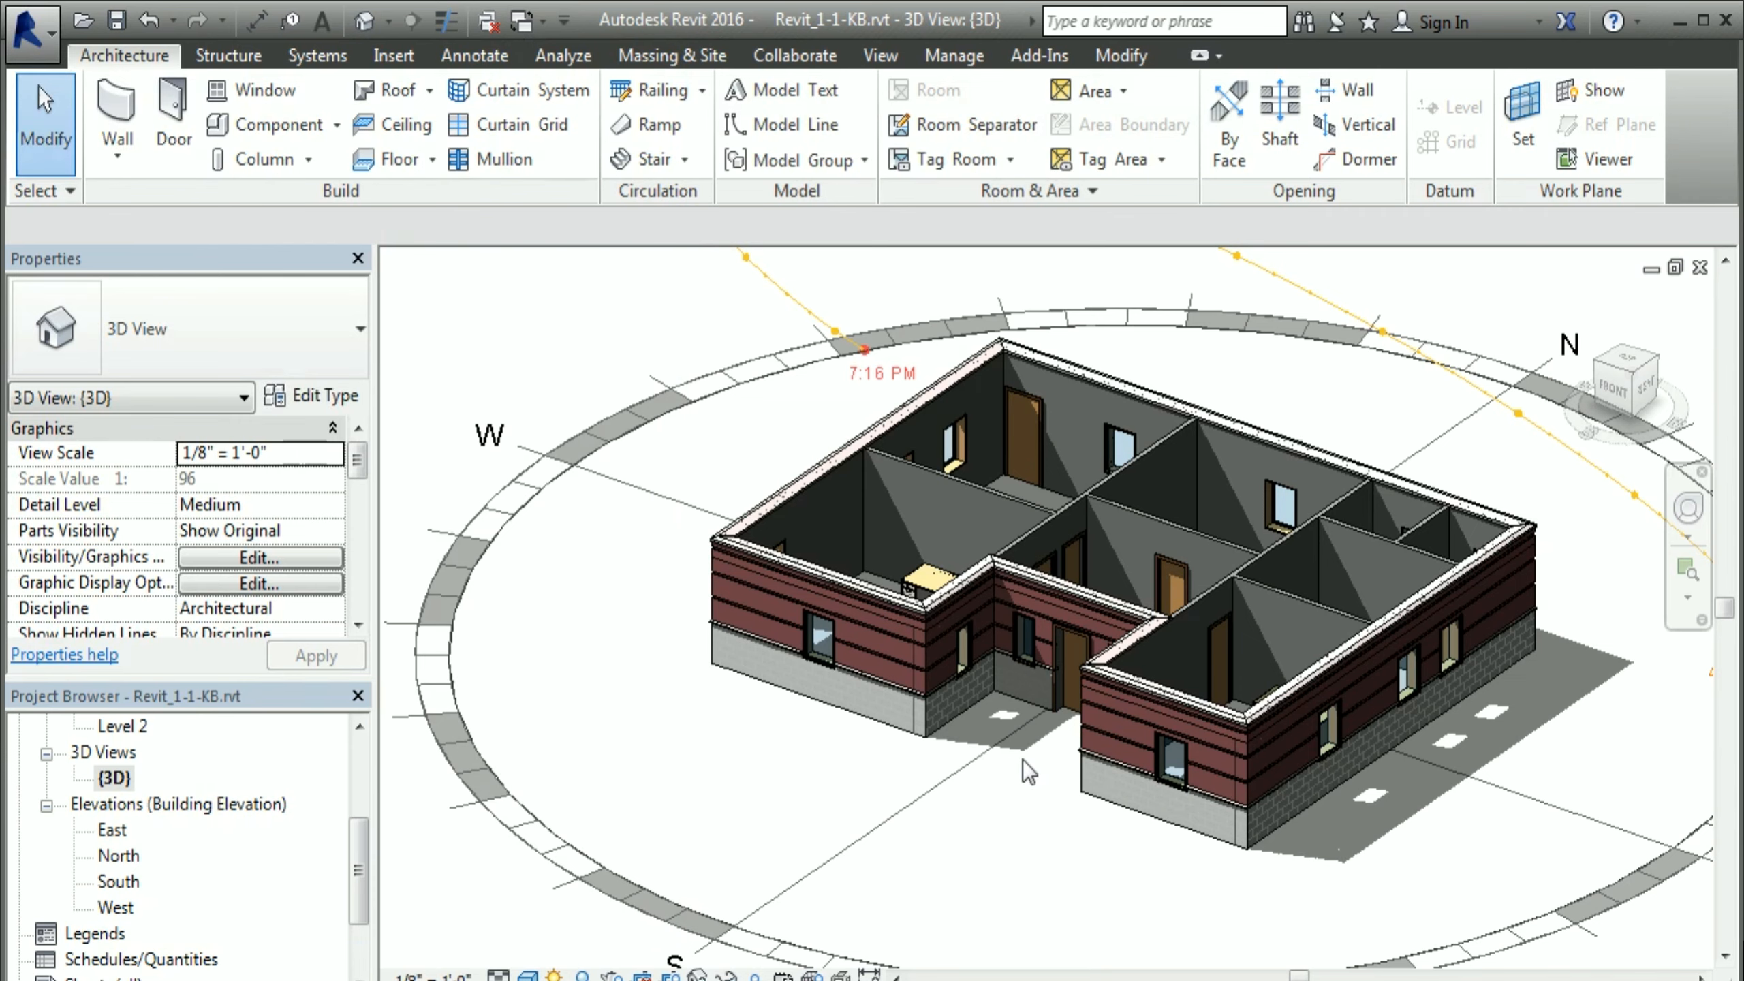
Step: Move the sun along its June 7 daily arc to 11:45 AM and on to 7:45 AM
{"action": "scroll", "coordinate": [1011, 760], "scroll_direction": "down", "scroll_amount": 2}
{"action": "left_click_drag", "start_coordinate": [799, 271], "coordinate": [981, 344]}
{"action": "middle_click_drag", "start_coordinate": [937, 346], "coordinate": [858, 450]}
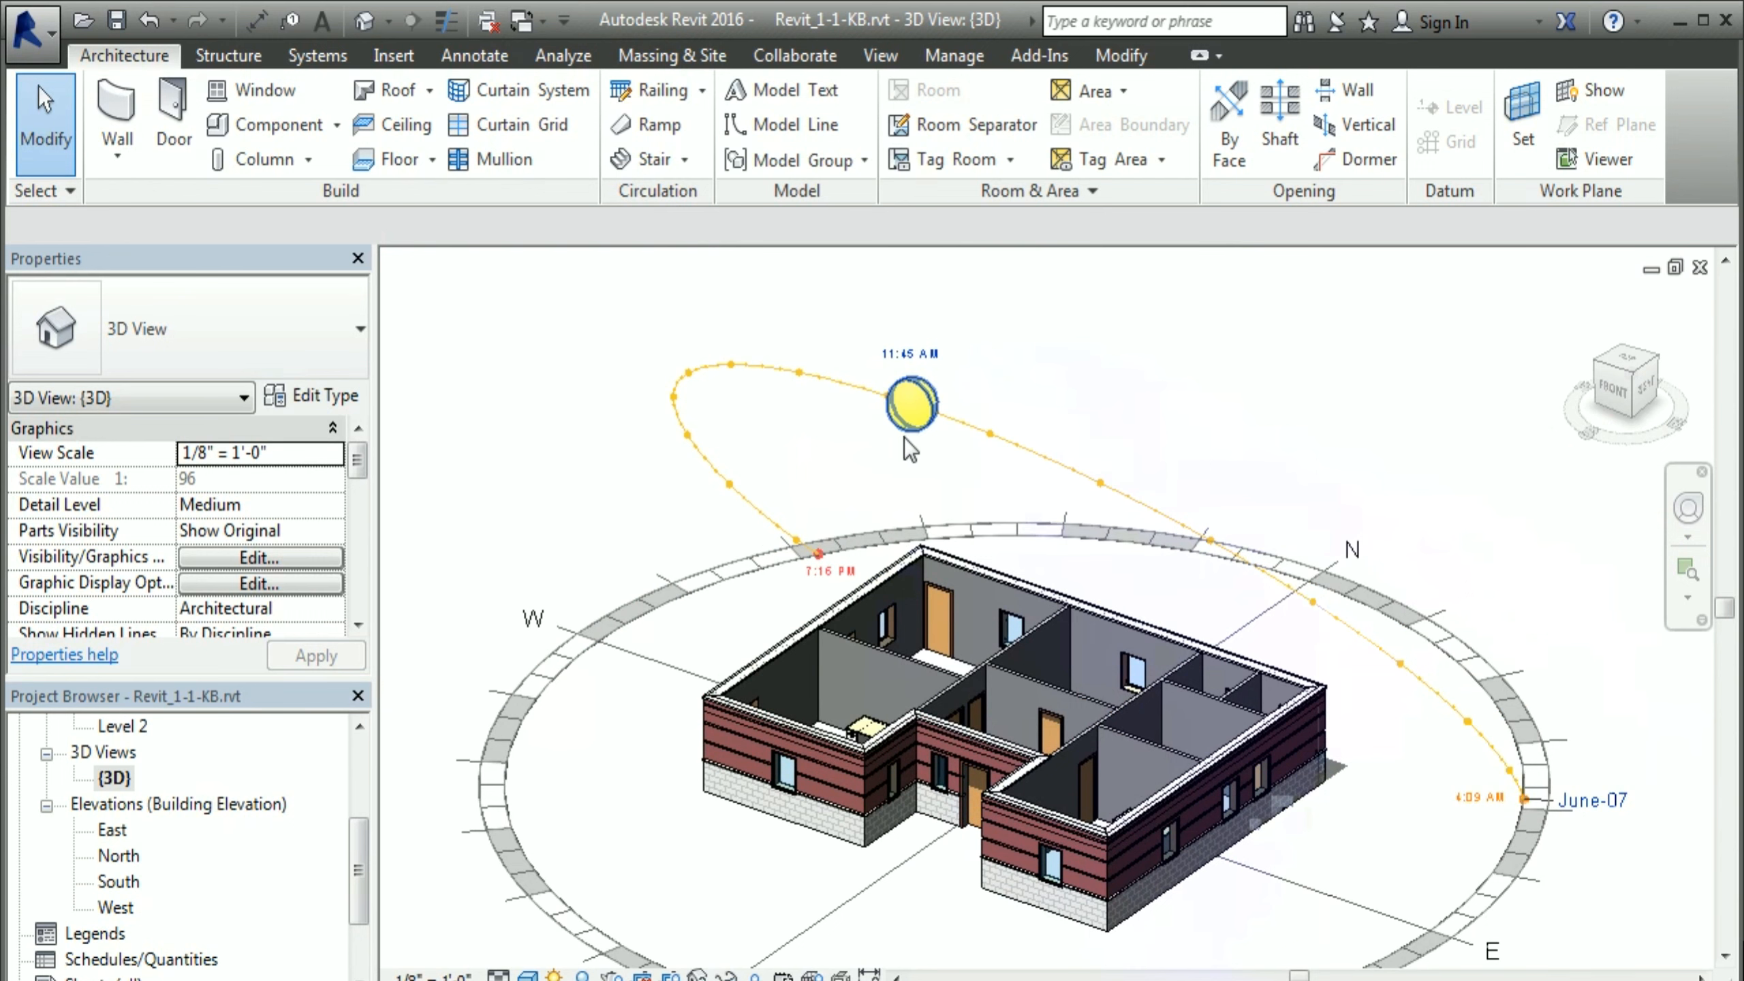
{"action": "left_click_drag", "start_coordinate": [915, 430], "coordinate": [1330, 664]}
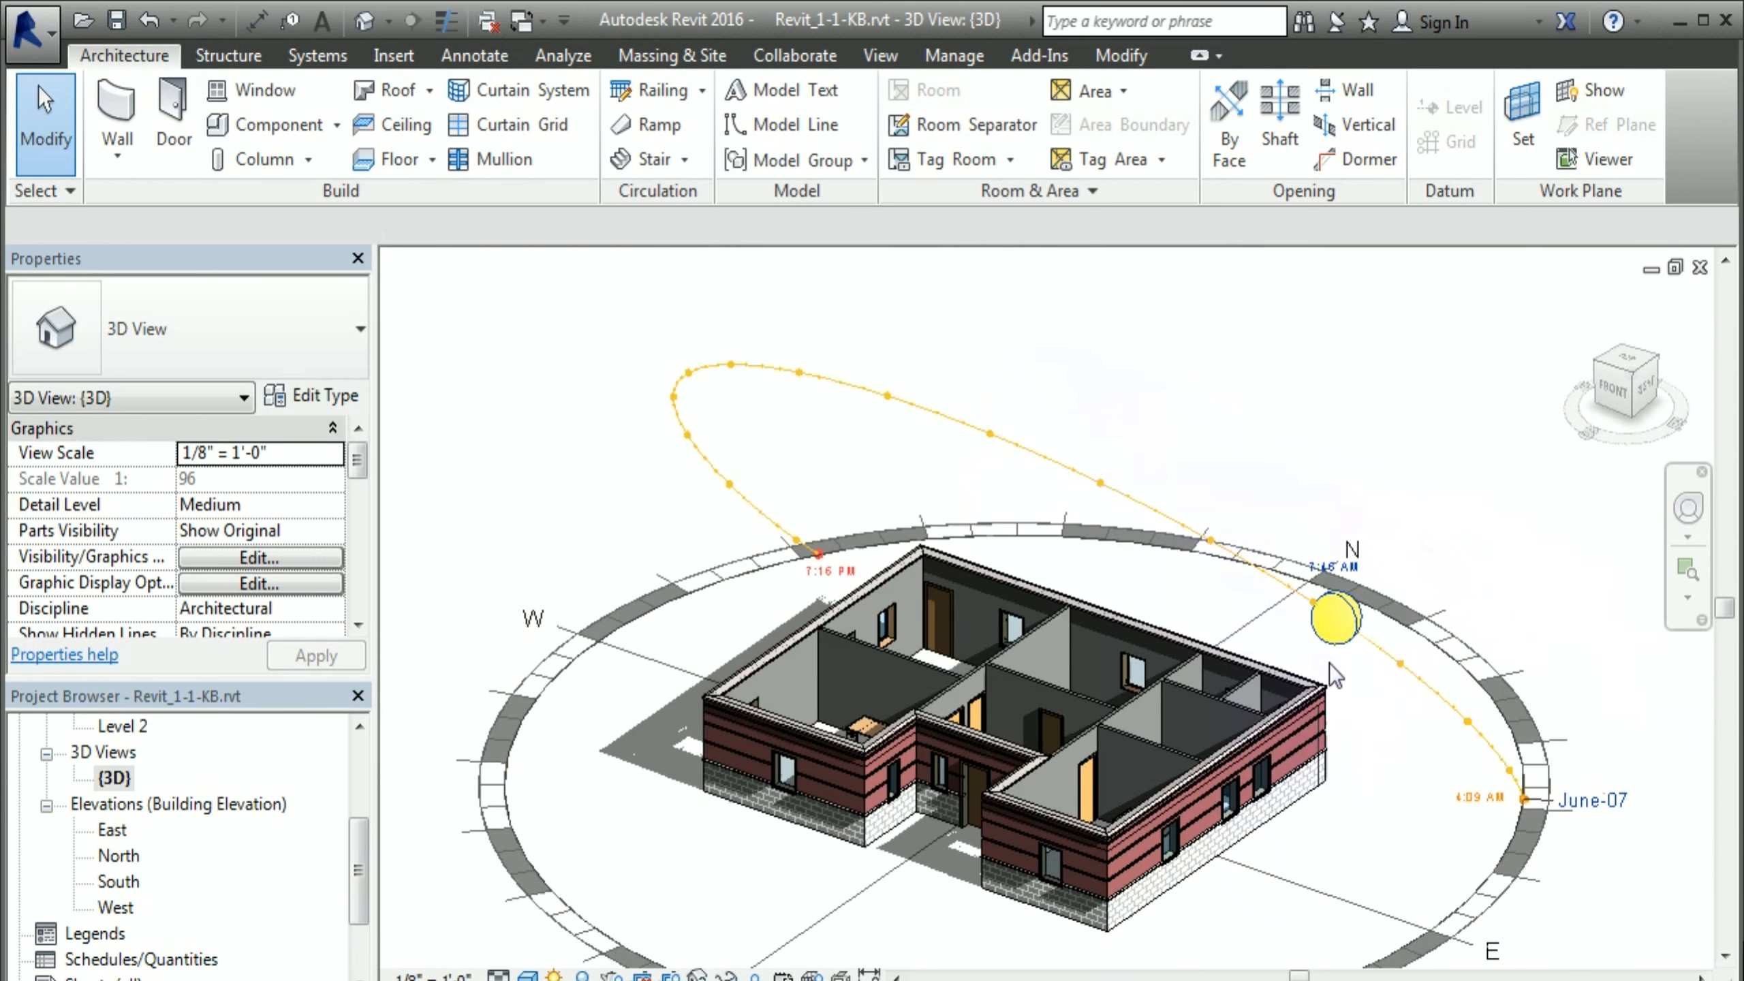
Step: Set the sun's time to 9:45 AM through its time label and inspect the building's shadows
{"action": "left_click", "coordinate": [1334, 567]}
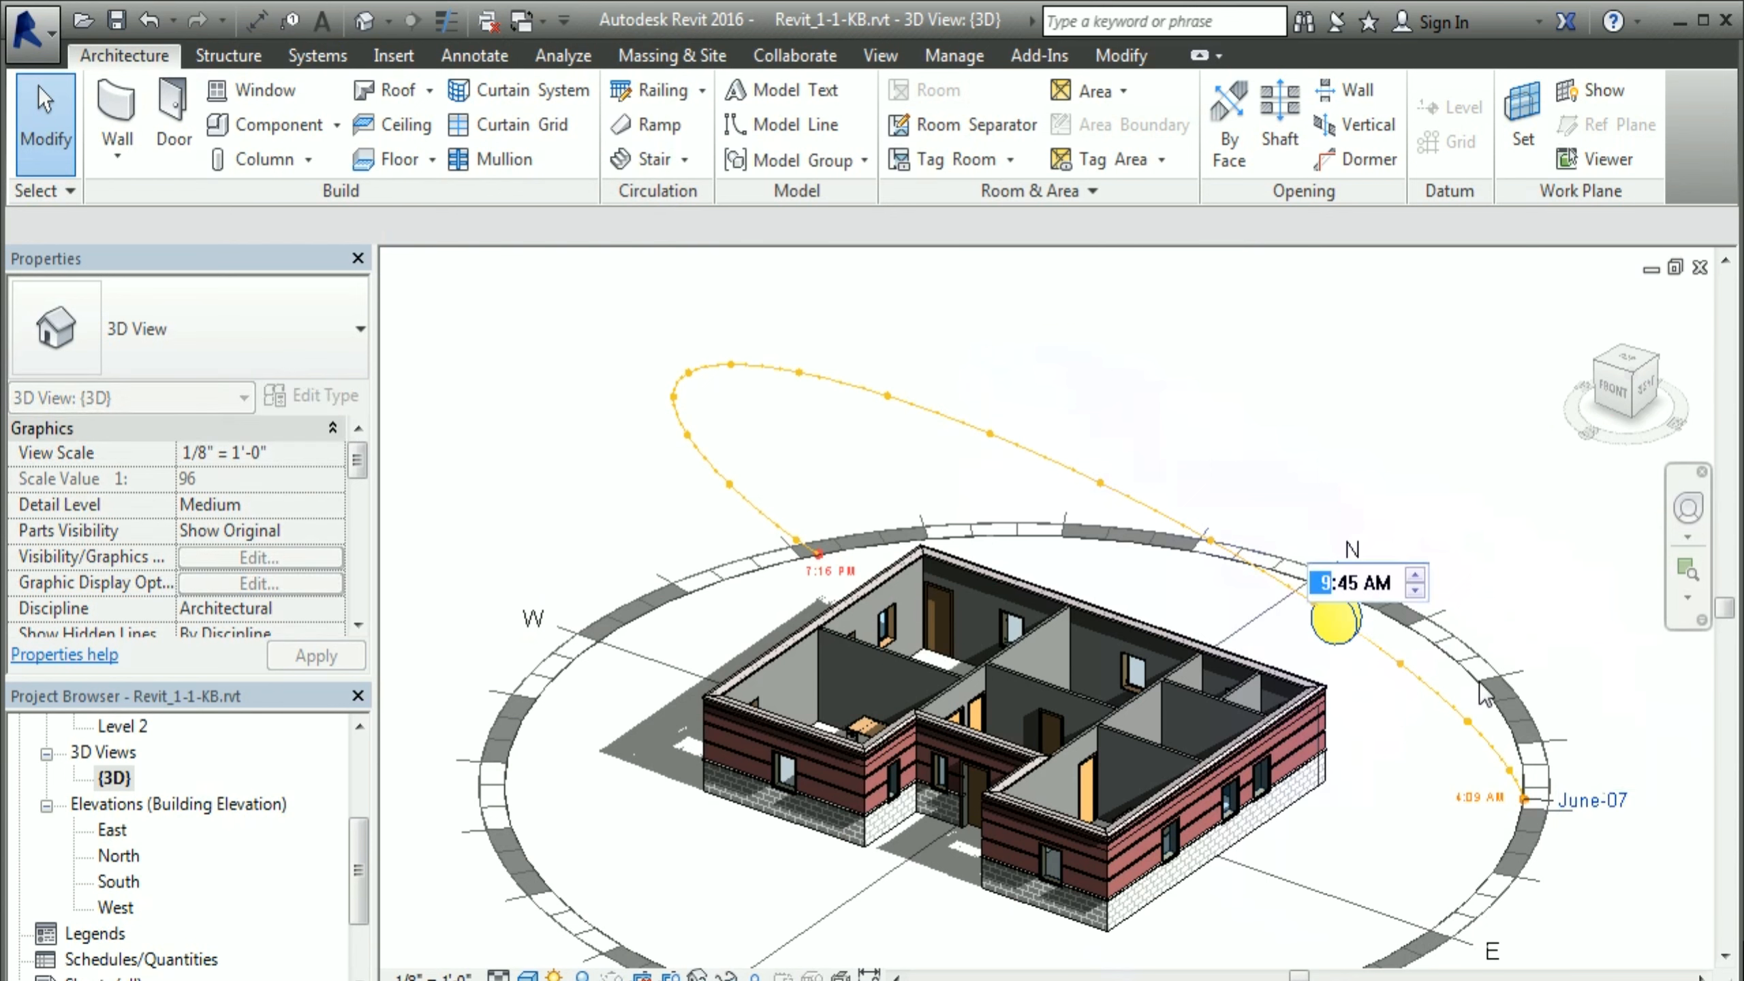
{"action": "key", "text": "Return"}
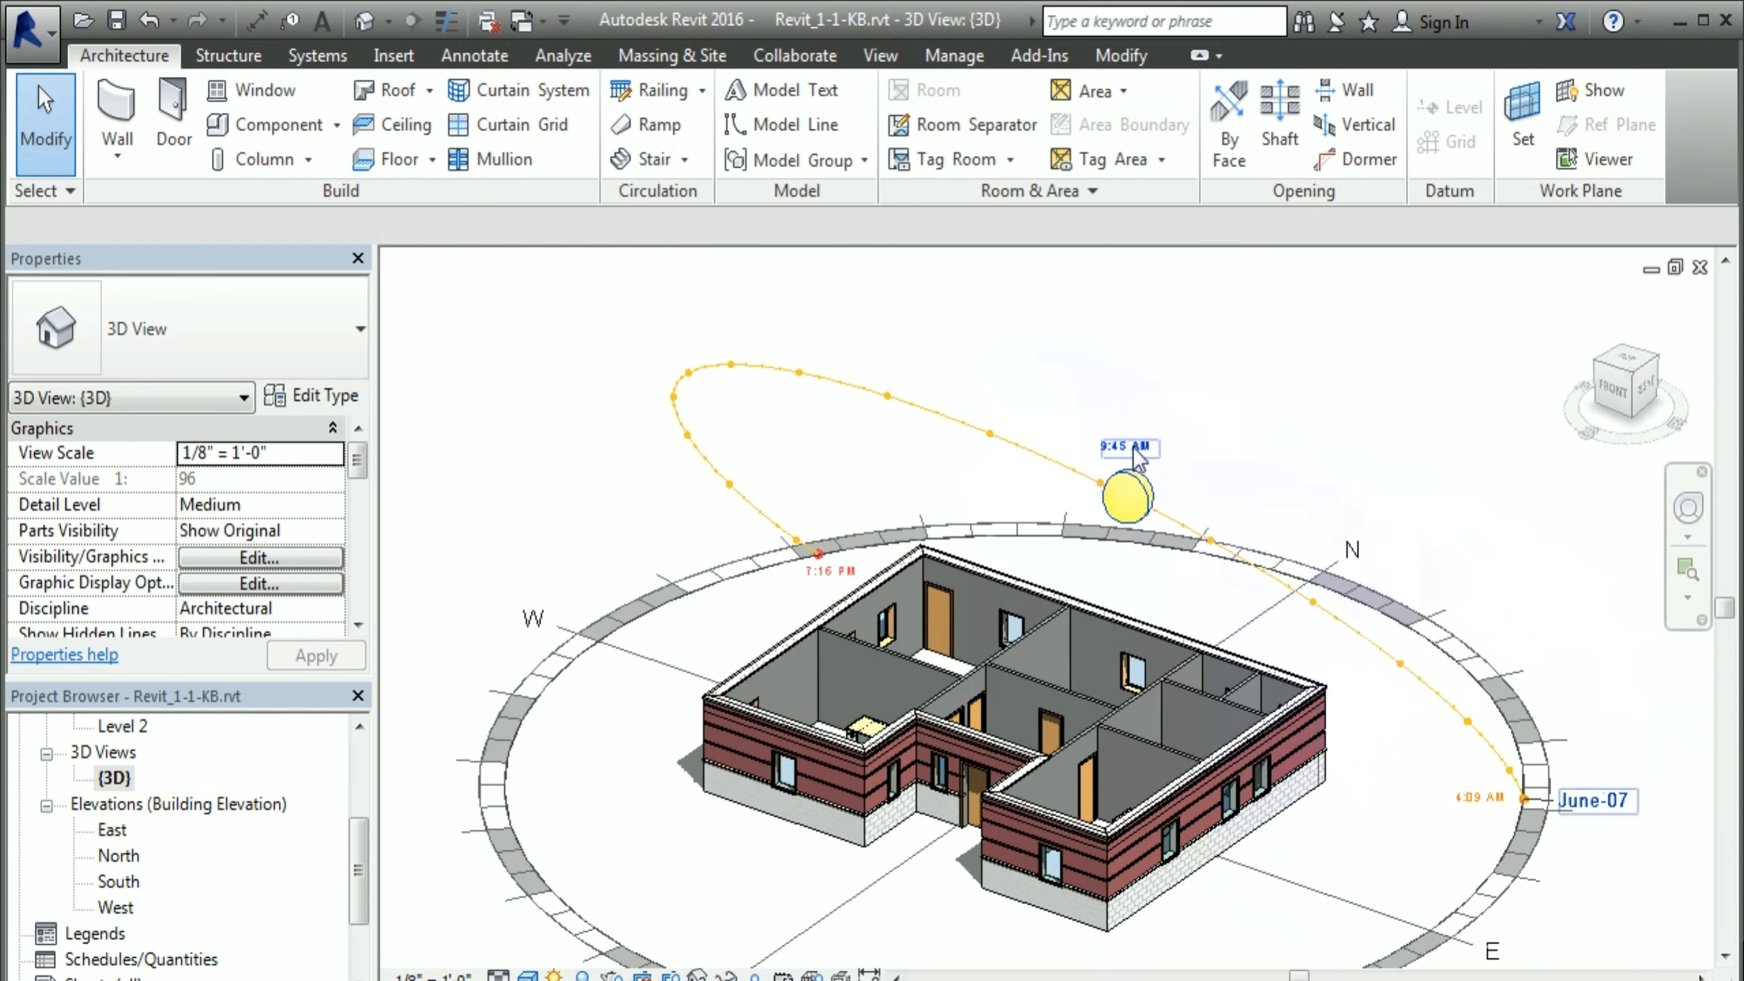
{"action": "middle_click_drag", "start_coordinate": [1321, 858], "coordinate": [1305, 686]}
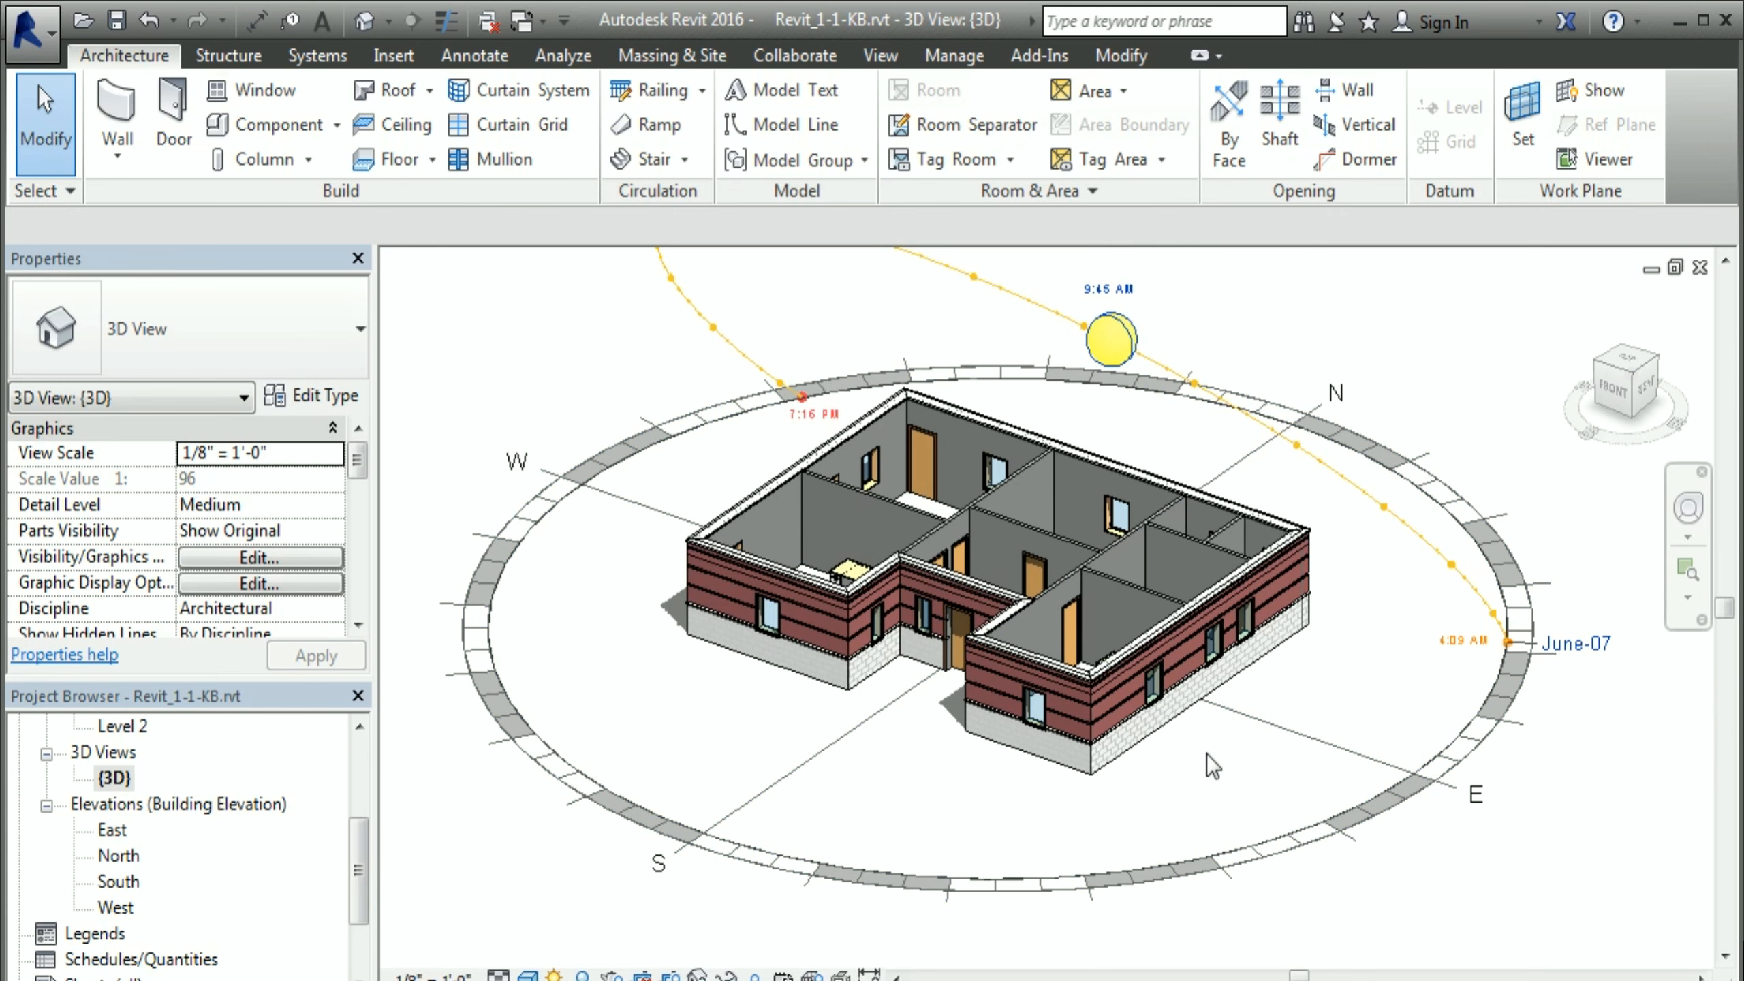
{"action": "scroll", "coordinate": [1206, 753], "scroll_direction": "up", "scroll_amount": 5}
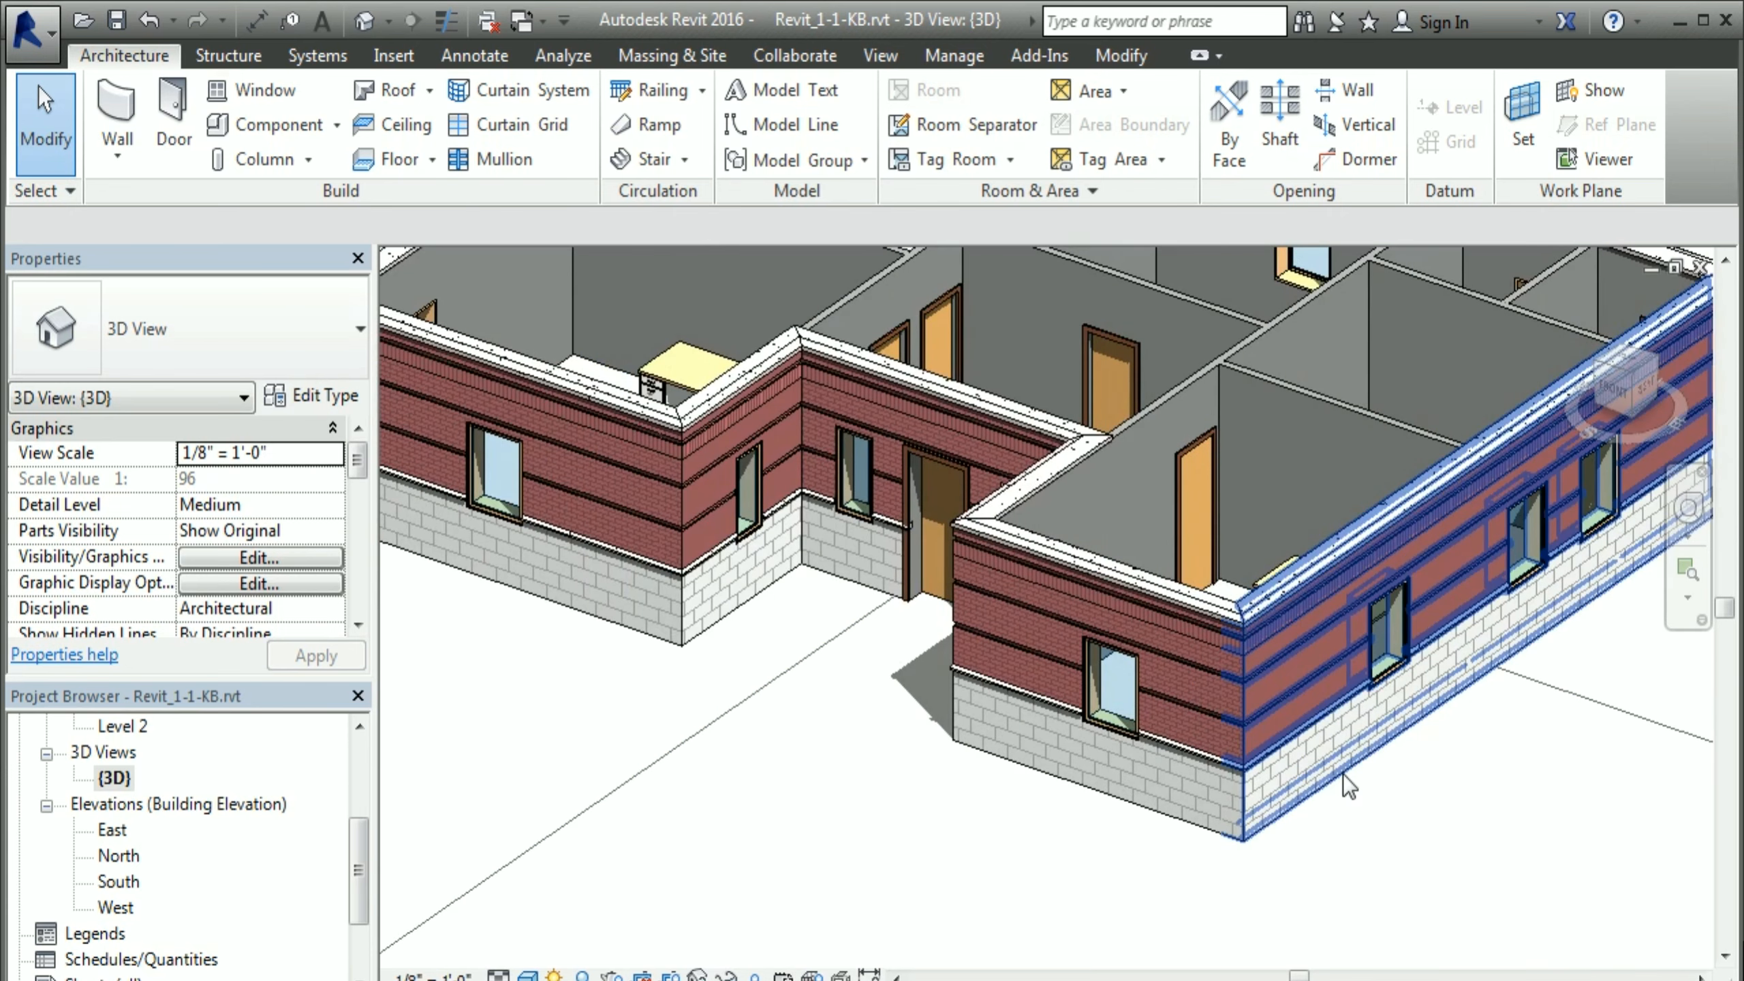
{"action": "scroll", "coordinate": [1343, 774], "scroll_direction": "down", "scroll_amount": 5}
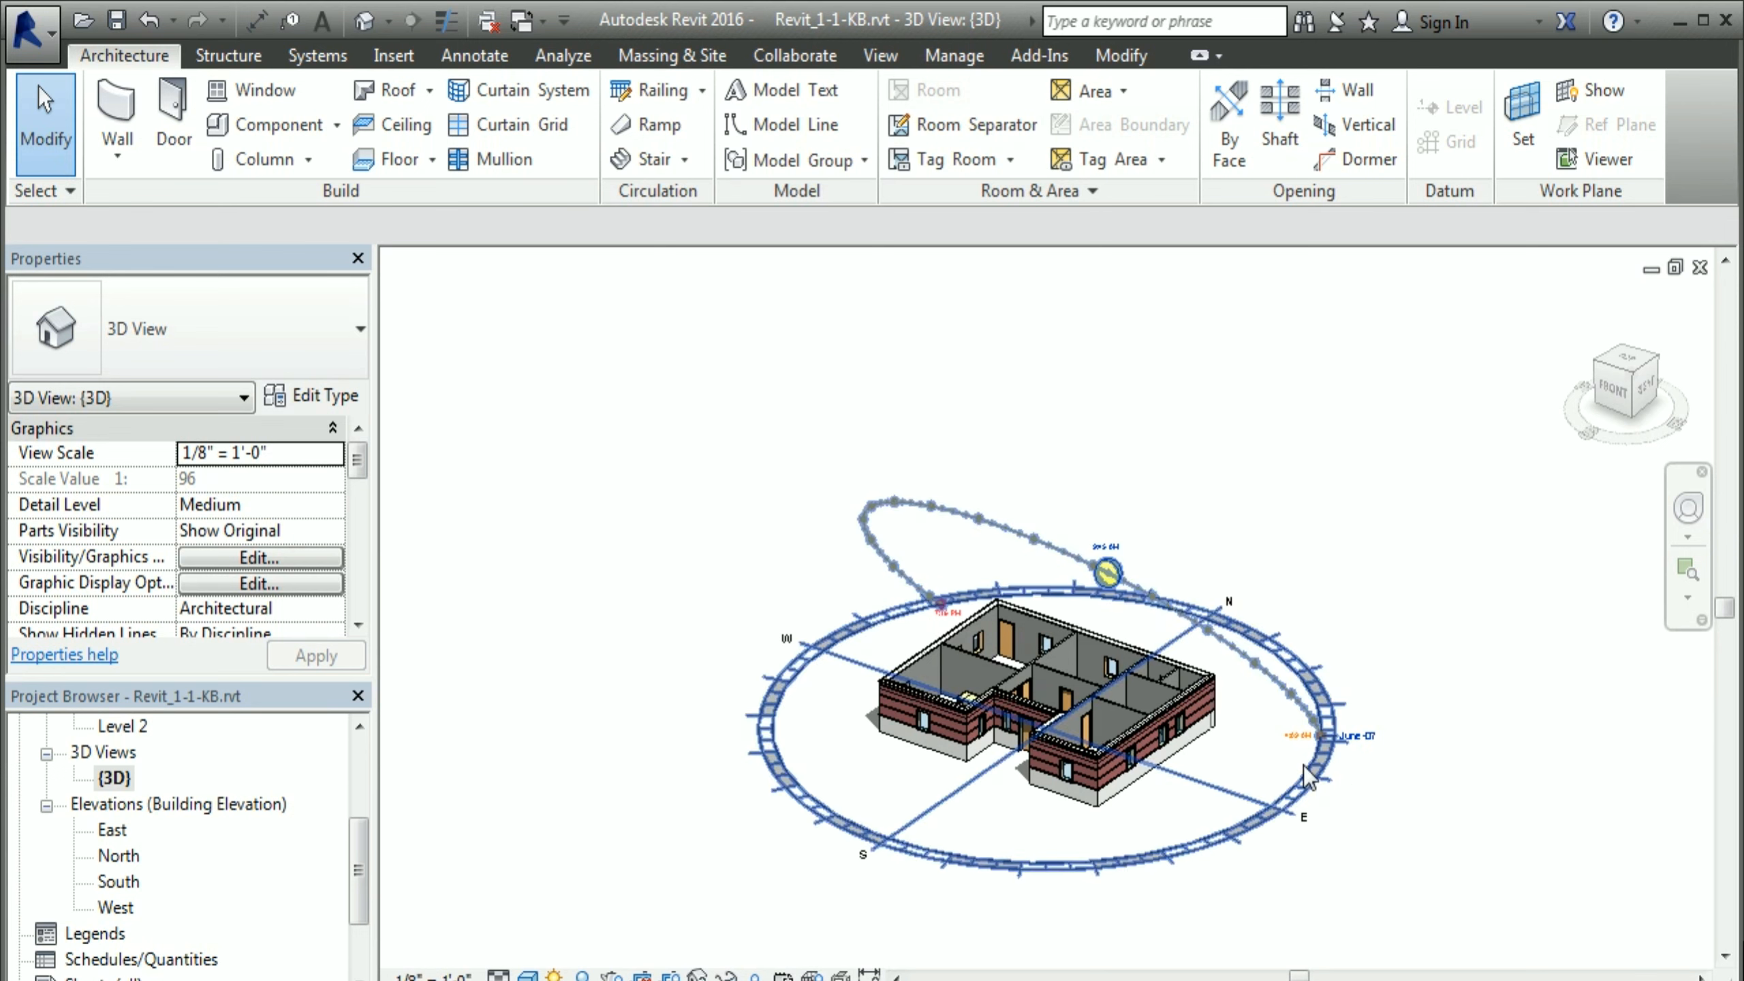
Step: Turn off the sun path display in the 3D view
{"action": "scroll", "coordinate": [1013, 889], "scroll_direction": "up", "scroll_amount": 4}
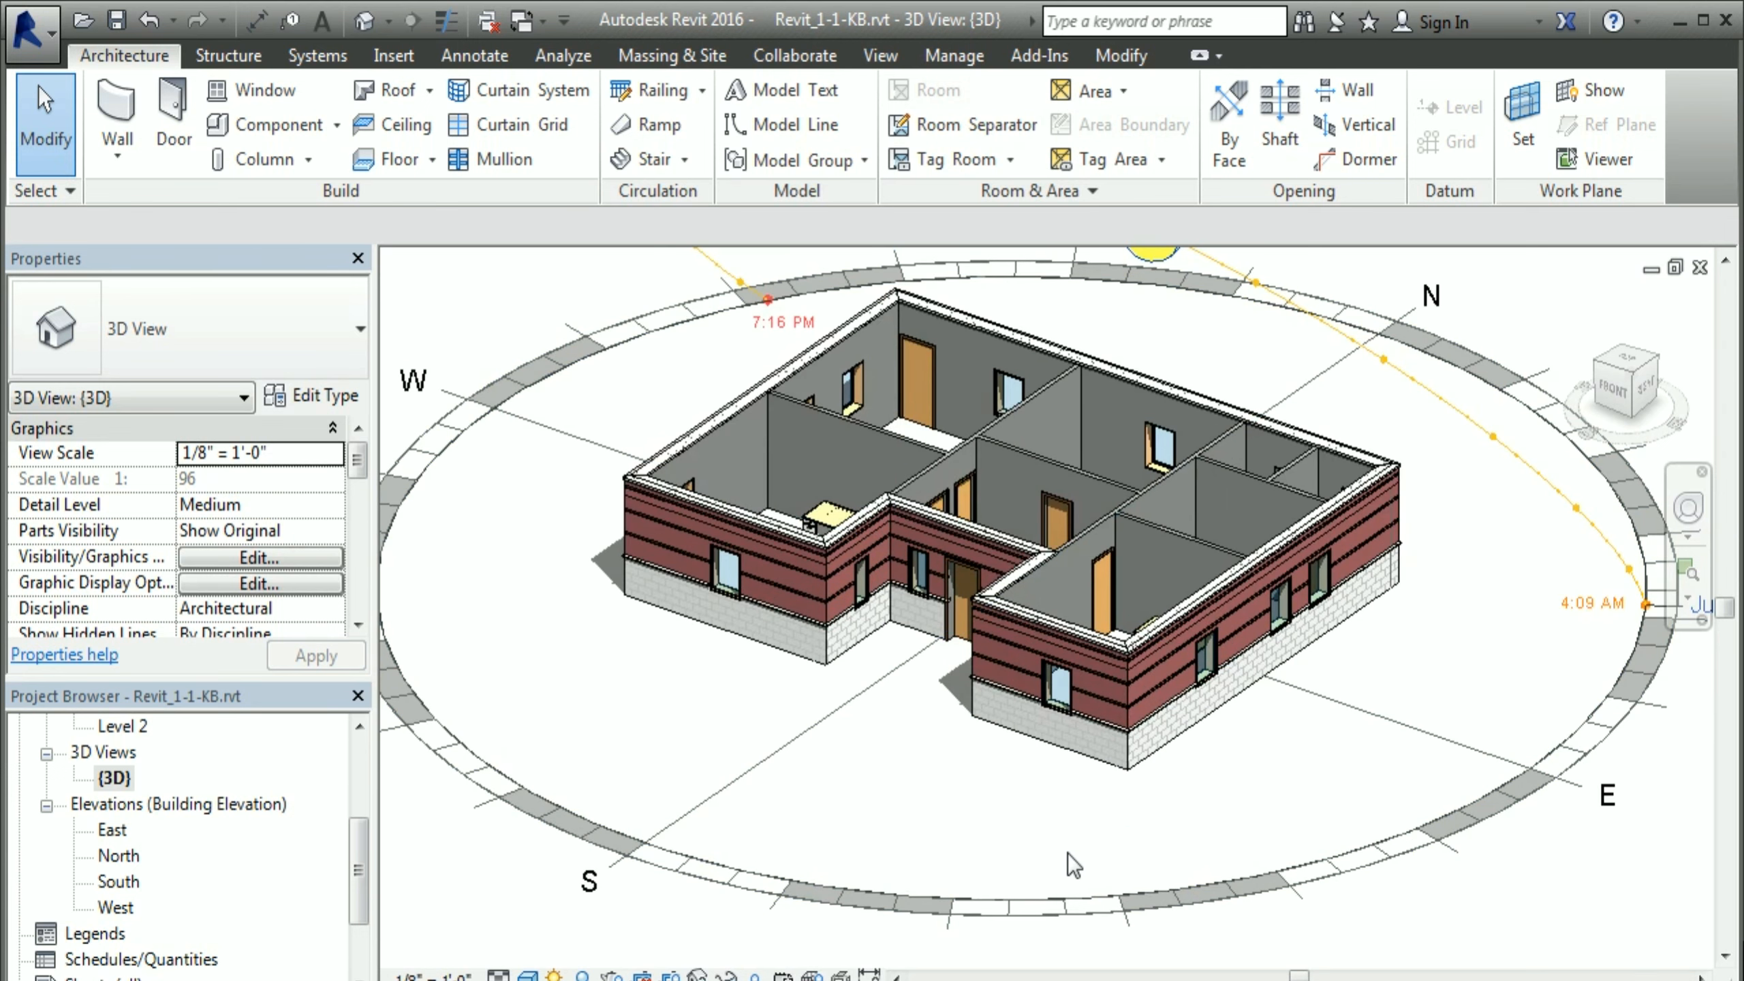
{"action": "scroll", "coordinate": [1185, 734], "scroll_direction": "down", "scroll_amount": 2}
{"action": "scroll", "coordinate": [1280, 532], "scroll_direction": "up", "scroll_amount": 1}
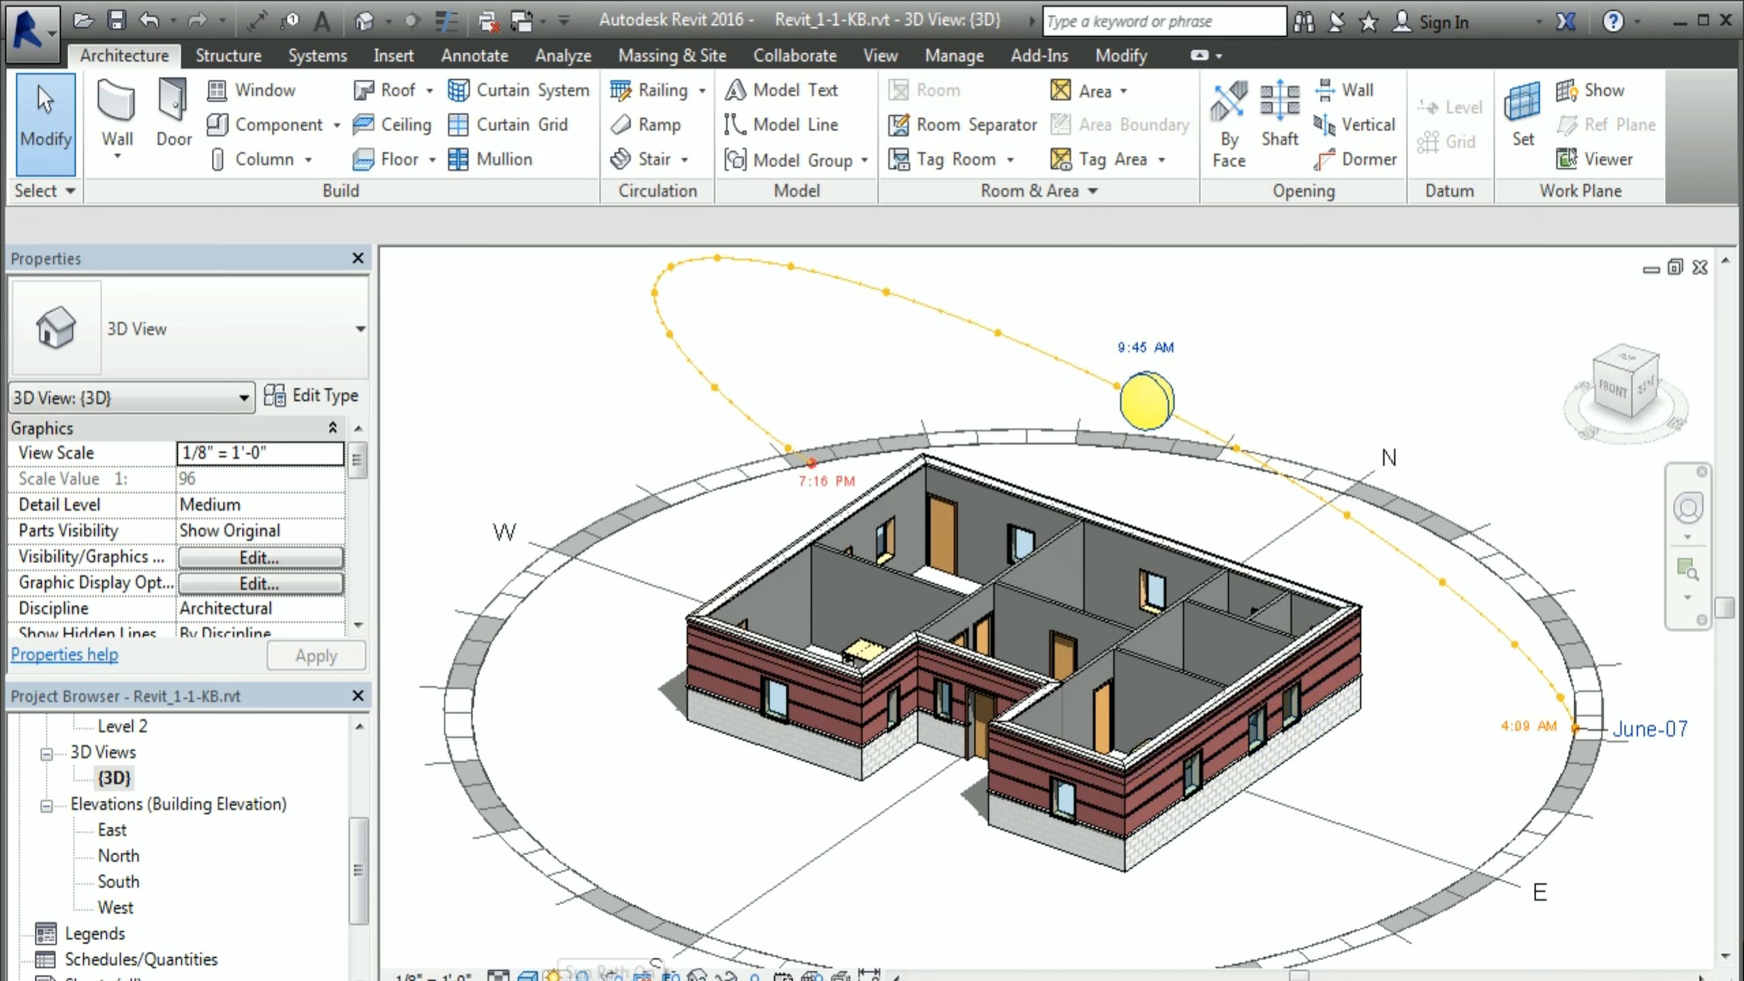
{"action": "left_click", "coordinate": [554, 976]}
{"action": "left_click", "coordinate": [596, 929]}
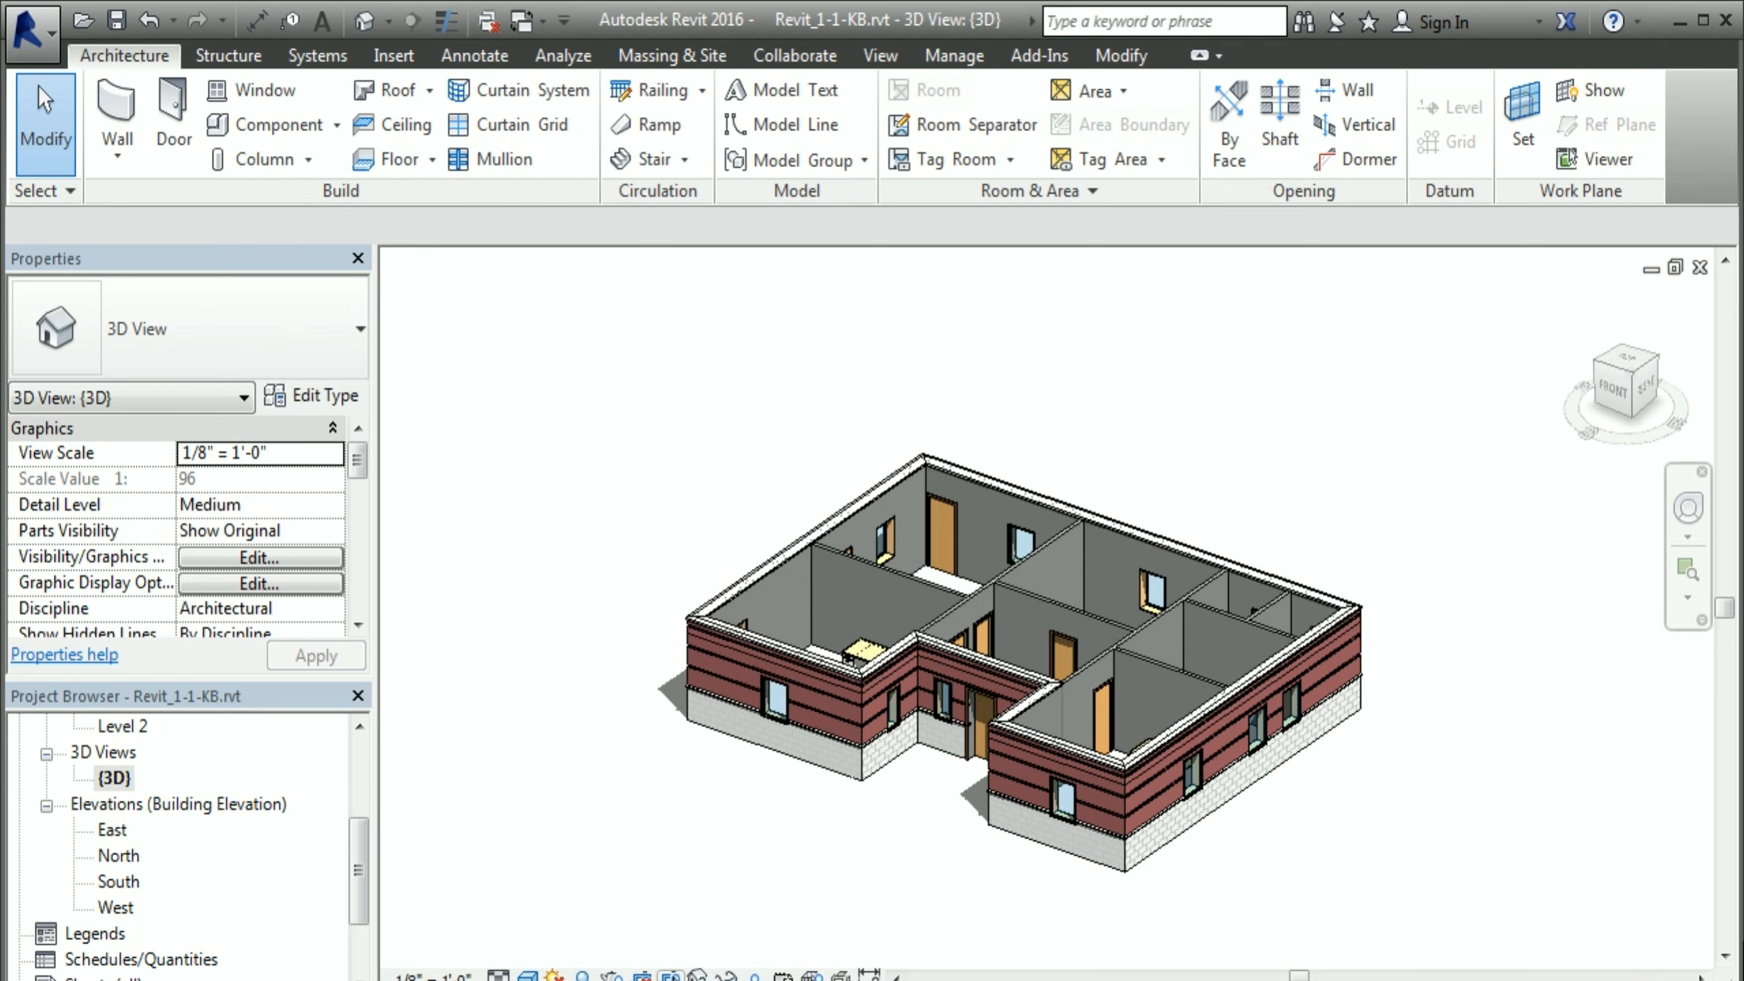
Step: In the sun settings, define the project location by the Default City List
{"action": "left_click", "coordinate": [556, 975]}
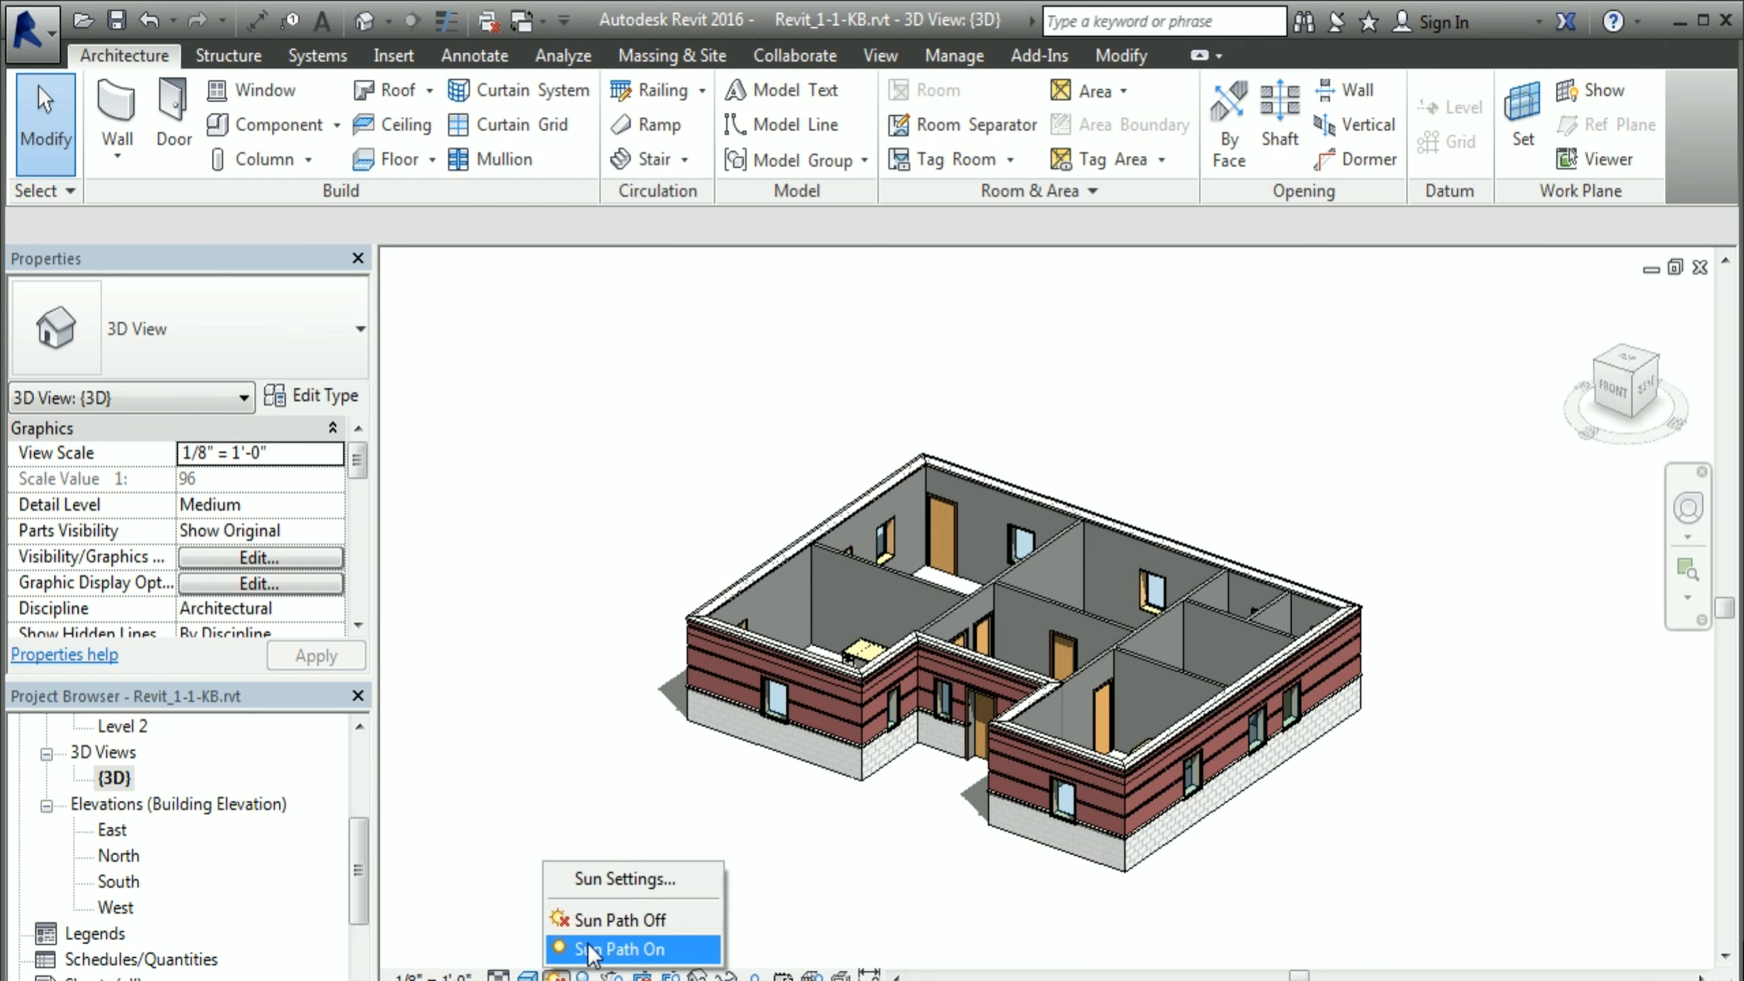
{"action": "left_click", "coordinate": [632, 881]}
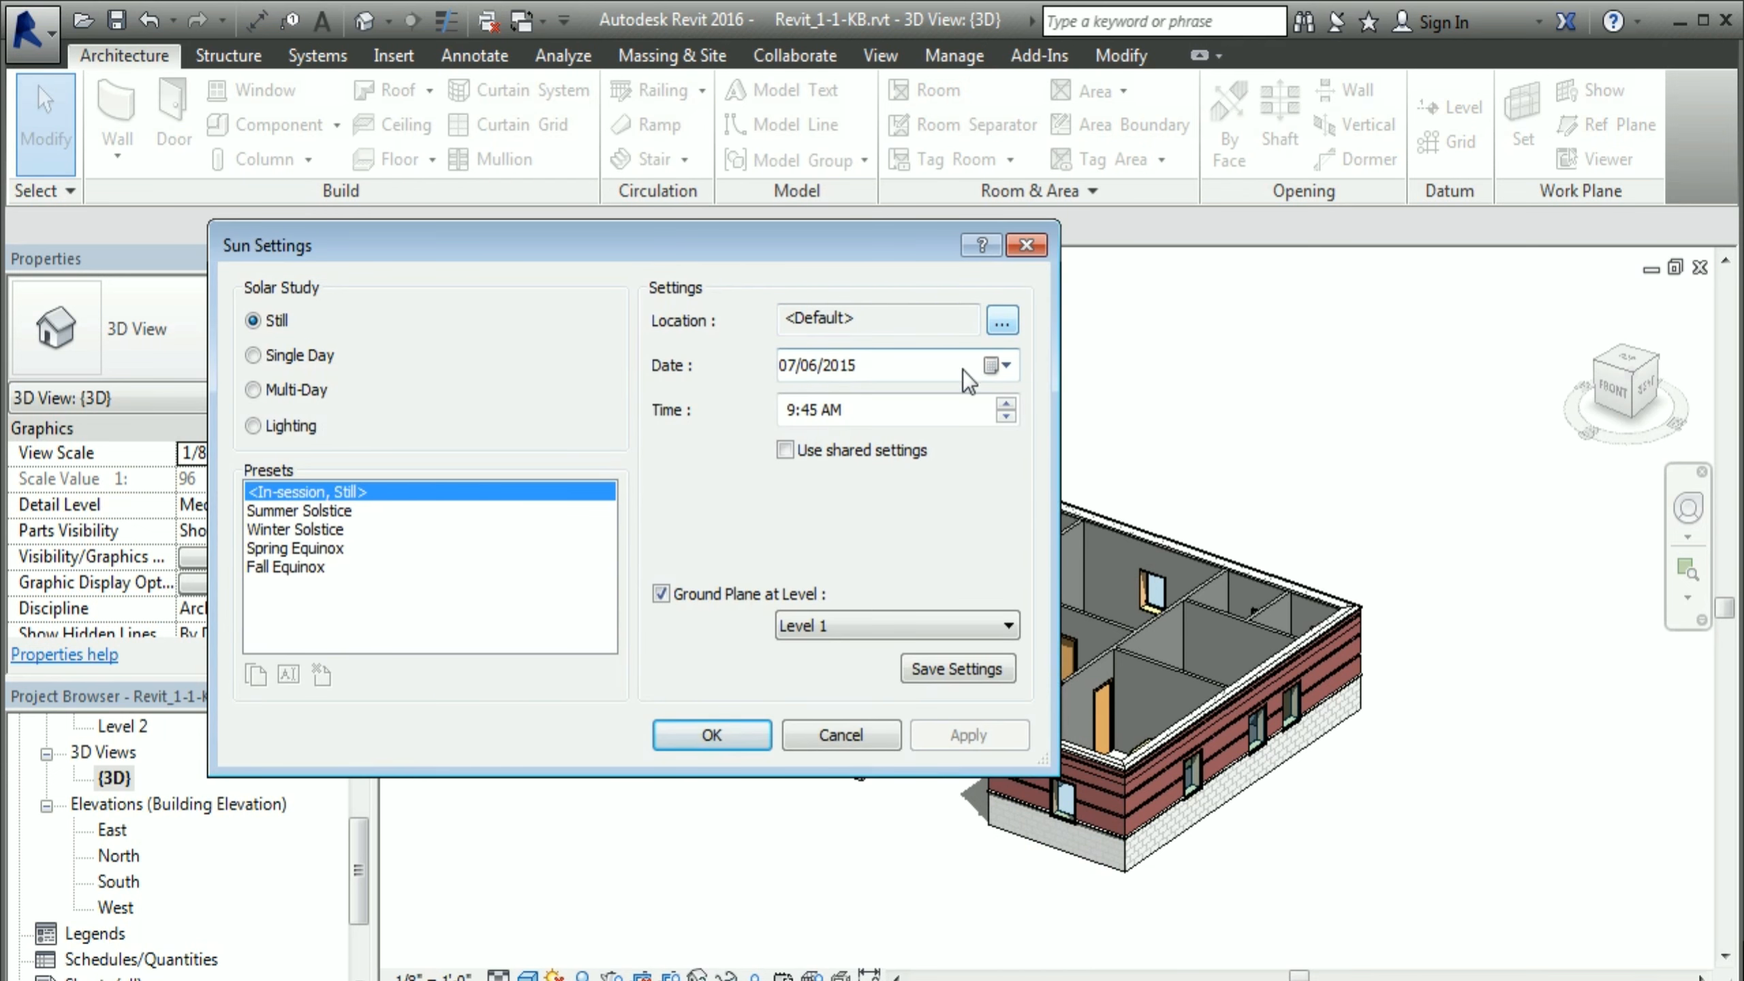
{"action": "left_click", "coordinate": [1004, 320]}
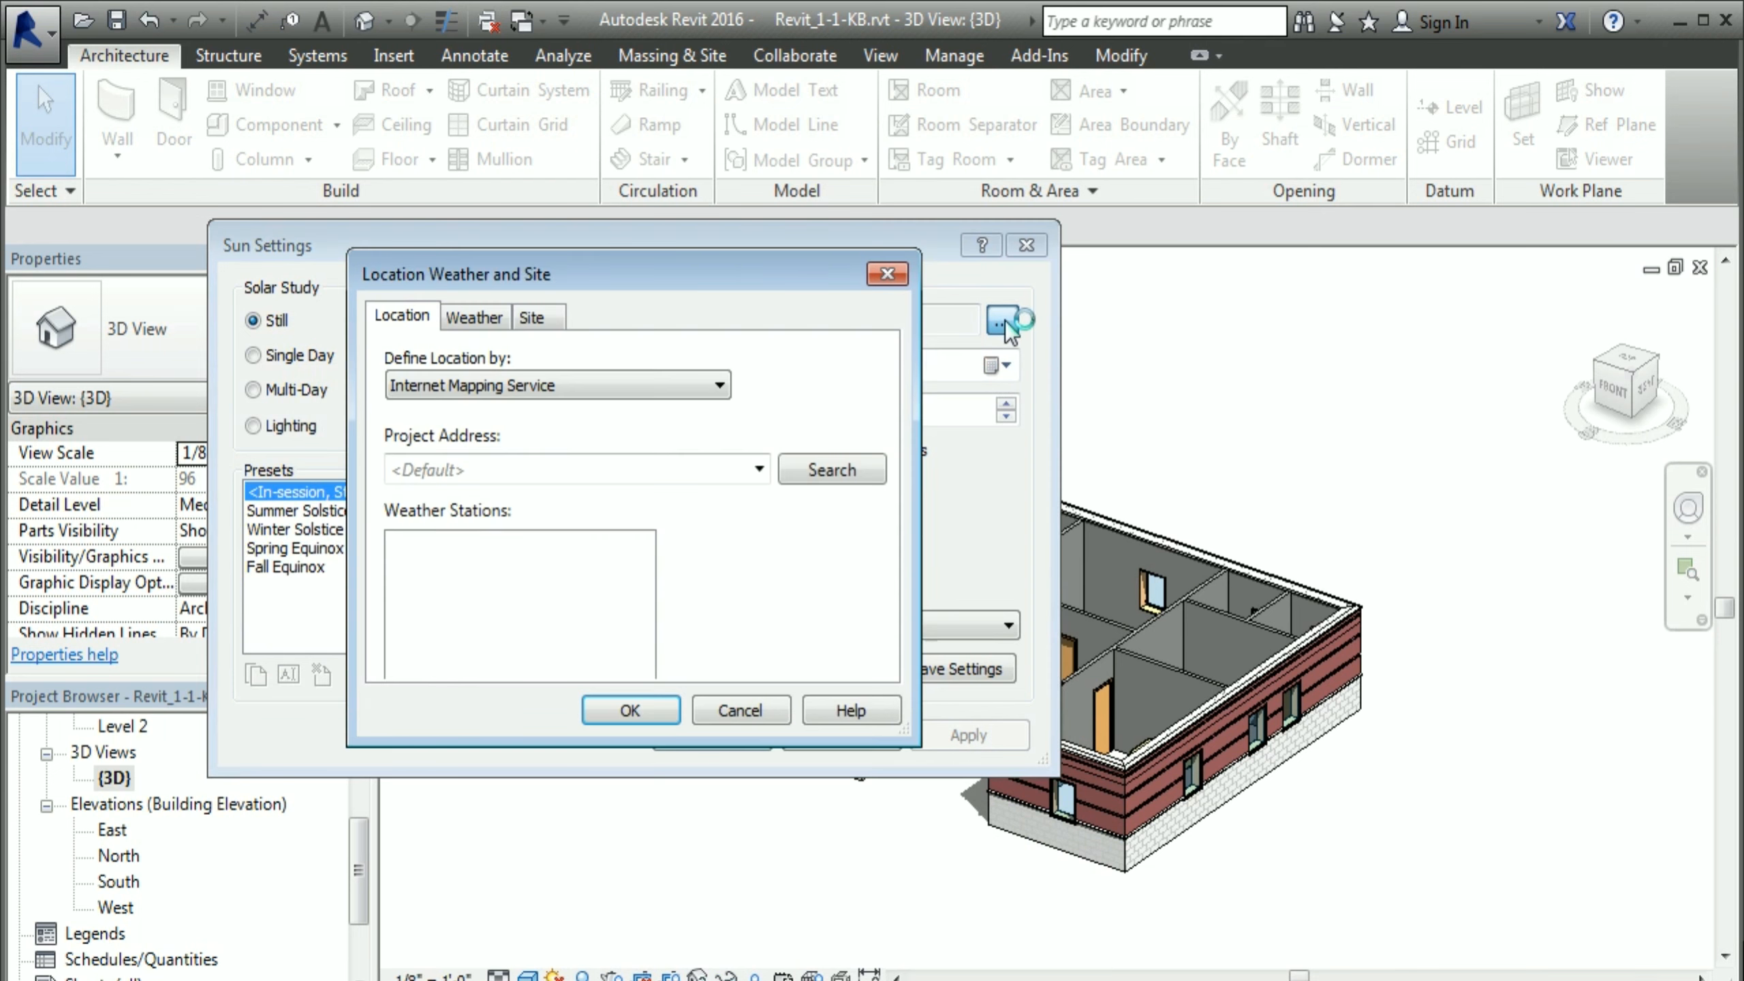
{"action": "left_click", "coordinate": [587, 387]}
{"action": "left_click", "coordinate": [542, 406]}
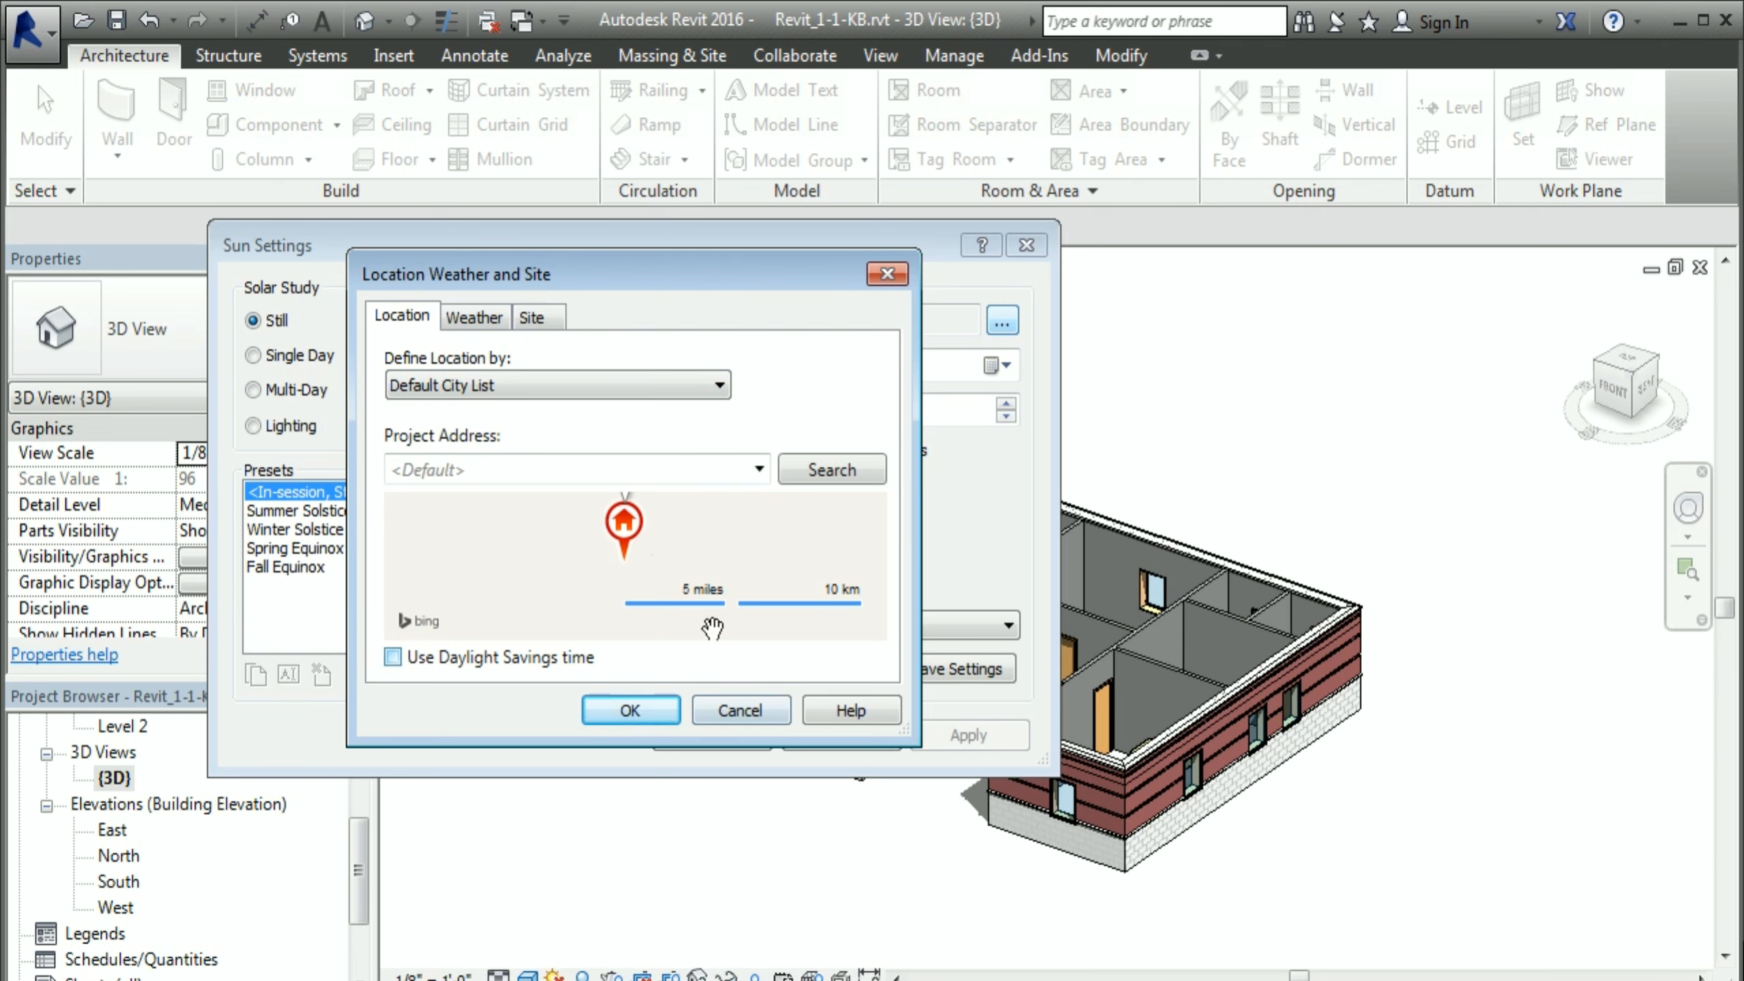
{"action": "left_click", "coordinate": [757, 469]}
{"action": "left_click", "coordinate": [757, 470]}
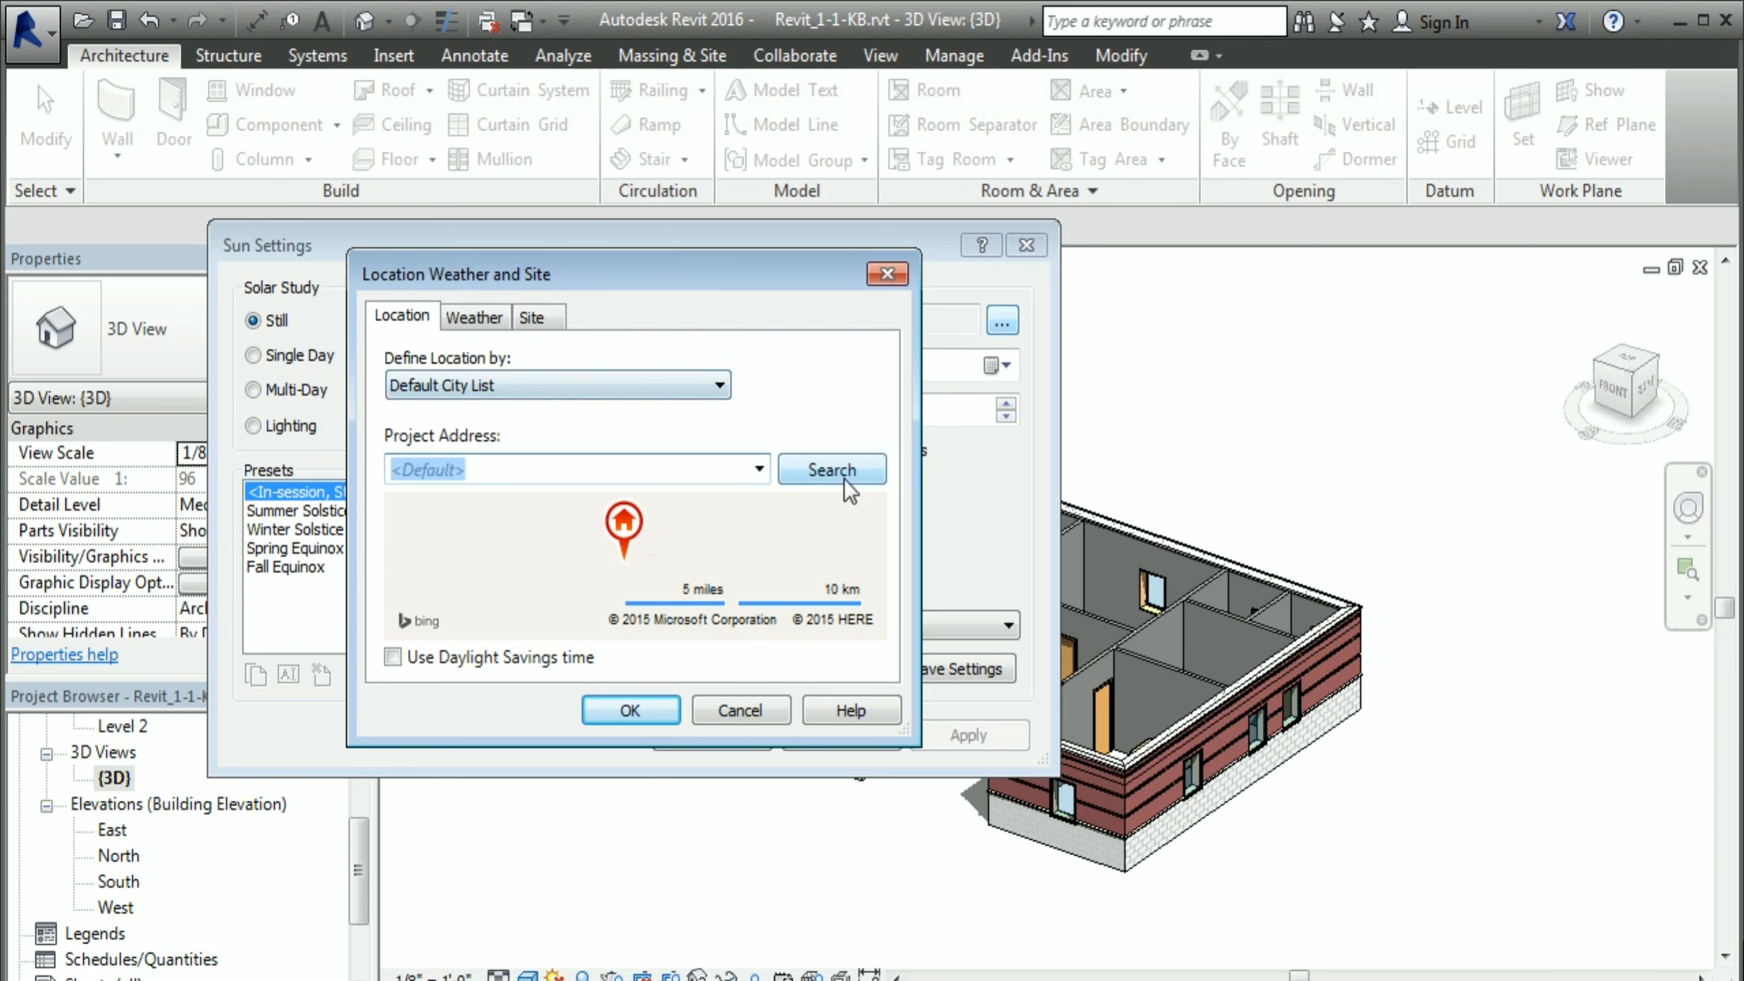
{"action": "left_click", "coordinate": [558, 390]}
{"action": "left_click", "coordinate": [558, 389]}
{"action": "left_click", "coordinate": [526, 387]}
{"action": "left_click", "coordinate": [505, 410]}
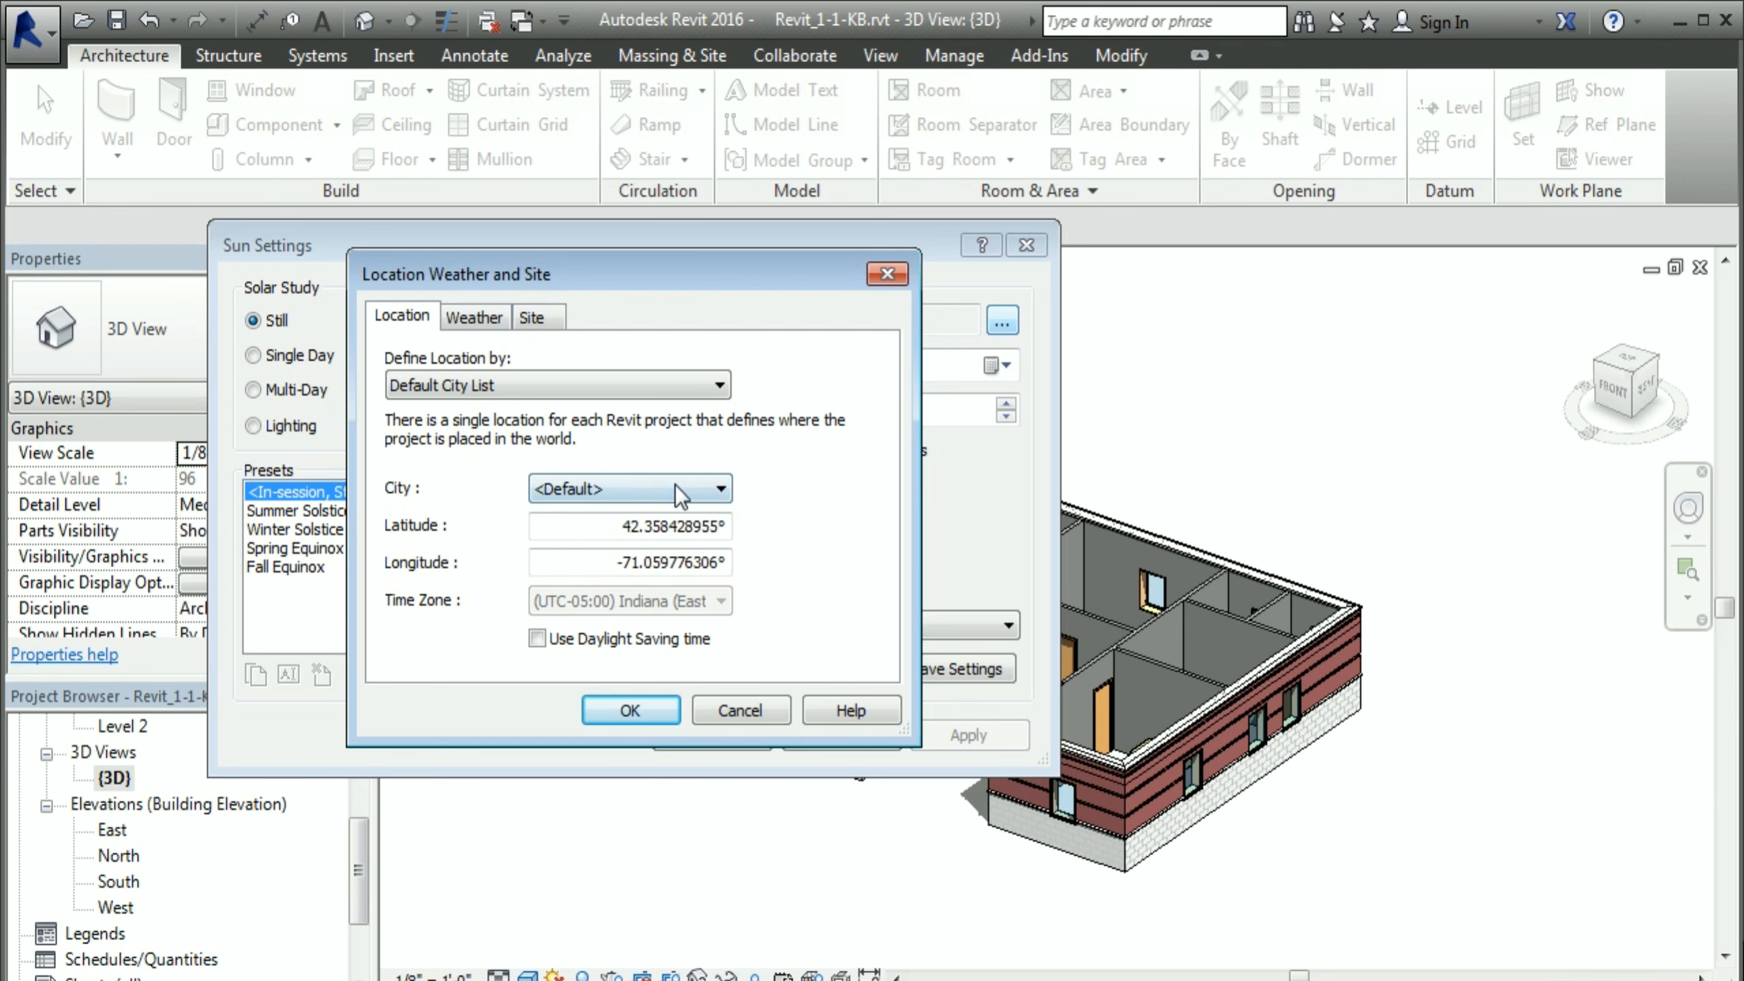
Step: Set the project city to Alameda, CA and apply the sun settings
{"action": "left_click", "coordinate": [718, 488]}
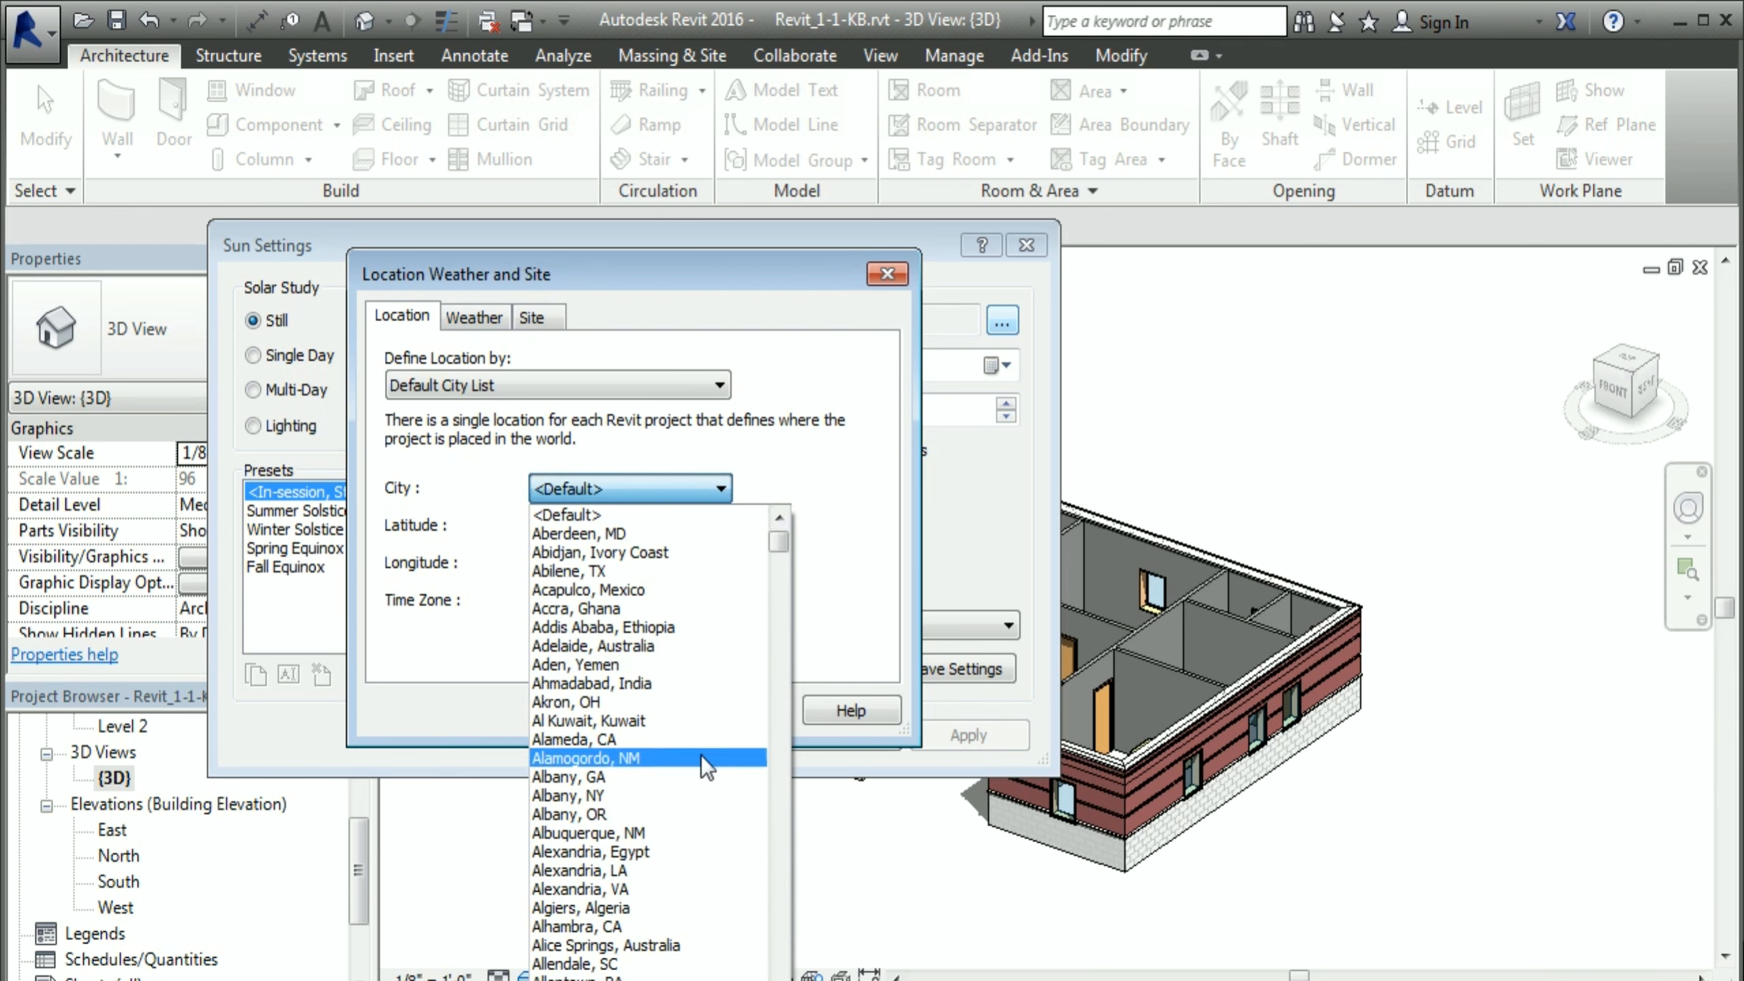
{"action": "left_click", "coordinate": [589, 740]}
{"action": "left_click", "coordinate": [638, 715]}
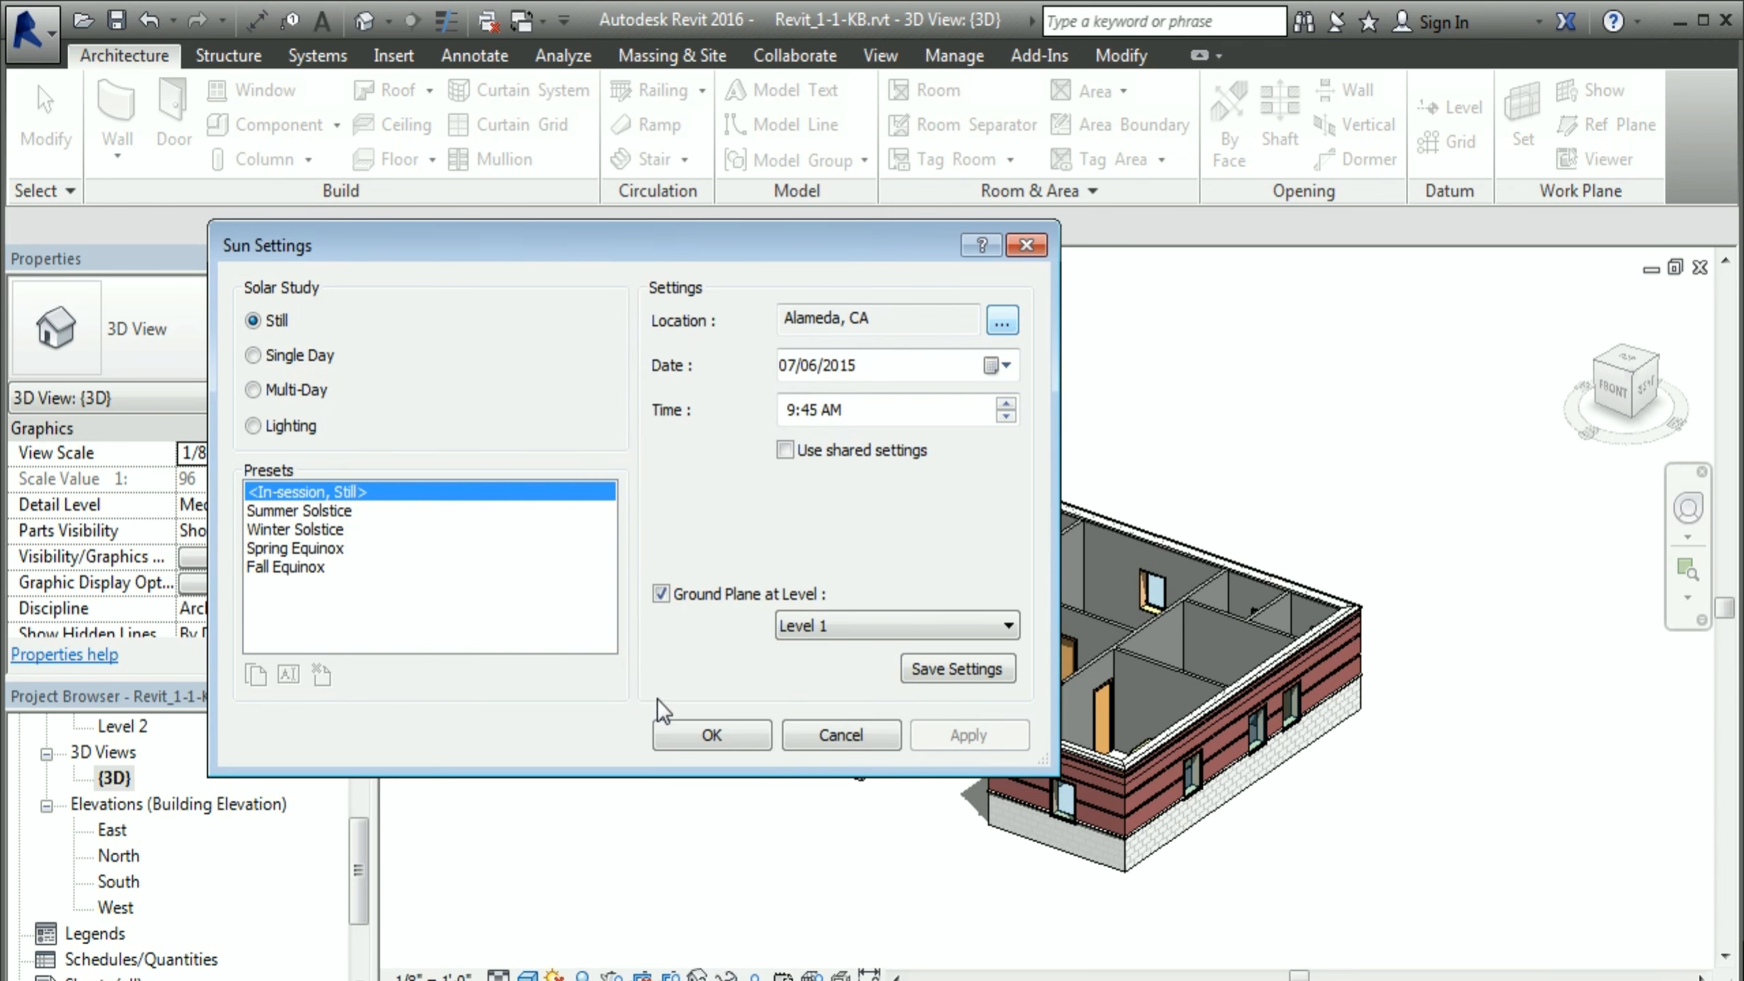
{"action": "left_click", "coordinate": [712, 734]}
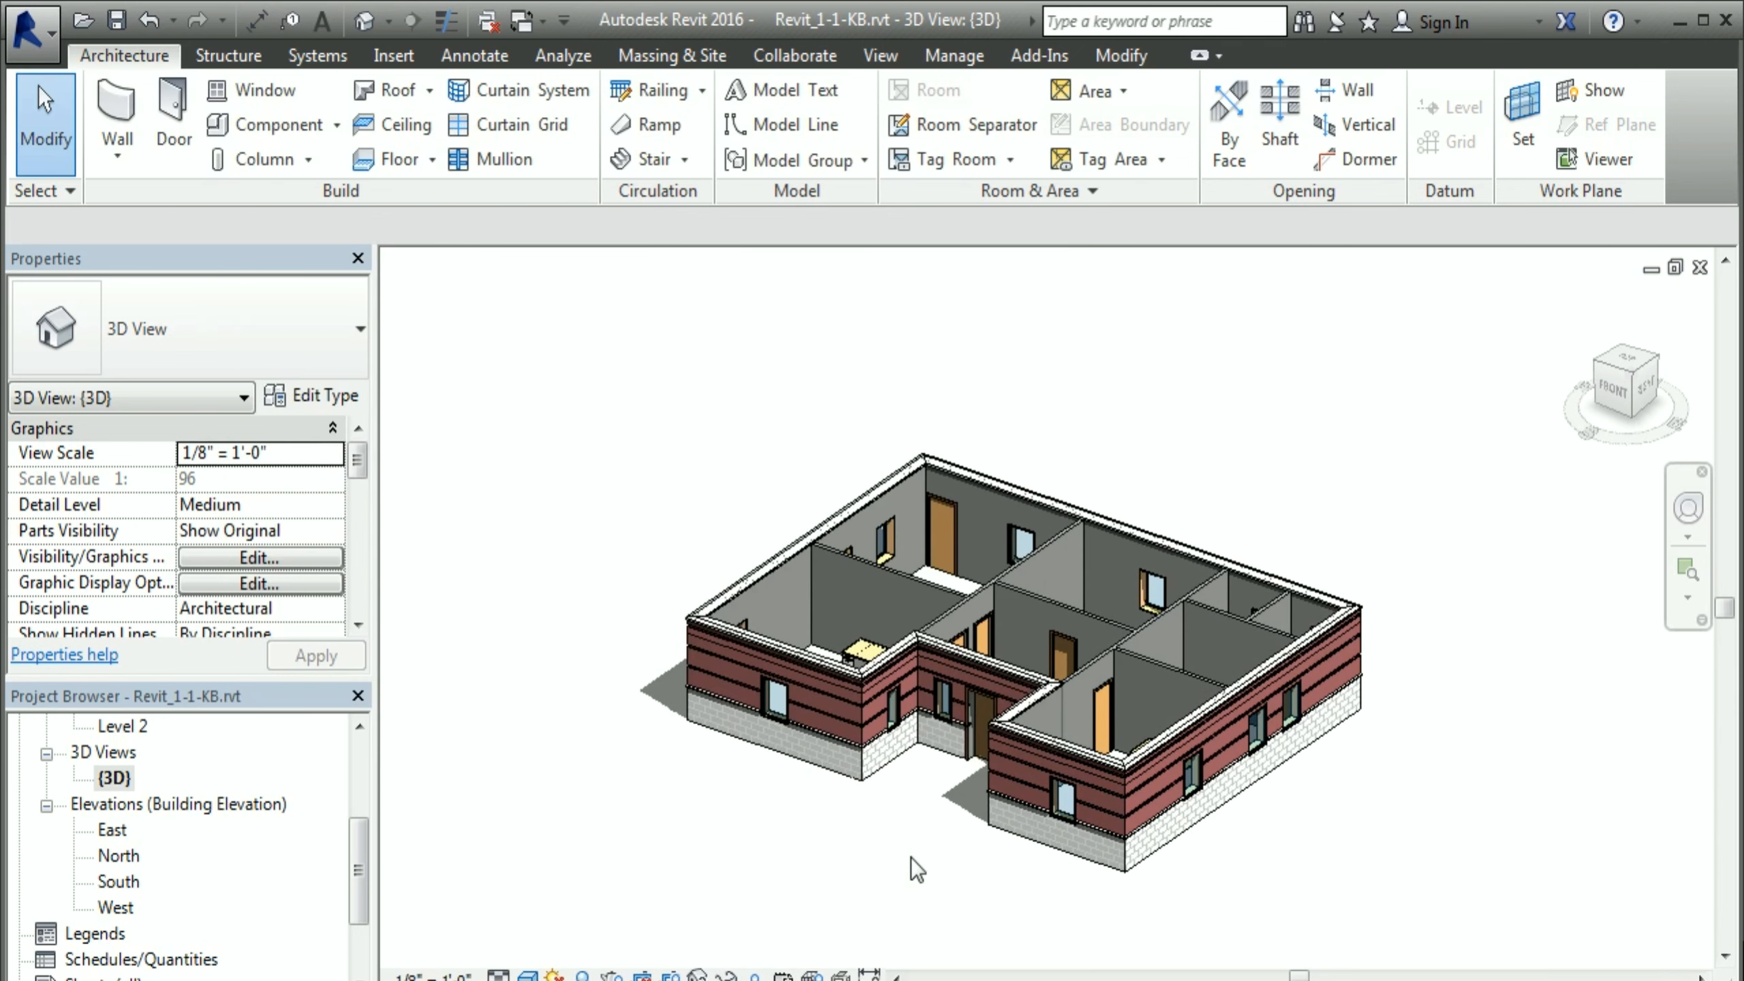
Step: Examine the shadows cast along the building's front exterior walls
{"action": "scroll", "coordinate": [907, 831], "scroll_direction": "up", "scroll_amount": 2}
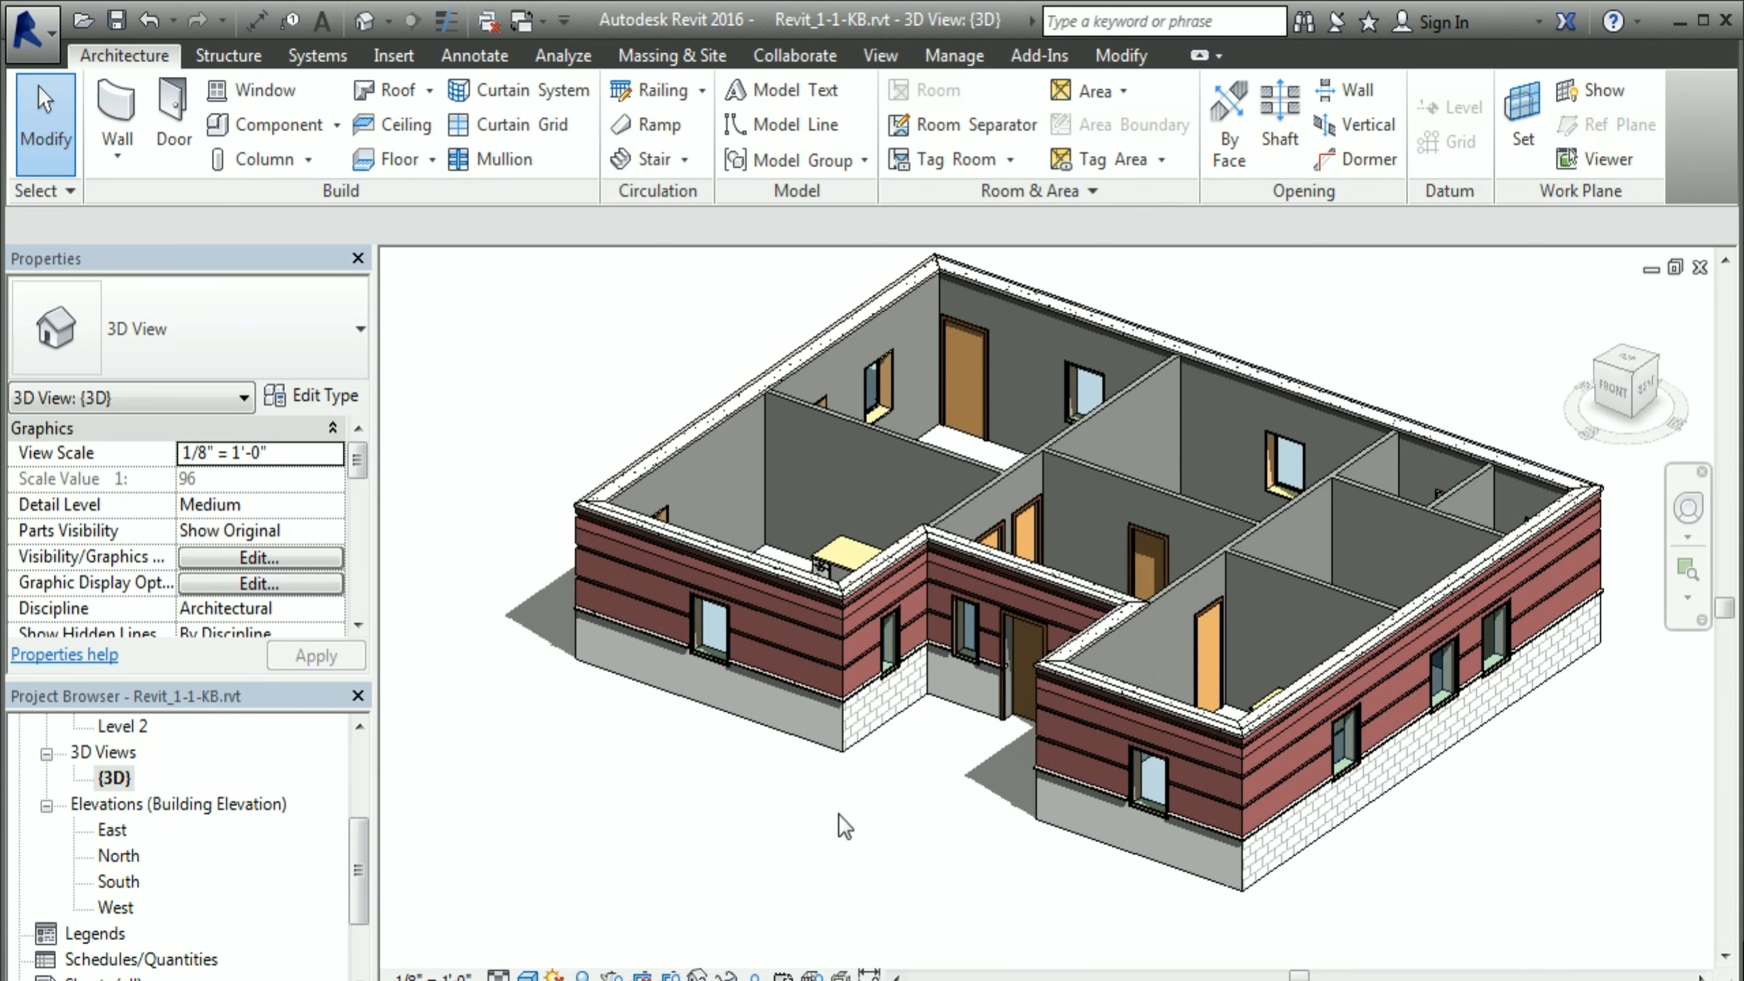
{"action": "scroll", "coordinate": [516, 667], "scroll_direction": "up", "scroll_amount": 5}
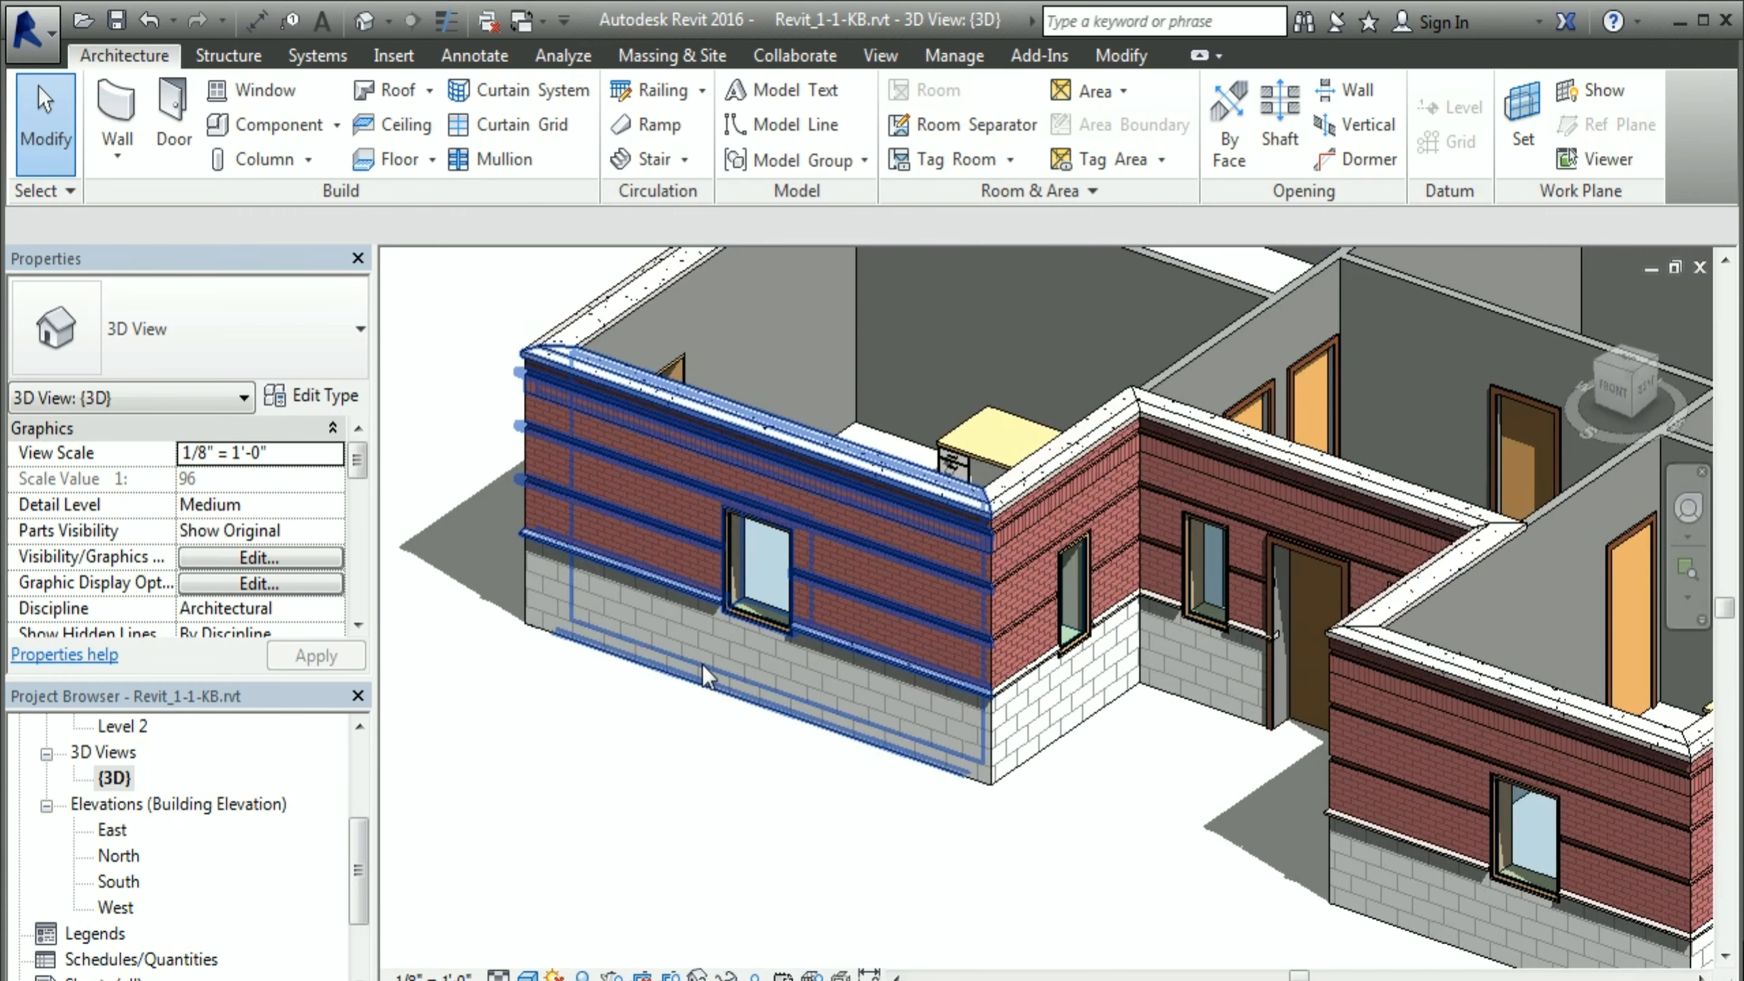
{"action": "scroll", "coordinate": [583, 714], "scroll_direction": "up", "scroll_amount": 3}
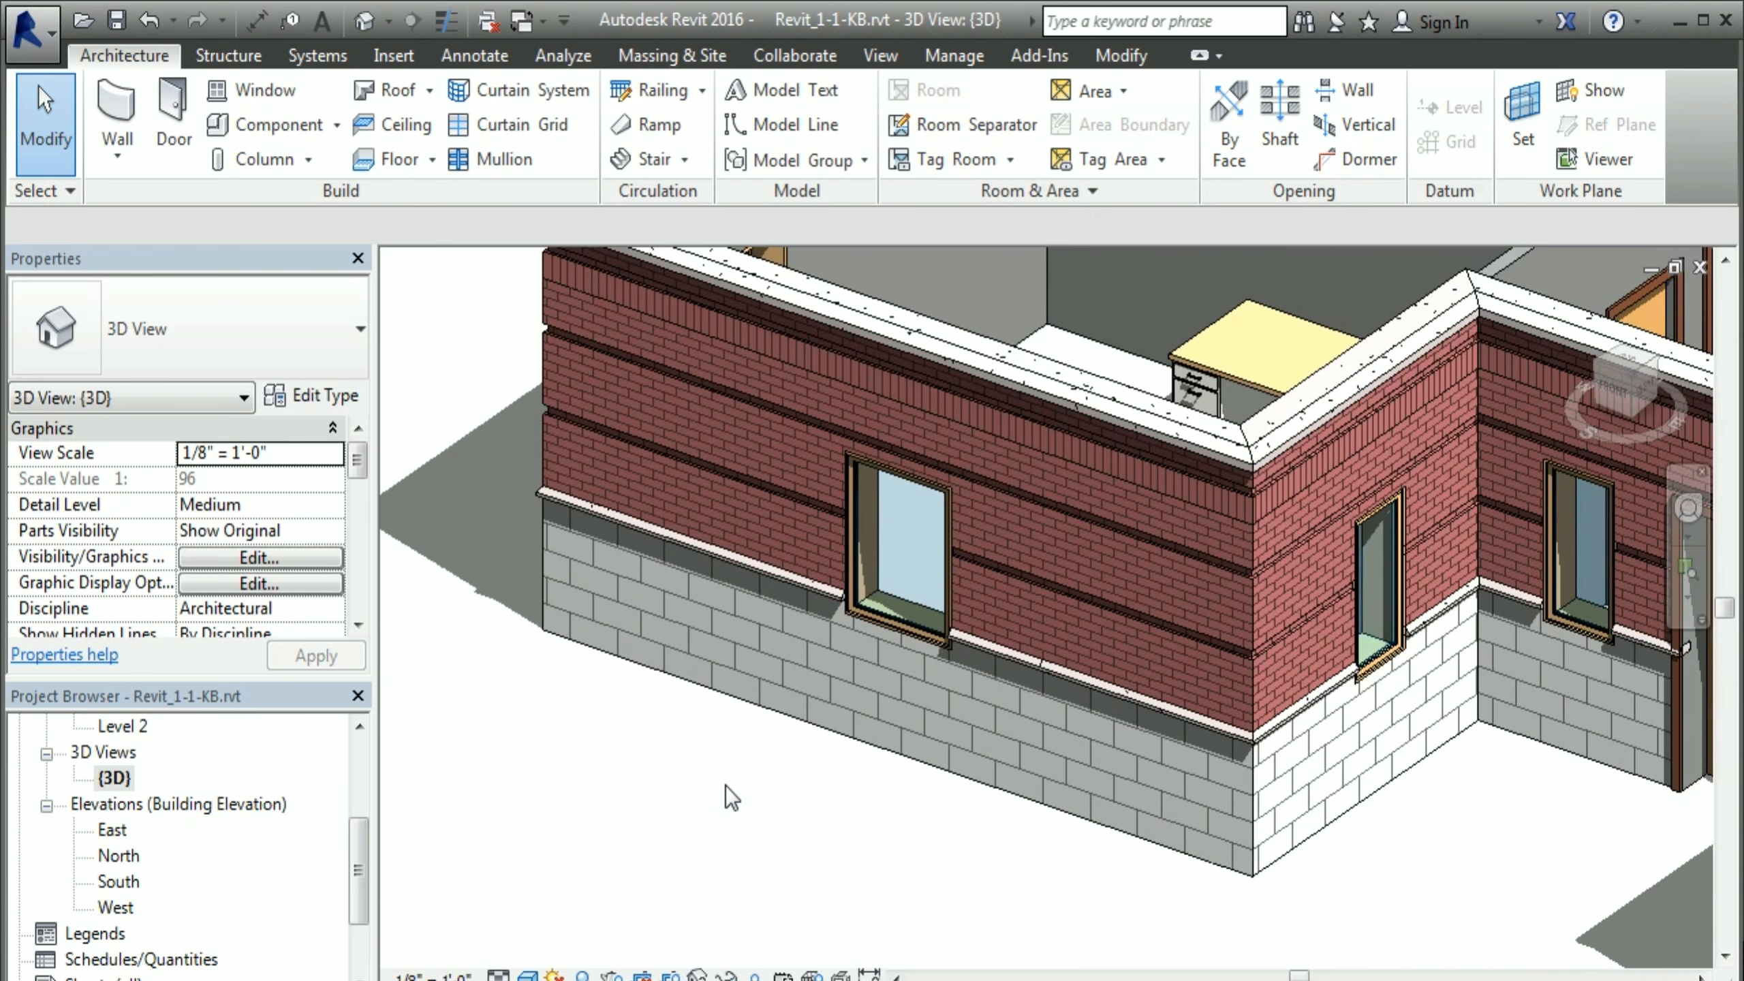
{"action": "scroll", "coordinate": [725, 782], "scroll_direction": "down", "scroll_amount": 3}
{"action": "scroll", "coordinate": [1029, 777], "scroll_direction": "up", "scroll_amount": 4}
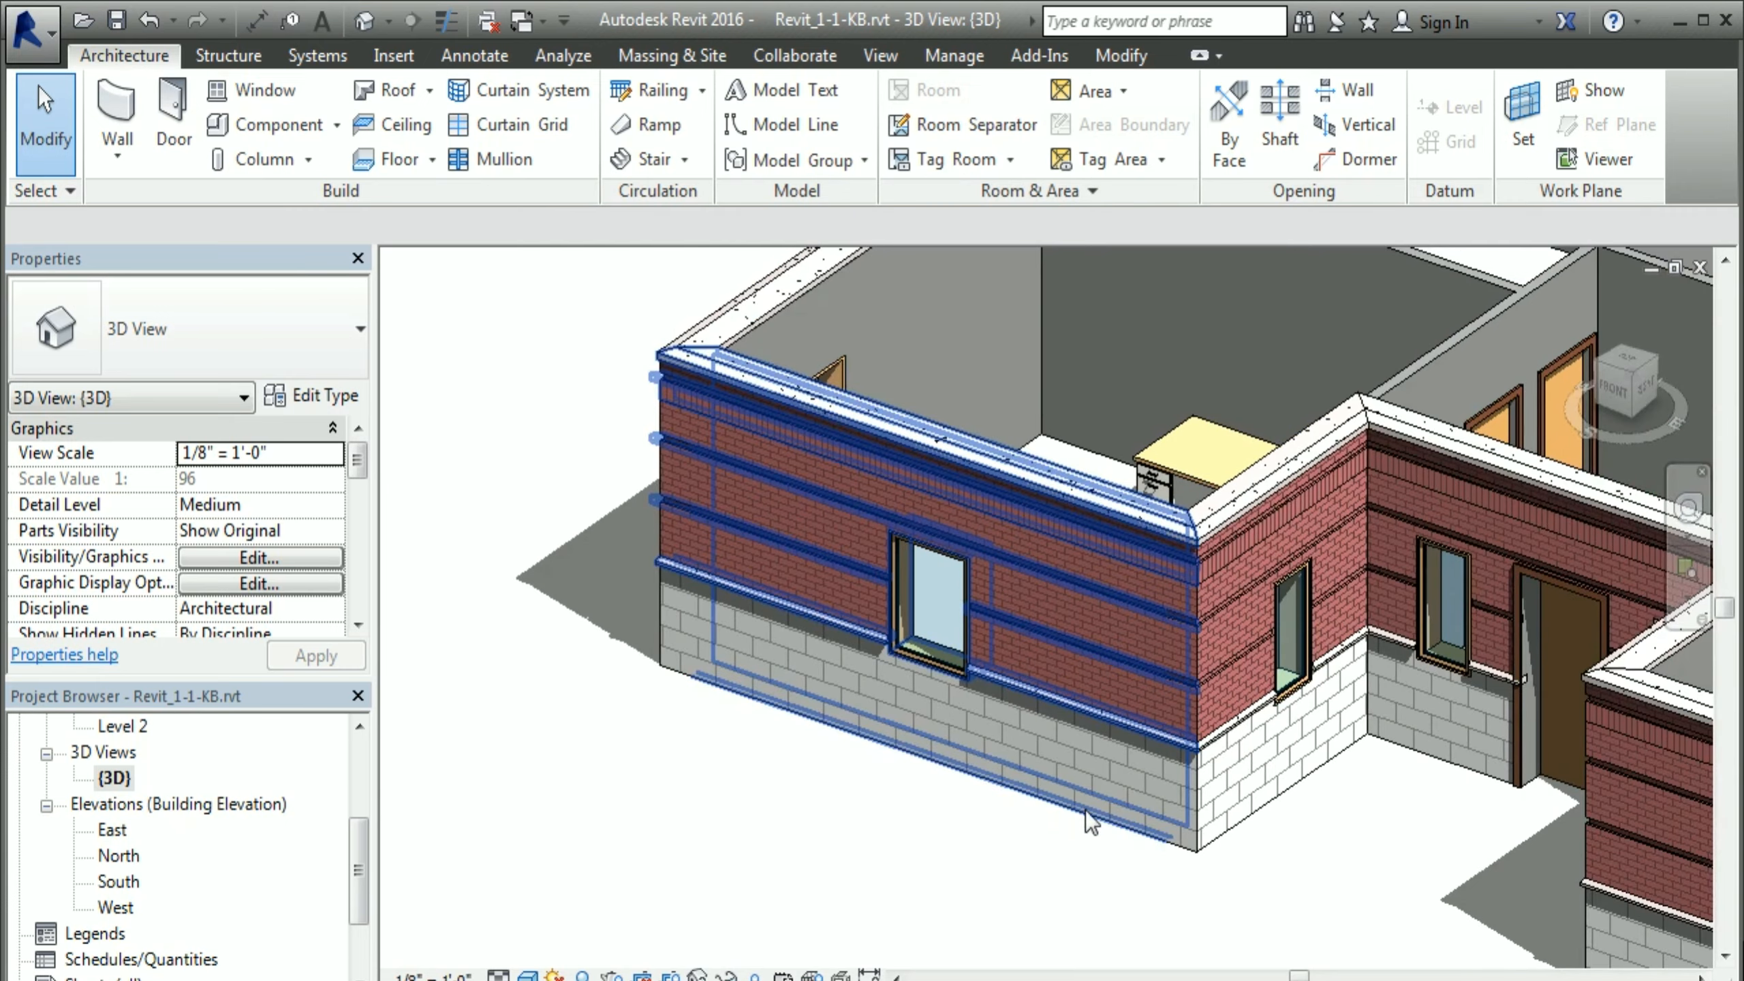
Step: Frame the desk inside the front room in a close-up view from above
{"action": "middle_click_drag", "start_coordinate": [1171, 625], "coordinate": [1131, 769], "text": "shift"}
{"action": "scroll", "coordinate": [1308, 495], "scroll_direction": "up", "scroll_amount": 3}
{"action": "middle_click_drag", "start_coordinate": [1251, 490], "coordinate": [1256, 862]}
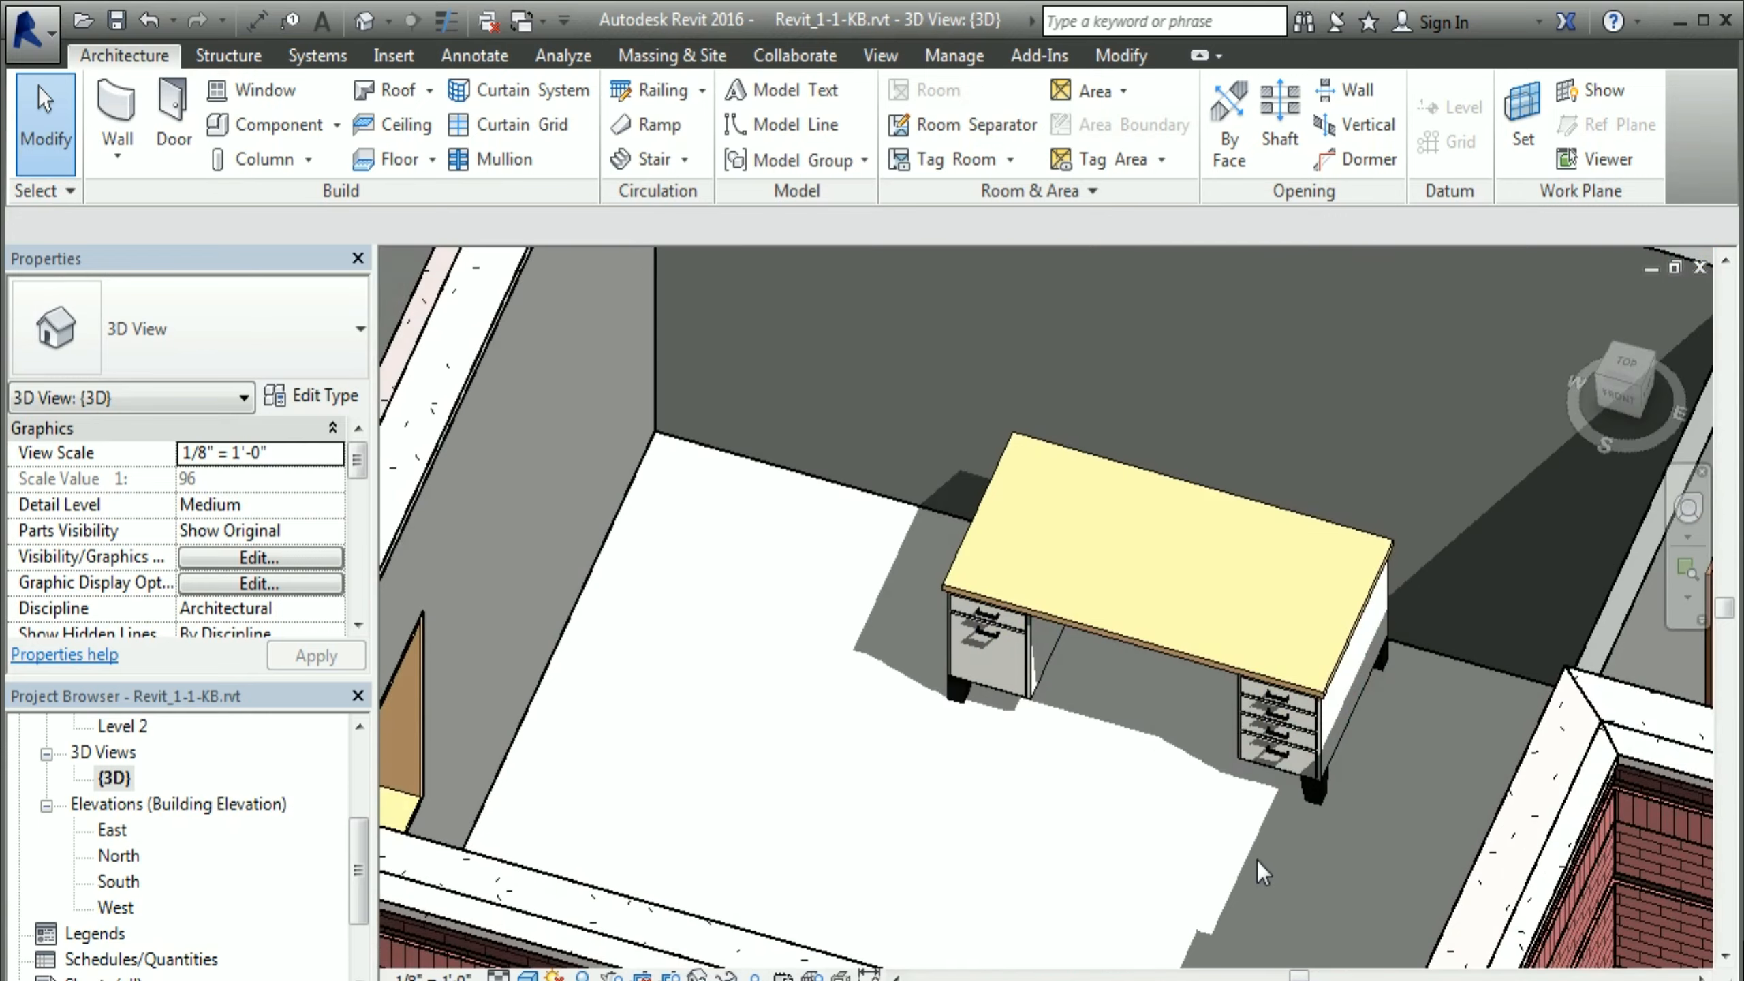
{"action": "scroll", "coordinate": [1210, 785], "scroll_direction": "up", "scroll_amount": 2}
{"action": "middle_click_drag", "start_coordinate": [1207, 790], "coordinate": [1210, 755], "text": "shift"}
{"action": "middle_click_drag", "start_coordinate": [1201, 832], "coordinate": [1046, 621]}
{"action": "scroll", "coordinate": [1035, 718], "scroll_direction": "up", "scroll_amount": 2}
{"action": "scroll", "coordinate": [1023, 724], "scroll_direction": "up", "scroll_amount": 1}
{"action": "scroll", "coordinate": [1019, 727], "scroll_direction": "down", "scroll_amount": 1}
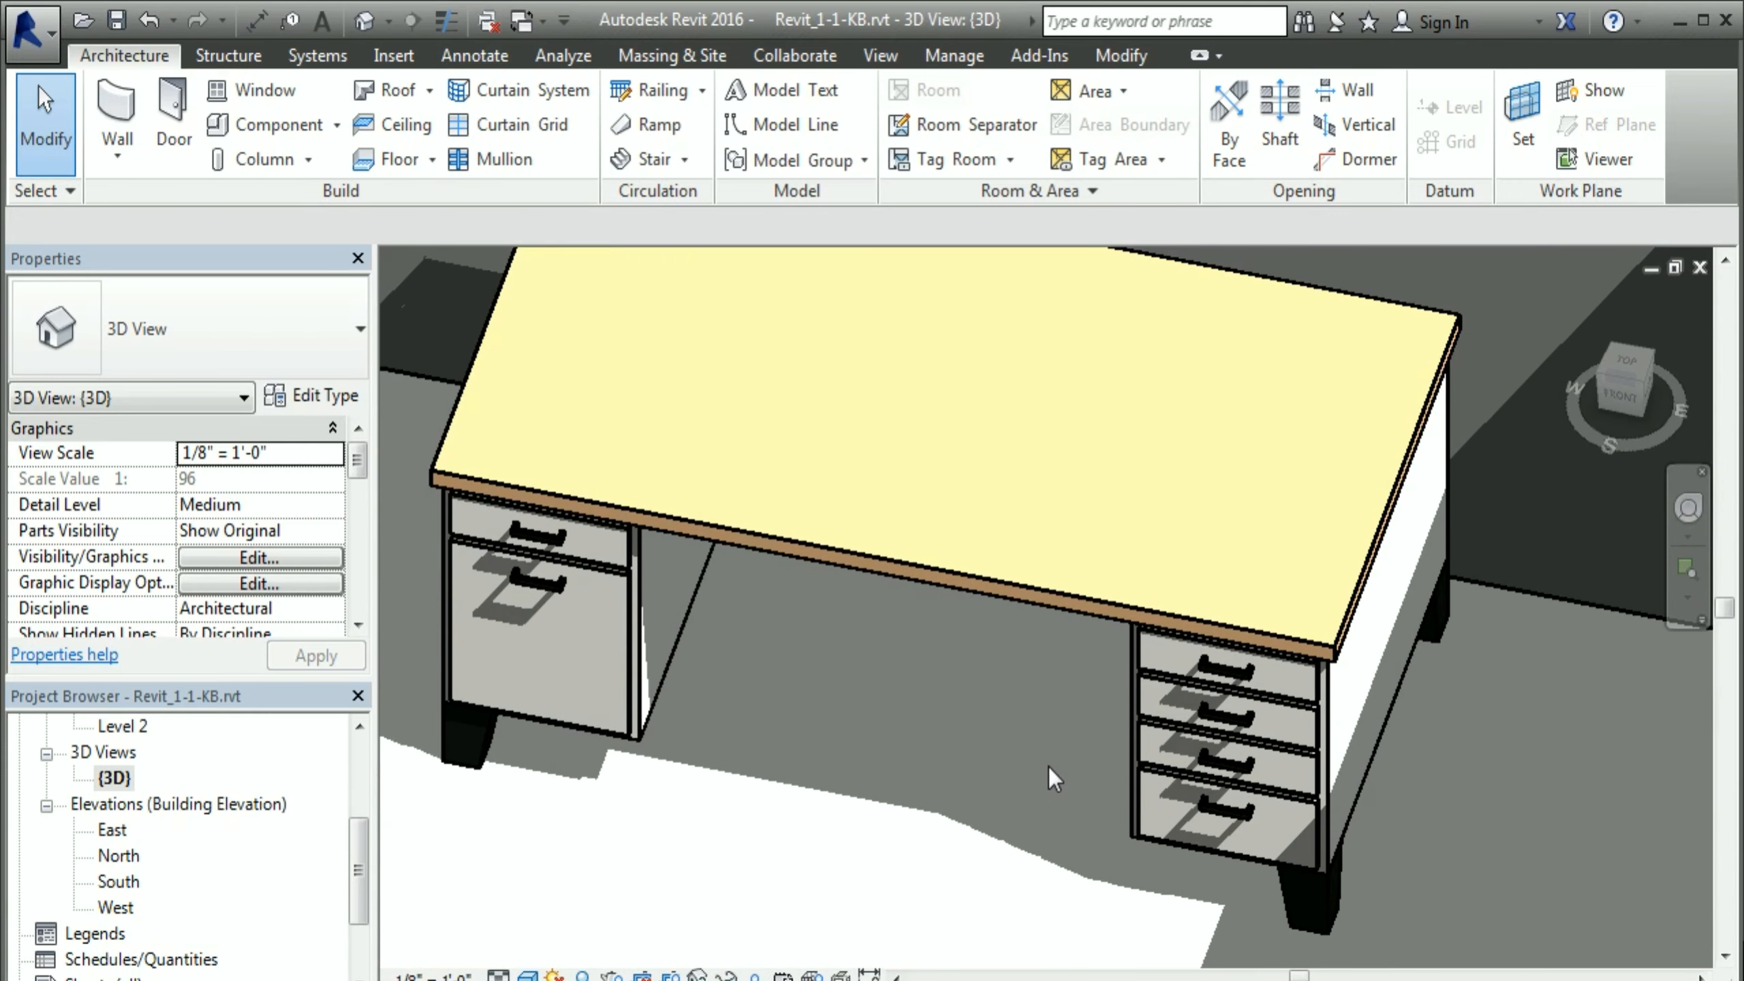
{"action": "middle_click_drag", "start_coordinate": [1050, 768], "coordinate": [1047, 810], "text": "shift"}
{"action": "middle_click_drag", "start_coordinate": [1026, 724], "coordinate": [1047, 980]}
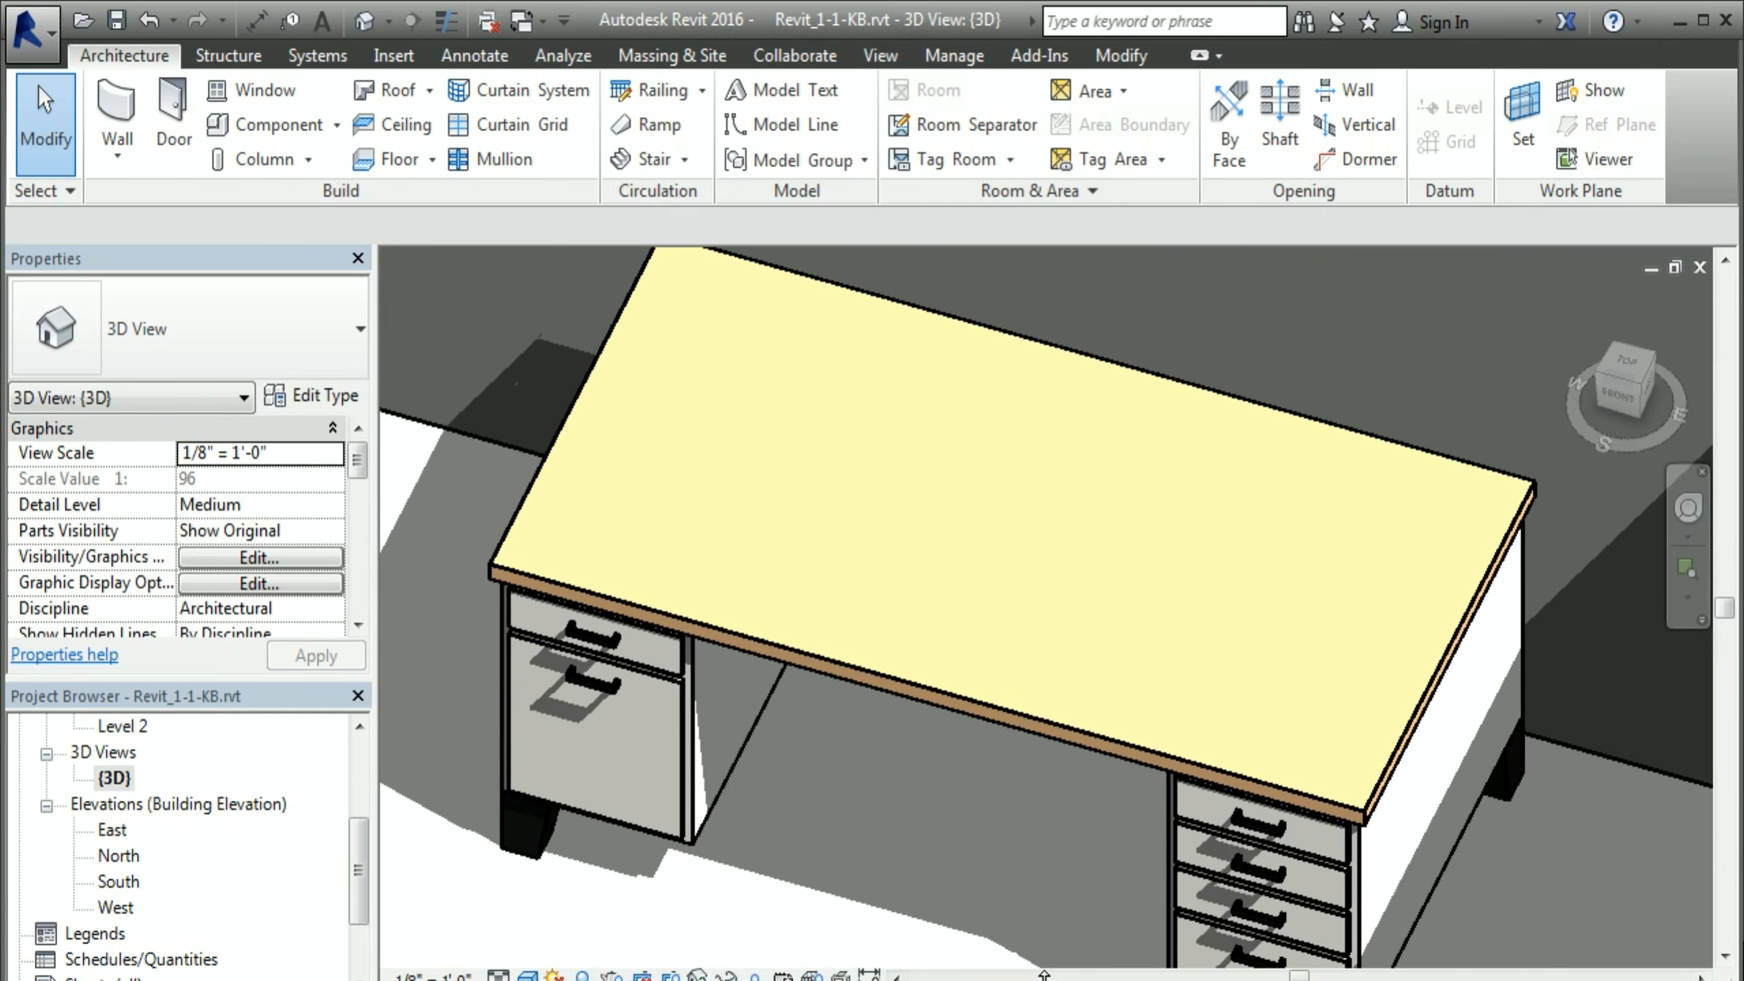
{"action": "middle_click_drag", "start_coordinate": [998, 838], "coordinate": [1062, 886]}
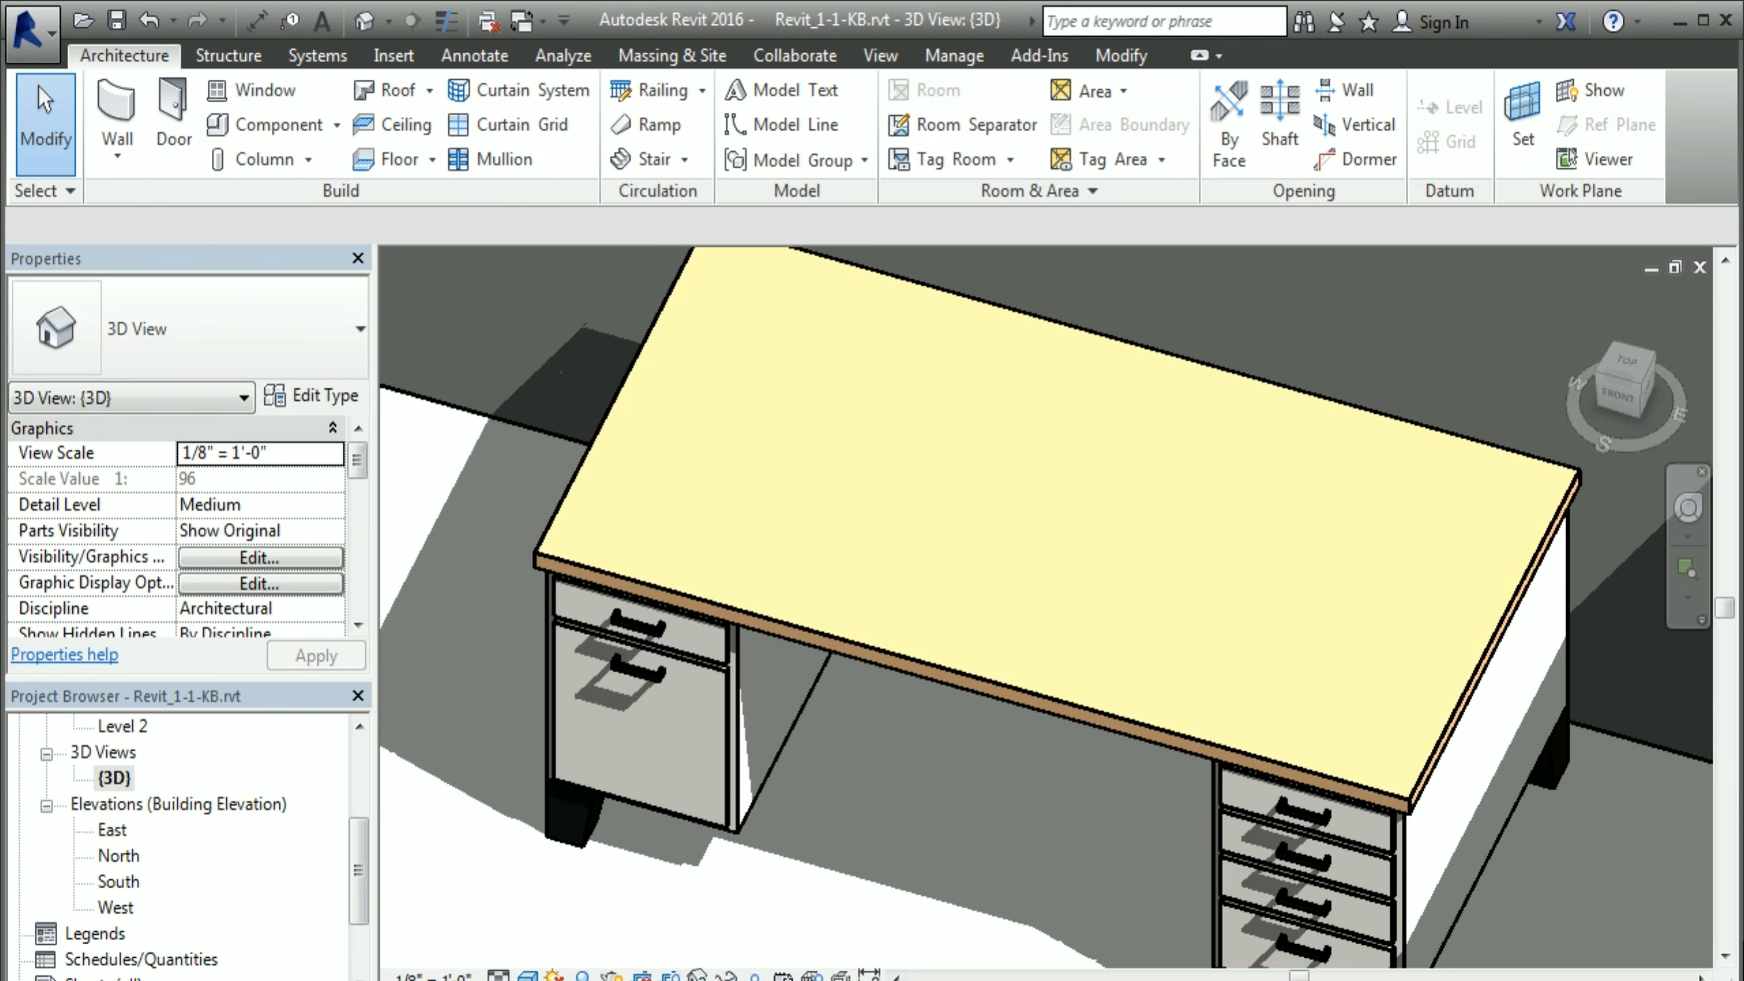
Step: Render the desk view with NVIDIA mental ray at Medium quality
{"action": "left_click_drag", "start_coordinate": [0, 0], "coordinate": [417, 5]}
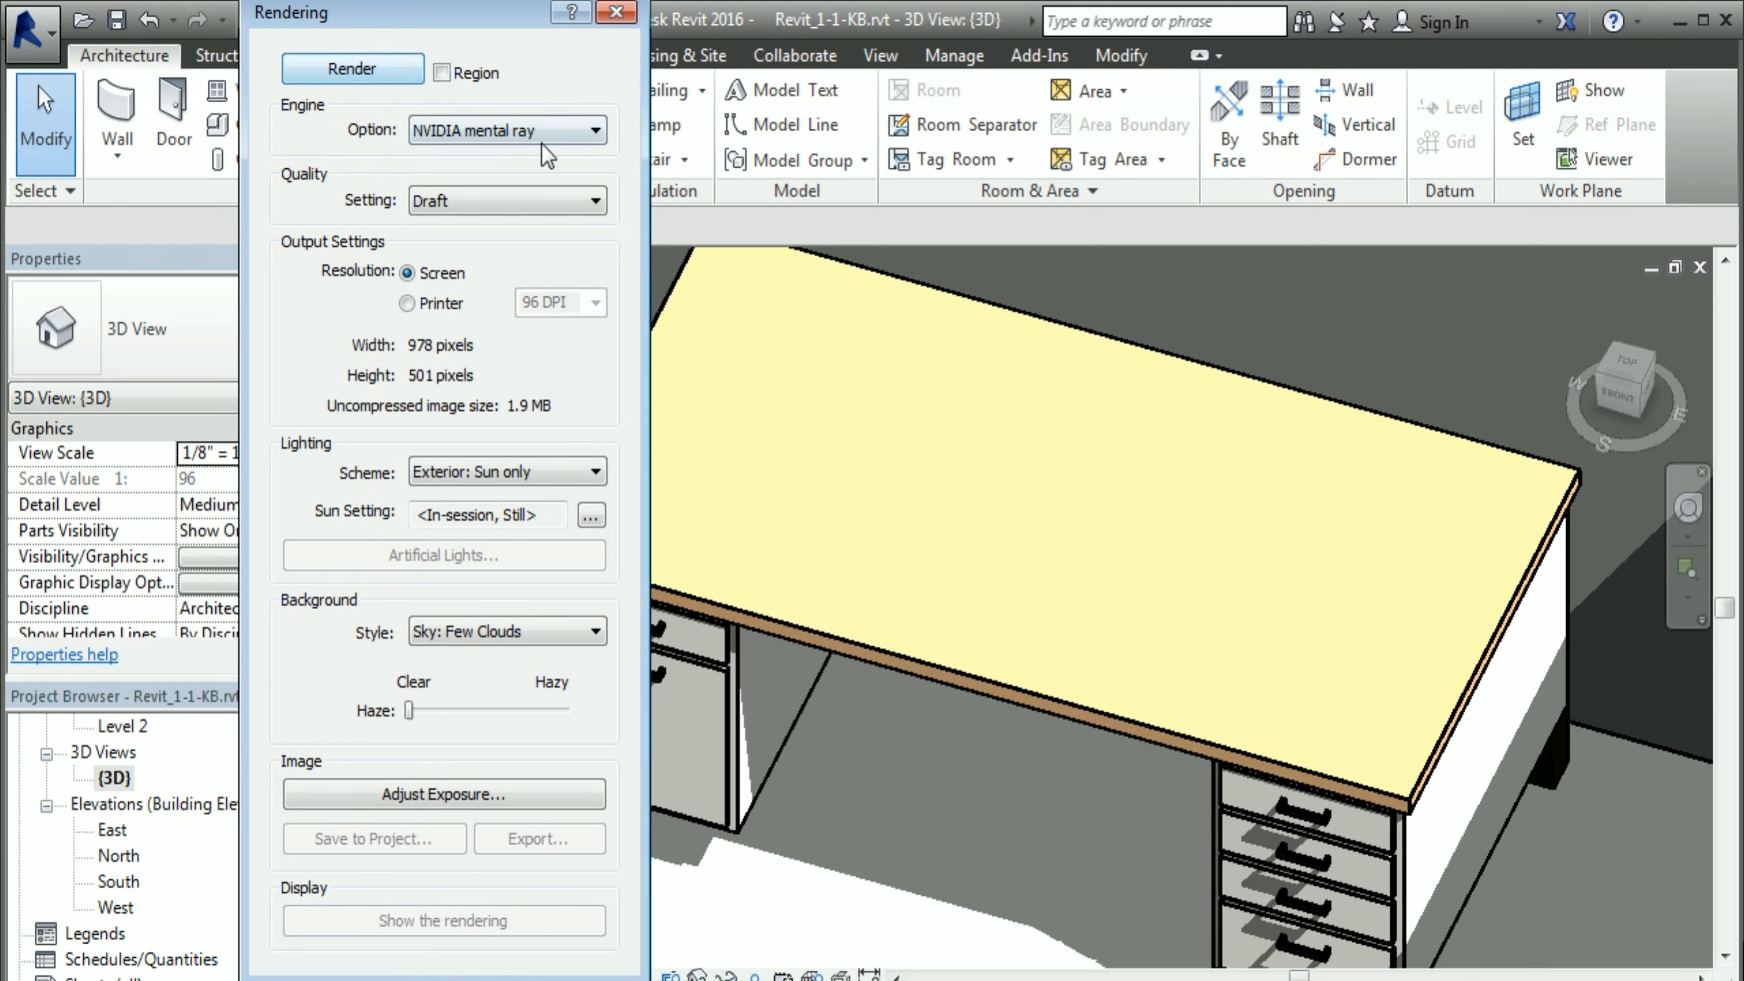
{"action": "left_click", "coordinate": [548, 208]}
{"action": "left_click", "coordinate": [527, 248]}
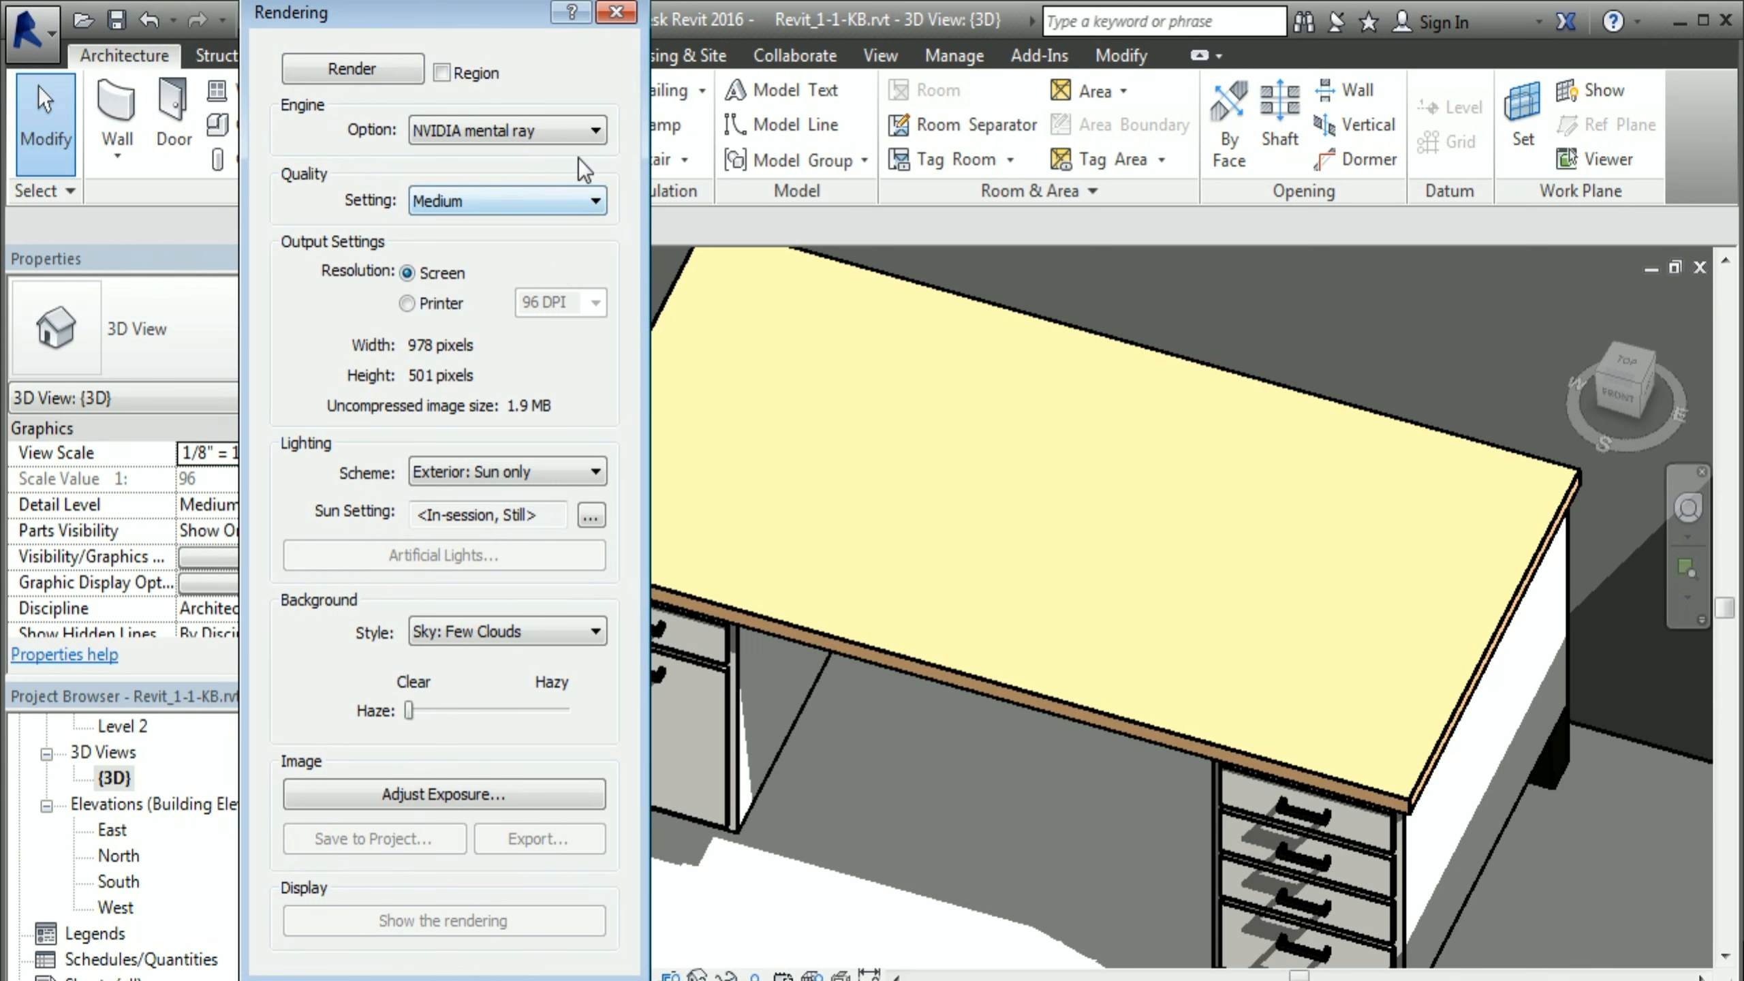
{"action": "left_click", "coordinate": [351, 69]}
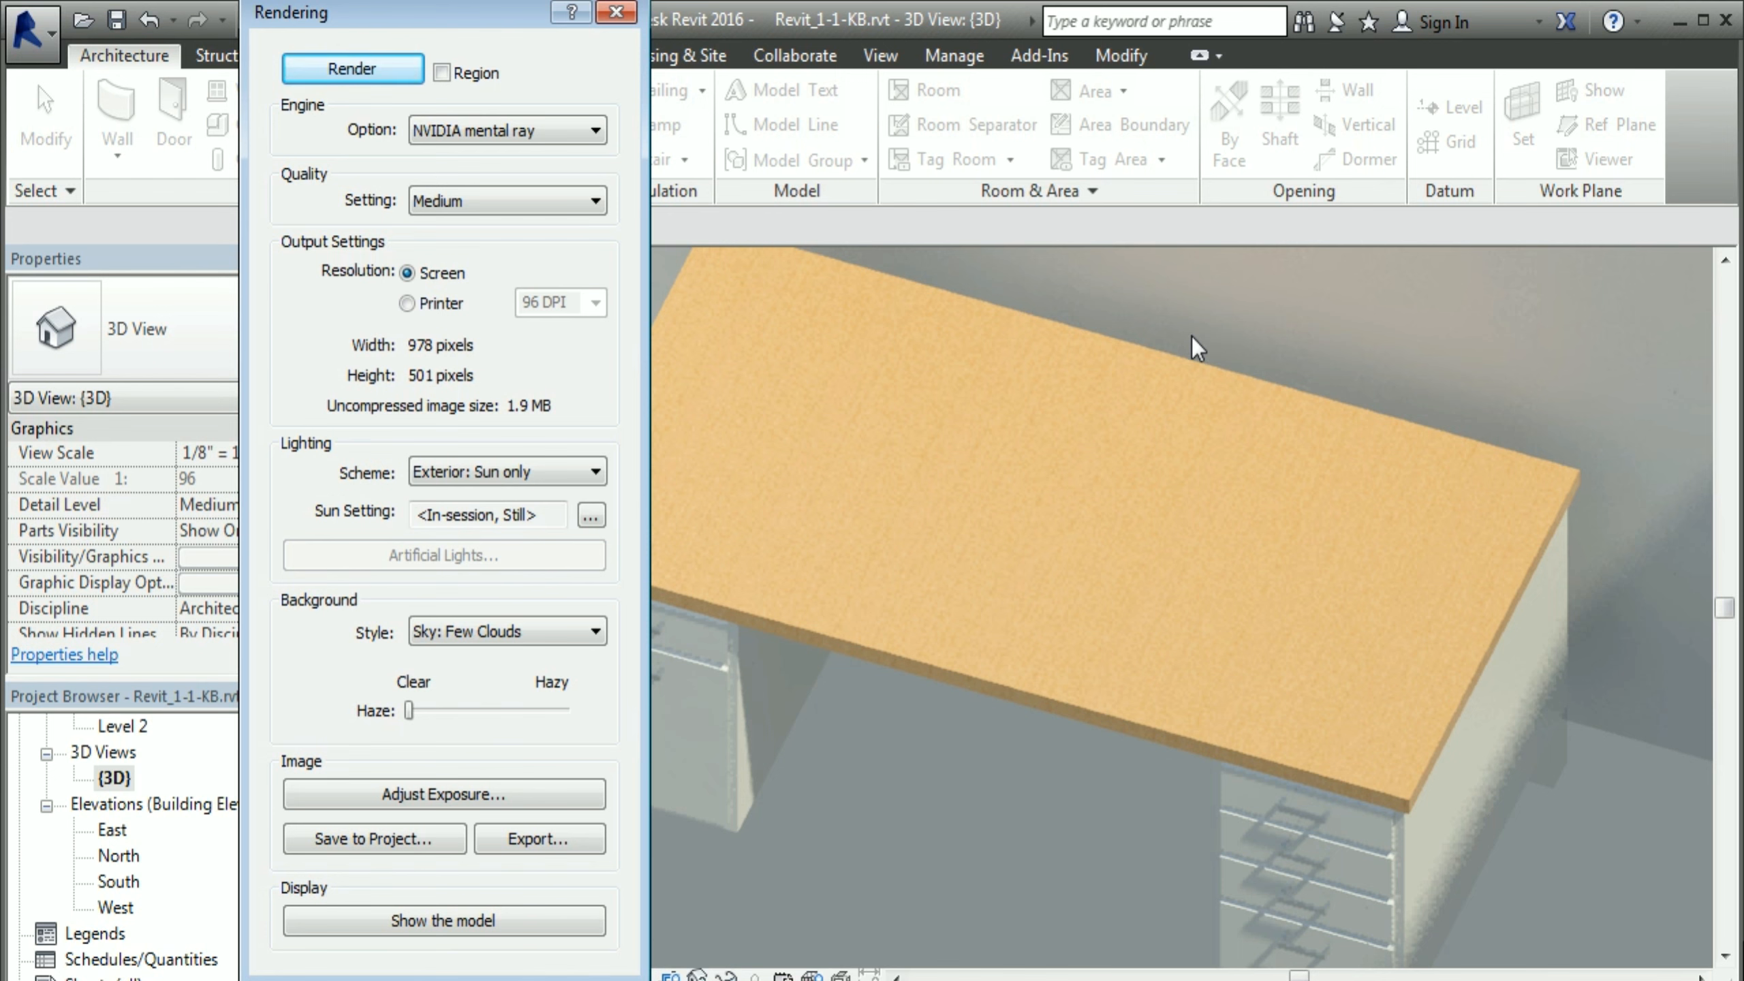
Step: Compare the model display with the rendered image of the desk, keeping the Rendering dialog clear of the desk
{"action": "left_click", "coordinate": [448, 915]}
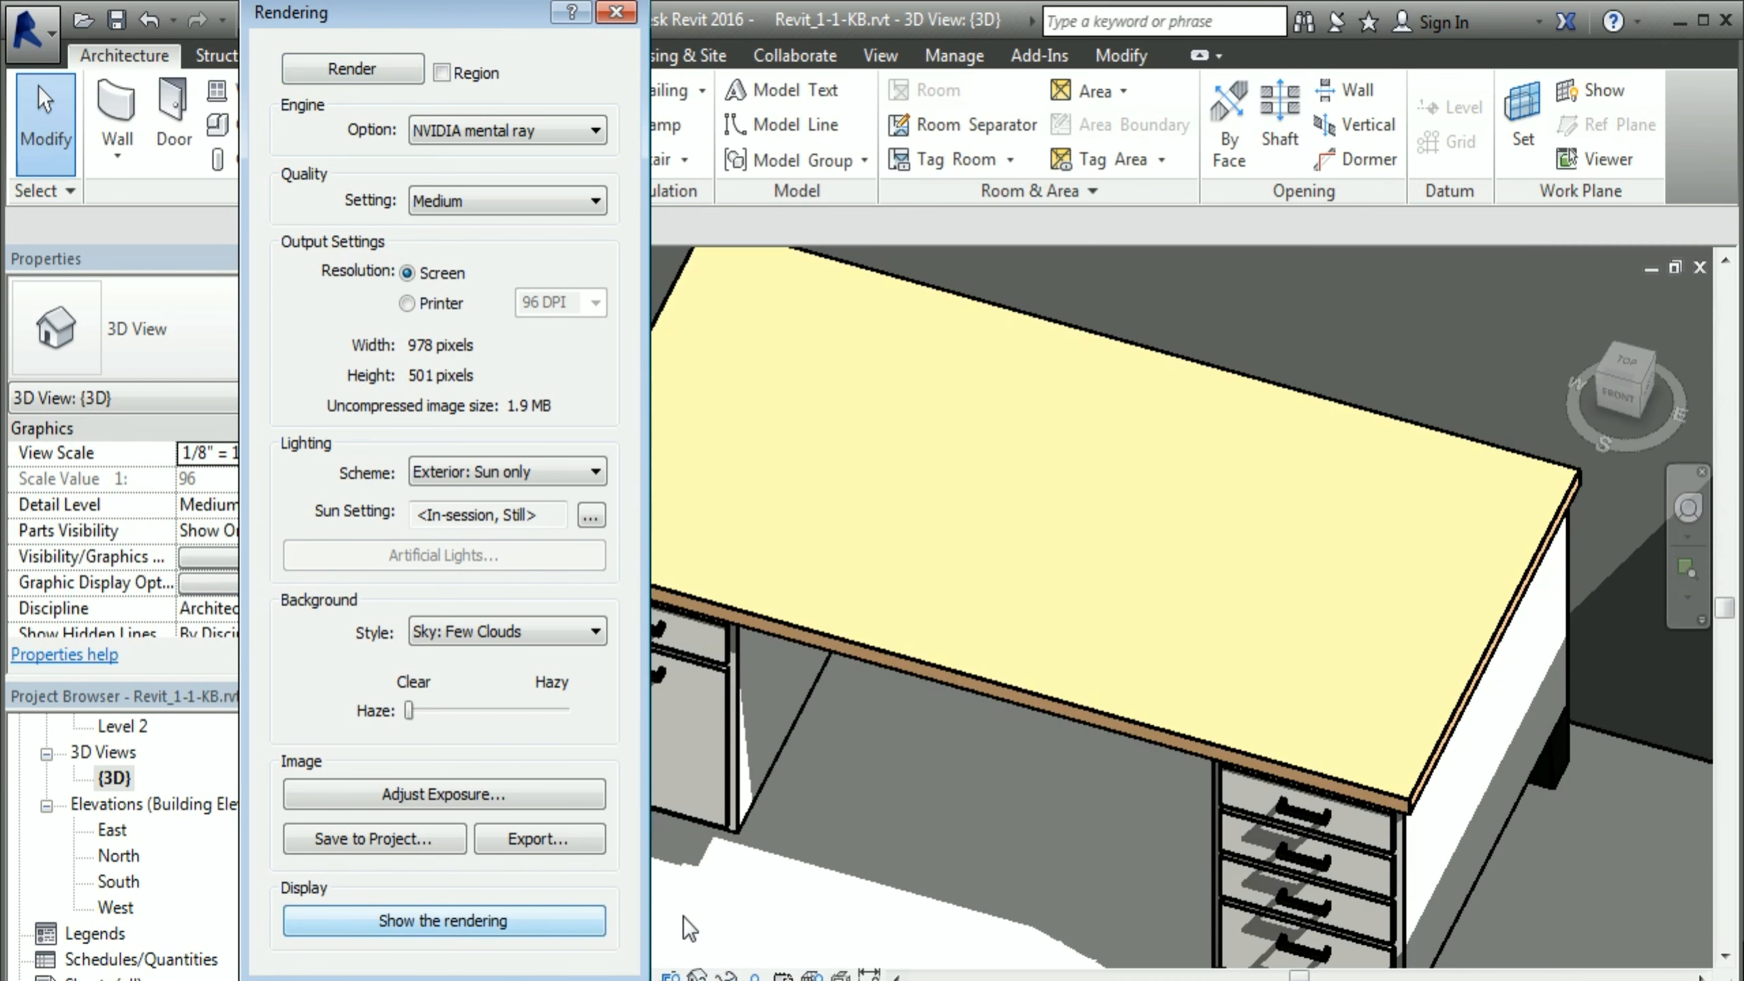
{"action": "left_click", "coordinate": [518, 922]}
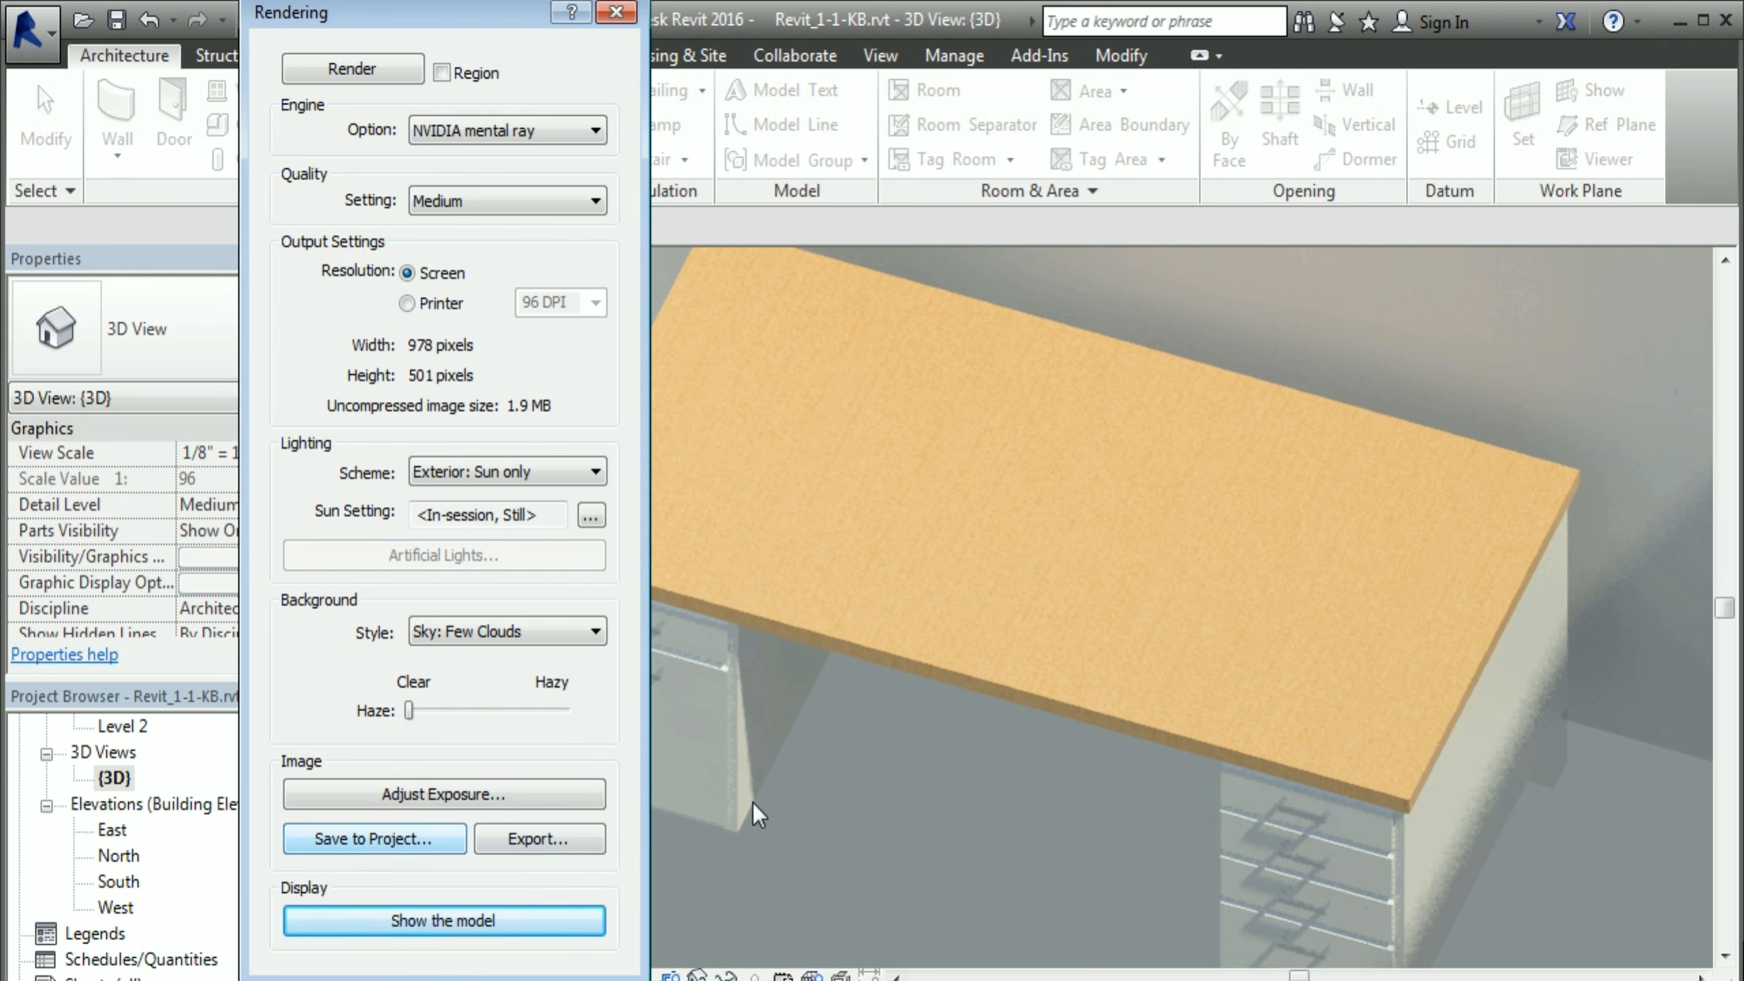
{"action": "left_click_drag", "start_coordinate": [457, 18], "coordinate": [288, 0]}
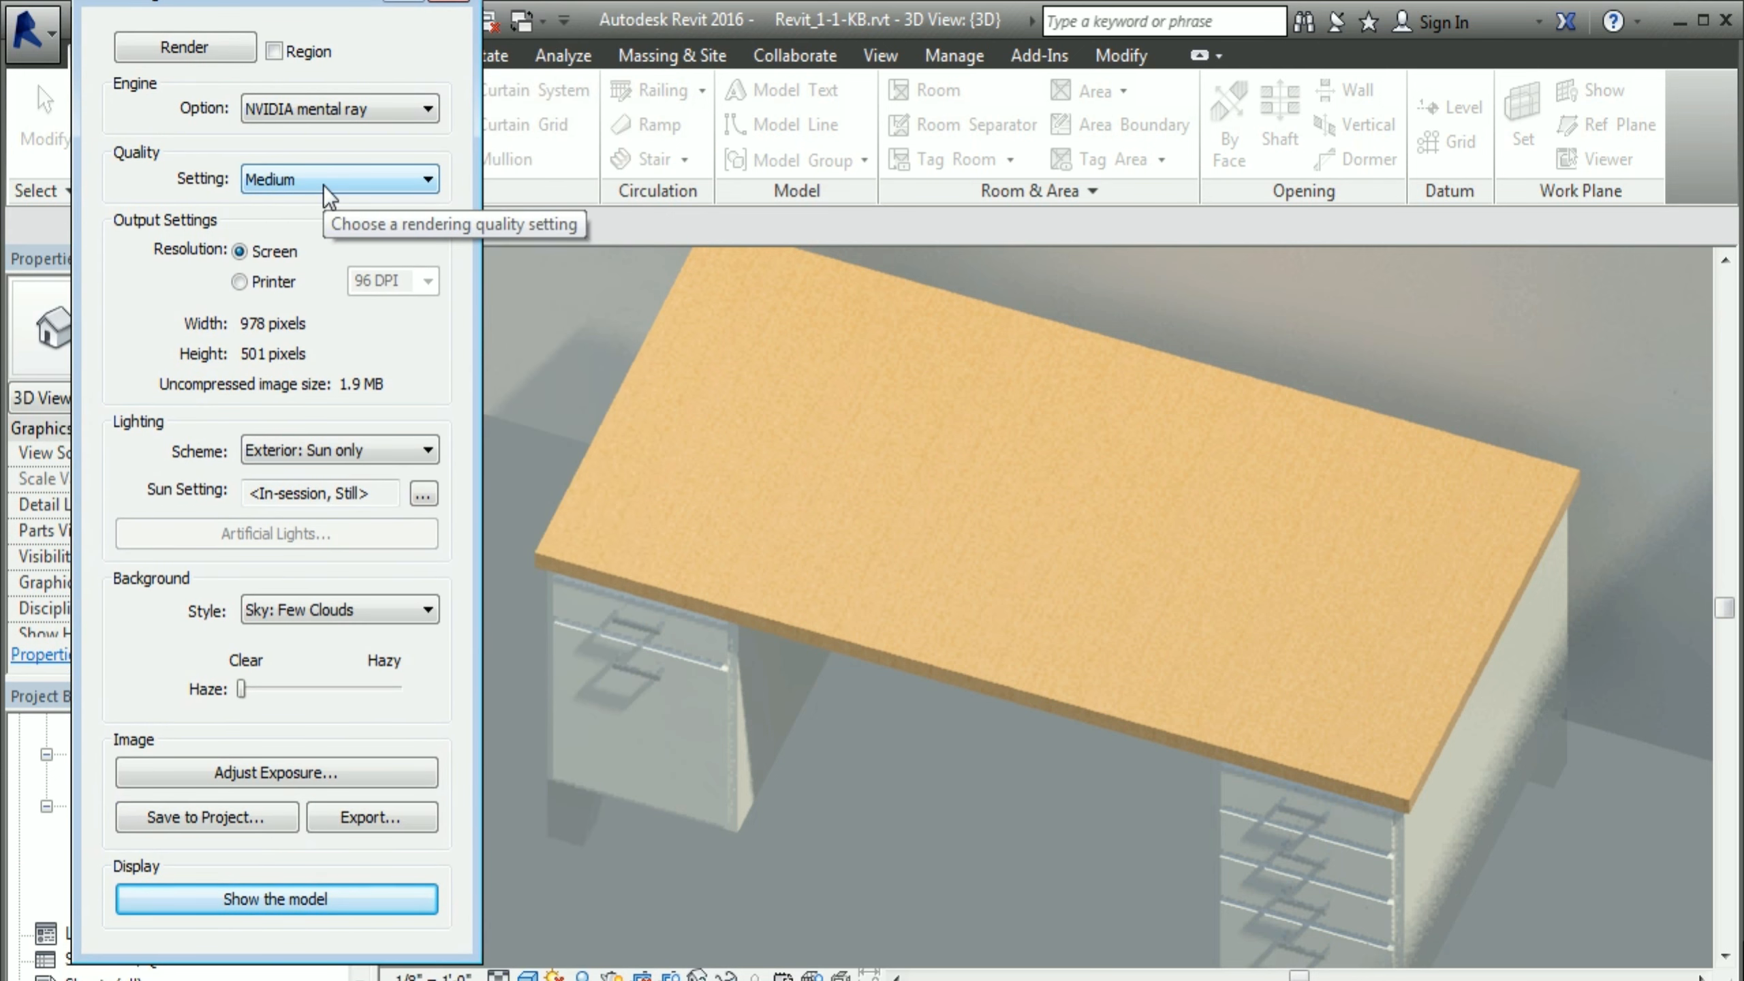
Step: Render the desk view again with the Autodesk Raytracer engine at Medium quality
{"action": "left_click", "coordinate": [354, 114]}
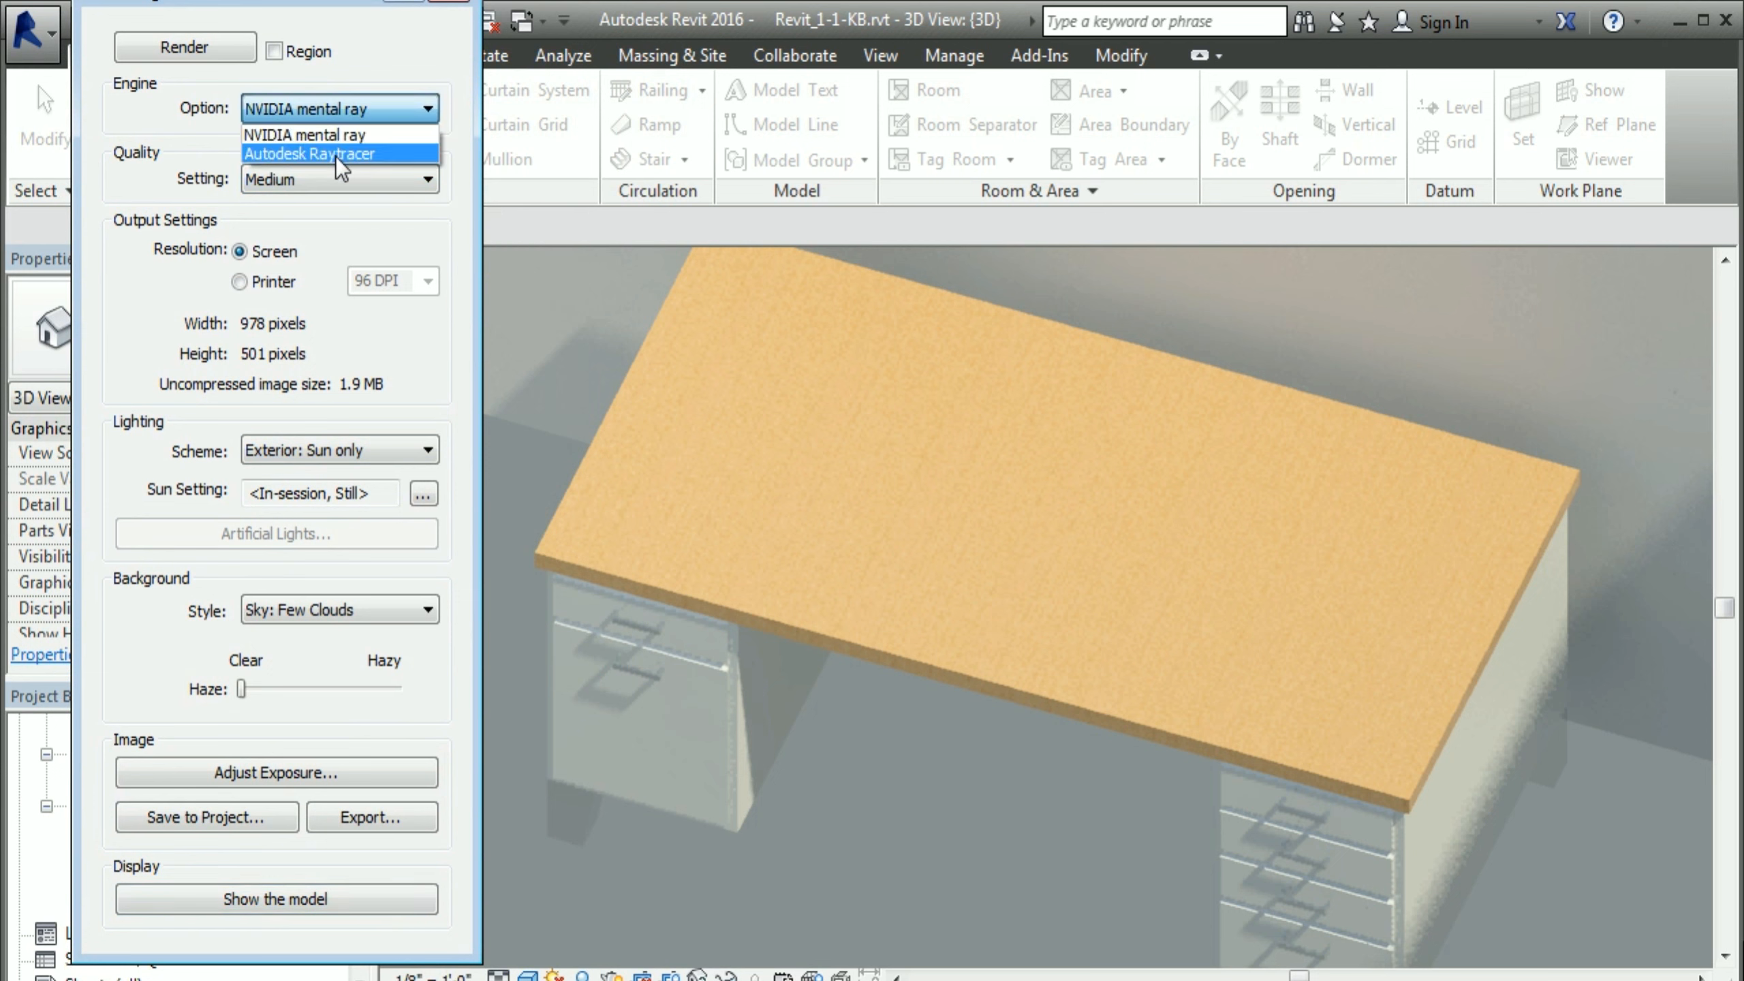
{"action": "left_click", "coordinate": [335, 155]}
{"action": "left_click", "coordinate": [364, 178]}
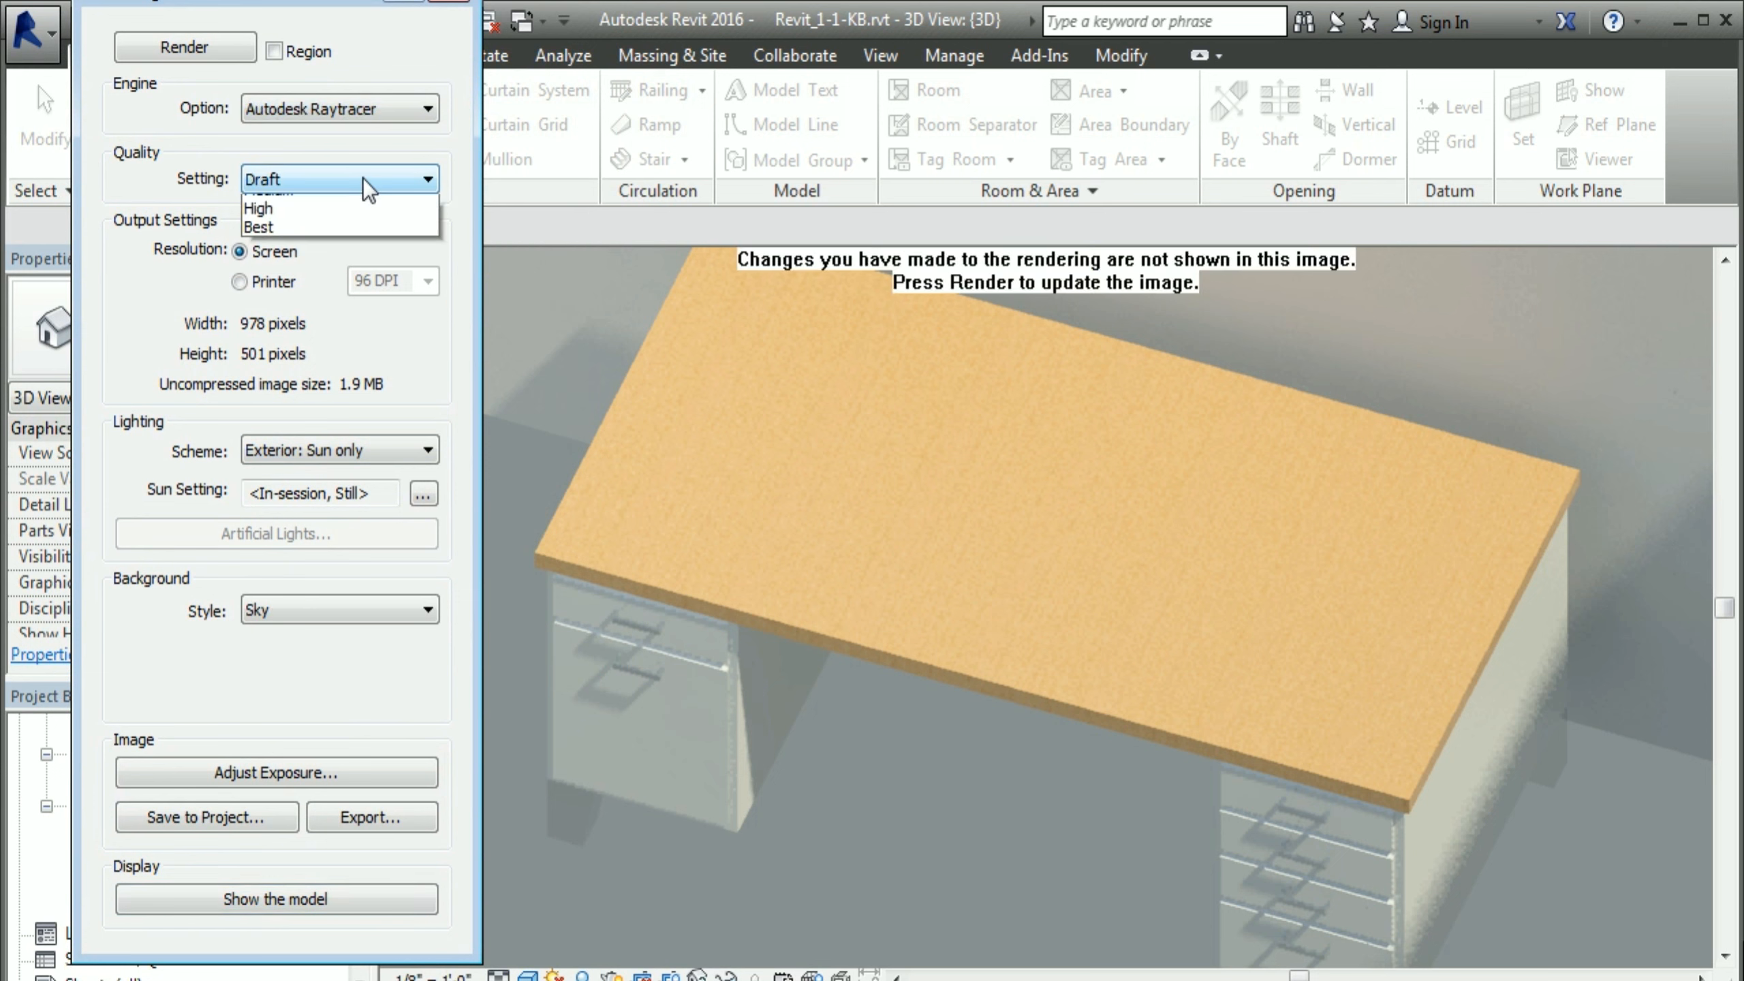
{"action": "left_click", "coordinate": [274, 224]}
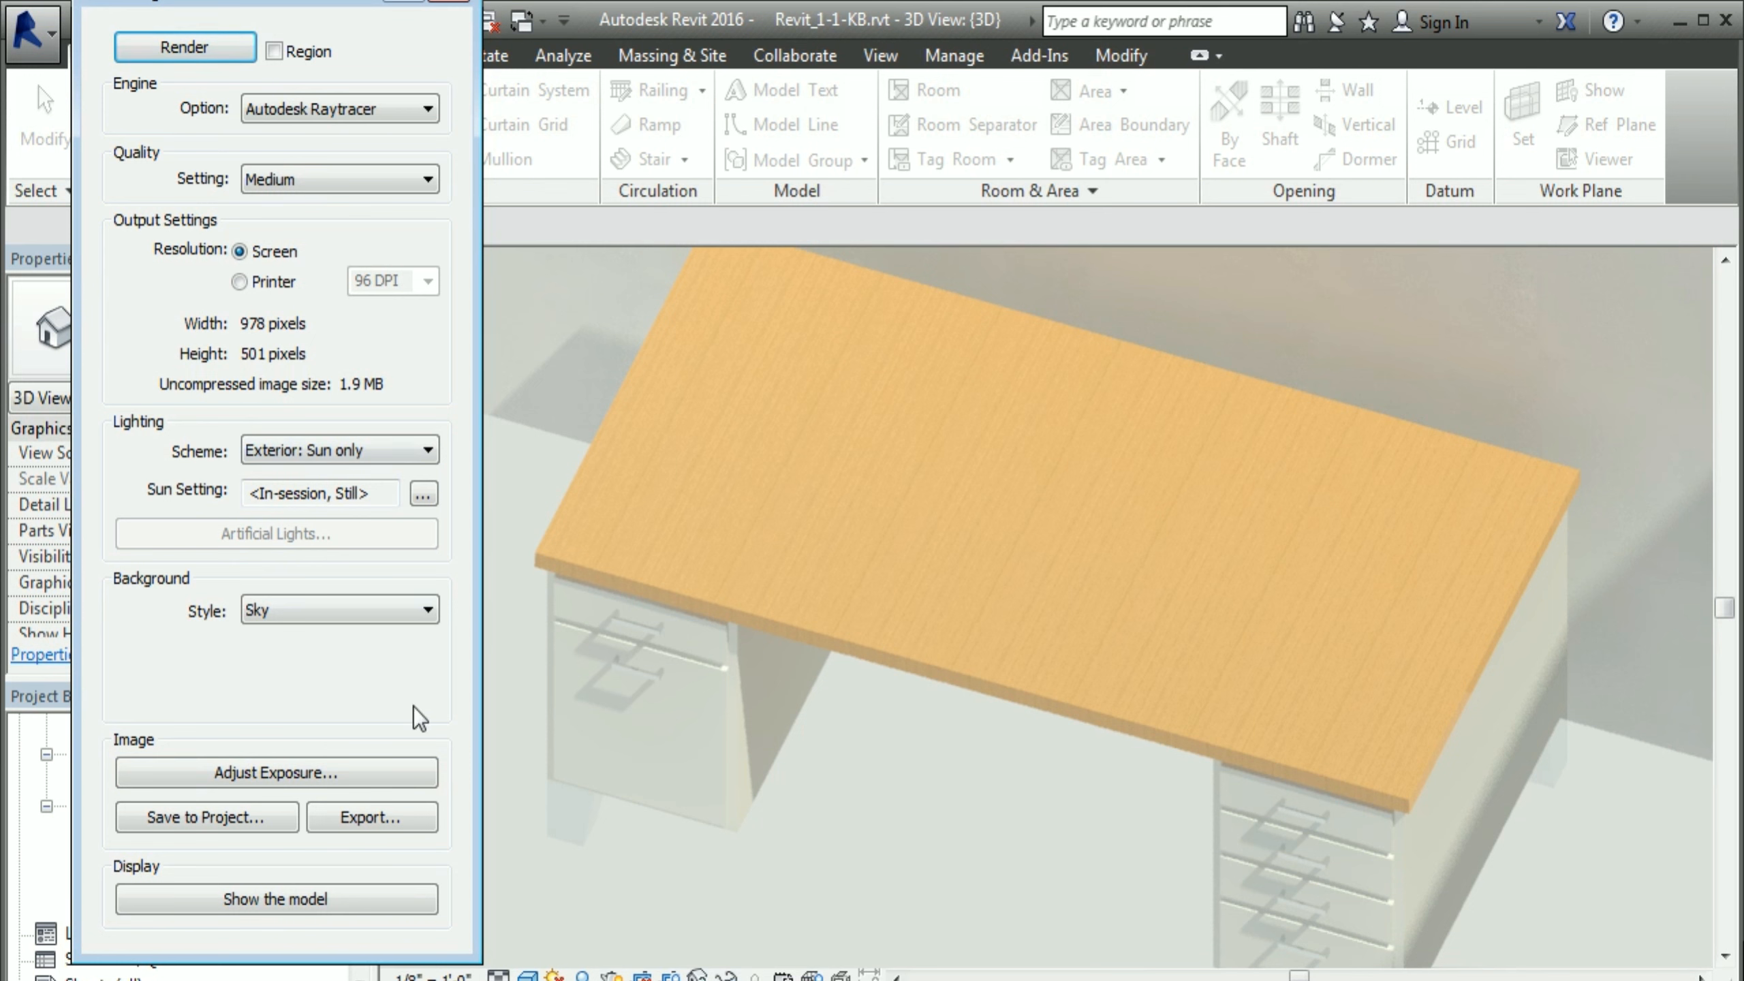
Step: Save the rendered image to the project as "3D-Desk Render"
{"action": "left_click", "coordinate": [231, 818]}
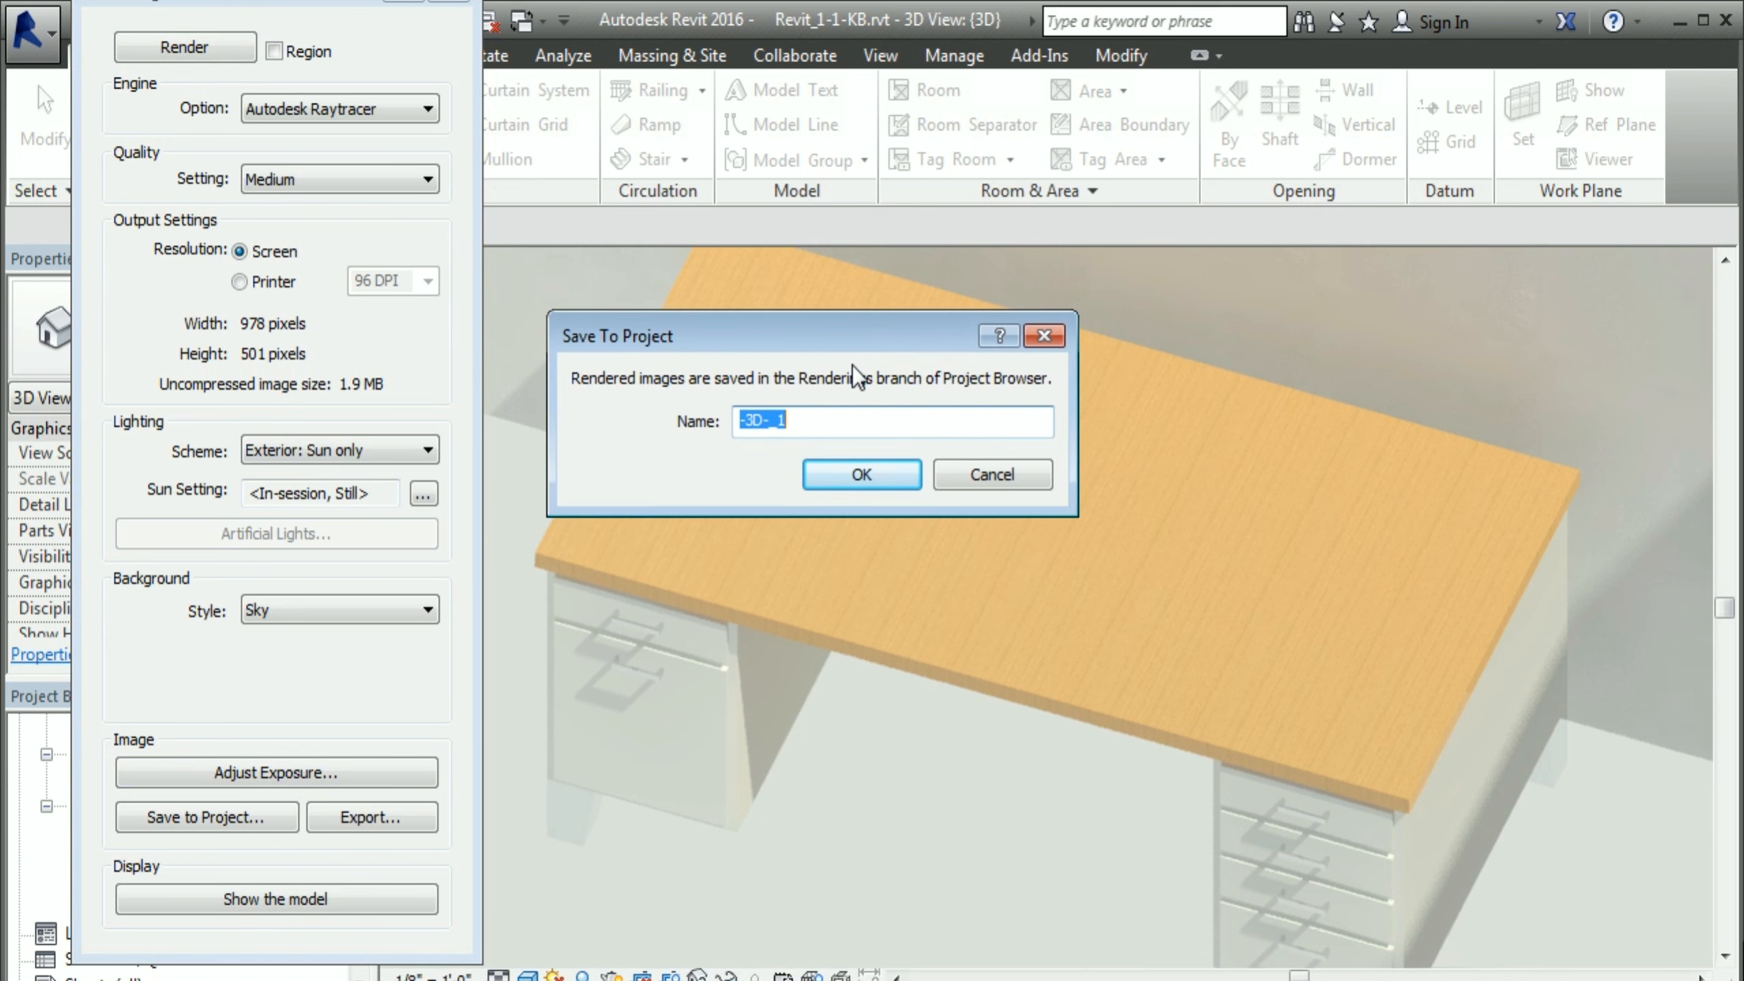
{"action": "type", "text": "3D-Desk Render"}
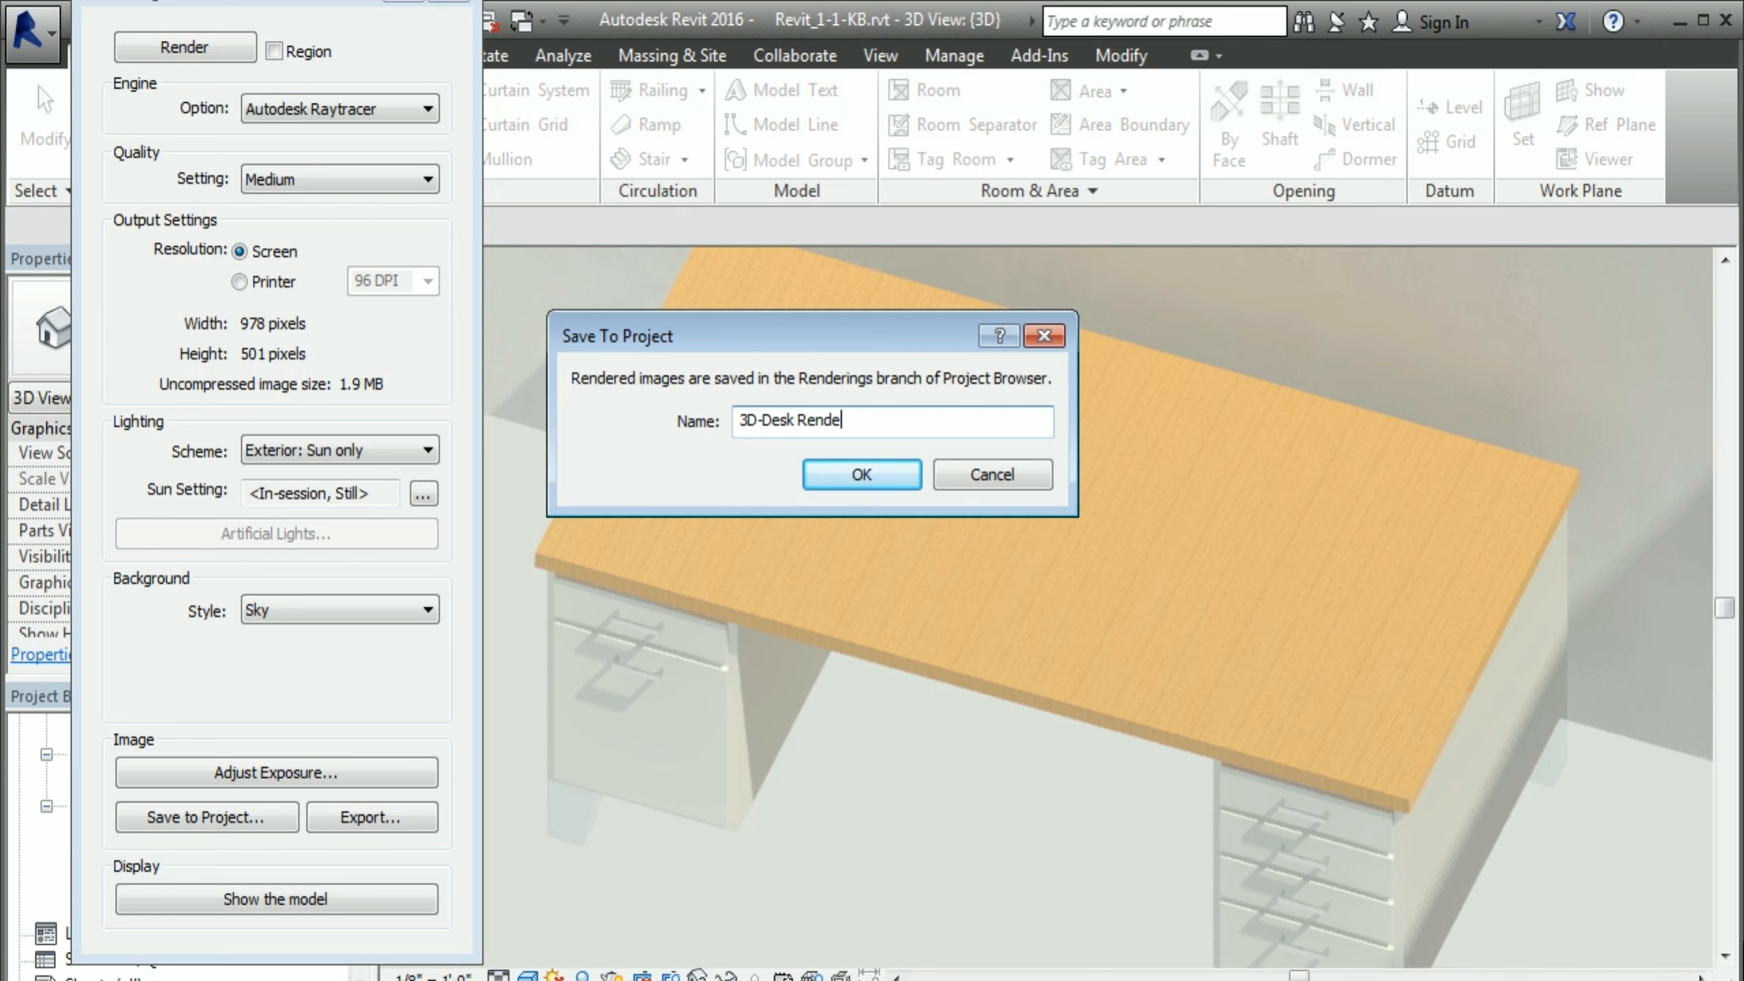
{"action": "left_click", "coordinate": [866, 476]}
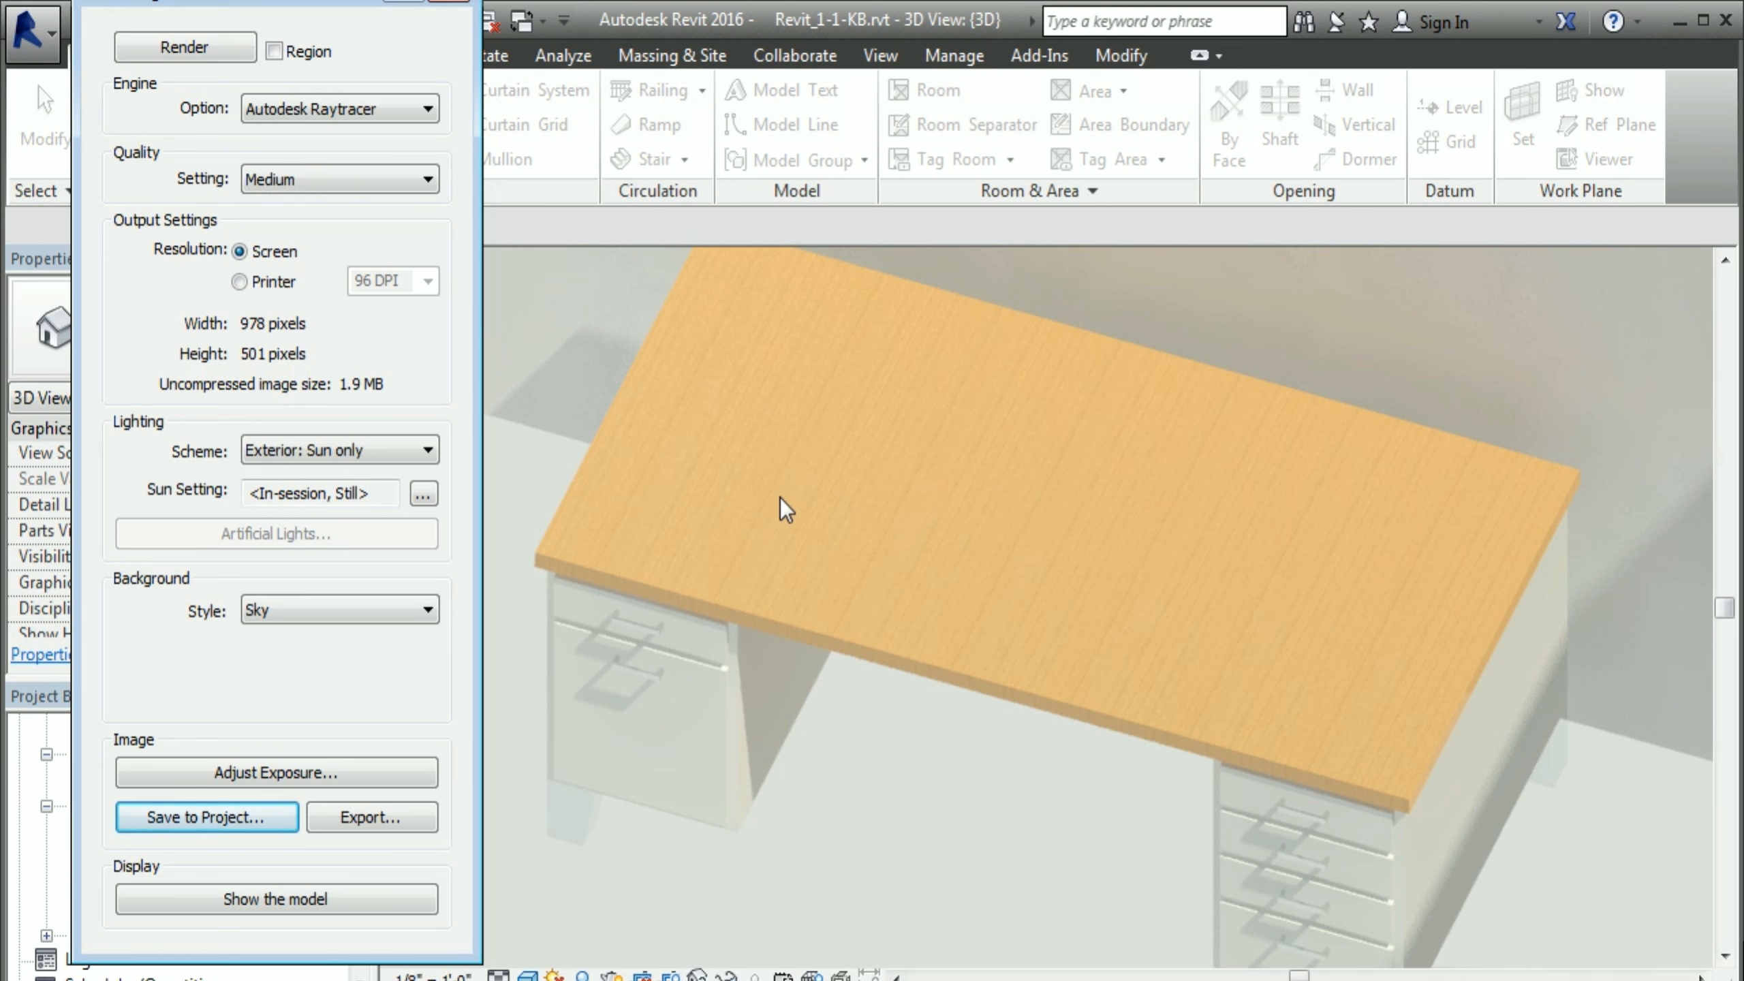
Step: Export the rendered desk image as a JPEG file named "3D Desk render test" and close the Rendering dialog
{"action": "left_click", "coordinate": [381, 814]}
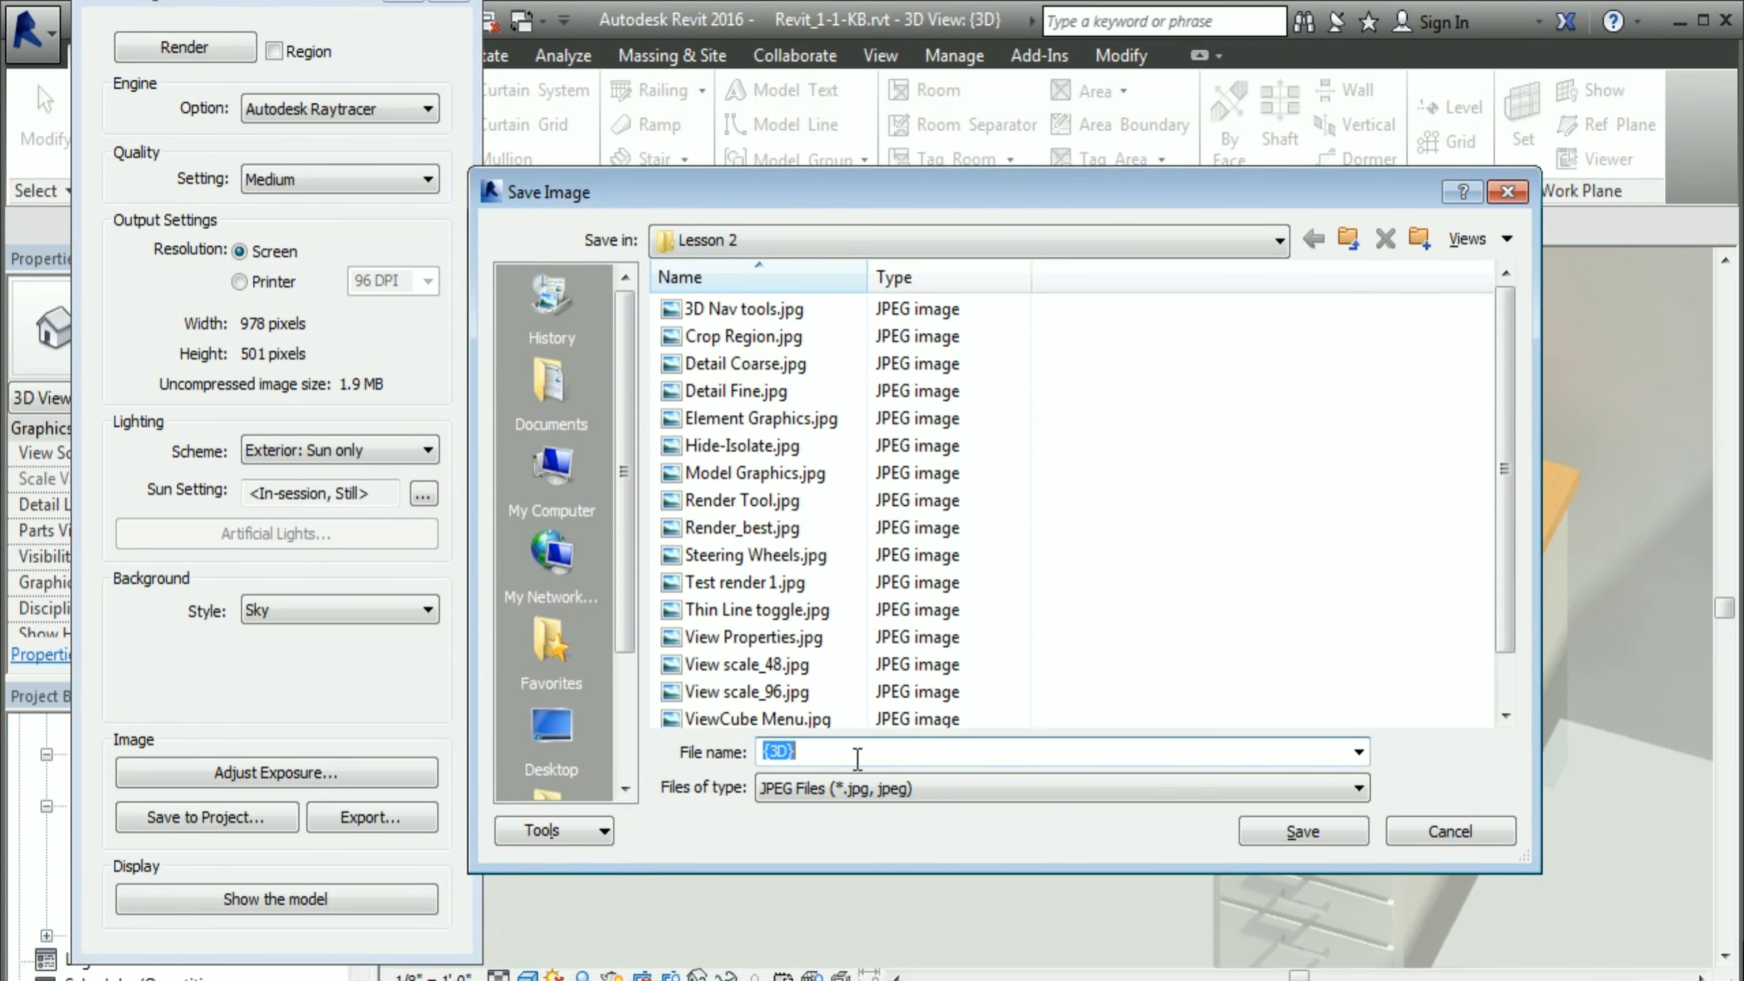
{"action": "type", "text": "3D "}
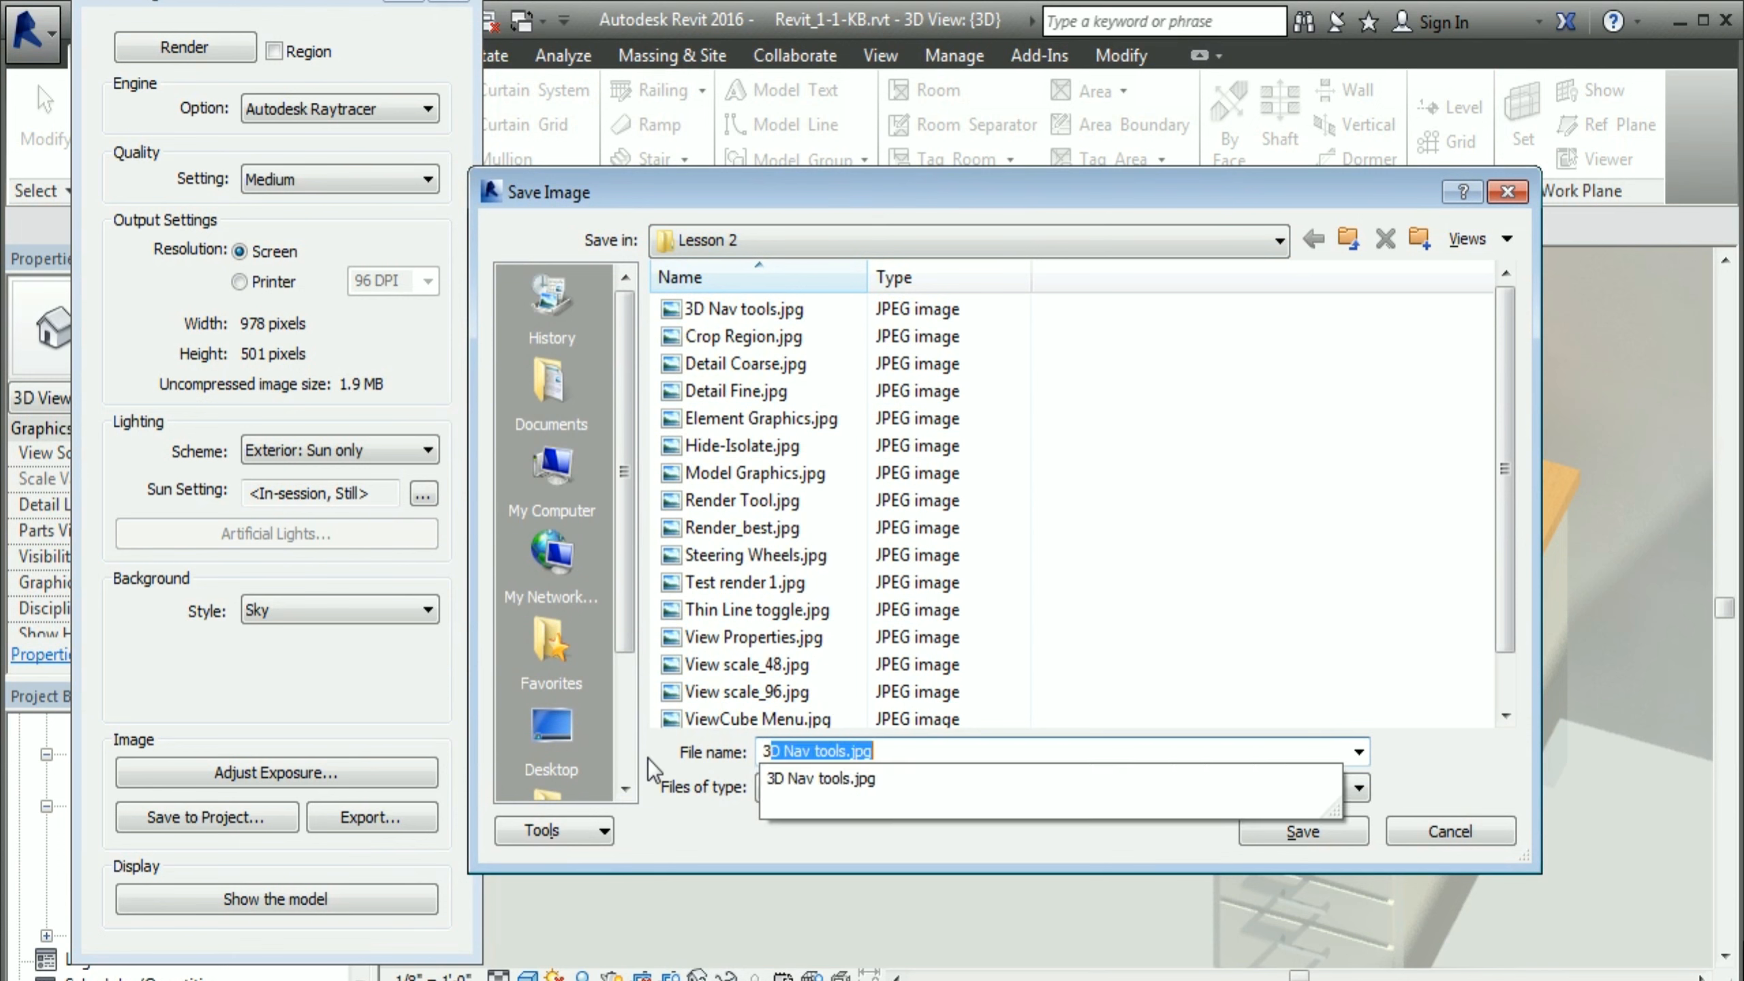
{"action": "type", "text": "Desk"}
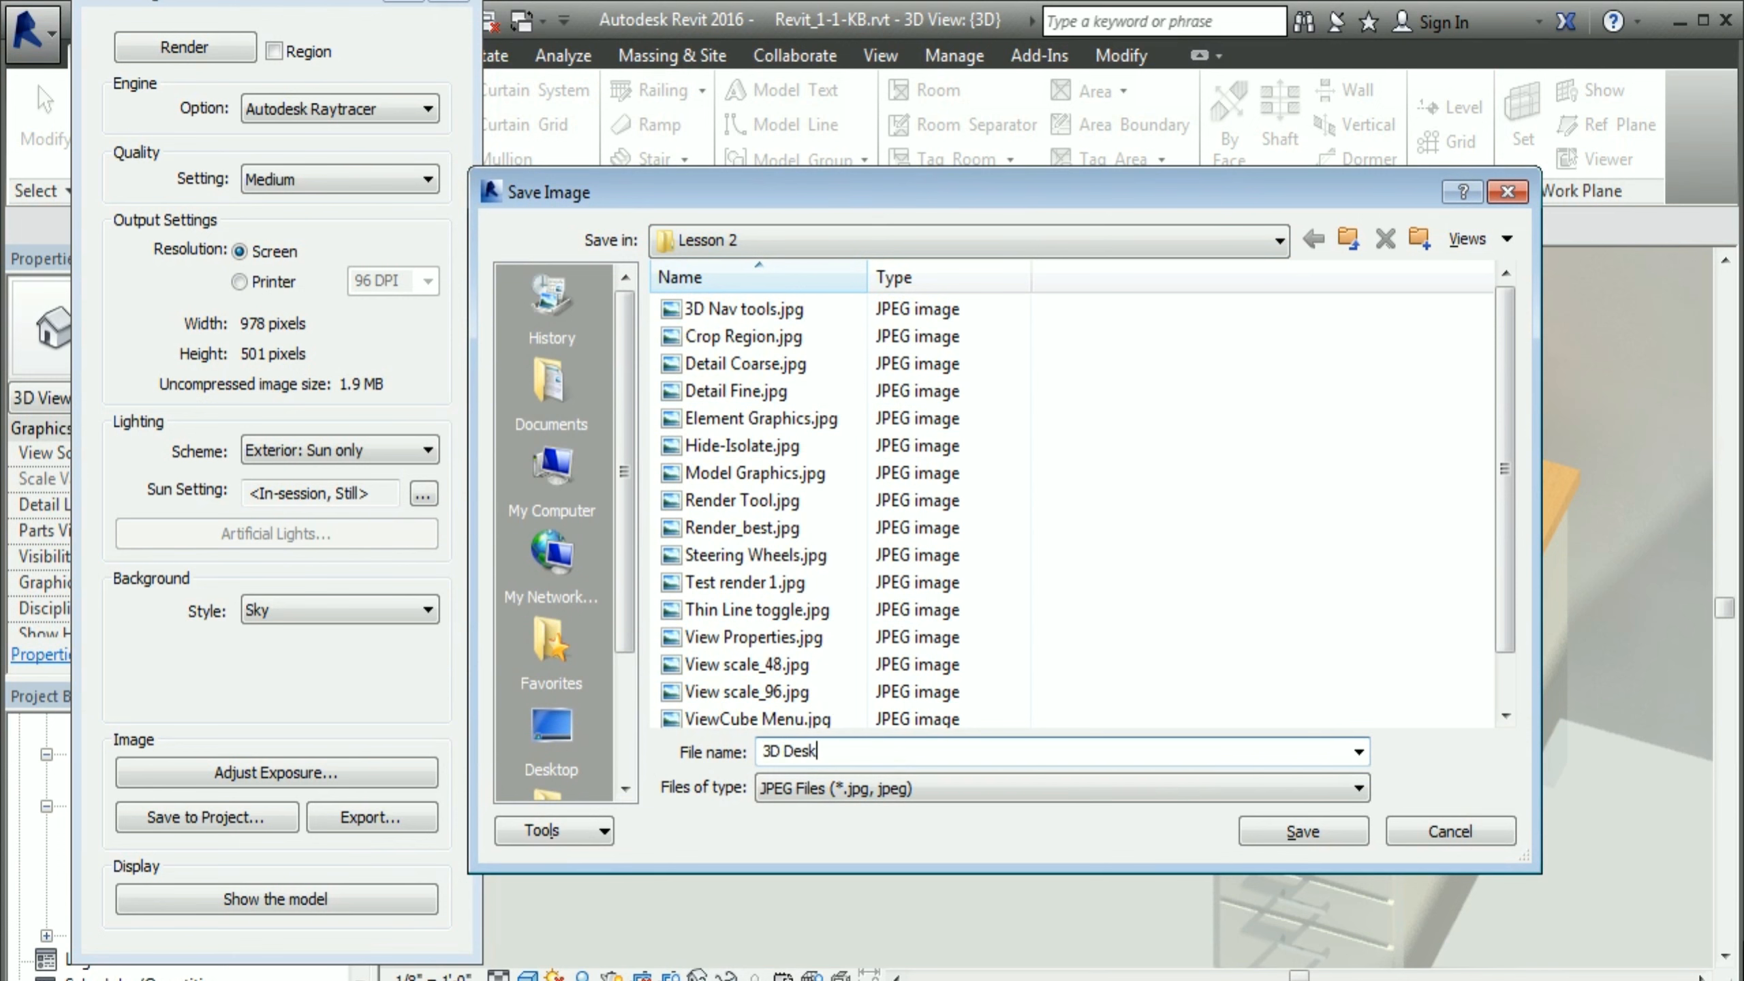
{"action": "type", "text": " render test"}
{"action": "left_click", "coordinate": [1299, 829]}
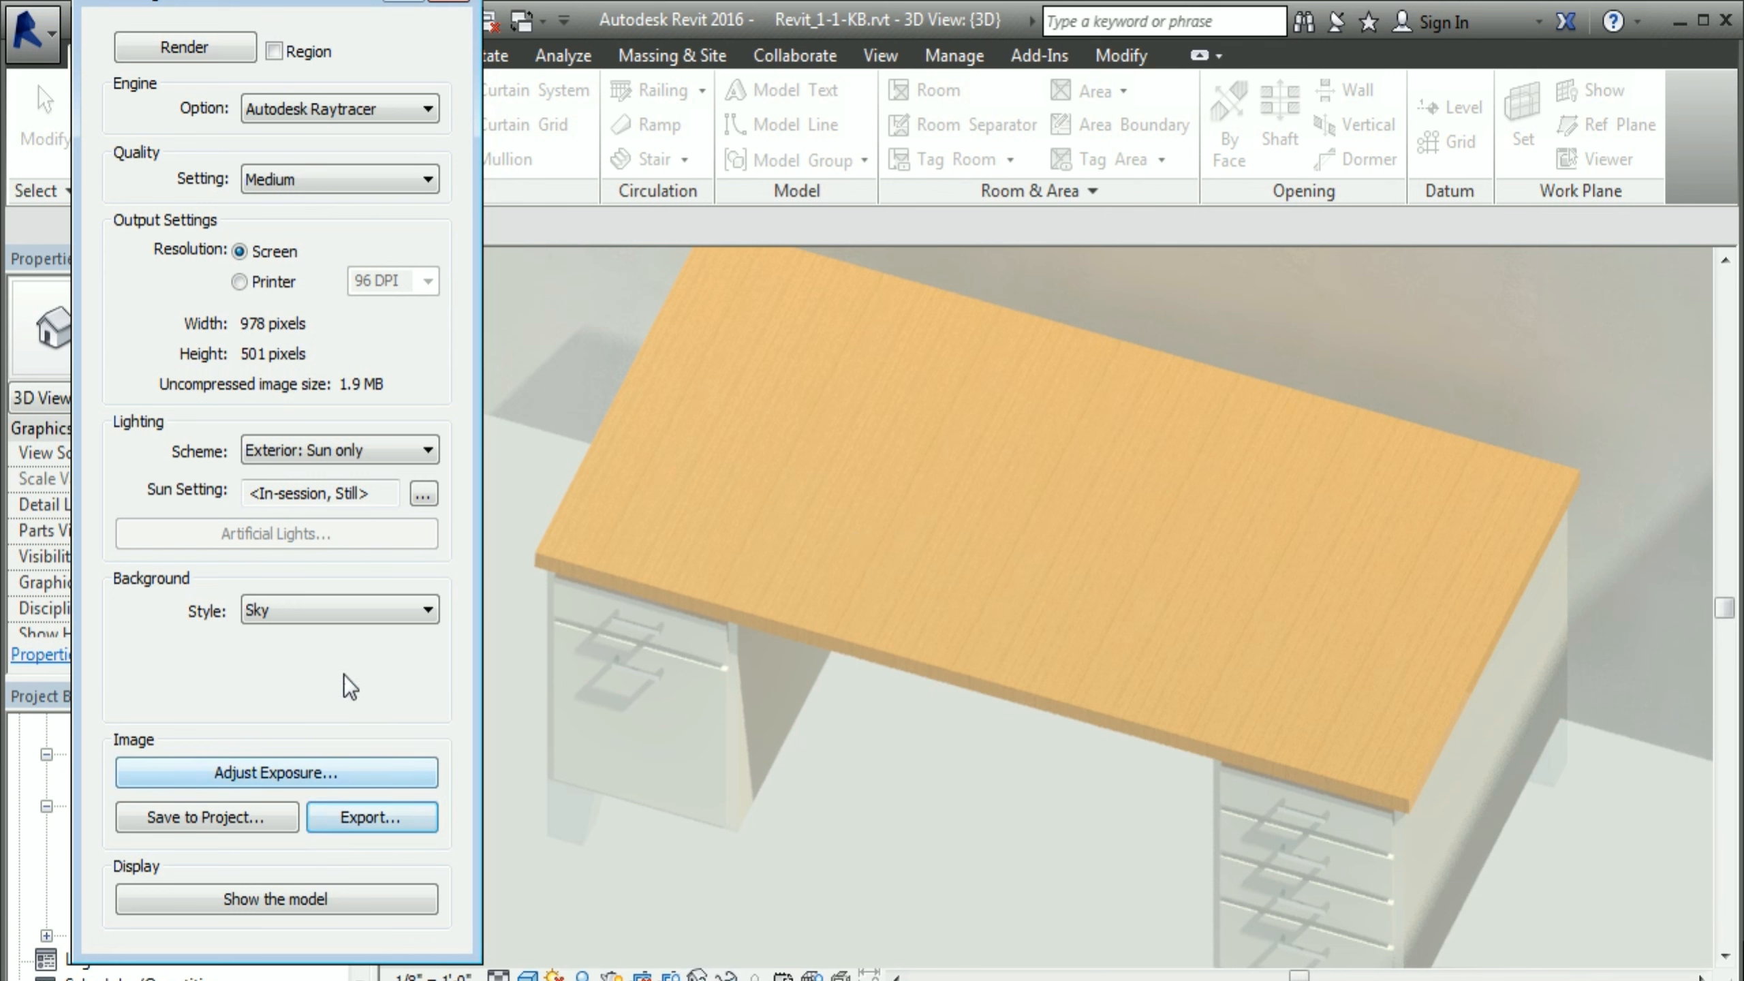
{"action": "left_click", "coordinate": [448, 1]}
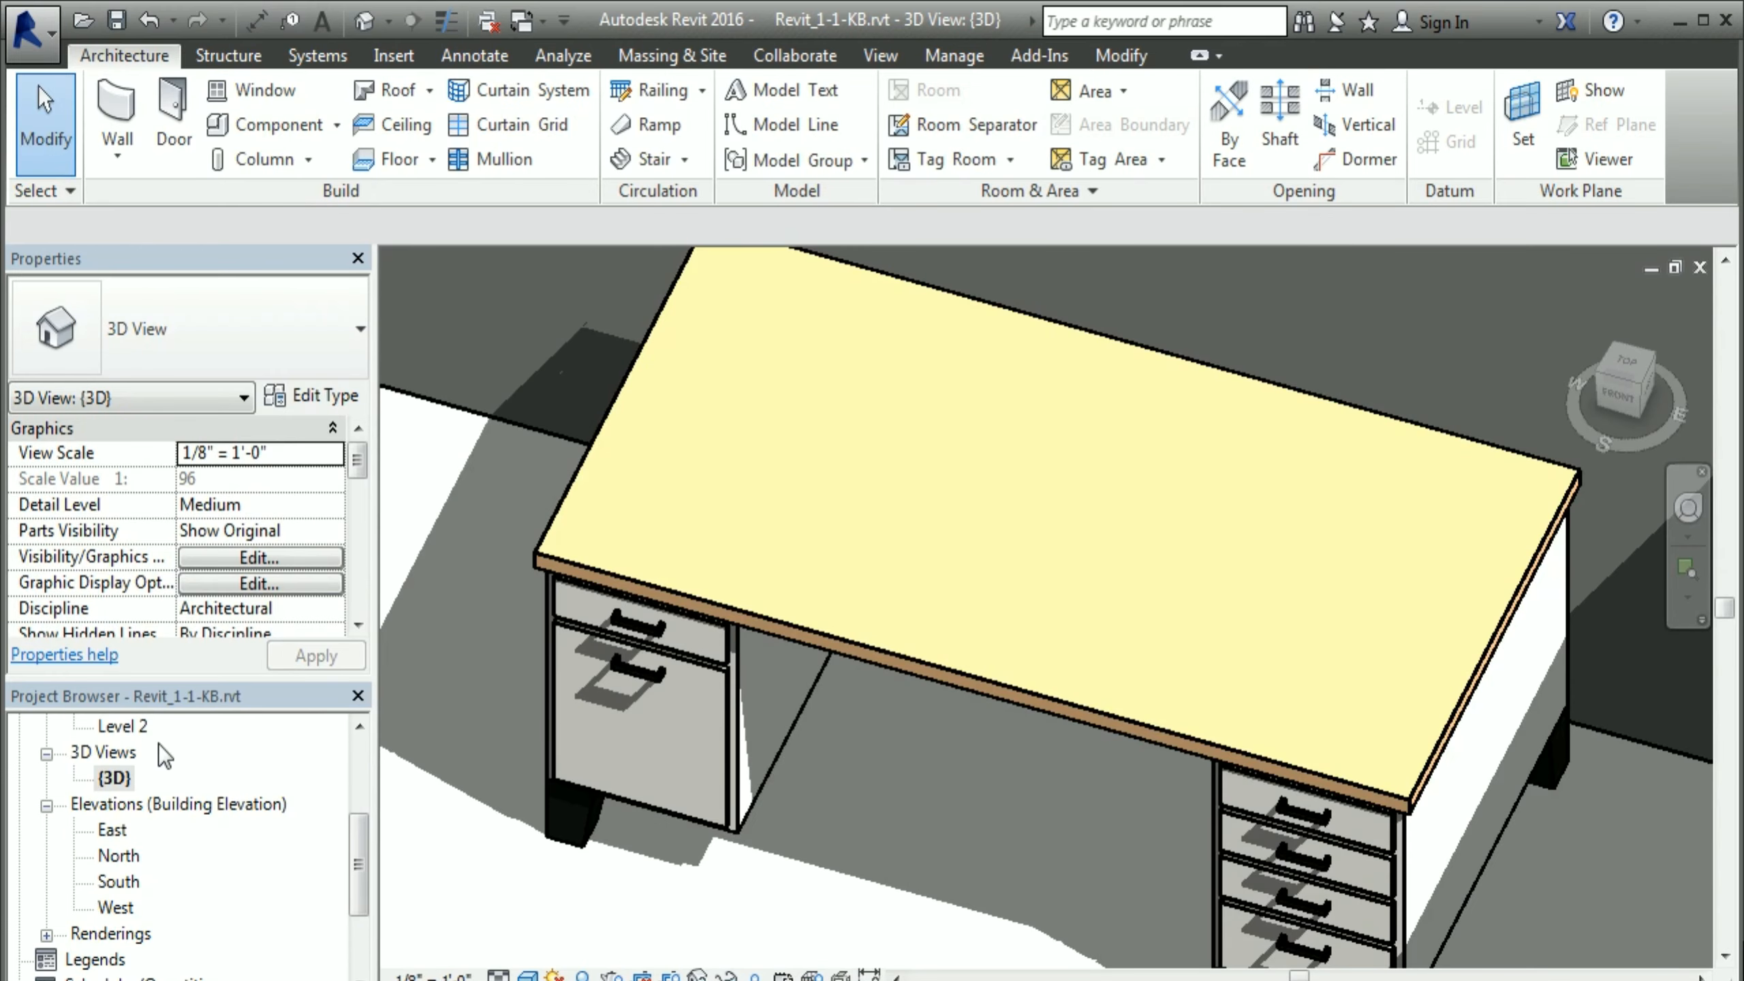
Step: Open the Level 1 floor plan, and open the saved 3D-Desk Render image from the project's renderings
{"action": "left_click_drag", "start_coordinate": [350, 878], "coordinate": [355, 790]}
{"action": "double_click", "coordinate": [102, 781]}
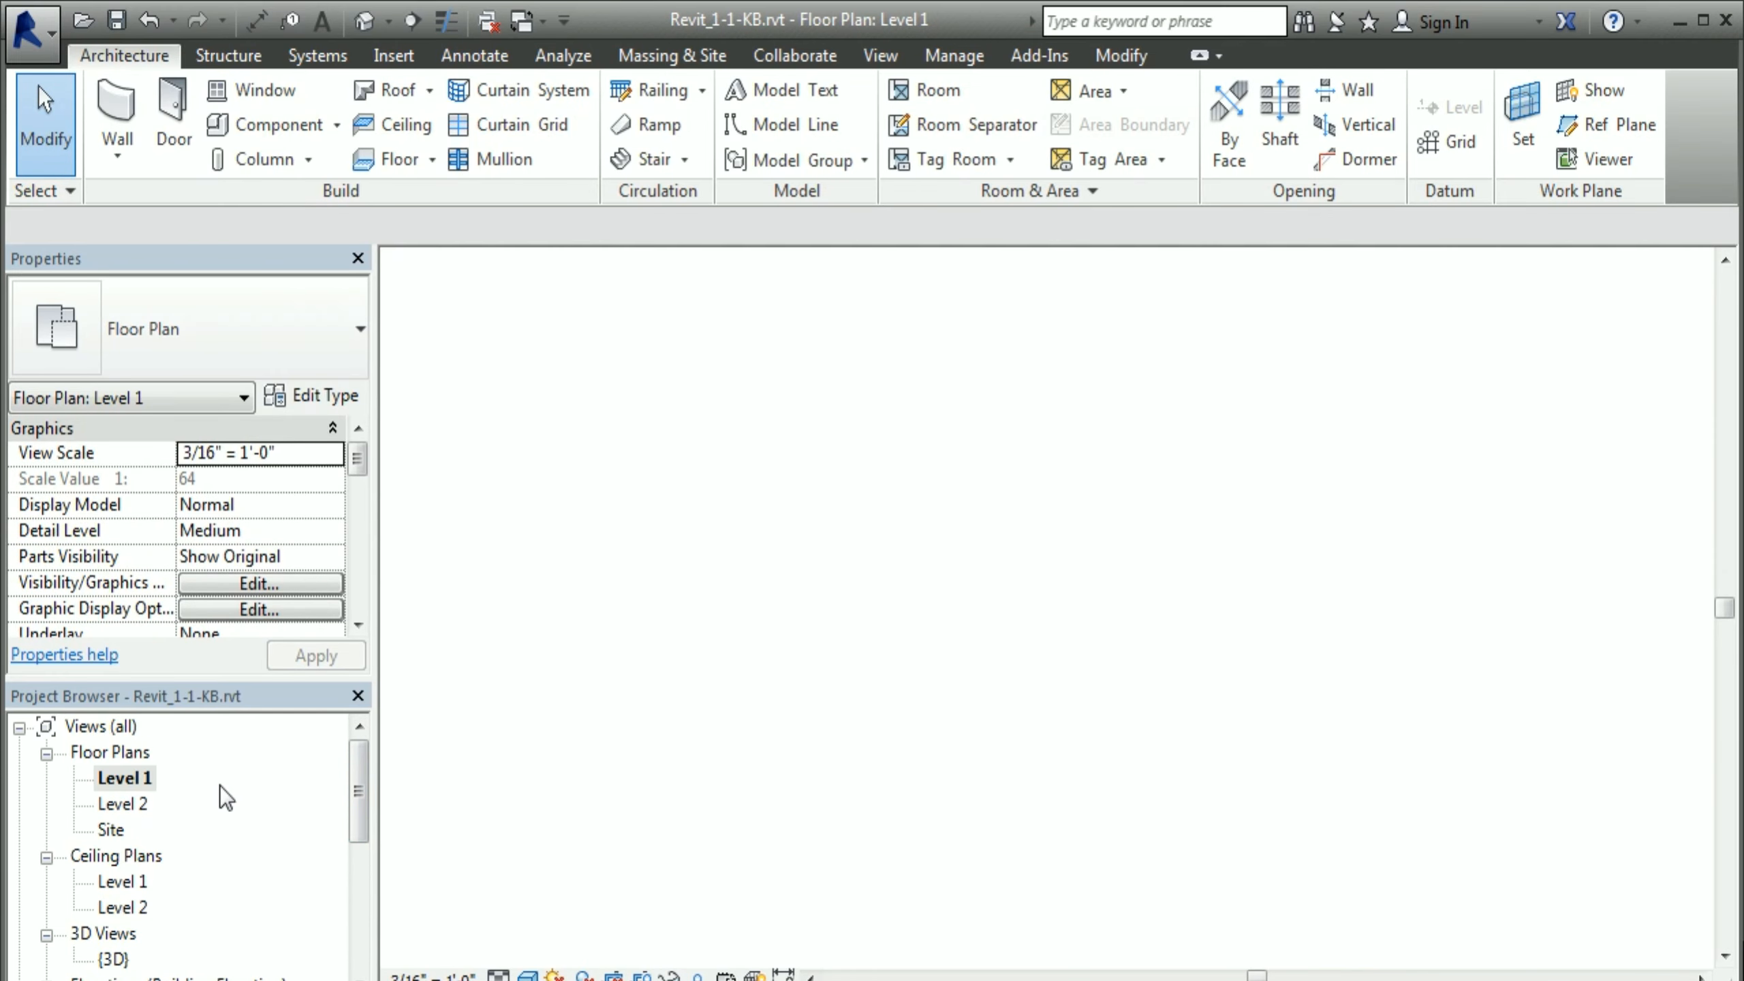
{"action": "left_click_drag", "start_coordinate": [355, 813], "coordinate": [369, 909]}
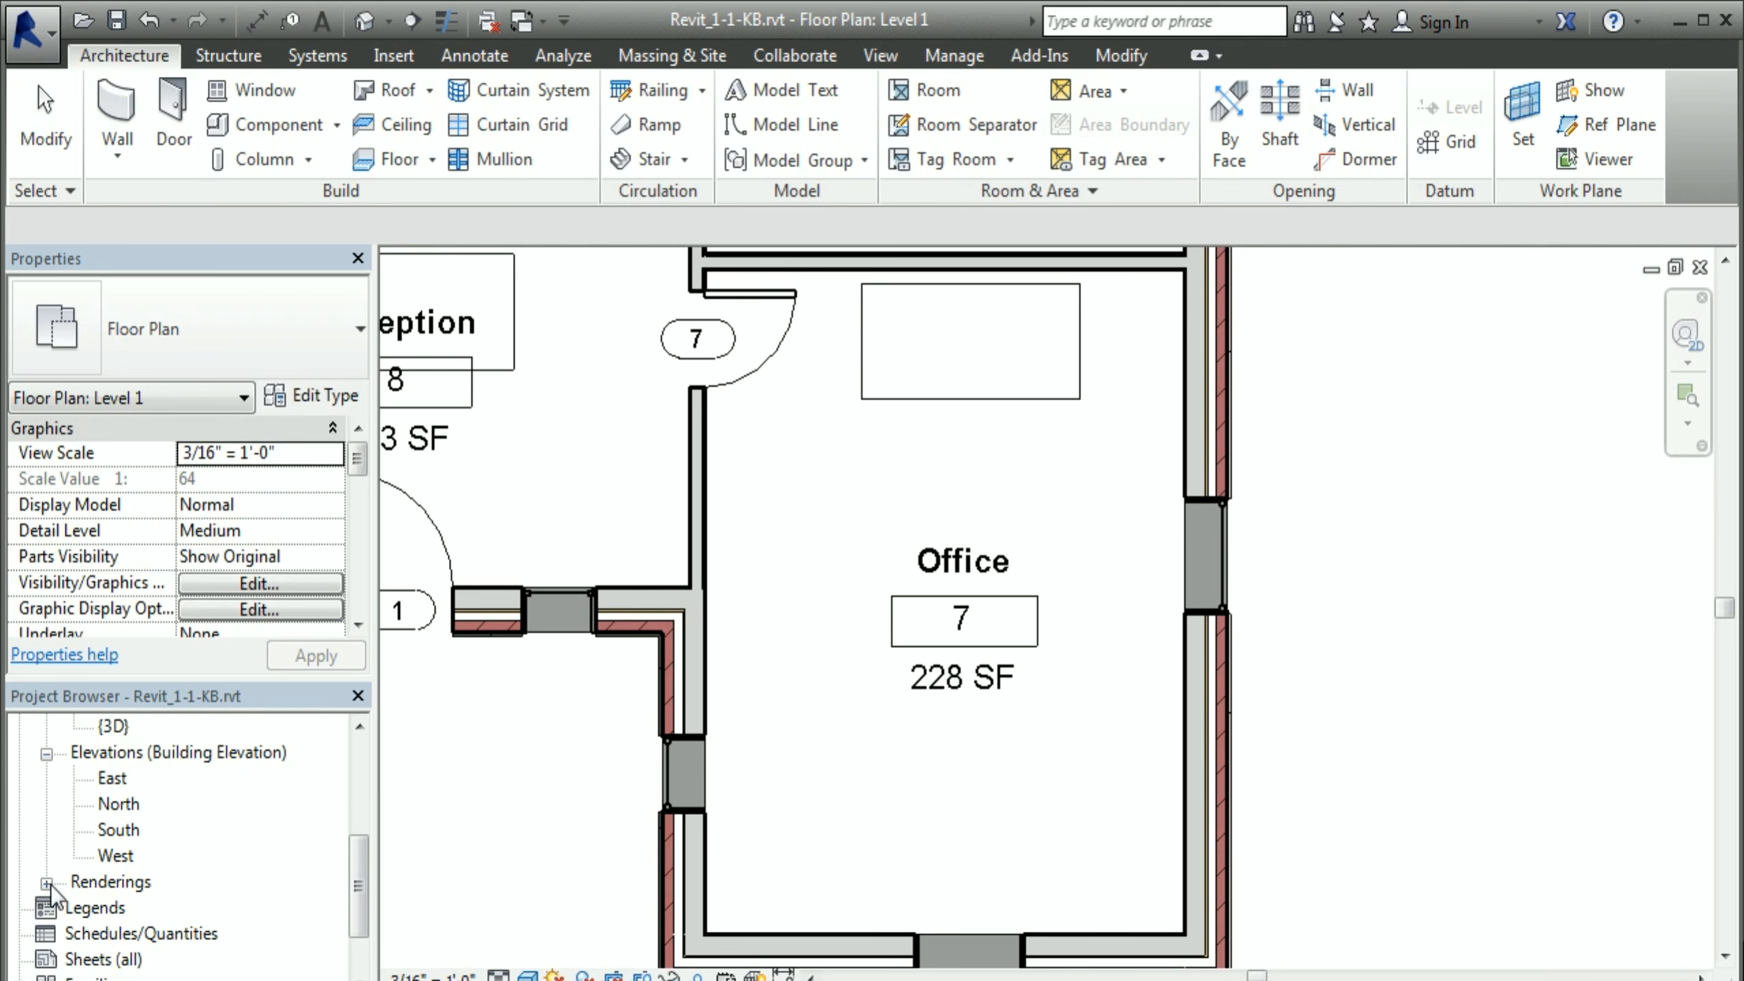
{"action": "double_click", "coordinate": [89, 882]}
{"action": "double_click", "coordinate": [178, 912]}
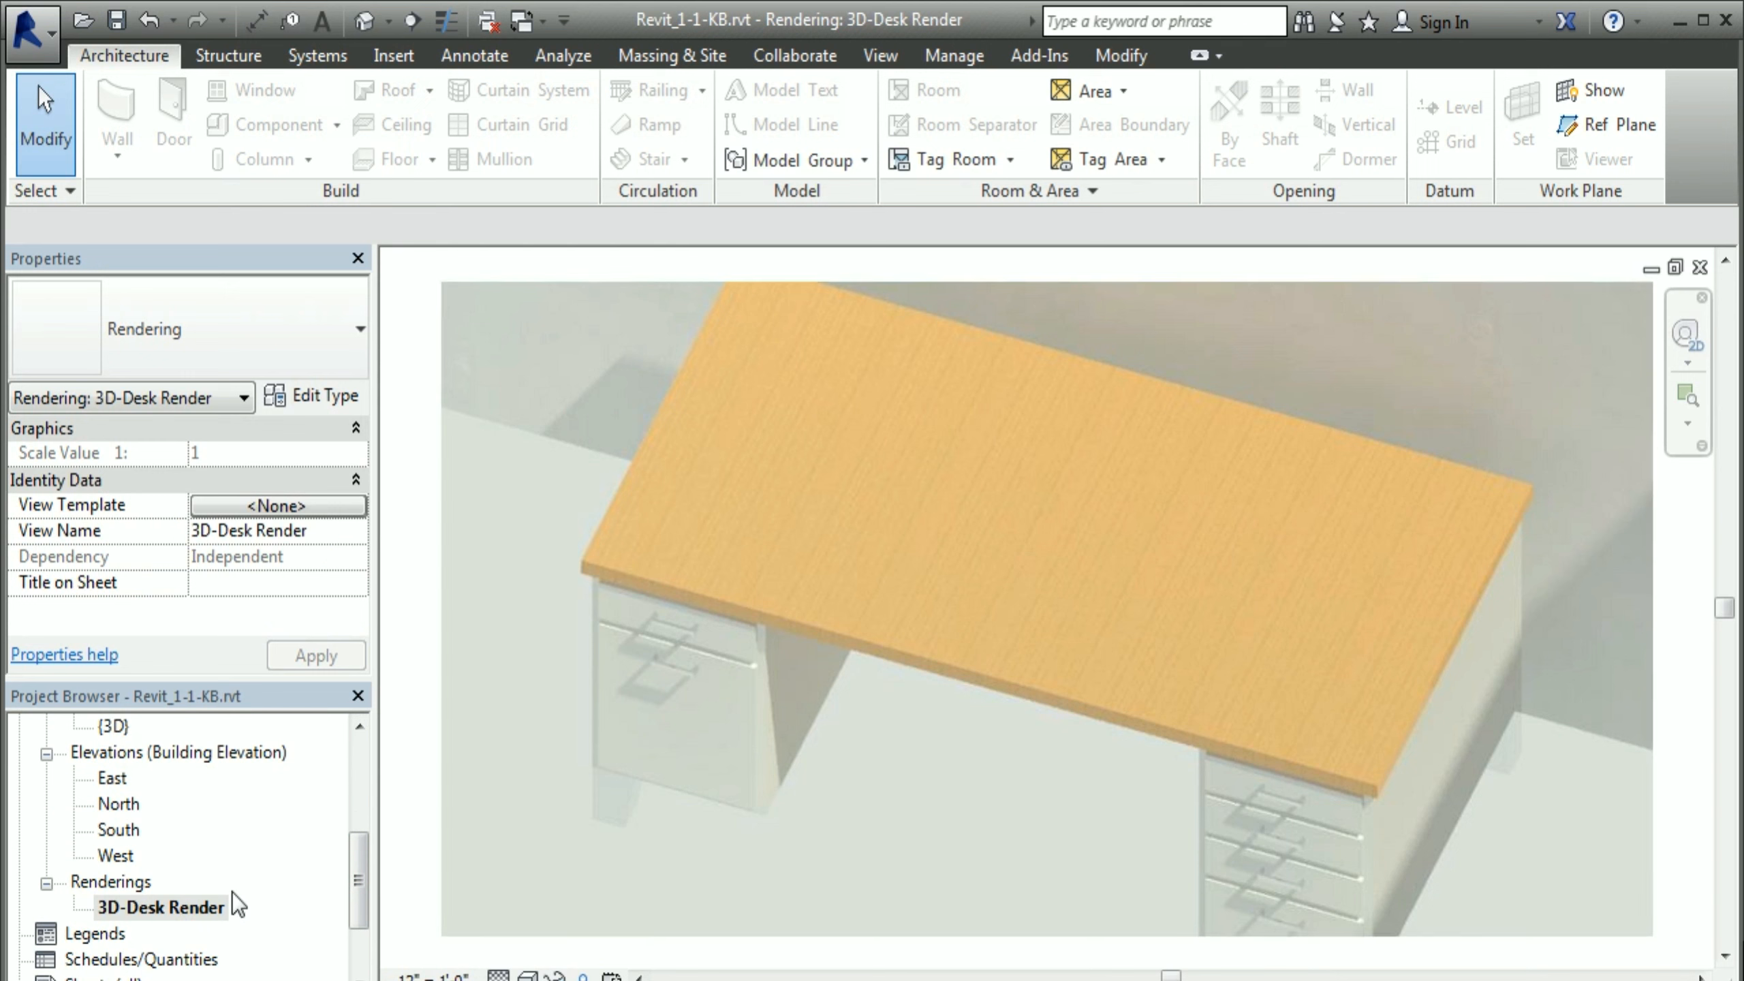
Step: Return to the Level 1 floor plan, fit it to the window, and inspect the view properties of the western elevation marker's arrow
{"action": "left_click_drag", "start_coordinate": [360, 883], "coordinate": [359, 800]}
{"action": "double_click", "coordinate": [119, 777]}
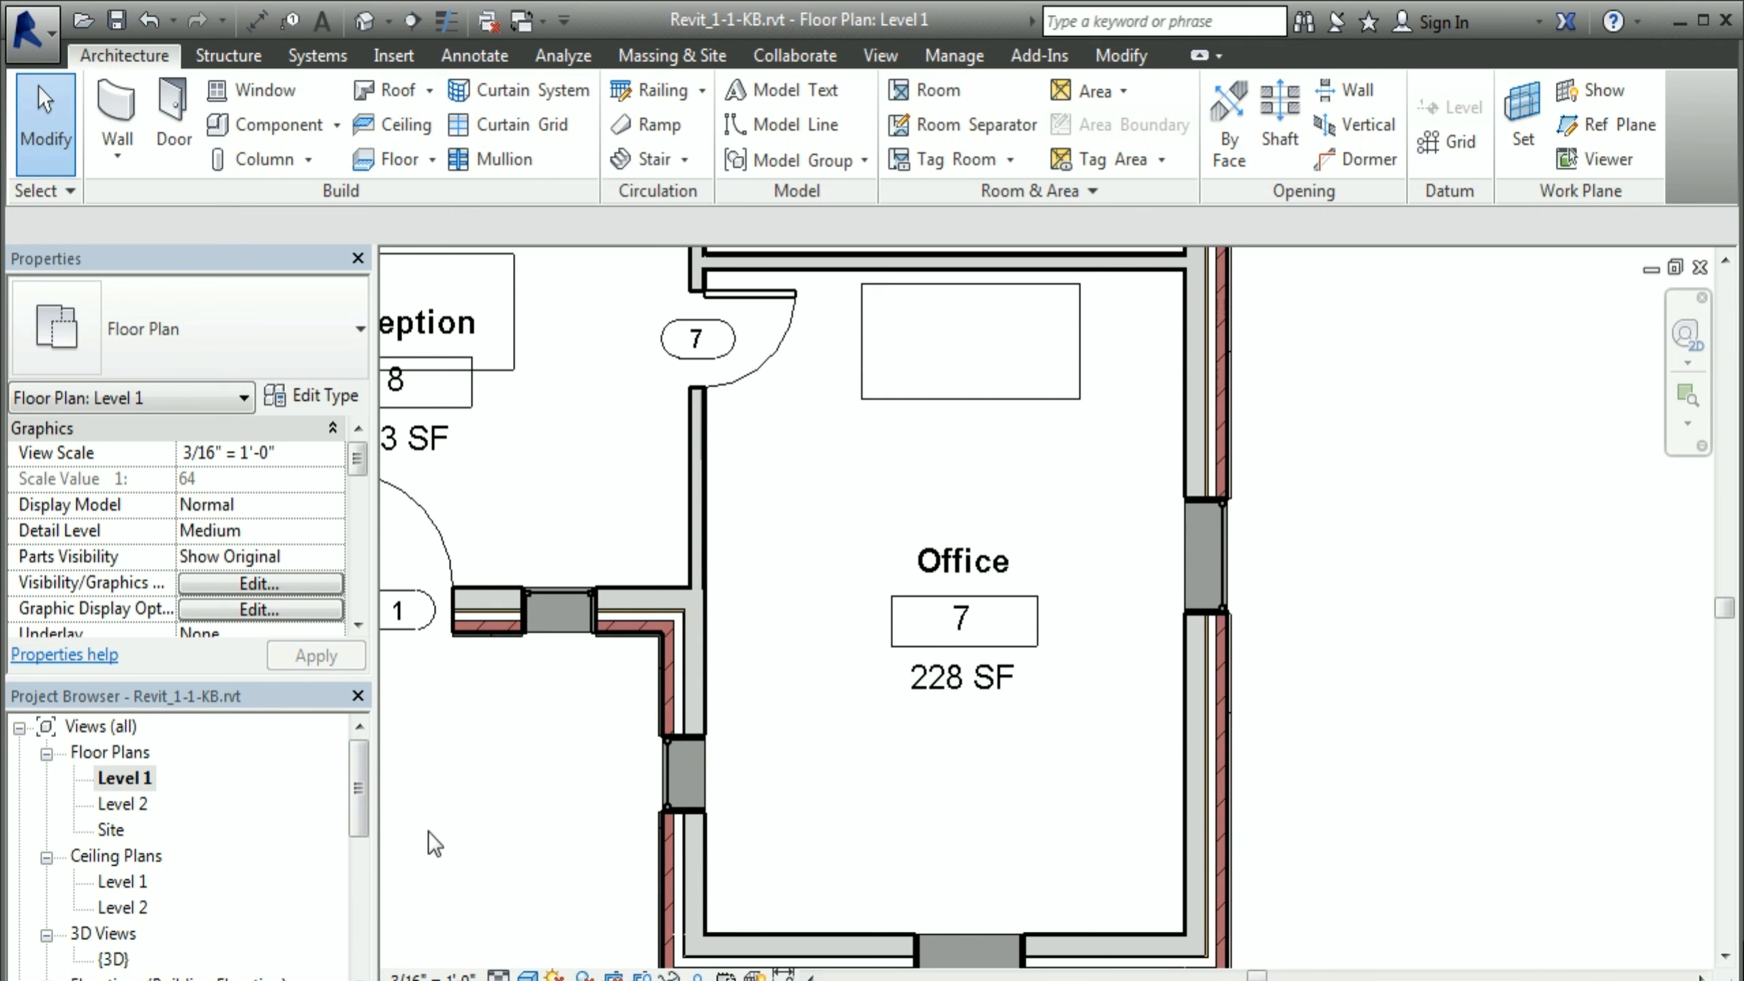
{"action": "key", "text": "z"}
{"action": "key", "text": "f"}
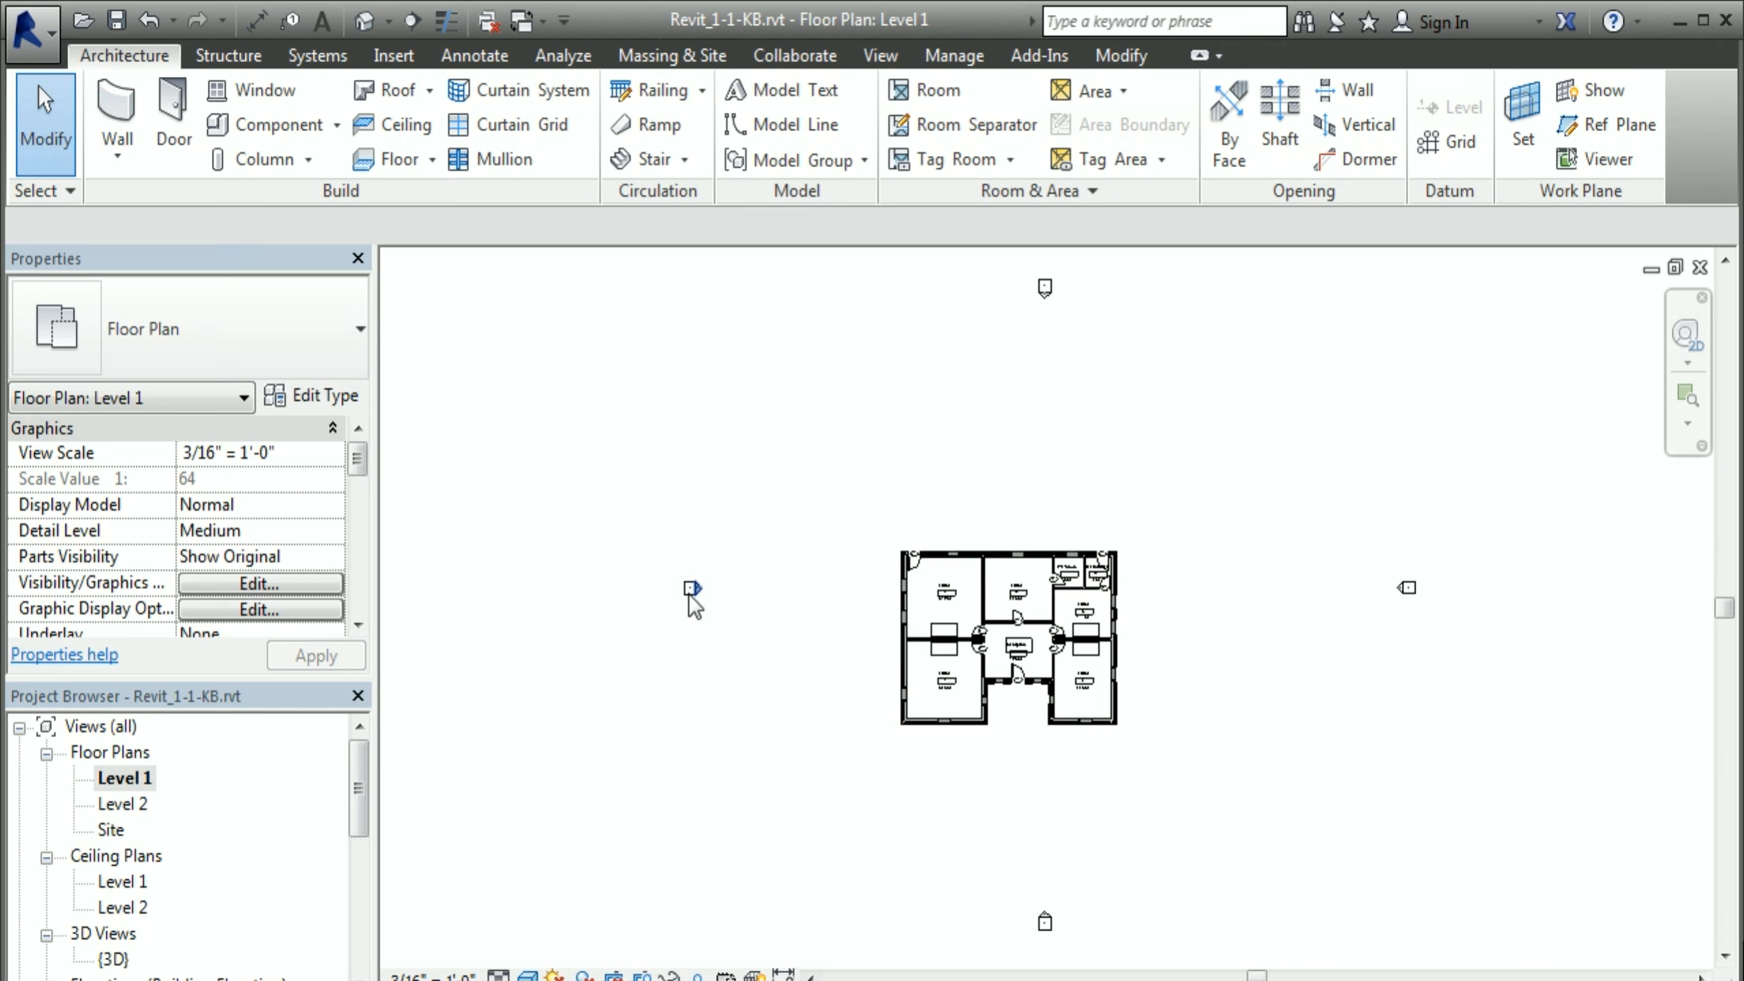
{"action": "scroll", "coordinate": [689, 595], "scroll_direction": "up", "scroll_amount": 8}
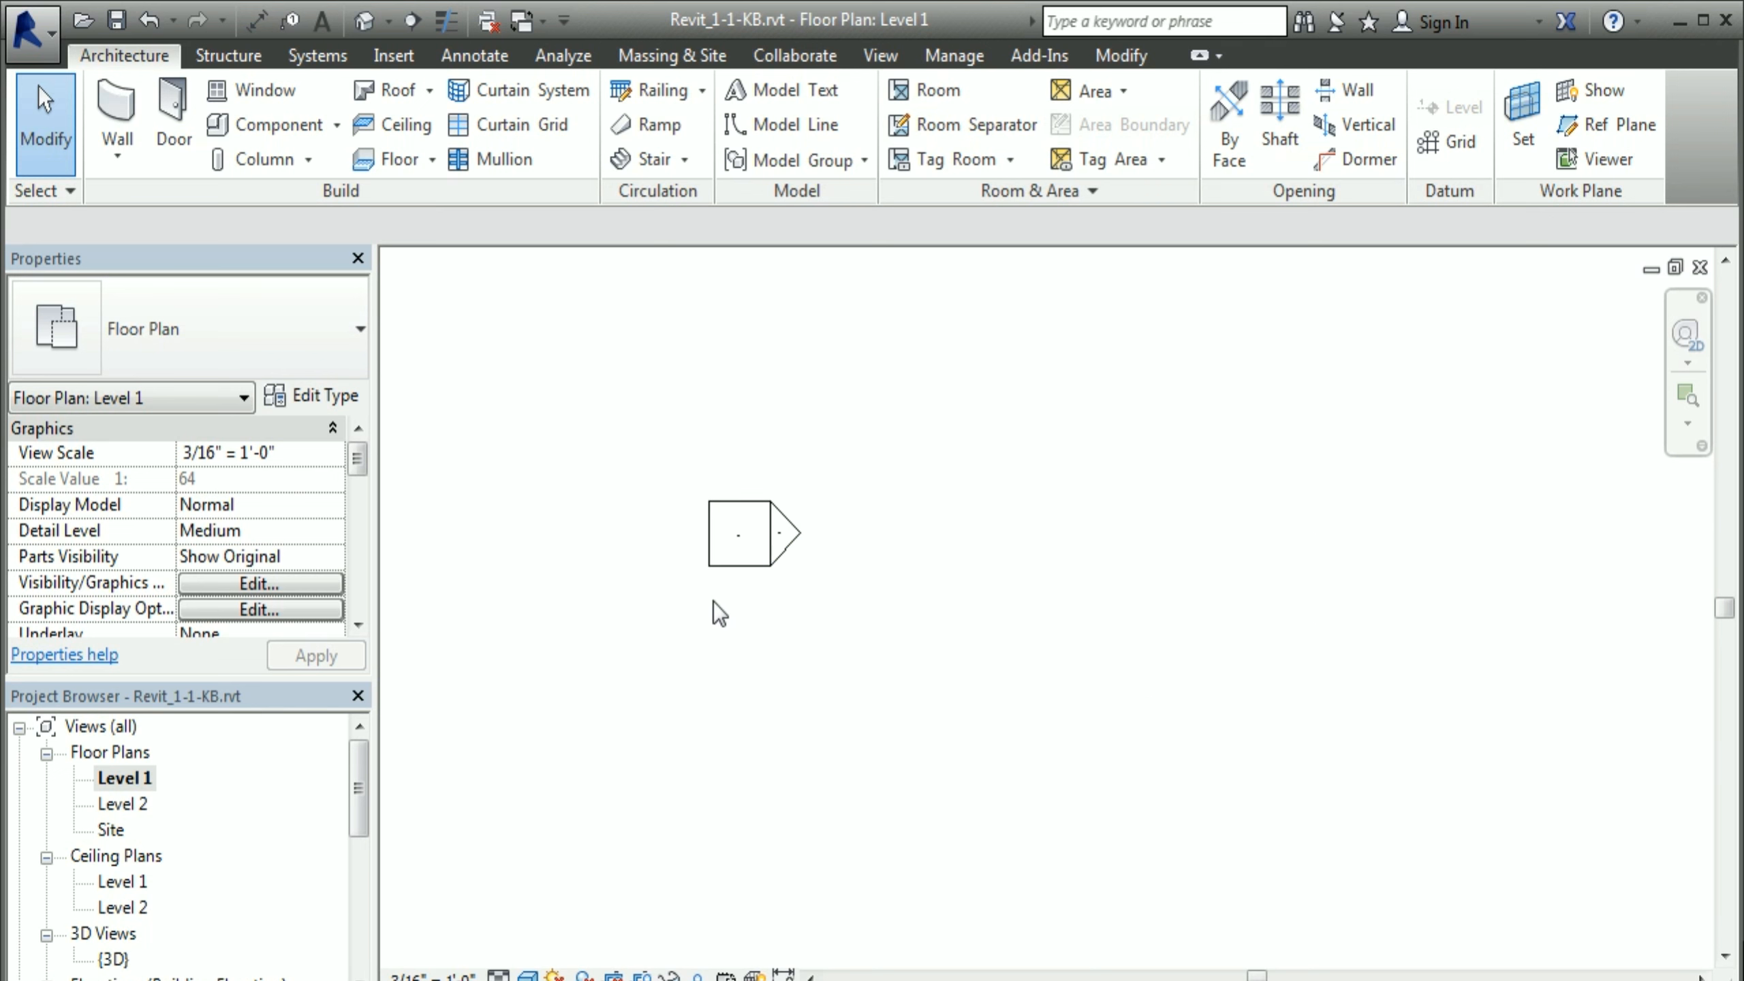
{"action": "left_click", "coordinate": [780, 548]}
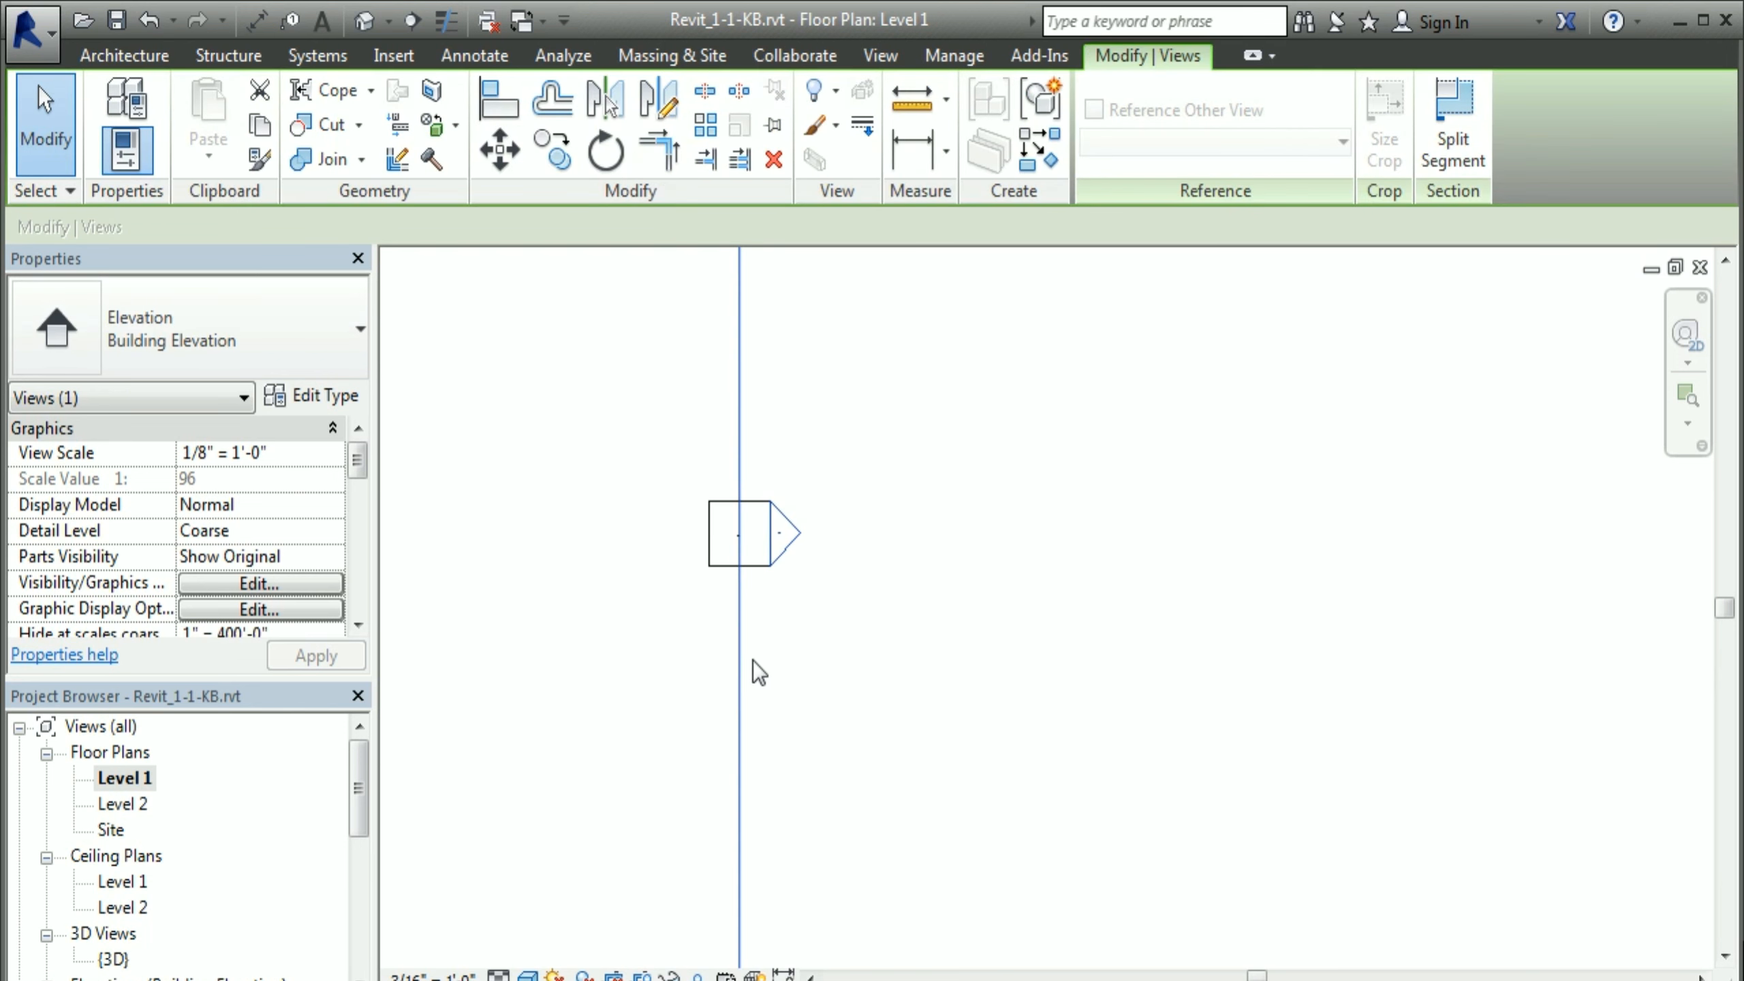
{"action": "scroll", "coordinate": [752, 652], "scroll_direction": "down", "scroll_amount": 5}
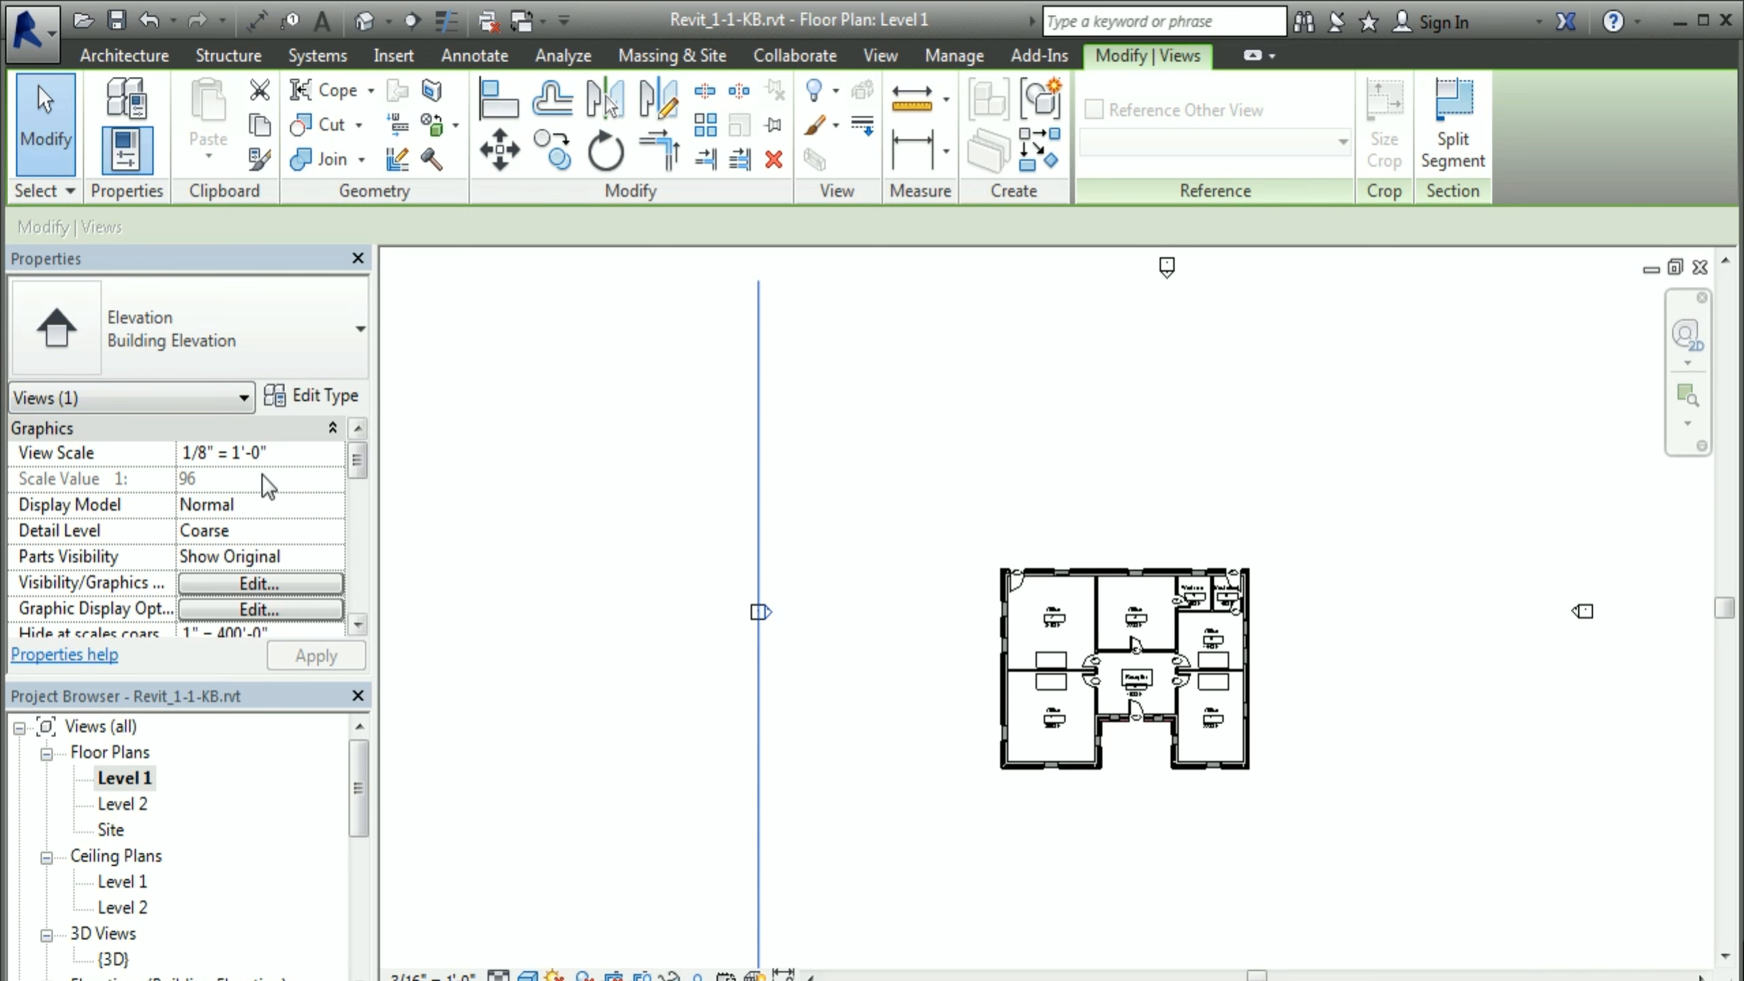
{"action": "left_click_drag", "start_coordinate": [351, 464], "coordinate": [353, 569]}
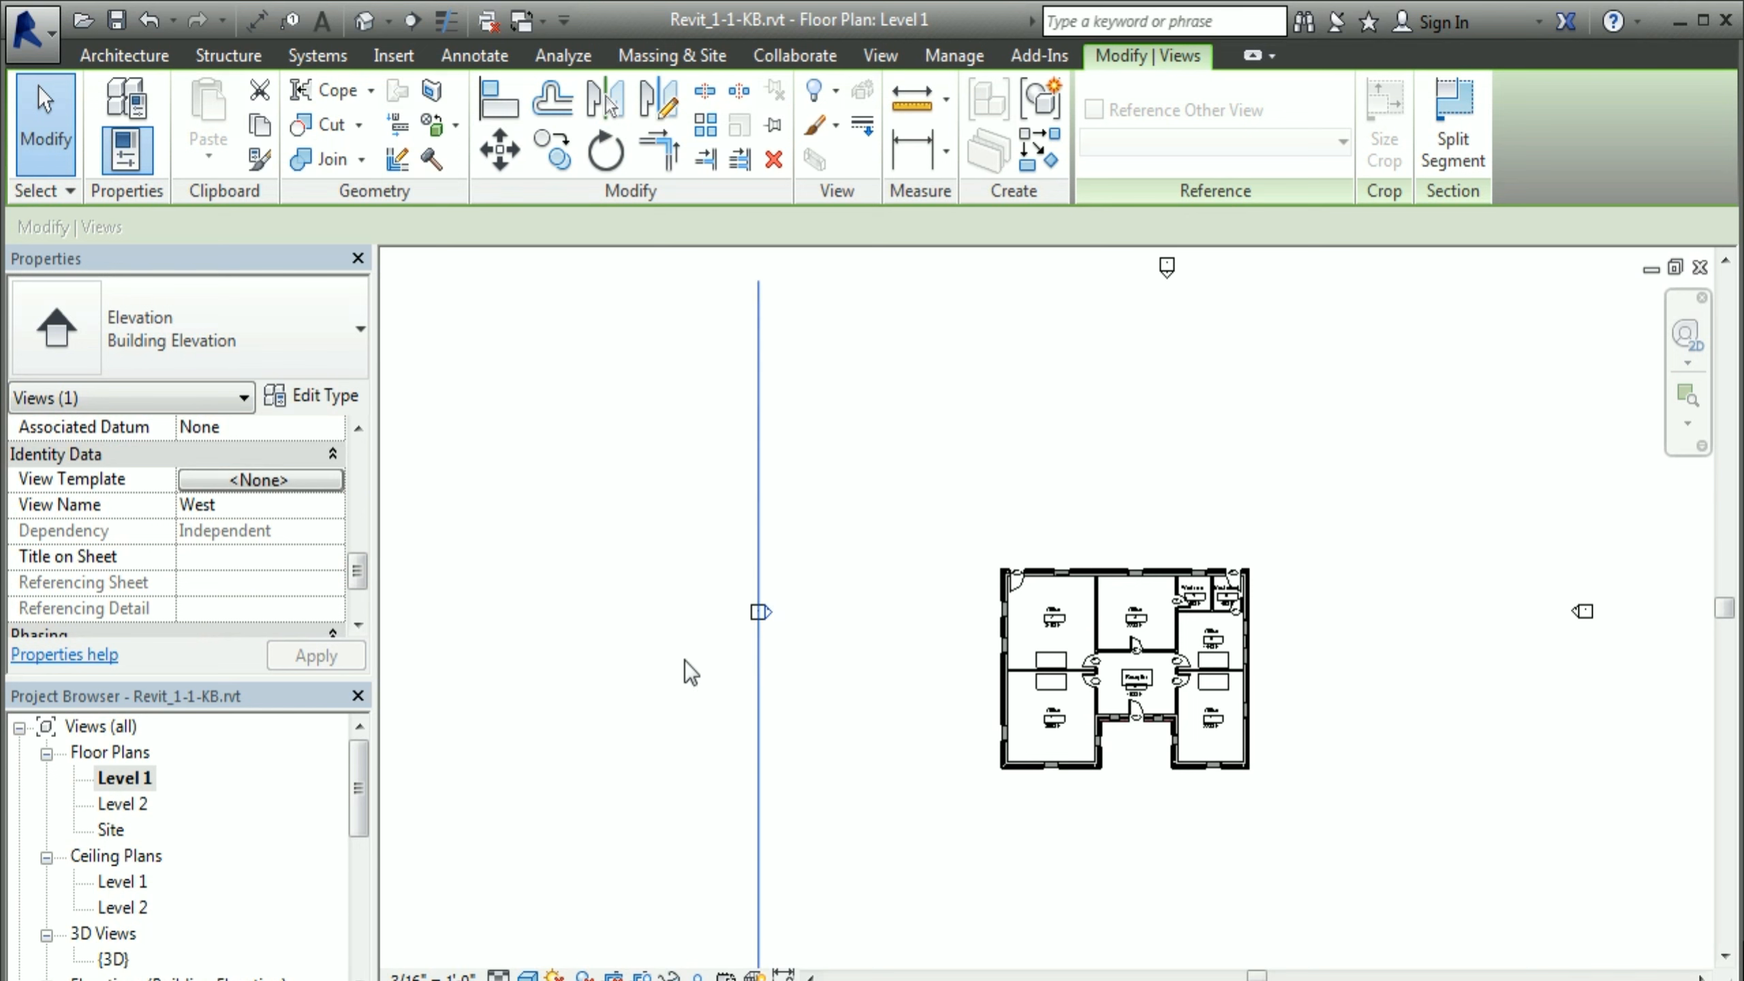
{"action": "left_click", "coordinate": [613, 671]}
Step: Inspect the view name and the graphics and extents properties of the elevation marker below the building
{"action": "middle_click_drag", "start_coordinate": [1307, 825], "coordinate": [1209, 708]}
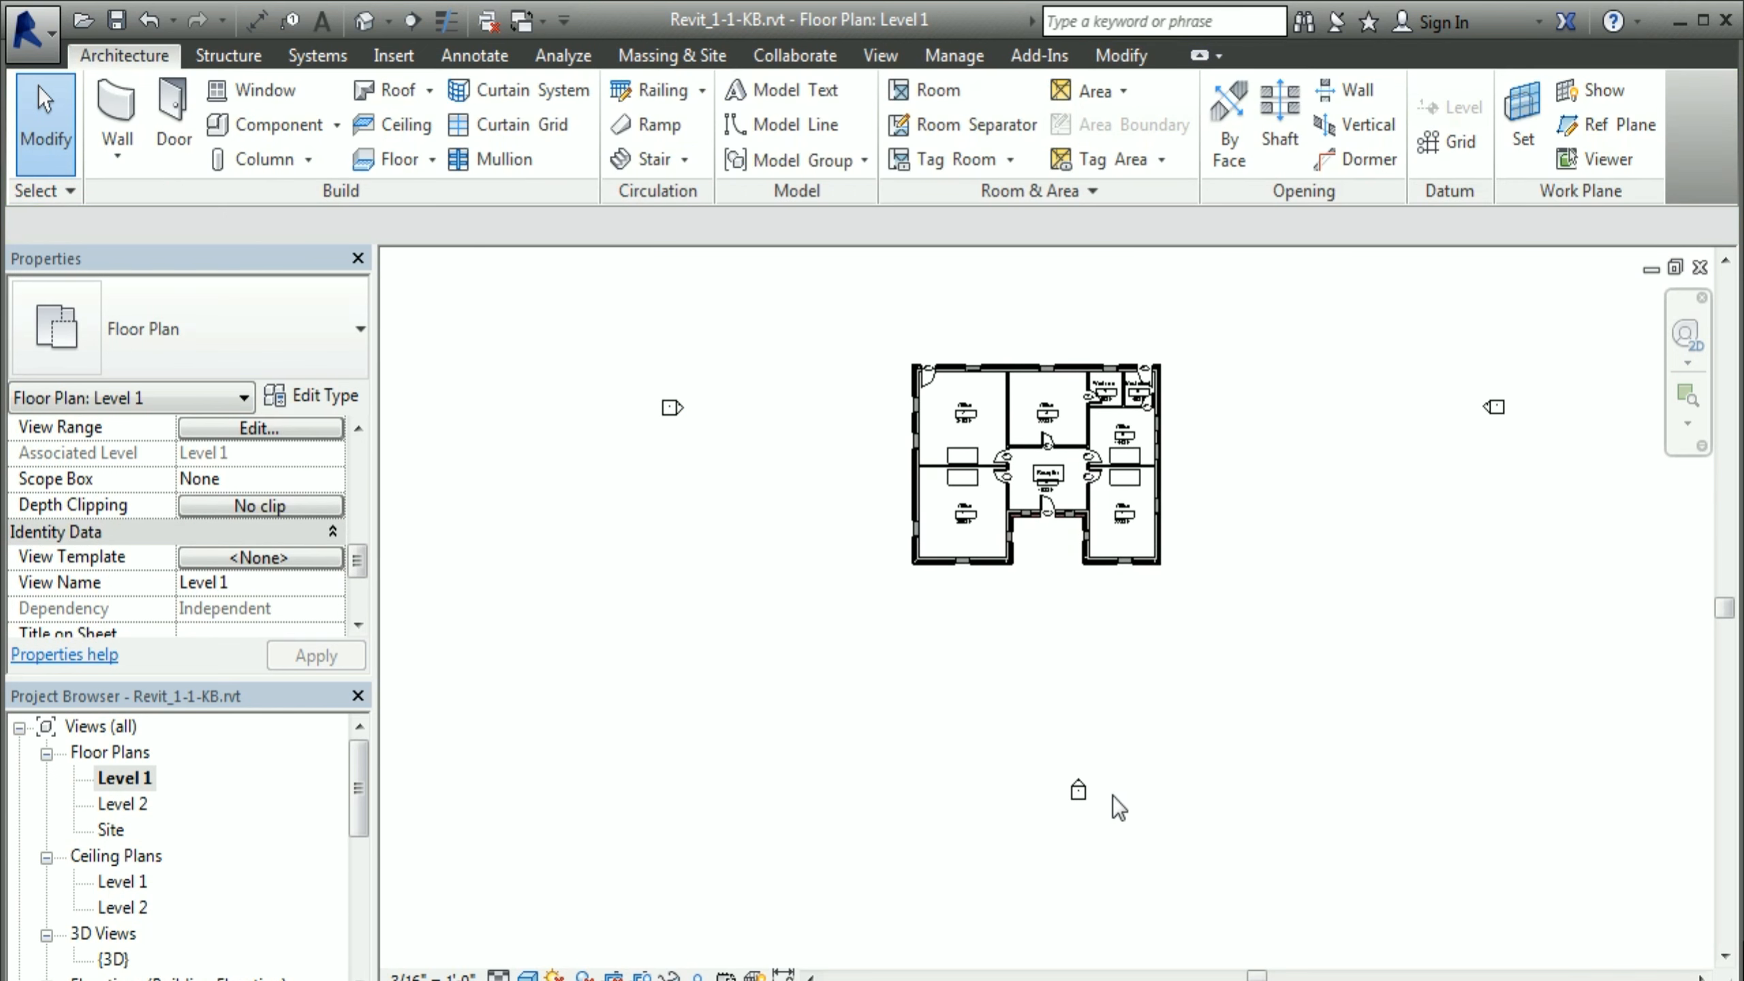
{"action": "left_click", "coordinate": [1083, 791]}
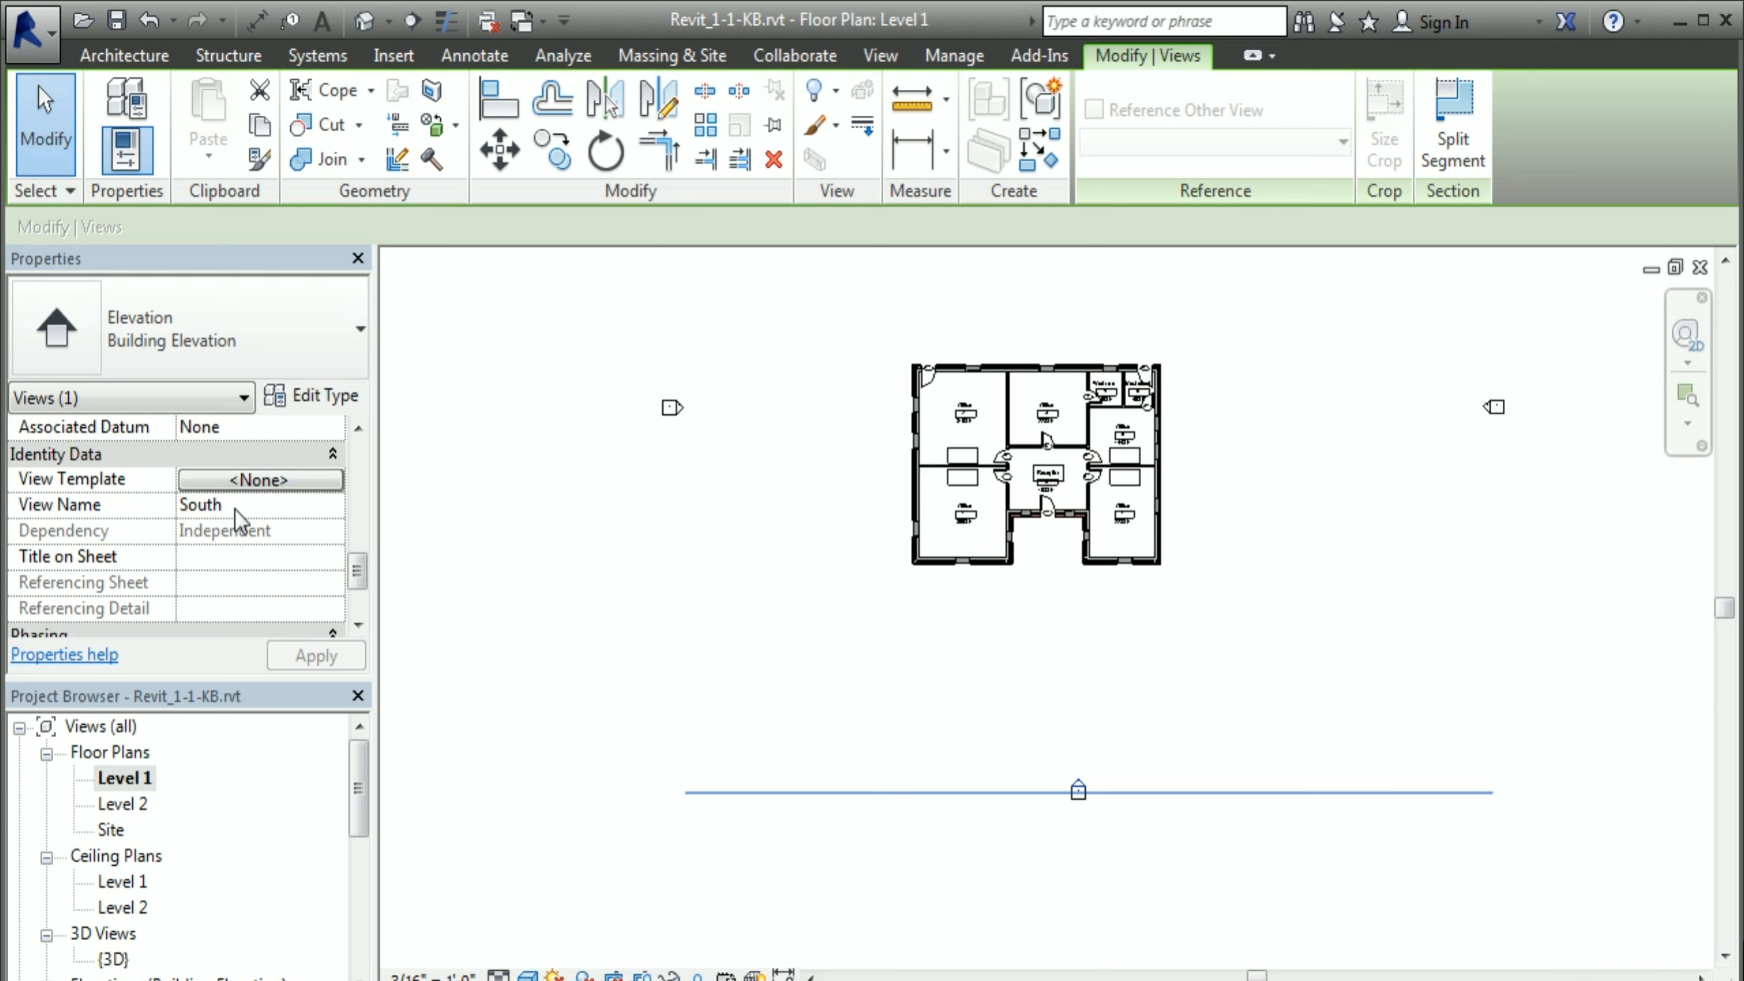
{"action": "left_click_drag", "start_coordinate": [364, 577], "coordinate": [355, 459]}
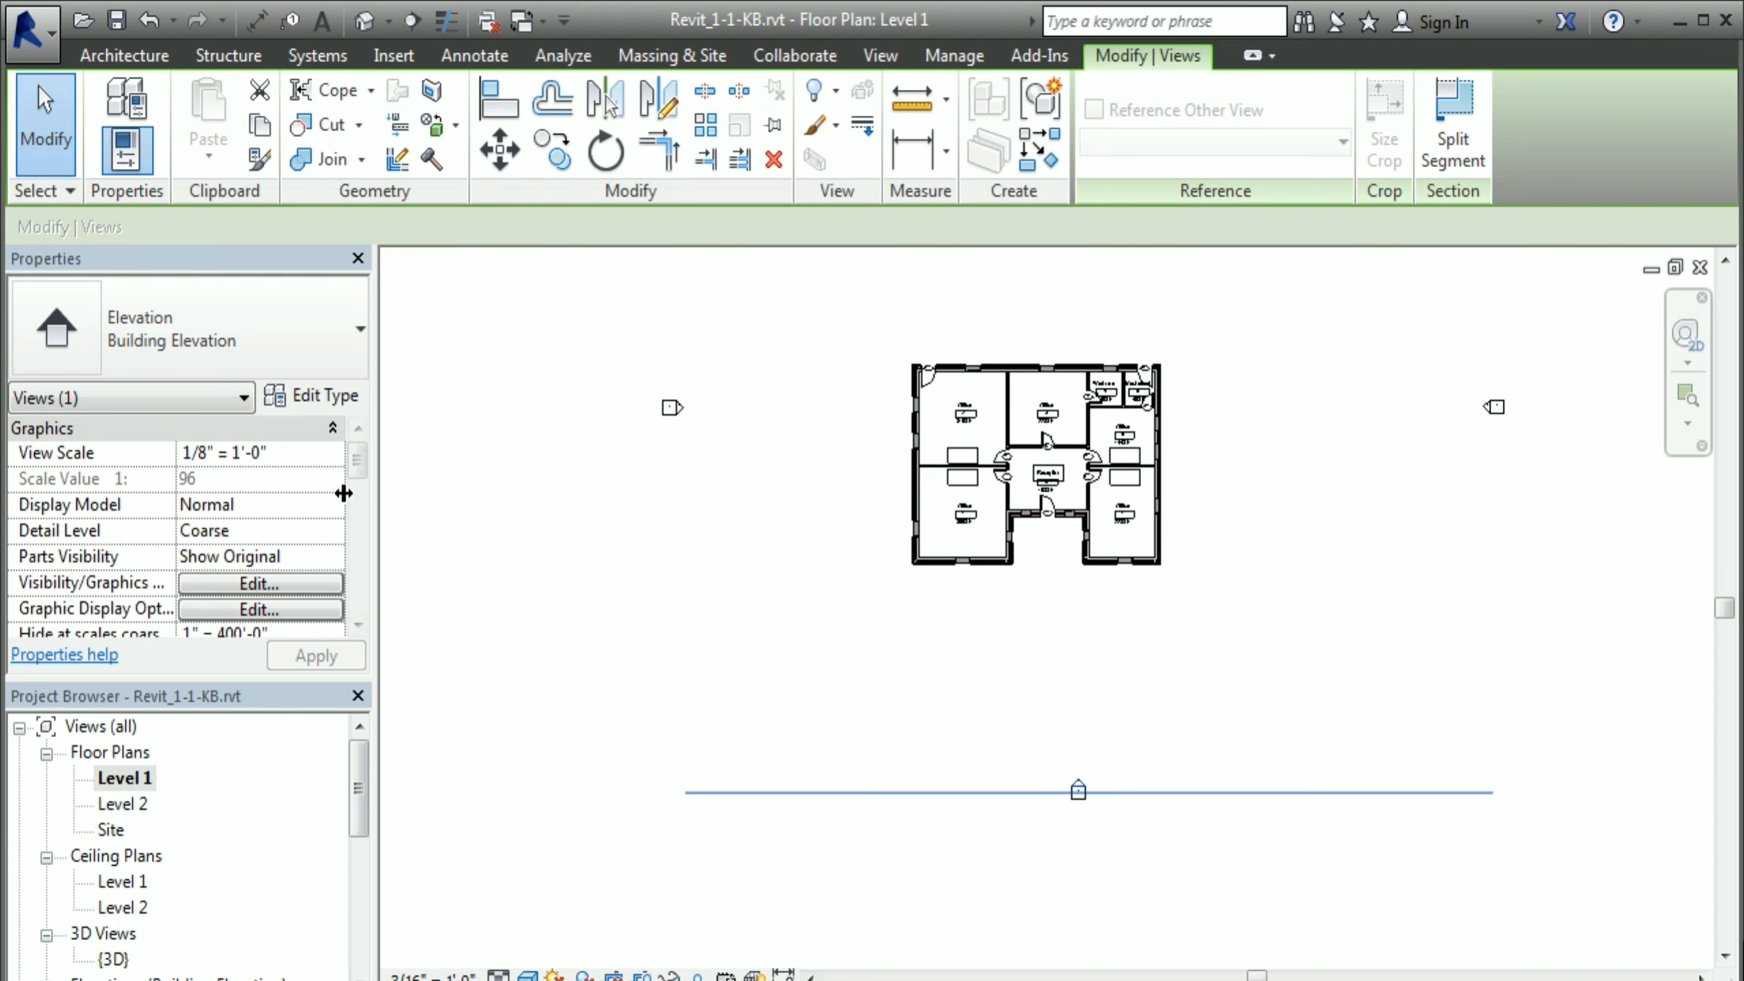
{"action": "left_click_drag", "start_coordinate": [355, 461], "coordinate": [354, 535]}
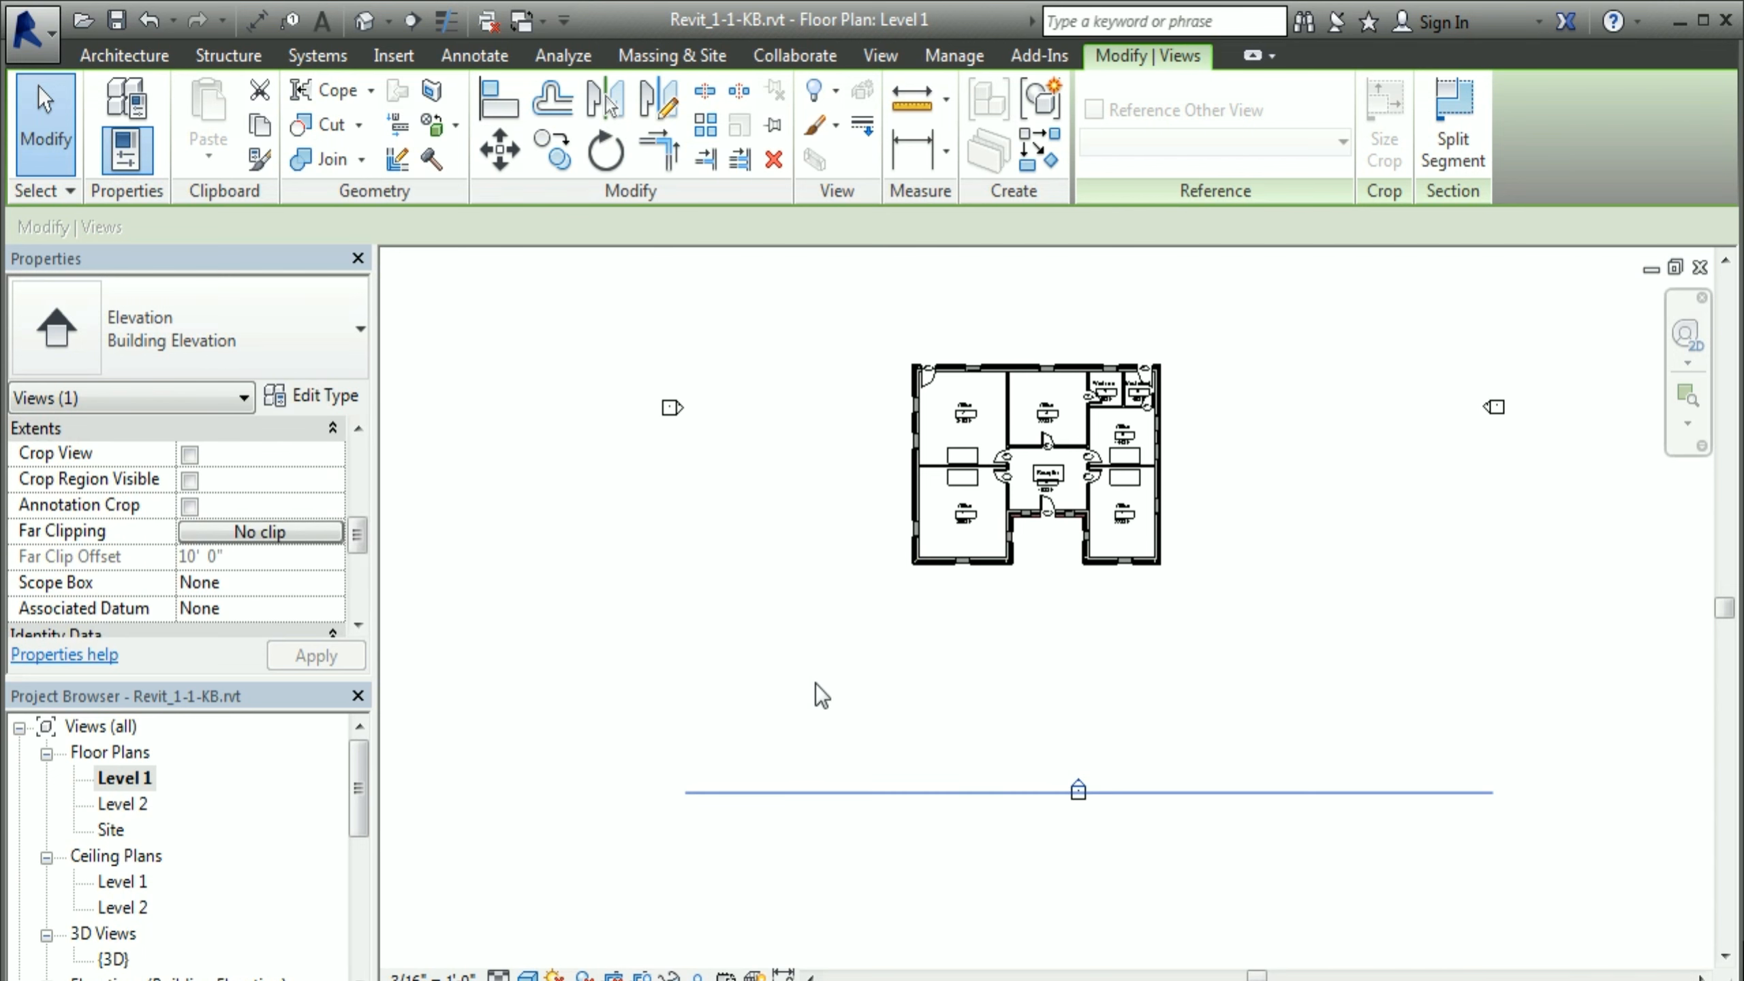
{"action": "left_click", "coordinate": [777, 562]}
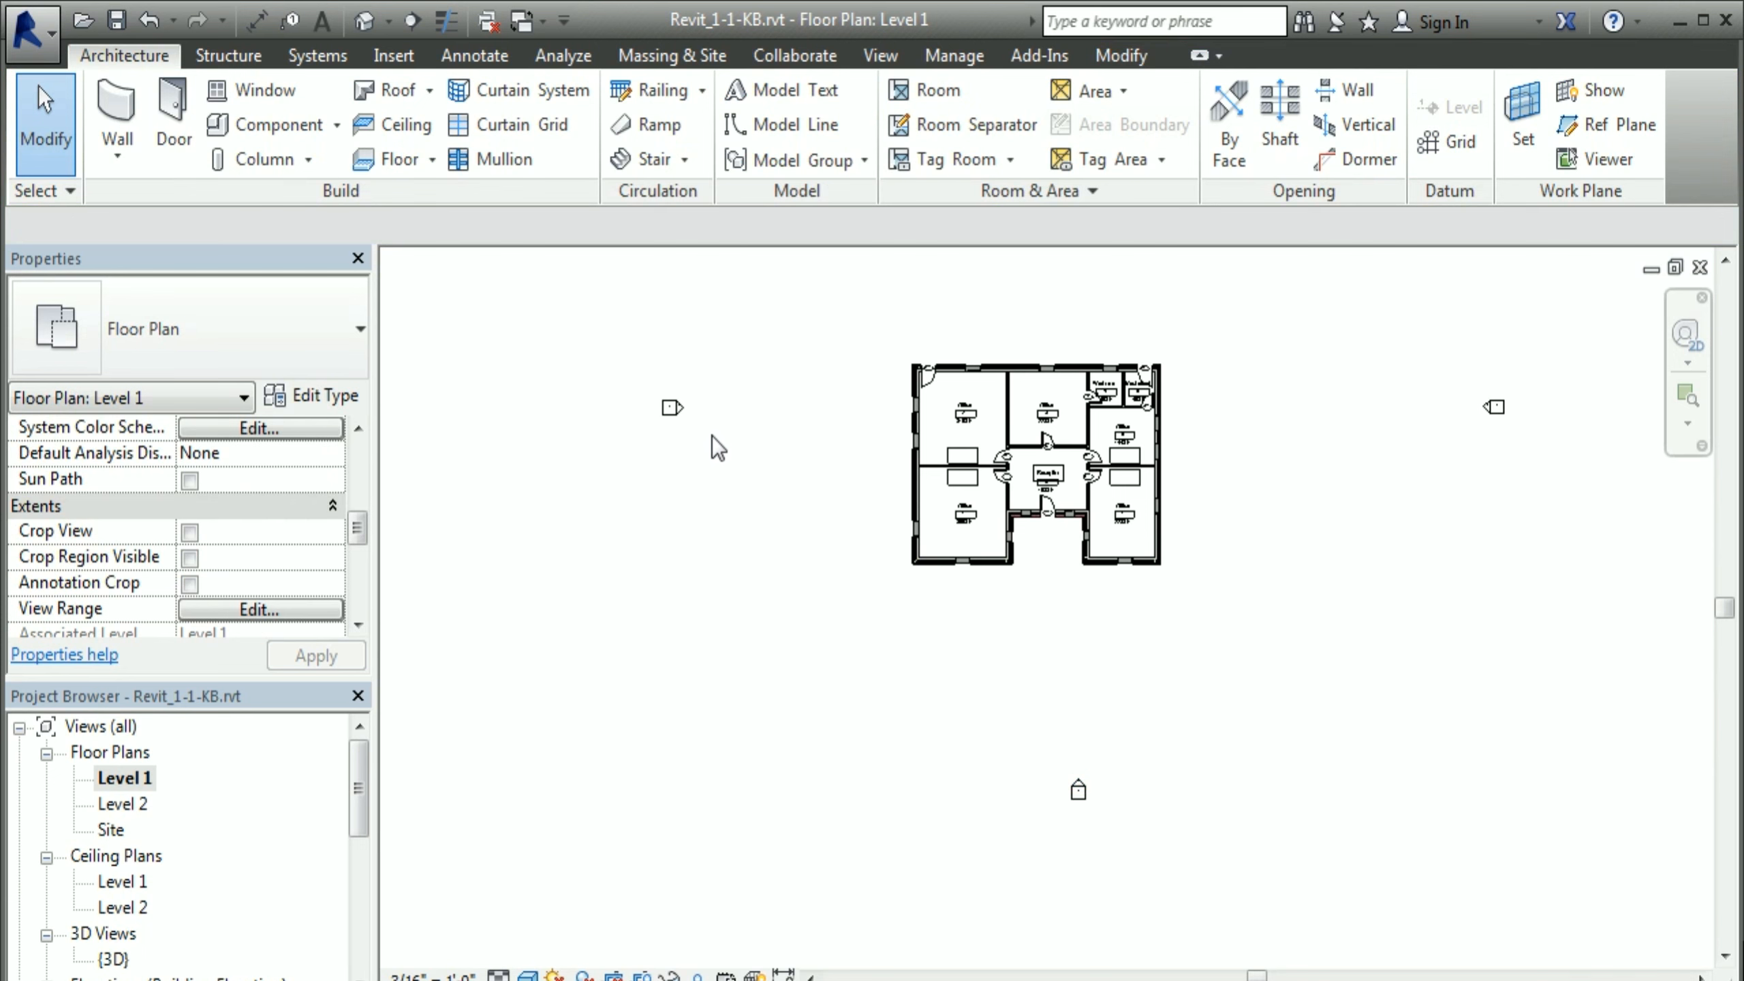
Step: View the West and South elevations from their markers, returning to the Level 1 floor plan after each
{"action": "double_click", "coordinate": [681, 409]}
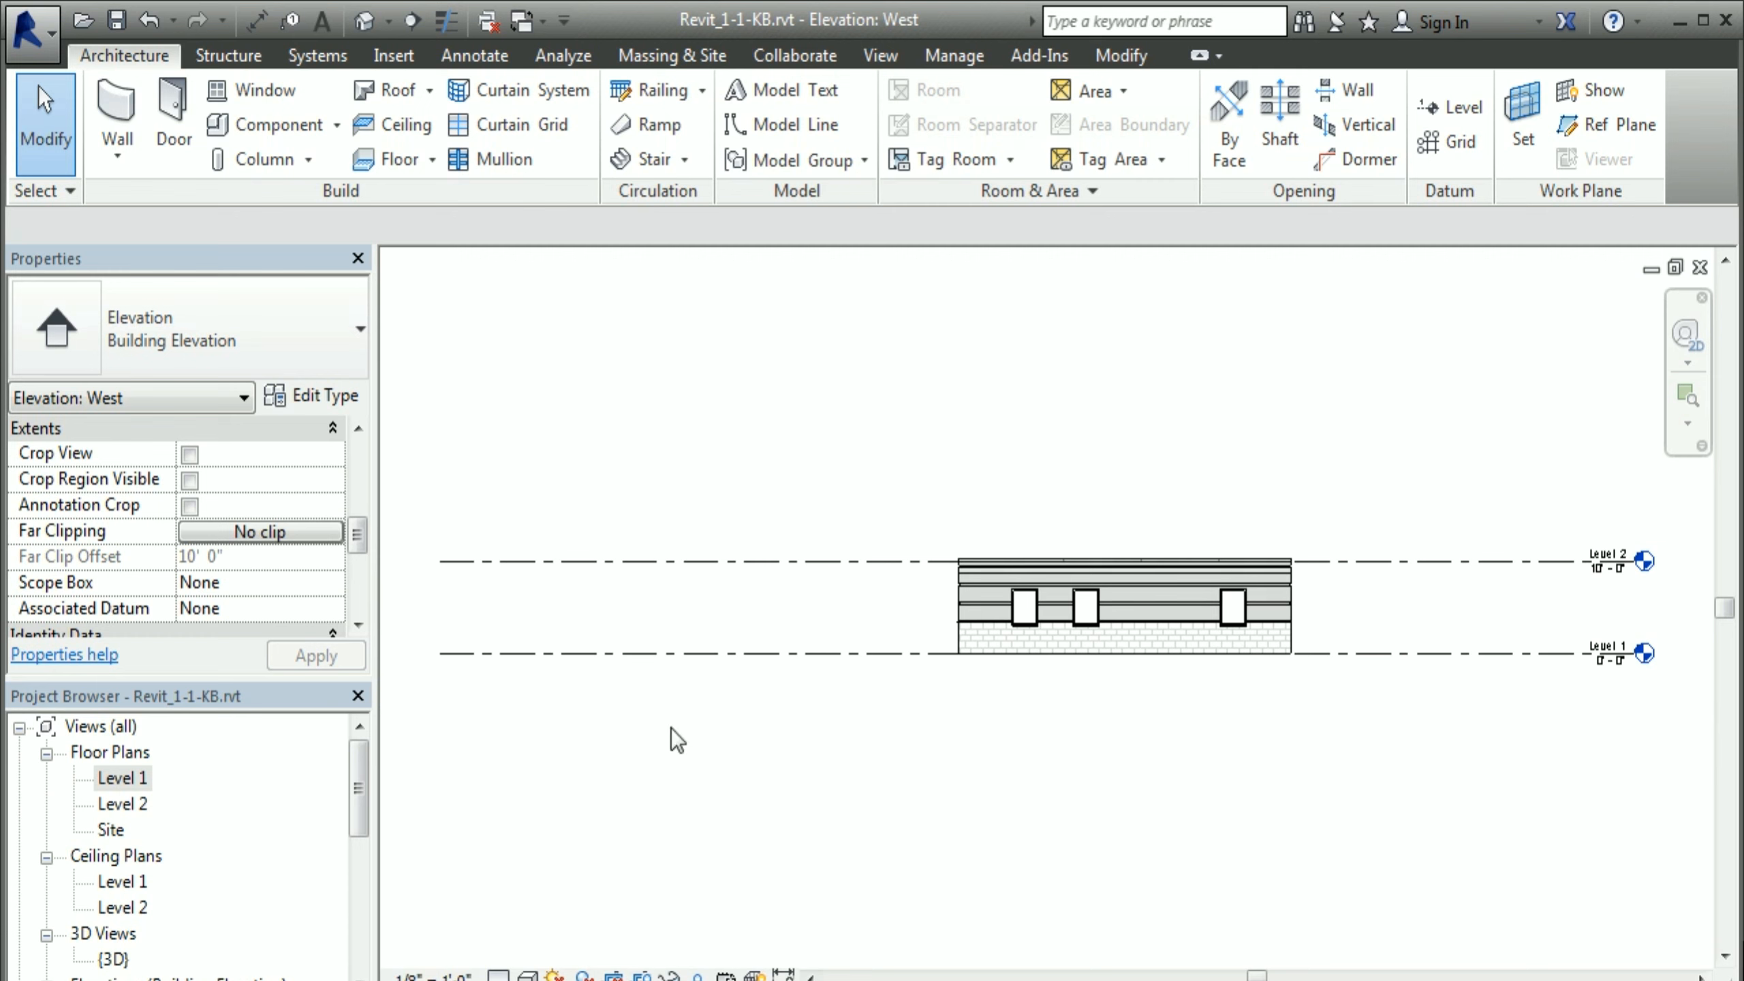
{"action": "double_click", "coordinate": [114, 777]}
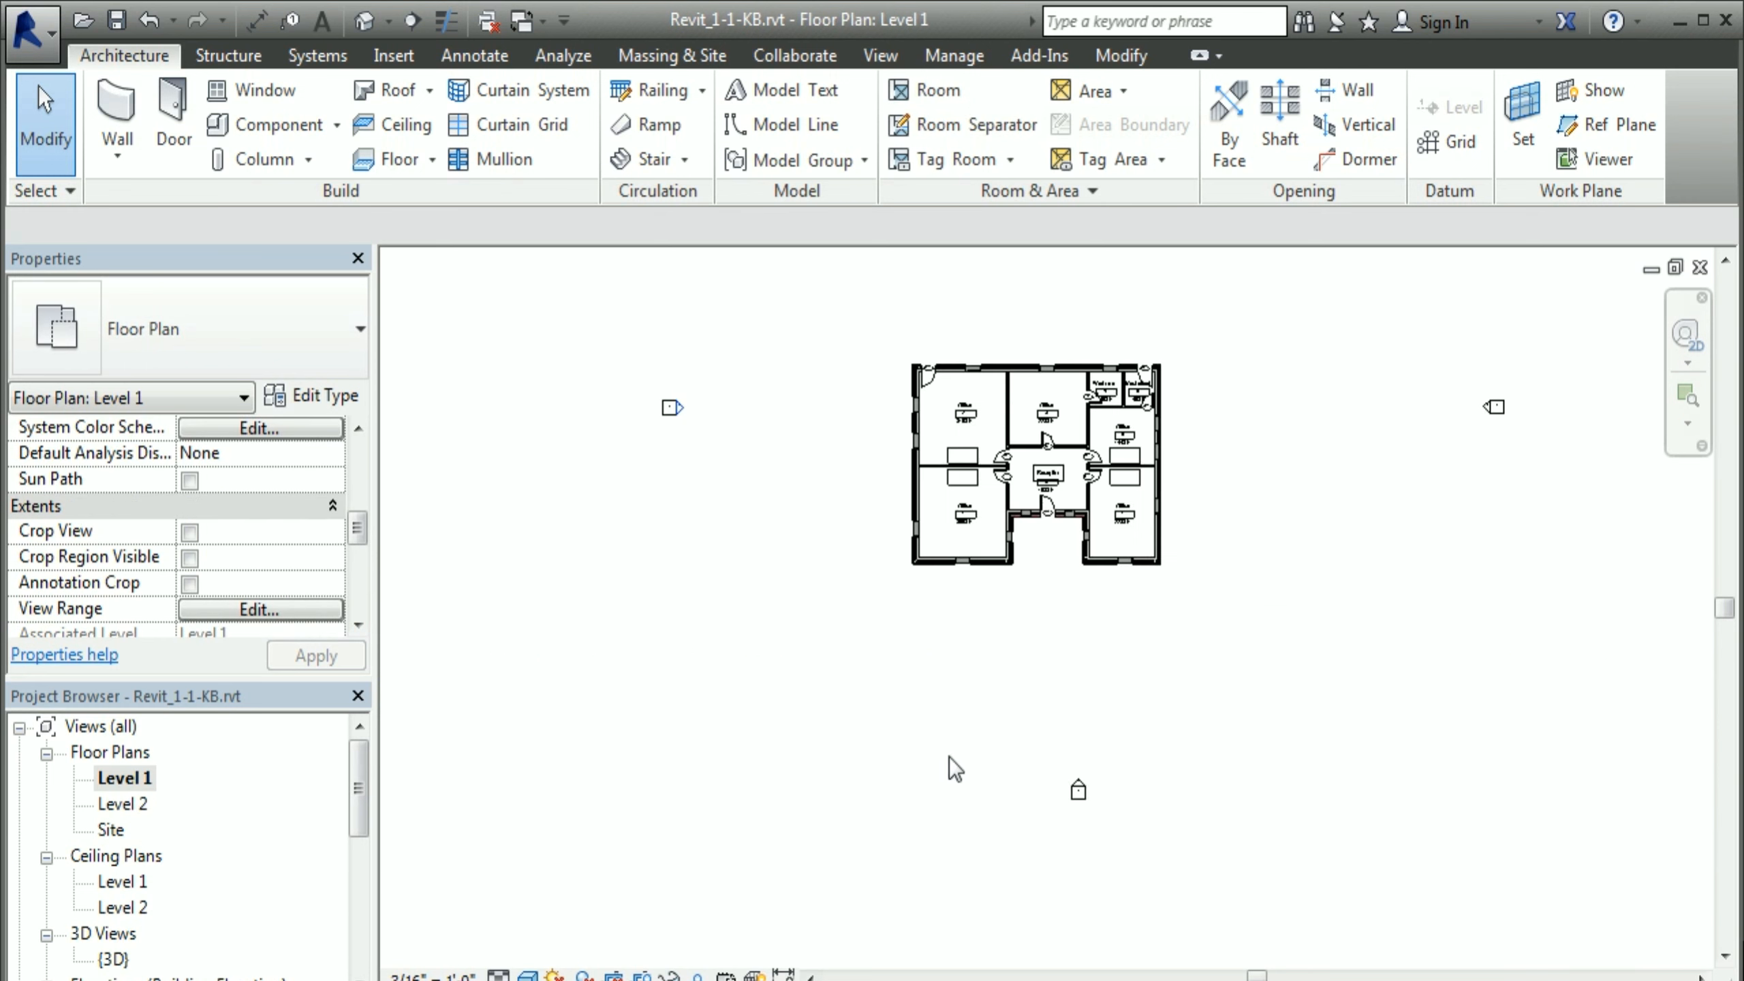
{"action": "double_click", "coordinate": [1079, 784]}
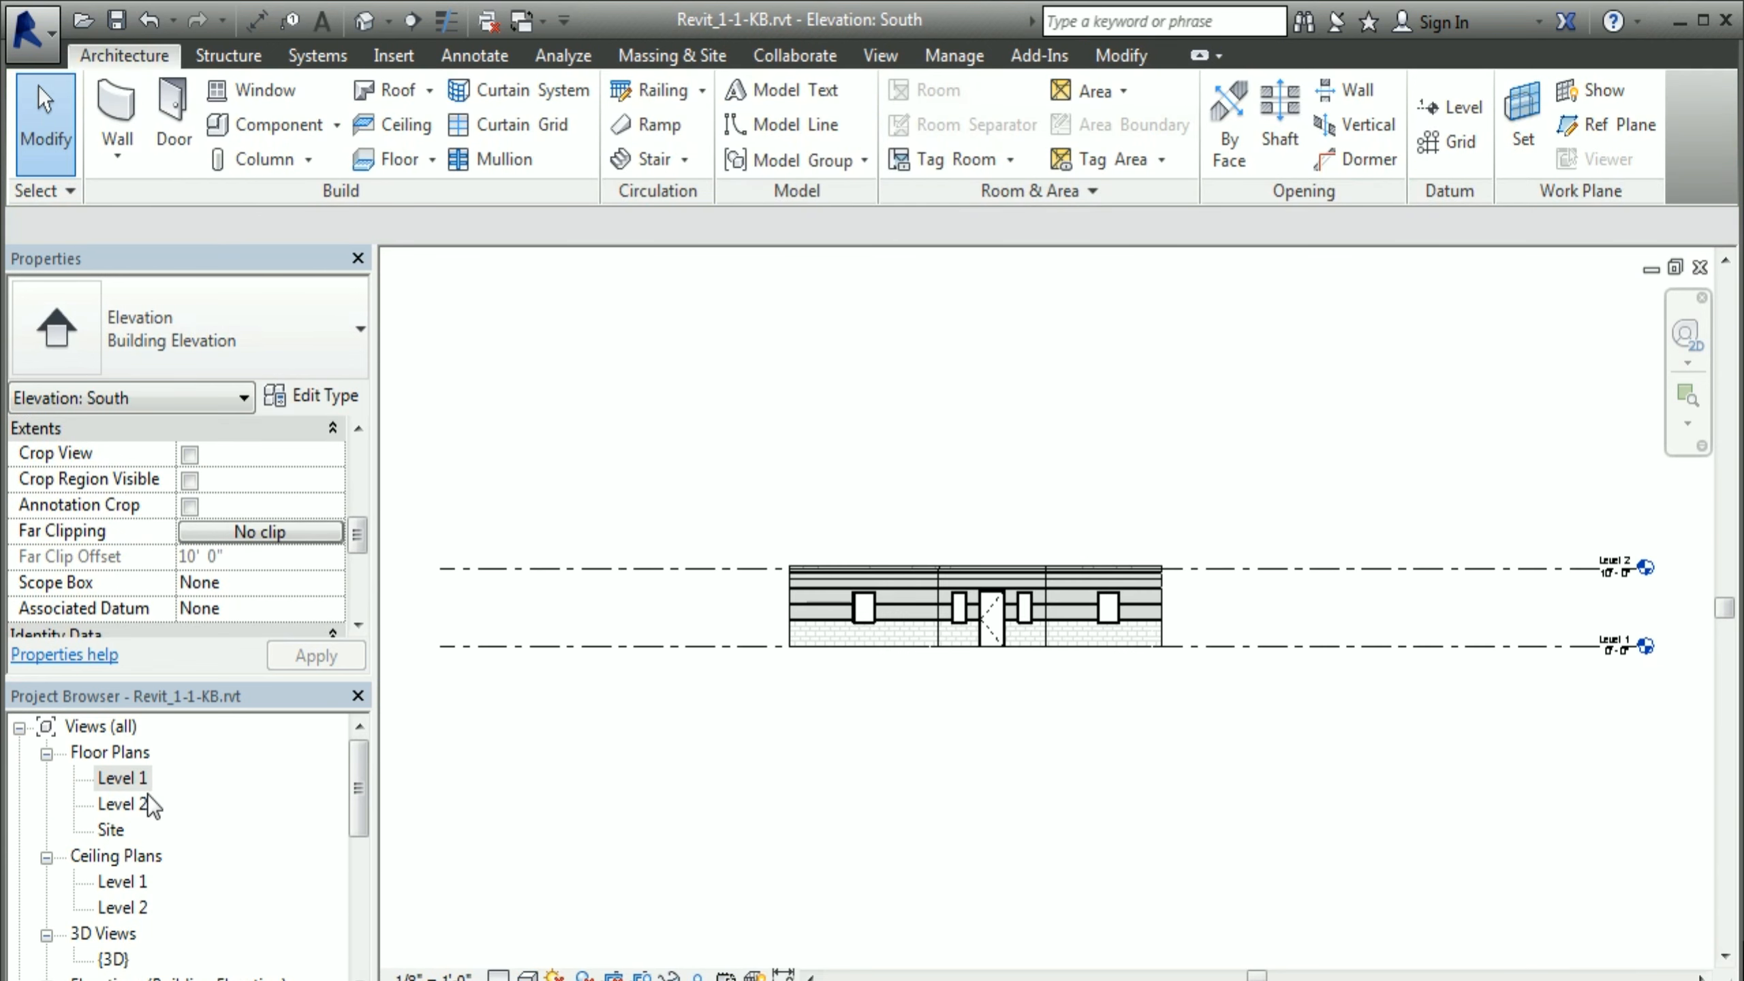
{"action": "double_click", "coordinate": [111, 780]}
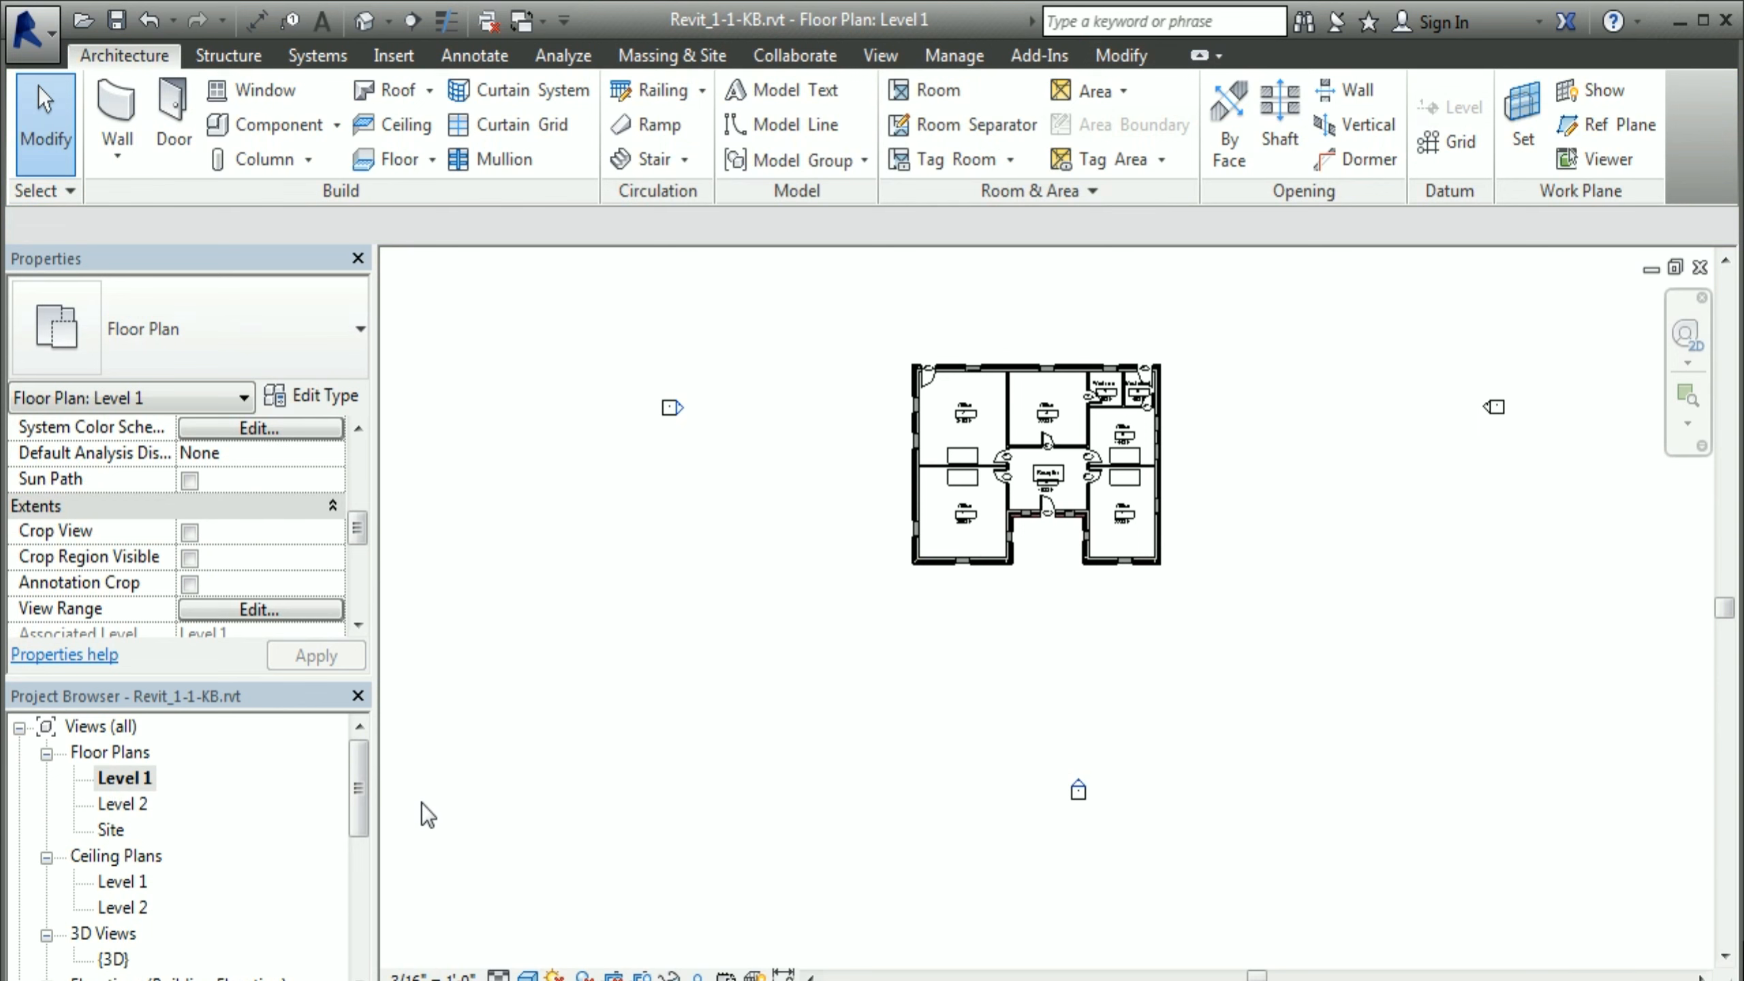
Step: Examine the Building Elevation type properties of the west elevation marker's square body, and clear the selection
{"action": "scroll", "coordinate": [664, 566], "scroll_direction": "up", "scroll_amount": 4}
{"action": "middle_click_drag", "start_coordinate": [682, 432], "coordinate": [812, 756]}
{"action": "scroll", "coordinate": [790, 711], "scroll_direction": "up", "scroll_amount": 3}
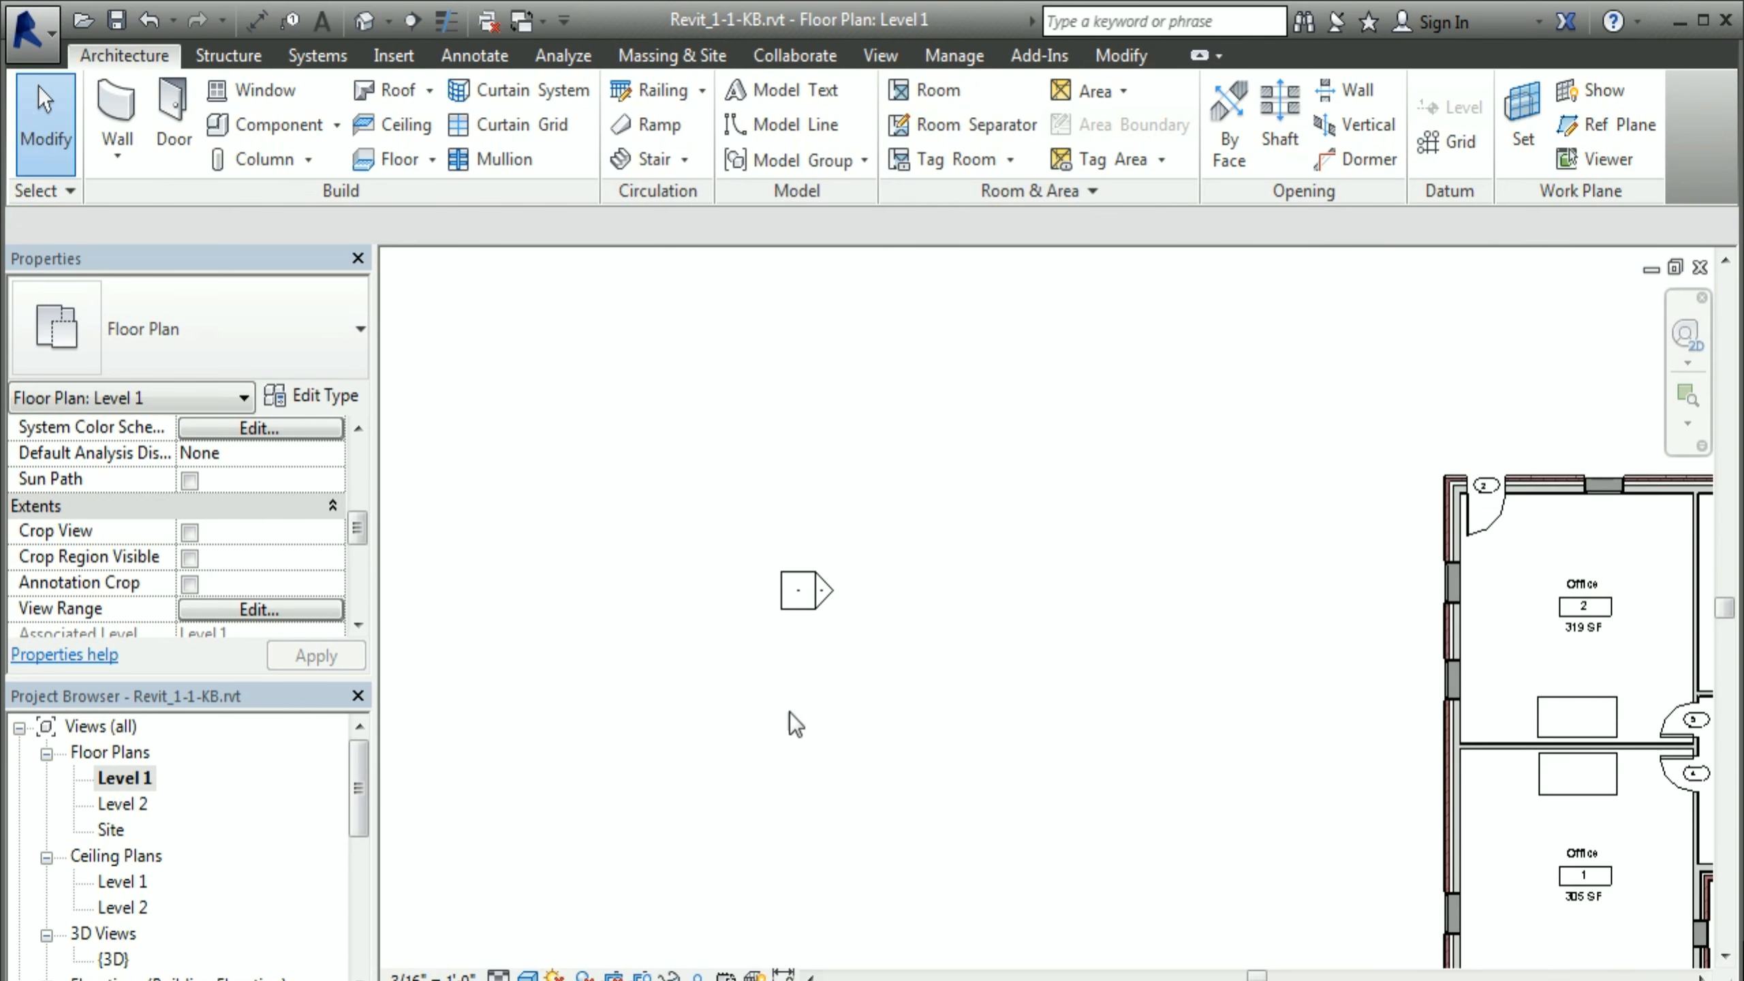
{"action": "left_click", "coordinate": [794, 605]}
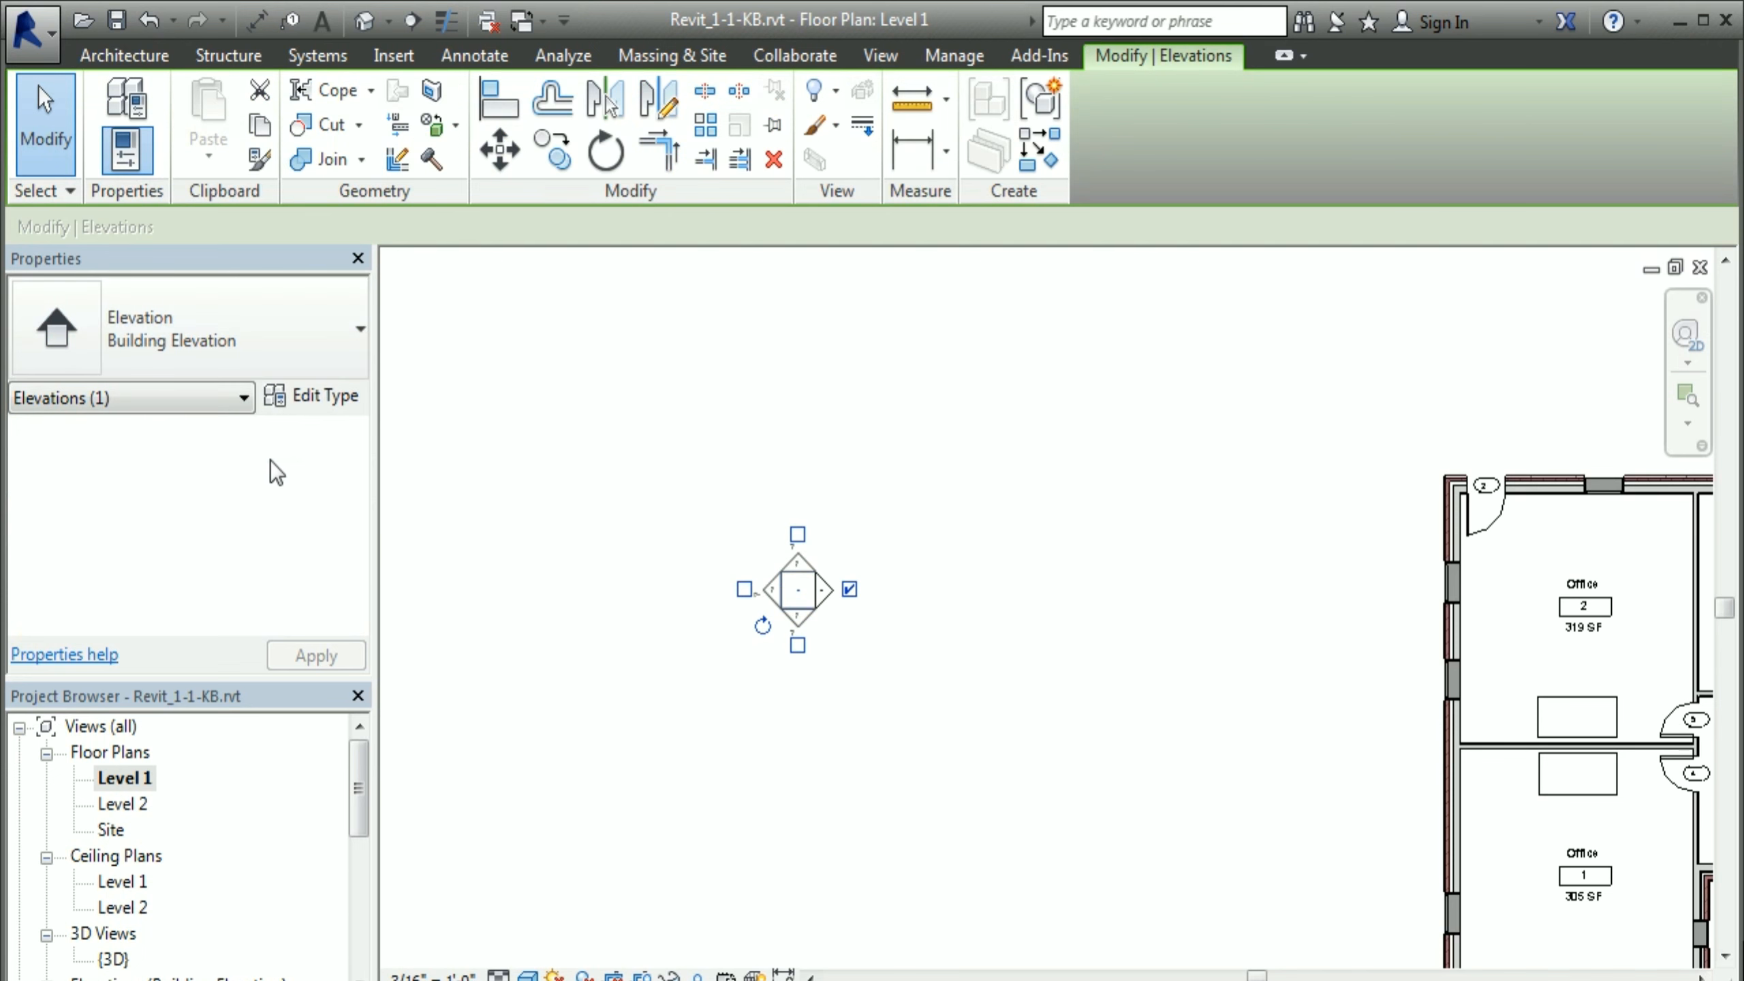
{"action": "left_click", "coordinate": [307, 396]}
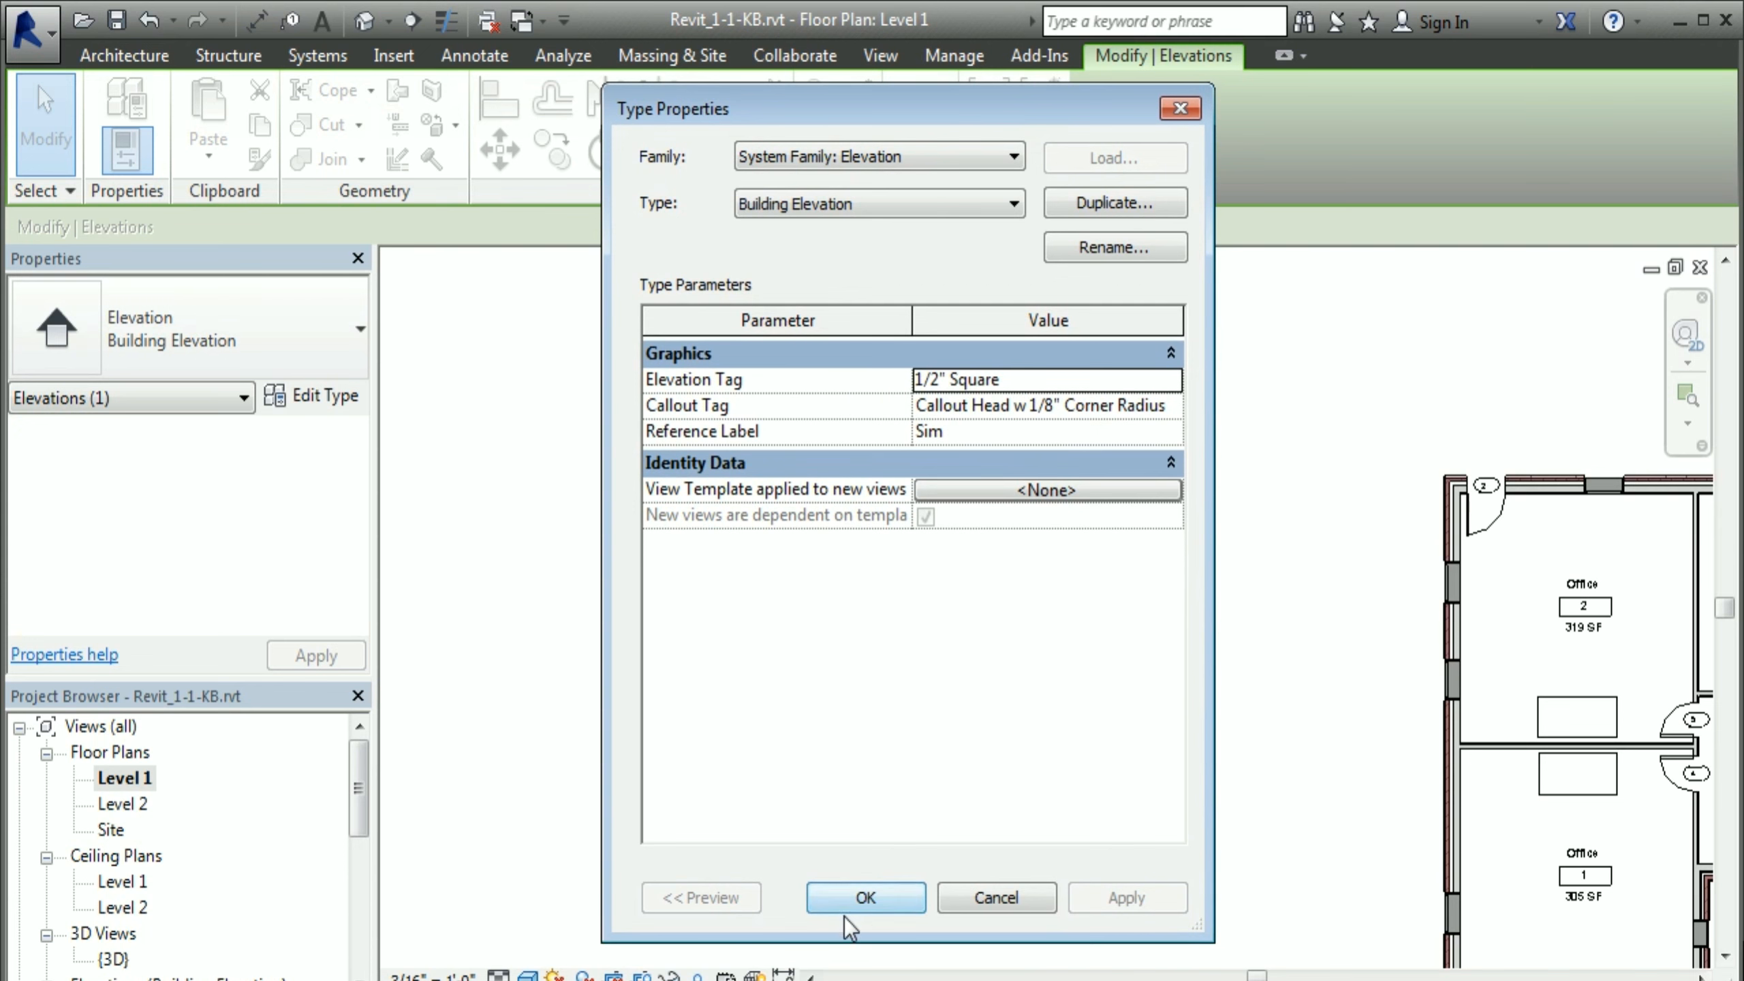
{"action": "left_click", "coordinate": [879, 901]}
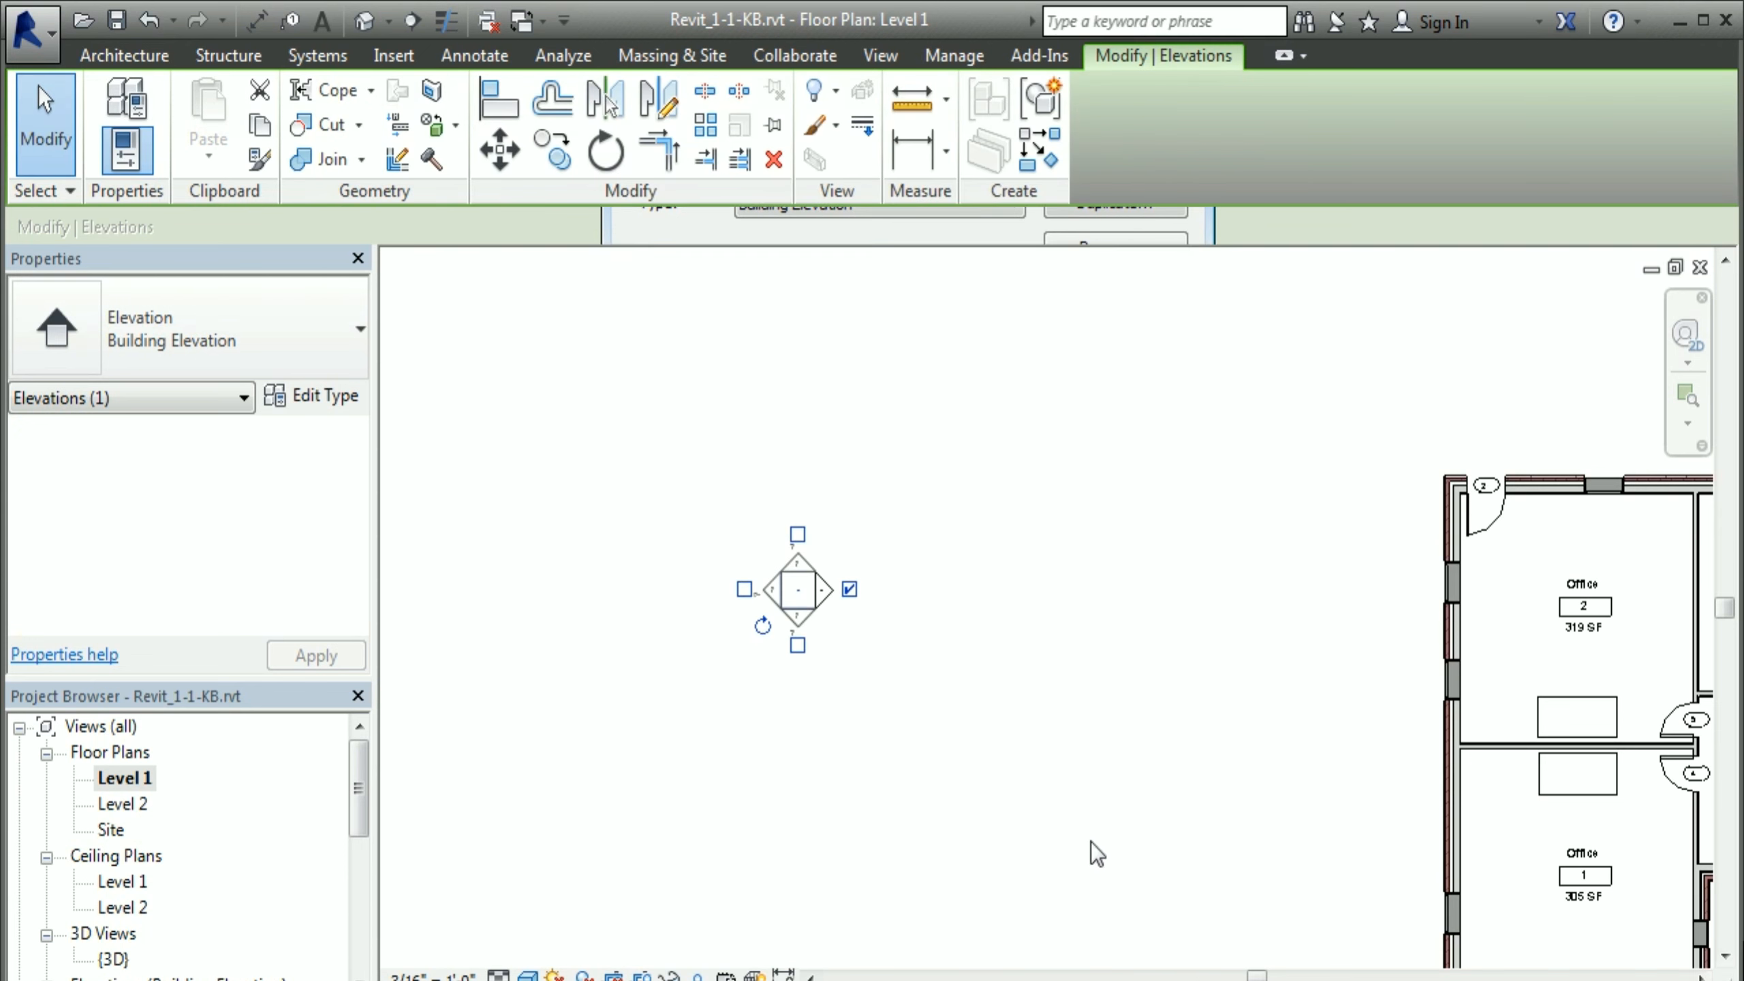
{"action": "left_click", "coordinate": [918, 687]}
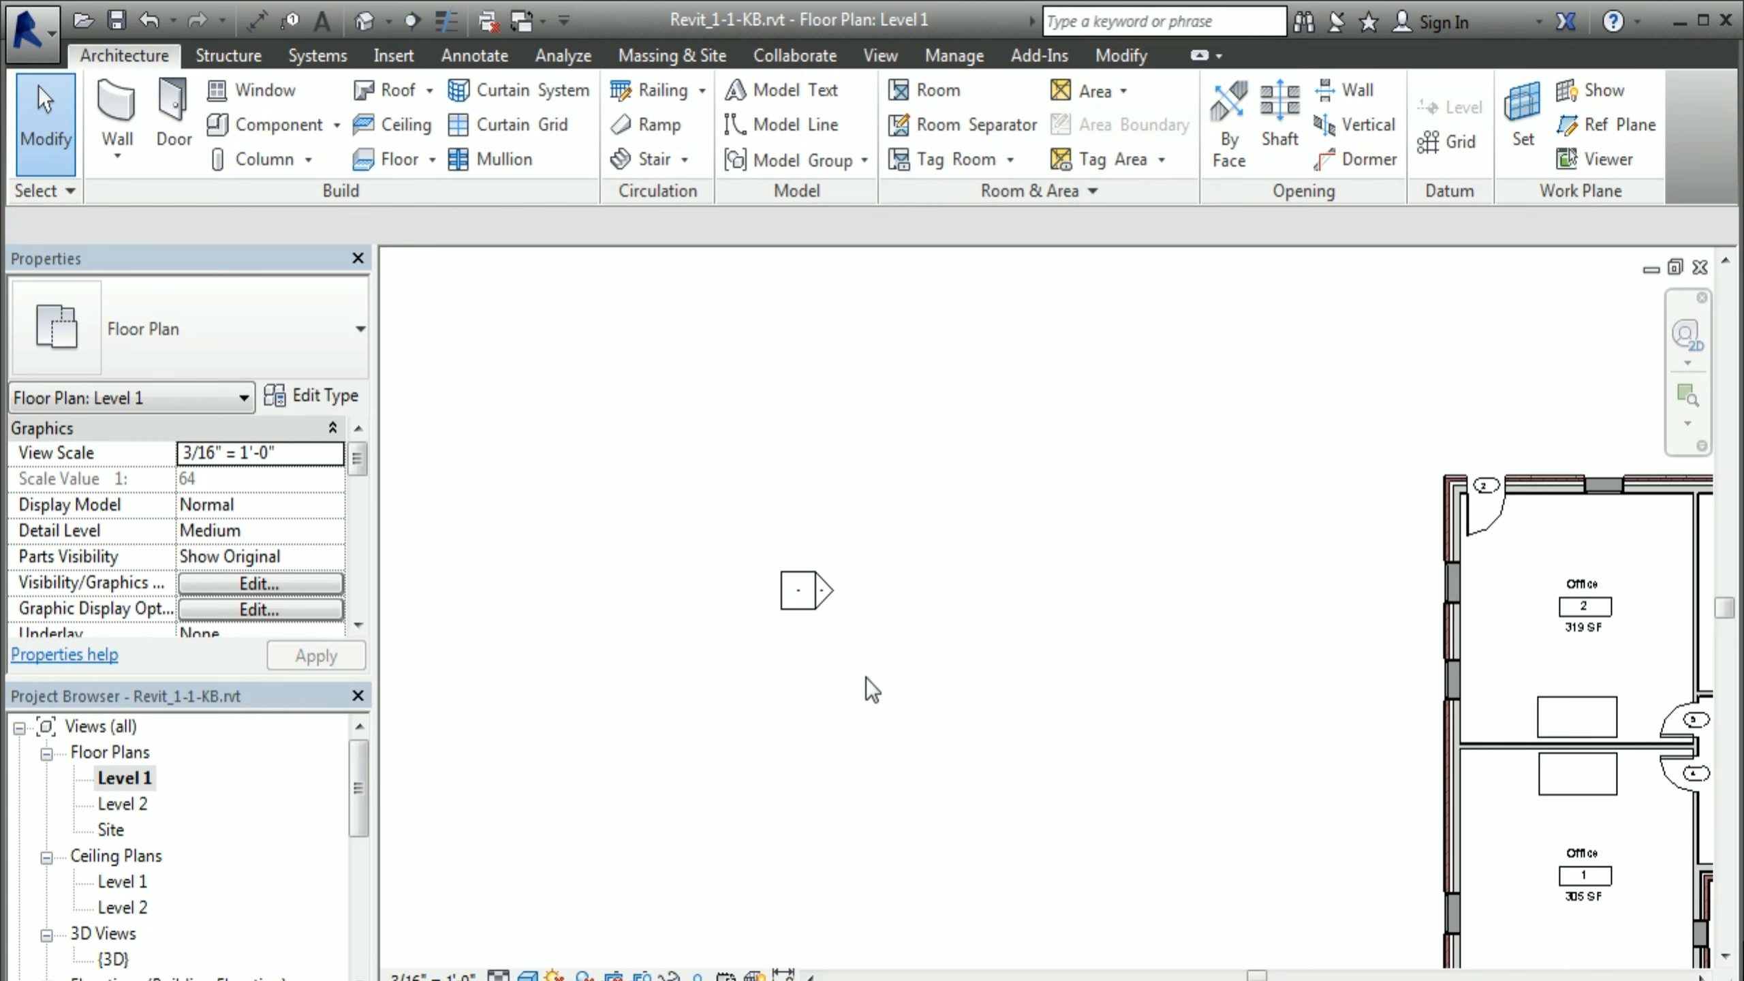
Step: Select the west elevation marker's arrow and square body separately, and window-select both parts together
{"action": "left_click", "coordinate": [820, 600]}
{"action": "left_click", "coordinate": [1000, 744]}
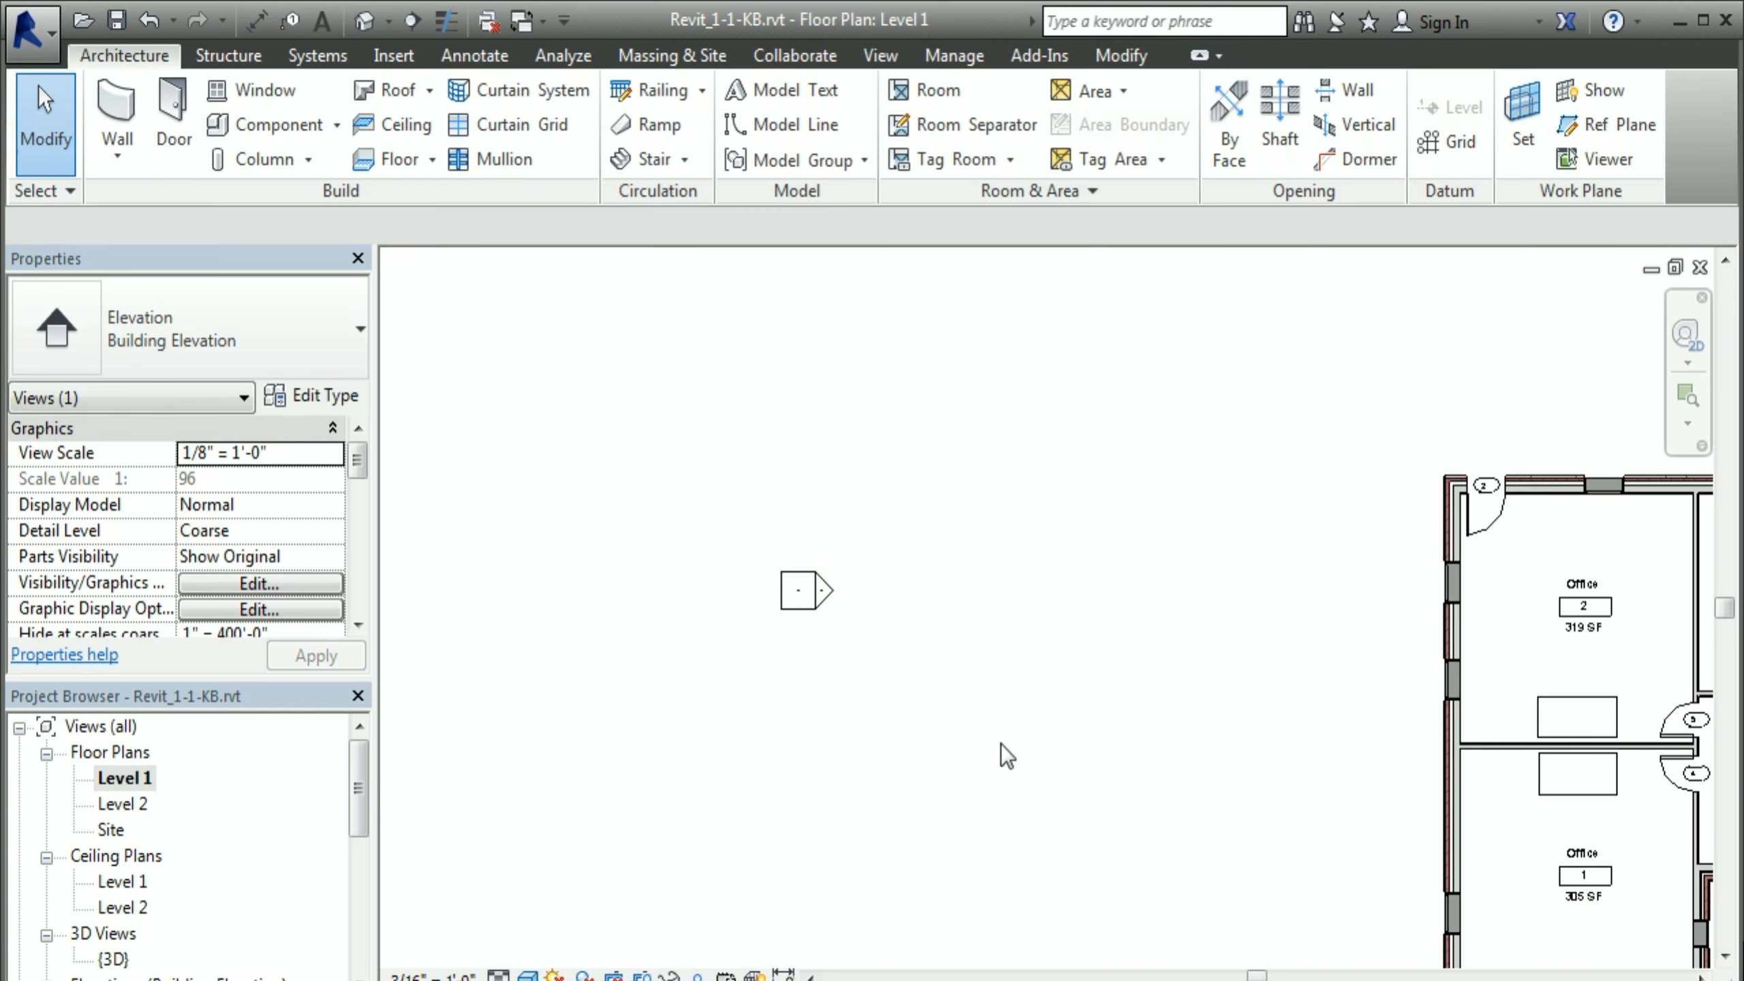
{"action": "left_click", "coordinate": [790, 615]}
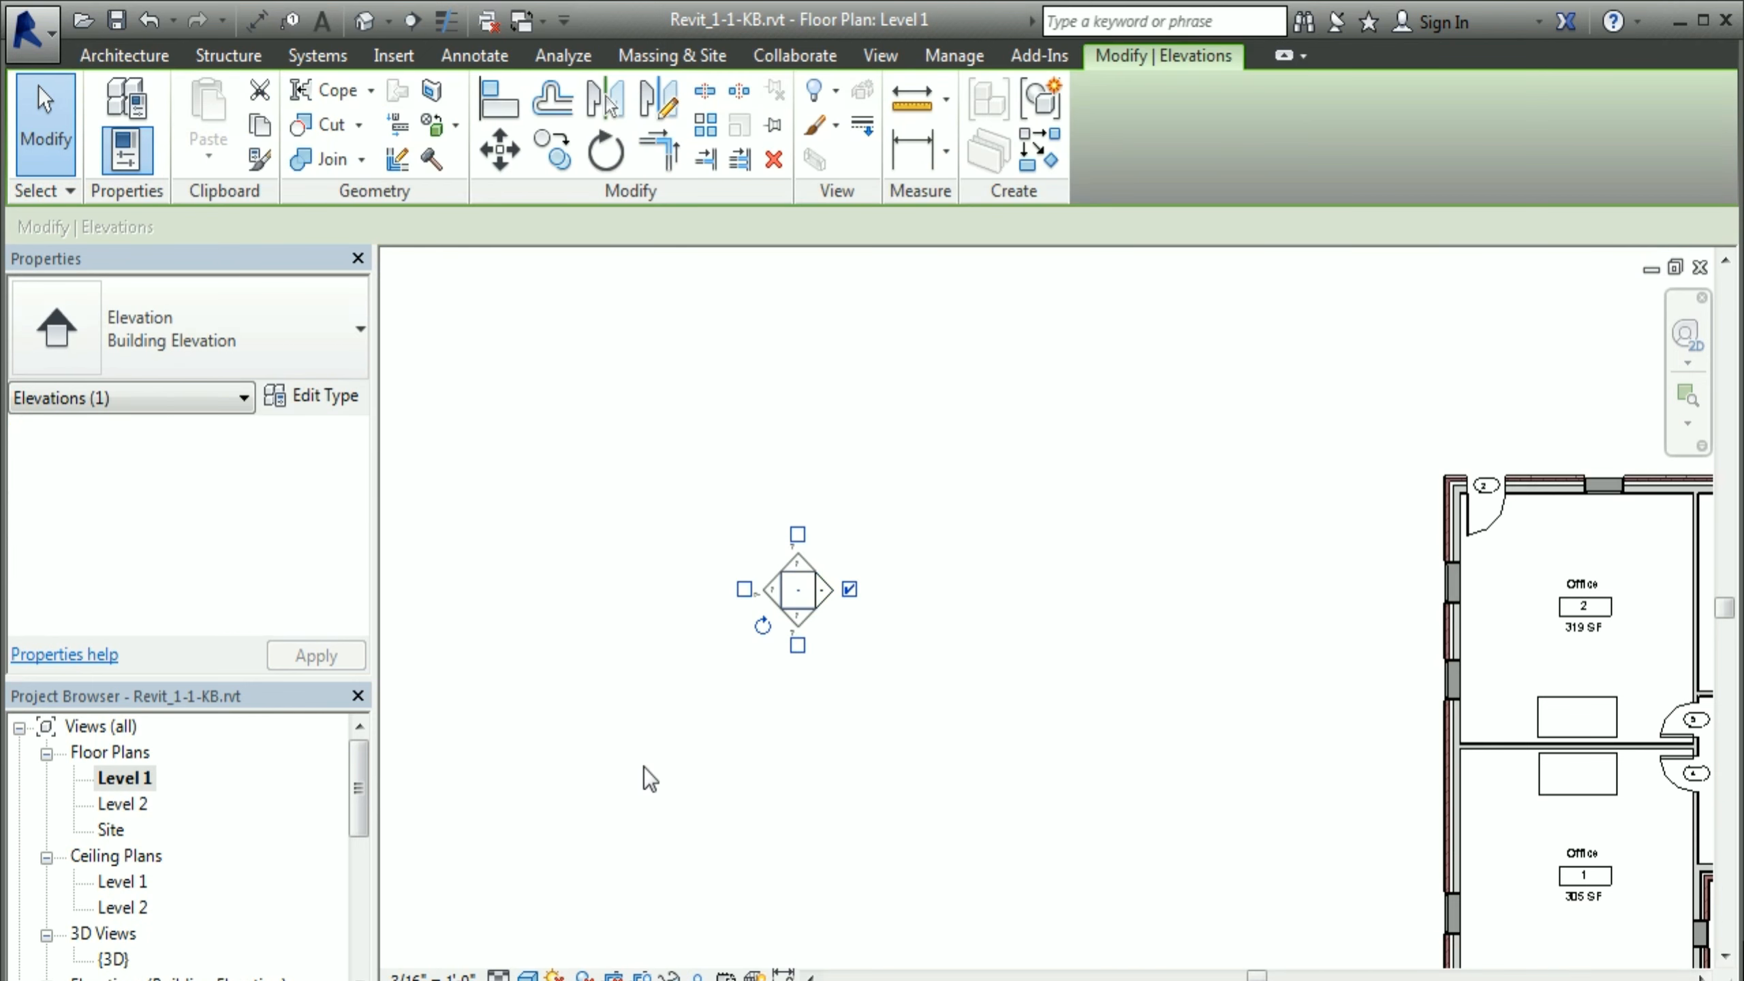
{"action": "left_click", "coordinate": [888, 880]}
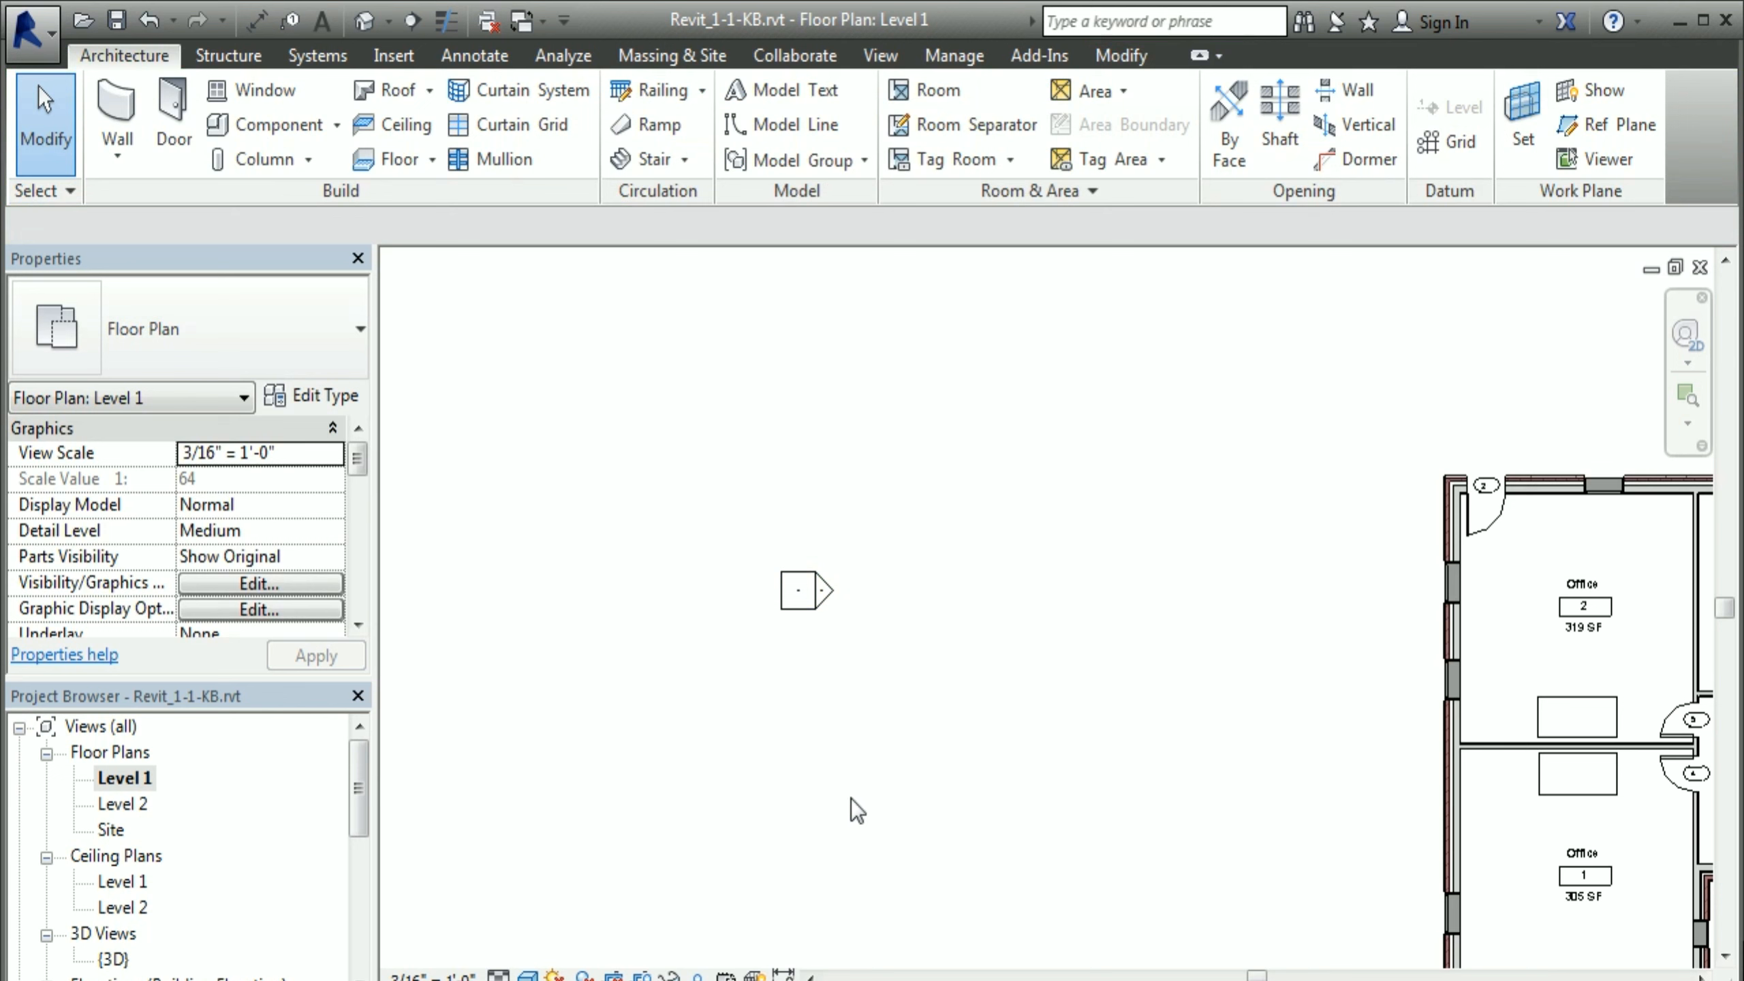
{"action": "mouse_move", "coordinate": [647, 428]}
{"action": "left_mouse_down"}
{"action": "mouse_move", "coordinate": [787, 641]}
{"action": "mouse_move", "coordinate": [948, 728]}
{"action": "left_mouse_up"}
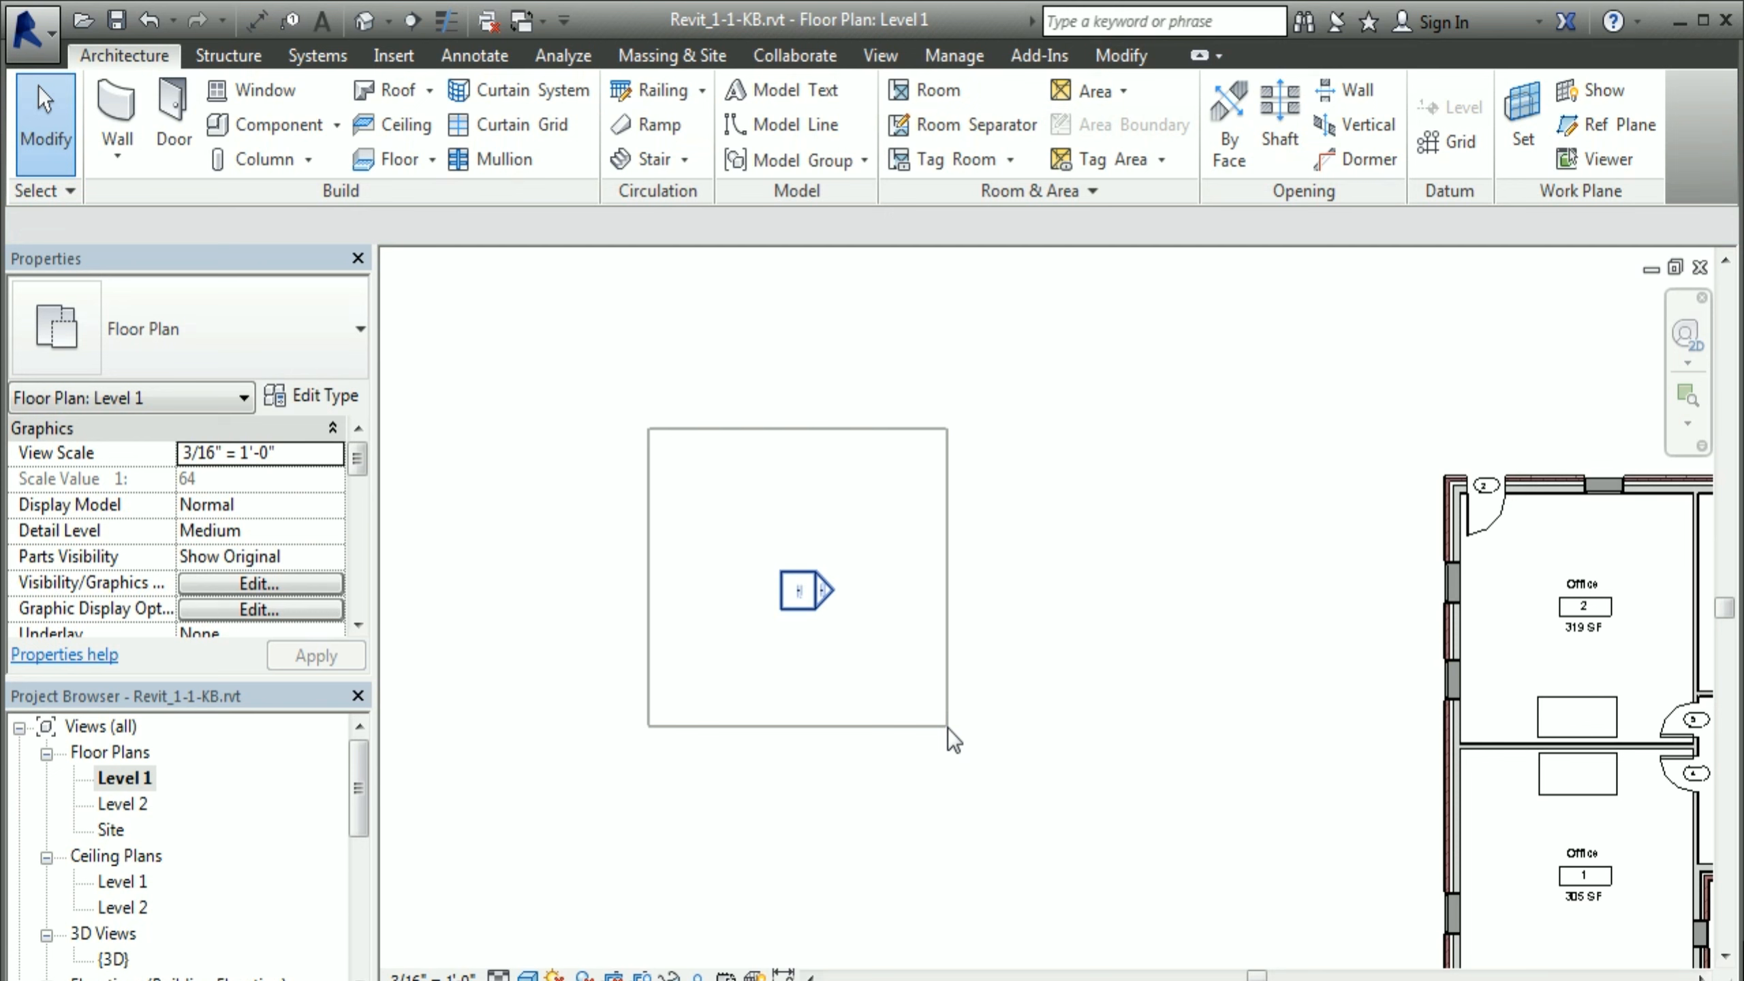
{"action": "mouse_move", "coordinate": [948, 728]}
{"action": "left_mouse_down"}
{"action": "mouse_move", "coordinate": [782, 633]}
{"action": "mouse_move", "coordinate": [955, 714]}
{"action": "left_mouse_up"}
{"action": "left_click", "coordinate": [762, 705]}
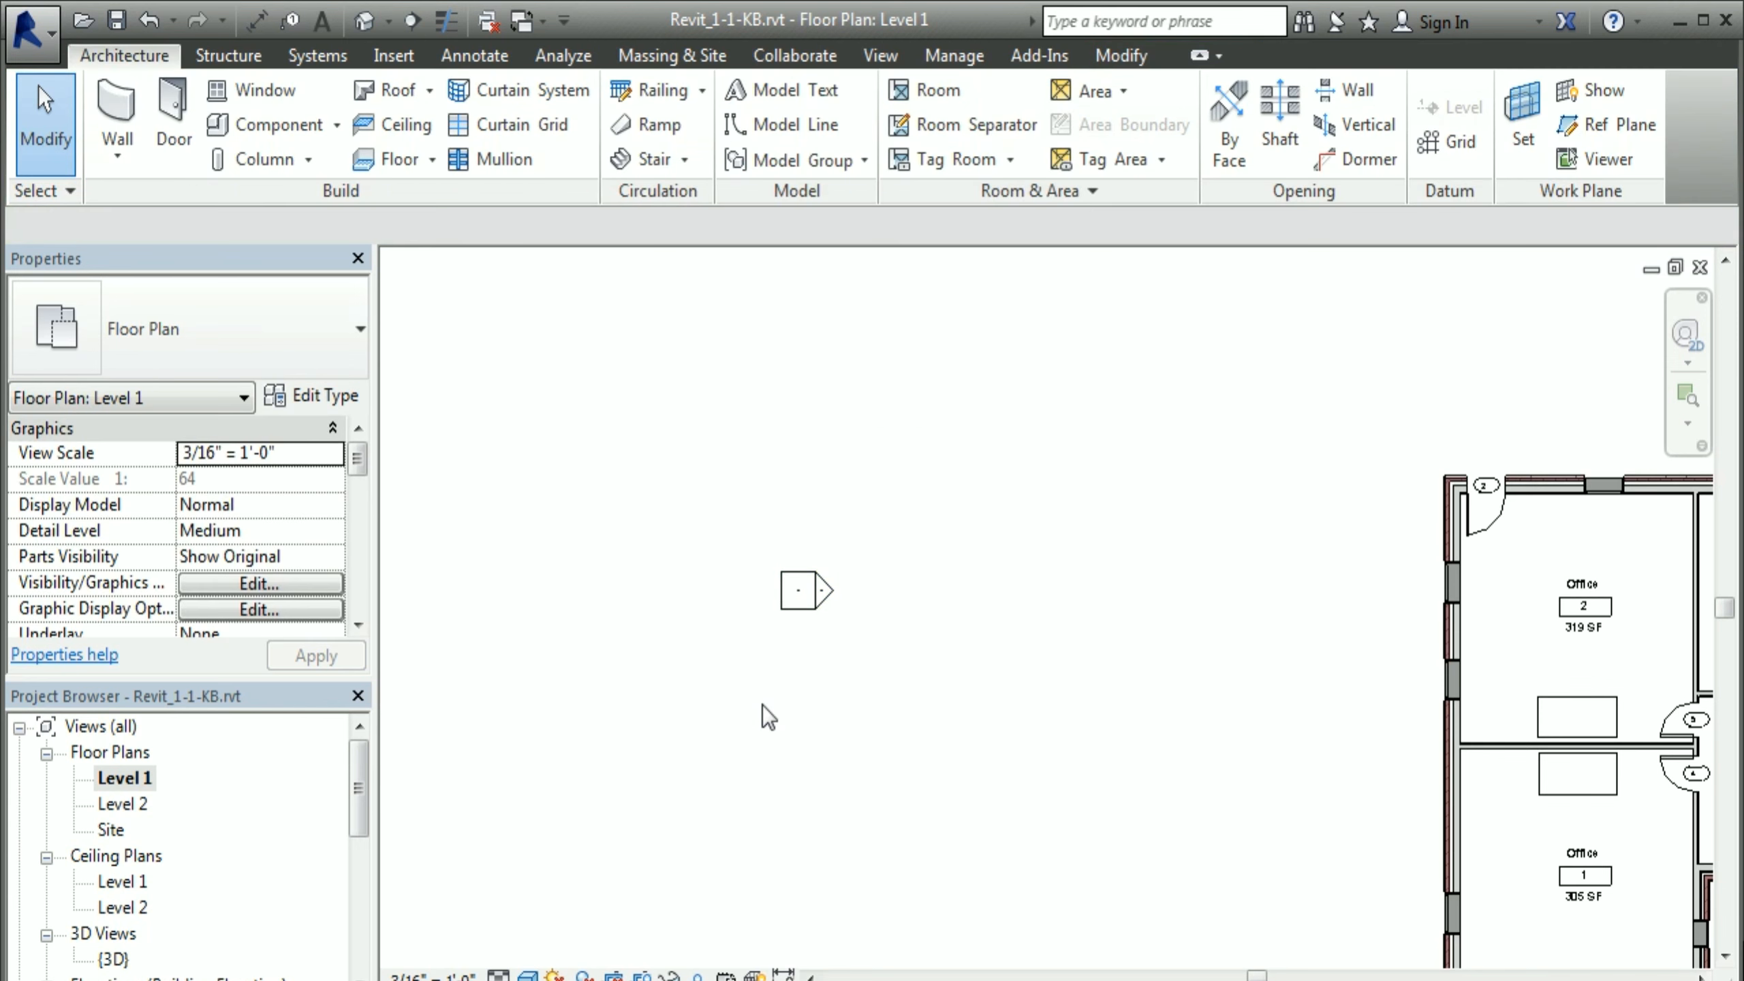
Step: Try shifting the west elevation's view line into the building, and return it to the marker's side of the plan
{"action": "left_click", "coordinate": [823, 598]}
{"action": "left_click_drag", "start_coordinate": [822, 598], "coordinate": [1542, 668]}
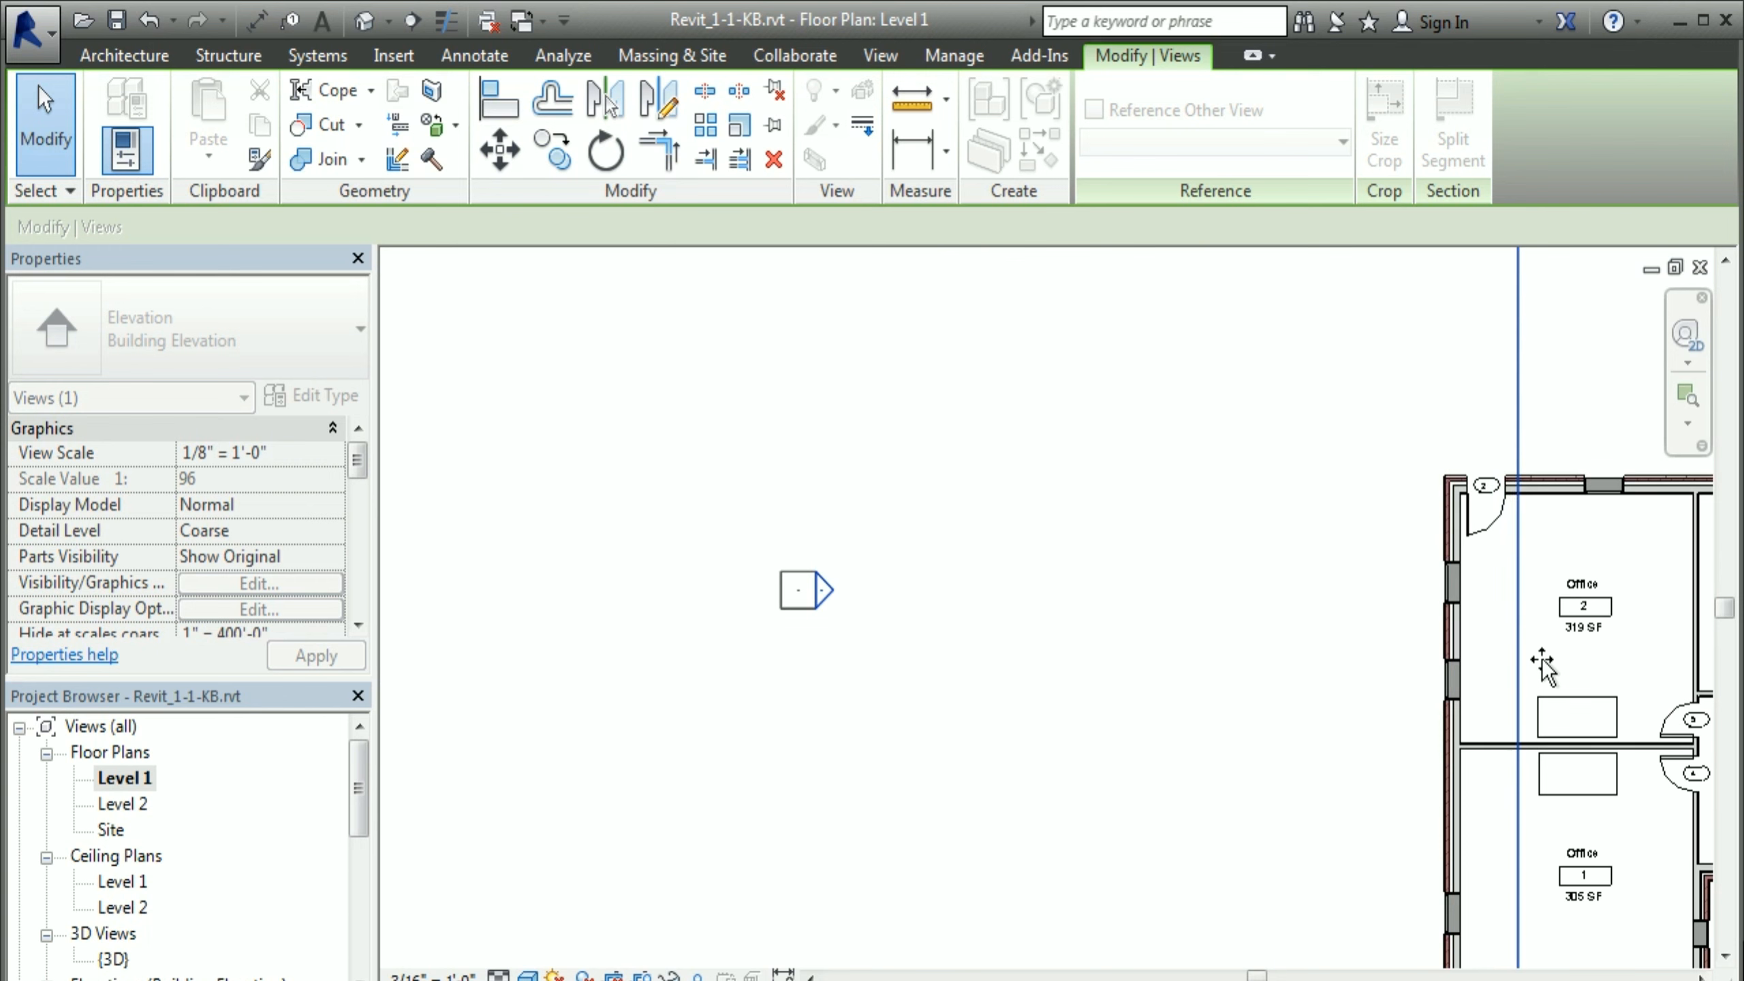
{"action": "mouse_move", "coordinate": [1542, 667]}
{"action": "left_mouse_down"}
{"action": "mouse_move", "coordinate": [949, 596]}
{"action": "mouse_move", "coordinate": [932, 568]}
{"action": "left_mouse_up"}
{"action": "left_click", "coordinate": [760, 678]}
Step: Move only the square body of the west elevation marker closer to the building, and clear the selection
{"action": "left_click", "coordinate": [794, 608]}
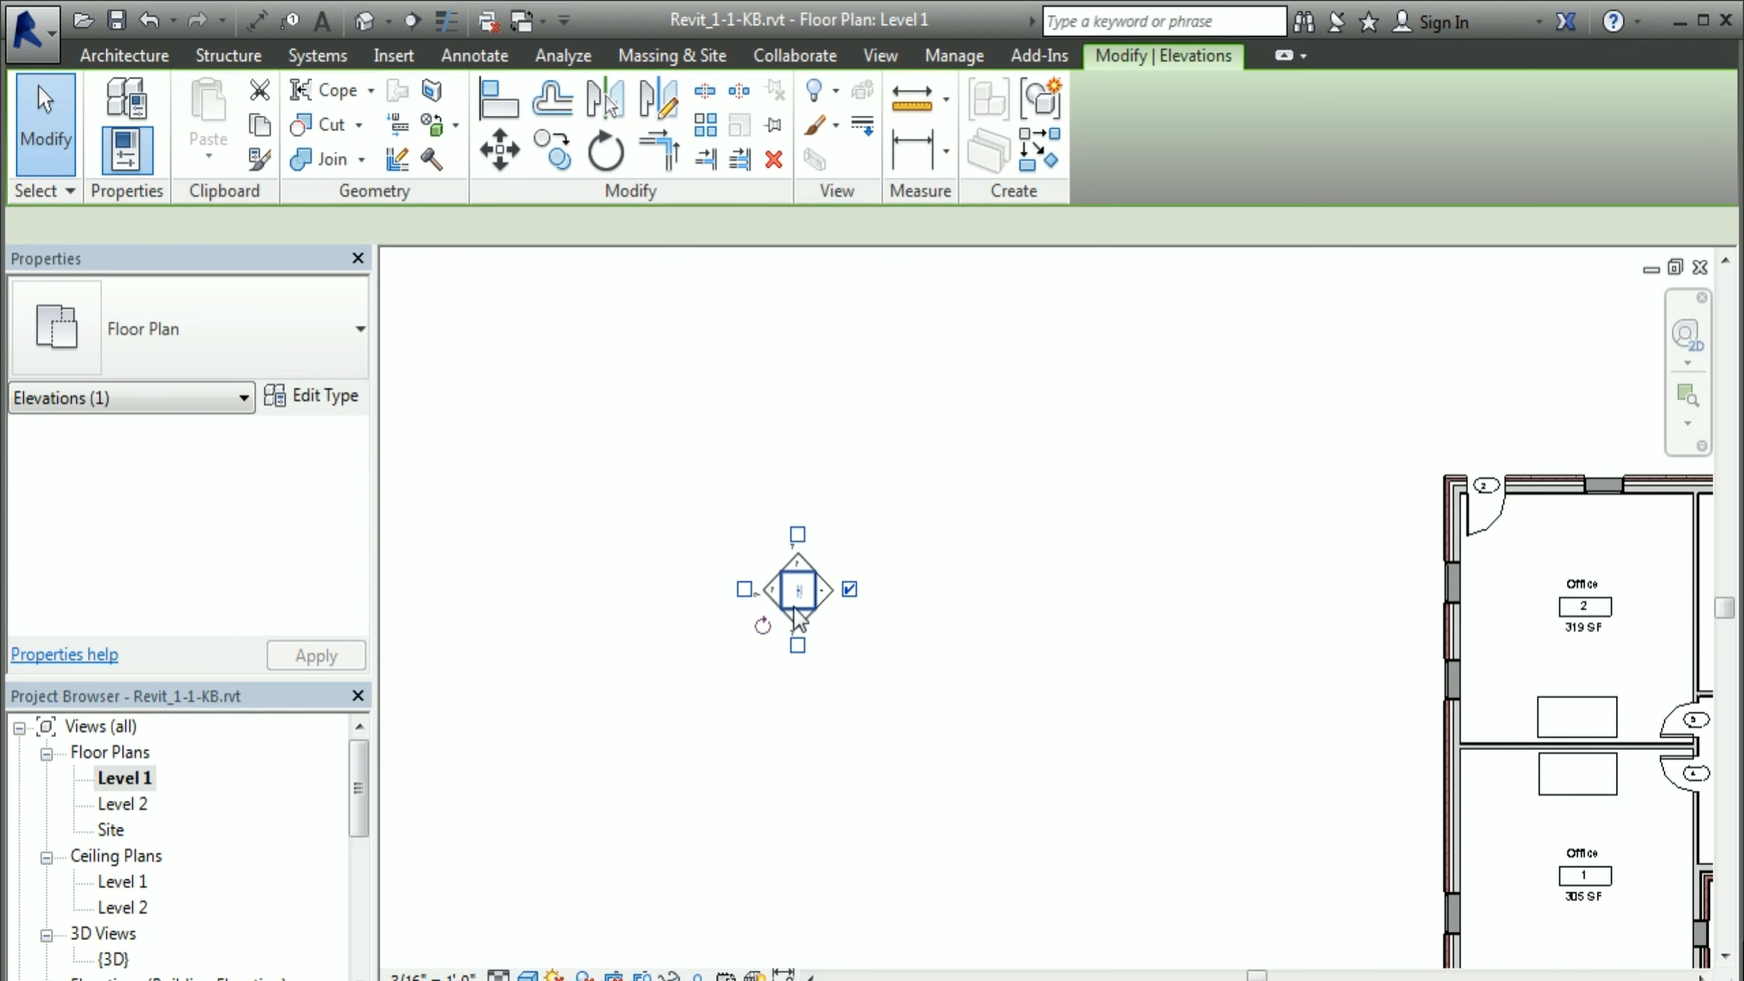
{"action": "mouse_move", "coordinate": [796, 614]}
{"action": "left_mouse_down"}
{"action": "mouse_move", "coordinate": [1136, 661]}
{"action": "mouse_move", "coordinate": [1181, 689]}
{"action": "left_mouse_up"}
{"action": "left_click", "coordinate": [1275, 769]}
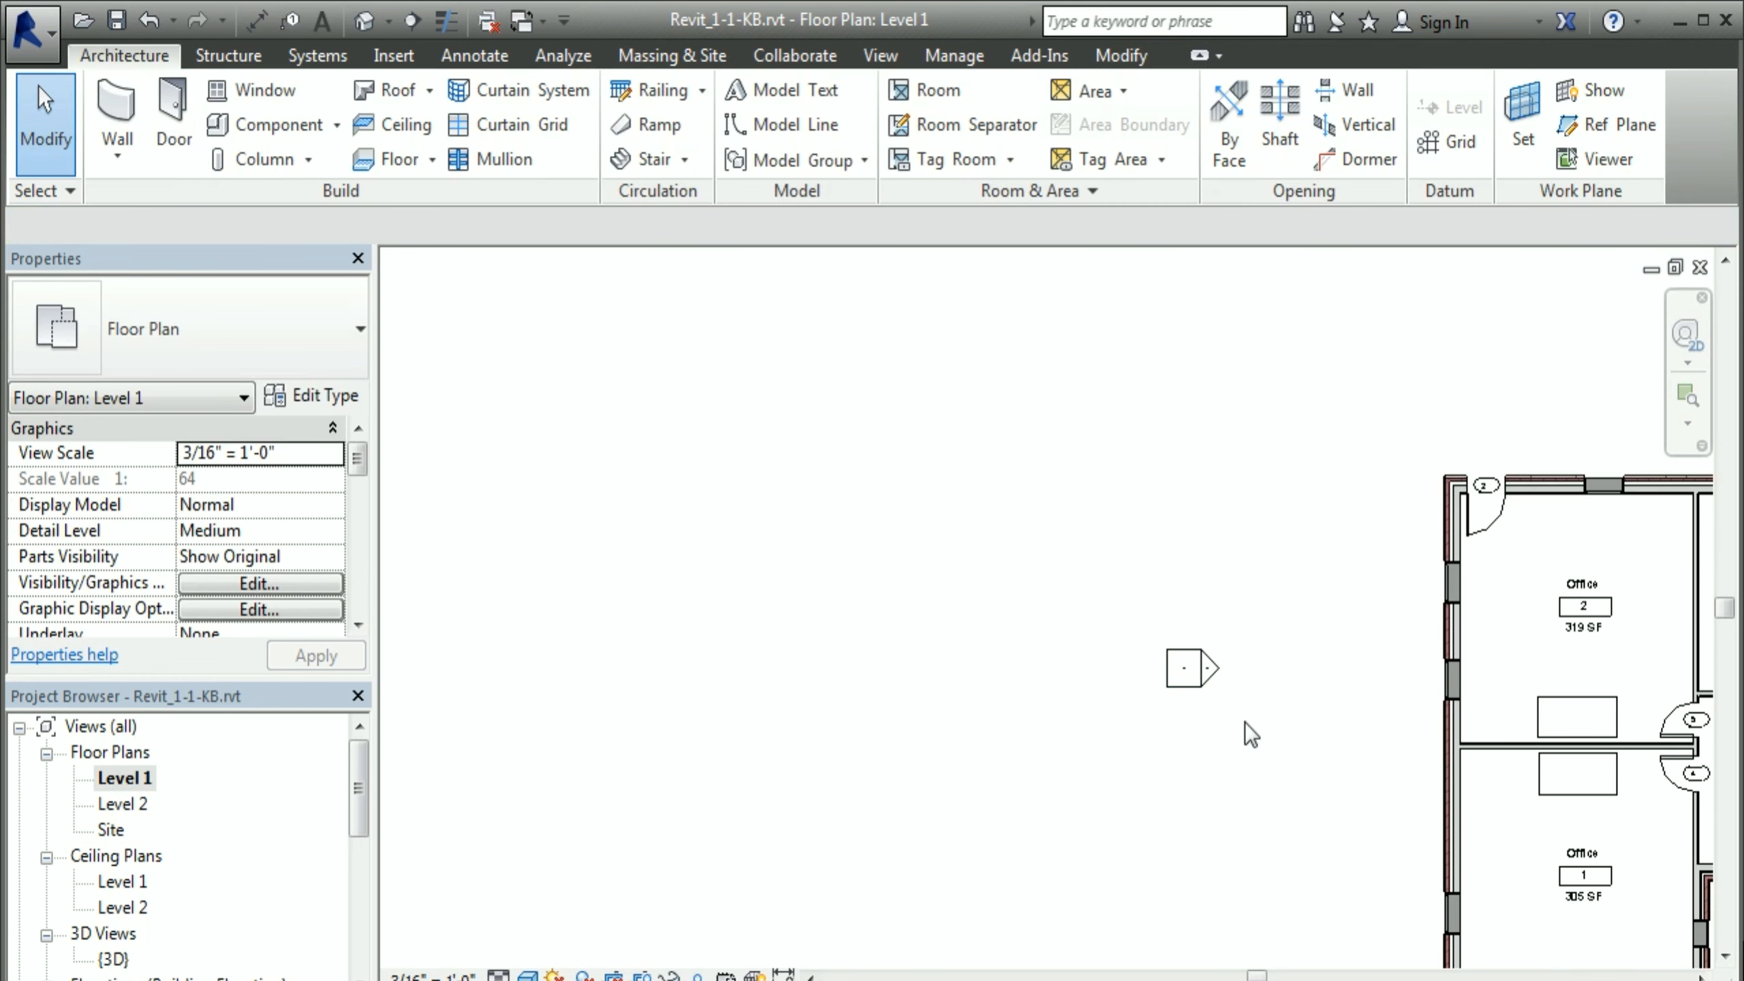
Step: Shift the west elevation's view line farther behind the marker, and reselect the arrow to check the line
{"action": "left_click", "coordinate": [1212, 673]}
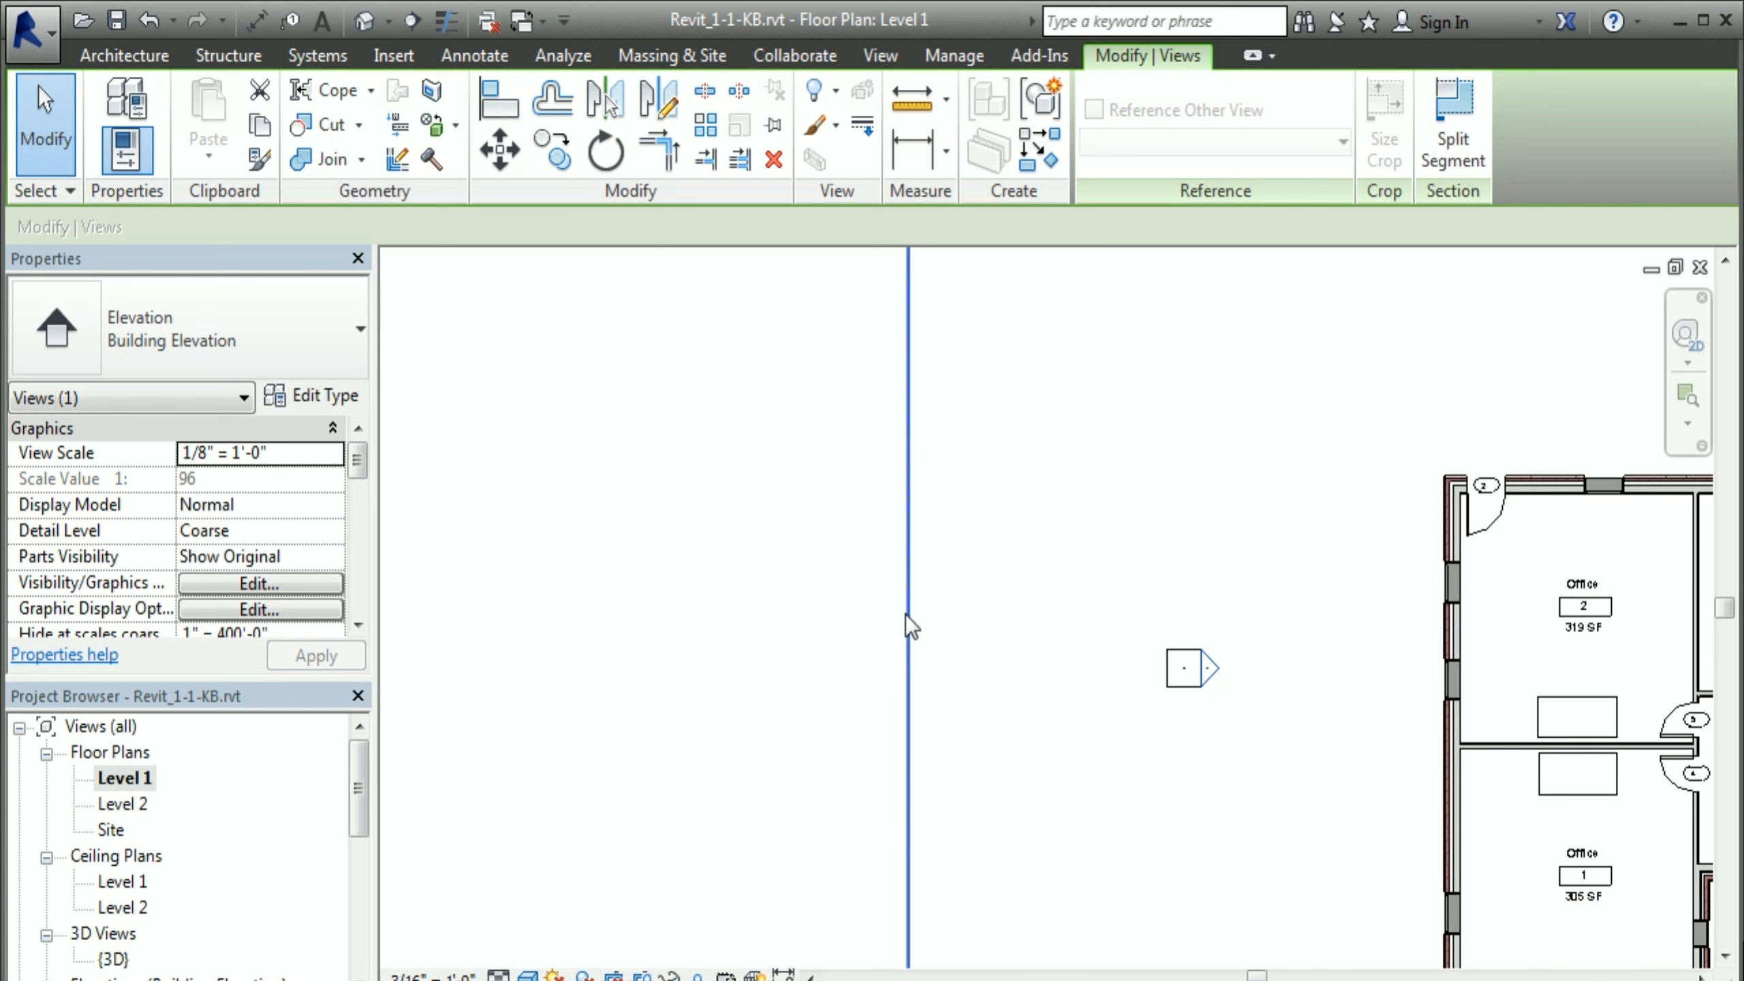
{"action": "mouse_move", "coordinate": [911, 634]}
{"action": "left_mouse_down"}
{"action": "mouse_move", "coordinate": [1002, 679]}
{"action": "mouse_move", "coordinate": [1204, 705]}
{"action": "mouse_move", "coordinate": [1149, 661]}
{"action": "mouse_move", "coordinate": [877, 625]}
{"action": "mouse_move", "coordinate": [778, 639]}
{"action": "left_mouse_up"}
{"action": "left_click", "coordinate": [1234, 721]}
{"action": "left_click", "coordinate": [1221, 677]}
{"action": "left_click", "coordinate": [1030, 714]}
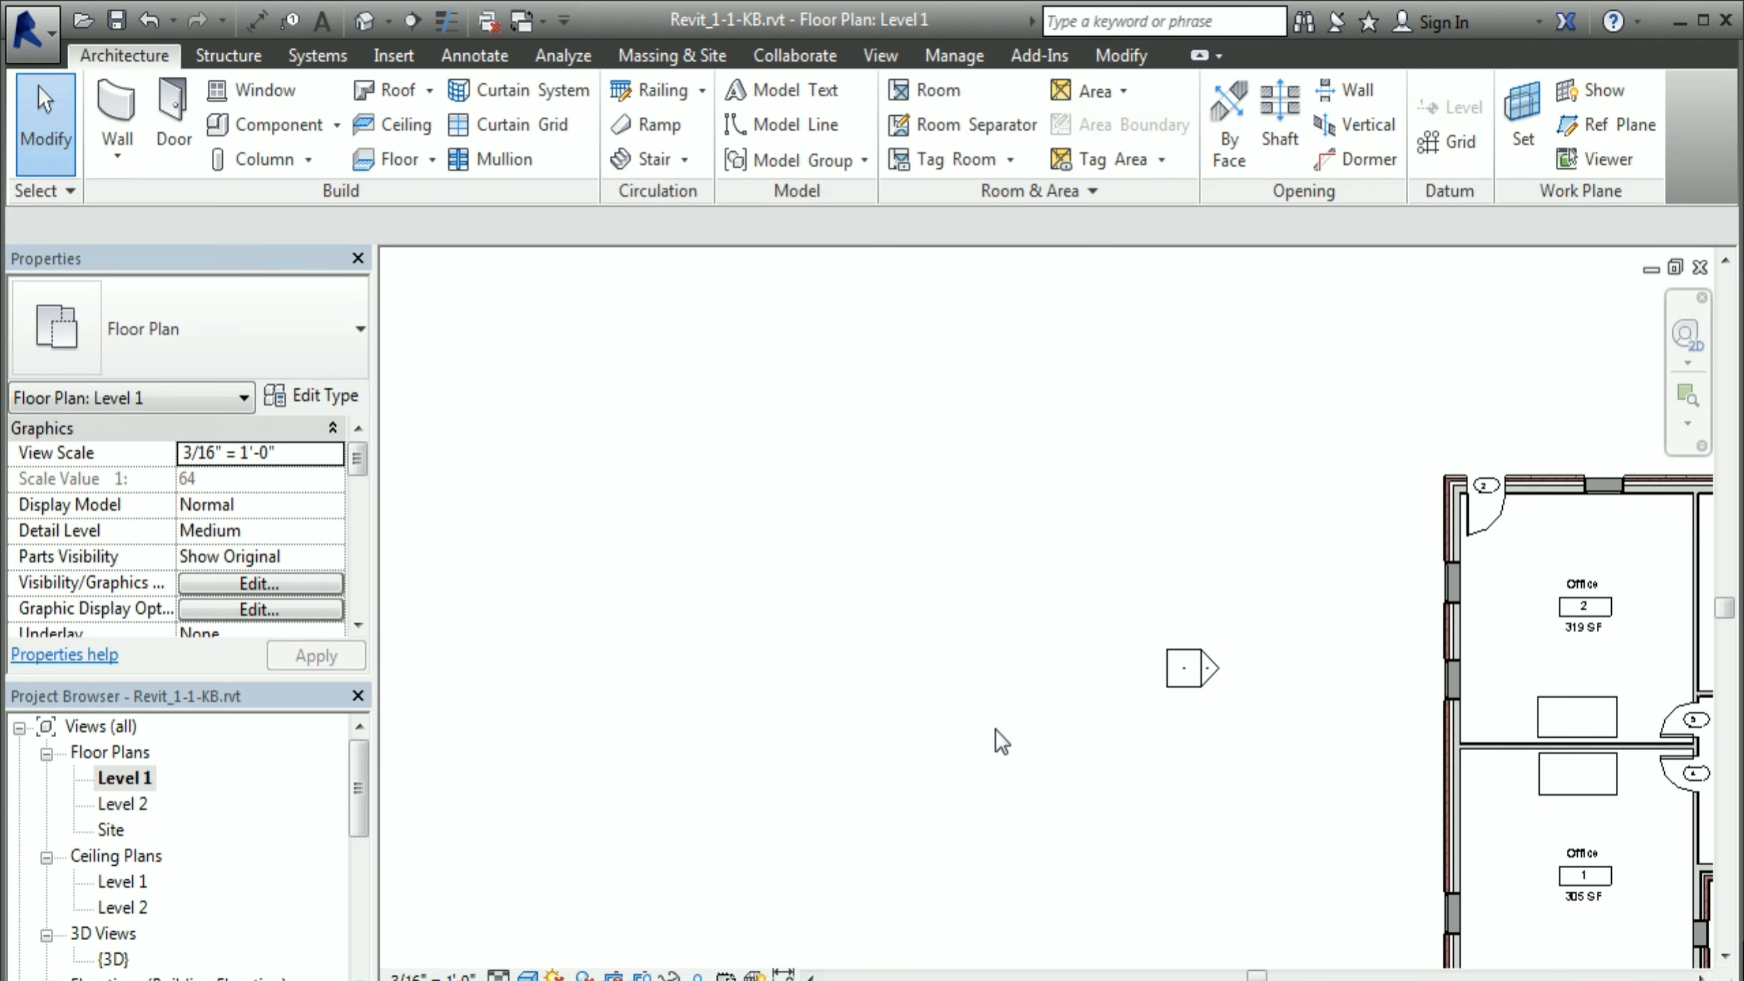
Step: Move the marker's square body away from the building, and check the view line by selecting the arrow
{"action": "left_click", "coordinate": [1184, 686]}
{"action": "left_click_drag", "start_coordinate": [1187, 697], "coordinate": [940, 659]}
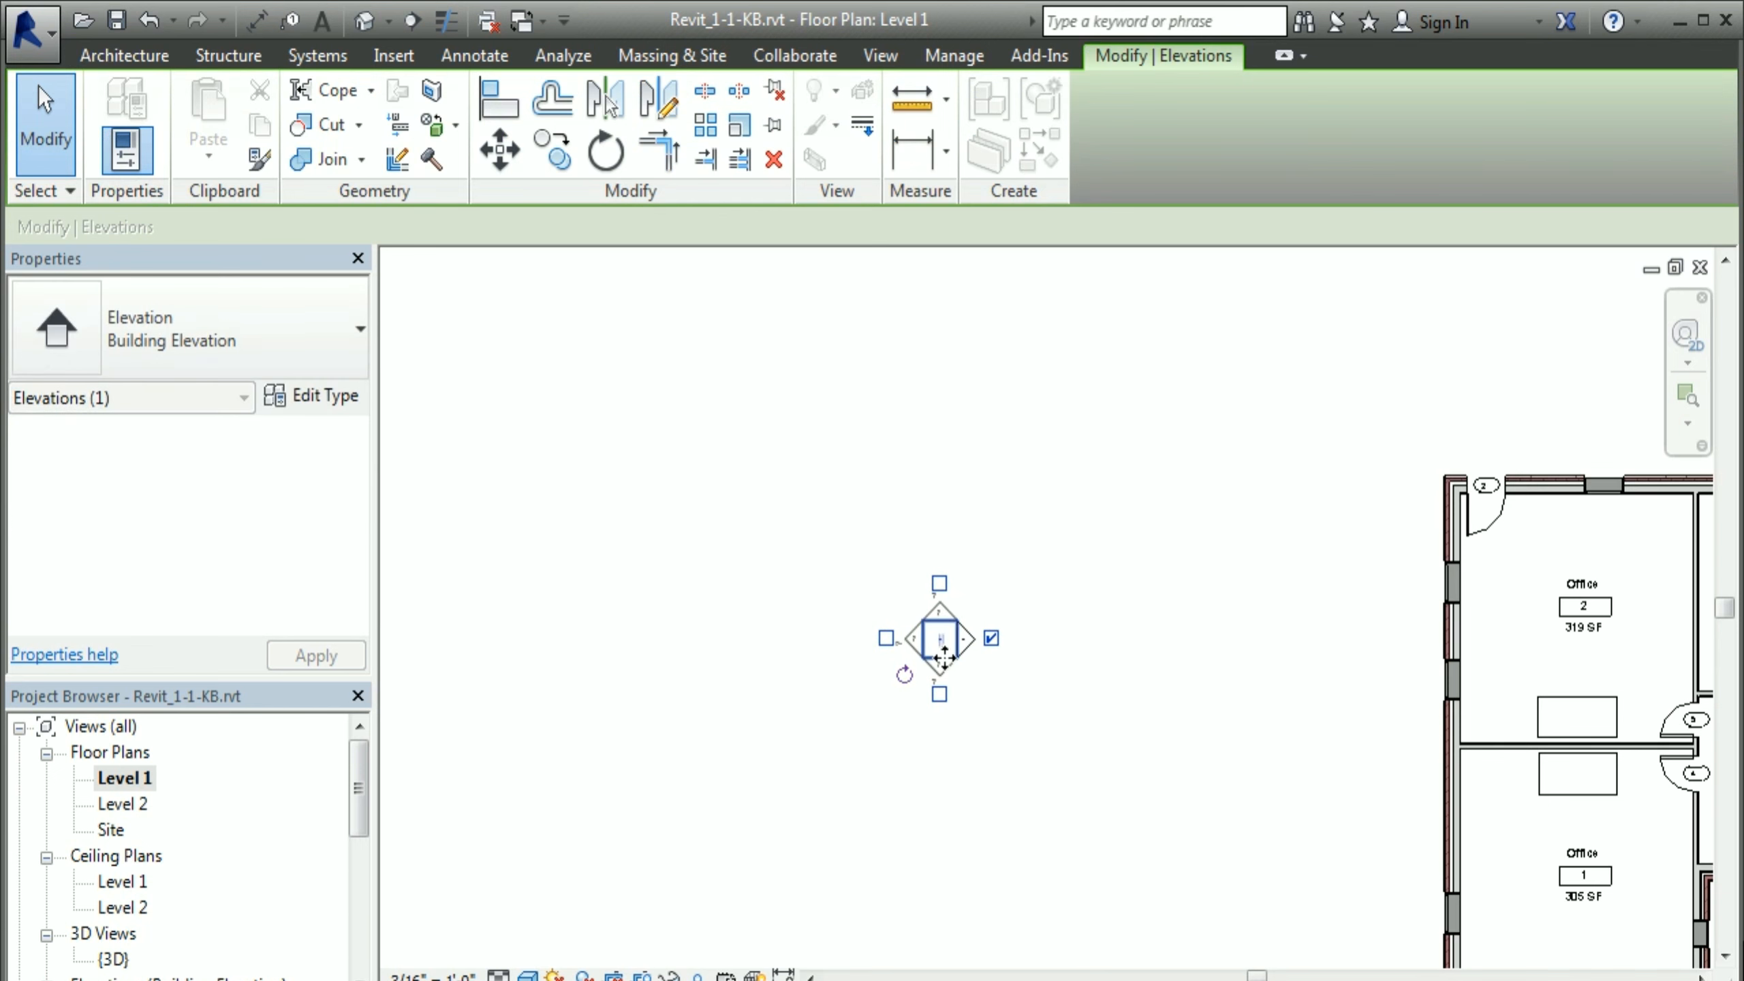
{"action": "left_click", "coordinate": [981, 677]}
{"action": "left_click", "coordinate": [968, 647]}
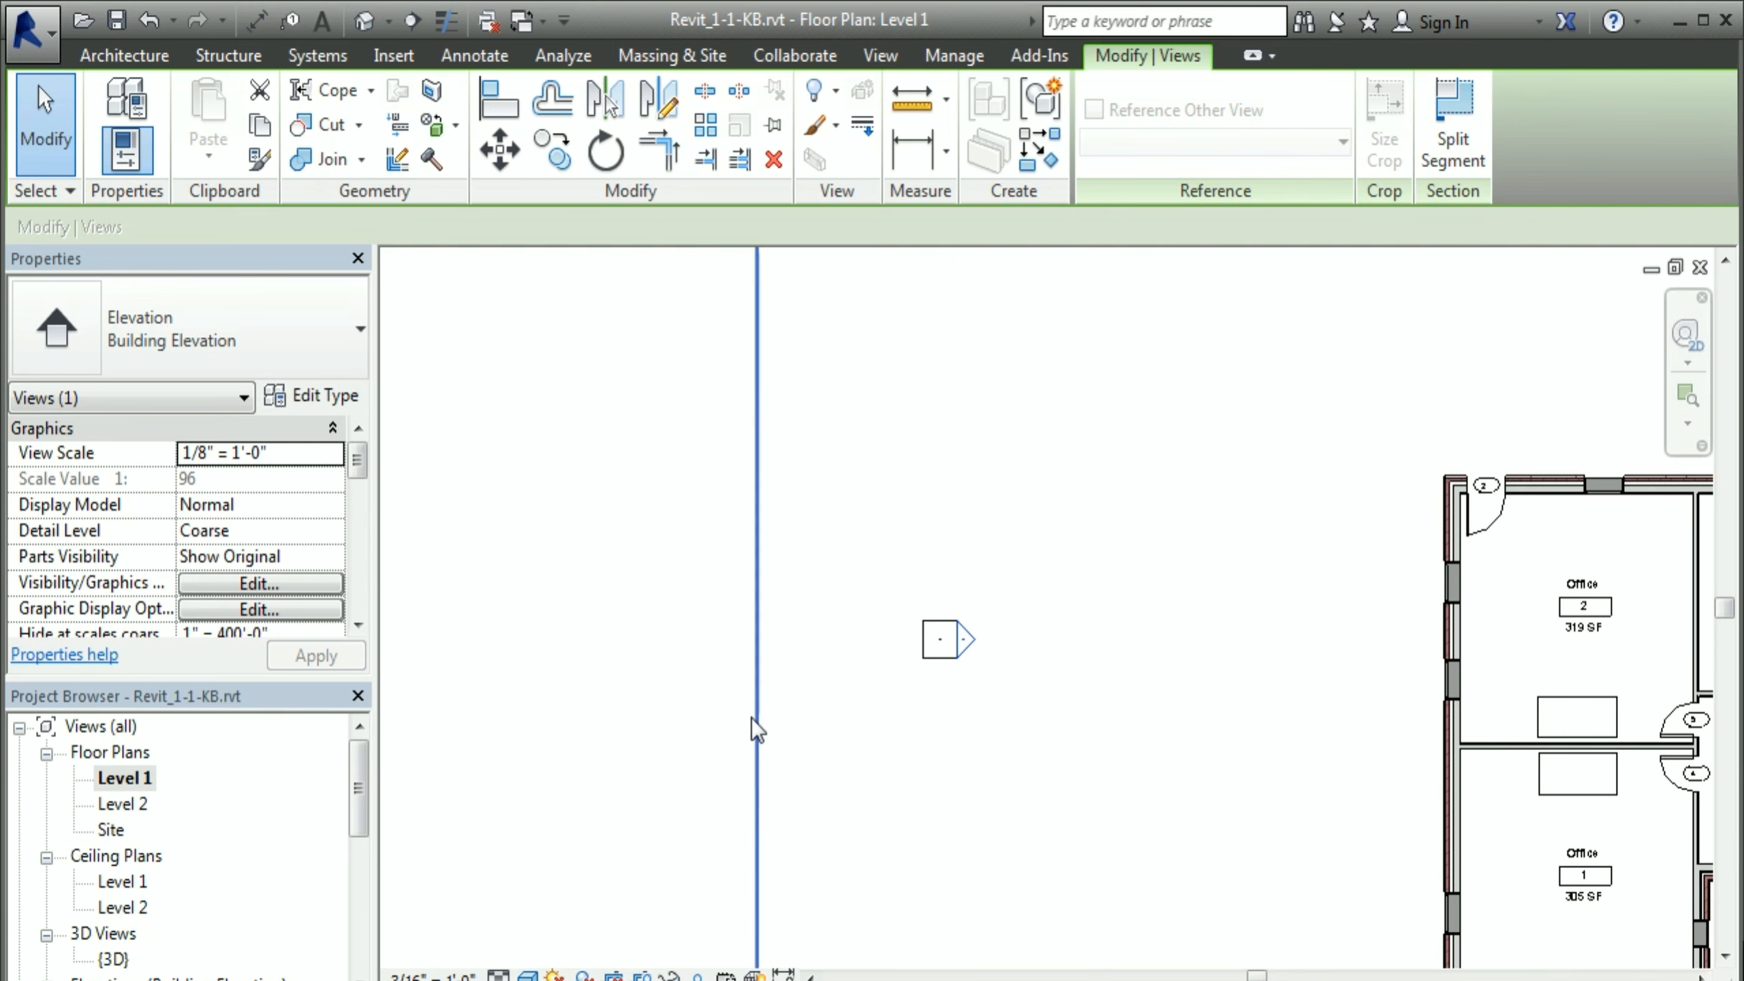
{"action": "left_click", "coordinate": [869, 734]}
Step: Place the marker's square body just beside the west elevation's view line, and try shifting the line itself
{"action": "left_click", "coordinate": [951, 656]}
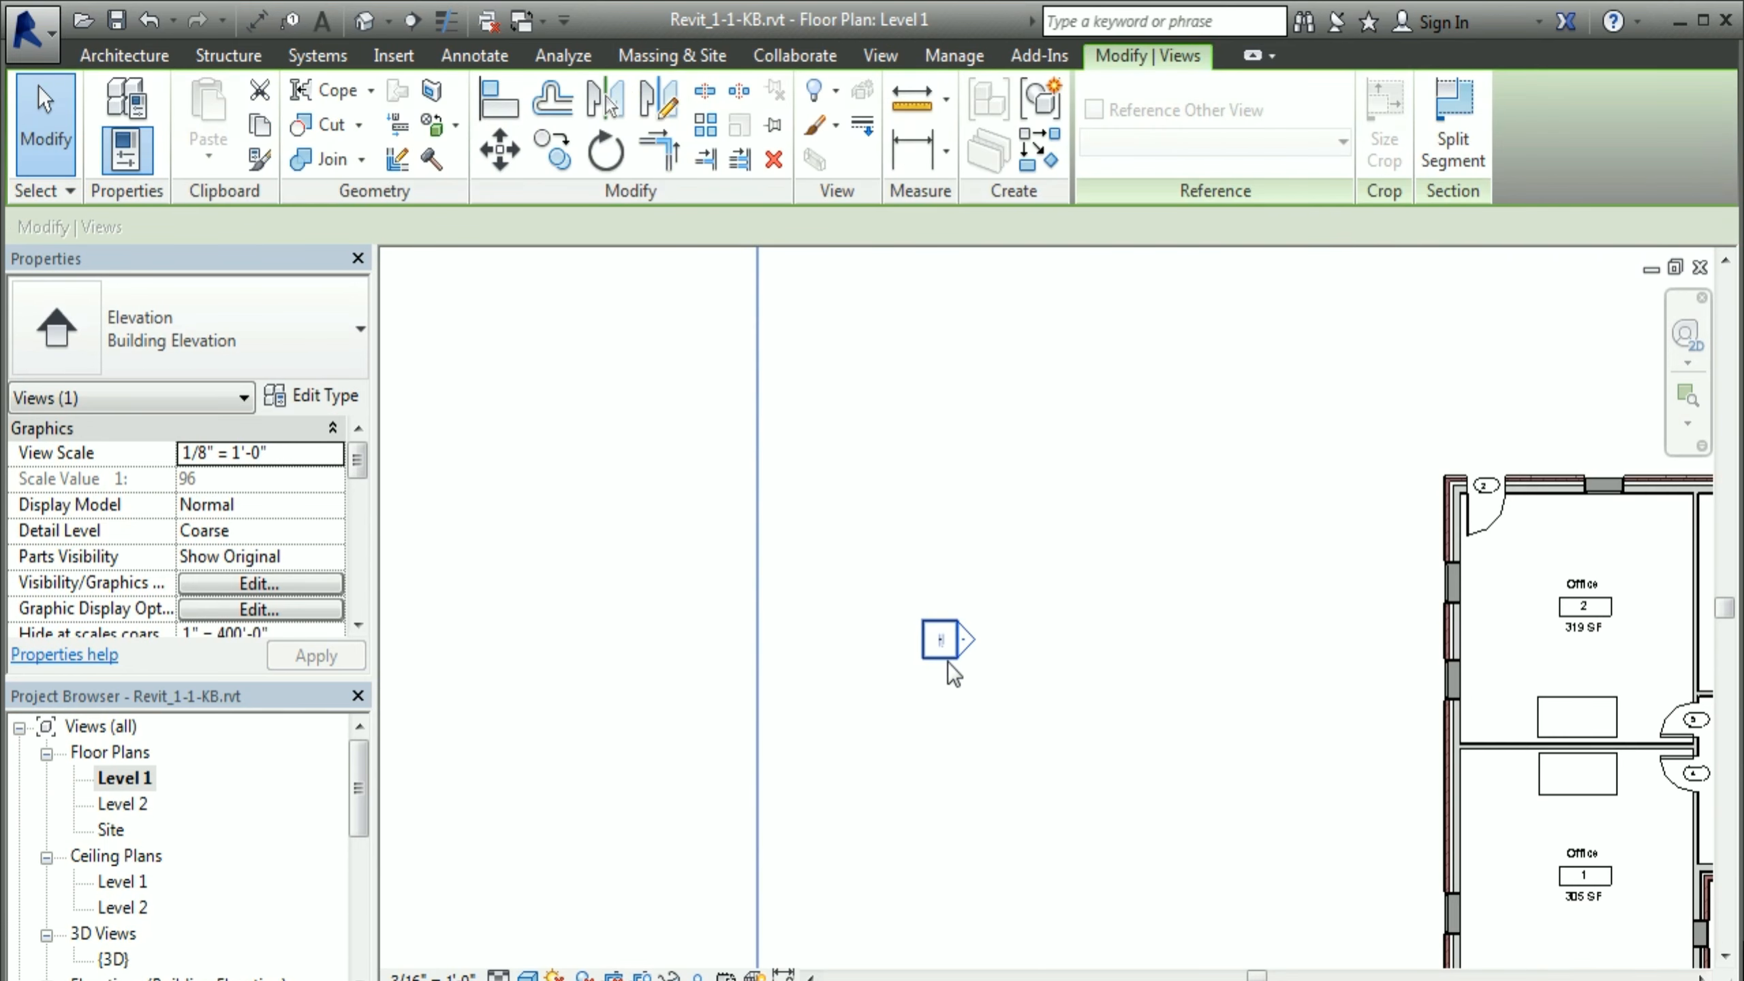
{"action": "left_click_drag", "start_coordinate": [940, 659], "coordinate": [782, 680]}
{"action": "left_click", "coordinate": [842, 692]}
{"action": "left_click", "coordinate": [803, 659]}
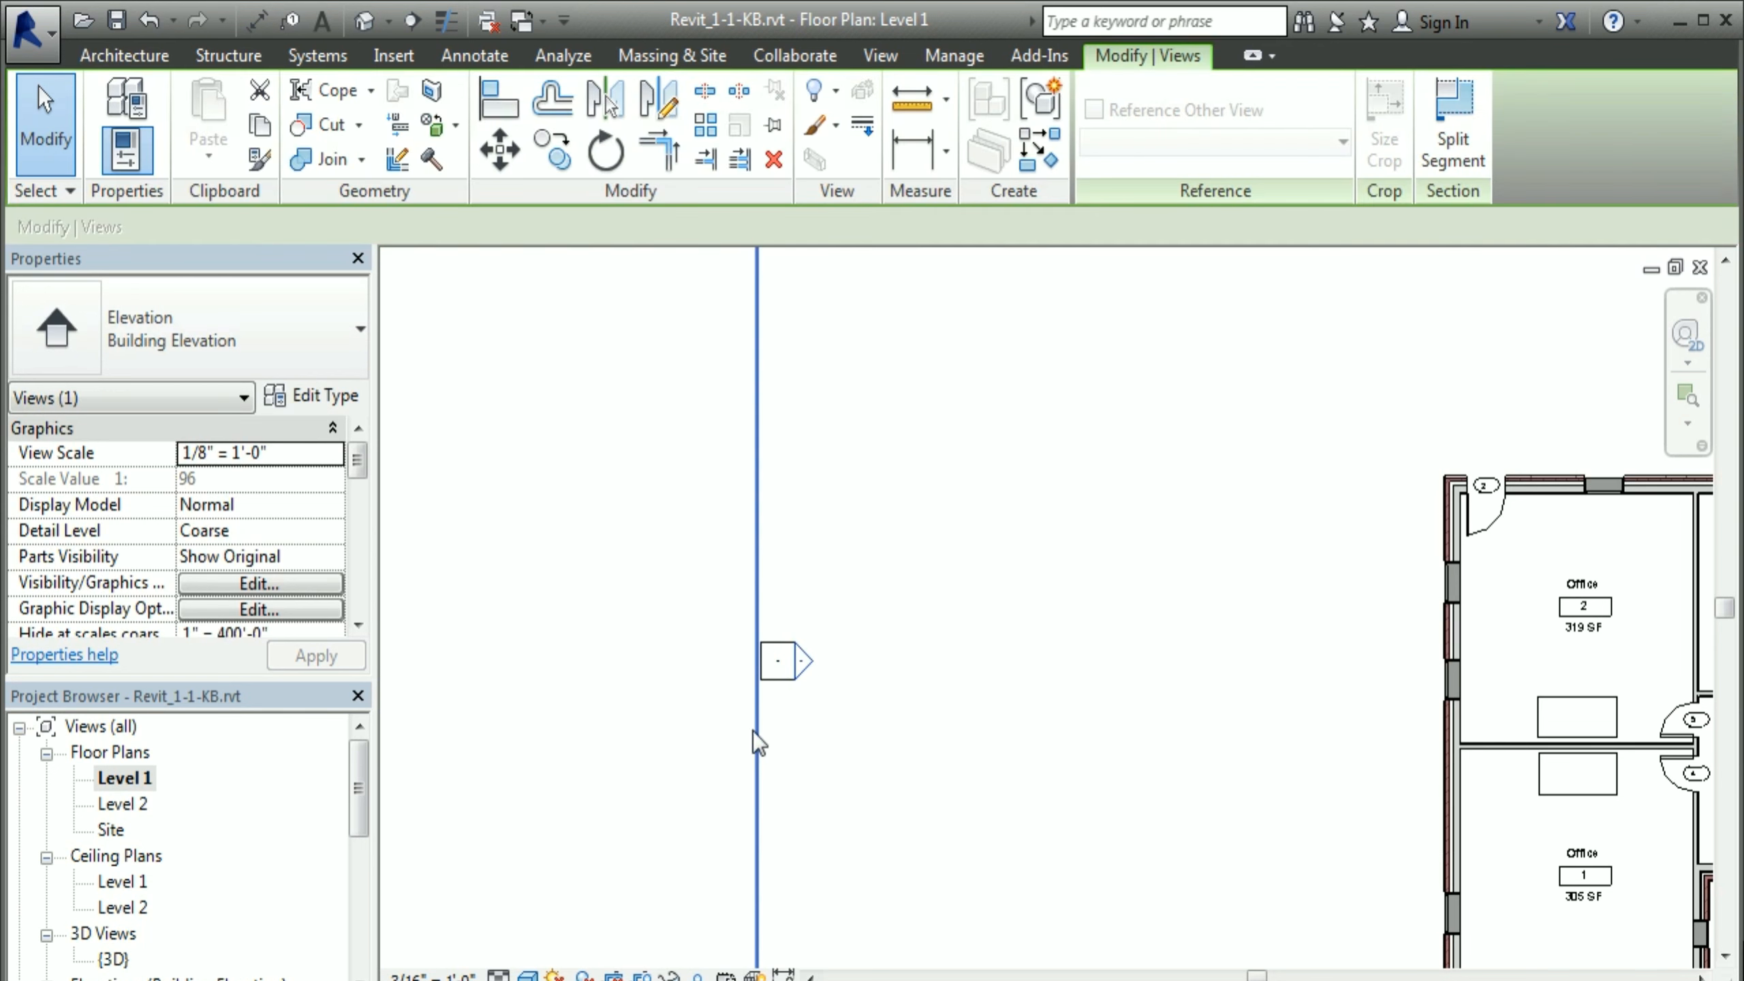
{"action": "left_click_drag", "start_coordinate": [757, 733], "coordinate": [796, 701]}
{"action": "left_click", "coordinate": [892, 728]}
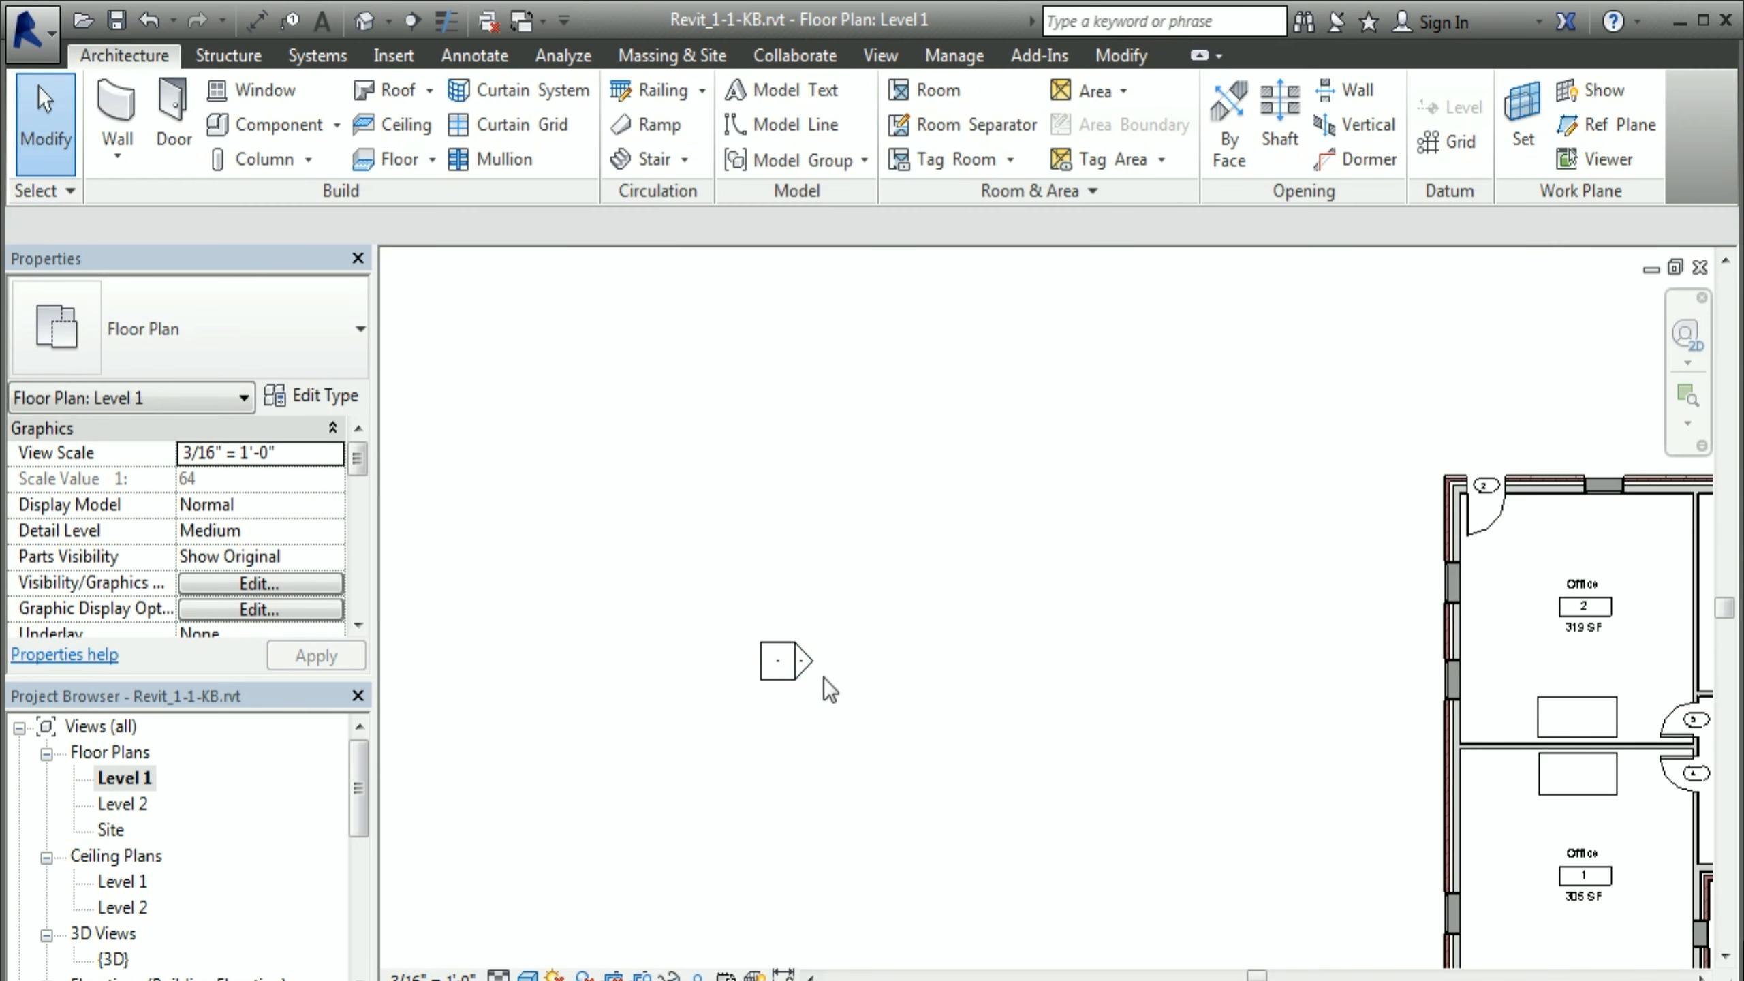
Step: Move the square body alone back toward the building, and reselect the arrow to compare it with the view line
{"action": "left_click", "coordinate": [776, 680]}
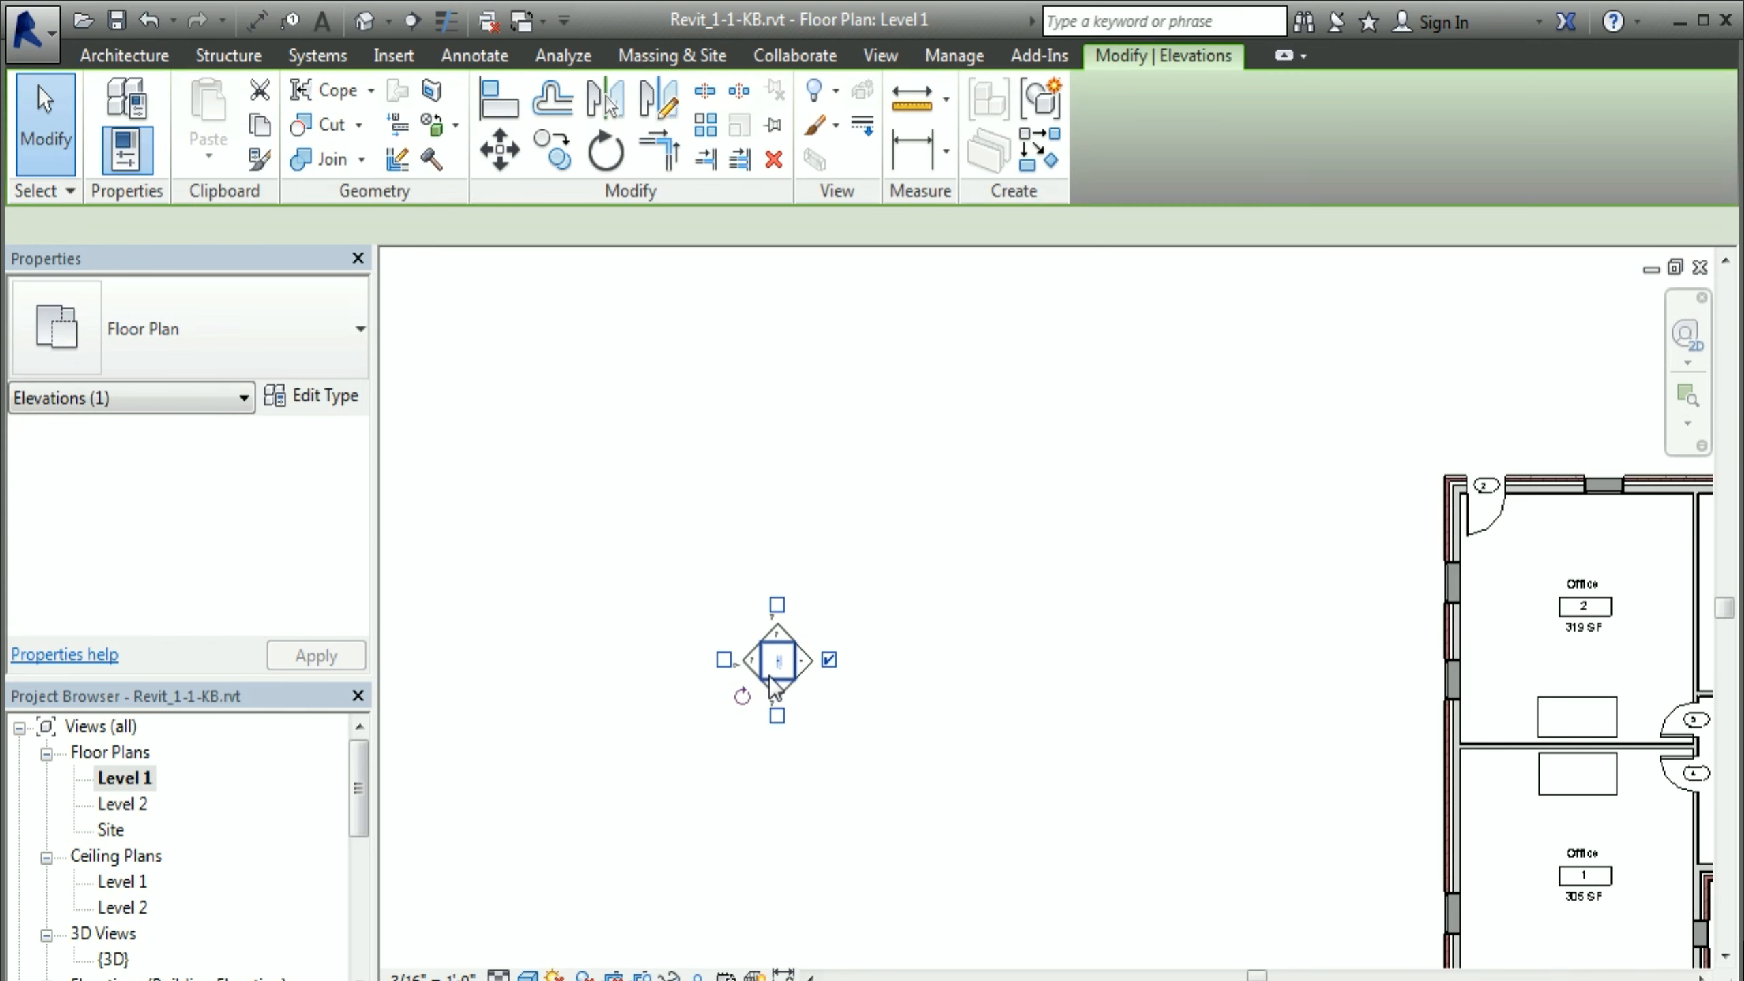
{"action": "mouse_move", "coordinate": [779, 680]}
{"action": "left_mouse_down"}
{"action": "mouse_move", "coordinate": [863, 738]}
{"action": "mouse_move", "coordinate": [927, 739]}
{"action": "left_mouse_up"}
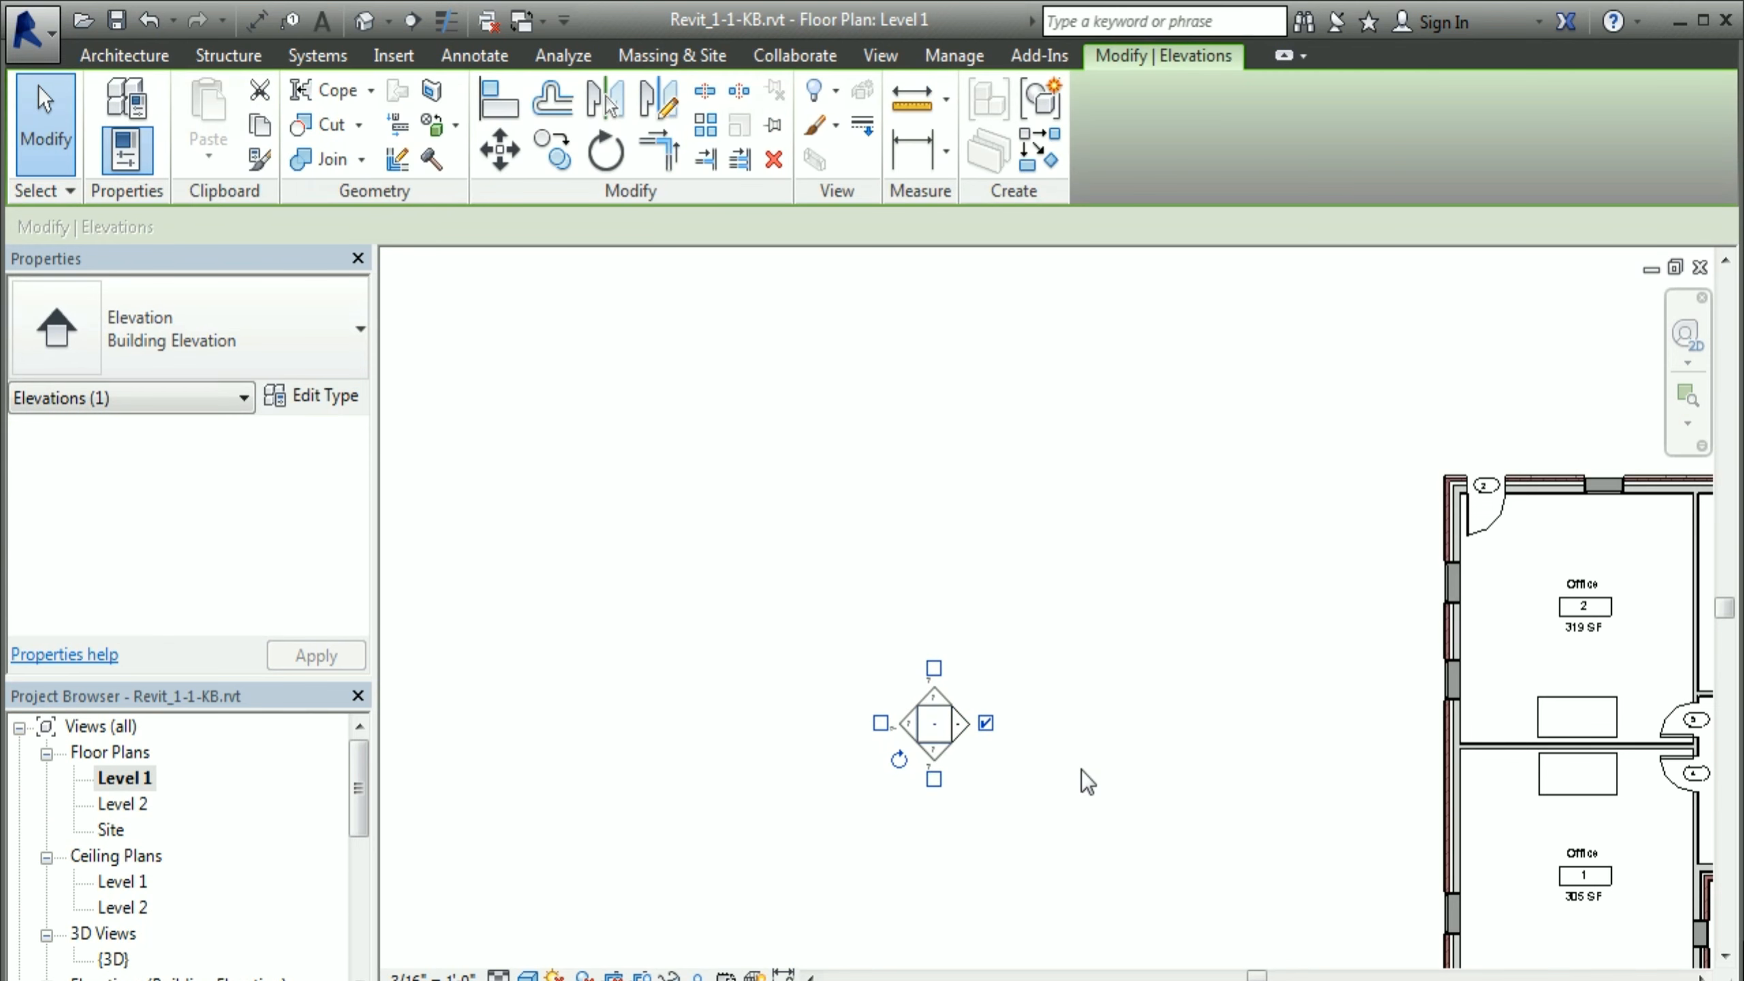
{"action": "left_click", "coordinate": [1082, 770]}
{"action": "left_click", "coordinate": [965, 739]}
{"action": "left_click", "coordinate": [1033, 775]}
{"action": "left_click", "coordinate": [965, 734]}
{"action": "left_click_drag", "start_coordinate": [964, 733], "coordinate": [875, 717]}
{"action": "left_click", "coordinate": [960, 761]}
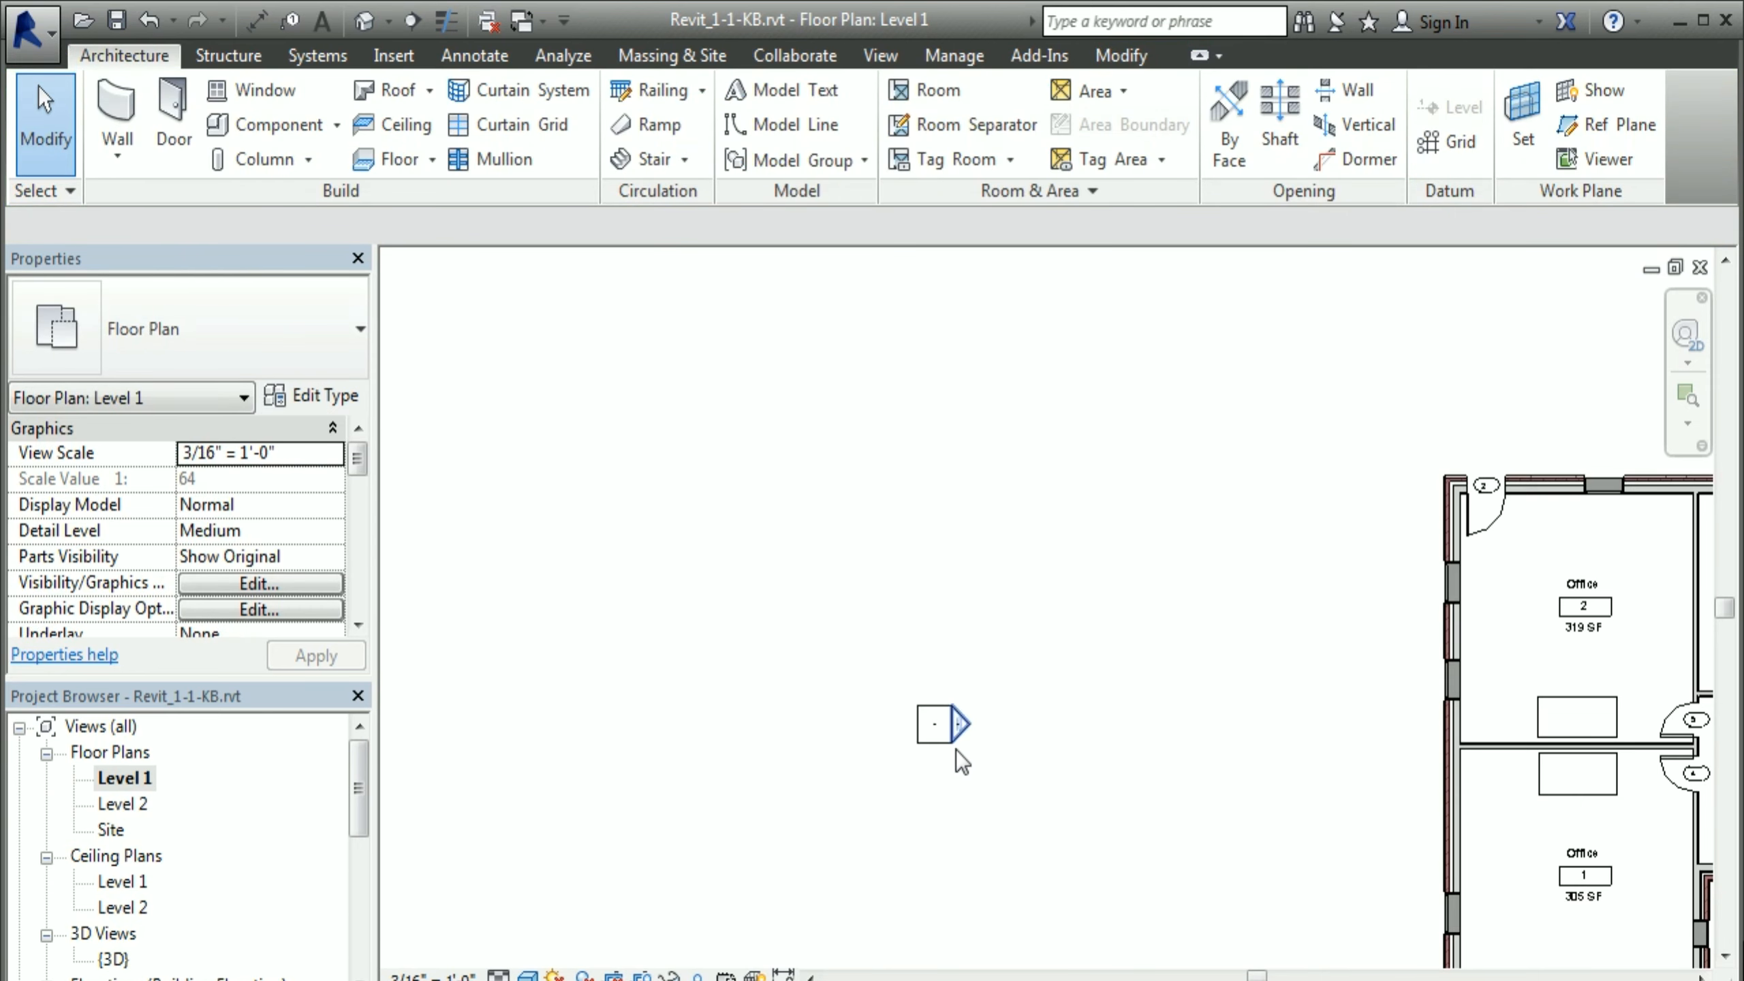
Step: Bring the west elevation's view line to the edge where the marker's square body meets its arrow
{"action": "left_click", "coordinate": [961, 728]}
{"action": "left_click_drag", "start_coordinate": [707, 703], "coordinate": [952, 742]}
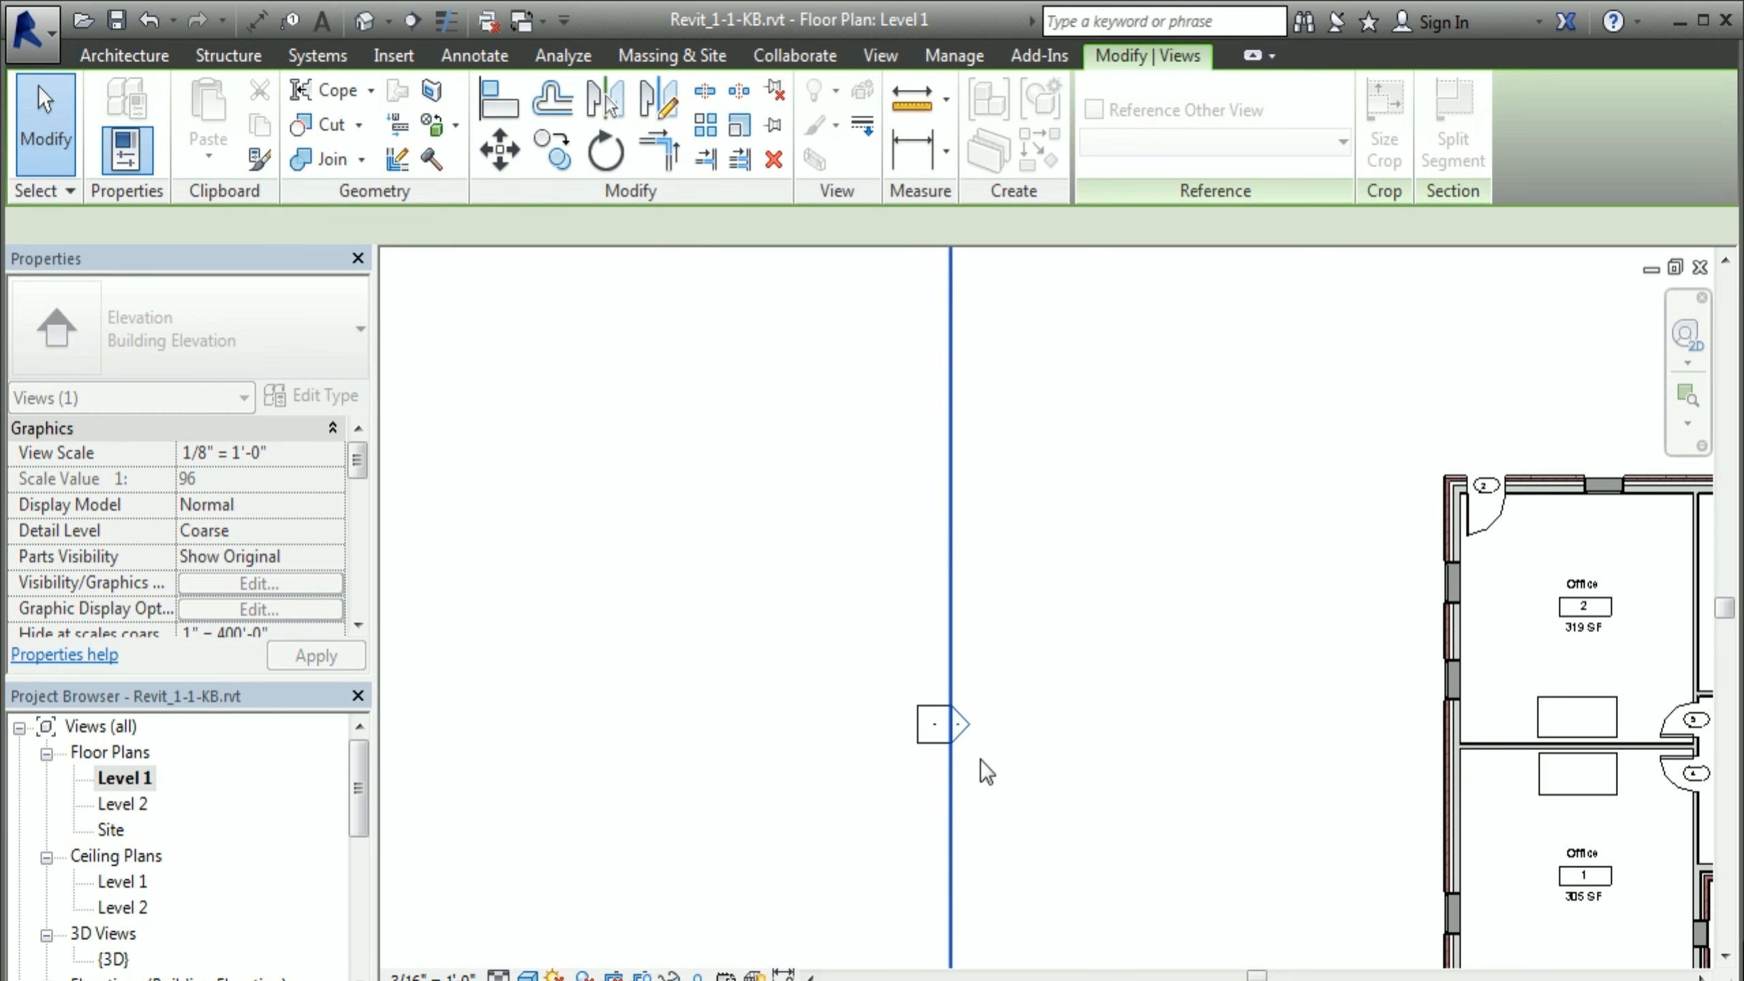
{"action": "left_click", "coordinate": [1136, 815]}
Step: Window-select the whole west marker, move it farther from the building, and check its view line
{"action": "mouse_move", "coordinate": [649, 482]}
{"action": "left_mouse_down"}
{"action": "mouse_move", "coordinate": [991, 791]}
{"action": "mouse_move", "coordinate": [1093, 818]}
{"action": "left_mouse_up"}
{"action": "mouse_move", "coordinate": [720, 460]}
{"action": "left_mouse_down"}
{"action": "mouse_move", "coordinate": [793, 640]}
{"action": "mouse_move", "coordinate": [1073, 842]}
{"action": "mouse_move", "coordinate": [1100, 837]}
{"action": "left_mouse_up"}
{"action": "left_click_drag", "start_coordinate": [891, 736], "coordinate": [634, 661]}
{"action": "left_click", "coordinate": [755, 719]}
{"action": "left_click", "coordinate": [670, 652]}
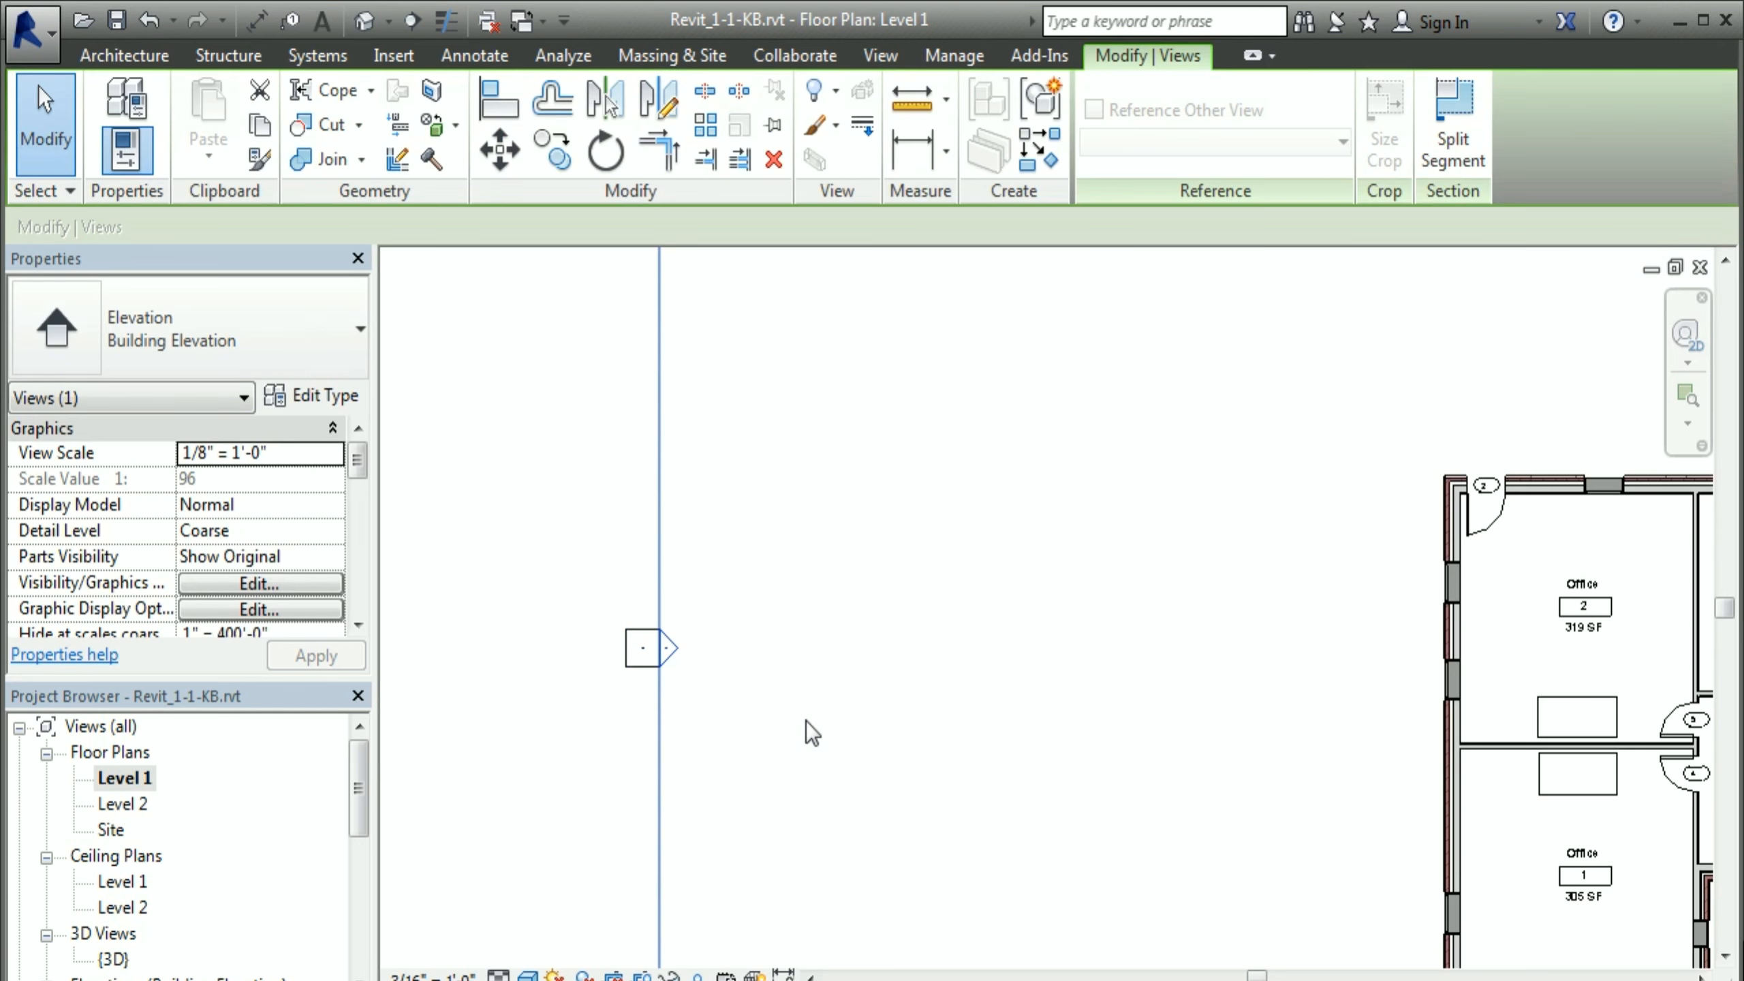
{"action": "left_click", "coordinate": [806, 721]}
Step: Window-select the whole west marker, move it close to the west wall beside Office 1, and check its view line
{"action": "mouse_move", "coordinate": [513, 479]}
{"action": "left_mouse_down"}
{"action": "mouse_move", "coordinate": [669, 685]}
{"action": "mouse_move", "coordinate": [798, 771]}
{"action": "left_mouse_up"}
{"action": "left_click_drag", "start_coordinate": [637, 656], "coordinate": [1335, 842]}
{"action": "left_click", "coordinate": [1384, 853]}
{"action": "left_click", "coordinate": [1378, 832]}
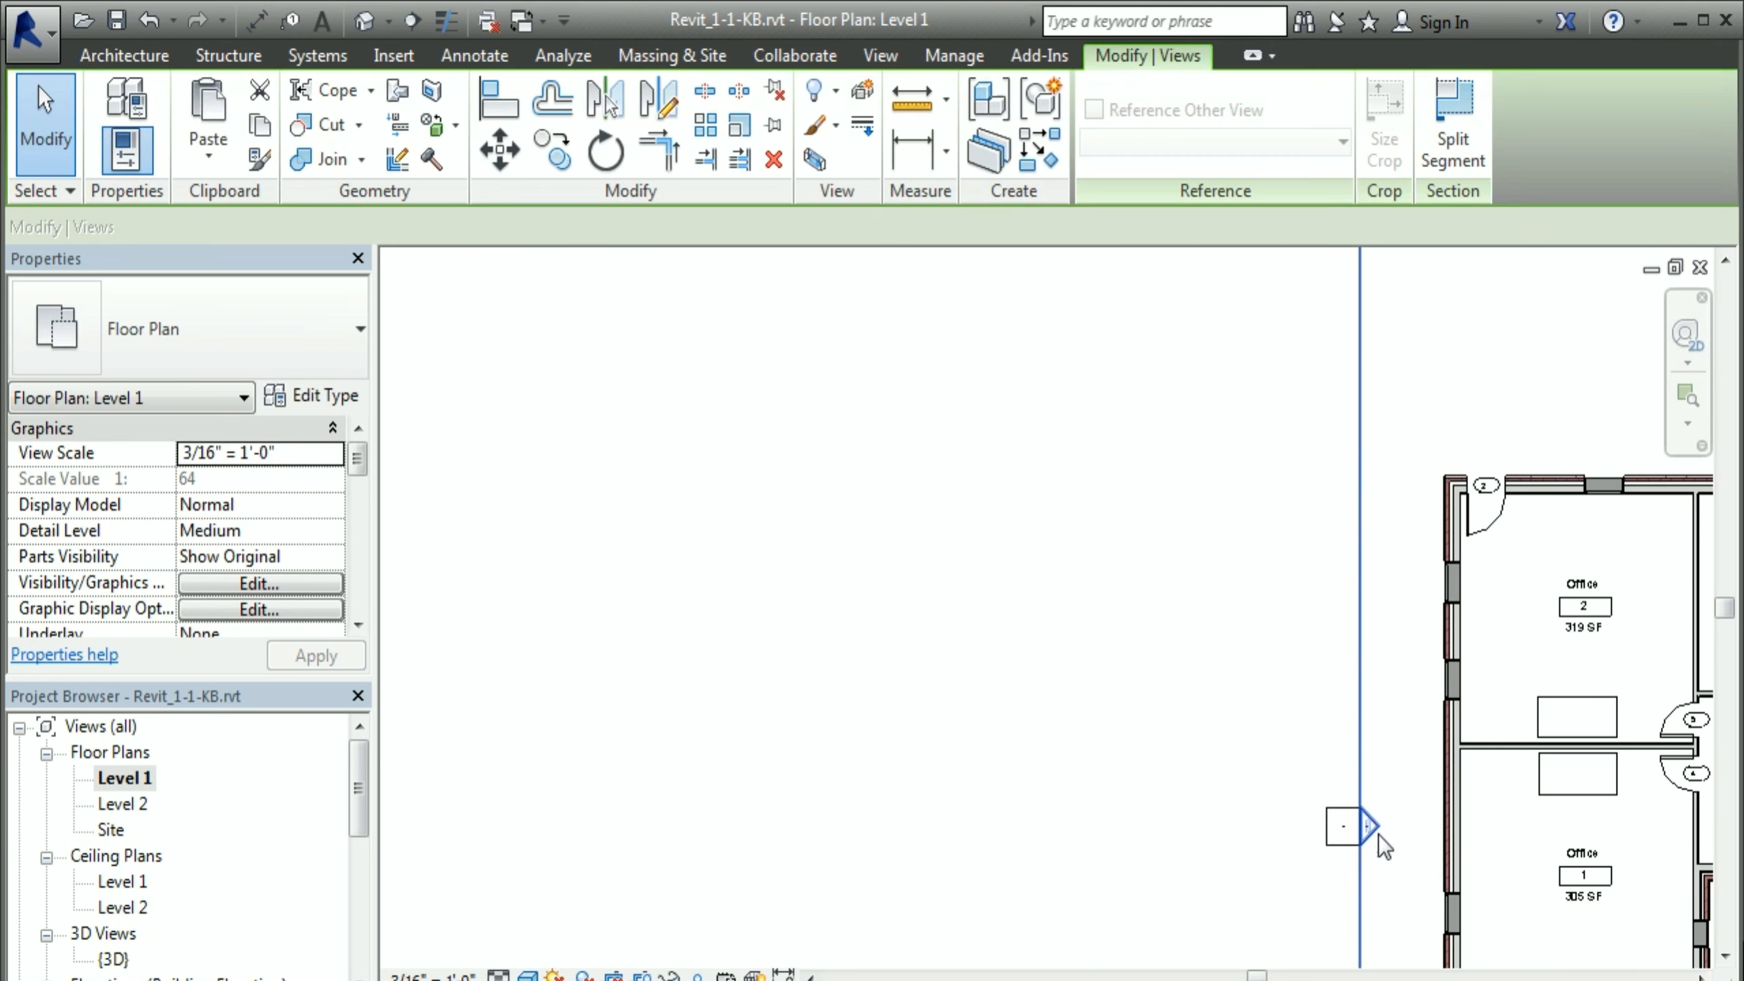
{"action": "left_click", "coordinate": [1188, 833]}
Step: Window-select the whole west marker and shift it slightly farther out from the west wall
{"action": "scroll", "coordinate": [1199, 807], "scroll_direction": "down", "scroll_amount": 2}
{"action": "middle_click_drag", "start_coordinate": [1196, 797], "coordinate": [752, 638]}
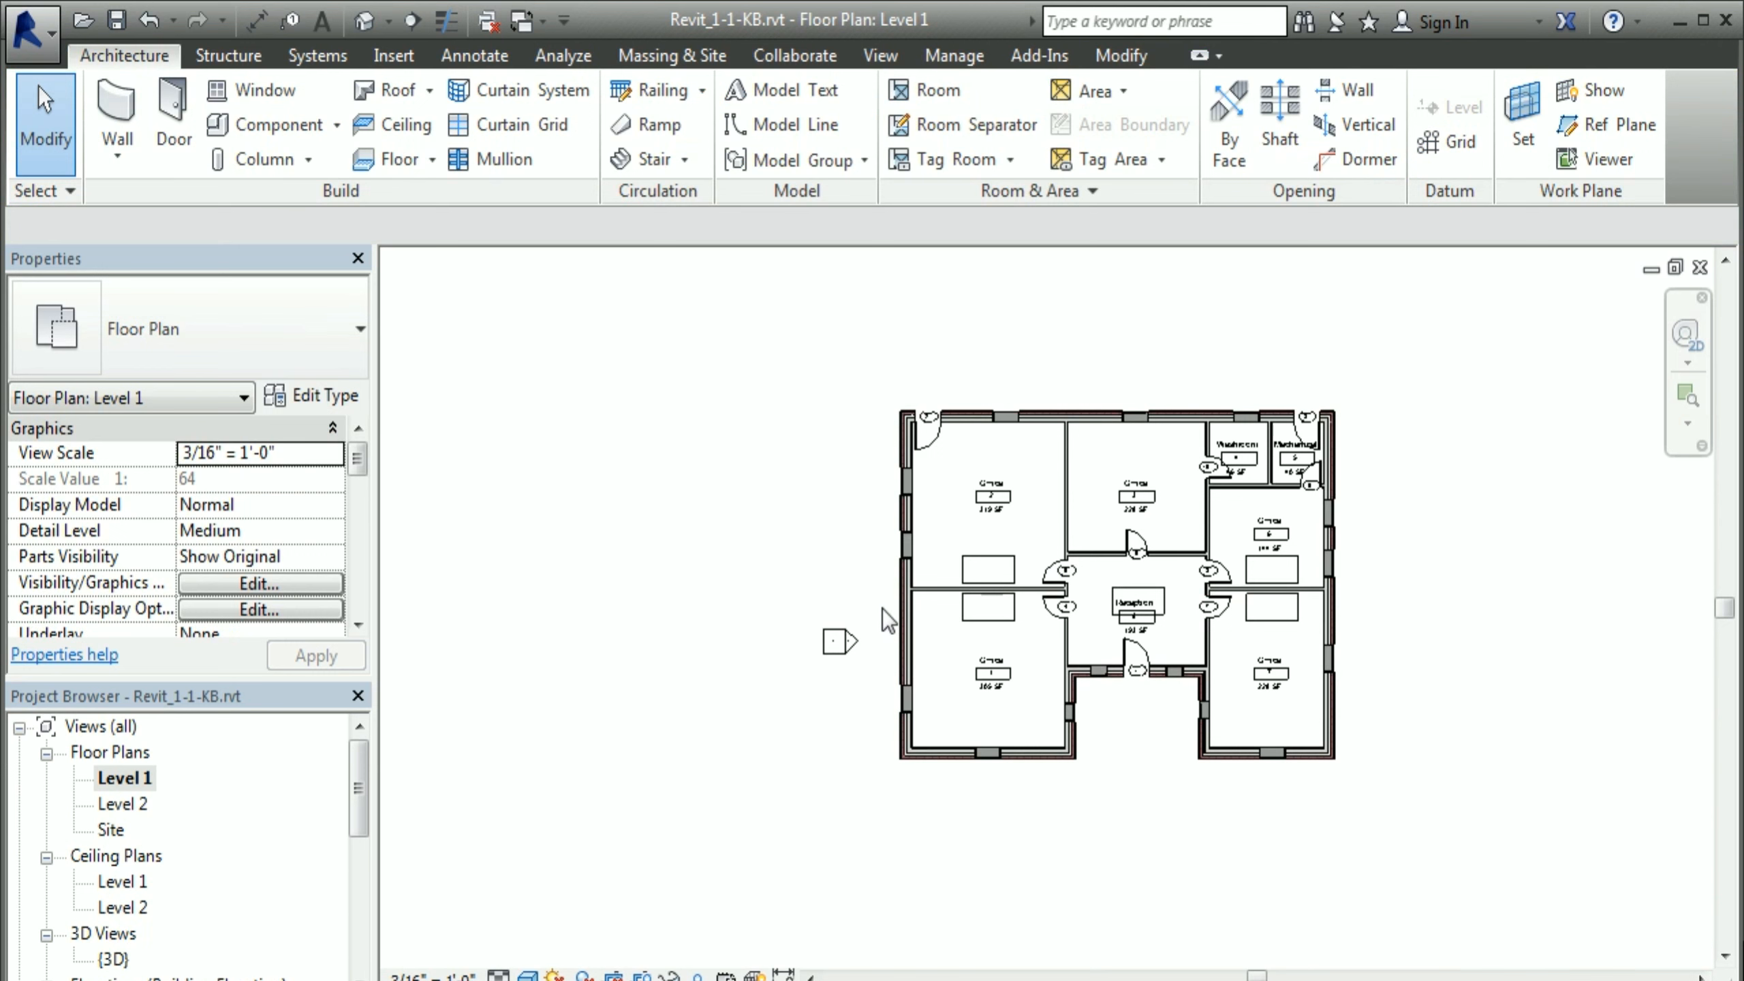
{"action": "mouse_move", "coordinate": [763, 562]}
{"action": "left_mouse_down"}
{"action": "mouse_move", "coordinate": [899, 720]}
{"action": "mouse_move", "coordinate": [880, 709]}
{"action": "left_mouse_up"}
{"action": "left_click_drag", "start_coordinate": [831, 643], "coordinate": [766, 599]}
Step: Window-select the whole south elevation marker and move it closer to the building's south side
{"action": "scroll", "coordinate": [837, 716], "scroll_direction": "down", "scroll_amount": 2}
{"action": "scroll", "coordinate": [1019, 758], "scroll_direction": "down", "scroll_amount": 1}
{"action": "middle_click_drag", "start_coordinate": [1027, 779], "coordinate": [997, 664]}
{"action": "scroll", "coordinate": [812, 739], "scroll_direction": "up", "scroll_amount": 1}
{"action": "left_click_drag", "start_coordinate": [894, 769], "coordinate": [1038, 879]}
{"action": "mouse_move", "coordinate": [974, 826]}
{"action": "left_mouse_down"}
{"action": "mouse_move", "coordinate": [871, 659]}
{"action": "mouse_move", "coordinate": [969, 656]}
{"action": "mouse_move", "coordinate": [948, 658]}
{"action": "left_mouse_up"}
{"action": "key", "text": "Escape"}
Step: Window-select the whole east elevation marker and move it close to the building's east wall
{"action": "left_click_drag", "start_coordinate": [1333, 347], "coordinate": [1468, 500]}
{"action": "mouse_move", "coordinate": [1386, 436]}
{"action": "left_mouse_down"}
{"action": "mouse_move", "coordinate": [1119, 506]}
{"action": "mouse_move", "coordinate": [1108, 489]}
{"action": "left_mouse_up"}
{"action": "key", "text": "Escape"}
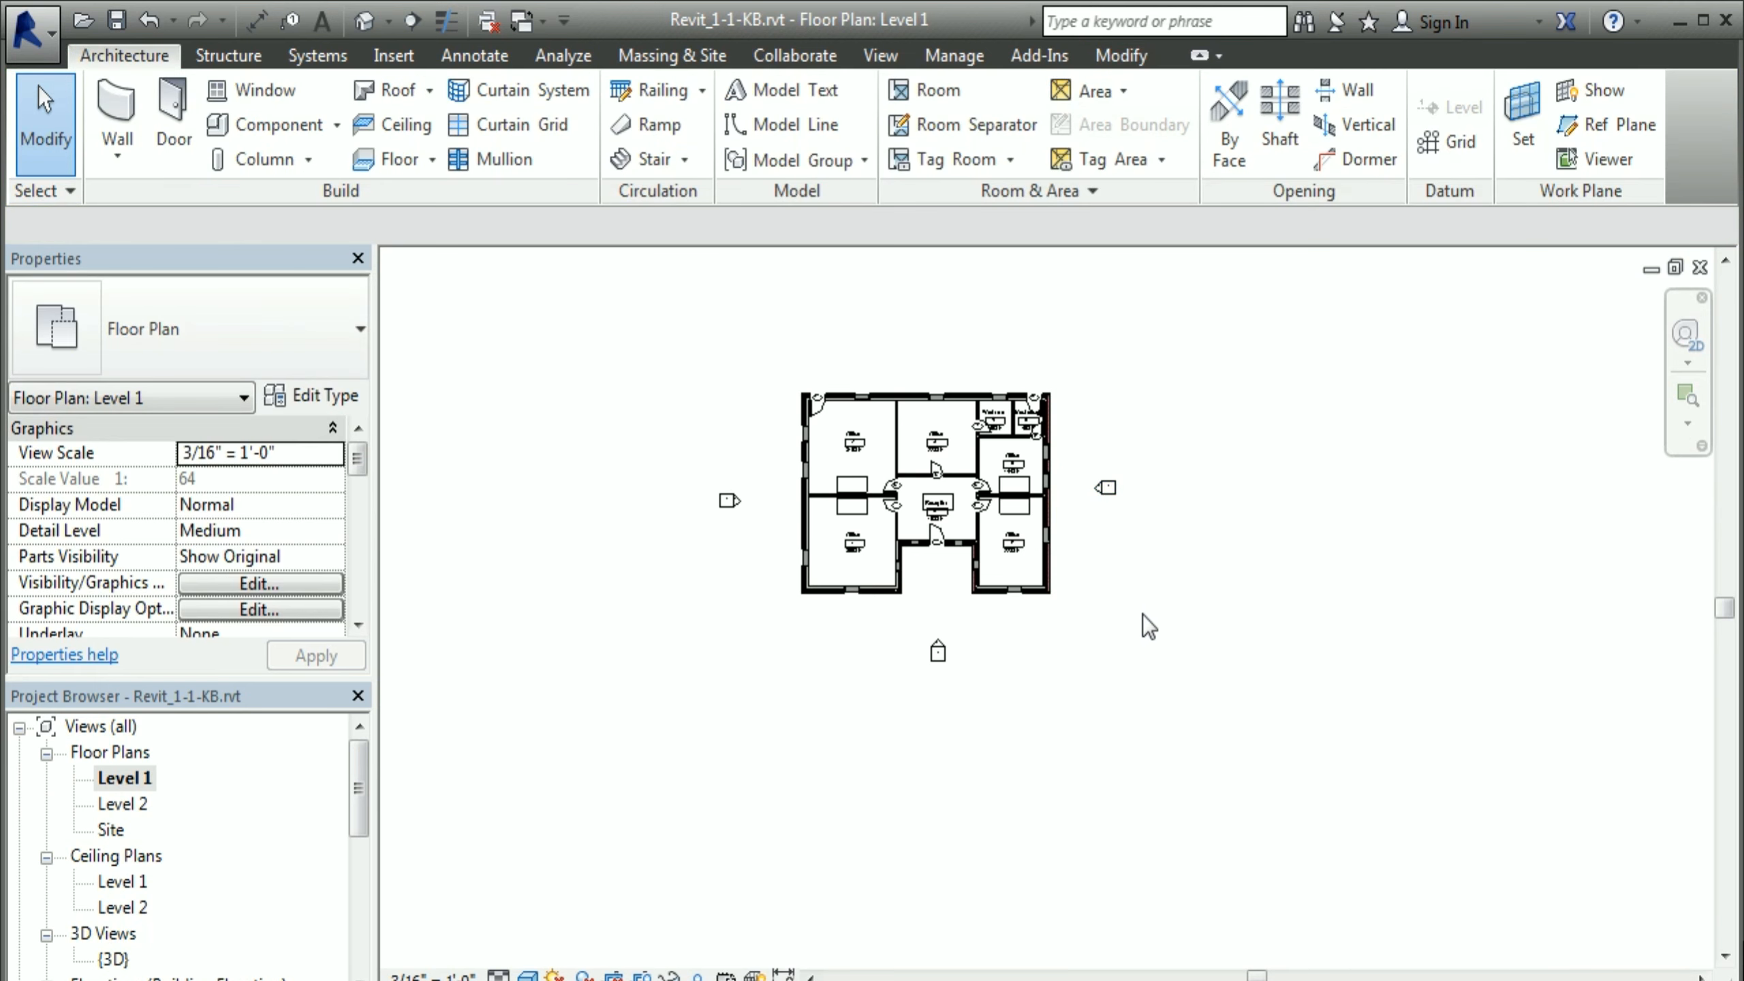
Step: Move the north elevation marker close to the building's north wall, and fit the whole plan in view
{"action": "middle_click_drag", "start_coordinate": [1143, 614], "coordinate": [1149, 800]}
{"action": "mouse_move", "coordinate": [1010, 338]}
{"action": "left_mouse_down"}
{"action": "mouse_move", "coordinate": [925, 262]}
{"action": "mouse_move", "coordinate": [950, 304]}
{"action": "mouse_move", "coordinate": [938, 543]}
{"action": "left_mouse_up"}
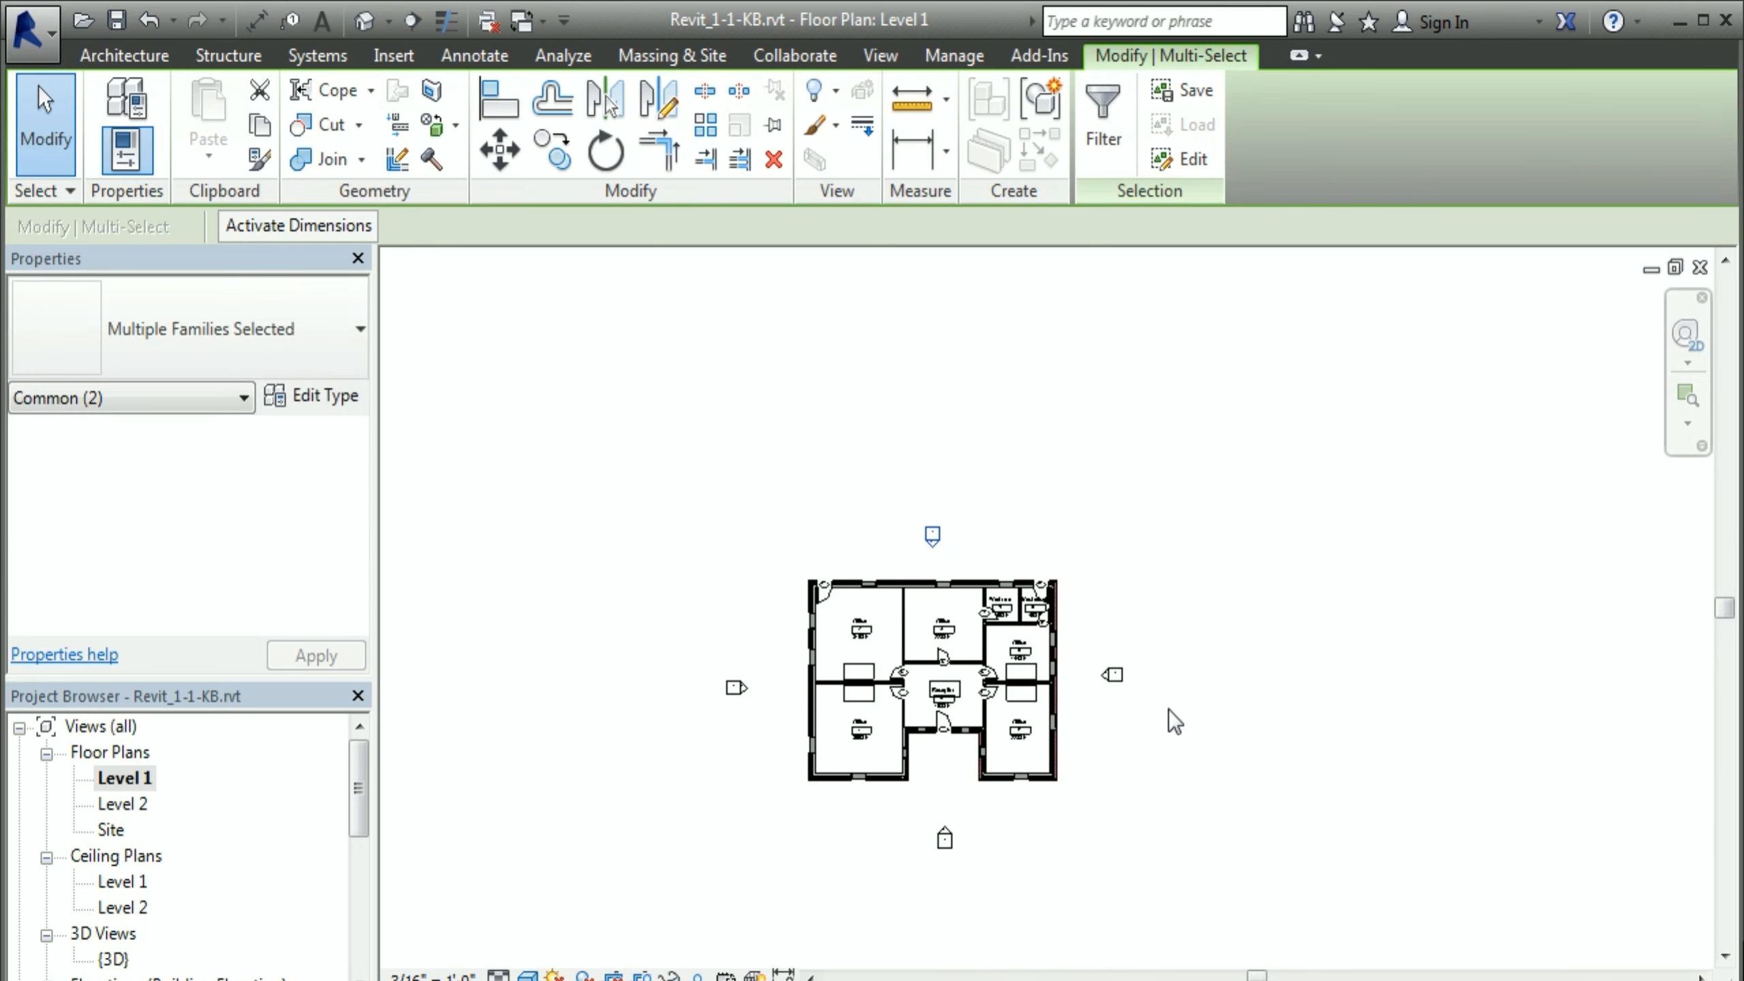
{"action": "middle_click", "coordinate": [1225, 715]}
{"action": "middle_click", "coordinate": [1224, 716]}
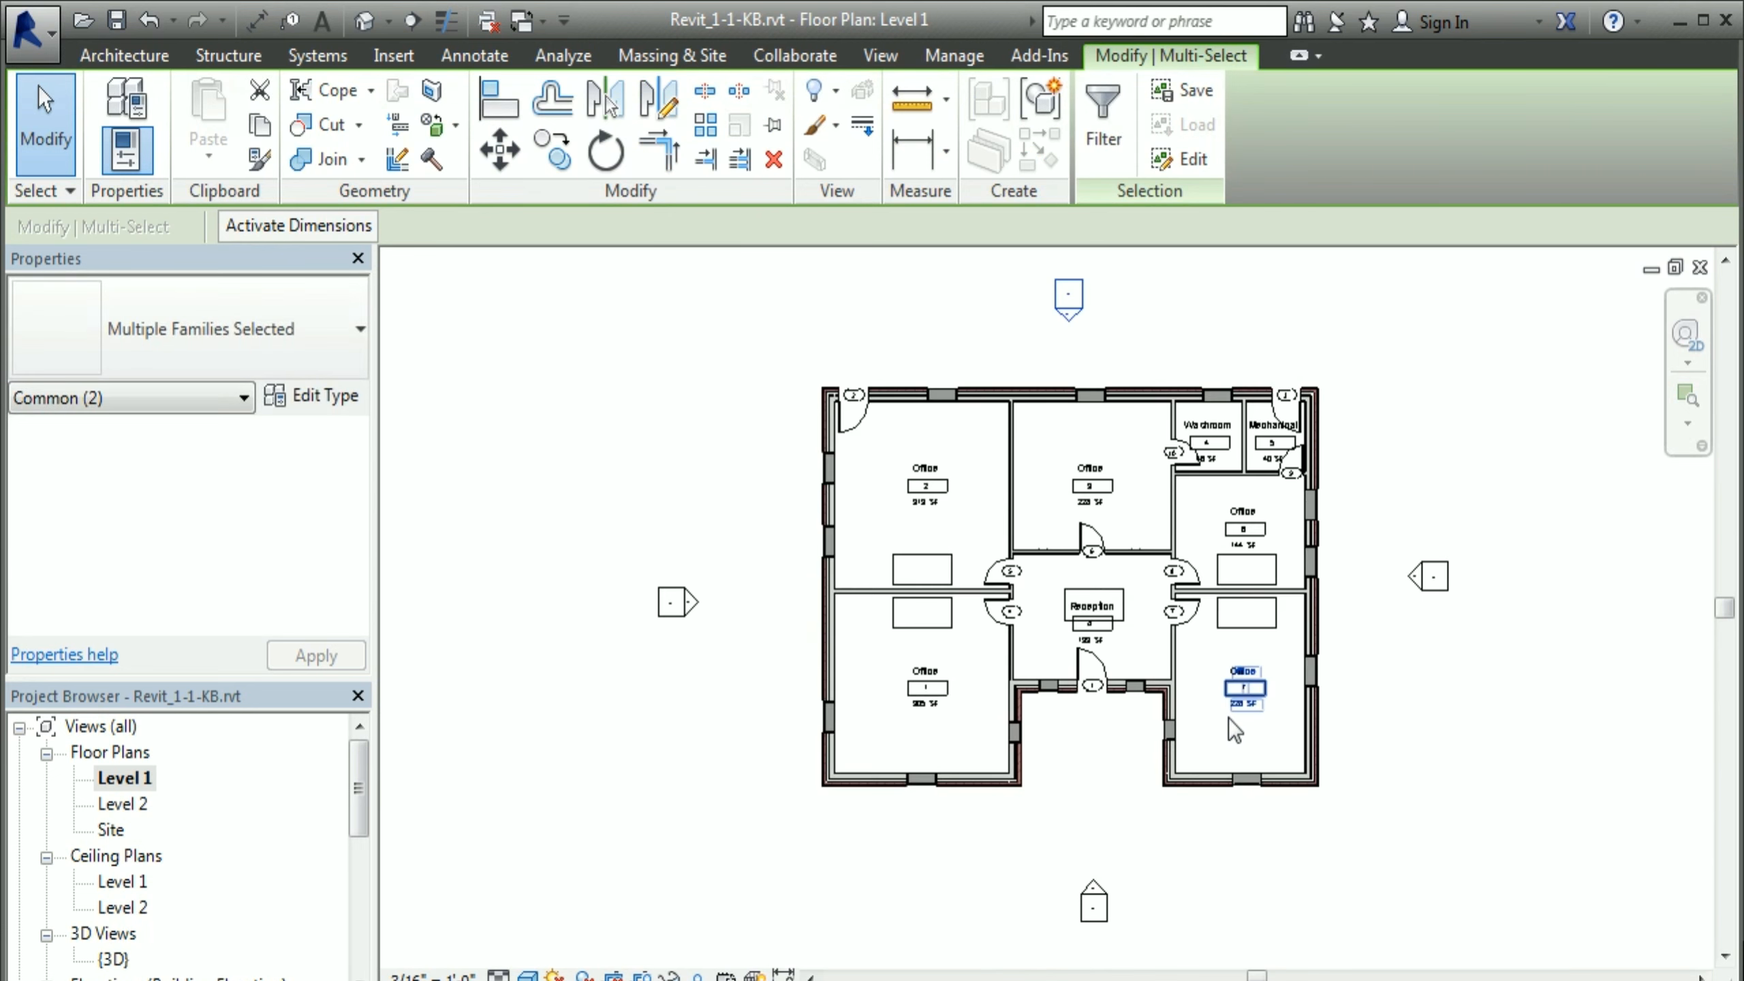
{"action": "left_click", "coordinate": [1468, 763]}
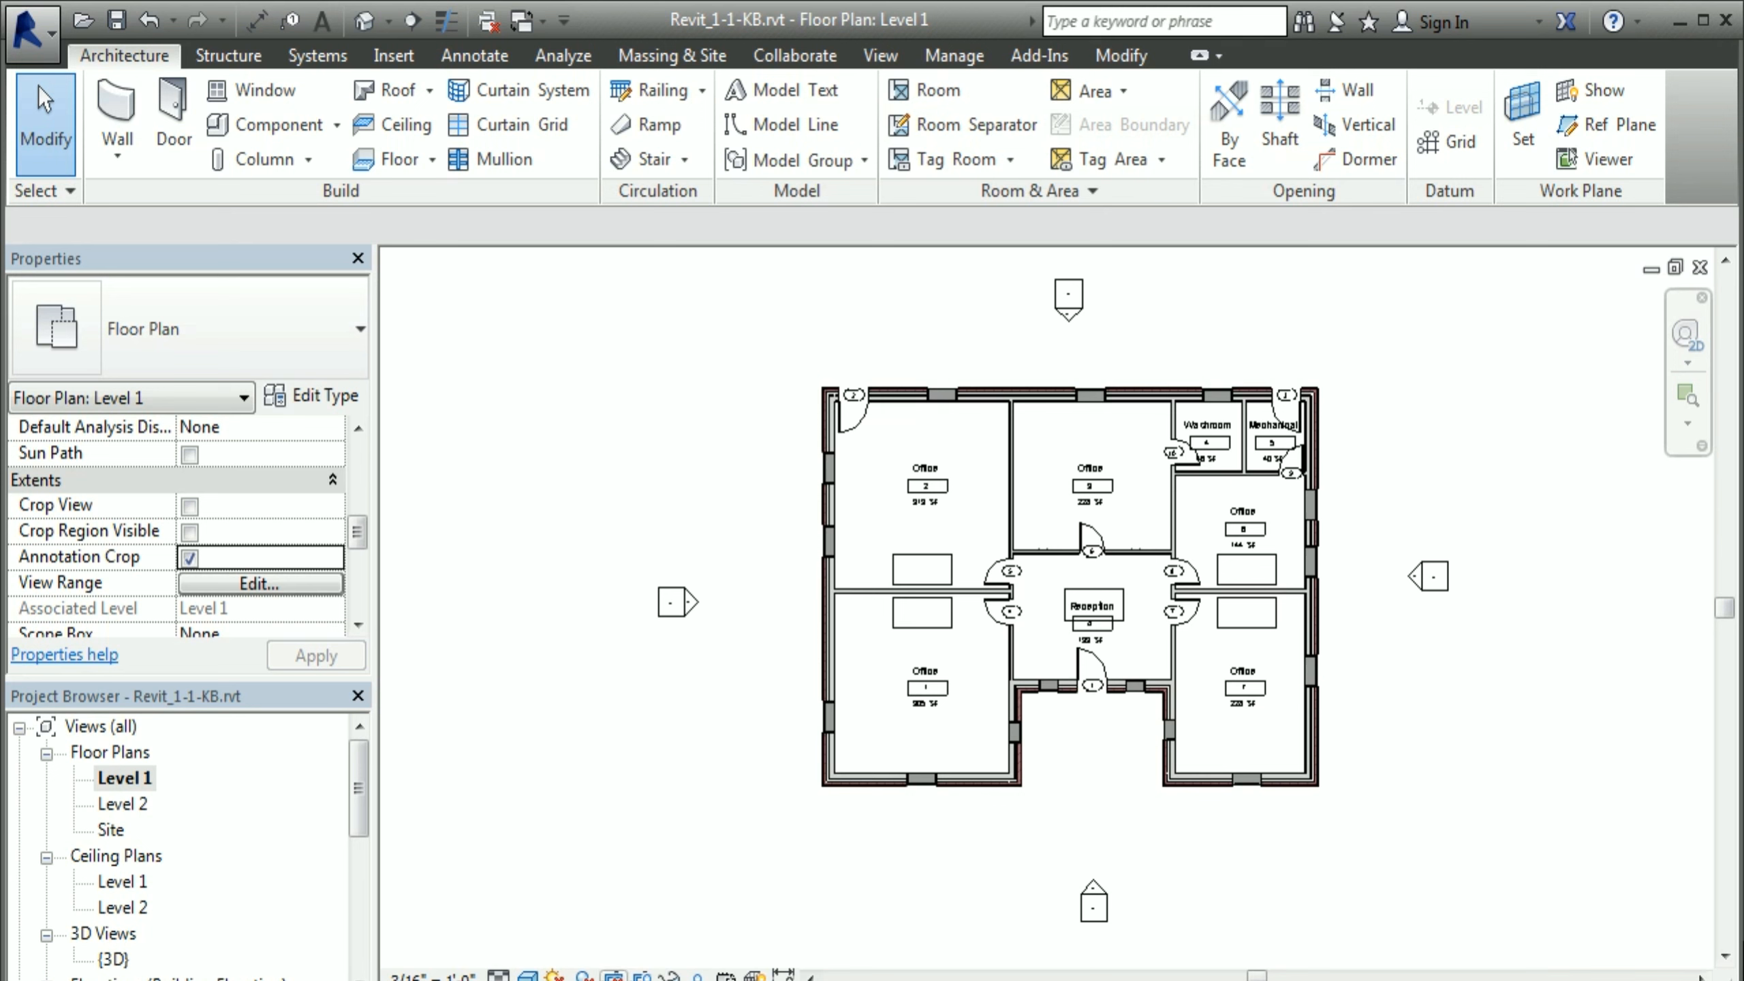
Step: Enable Crop View for the Level 1 floor plan and show its crop region
{"action": "left_click", "coordinate": [613, 975]}
{"action": "left_click", "coordinate": [641, 975]}
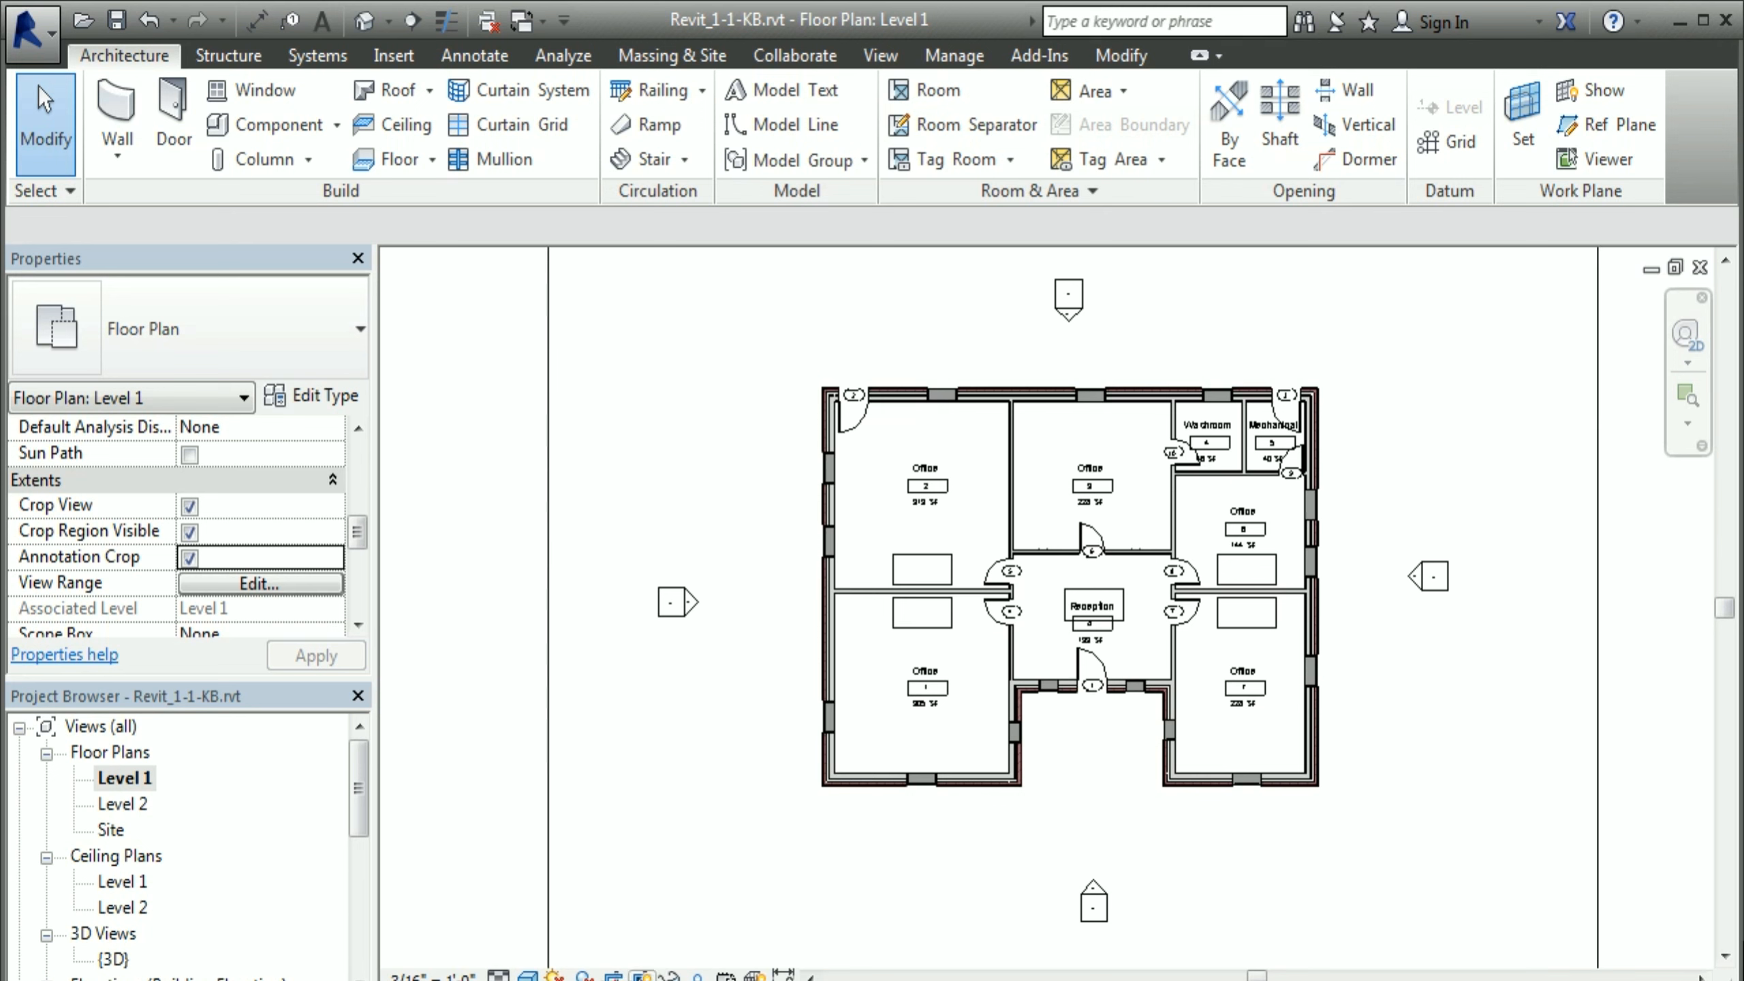
{"action": "scroll", "coordinate": [865, 584], "scroll_direction": "down", "scroll_amount": 2}
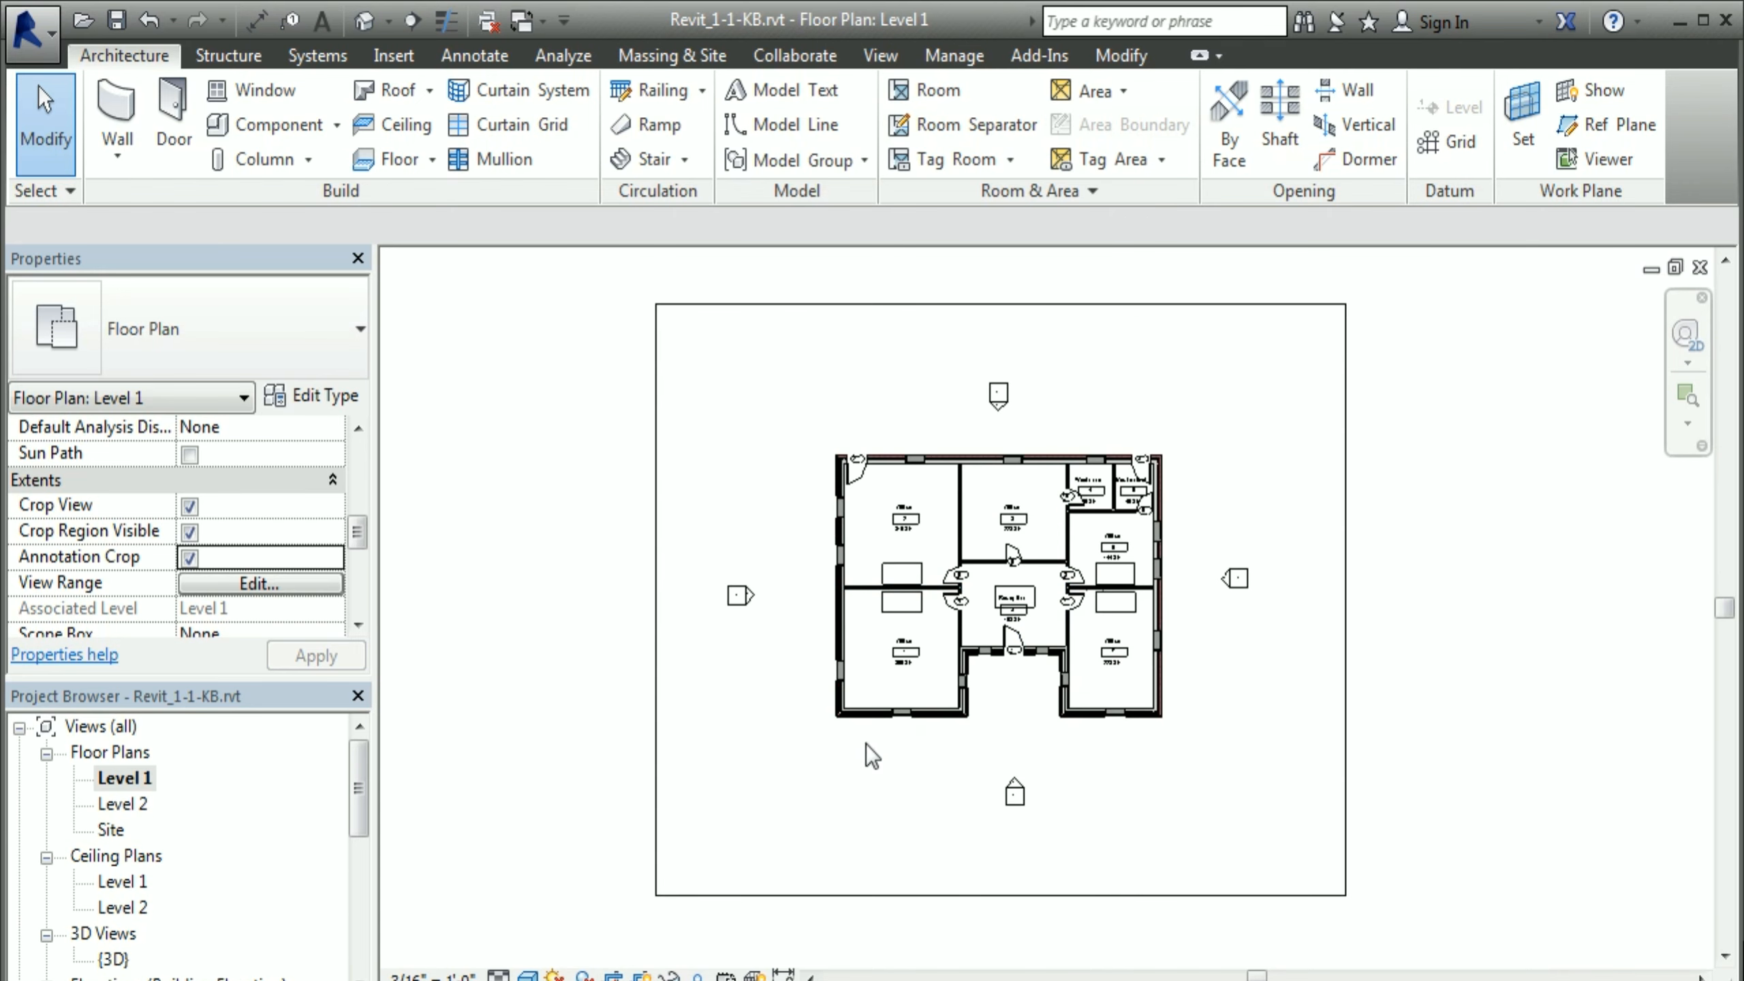
{"action": "middle_click_drag", "start_coordinate": [867, 751], "coordinate": [794, 739]}
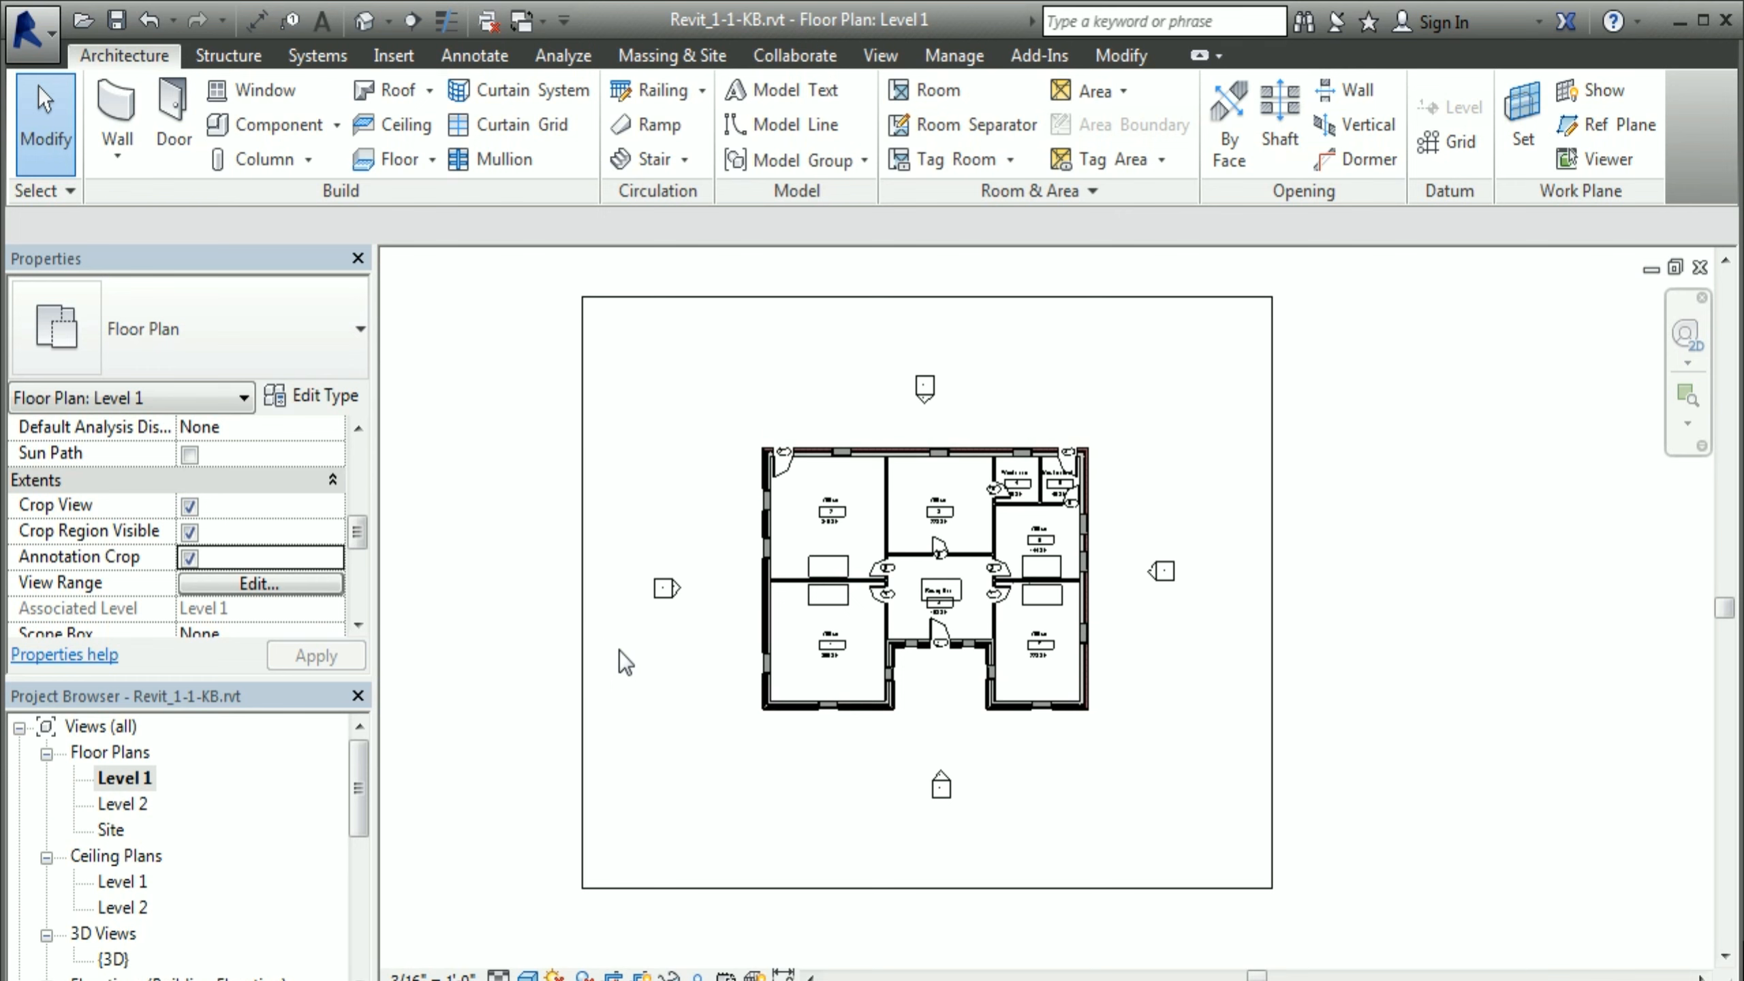
Step: Tighten all four sides of the Level 1 crop region around the building so the elevation markers fall outside
{"action": "left_click", "coordinate": [583, 656]}
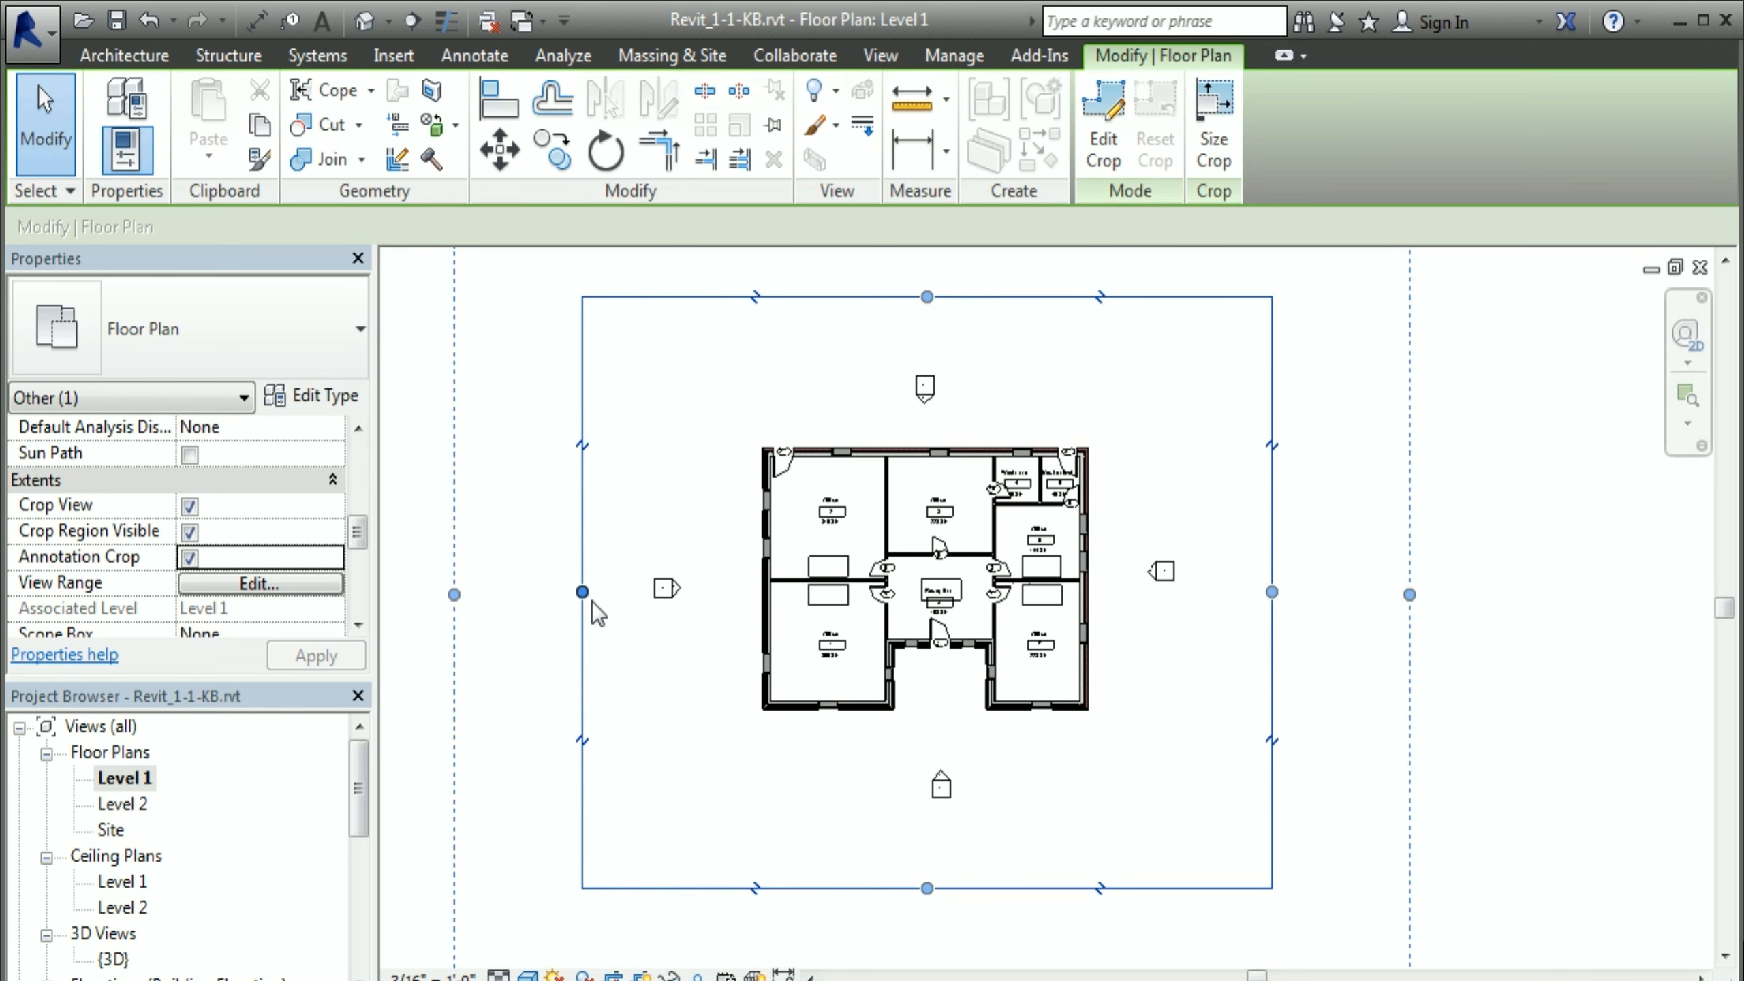
{"action": "left_click_drag", "start_coordinate": [582, 591], "coordinate": [695, 629]}
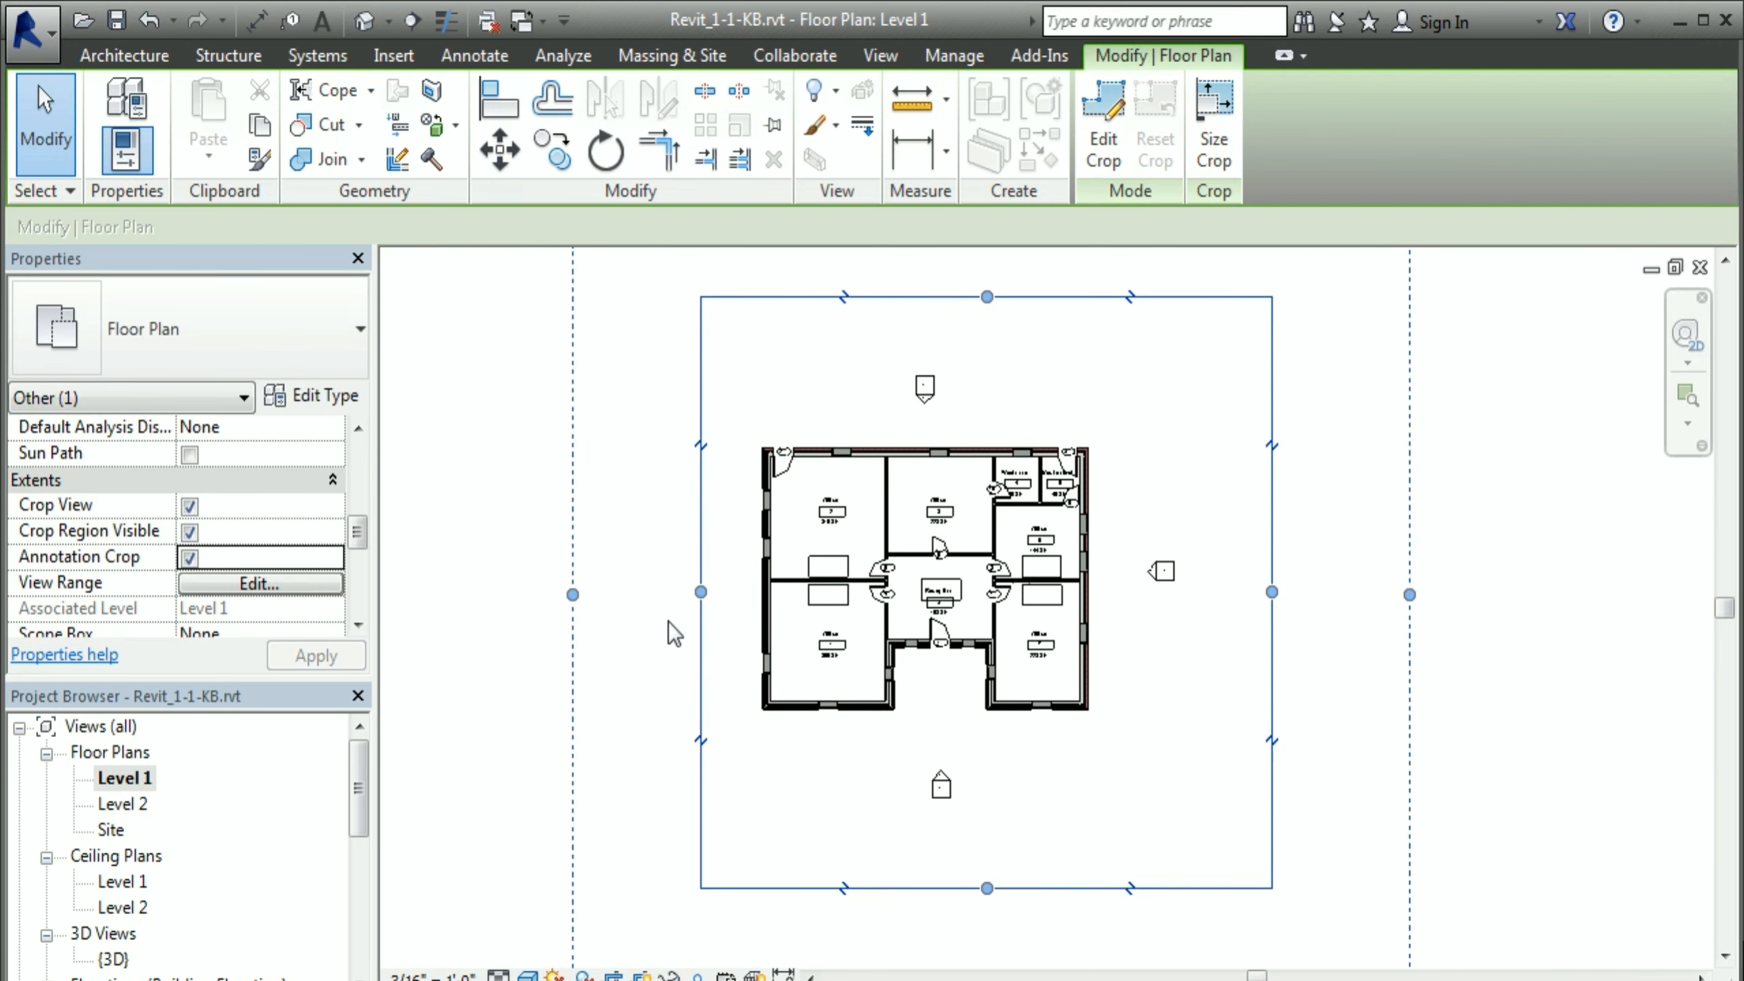
{"action": "left_click_drag", "start_coordinate": [987, 889], "coordinate": [986, 763]}
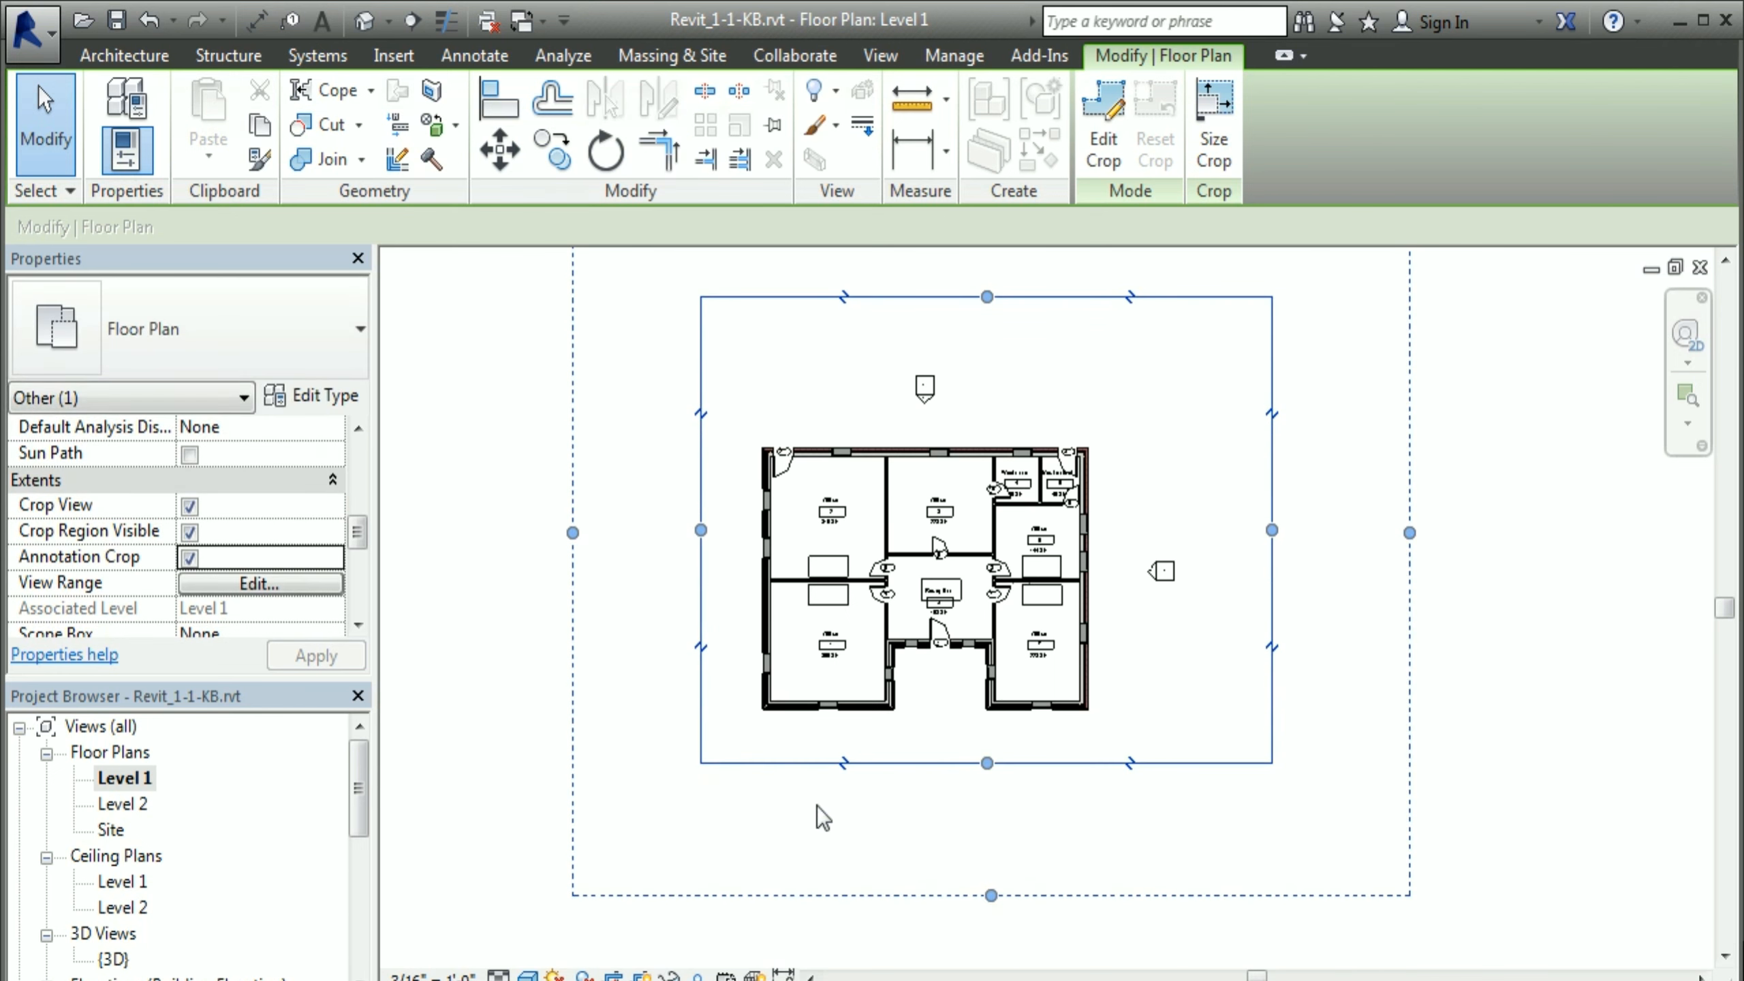
{"action": "left_click_drag", "start_coordinate": [1272, 532], "coordinate": [1141, 549]}
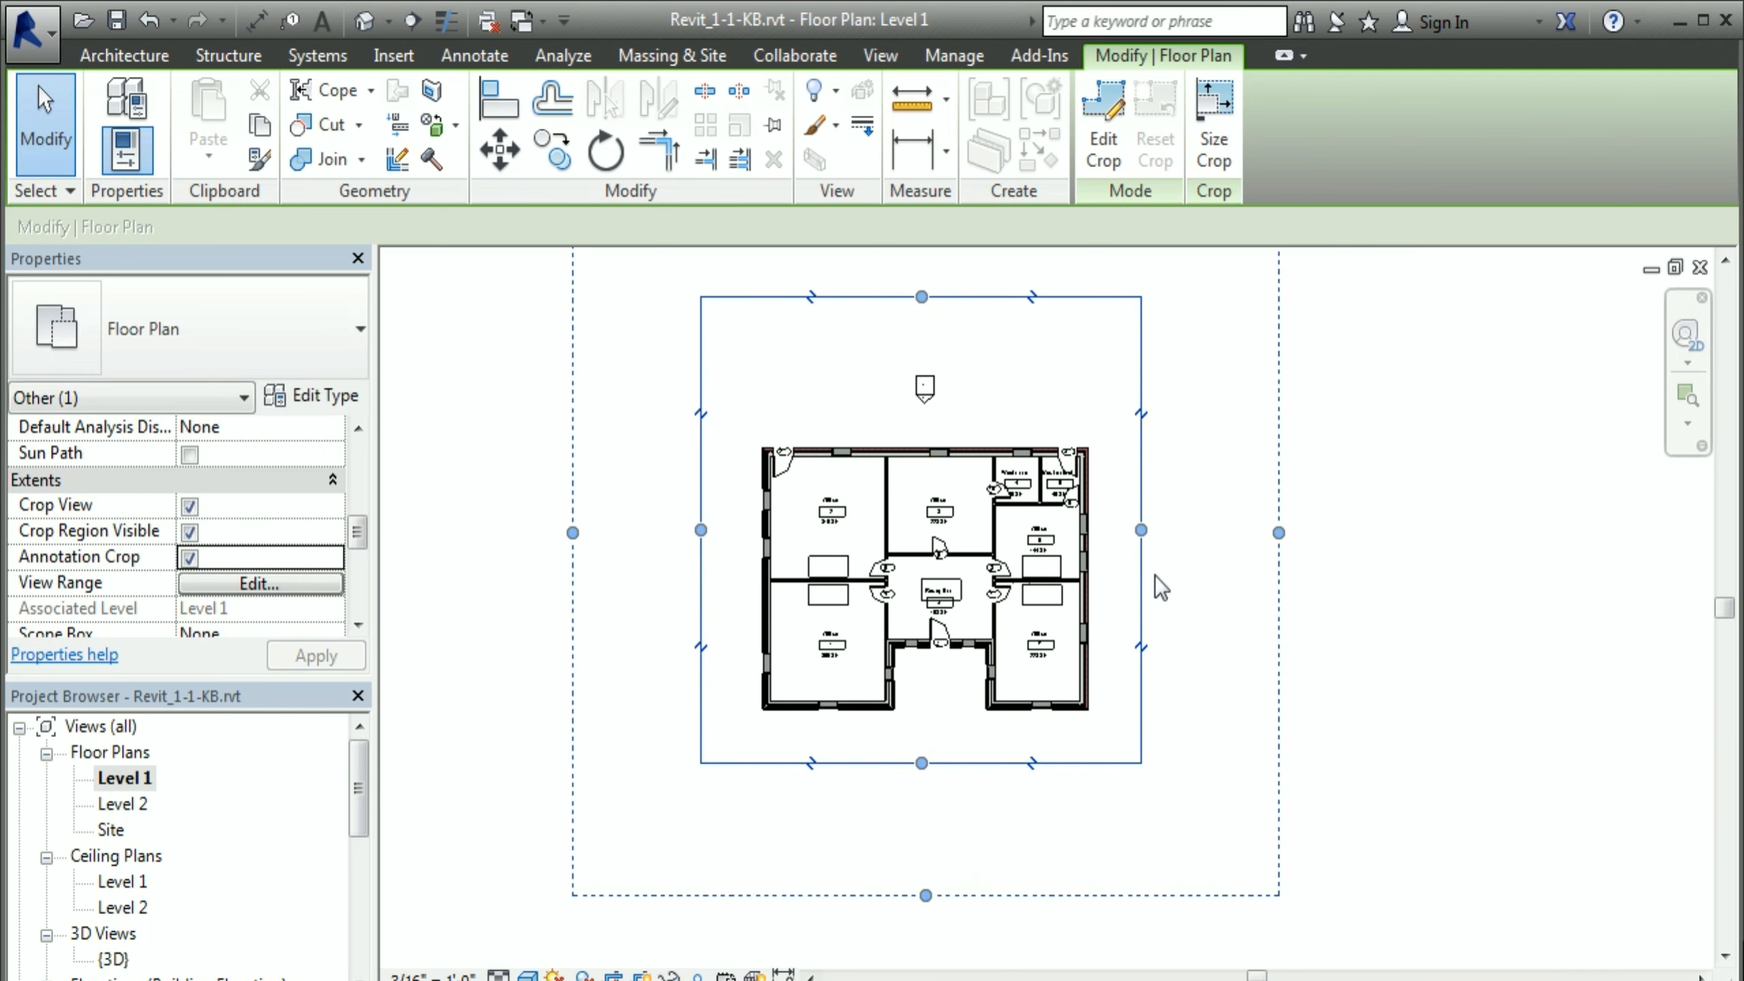
{"action": "left_click_drag", "start_coordinate": [920, 313], "coordinate": [925, 427]}
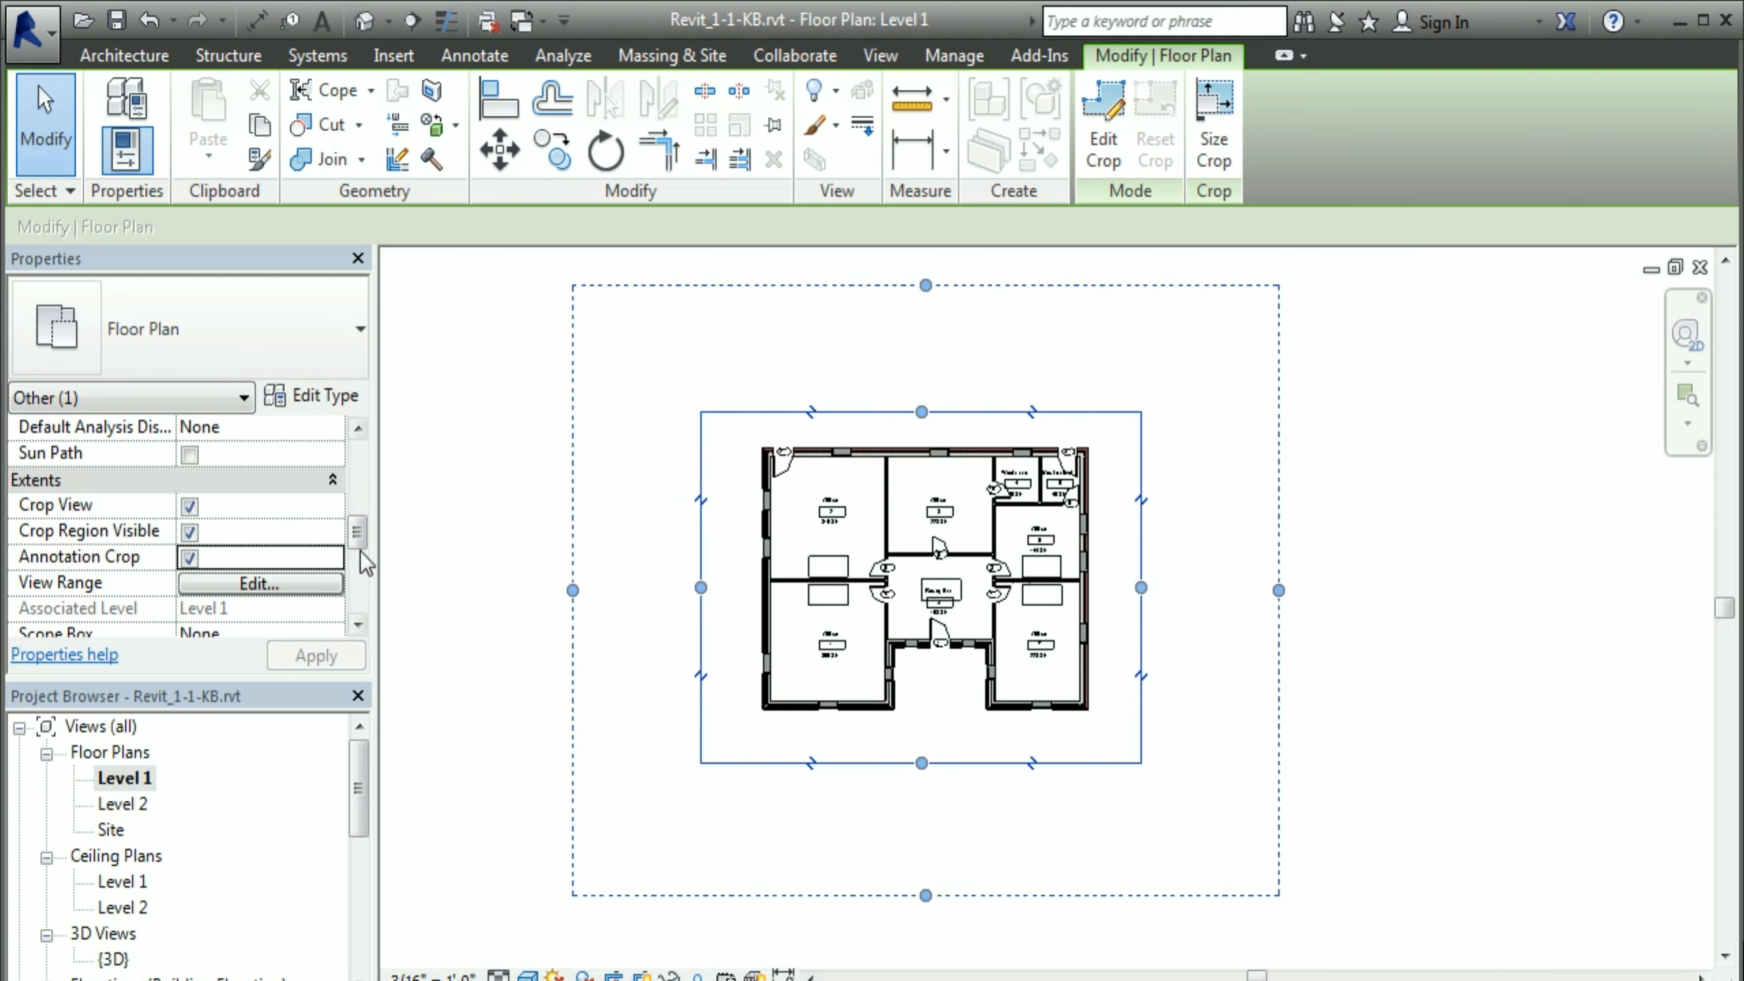
Step: Turn off Annotation Crop for the Level 1 plan, clear the selection, and fit the plan in view
{"action": "left_click", "coordinate": [190, 557]}
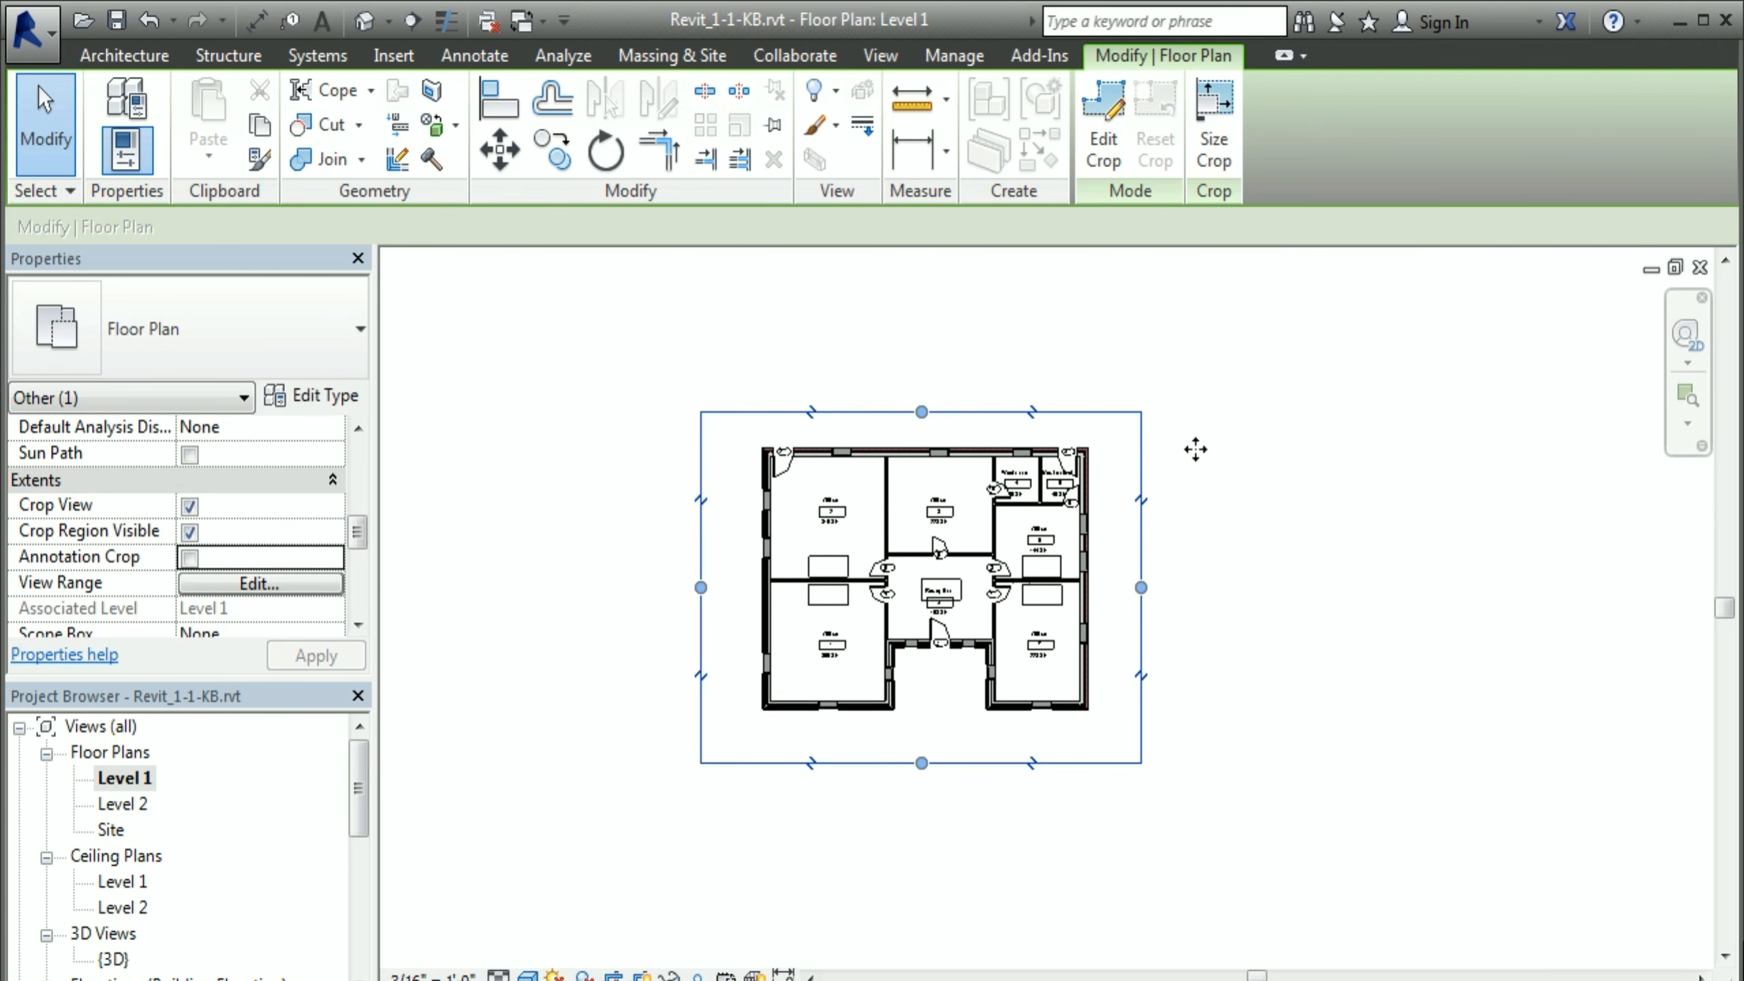
{"action": "left_click", "coordinate": [1447, 505]}
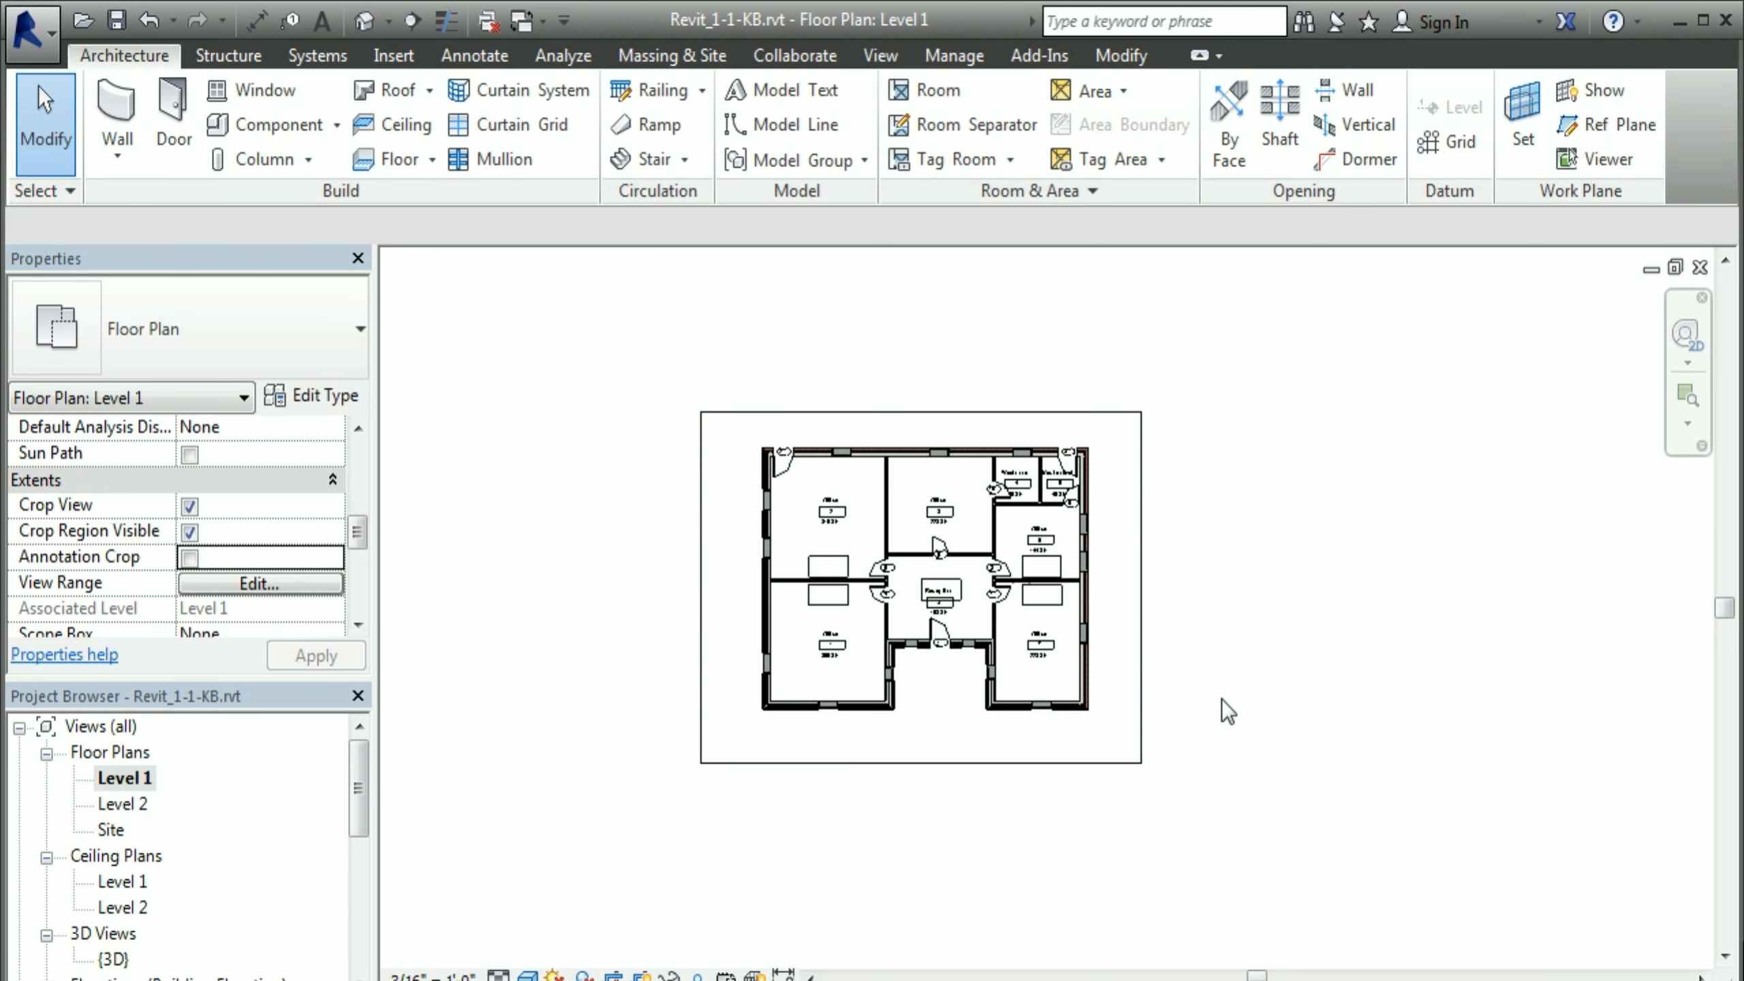
{"action": "key", "text": "z"}
{"action": "key", "text": "e"}
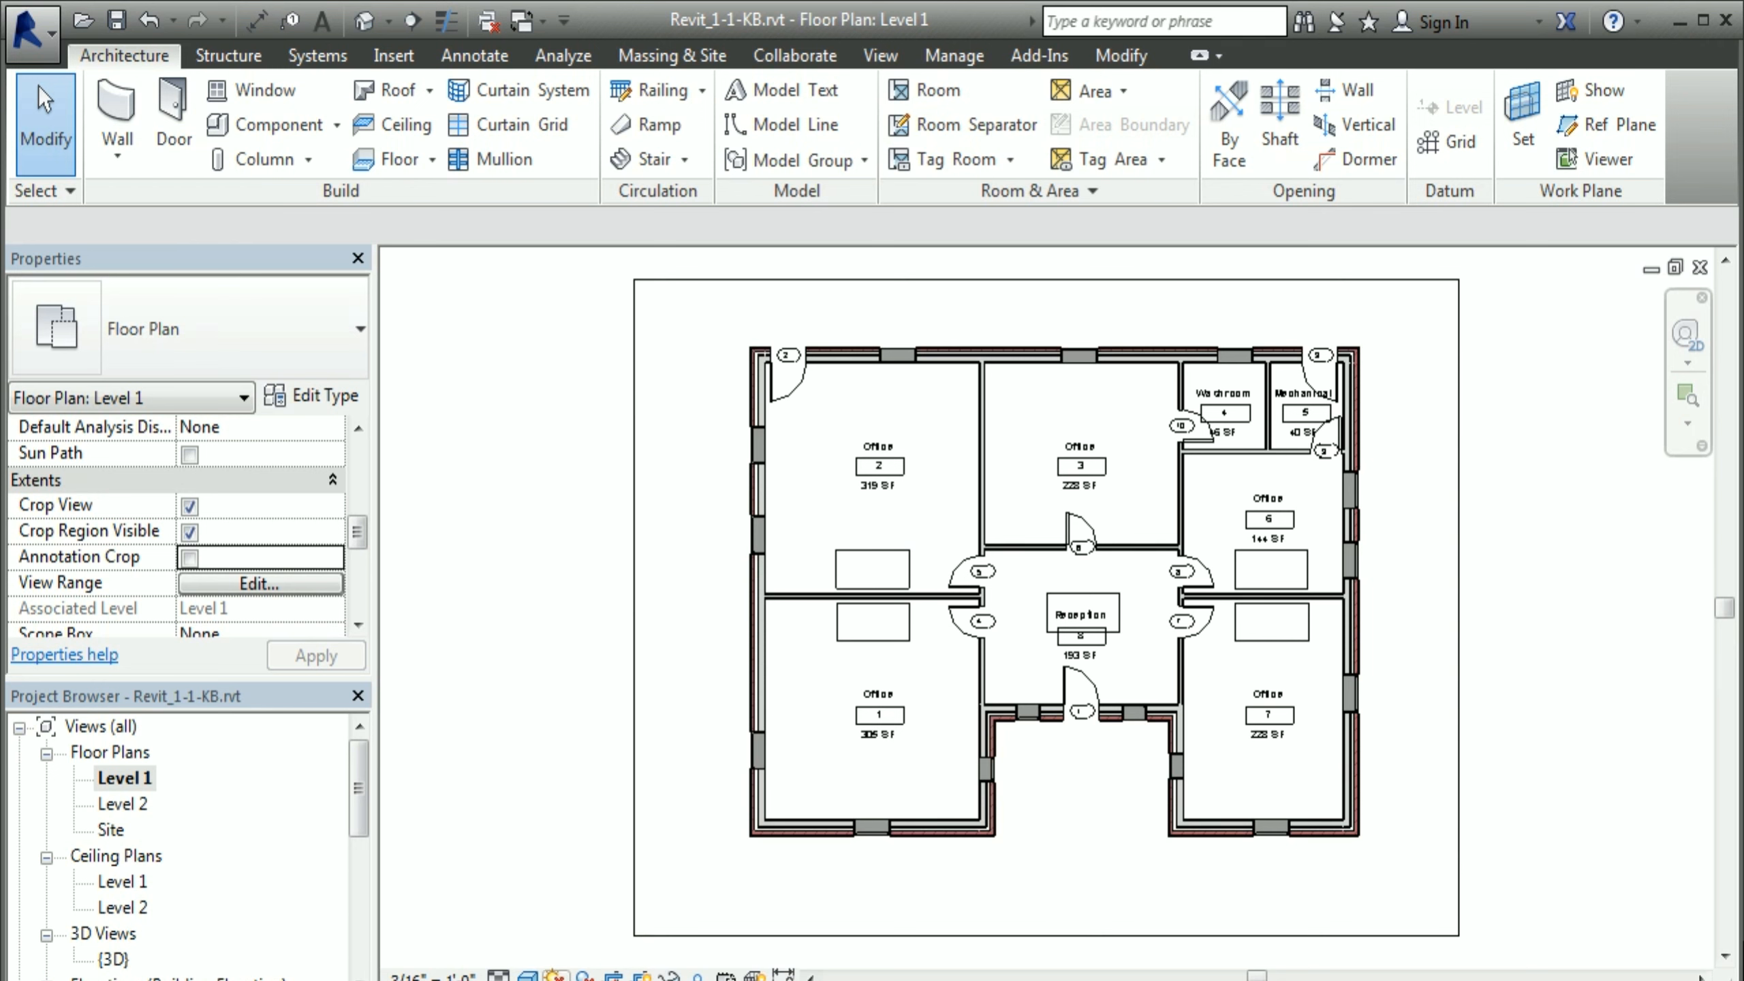
Step: Disable Crop View and hide the crop region in Level 1, with the plan and all four markers in view
{"action": "left_click", "coordinate": [613, 976]}
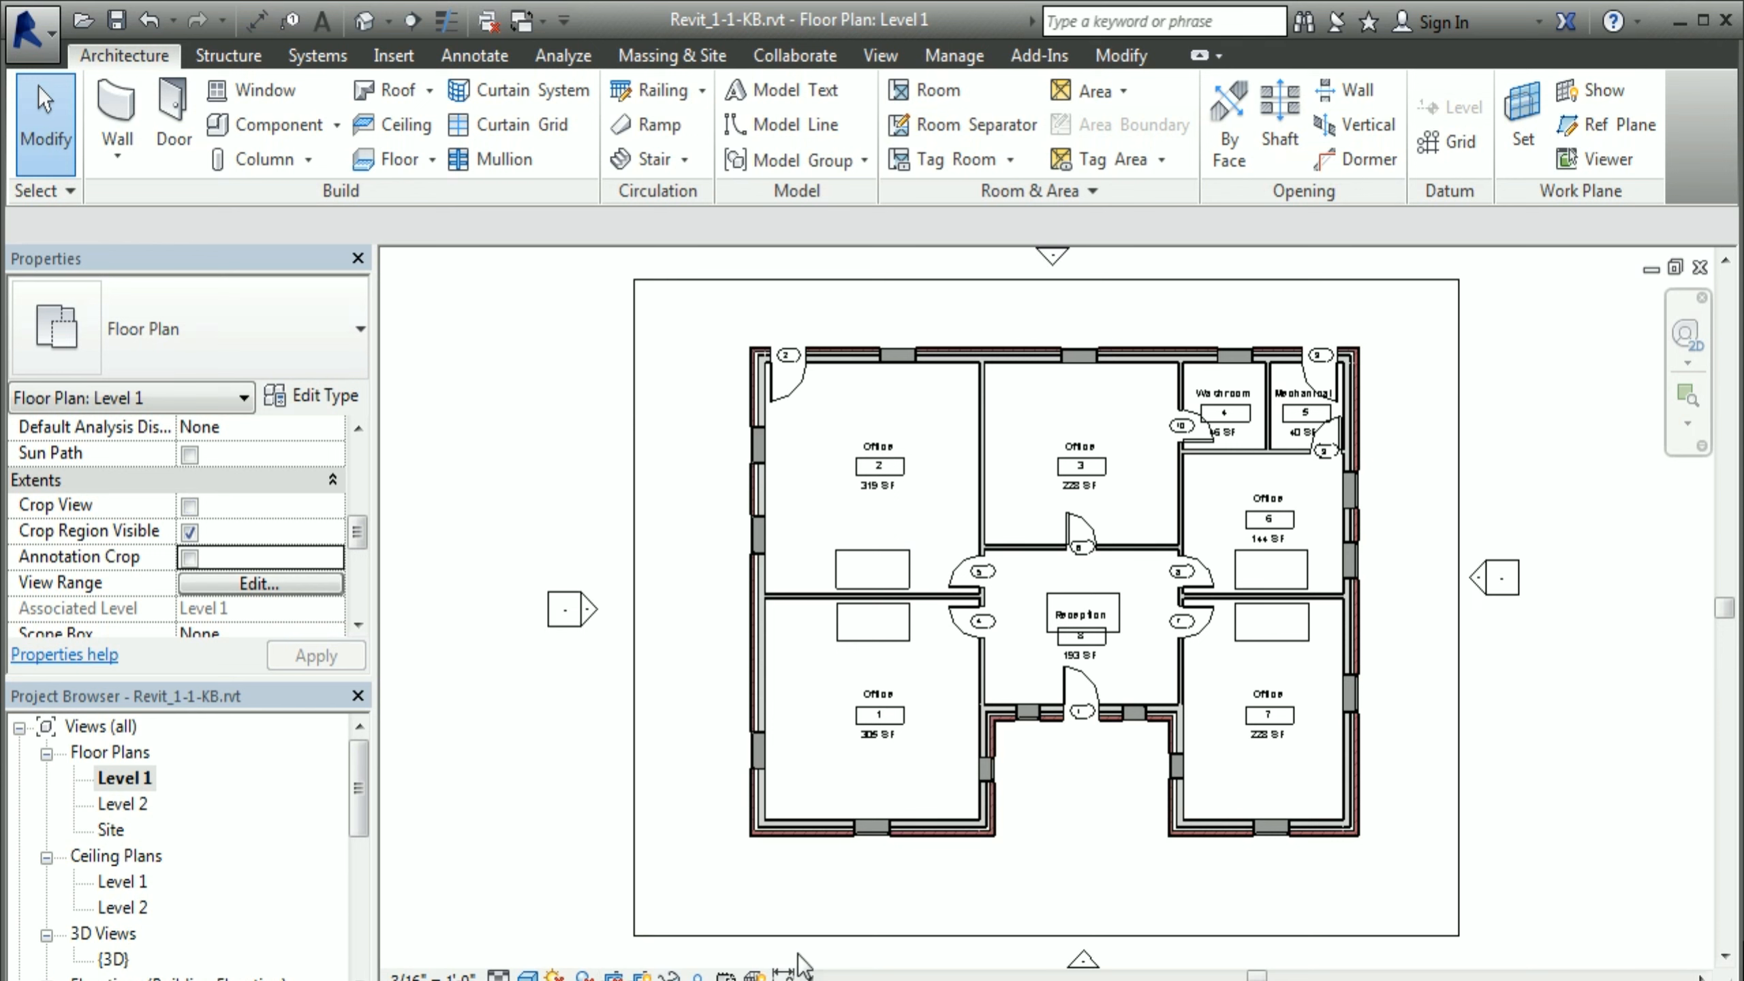
{"action": "left_click", "coordinate": [642, 976]}
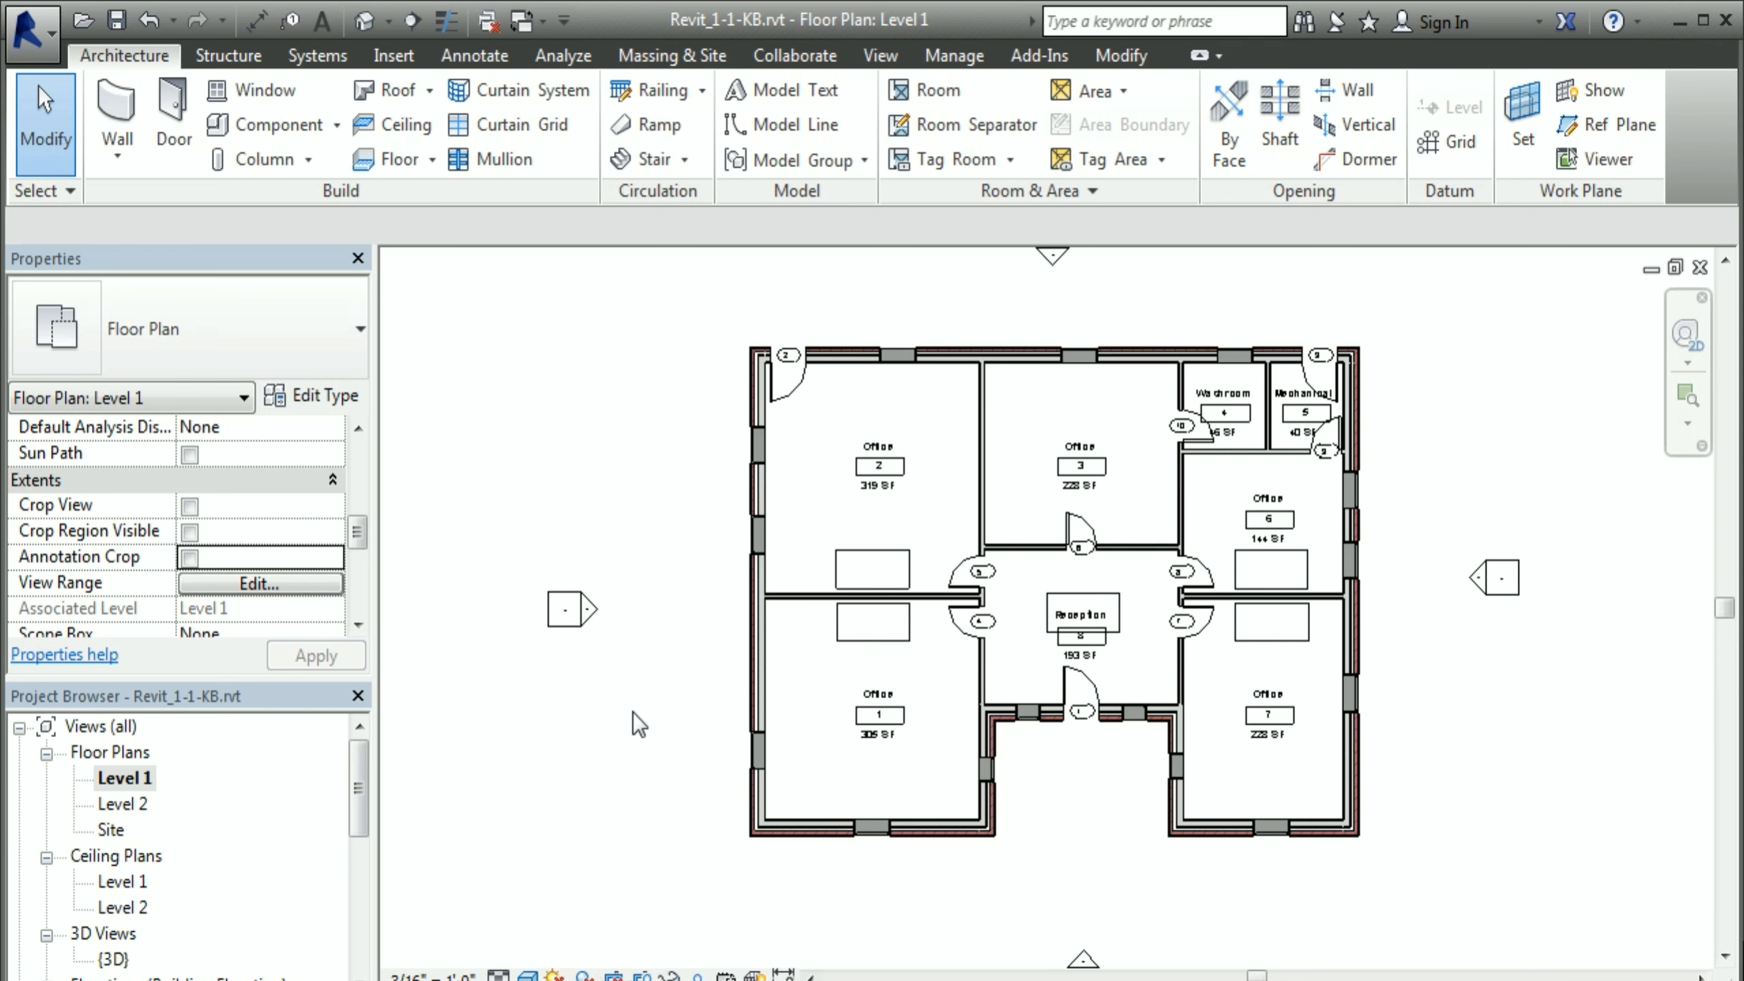
{"action": "scroll", "coordinate": [632, 712], "scroll_direction": "down", "scroll_amount": 1}
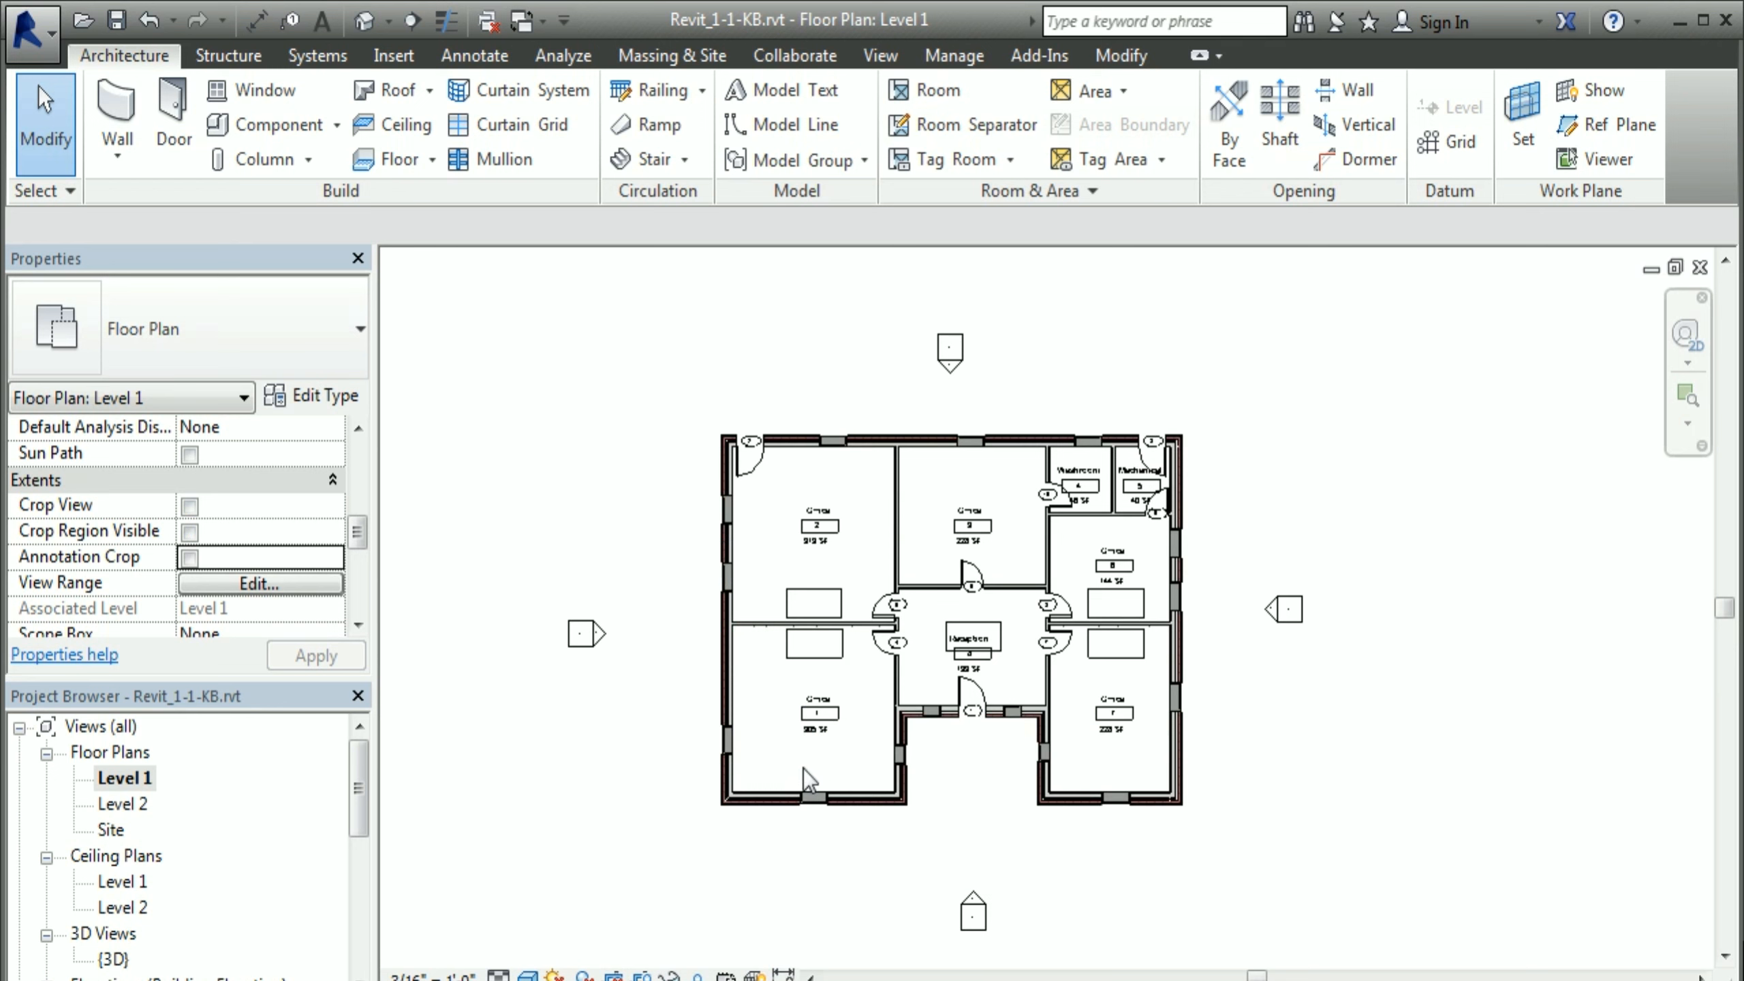
{"action": "middle_click", "coordinate": [804, 769]}
{"action": "middle_click", "coordinate": [804, 769]}
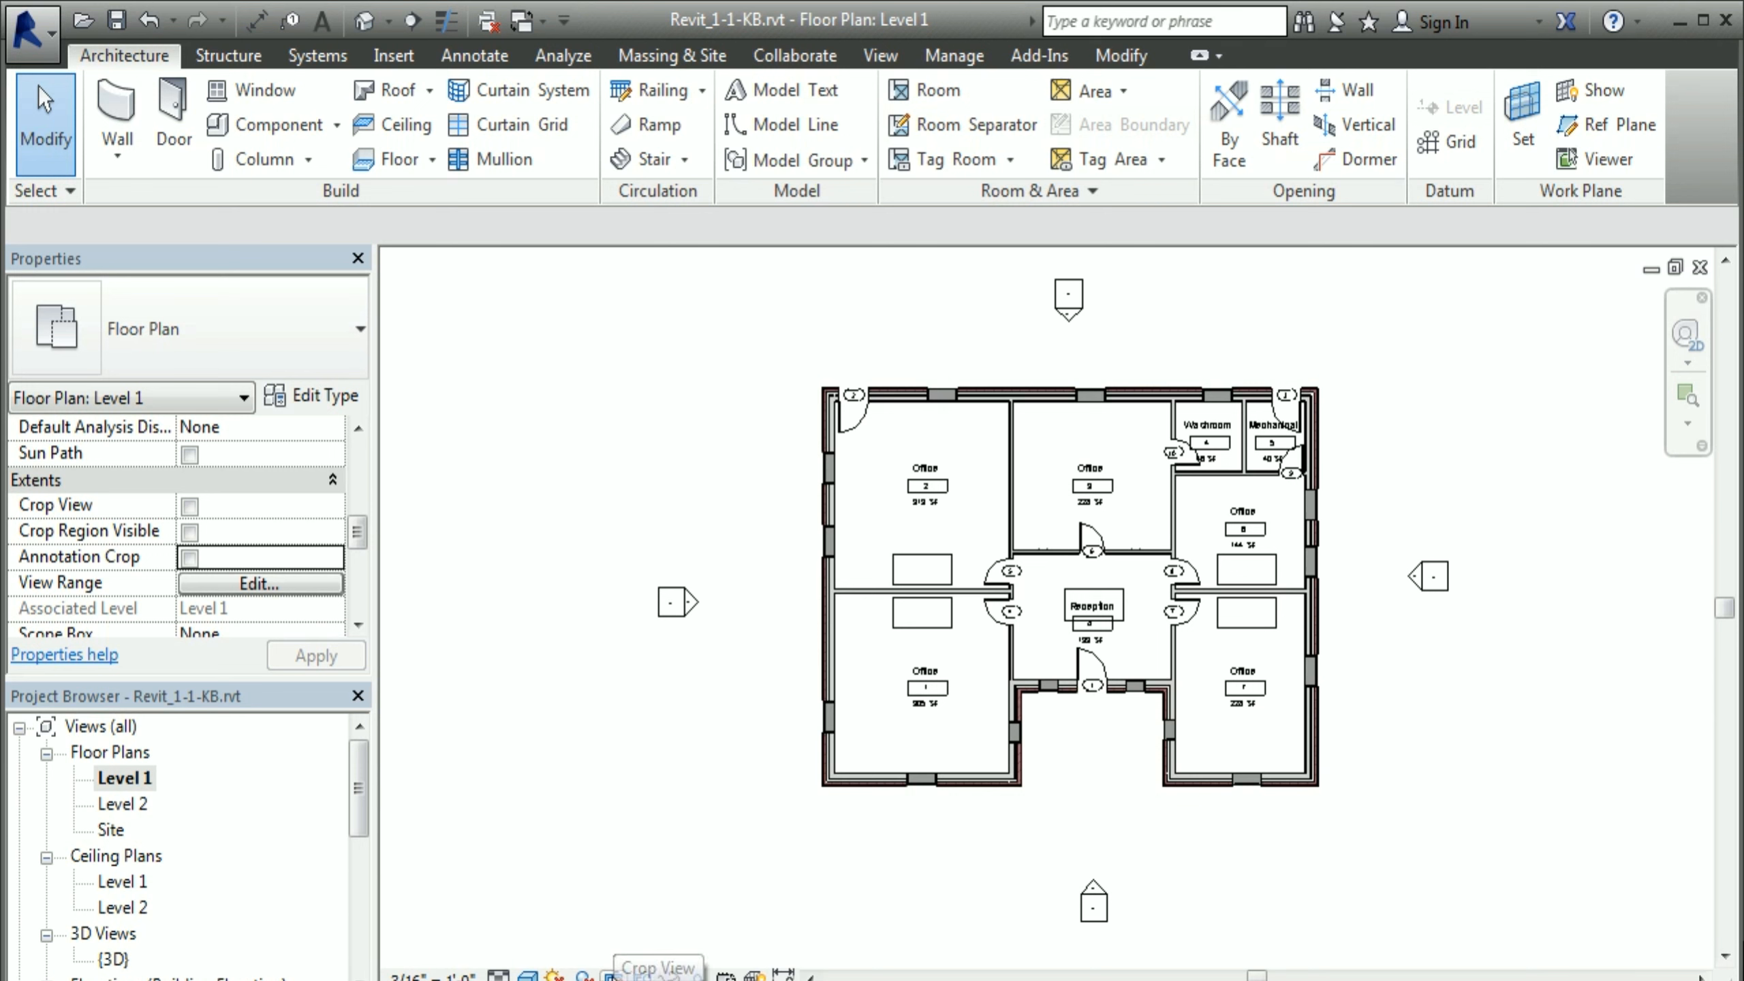
Step: Preview the Level 1 plan with Crop View enabled, and disable Crop View again
{"action": "left_click", "coordinate": [610, 974]}
{"action": "key", "text": "z"}
{"action": "key", "text": "e"}
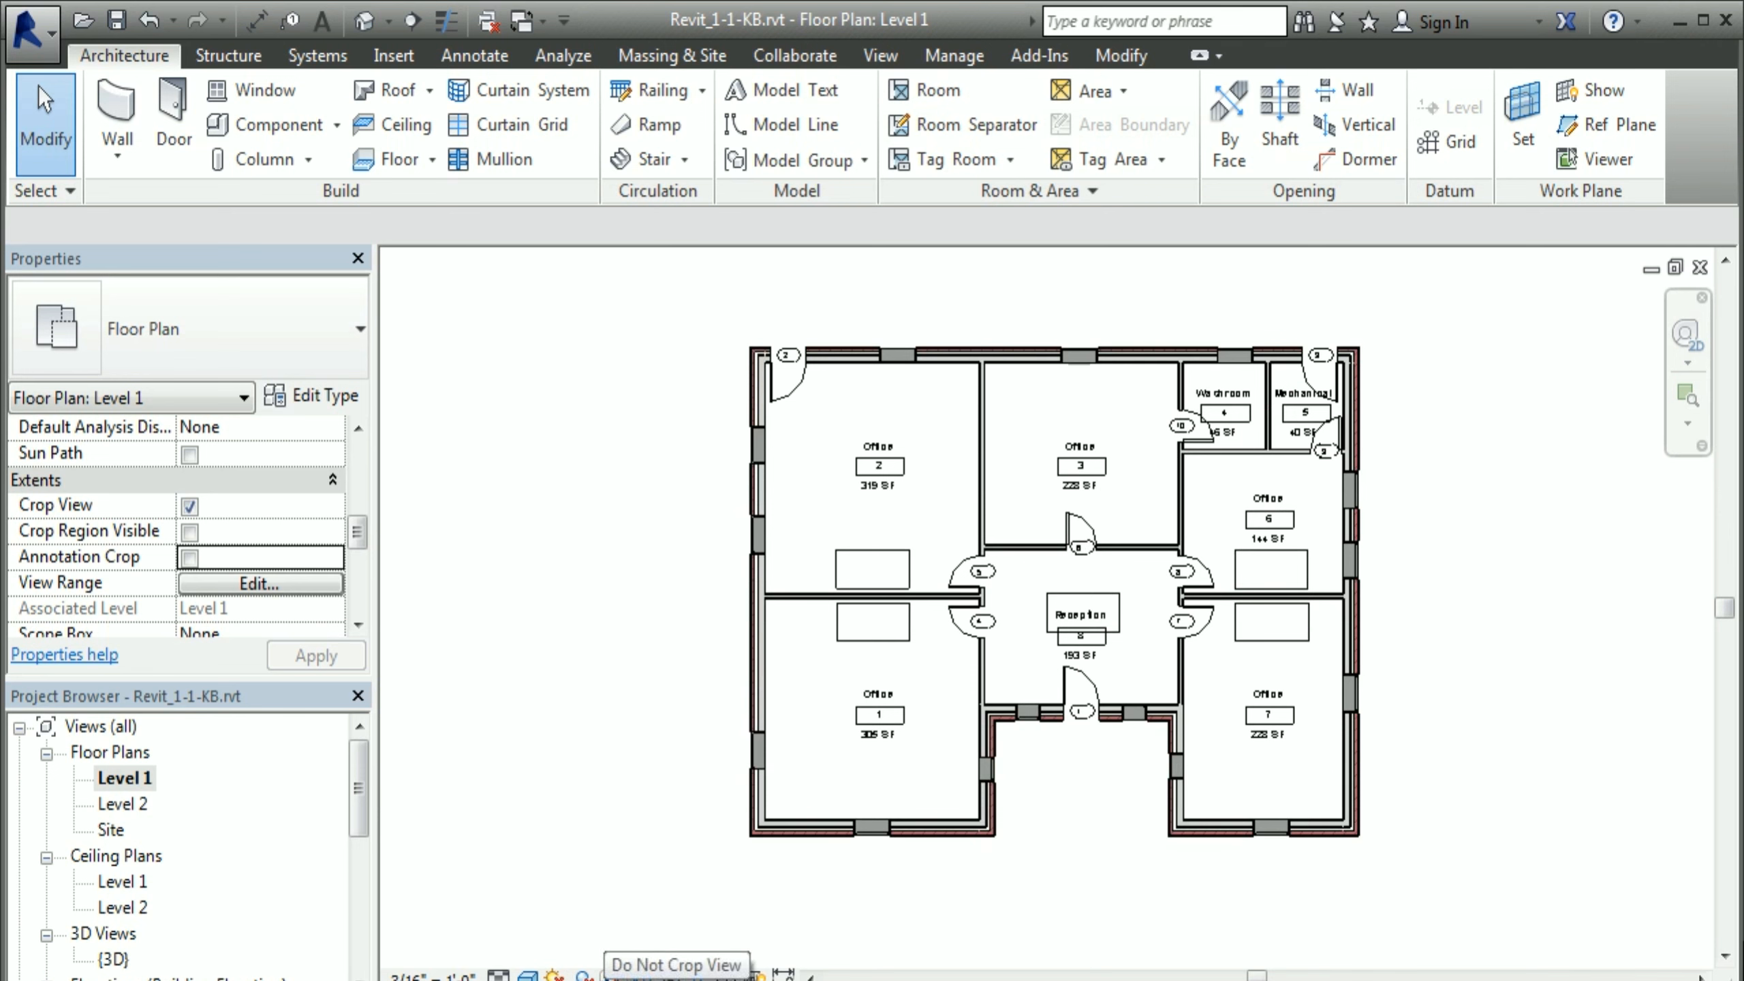
{"action": "left_click", "coordinate": [610, 974]}
{"action": "scroll", "coordinate": [632, 780], "scroll_direction": "down", "scroll_amount": 1}
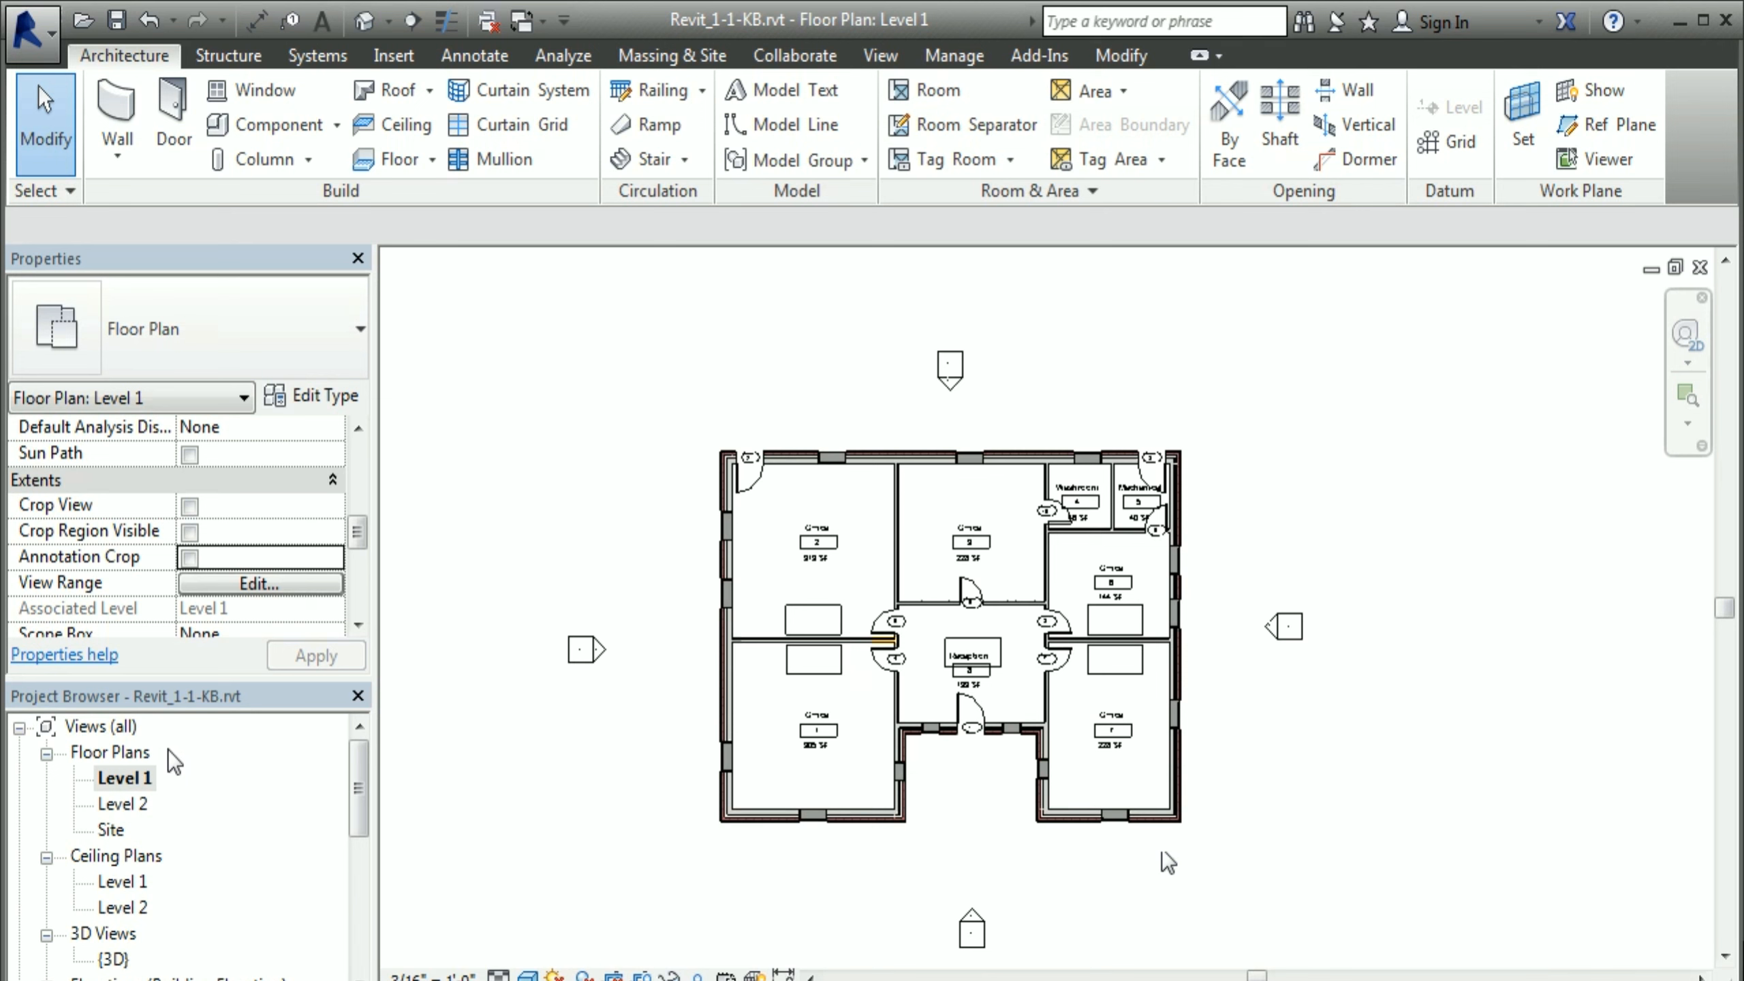
Step: Try duplicating the Level 1 floor plan without detailing, and delete the resulting copy
{"action": "right_click", "coordinate": [122, 779]}
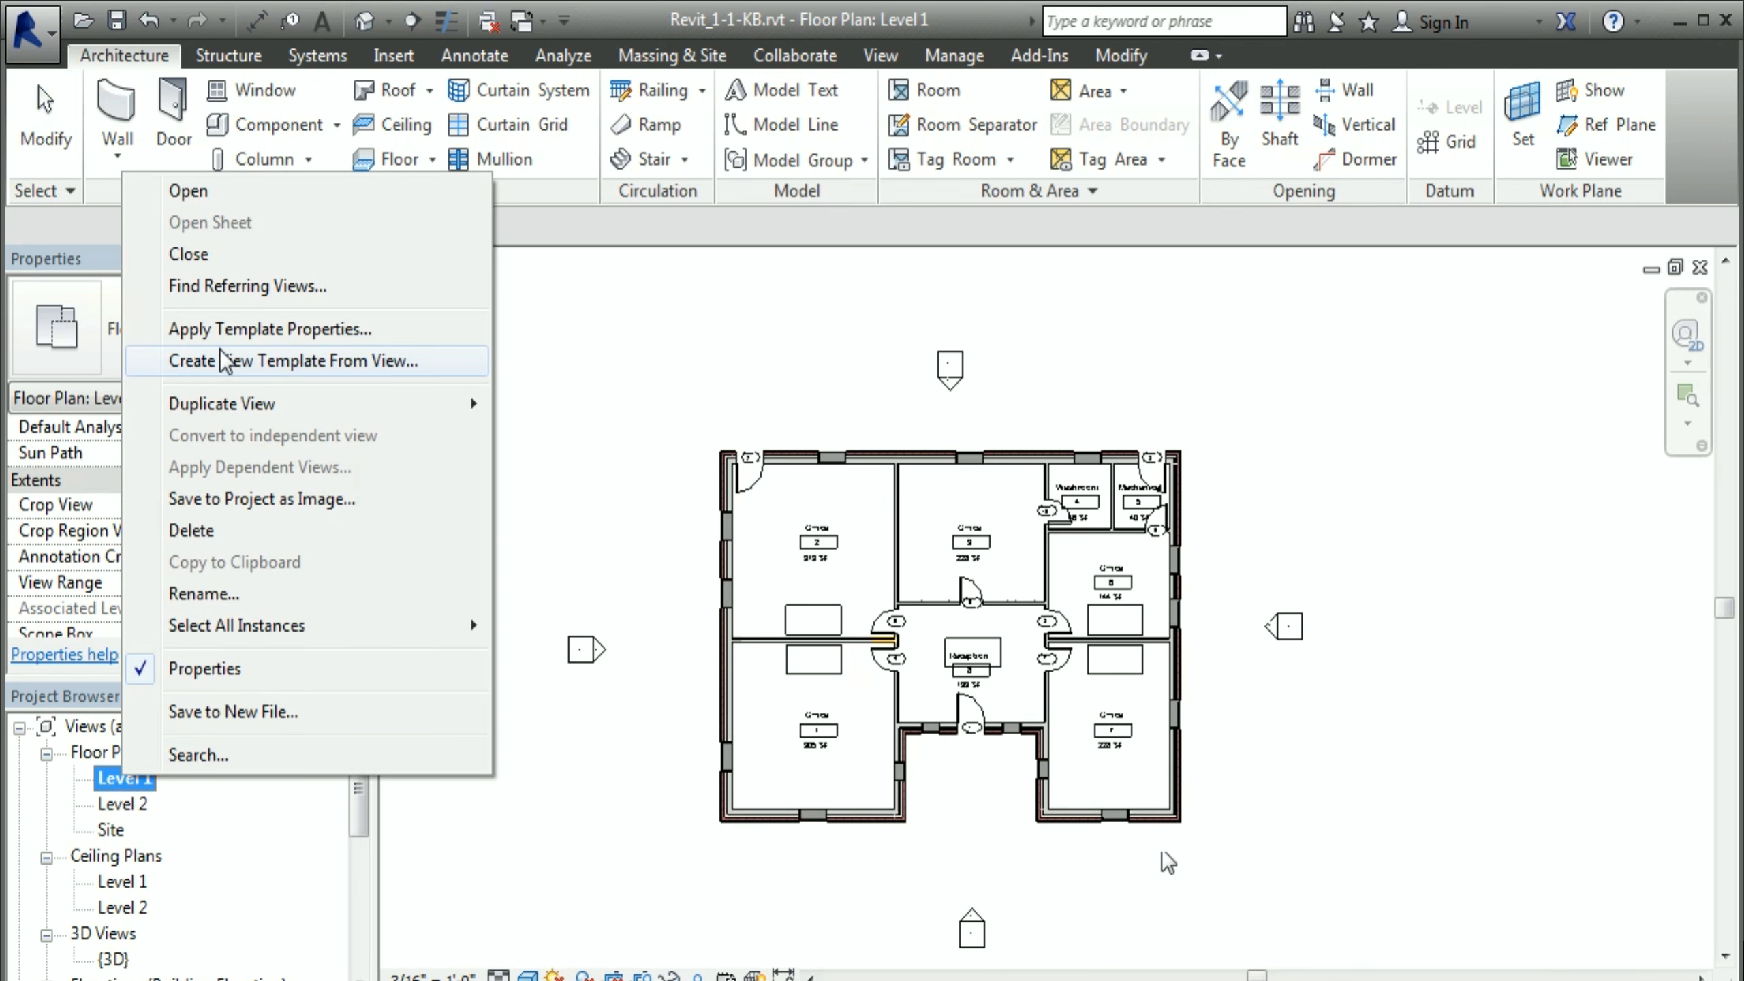
{"action": "mouse_move", "coordinate": [440, 404]}
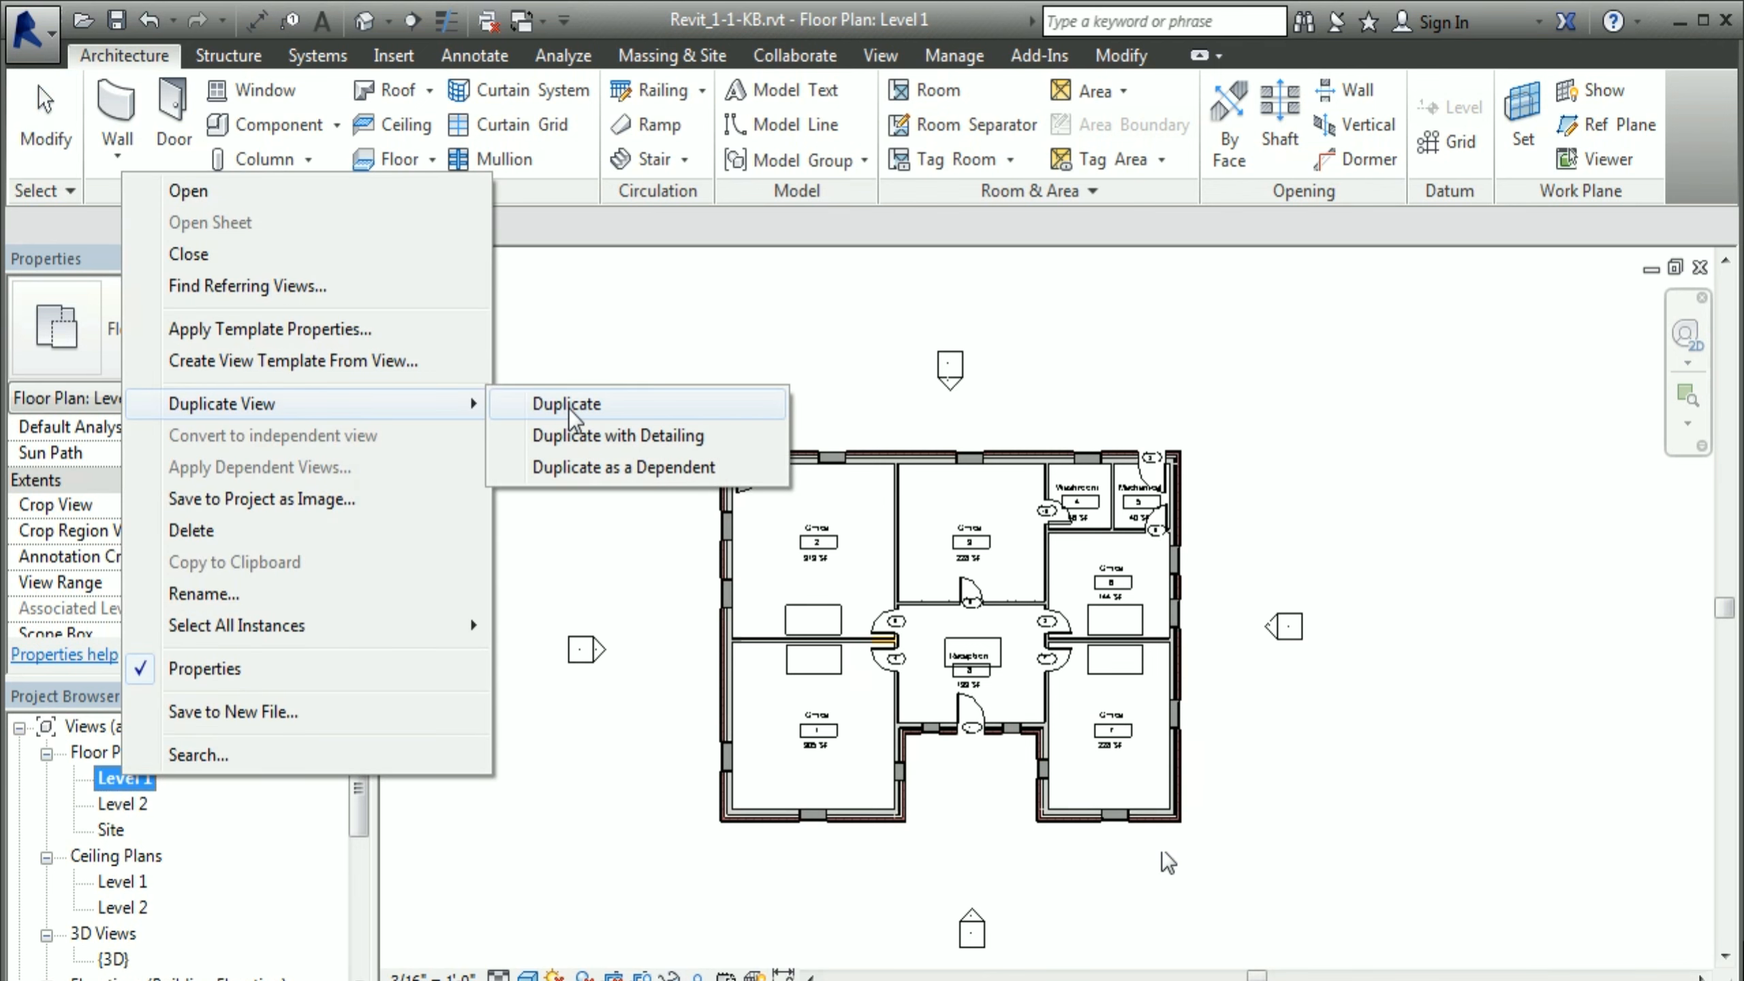
{"action": "left_click", "coordinate": [572, 412]}
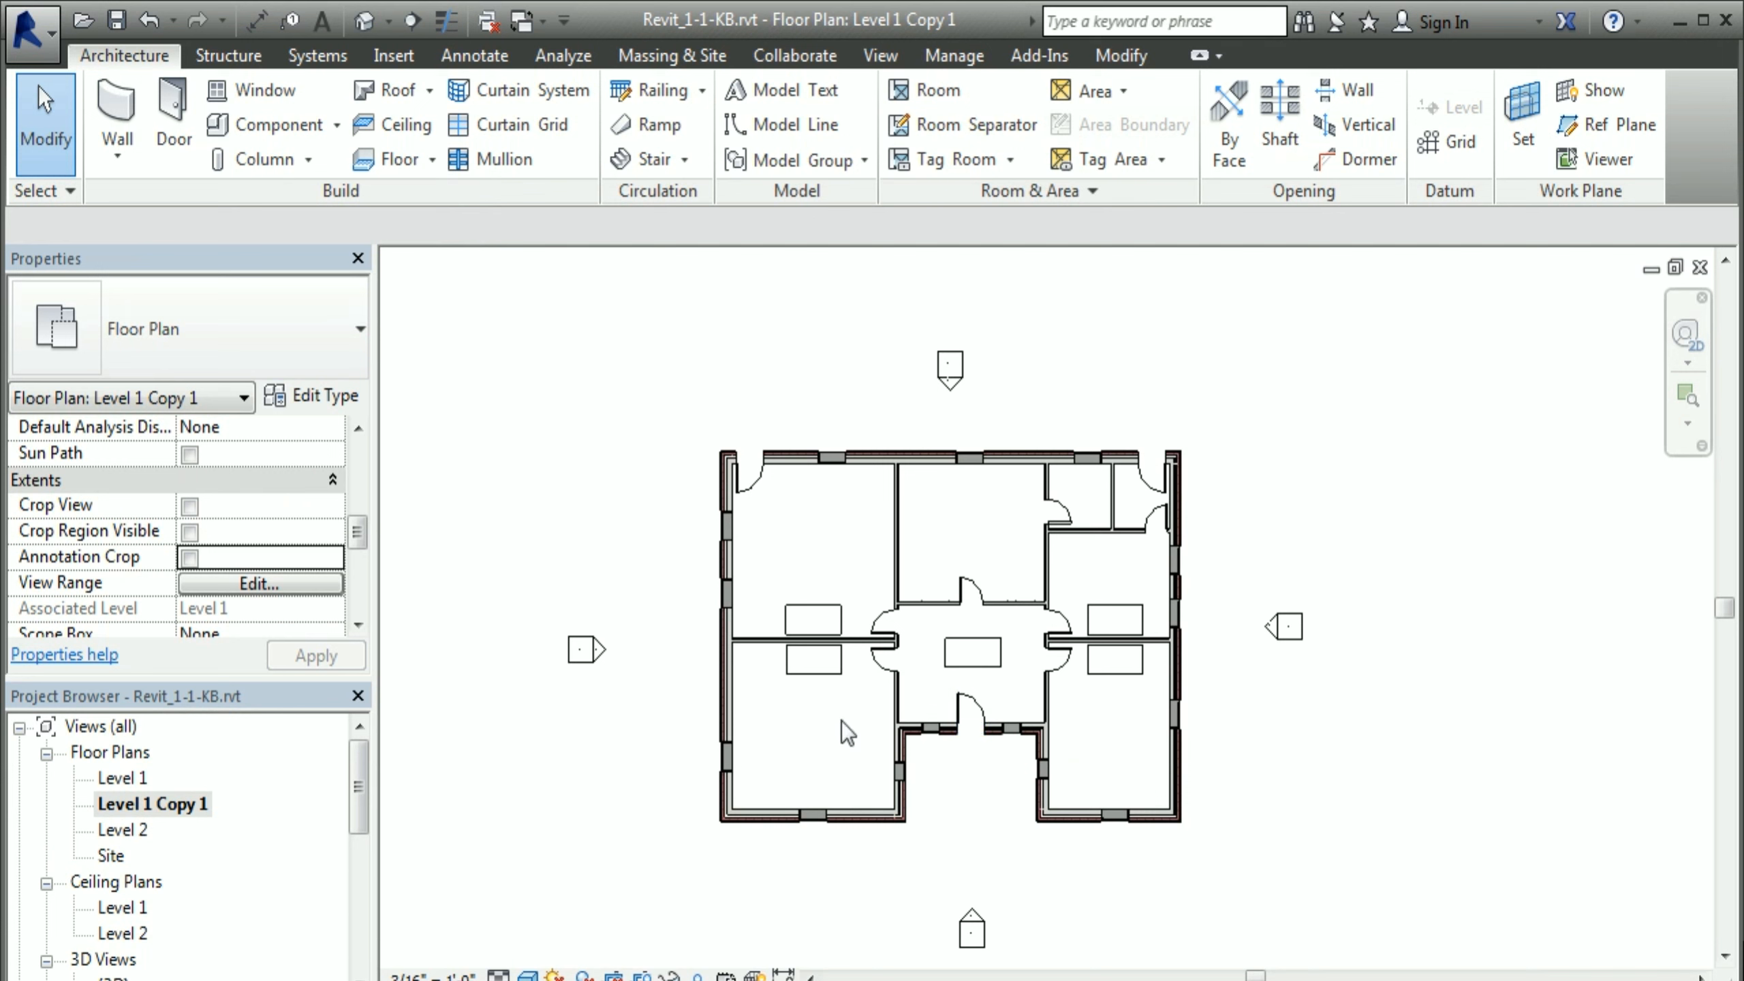
{"action": "right_click", "coordinate": [186, 806]}
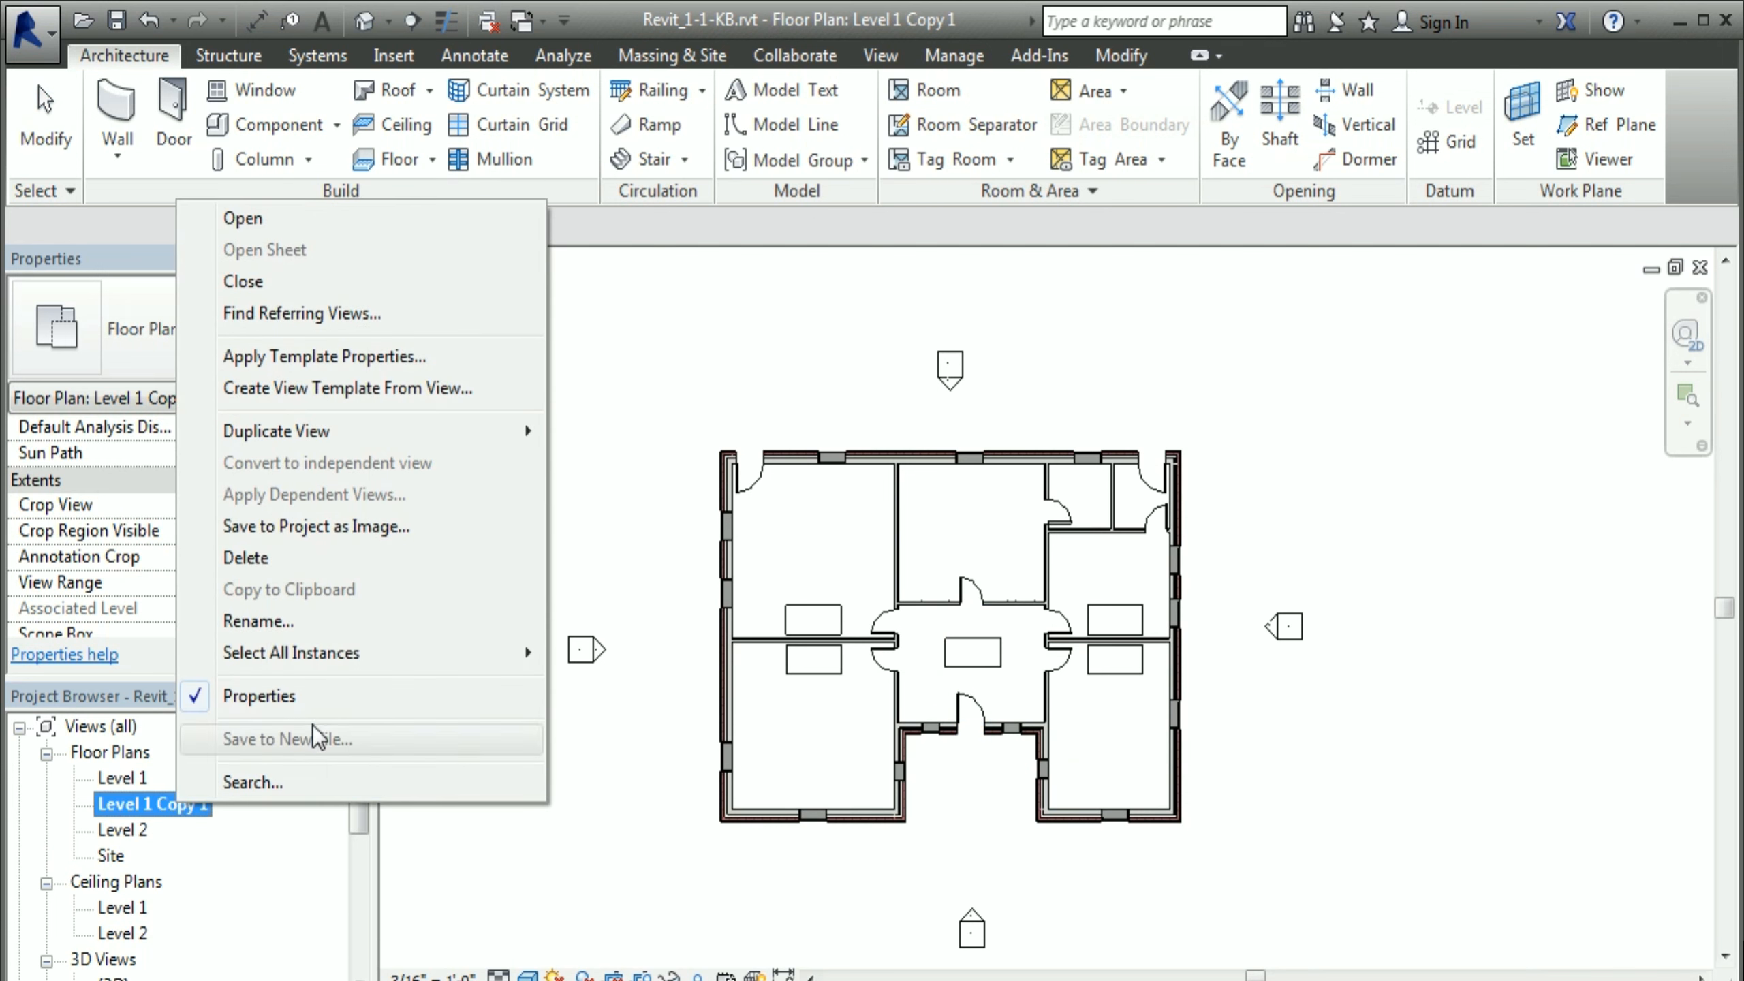
{"action": "left_click", "coordinate": [248, 562]}
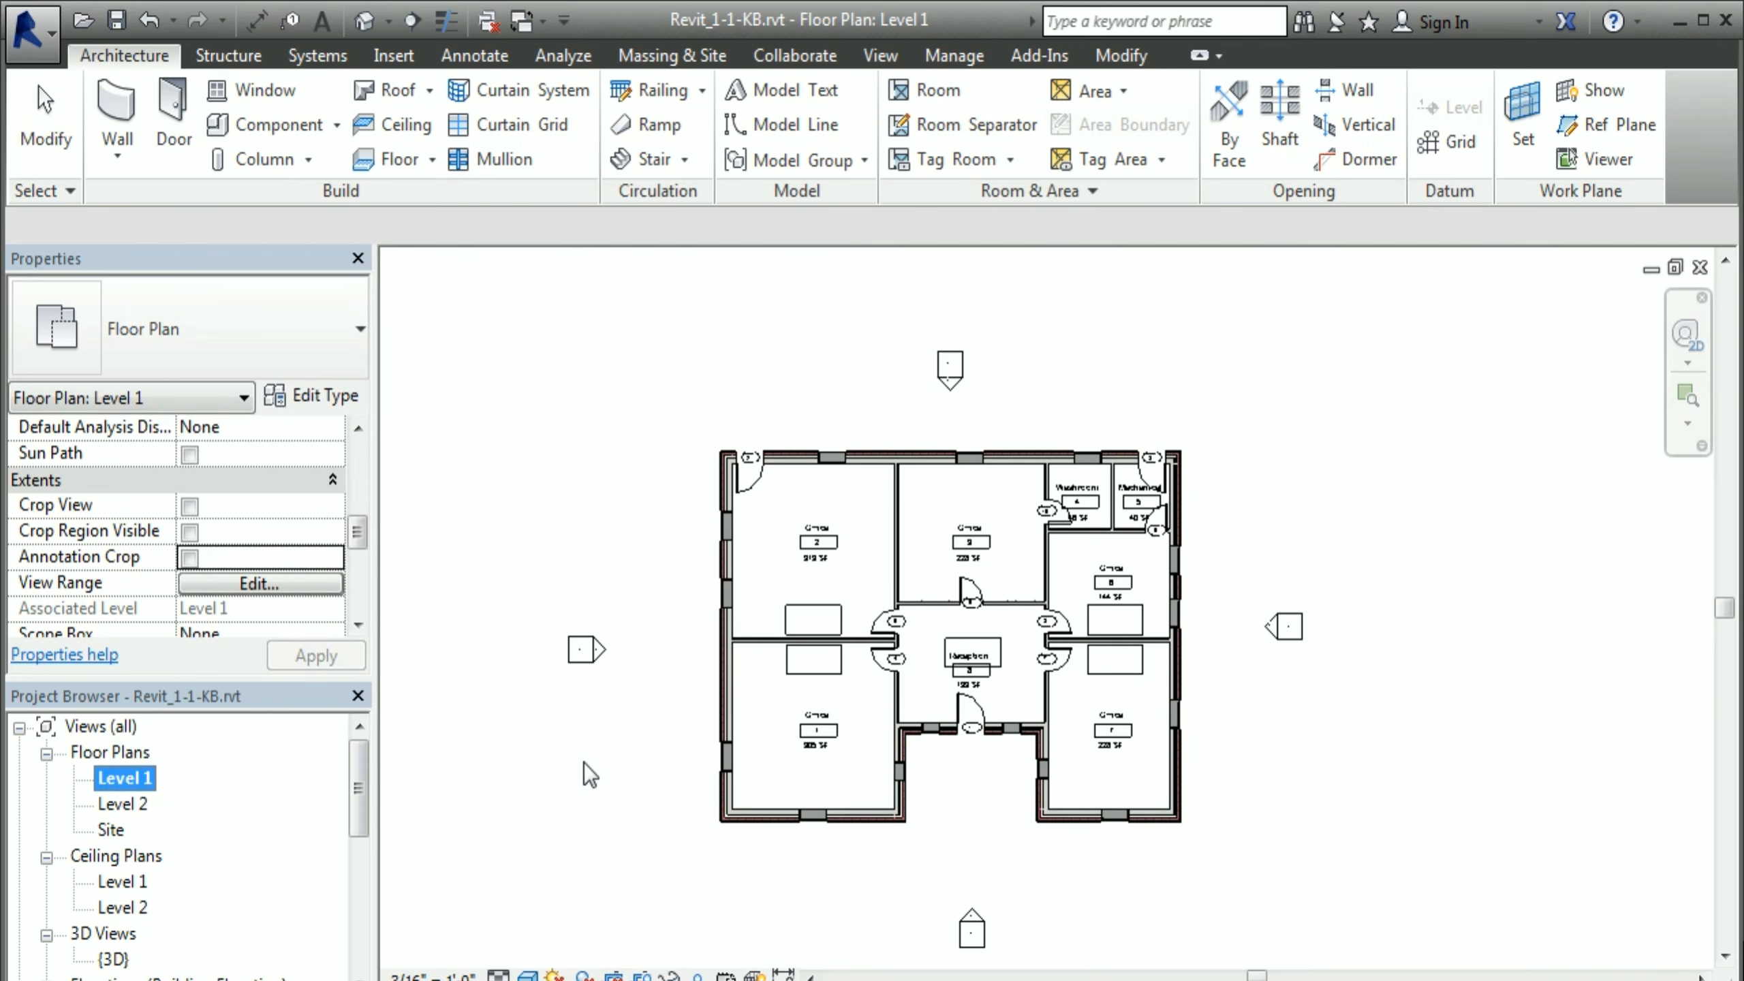
Step: Duplicate the Level 1 floor plan with detailing so the copy includes the room and door tags
{"action": "right_click", "coordinate": [134, 781]}
{"action": "mouse_move", "coordinate": [245, 420]}
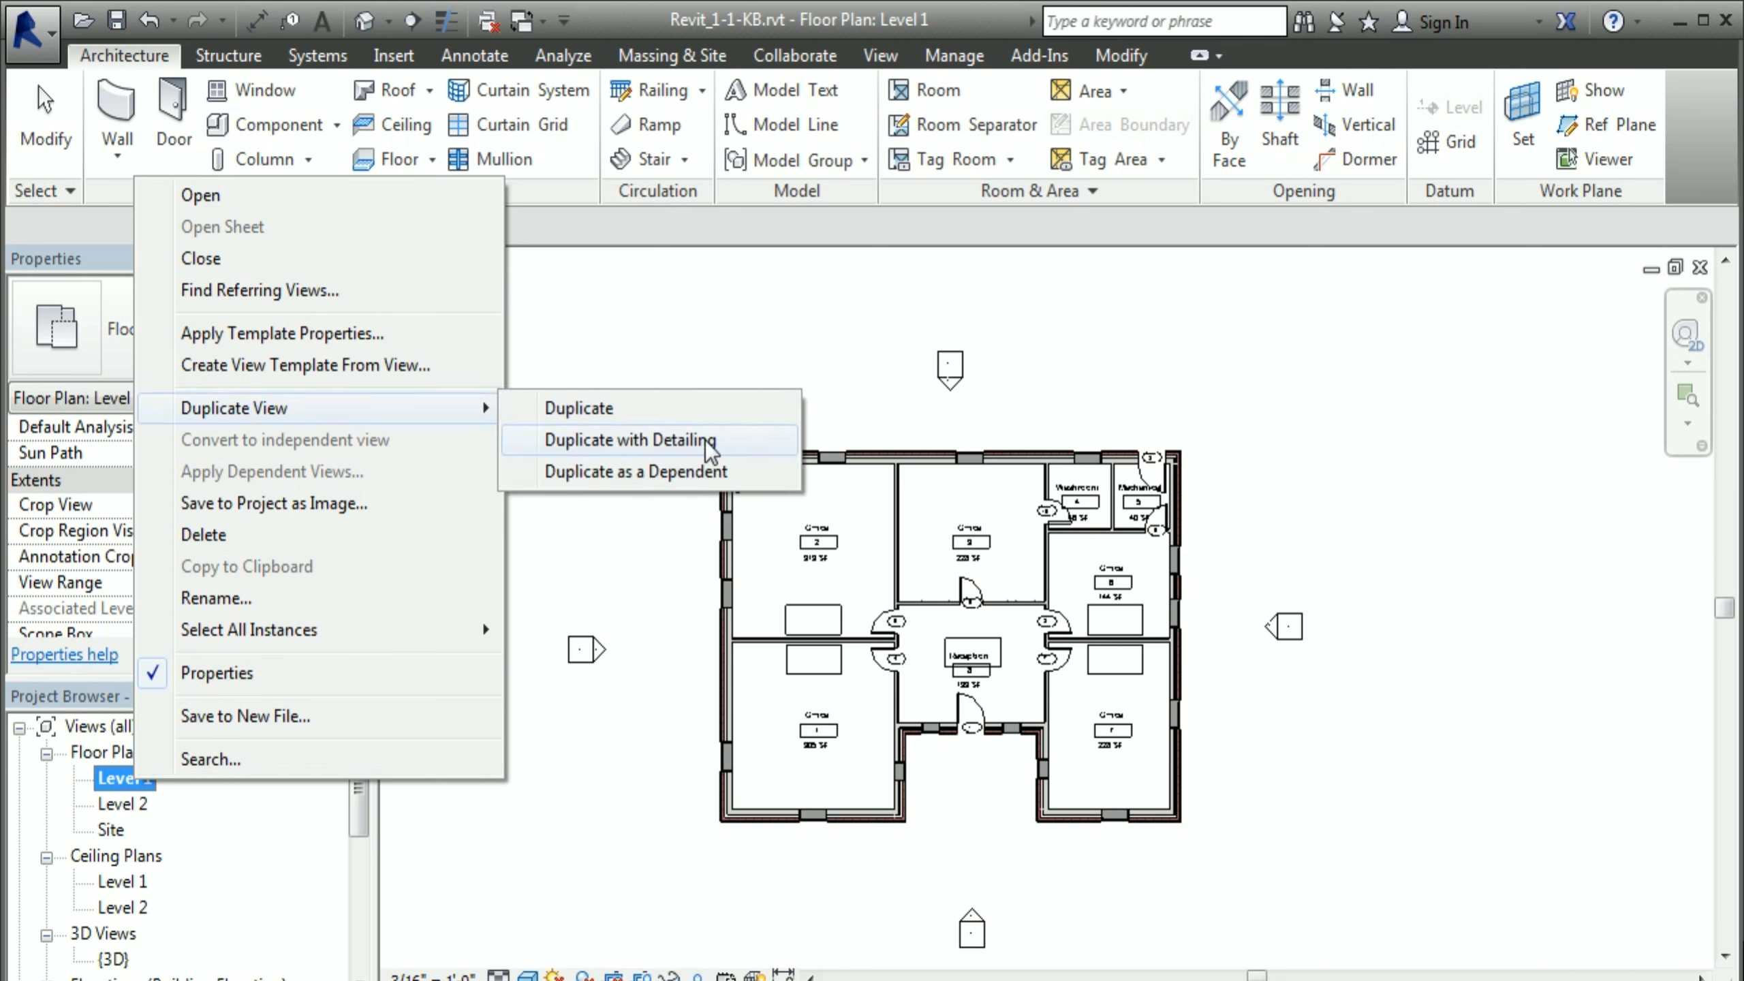
{"action": "left_click", "coordinate": [707, 443]}
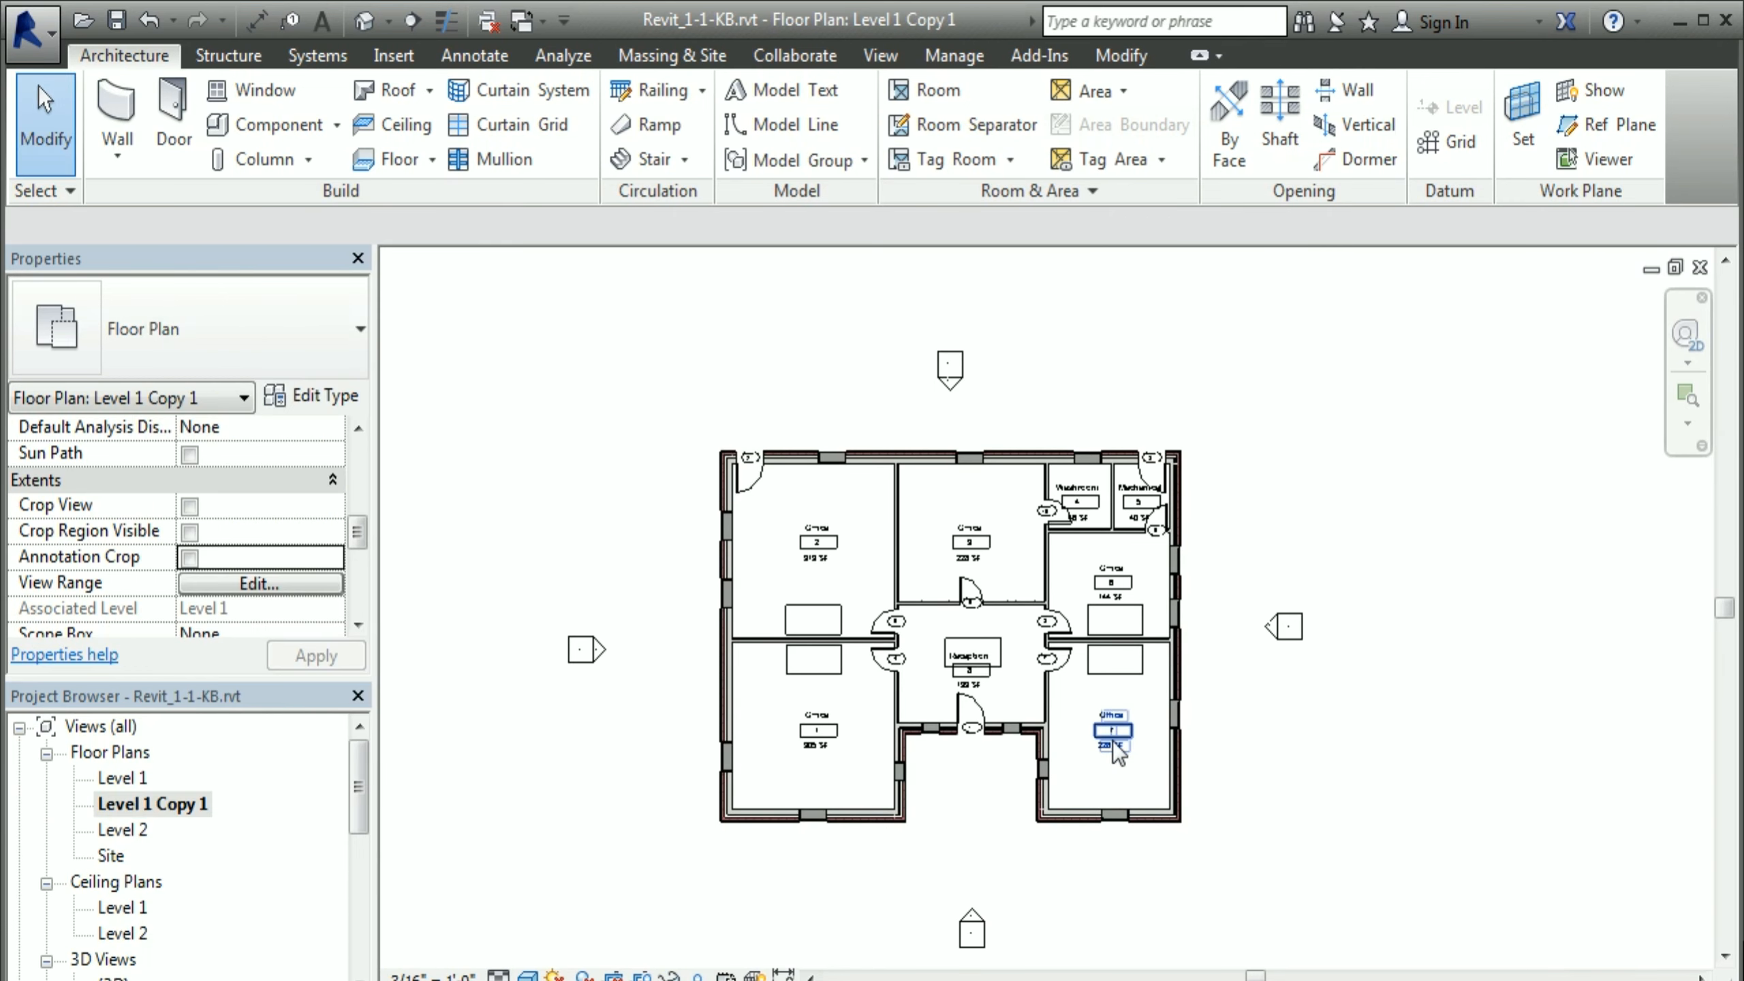
{"action": "scroll", "coordinate": [1123, 741], "scroll_direction": "up", "scroll_amount": 1}
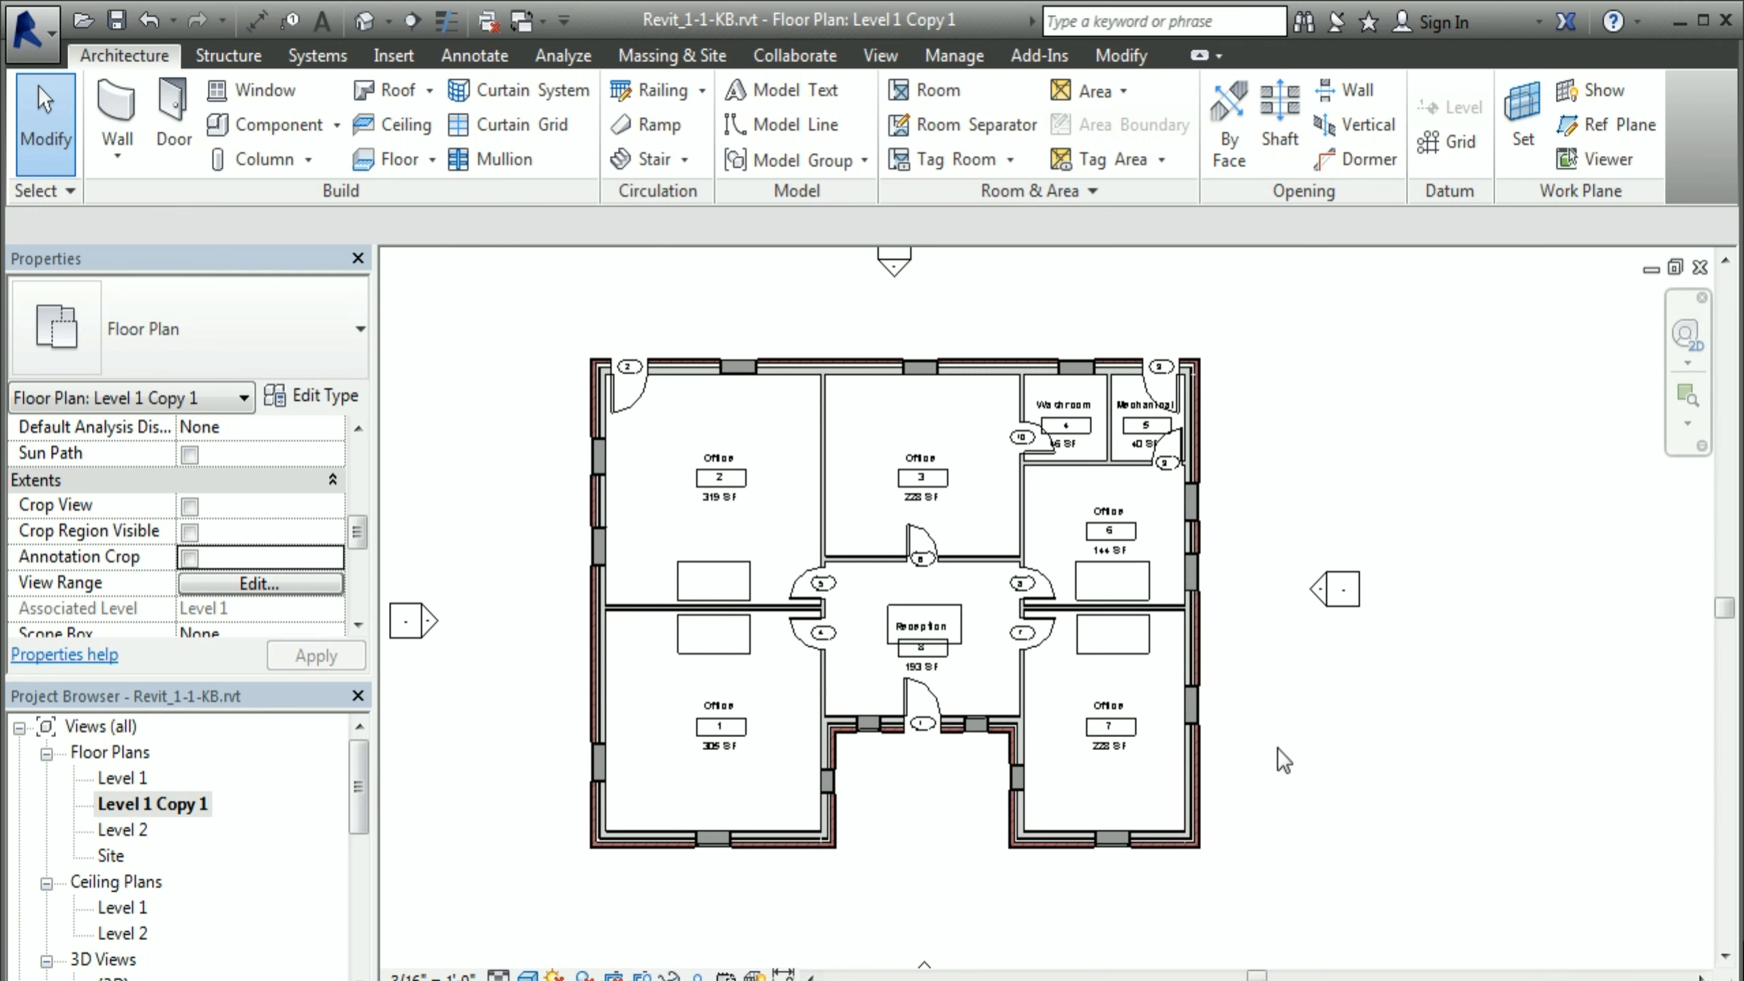
{"action": "scroll", "coordinate": [1270, 739], "scroll_direction": "down", "scroll_amount": 2}
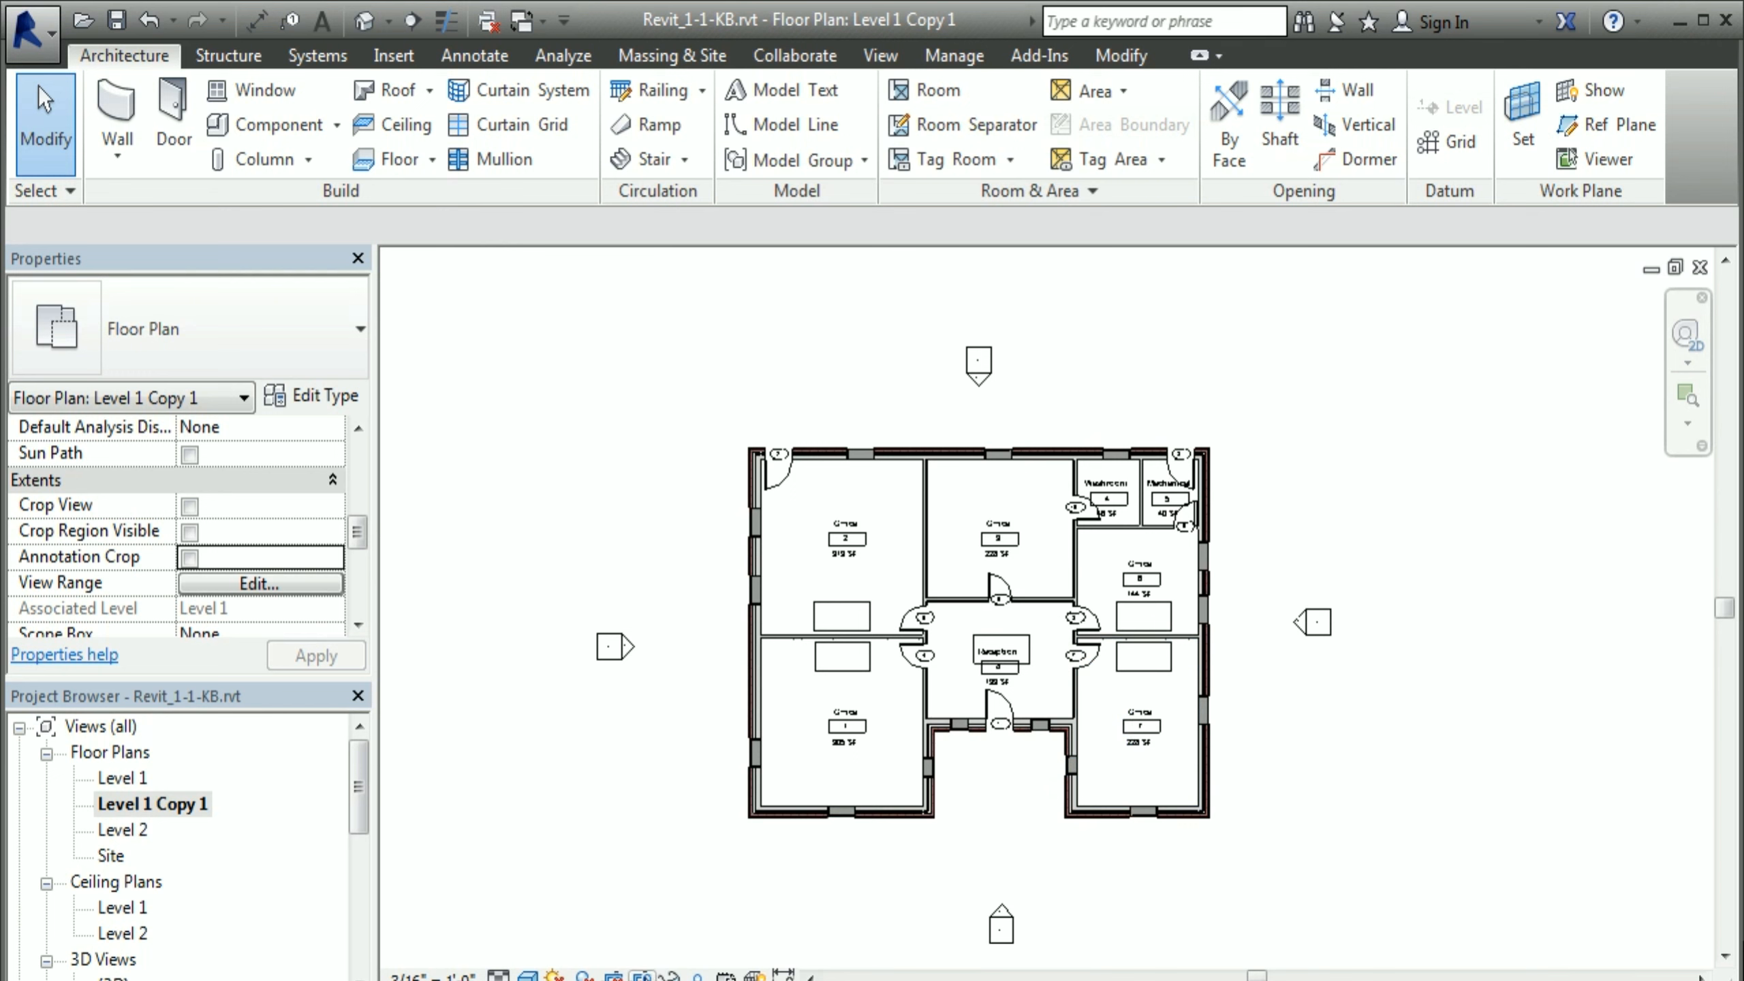
Step: Show the crop region in Level 1 Copy 1, enable Crop View, and tighten all four sides around office 7
{"action": "left_click", "coordinate": [642, 975]}
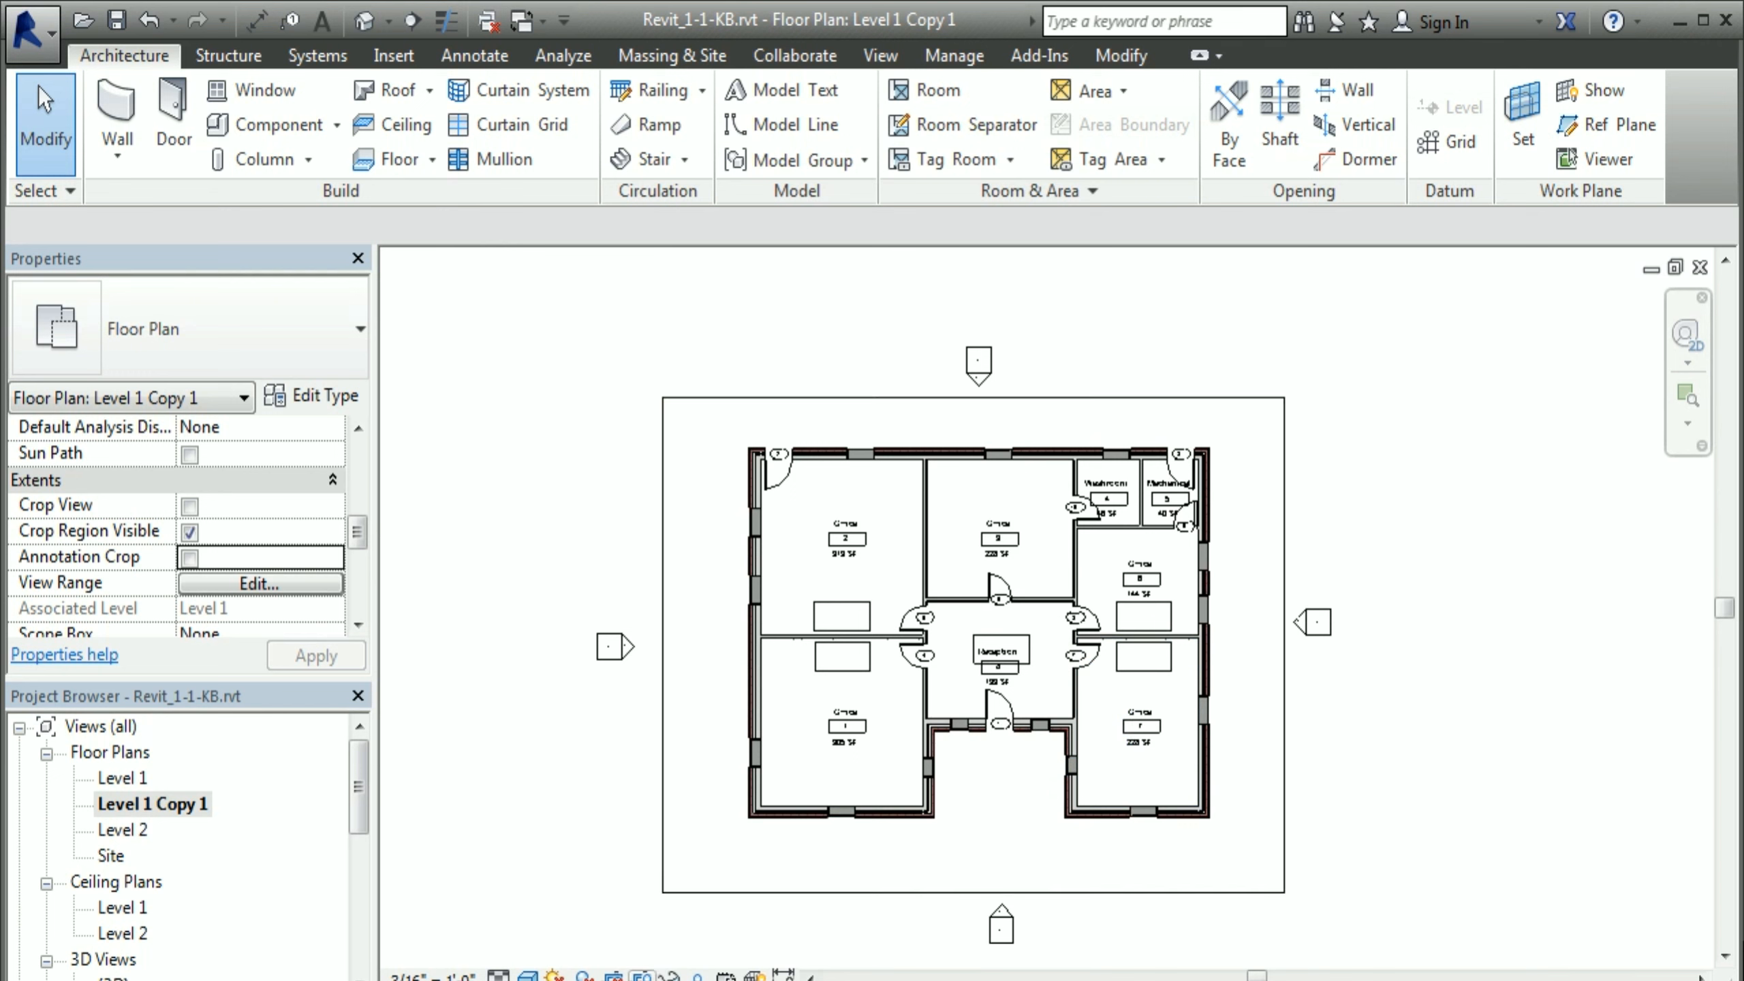
{"action": "left_click", "coordinate": [613, 975]}
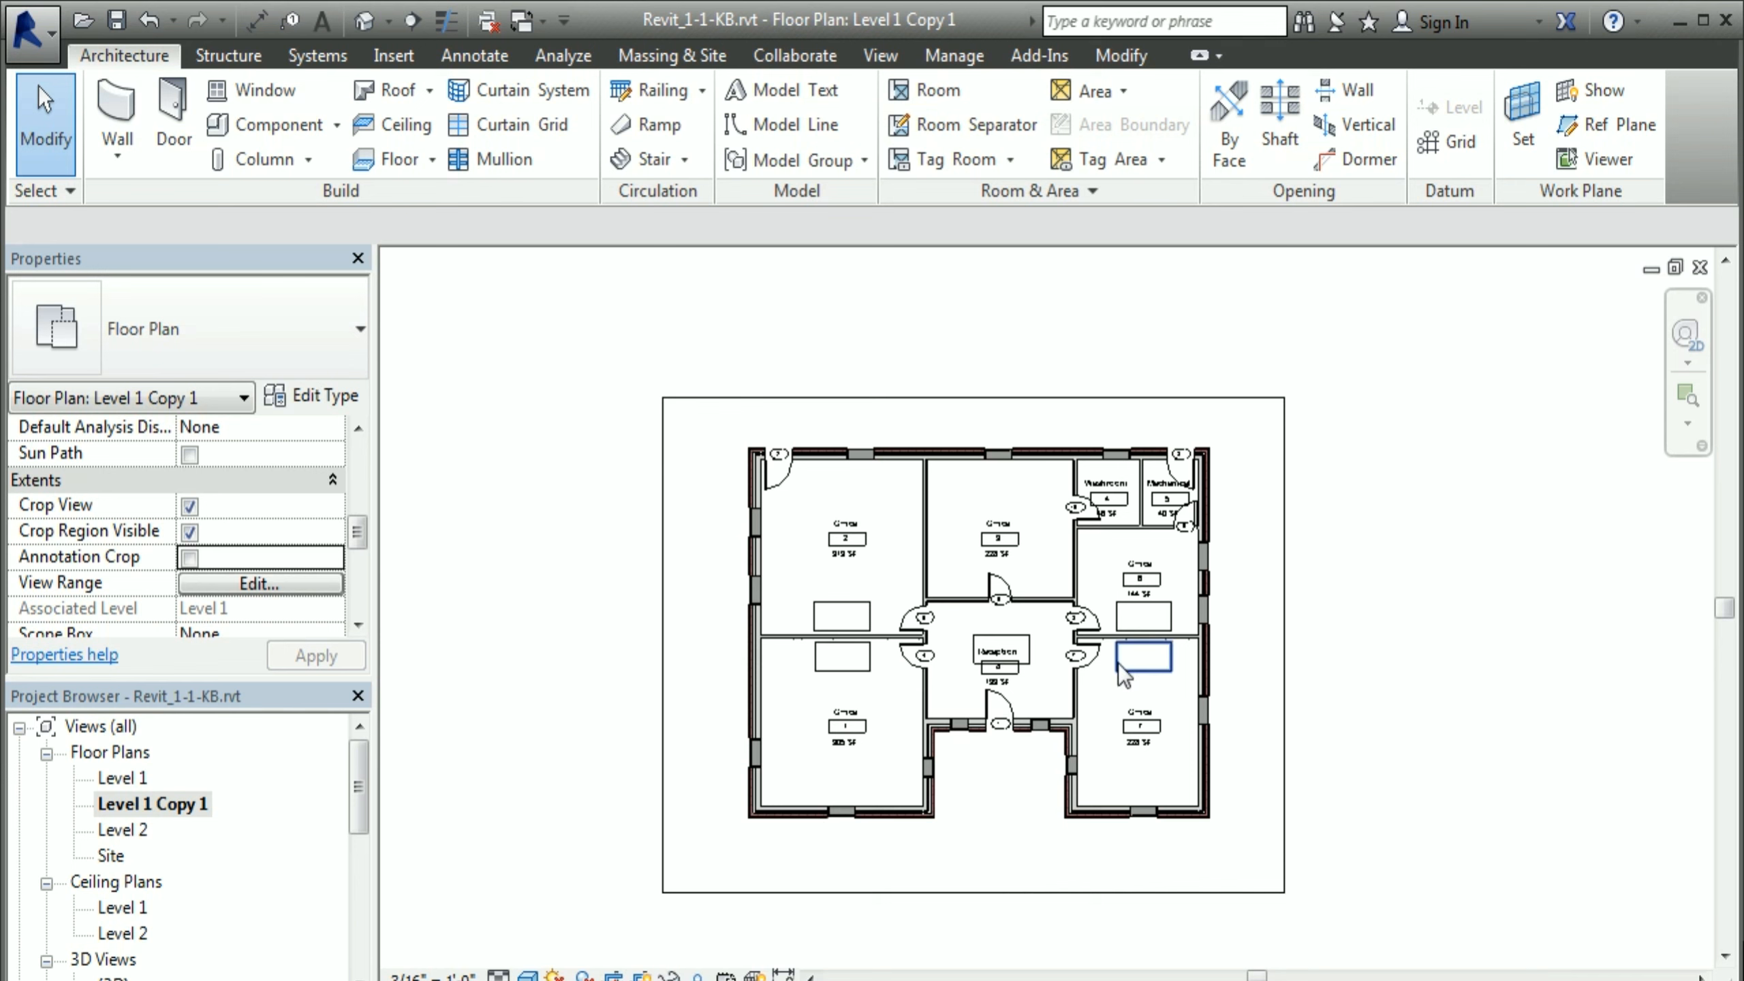
{"action": "left_click", "coordinate": [662, 713]}
{"action": "left_click_drag", "start_coordinate": [662, 645], "coordinate": [1037, 676]}
{"action": "left_click_drag", "start_coordinate": [1159, 903], "coordinate": [1158, 847]}
{"action": "left_click_drag", "start_coordinate": [1283, 622], "coordinate": [1235, 622]}
{"action": "left_click_drag", "start_coordinate": [1134, 400], "coordinate": [1162, 602]}
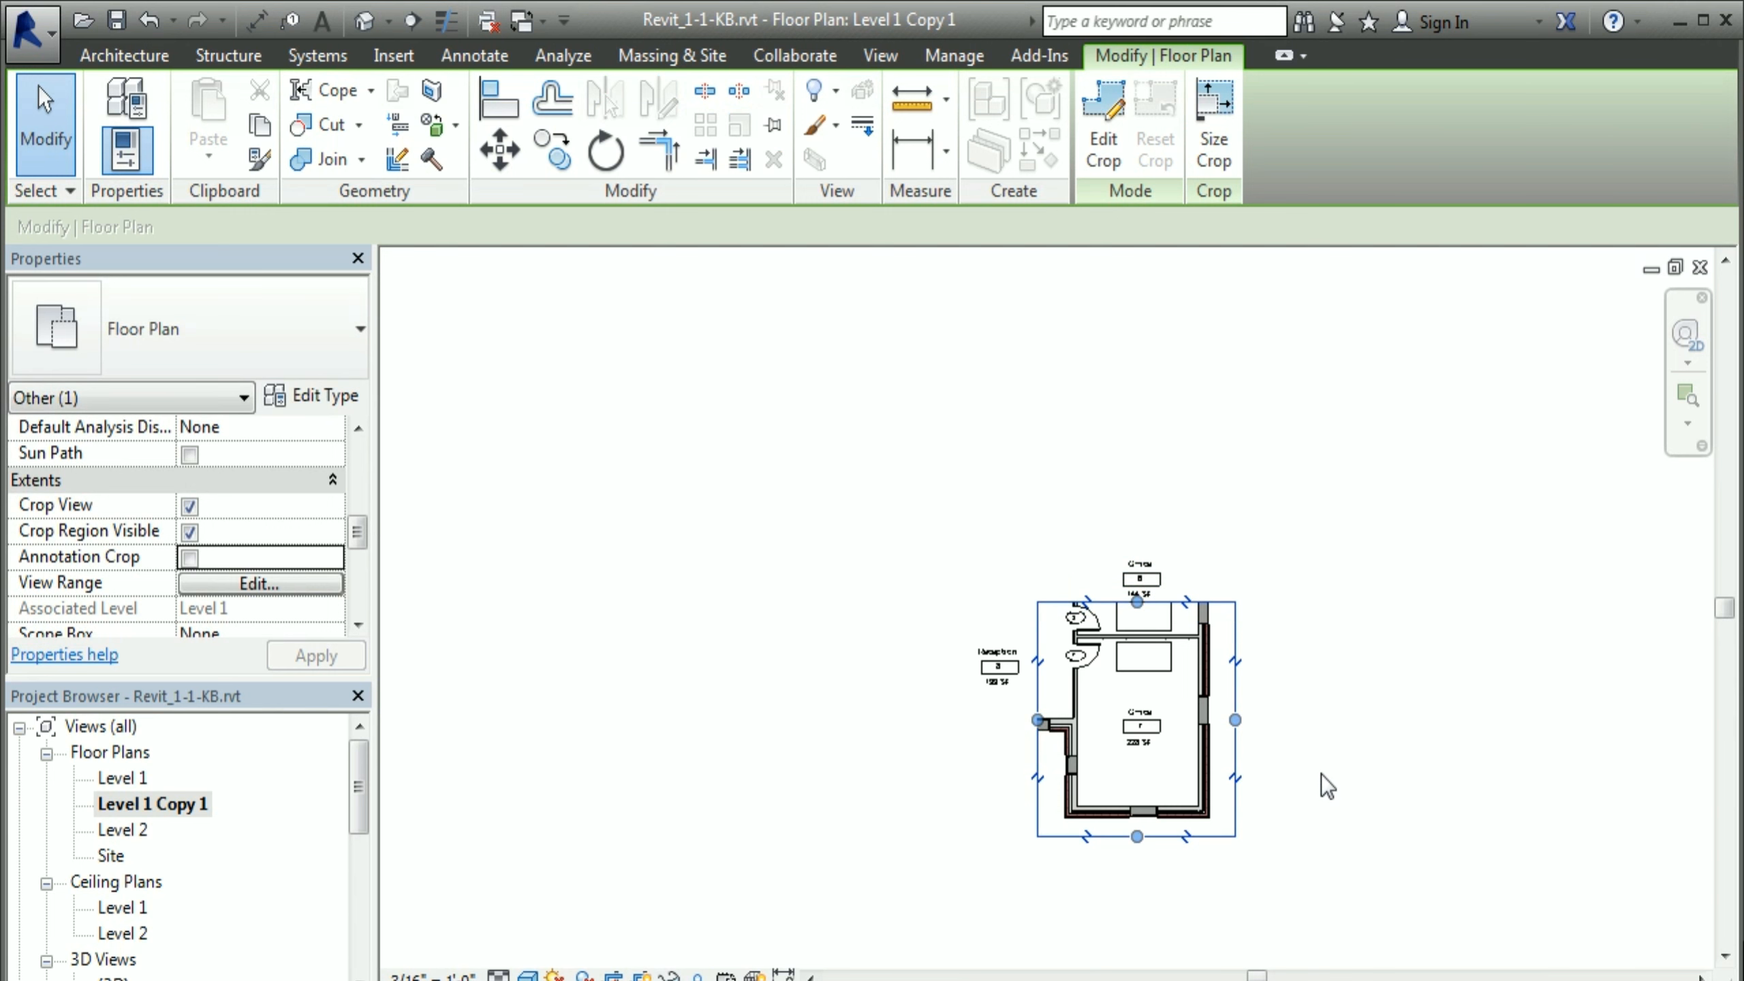
{"action": "scroll", "coordinate": [1289, 749], "scroll_direction": "up", "scroll_amount": 4}
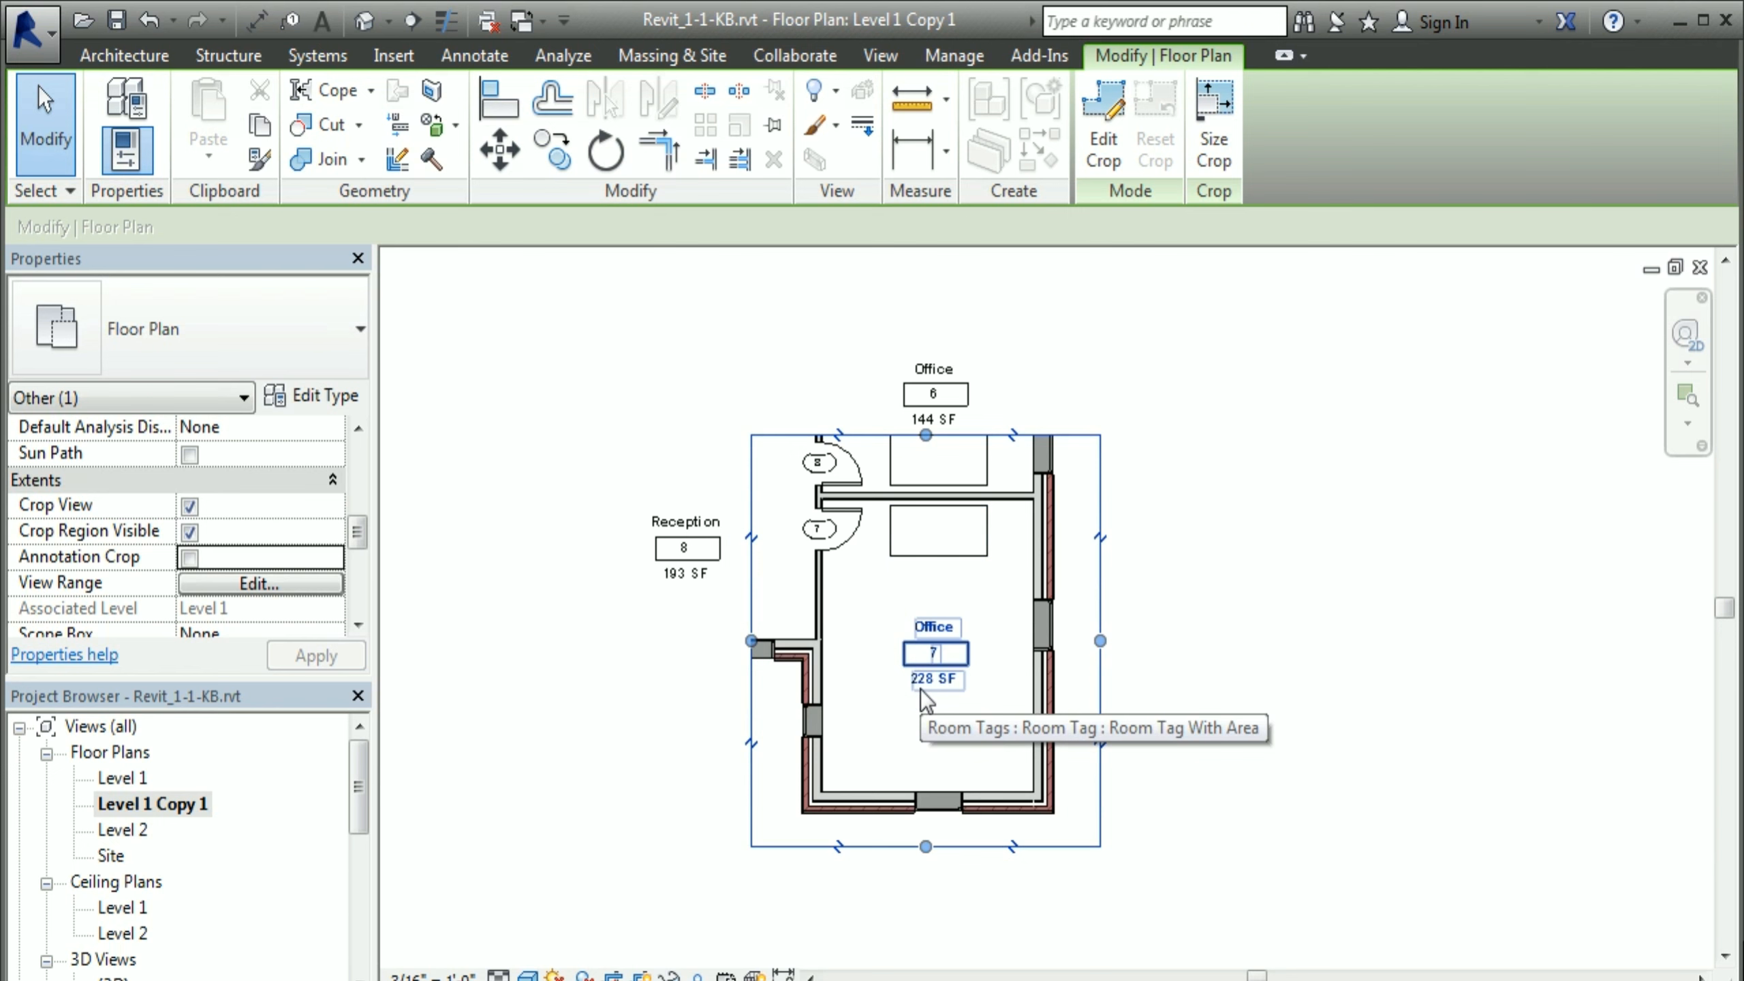
{"action": "left_click", "coordinate": [1529, 717]}
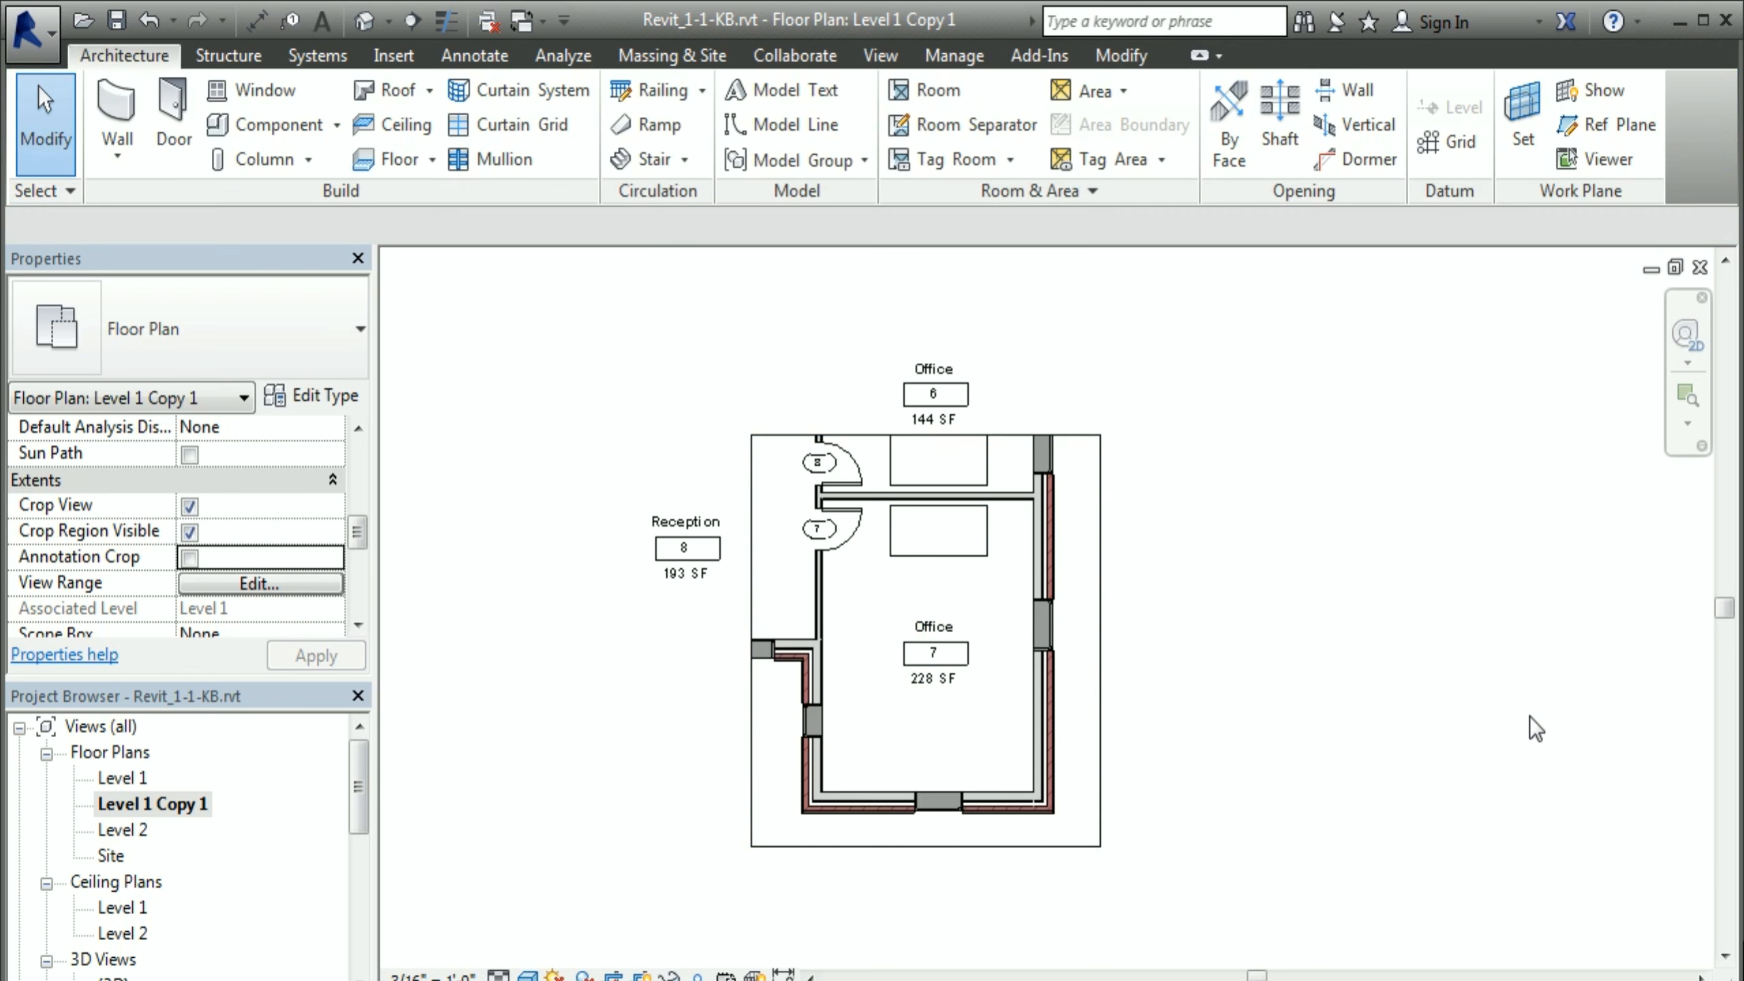
Step: Turn on Annotation Crop for the selected crop region of Level 1 Copy 1
{"action": "left_click", "coordinate": [1102, 848]}
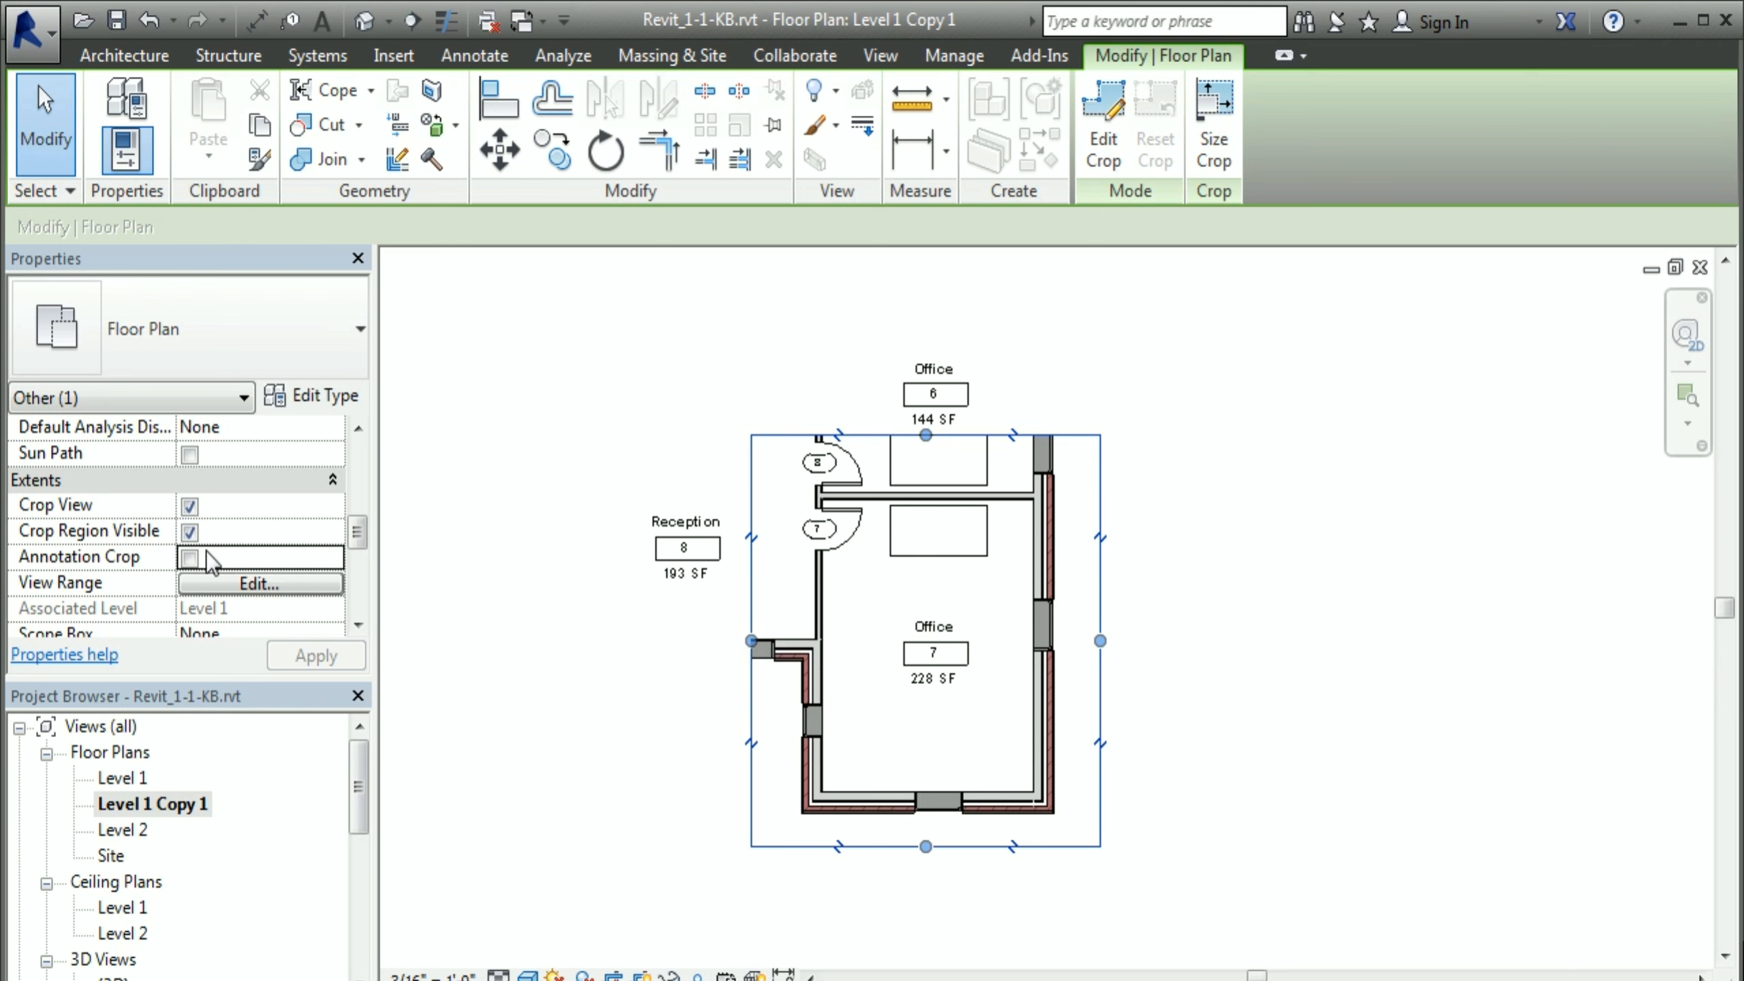
{"action": "left_click", "coordinate": [190, 558]}
{"action": "scroll", "coordinate": [750, 641], "scroll_direction": "down", "scroll_amount": 1}
{"action": "scroll", "coordinate": [749, 640], "scroll_direction": "down", "scroll_amount": 1}
{"action": "scroll", "coordinate": [1030, 619], "scroll_direction": "down", "scroll_amount": 1}
{"action": "middle_click_drag", "start_coordinate": [1142, 739], "coordinate": [1138, 663]}
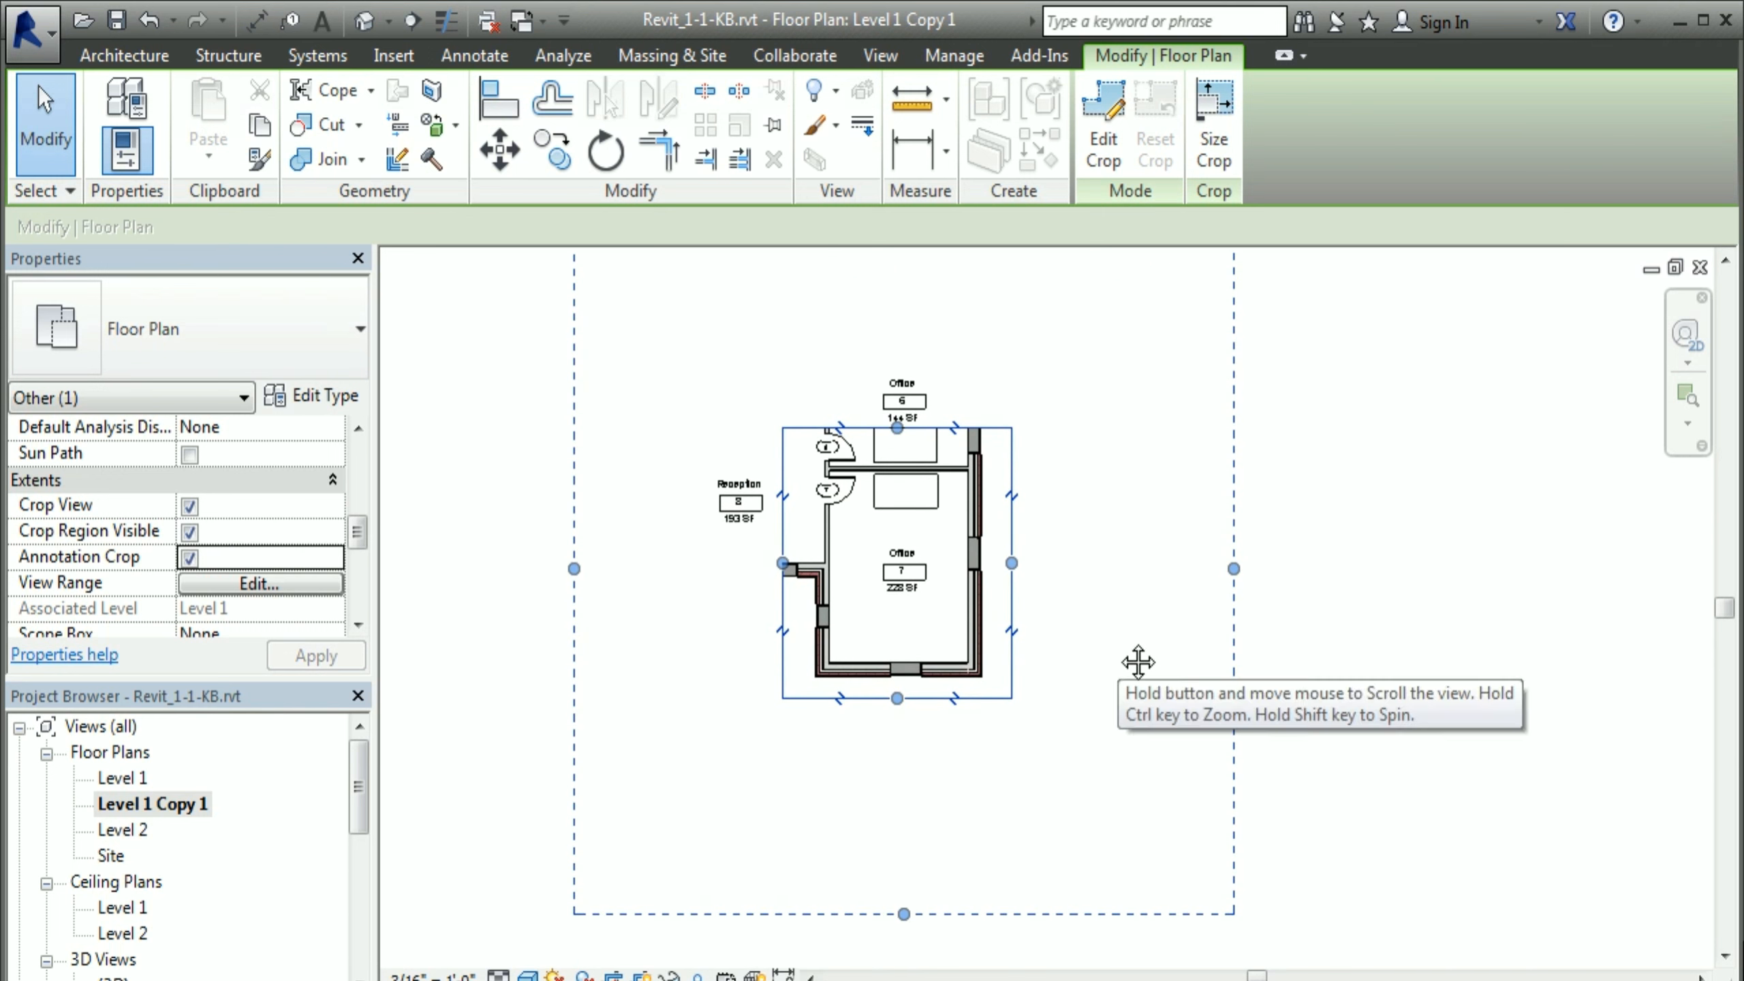
{"action": "middle_click_drag", "start_coordinate": [1136, 666], "coordinate": [1128, 721]}
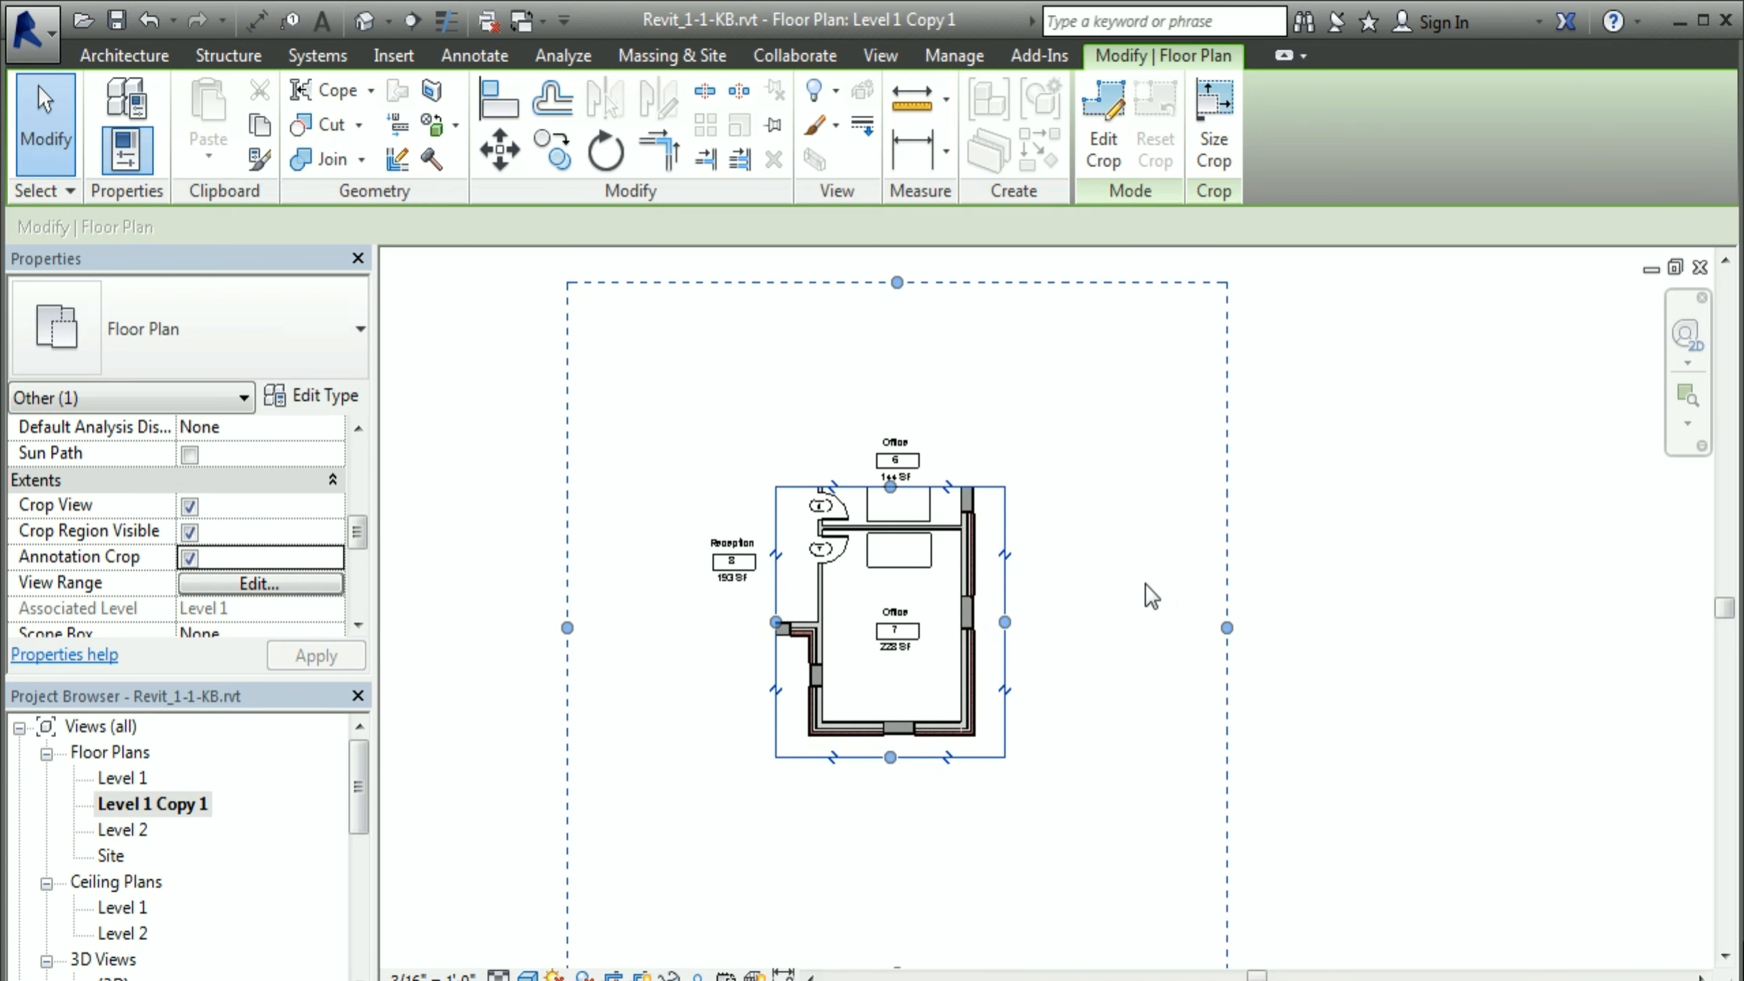
Step: Pull all four sides of the annotation crop boundary close to the crop region to hide the neighbouring rooms' tags
{"action": "left_click_drag", "start_coordinate": [1227, 627], "coordinate": [1017, 638]}
{"action": "mouse_move", "coordinate": [568, 629]}
{"action": "left_mouse_down"}
{"action": "mouse_move", "coordinate": [728, 646]}
{"action": "mouse_move", "coordinate": [731, 626]}
{"action": "mouse_move", "coordinate": [757, 626]}
{"action": "left_mouse_up"}
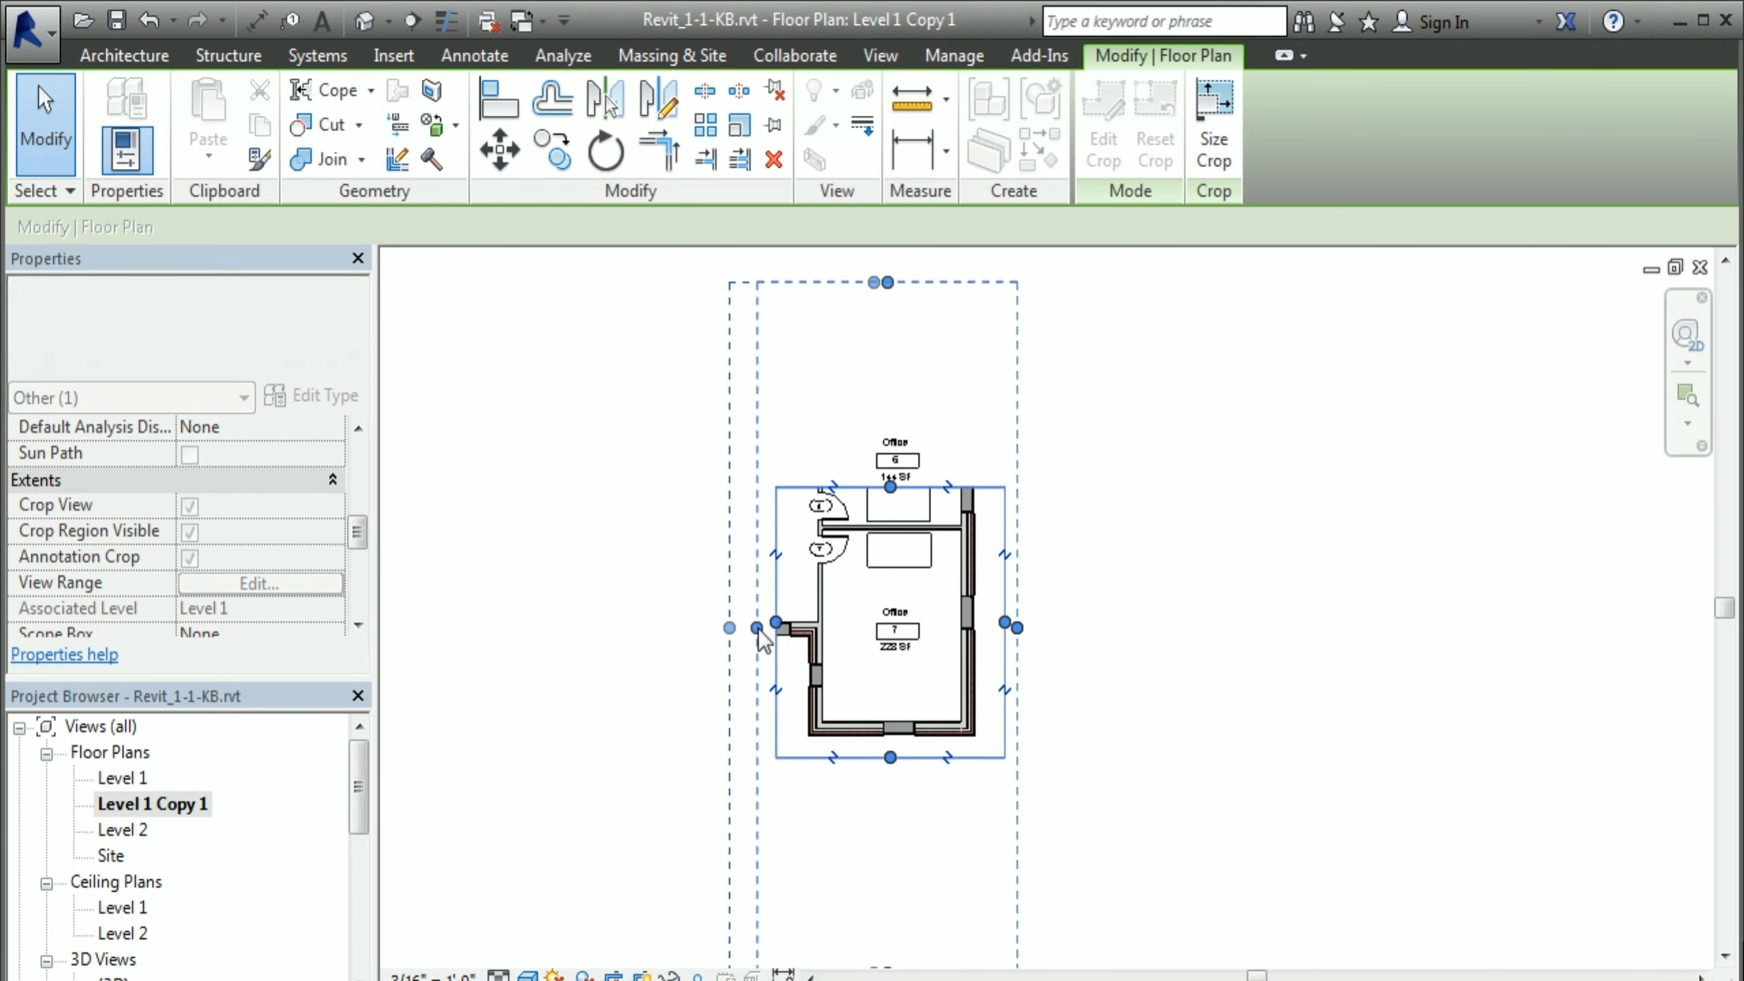
{"action": "left_click_drag", "start_coordinate": [893, 281], "coordinate": [977, 488]}
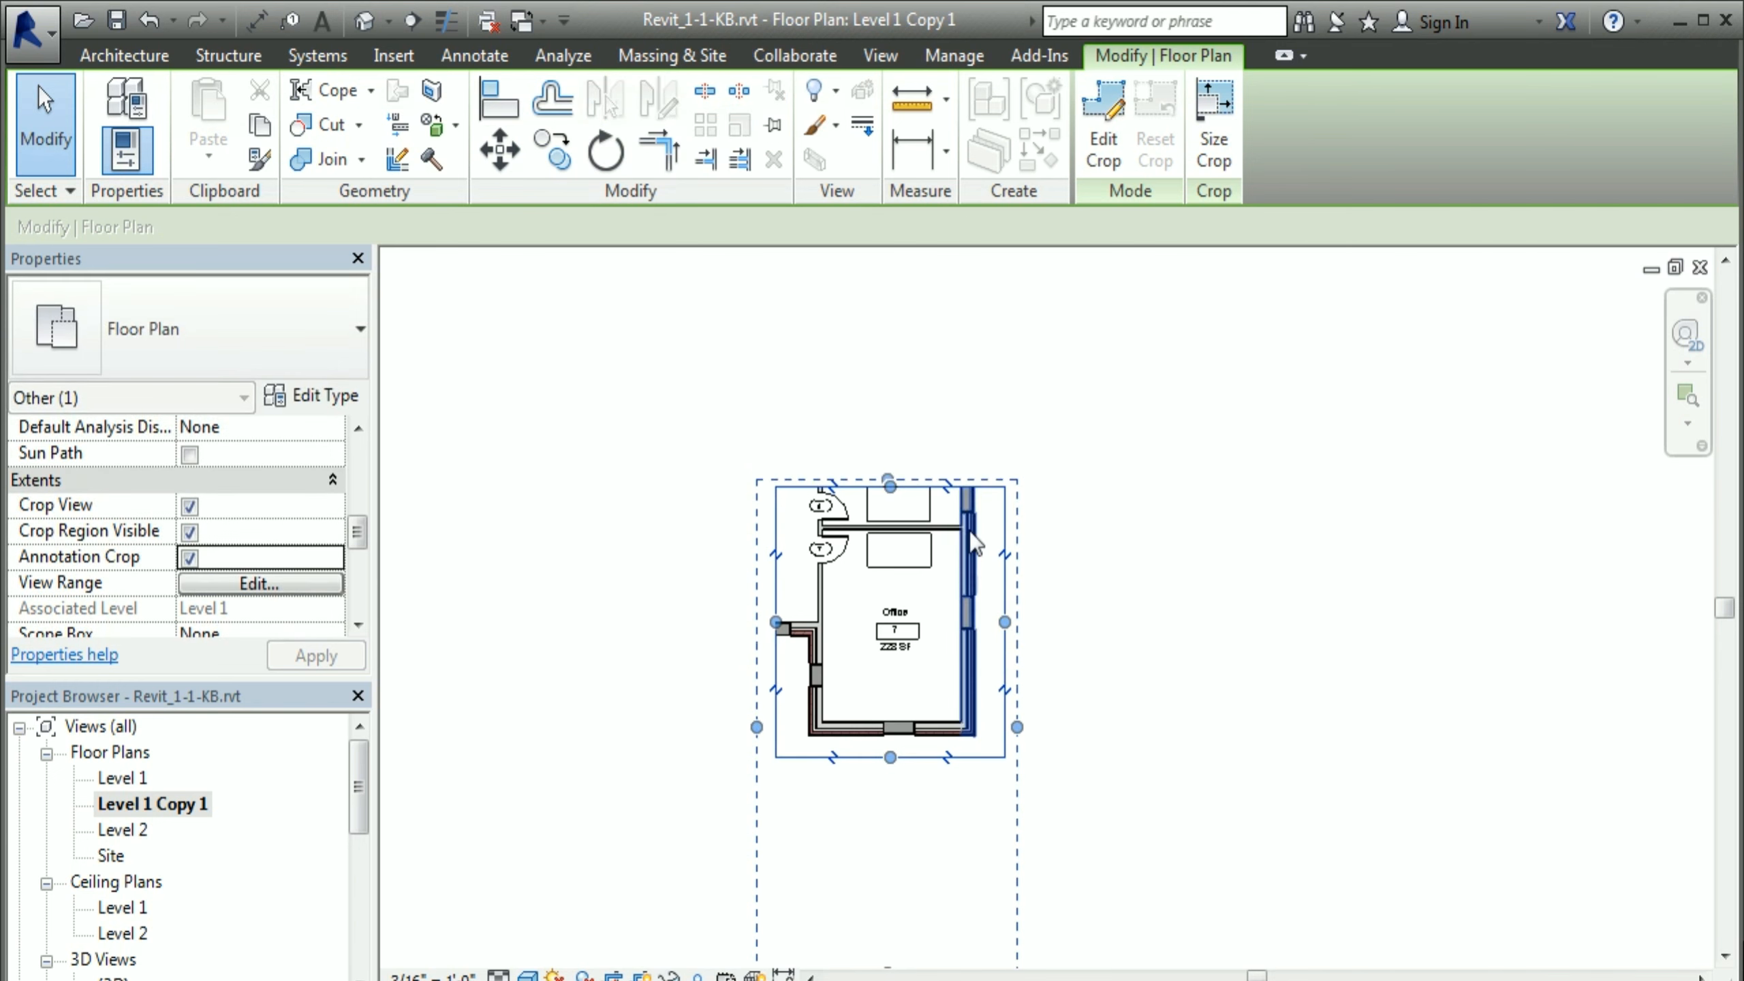
{"action": "middle_click_drag", "start_coordinate": [1038, 856], "coordinate": [1020, 682]}
{"action": "left_click_drag", "start_coordinate": [867, 801], "coordinate": [880, 605]}
{"action": "left_click", "coordinate": [1152, 547]}
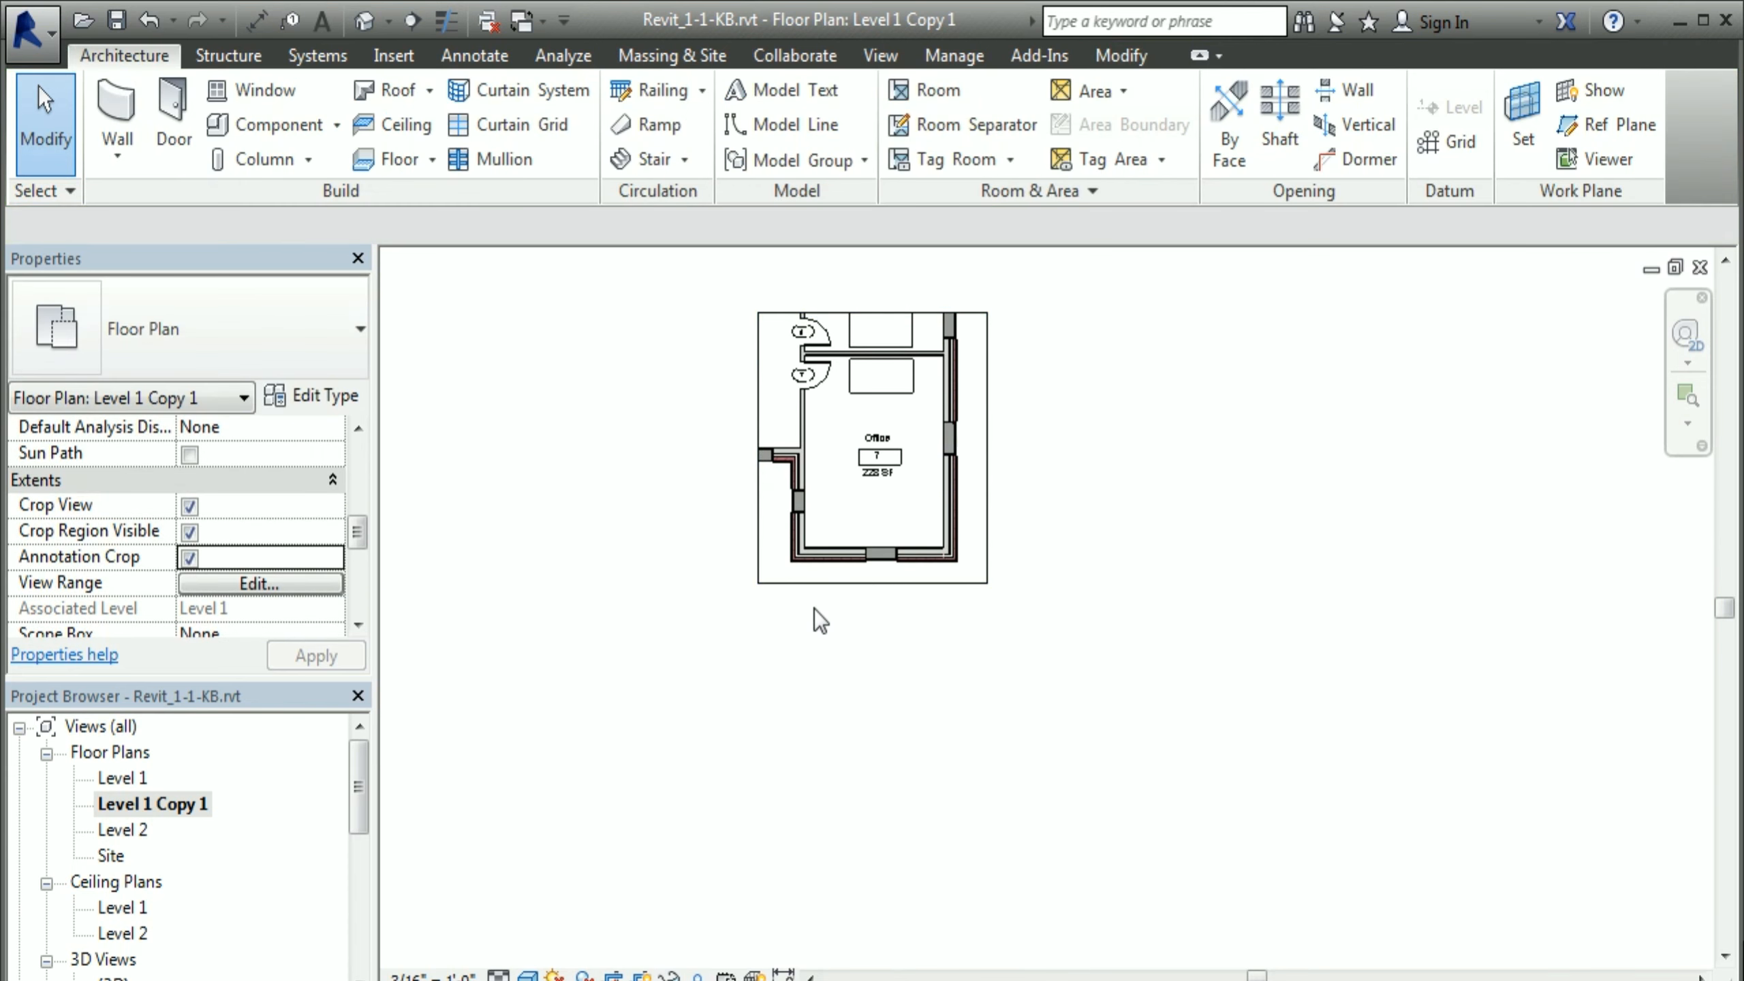
Step: Switch Annotation Crop off and back on for the office 7 crop region to compare the room tags shown
{"action": "left_click", "coordinate": [916, 487]}
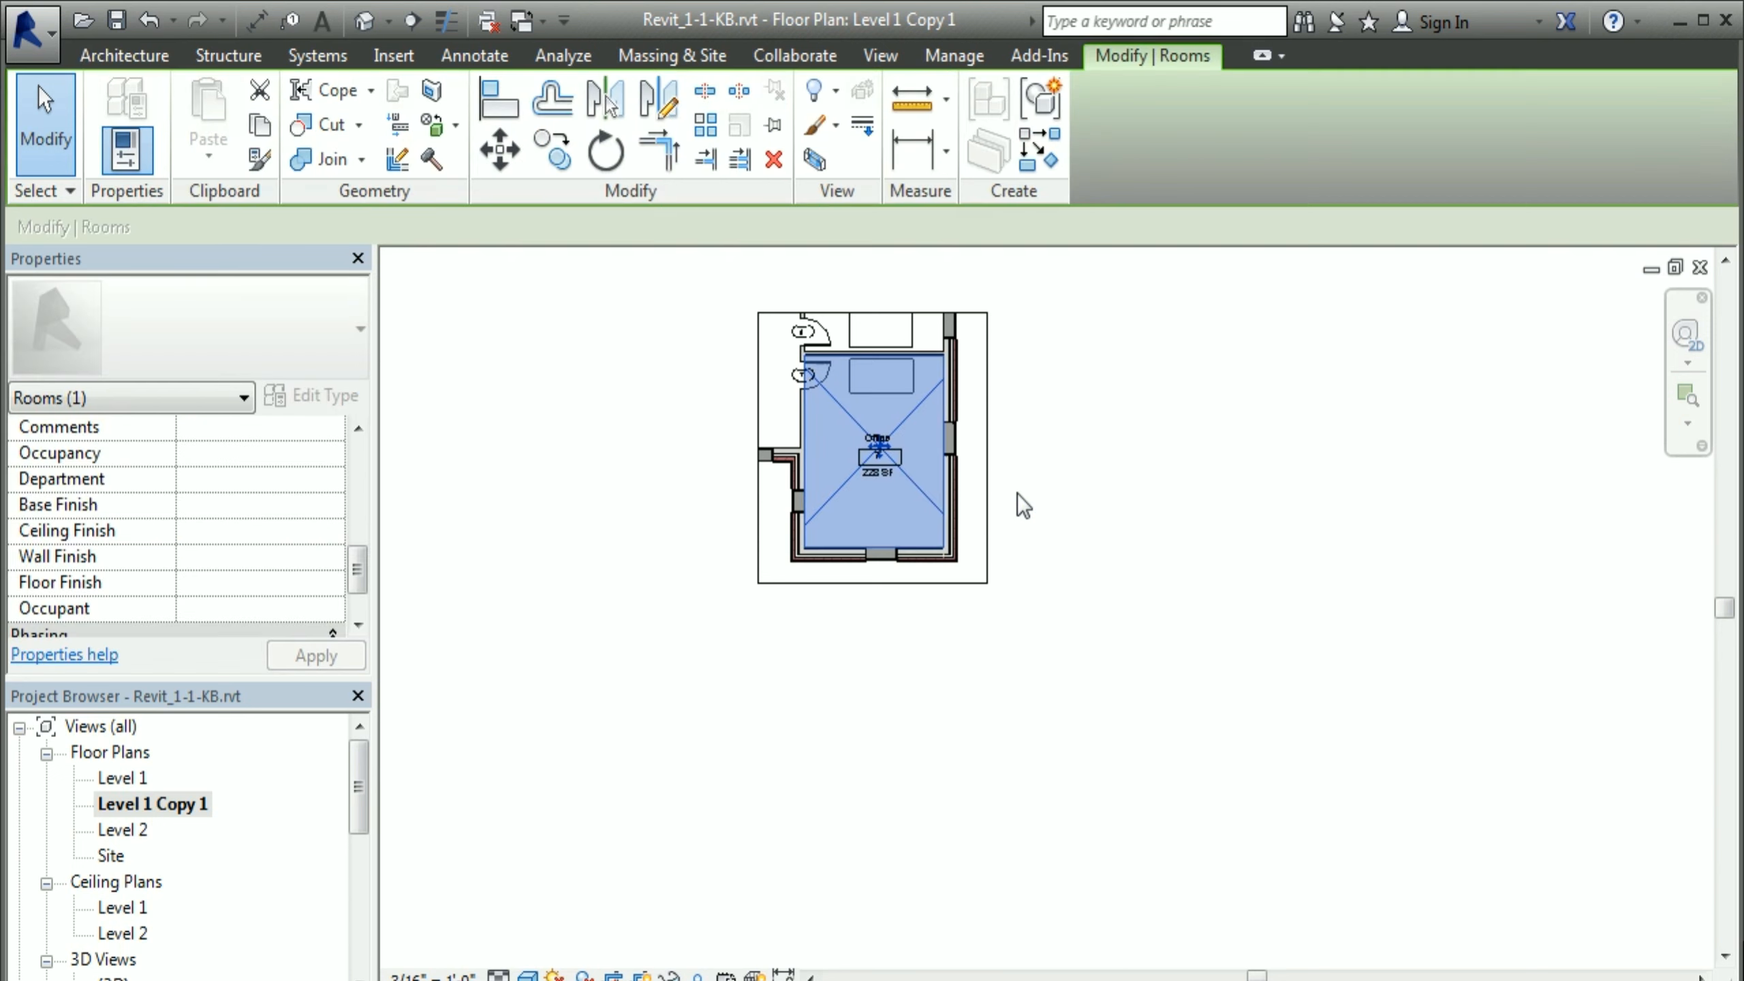
{"action": "left_click", "coordinate": [1016, 493]}
{"action": "left_click", "coordinate": [984, 516]}
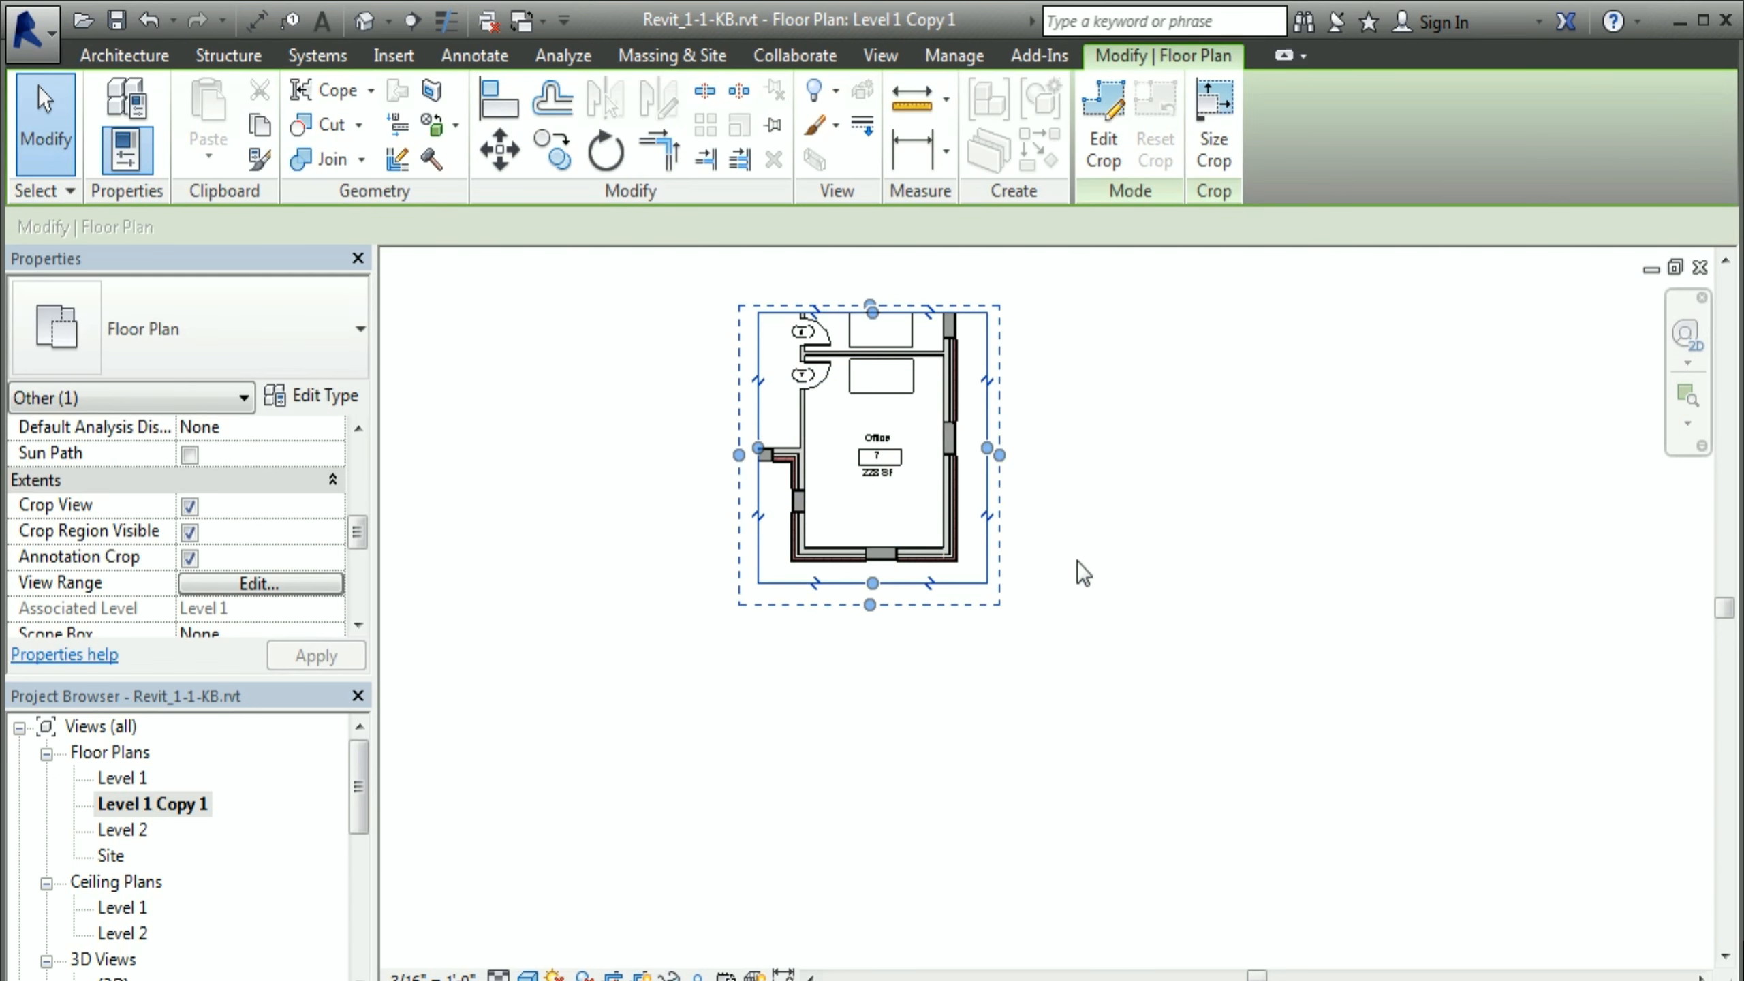
{"action": "left_click", "coordinate": [188, 558]}
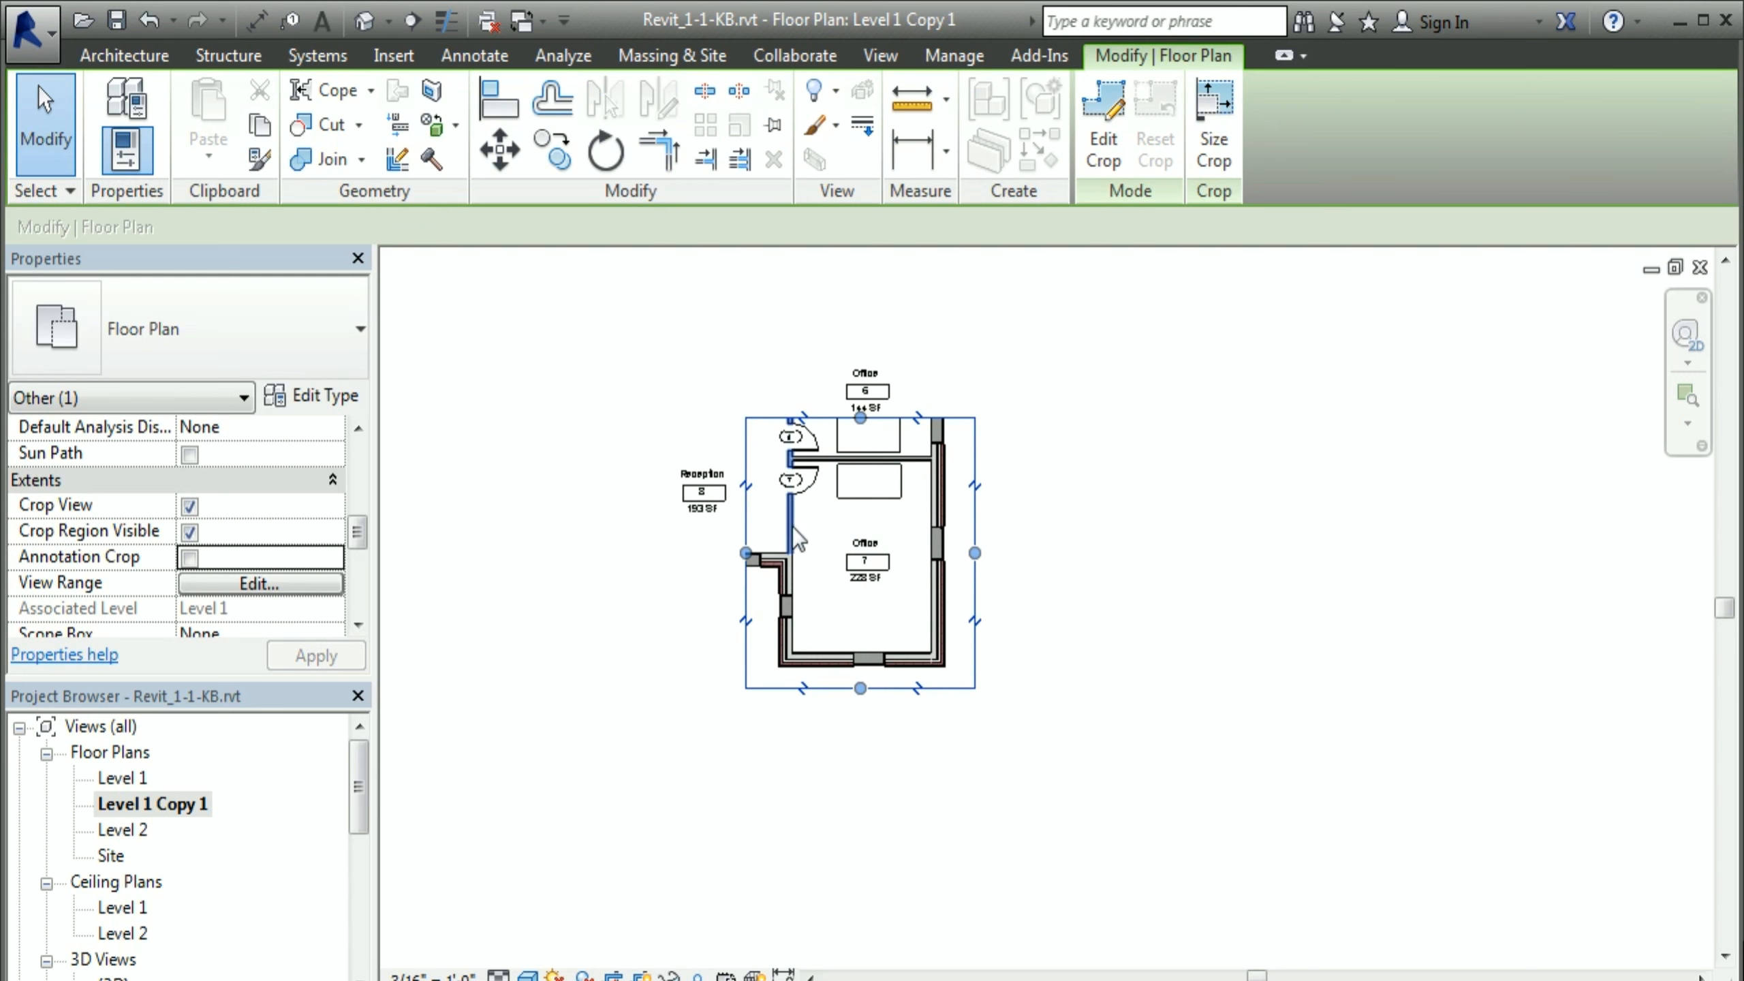
{"action": "scroll", "coordinate": [790, 519], "scroll_direction": "up", "scroll_amount": 2}
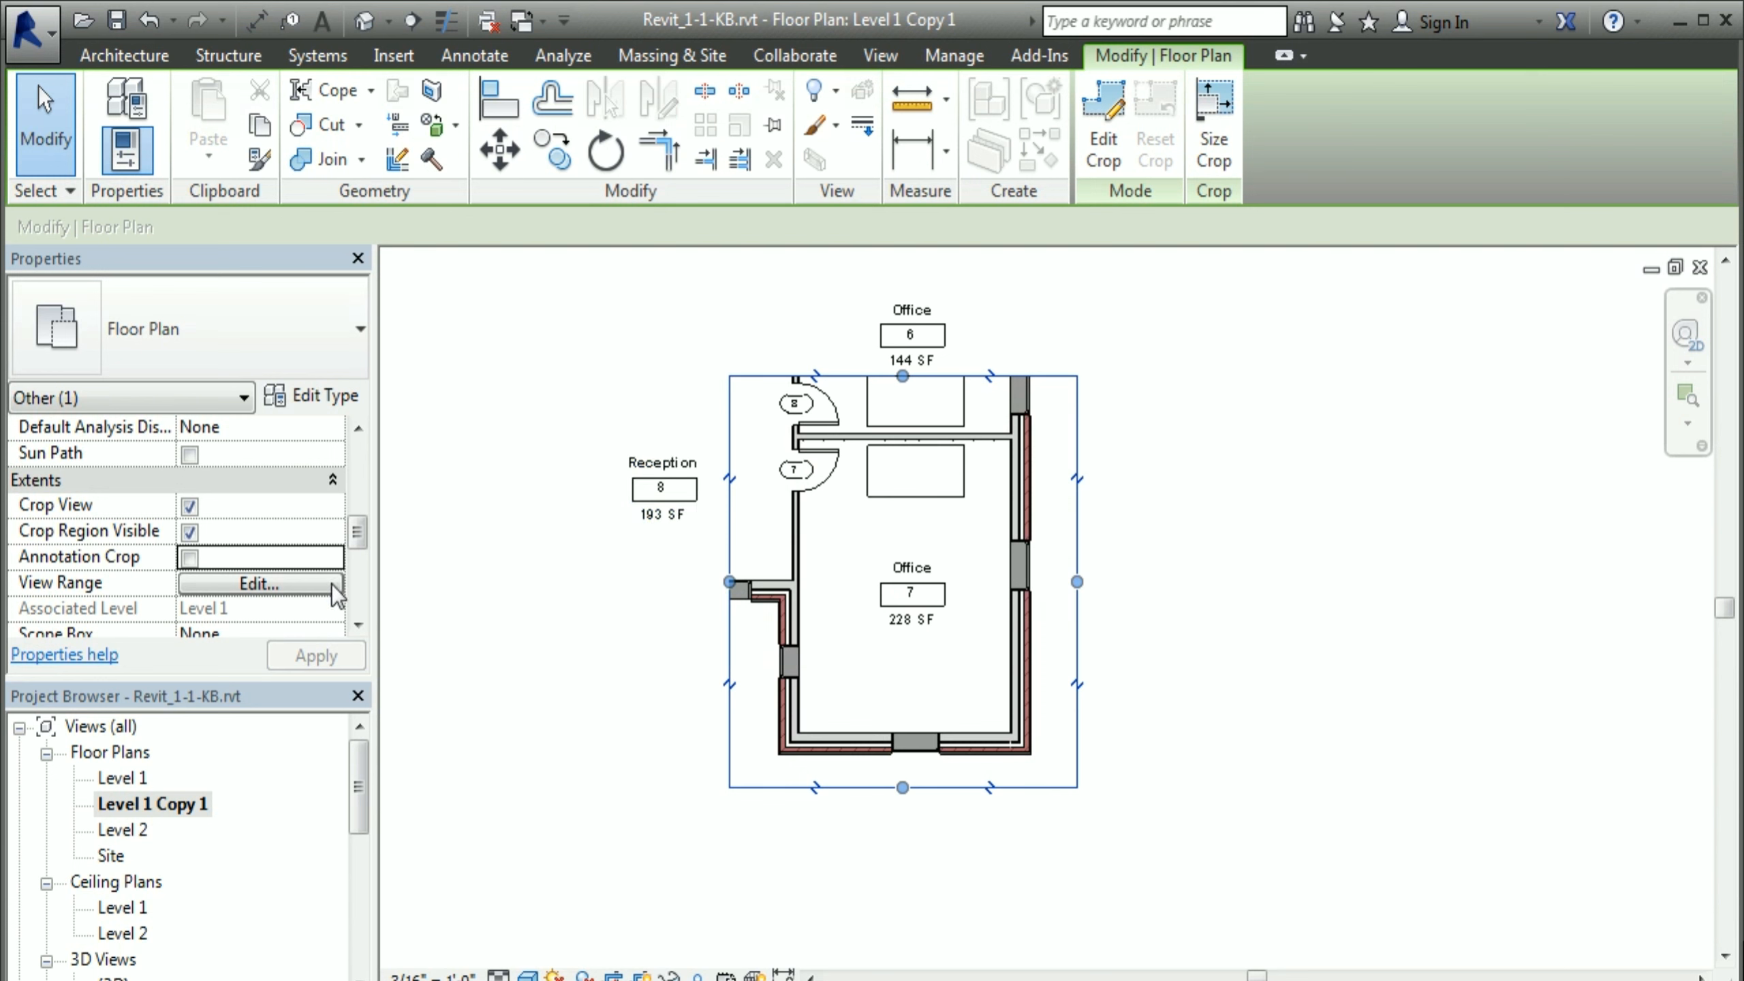
{"action": "left_click", "coordinate": [189, 558]}
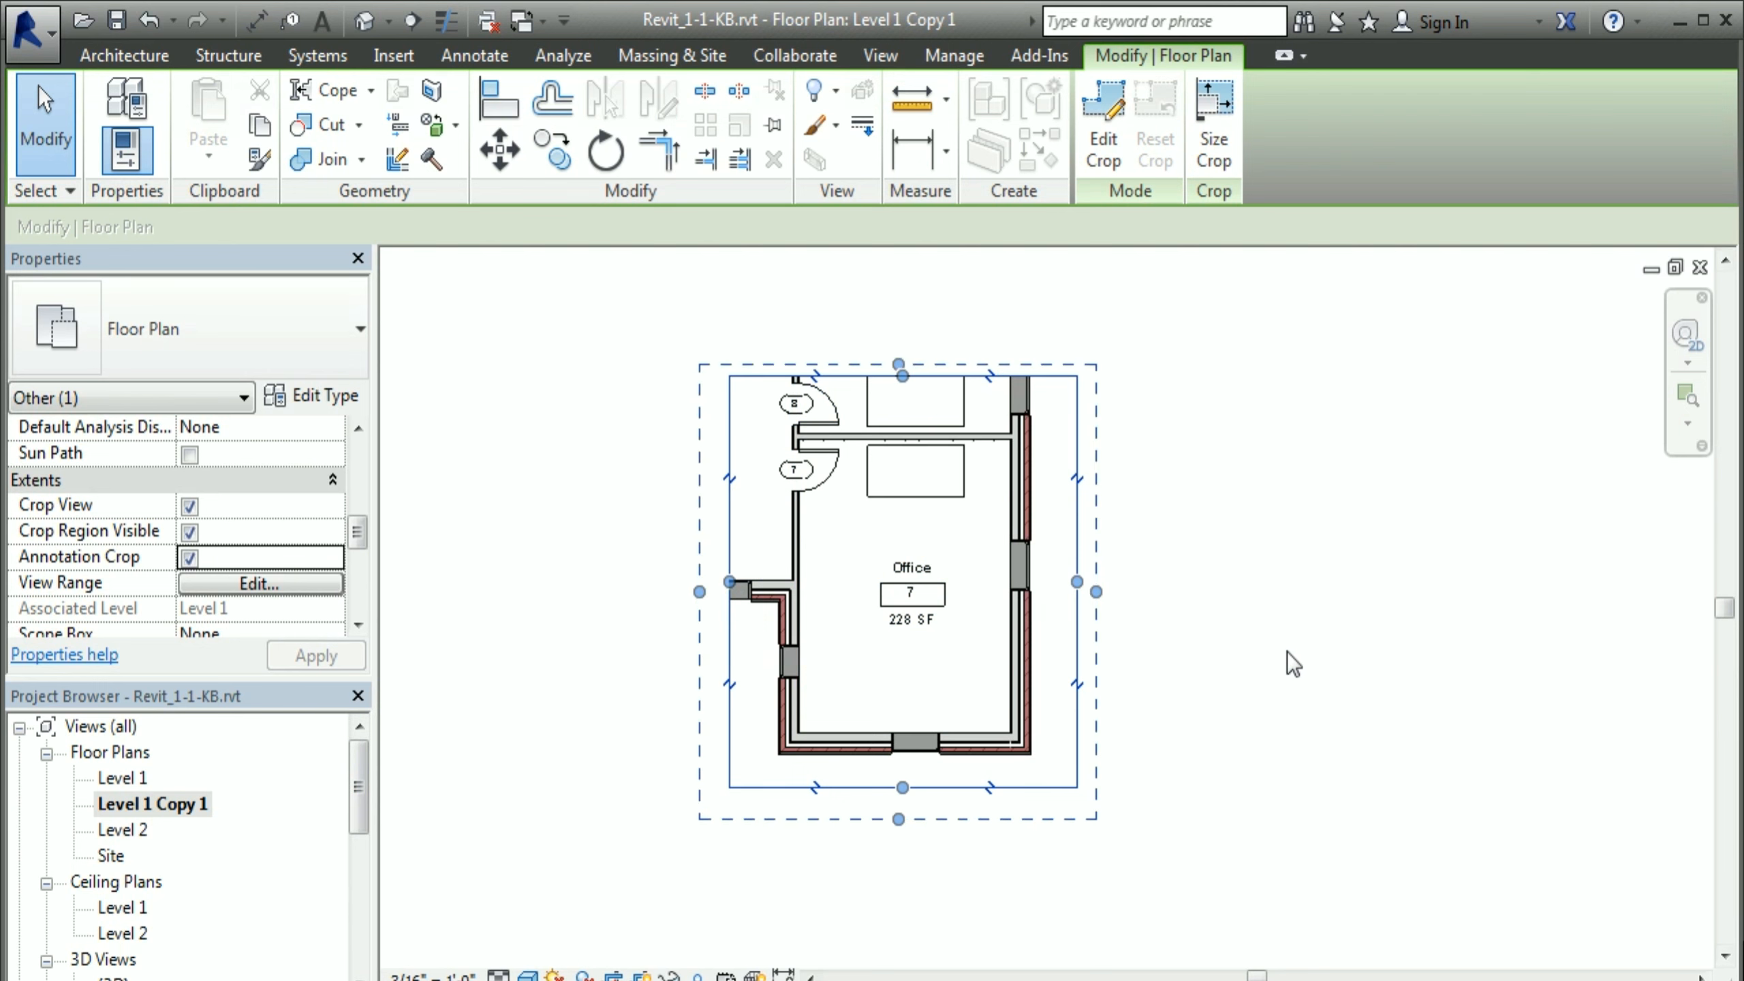
{"action": "left_click", "coordinate": [1286, 652]}
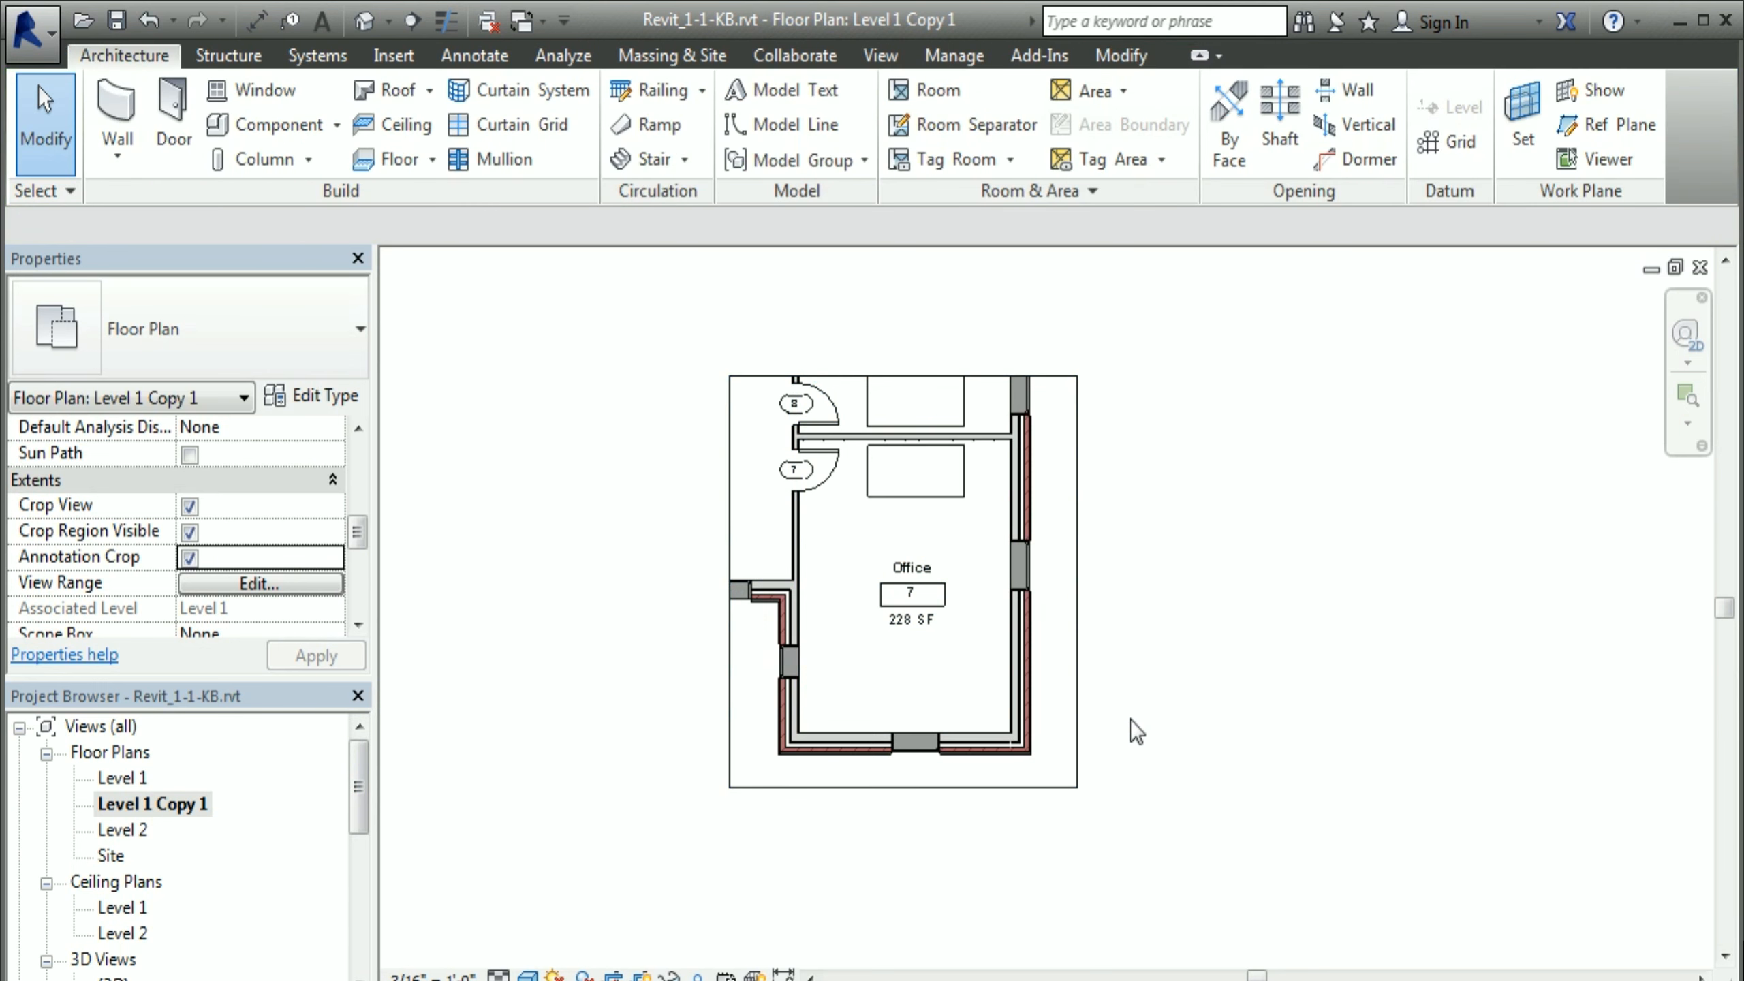
Step: Set the view scale of Level 1 Copy 1 to 3/8" = 1'-0"
{"action": "scroll", "coordinate": [1130, 719], "scroll_direction": "up", "scroll_amount": 3}
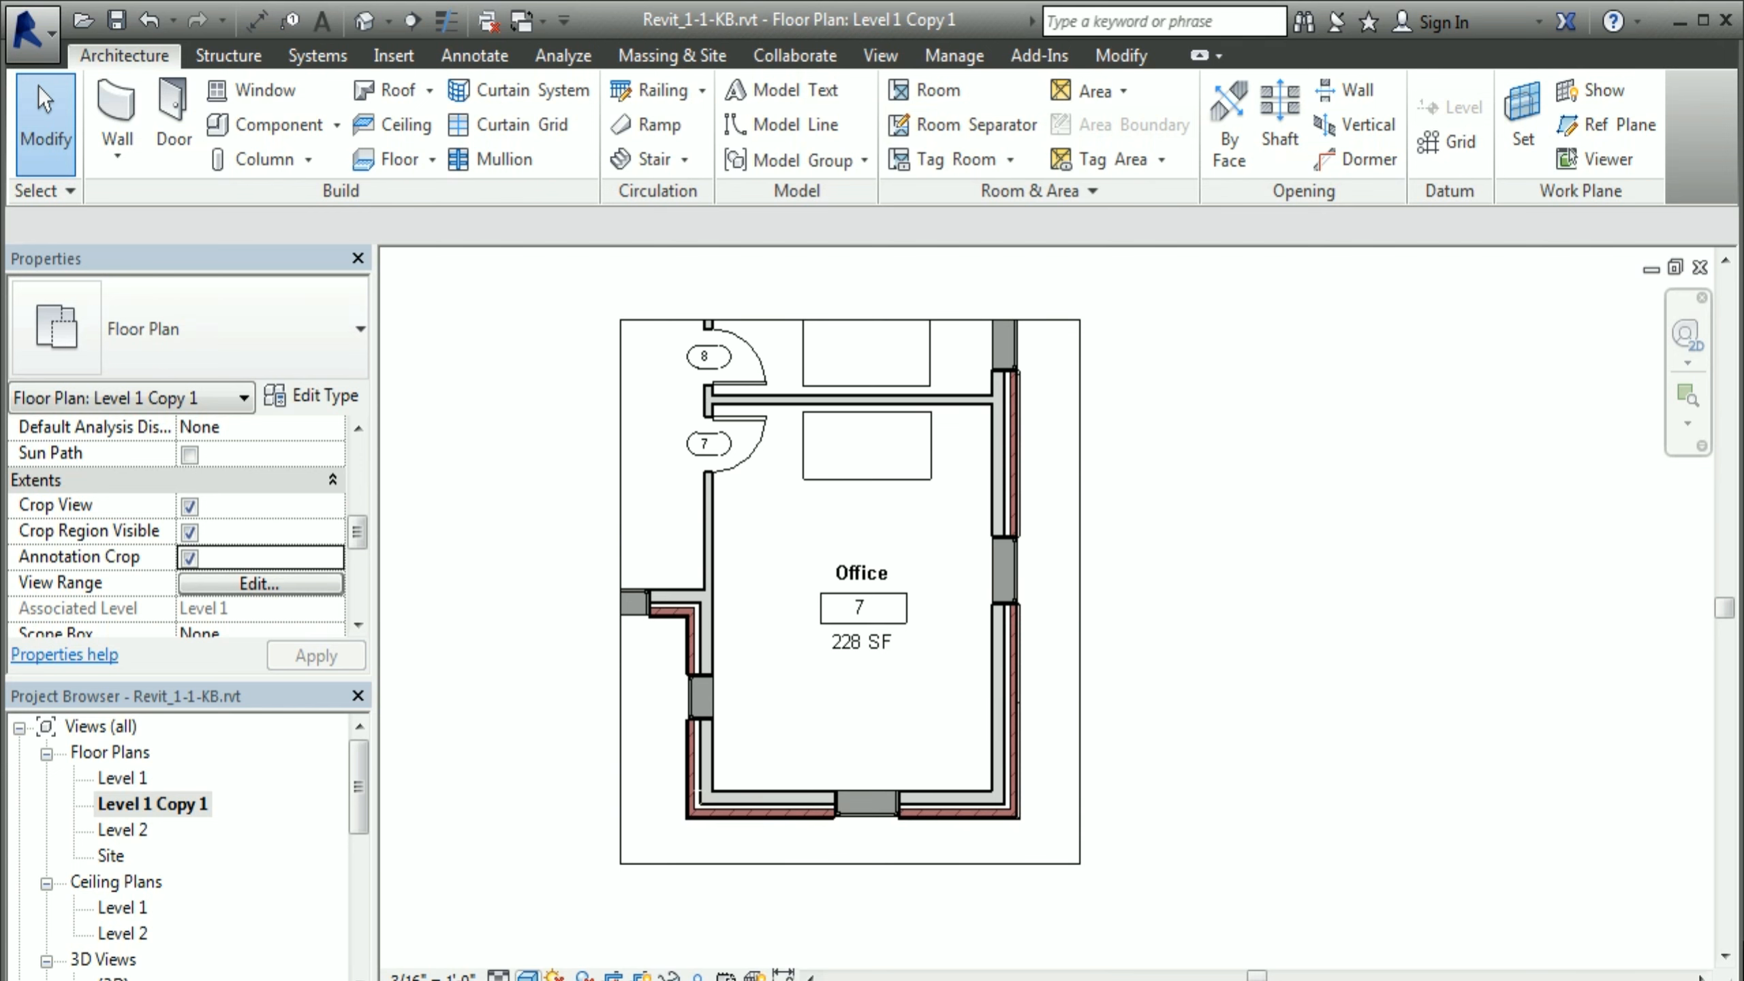
{"action": "left_click", "coordinate": [432, 975]}
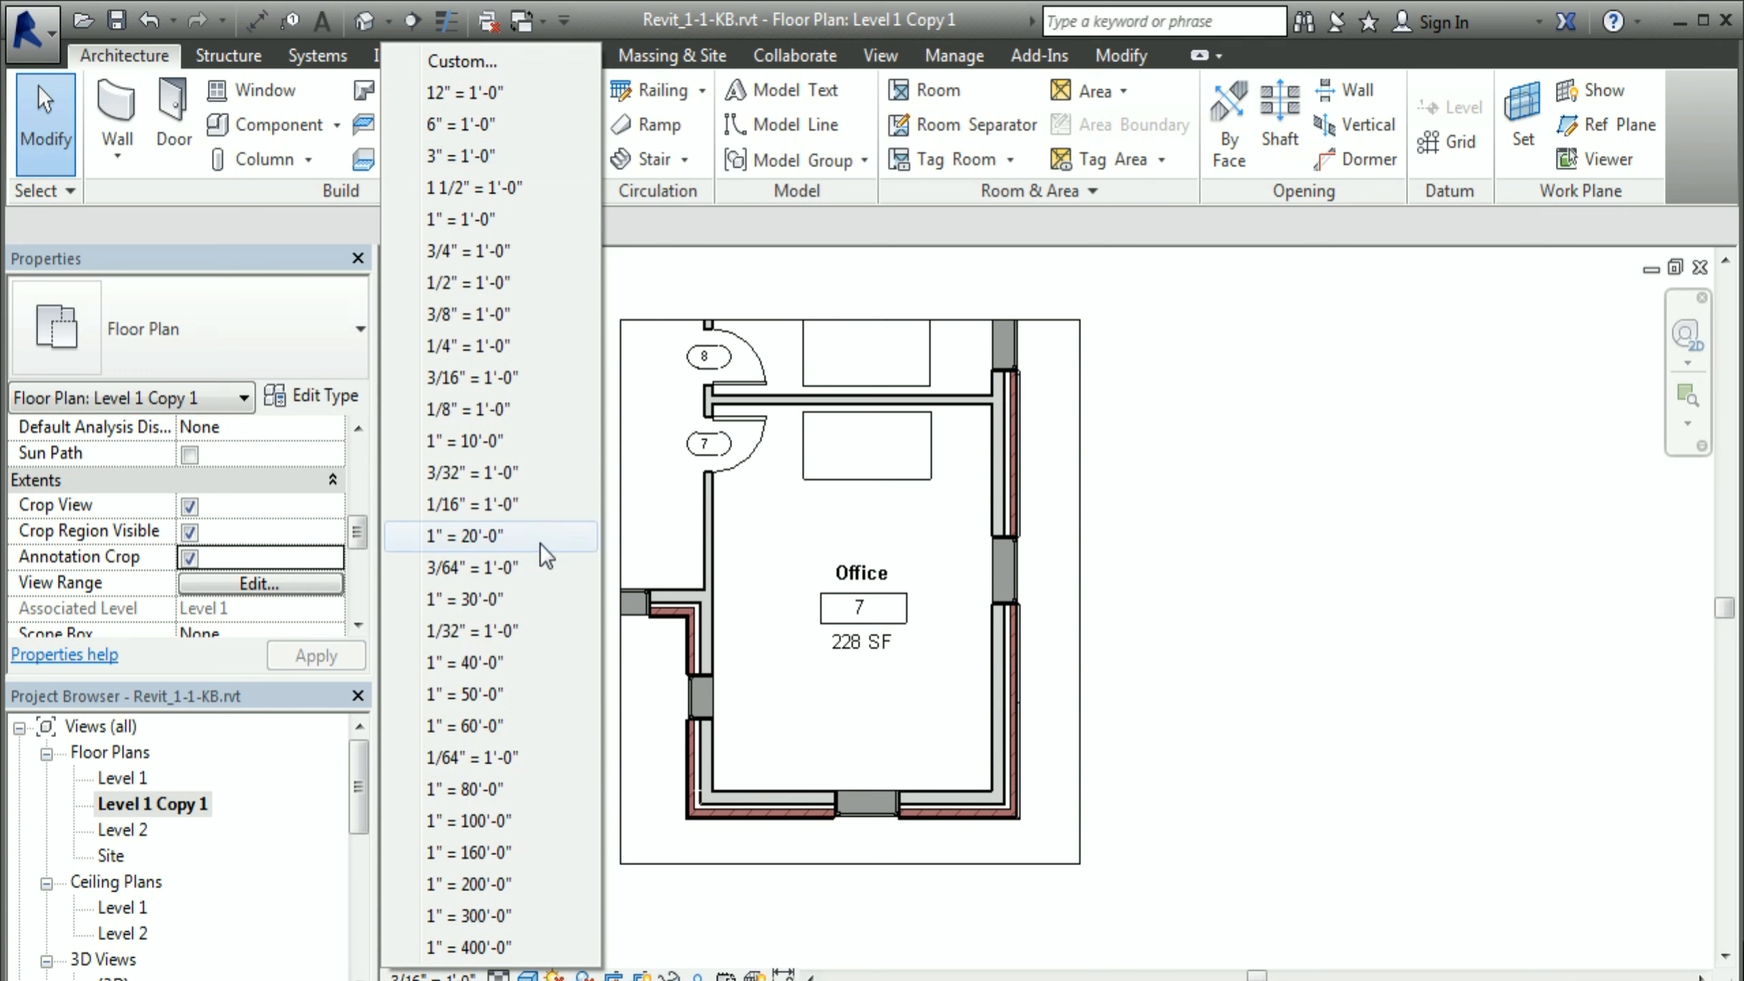
{"action": "left_click", "coordinate": [457, 315]}
{"action": "scroll", "coordinate": [1060, 638], "scroll_direction": "up", "scroll_amount": 3}
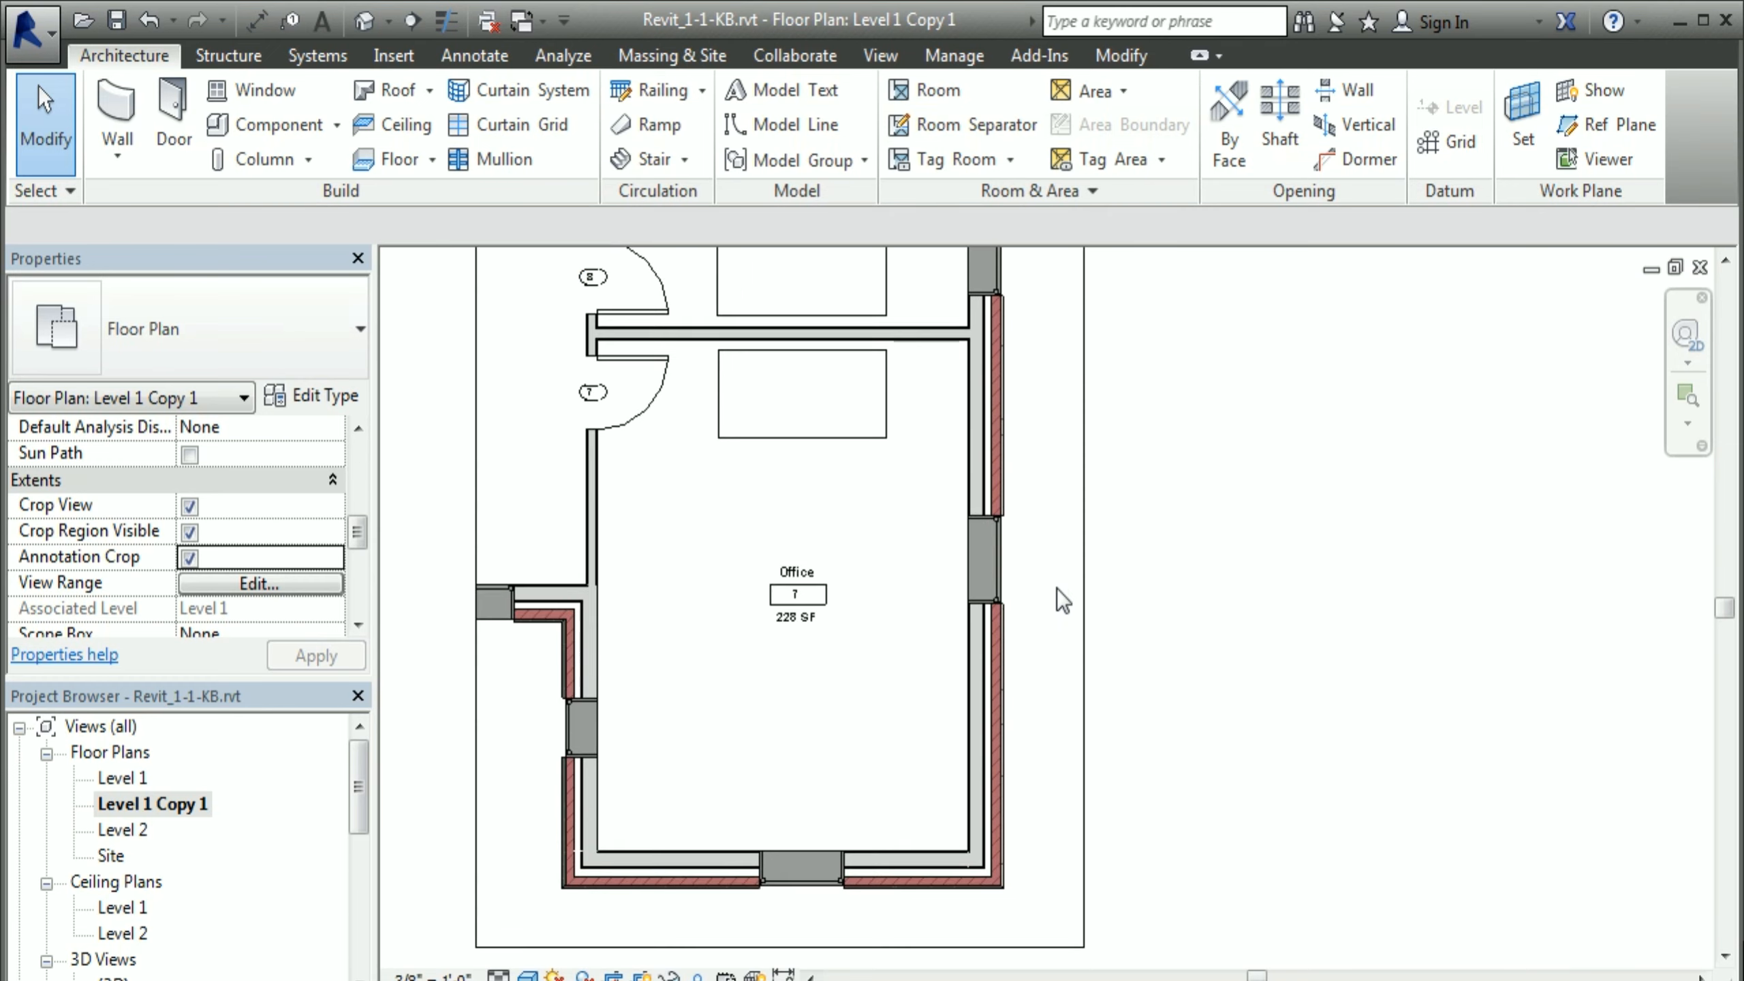
{"action": "middle_click_drag", "start_coordinate": [1163, 618], "coordinate": [1199, 638]}
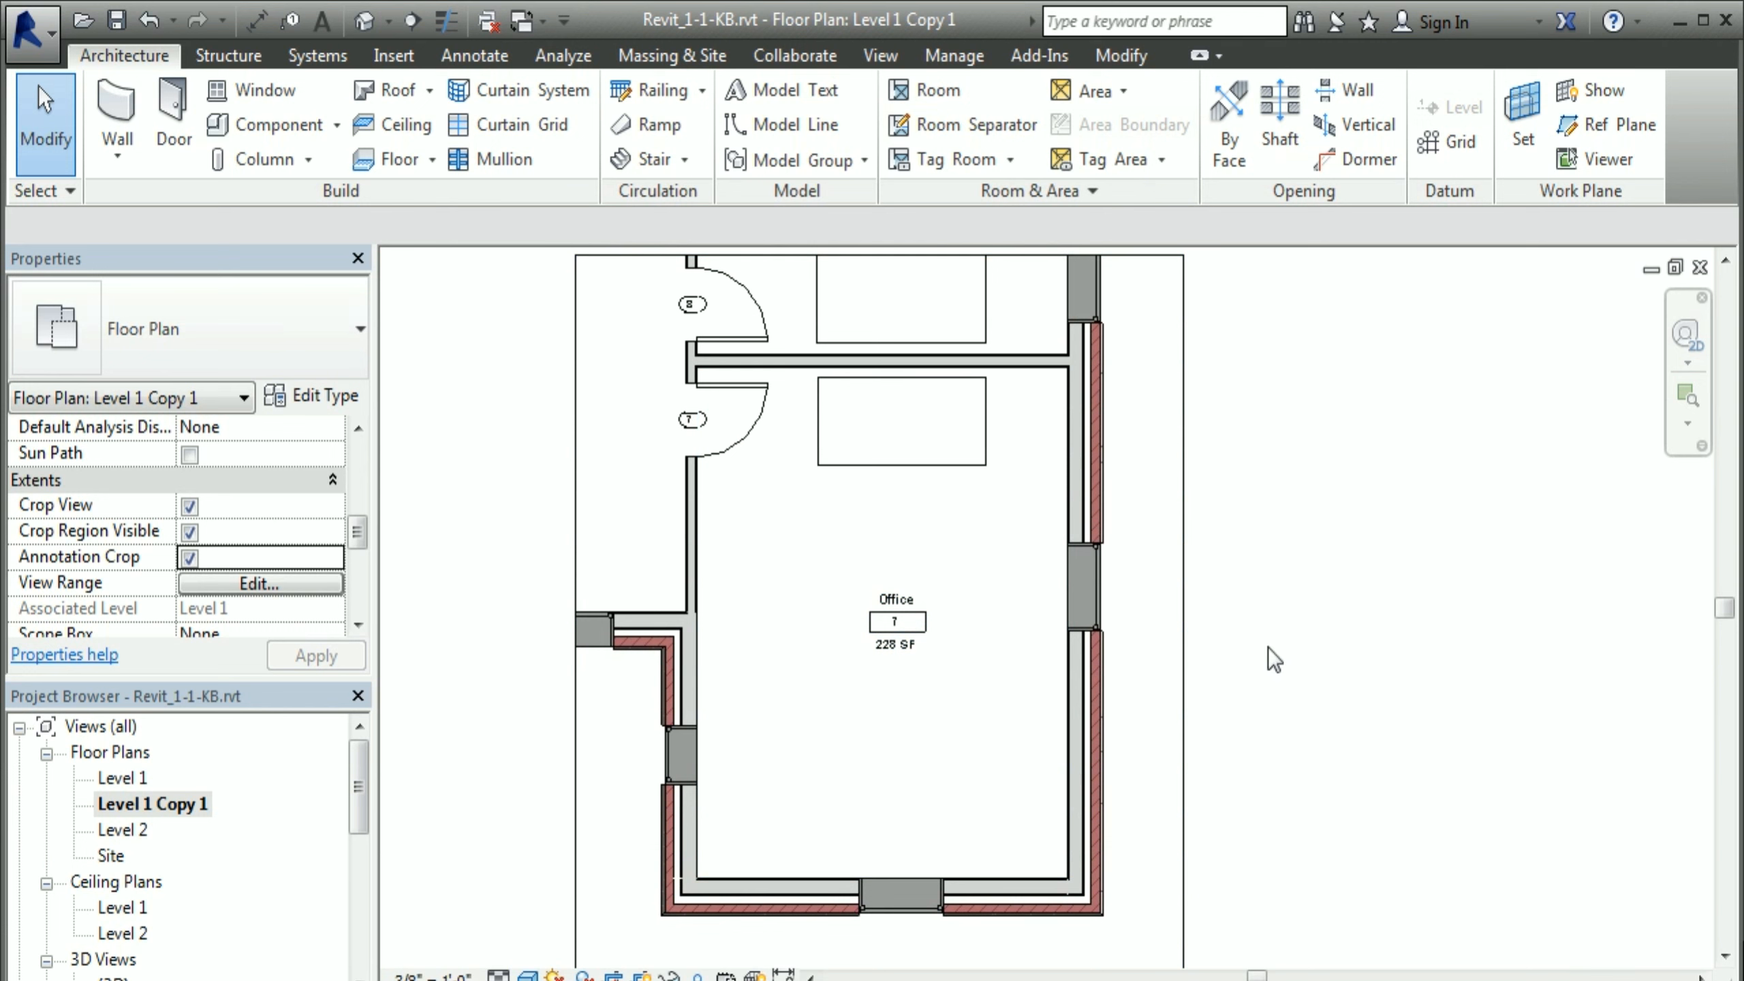
Step: Preview the enlarged office plan in the Hidden Line visual style, and return it to Shaded
{"action": "key", "text": "h"}
{"action": "key", "text": "l"}
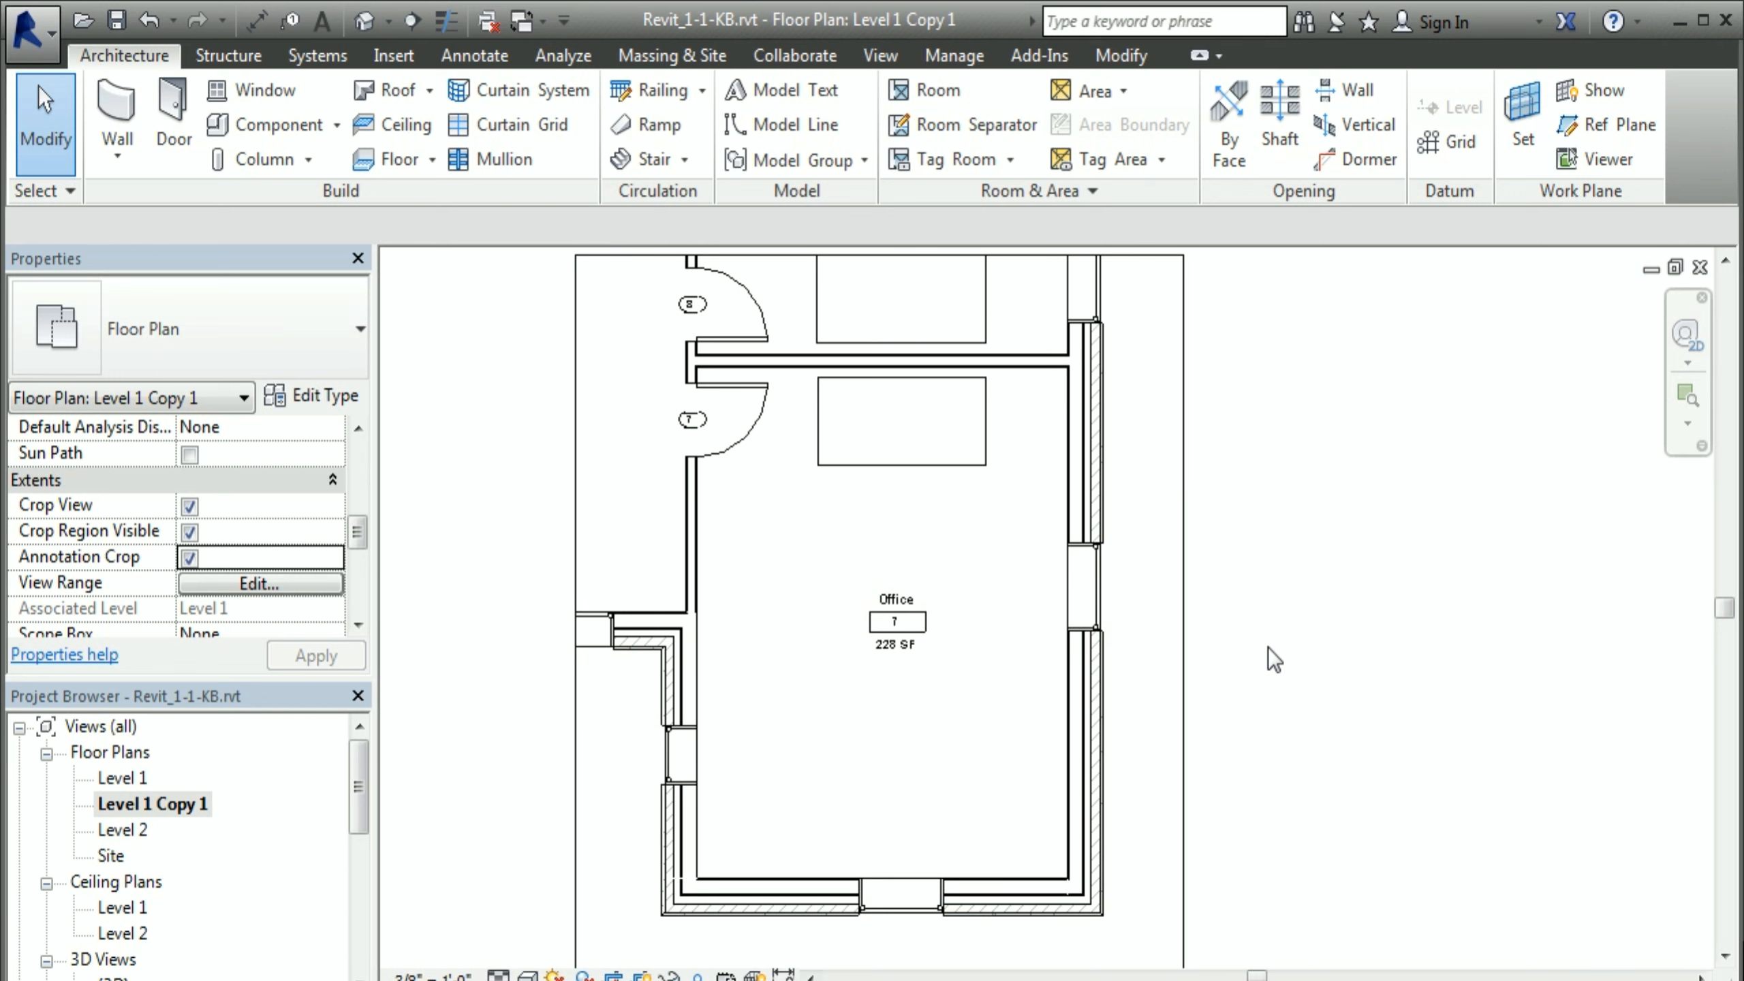
{"action": "key", "text": "s"}
{"action": "key", "text": "d"}
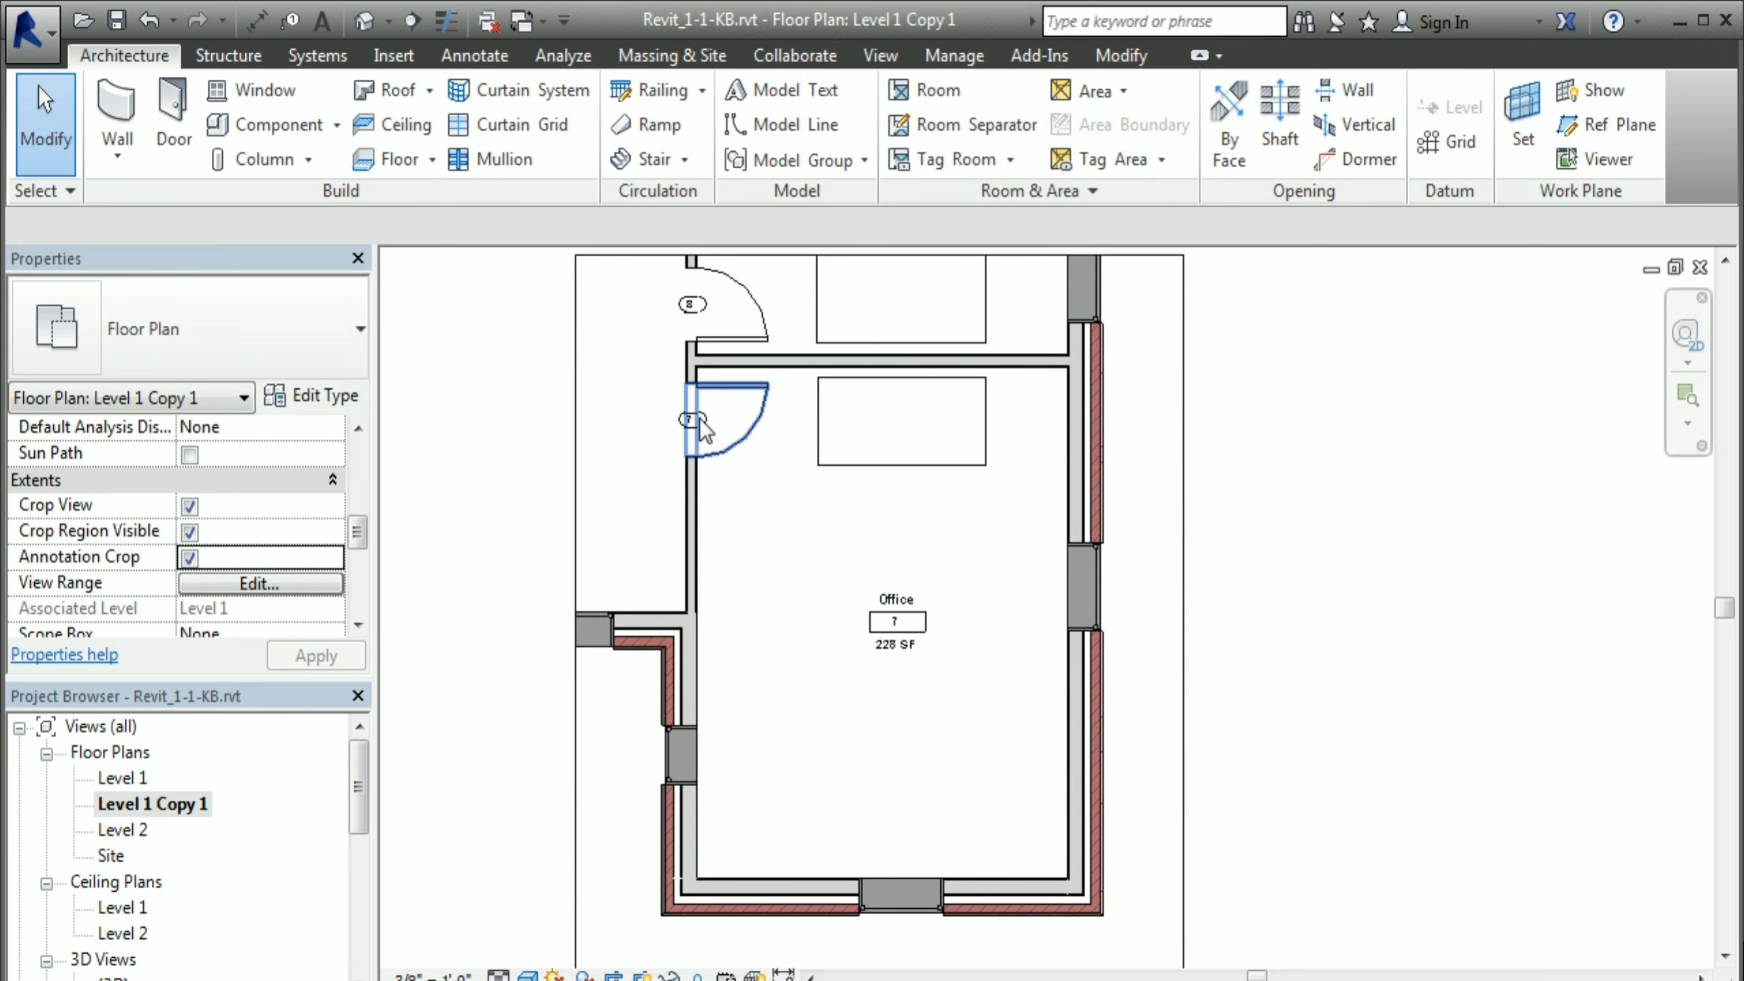
Step: Hide only door 7's tag in the view as an element, and check it with Reveal Hidden Elements
{"action": "left_click", "coordinate": [679, 421]}
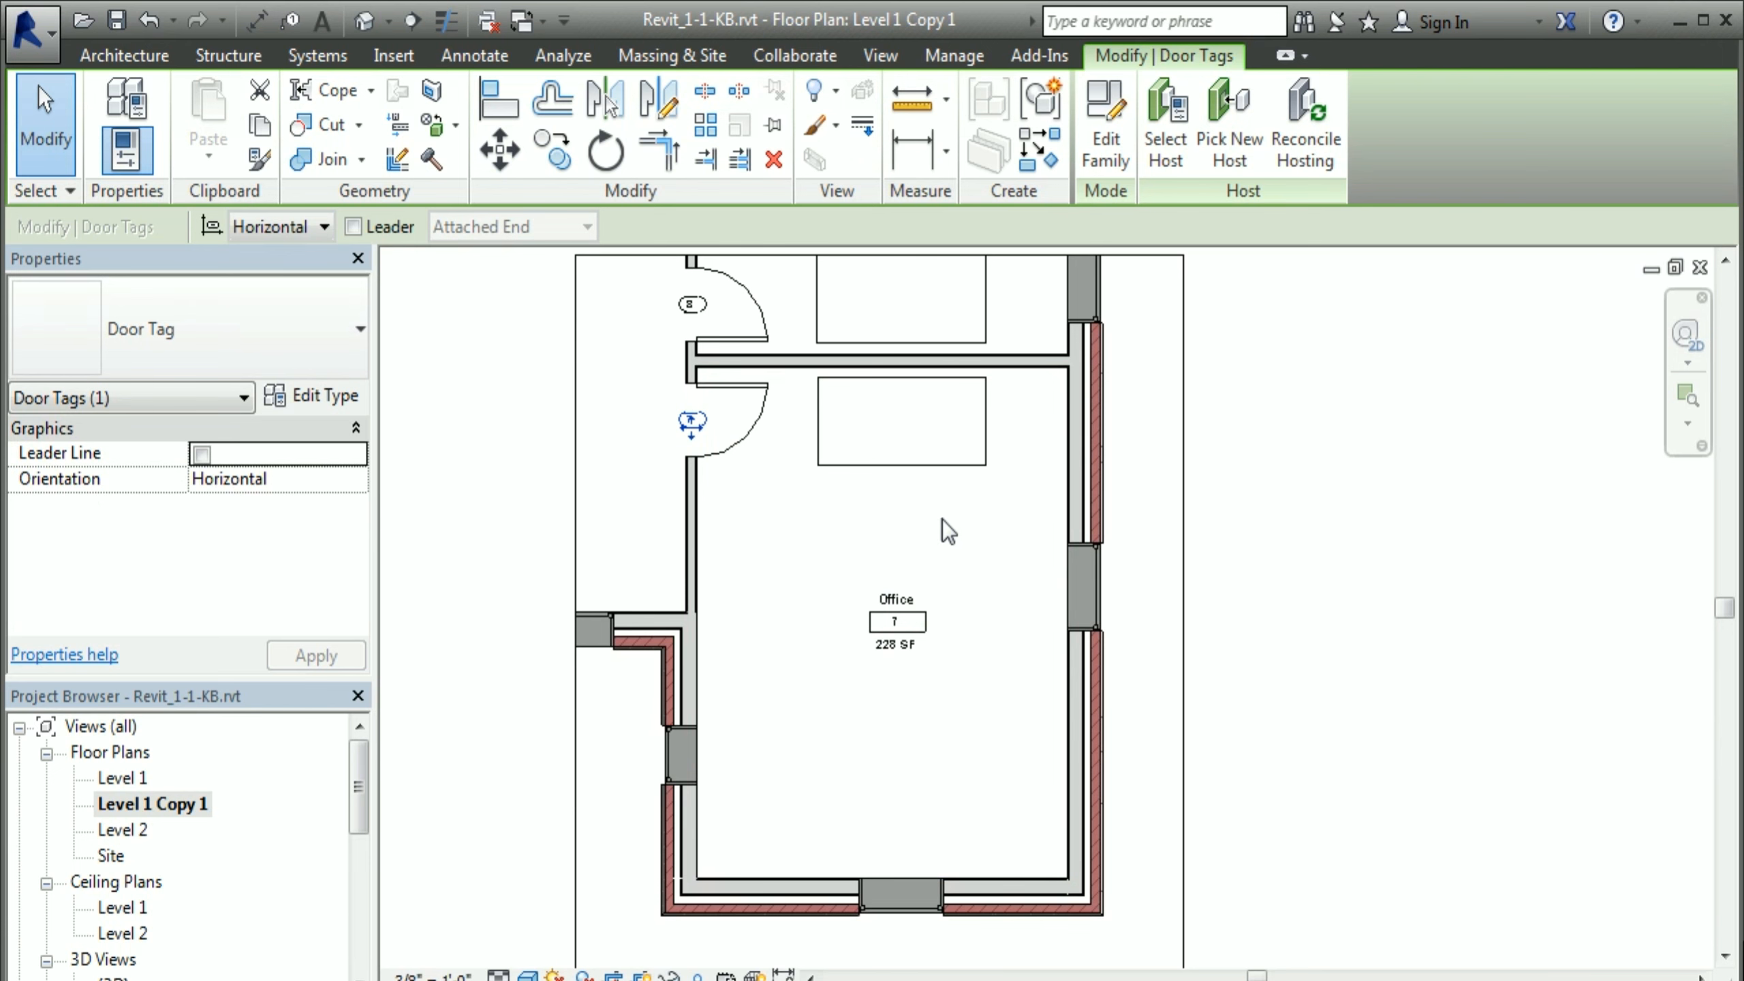
{"action": "right_click", "coordinate": [779, 496]}
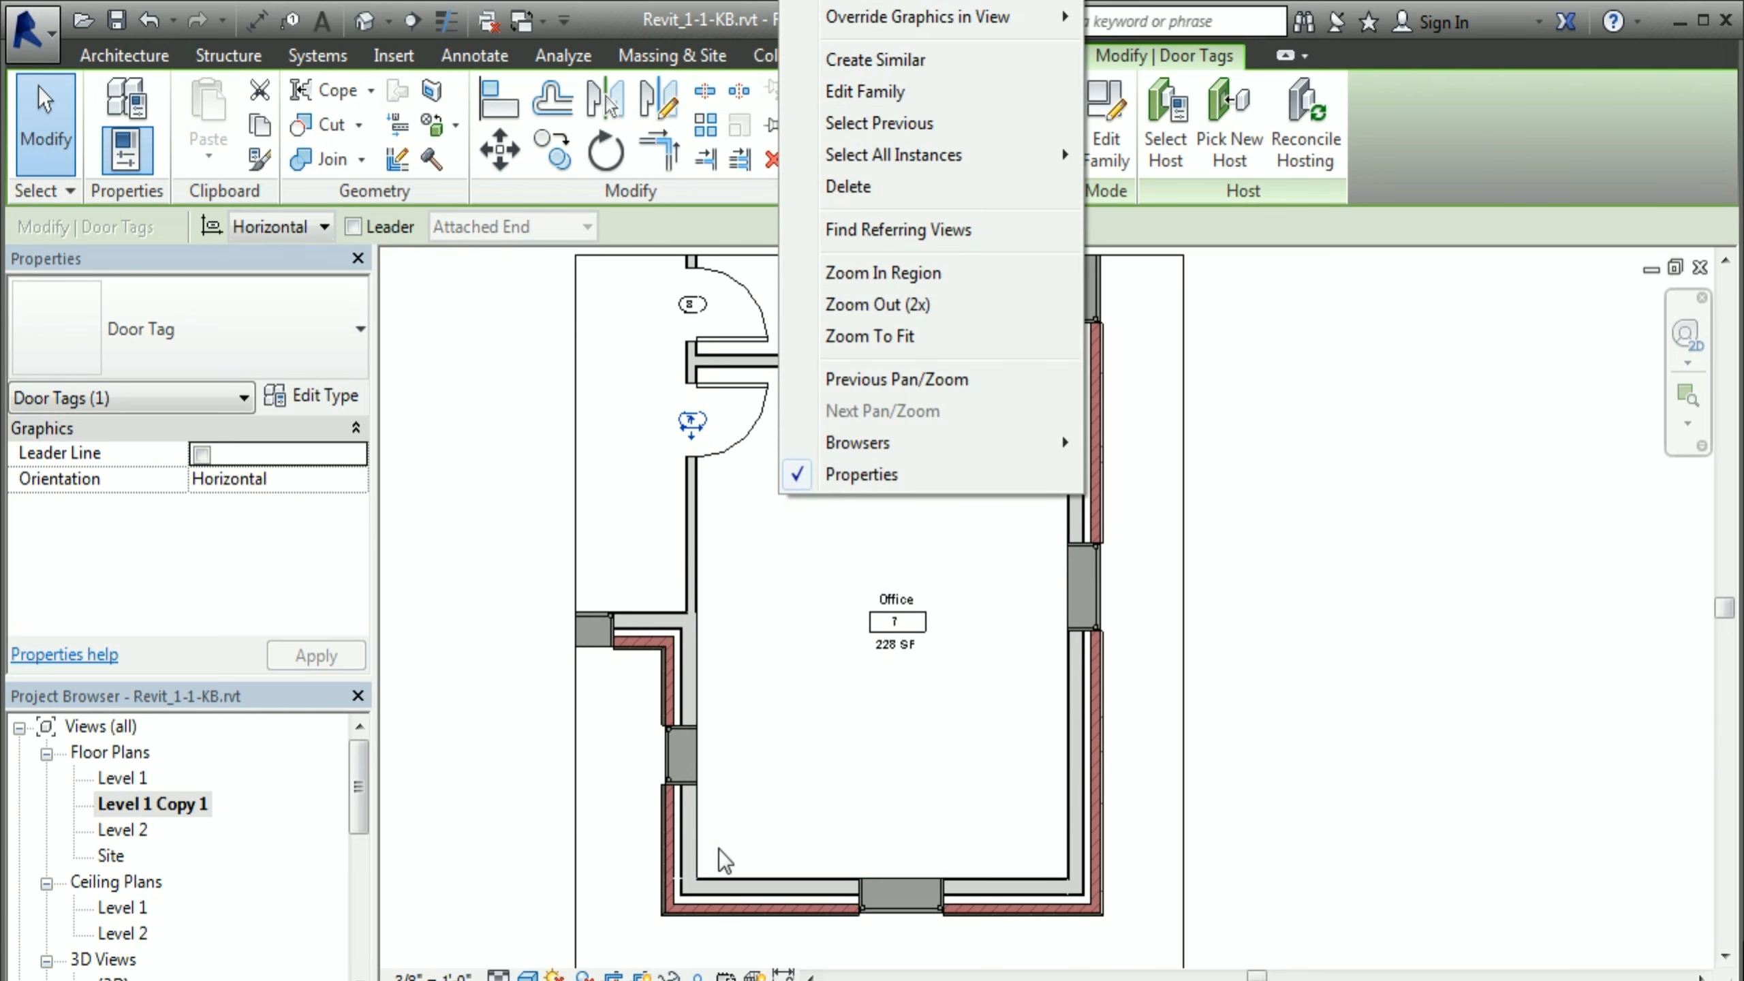
{"action": "right_click", "coordinate": [735, 850]}
{"action": "mouse_move", "coordinate": [871, 316]}
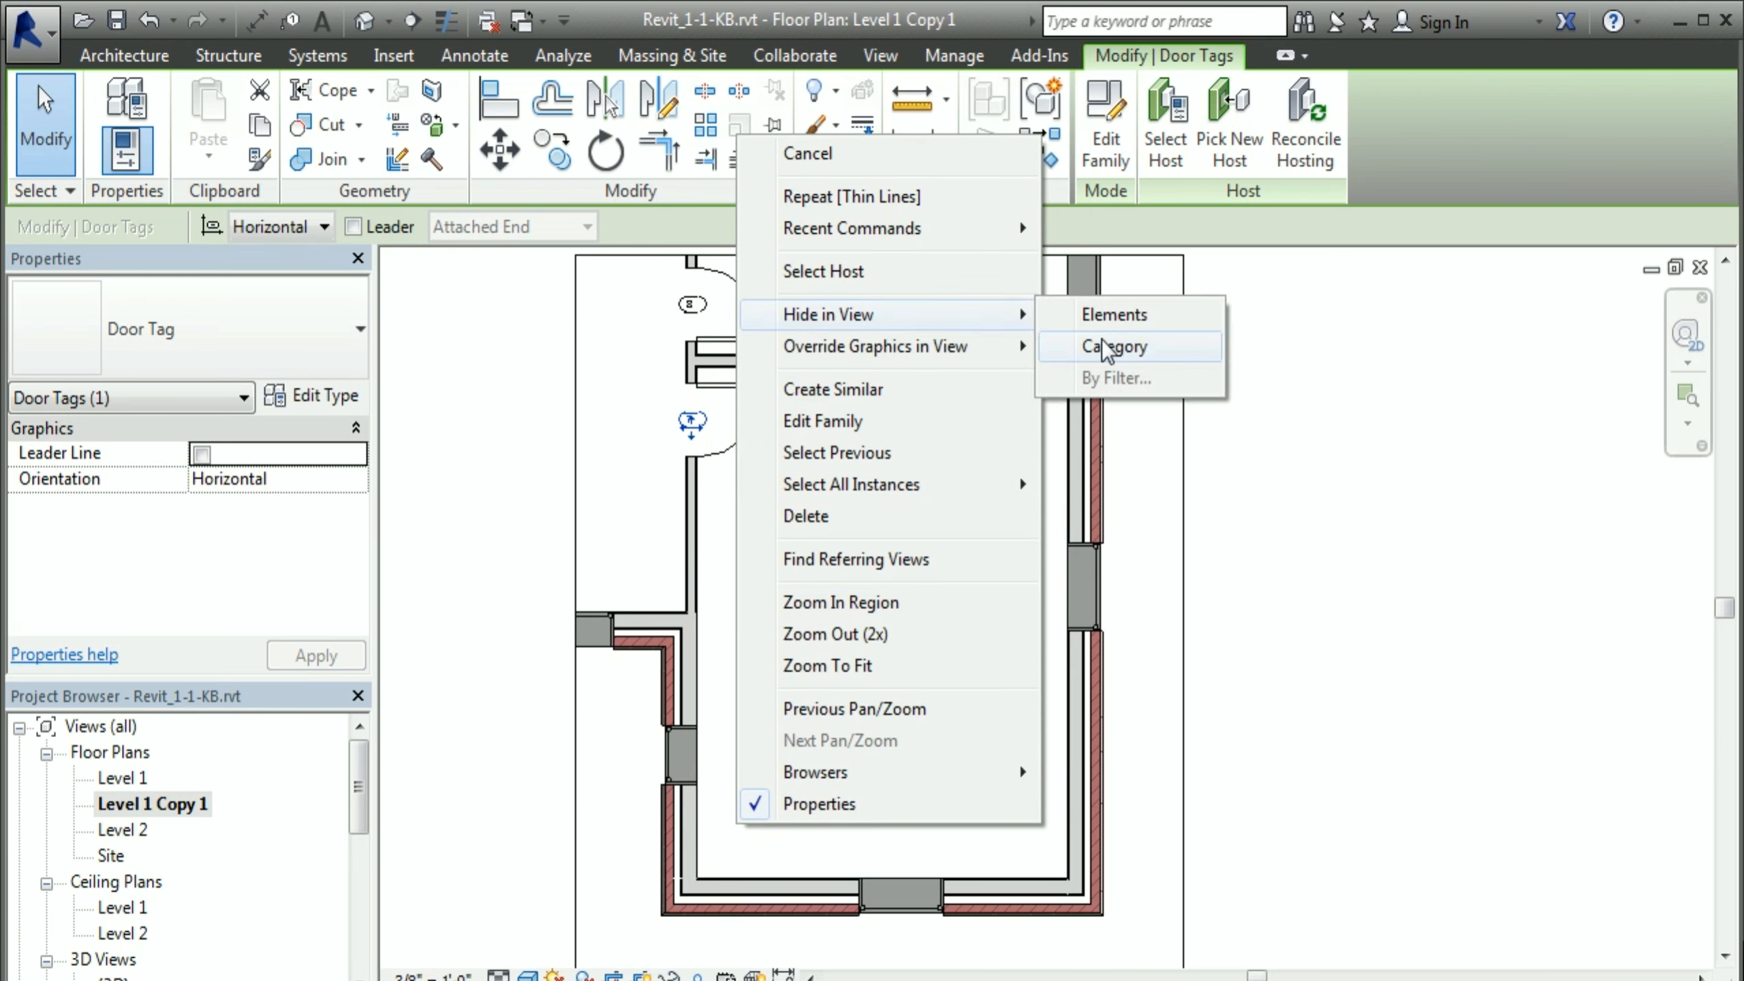
{"action": "left_click", "coordinate": [1123, 324]}
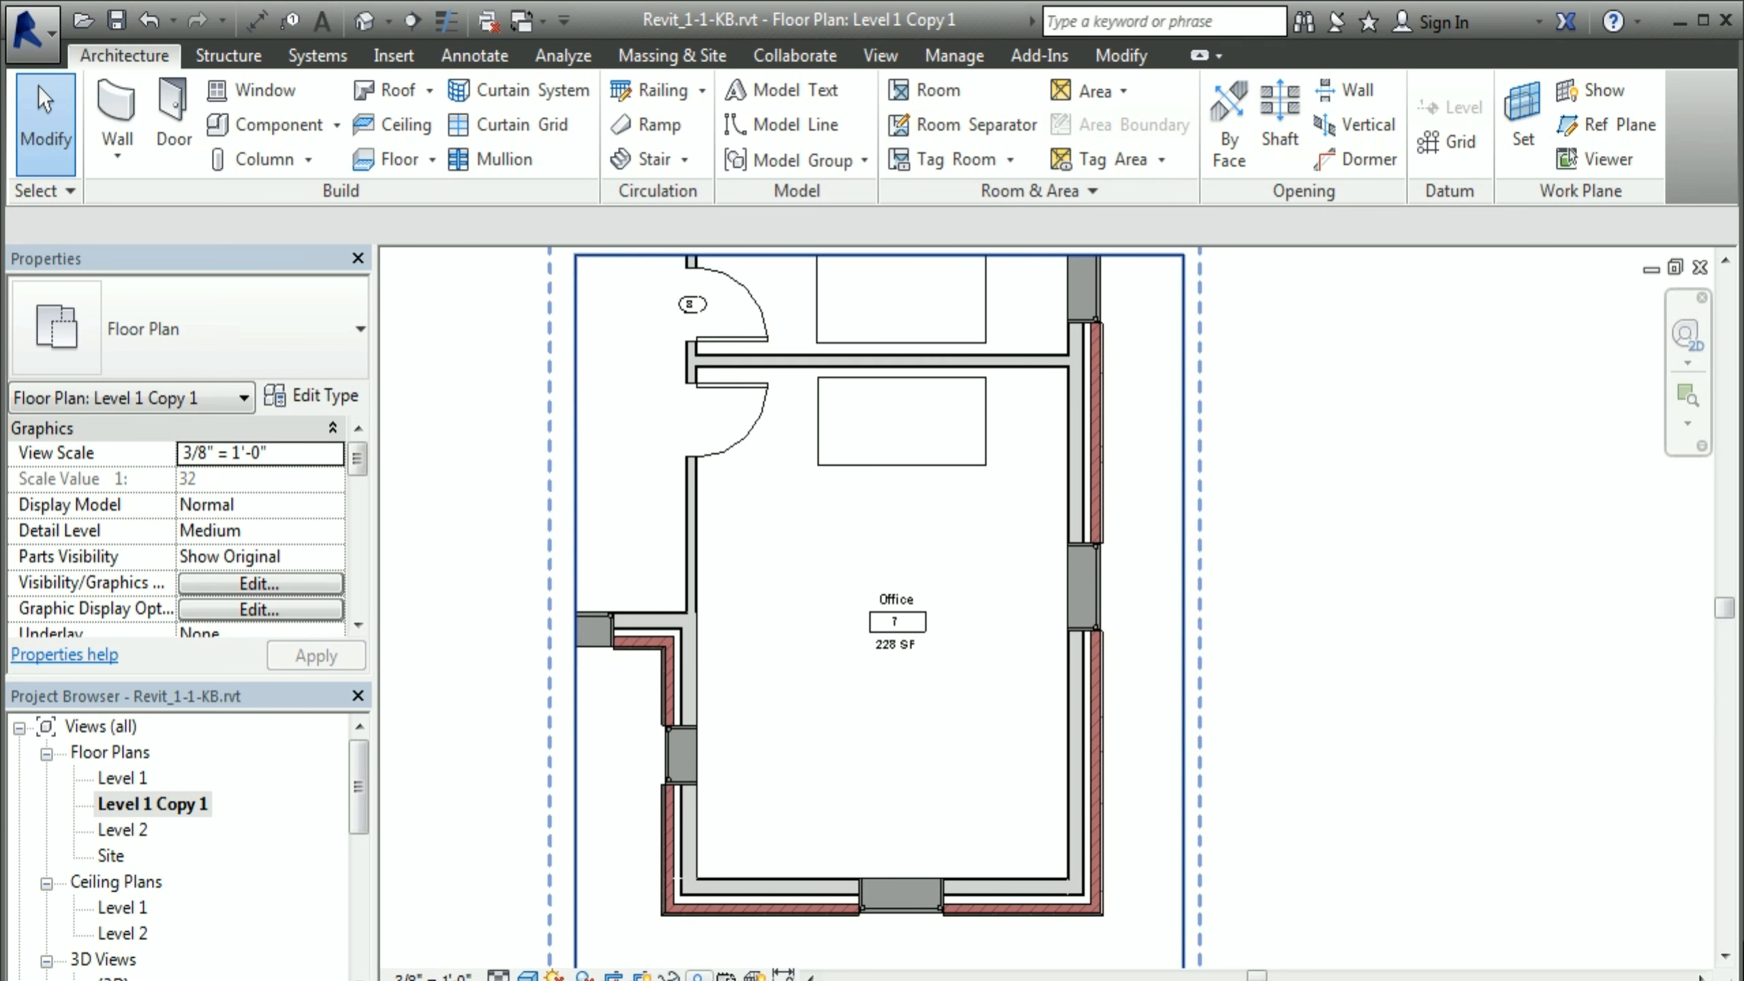
{"action": "left_click", "coordinate": [696, 974]}
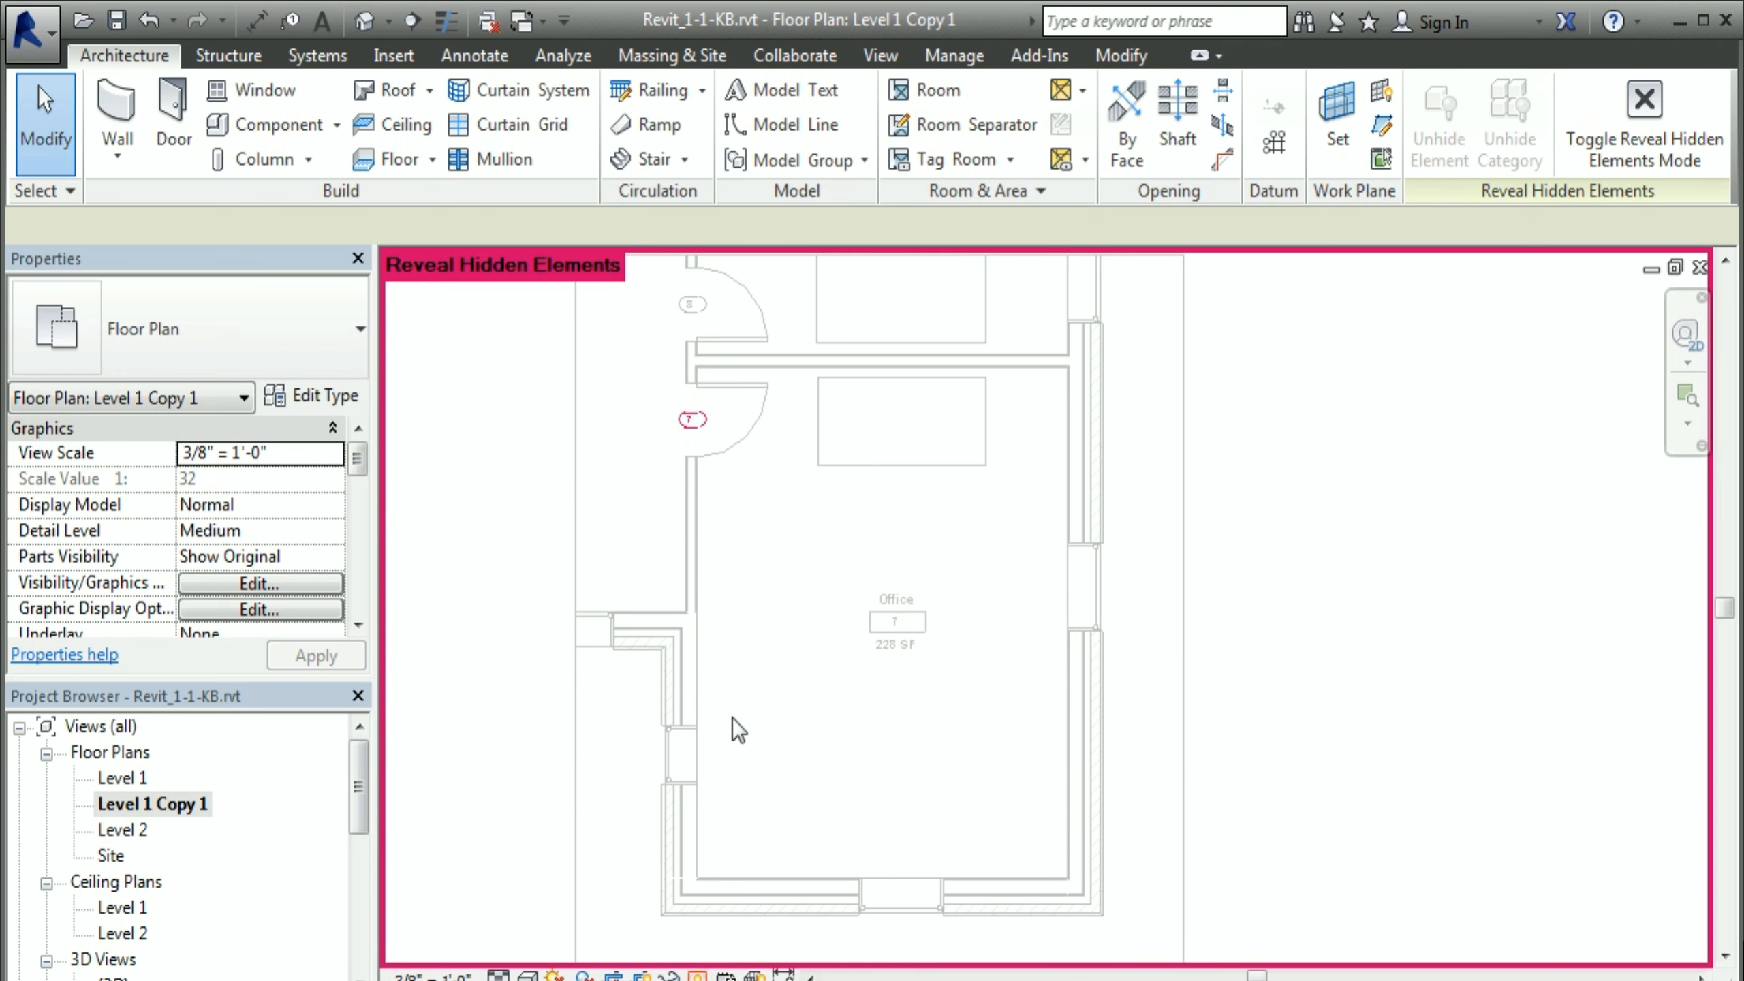
{"action": "left_click", "coordinate": [699, 977]}
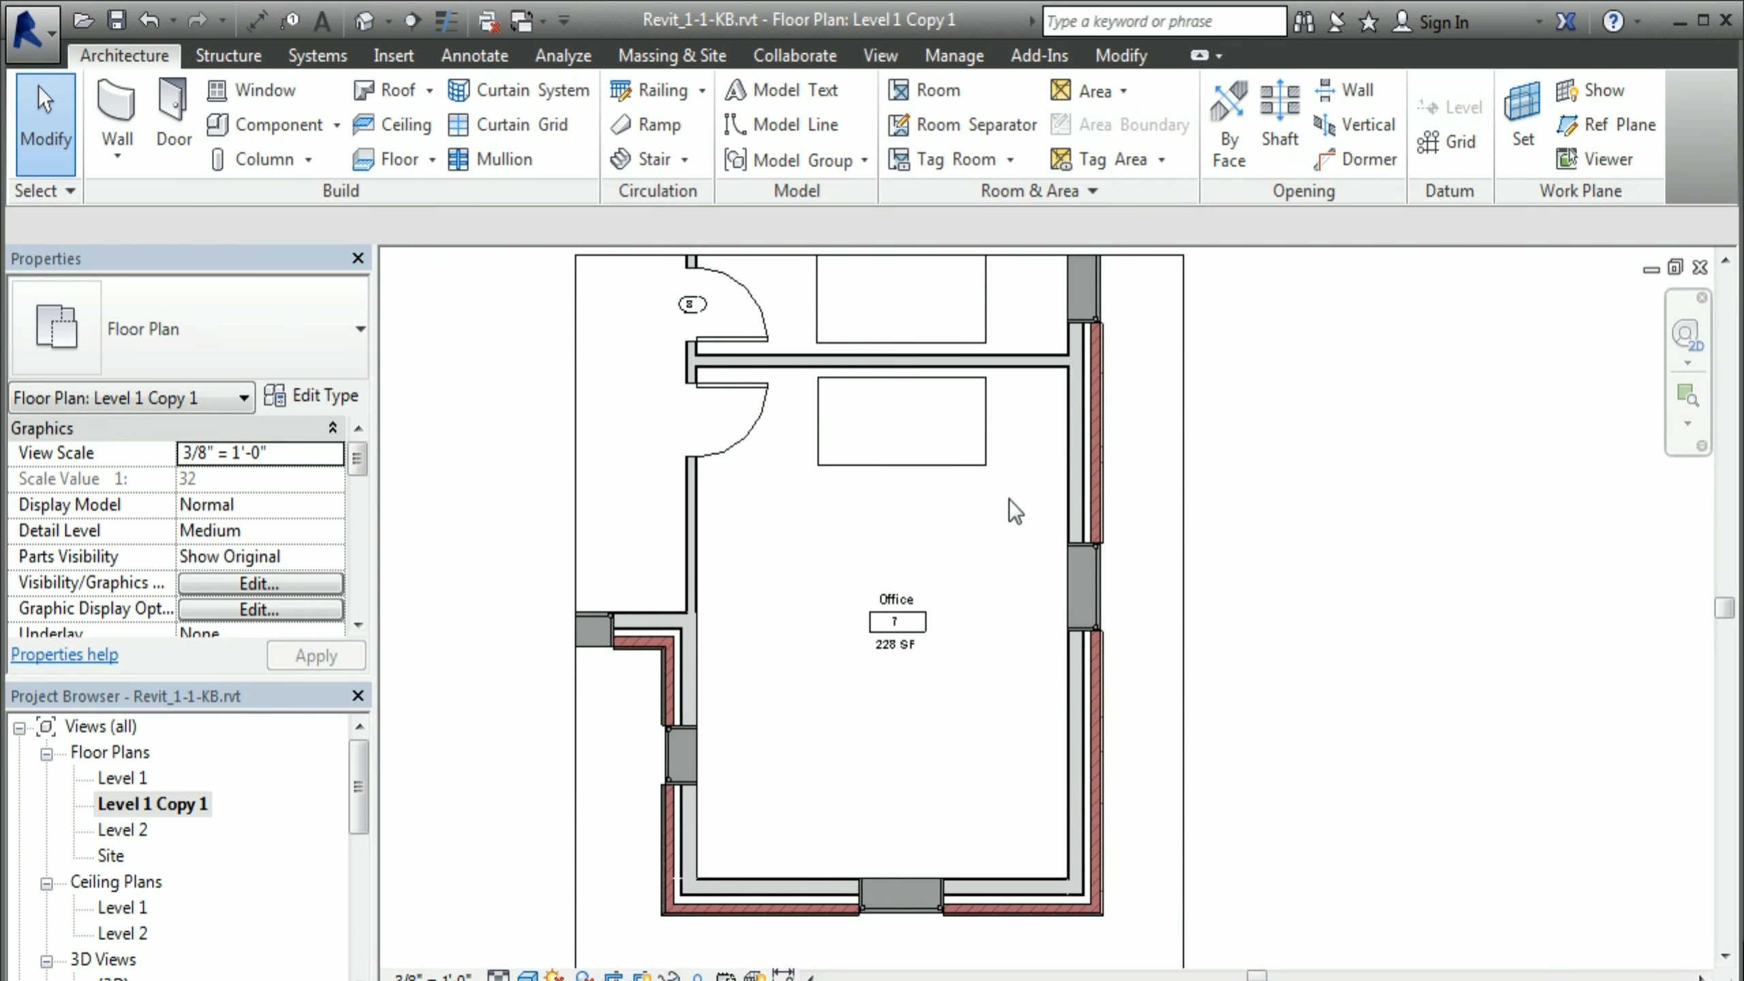
Step: Hide the whole door tag category in the view, starting from door 8's tag
{"action": "left_click", "coordinate": [675, 305]}
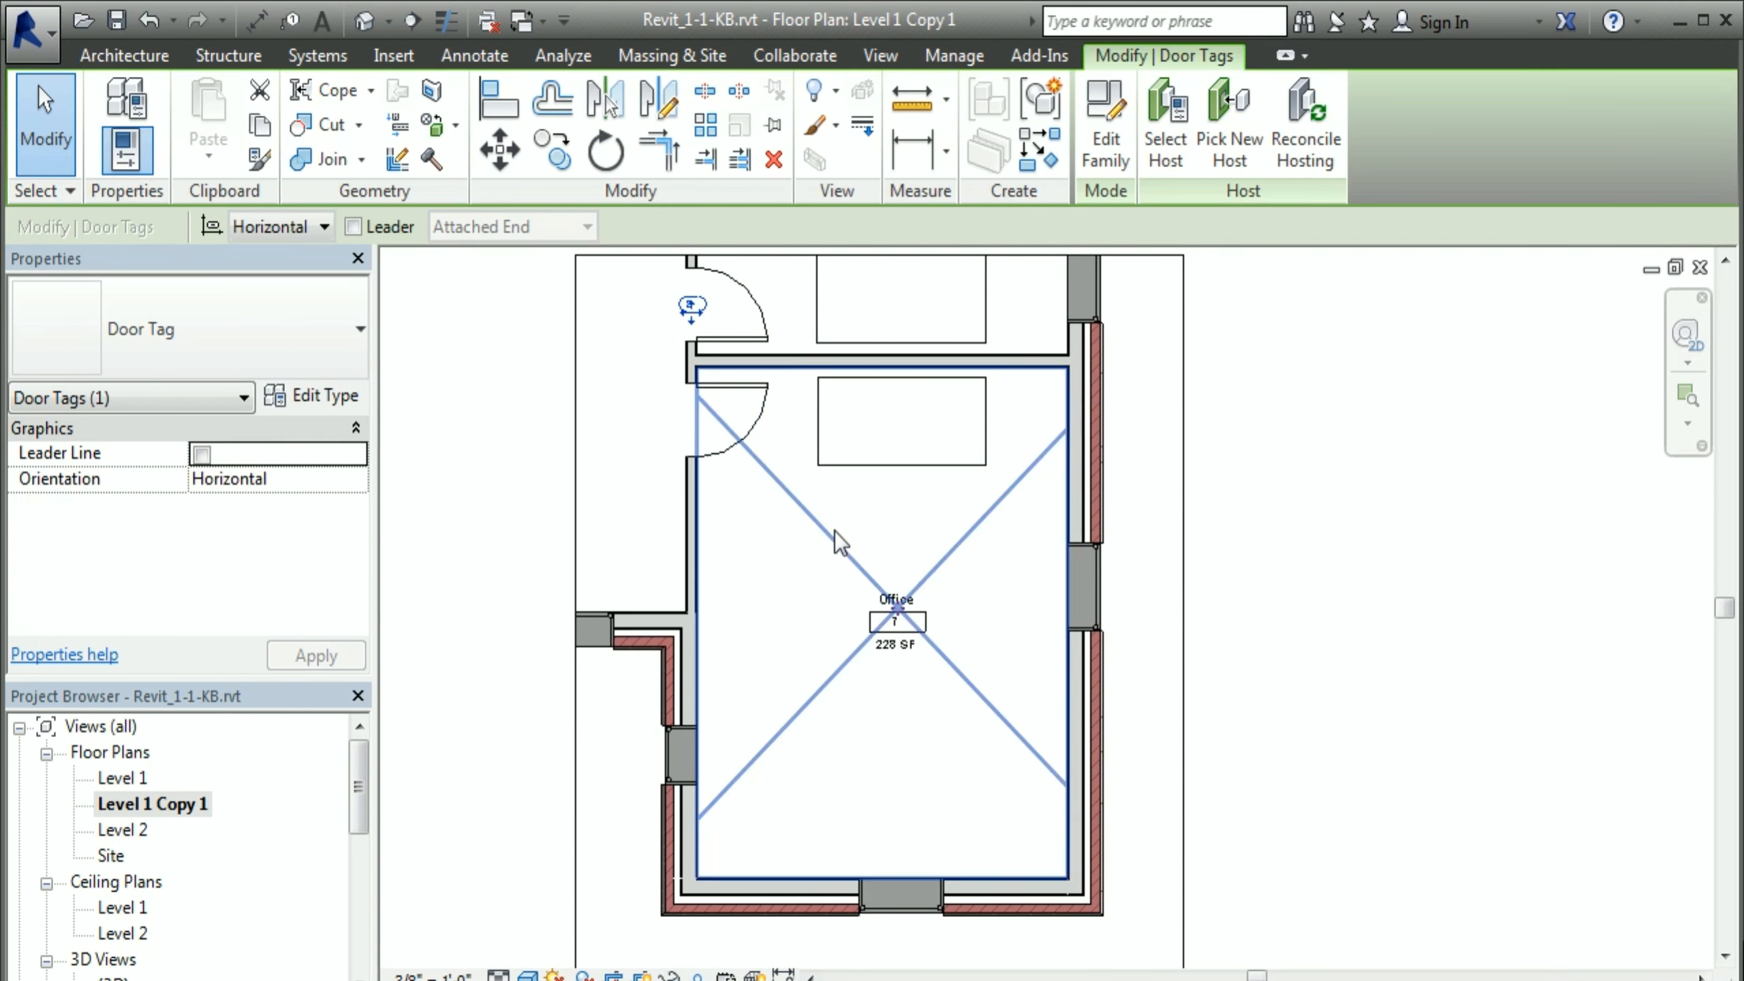
{"action": "right_click", "coordinate": [757, 662]}
{"action": "right_click", "coordinate": [792, 810]}
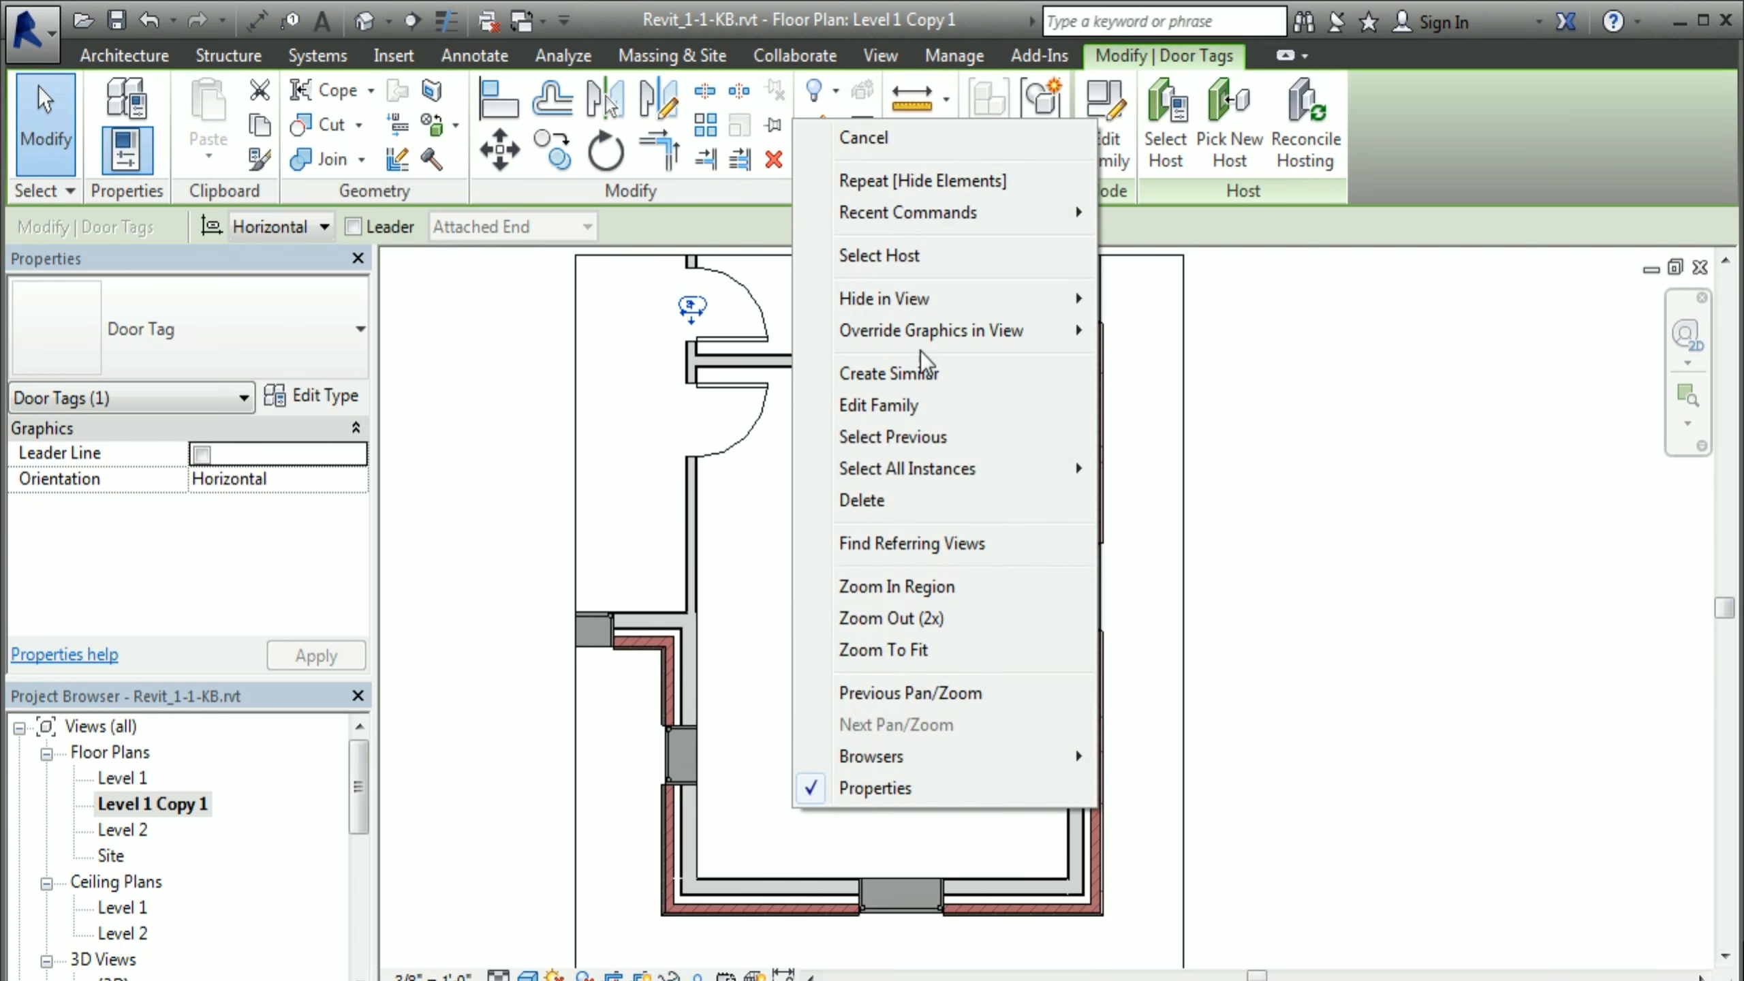
{"action": "mouse_move", "coordinate": [937, 299]}
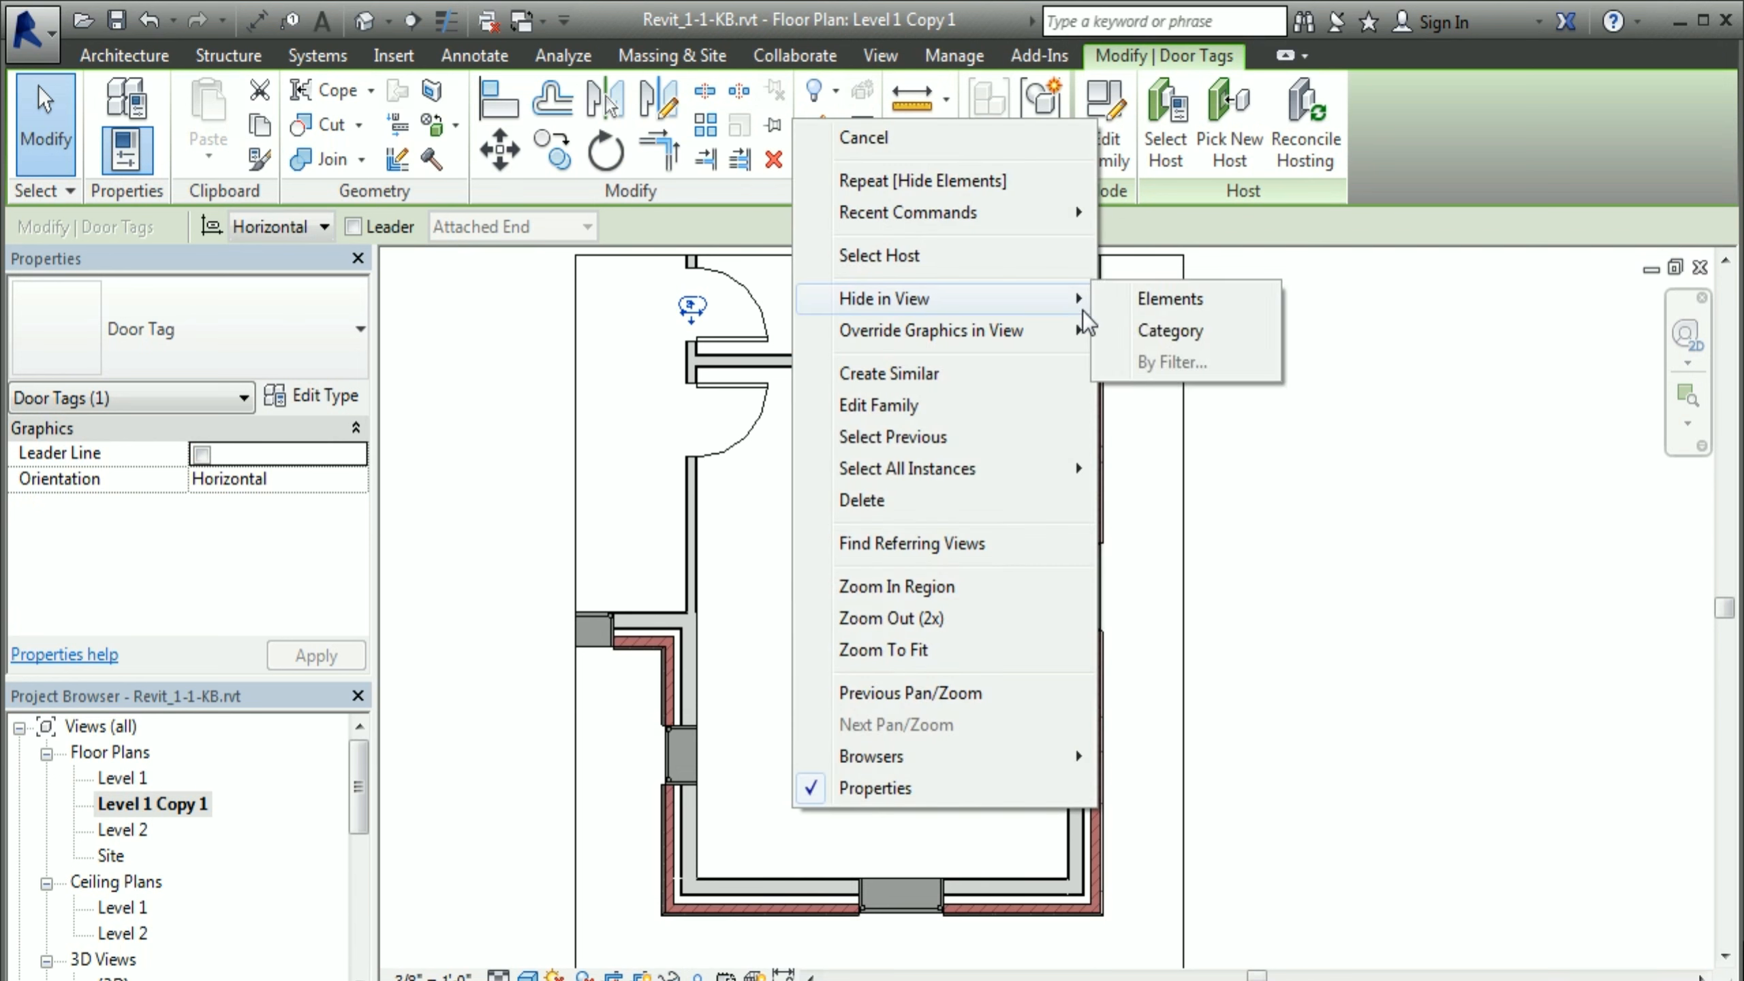
{"action": "left_click", "coordinate": [1179, 331]}
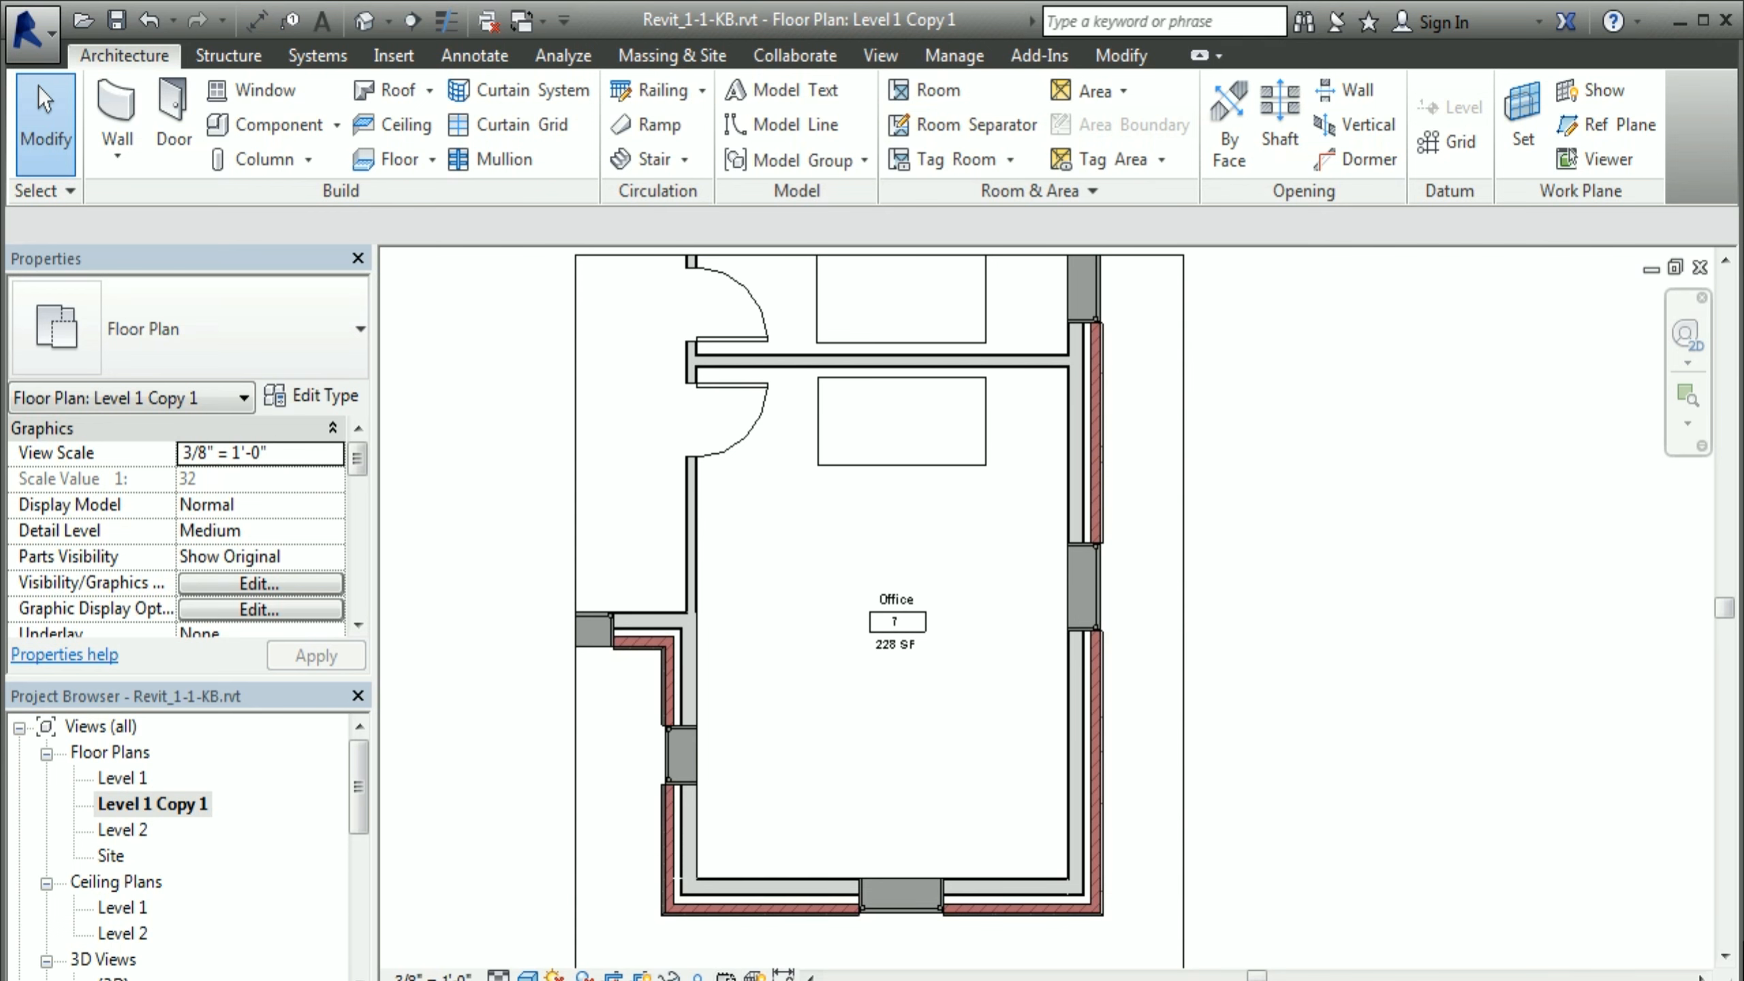
Step: Reveal the hidden elements, unhide the door tag category through door 8's tag, and leave the reveal mode
{"action": "left_click", "coordinate": [697, 975]}
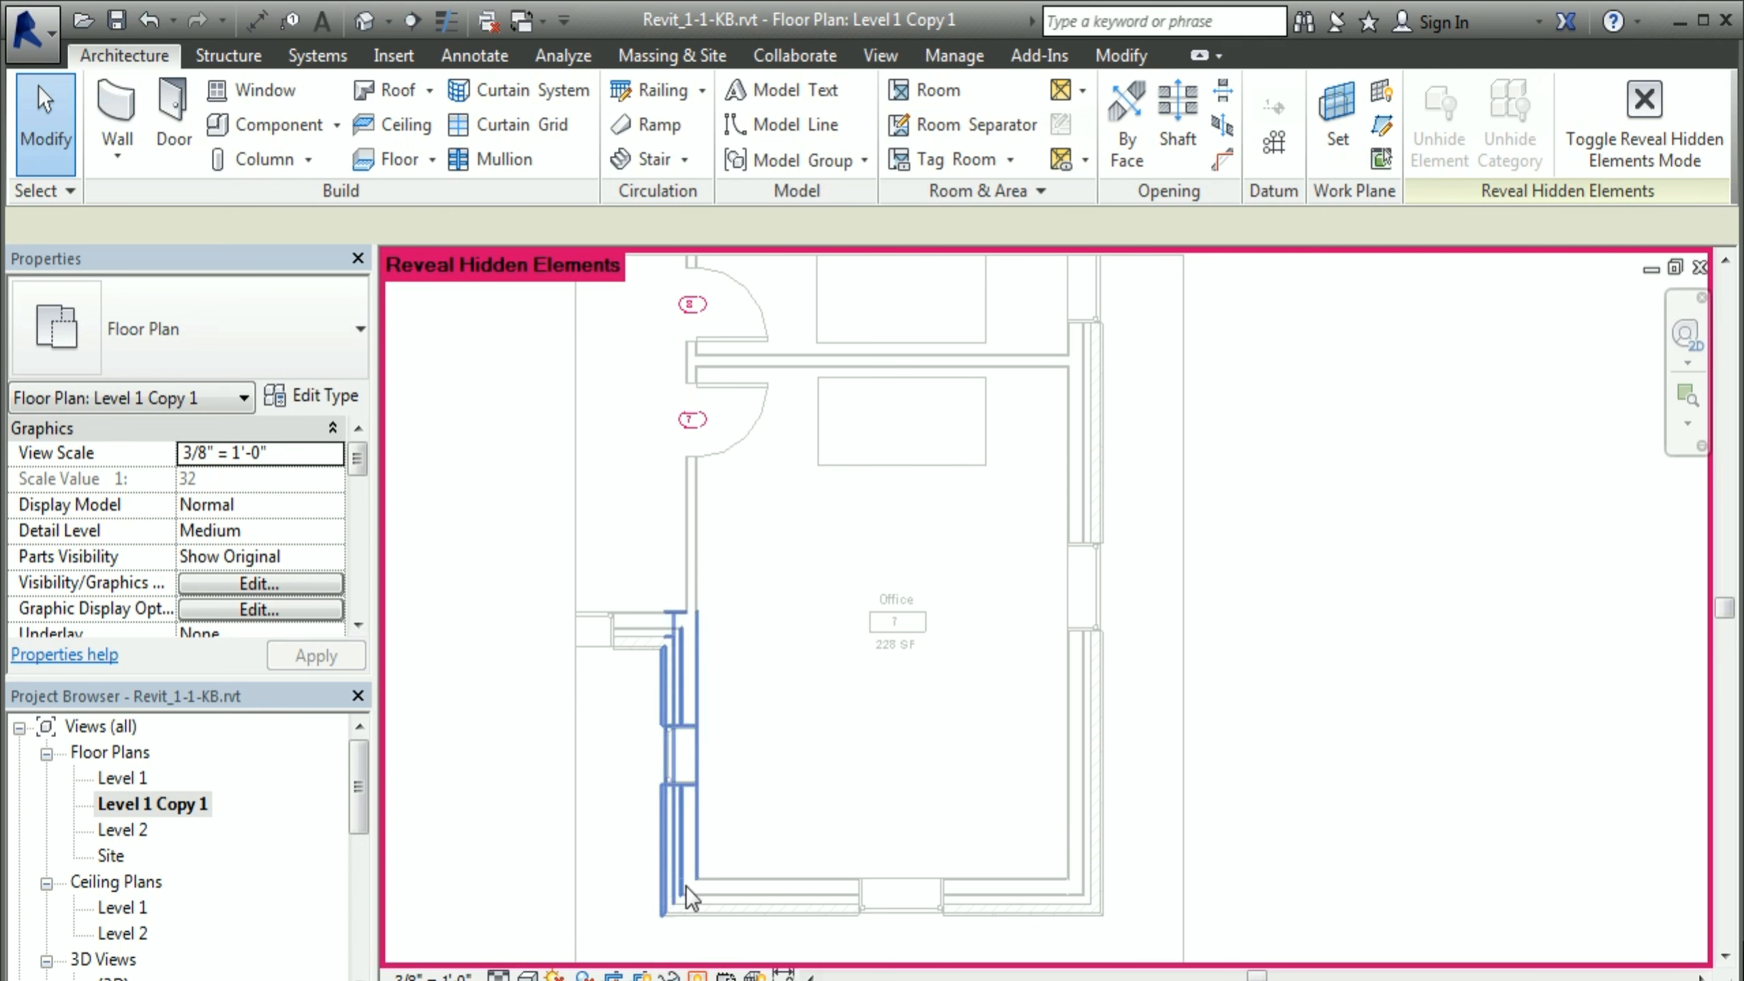
{"action": "left_click", "coordinate": [707, 429]}
{"action": "left_click", "coordinate": [518, 453]}
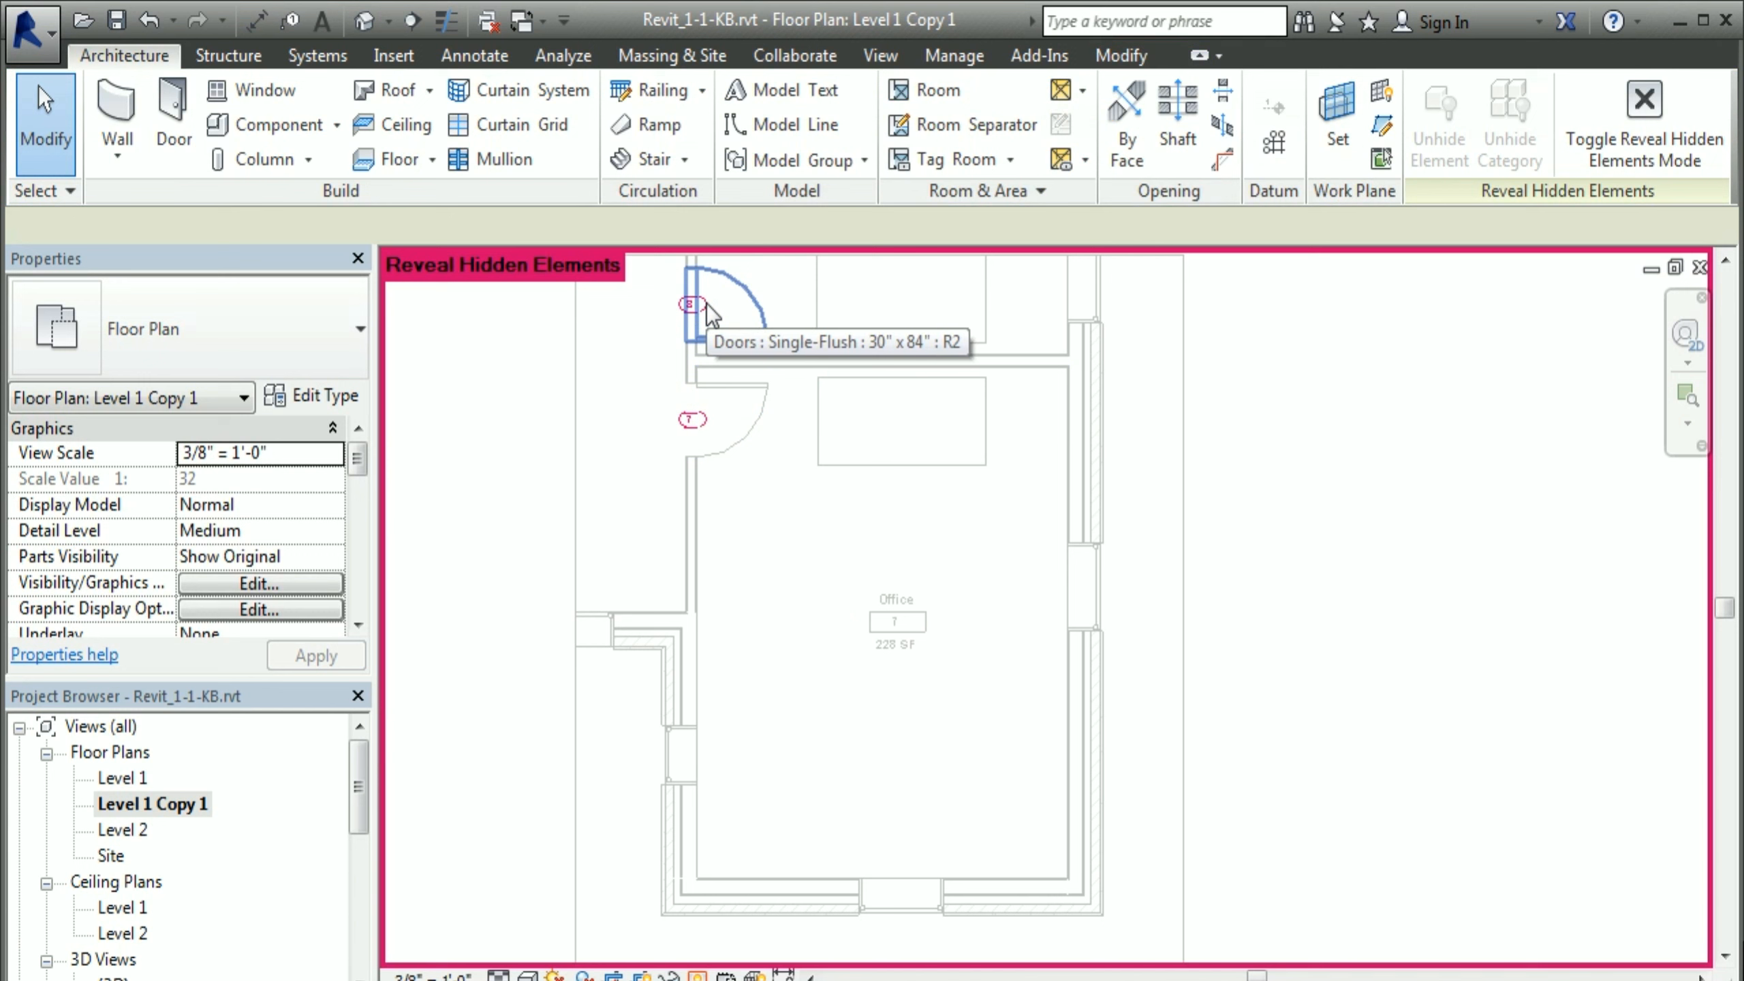
{"action": "key", "text": "Tab"}
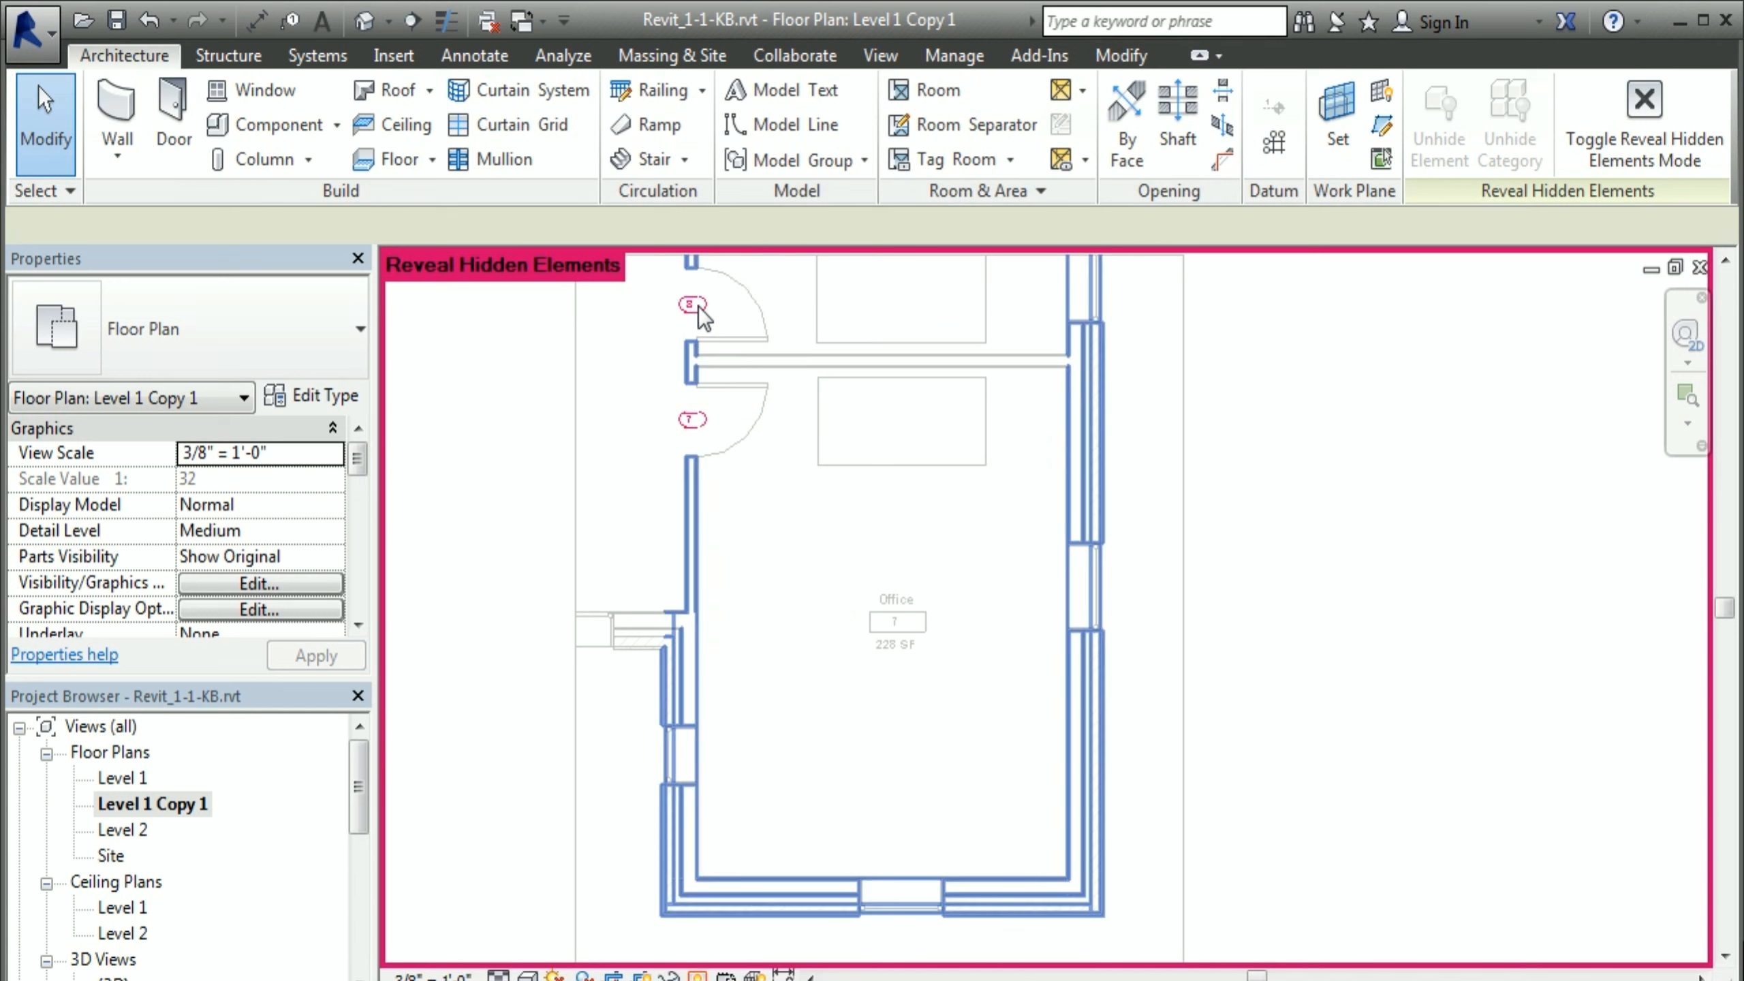
{"action": "key", "text": "Tab"}
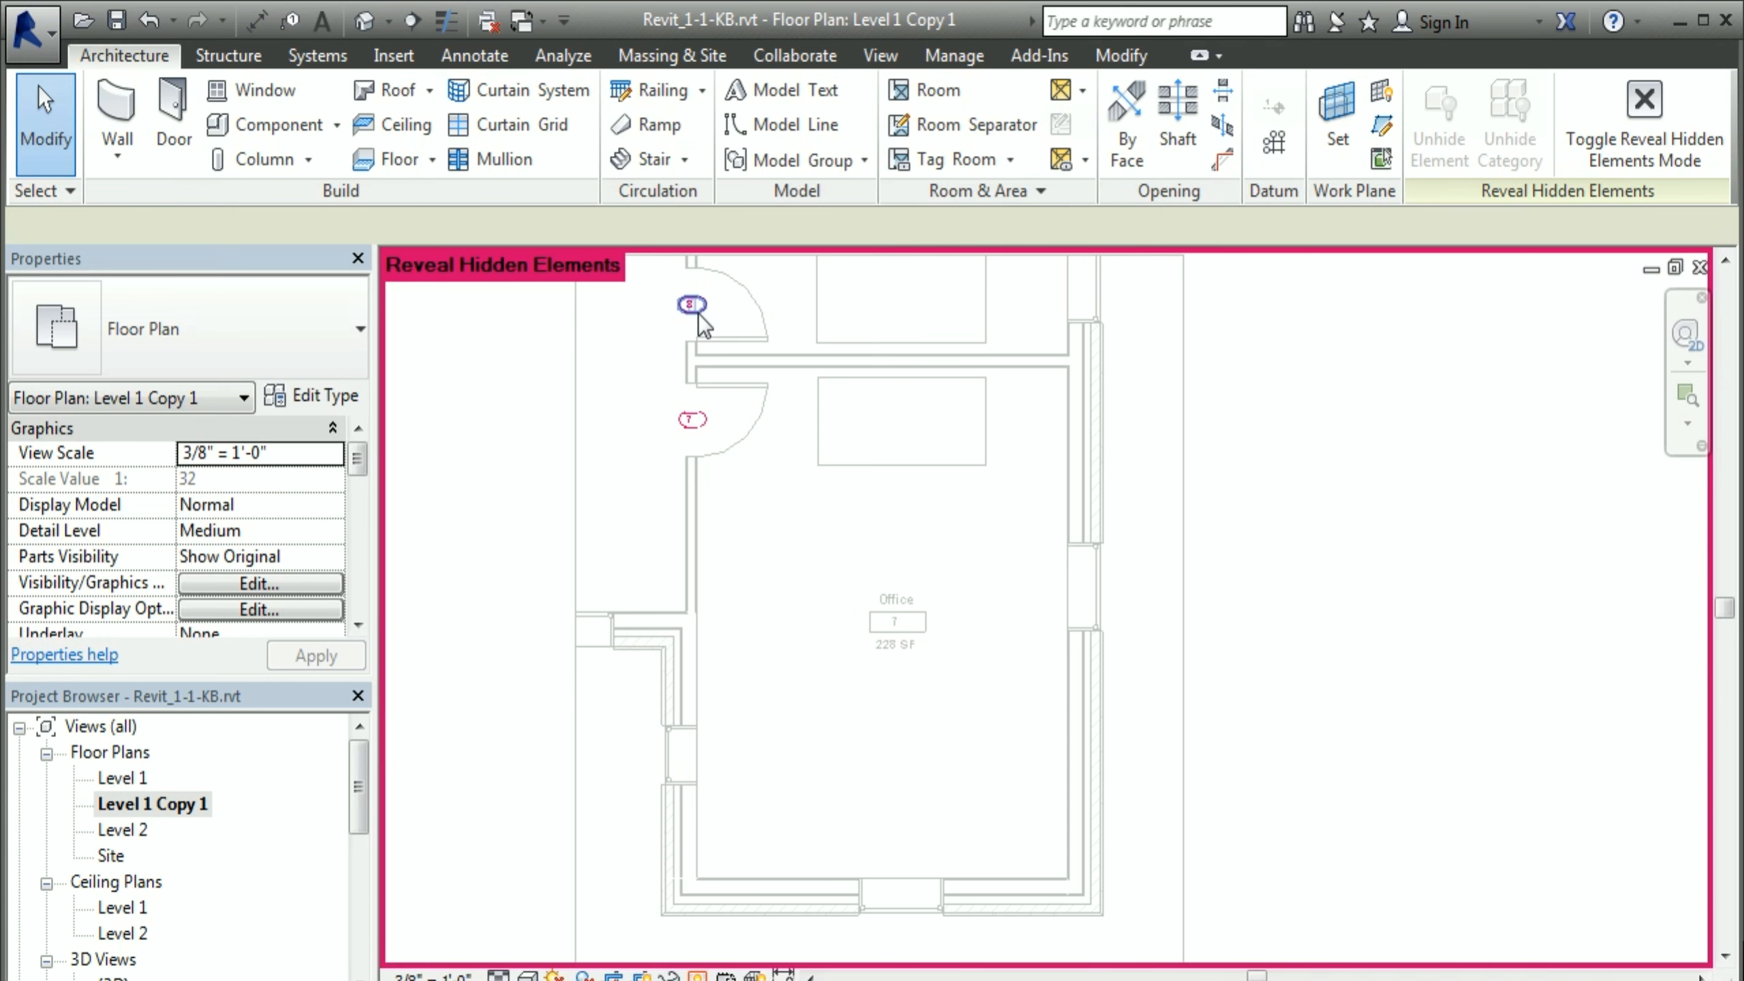
{"action": "left_click", "coordinate": [697, 313]}
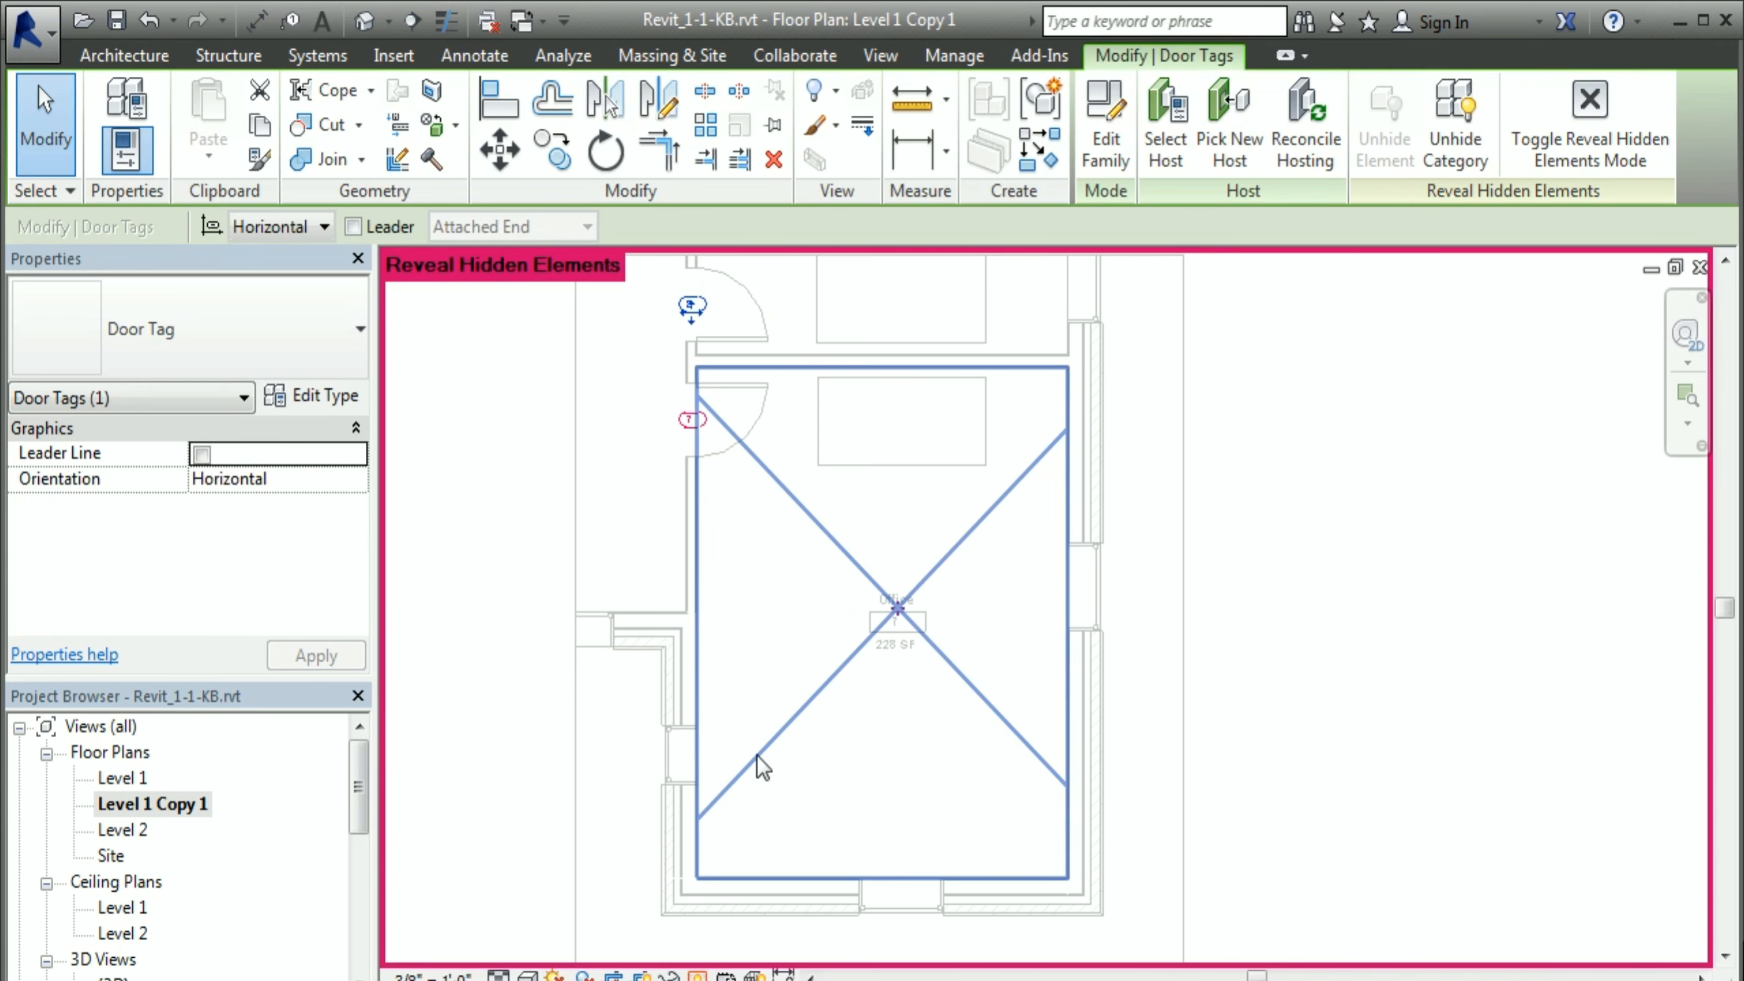
{"action": "right_click", "coordinate": [776, 695]}
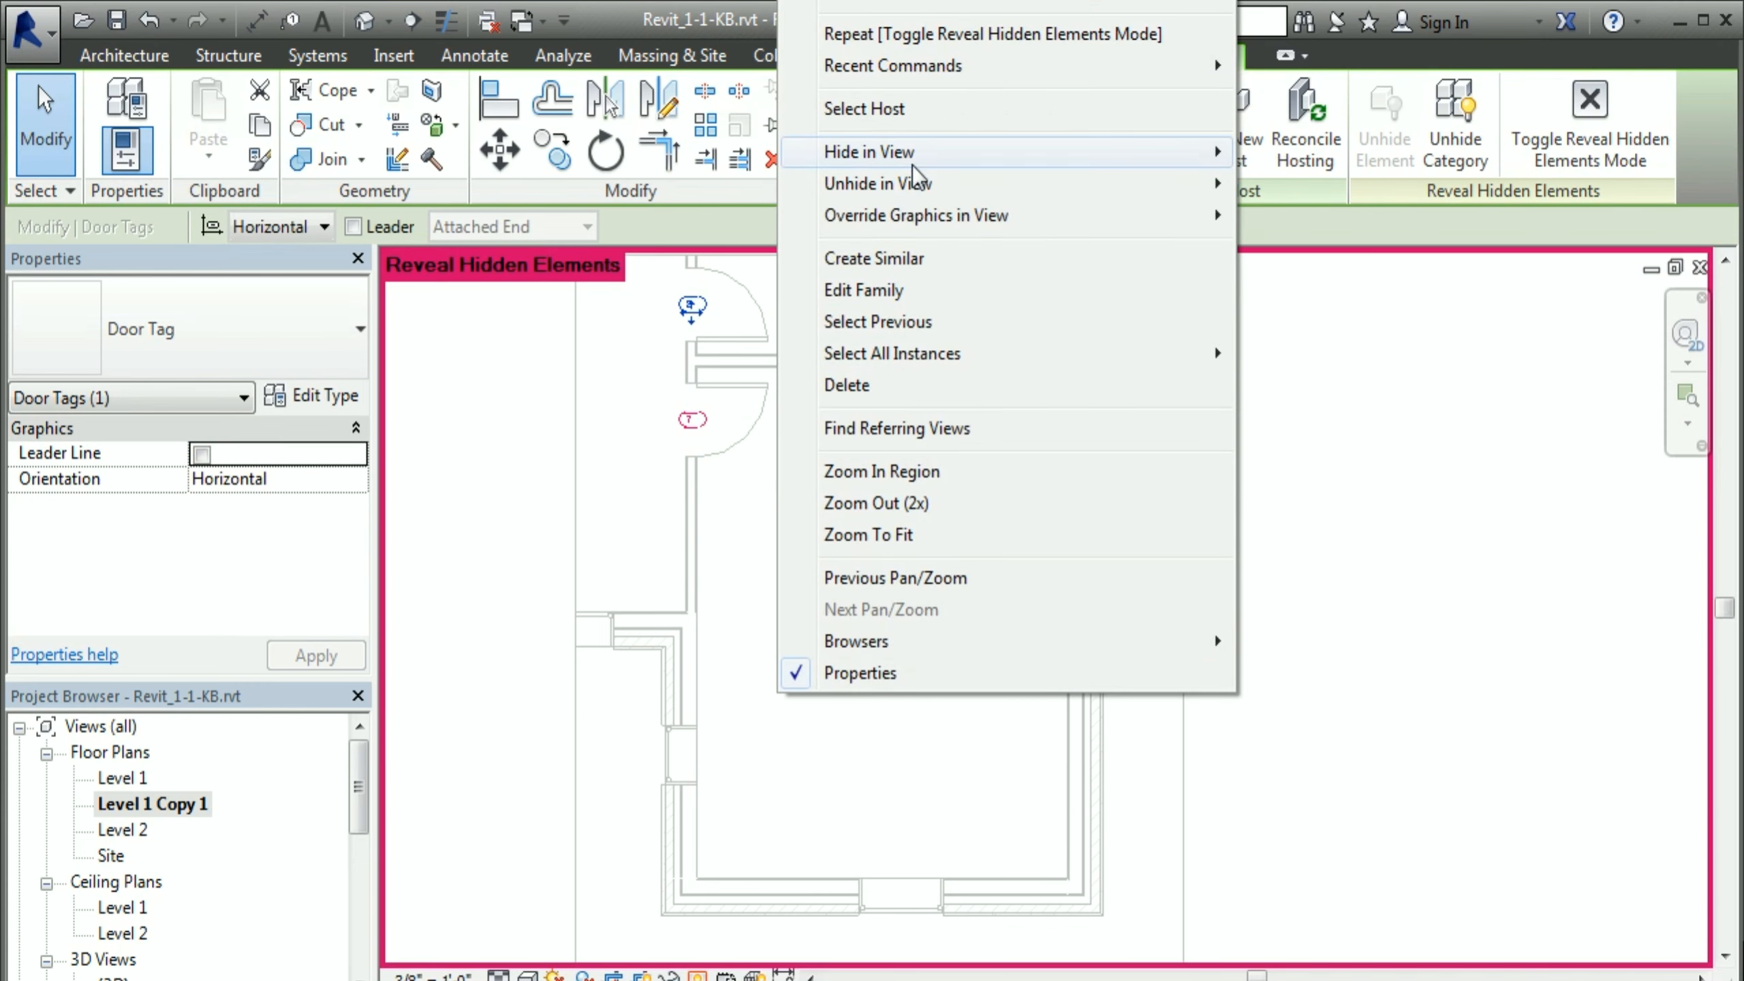
{"action": "mouse_move", "coordinate": [917, 189]}
{"action": "left_click", "coordinate": [1307, 216]}
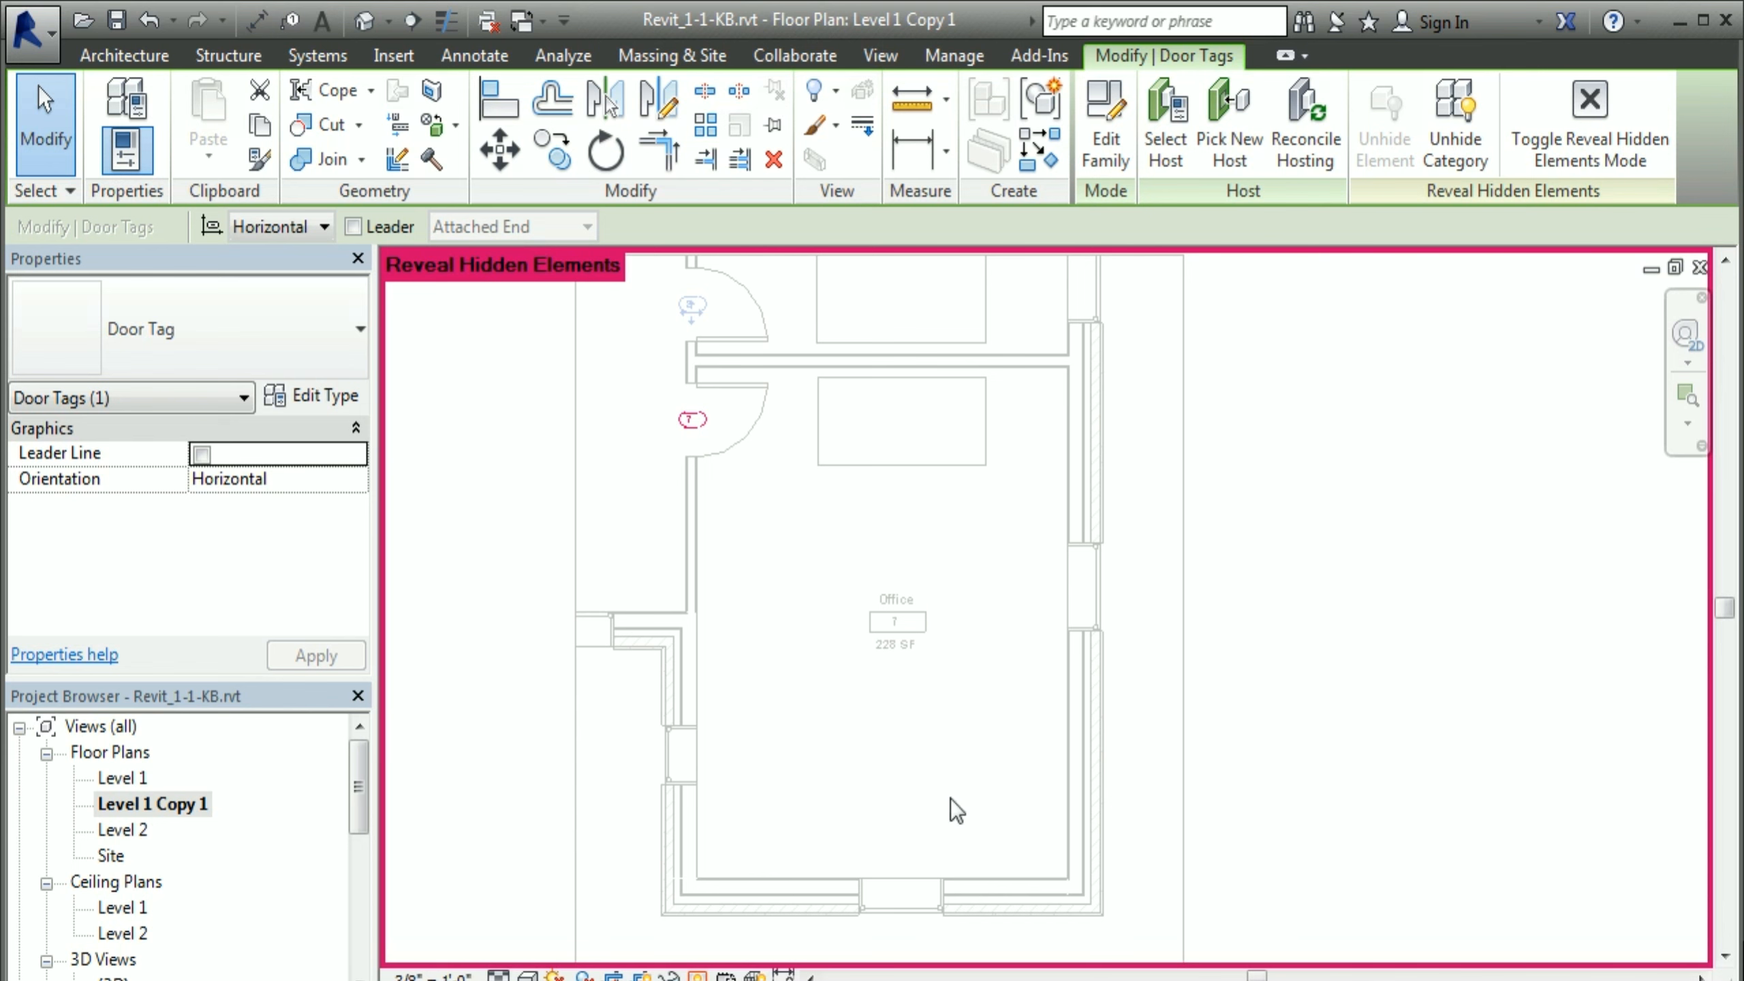
{"action": "left_click", "coordinate": [696, 976]}
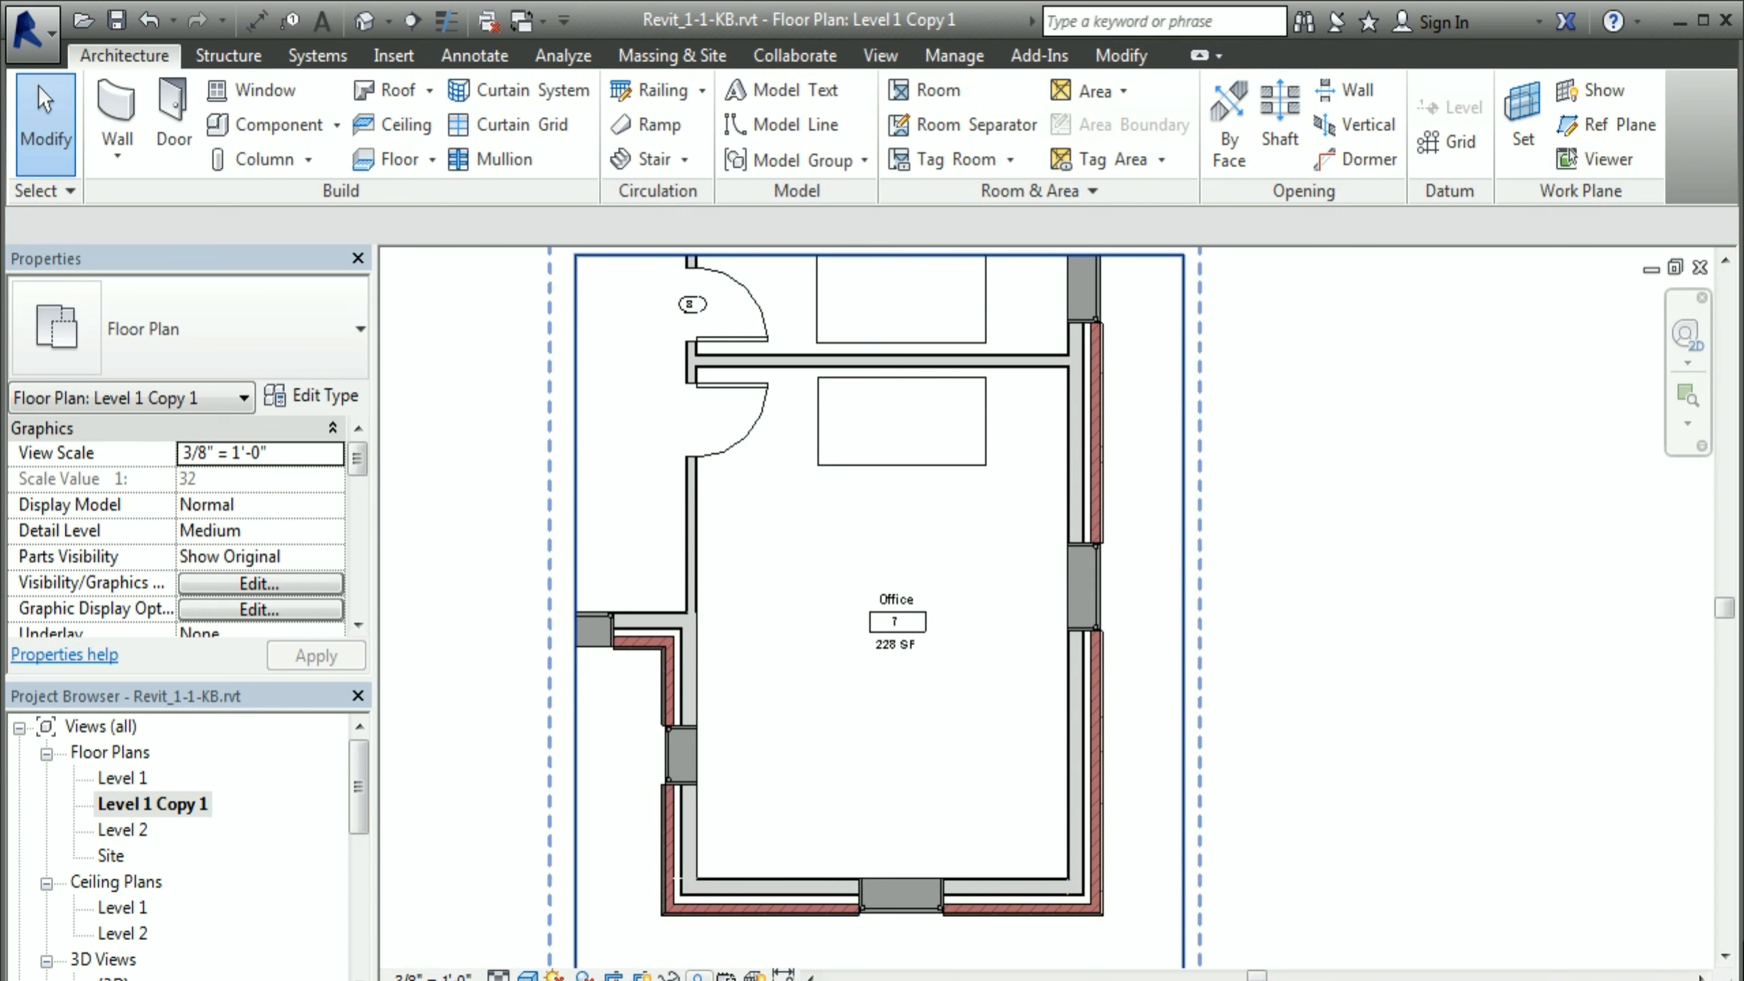
Step: Reveal the hidden elements, unhide door 7's tag as an individual element, and return to the normal display
{"action": "left_click", "coordinate": [696, 975]}
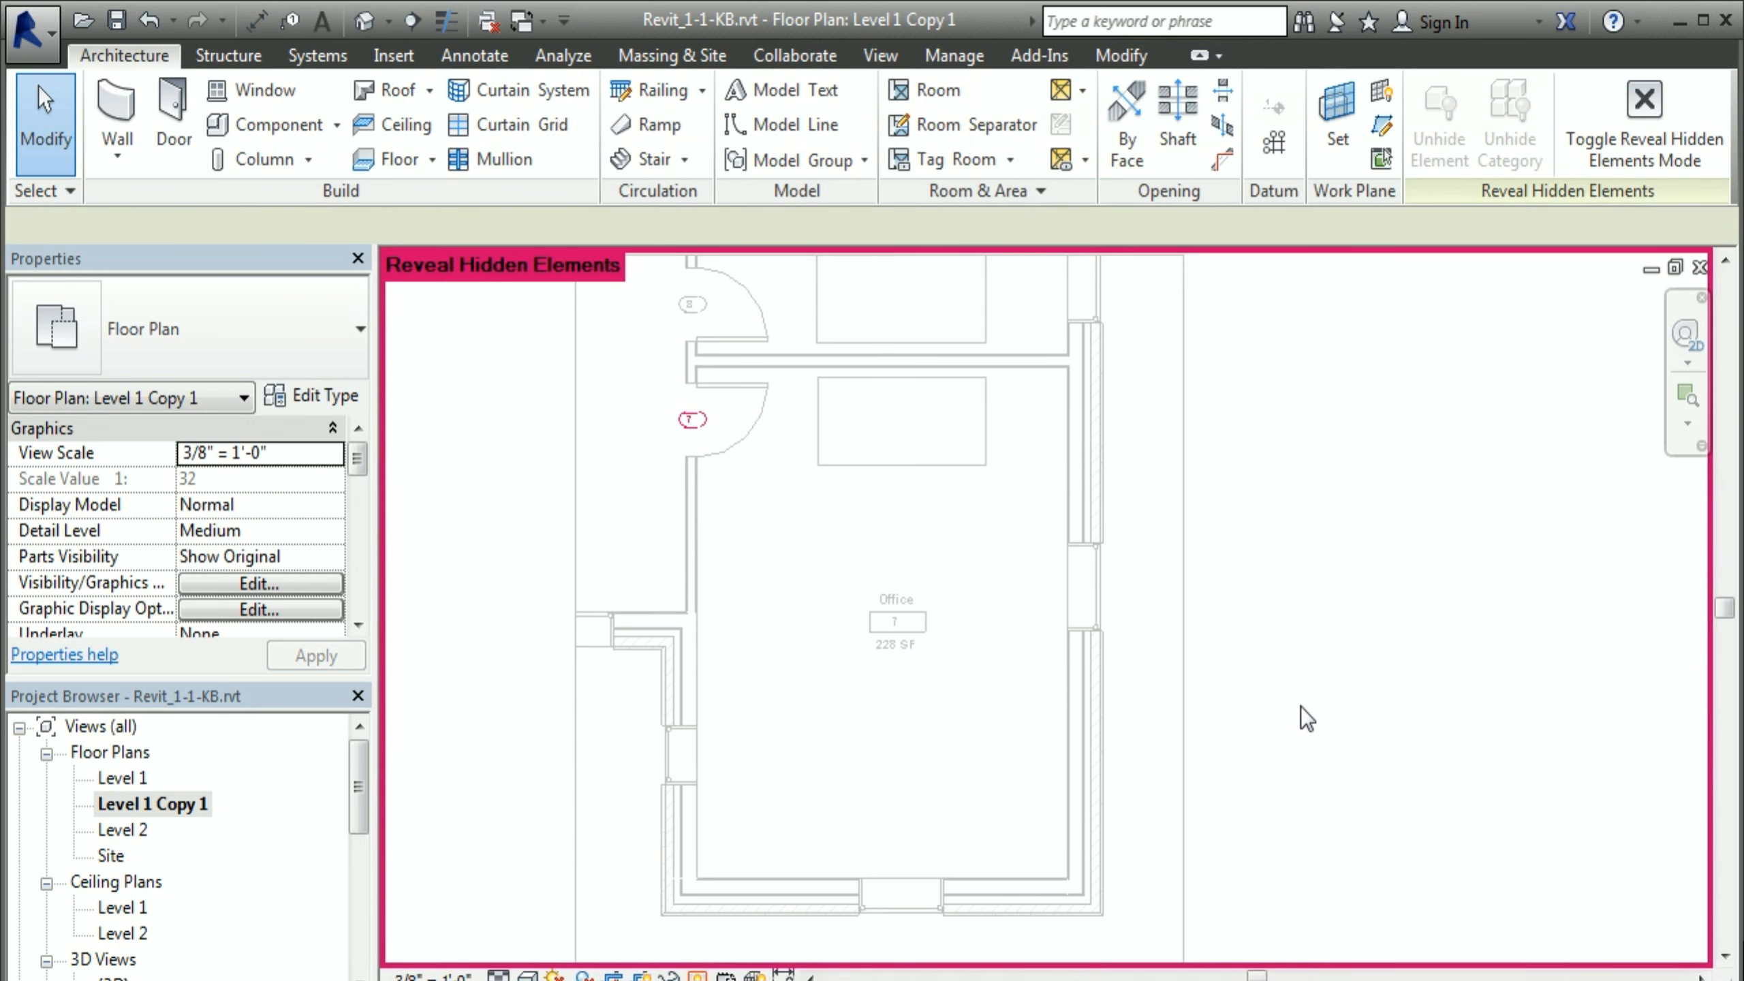
{"action": "left_click", "coordinate": [699, 423]}
{"action": "right_click", "coordinate": [743, 532]}
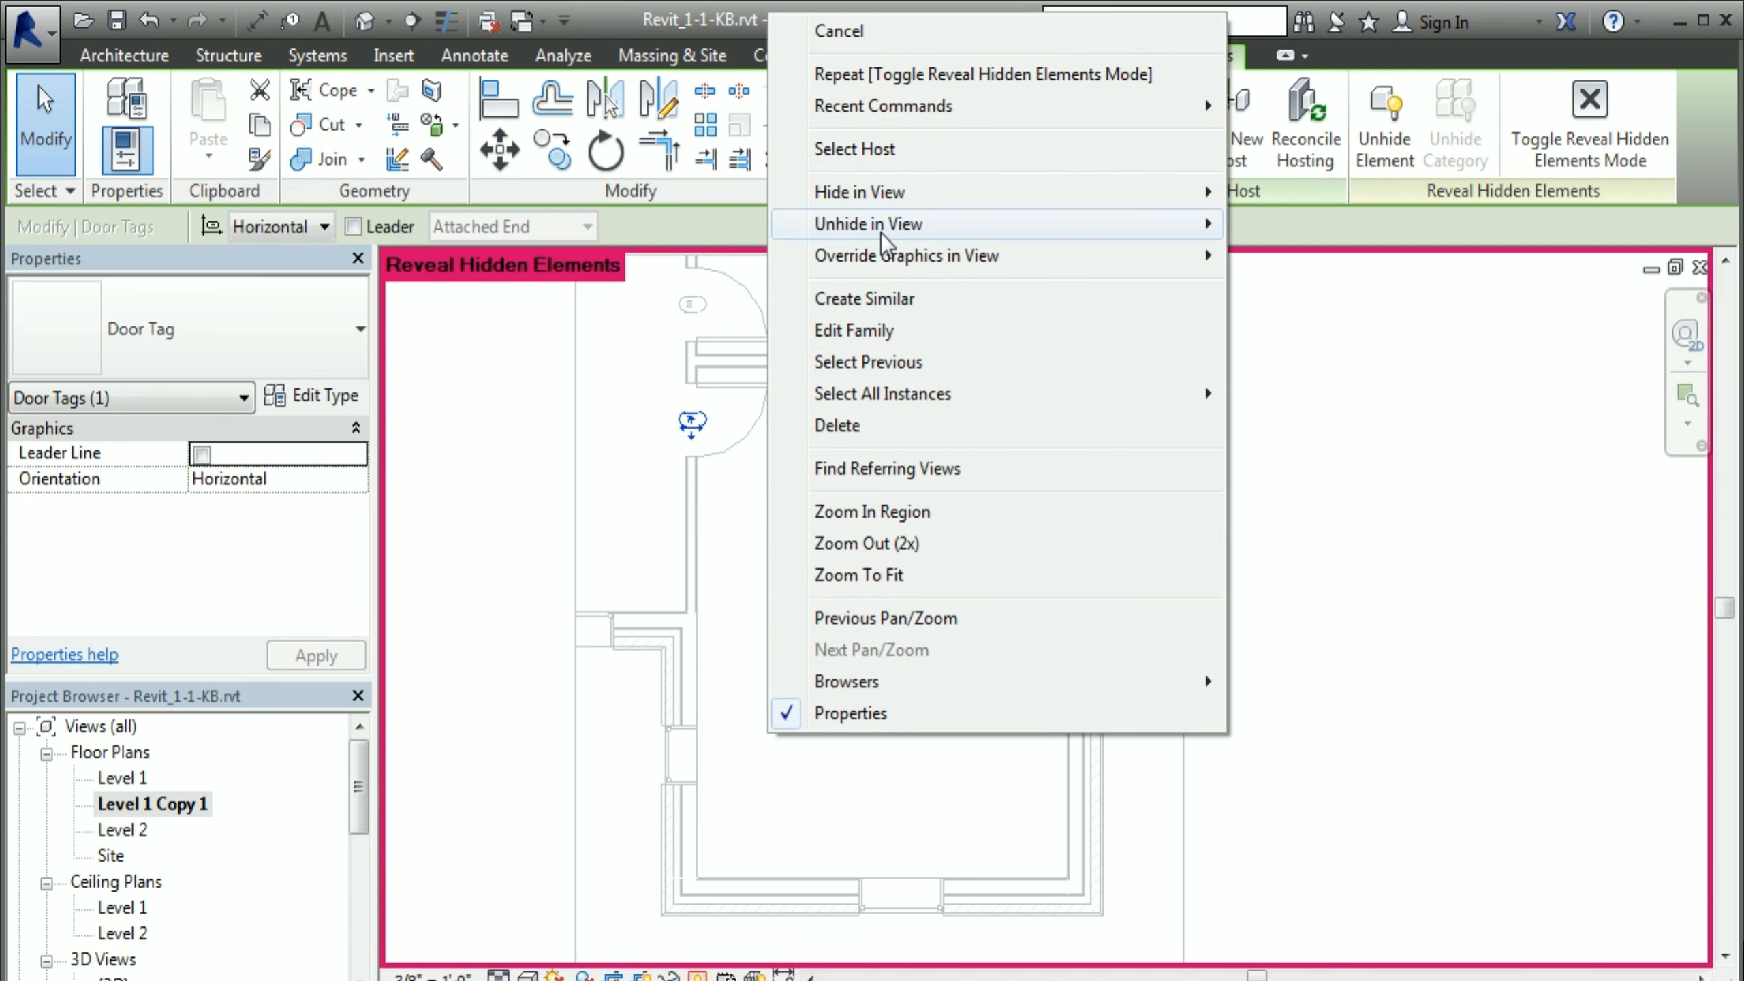
{"action": "mouse_move", "coordinate": [1099, 224]}
{"action": "left_click", "coordinate": [1307, 230]}
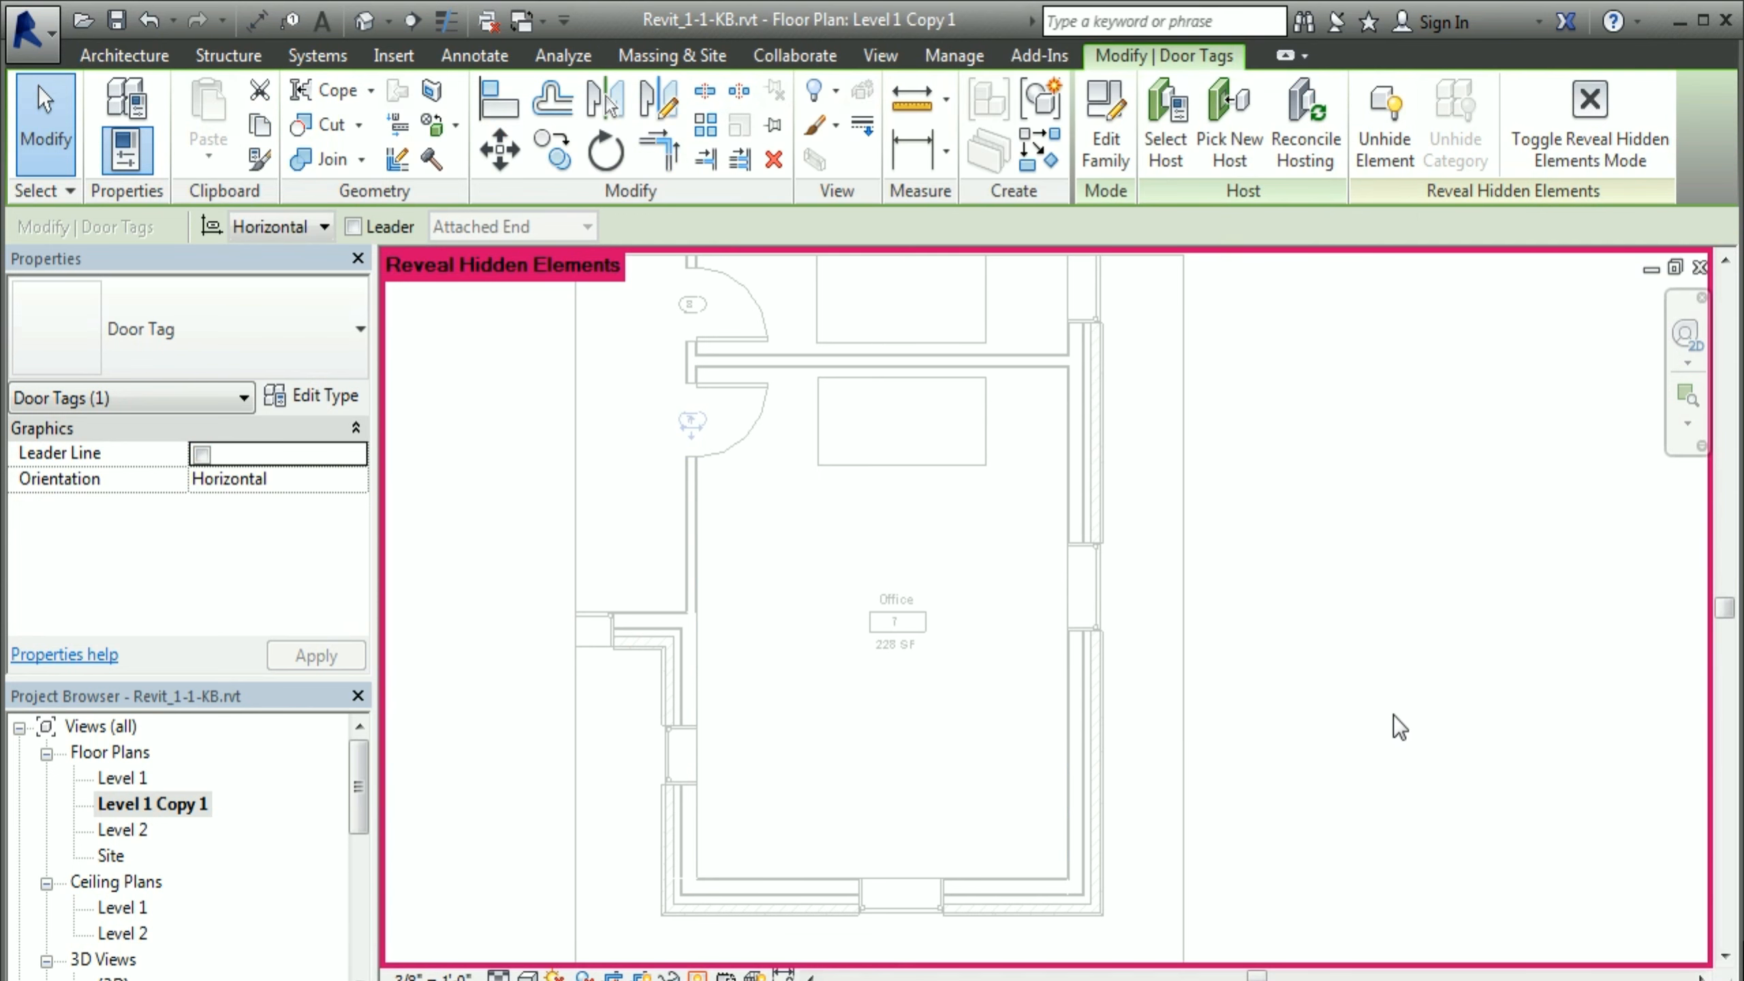
{"action": "left_click", "coordinate": [697, 977]}
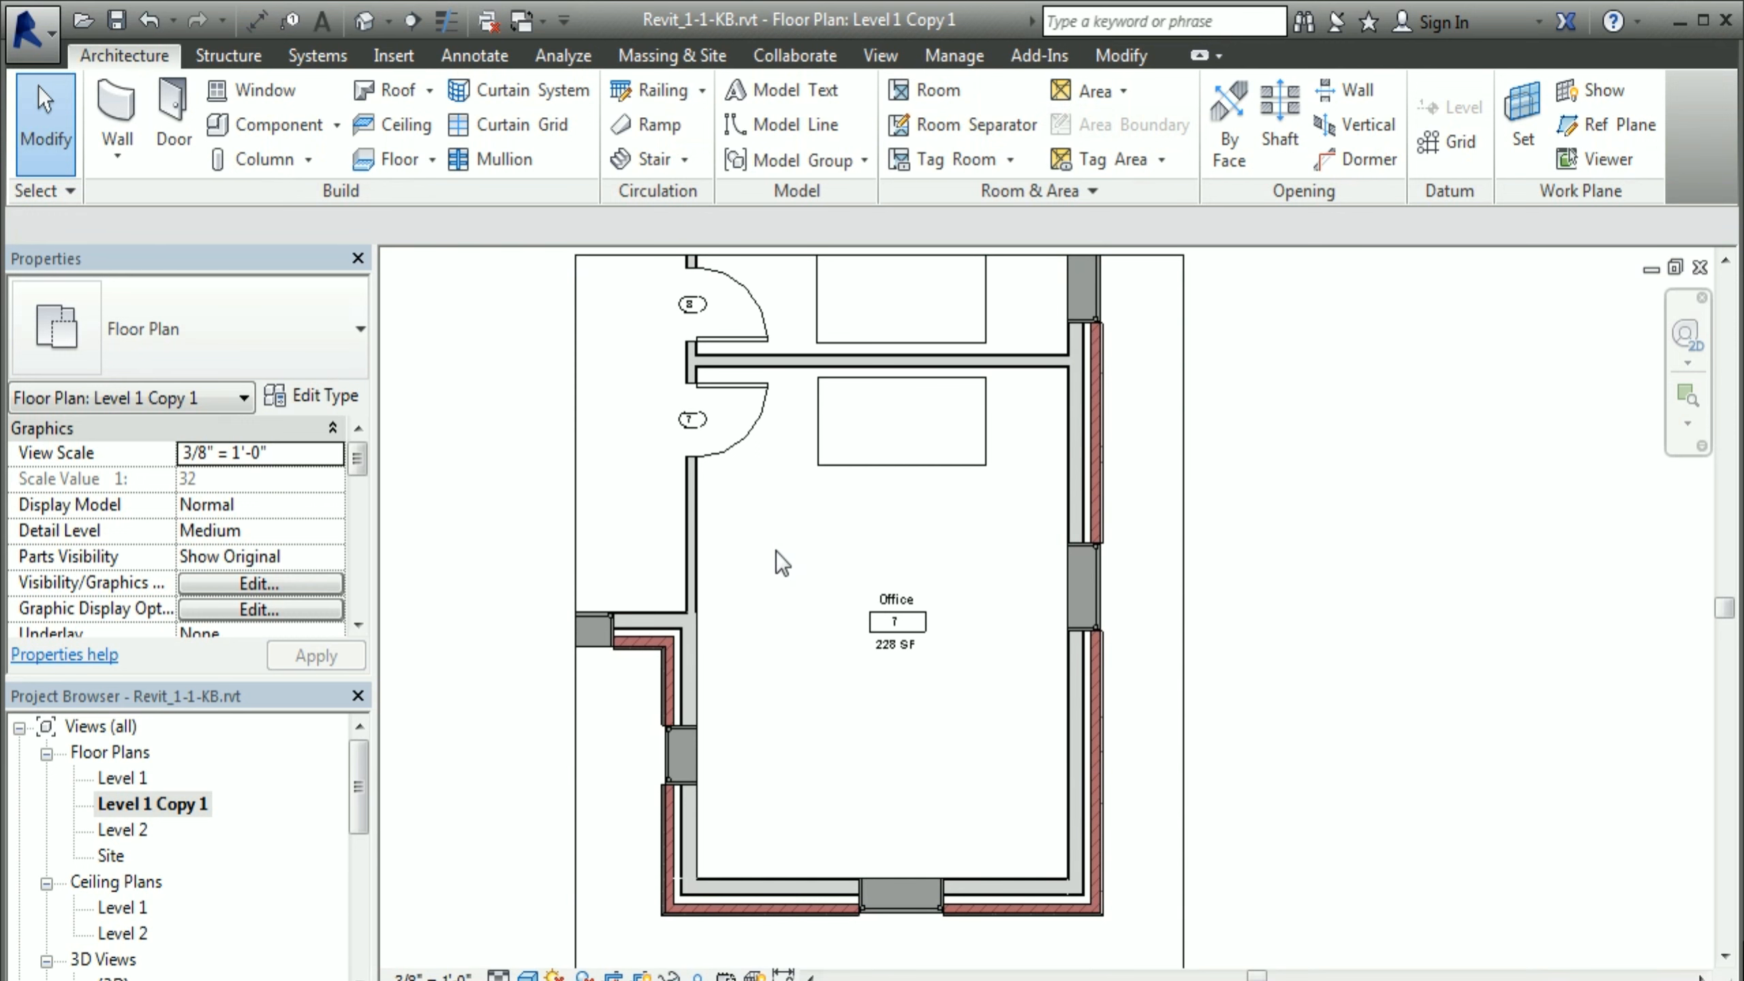
Step: Turn off the Door Tags annotation category in the Visibility/Graphic Overrides of Level 1 Copy 1
{"action": "key", "text": "v"}
{"action": "key", "text": "g"}
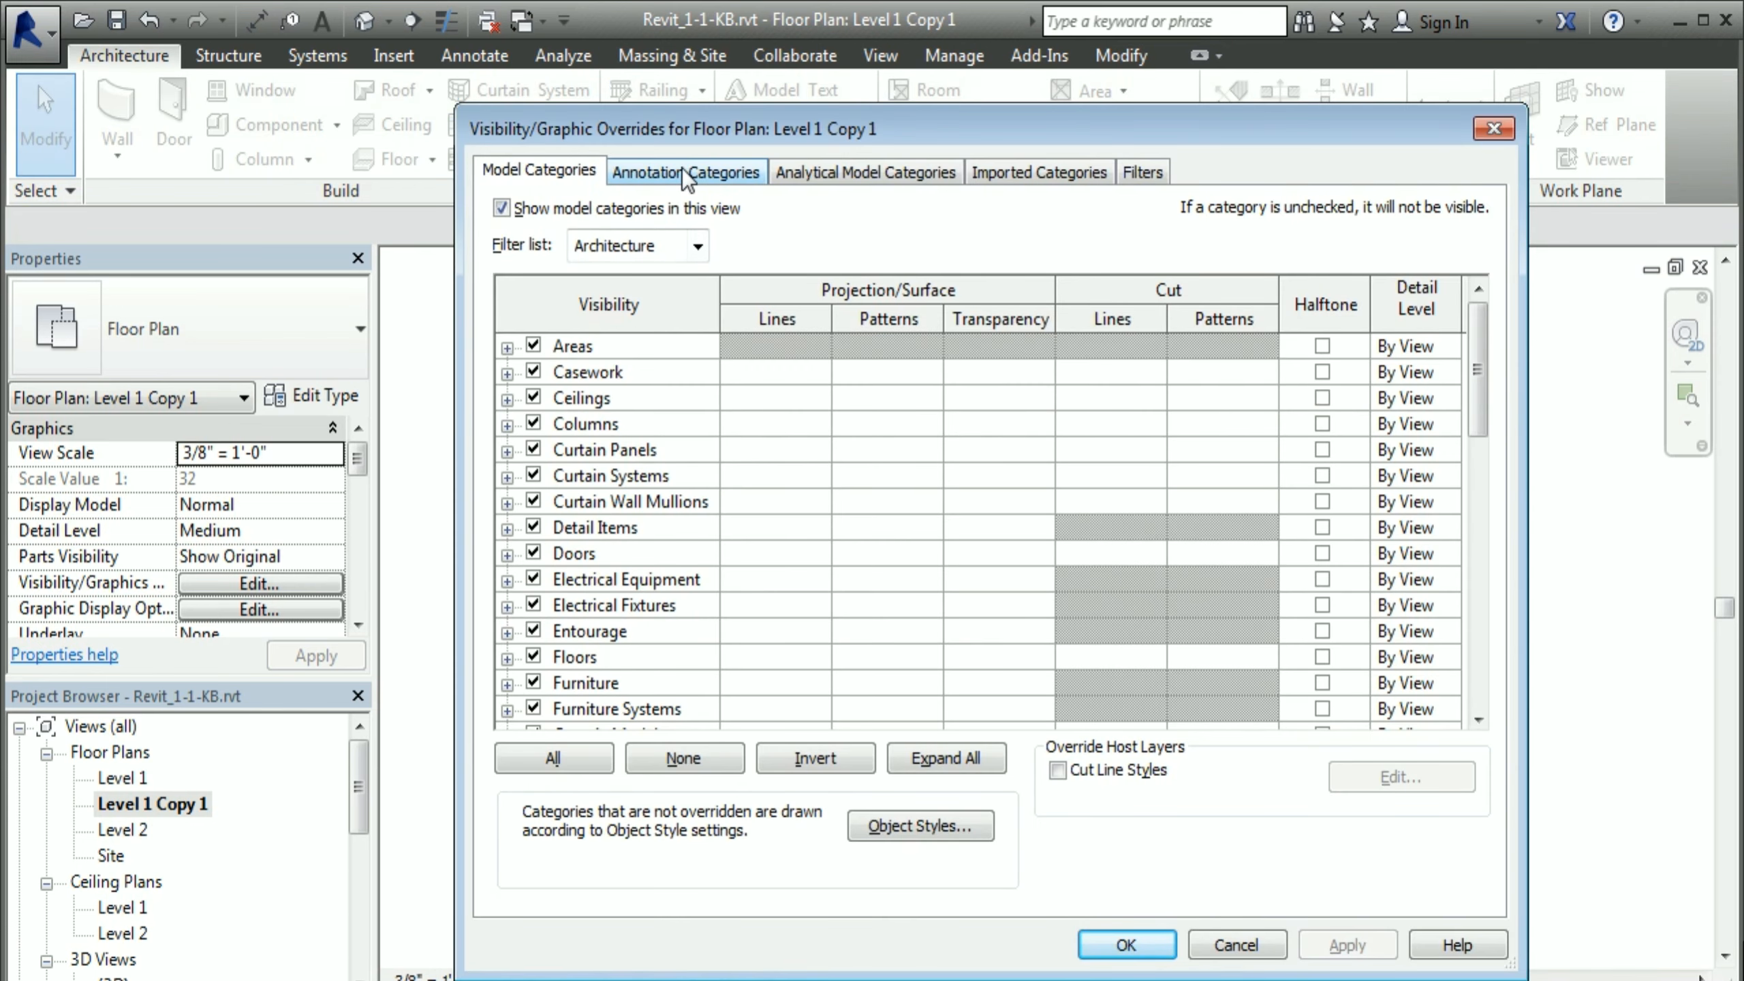
{"action": "left_click", "coordinate": [681, 169]}
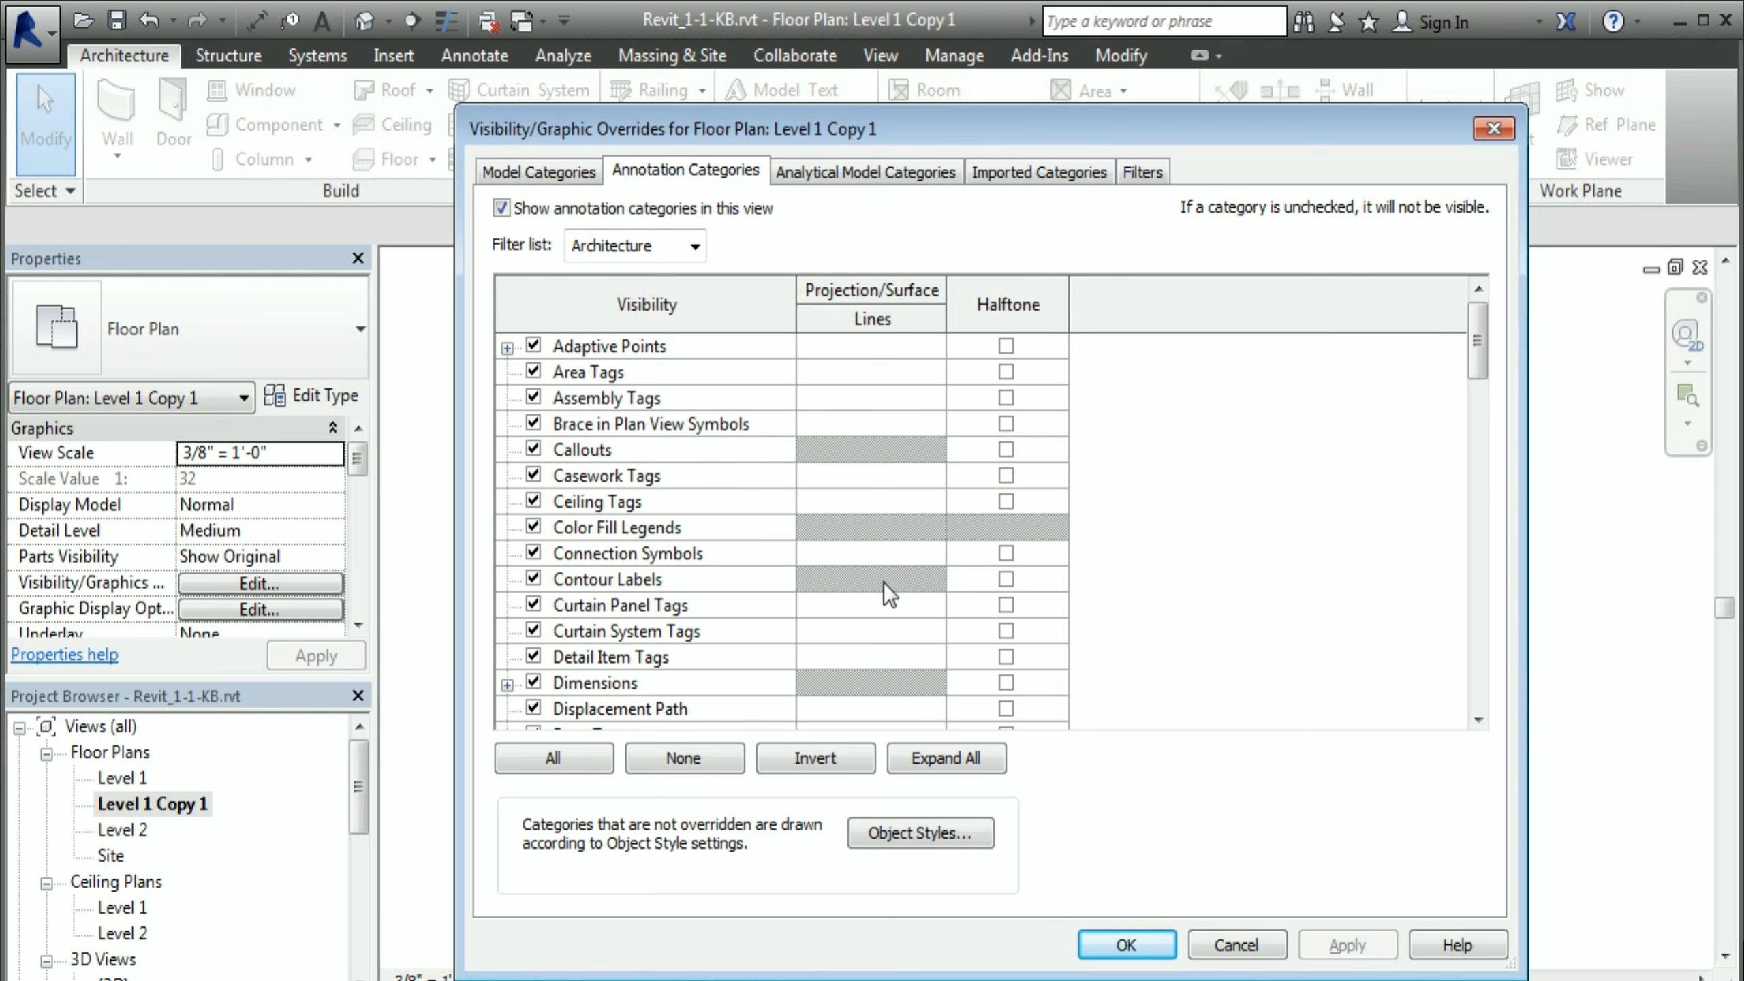
{"action": "left_click_drag", "start_coordinate": [1471, 363], "coordinate": [1471, 400]}
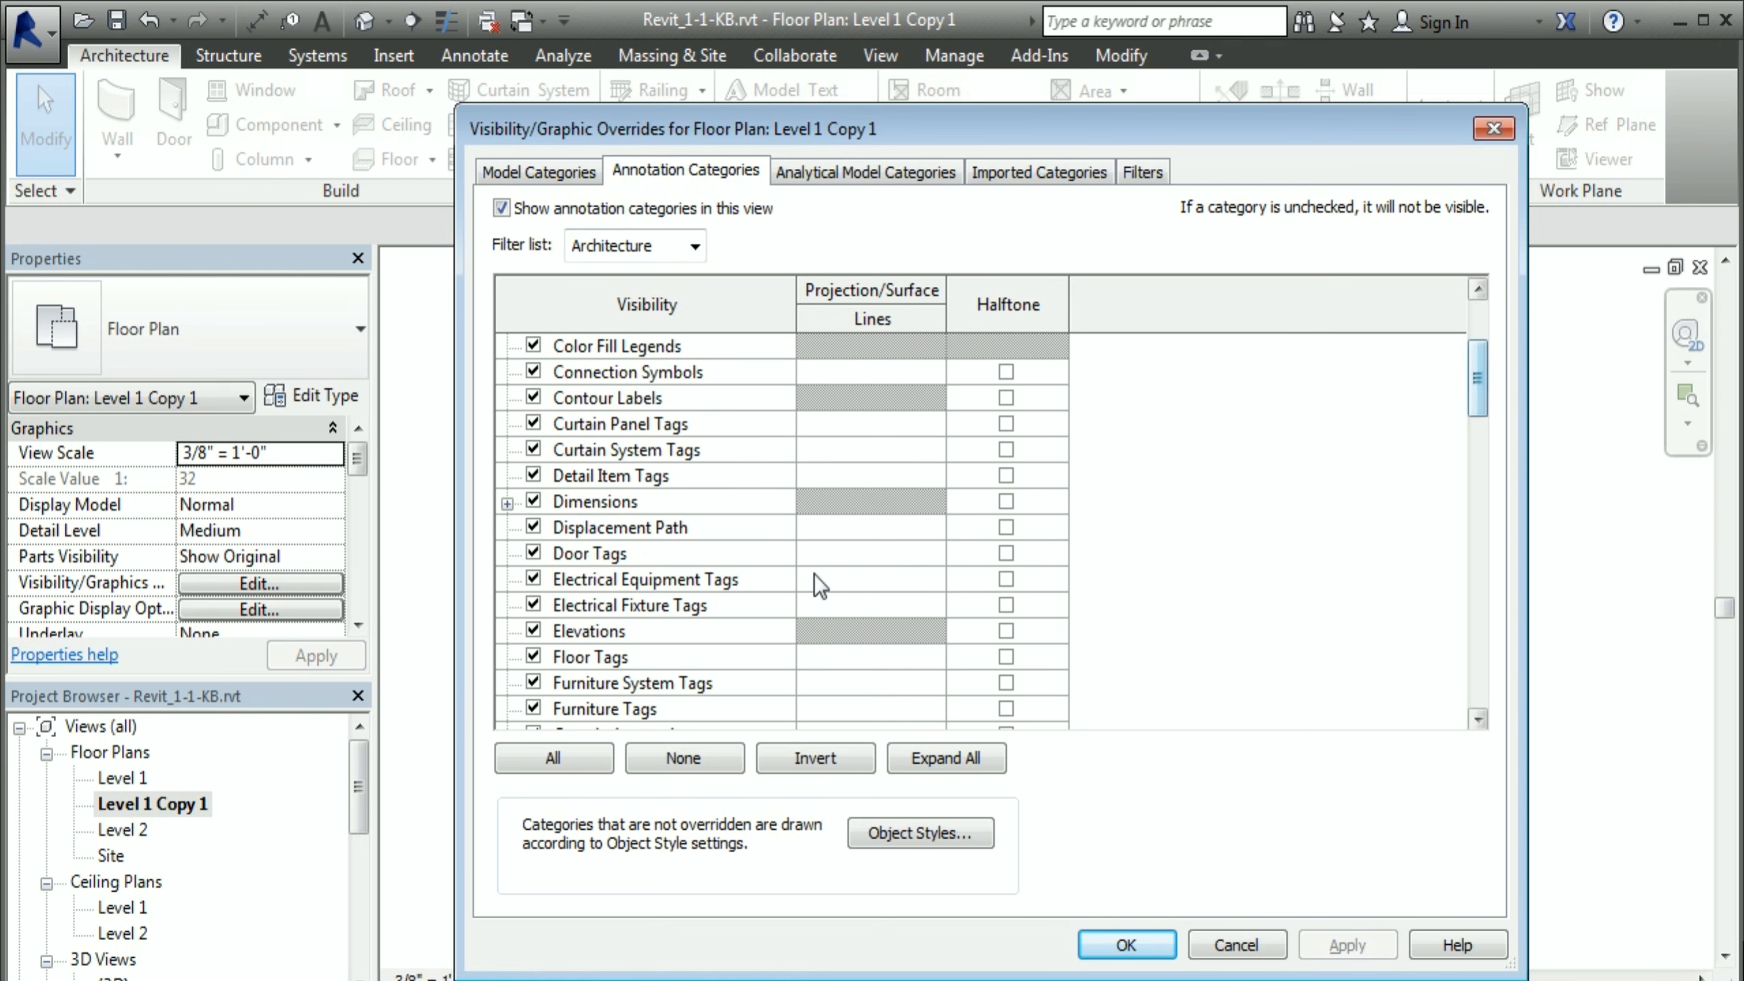
{"action": "left_click", "coordinate": [534, 552]}
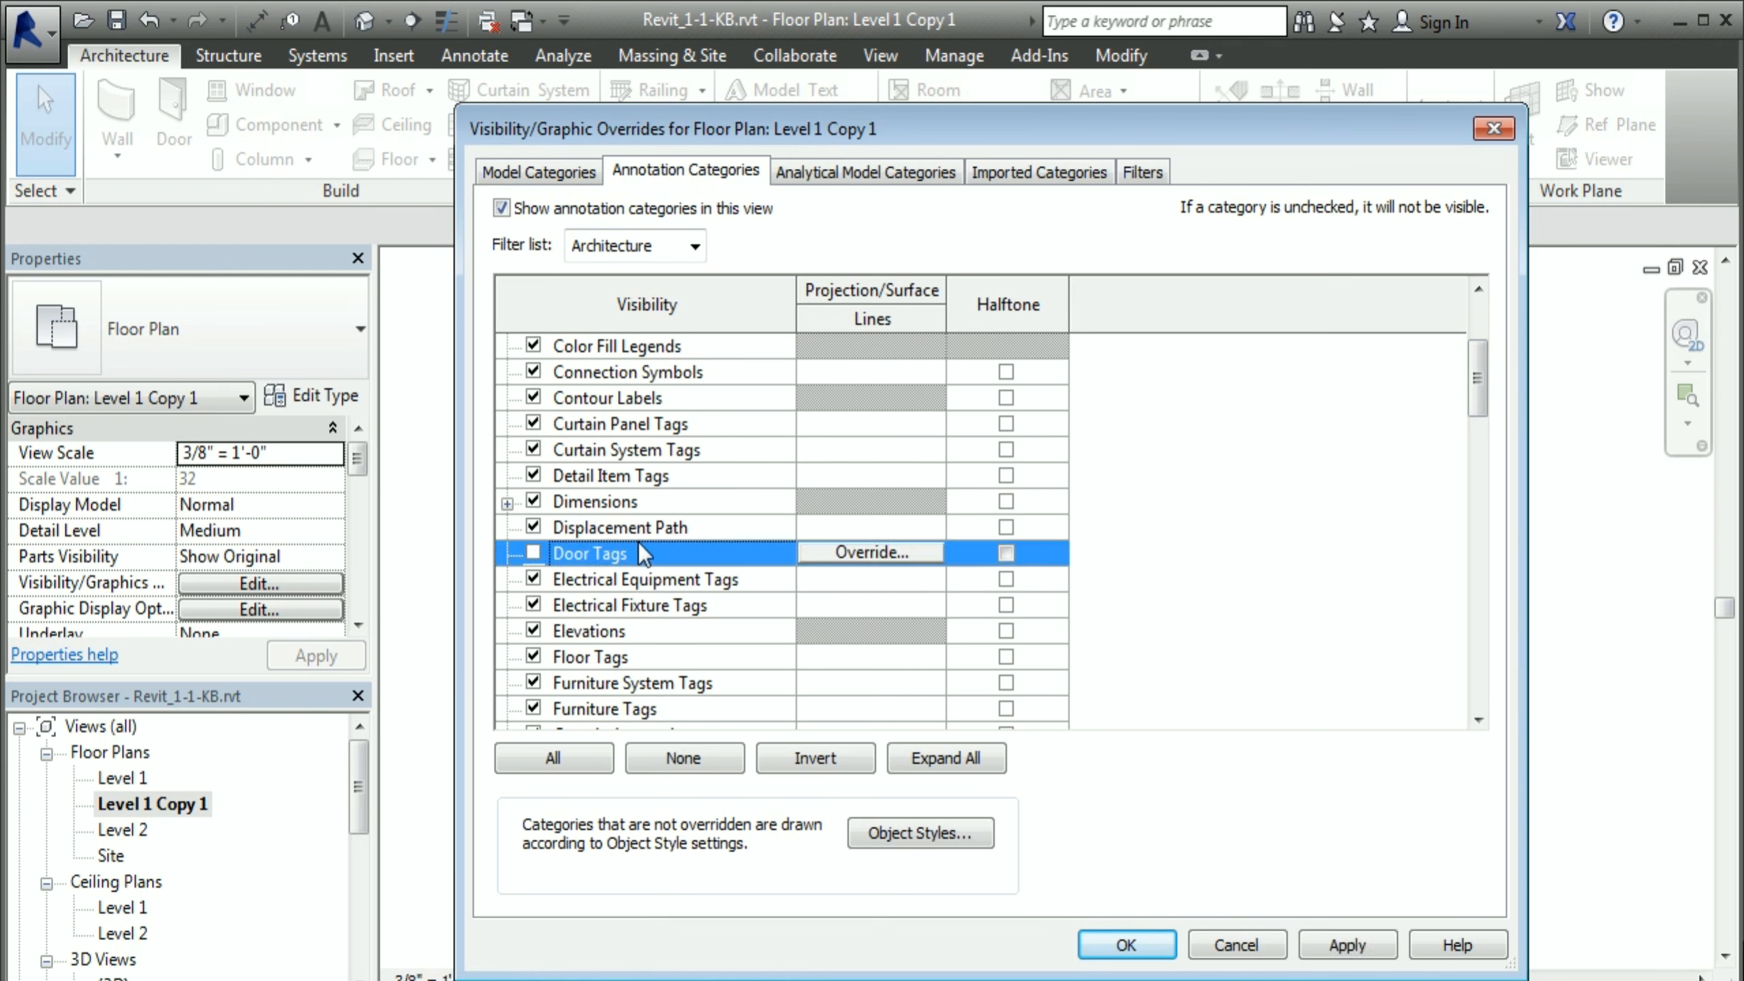
{"action": "left_click", "coordinate": [1344, 944]}
{"action": "left_click", "coordinate": [1143, 951]}
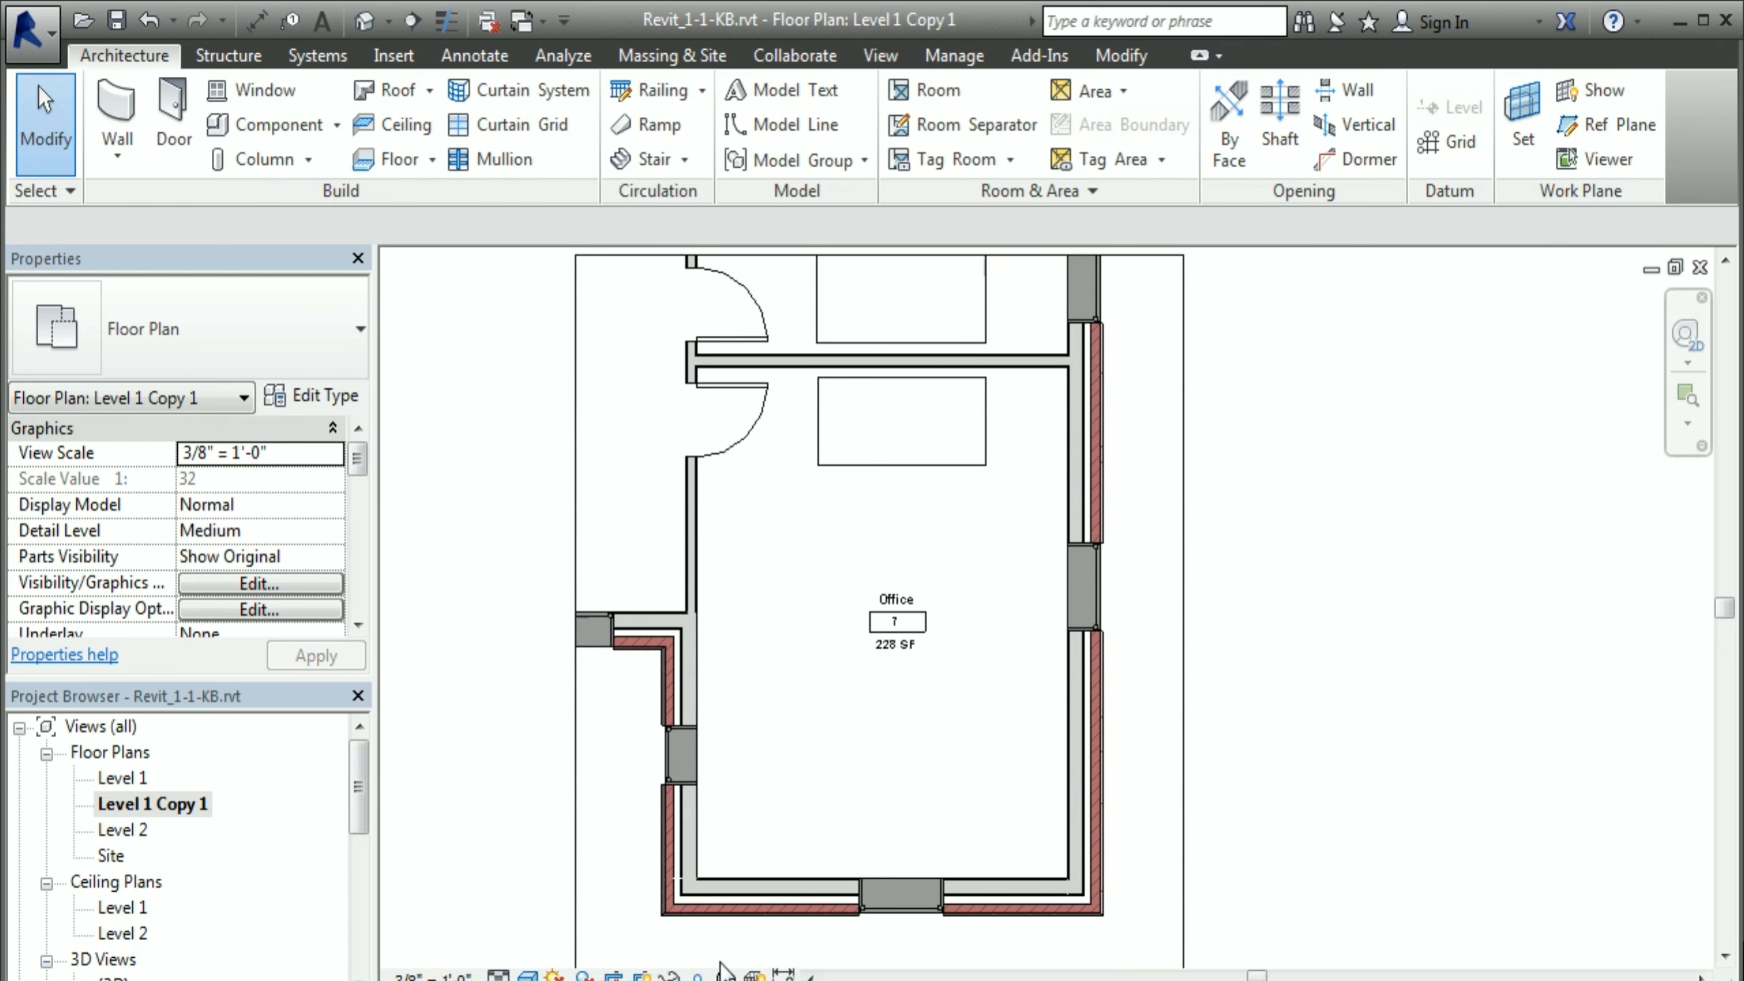
Step: Check the hidden door tags with Reveal Hidden Elements, and return to the normal display
{"action": "left_click", "coordinate": [671, 975]}
{"action": "left_click", "coordinate": [696, 908]}
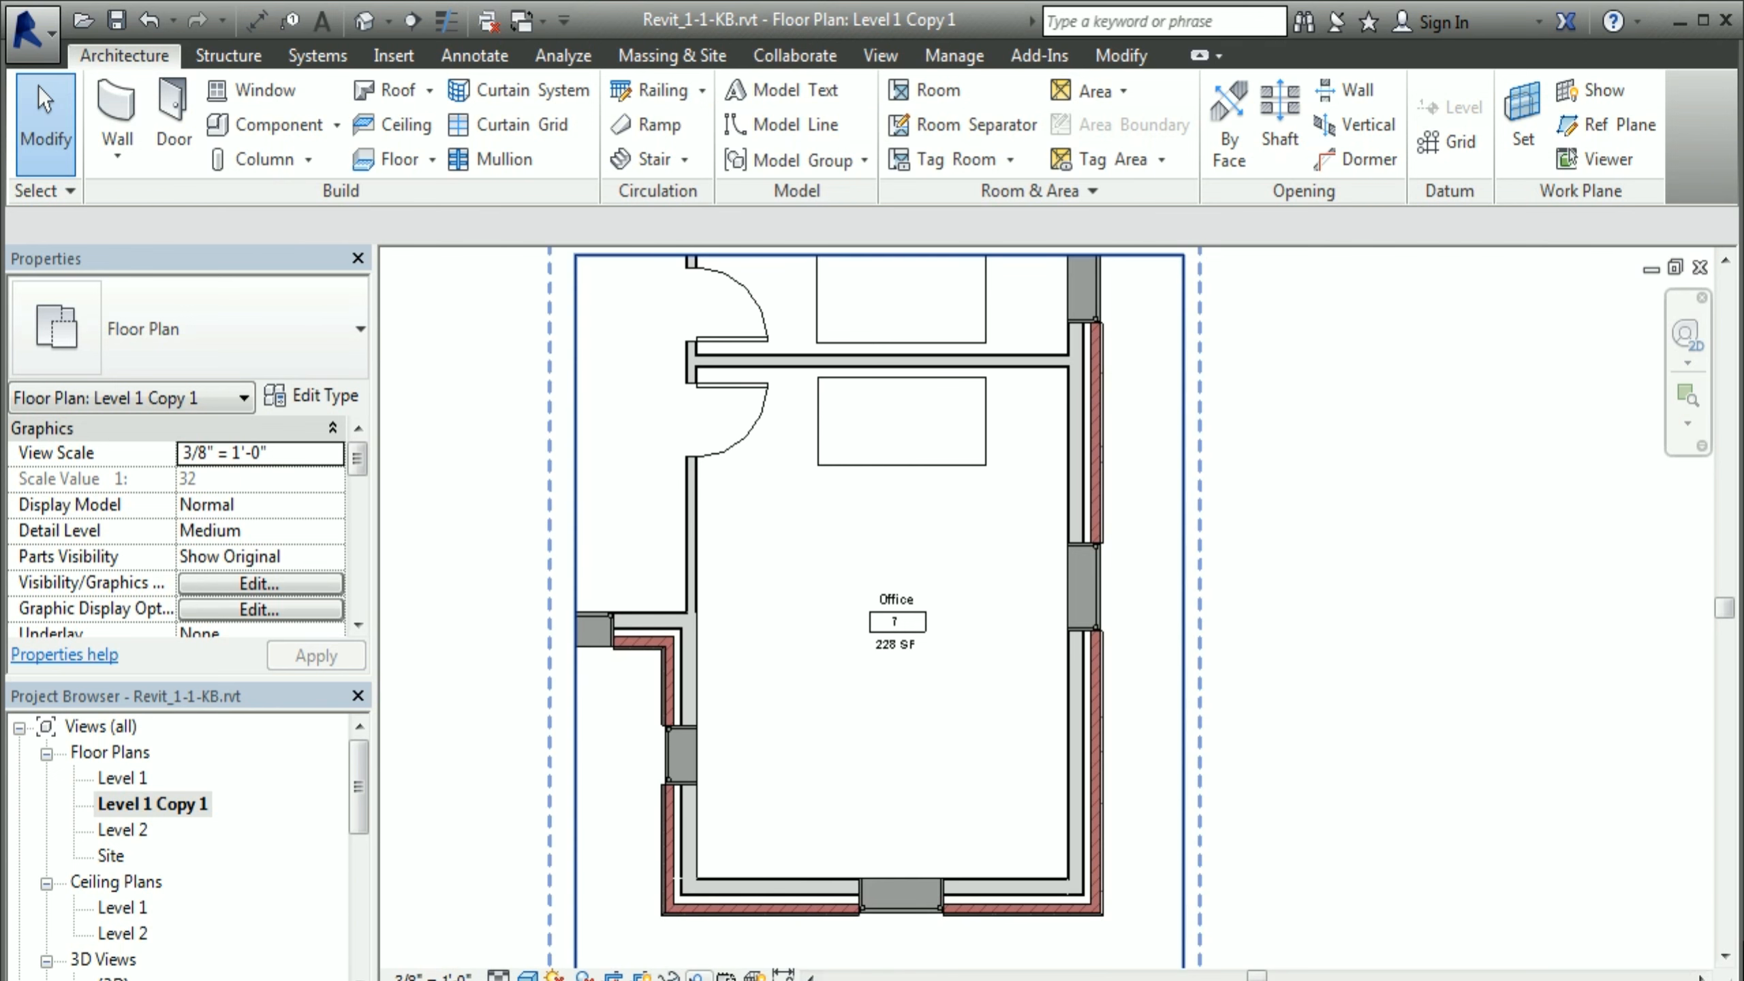
{"action": "left_click", "coordinate": [696, 975]}
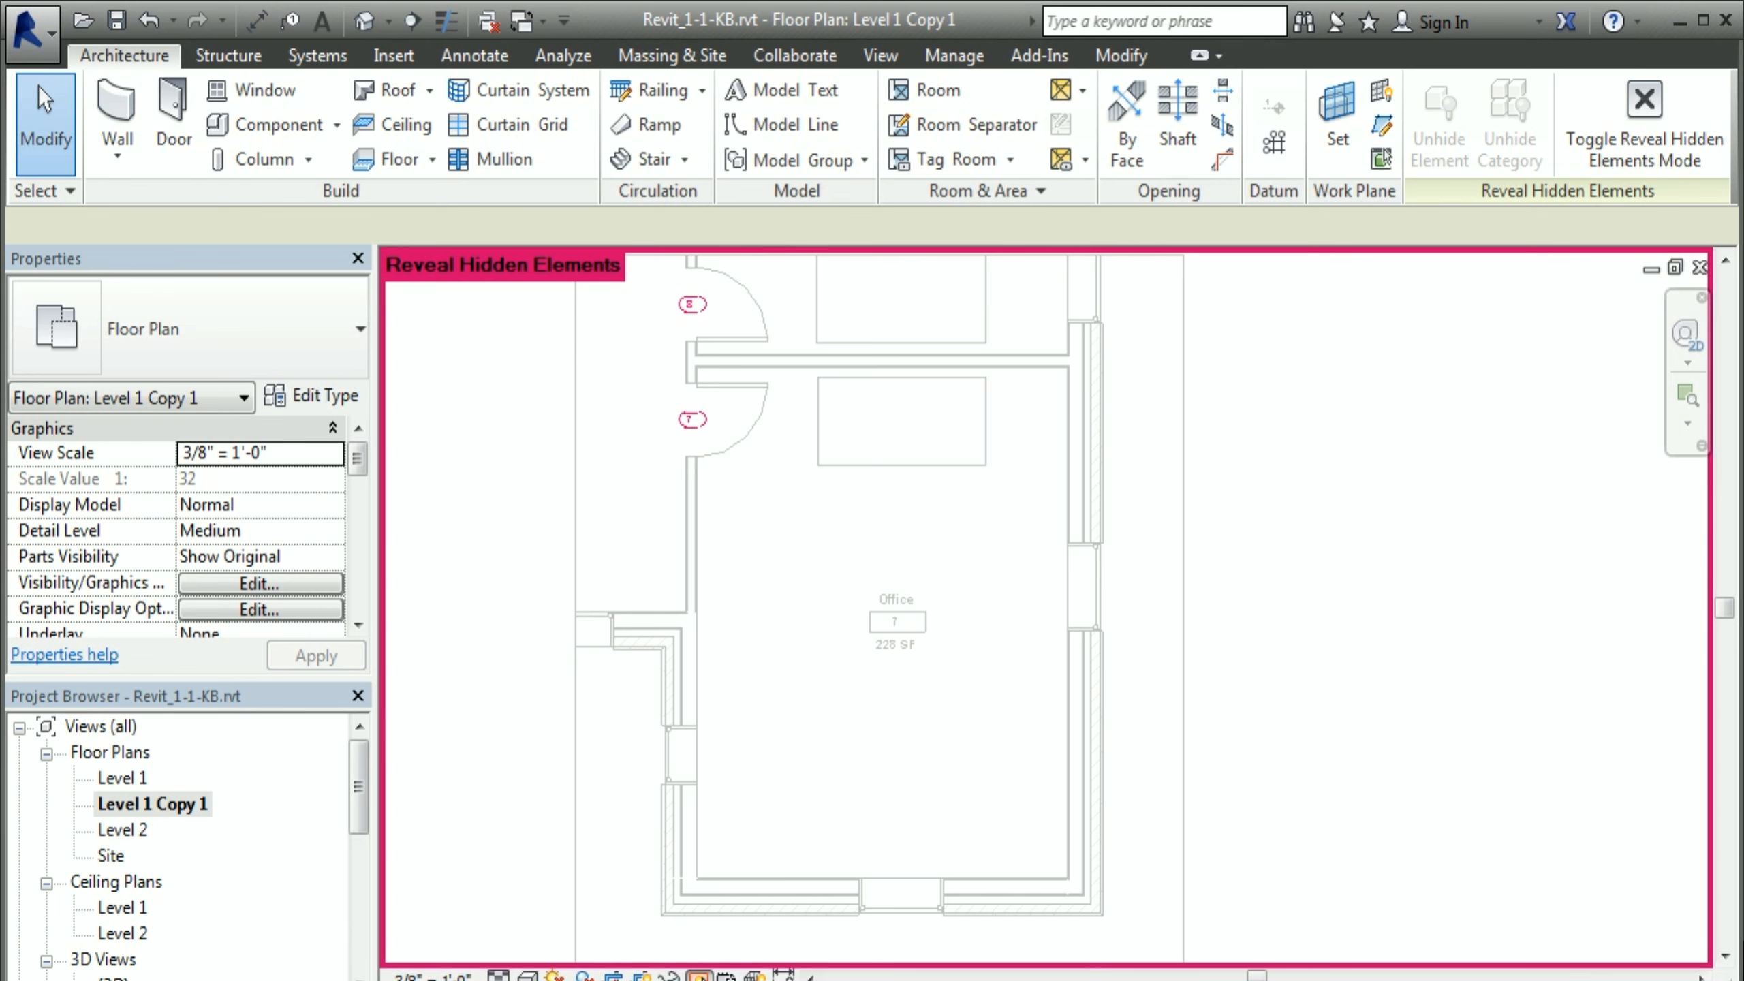
{"action": "left_click", "coordinate": [698, 975]}
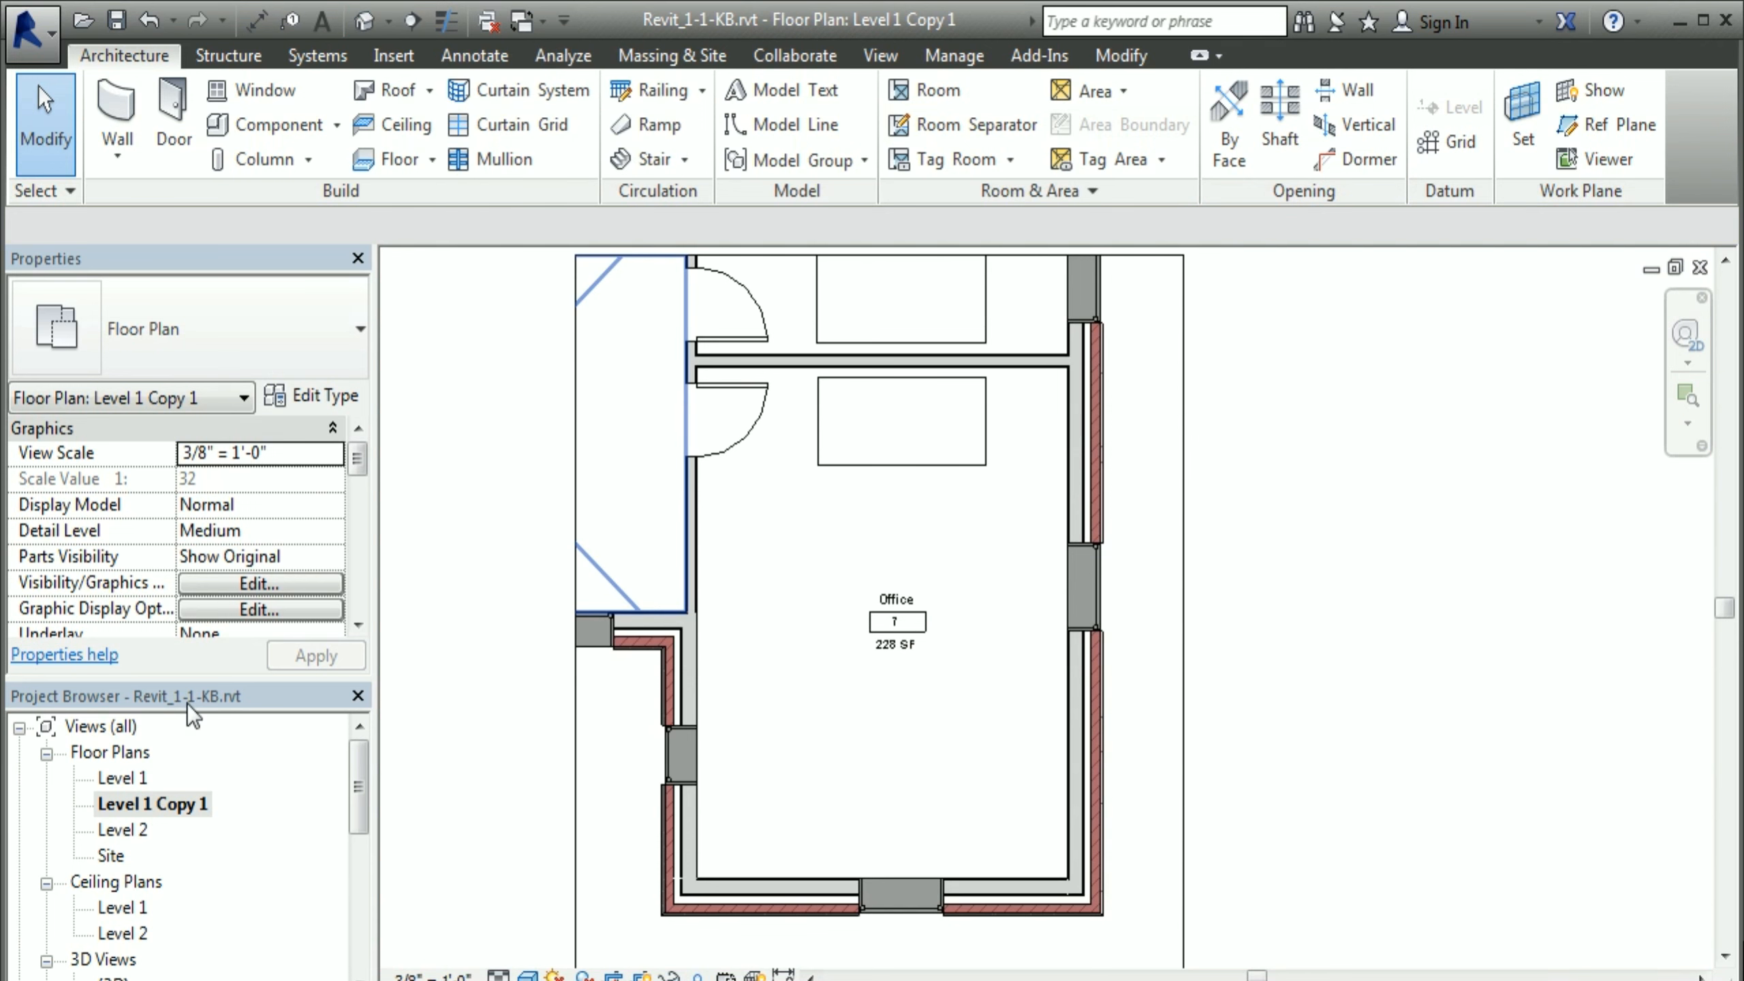
Step: Open the {3D} view and turn the whole building to the isometric view between its left and front faces
{"action": "left_click_drag", "start_coordinate": [362, 808], "coordinate": [363, 856]}
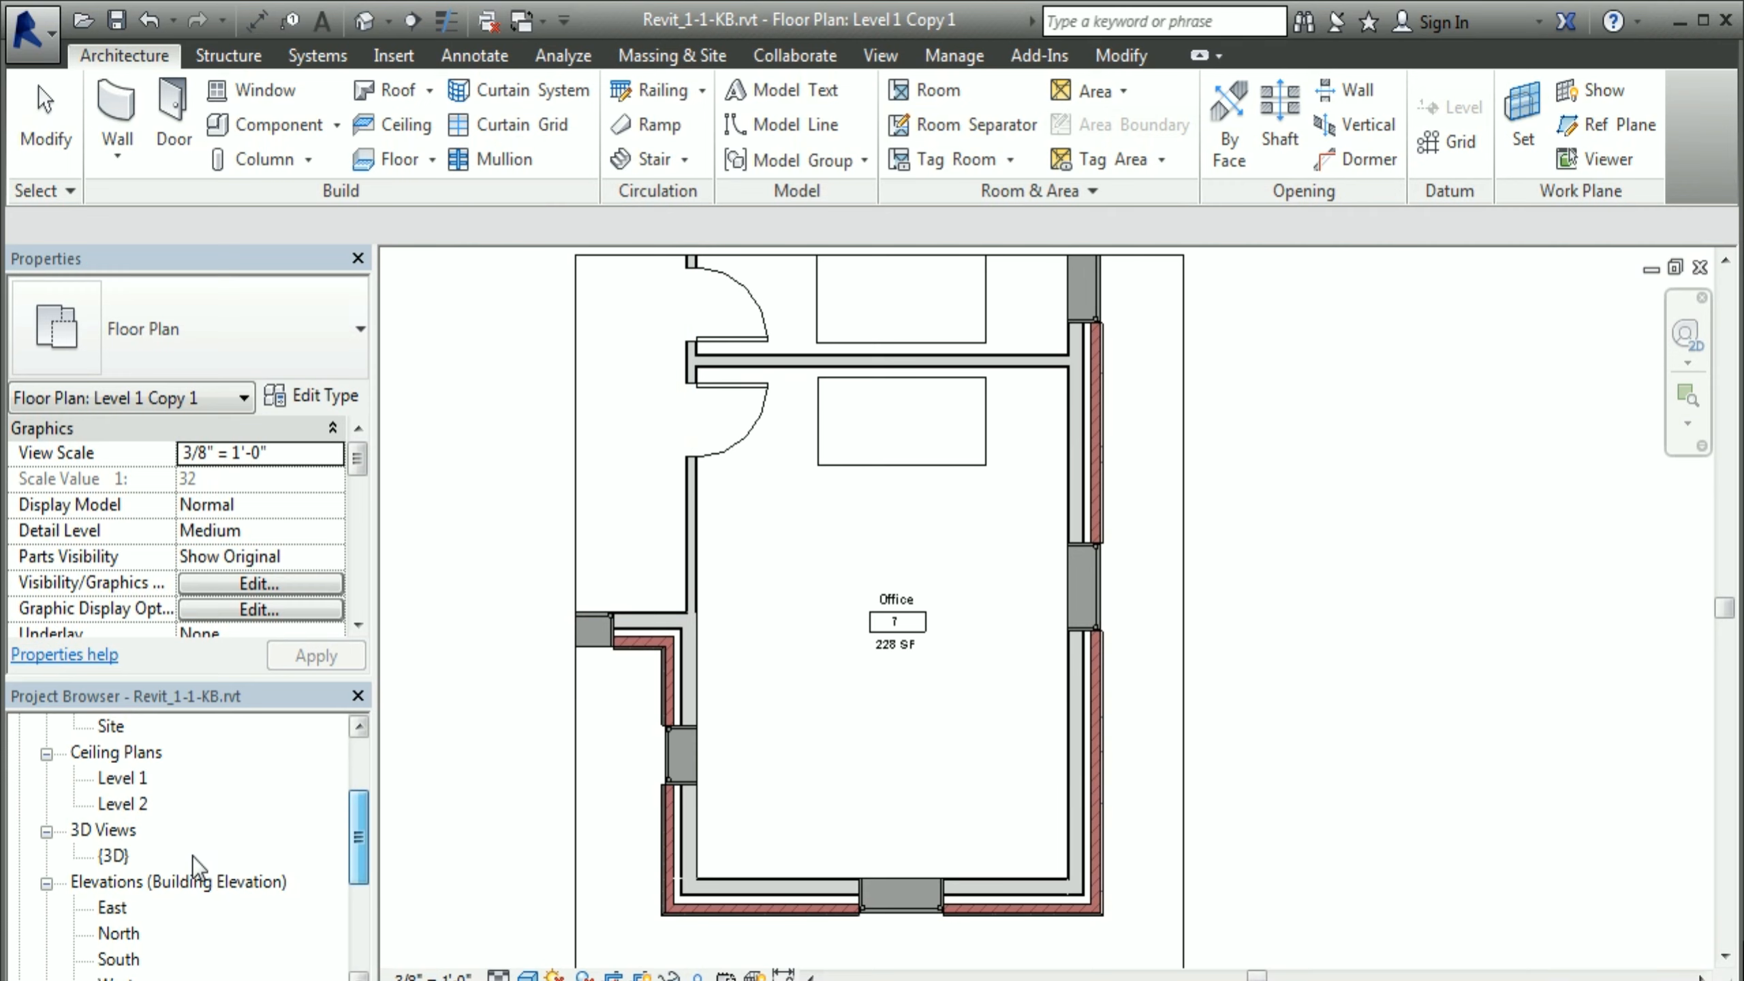
{"action": "double_click", "coordinate": [114, 854]}
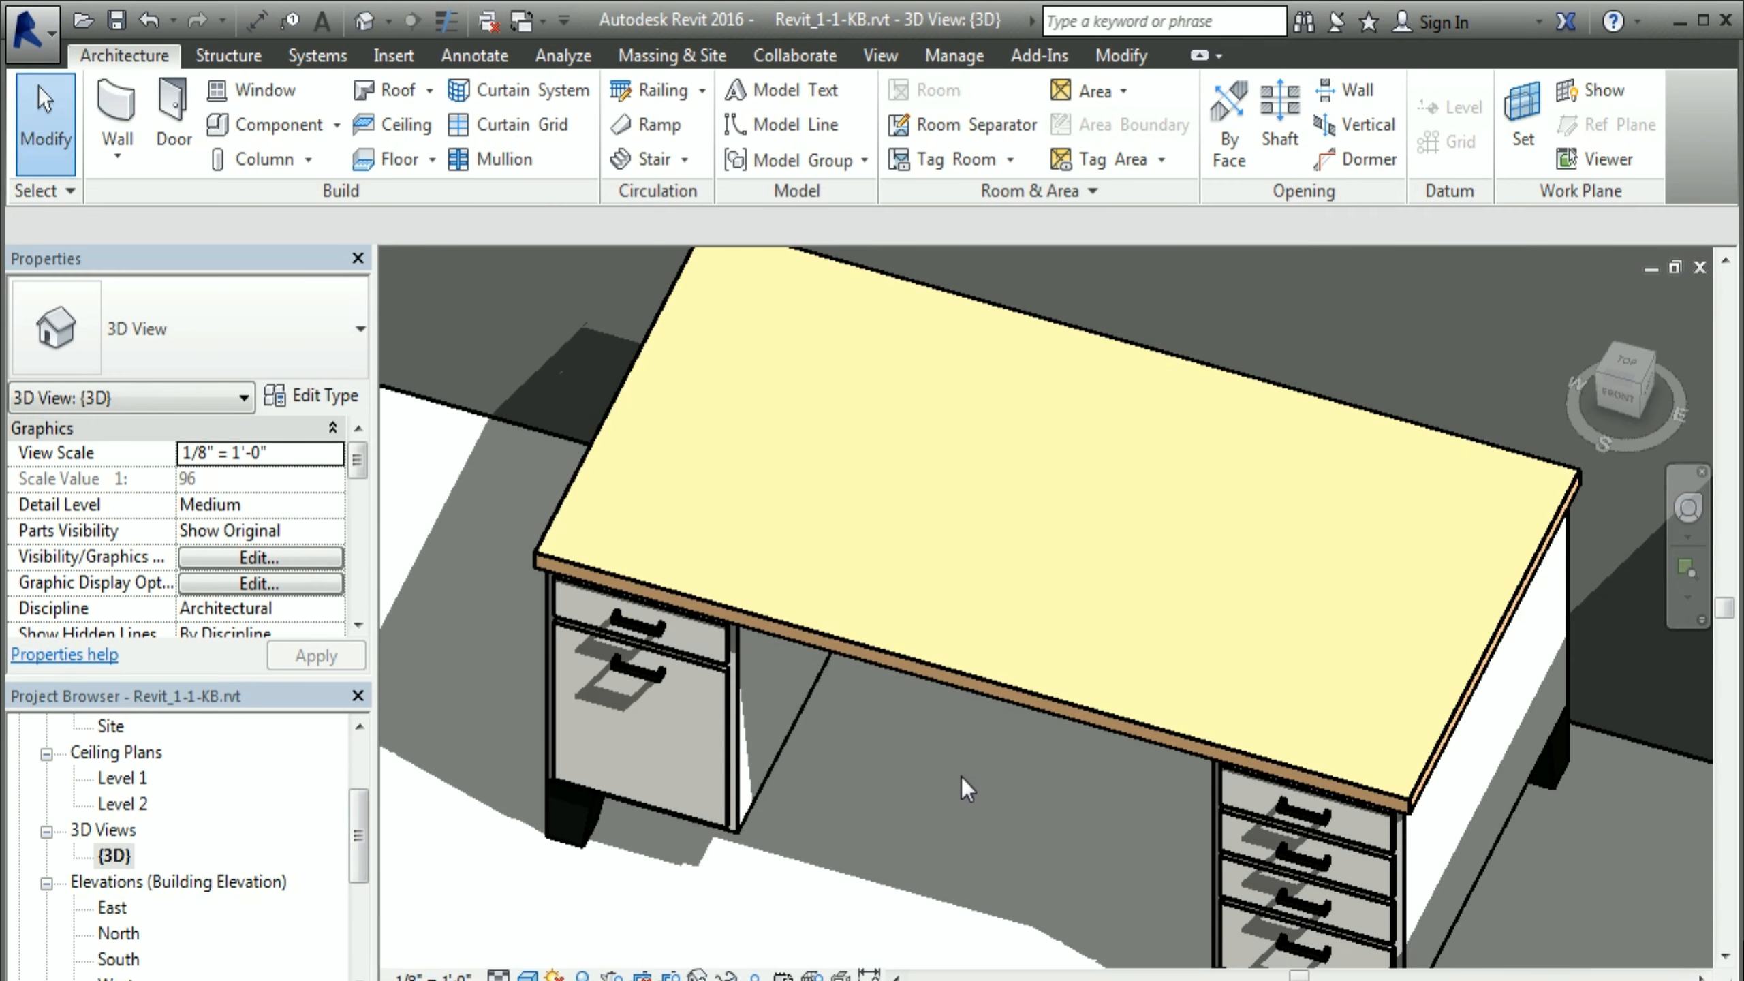
{"action": "scroll", "coordinate": [937, 709], "scroll_direction": "down", "scroll_amount": 3}
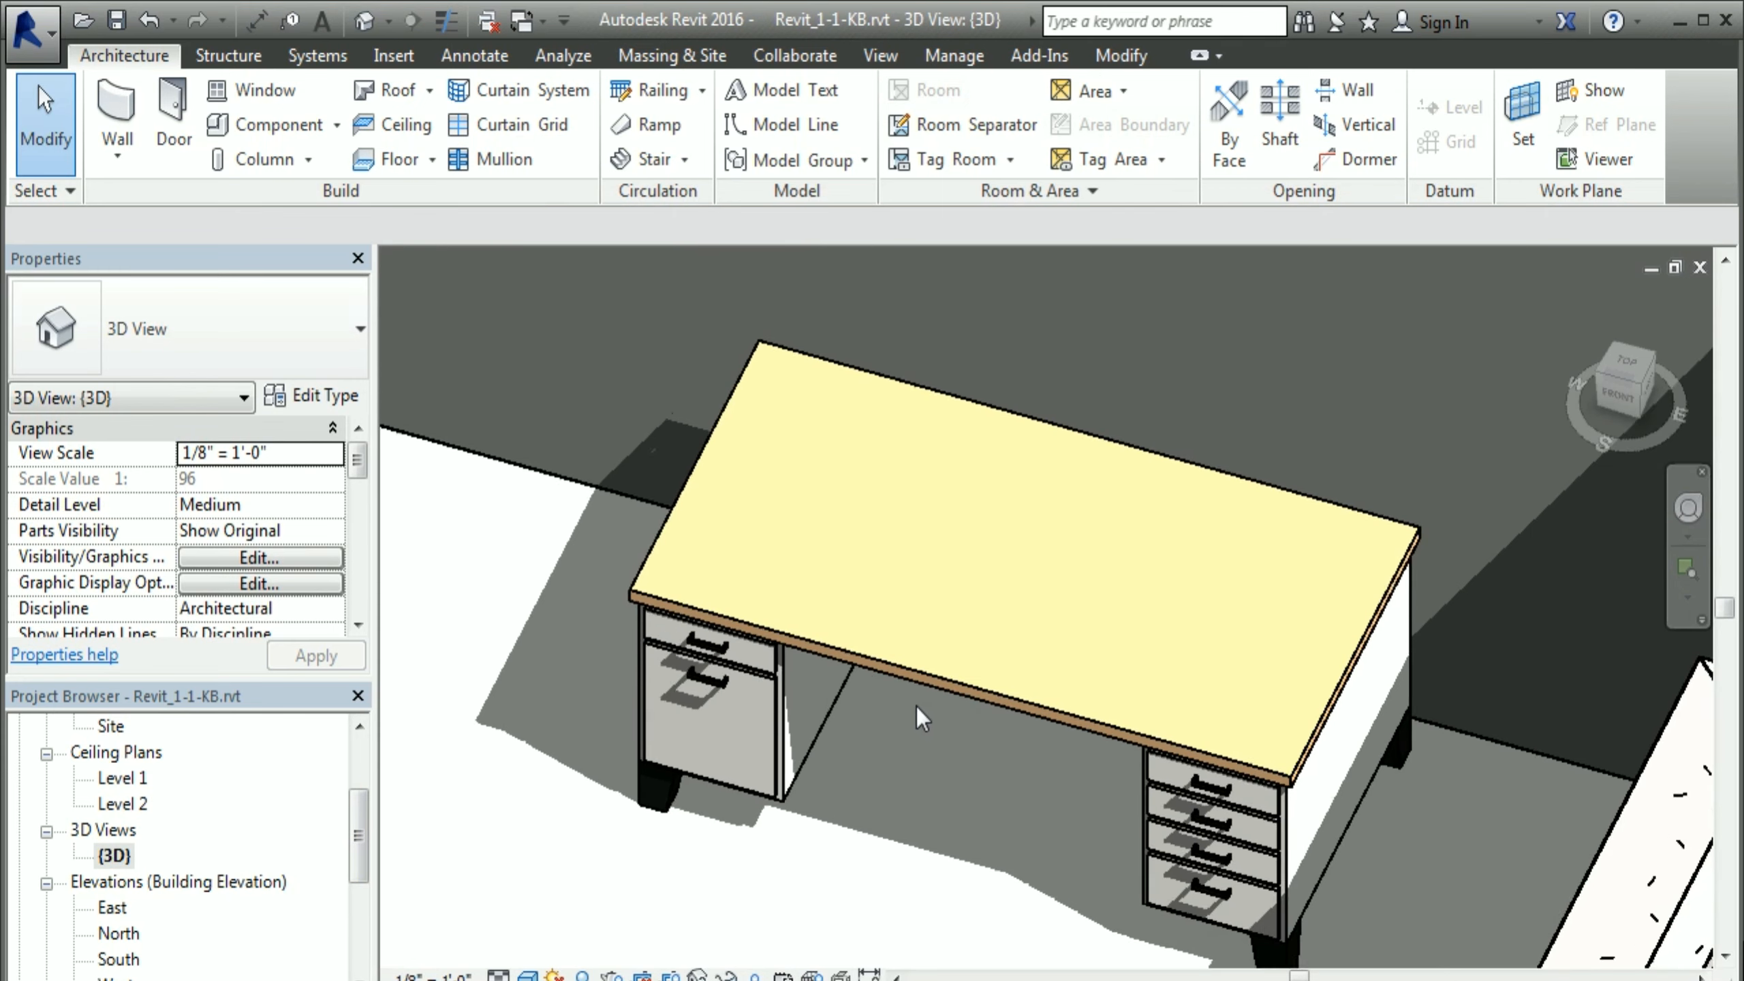
{"action": "left_click", "coordinate": [1640, 387]}
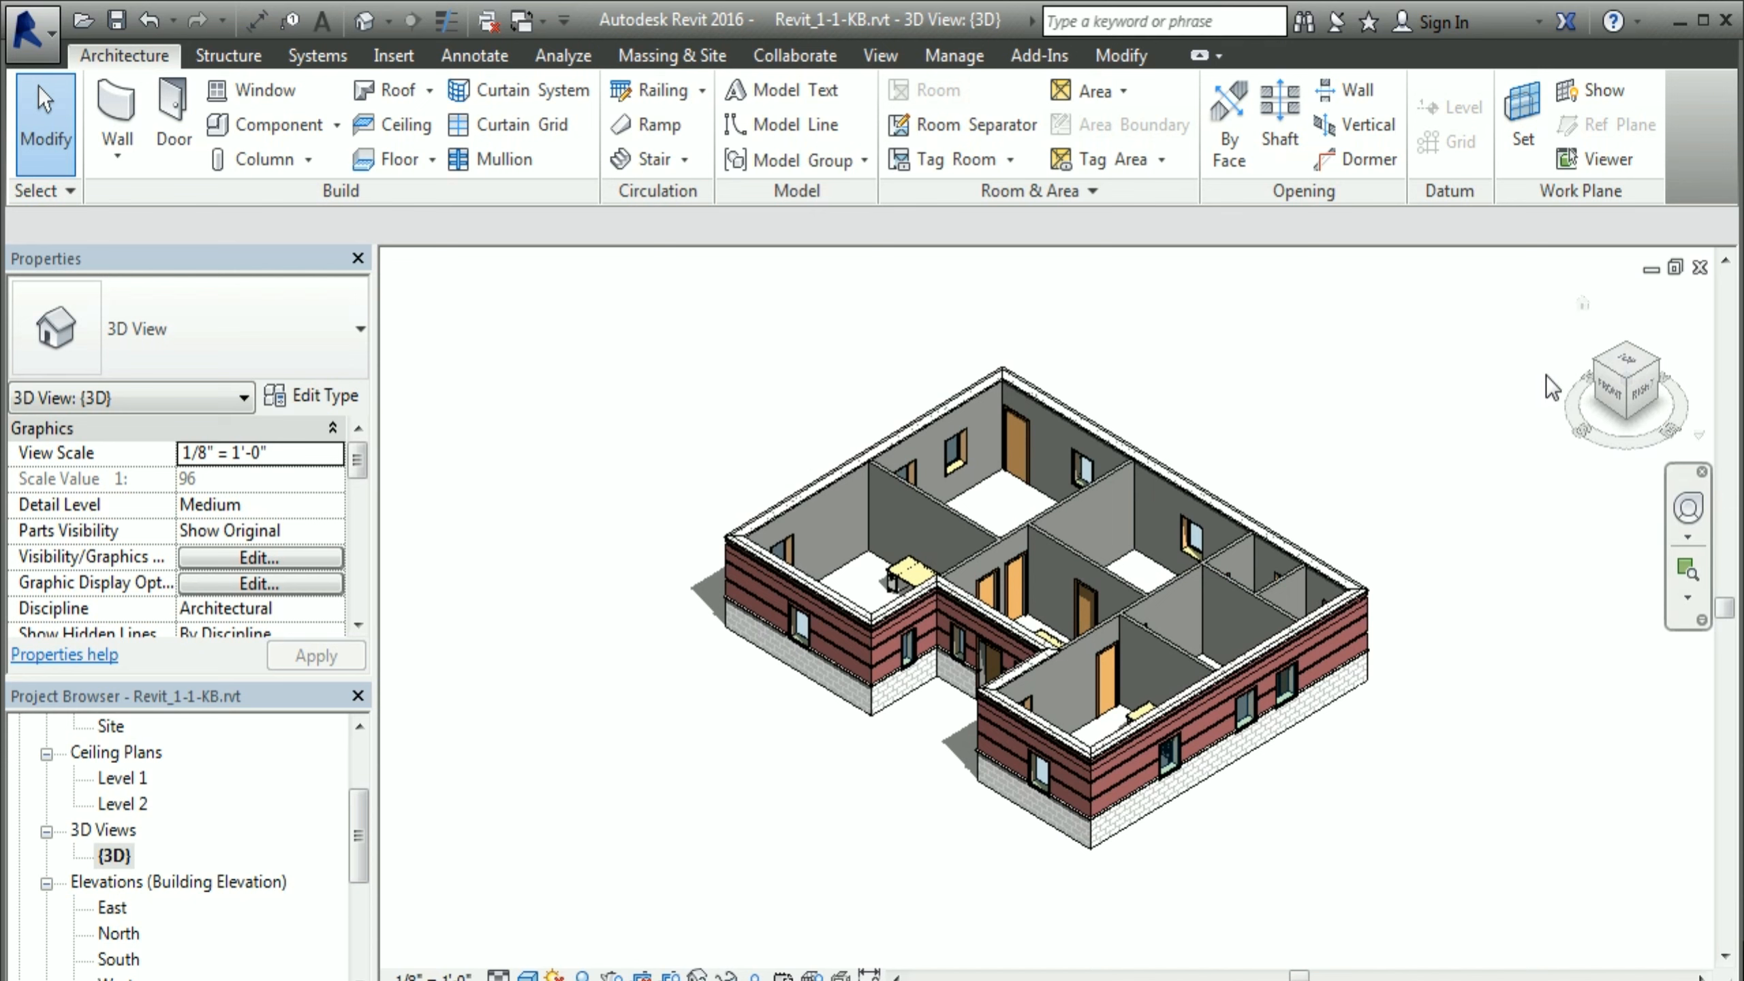
{"action": "left_click", "coordinate": [1597, 371]}
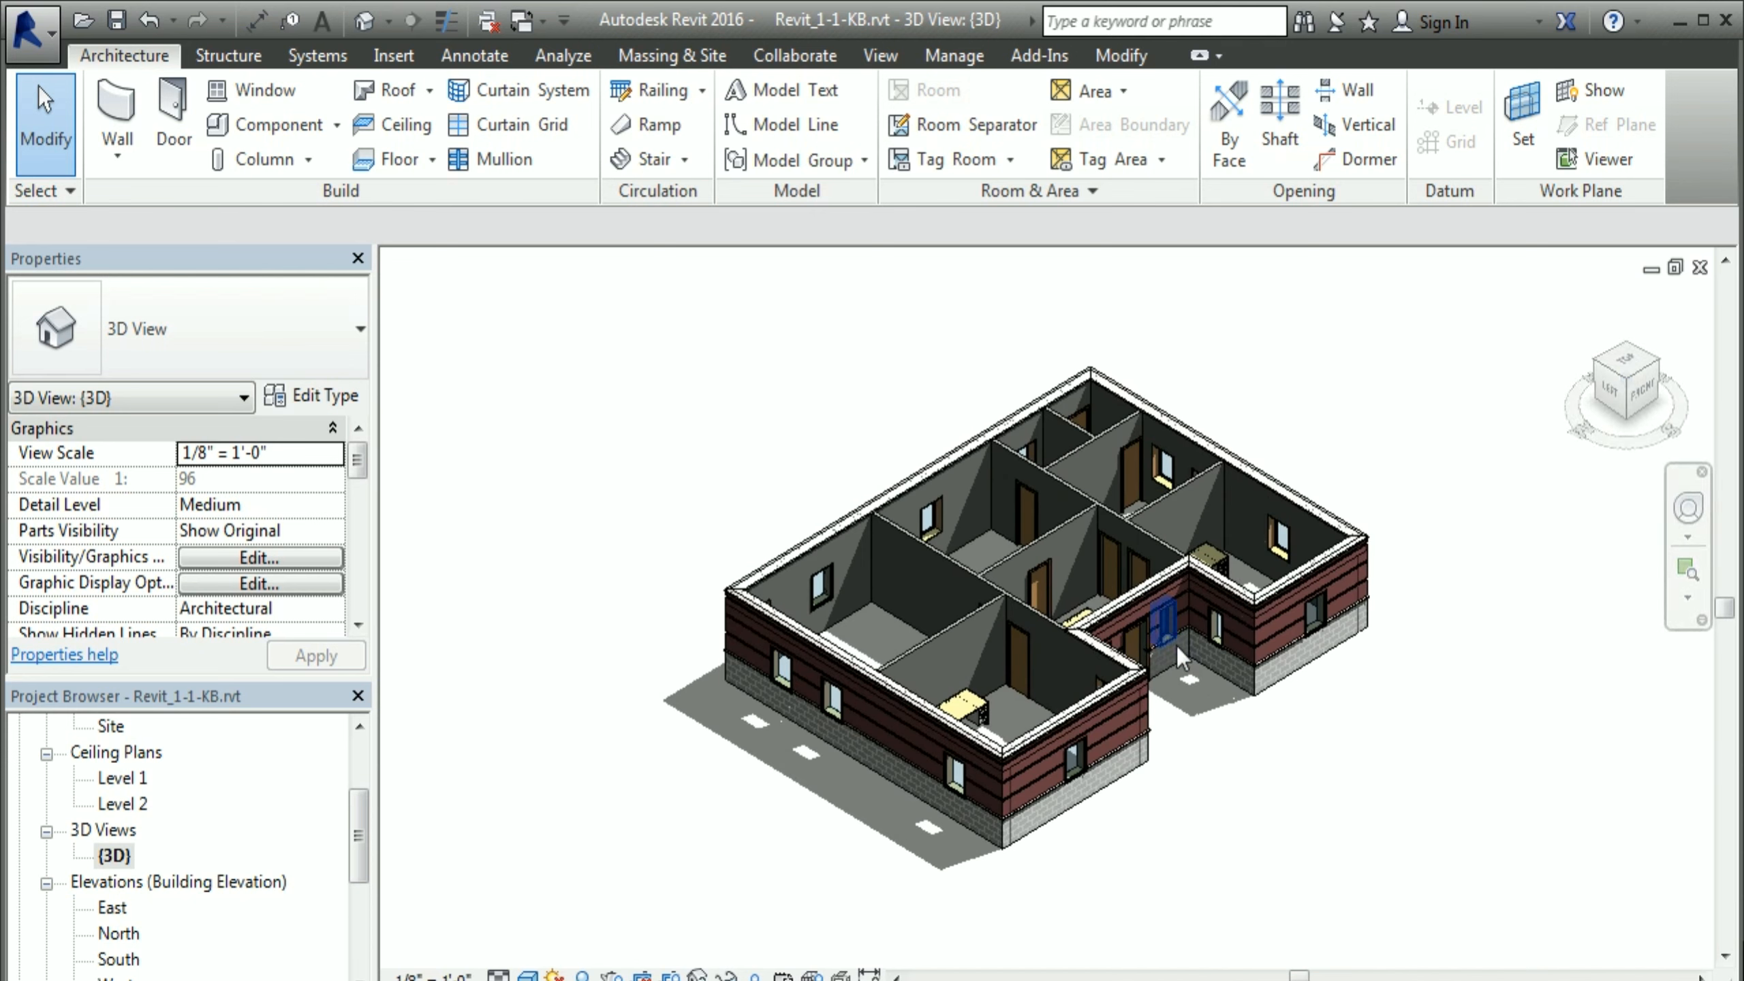
Step: Turn the 3D building to its front side and look closely at the desk in the office at the front corner
{"action": "left_click_drag", "start_coordinate": [1643, 374], "coordinate": [1541, 374]}
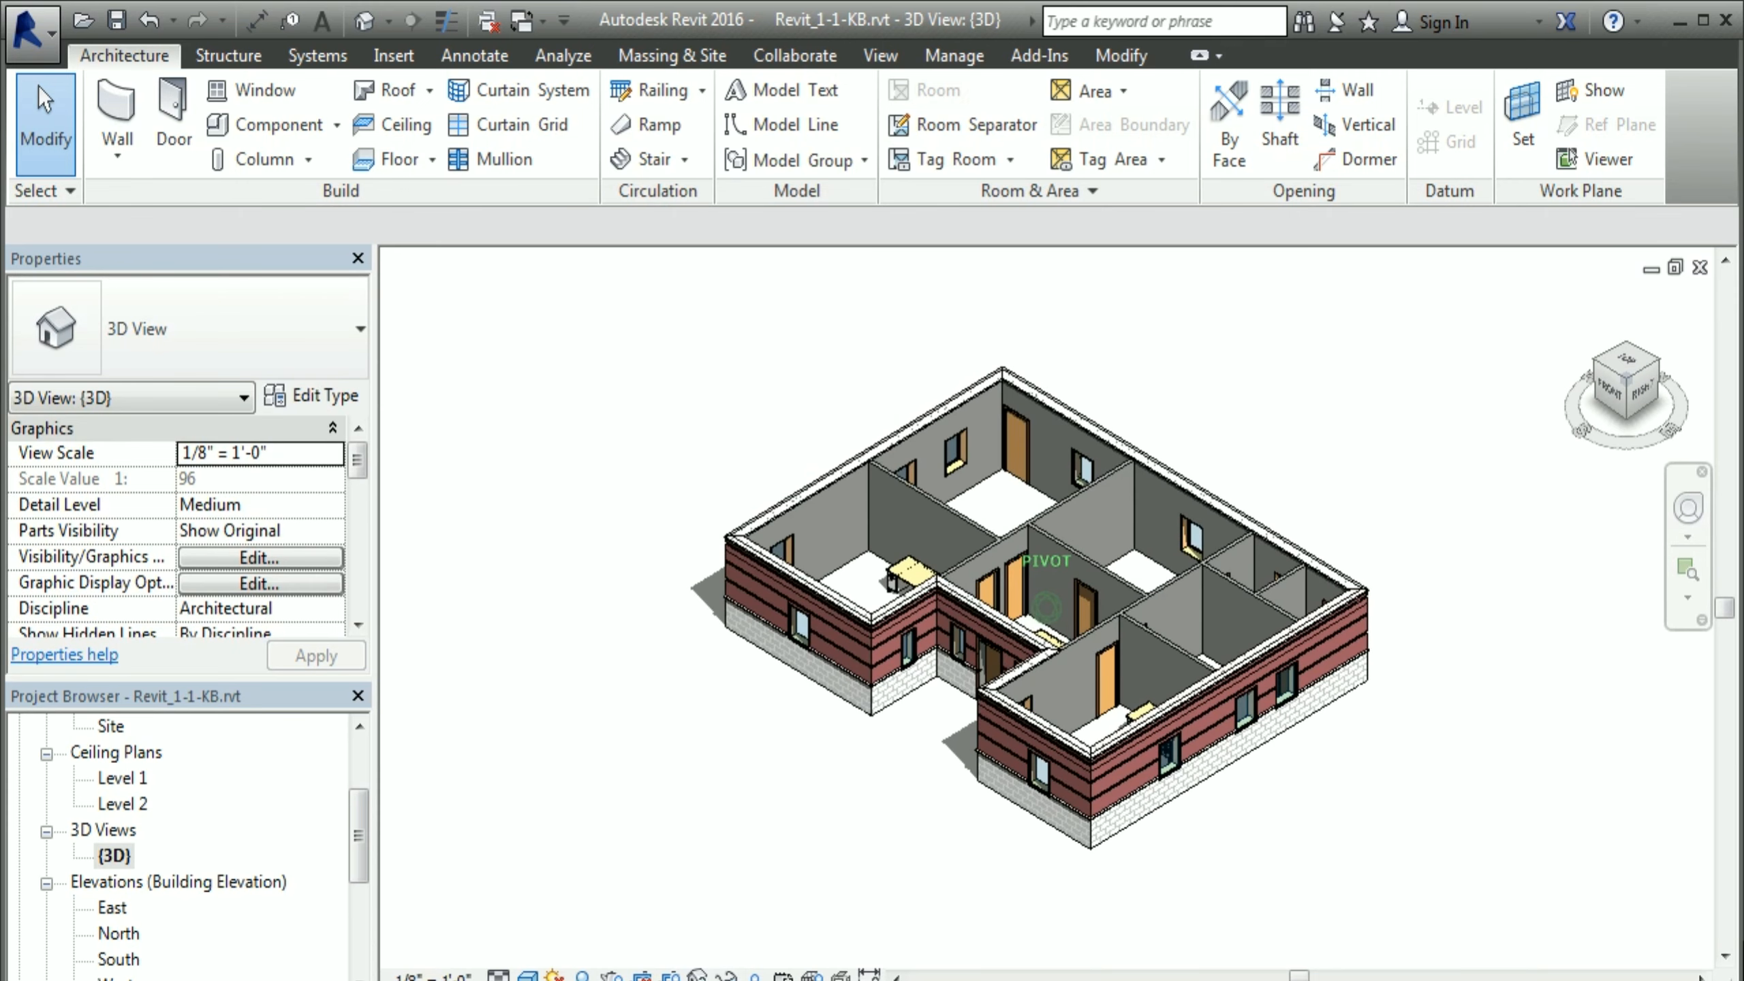
{"action": "middle_click_drag", "start_coordinate": [1169, 614], "coordinate": [1292, 669], "text": "shift"}
{"action": "scroll", "coordinate": [779, 593], "scroll_direction": "up", "scroll_amount": 3}
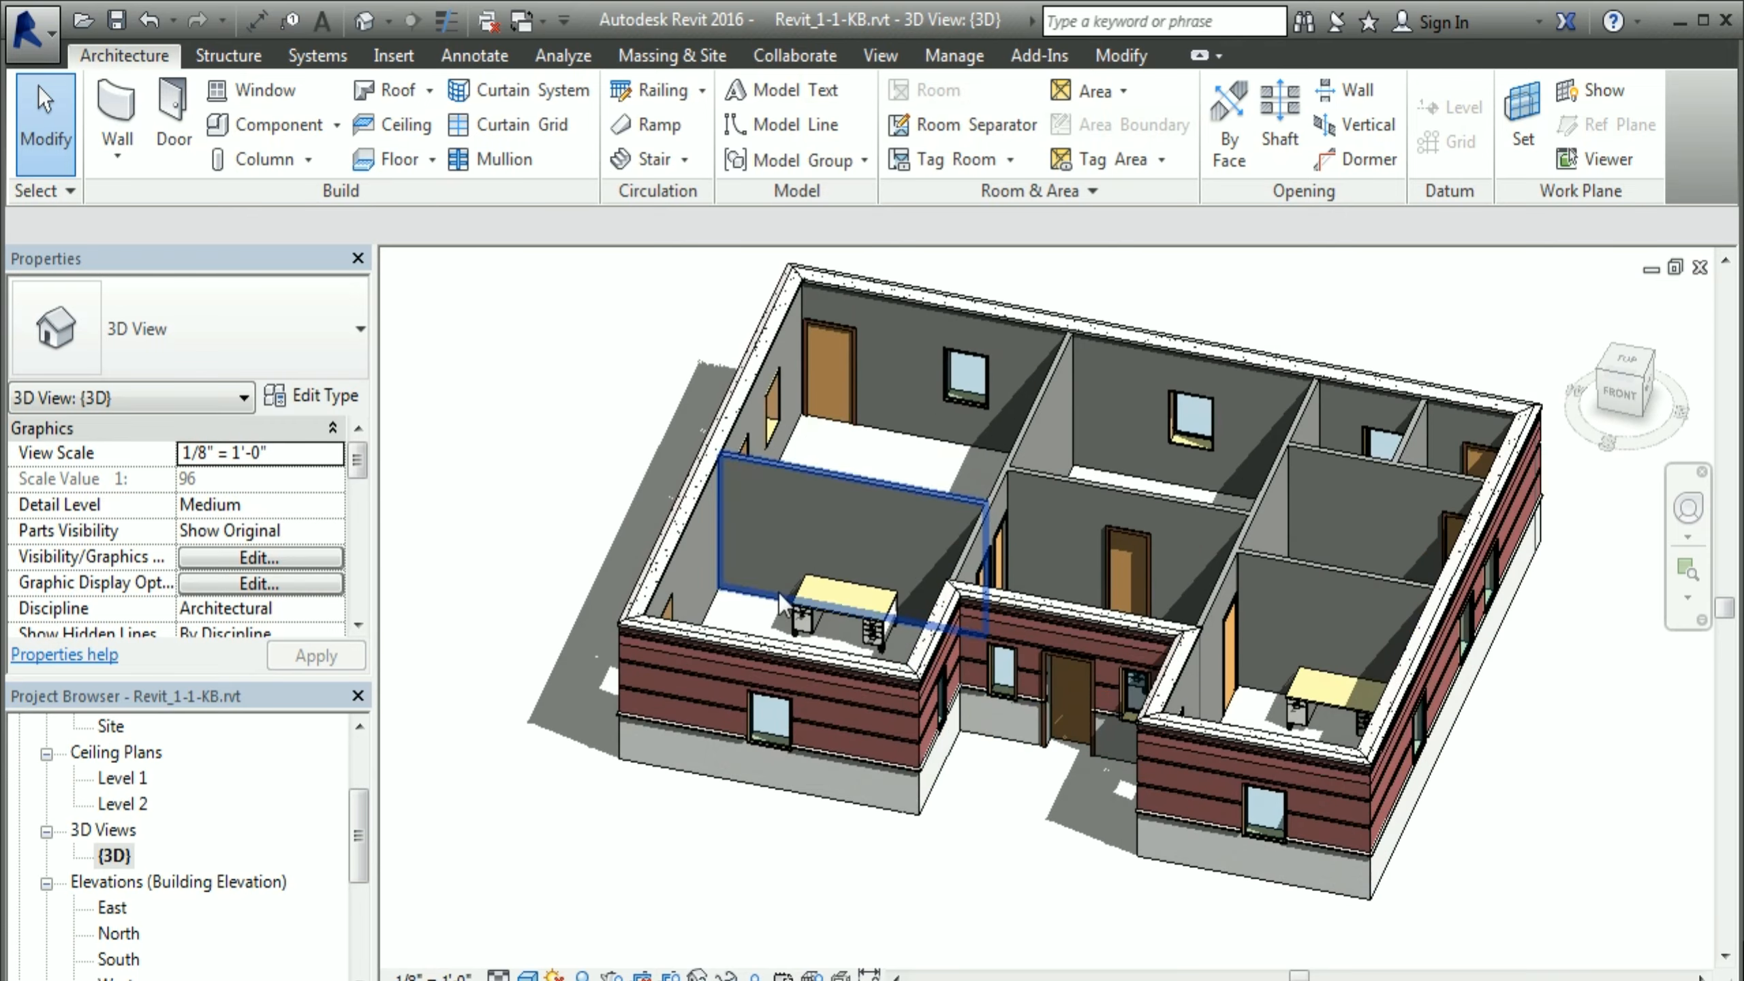
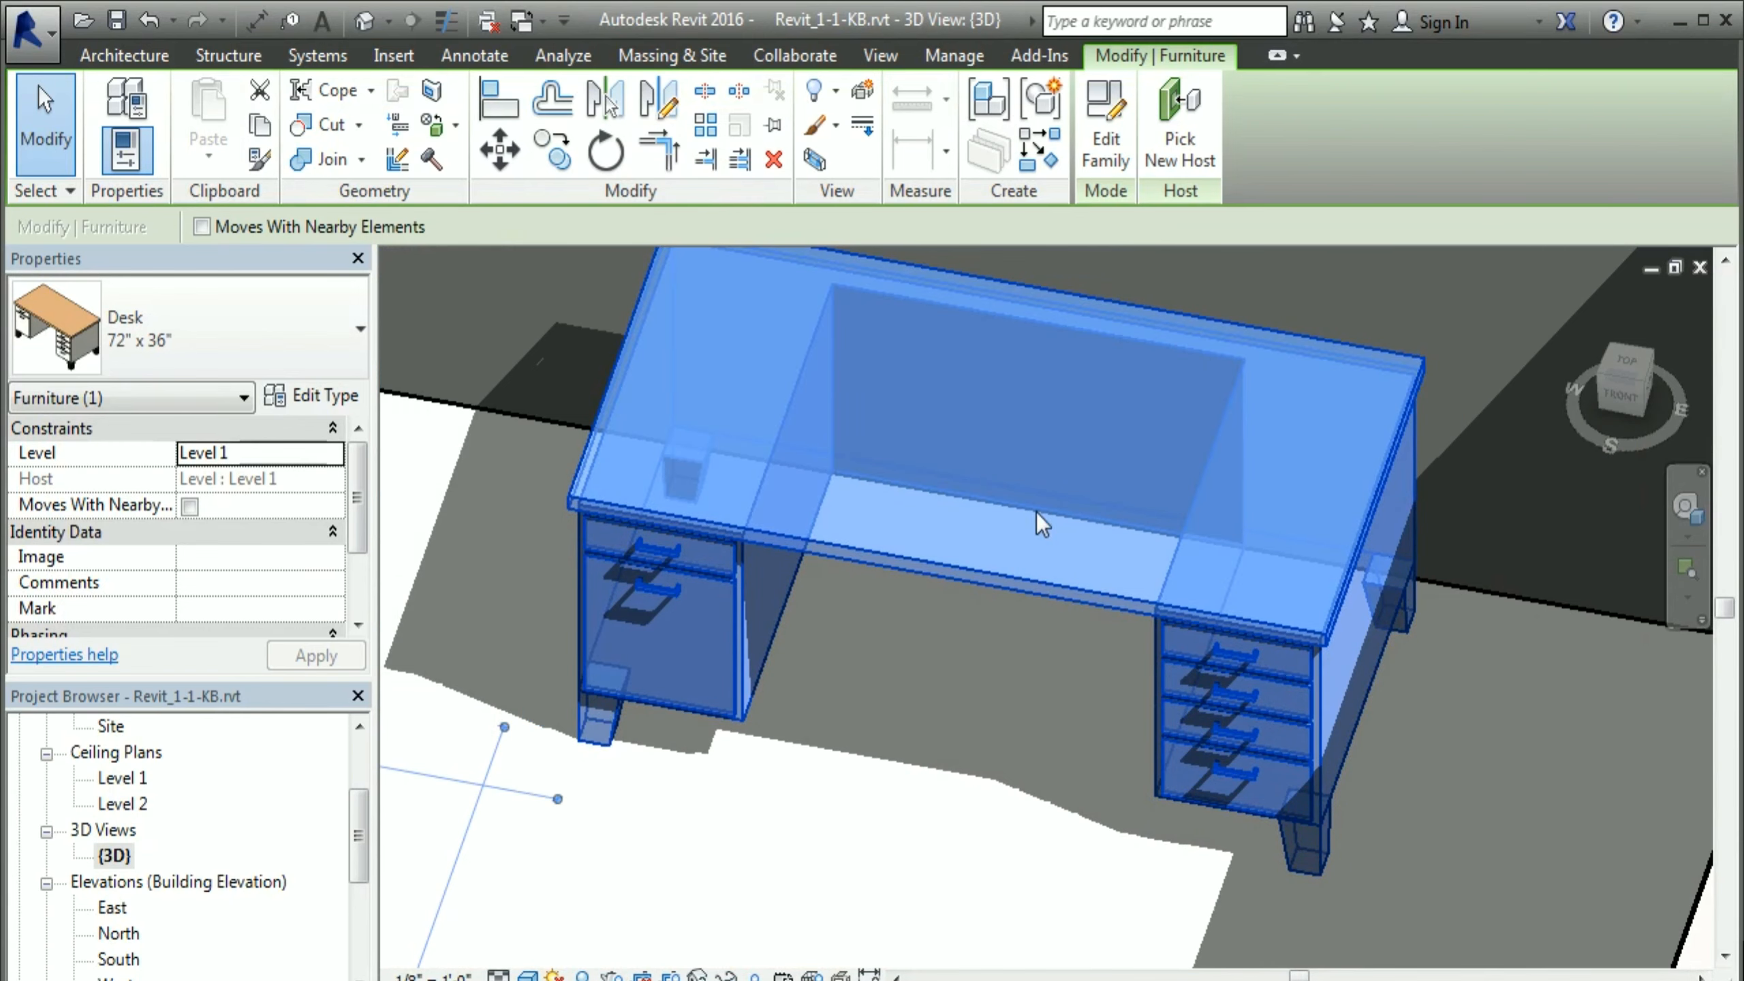
{"action": "left_click", "coordinate": [995, 668]}
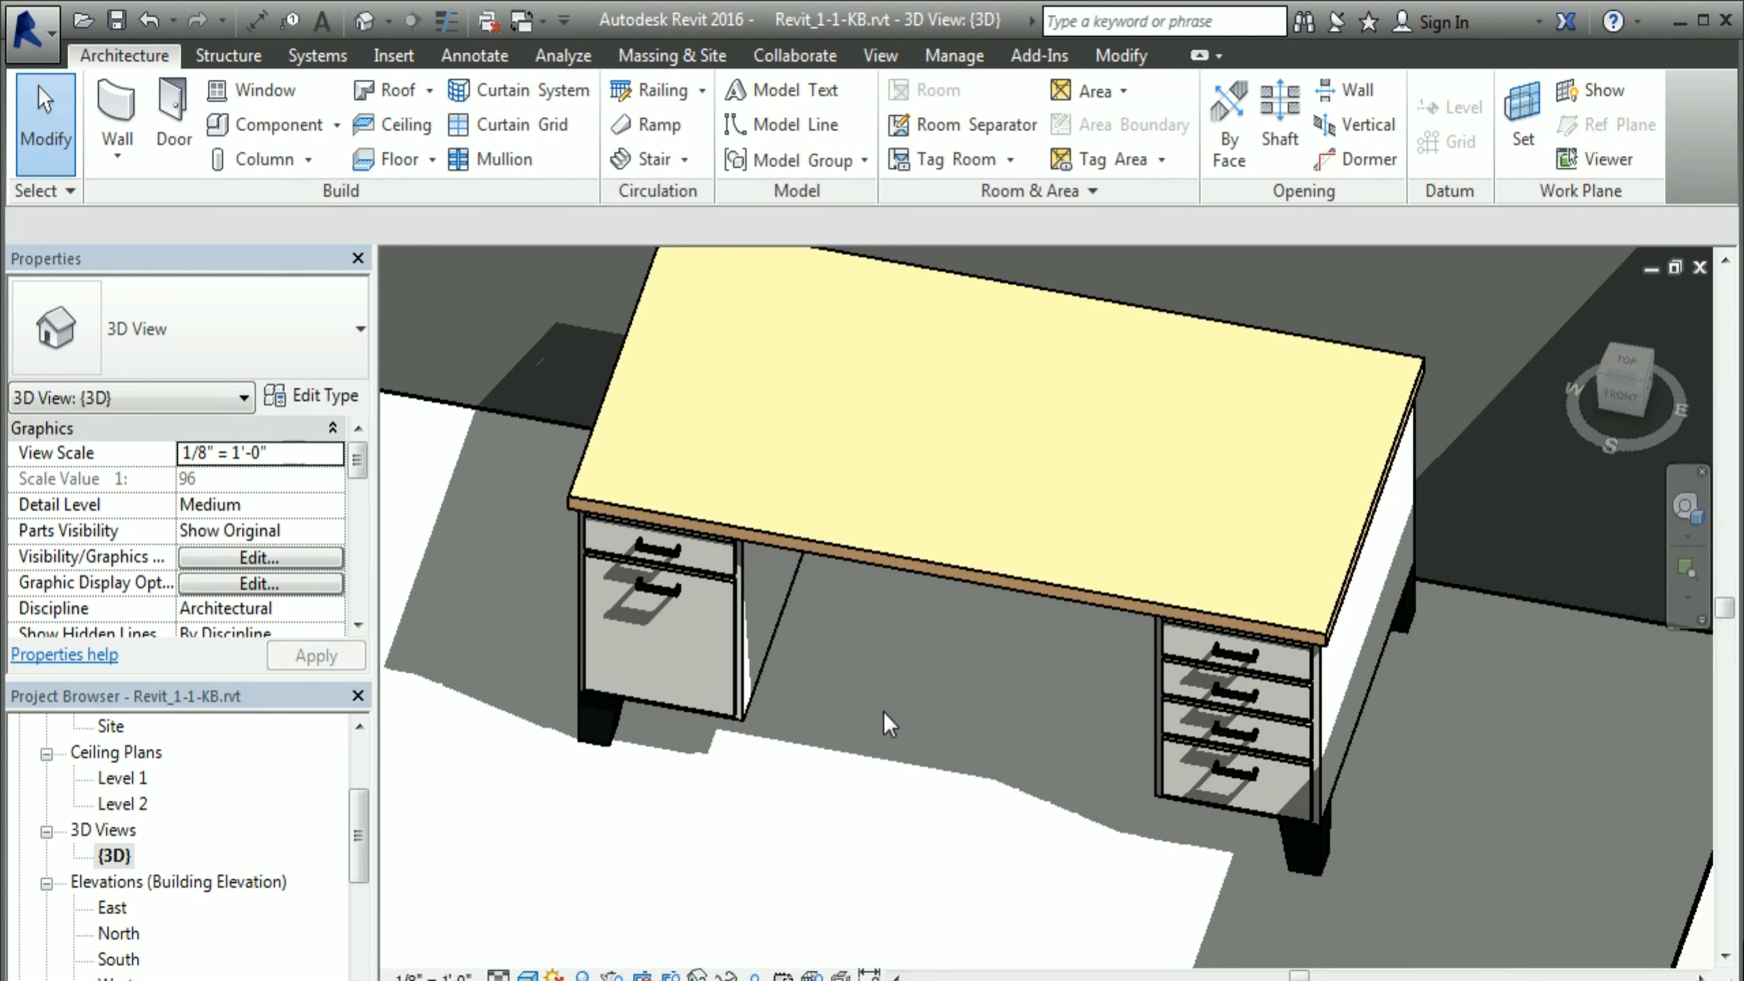
{"action": "scroll", "coordinate": [883, 712], "scroll_direction": "down", "scroll_amount": 5}
{"action": "middle_click_drag", "start_coordinate": [937, 693], "coordinate": [920, 859]}
{"action": "scroll", "coordinate": [853, 775], "scroll_direction": "down", "scroll_amount": 2}
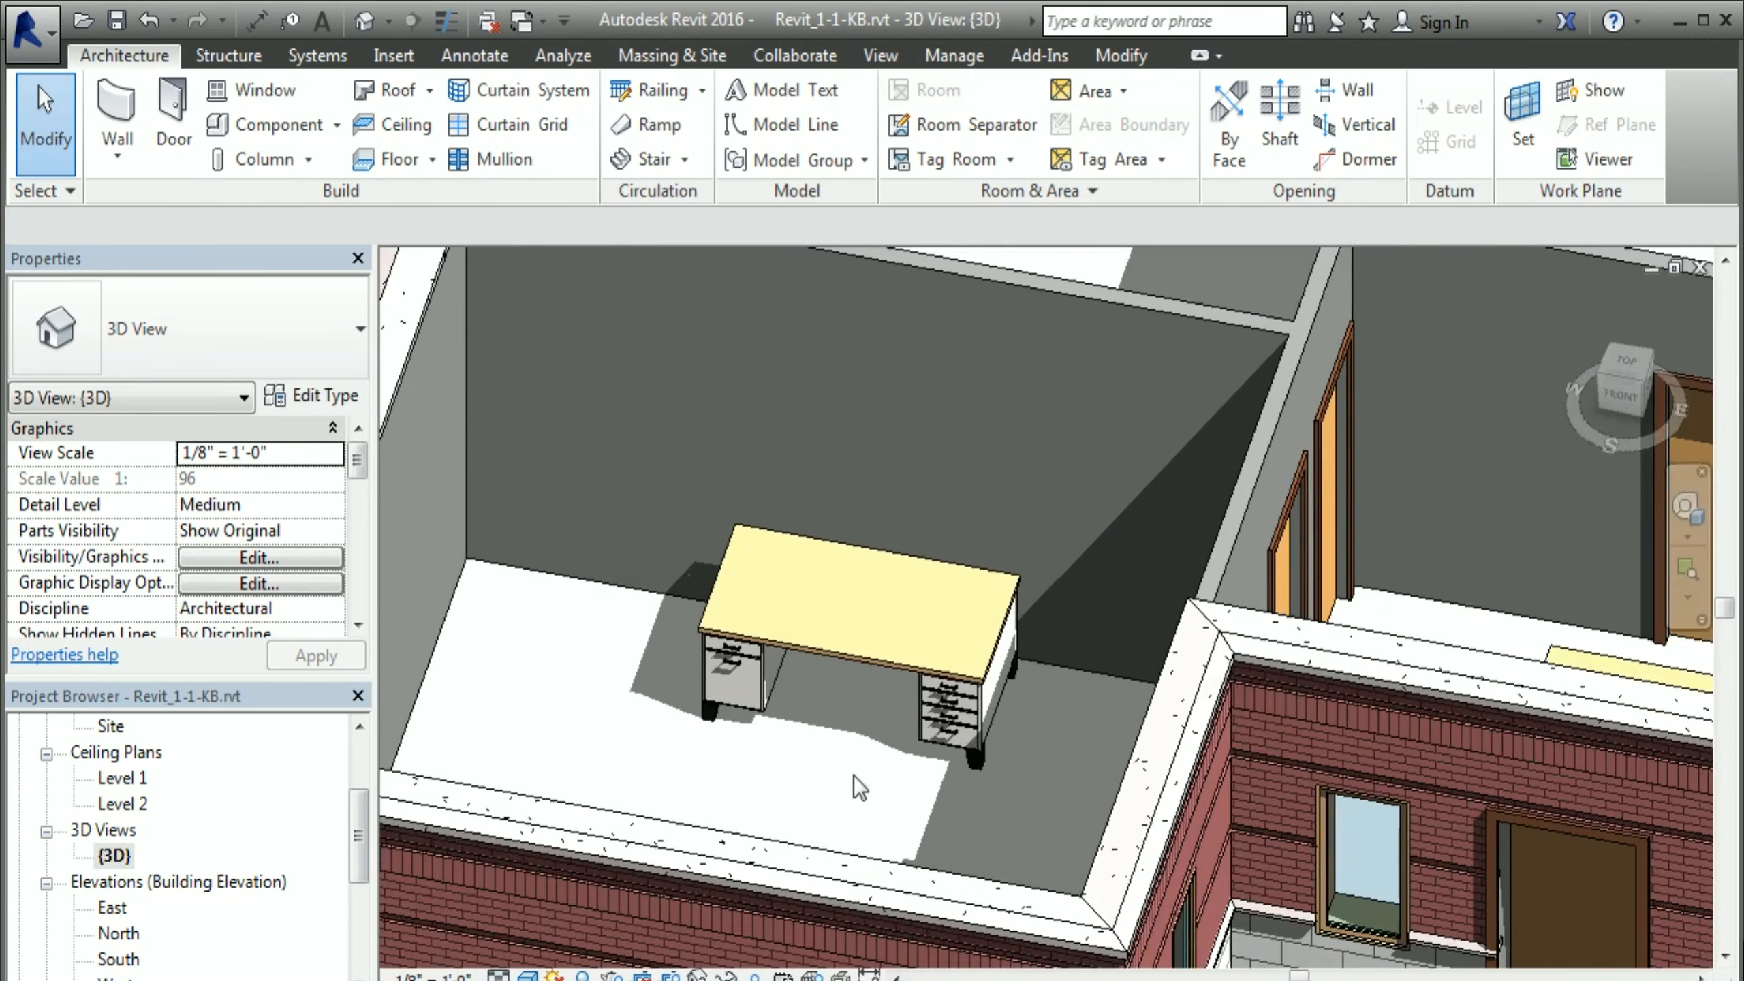
Step: Temporarily isolate the 72" x 36" desk as a single element and look at it from the other front corner
{"action": "left_click", "coordinate": [919, 683]}
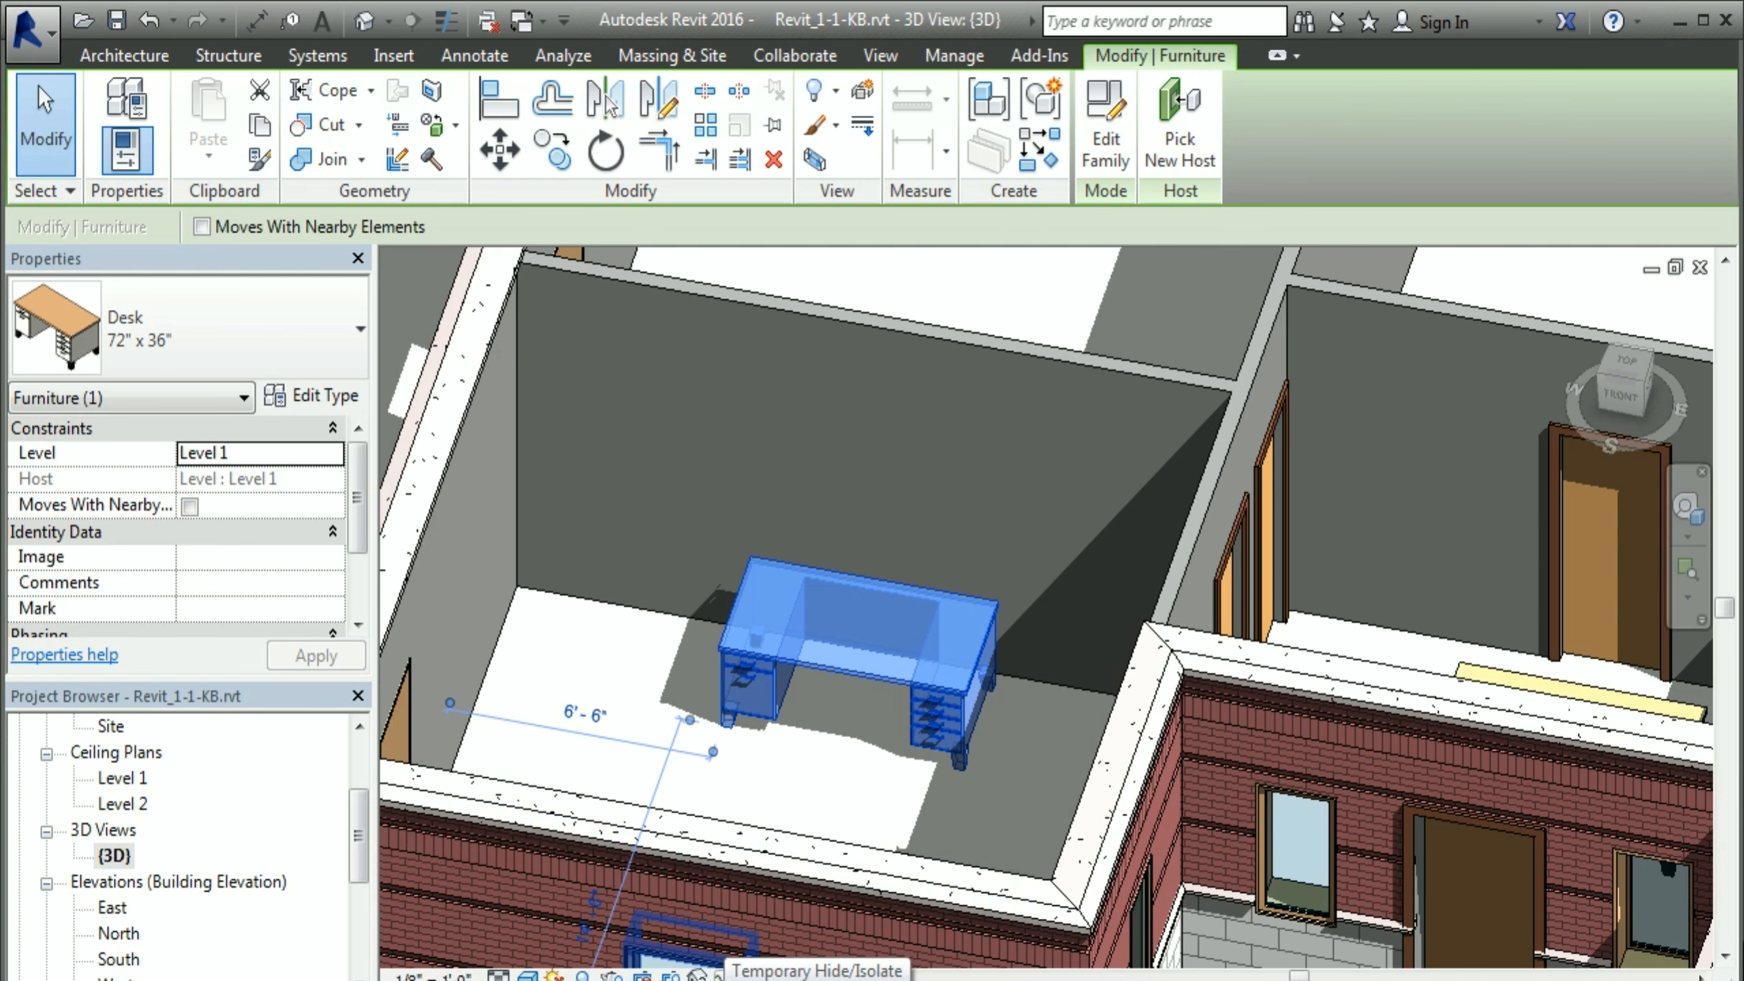
{"action": "left_click", "coordinate": [724, 974]}
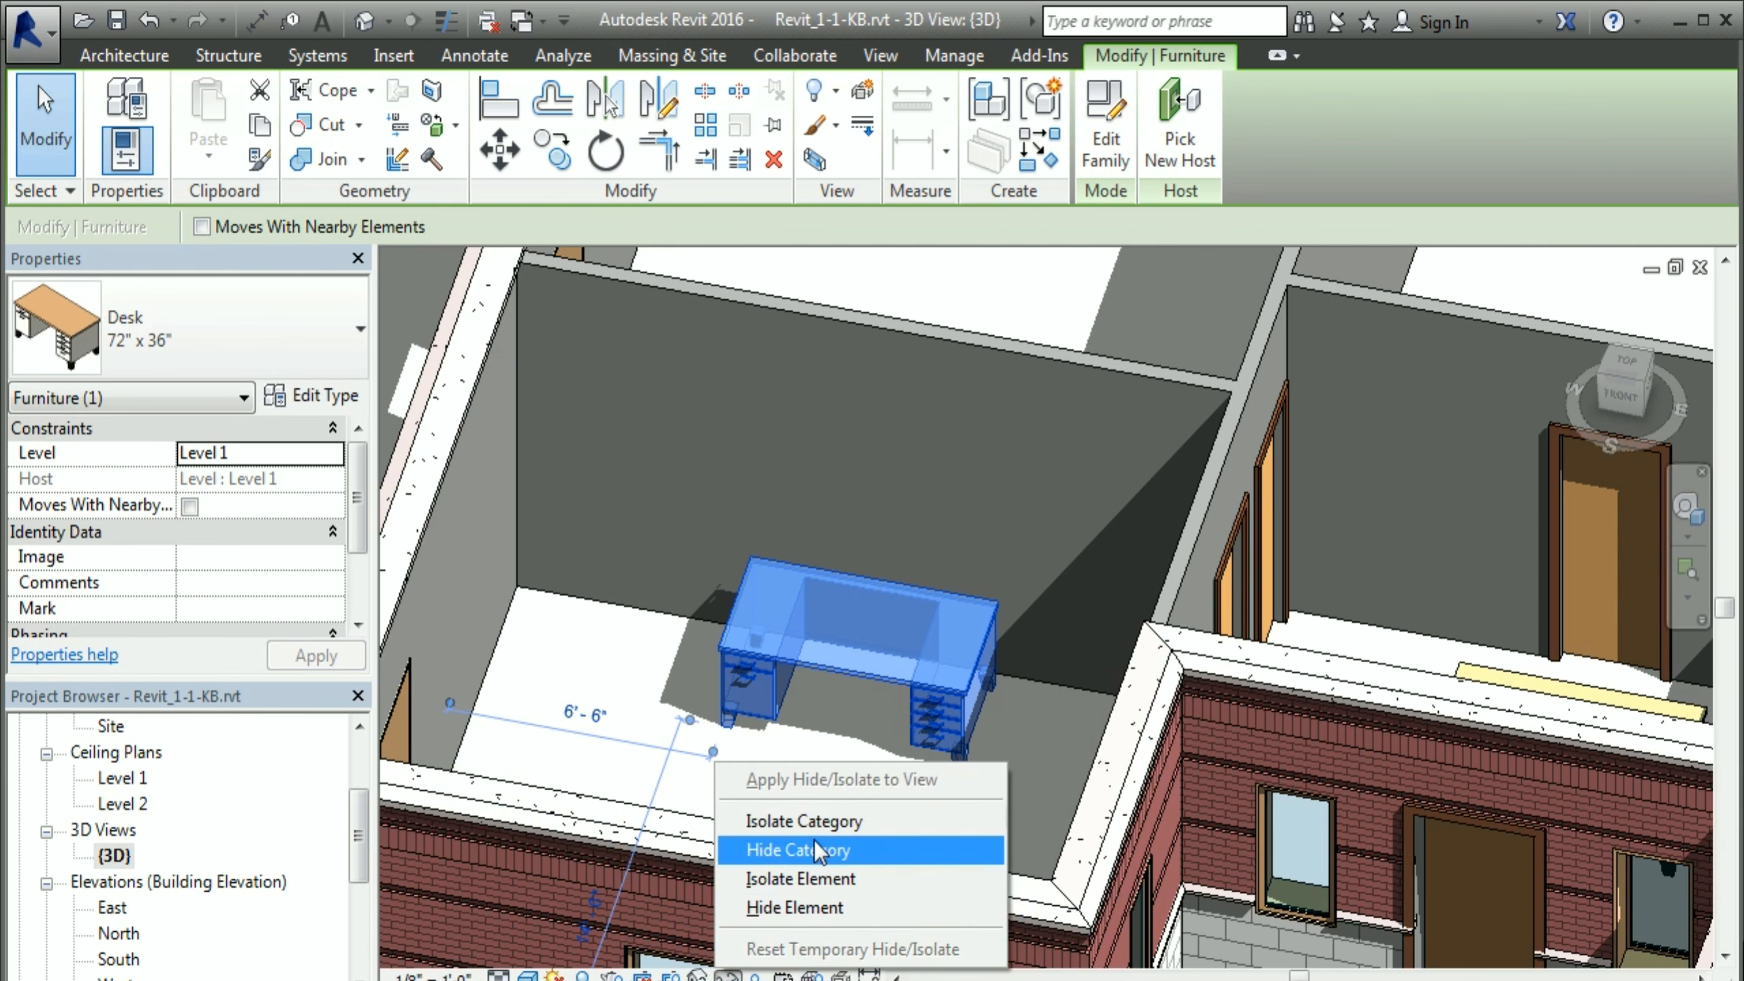
{"action": "left_click", "coordinate": [820, 879]}
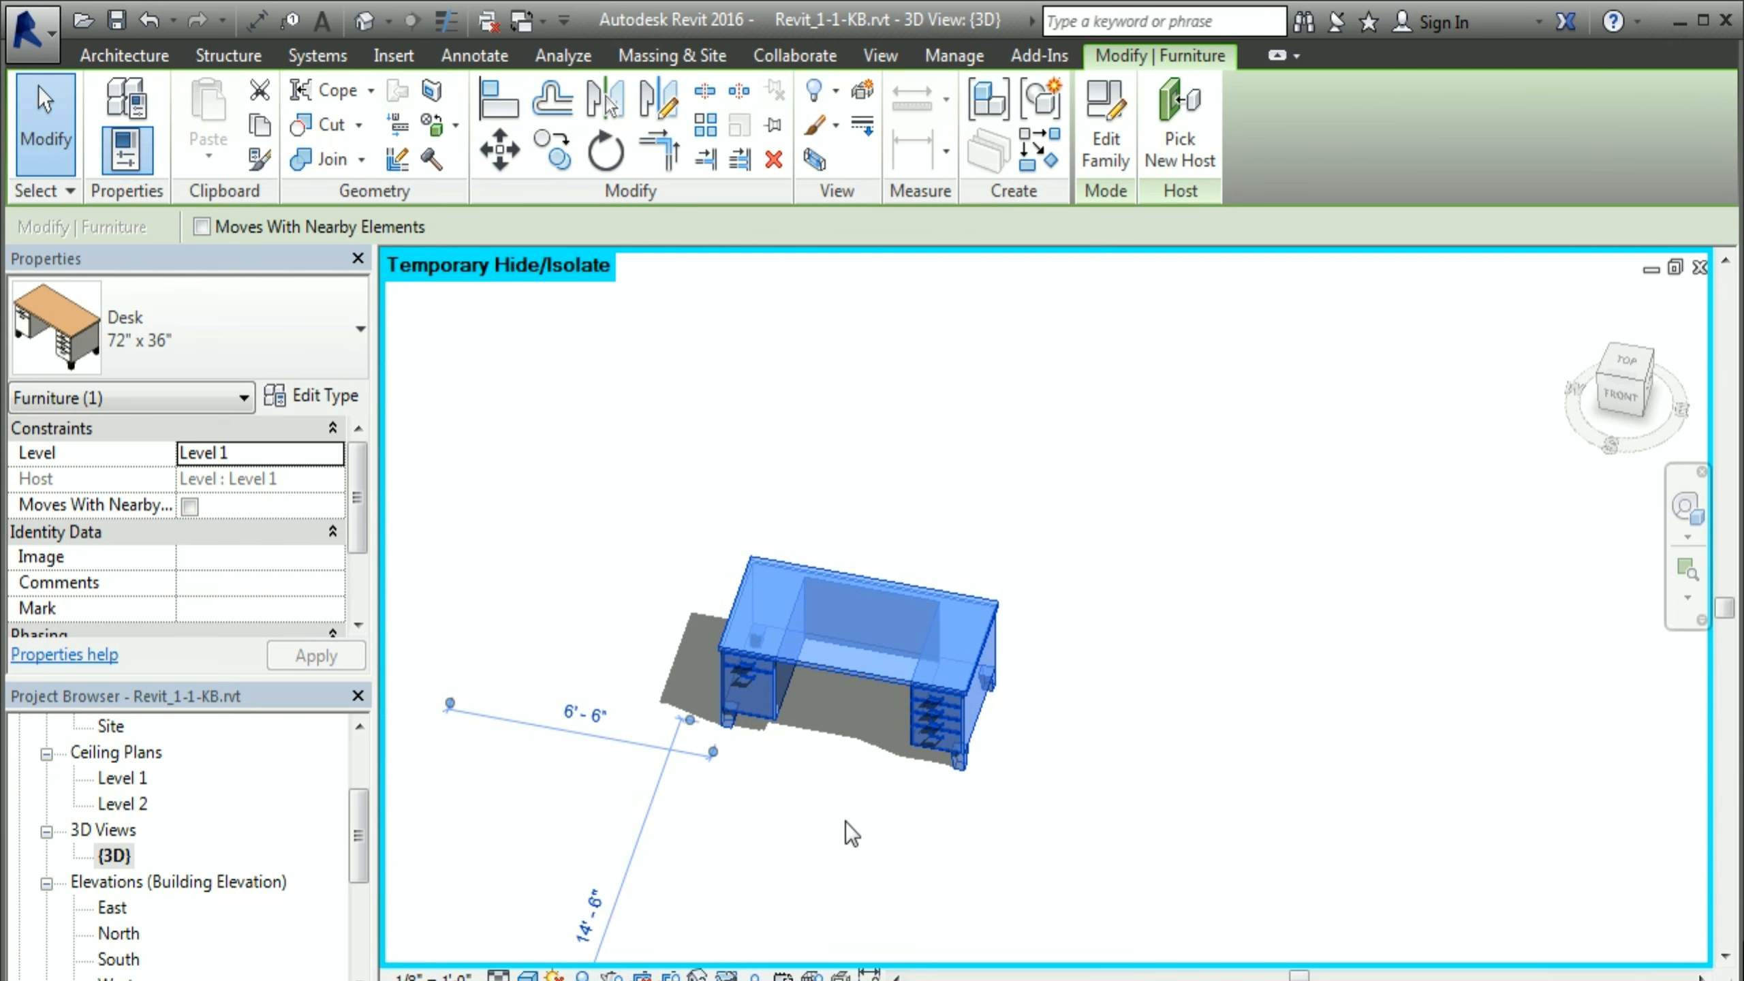
{"action": "left_click", "coordinate": [817, 813]}
{"action": "middle_click_drag", "start_coordinate": [935, 861], "coordinate": [1008, 847], "text": "shift"}
{"action": "scroll", "coordinate": [986, 783], "scroll_direction": "up", "scroll_amount": 3}
{"action": "scroll", "coordinate": [1011, 794], "scroll_direction": "down", "scroll_amount": 2}
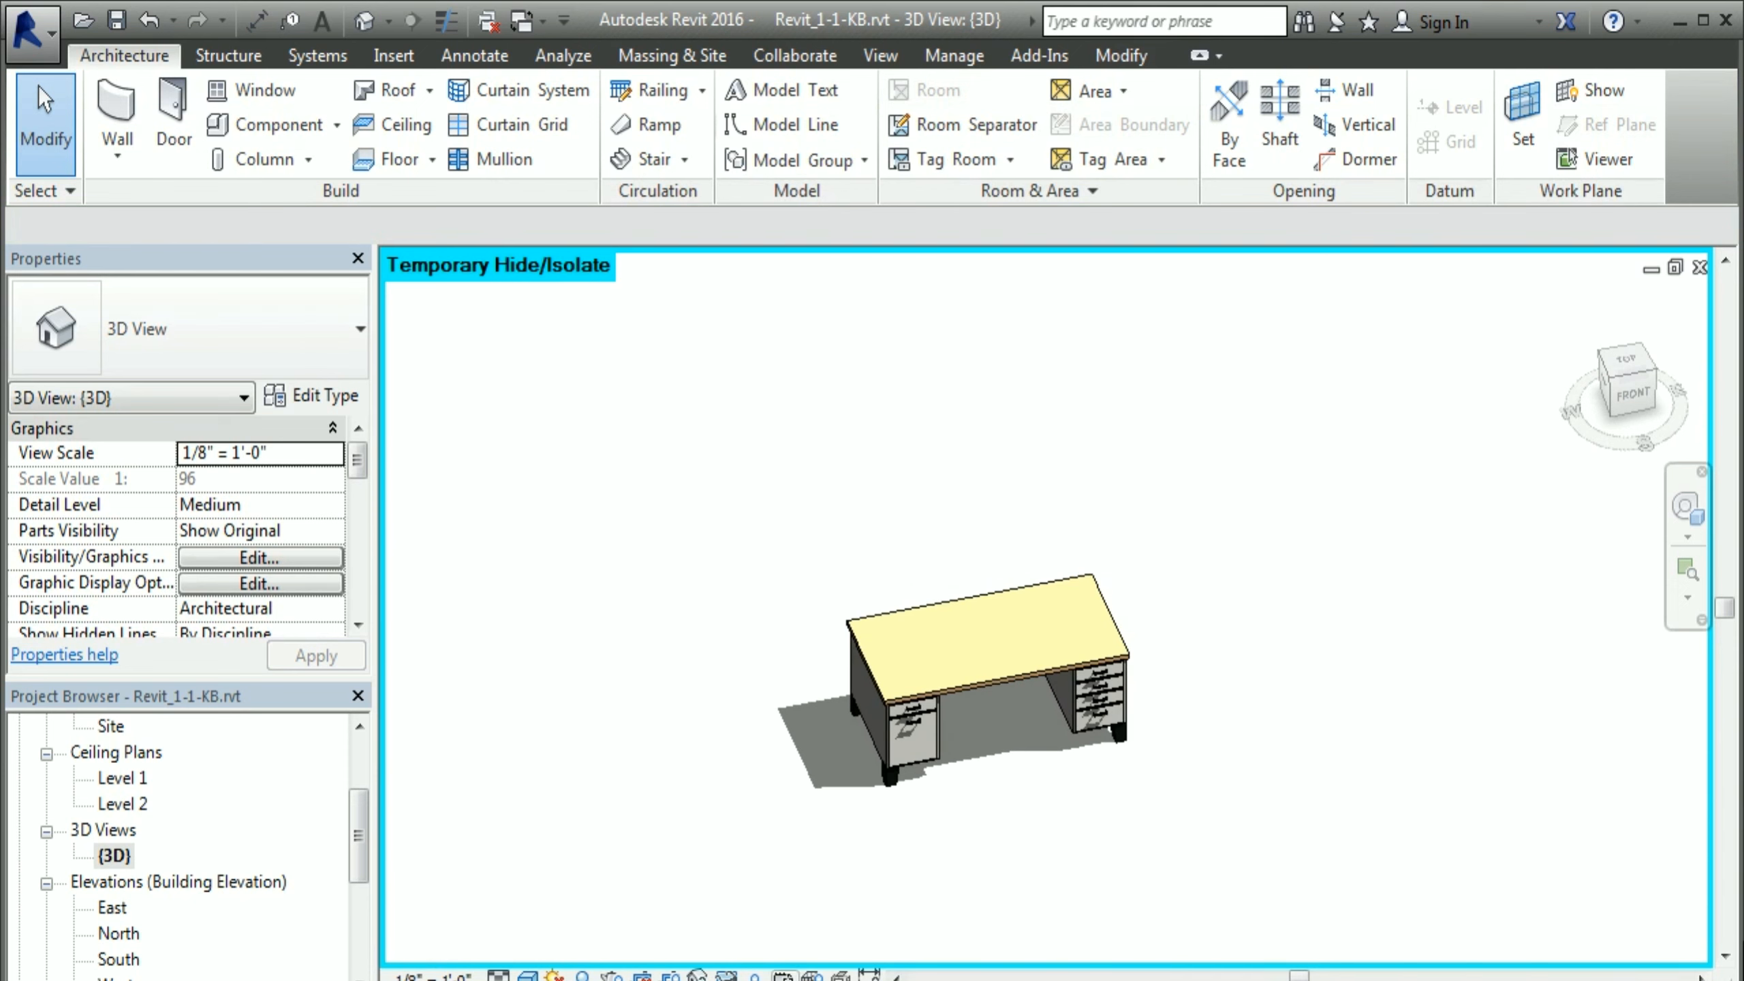
Step: Check the elements hidden around the isolated desk with Reveal Hidden Elements, leave that mode, and reset the temporary isolation
{"action": "left_click", "coordinate": [753, 976]}
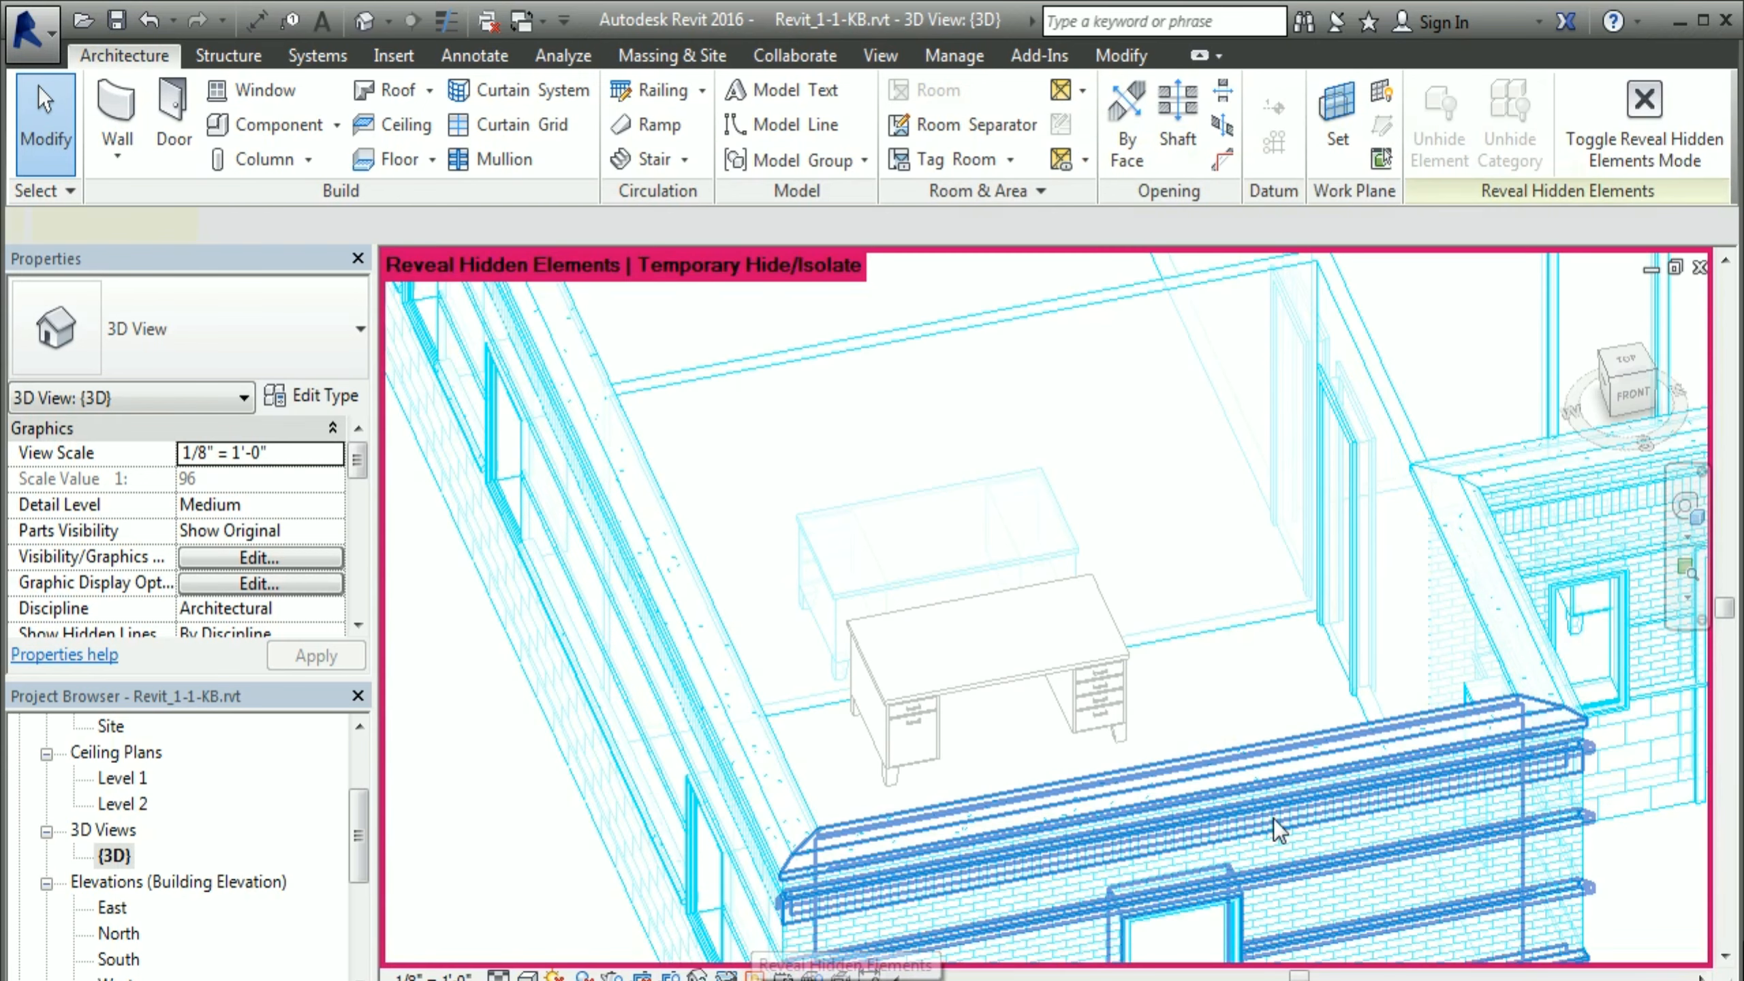
{"action": "middle_click_drag", "start_coordinate": [1547, 855], "coordinate": [1330, 873]}
{"action": "left_click", "coordinate": [754, 976]}
{"action": "left_click", "coordinate": [727, 975]}
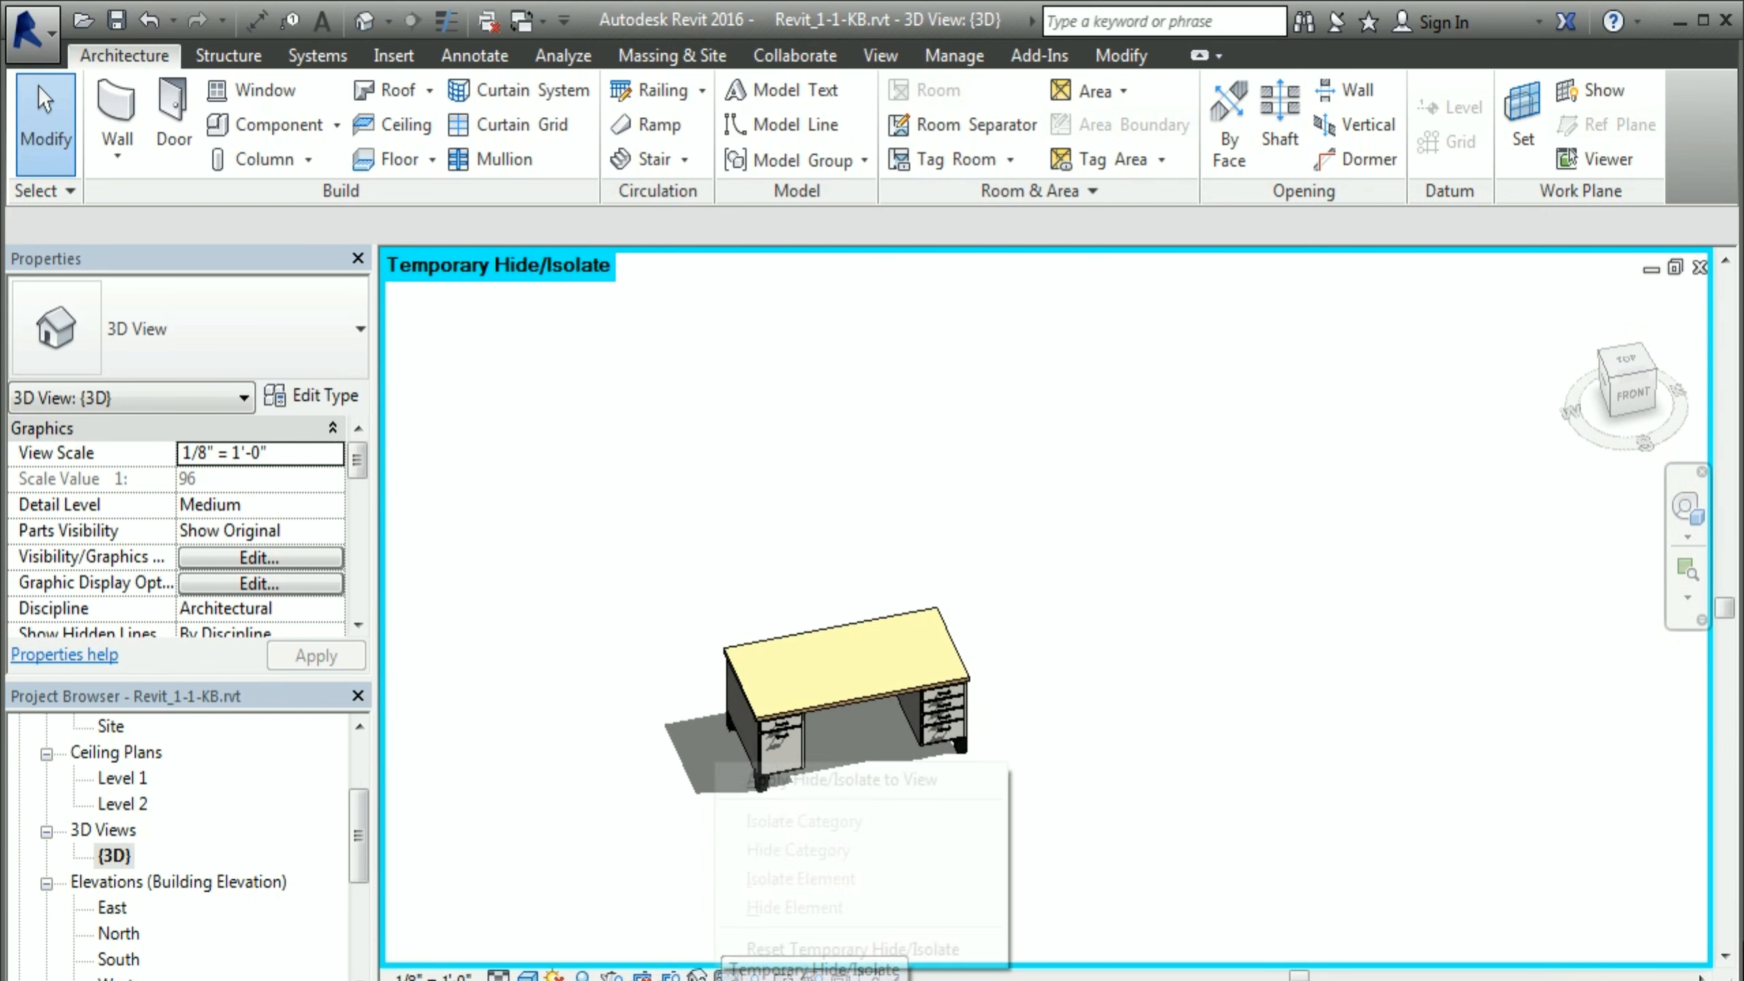
{"action": "left_click", "coordinate": [783, 952]}
{"action": "middle_click_drag", "start_coordinate": [947, 852], "coordinate": [941, 752], "text": "shift"}
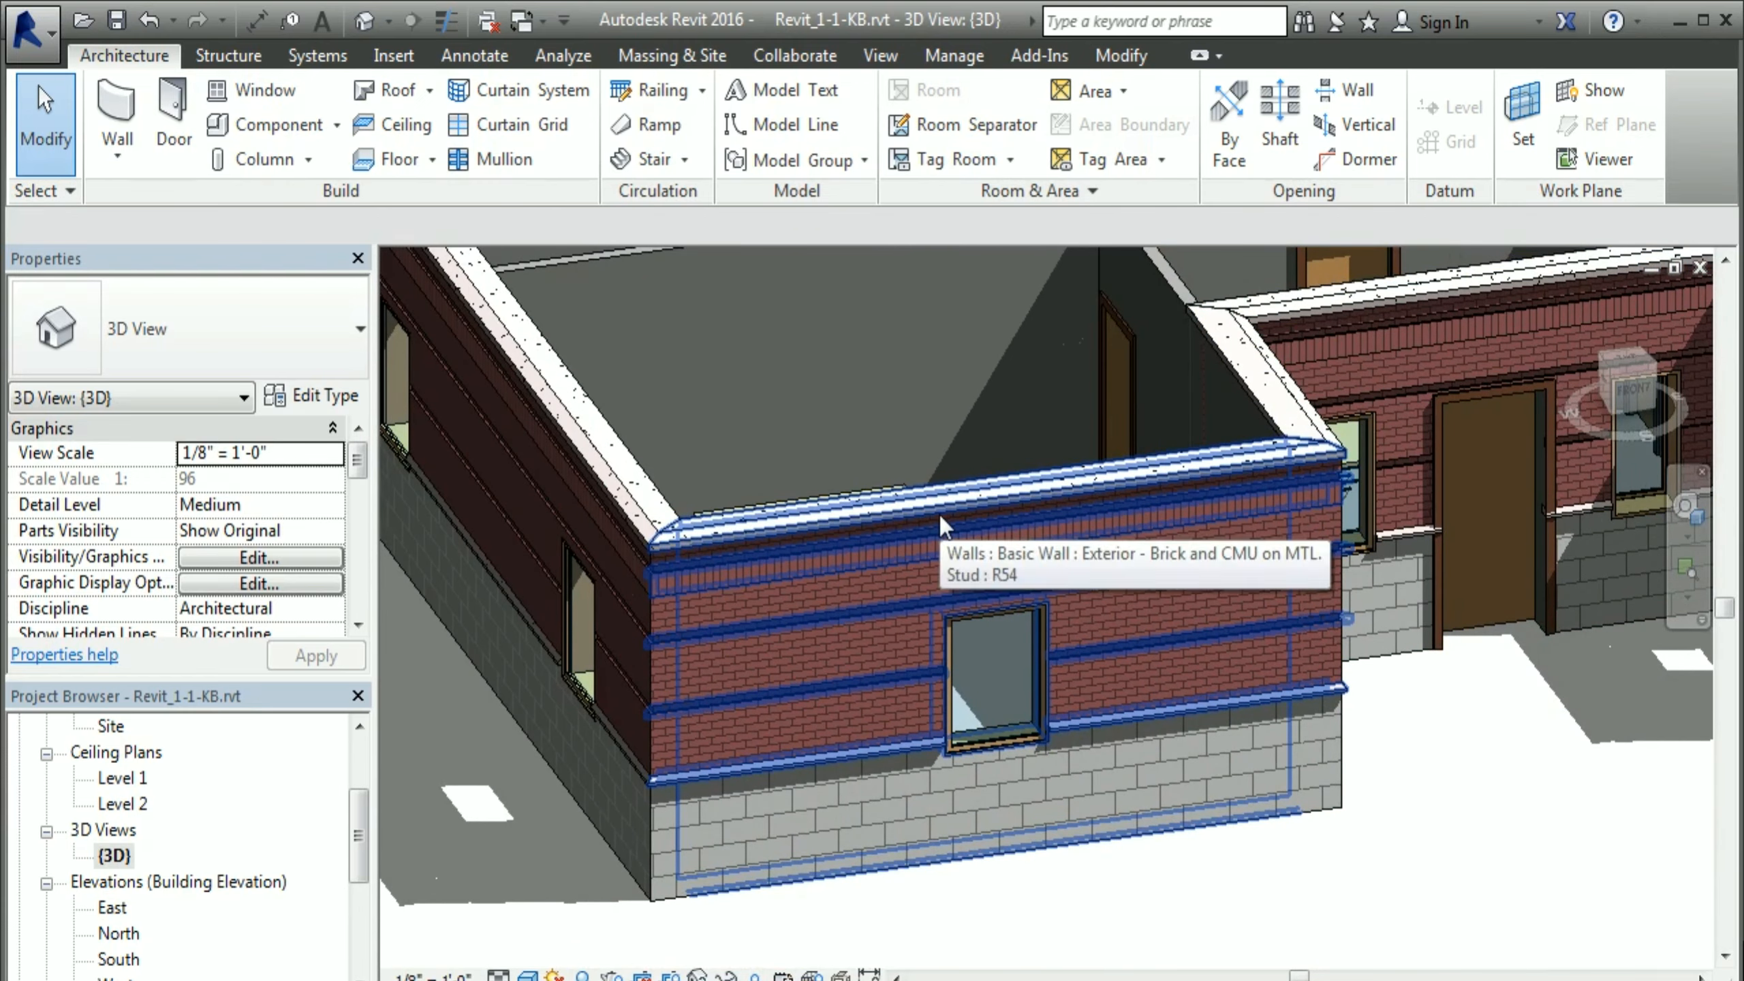
Step: Temporarily hide the front exterior brick wall of the desk's office as a single element, and reset the temporary hide
{"action": "left_click", "coordinate": [896, 564]}
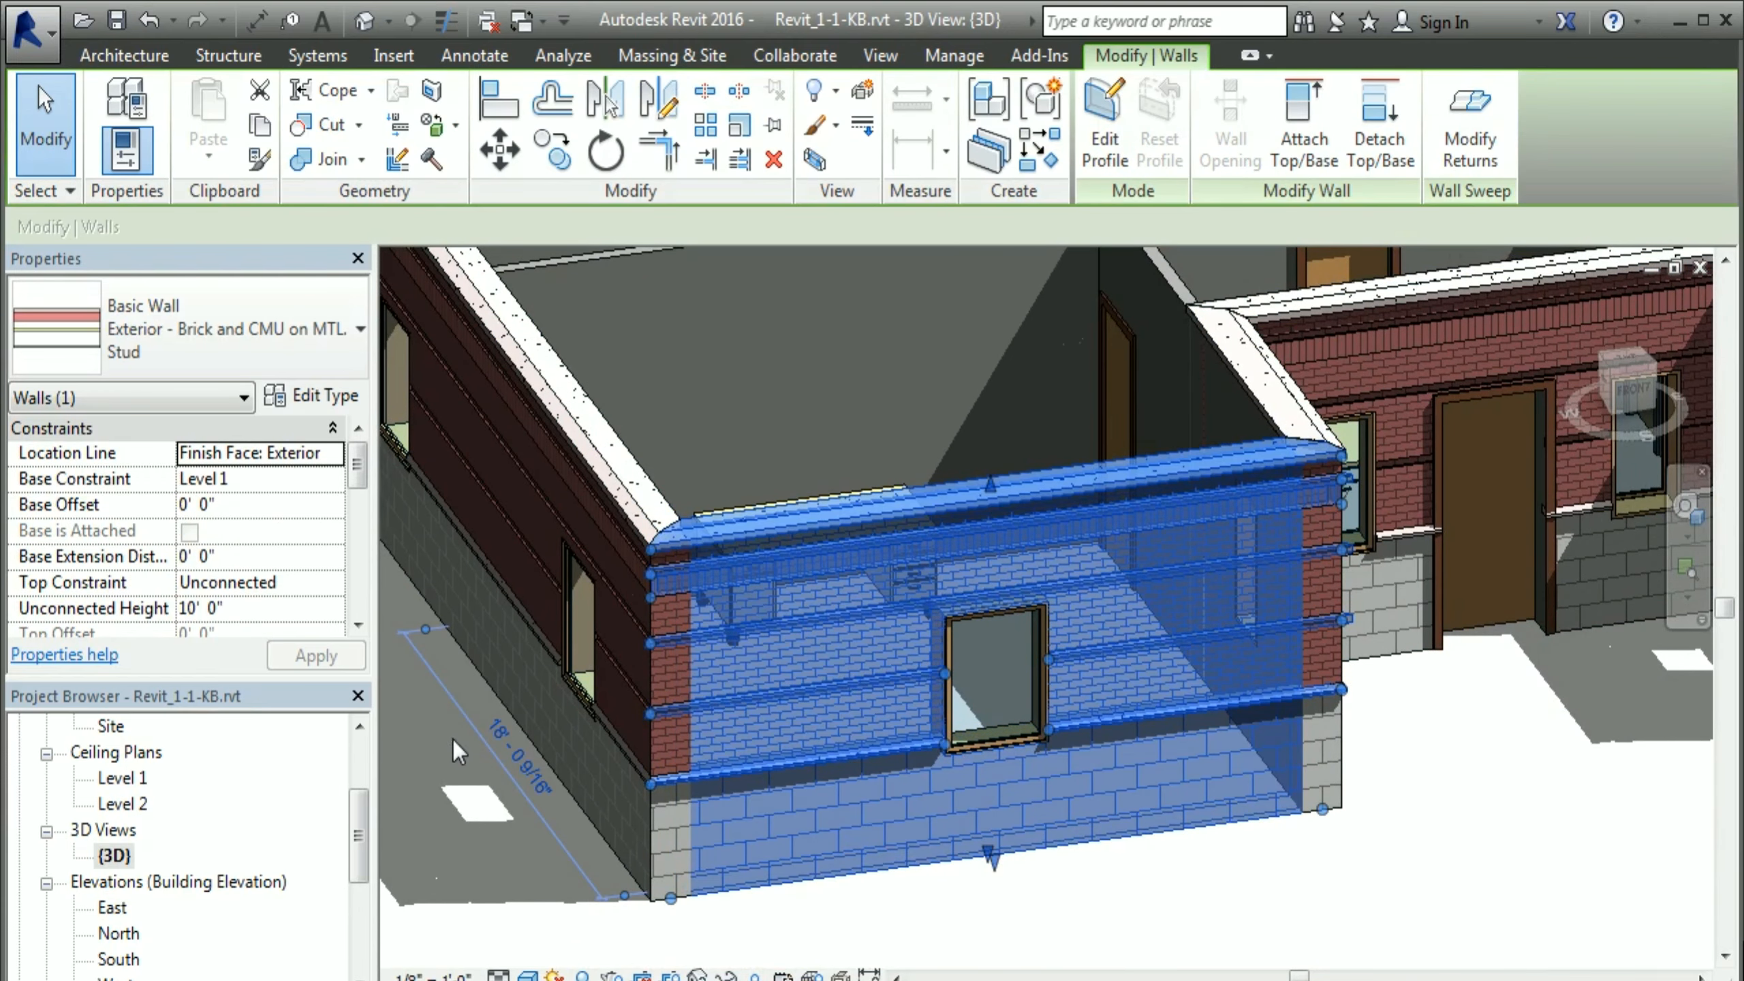
{"action": "right_click", "coordinate": [825, 473]}
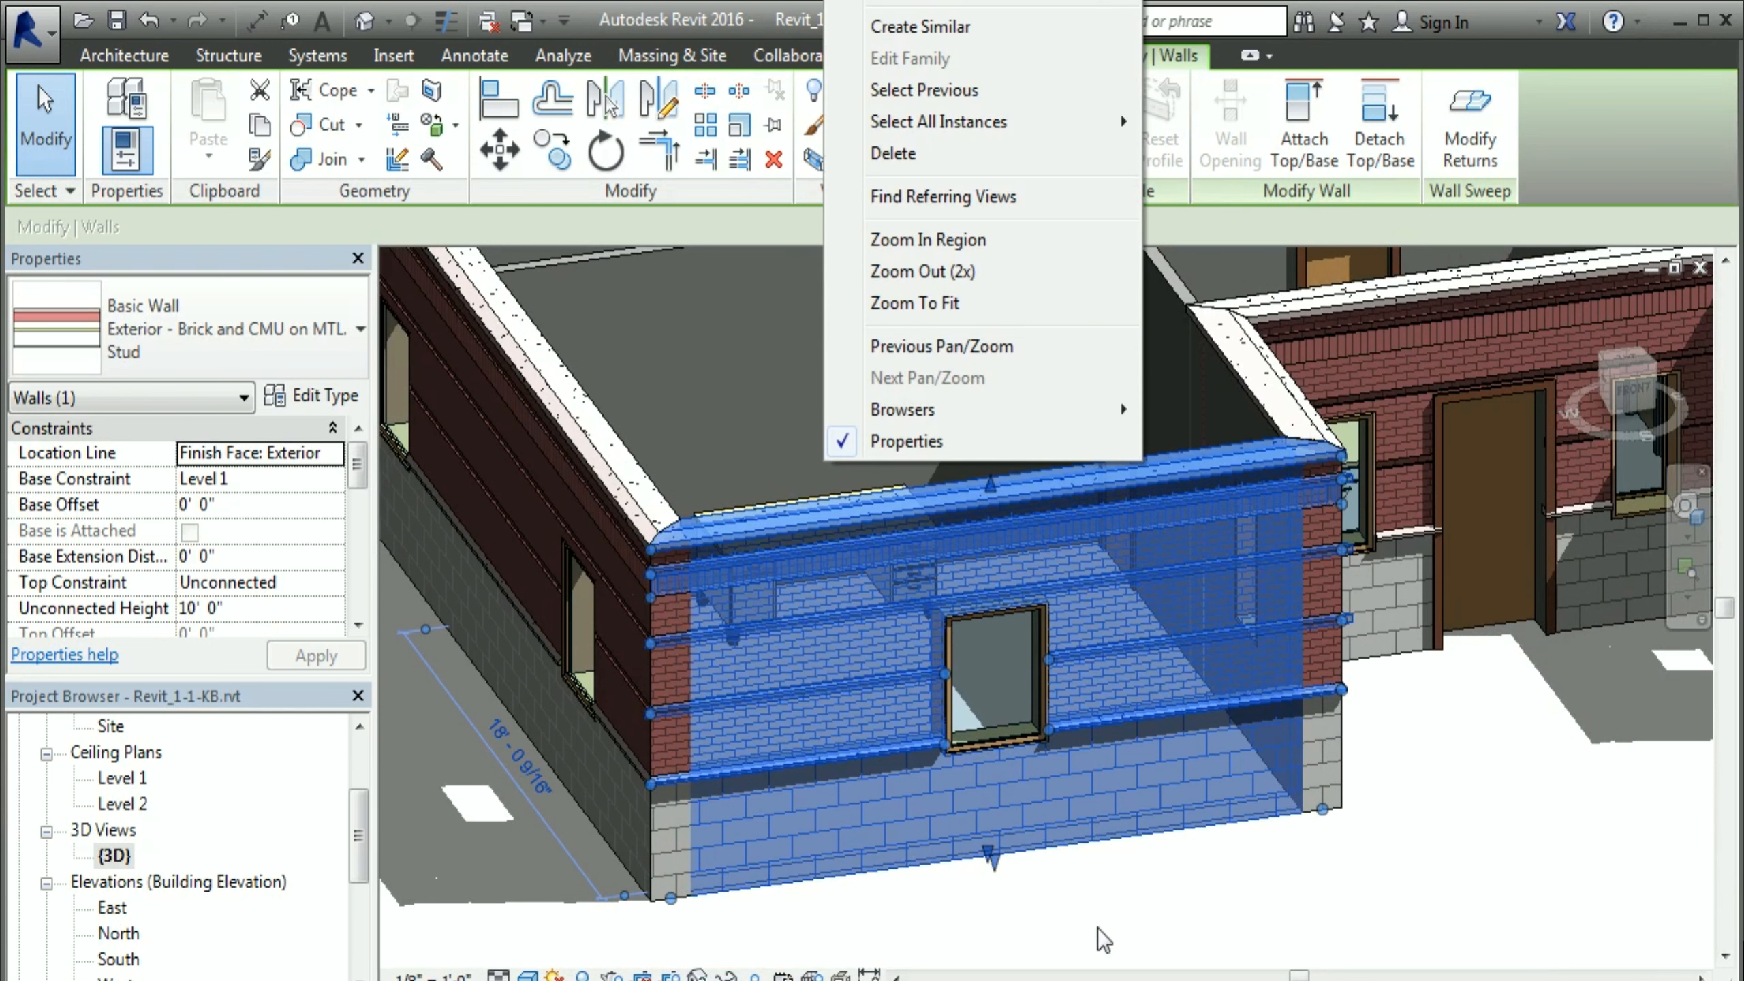
{"action": "right_click", "coordinate": [1099, 870]}
{"action": "mouse_move", "coordinate": [1260, 364]}
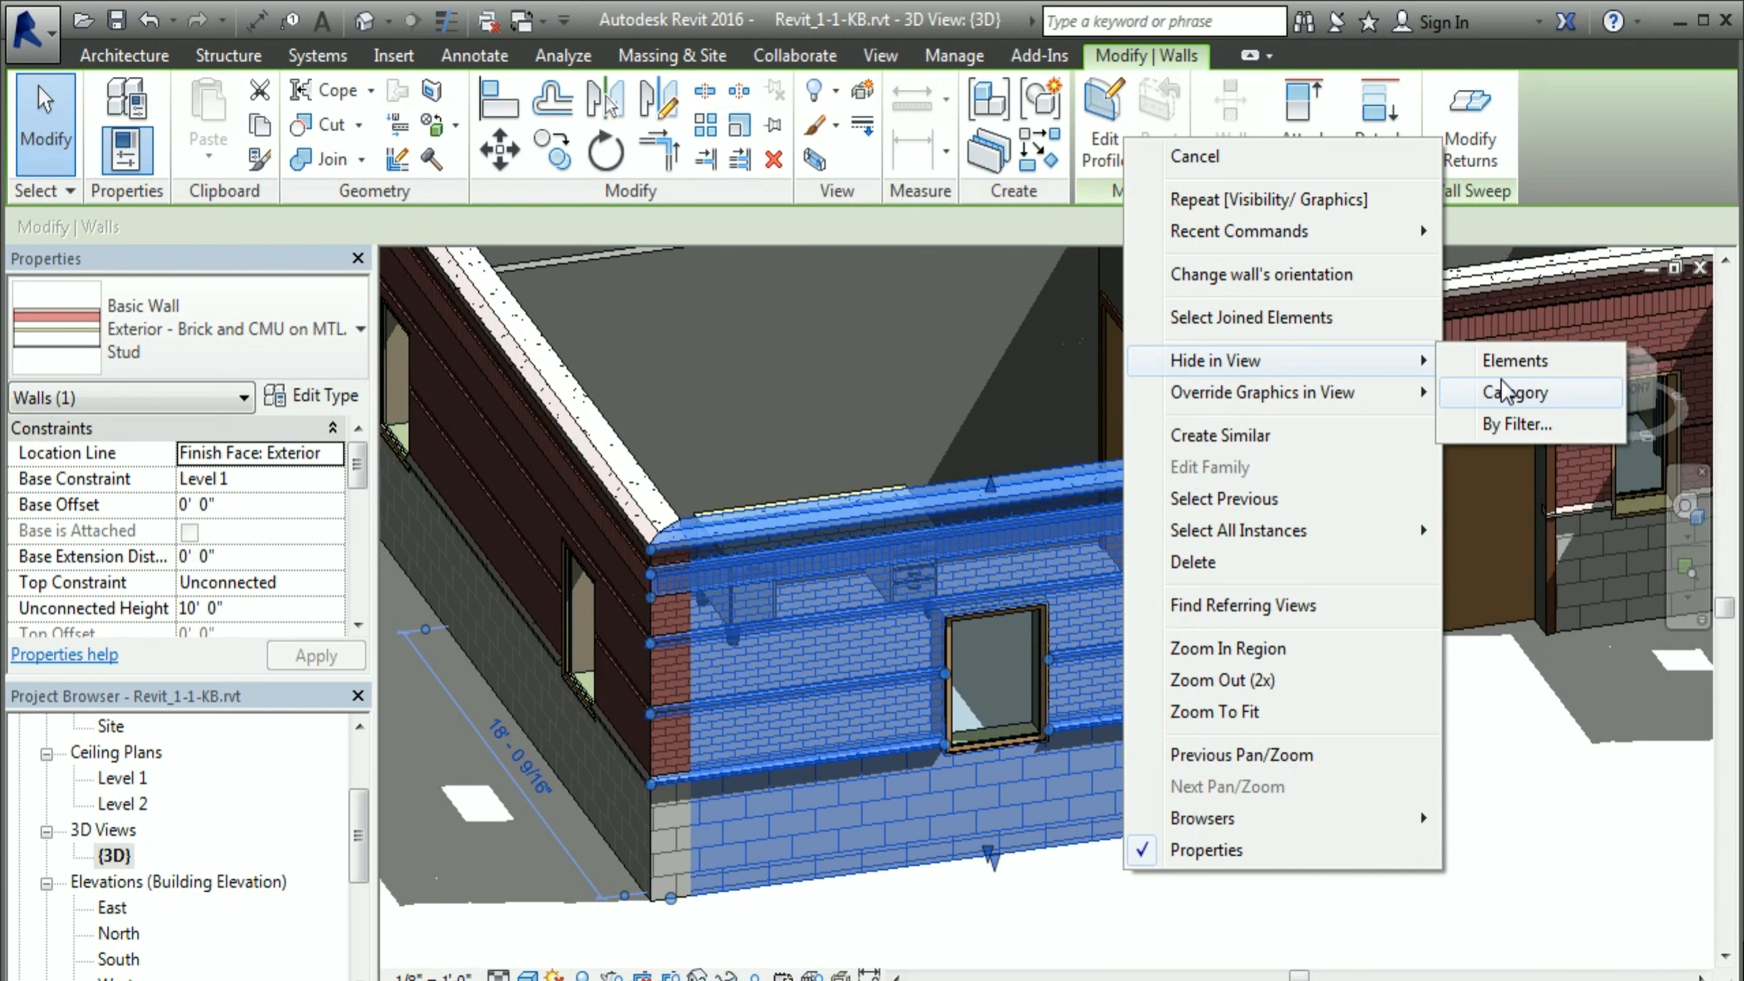
{"action": "left_click", "coordinate": [953, 912]}
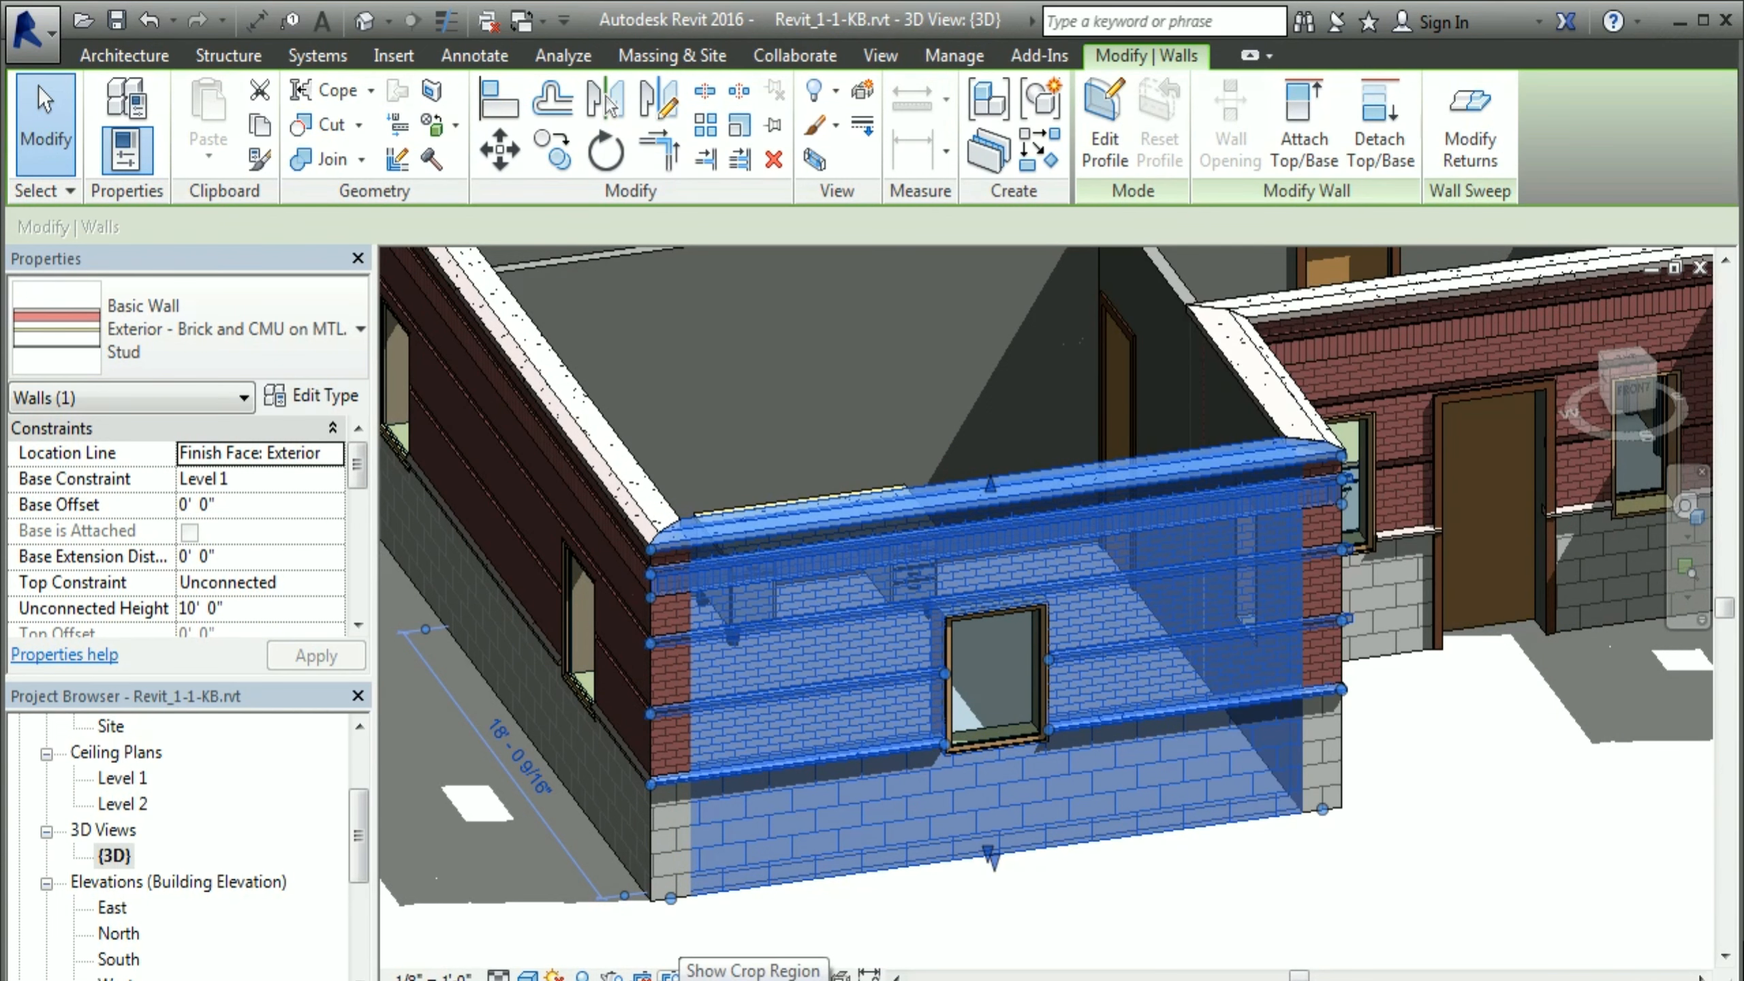
{"action": "left_click", "coordinate": [725, 976]}
{"action": "left_click", "coordinate": [789, 917]}
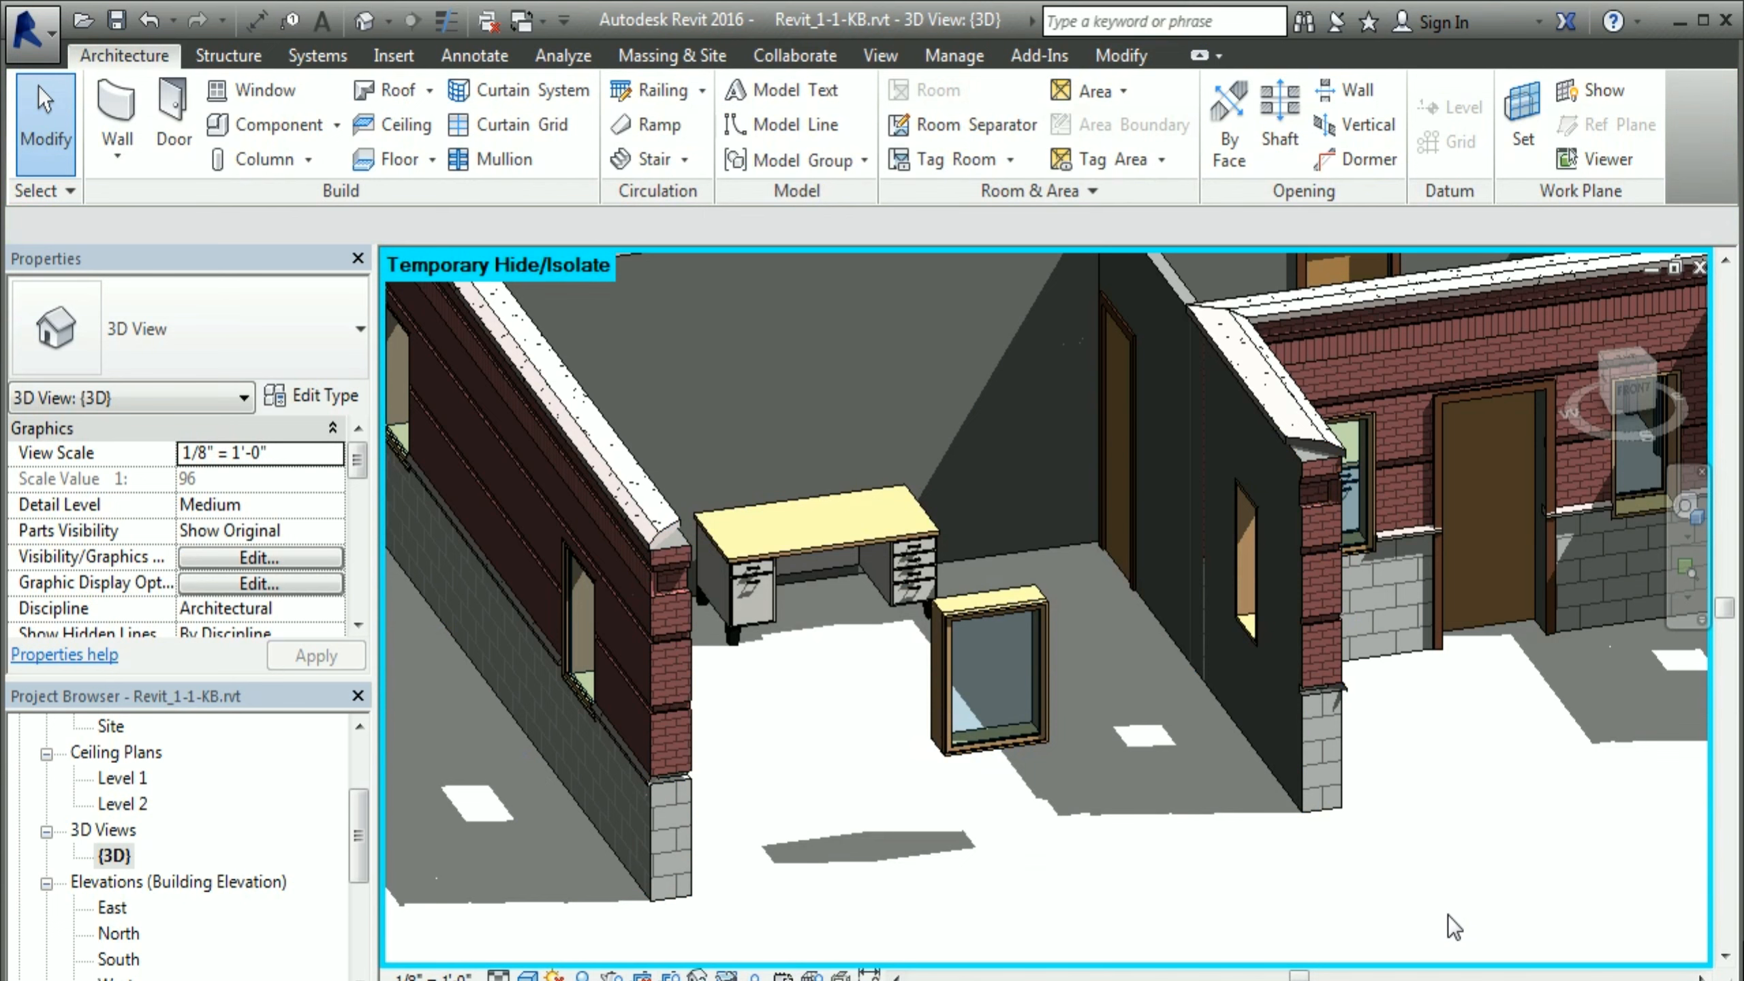
{"action": "left_click", "coordinate": [727, 976]}
{"action": "left_click", "coordinate": [772, 951]}
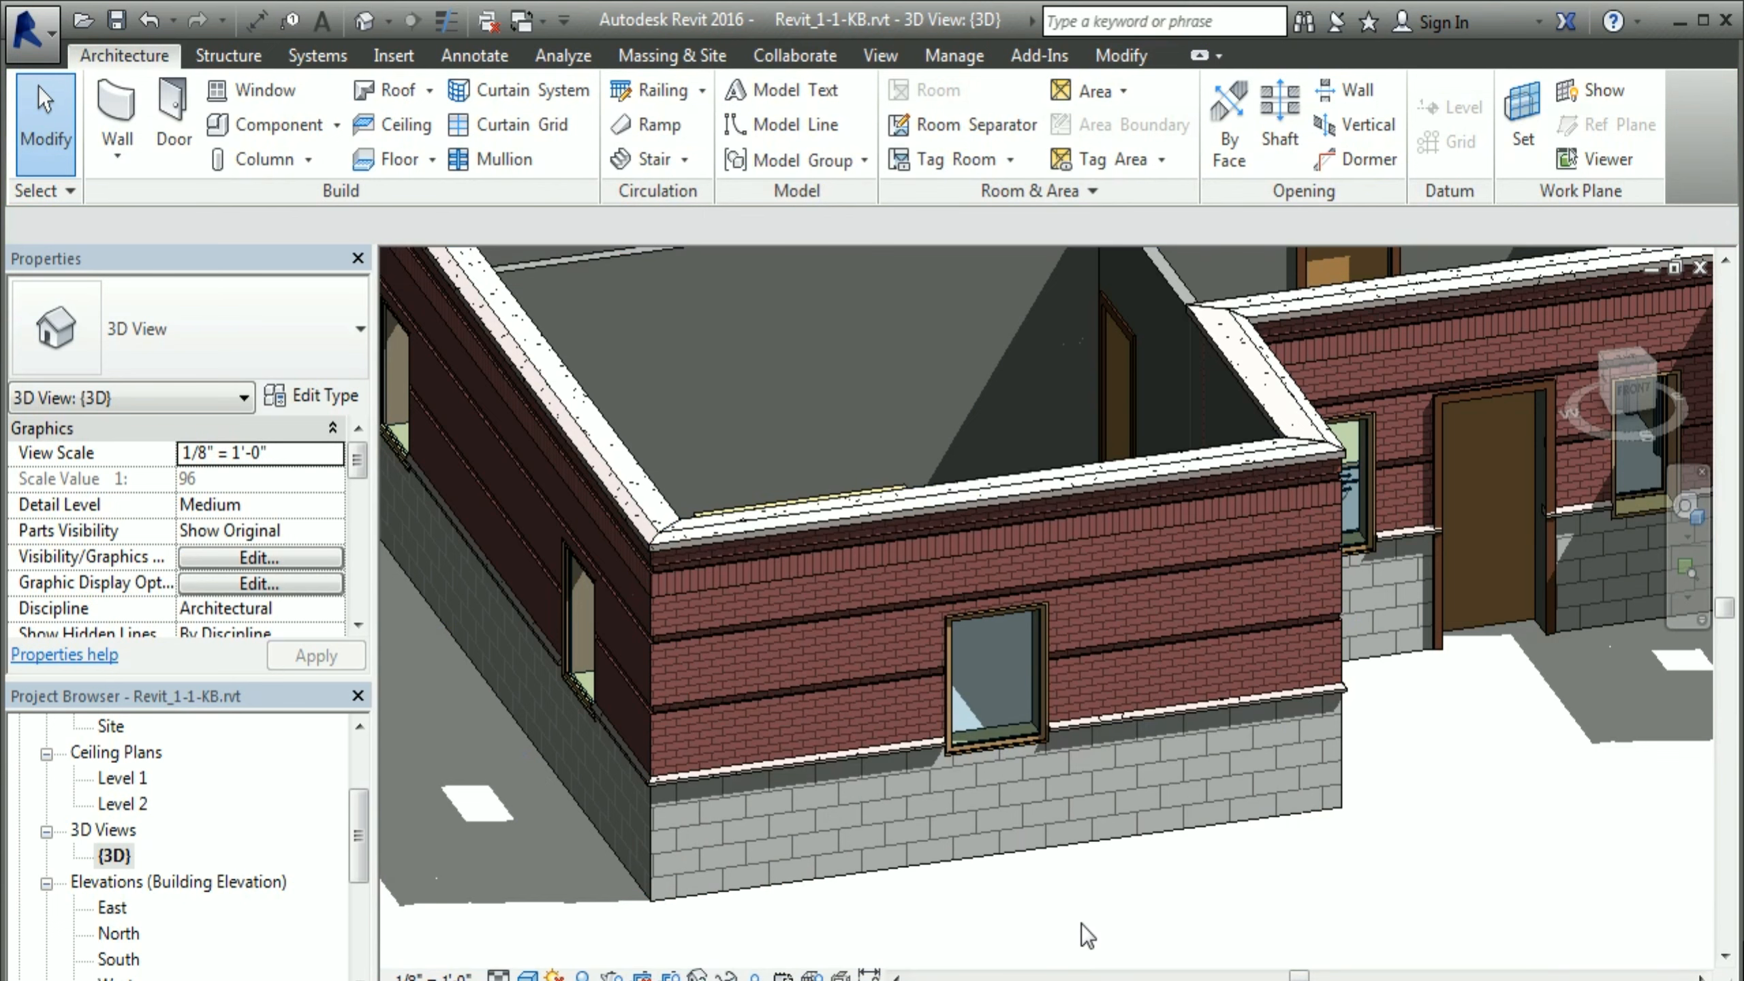
Step: Select the whole chain of connected exterior walls and override their graphics by element in this view with a surface transparency of 50
{"action": "scroll", "coordinate": [1082, 923], "scroll_direction": "down", "scroll_amount": 2}
{"action": "middle_click_drag", "start_coordinate": [1082, 924], "coordinate": [1132, 948], "text": "shift"}
{"action": "key", "text": "Tab"}
{"action": "left_click", "coordinate": [965, 877]}
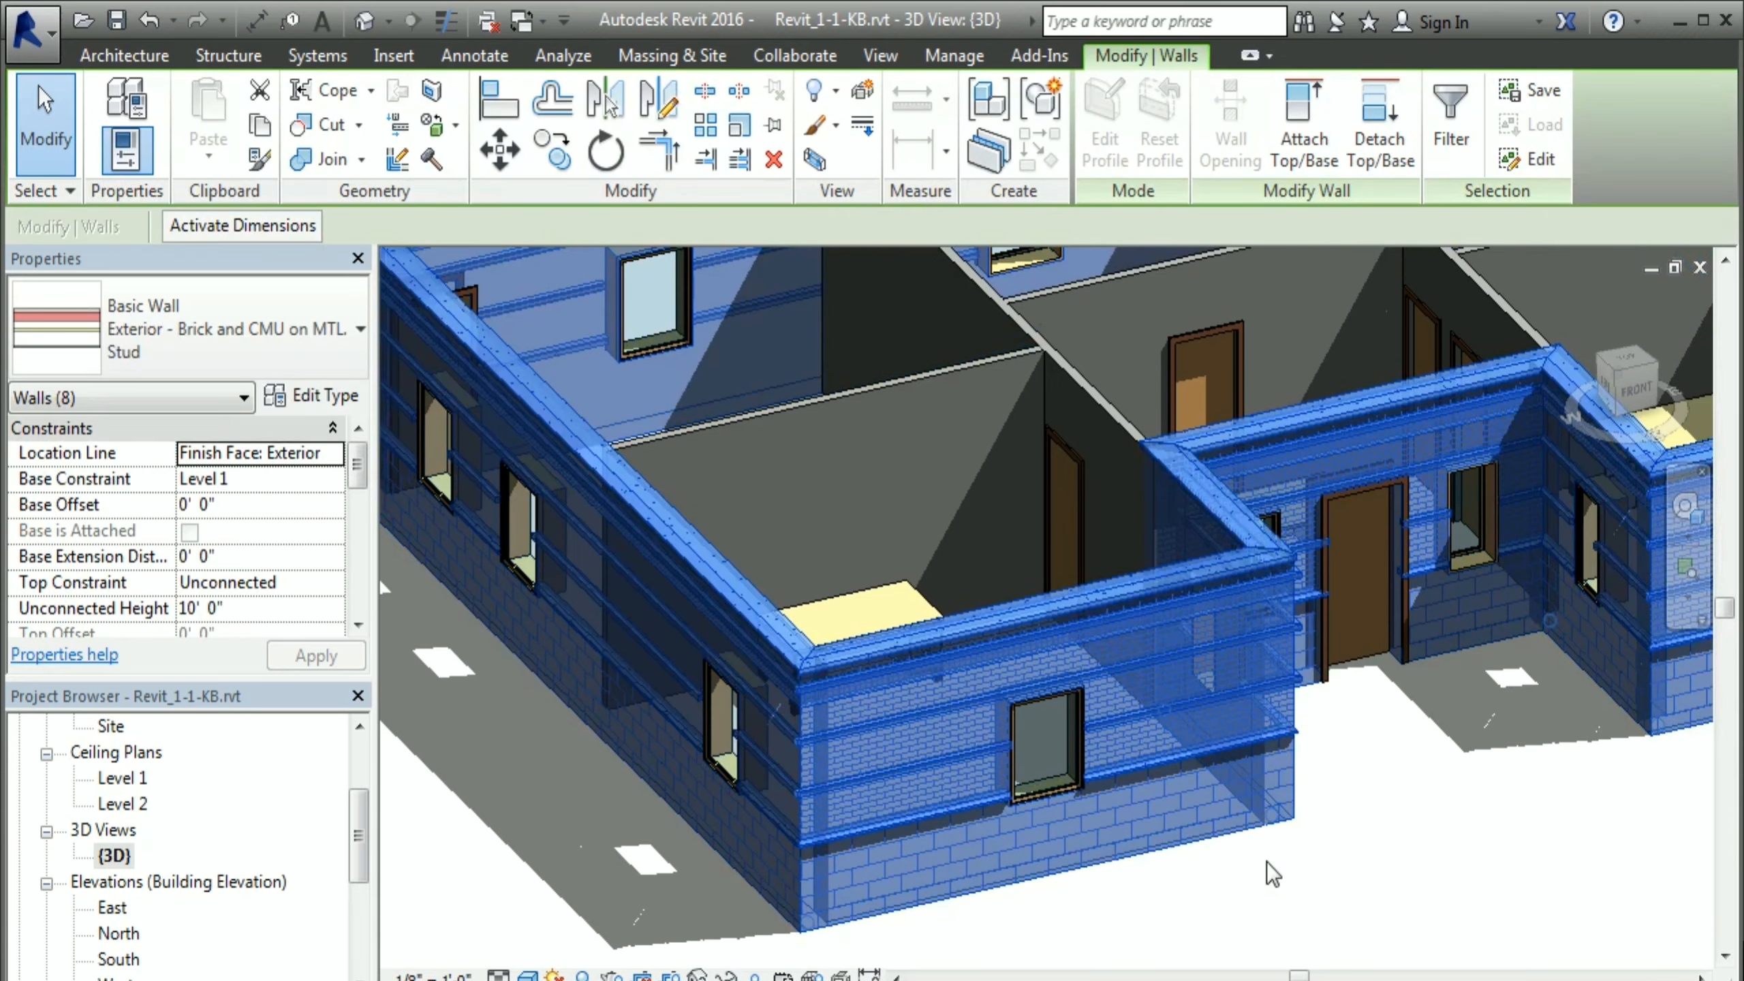
{"action": "scroll", "coordinate": [1273, 874], "scroll_direction": "down", "scroll_amount": 3}
{"action": "middle_click_drag", "start_coordinate": [1272, 875], "coordinate": [1313, 891], "text": "shift"}
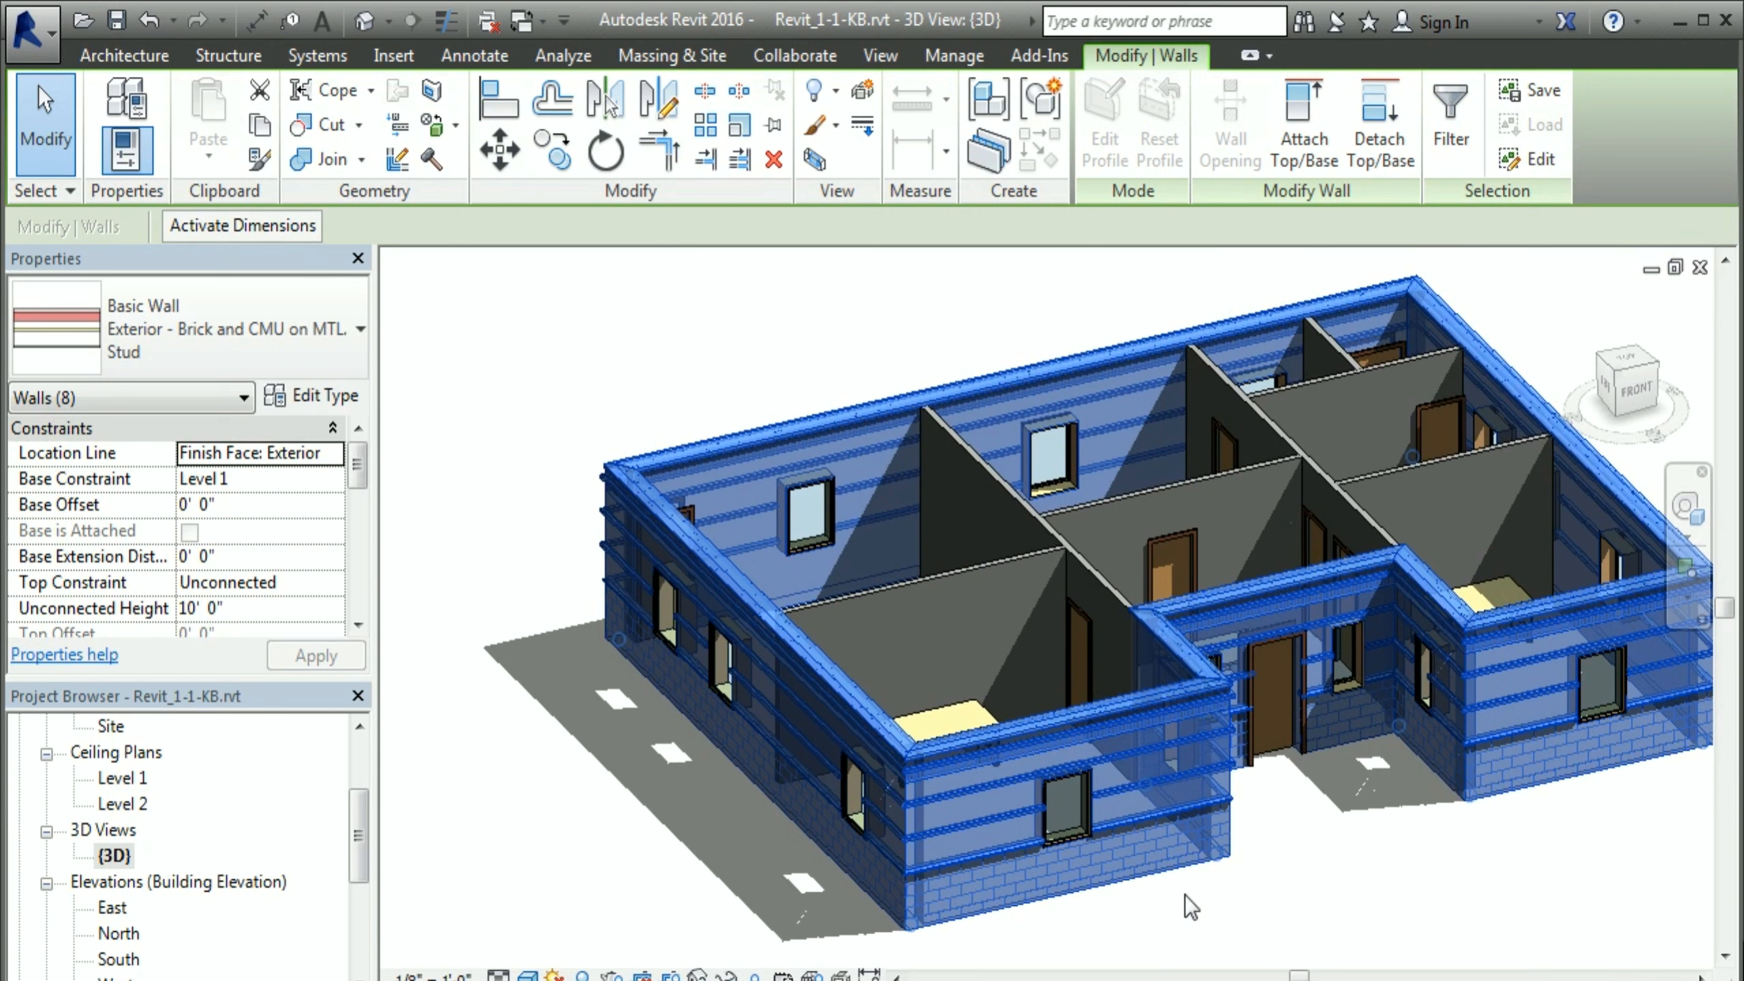
{"action": "right_click", "coordinate": [942, 893]}
{"action": "mouse_move", "coordinate": [1099, 486]}
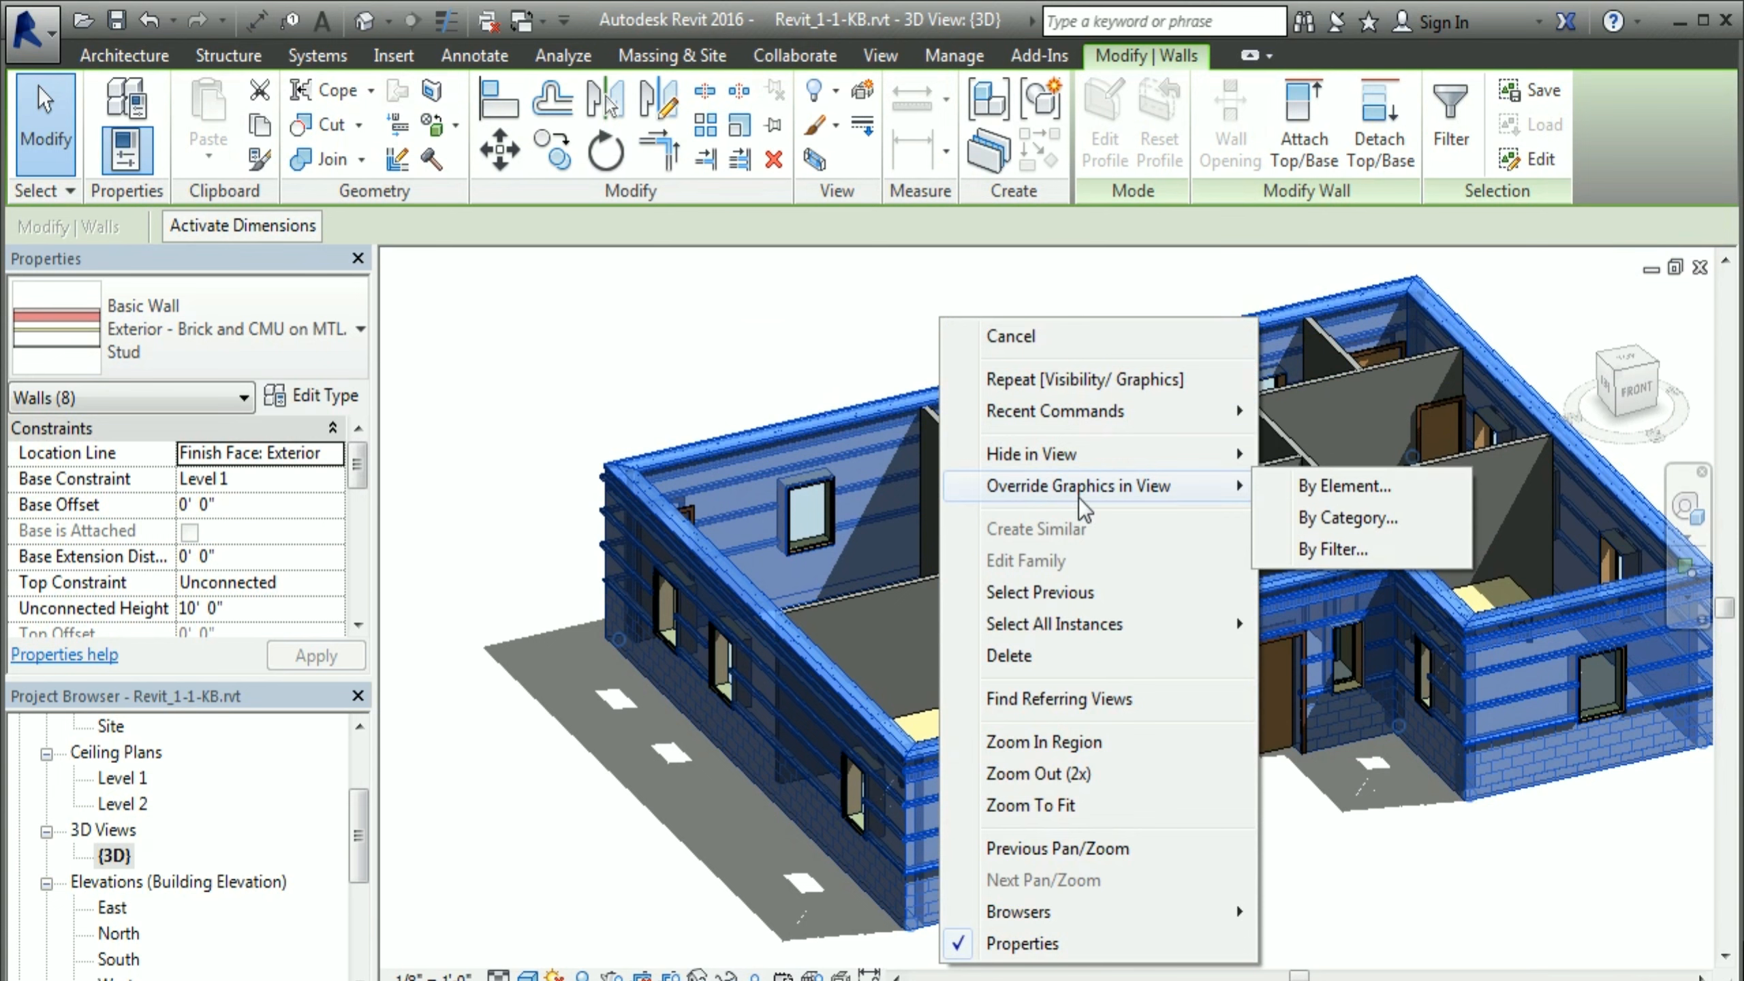
{"action": "left_click", "coordinate": [1341, 487]}
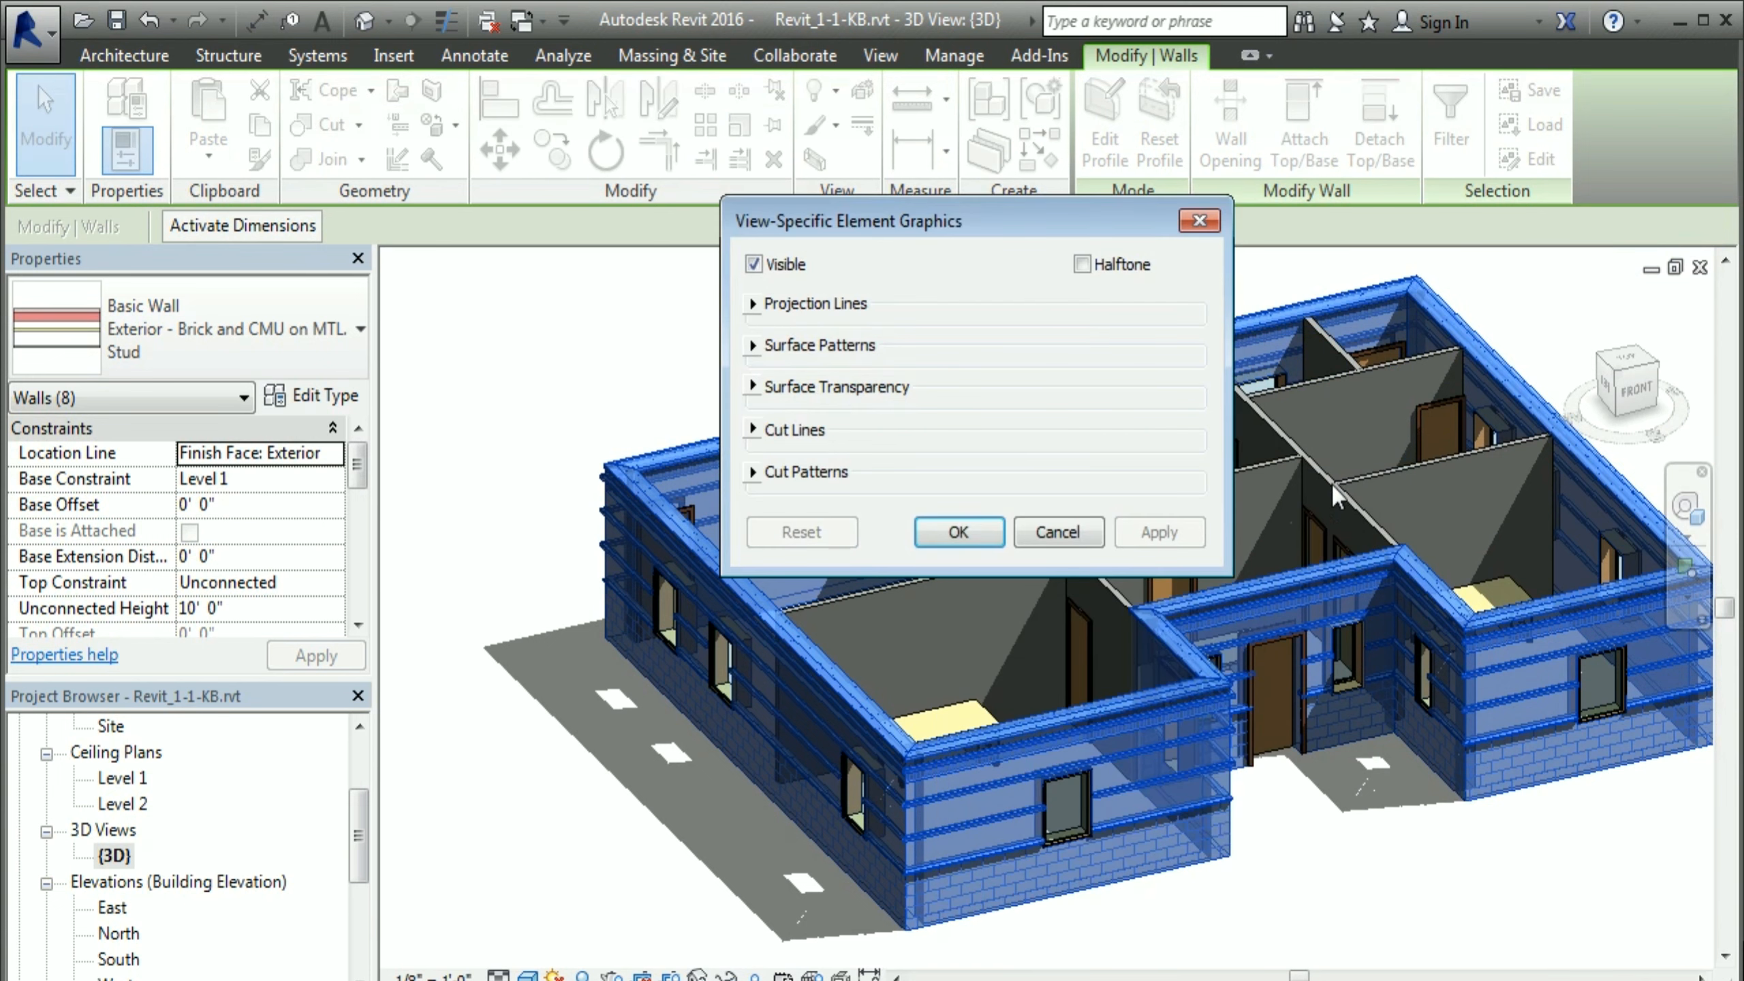
{"action": "left_click", "coordinate": [753, 387]}
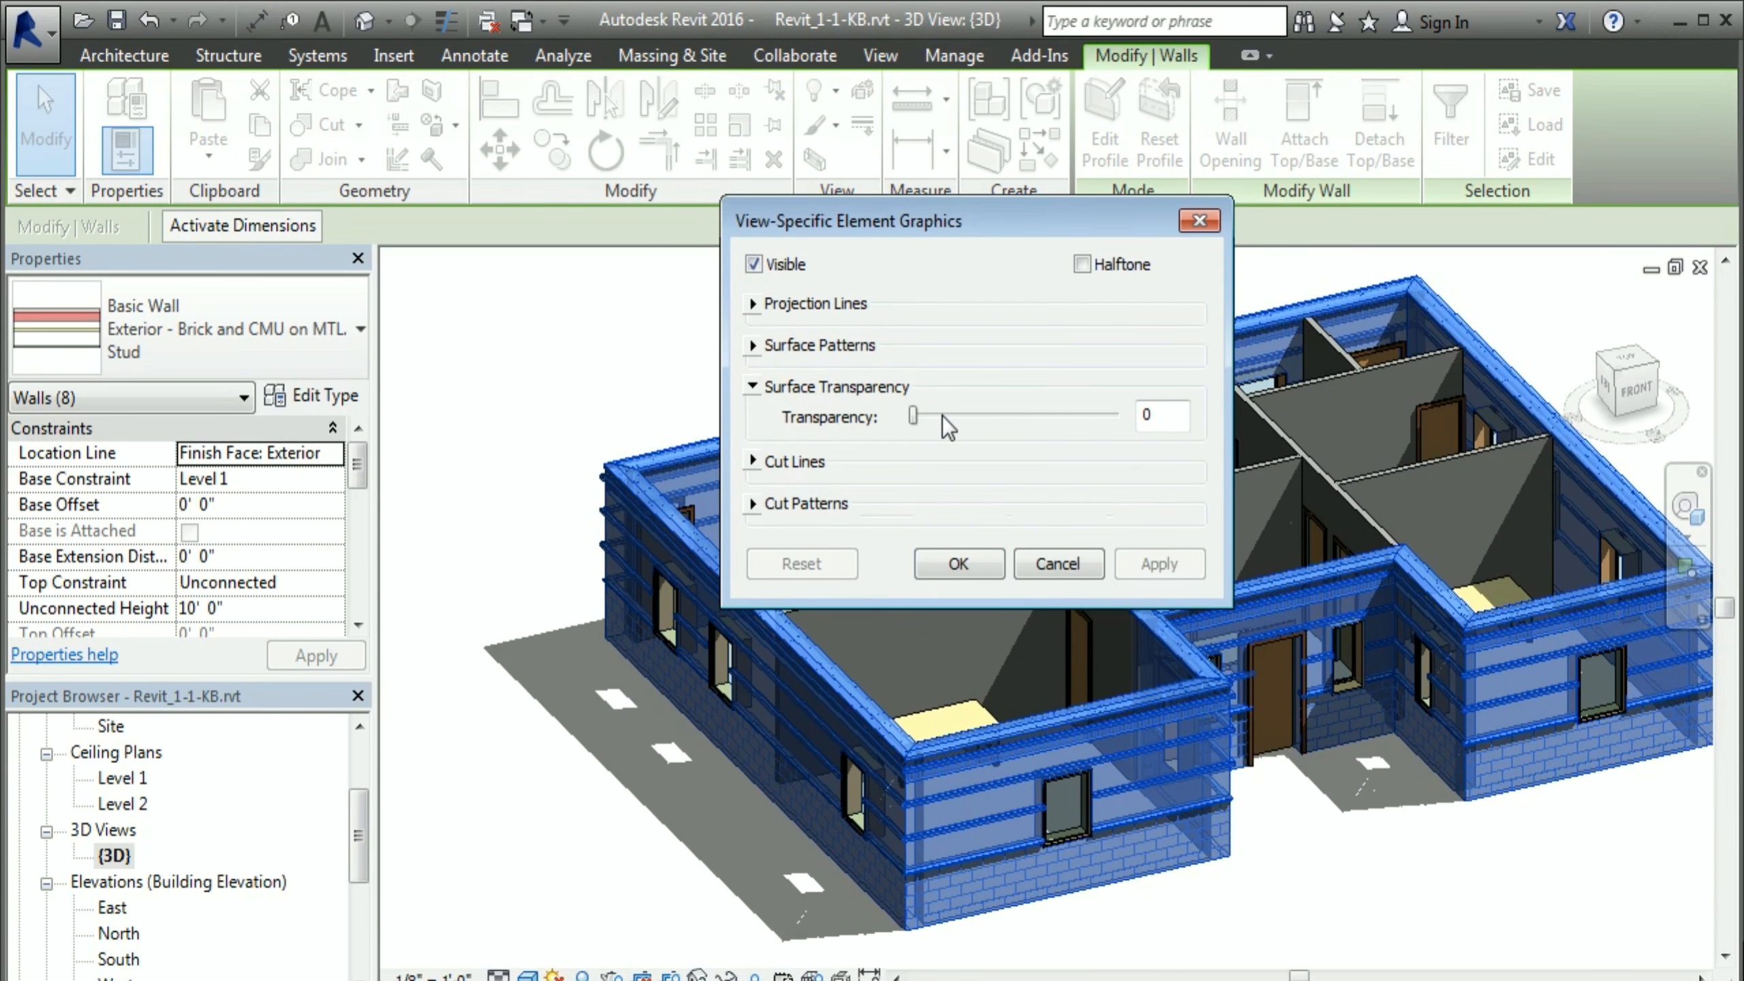
{"action": "left_click_drag", "start_coordinate": [913, 421], "coordinate": [1013, 416]}
{"action": "left_click", "coordinate": [1147, 564]}
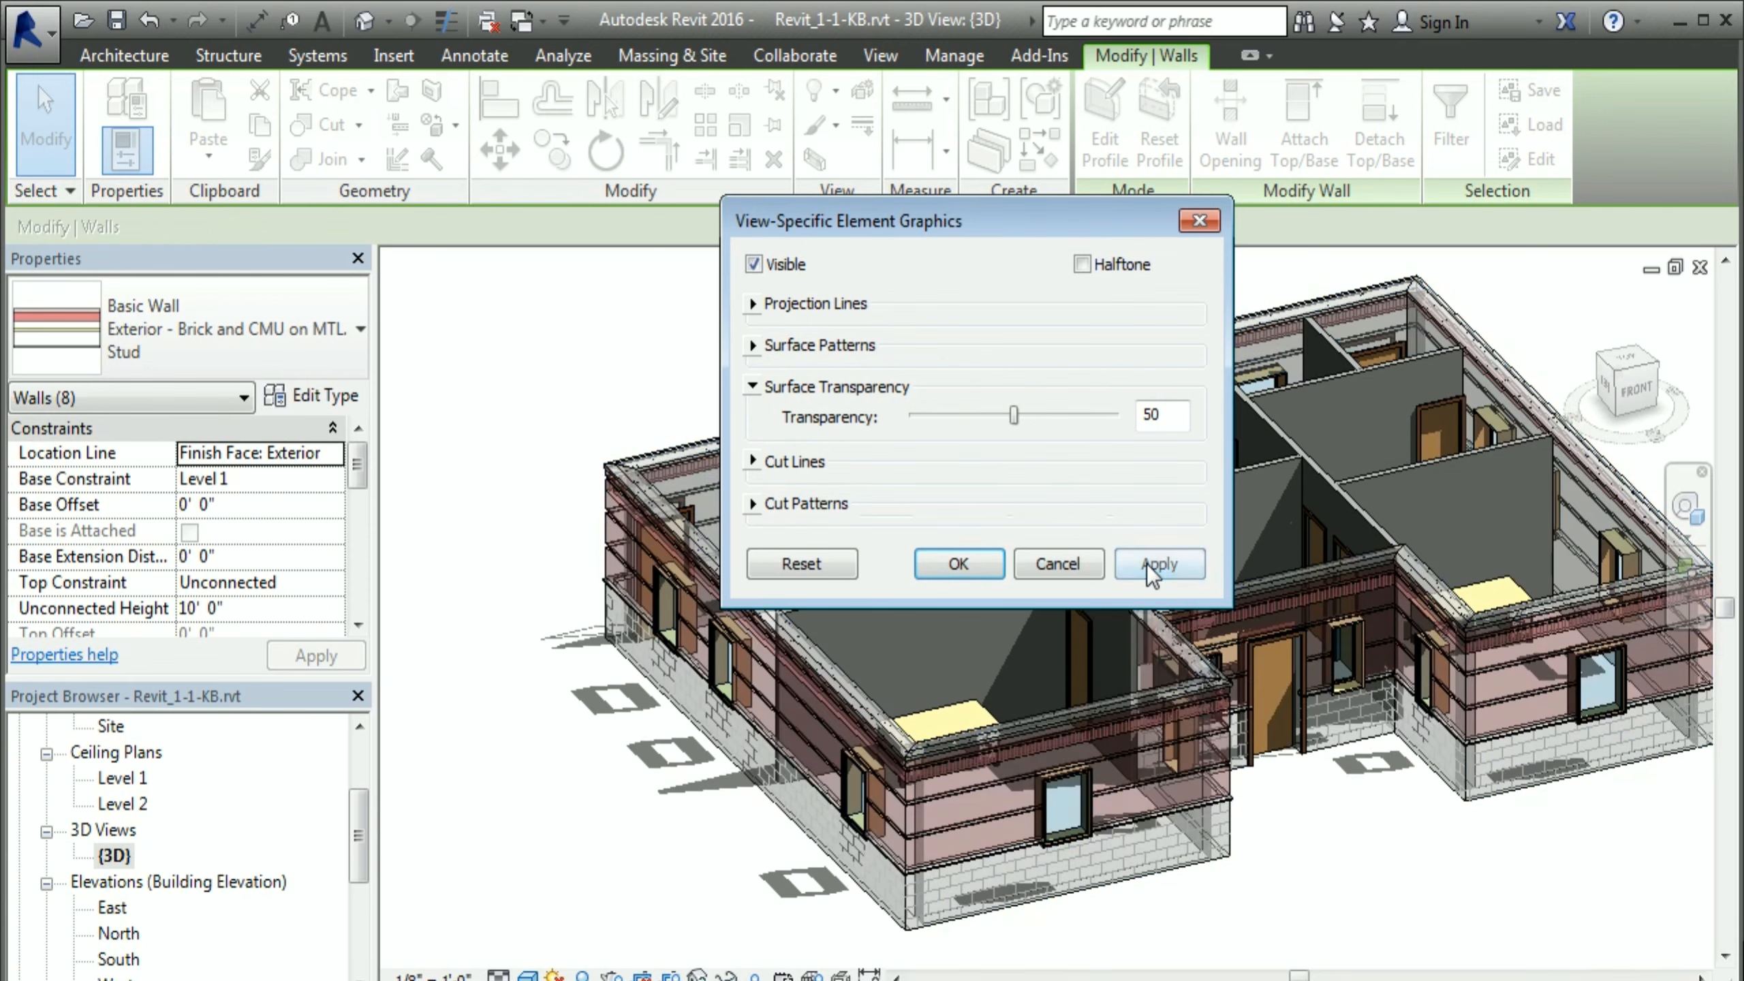
{"action": "left_click", "coordinate": [966, 565]}
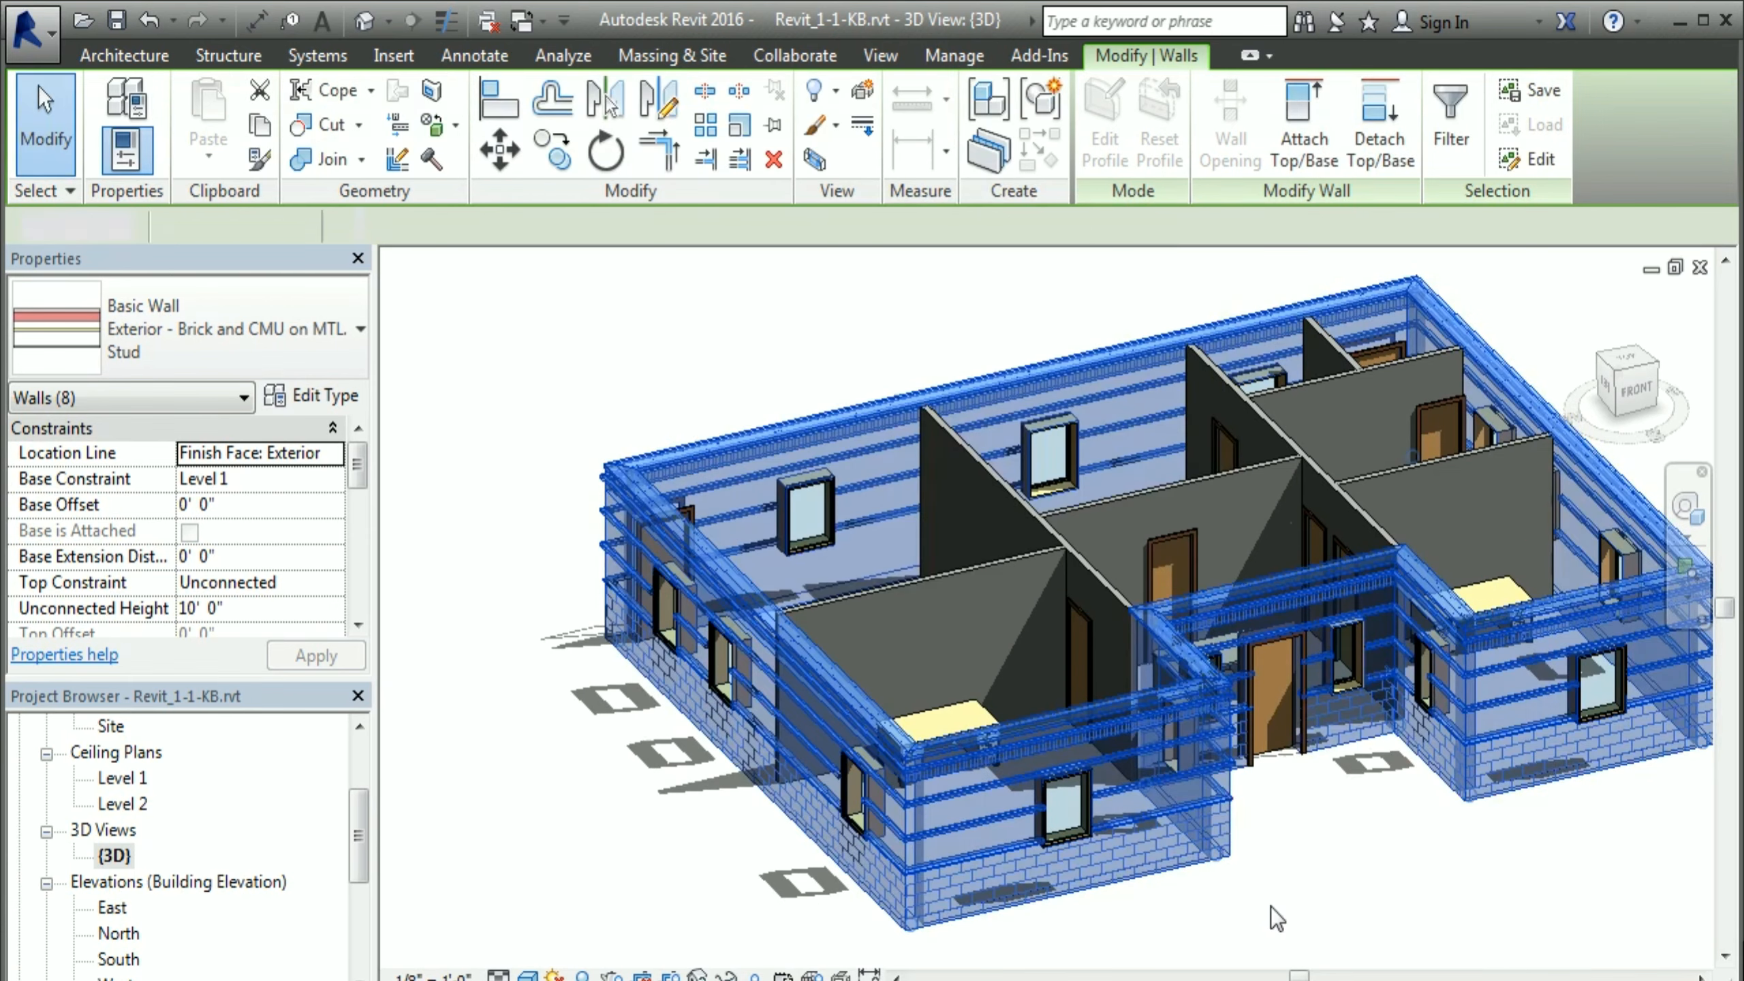
{"action": "left_click", "coordinate": [1269, 919]}
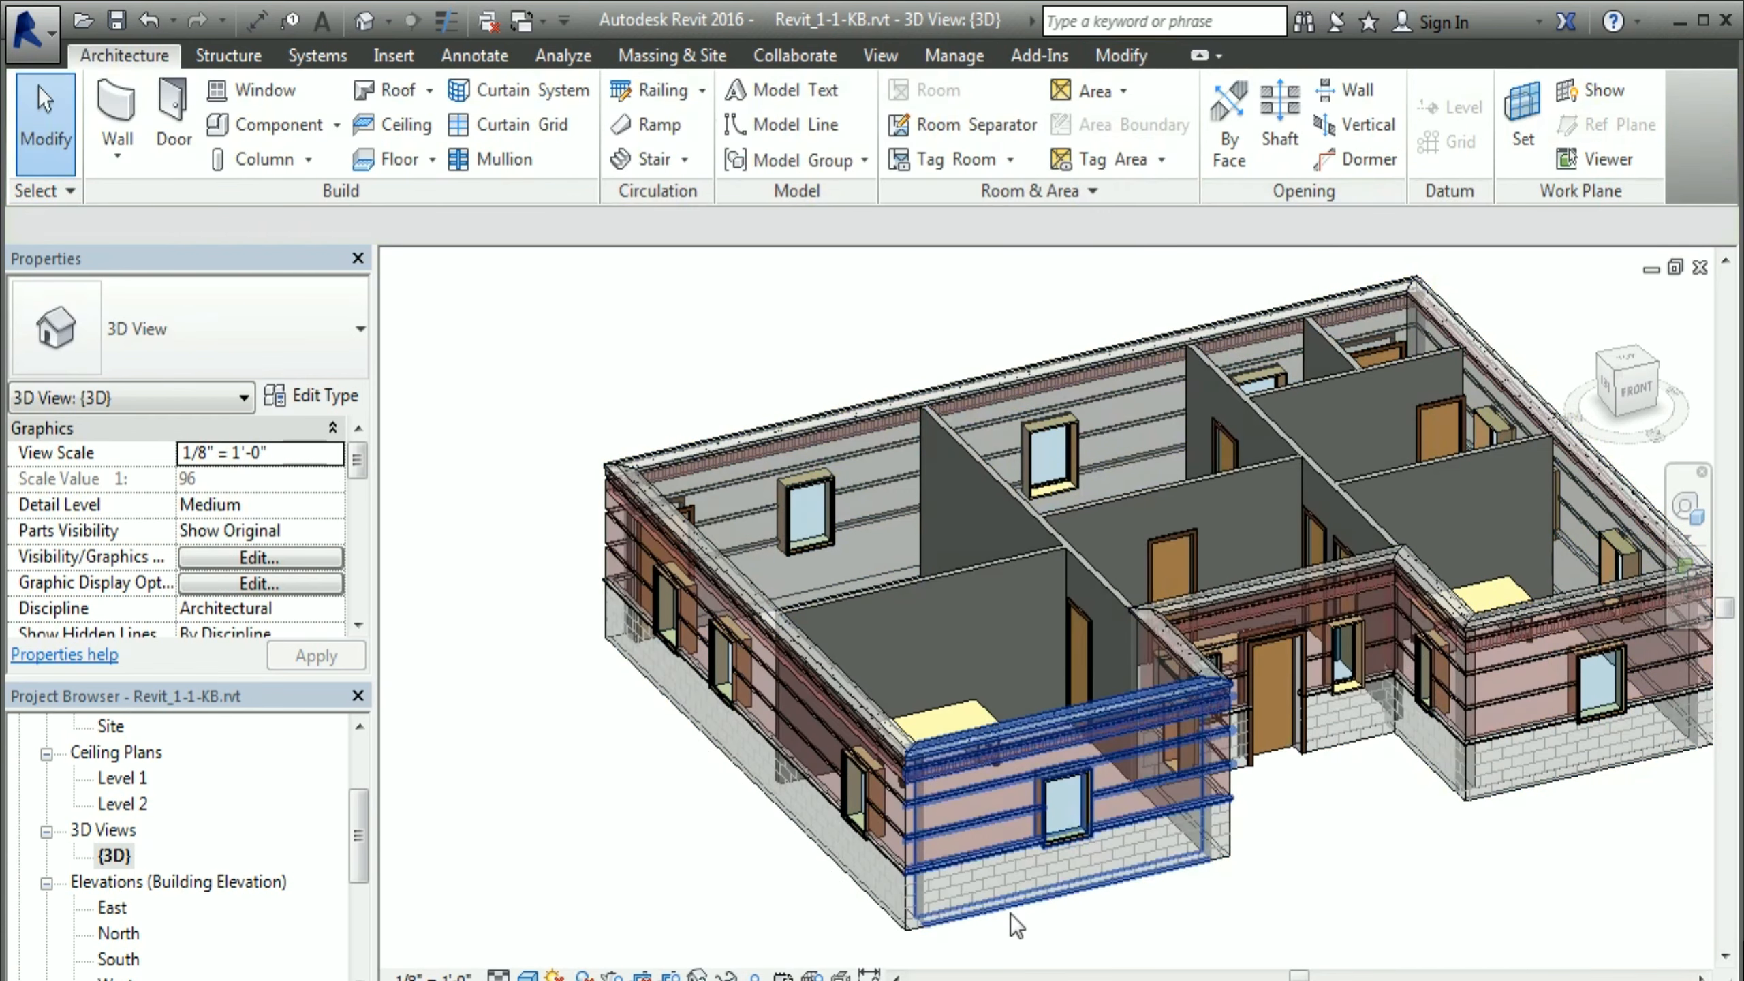
Step: Hide the entire Windows category in the 3D view, starting from the window in the front office wall
{"action": "scroll", "coordinate": [1142, 916], "scroll_direction": "up", "scroll_amount": 2}
{"action": "middle_click_drag", "start_coordinate": [1141, 916], "coordinate": [1393, 955], "text": "shift"}
{"action": "middle_click_drag", "start_coordinate": [1393, 955], "coordinate": [1364, 849]}
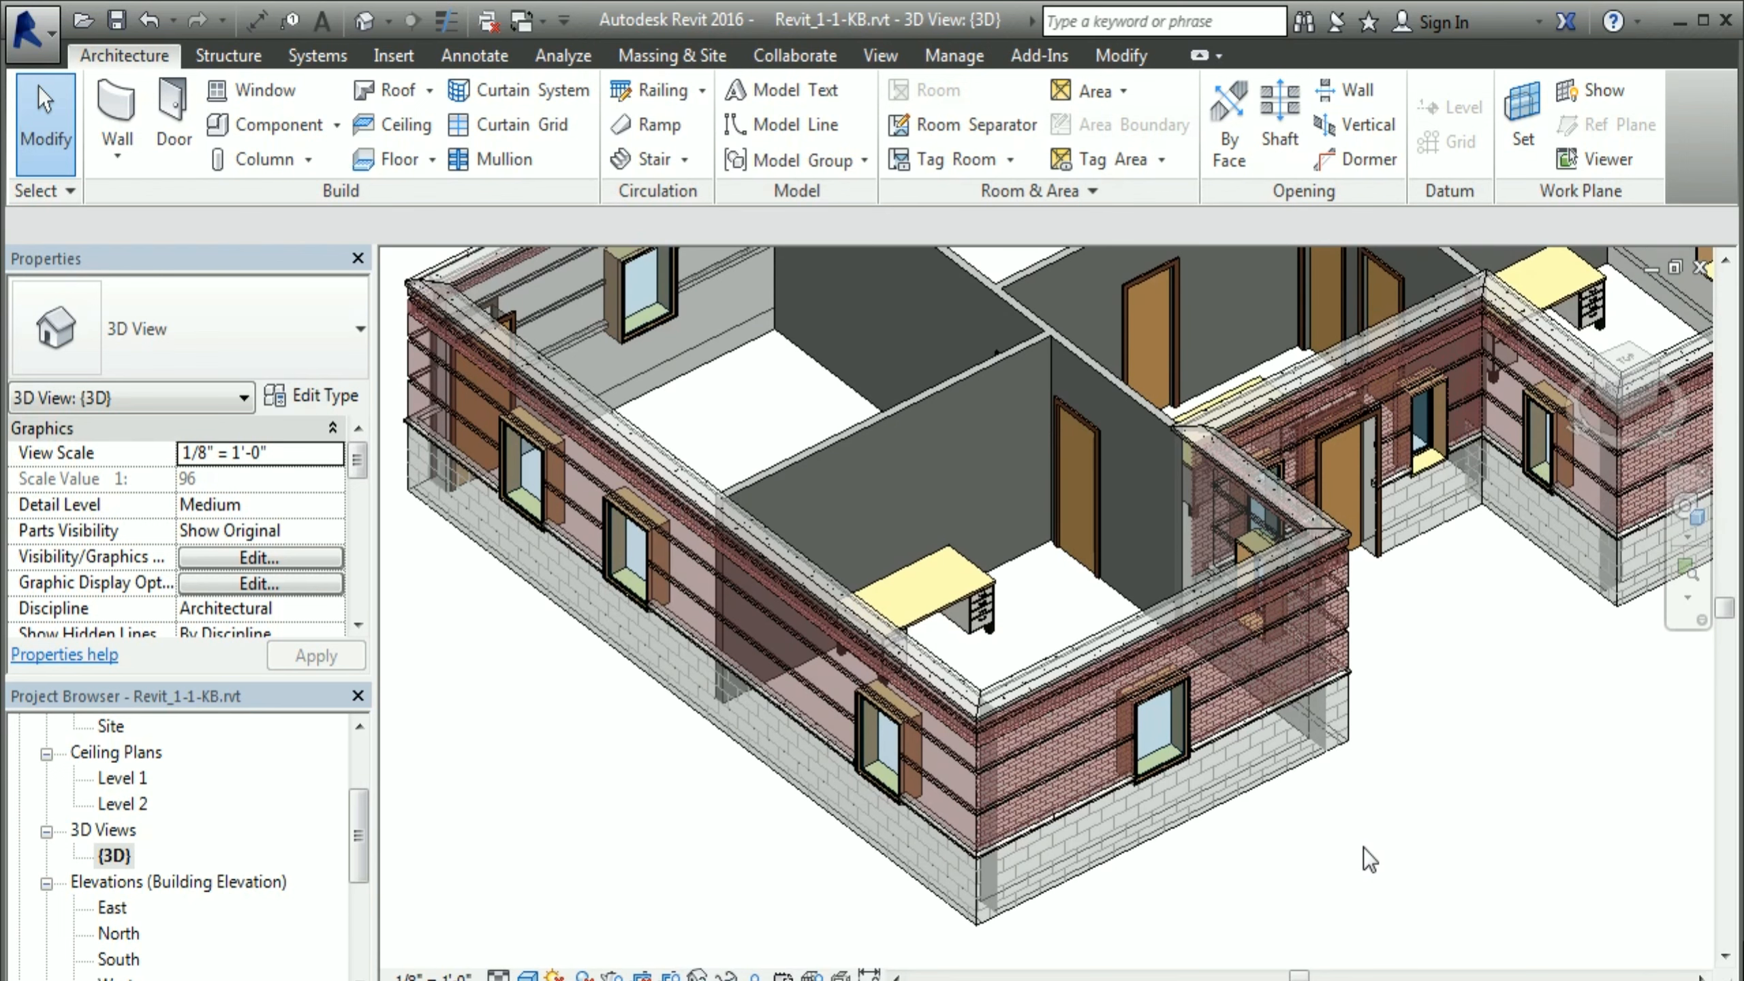
{"action": "left_click", "coordinate": [1179, 752]}
{"action": "right_click", "coordinate": [1220, 755]}
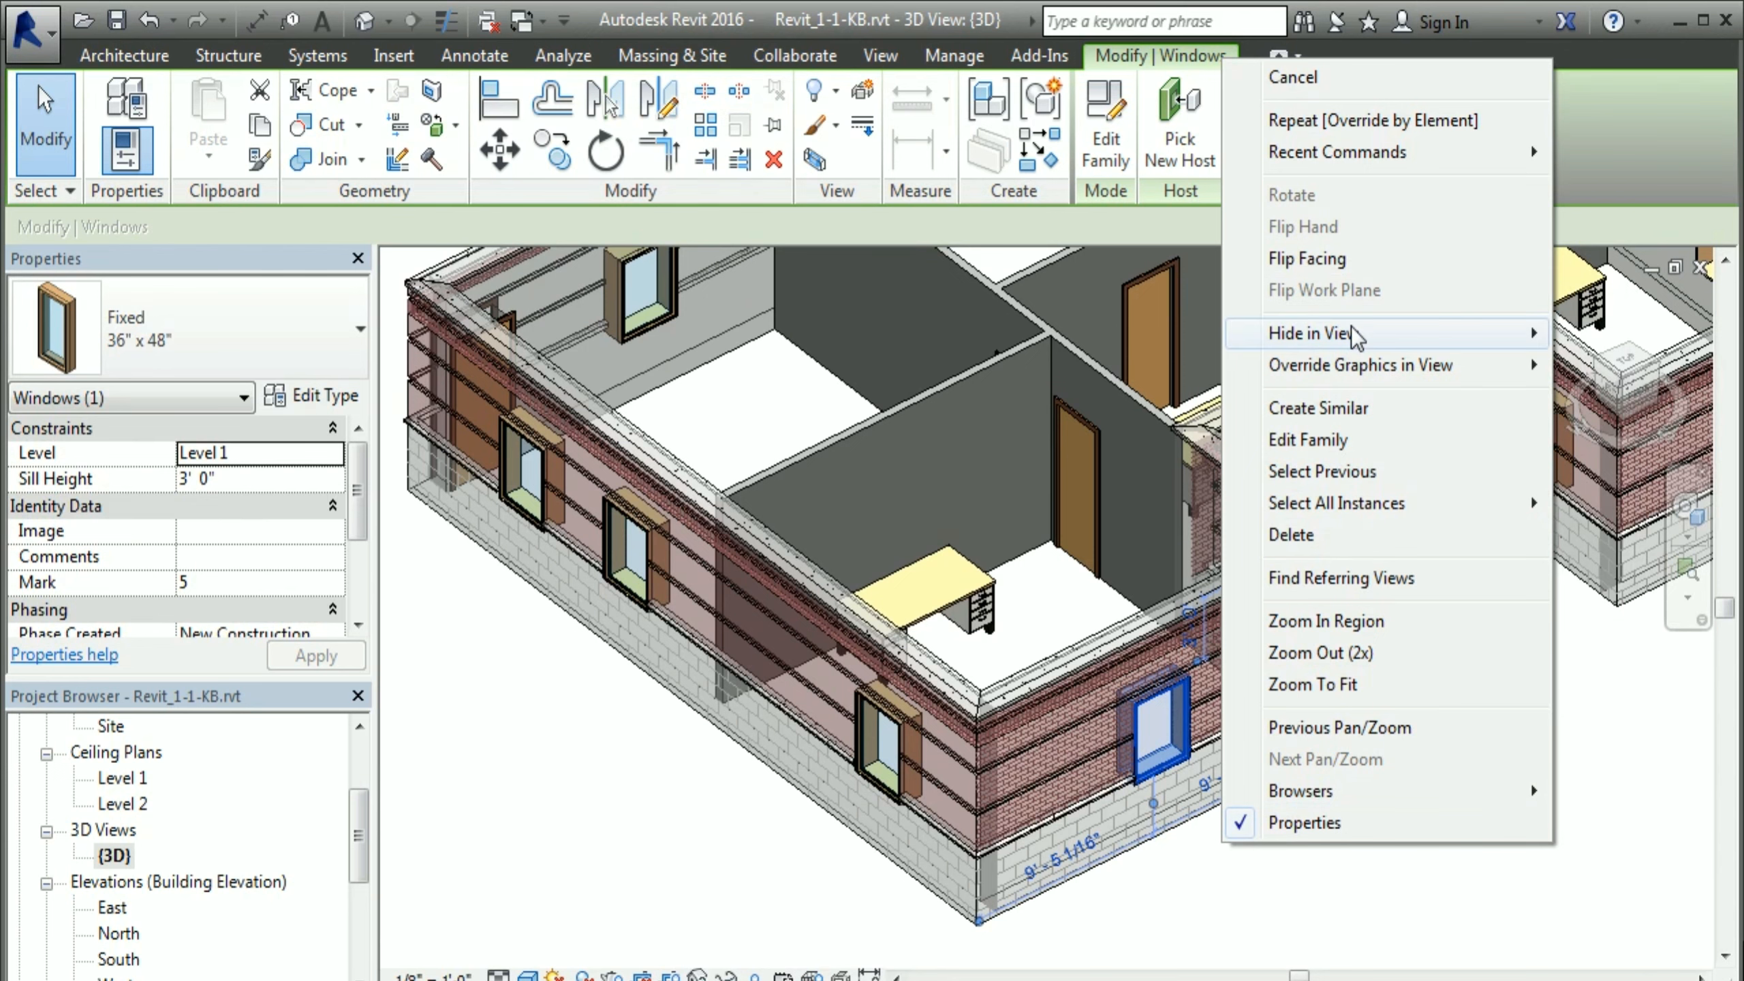
{"action": "mouse_move", "coordinate": [1356, 333]}
{"action": "left_click", "coordinate": [1622, 365]}
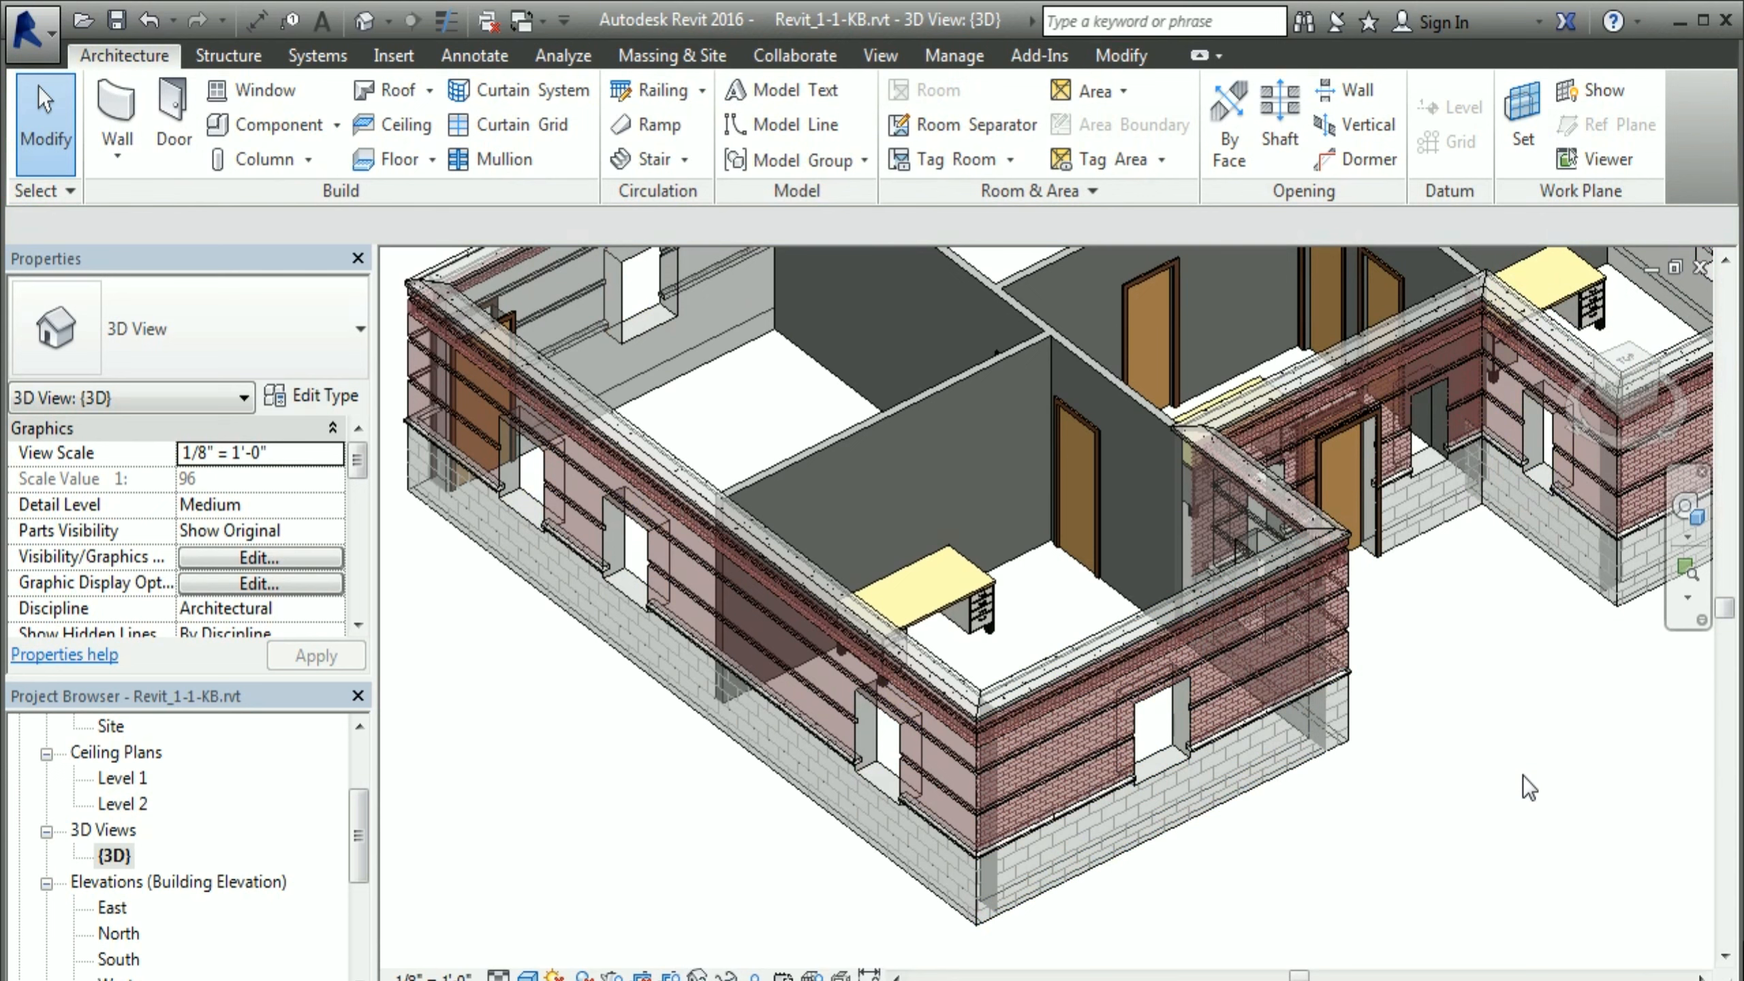
Step: Select all instances of the front entrance's Single-Flush 36" x 84" door type and hide them as elements in the 3D view
{"action": "left_click", "coordinate": [1354, 485]}
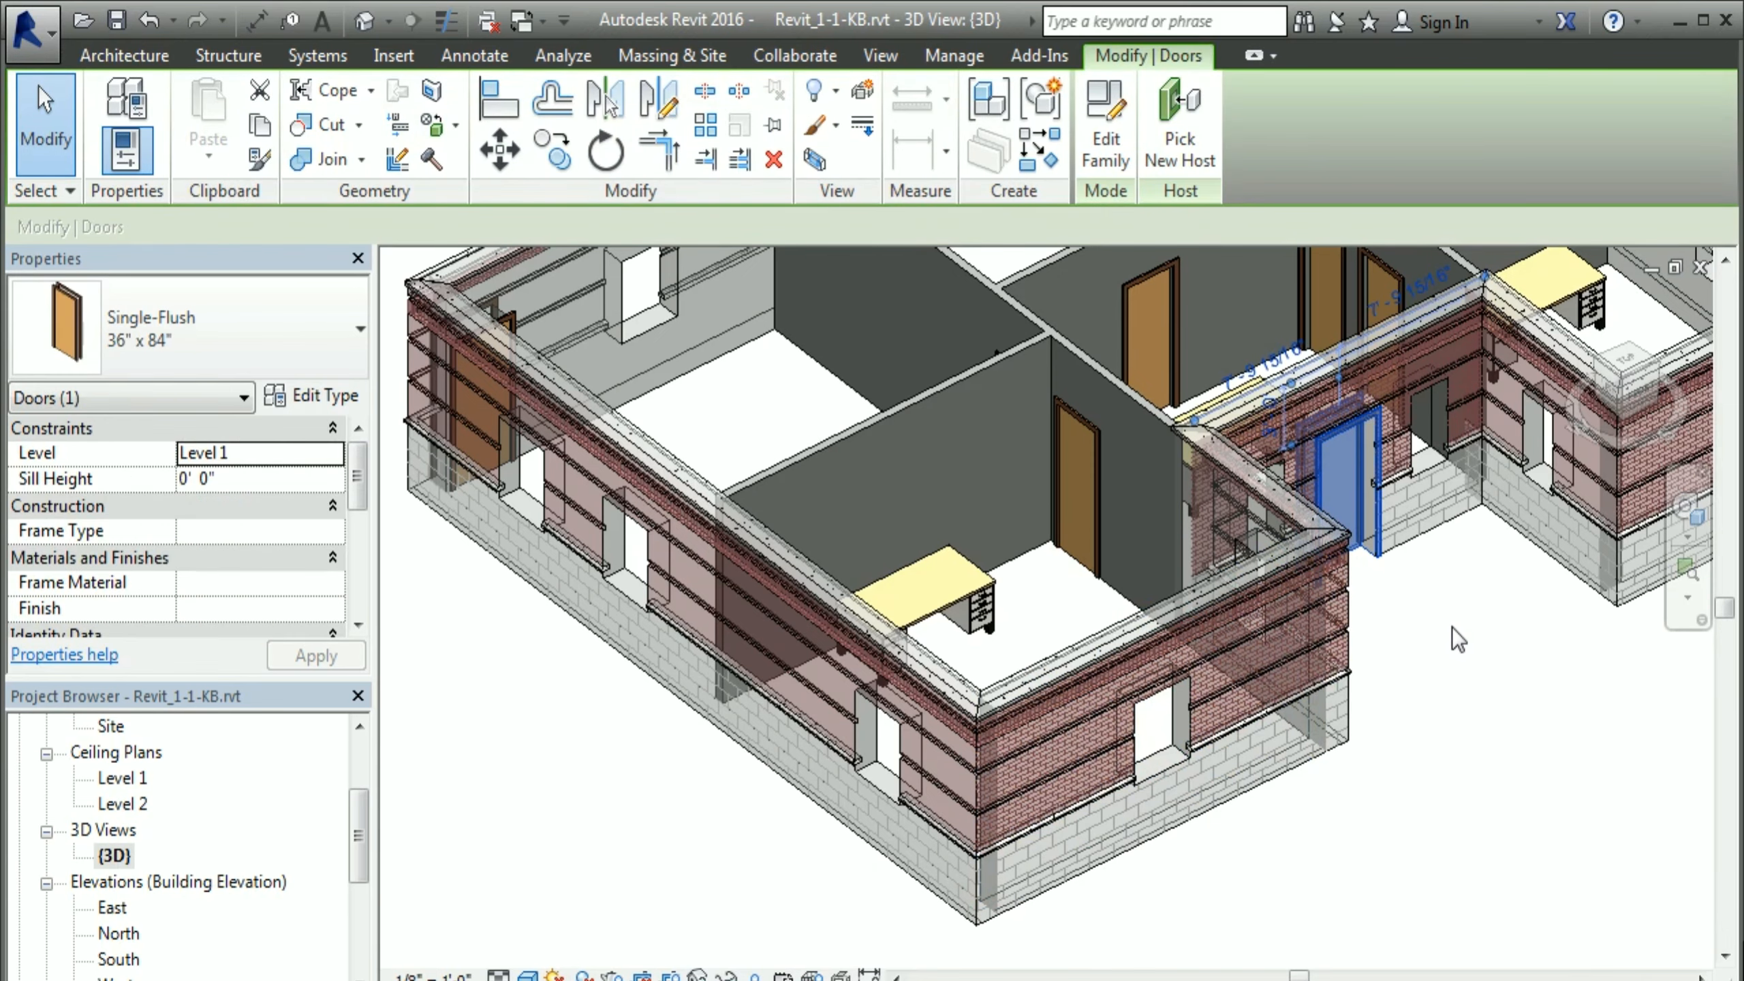
{"action": "key", "text": "s"}
{"action": "key", "text": "a"}
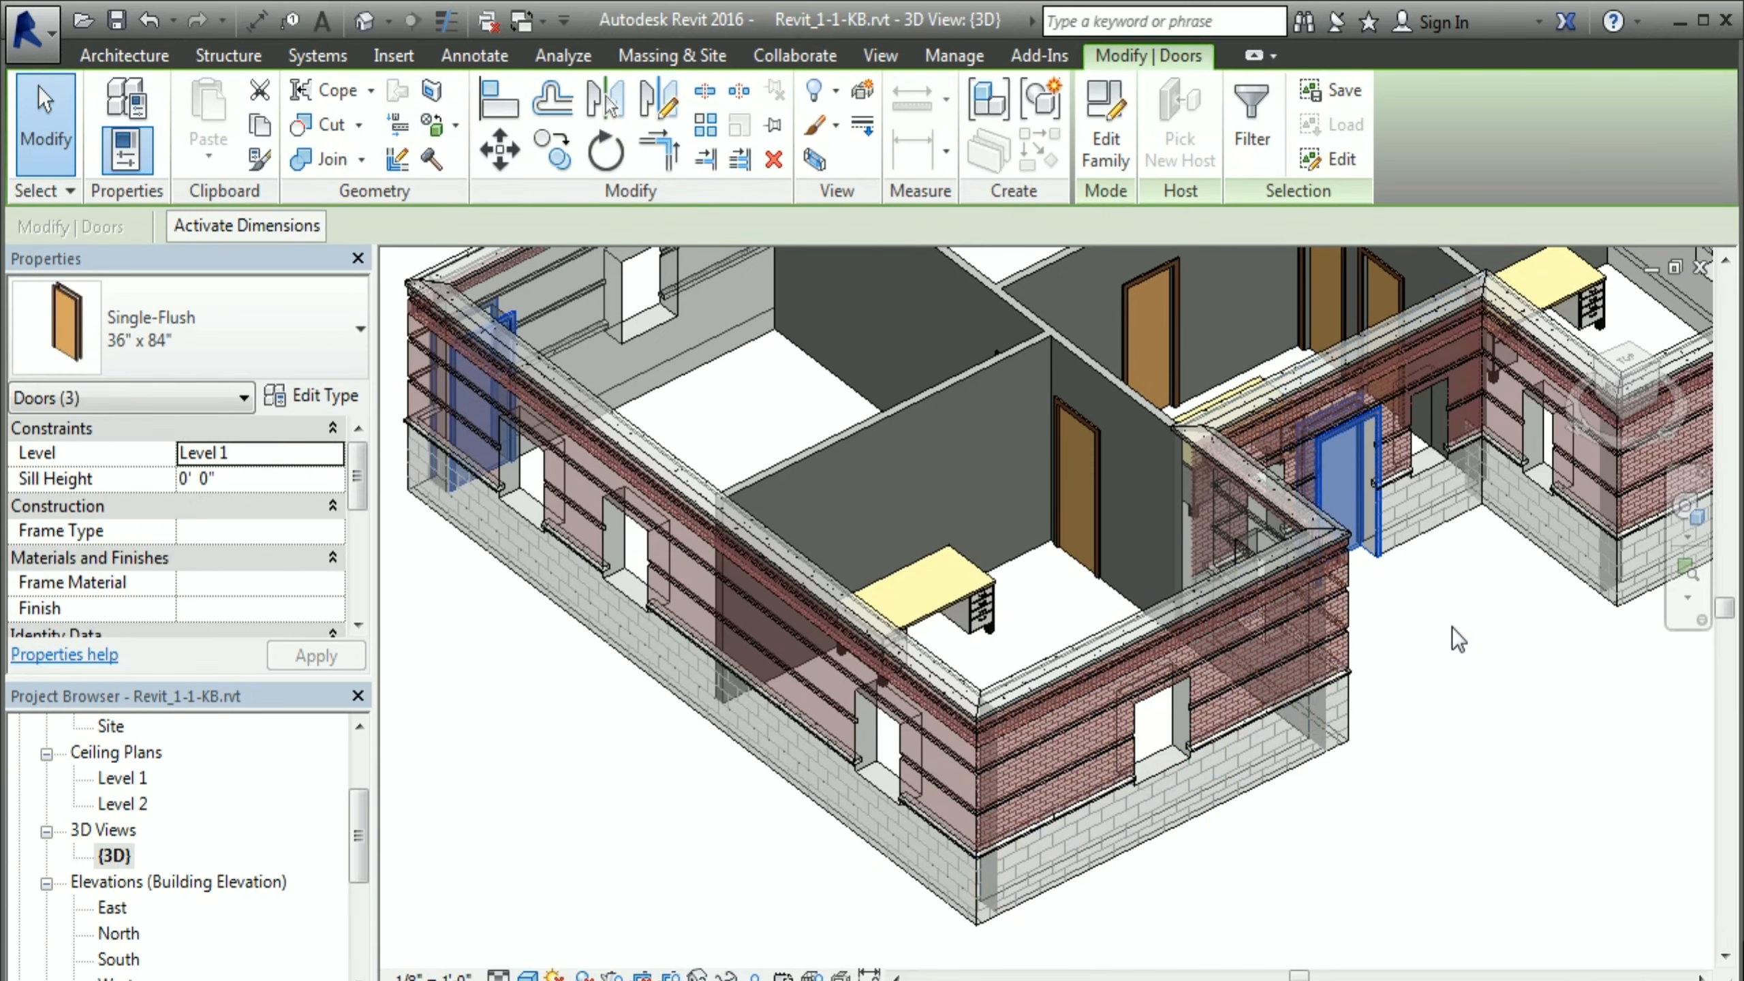
{"action": "scroll", "coordinate": [1450, 633], "scroll_direction": "down", "scroll_amount": 2}
{"action": "middle_click_drag", "start_coordinate": [1456, 709], "coordinate": [1298, 841]}
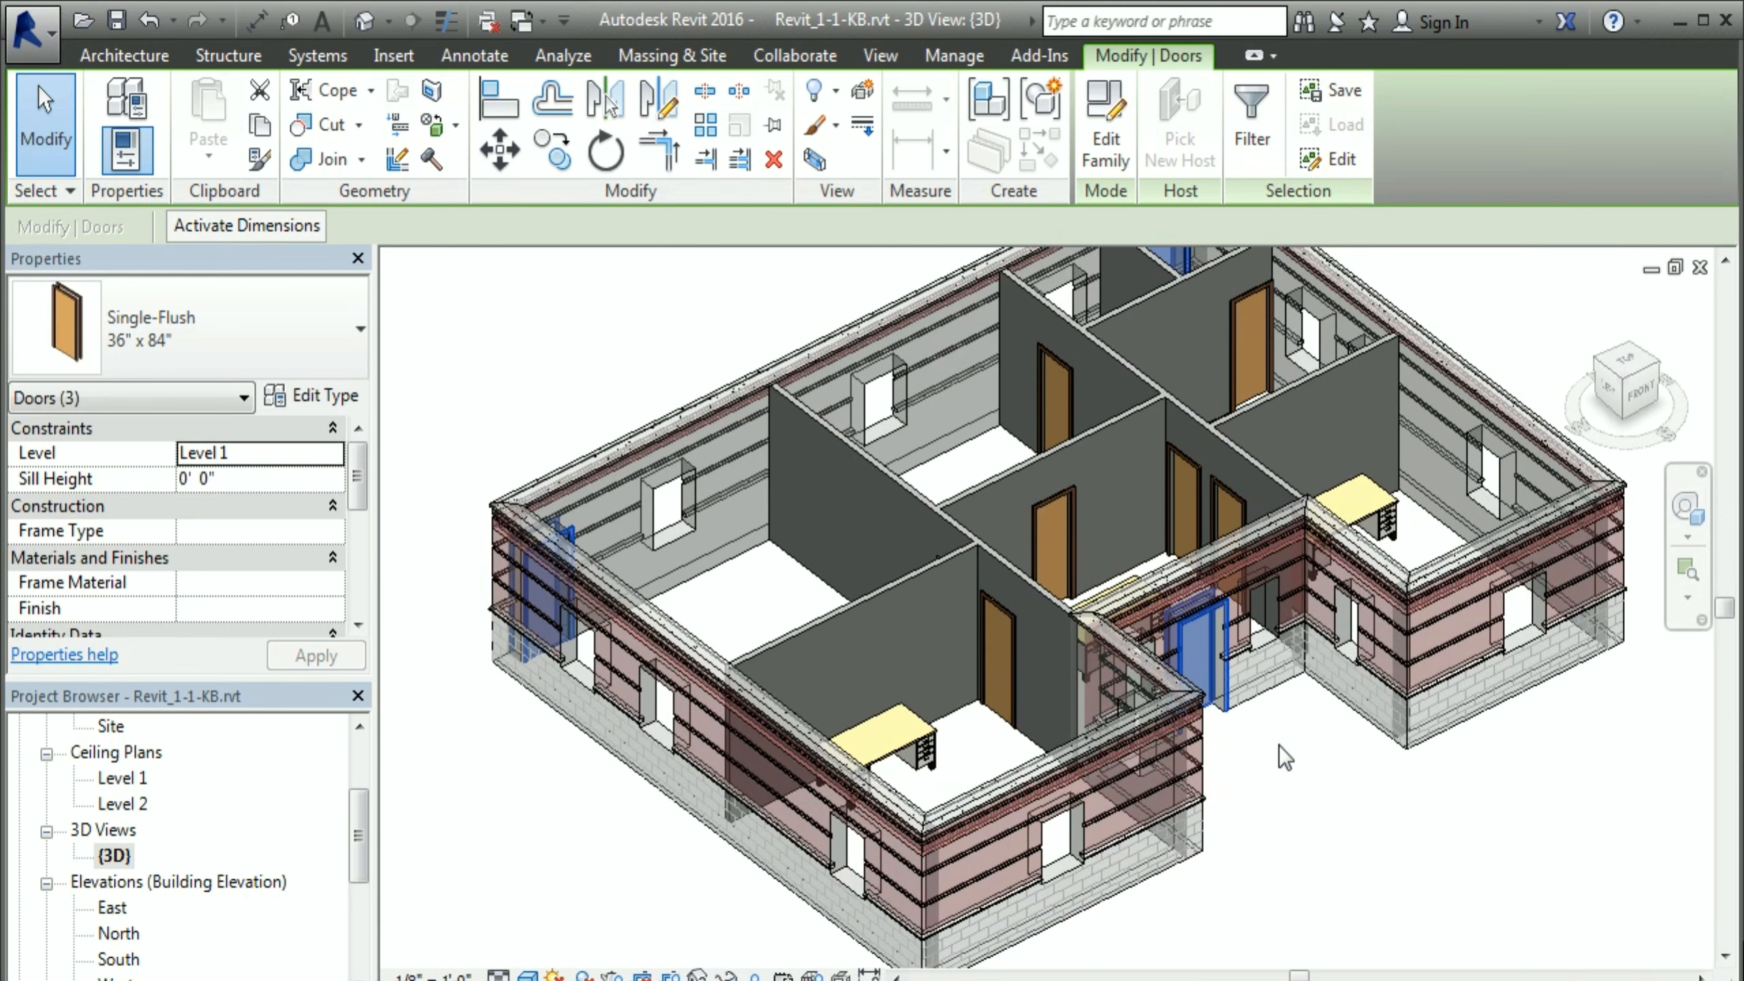
{"action": "right_click", "coordinate": [1269, 842]}
{"action": "mouse_move", "coordinate": [1403, 336]}
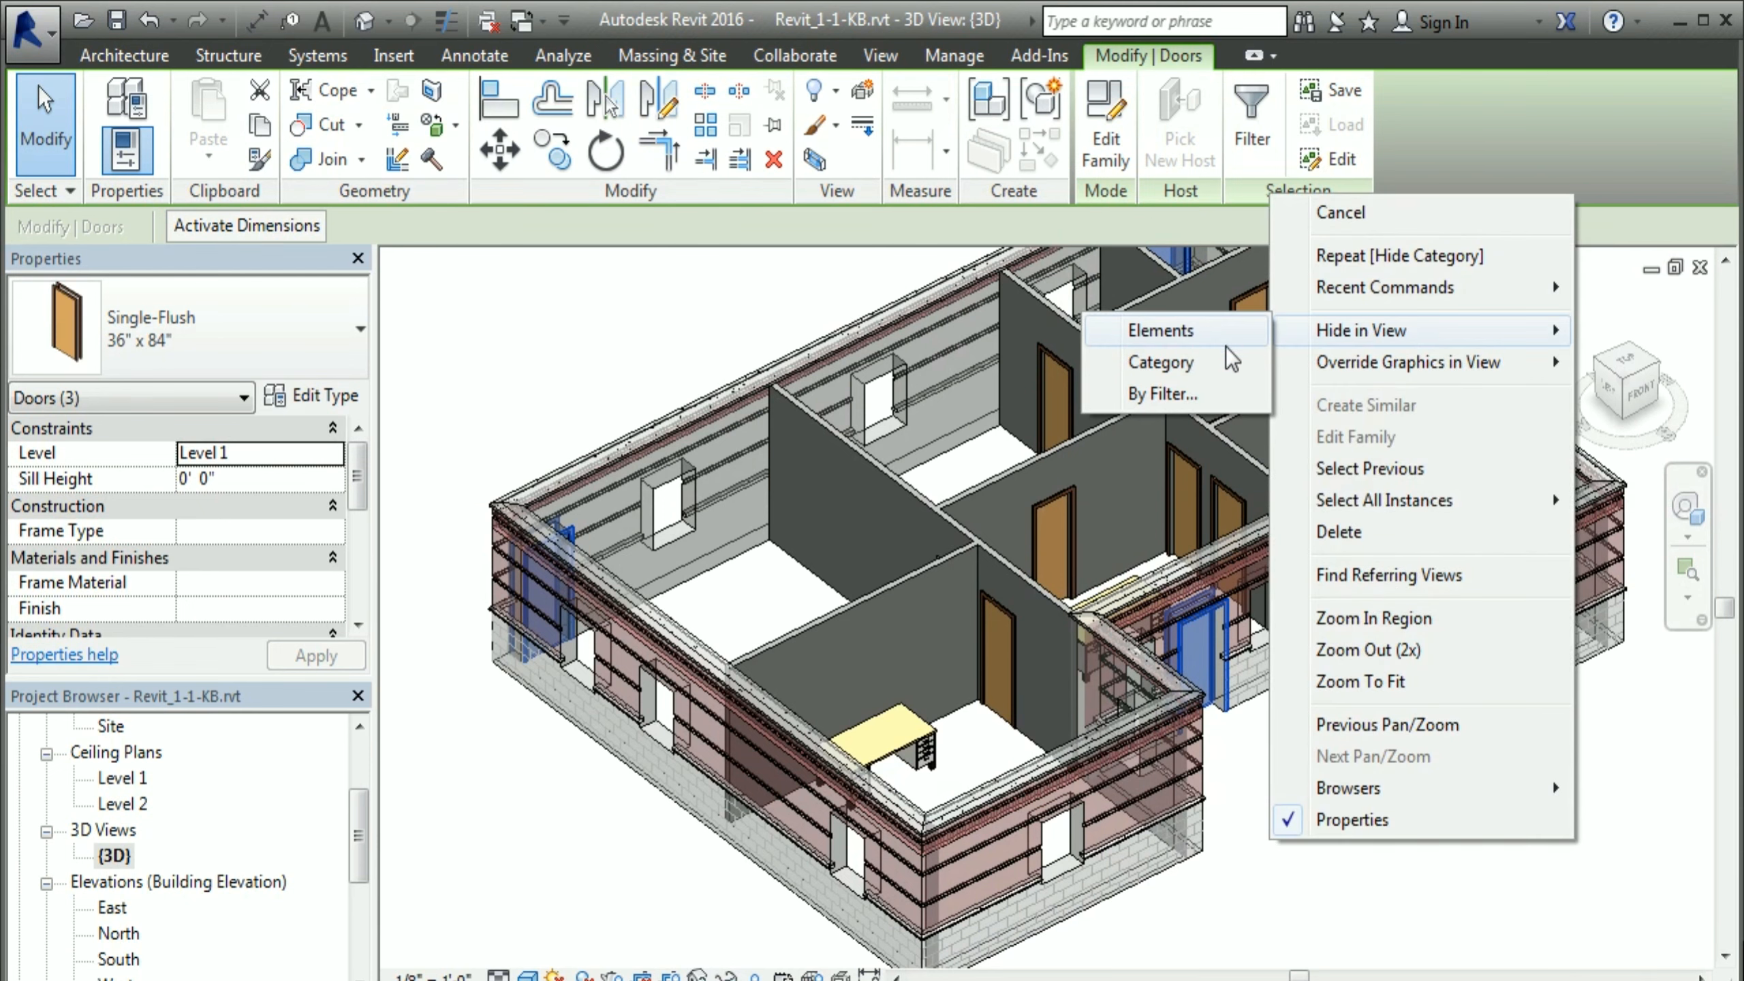
{"action": "left_click", "coordinate": [1190, 336]}
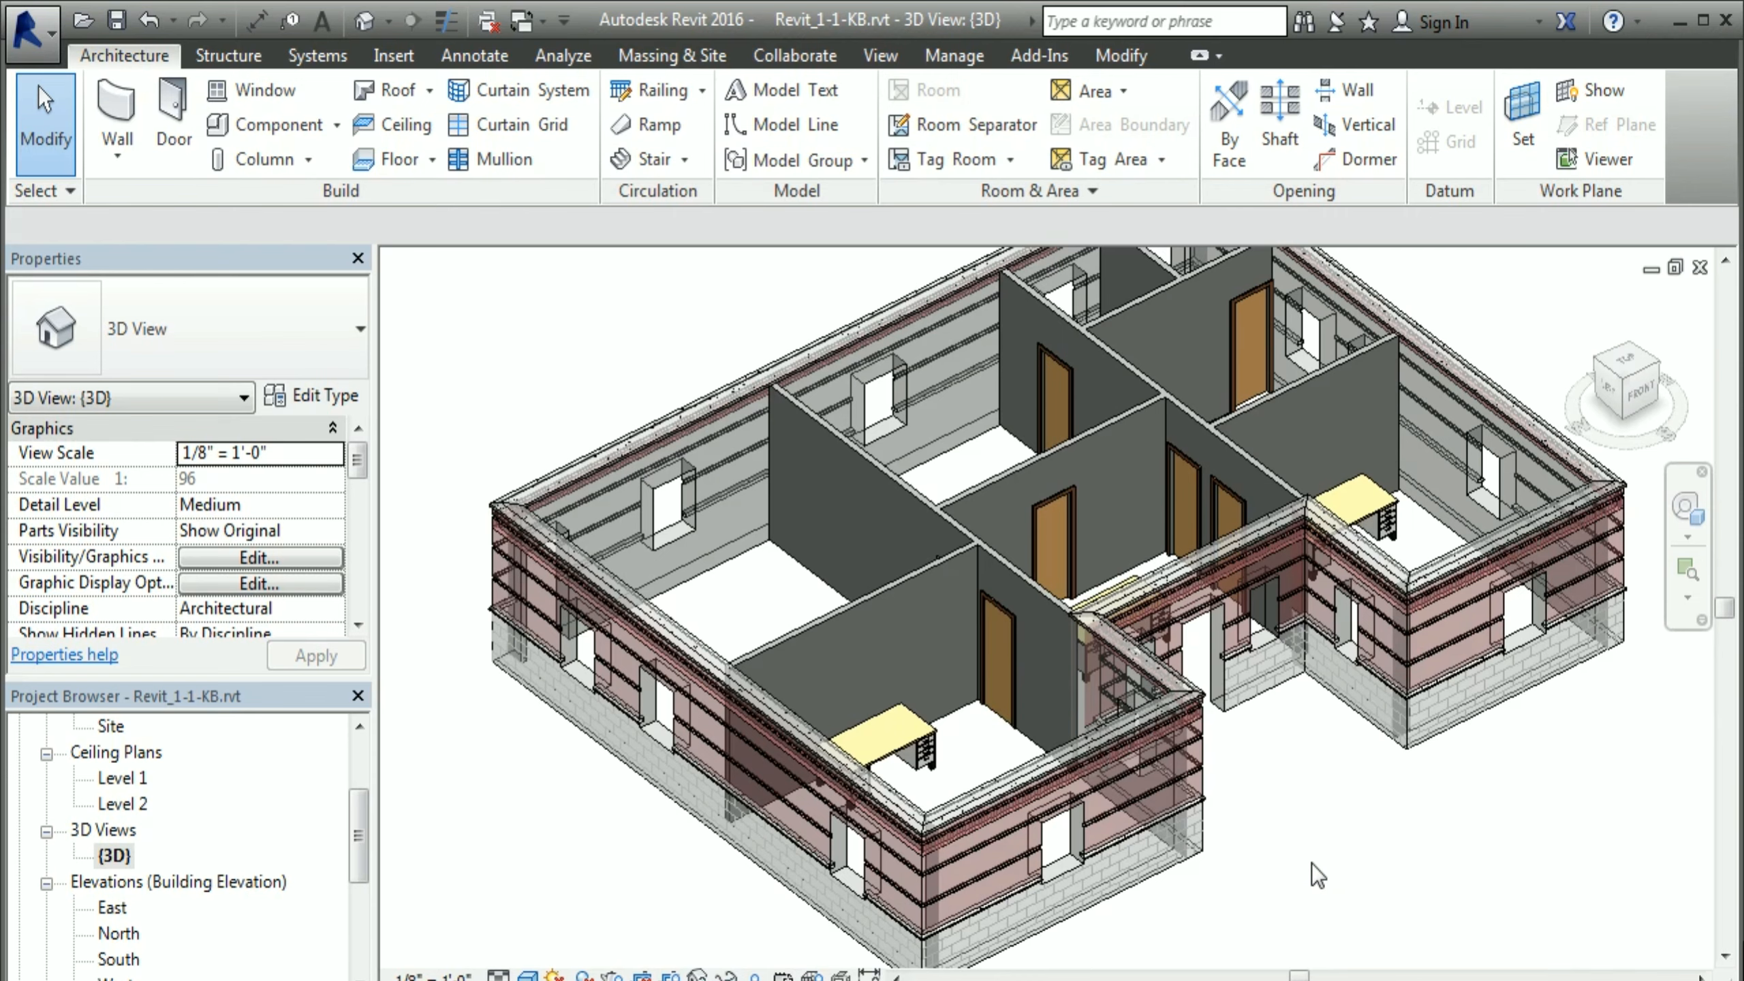
{"action": "middle_click_drag", "start_coordinate": [1237, 886], "coordinate": [1275, 884], "text": "shift"}
{"action": "scroll", "coordinate": [1265, 882], "scroll_direction": "down", "scroll_amount": 2}
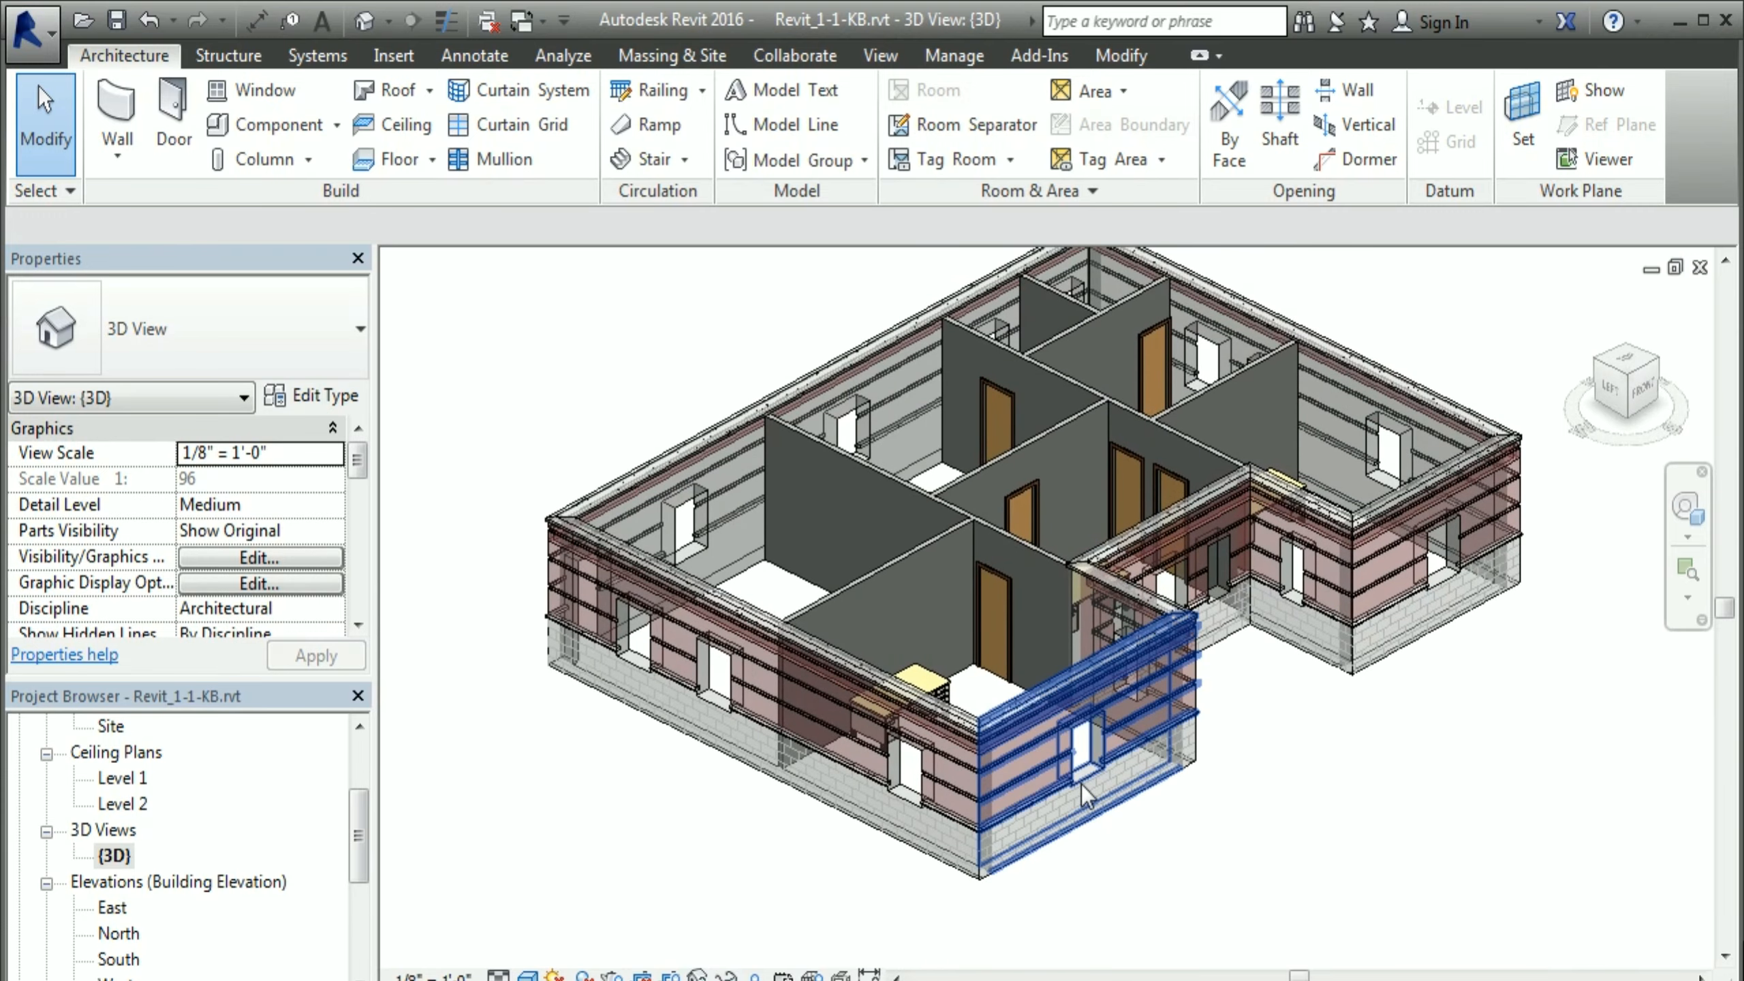
Step: Save the current 3D view with the transparent exterior walls as a new 3D view named SW-Iso-Transparent
{"action": "middle_click_drag", "start_coordinate": [1323, 810], "coordinate": [1320, 874]}
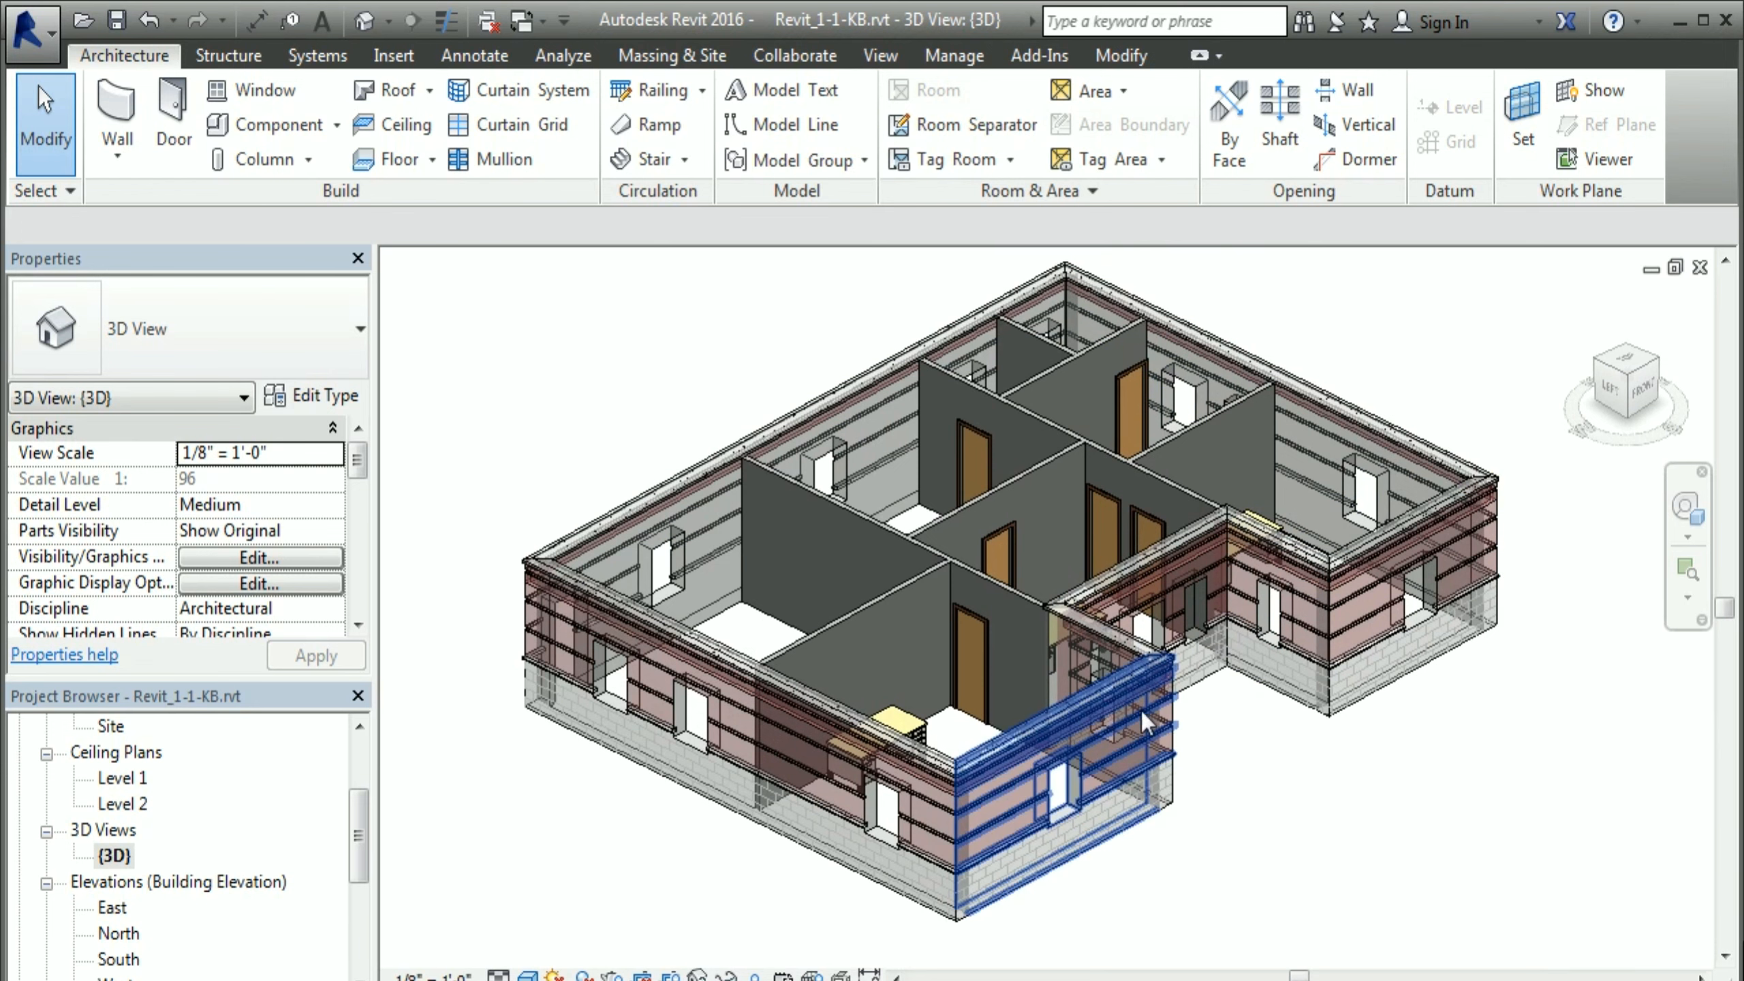
{"action": "right_click", "coordinate": [1618, 371]}
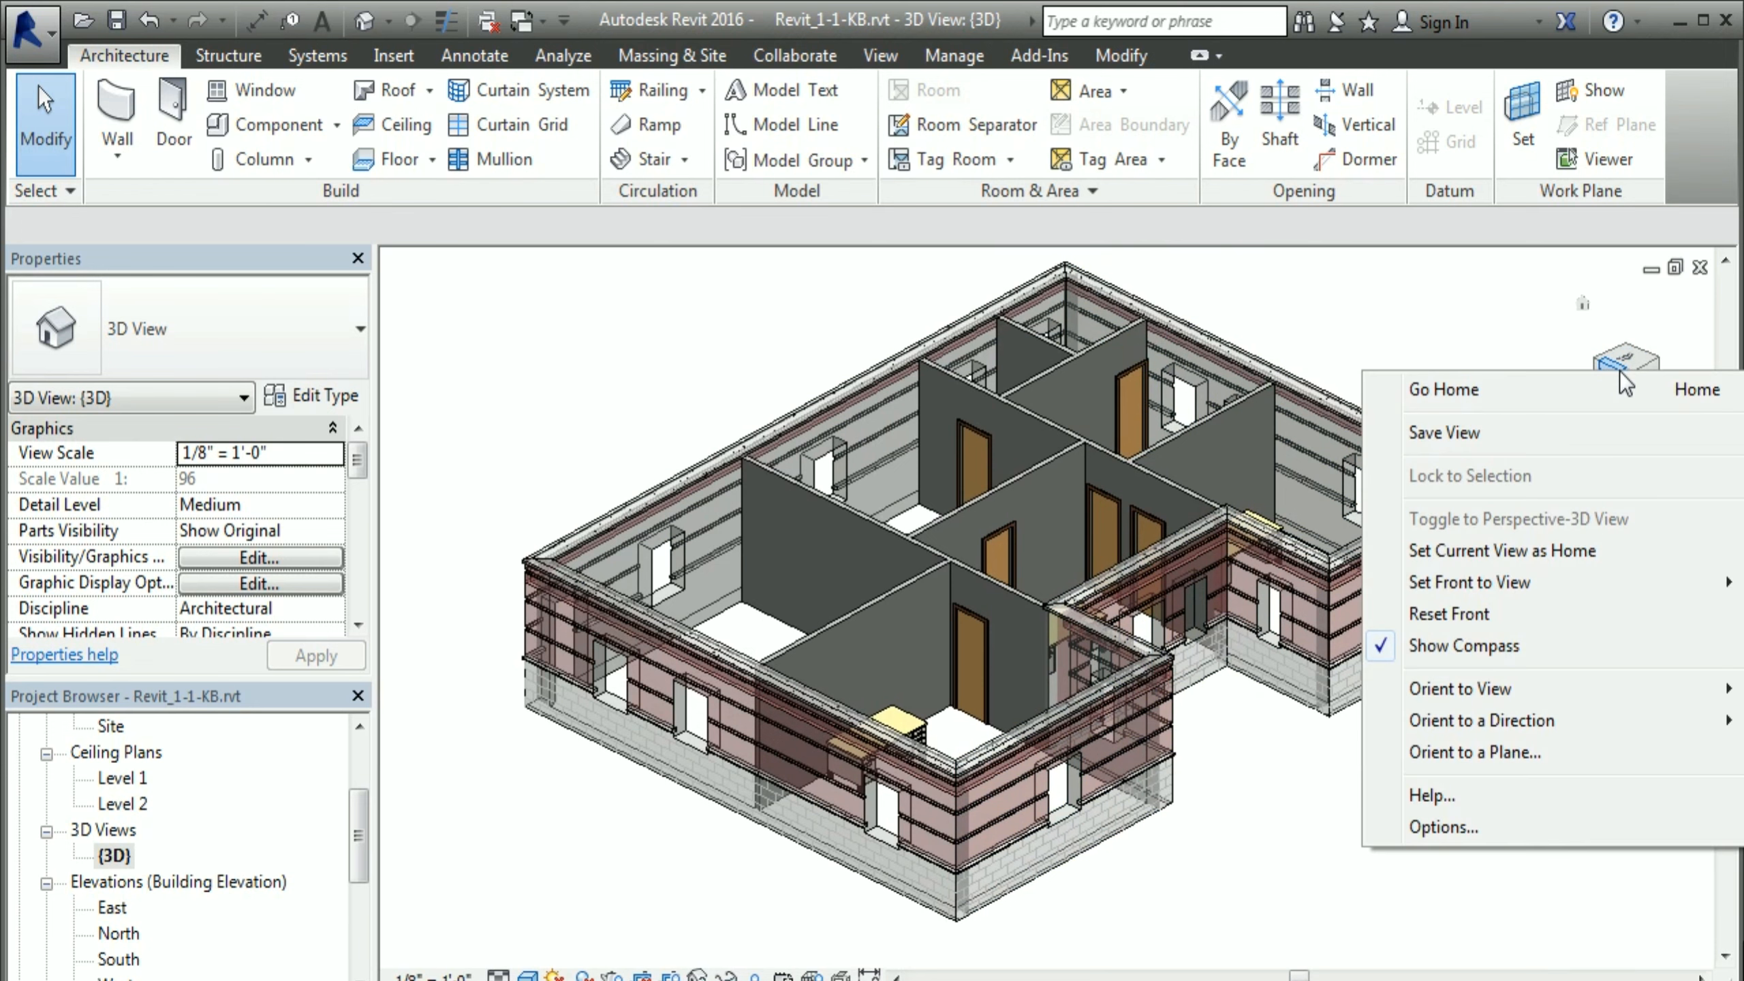
{"action": "left_click", "coordinate": [1462, 434]}
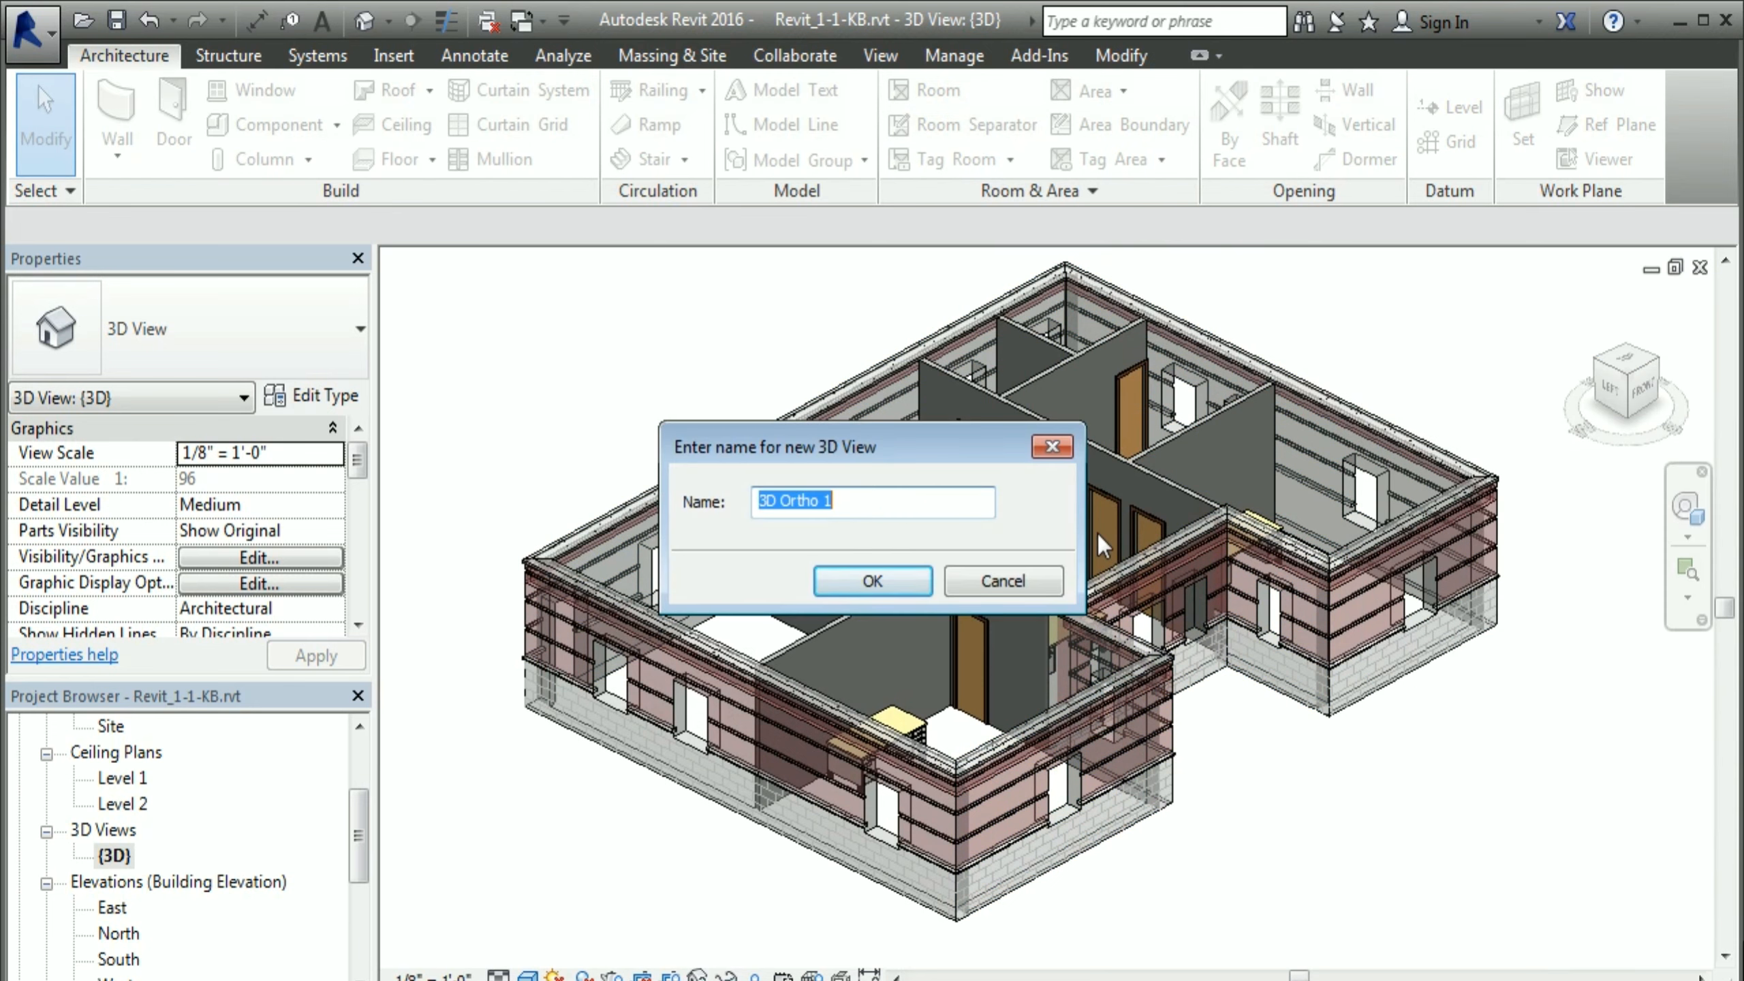
{"action": "type", "text": "SW-Iso-Transpare"}
{"action": "type", "text": "nt"}
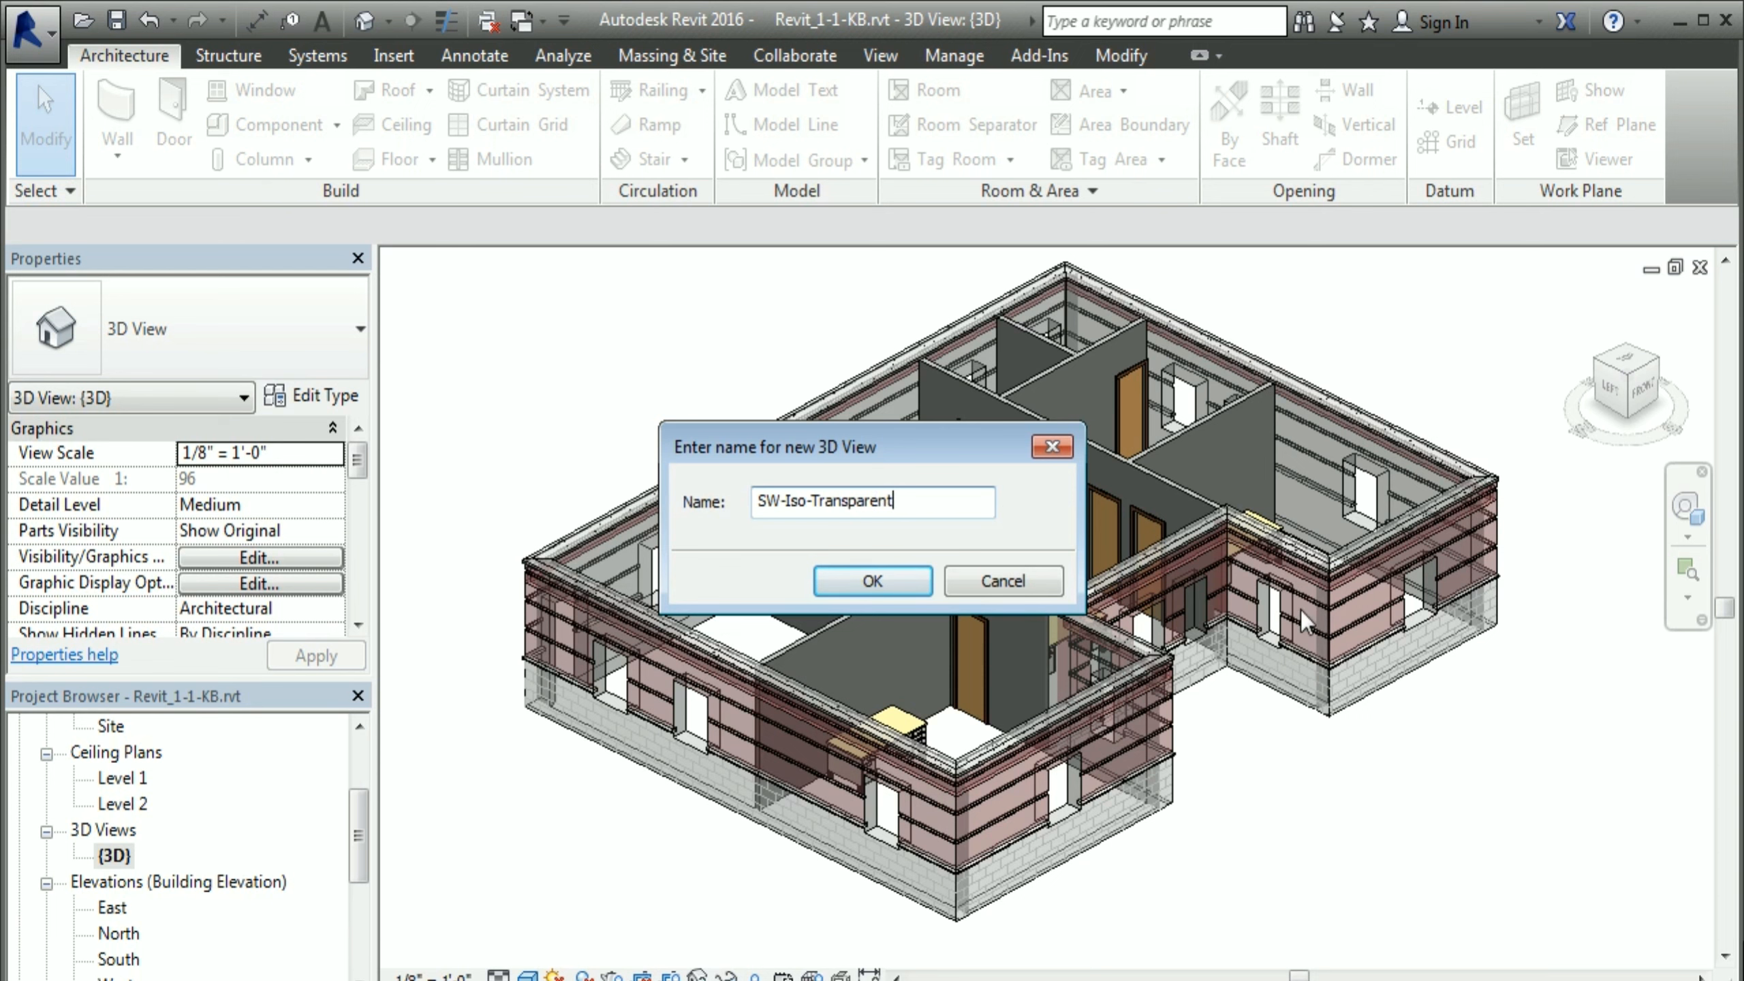
{"action": "left_click", "coordinate": [860, 574]}
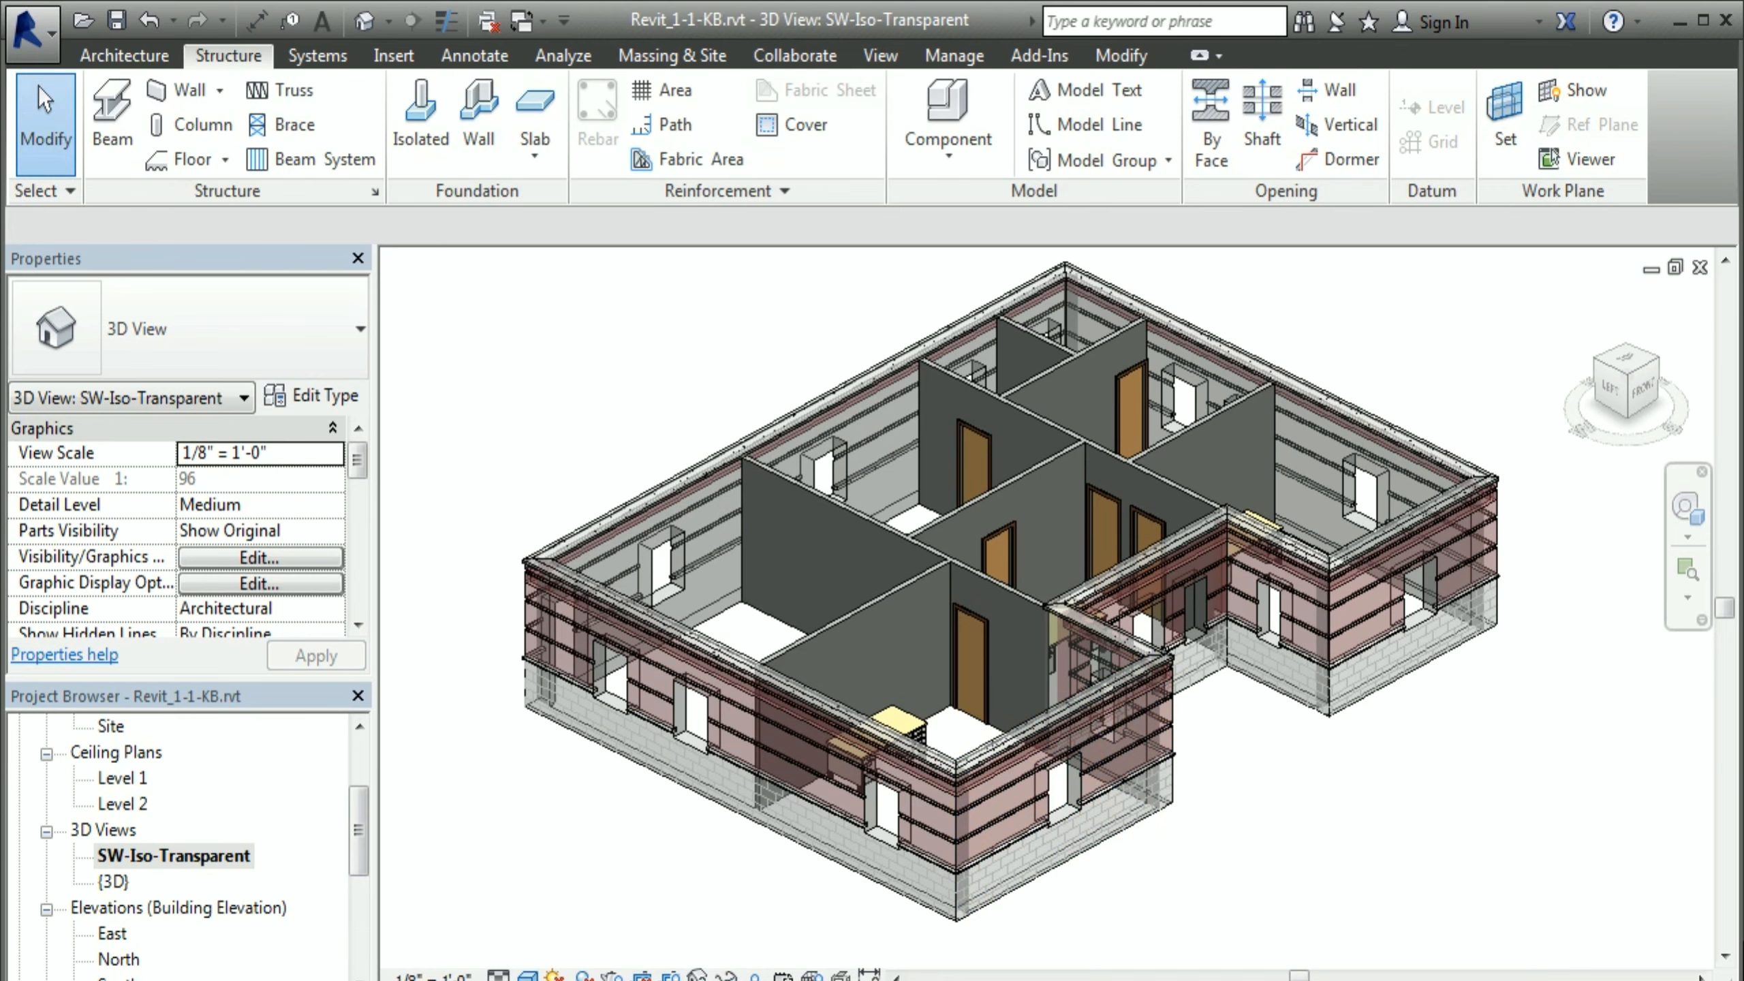
Step: Open the default 3D view and orbit the building to look at its northwest corner office with the desk
{"action": "left_click", "coordinate": [365, 21]}
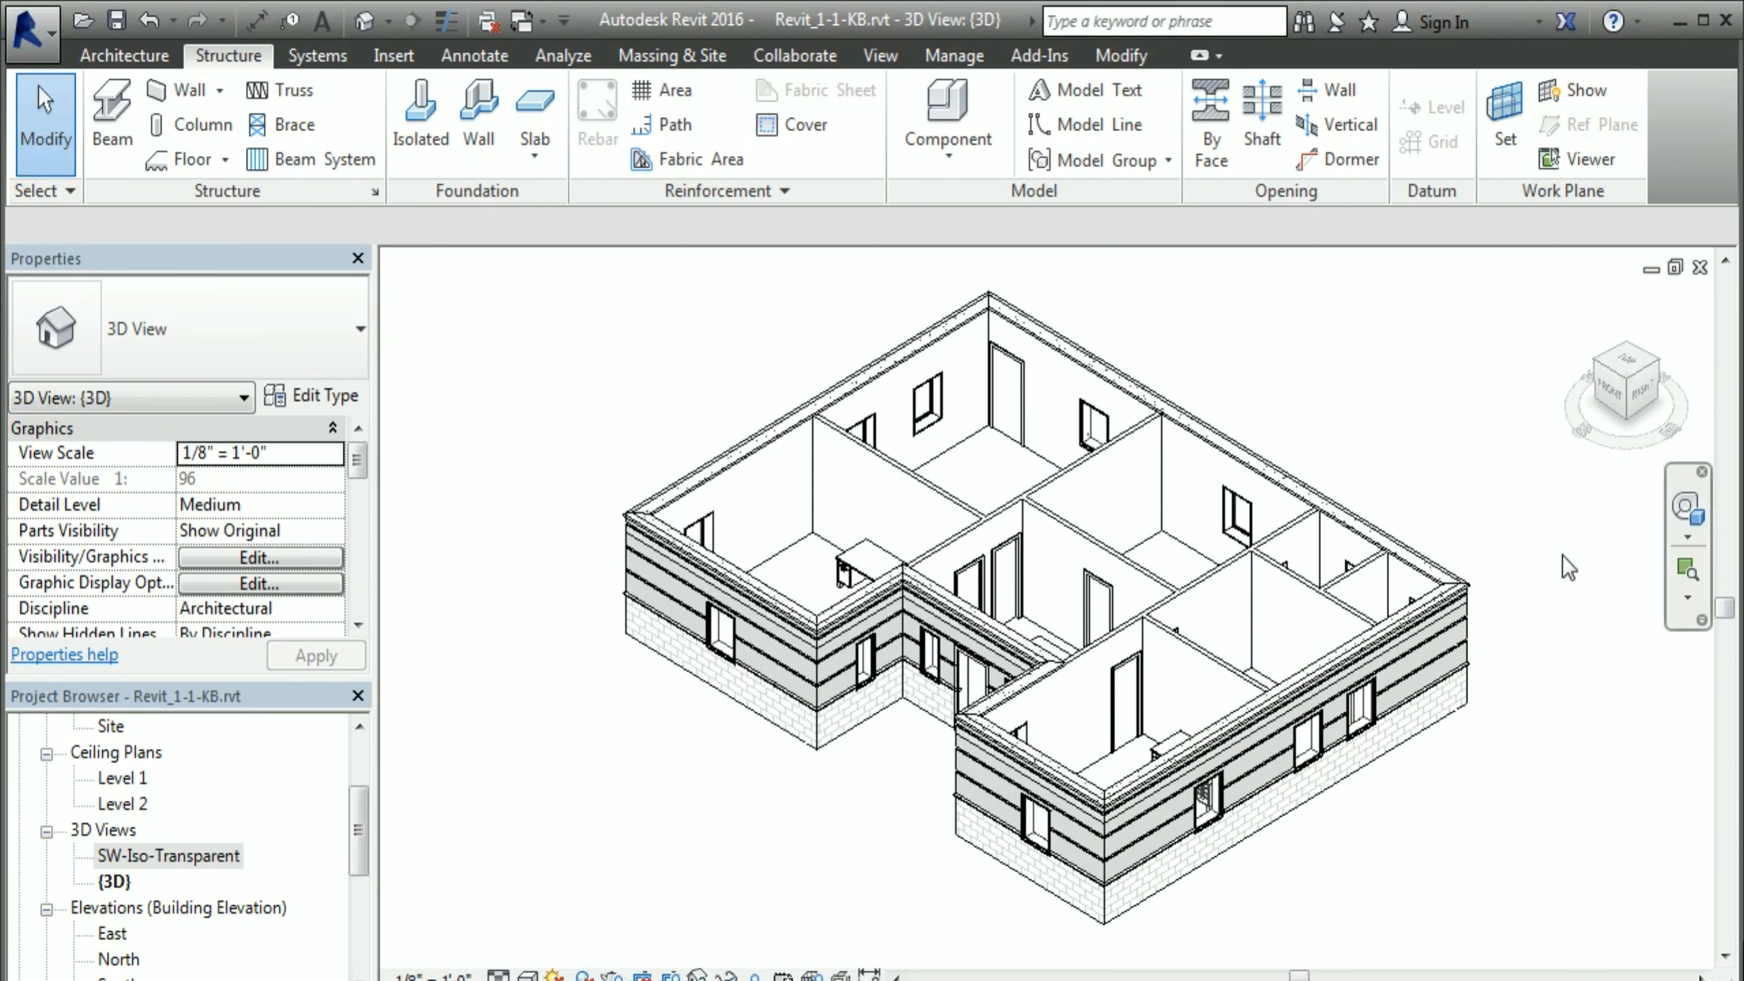
{"action": "left_click", "coordinate": [1688, 535]}
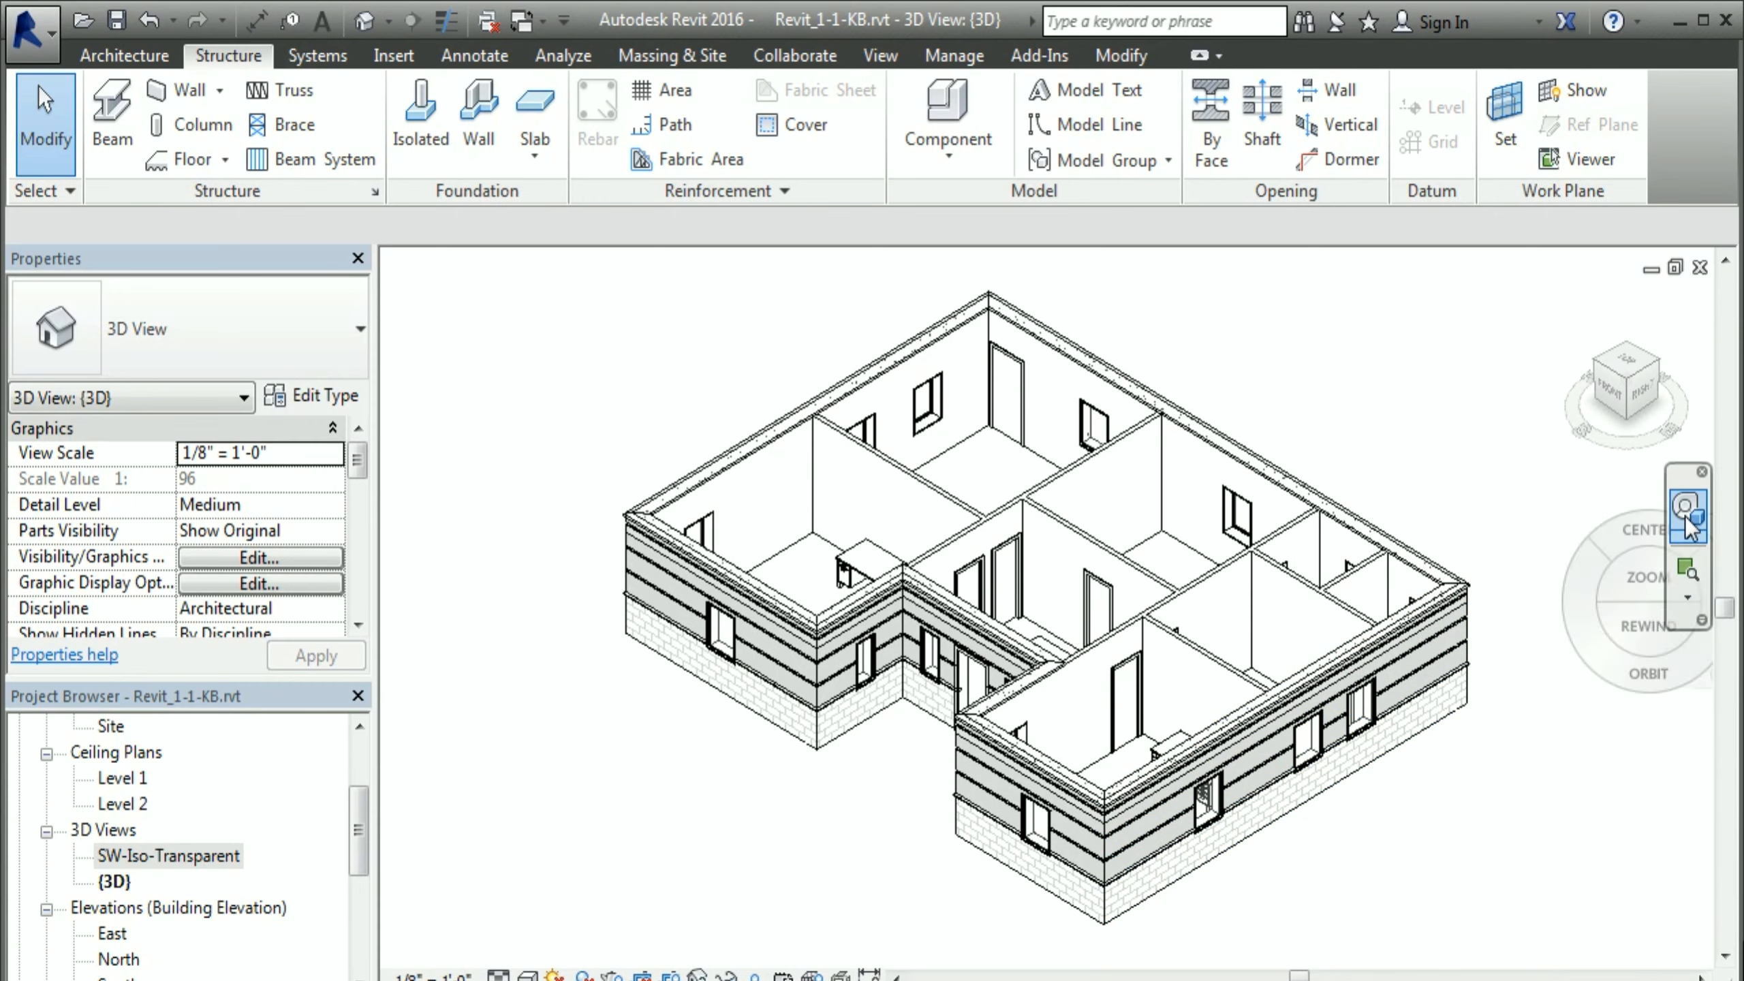
{"action": "left_click_drag", "start_coordinate": [1118, 574], "coordinate": [1409, 592]}
{"action": "left_click_drag", "start_coordinate": [751, 596], "coordinate": [1369, 663]}
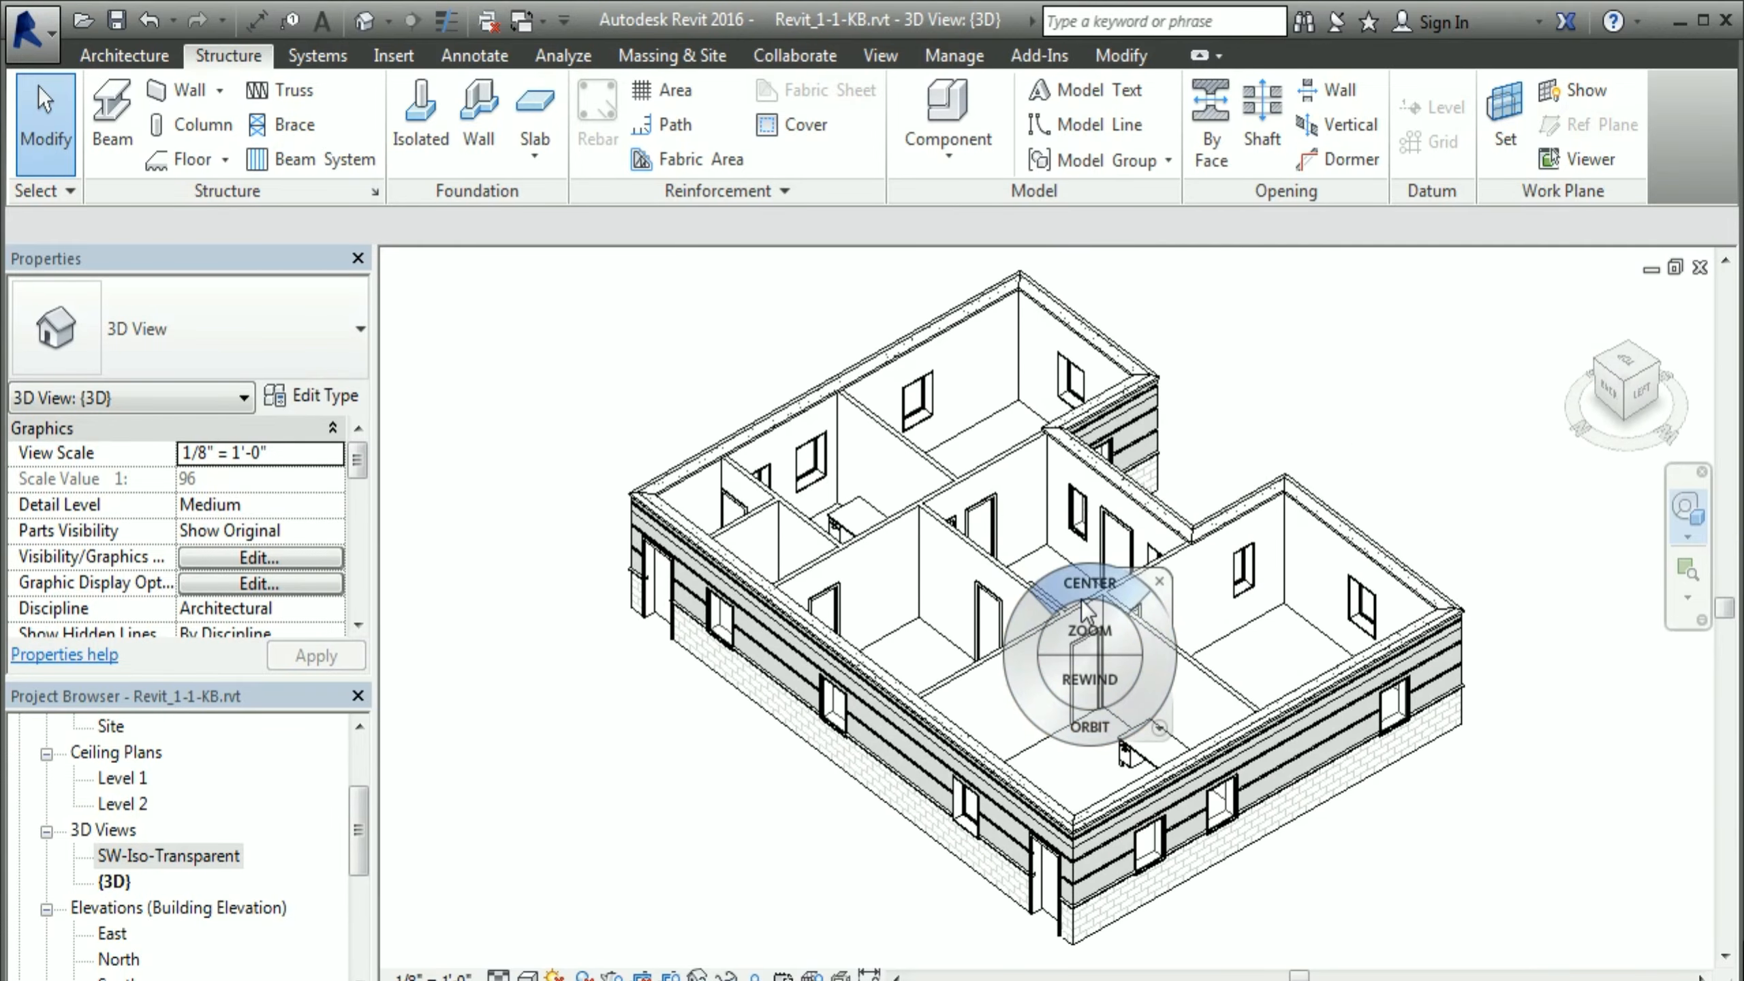
{"action": "scroll", "coordinate": [1098, 701], "scroll_direction": "up", "scroll_amount": 4}
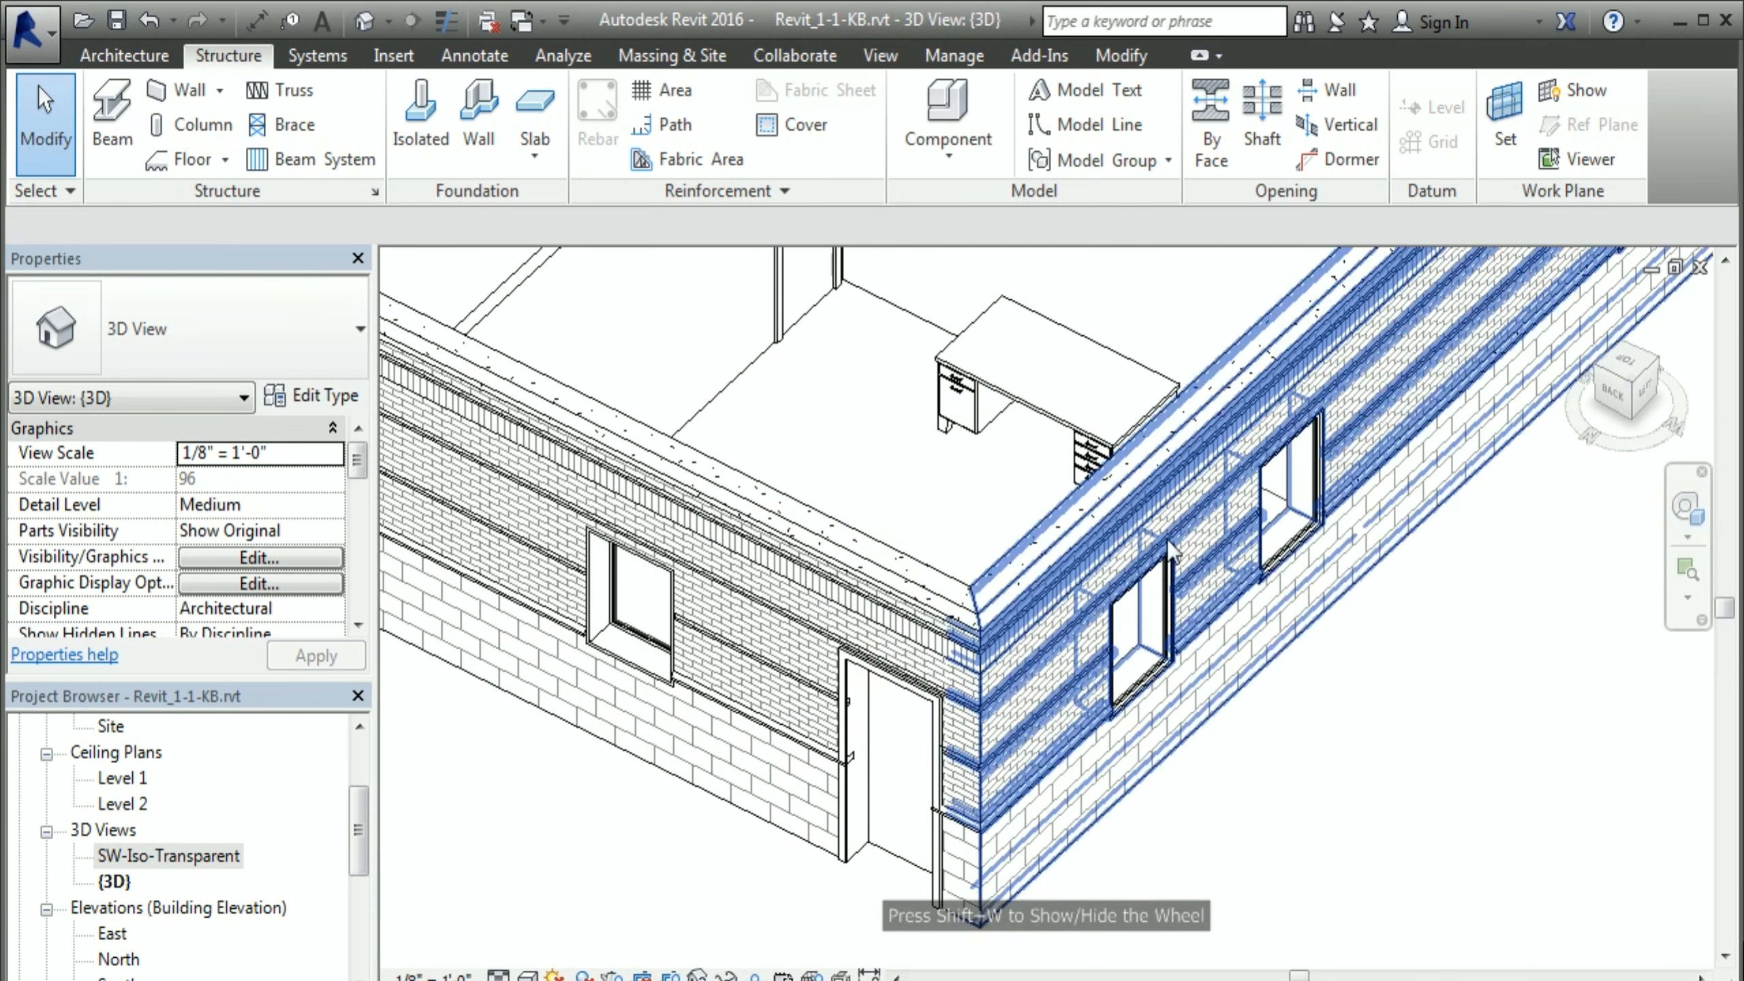
Step: Hide the entire Furniture category in the 3D view, starting from the desk in the corner office
{"action": "left_click", "coordinate": [1042, 412]}
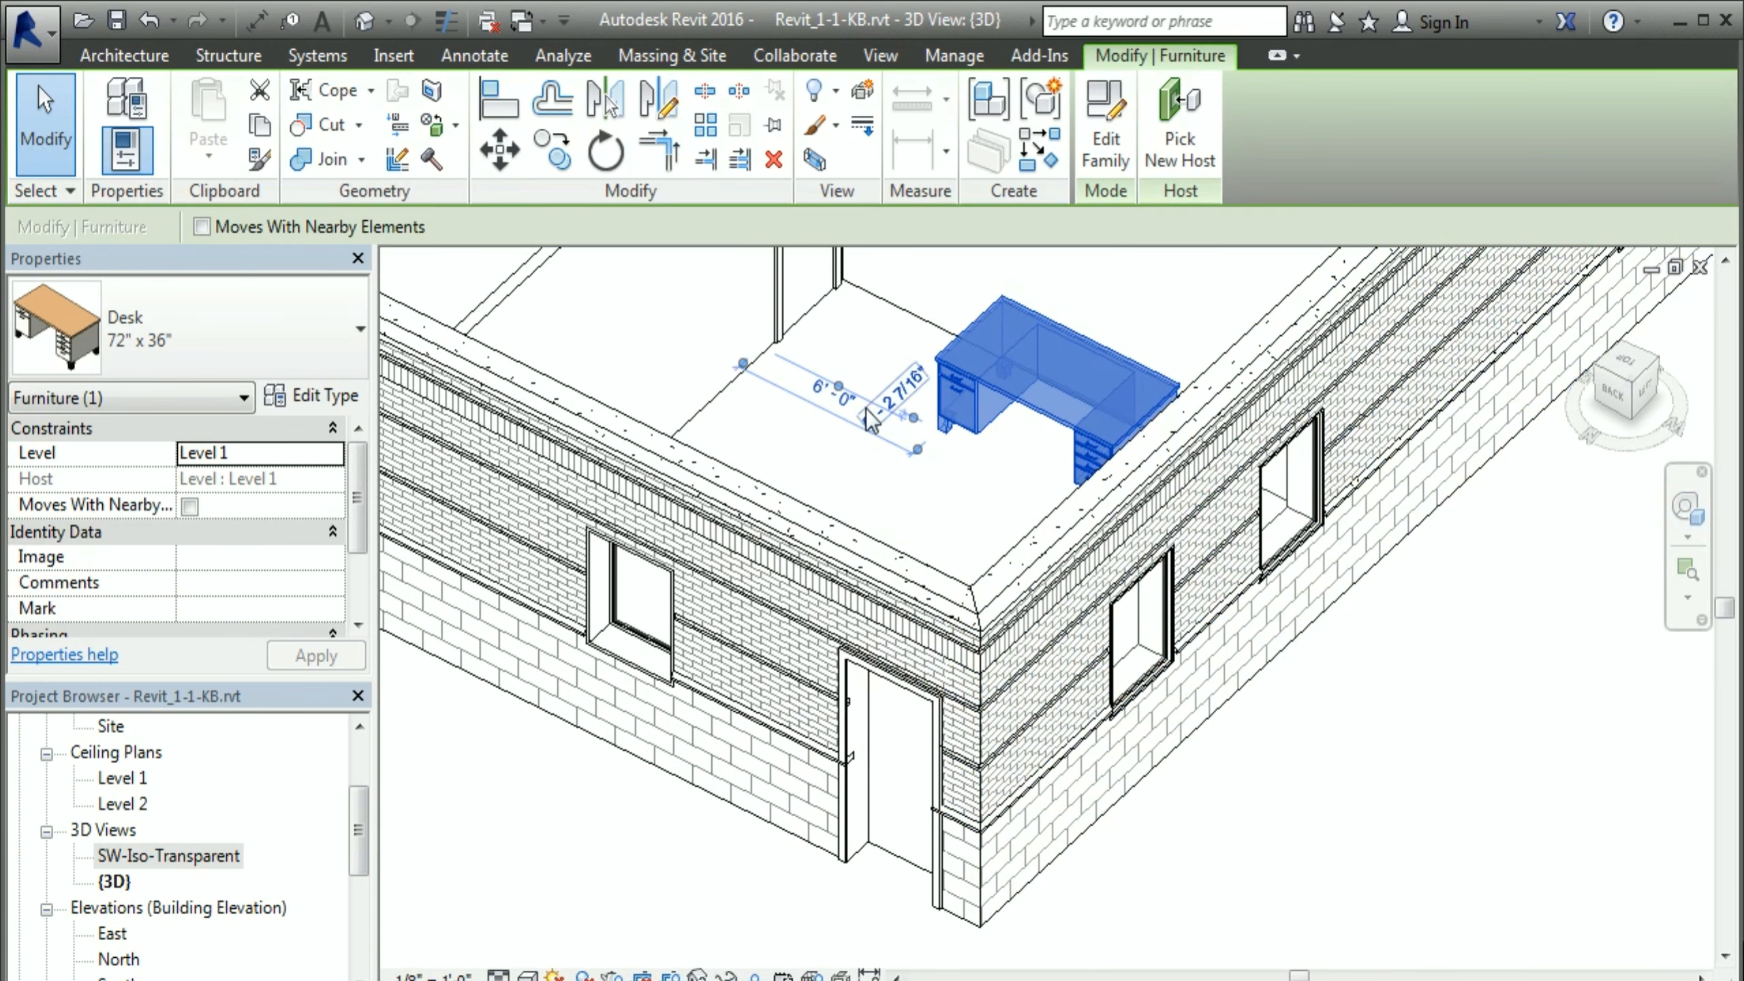
{"action": "right_click", "coordinate": [863, 345]}
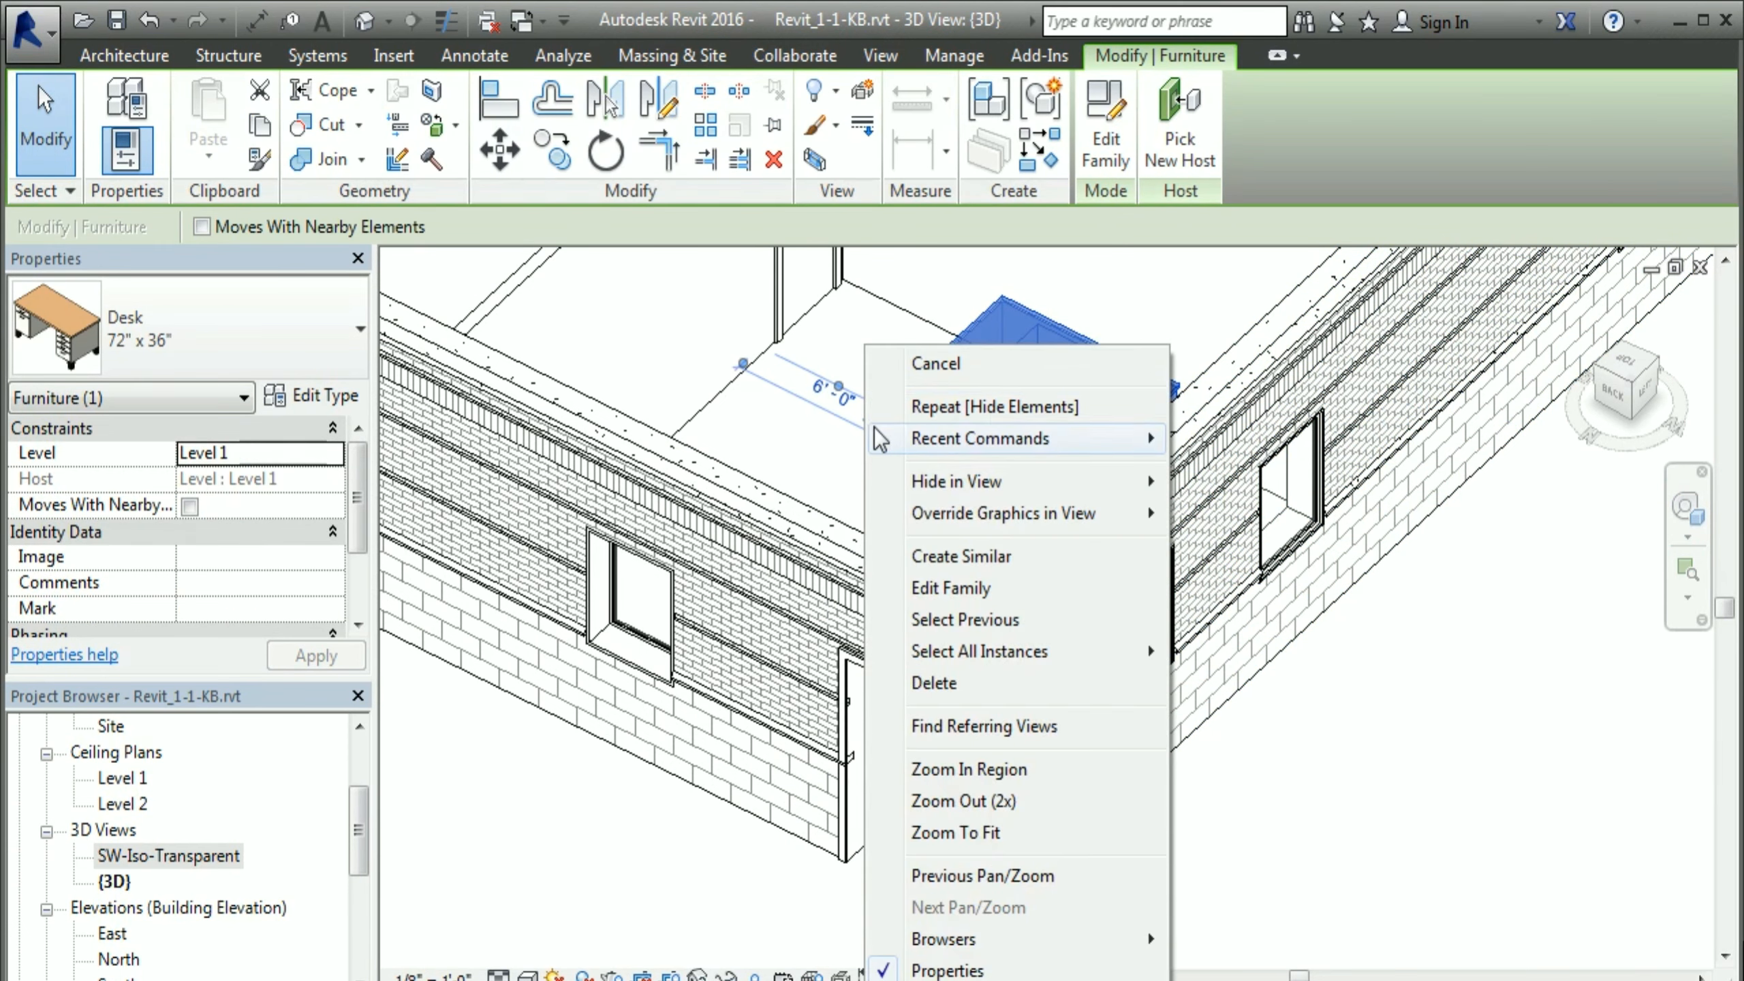
{"action": "mouse_move", "coordinate": [1148, 489]}
{"action": "left_click", "coordinate": [1242, 513]}
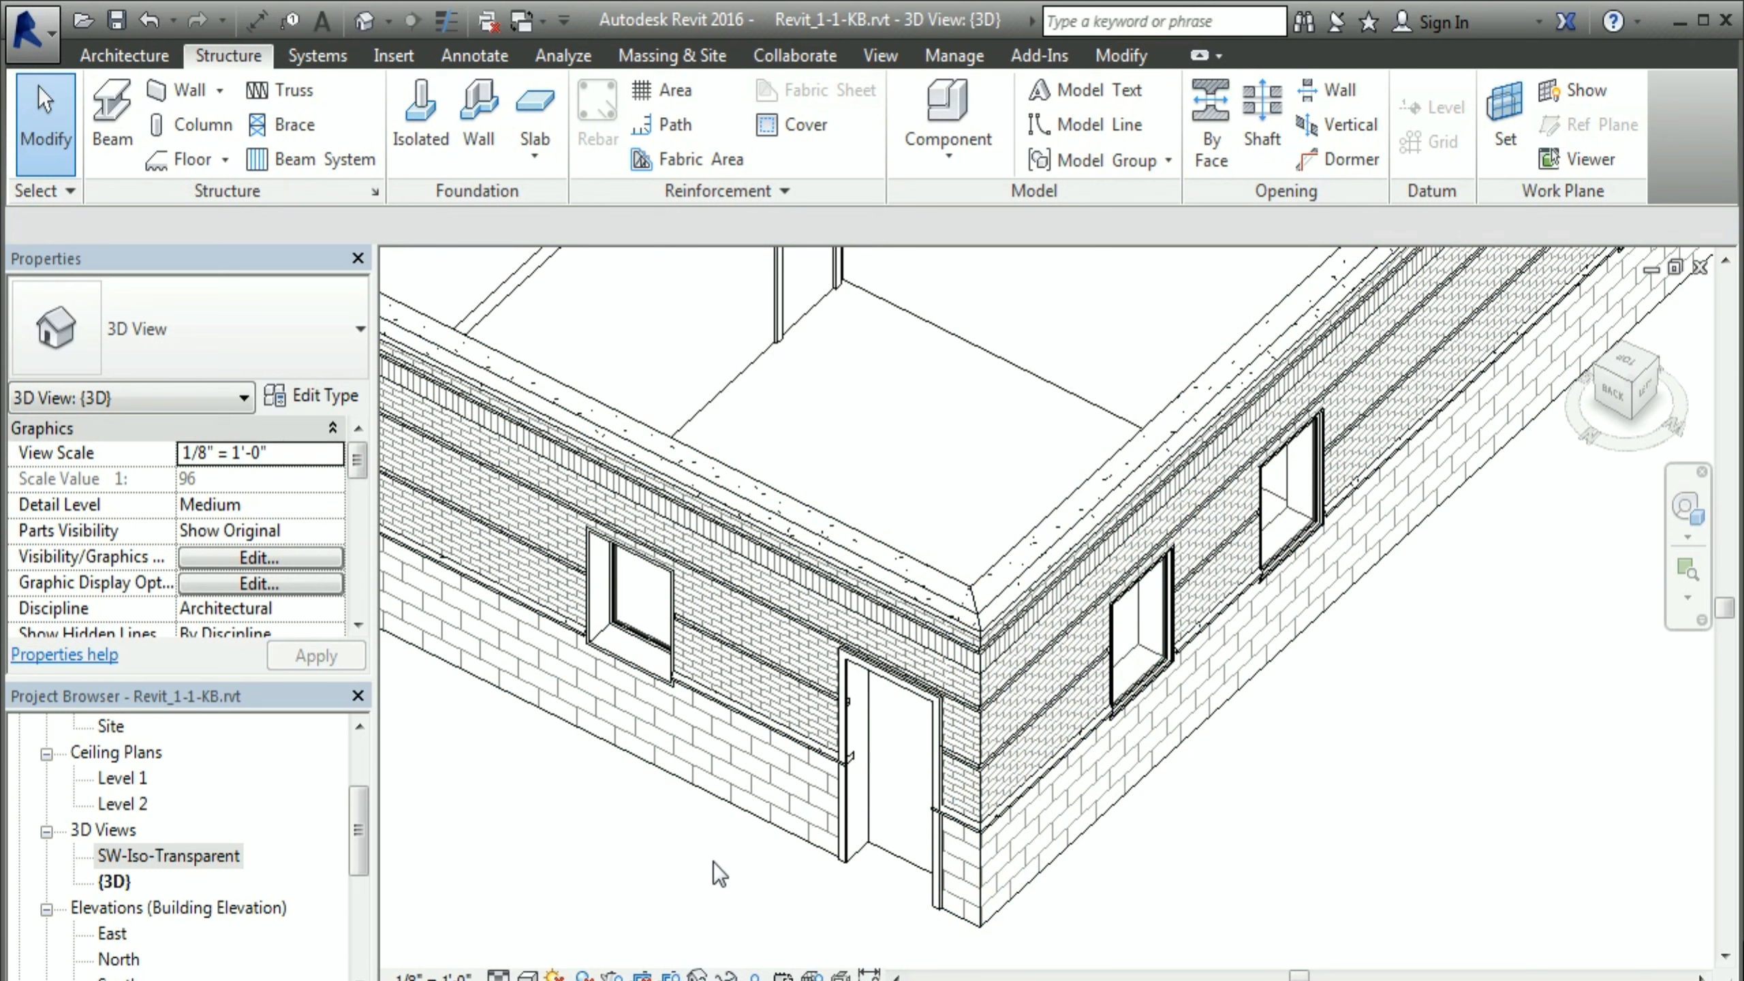
Step: Select all instances of the exterior brick and CMU wall and override their surface pattern by element with Gypsum-Plaster
{"action": "left_click", "coordinate": [735, 814]}
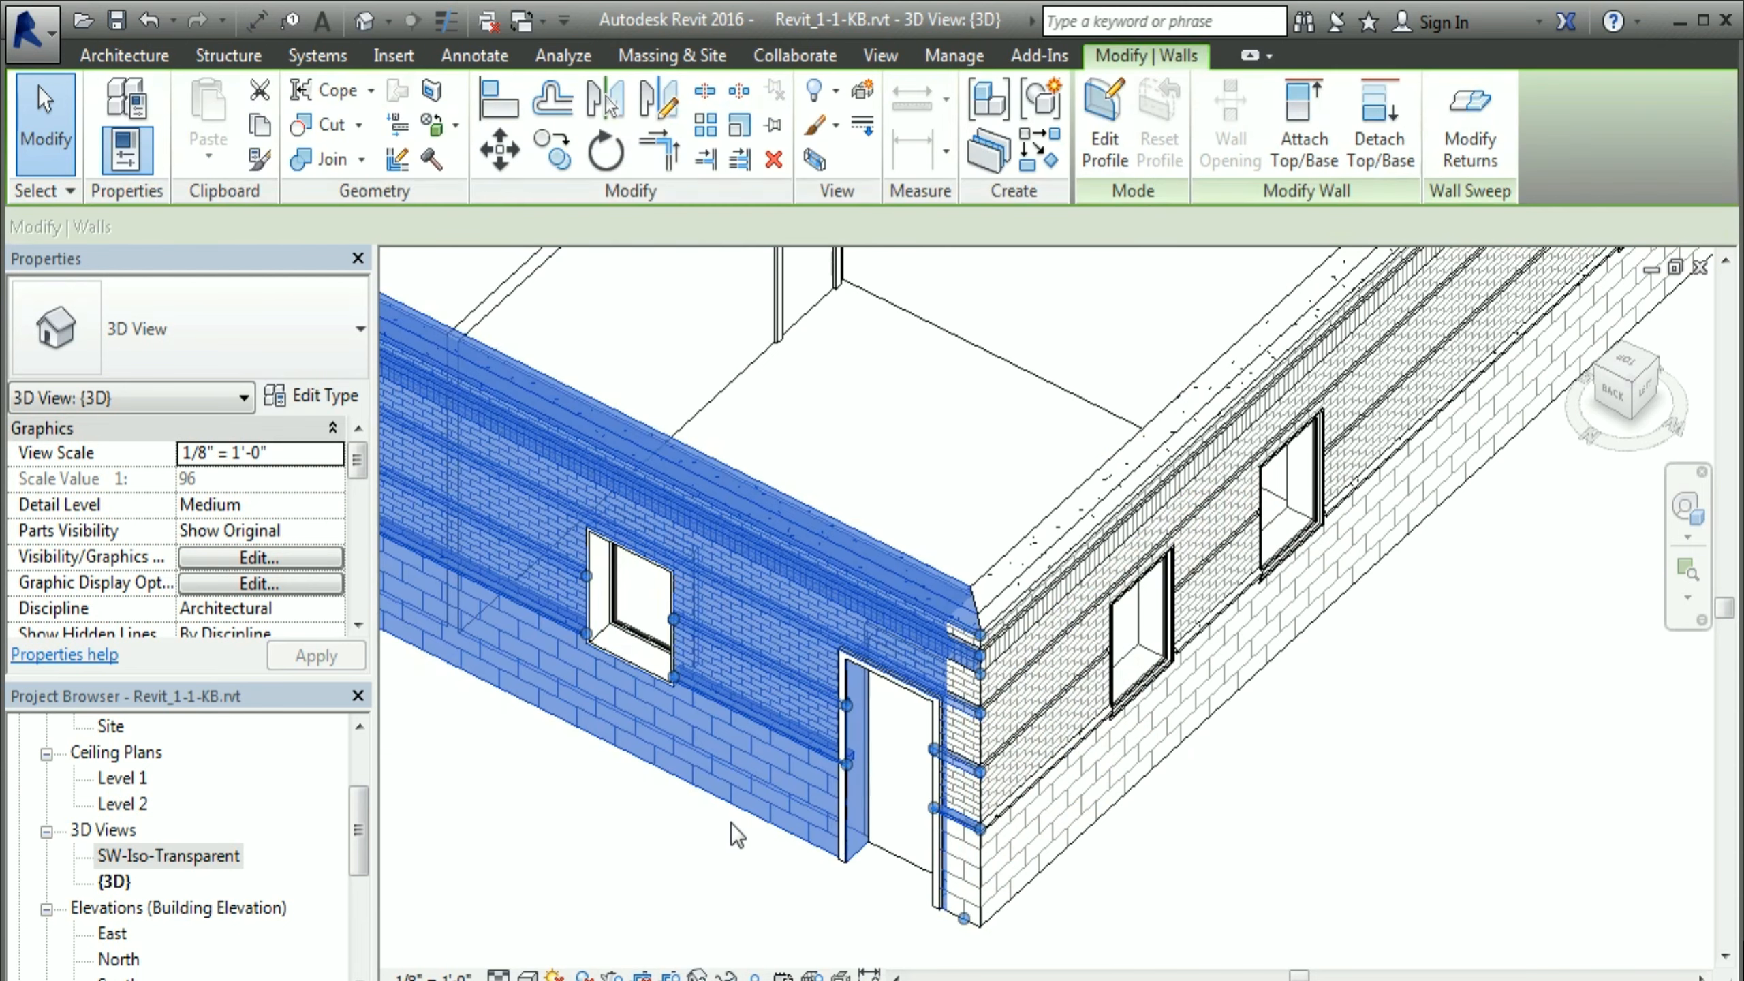
{"action": "key", "text": "s"}
{"action": "key", "text": "a"}
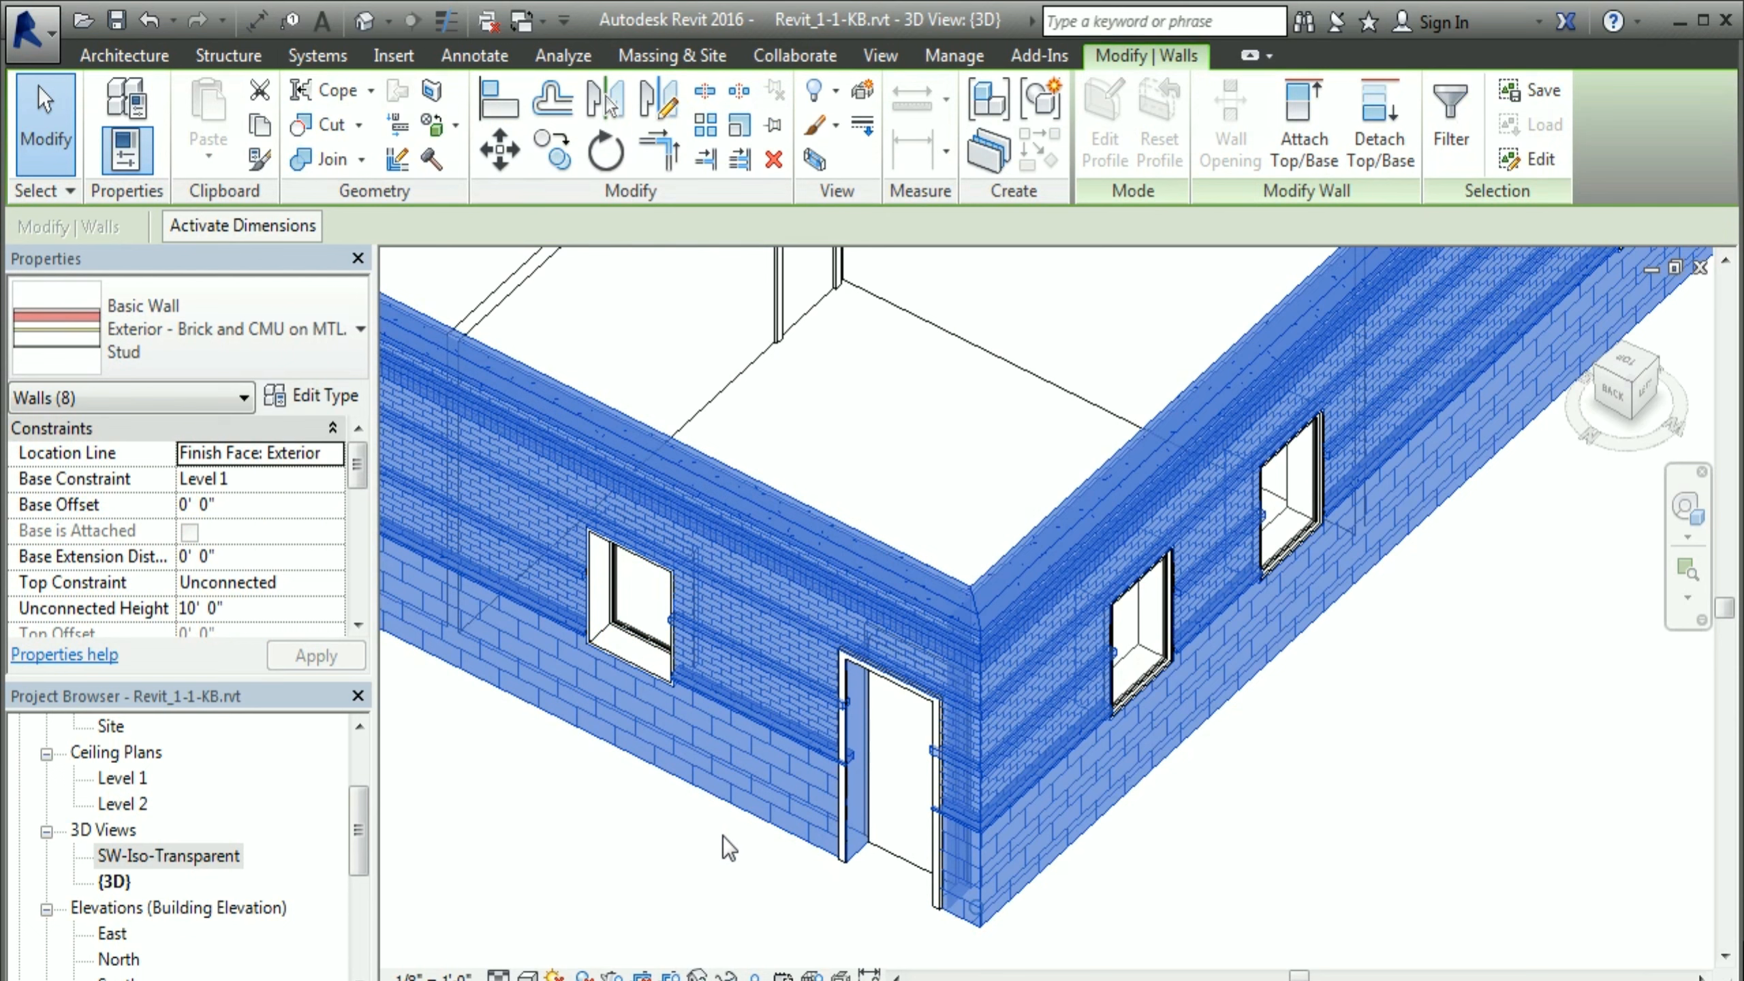
{"action": "right_click", "coordinate": [568, 508]}
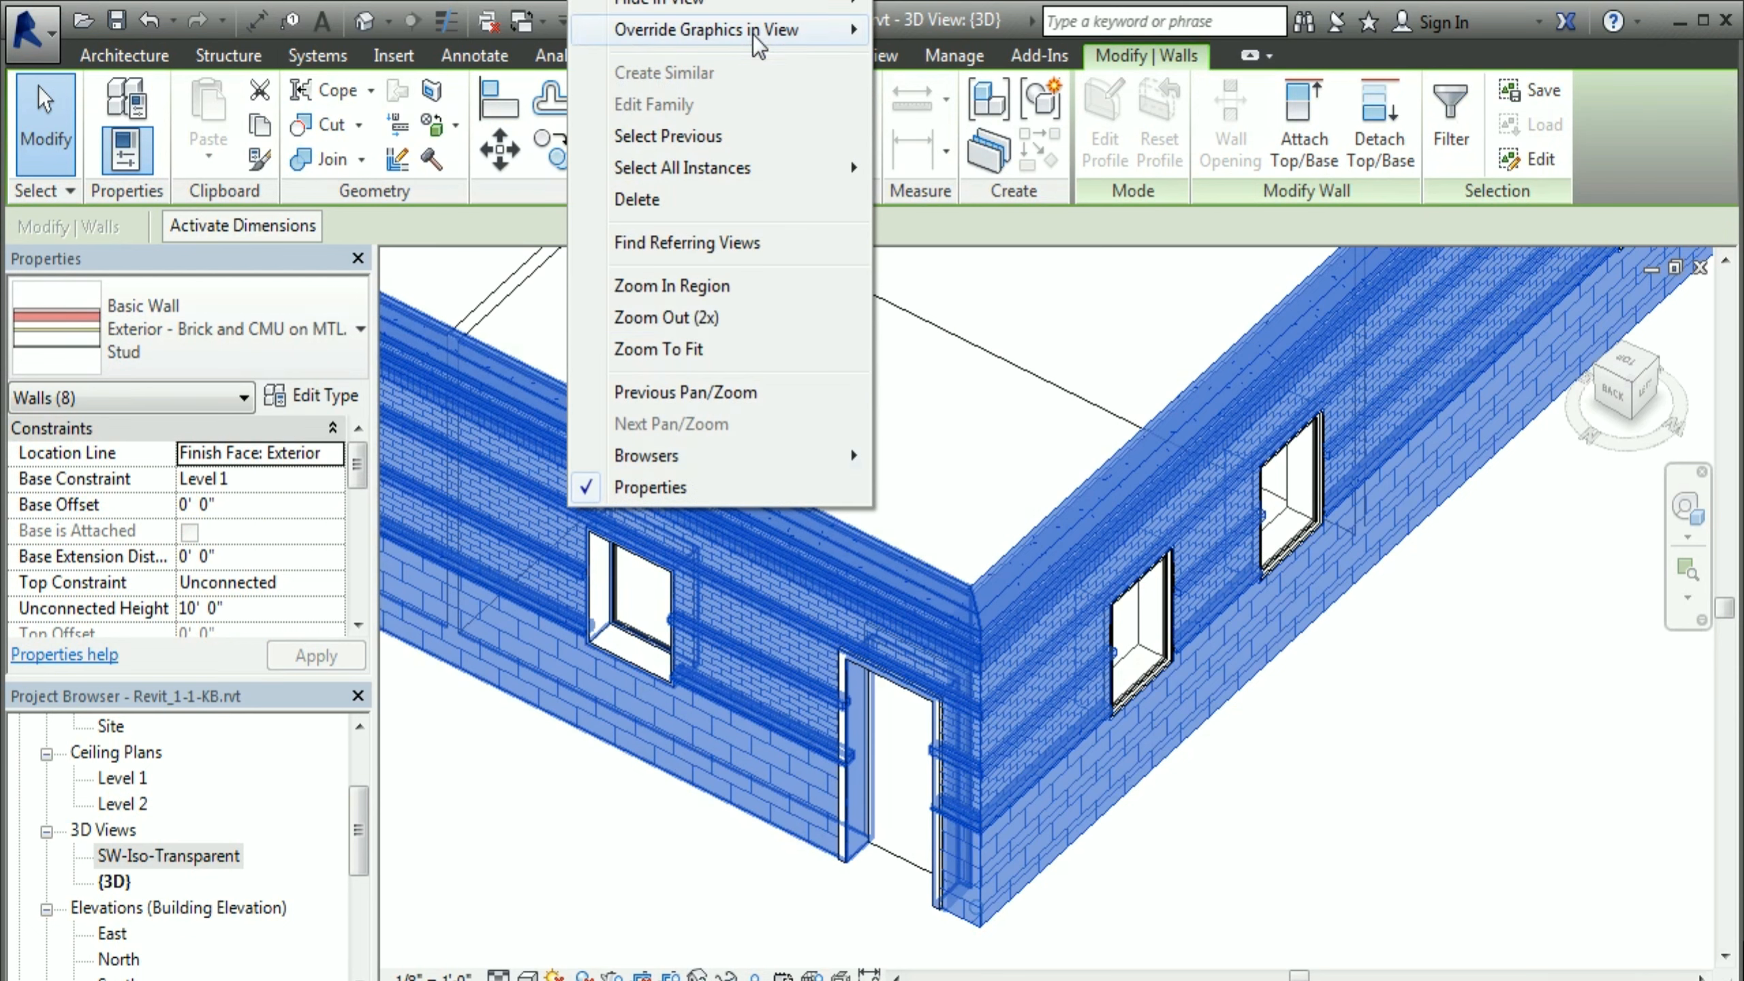
{"action": "mouse_move", "coordinate": [759, 43]}
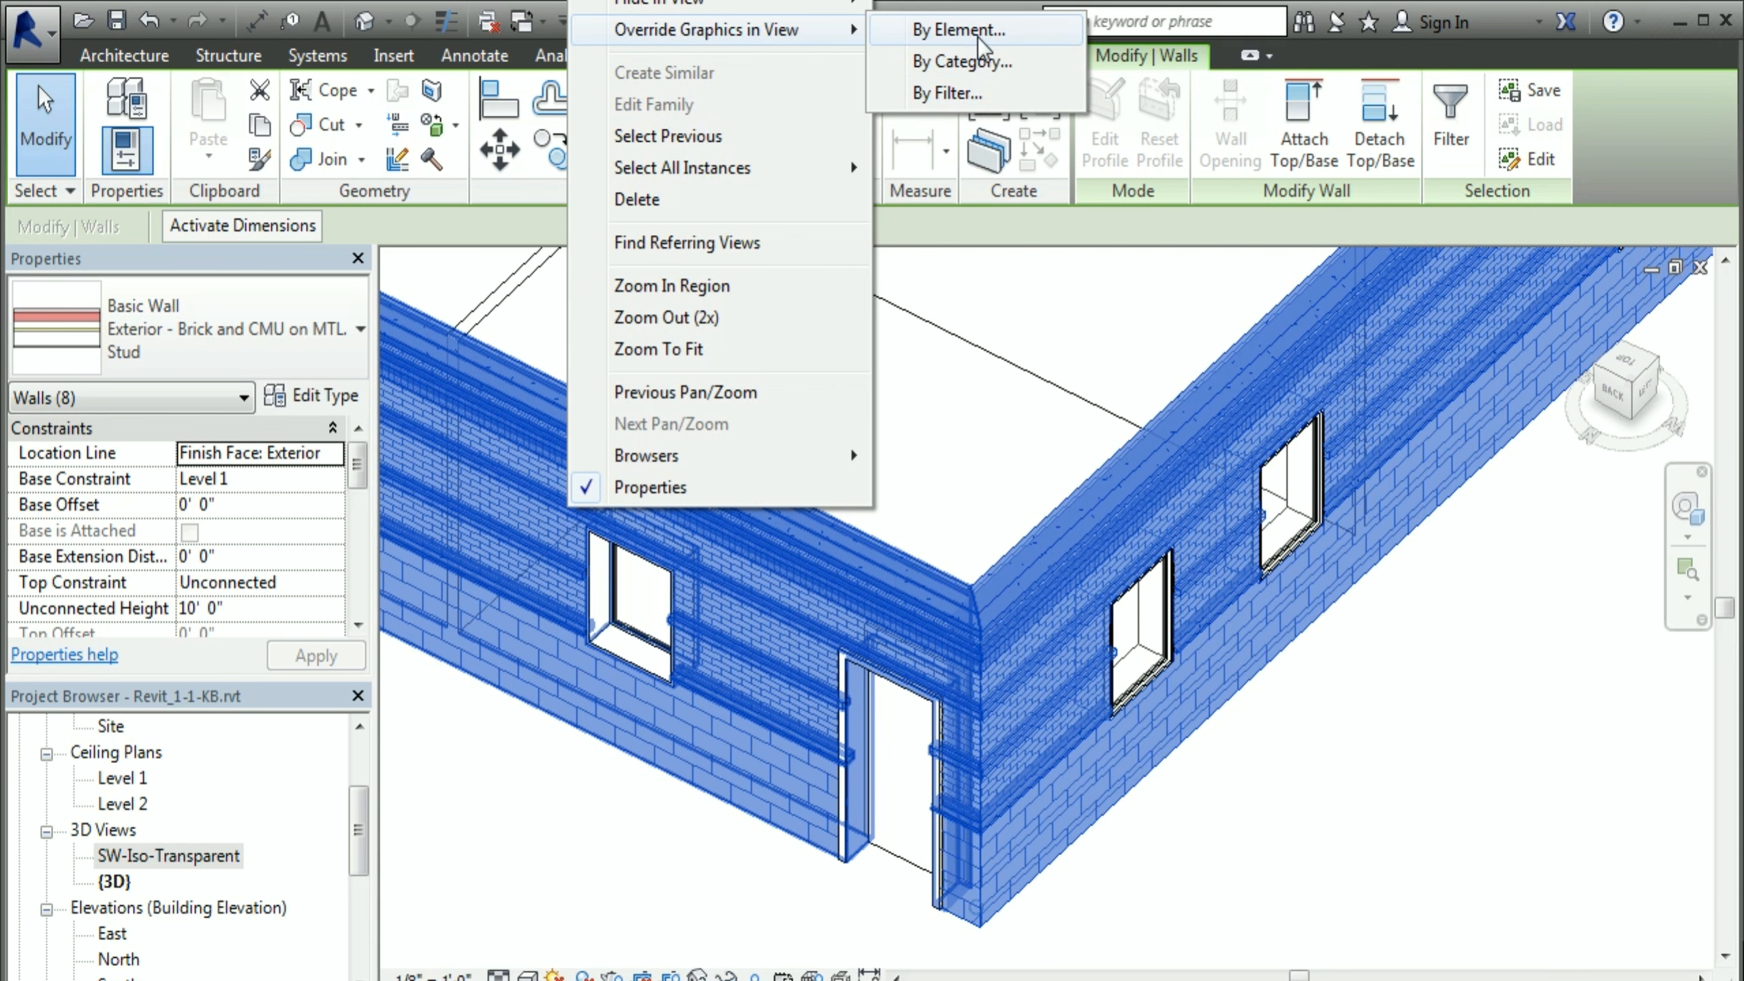
{"action": "left_click", "coordinate": [961, 29]}
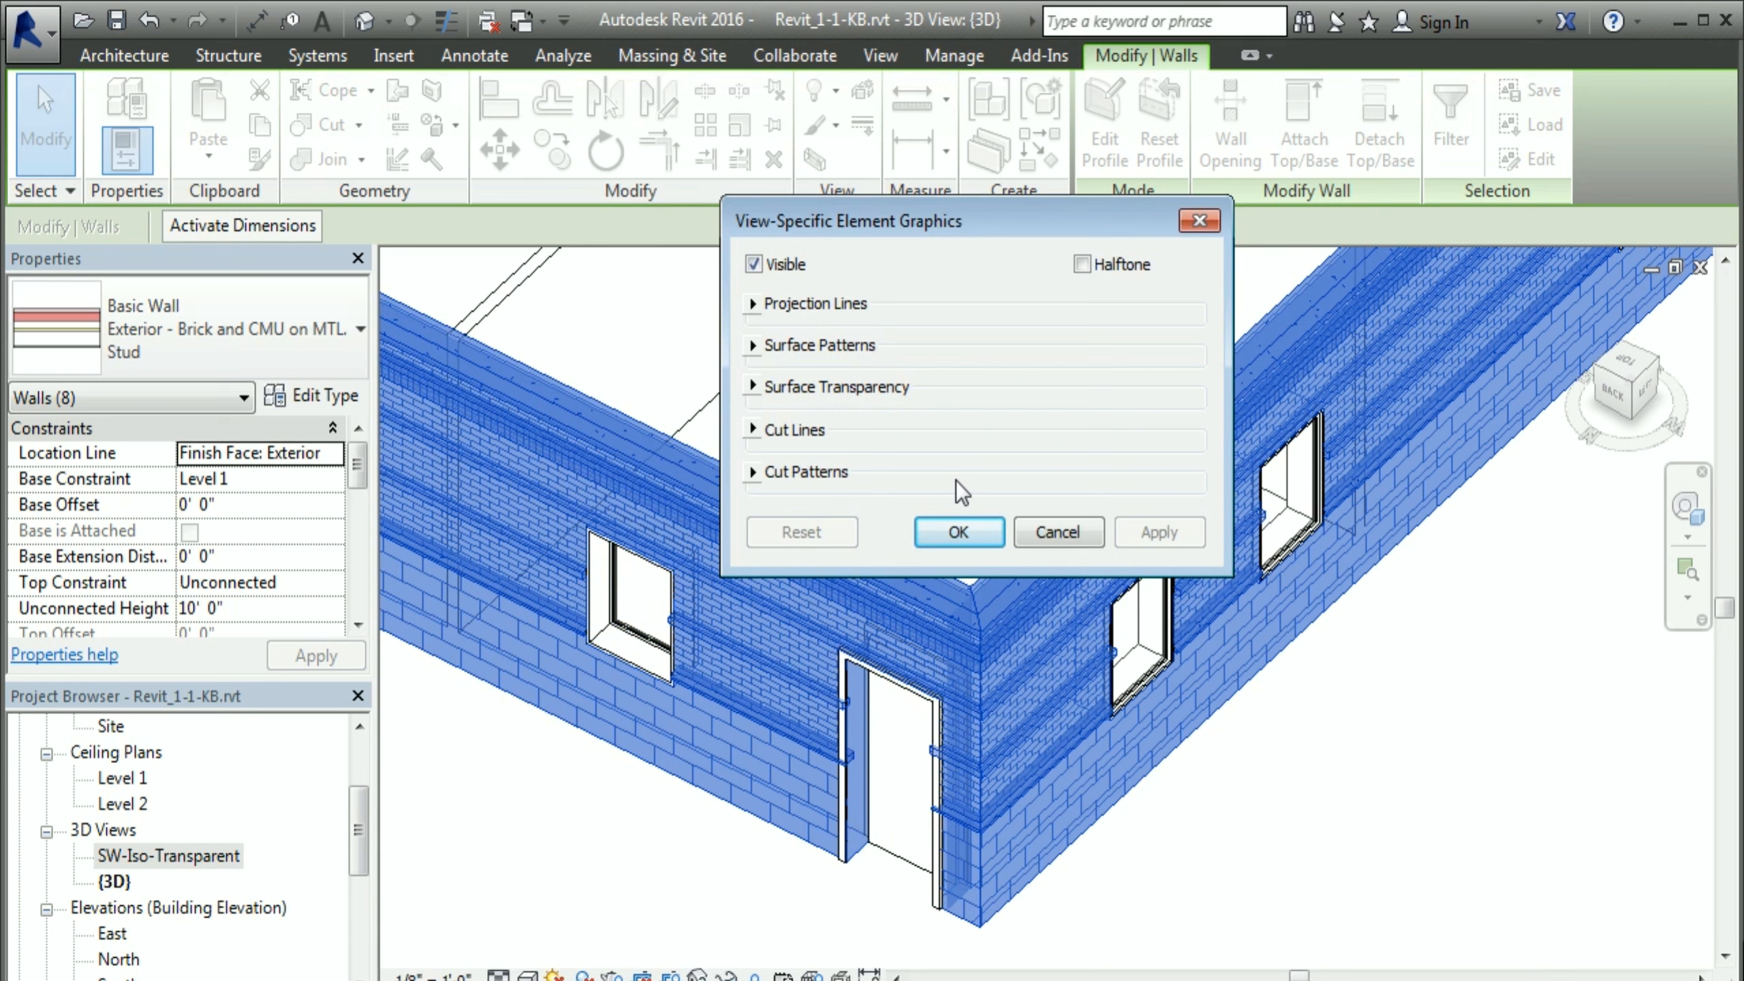
{"action": "left_click", "coordinate": [753, 345]}
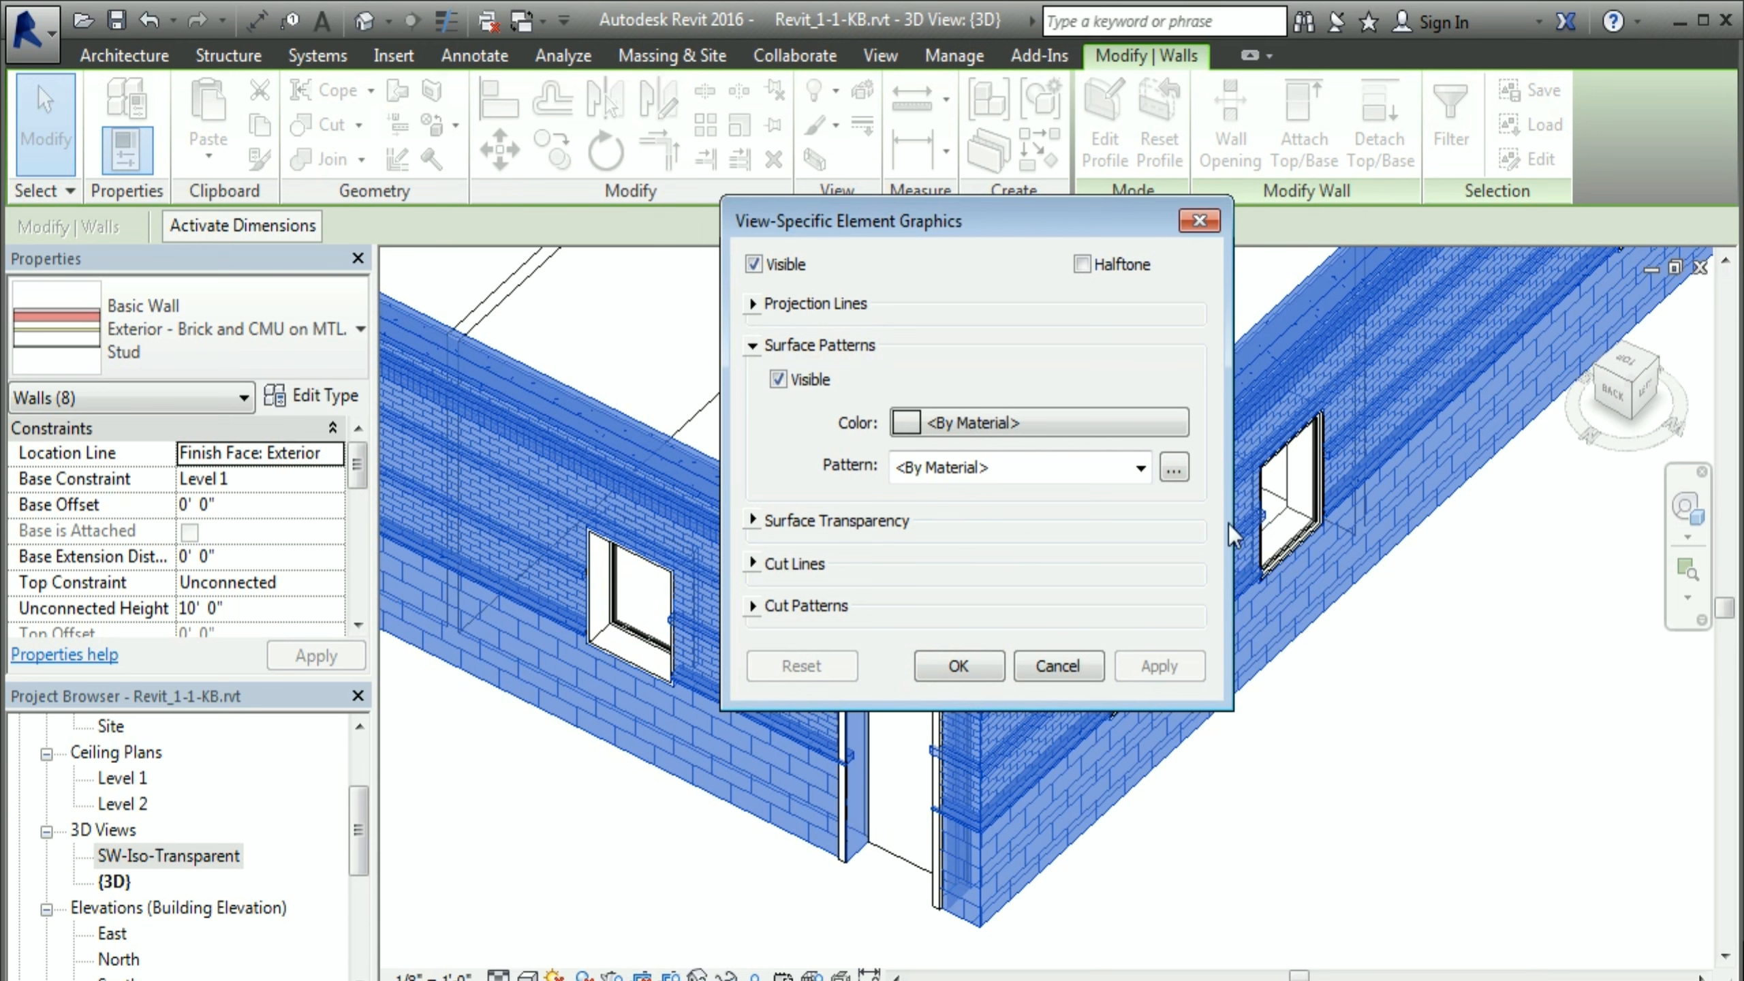
{"action": "left_click", "coordinate": [1140, 469]}
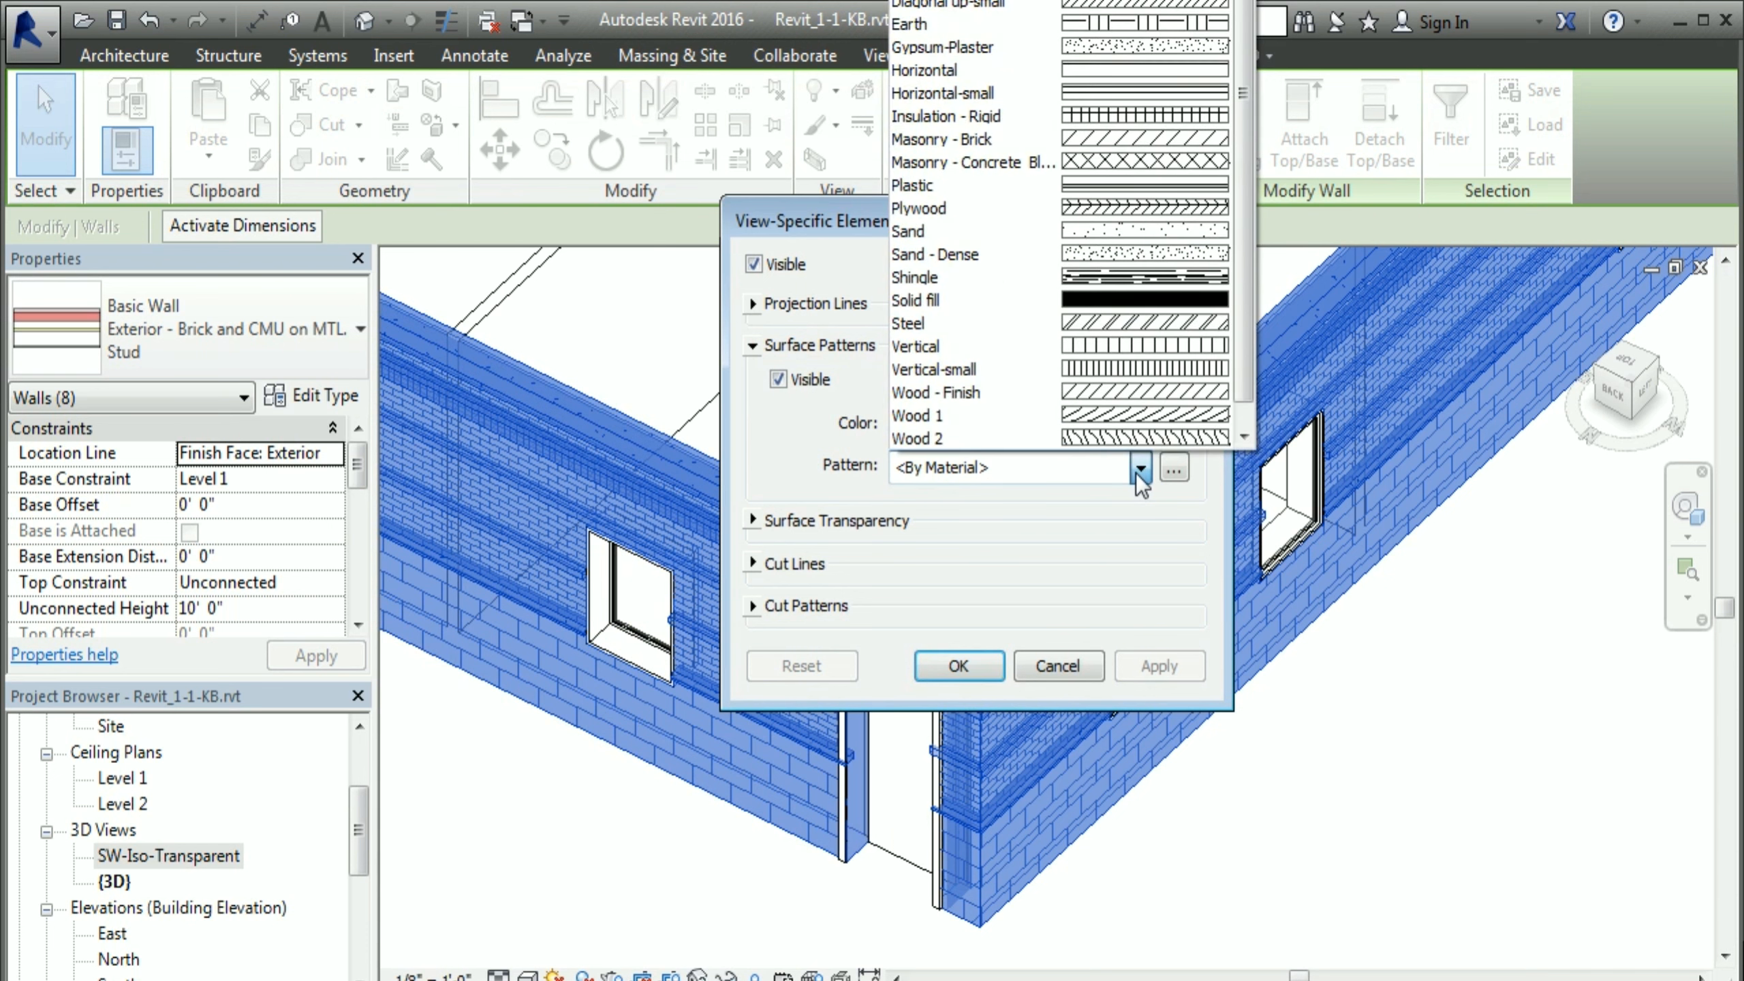
{"action": "left_click", "coordinate": [975, 44]}
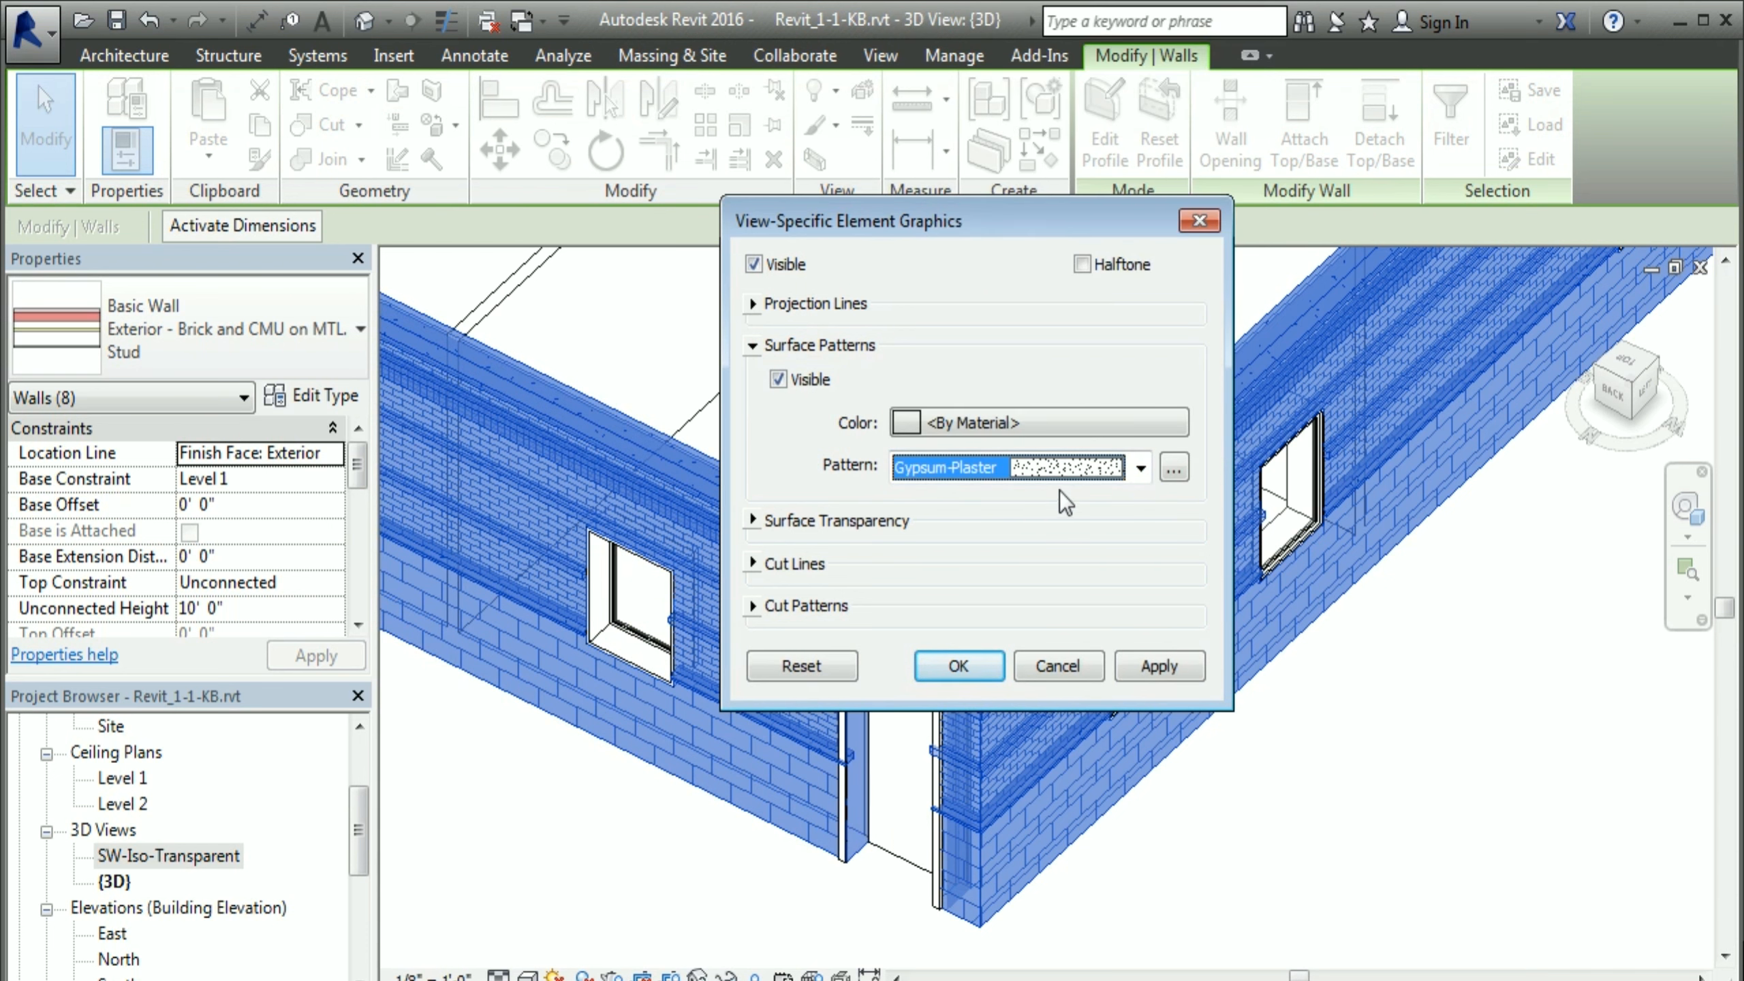
Step: Set the walls' surface pattern color to RGB 255-128-128 and apply the element override
{"action": "left_click", "coordinate": [1027, 420]}
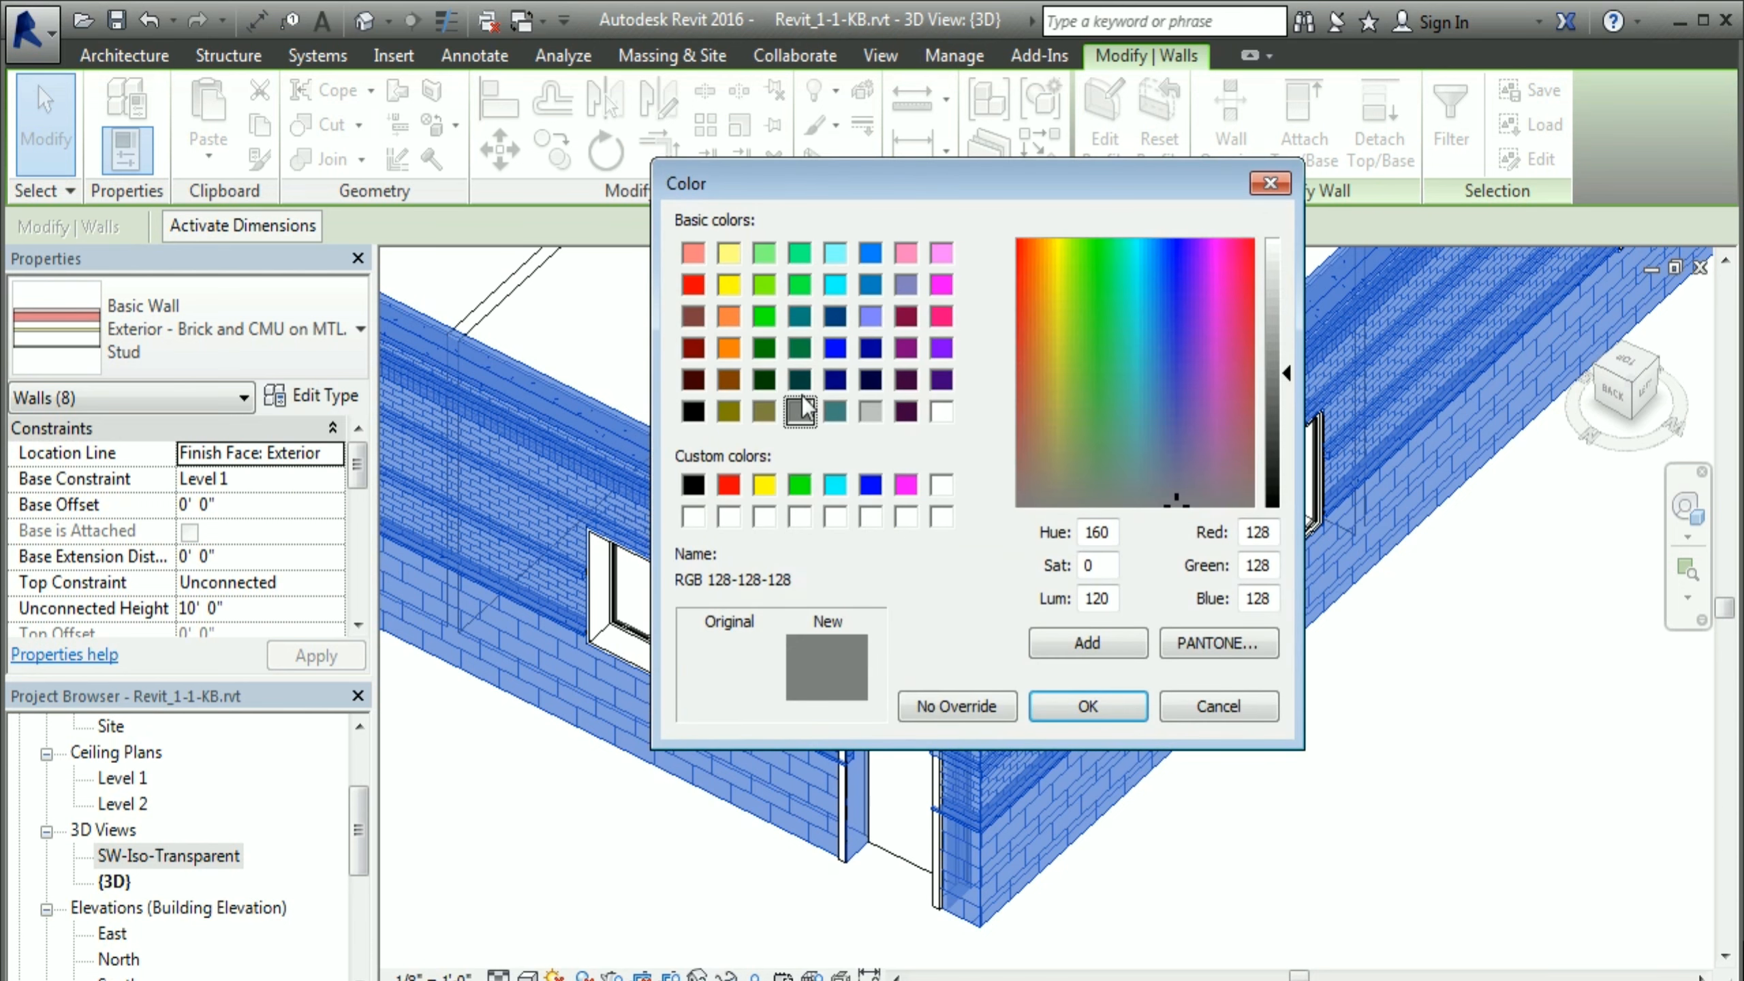
{"action": "left_click", "coordinate": [694, 255]}
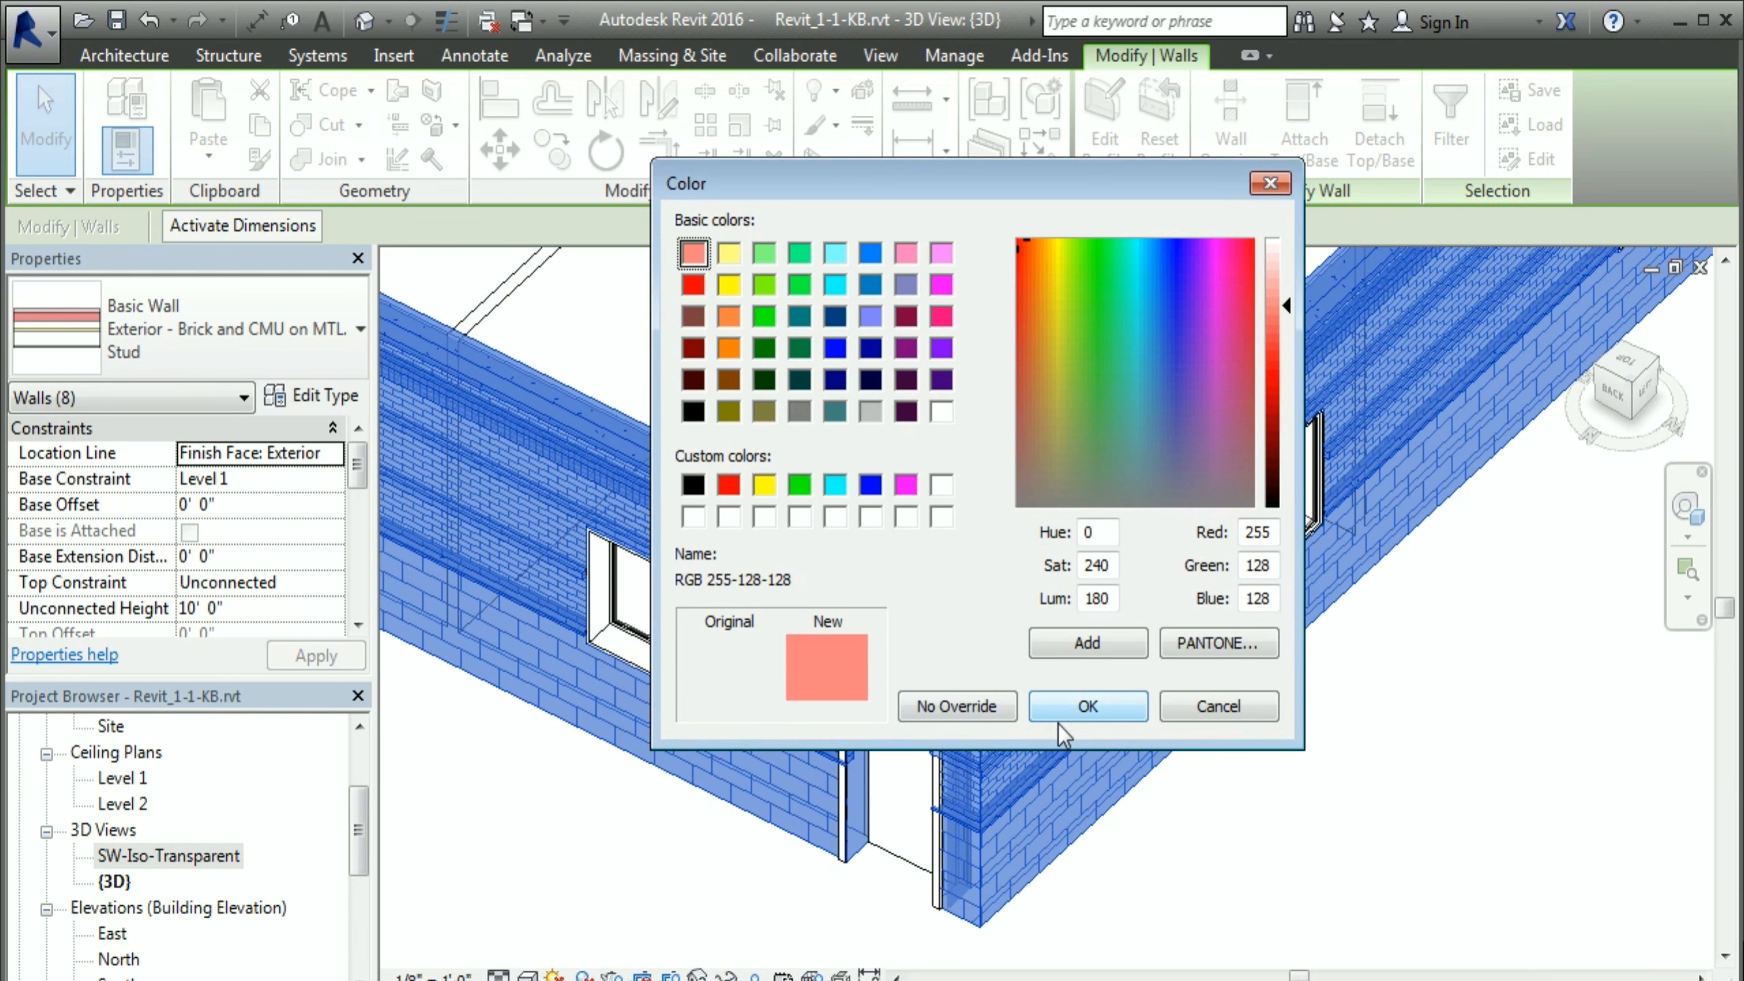
{"action": "left_click", "coordinate": [1092, 706]}
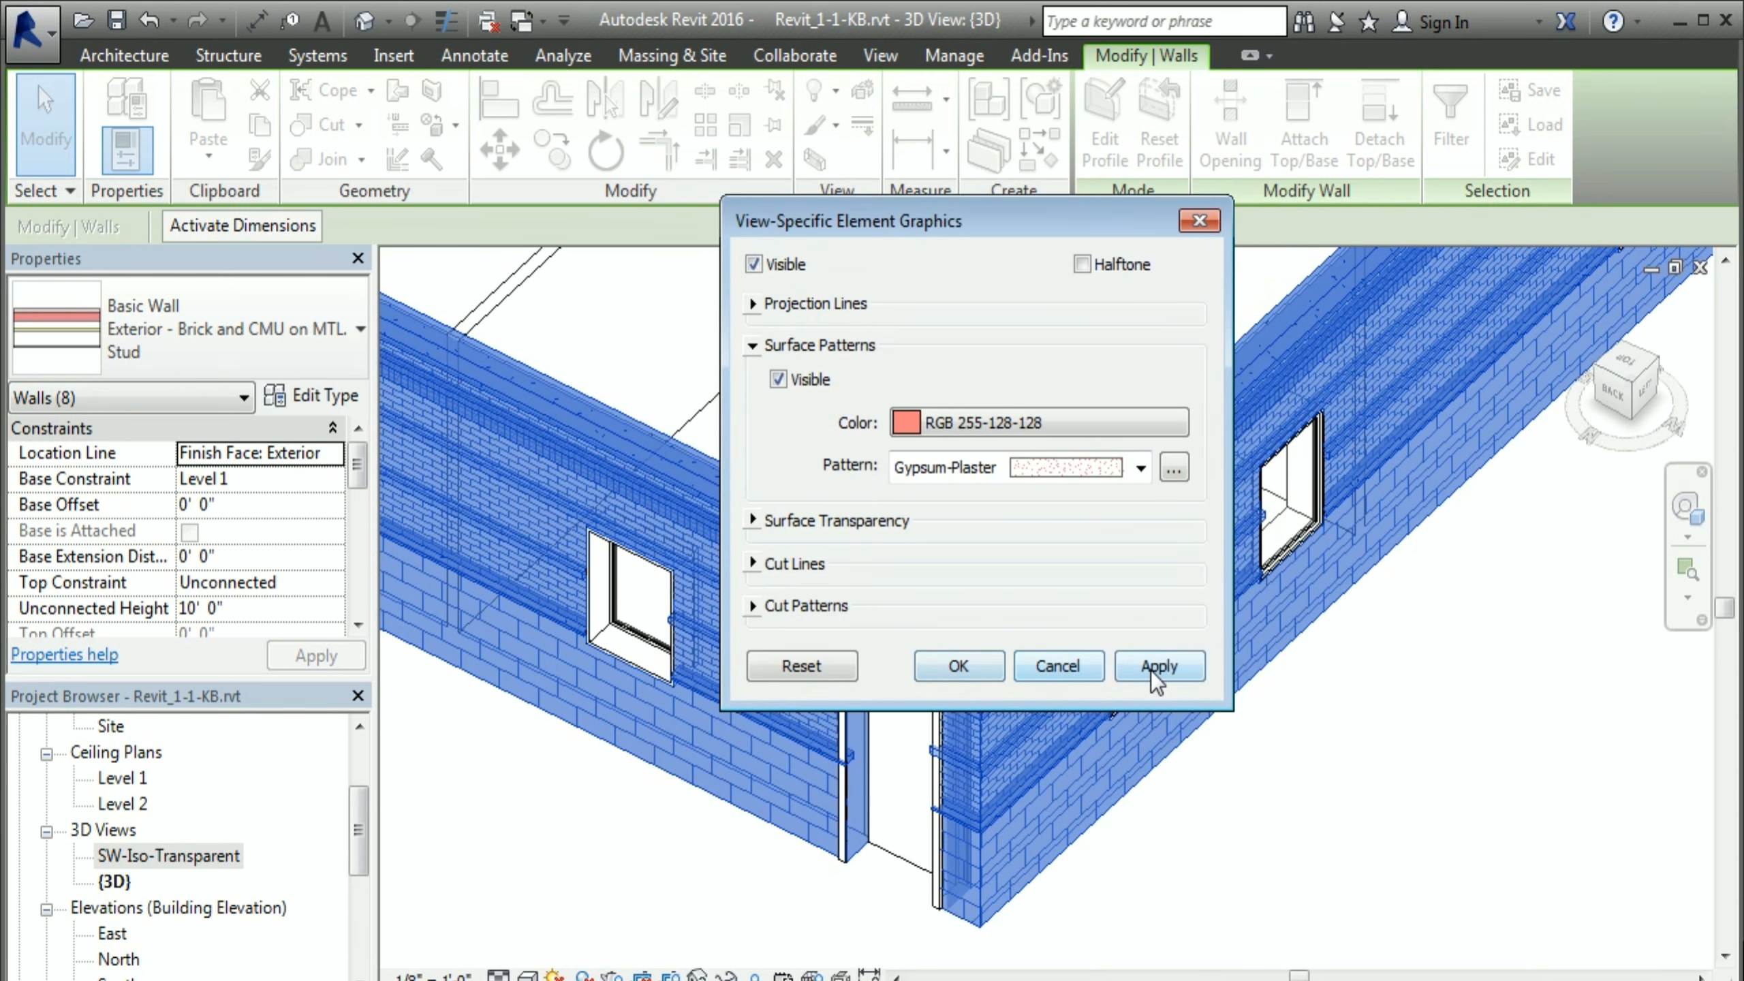
{"action": "left_click", "coordinate": [1151, 672]}
{"action": "left_click", "coordinate": [959, 666]}
Step: Save the current 3D view as NW_Stucco_Walls and compare it with the SW-Iso-Transparent view
{"action": "left_click", "coordinate": [1687, 506]}
{"action": "right_click", "coordinate": [842, 374]}
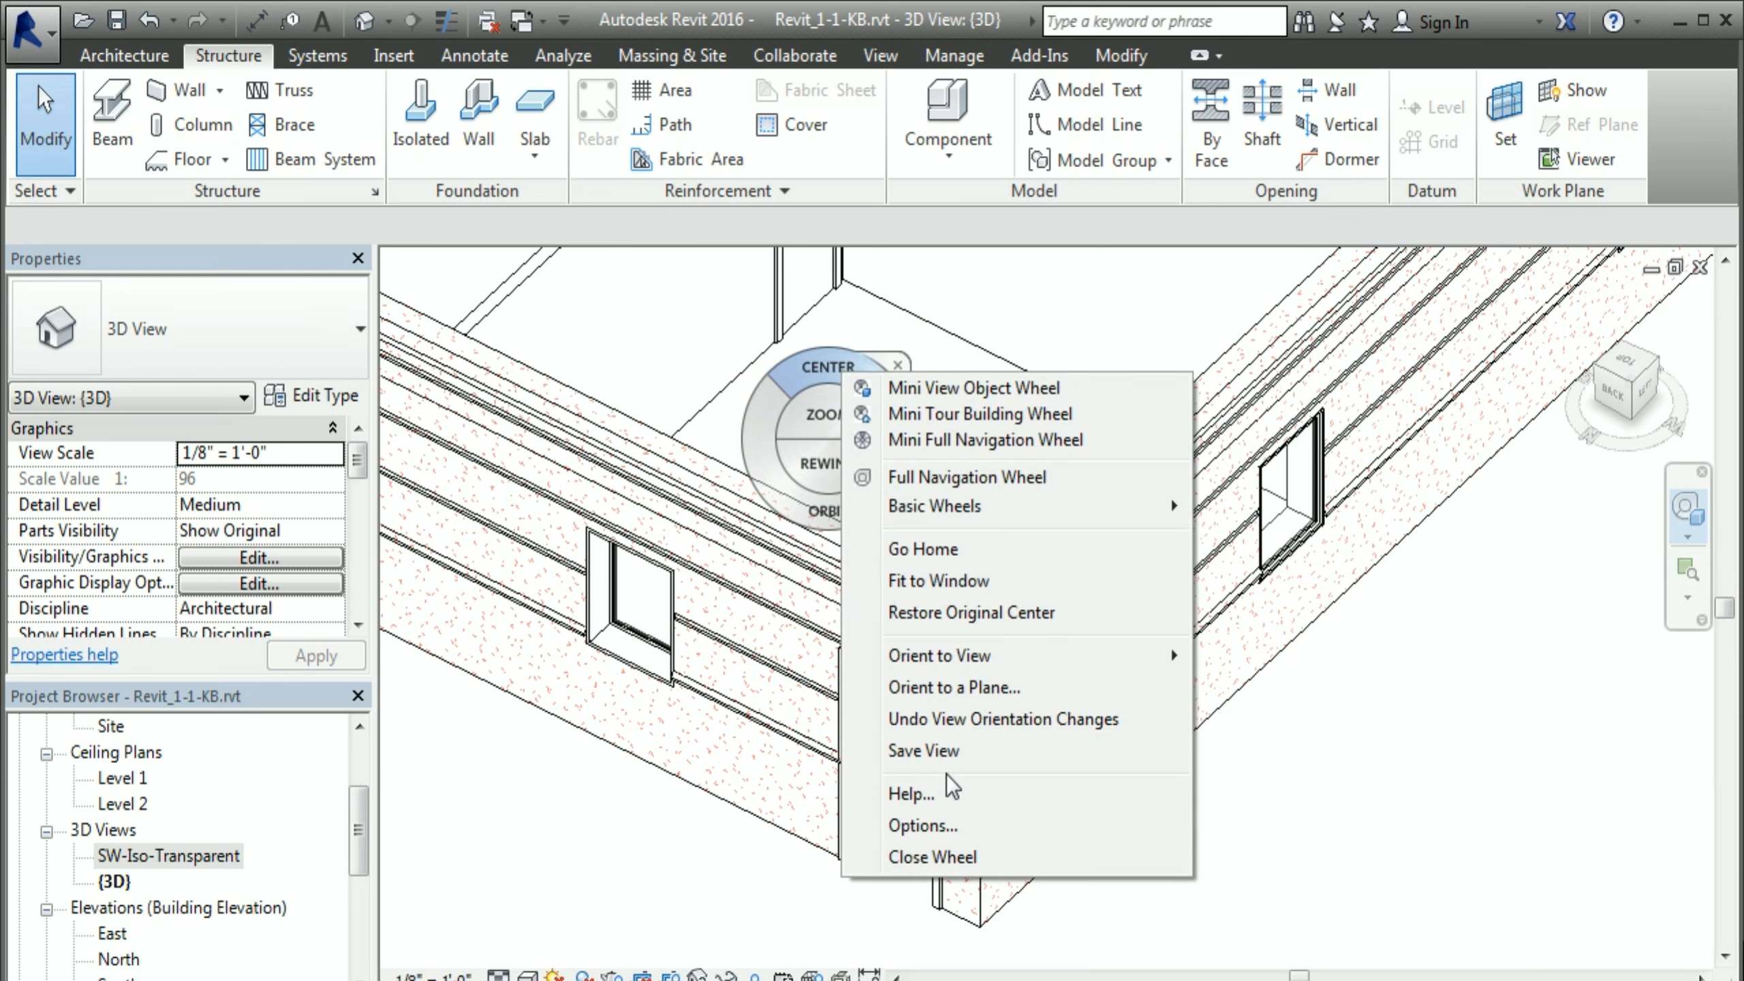
{"action": "left_click", "coordinate": [946, 752]}
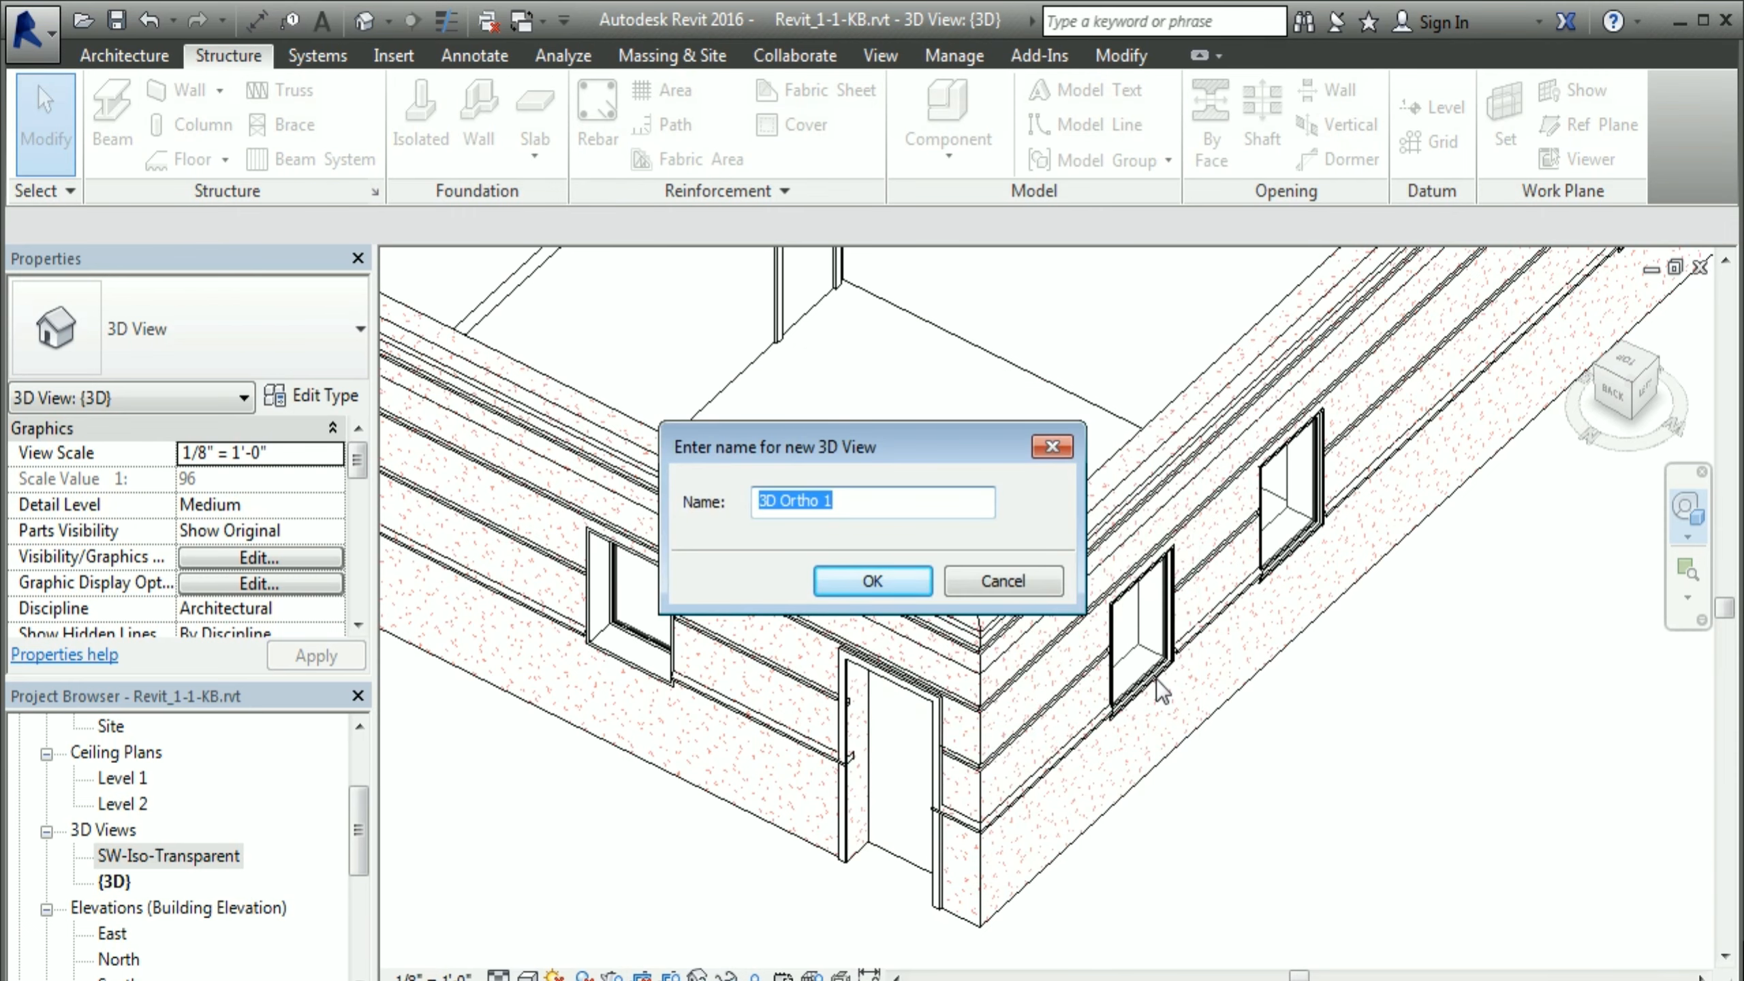
{"action": "type", "text": "N"}
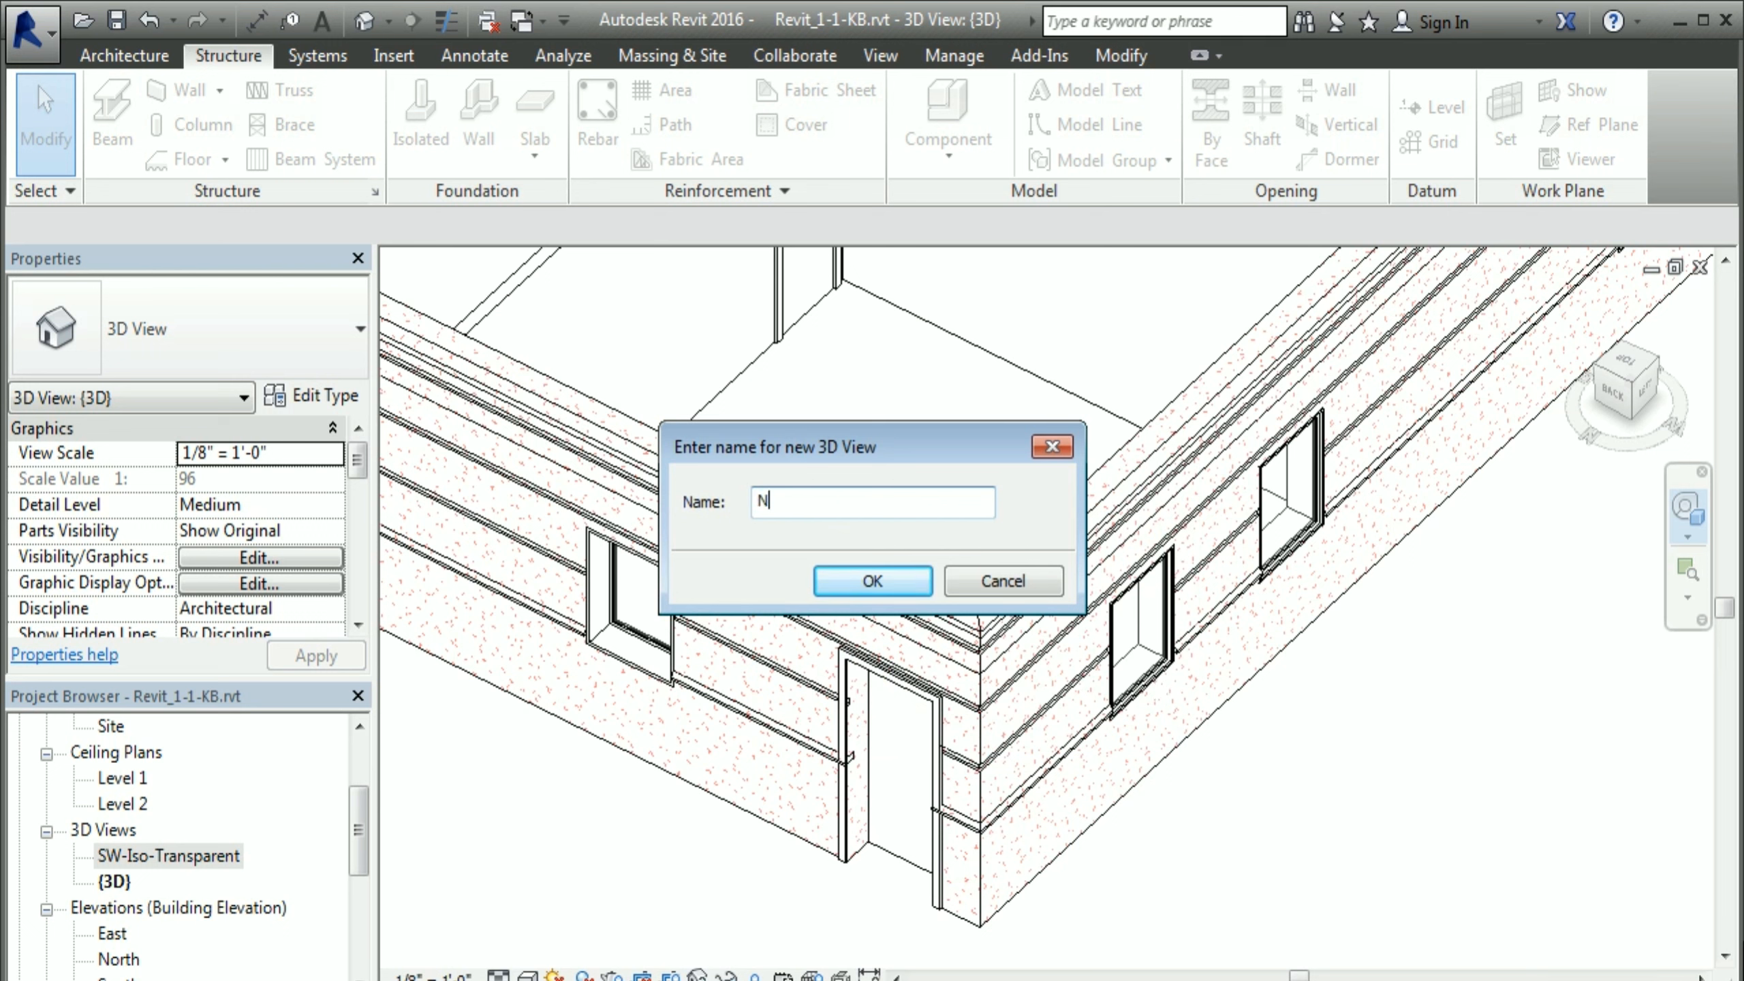
{"action": "type", "text": "W_Stucco_Walls"}
{"action": "left_click", "coordinate": [872, 581]}
{"action": "double_click", "coordinate": [185, 882]}
{"action": "double_click", "coordinate": [174, 855]}
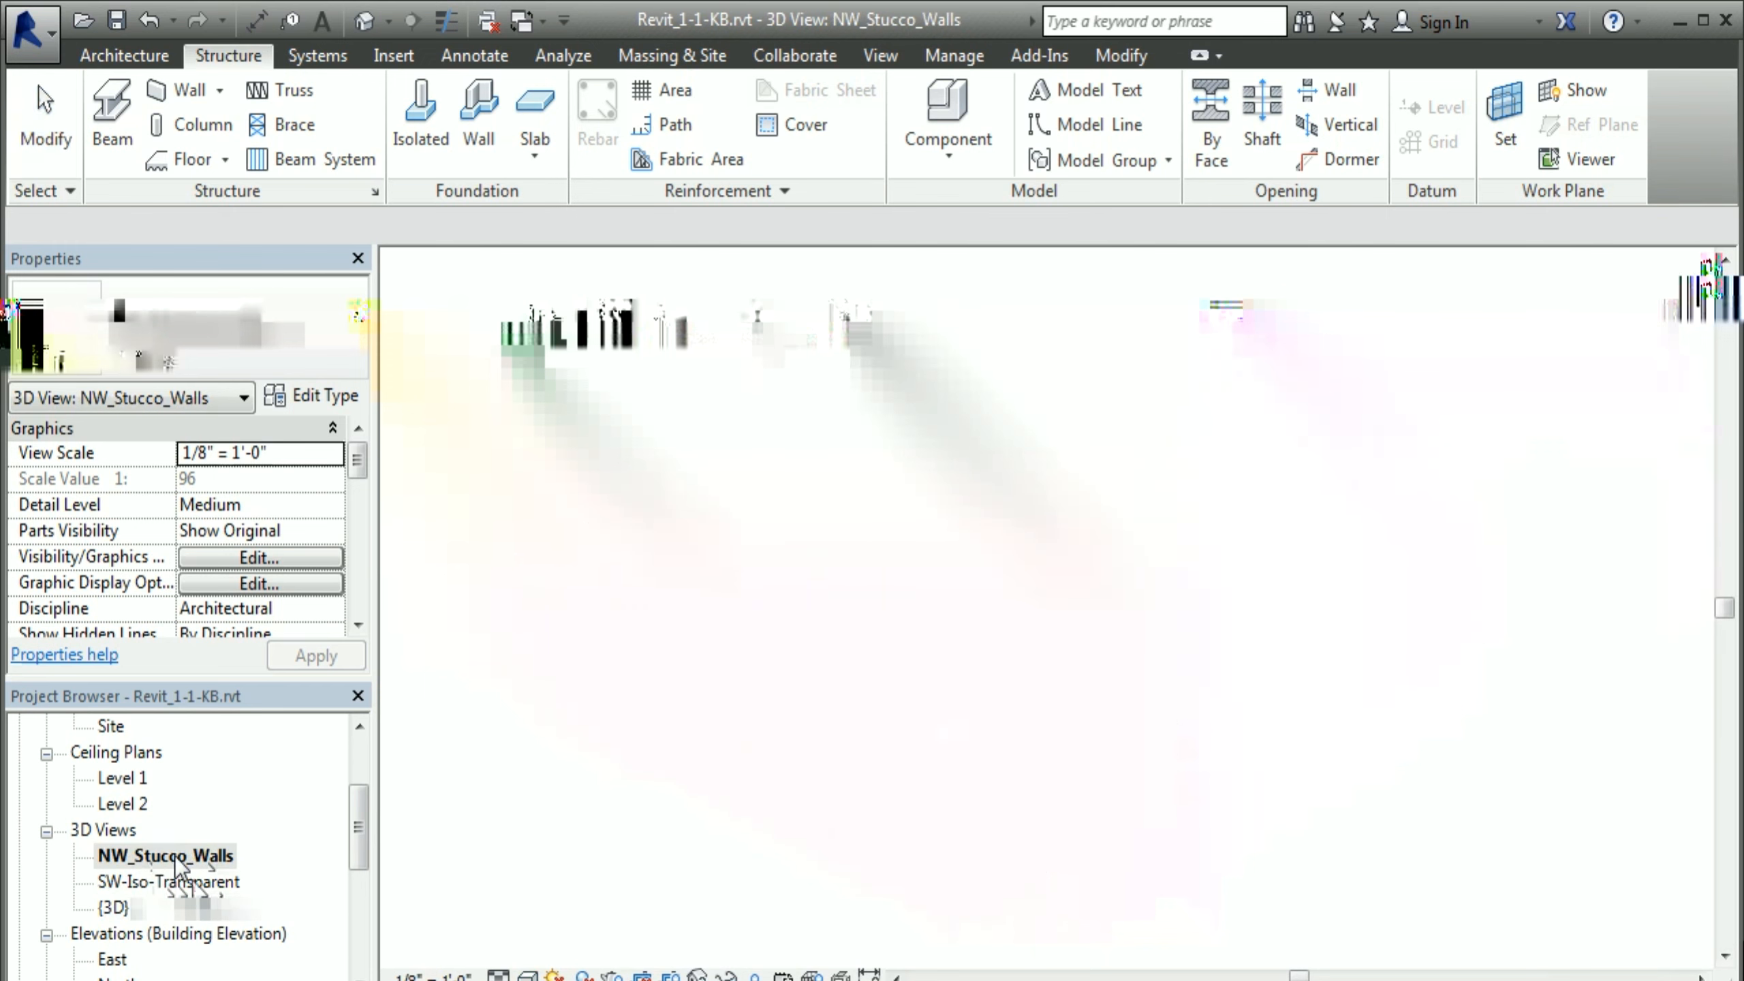
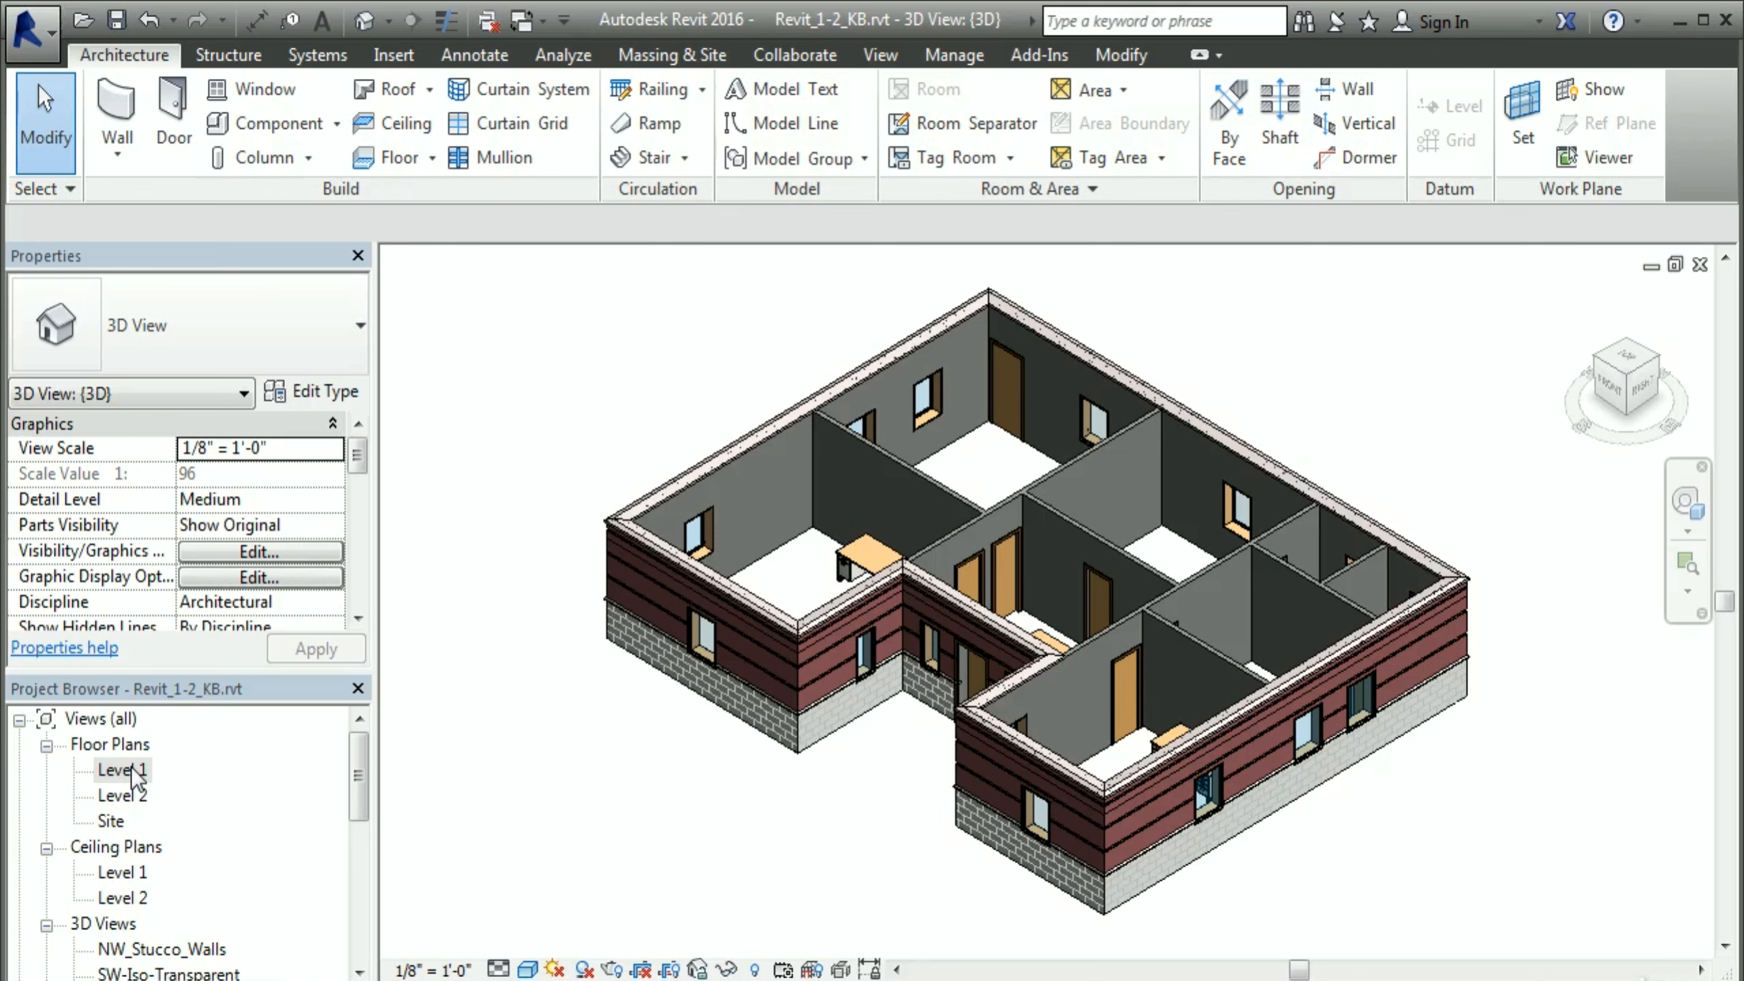
Step: Open the Level 1 floor plan, fit it to the window, and start an aligned dimension that references wall faces
{"action": "double_click", "coordinate": [130, 771]}
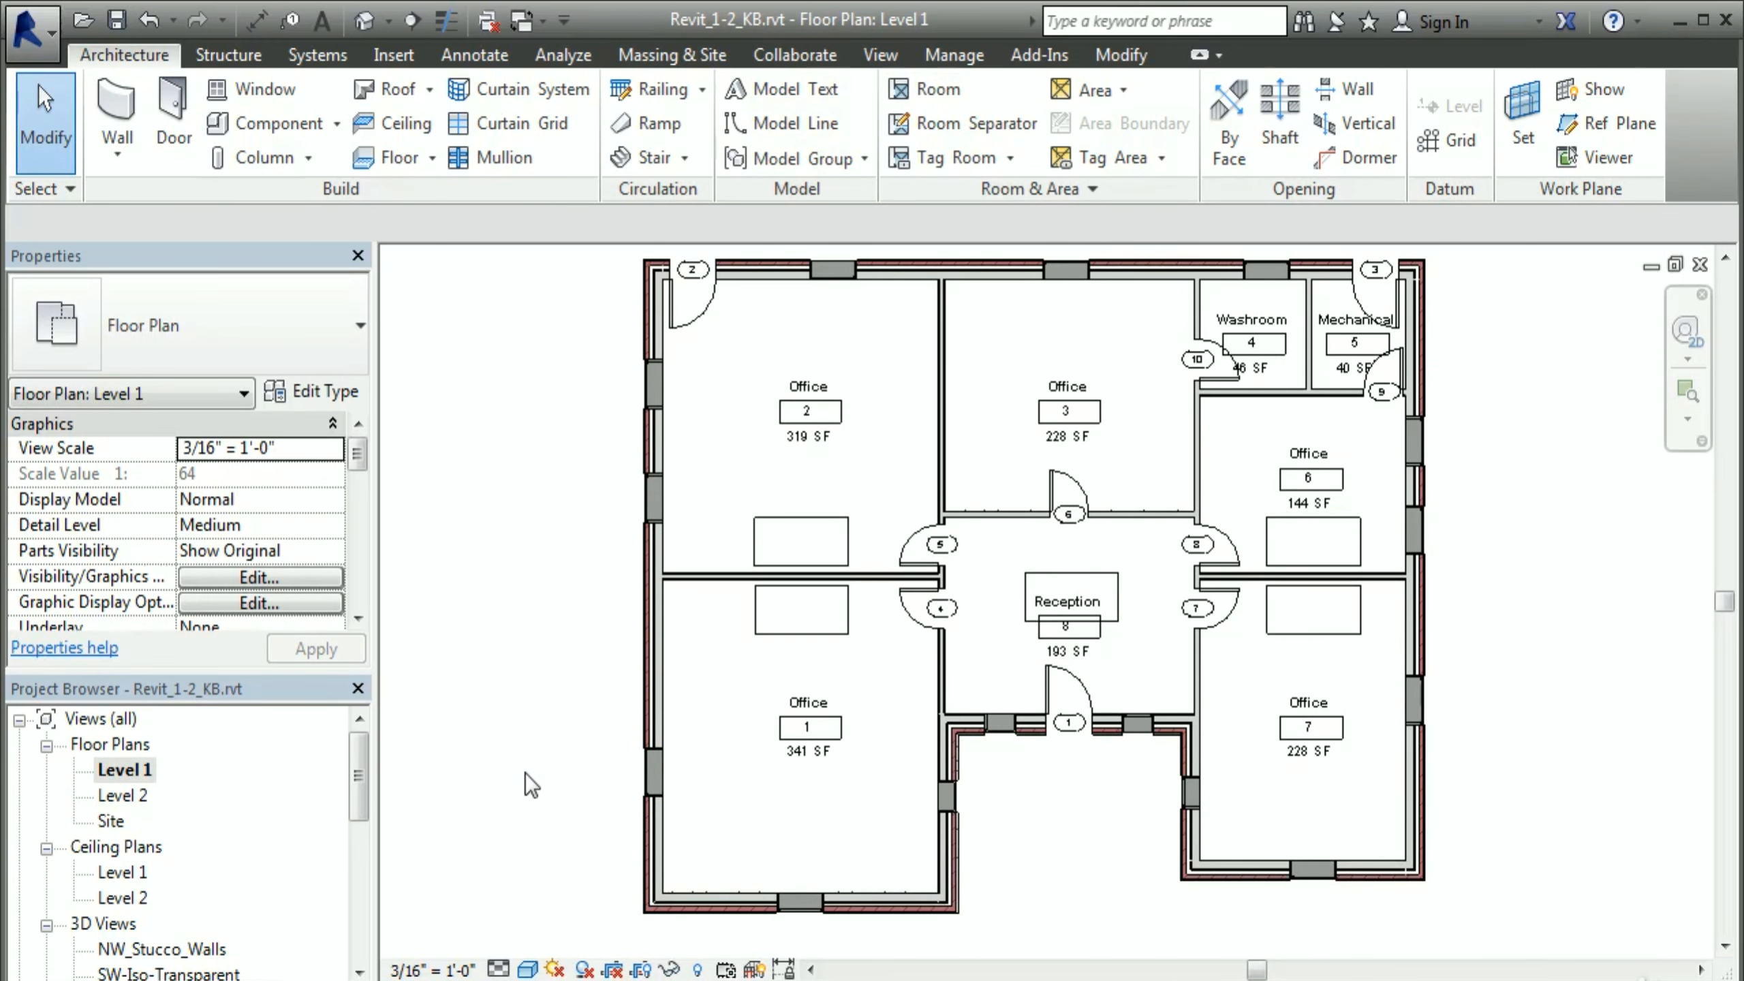
{"action": "key", "text": "z"}
{"action": "key", "text": "f"}
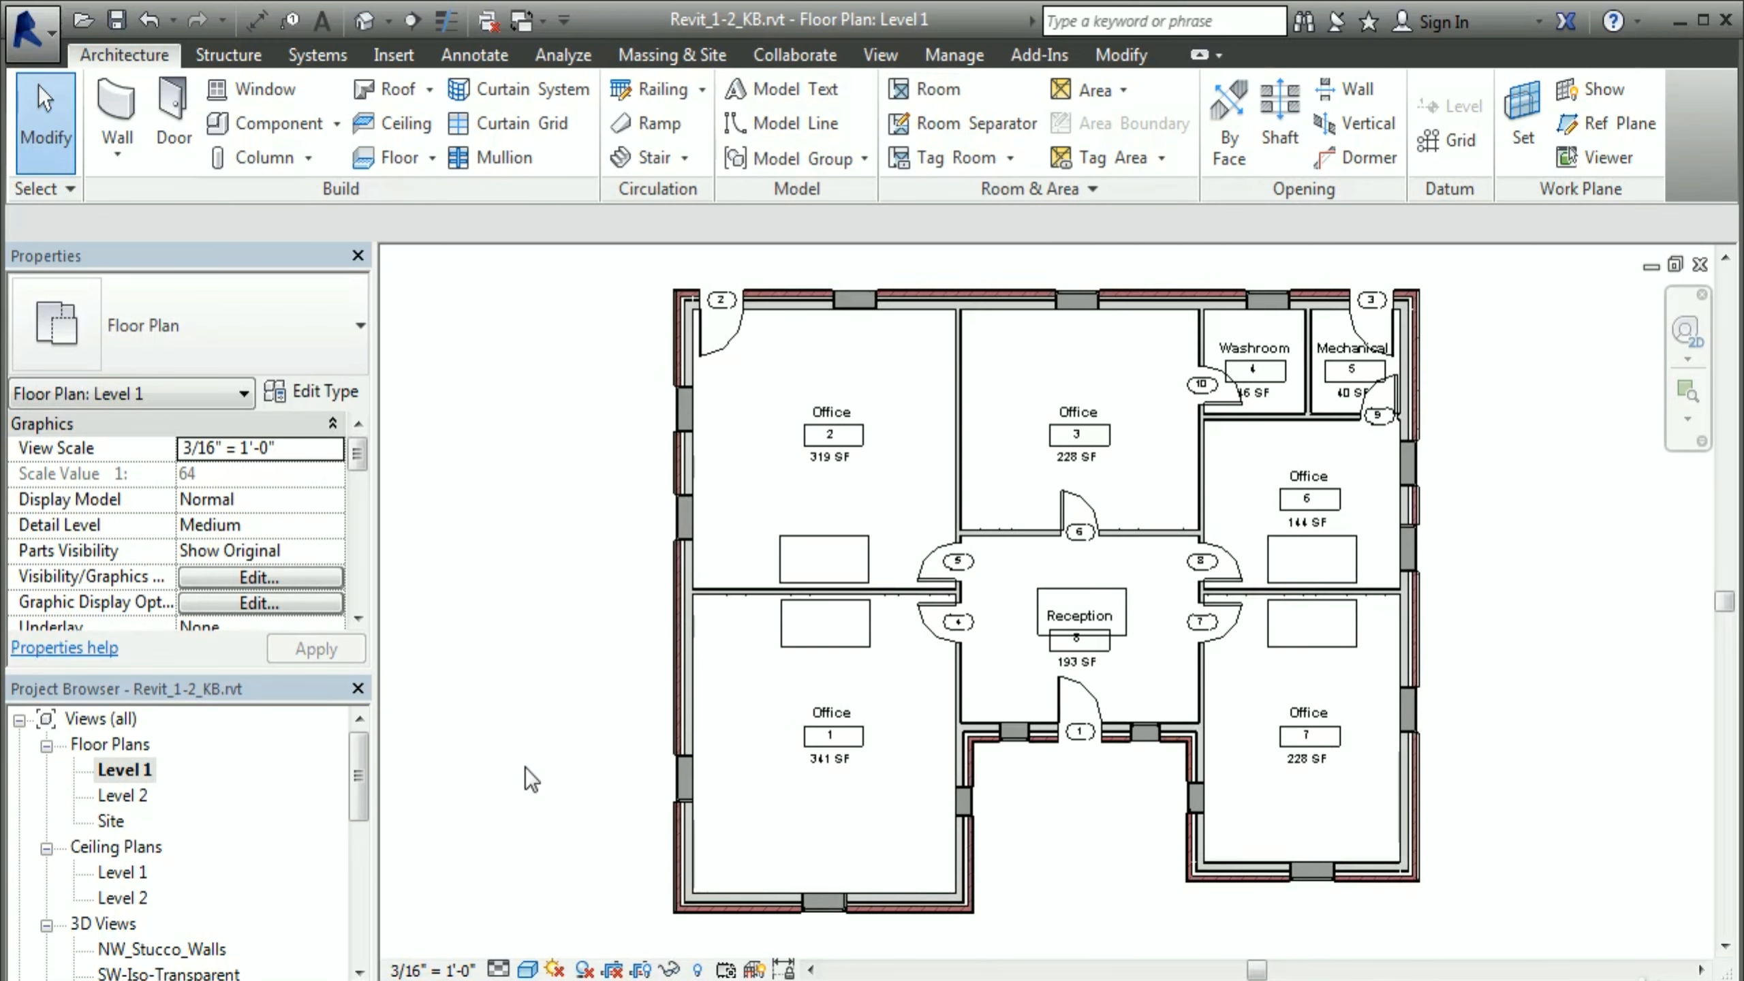
{"action": "left_click", "coordinate": [256, 21]}
{"action": "left_click", "coordinate": [330, 225]}
{"action": "left_click", "coordinate": [303, 267]}
Step: Place an overall aligned dimension outside the west wall, between the outer faces of the south and north exterior walls
{"action": "scroll", "coordinate": [700, 920], "scroll_direction": "up", "scroll_amount": 6}
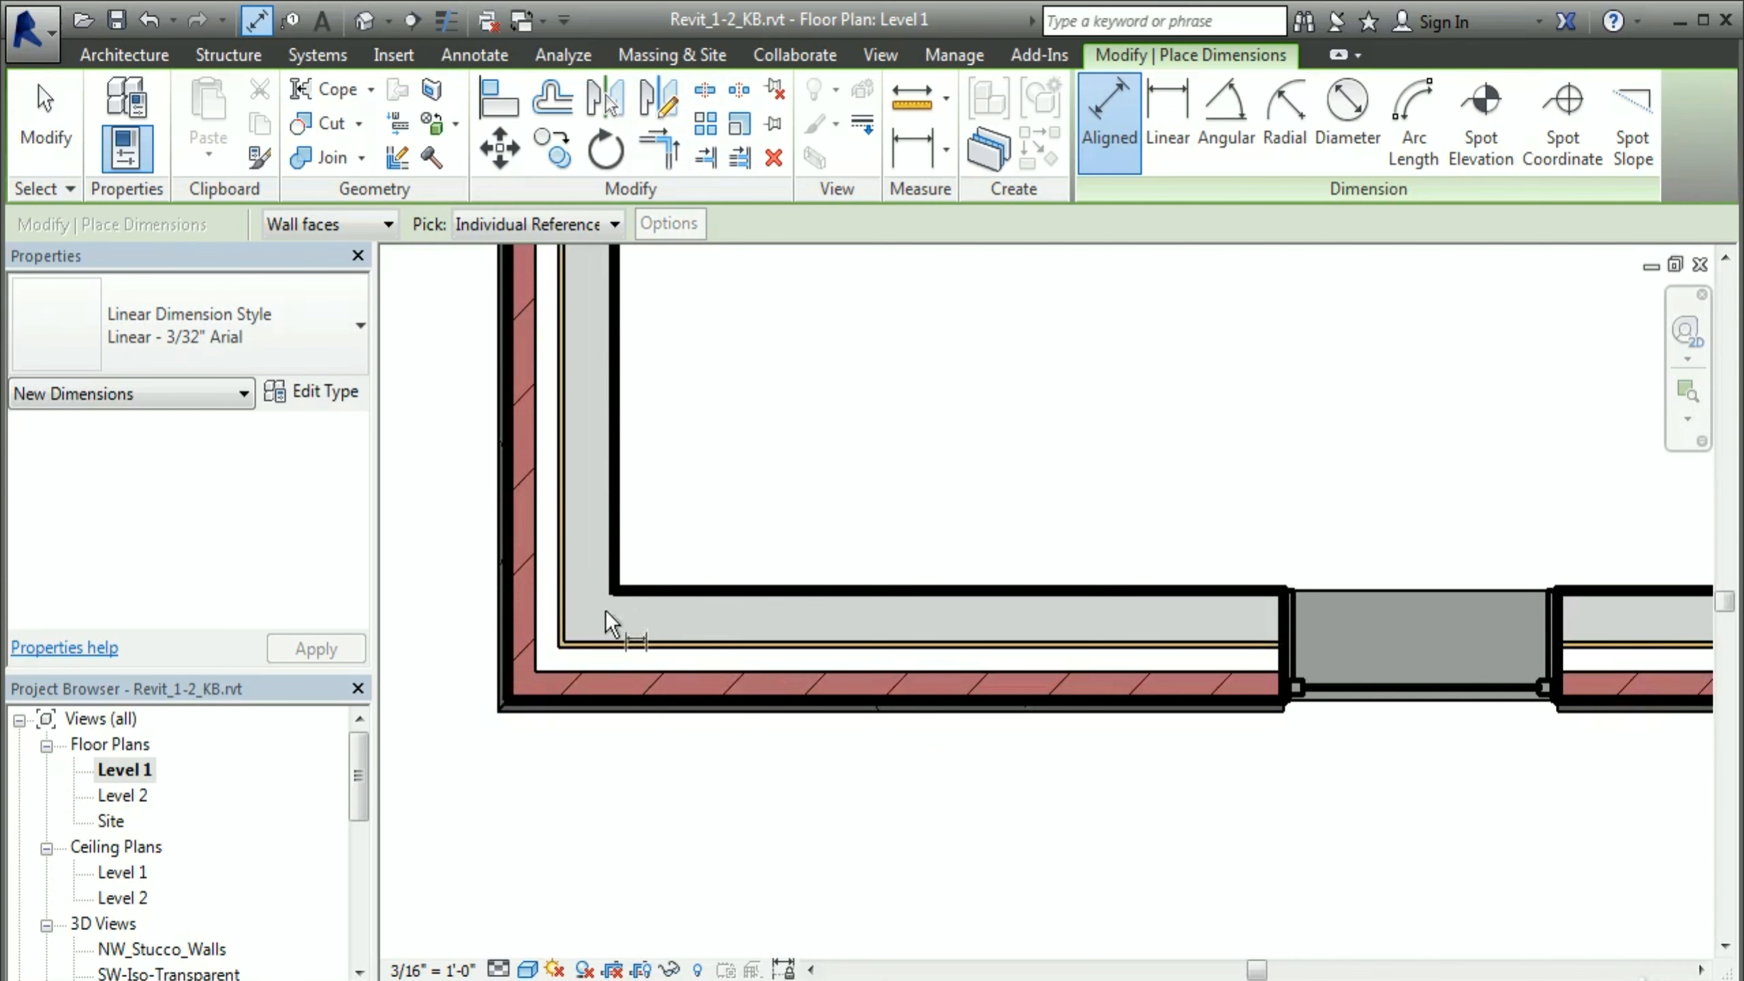
{"action": "left_click", "coordinate": [570, 695]}
{"action": "scroll", "coordinate": [619, 734], "scroll_direction": "down", "scroll_amount": 5}
{"action": "scroll", "coordinate": [698, 471], "scroll_direction": "down", "scroll_amount": 5}
{"action": "scroll", "coordinate": [662, 498], "scroll_direction": "up", "scroll_amount": 8}
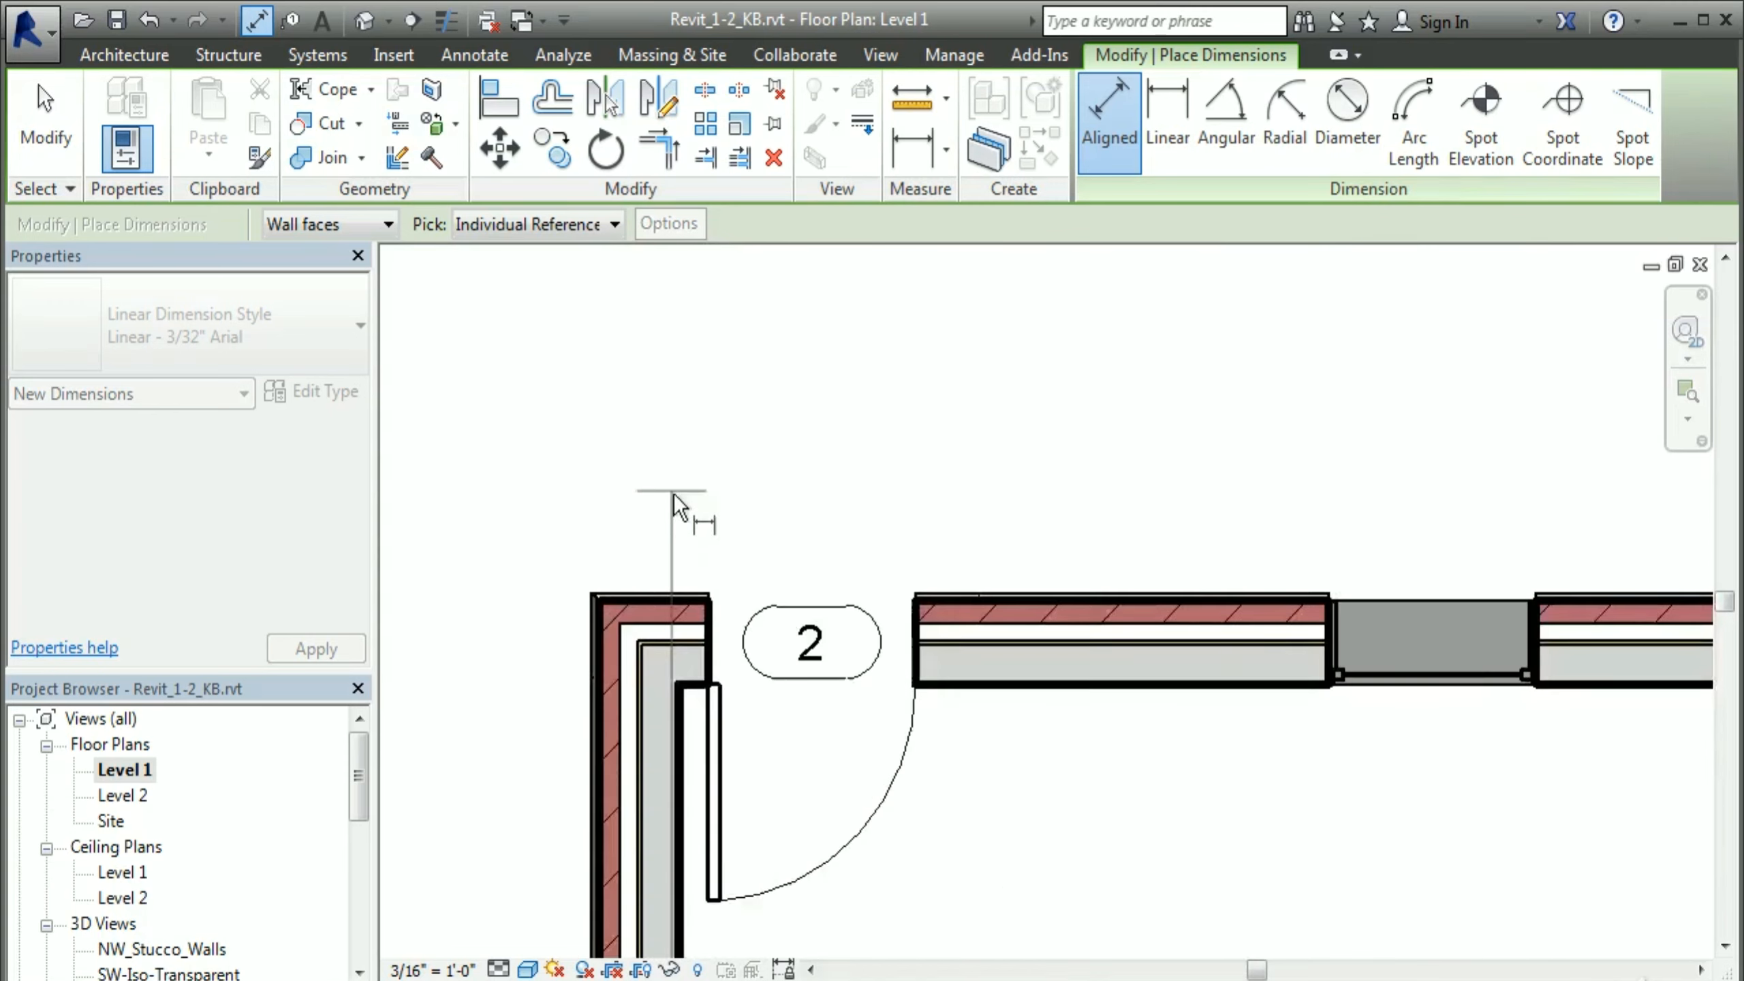
{"action": "scroll", "coordinate": [684, 567], "scroll_direction": "up", "scroll_amount": 2}
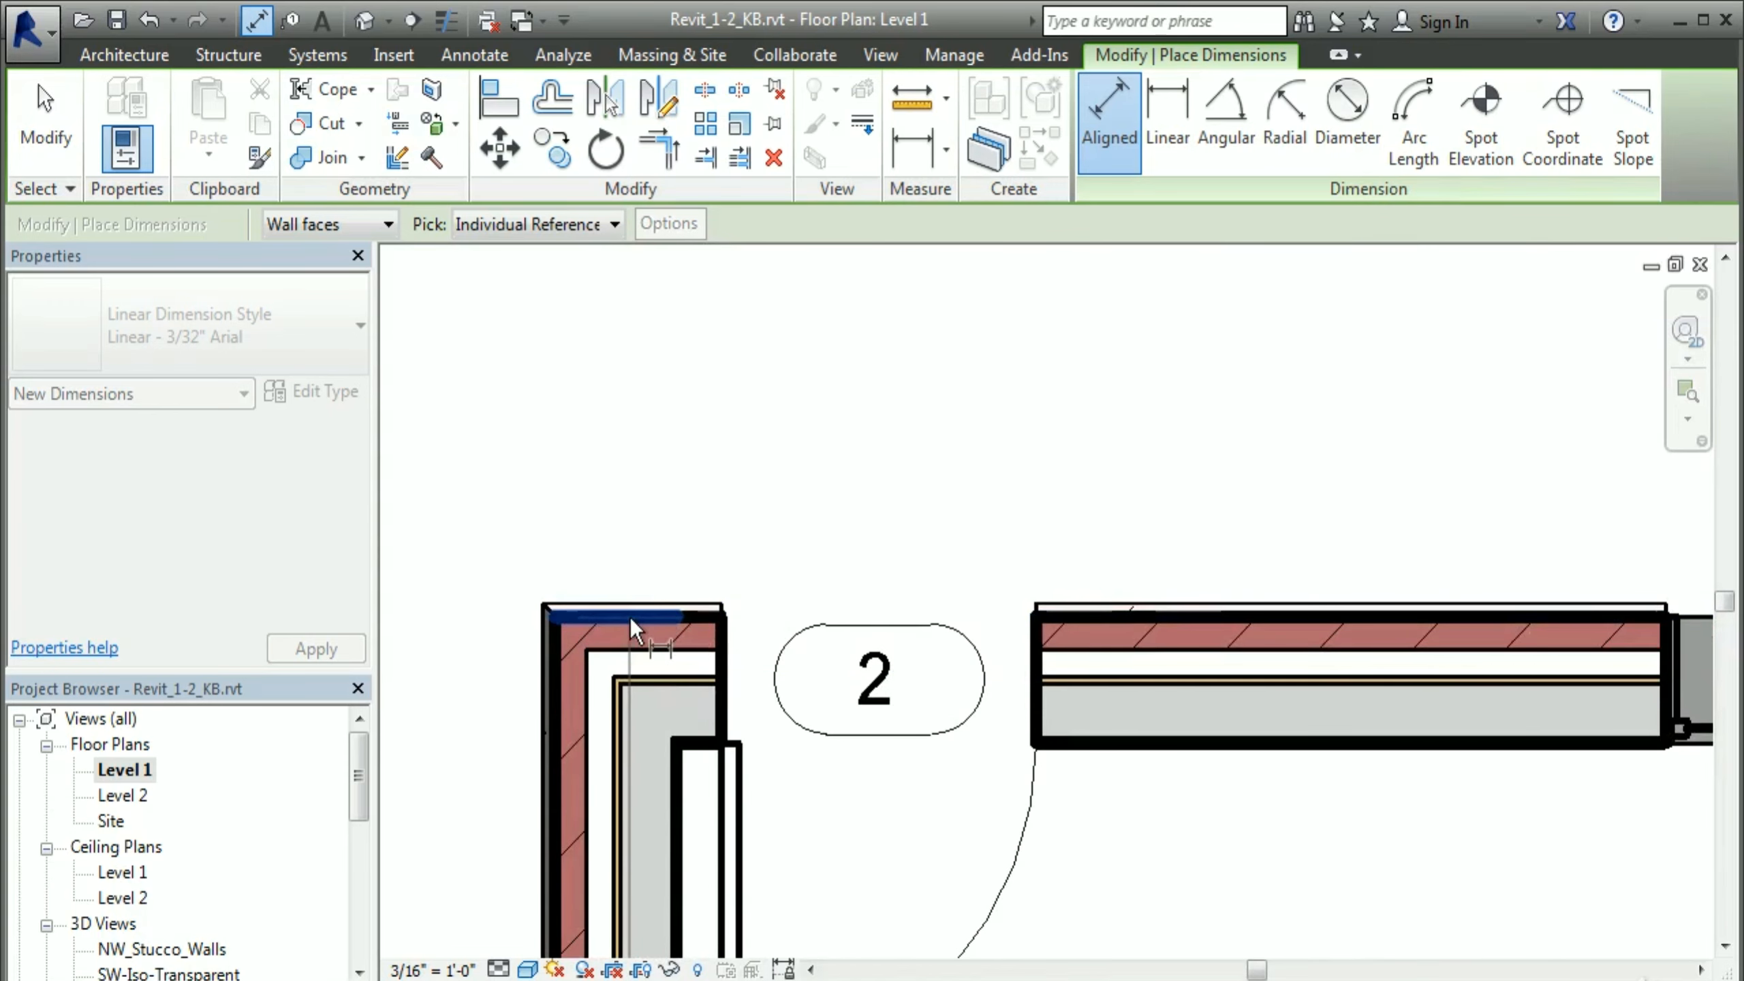
{"action": "scroll", "coordinate": [521, 784], "scroll_direction": "down", "scroll_amount": 2}
{"action": "middle_click_drag", "start_coordinate": [611, 734], "coordinate": [1148, 376]}
{"action": "scroll", "coordinate": [1148, 377], "scroll_direction": "down", "scroll_amount": 2}
{"action": "left_click", "coordinate": [910, 628]}
{"action": "middle_click_drag", "start_coordinate": [859, 628], "coordinate": [598, 474]}
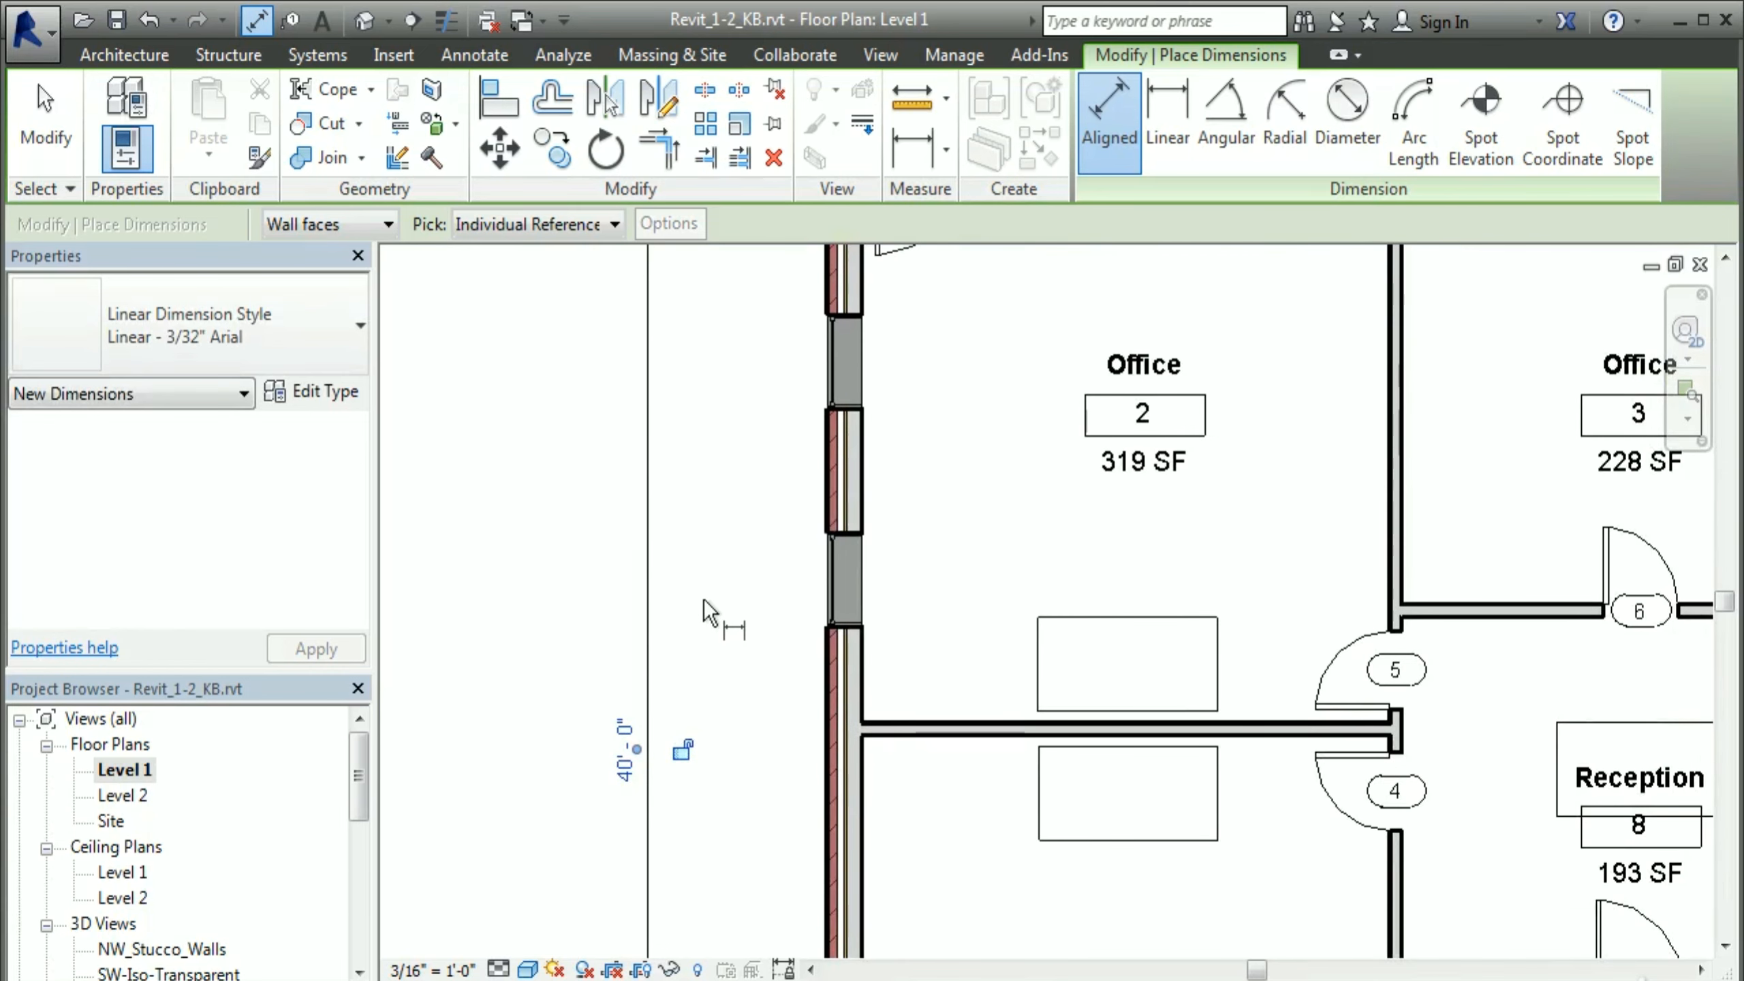
{"action": "middle_click_drag", "start_coordinate": [718, 666], "coordinate": [631, 477]}
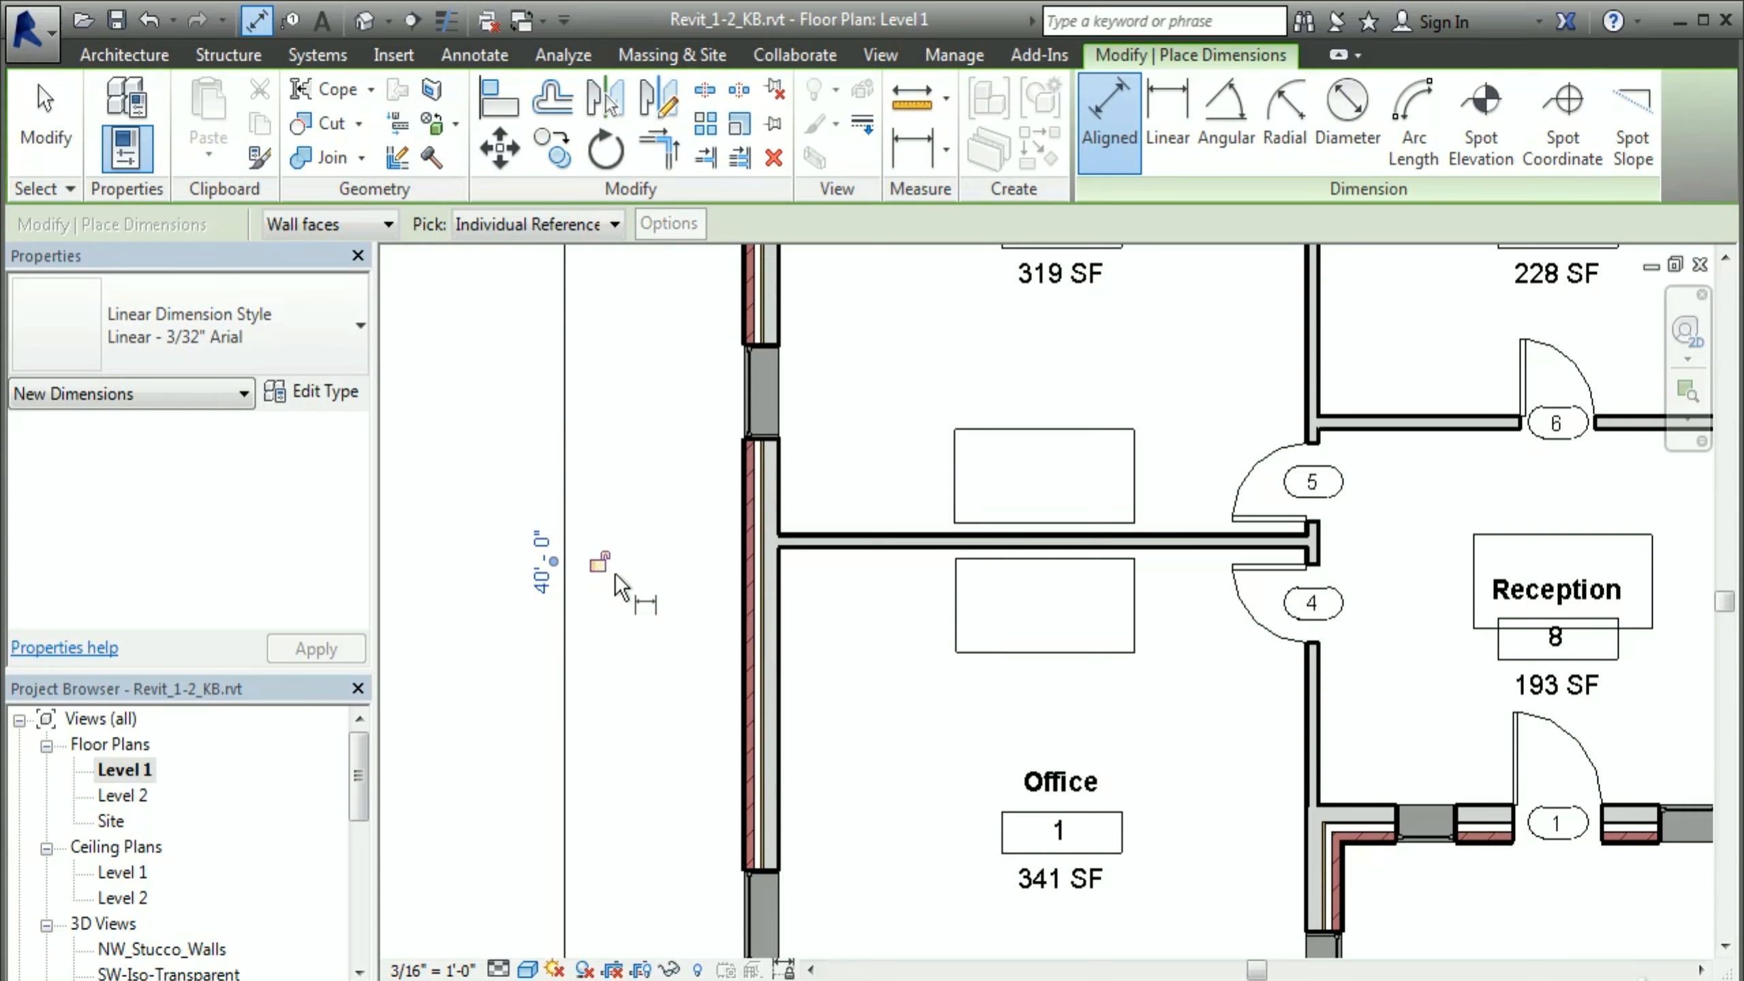
Step: Leave the dimension command and move Office 1's south exterior wall north by about 2', to an overall dimension of about 38'
{"action": "scroll", "coordinate": [615, 572], "scroll_direction": "down", "scroll_amount": 4}
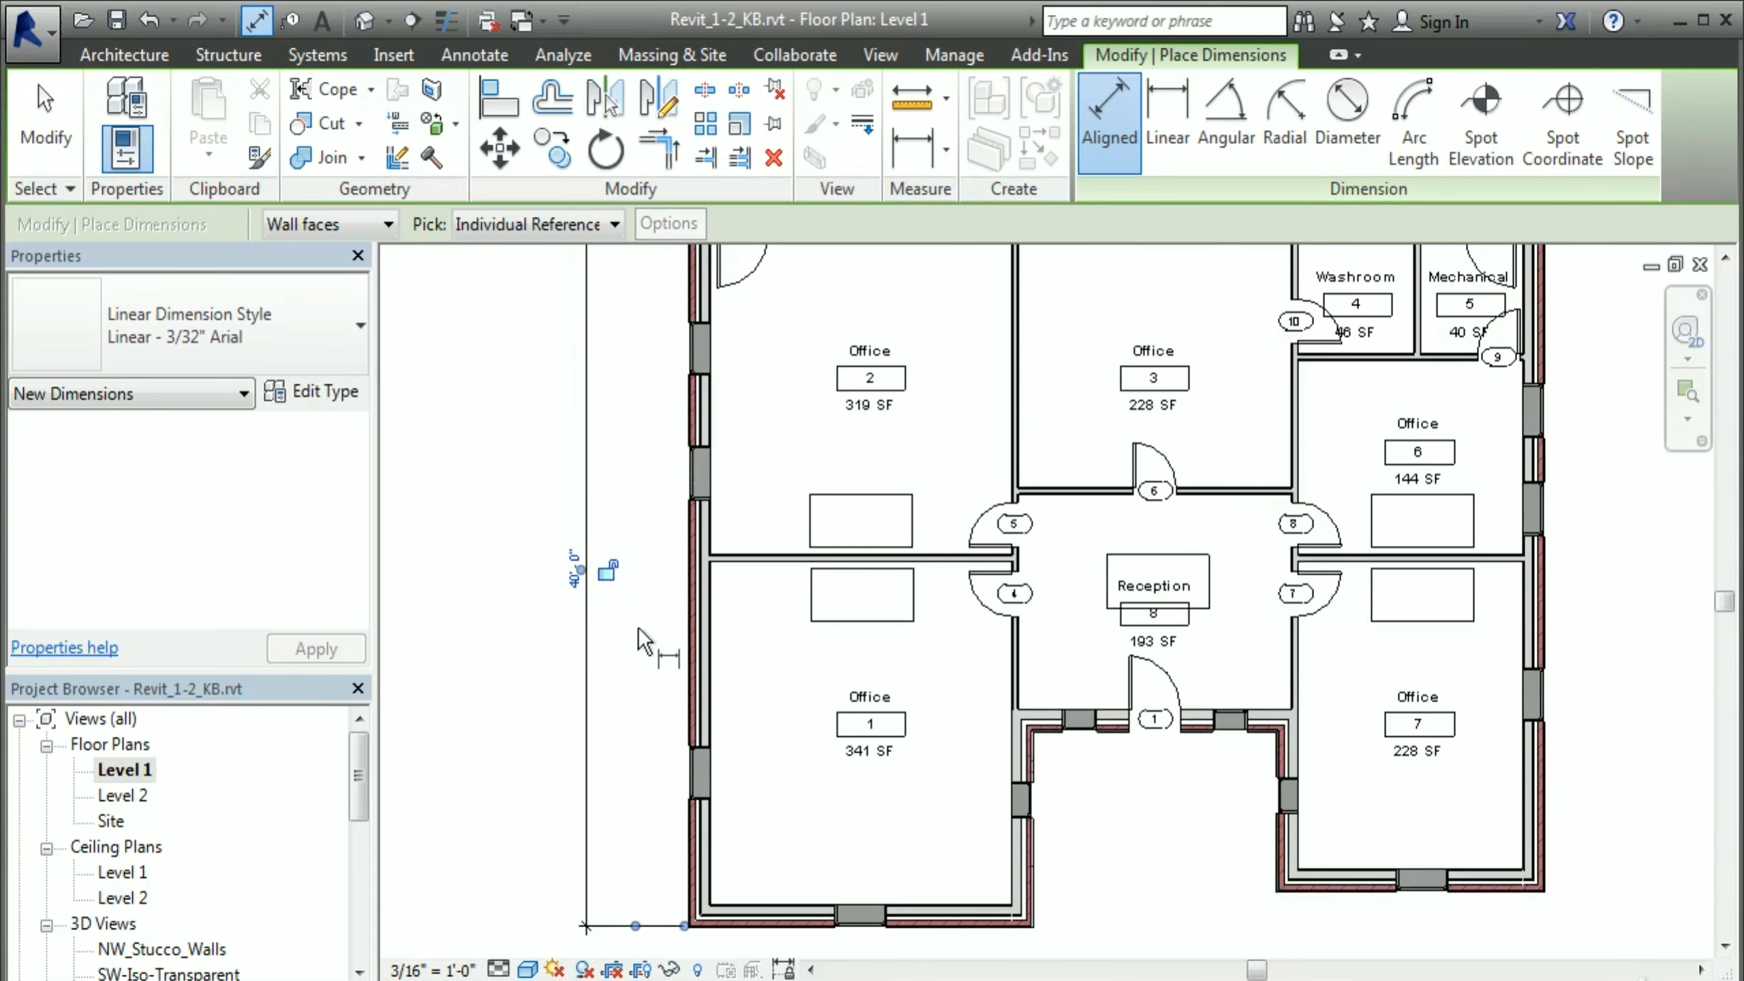
{"action": "right_click", "coordinate": [619, 619]}
{"action": "left_click", "coordinate": [660, 632]}
{"action": "right_click", "coordinate": [640, 712]}
{"action": "left_click", "coordinate": [690, 720]}
{"action": "left_click_drag", "start_coordinate": [776, 919], "coordinate": [776, 883]}
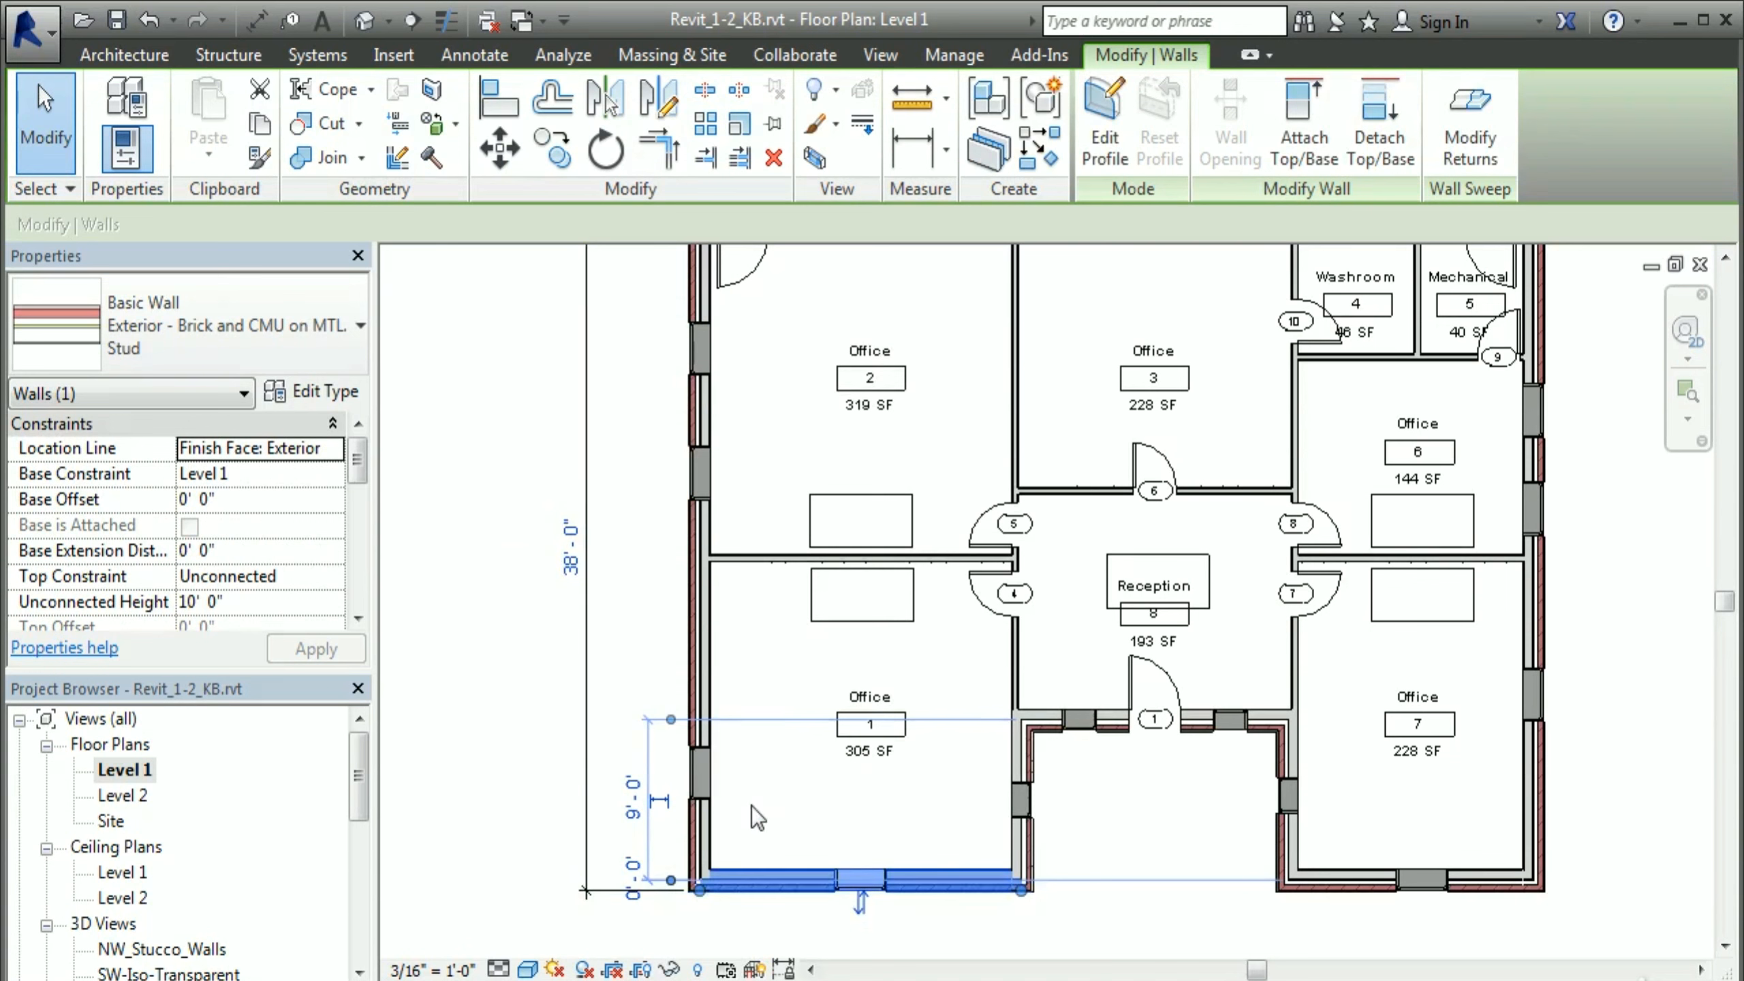
{"action": "left_click", "coordinate": [555, 761]}
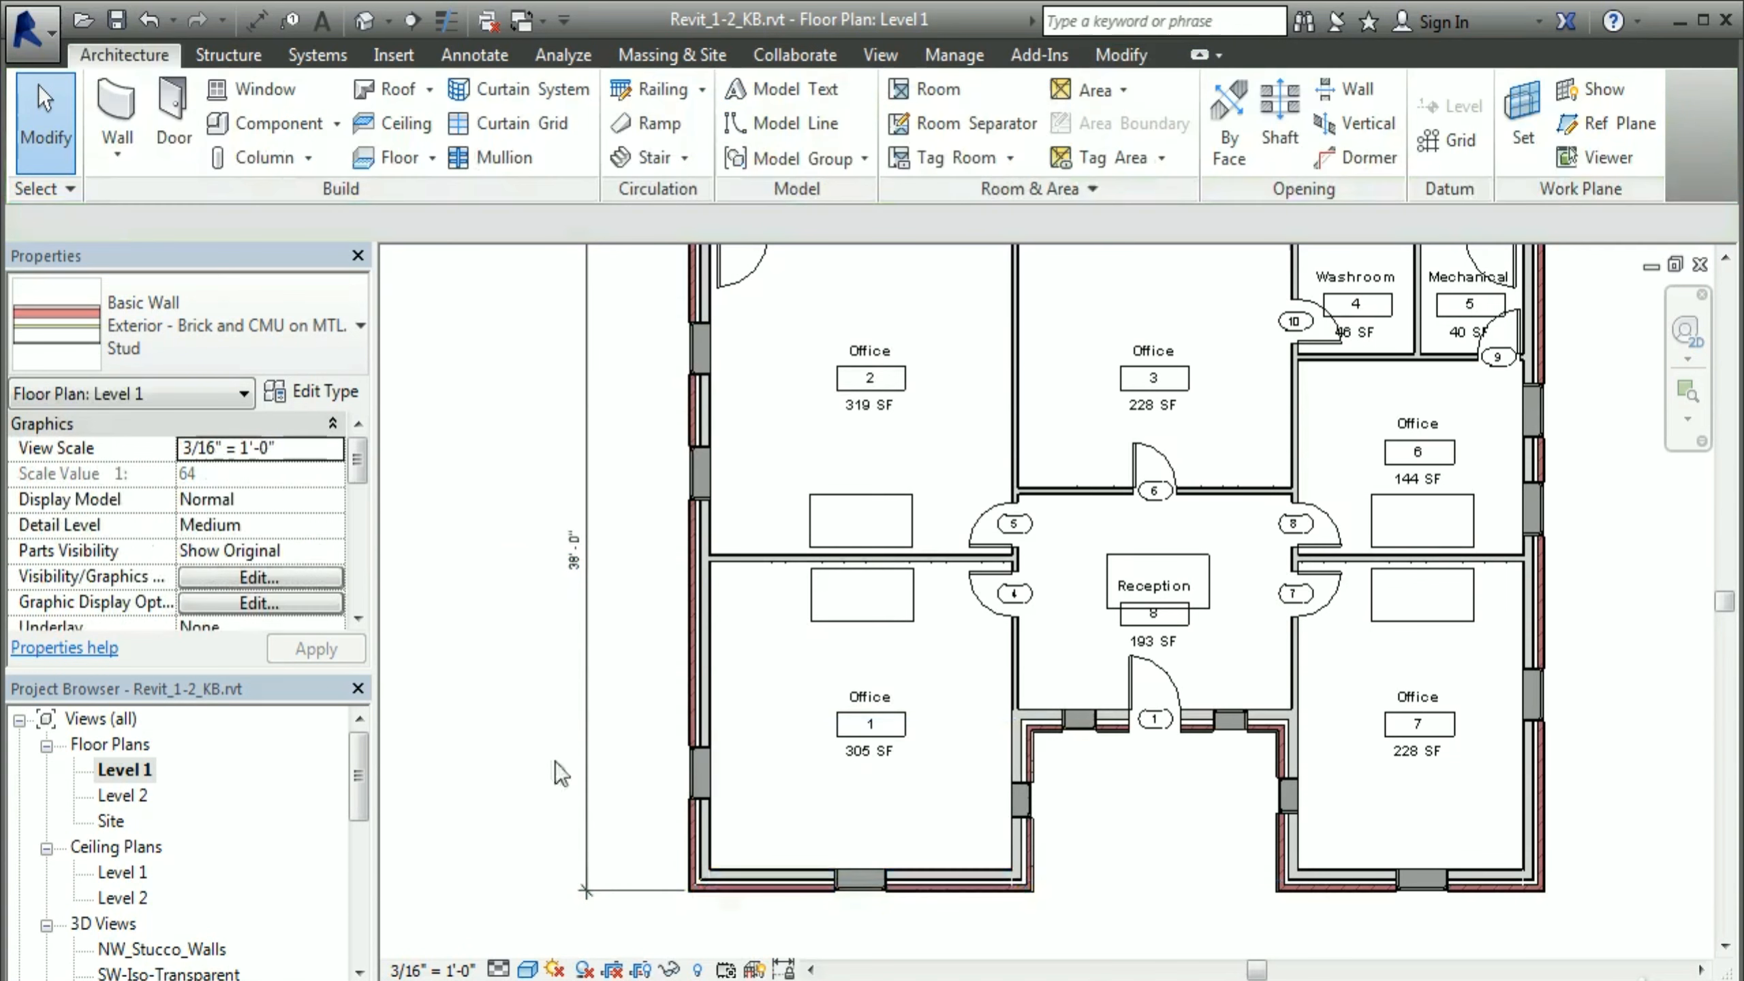
Step: Reposition Office 1's south exterior wall by setting the overall dimension outside the west wall to 42'
{"action": "left_click", "coordinate": [764, 876]}
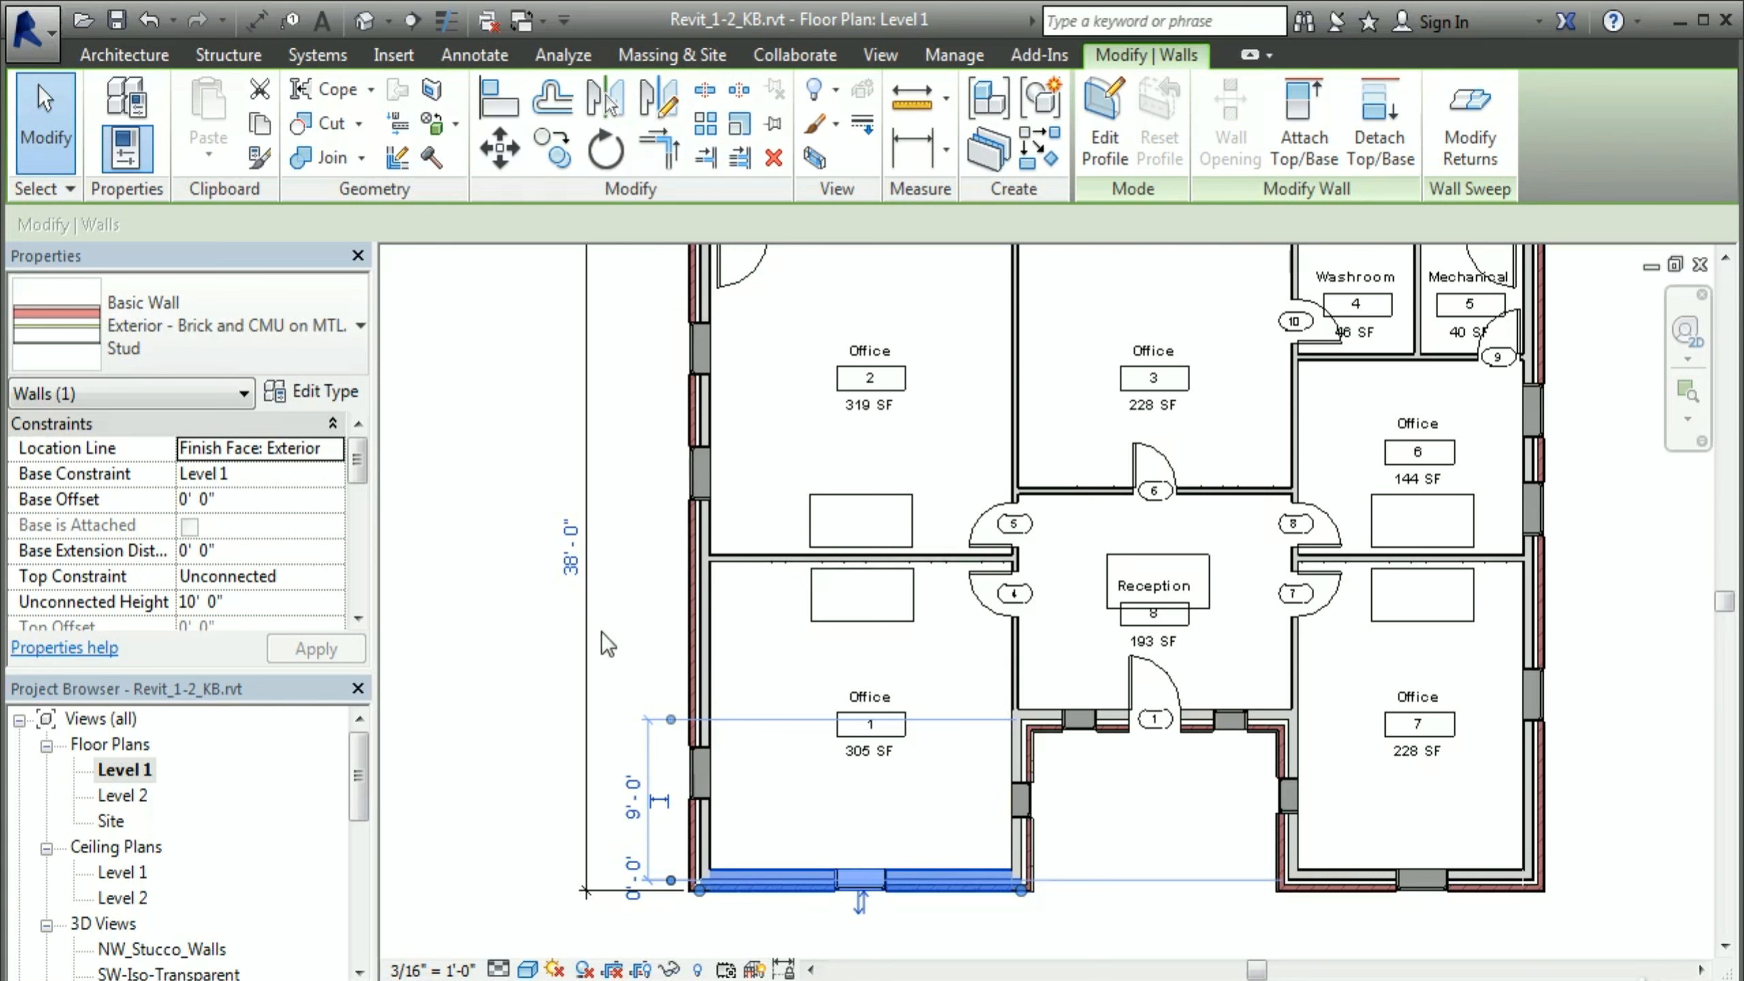
{"action": "left_click", "coordinate": [570, 549]}
{"action": "type", "text": "42"}
{"action": "key", "text": "Return"}
{"action": "middle_click_drag", "start_coordinate": [709, 813], "coordinate": [653, 701]}
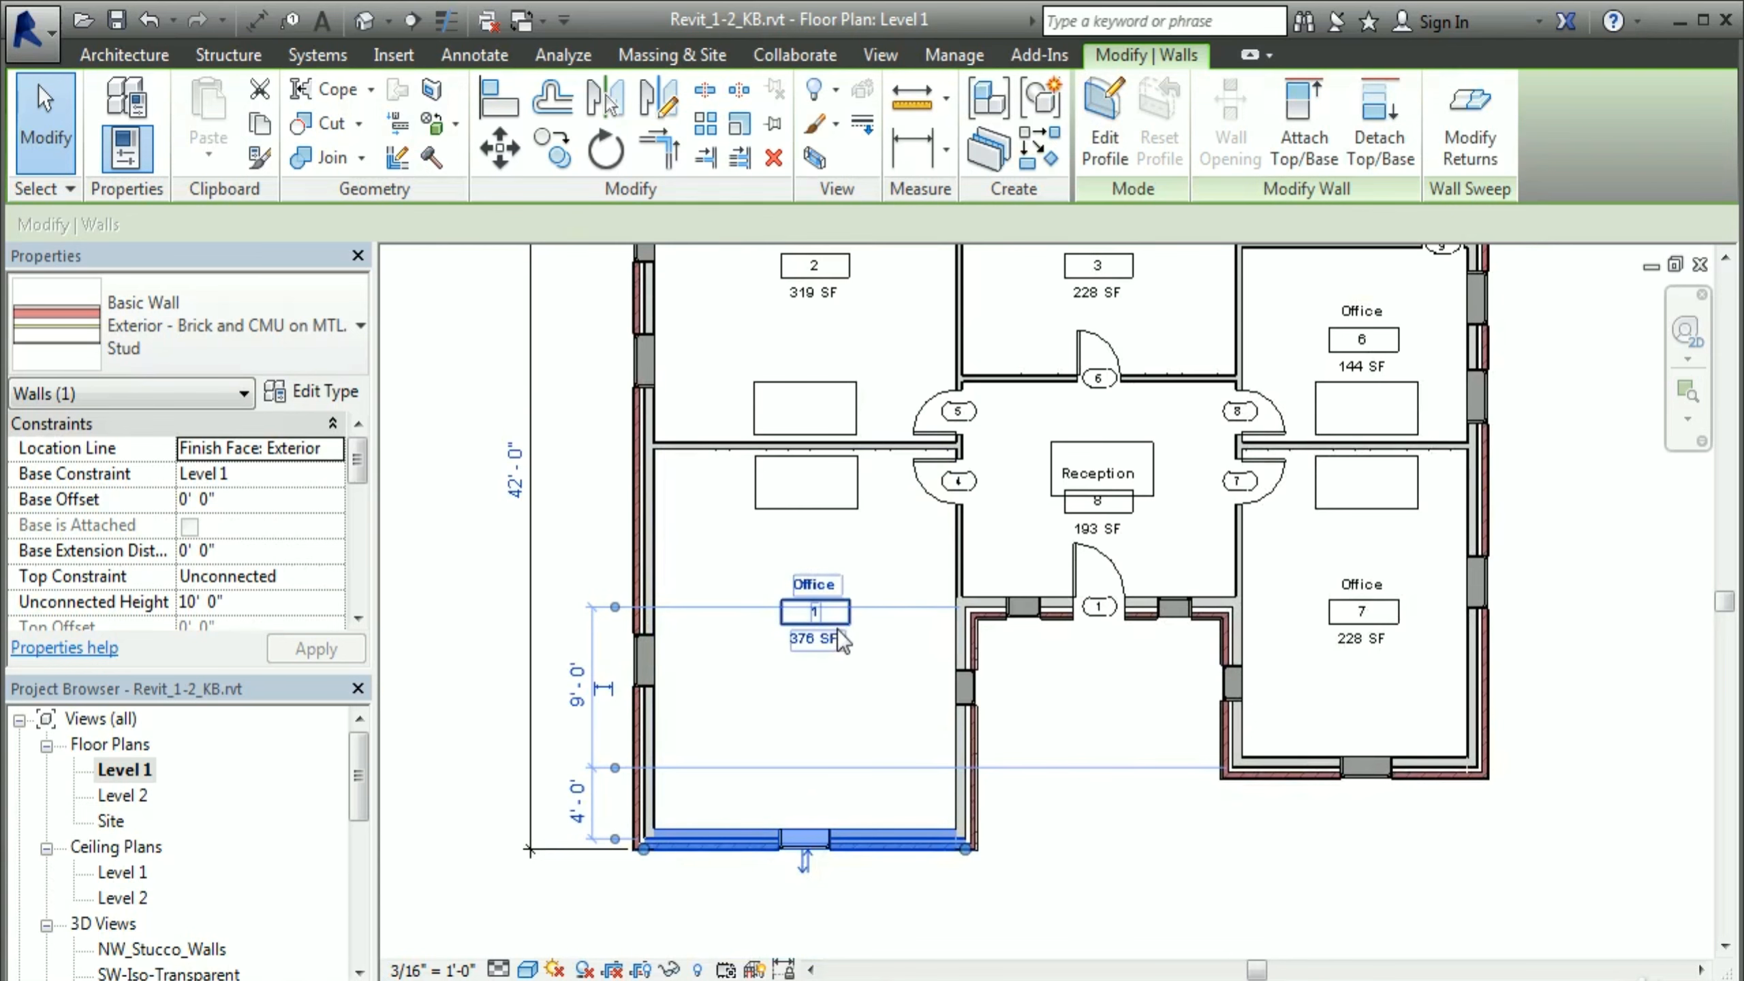
{"action": "middle_click_drag", "start_coordinate": [801, 605], "coordinate": [843, 686]}
{"action": "key", "text": "Escape"}
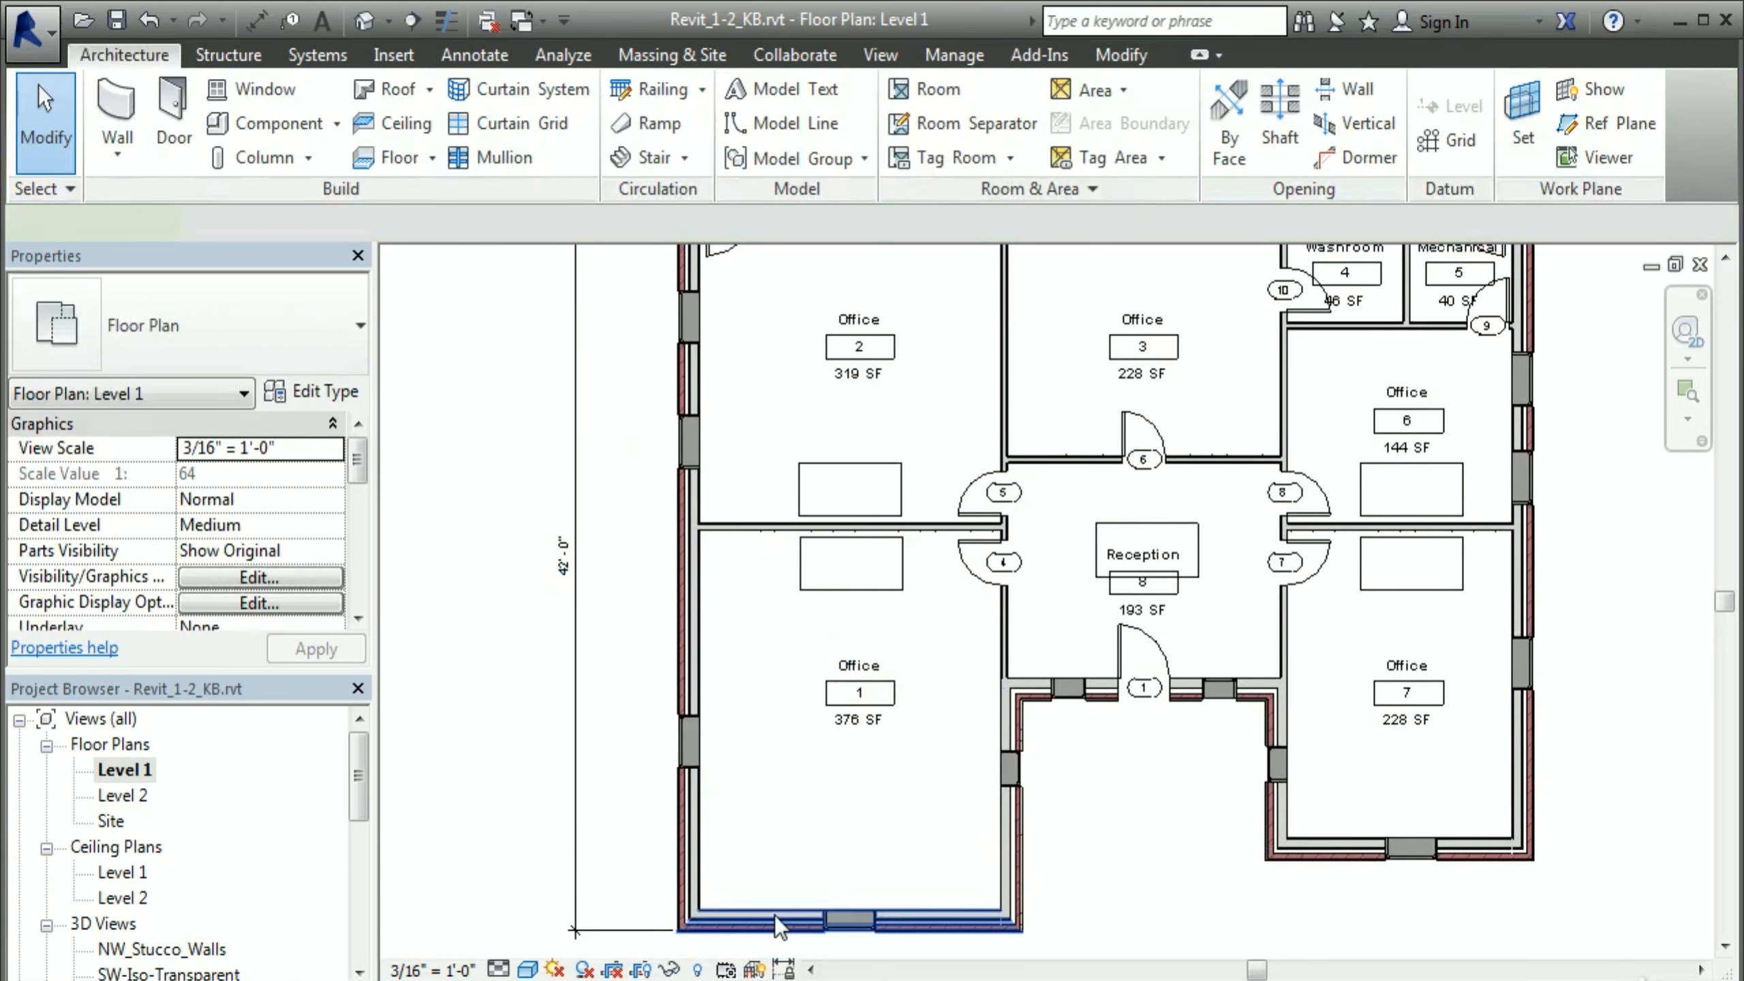
Step: Reposition Office 1's south exterior wall by setting the overall west-side dimension to 39'
{"action": "left_click", "coordinate": [774, 916]}
{"action": "scroll", "coordinate": [820, 761], "scroll_direction": "up", "scroll_amount": 2}
{"action": "left_click", "coordinate": [459, 471]}
{"action": "type", "text": "39"}
{"action": "key", "text": "Return"}
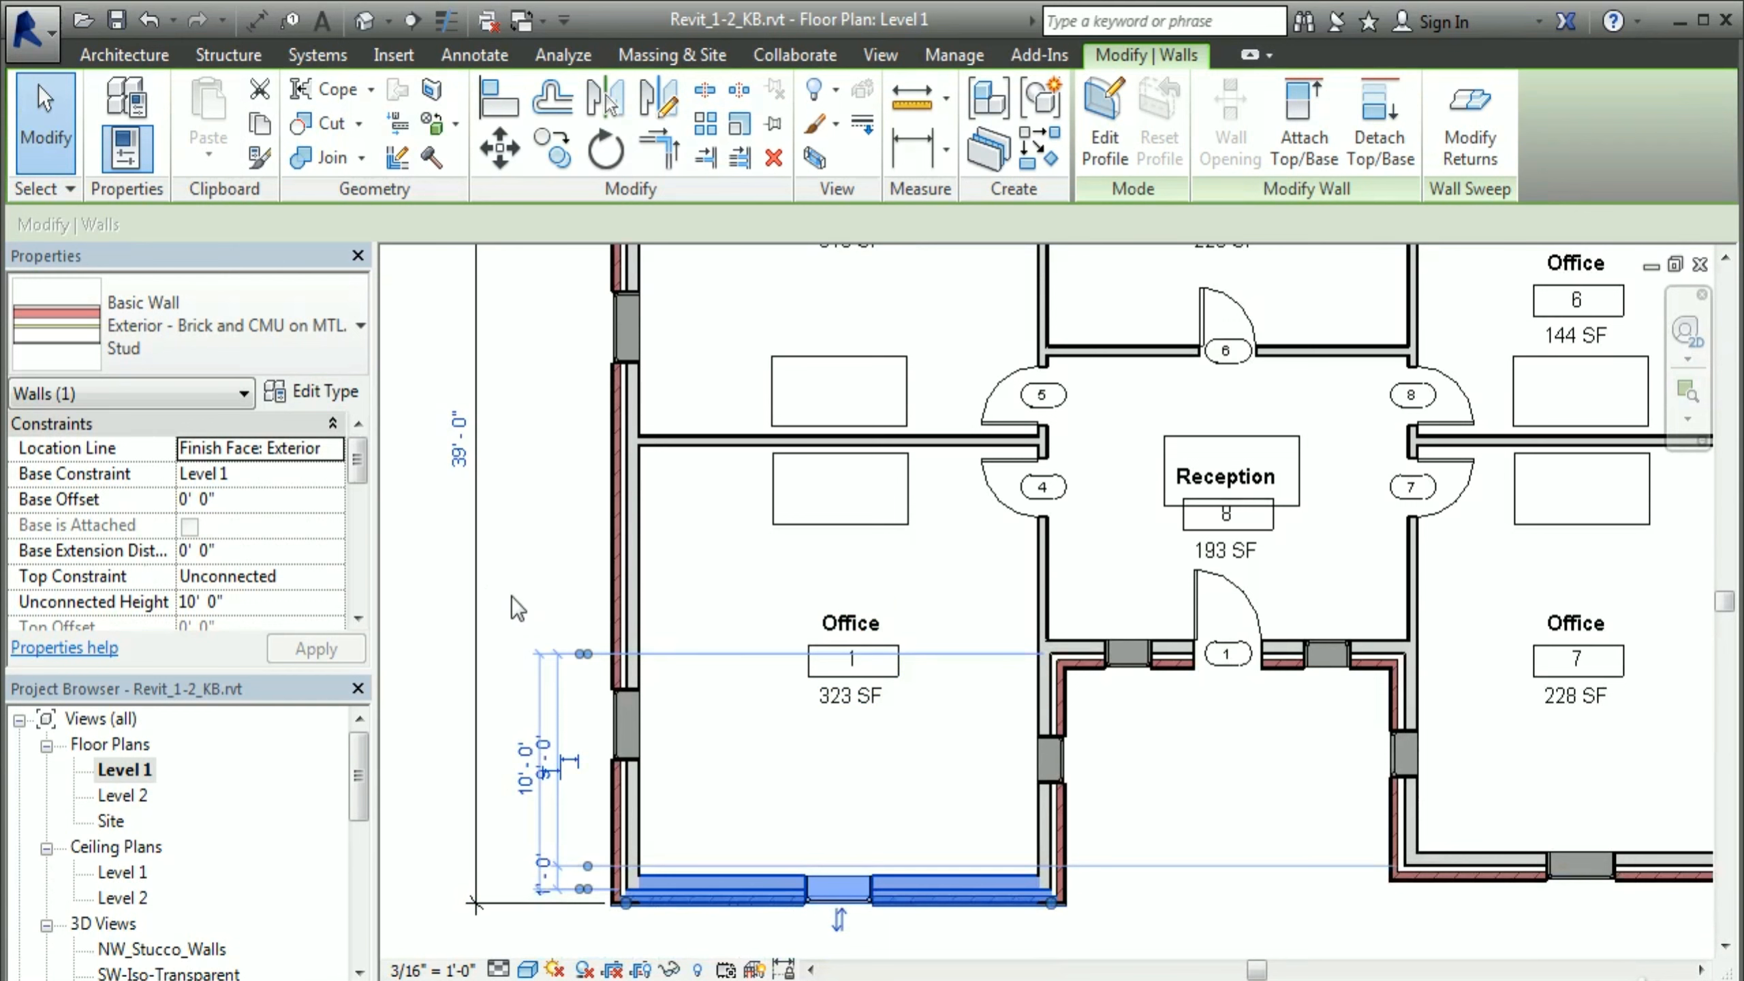
{"action": "left_click", "coordinate": [441, 597]}
{"action": "scroll", "coordinate": [561, 596], "scroll_direction": "down", "scroll_amount": 2}
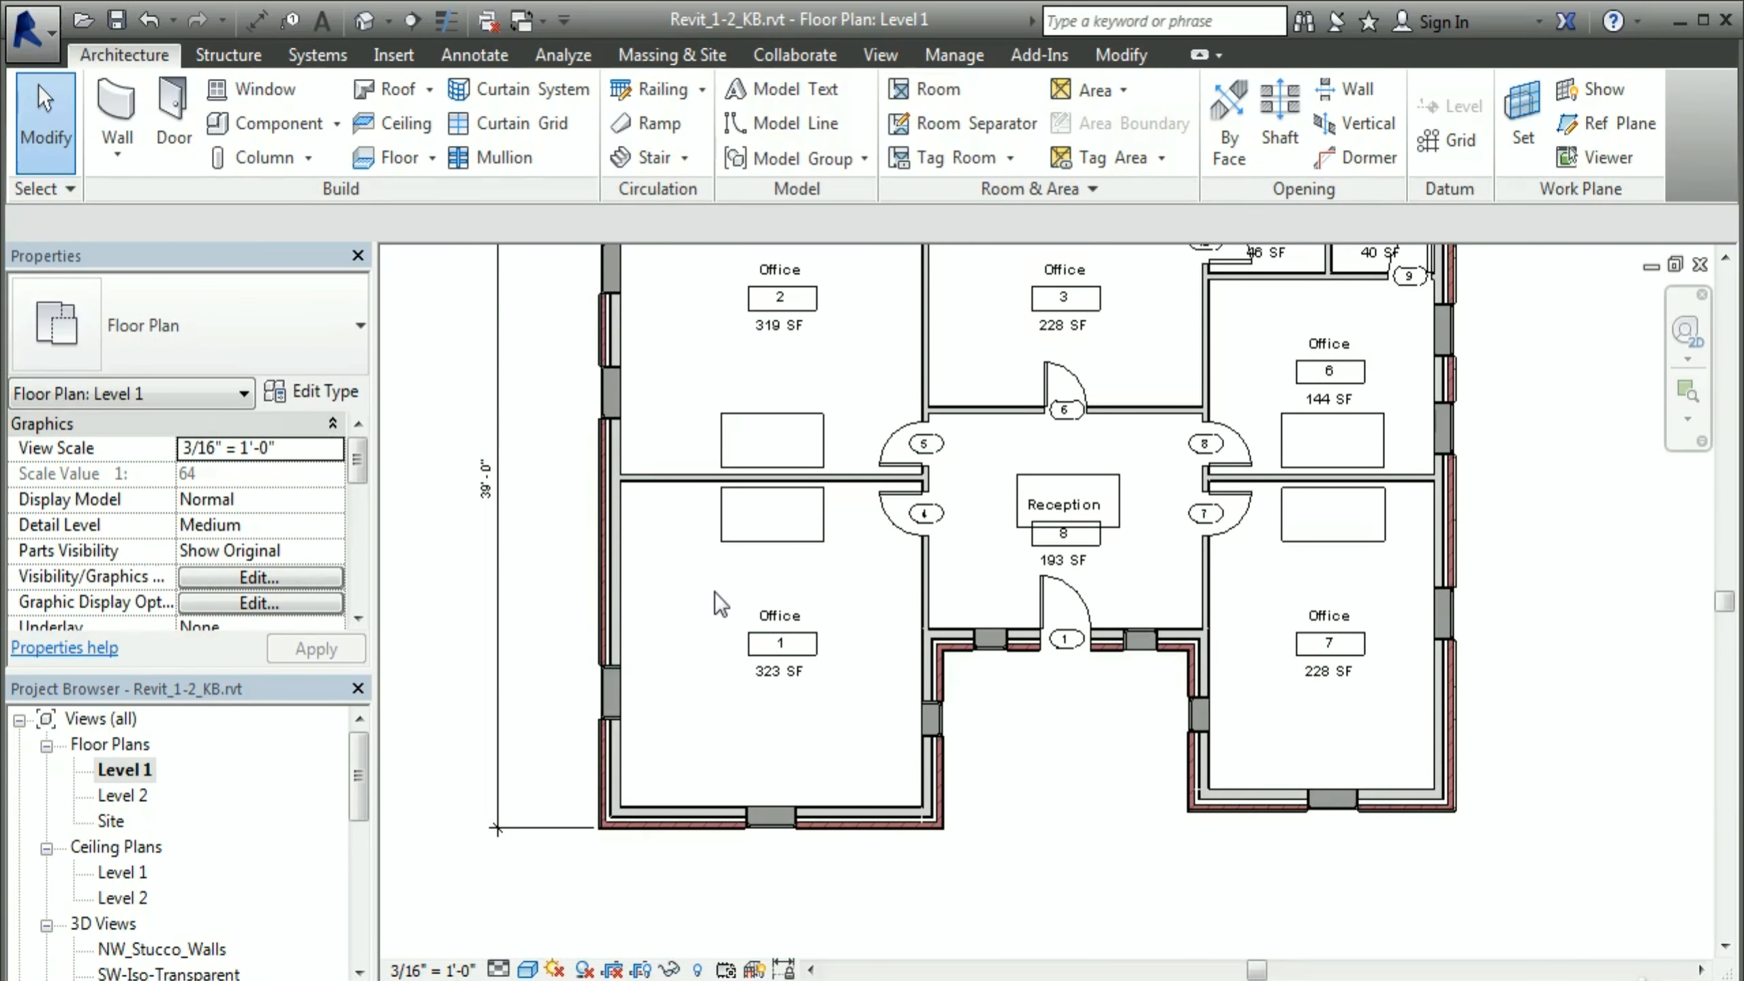
Step: Move the north exterior wall by setting the overall west-side dimension to 44'
{"action": "middle_click_drag", "start_coordinate": [621, 519], "coordinate": [643, 639]}
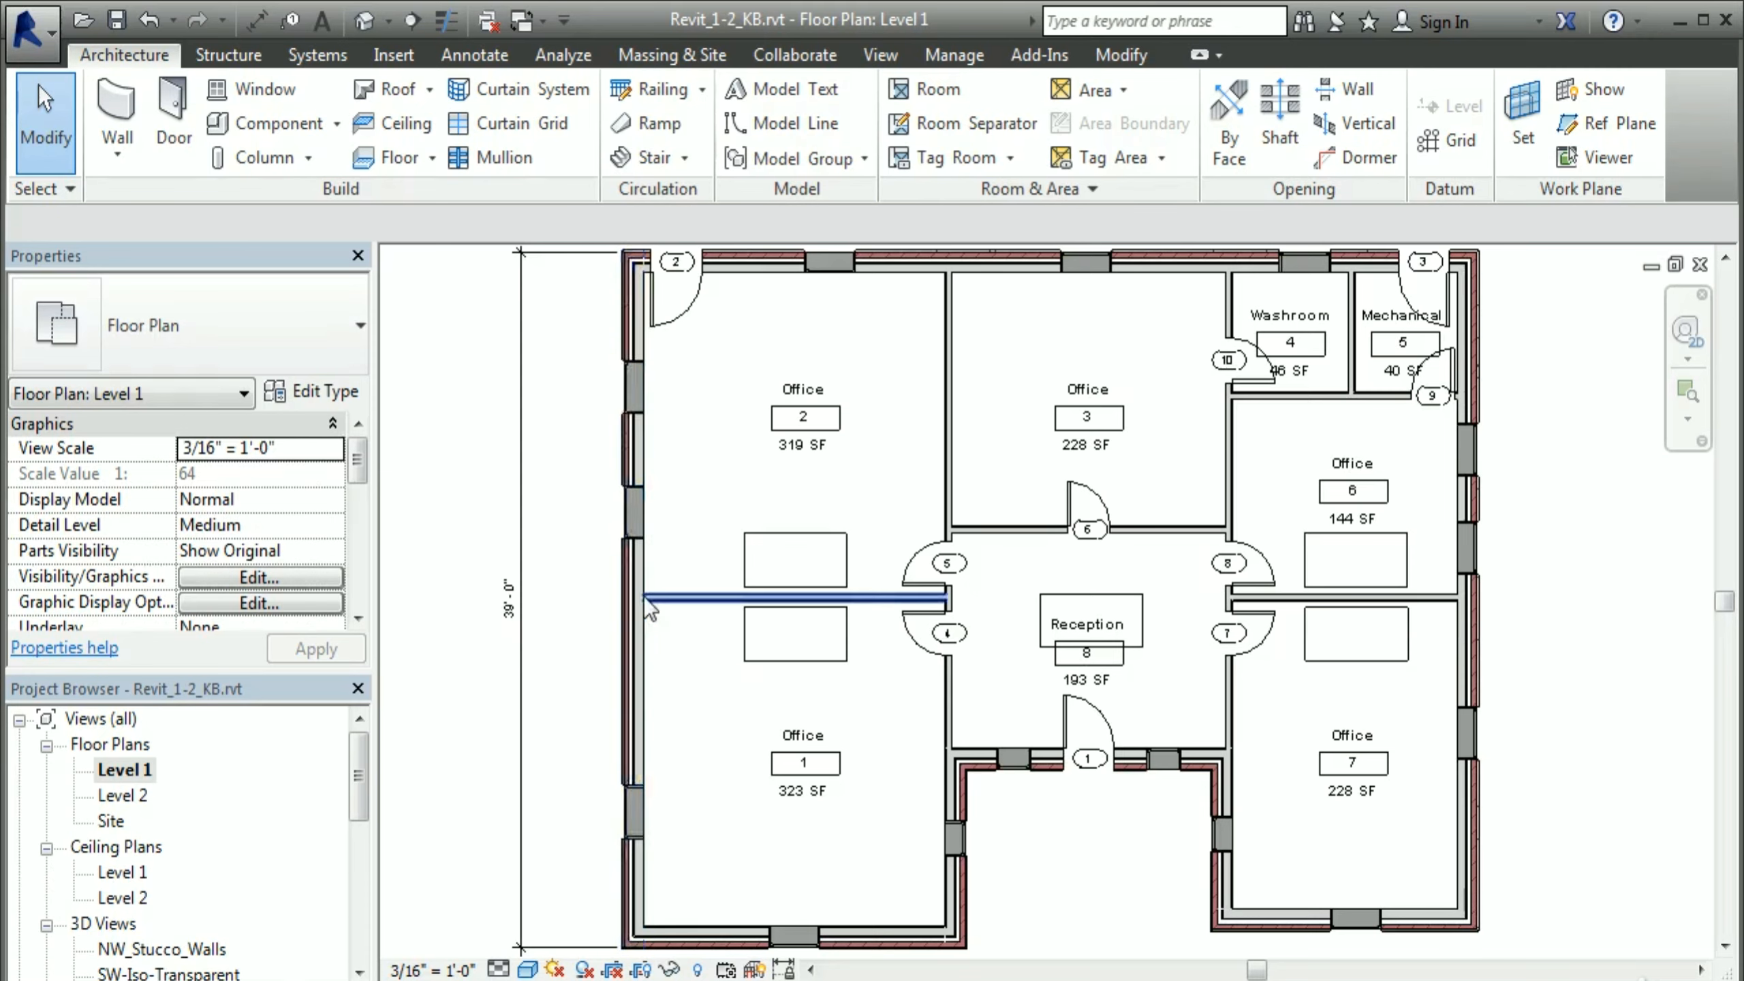
{"action": "scroll", "coordinate": [642, 597], "scroll_direction": "down", "scroll_amount": 1}
{"action": "left_click", "coordinate": [714, 333]}
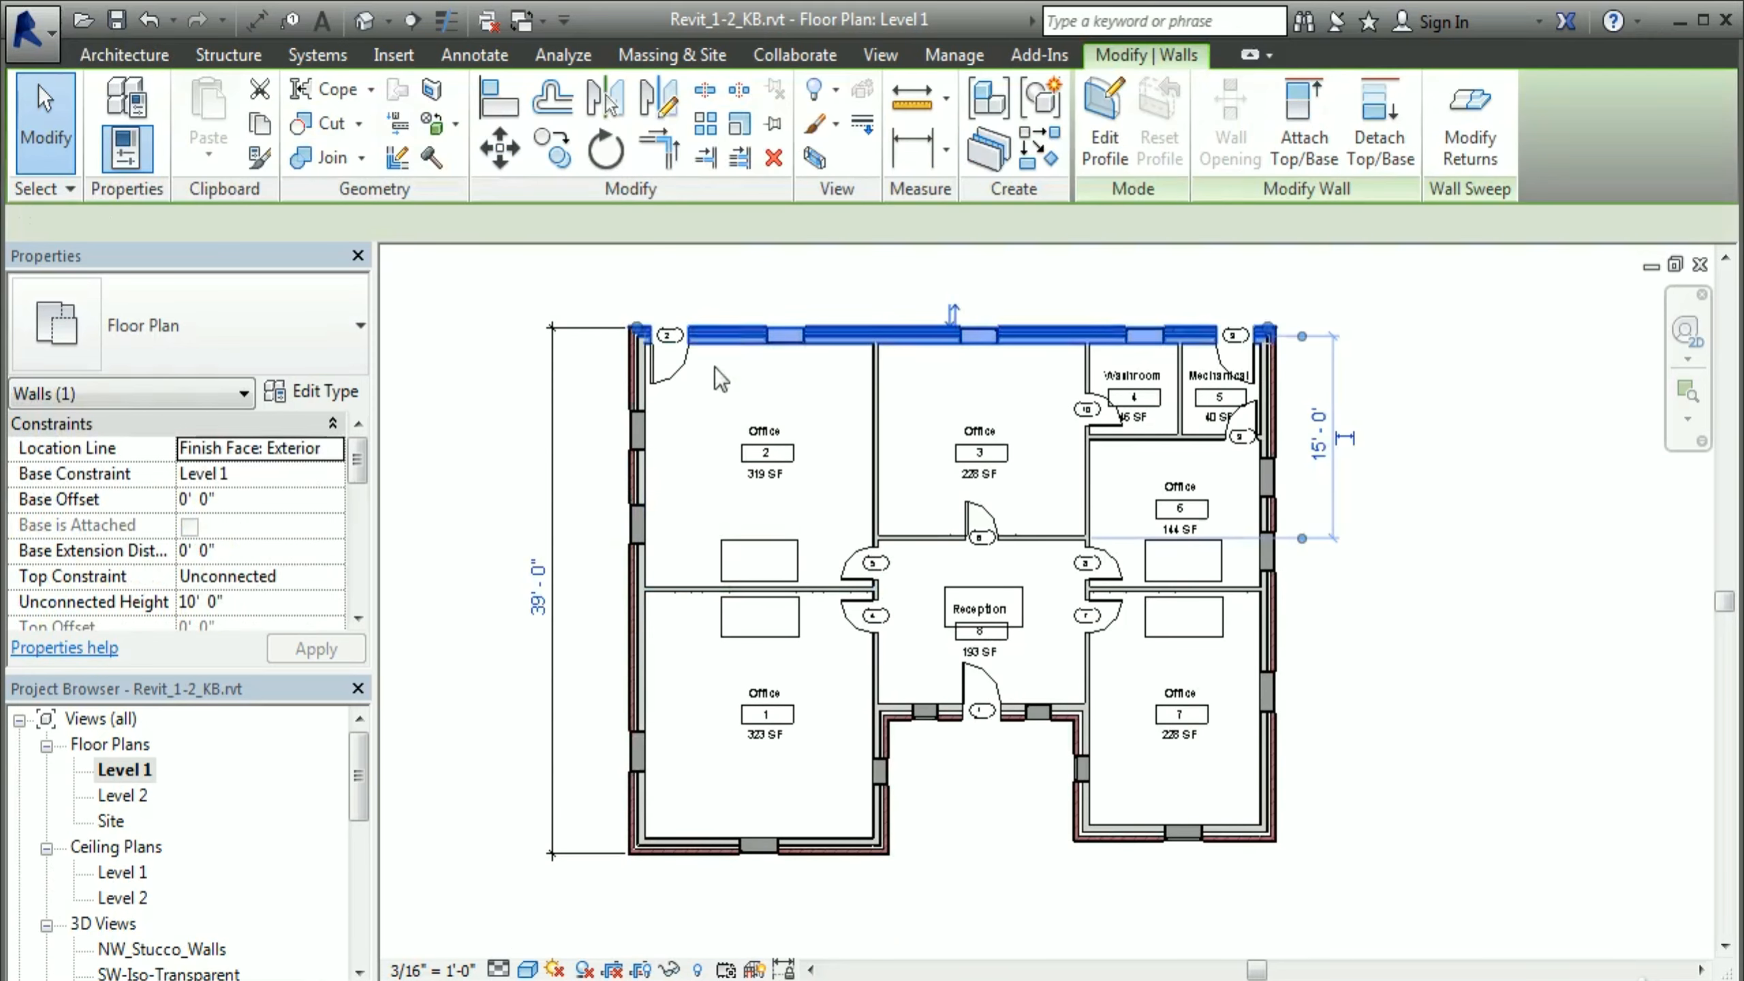
{"action": "left_click", "coordinate": [539, 597]}
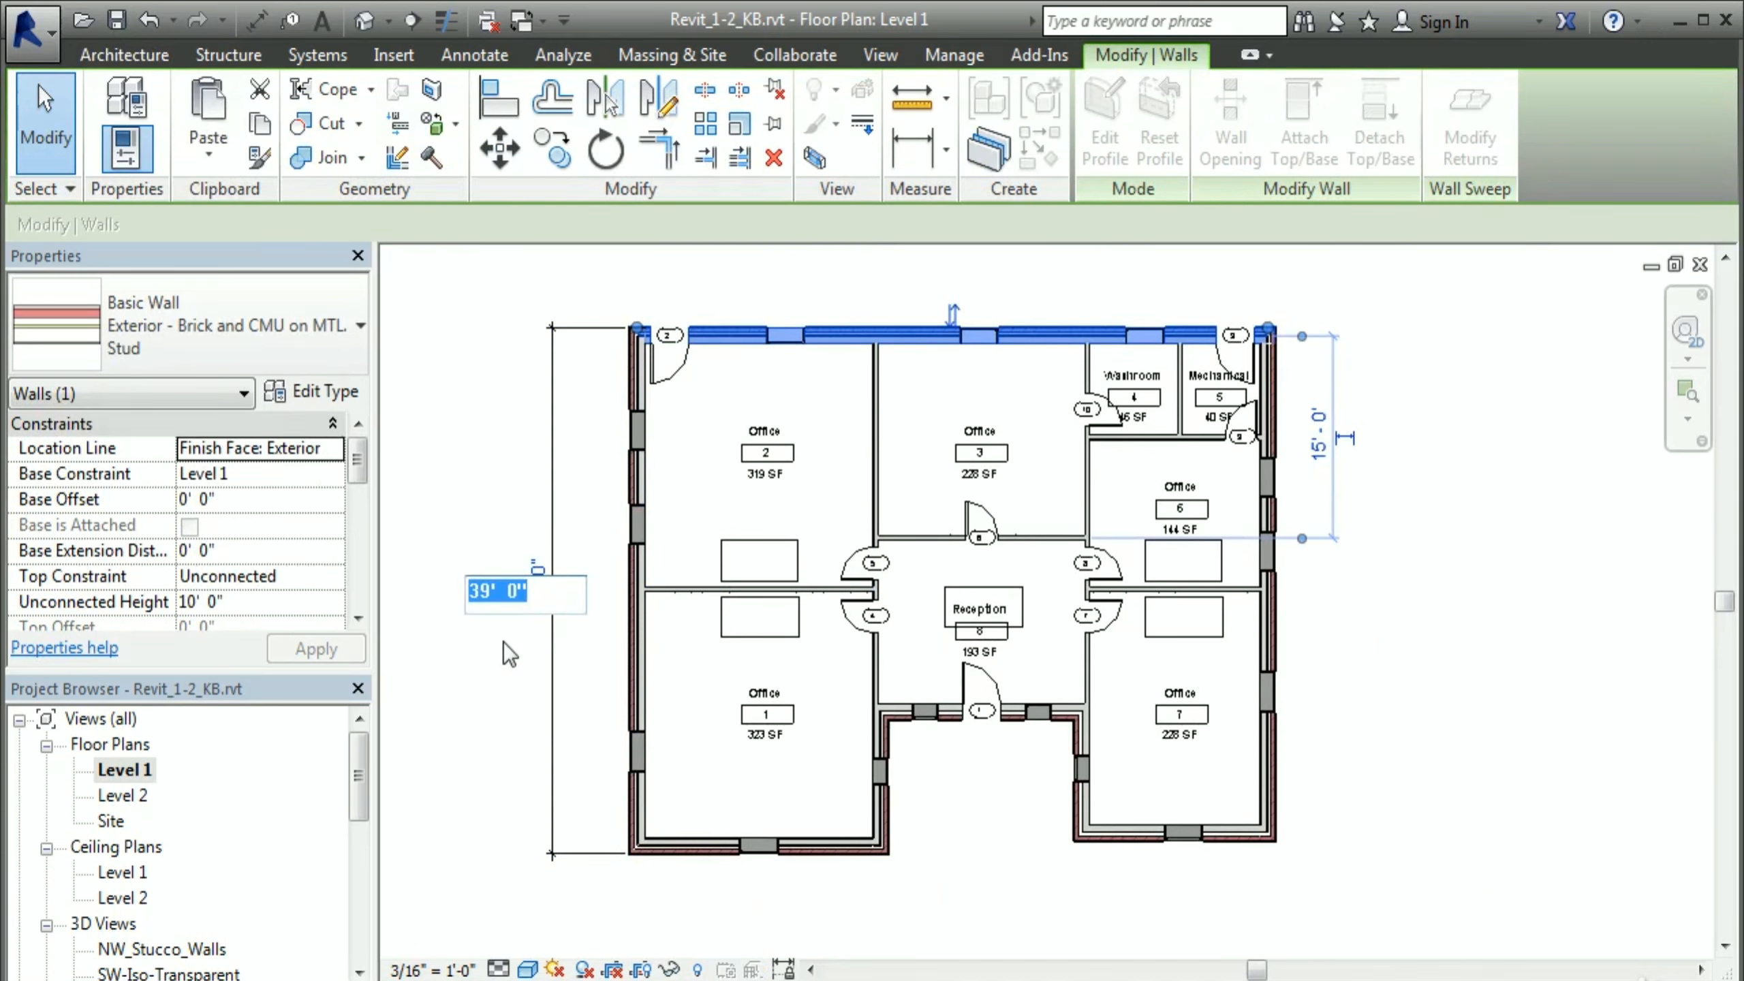
{"action": "type", "text": "44"}
{"action": "key", "text": "Return"}
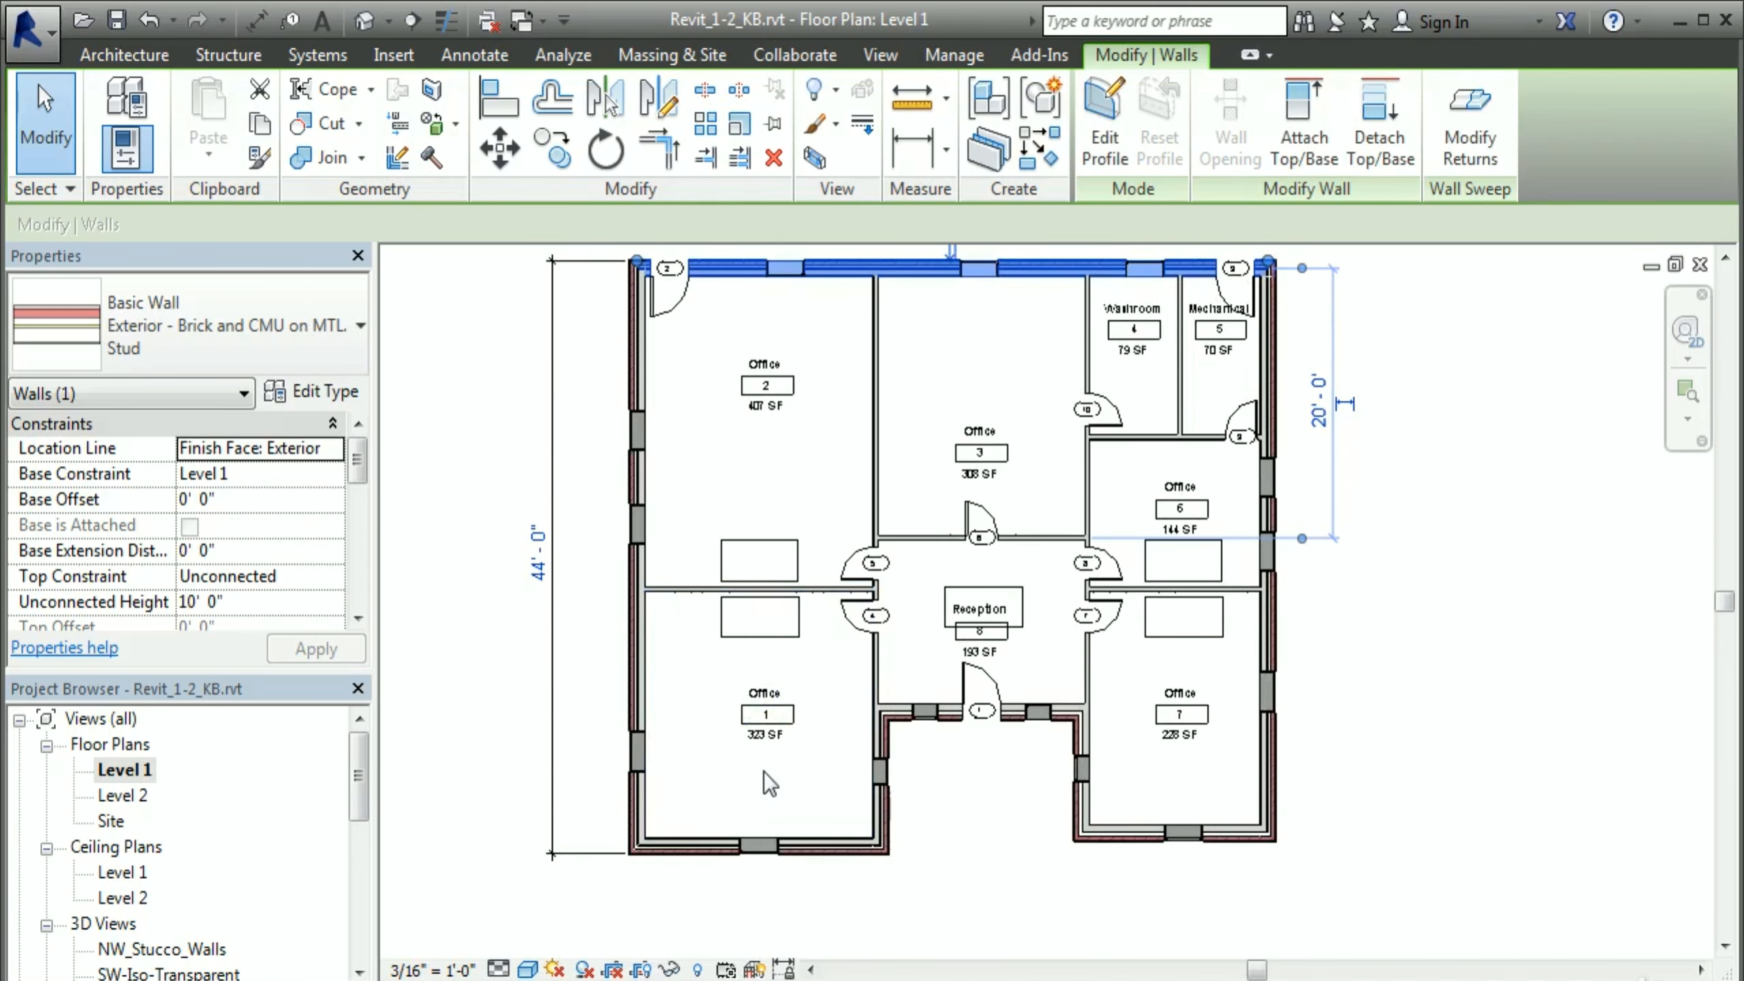
{"action": "middle_click_drag", "start_coordinate": [751, 684], "coordinate": [754, 786]}
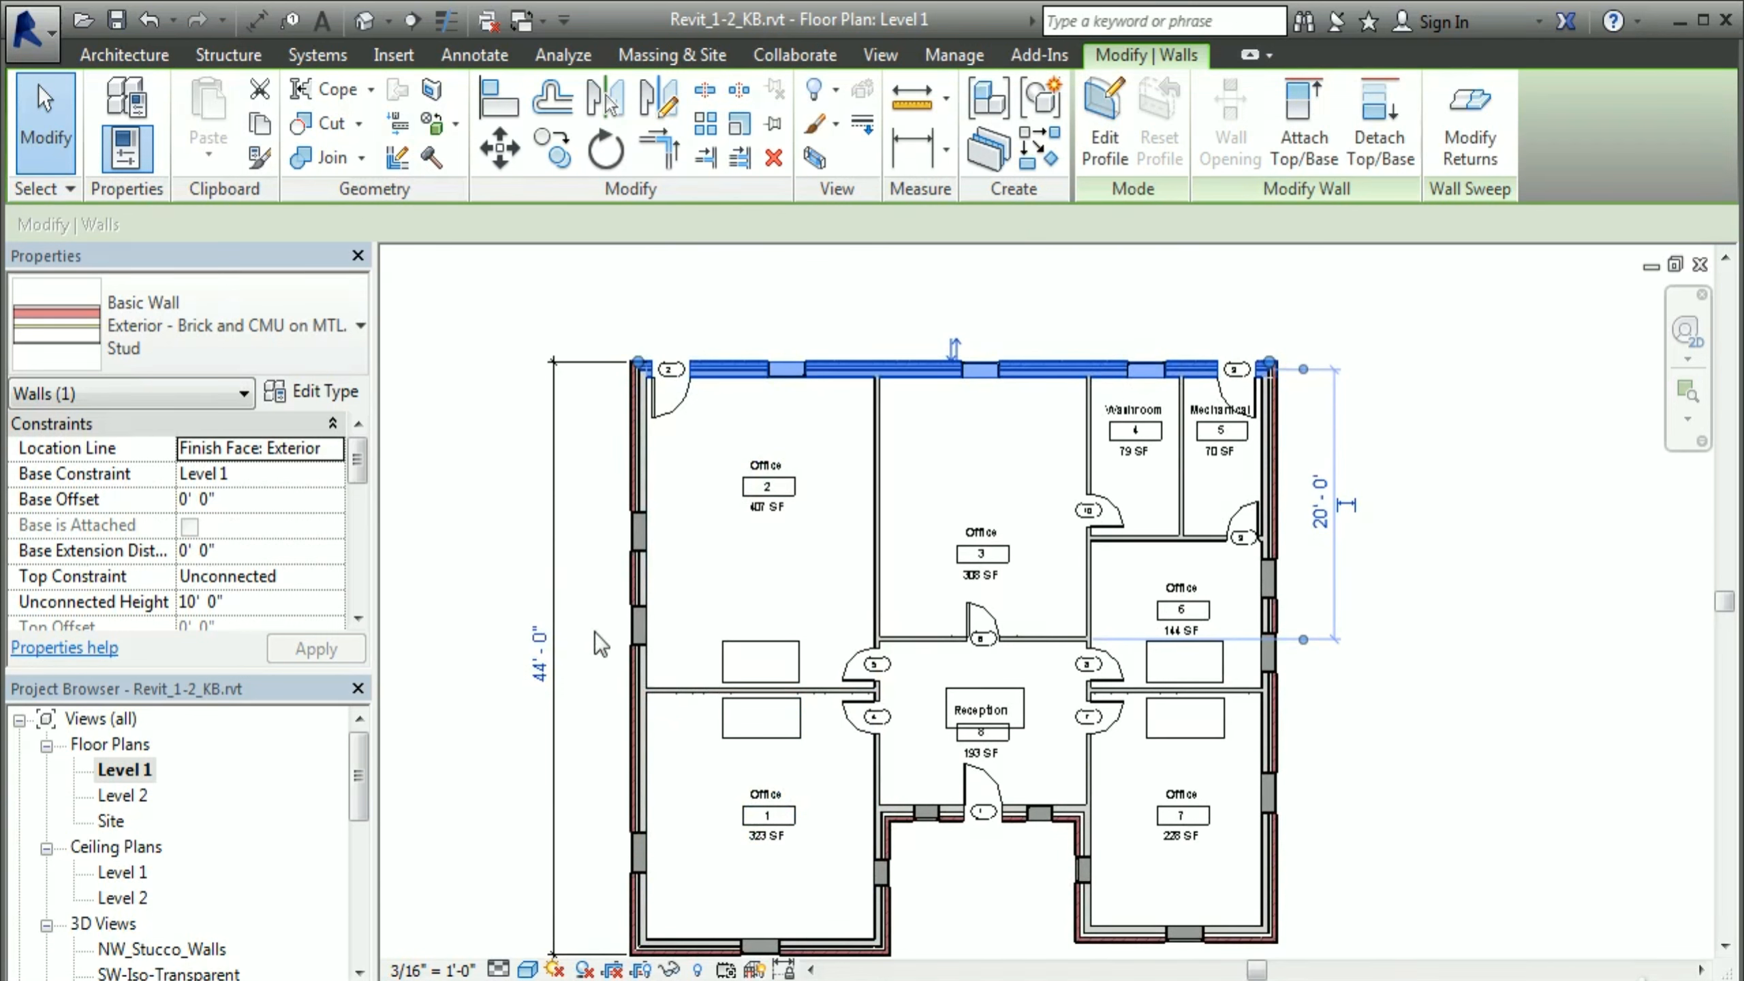
Step: Set the overall west-side dimension to 42' with the north exterior wall as the one that moves
{"action": "left_click", "coordinate": [541, 659]}
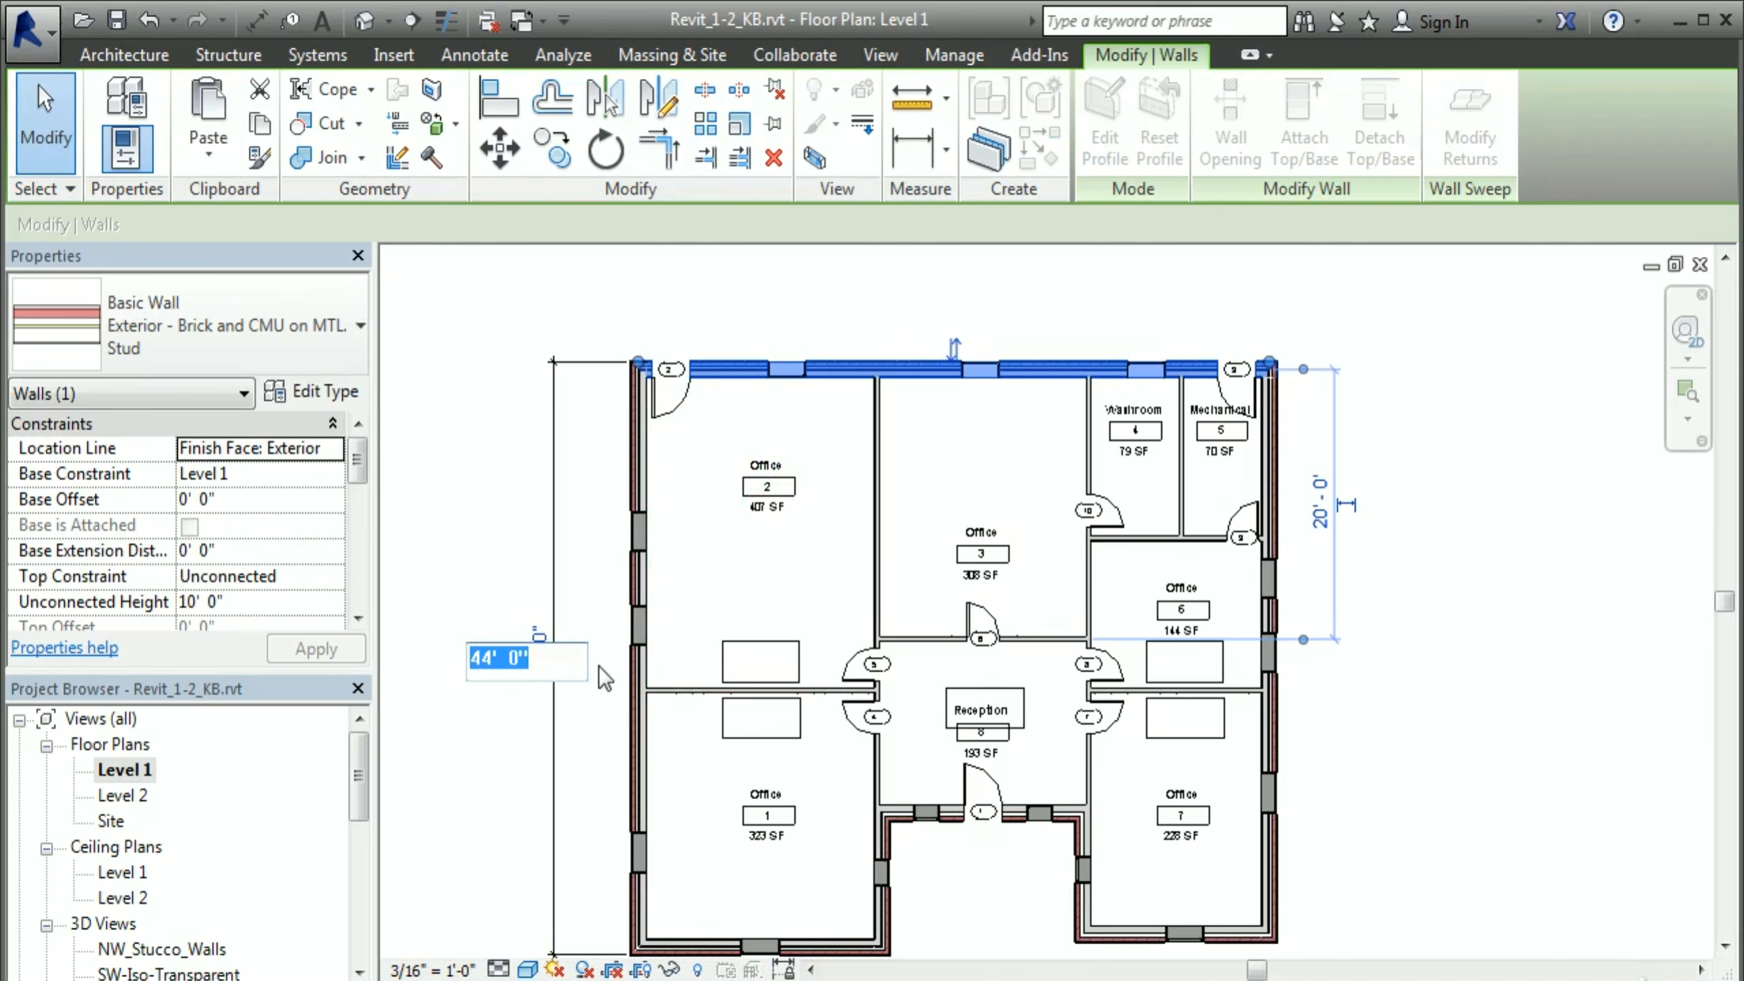
{"action": "type", "text": "42"}
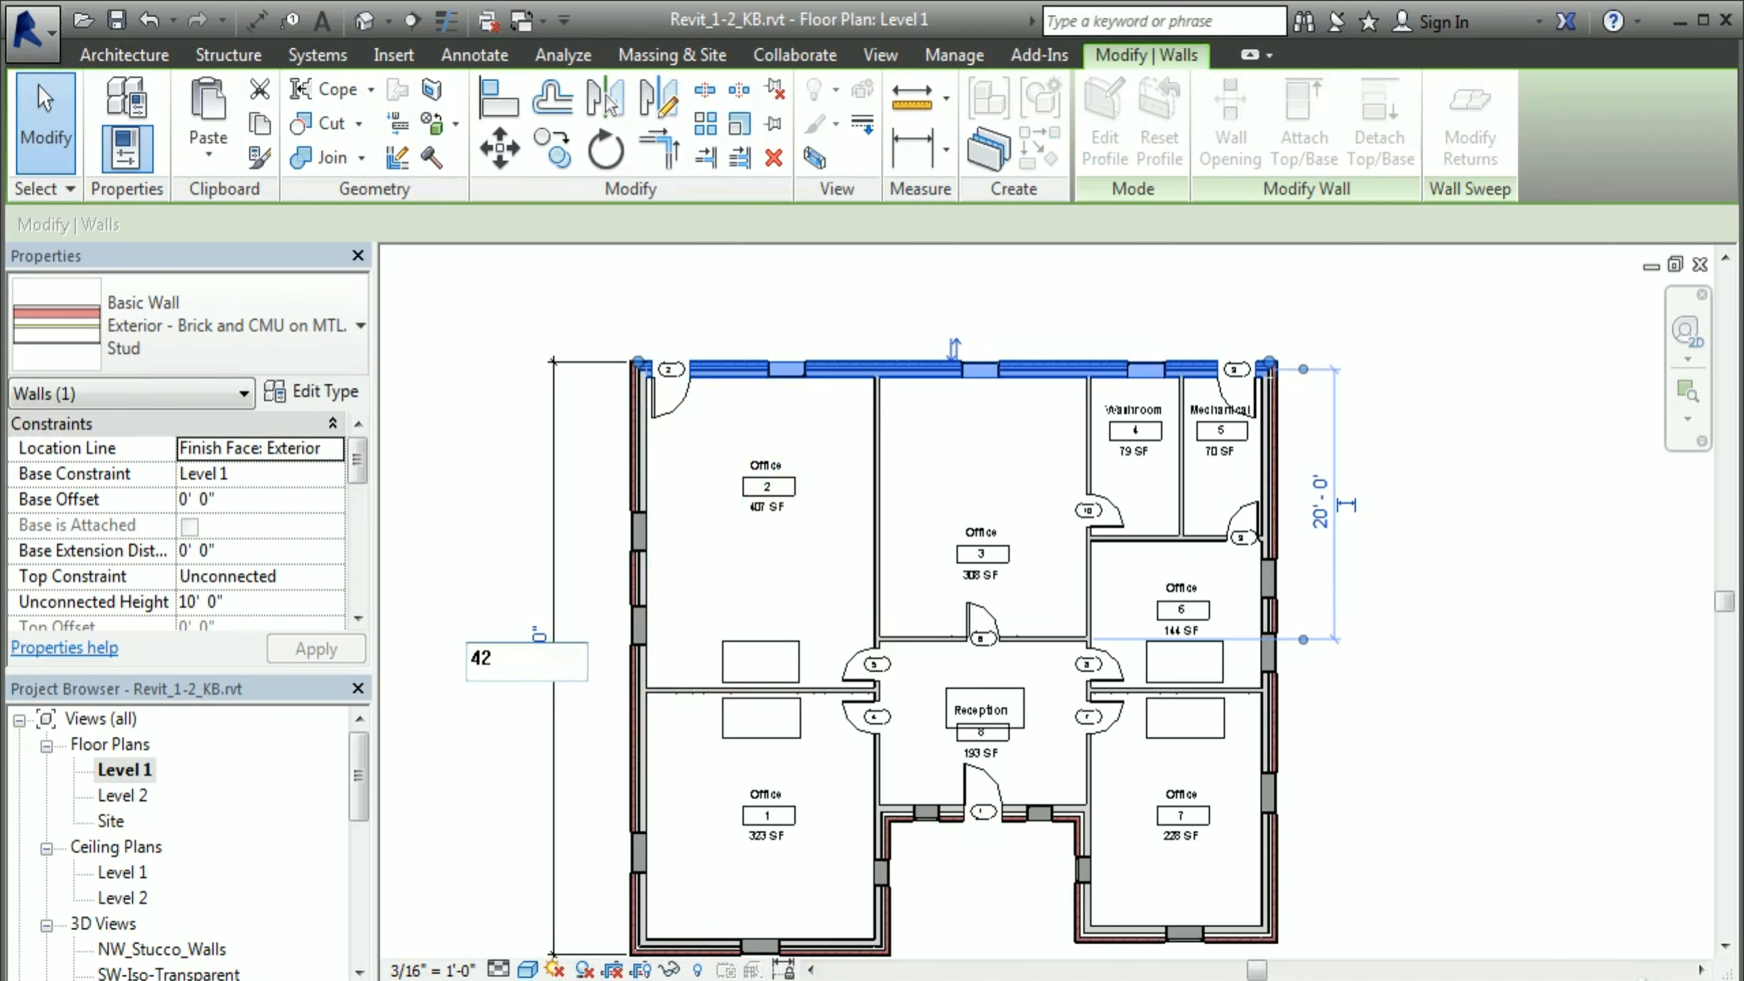
{"action": "key", "text": "Return"}
{"action": "middle_click_drag", "start_coordinate": [604, 679], "coordinate": [614, 586]}
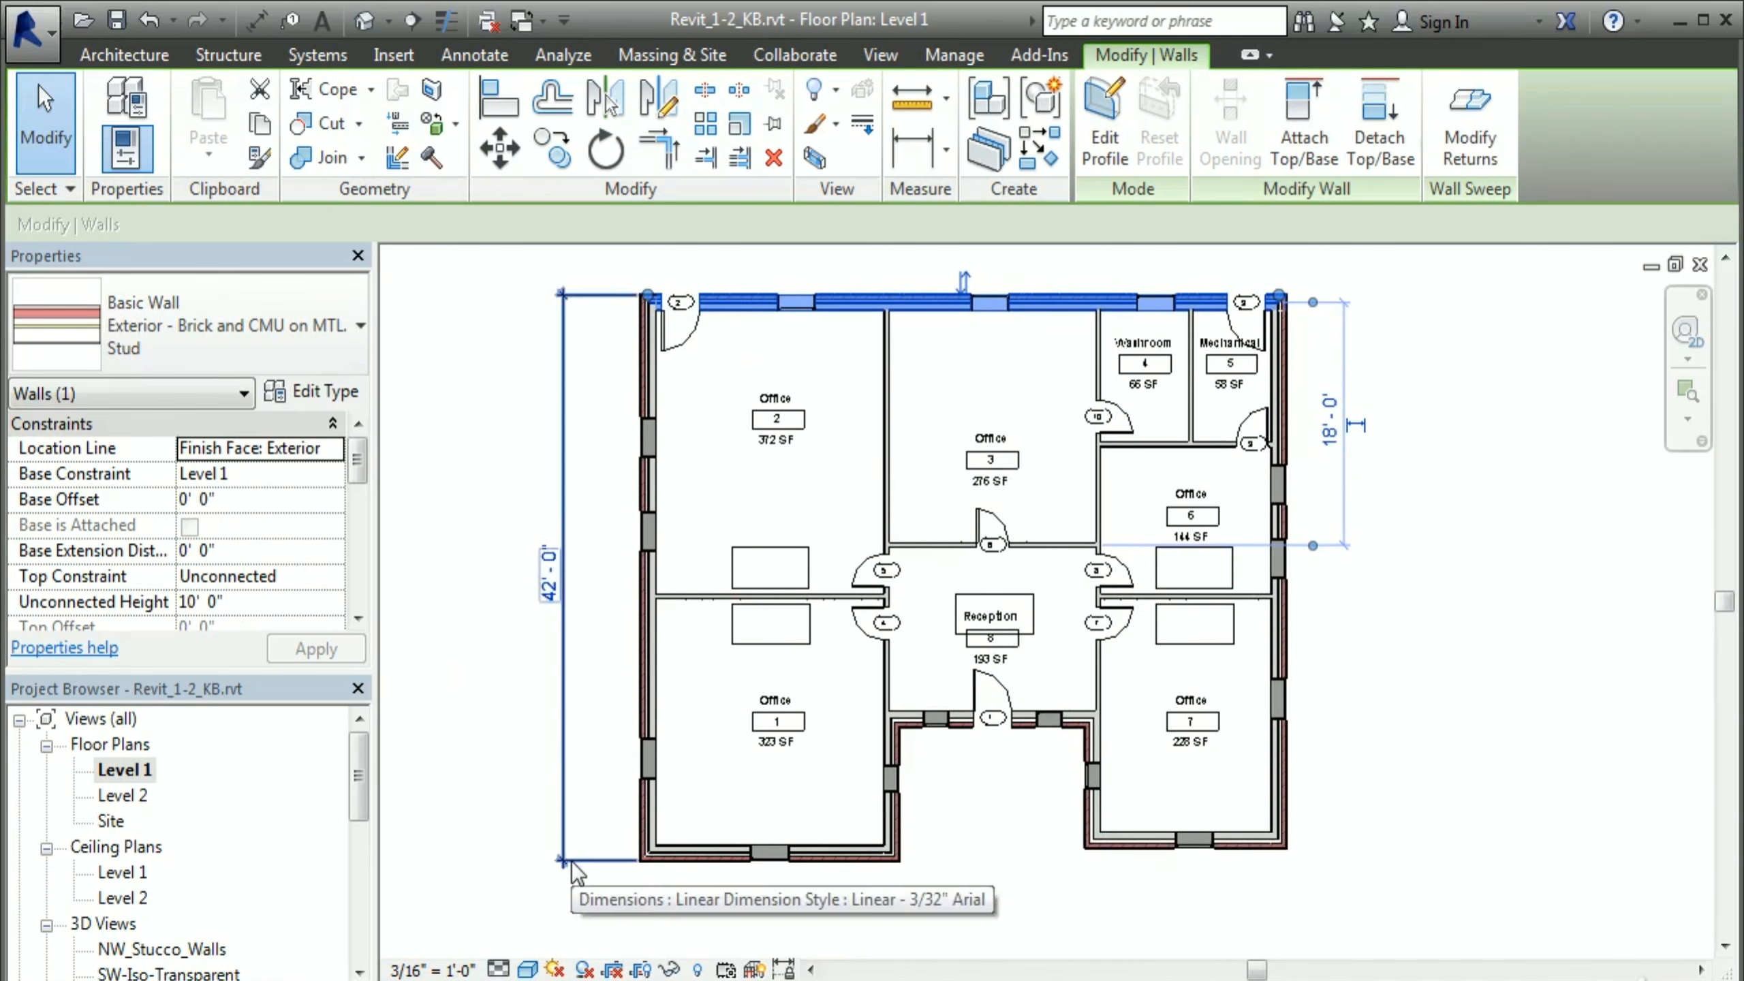
{"action": "left_click", "coordinate": [514, 755]}
Step: Lock the overall west-side dimension as a length constraint between the north and south exterior walls
{"action": "left_click", "coordinate": [562, 766]}
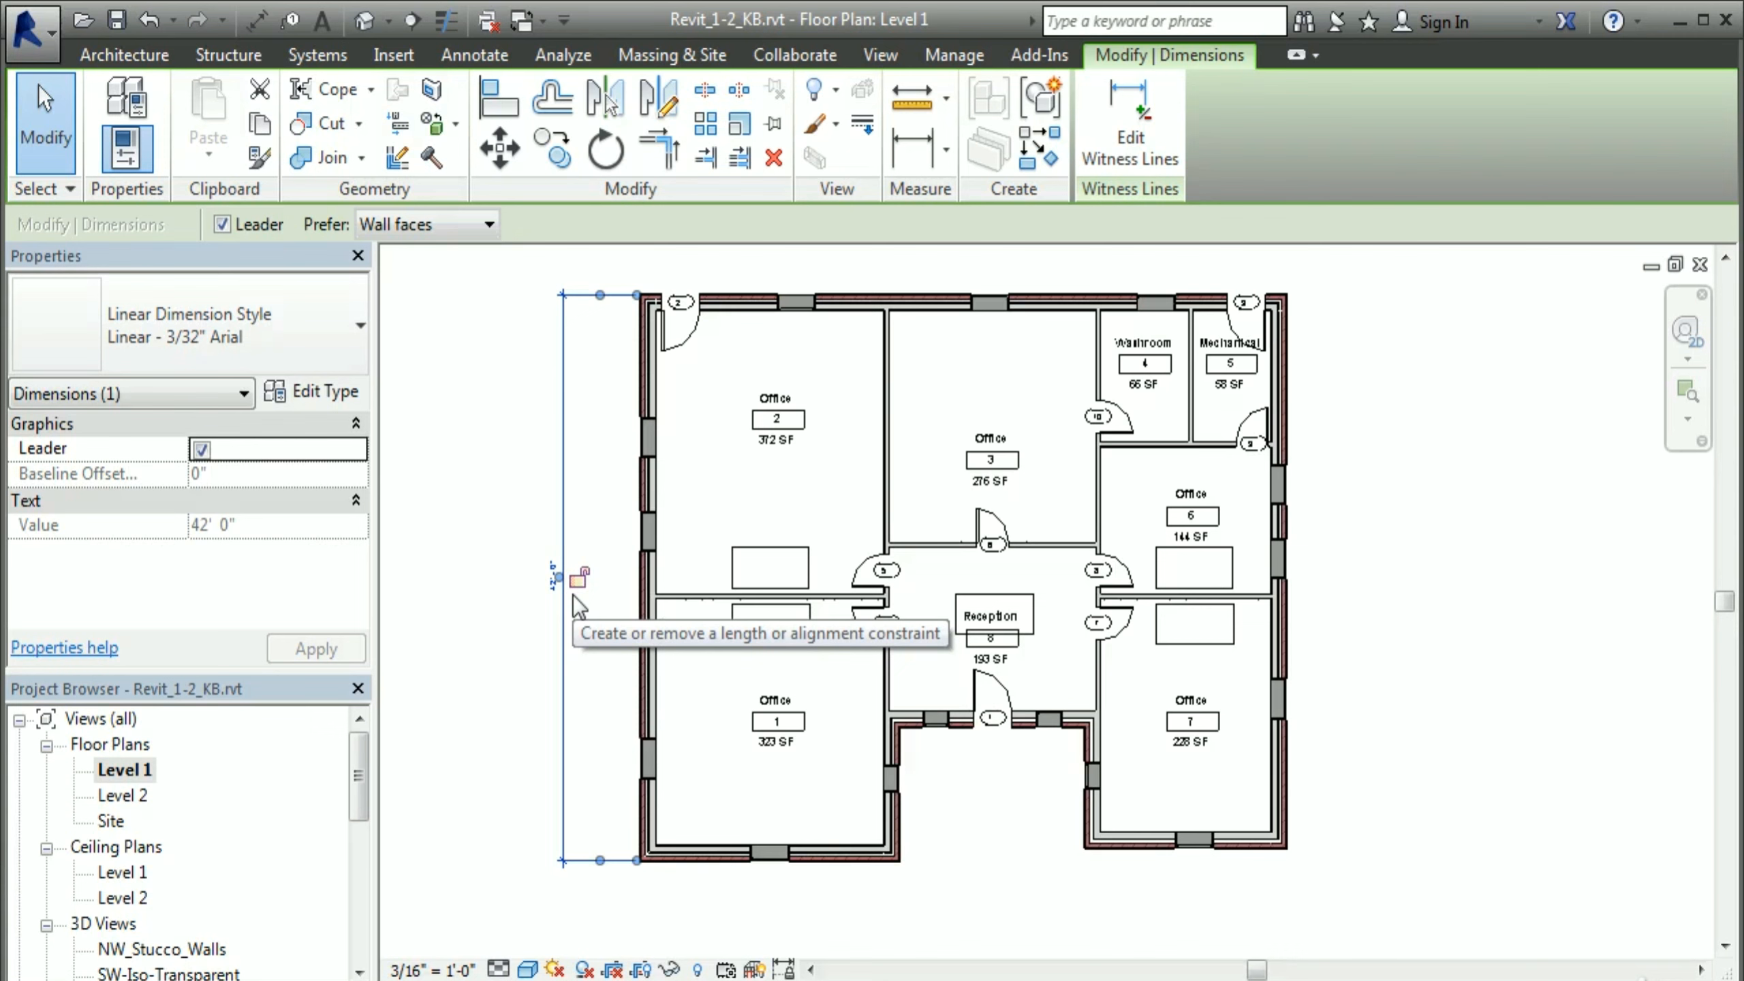
{"action": "left_click", "coordinate": [588, 693]}
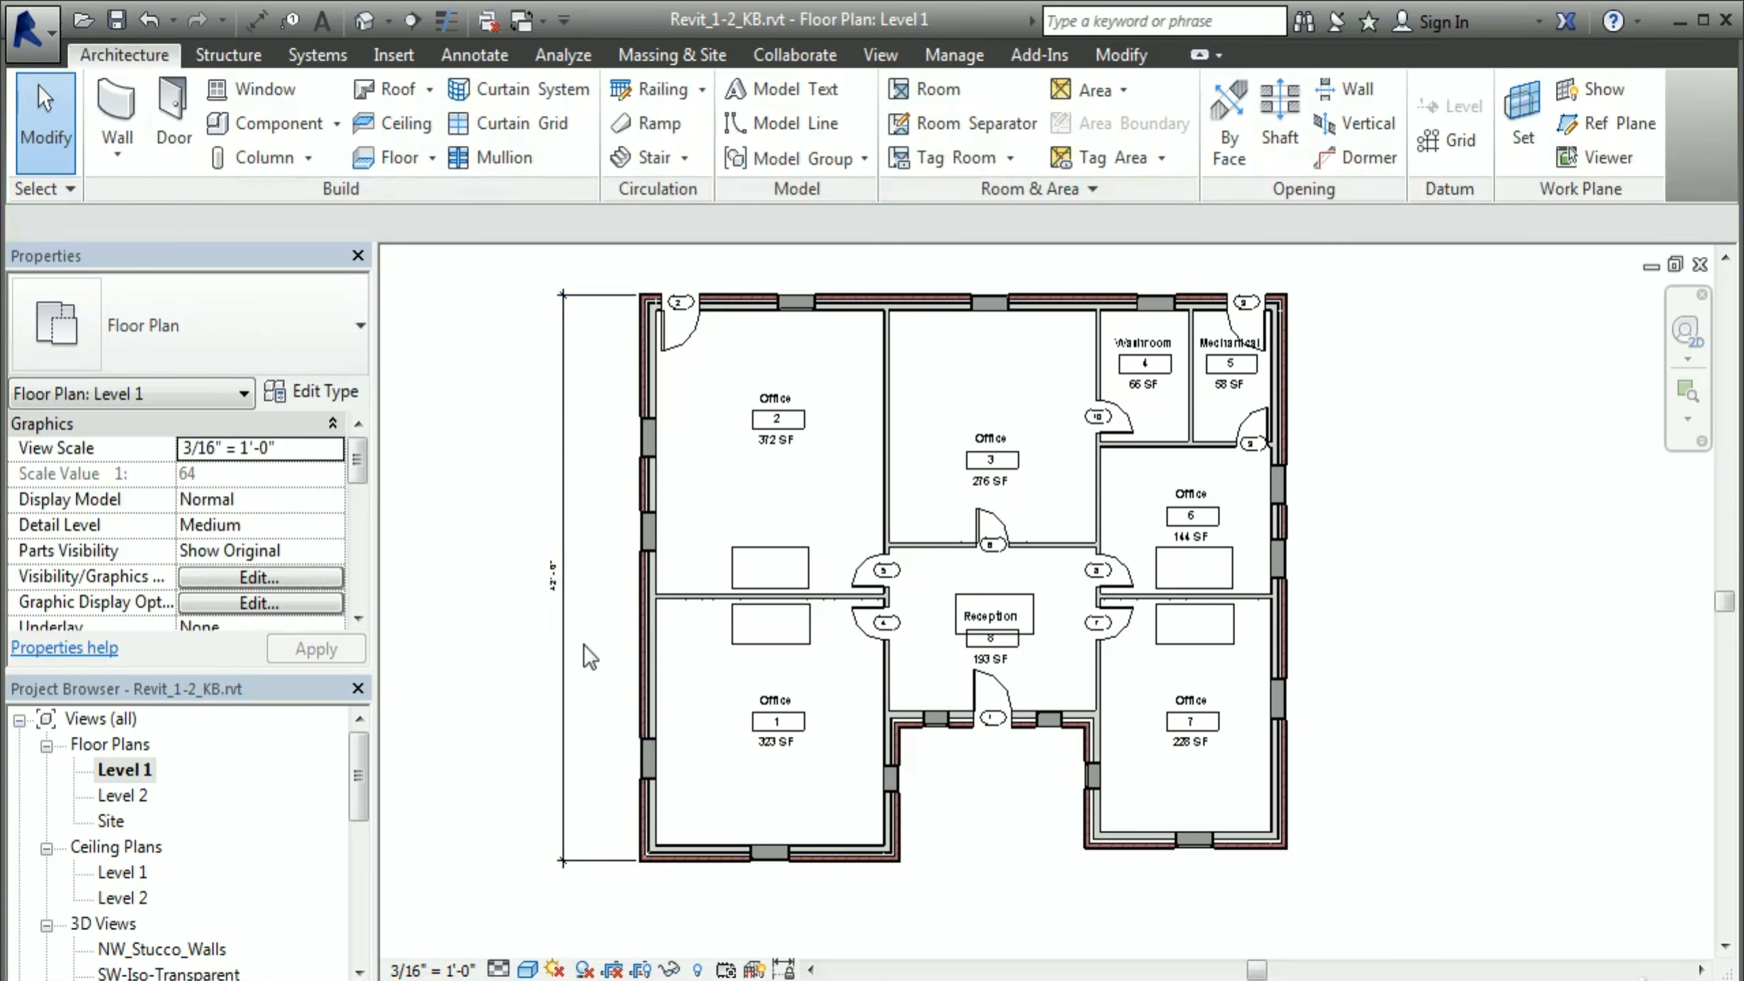
{"action": "left_click", "coordinate": [560, 674]}
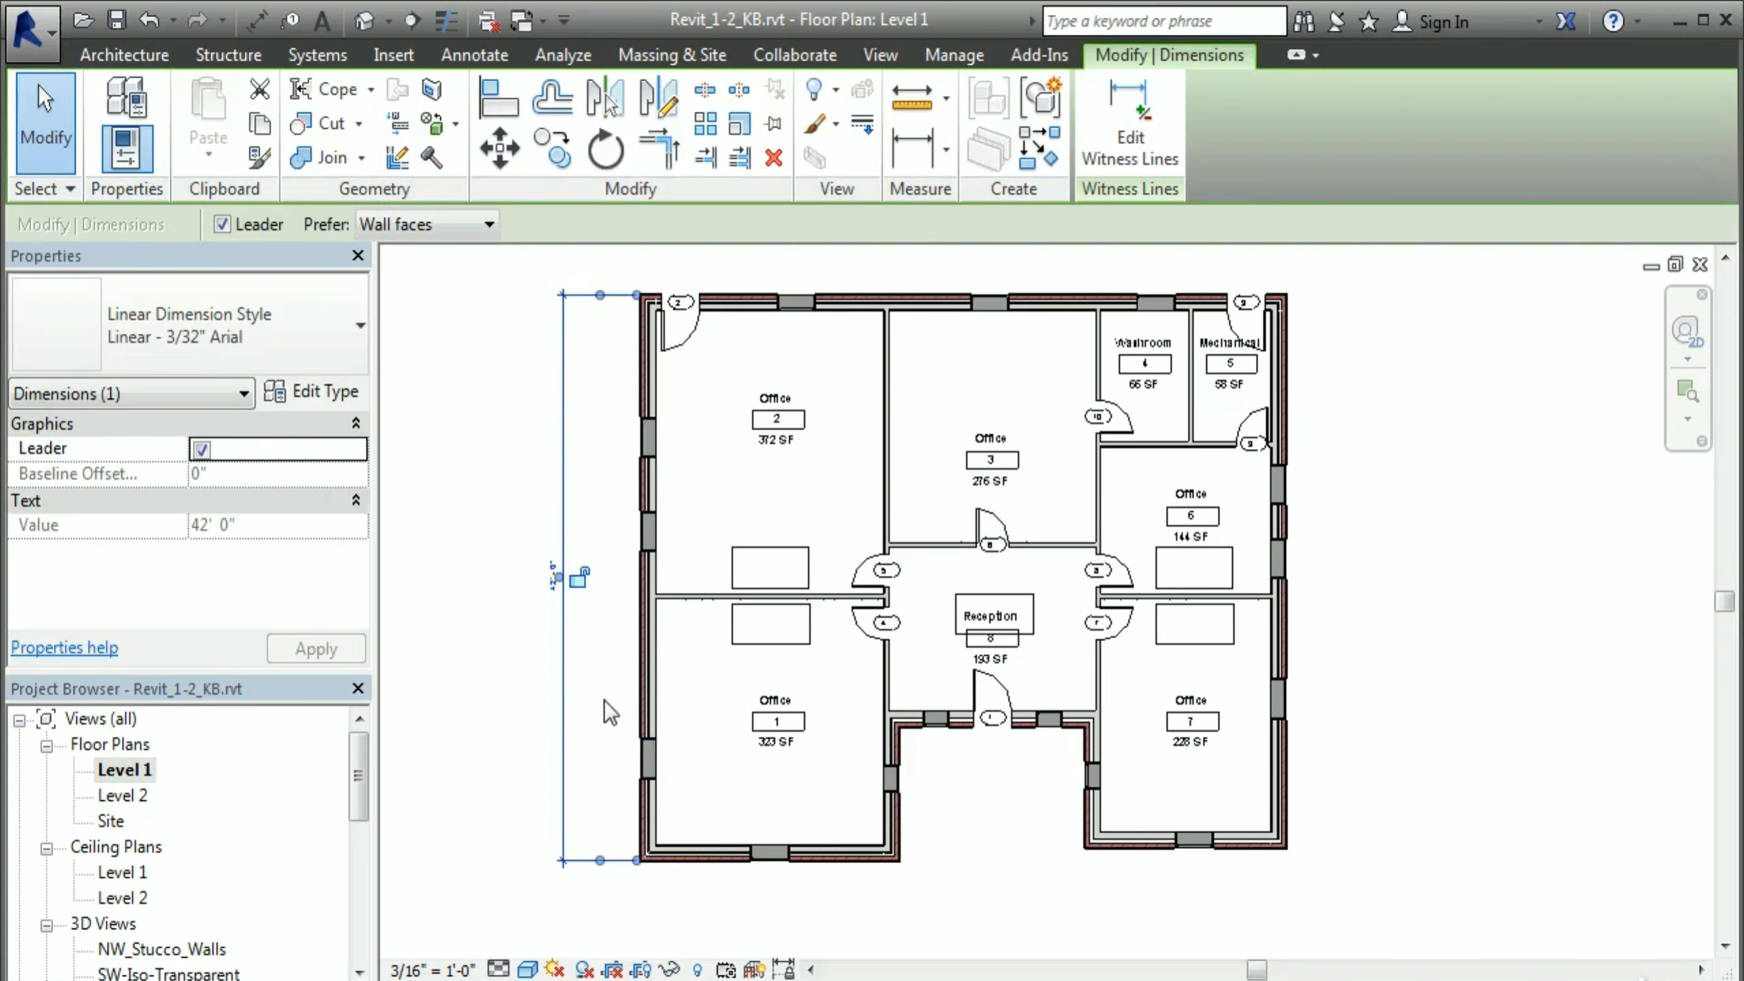
{"action": "left_click", "coordinate": [583, 582]}
{"action": "left_click", "coordinate": [474, 656]}
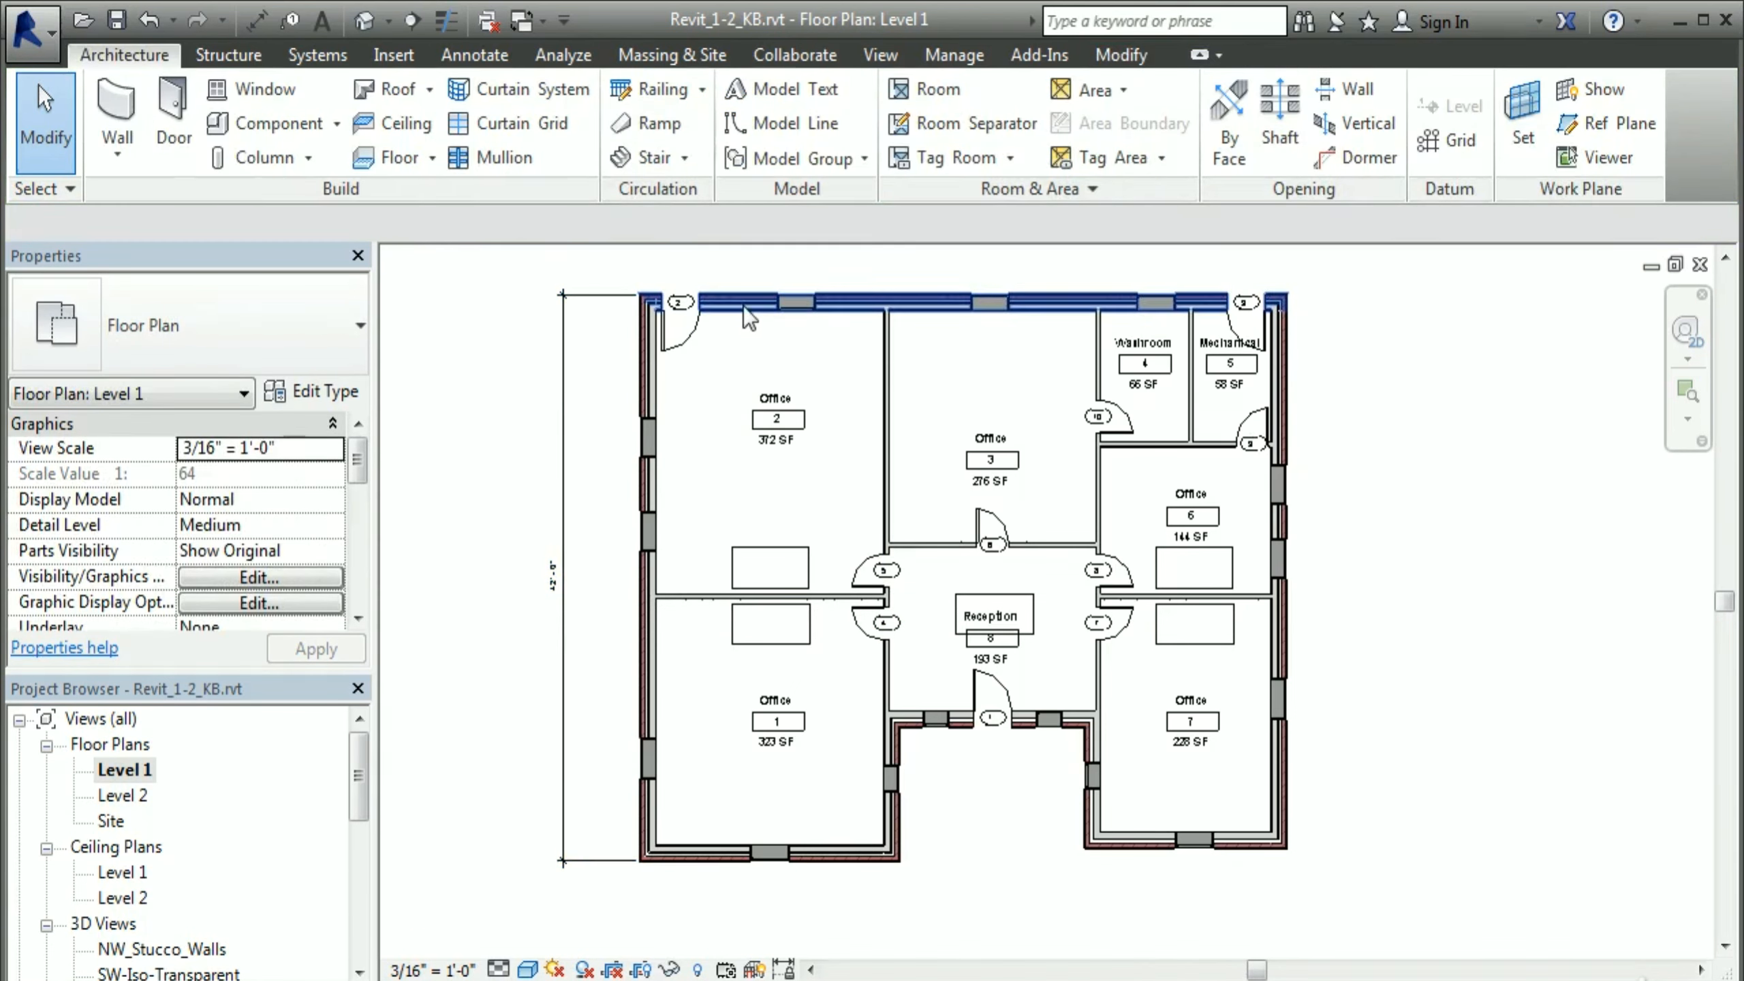
Step: Select the north exterior wall to inspect its locked length constraint, and then the west exterior wall
{"action": "left_click", "coordinate": [744, 305]}
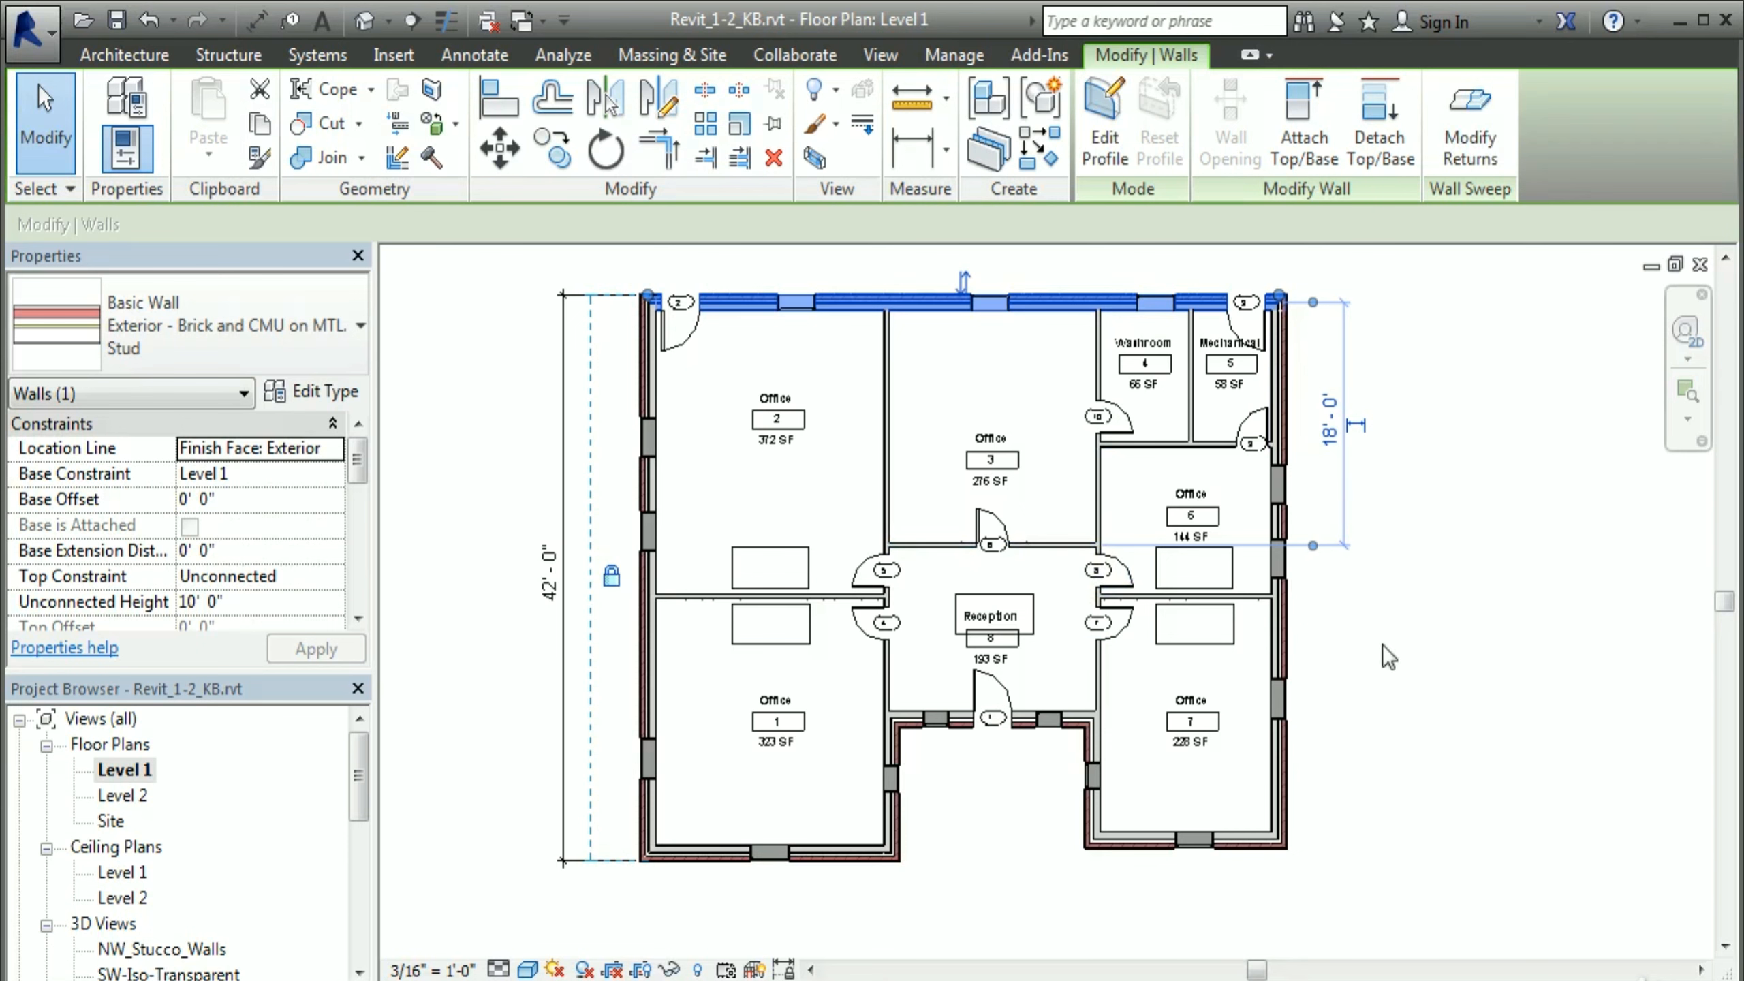
{"action": "left_click", "coordinate": [1444, 728]}
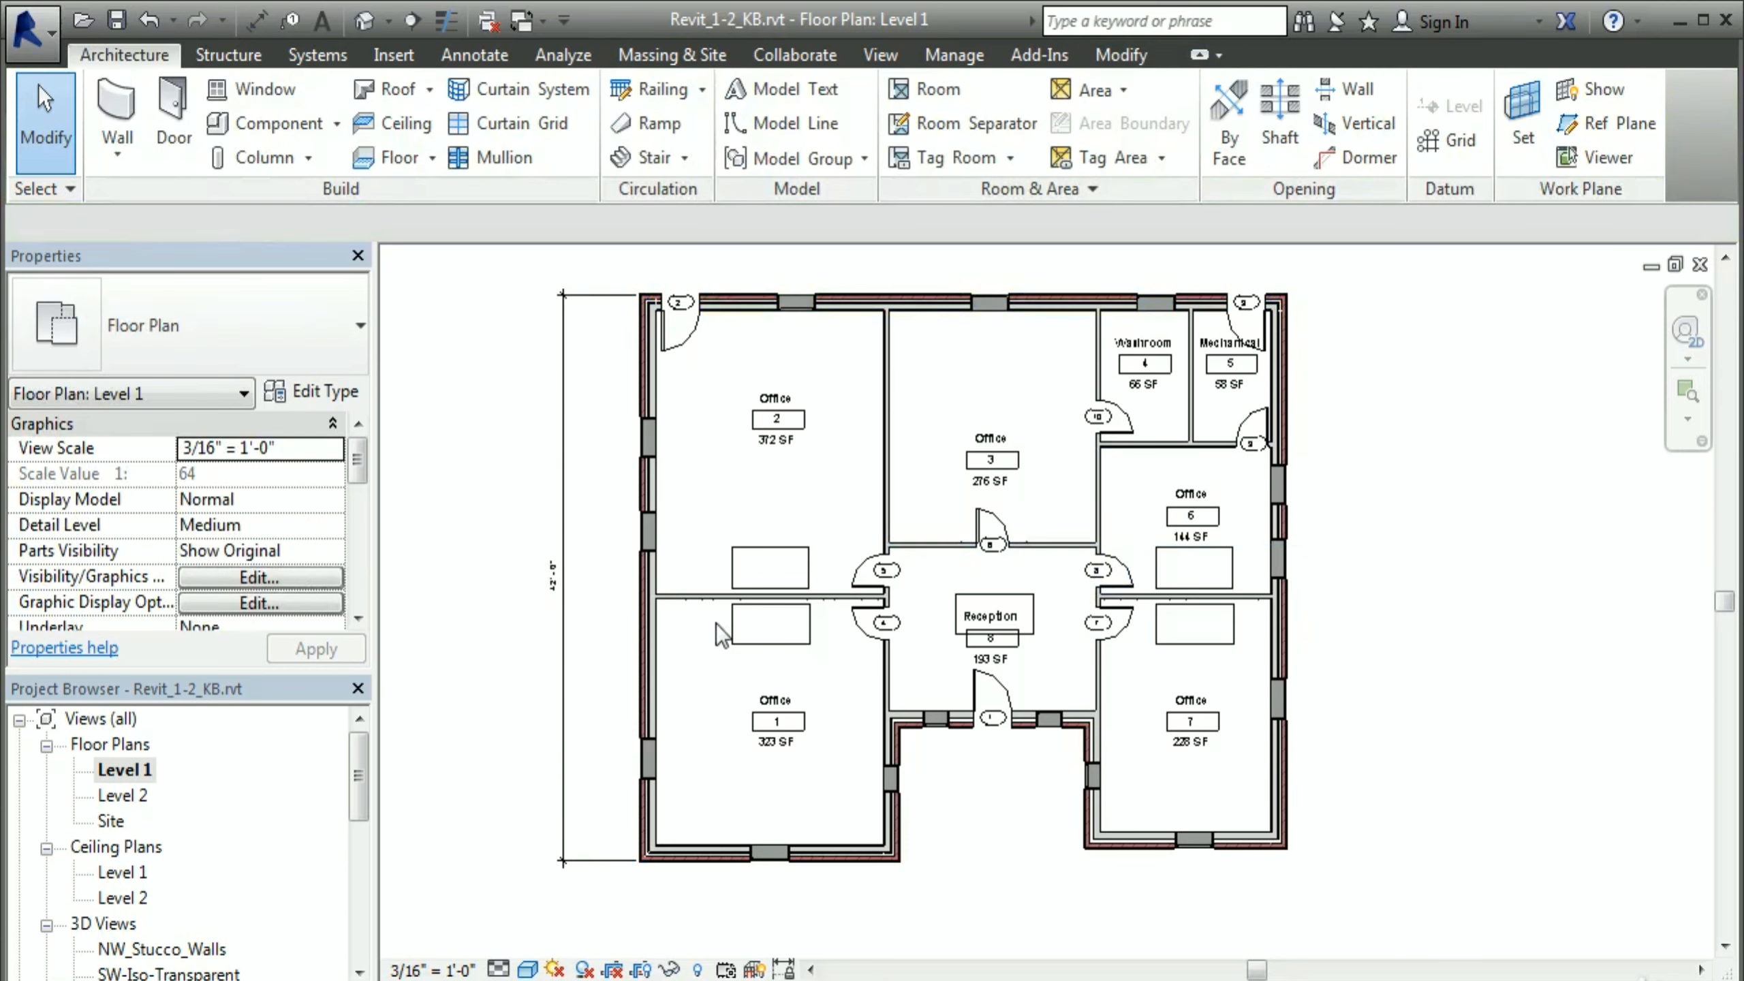
{"action": "left_click", "coordinate": [645, 382]}
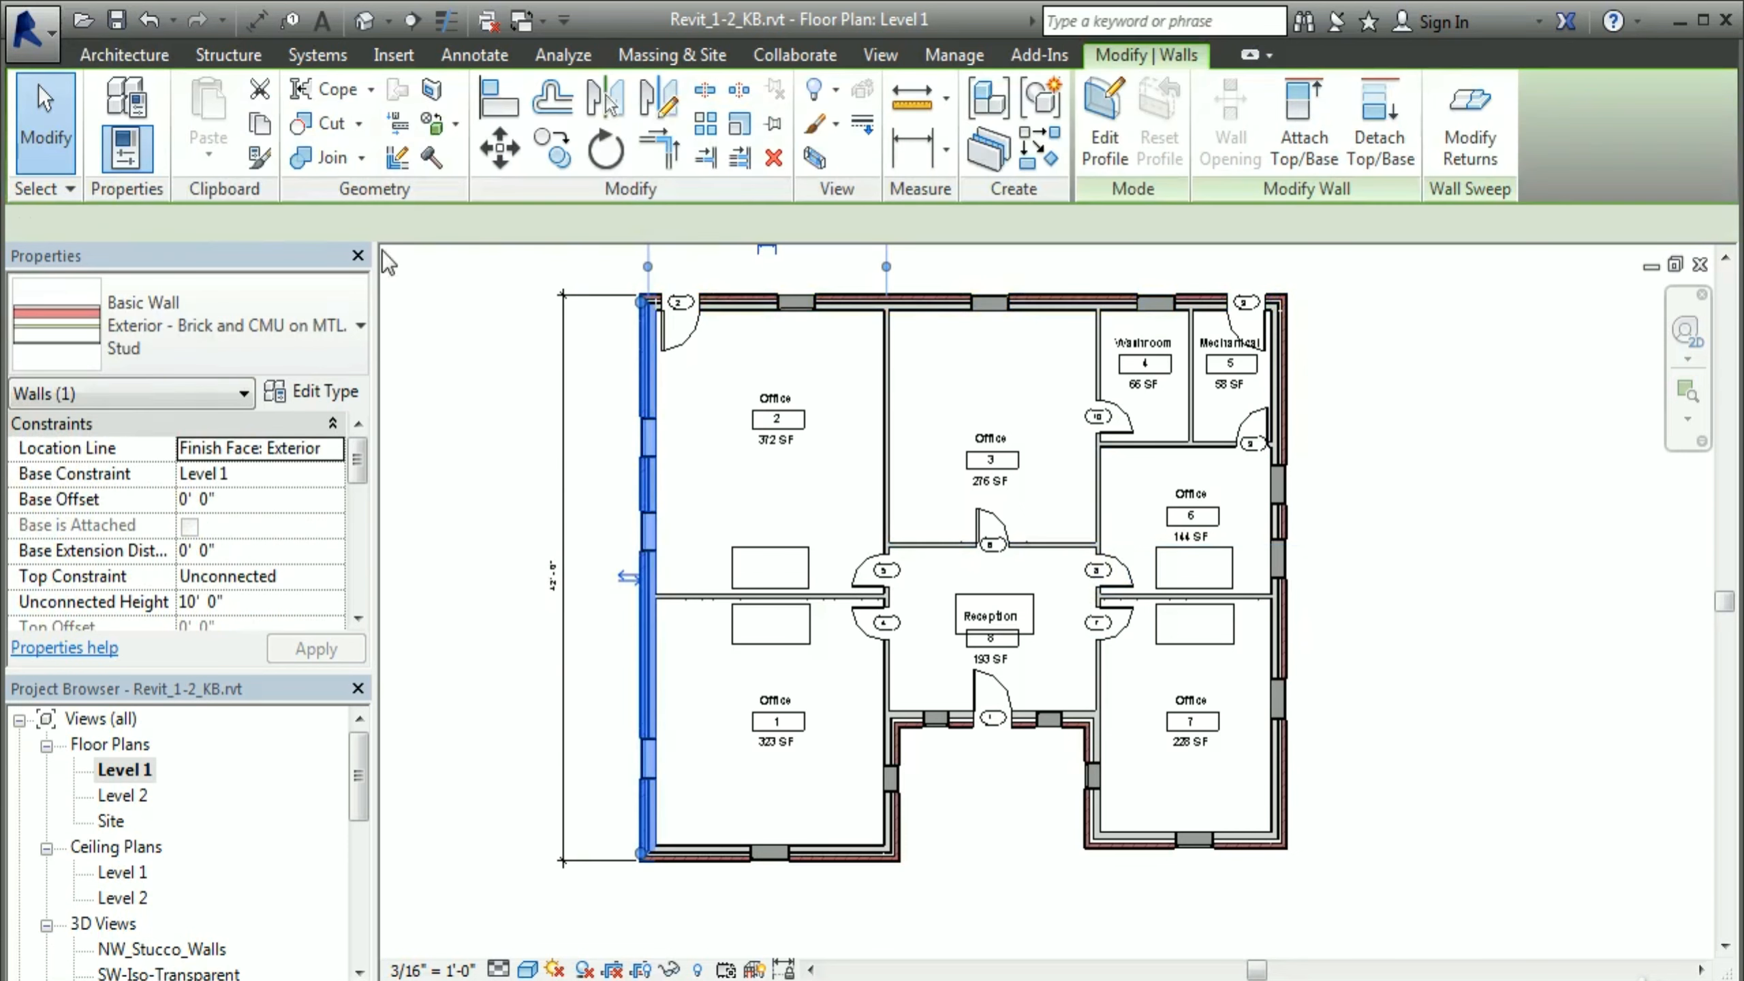
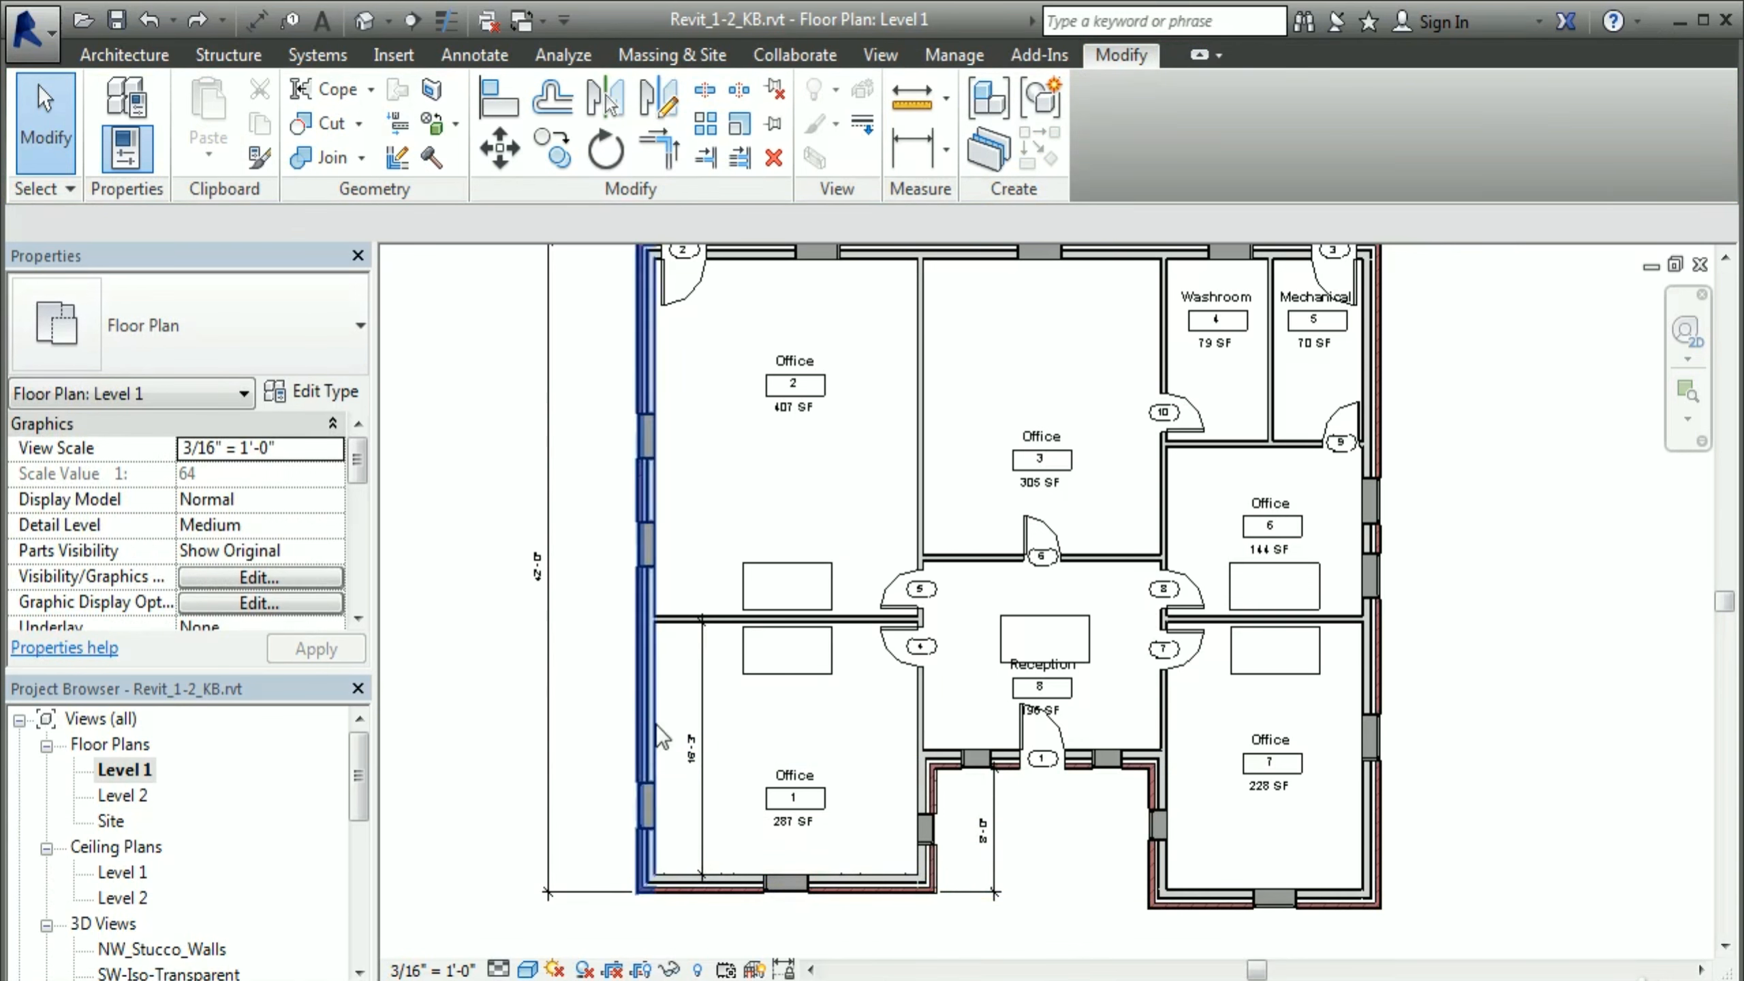
{"action": "left_click", "coordinate": [646, 686]}
{"action": "left_click", "coordinate": [709, 501]}
{"action": "left_click", "coordinate": [497, 641]}
Step: Place an aligned dimension string south of Office 1 through the west wall's outer face, the south window's center and the east wall's outer face
{"action": "middle_click_drag", "start_coordinate": [835, 911], "coordinate": [965, 704]}
{"action": "scroll", "coordinate": [796, 829], "scroll_direction": "up", "scroll_amount": 6}
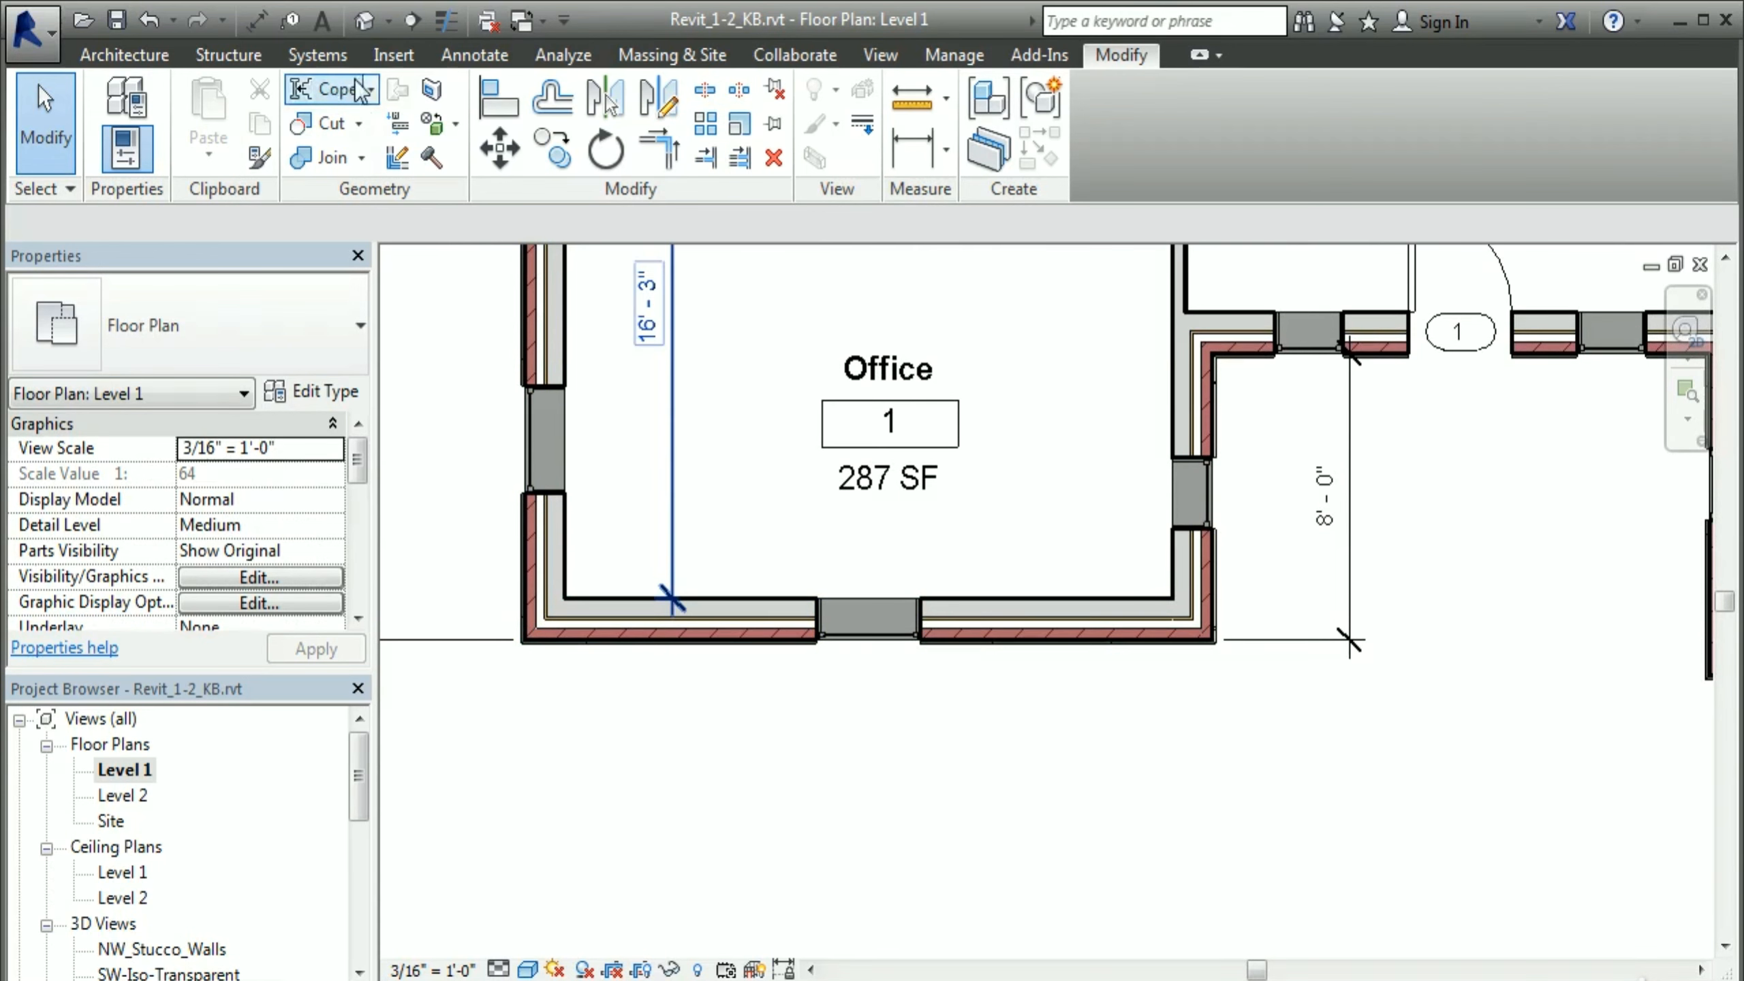
{"action": "left_click", "coordinate": [258, 20]}
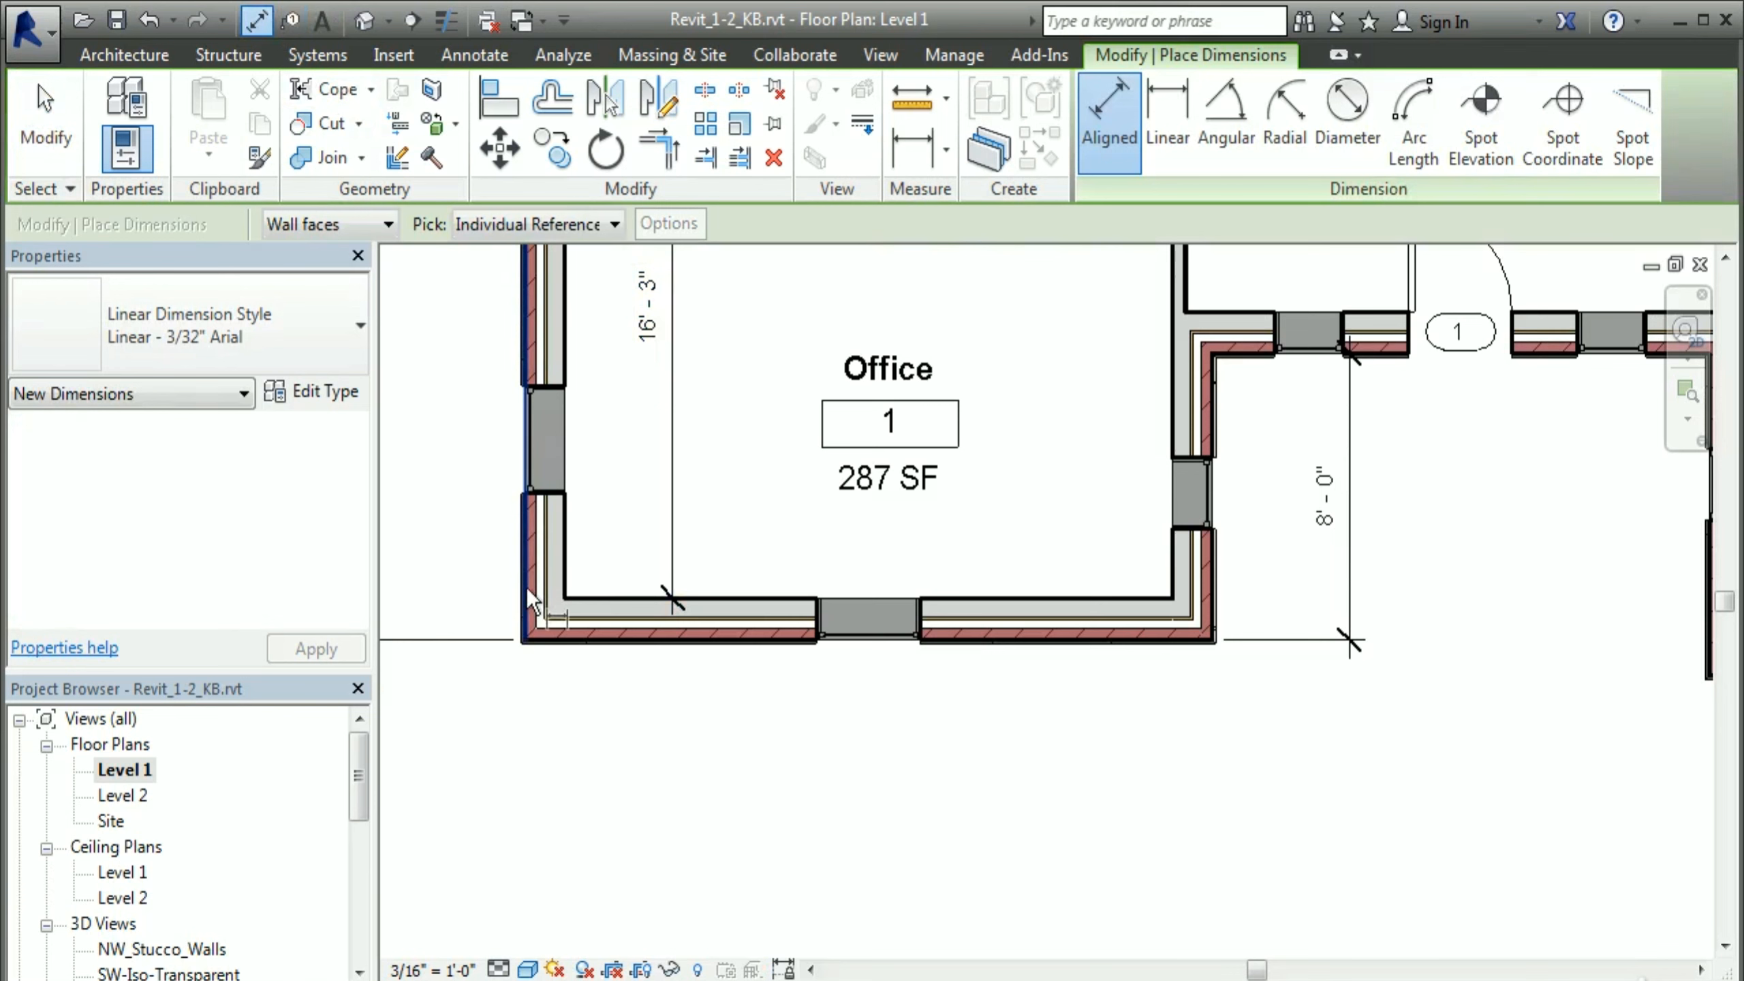
{"action": "left_click", "coordinate": [524, 586]}
{"action": "left_click", "coordinate": [869, 633]}
{"action": "left_click", "coordinate": [1211, 613]}
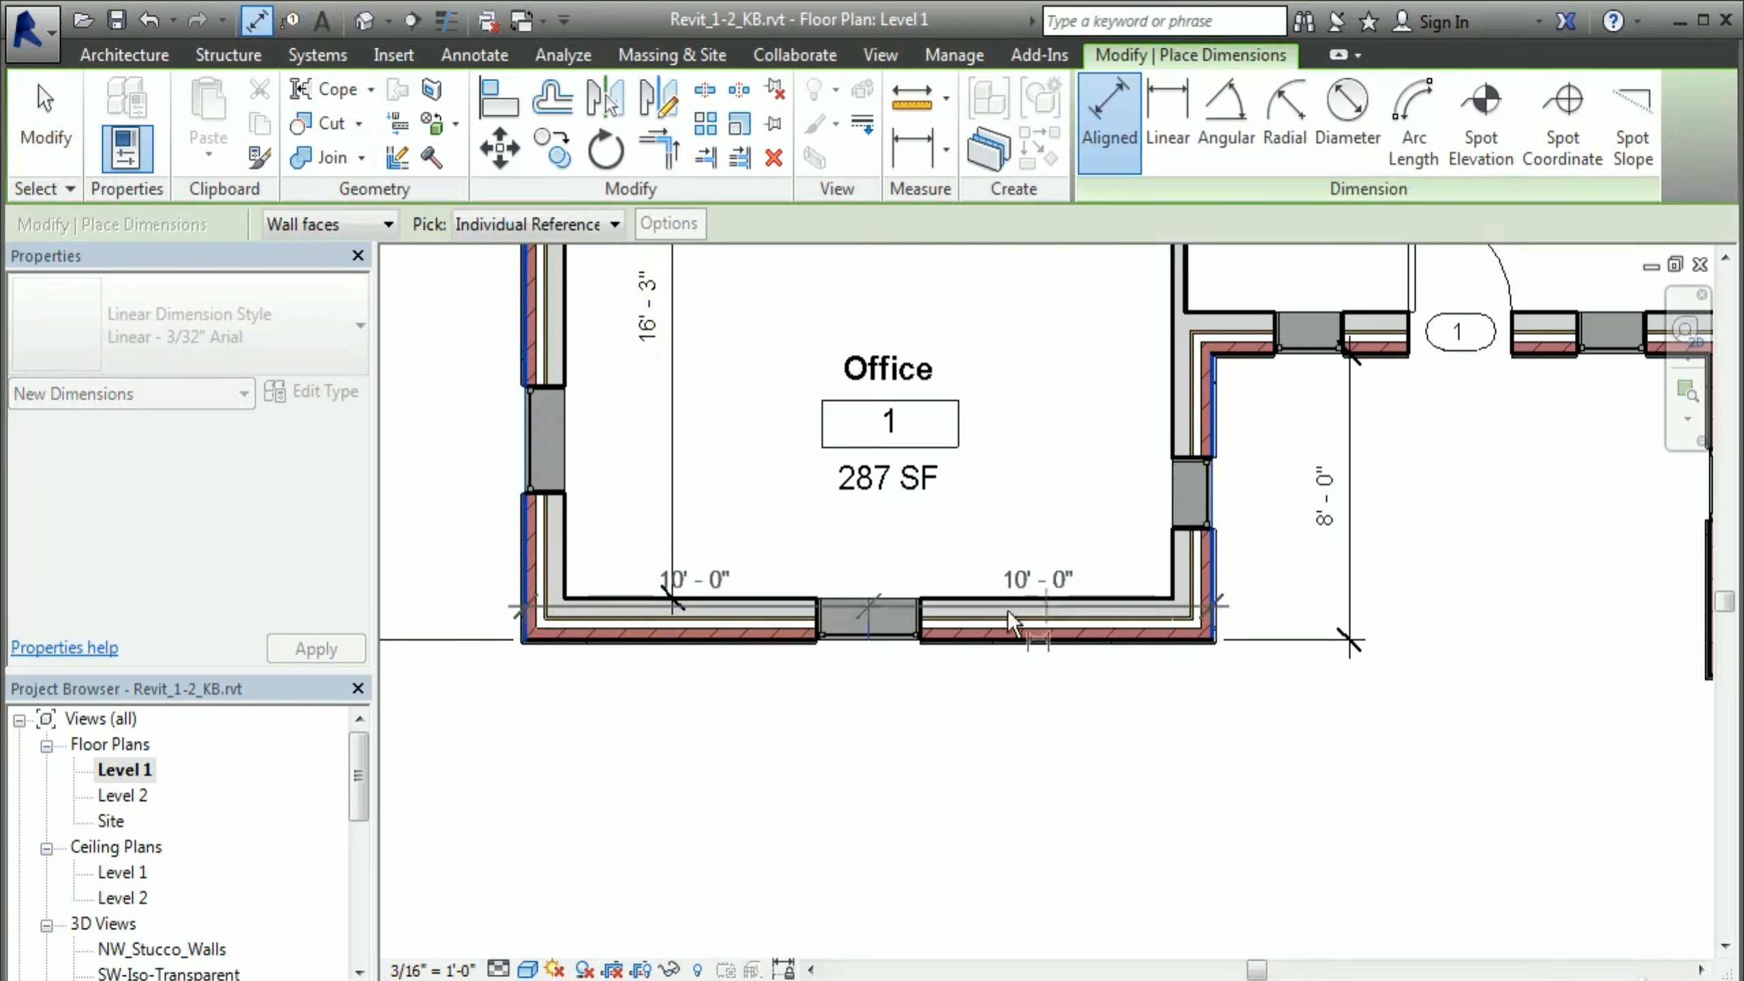
{"action": "left_click", "coordinate": [842, 826]}
Step: Apply the EQ constraint to the dimension string through Office 1's south window and move the string closer to the wall
{"action": "left_click", "coordinate": [868, 766]}
{"action": "left_click", "coordinate": [1033, 893]}
{"action": "right_click", "coordinate": [959, 738]}
{"action": "left_click", "coordinate": [1031, 755]}
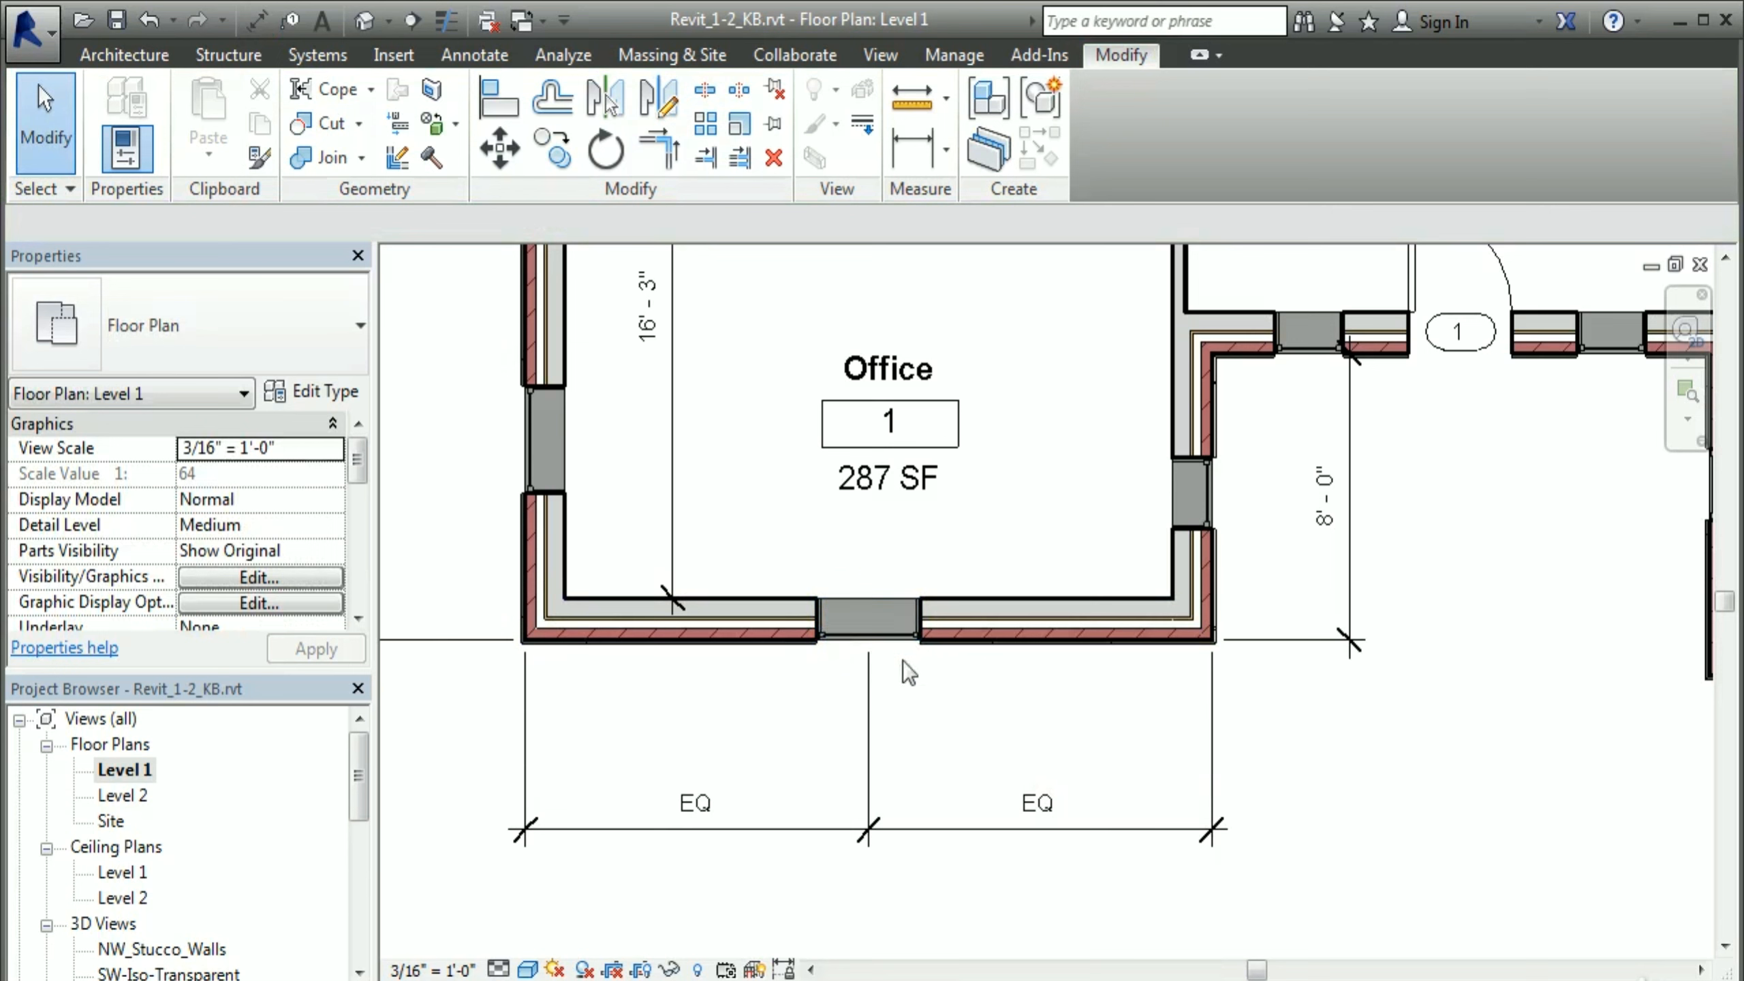
{"action": "left_click", "coordinate": [932, 830]}
{"action": "left_click_drag", "start_coordinate": [931, 831], "coordinate": [946, 758]}
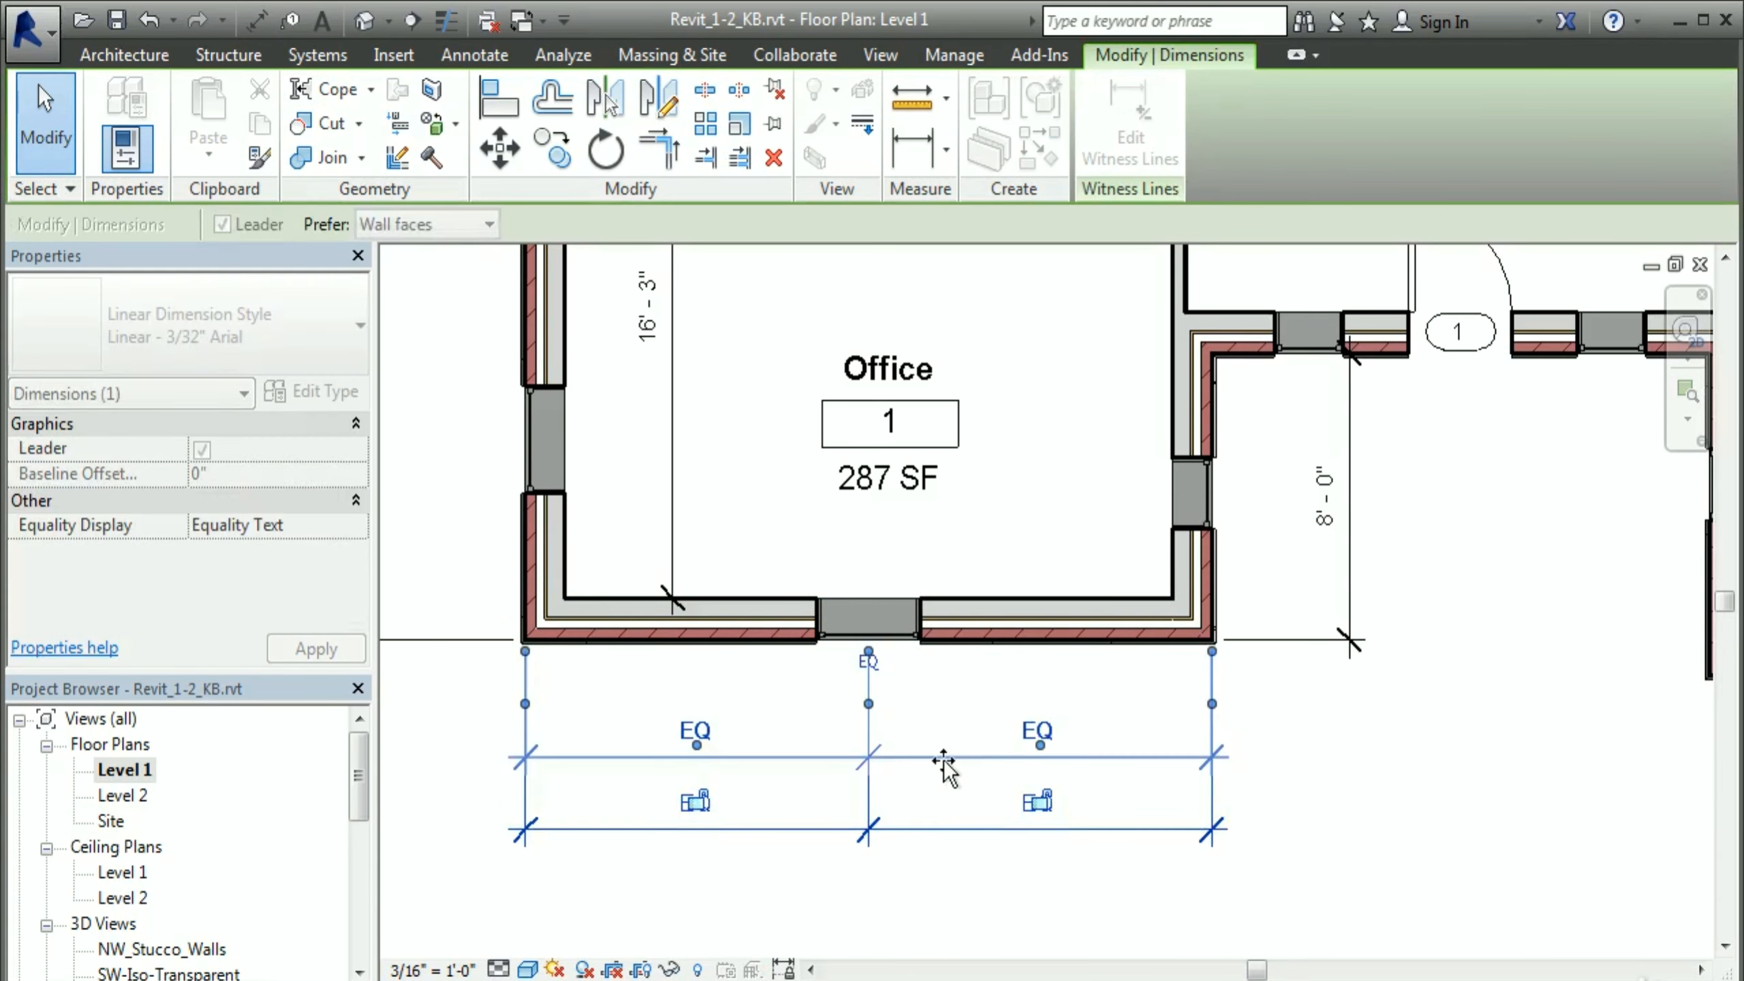
{"action": "left_click", "coordinate": [743, 795]}
Step: Place an overall aligned dimension below the EQ string, between the outer faces of Office 1's west and east walls
{"action": "middle_click_drag", "start_coordinate": [744, 795], "coordinate": [816, 769]}
{"action": "left_click", "coordinate": [256, 21]}
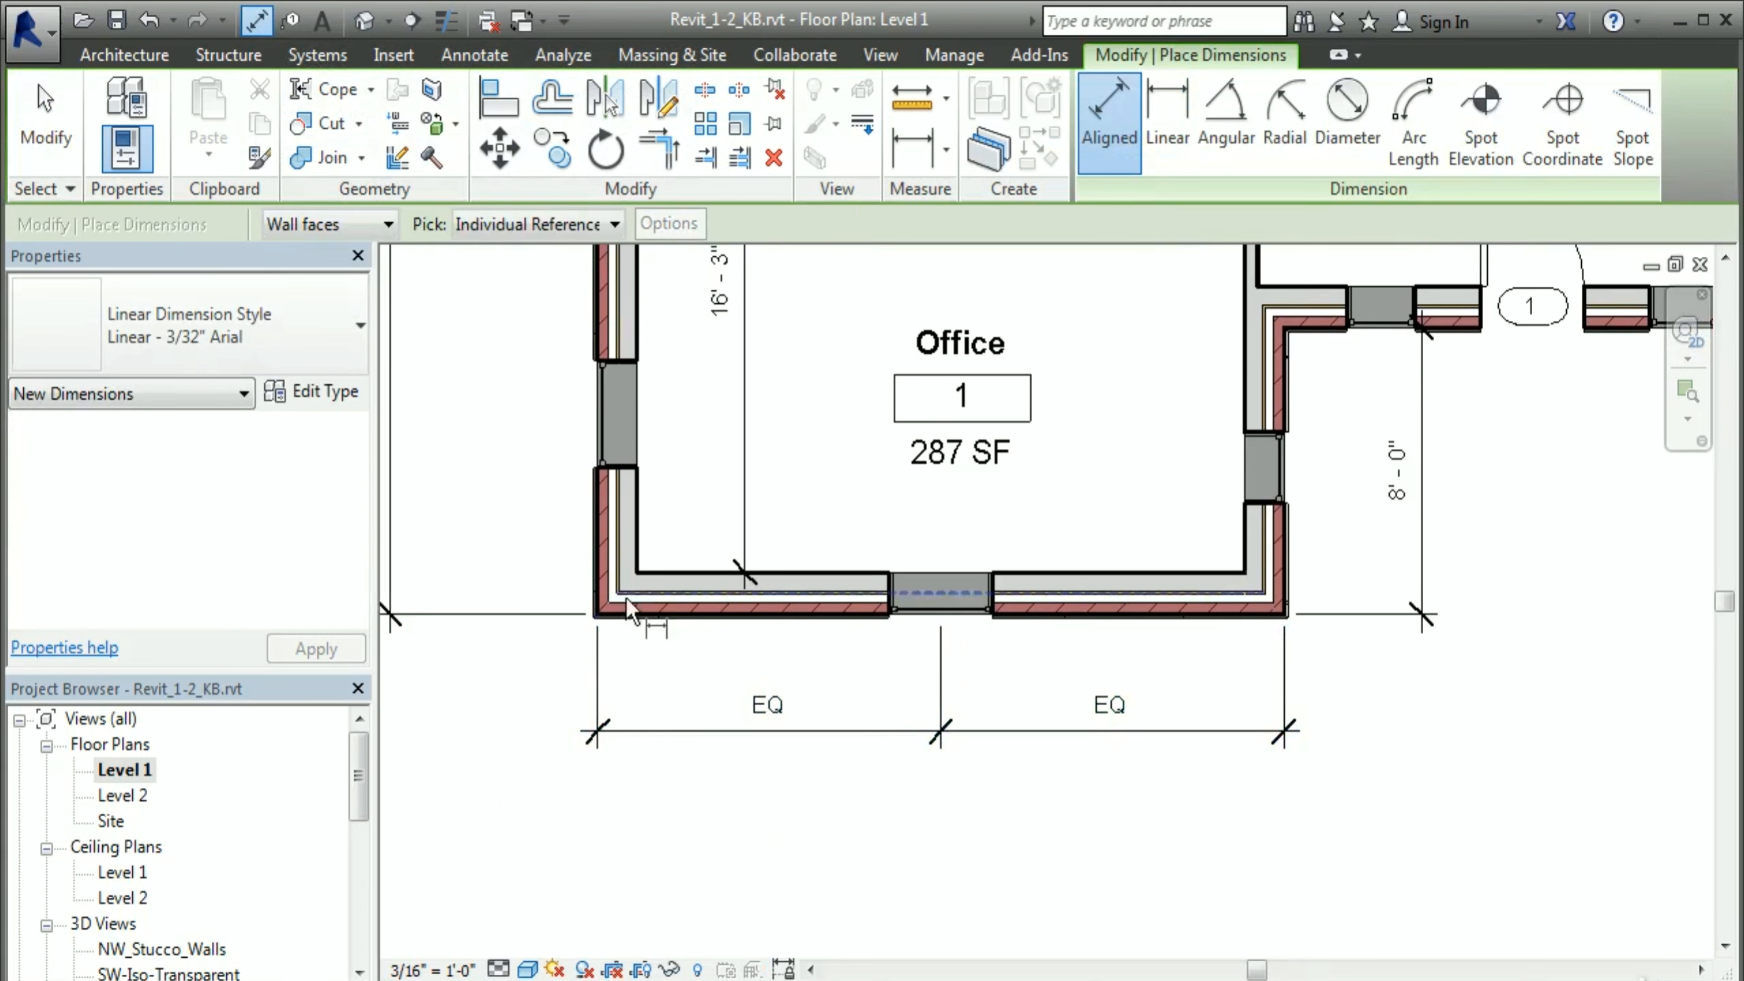
{"action": "left_click", "coordinate": [599, 594]}
{"action": "left_click", "coordinate": [1286, 587]}
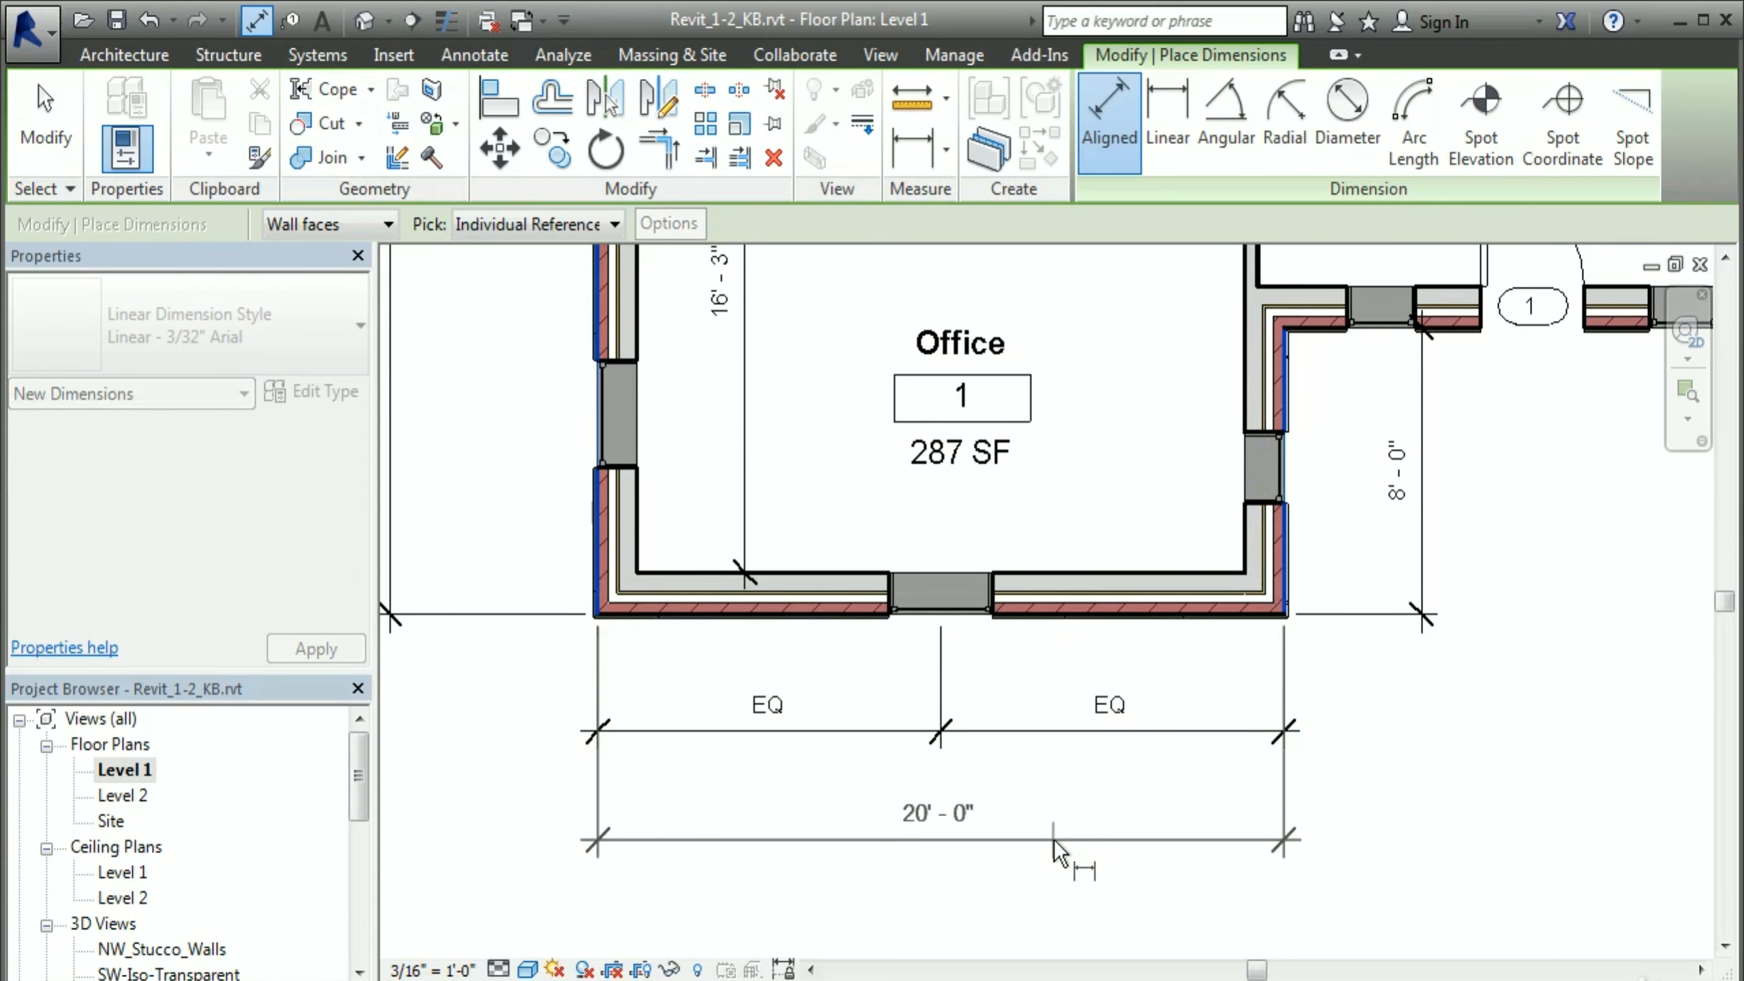
{"action": "left_click", "coordinate": [1055, 839]}
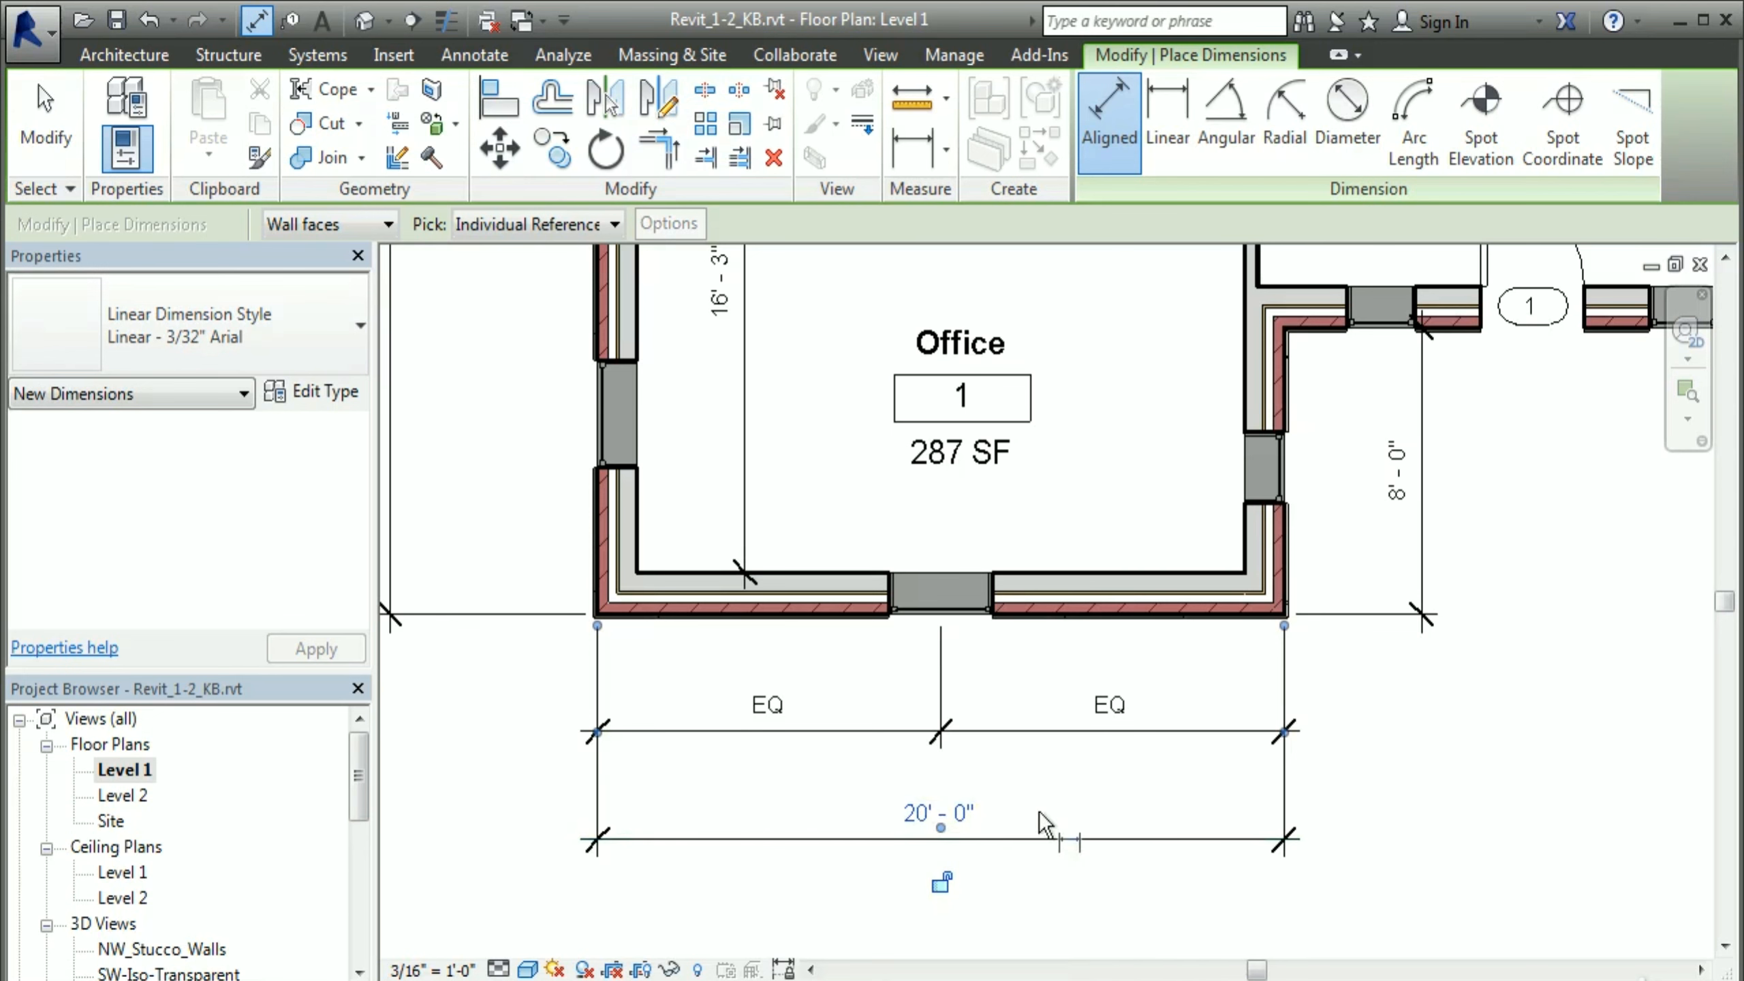
{"action": "right_click", "coordinate": [1062, 799]}
{"action": "left_click", "coordinate": [1162, 813]}
{"action": "scroll", "coordinate": [1400, 796], "scroll_direction": "down", "scroll_amount": 2}
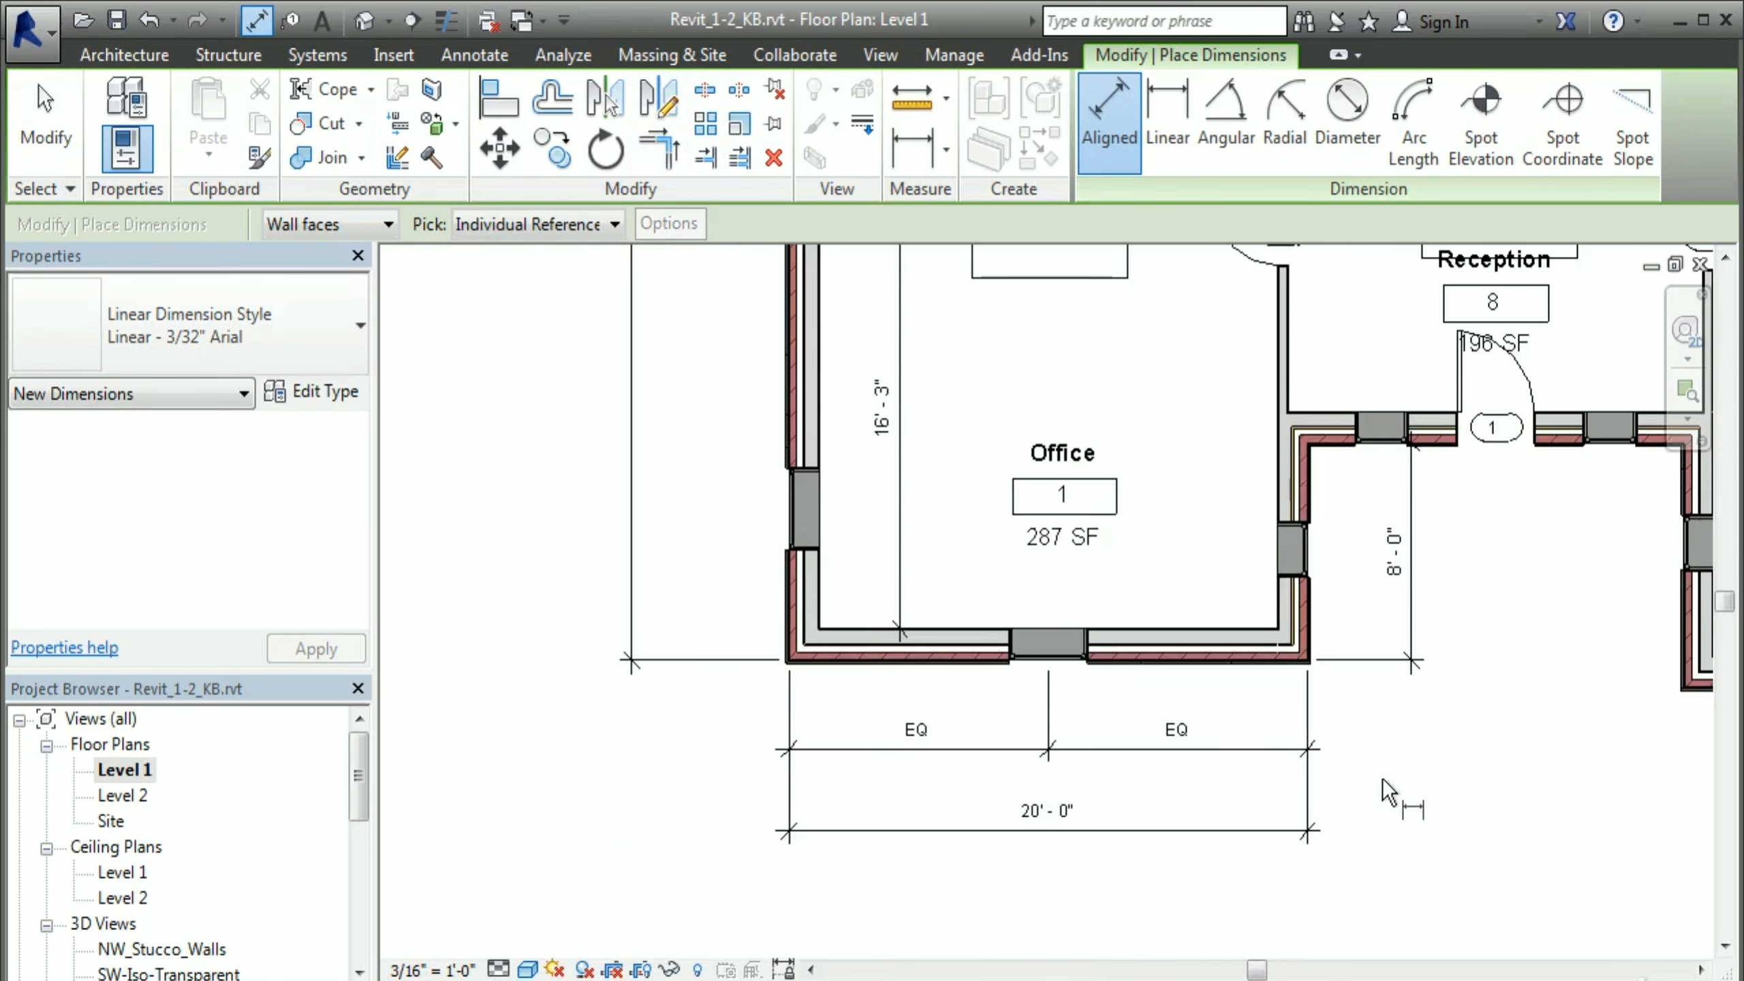
{"action": "scroll", "coordinate": [1395, 791], "scroll_direction": "up", "scroll_amount": 2}
{"action": "key", "text": "Escape"}
Step: Move Office 1's east exterior wall by setting the overall dimension below the EQ string to 15'
{"action": "left_click", "coordinate": [1274, 557]}
{"action": "left_click", "coordinate": [937, 819]}
{"action": "type", "text": "15"}
{"action": "key", "text": "Return"}
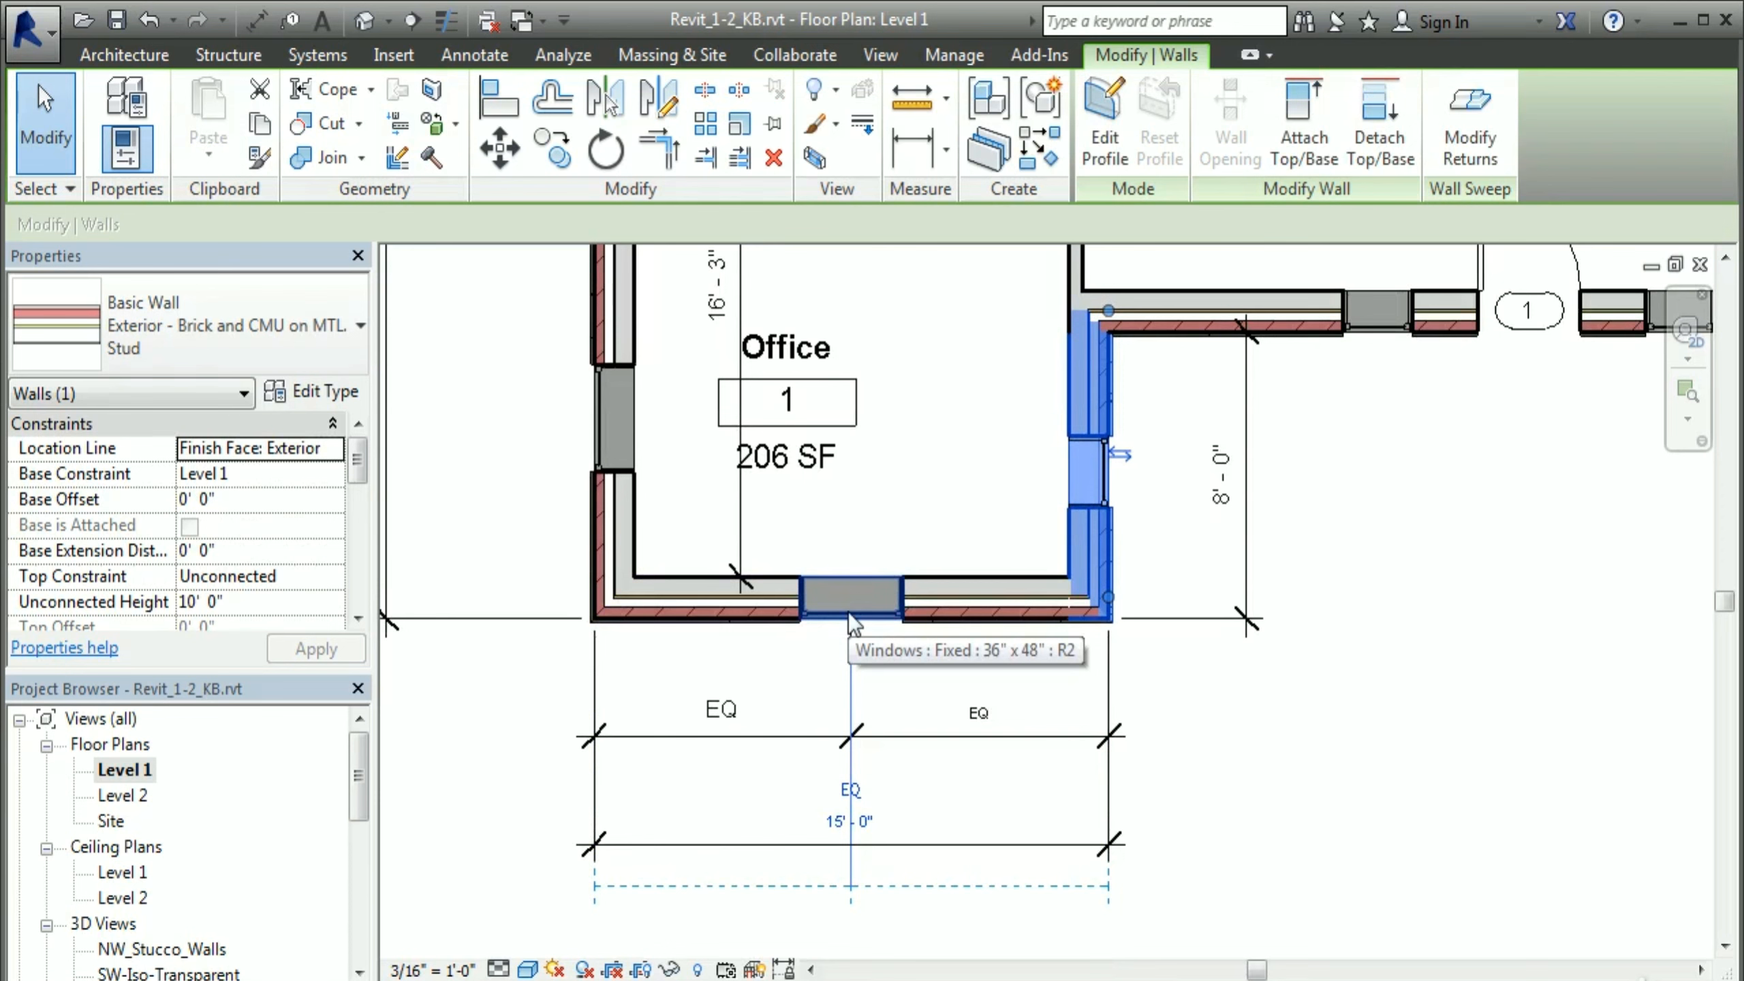
Step: Set Office 1's overall east-west dimension to 17', repositioning the east exterior wall
{"action": "left_click", "coordinate": [852, 822]}
{"action": "type", "text": "17"}
{"action": "key", "text": "Return"}
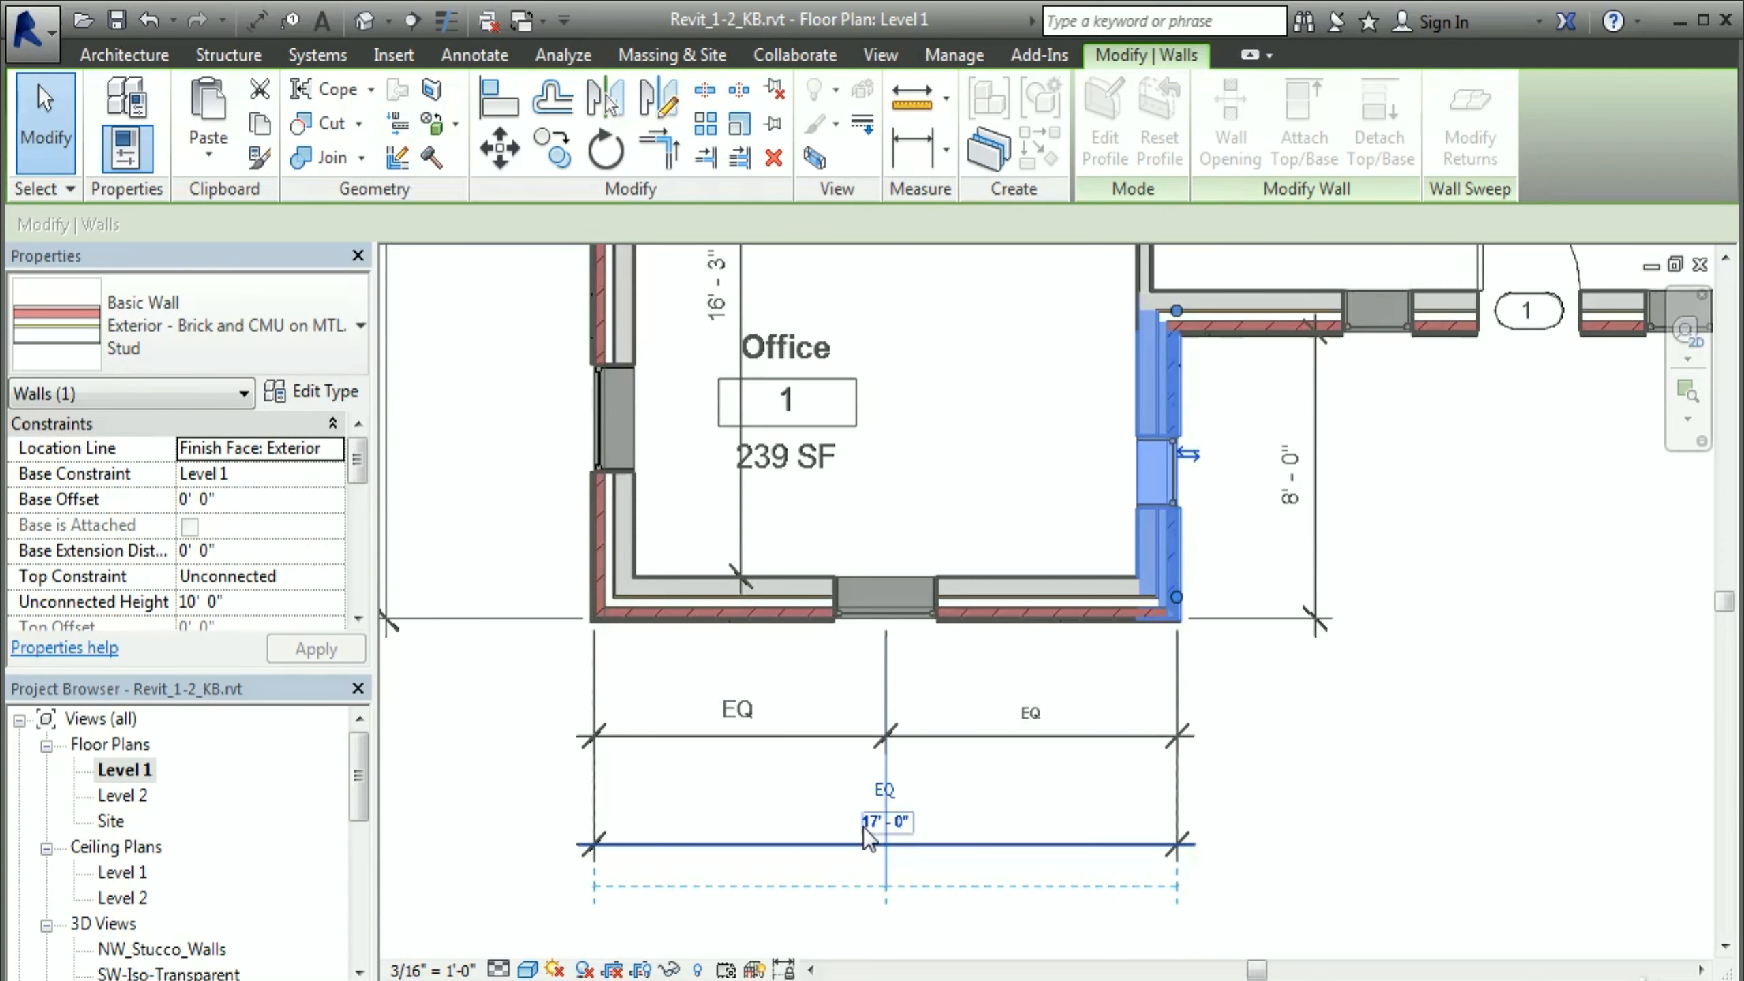
Step: Extend Office 1's overall dimension to include Office 7's west and east outer wall faces, and apply the EQ constraint to the string
{"action": "left_click", "coordinate": [1261, 692]}
{"action": "scroll", "coordinate": [1261, 692], "scroll_direction": "down", "scroll_amount": 3}
{"action": "middle_click_drag", "start_coordinate": [1354, 765], "coordinate": [969, 698]}
{"action": "scroll", "coordinate": [1001, 726], "scroll_direction": "down", "scroll_amount": 1}
{"action": "left_click", "coordinate": [790, 689]}
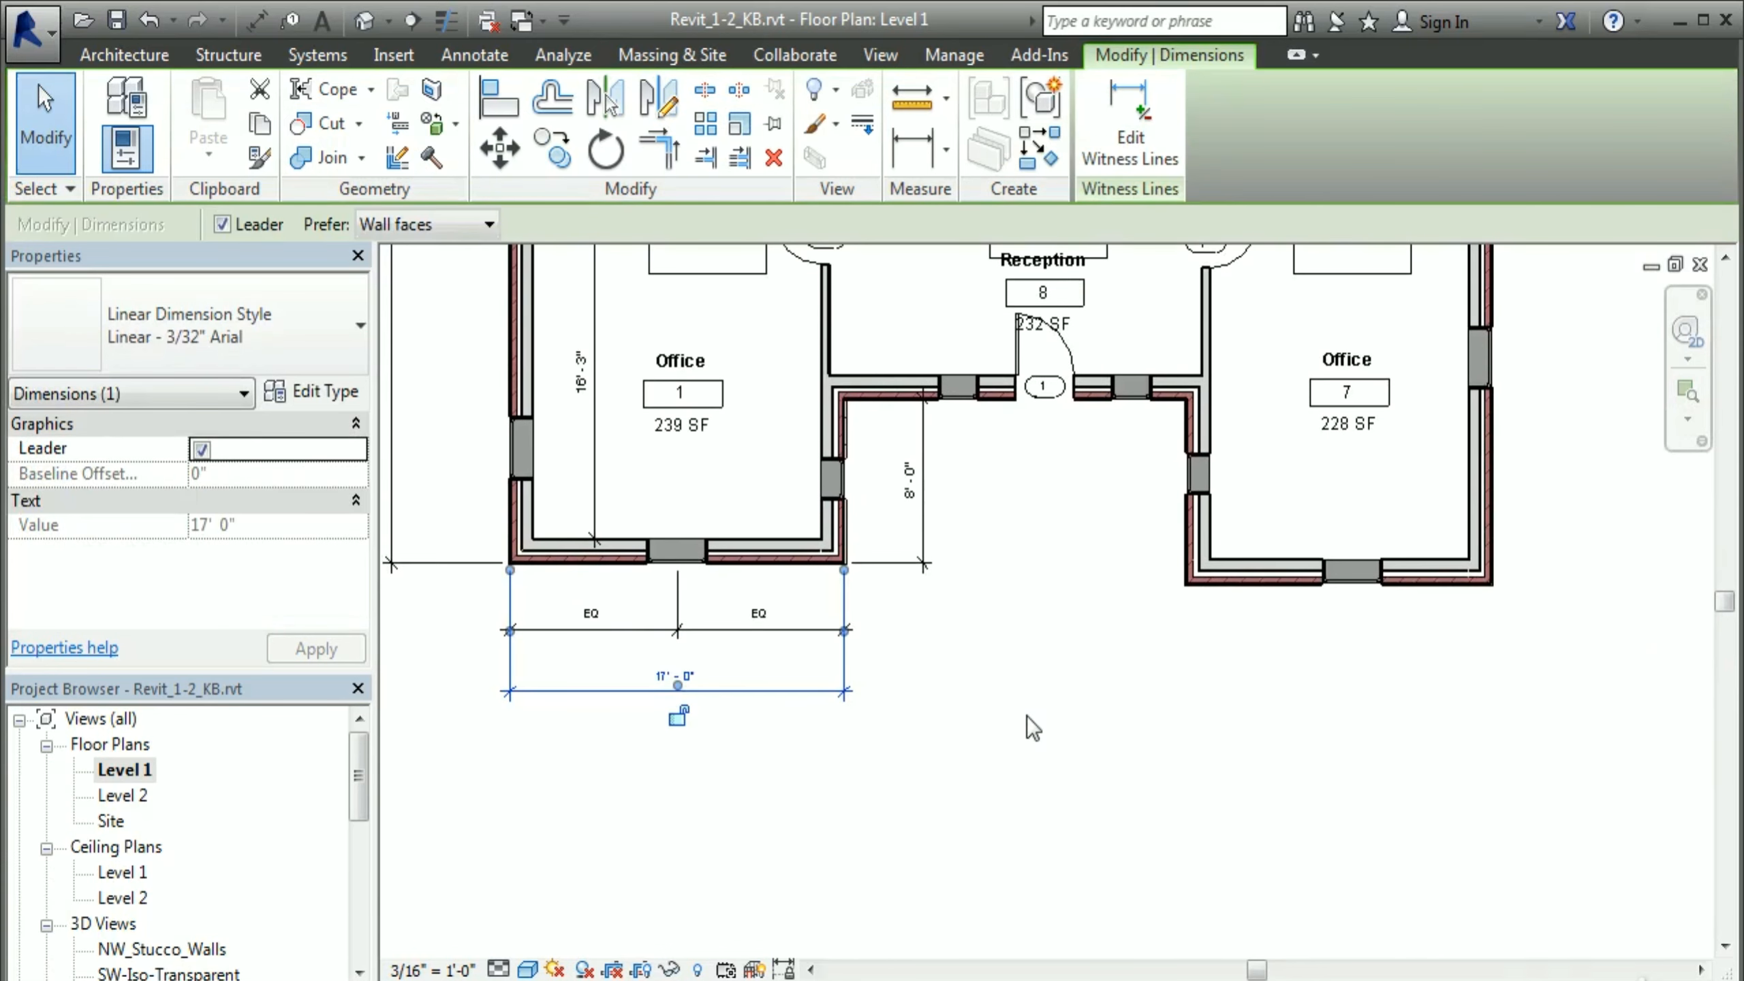
{"action": "left_click", "coordinate": [1133, 117]}
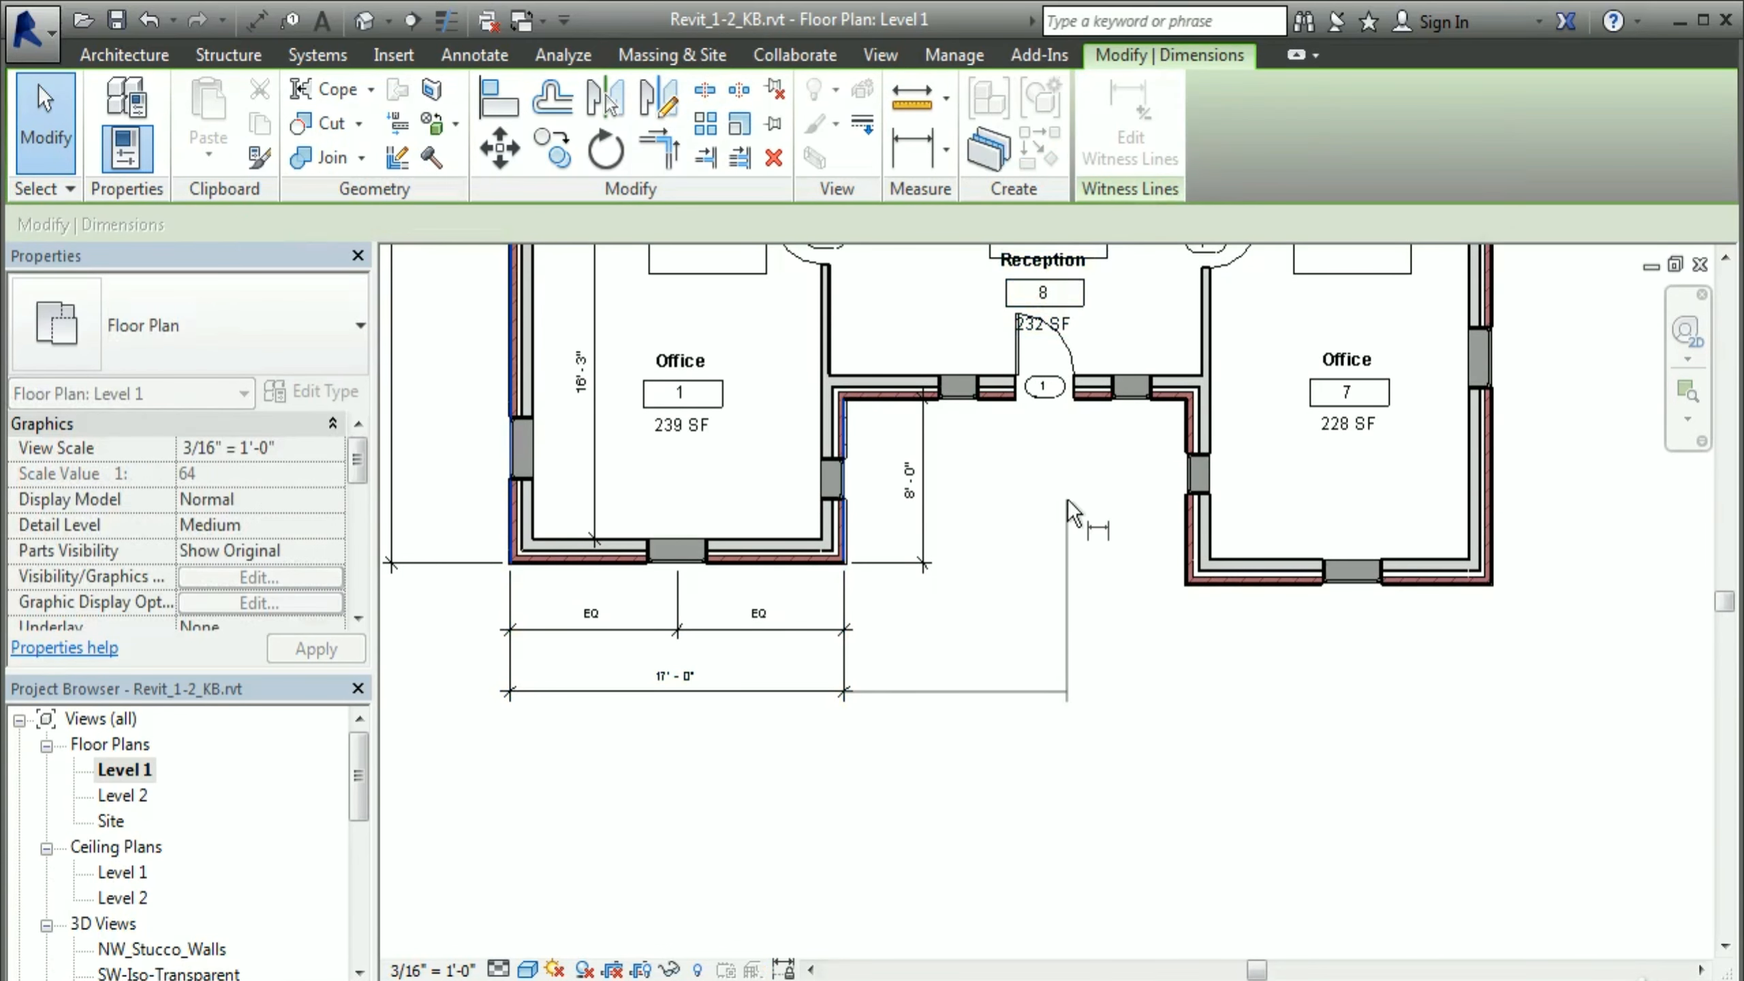
{"action": "left_click", "coordinate": [1190, 579]}
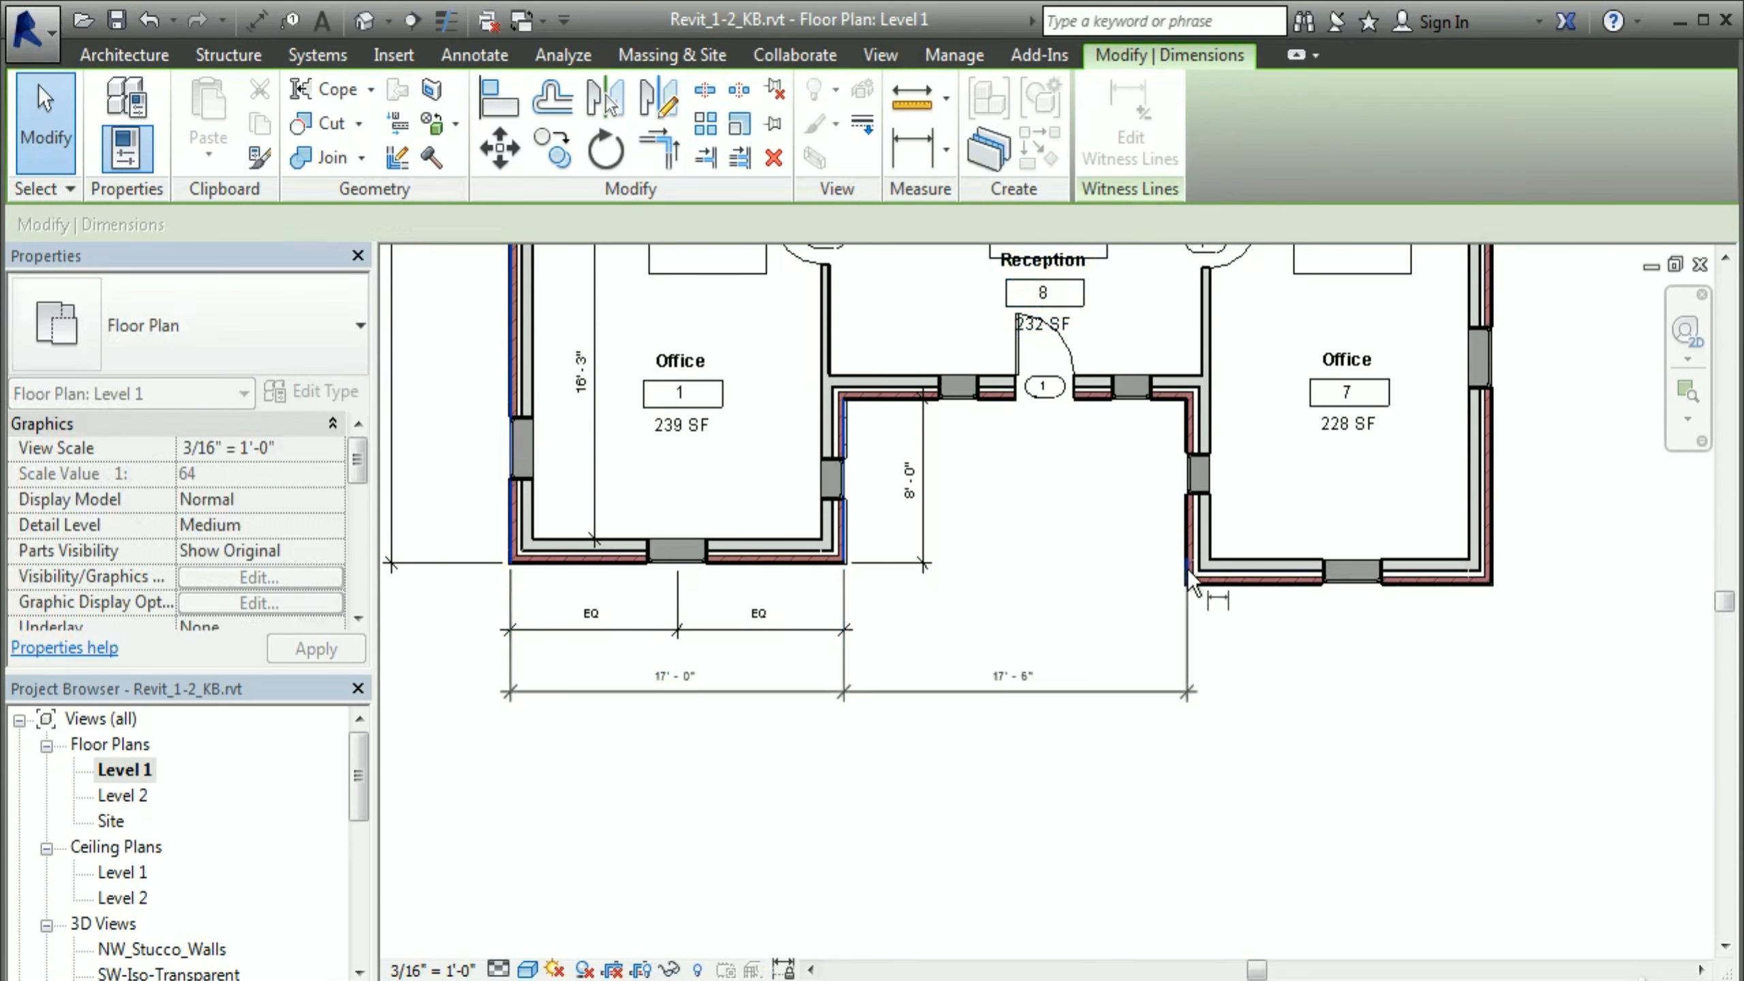
{"action": "left_click", "coordinate": [1494, 572]}
{"action": "left_click", "coordinate": [1381, 695]}
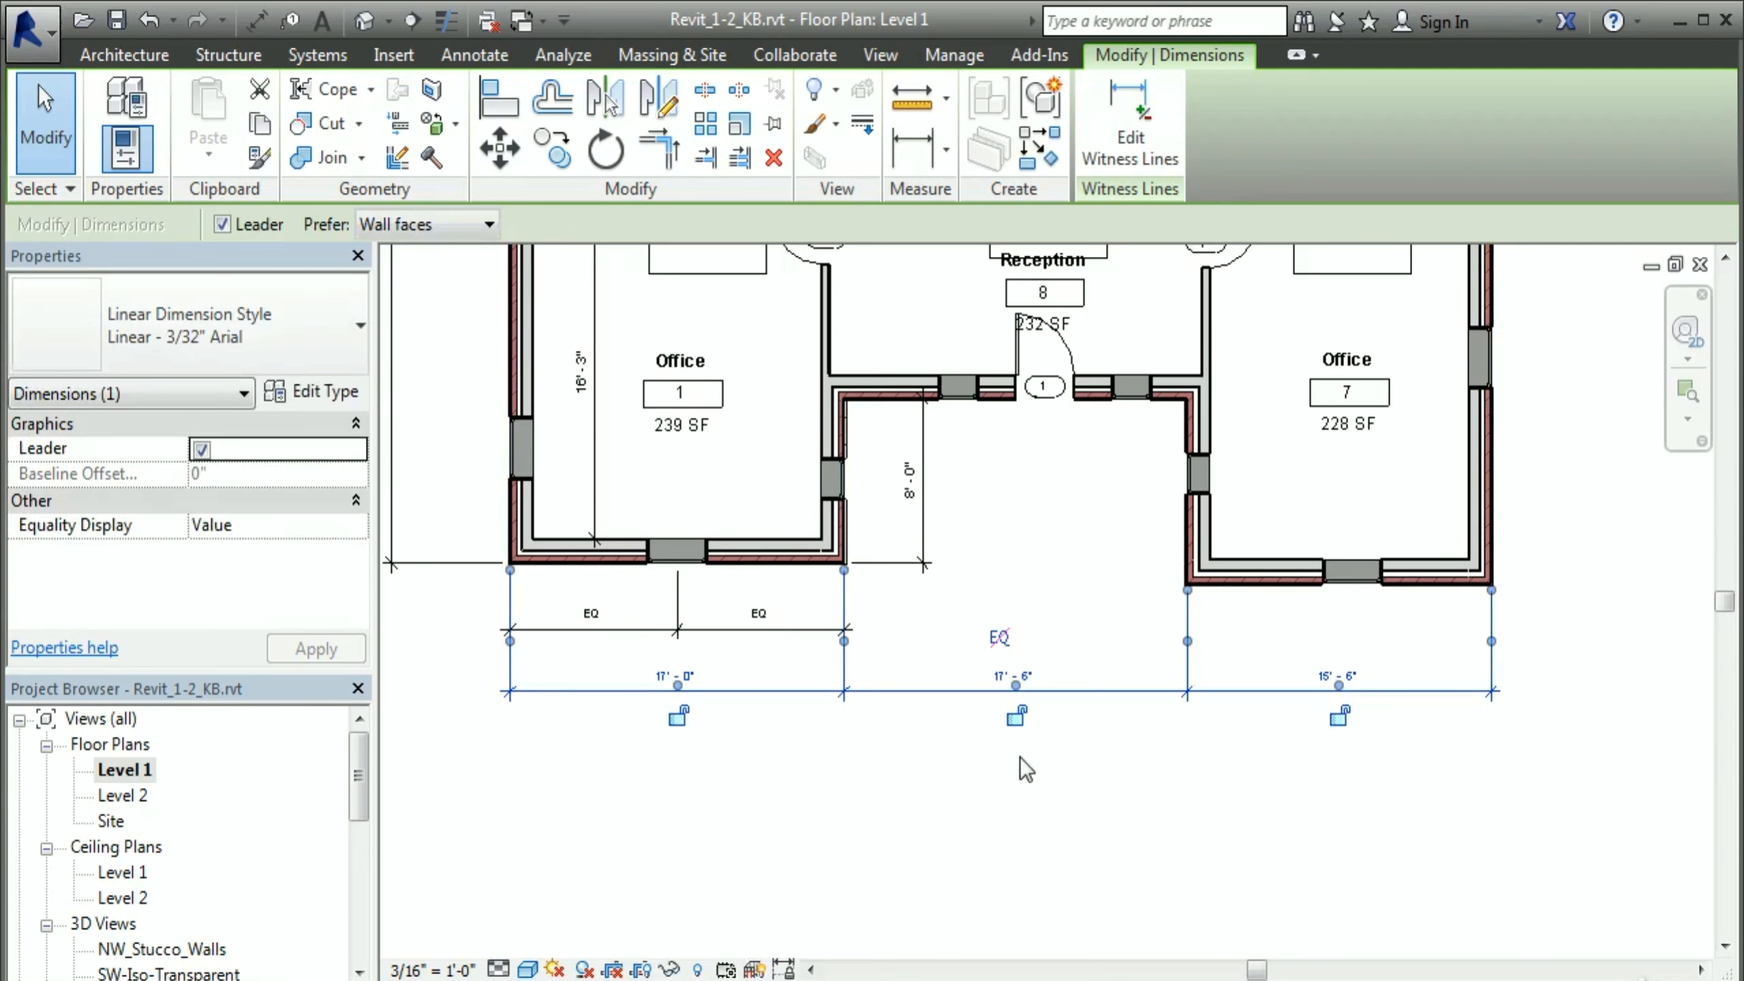
{"action": "left_click", "coordinate": [999, 637]}
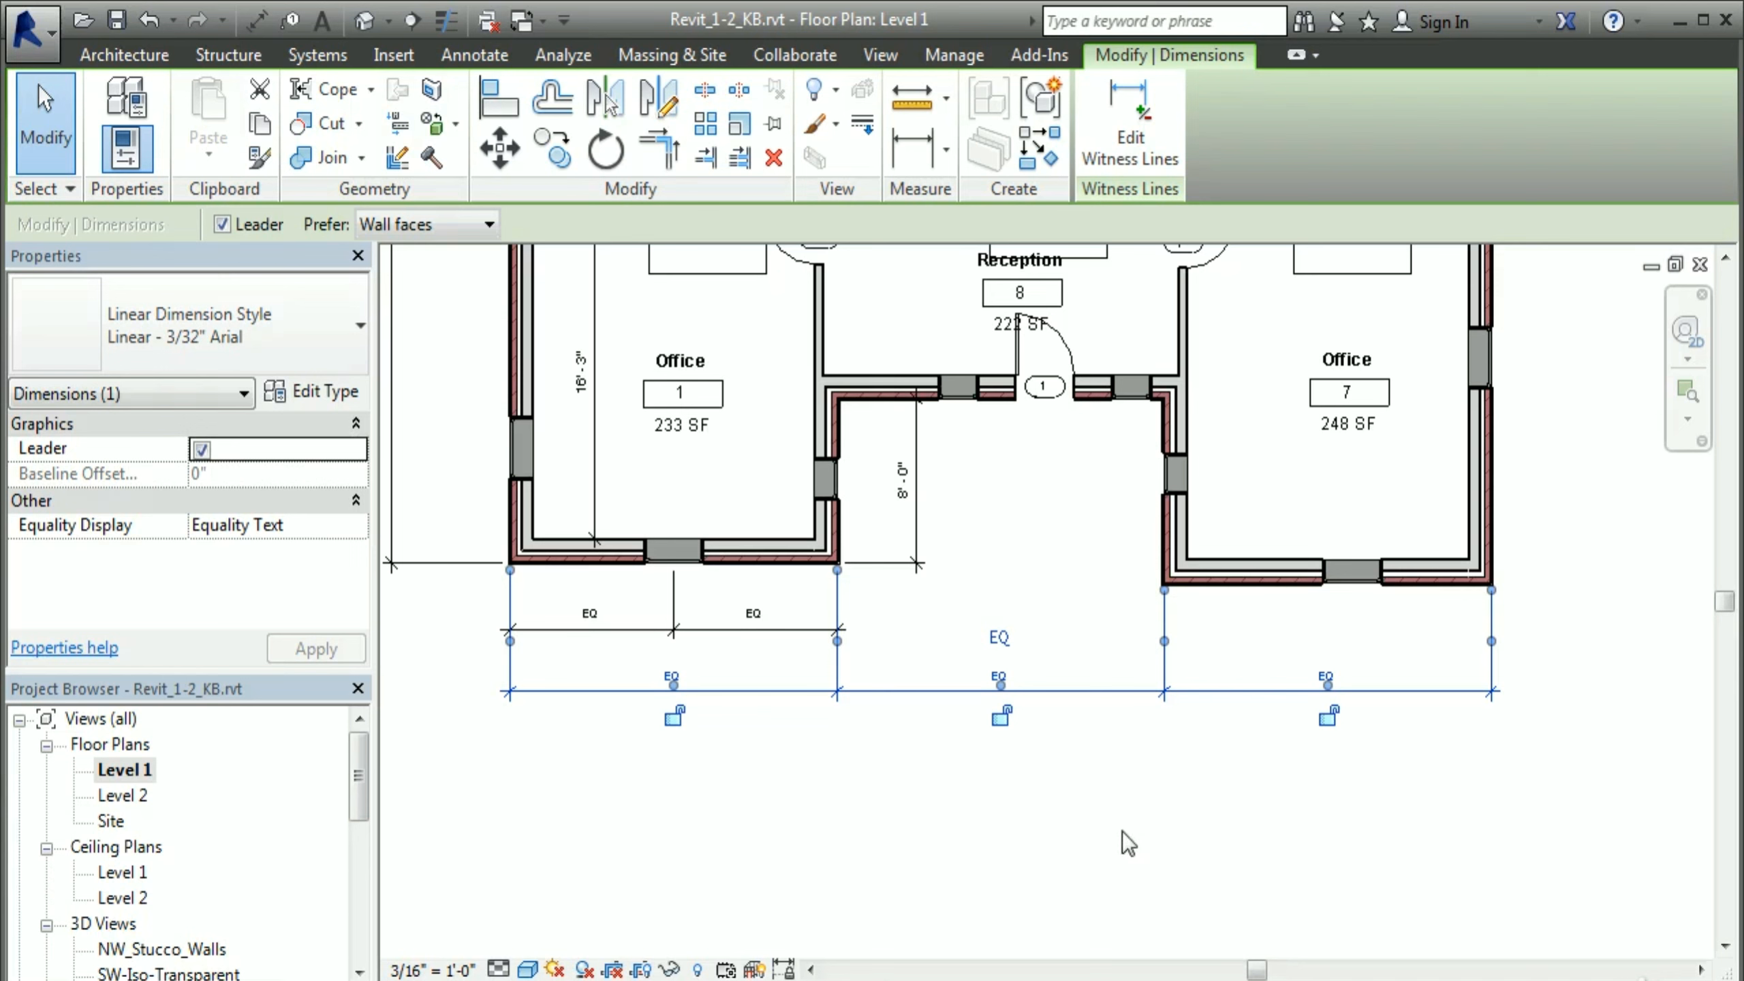
{"action": "left_click", "coordinate": [577, 850]}
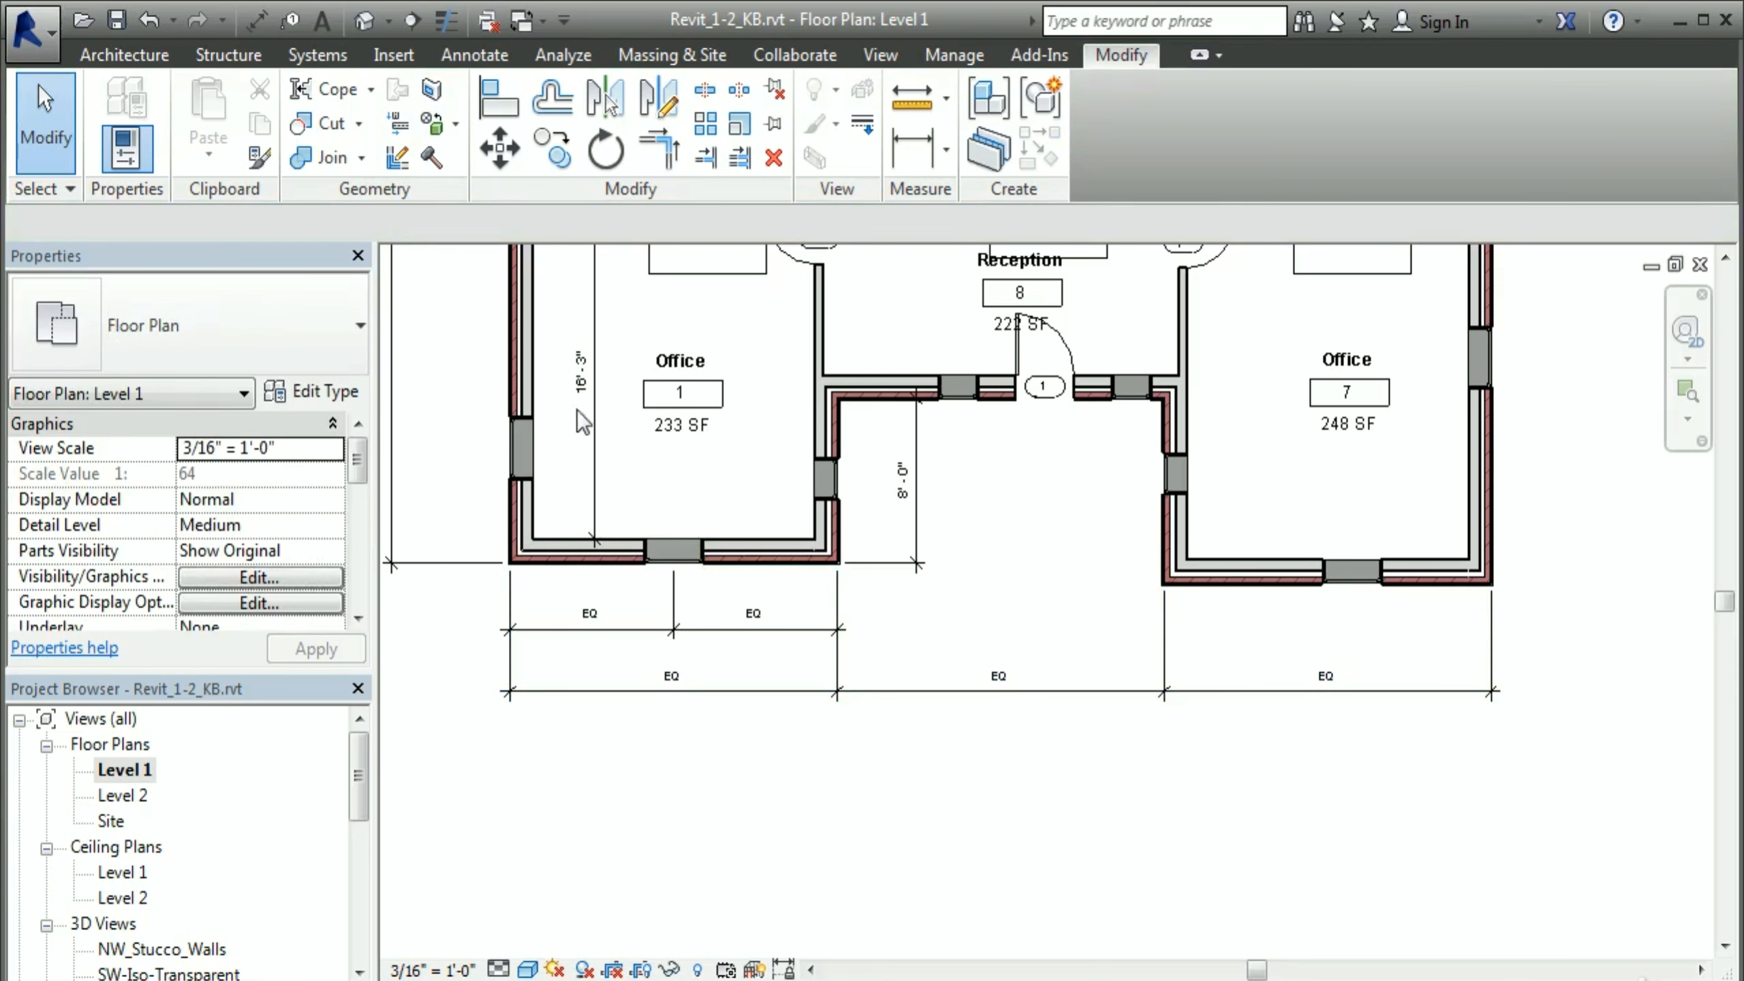
Step: Place an overall aligned dimension below the EQ string, from Office 1's west outer face to Office 7's east outer face
{"action": "left_click", "coordinate": [256, 23]}
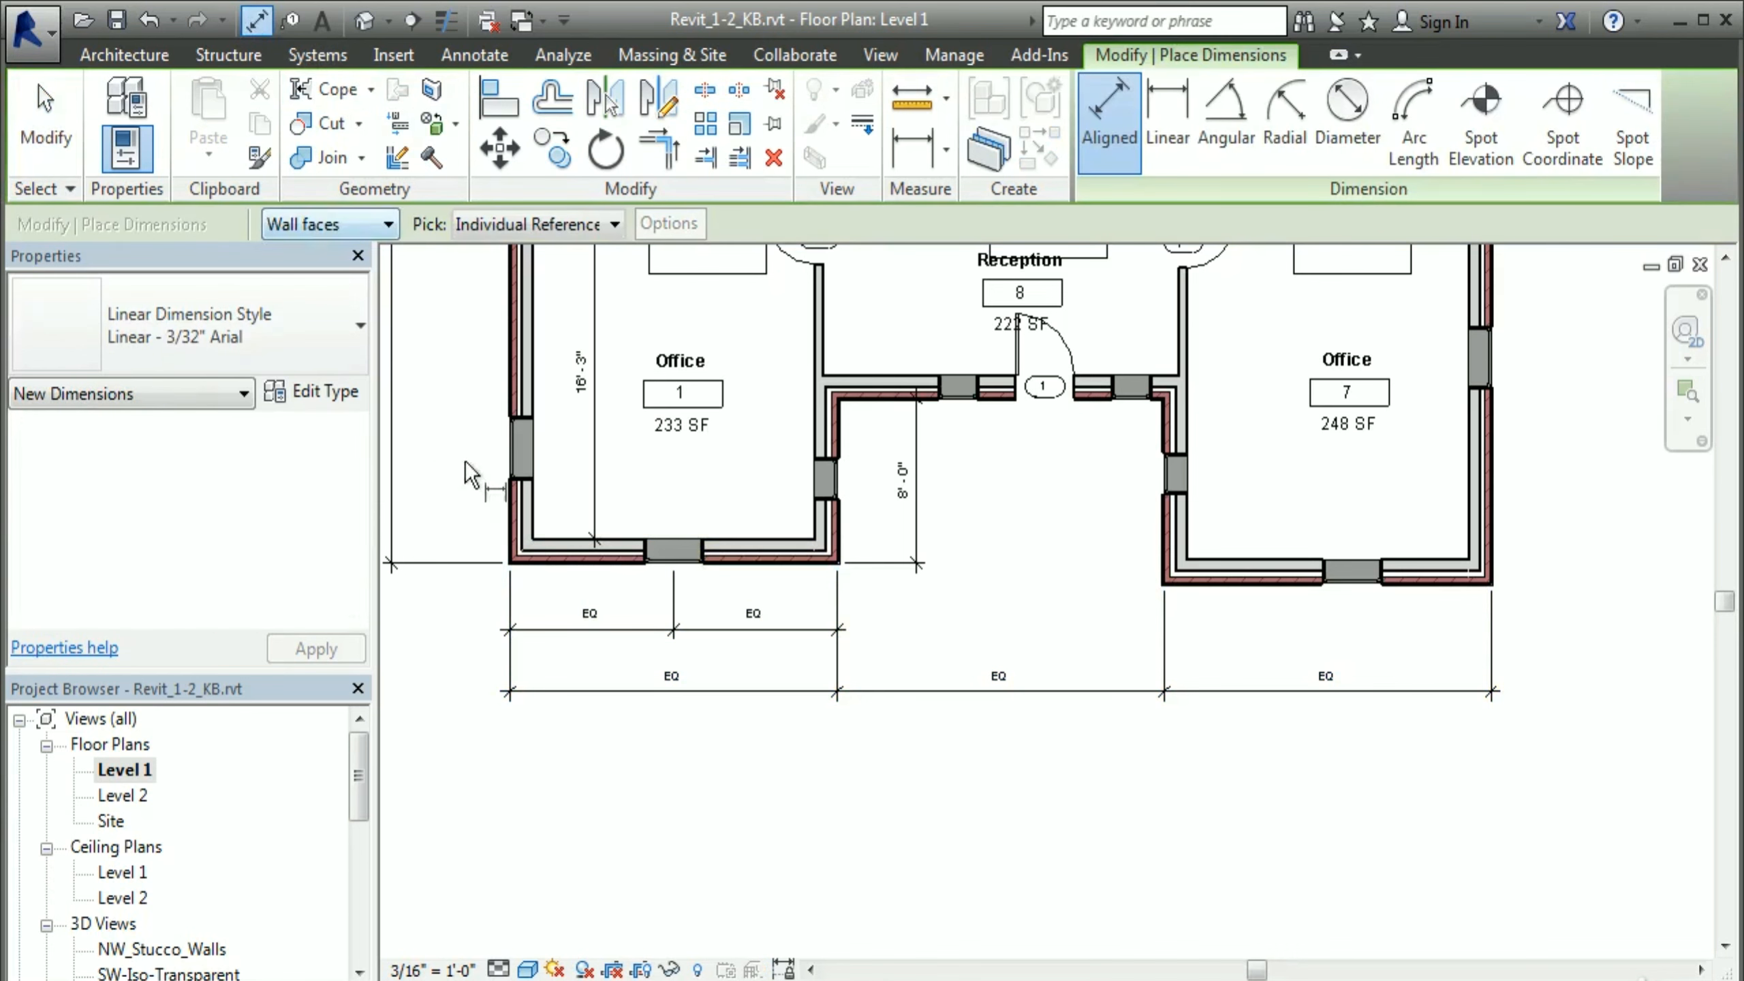
{"action": "left_click", "coordinate": [511, 553]}
{"action": "left_click", "coordinate": [1492, 559]}
{"action": "left_click", "coordinate": [1106, 776]}
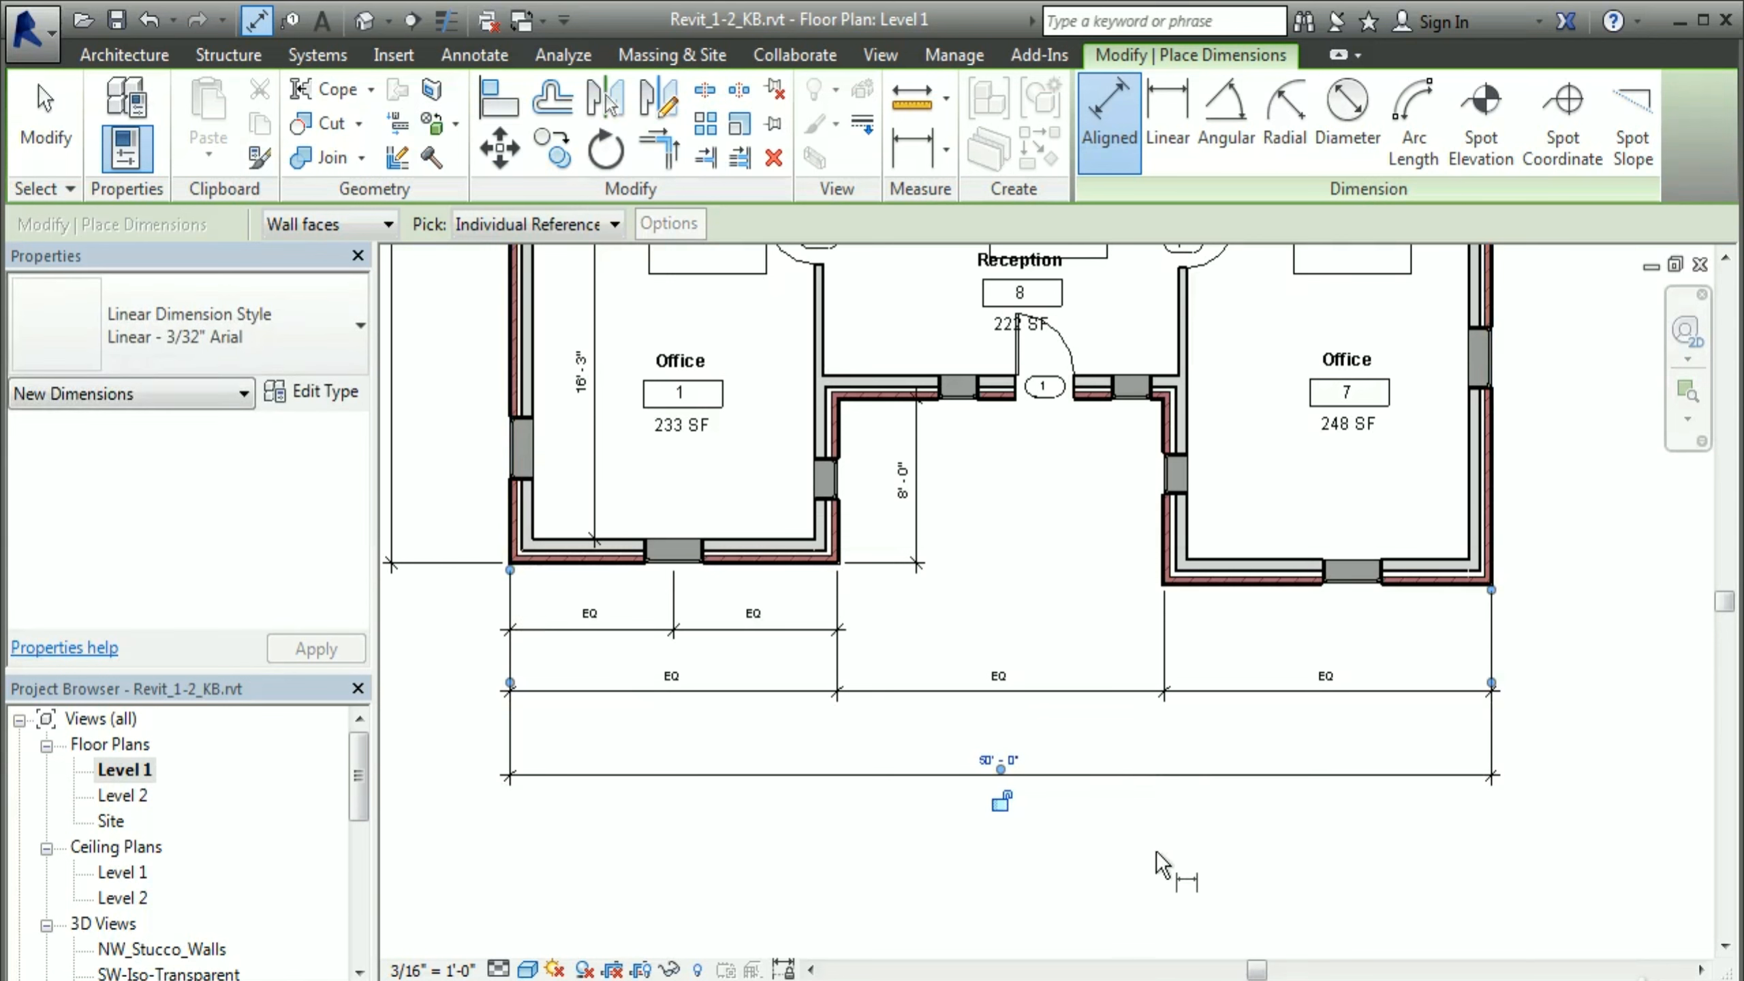
{"action": "right_click", "coordinate": [1134, 814]}
{"action": "left_click", "coordinate": [1218, 831]}
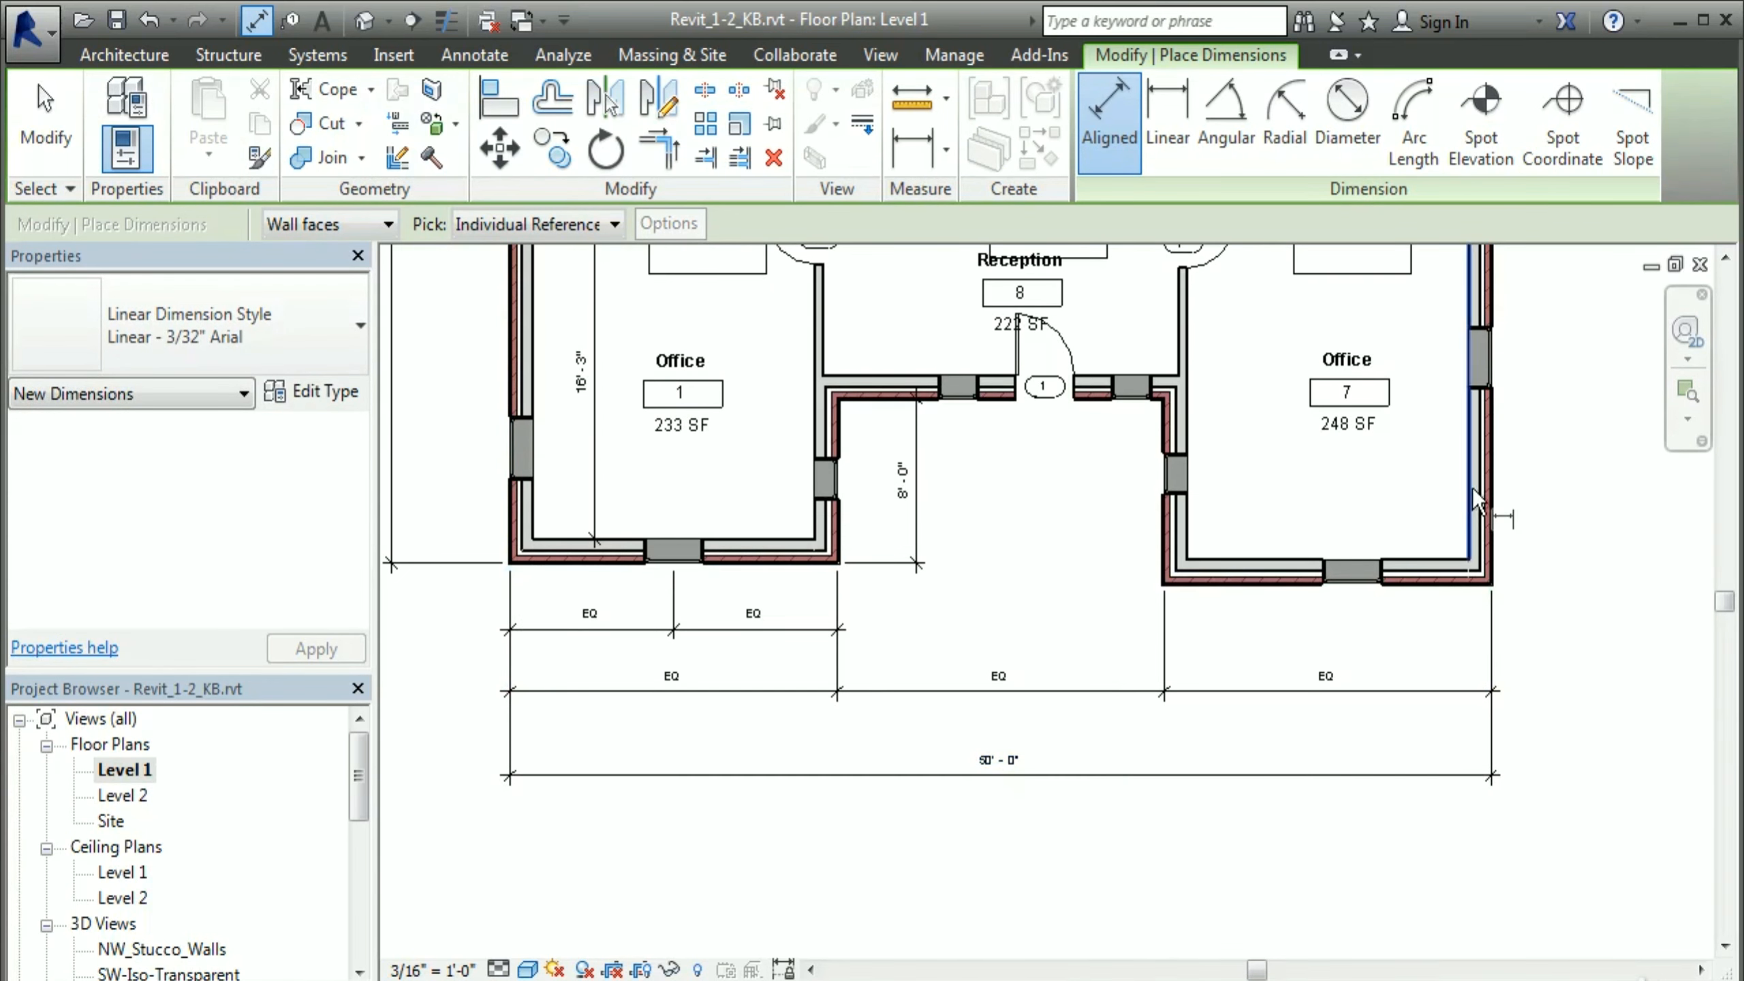
{"action": "right_click", "coordinate": [1538, 489]}
{"action": "left_click", "coordinate": [1550, 509]}
Step: Reposition Office 7's east exterior wall by setting the building's overall east-west dimension to 58'
{"action": "left_click", "coordinate": [1483, 529]}
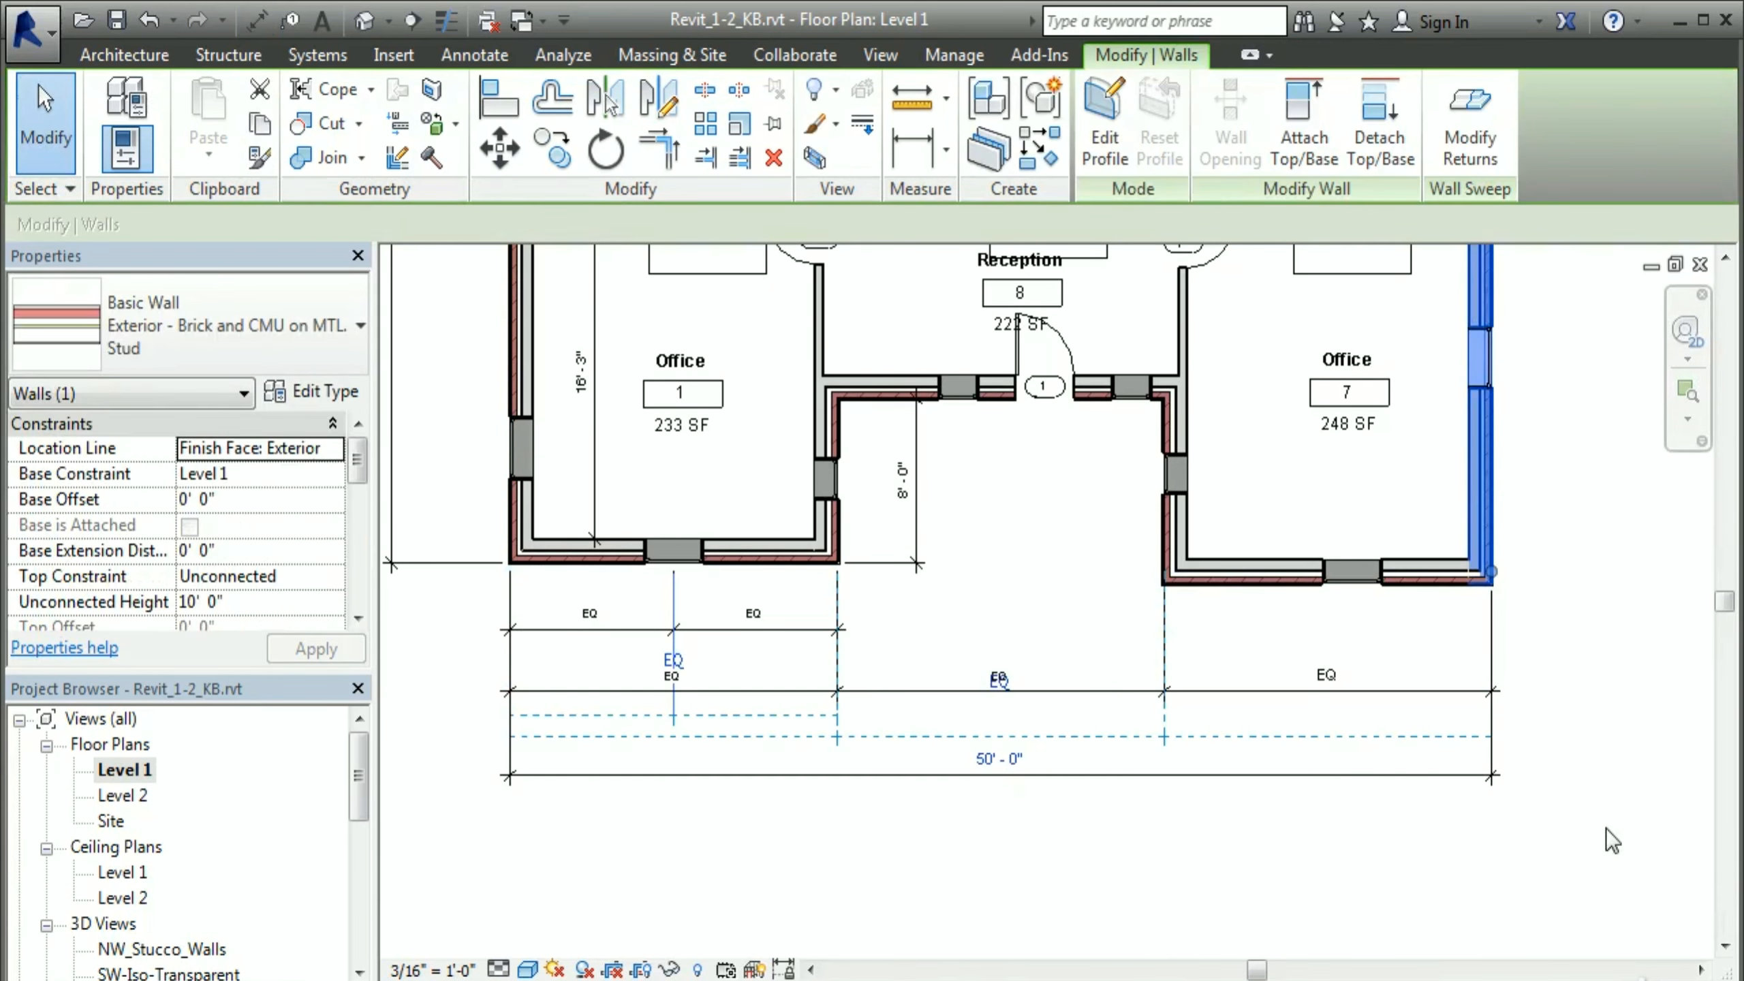
{"action": "left_click", "coordinate": [999, 758]}
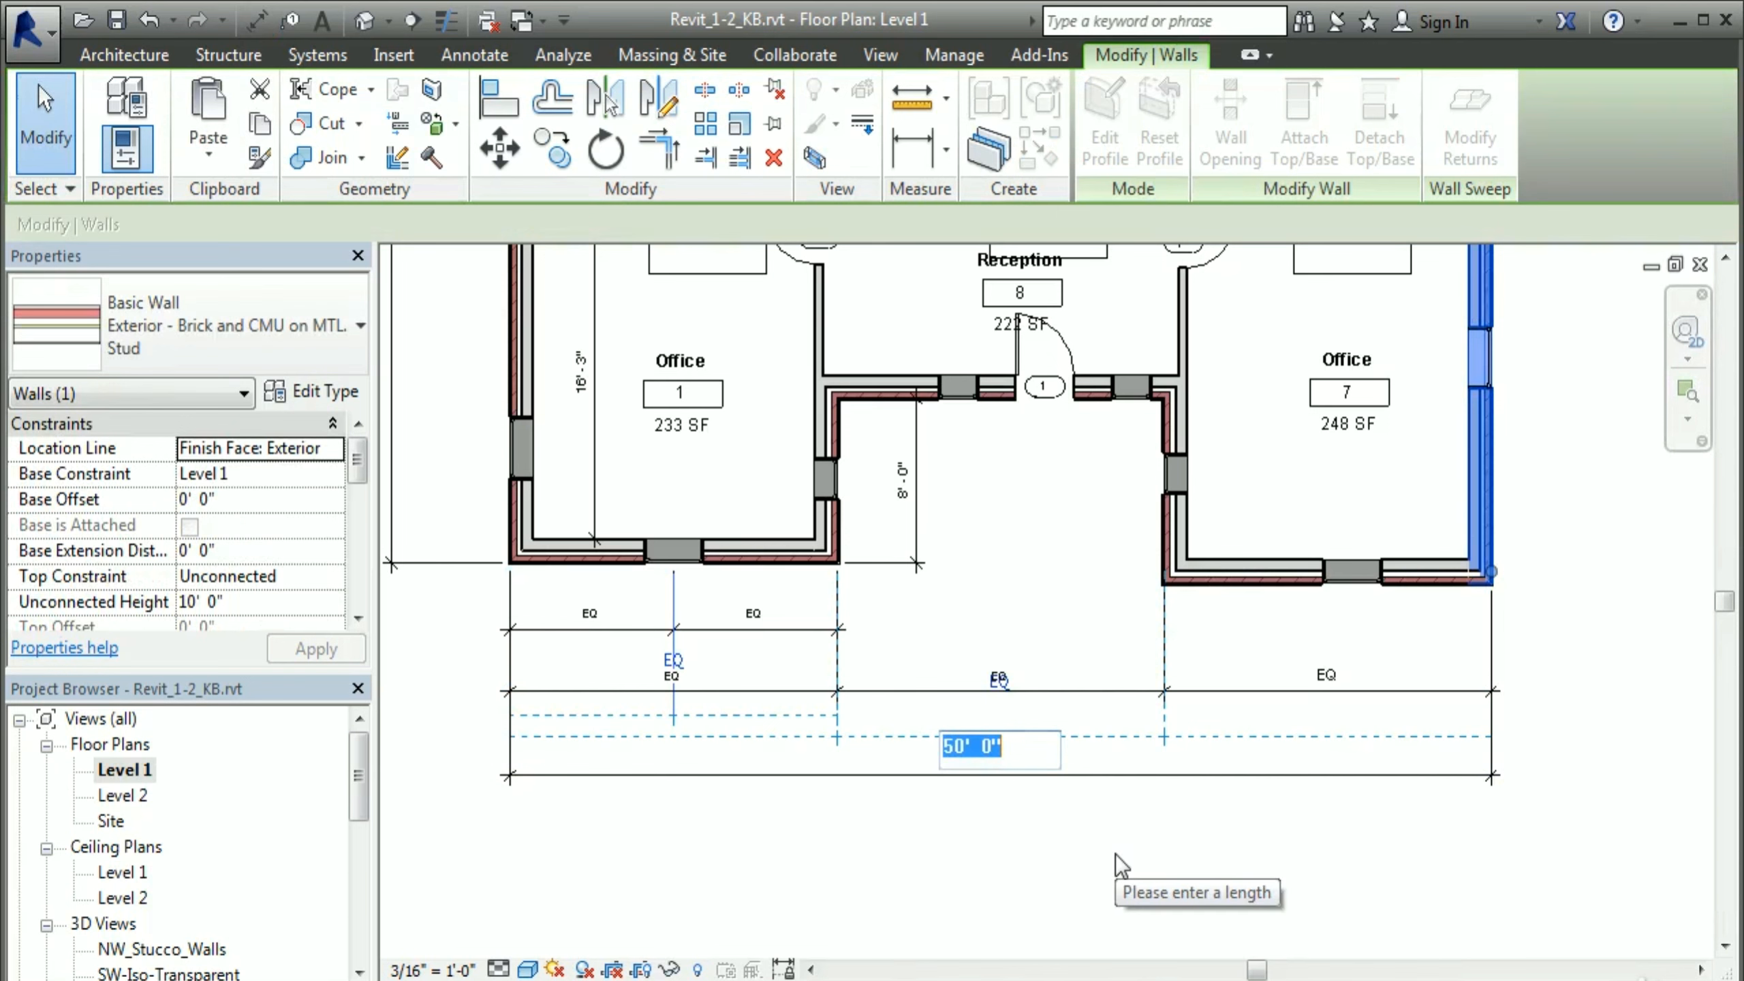
{"action": "type", "text": "58"}
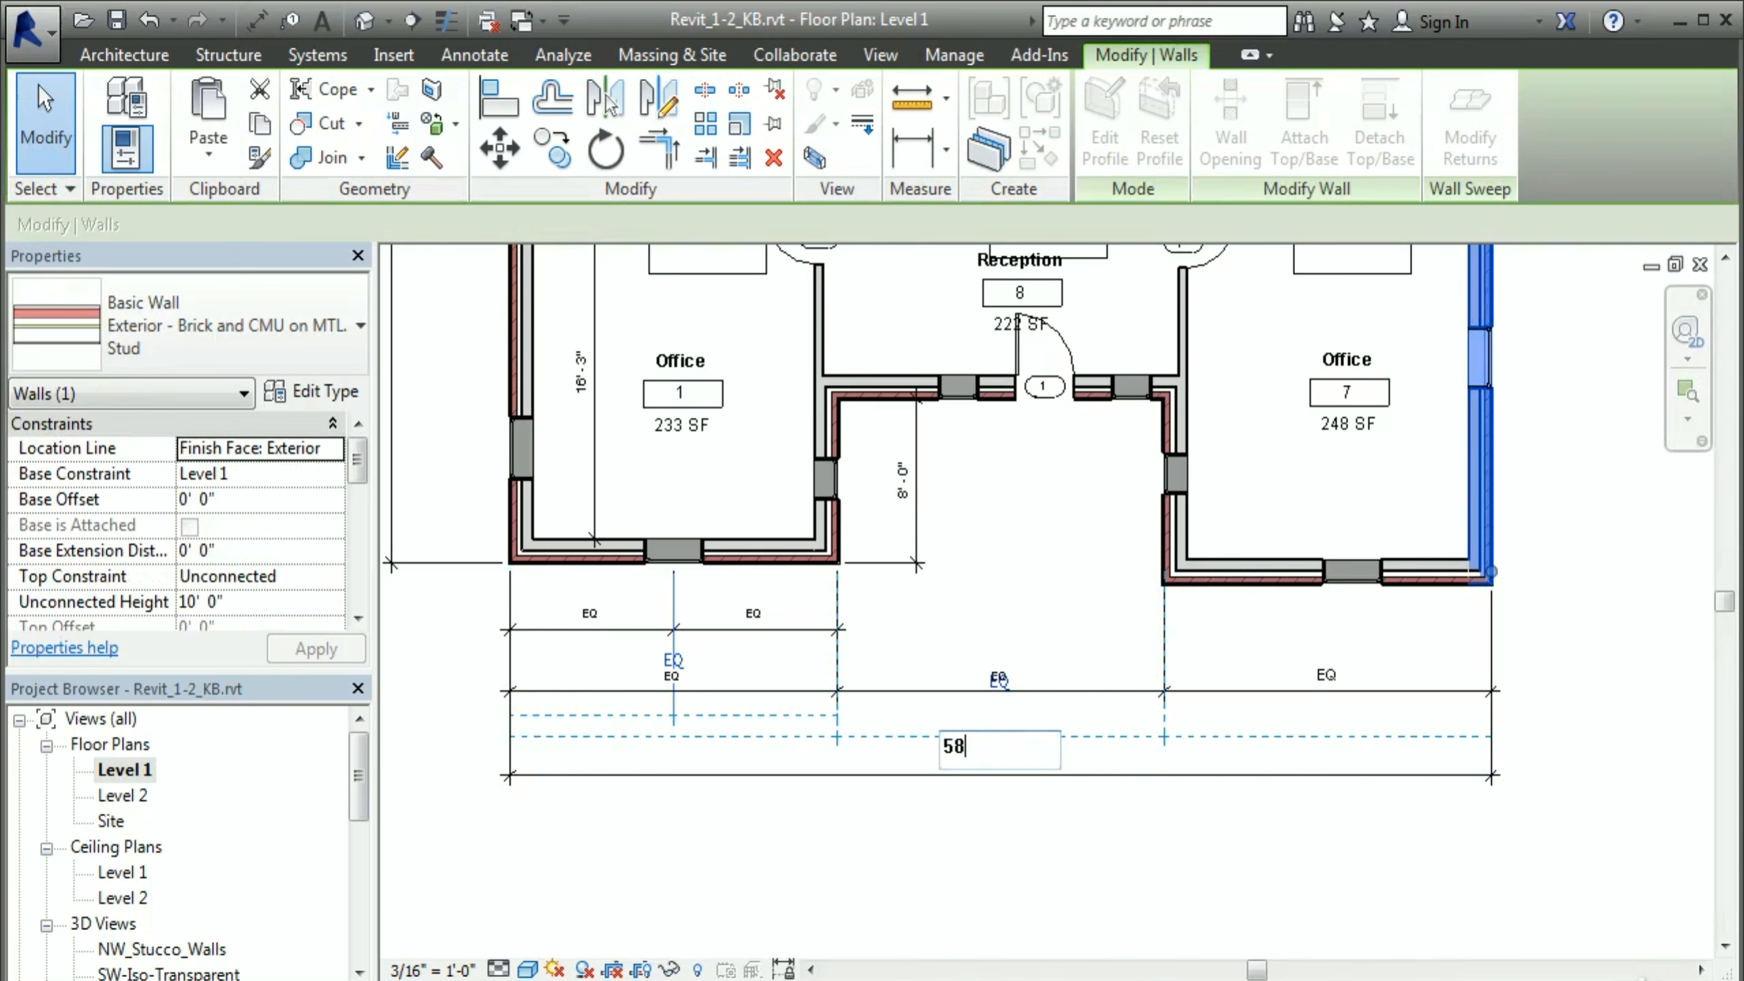
{"action": "key", "text": "Return"}
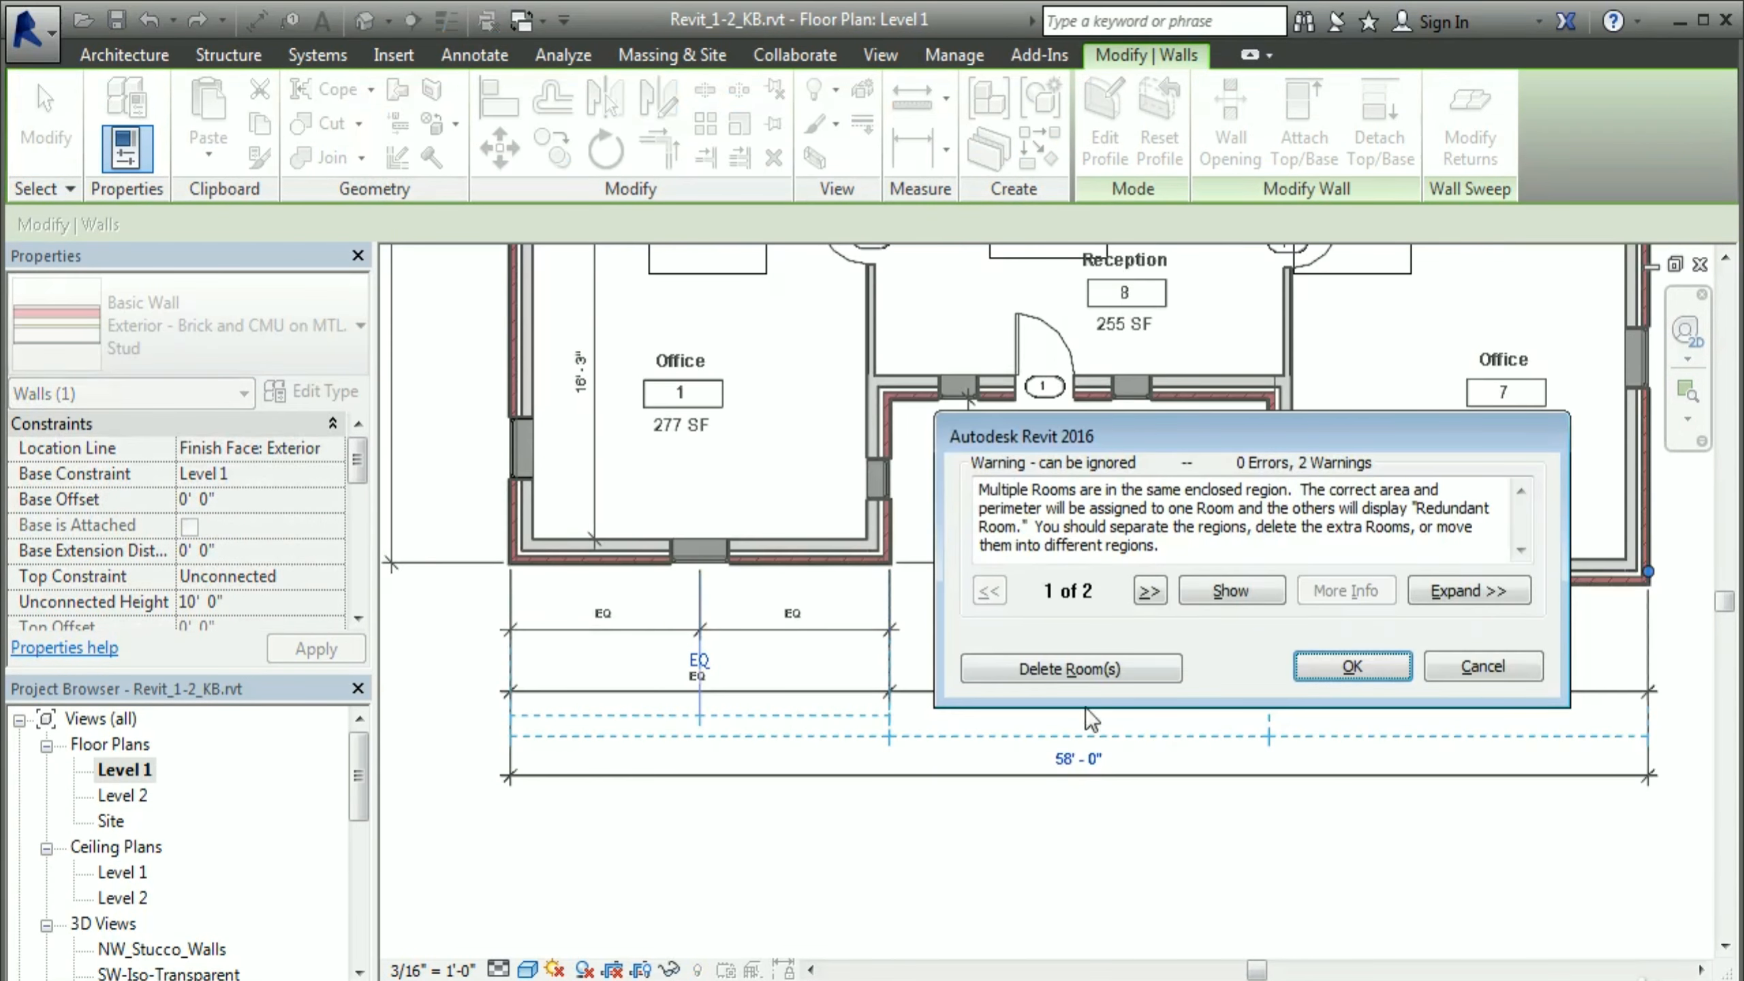
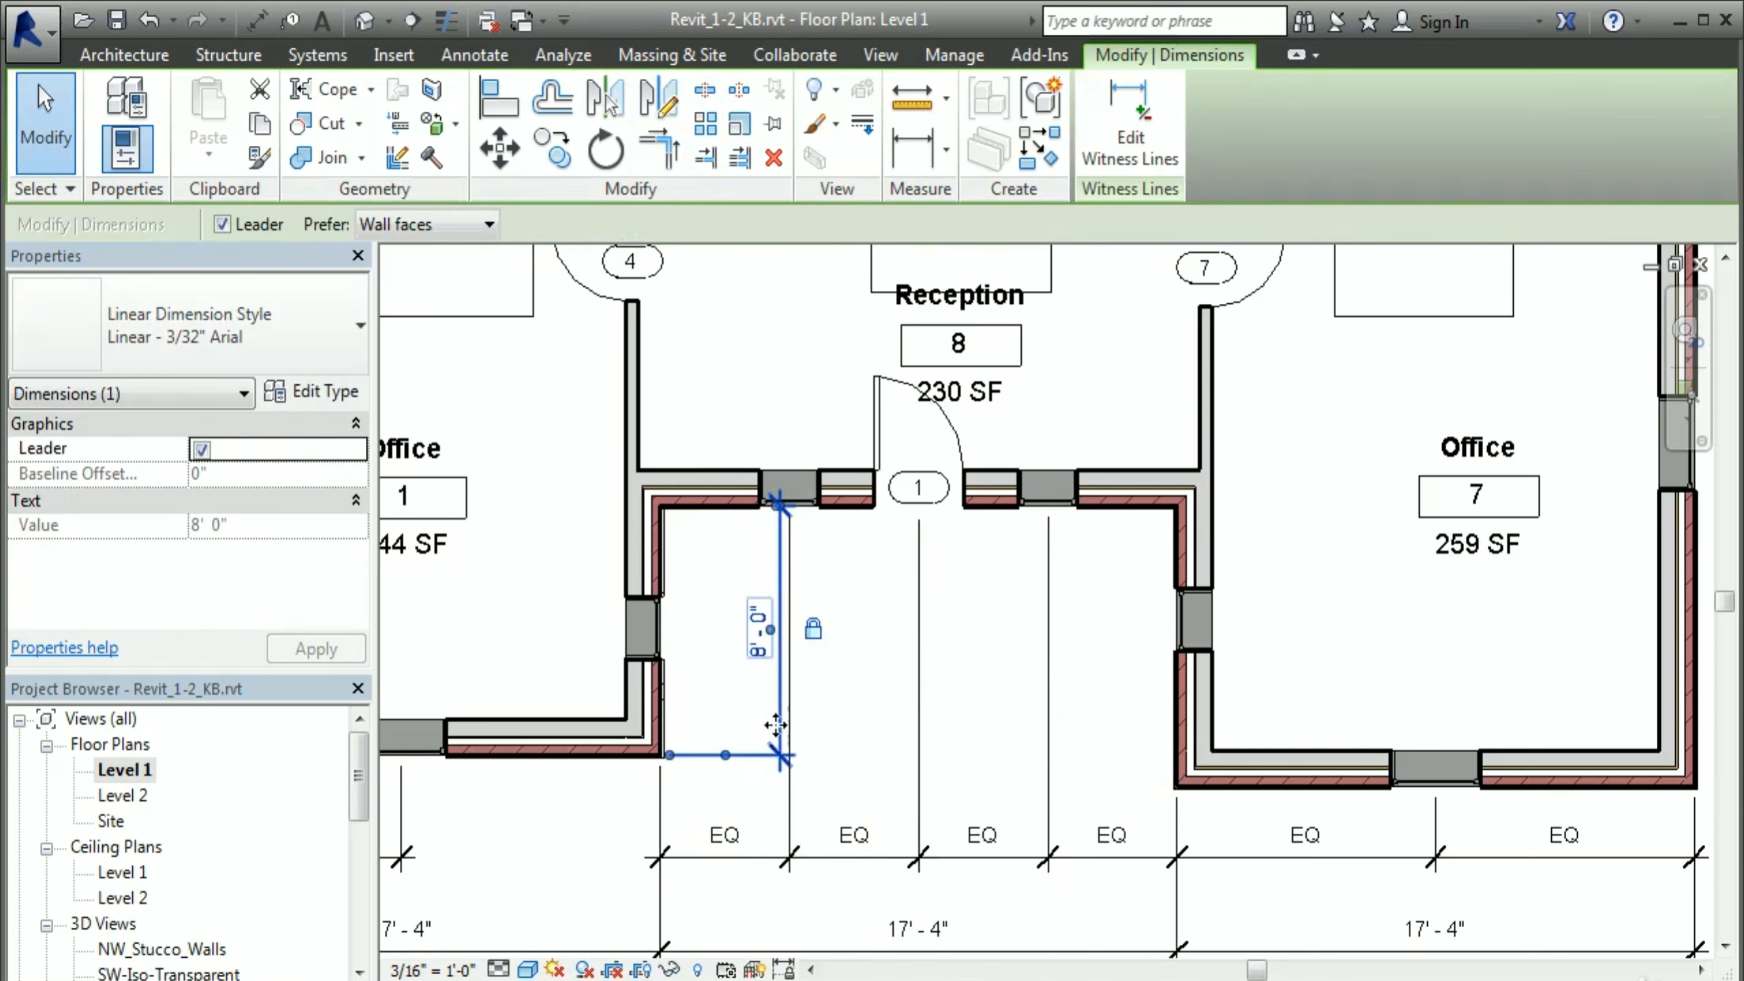
Step: Set the equality display to Value for the dimension string through Reception's south windows and door
{"action": "left_click", "coordinate": [884, 681]}
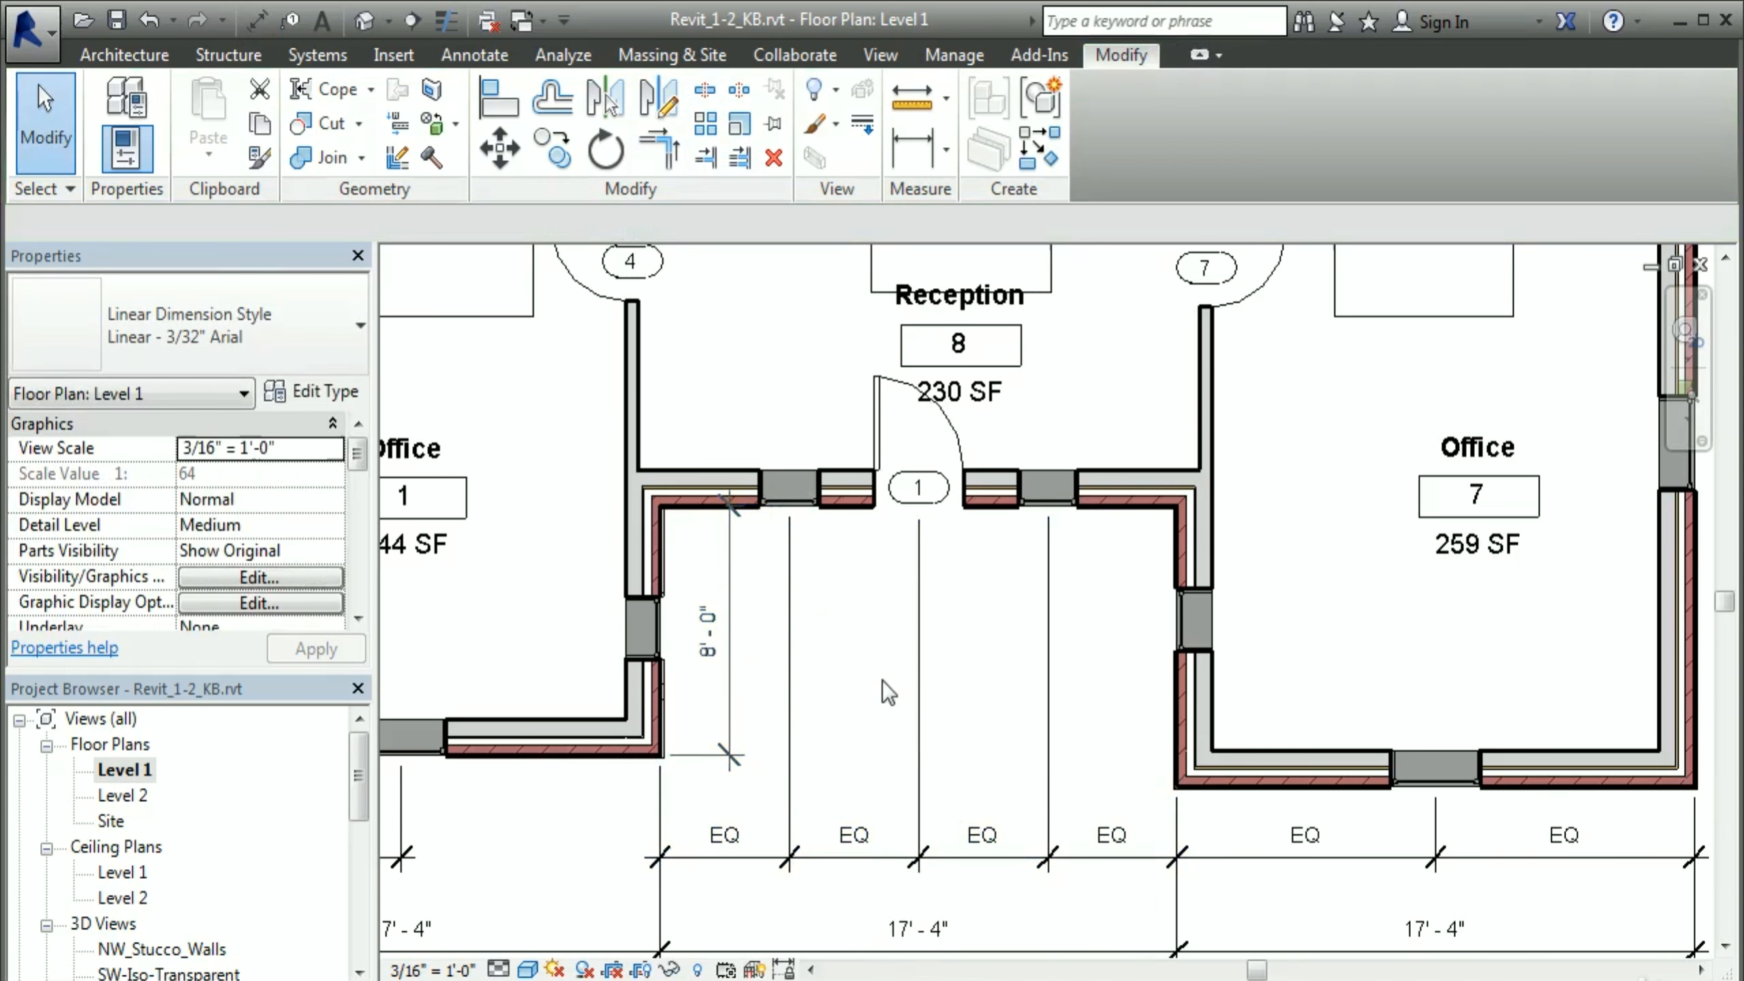
{"action": "middle_click_drag", "start_coordinate": [917, 735], "coordinate": [847, 537]}
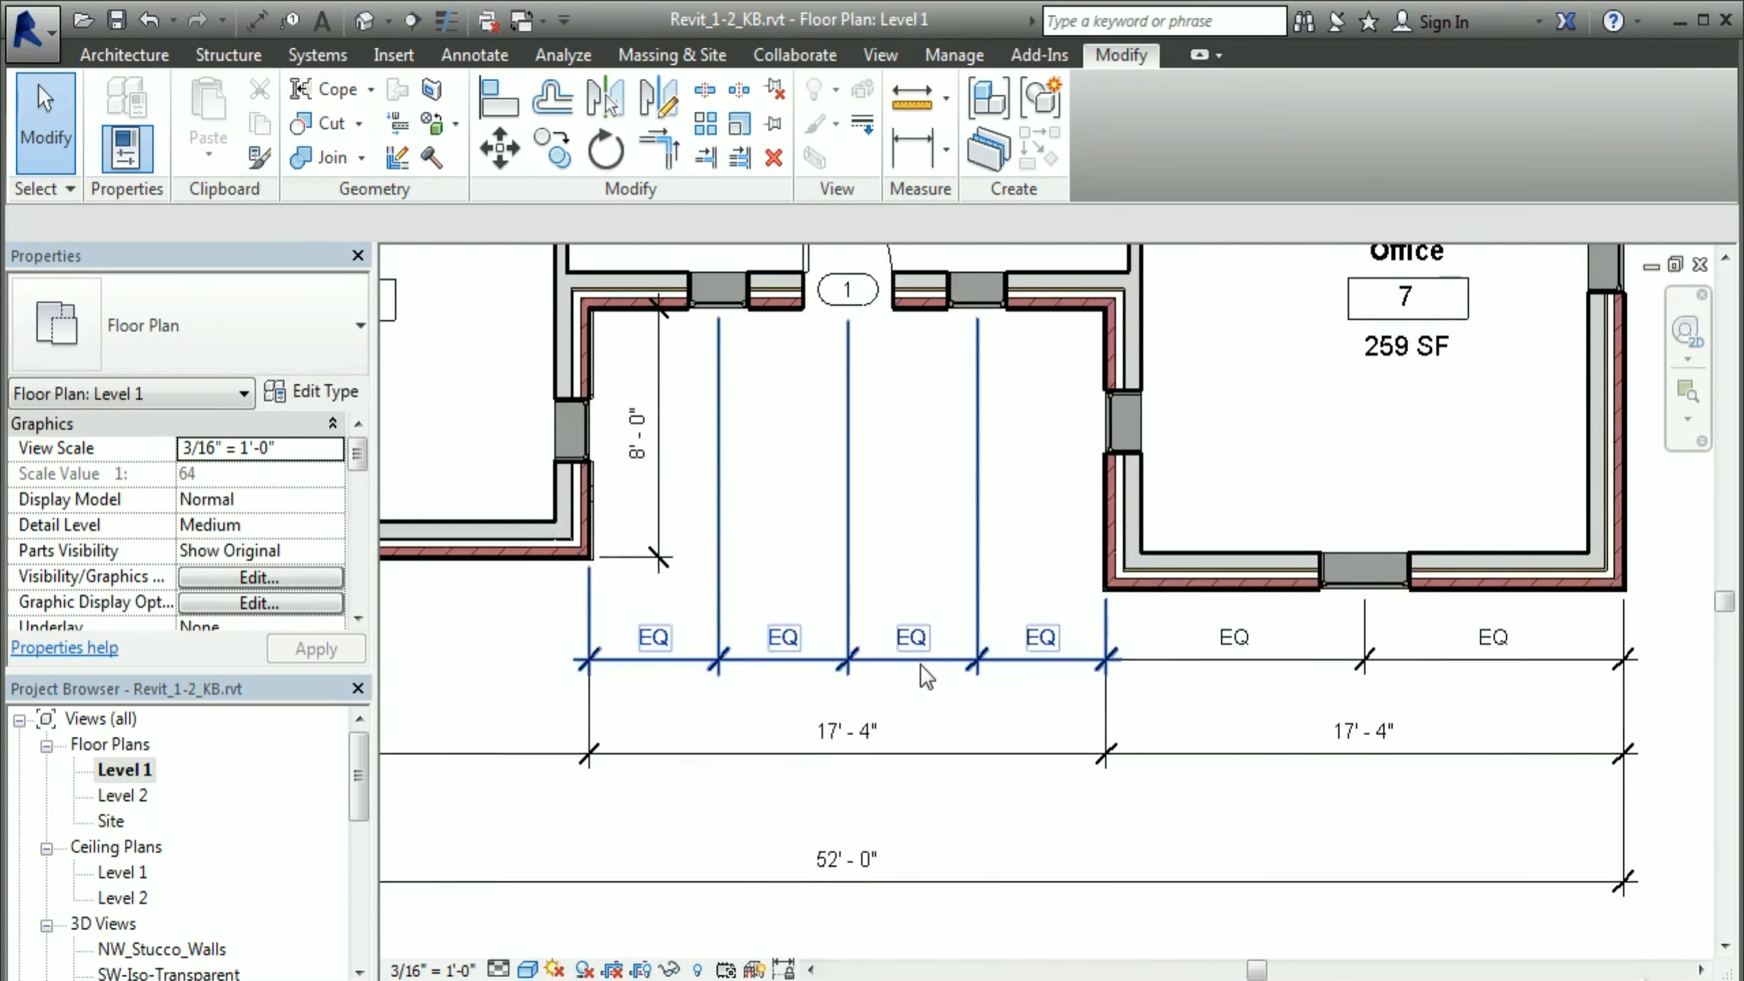
{"action": "left_click", "coordinate": [921, 664]}
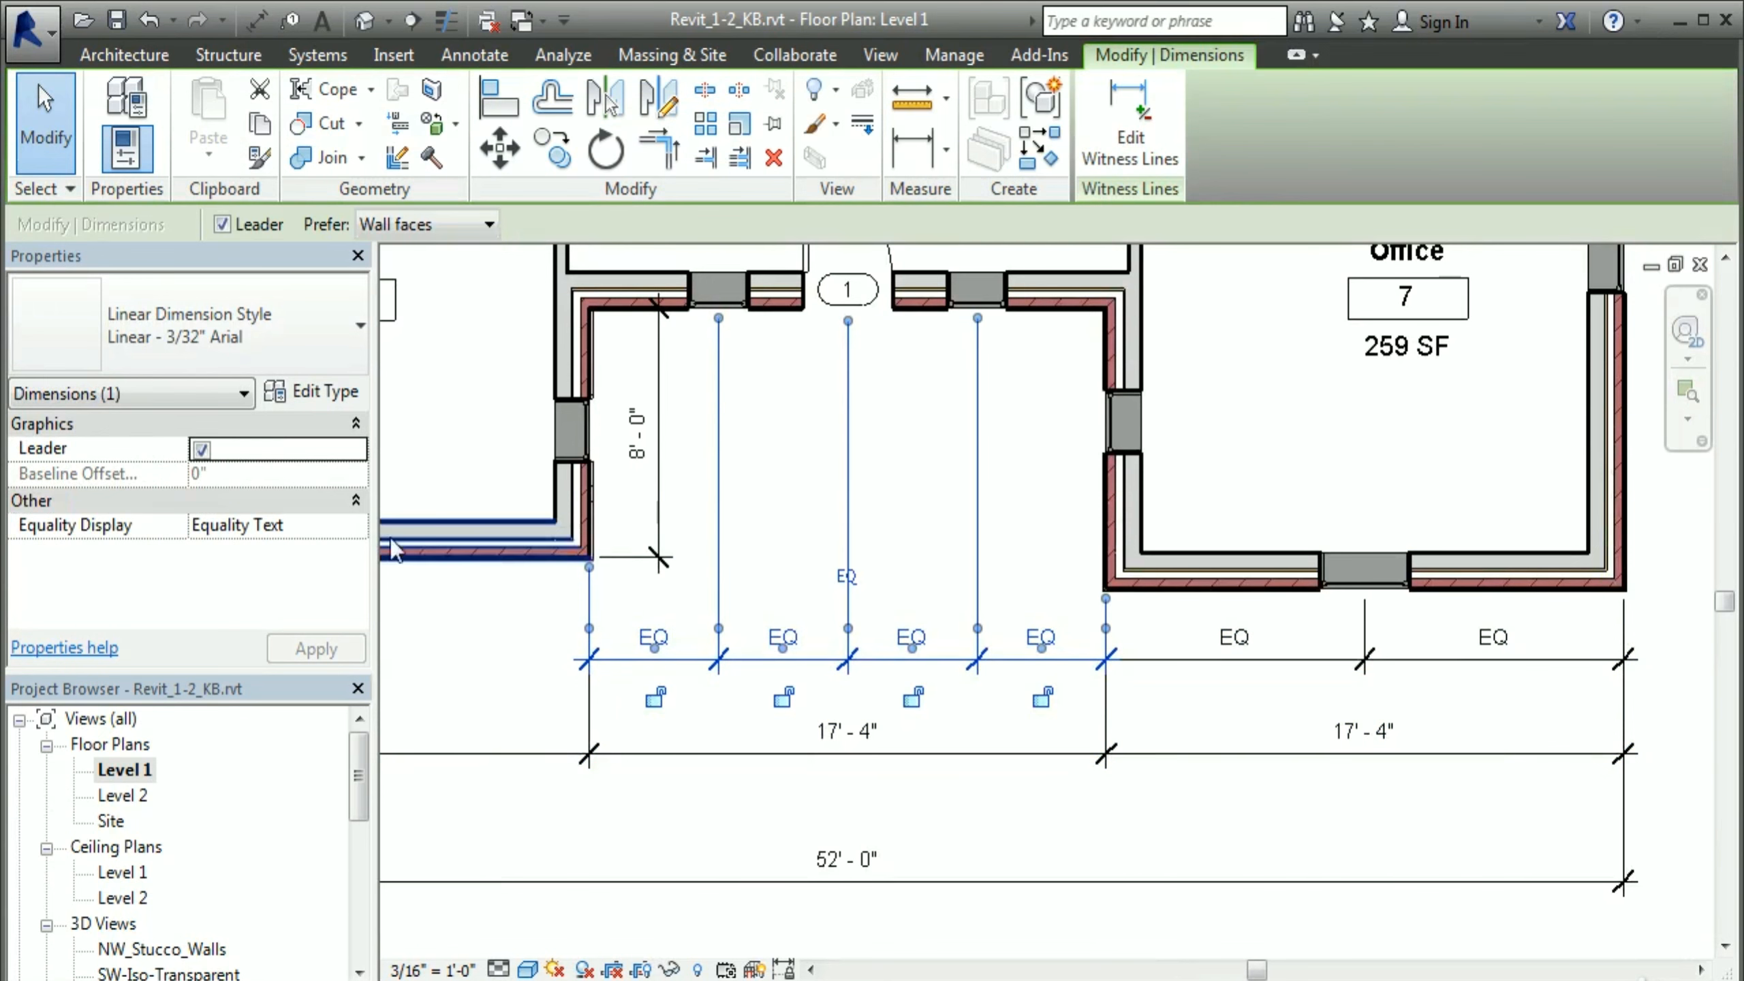
{"action": "left_click", "coordinate": [309, 525]}
{"action": "left_click", "coordinate": [279, 553]}
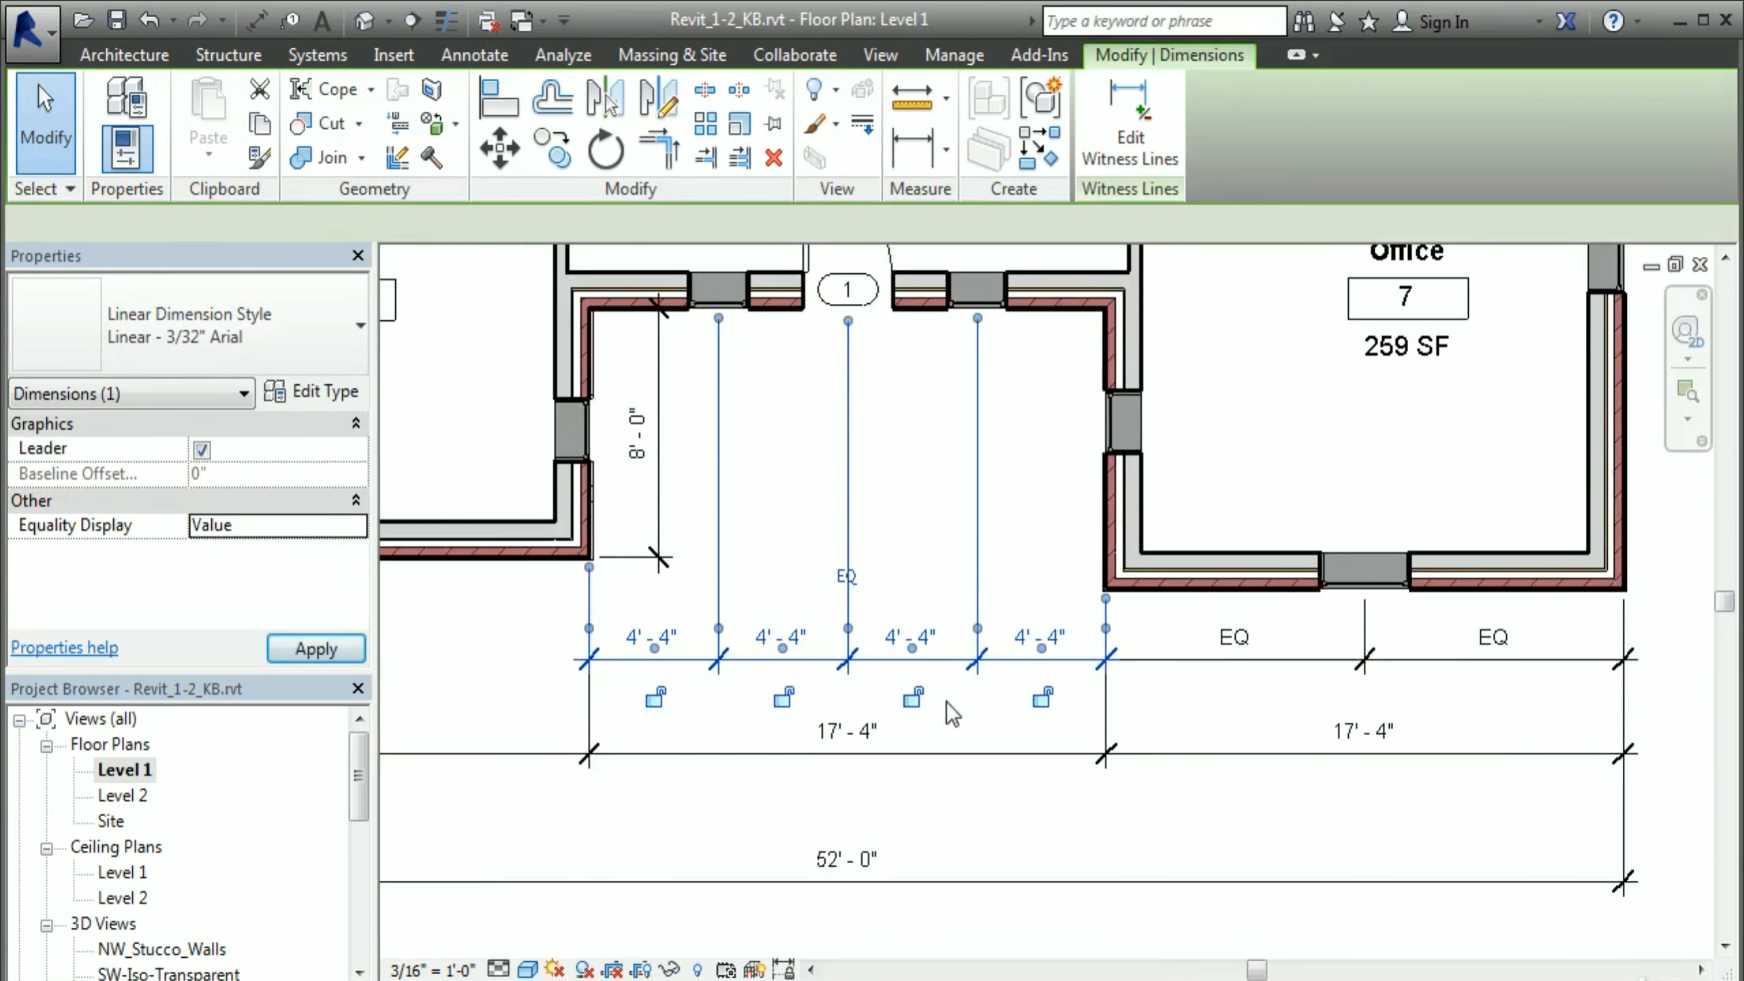
{"action": "left_click", "coordinate": [1030, 493]}
Step: Remove the witness line at Office 7's west exterior wall from the dimension string through Reception's south windows and door
{"action": "left_click", "coordinate": [1036, 640]}
{"action": "left_click", "coordinate": [1129, 124]}
{"action": "middle_click_drag", "start_coordinate": [953, 538], "coordinate": [969, 575]}
{"action": "left_click", "coordinate": [1118, 570]}
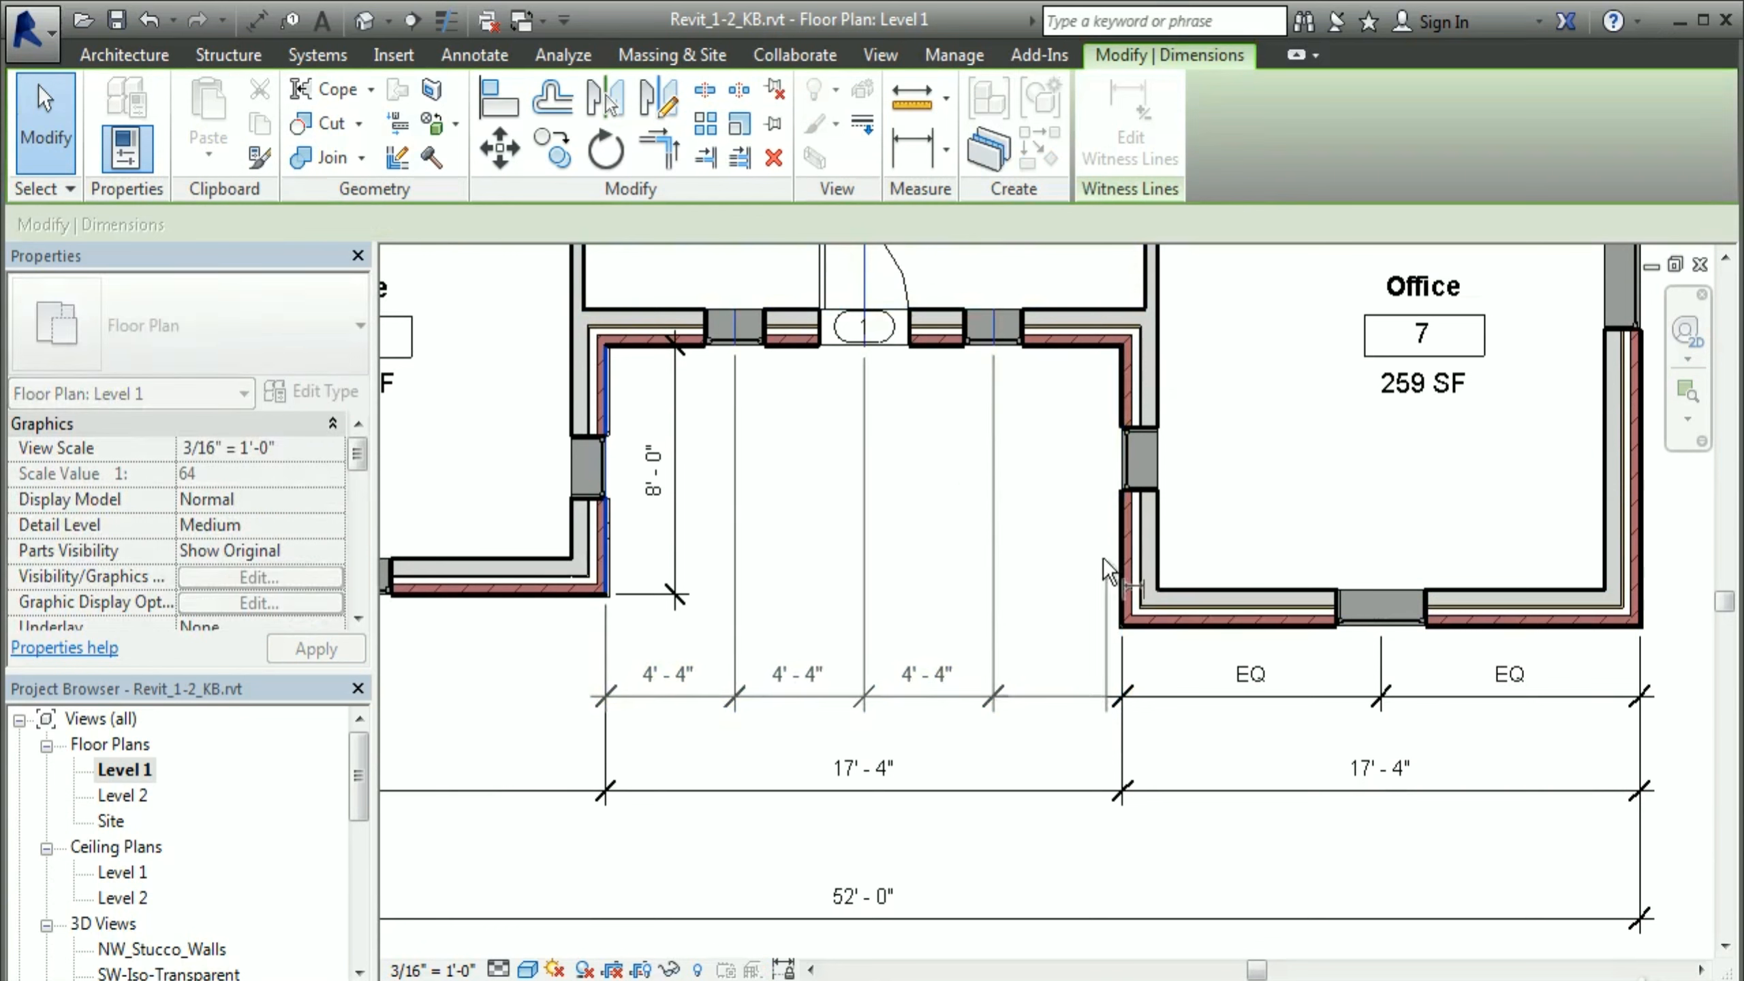
{"action": "left_click", "coordinate": [1032, 572]}
{"action": "left_click", "coordinate": [1041, 587]}
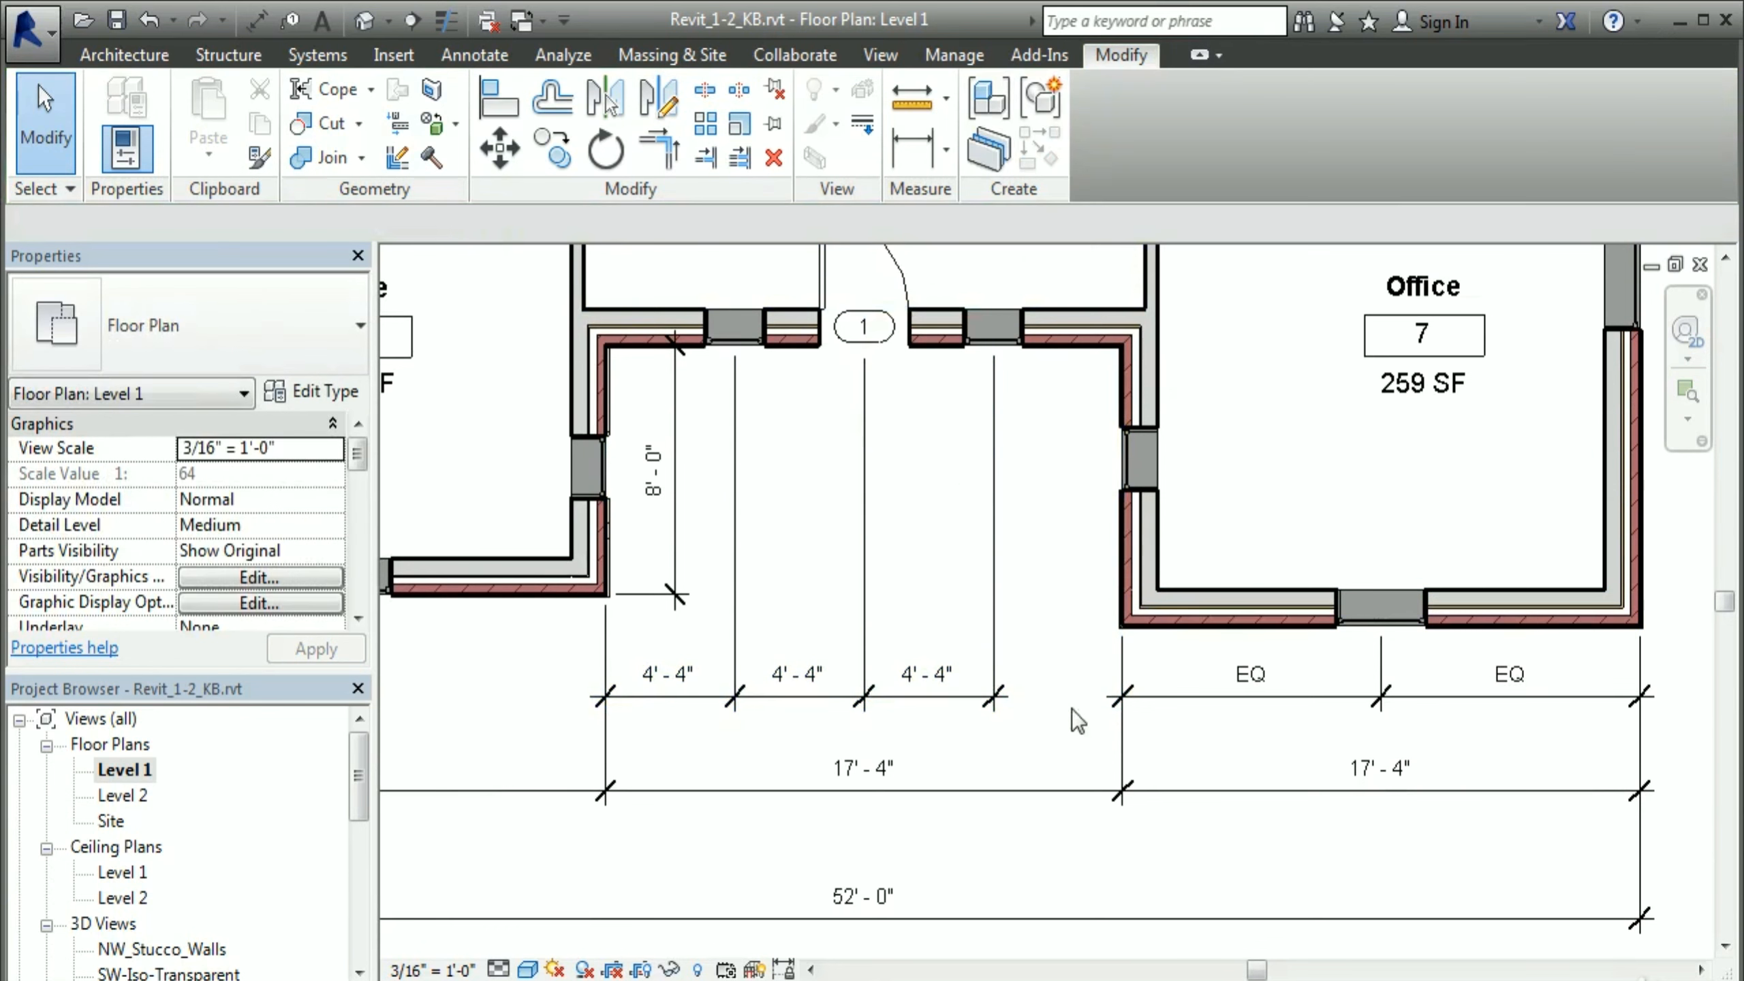
{"action": "left_click", "coordinate": [978, 701]}
{"action": "scroll", "coordinate": [970, 640], "scroll_direction": "down", "scroll_amount": 2}
{"action": "left_click", "coordinate": [969, 639]}
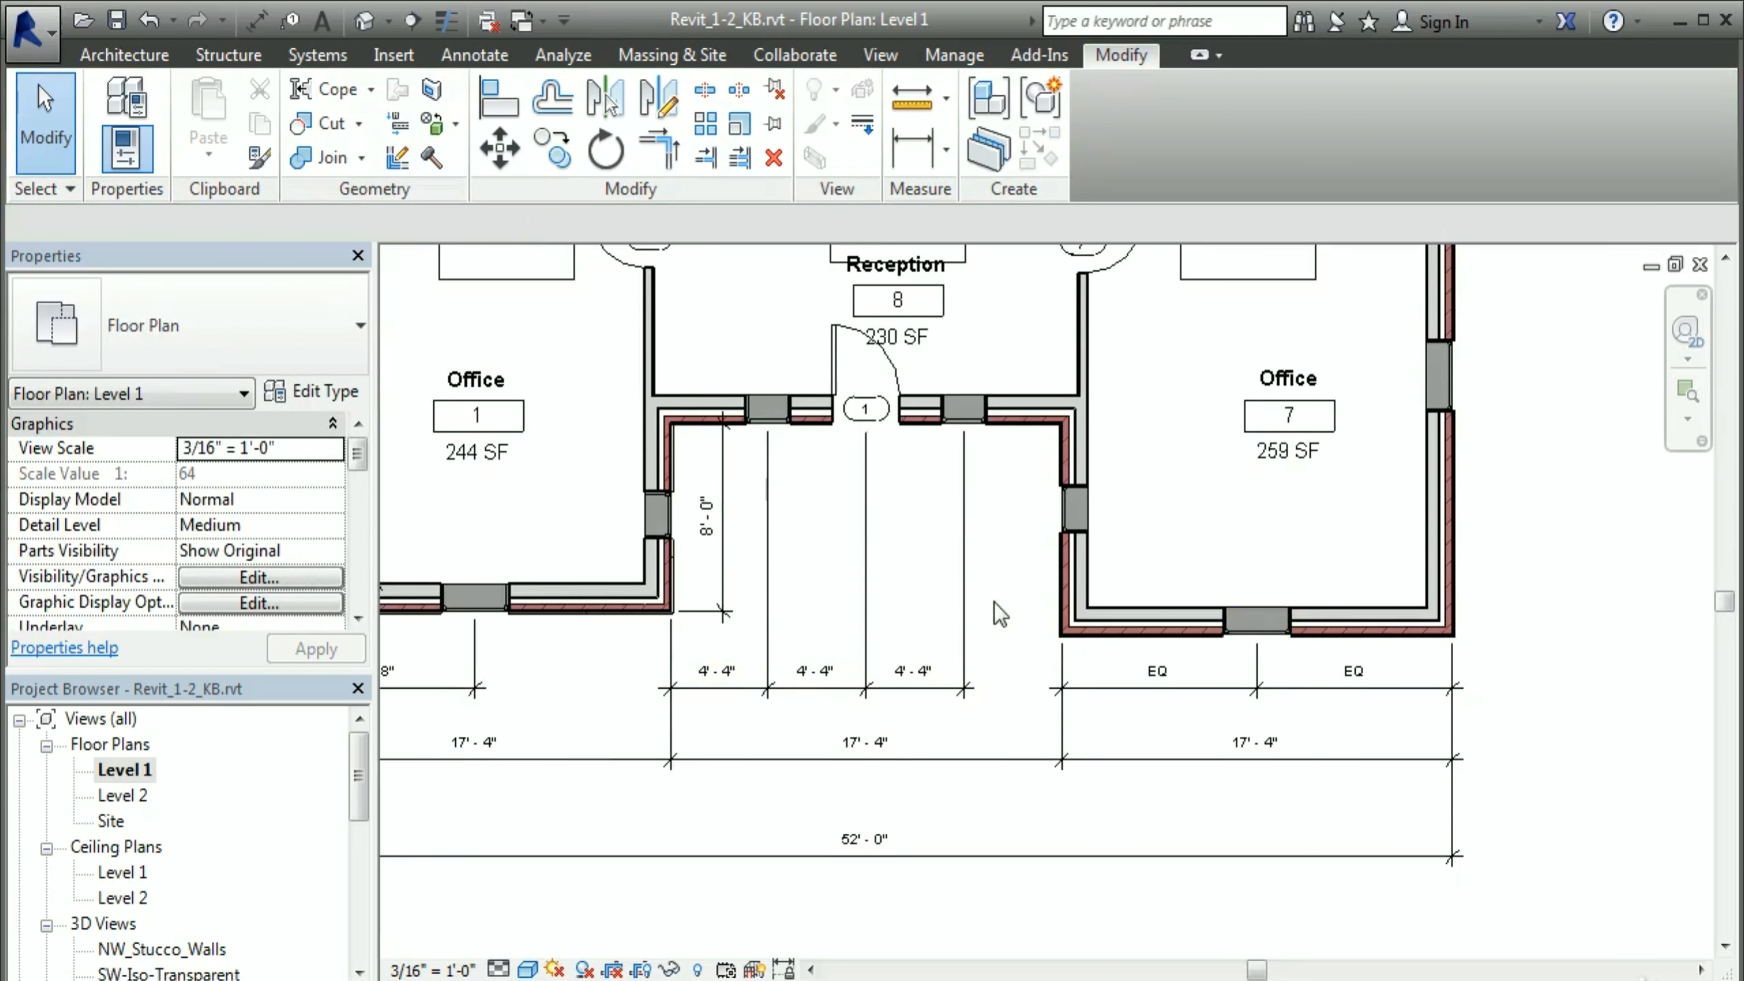
{"action": "left_click", "coordinate": [975, 630]}
{"action": "middle_click_drag", "start_coordinate": [976, 630], "coordinate": [1143, 665]}
{"action": "scroll", "coordinate": [1160, 587], "scroll_direction": "down", "scroll_amount": 1}
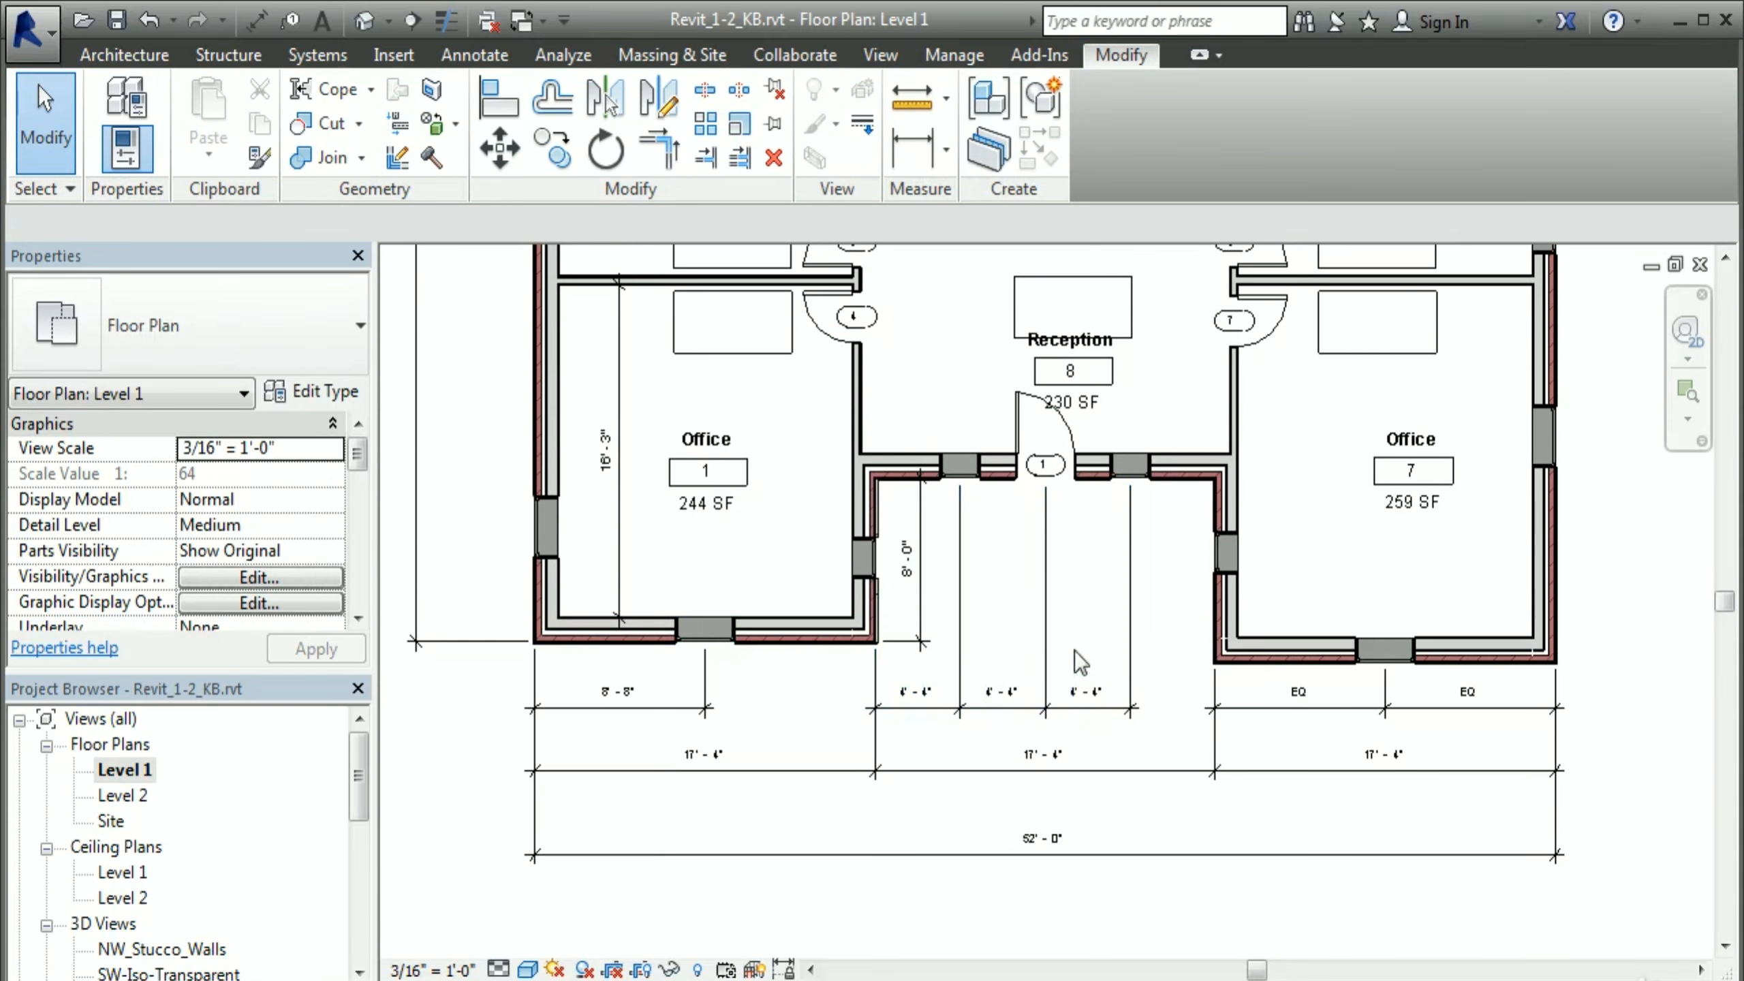
Step: Align Office 7's south exterior wall face with Office 1's south exterior face and lock the alignment
{"action": "middle_click_drag", "start_coordinate": [834, 649], "coordinate": [893, 716]}
{"action": "left_click", "coordinate": [499, 98]}
{"action": "left_click", "coordinate": [858, 710]}
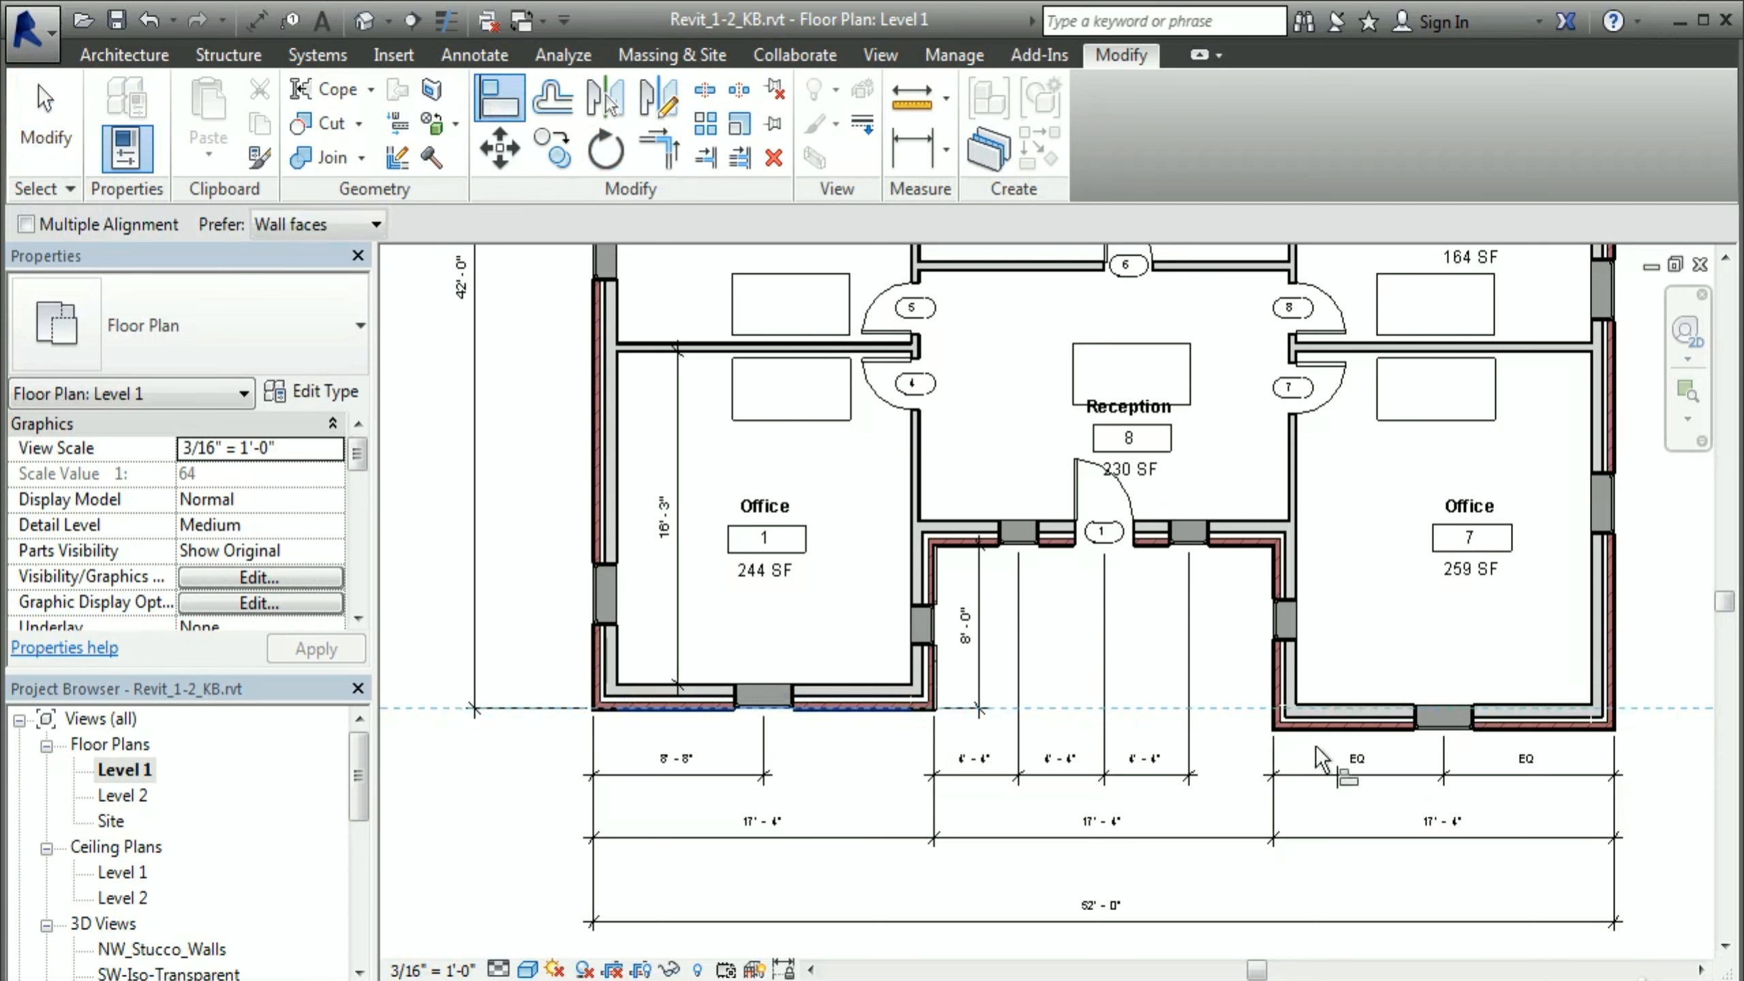
{"action": "scroll", "coordinate": [1408, 740], "scroll_direction": "up", "scroll_amount": 3}
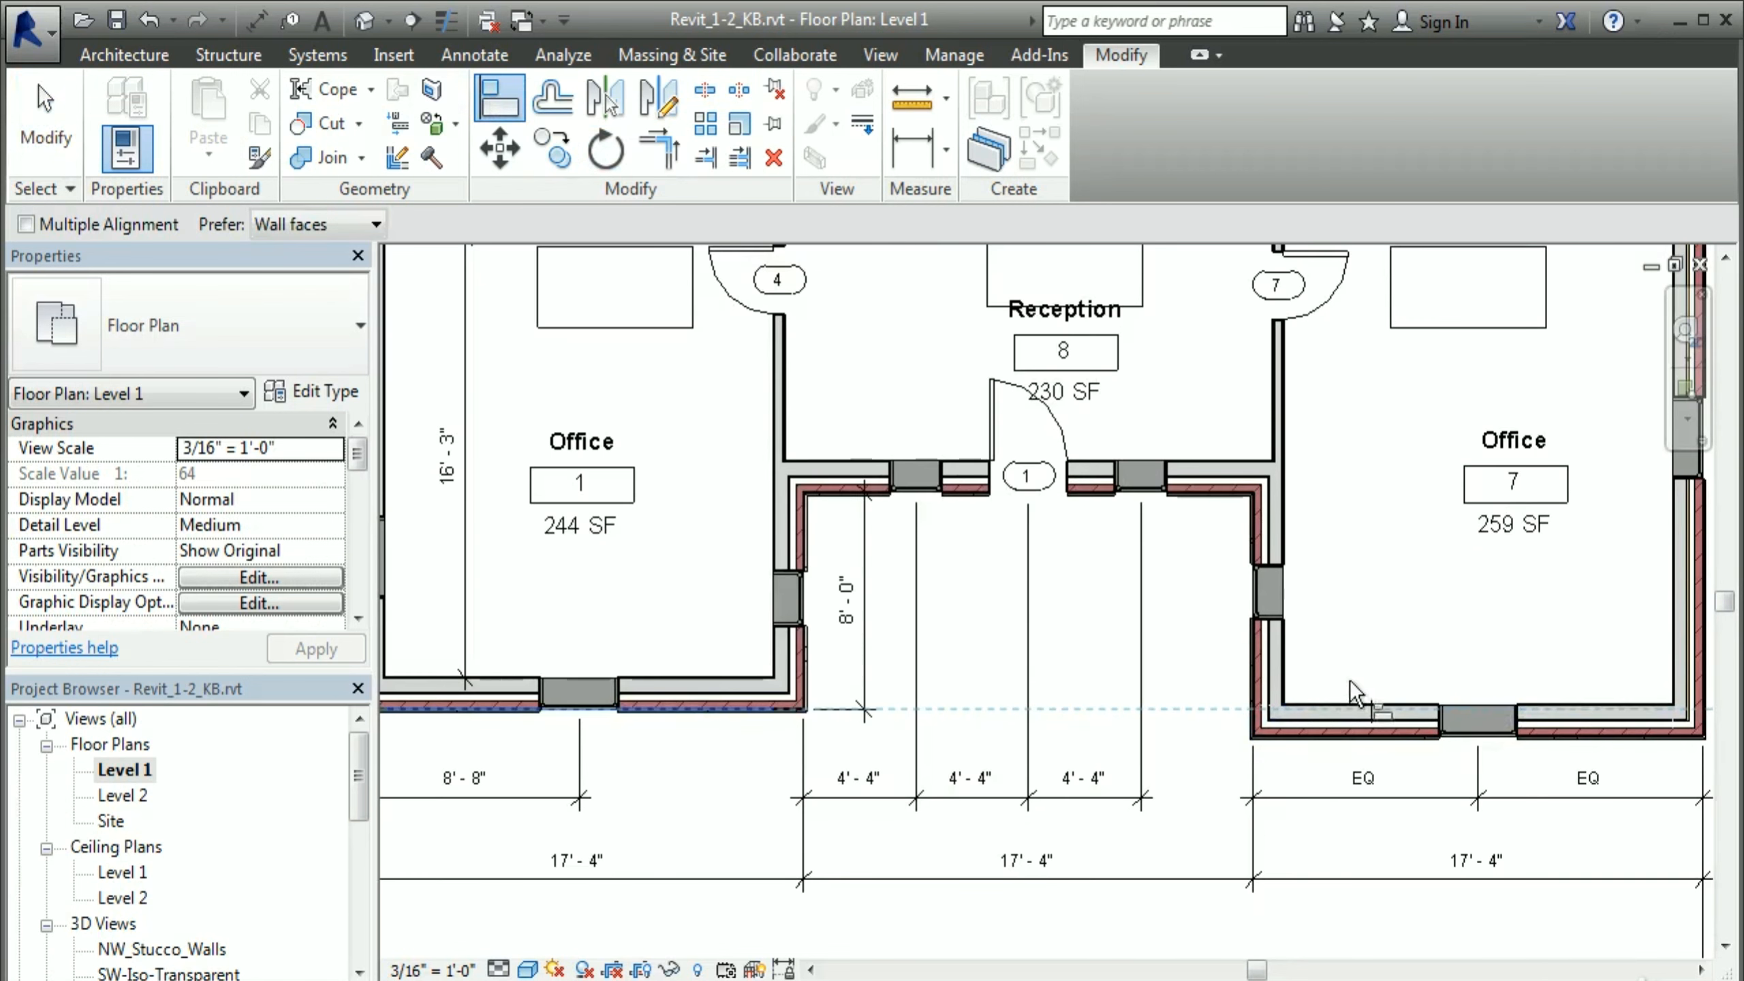
{"action": "left_click", "coordinate": [1313, 733]}
{"action": "left_click", "coordinate": [986, 752]}
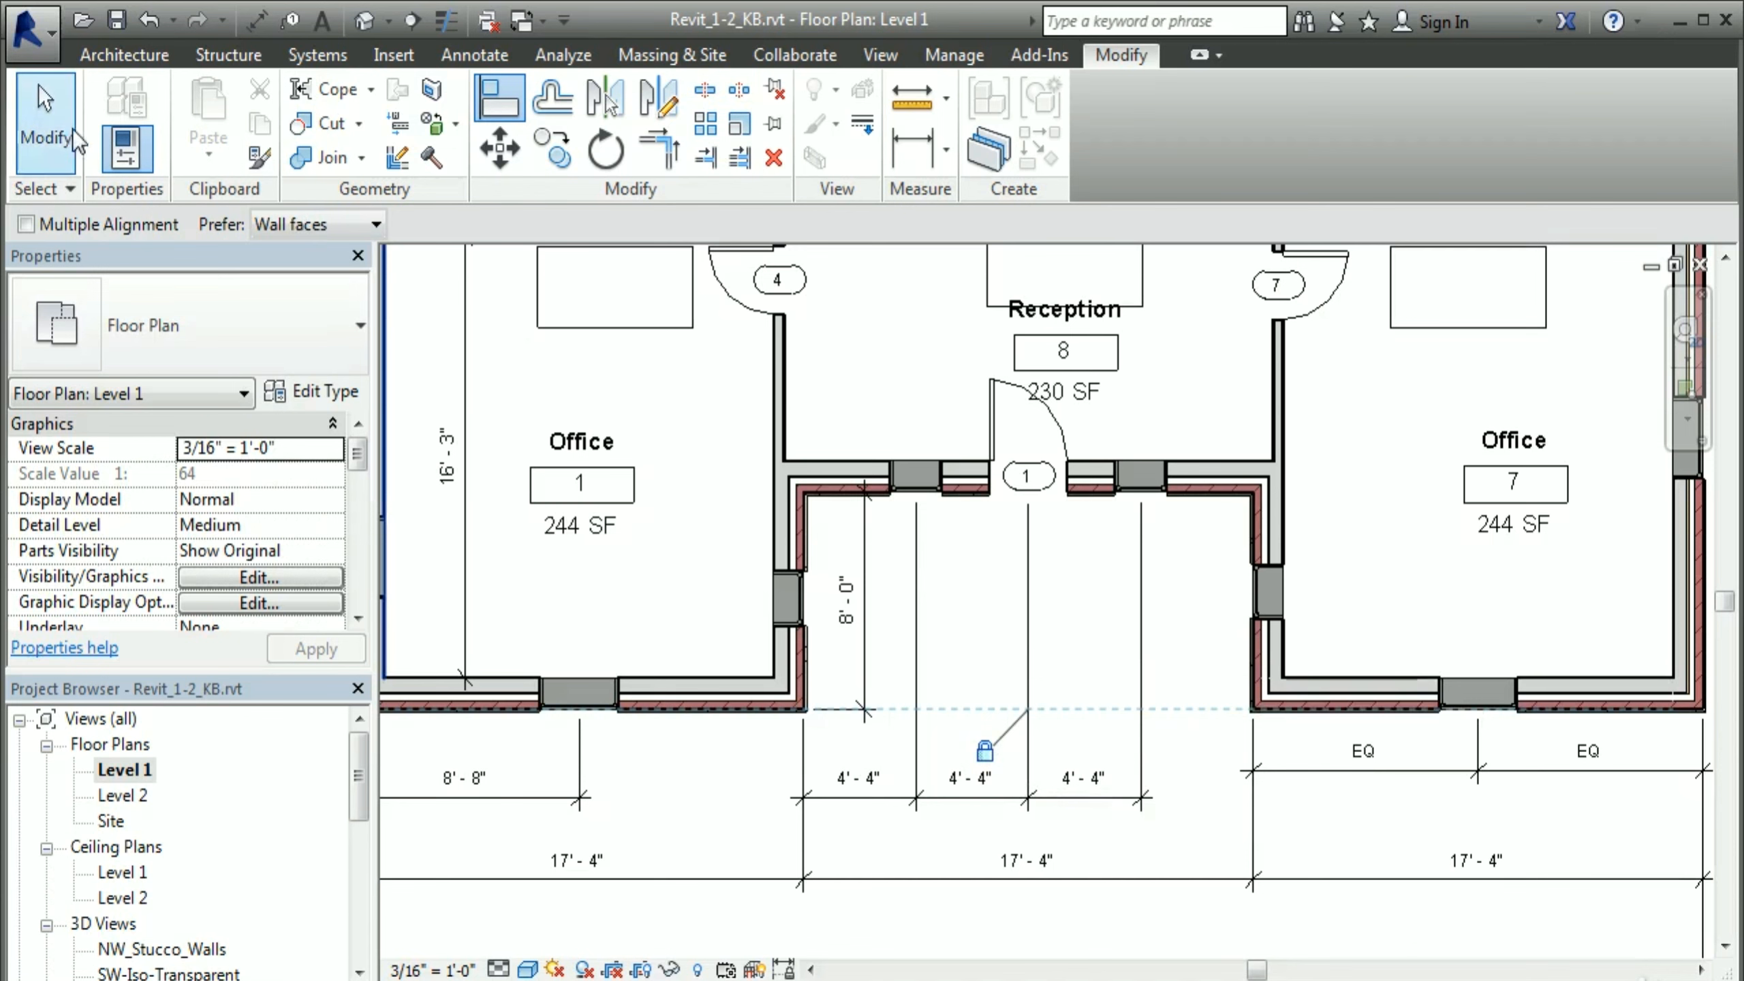
{"action": "left_click", "coordinate": [49, 131]}
{"action": "scroll", "coordinate": [1236, 728], "scroll_direction": "down", "scroll_amount": 1}
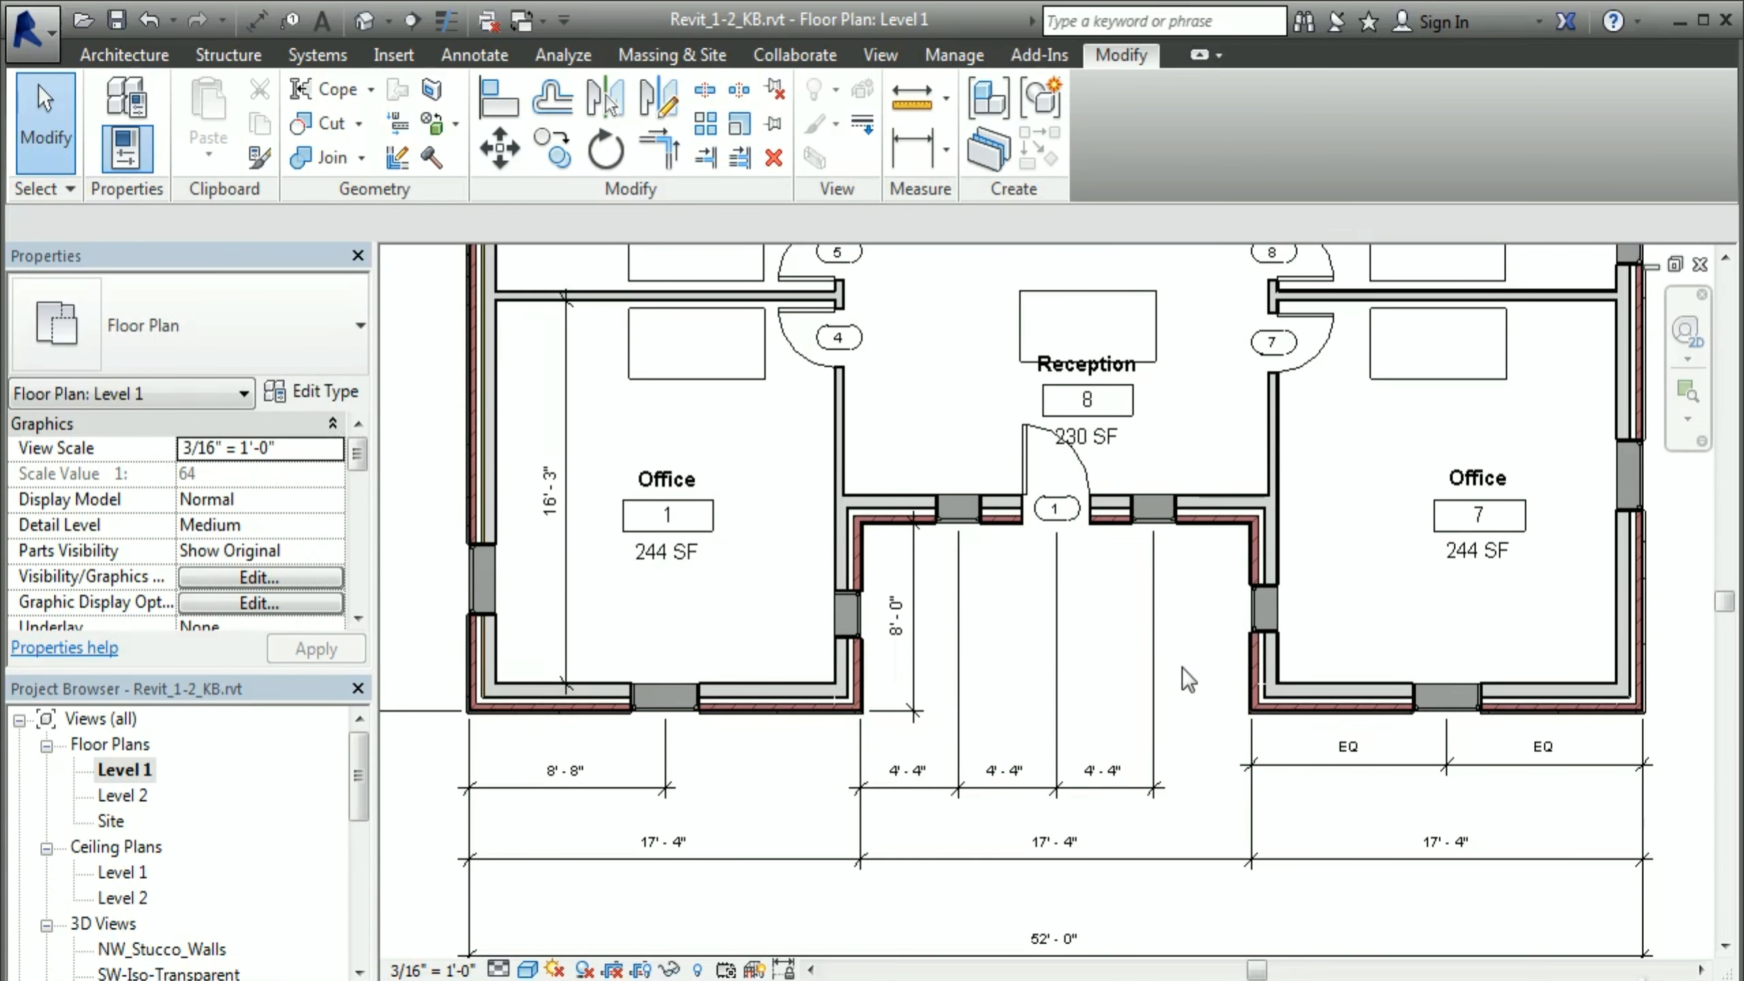
Step: Move the interior partition between Office 1 and Reception slightly east
{"action": "scroll", "coordinate": [844, 506], "scroll_direction": "up", "scroll_amount": 3}
{"action": "left_click", "coordinate": [834, 406]}
{"action": "left_click_drag", "start_coordinate": [841, 404], "coordinate": [899, 404]}
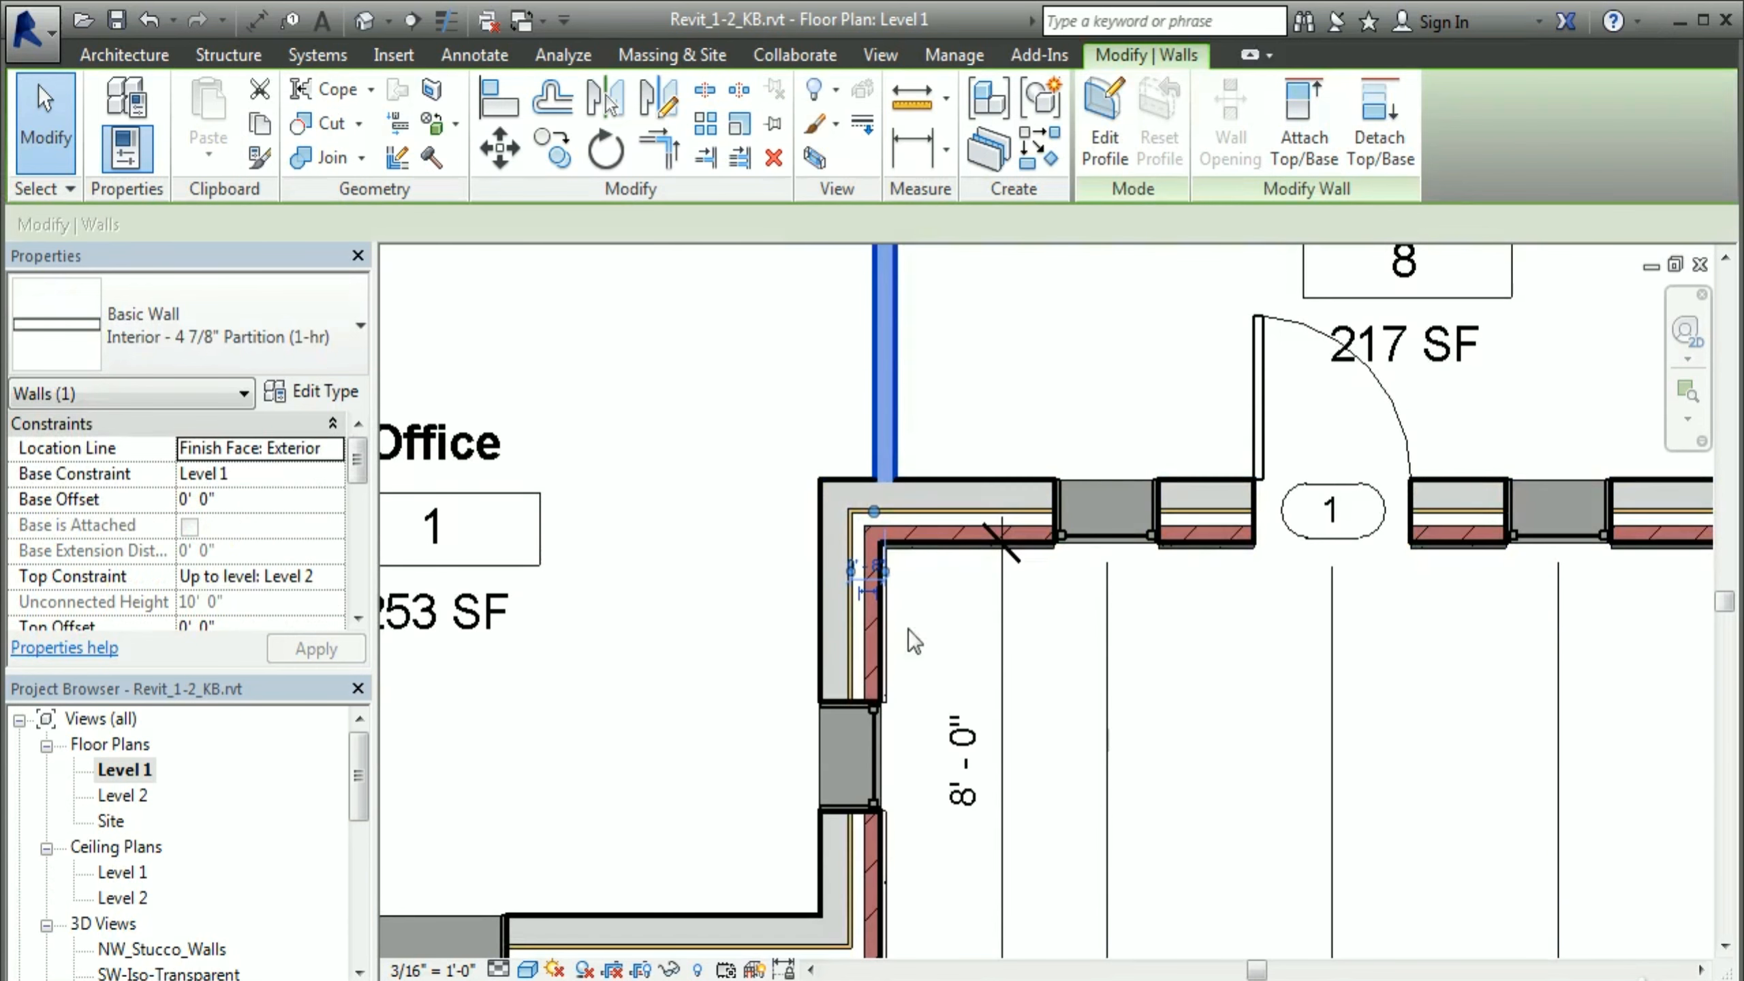
{"action": "left_click", "coordinate": [997, 346]}
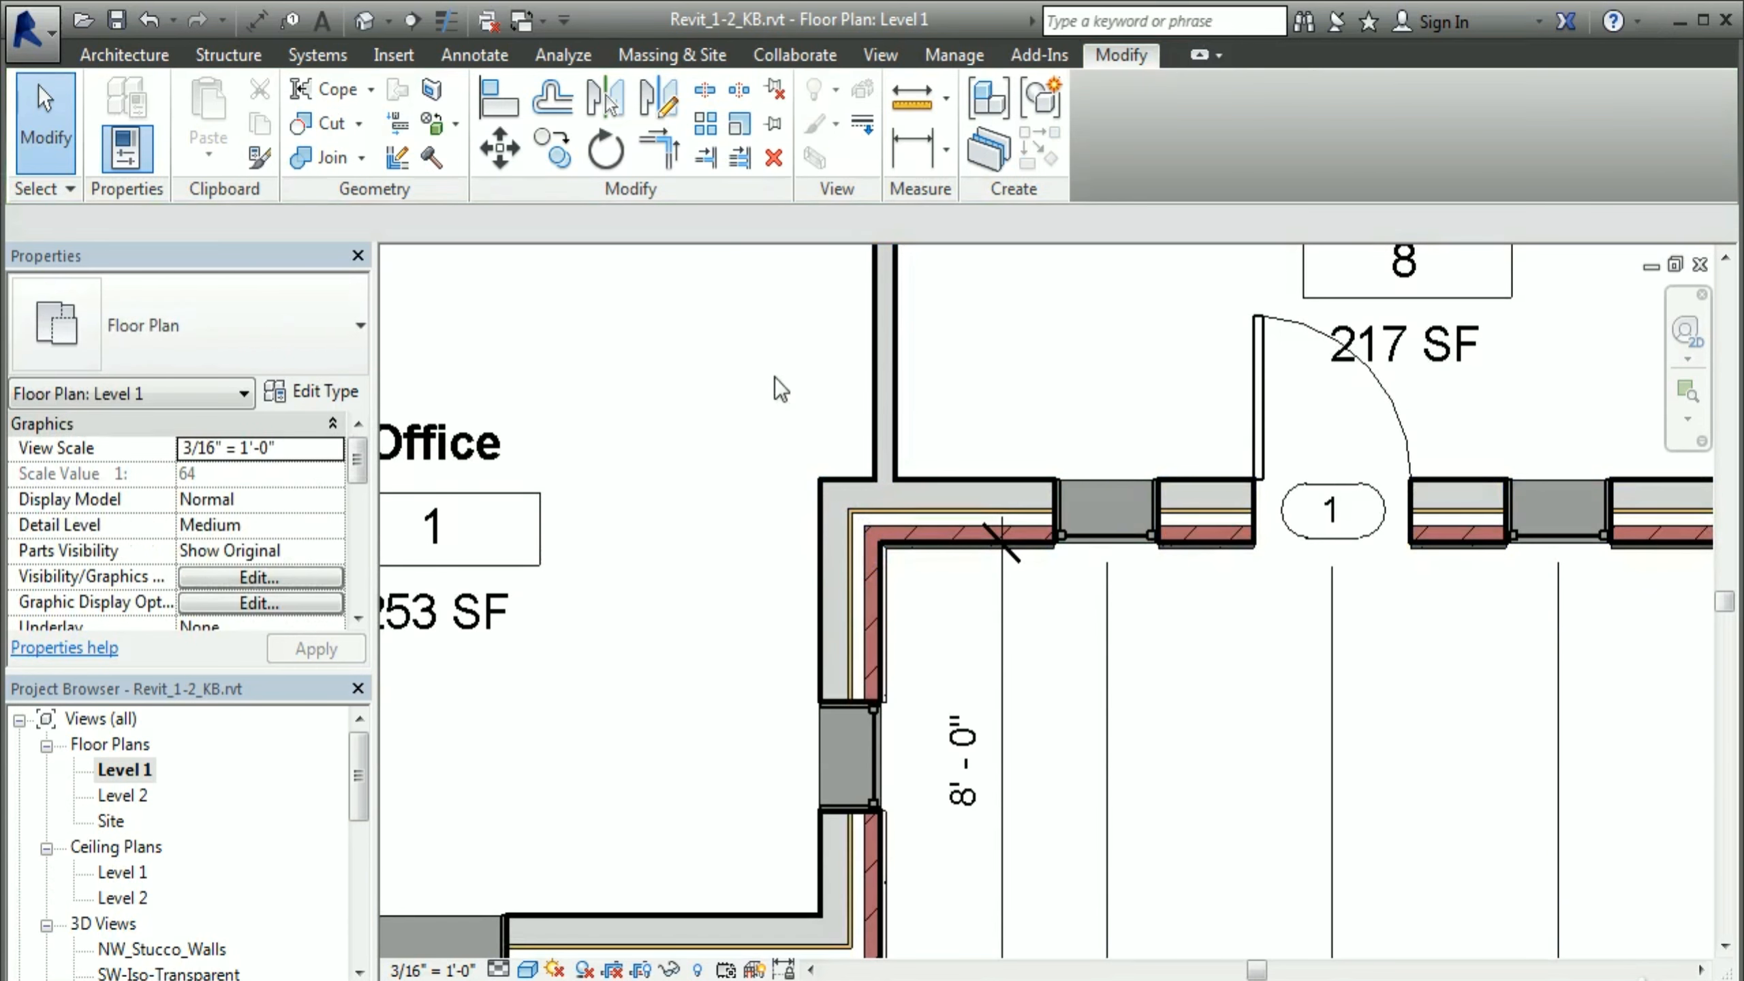
Step: Align the Office 1 side of the Reception partition with the inner face of Office 1's east exterior wall and lock the alignment
{"action": "left_click", "coordinate": [499, 97]}
{"action": "left_click", "coordinate": [820, 590]}
{"action": "left_click", "coordinate": [874, 398]}
{"action": "scroll", "coordinate": [724, 749], "scroll_direction": "down", "scroll_amount": 2}
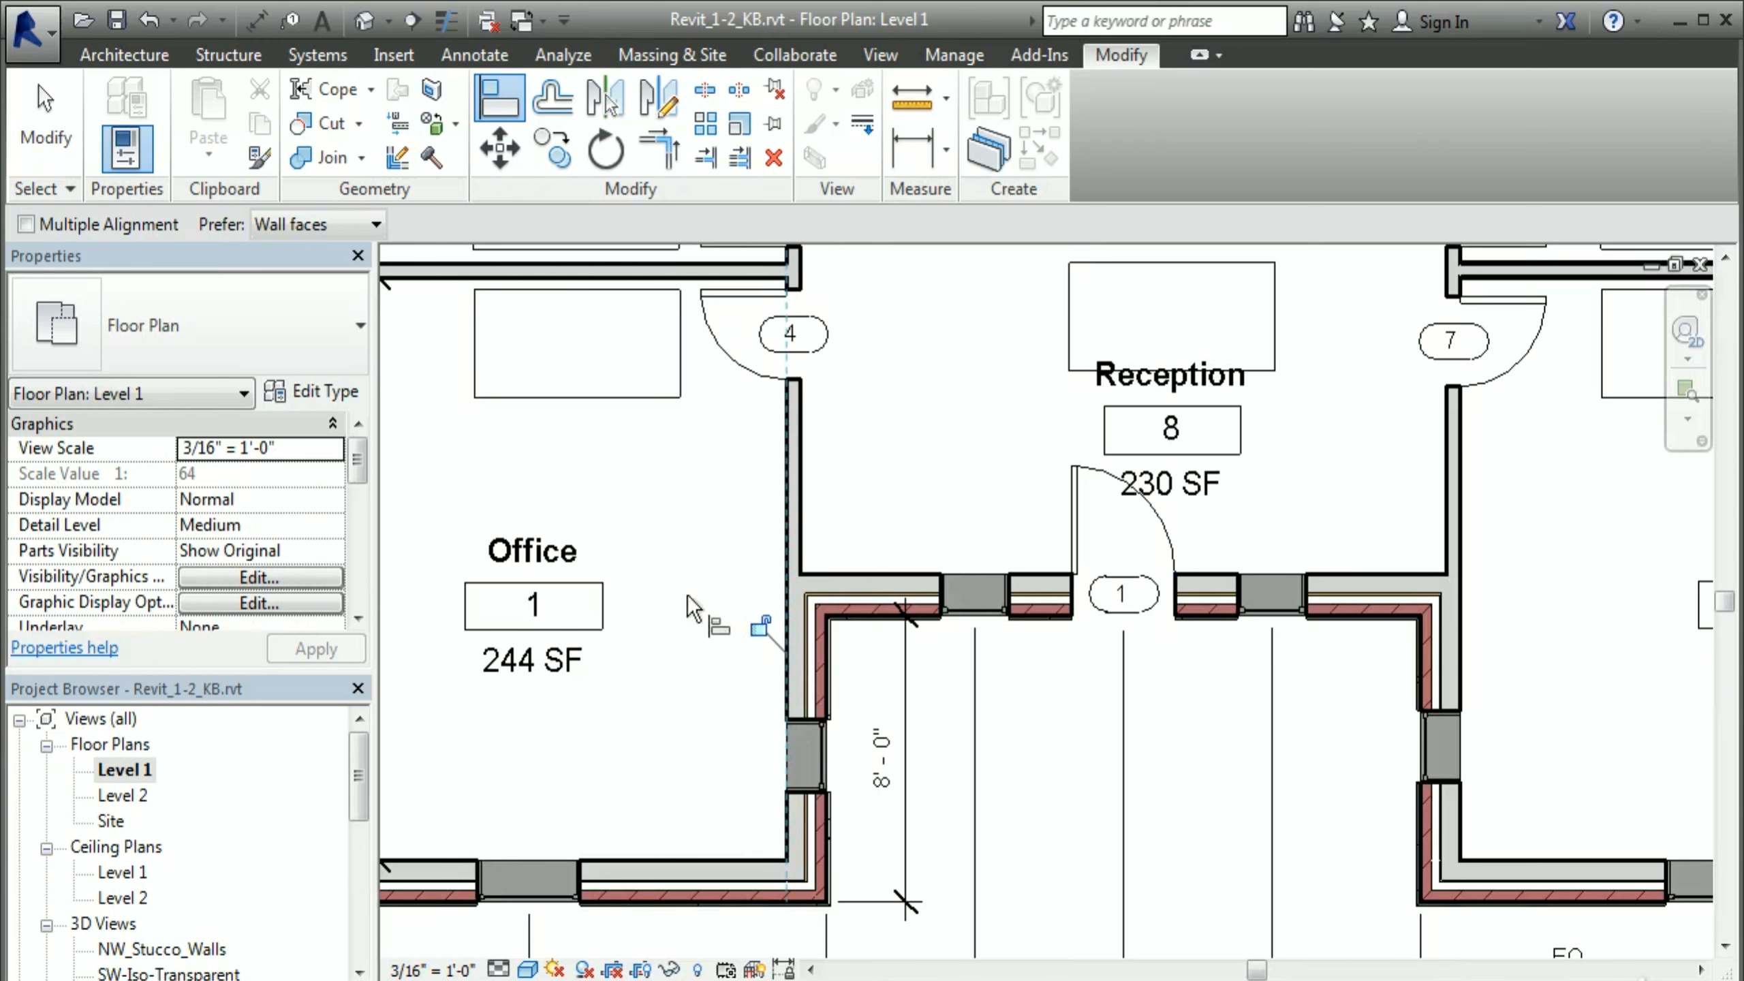
{"action": "left_click", "coordinate": [760, 626]}
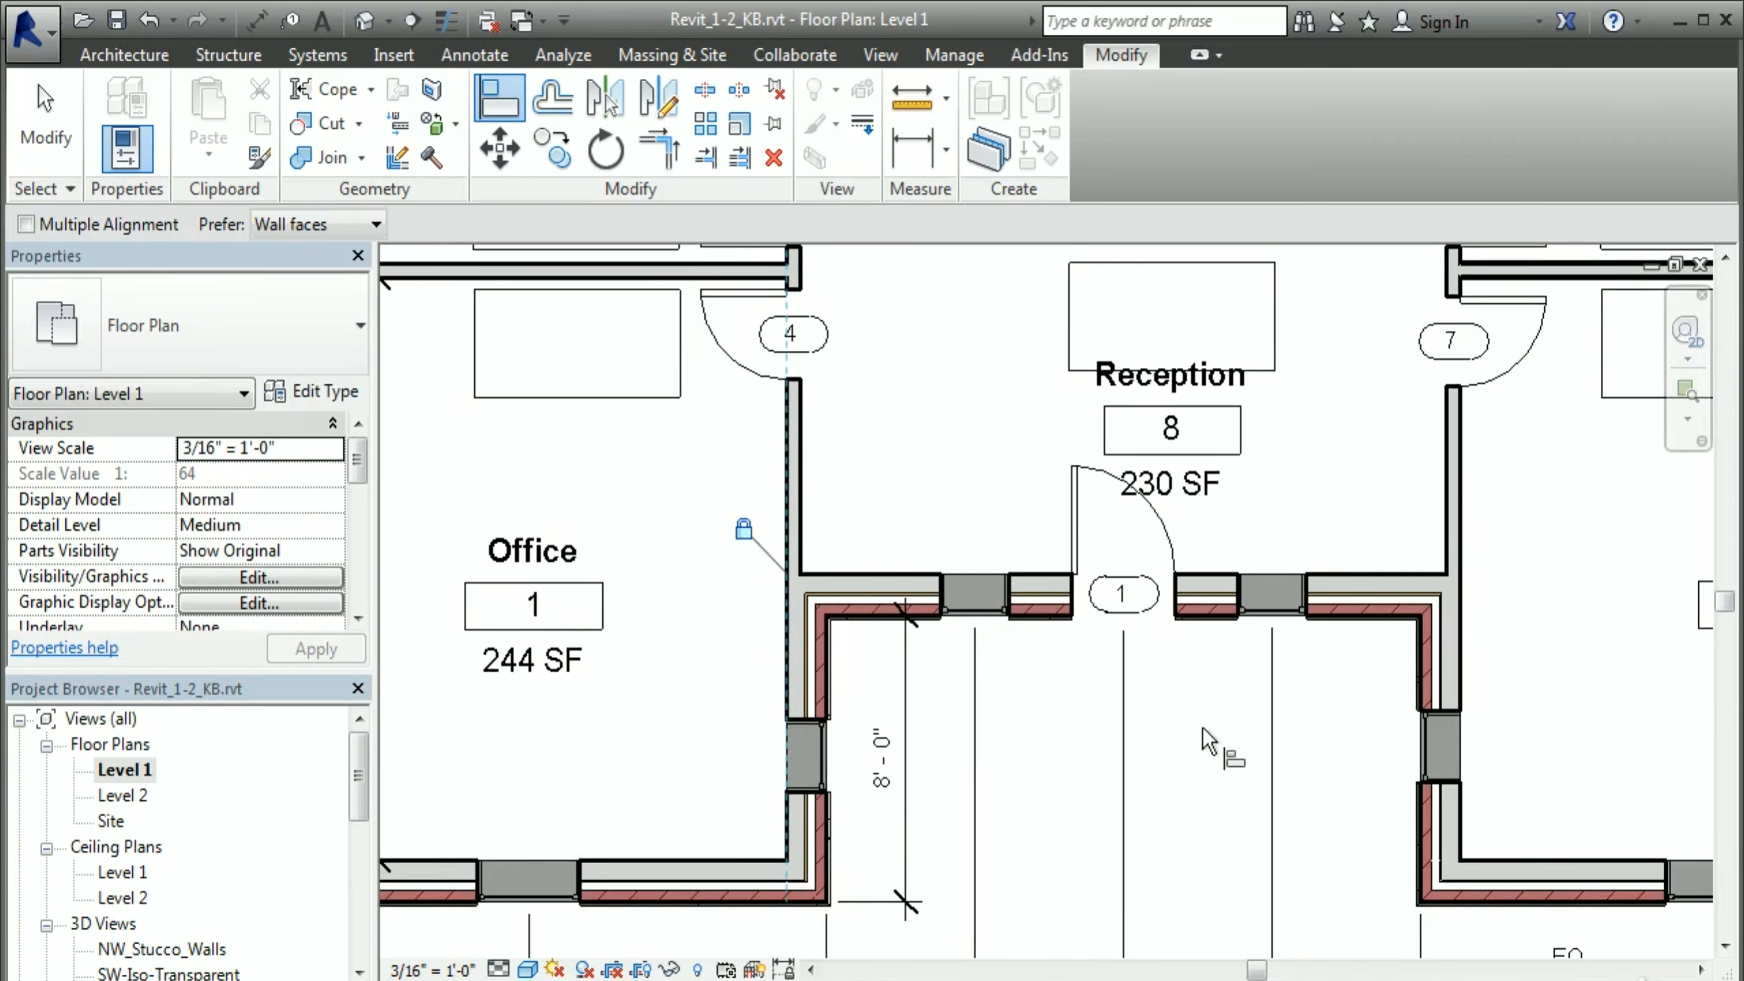
{"action": "right_click", "coordinate": [1299, 680]}
{"action": "left_click", "coordinate": [1335, 692]}
{"action": "right_click", "coordinate": [1365, 695]}
{"action": "left_click", "coordinate": [1400, 707]}
{"action": "scroll", "coordinate": [1460, 590], "scroll_direction": "up", "scroll_amount": 2}
{"action": "middle_click_drag", "start_coordinate": [1461, 591], "coordinate": [992, 698]}
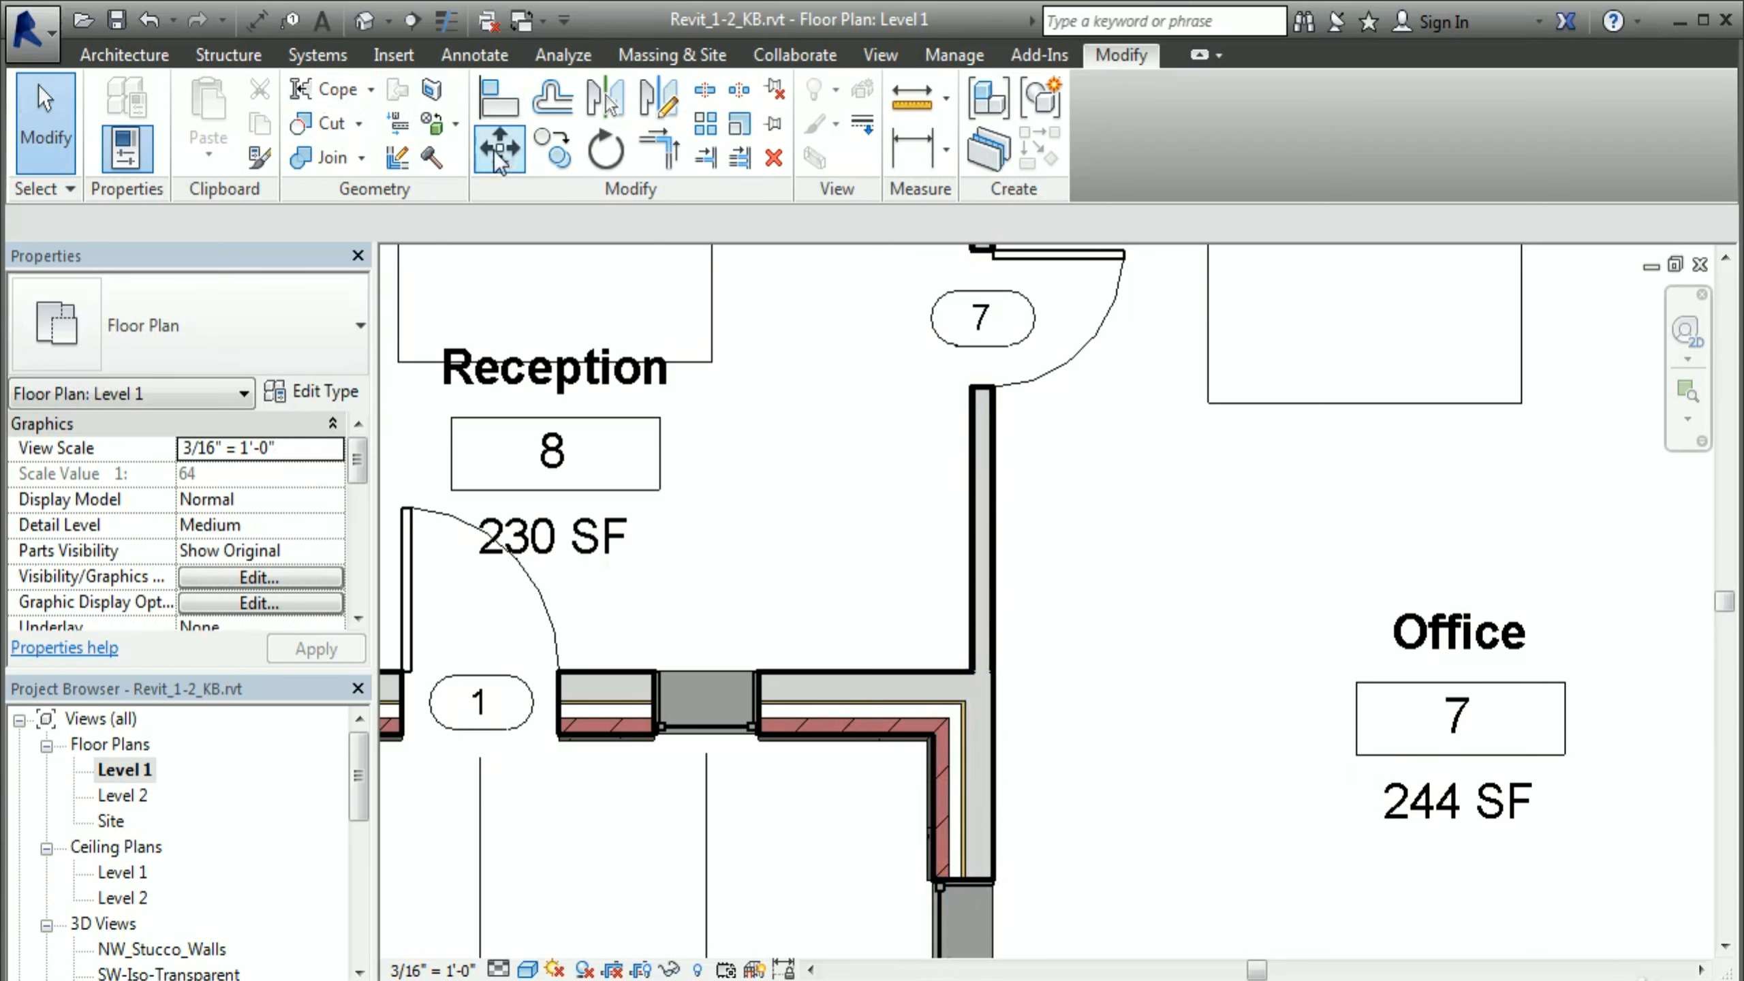
{"action": "left_click", "coordinate": [497, 100]}
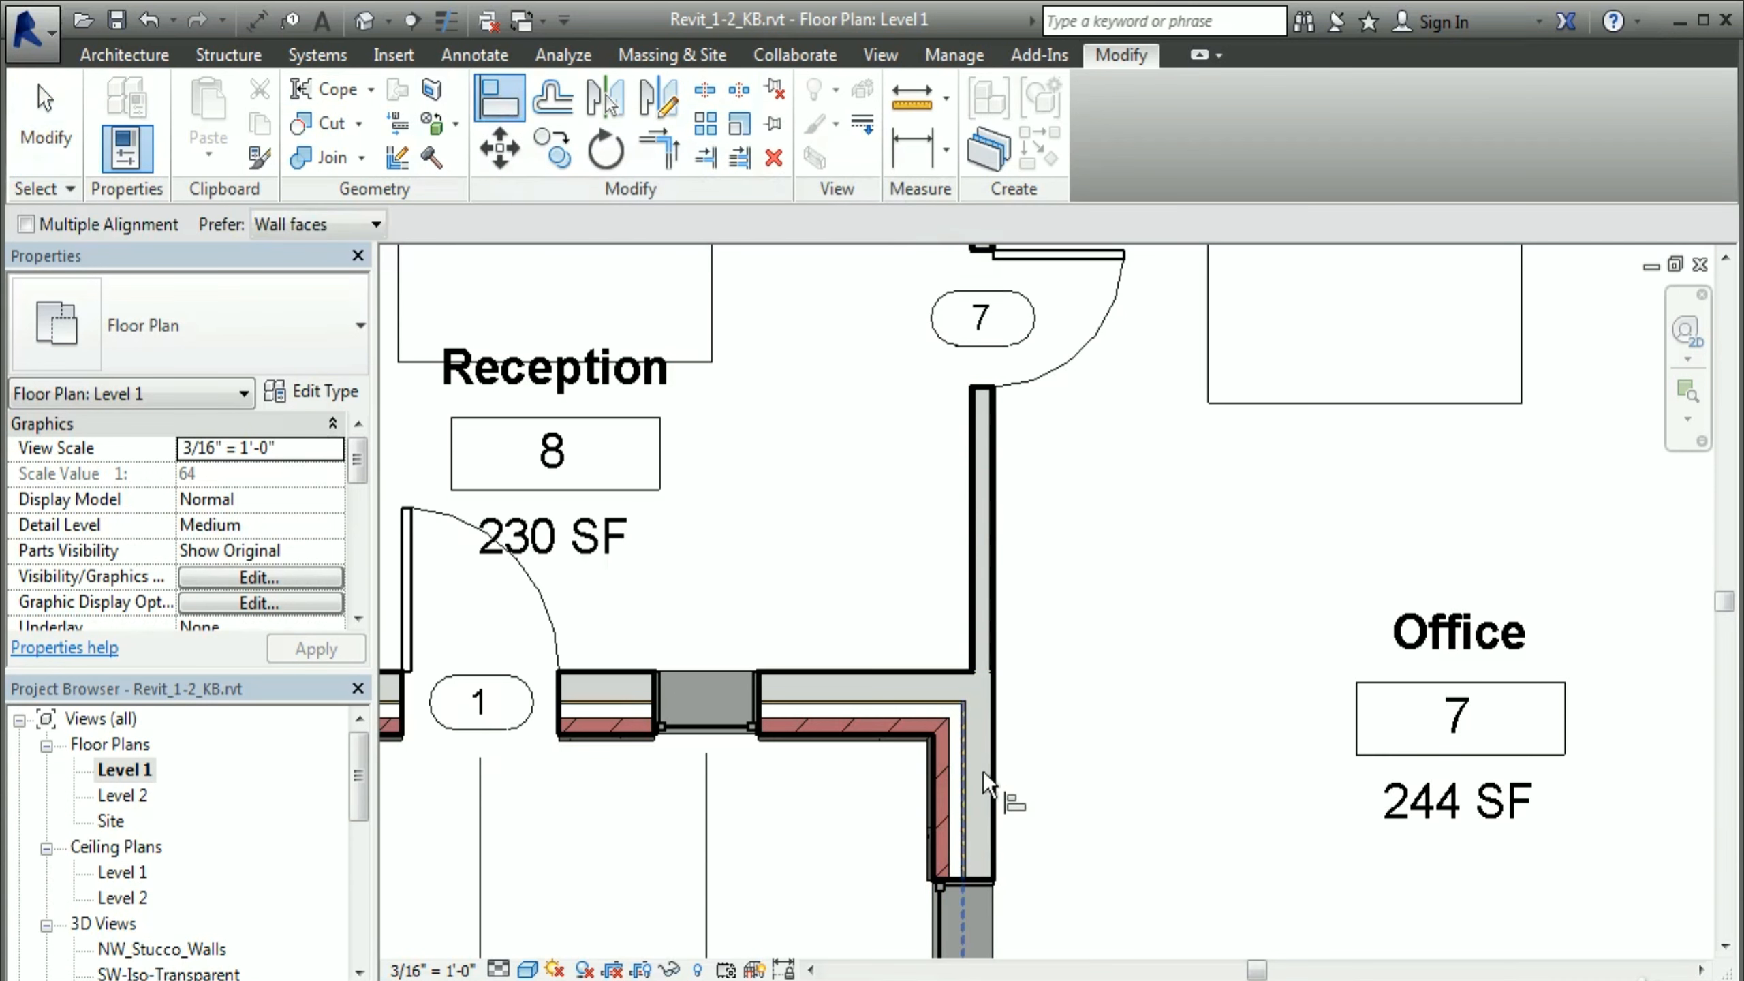
{"action": "right_click", "coordinate": [1102, 700]}
{"action": "key", "text": "Escape"}
{"action": "right_click", "coordinate": [1086, 637]}
{"action": "left_click", "coordinate": [1153, 653]}
Step: Measure the distance from door 5's opening edge to the adjacent partition face with an aligned dimension, and delete that dimension
{"action": "scroll", "coordinate": [1027, 797], "scroll_direction": "down", "scroll_amount": 2}
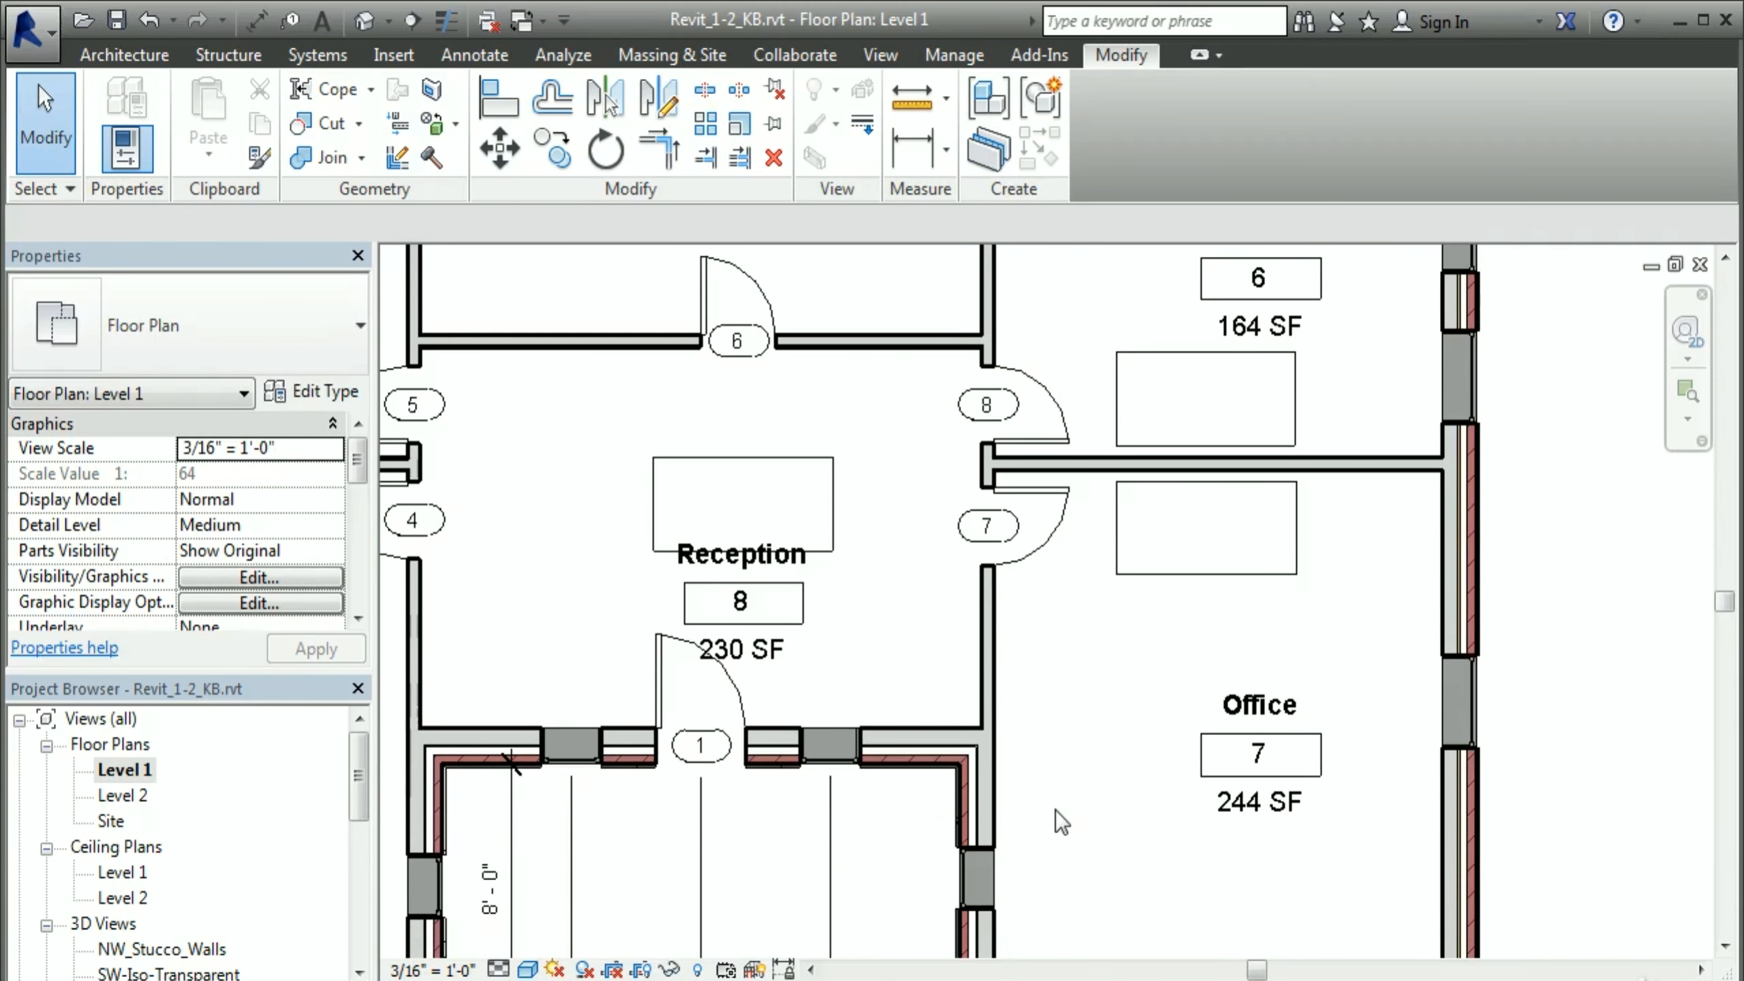
{"action": "middle_click_drag", "start_coordinate": [758, 799], "coordinate": [820, 625]}
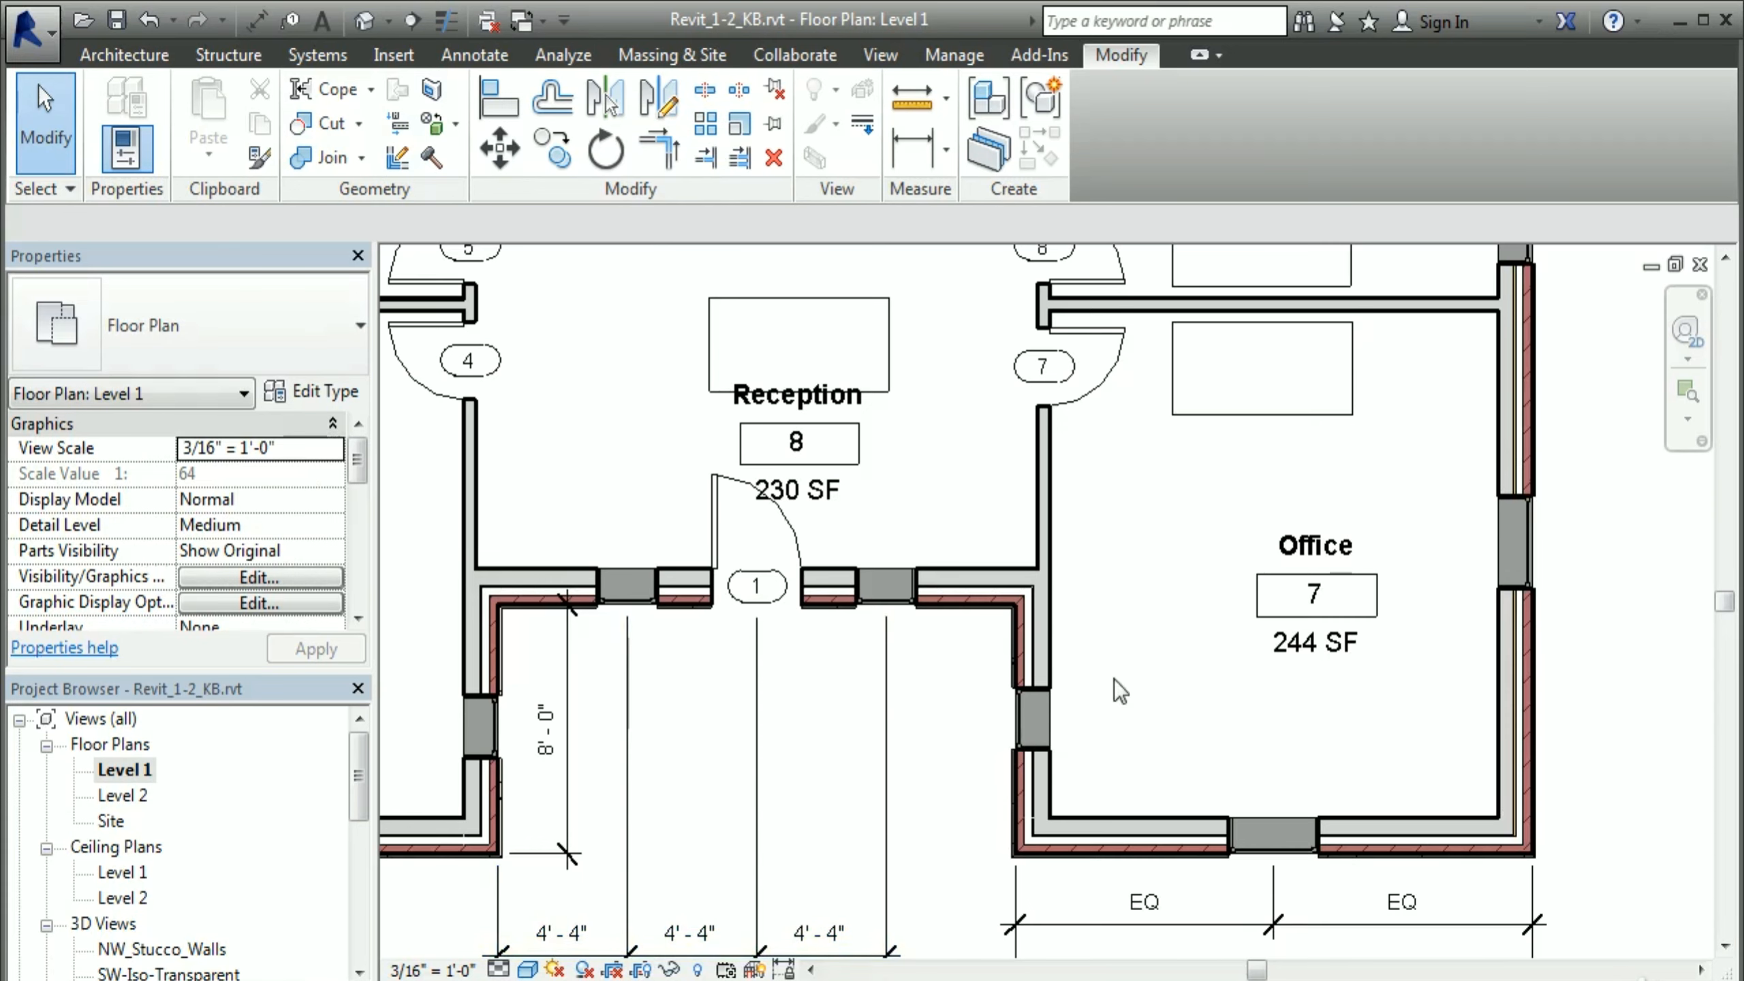
{"action": "middle_click_drag", "start_coordinate": [869, 565], "coordinate": [1008, 828]}
{"action": "scroll", "coordinate": [622, 573], "scroll_direction": "up", "scroll_amount": 6}
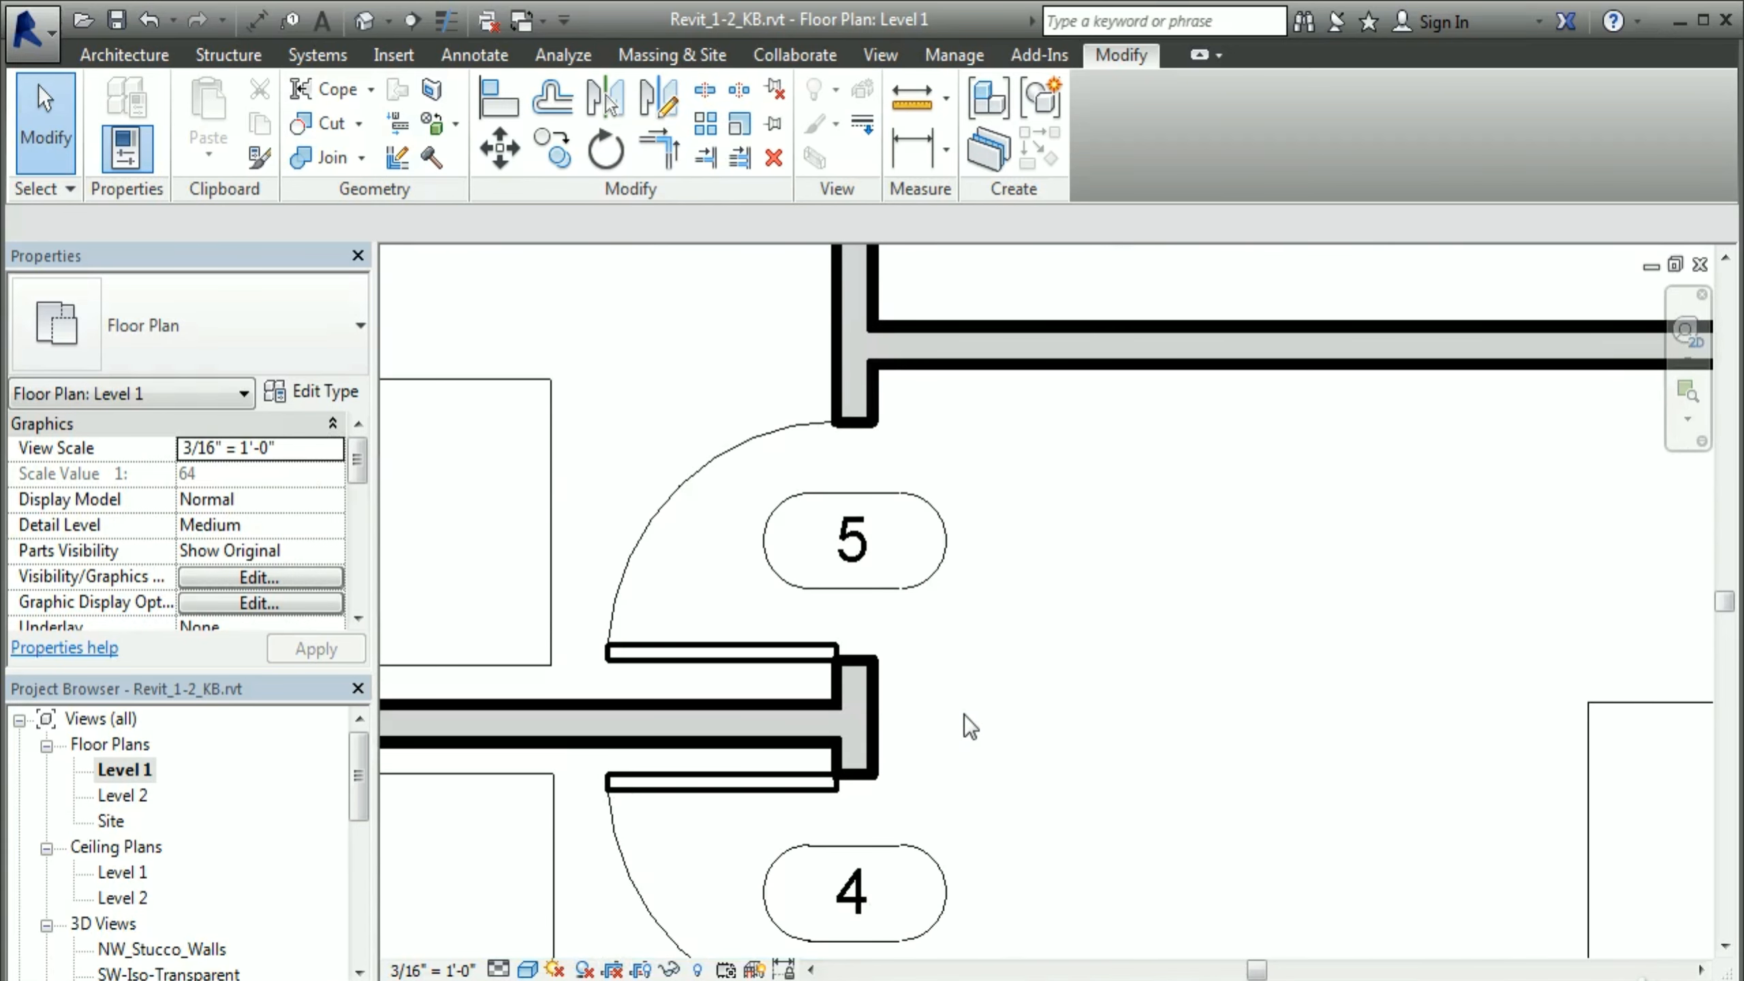
{"action": "scroll", "coordinate": [964, 715], "scroll_direction": "down", "scroll_amount": 5}
{"action": "scroll", "coordinate": [1037, 729], "scroll_direction": "up", "scroll_amount": 4}
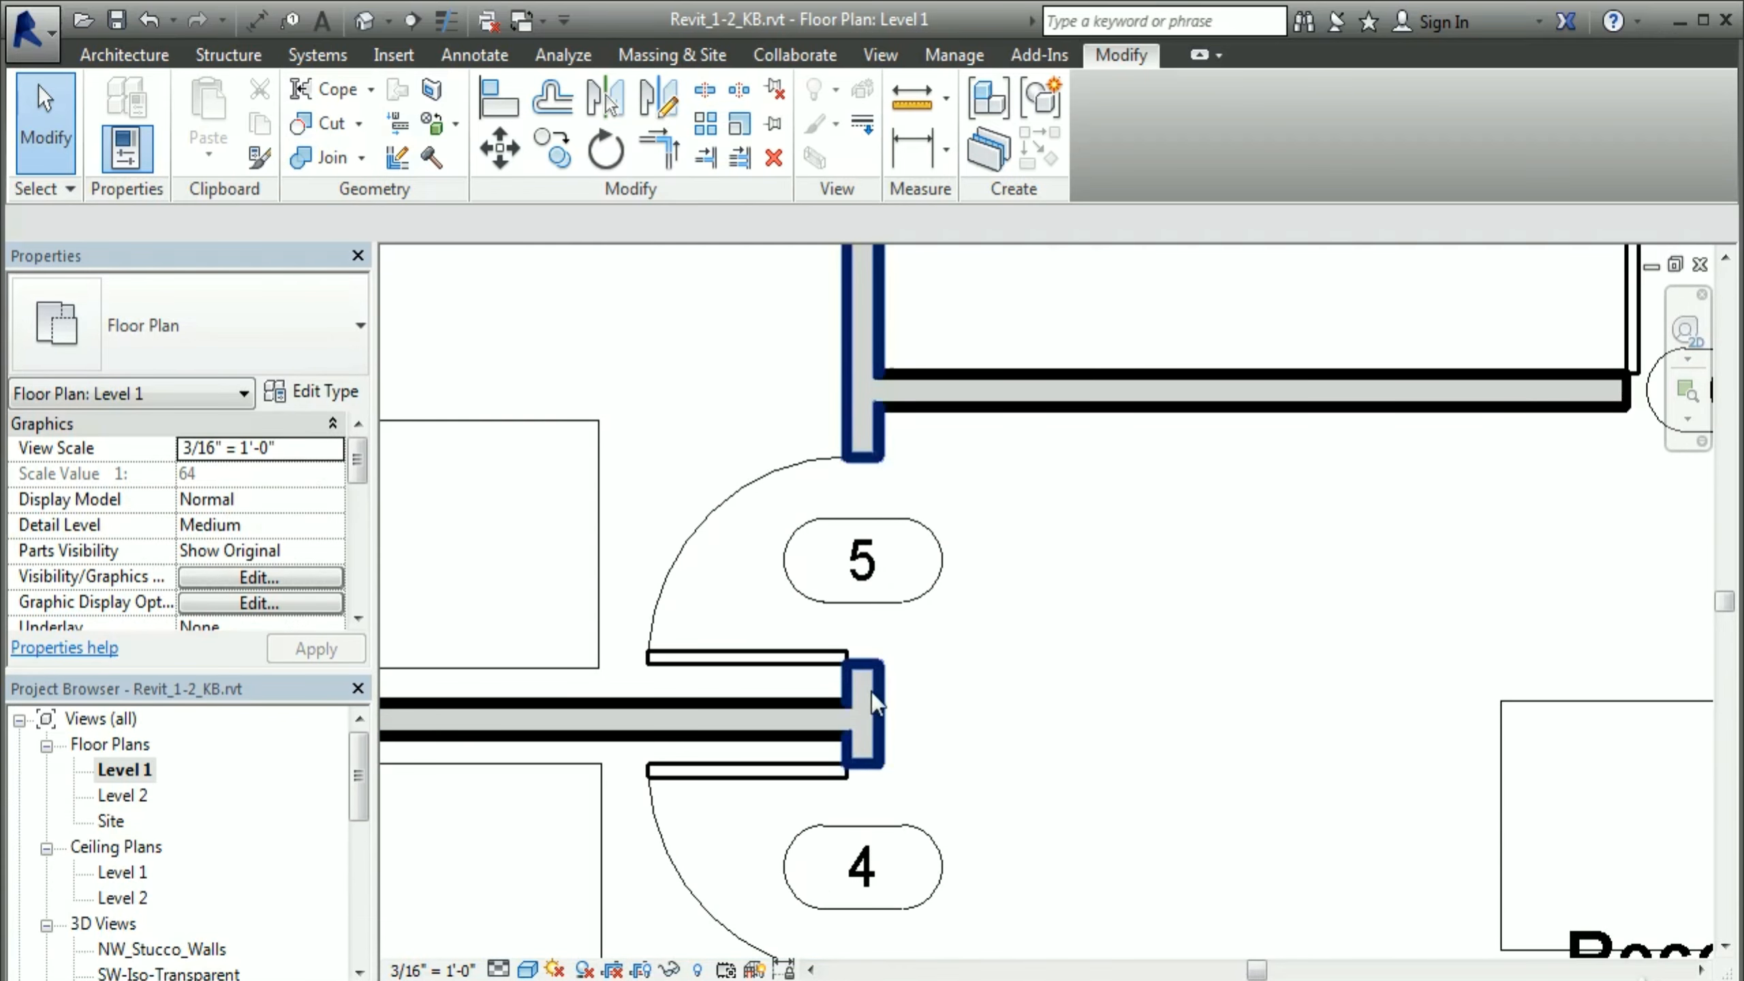
{"action": "scroll", "coordinate": [934, 730], "scroll_direction": "up", "scroll_amount": 2}
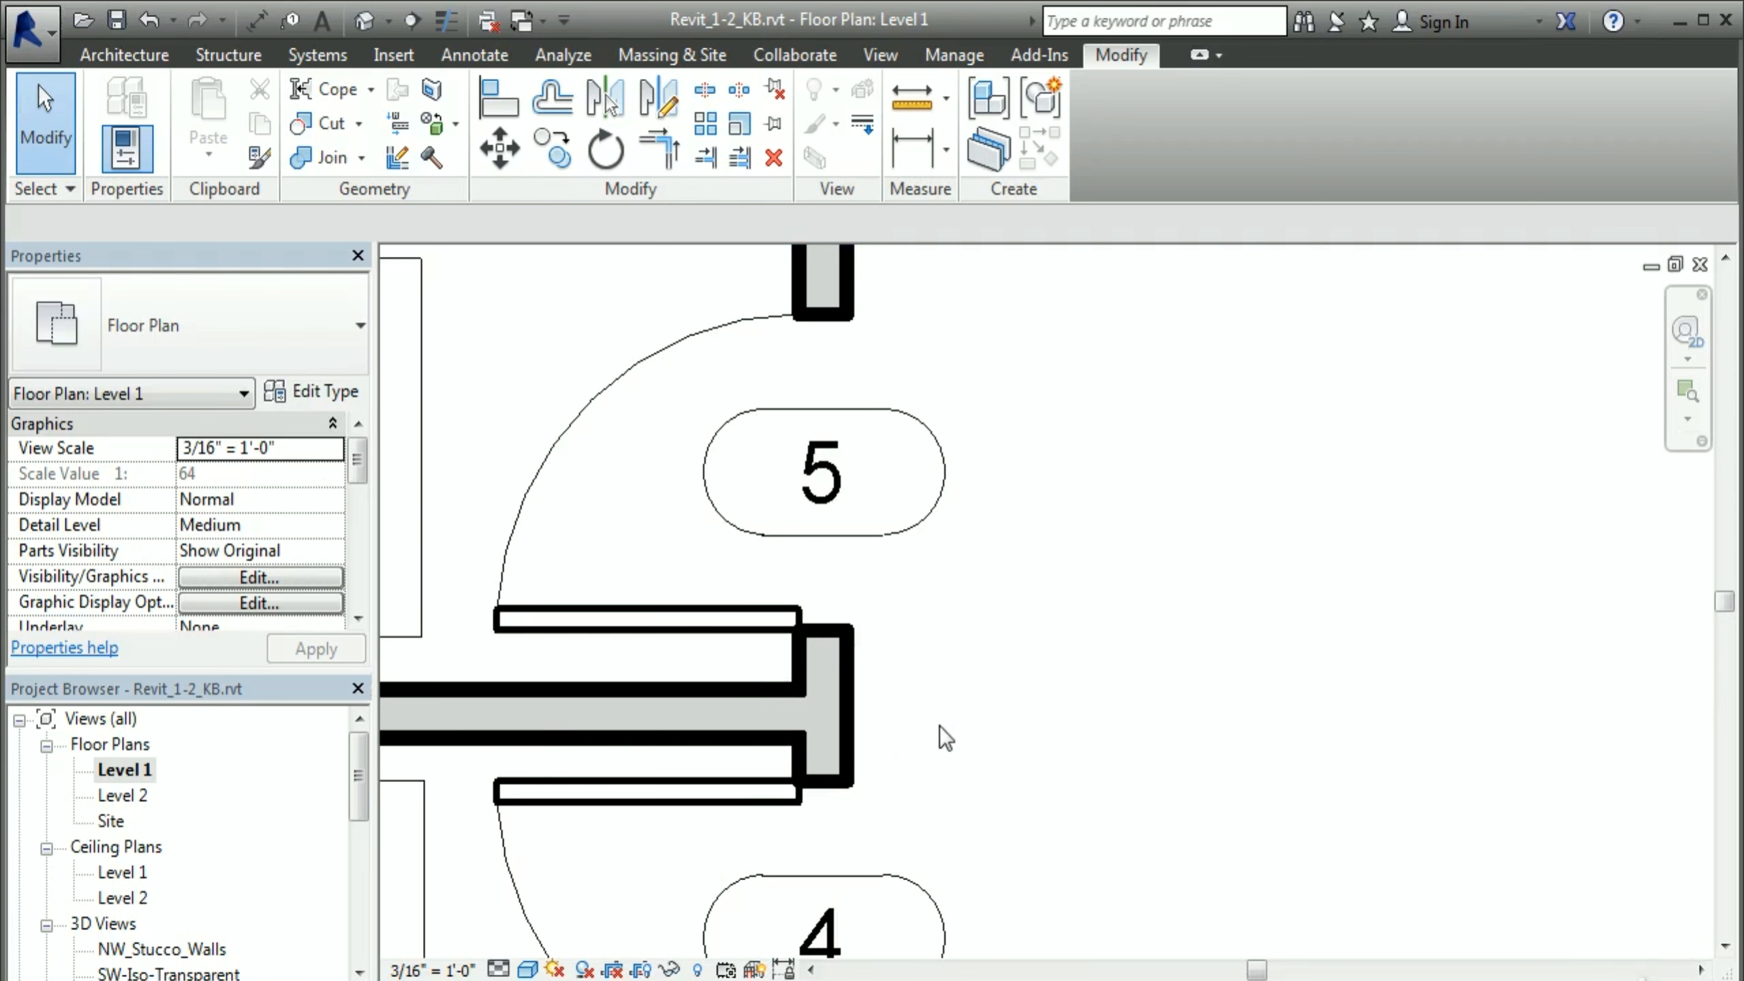
{"action": "key", "text": "d"}
{"action": "key", "text": "i"}
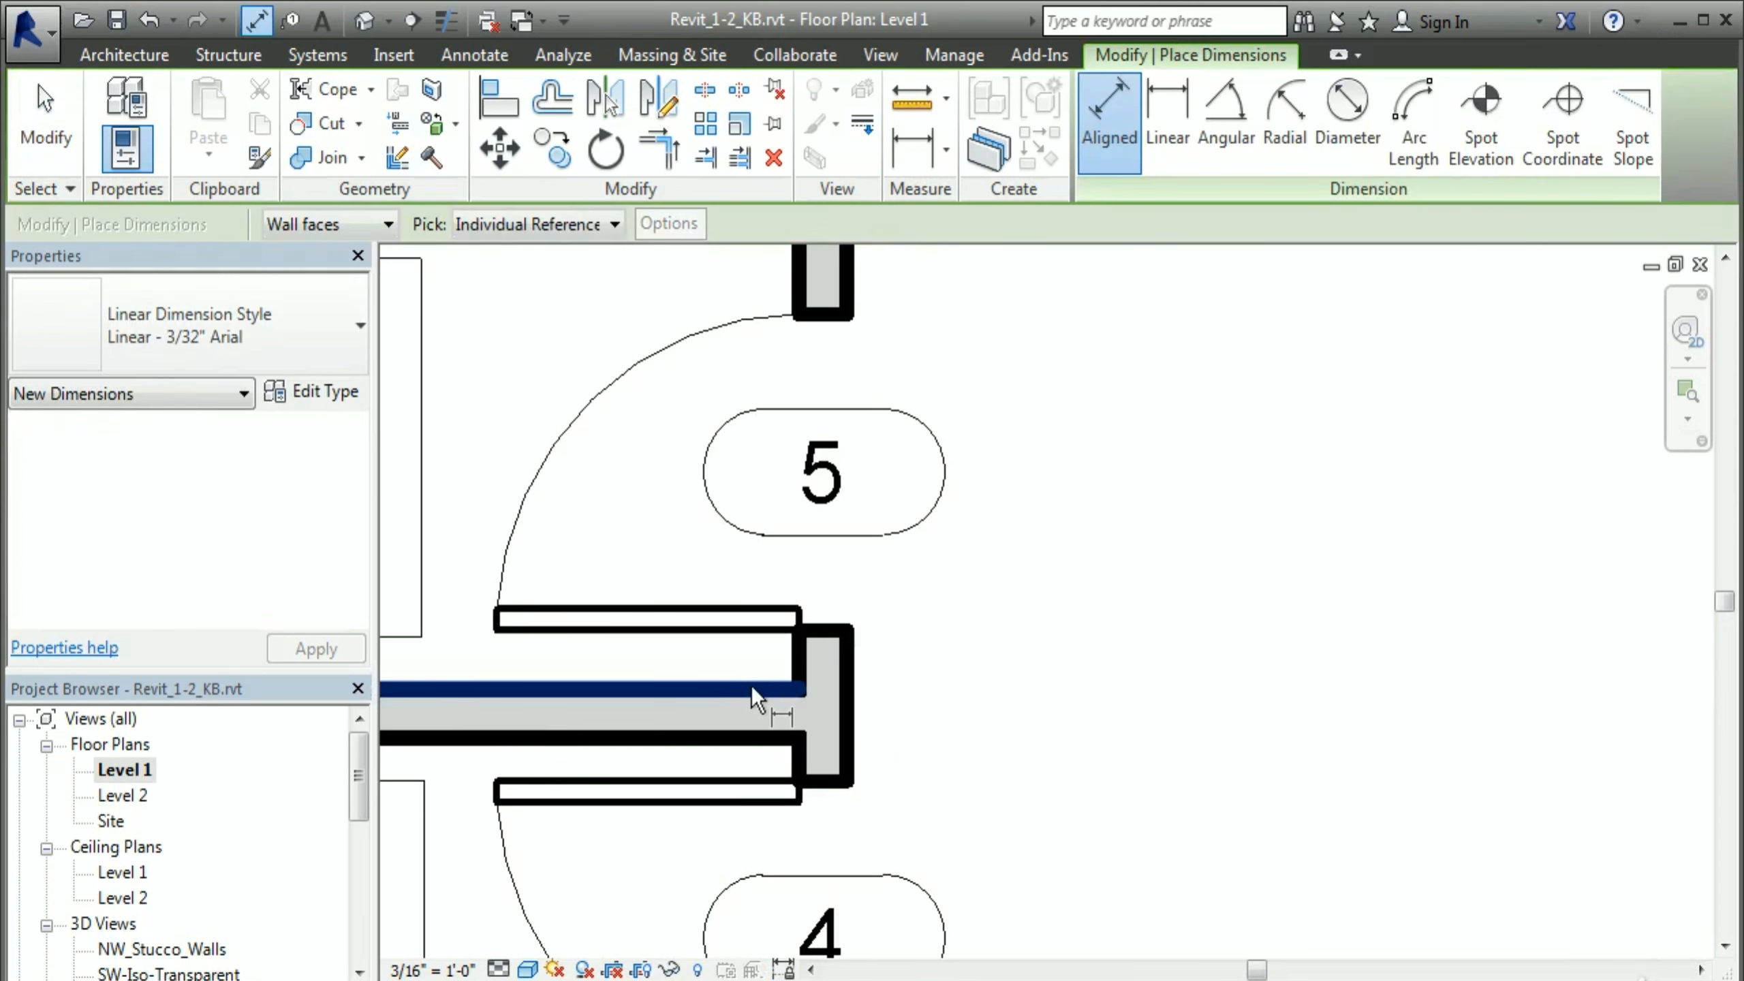
{"action": "left_click", "coordinate": [848, 632]}
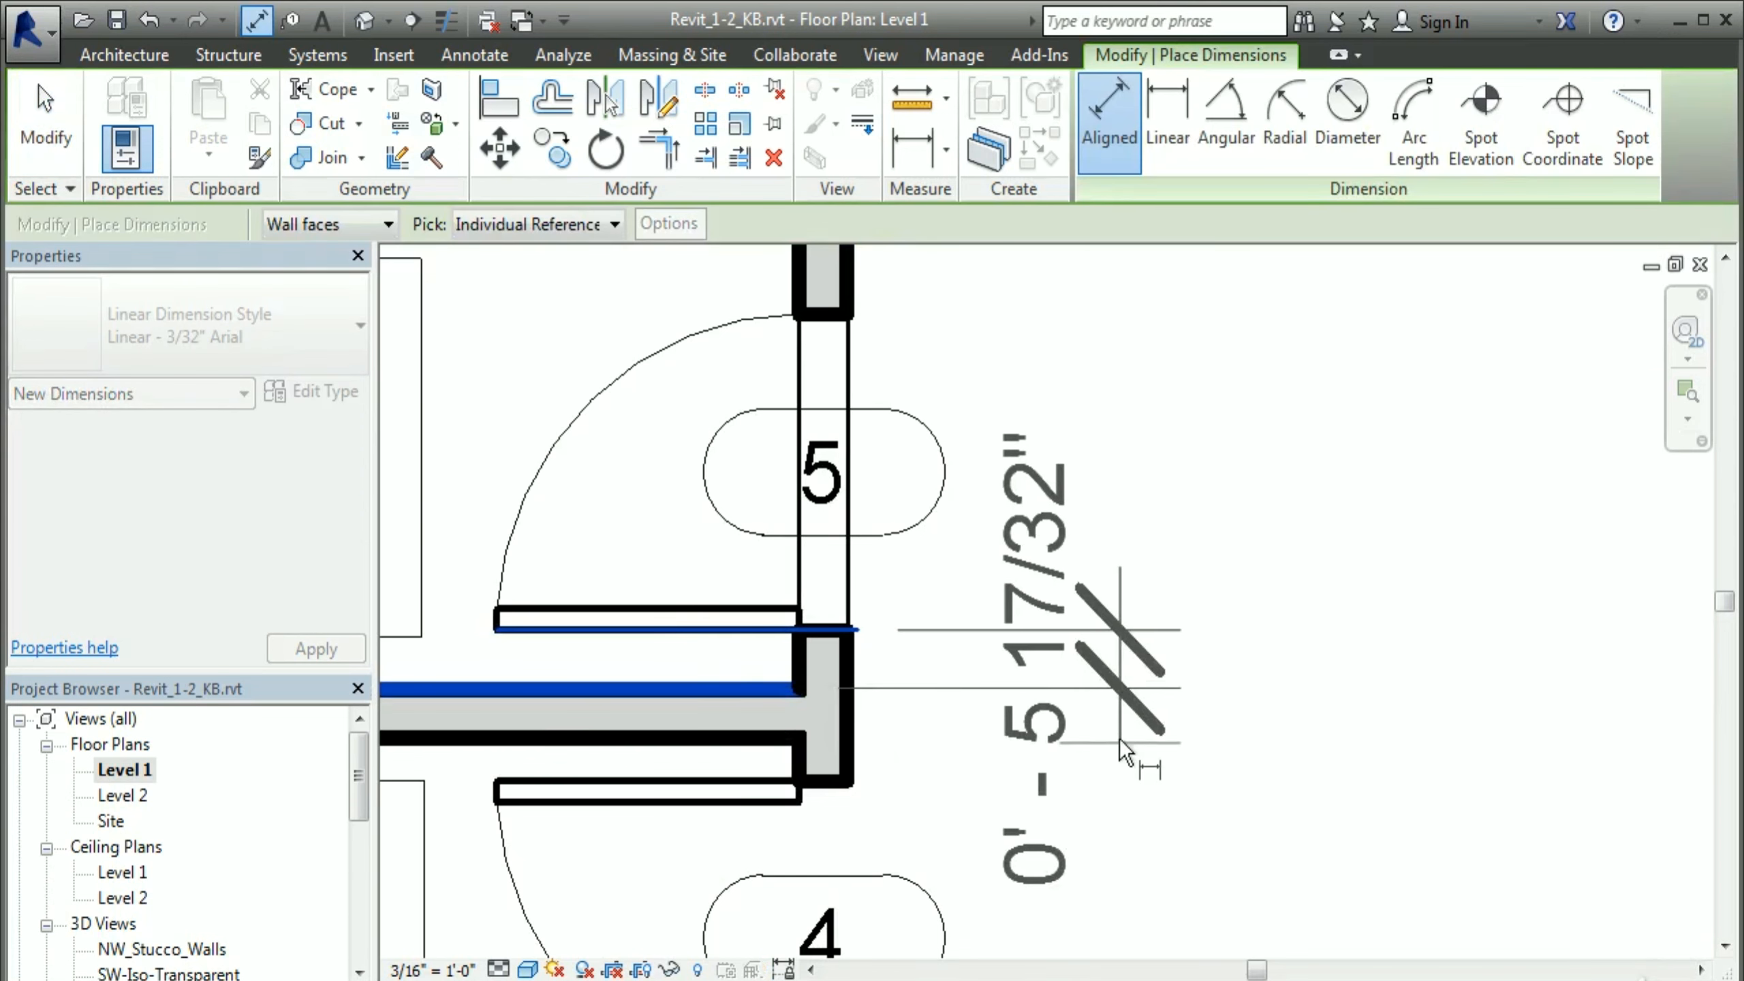
{"action": "left_click", "coordinate": [1120, 739]}
{"action": "key", "text": "Escape"}
{"action": "key", "text": "Escape"}
{"action": "left_click", "coordinate": [1033, 721]}
{"action": "key", "text": "Delete"}
Step: Examine the partition junction between doors 7 and 8
{"action": "scroll", "coordinate": [970, 685], "scroll_direction": "down", "scroll_amount": 2}
{"action": "middle_click_drag", "start_coordinate": [1191, 717], "coordinate": [676, 569]}
{"action": "middle_click_drag", "start_coordinate": [1319, 669], "coordinate": [906, 728]}
{"action": "scroll", "coordinate": [1055, 641], "scroll_direction": "up", "scroll_amount": 1}
{"action": "scroll", "coordinate": [1055, 639], "scroll_direction": "up", "scroll_amount": 1}
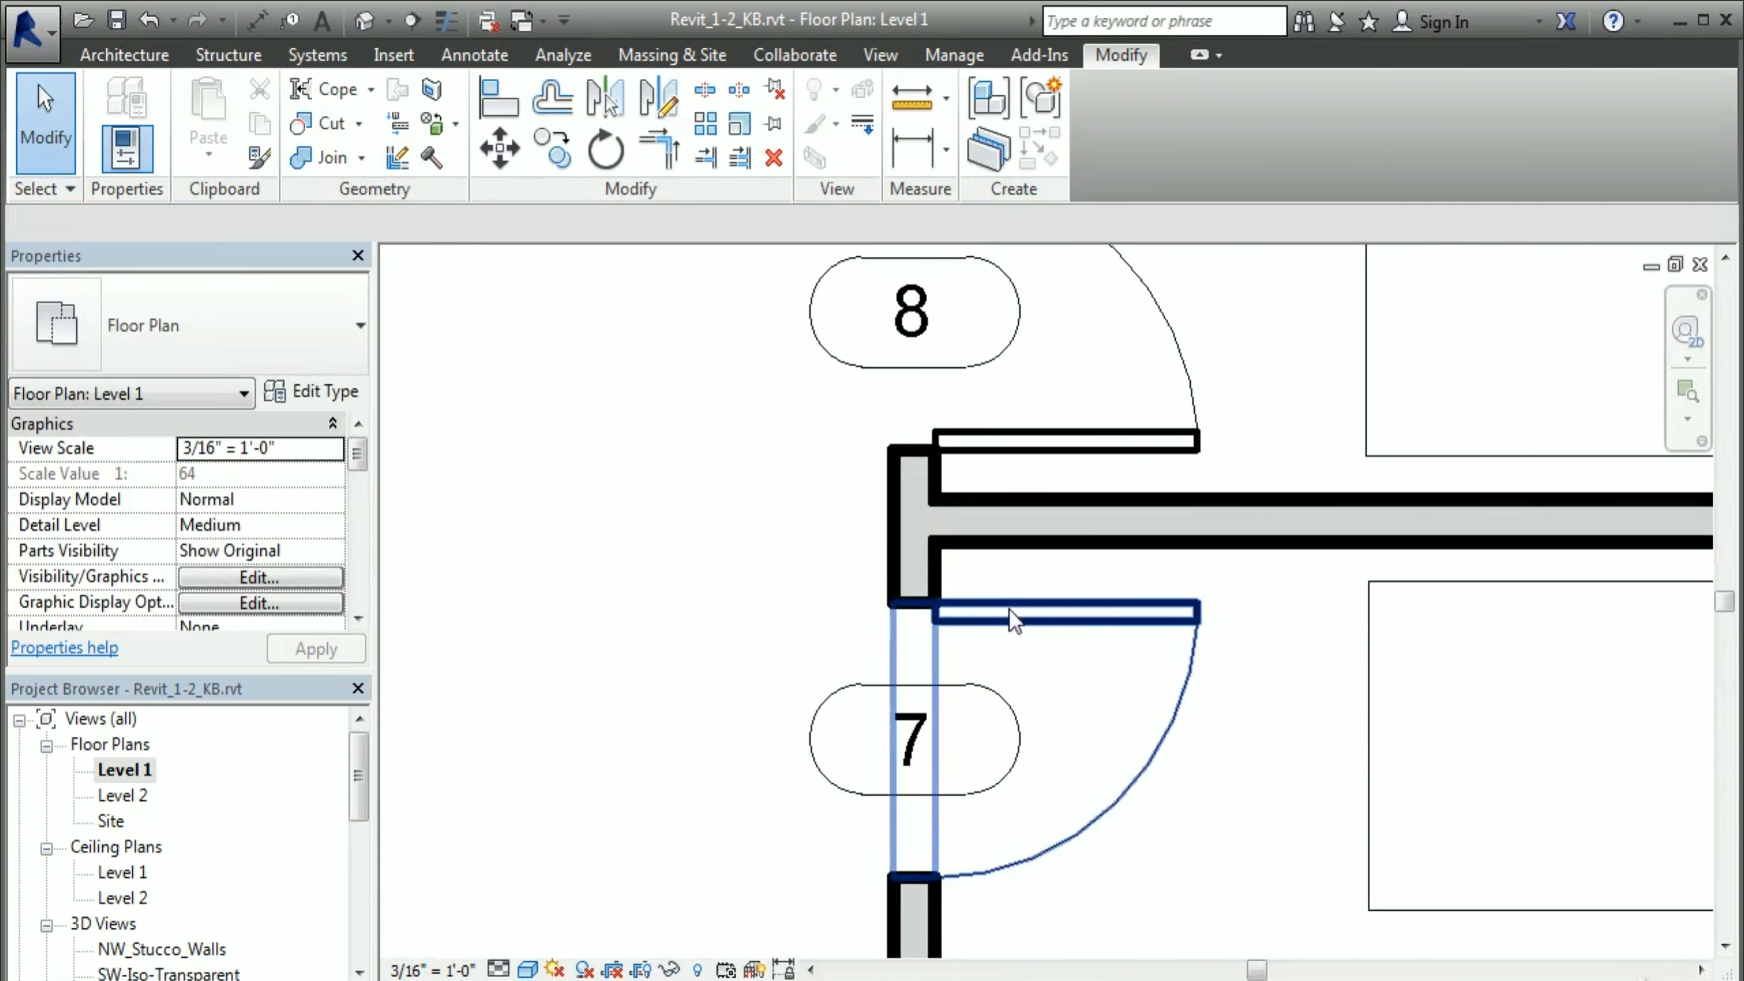
Step: Move door 7 so its opening edge sits 4" from the near face of the partition wall above it
{"action": "left_click", "coordinate": [1008, 609]}
{"action": "left_click_drag", "start_coordinate": [1263, 740], "coordinate": [1259, 603]}
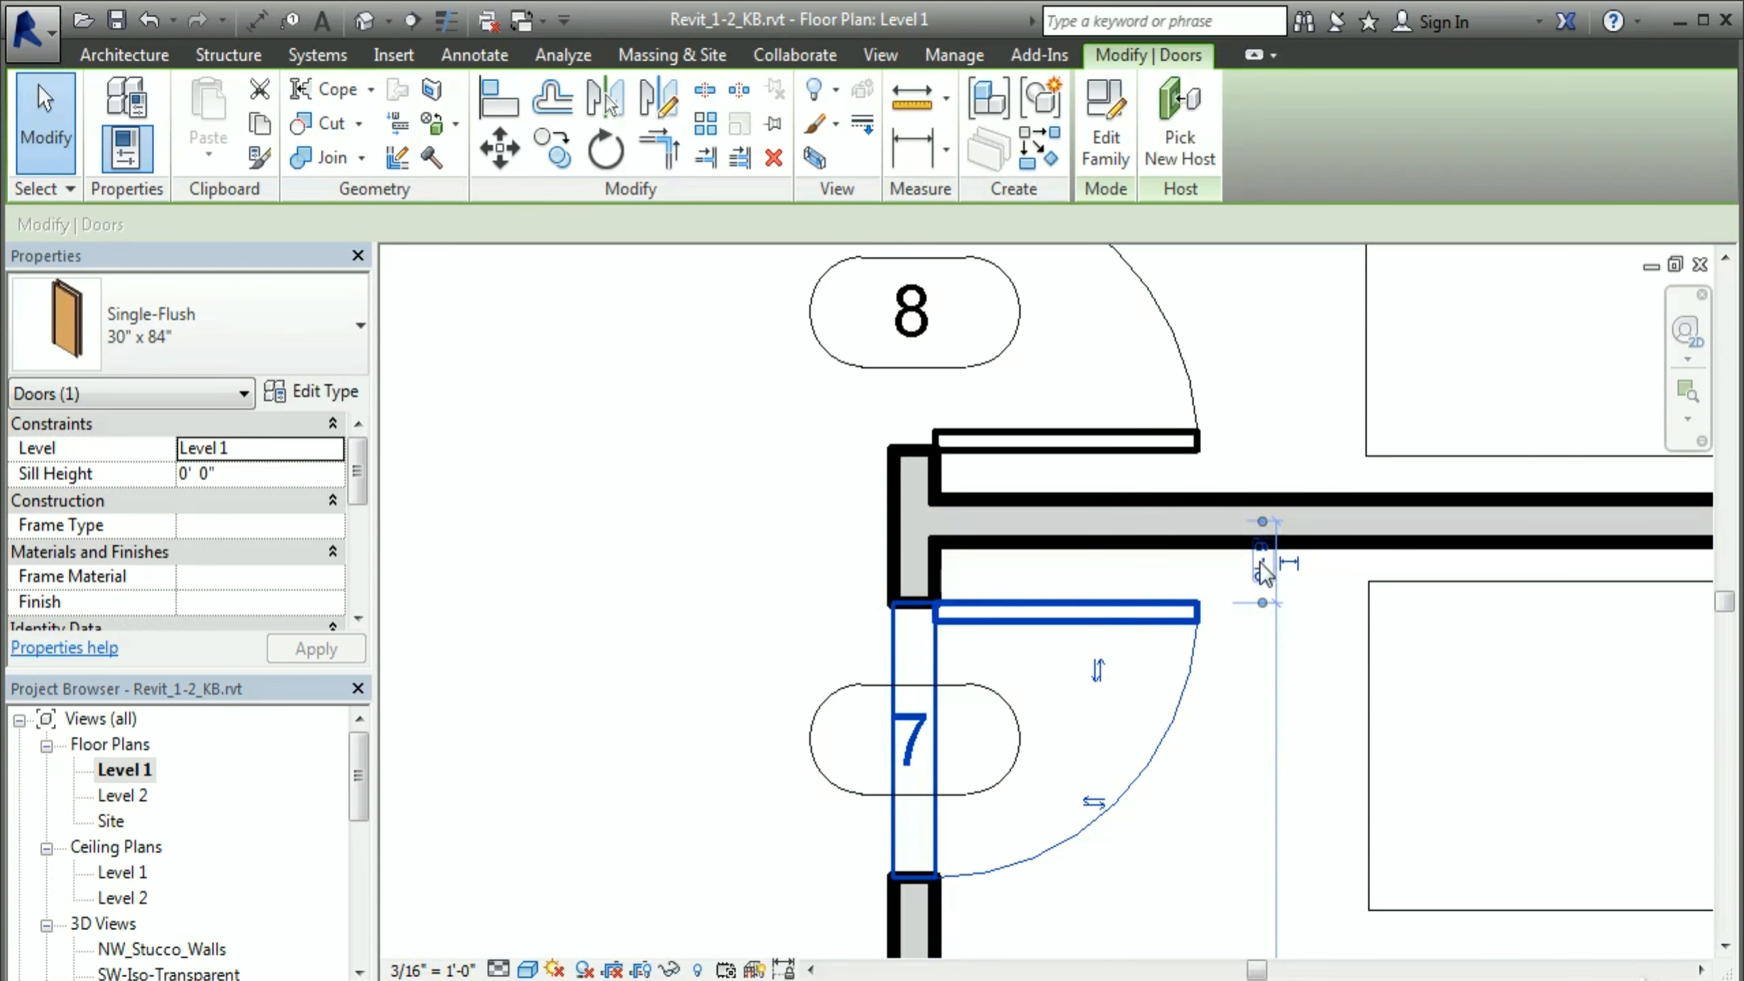
{"action": "left_click_drag", "start_coordinate": [1260, 524], "coordinate": [1195, 543]}
{"action": "left_click", "coordinate": [1261, 522]}
{"action": "left_click", "coordinate": [1265, 582]}
{"action": "type", "text": "4\""}
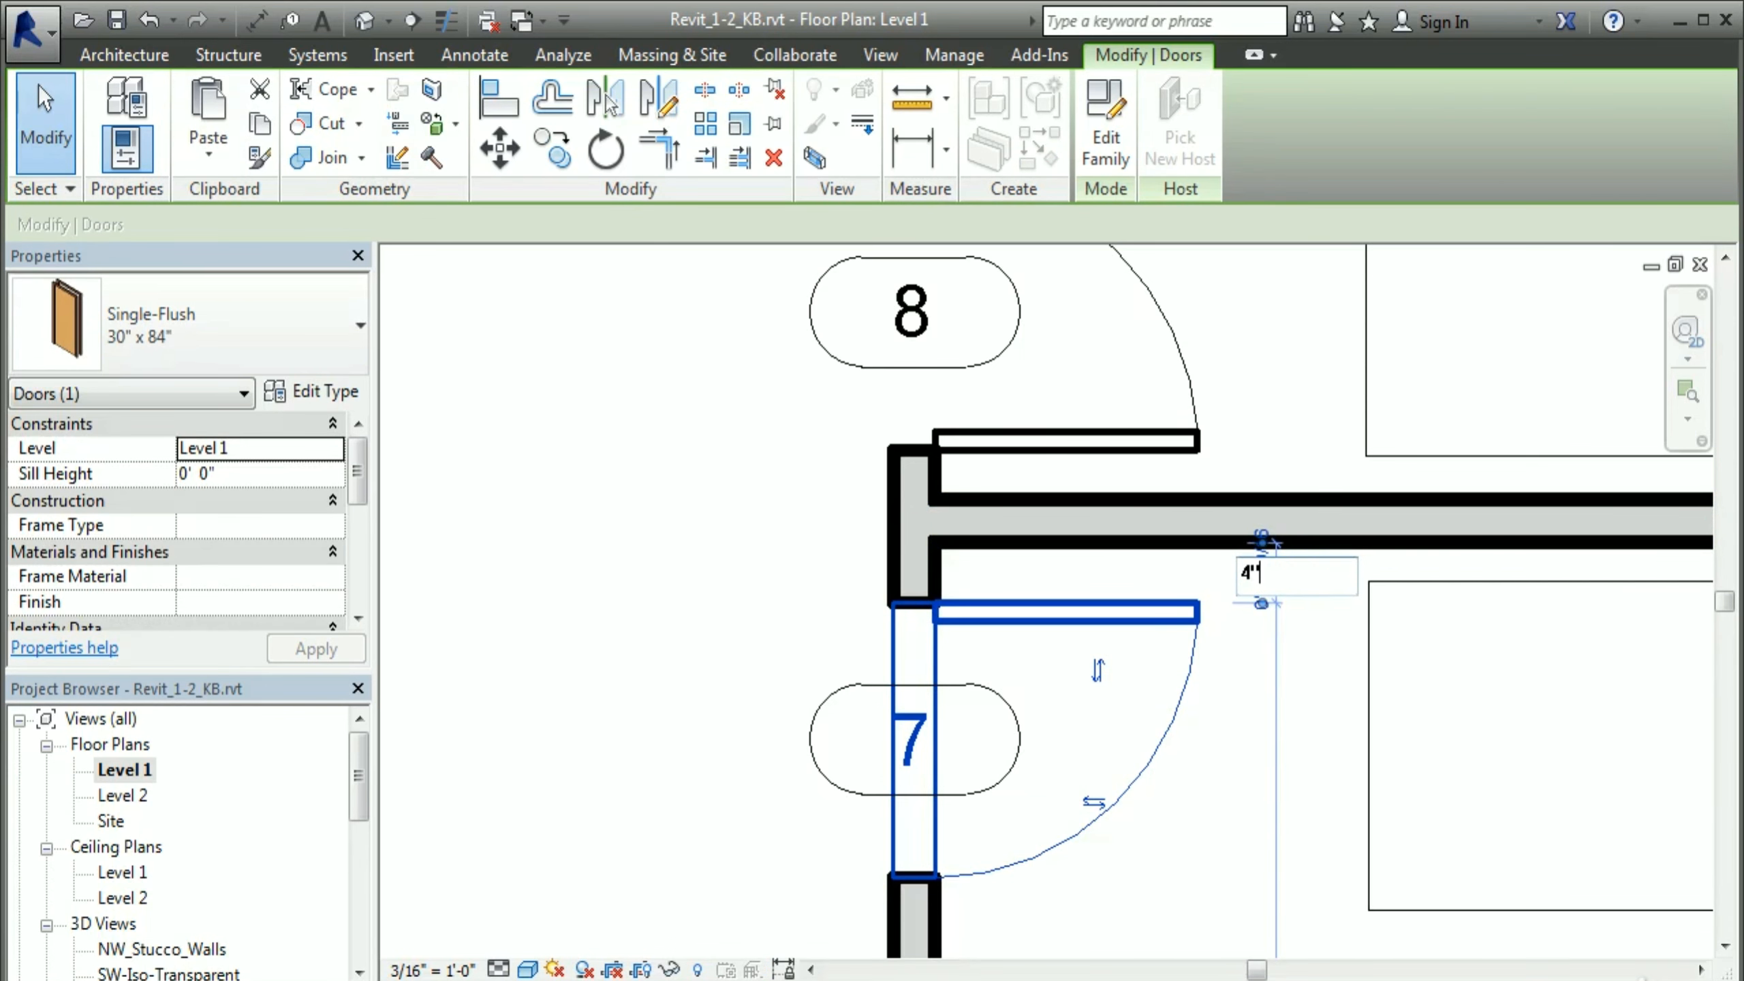
{"action": "key", "text": "Return"}
{"action": "left_click", "coordinate": [760, 609]}
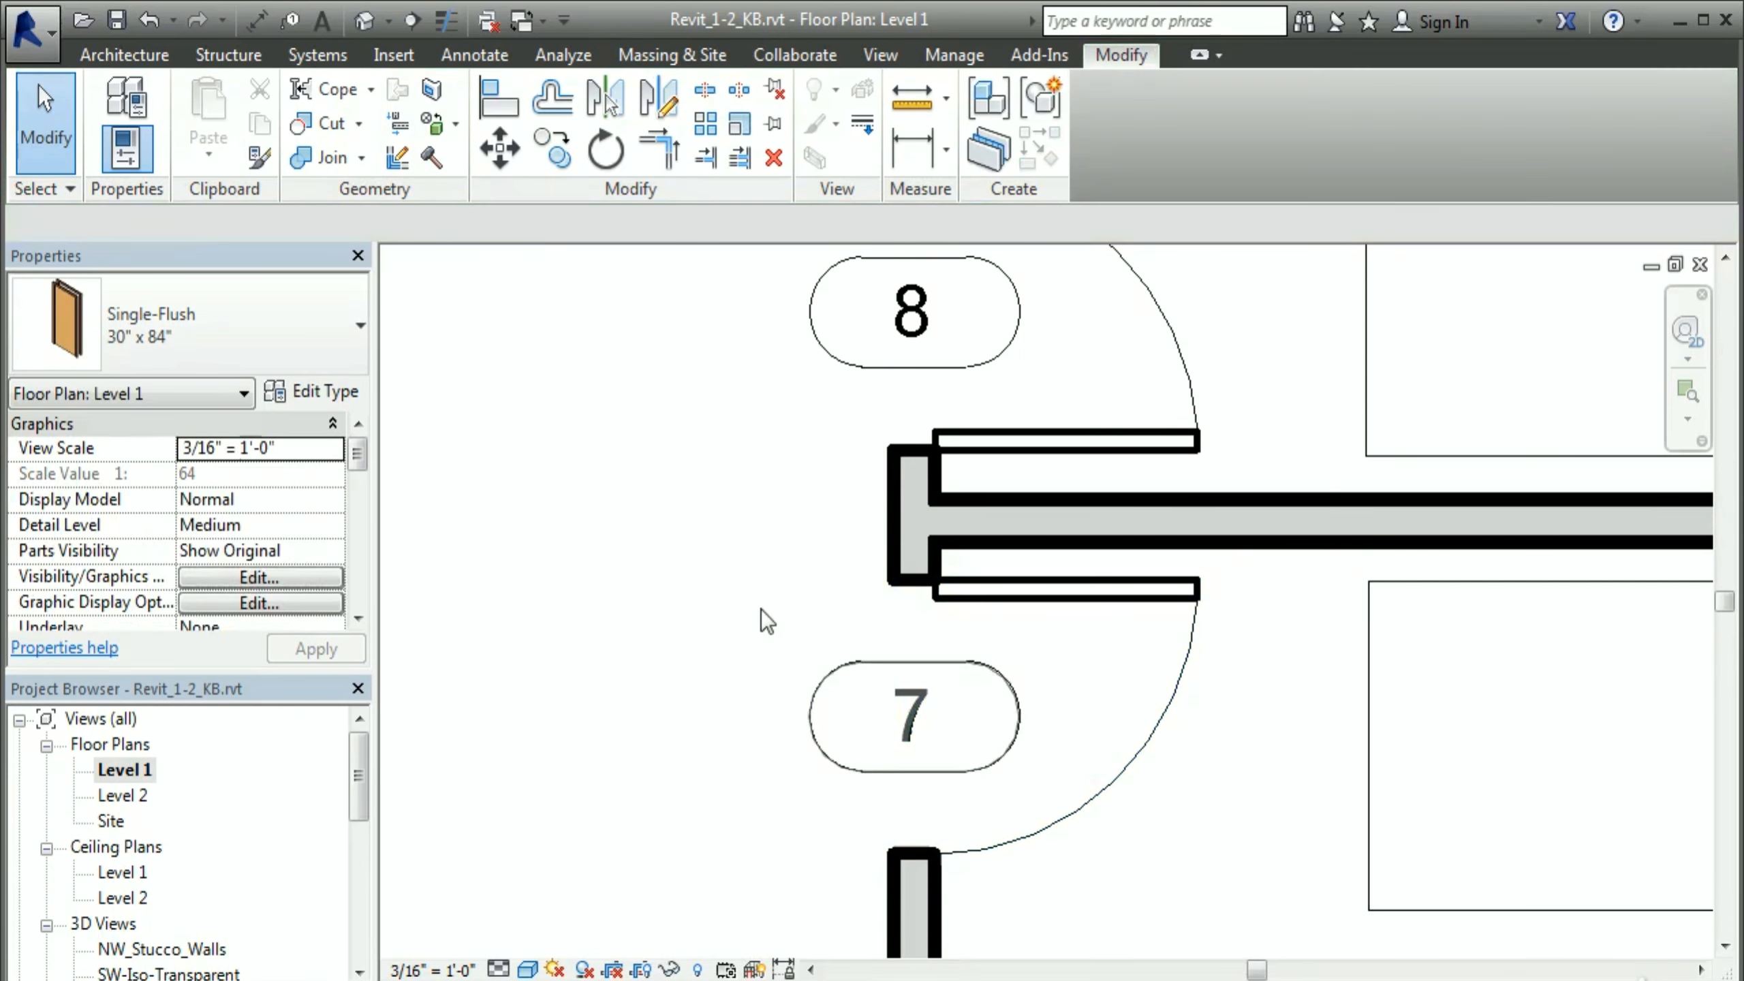
Step: Place an aligned dimension between the partition wall face and door 7's opening edge, and lock it
{"action": "left_click", "coordinate": [256, 20]}
{"action": "left_click", "coordinate": [975, 543]}
{"action": "left_click", "coordinate": [916, 581]}
{"action": "left_click", "coordinate": [720, 567]}
{"action": "left_click", "coordinate": [841, 561]}
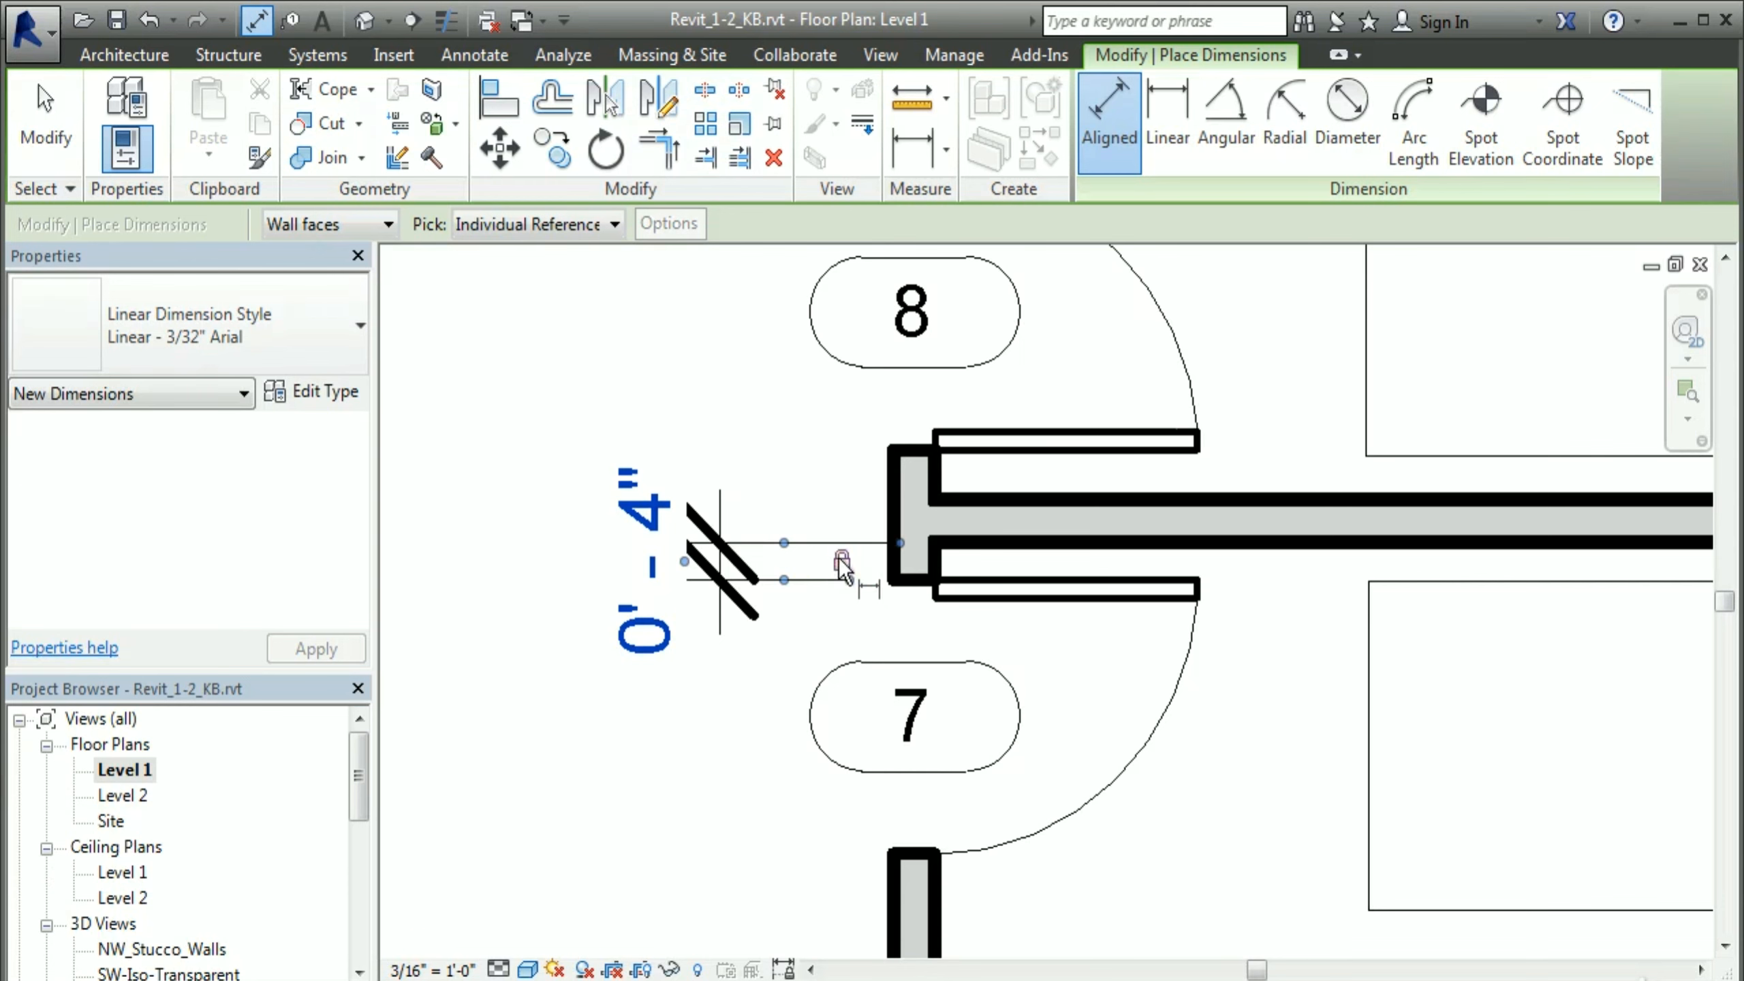
{"action": "right_click", "coordinate": [625, 680]}
{"action": "left_click", "coordinate": [666, 699]}
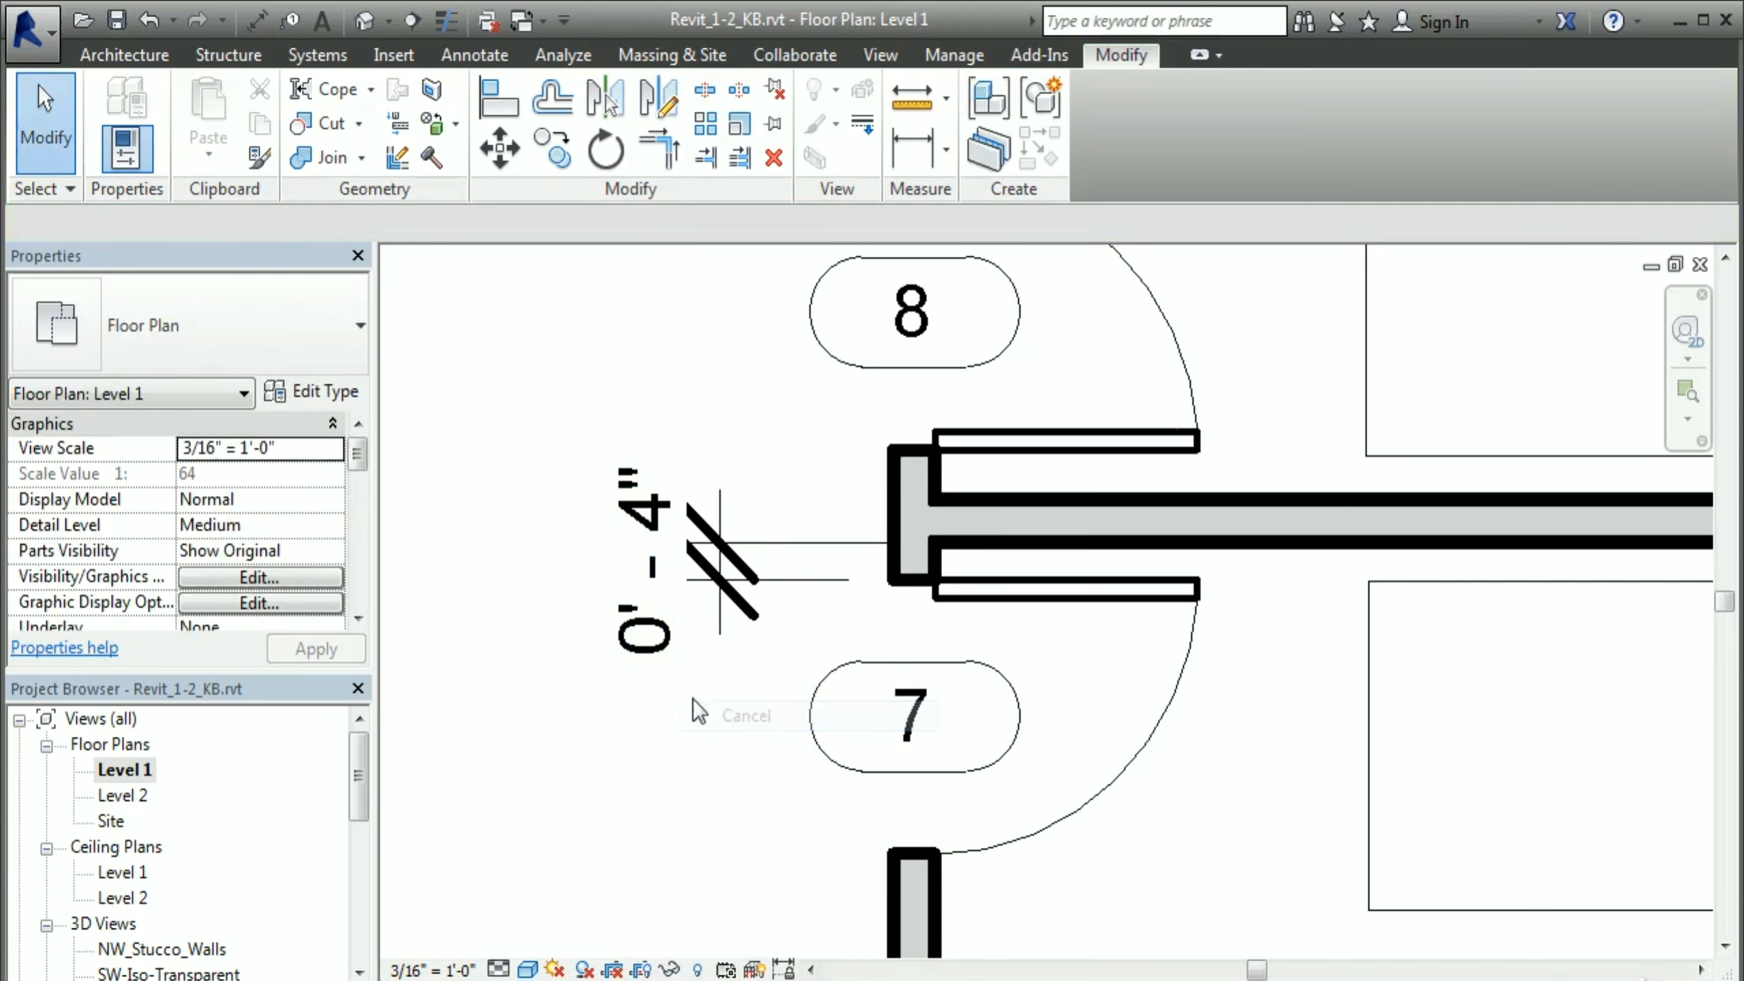
Step: Delete the locked dimension beside door 7 while leaving the elements constrained
{"action": "left_click", "coordinate": [720, 589]}
{"action": "key", "text": "Delete"}
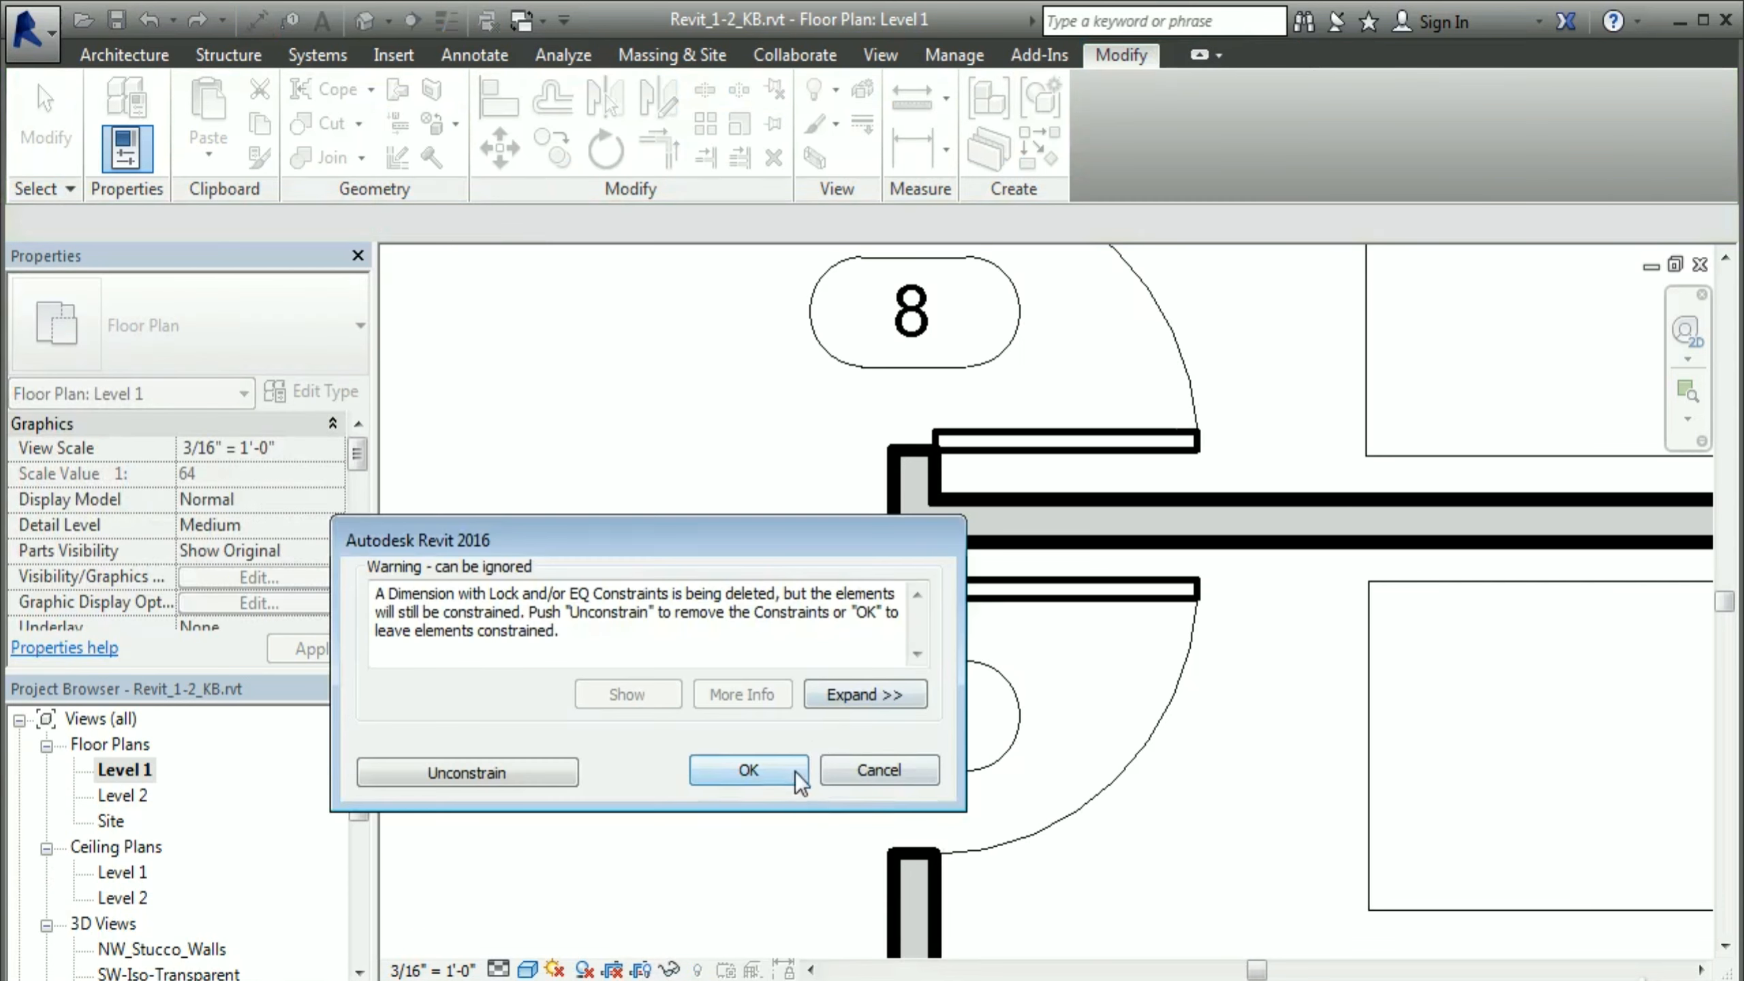
{"action": "left_click", "coordinate": [796, 771]}
Step: Place an aligned dimension from the upper face of the partition wall to door 8's opening edge
{"action": "scroll", "coordinate": [1155, 755], "scroll_direction": "down", "scroll_amount": 2}
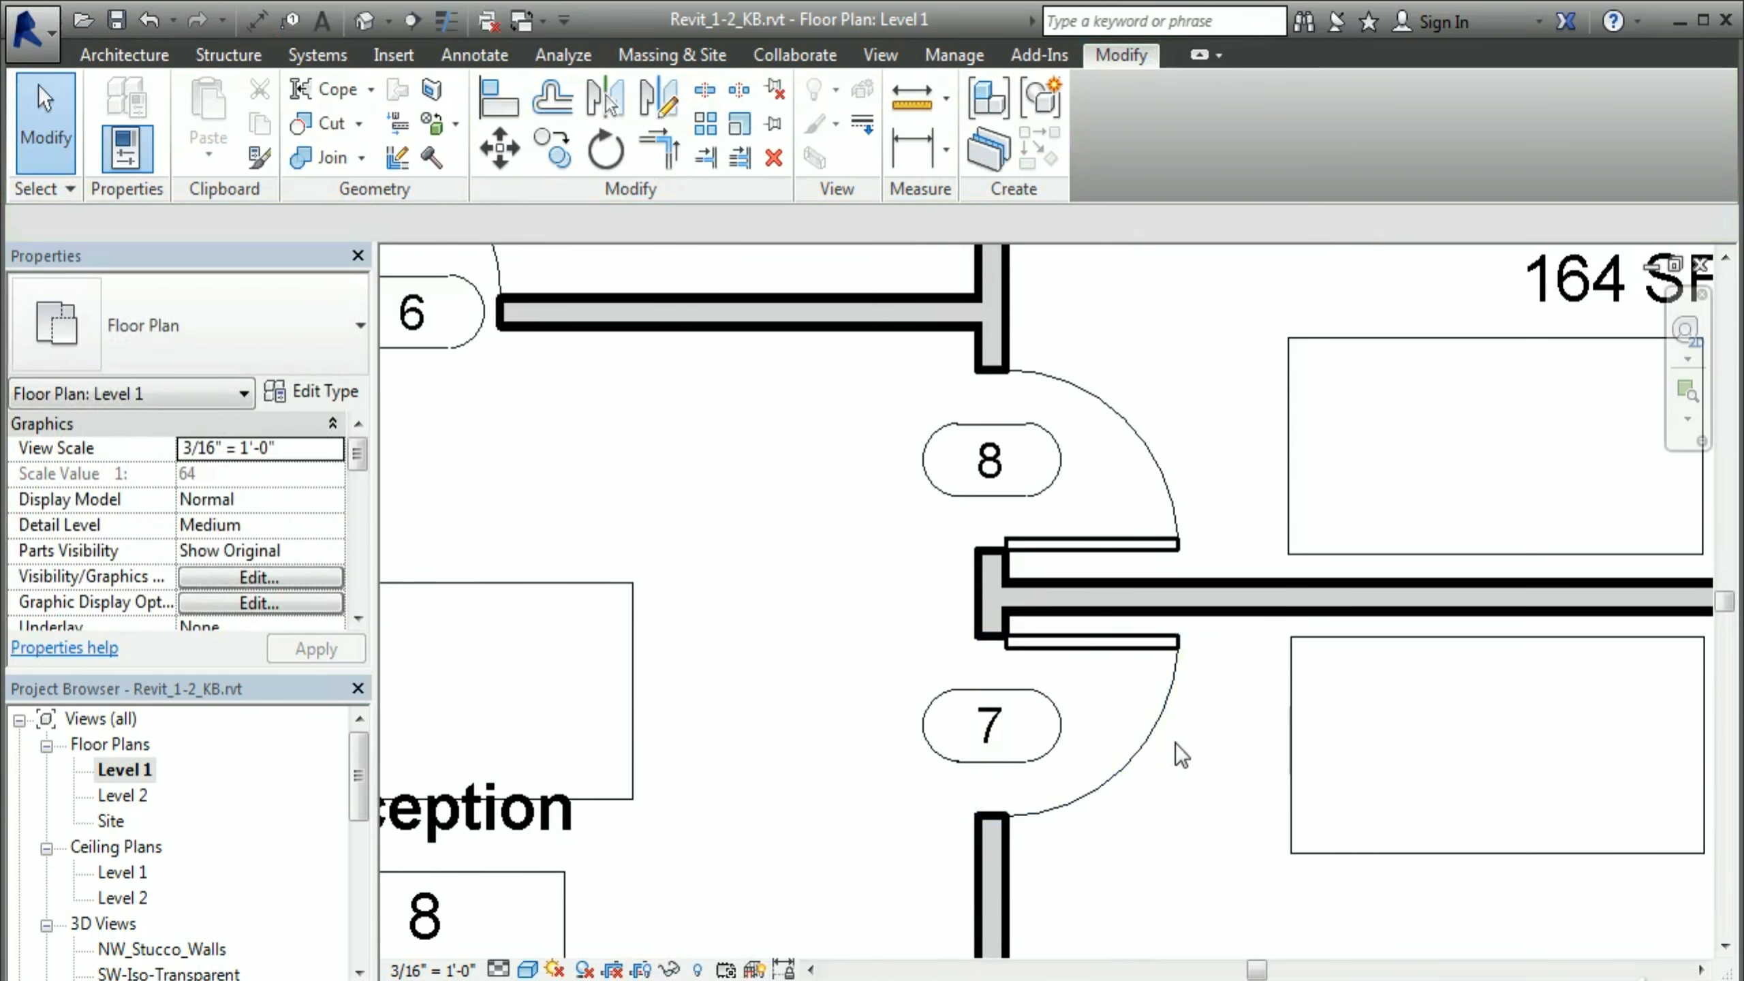
{"action": "scroll", "coordinate": [1016, 543], "scroll_direction": "up", "scroll_amount": 3}
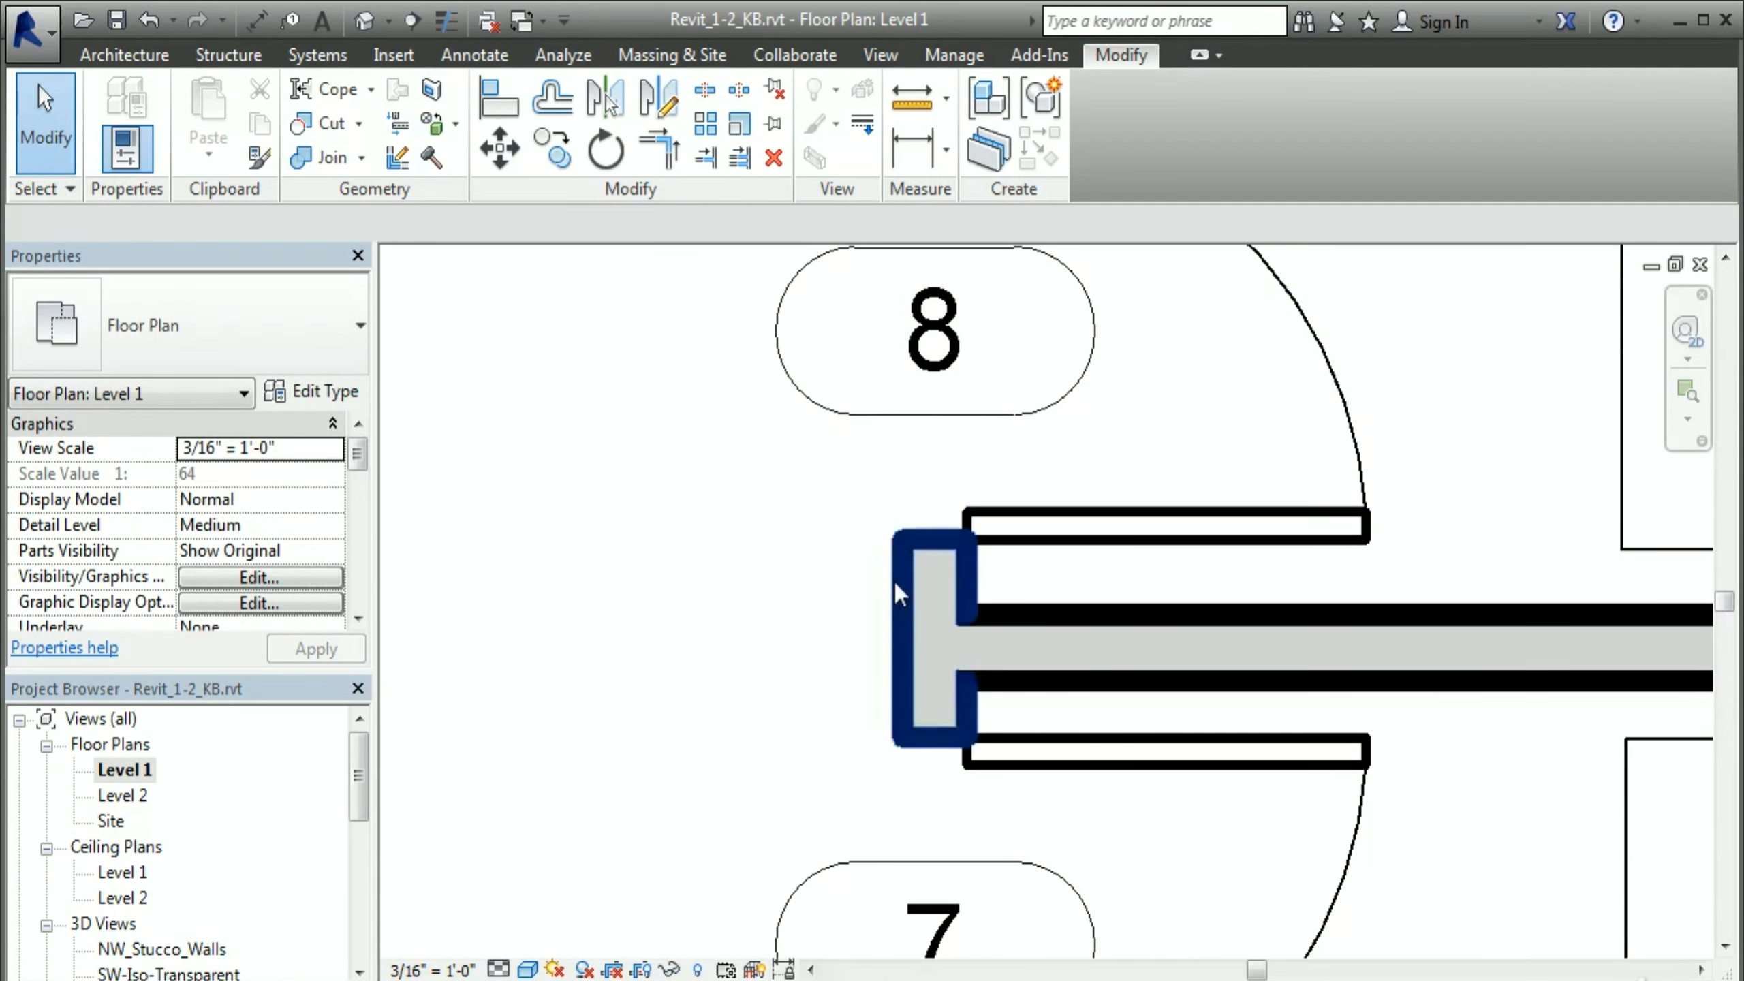
{"action": "middle_click_drag", "start_coordinate": [896, 553], "coordinate": [896, 583]}
{"action": "left_click", "coordinate": [1099, 645]}
{"action": "left_click", "coordinate": [934, 569]}
{"action": "left_click", "coordinate": [613, 605]}
Step: Set door 8's offset from the partition wall to 4" and lock that dimension
{"action": "left_click", "coordinate": [1166, 557]}
{"action": "left_click", "coordinate": [552, 610]}
{"action": "type", "text": "4\""}
{"action": "left_click", "coordinate": [612, 618]}
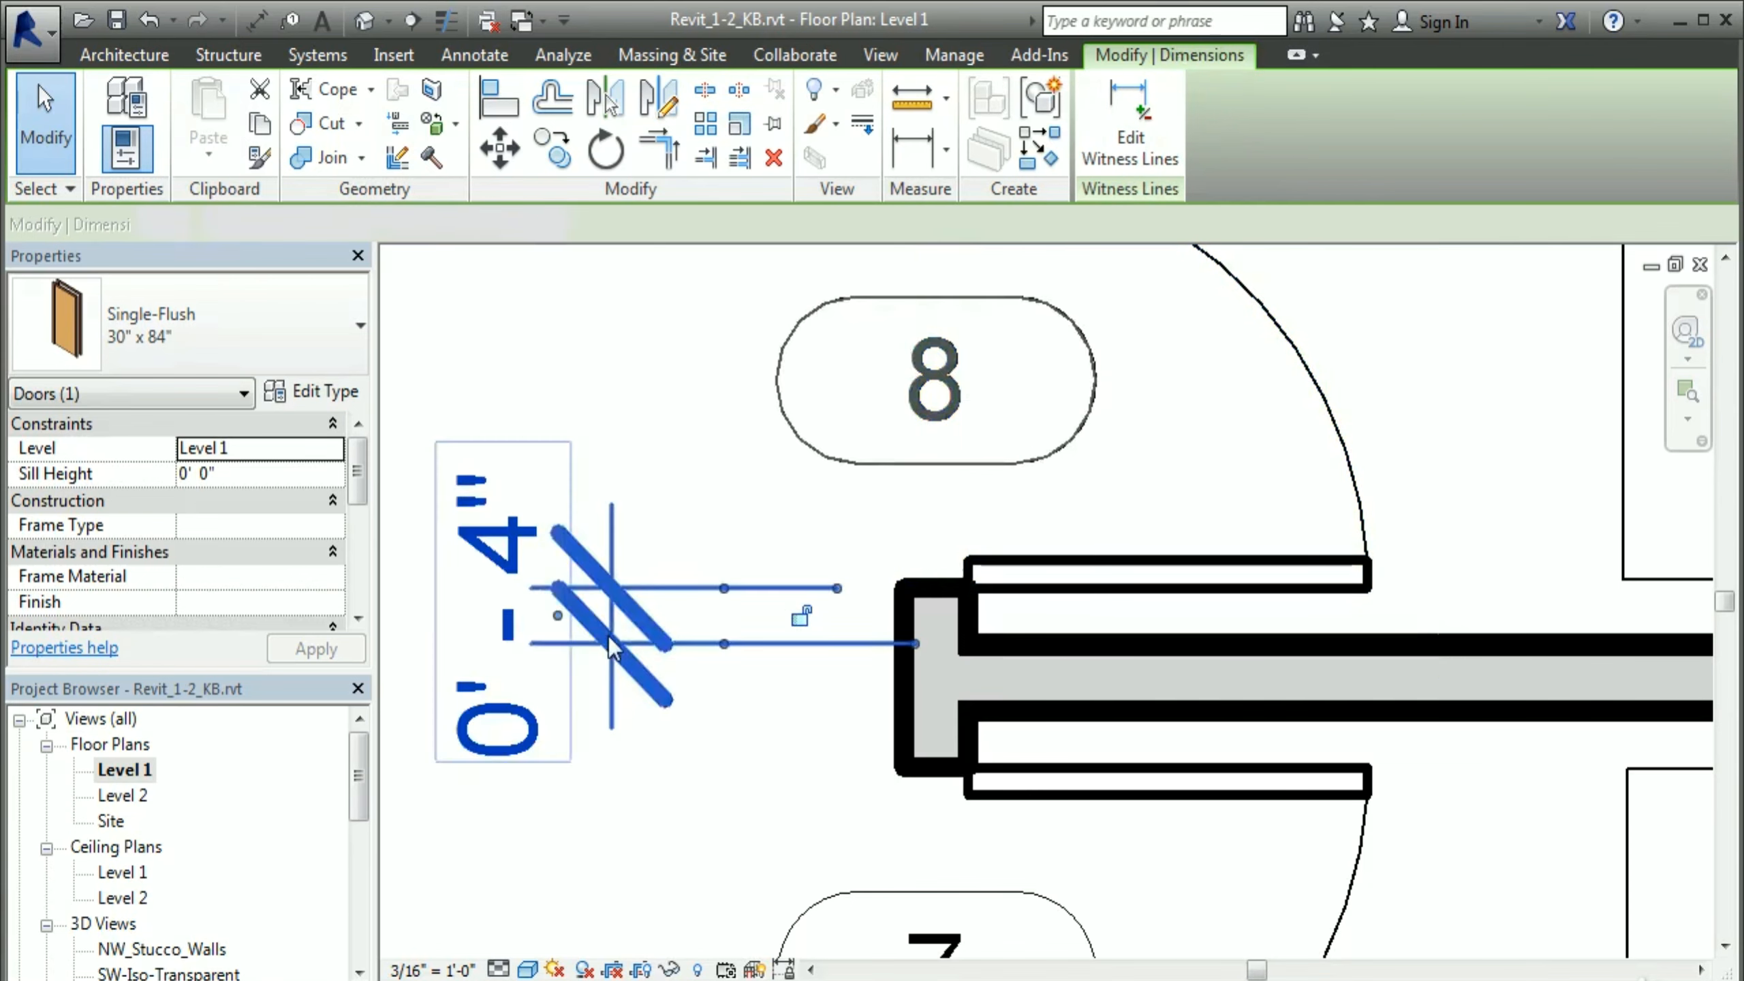
{"action": "left_click", "coordinate": [800, 614]}
{"action": "left_click", "coordinate": [784, 684]}
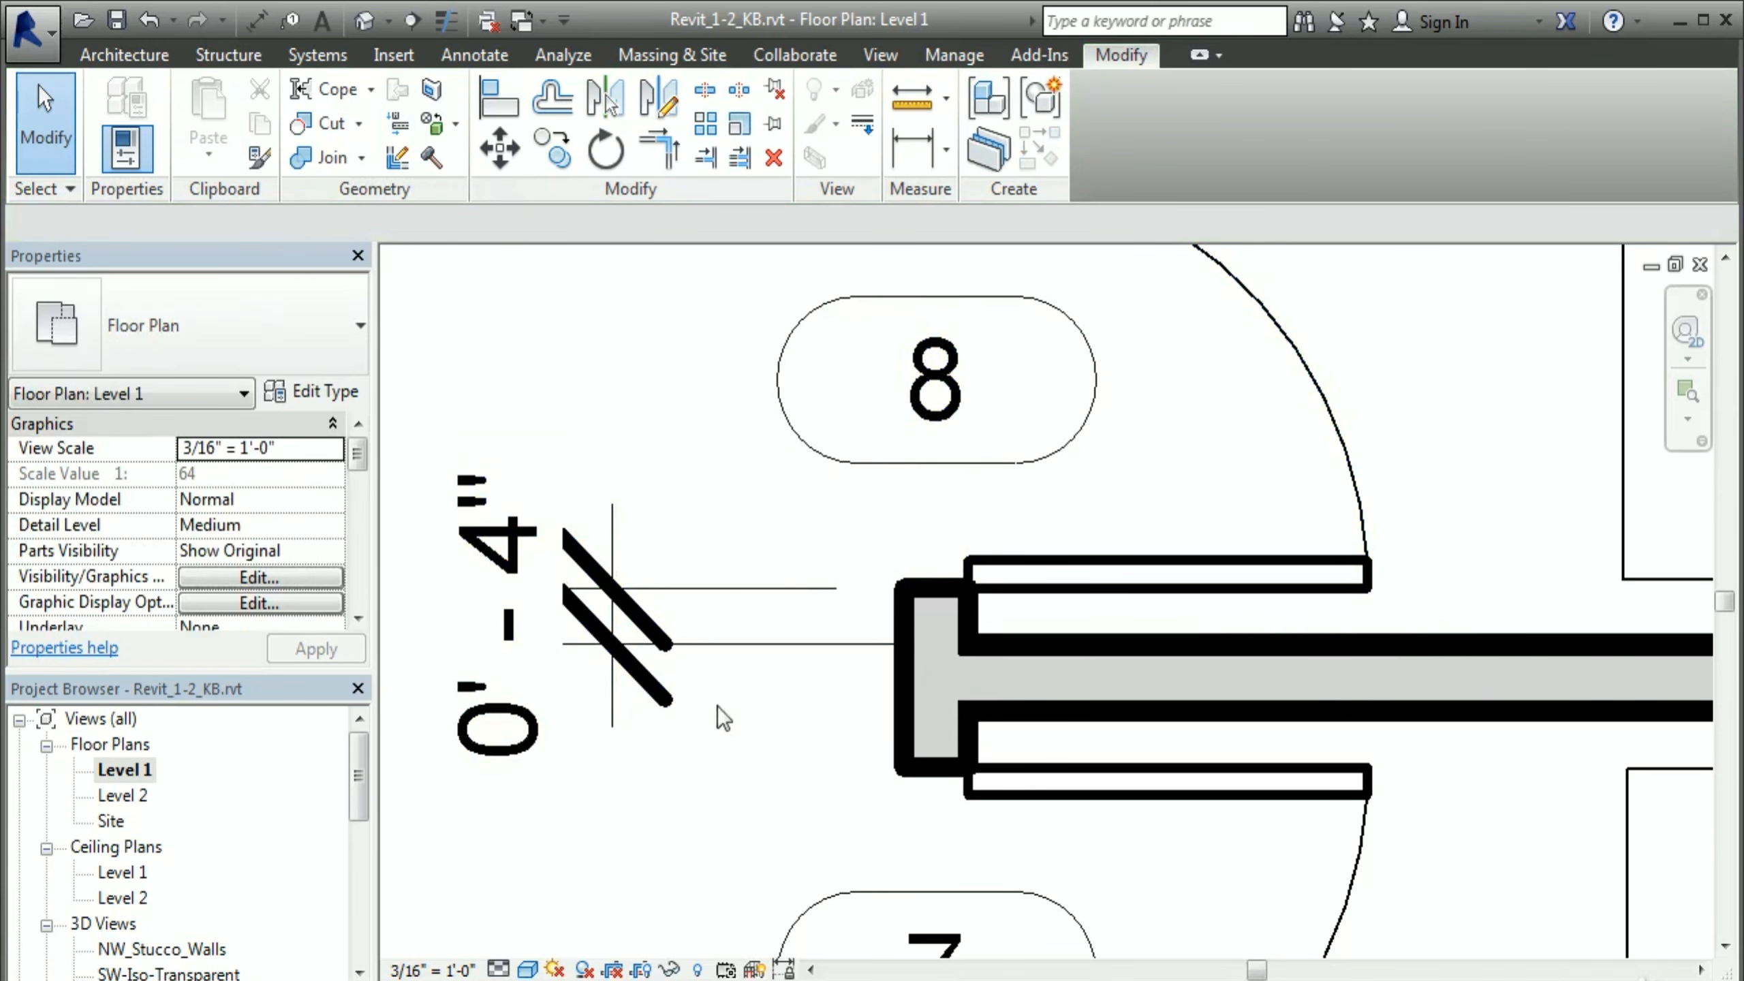
Step: Delete the locked dimension beside door 8 while leaving the elements constrained
{"action": "left_click", "coordinate": [695, 647]}
{"action": "key", "text": "Delete"}
{"action": "left_click", "coordinate": [752, 770]}
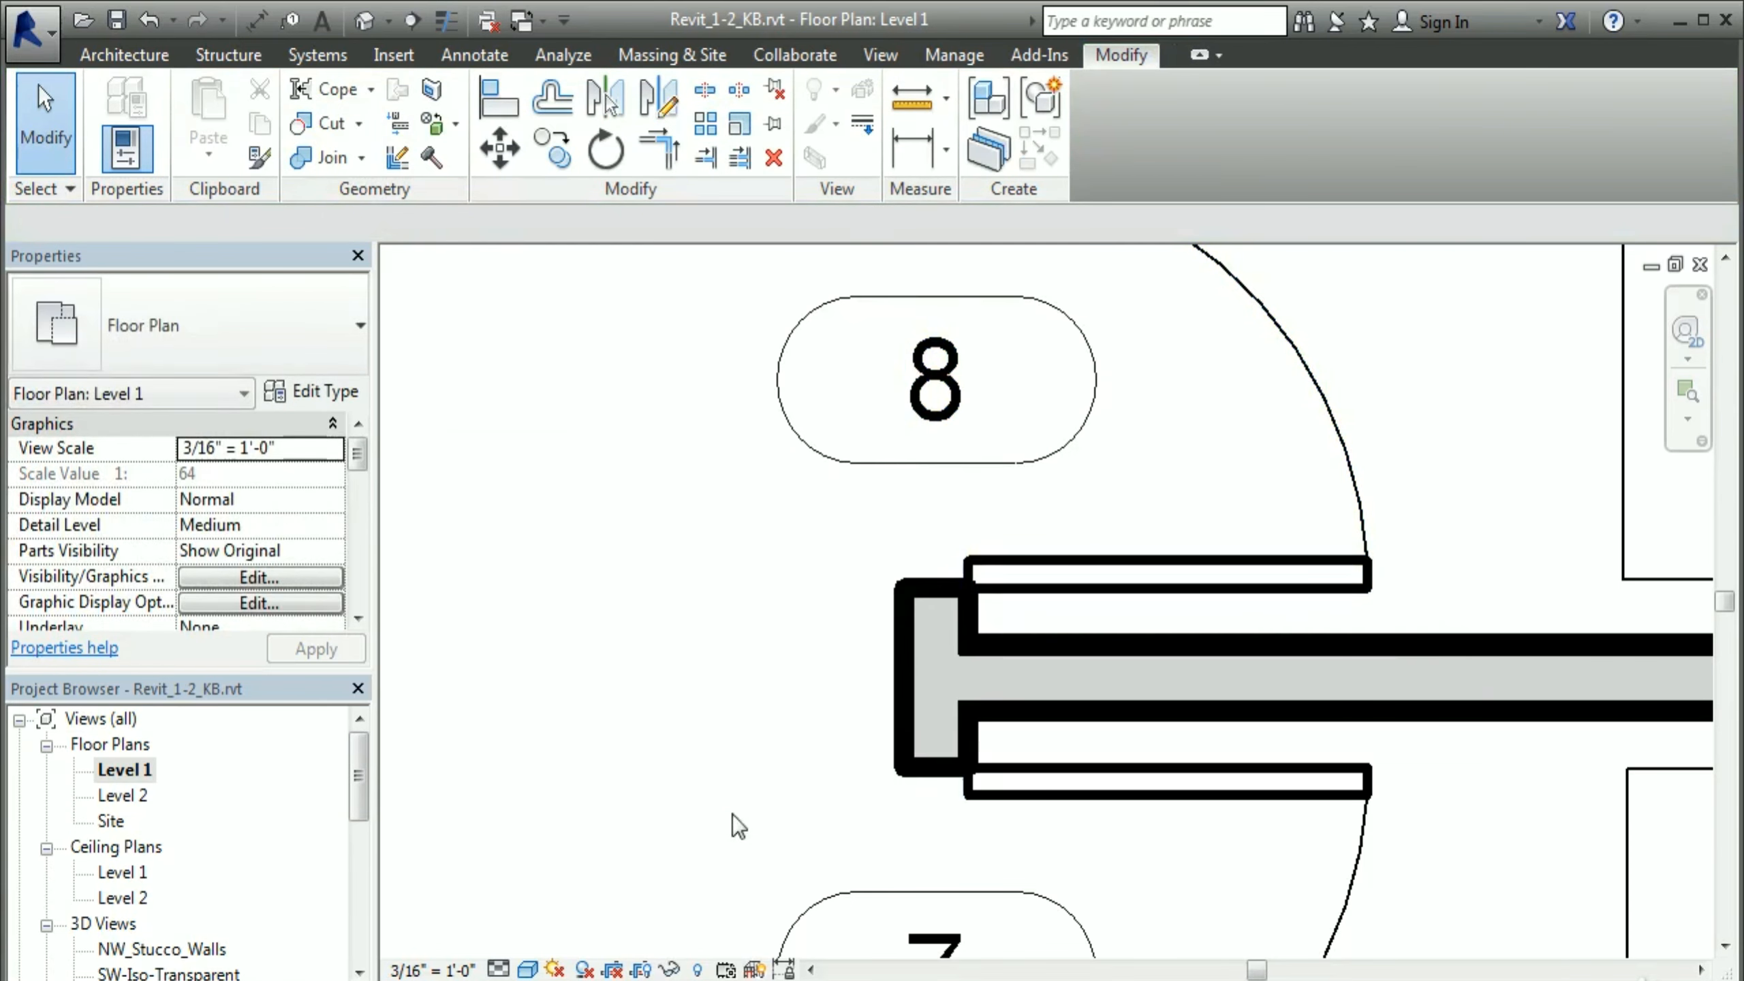
Step: Dimension Office 3 from side wall to side wall through door 6's centre, and apply the EQ constraint to centre the door
{"action": "scroll", "coordinate": [733, 815], "scroll_direction": "down", "scroll_amount": 5}
{"action": "middle_click_drag", "start_coordinate": [684, 795], "coordinate": [1483, 596]}
{"action": "middle_click_drag", "start_coordinate": [1338, 779], "coordinate": [1078, 849]}
{"action": "middle_click_drag", "start_coordinate": [755, 295], "coordinate": [755, 483]}
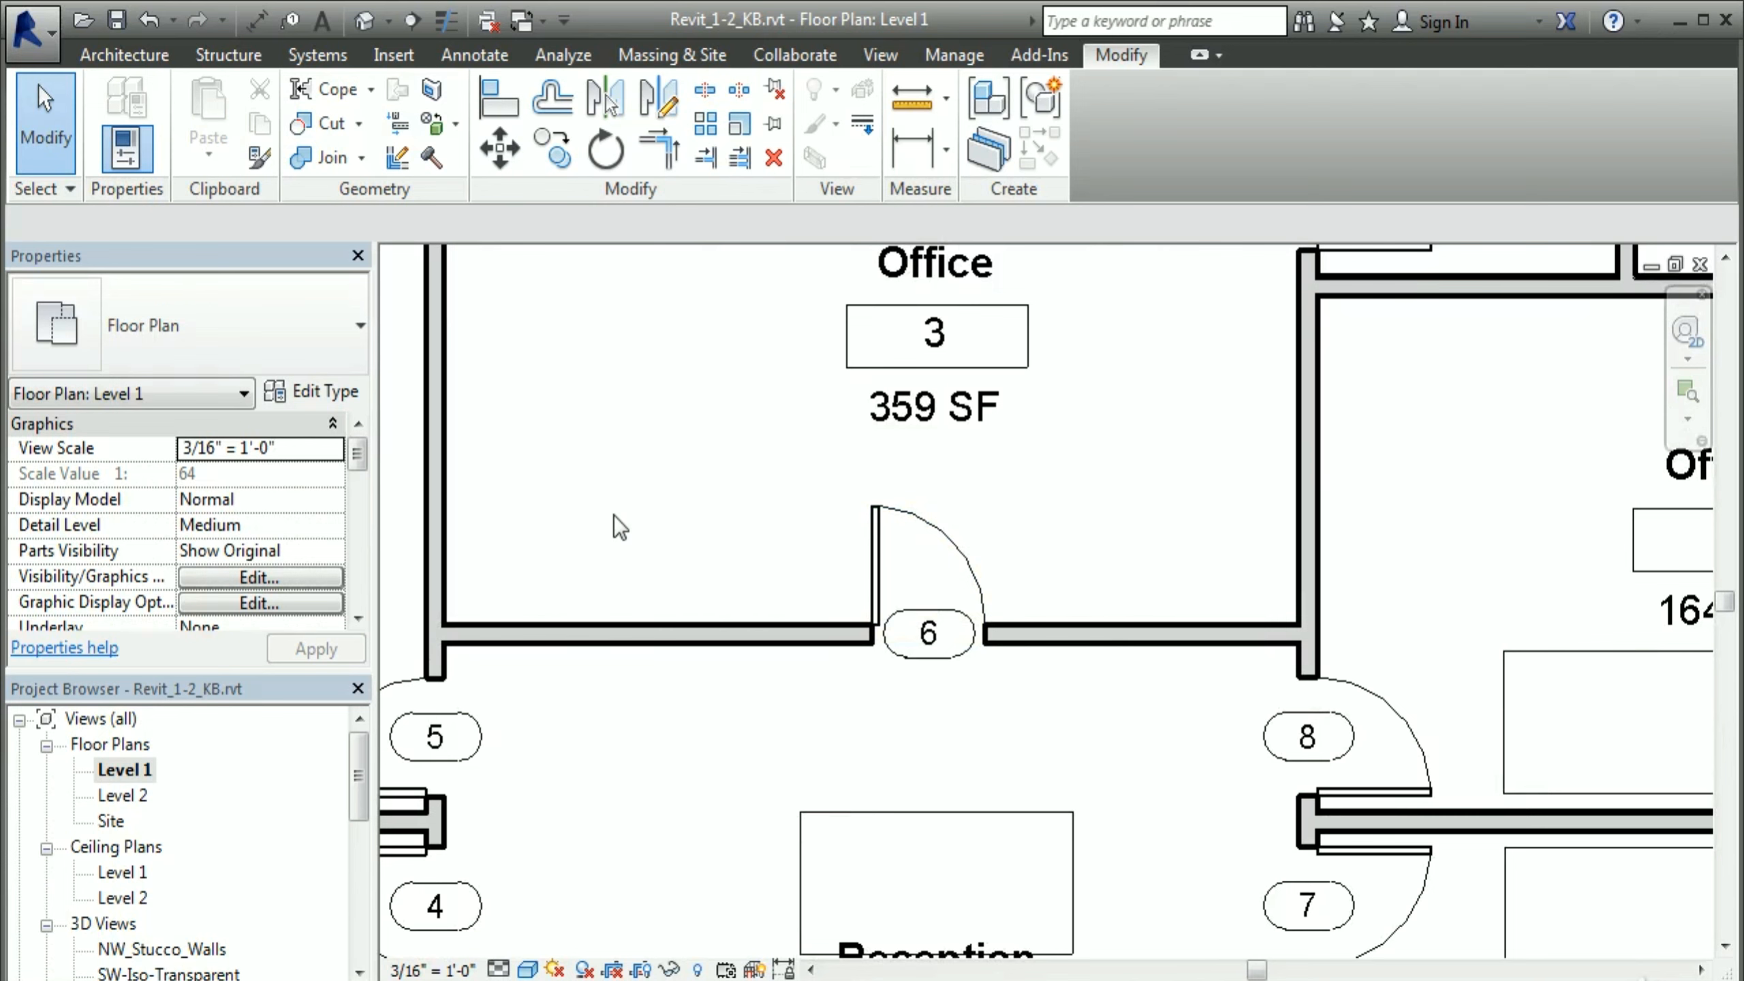
{"action": "key", "text": "d"}
{"action": "key", "text": "i"}
{"action": "left_click", "coordinate": [441, 539]}
{"action": "left_click", "coordinate": [929, 560]}
{"action": "left_click", "coordinate": [1300, 555]}
{"action": "left_click", "coordinate": [1081, 554]}
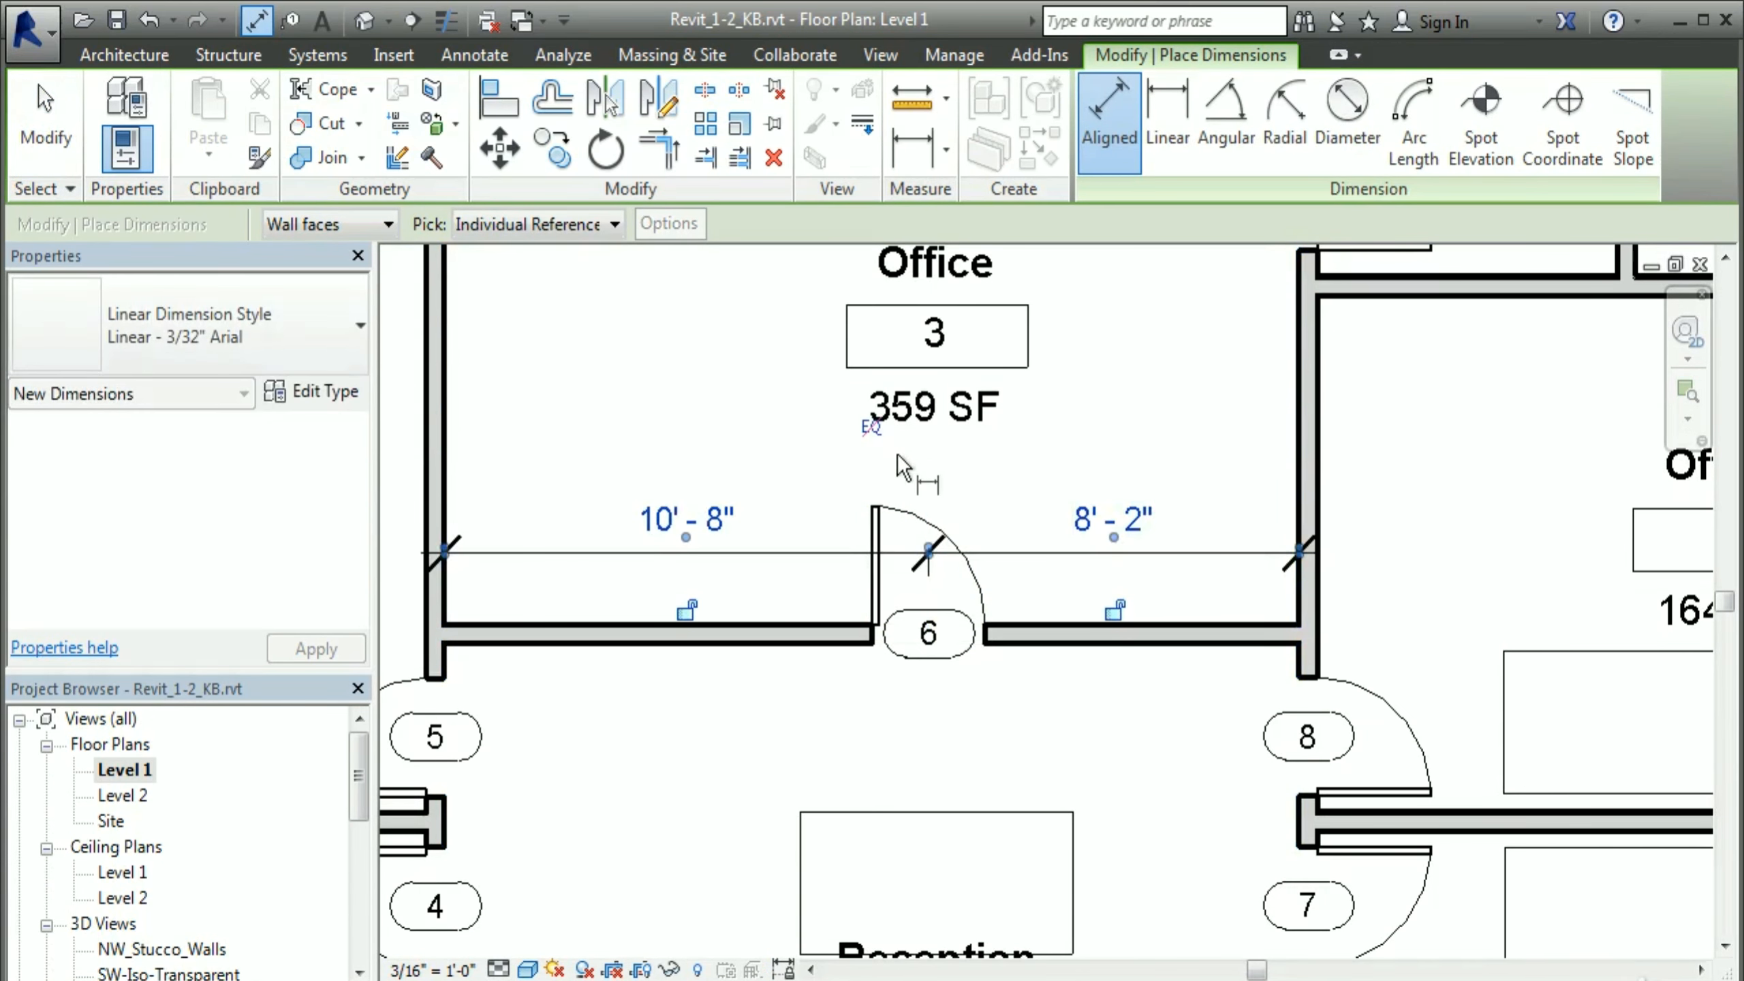
{"action": "left_click", "coordinate": [871, 425]}
Step: Delete the equality dimension string in Office 3 while leaving door 6 and the walls constrained
{"action": "key", "text": "Escape"}
{"action": "key", "text": "Delete"}
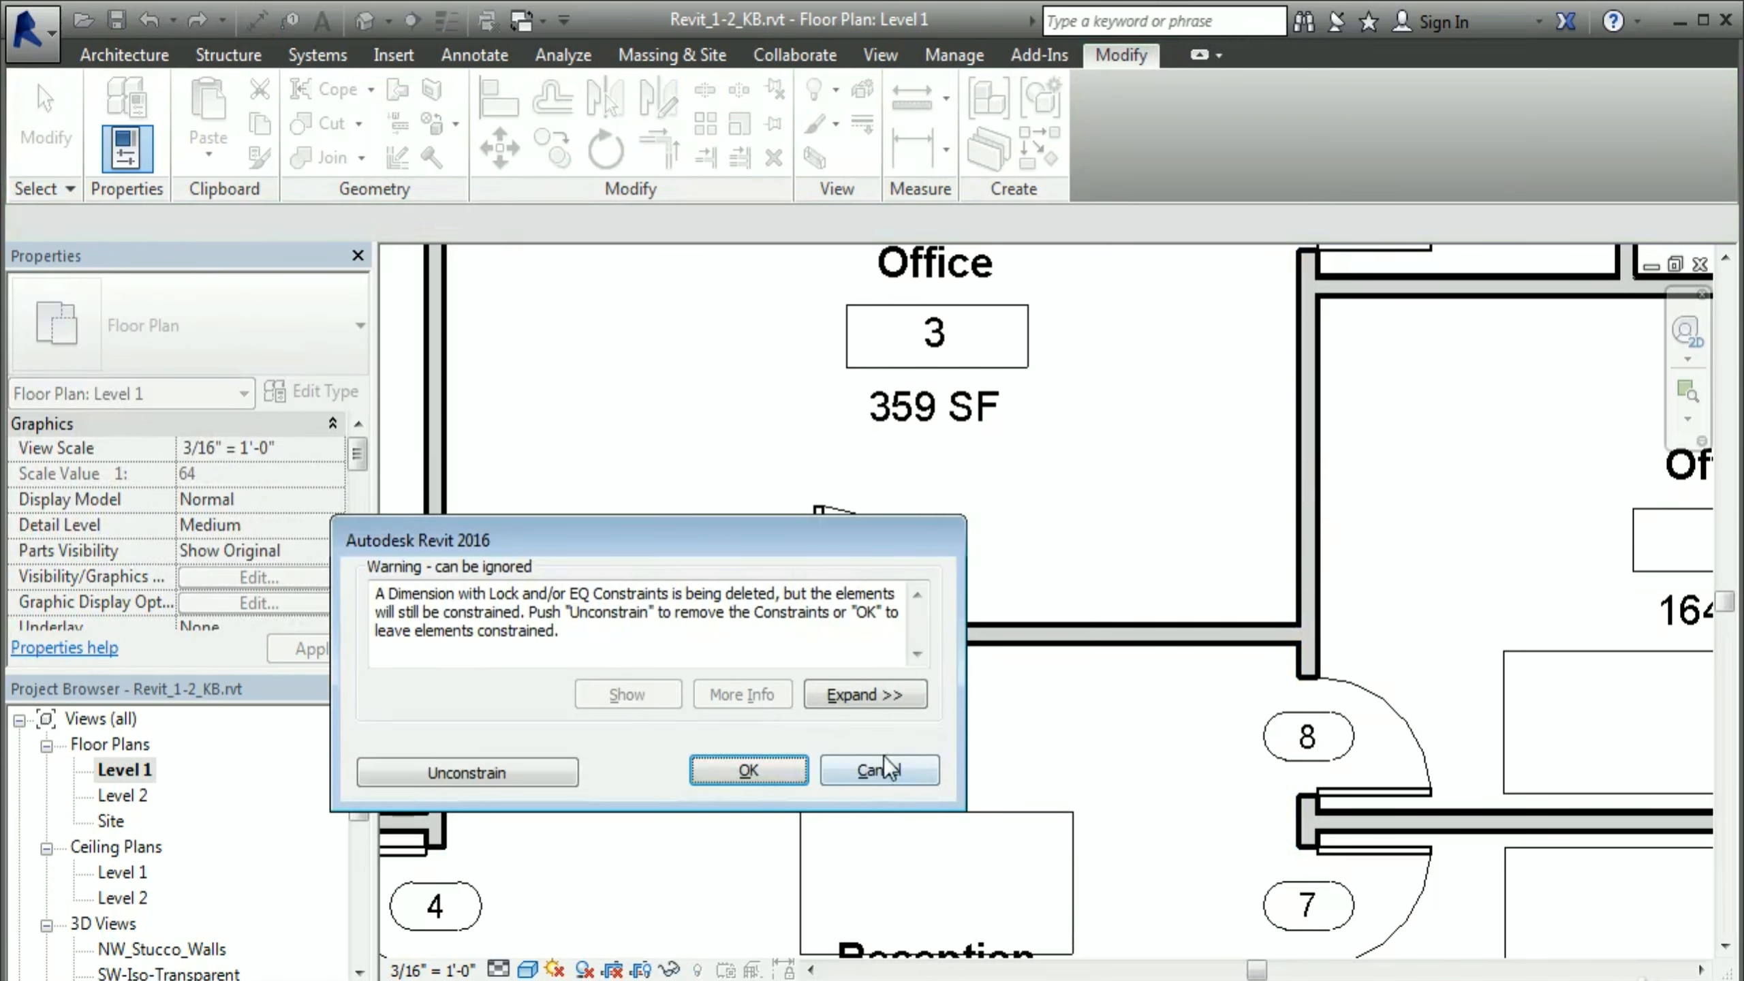
{"action": "left_click", "coordinate": [753, 769]}
{"action": "scroll", "coordinate": [964, 752], "scroll_direction": "down", "scroll_amount": 4}
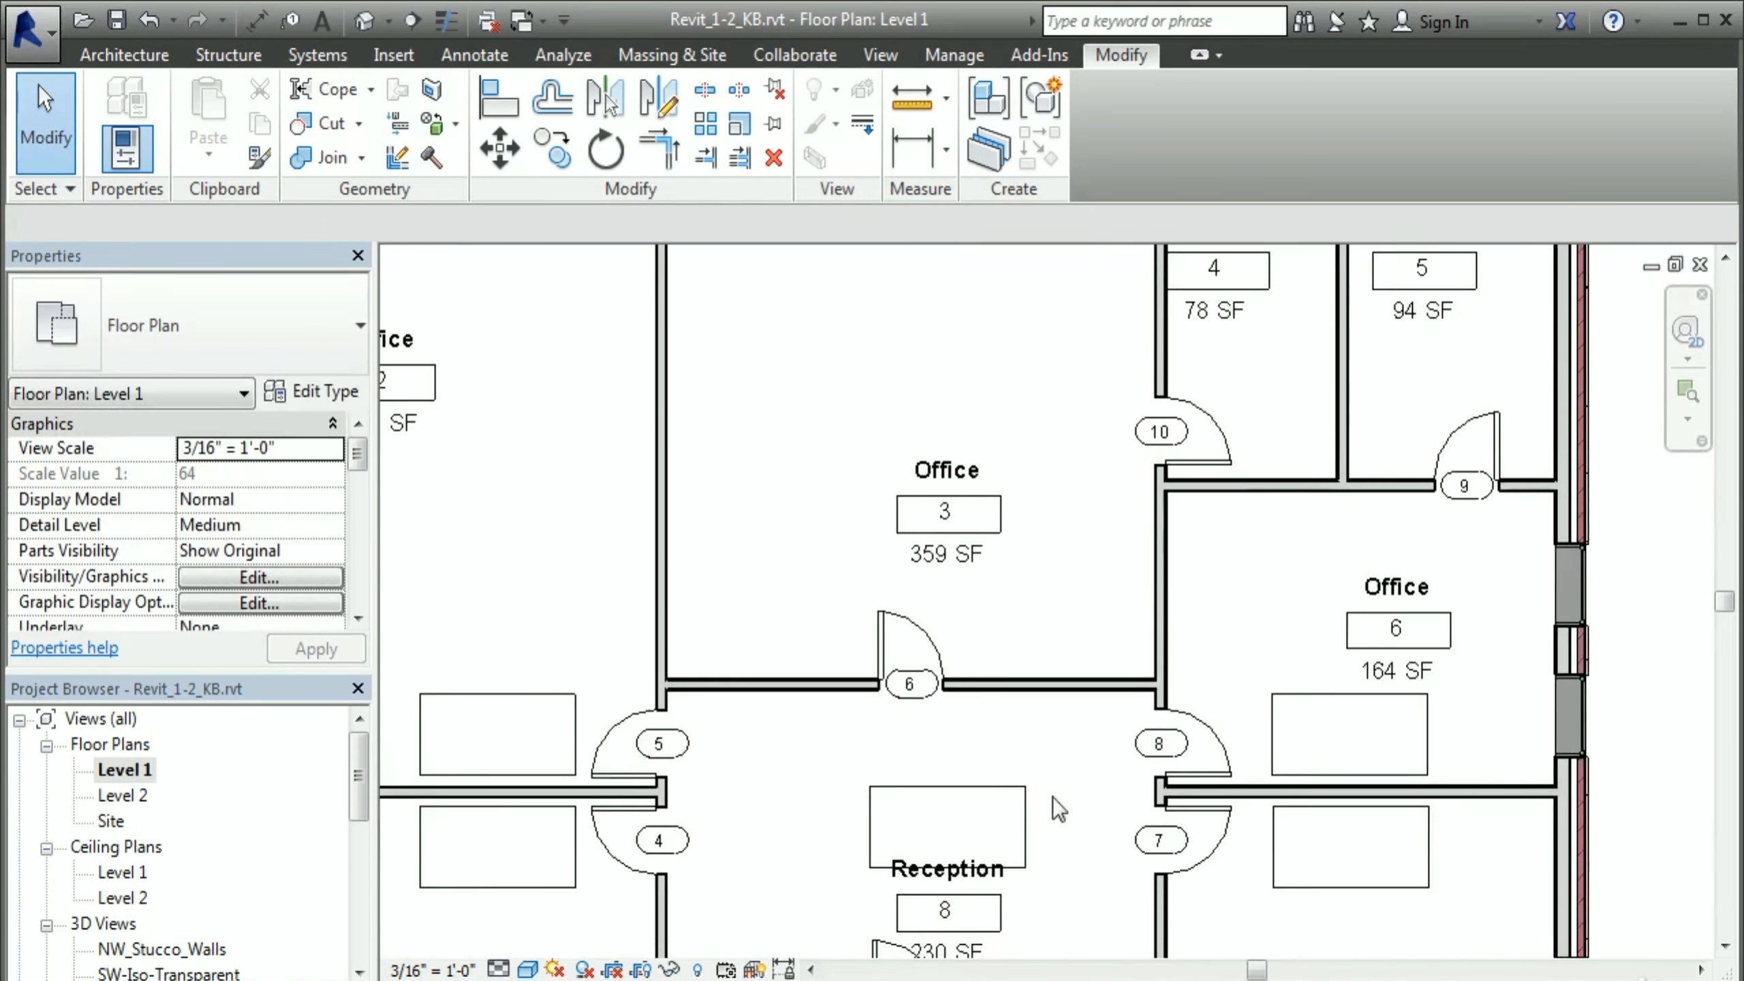
Step: Remove the desk from Reception and move the room tag up and left toward the middle of the room
{"action": "middle_click_drag", "start_coordinate": [1058, 766], "coordinate": [1048, 655]}
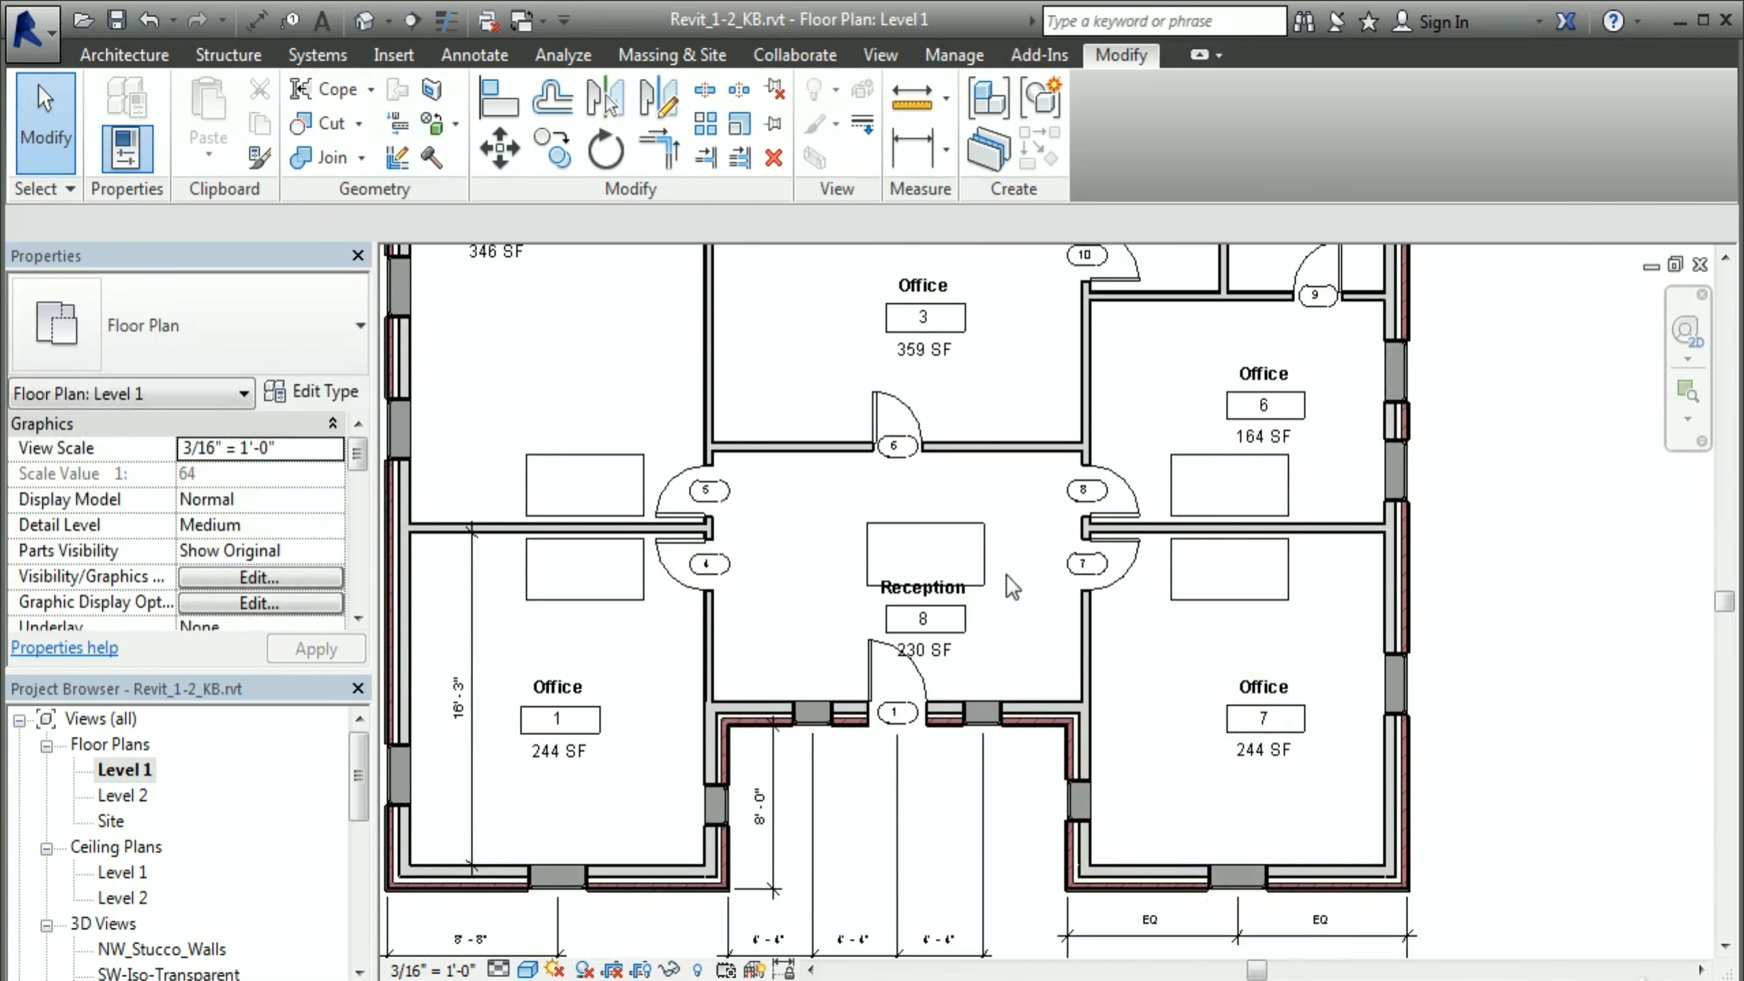
{"action": "left_click", "coordinate": [970, 584]}
{"action": "left_click_drag", "start_coordinate": [970, 584], "coordinate": [939, 559]}
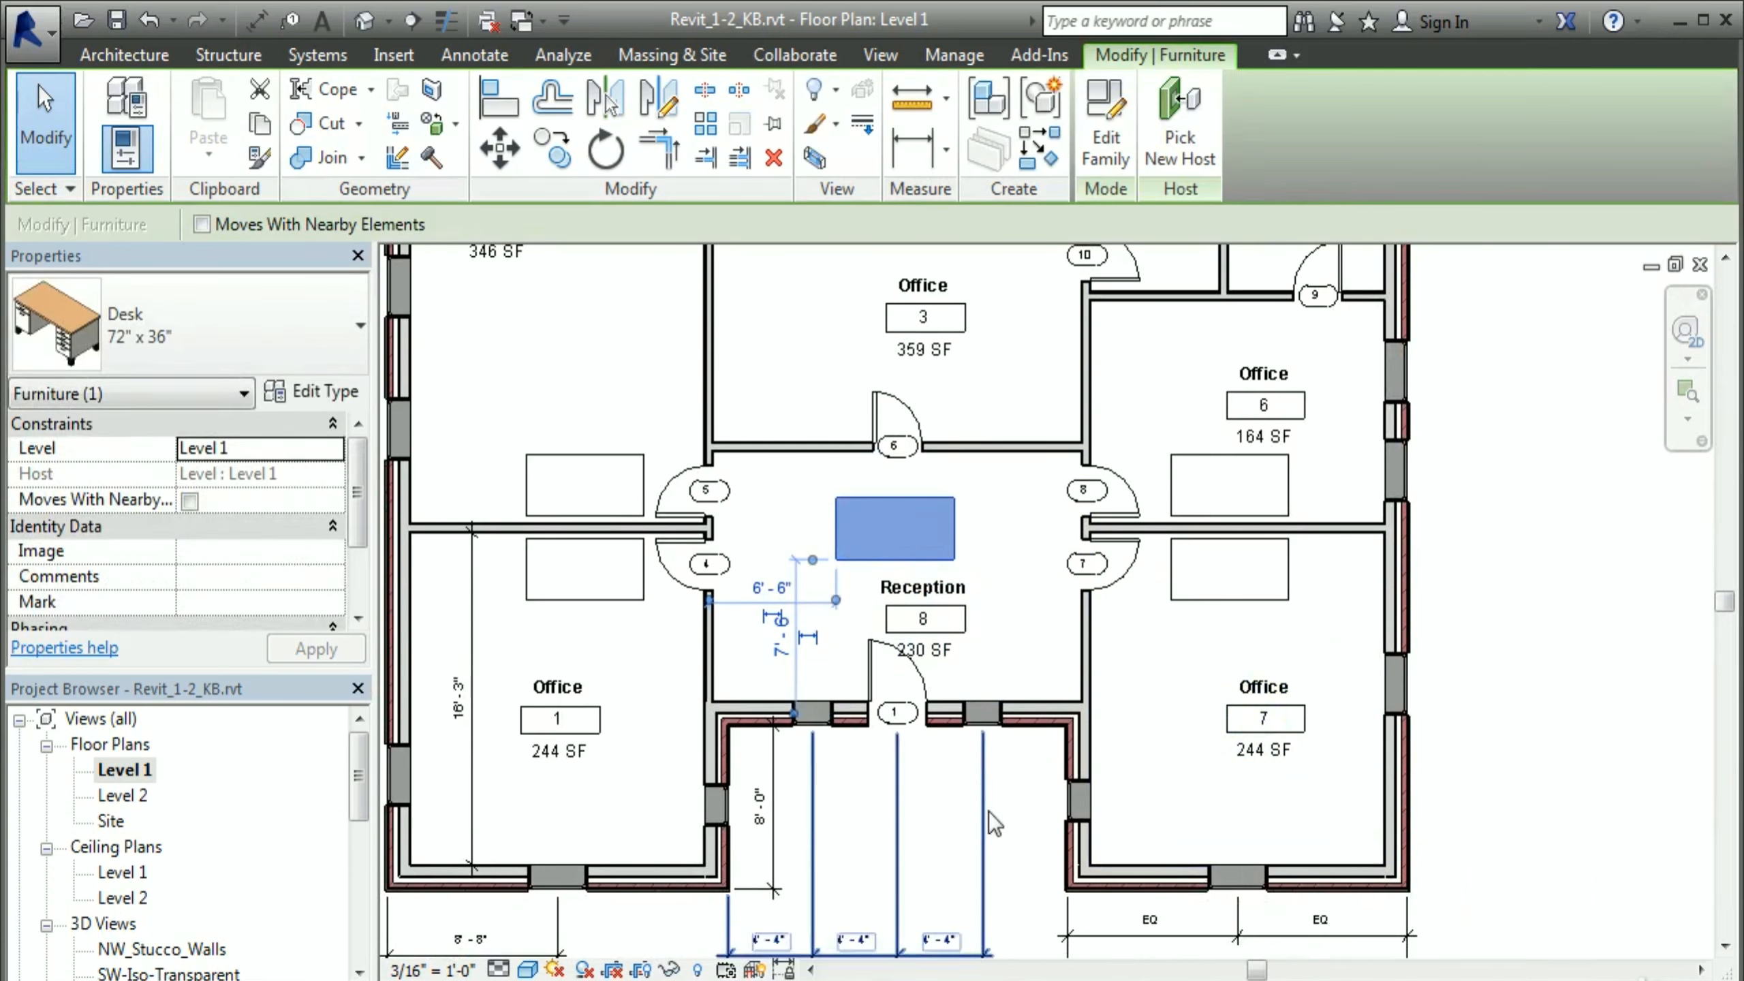
{"action": "left_click", "coordinate": [1012, 847]}
{"action": "left_click_drag", "start_coordinate": [945, 609], "coordinate": [915, 559]}
{"action": "left_click", "coordinate": [1025, 854]}
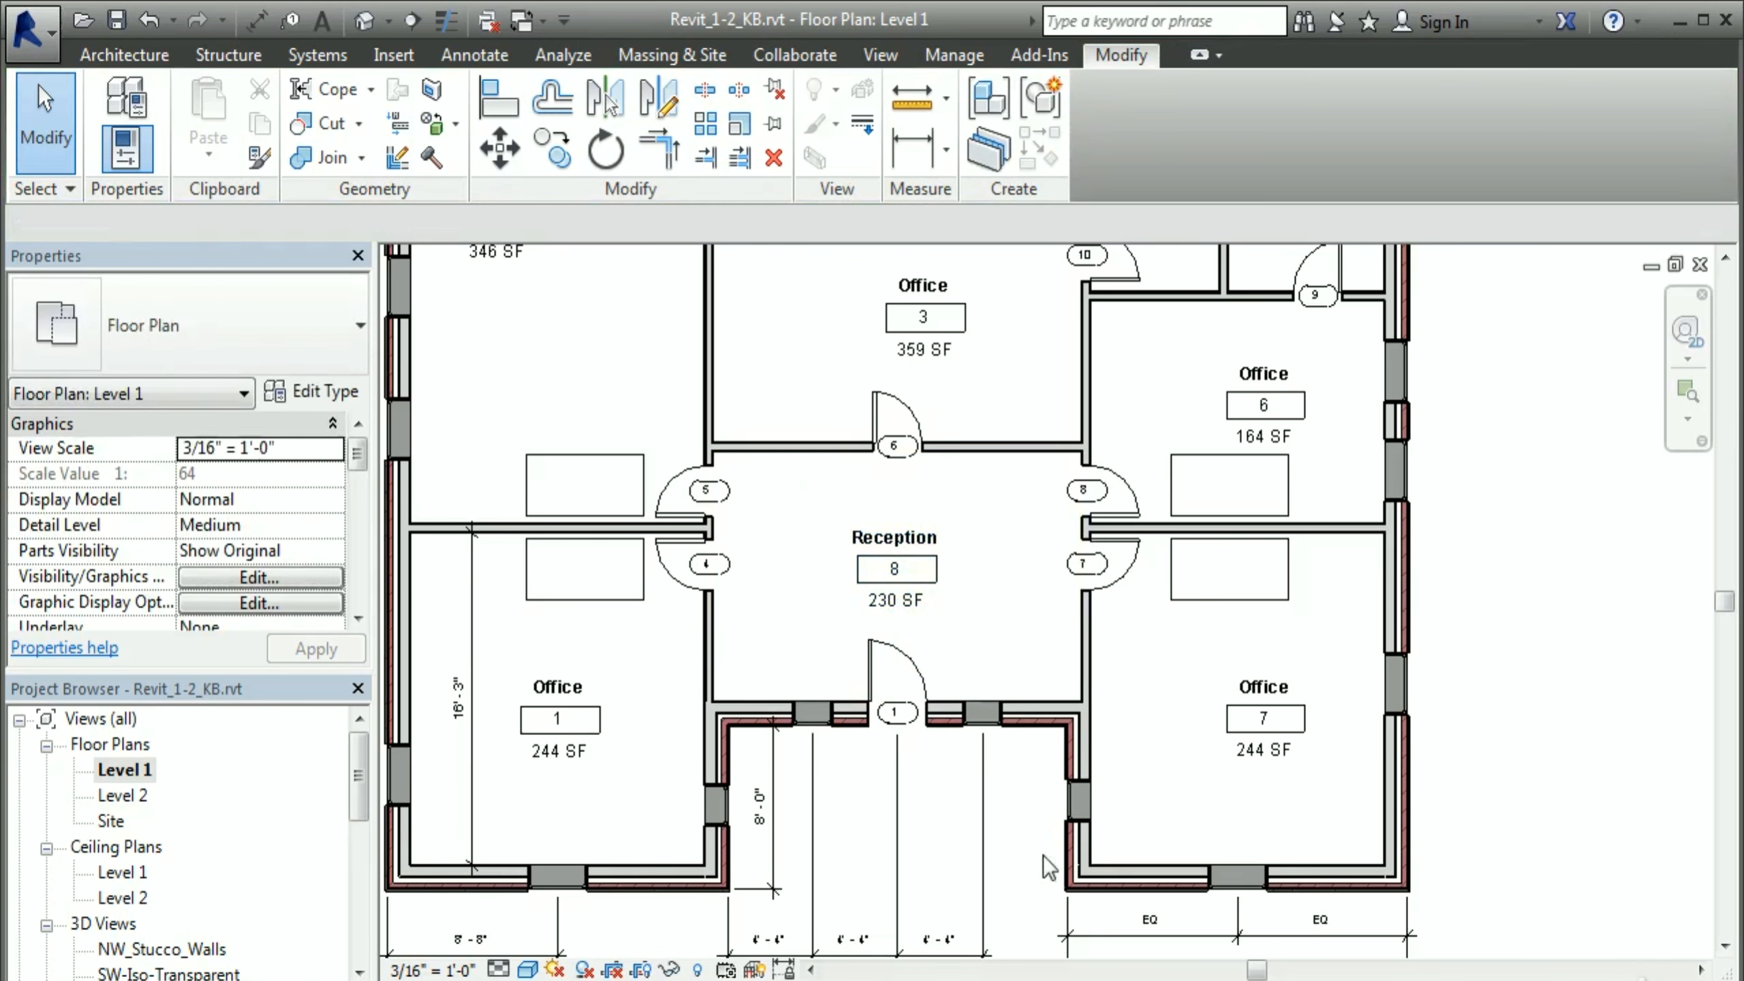
Step: Reveal the constraints in the Level 1 plan, examine them together with Office 7's exterior side window, and turn the display off again
{"action": "left_click", "coordinate": [784, 969]}
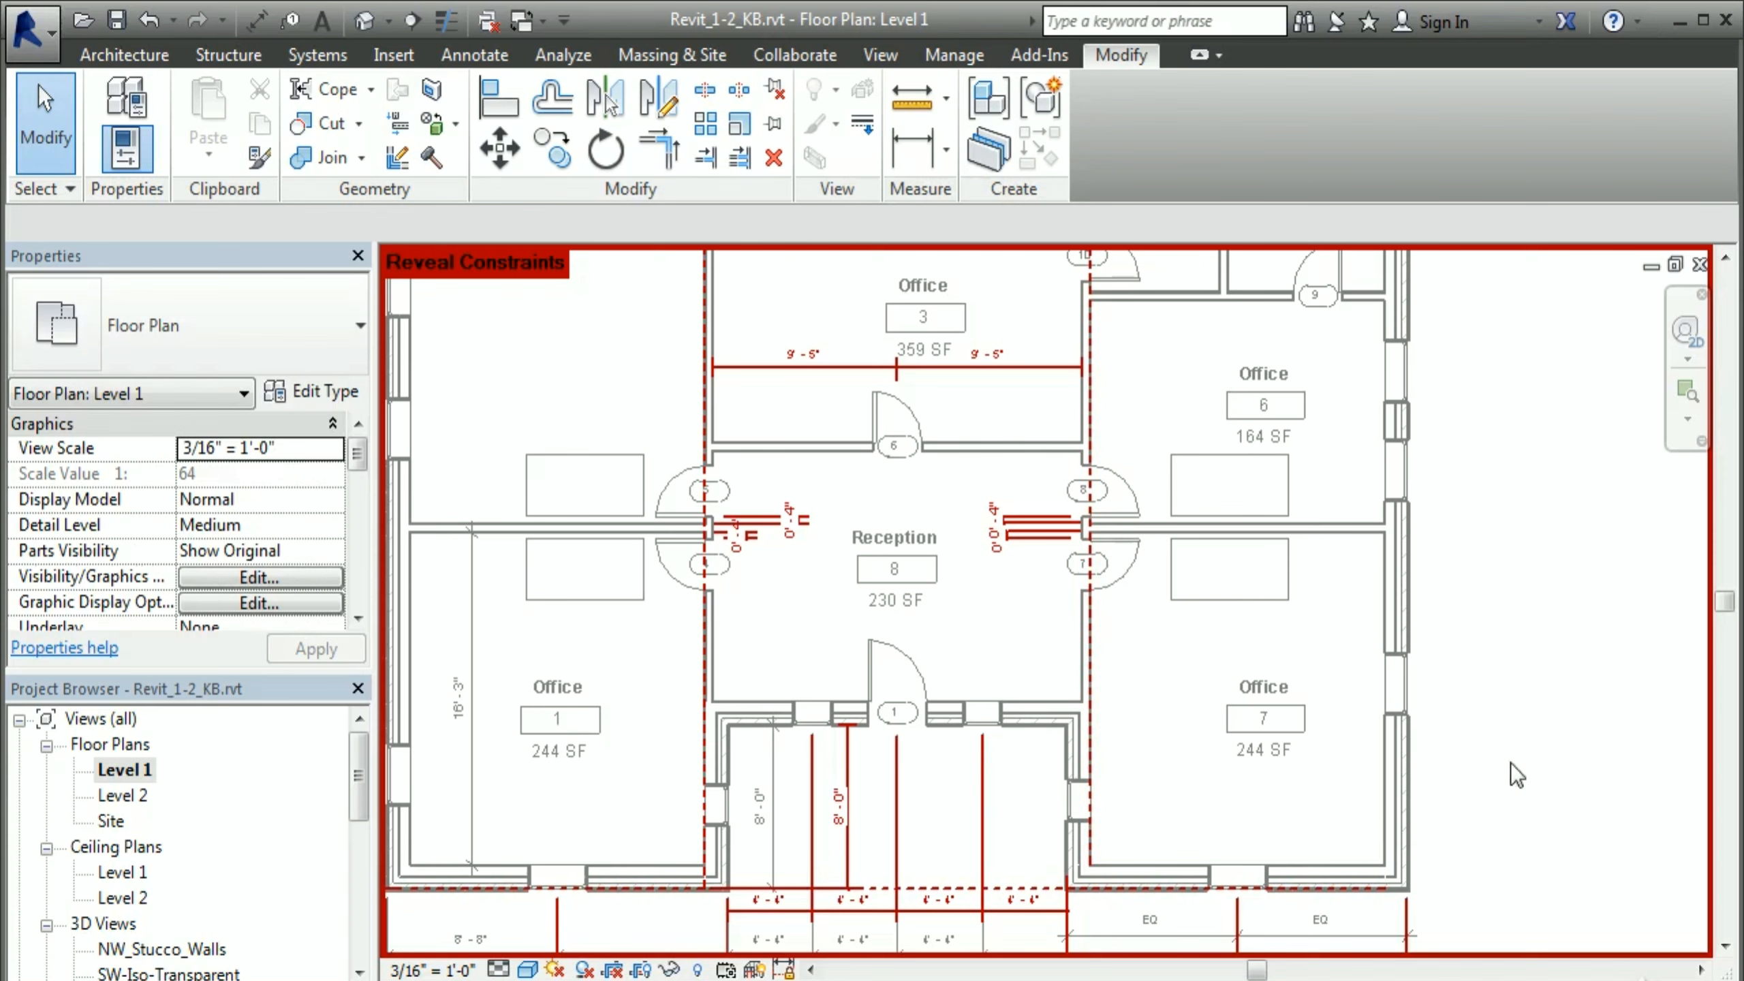
{"action": "scroll", "coordinate": [1256, 731], "scroll_direction": "down", "scroll_amount": 2}
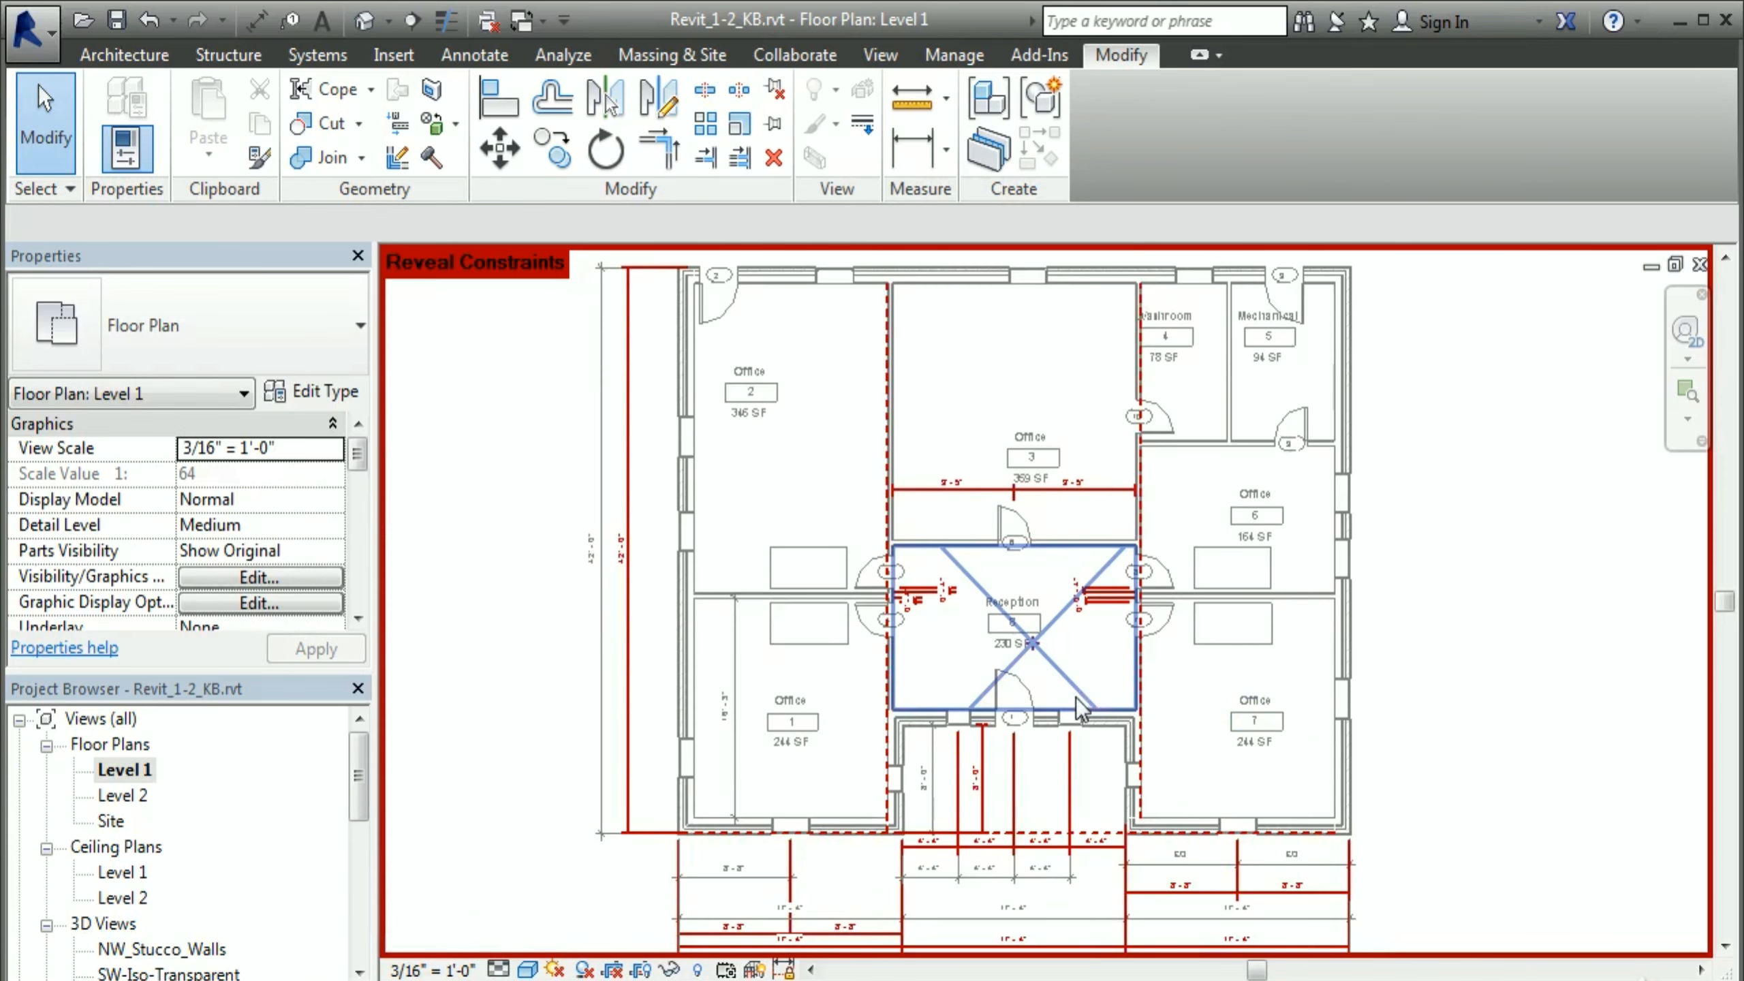
{"action": "left_click", "coordinate": [1340, 698]}
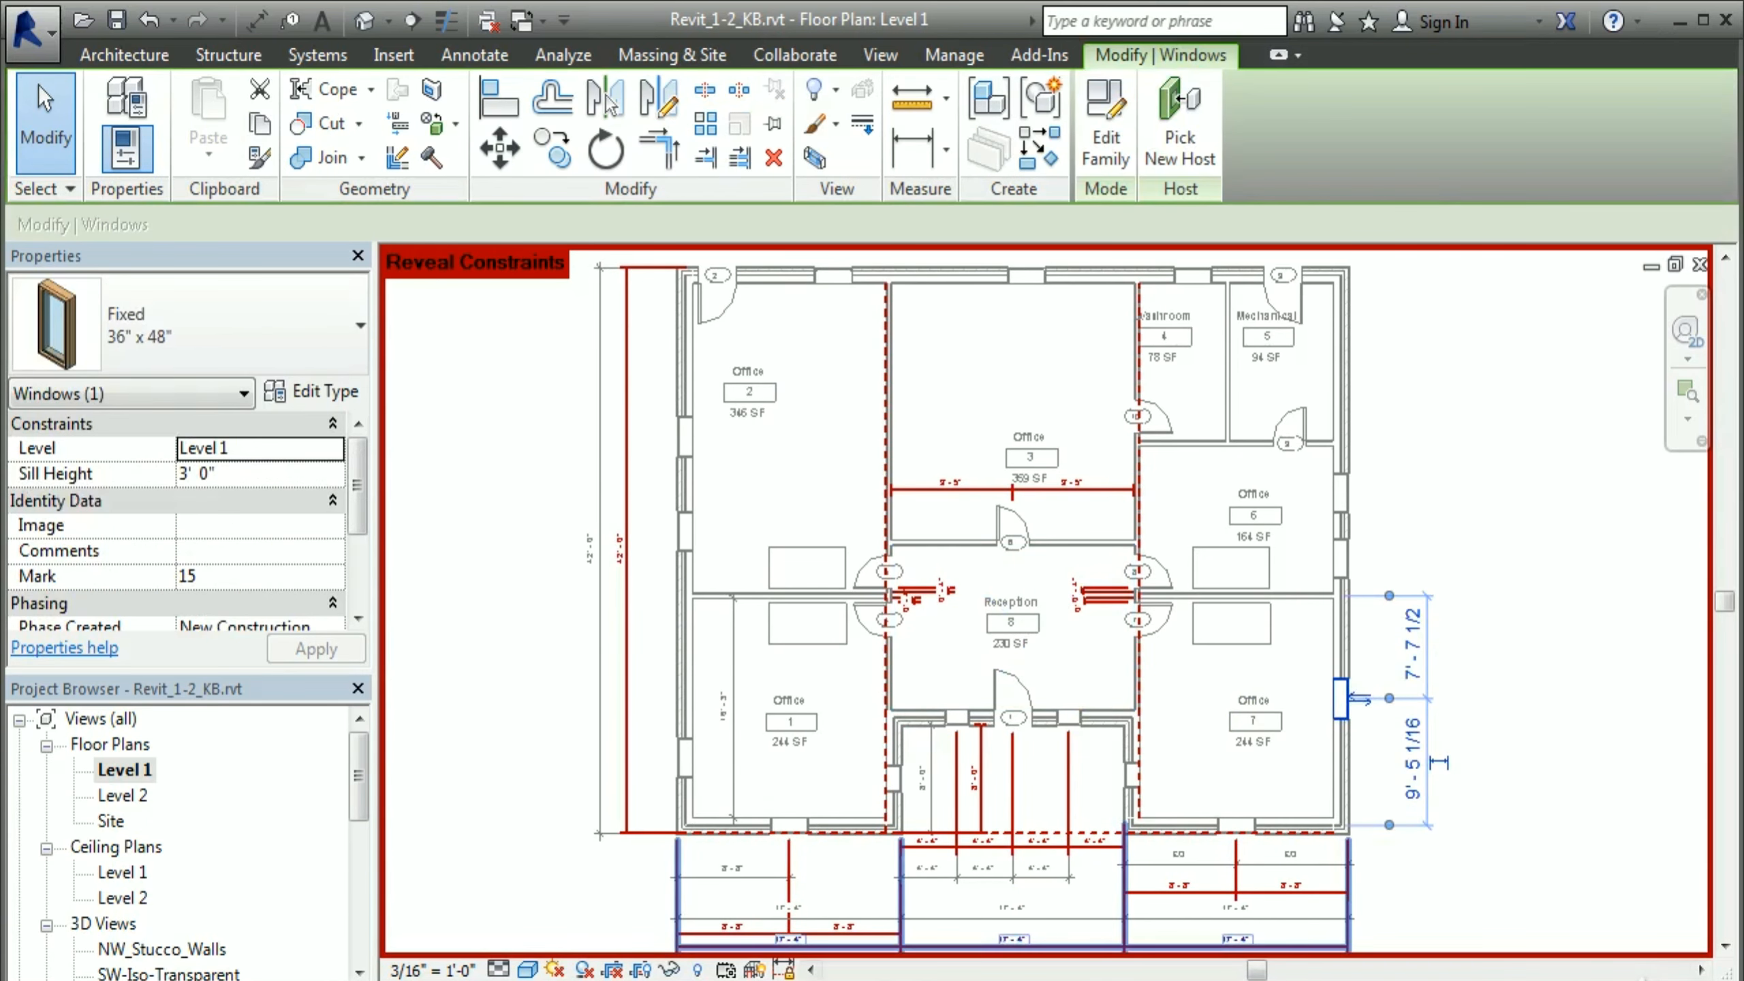
{"action": "left_click", "coordinate": [783, 970]}
{"action": "scroll", "coordinate": [1483, 782], "scroll_direction": "up", "scroll_amount": 1}
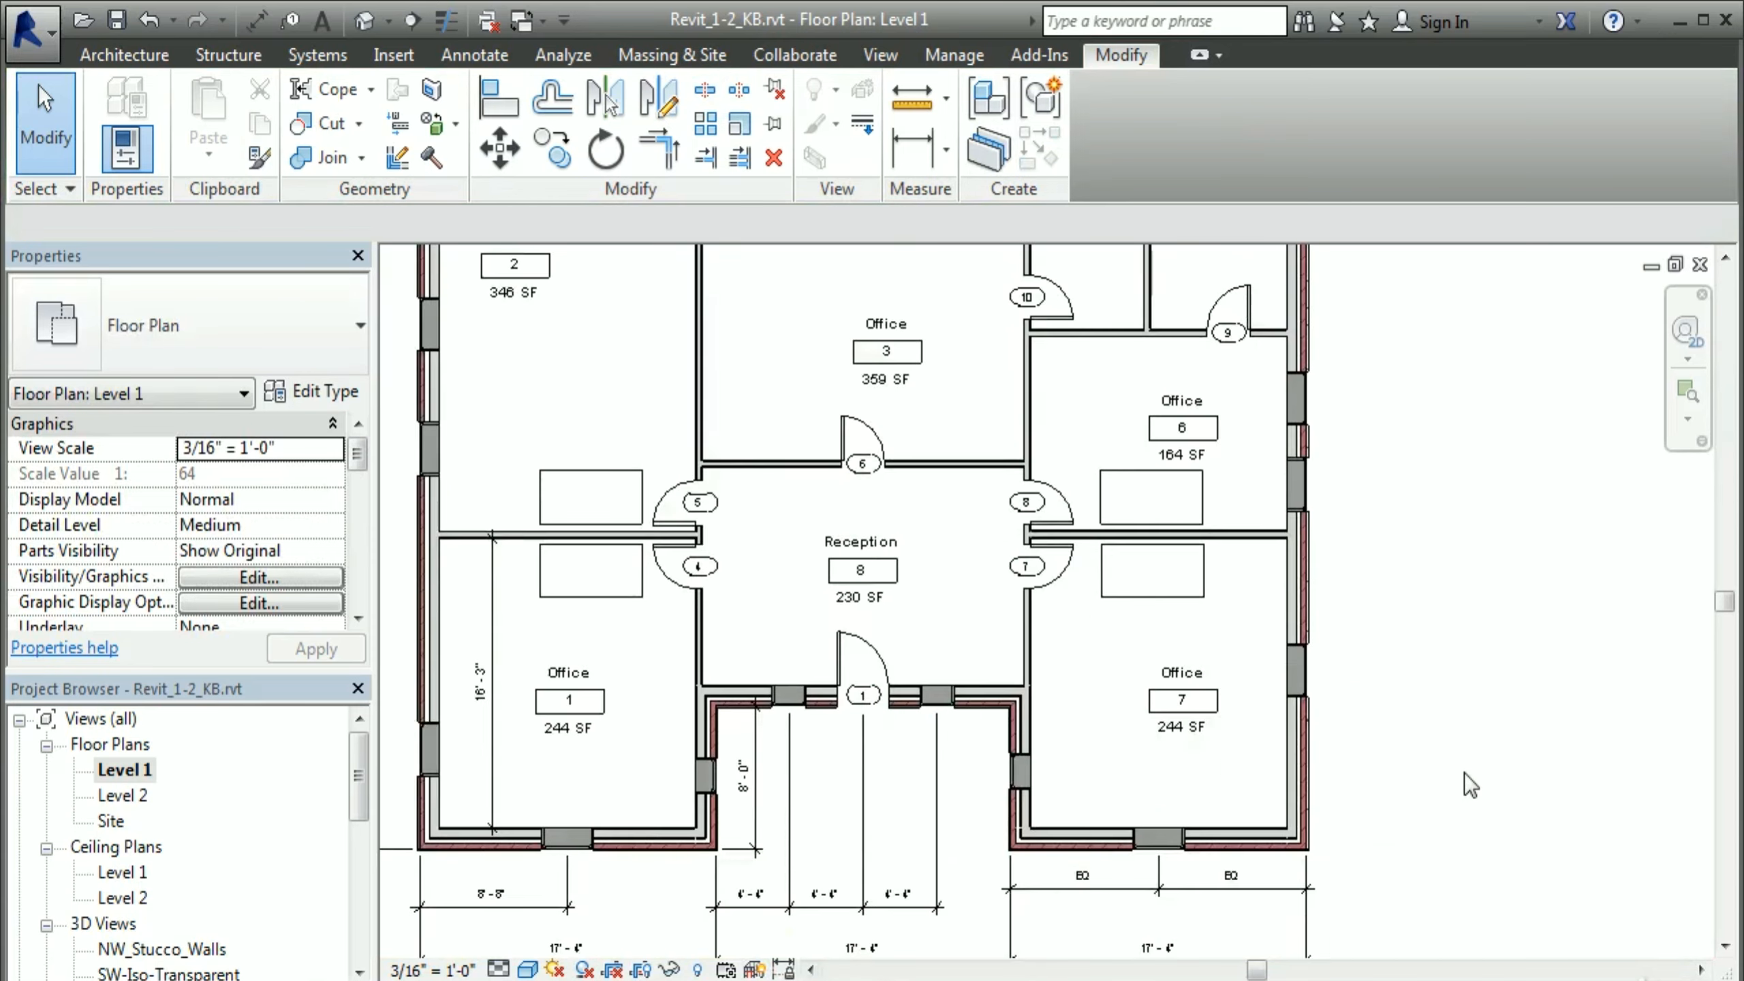
{"action": "middle_click_drag", "start_coordinate": [1463, 772], "coordinate": [1002, 799]}
{"action": "scroll", "coordinate": [925, 631], "scroll_direction": "down", "scroll_amount": 1}
{"action": "middle_click_drag", "start_coordinate": [978, 665], "coordinate": [1405, 702]}
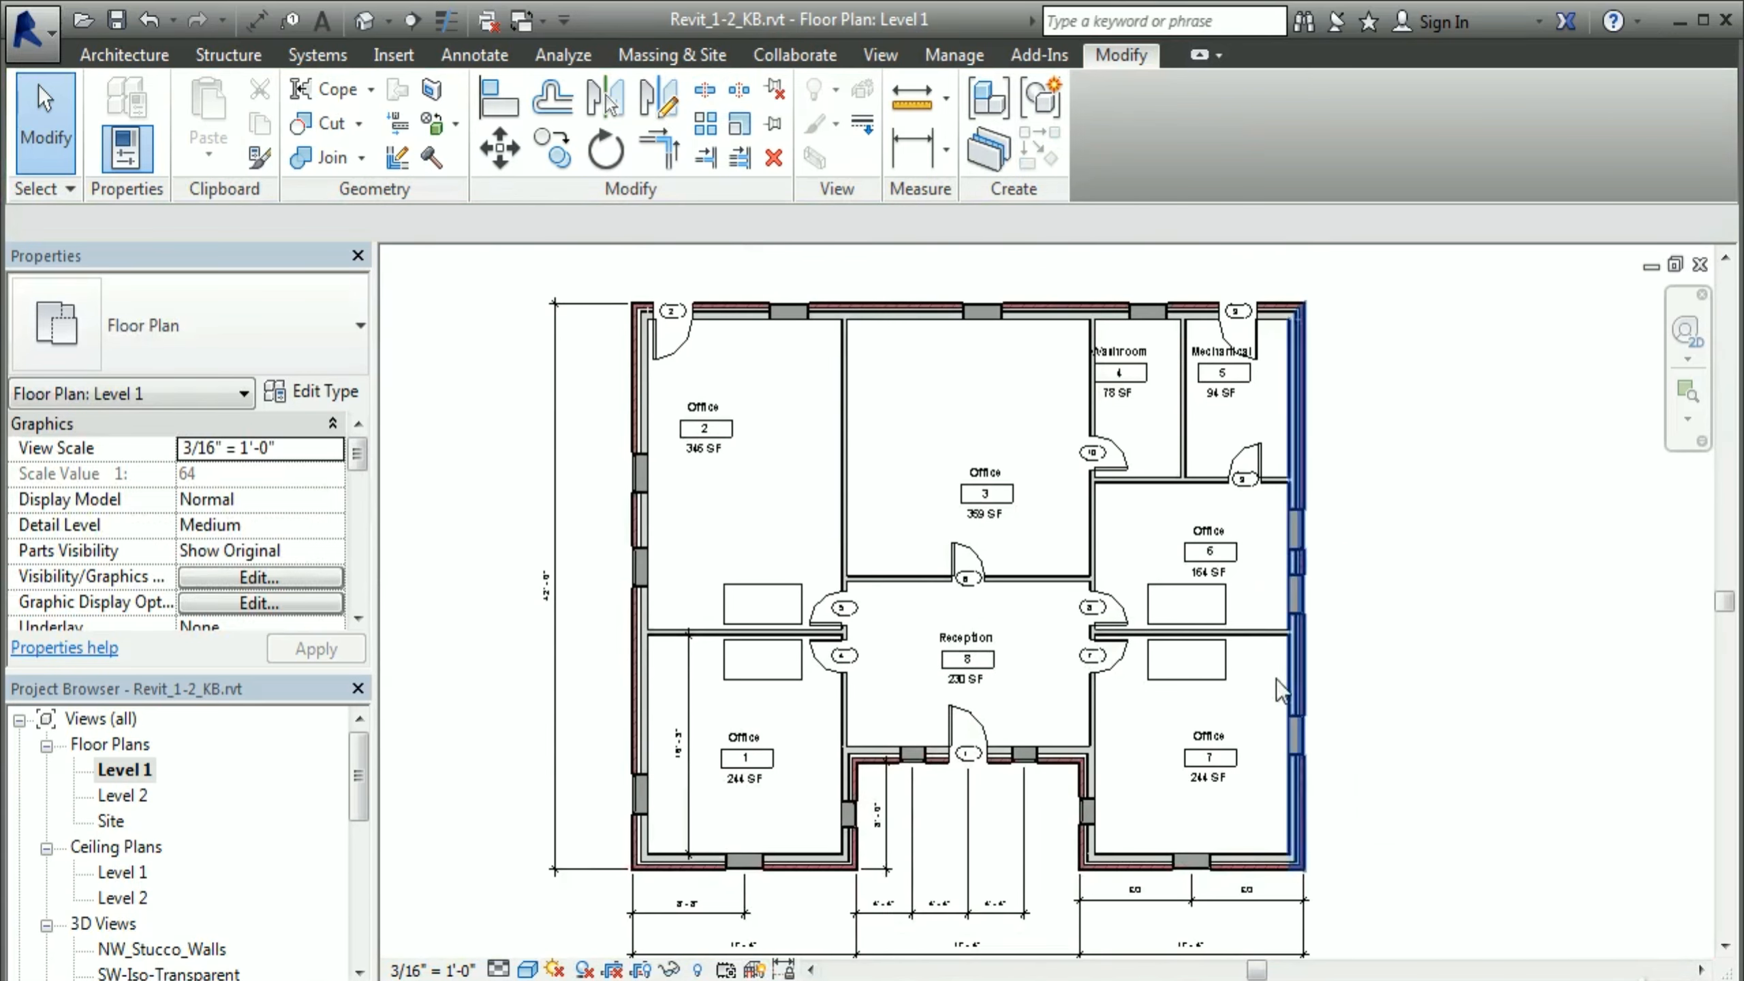
{"action": "left_click", "coordinate": [553, 722]}
{"action": "left_click", "coordinate": [534, 754]}
Step: Place an aligned dimension string outside the left exterior wall, from the building's lower corner through both edges of all three windows
{"action": "scroll", "coordinate": [568, 752], "scroll_direction": "up", "scroll_amount": 2}
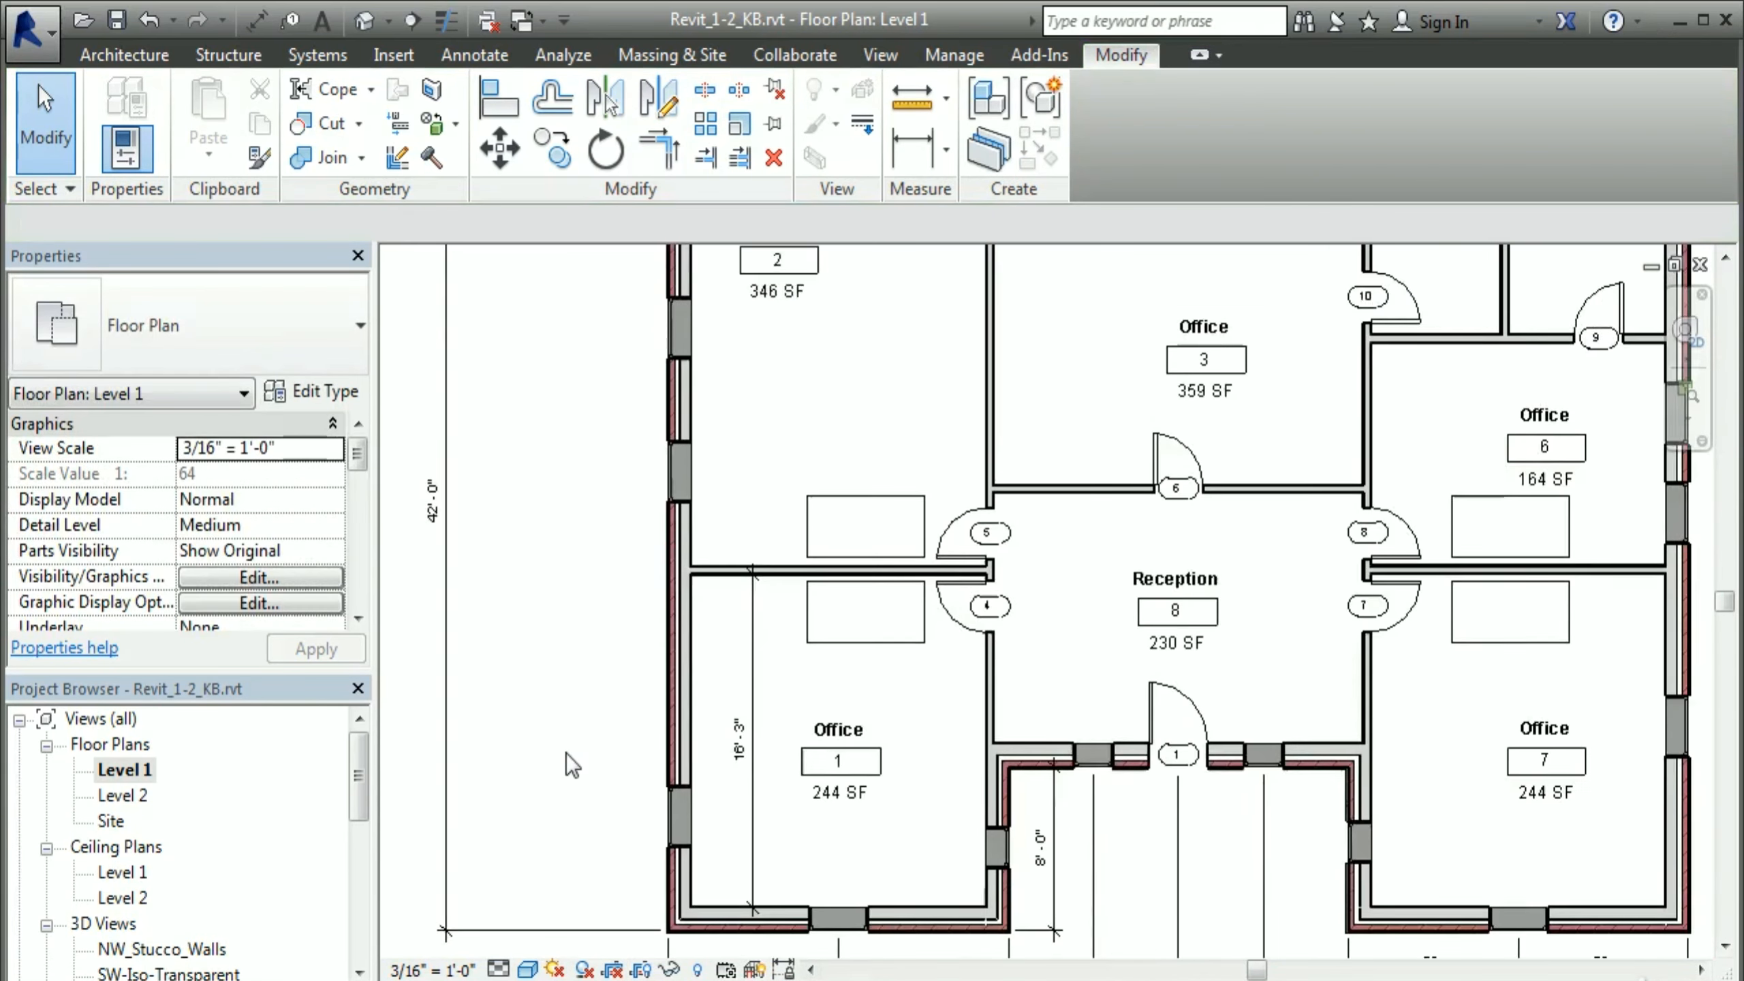
{"action": "middle_click_drag", "start_coordinate": [567, 752], "coordinate": [635, 582]}
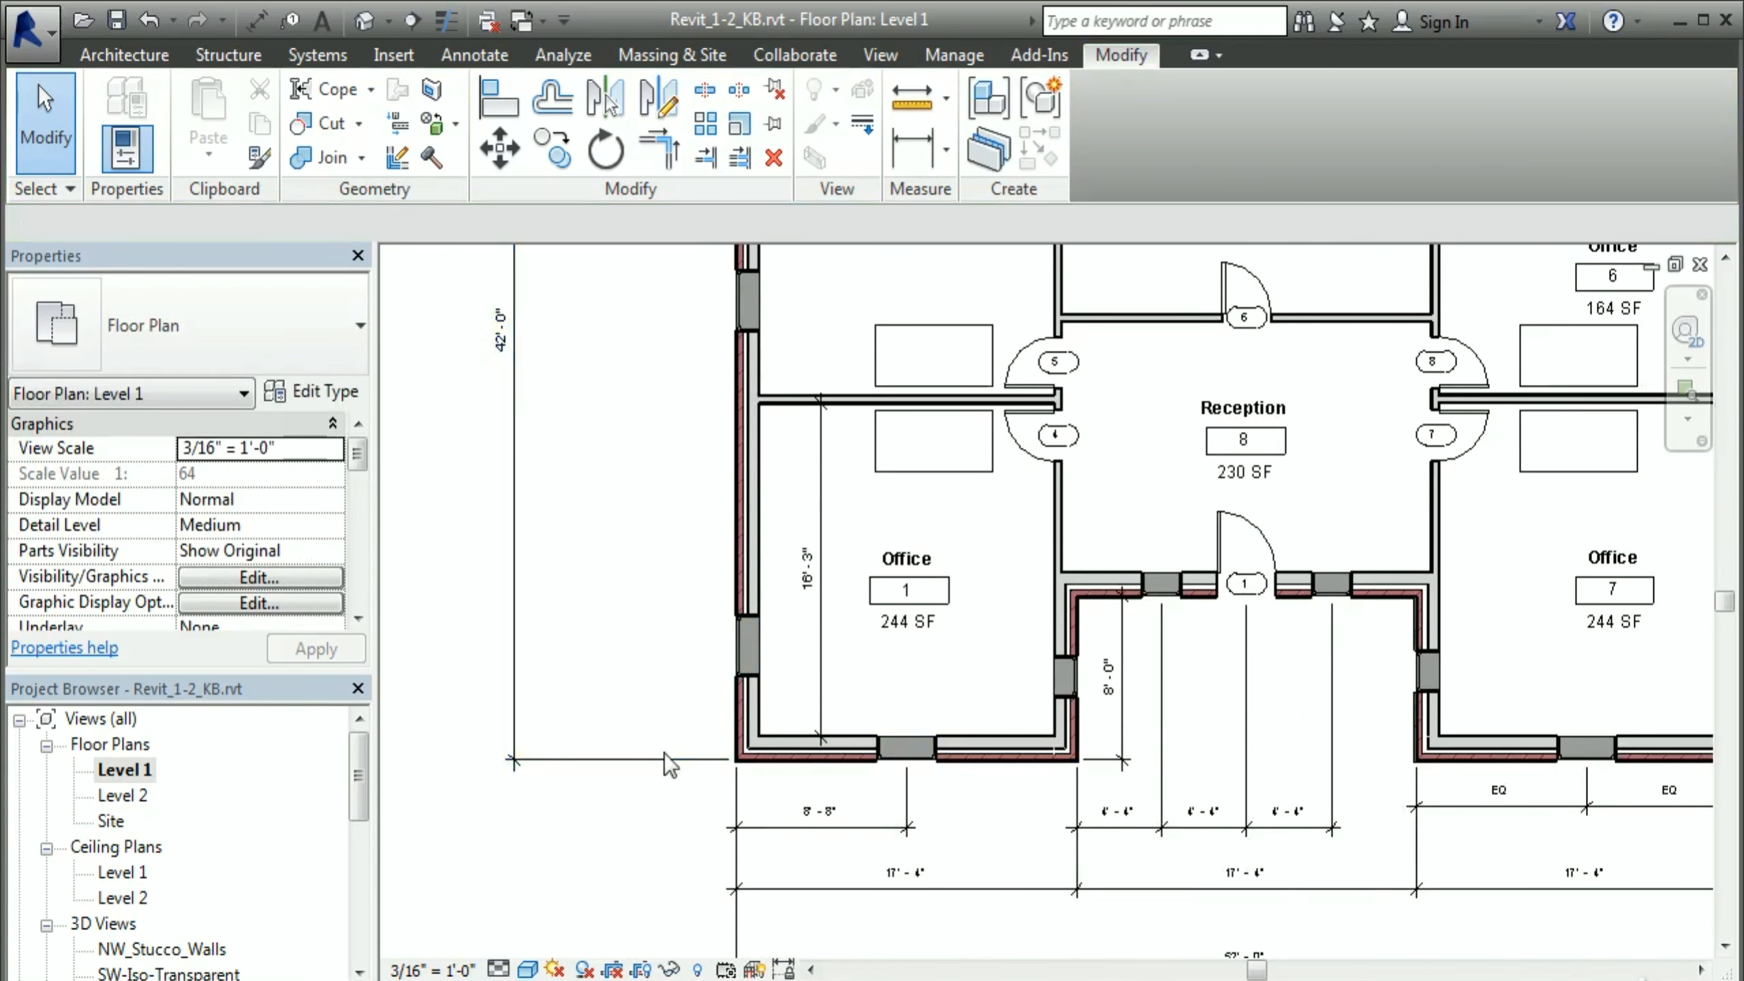
{"action": "scroll", "coordinate": [679, 722], "scroll_direction": "up", "scroll_amount": 1}
{"action": "scroll", "coordinate": [769, 642], "scroll_direction": "up", "scroll_amount": 1}
{"action": "left_click", "coordinate": [257, 20]}
{"action": "left_click", "coordinate": [800, 658]}
{"action": "left_click", "coordinate": [800, 551]}
{"action": "scroll", "coordinate": [796, 549], "scroll_direction": "down", "scroll_amount": 1}
{"action": "middle_click_drag", "start_coordinate": [789, 412], "coordinate": [665, 874]}
{"action": "left_click", "coordinate": [672, 696]}
{"action": "left_click", "coordinate": [672, 626]}
{"action": "left_click", "coordinate": [670, 532]}
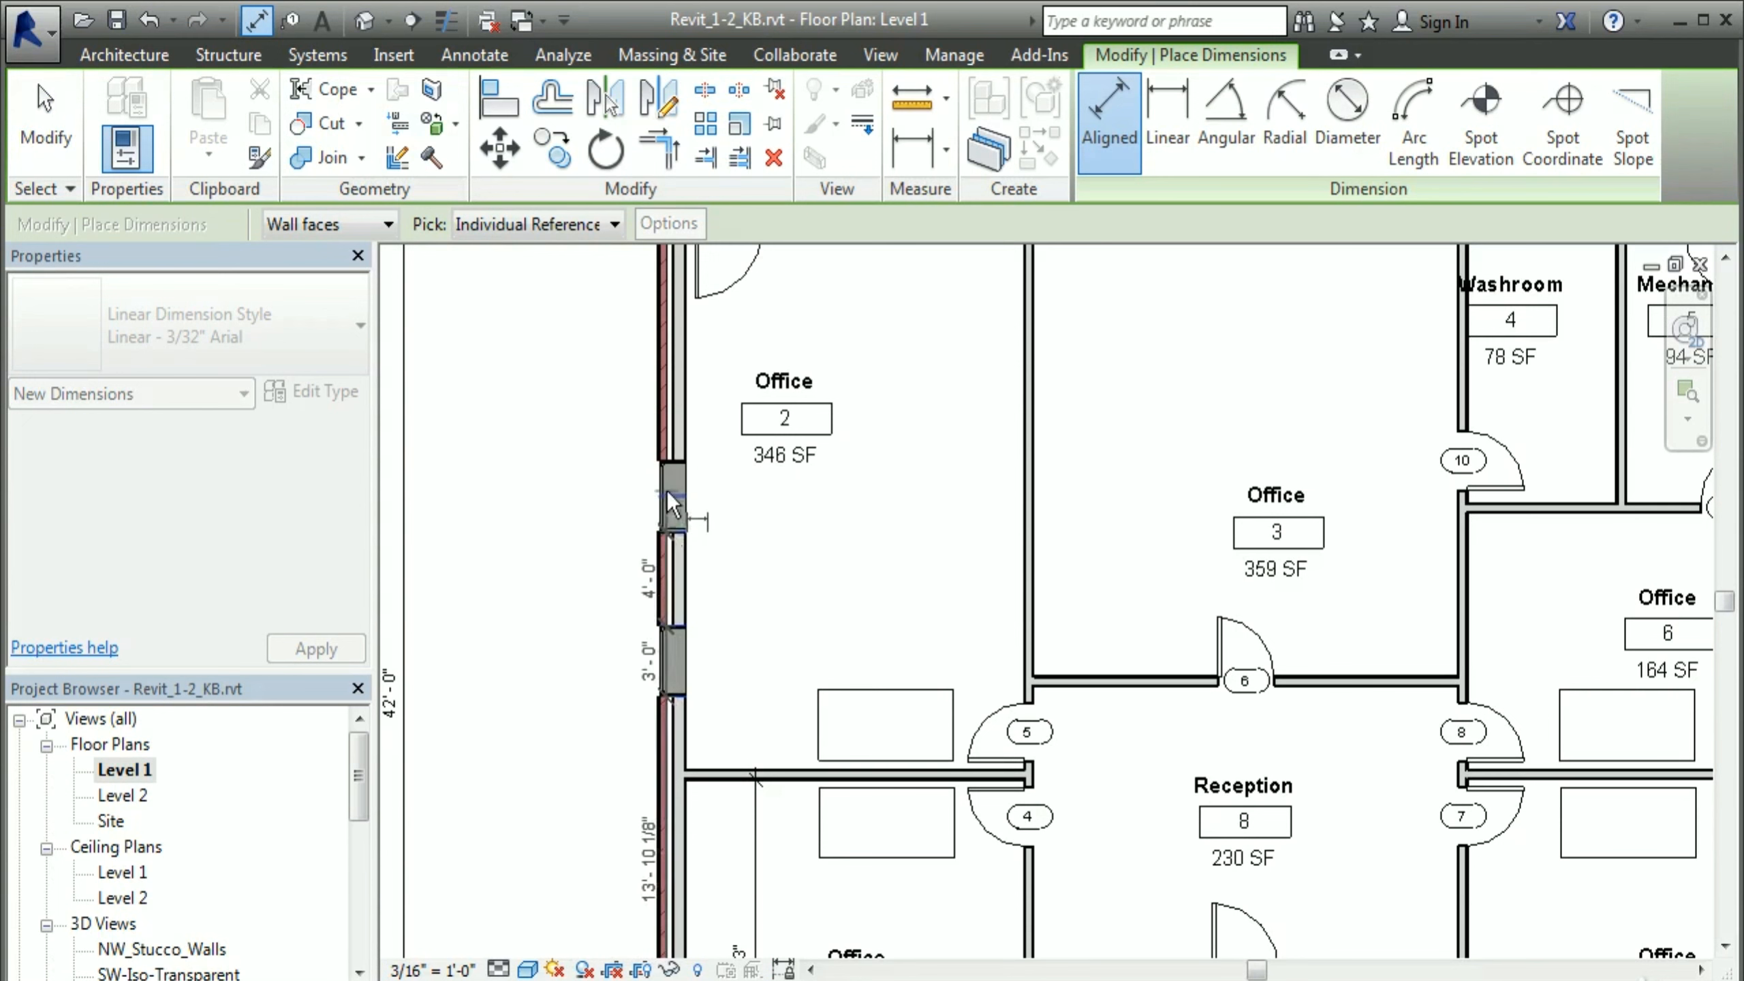
{"action": "left_click", "coordinate": [671, 462]}
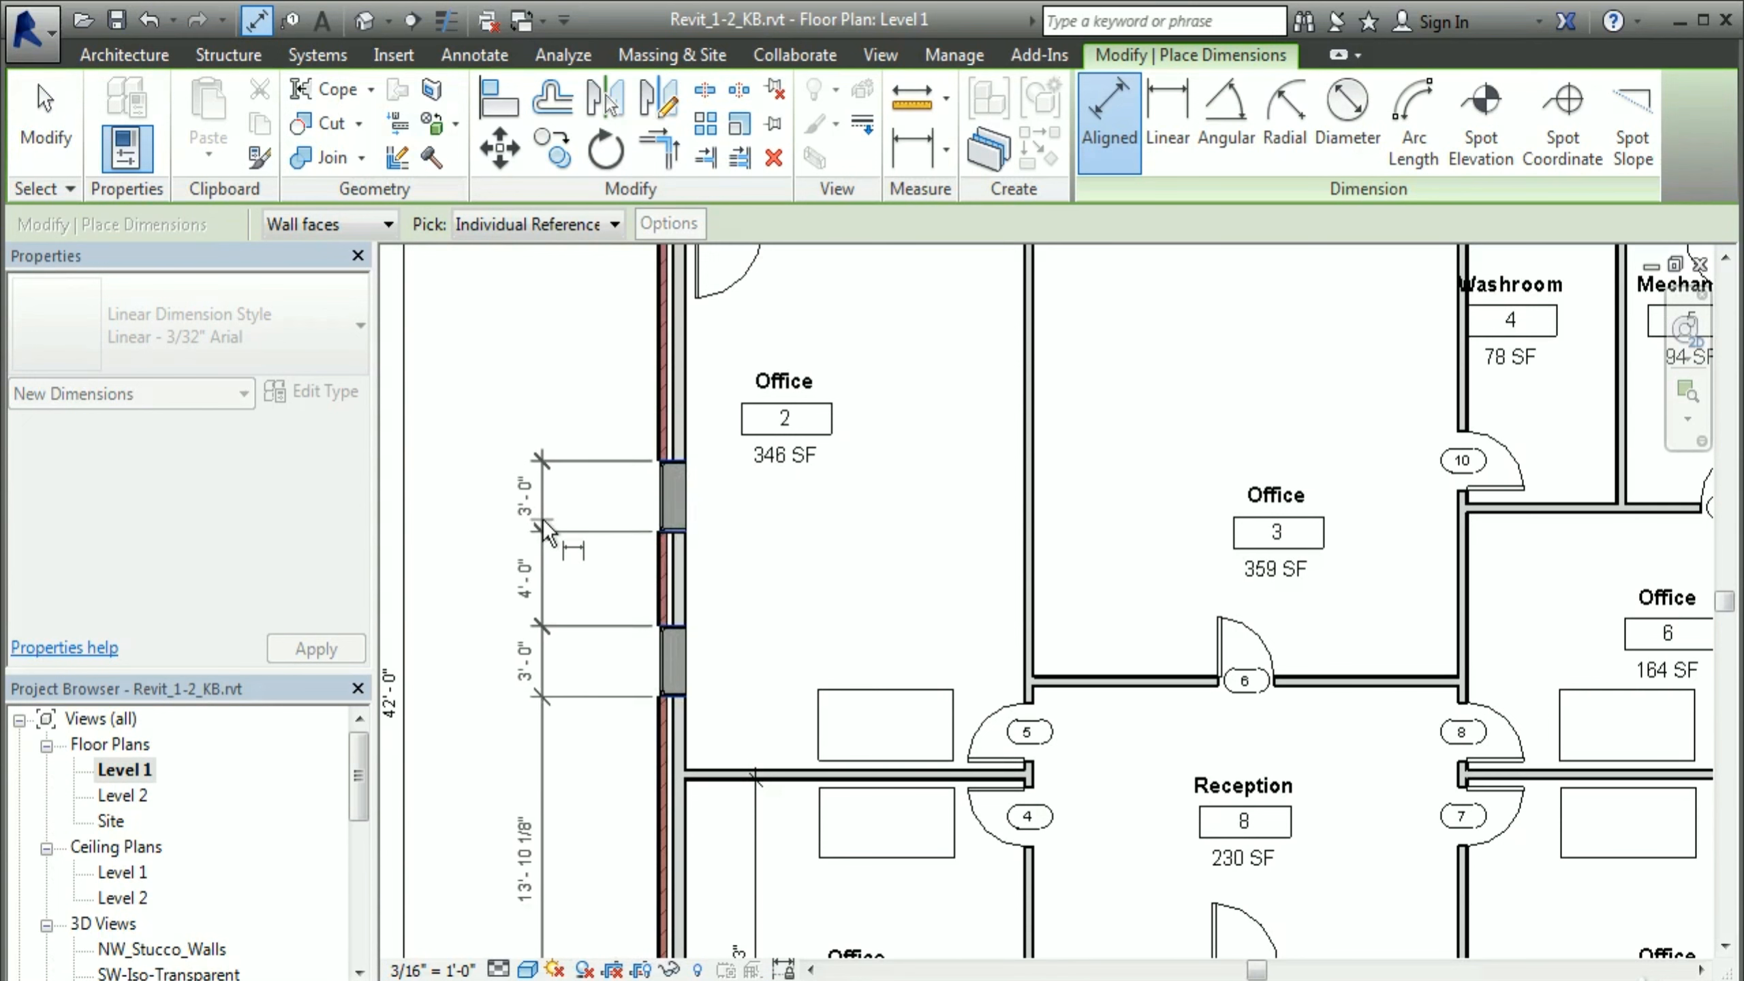
{"action": "middle_click_drag", "start_coordinate": [545, 532], "coordinate": [573, 799]}
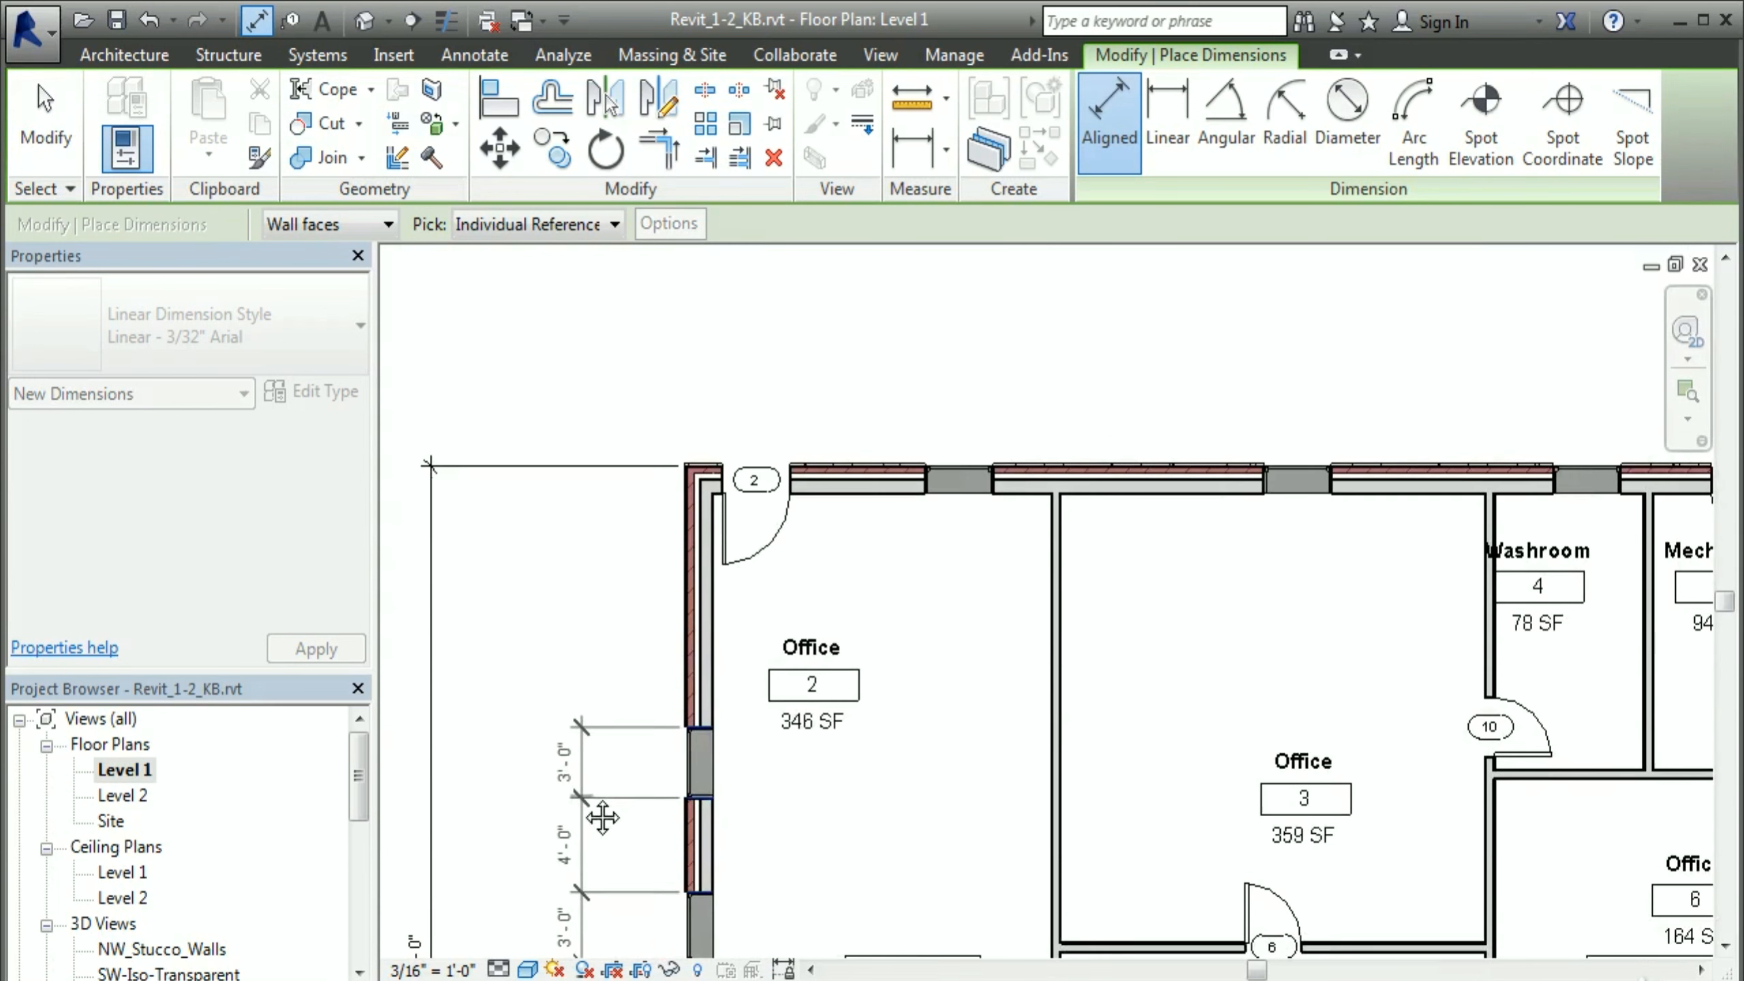
{"action": "left_click", "coordinate": [580, 765]}
{"action": "key", "text": "Escape"}
{"action": "scroll", "coordinate": [515, 797], "scroll_direction": "down", "scroll_amount": 3}
{"action": "middle_click_drag", "start_coordinate": [541, 773], "coordinate": [523, 459]}
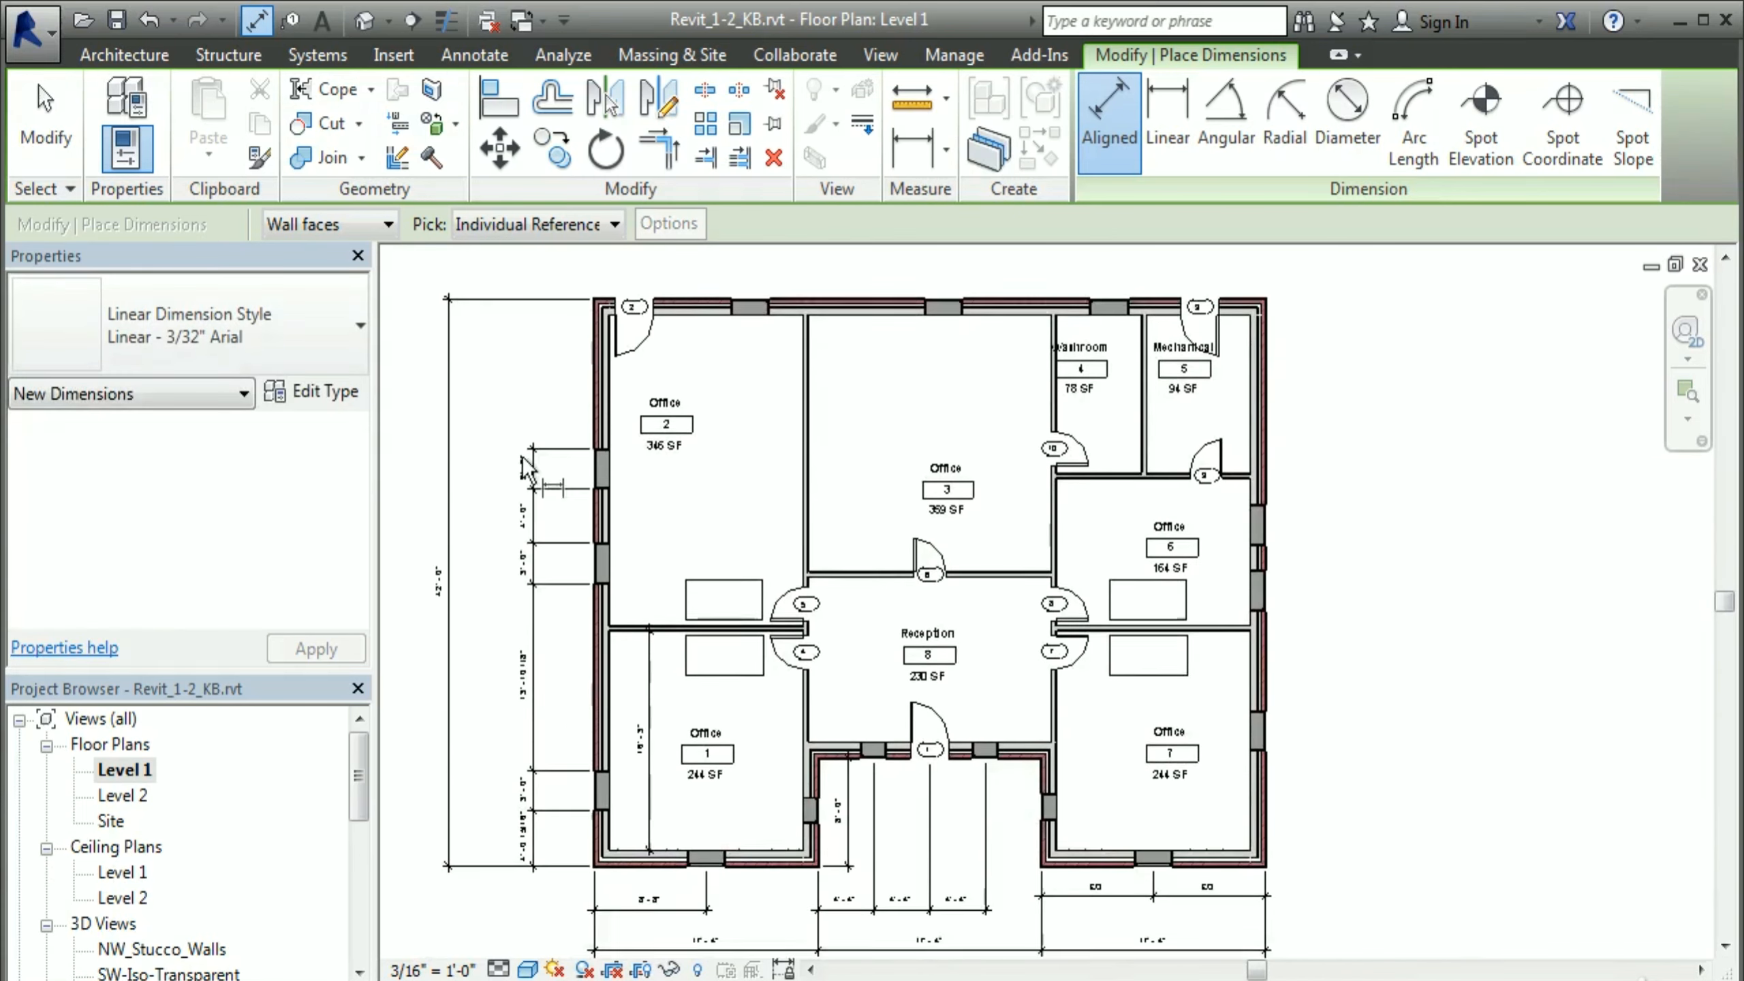
{"action": "right_click", "coordinate": [471, 654]}
{"action": "left_click", "coordinate": [505, 669]}
Step: Set the distance from the building's lower-left corner to Office 1's left-wall window to 9'
{"action": "scroll", "coordinate": [574, 742], "scroll_direction": "up", "scroll_amount": 5}
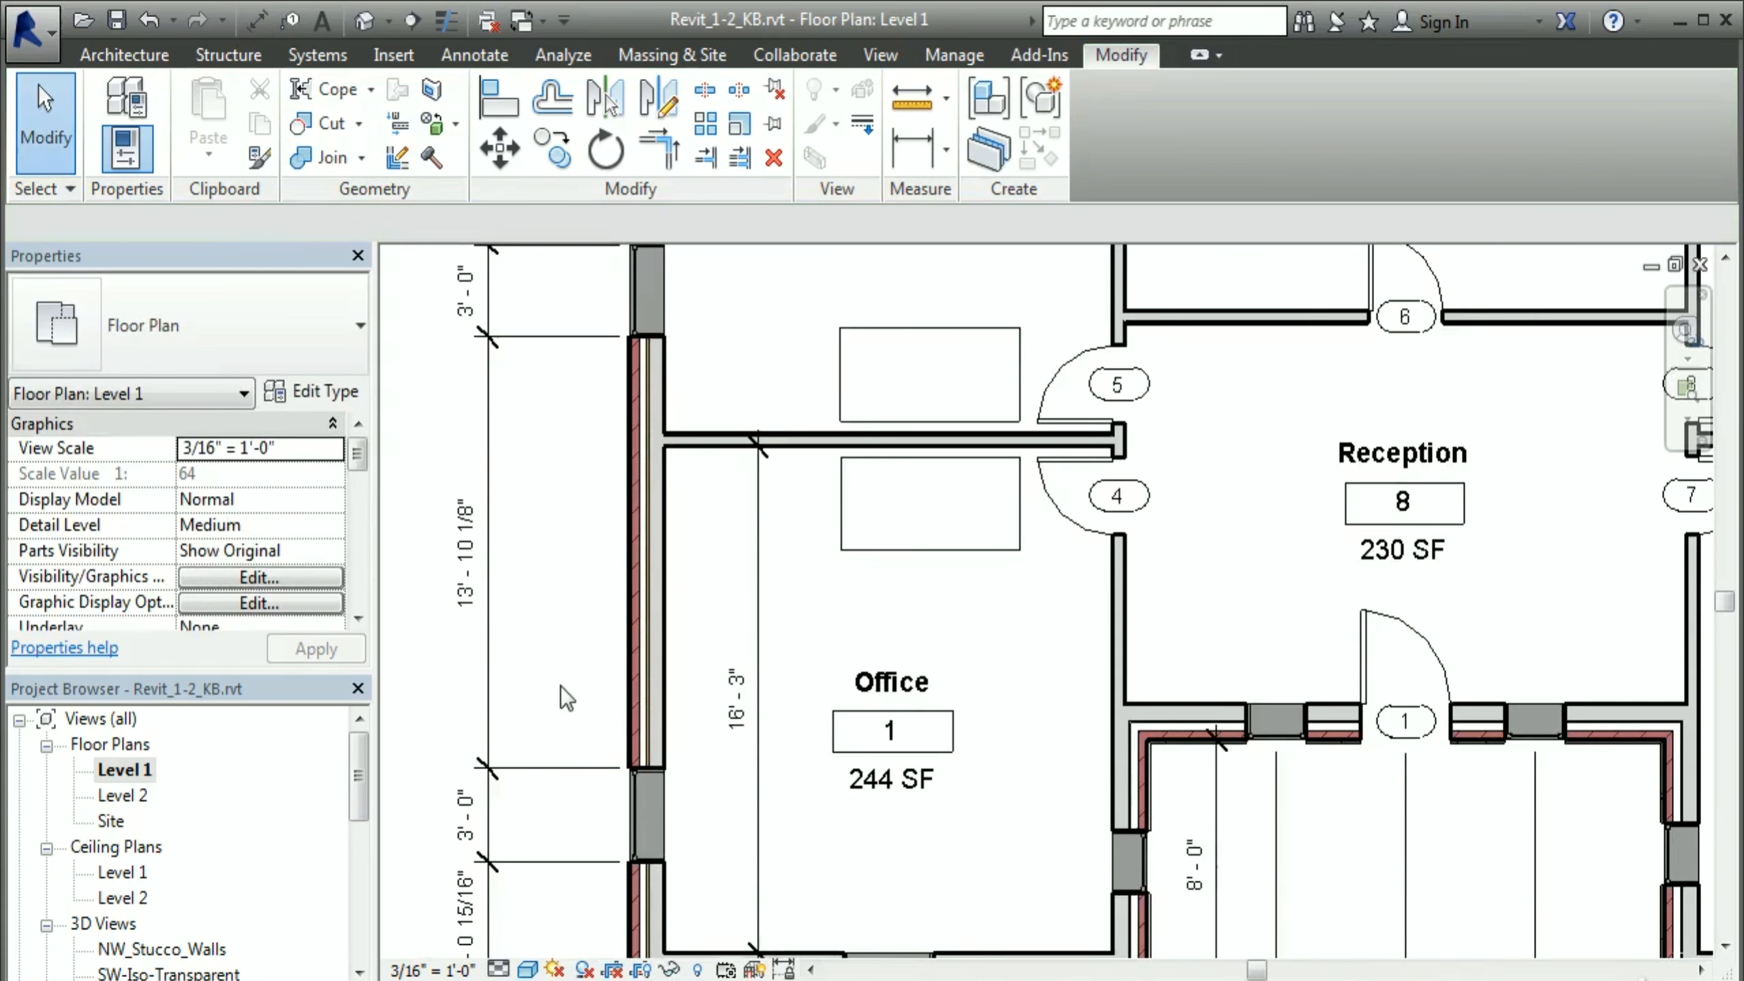
{"action": "scroll", "coordinate": [574, 652], "scroll_direction": "down", "scroll_amount": 2}
{"action": "scroll", "coordinate": [591, 596], "scroll_direction": "up", "scroll_amount": 3}
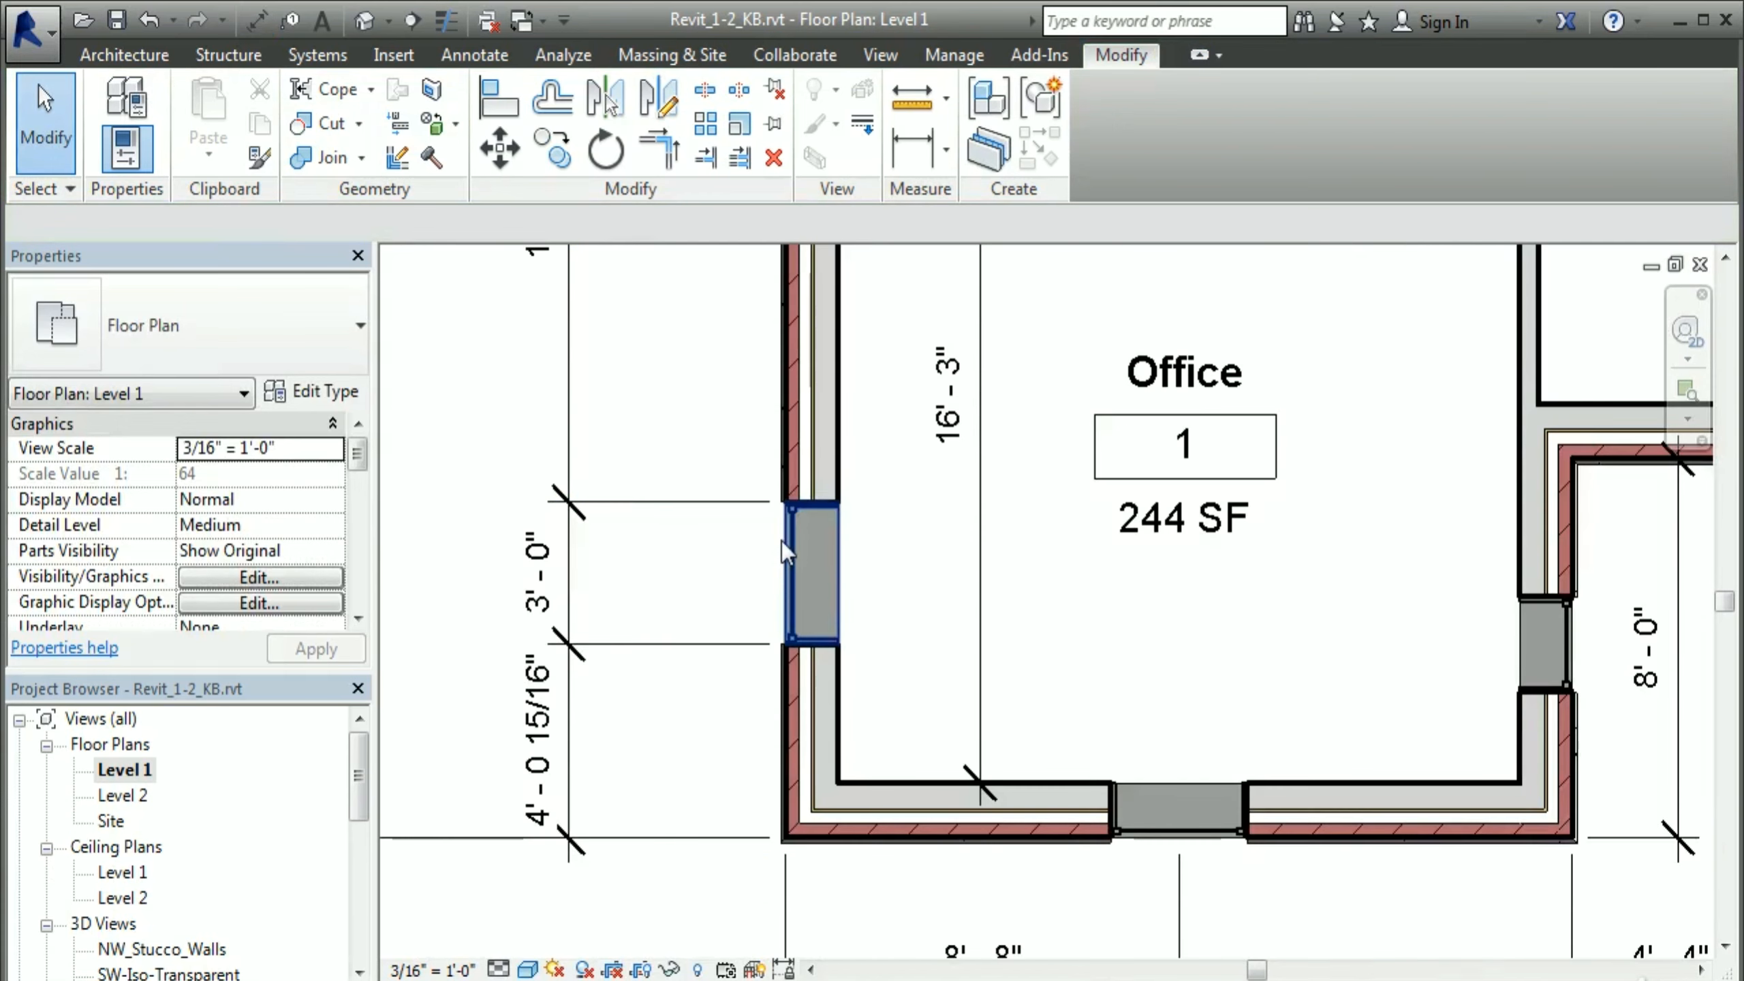
{"action": "left_click", "coordinate": [790, 569]}
{"action": "scroll", "coordinate": [584, 560], "scroll_direction": "up", "scroll_amount": 2}
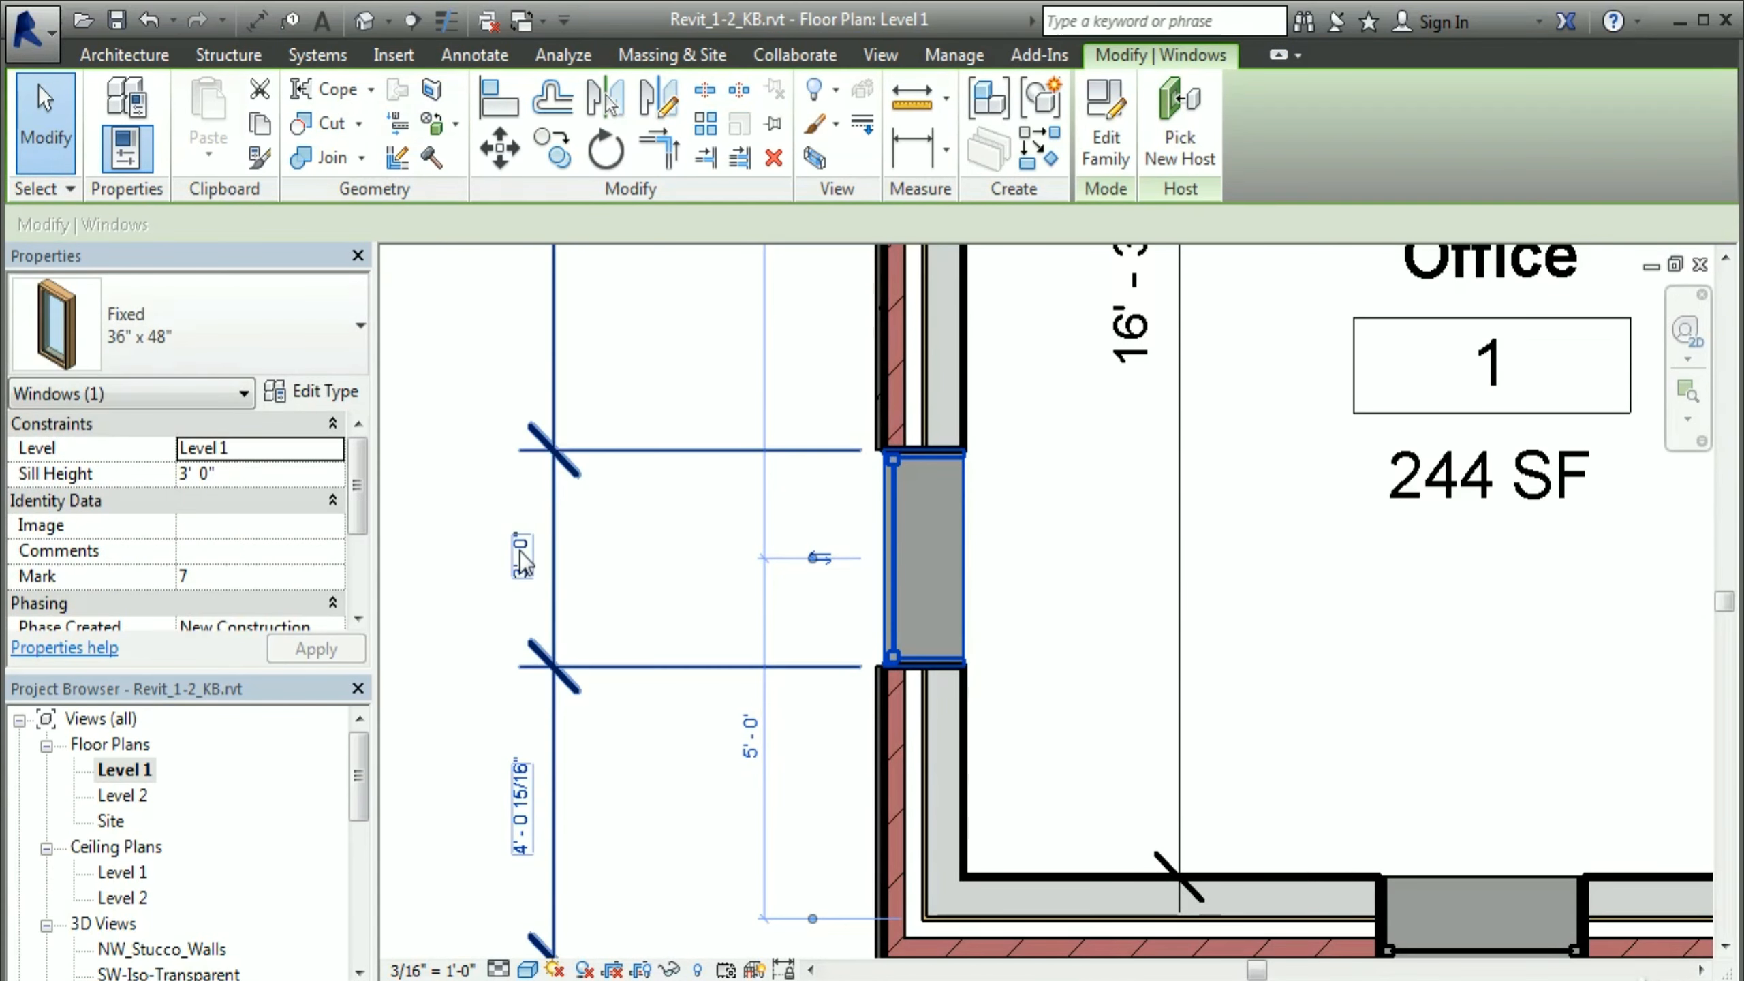
{"action": "left_click", "coordinate": [521, 806]}
{"action": "type", "text": "9"}
{"action": "key", "text": "Return"}
{"action": "scroll", "coordinate": [725, 715], "scroll_direction": "down", "scroll_amount": 4}
{"action": "middle_click_drag", "start_coordinate": [702, 607], "coordinate": [672, 975]}
{"action": "key", "text": "Escape"}
Step: Set the spacing between Office 1's left-wall window and the lower window of Office 2 to 9'
{"action": "middle_click_drag", "start_coordinate": [692, 591], "coordinate": [716, 706]}
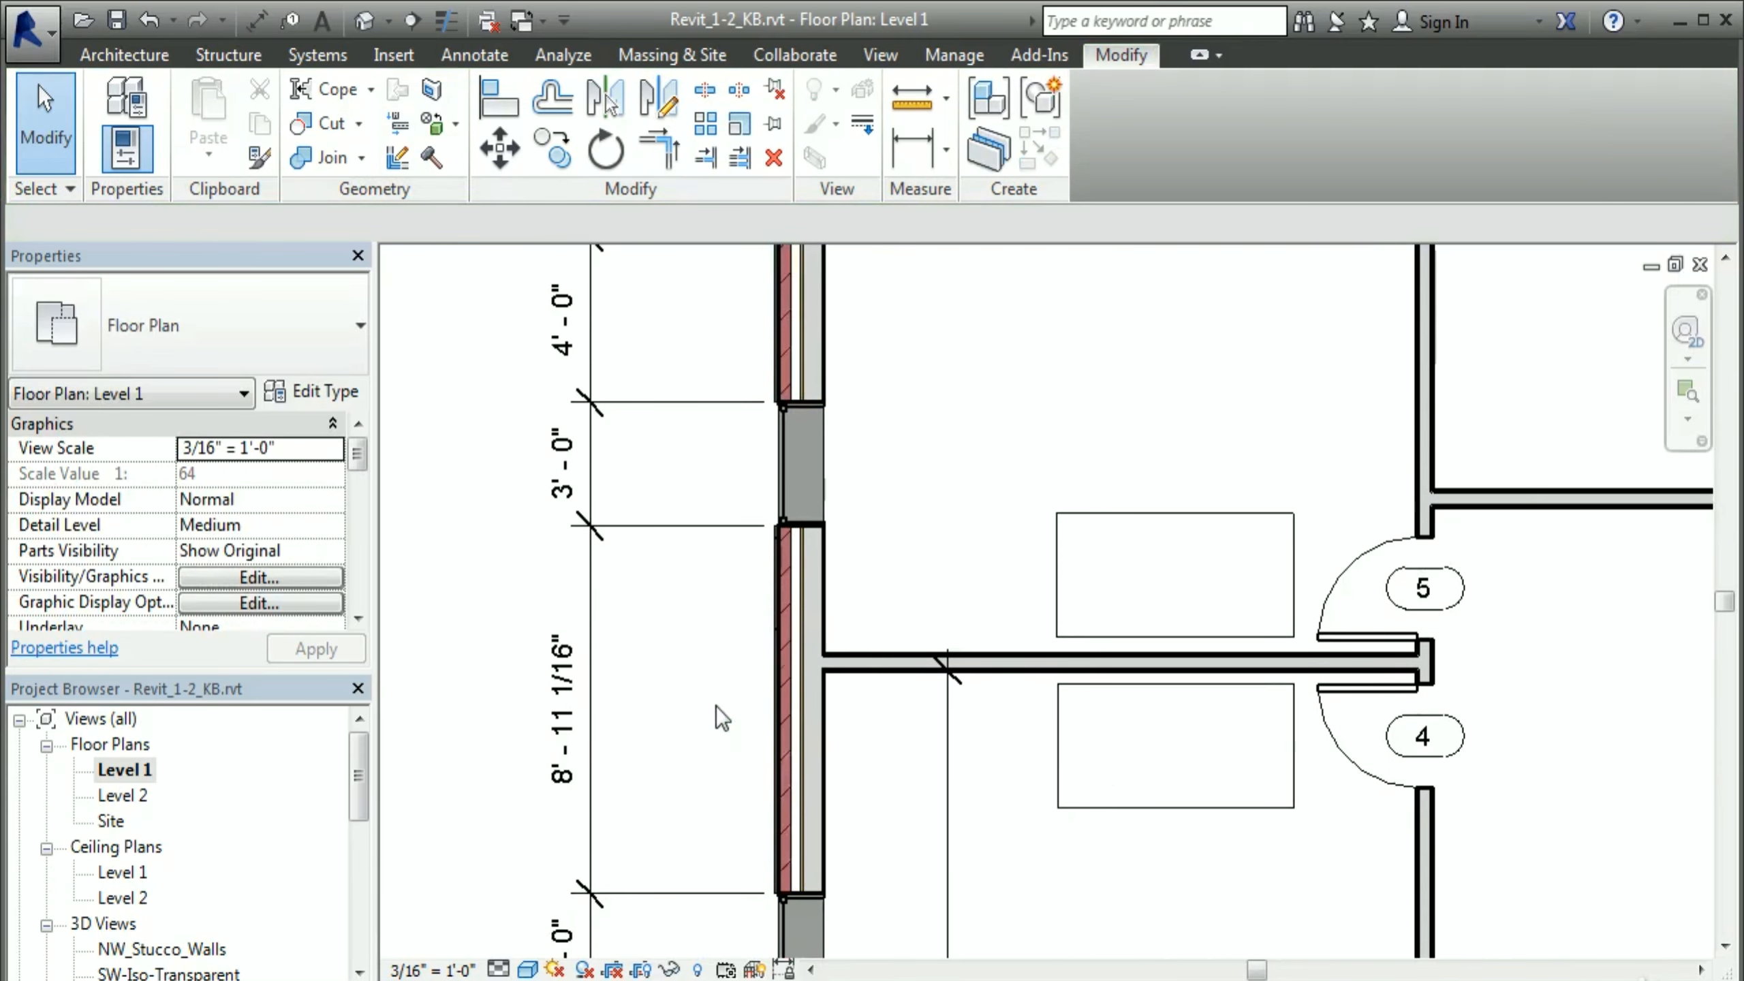
{"action": "left_click", "coordinate": [793, 501]}
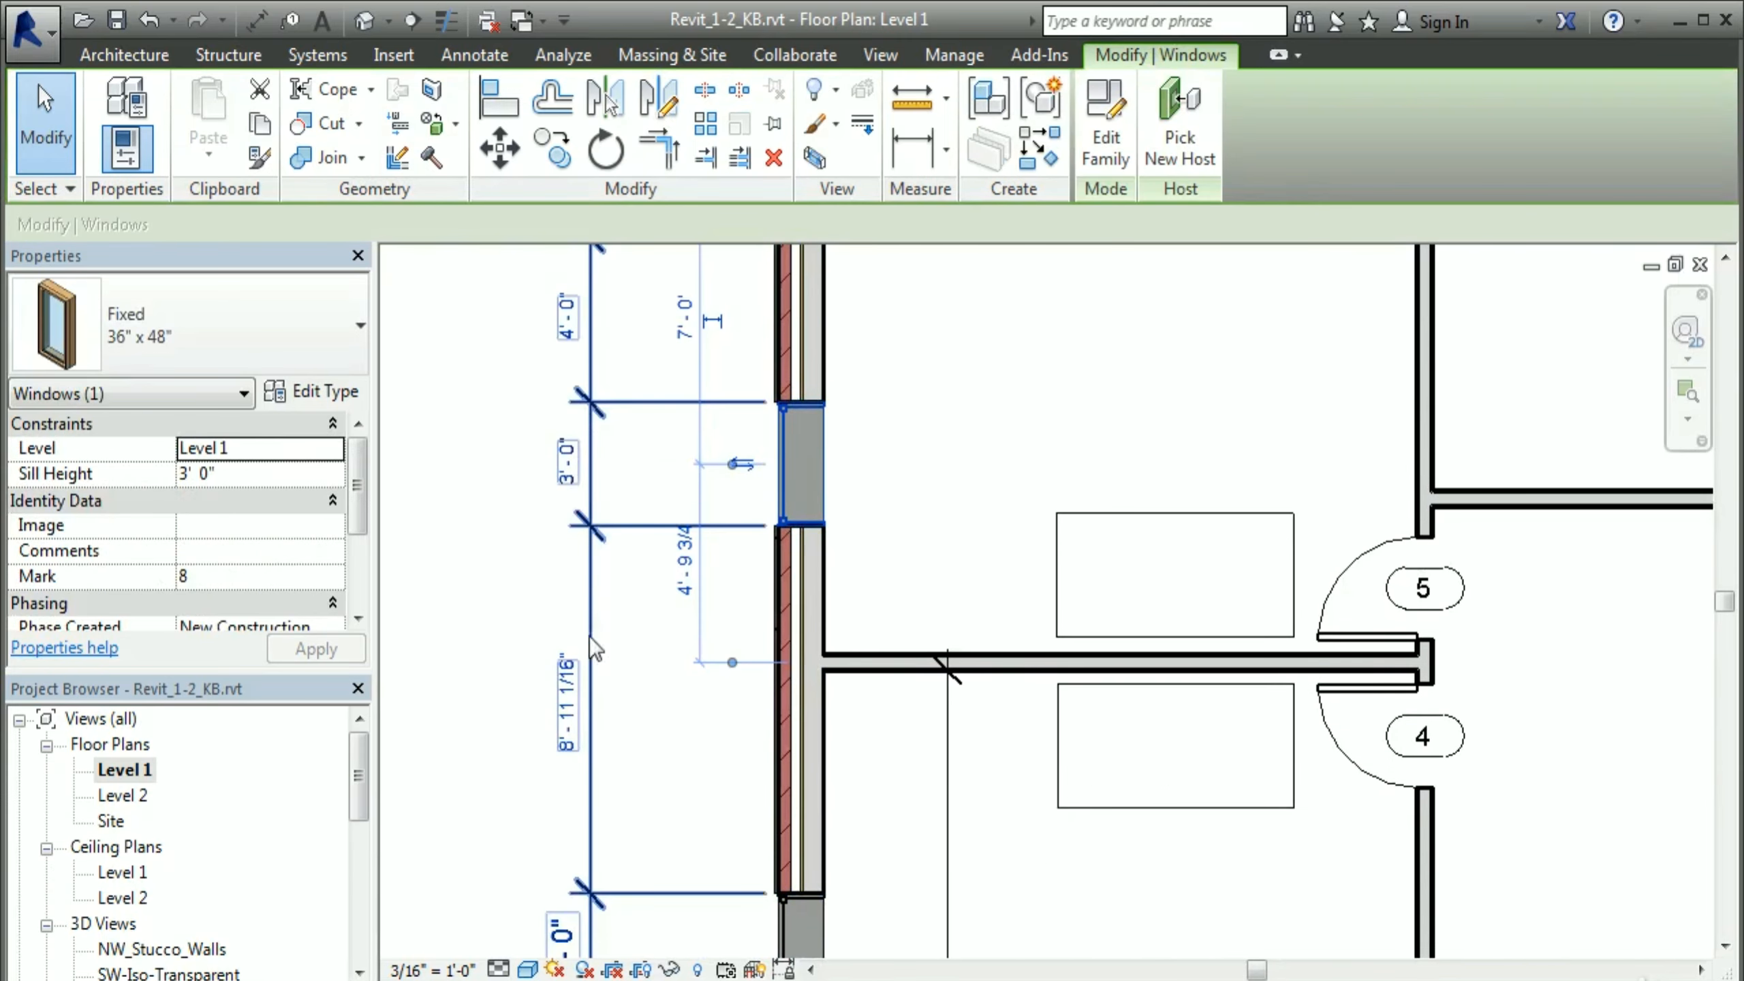
{"action": "left_click", "coordinate": [569, 703]}
{"action": "type", "text": "9"}
{"action": "key", "text": "Return"}
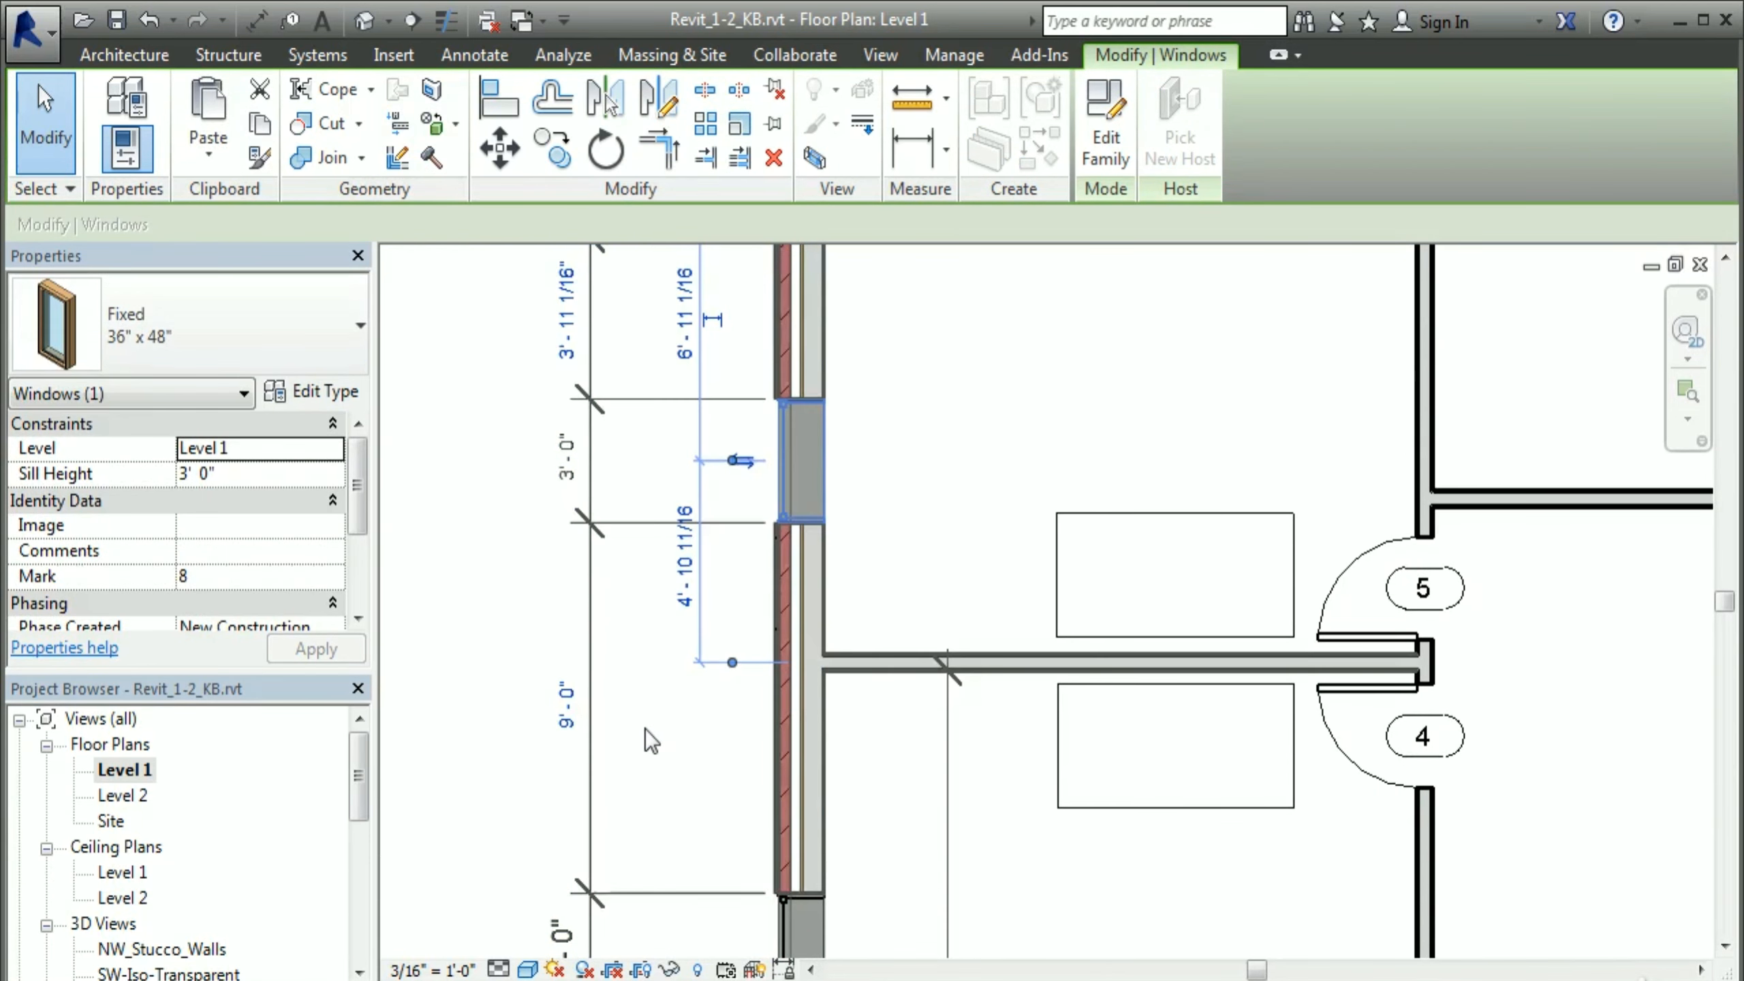
Step: Set the spacing between Office 2's two left-wall windows to 4'
{"action": "left_click", "coordinate": [646, 652]}
{"action": "middle_click_drag", "start_coordinate": [646, 652], "coordinate": [632, 766]}
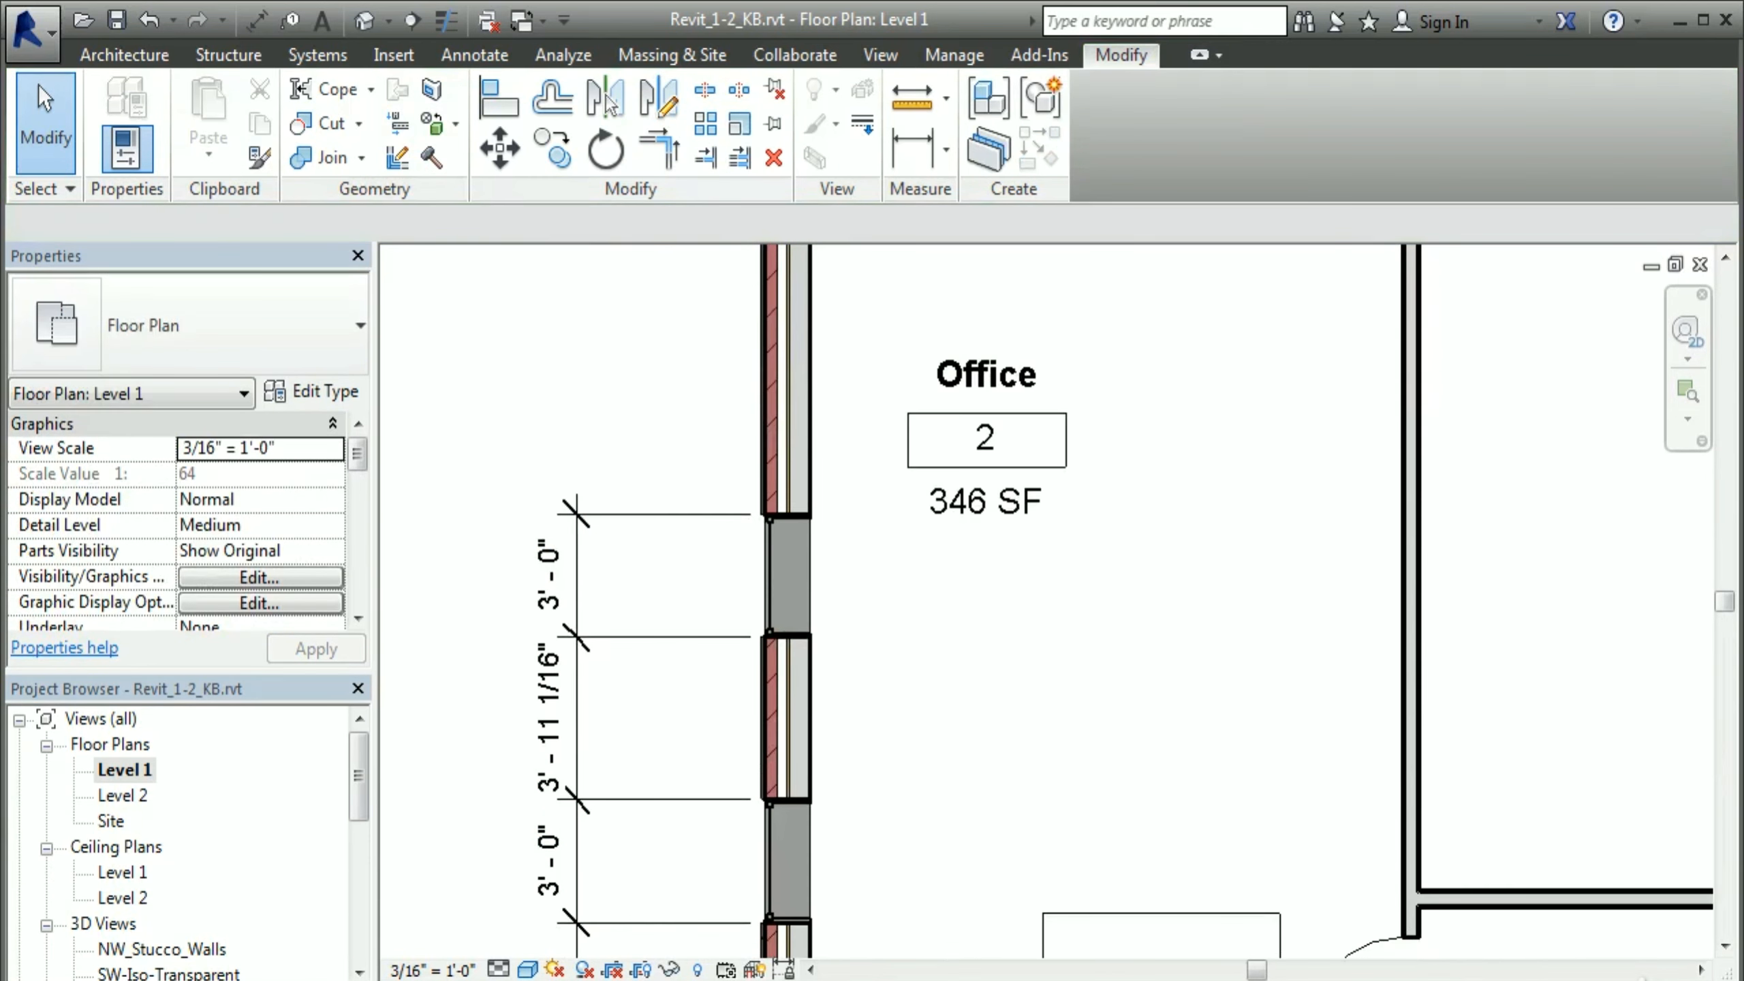
{"action": "left_click", "coordinate": [770, 576]}
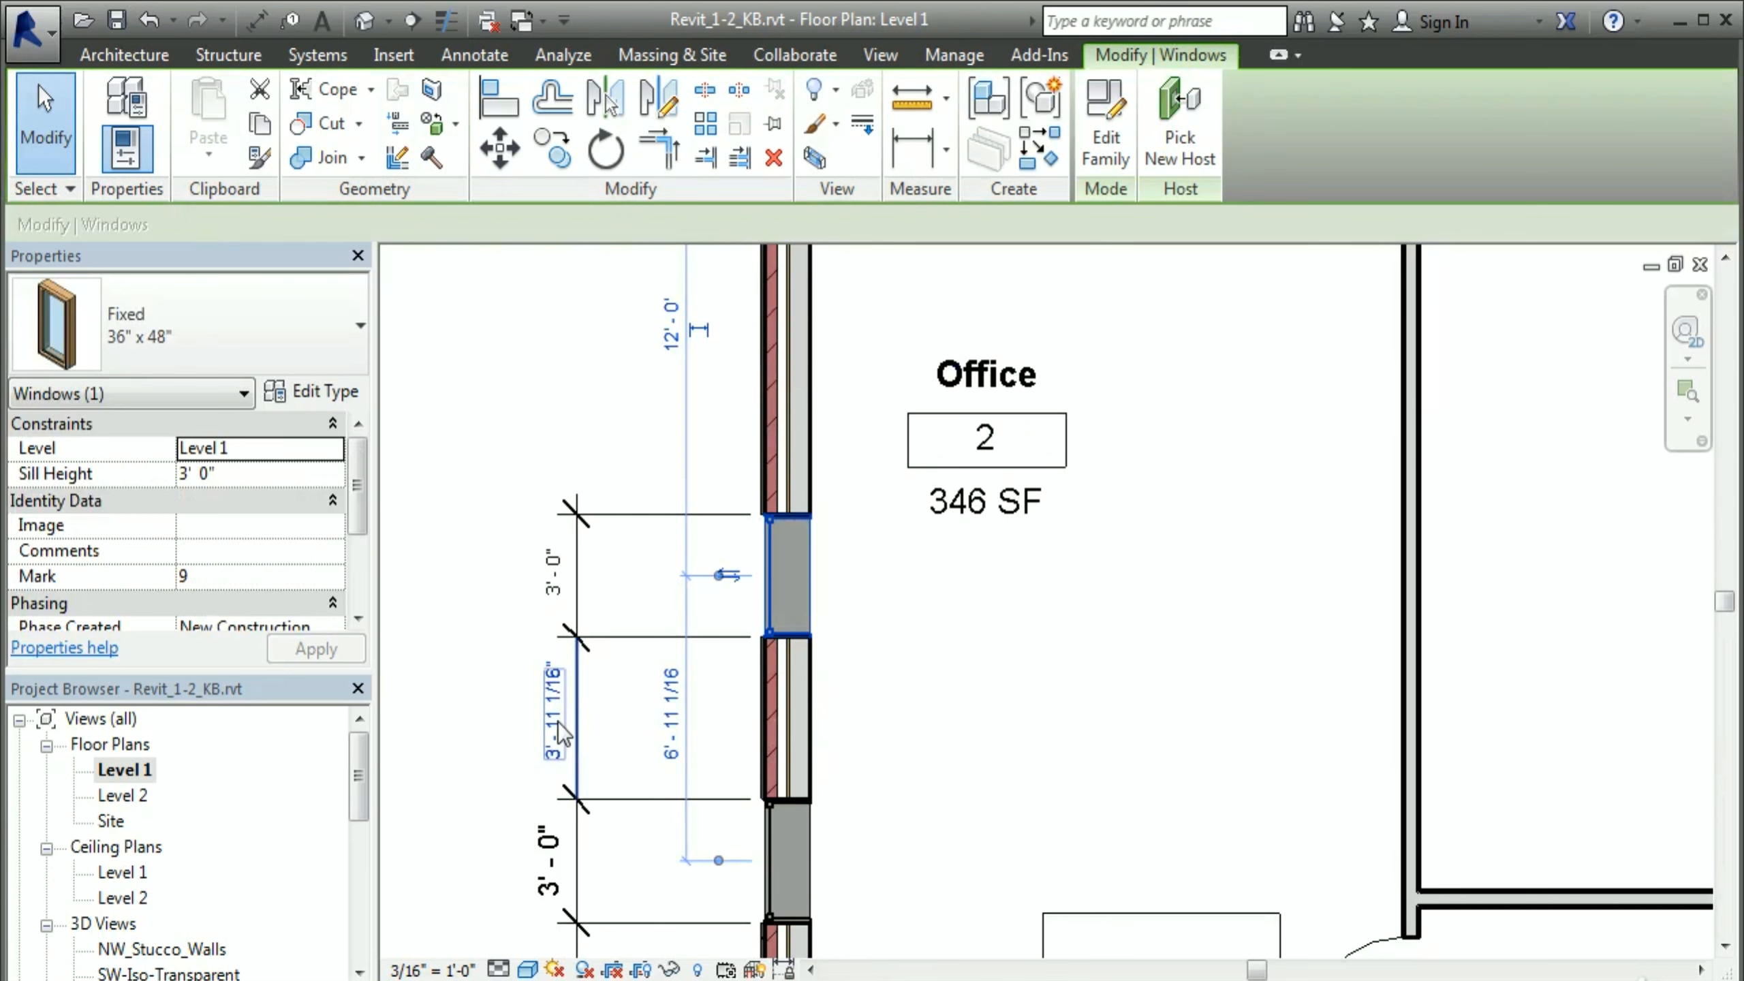
{"action": "left_click", "coordinate": [559, 734]}
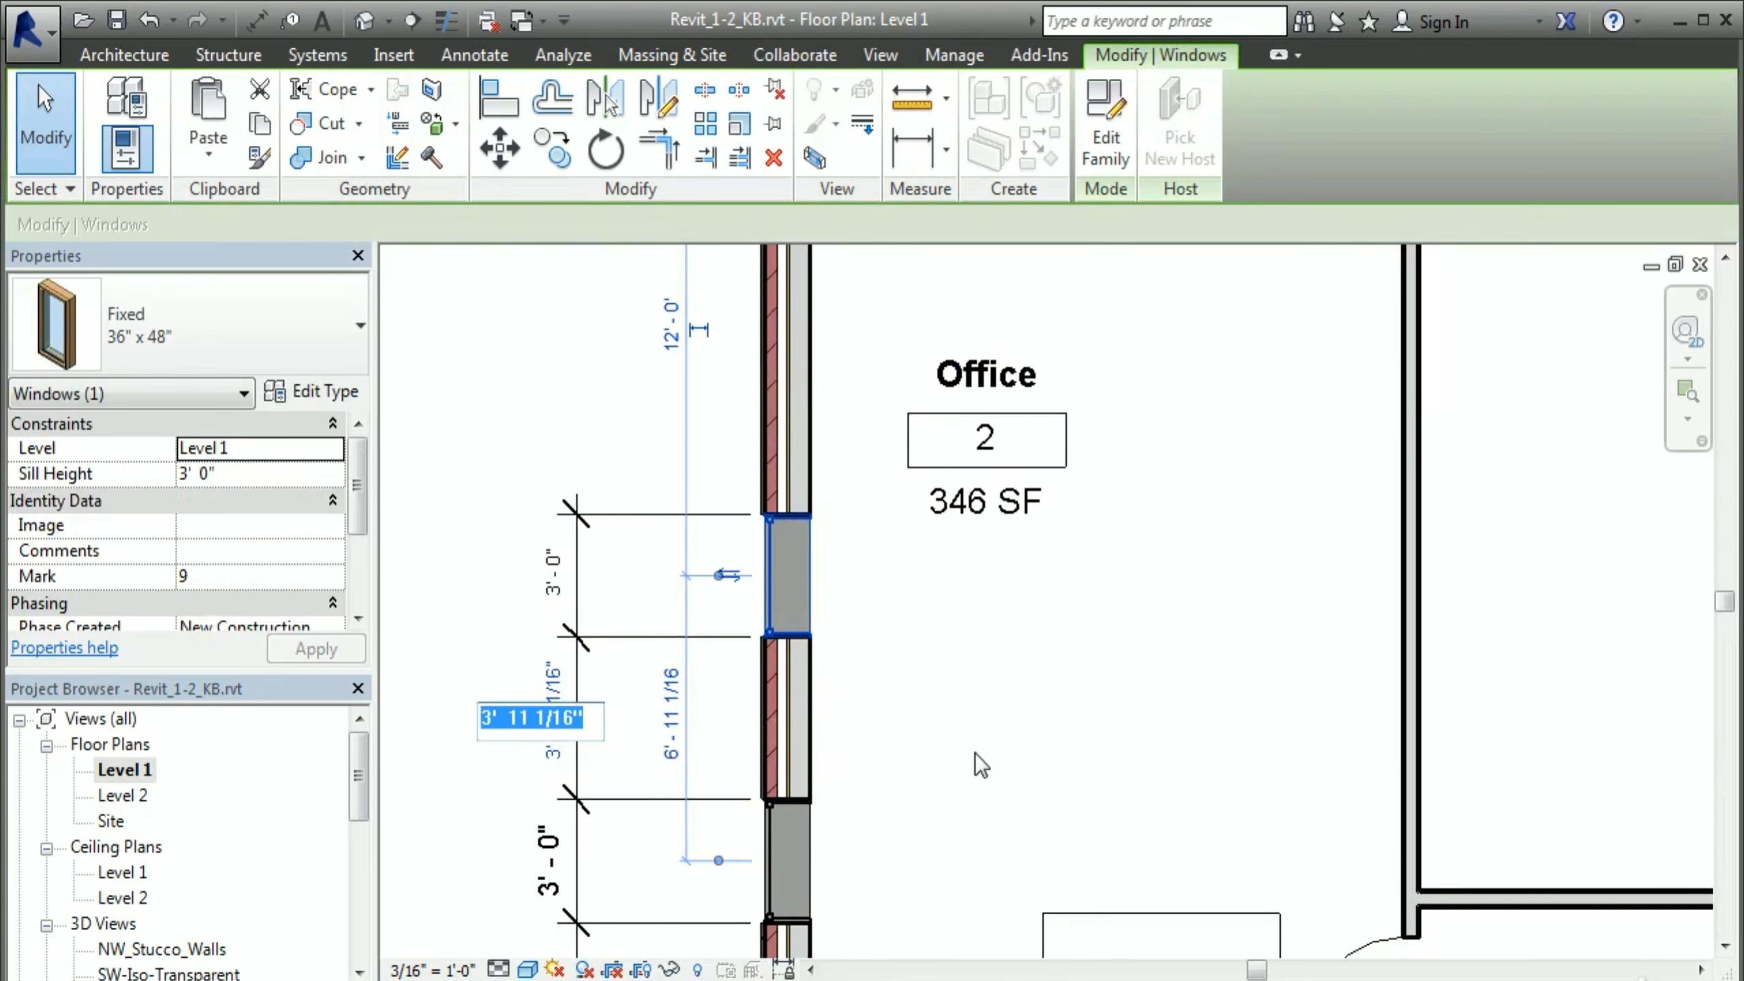
{"action": "type", "text": "4"}
{"action": "key", "text": "Return"}
{"action": "left_click", "coordinate": [952, 620]}
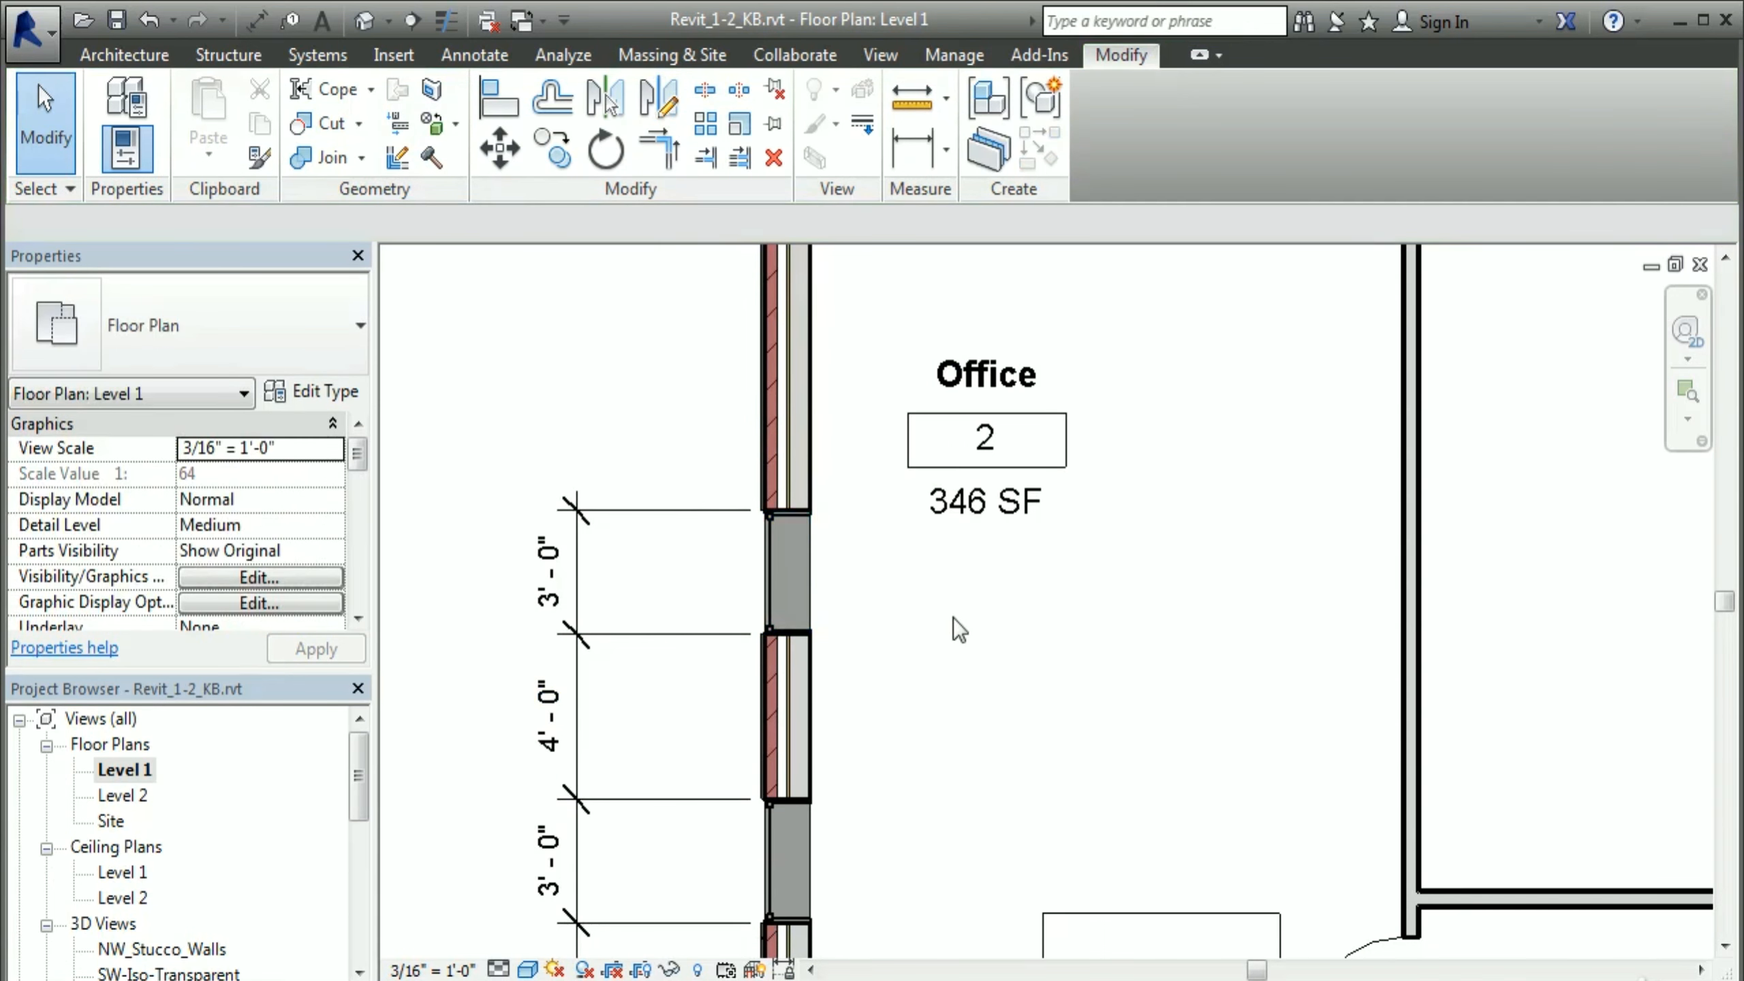
{"action": "middle_click_drag", "start_coordinate": [954, 618], "coordinate": [945, 705]}
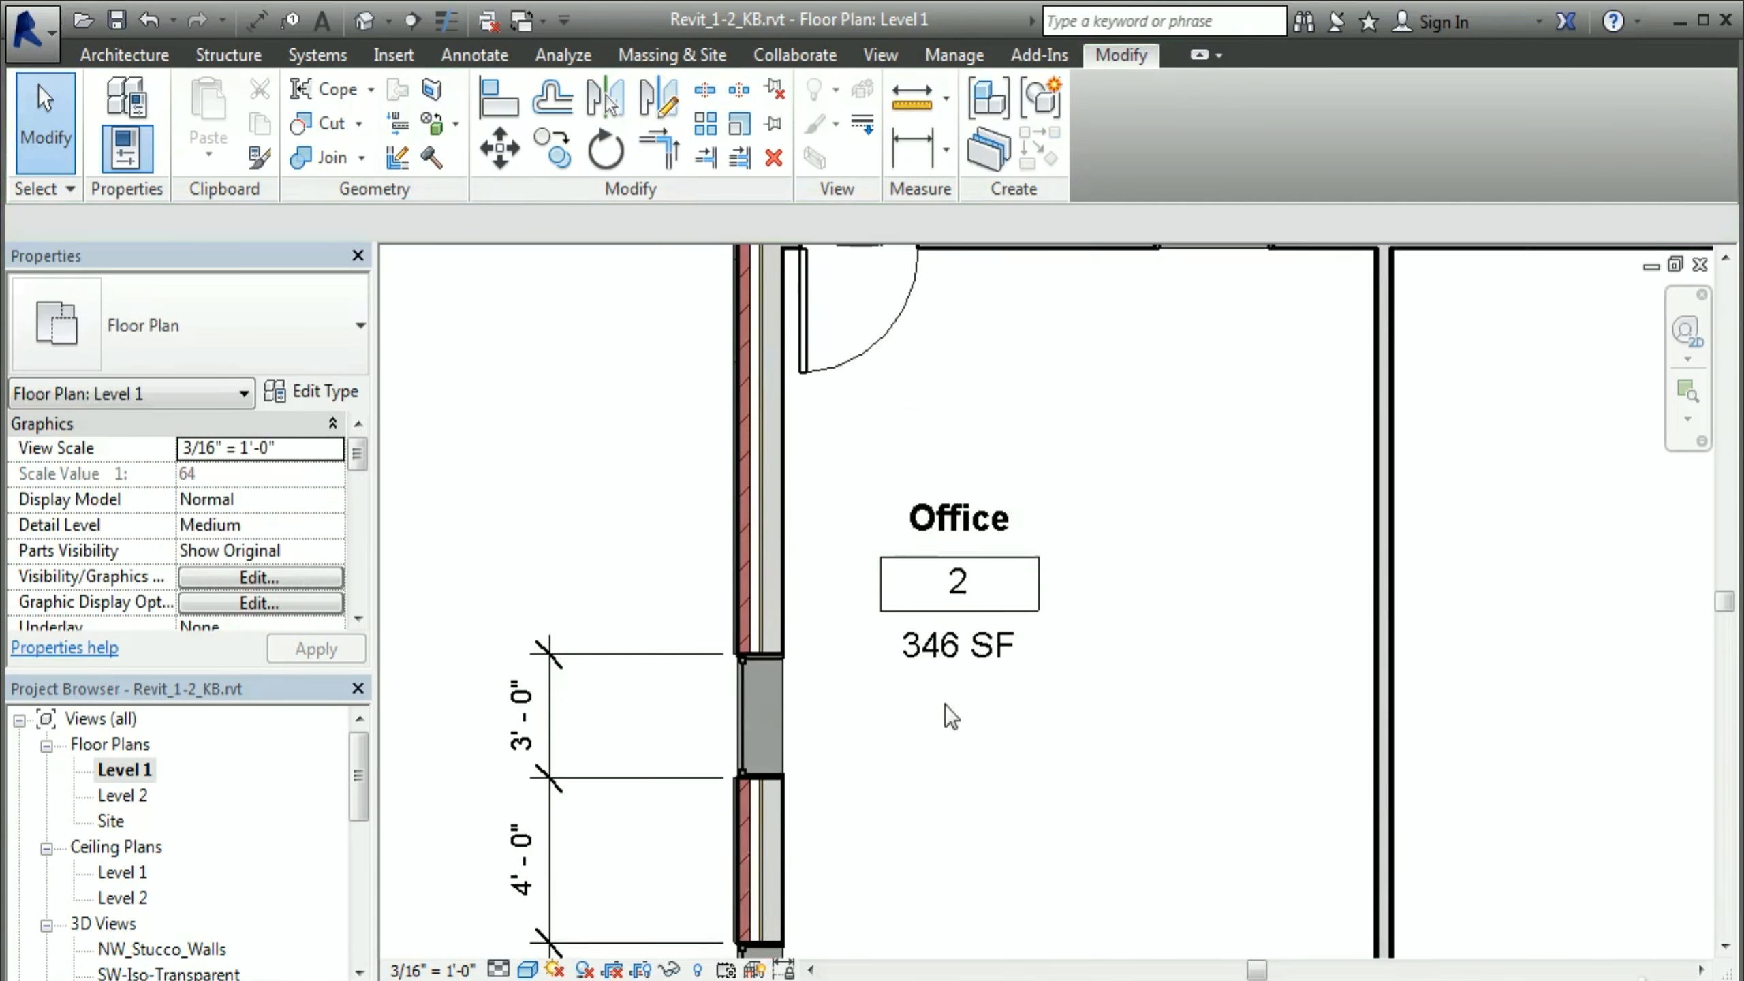
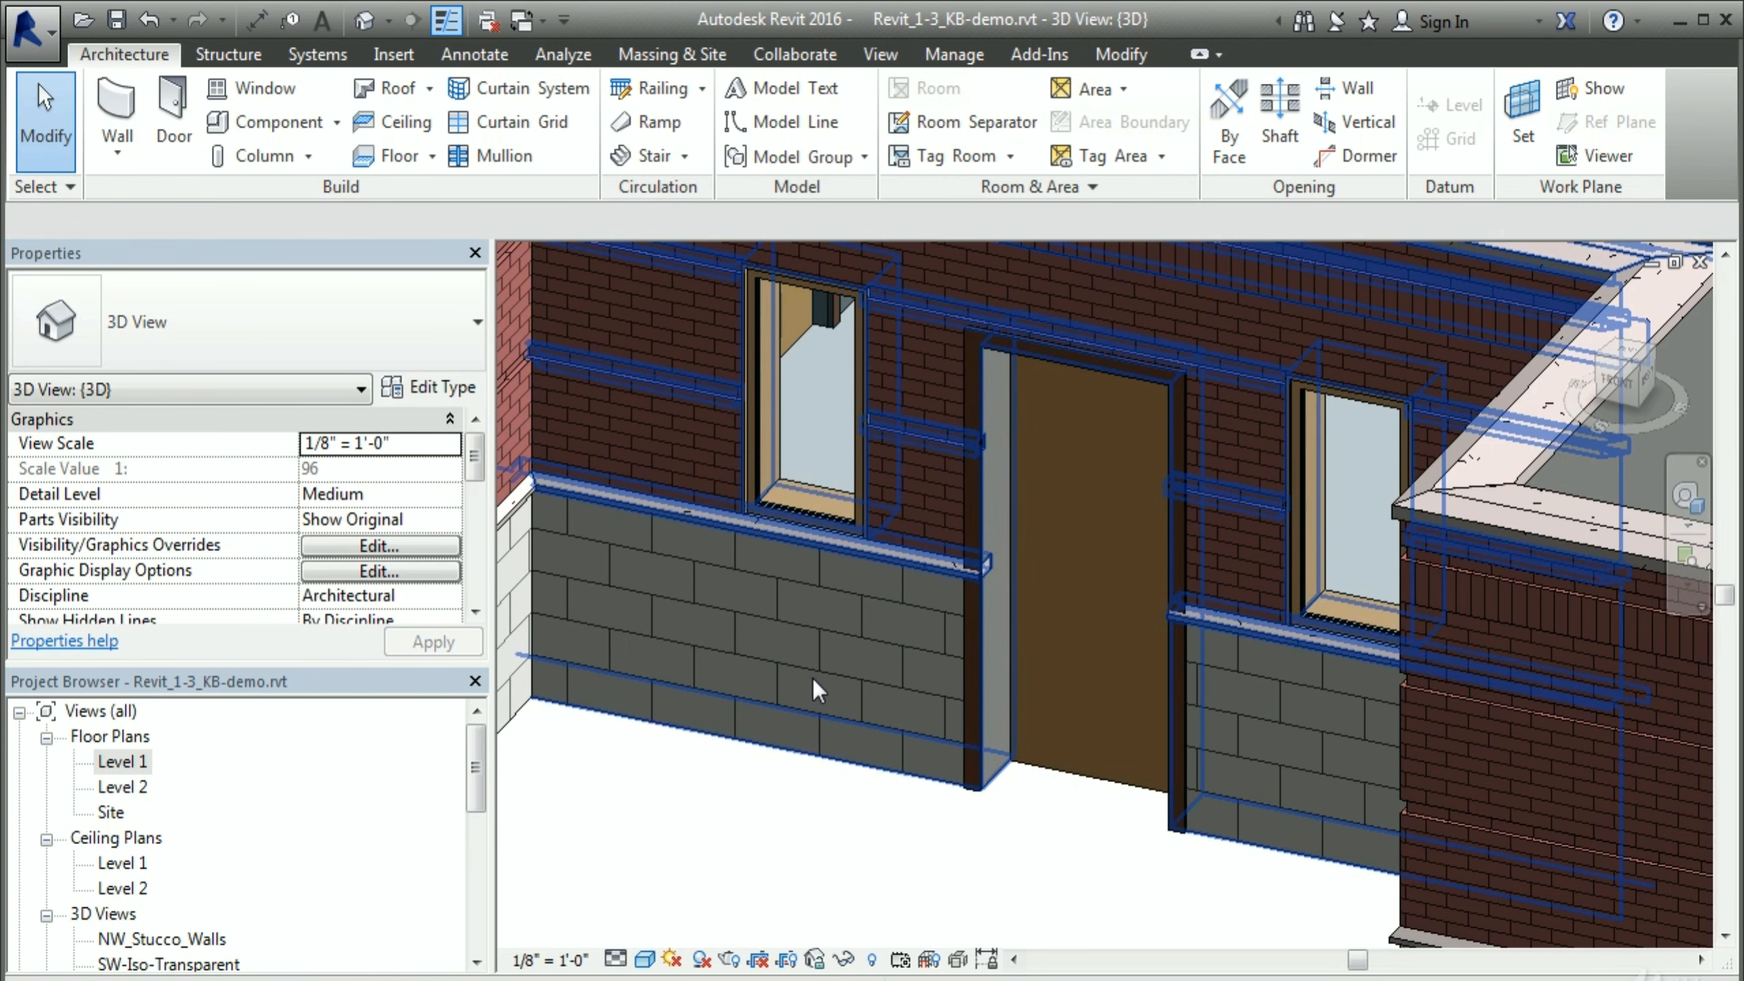
Step: Rename the 24" x 48" type of the window beside the entrance door to 24" x 42" and set its height to 3' 6"
{"action": "left_click", "coordinate": [751, 412]}
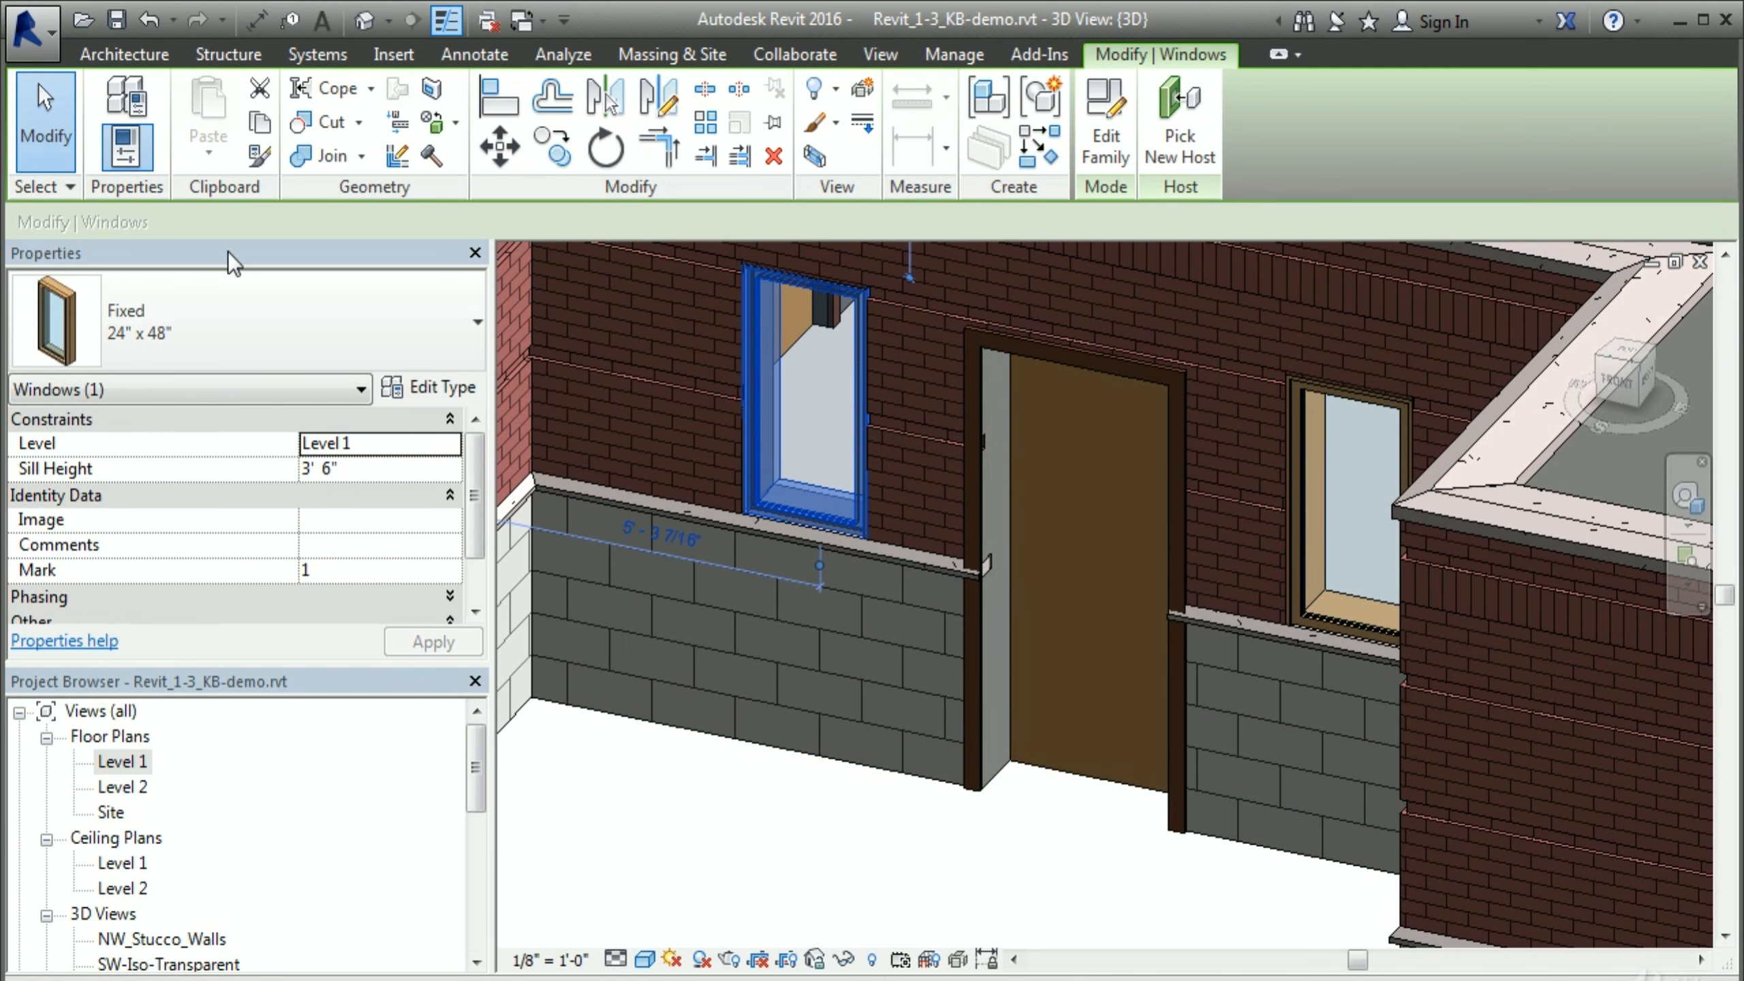
{"action": "left_click", "coordinate": [429, 388]}
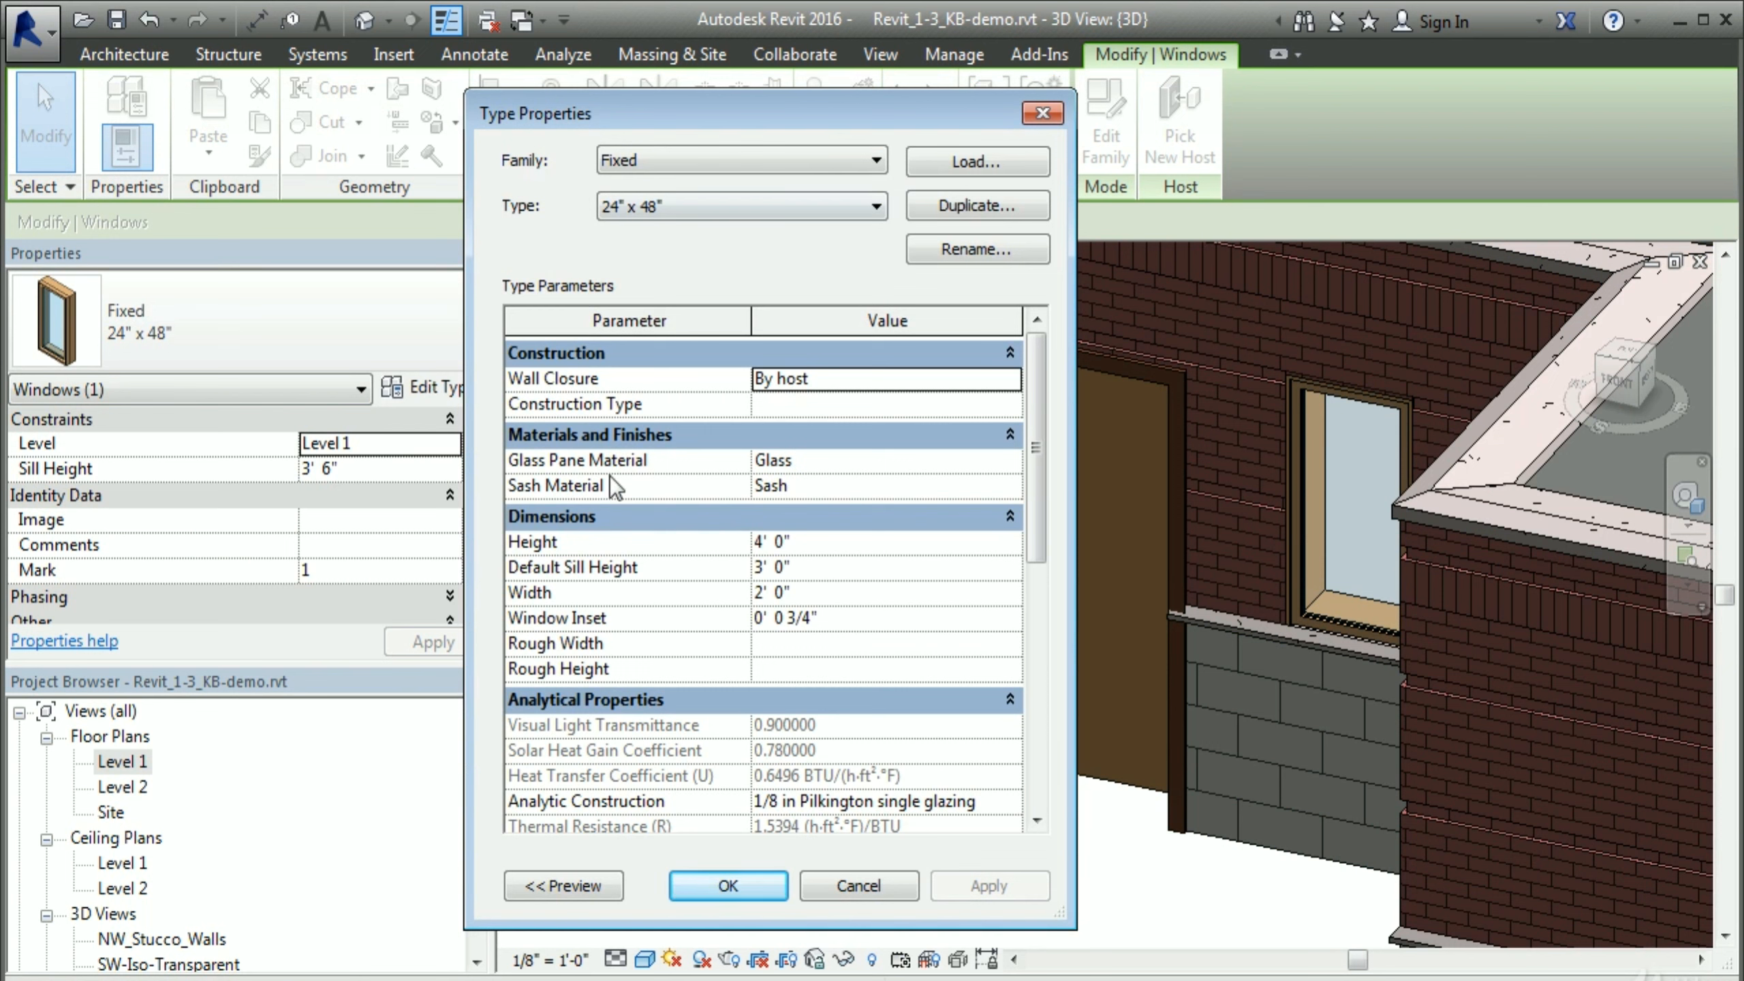
{"action": "left_click", "coordinate": [976, 249]}
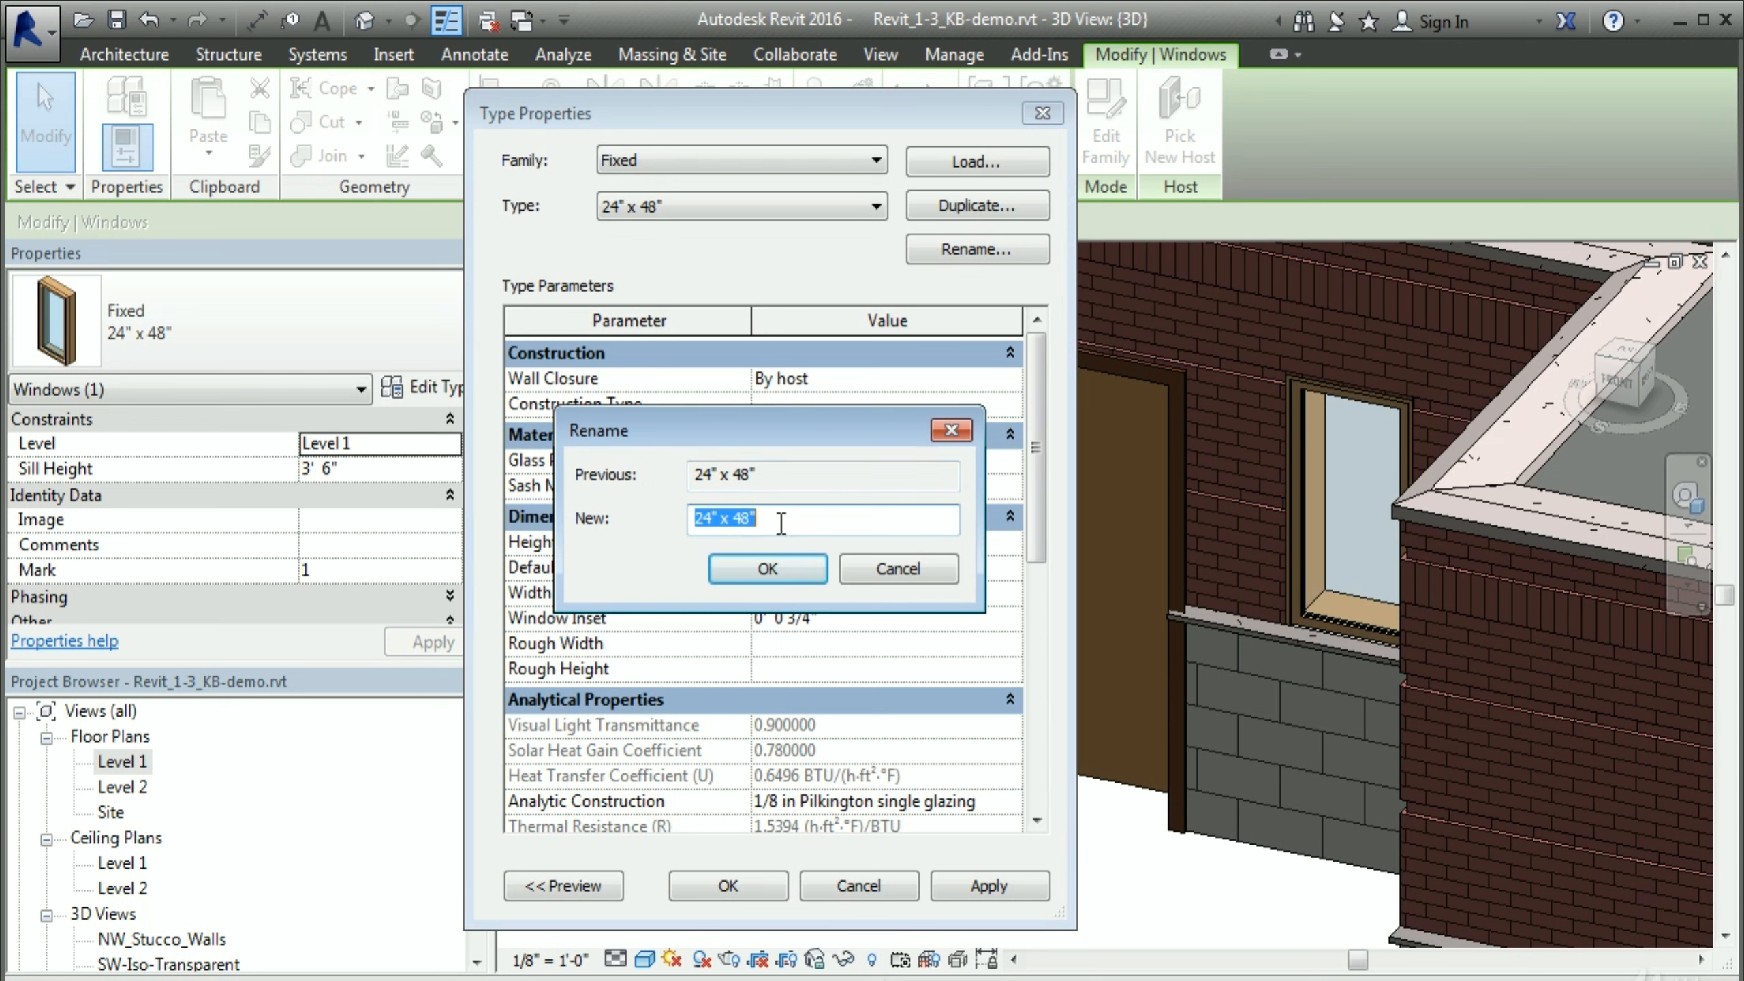
{"action": "left_click_drag", "start_coordinate": [751, 519], "coordinate": [741, 519]}
{"action": "type", "text": "2"}
{"action": "left_click", "coordinate": [768, 568]}
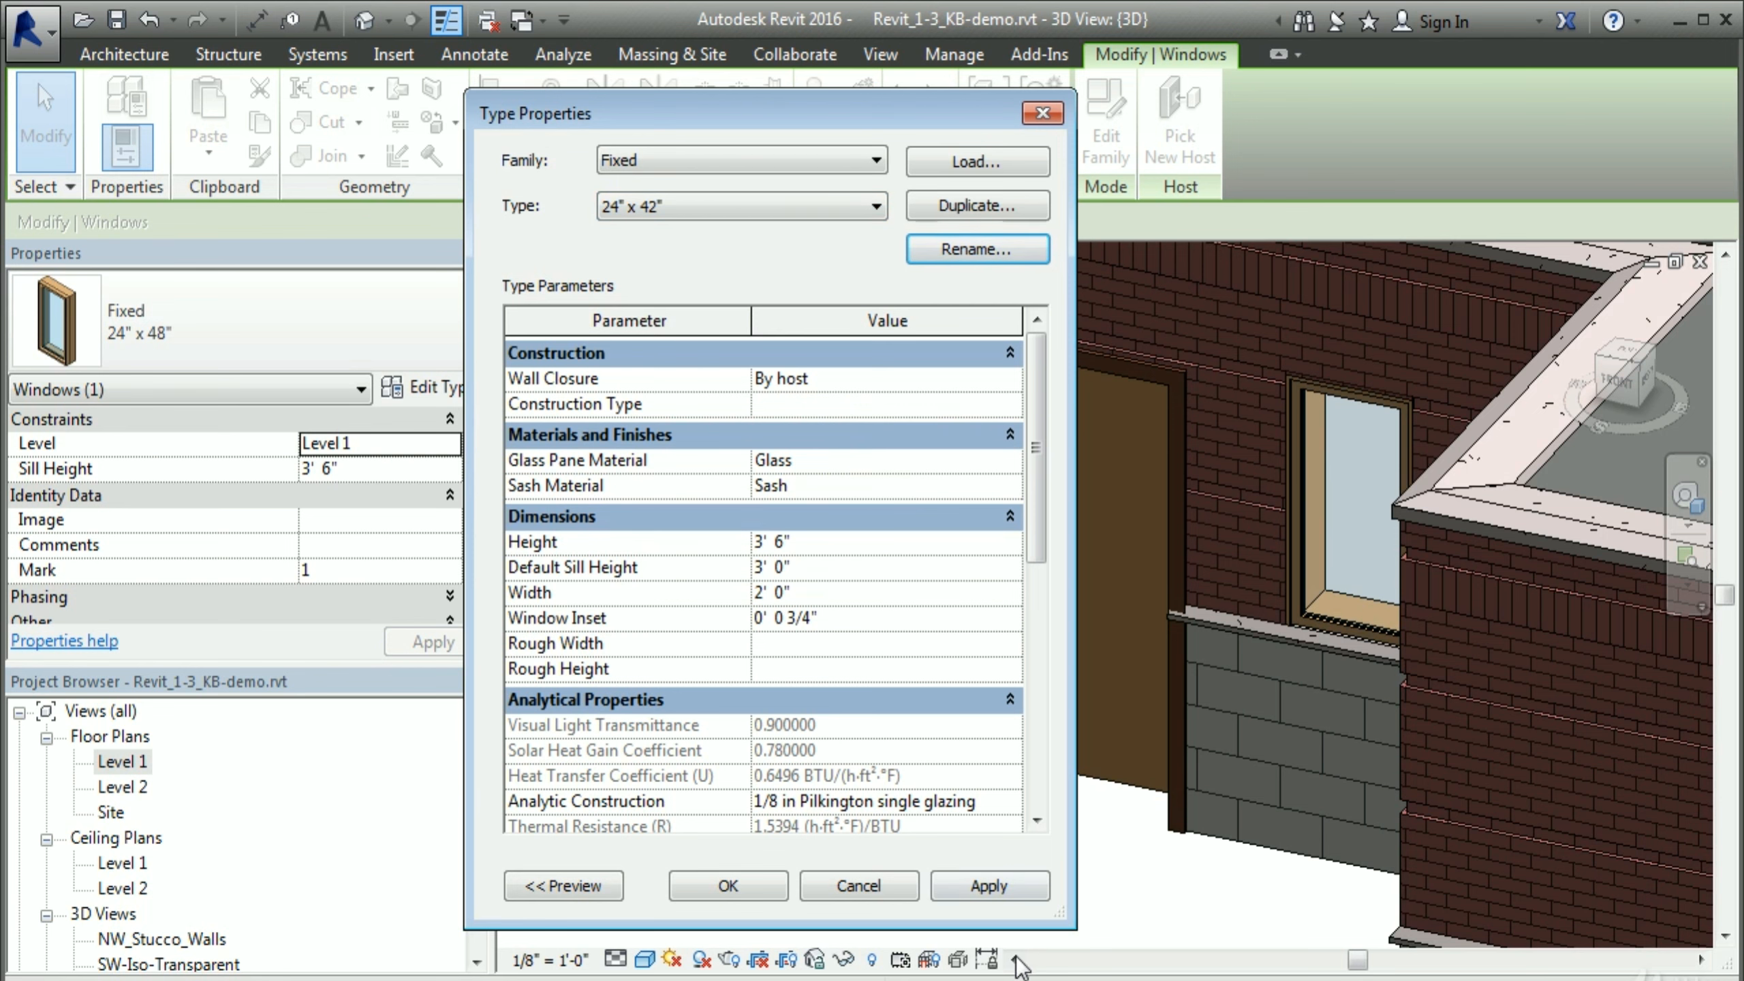
{"action": "left_click", "coordinate": [978, 886]}
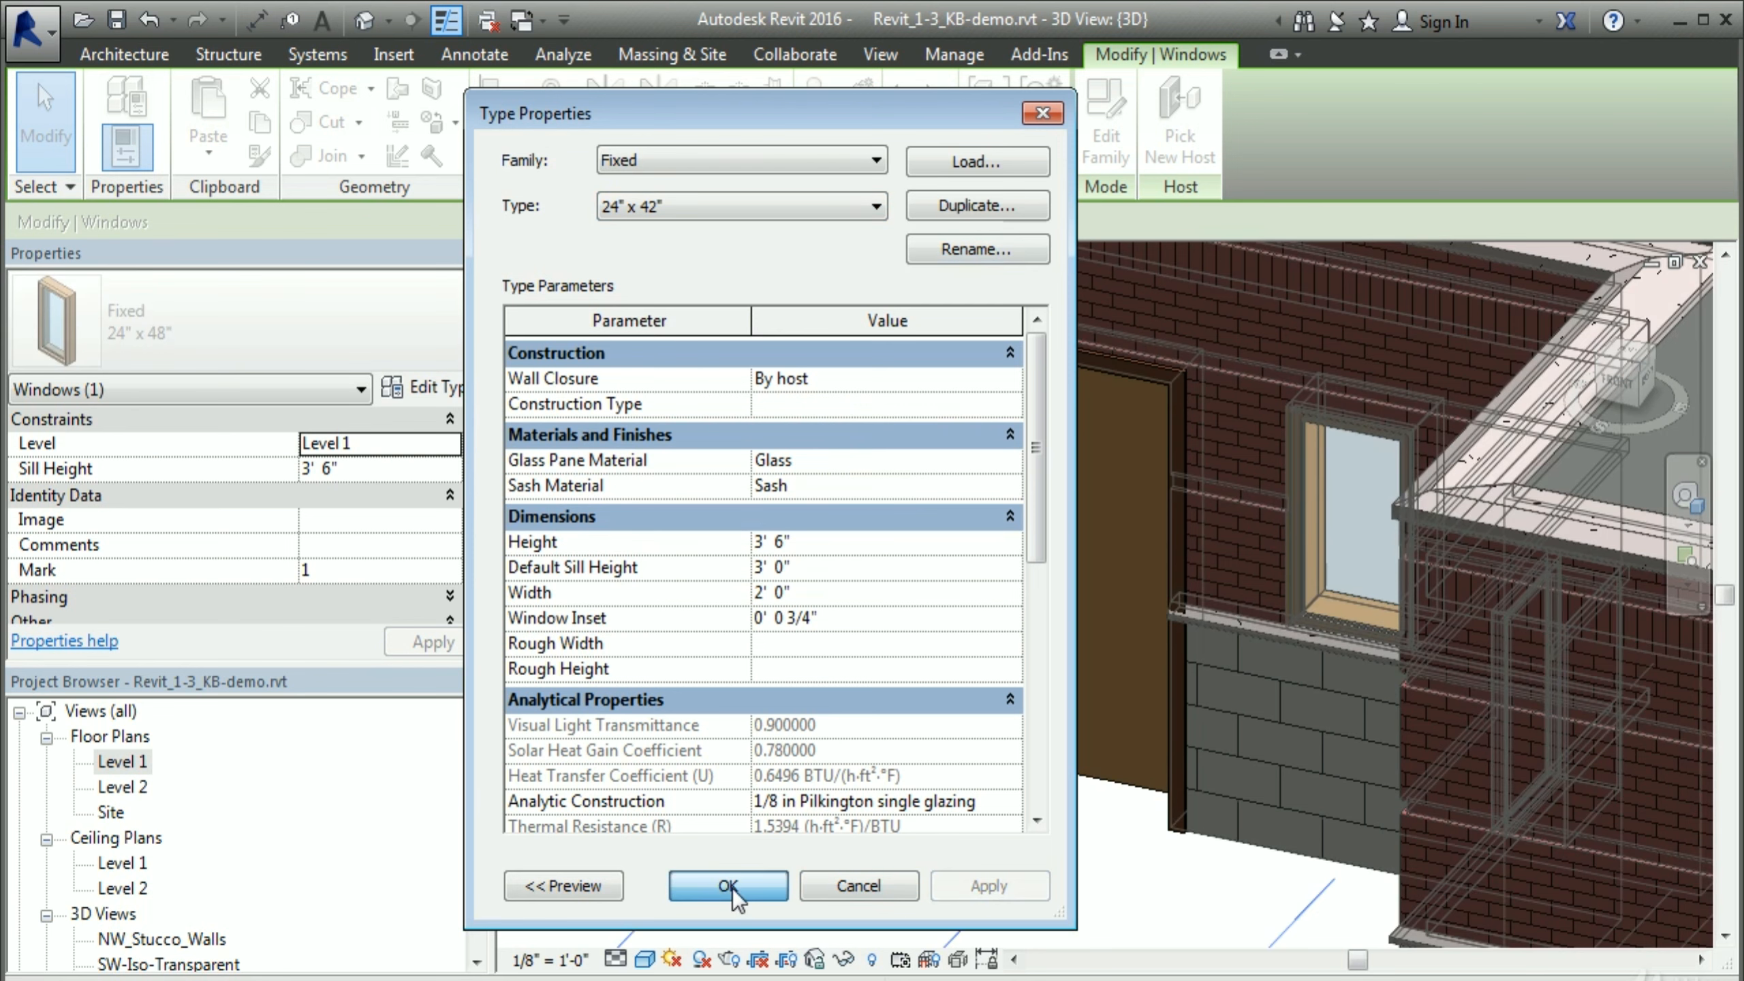
{"action": "left_click", "coordinate": [729, 886]}
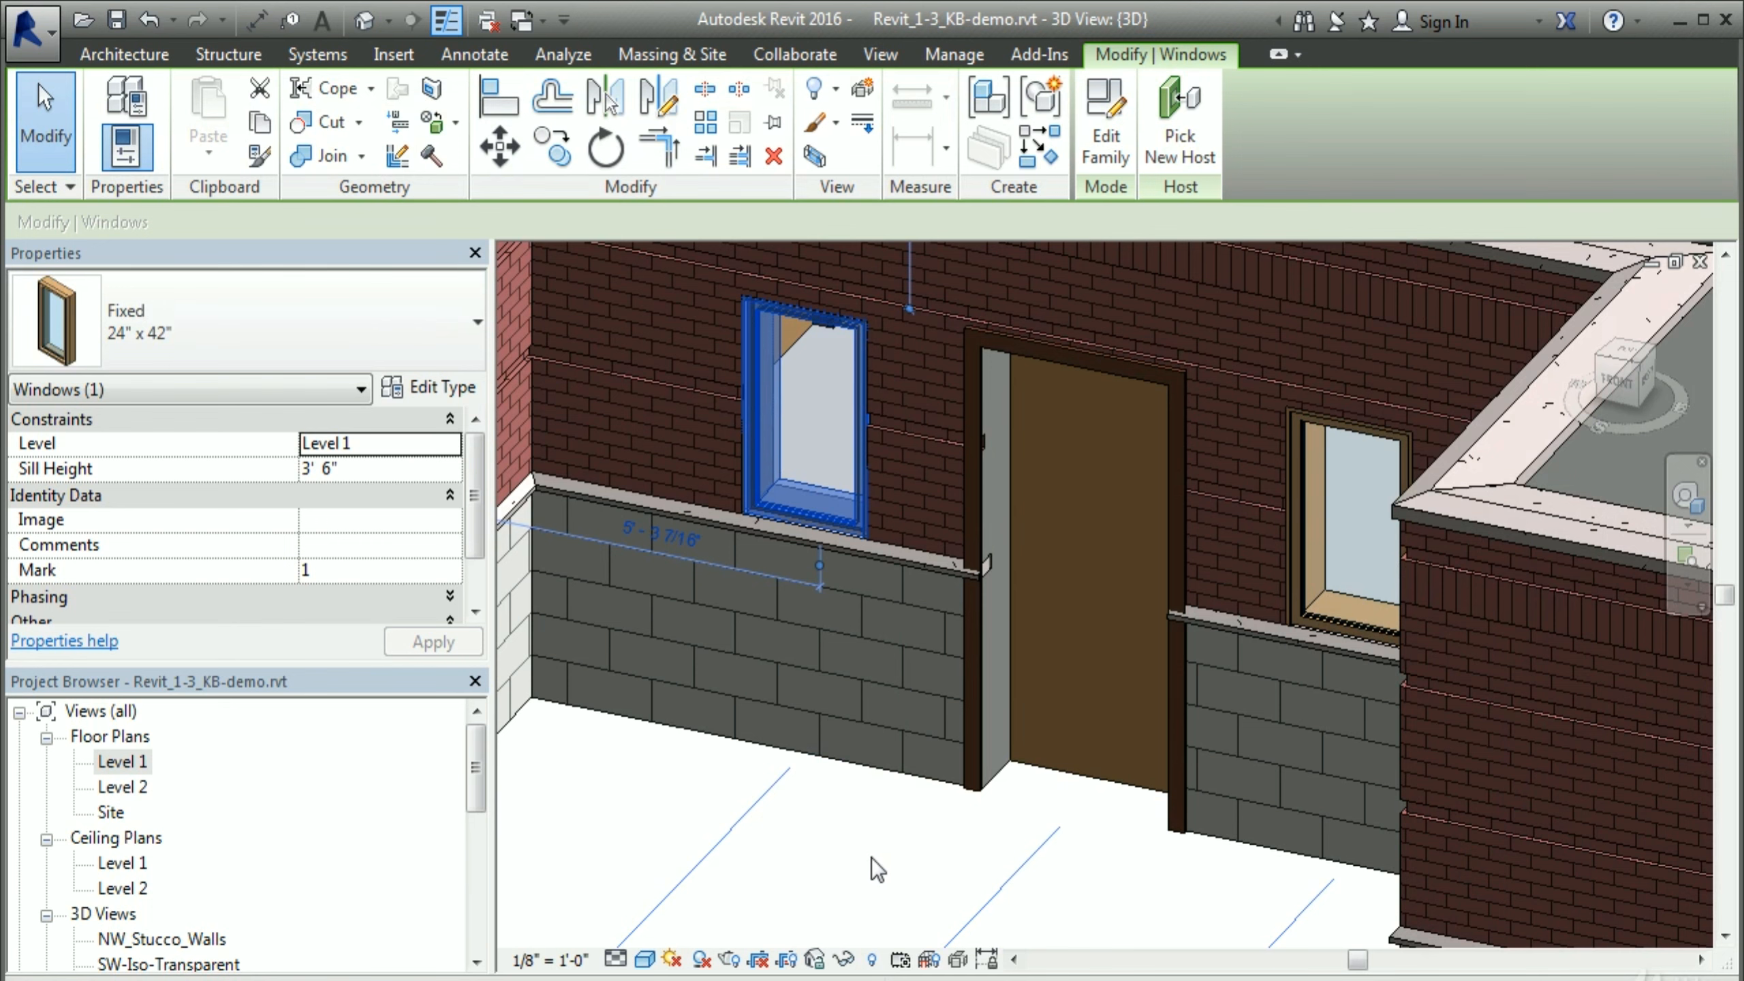
{"action": "left_click", "coordinate": [869, 859]}
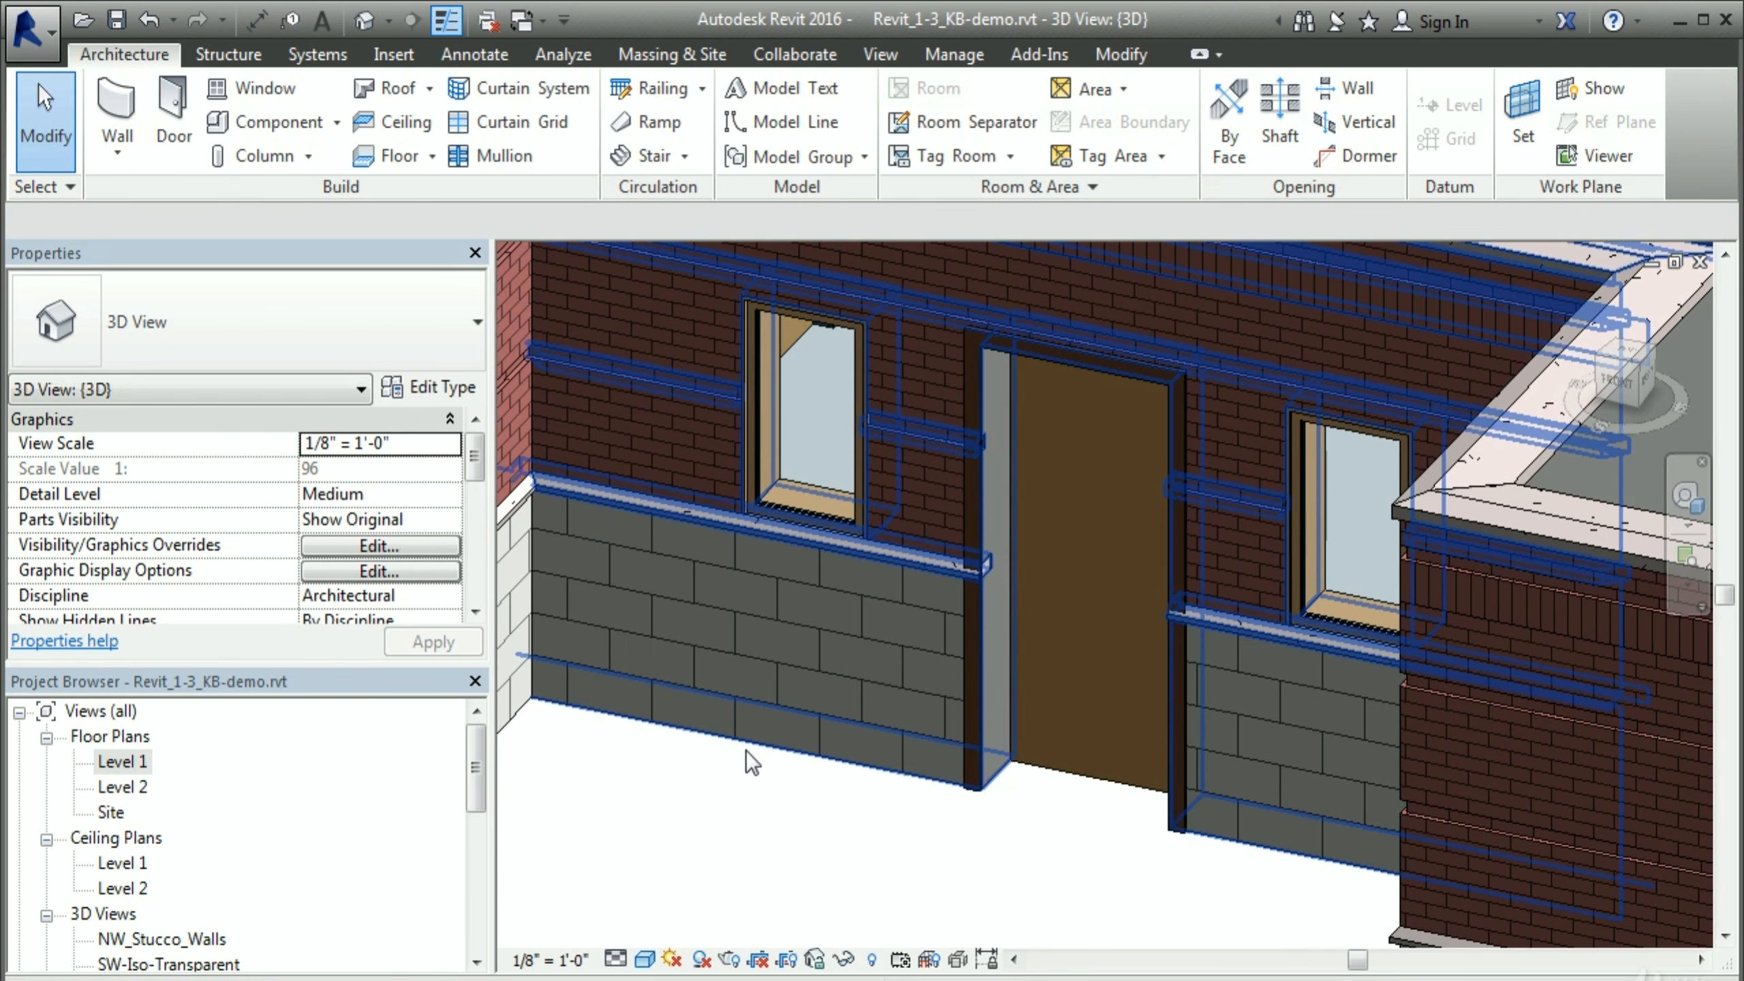
Step: Examine the Fixed window types available for the window beside the entrance door, keeping its current type
{"action": "left_click", "coordinate": [753, 412]}
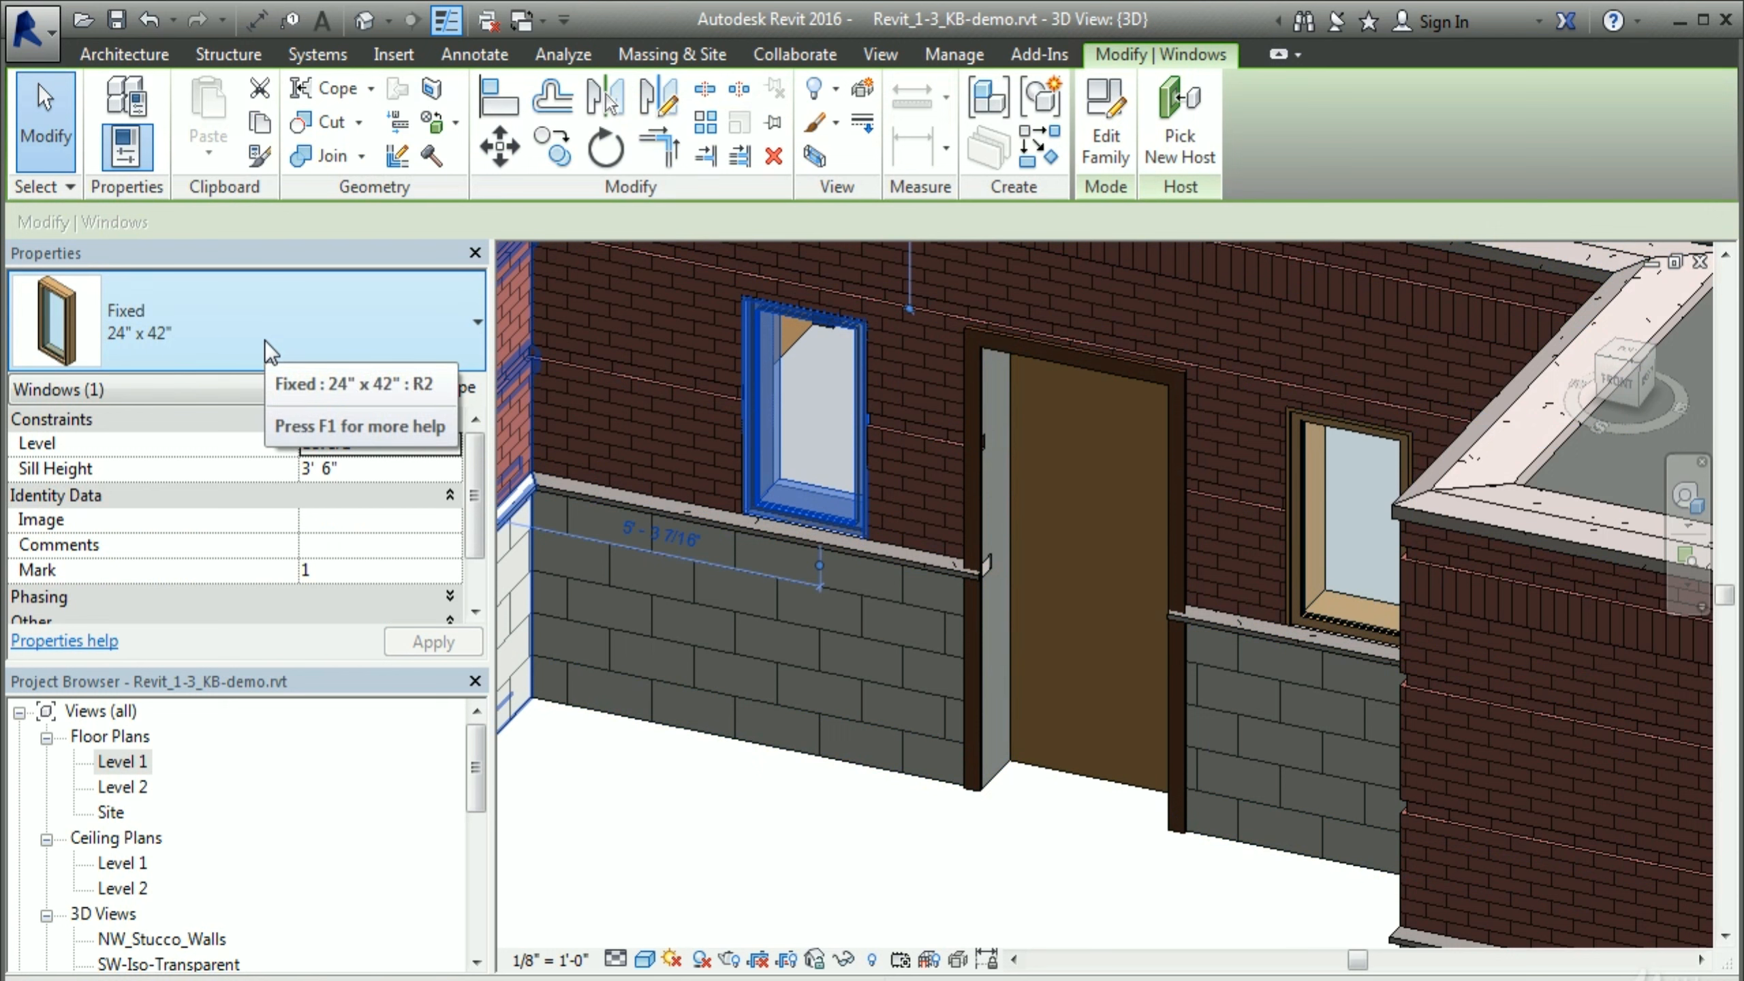
{"action": "left_click", "coordinate": [266, 343]}
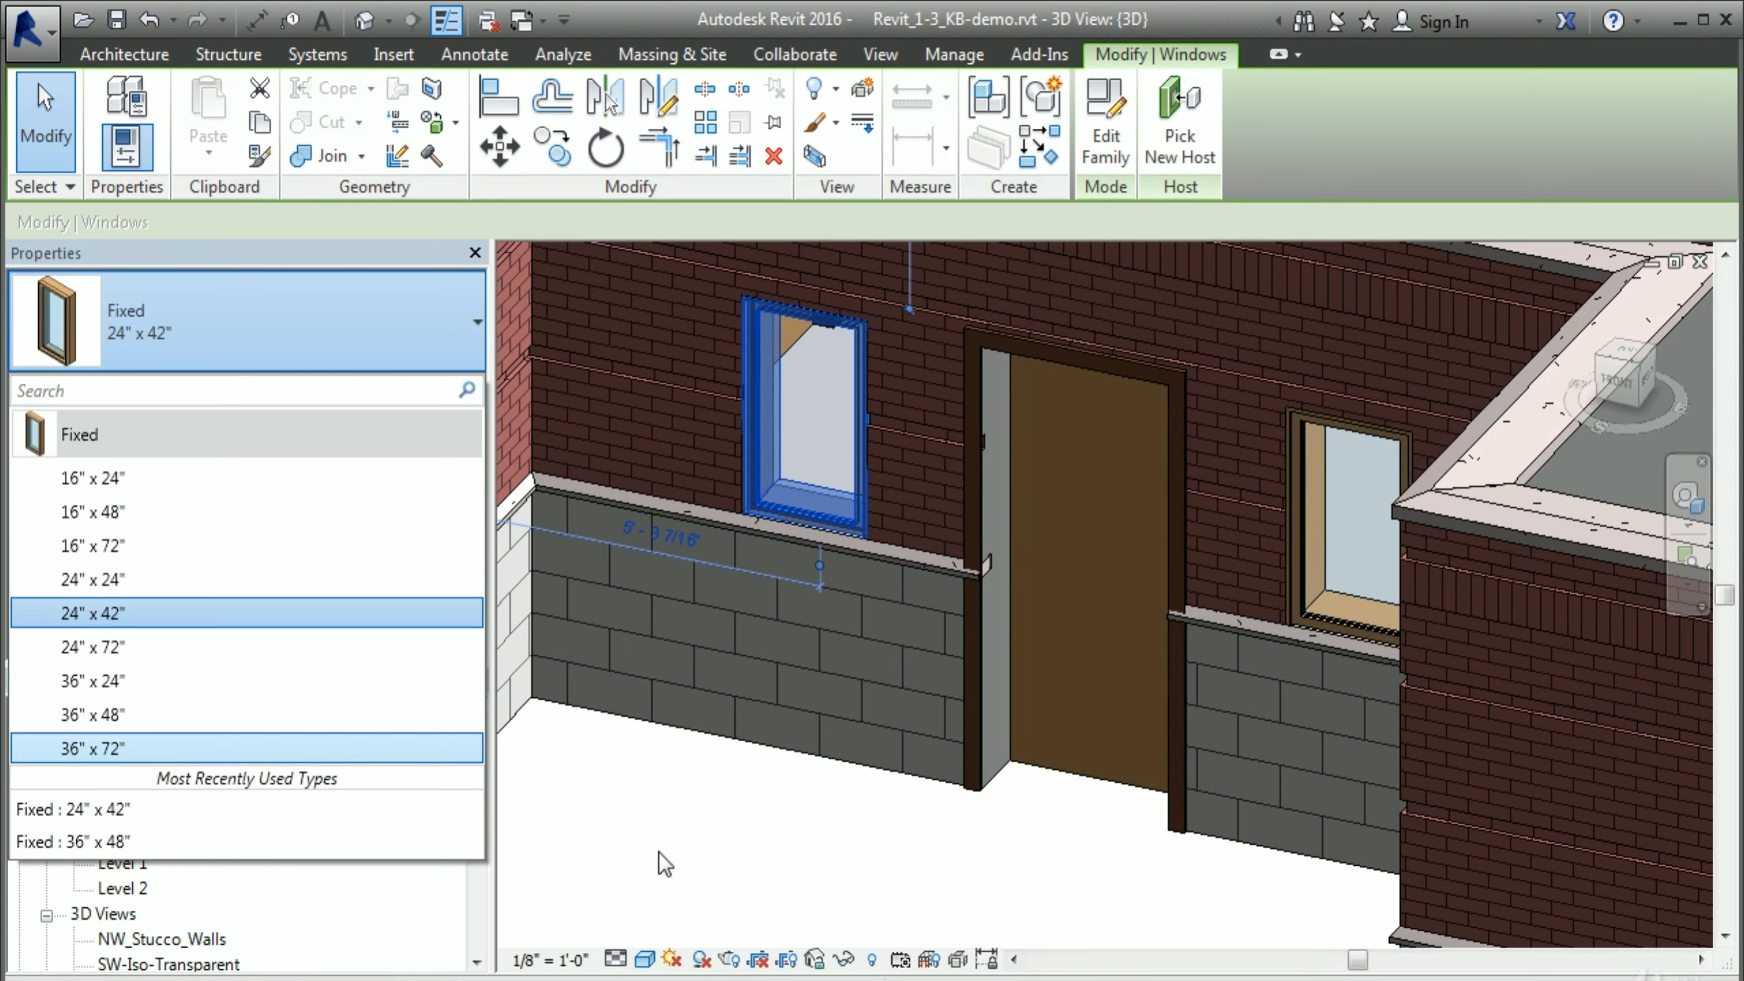
{"action": "left_click", "coordinate": [721, 832]}
{"action": "left_click", "coordinate": [733, 829]}
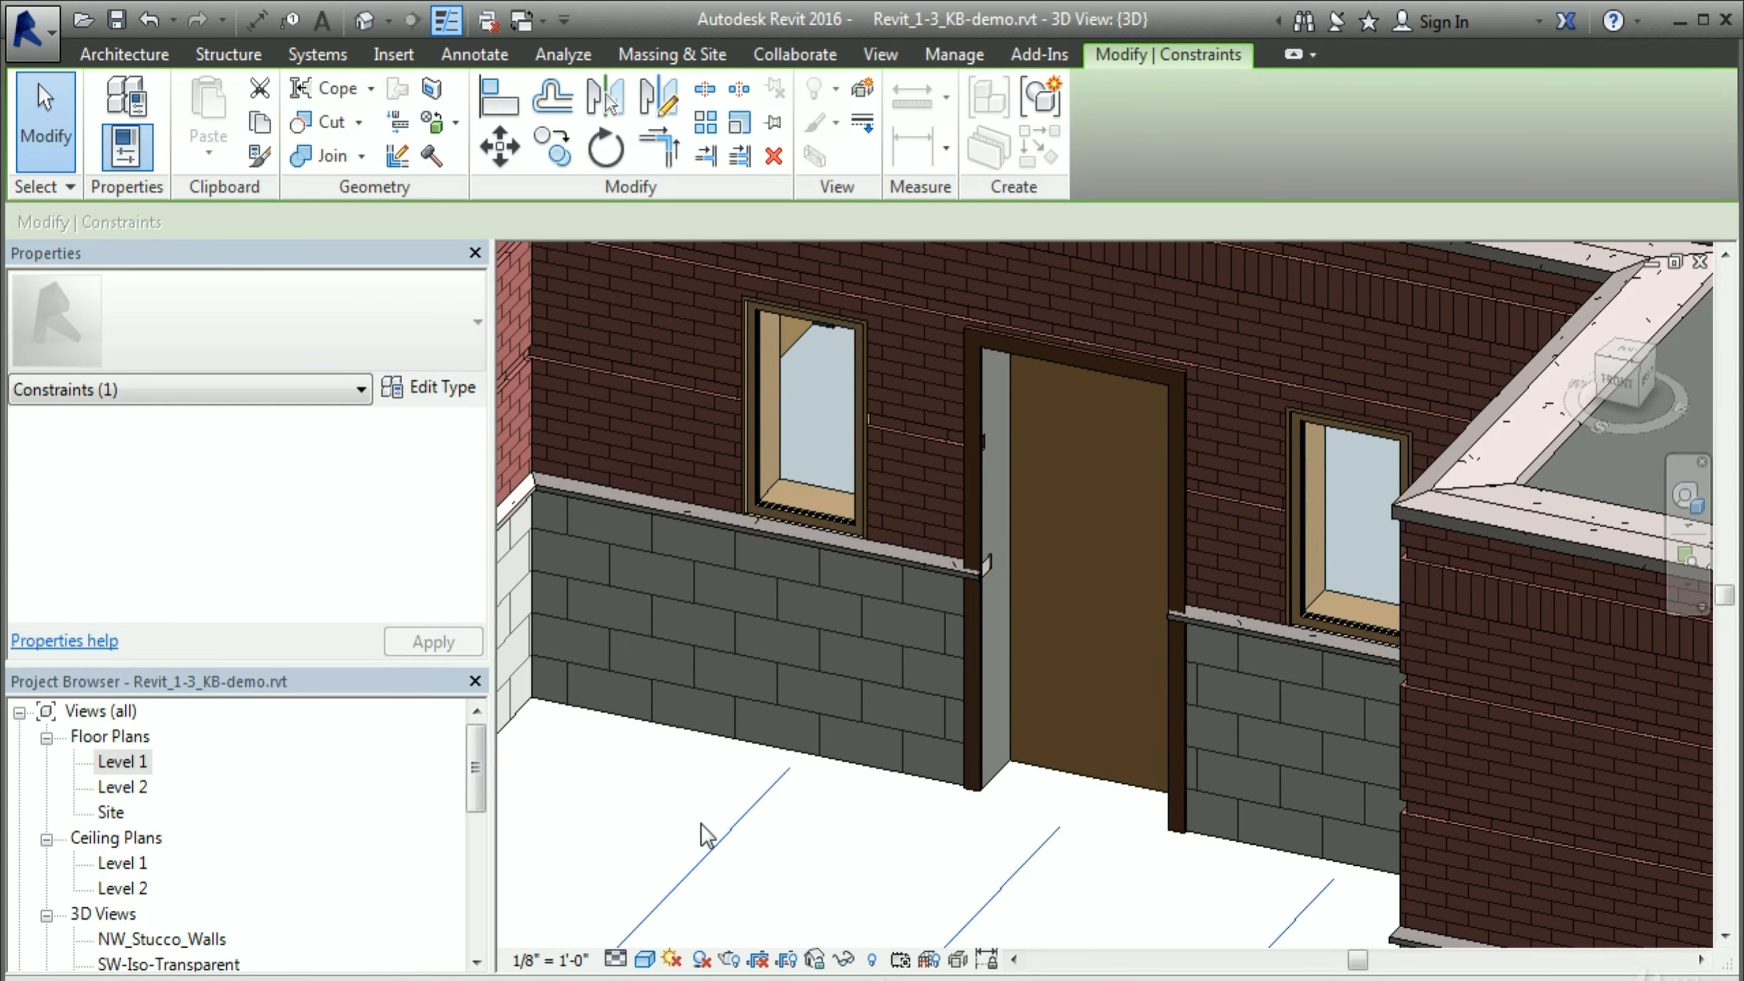
{"action": "left_click", "coordinate": [700, 823]}
Step: Duplicate the 36" x 48" type of the front wall window left of the entrance as 36" x 42"
{"action": "middle_click_drag", "start_coordinate": [635, 783], "coordinate": [1313, 816], "text": "shift"}
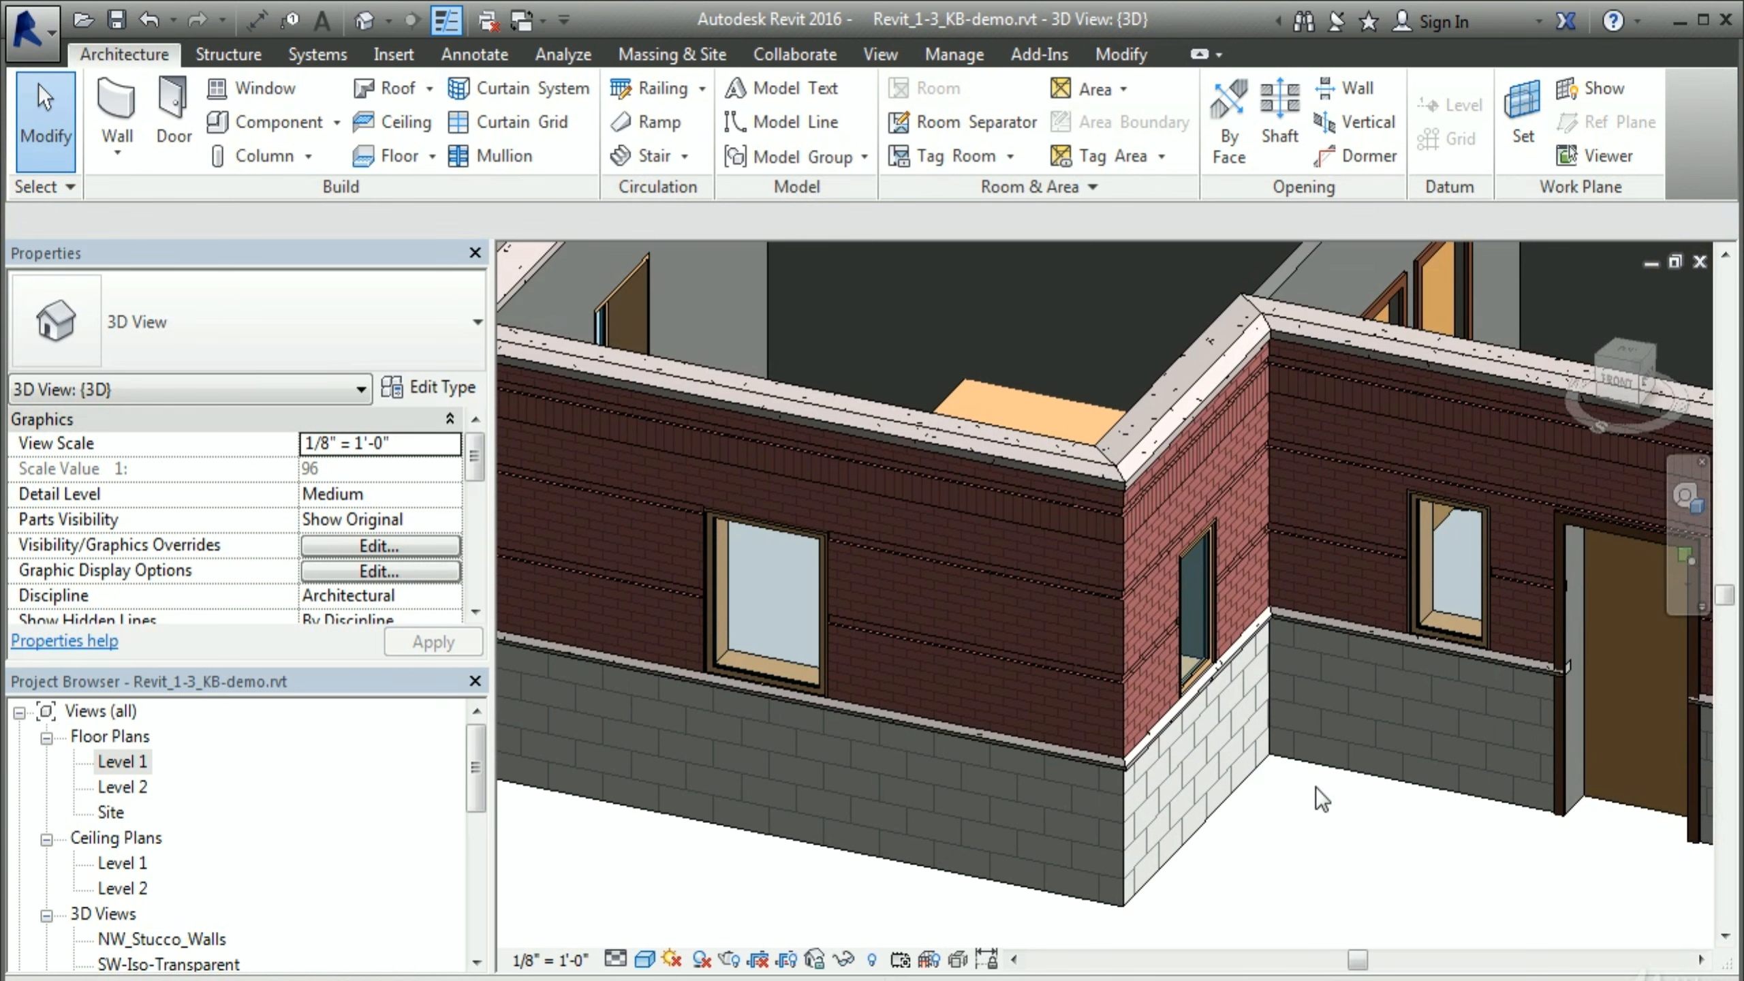
{"action": "middle_click_drag", "start_coordinate": [656, 848], "coordinate": [864, 864]}
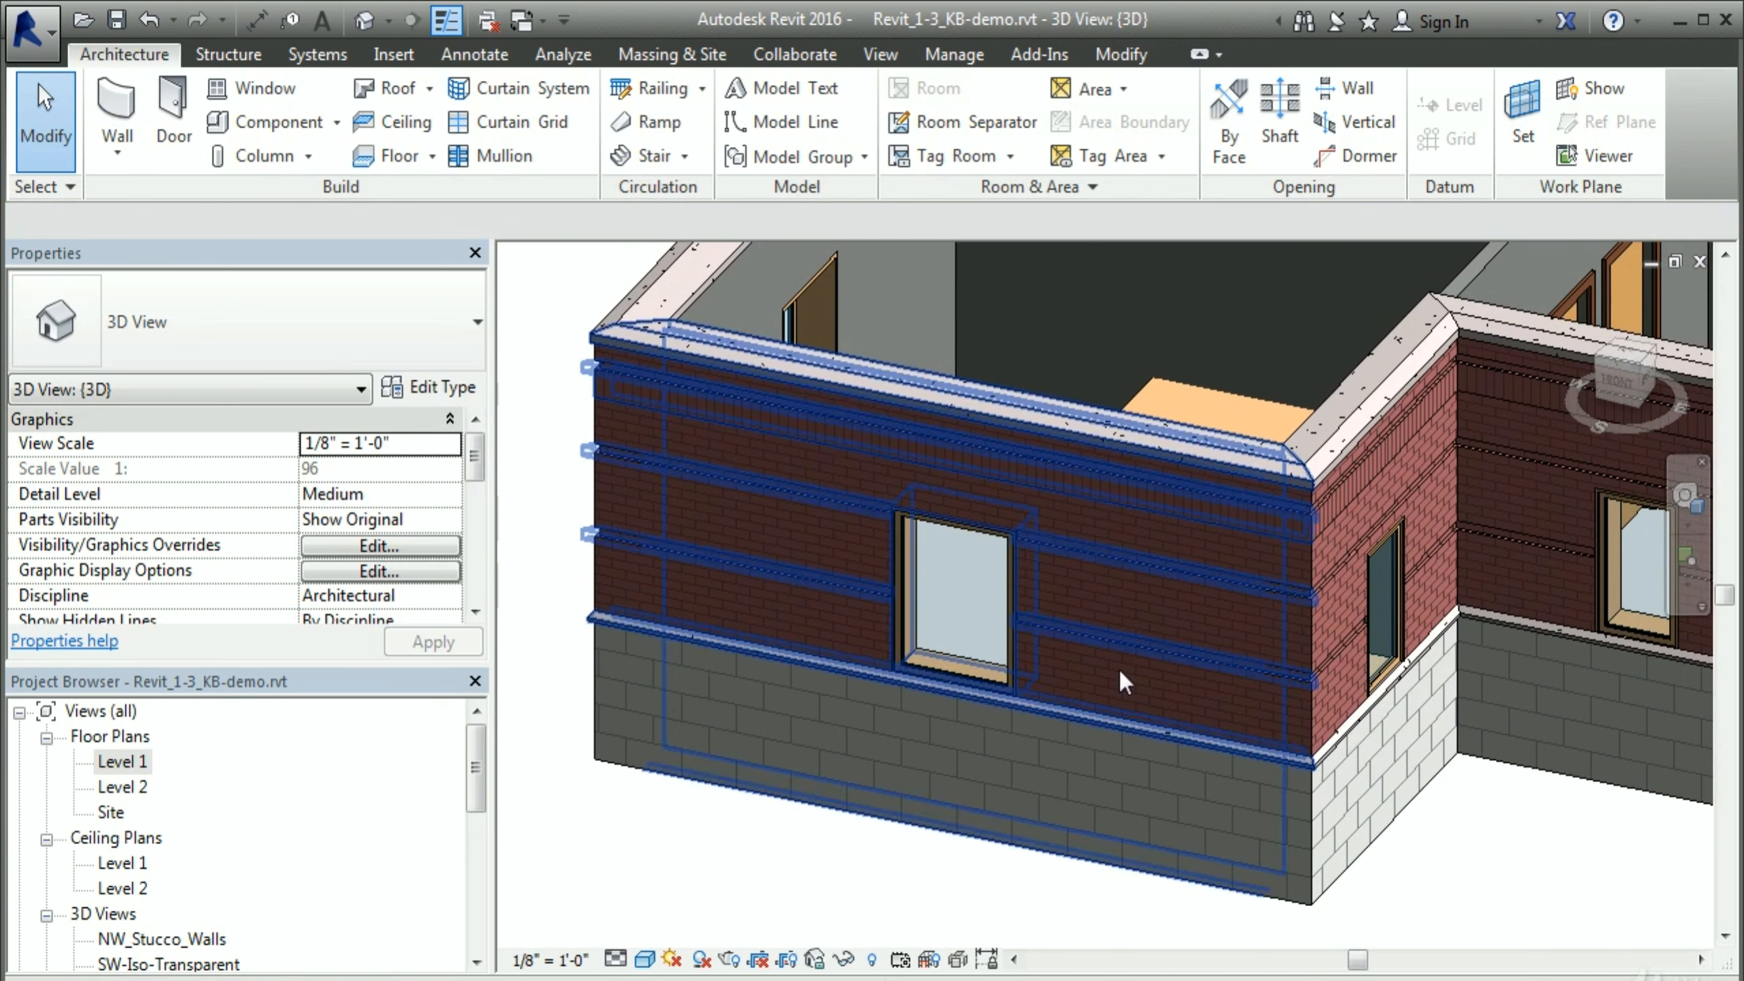
{"action": "left_click", "coordinate": [954, 665]}
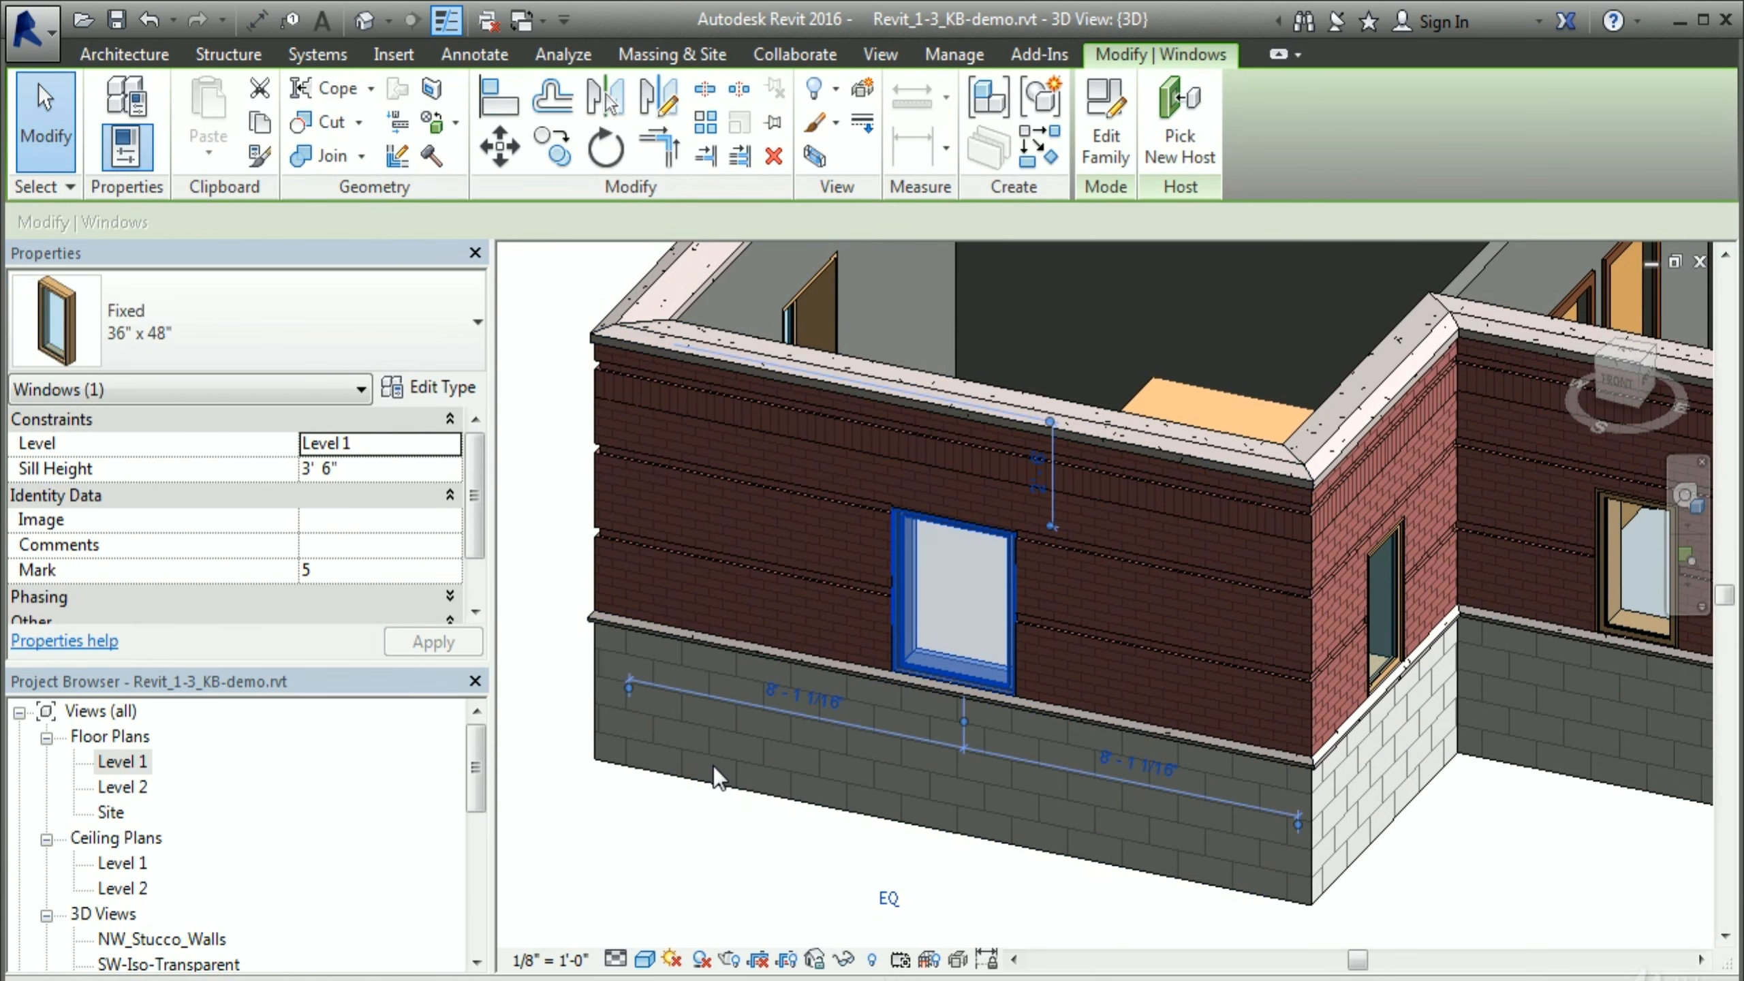
{"action": "left_click", "coordinate": [431, 387]}
{"action": "left_click", "coordinate": [976, 205]}
{"action": "left_click_drag", "start_coordinate": [784, 541], "coordinate": [752, 542]}
{"action": "type", "text": "2\""}
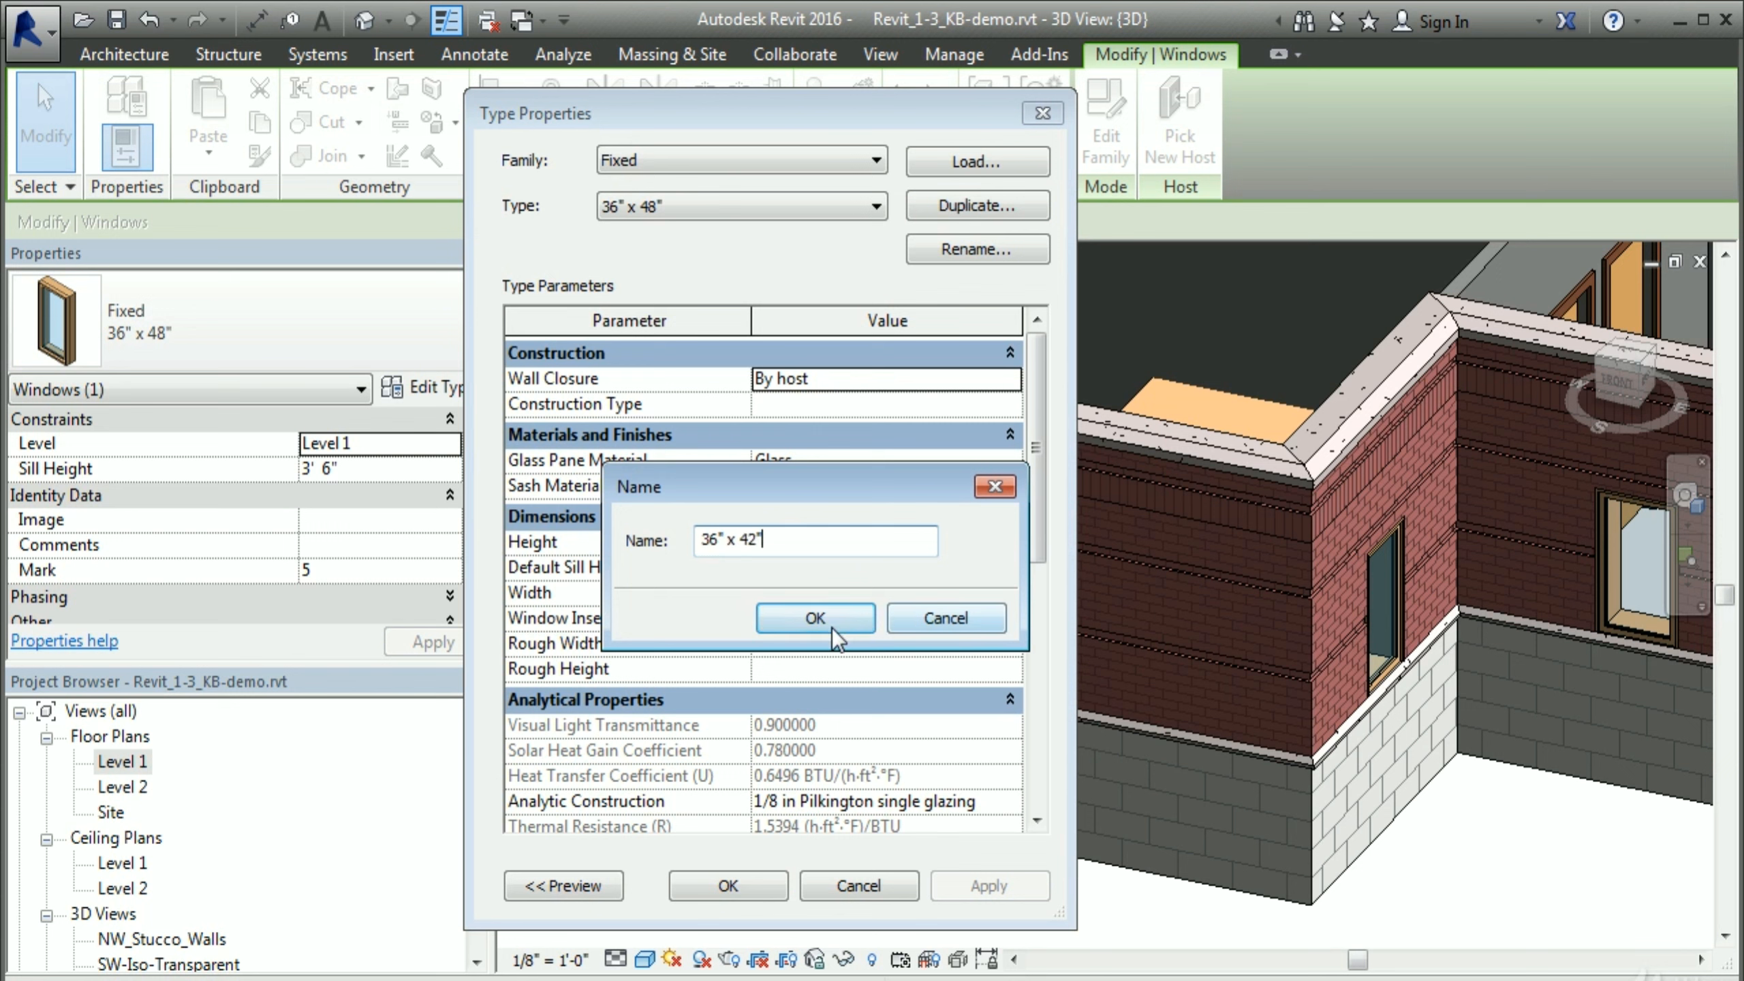
{"action": "left_click", "coordinate": [827, 623]}
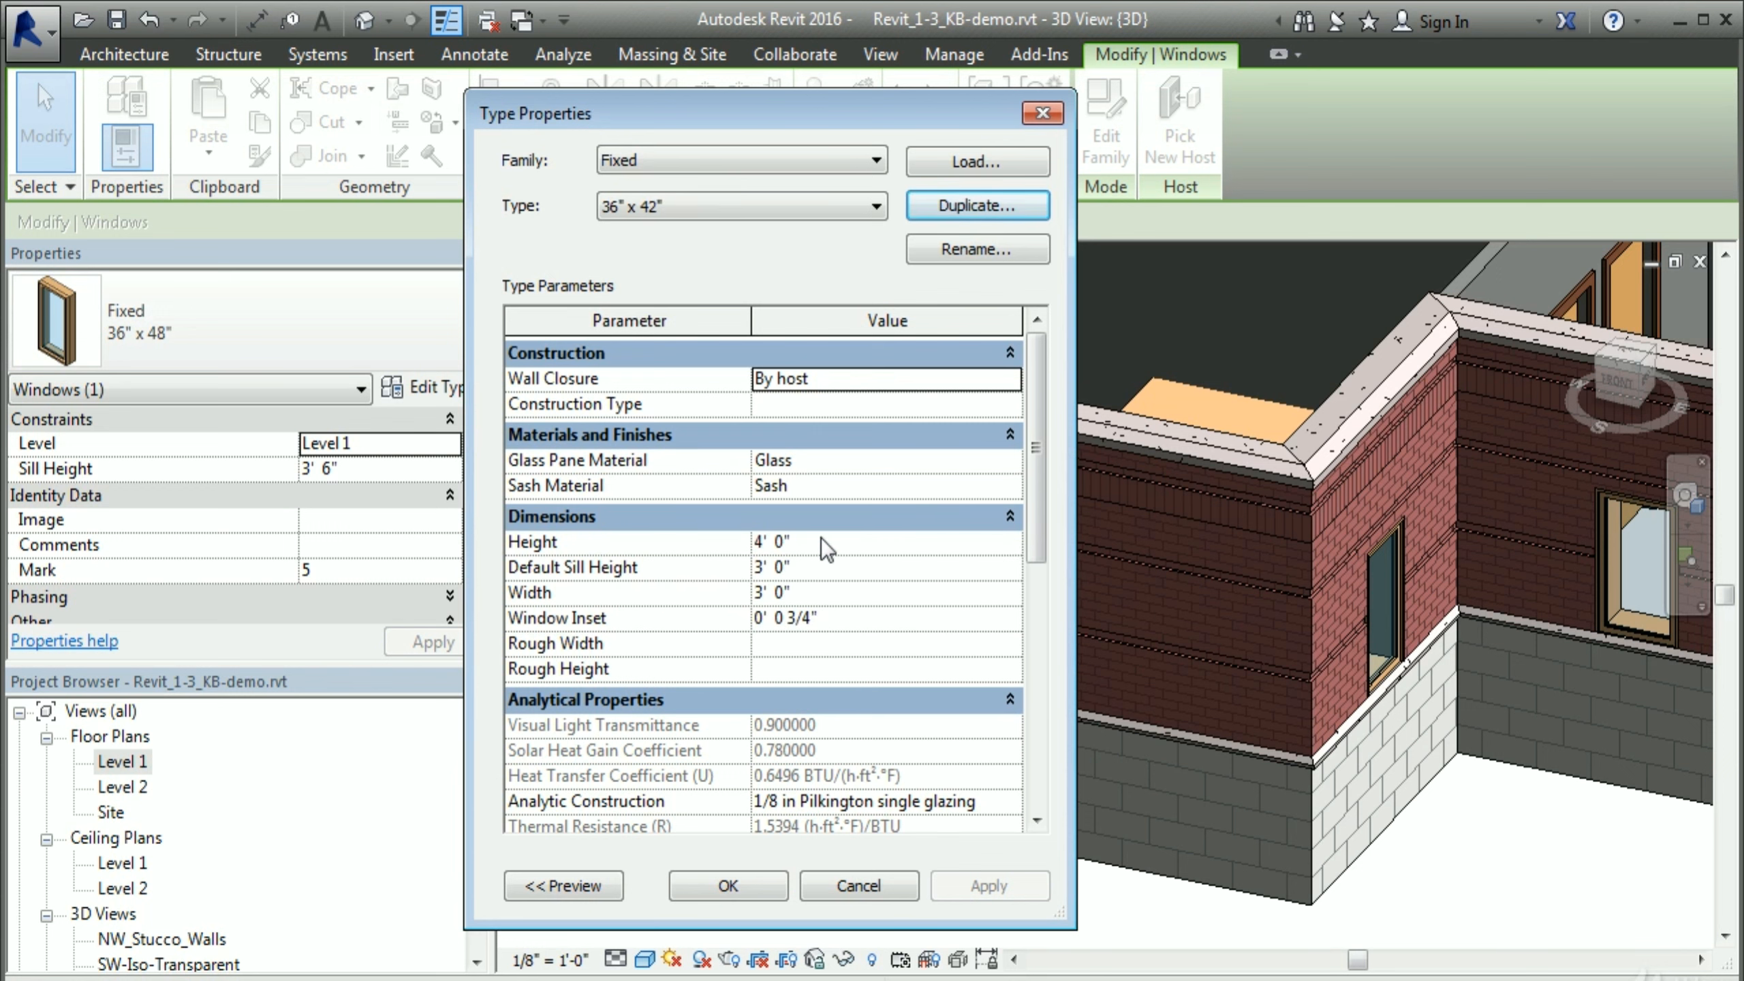
Step: Set the height of the new 36" x 42" window type to 42" and apply it to the window
{"action": "left_click", "coordinate": [818, 541]}
{"action": "type", "text": "42\""}
{"action": "key", "text": "Tab"}
{"action": "left_click", "coordinate": [736, 886]}
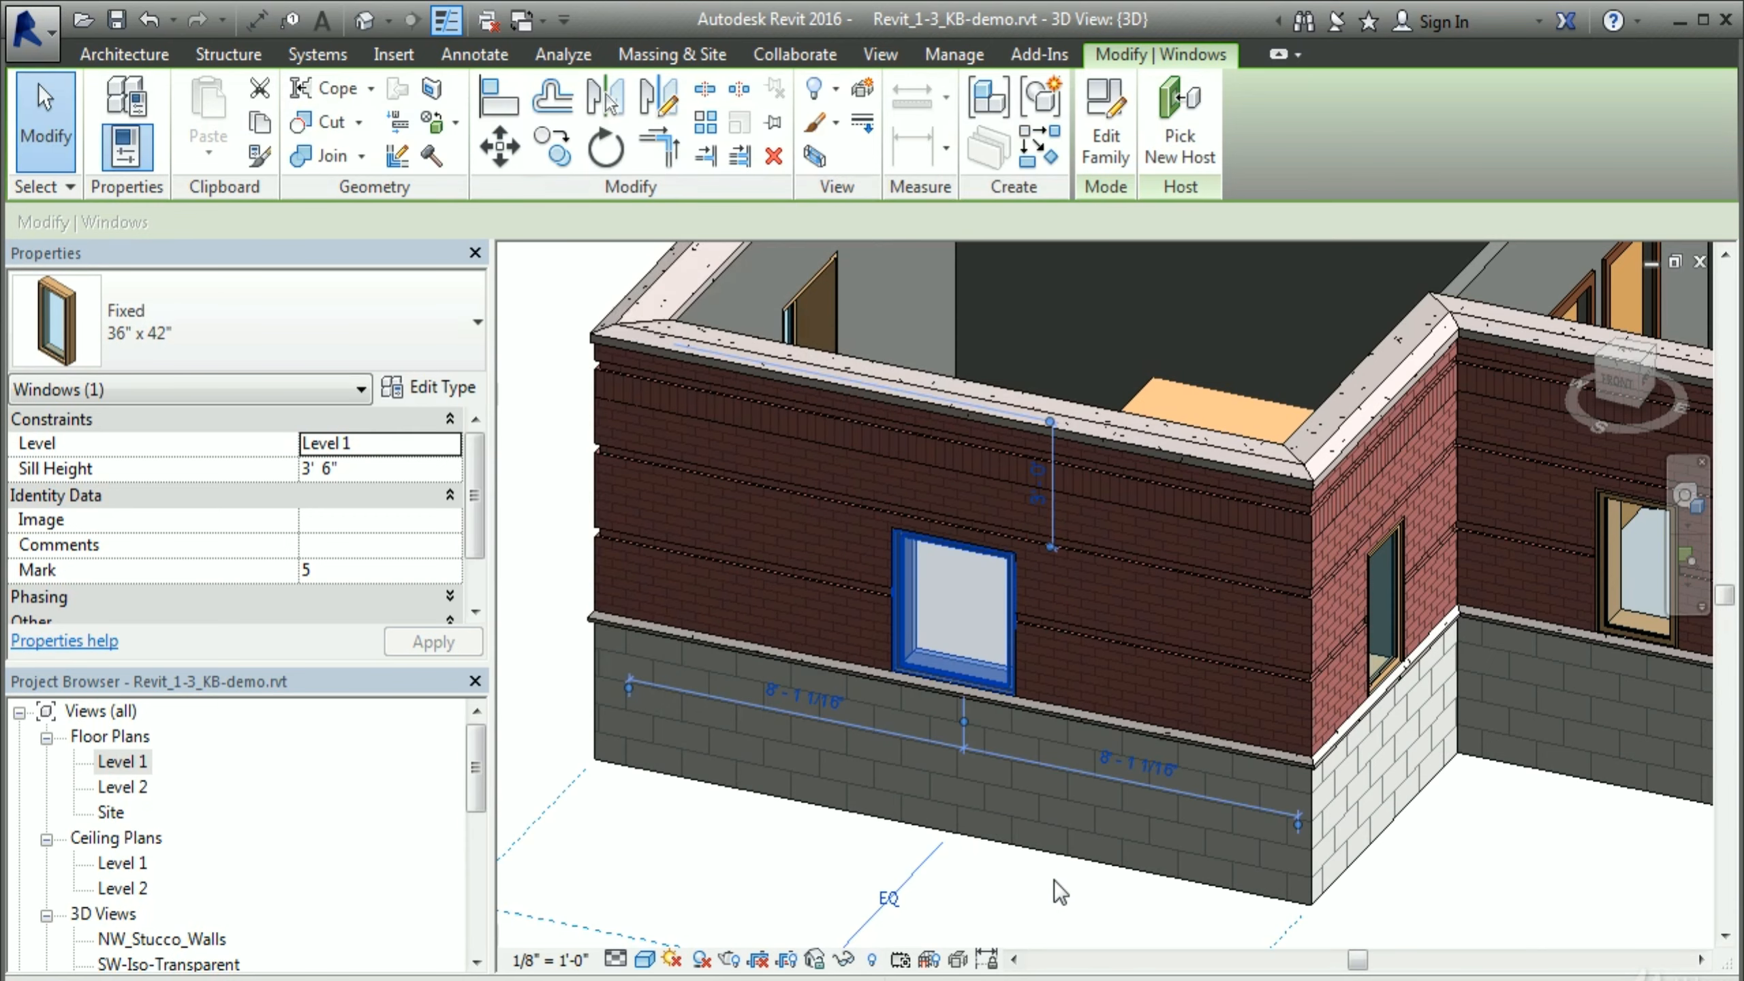
{"action": "left_click", "coordinate": [1083, 881]}
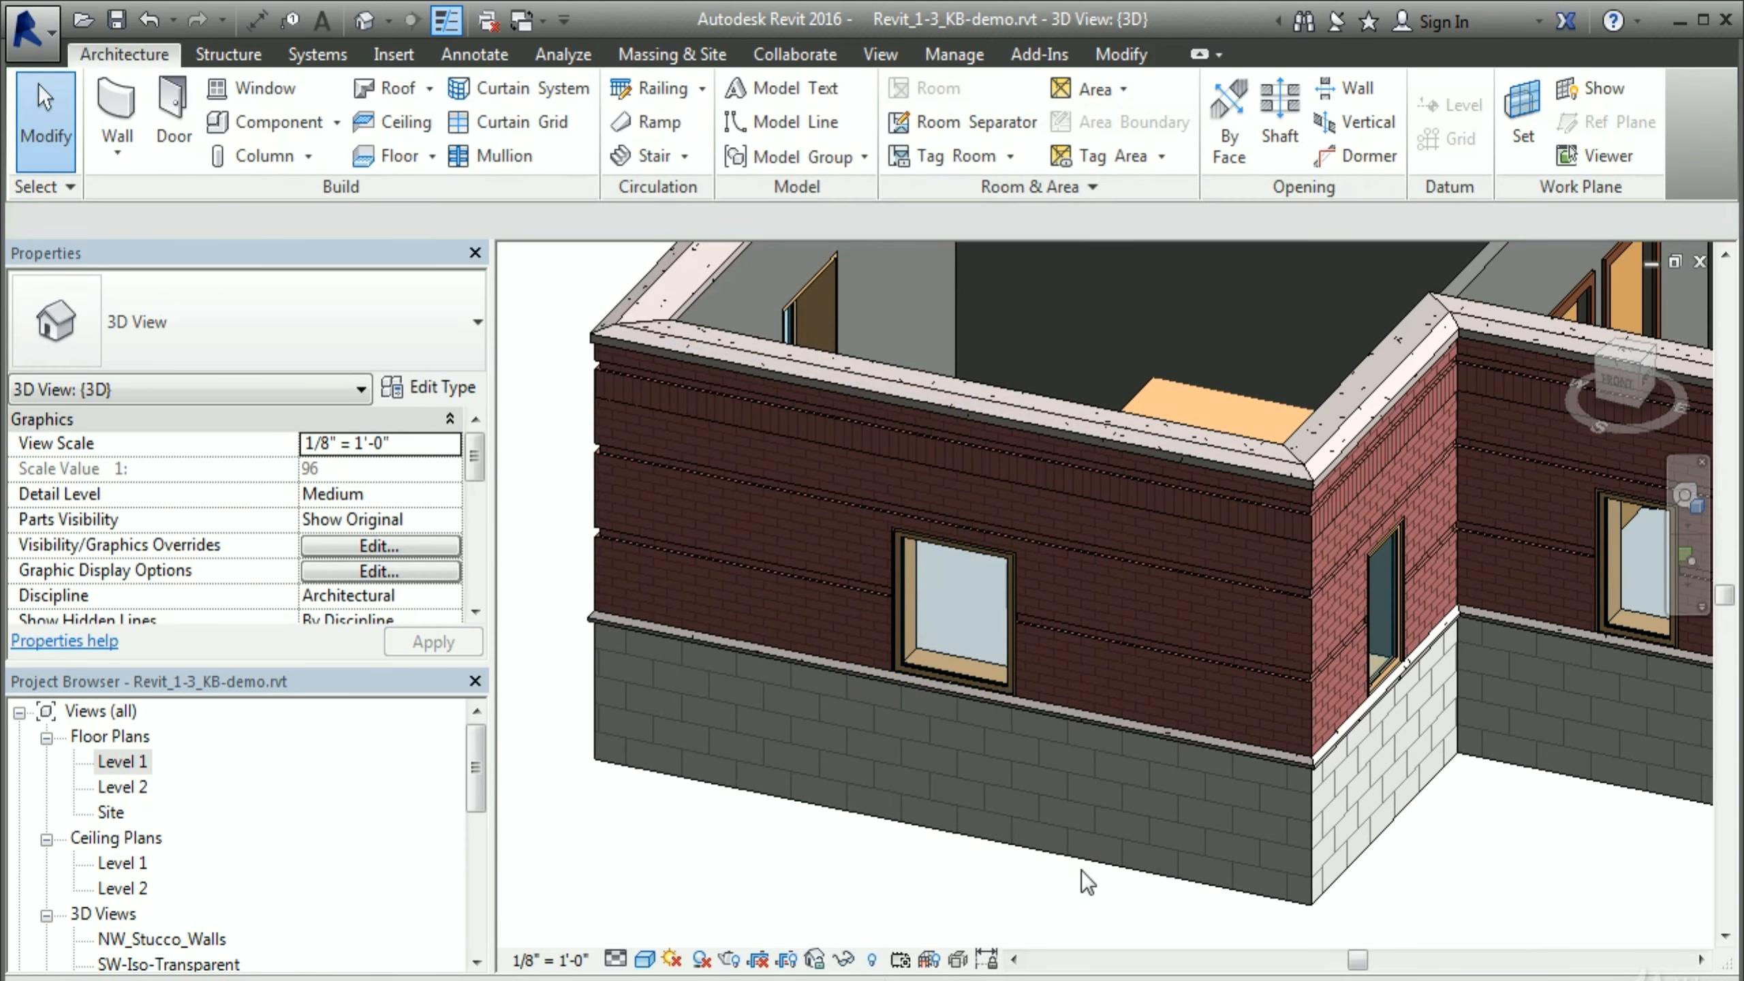
Step: Compare the window types used in the front walls on both sides of the recessed entrance
{"action": "left_click", "coordinate": [976, 668]}
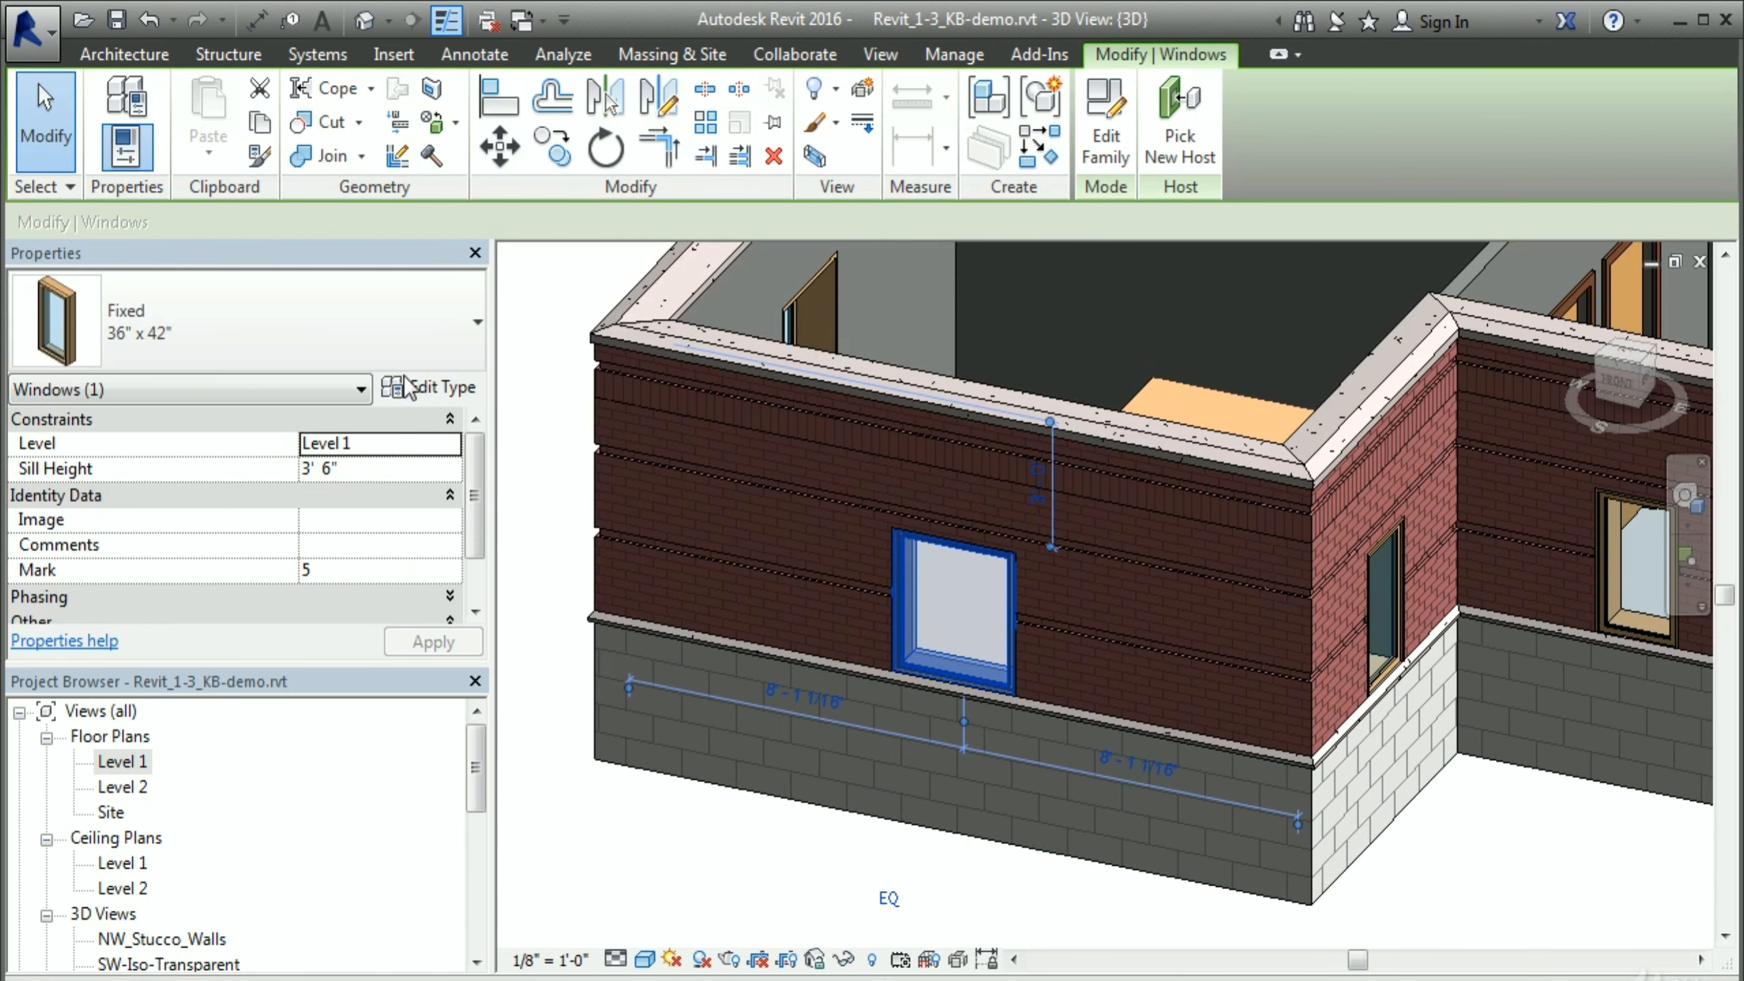
{"action": "scroll", "coordinate": [991, 763], "scroll_direction": "down", "scroll_amount": 2}
{"action": "middle_click_drag", "start_coordinate": [1379, 819], "coordinate": [968, 611]}
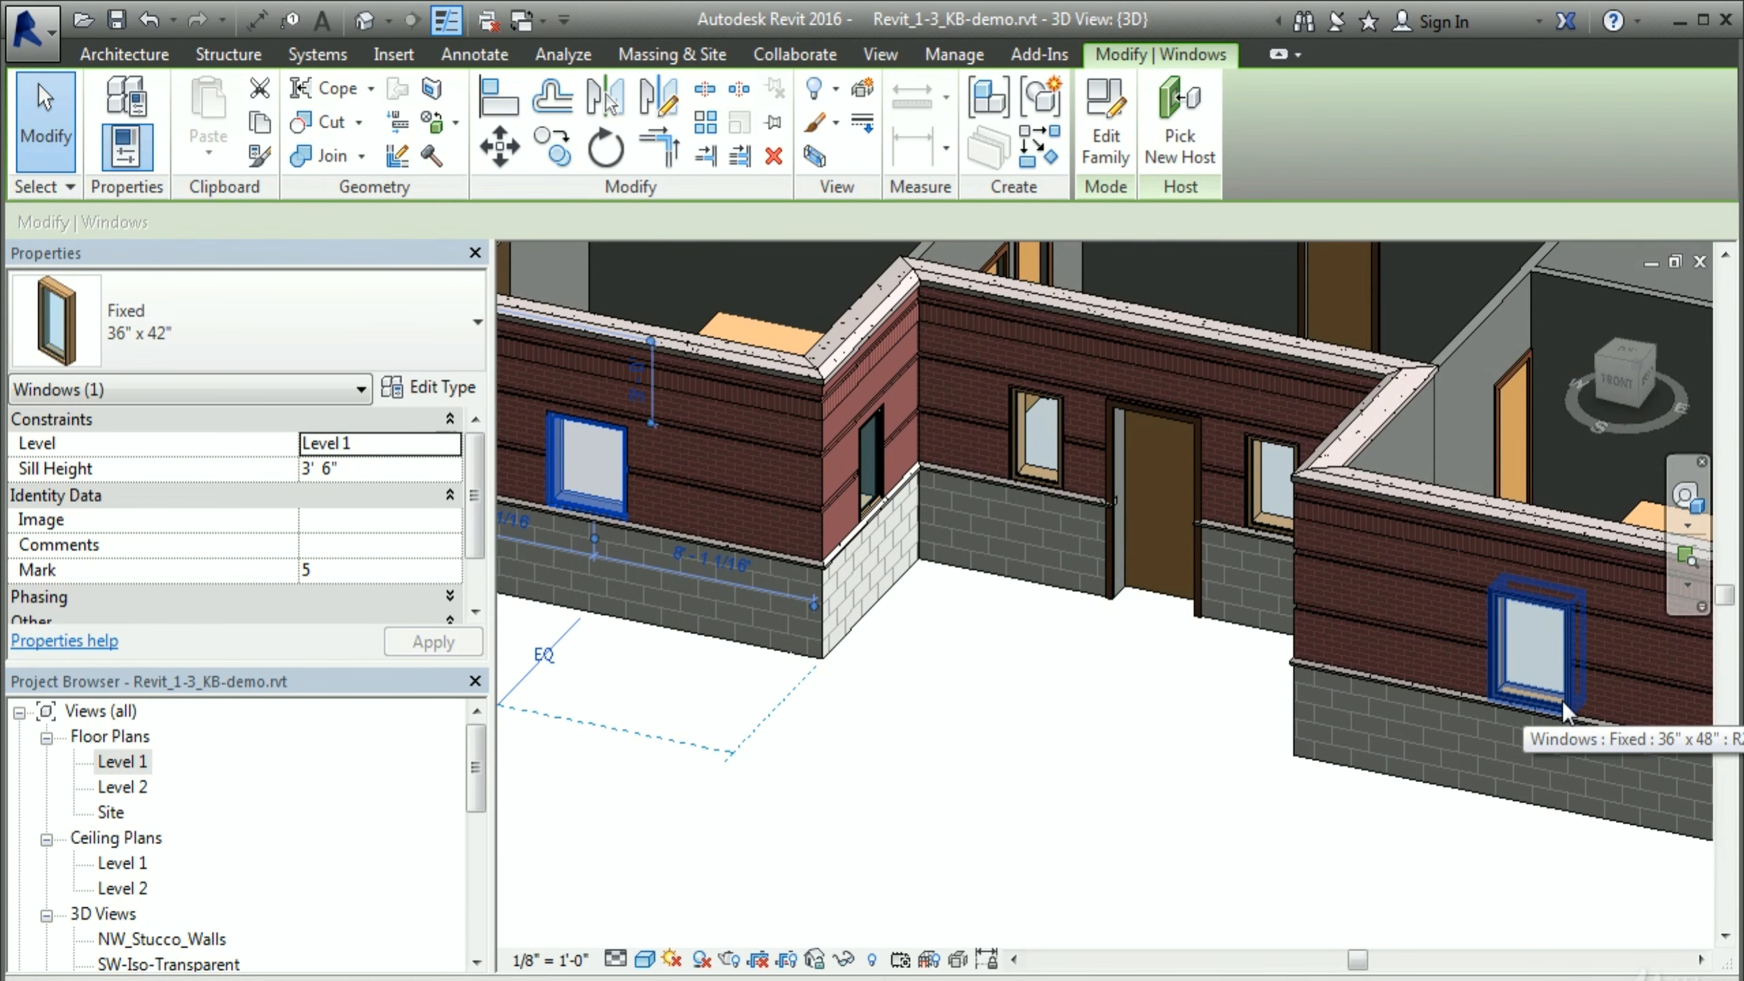
{"action": "left_click", "coordinate": [1232, 750]}
{"action": "middle_click_drag", "start_coordinate": [1382, 807], "coordinate": [1359, 782]}
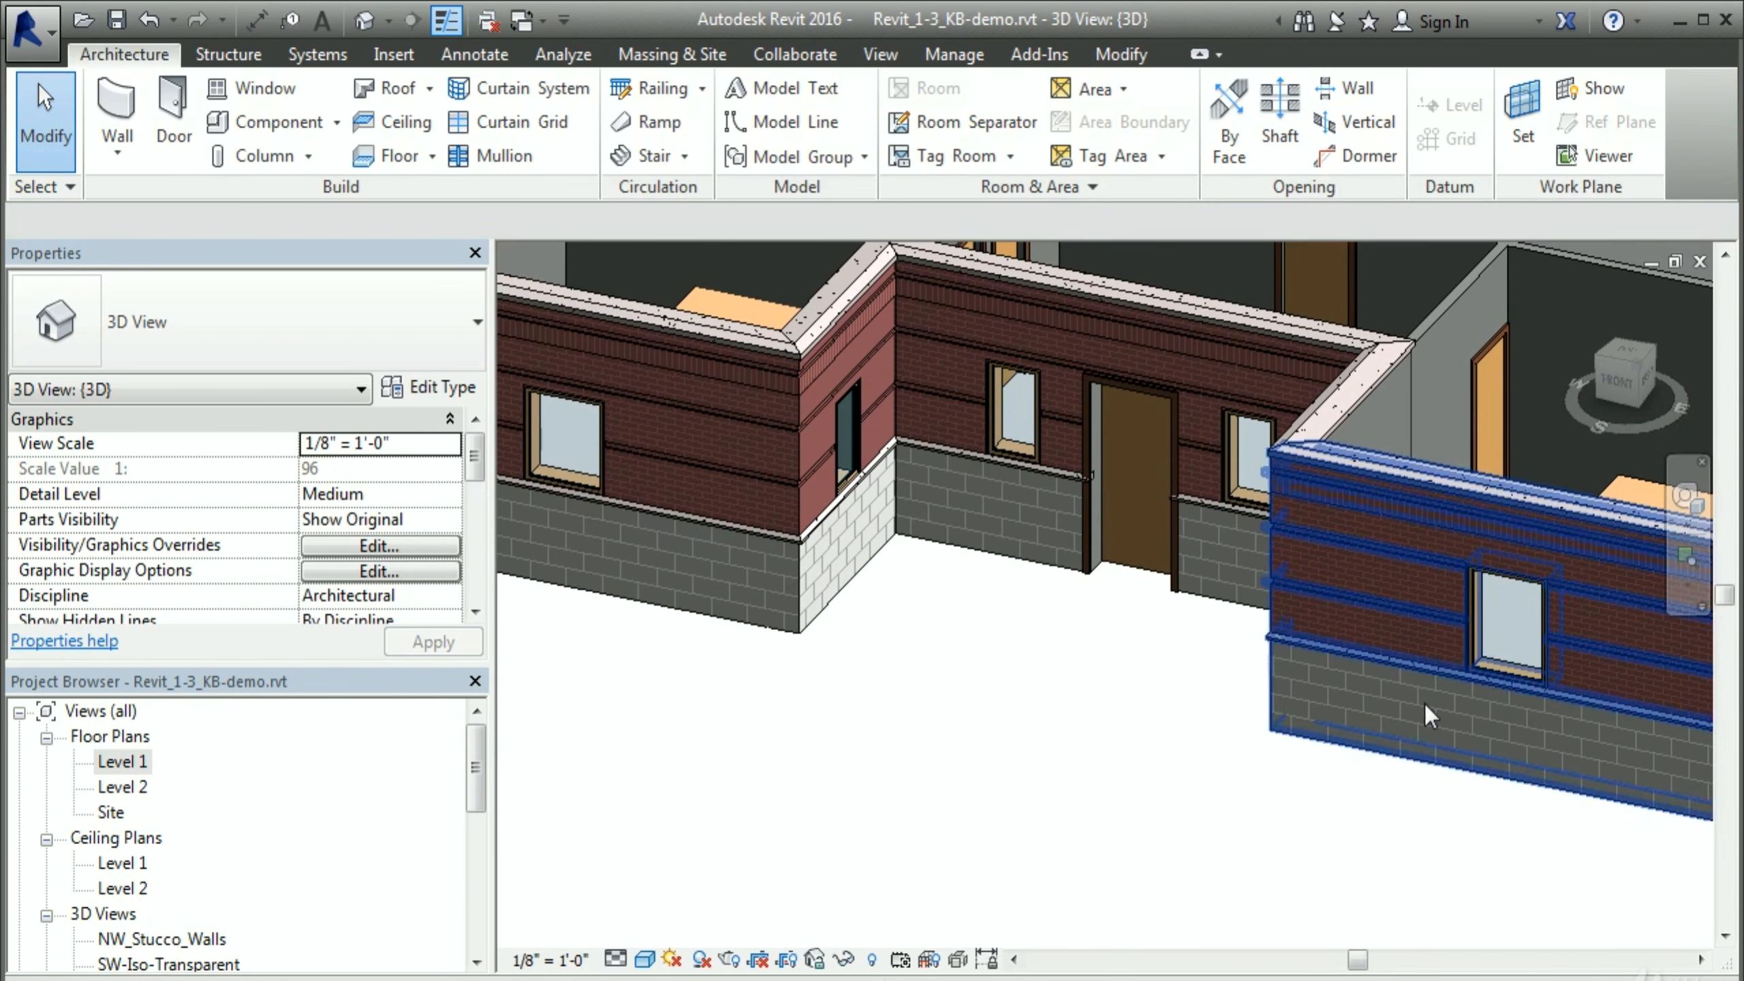
Step: Select all 36" x 48" windows in the entire project and change their type to 36" x 42"
{"action": "left_click", "coordinate": [1496, 664]}
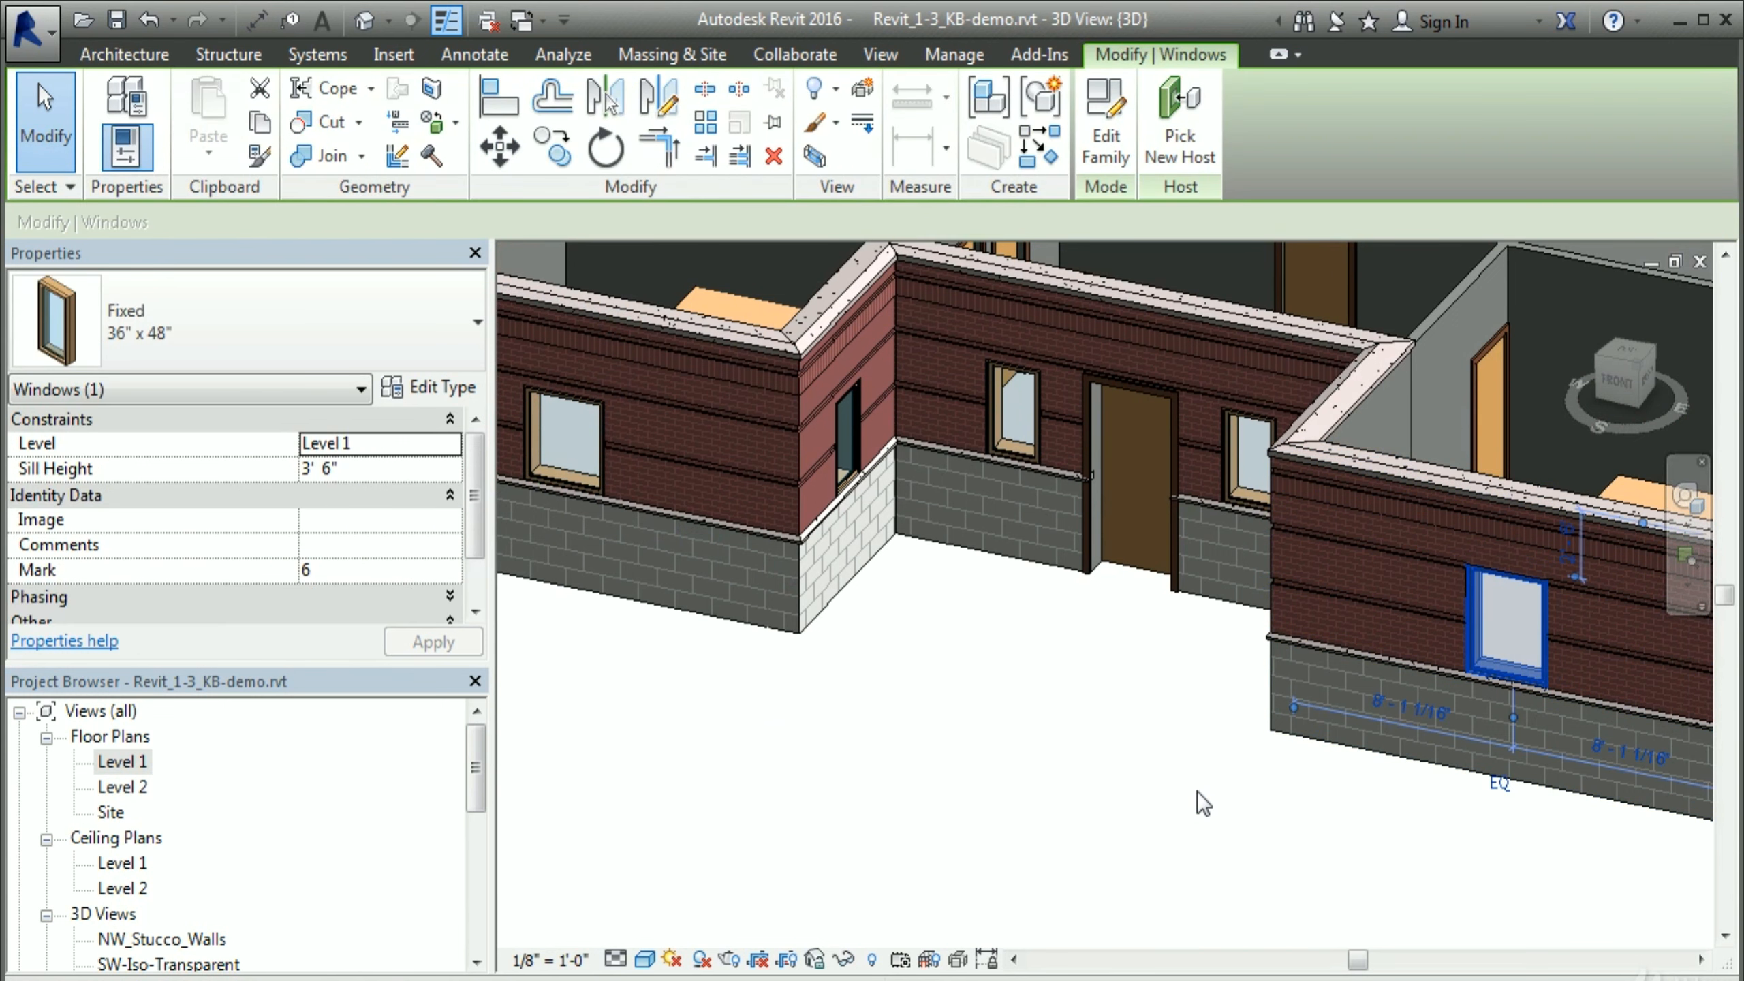
{"action": "key", "text": "s"}
{"action": "key", "text": "a"}
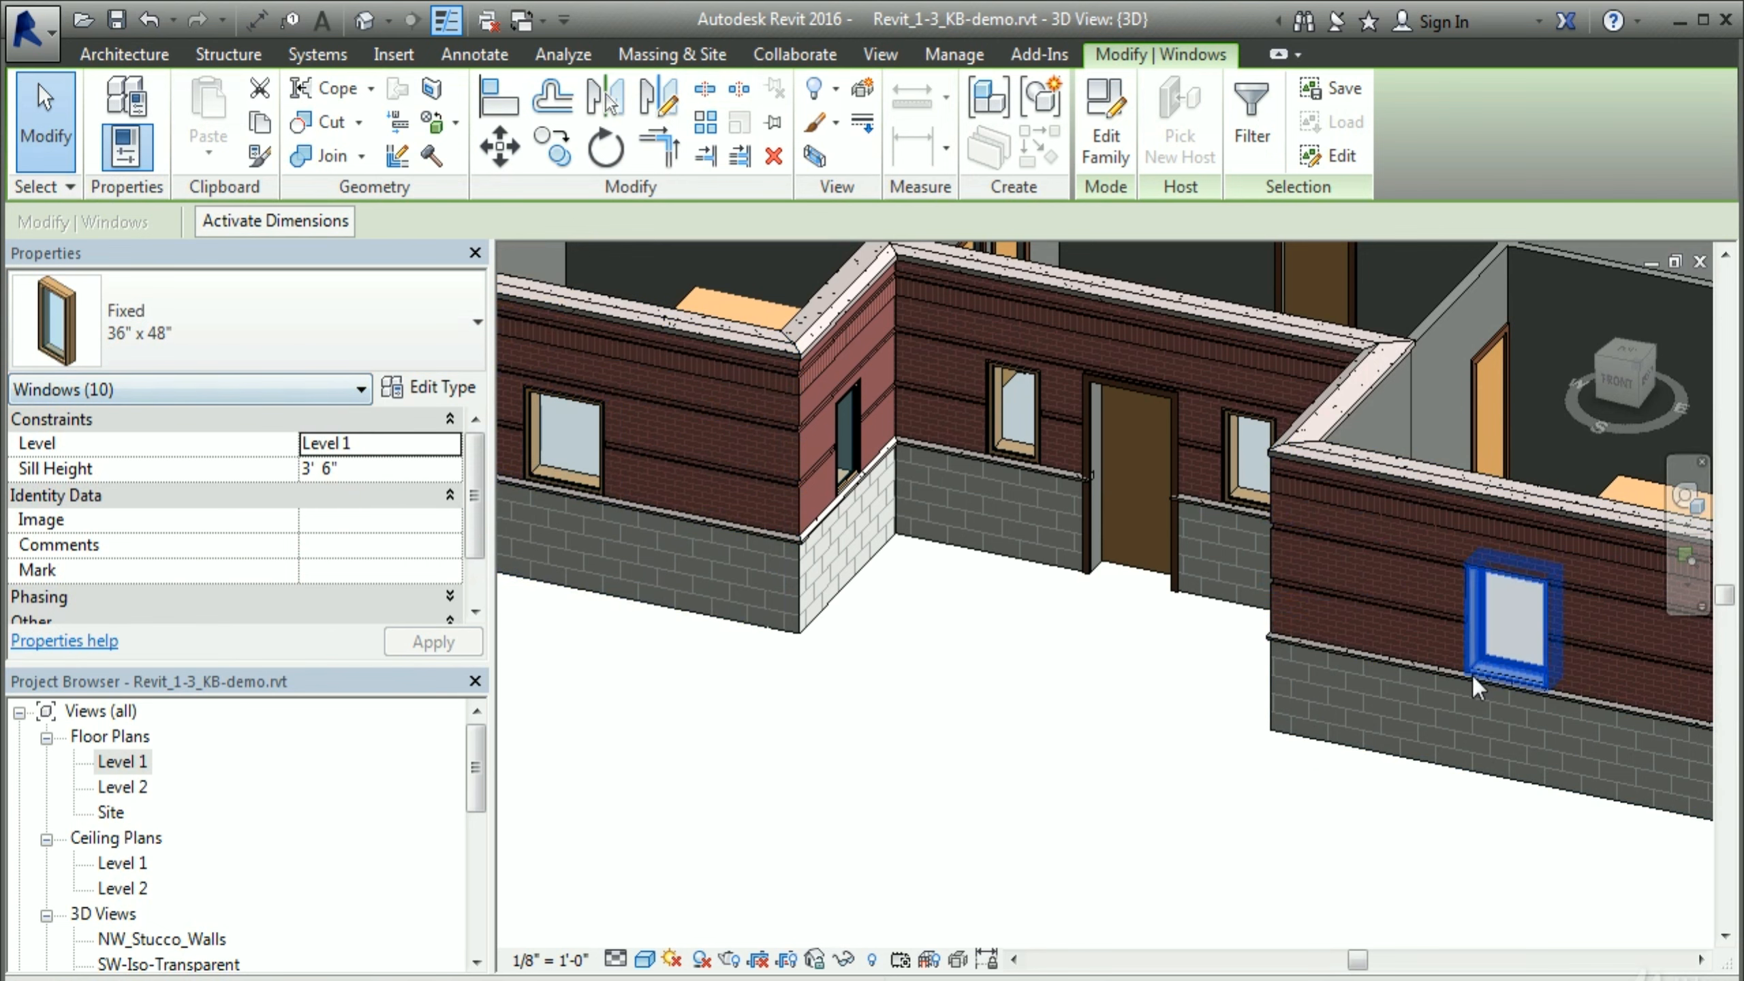
{"action": "left_click", "coordinate": [339, 346]}
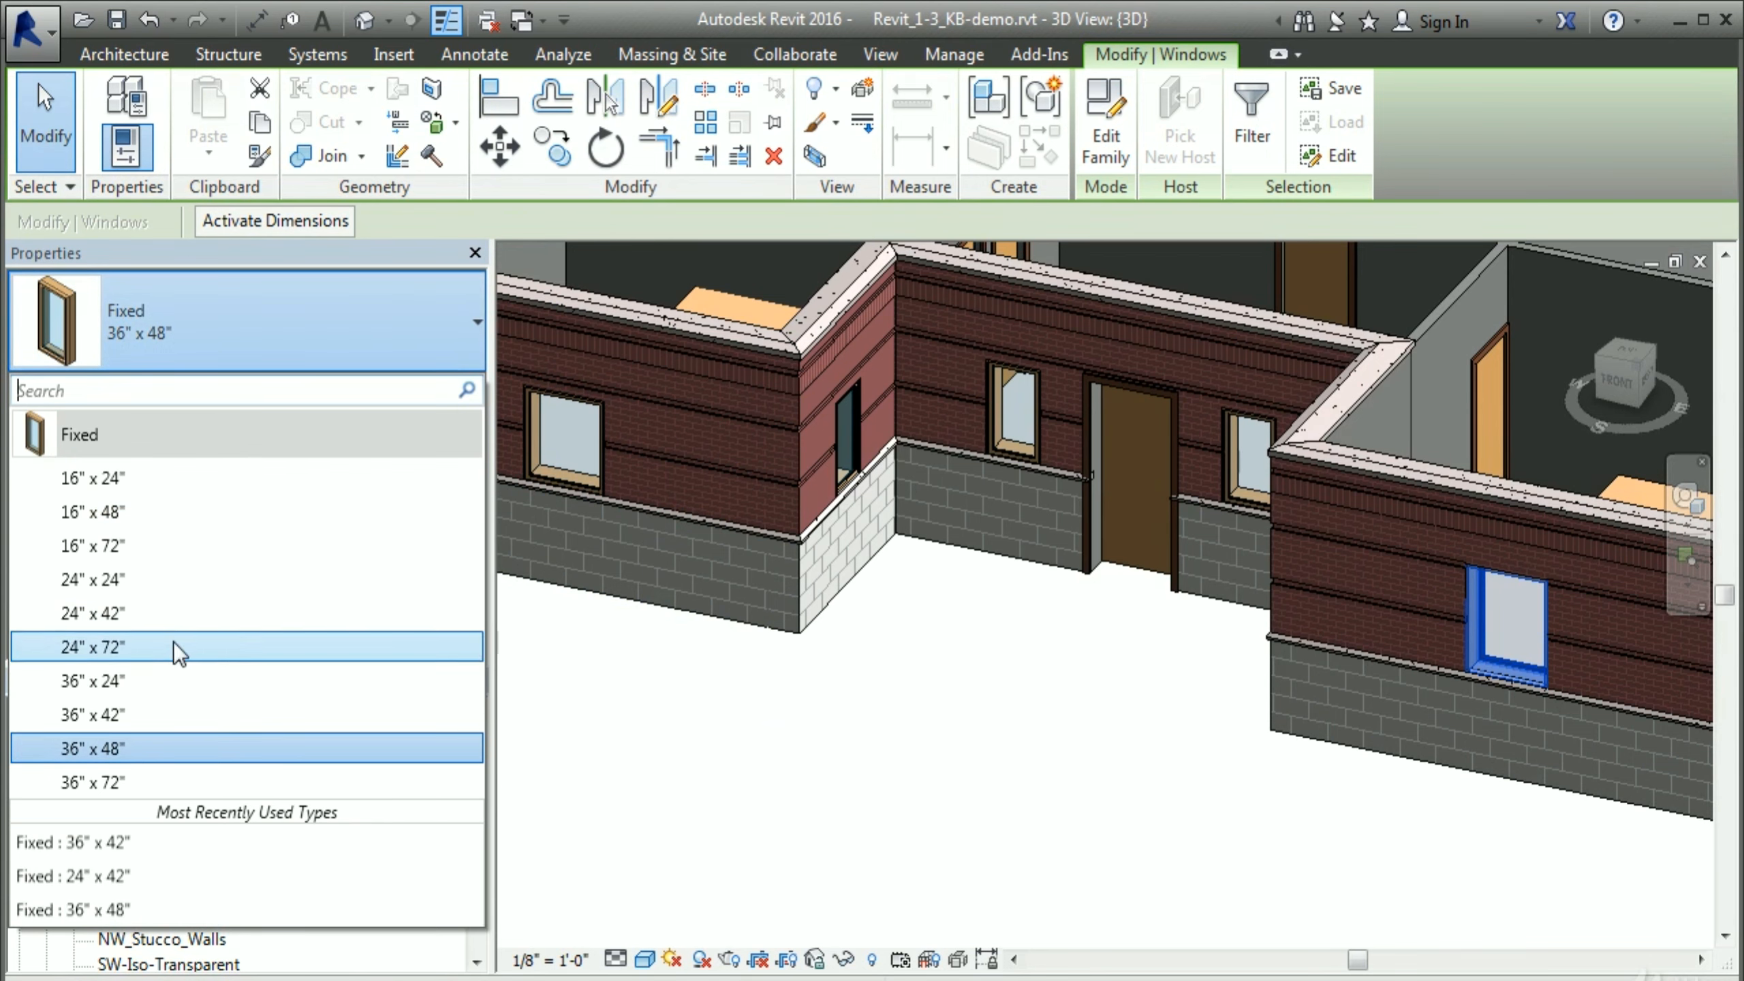
{"action": "left_click", "coordinate": [130, 711]}
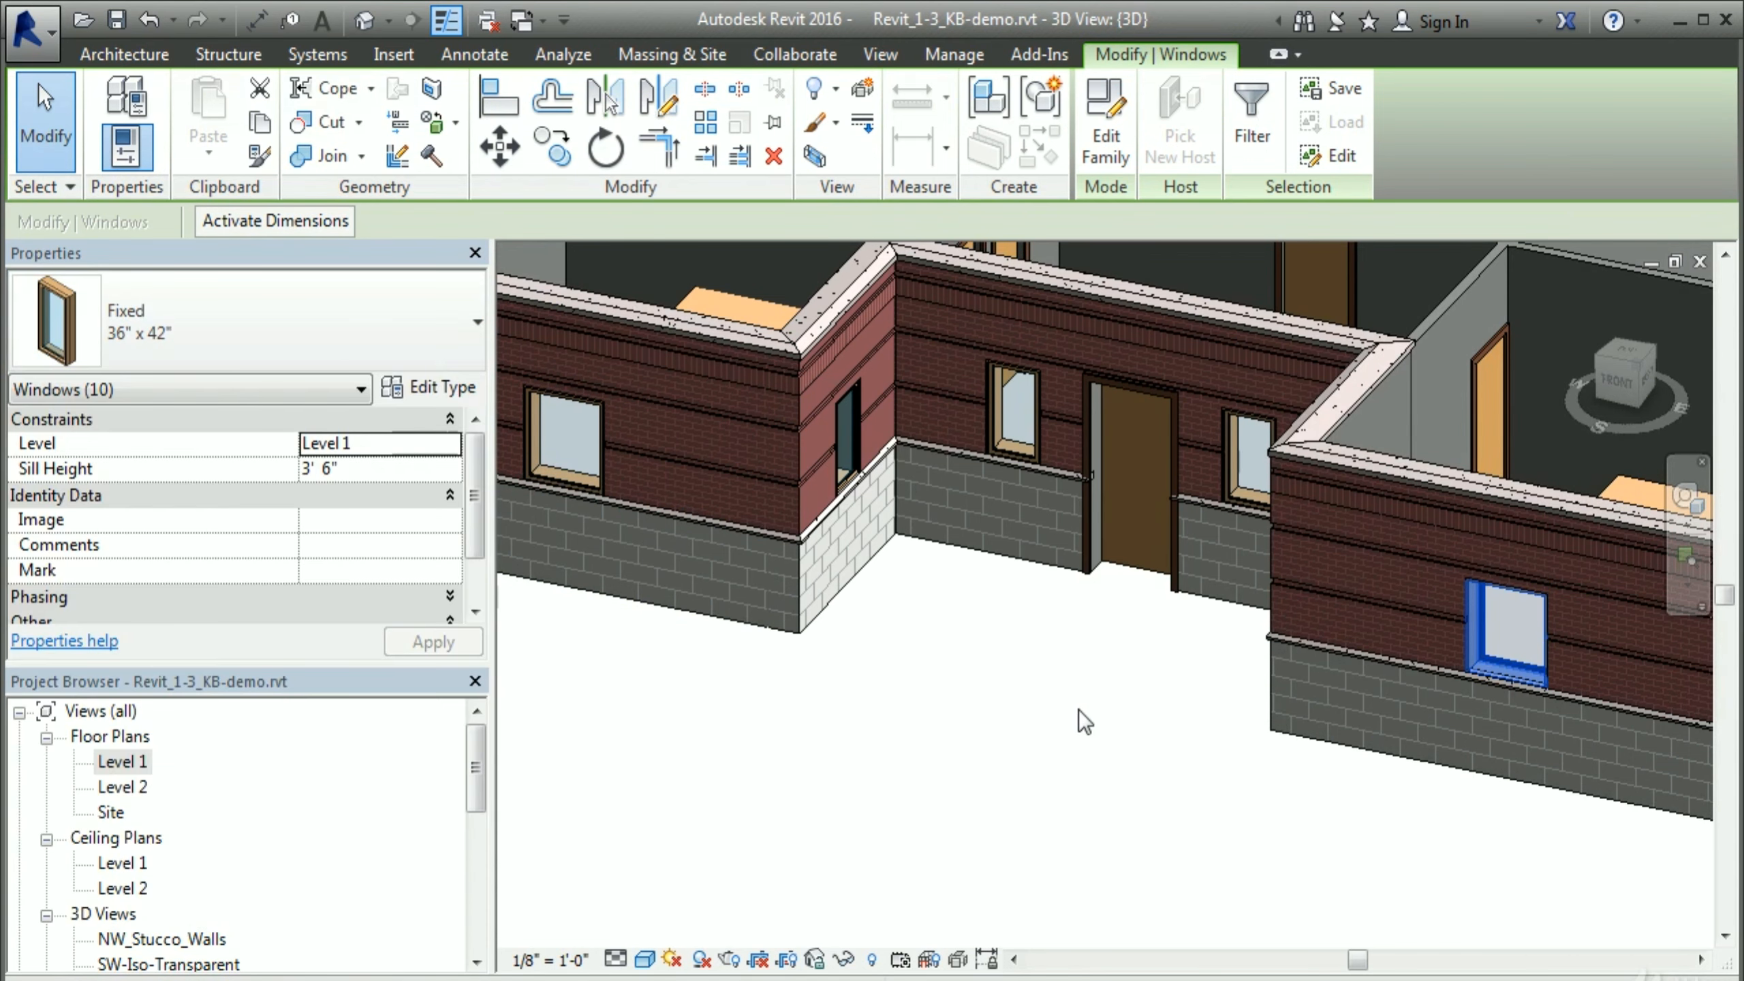
{"action": "left_click", "coordinate": [1122, 749]}
{"action": "scroll", "coordinate": [1123, 749], "scroll_direction": "down", "scroll_amount": 2}
{"action": "middle_click_drag", "start_coordinate": [1151, 739], "coordinate": [1024, 773]}
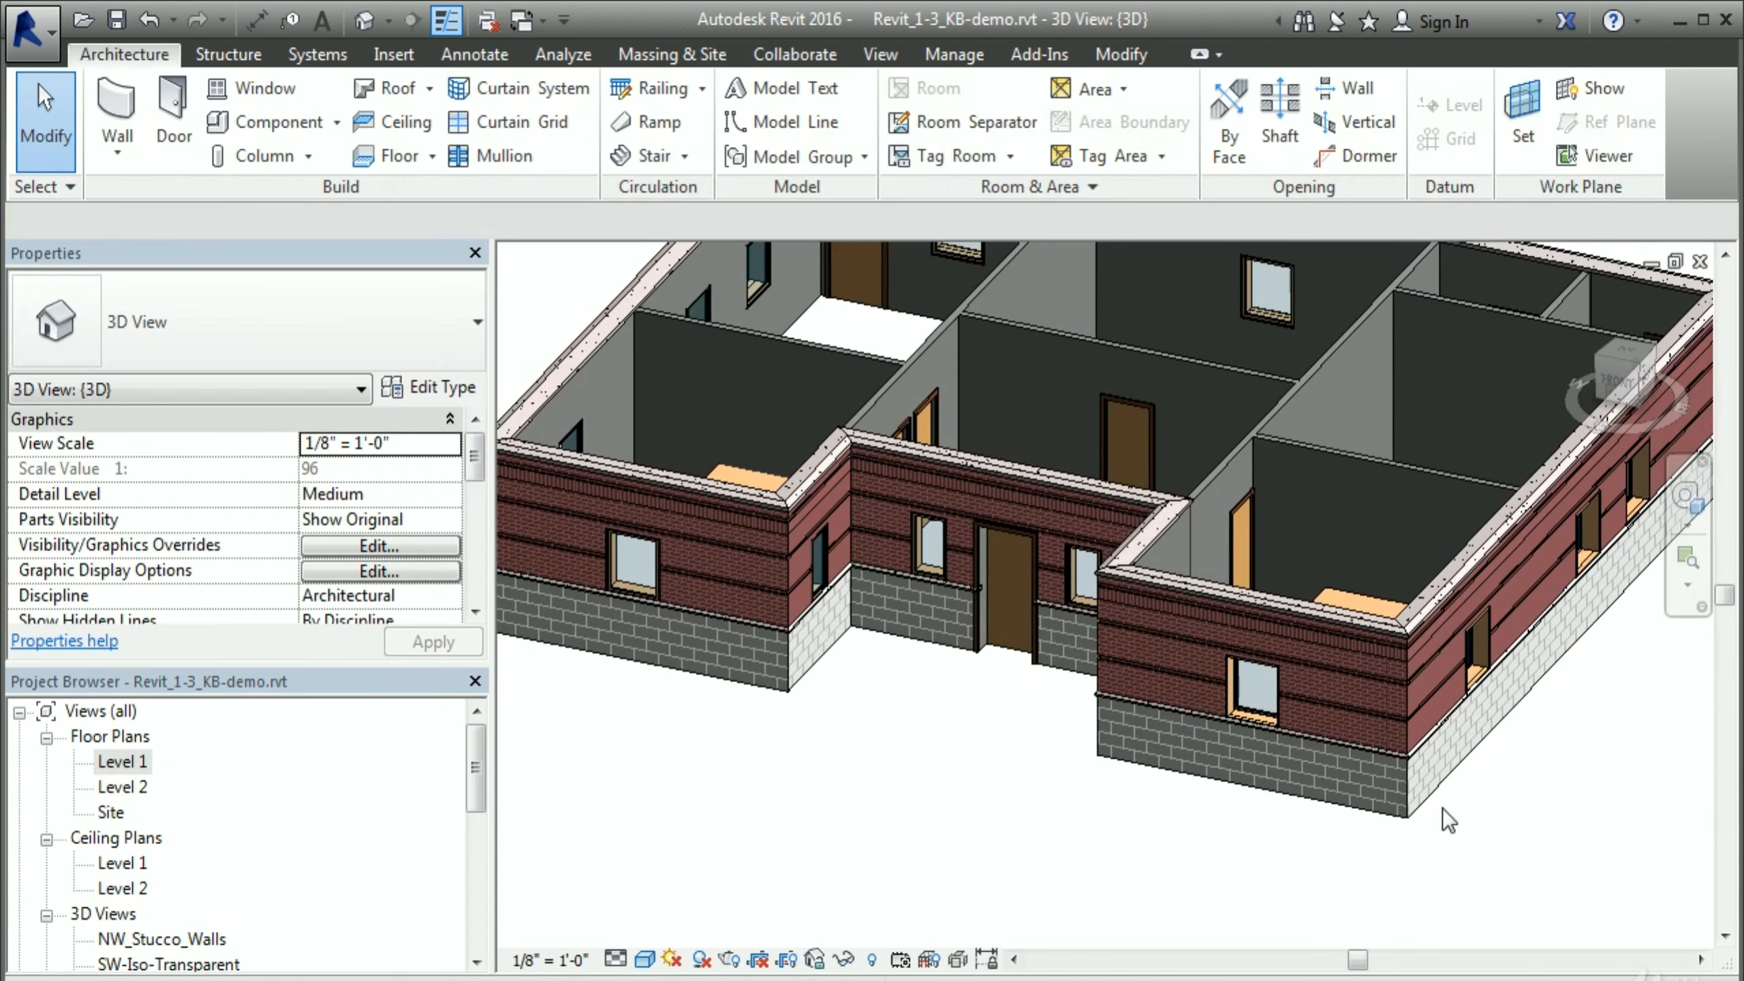
{"action": "middle_click_drag", "start_coordinate": [1408, 660], "coordinate": [1287, 646]}
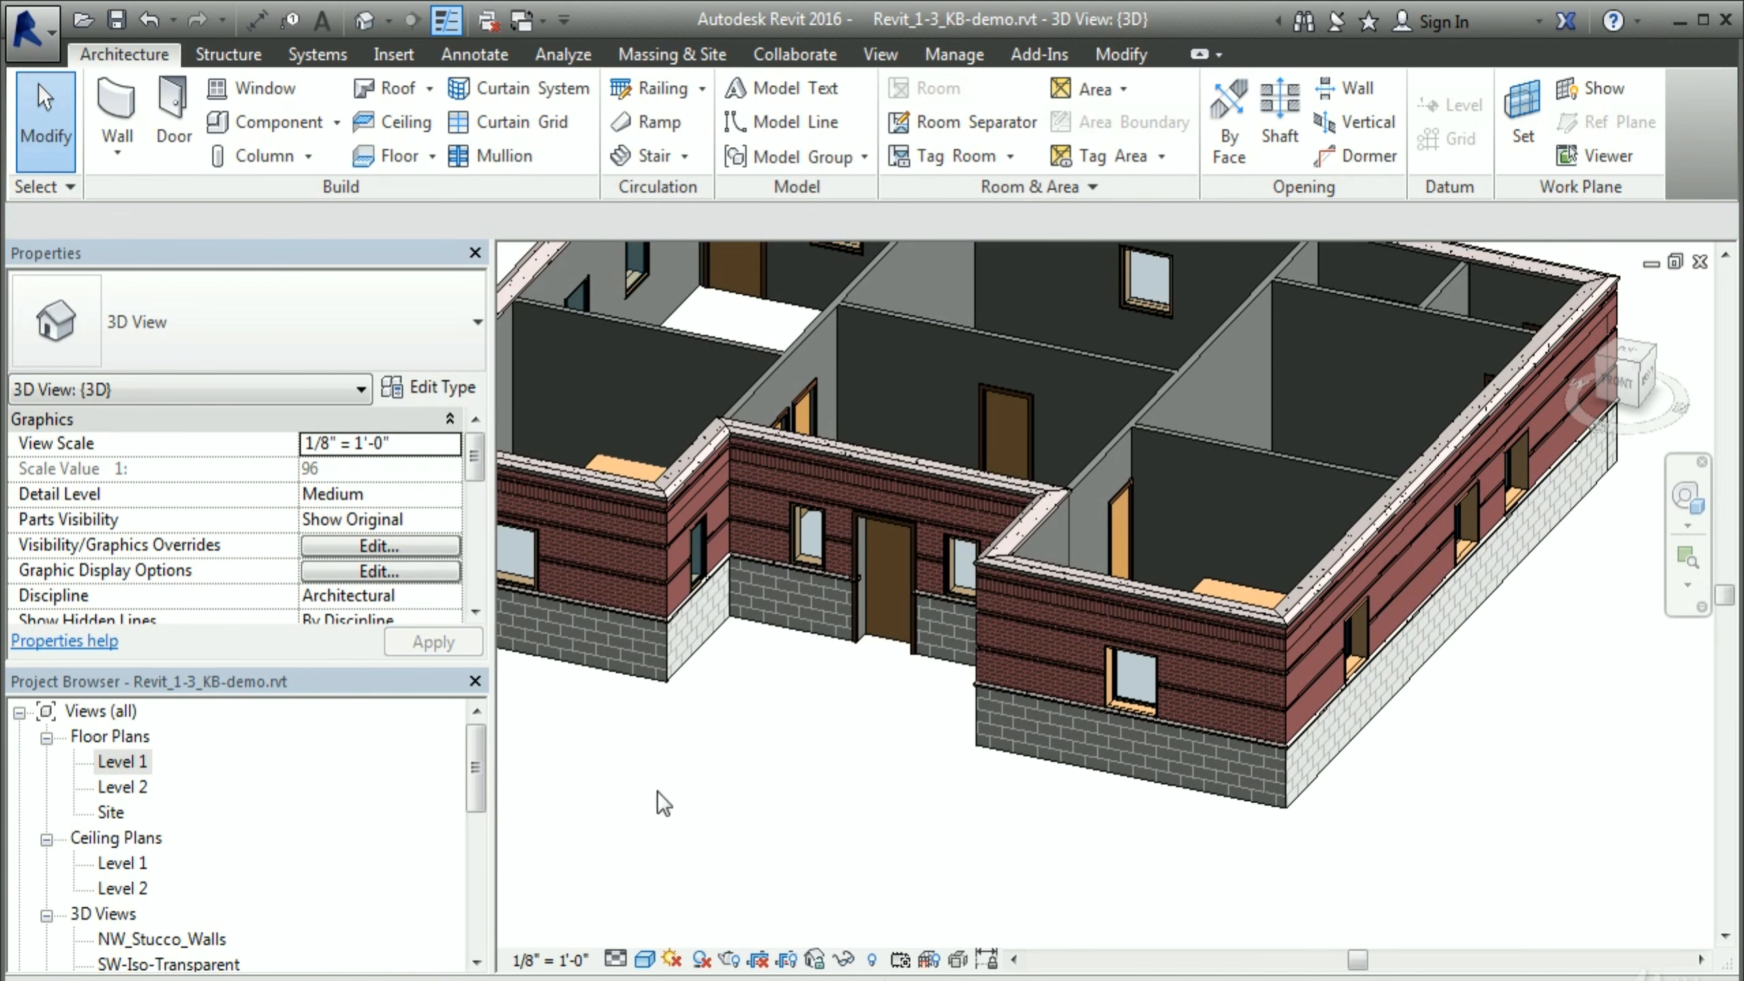
Step: Open the Level 1 floor plan and bring Office 1 and the front entrance into view
{"action": "double_click", "coordinate": [124, 760]}
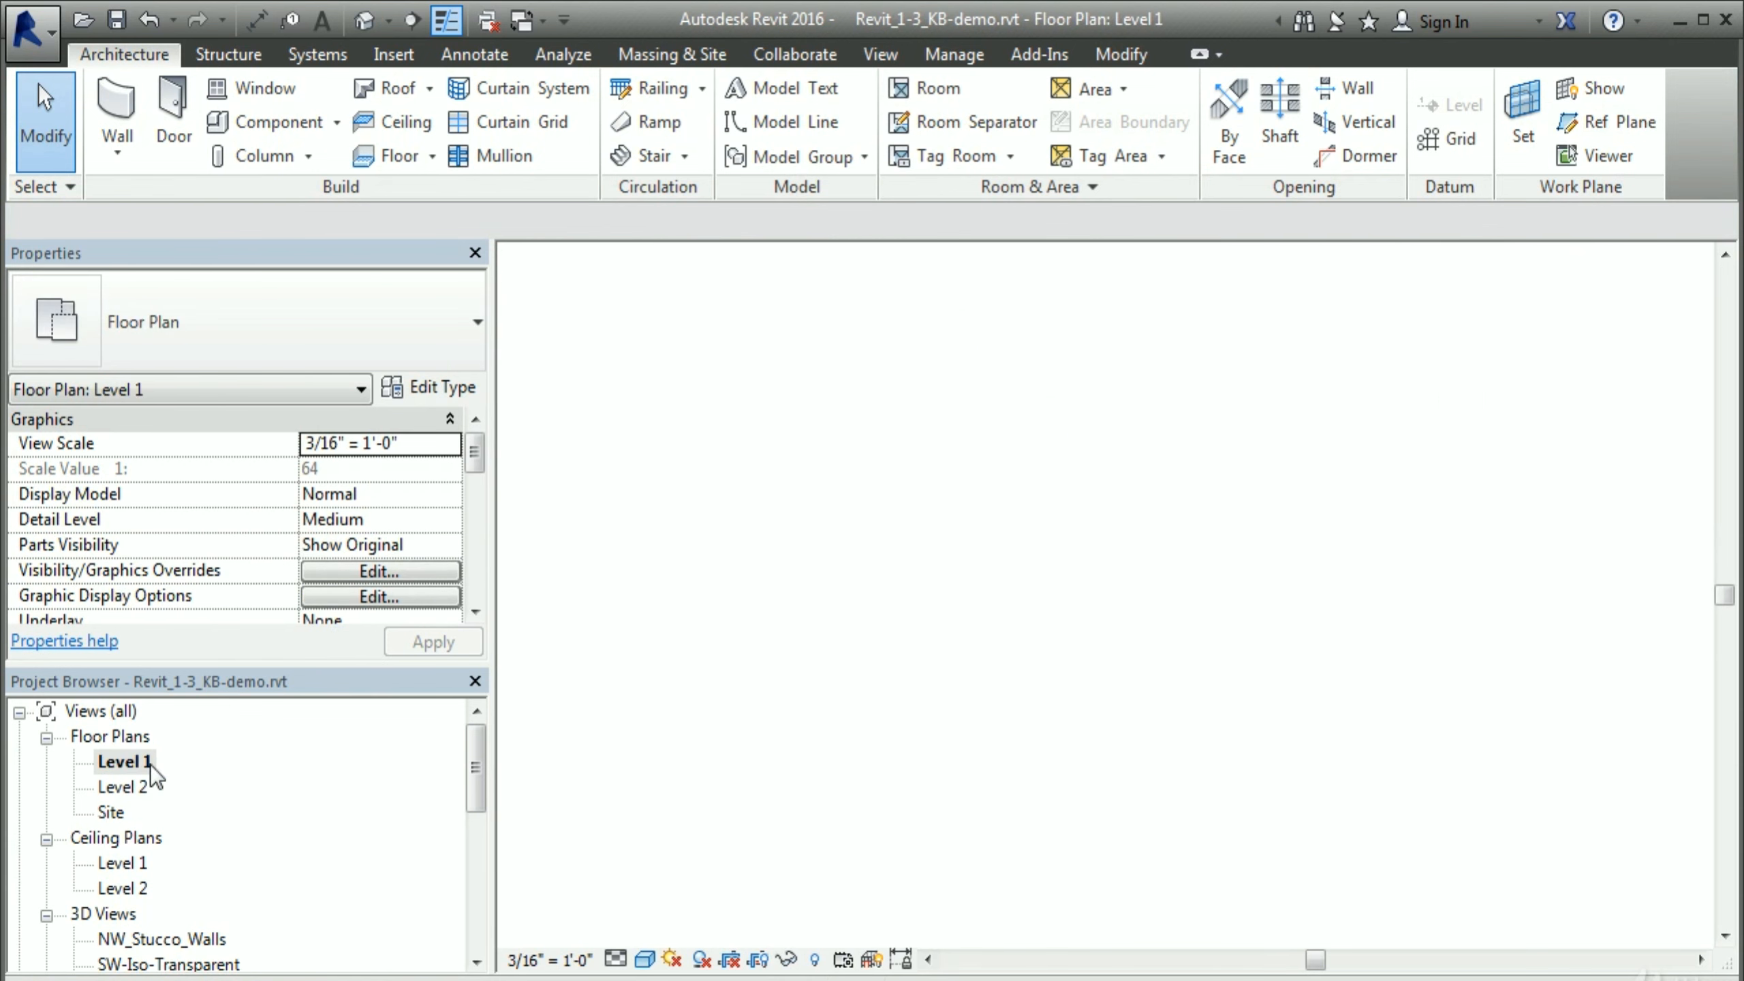
{"action": "middle_click_drag", "start_coordinate": [1098, 856], "coordinate": [1001, 453]}
{"action": "middle_click_drag", "start_coordinate": [1085, 783], "coordinate": [1092, 615]}
{"action": "scroll", "coordinate": [988, 686], "scroll_direction": "up", "scroll_amount": 1}
{"action": "middle_click_drag", "start_coordinate": [983, 659], "coordinate": [1214, 687]}
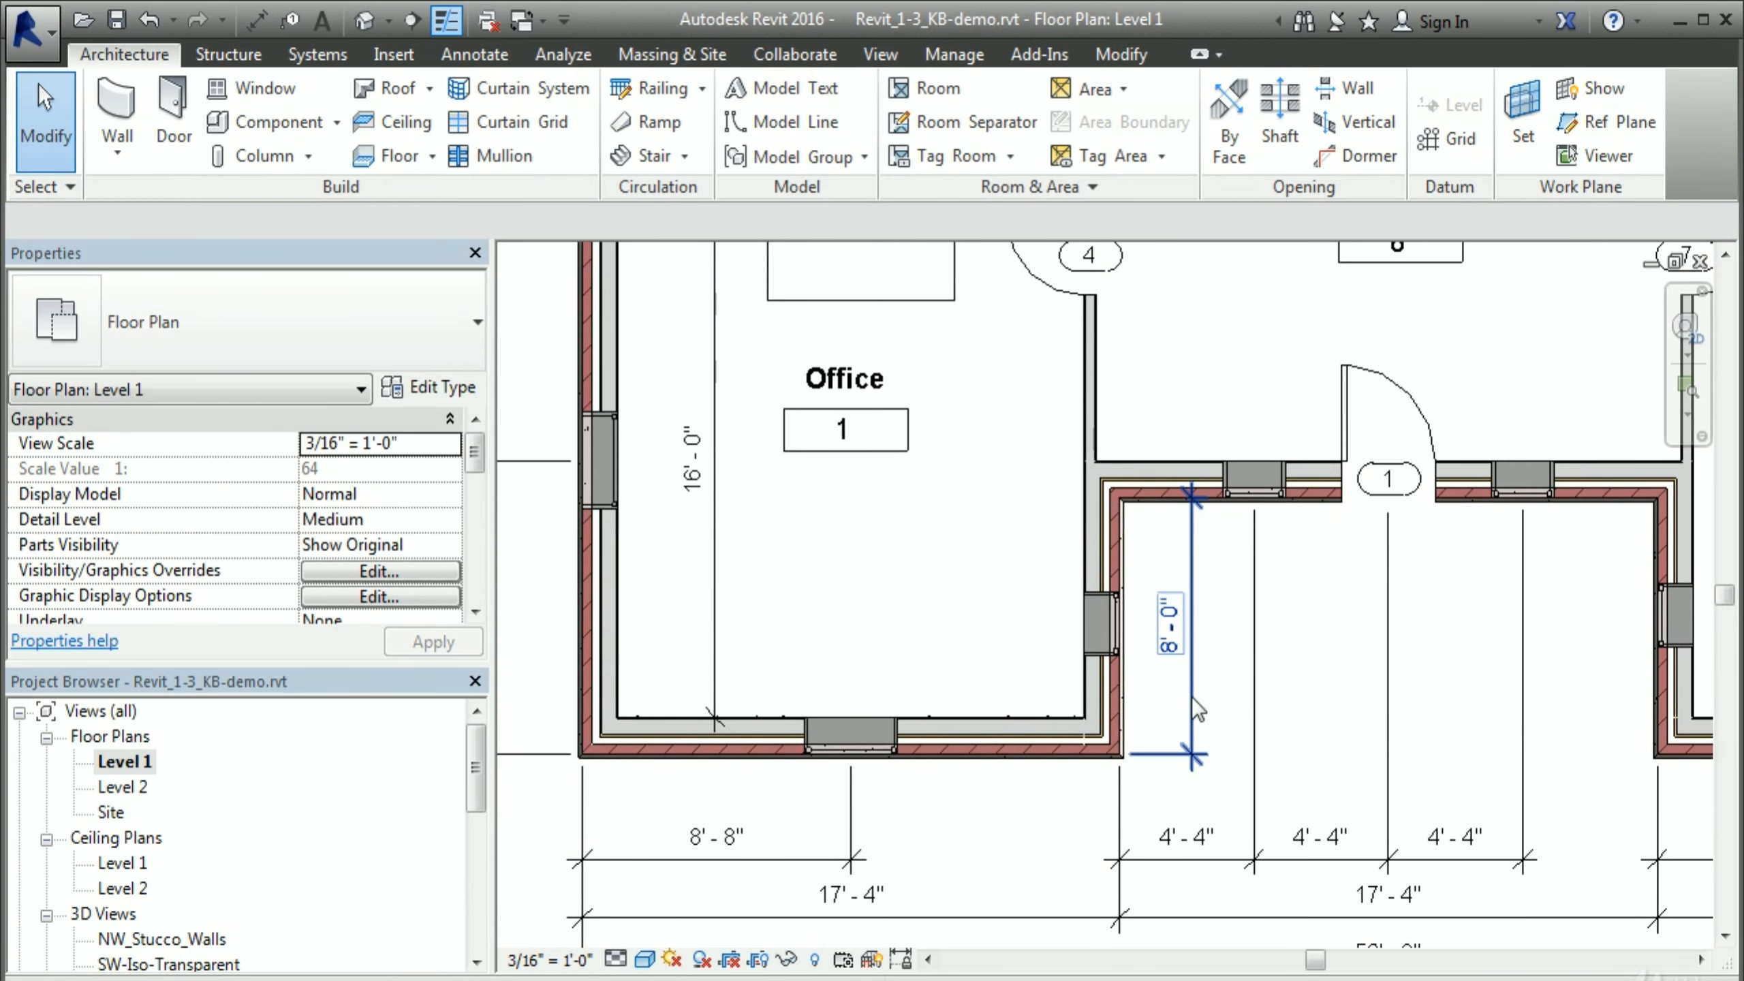
{"action": "middle_click_drag", "start_coordinate": [1285, 741], "coordinate": [1298, 786]}
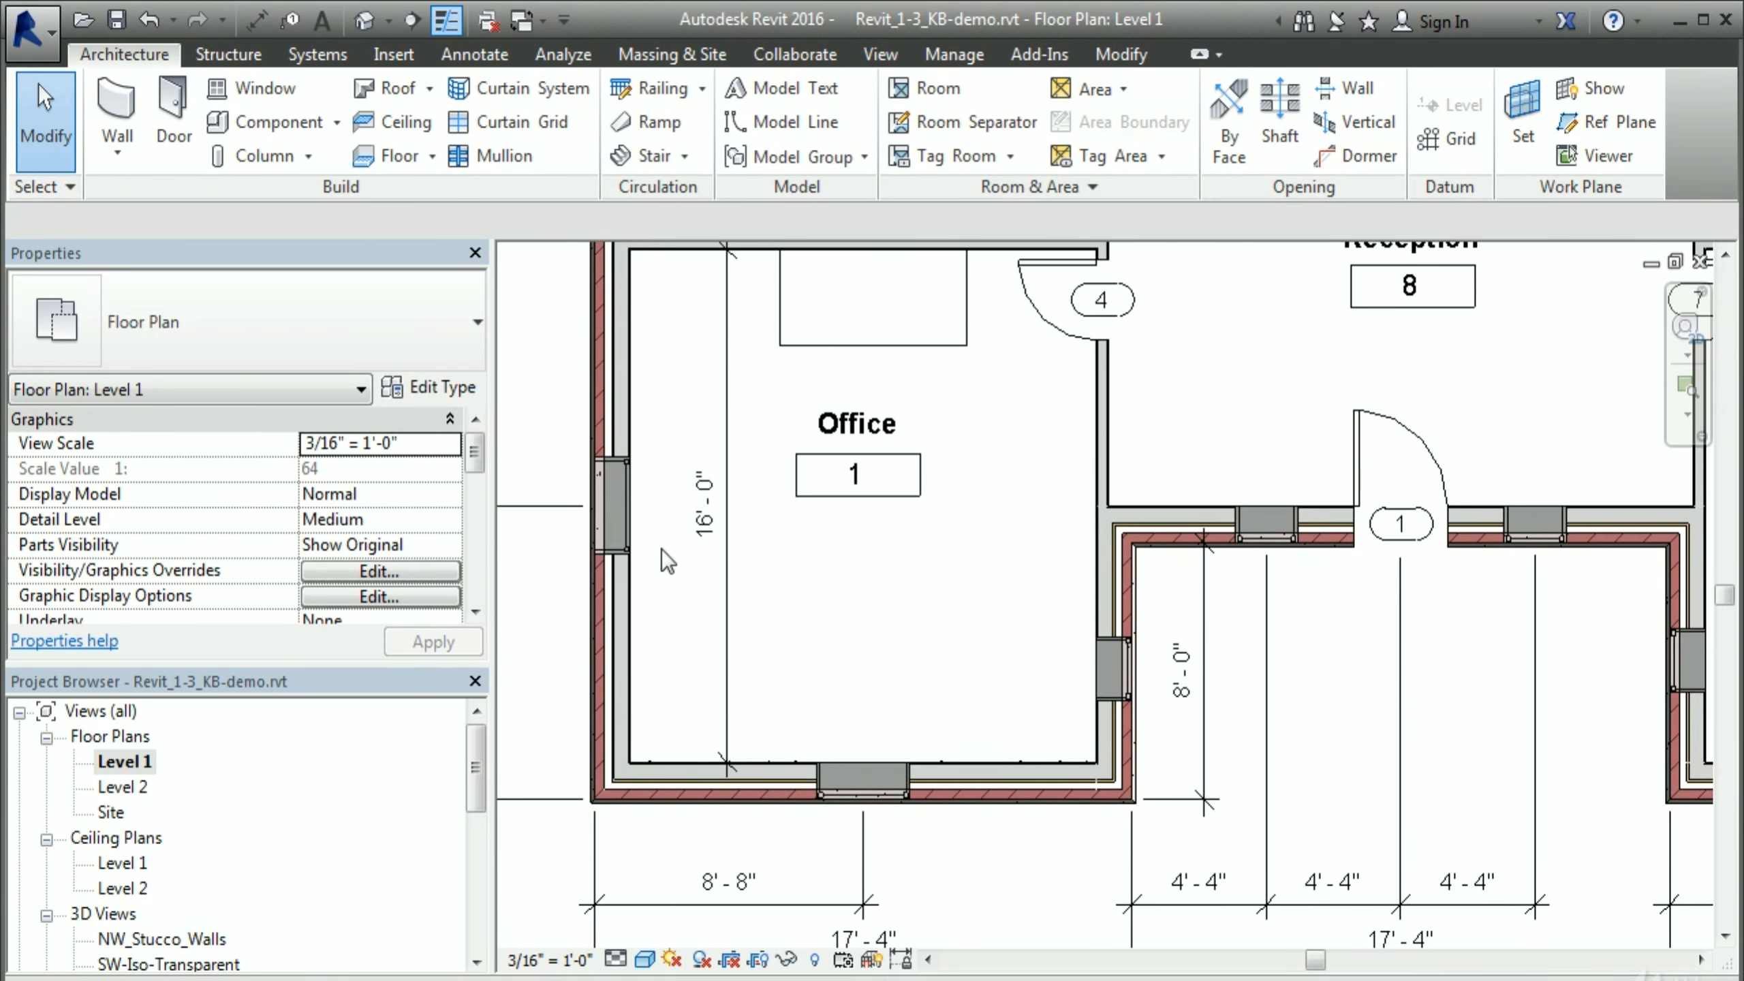
Step: Set the Window Inset of the 36" x 42" window type to 3.5", starting from the front window of Office 1
{"action": "scroll", "coordinate": [1112, 735], "scroll_direction": "up", "scroll_amount": 3}
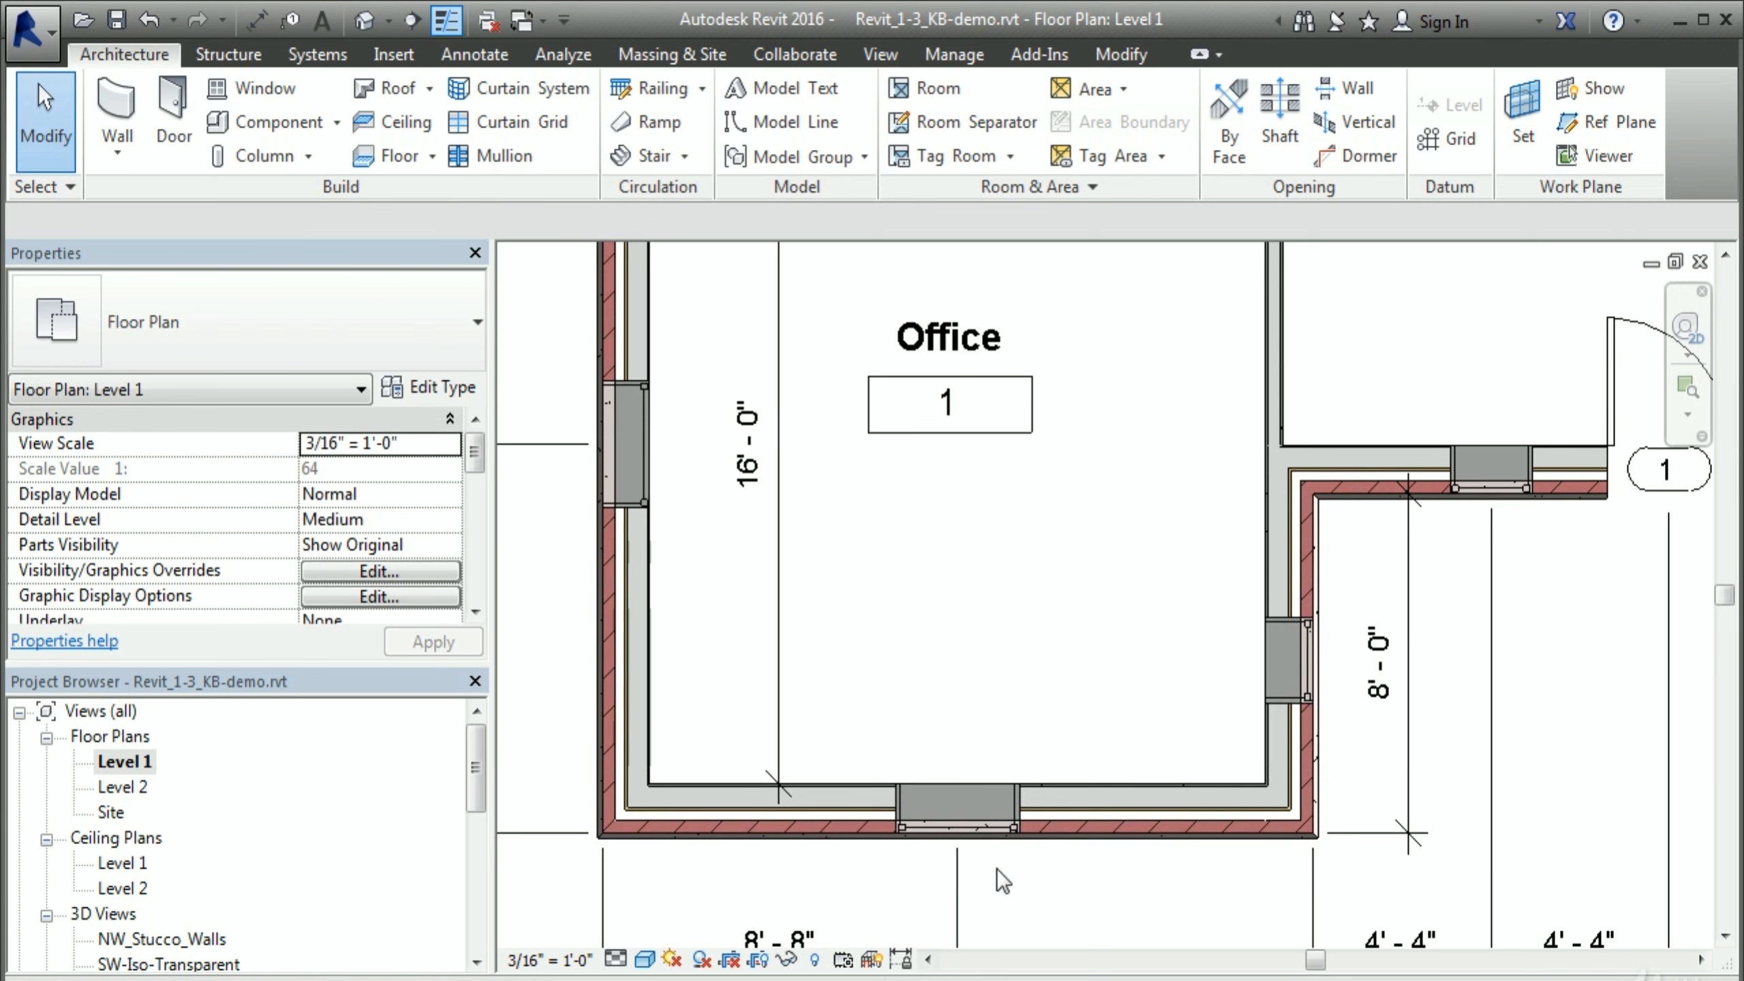
{"action": "scroll", "coordinate": [961, 841], "scroll_direction": "up", "scroll_amount": 2}
{"action": "scroll", "coordinate": [959, 839], "scroll_direction": "up", "scroll_amount": 1}
{"action": "scroll", "coordinate": [949, 824], "scroll_direction": "down", "scroll_amount": 1}
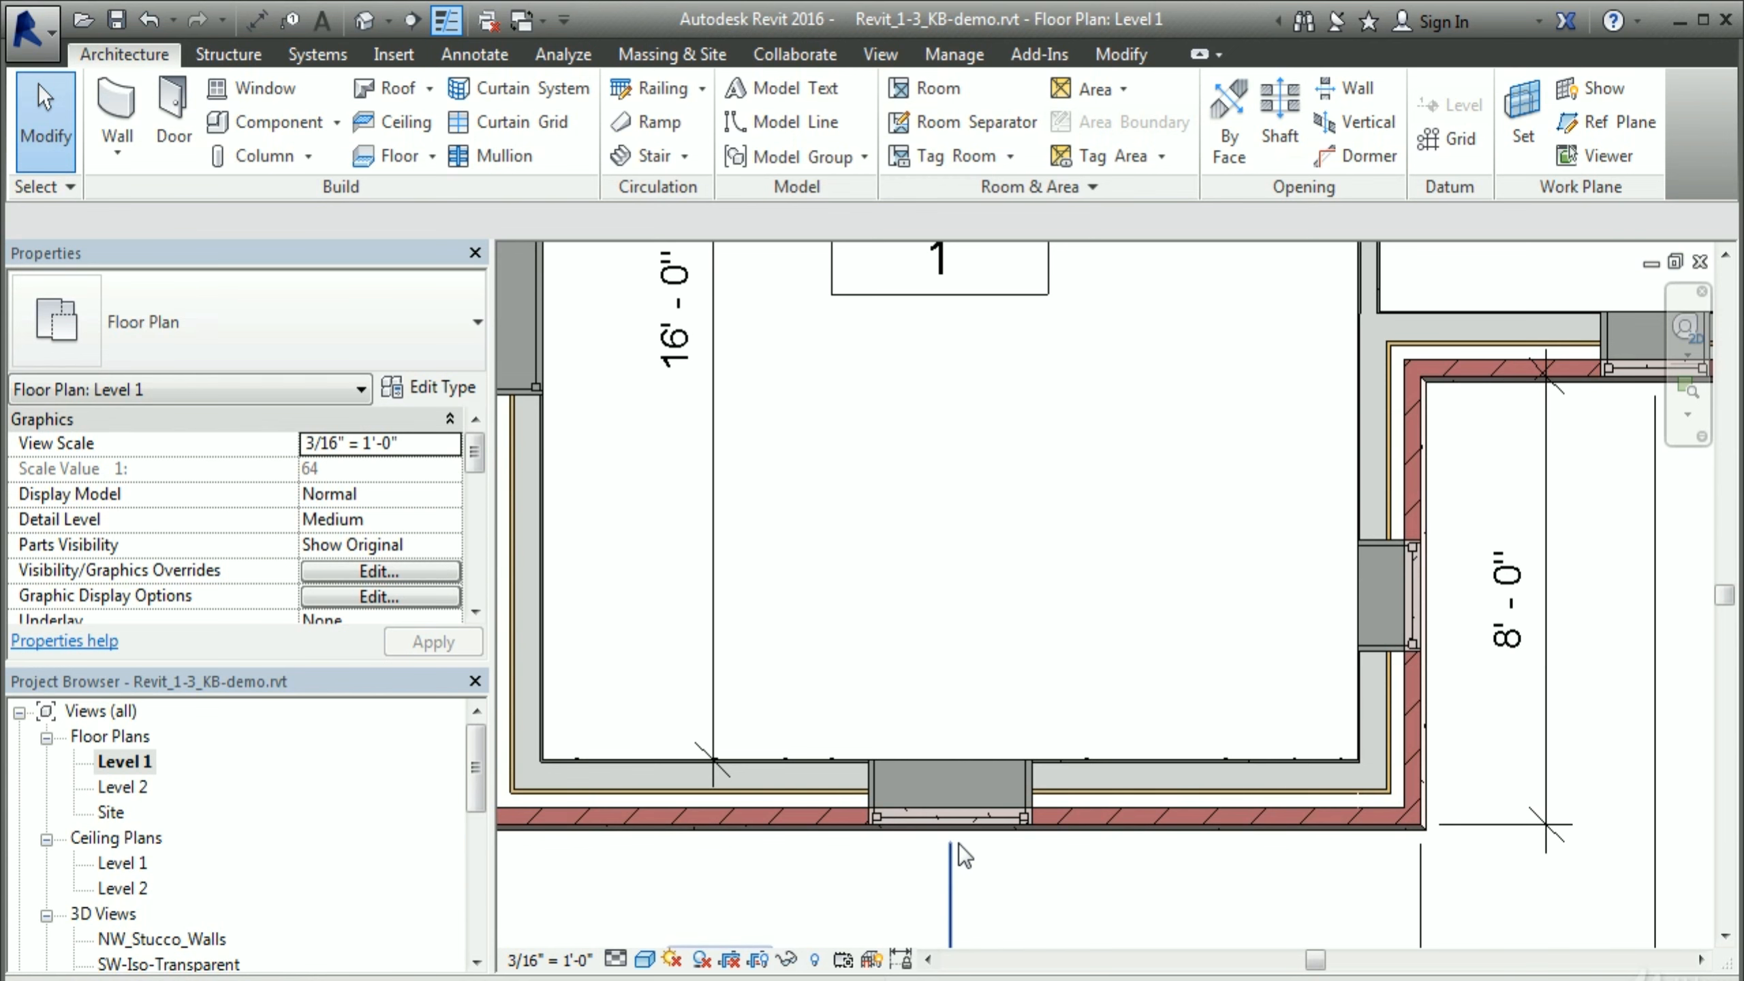
{"action": "left_click", "coordinate": [984, 815]}
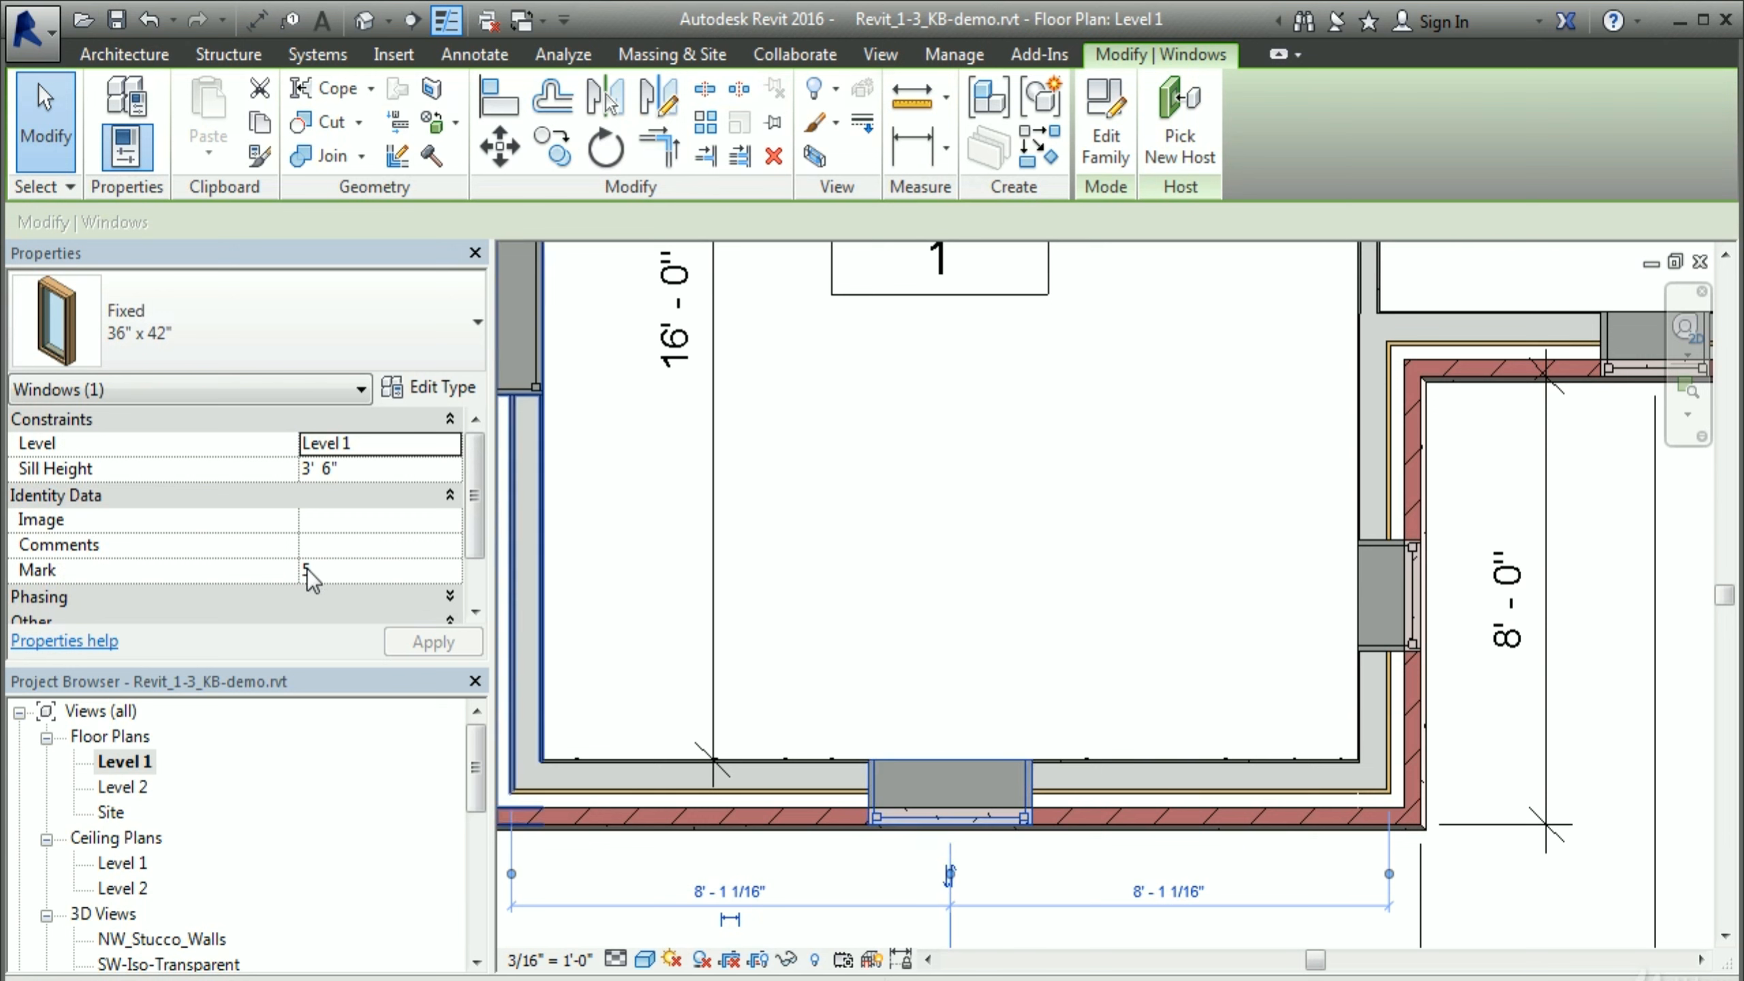
{"action": "left_click", "coordinate": [426, 389]}
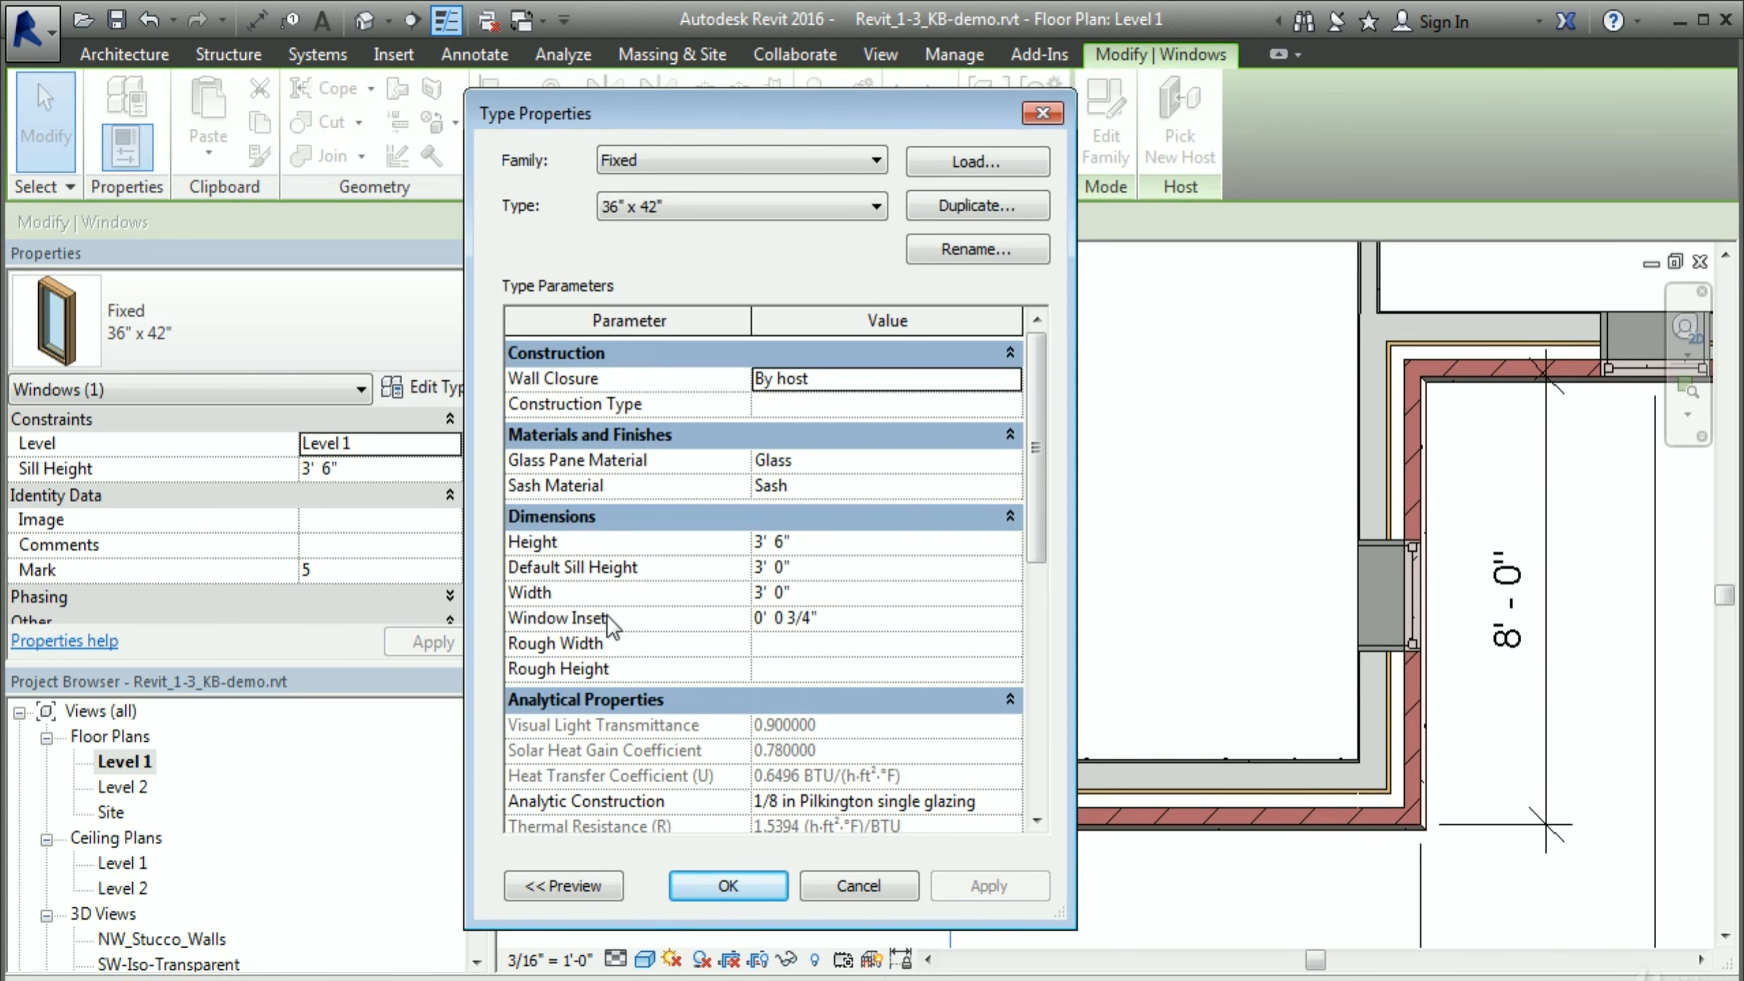
{"action": "left_click", "coordinate": [845, 625]}
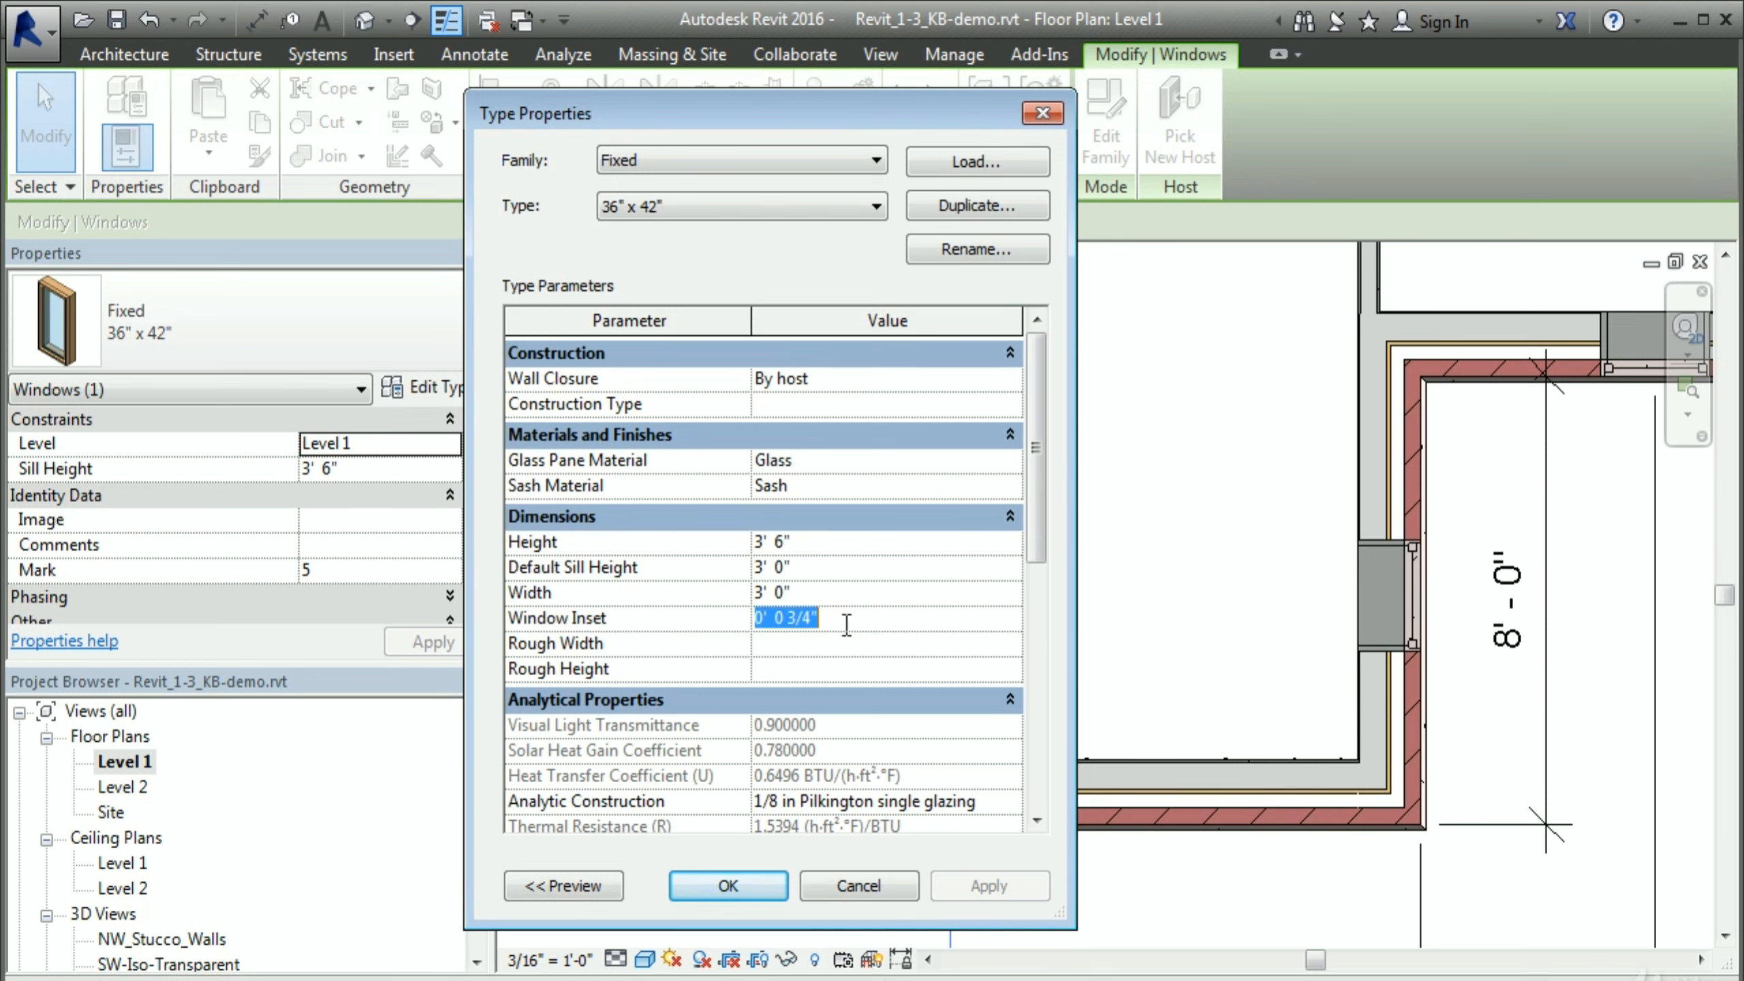
{"action": "type", "text": "3.5\""}
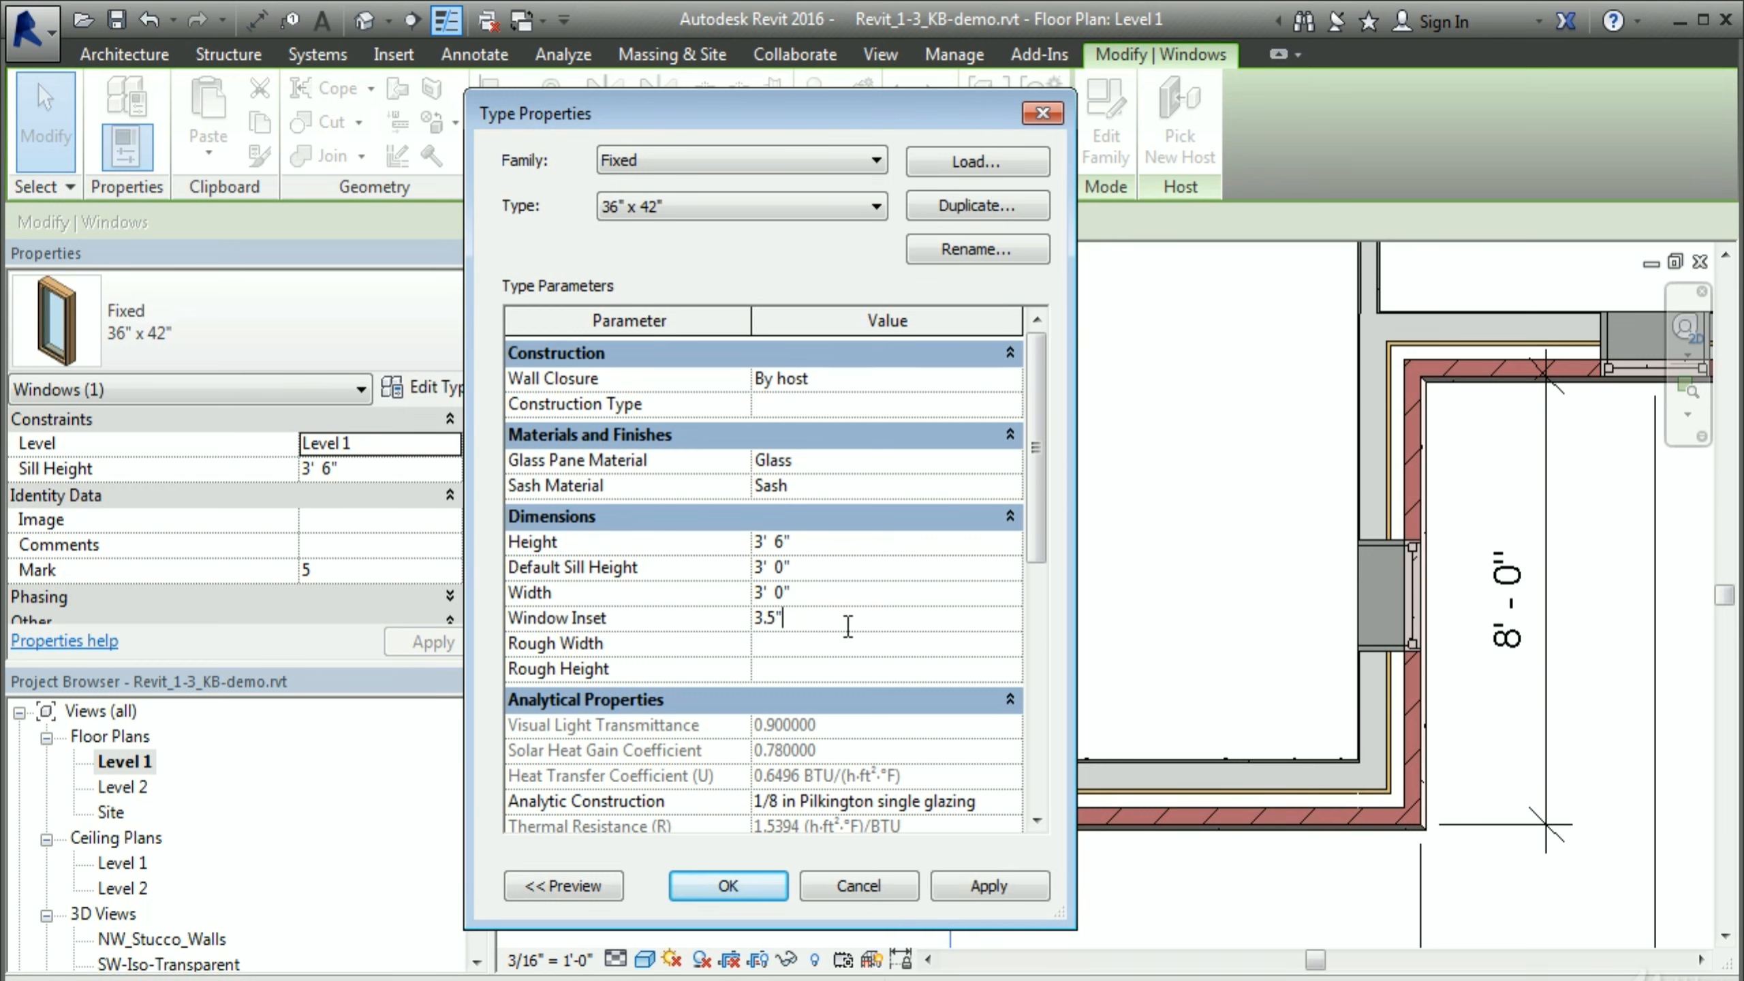
{"action": "left_click", "coordinate": [727, 886]}
Step: Examine how the 36" x 42" windows of Office 1 sit within the brick exterior walls
{"action": "middle_click_drag", "start_coordinate": [755, 618], "coordinate": [833, 675]}
{"action": "left_click", "coordinate": [599, 386]}
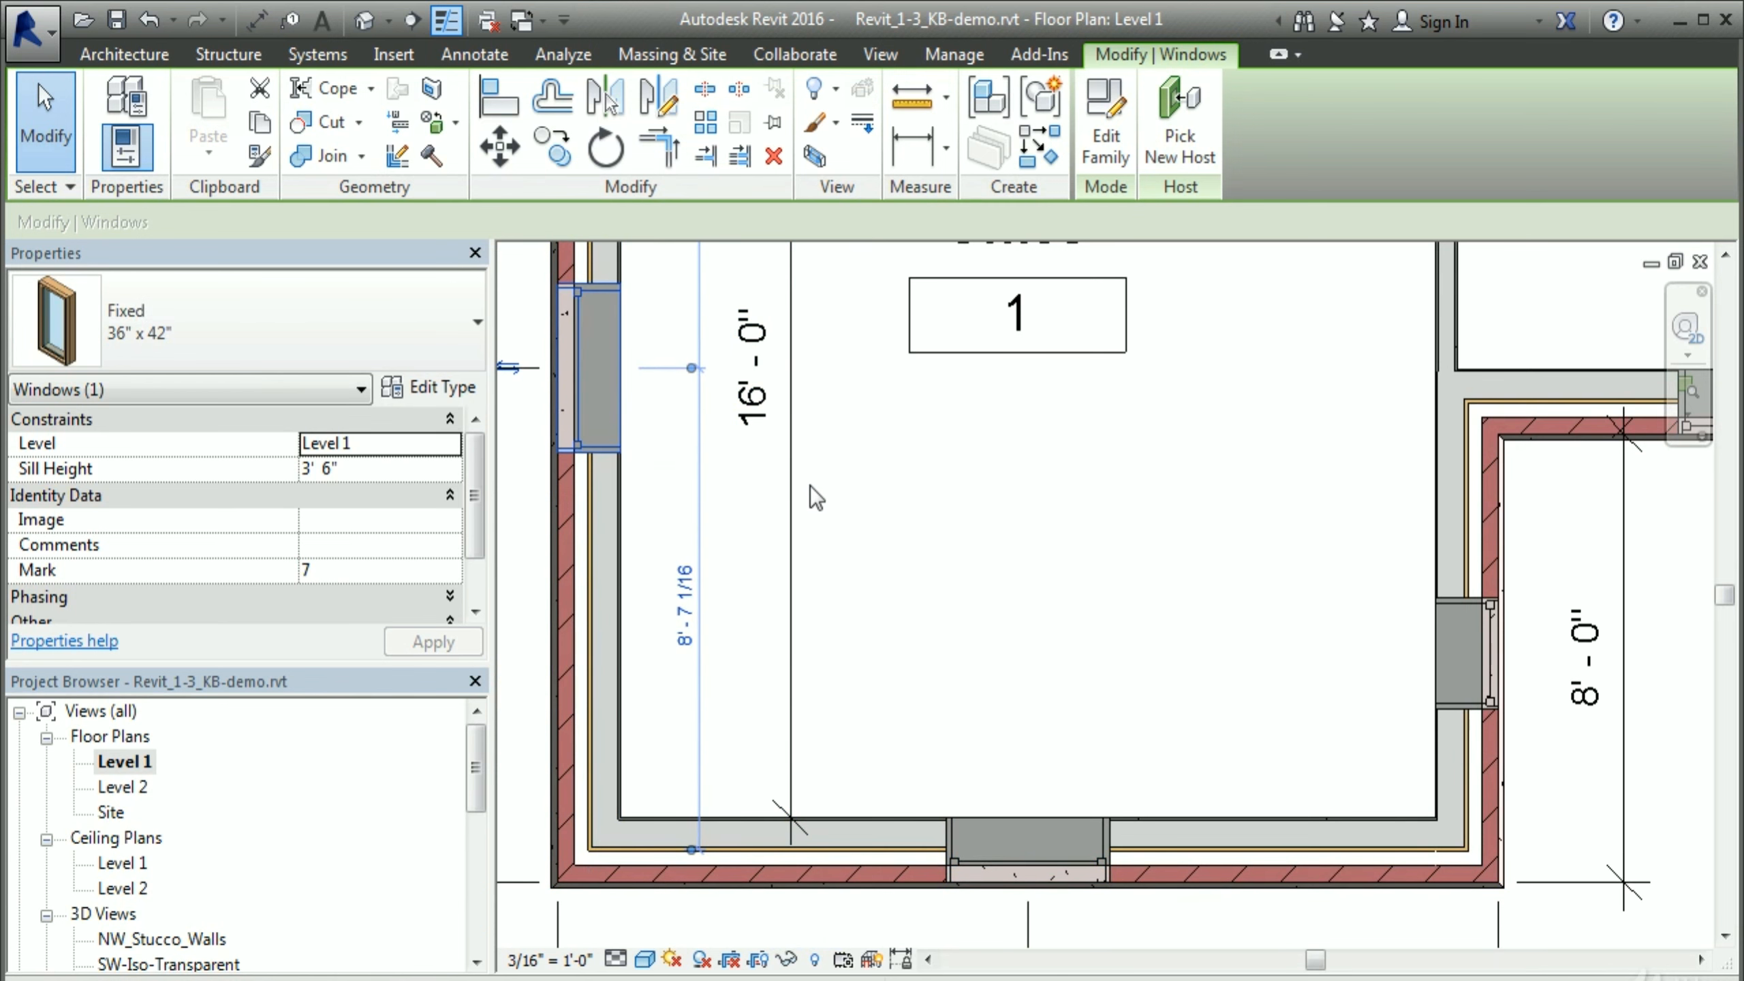
{"action": "left_click", "coordinate": [783, 495]}
{"action": "middle_click_drag", "start_coordinate": [767, 506], "coordinate": [873, 547]}
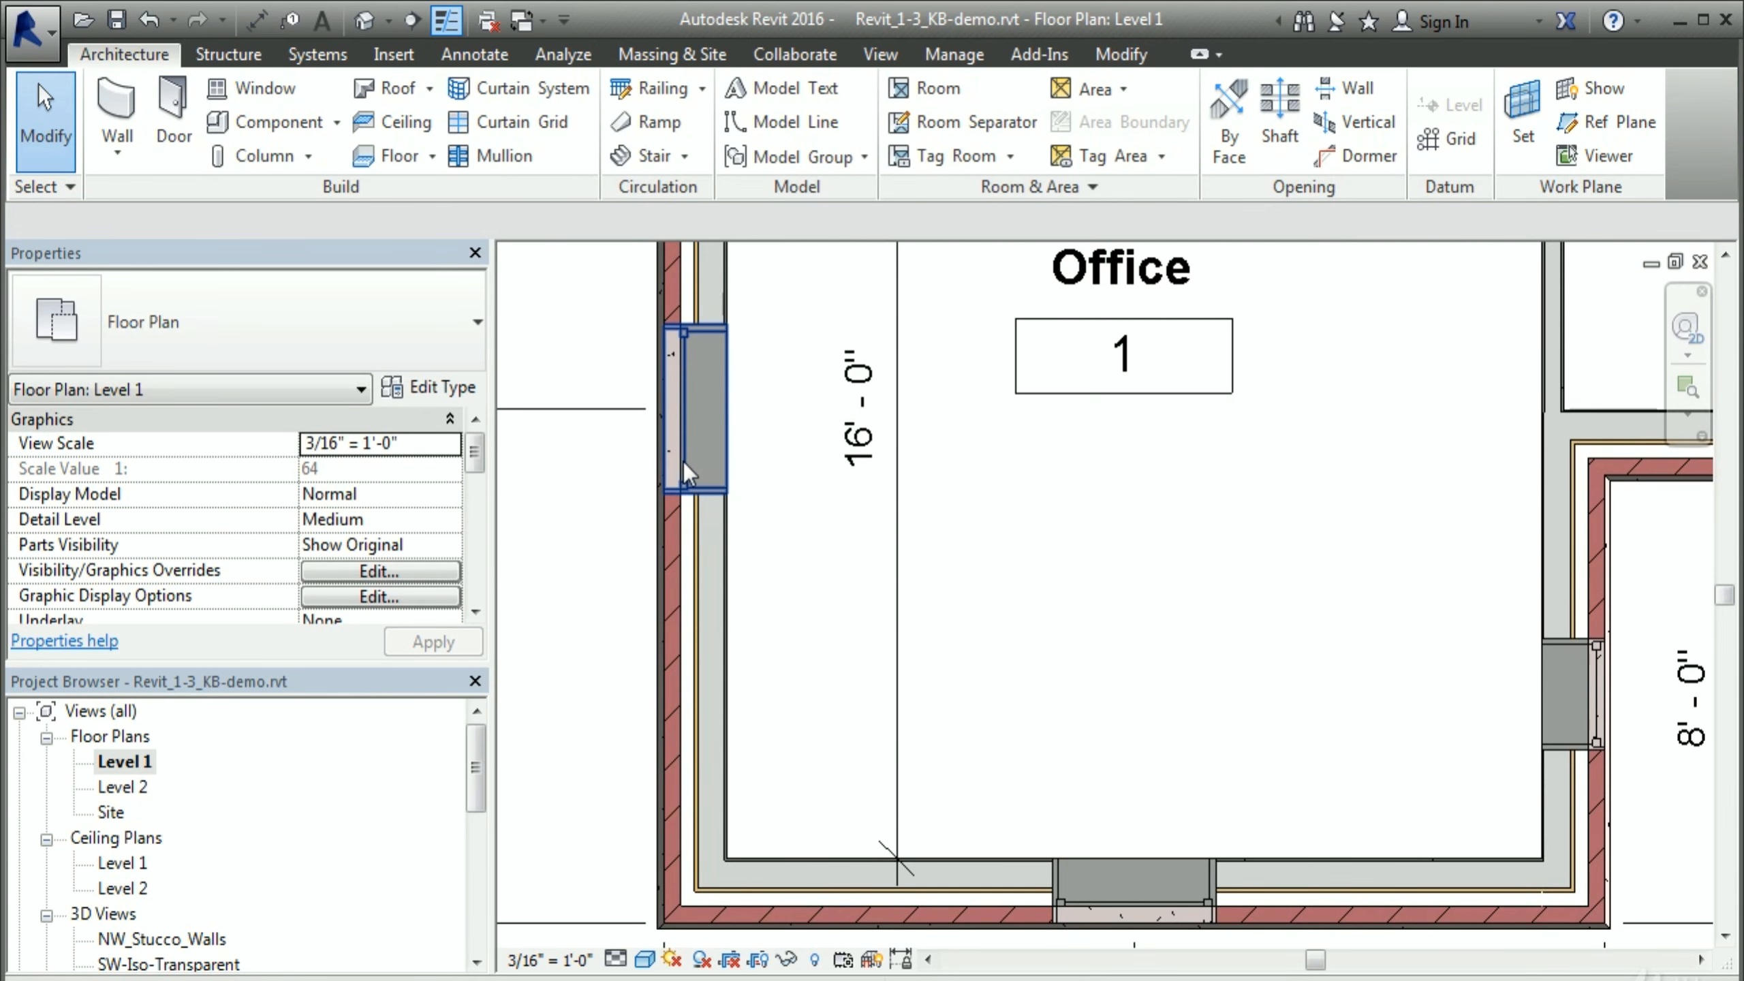
{"action": "middle_click_drag", "start_coordinate": [1129, 798], "coordinate": [969, 688]}
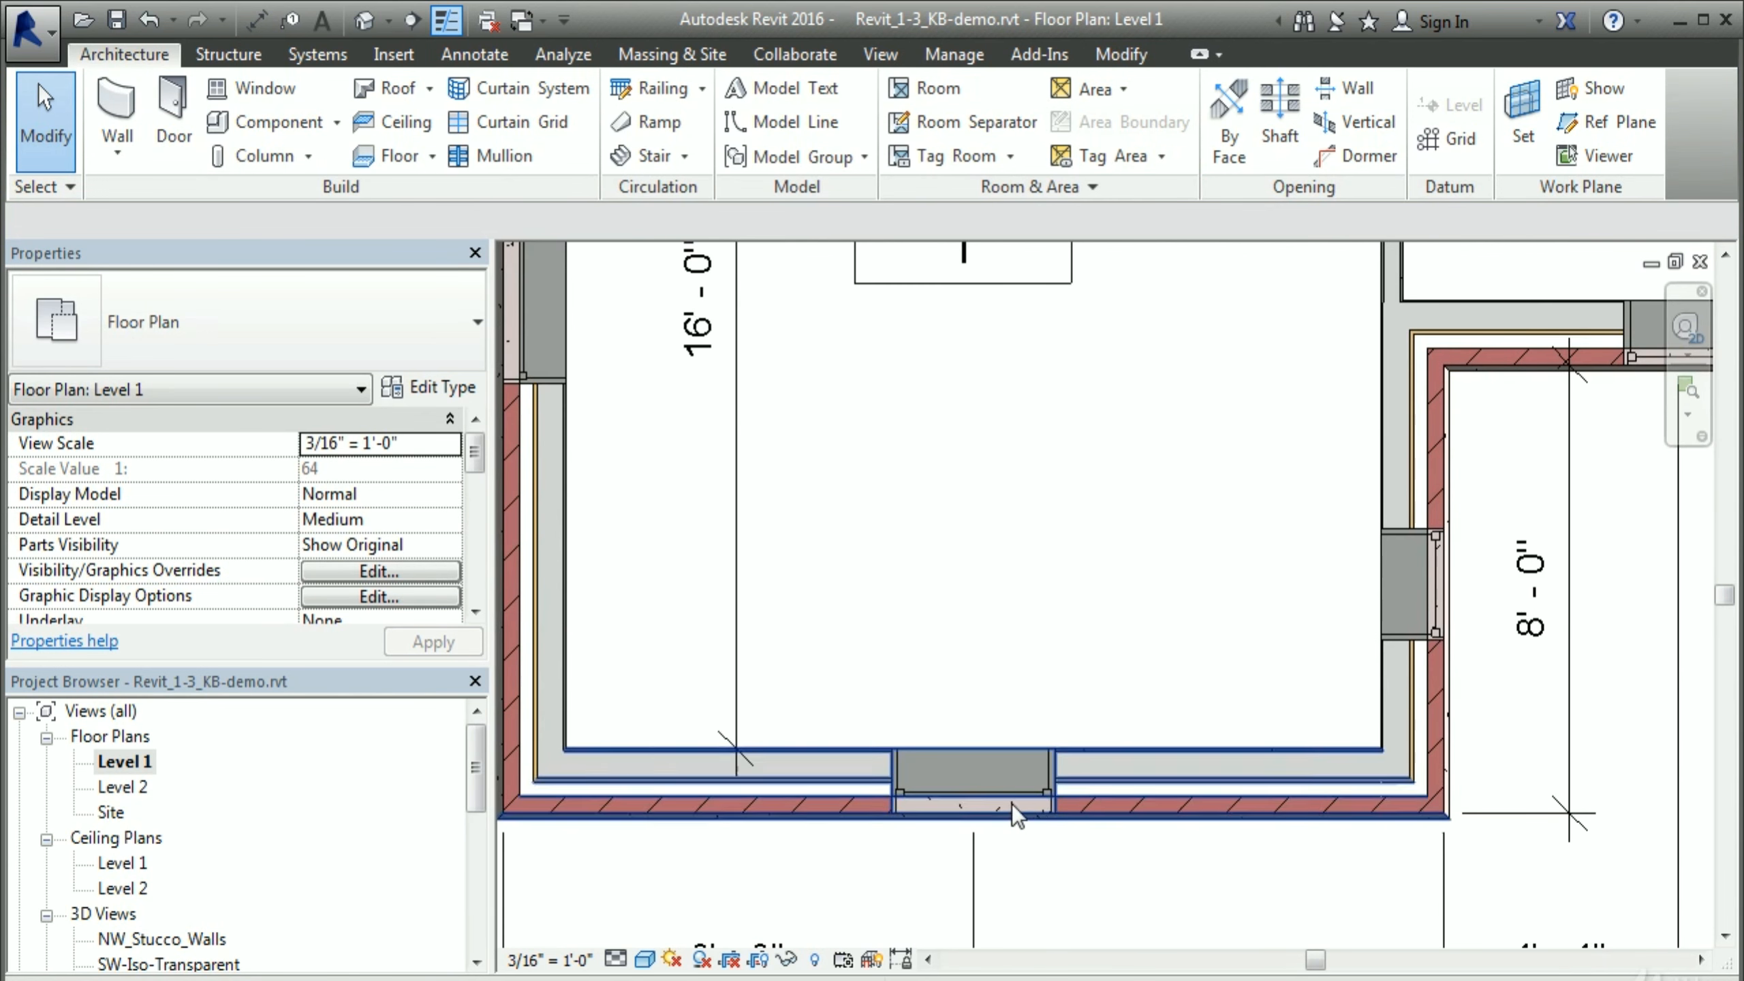
{"action": "middle_click_drag", "start_coordinate": [1468, 793], "coordinate": [1366, 837]}
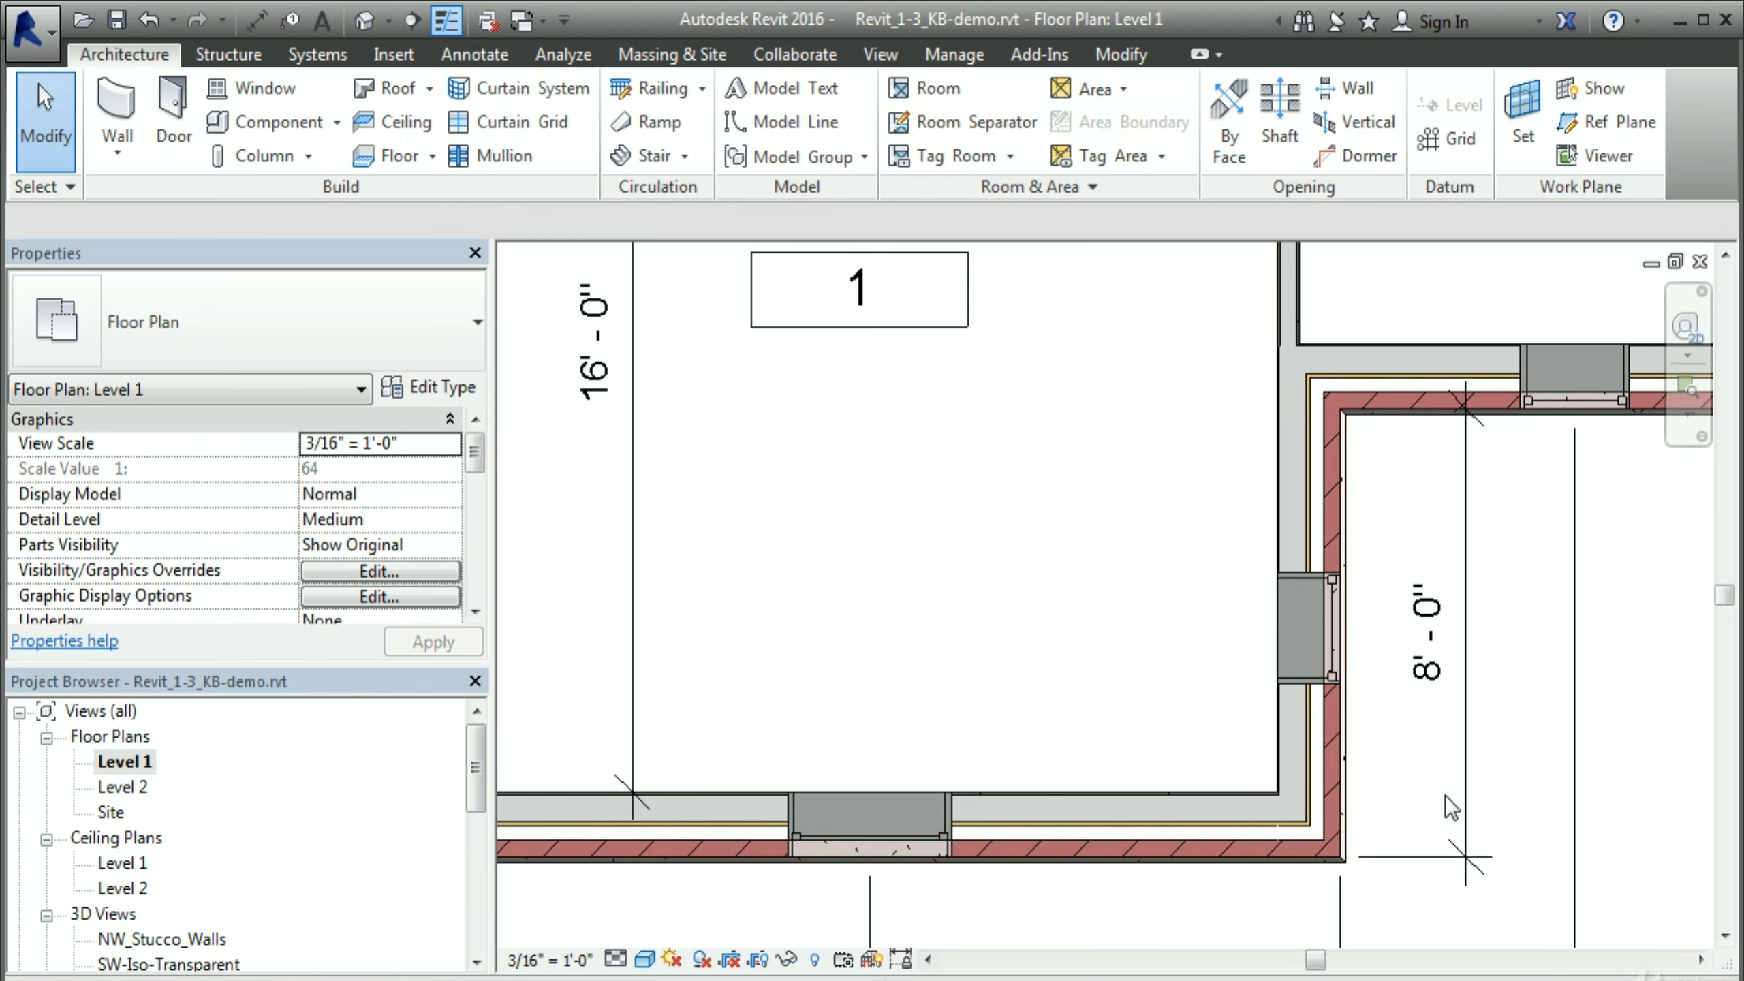
Step: Set the Window Inset of the 24" x 42" window type used beside the entrance door to 3.5"
{"action": "middle_click_drag", "start_coordinate": [1514, 764], "coordinate": [1045, 810]}
{"action": "middle_click_drag", "start_coordinate": [1490, 681], "coordinate": [1311, 663]}
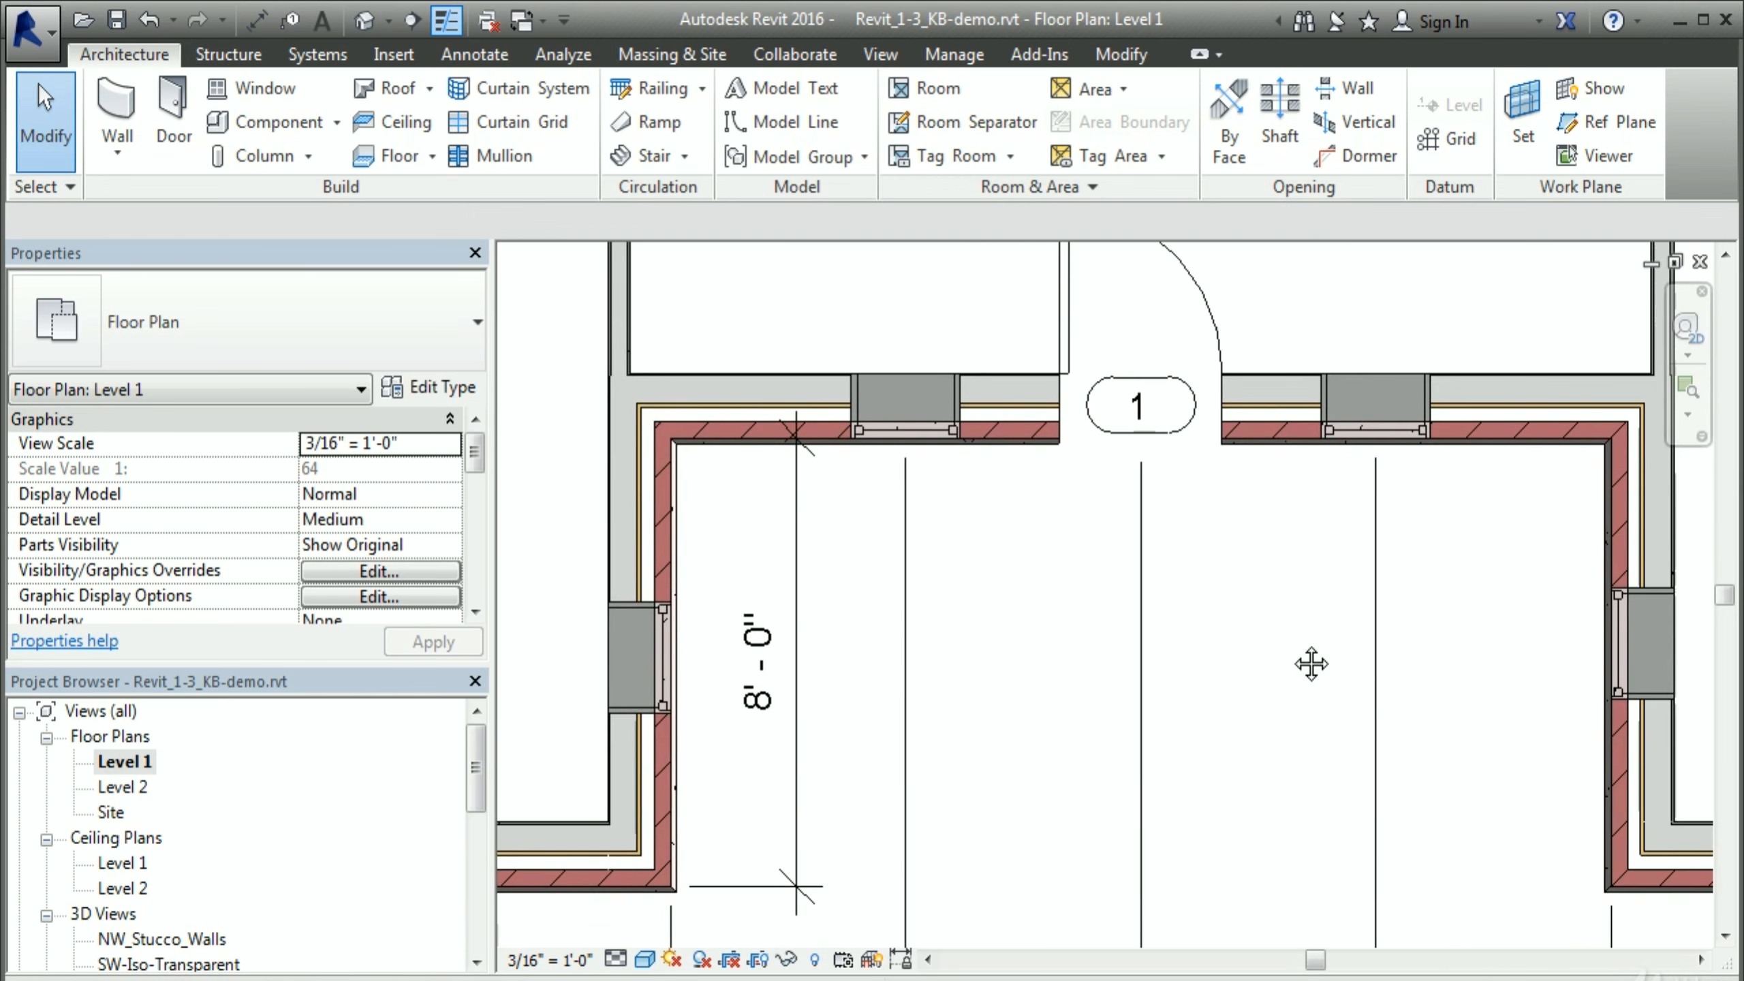
{"action": "left_click", "coordinate": [937, 432]}
{"action": "left_click", "coordinate": [427, 388]}
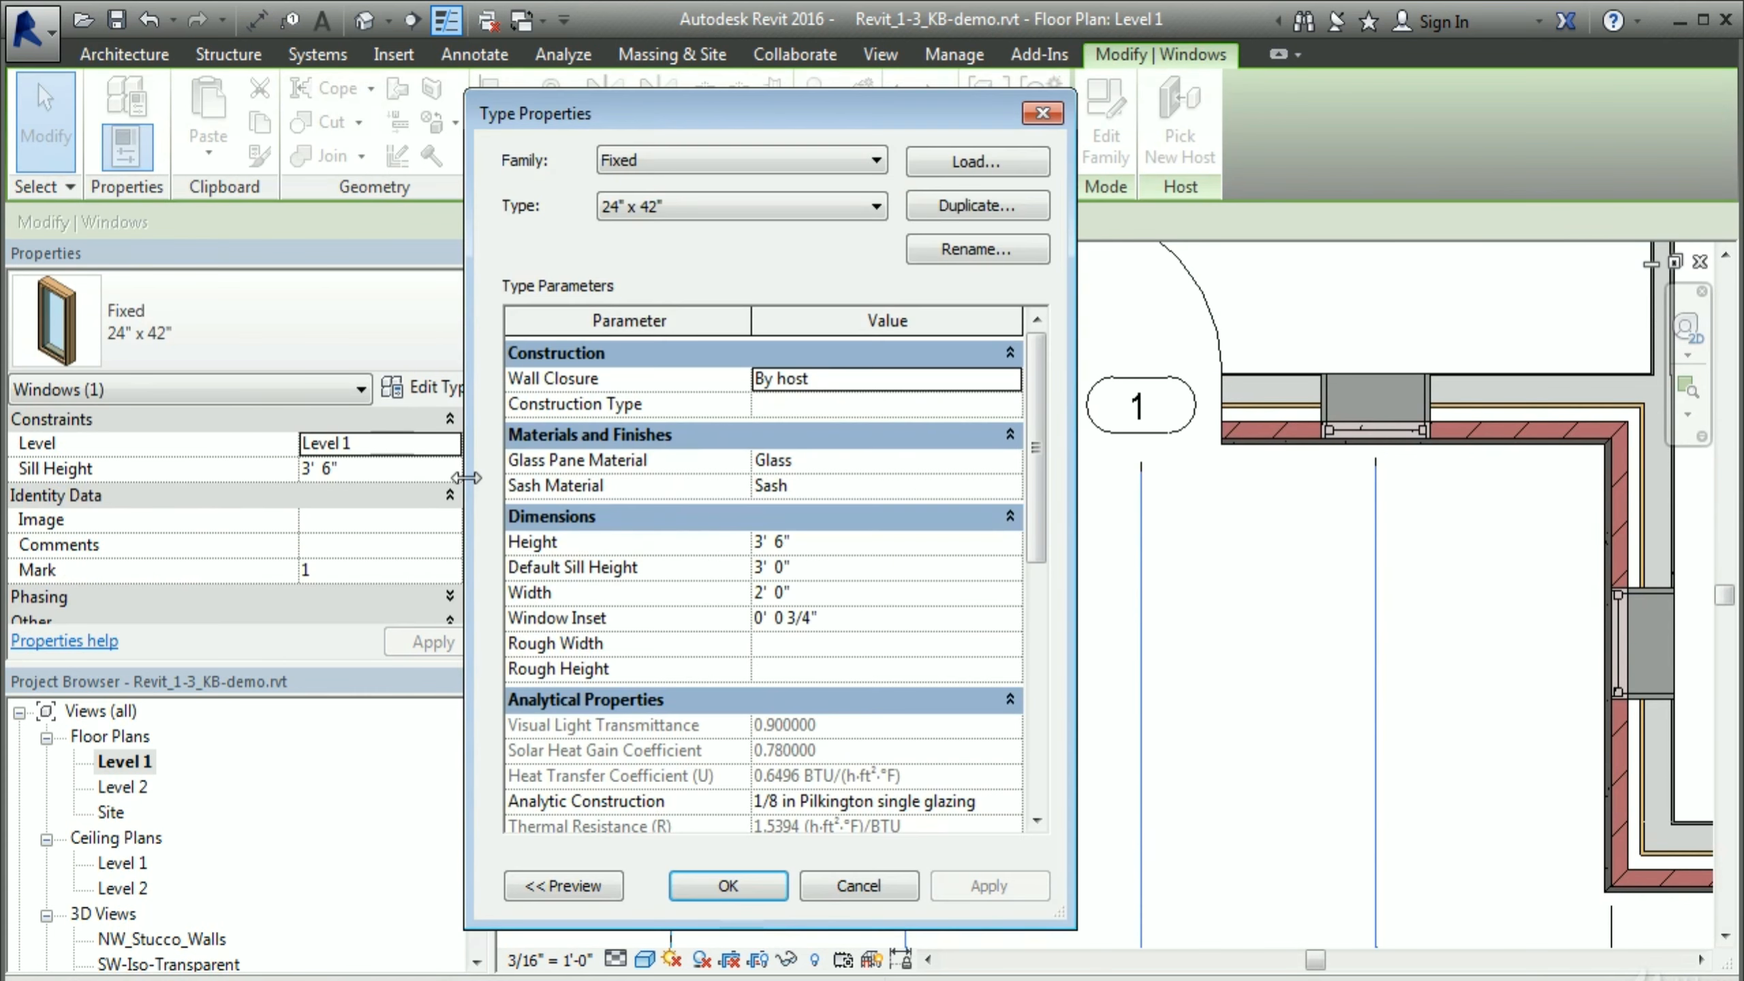
{"action": "left_click", "coordinate": [839, 620]}
{"action": "type", "text": "3.5\""}
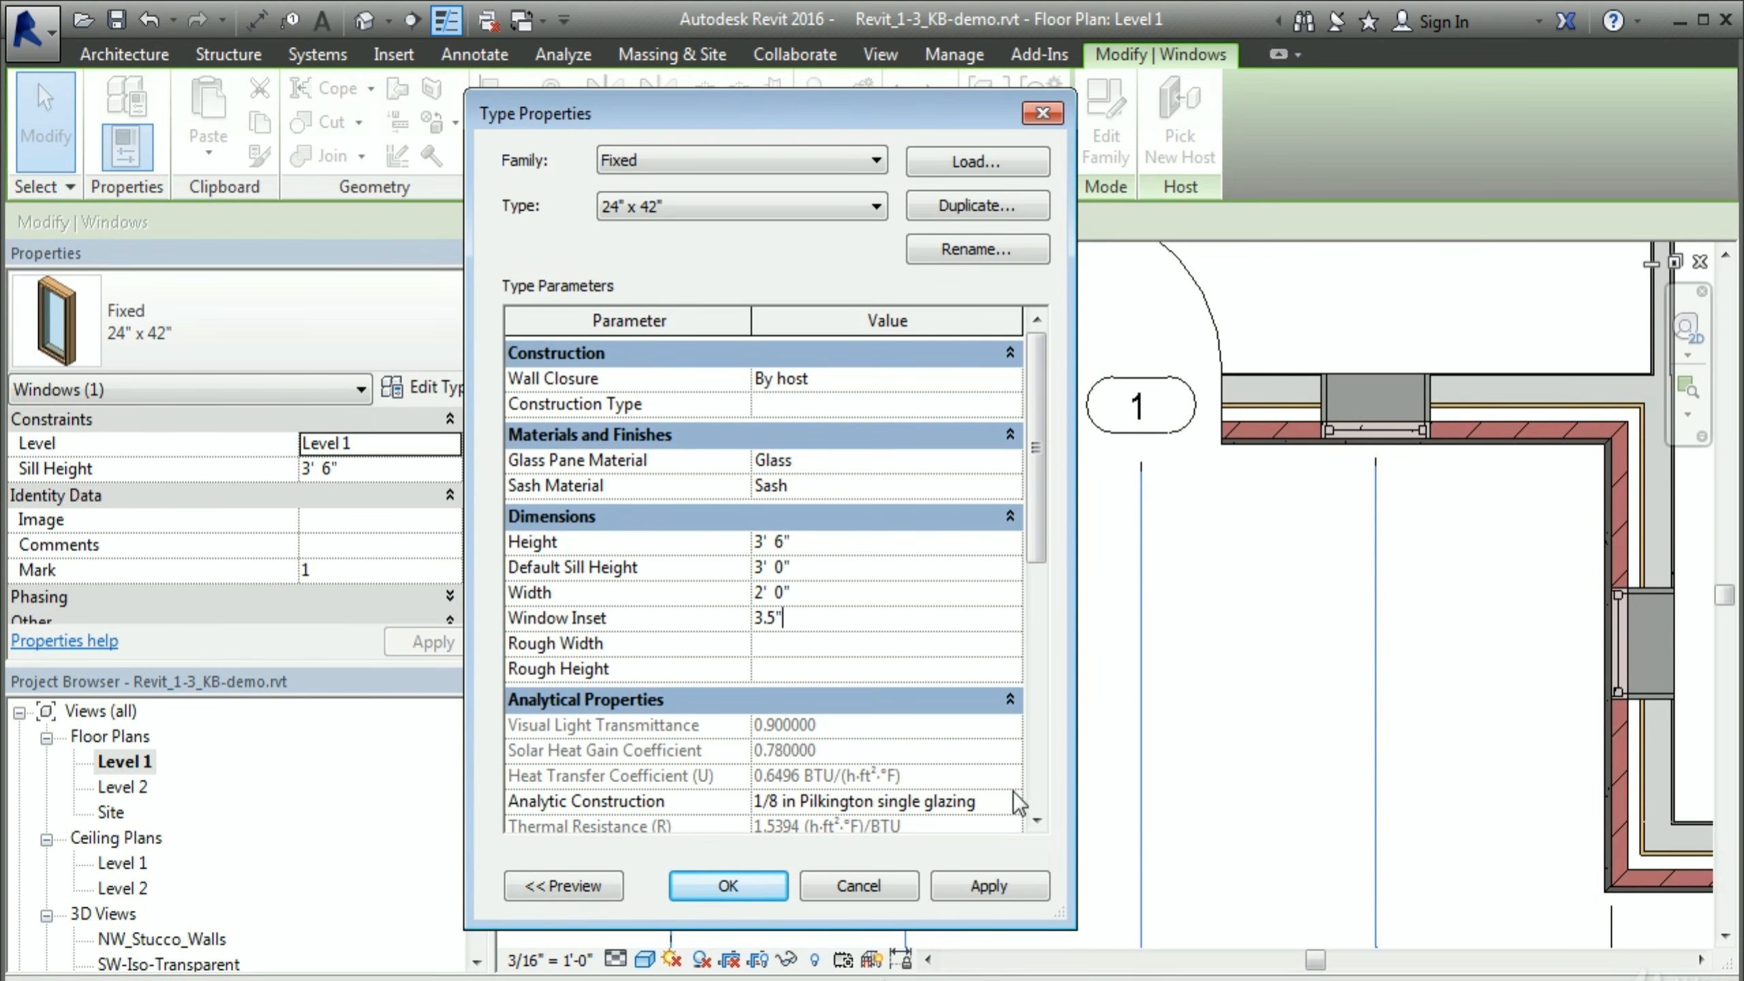
{"action": "left_click", "coordinate": [728, 886]}
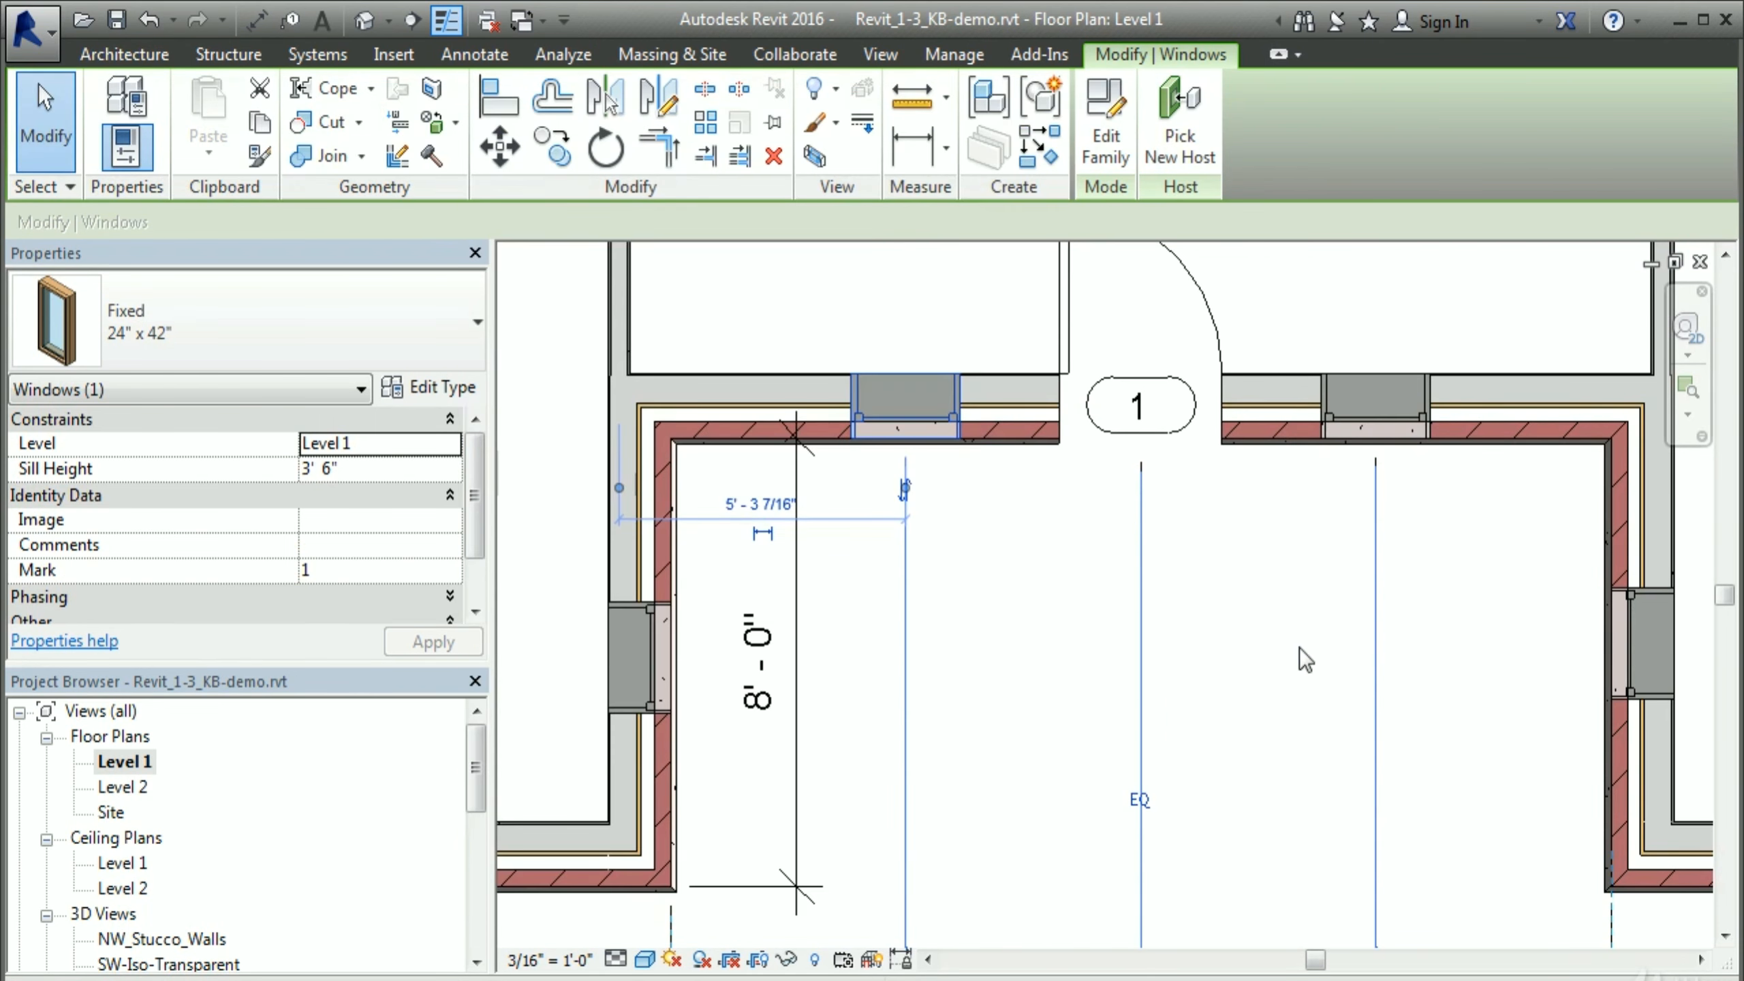
{"action": "left_click", "coordinate": [1300, 648]}
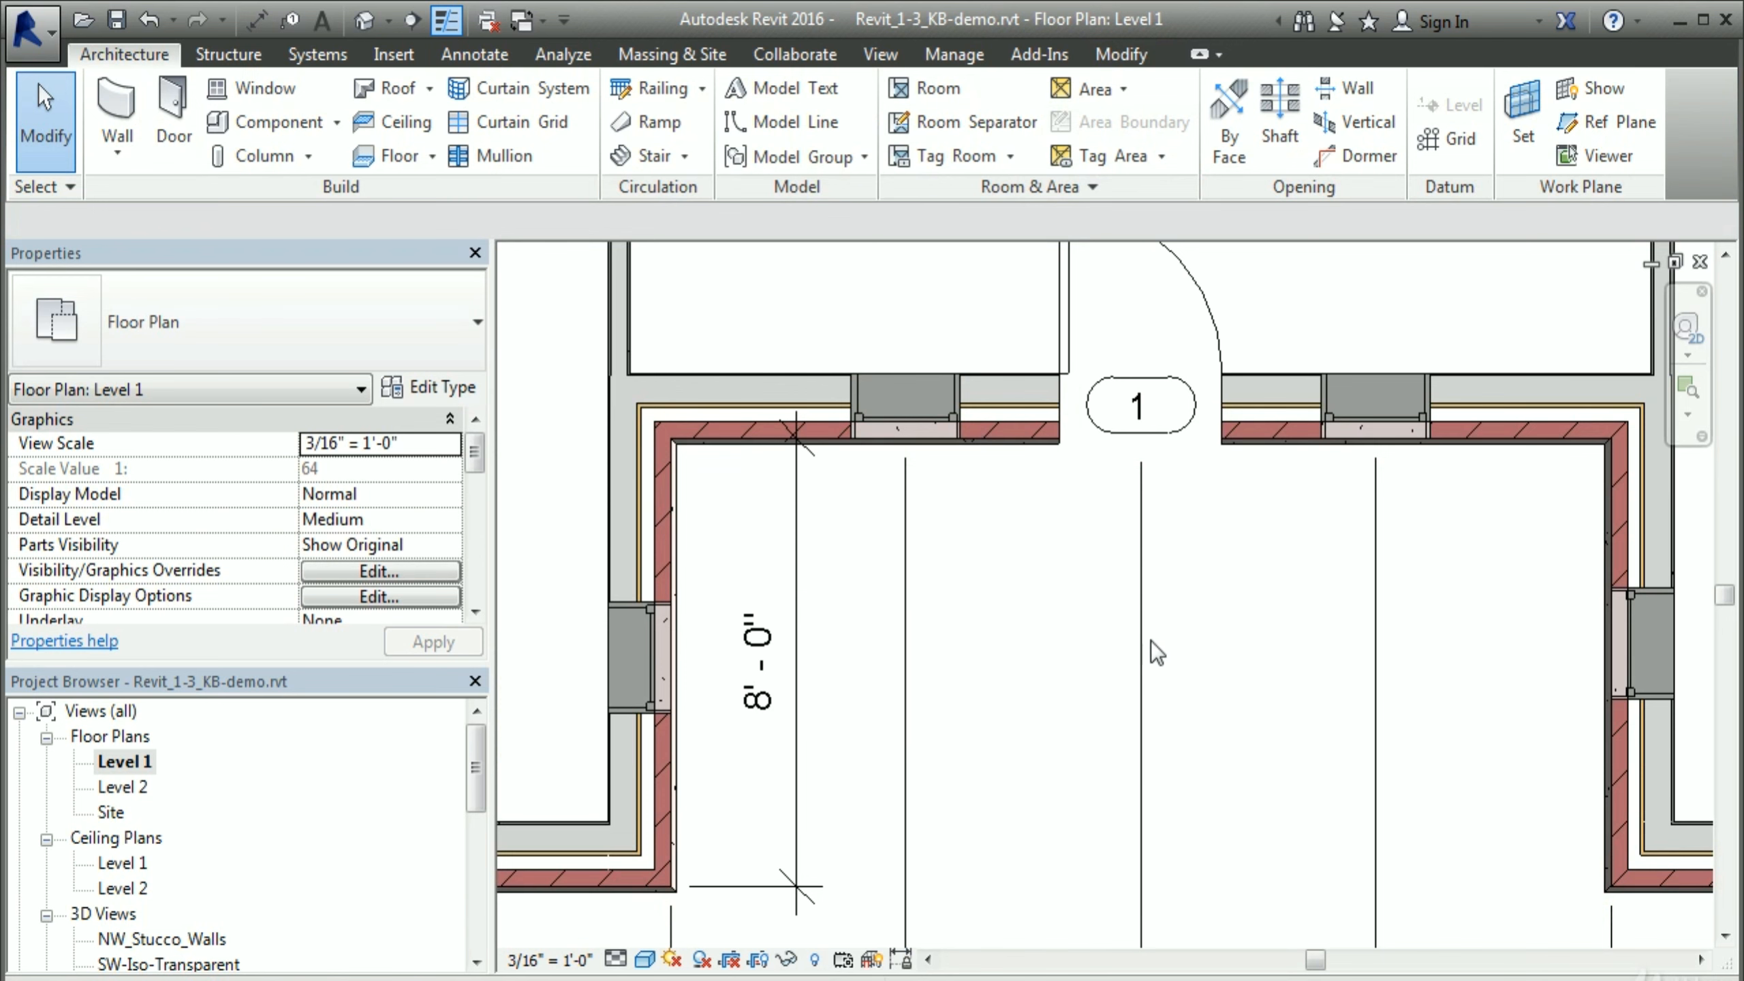
Step: Bring Washroom 4 into close view in the Level 1 plan
{"action": "middle_click_drag", "start_coordinate": [1275, 594], "coordinate": [1179, 754]}
{"action": "scroll", "coordinate": [1207, 635], "scroll_direction": "down", "scroll_amount": 4}
{"action": "middle_click_drag", "start_coordinate": [1265, 483], "coordinate": [1105, 727]}
{"action": "middle_click_drag", "start_coordinate": [1169, 471], "coordinate": [805, 744]}
{"action": "middle_click_drag", "start_coordinate": [965, 429], "coordinate": [936, 665]}
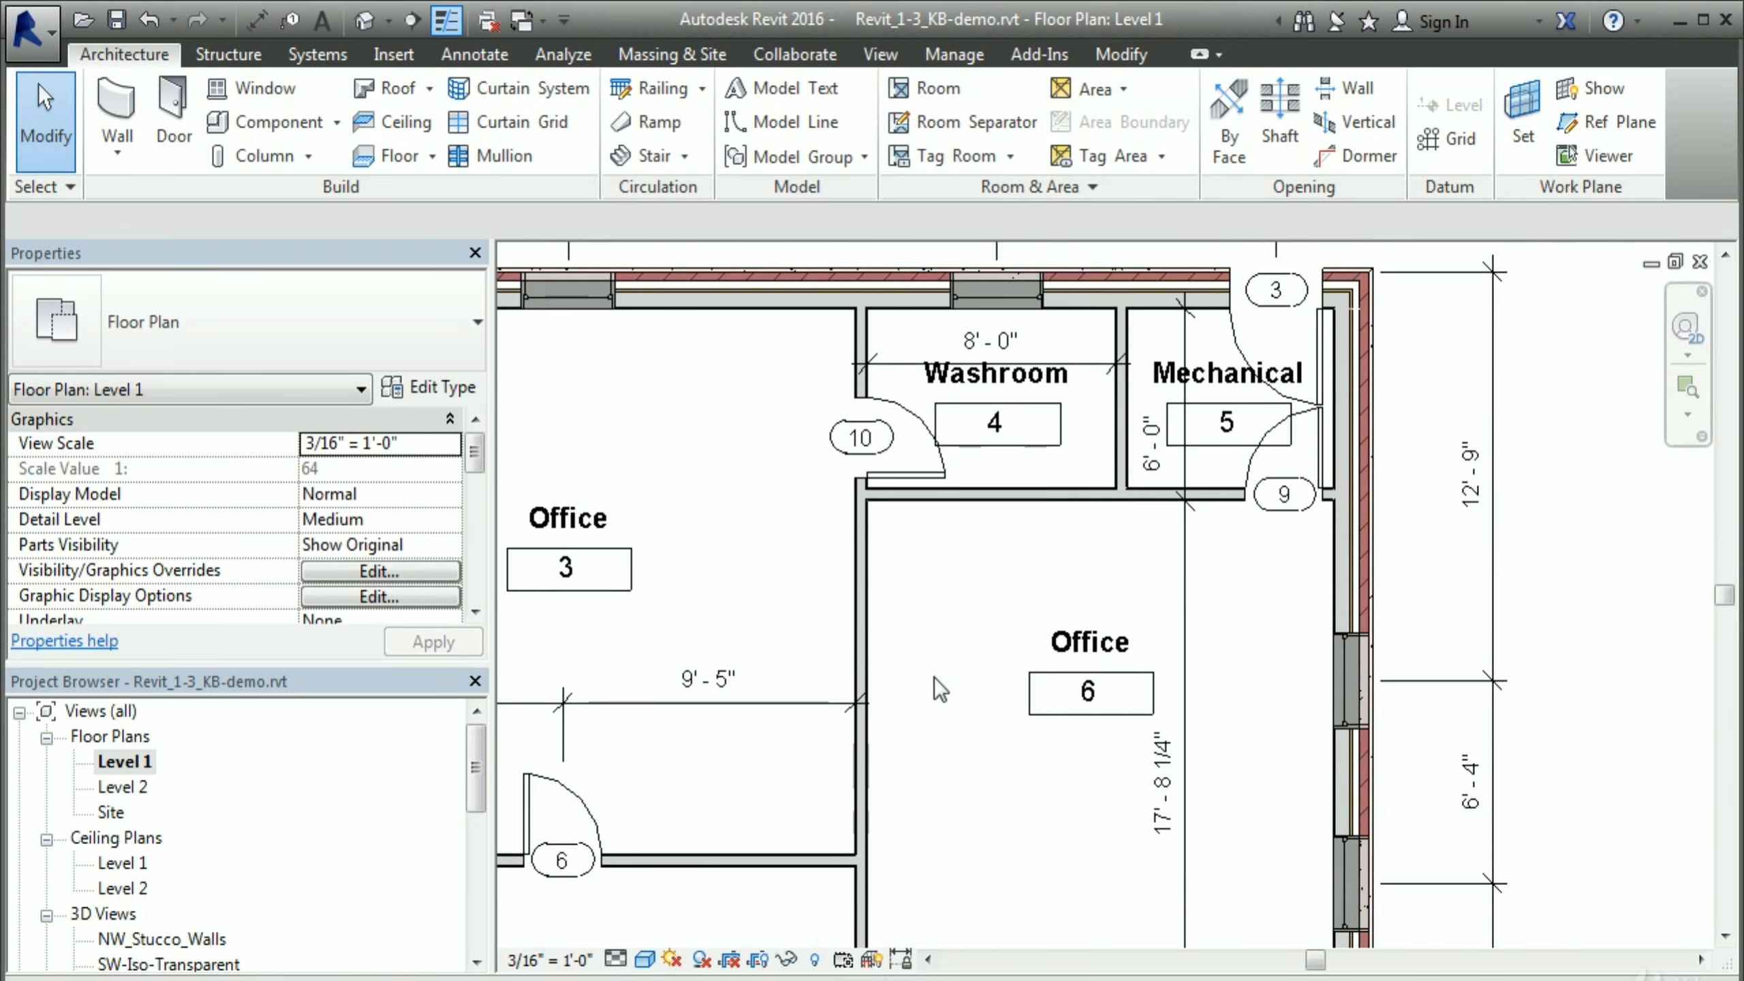
{"action": "middle_click_drag", "start_coordinate": [992, 493], "coordinate": [981, 762]}
{"action": "scroll", "coordinate": [888, 733], "scroll_direction": "up", "scroll_amount": 4}
Step: Load the Toilet-Domestic-3D family from the Water Closets folder of the architectural plumbing fixtures in the US Imperial library
{"action": "left_click", "coordinate": [393, 54]}
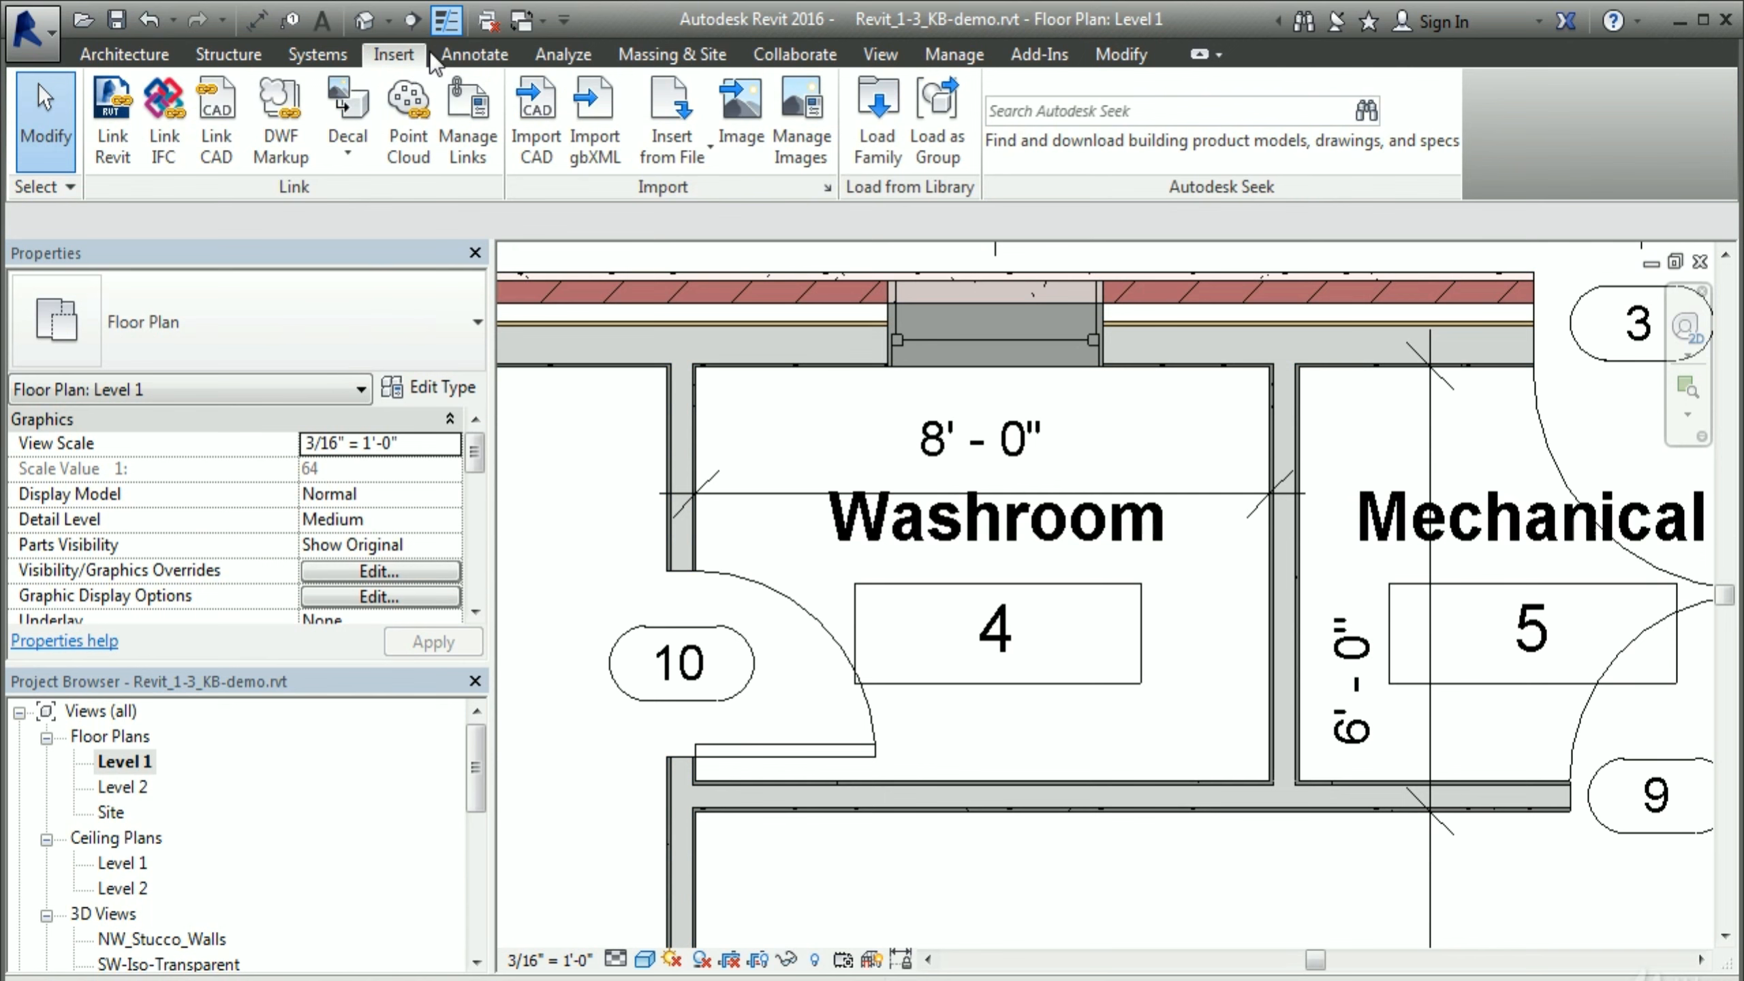
{"action": "left_click", "coordinate": [877, 136]}
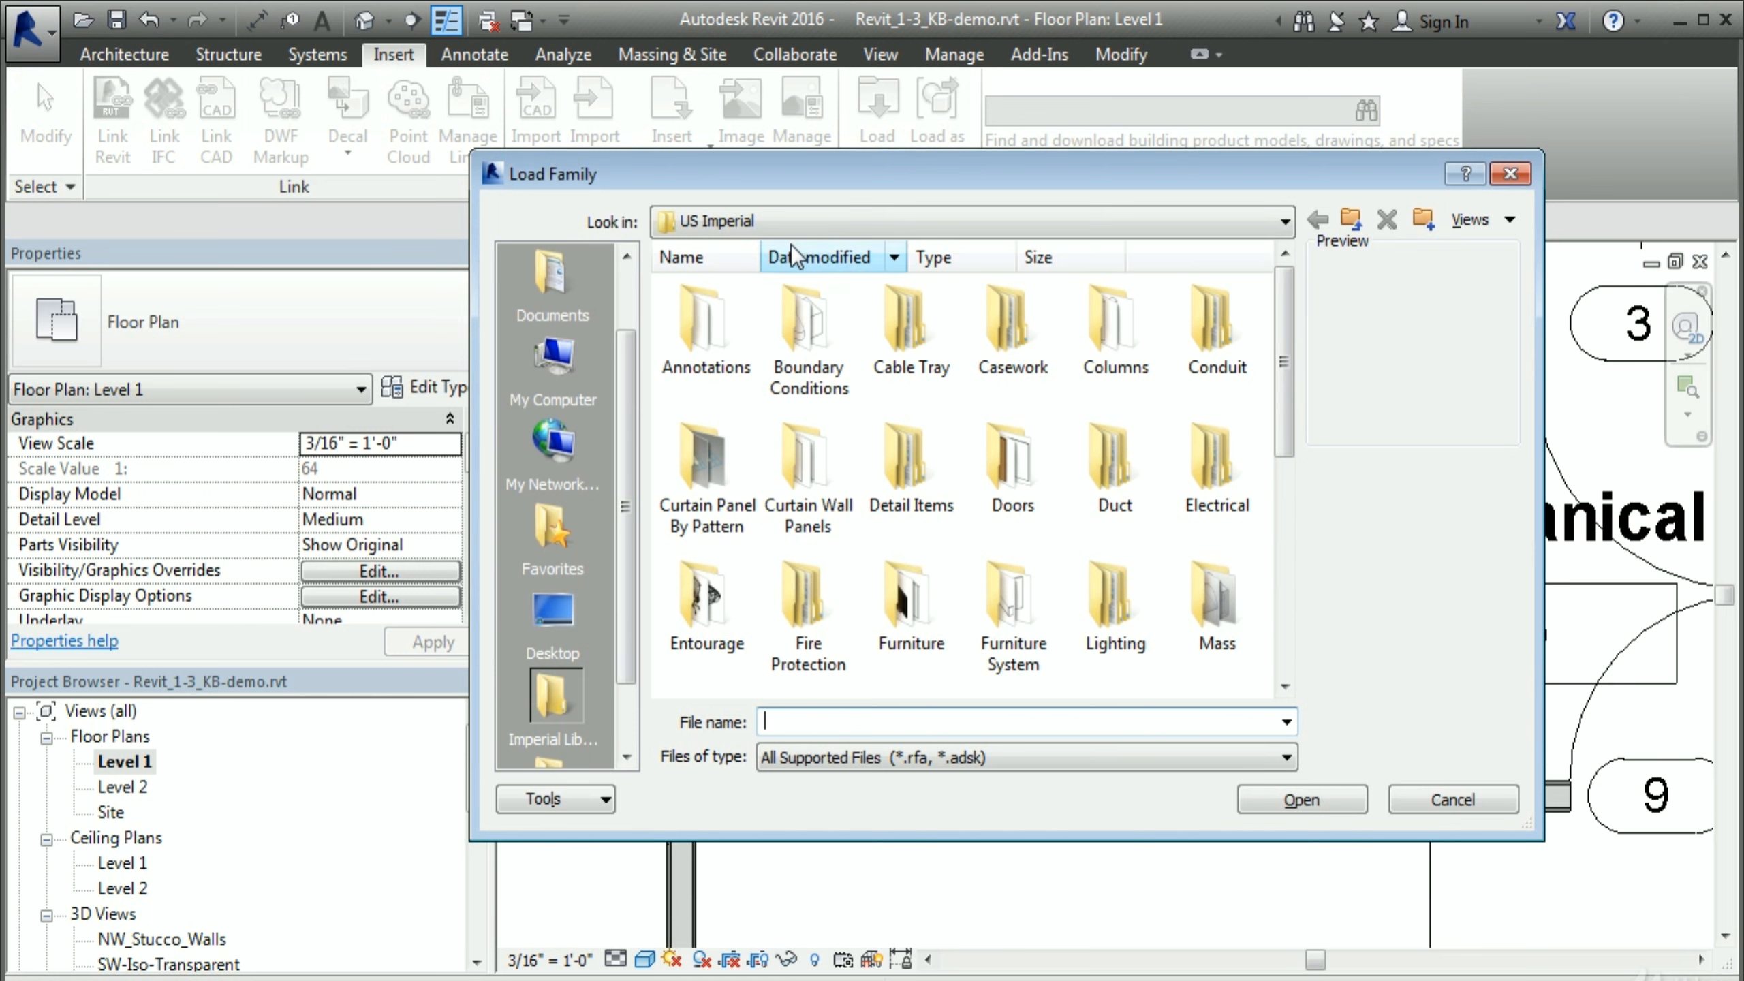
{"action": "scroll", "coordinate": [961, 481], "scroll_direction": "down", "scroll_amount": 3}
{"action": "double_click", "coordinate": [1117, 412]}
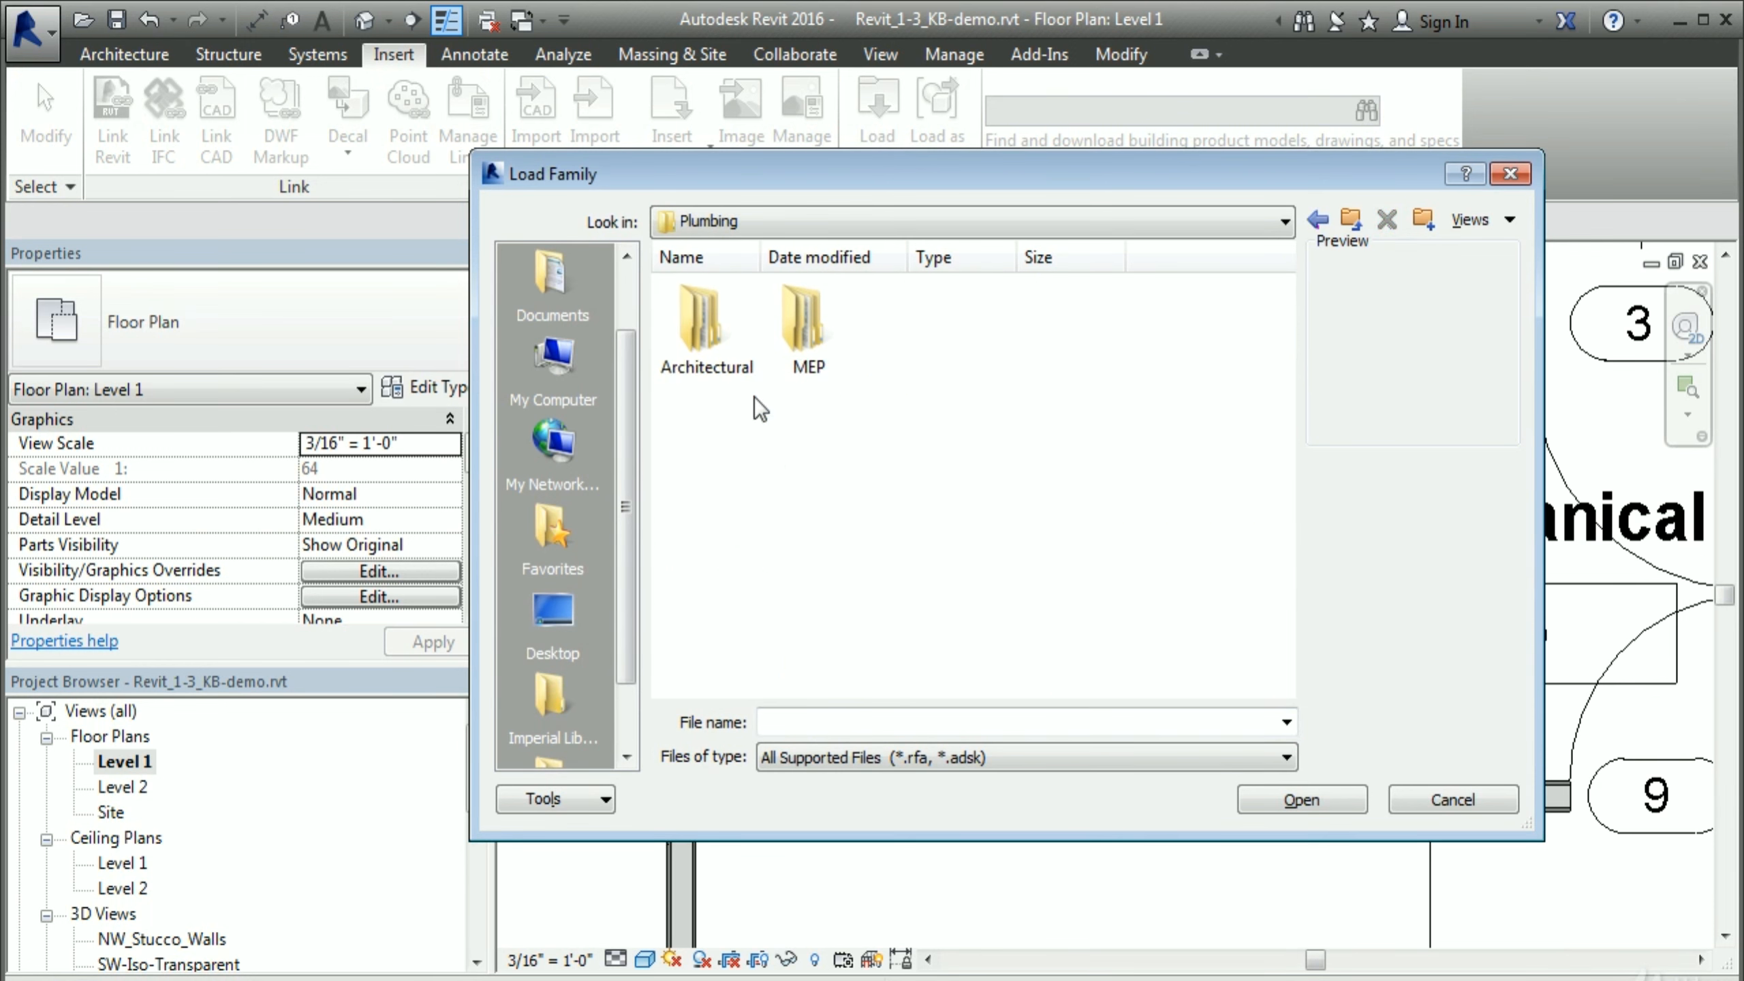
{"action": "double_click", "coordinate": [707, 330]}
{"action": "double_click", "coordinate": [835, 384]}
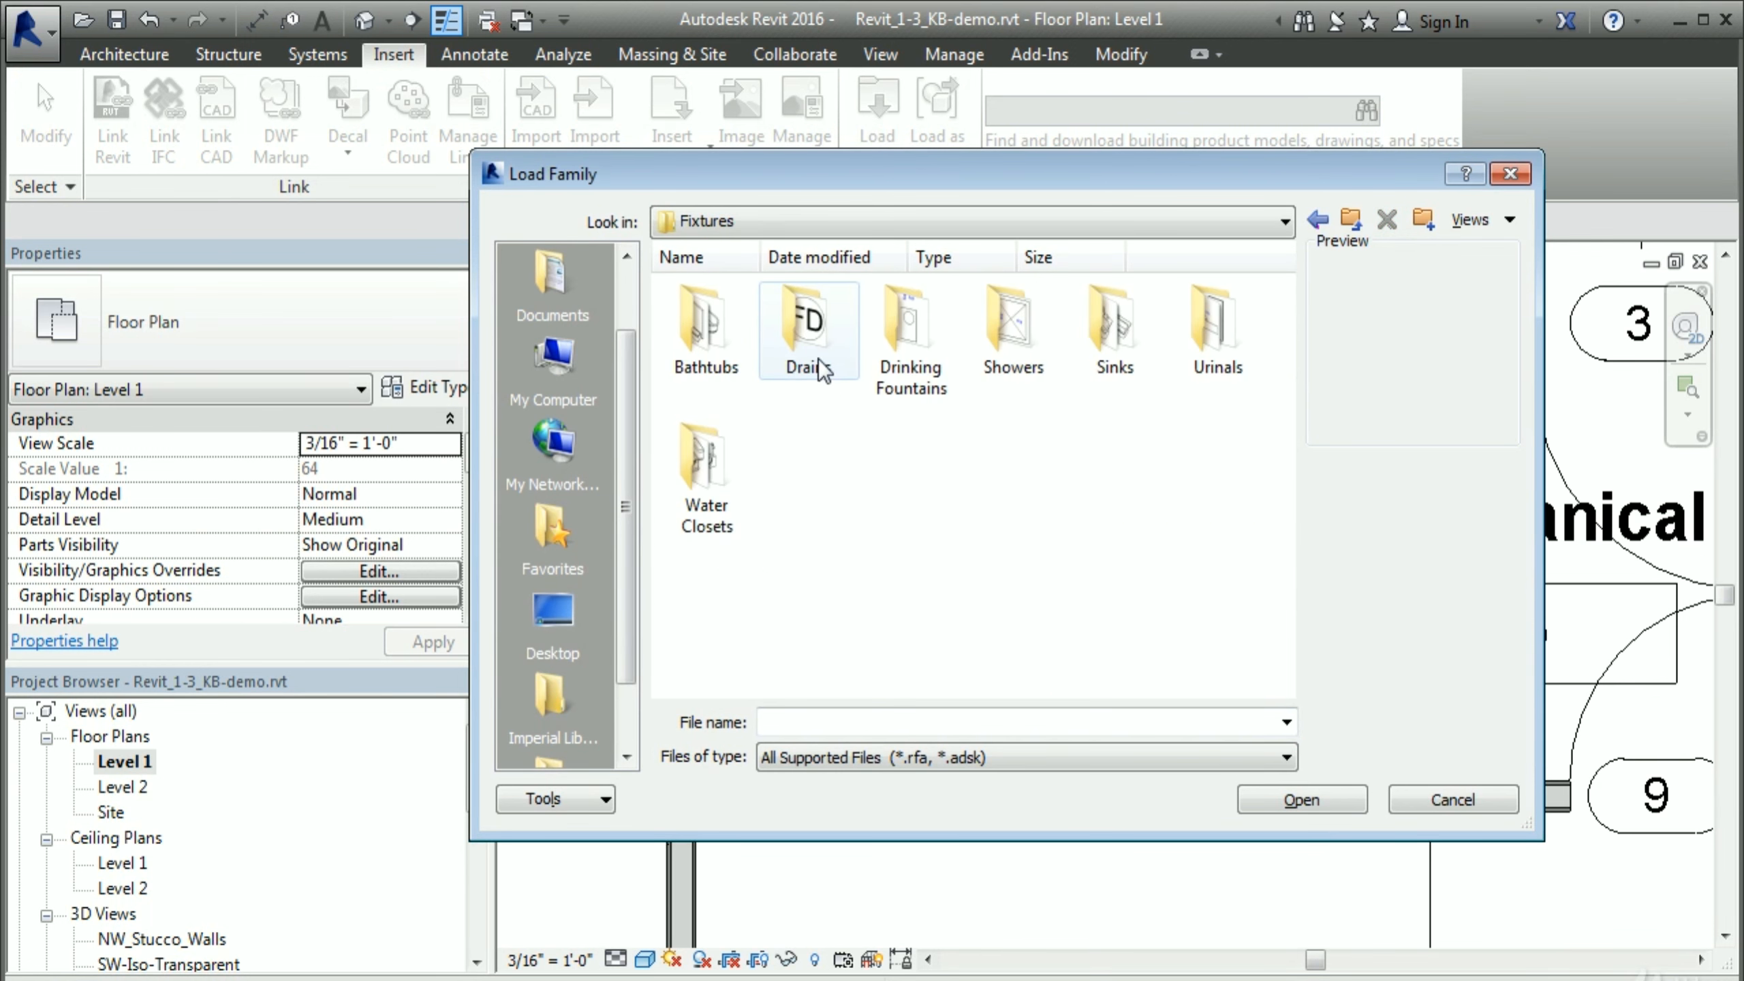
{"action": "double_click", "coordinate": [719, 492]}
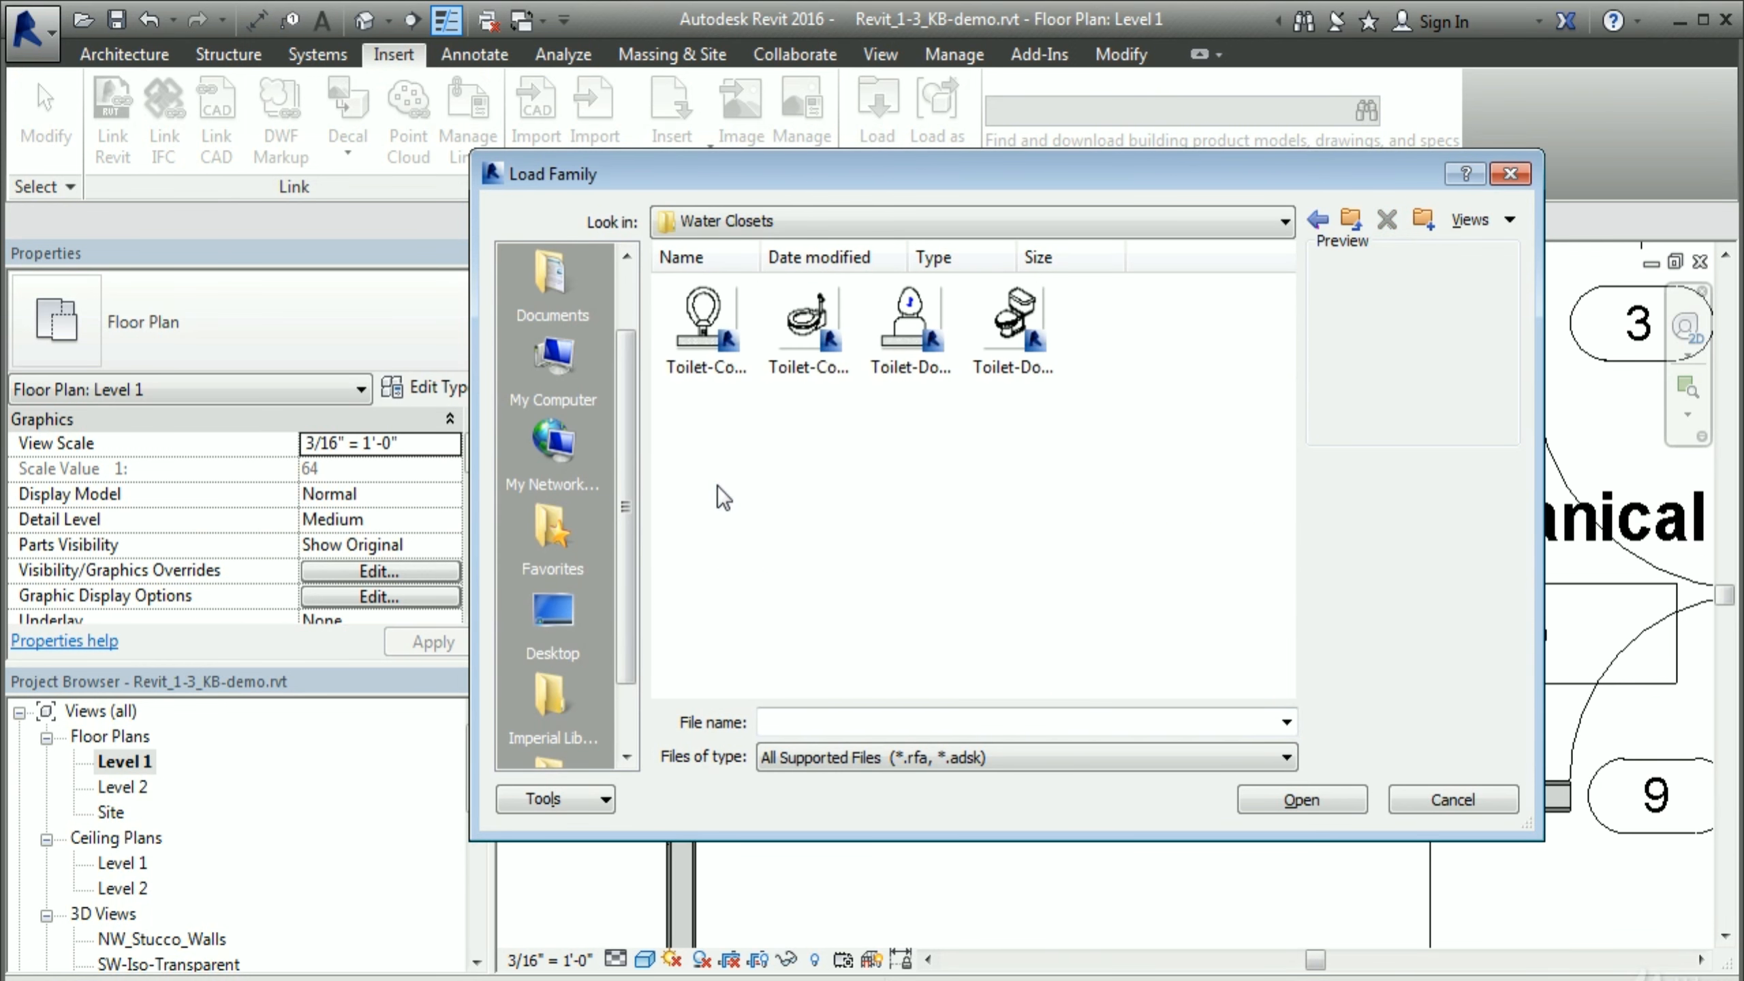
{"action": "left_click", "coordinate": [1002, 353]}
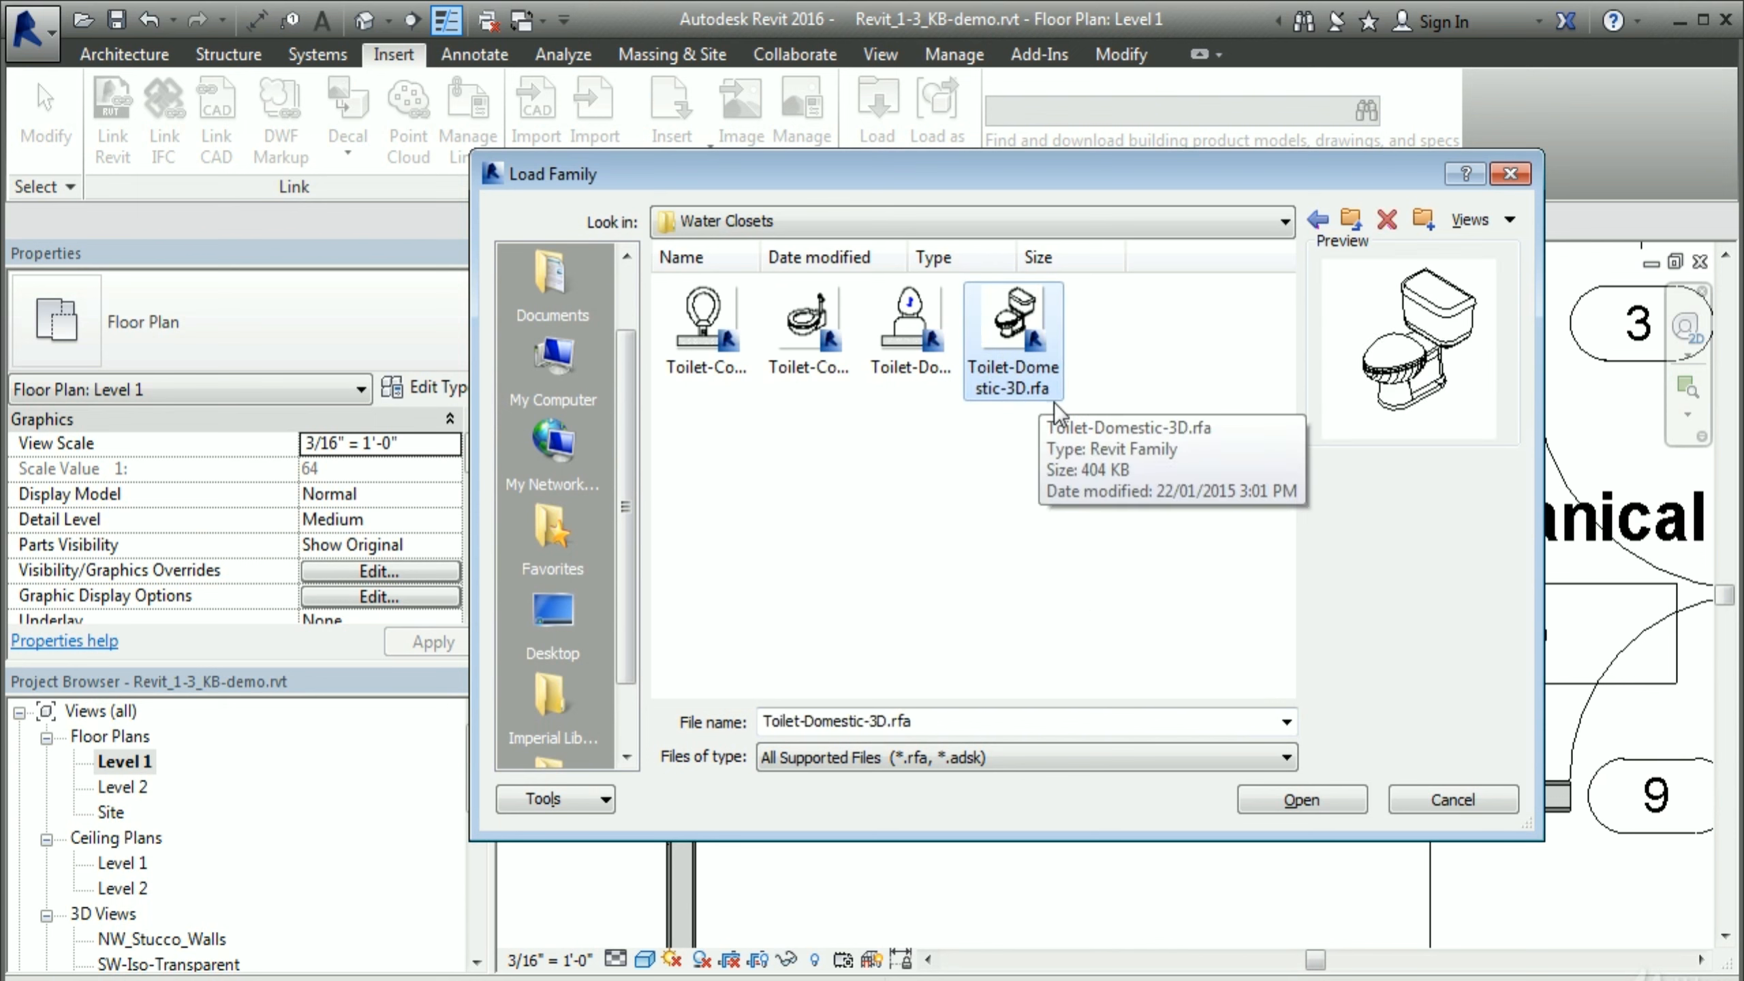
{"action": "left_click", "coordinate": [1302, 800]}
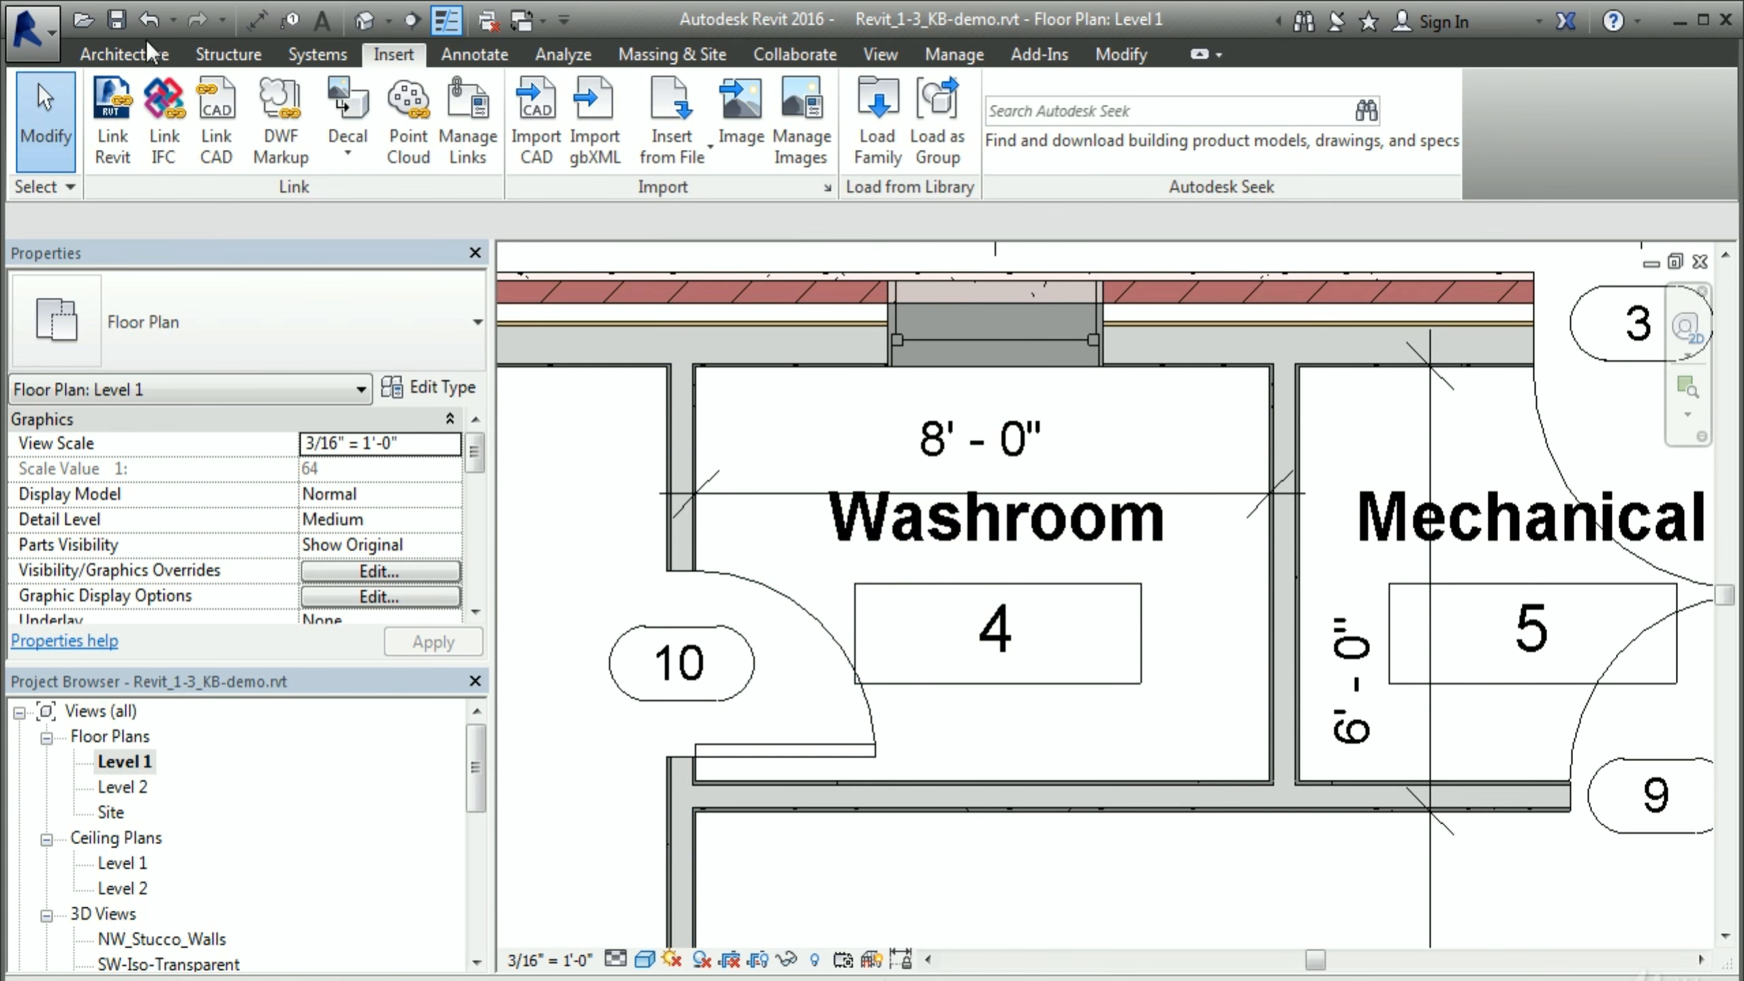
Step: Place a Toilet-Domestic-3D rotated 180° in Washroom 4, about 6'-10" from the door-side wall and about 4" from the wall shared with Office 6
{"action": "left_click", "coordinate": [133, 54]}
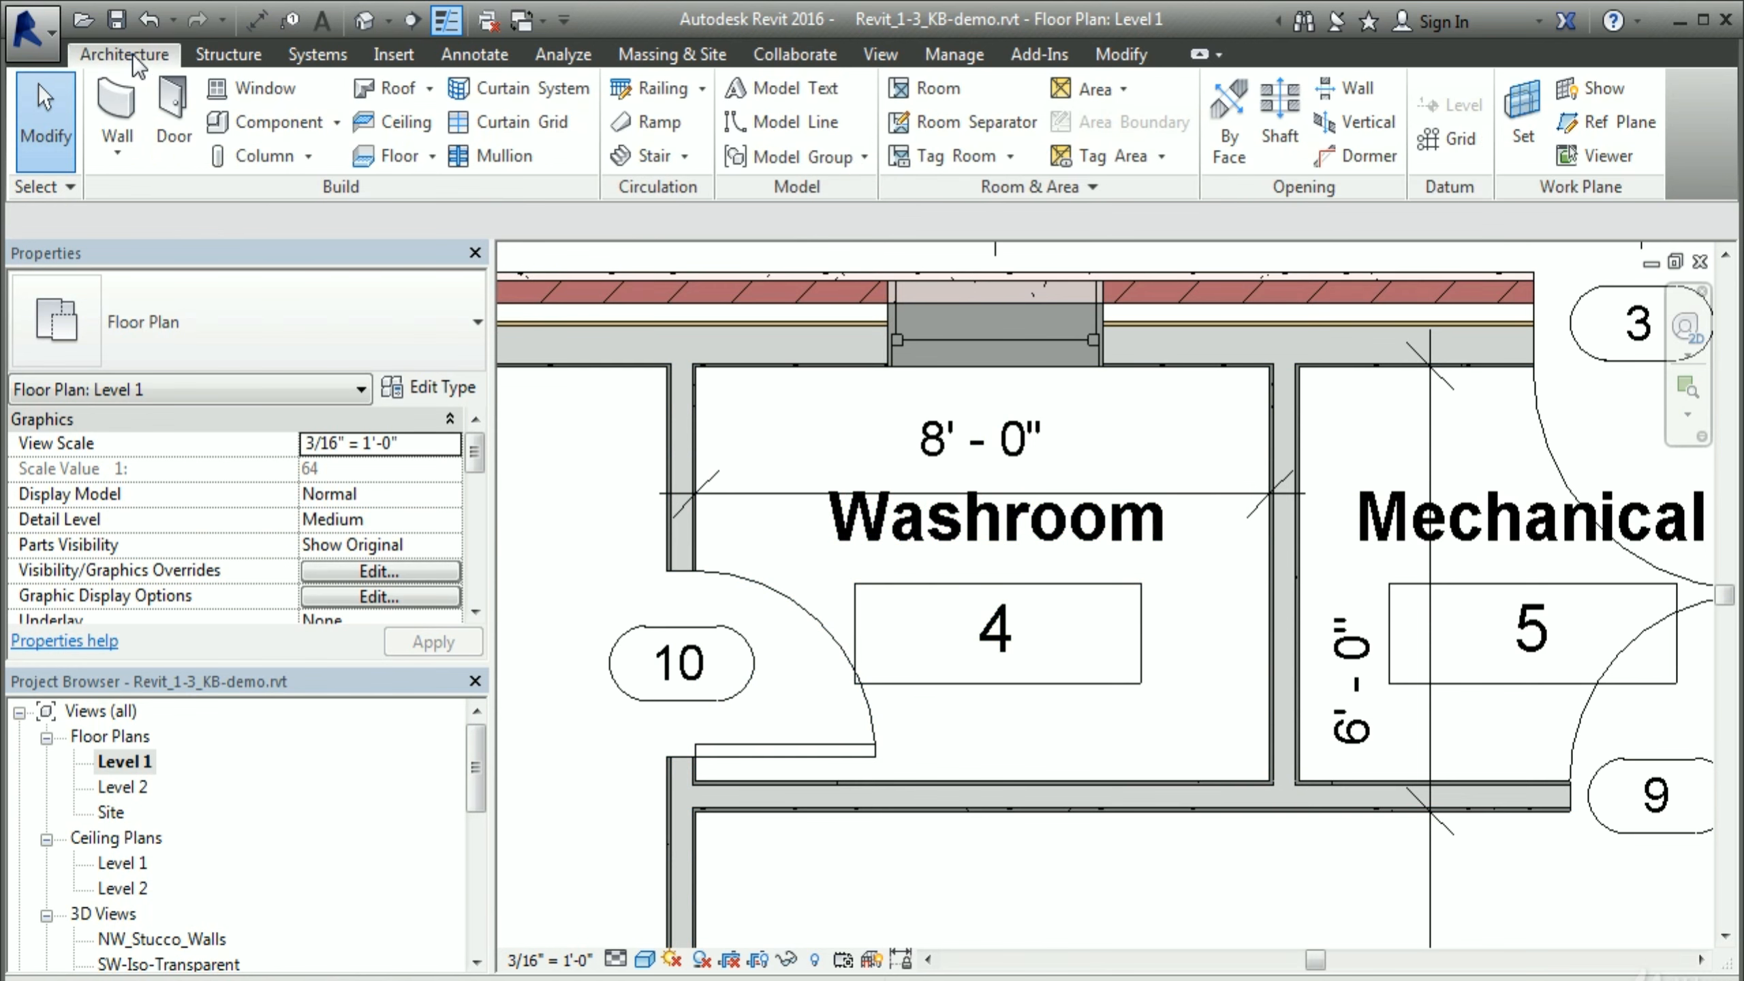
{"action": "left_click", "coordinate": [268, 120]}
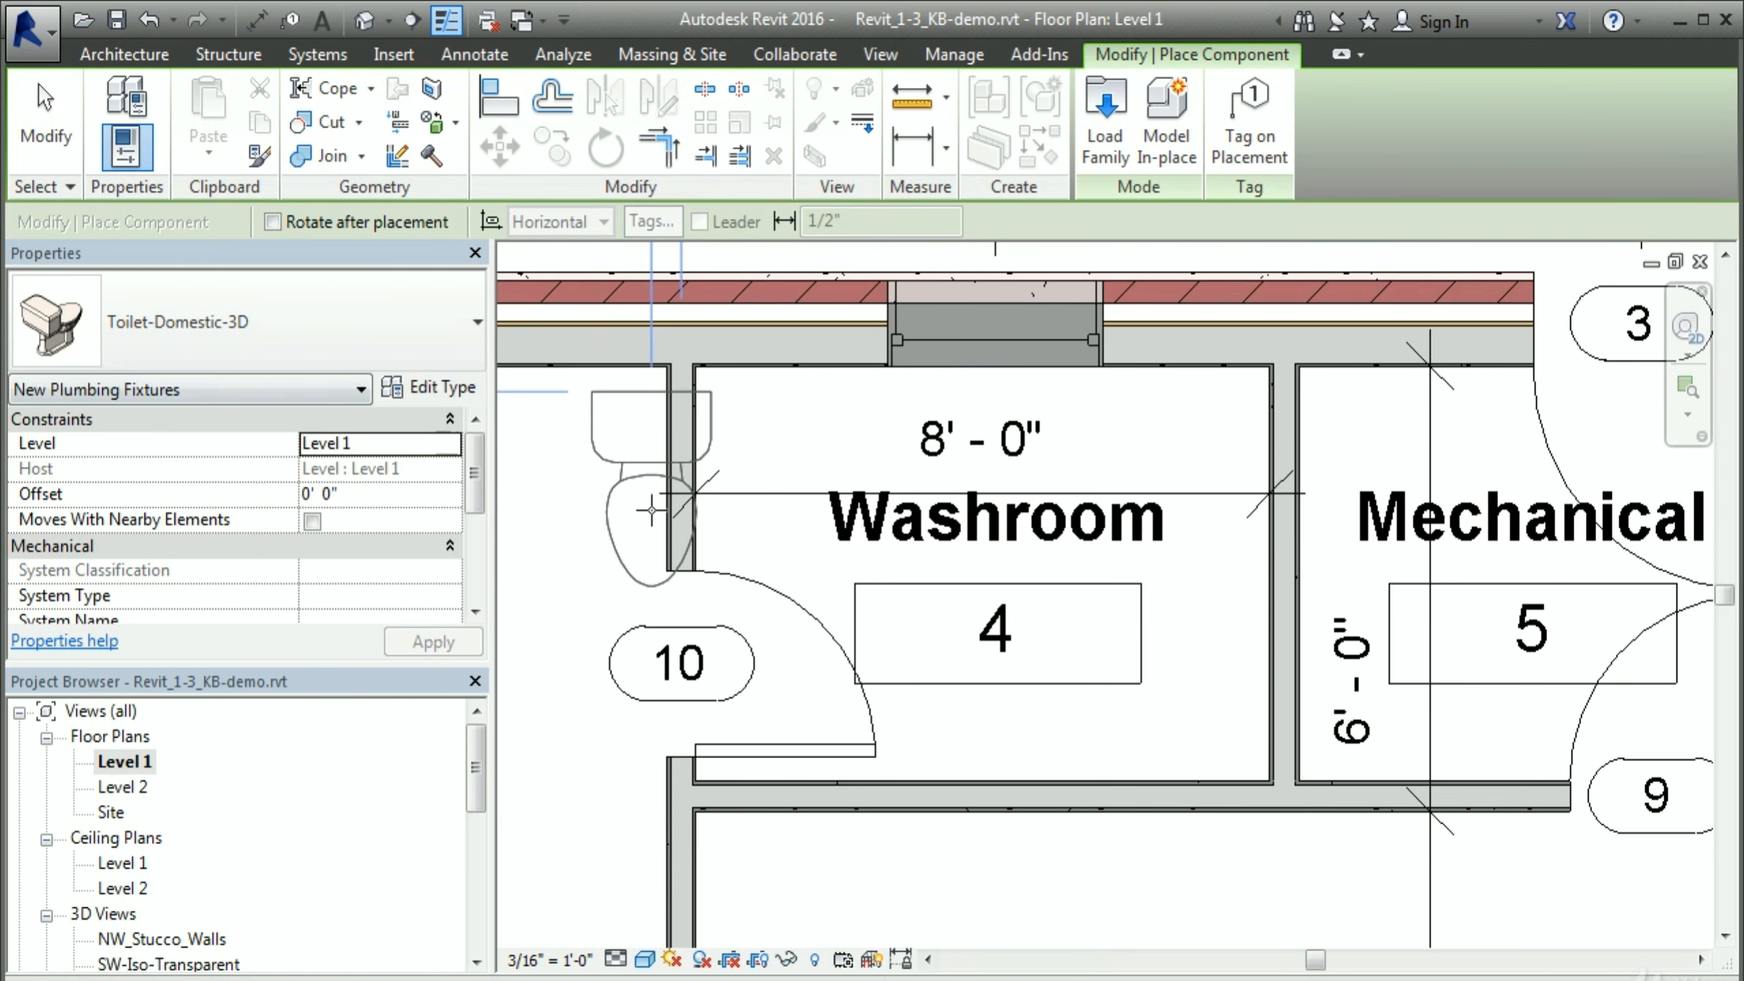
{"action": "middle_click_drag", "start_coordinate": [611, 583], "coordinate": [1127, 529]}
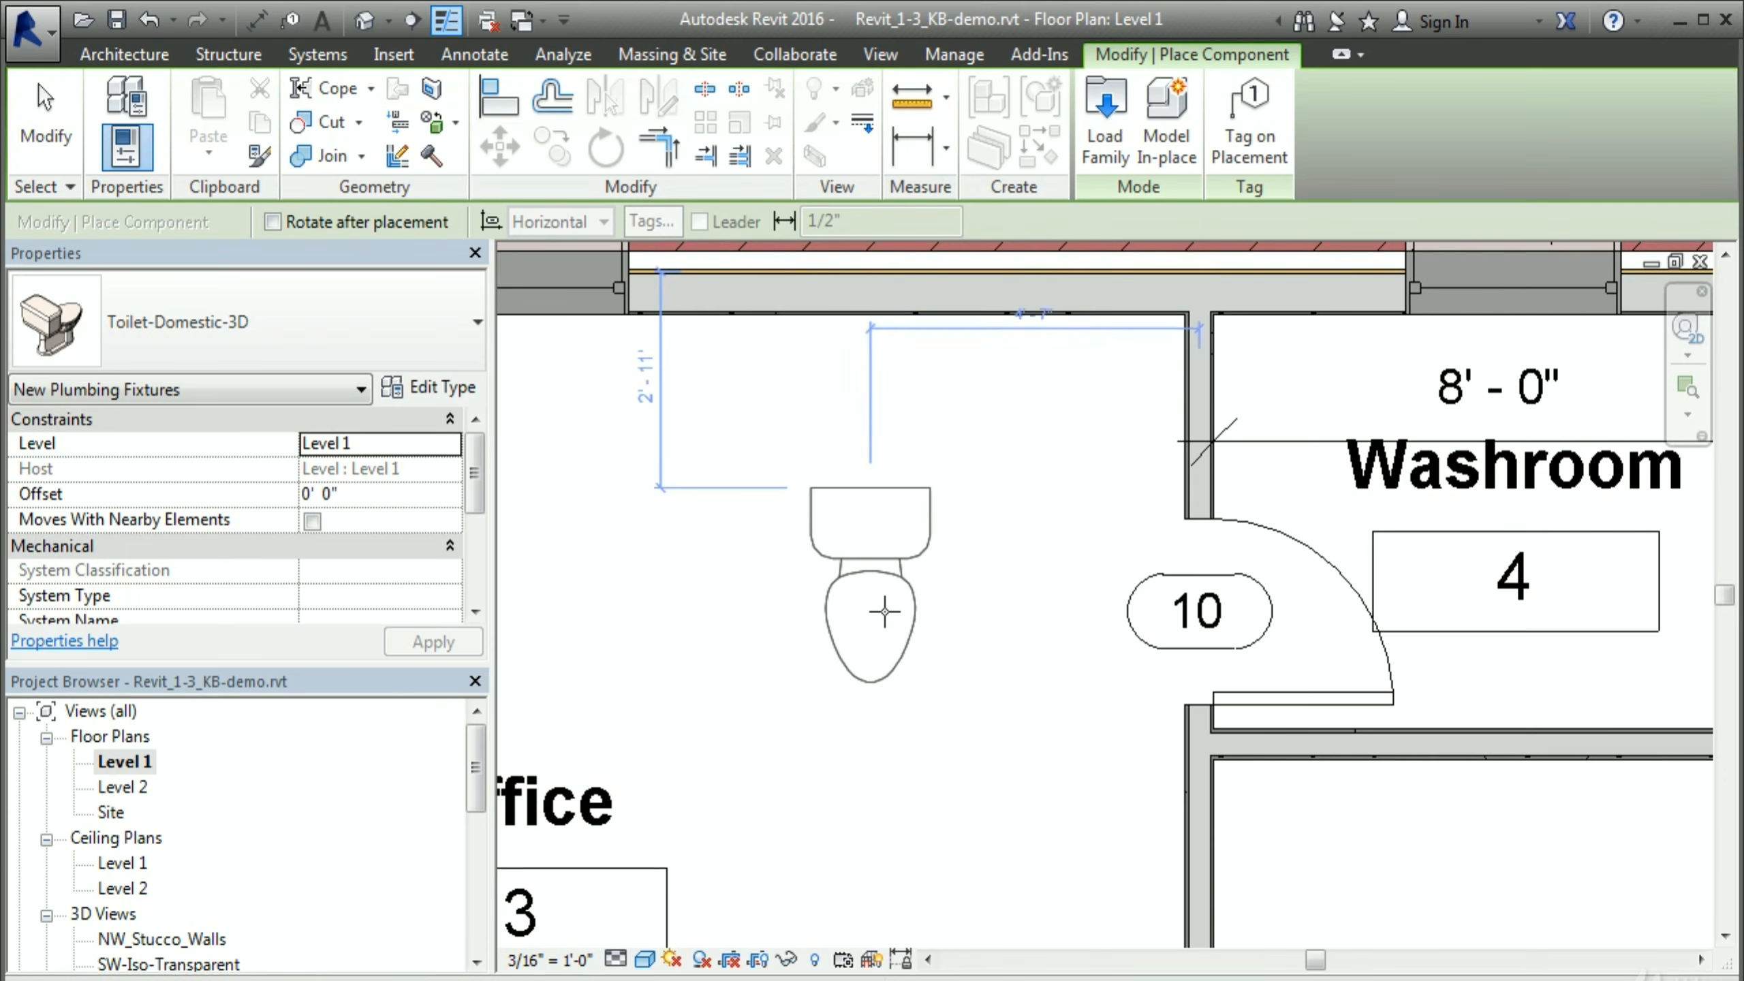
{"action": "middle_click_drag", "start_coordinate": [978, 626], "coordinate": [817, 648]}
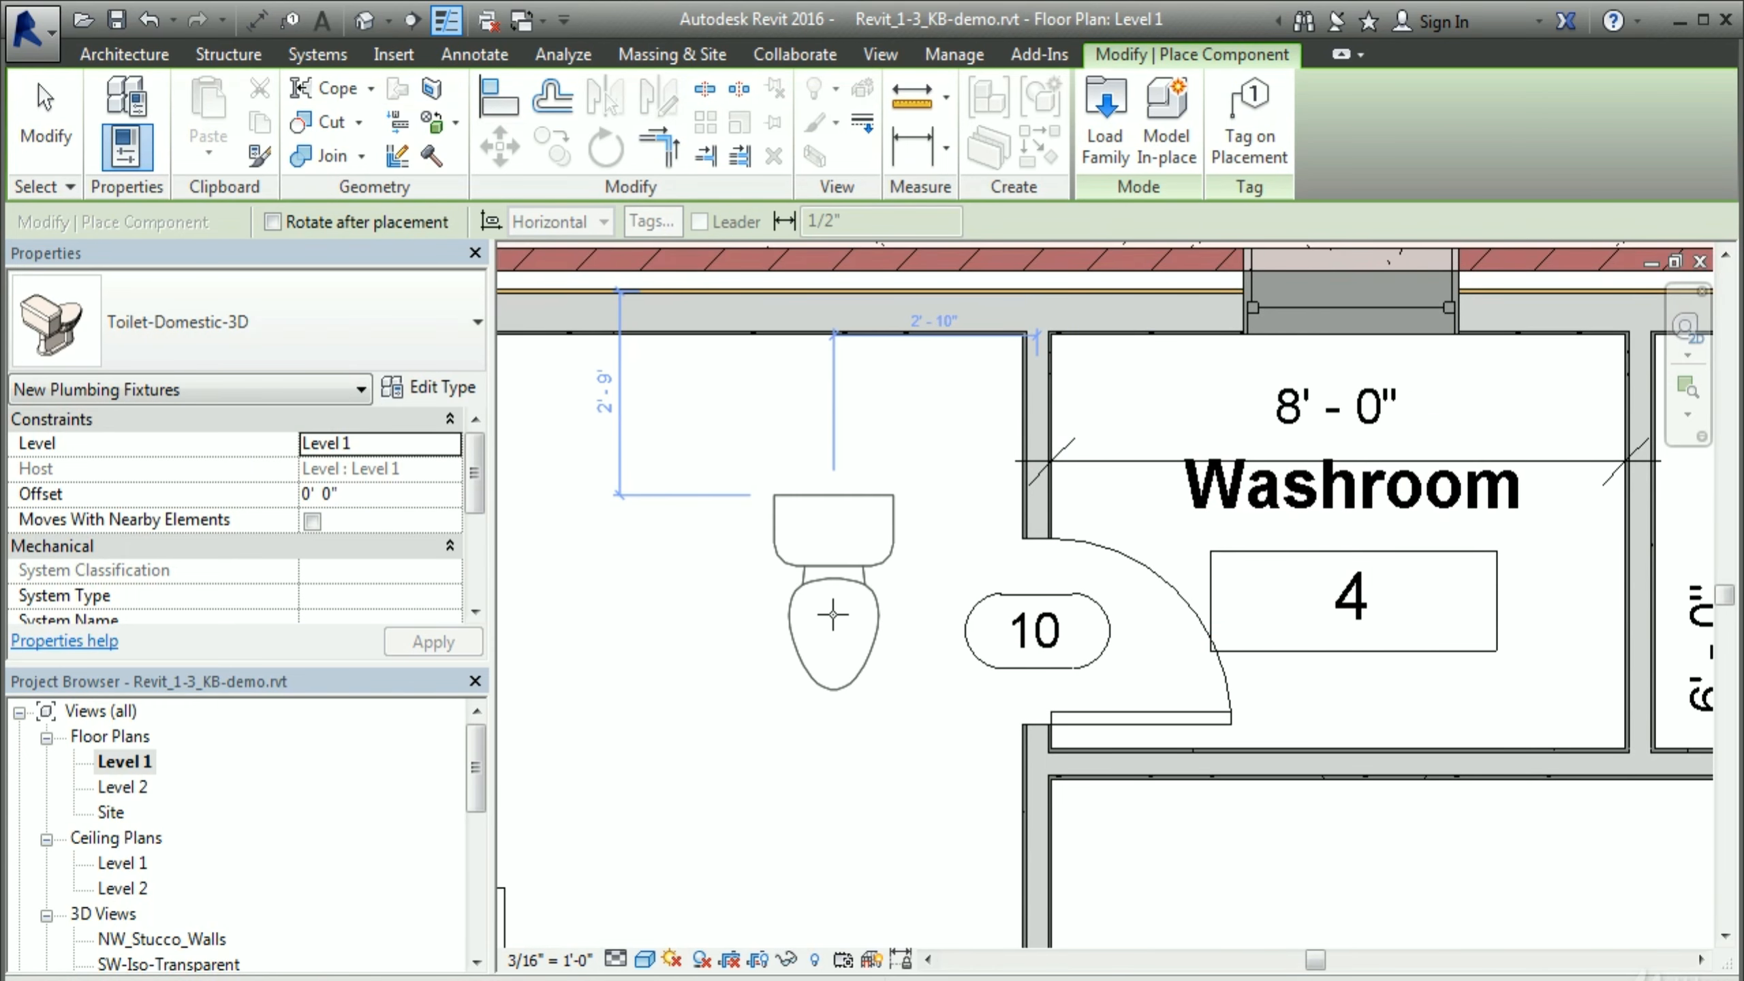
{"action": "key", "text": "space"}
{"action": "key", "text": "space"}
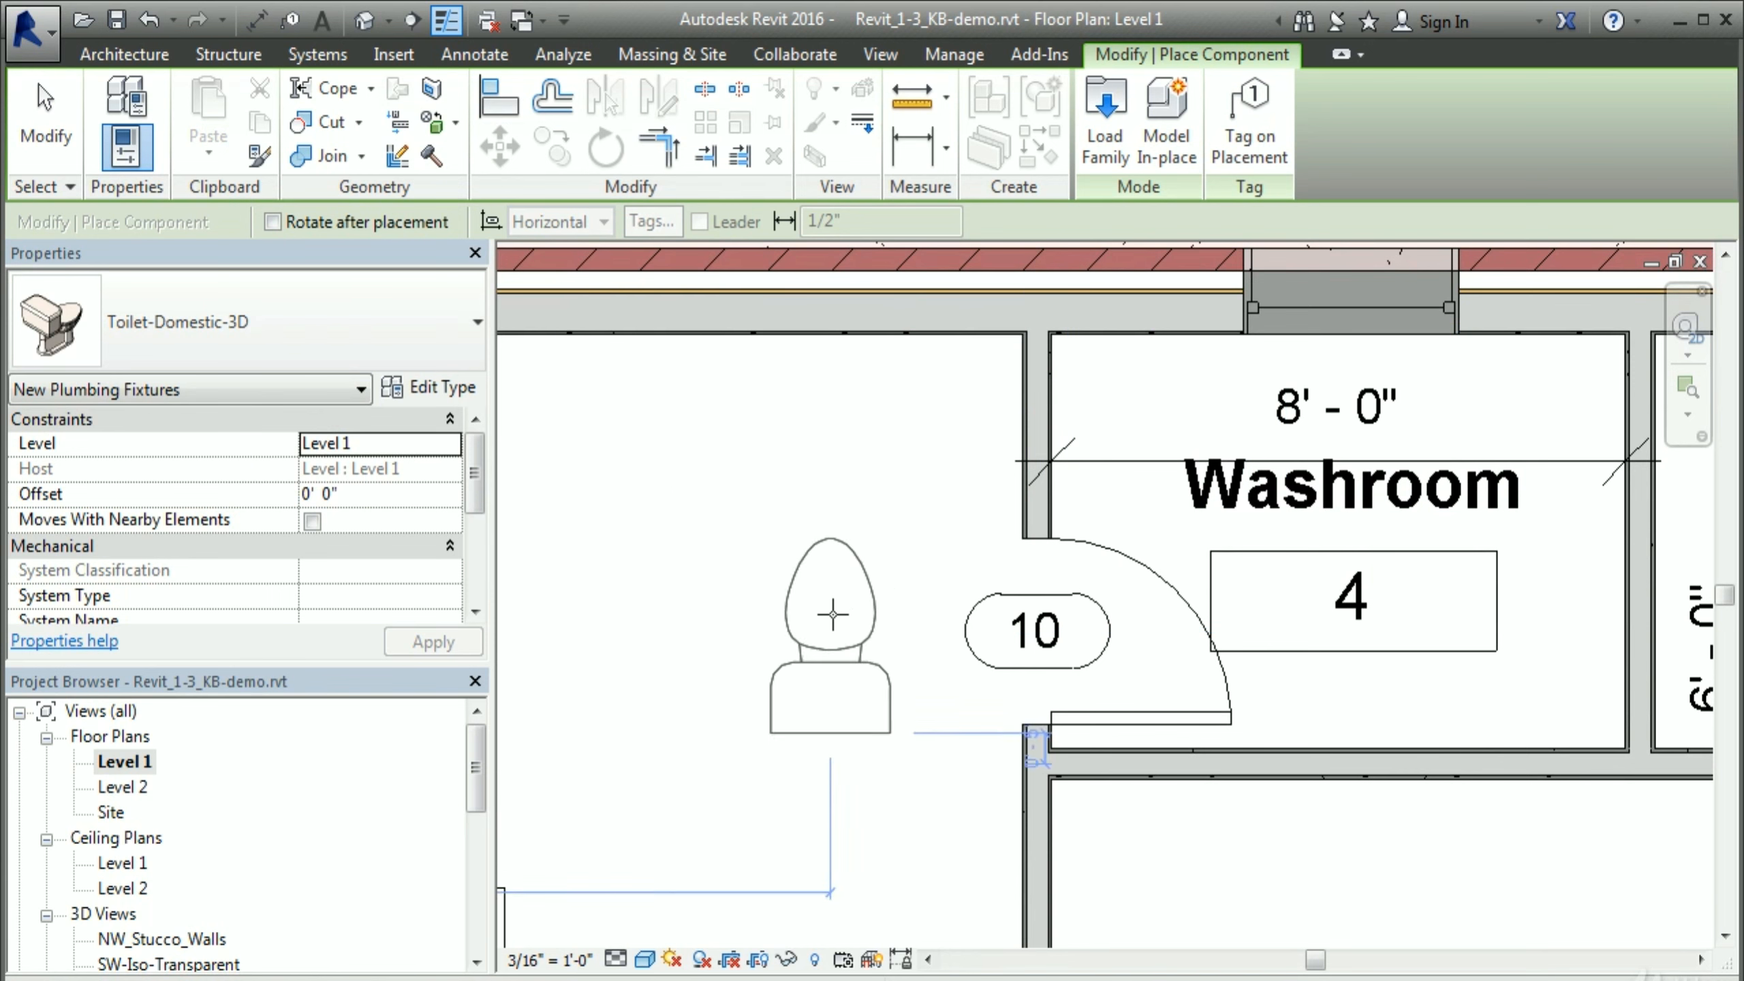
{"action": "middle_click_drag", "start_coordinate": [849, 584], "coordinate": [580, 553]}
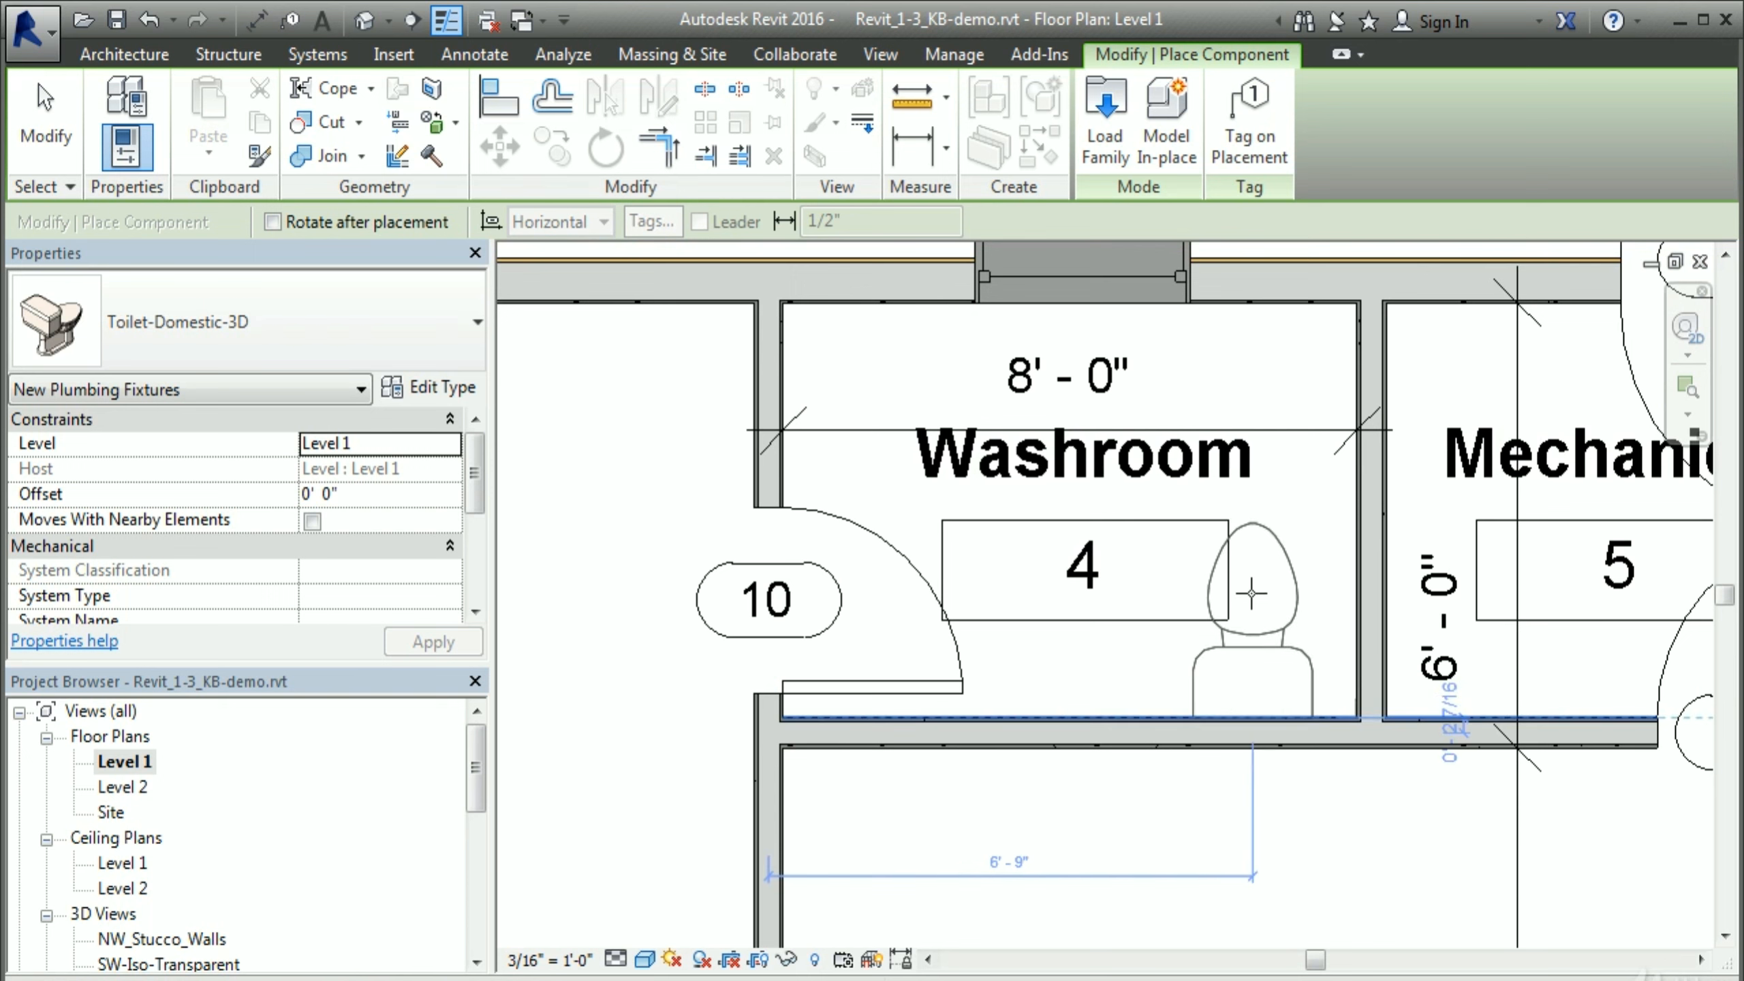
{"action": "left_click", "coordinate": [1257, 586]}
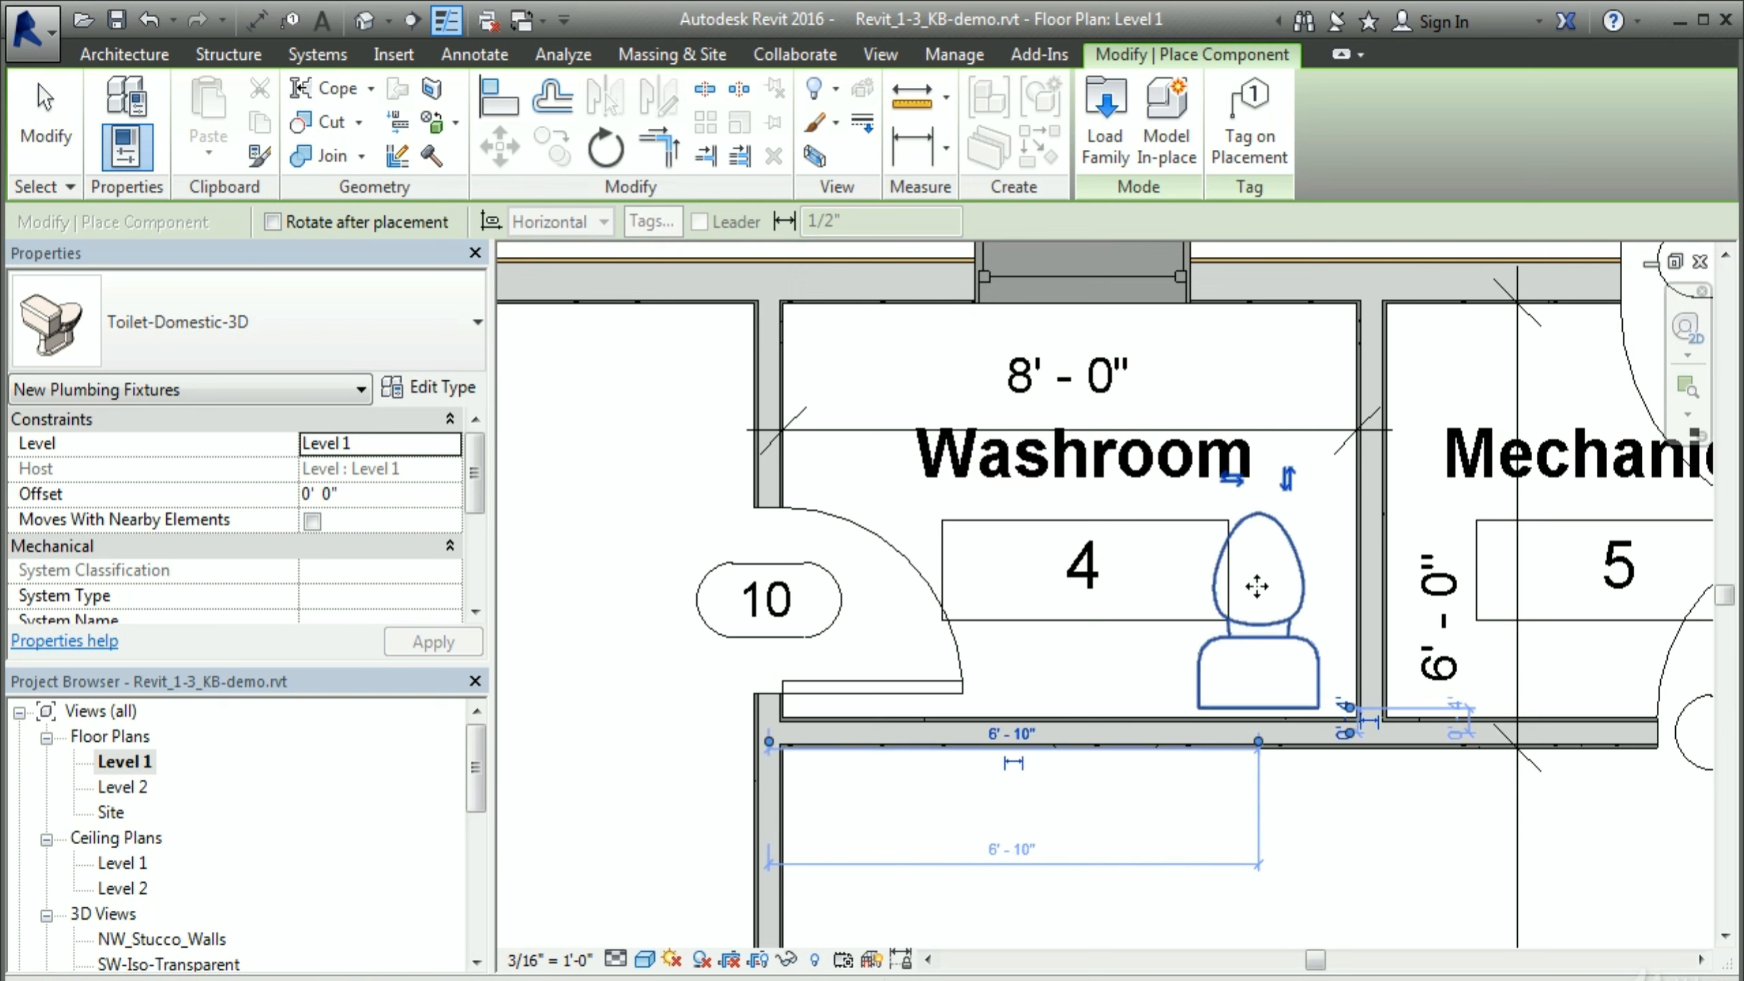
{"action": "right_click", "coordinate": [1213, 776]}
{"action": "left_click", "coordinate": [1266, 792]}
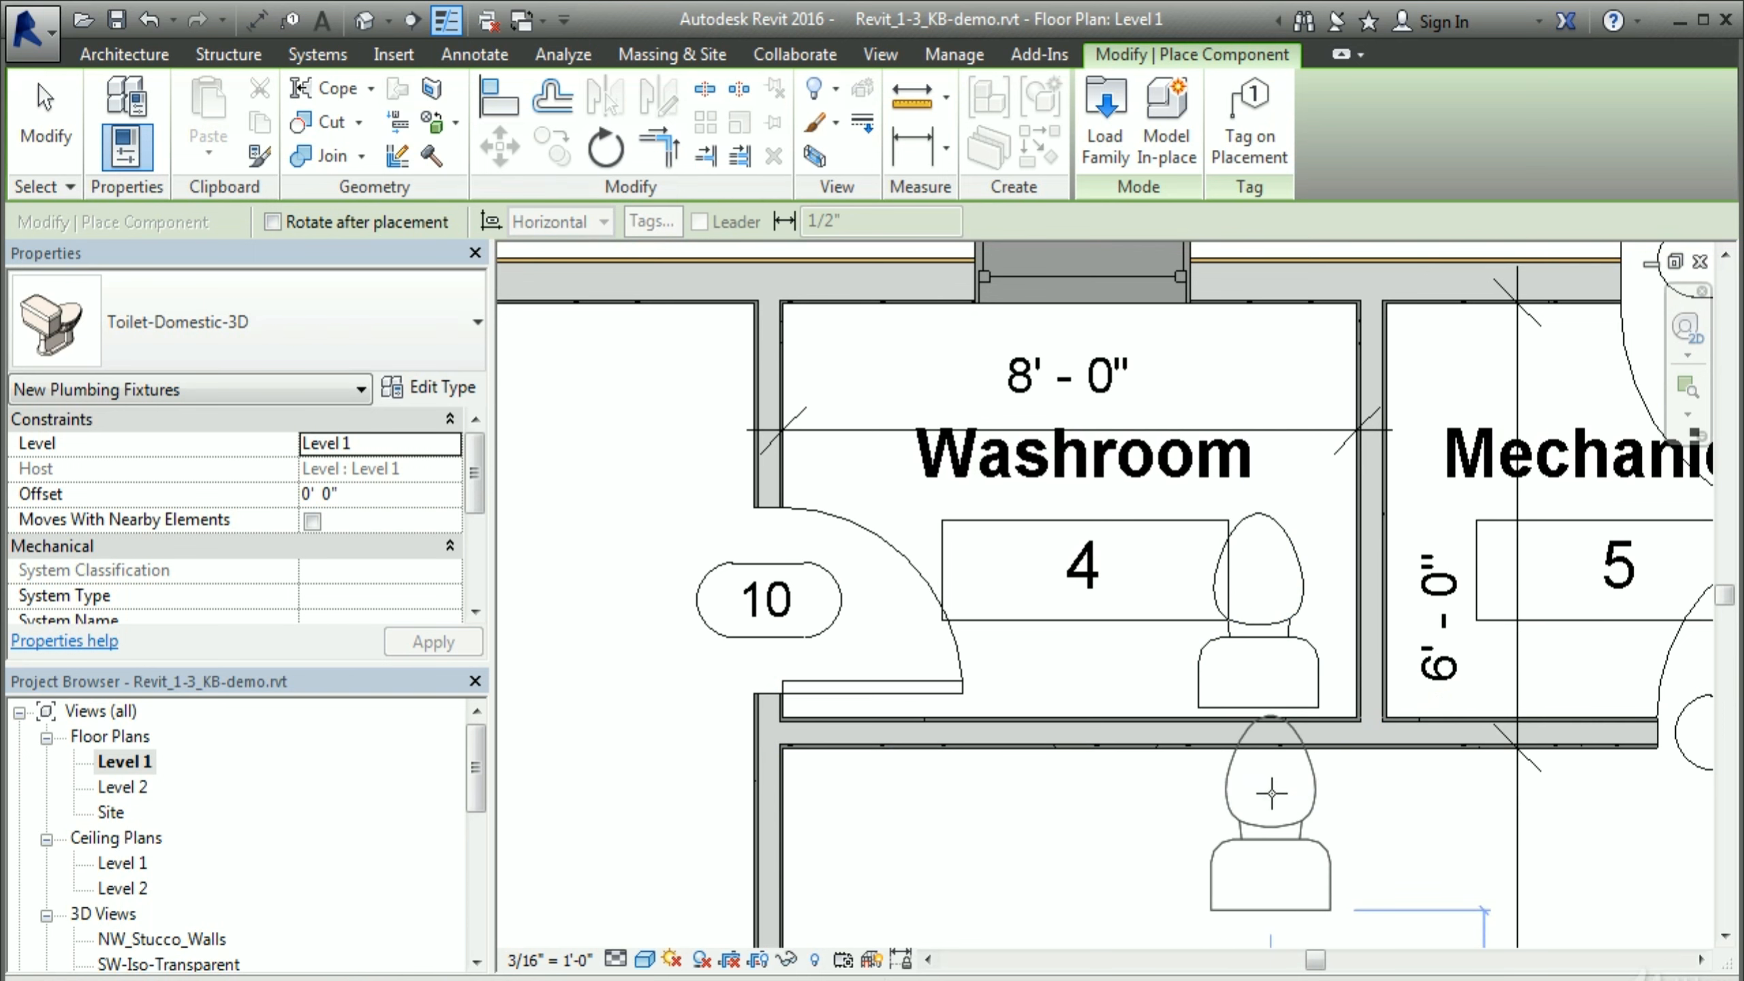
{"action": "right_click", "coordinate": [1271, 794]}
{"action": "left_click", "coordinate": [1348, 818]}
Step: Select the placed toilet and re-reference its horizontal temporary dimension to the washroom-side face of the wall shared with Mechanical
{"action": "scroll", "coordinate": [1402, 778], "scroll_direction": "up", "scroll_amount": 4}
{"action": "middle_click_drag", "start_coordinate": [1343, 783], "coordinate": [984, 845]}
{"action": "left_click", "coordinate": [864, 575]}
{"action": "scroll", "coordinate": [1060, 833], "scroll_direction": "down", "scroll_amount": 1}
{"action": "middle_click_drag", "start_coordinate": [919, 395], "coordinate": [933, 472]}
{"action": "scroll", "coordinate": [1074, 371], "scroll_direction": "down", "scroll_amount": 2}
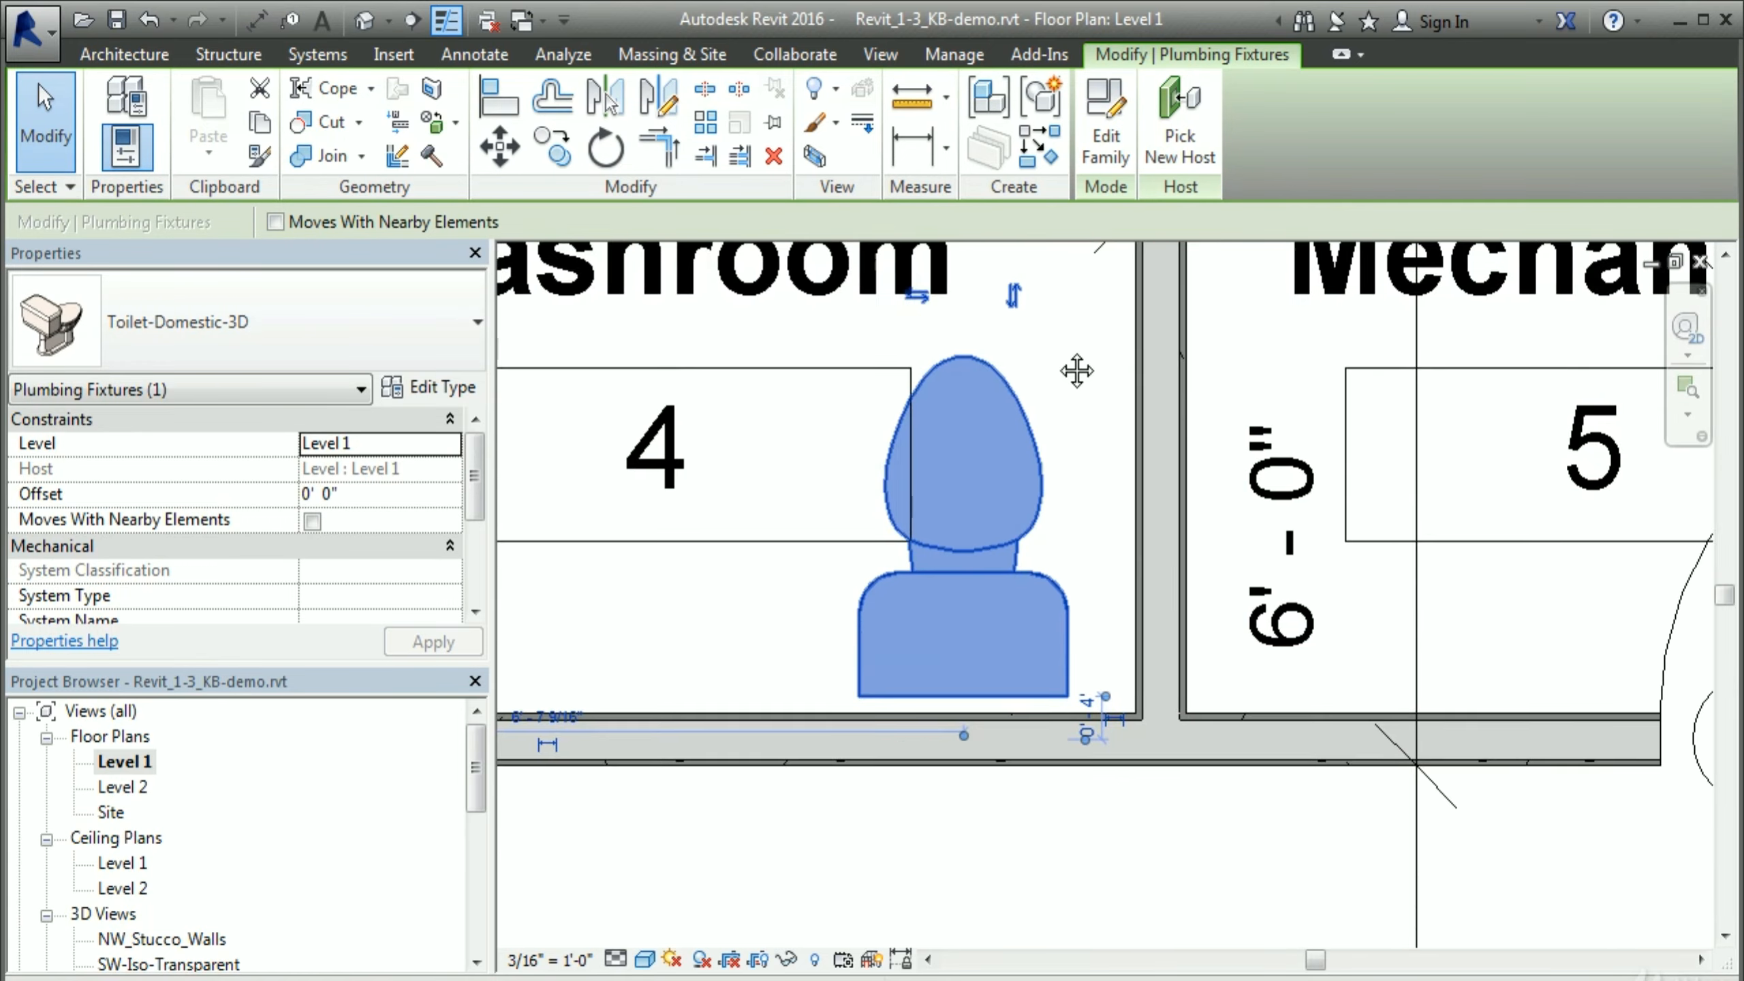
{"action": "middle_click_drag", "start_coordinate": [948, 827], "coordinate": [1181, 790]}
{"action": "left_click_drag", "start_coordinate": [589, 687], "coordinate": [1358, 612]}
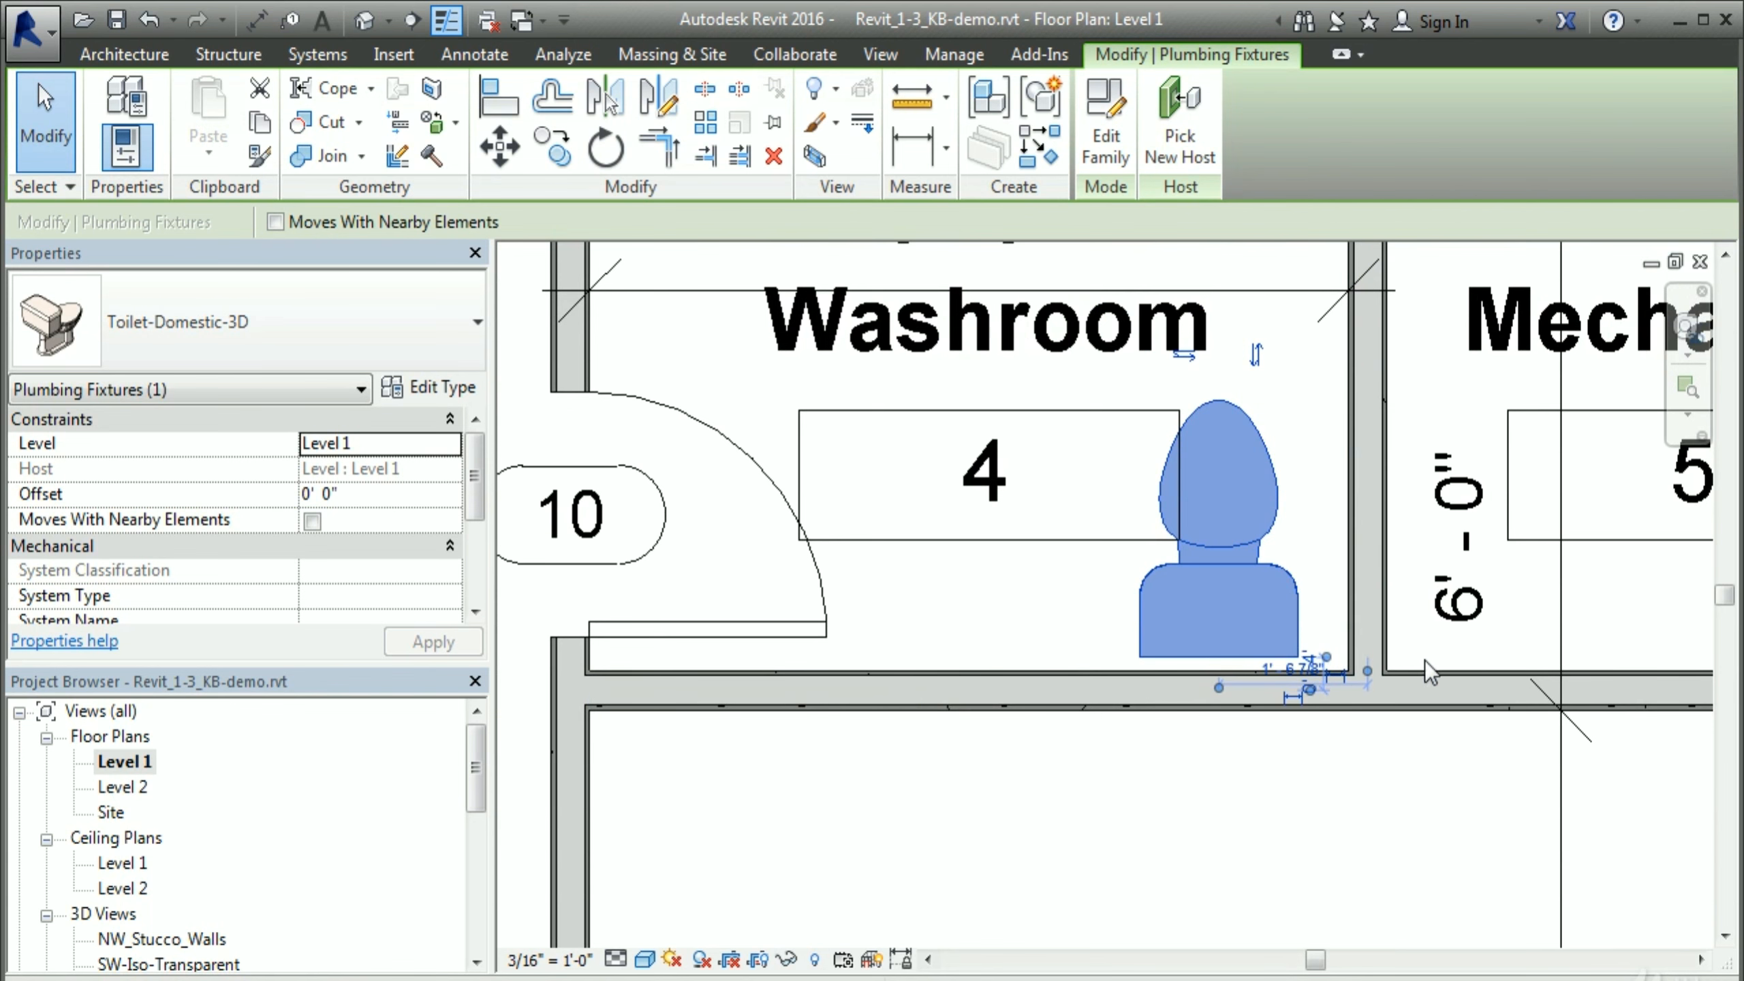
{"action": "scroll", "coordinate": [1375, 719], "scroll_direction": "up", "scroll_amount": 4}
{"action": "left_click", "coordinate": [1361, 636]}
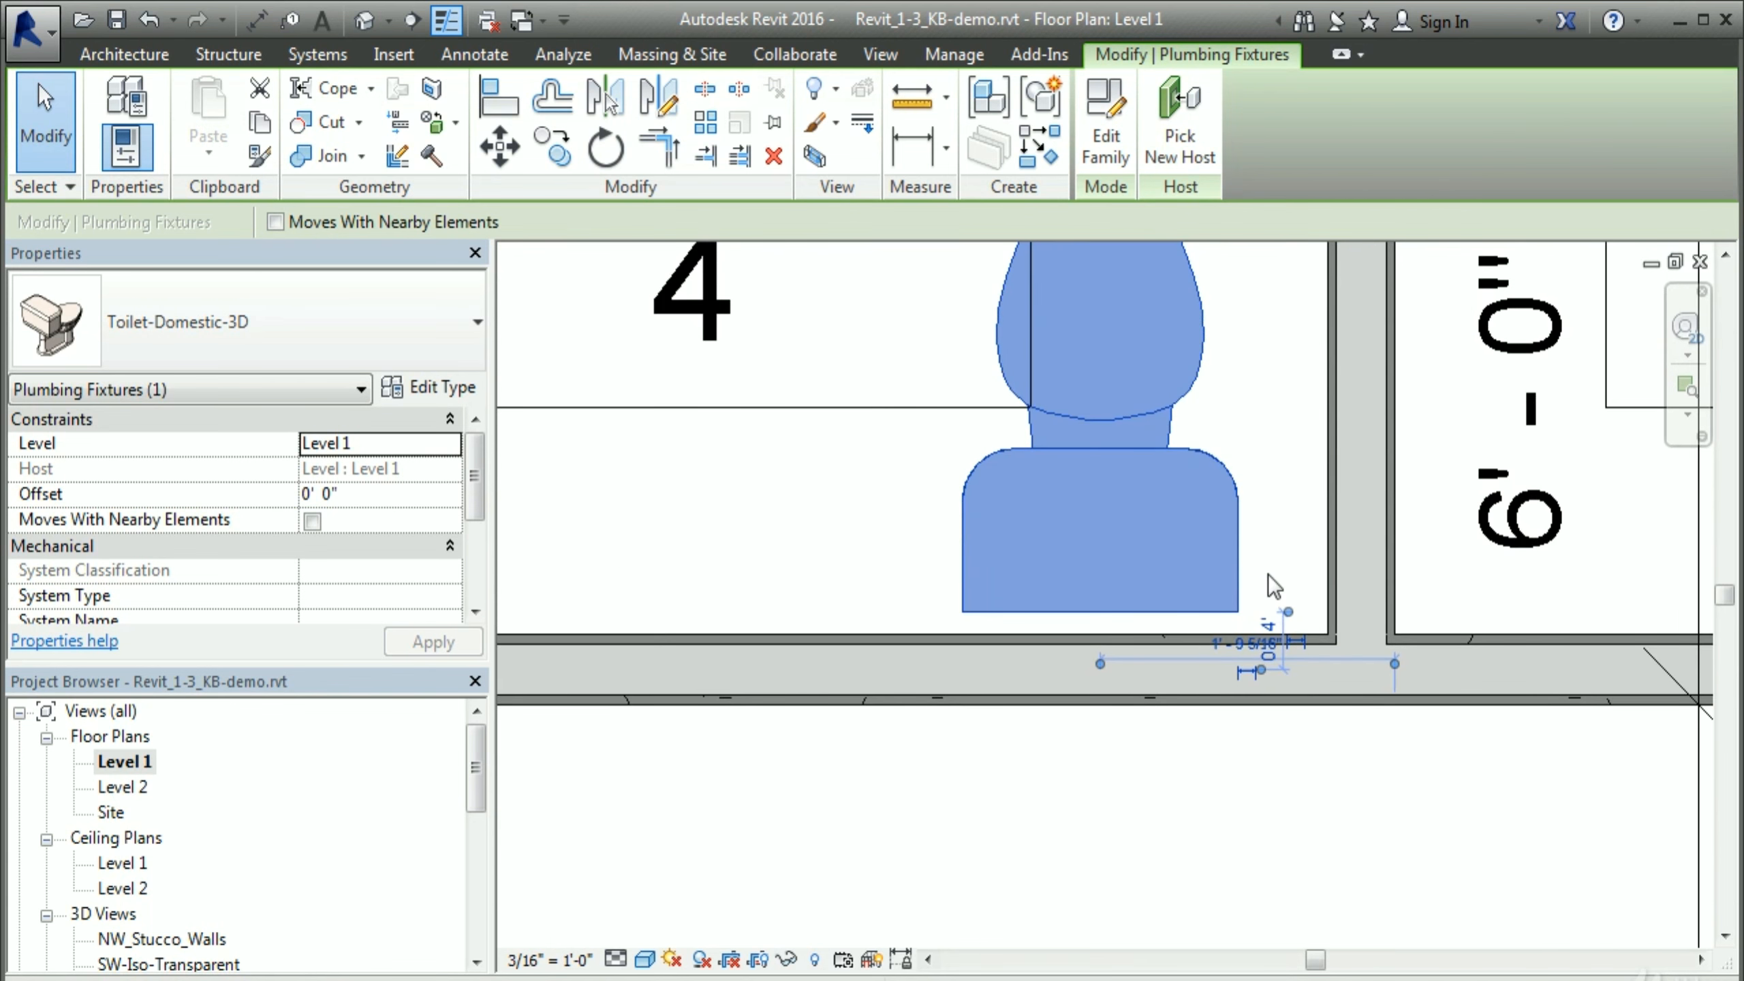
{"action": "left_click", "coordinate": [1396, 662]}
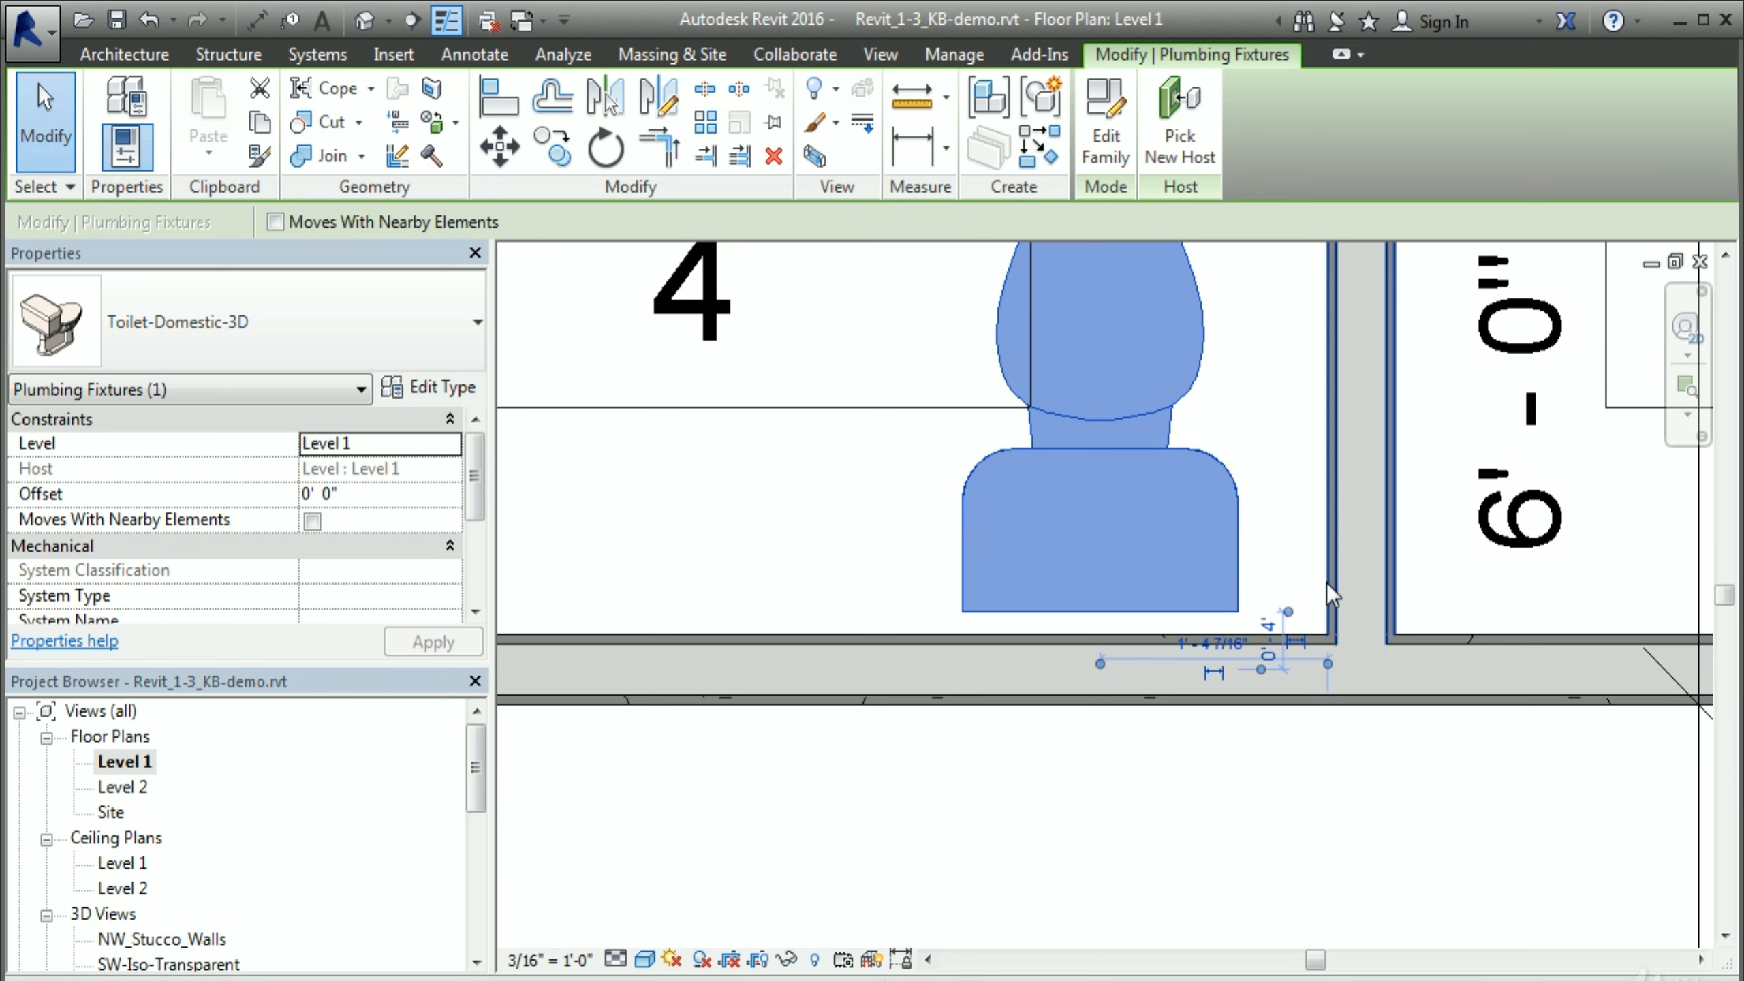
Step: Set the toilet's horizontal distance from the wall shared with Mechanical to 1.5 ft
{"action": "left_click", "coordinate": [1199, 646]}
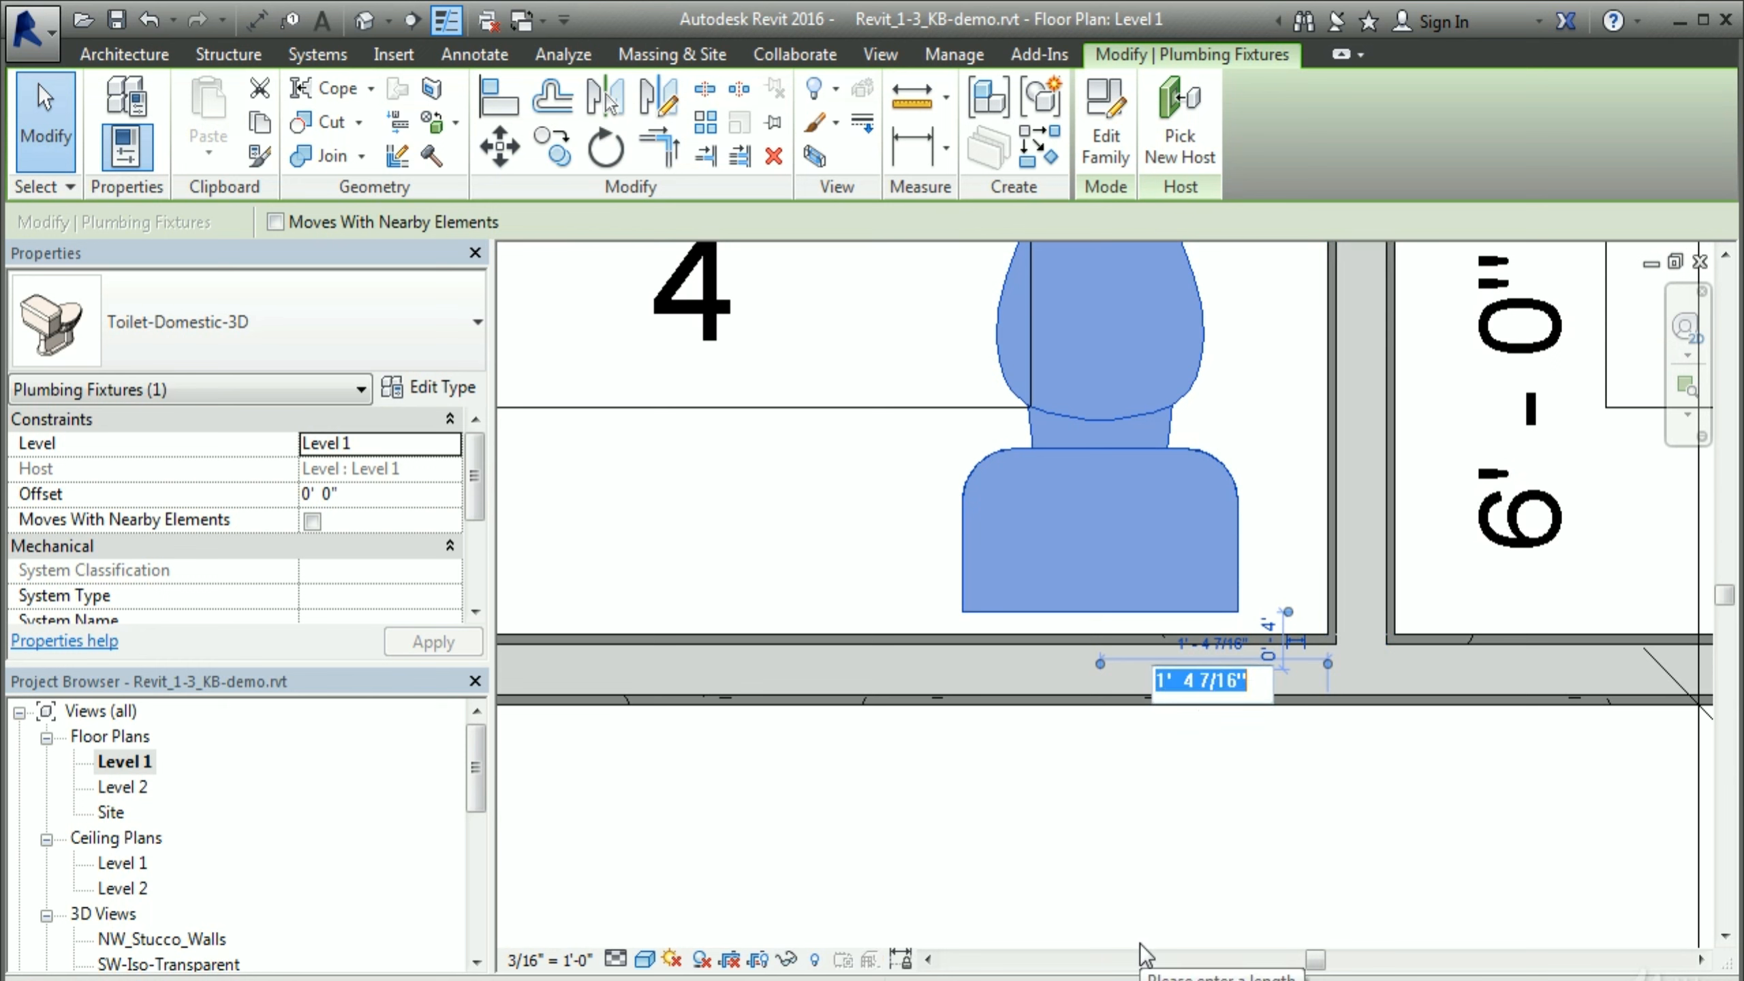
{"action": "type", "text": "1.5"}
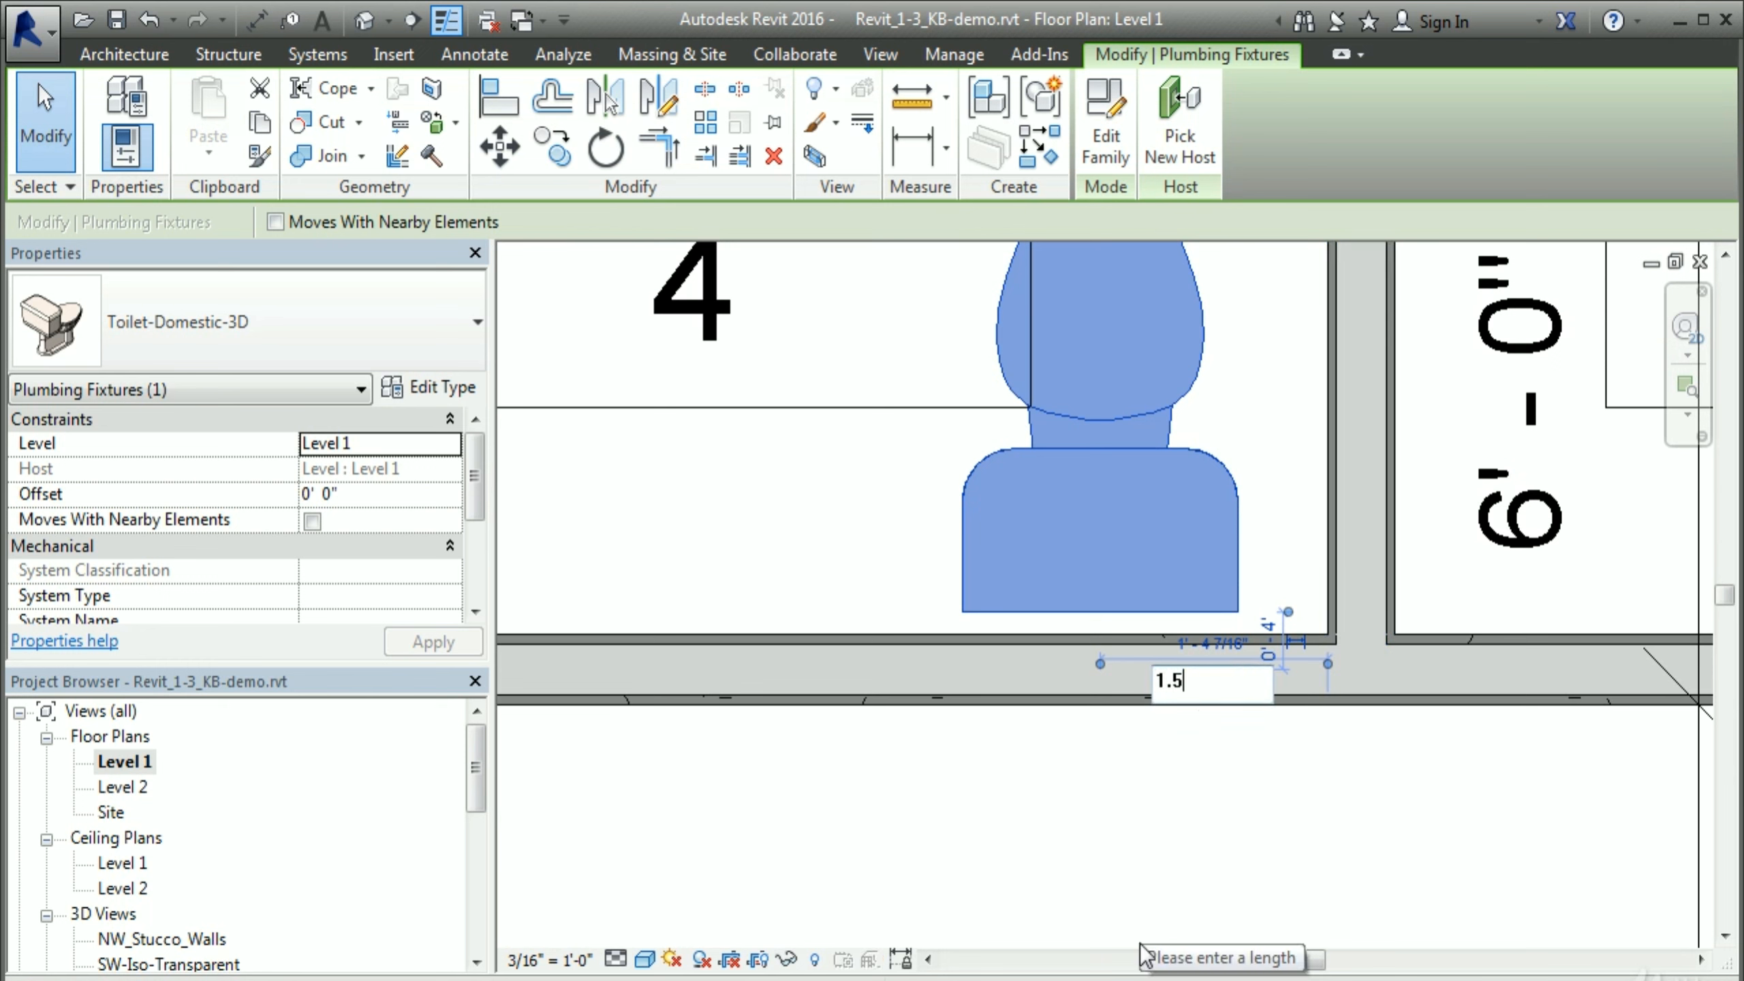
{"action": "key", "text": "Return"}
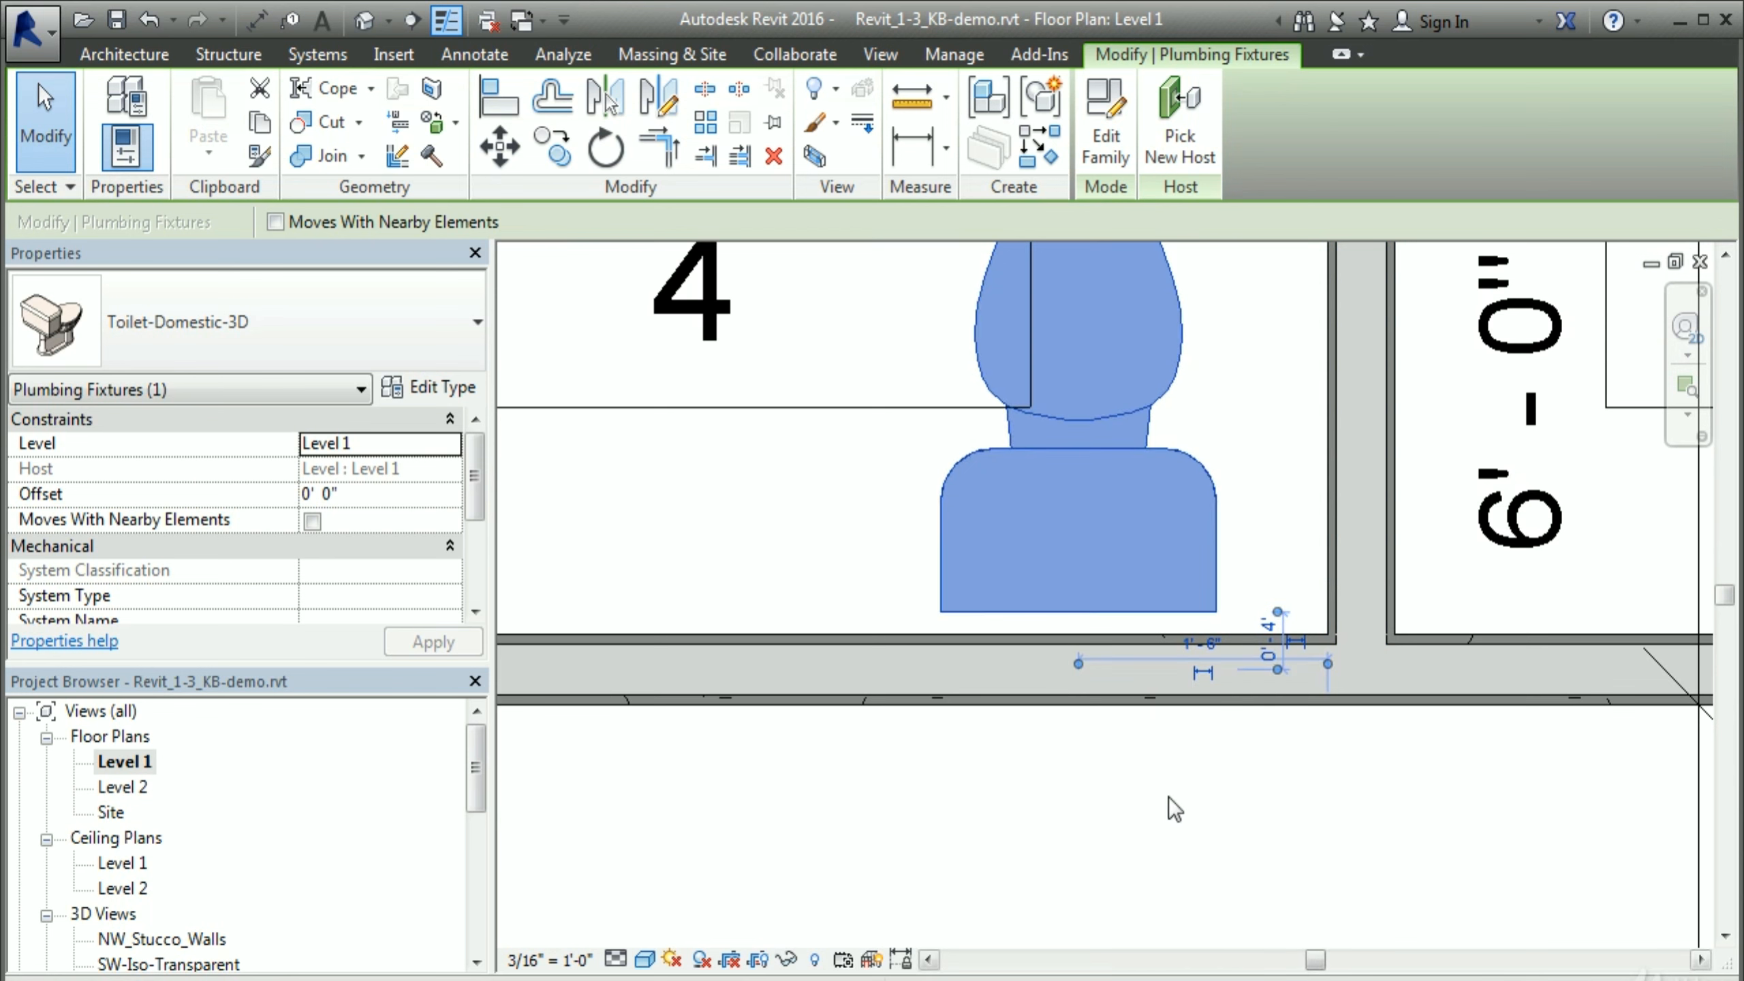
Step: Re-reference the toilet's vertical temporary dimension to the washroom-side face of the wall behind its tank and set it to 2"
{"action": "left_click", "coordinate": [1277, 669]}
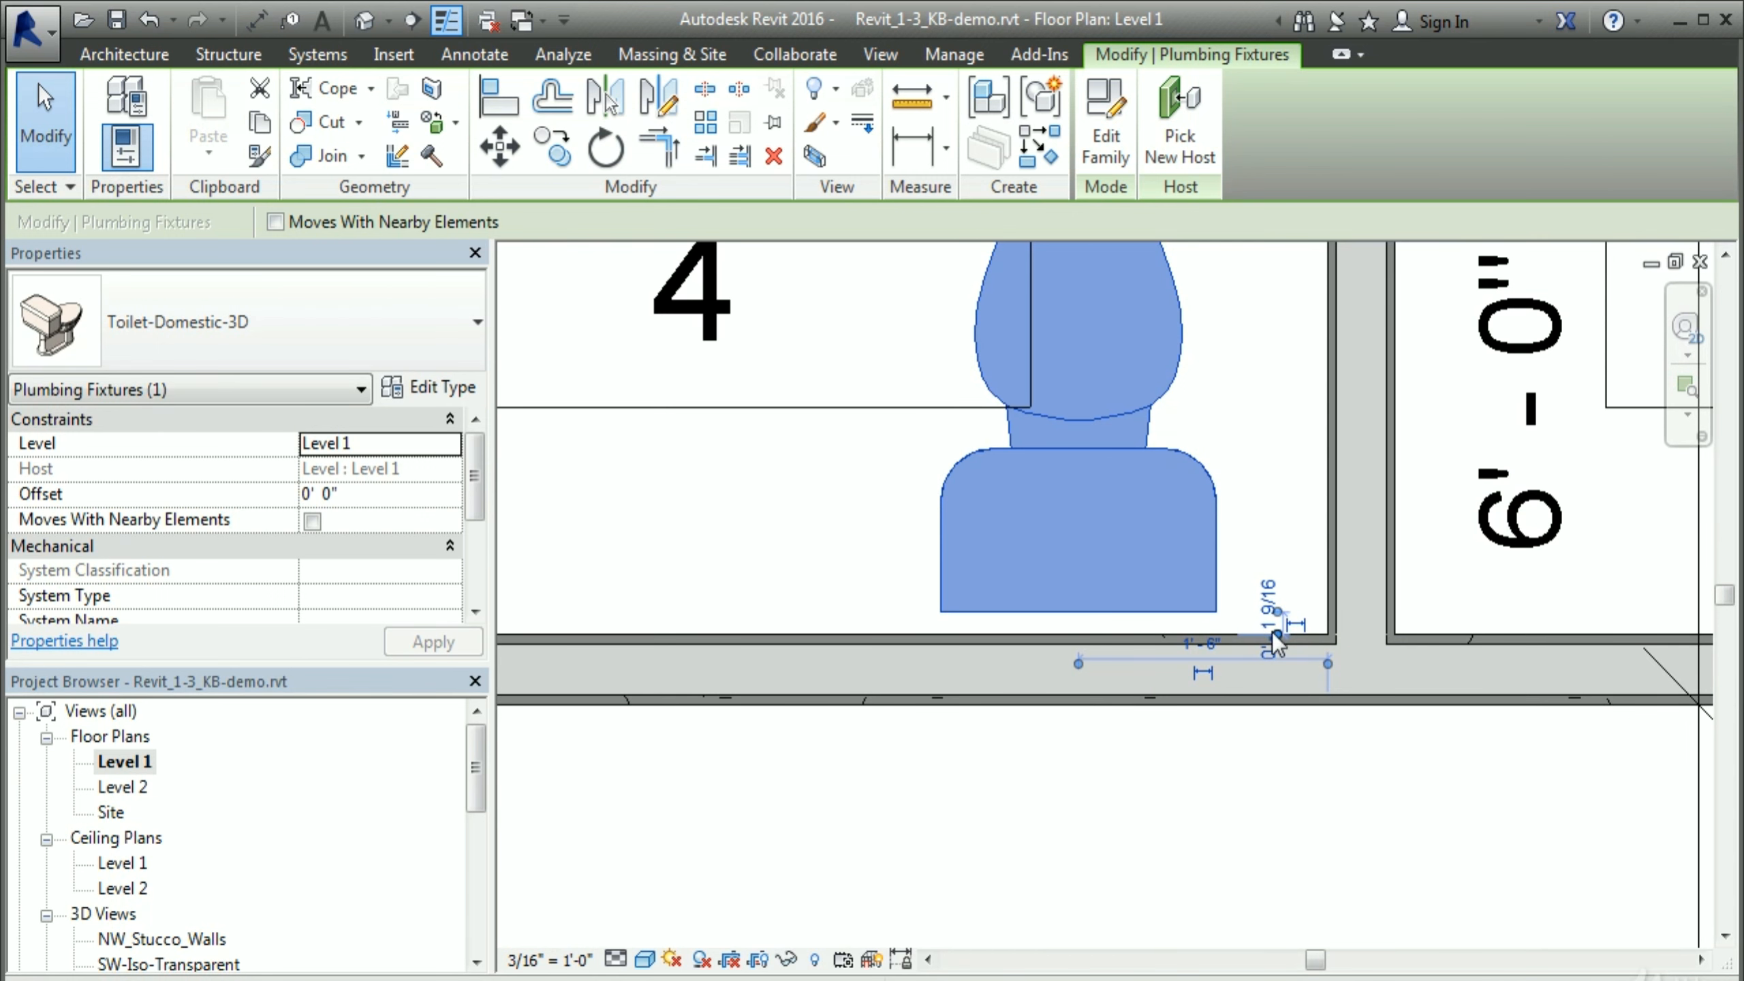
{"action": "left_click", "coordinate": [1273, 633]}
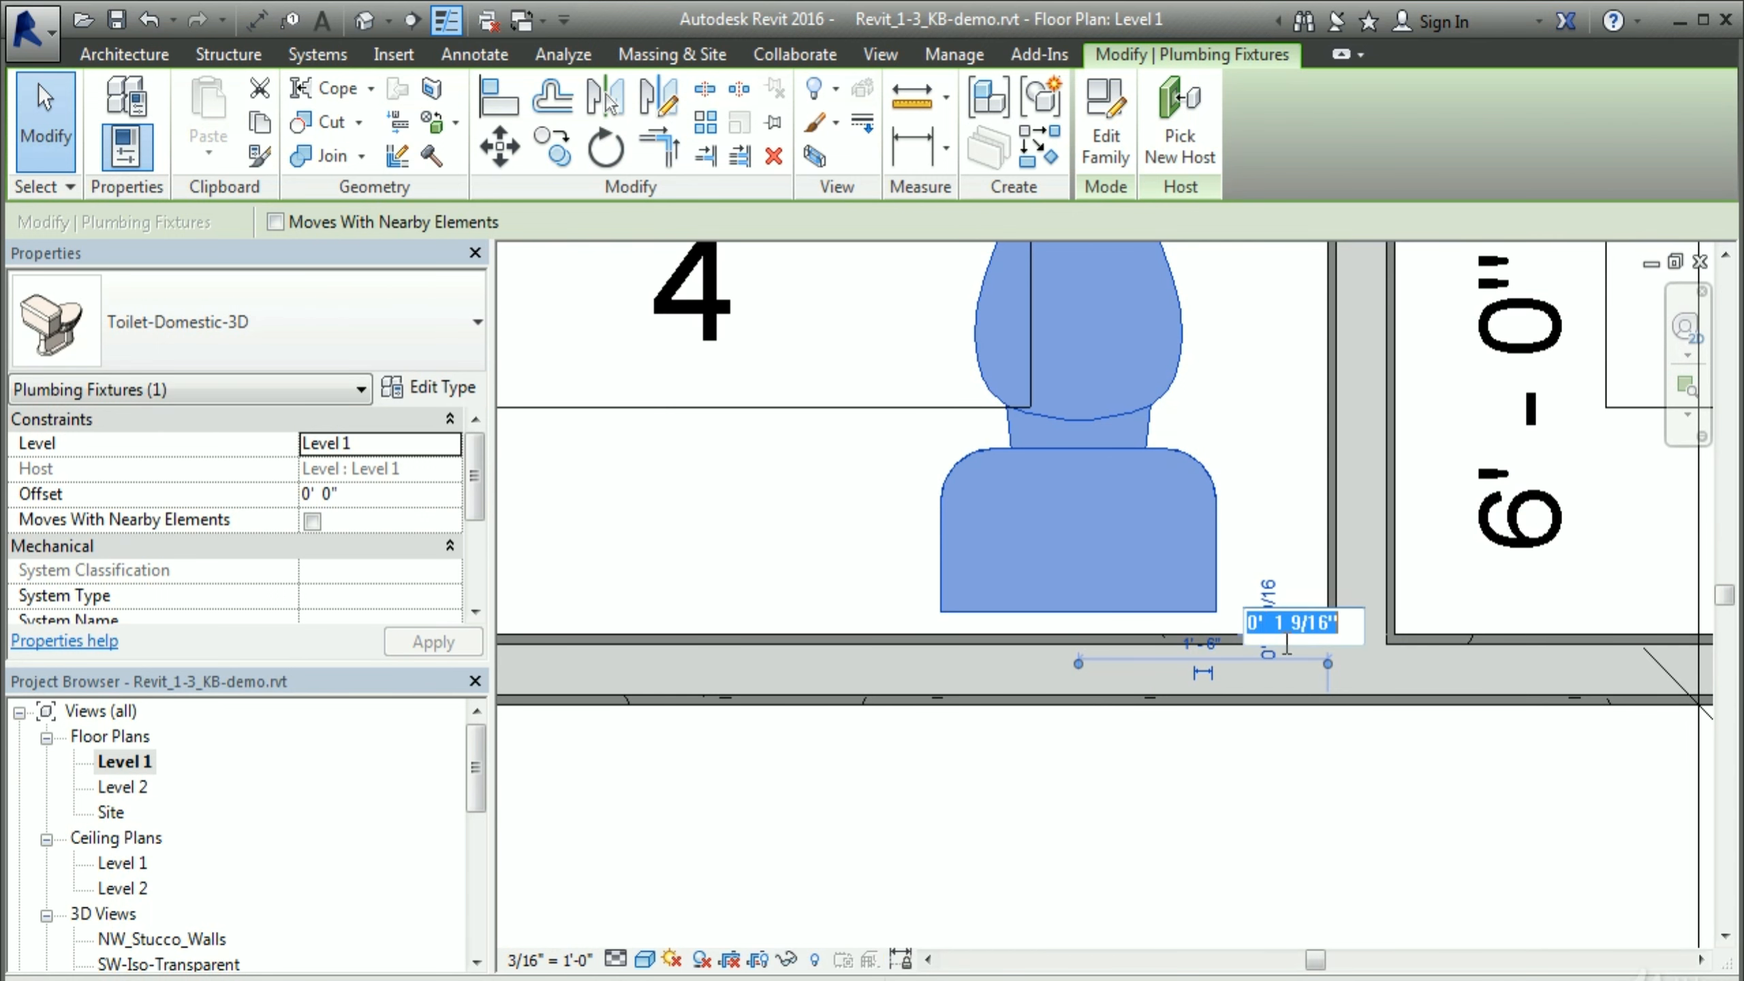
{"action": "type", "text": "2\""}
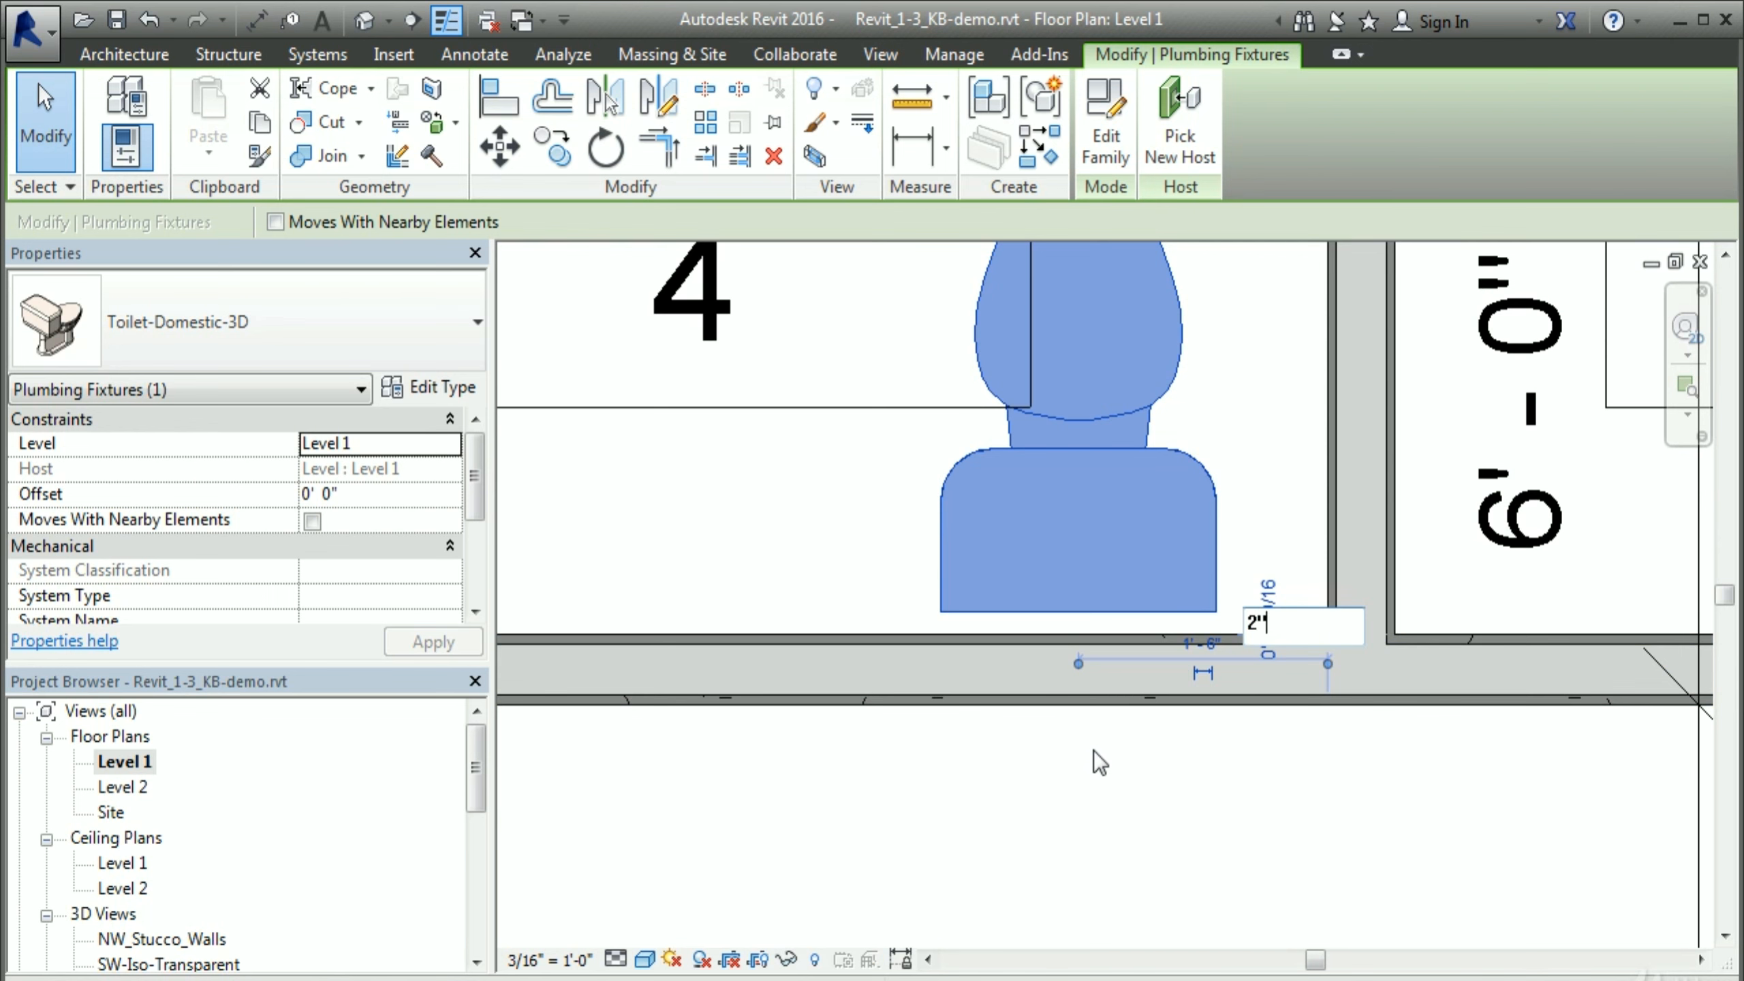
{"action": "key", "text": "Return"}
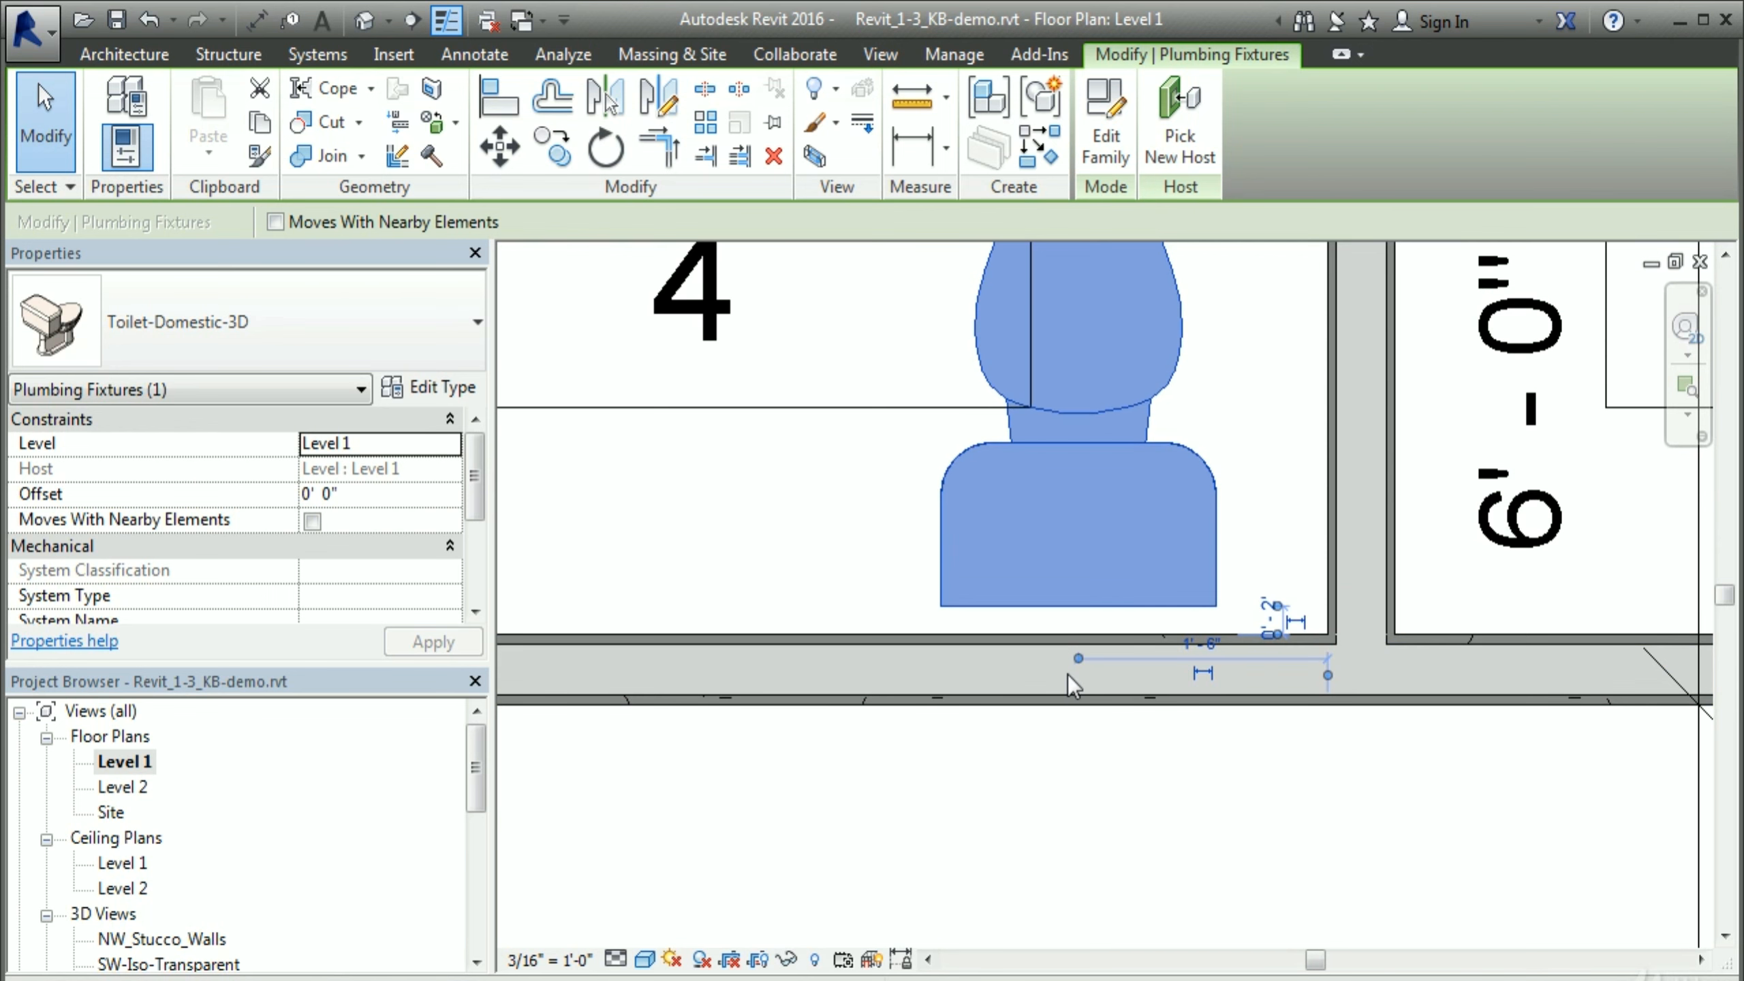
{"action": "left_click", "coordinate": [934, 791]}
{"action": "scroll", "coordinate": [1035, 687], "scroll_direction": "down", "scroll_amount": 3}
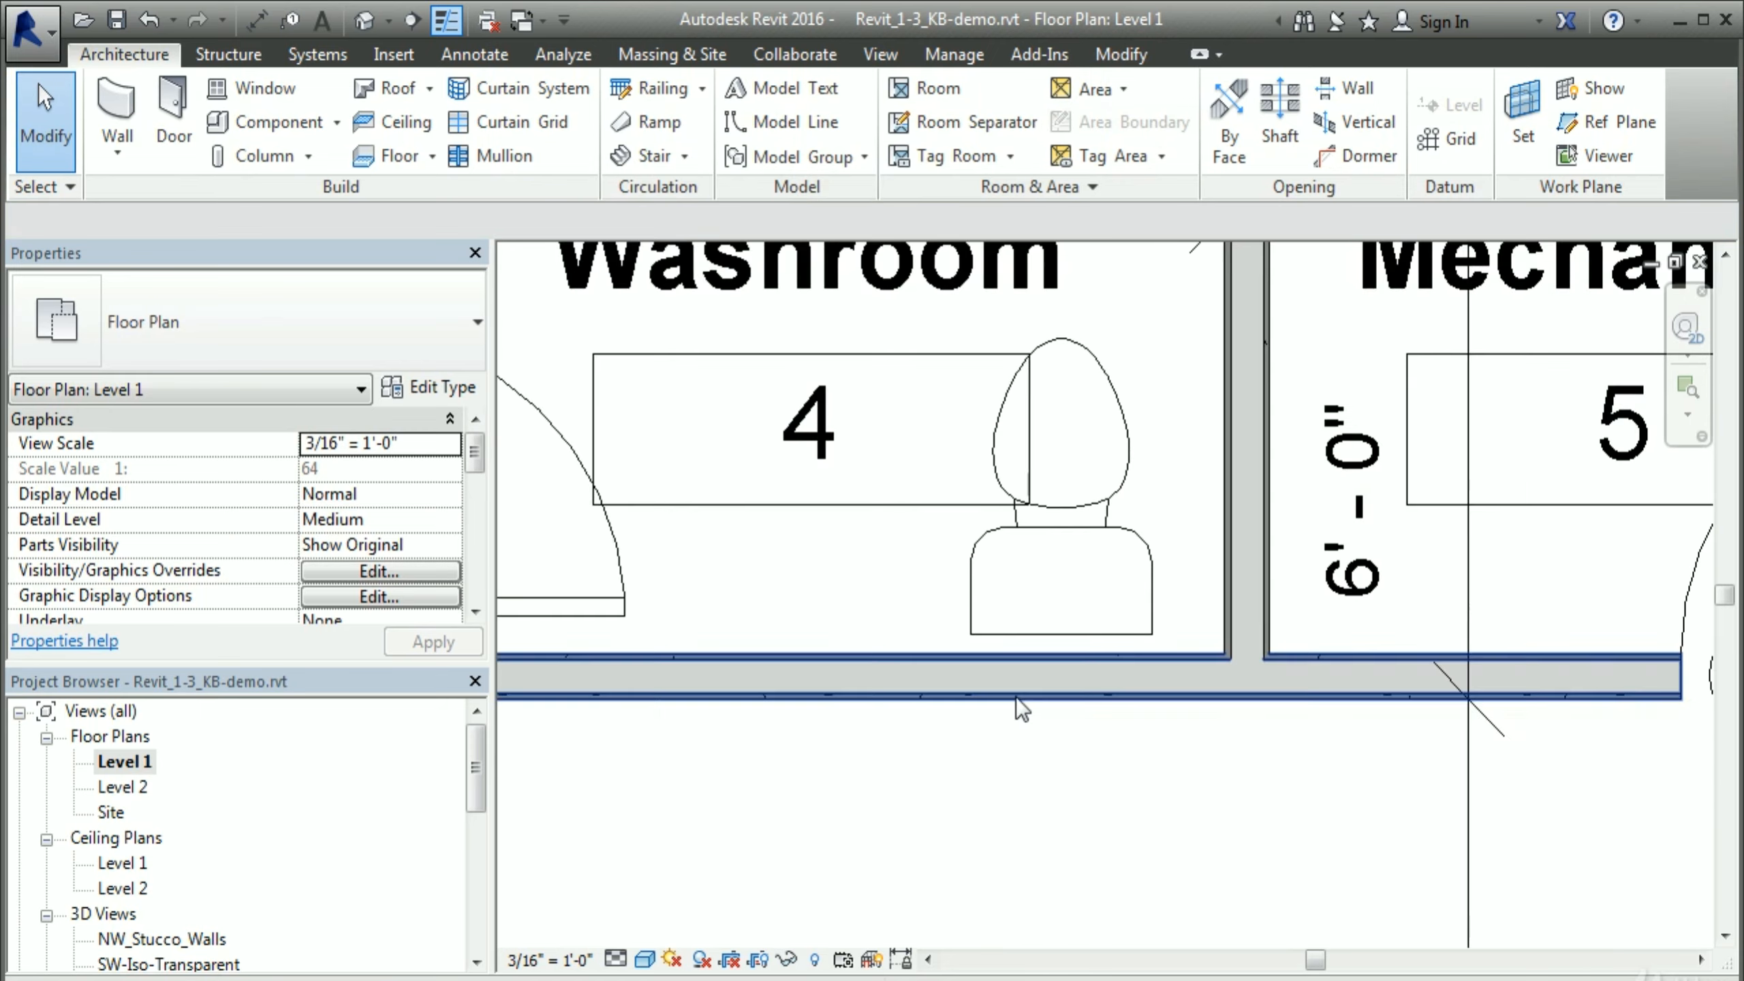
Step: Move the Washroom 4 room tag so it sits clear of the toilet
{"action": "scroll", "coordinate": [1016, 698], "scroll_direction": "up", "scroll_amount": 2}
{"action": "left_click_drag", "start_coordinate": [948, 540], "coordinate": [907, 501]}
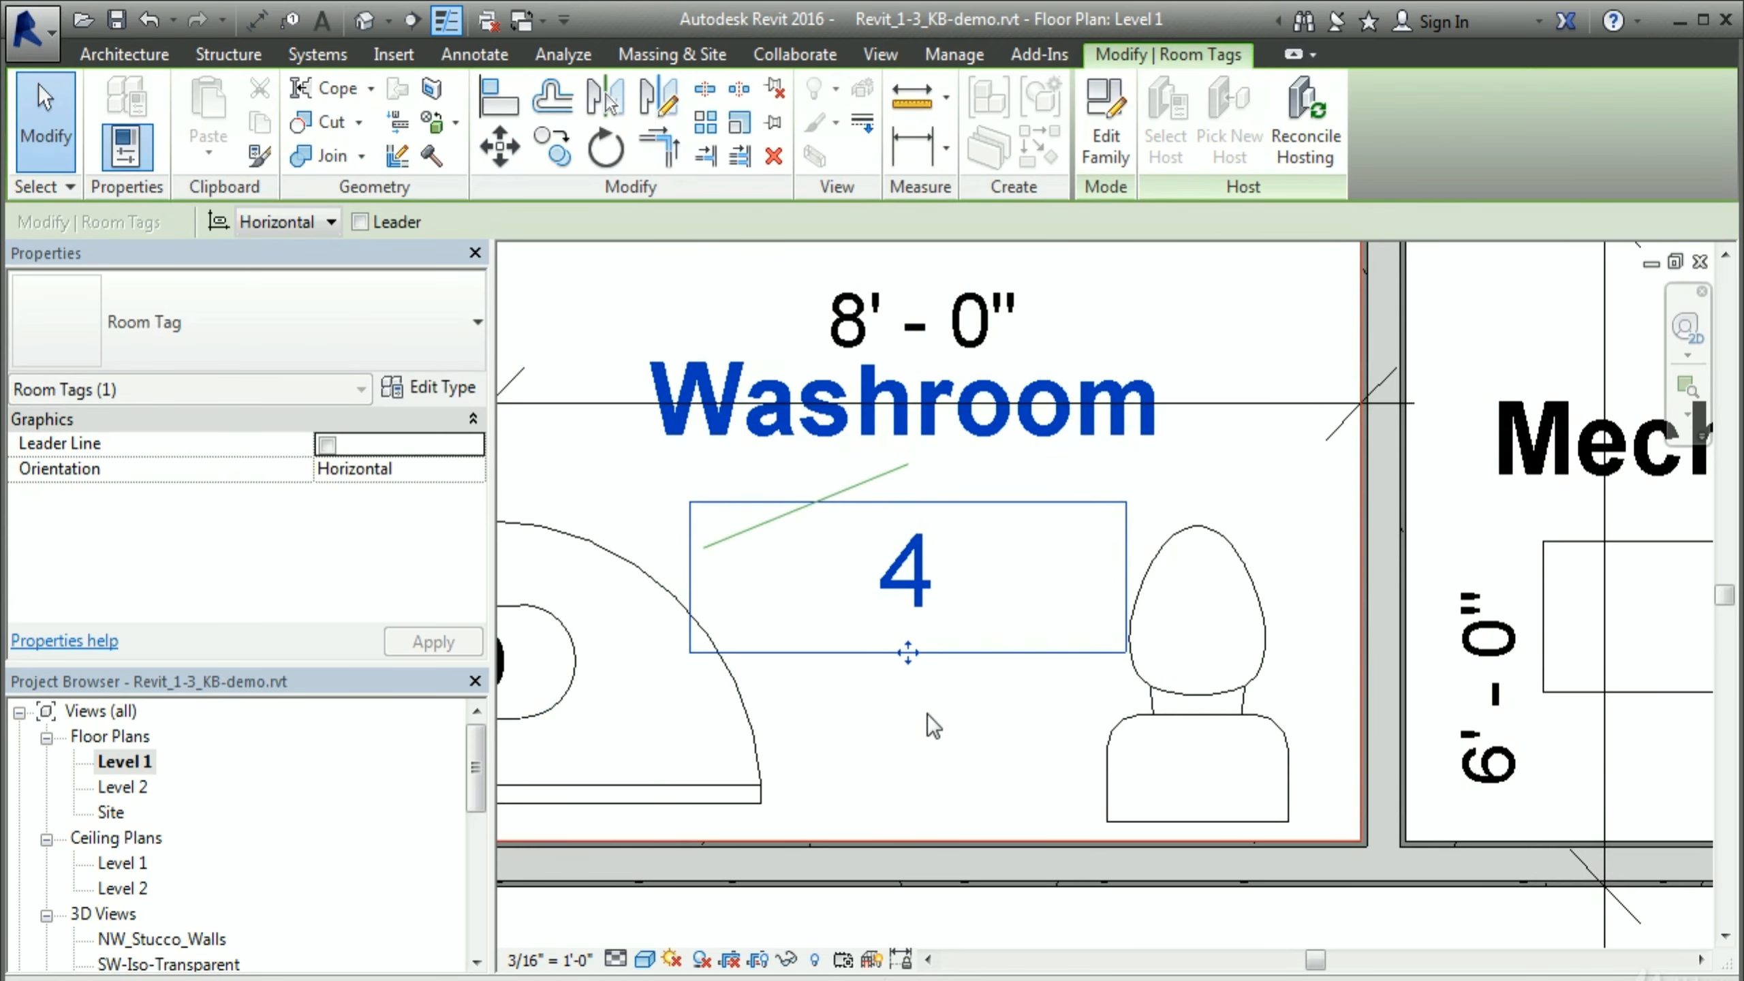
{"action": "left_click", "coordinate": [930, 735]}
{"action": "scroll", "coordinate": [933, 762], "scroll_direction": "down", "scroll_amount": 2}
{"action": "middle_click_drag", "start_coordinate": [959, 769], "coordinate": [1055, 862]}
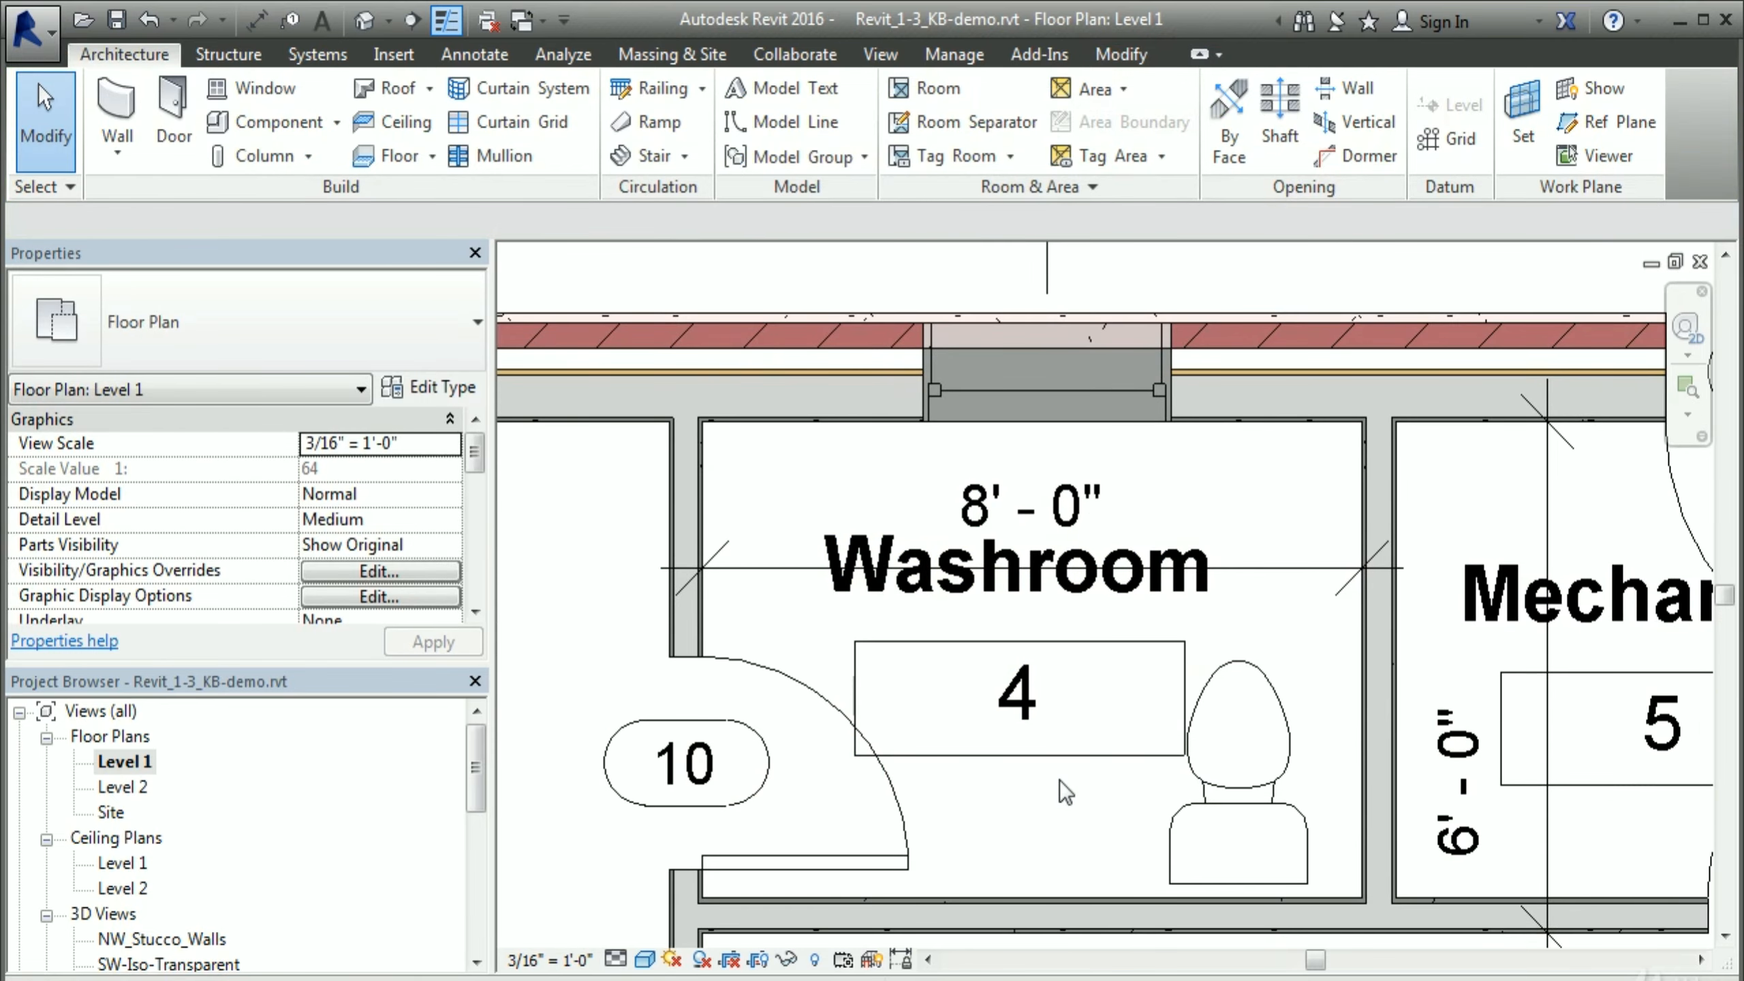
{"action": "left_click_drag", "start_coordinate": [1036, 756], "coordinate": [1011, 841]}
{"action": "left_click", "coordinate": [1011, 842]}
{"action": "scroll", "coordinate": [953, 565], "scroll_direction": "down", "scroll_amount": 2}
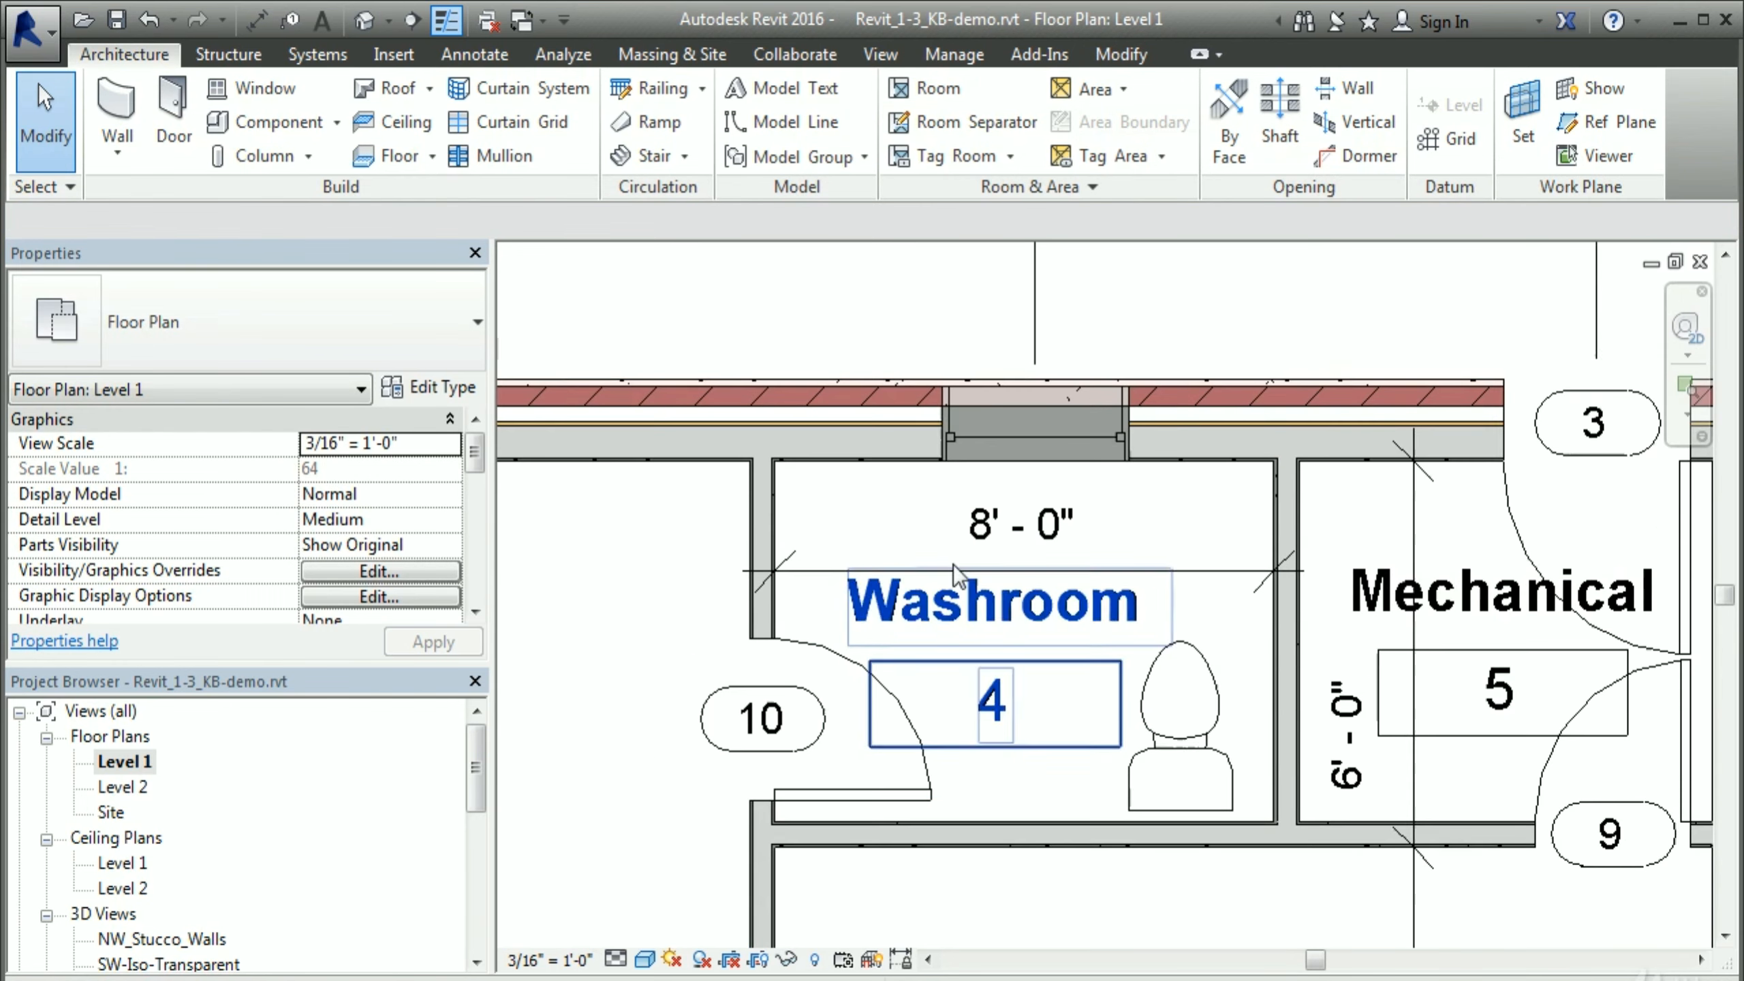
{"action": "middle_click_drag", "start_coordinate": [801, 499], "coordinate": [810, 483]}
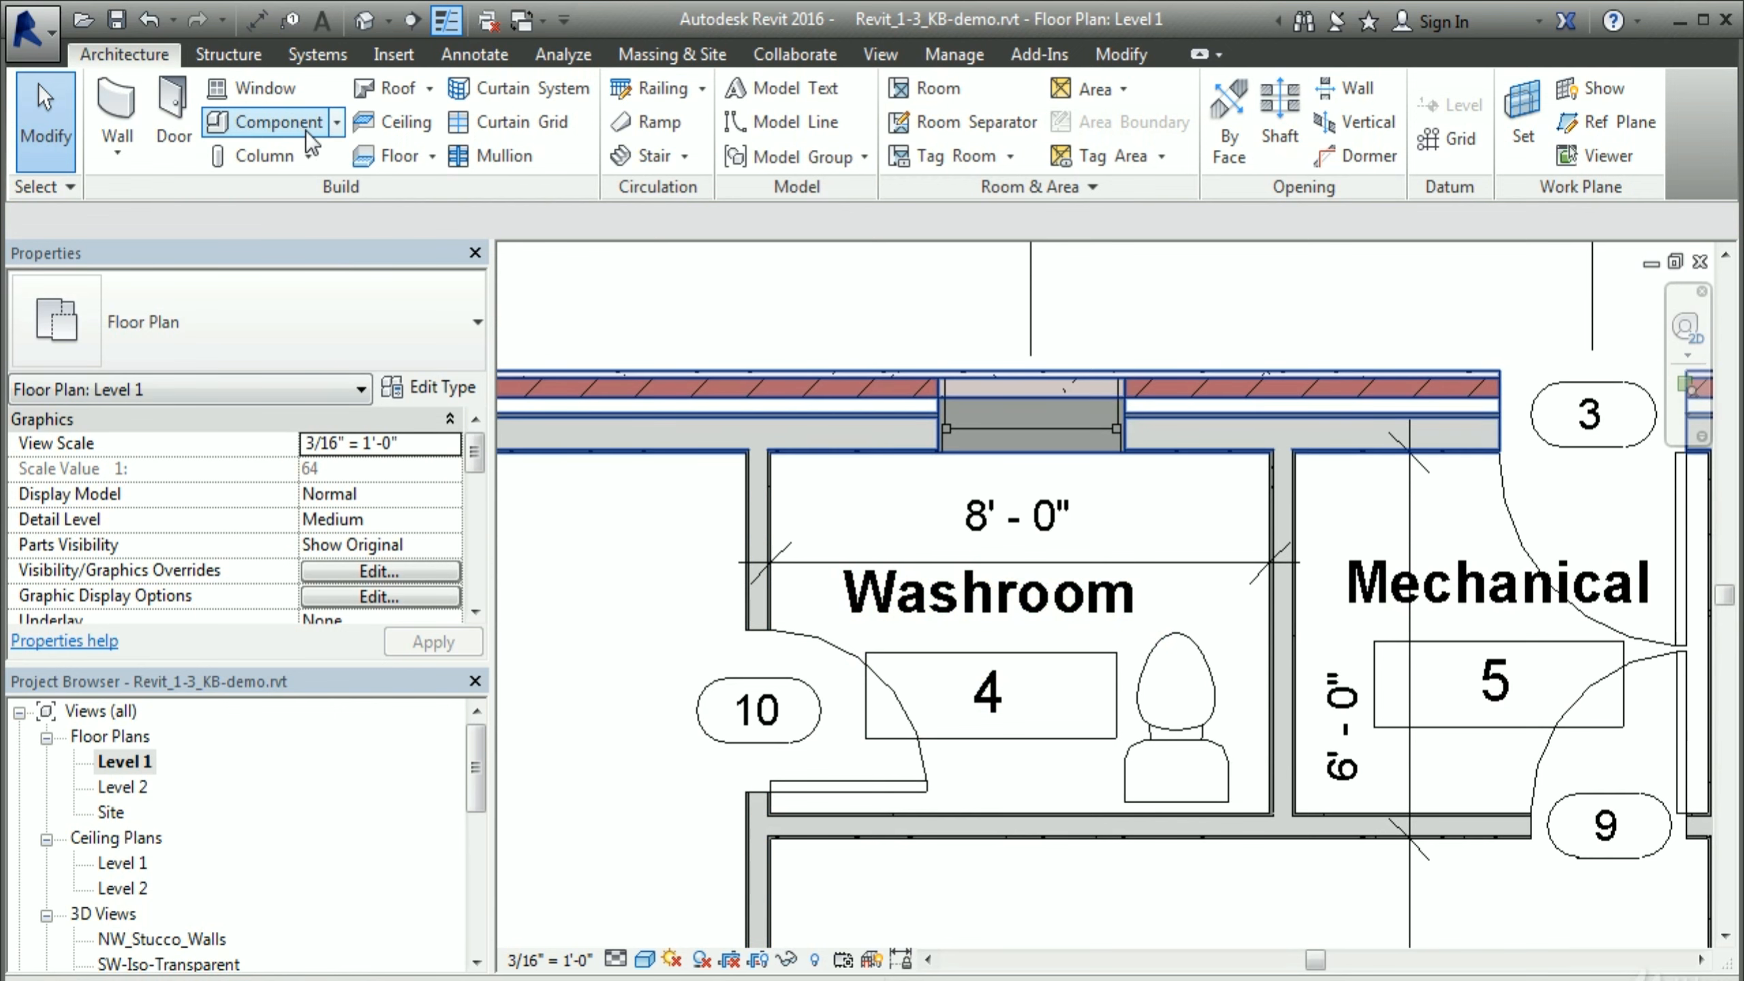
Step: Load the Vanity Cabinet-Double Door Sink Unit family from the Base Cabinets folder of the US Imperial casework library
{"action": "left_click", "coordinate": [283, 125]}
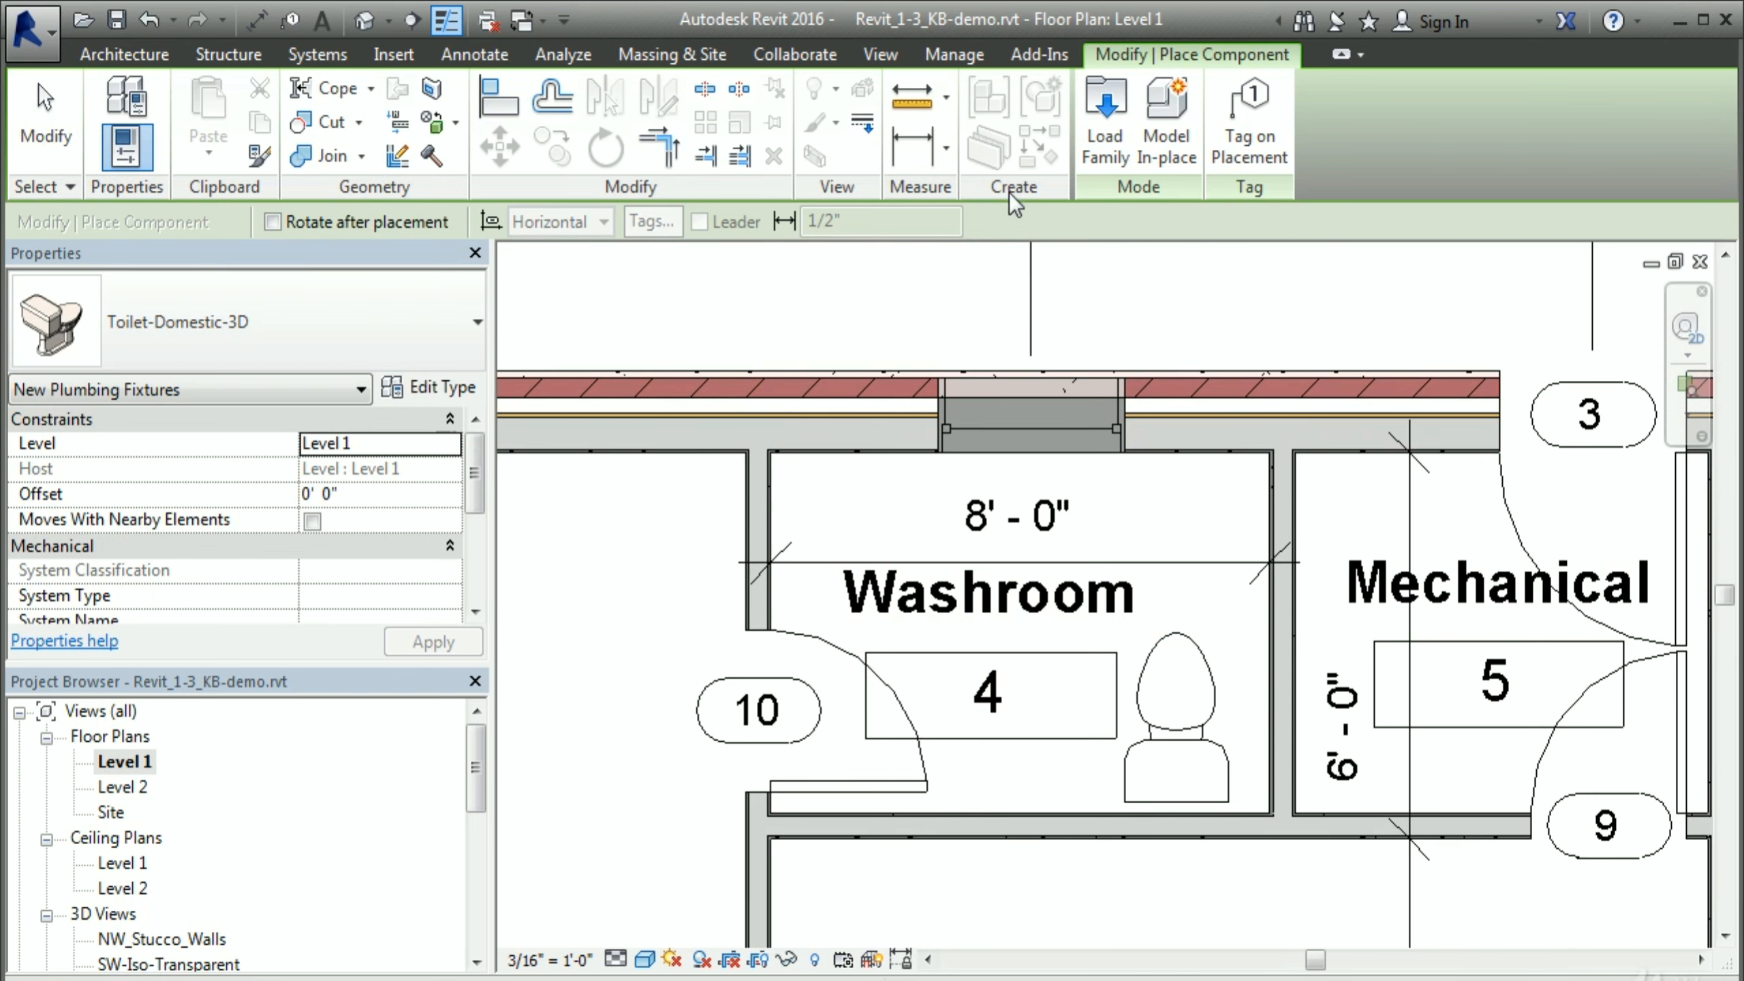
{"action": "left_click", "coordinate": [1092, 145]}
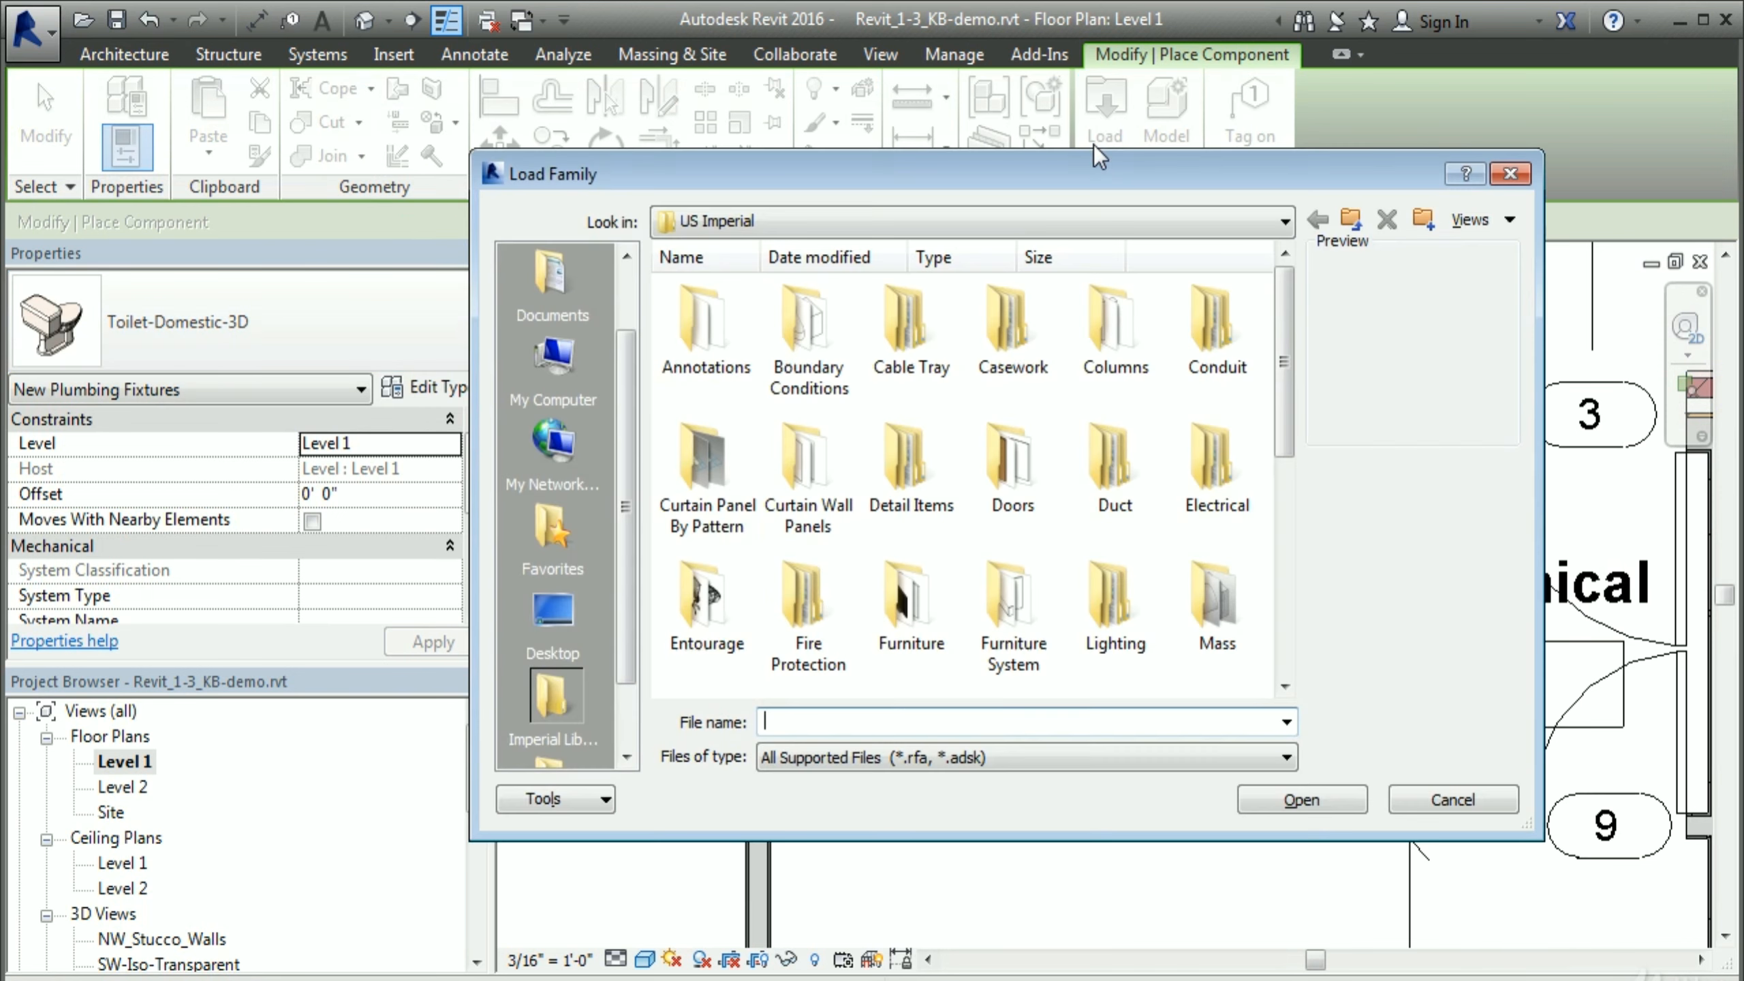
{"action": "double_click", "coordinate": [1010, 343]}
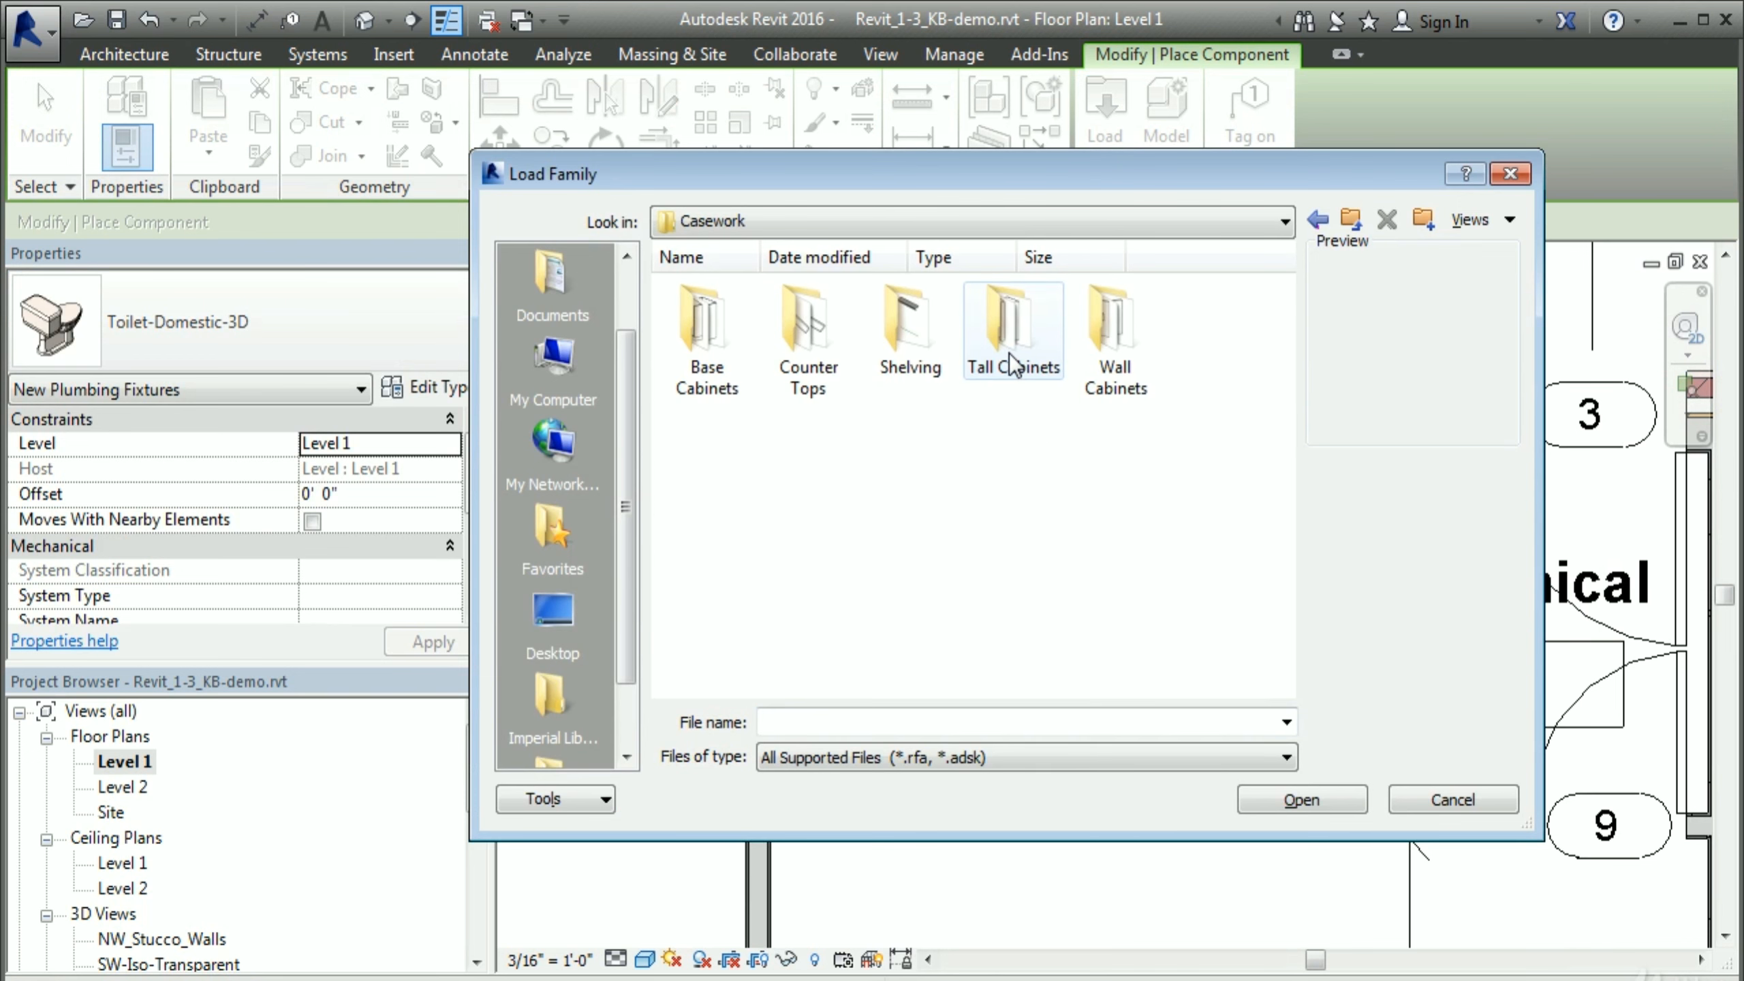
{"action": "double_click", "coordinate": [719, 382]}
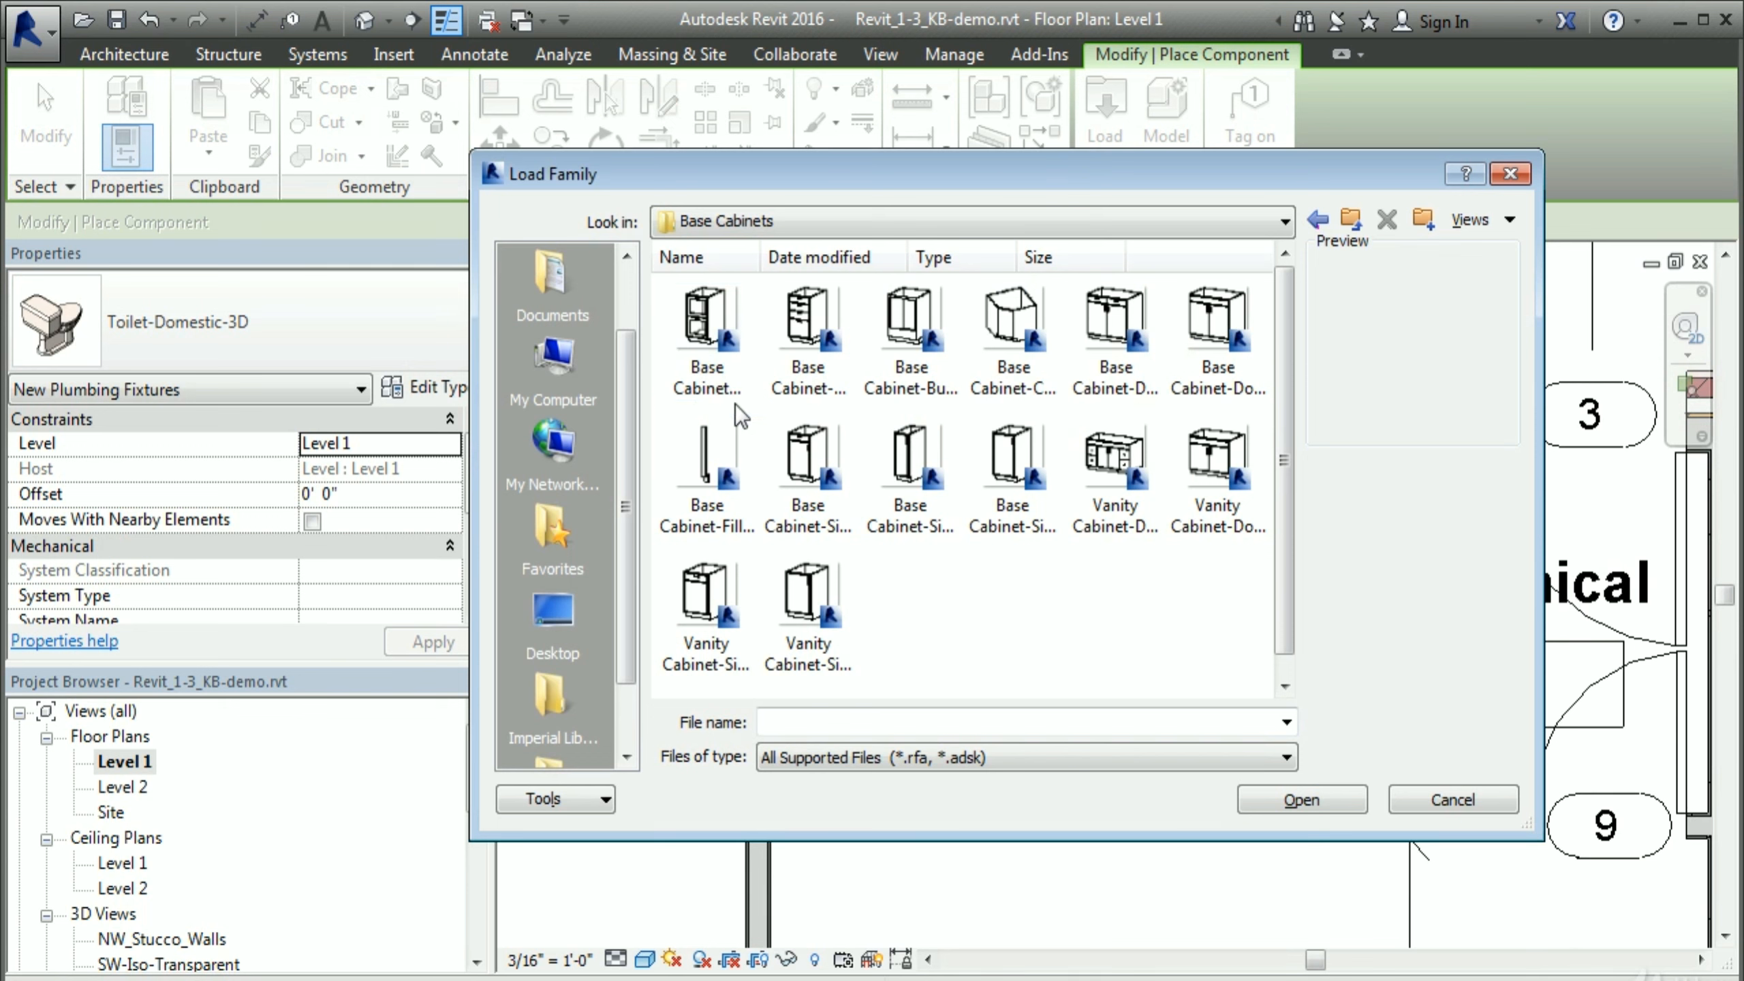
{"action": "left_click", "coordinate": [1229, 498]}
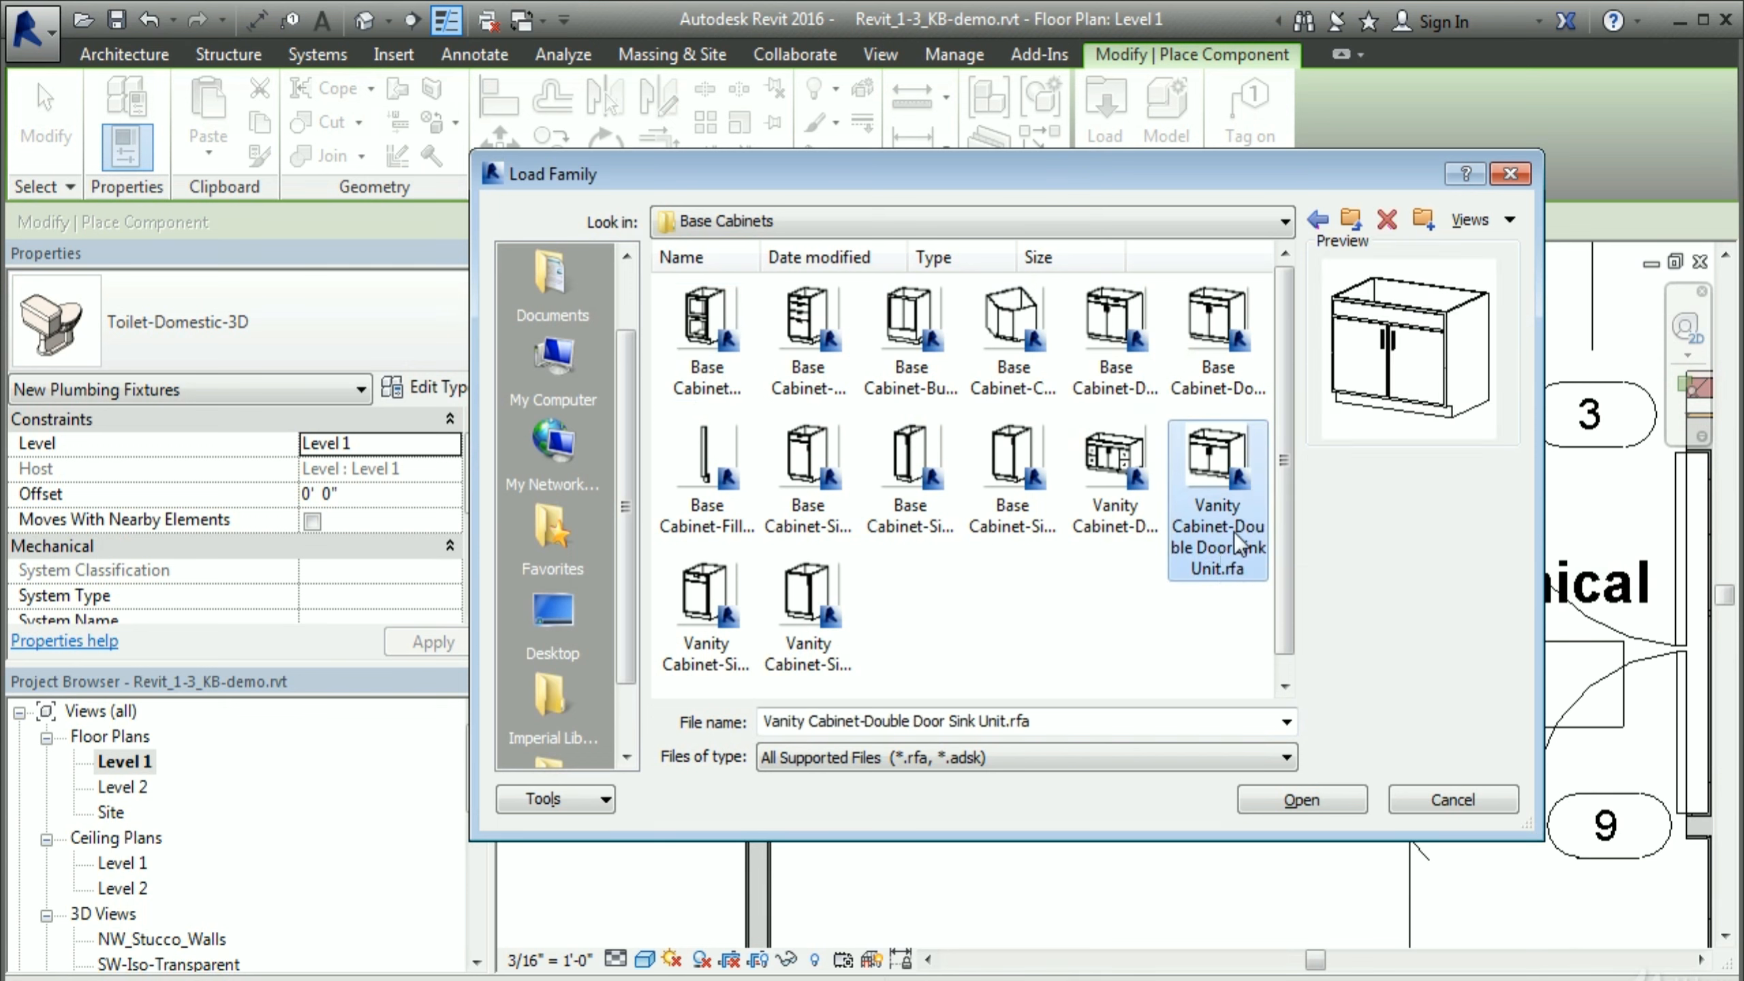
{"action": "left_click", "coordinate": [1294, 804]}
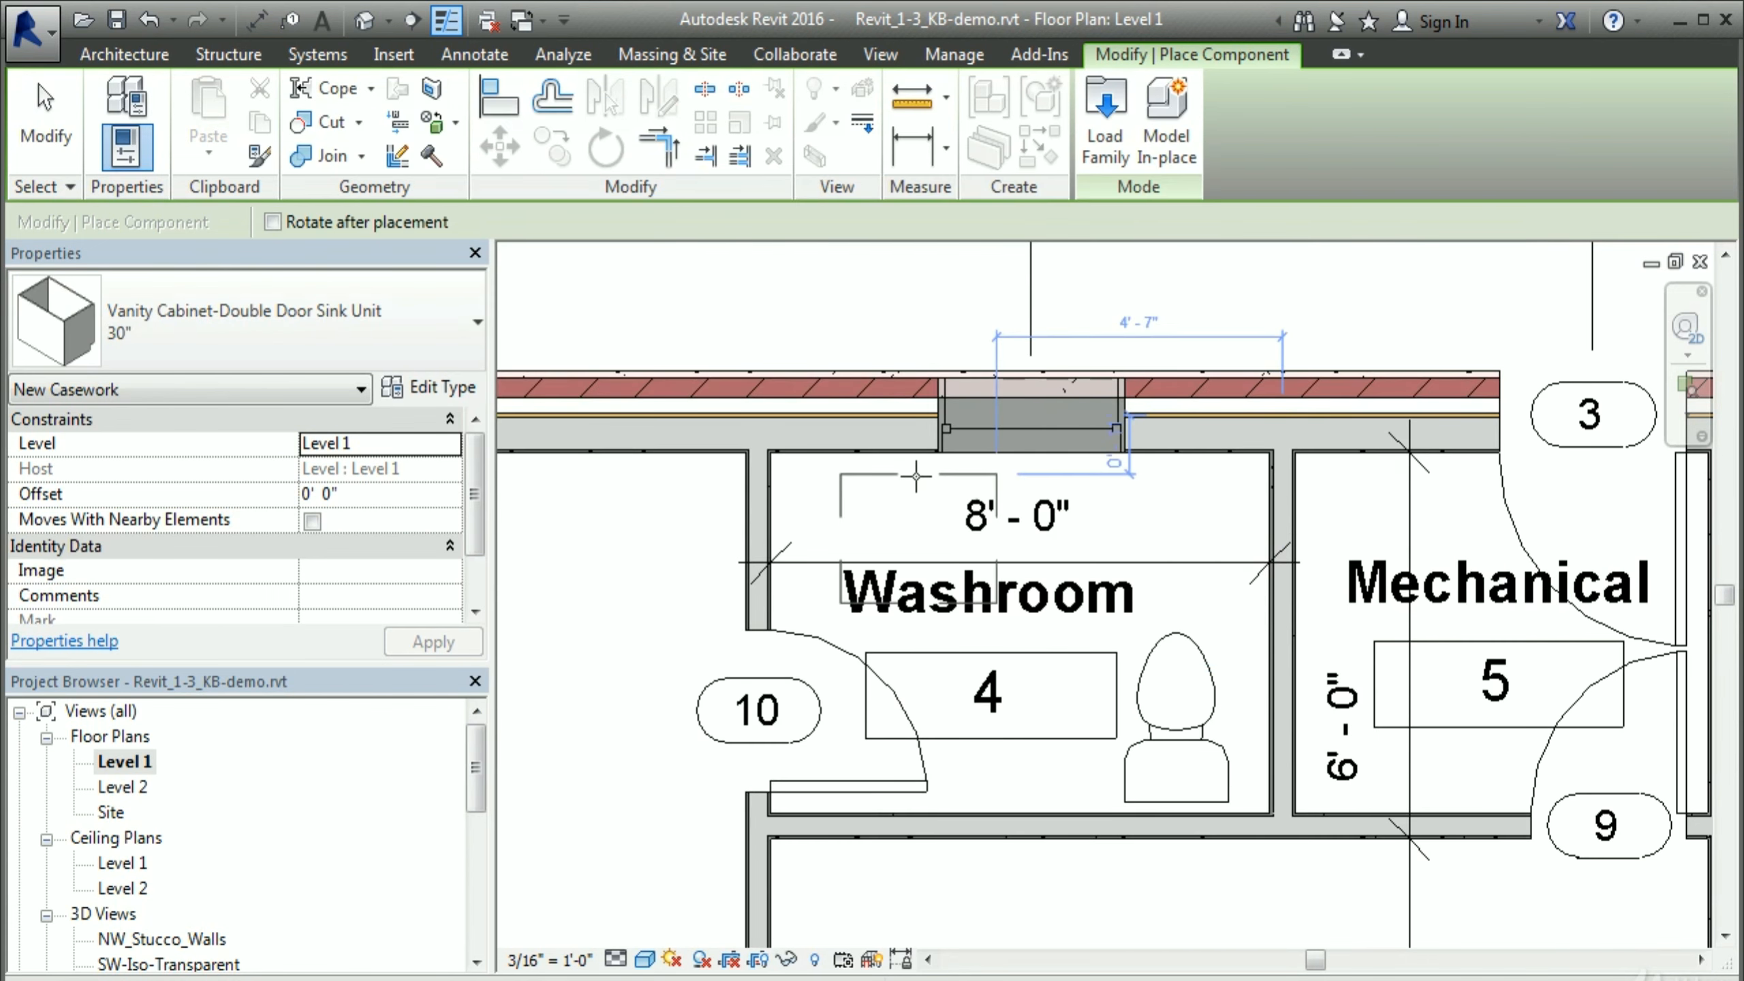
Step: Place a 30" Vanity Cabinet-Double Door Sink Unit in the Washroom corner between the exterior wall and the door-side wall
{"action": "scroll", "coordinate": [860, 495], "scroll_direction": "up", "scroll_amount": 3}
{"action": "left_click", "coordinate": [843, 395]}
{"action": "right_click", "coordinate": [856, 465]}
{"action": "left_click", "coordinate": [914, 490]}
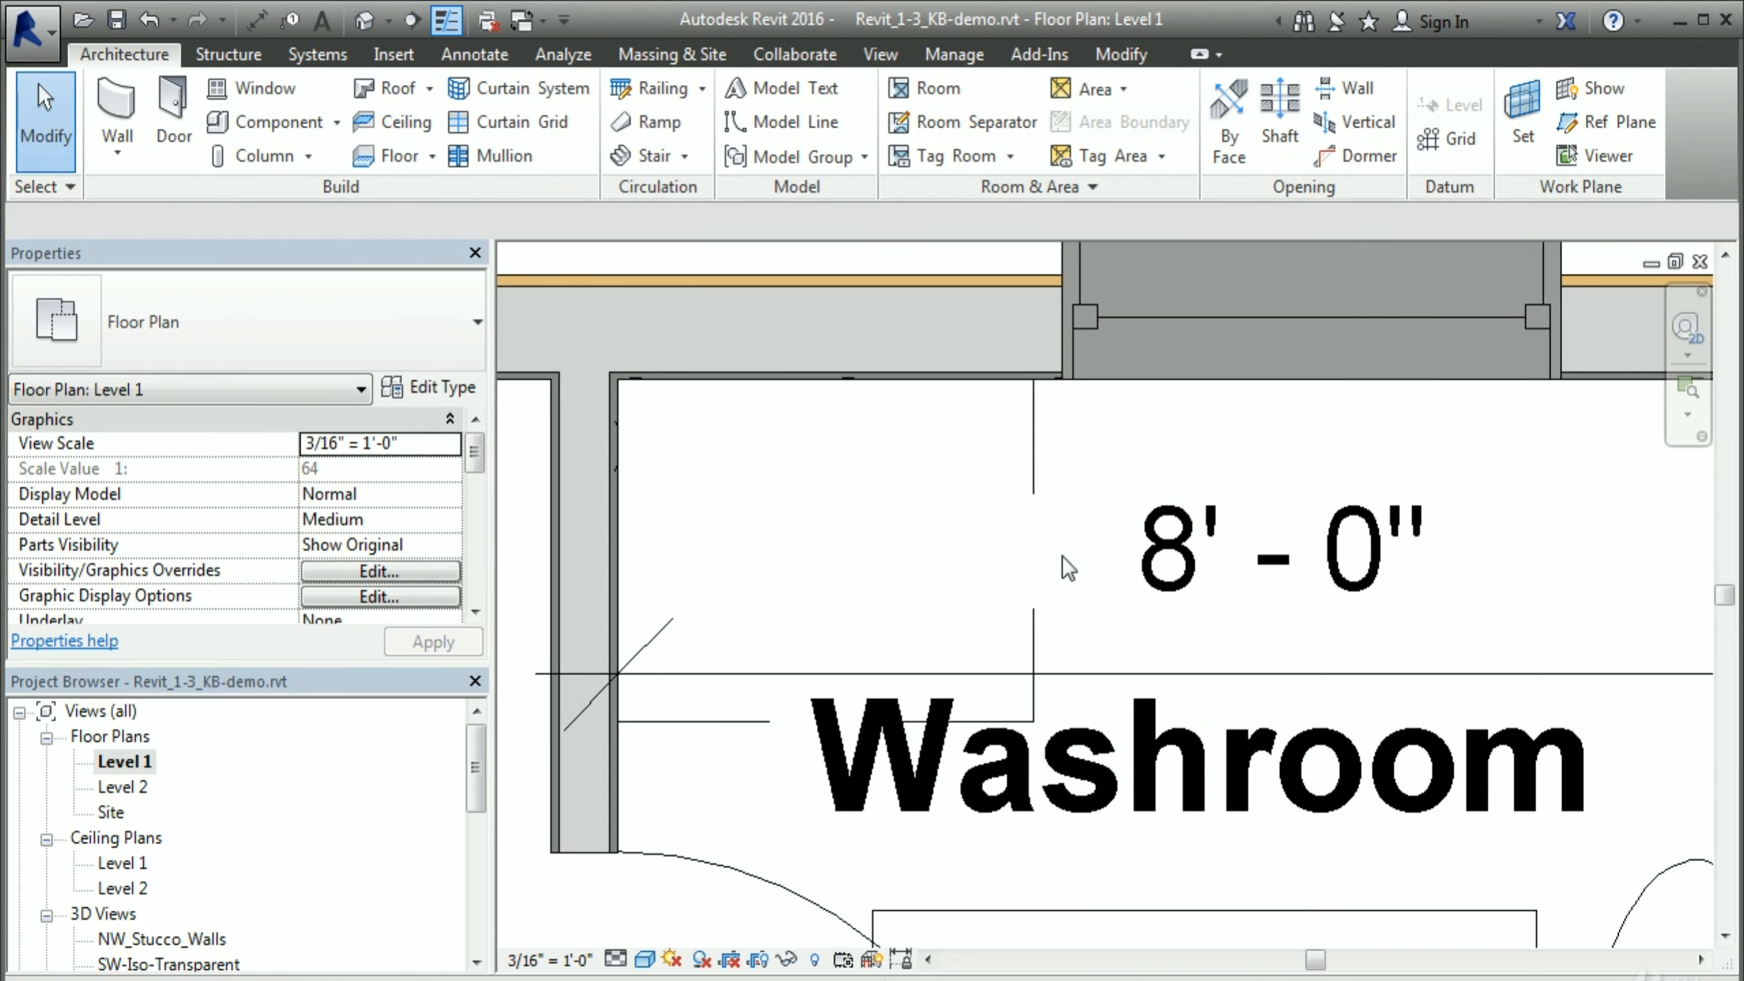
Step: Change the placed vanity cabinet to the 27" type
{"action": "scroll", "coordinate": [1062, 558], "scroll_direction": "down", "scroll_amount": 1}
{"action": "left_click", "coordinate": [1035, 493]}
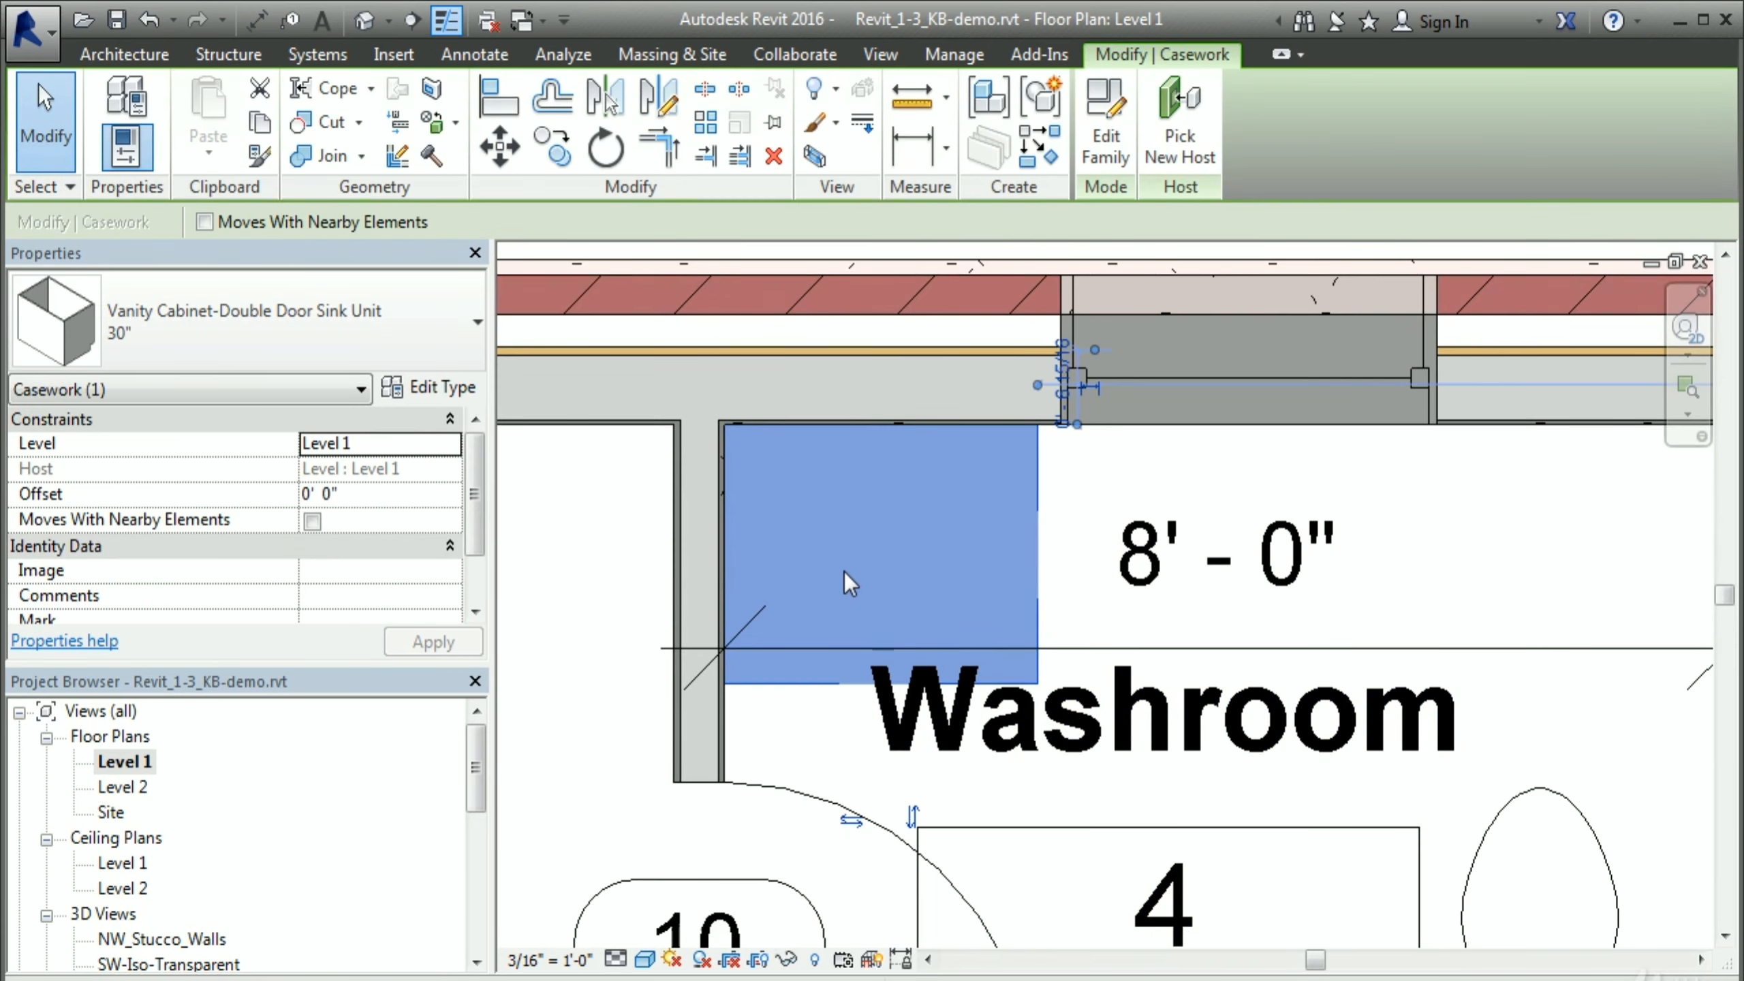
{"action": "left_click", "coordinate": [185, 361]}
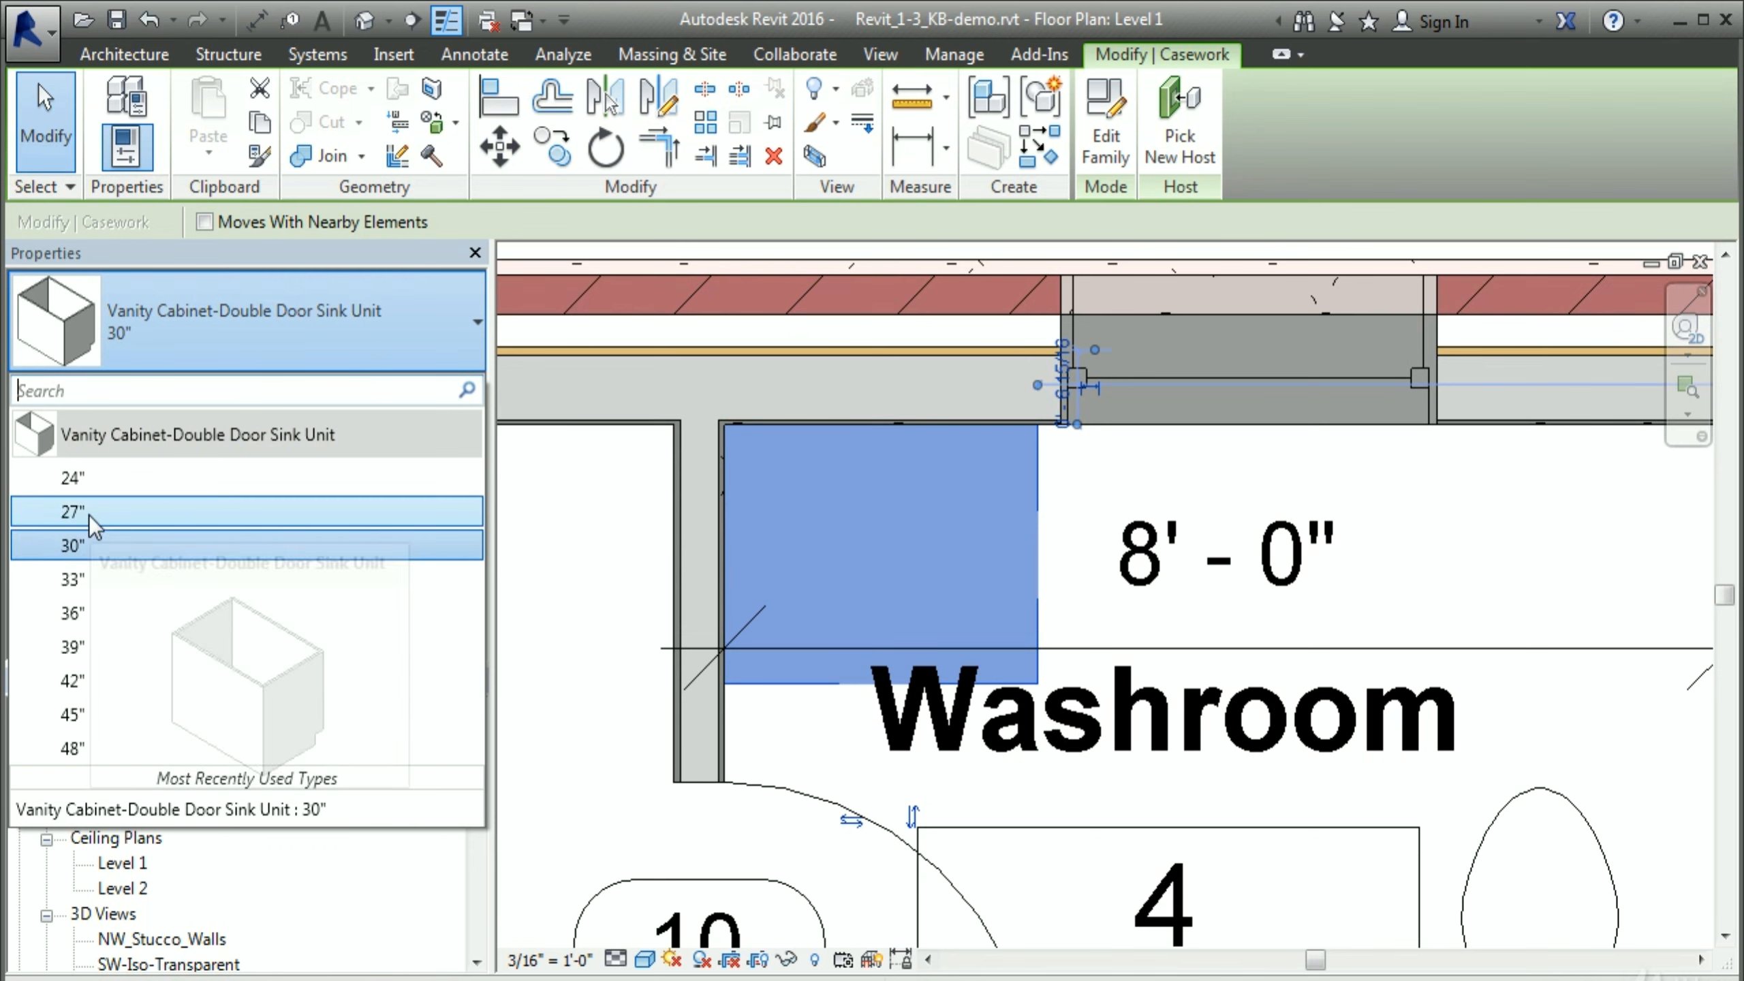
{"action": "left_click", "coordinate": [116, 512]}
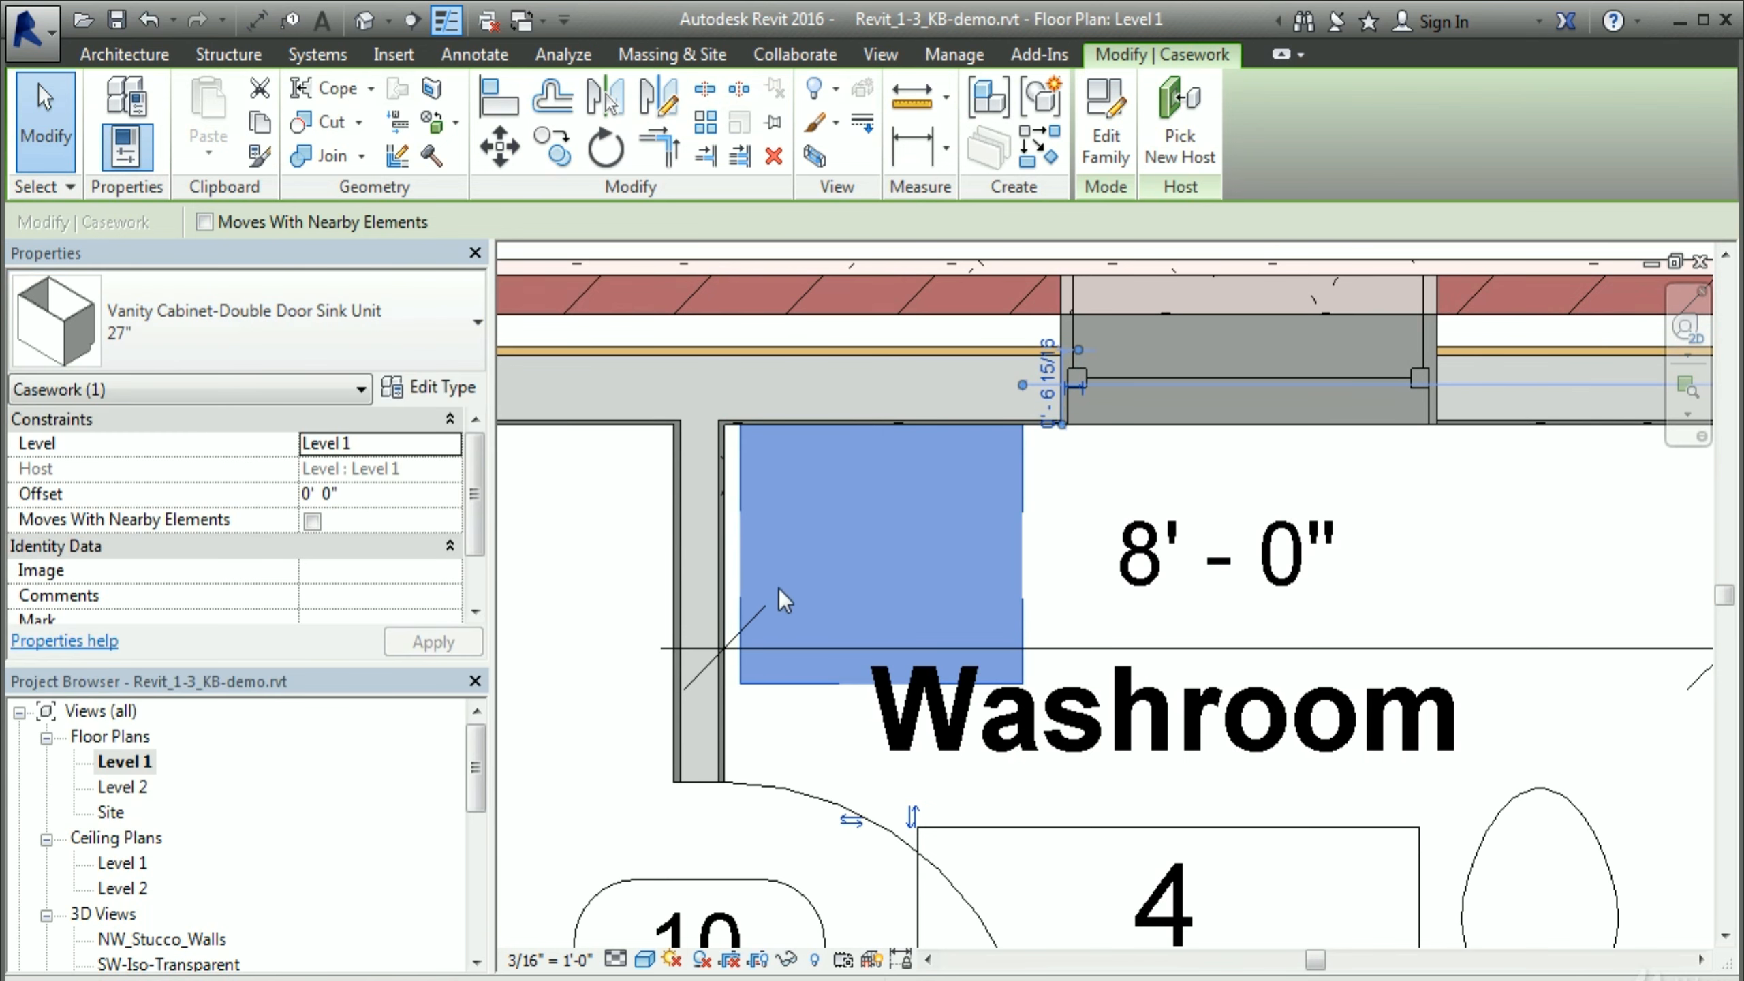
{"action": "left_click", "coordinate": [640, 569]}
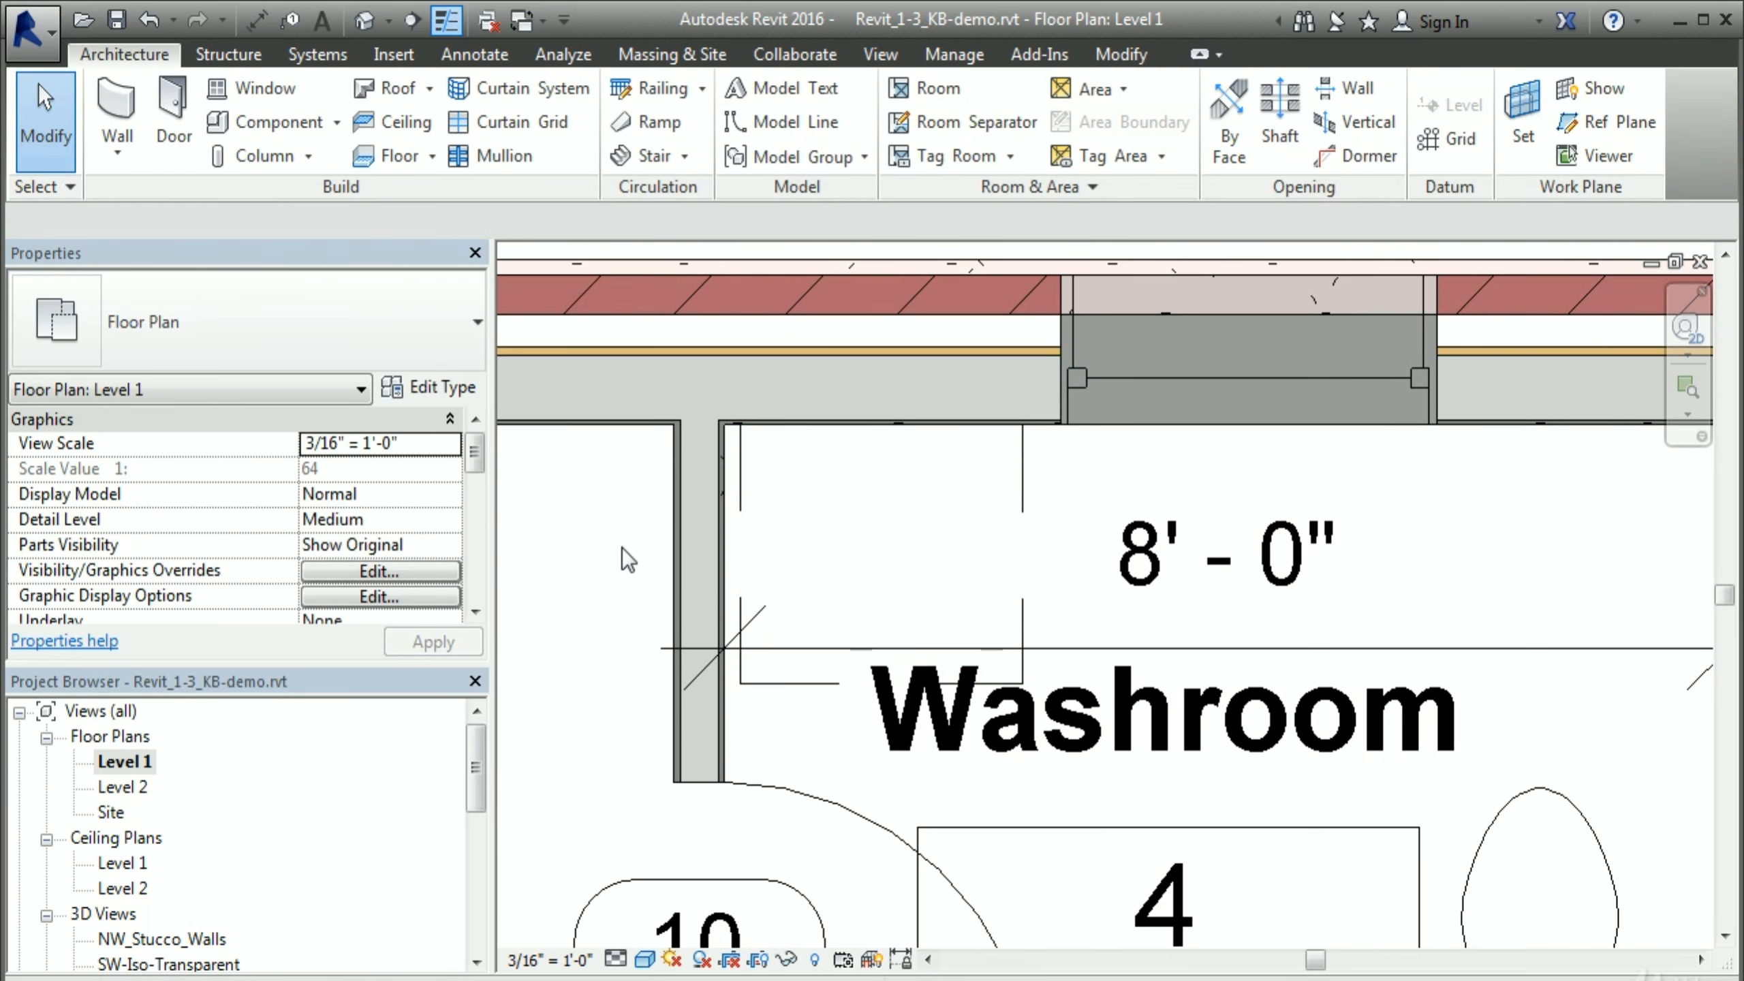
Step: Align the vanity cabinet's near side with the washroom-side face of the door-side wall
{"action": "scroll", "coordinate": [732, 579], "scroll_direction": "up", "scroll_amount": 3}
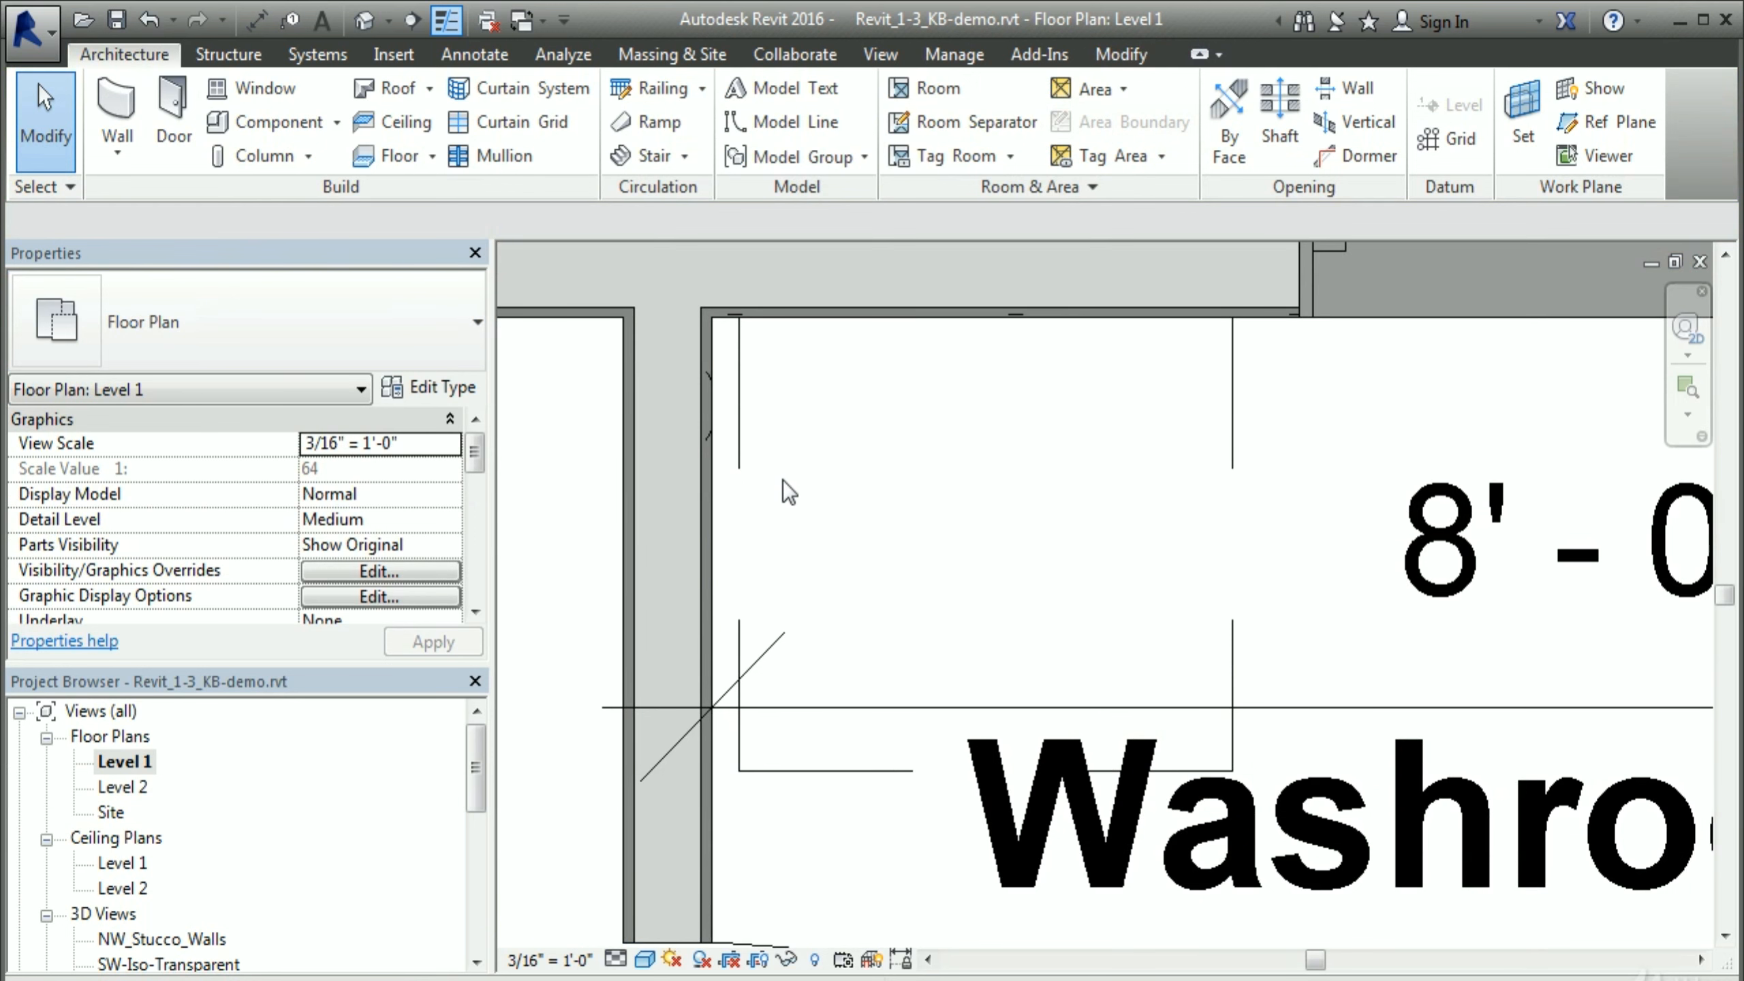
{"action": "key", "text": "a"}
{"action": "key", "text": "l"}
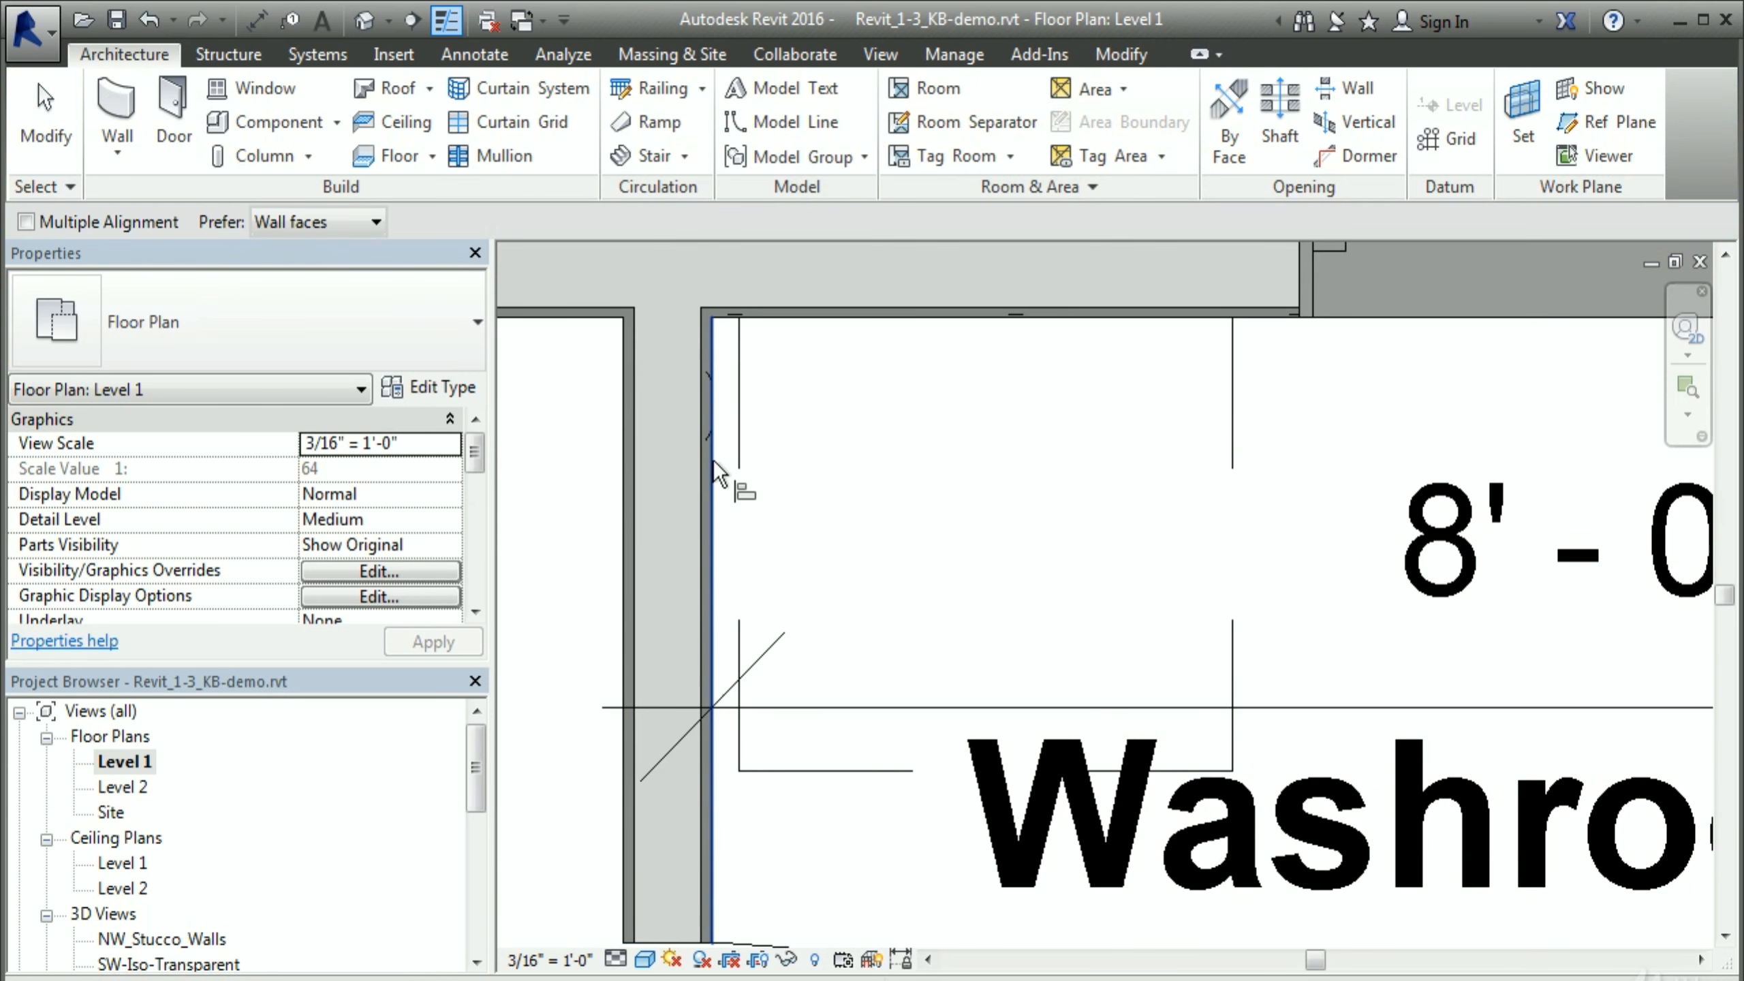
{"action": "left_click", "coordinate": [735, 459]}
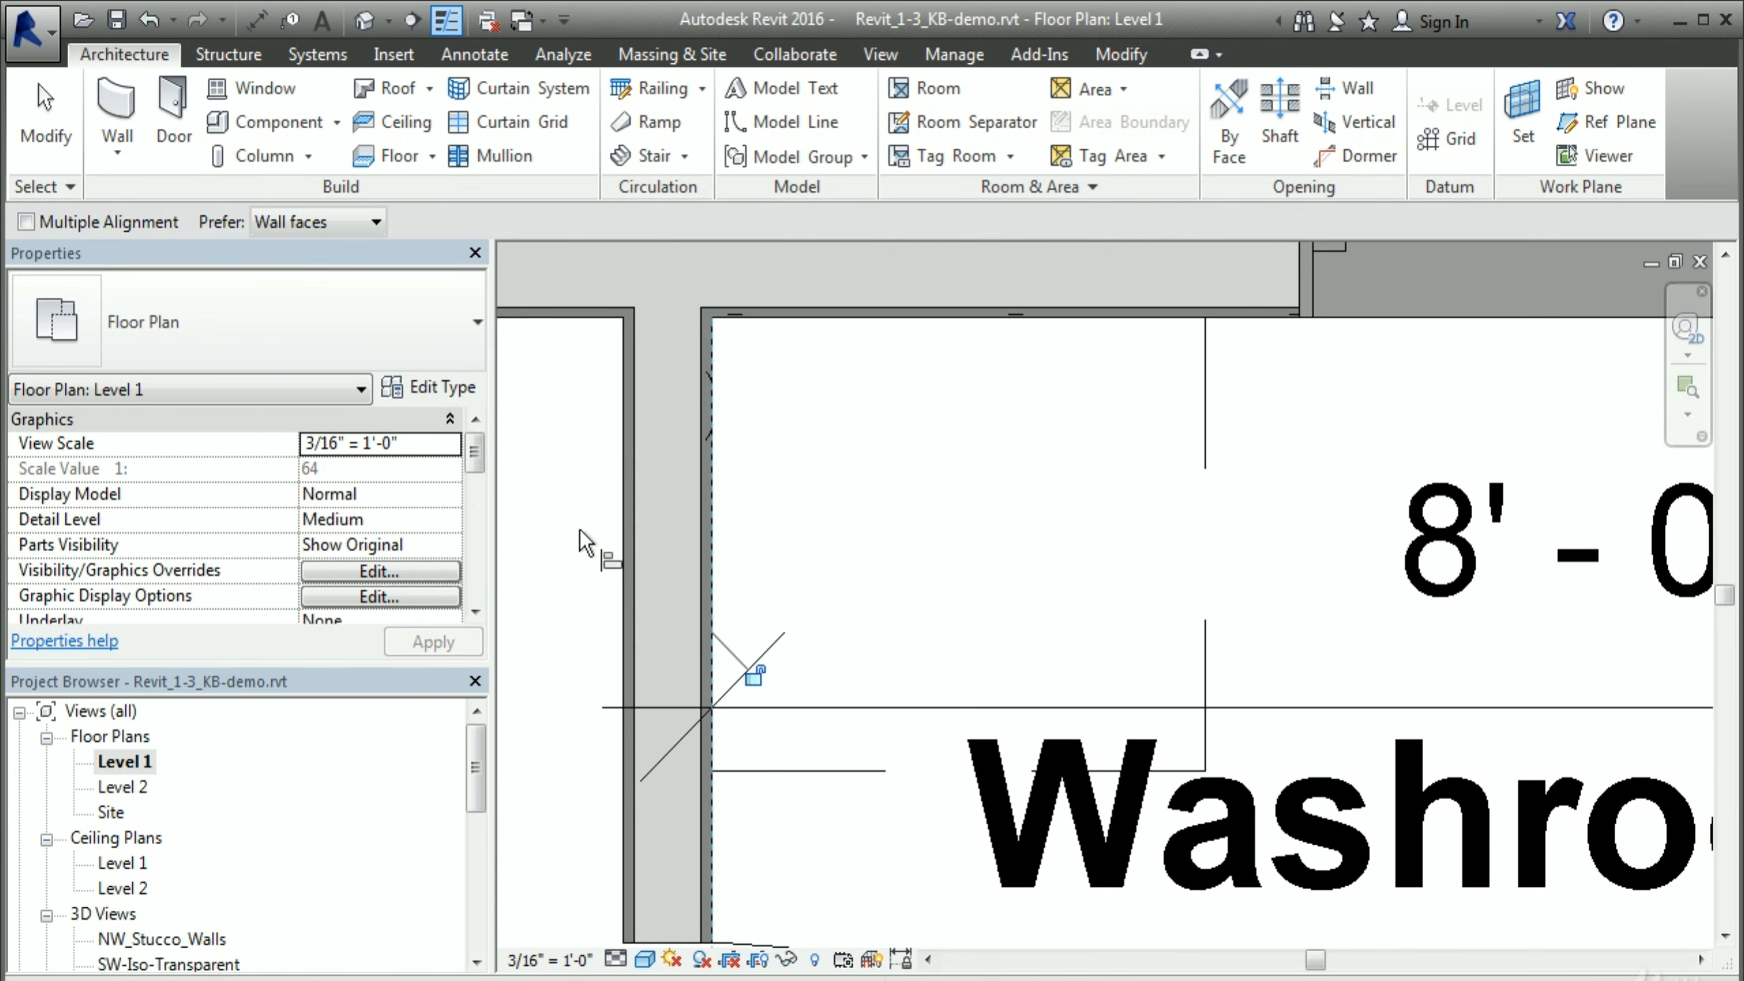
{"action": "key", "text": "Escape"}
{"action": "key", "text": "Escape"}
Step: Load the Vanity Counter Top w Round Sink Hole family from the Counter Tops folder of the US Imperial casework library
{"action": "scroll", "coordinate": [886, 811], "scroll_direction": "down", "scroll_amount": 3}
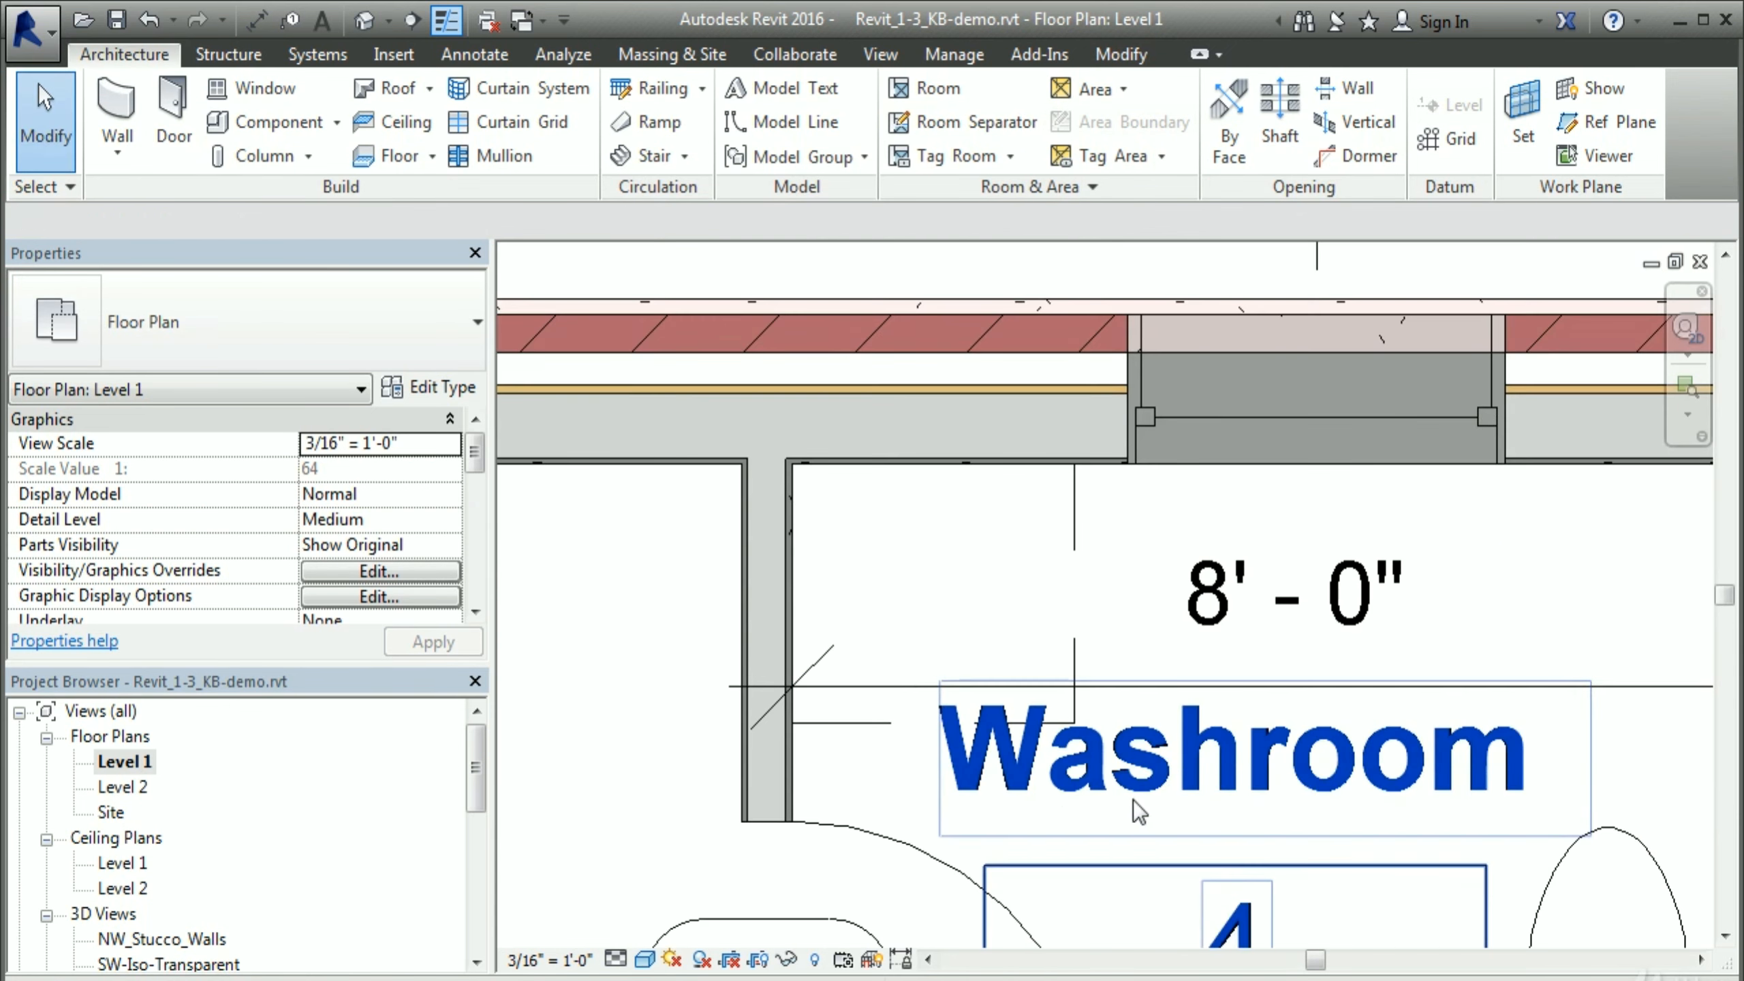
{"action": "middle_click_drag", "start_coordinate": [1133, 801], "coordinate": [1004, 750]}
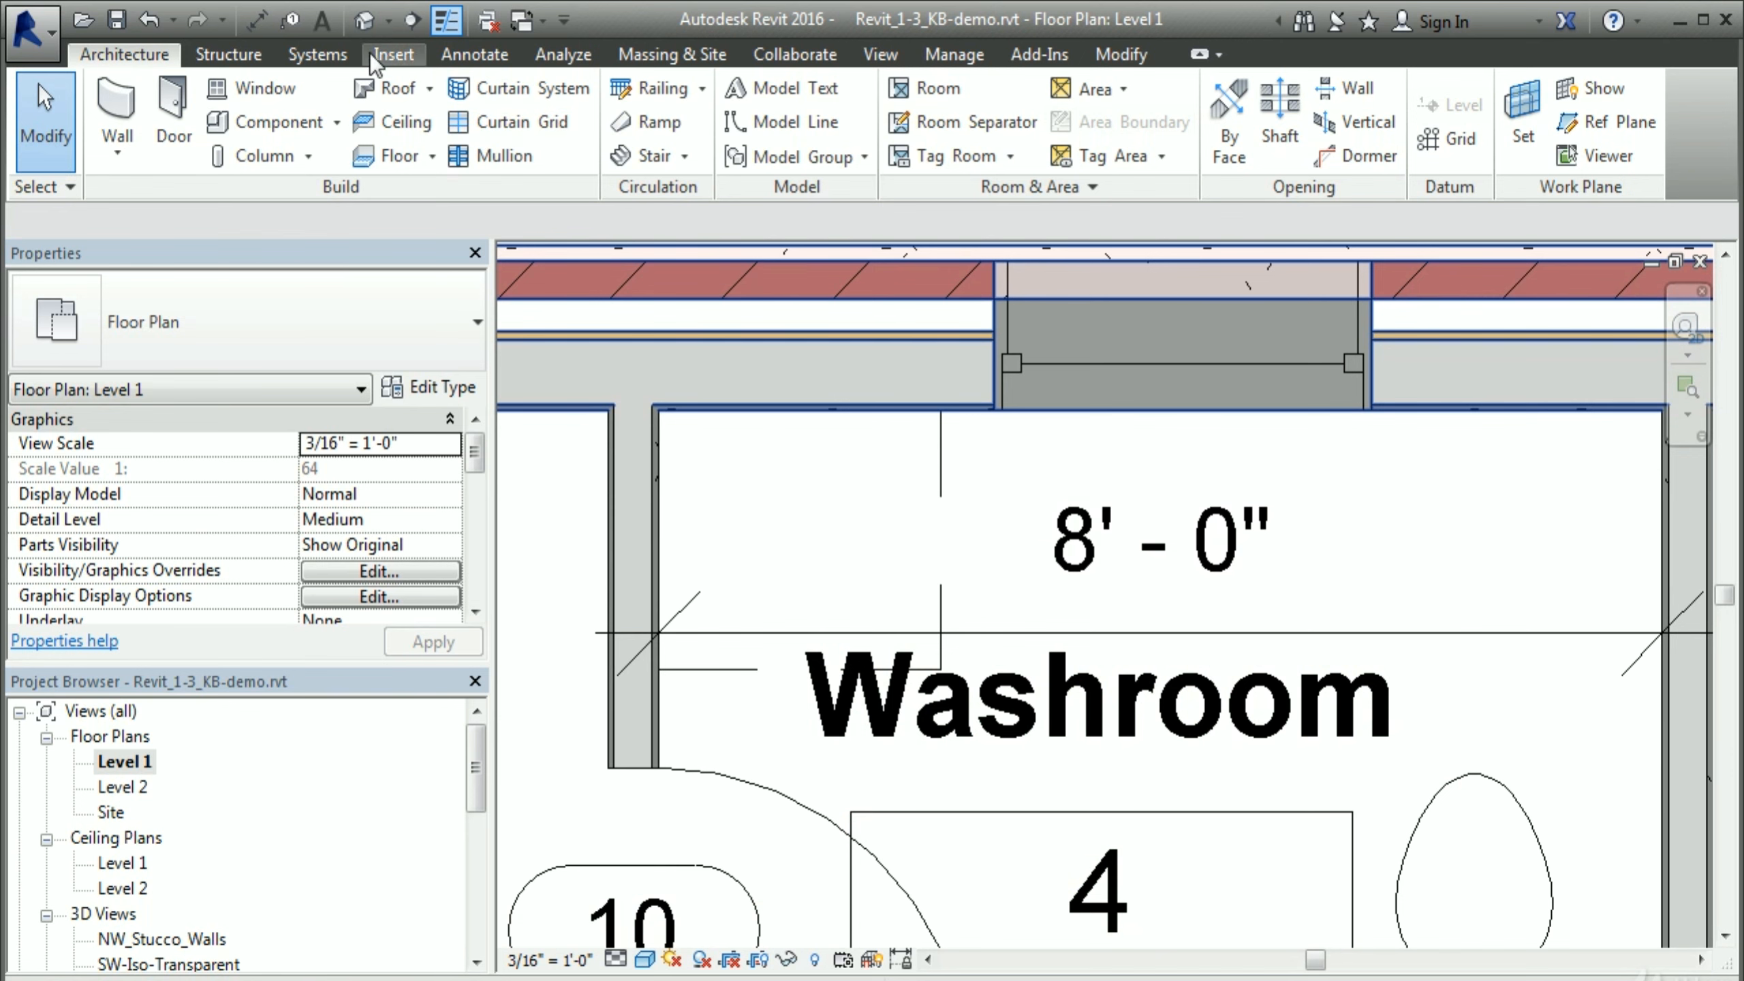
{"action": "left_click", "coordinate": [271, 123]}
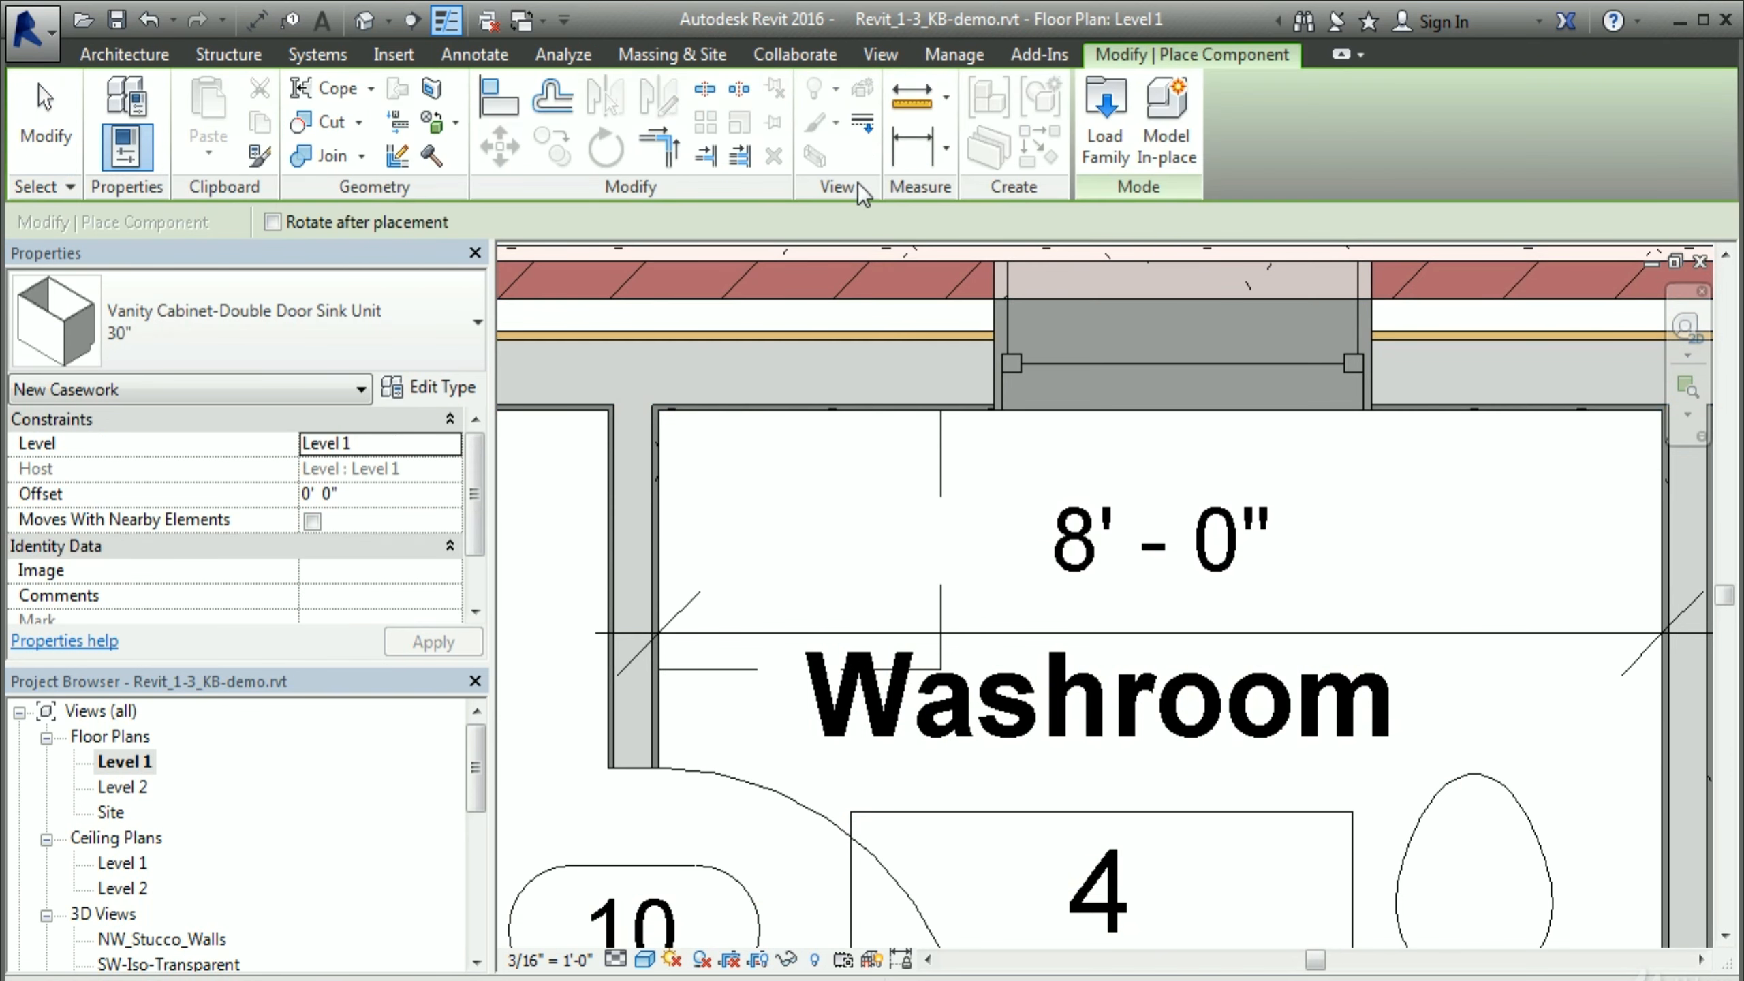
{"action": "left_click", "coordinate": [1095, 117]}
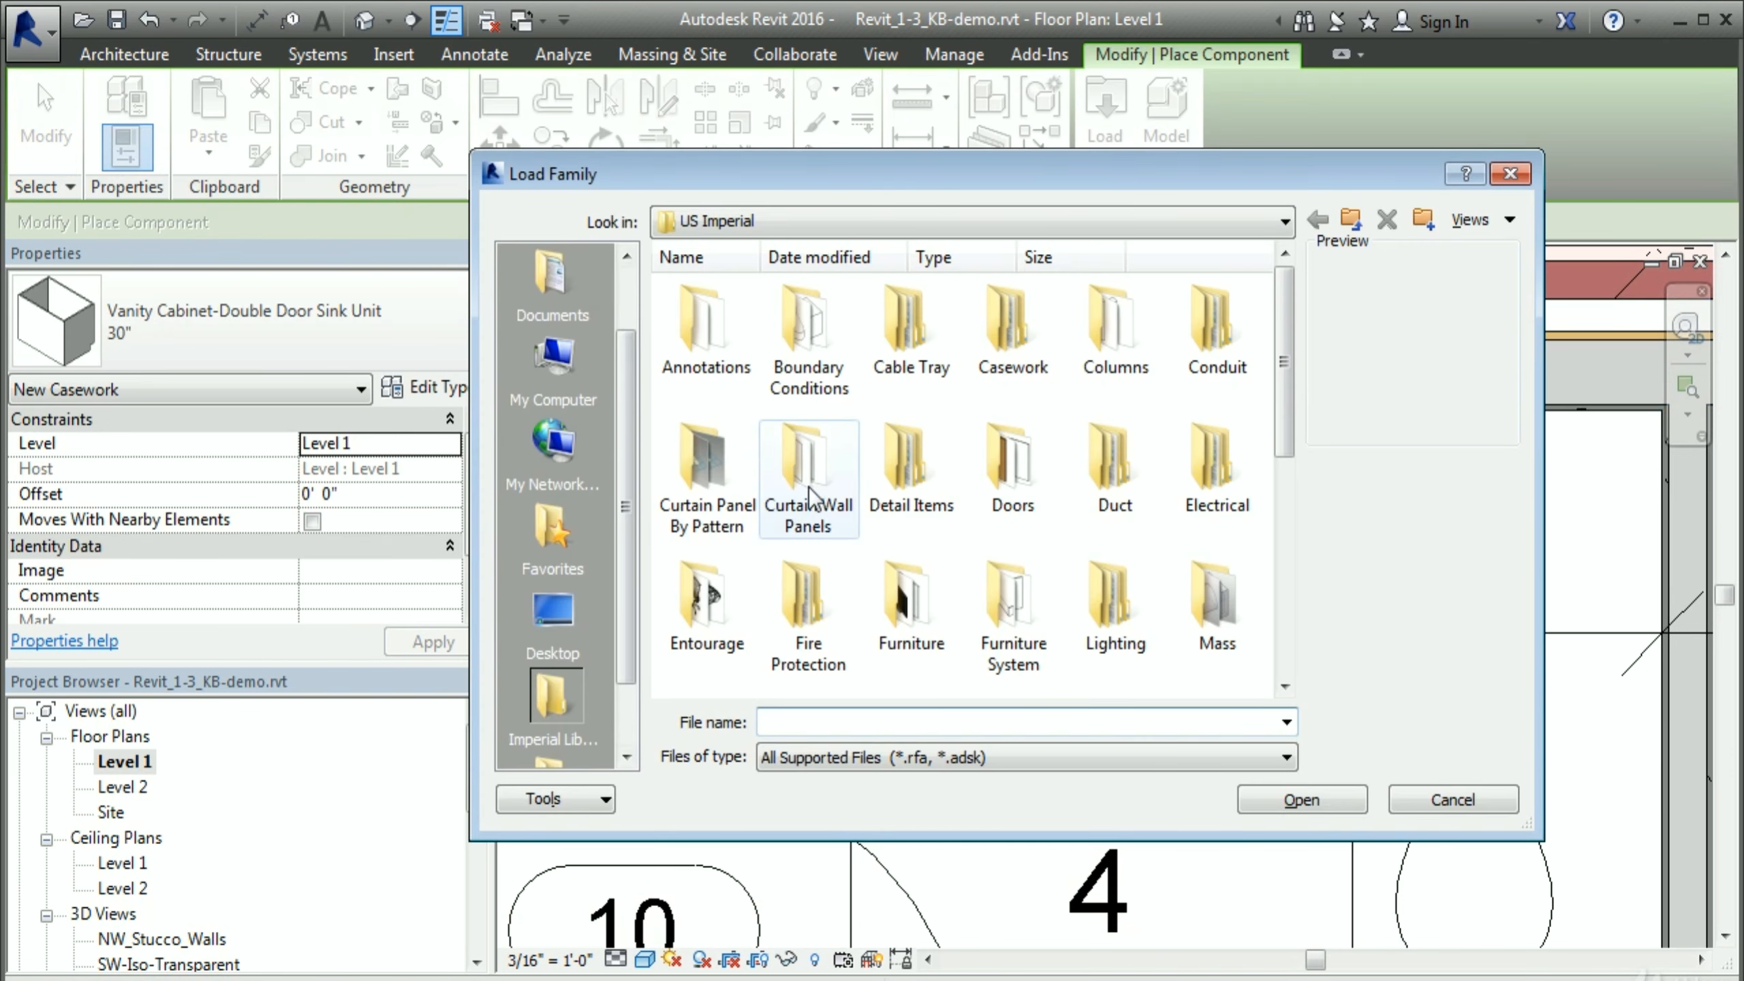
{"action": "double_click", "coordinate": [1014, 361]}
{"action": "double_click", "coordinate": [809, 343]}
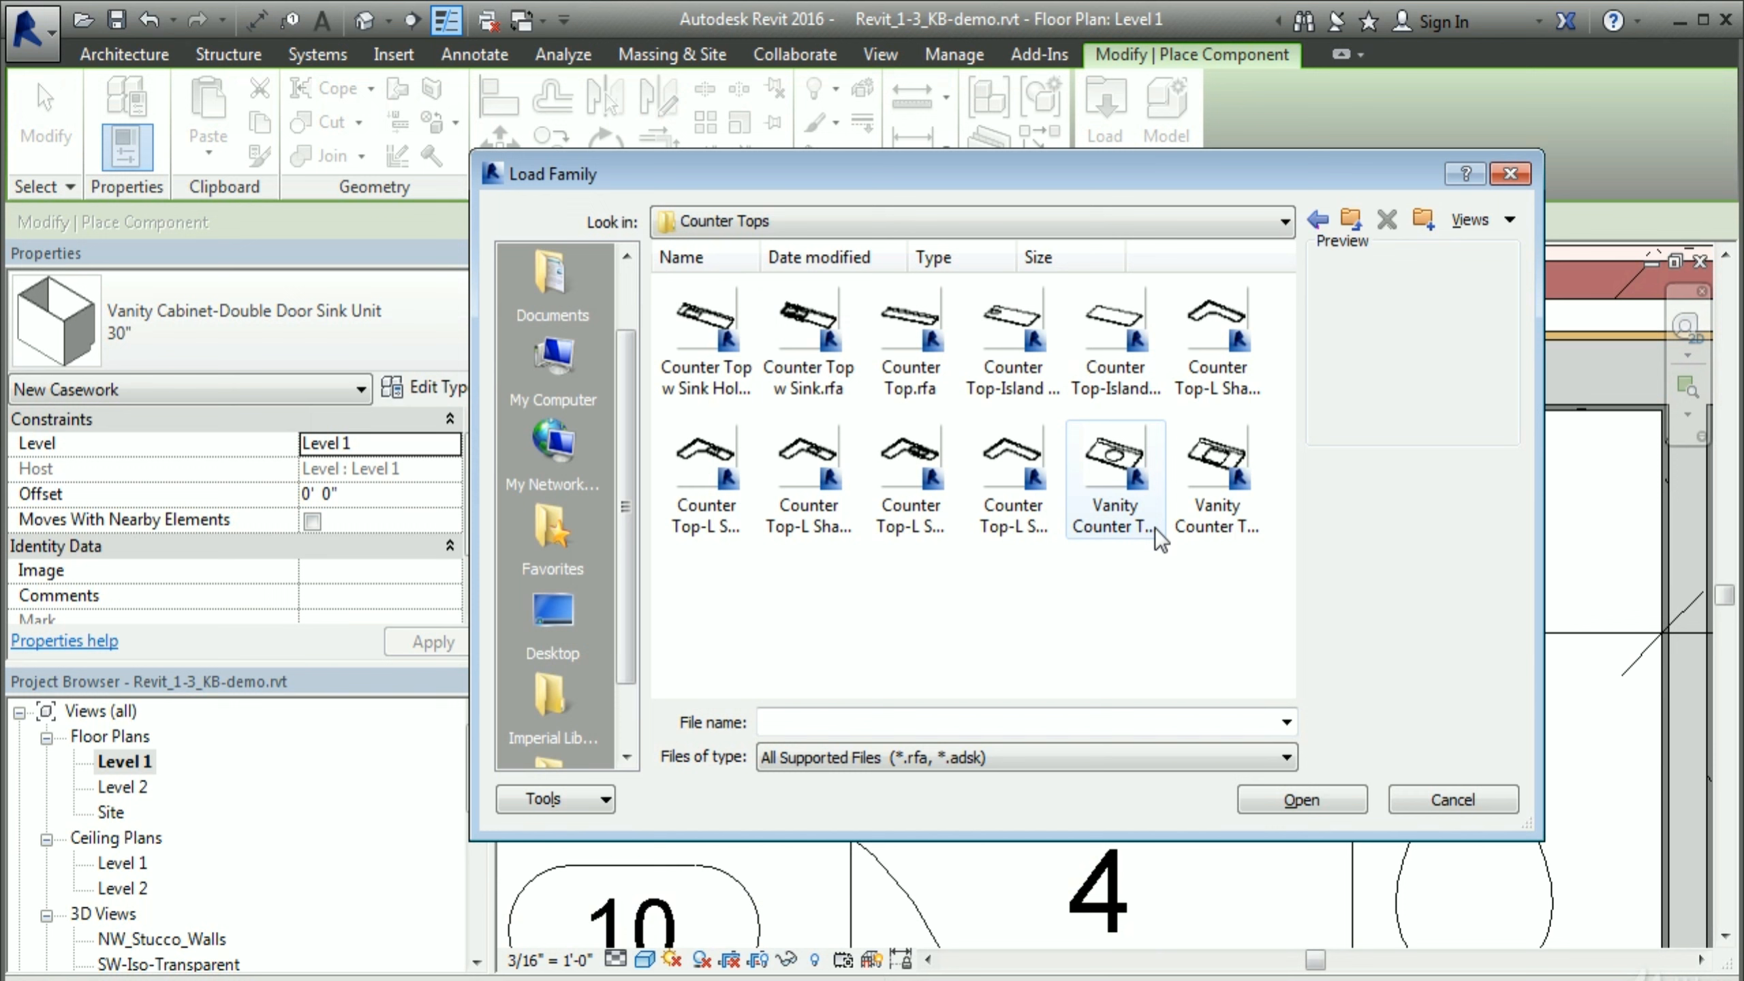
{"action": "left_click", "coordinate": [1112, 474]}
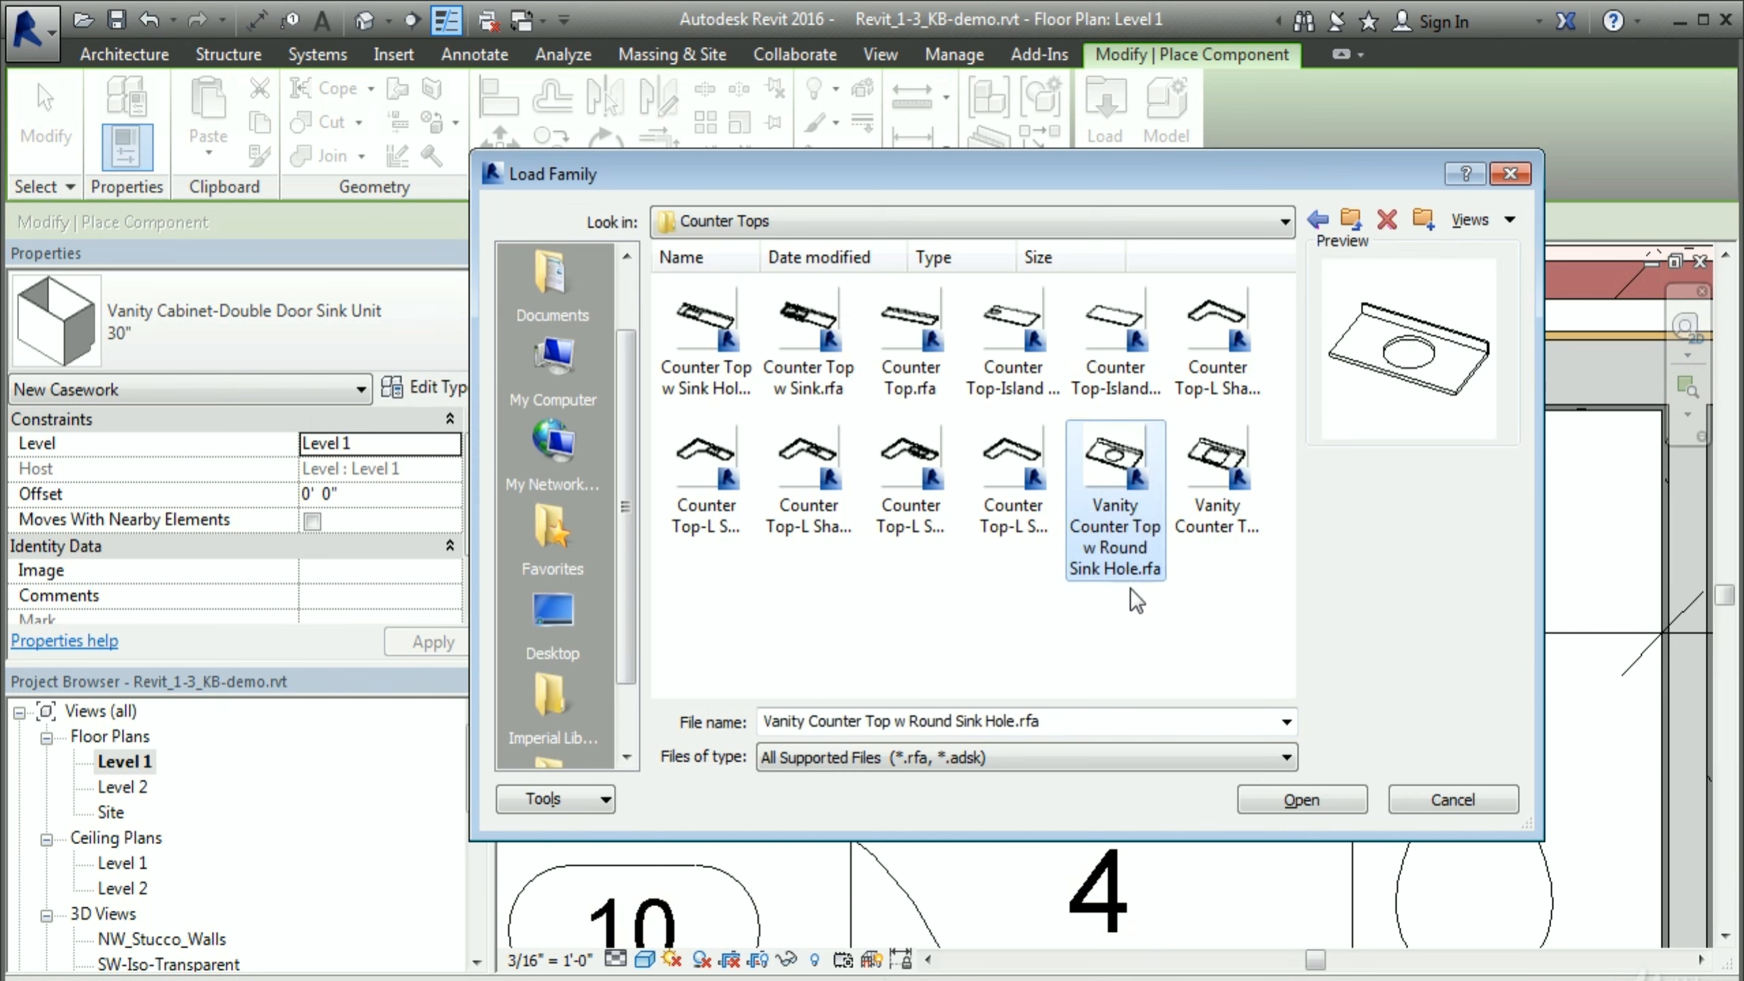
{"action": "left_click", "coordinate": [1301, 800]}
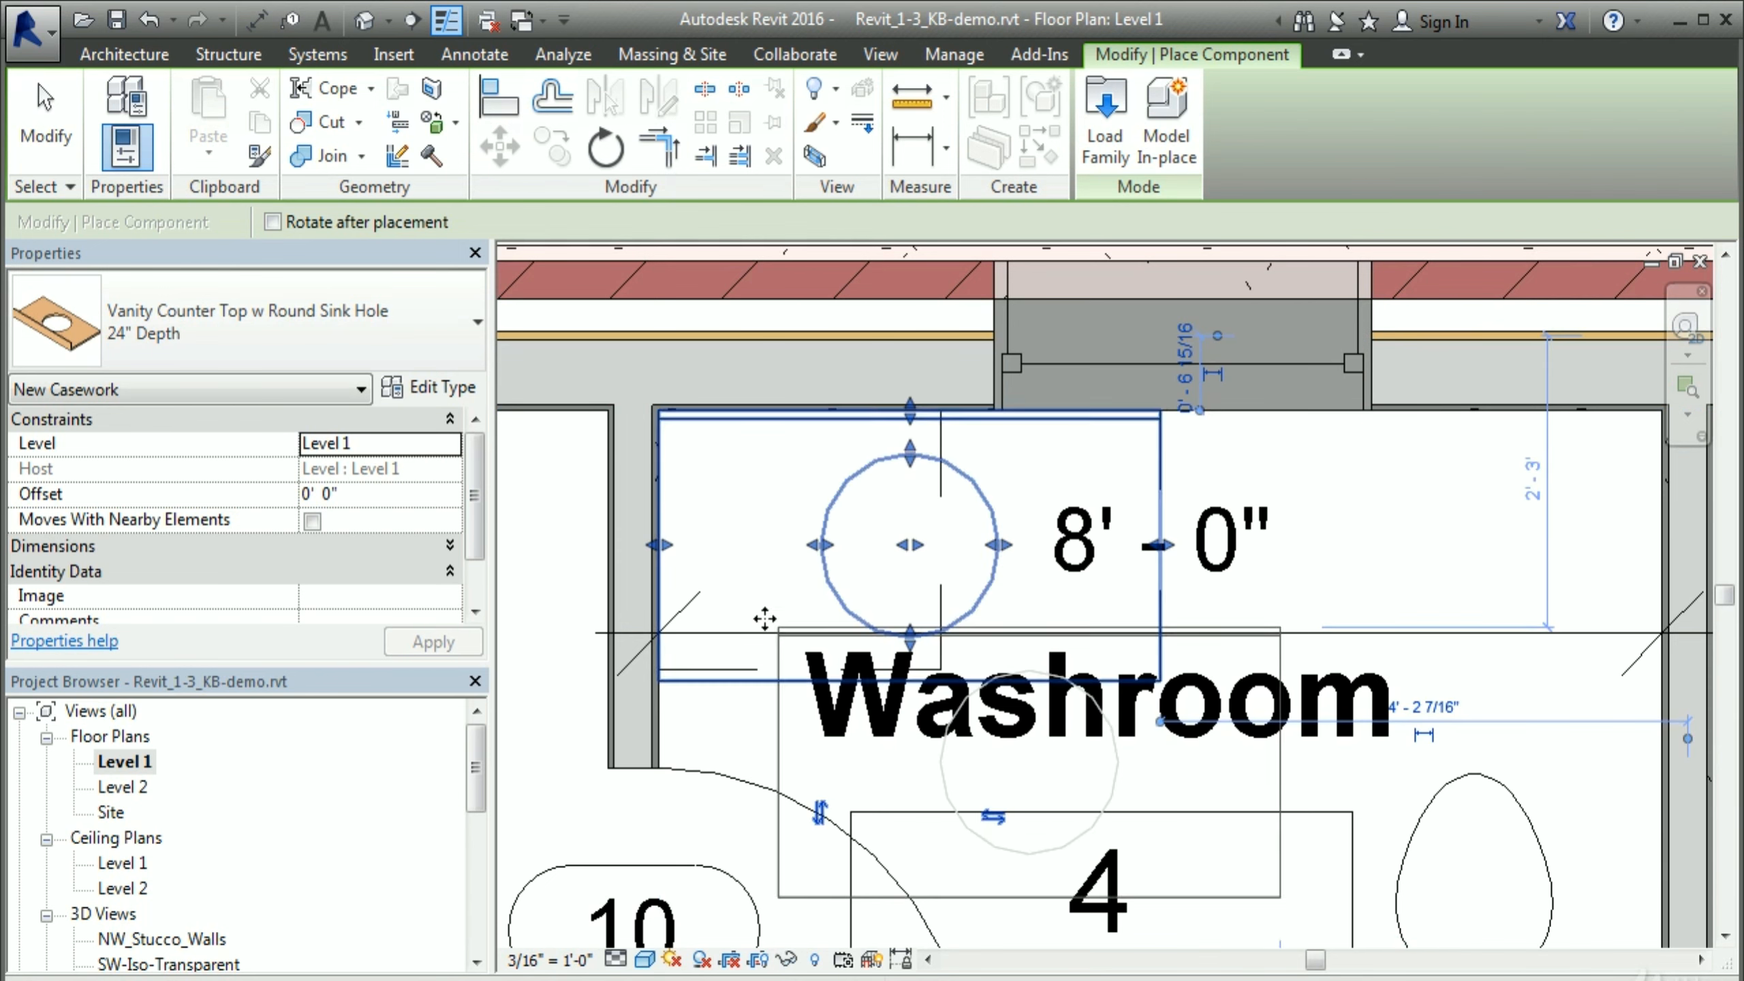
Step: Place the 24" Depth Vanity Counter Top w Round Sink Hole over the vanity cabinet in the Washroom corner and select it
{"action": "left_click", "coordinate": [665, 414]}
{"action": "right_click", "coordinate": [559, 517]}
{"action": "left_click", "coordinate": [576, 535]}
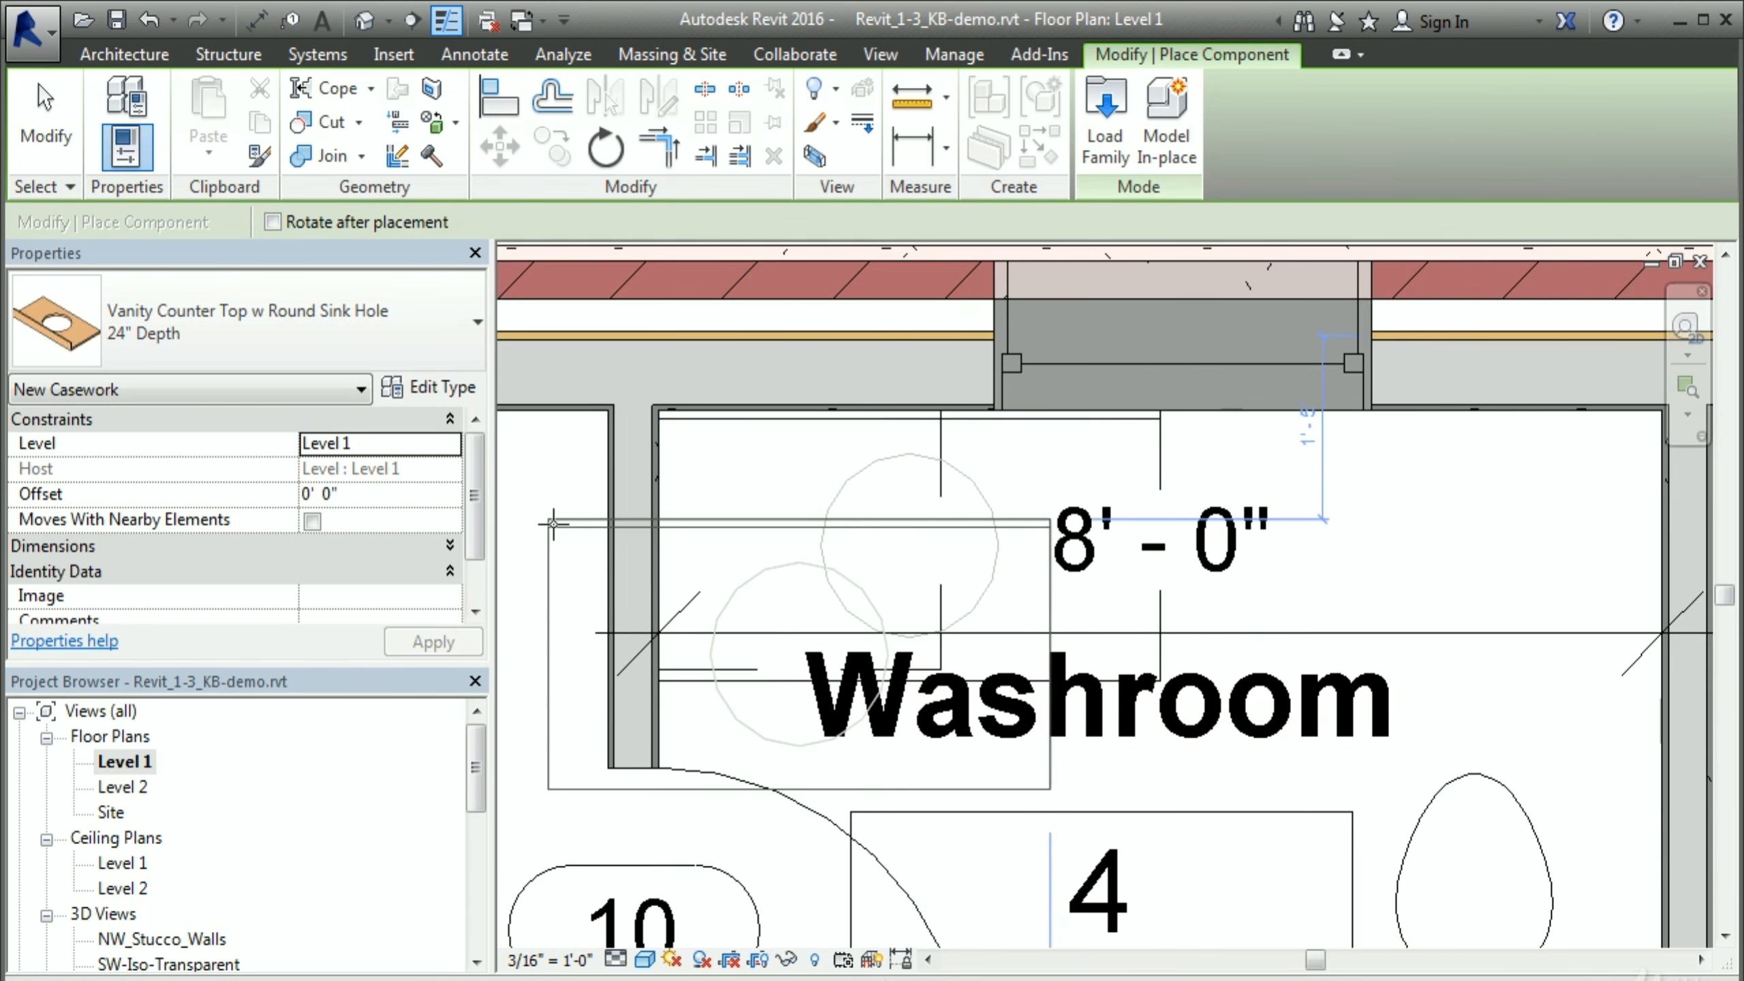
{"action": "left_click", "coordinate": [959, 595]}
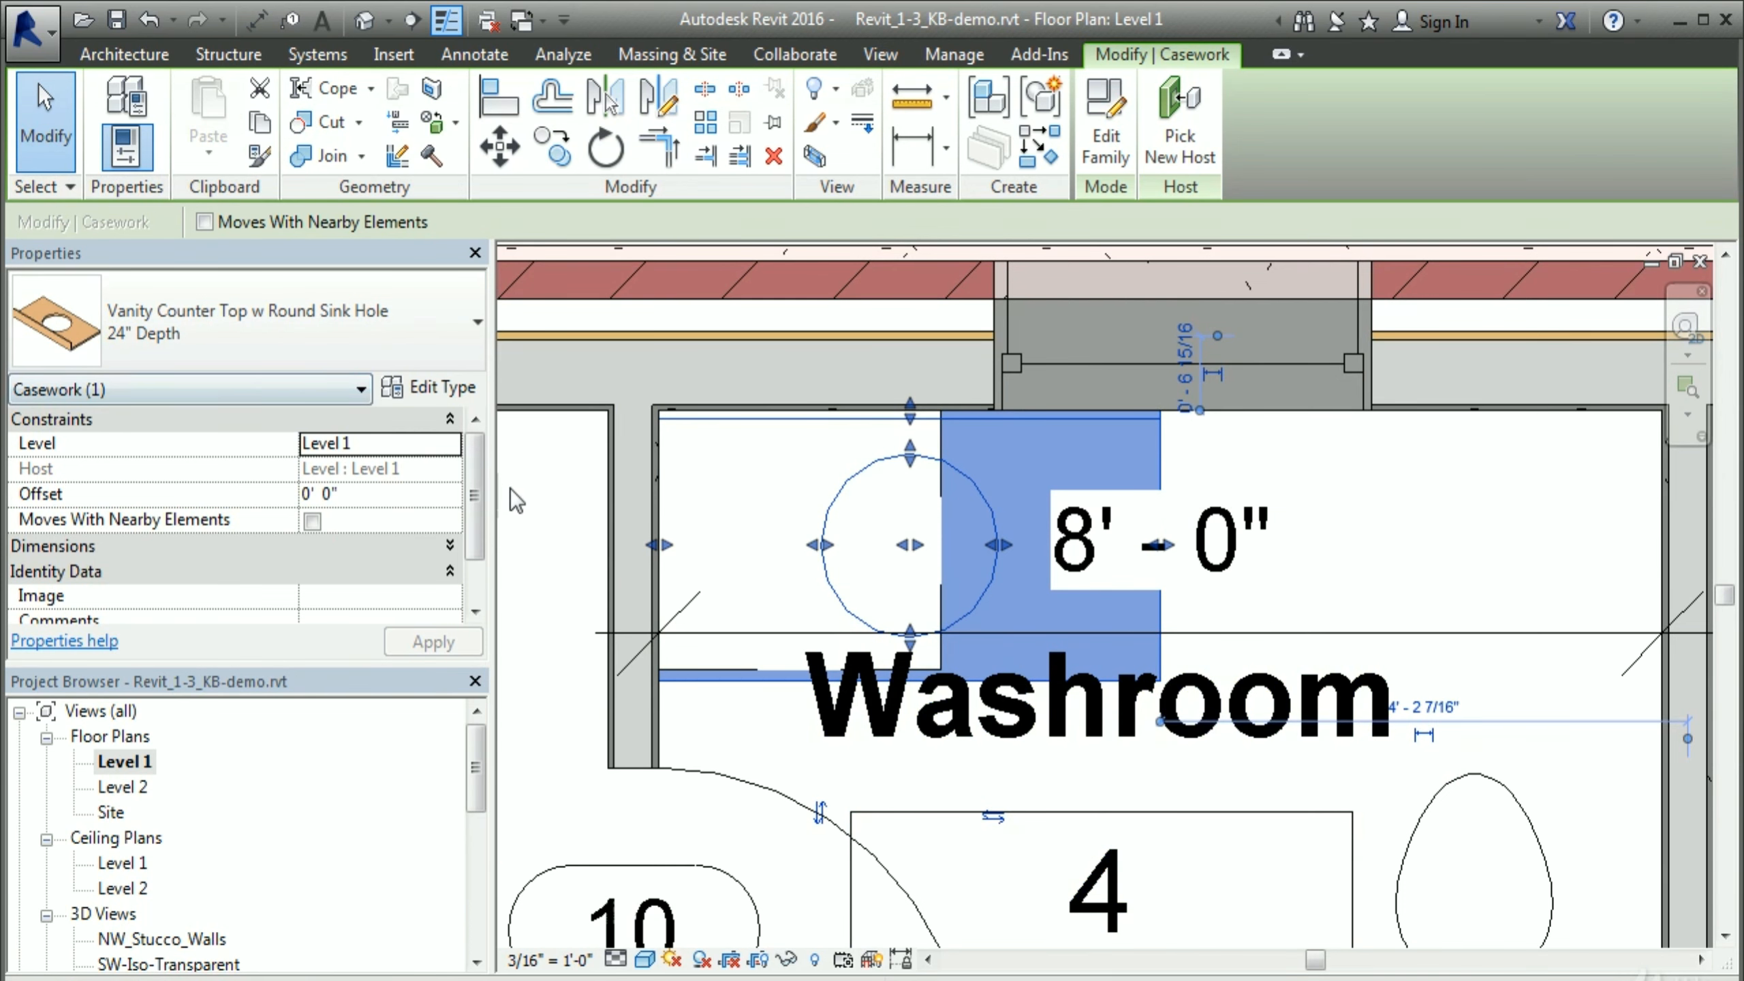
Step: Set the selected vanity counter top's length to 2' 4" and its sink location to 1' 2"
{"action": "left_click", "coordinate": [421, 361]}
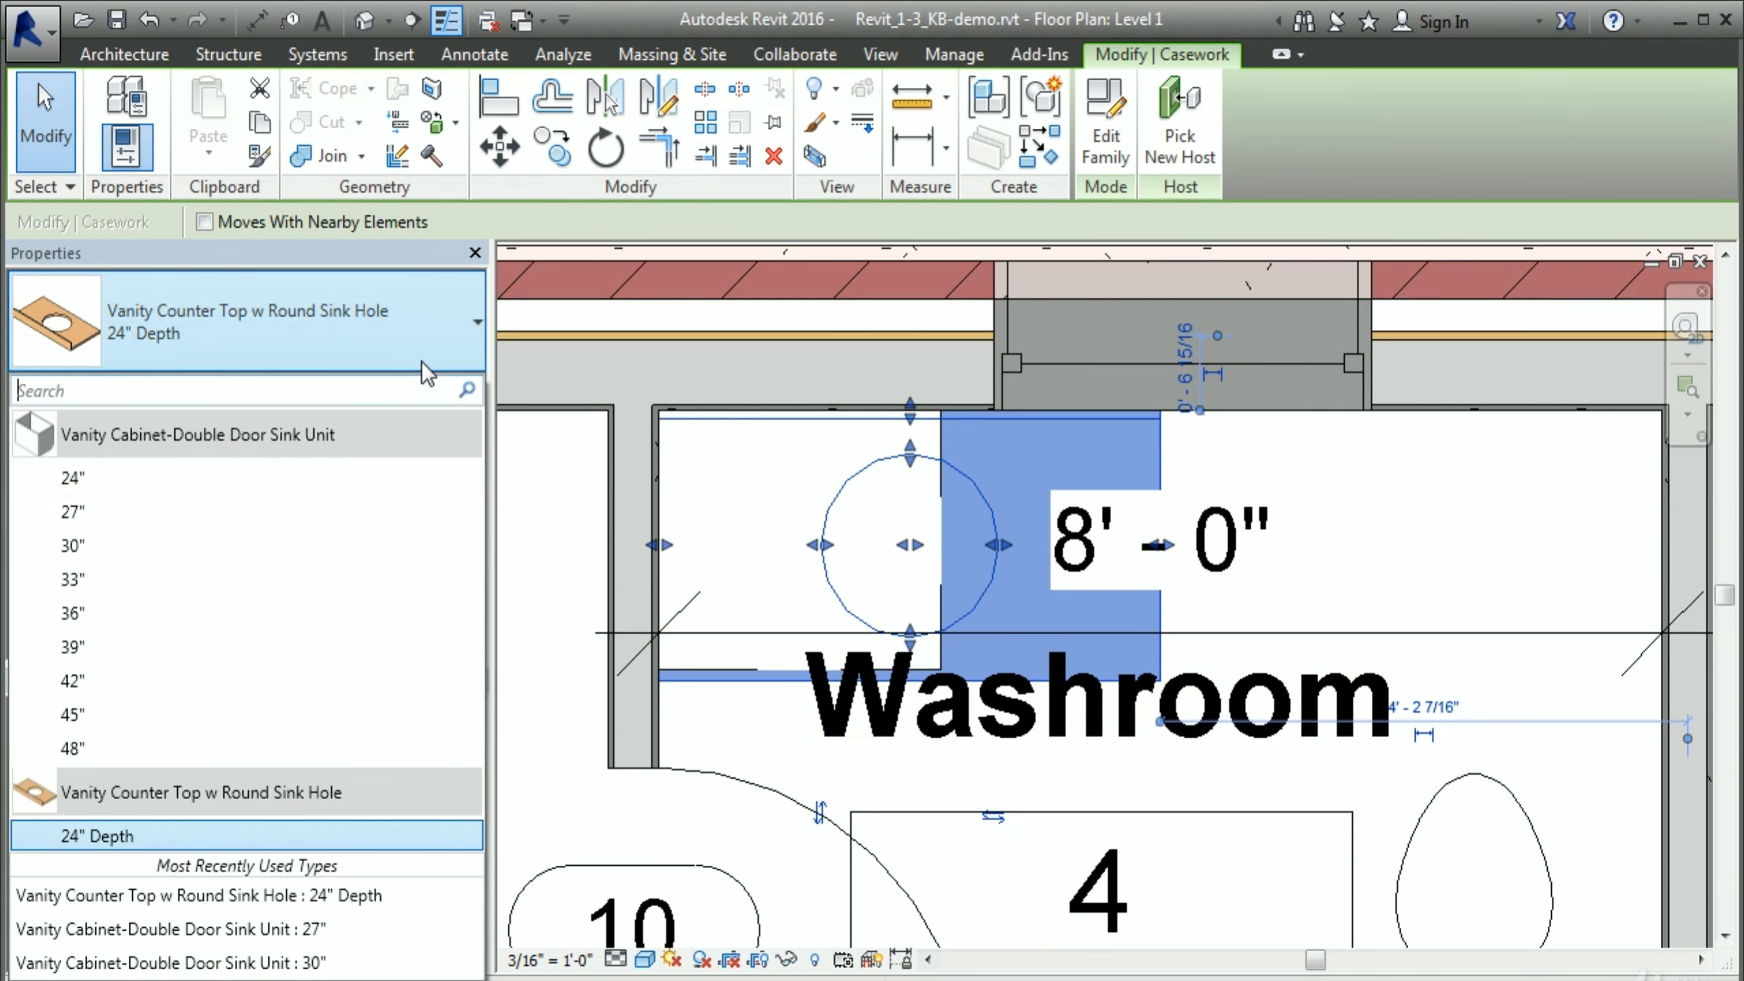
{"action": "left_click", "coordinate": [421, 361]}
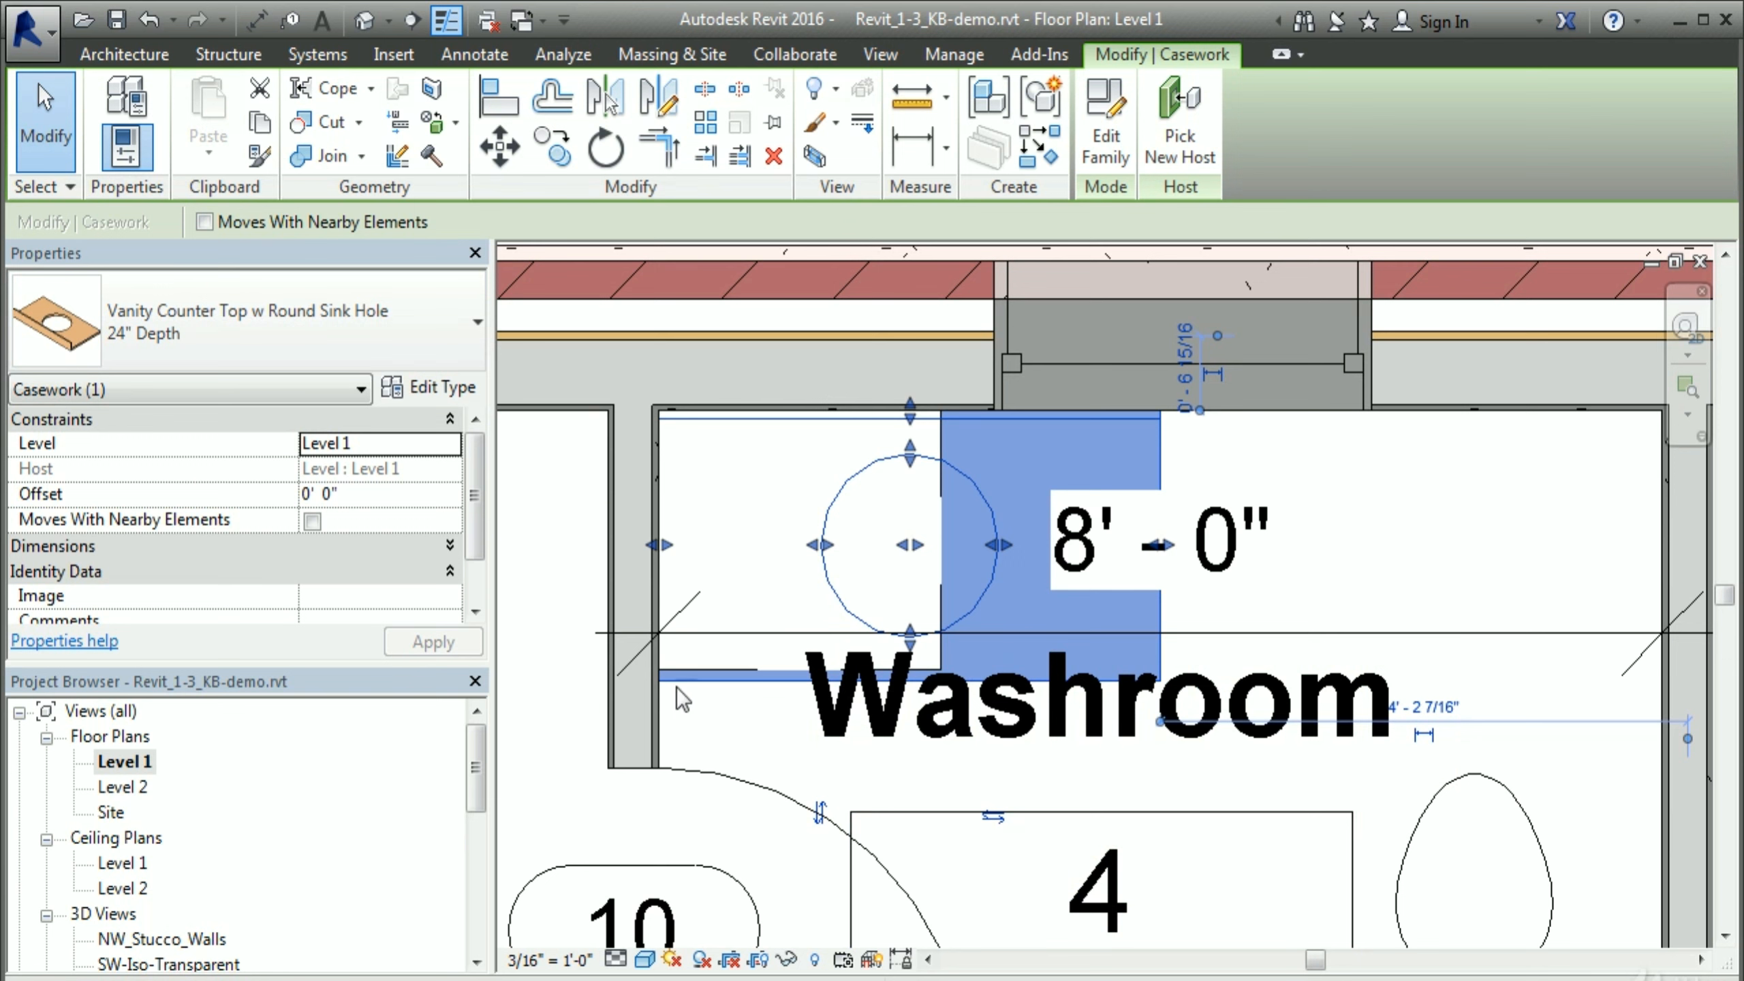
{"action": "mouse_move", "coordinate": [481, 515]}
{"action": "left_mouse_down"}
{"action": "mouse_move", "coordinate": [477, 548]}
{"action": "mouse_move", "coordinate": [474, 525]}
{"action": "left_mouse_up"}
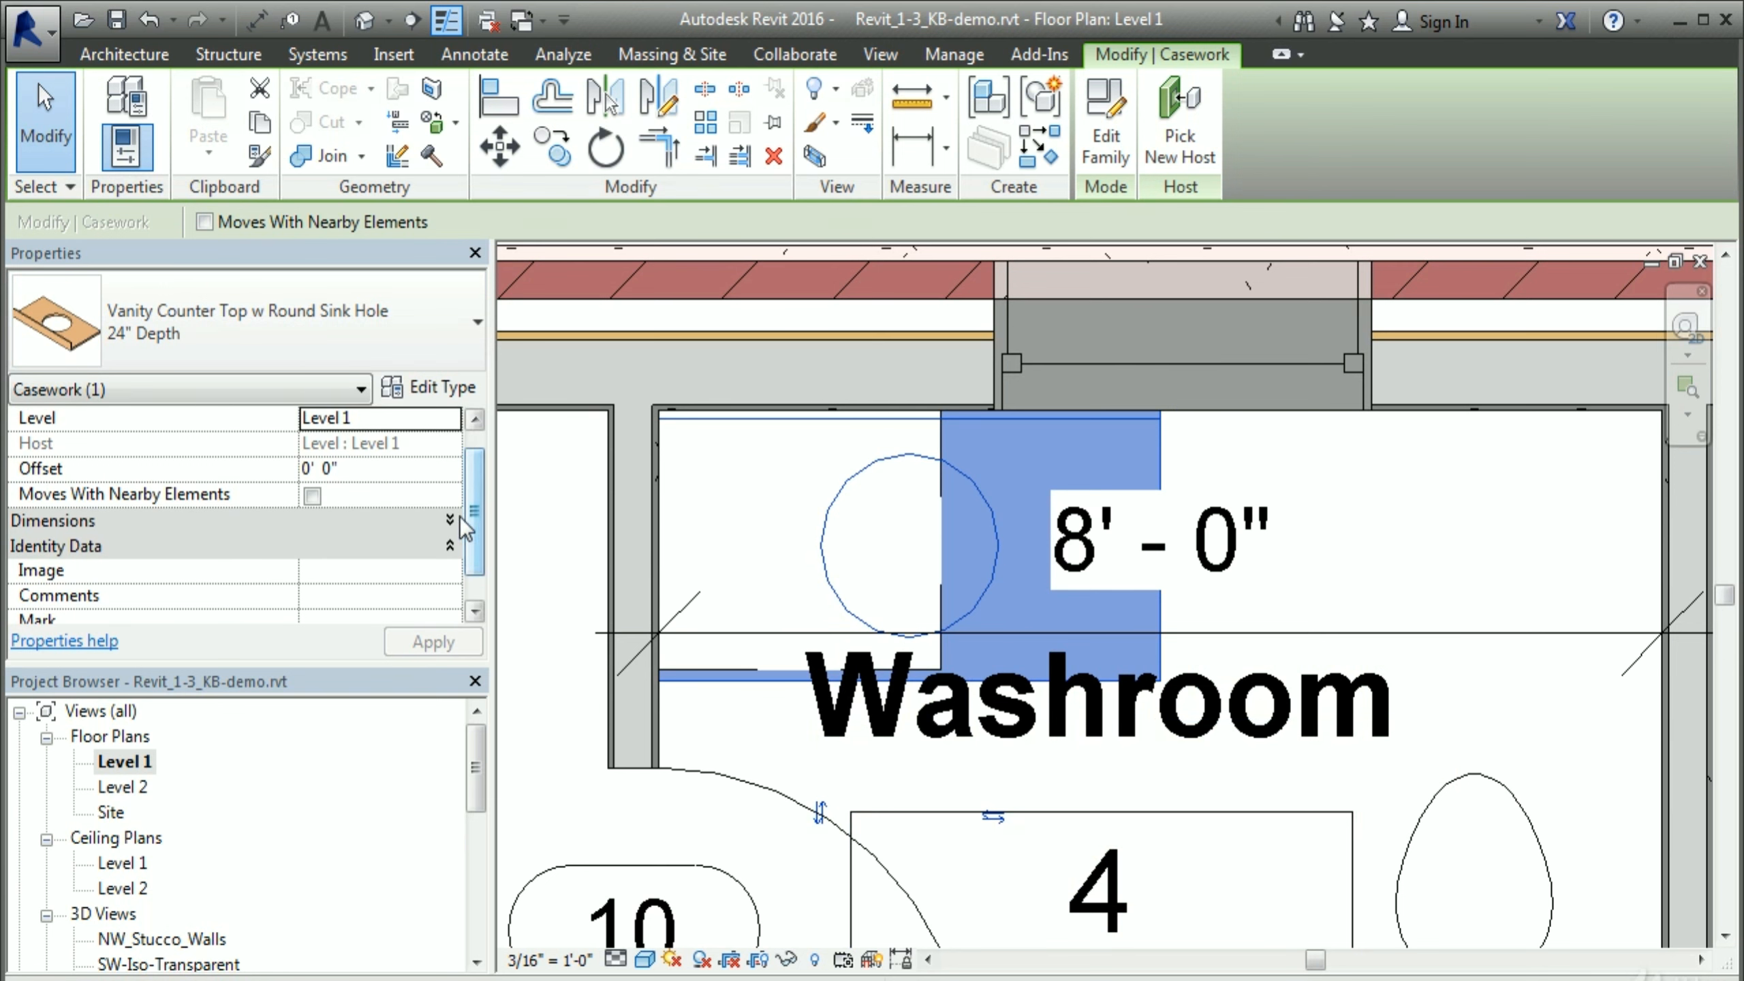
{"action": "left_click", "coordinate": [454, 519]}
{"action": "scroll", "coordinate": [481, 525], "scroll_direction": "down", "scroll_amount": 1}
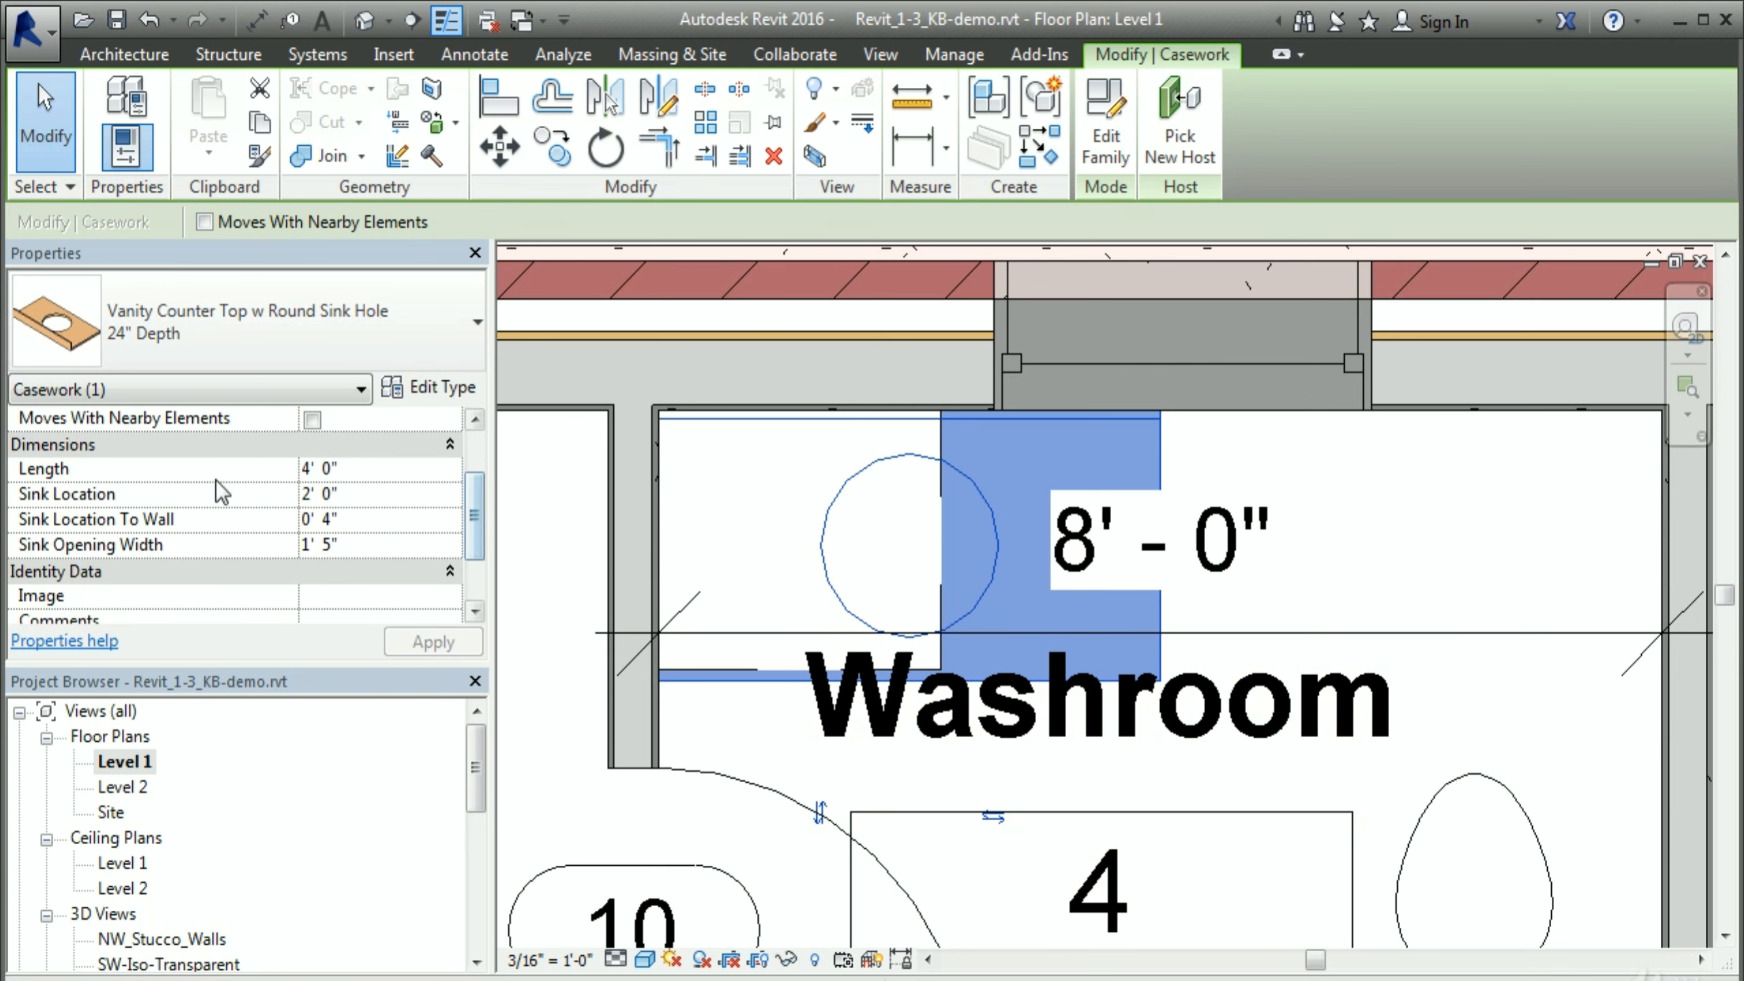
{"action": "left_click", "coordinate": [374, 474]}
{"action": "type", "text": "2 4"}
{"action": "key", "text": "Return"}
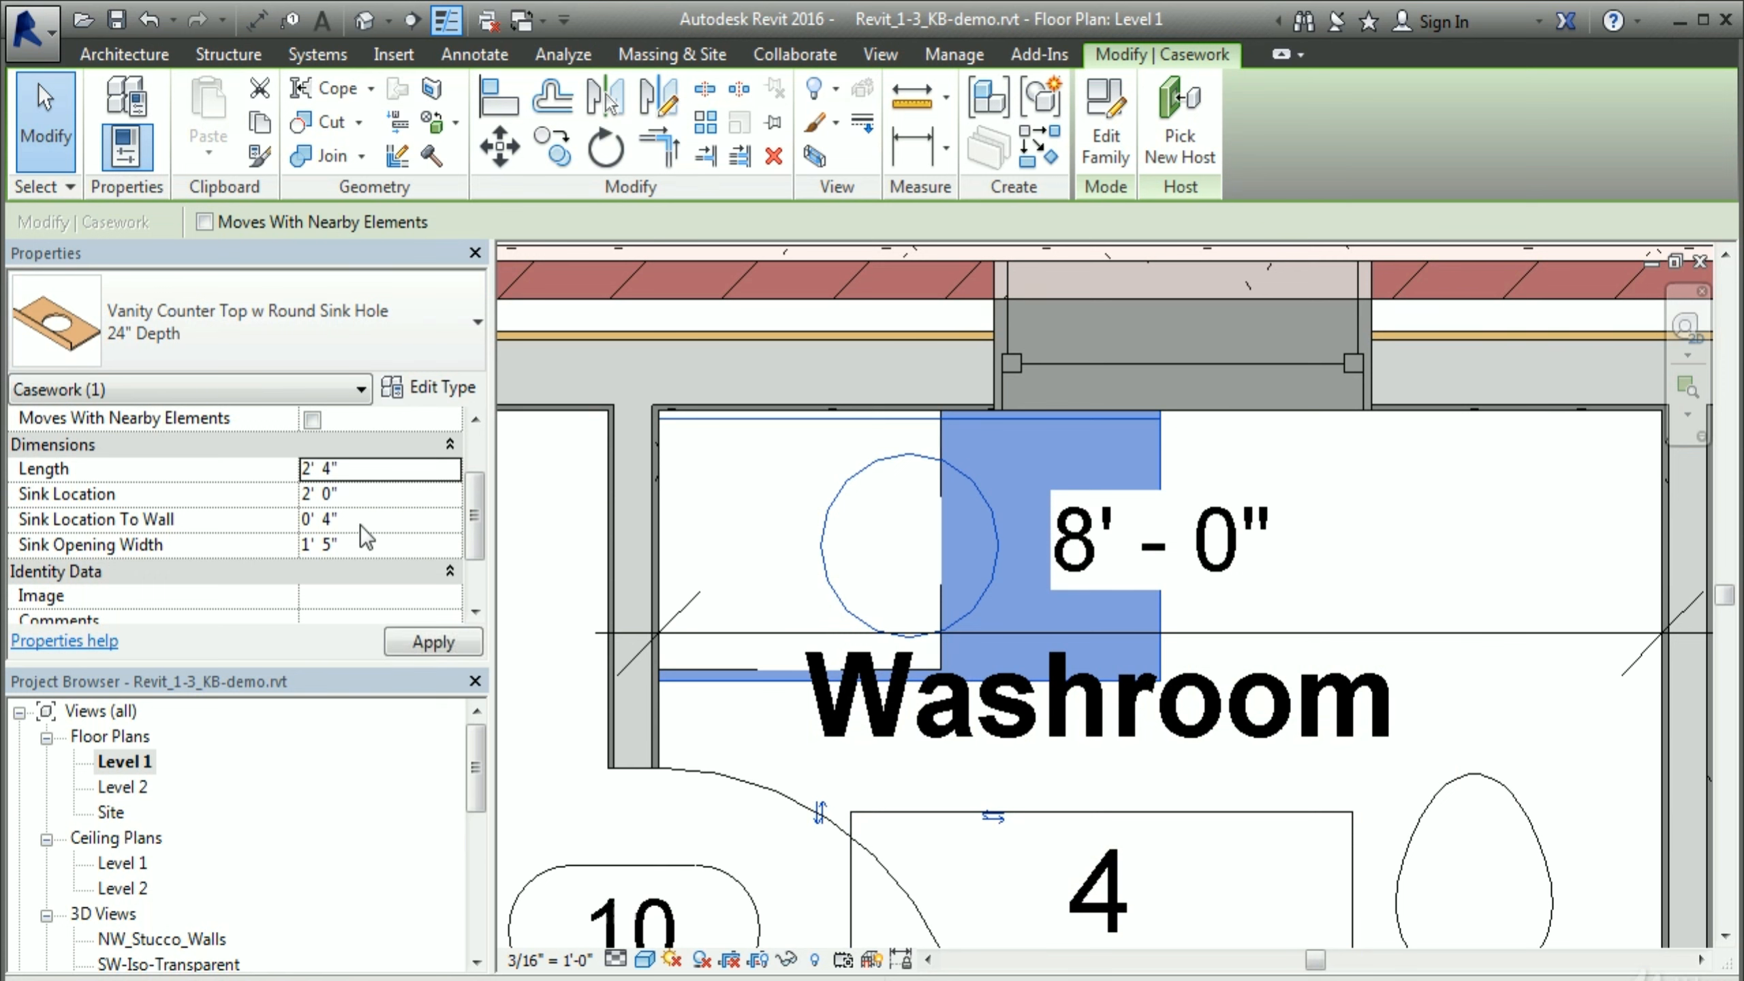
{"action": "left_click", "coordinate": [360, 520]}
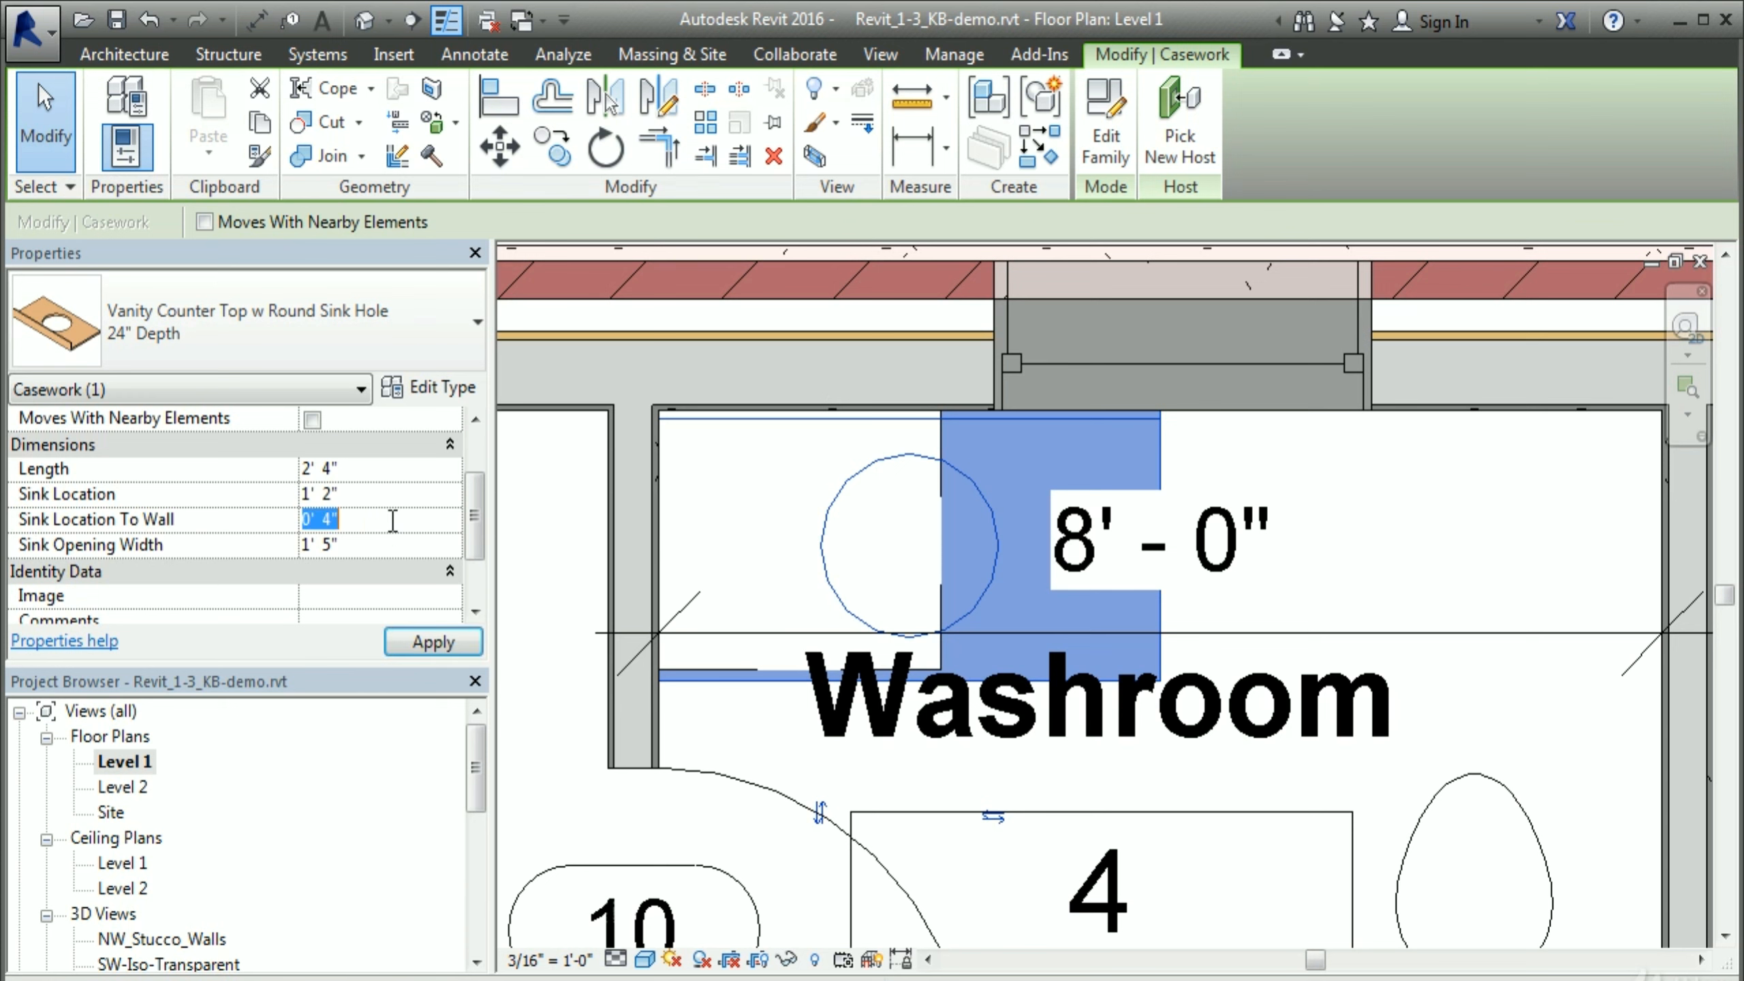
{"action": "left_click", "coordinate": [432, 641]}
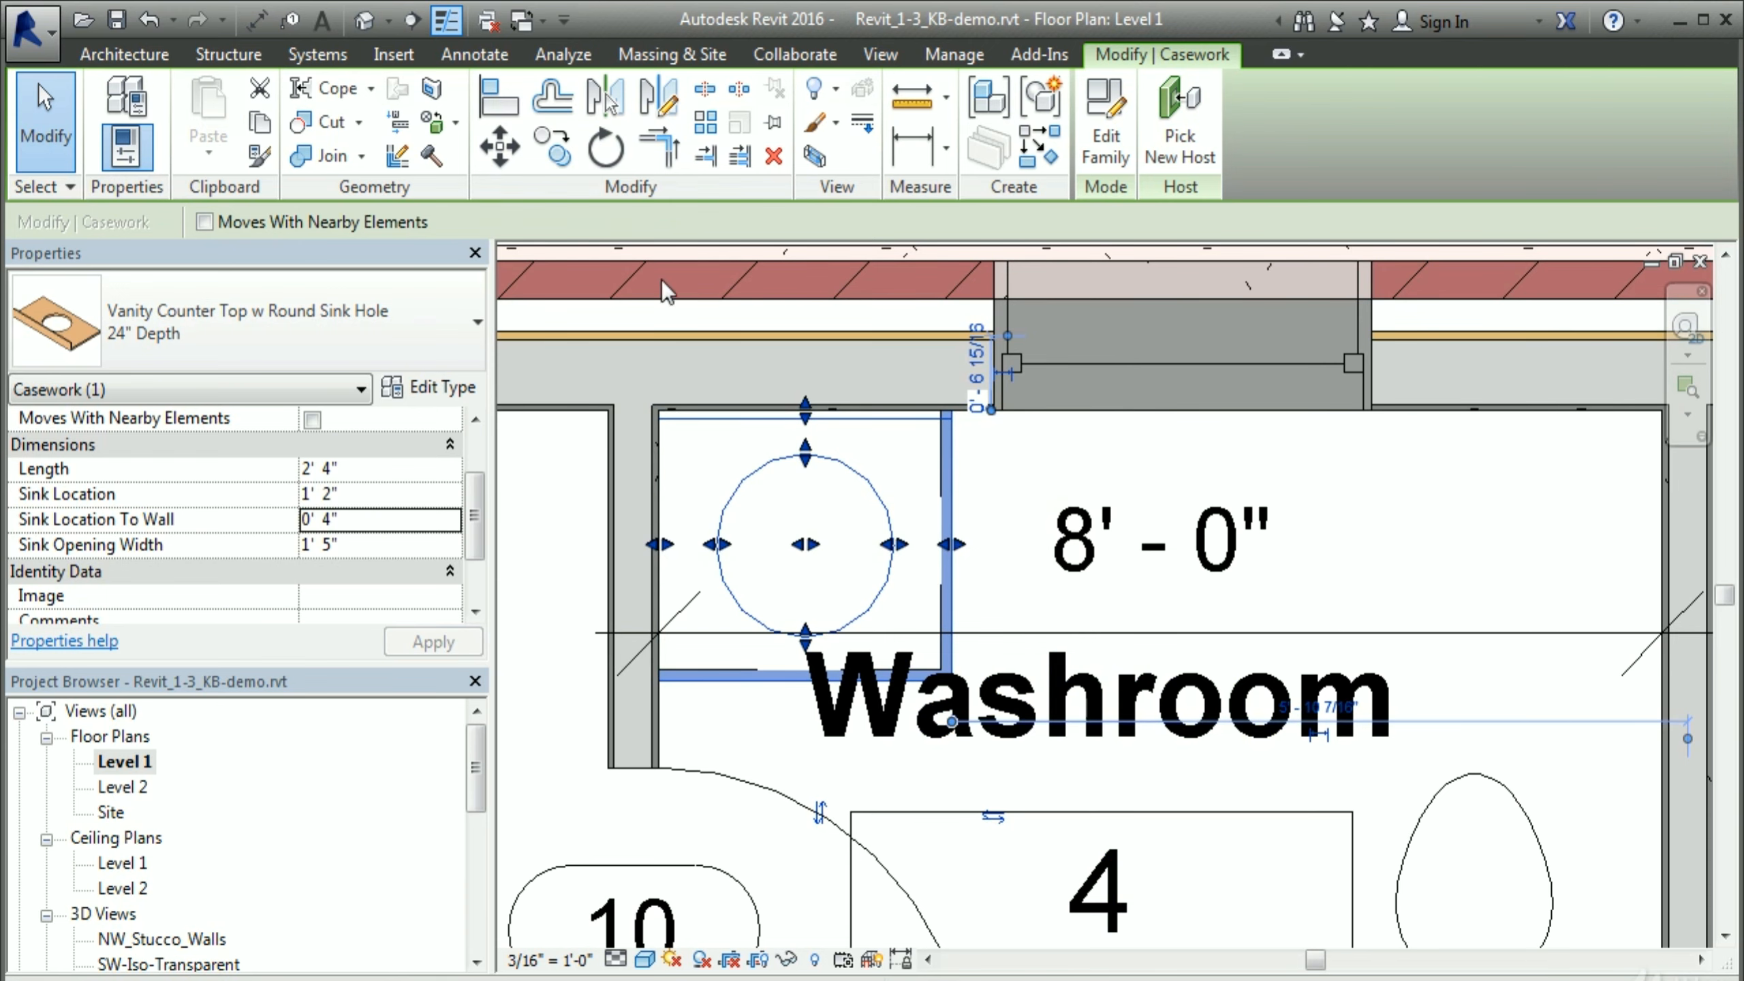
Step: Examine how the counter top sits on the vanity cabinet in the Washroom in the default 3D view
{"action": "left_click", "coordinate": [364, 21]}
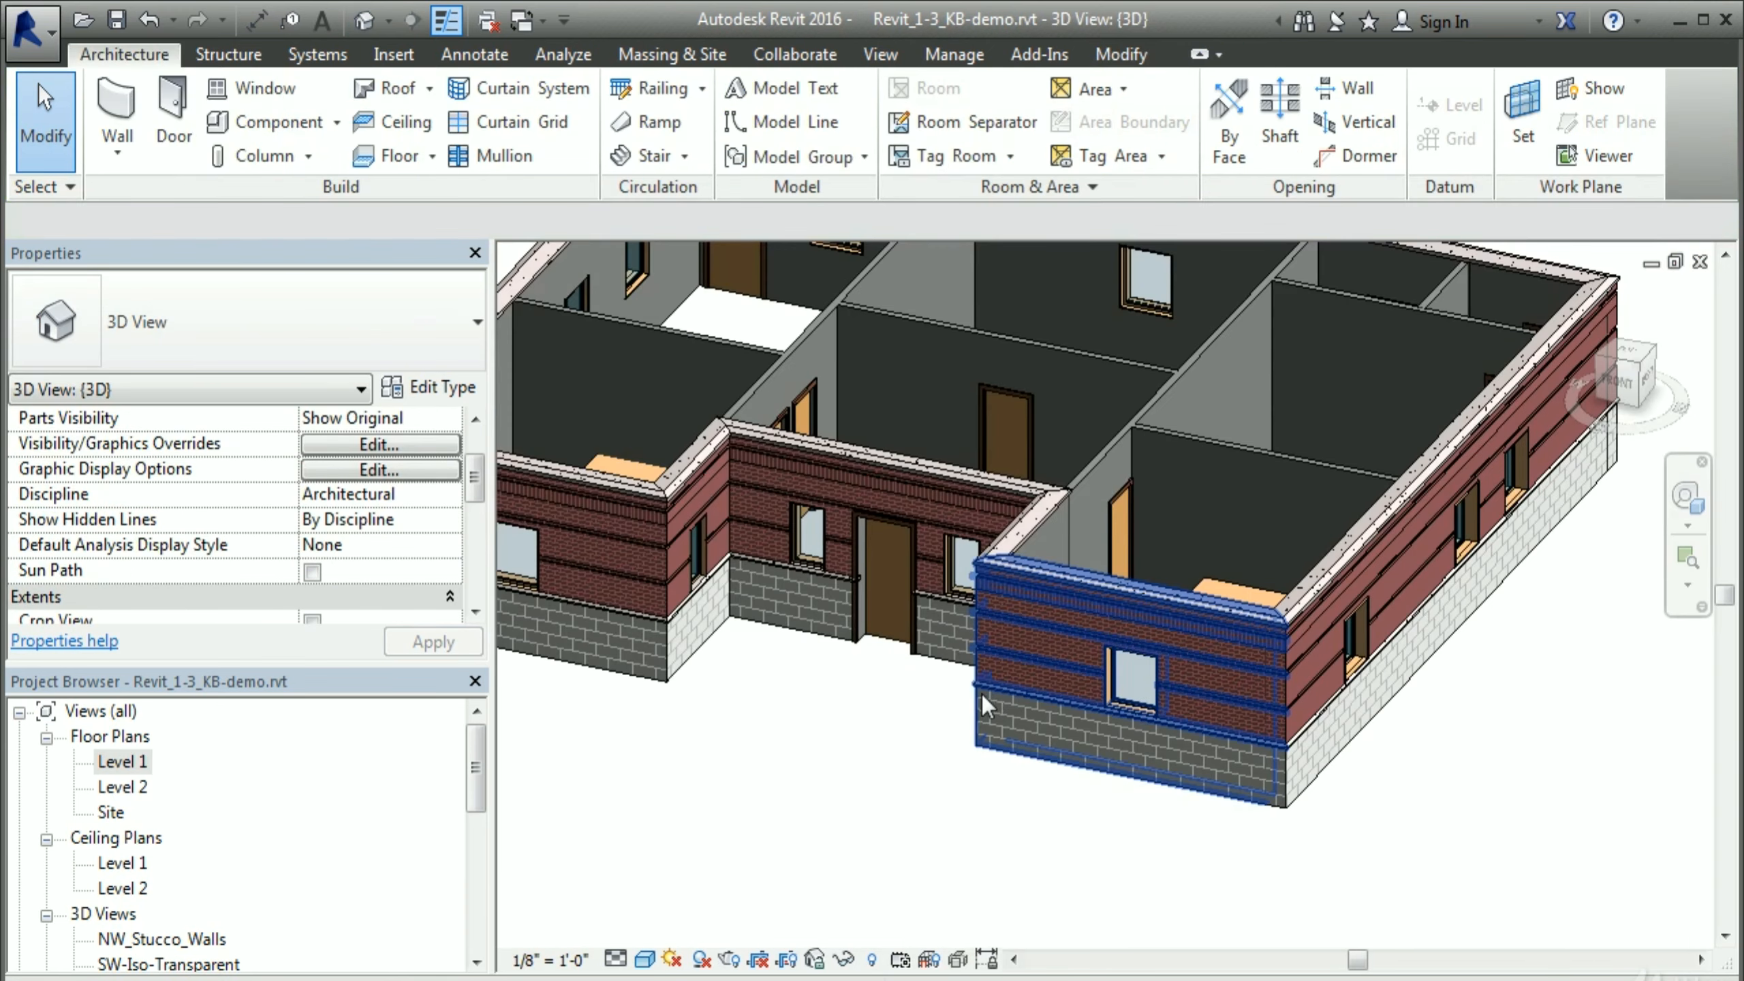
{"action": "middle_click_drag", "start_coordinate": [950, 681], "coordinate": [917, 824], "text": "shift"}
{"action": "middle_click_drag", "start_coordinate": [1256, 353], "coordinate": [978, 580]}
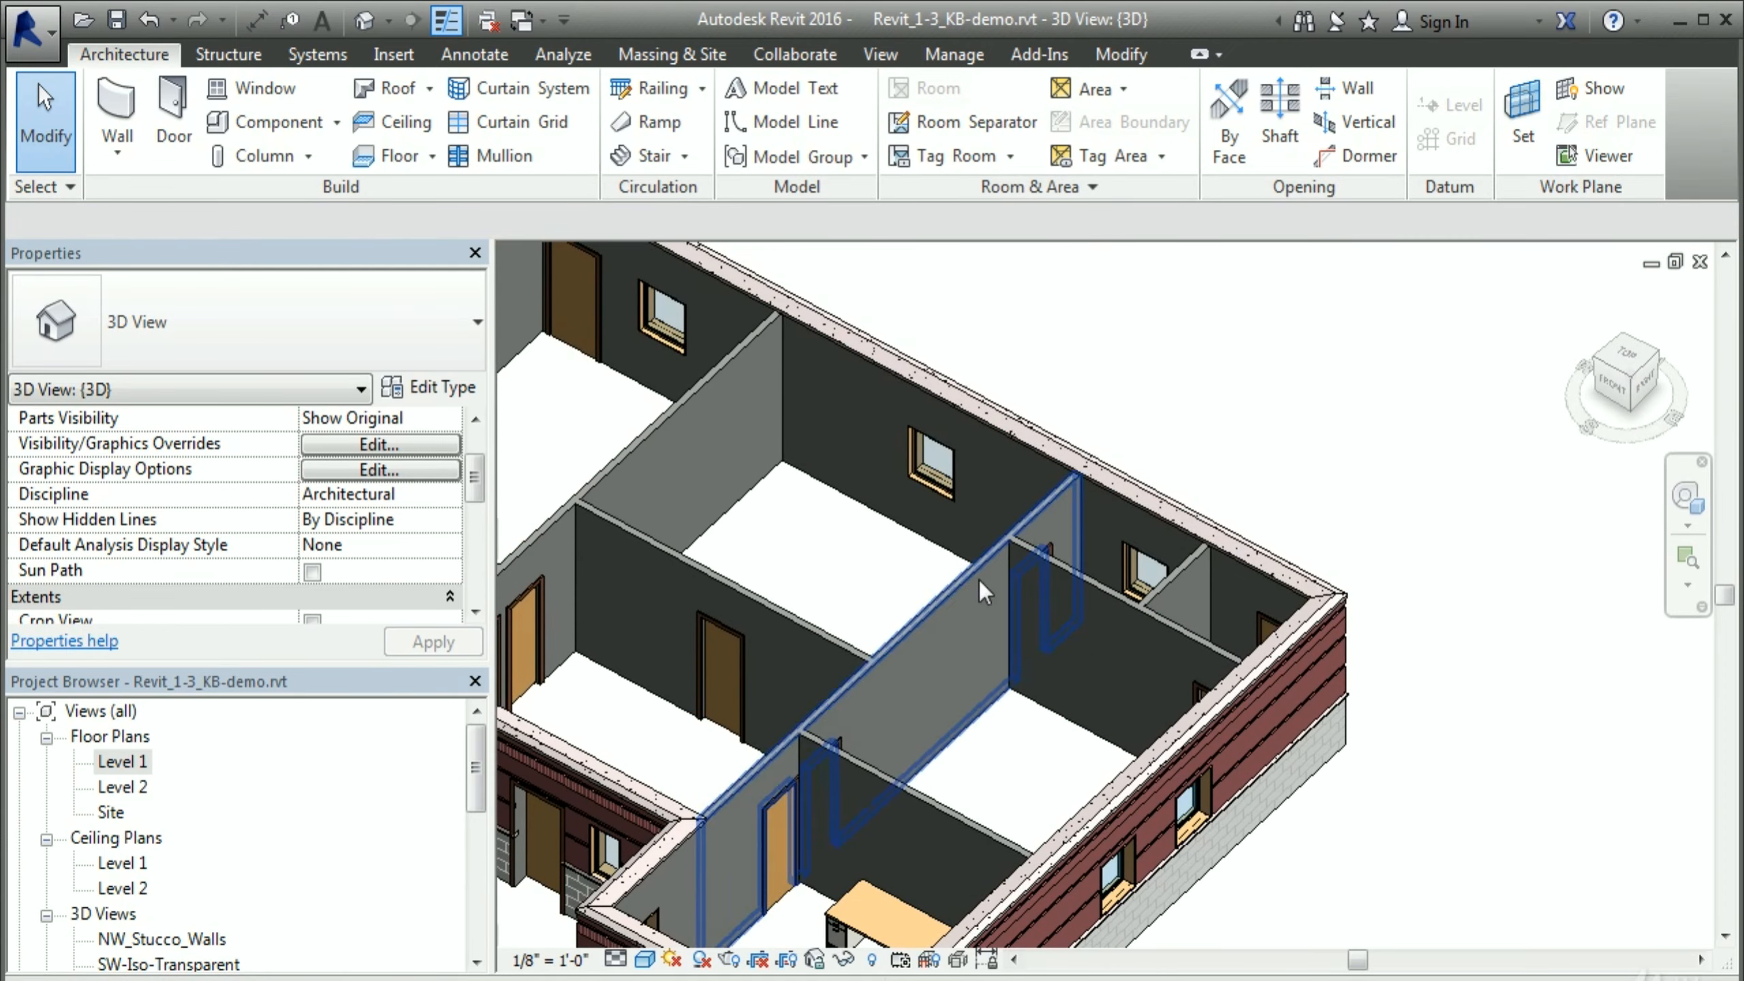
{"action": "scroll", "coordinate": [982, 584], "scroll_direction": "up", "scroll_amount": 5}
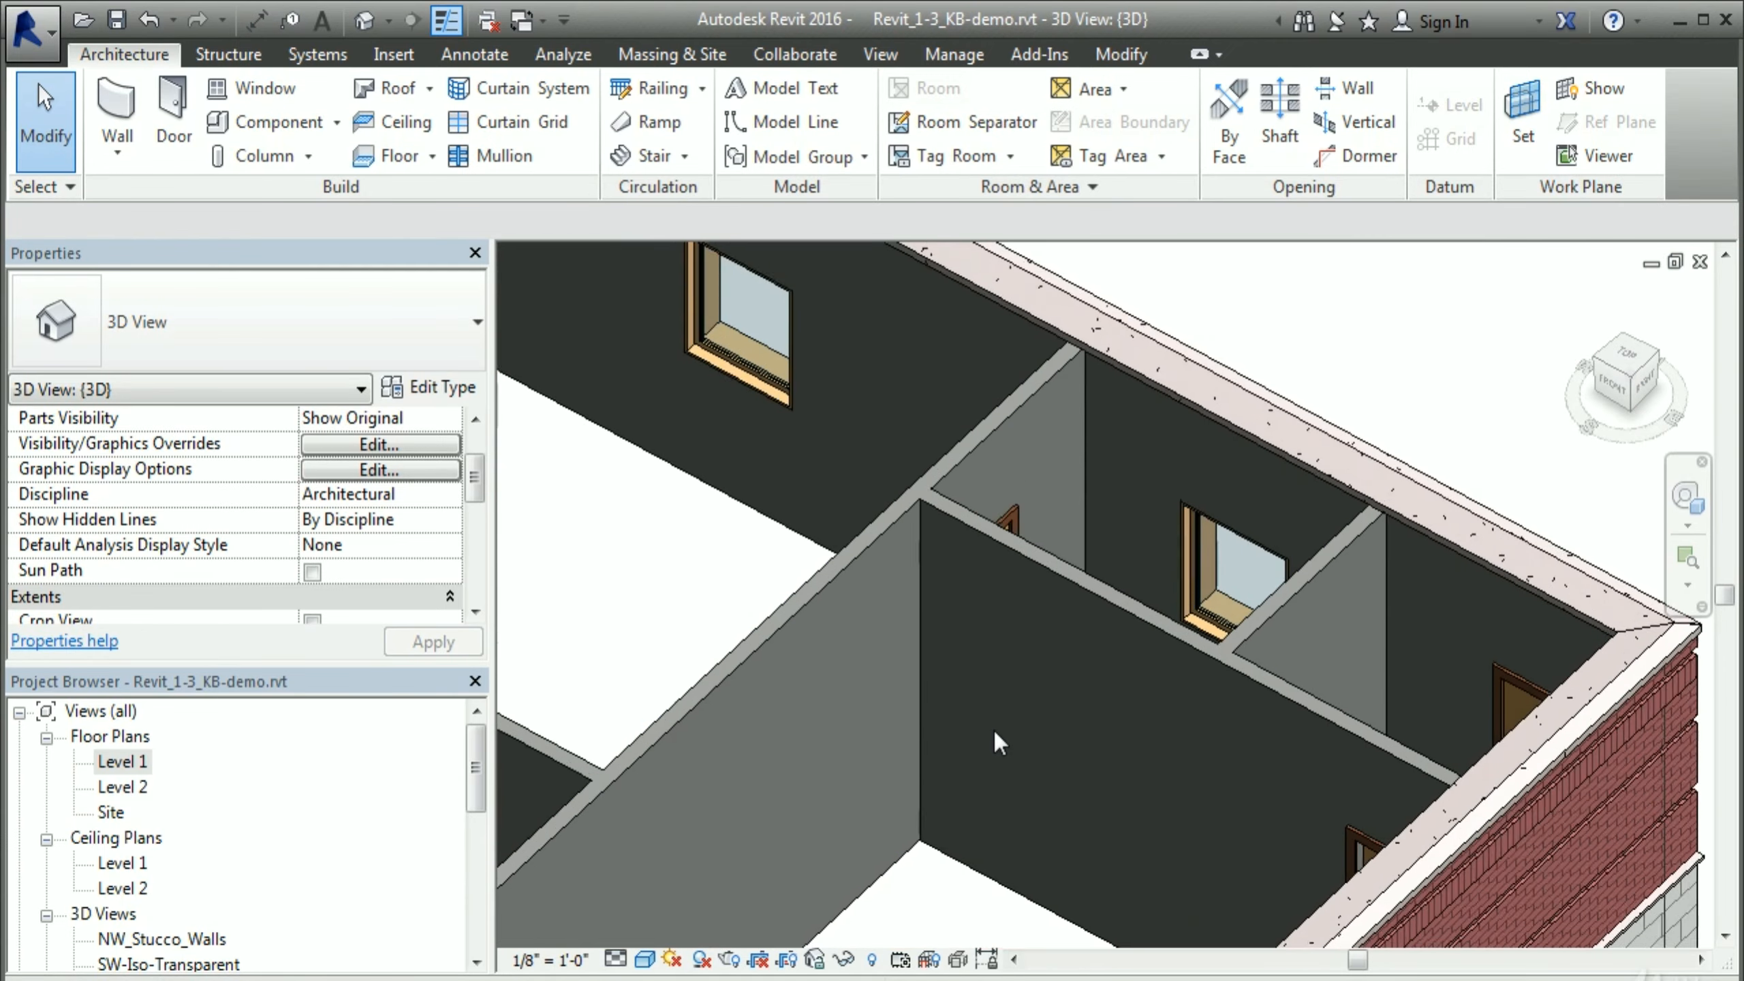
{"action": "scroll", "coordinate": [994, 730], "scroll_direction": "up", "scroll_amount": 2}
{"action": "middle_click_drag", "start_coordinate": [1153, 573], "coordinate": [1132, 646], "text": "shift"}
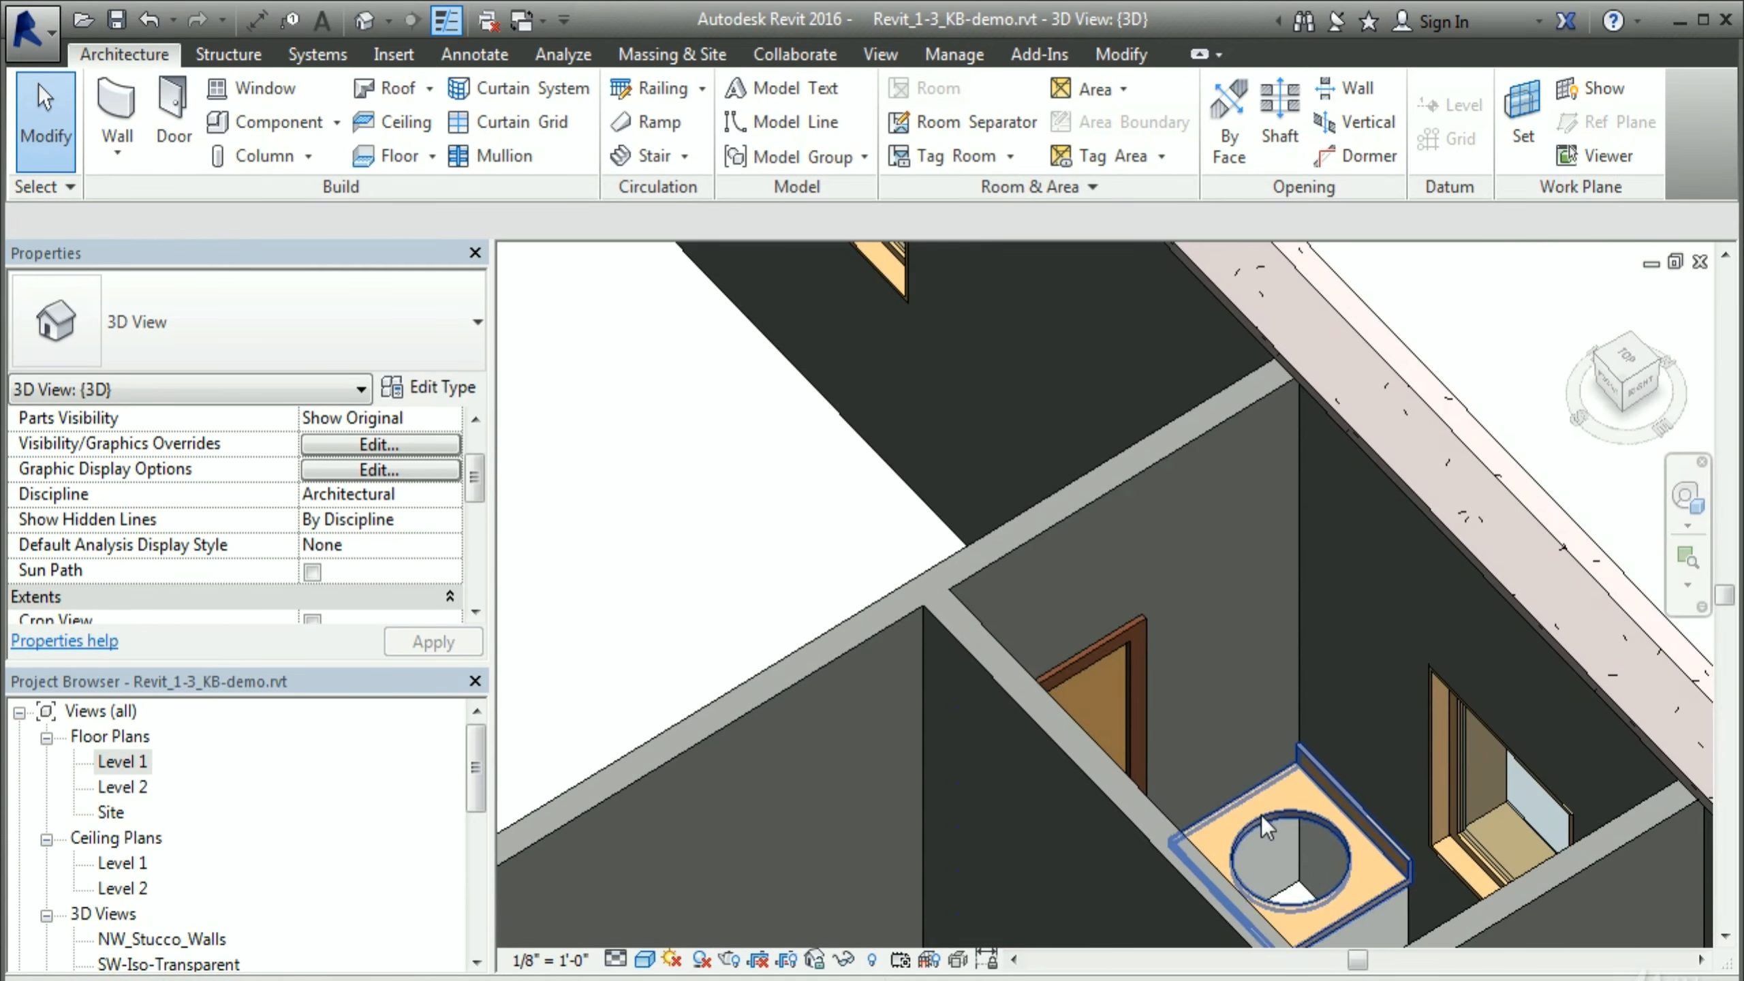
{"action": "middle_click_drag", "start_coordinate": [1308, 927], "coordinate": [1104, 687]}
{"action": "scroll", "coordinate": [1104, 686], "scroll_direction": "up", "scroll_amount": 4}
{"action": "middle_click_drag", "start_coordinate": [1257, 662], "coordinate": [1270, 443]}
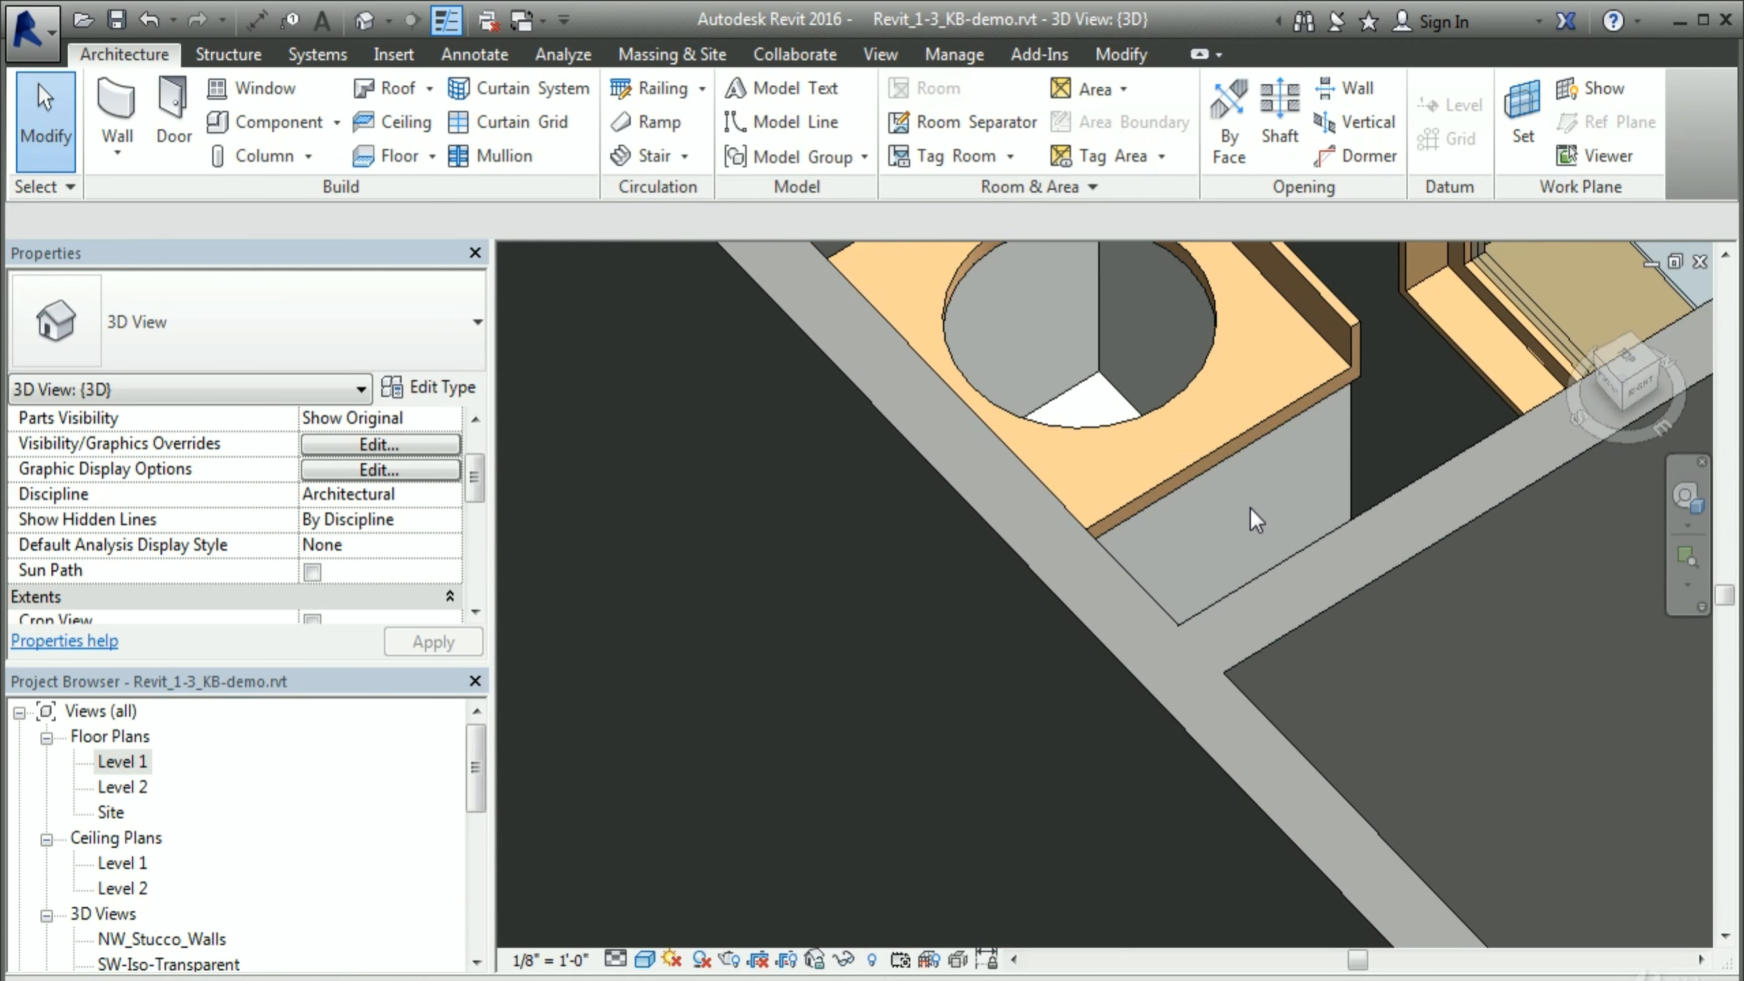
Step: Review the type properties of the vanity counter top, including its thickness, depth and height
{"action": "left_click", "coordinate": [1208, 446]}
{"action": "left_click", "coordinate": [429, 386]}
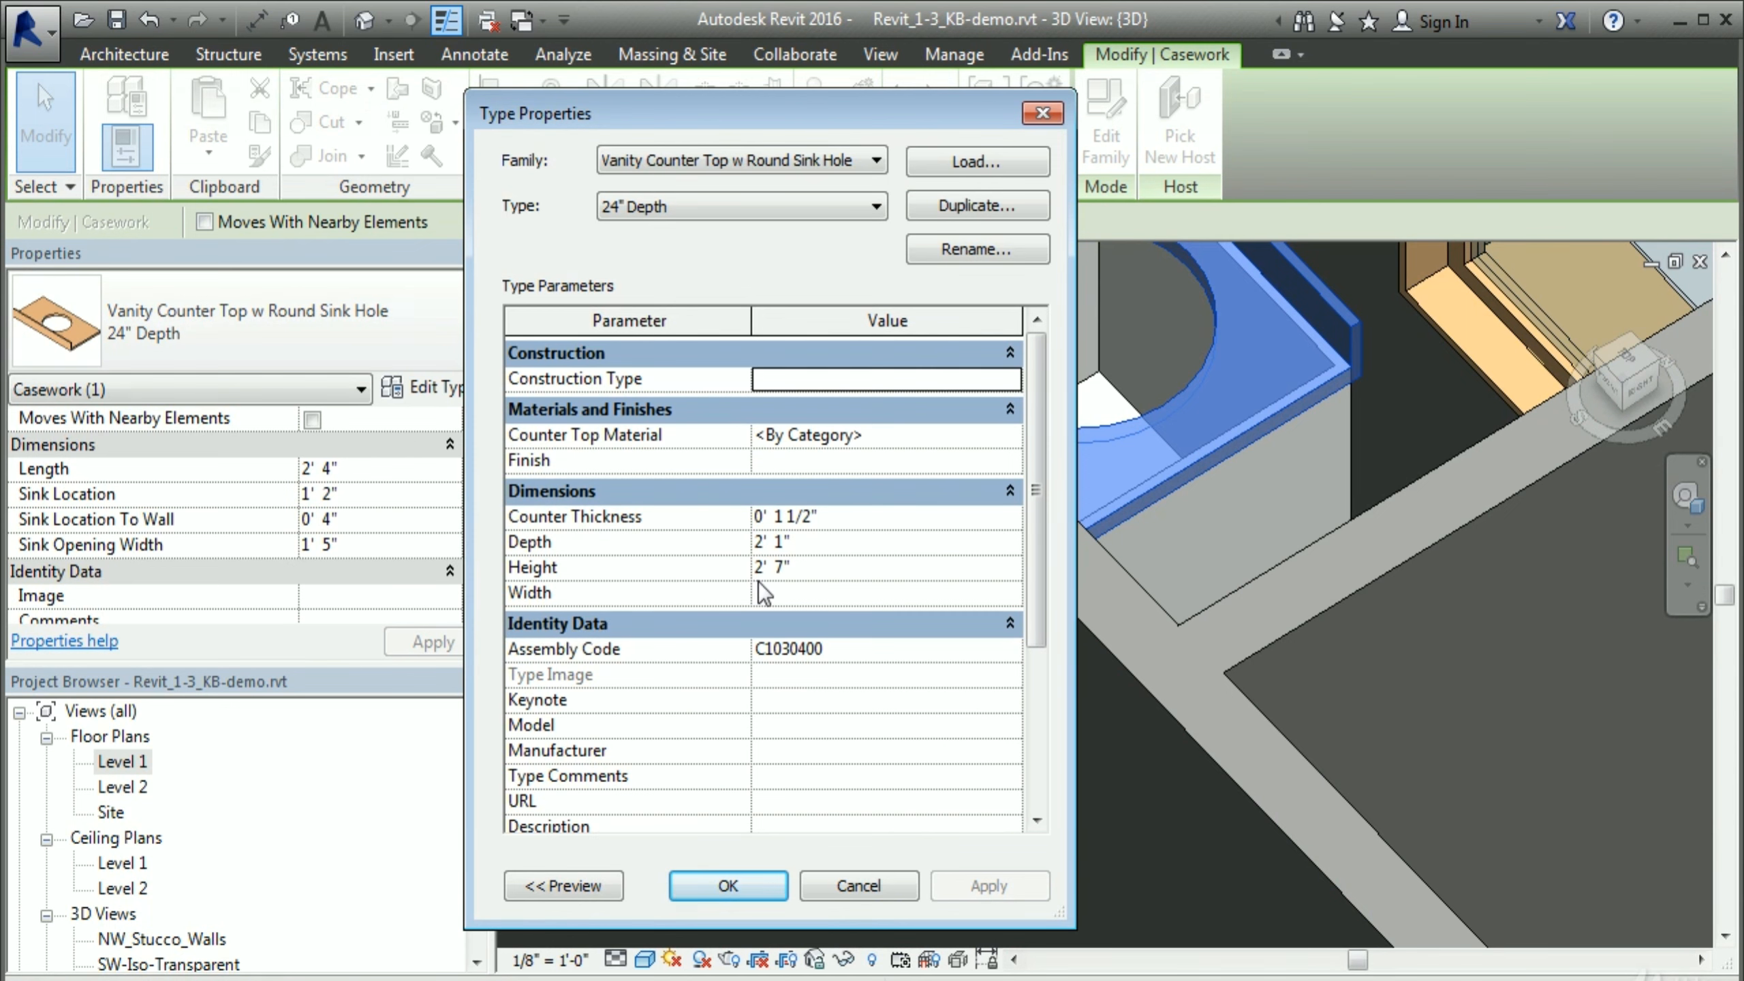
{"action": "left_click", "coordinate": [741, 886]}
{"action": "scroll", "coordinate": [1202, 570], "scroll_direction": "down", "scroll_amount": 3}
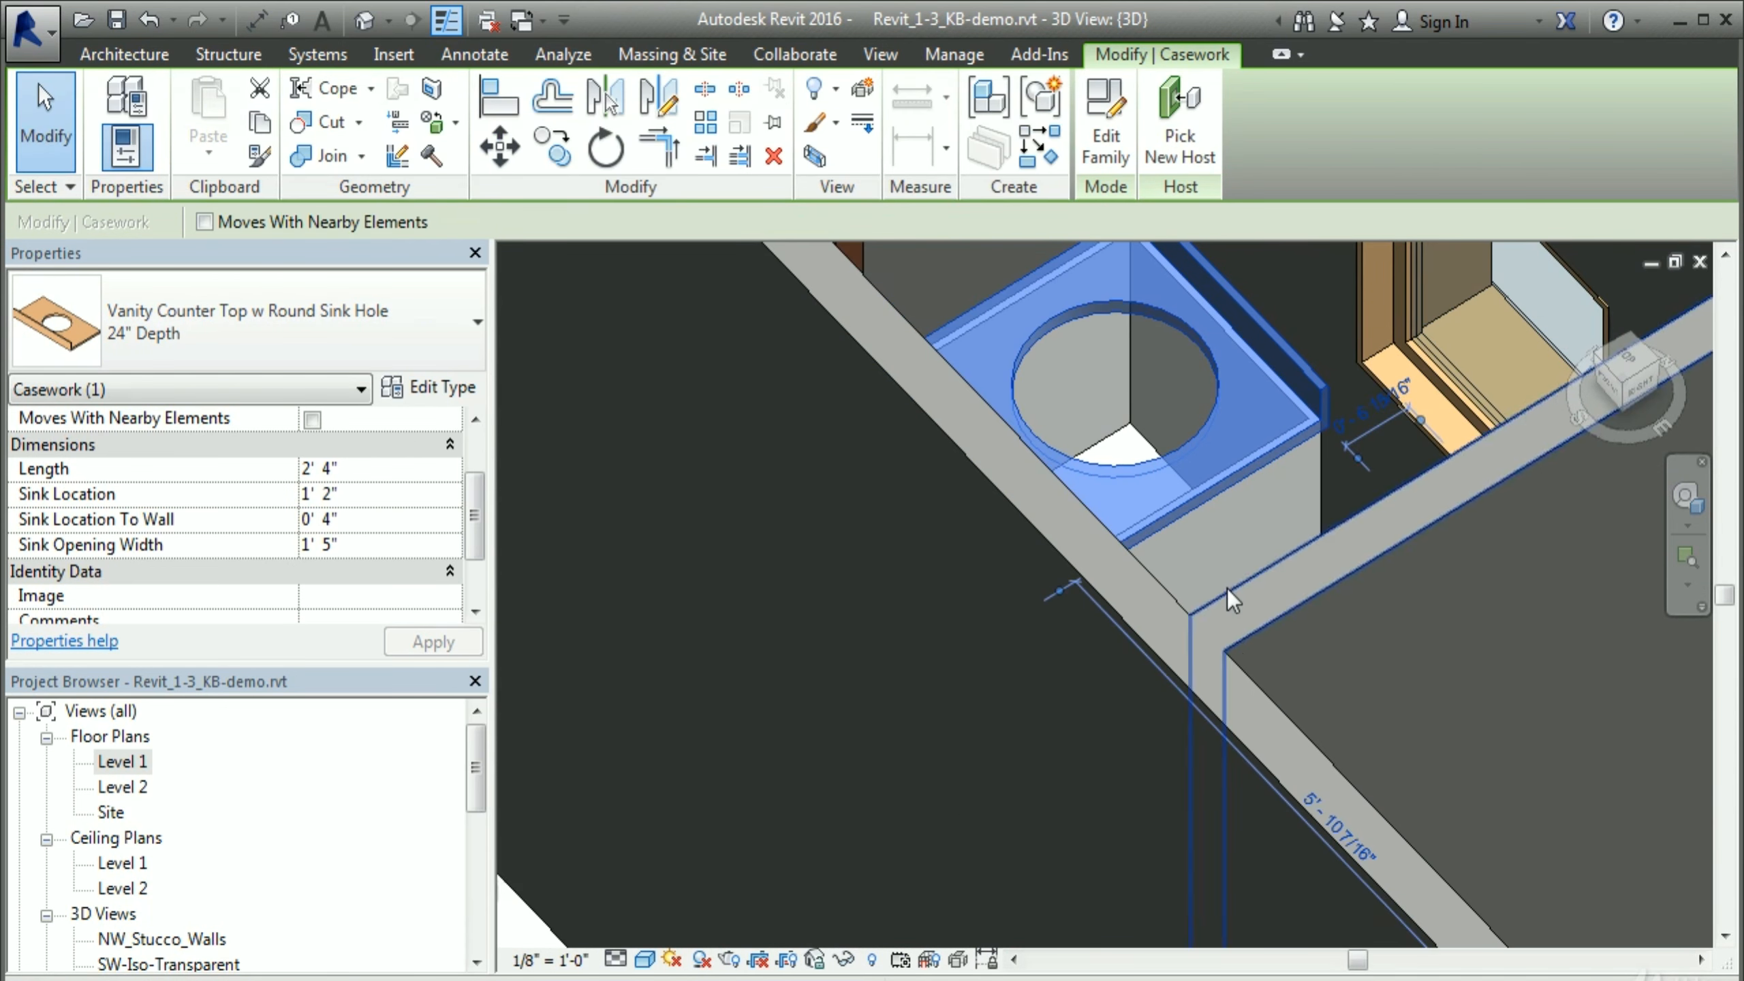
Step: Return to the Level 1 floor plan and load the Sink Vanity-Round family from the Sinks folder of the US Imperial plumbing fixtures library
{"action": "double_click", "coordinate": [122, 760]}
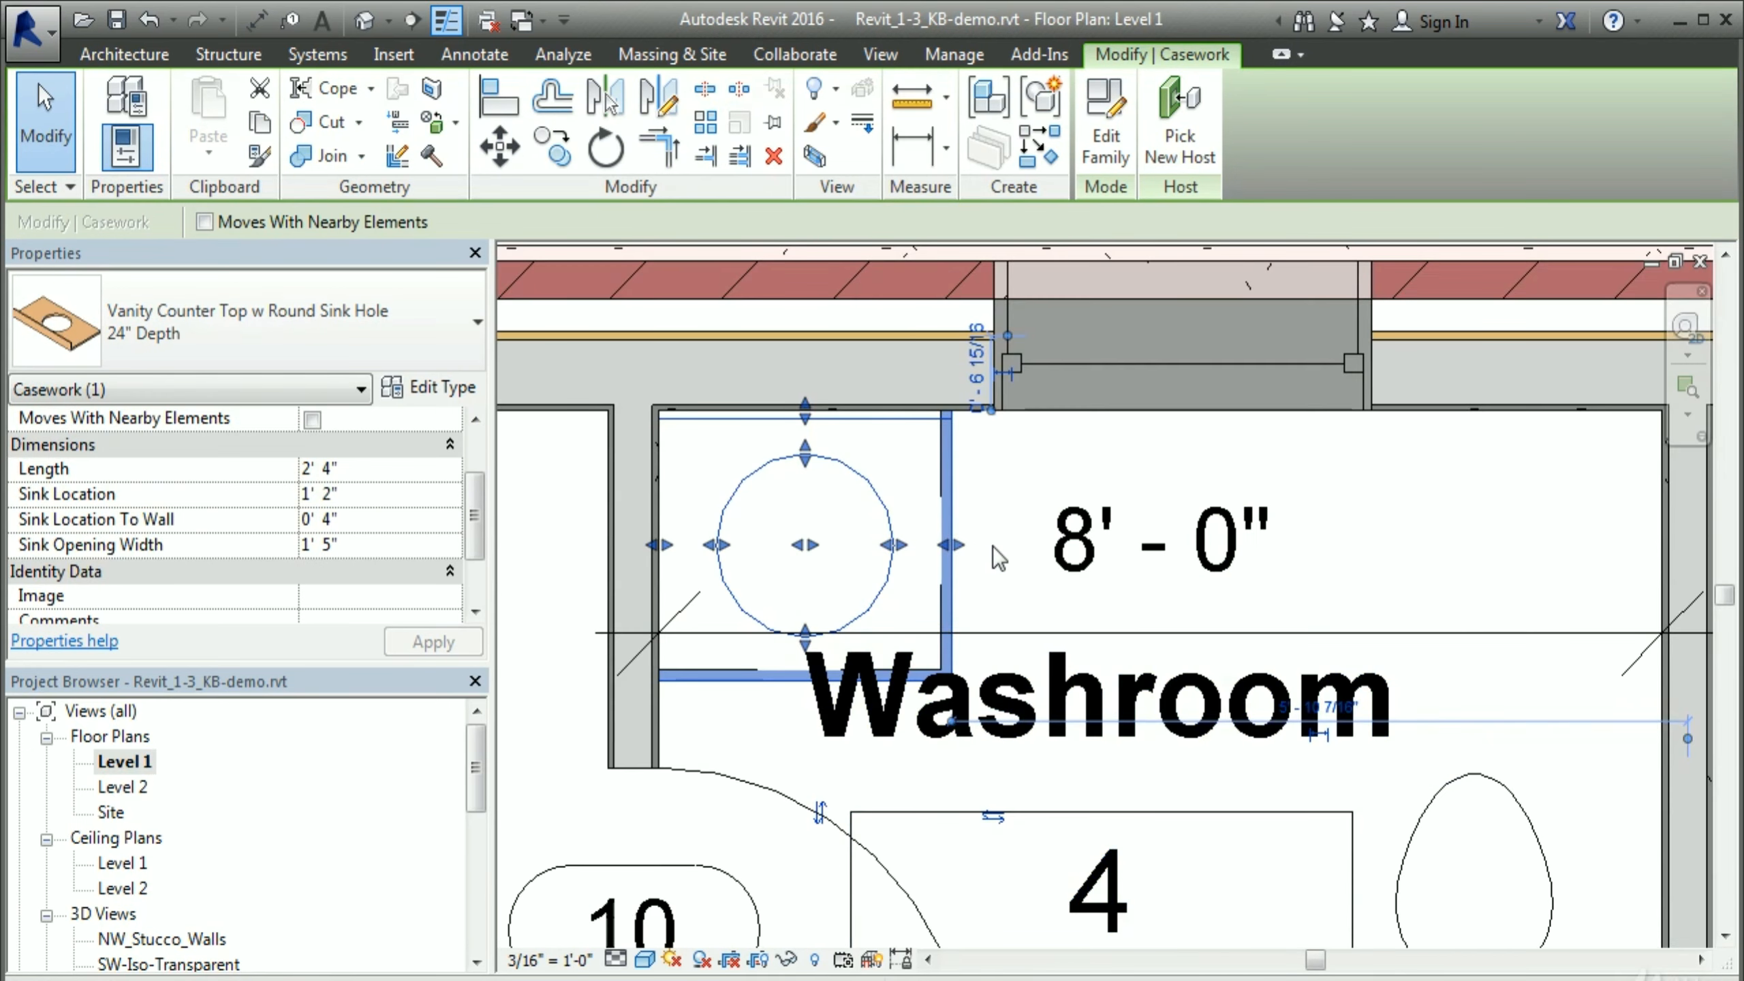
{"action": "left_click", "coordinate": [568, 575]}
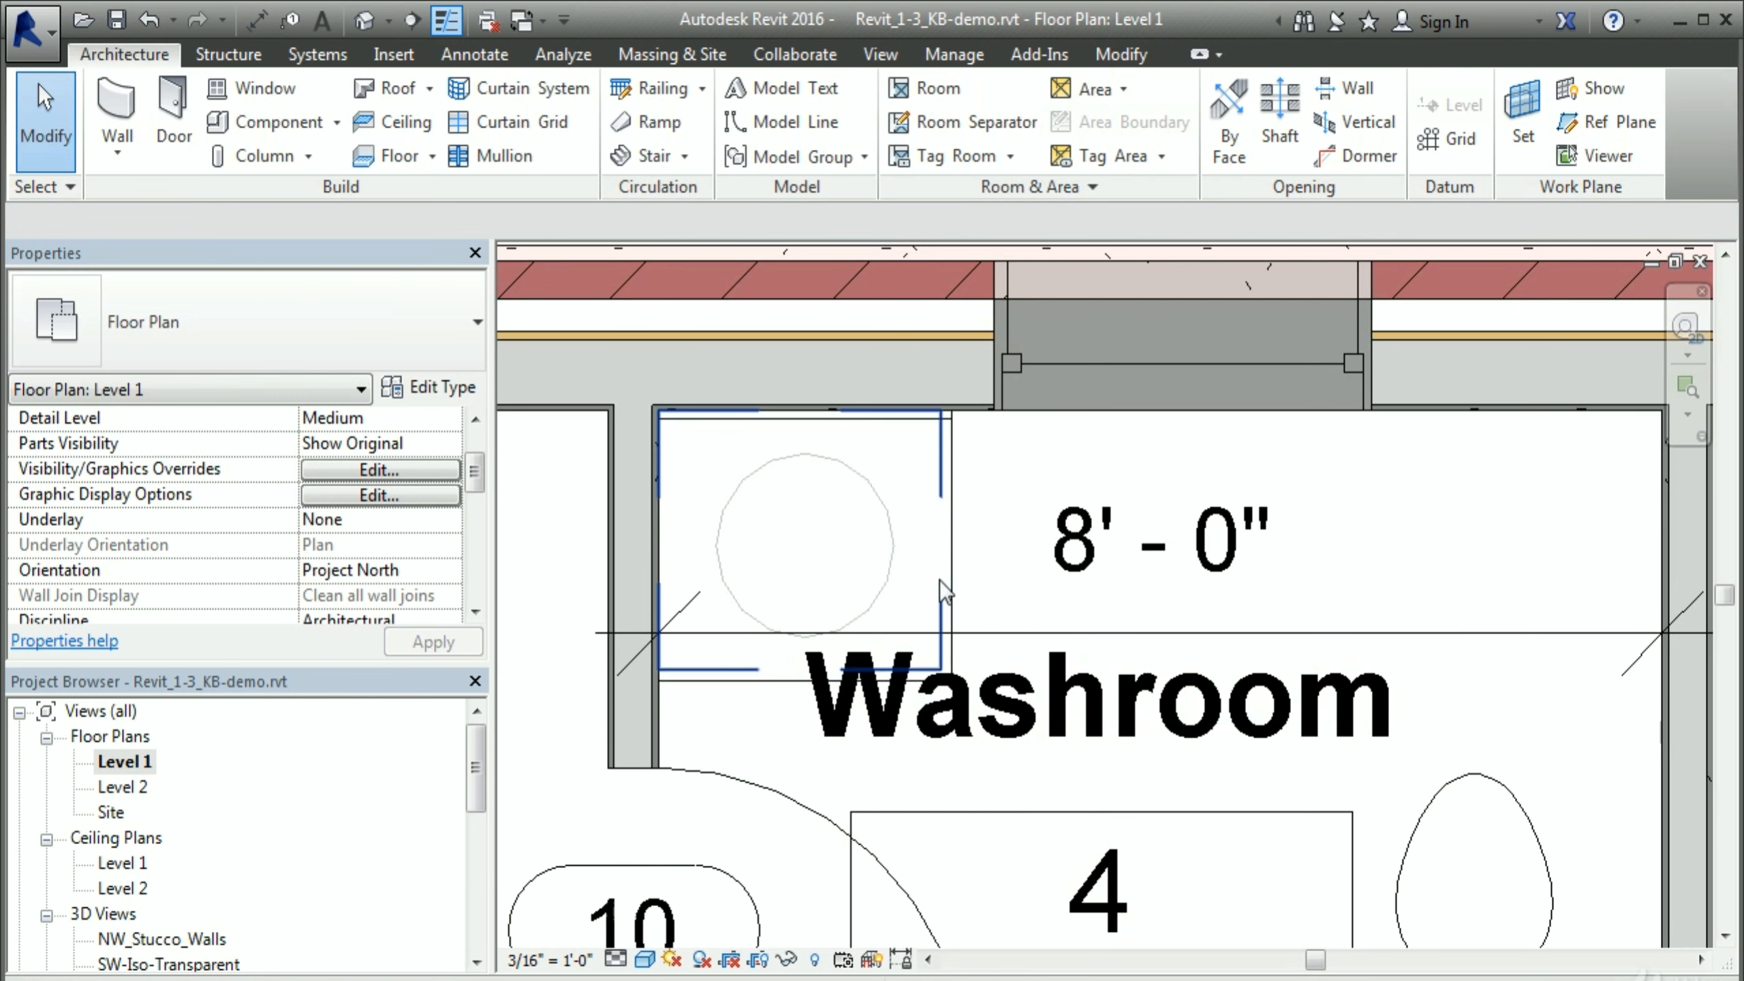
{"action": "left_click", "coordinate": [272, 120]}
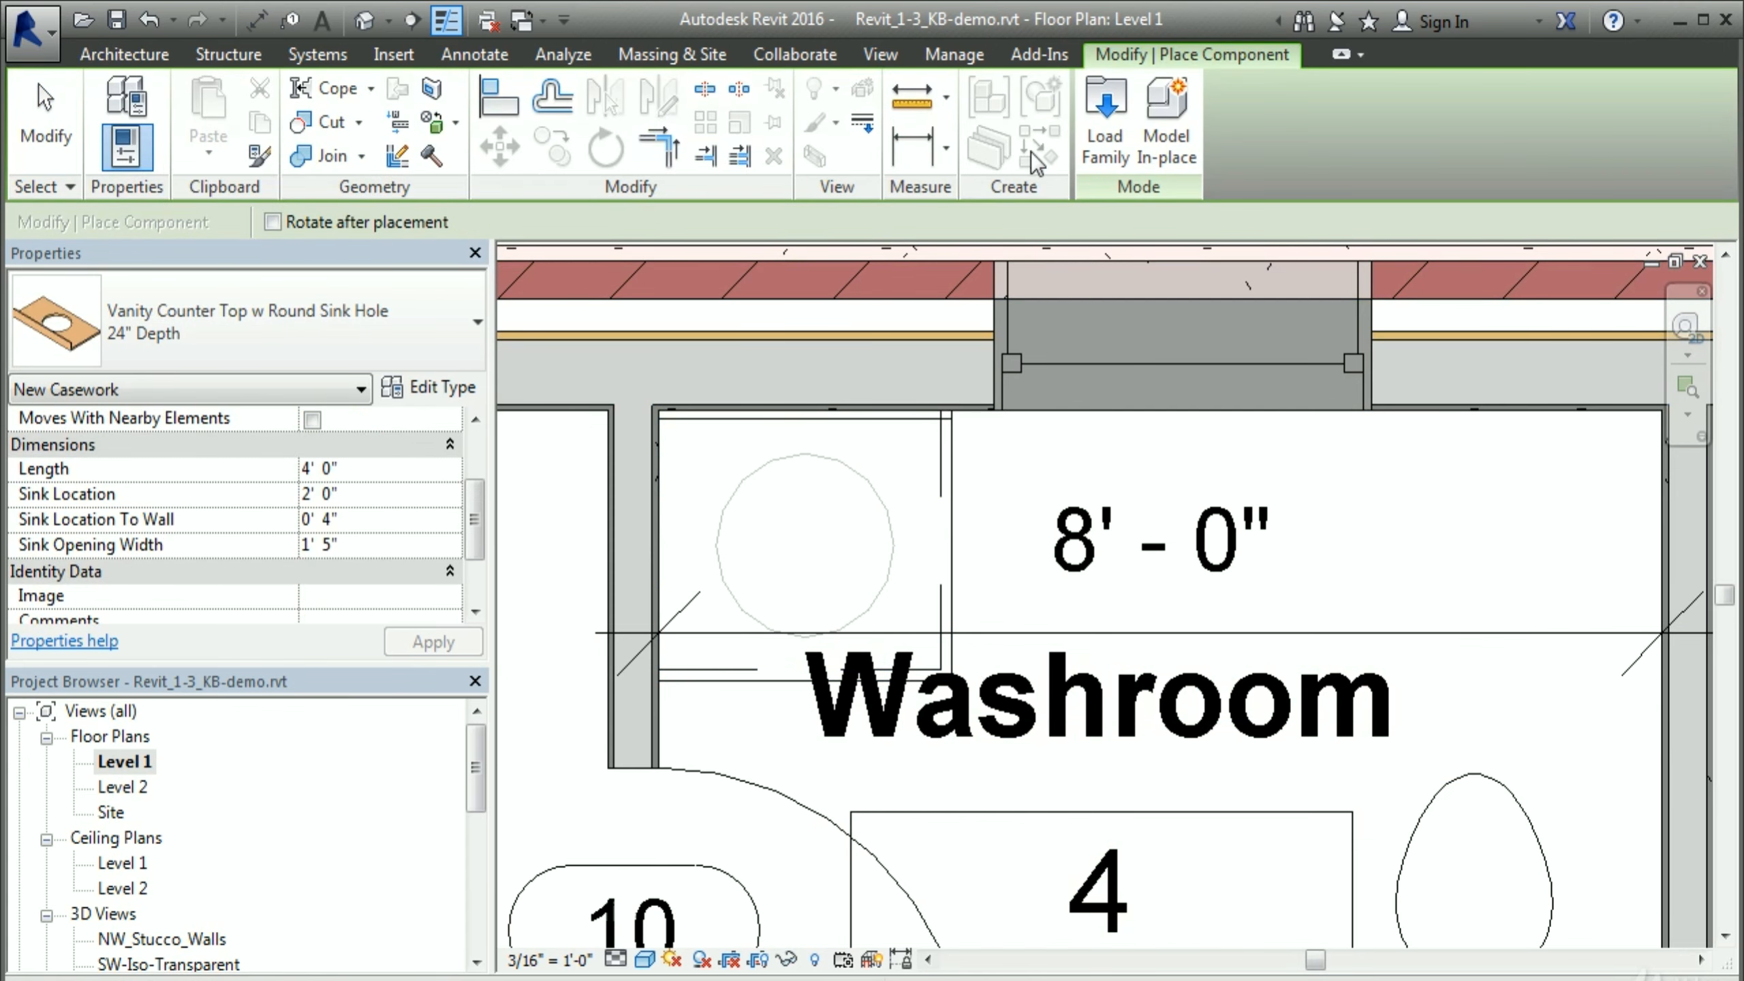
{"action": "left_click", "coordinate": [1107, 138]}
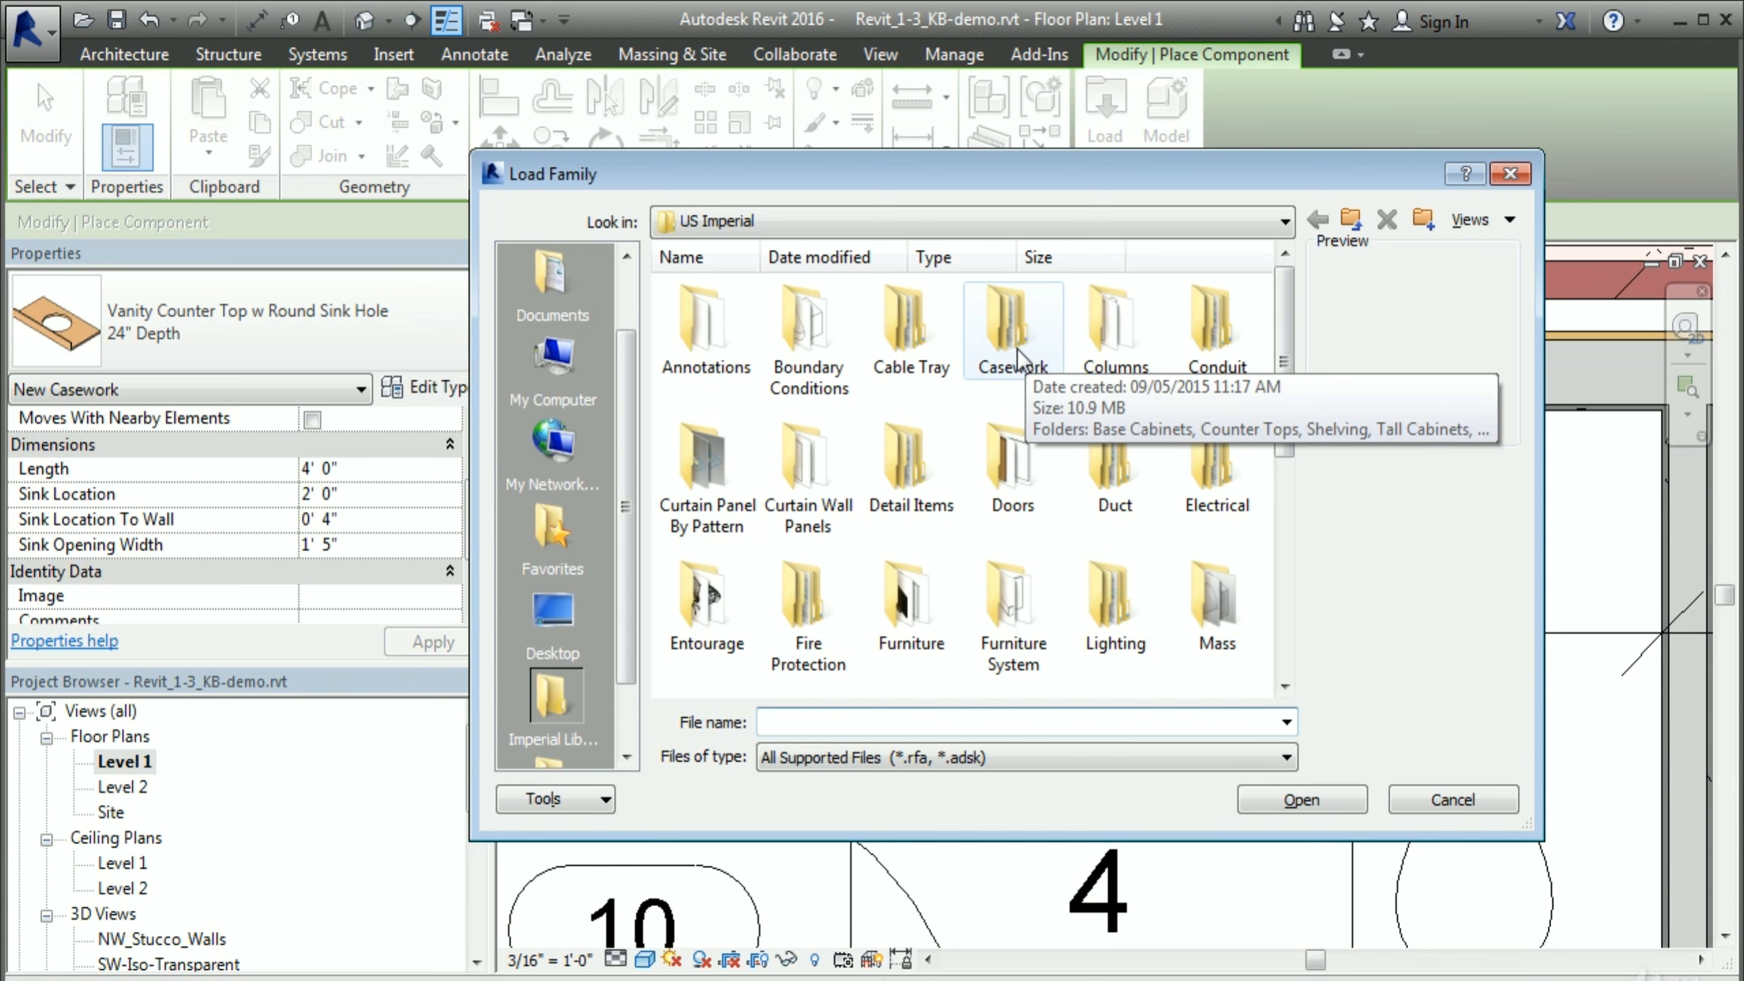
{"action": "left_click_drag", "start_coordinate": [1277, 436], "coordinate": [1283, 530]}
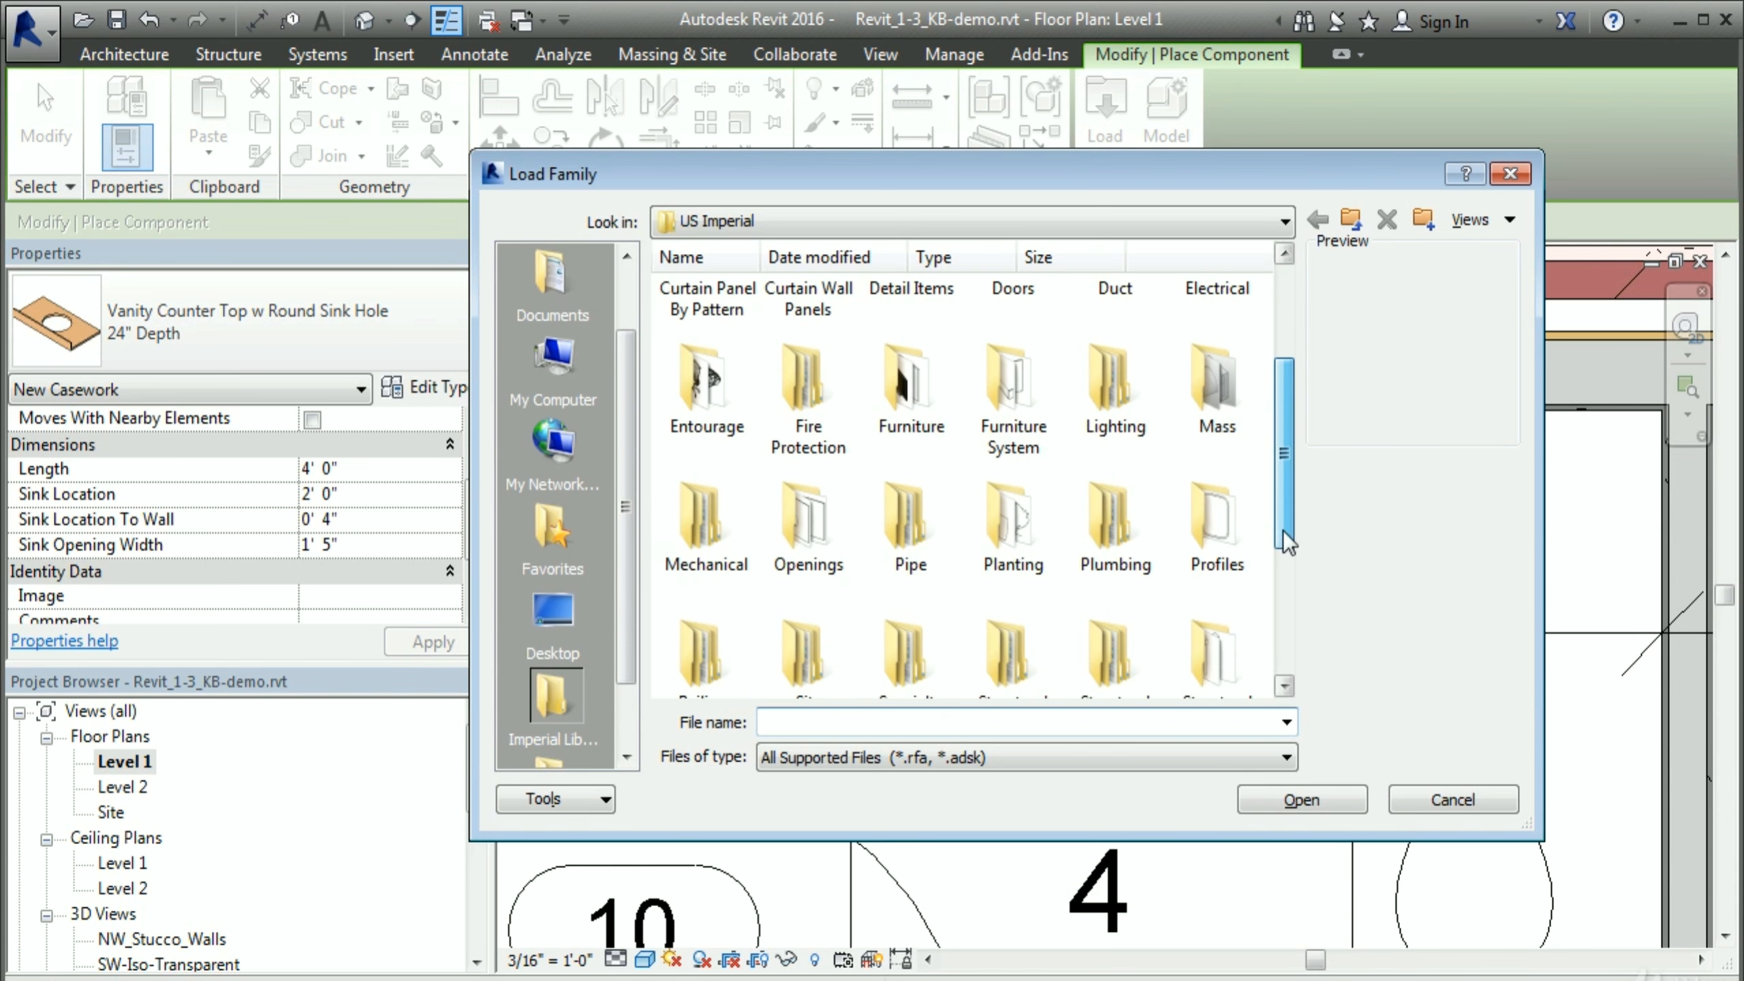
{"action": "double_click", "coordinate": [1133, 526]}
{"action": "double_click", "coordinate": [717, 357]}
{"action": "double_click", "coordinate": [820, 371]}
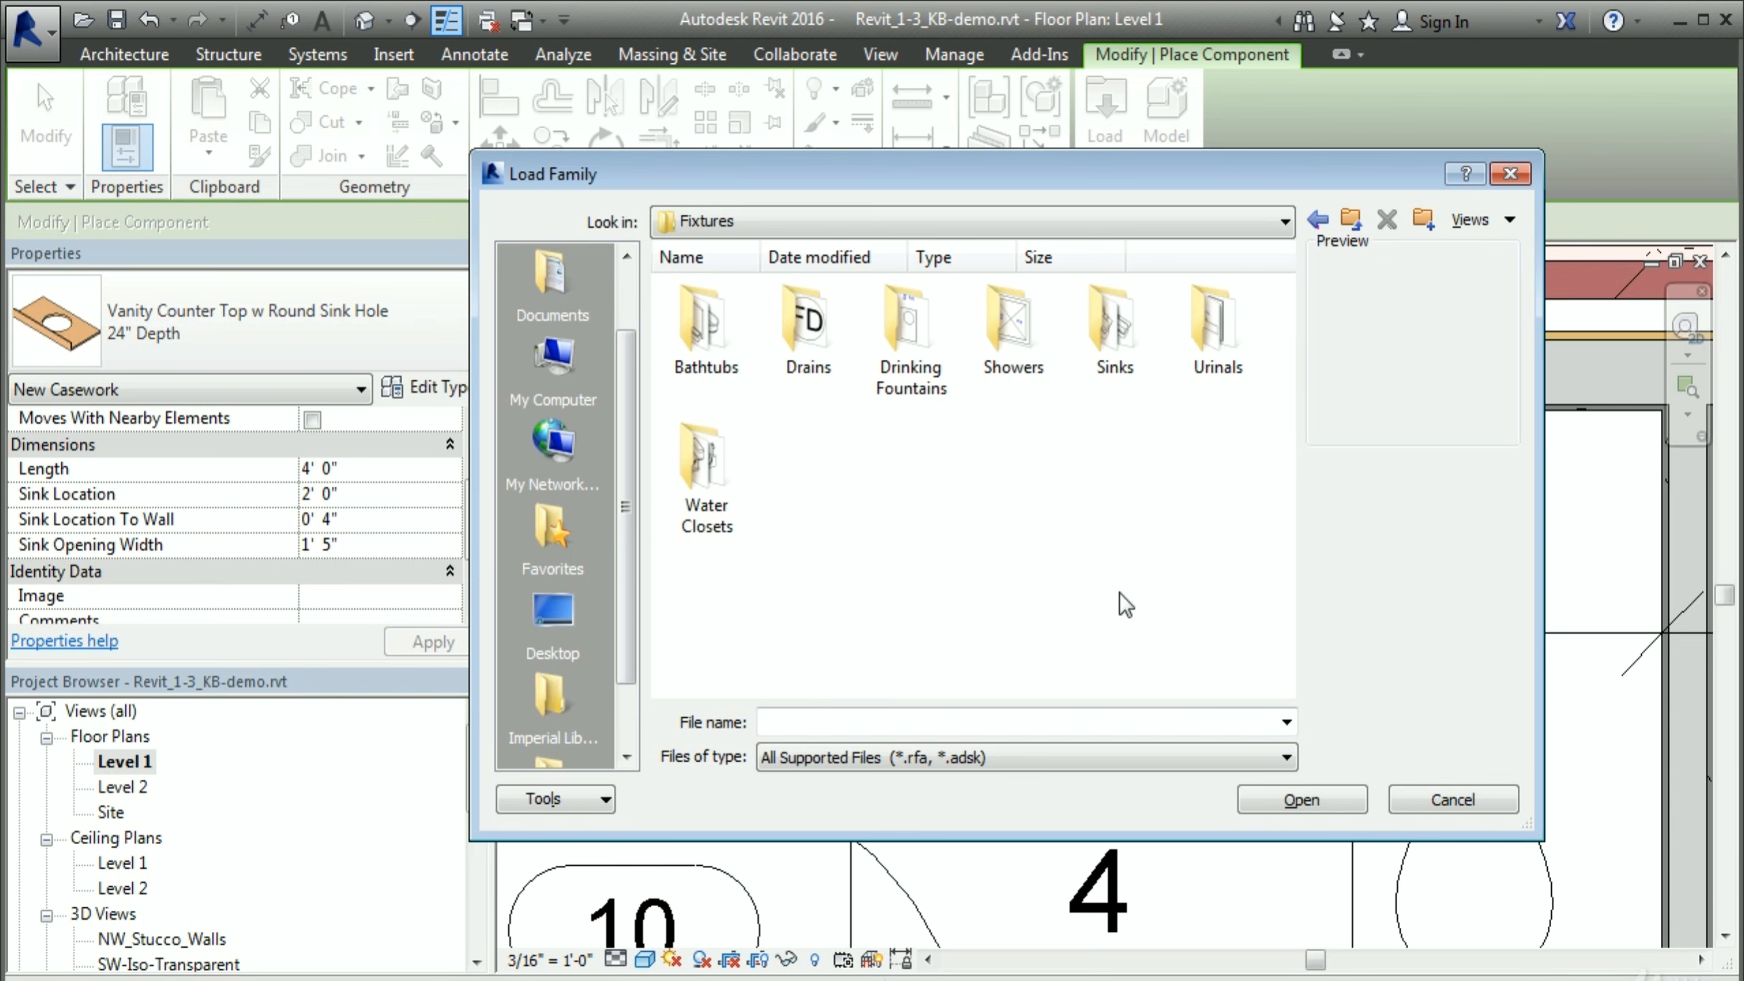
{"action": "double_click", "coordinate": [1114, 337]}
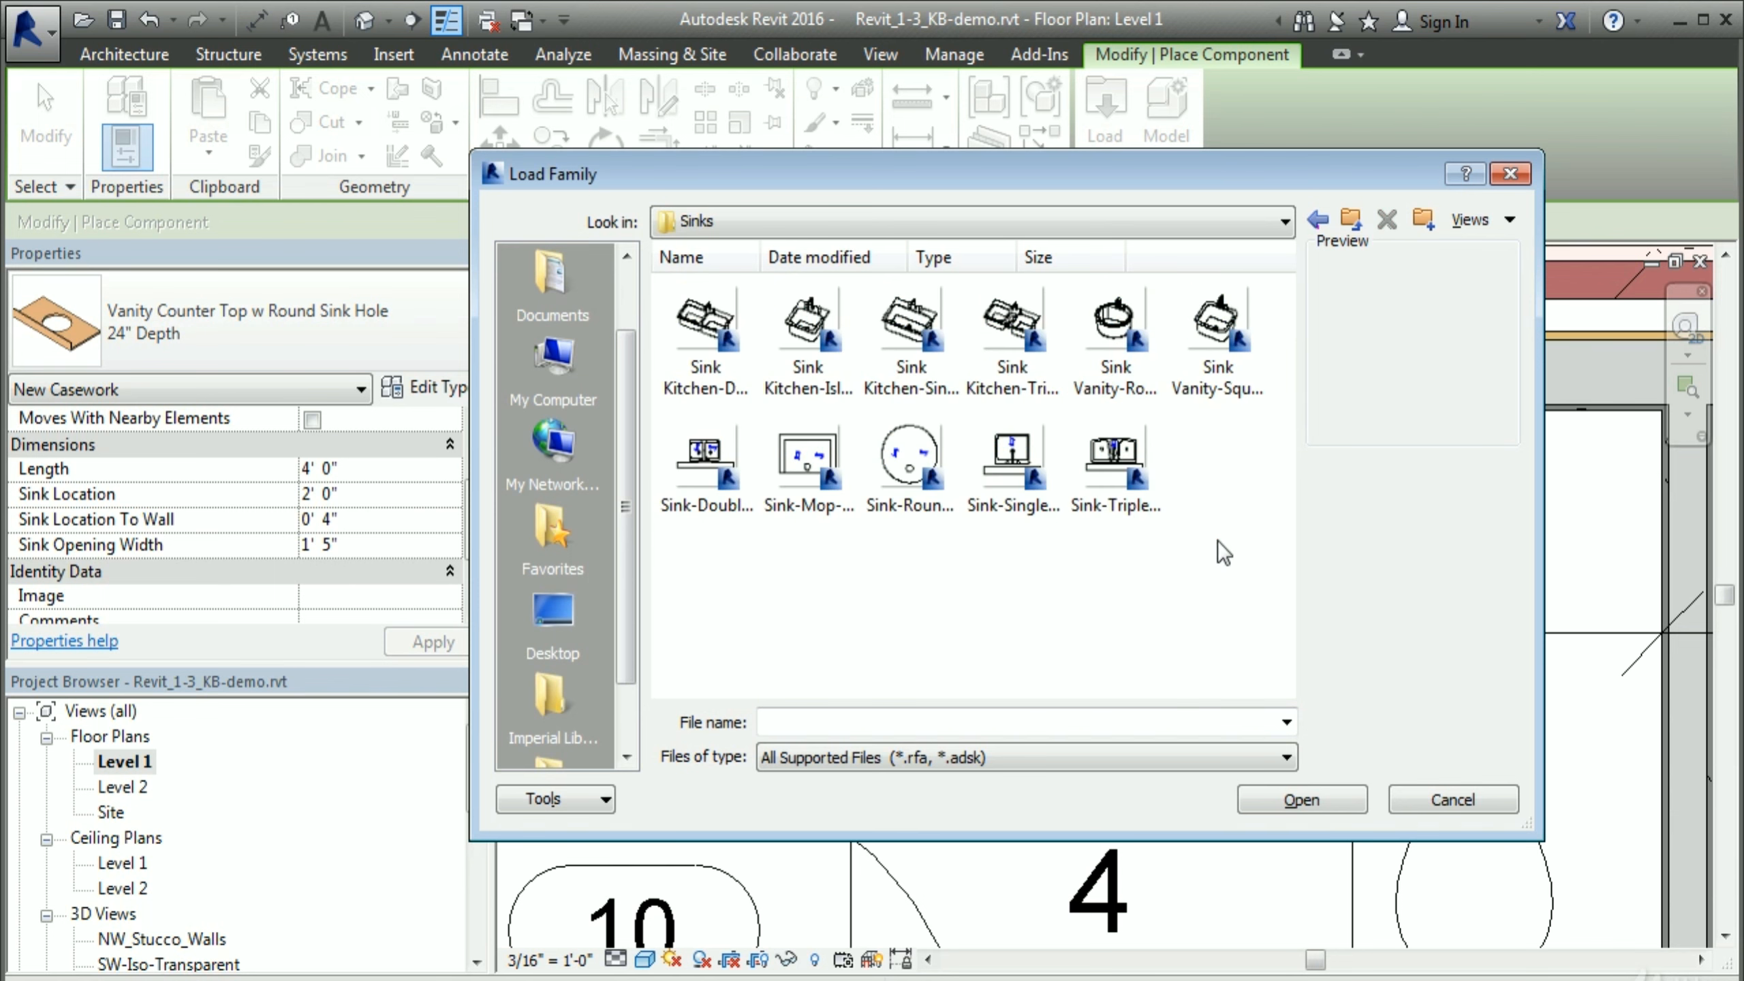
{"action": "left_click", "coordinate": [1119, 328]}
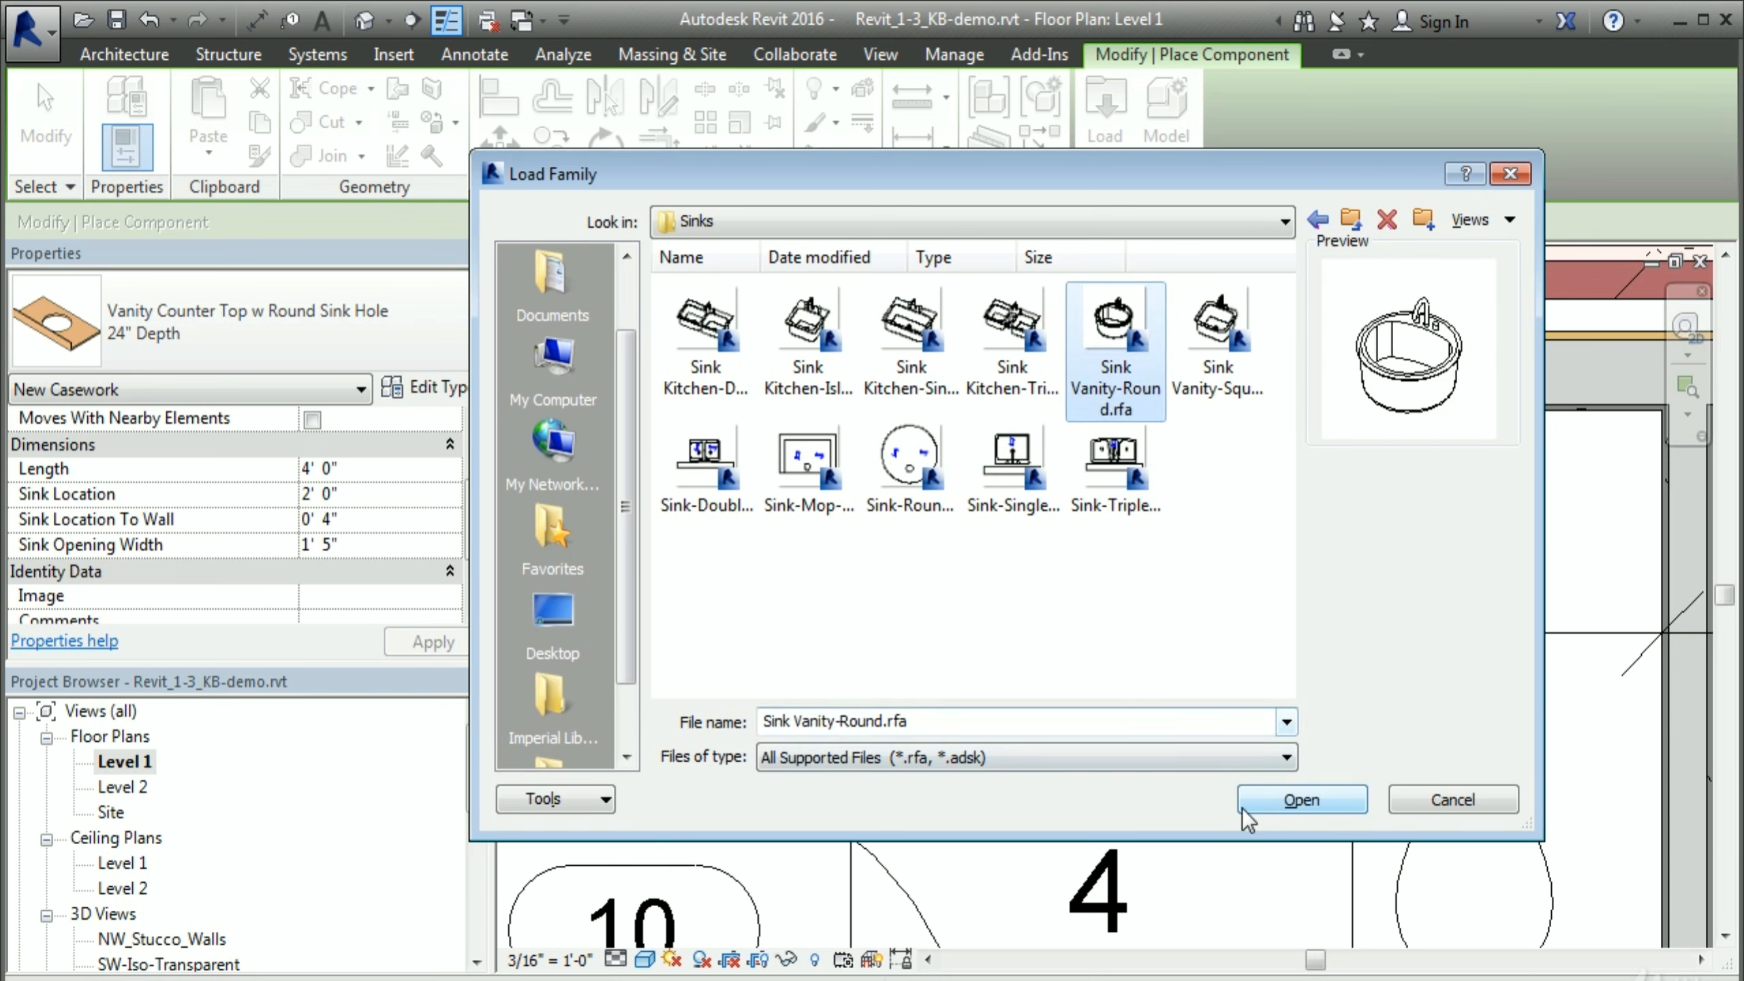
{"action": "left_click", "coordinate": [1309, 806]}
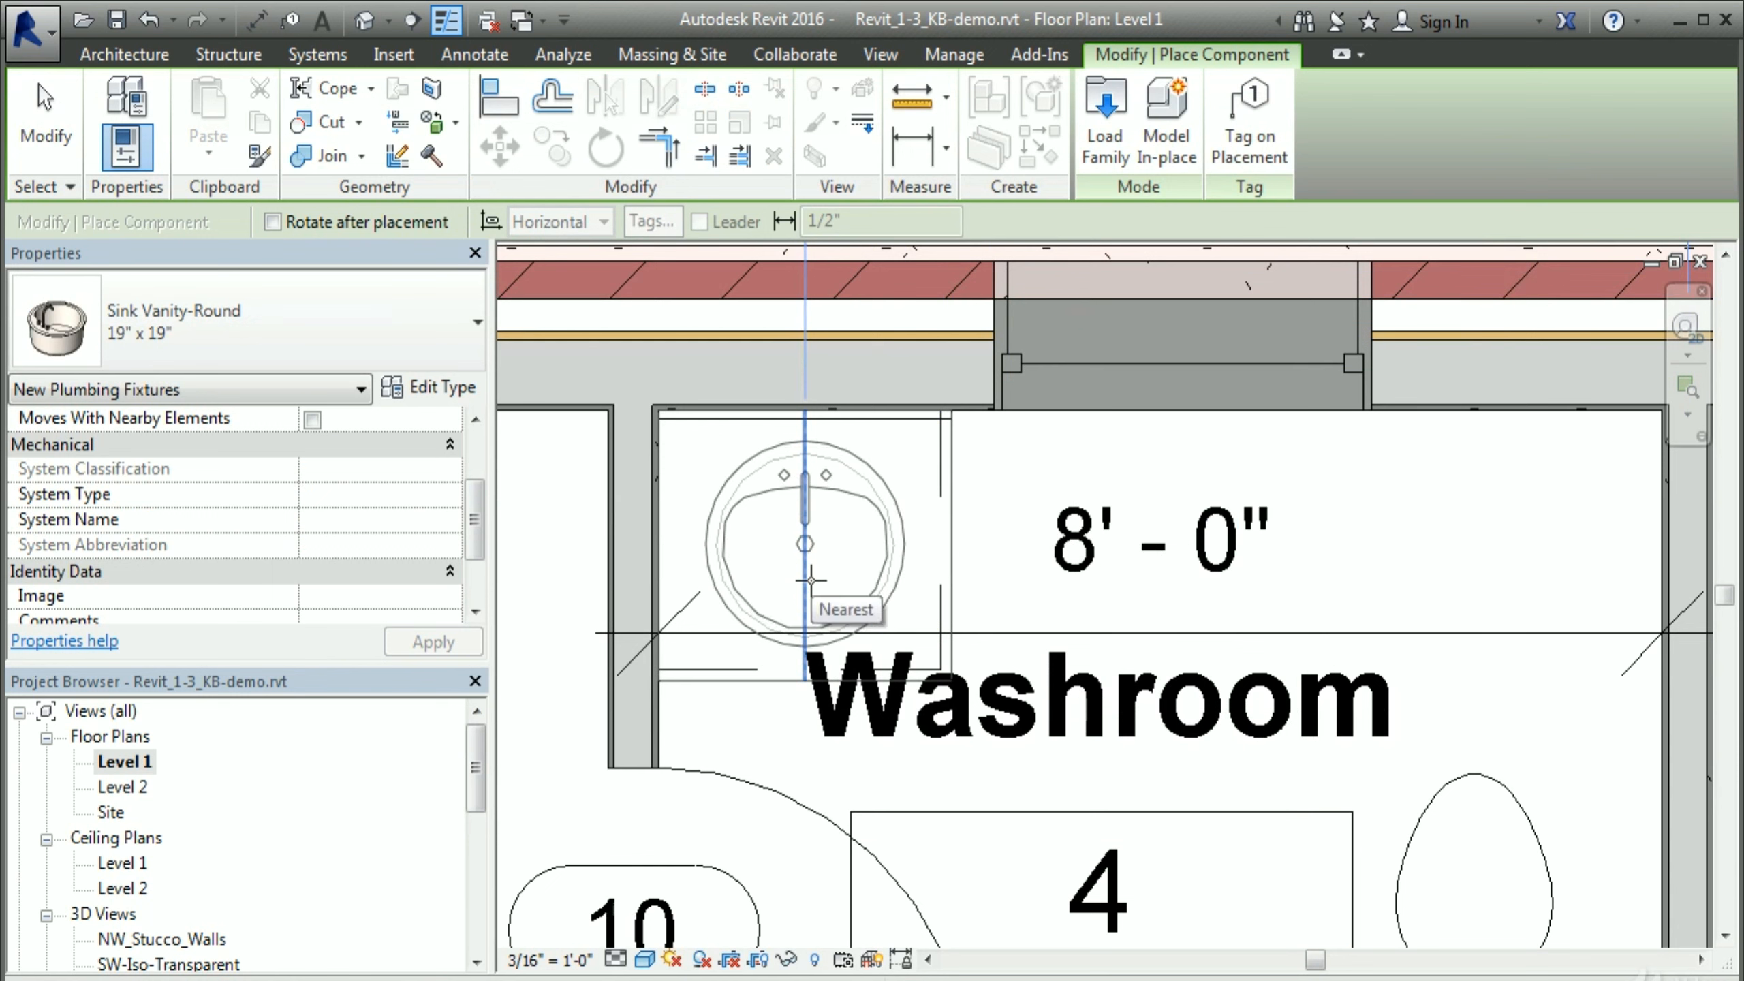
Step: Place the 19" x 19" Sink Vanity-Round over the counter top's round sink hole and end component placement
{"action": "left_click", "coordinate": [810, 580]}
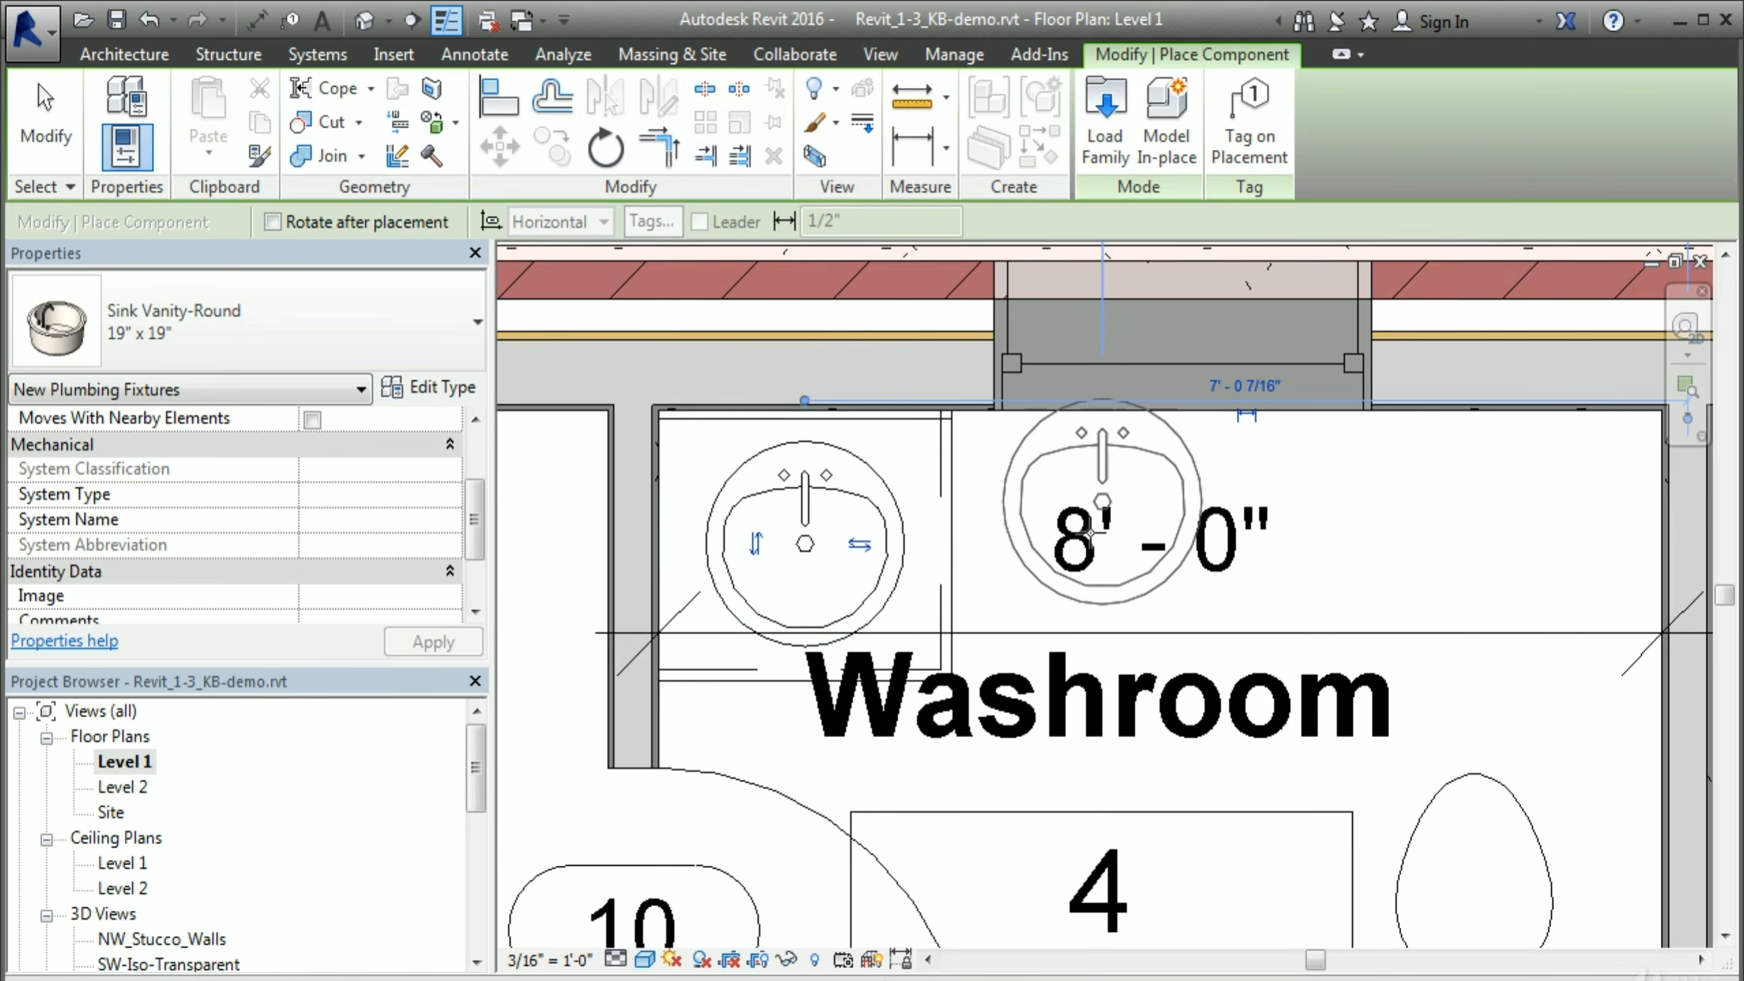
{"action": "right_click", "coordinate": [1017, 527]}
{"action": "left_click", "coordinate": [1064, 547]}
{"action": "right_click", "coordinate": [1125, 553]}
{"action": "left_click", "coordinate": [1179, 573]}
{"action": "scroll", "coordinate": [987, 556], "scroll_direction": "down", "scroll_amount": 1}
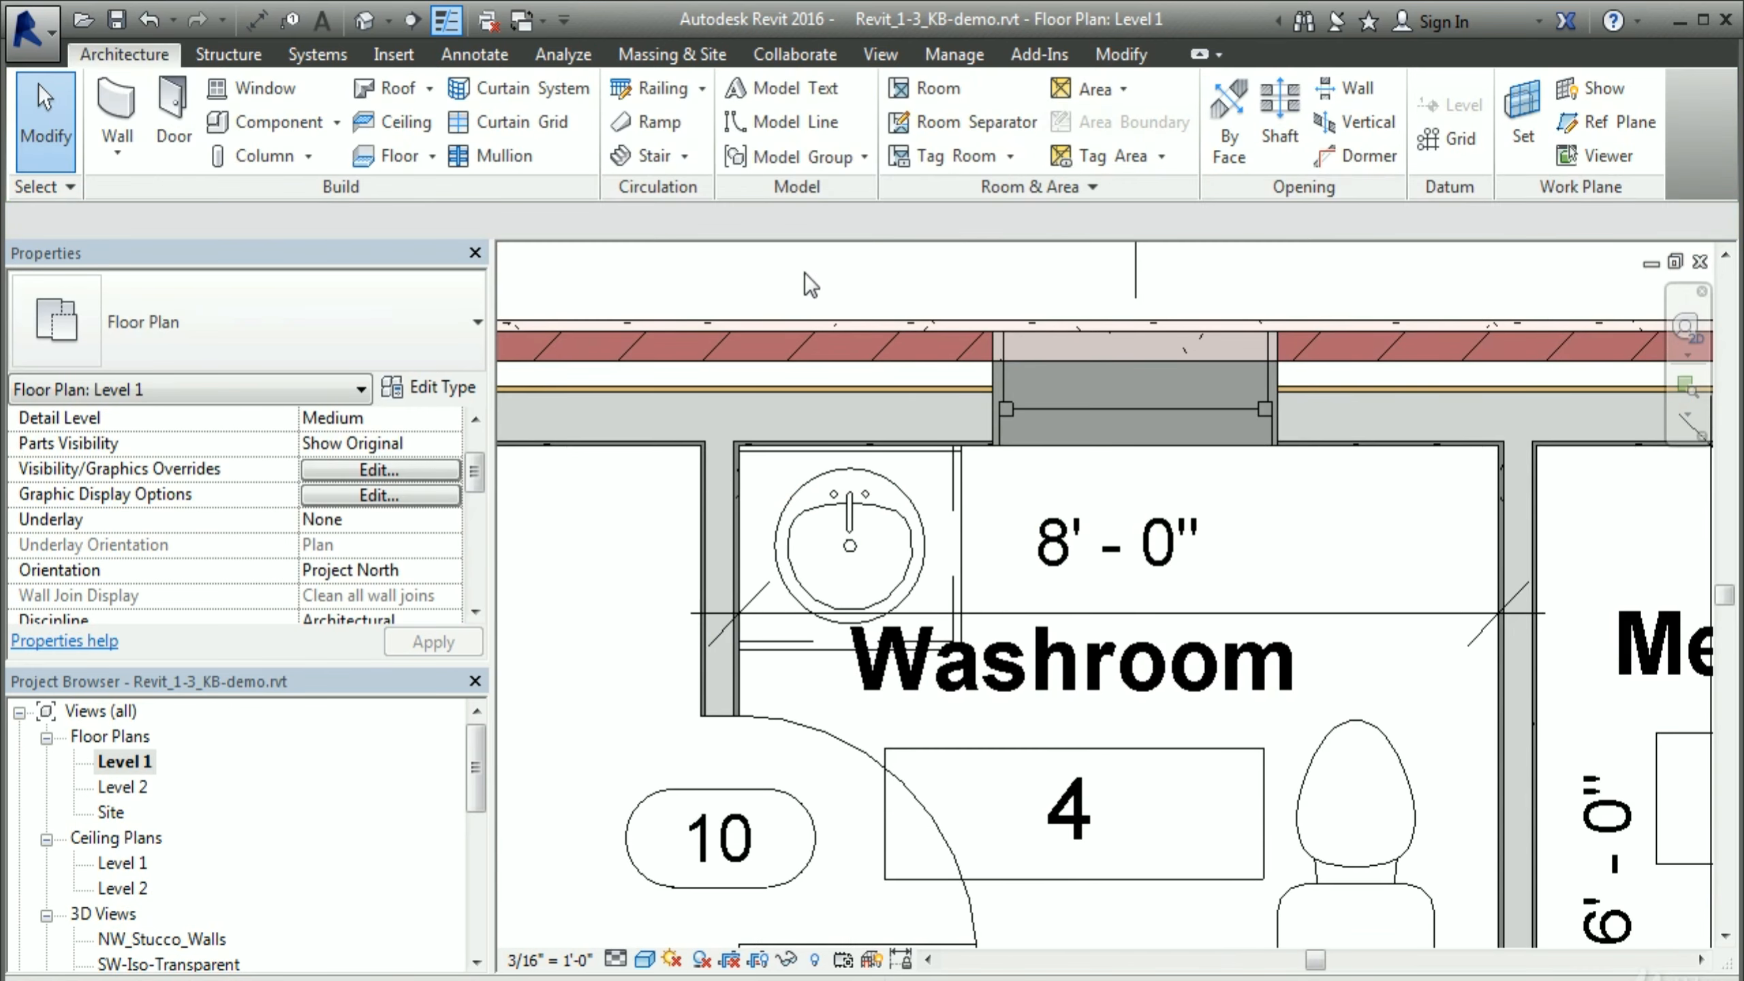
Step: Inspect the placed round sink in the Washroom counter top in the default 3D view
{"action": "left_click", "coordinate": [363, 20]}
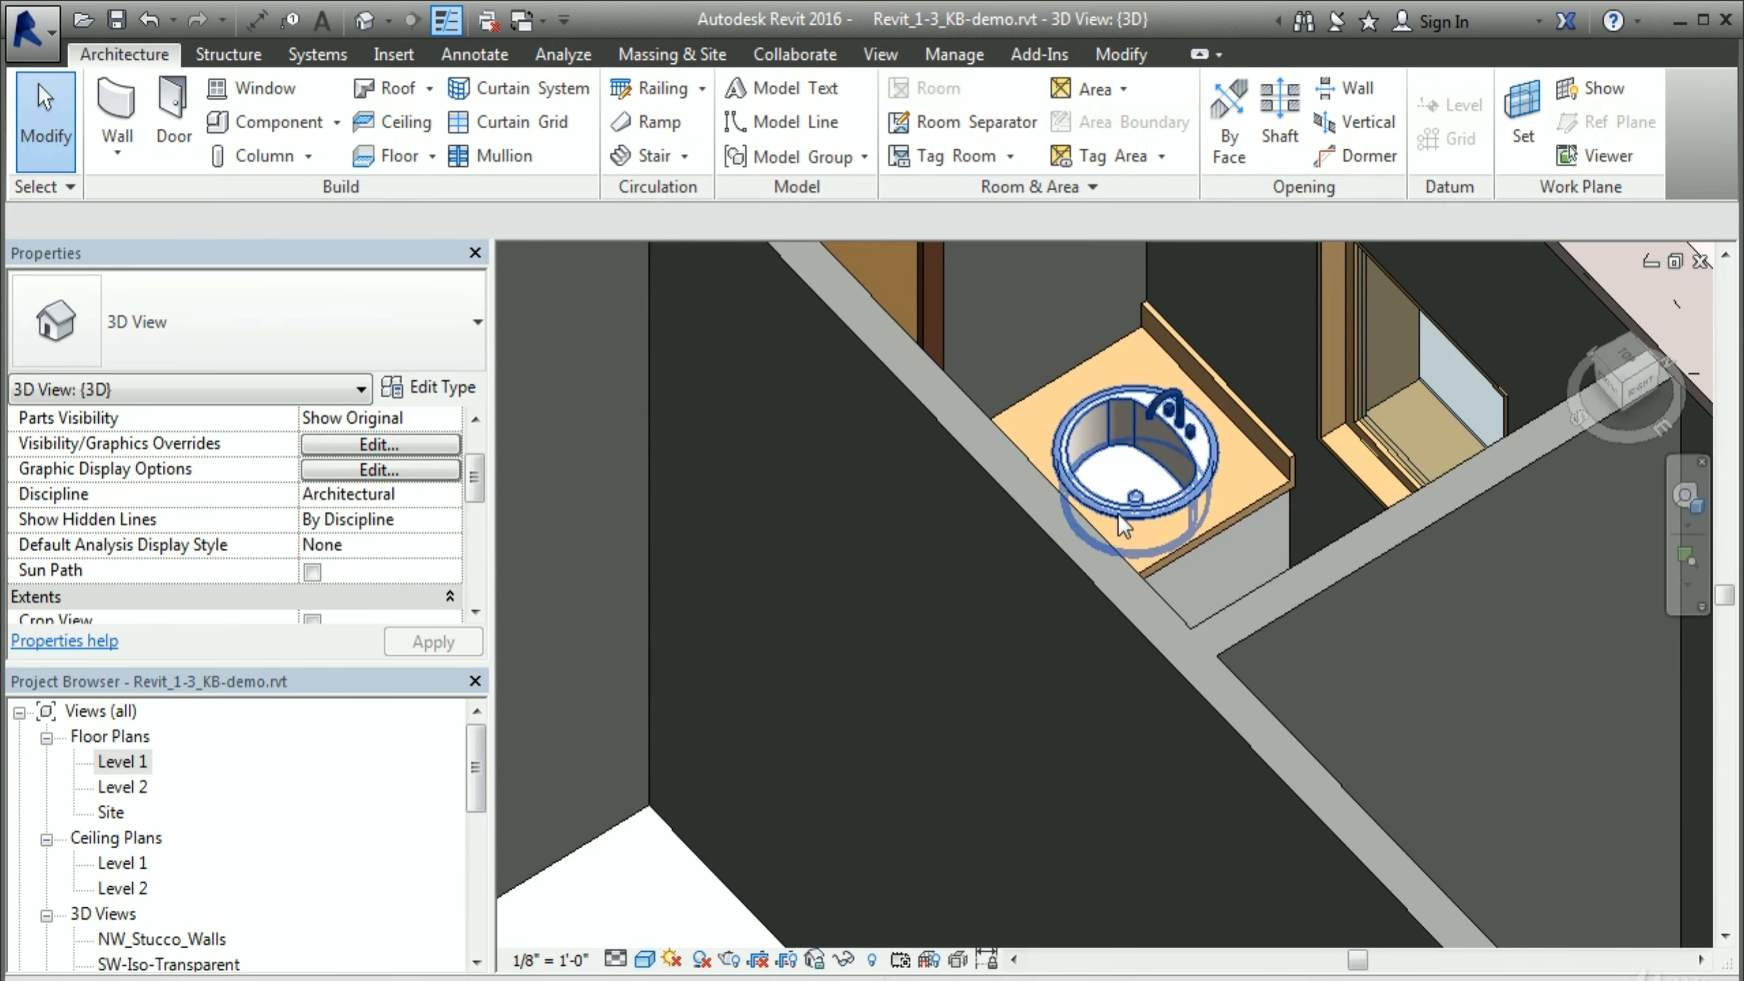
{"action": "scroll", "coordinate": [1206, 518], "scroll_direction": "up", "scroll_amount": 3}
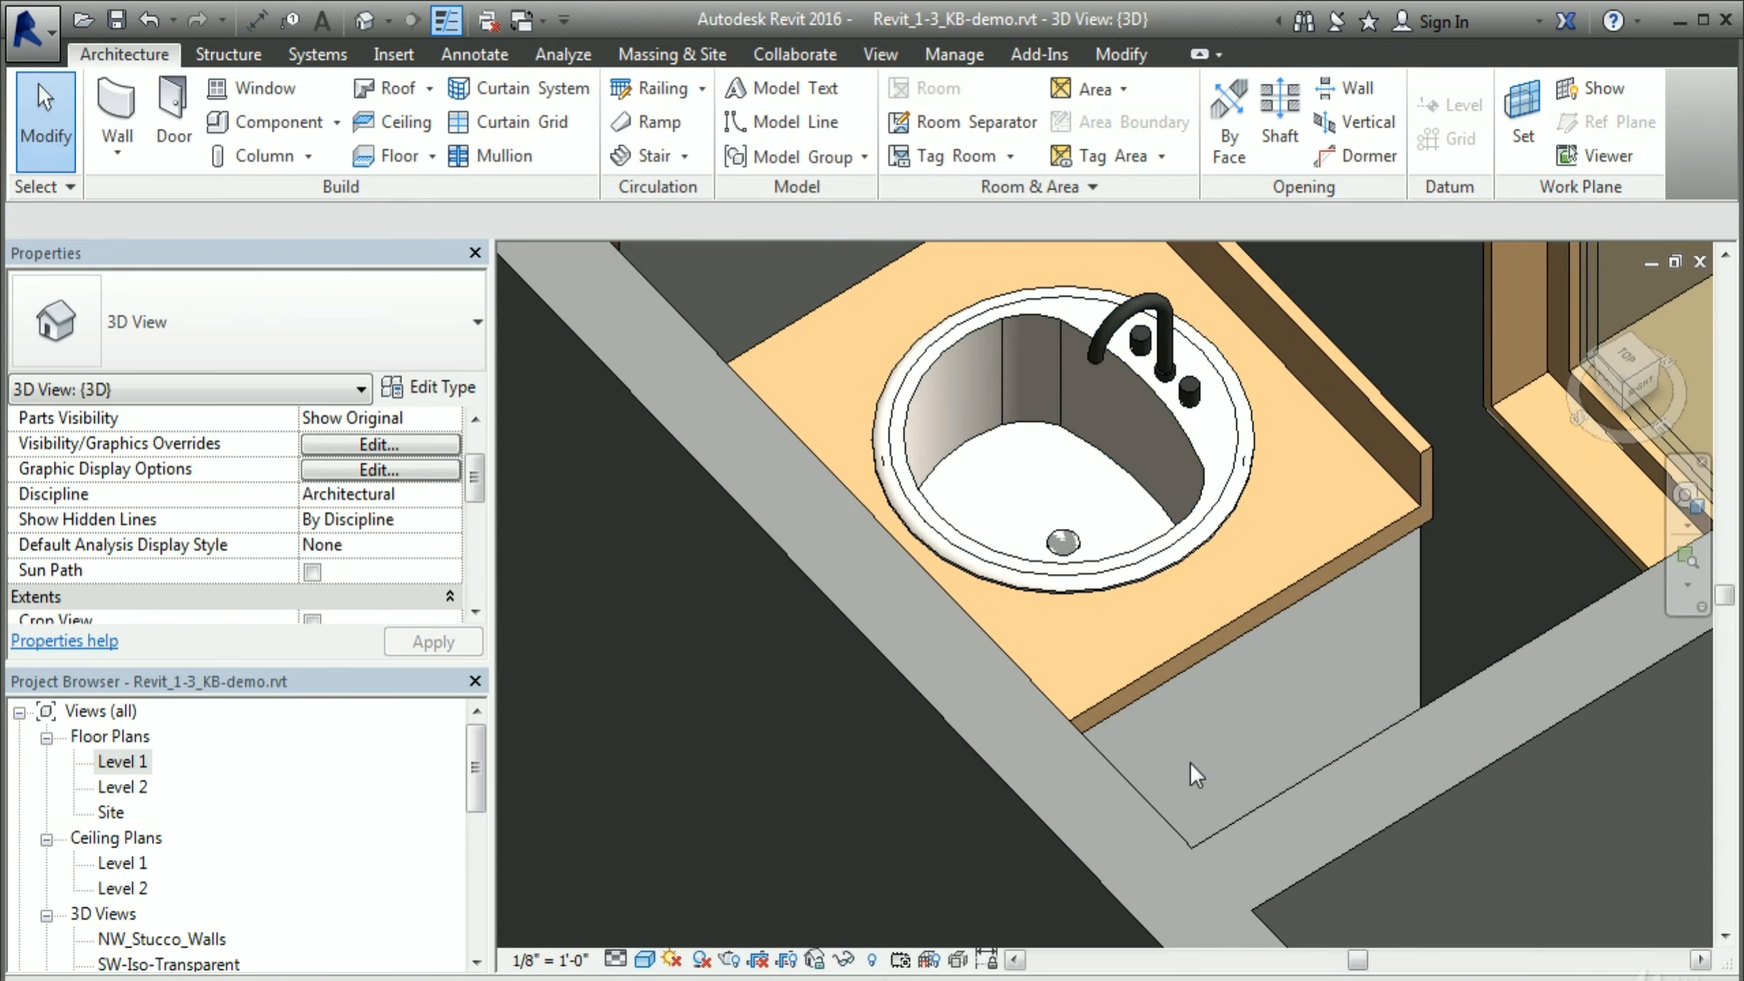
{"action": "scroll", "coordinate": [1132, 715], "scroll_direction": "down", "scroll_amount": 5}
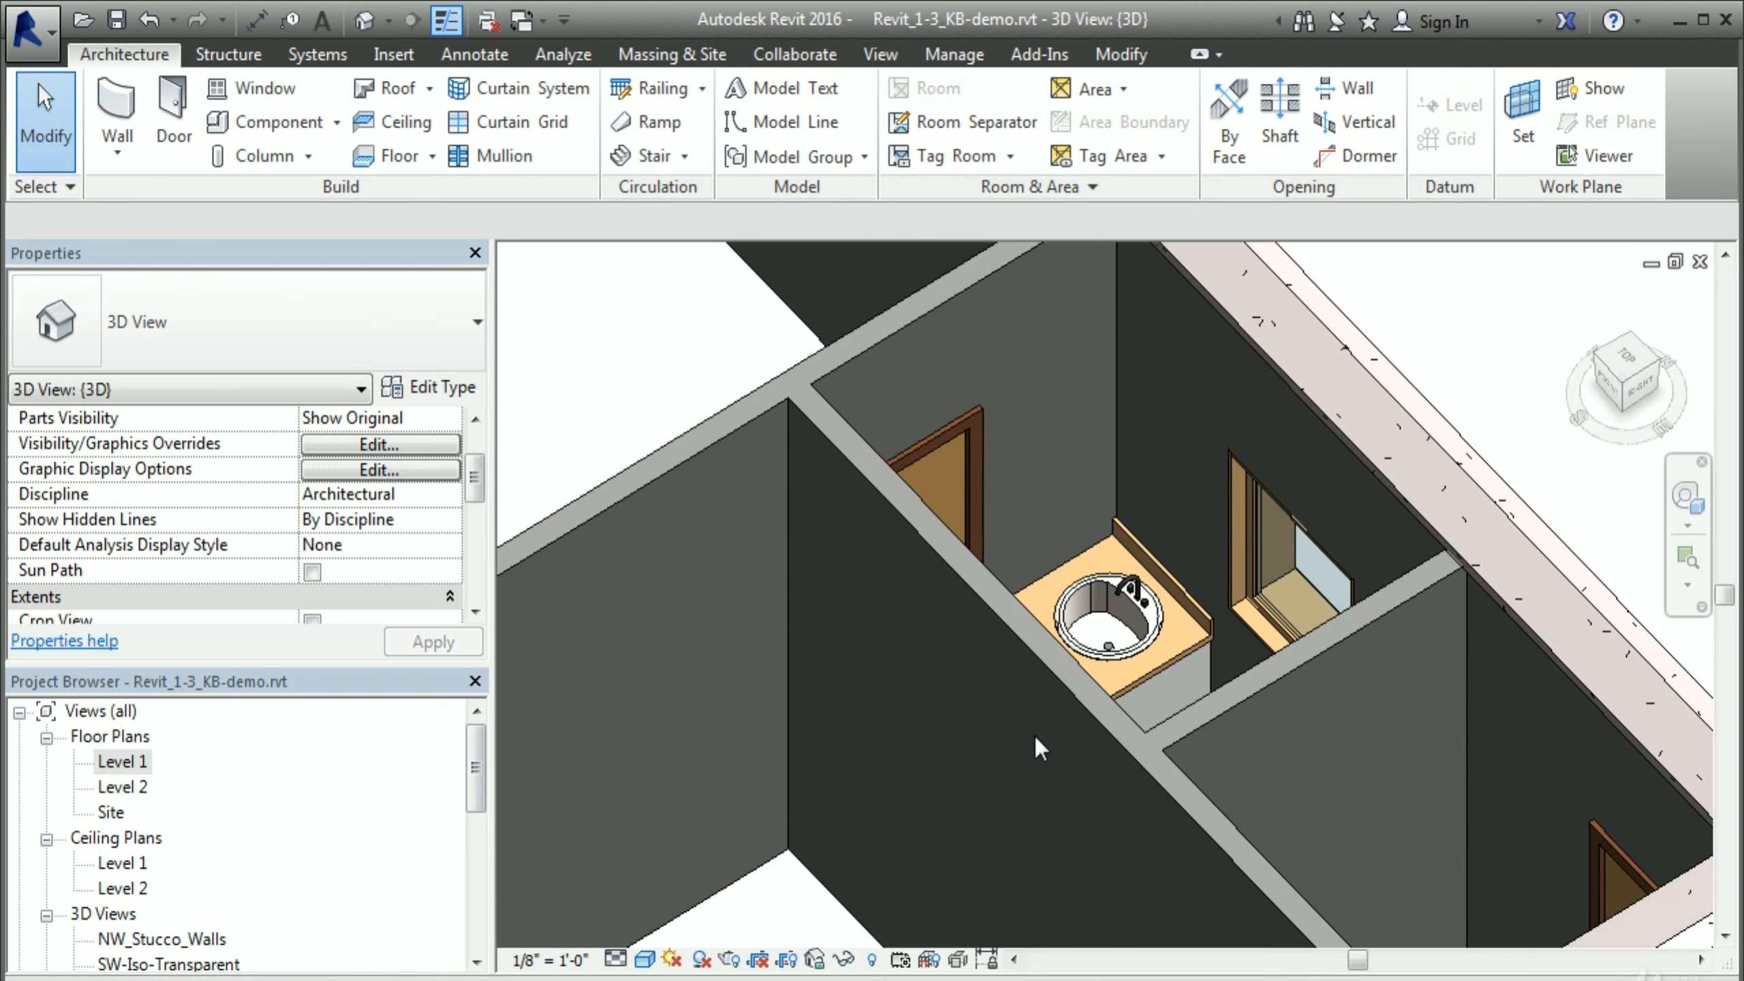
Step: On the Level 1 plan, move the Washroom room tag clear of the counter top and lower the Mechanical room tag level with it
{"action": "double_click", "coordinate": [123, 761]}
{"action": "left_click_drag", "start_coordinate": [1126, 672], "coordinate": [1156, 696]}
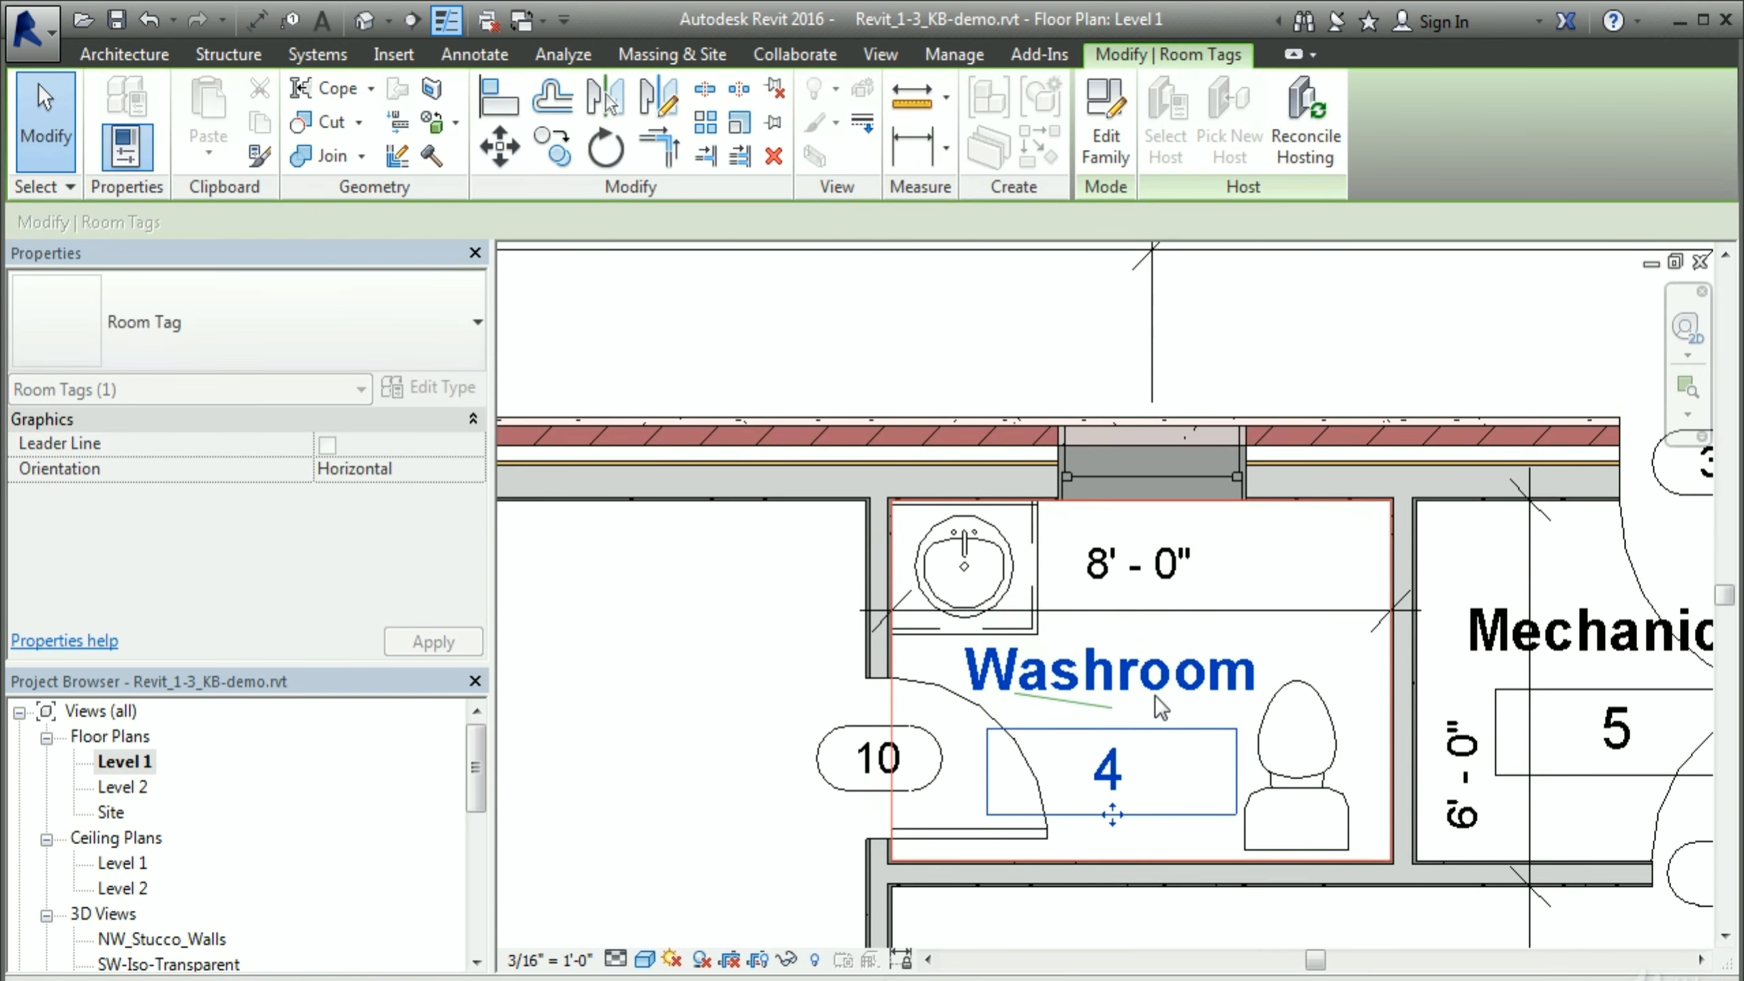
{"action": "left_click", "coordinate": [745, 698]}
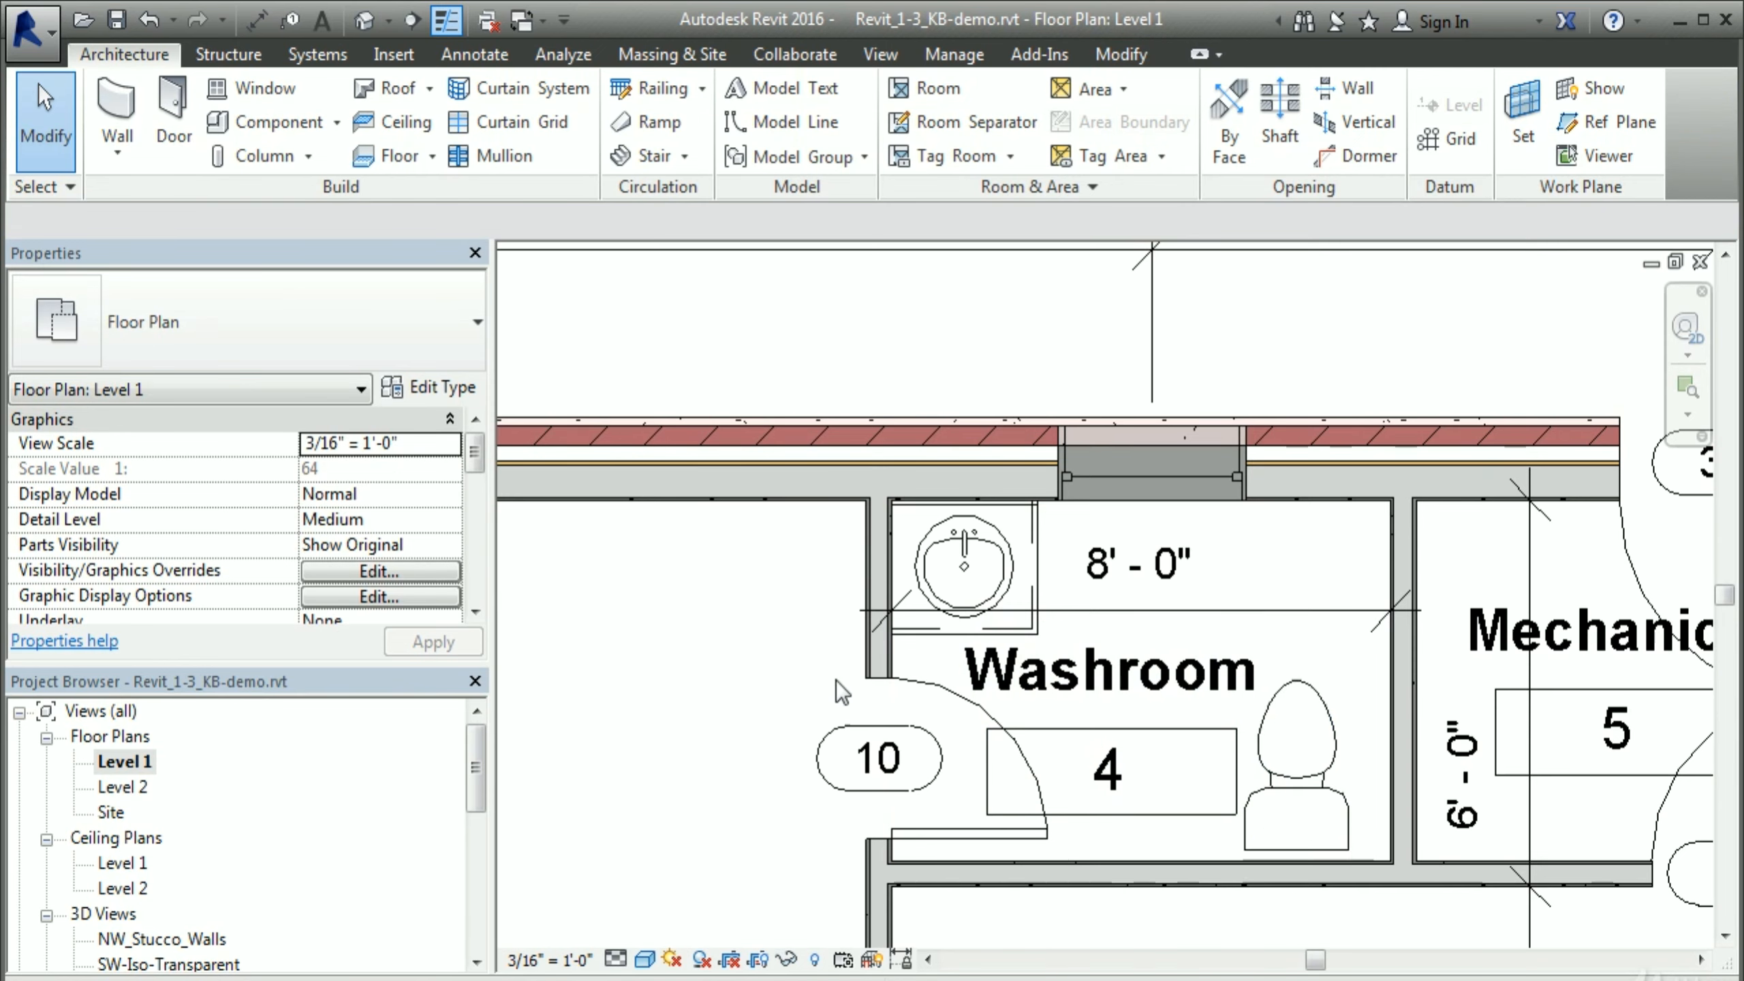
{"action": "middle_click_drag", "start_coordinate": [841, 691], "coordinate": [685, 640]}
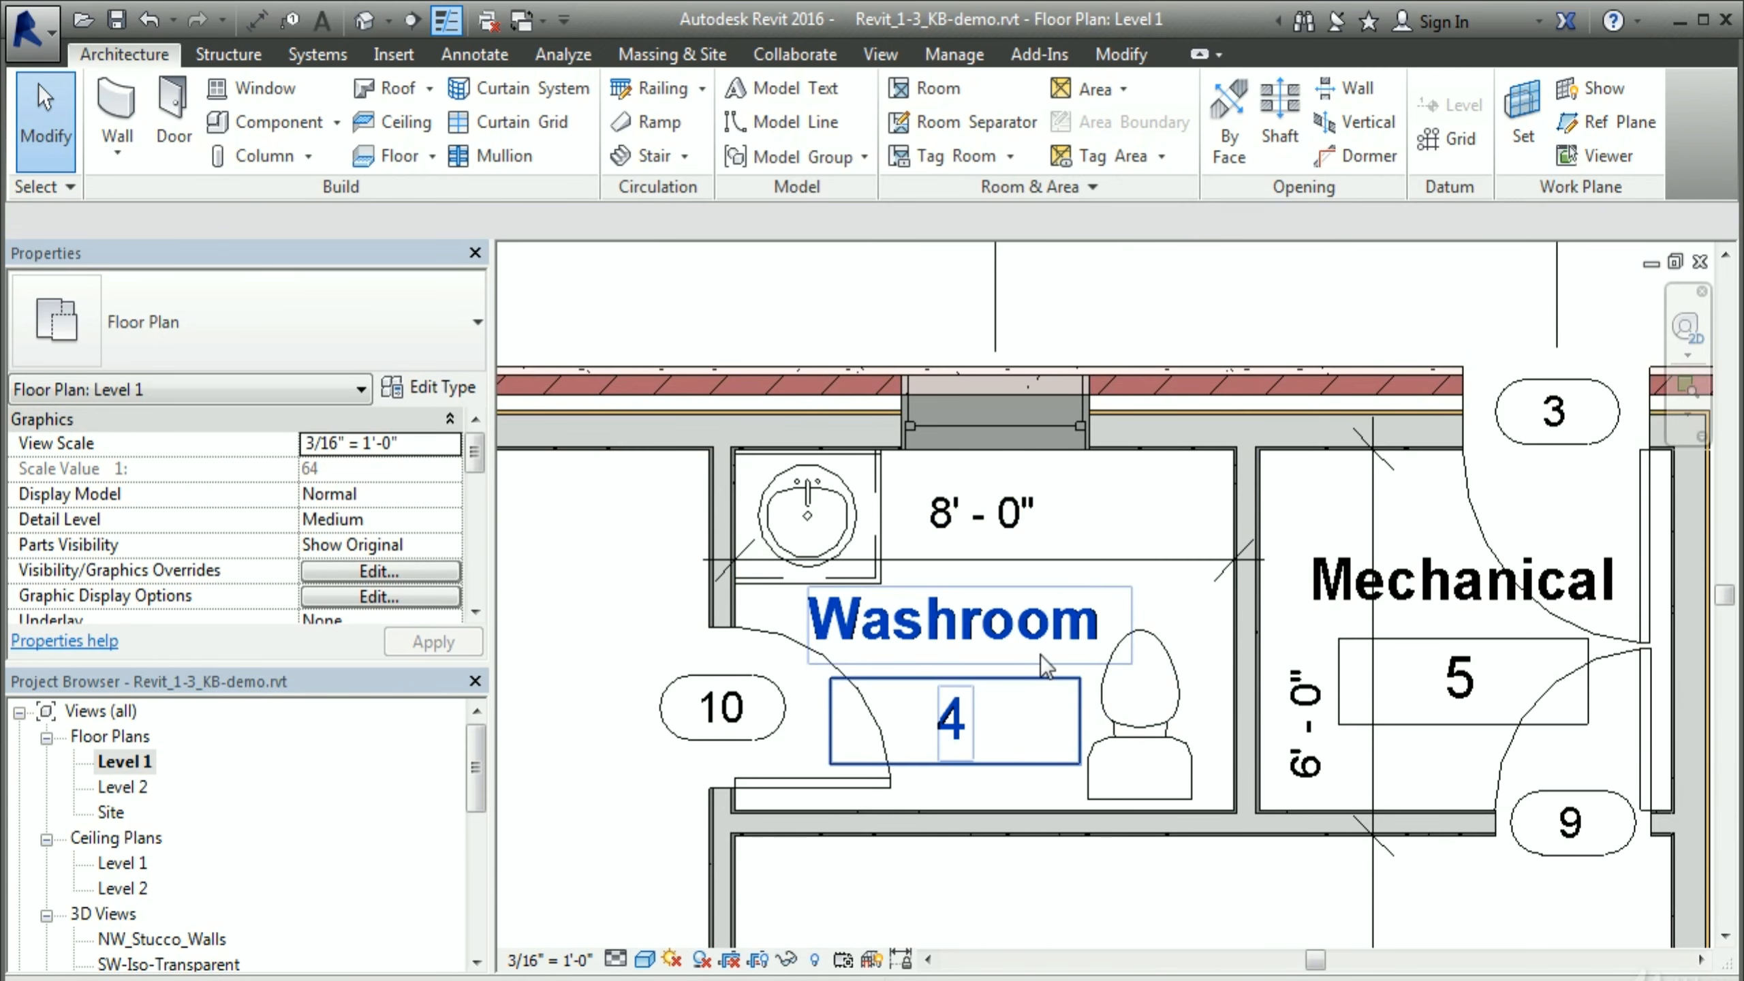
{"action": "left_click_drag", "start_coordinate": [1447, 726], "coordinate": [1448, 766]}
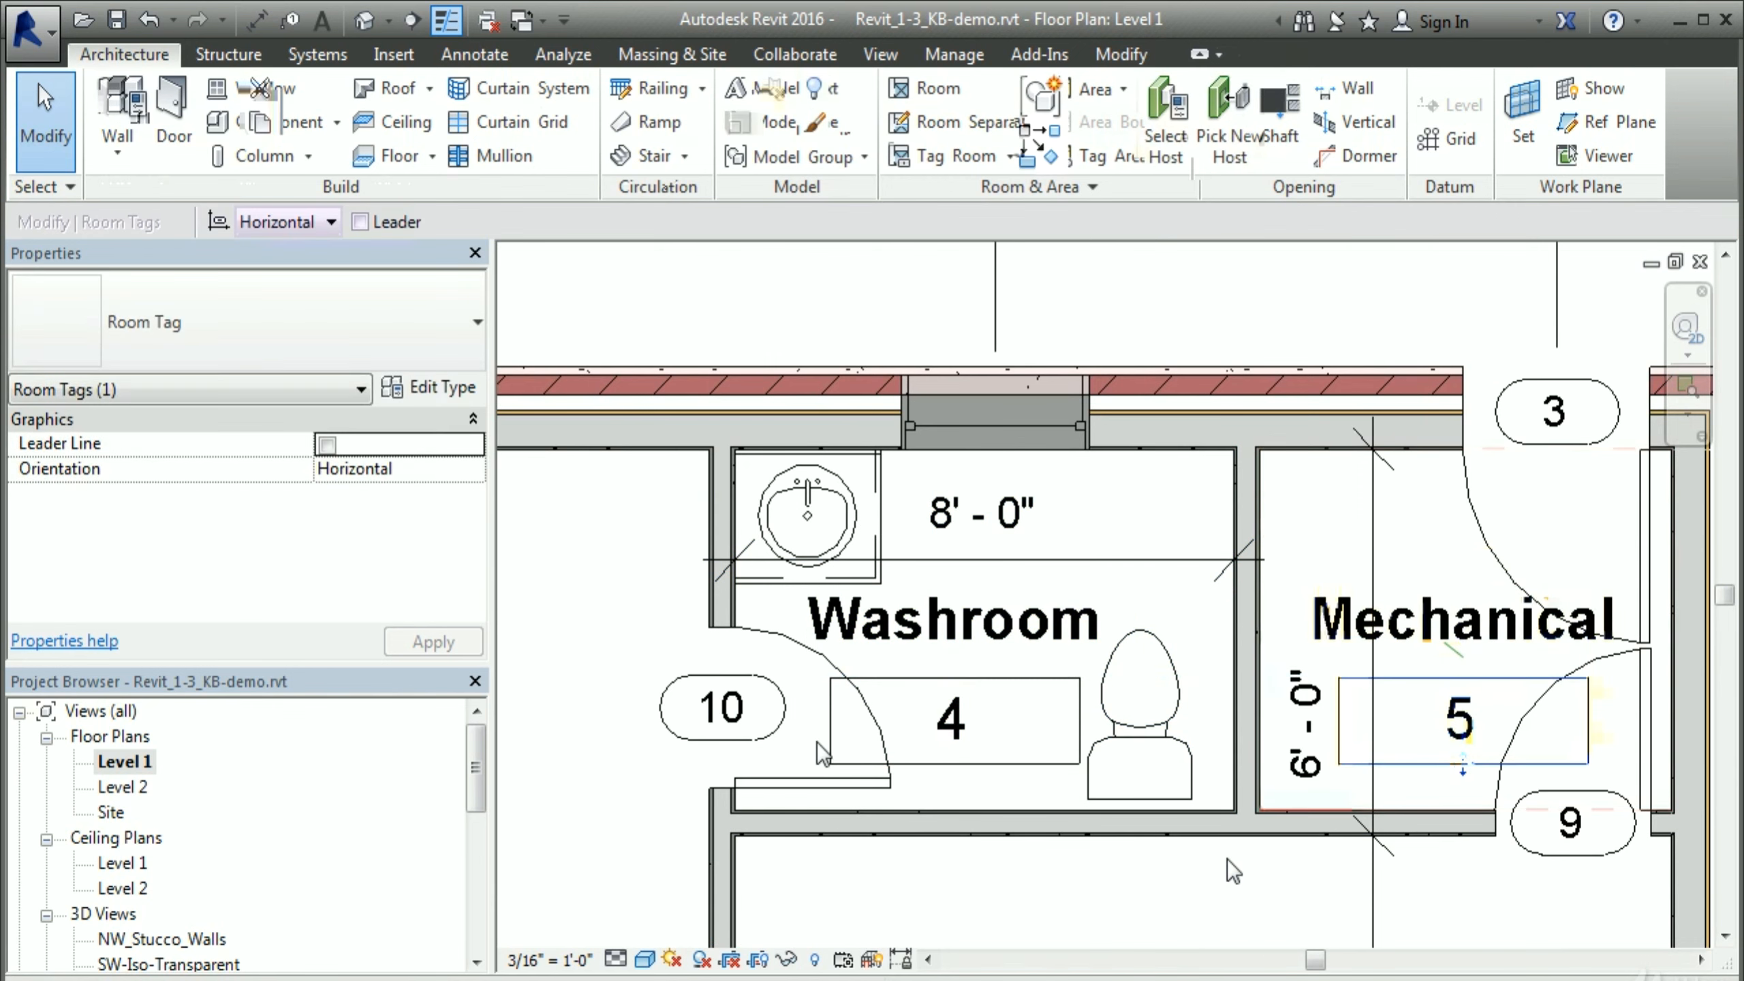
{"action": "left_click", "coordinate": [622, 599]}
Step: Delete the rectangular furniture piece against the lower wall of the Meeting Room on the Level 1 plan
{"action": "scroll", "coordinate": [1234, 871], "scroll_direction": "down", "scroll_amount": 4}
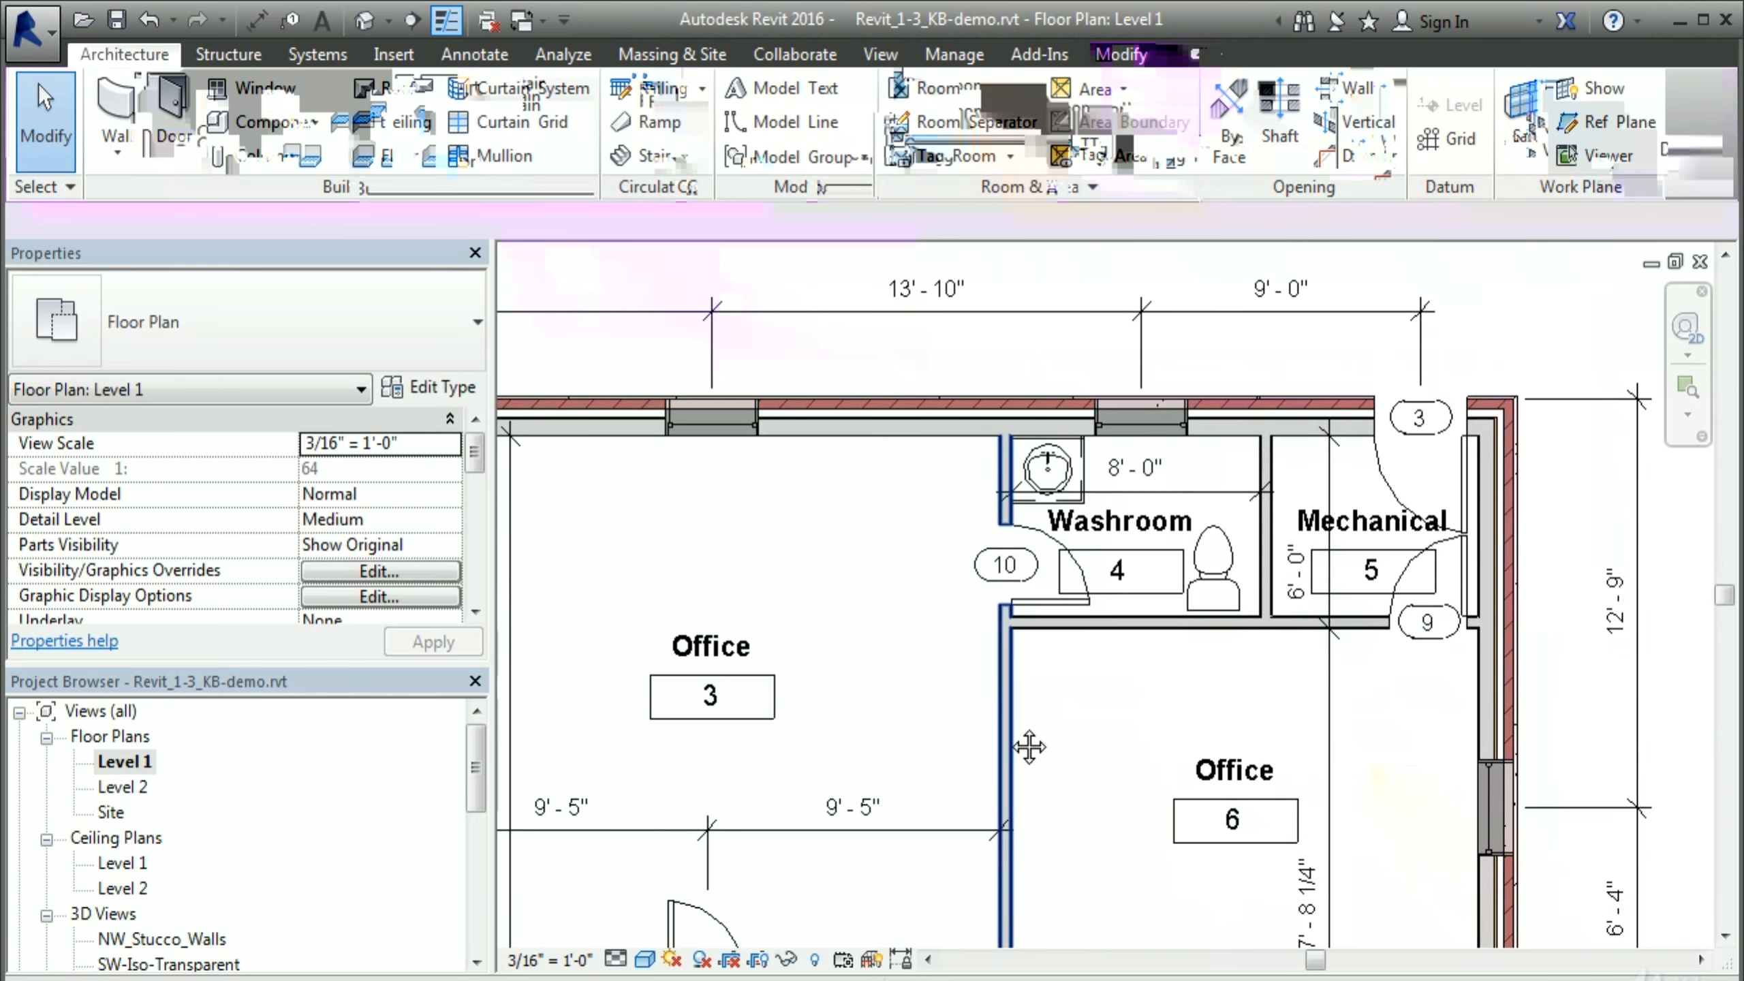
{"action": "middle_click_drag", "start_coordinate": [794, 773], "coordinate": [1045, 761]}
{"action": "middle_click_drag", "start_coordinate": [833, 760], "coordinate": [1046, 761]}
{"action": "middle_click_drag", "start_coordinate": [923, 778], "coordinate": [1187, 567]}
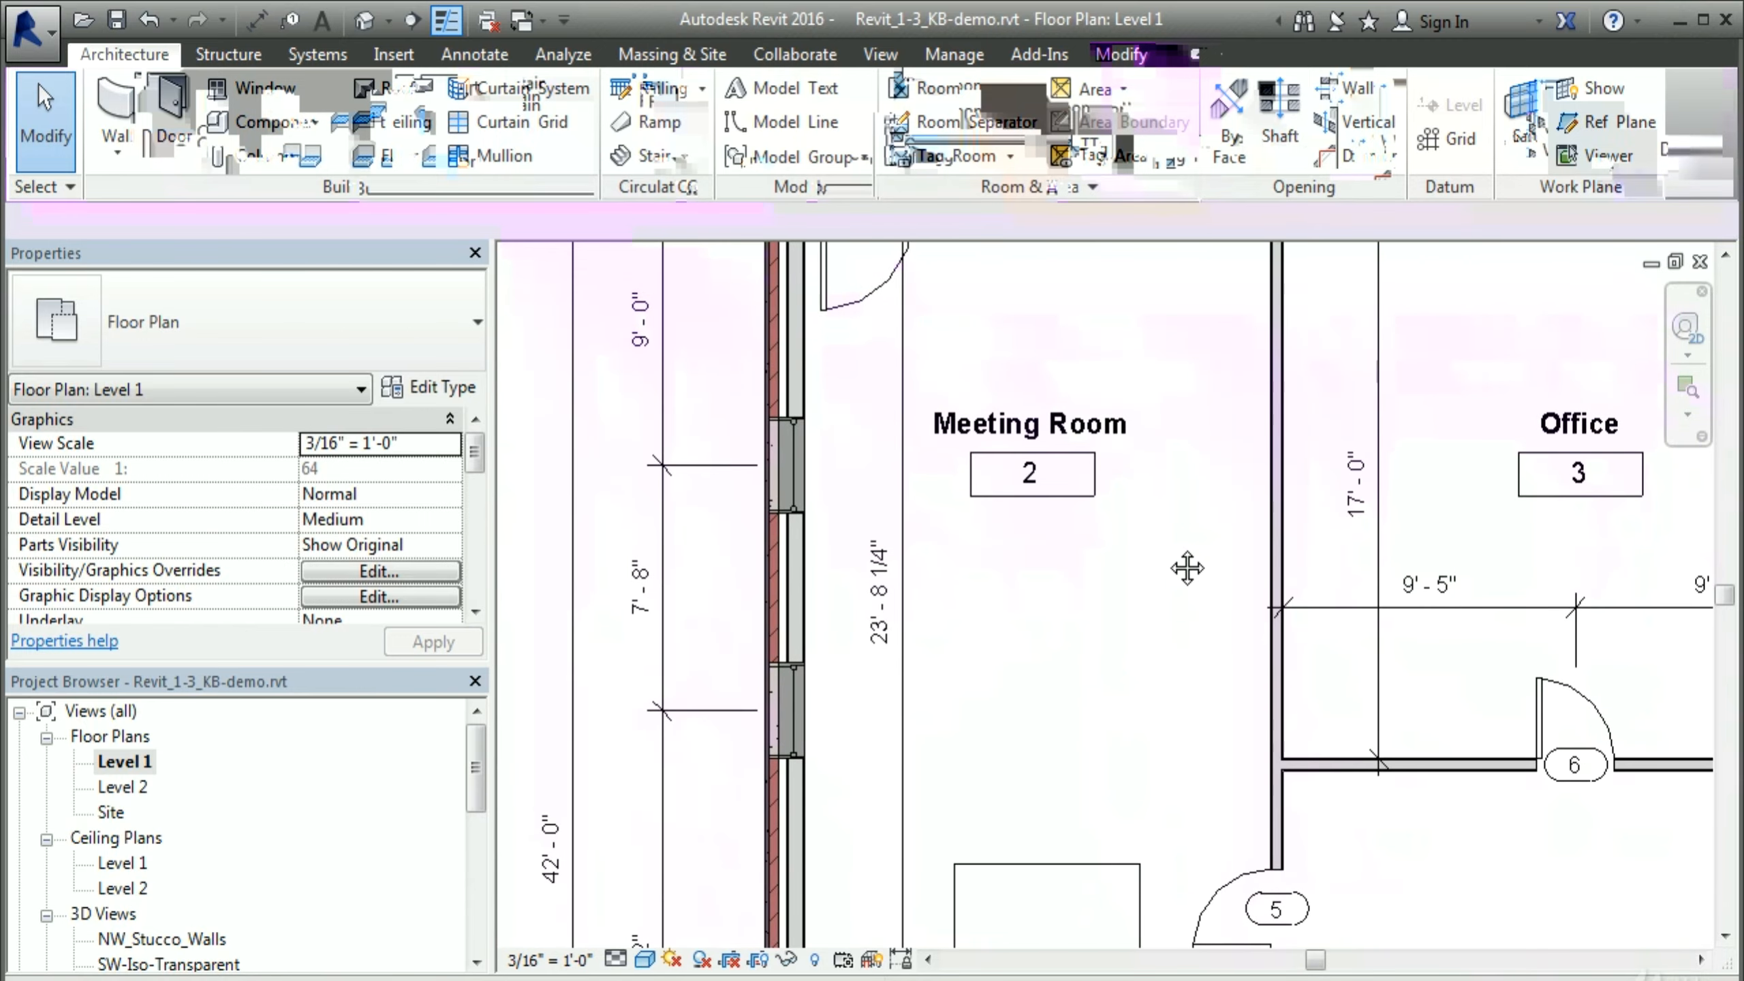
{"action": "middle_click_drag", "start_coordinate": [1050, 693], "coordinate": [1050, 520]}
{"action": "scroll", "coordinate": [1040, 539], "scroll_direction": "down", "scroll_amount": 1}
{"action": "scroll", "coordinate": [1043, 591], "scroll_direction": "down", "scroll_amount": 1}
{"action": "middle_click_drag", "start_coordinate": [1067, 617], "coordinate": [832, 784]}
{"action": "left_click", "coordinate": [844, 824]}
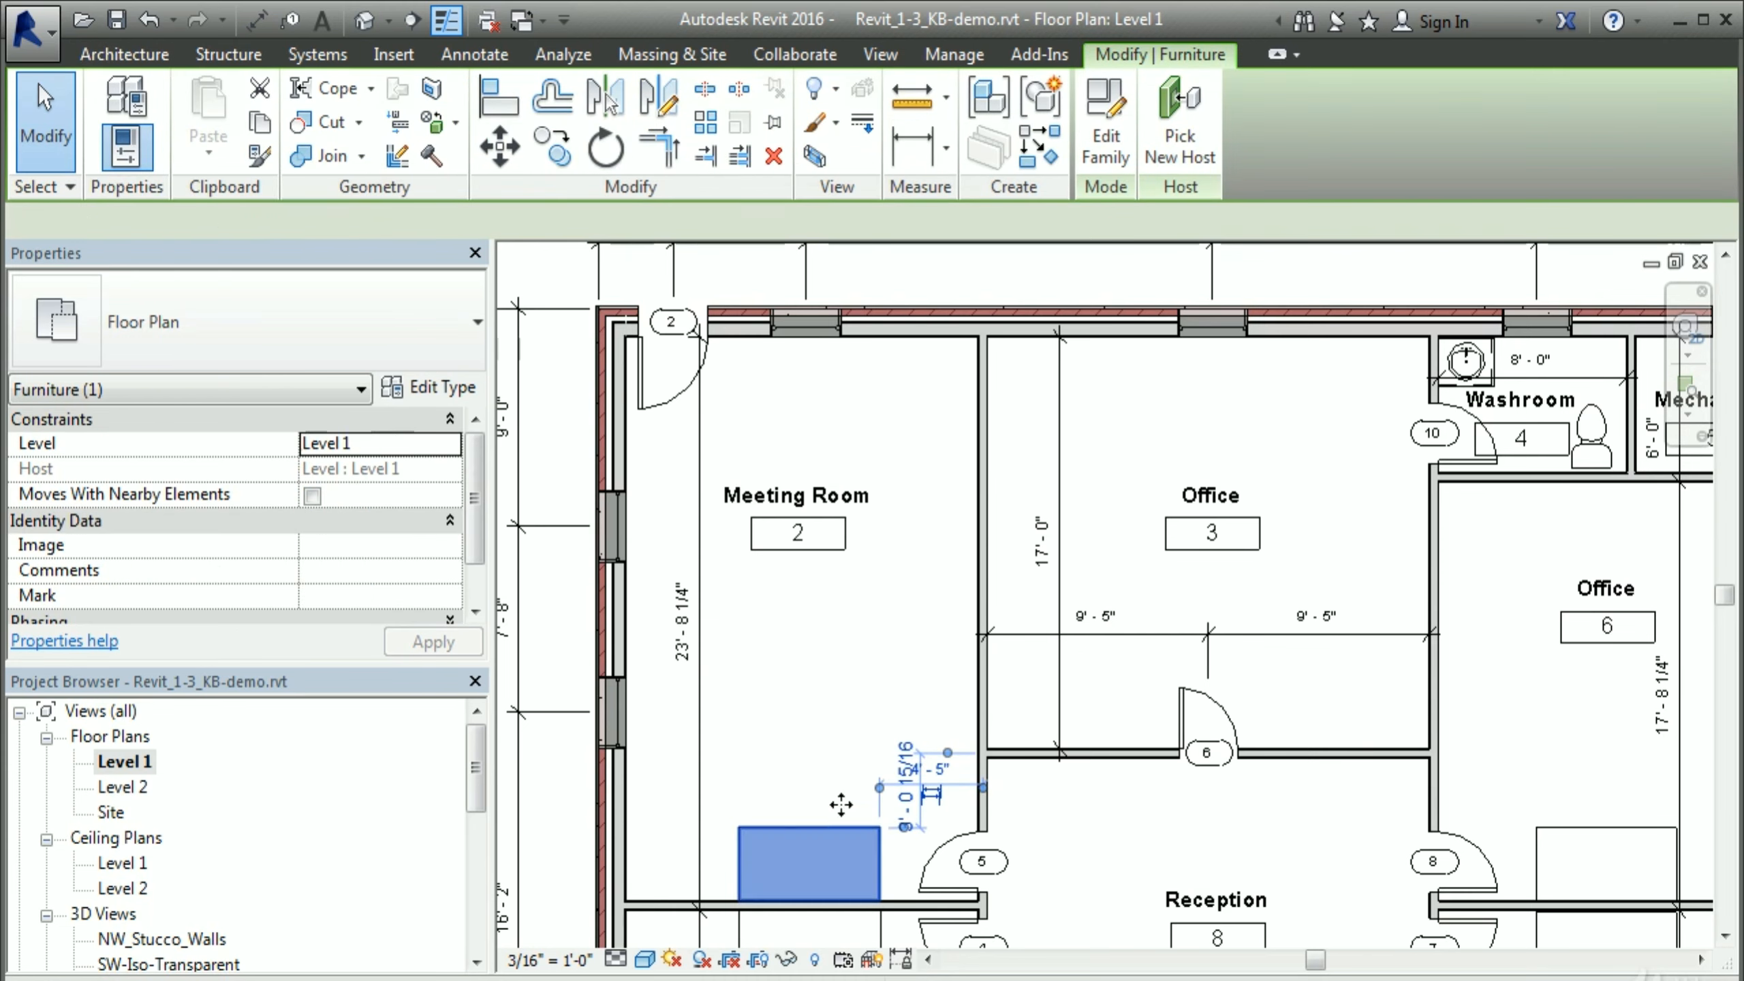
{"action": "key", "text": "Delete"}
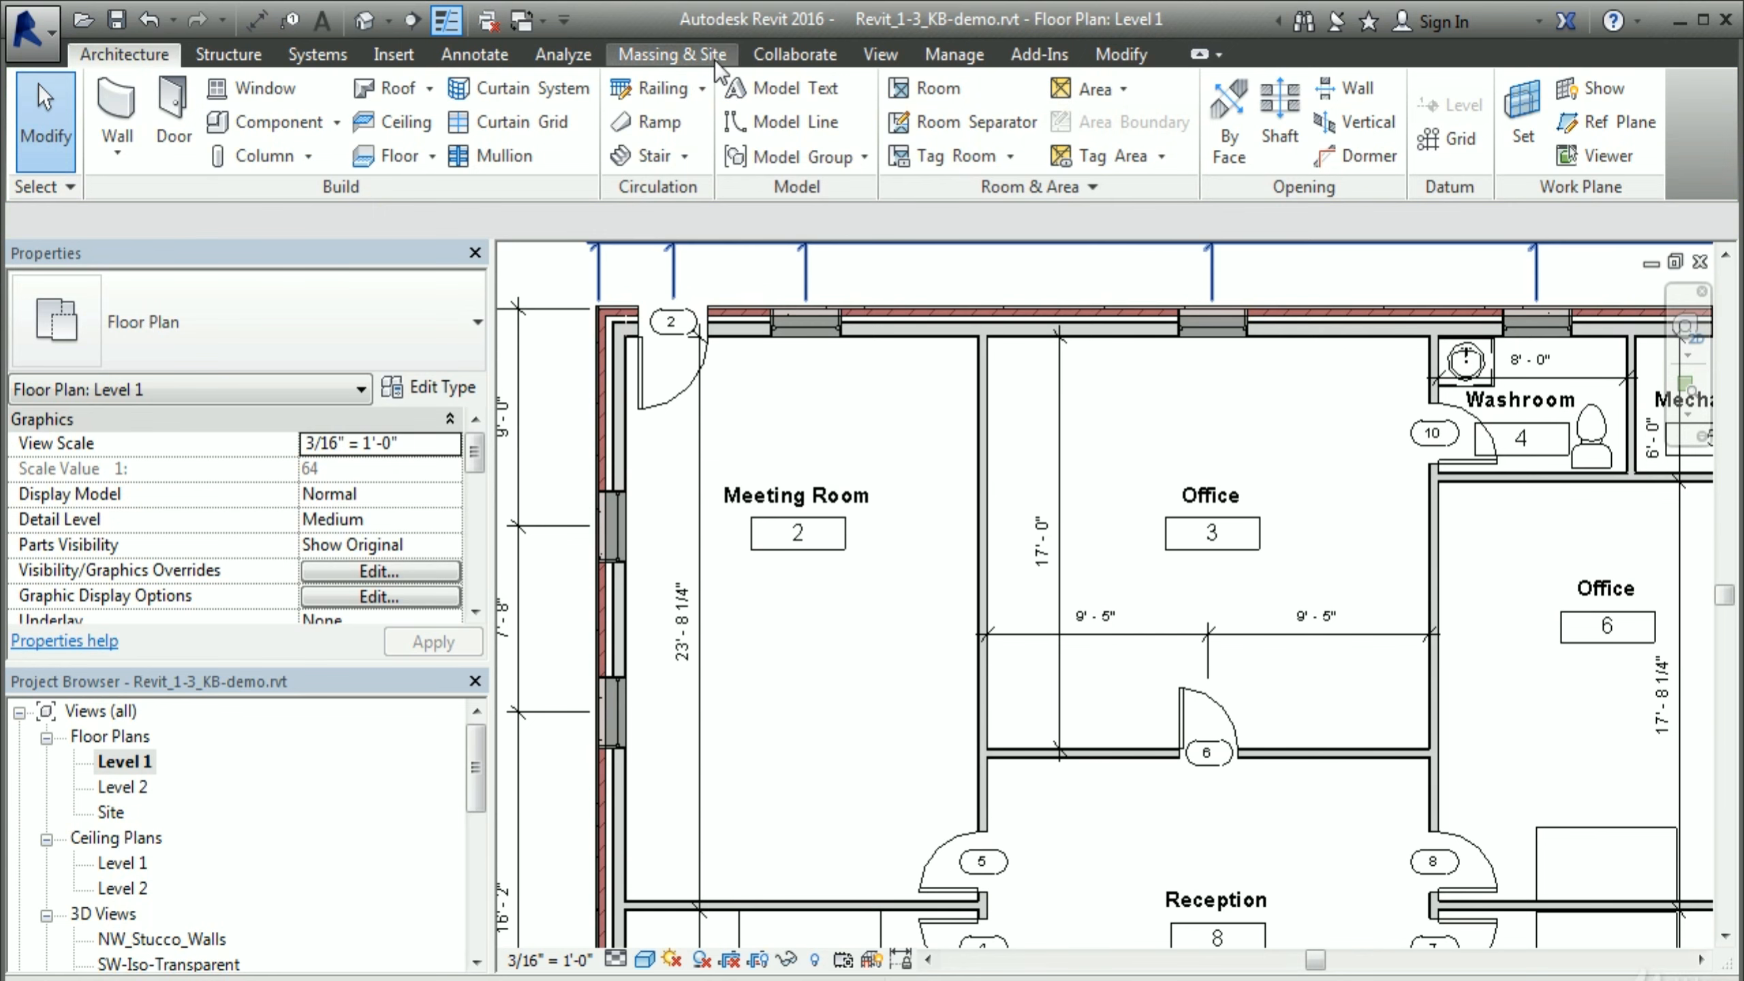
Step: Preview the table families in the Furniture > Tables folder of the US Imperial library as candidates for the Meeting Room
{"action": "left_click", "coordinate": [292, 128]}
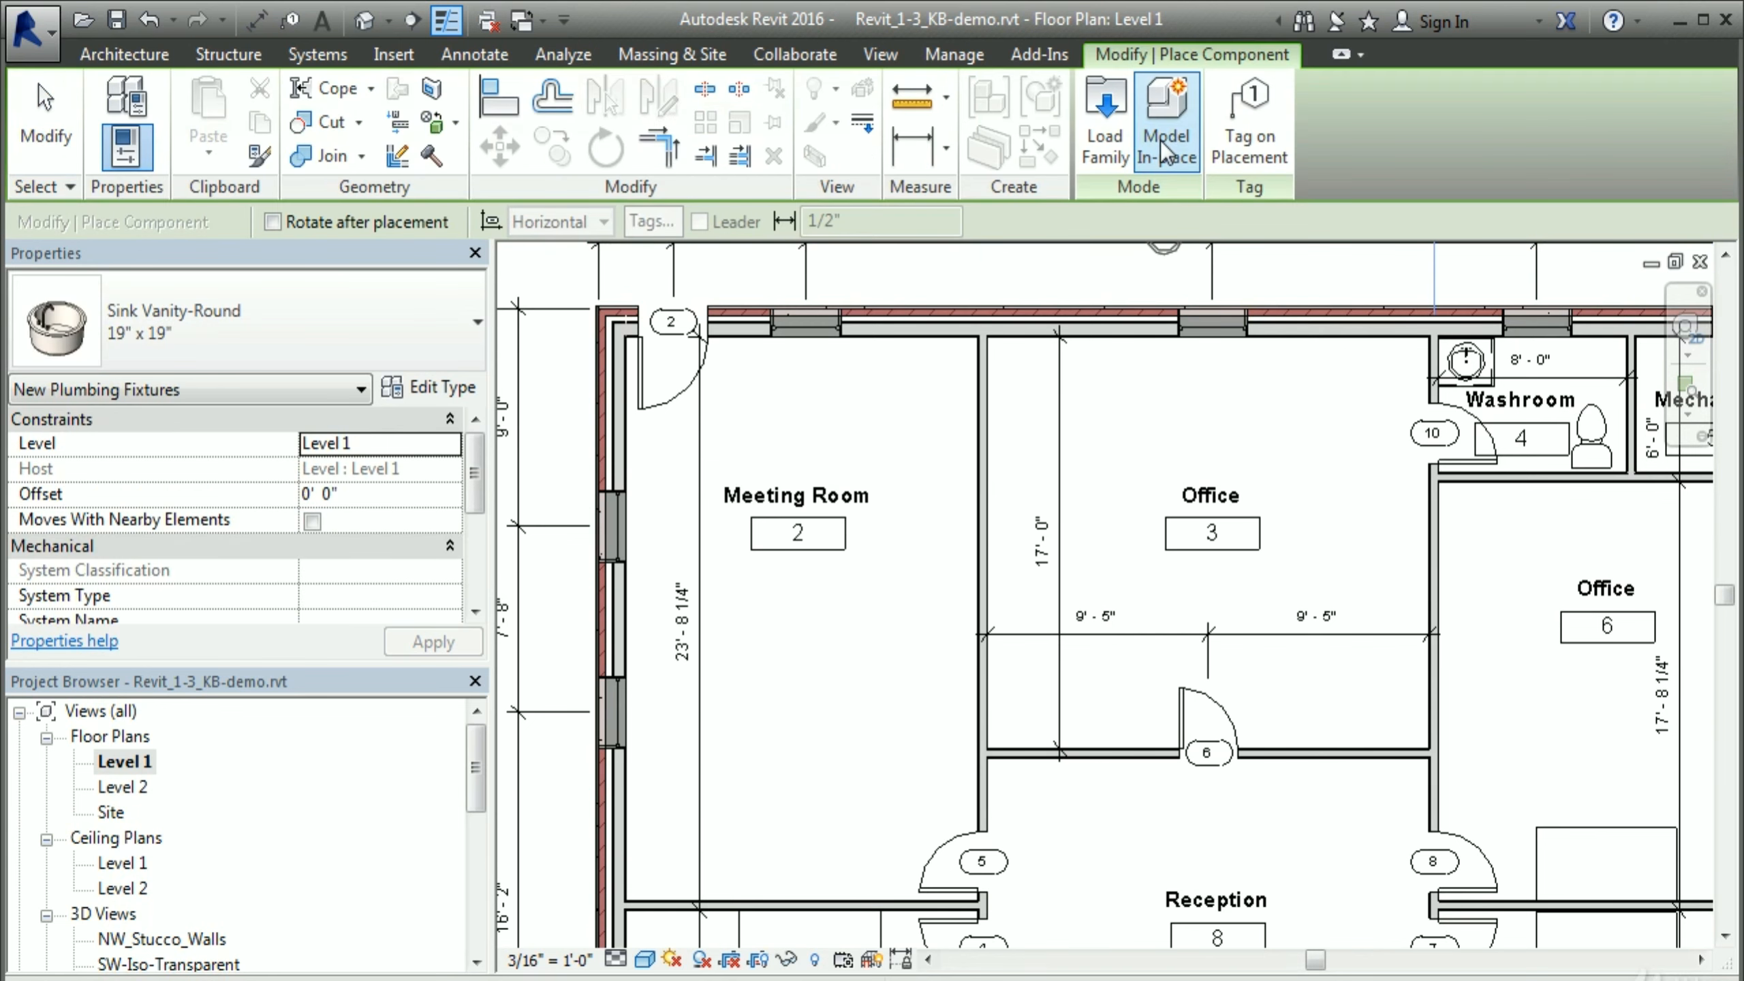
{"action": "left_click", "coordinate": [1112, 124]}
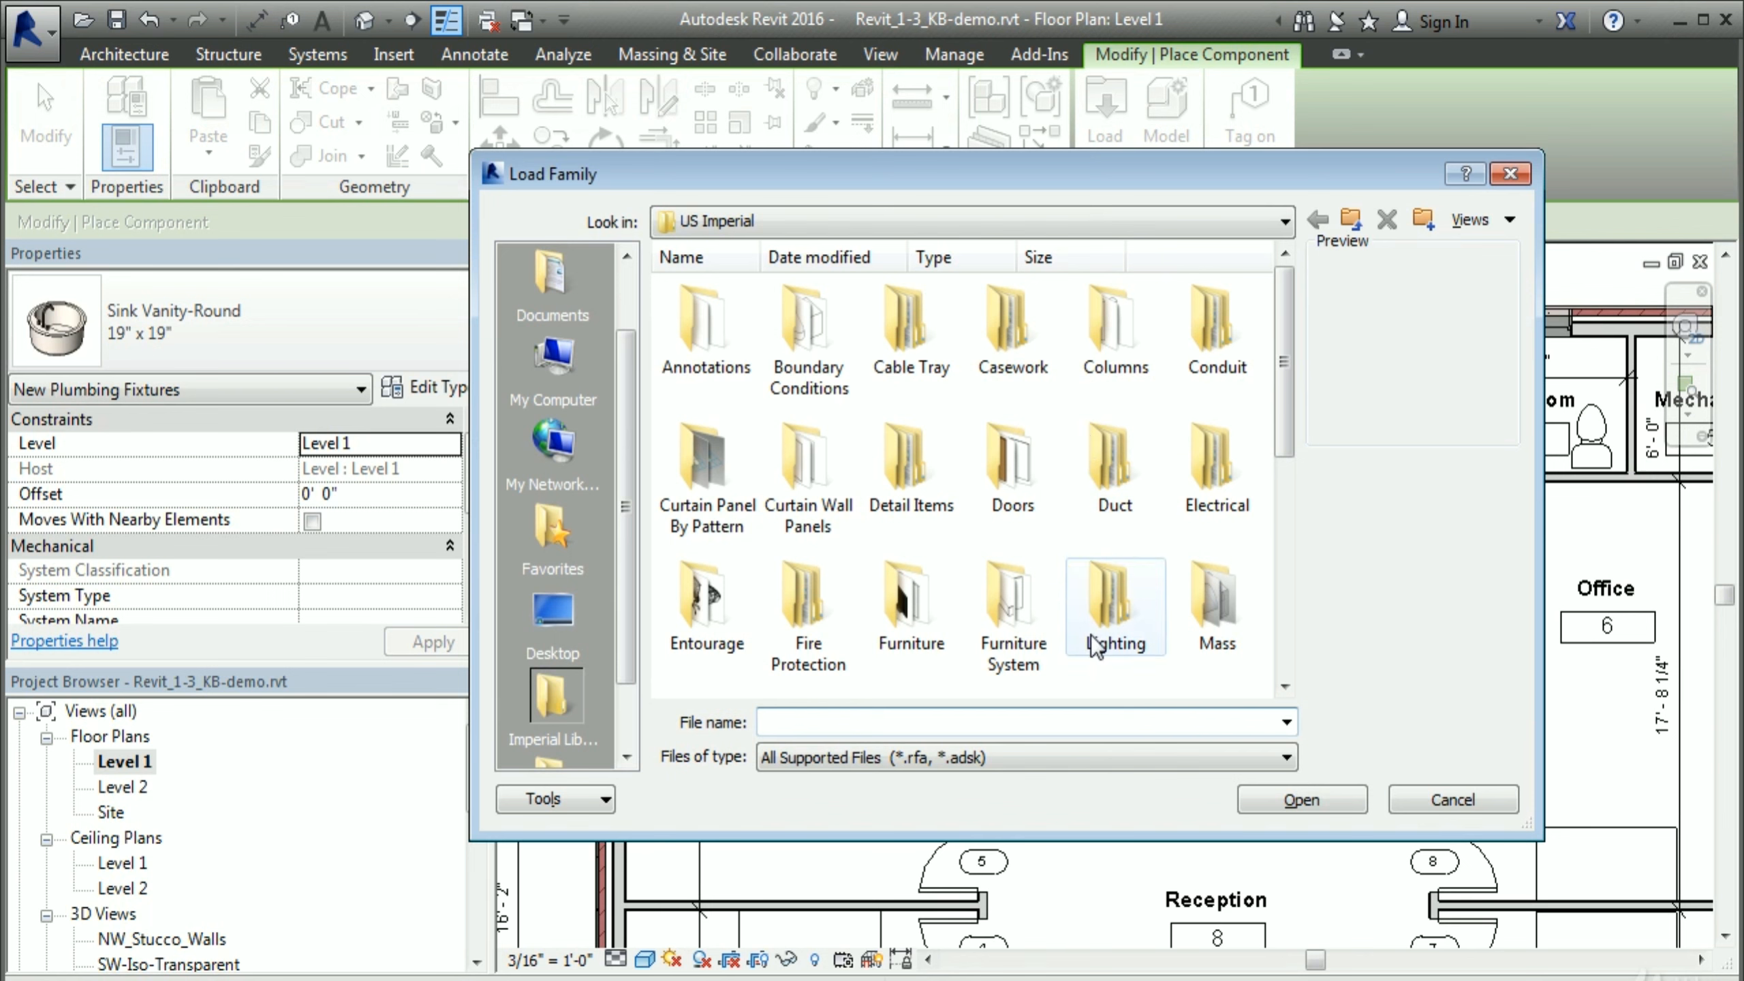
{"action": "double_click", "coordinate": [917, 622]}
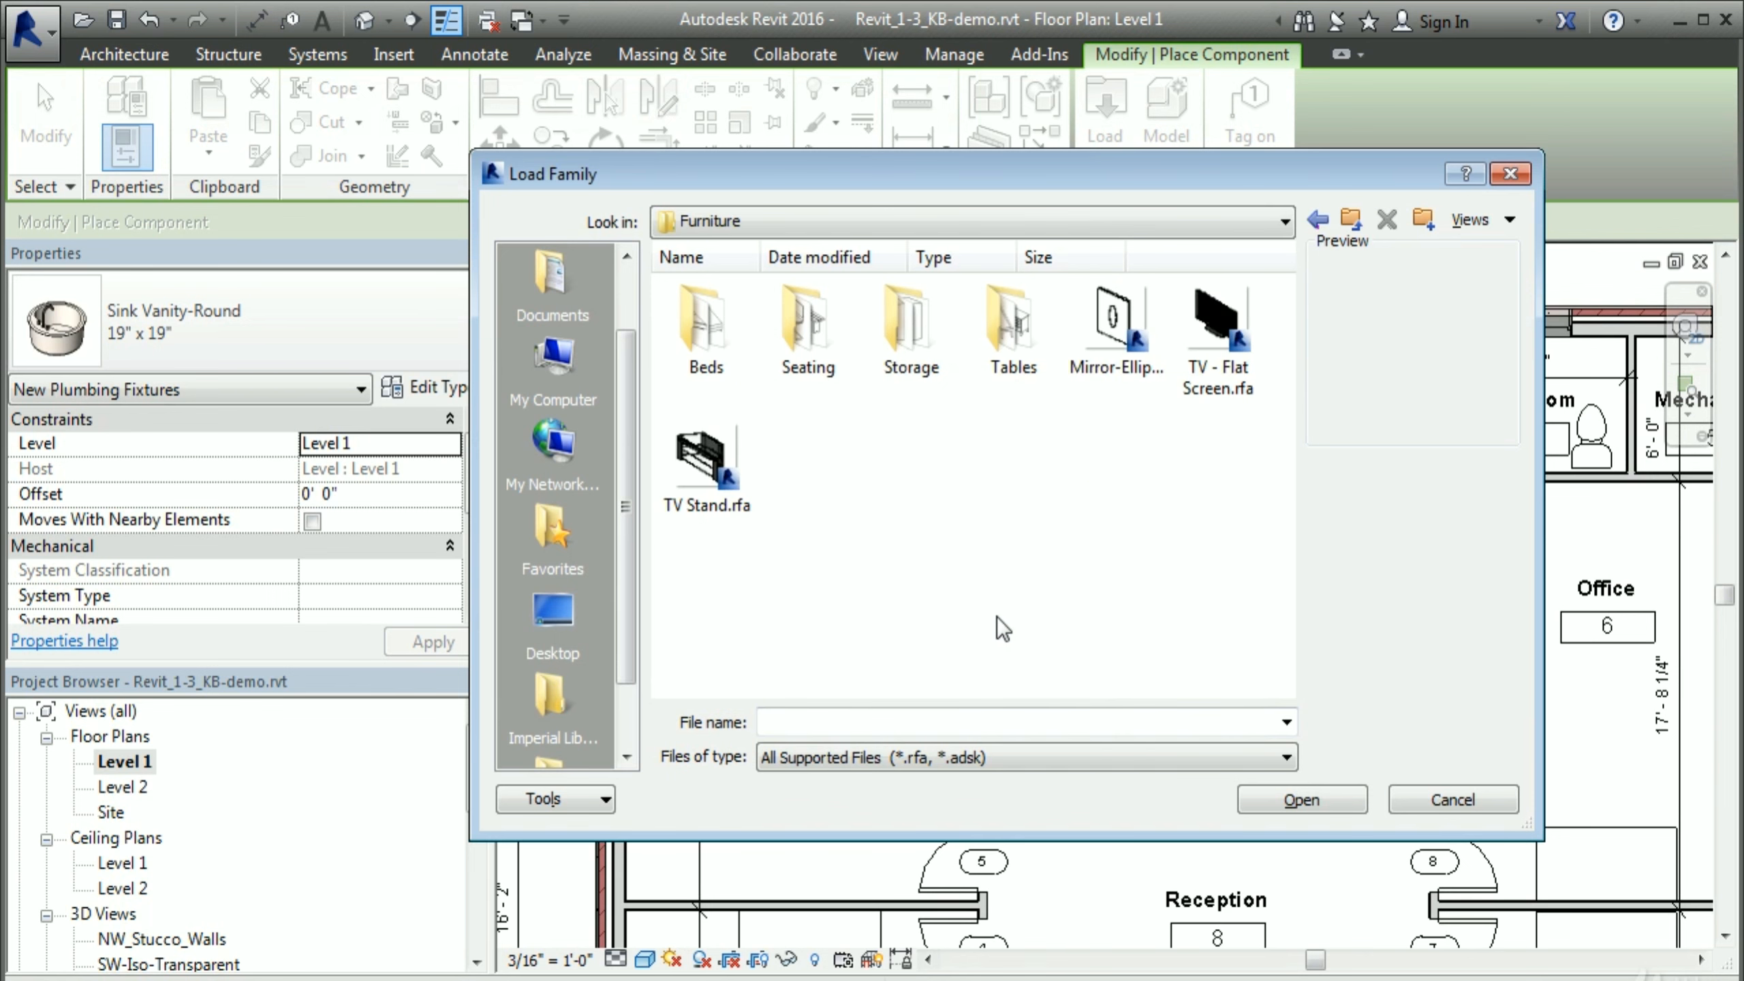
{"action": "double_click", "coordinate": [1016, 360]}
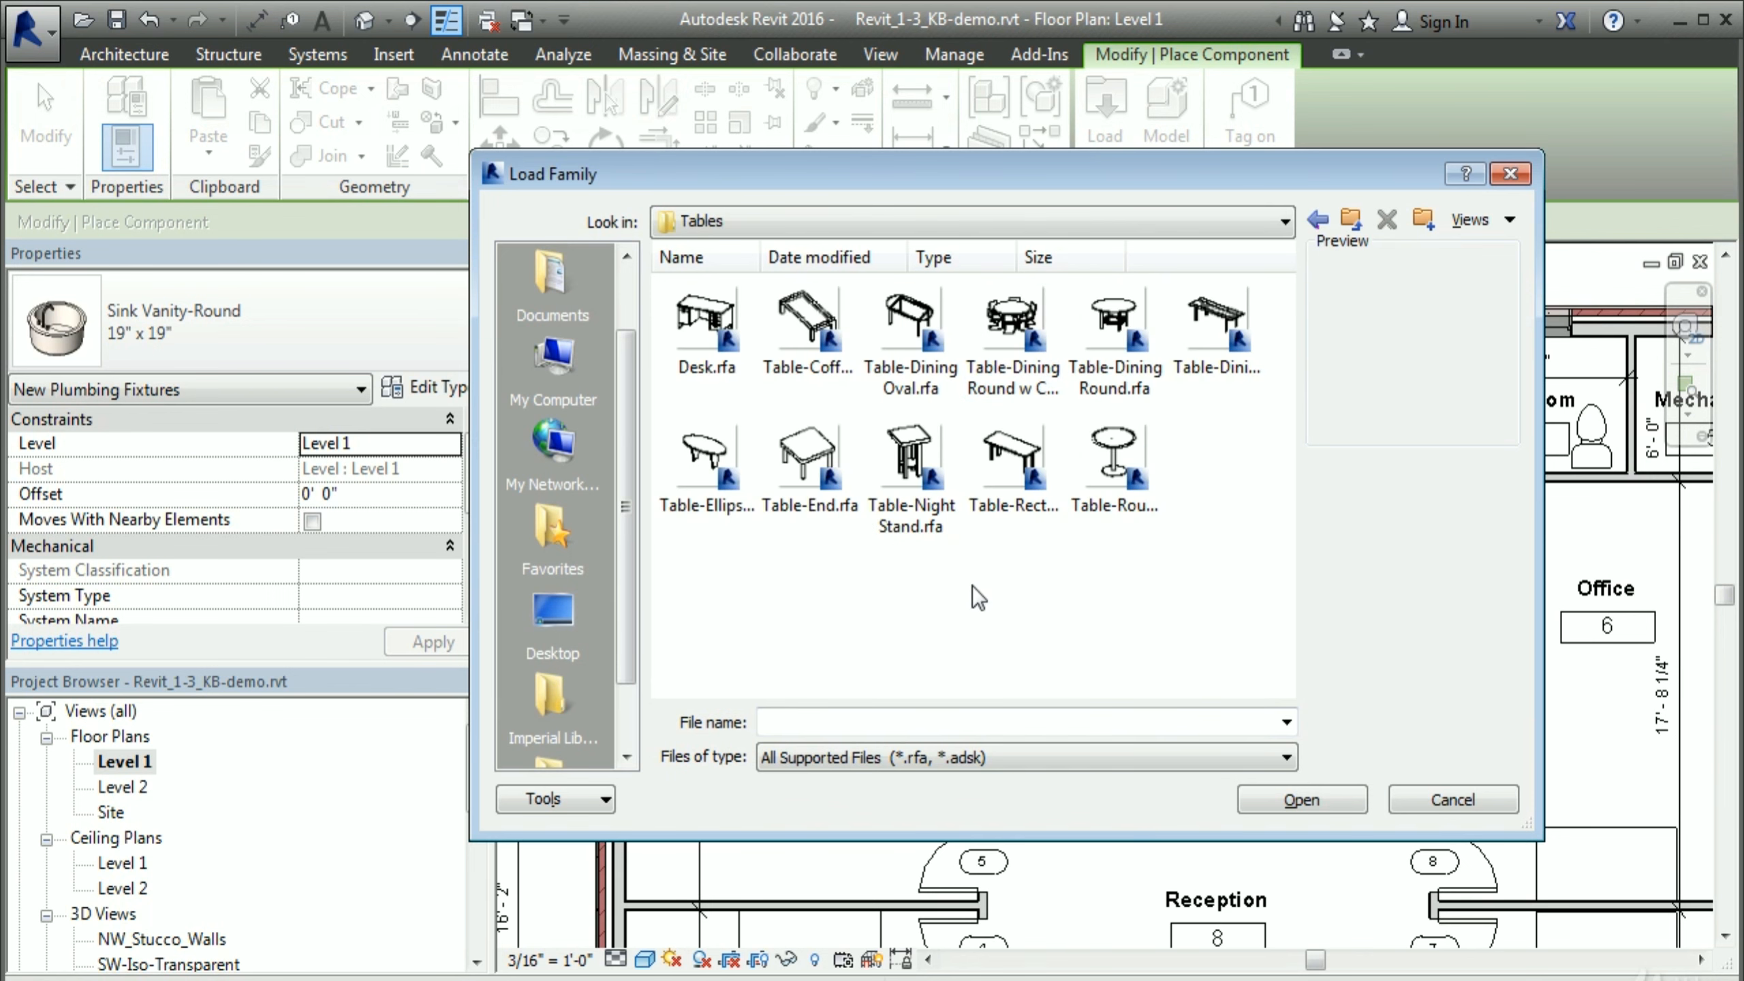
{"action": "left_click", "coordinate": [1023, 364]}
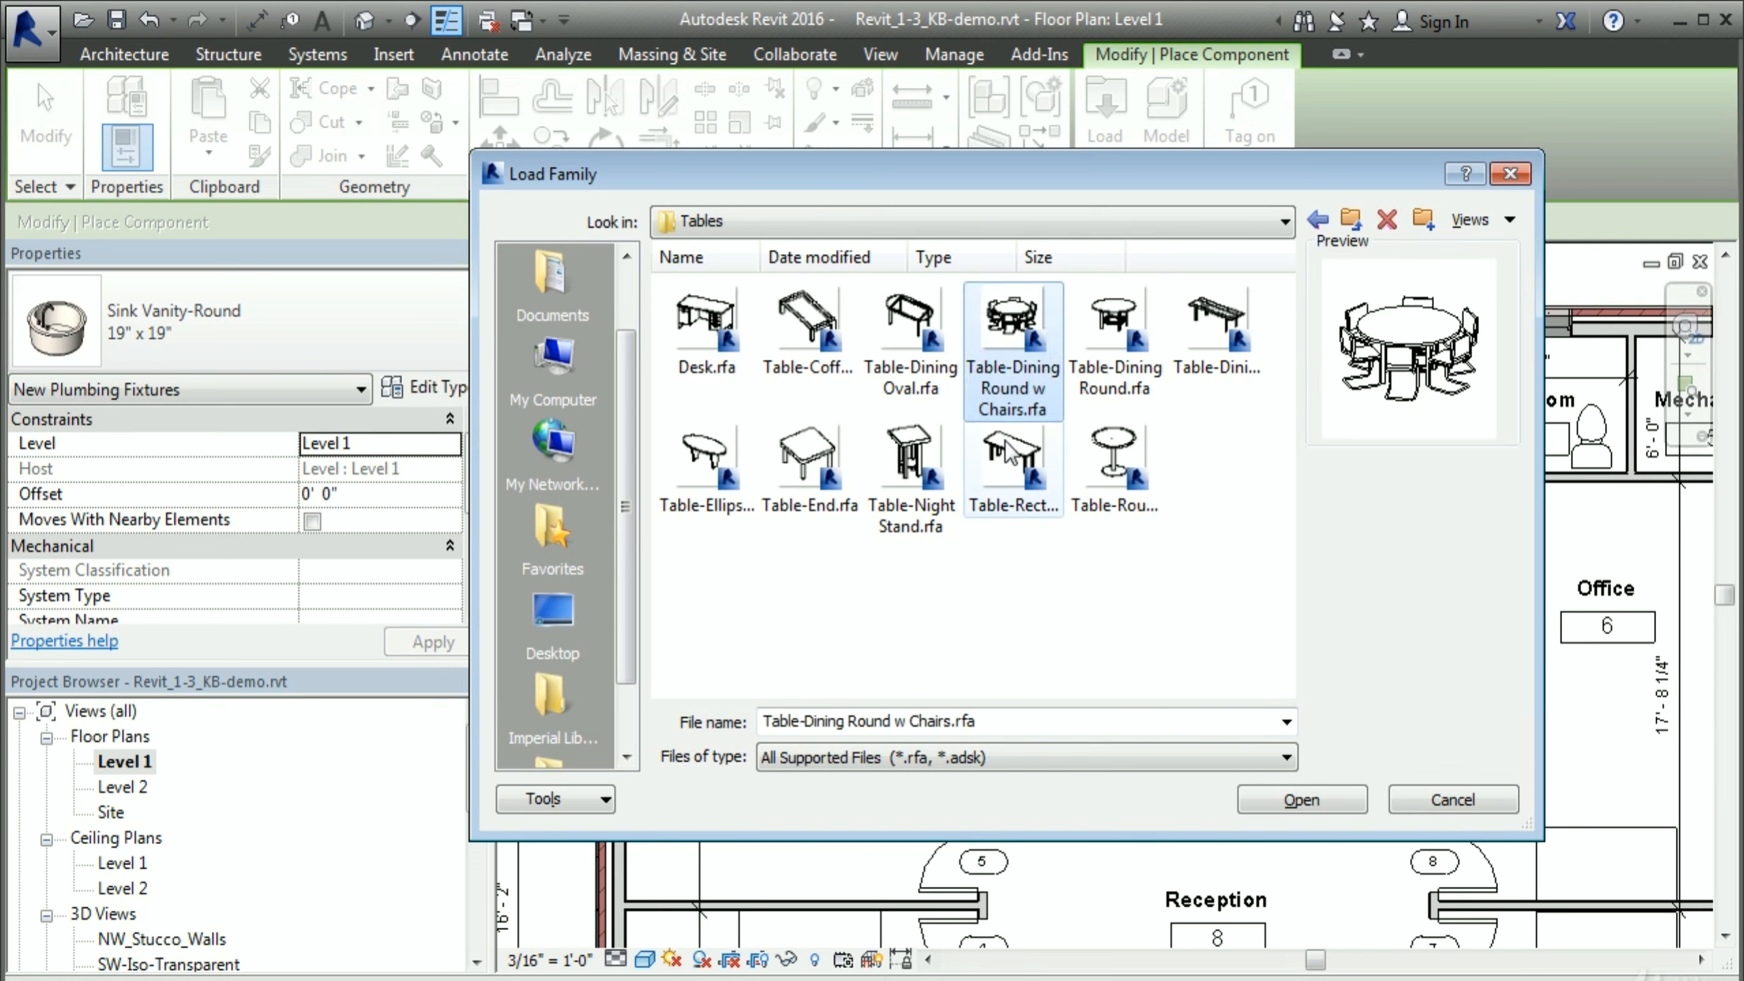
{"action": "left_click", "coordinate": [813, 358]}
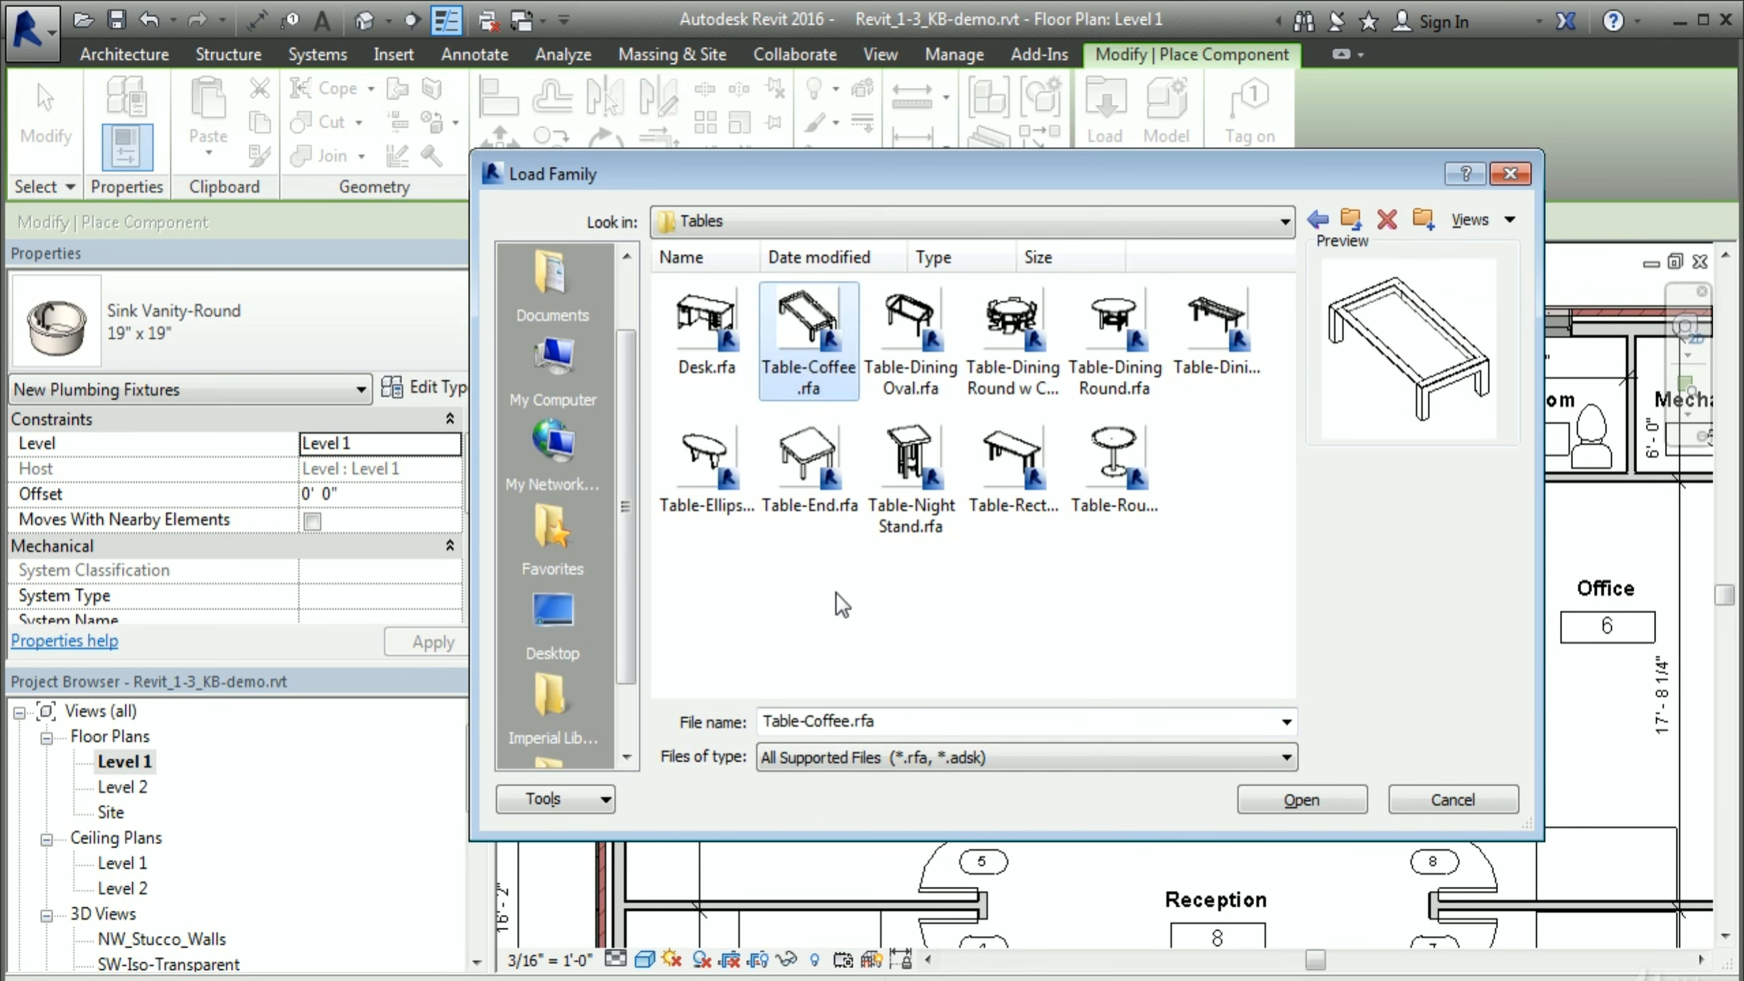
{"action": "left_click", "coordinate": [705, 479]}
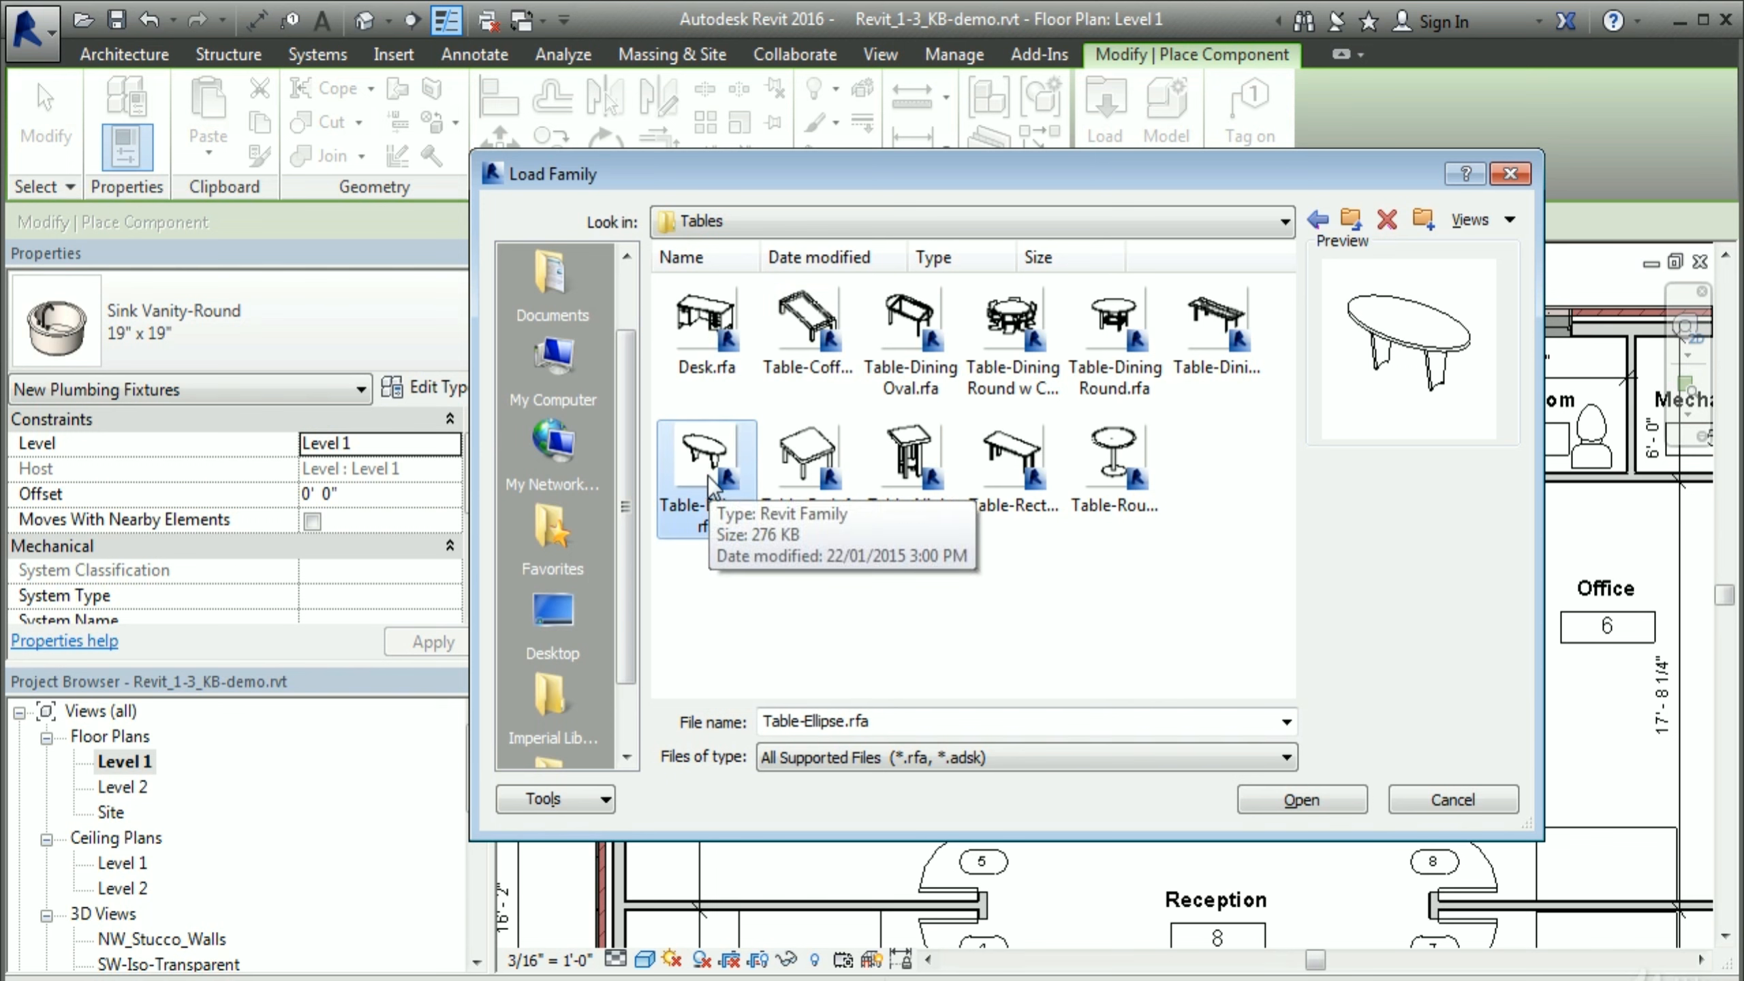
{"action": "left_click", "coordinate": [1013, 464]}
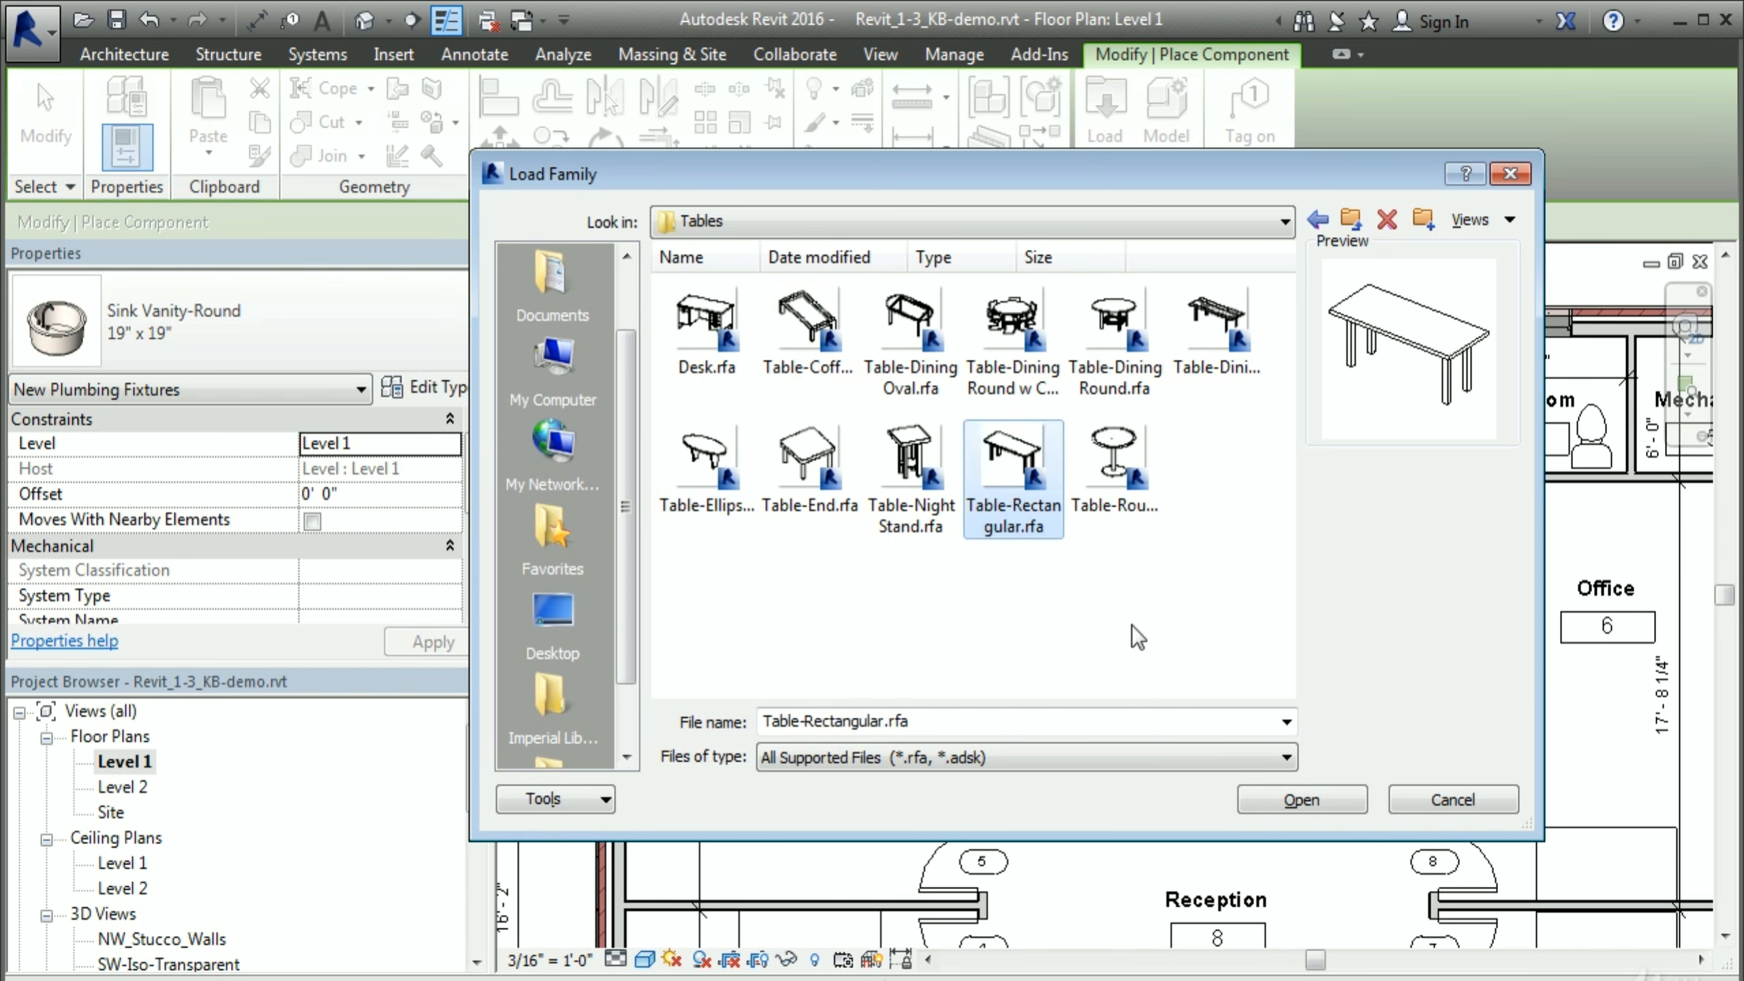
{"action": "left_click", "coordinate": [1113, 457]}
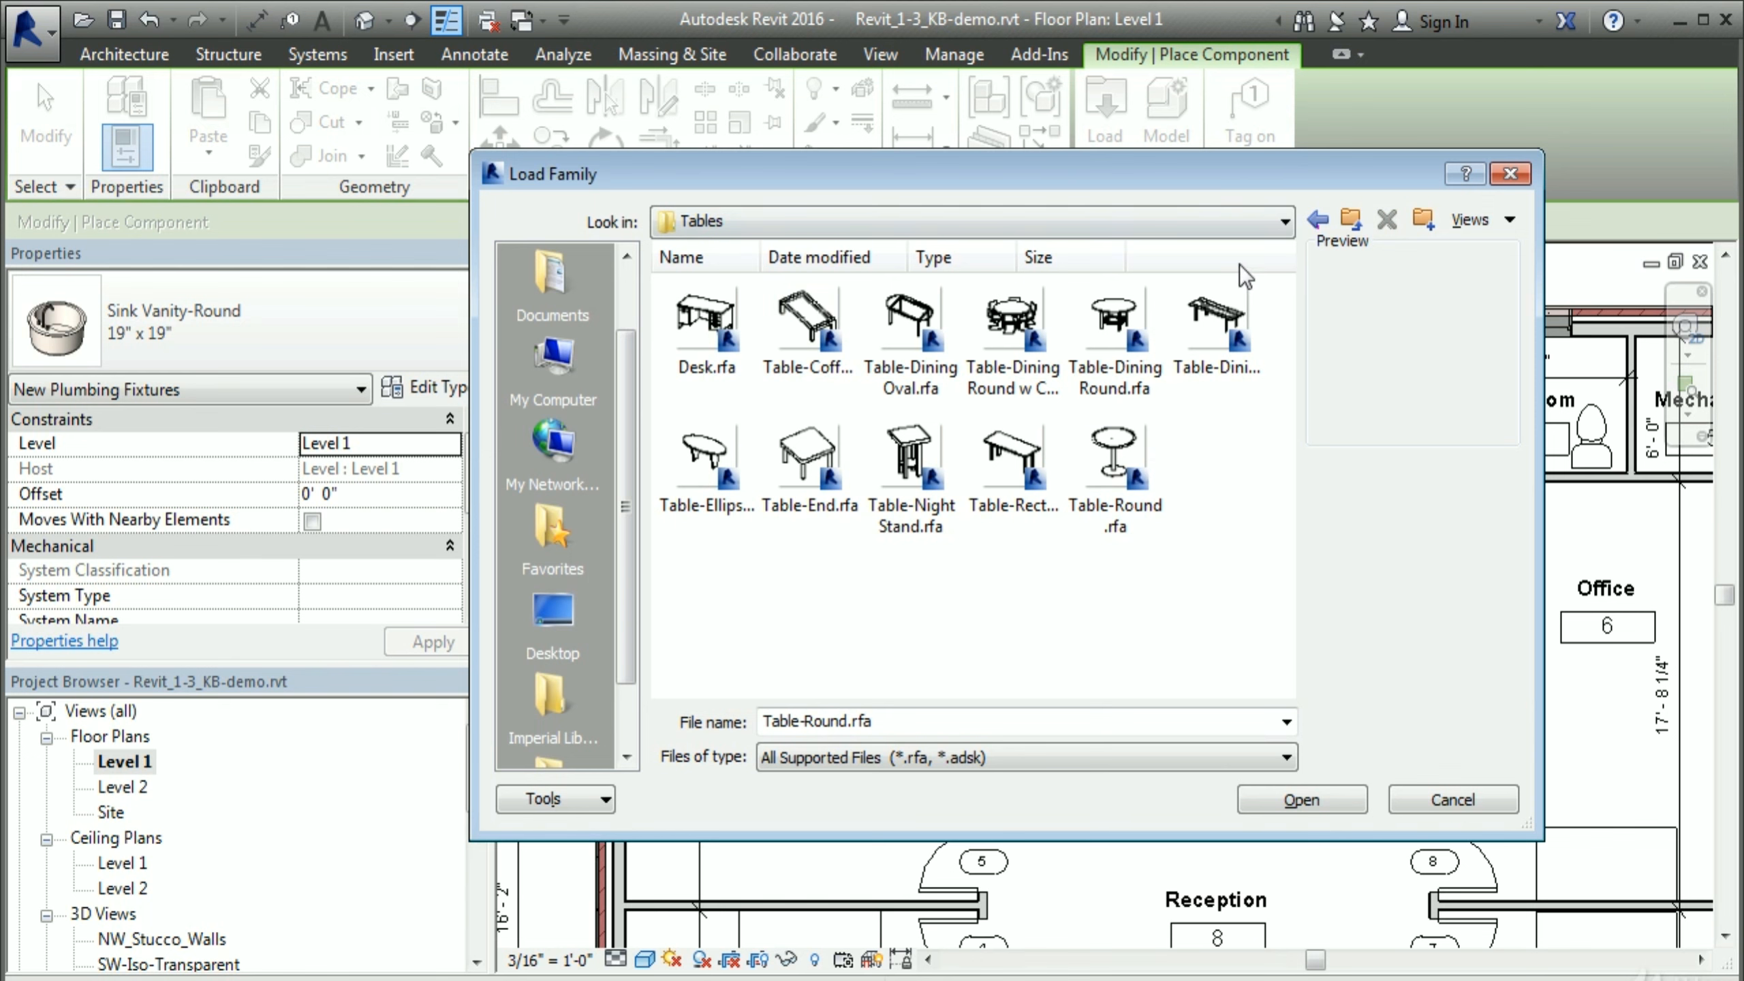
Step: Check the Furniture System folder of the US Imperial library and close the family loader without loading anything
{"action": "left_click", "coordinate": [1350, 221]}
{"action": "left_click", "coordinate": [1350, 222]}
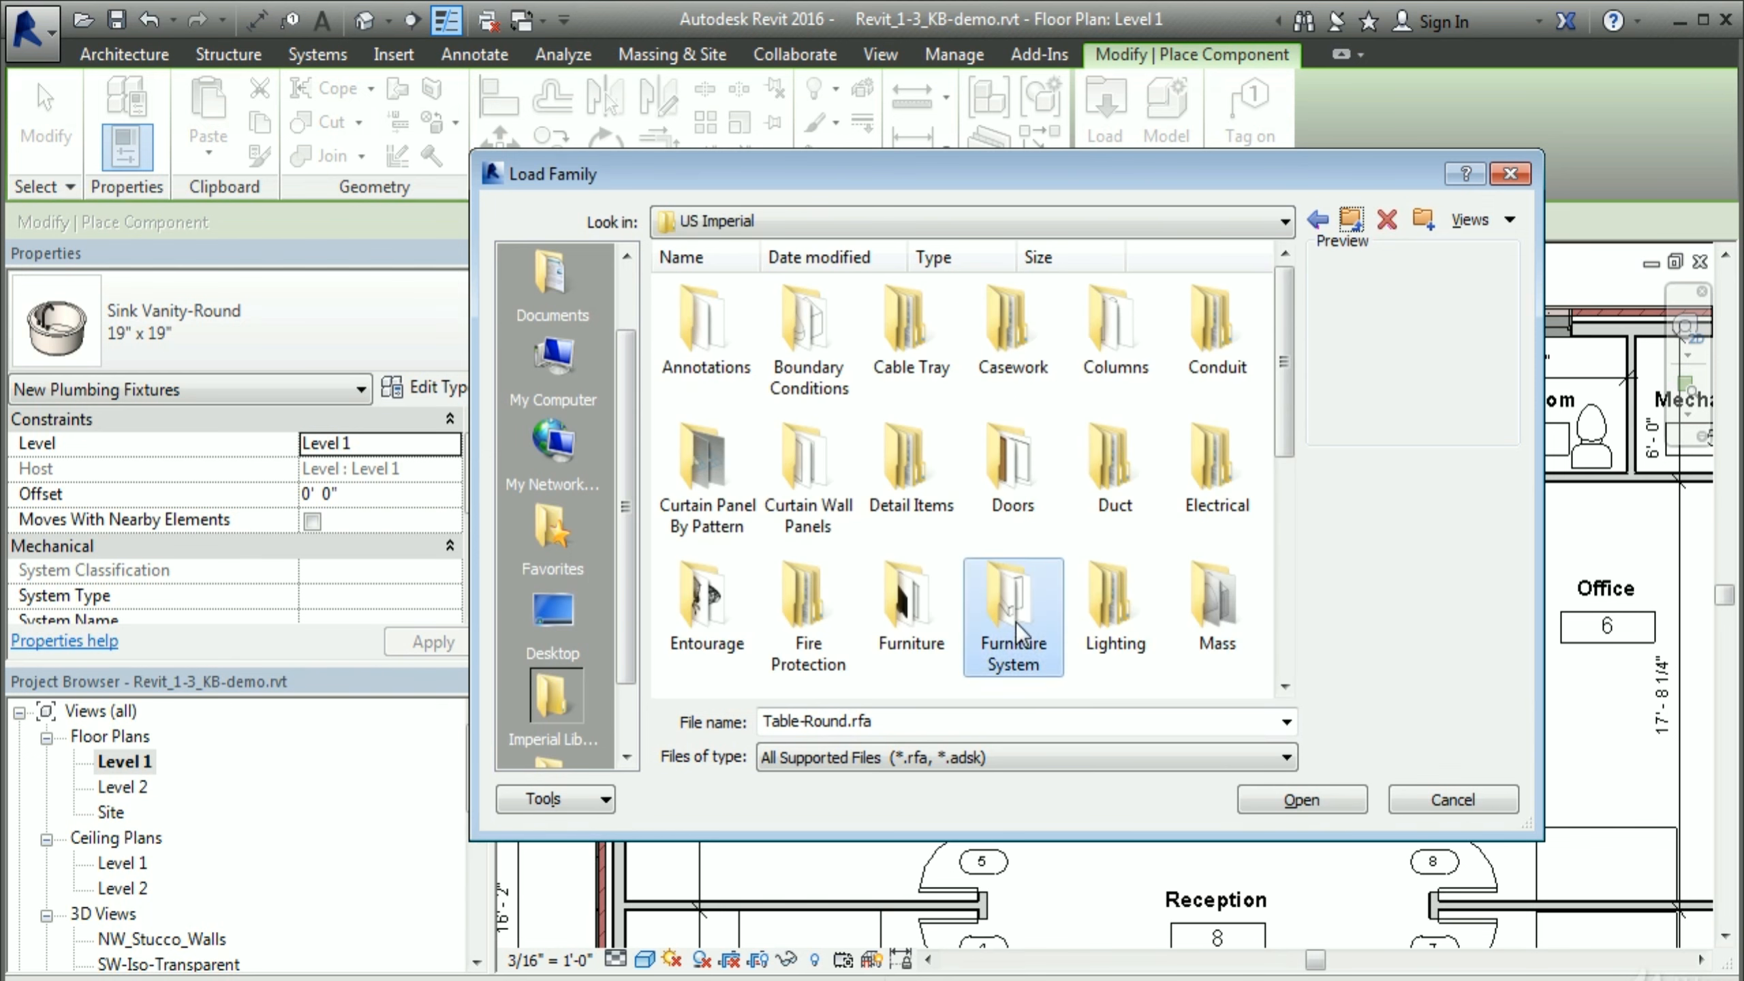
{"action": "double_click", "coordinate": [1020, 626]}
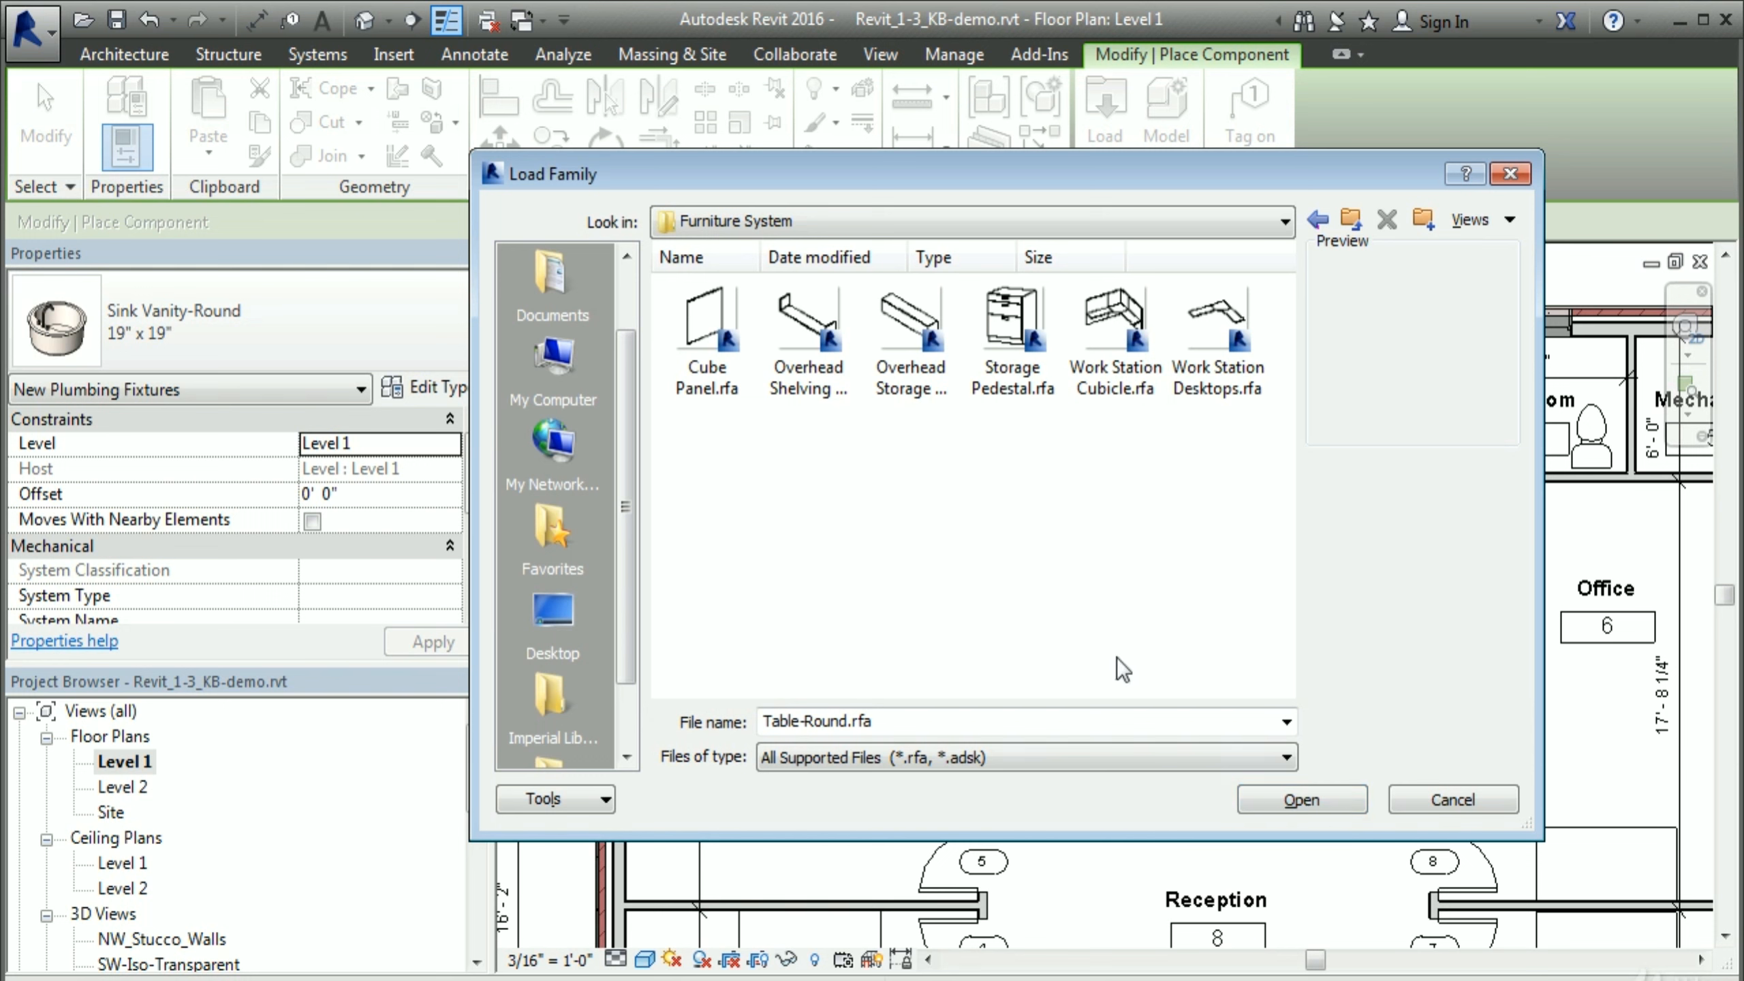
{"action": "left_click", "coordinate": [1448, 804]}
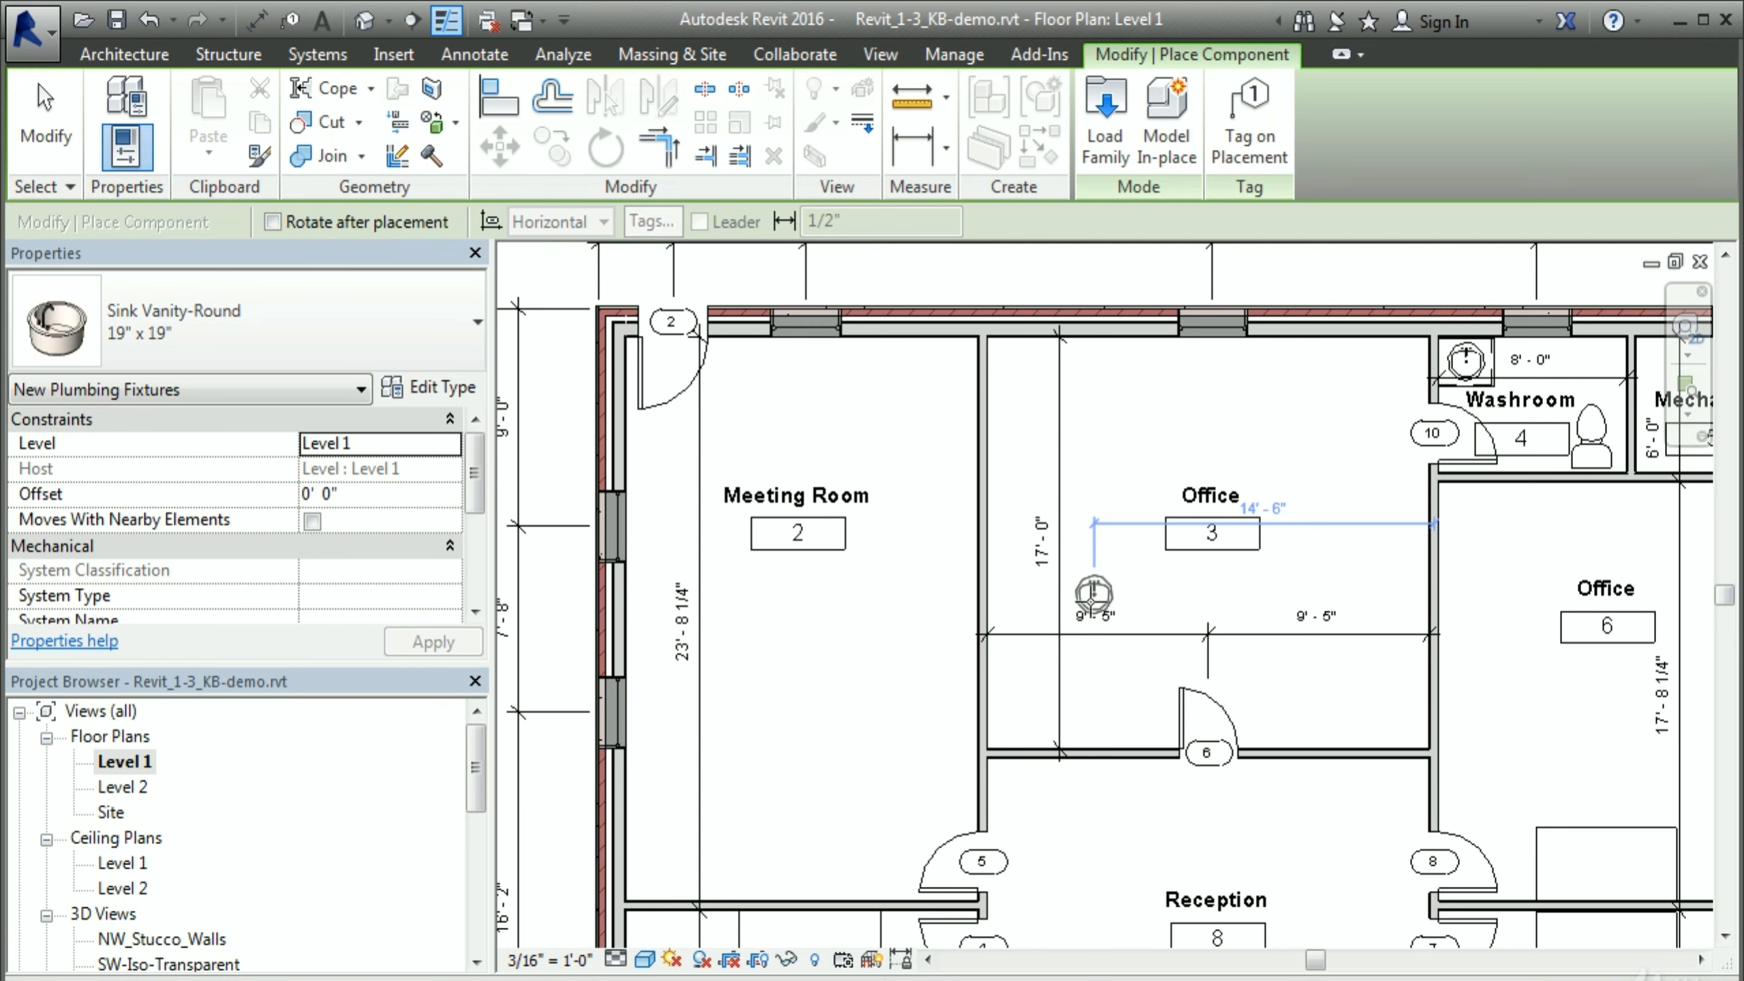
Step: Search Autodesk Seek for "table" from within Revit, opening the results in the web browser
{"action": "left_click", "coordinate": [393, 54]}
{"action": "left_click", "coordinate": [1158, 118]}
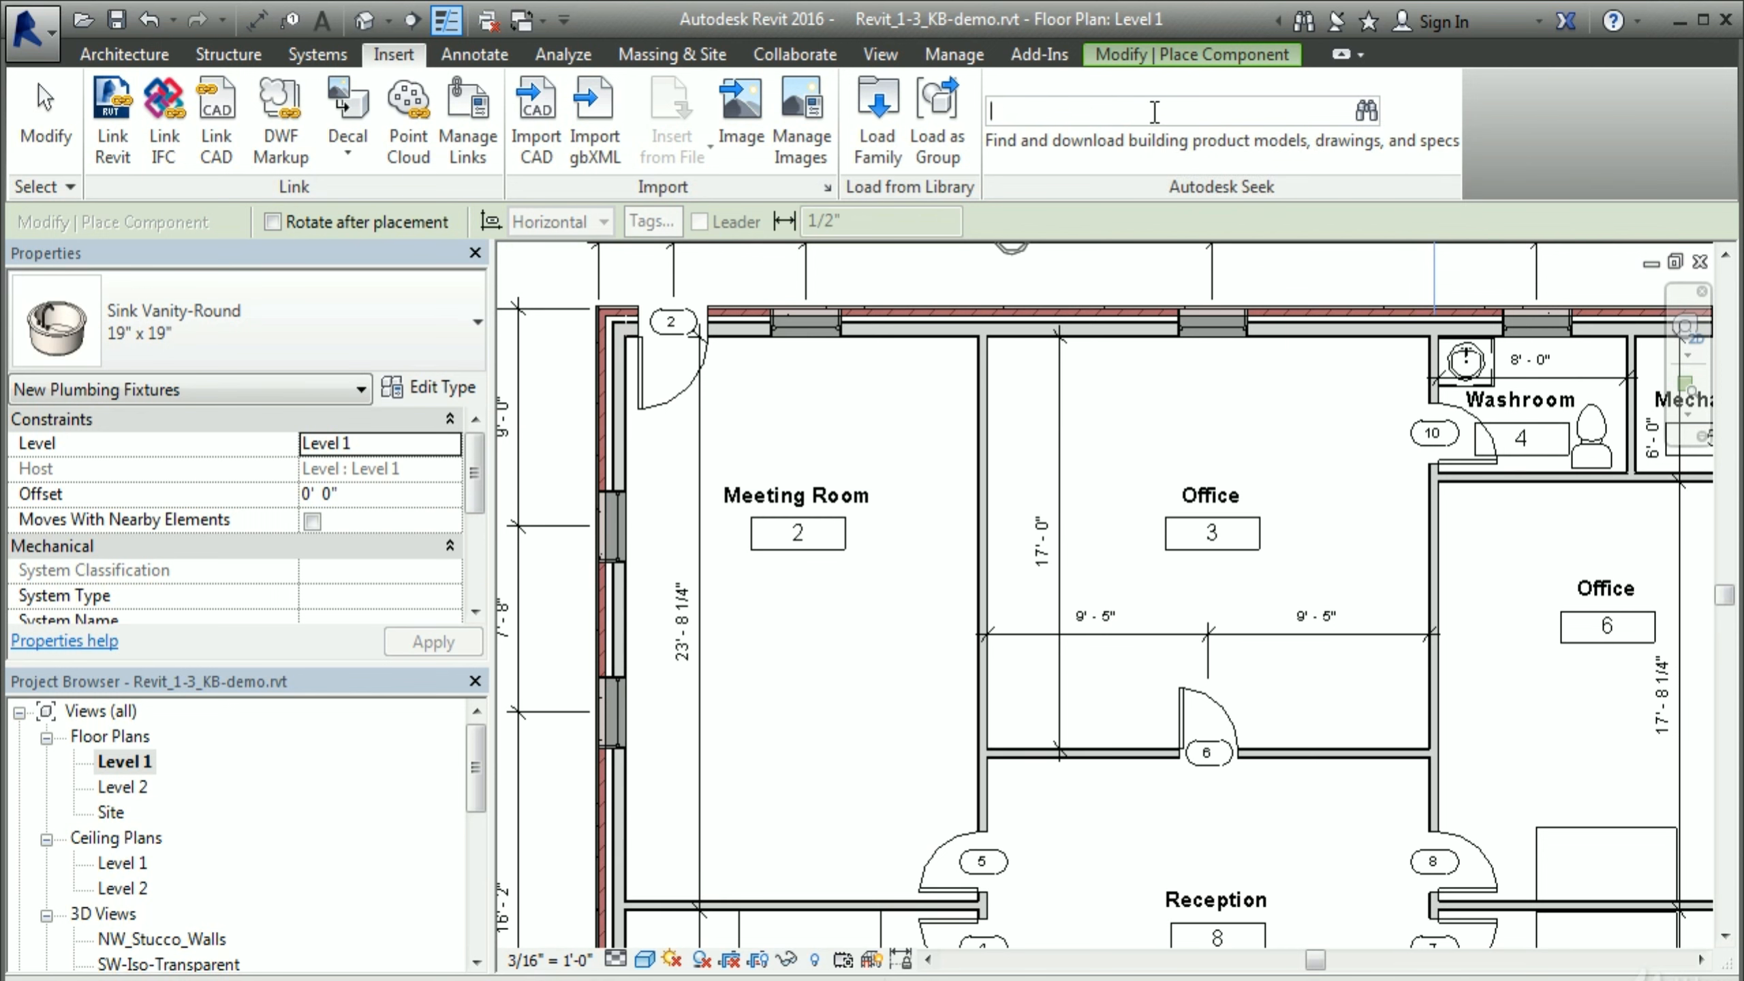
{"action": "type", "text": "table"}
{"action": "key", "text": "Return"}
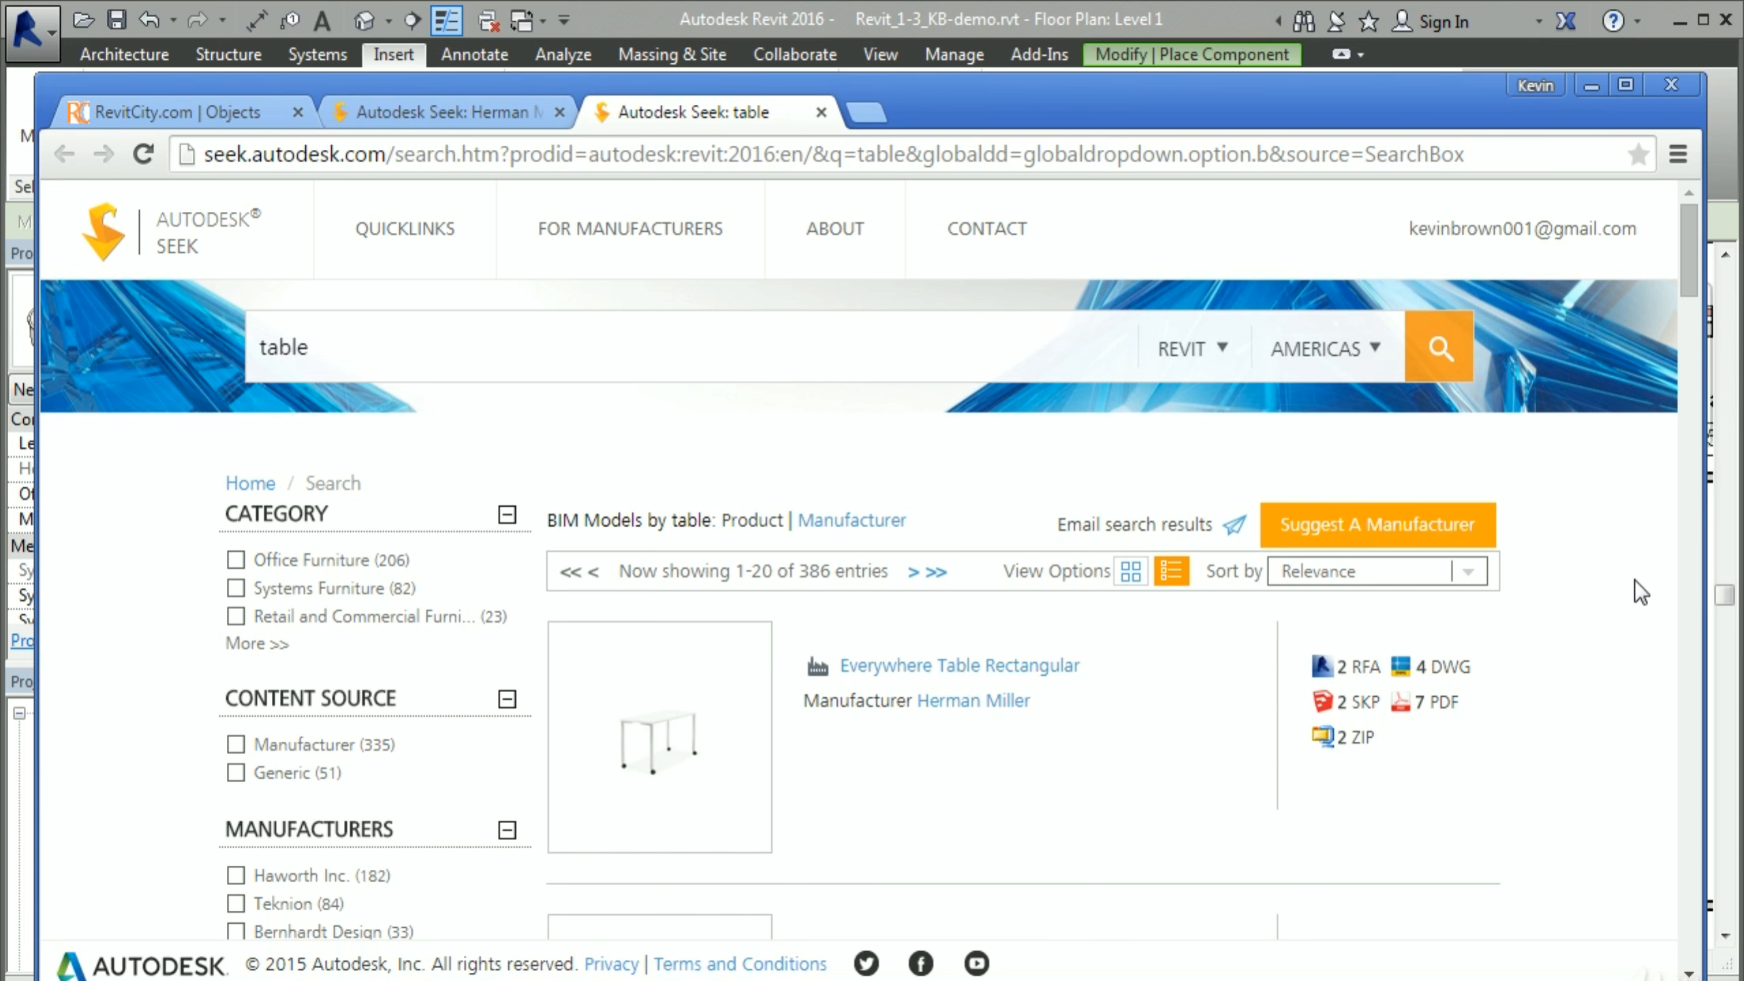
Step: Filter the Autodesk Seek table results by the manufacturer Bernhardt Design and glance through them
{"action": "left_click_drag", "start_coordinate": [1687, 289], "coordinate": [1670, 315]}
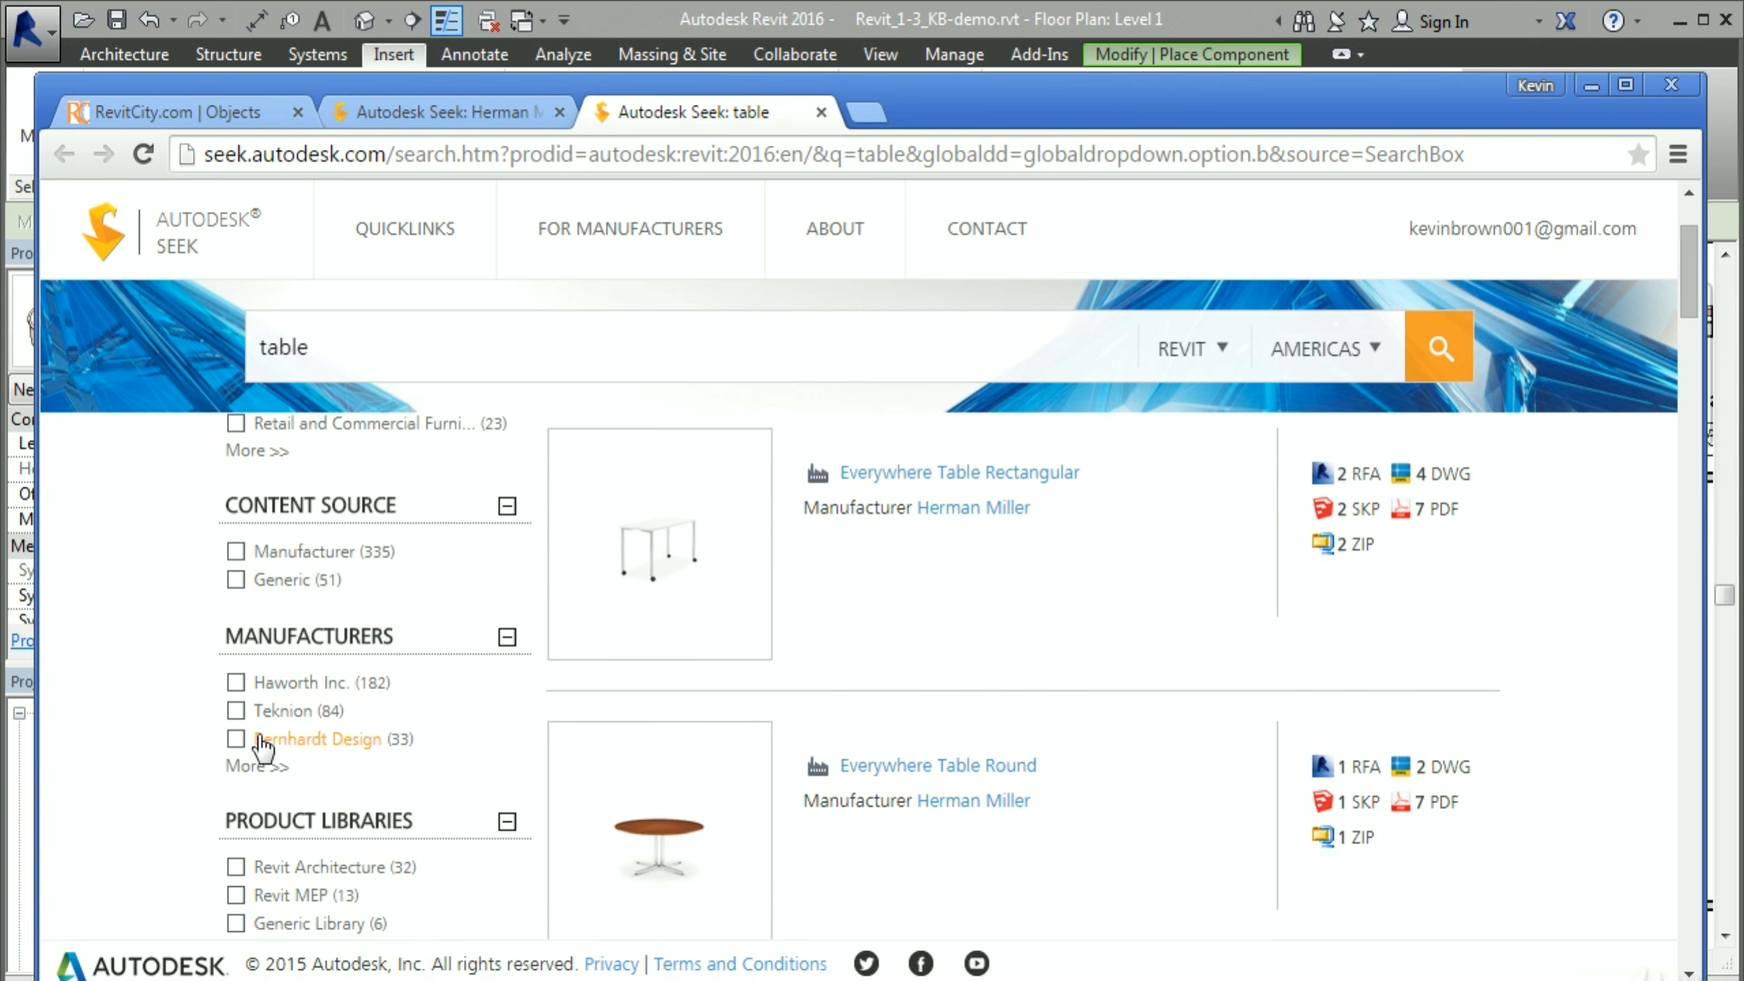
{"action": "left_click", "coordinate": [232, 744]}
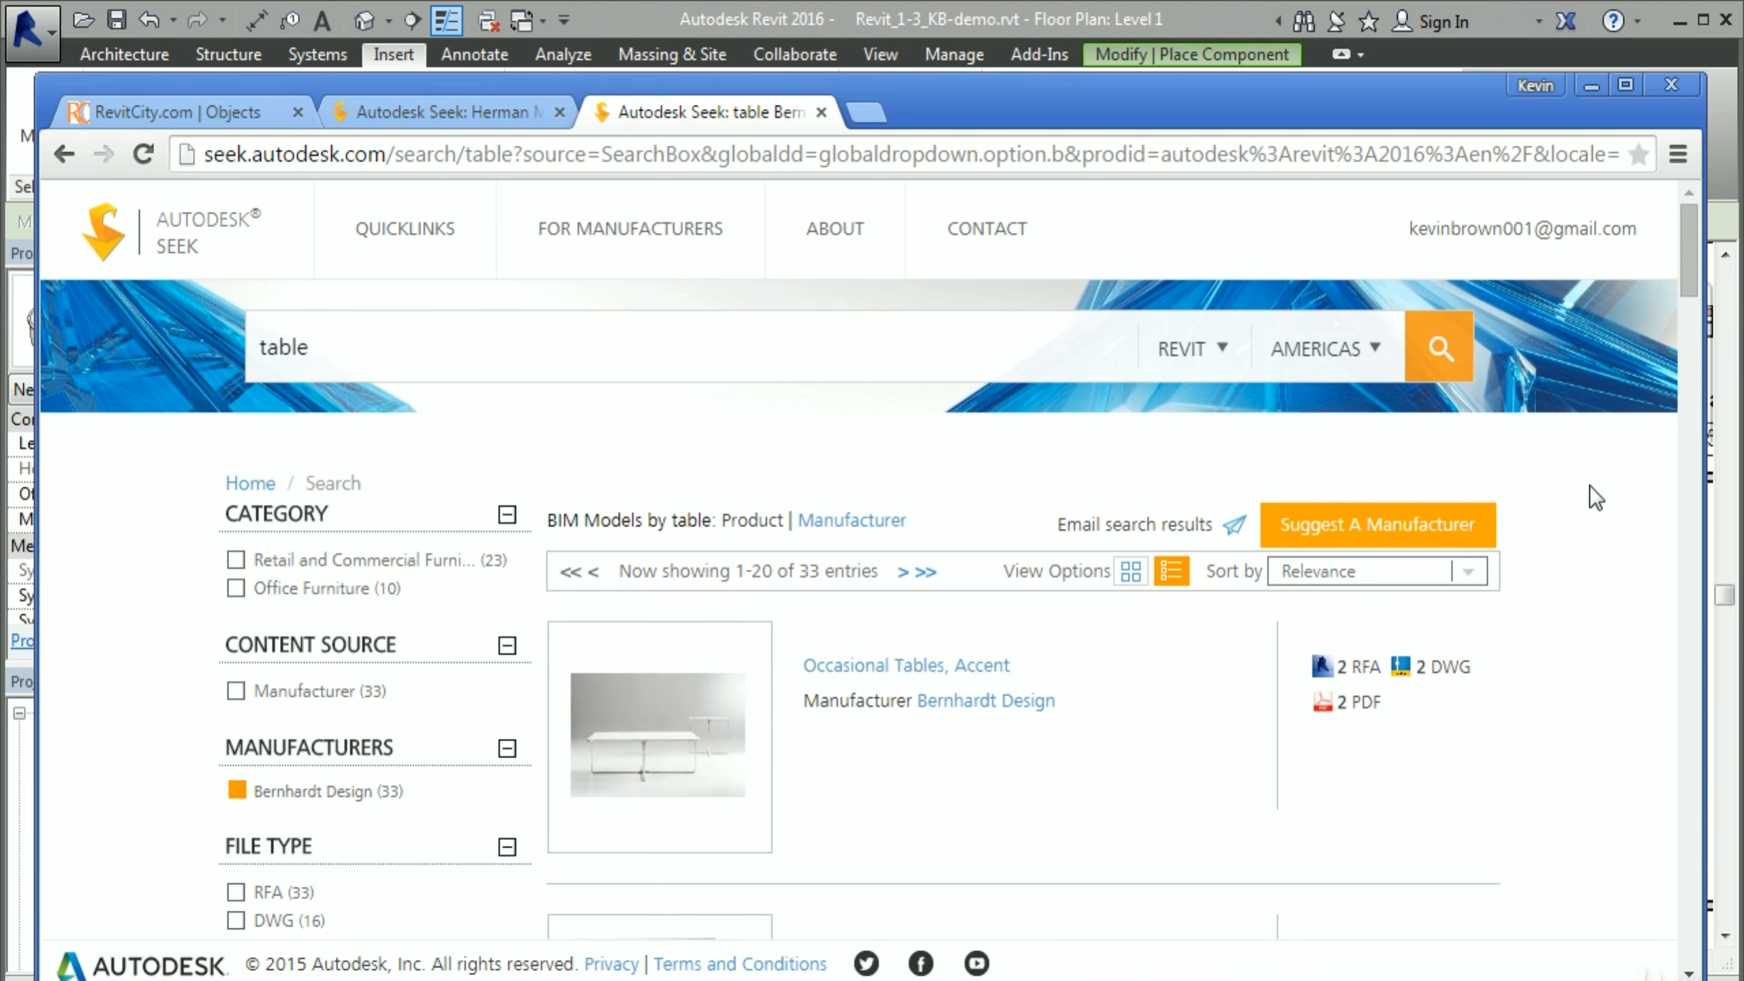
{"action": "scroll", "coordinate": [1698, 303], "scroll_direction": "down", "scroll_amount": 2}
{"action": "scroll", "coordinate": [1697, 303], "scroll_direction": "up", "scroll_amount": 2}
Step: Refine the Autodesk Seek search to "table conference"
{"action": "type", "text": "conm"}
{"action": "key", "text": "BackSpace"}
{"action": "key", "text": "BackSpace"}
{"action": "type", "text": "ferne"}
{"action": "key", "text": "BackSpace"}
{"action": "key", "text": "BackSpace"}
{"action": "type", "text": "en"}
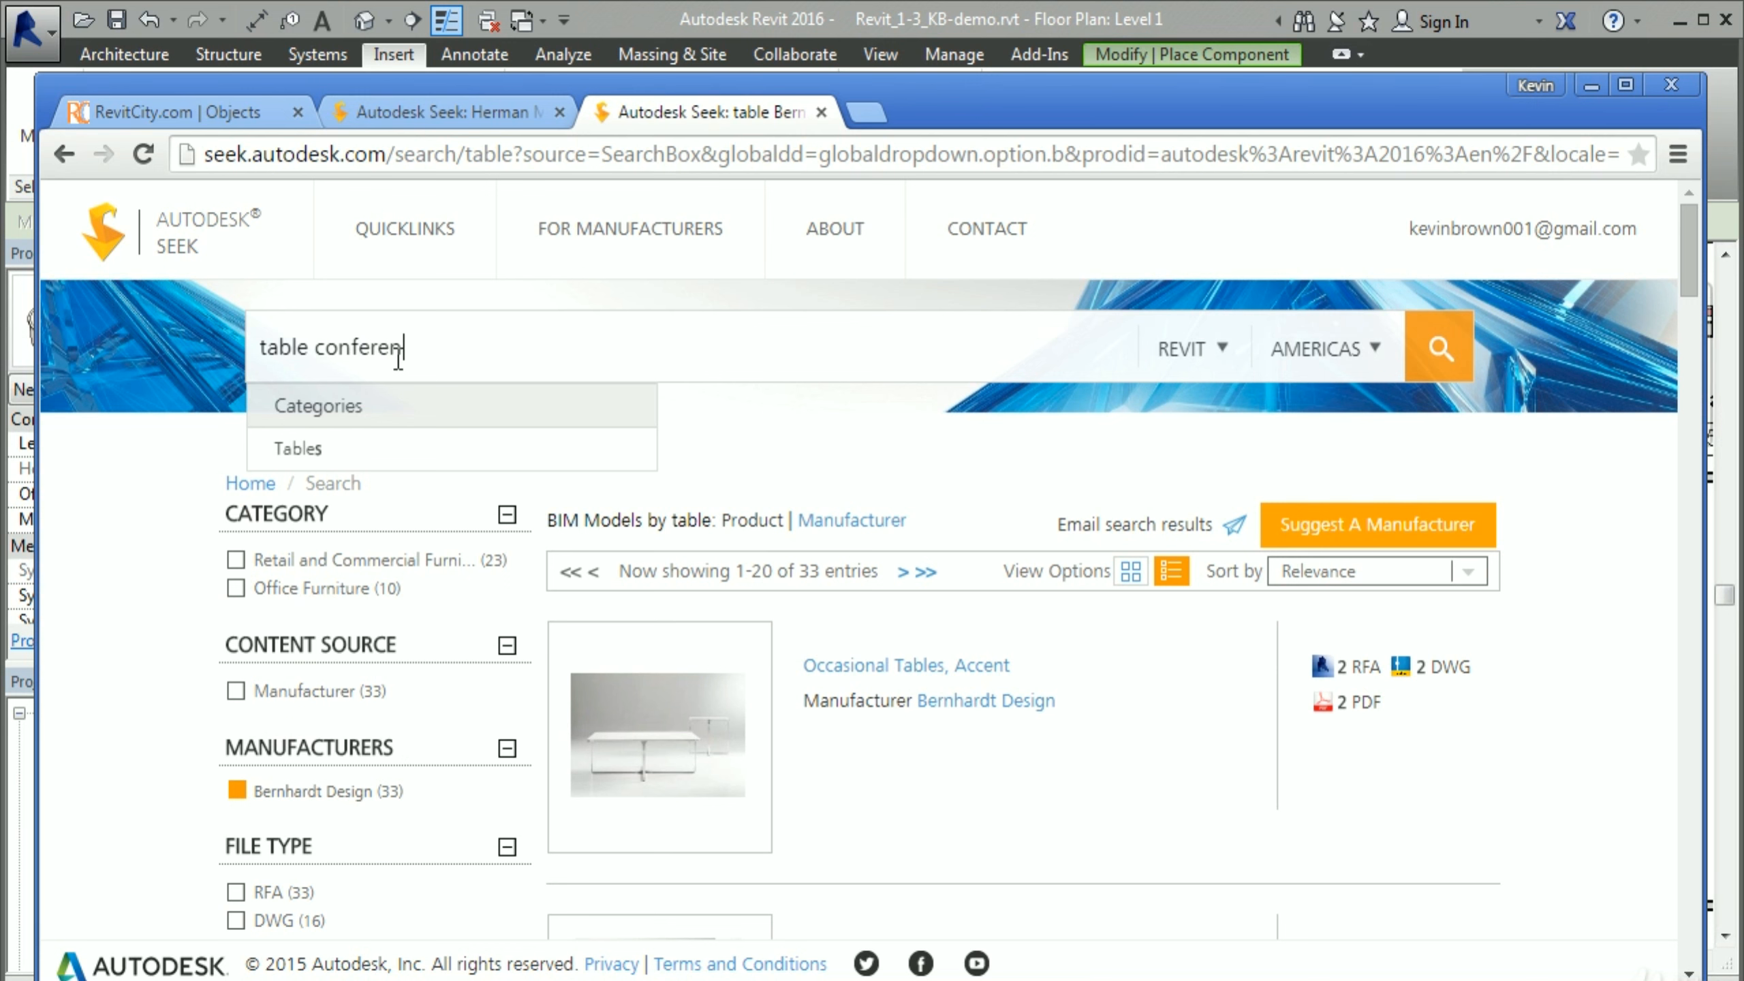
{"action": "type", "text": "ce"}
{"action": "key", "text": "Return"}
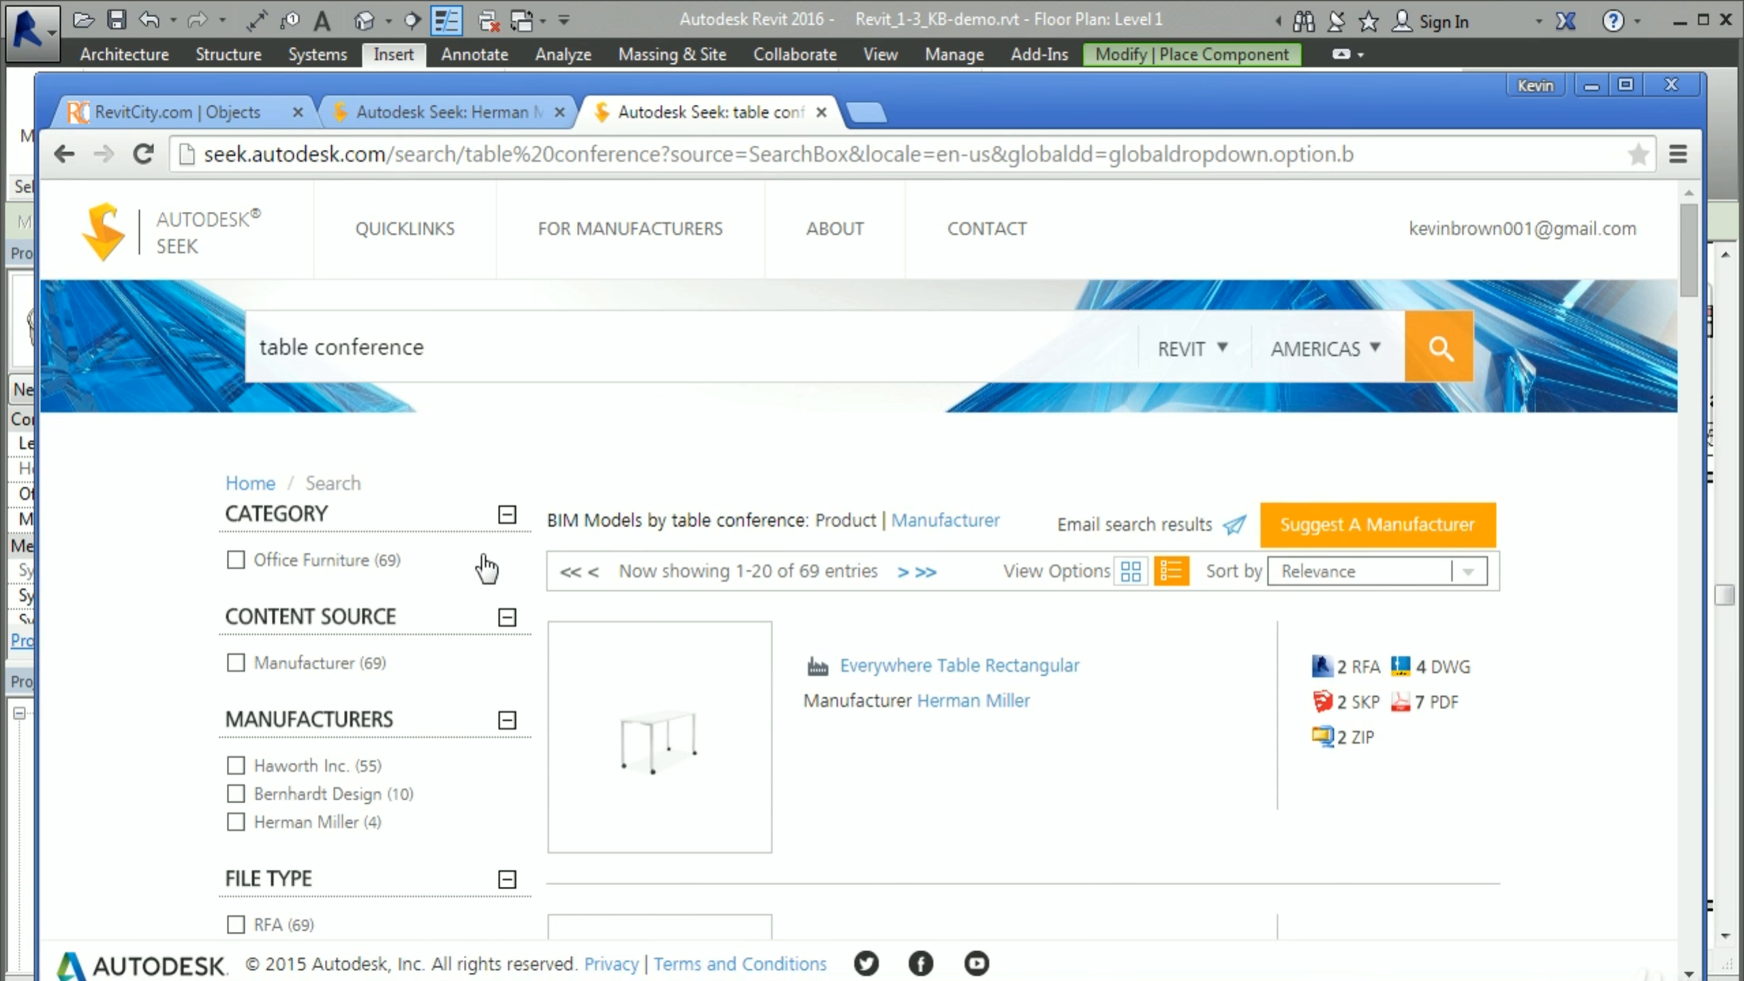
Step: Filter the conference table results by the manufacturer Bernhardt Design and look through the listed models
{"action": "scroll", "coordinate": [425, 670], "scroll_direction": "down", "scroll_amount": 2}
{"action": "left_click", "coordinate": [336, 654]}
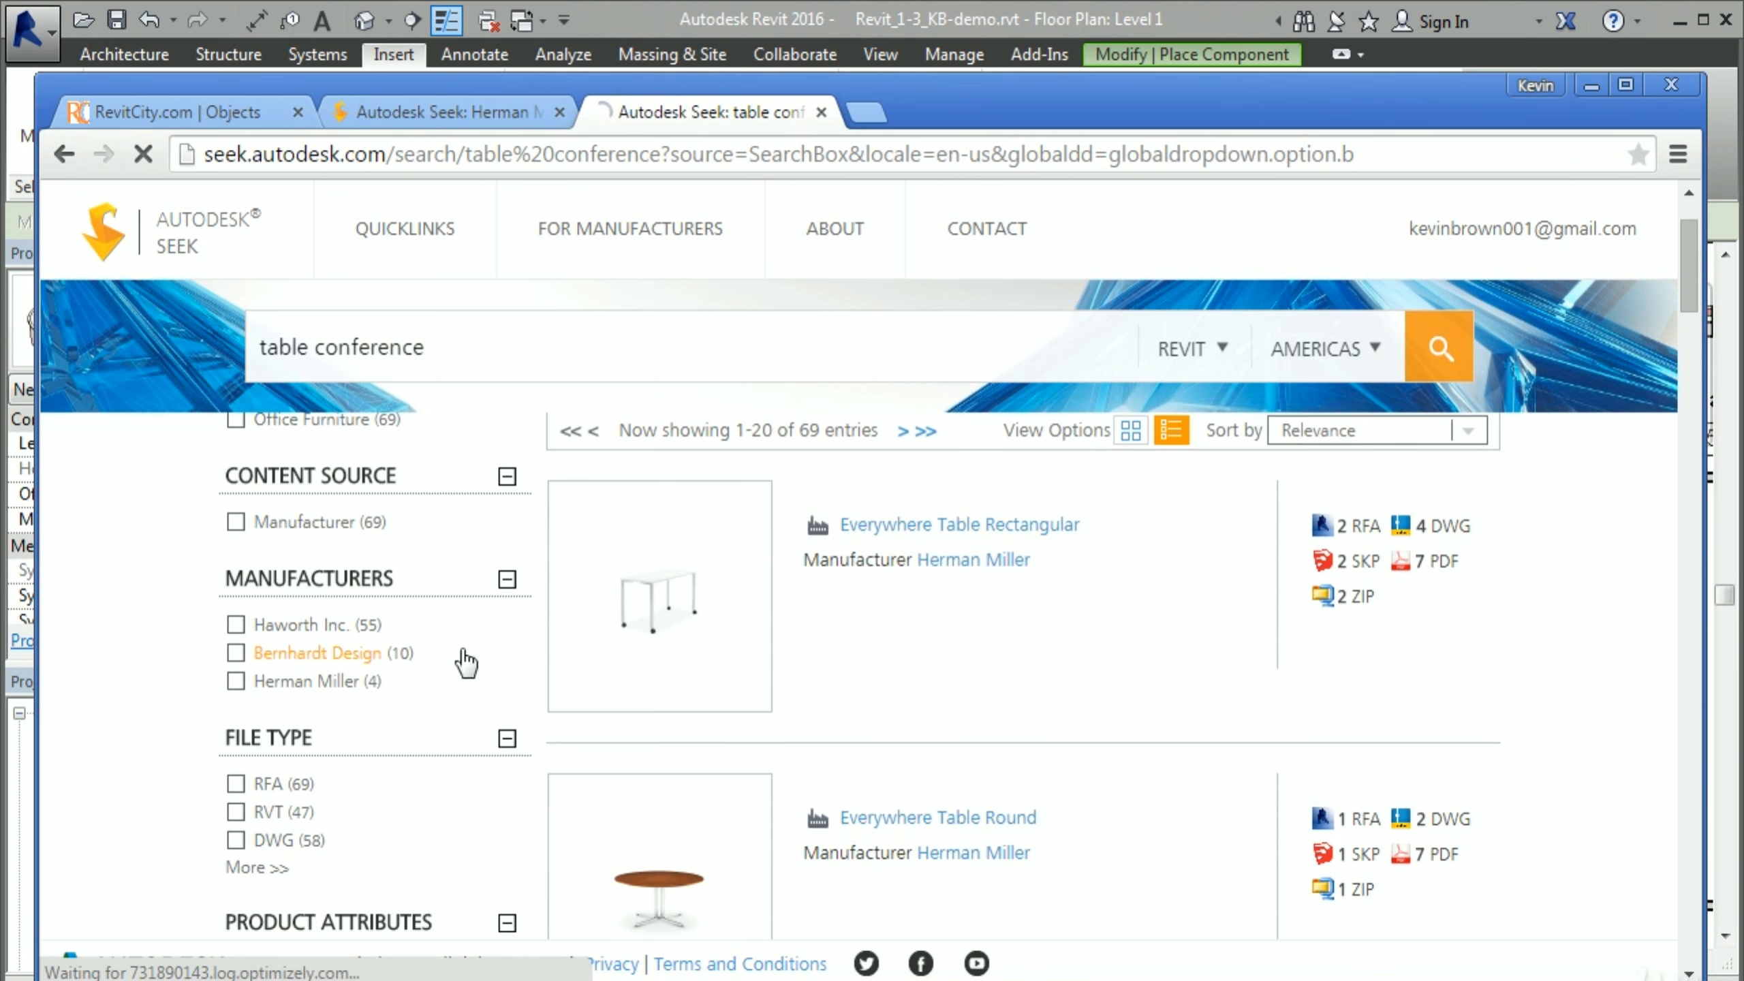
{"action": "scroll", "coordinate": [820, 704], "scroll_direction": "down", "scroll_amount": 4}
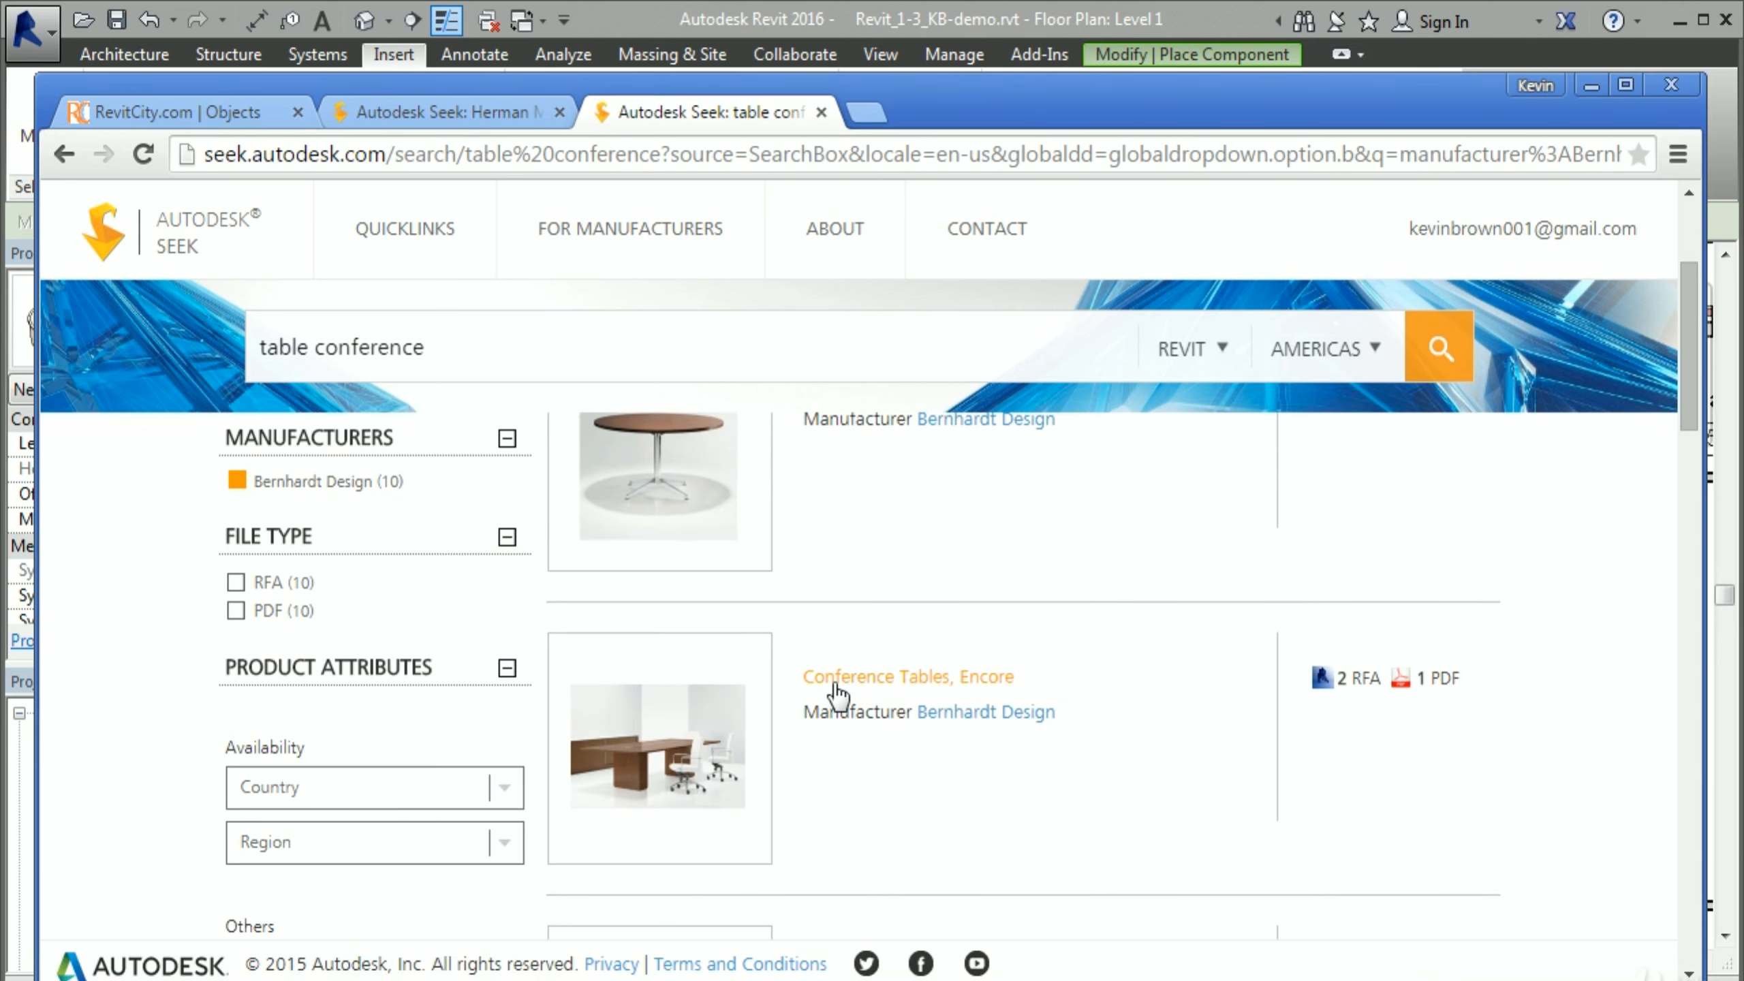
{"action": "scroll", "coordinate": [865, 685], "scroll_direction": "down", "scroll_amount": 2}
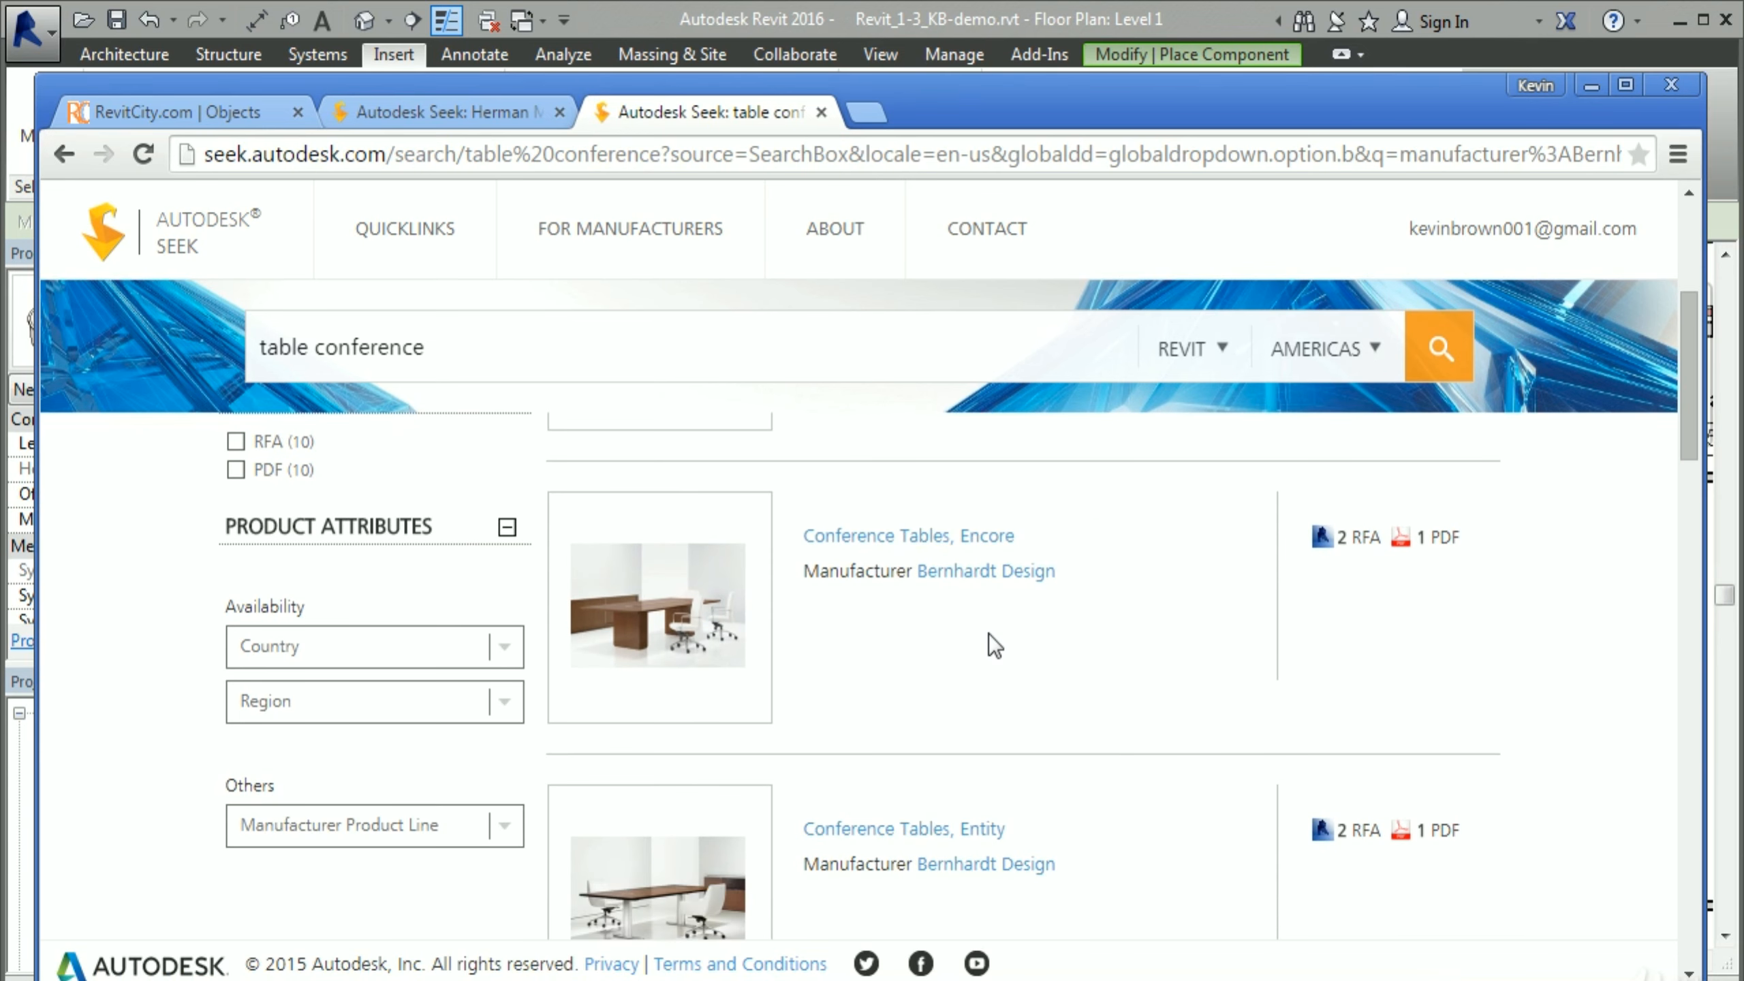
{"action": "scroll", "coordinate": [988, 634], "scroll_direction": "down", "scroll_amount": 12}
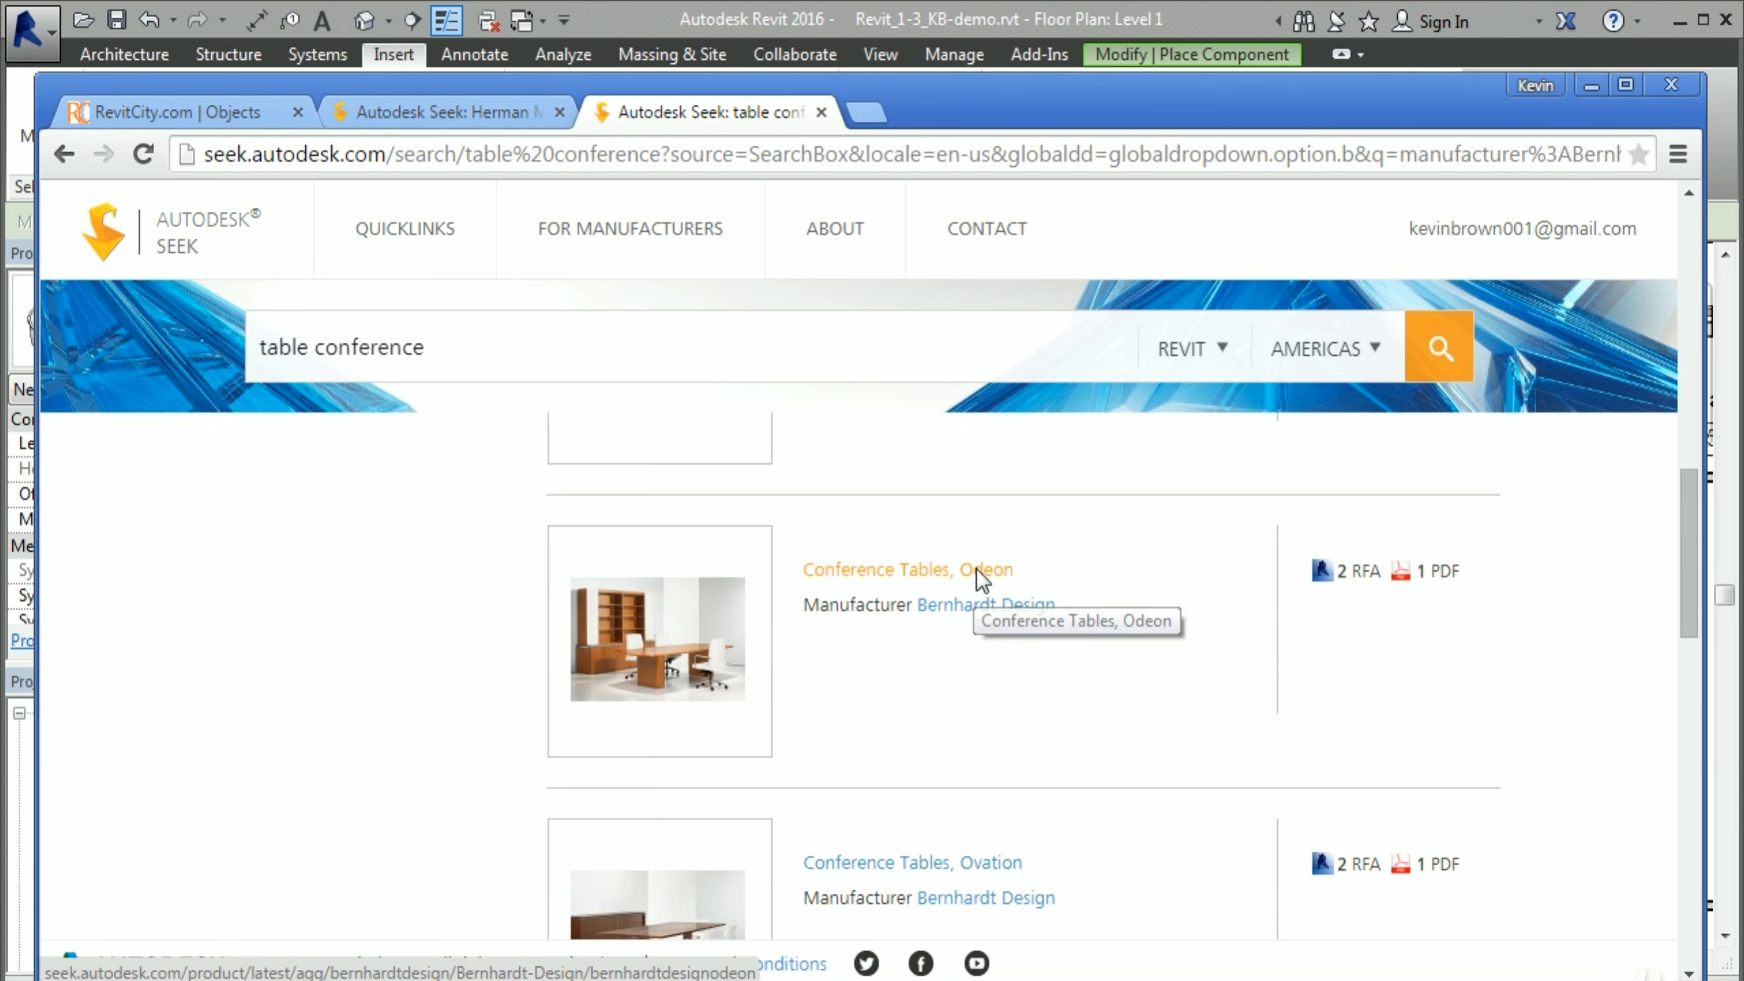
Step: Open the Conference Tables, Odeon product and download its Multipurpose/Conference Table, Circuit RFA file to the local computer
{"action": "left_click", "coordinate": [976, 570]}
{"action": "scroll", "coordinate": [506, 546], "scroll_direction": "down", "scroll_amount": 5}
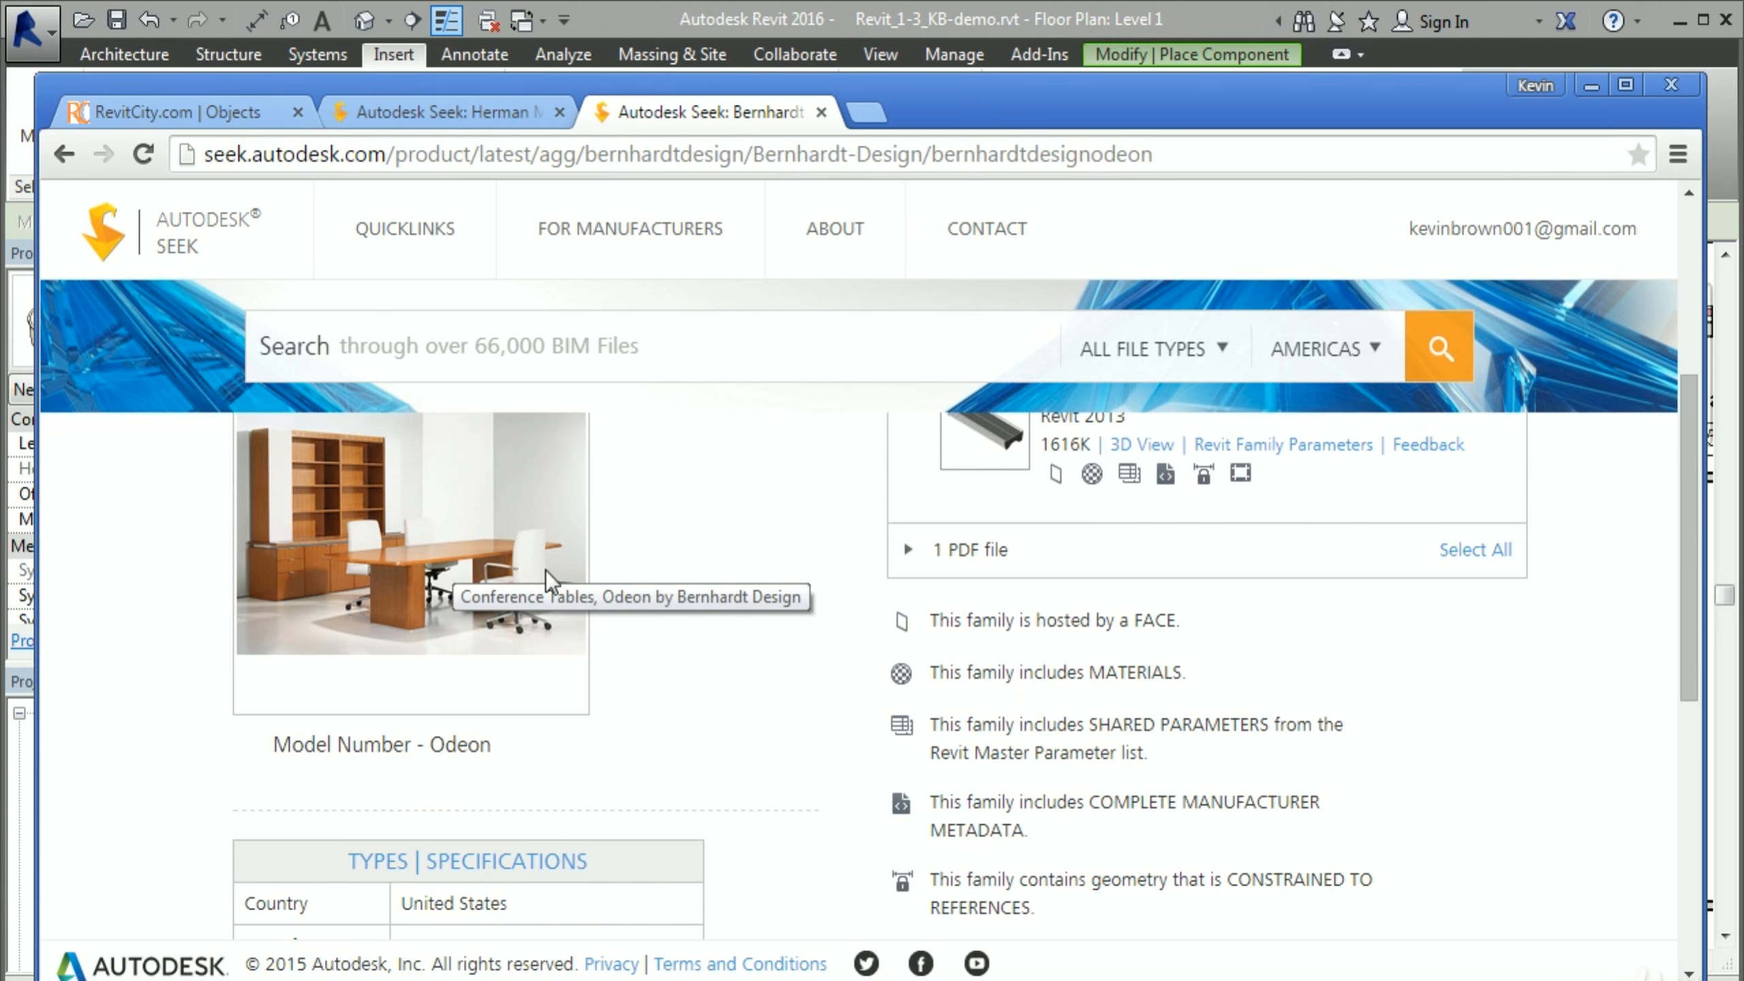
{"action": "scroll", "coordinate": [706, 631], "scroll_direction": "up", "scroll_amount": 5}
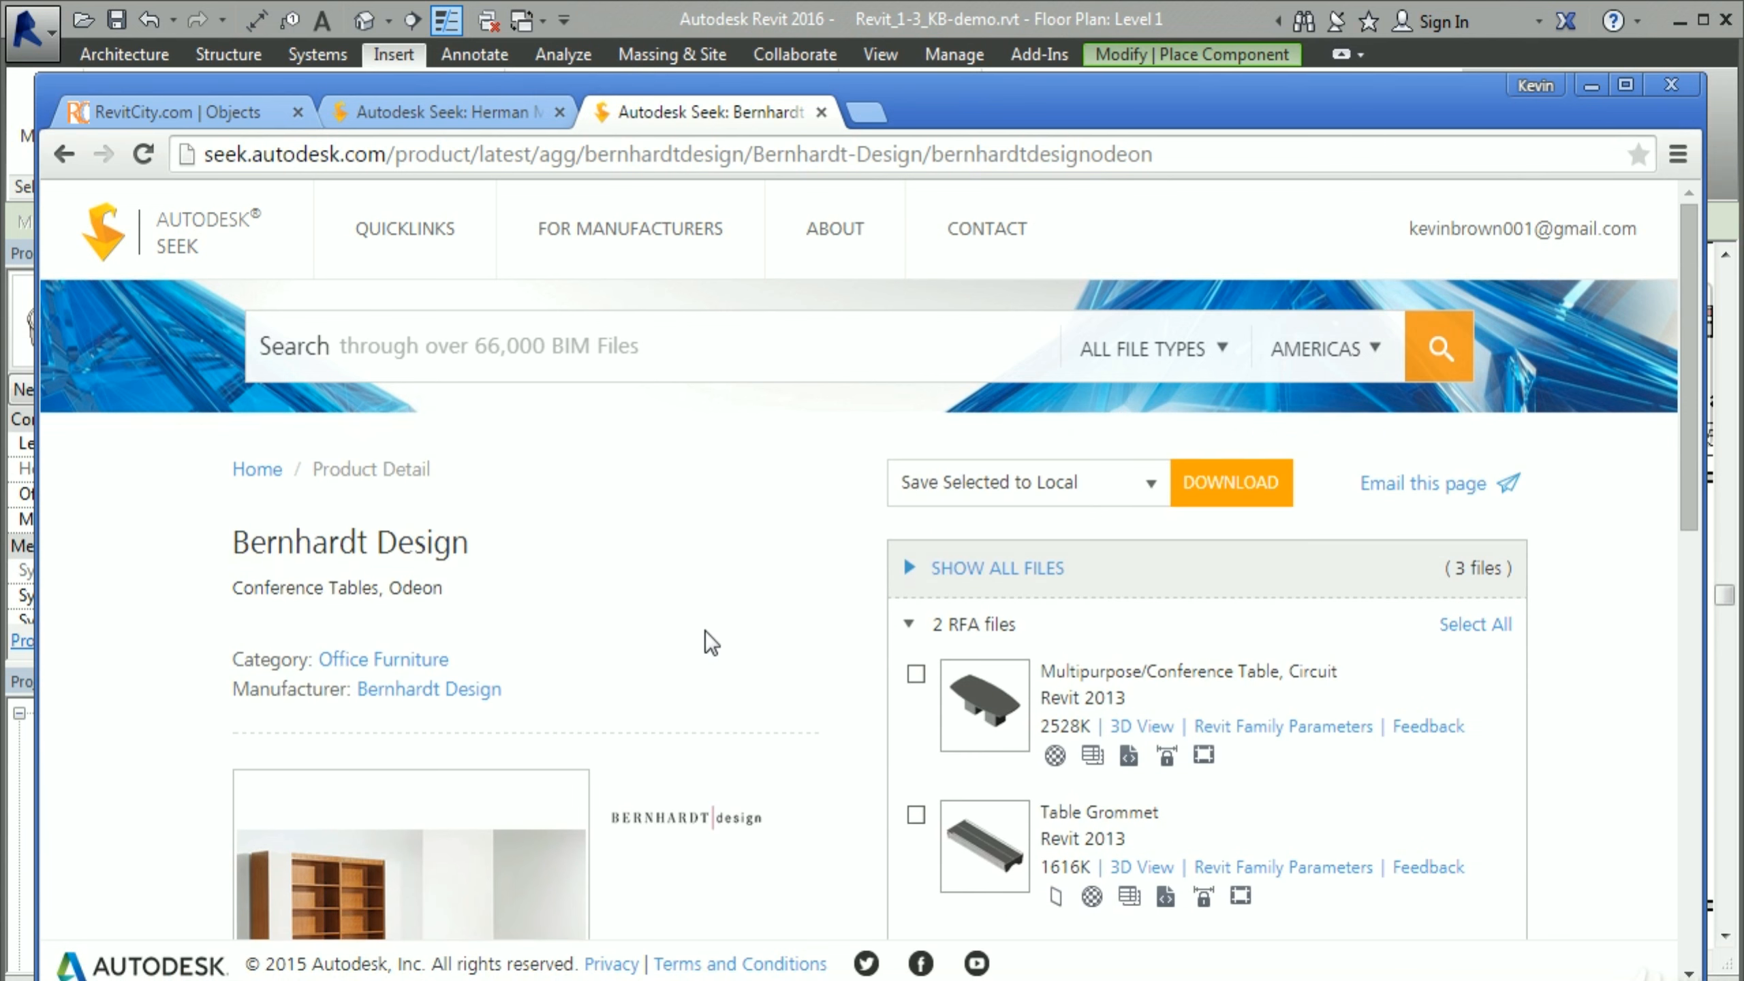
{"action": "left_click", "coordinate": [916, 675]}
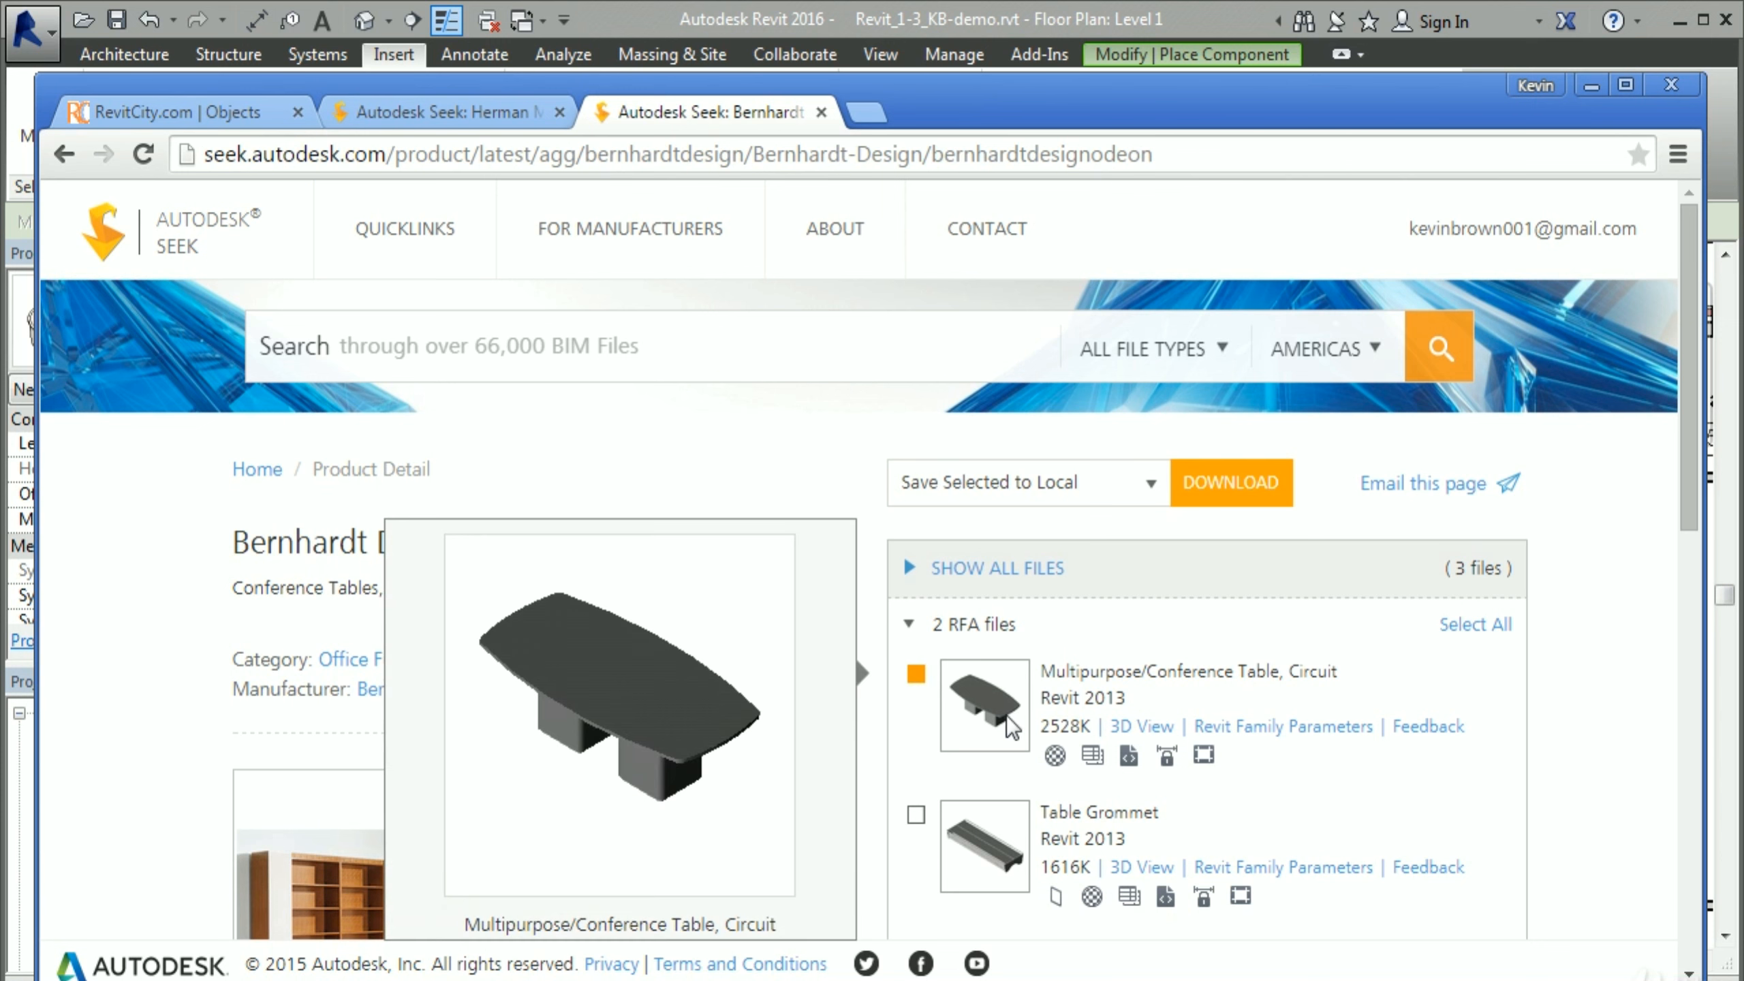
{"action": "left_click", "coordinate": [1229, 488]}
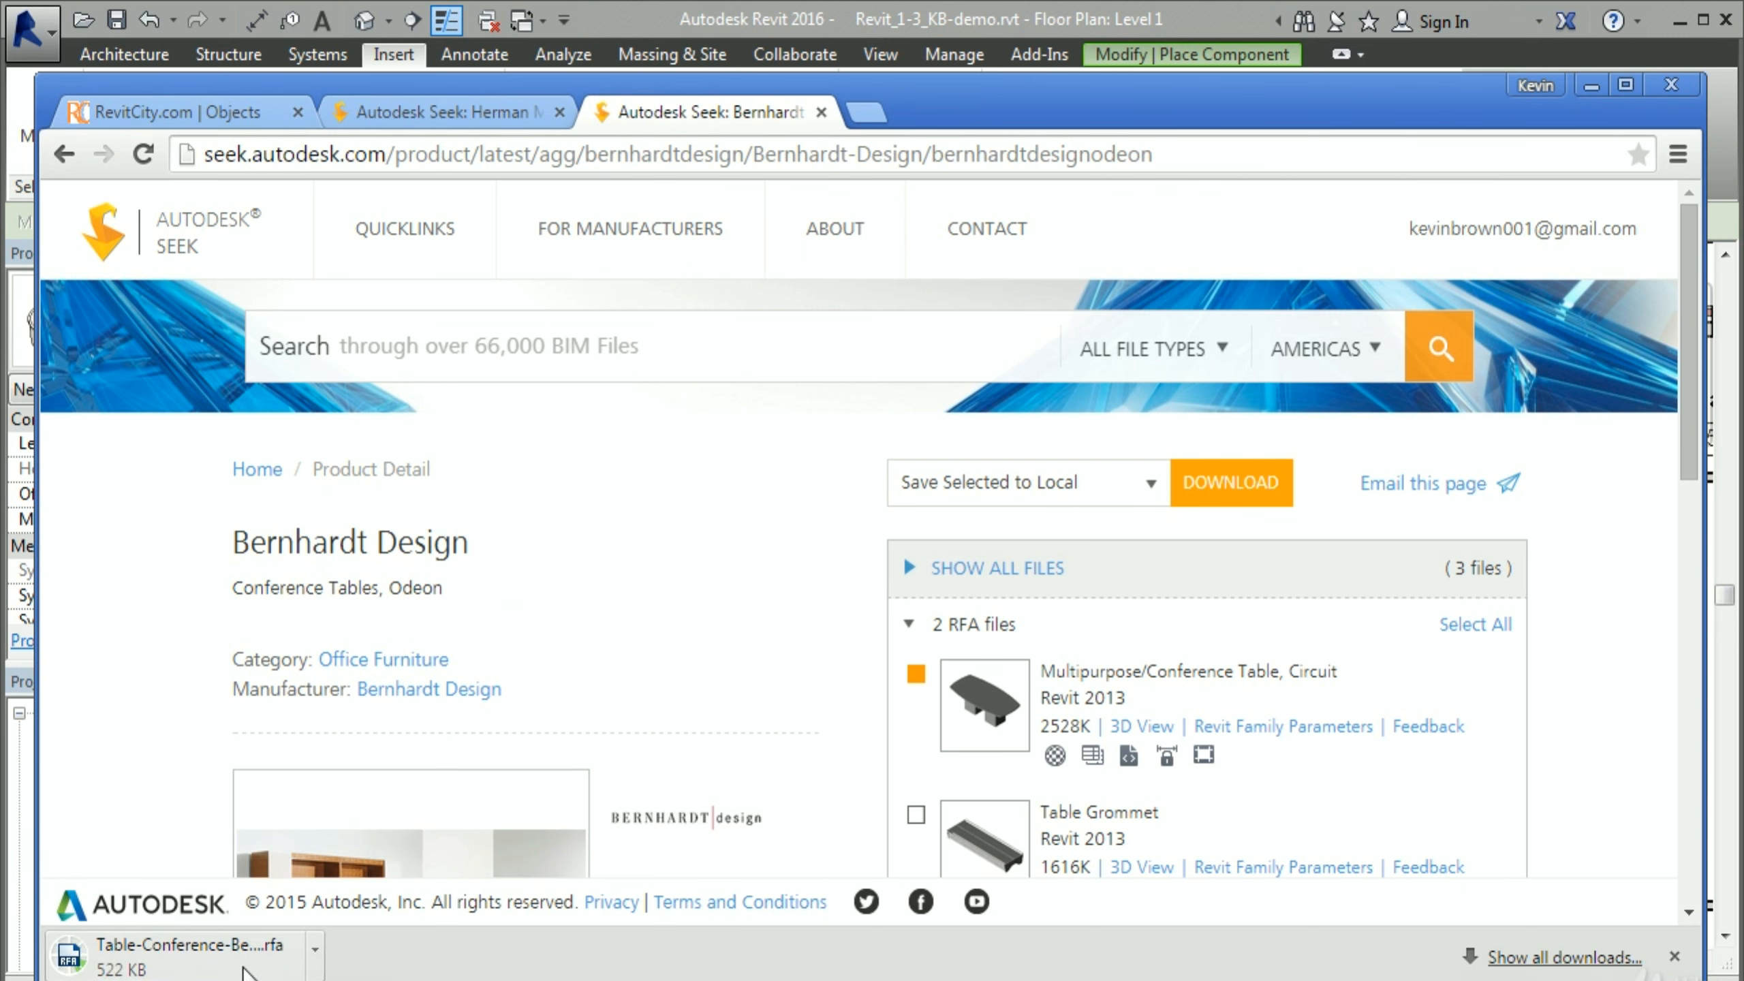
Step: Open the downloaded Odeon conference table family in Revit with the model upgraded, and display its Ref. Level floor plan
{"action": "left_click", "coordinate": [254, 967]}
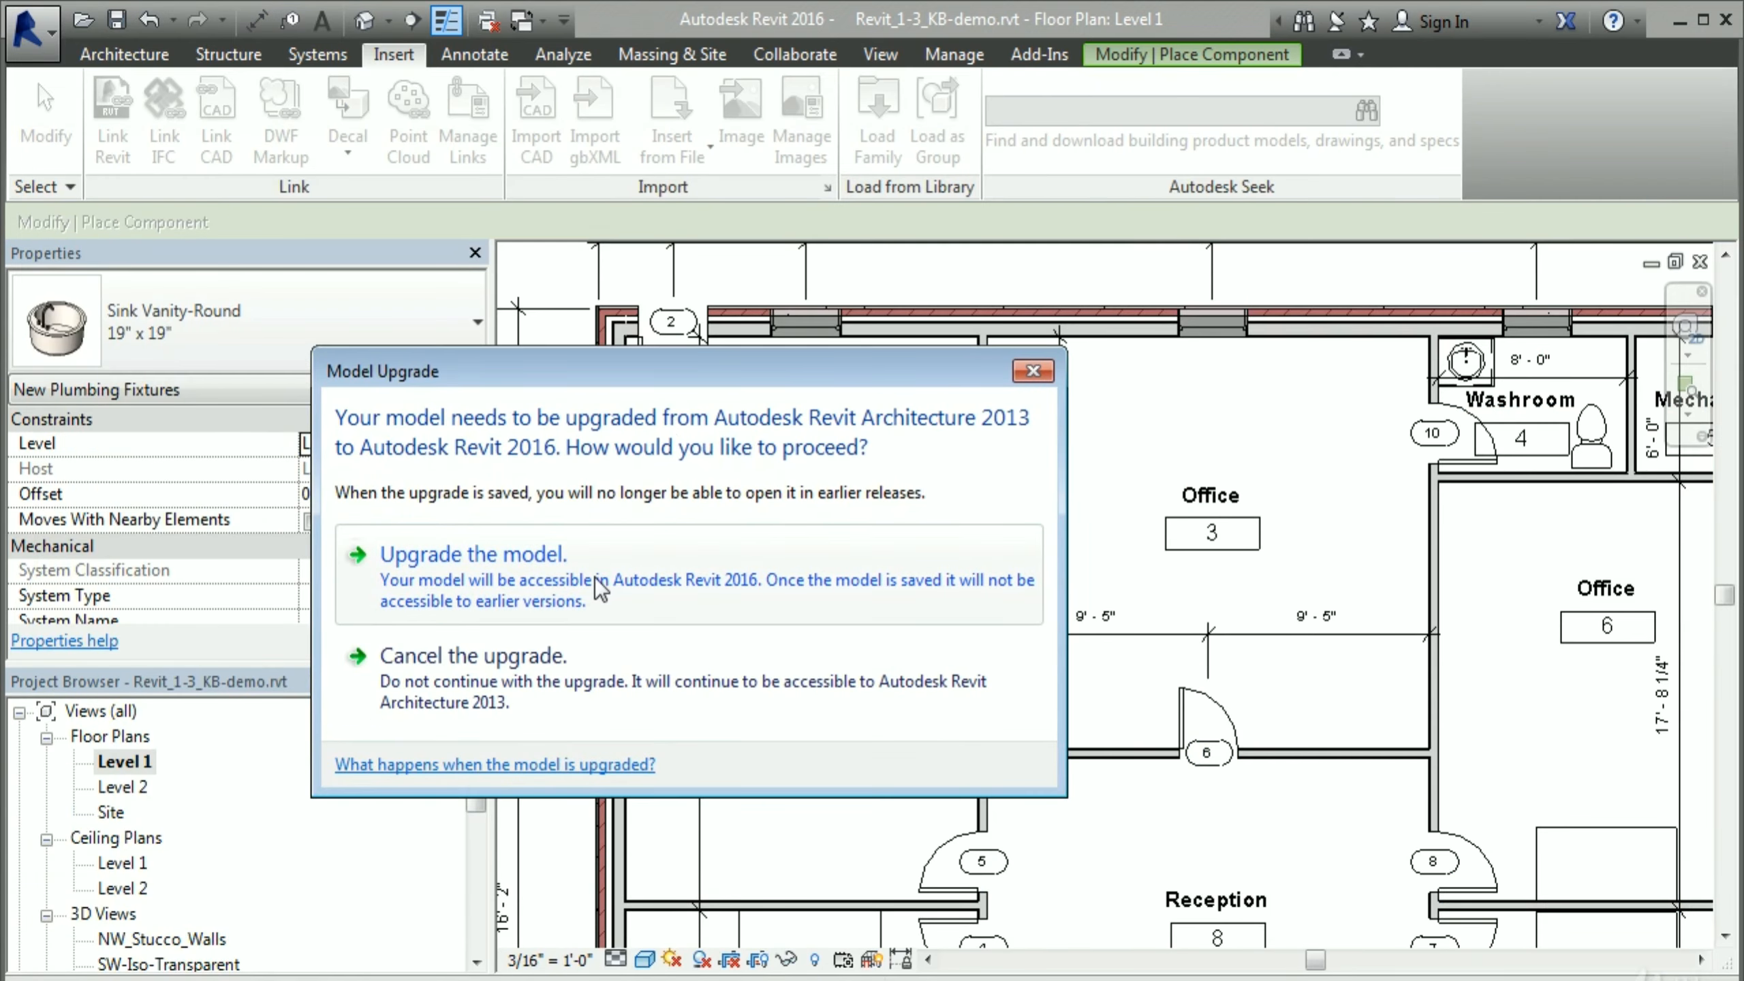
{"action": "left_click", "coordinate": [600, 588]}
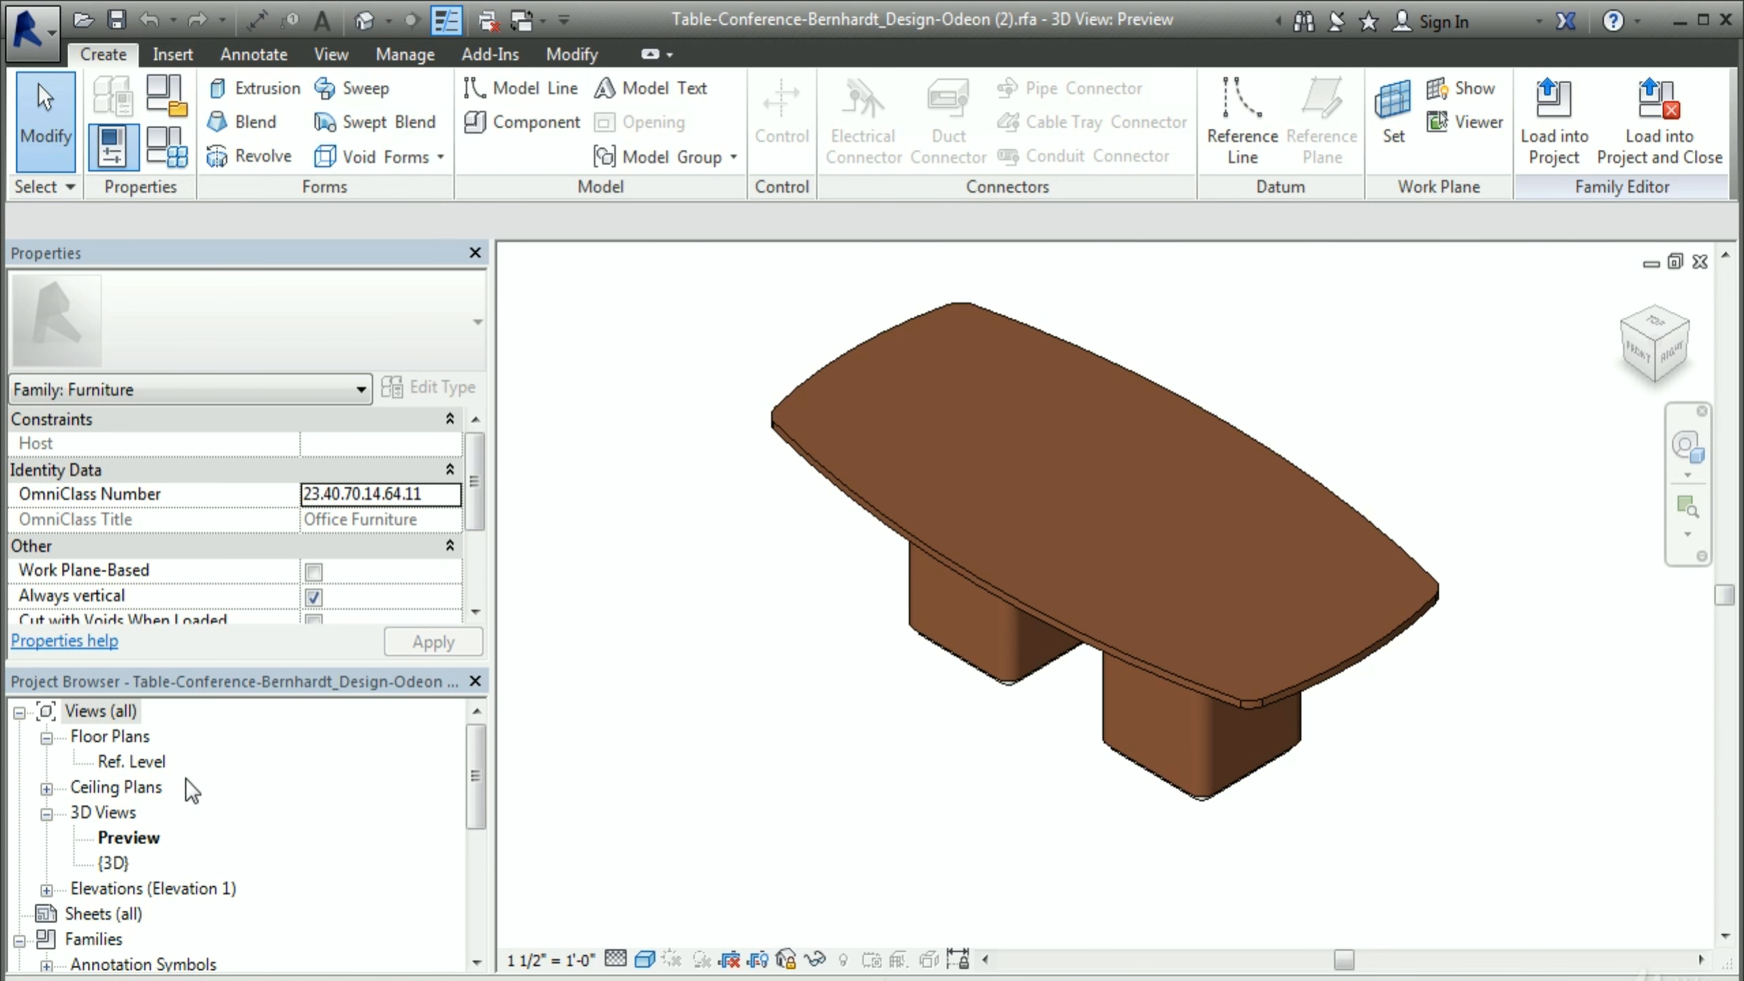
{"action": "double_click", "coordinate": [132, 762]}
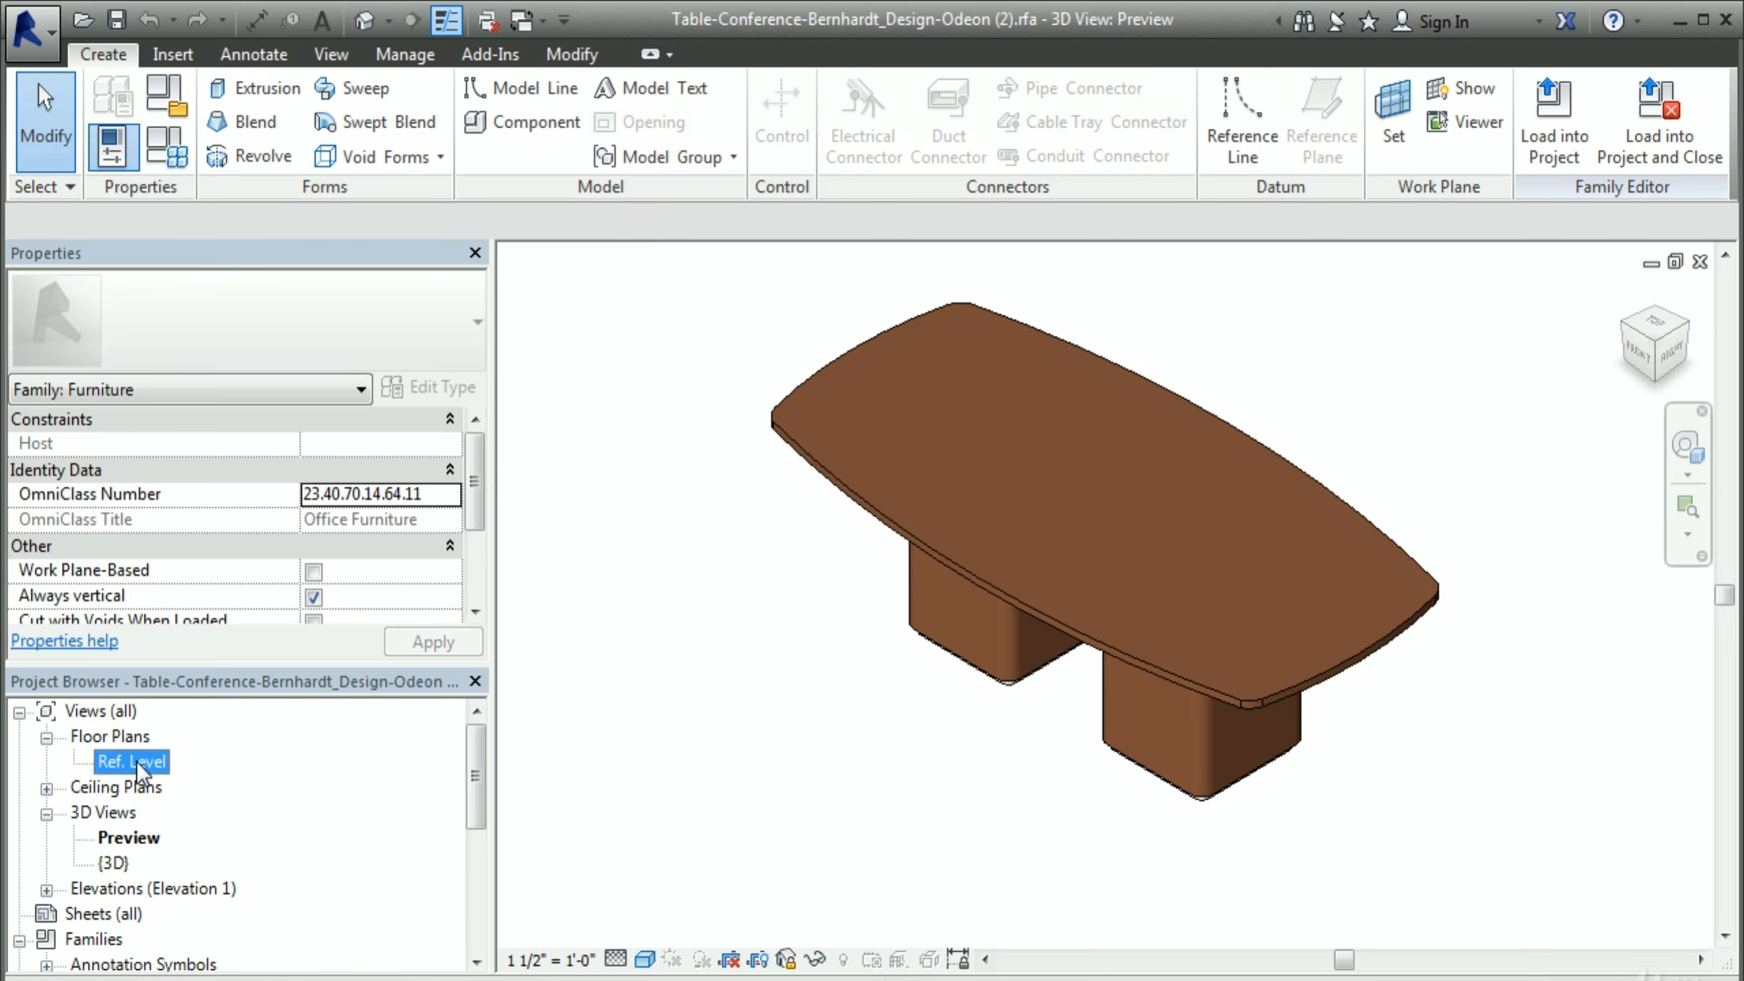
{"action": "scroll", "coordinate": [1171, 731], "scroll_direction": "down", "scroll_amount": 3}
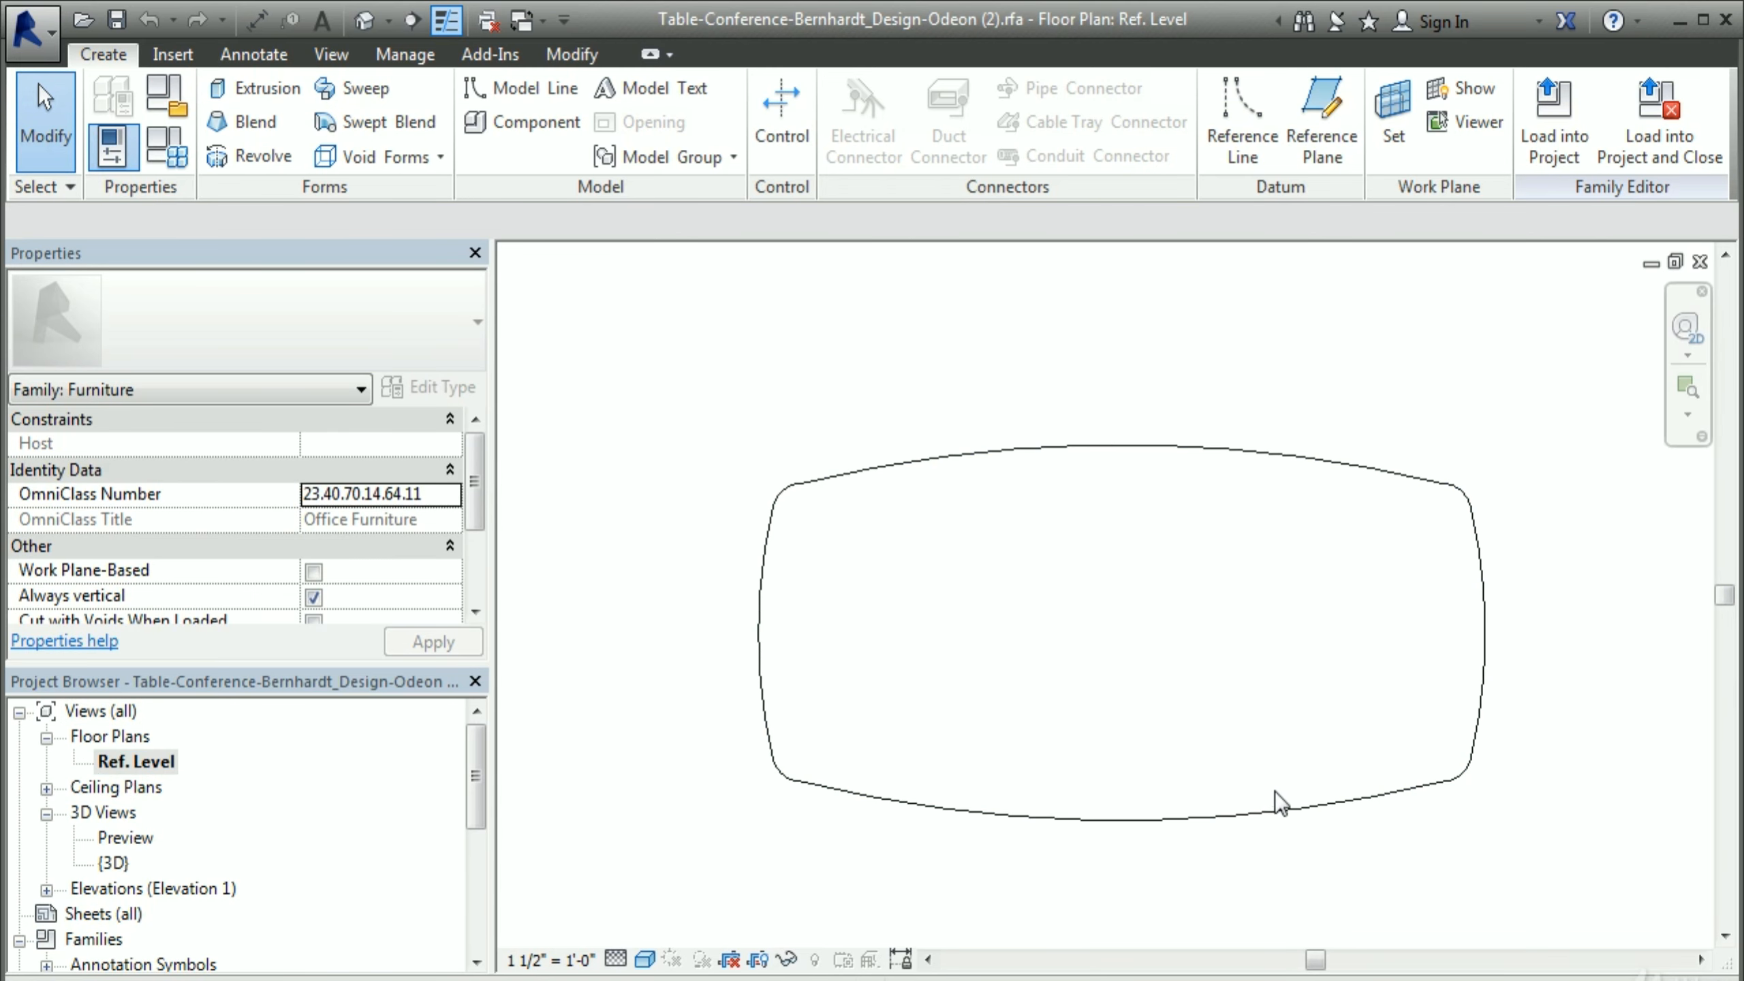
{"action": "middle_click_drag", "start_coordinate": [1199, 795], "coordinate": [1096, 715]}
{"action": "scroll", "coordinate": [1080, 740], "scroll_direction": "down", "scroll_amount": 1}
{"action": "middle_click_drag", "start_coordinate": [1141, 839], "coordinate": [1128, 791]}
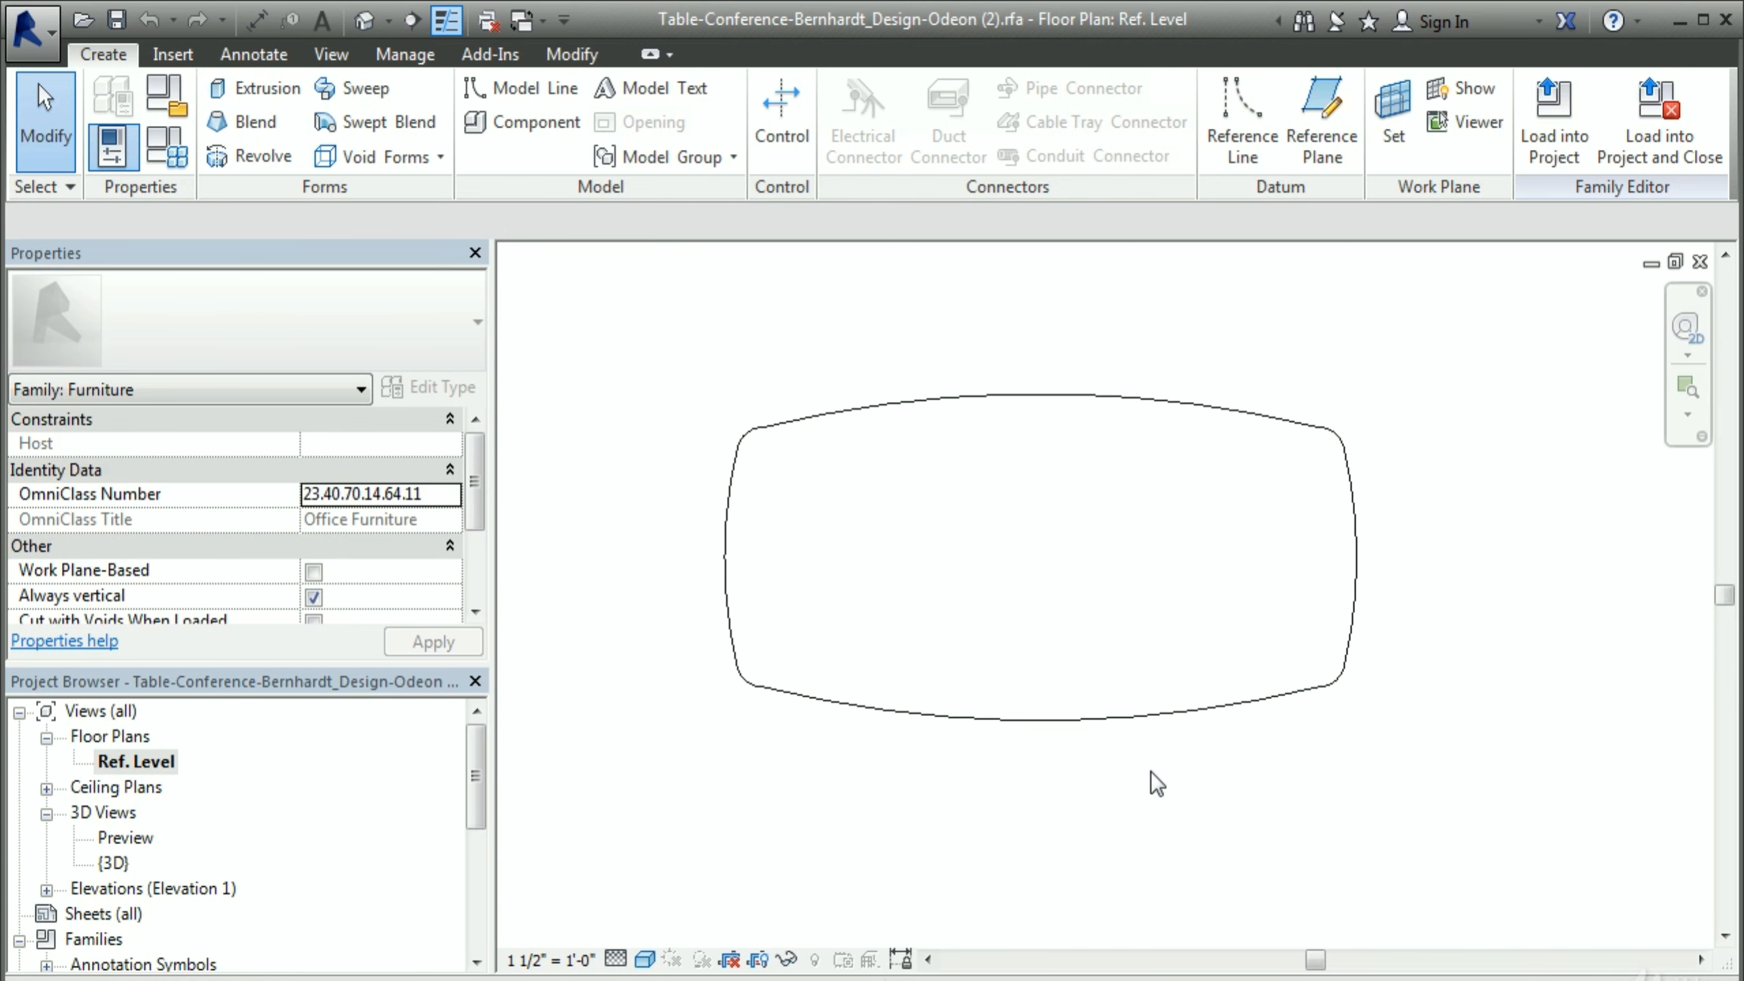
Step: Turn on the display of annotation categories in the Ref. Level plan's visibility/graphics settings
{"action": "key", "text": "v"}
{"action": "key", "text": "v"}
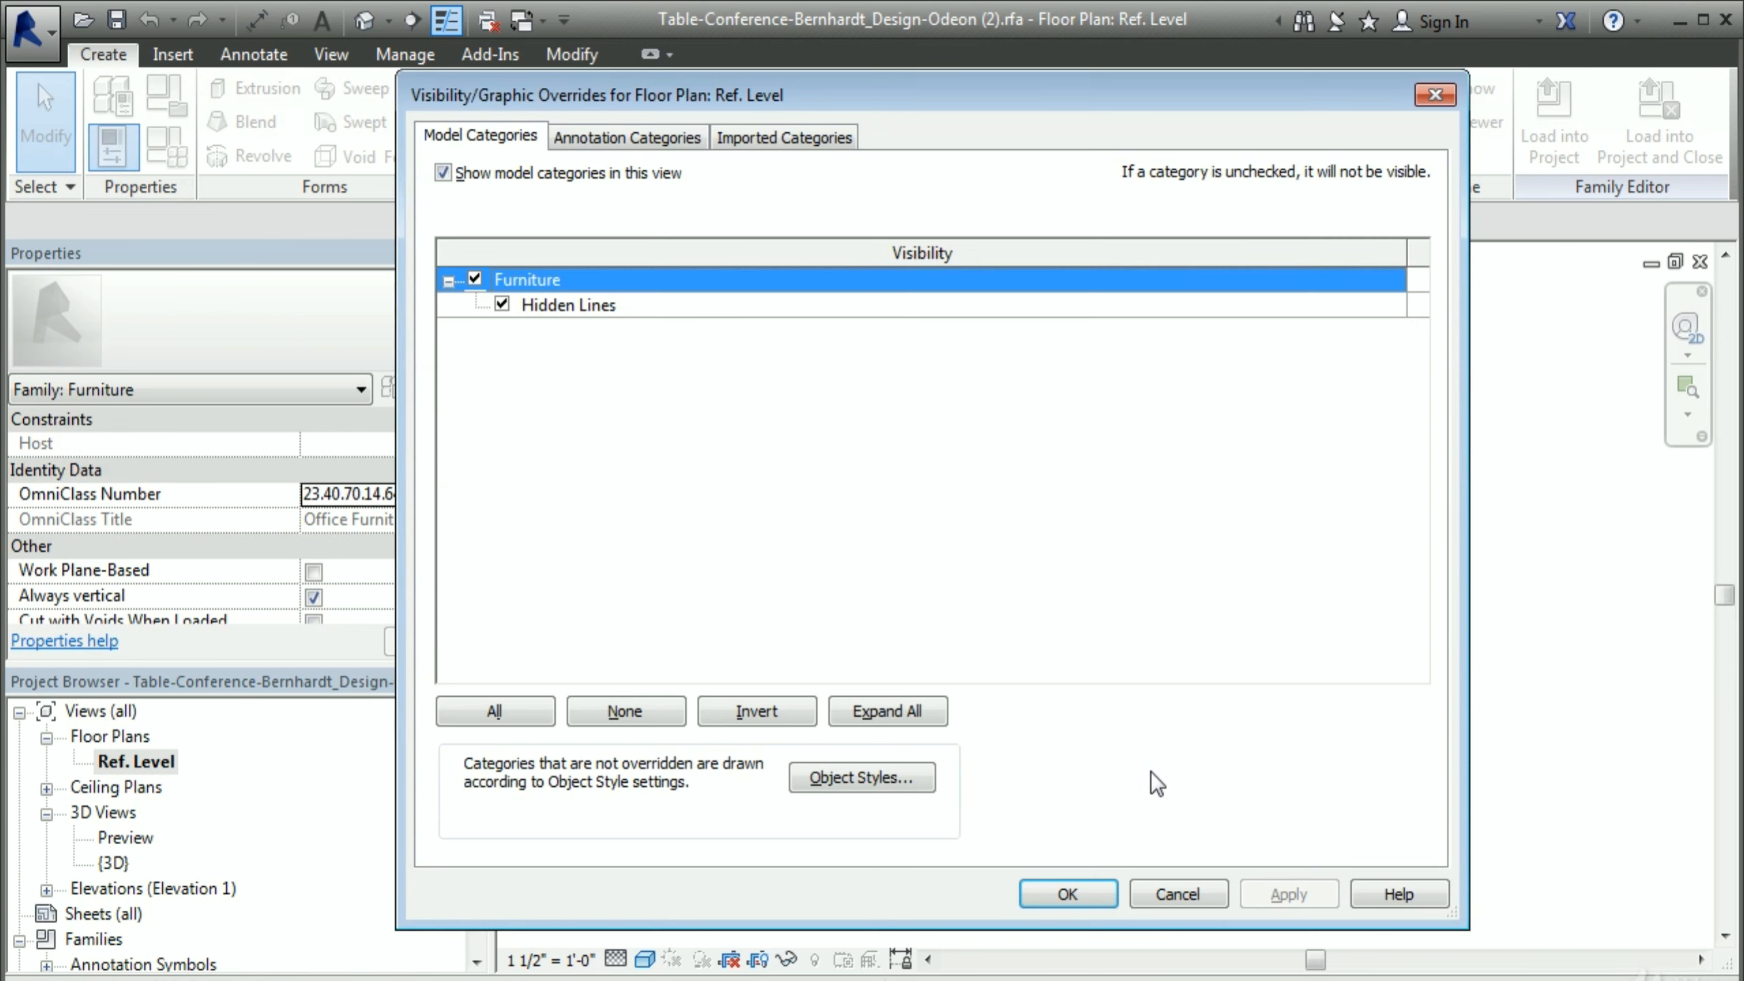
{"action": "left_click", "coordinate": [642, 140]}
{"action": "left_click", "coordinate": [443, 172]}
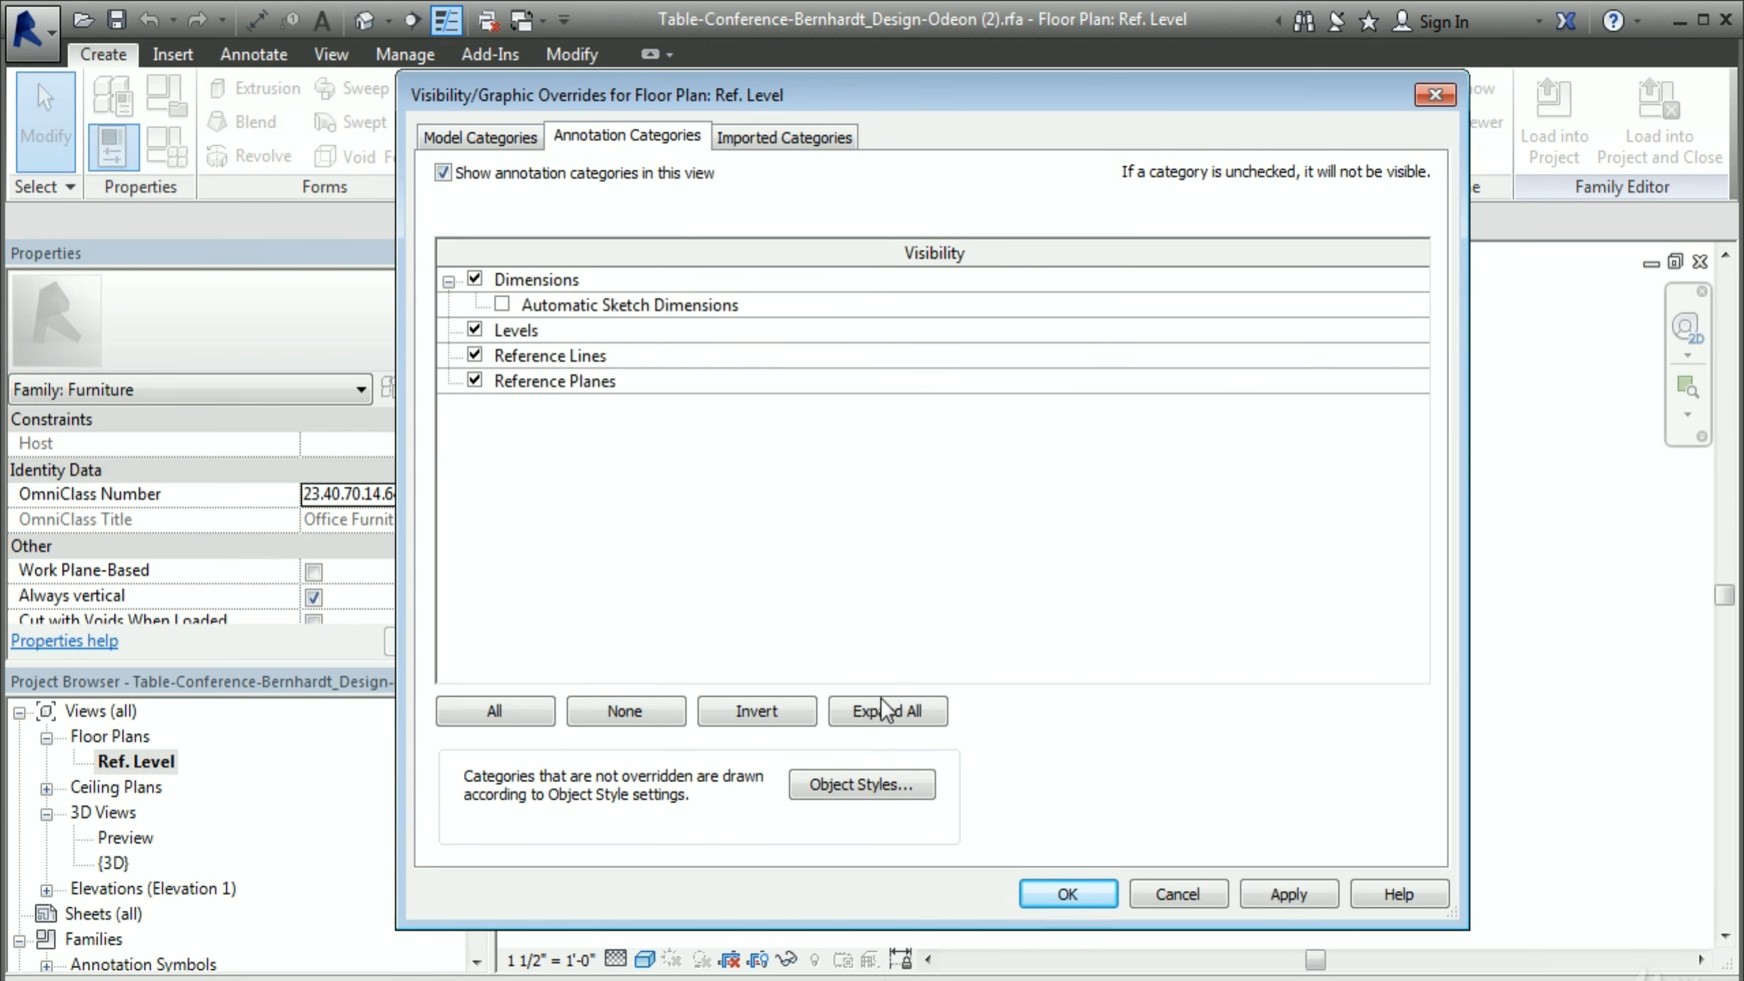
{"action": "left_click", "coordinate": [1287, 893]}
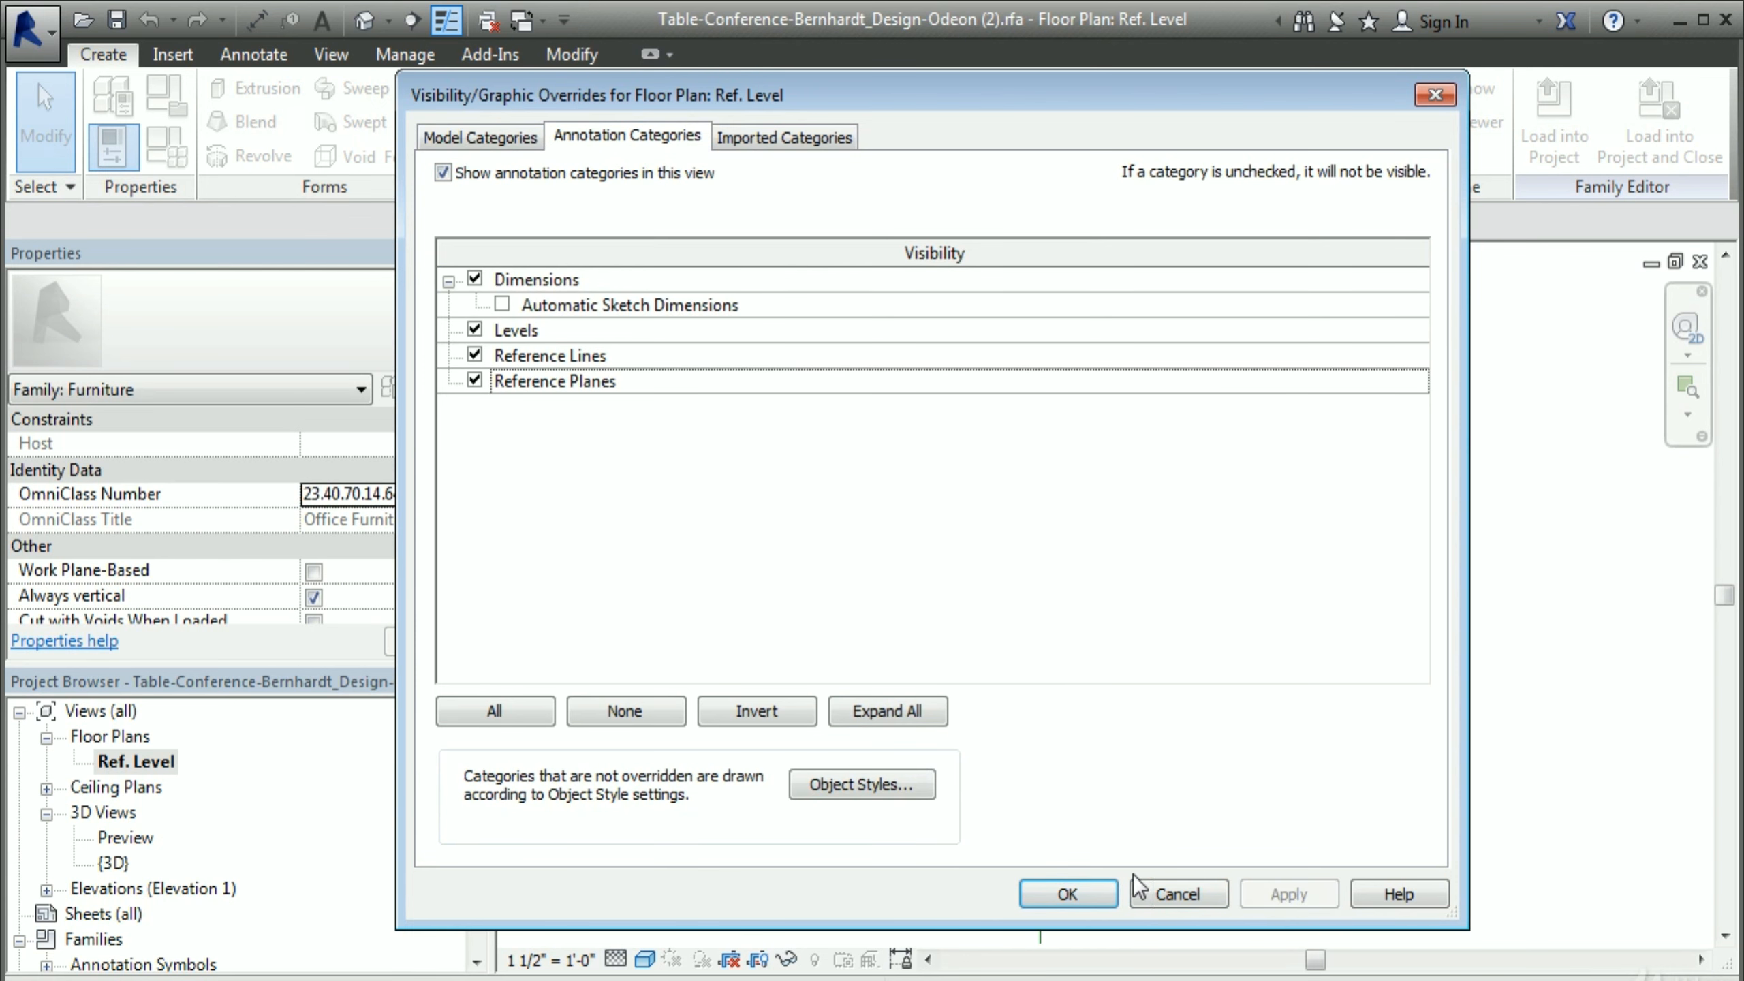
{"action": "left_click", "coordinate": [1076, 896]}
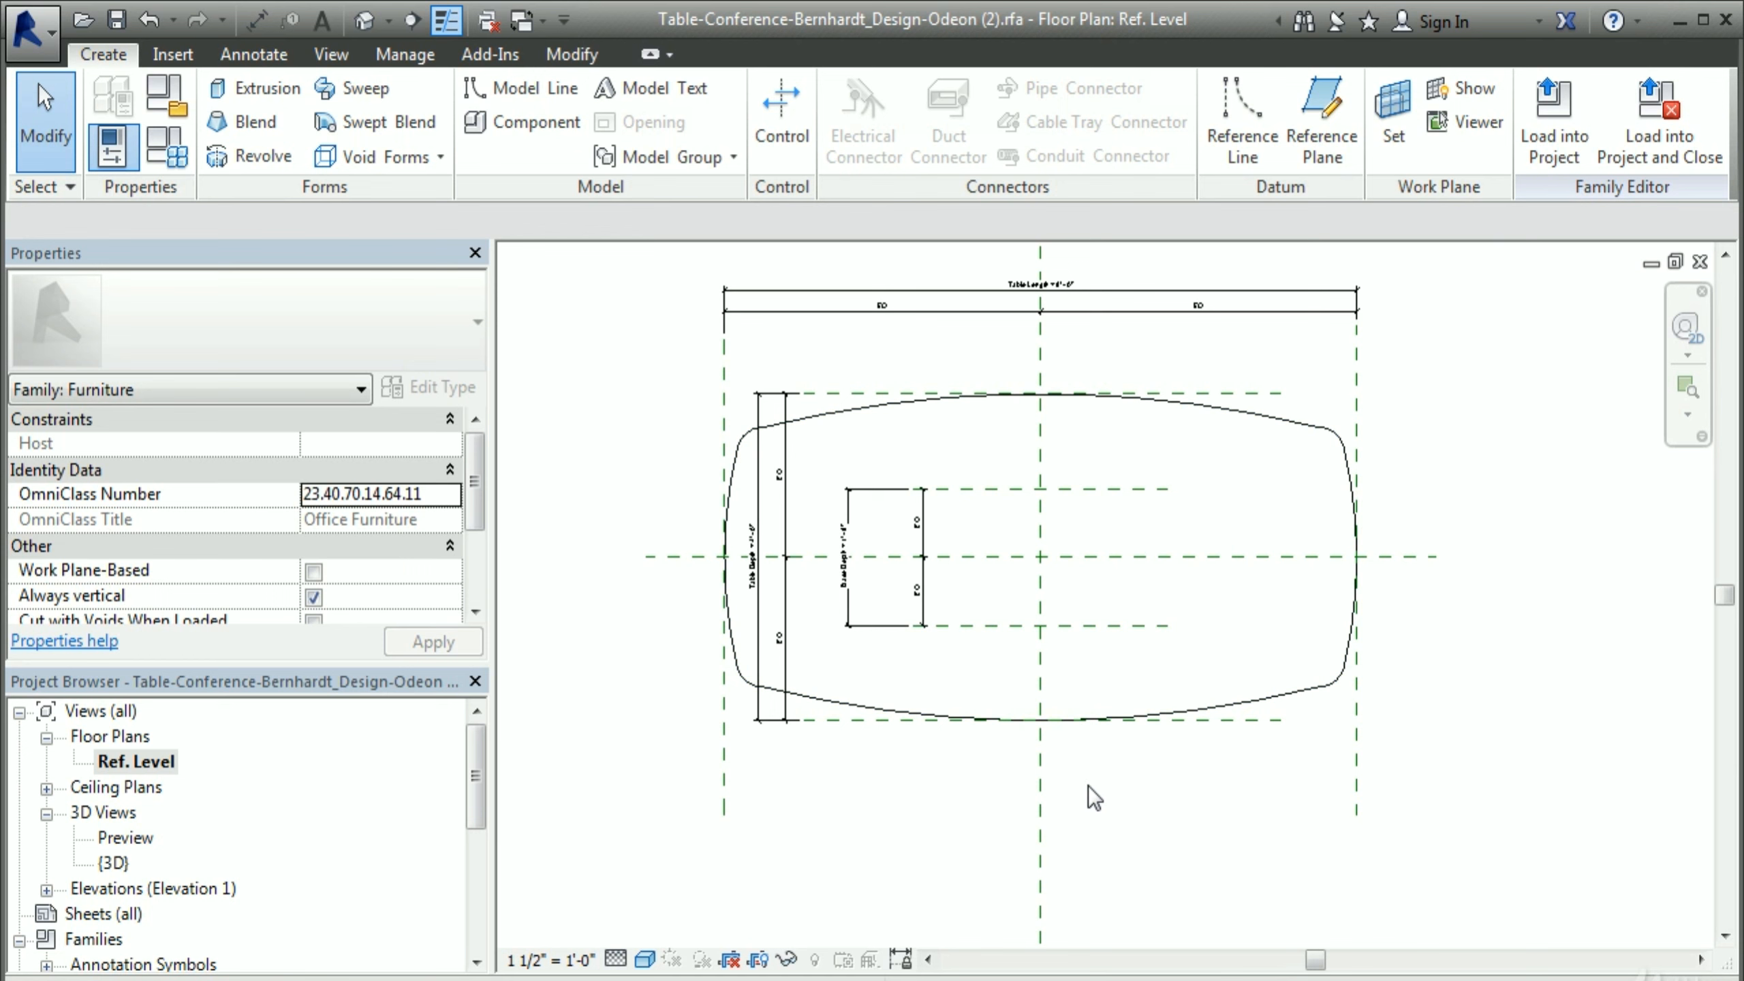
Step: Examine the center and right reference planes, and the Table Length dimension with the list of parameters available as its label
{"action": "left_click", "coordinate": [1041, 797]}
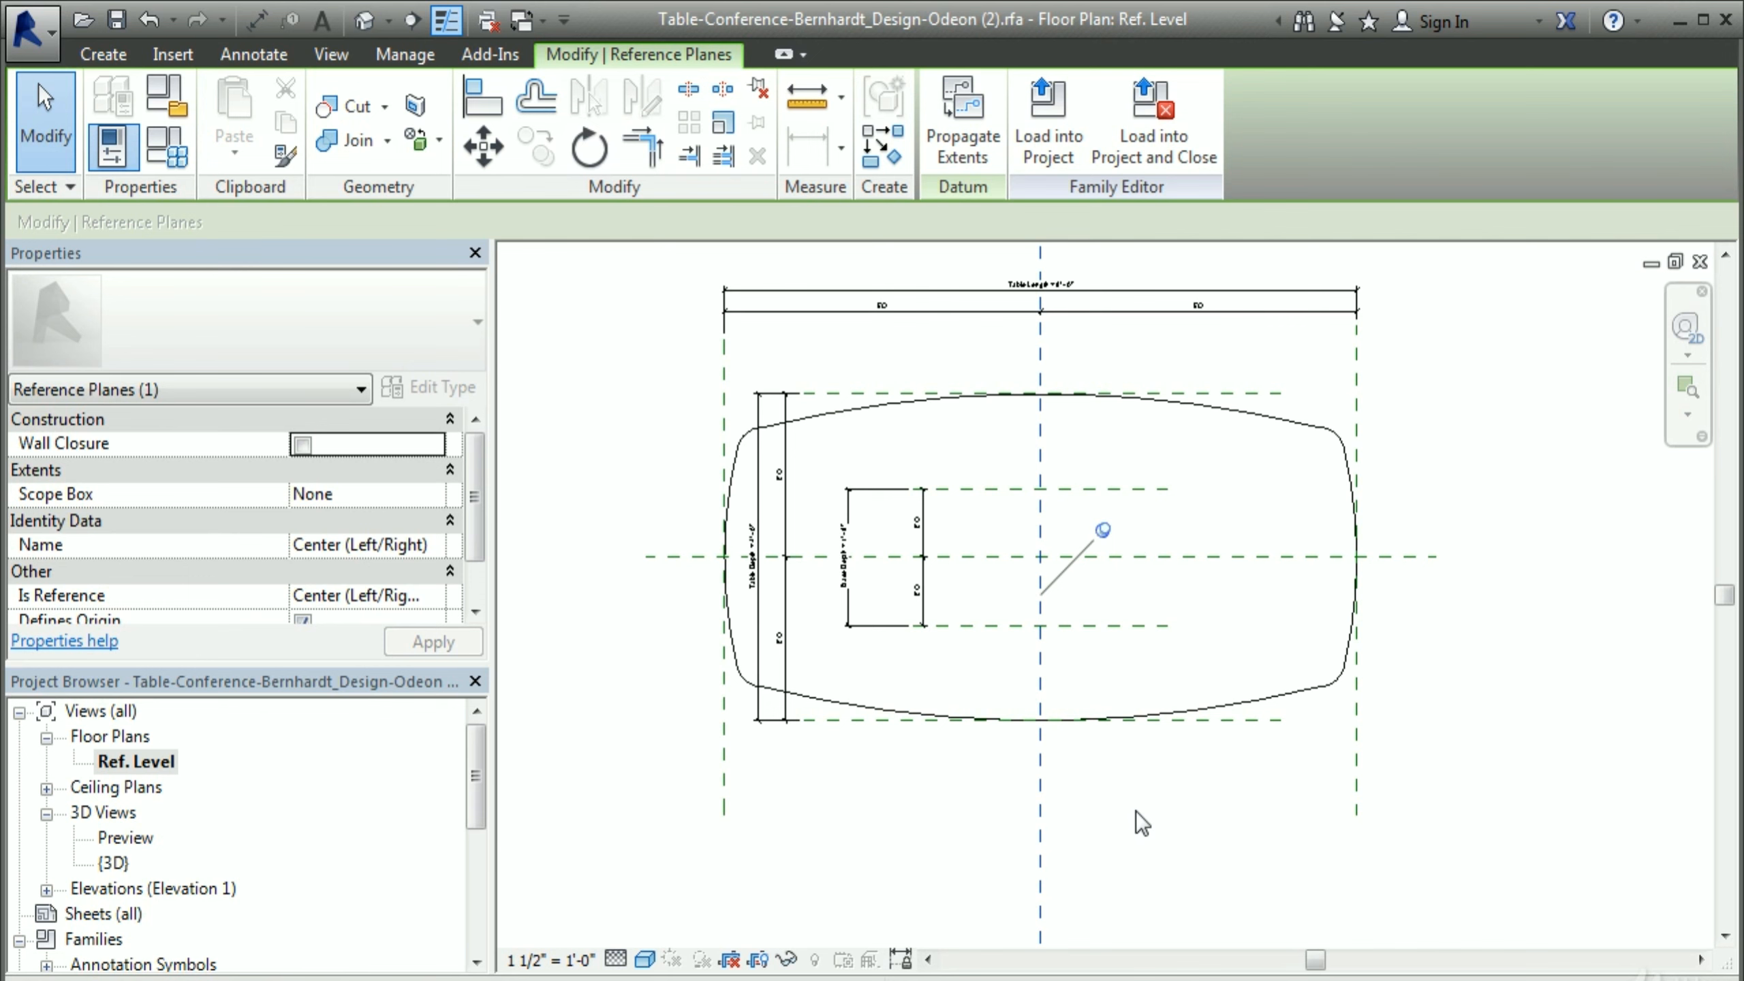
{"action": "left_click", "coordinate": [1357, 655]}
{"action": "left_click", "coordinate": [1380, 772]}
{"action": "left_click", "coordinate": [1359, 767]}
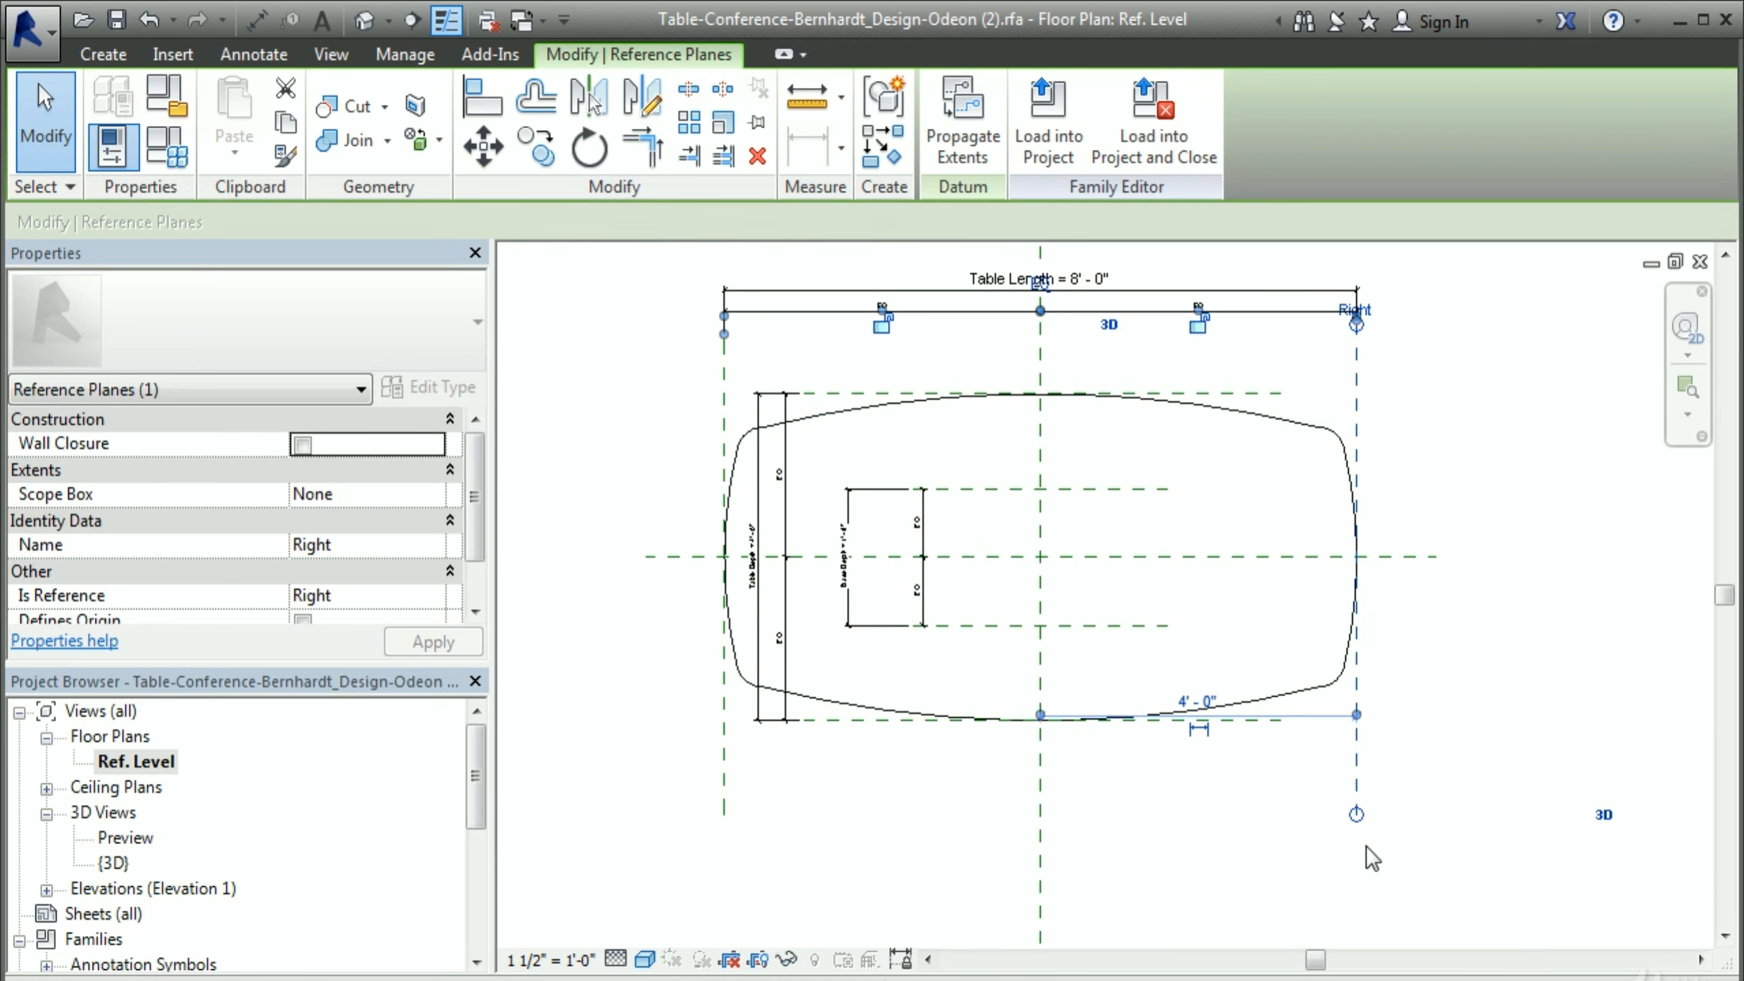
{"action": "left_click", "coordinate": [1086, 291]}
{"action": "key", "text": "Escape"}
{"action": "scroll", "coordinate": [1063, 317], "scroll_direction": "up", "scroll_amount": 3}
{"action": "middle_click_drag", "start_coordinate": [1063, 317], "coordinate": [1096, 393]}
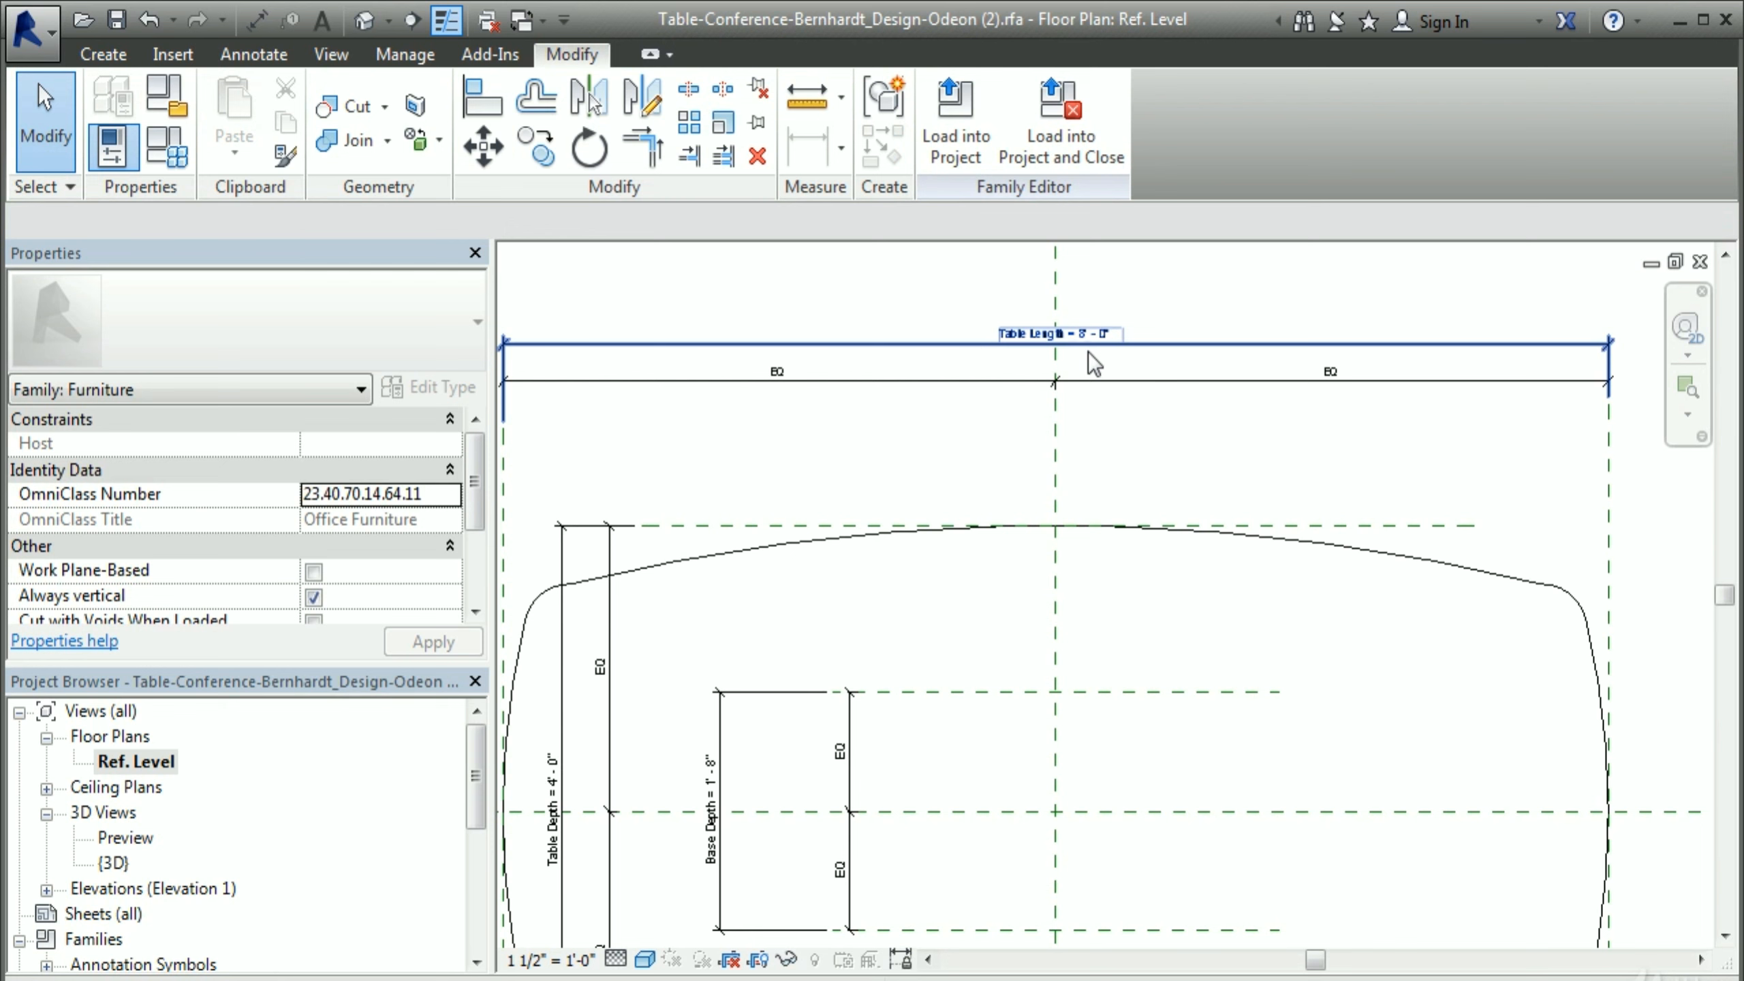
{"action": "left_click", "coordinate": [973, 344]}
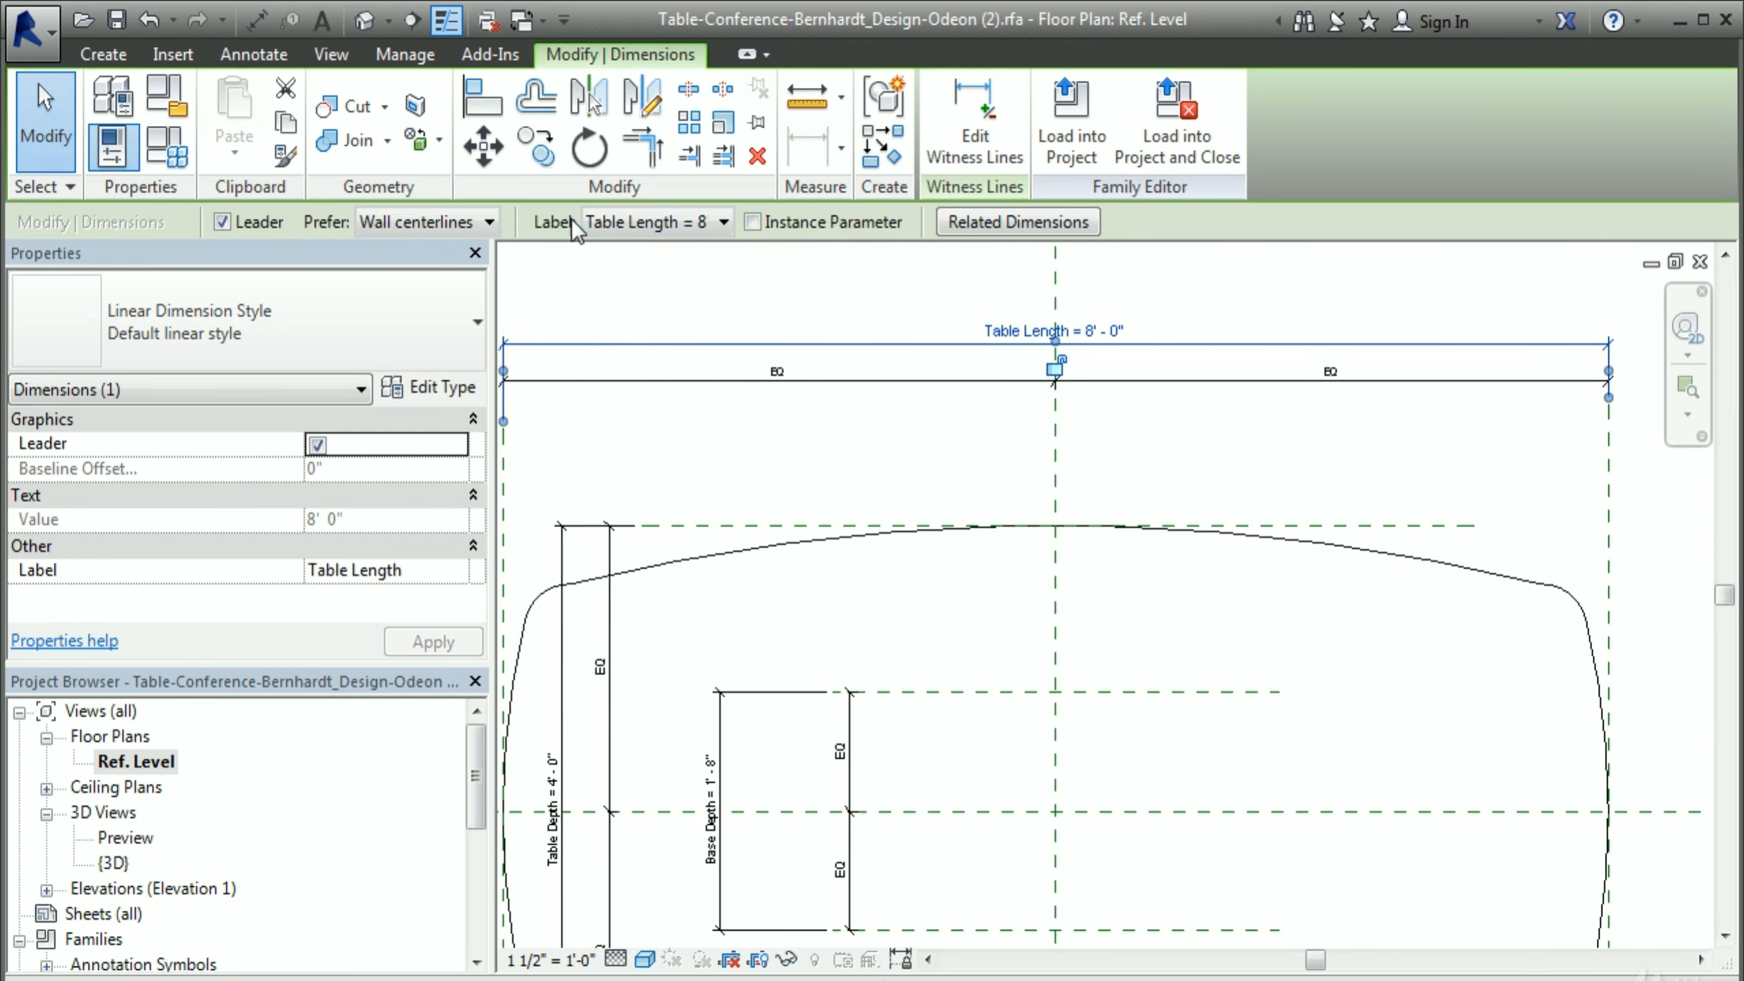
{"action": "left_click", "coordinate": [723, 225]}
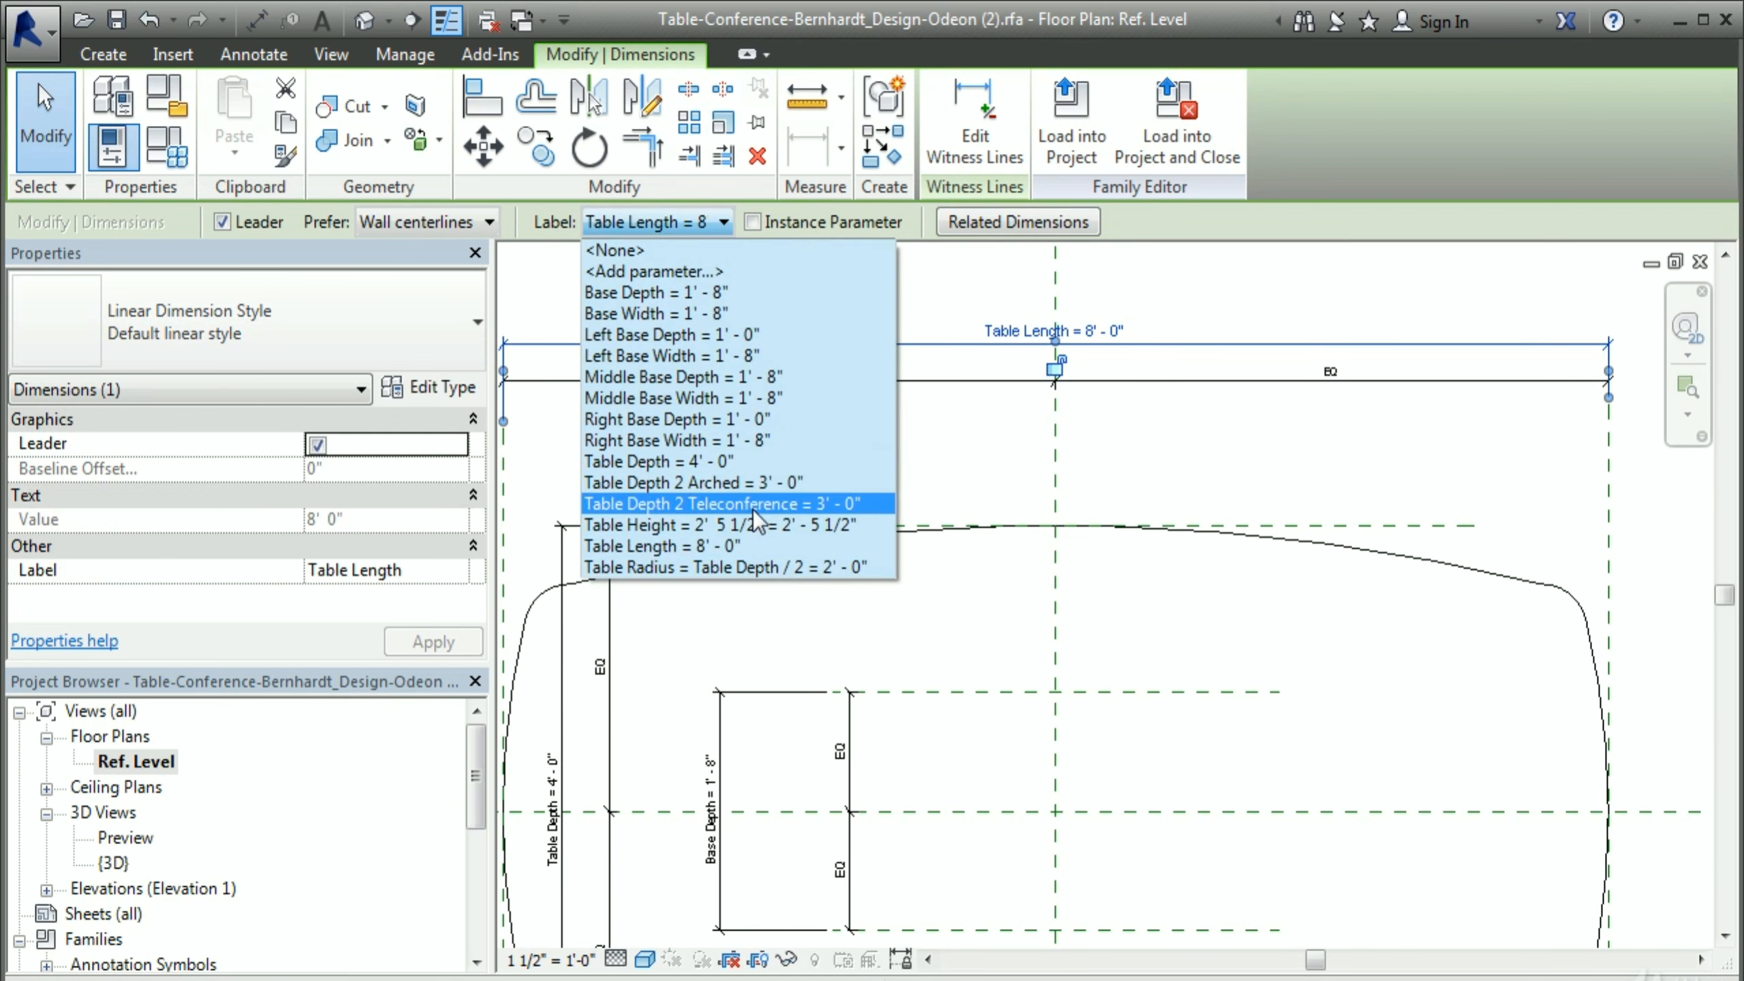
{"action": "left_click", "coordinate": [751, 552]}
{"action": "left_click", "coordinate": [902, 454]}
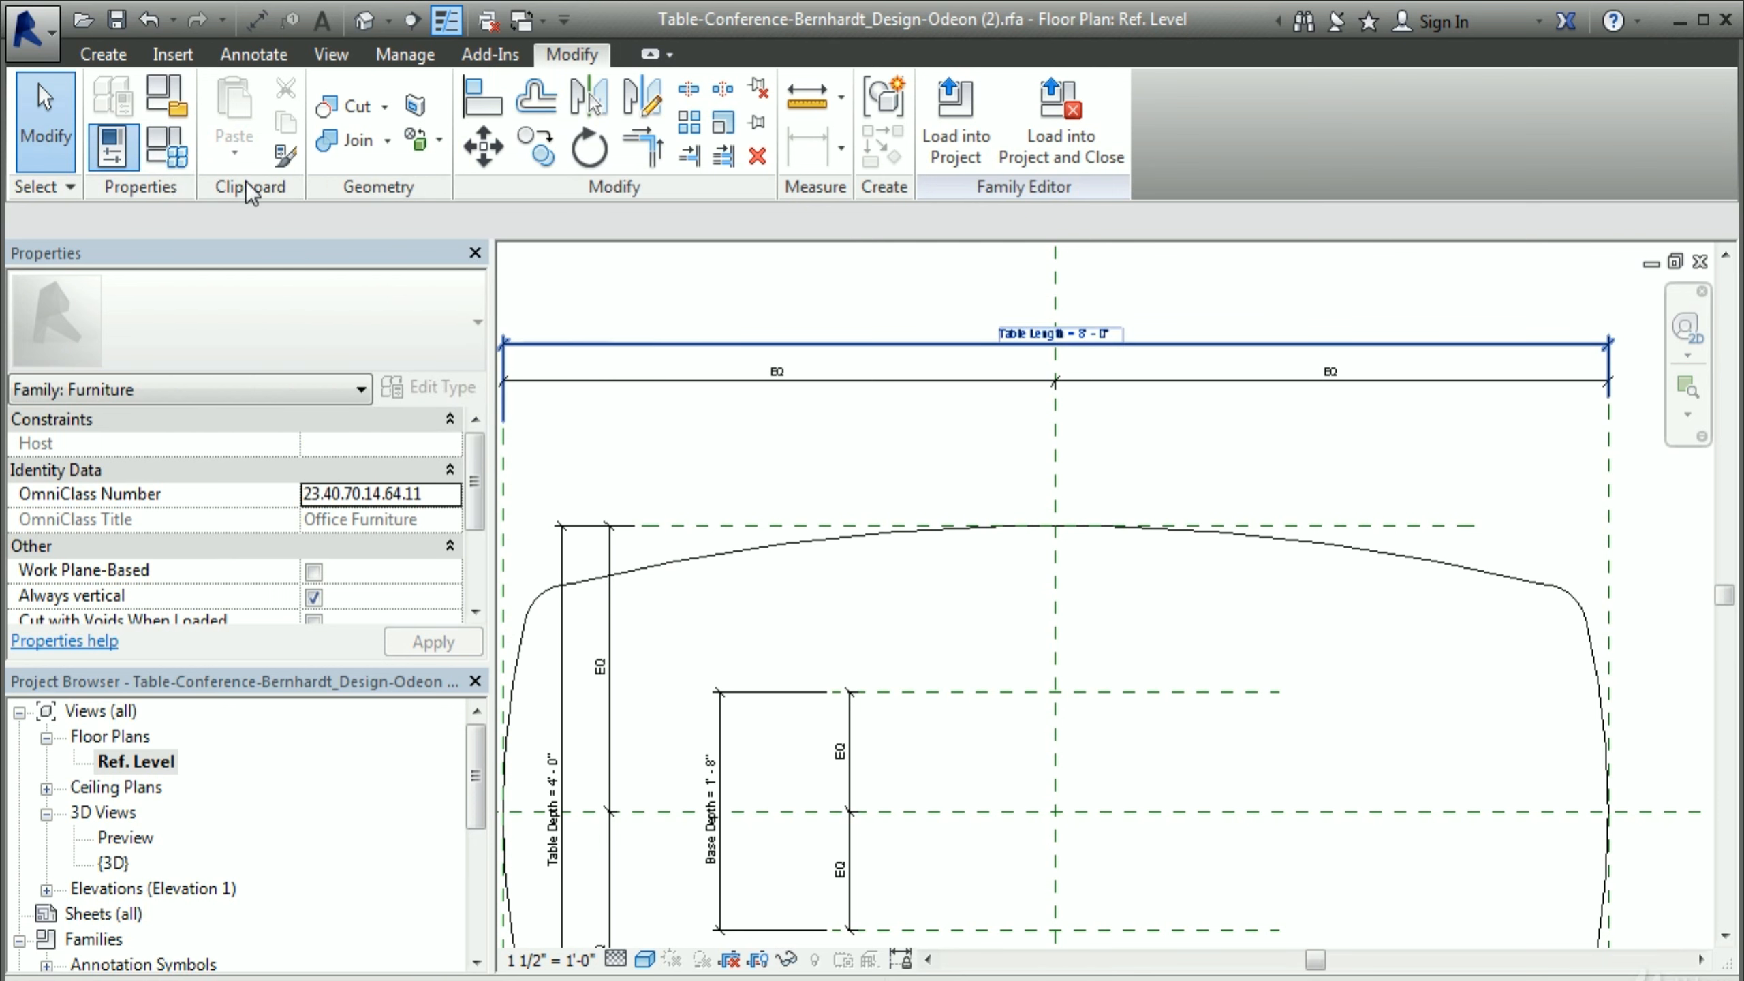
Step: Create a new family type named 96" x 48" for the conference table
{"action": "left_click", "coordinate": [175, 155]}
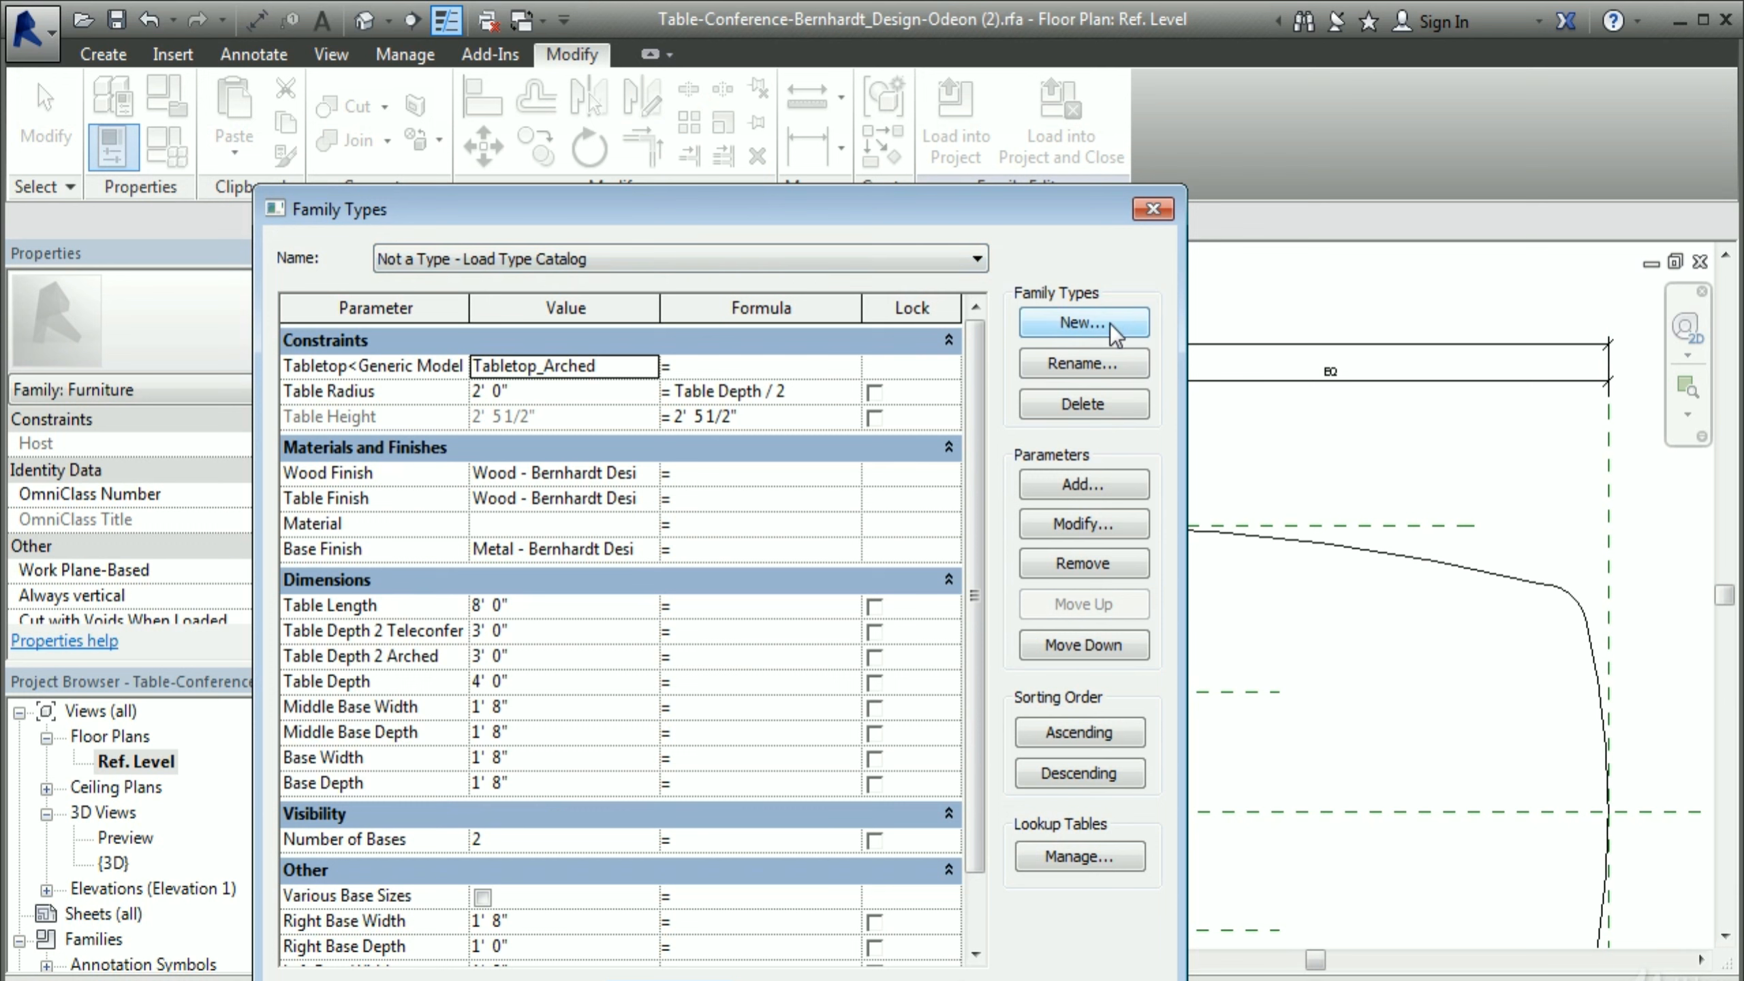
{"action": "left_click", "coordinate": [1083, 322]}
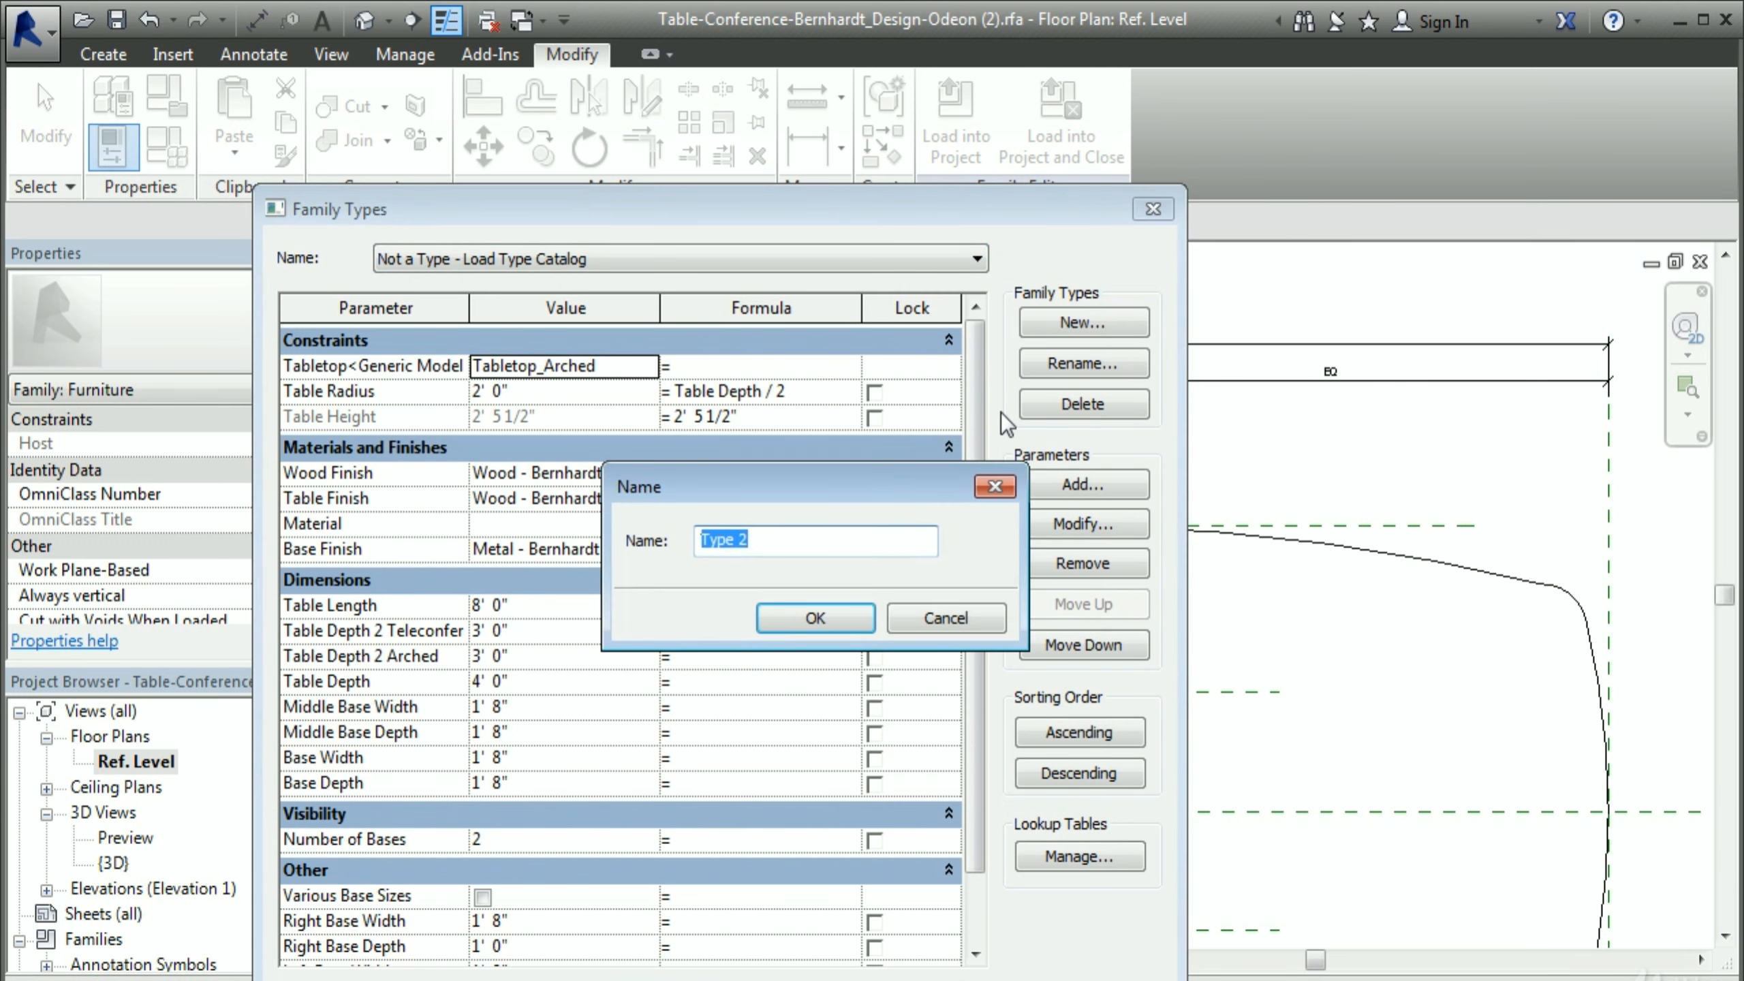
{"action": "type", "text": "96\" x48"}
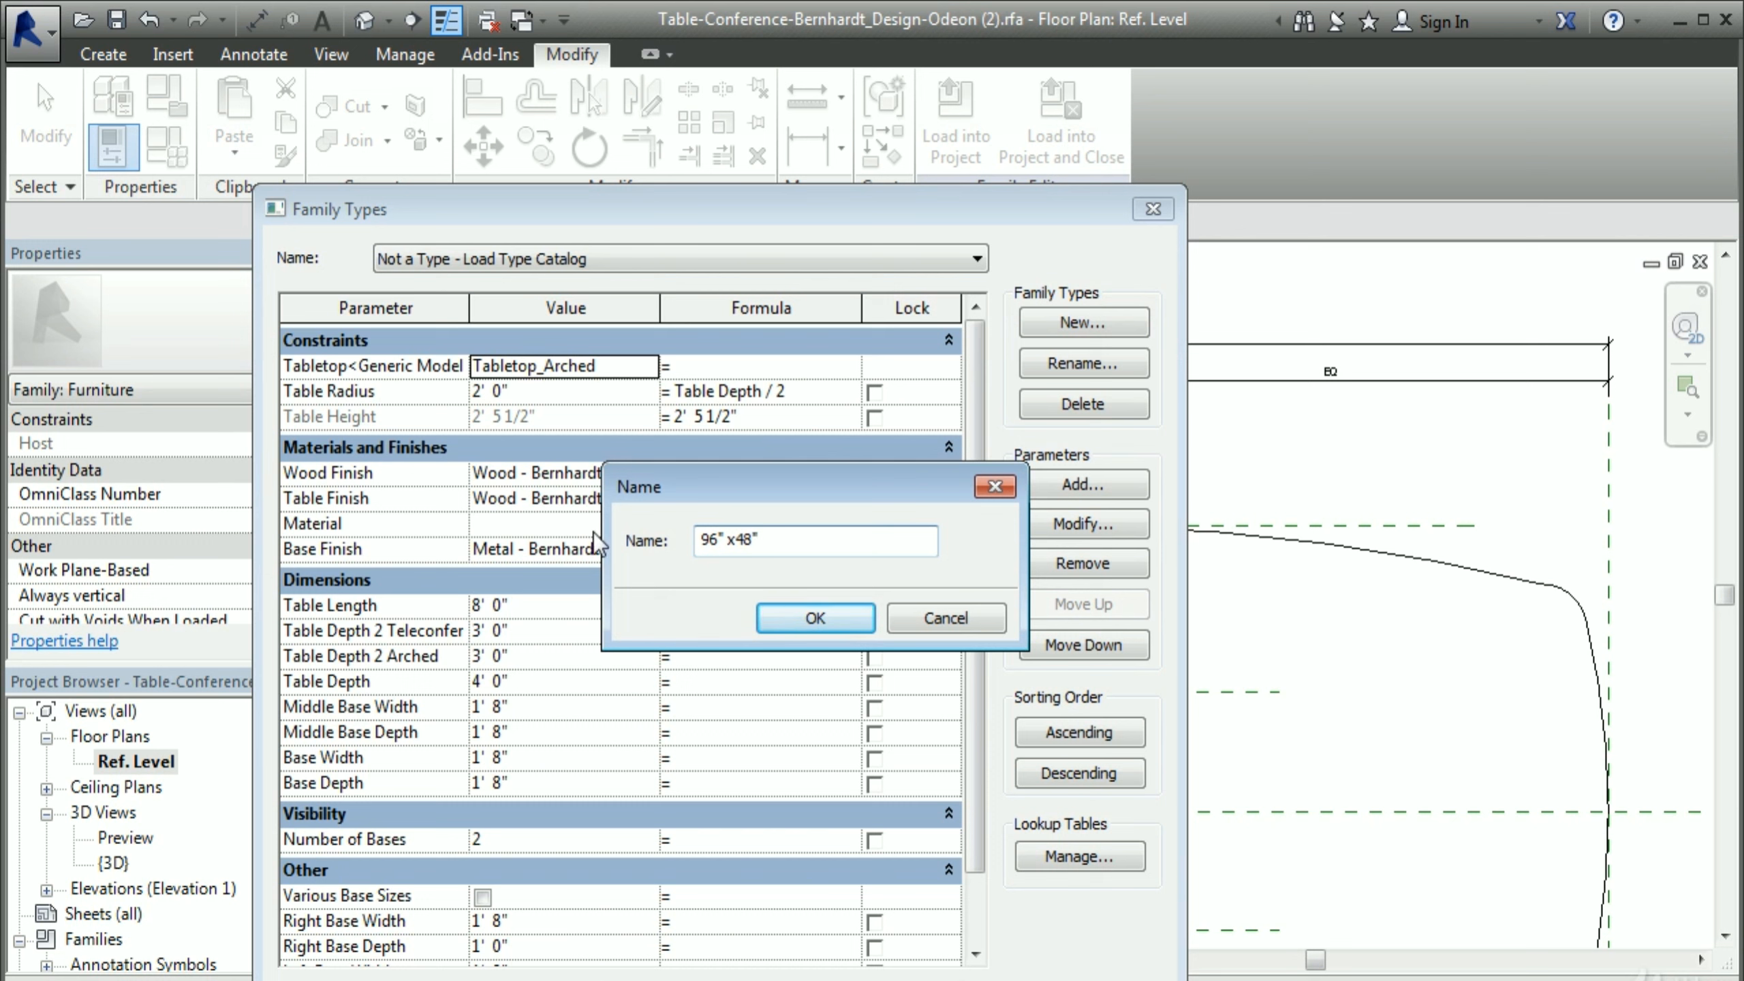
{"action": "left_click", "coordinate": [739, 540]}
{"action": "left_click", "coordinate": [814, 618]}
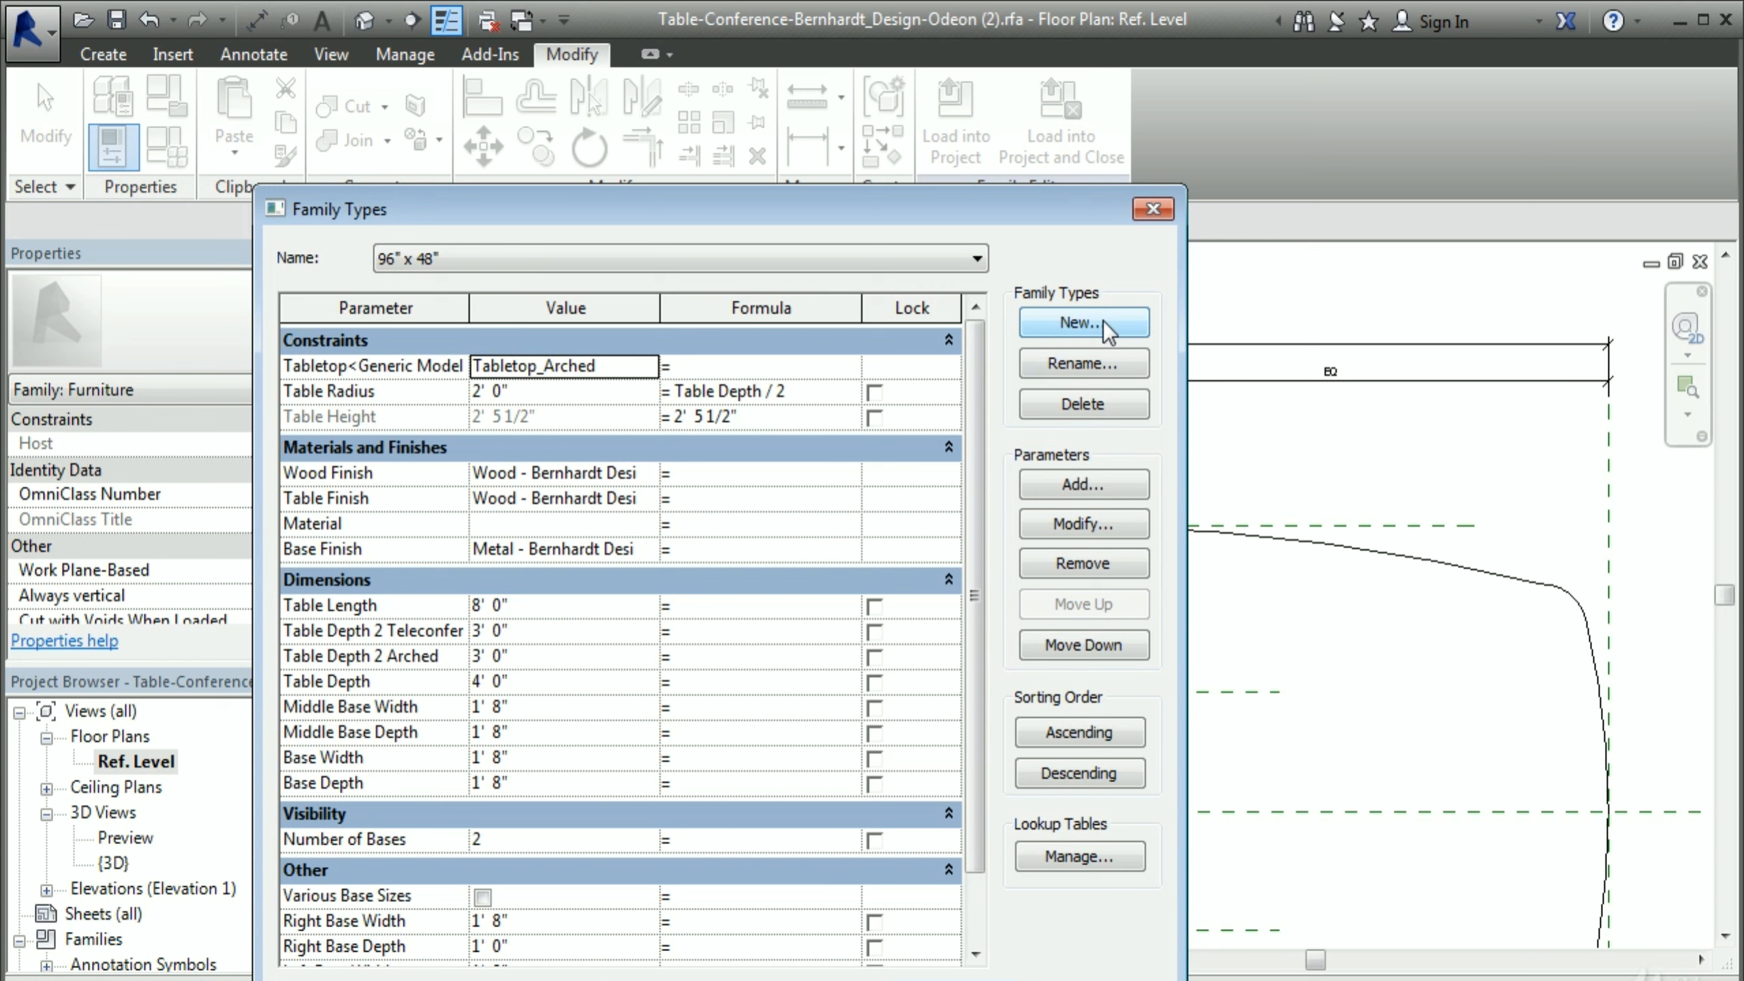
Step: Create a family type named 120" x 48" and set its Table Length to 10' 0"
{"action": "left_click", "coordinate": [1105, 322]}
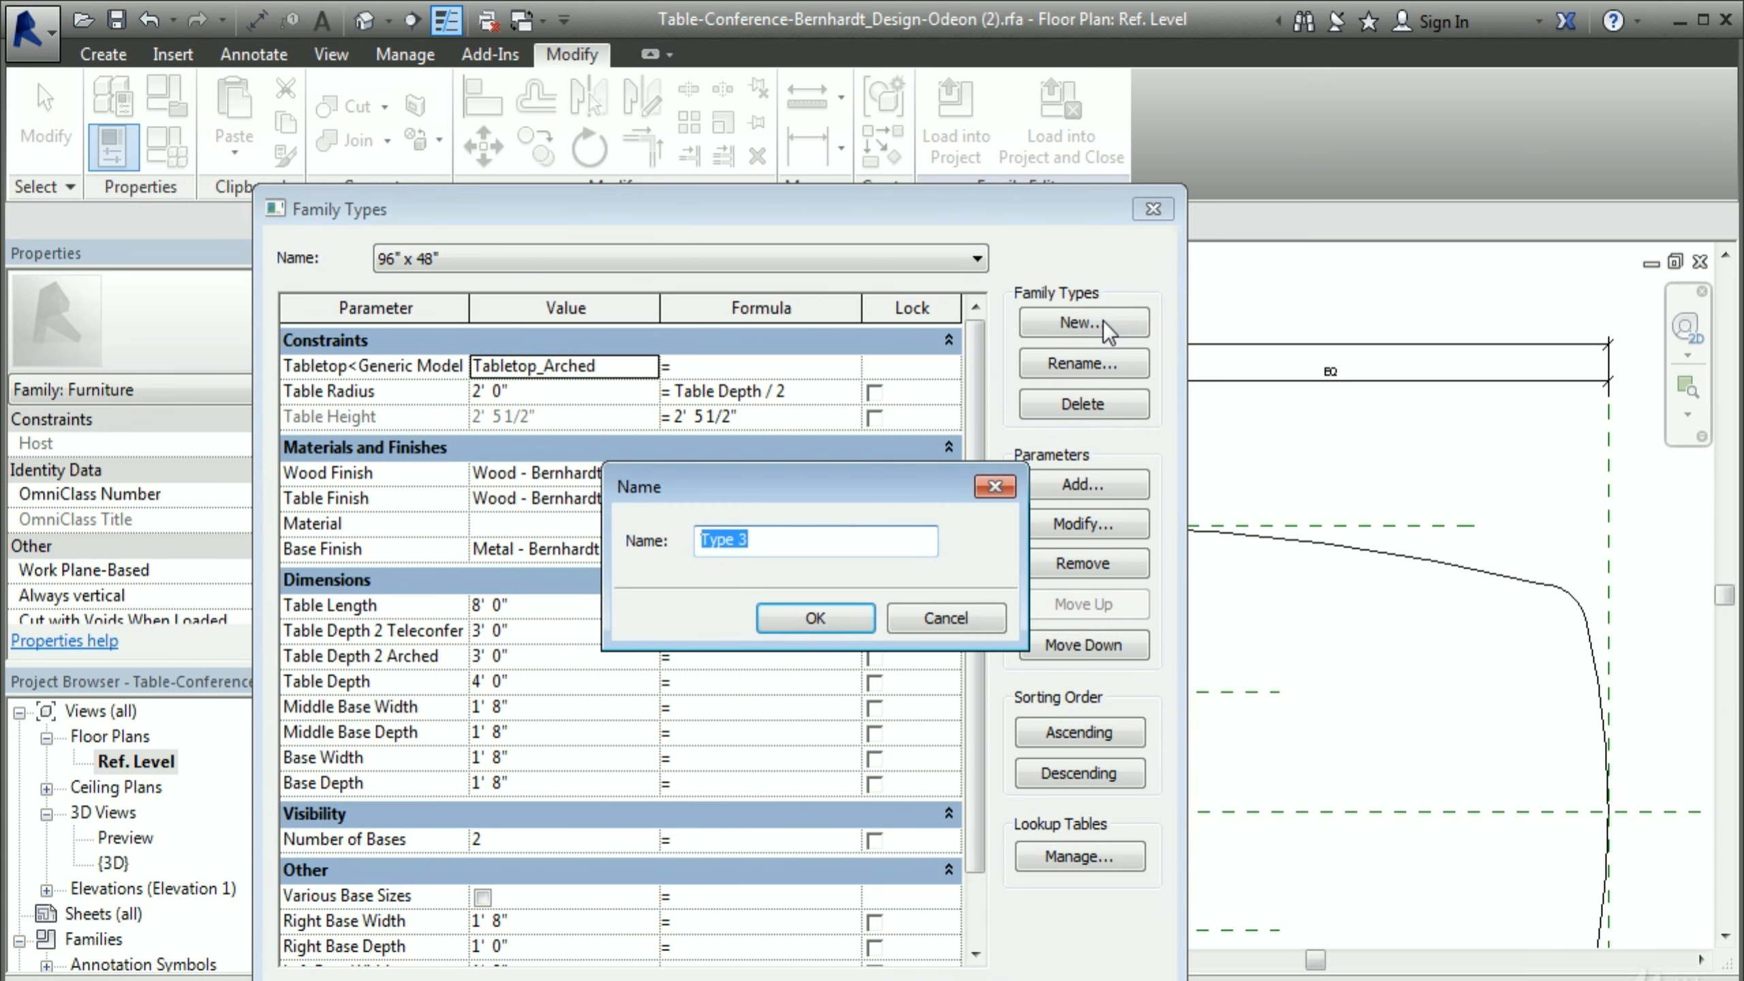
{"action": "type", "text": "12"}
{"action": "type", "text": "0\" x 48\""}
{"action": "left_click", "coordinate": [848, 615]}
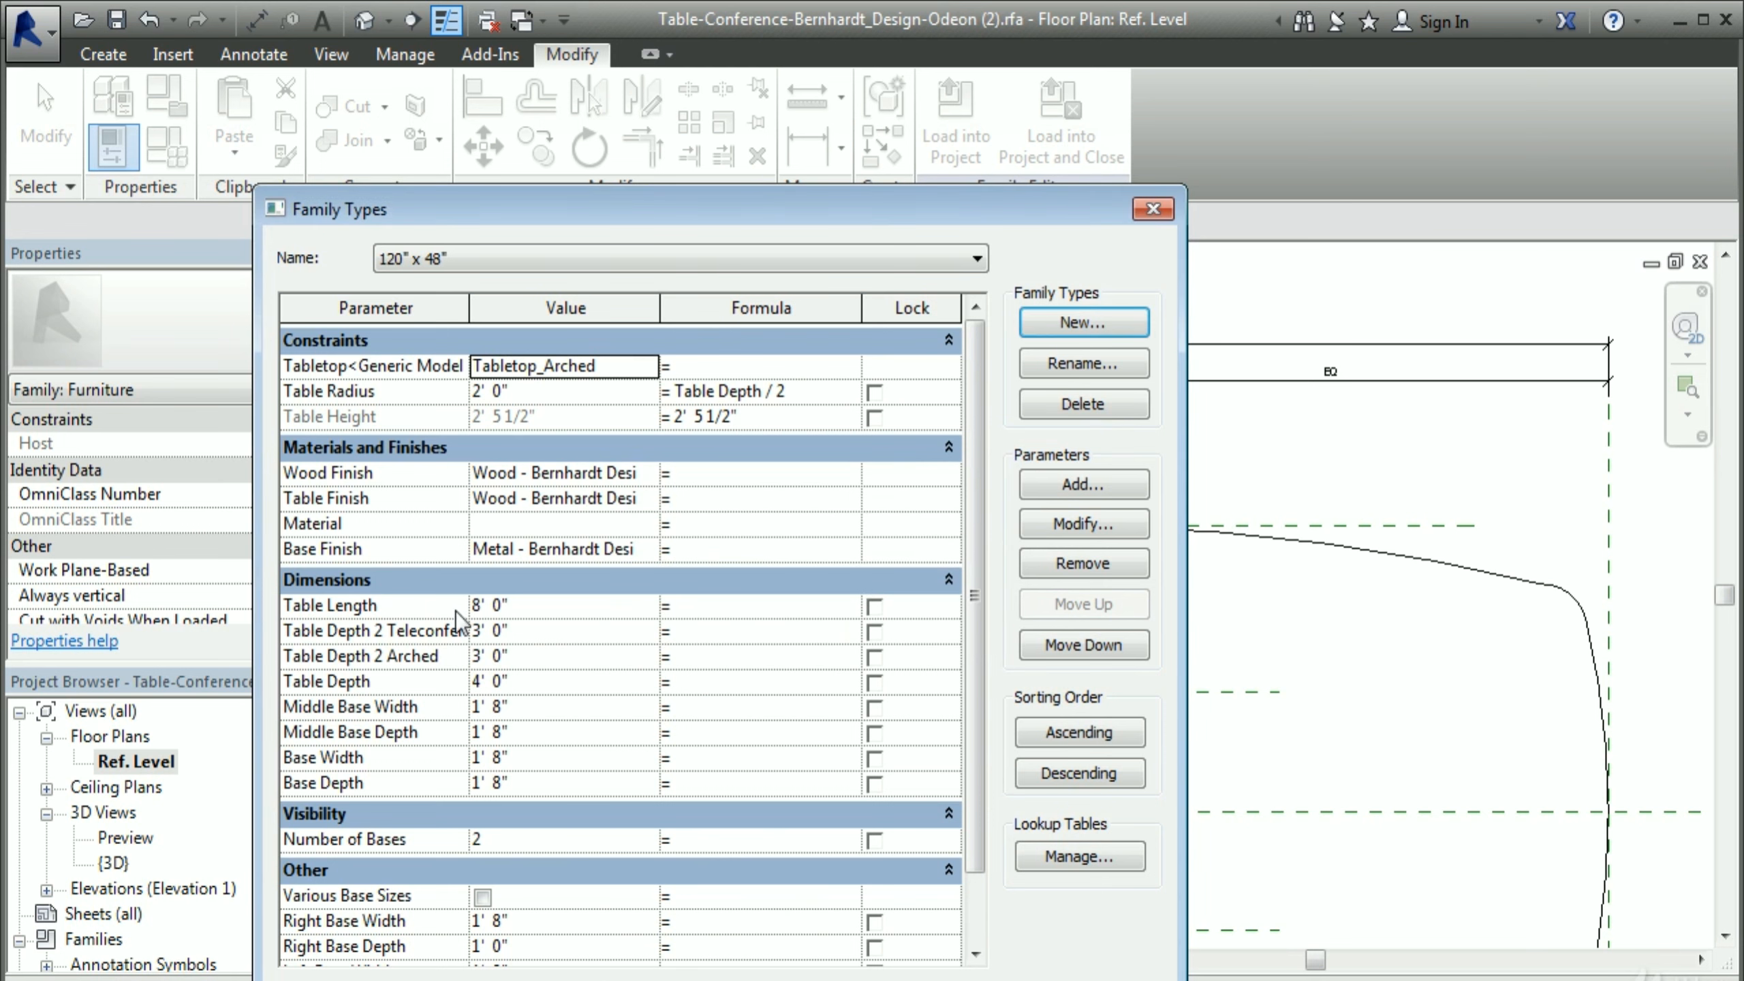
{"action": "left_click", "coordinate": [593, 607]}
{"action": "type", "text": "10"}
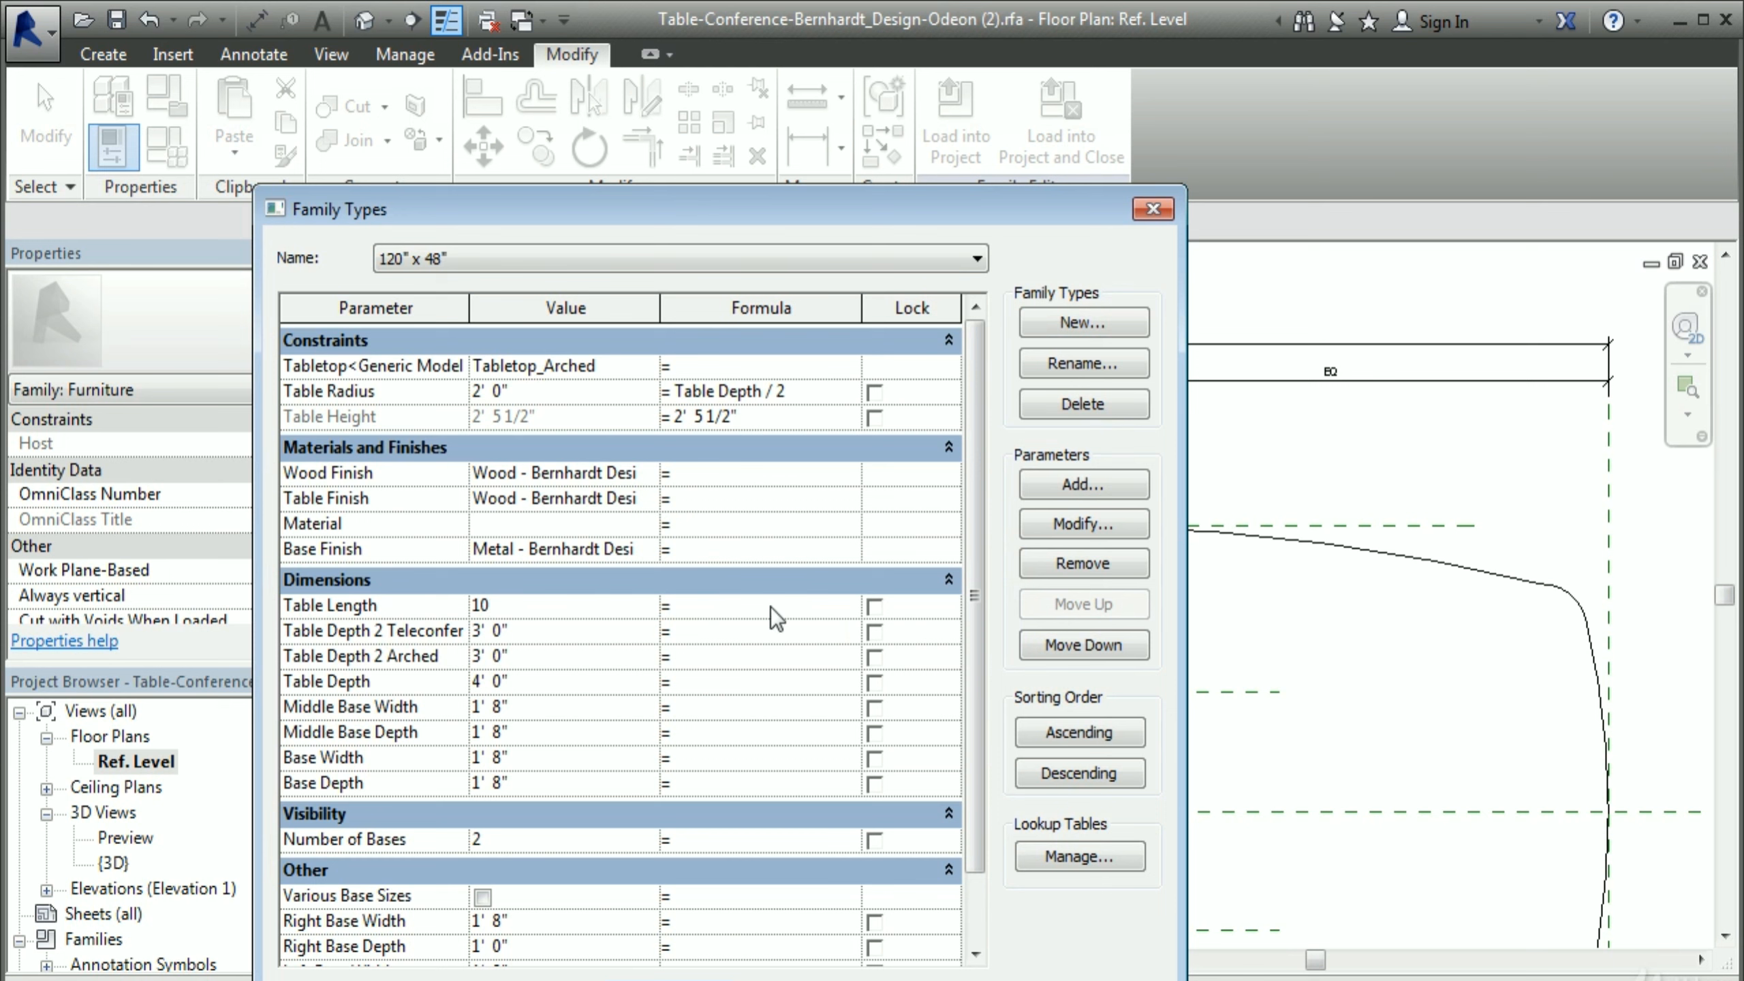
{"action": "left_click", "coordinate": [592, 631]}
{"action": "left_click", "coordinate": [941, 980]}
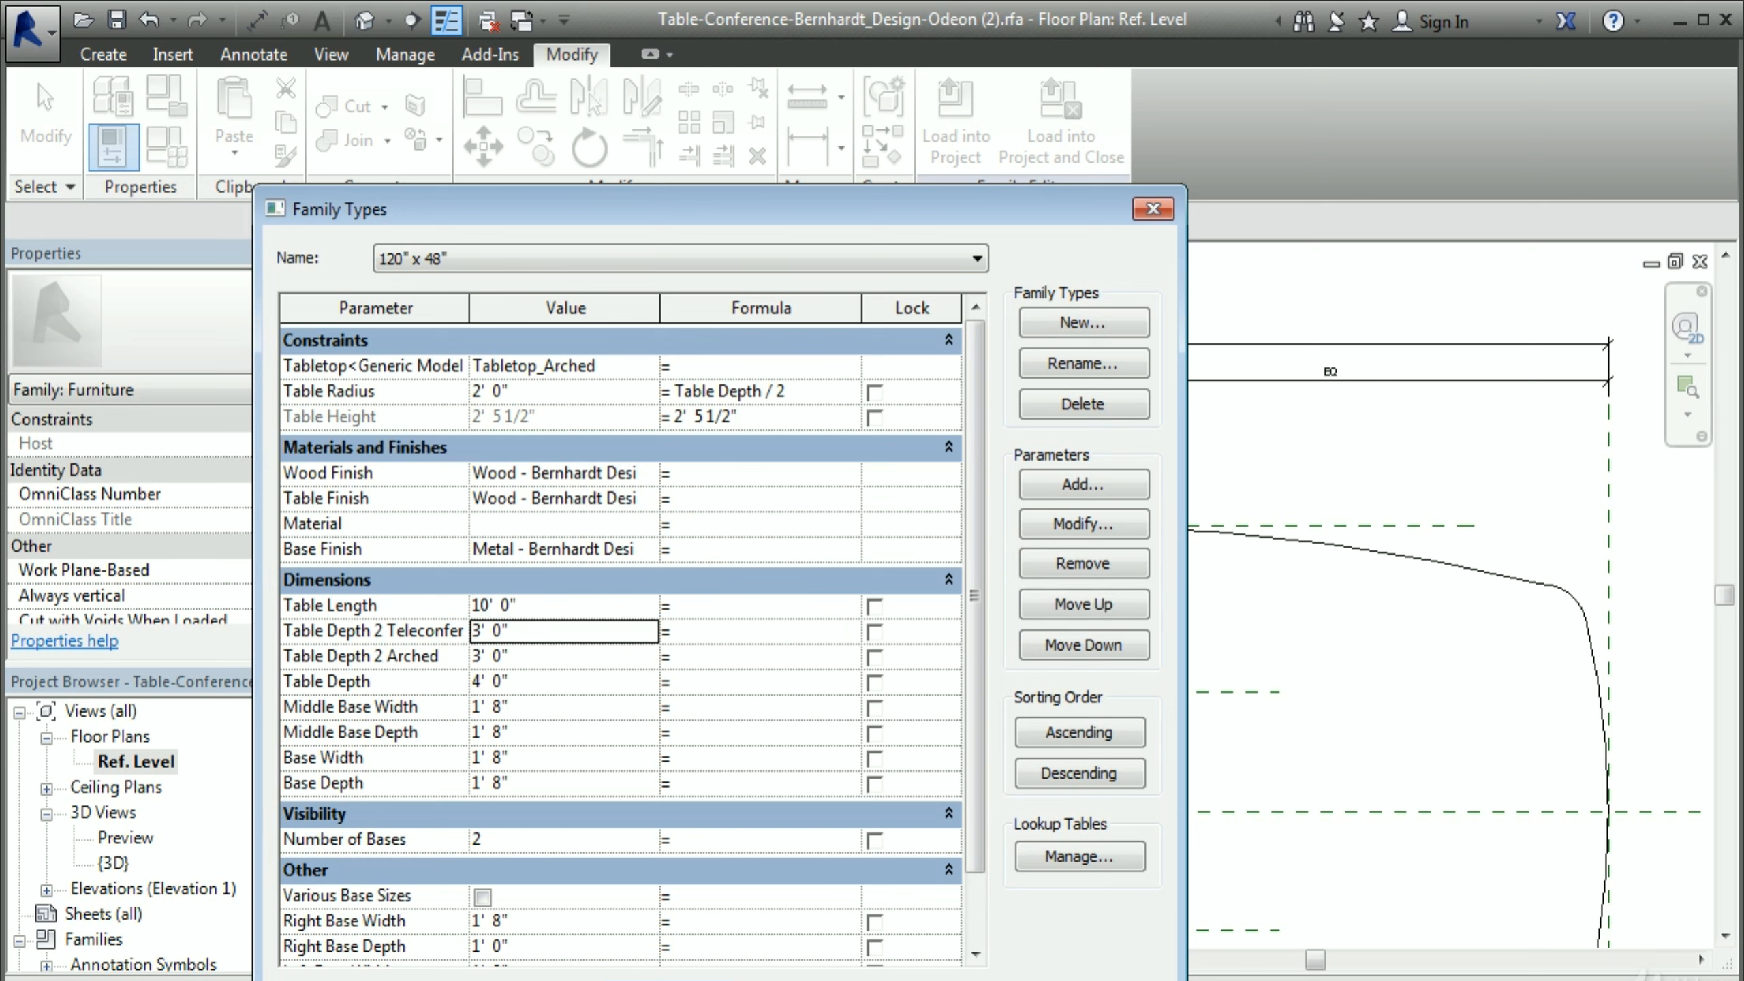
Step: Create a family type named 144" x 48", set its Table Length to 12' 0", and accept the family types
{"action": "left_click", "coordinate": [1074, 327]}
{"action": "type", "text": "144\" x 48\""}
{"action": "key", "text": "Return"}
{"action": "left_click", "coordinate": [564, 604]}
{"action": "type", "text": "12"}
{"action": "left_click", "coordinate": [605, 638]}
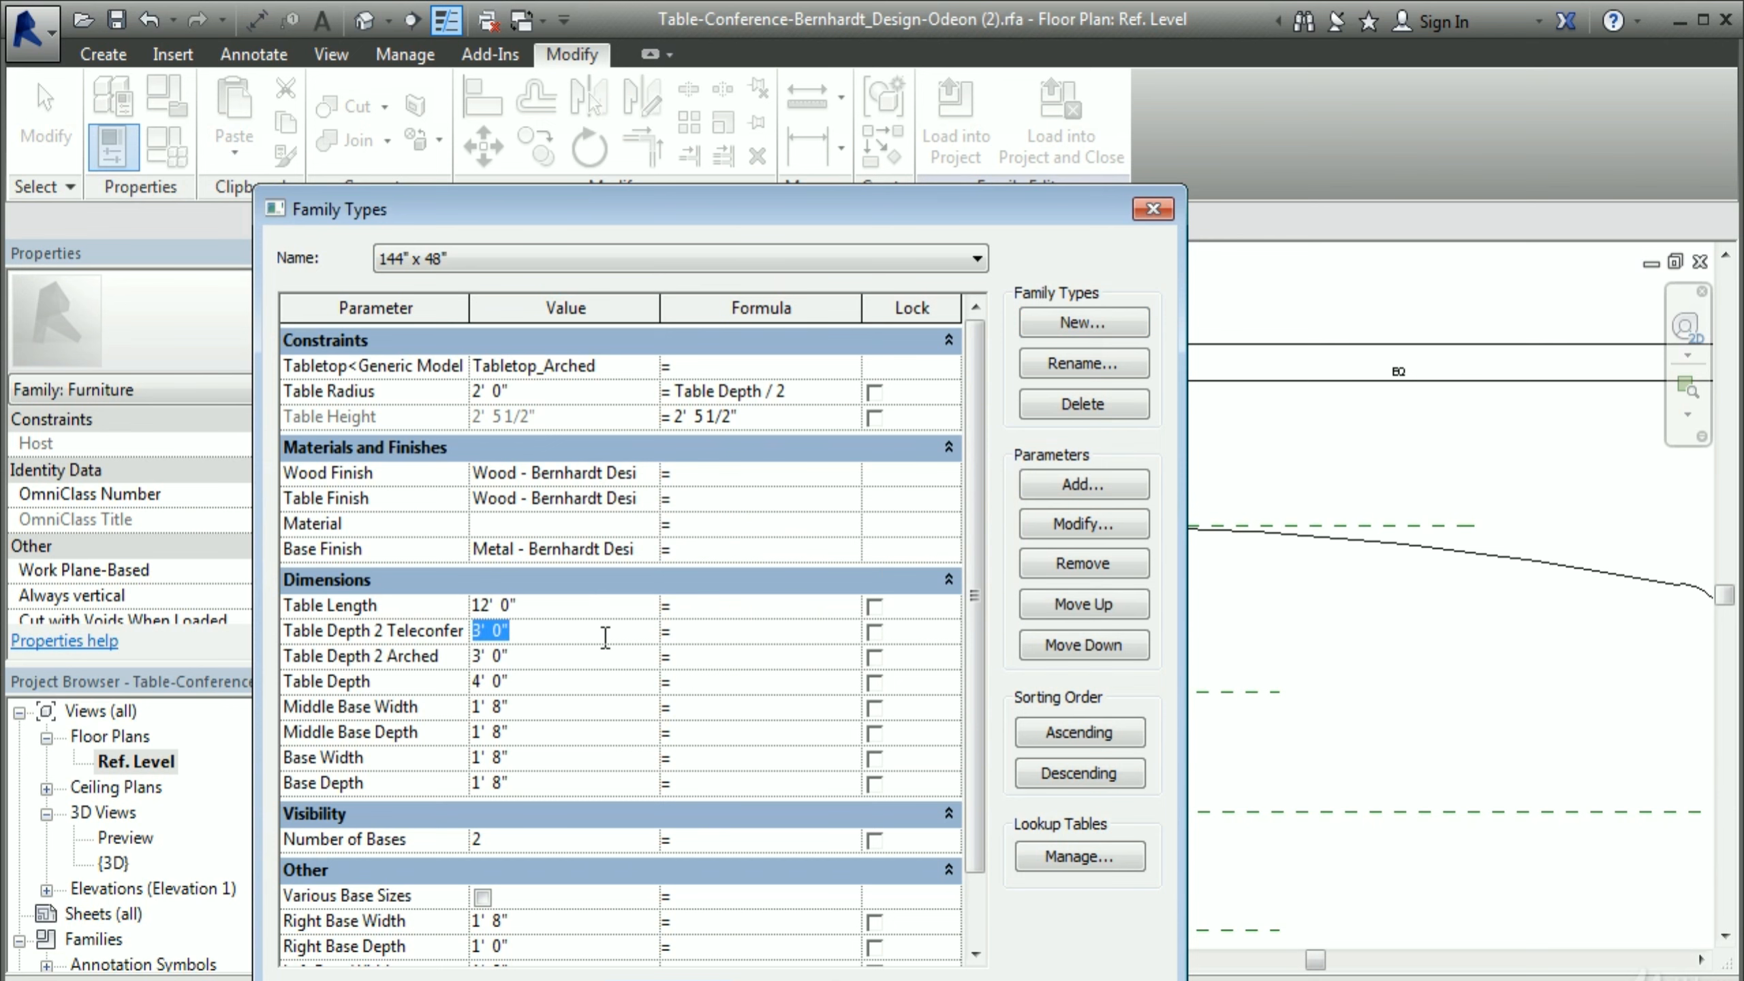
{"action": "left_click", "coordinate": [952, 979]}
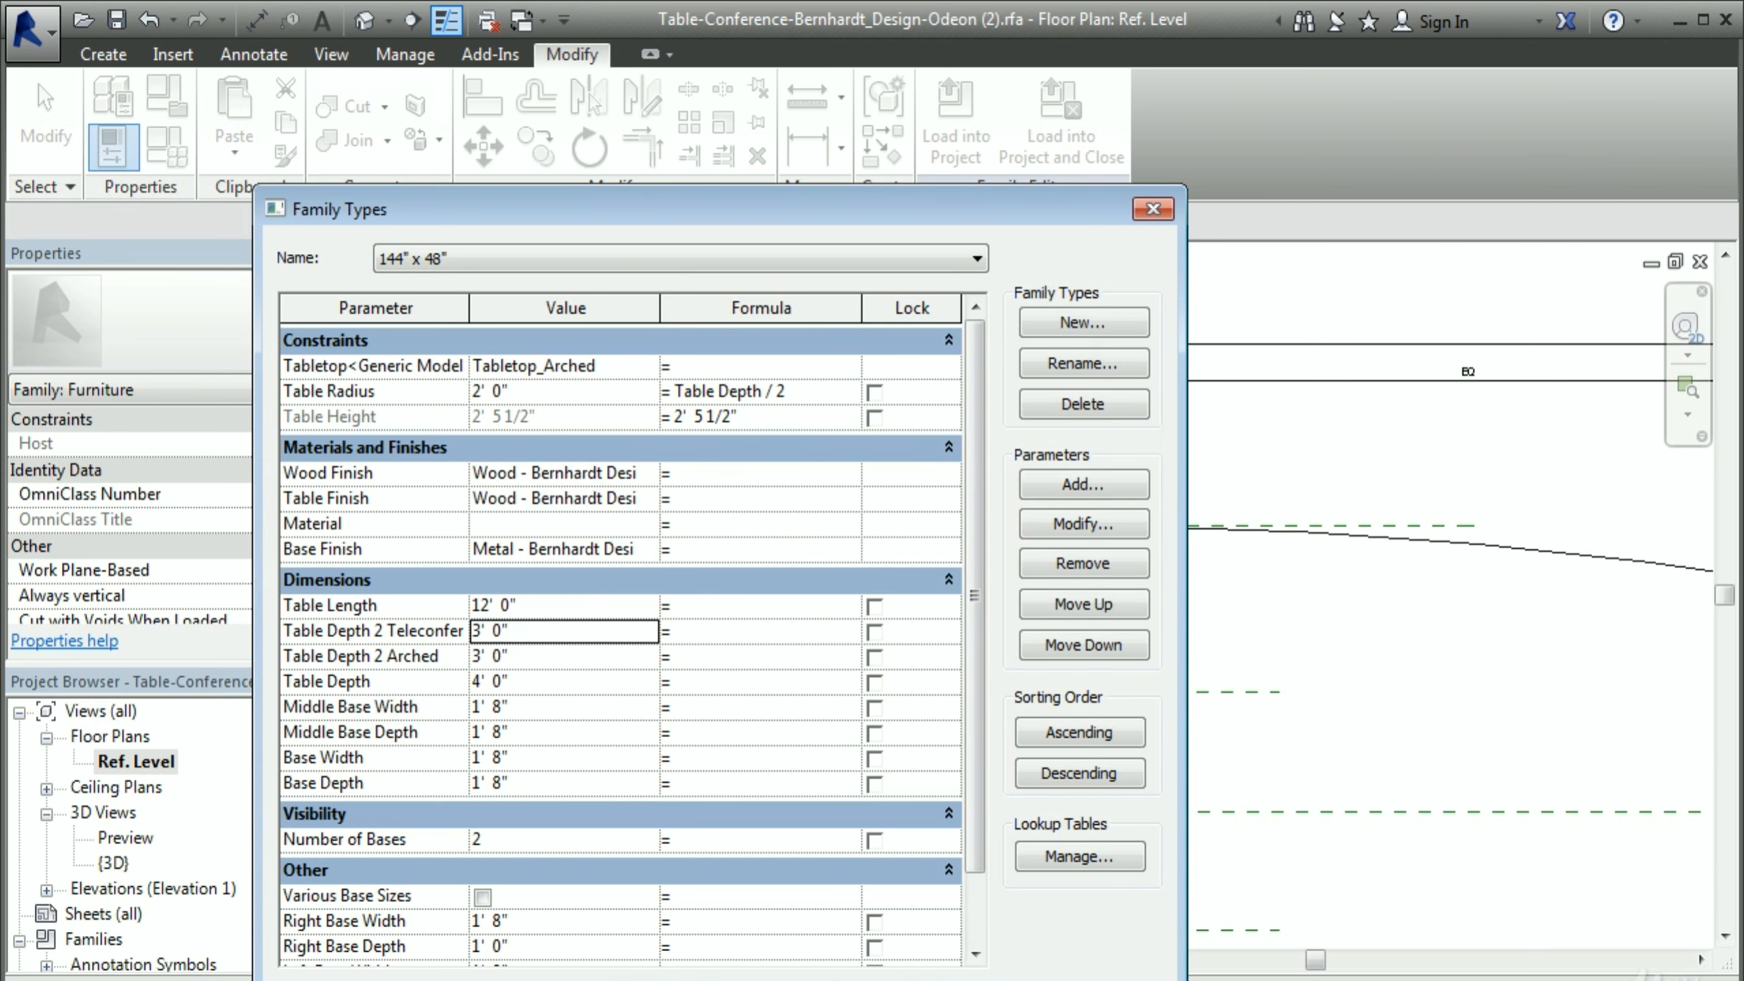
{"action": "left_click", "coordinate": [671, 980]}
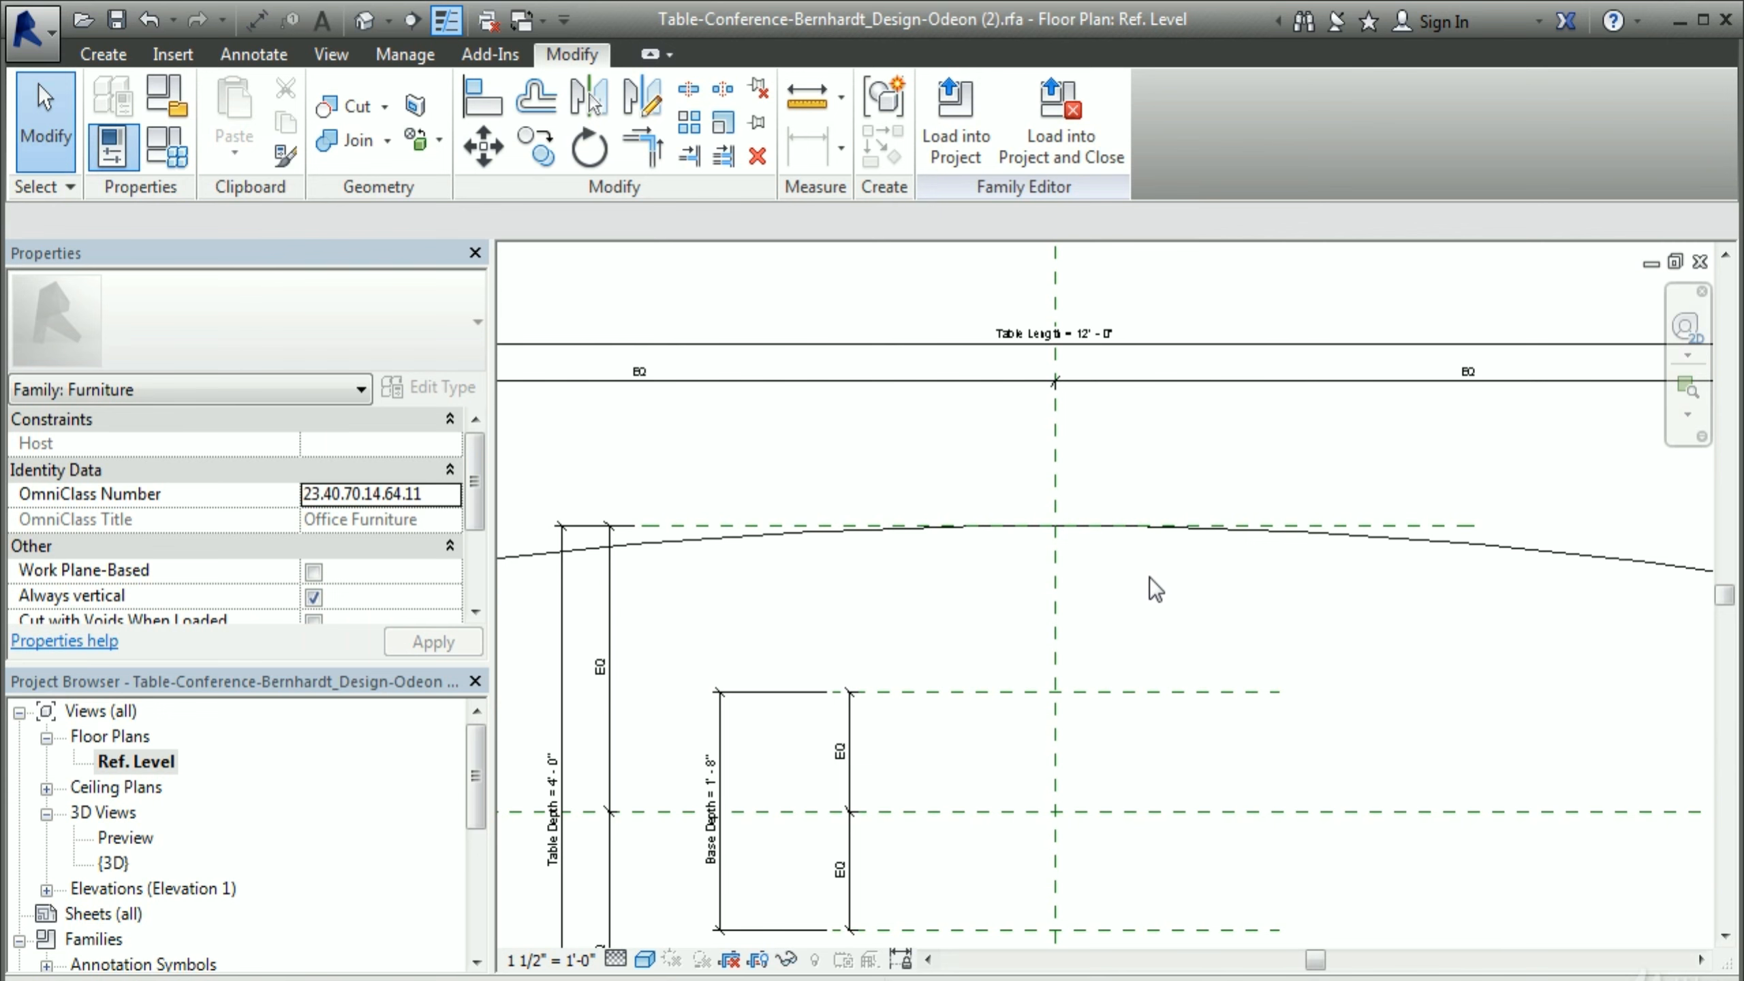
Step: Load the conference table family with its new types into the Revit_1-3_KB-demo.rvt project
{"action": "scroll", "coordinate": [1198, 639], "scroll_direction": "down", "scroll_amount": 3}
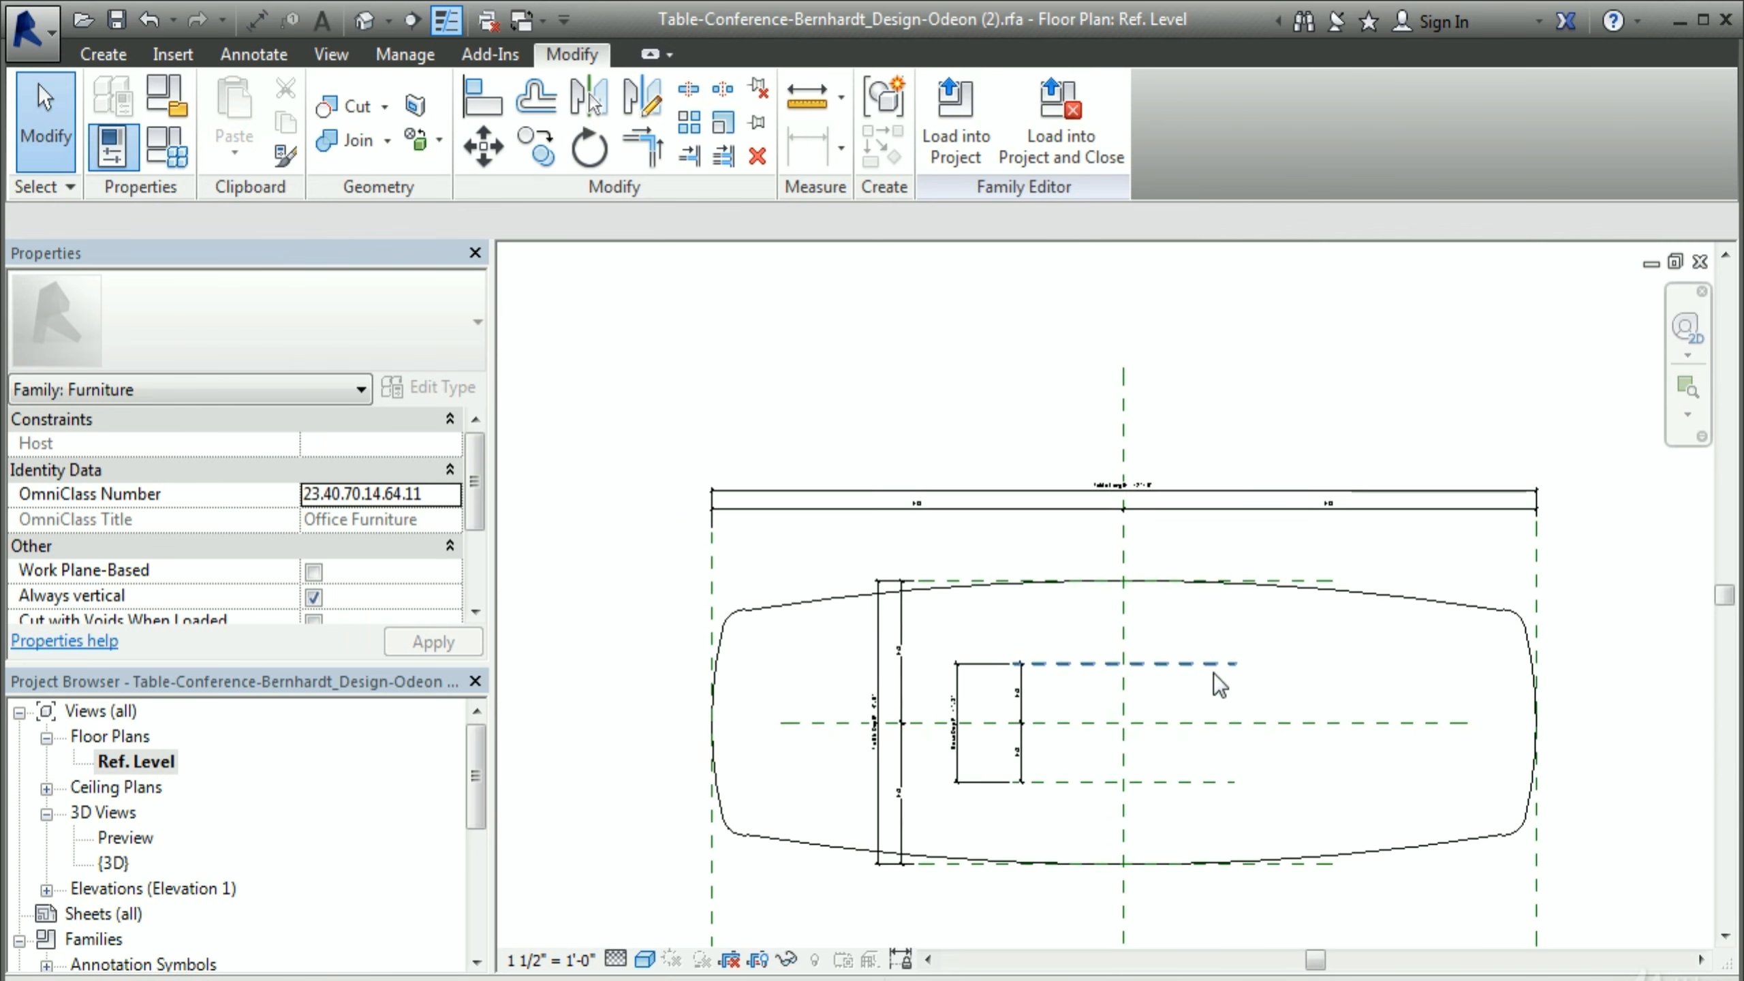
{"action": "middle_click_drag", "start_coordinate": [1258, 727], "coordinate": [1209, 668]}
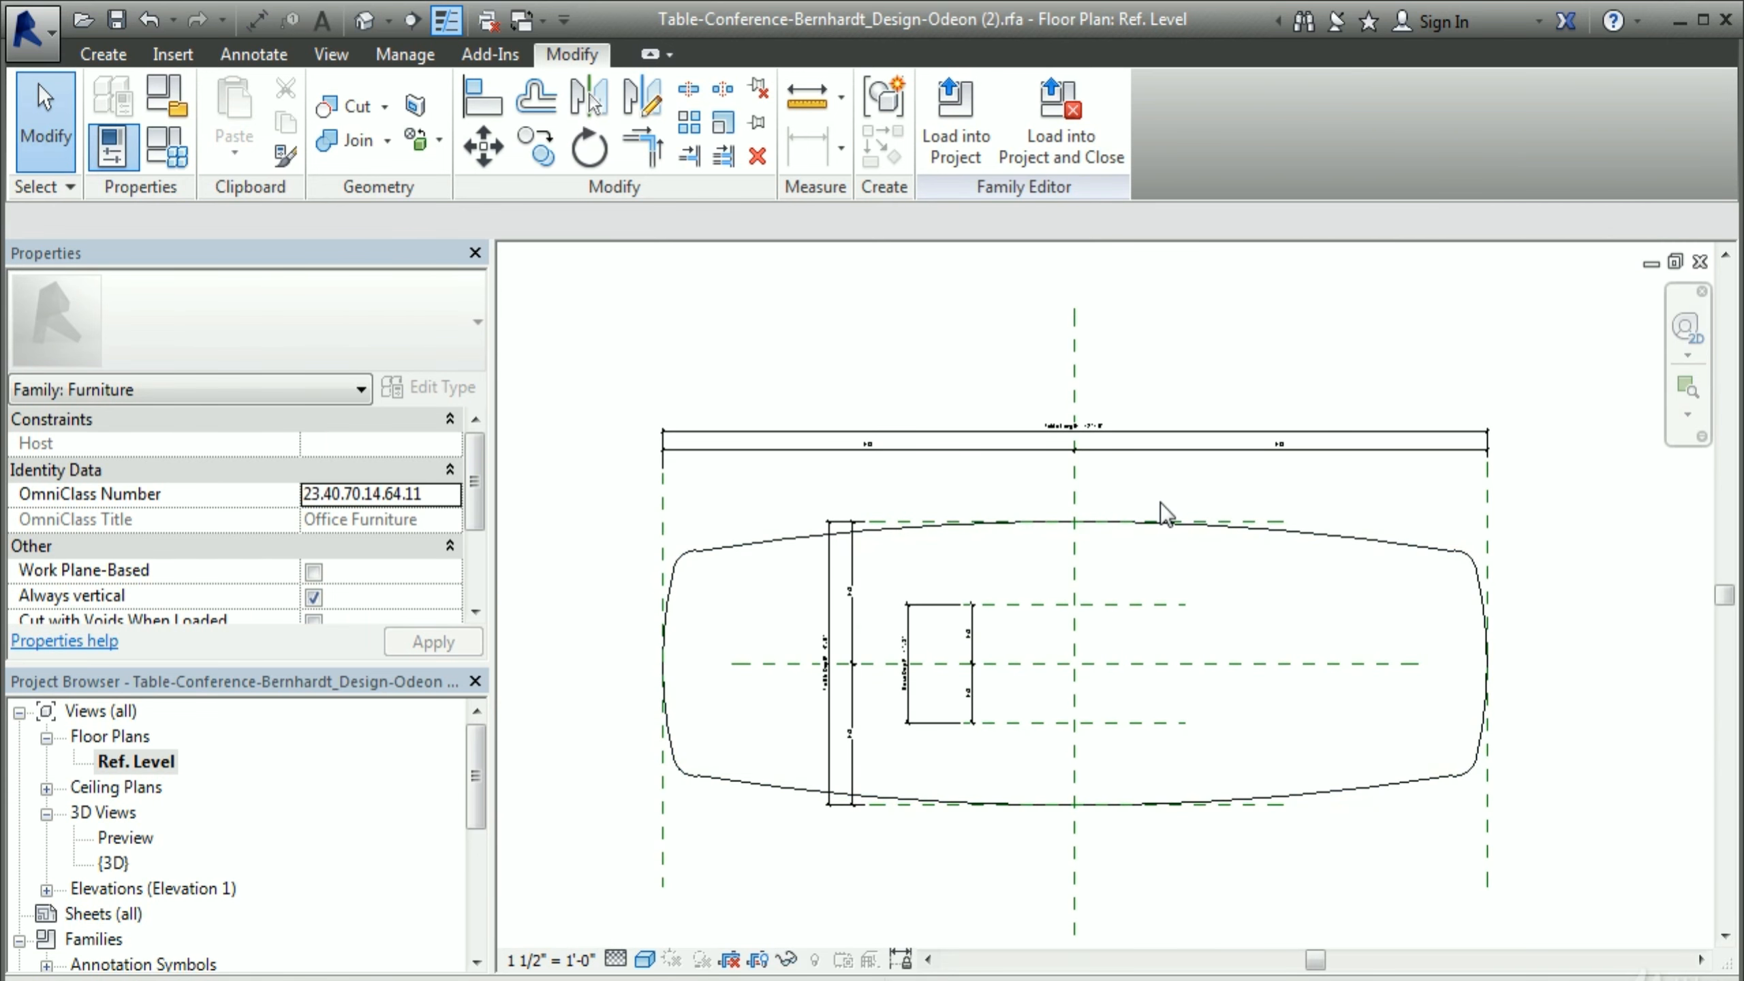
{"action": "left_click", "coordinate": [948, 126]}
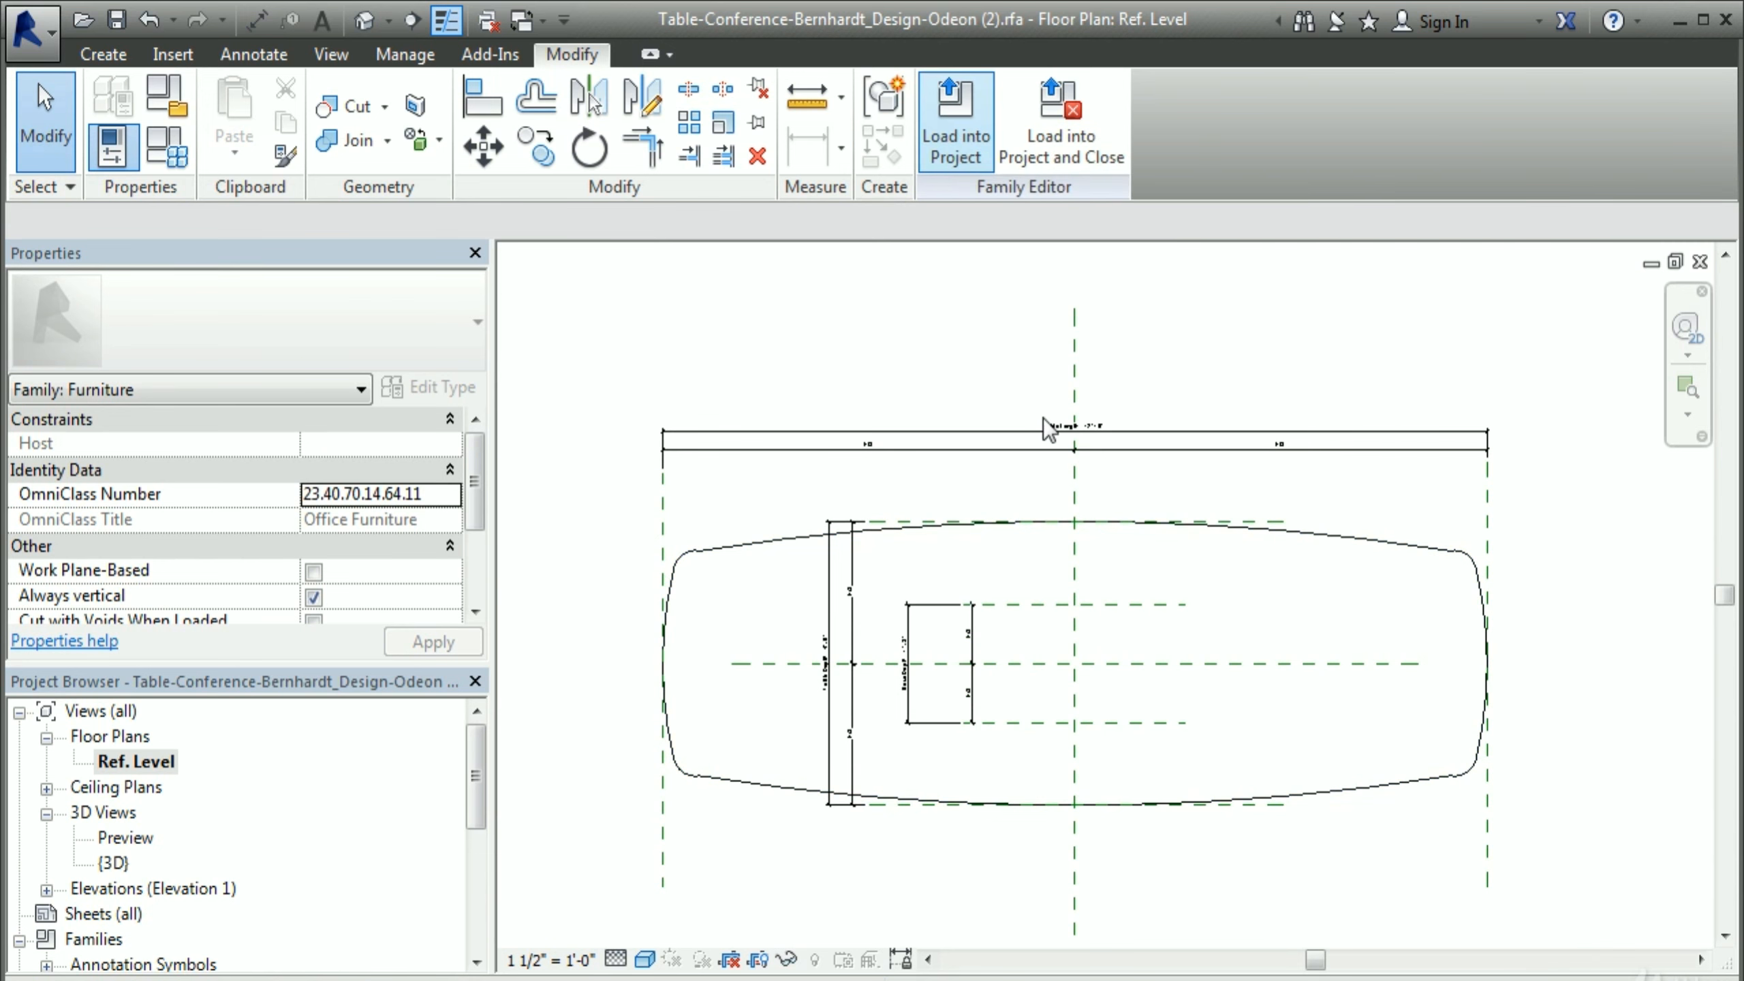
Step: Place one 120" x 48" Odeon conference table in the Meeting Room, rotated so its long side runs vertically in plan
{"action": "key", "text": "space"}
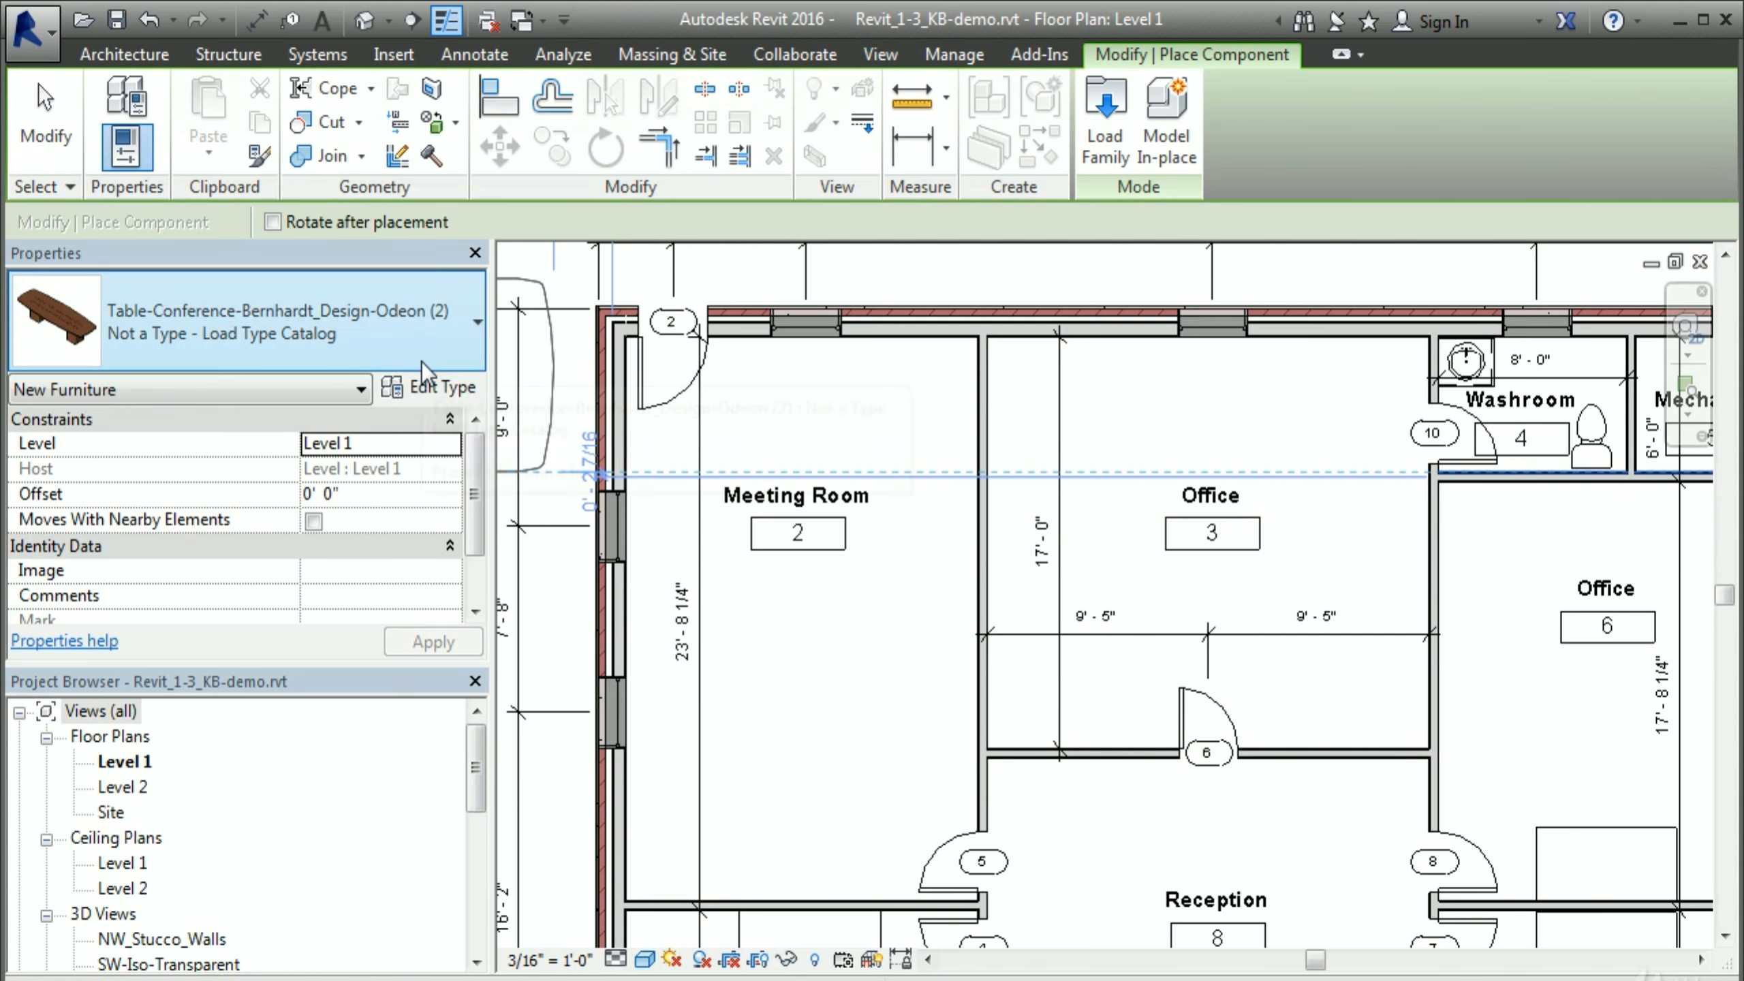
{"action": "left_click", "coordinate": [453, 356]}
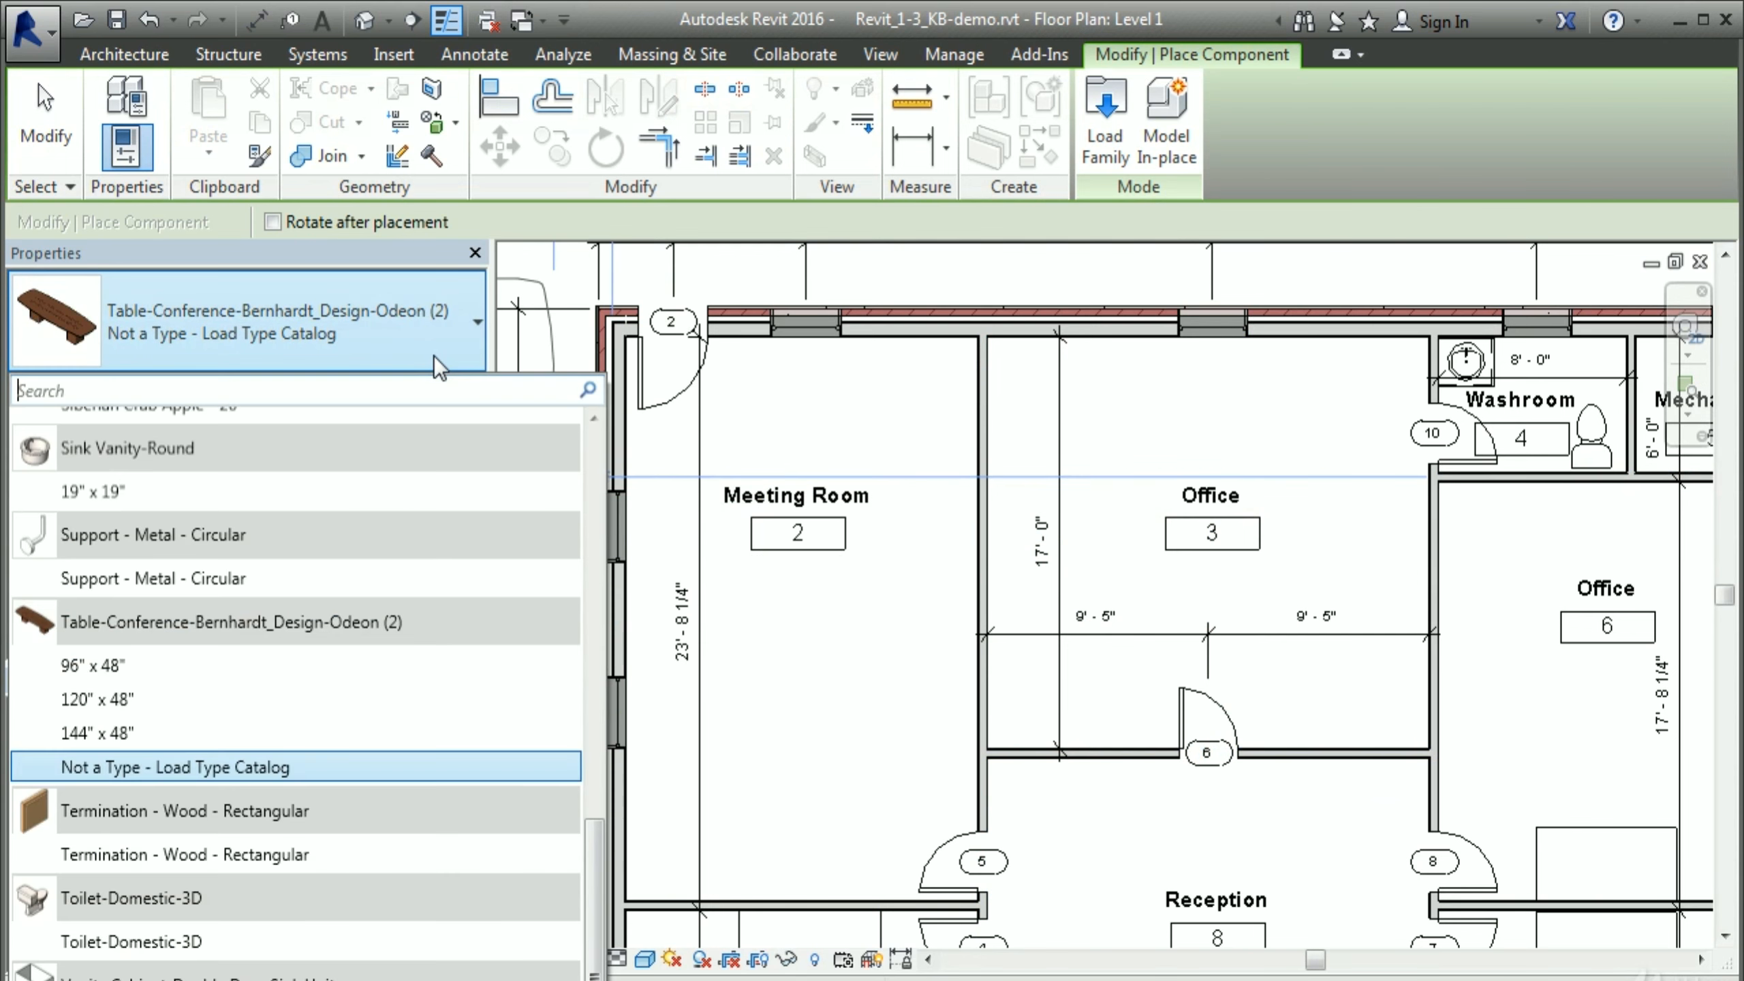
{"action": "left_click", "coordinate": [114, 698]}
{"action": "key", "text": "space"}
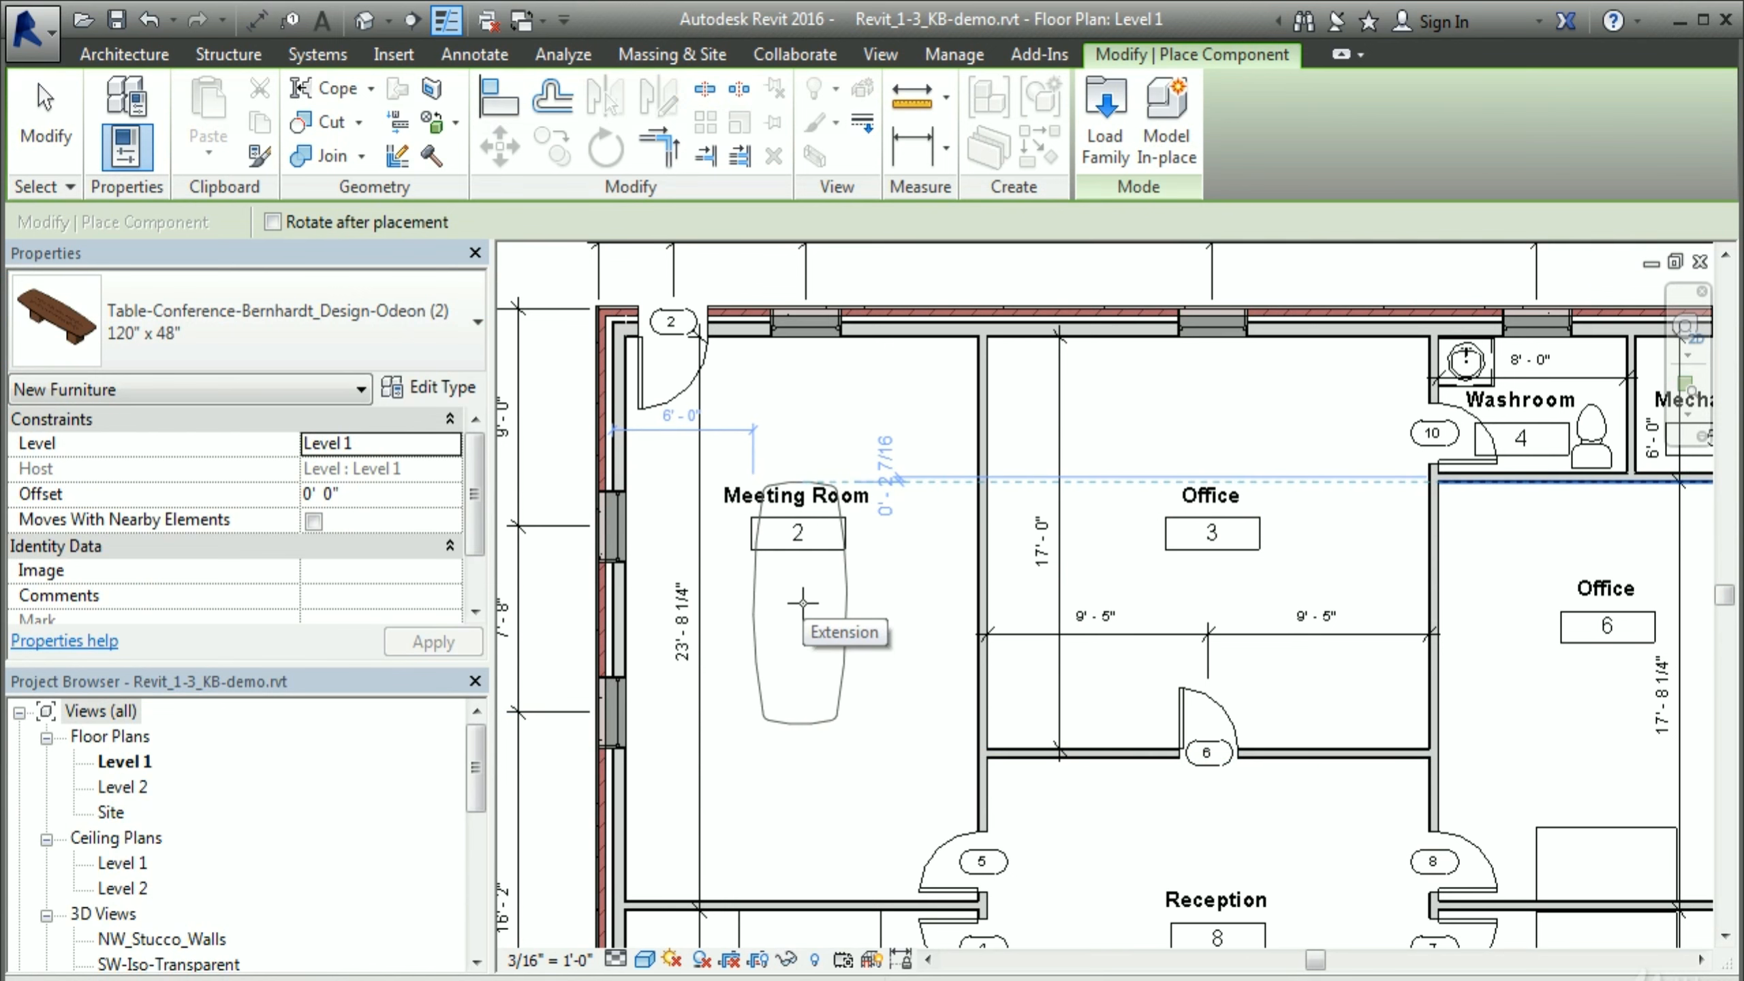
{"action": "left_click", "coordinate": [801, 602]}
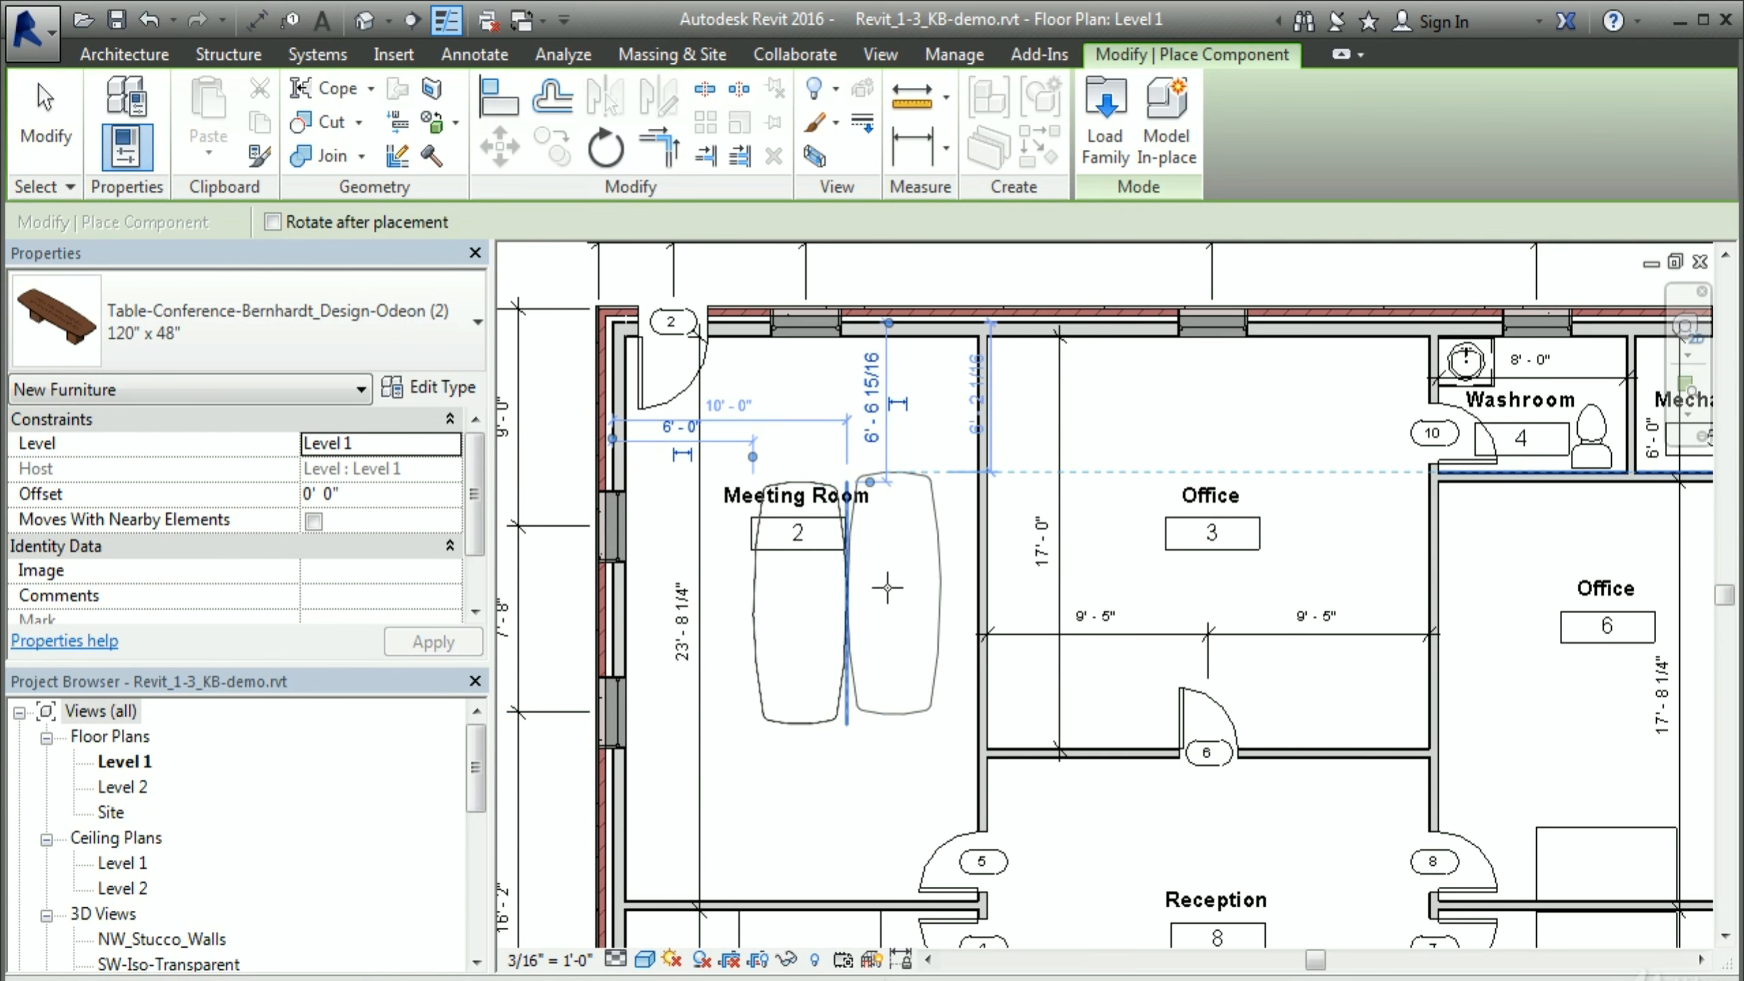
{"action": "key", "text": "Escape"}
{"action": "key", "text": "Escape"}
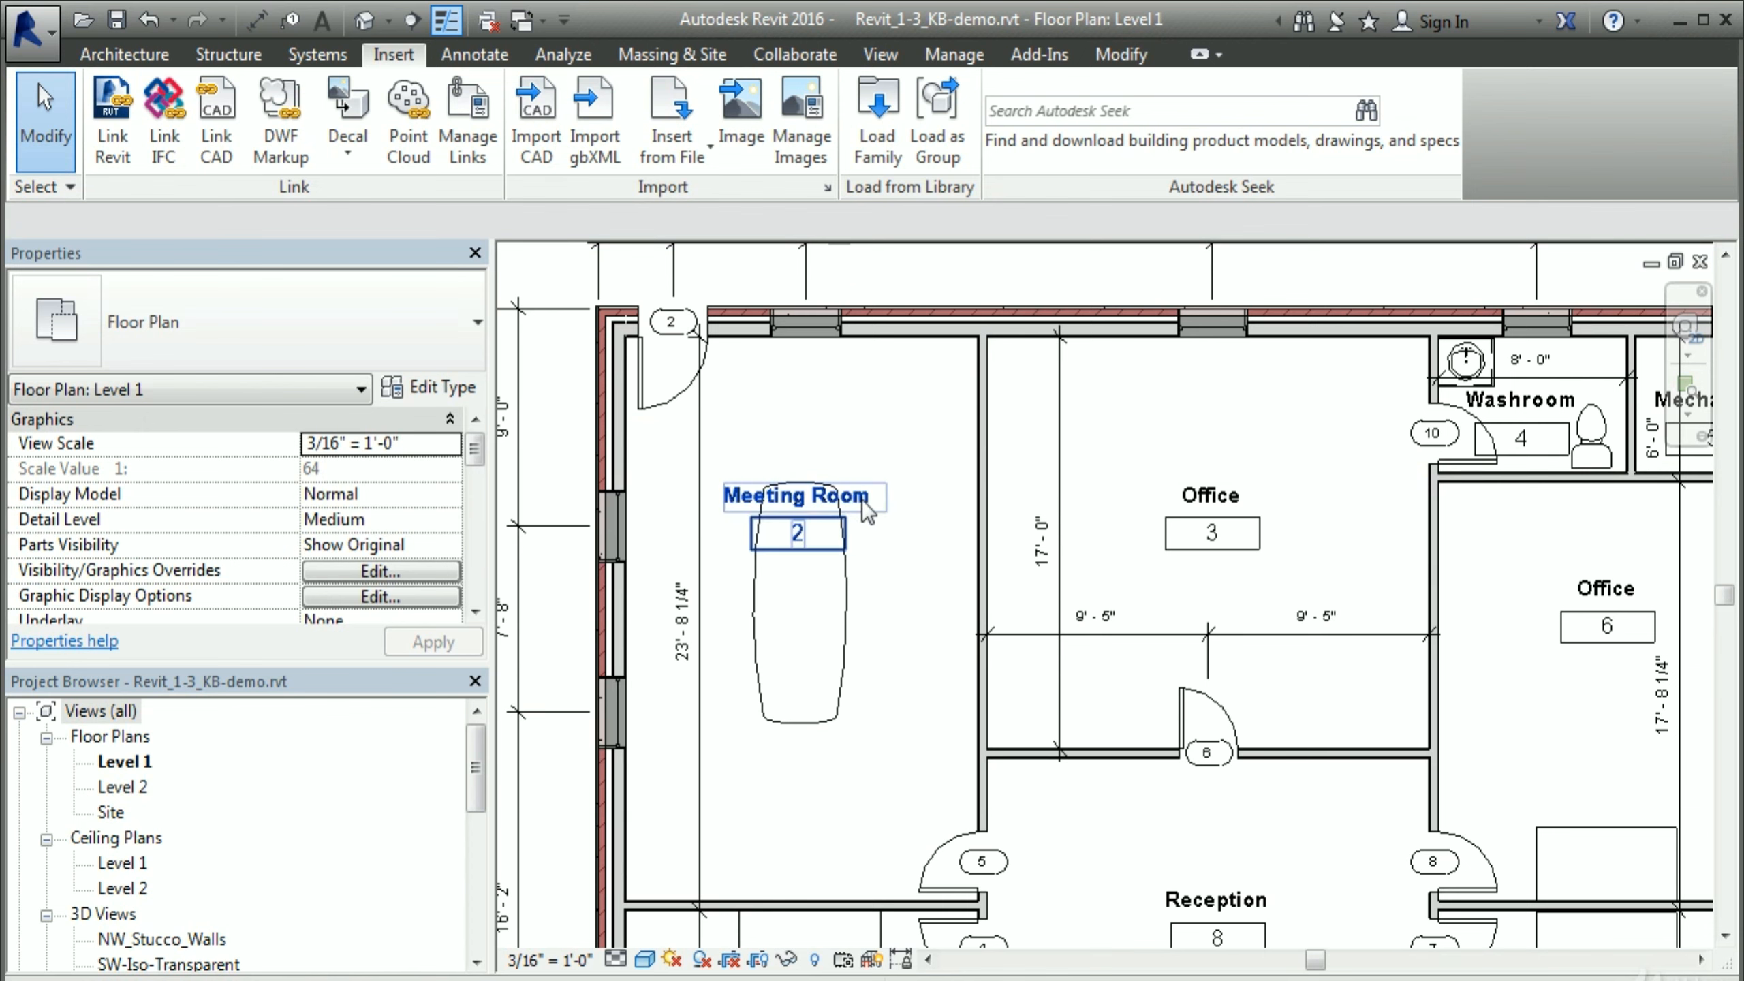
Step: Move the Meeting Room tag up so it sits clear above the conference table
{"action": "left_click", "coordinate": [867, 512]}
{"action": "left_click_drag", "start_coordinate": [799, 552], "coordinate": [809, 465]}
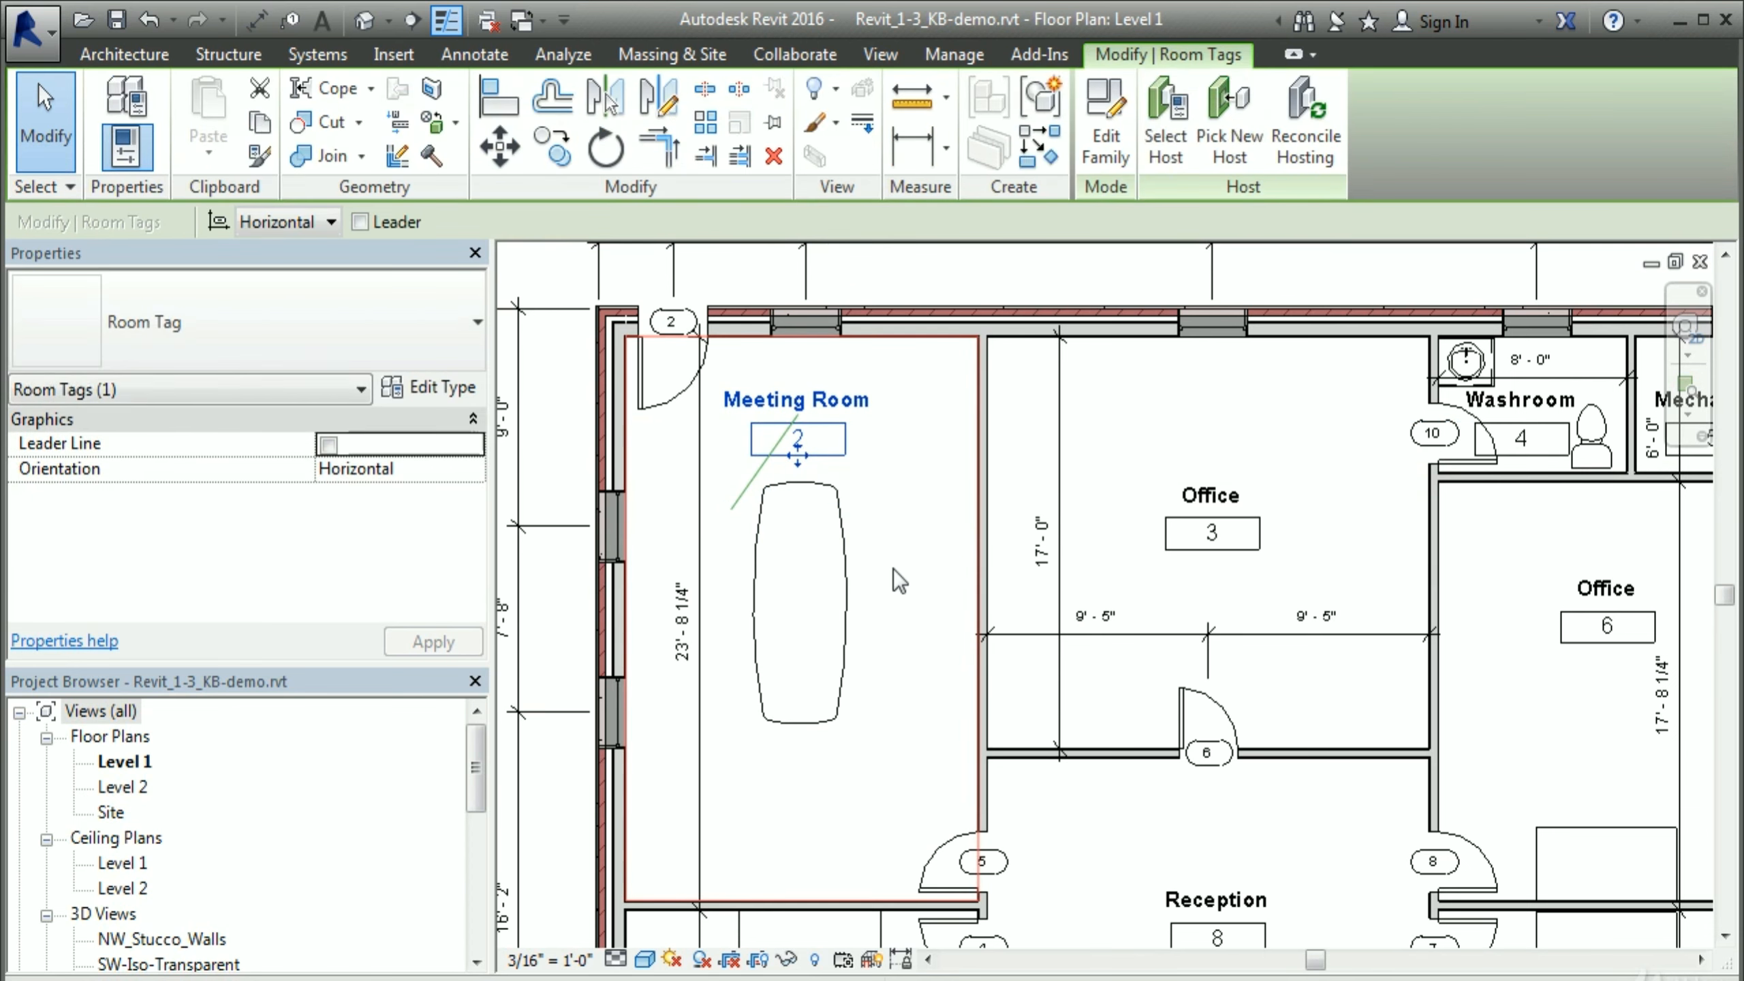
{"action": "key", "text": "Escape"}
Step: Change the Meeting Room table's type to 96" x 48", and switch it on to 144" x 48"
{"action": "left_click", "coordinate": [800, 597]}
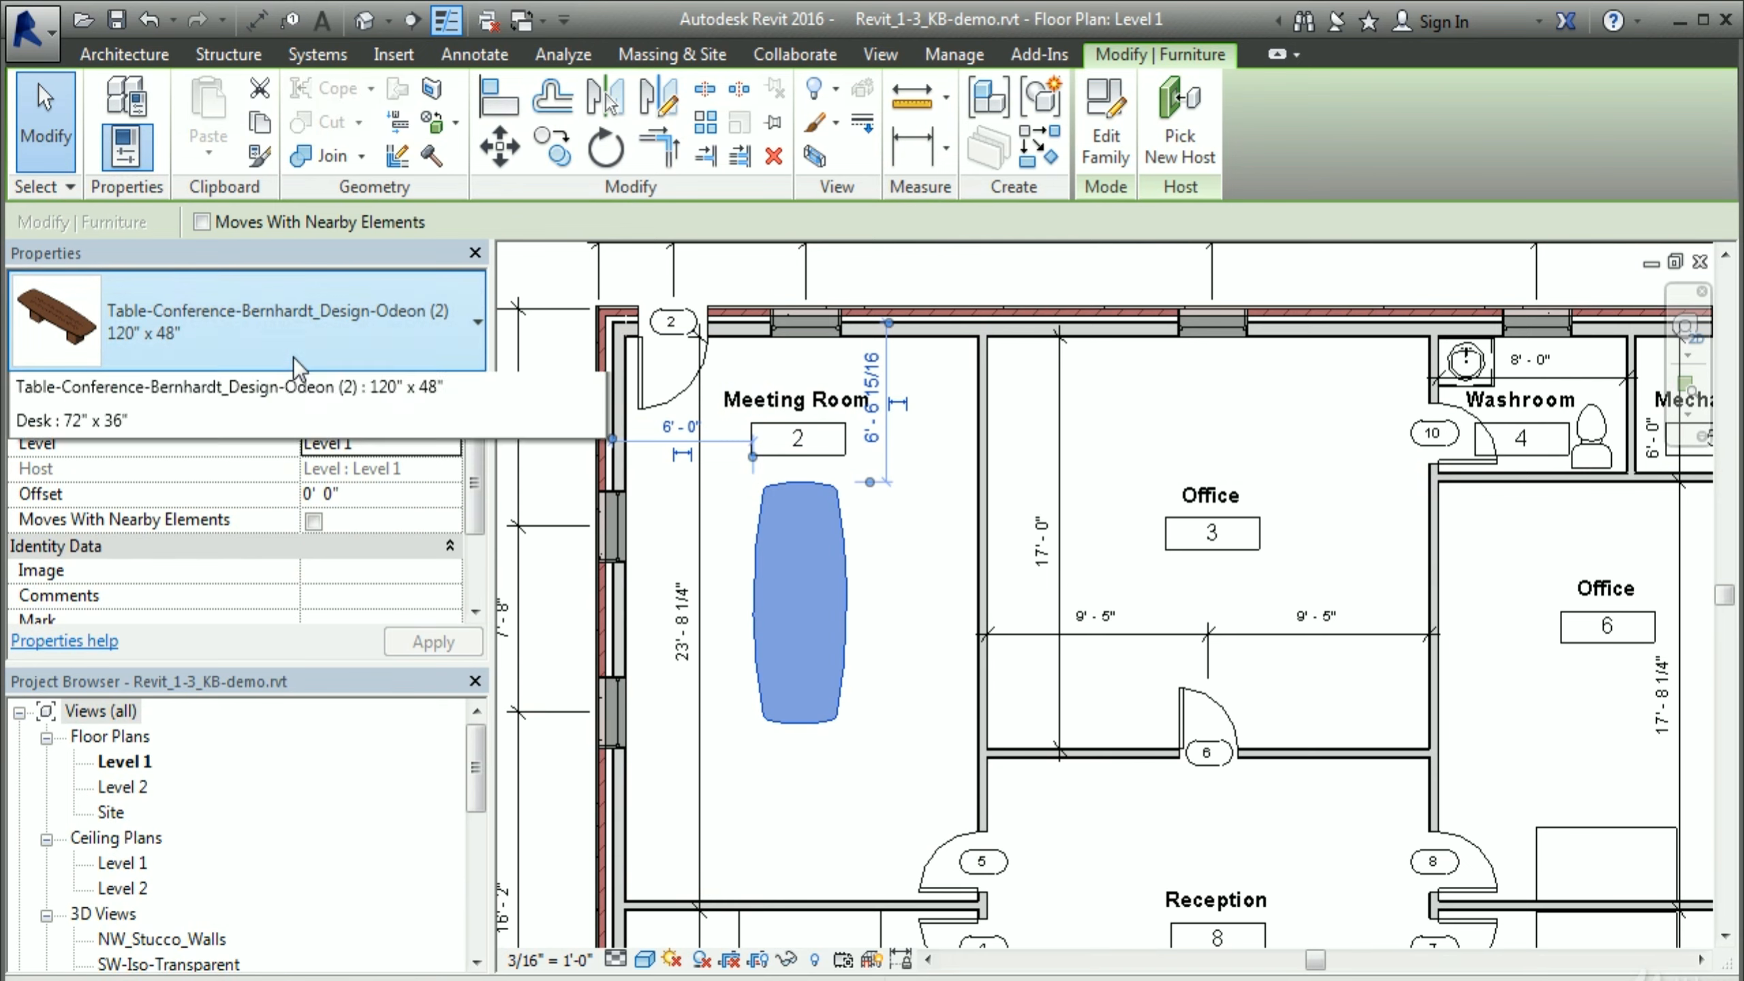
{"action": "left_click", "coordinate": [293, 357]}
{"action": "left_click", "coordinate": [96, 632]}
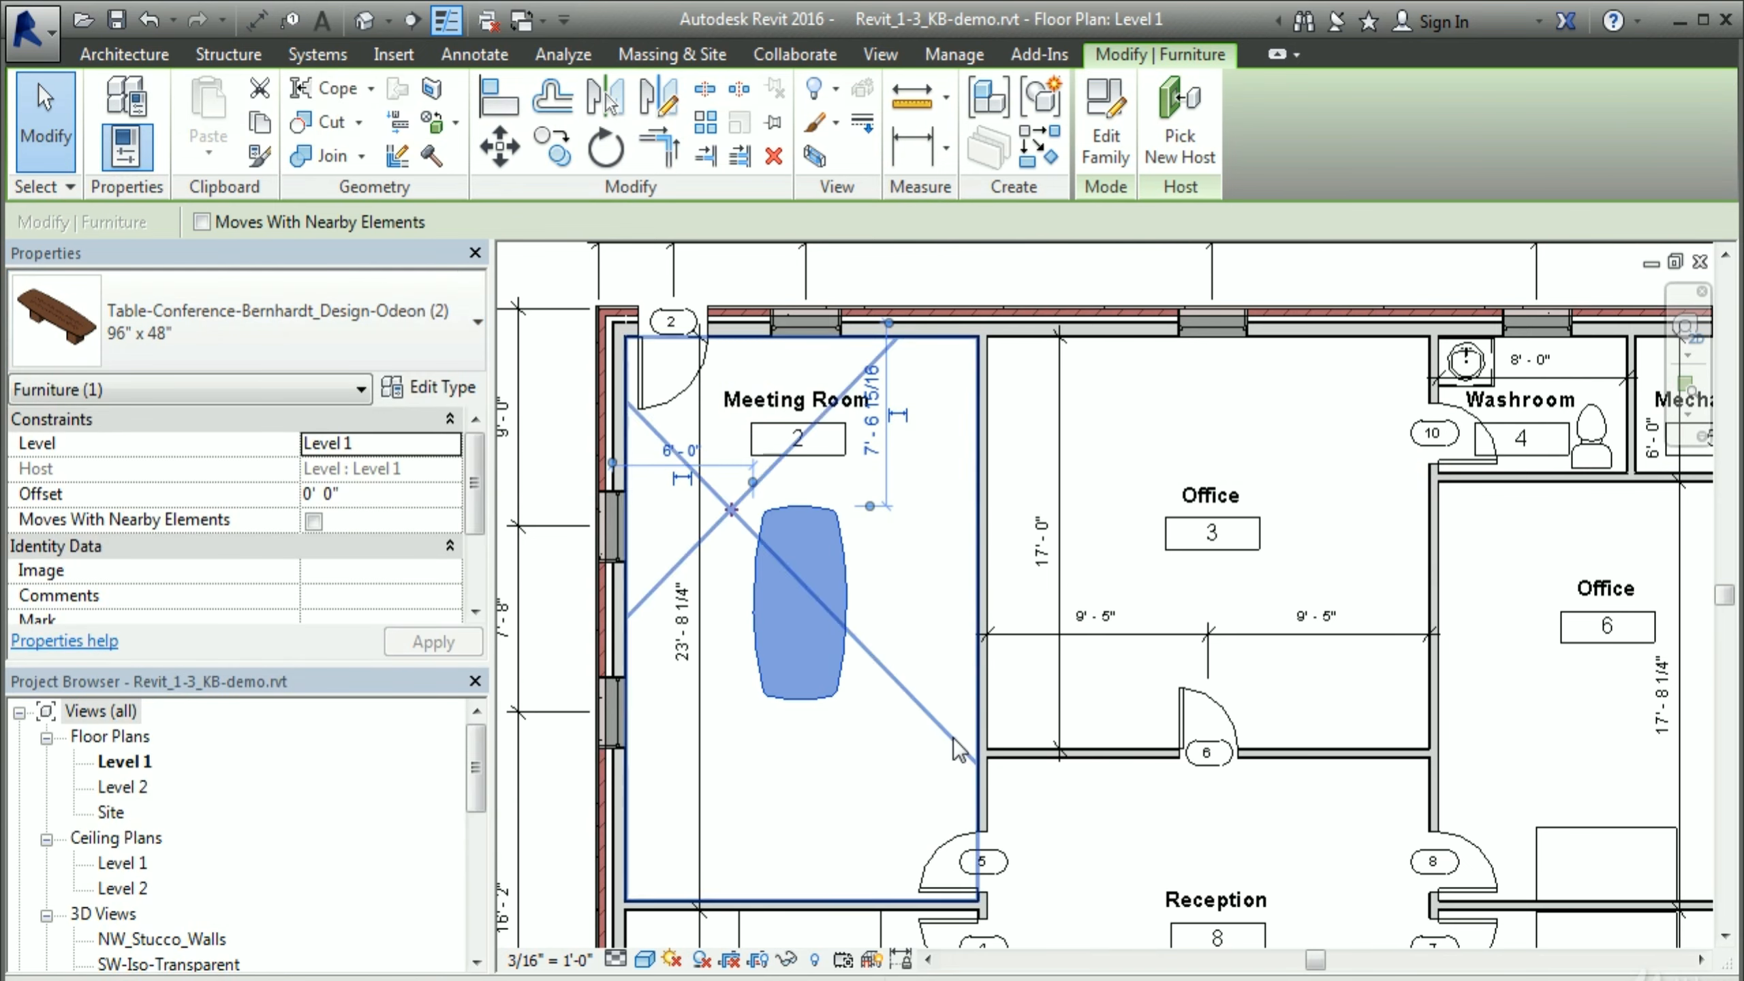
{"action": "left_click", "coordinate": [274, 323]}
{"action": "left_click", "coordinate": [206, 701]}
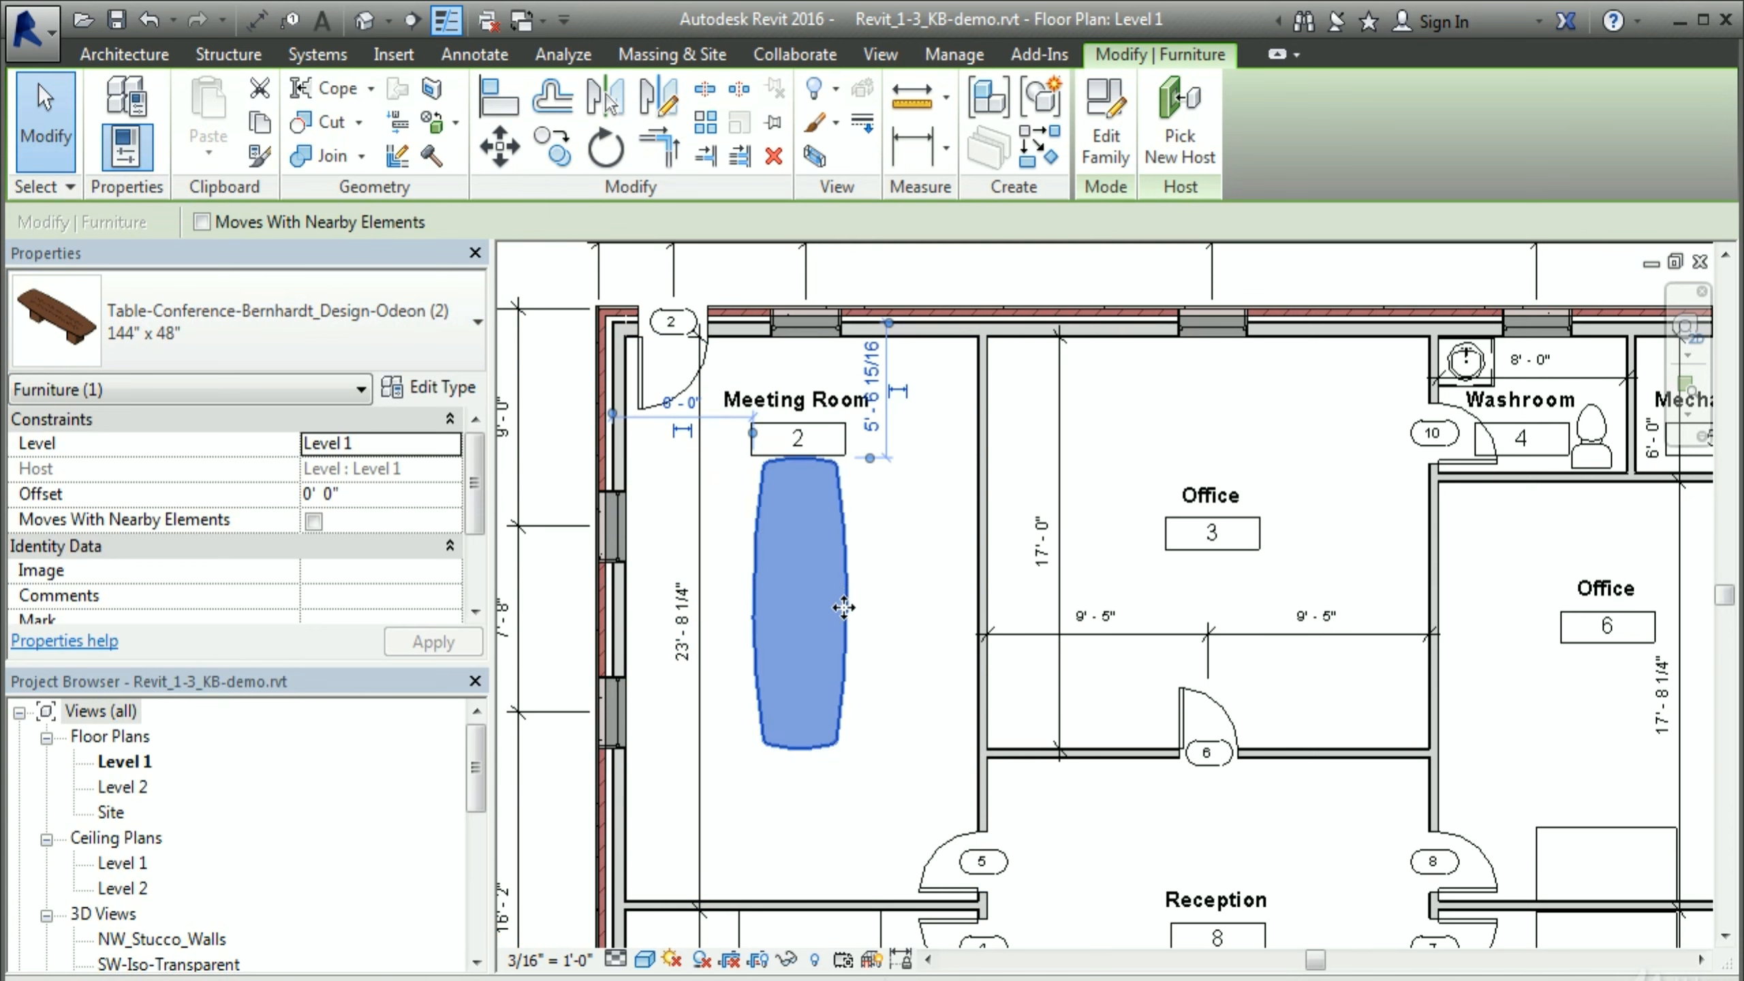
Step: Review the type parameters of the 144" x 48" conference table in the Meeting Room and close them without changes
{"action": "left_click", "coordinate": [917, 615]}
{"action": "left_click", "coordinate": [847, 614]}
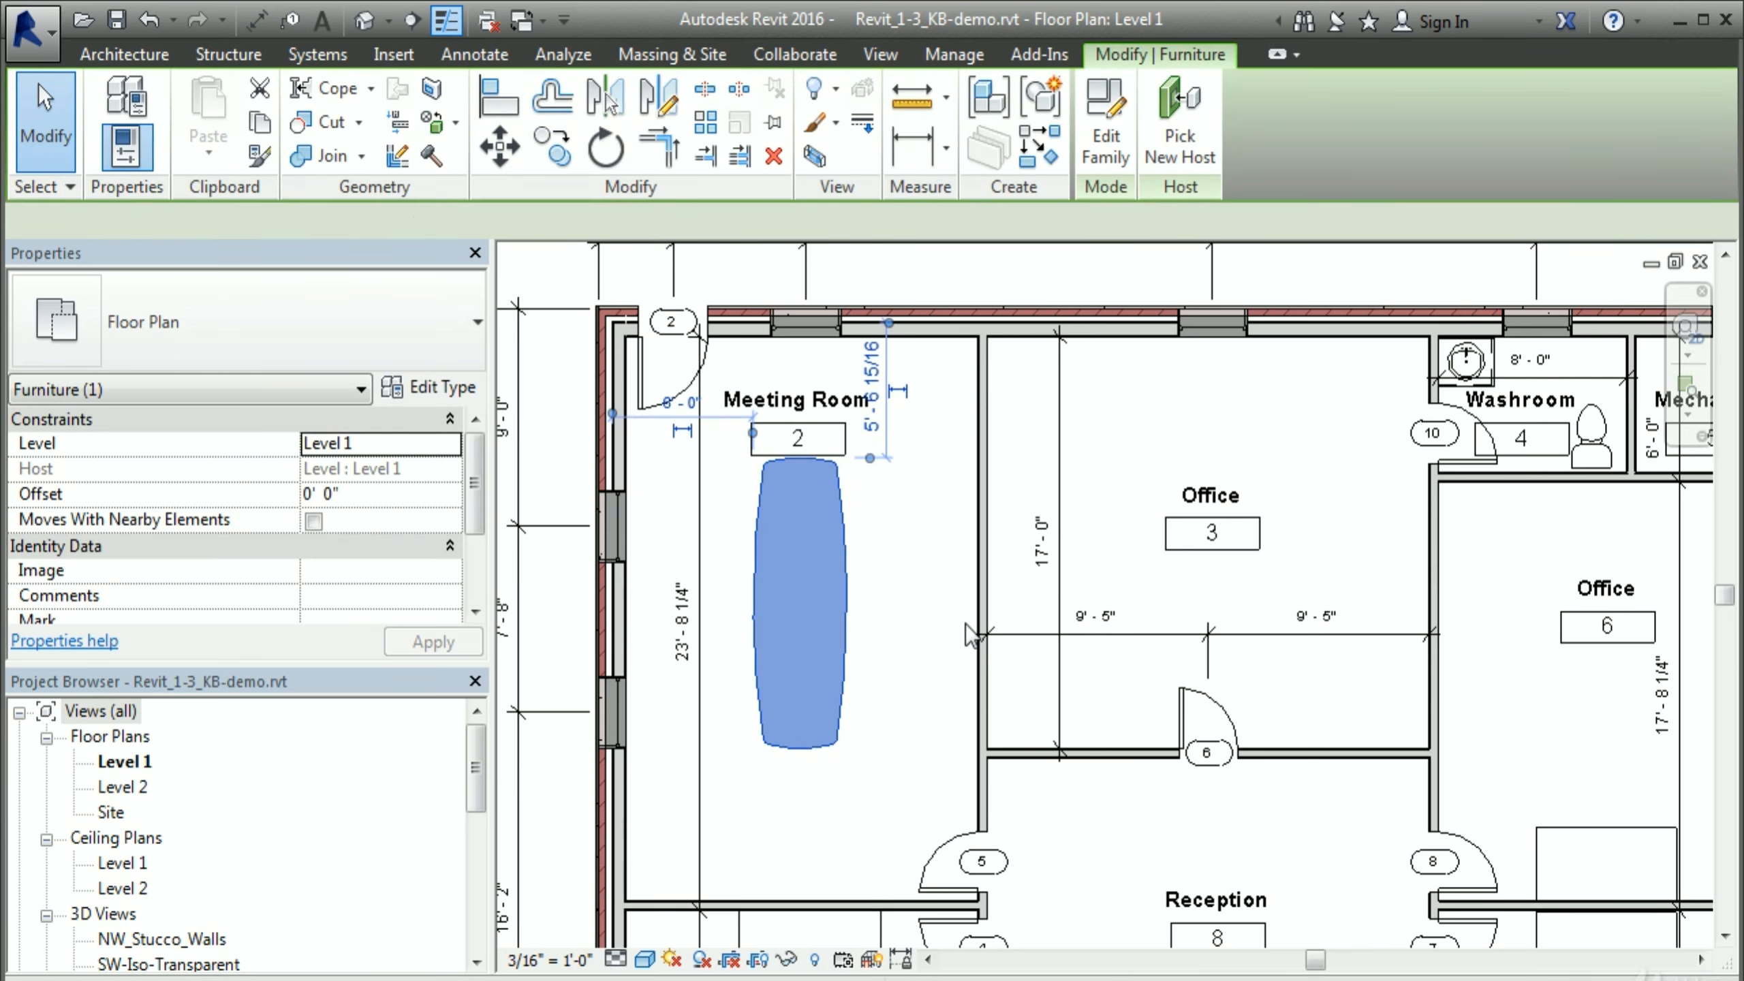
{"action": "left_click", "coordinate": [425, 389]}
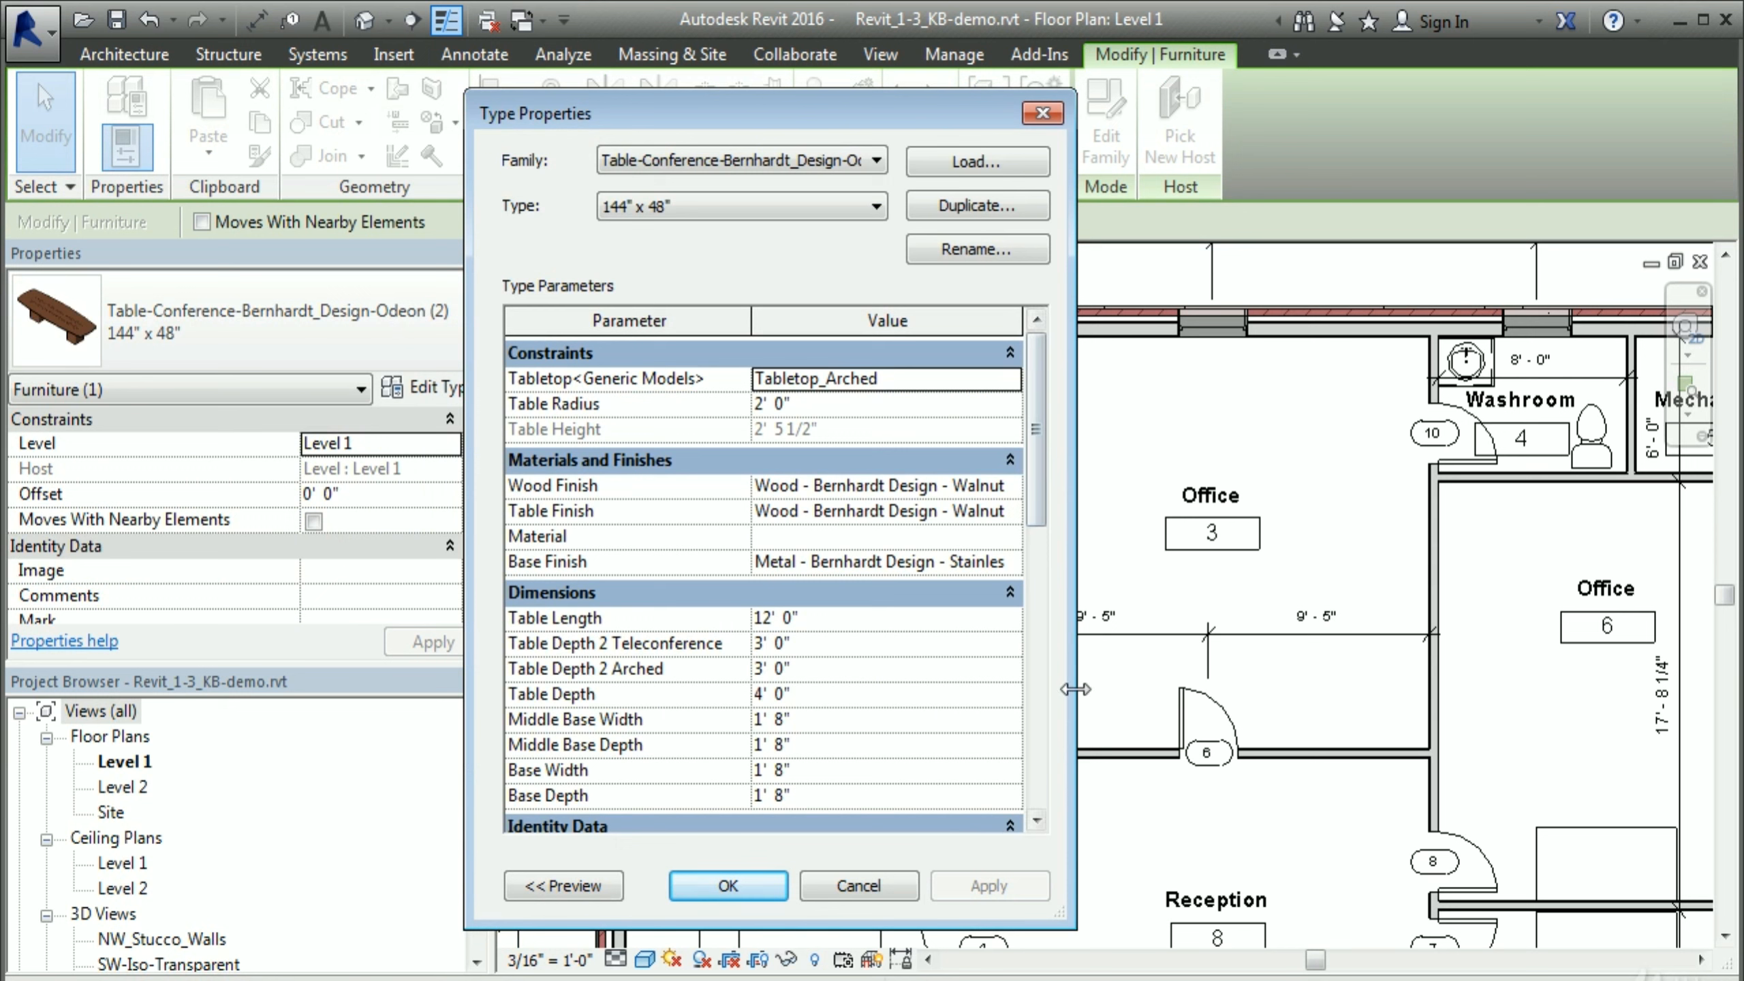
{"action": "left_click", "coordinate": [864, 885]}
{"action": "left_click", "coordinate": [894, 730]}
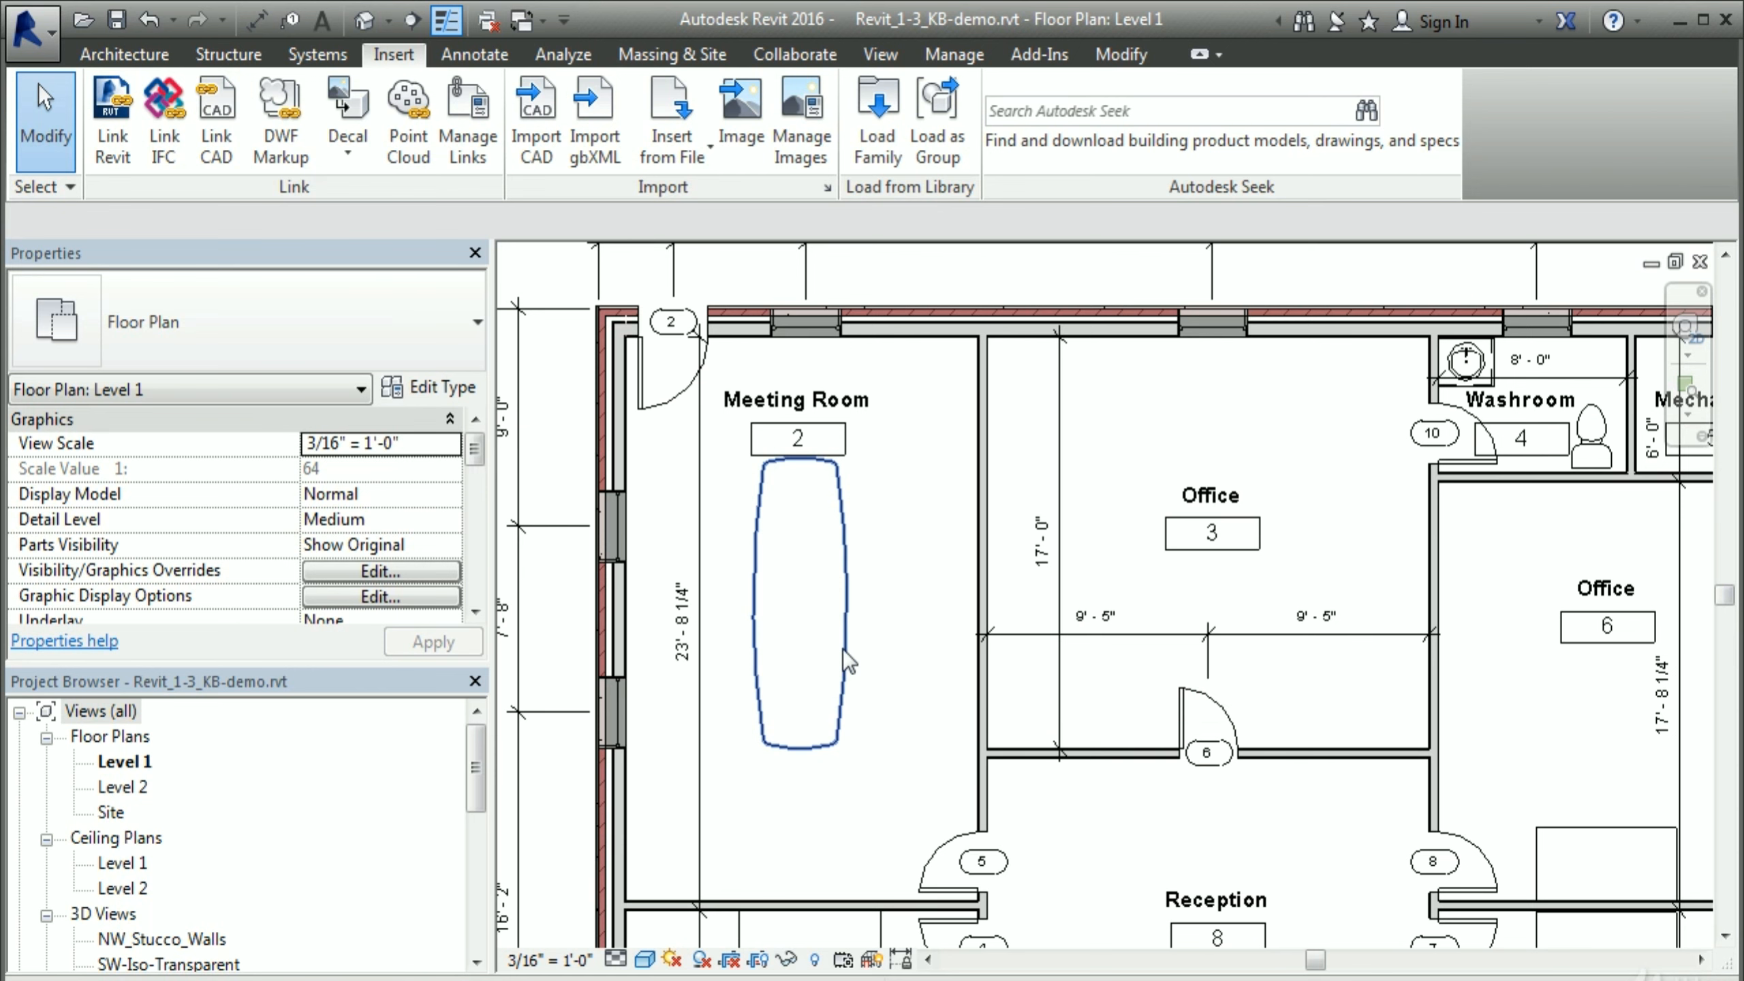
Step: Sketch a new Level 1 floor boundary by picking all the exterior walls, extending into the wall core with 0' 0" offset
{"action": "middle_click", "coordinate": [877, 632]}
{"action": "middle_click", "coordinate": [877, 633]}
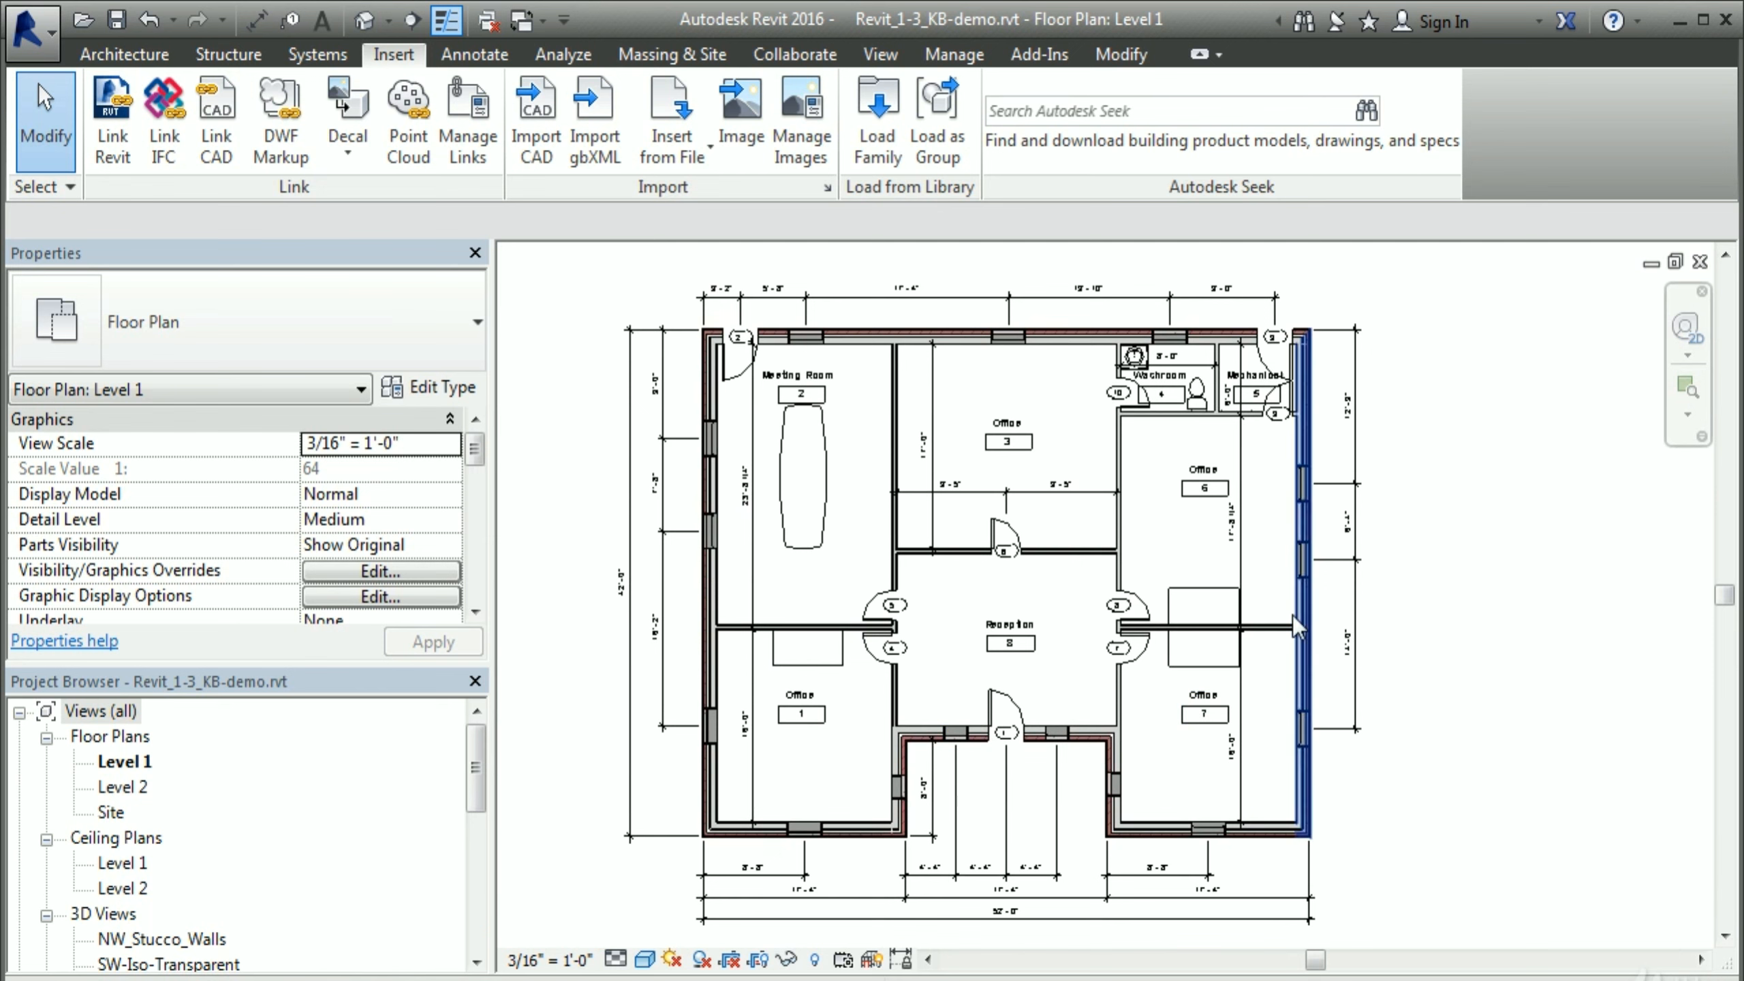
{"action": "left_click", "coordinate": [126, 56]}
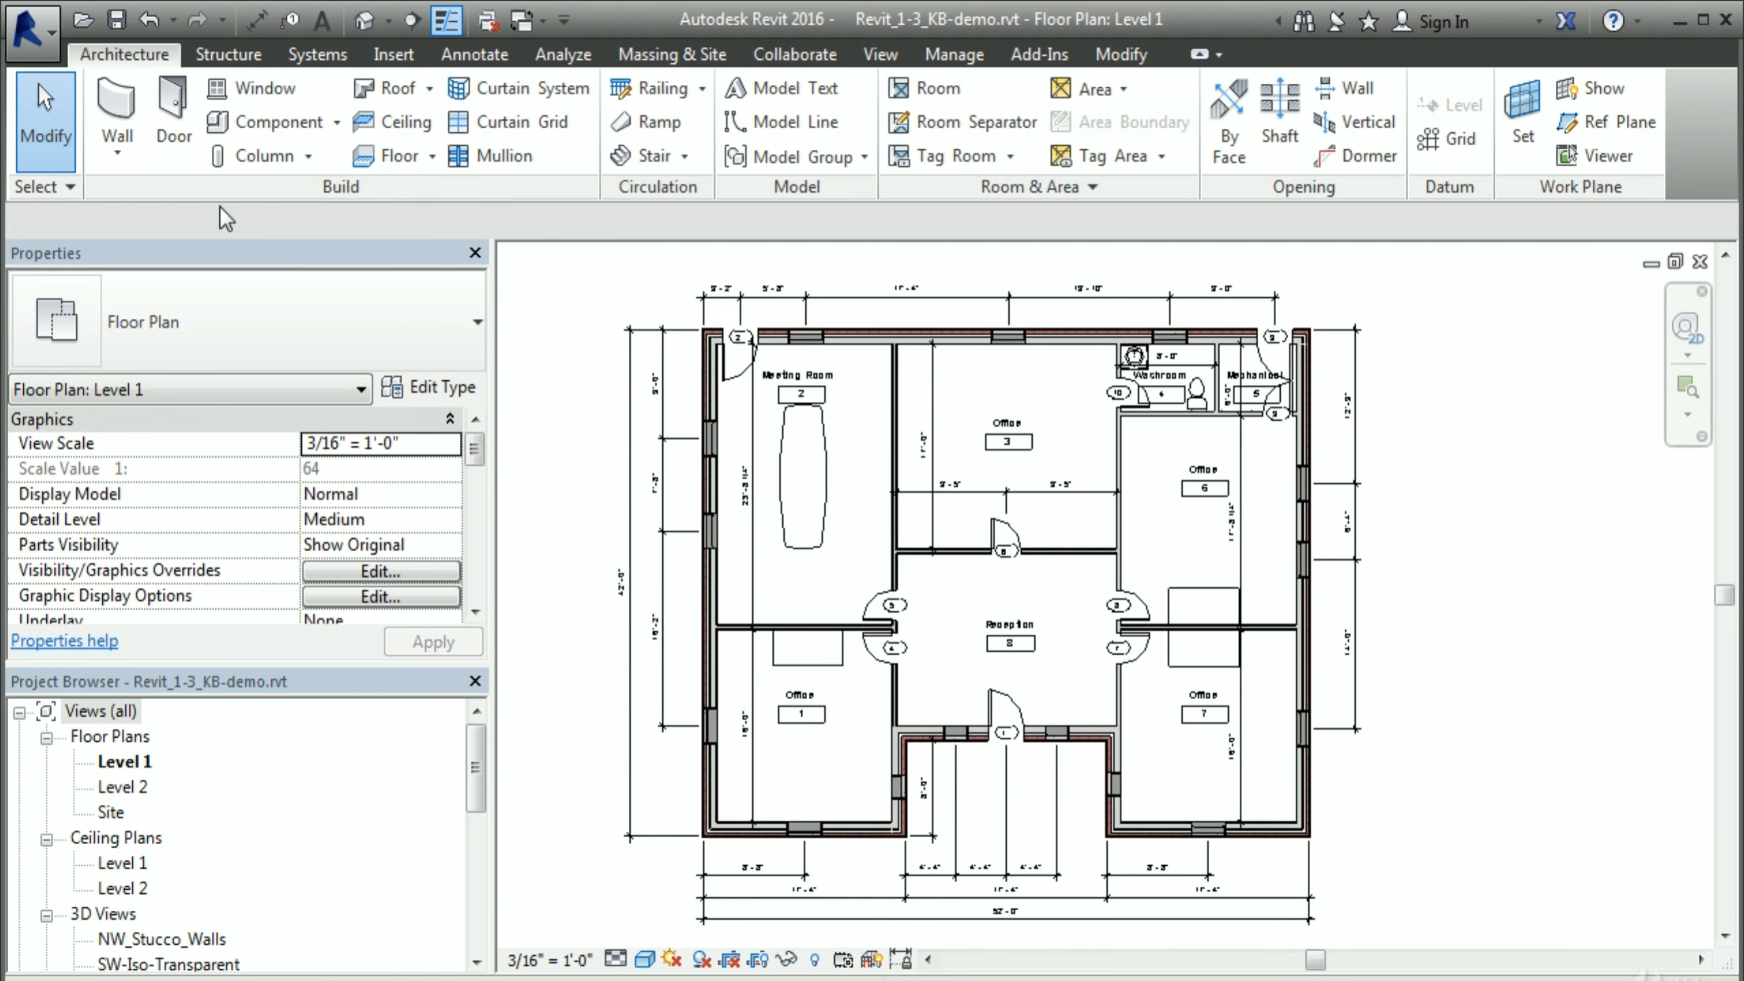
{"action": "left_click", "coordinate": [400, 155]}
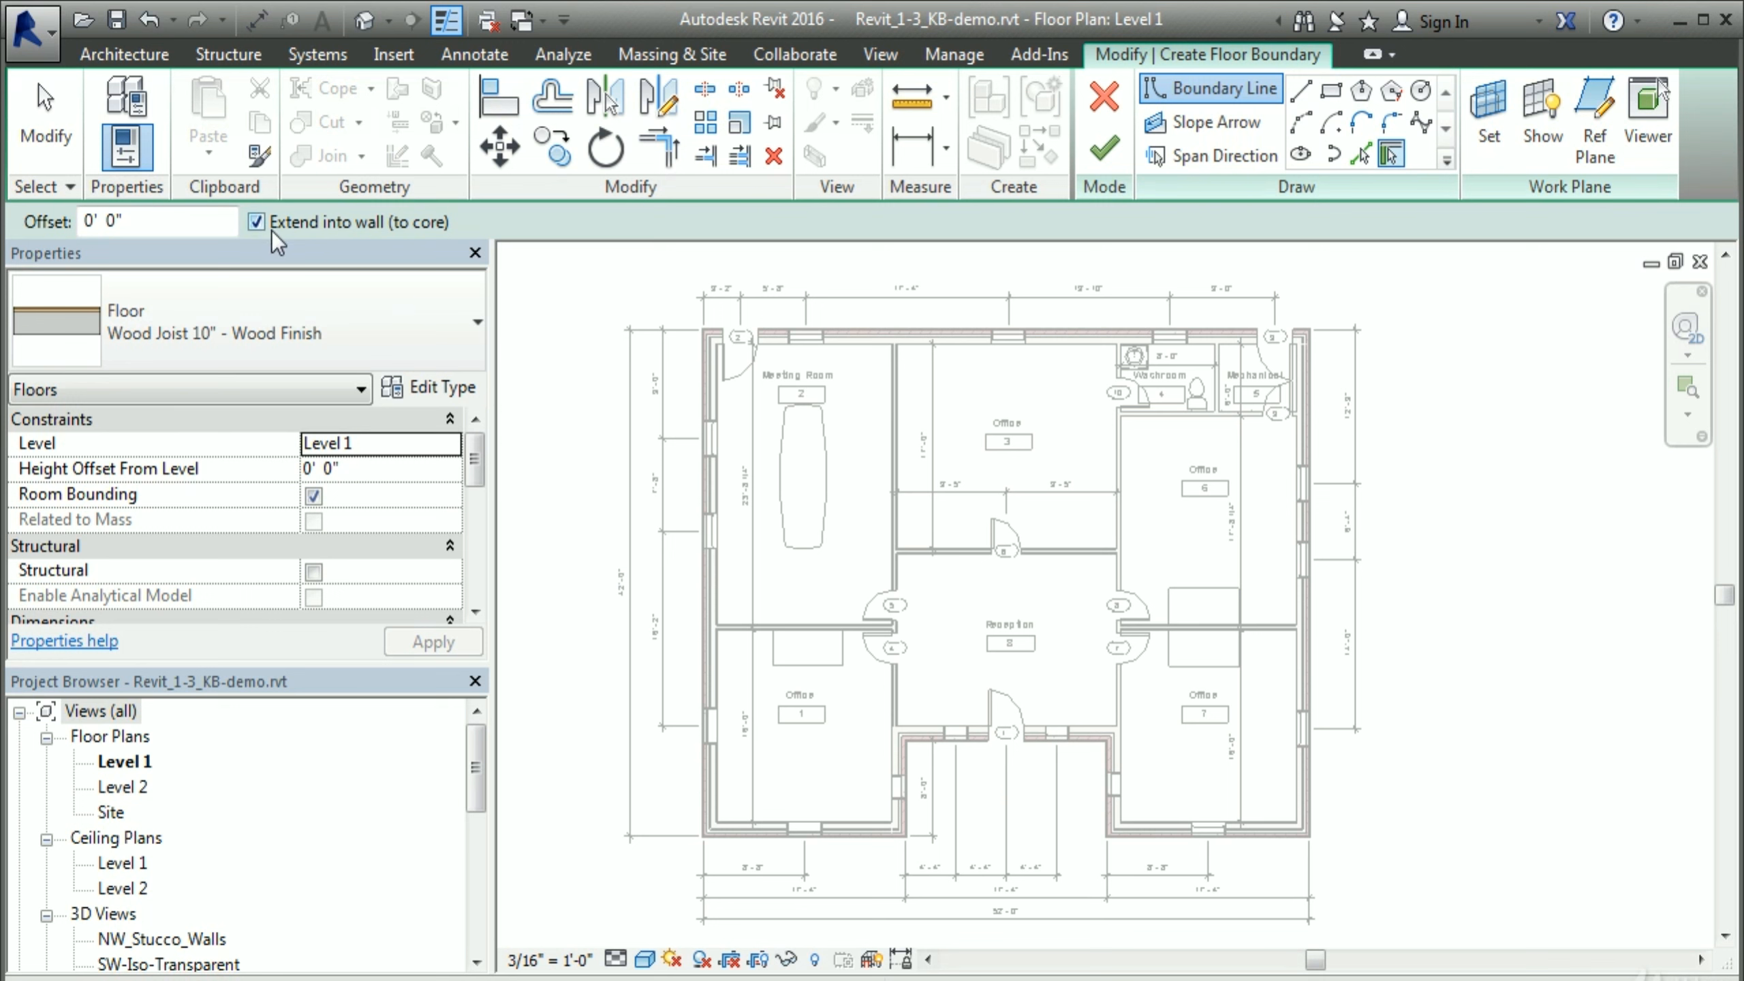
{"action": "left_click", "coordinate": [1277, 340]}
{"action": "left_click", "coordinate": [1312, 426]}
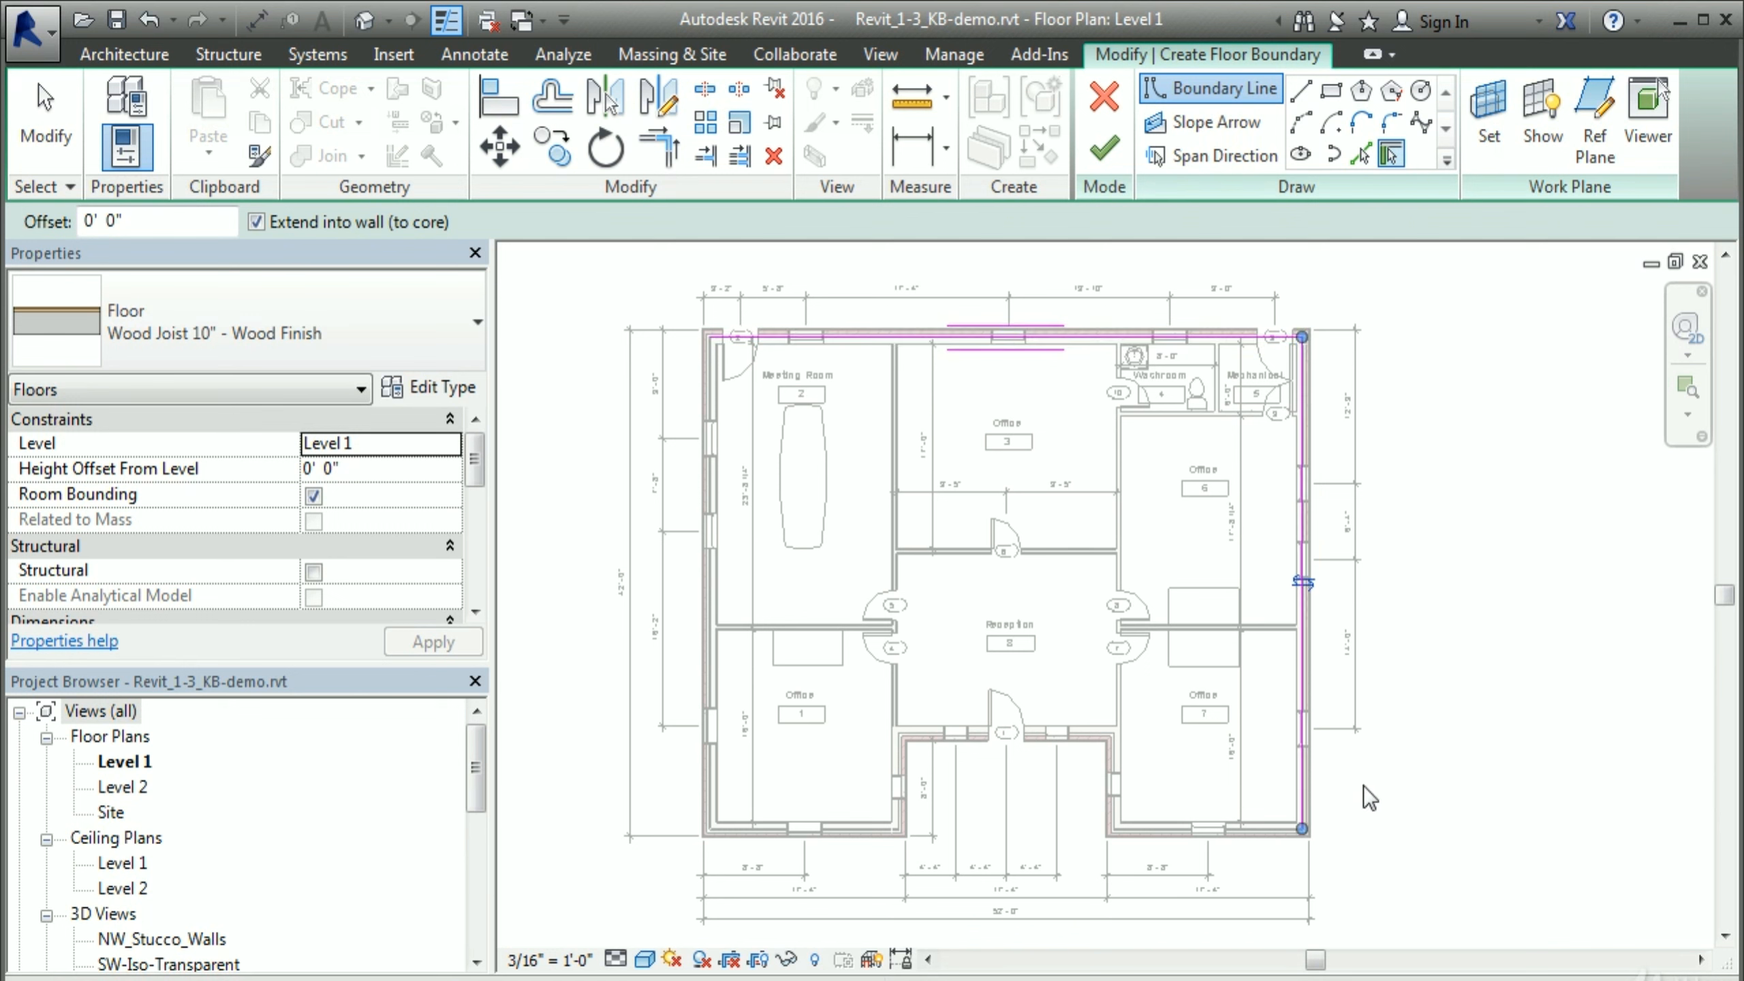
{"action": "left_click", "coordinate": [1275, 826]}
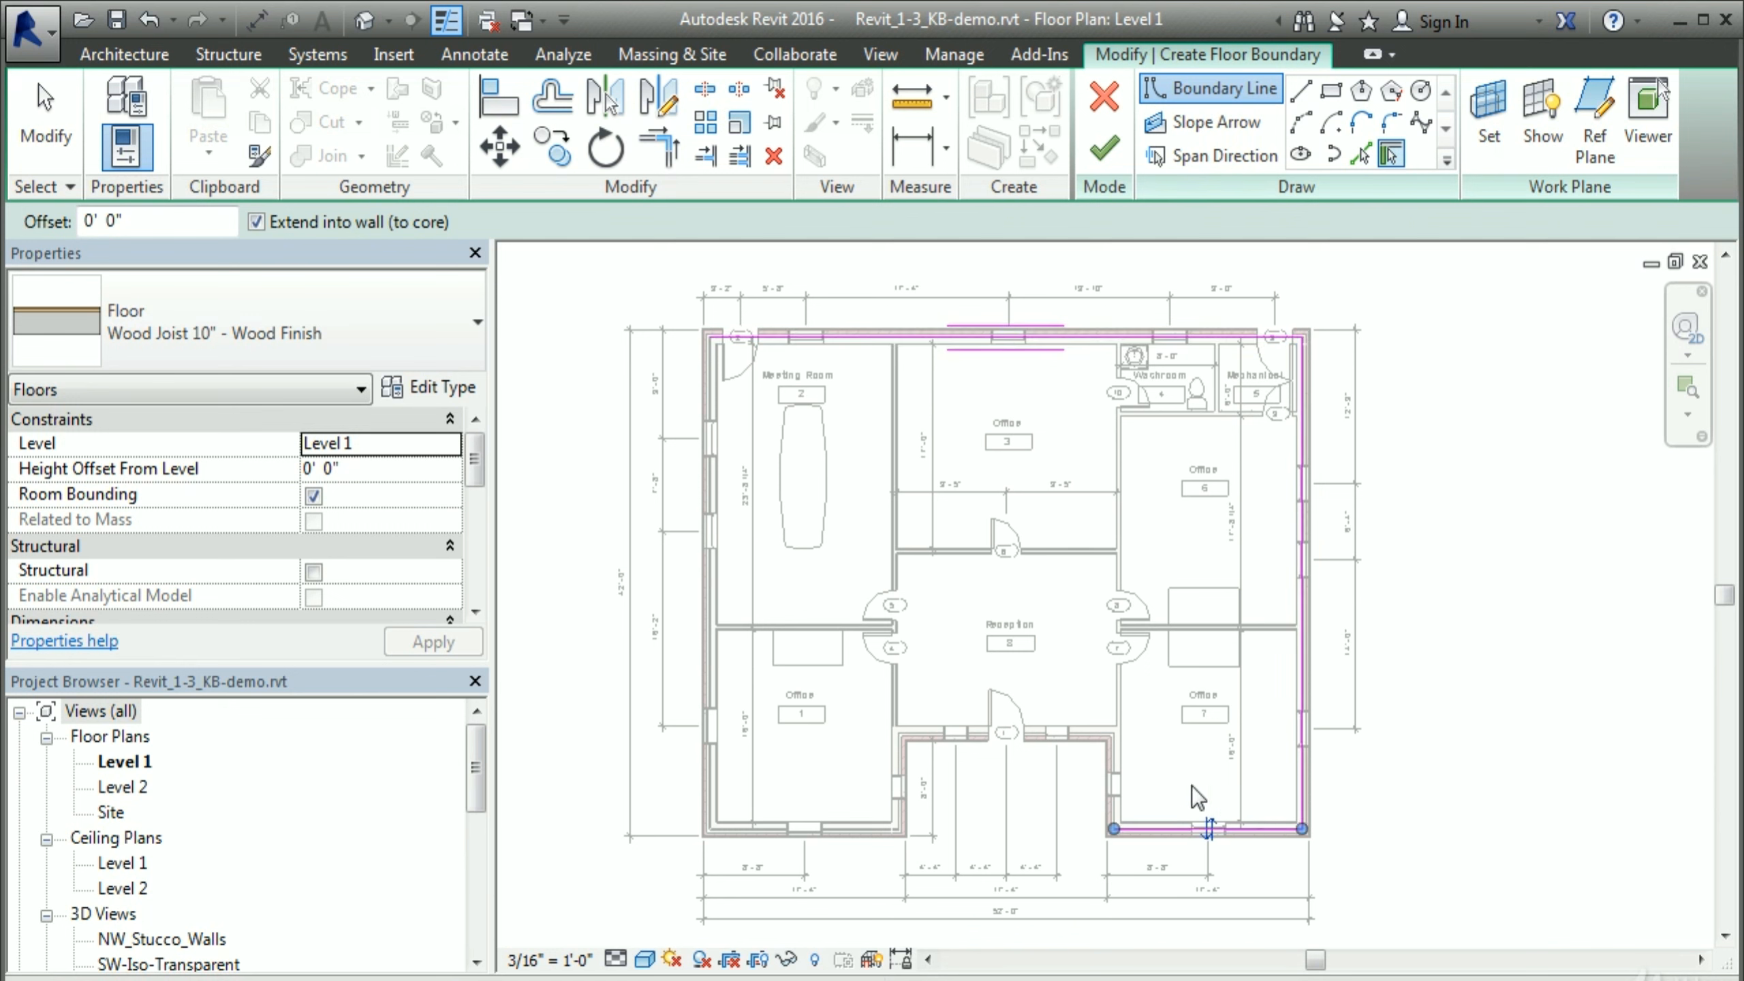
{"action": "left_click", "coordinate": [1117, 811]}
{"action": "left_click", "coordinate": [1082, 737]}
{"action": "left_click", "coordinate": [905, 761]}
{"action": "left_click", "coordinate": [847, 832]}
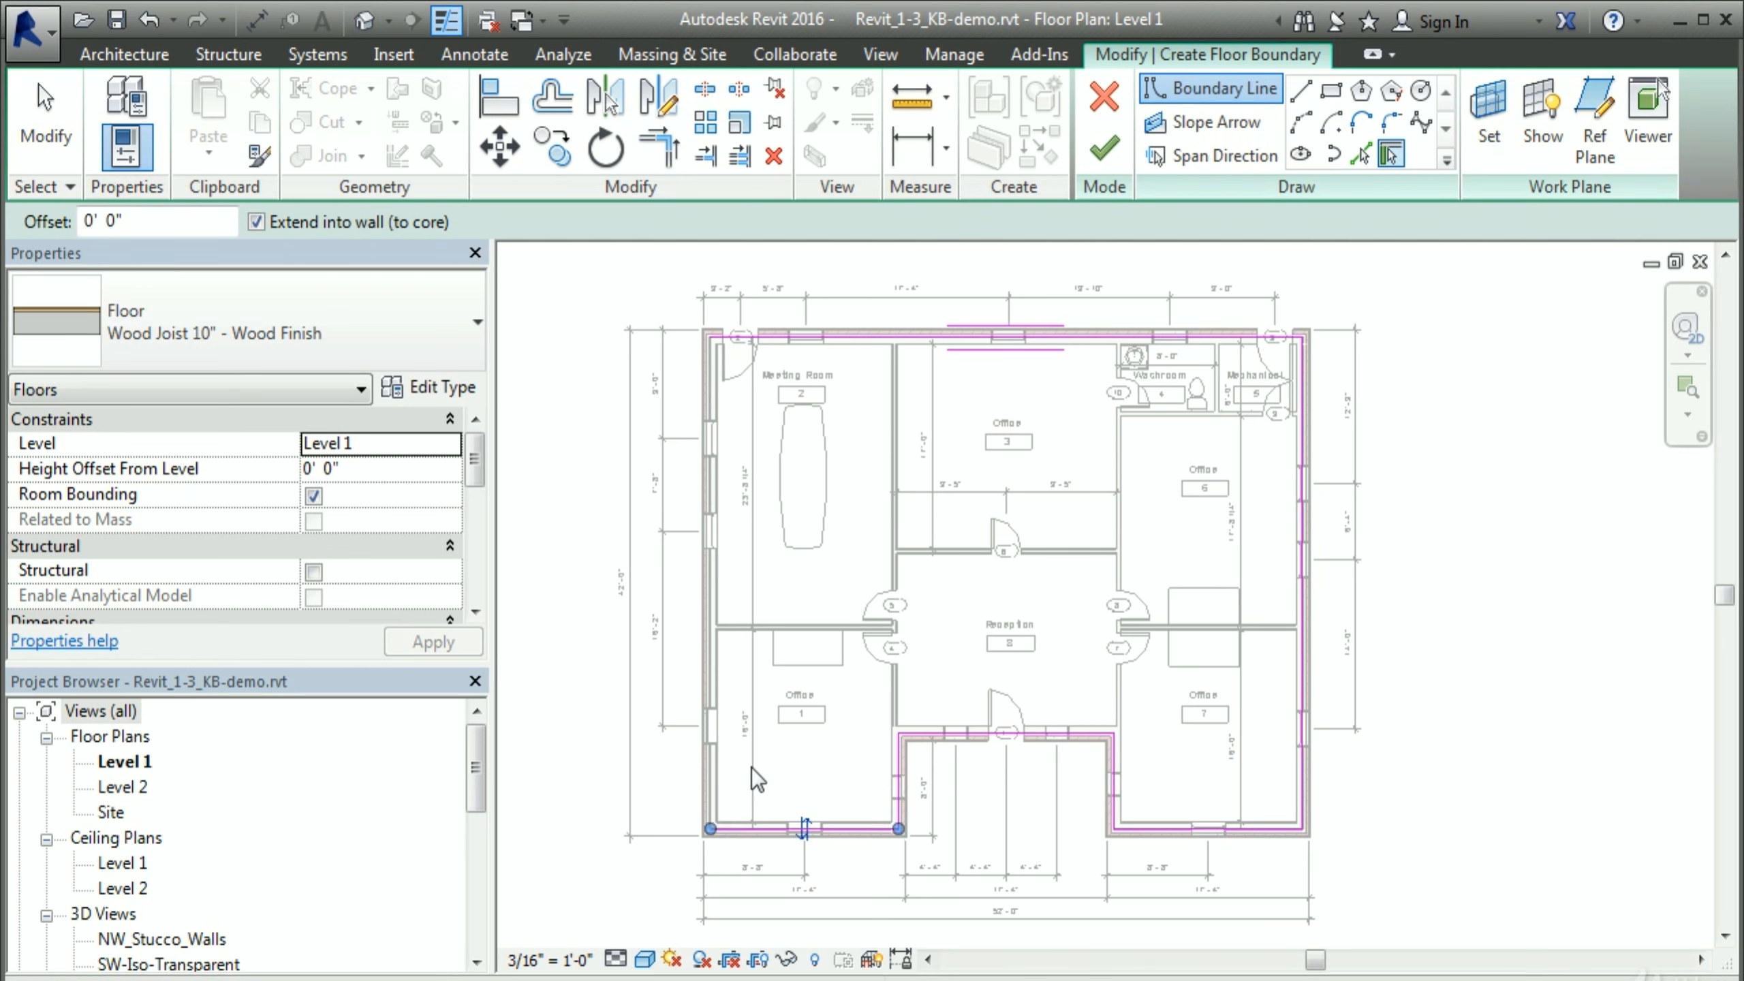
{"action": "left_click", "coordinate": [711, 782]}
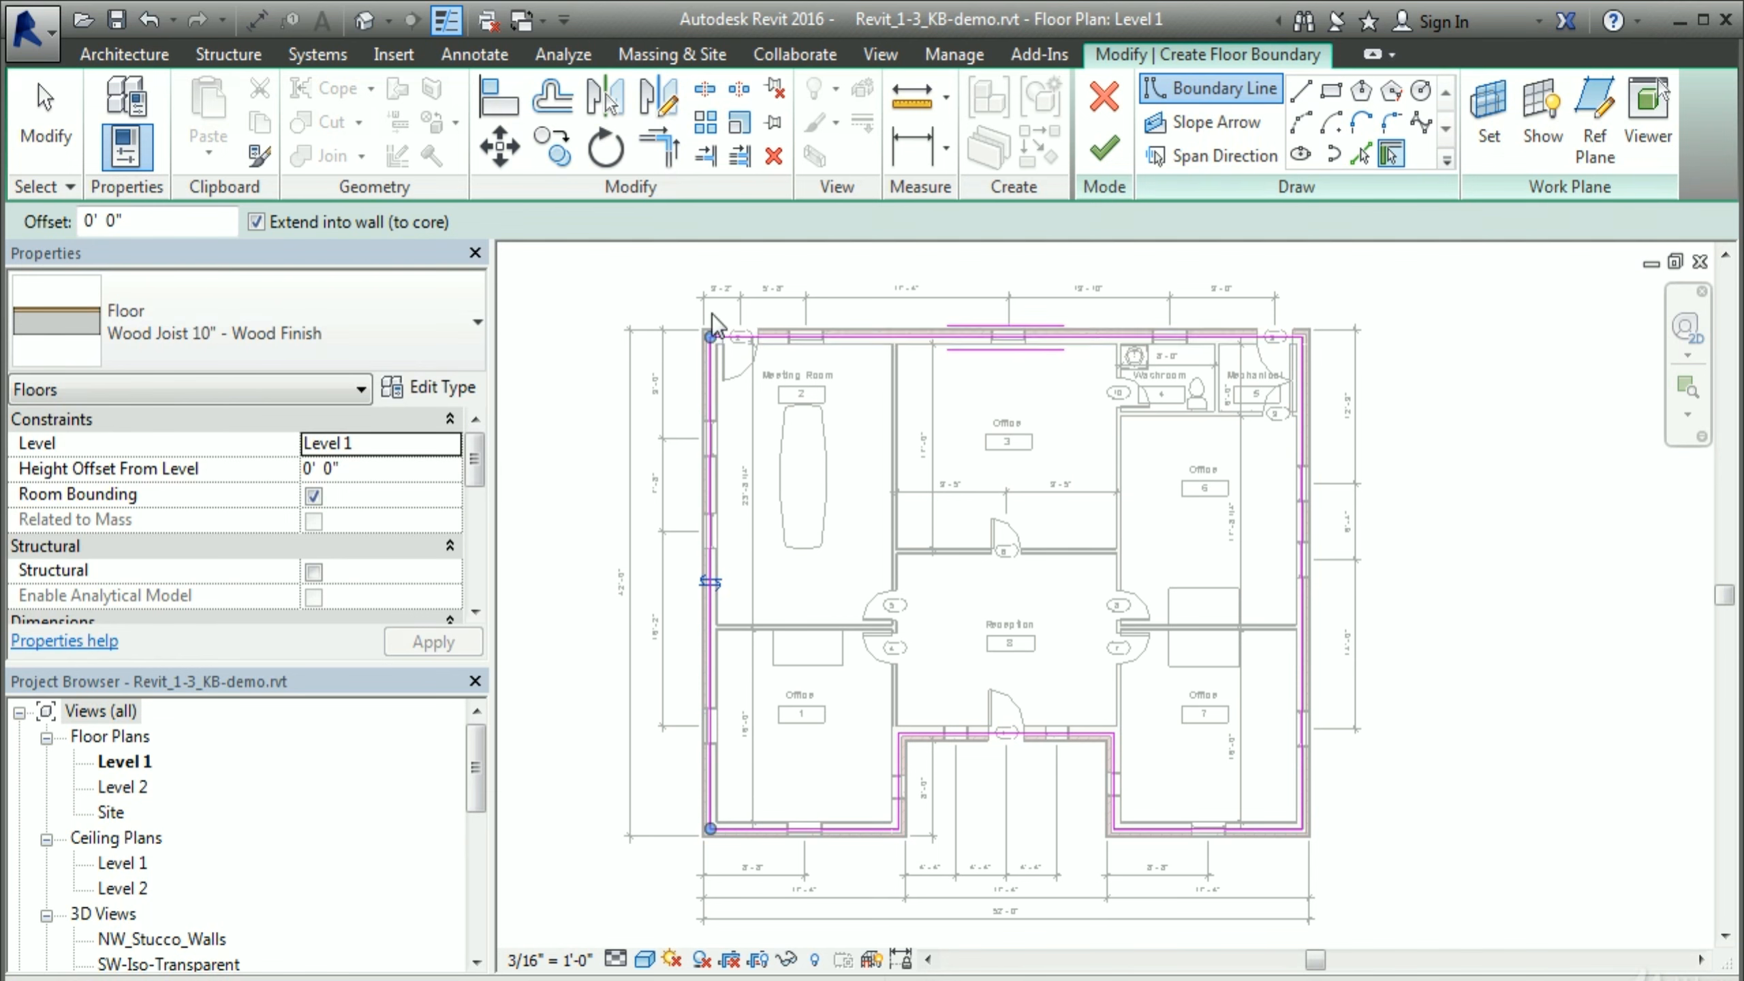
Step: Check the boundary corner near door 2, set the floor type to Wood Joist 10" - Ceramic Tile, and finish the floor
{"action": "scroll", "coordinate": [714, 323], "scroll_direction": "up", "scroll_amount": 4}
{"action": "scroll", "coordinate": [728, 357], "scroll_direction": "up", "scroll_amount": 5}
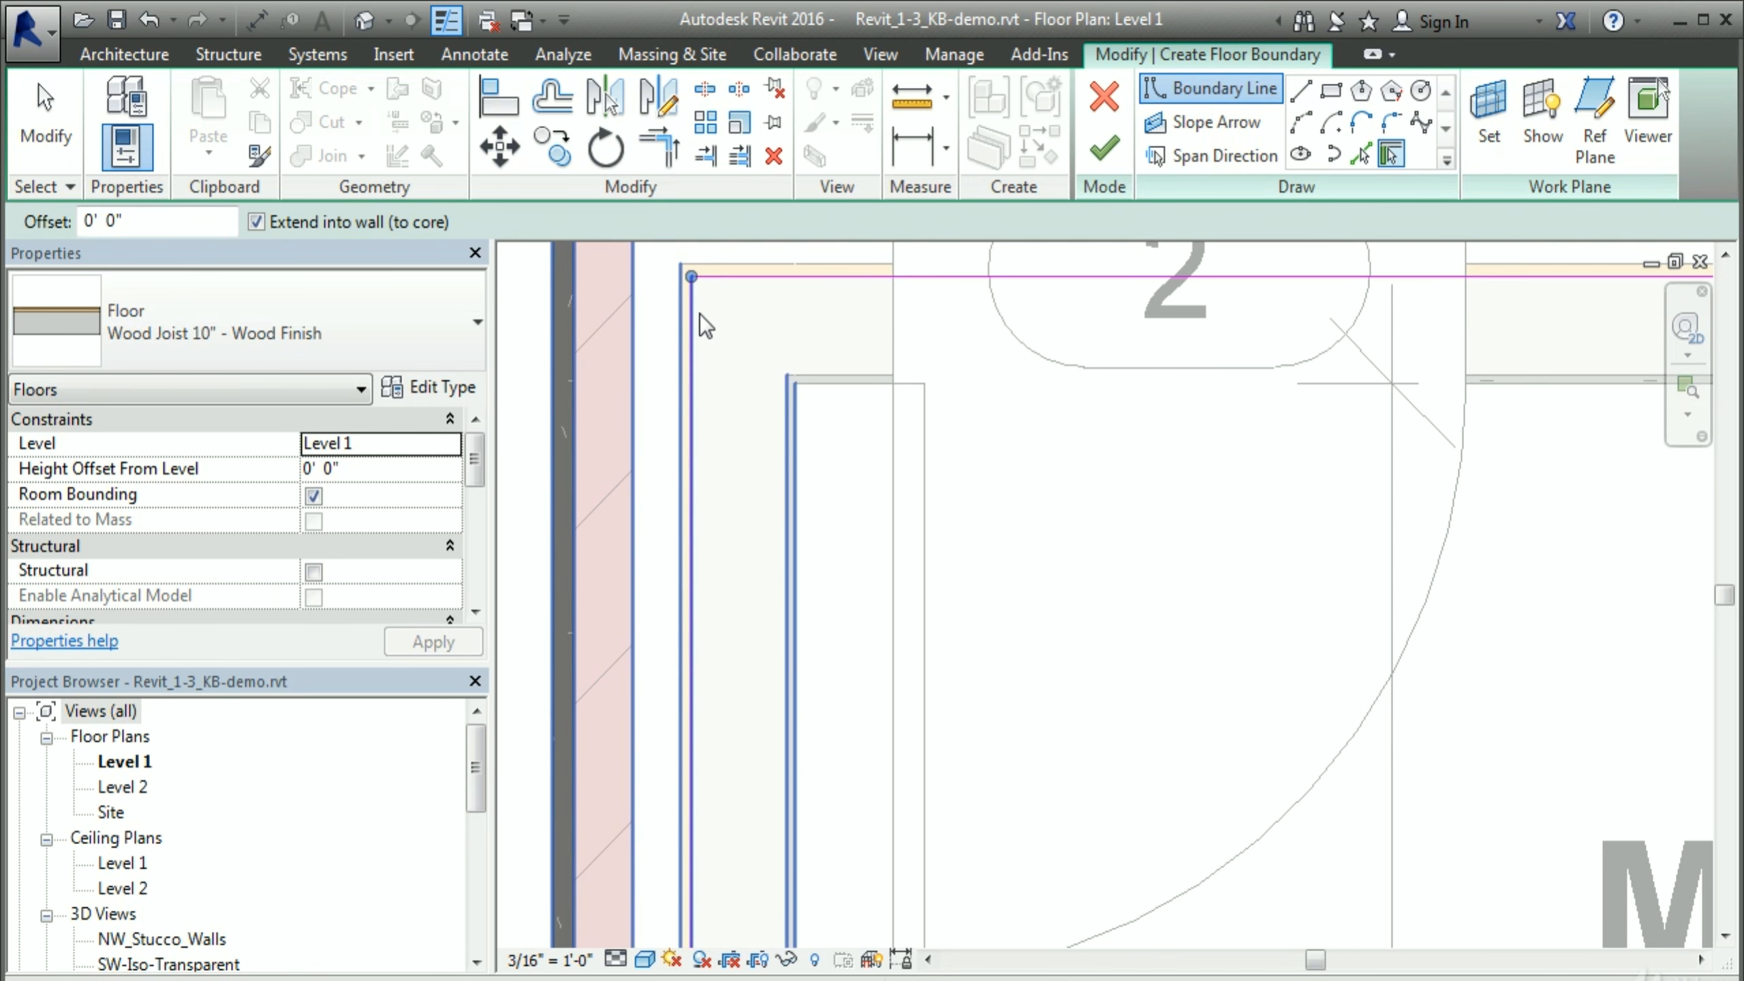
{"action": "scroll", "coordinate": [860, 444], "scroll_direction": "down", "scroll_amount": 6}
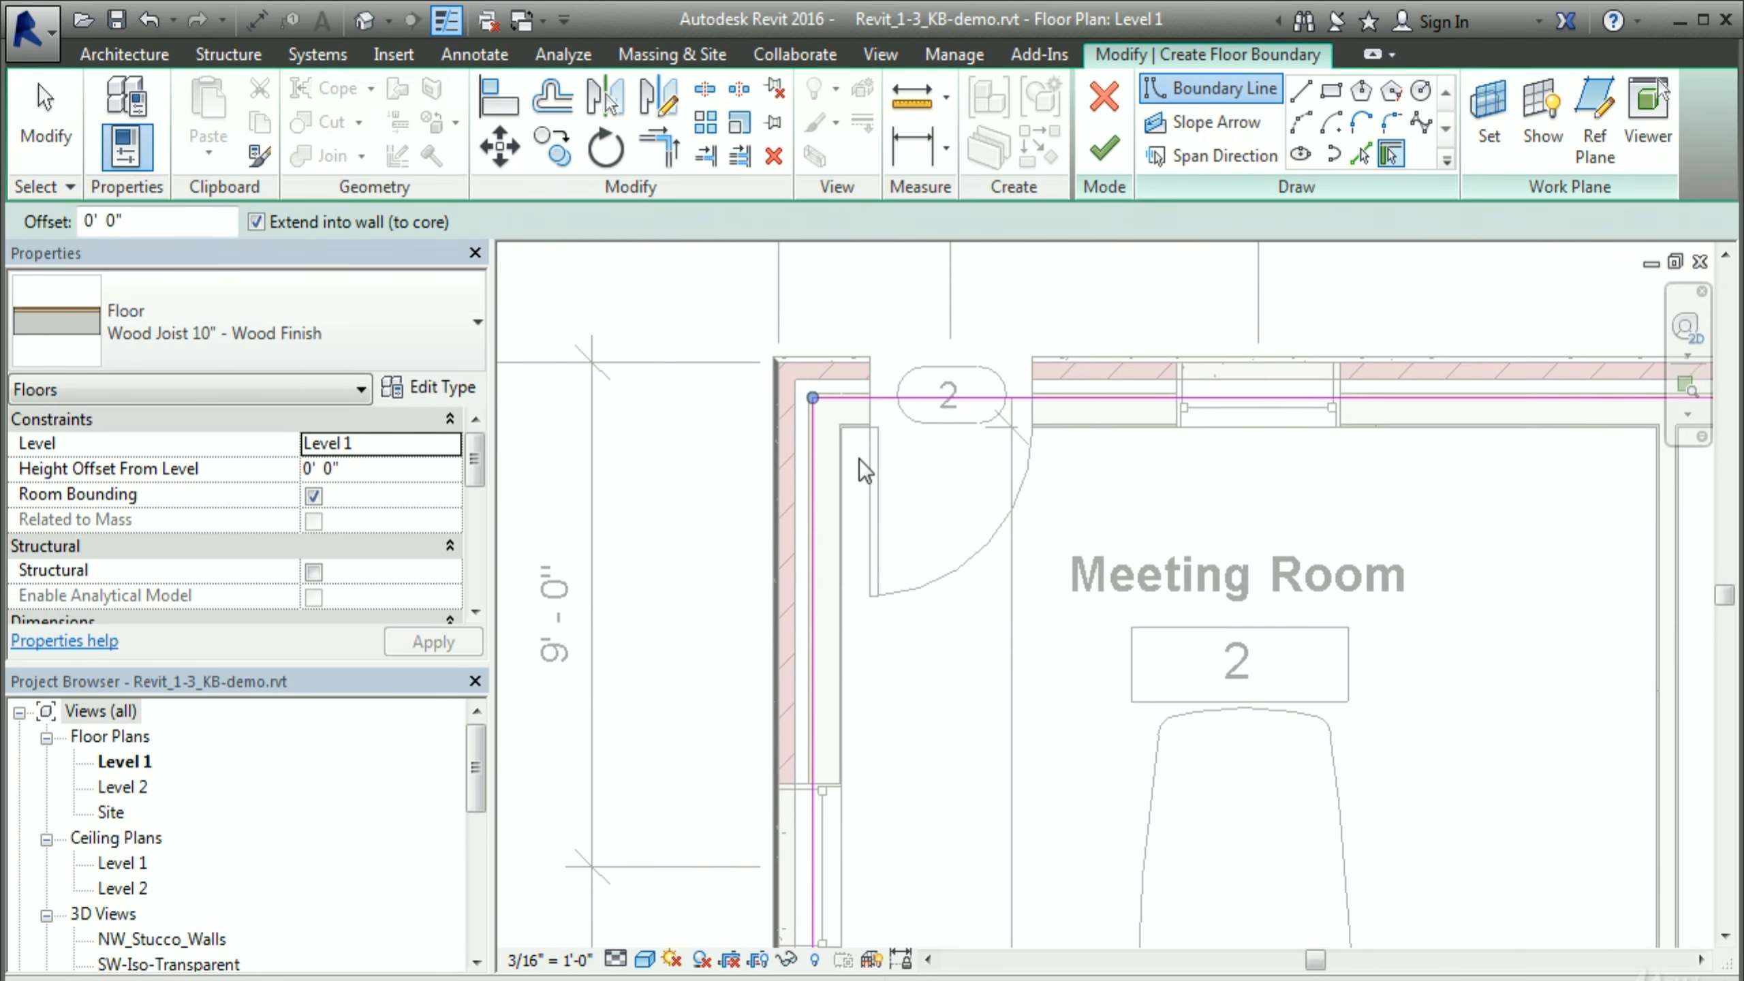
{"action": "scroll", "coordinate": [1180, 701], "scroll_direction": "down", "scroll_amount": 5}
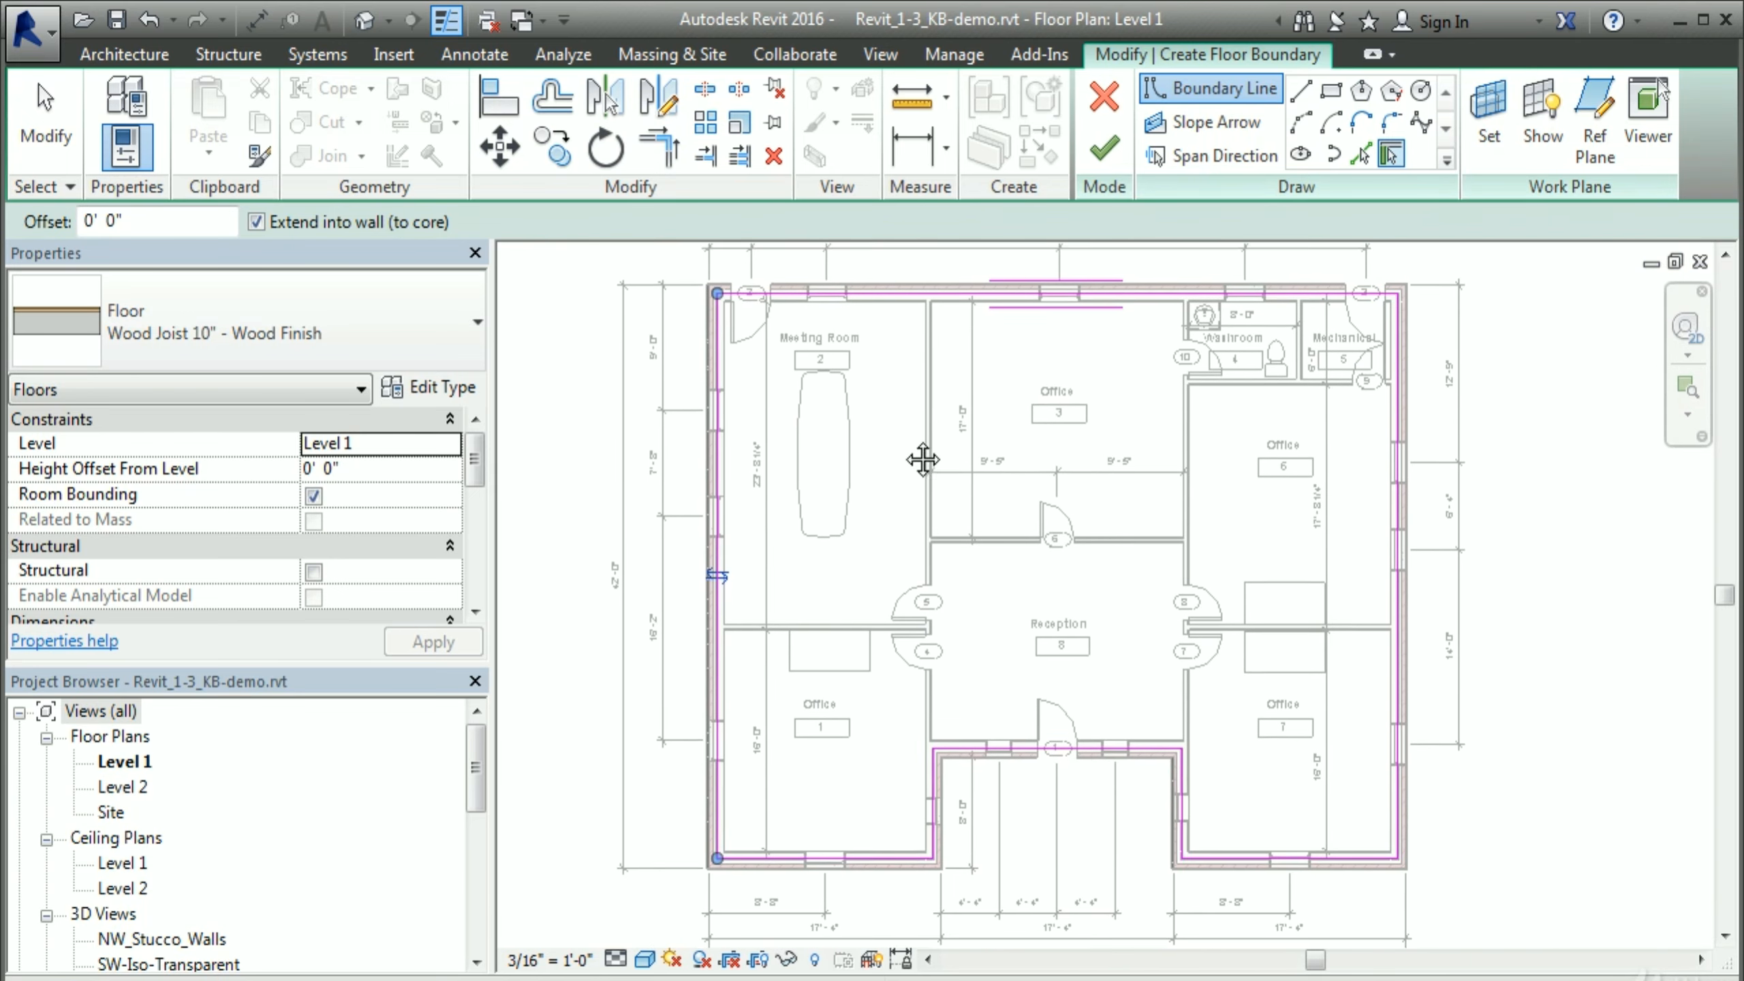
{"action": "left_click", "coordinate": [375, 346]}
{"action": "left_click", "coordinate": [230, 737]}
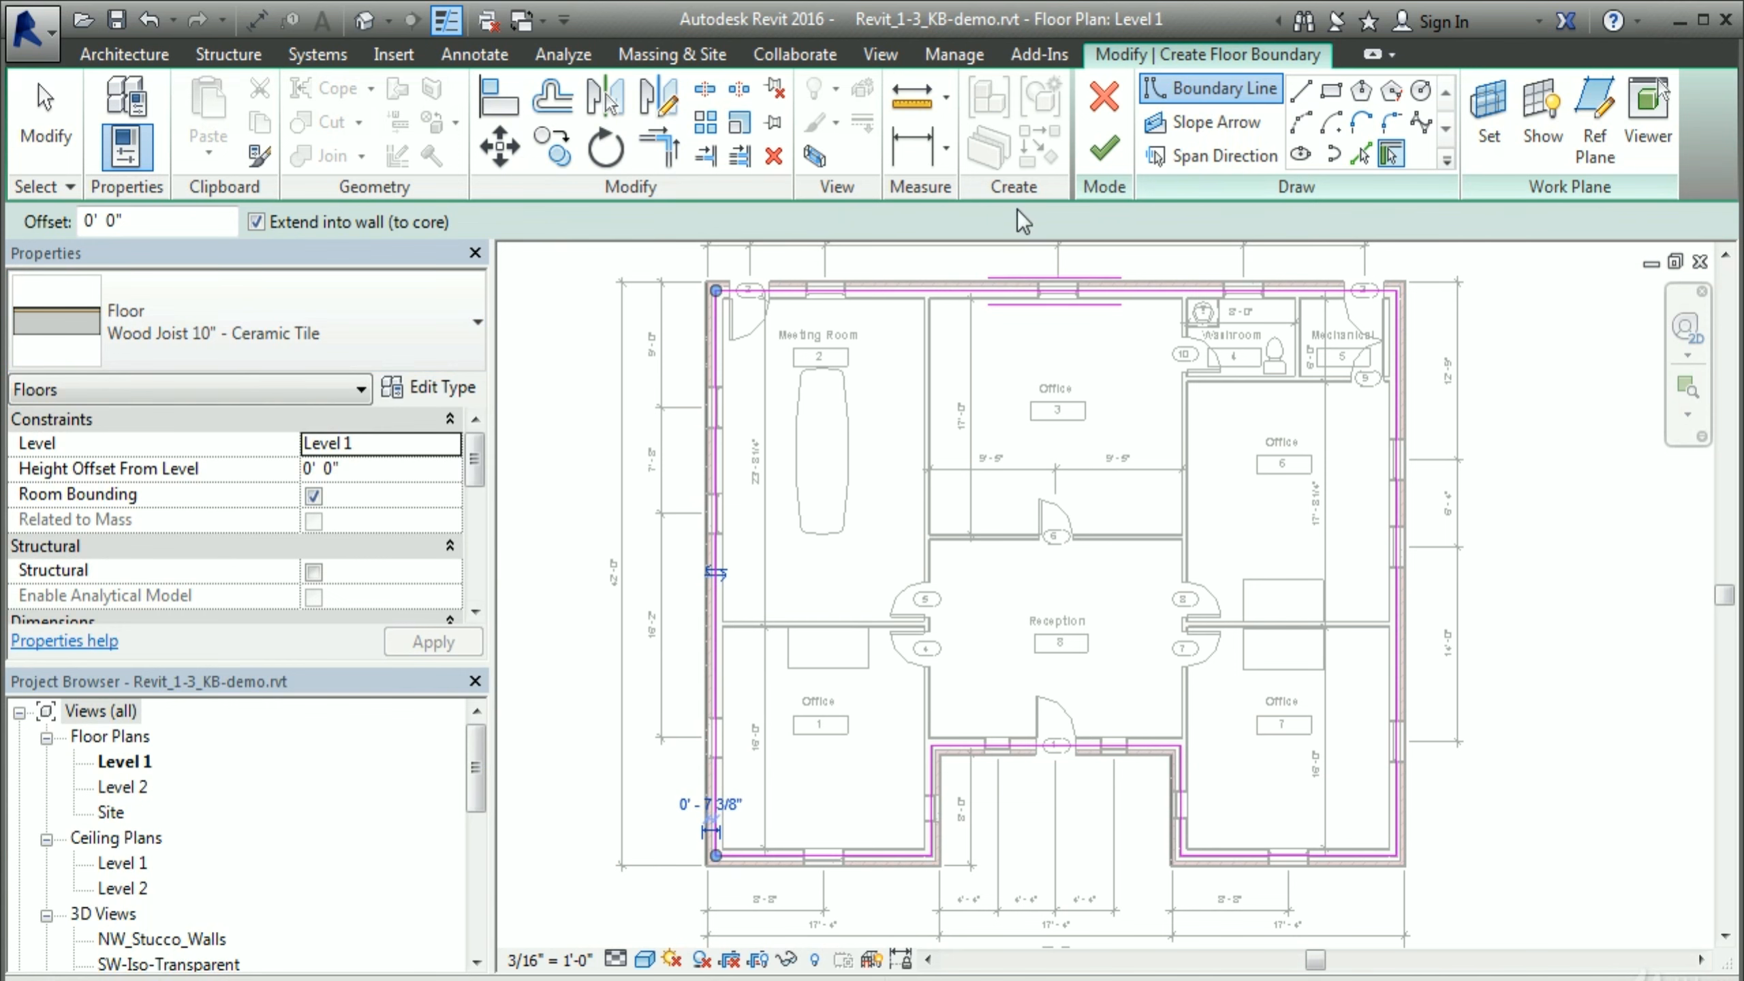
{"action": "left_click", "coordinate": [1102, 150]}
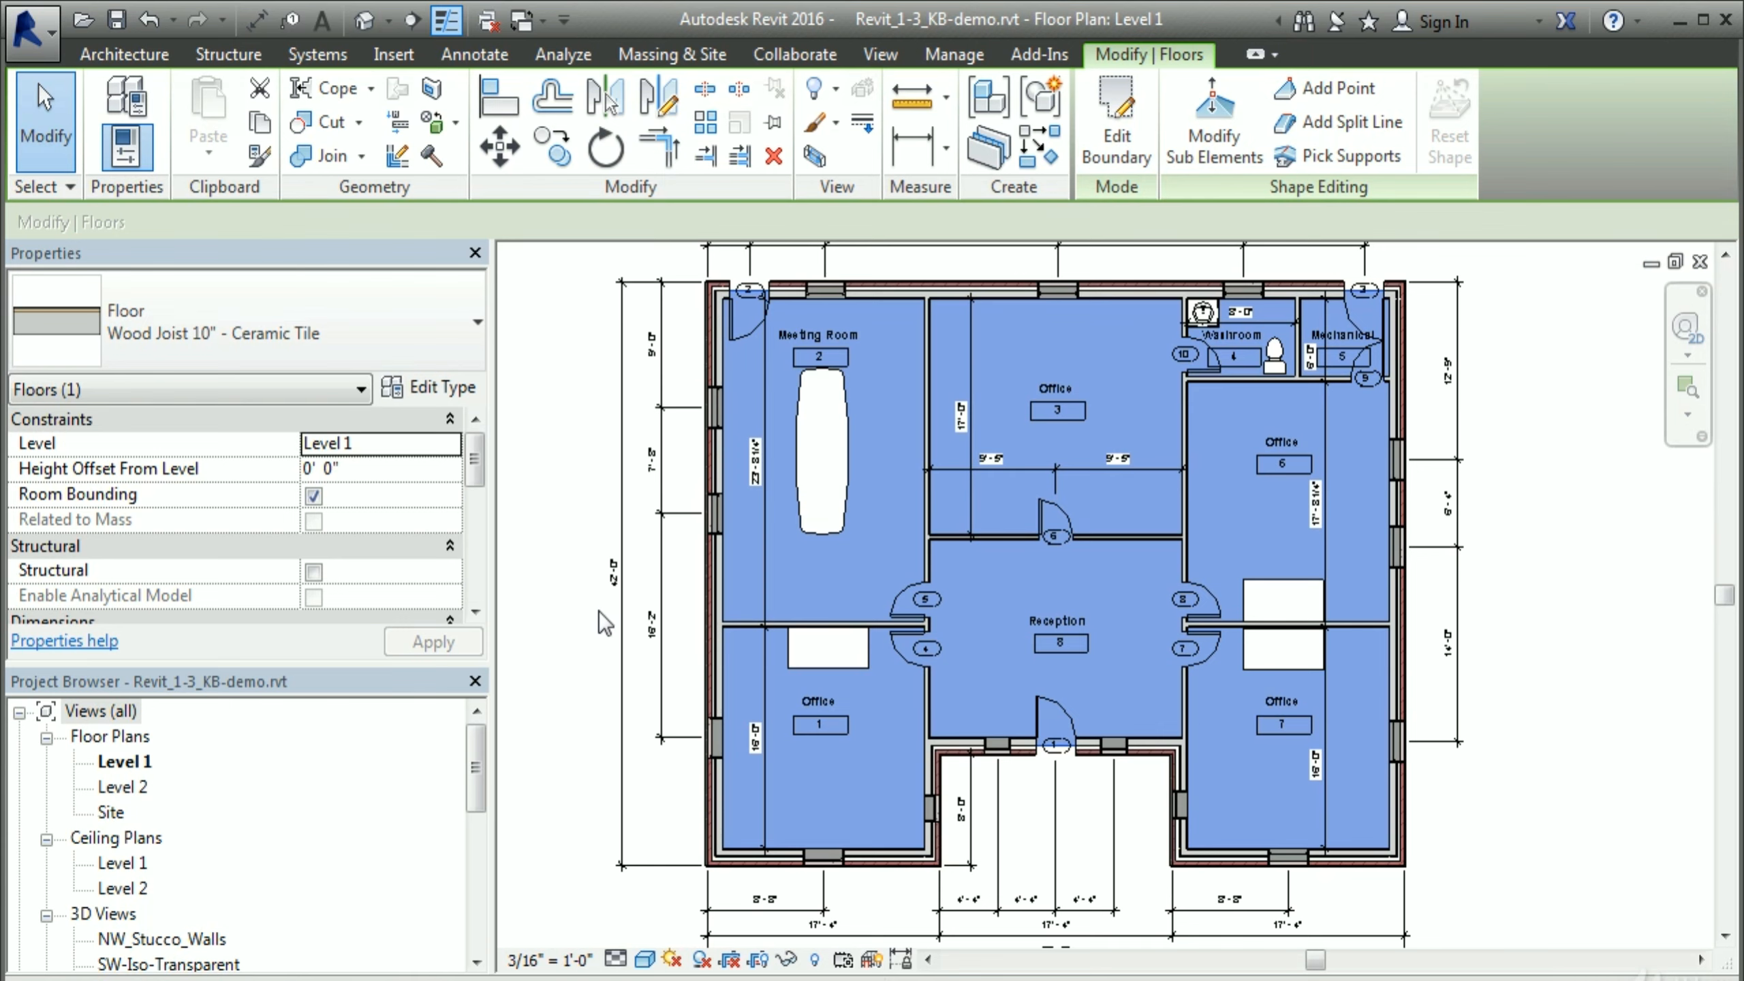
{"action": "left_click", "coordinate": [577, 620]}
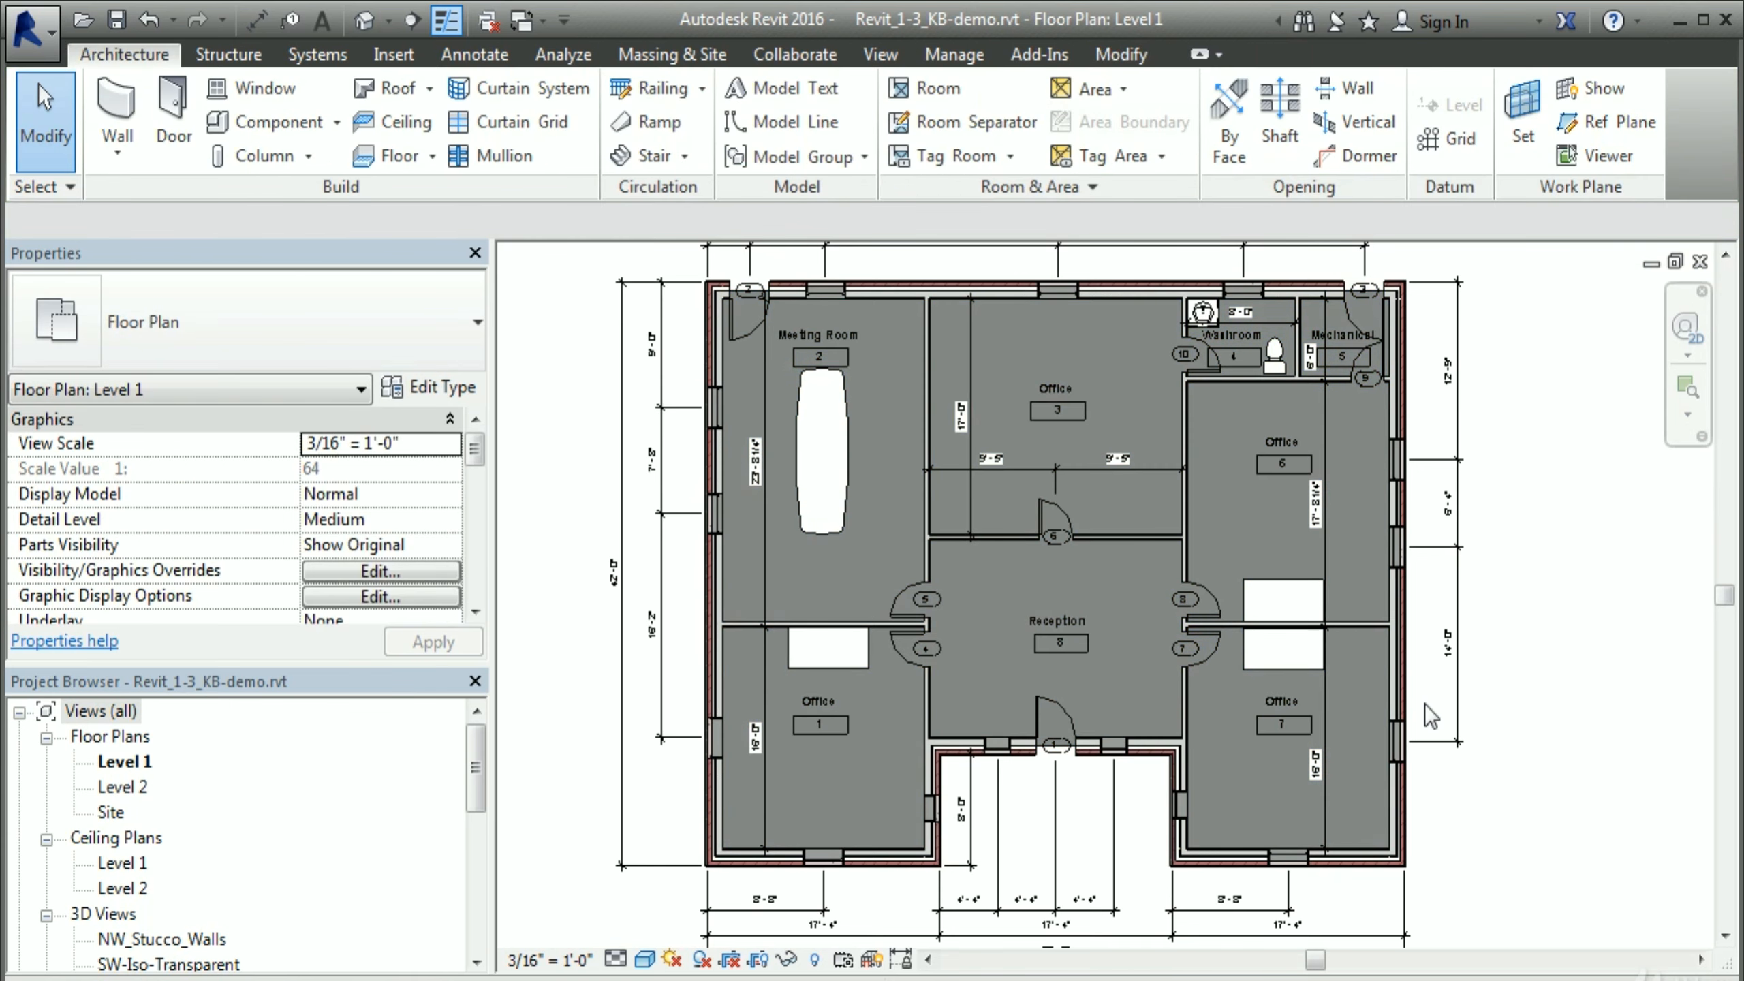
Step: Open the default 3D view and examine the new floor inside the rooms from above
{"action": "scroll", "coordinate": [892, 584], "scroll_direction": "up", "scroll_amount": 2}
{"action": "scroll", "coordinate": [1195, 639], "scroll_direction": "down", "scroll_amount": 3}
{"action": "scroll", "coordinate": [1550, 715], "scroll_direction": "up", "scroll_amount": 2}
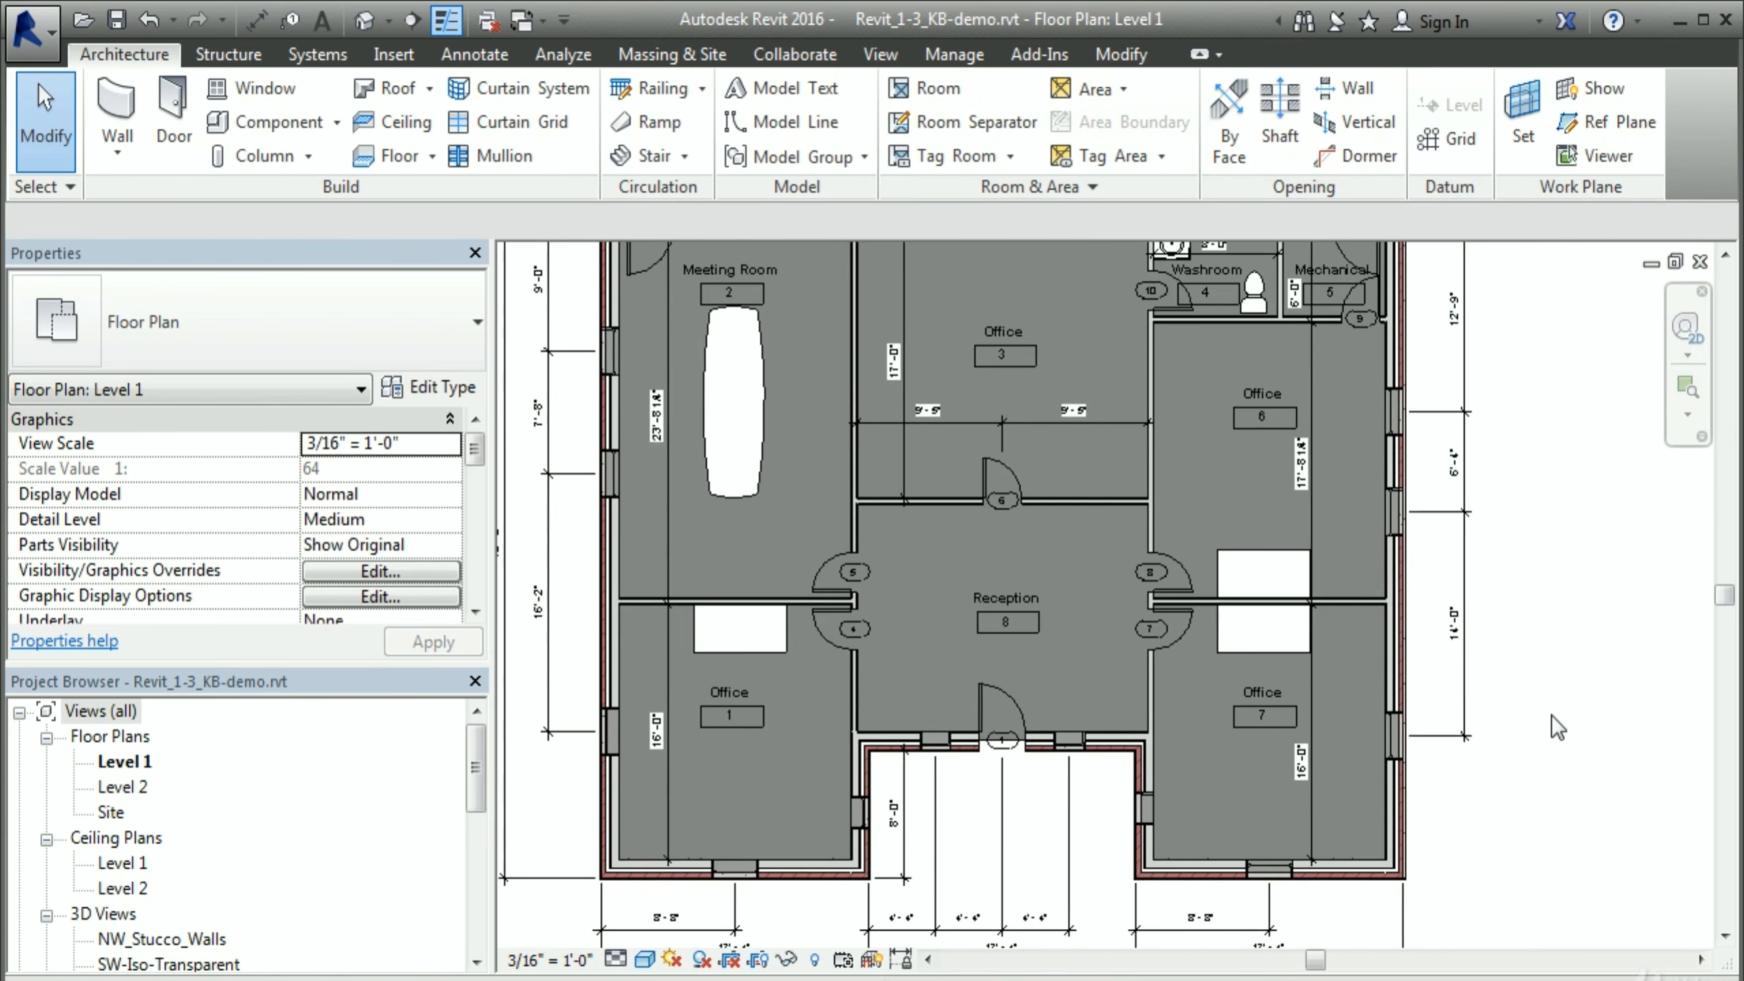
{"action": "left_click", "coordinate": [364, 21]}
{"action": "scroll", "coordinate": [1076, 577], "scroll_direction": "up", "scroll_amount": 4}
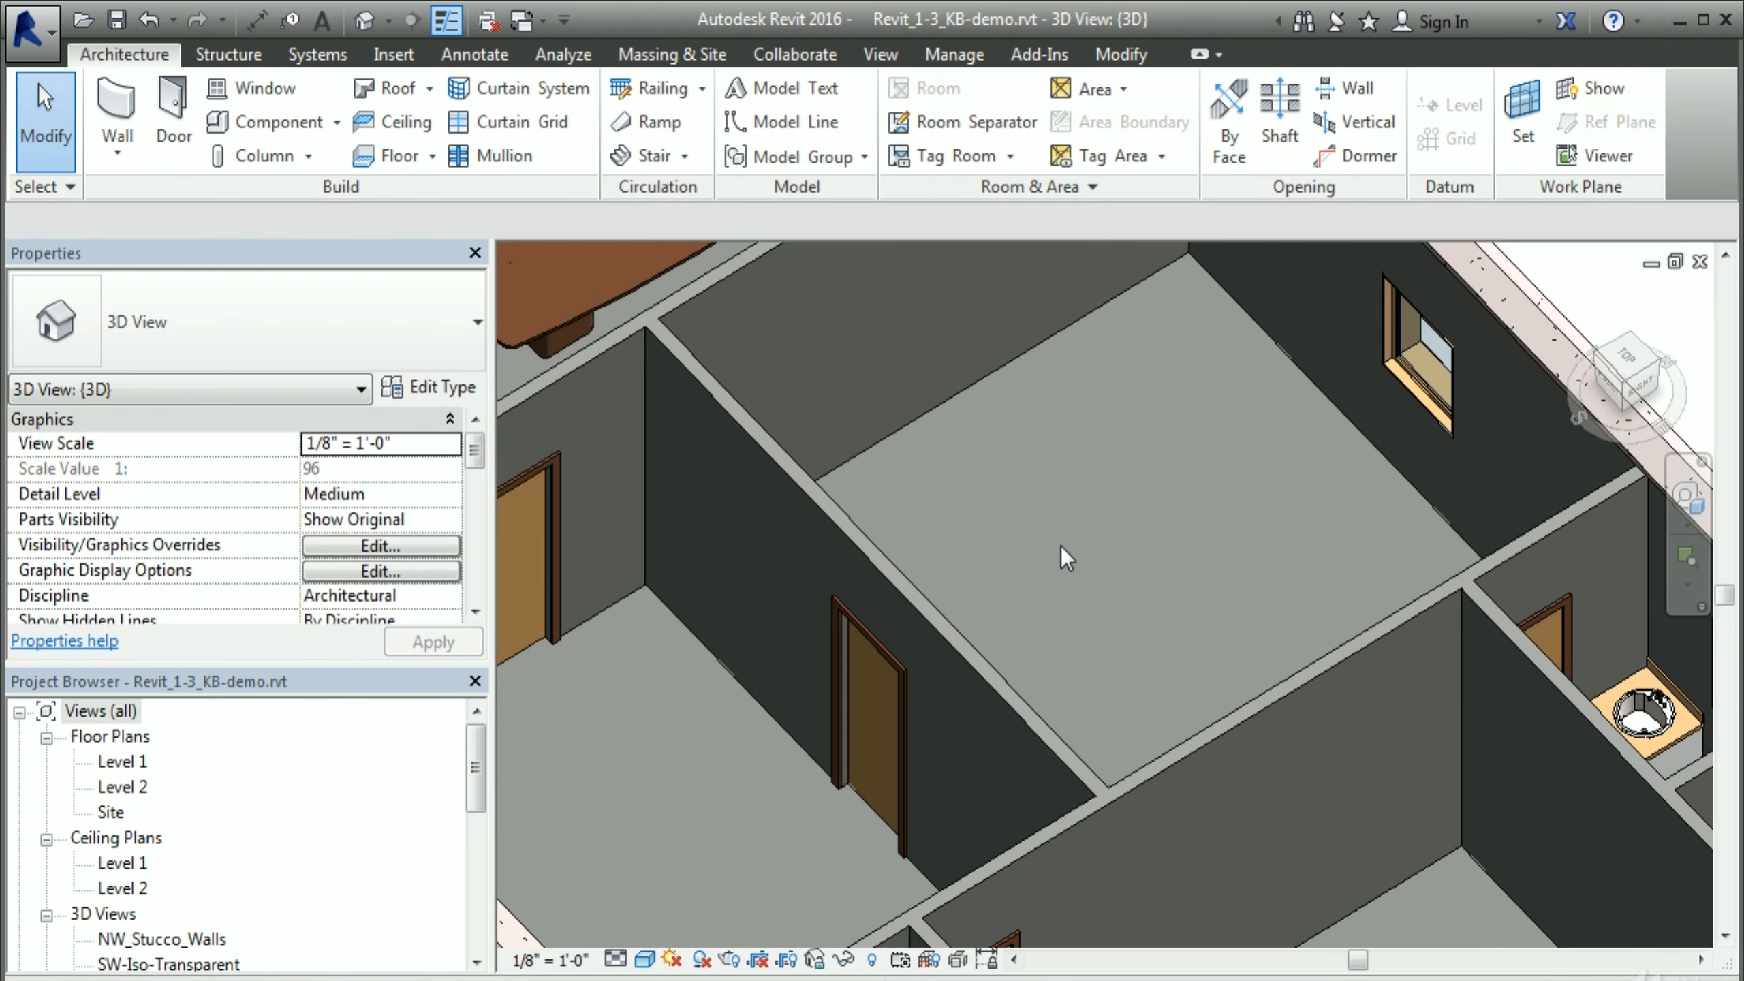
{"action": "middle_click_drag", "start_coordinate": [1055, 594], "coordinate": [1281, 574], "text": "shift"}
{"action": "scroll", "coordinate": [1222, 491], "scroll_direction": "down", "scroll_amount": 3}
{"action": "scroll", "coordinate": [1202, 478], "scroll_direction": "down", "scroll_amount": 2}
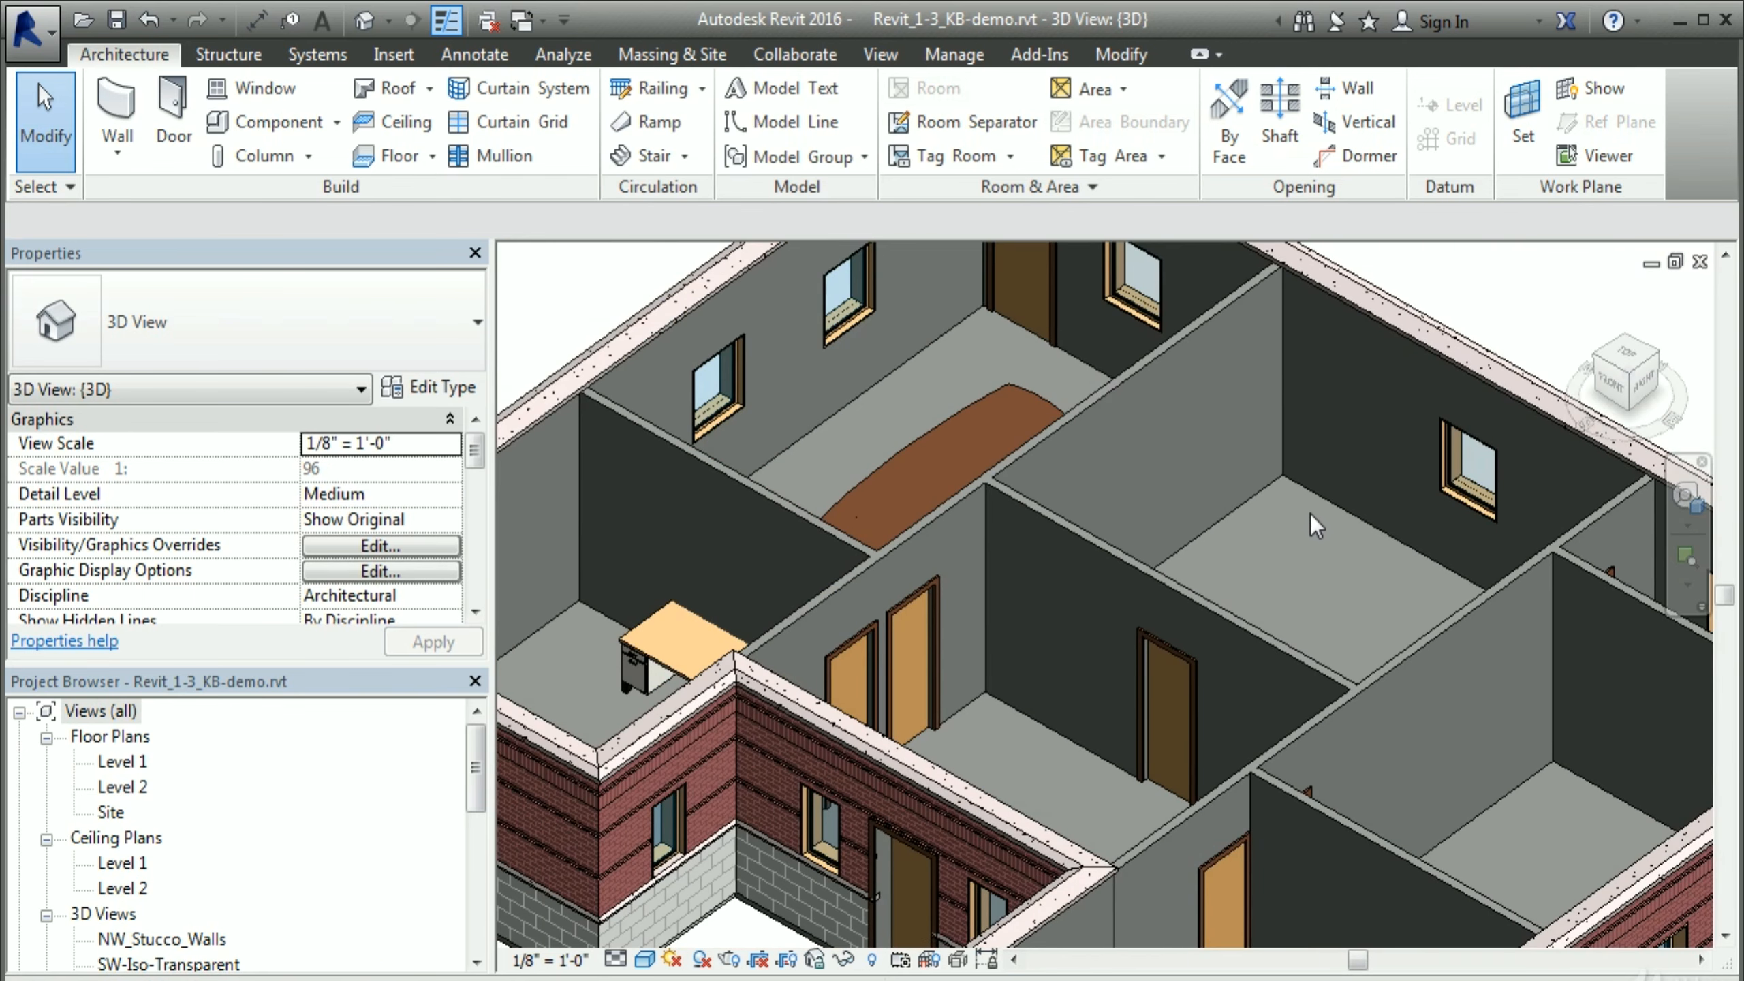
Step: Change the floor's type to Wood Joist 10" - Wood Finish in the 3D view
{"action": "left_click", "coordinate": [1036, 374]}
{"action": "left_click", "coordinate": [476, 321]}
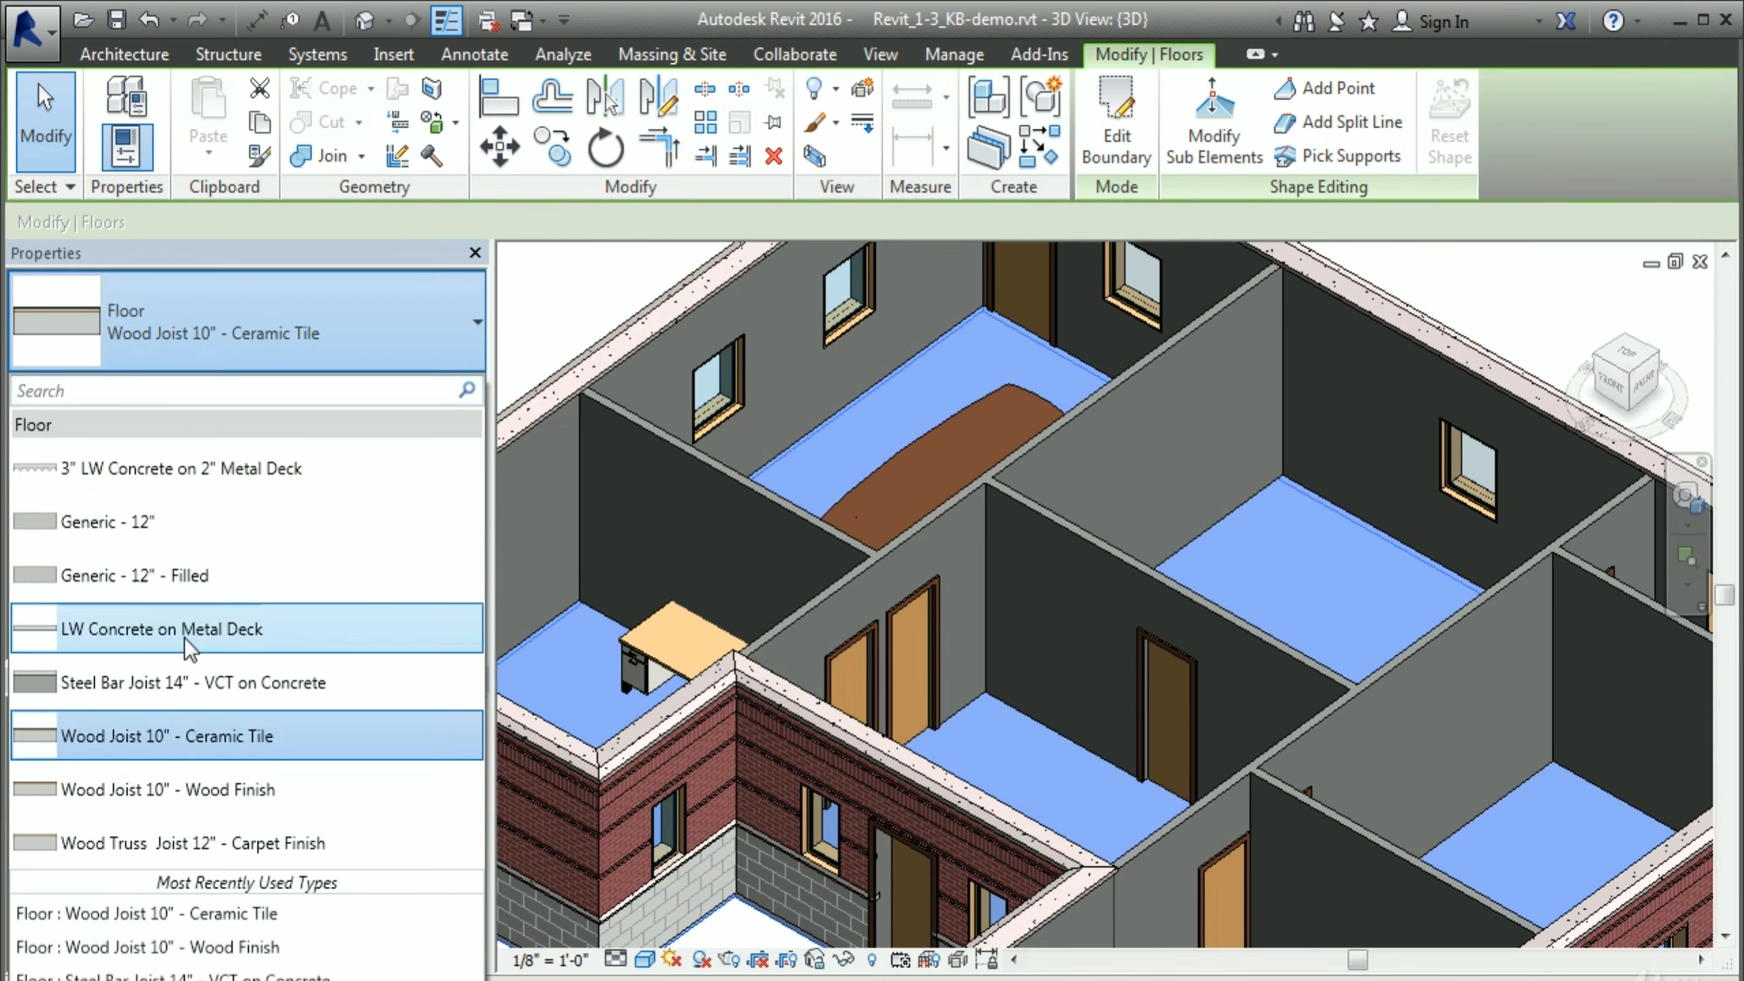
{"action": "left_click", "coordinate": [227, 790]}
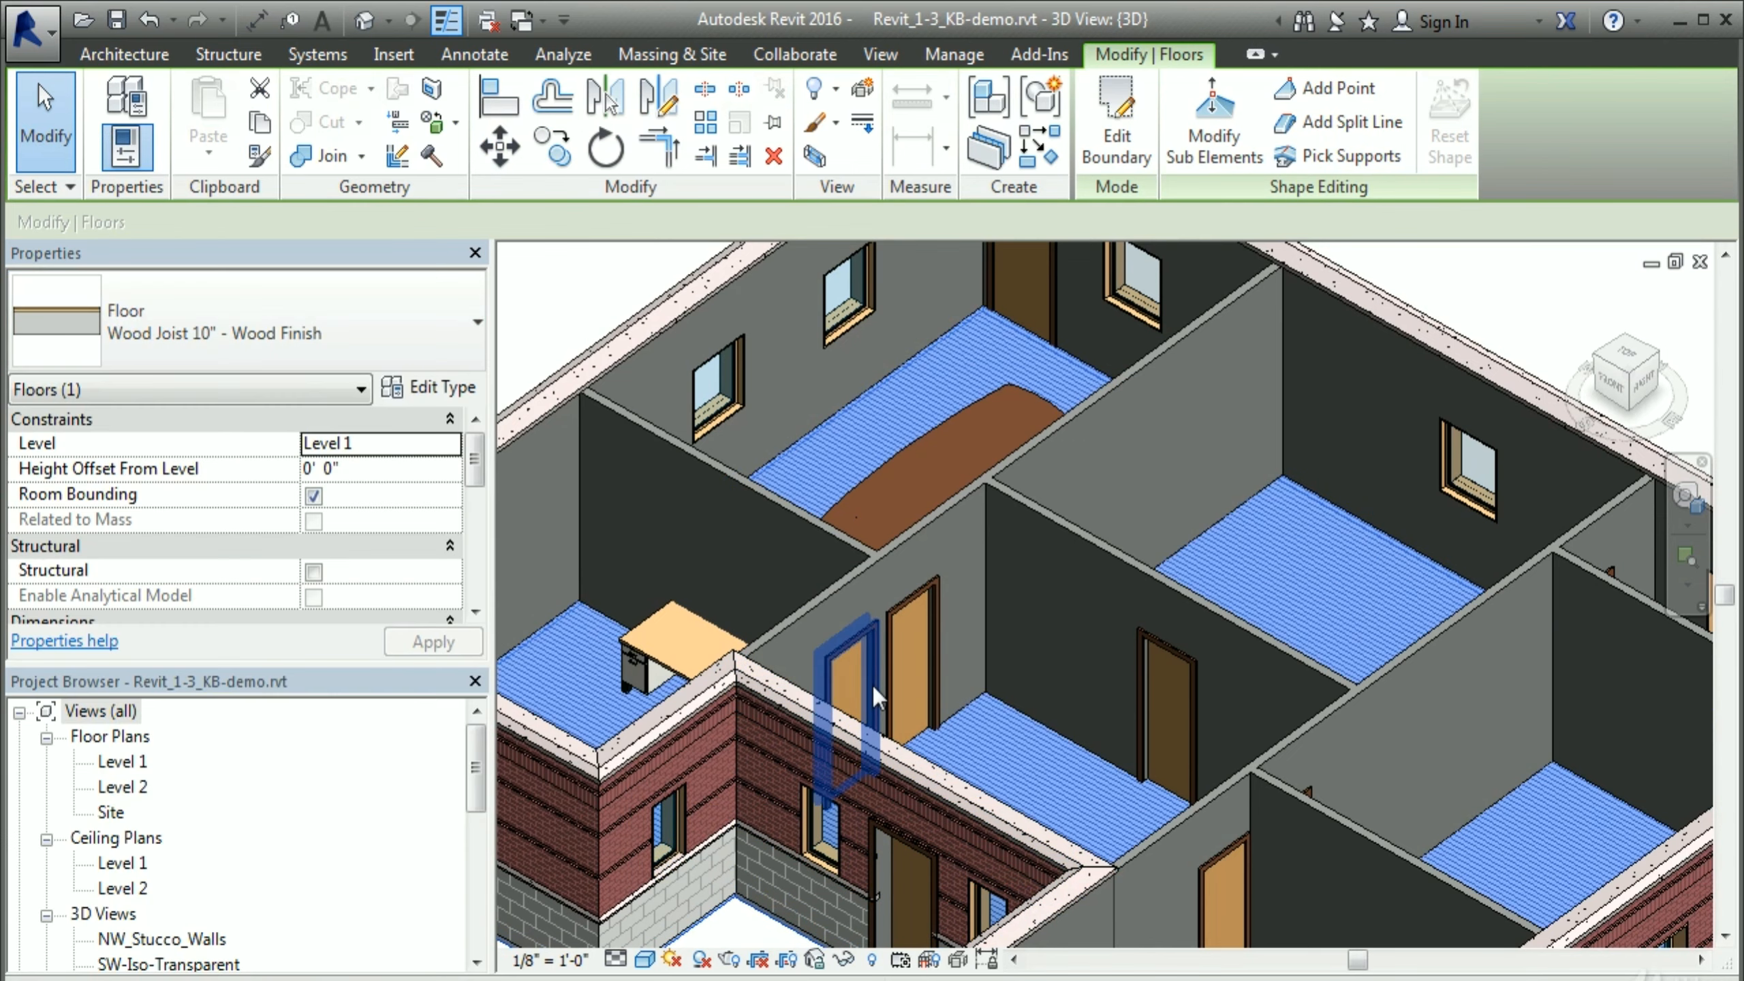
{"action": "left_click", "coordinate": [1532, 318]}
{"action": "scroll", "coordinate": [962, 761], "scroll_direction": "down", "scroll_amount": 1}
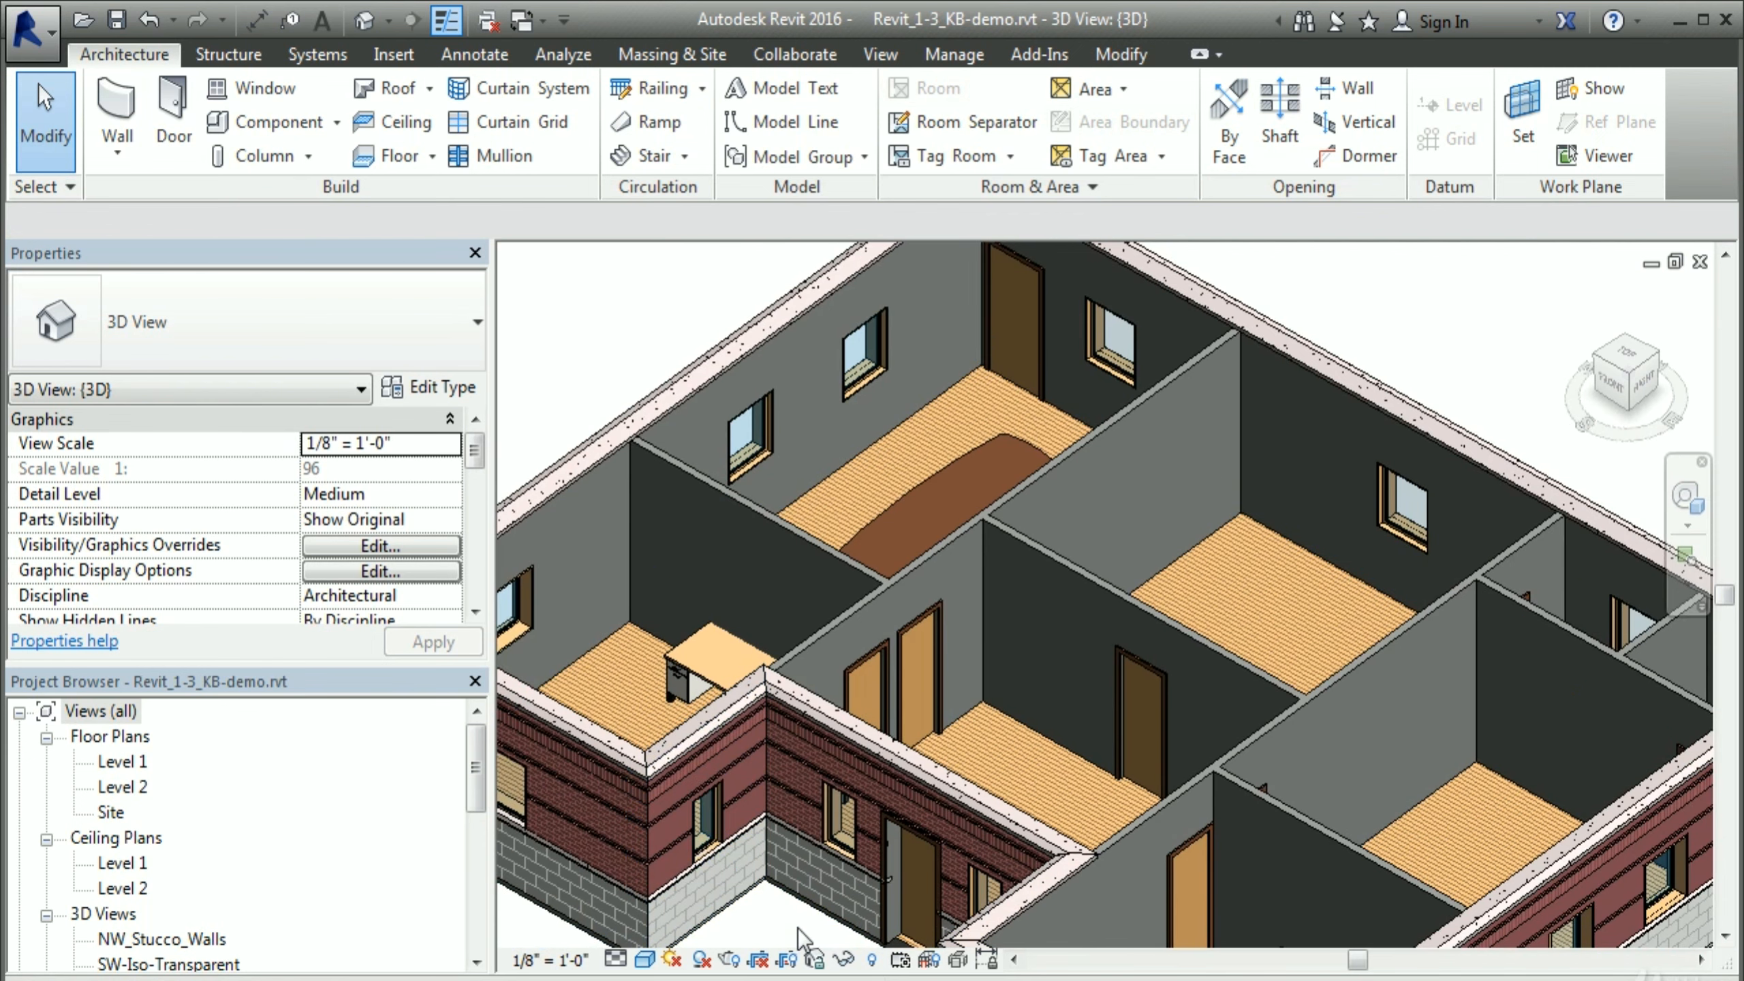
Step: Change the floor's type to Steel Bar Joist 14" - VCT on Concrete
{"action": "left_click", "coordinate": [642, 705]}
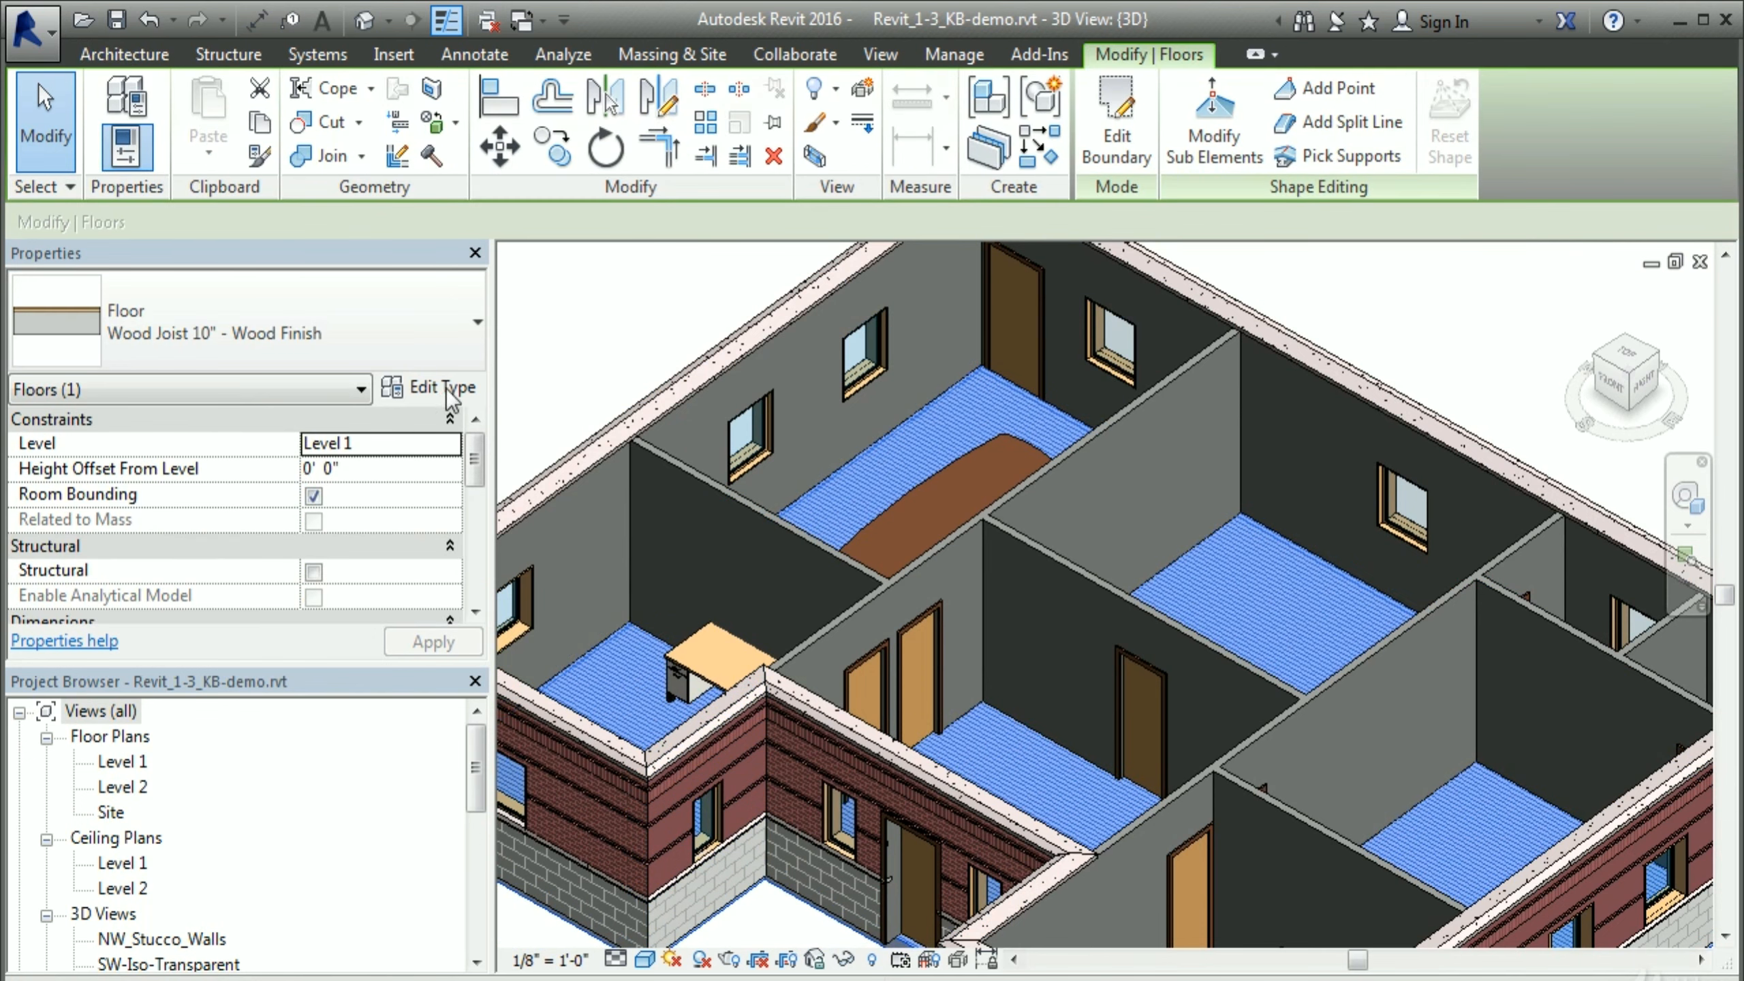
{"action": "left_click", "coordinate": [411, 354]}
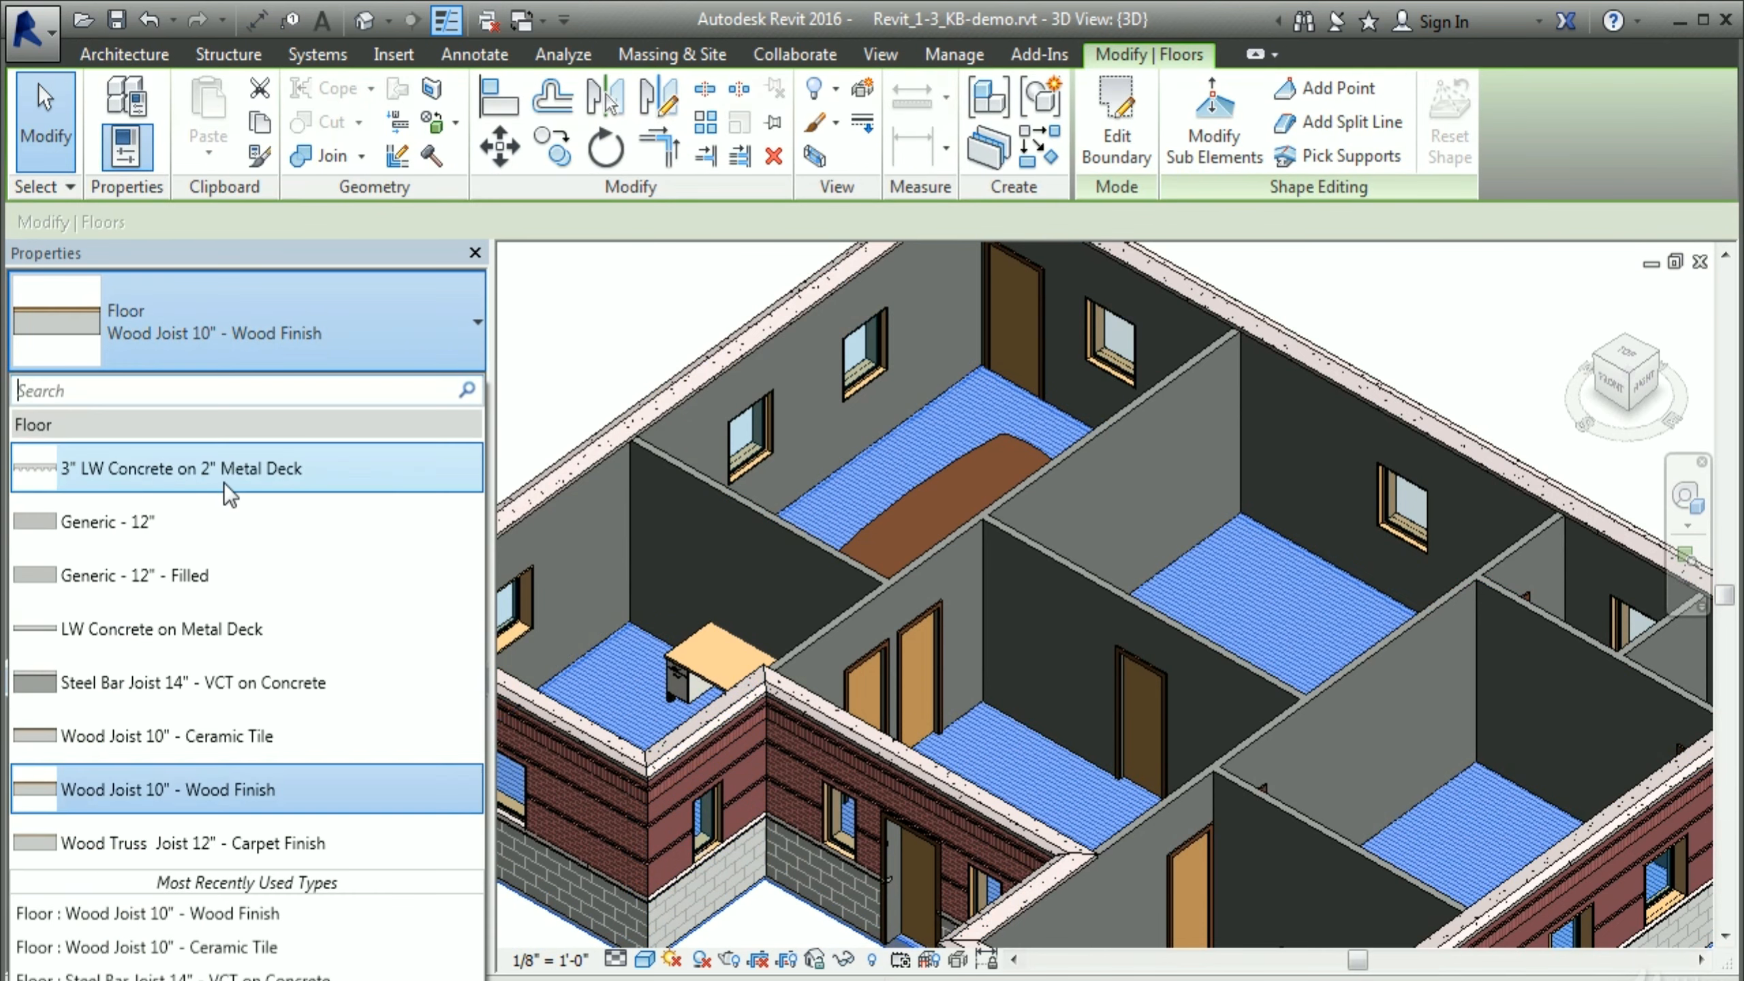
{"action": "left_click", "coordinate": [228, 687]}
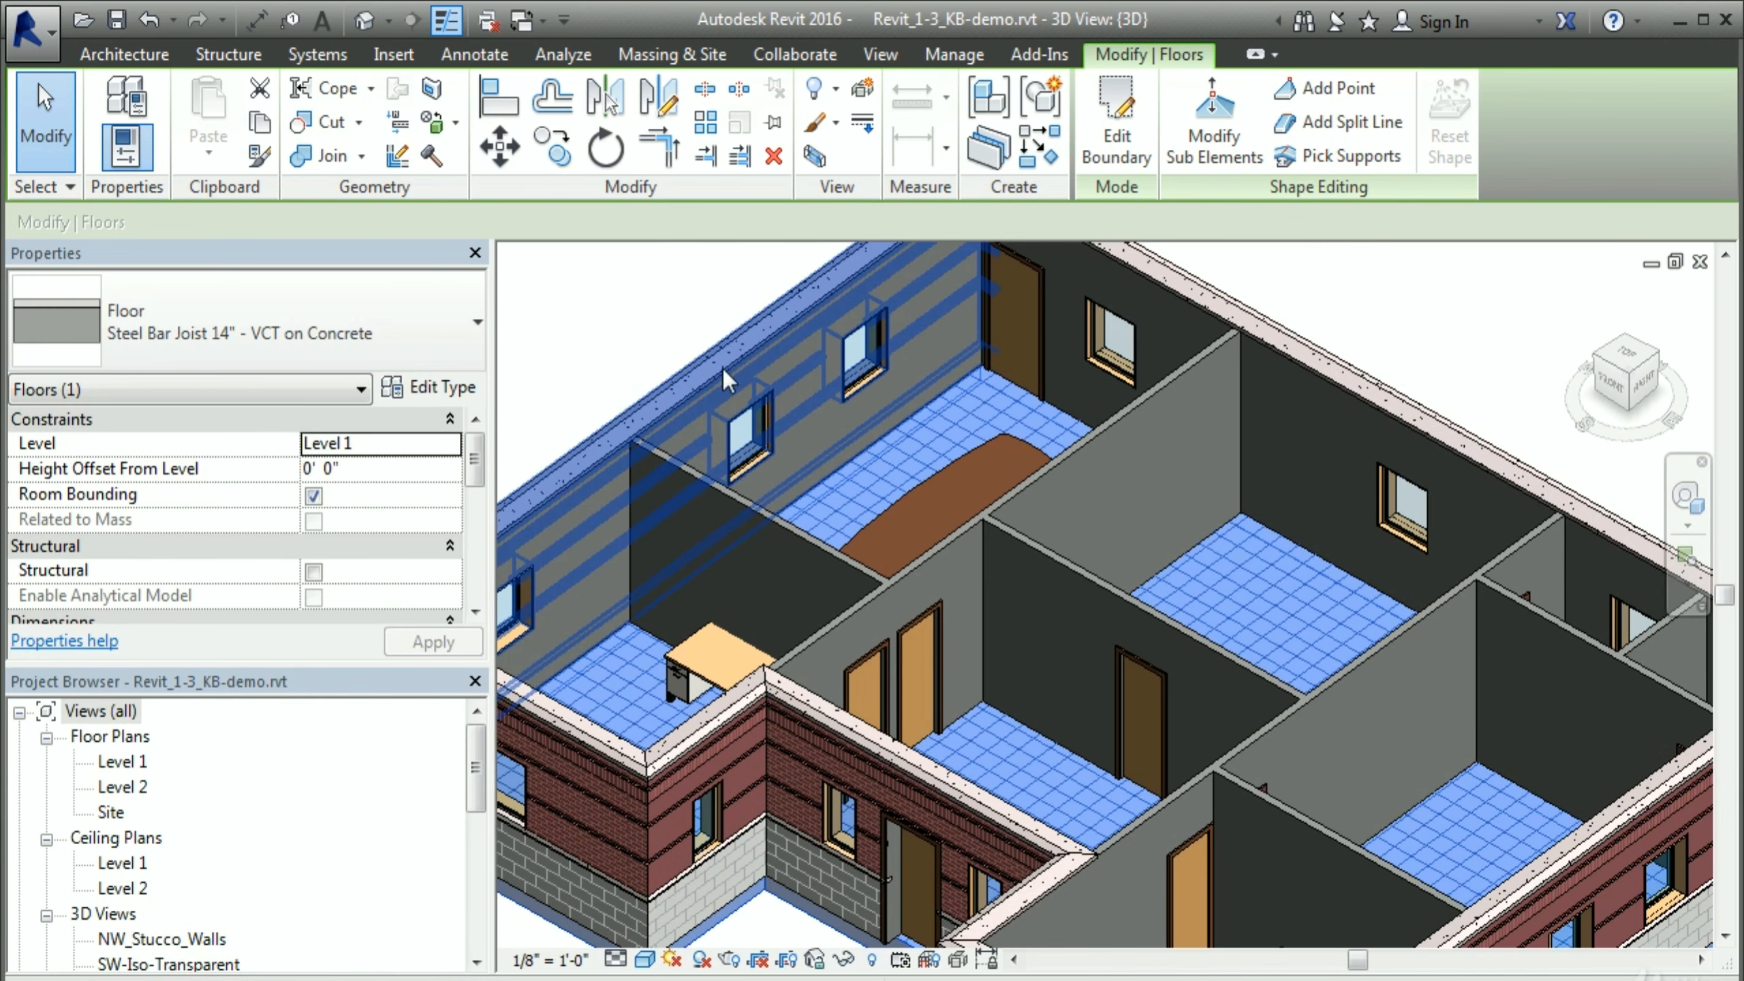
{"action": "scroll", "coordinate": [578, 357], "scroll_direction": "down", "scroll_amount": 1}
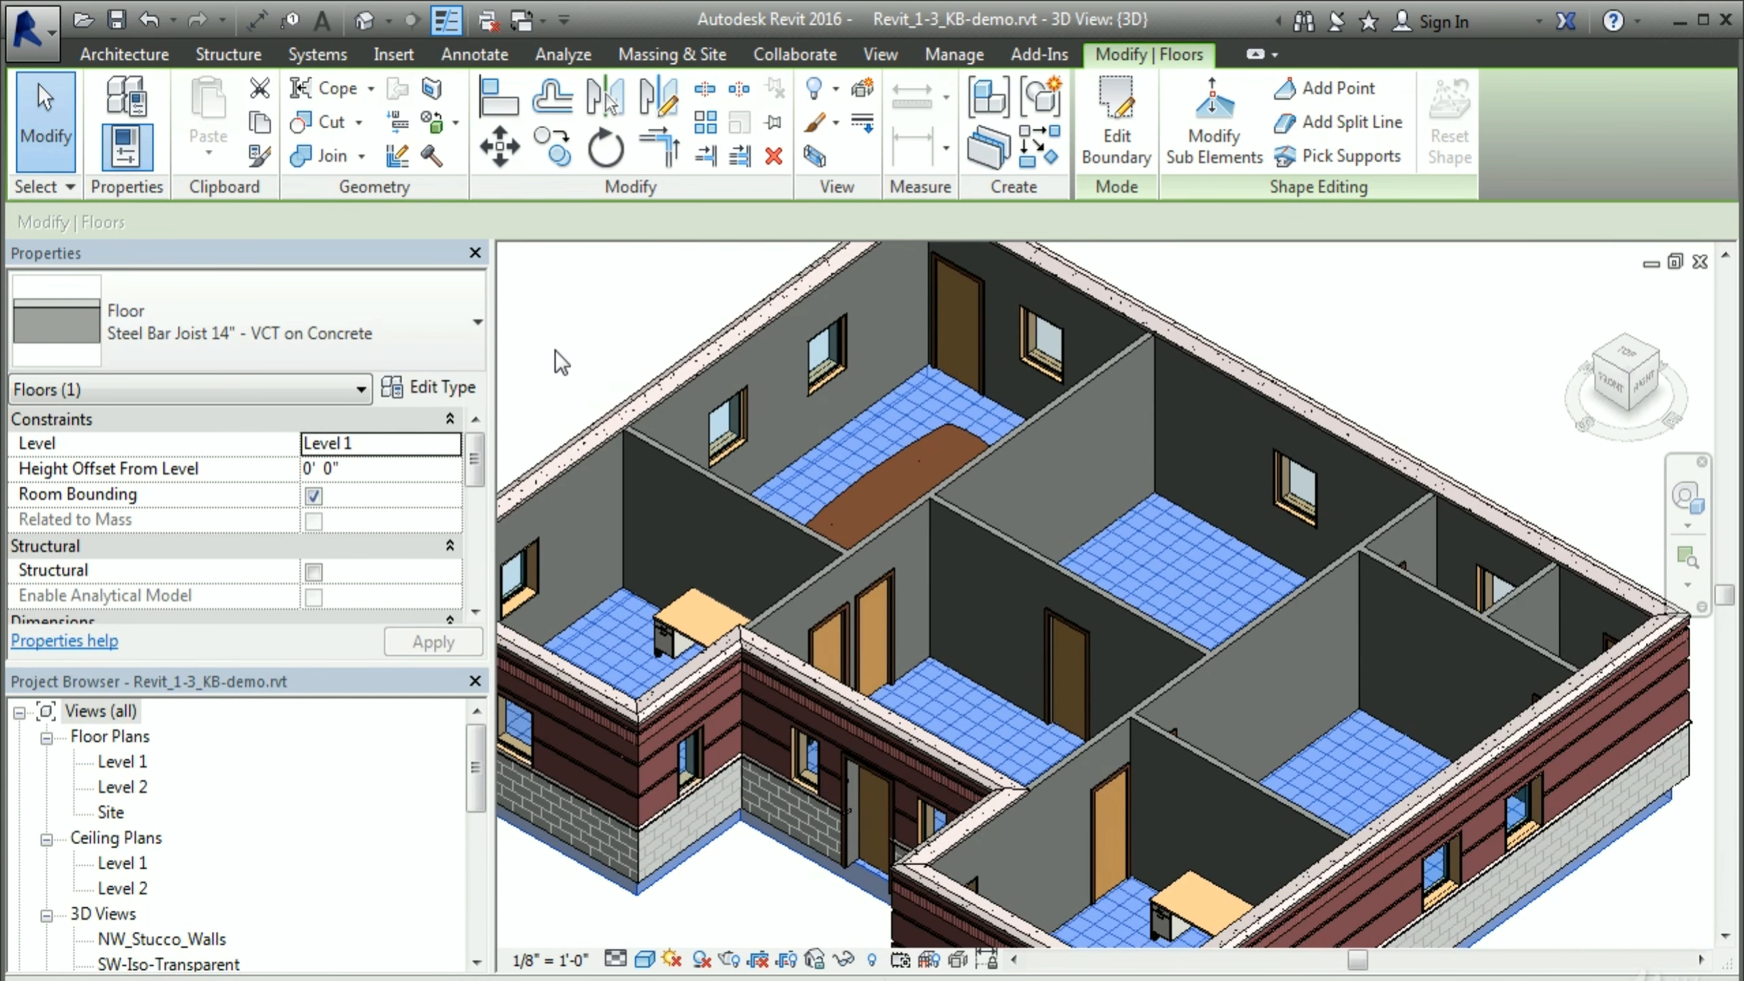
{"action": "left_click", "coordinate": [760, 875]}
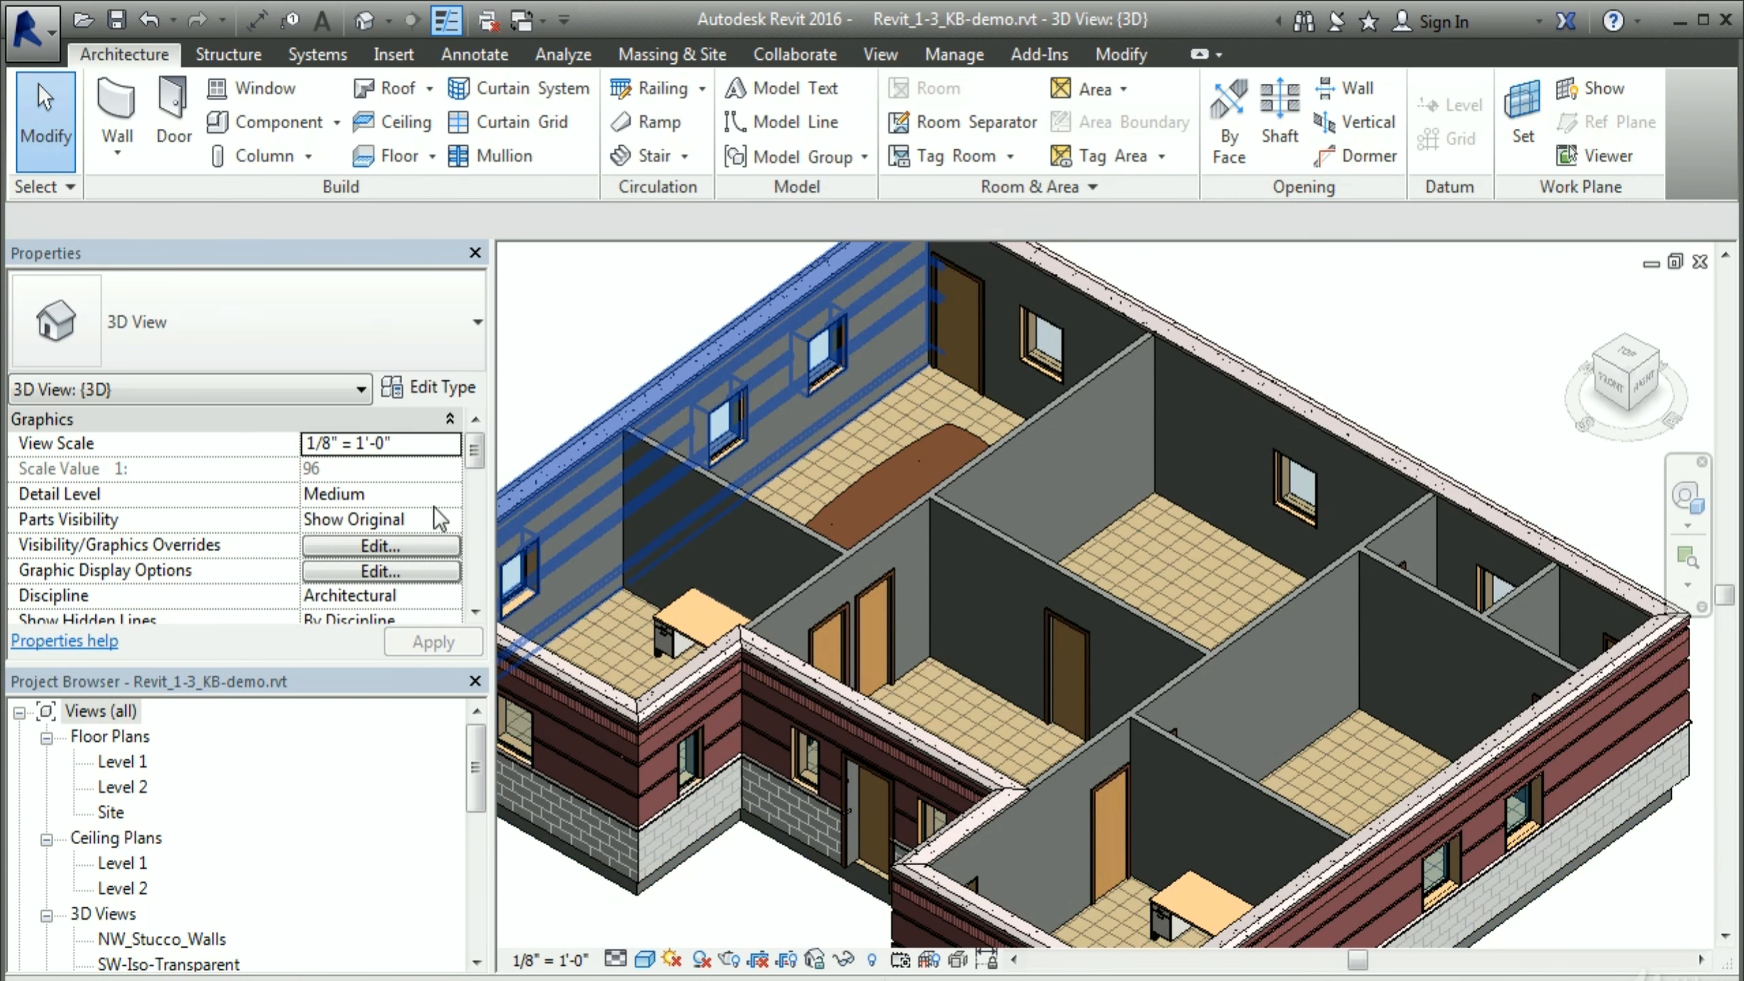
Step: Return to the Level 1 floor plan and reposition the Meeting Room conference table slightly lower, centred under the room tag
{"action": "double_click", "coordinate": [122, 760]}
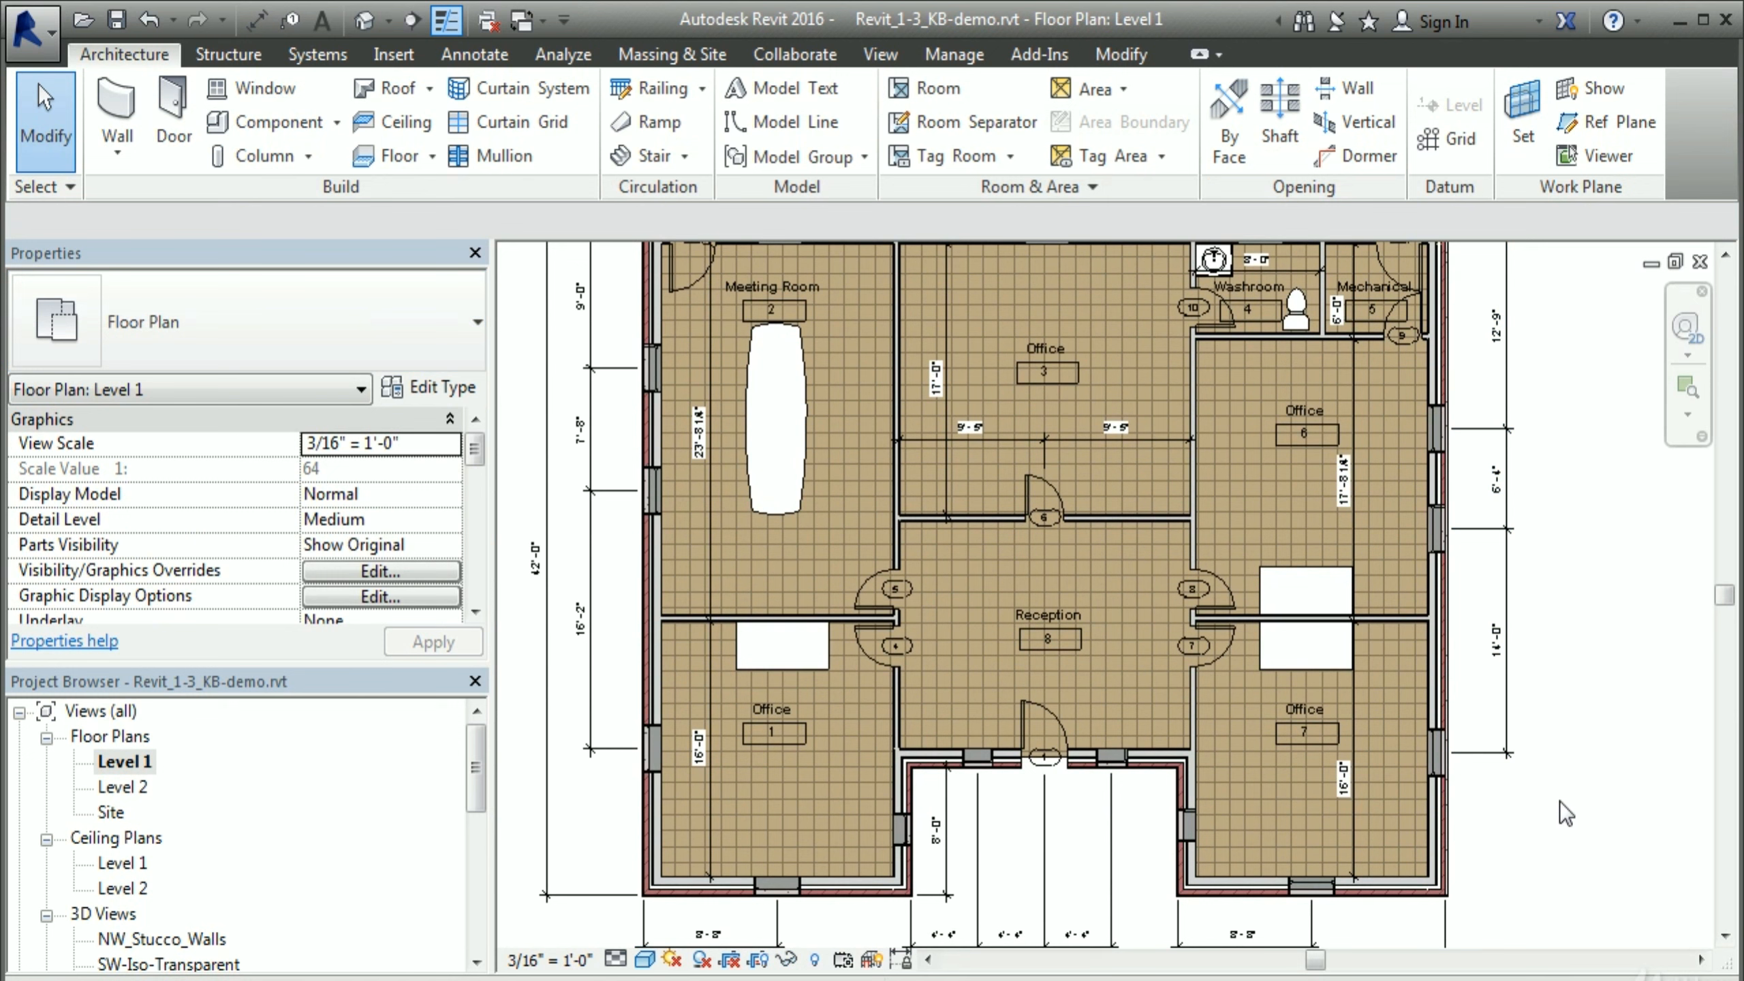
{"action": "scroll", "coordinate": [804, 532], "scroll_direction": "up", "scroll_amount": 1}
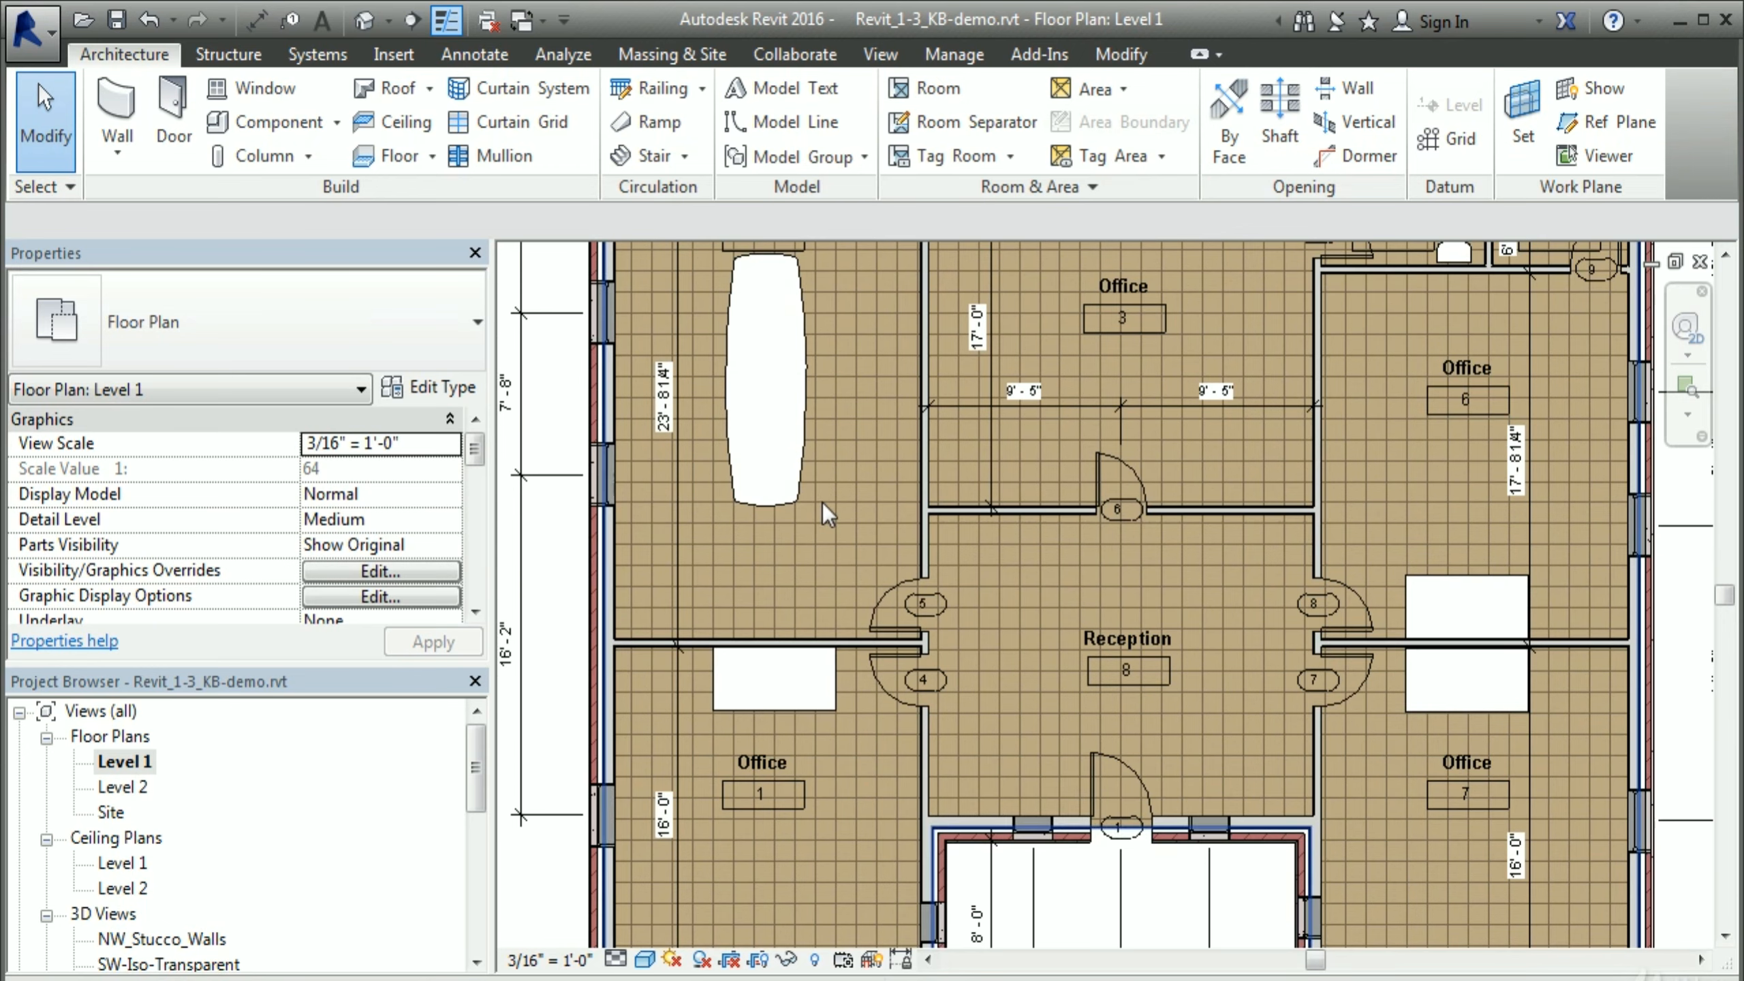
{"action": "scroll", "coordinate": [823, 501], "scroll_direction": "up", "scroll_amount": 3}
{"action": "middle_click_drag", "start_coordinate": [776, 770], "coordinate": [769, 937]}
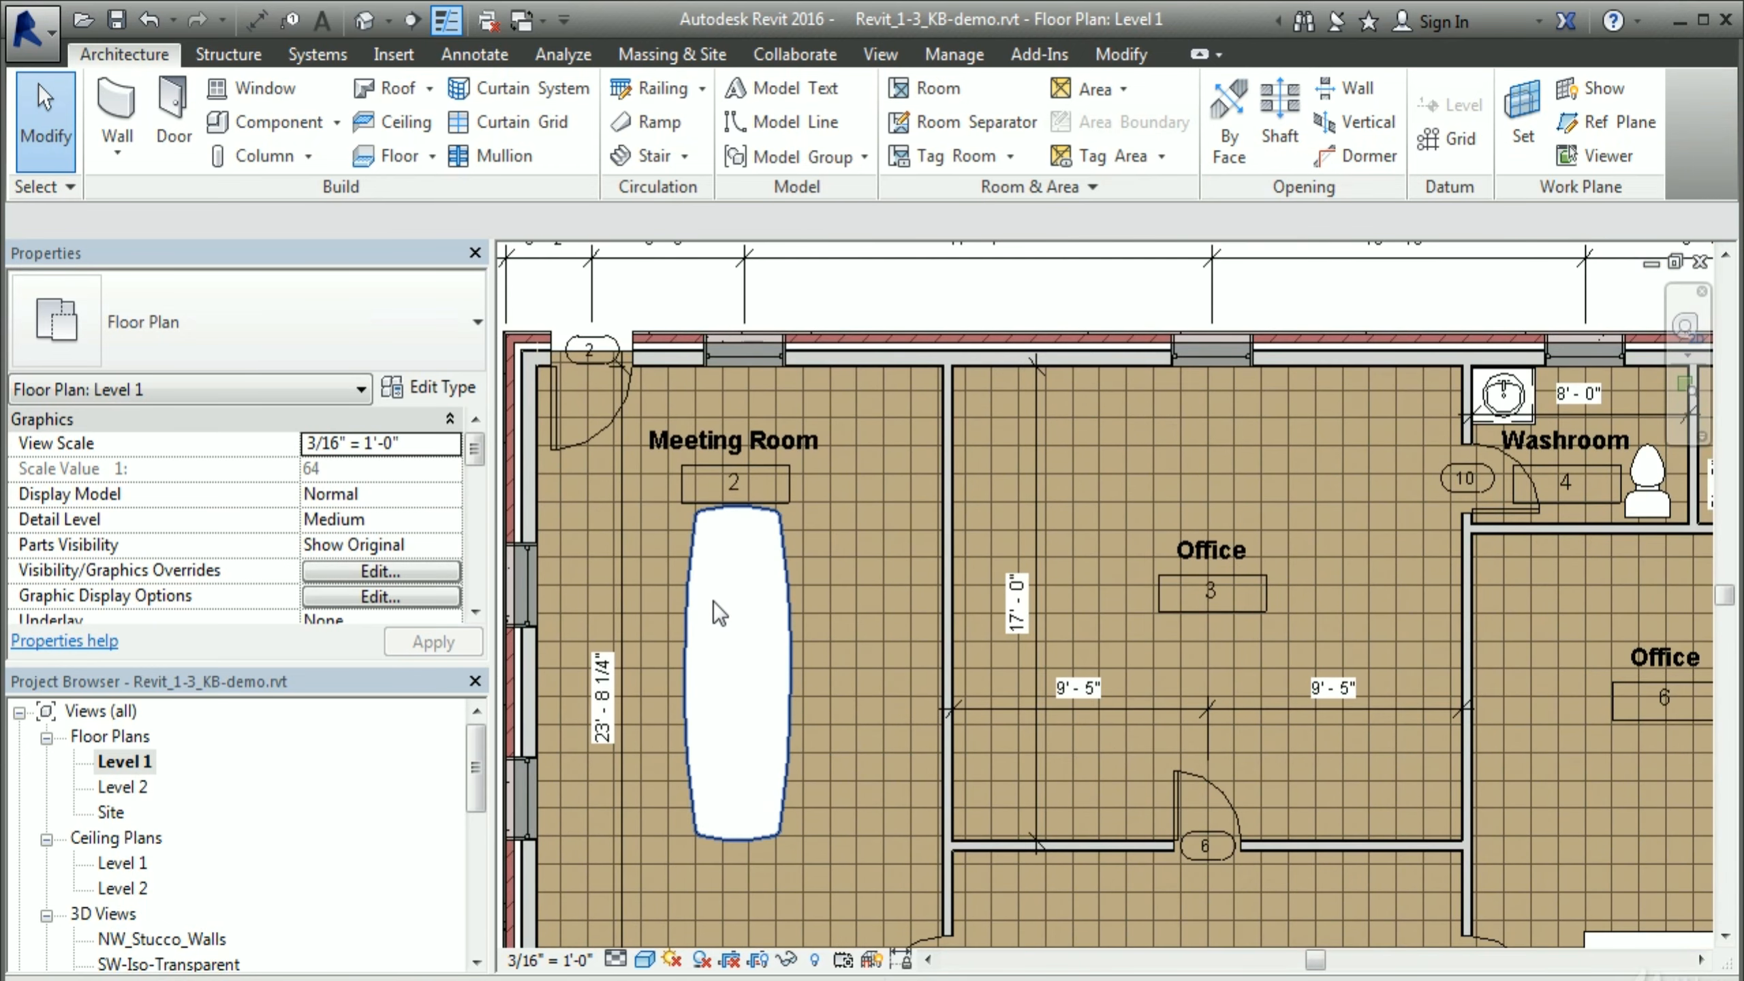
{"action": "scroll", "coordinate": [785, 597], "scroll_direction": "up", "scroll_amount": 2}
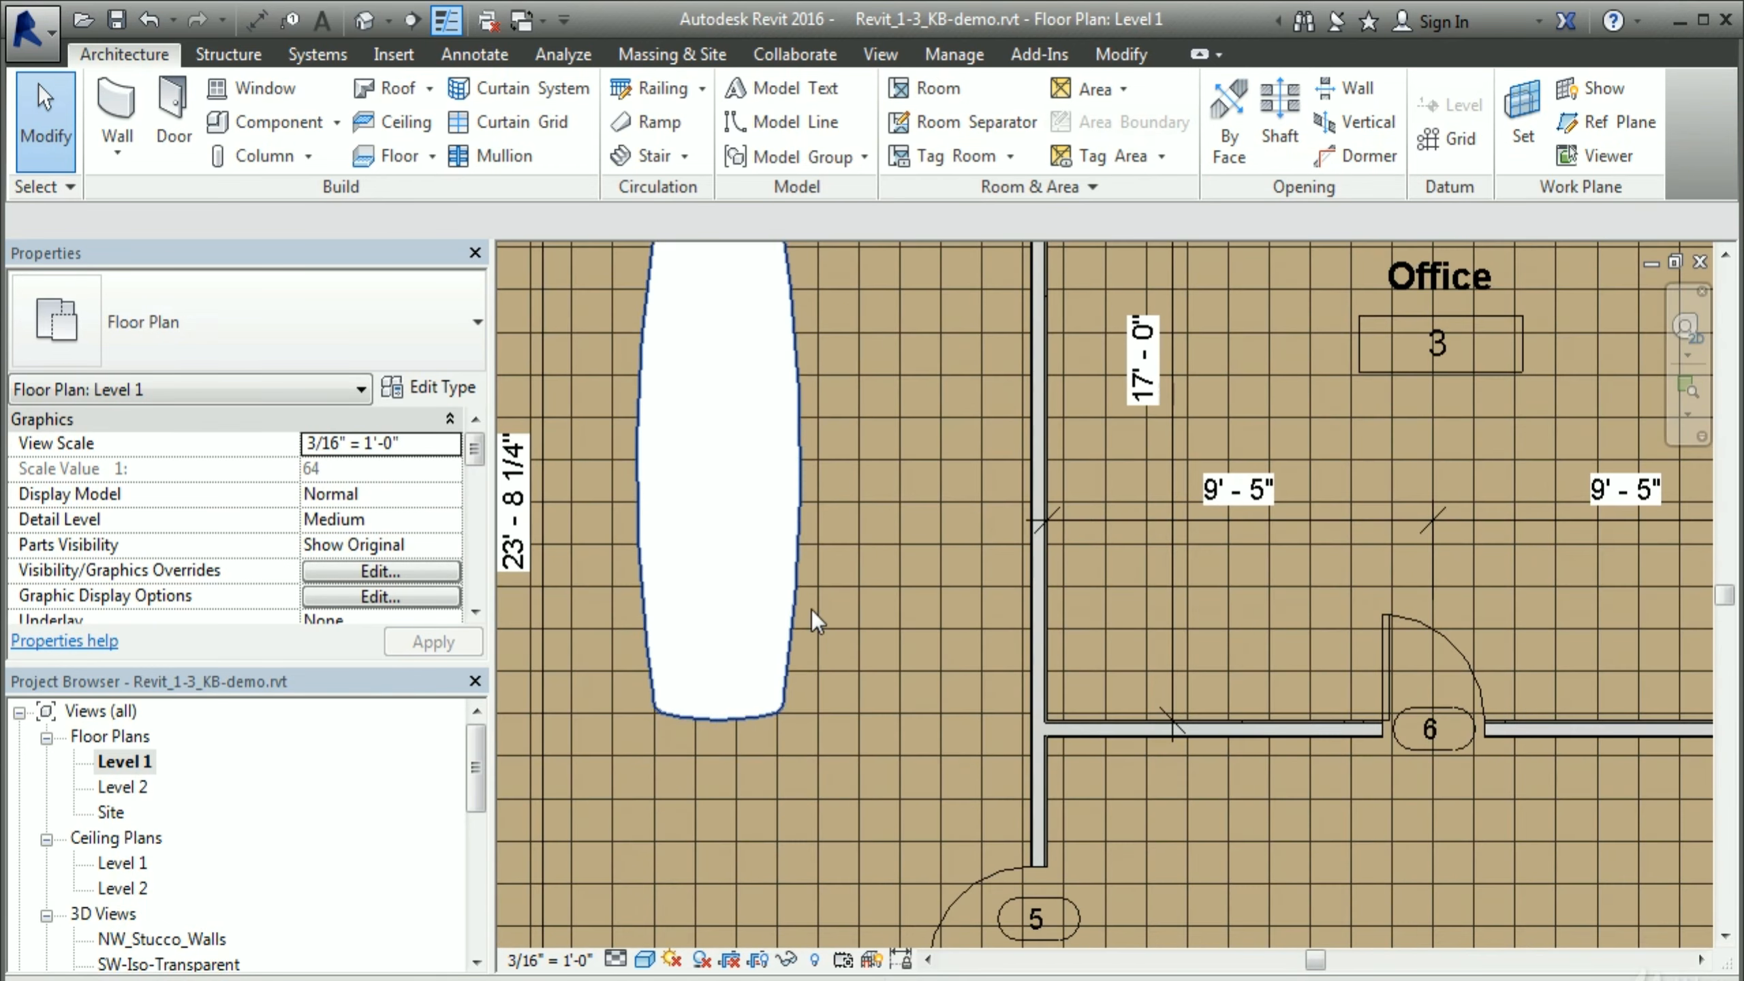
{"action": "left_click_drag", "start_coordinate": [782, 678], "coordinate": [881, 758]}
{"action": "left_click", "coordinate": [670, 645]}
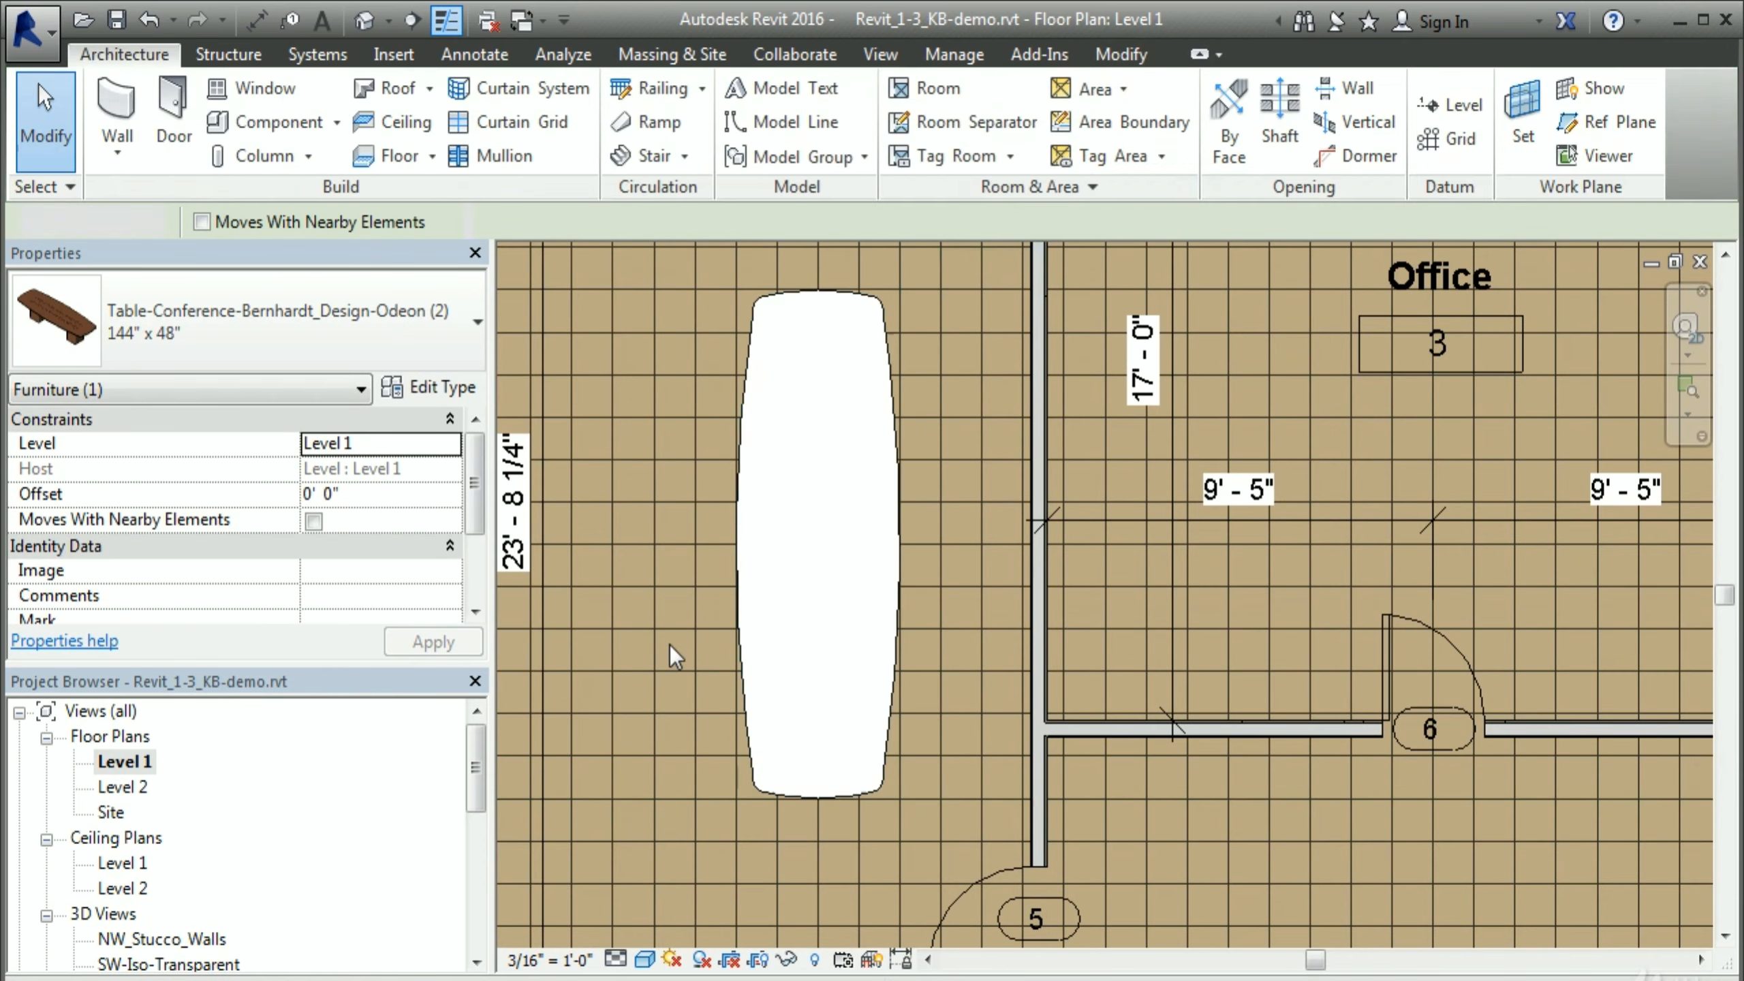
{"action": "left_click_drag", "start_coordinate": [880, 739], "coordinate": [774, 686]}
{"action": "scroll", "coordinate": [807, 783], "scroll_direction": "down", "scroll_amount": 1}
{"action": "left_click", "coordinate": [805, 788]}
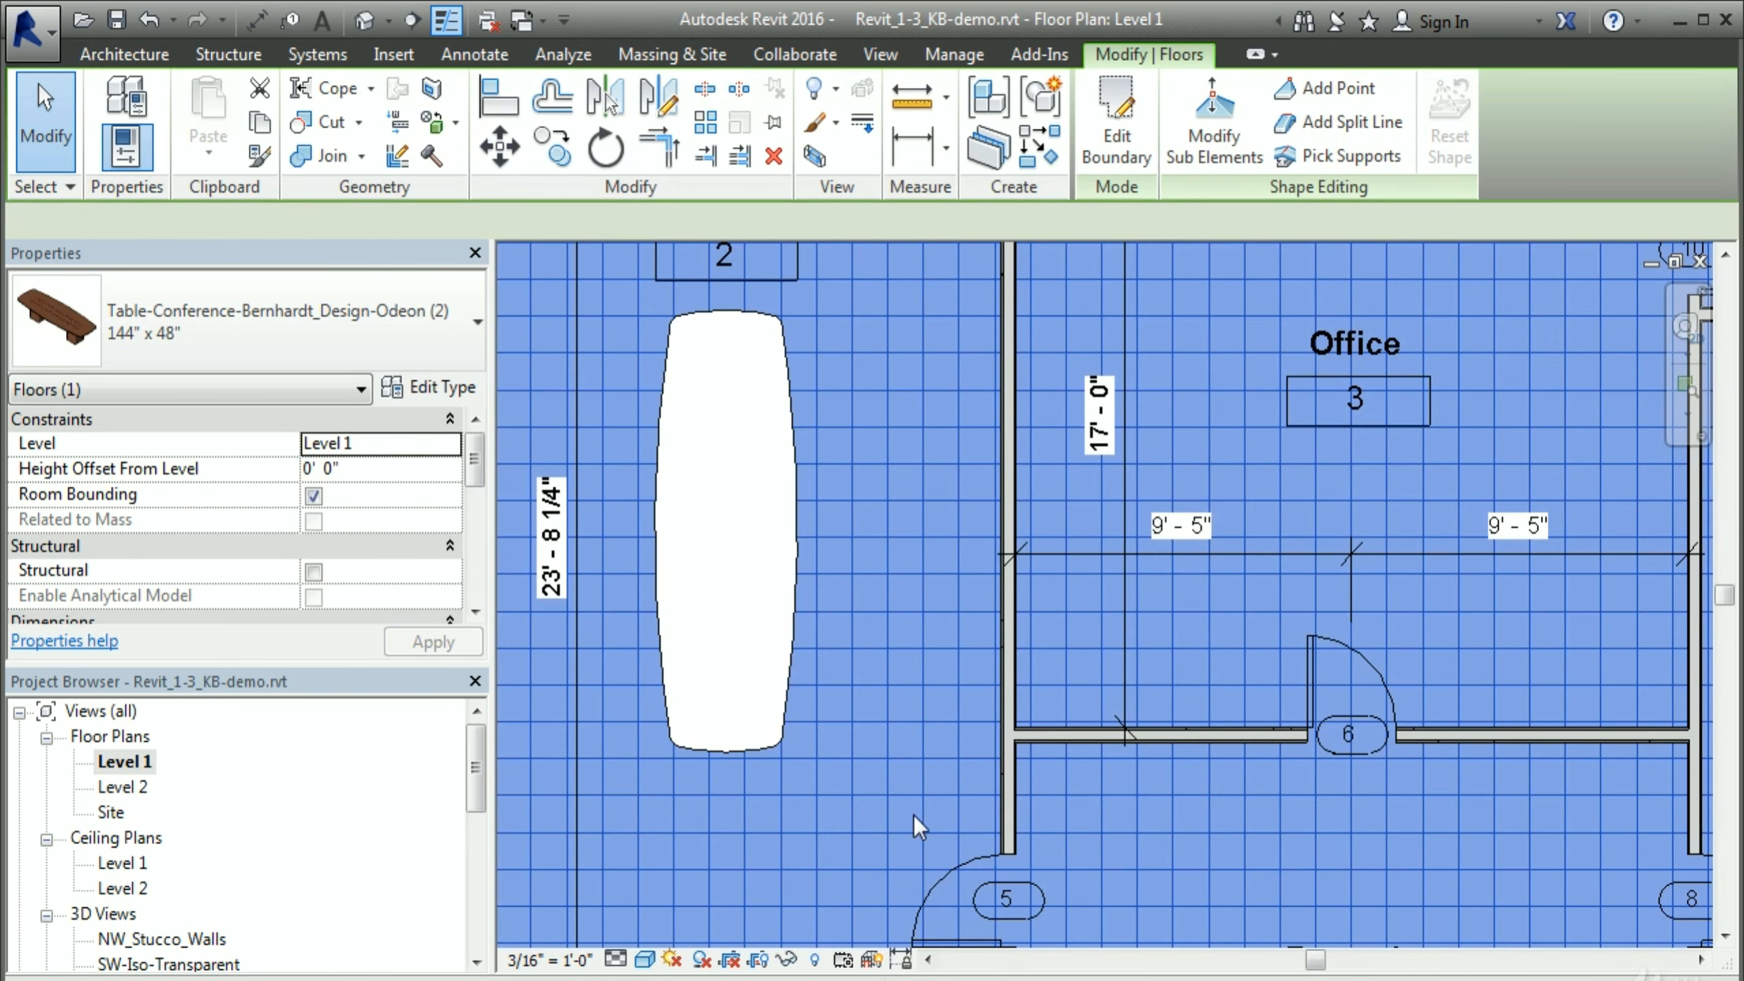
{"action": "scroll", "coordinate": [877, 788], "scroll_direction": "down", "scroll_amount": 2}
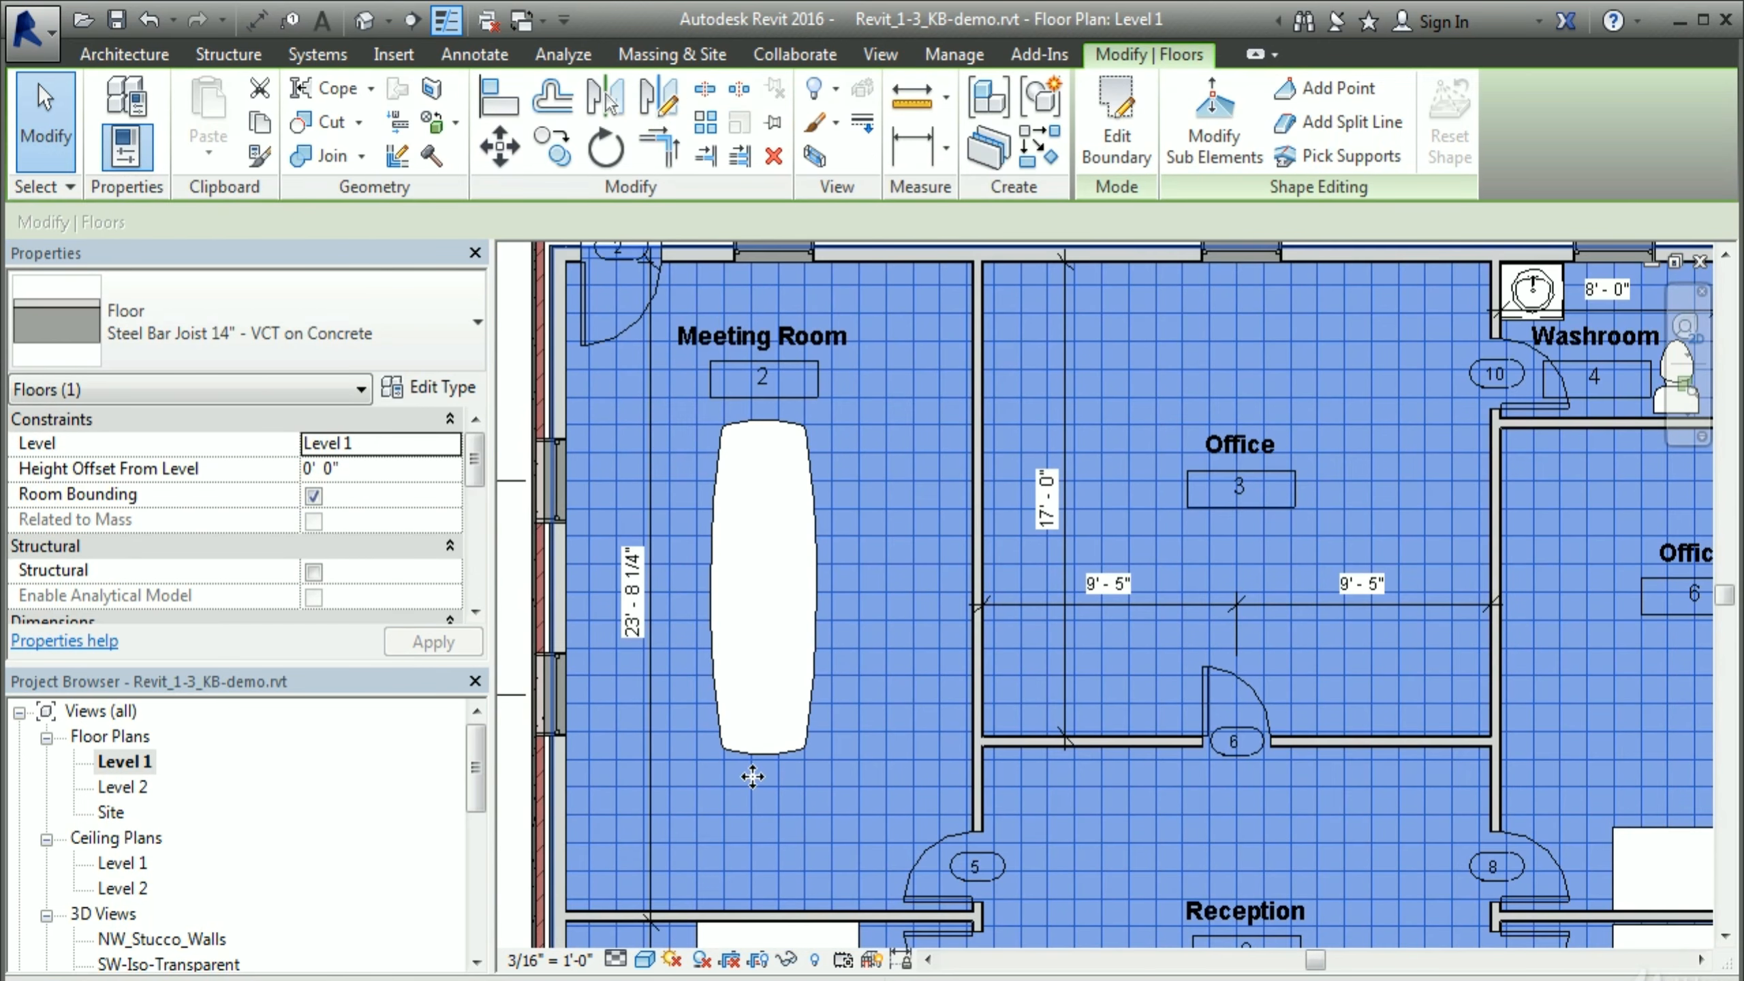
{"action": "key", "text": "Escape"}
{"action": "middle_click_drag", "start_coordinate": [881, 837], "coordinate": [857, 692]}
{"action": "middle_click_drag", "start_coordinate": [967, 886], "coordinate": [945, 831]}
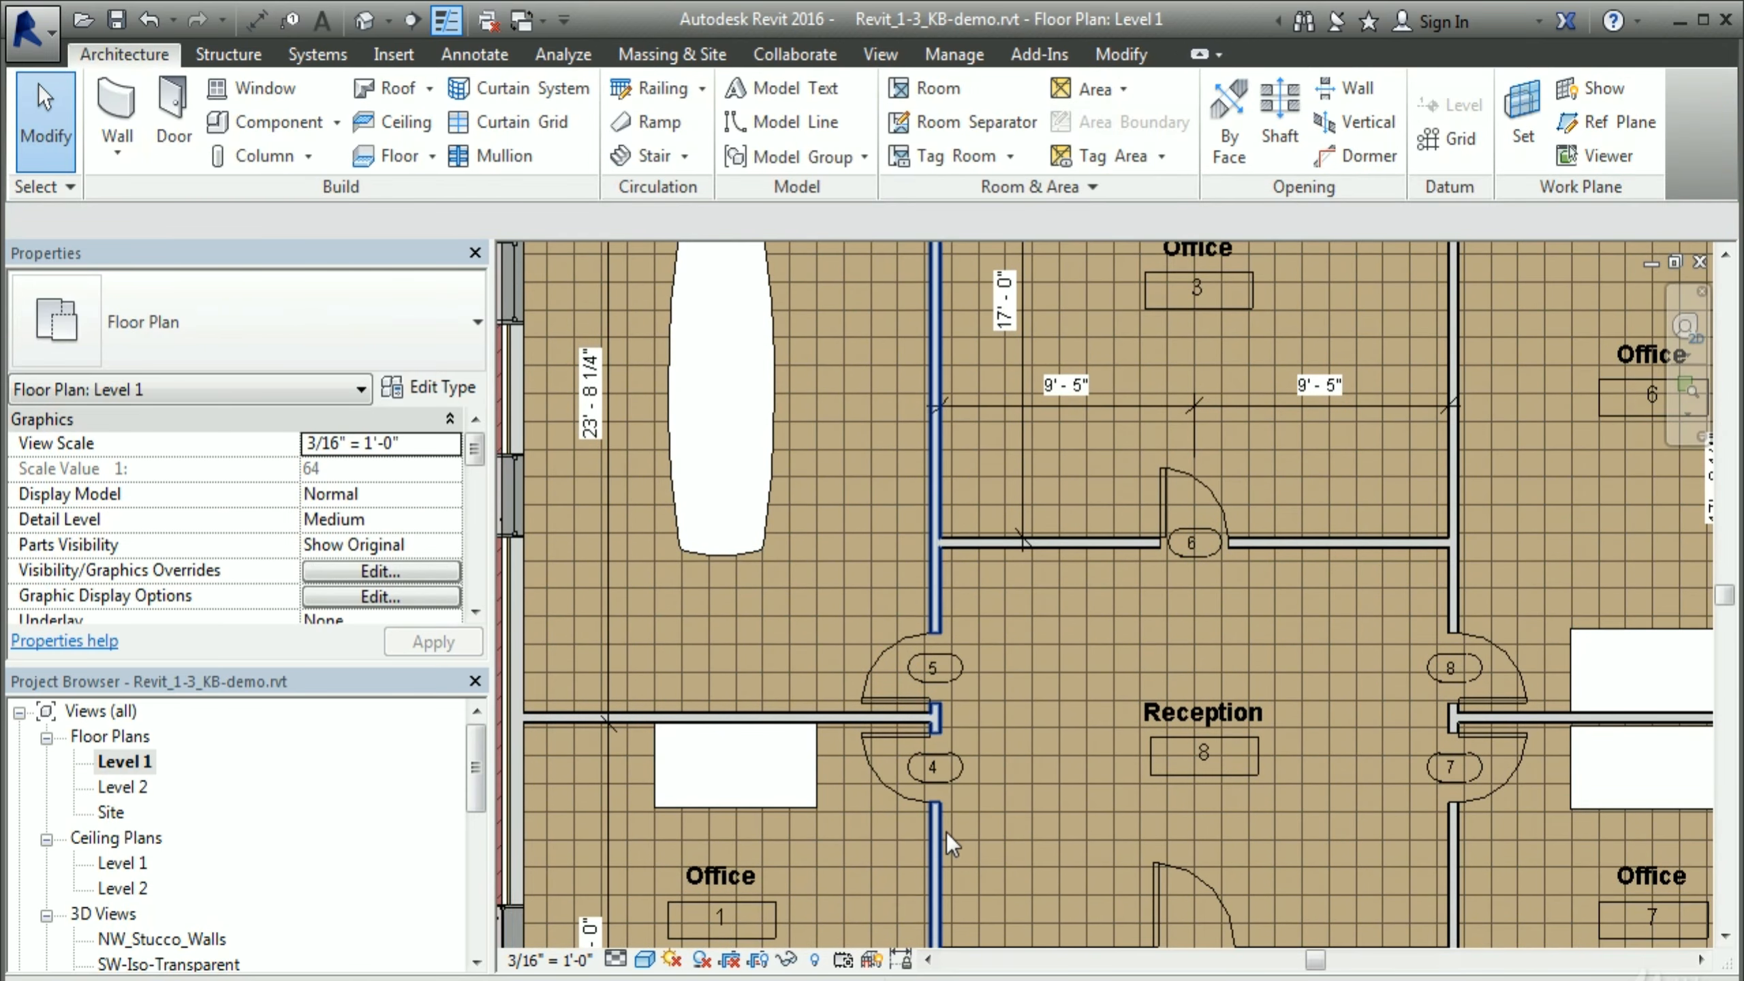
Step: Open the Single-Flush family of door 4, between Office 1 and Reception, for editing
{"action": "scroll", "coordinate": [979, 755], "scroll_direction": "up", "scroll_amount": 4}
{"action": "scroll", "coordinate": [965, 724], "scroll_direction": "up", "scroll_amount": 3}
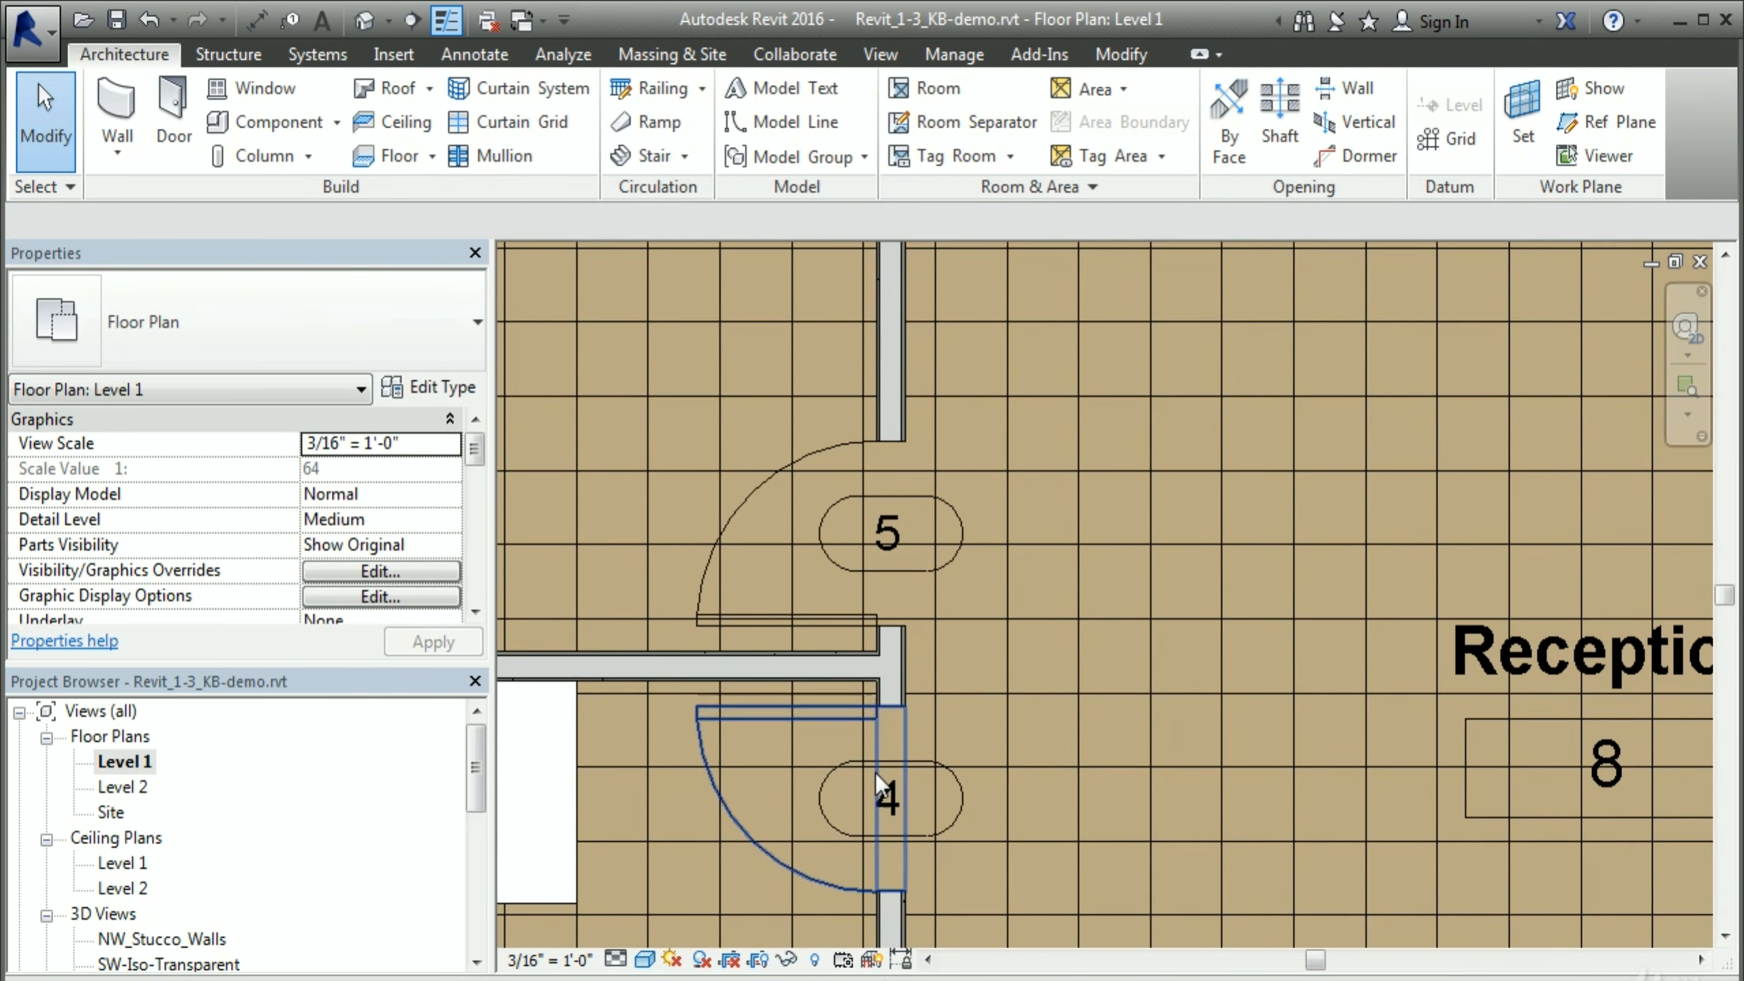
{"action": "middle_click_drag", "start_coordinate": [1013, 783], "coordinate": [1159, 715]}
{"action": "scroll", "coordinate": [1043, 607], "scroll_direction": "up", "scroll_amount": 4}
{"action": "scroll", "coordinate": [1305, 729], "scroll_direction": "down", "scroll_amount": 3}
{"action": "middle_click_drag", "start_coordinate": [1173, 697], "coordinate": [1081, 664]}
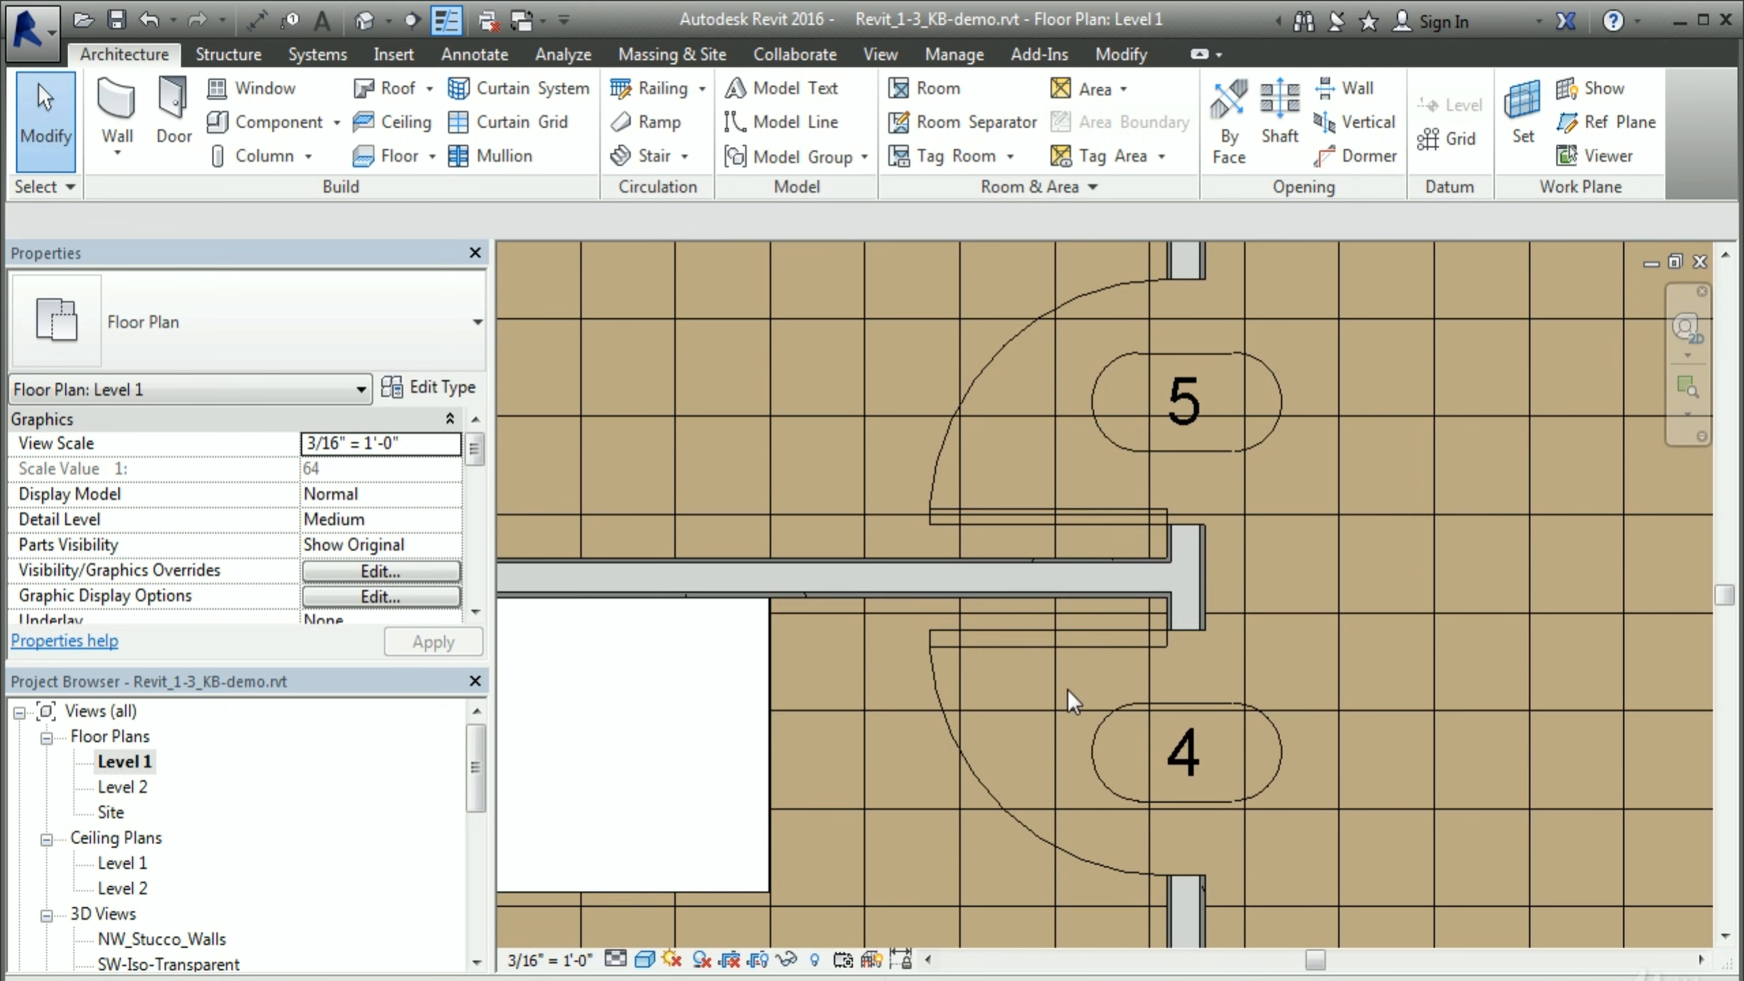
{"action": "left_click", "coordinate": [1027, 647]}
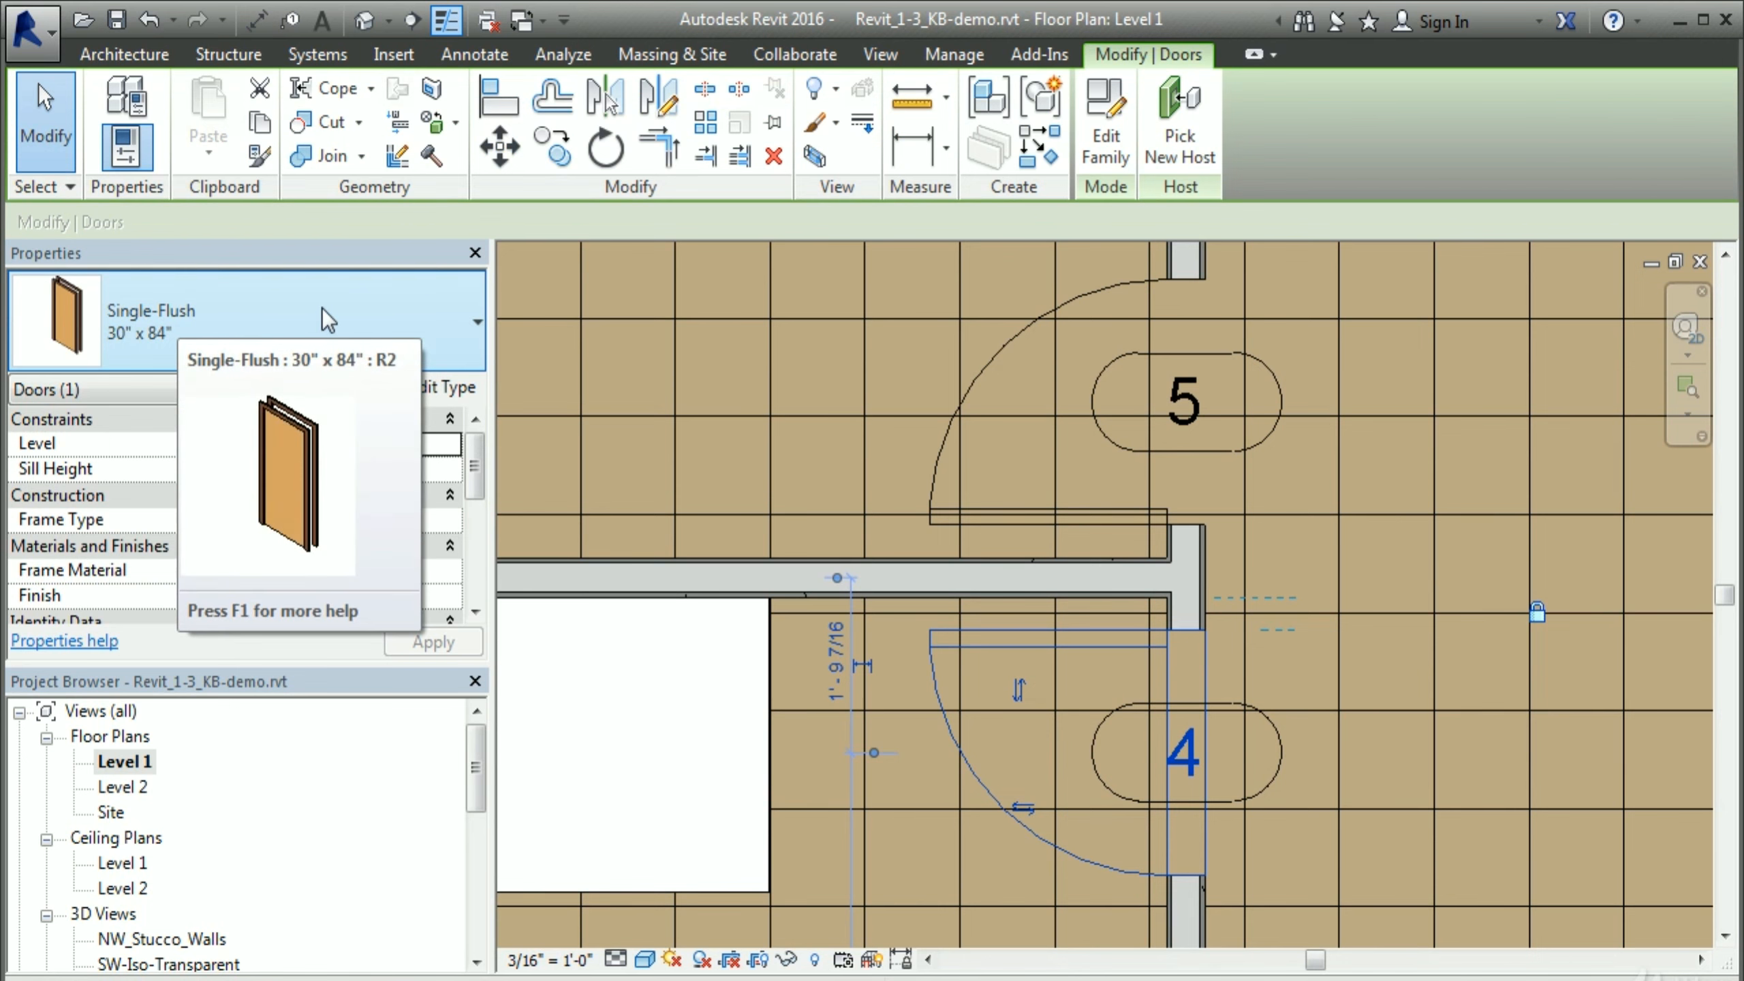
{"action": "left_click", "coordinate": [1106, 141]}
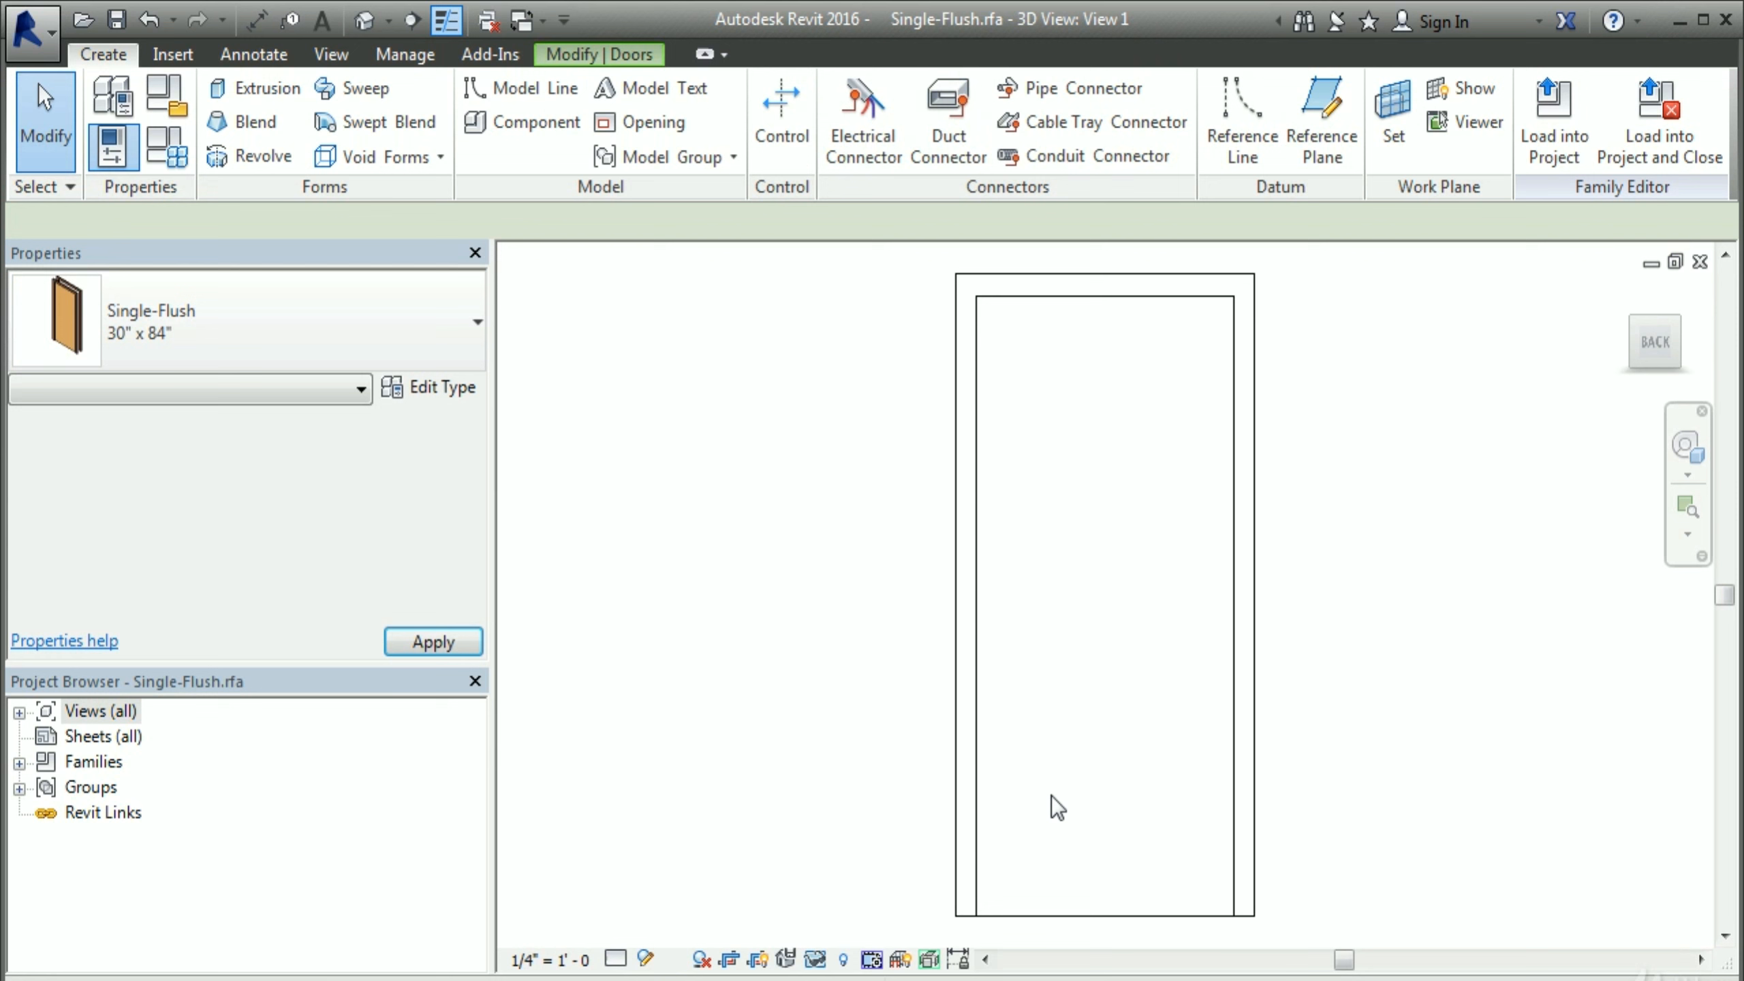
Step: Open the Ground floor plan view of the Single-Flush door family
{"action": "left_click", "coordinate": [19, 712]}
{"action": "left_click", "coordinate": [47, 736]}
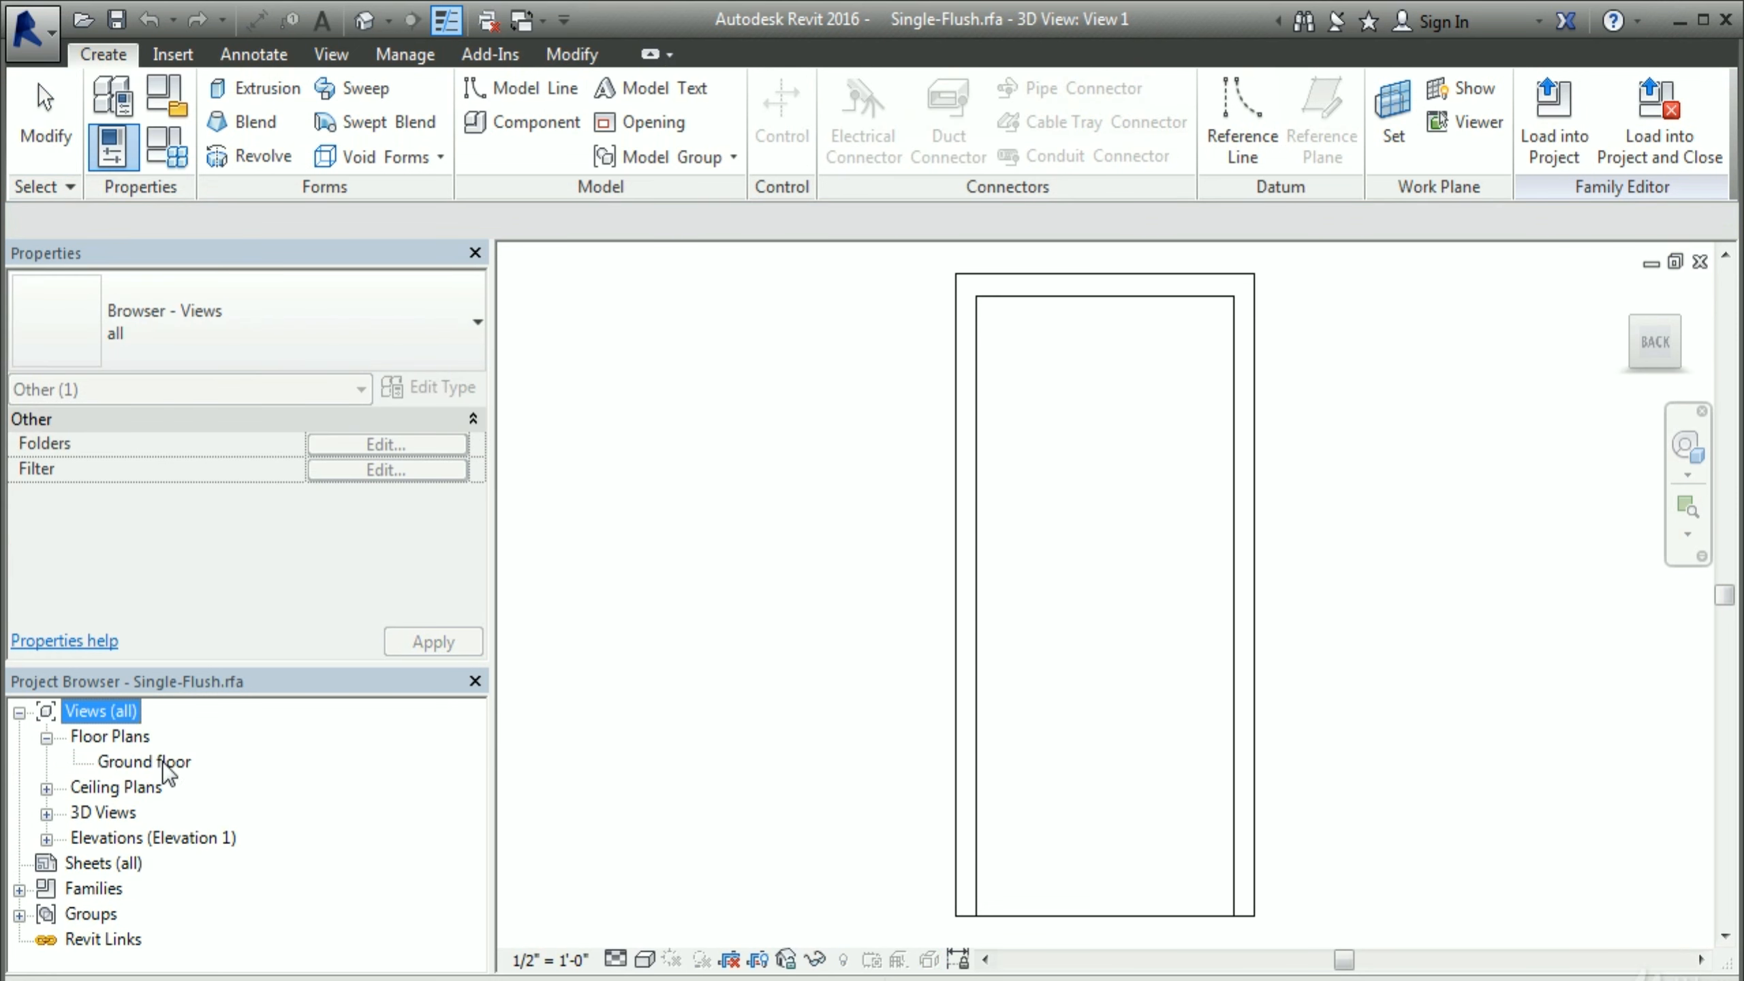
{"action": "double_click", "coordinate": [162, 762]}
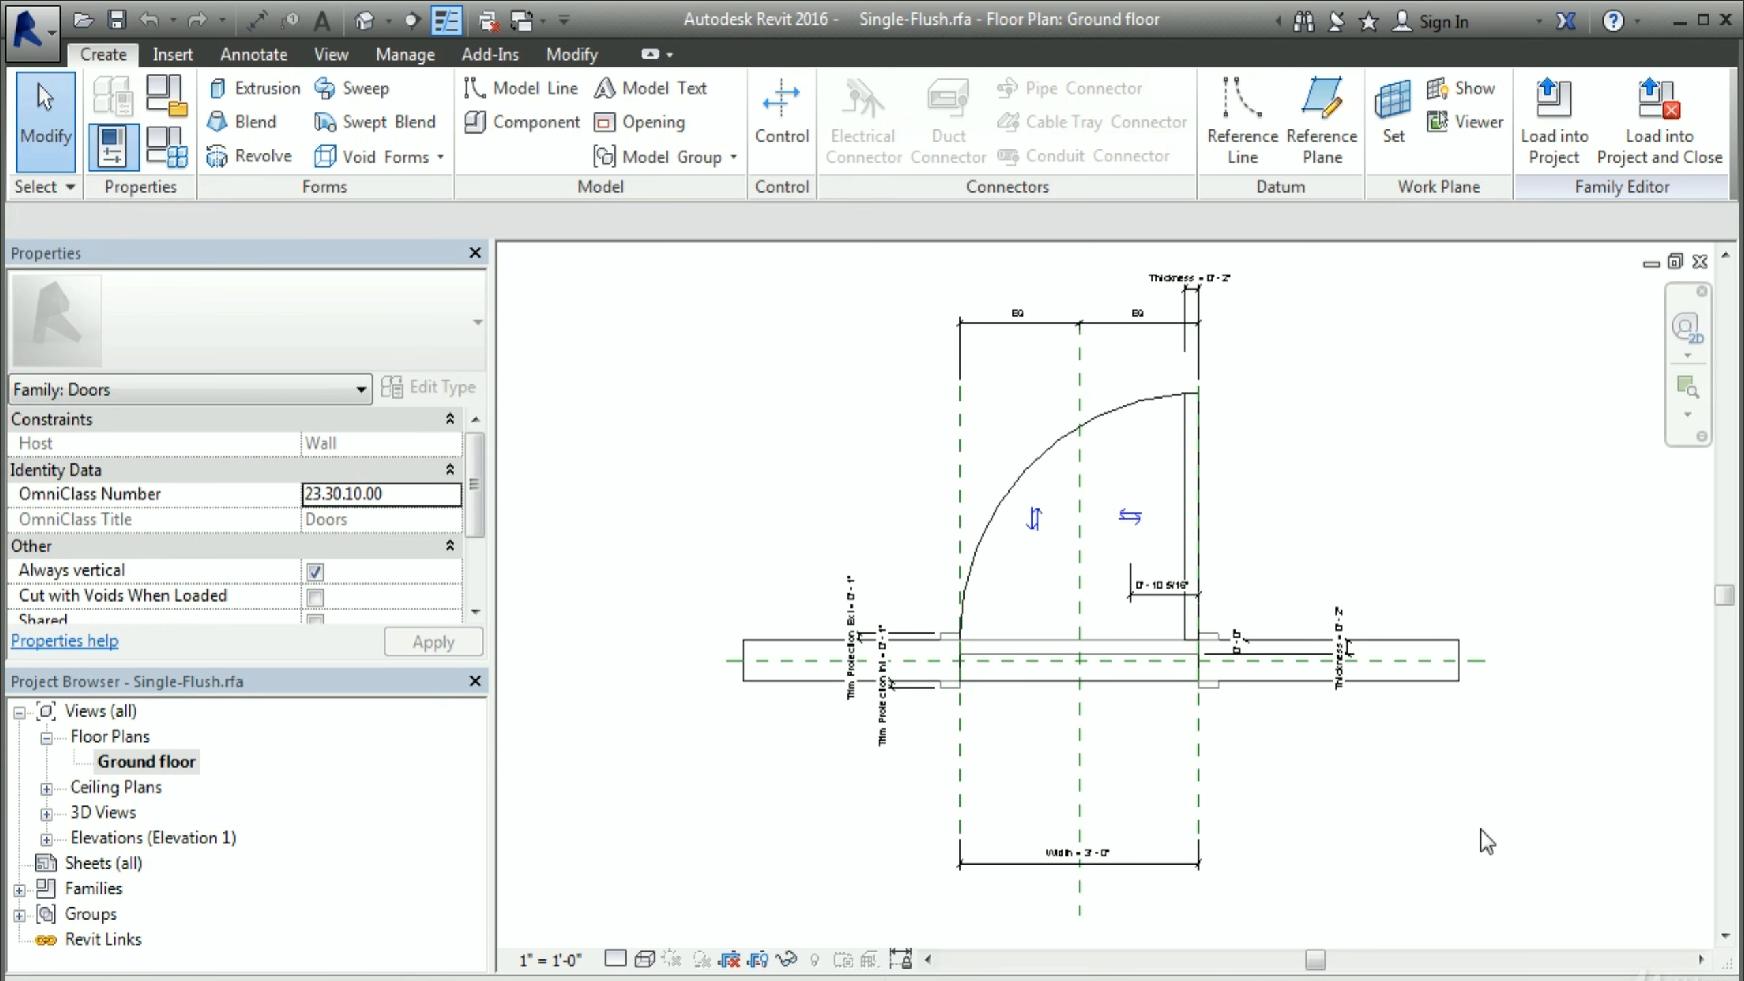
Step: Draw a rectangular masking region boundary over the open door panel, about 2" wide and 3' long, with subcategory Doors [projection]
{"action": "scroll", "coordinate": [1392, 524], "scroll_direction": "up", "scroll_amount": 5}
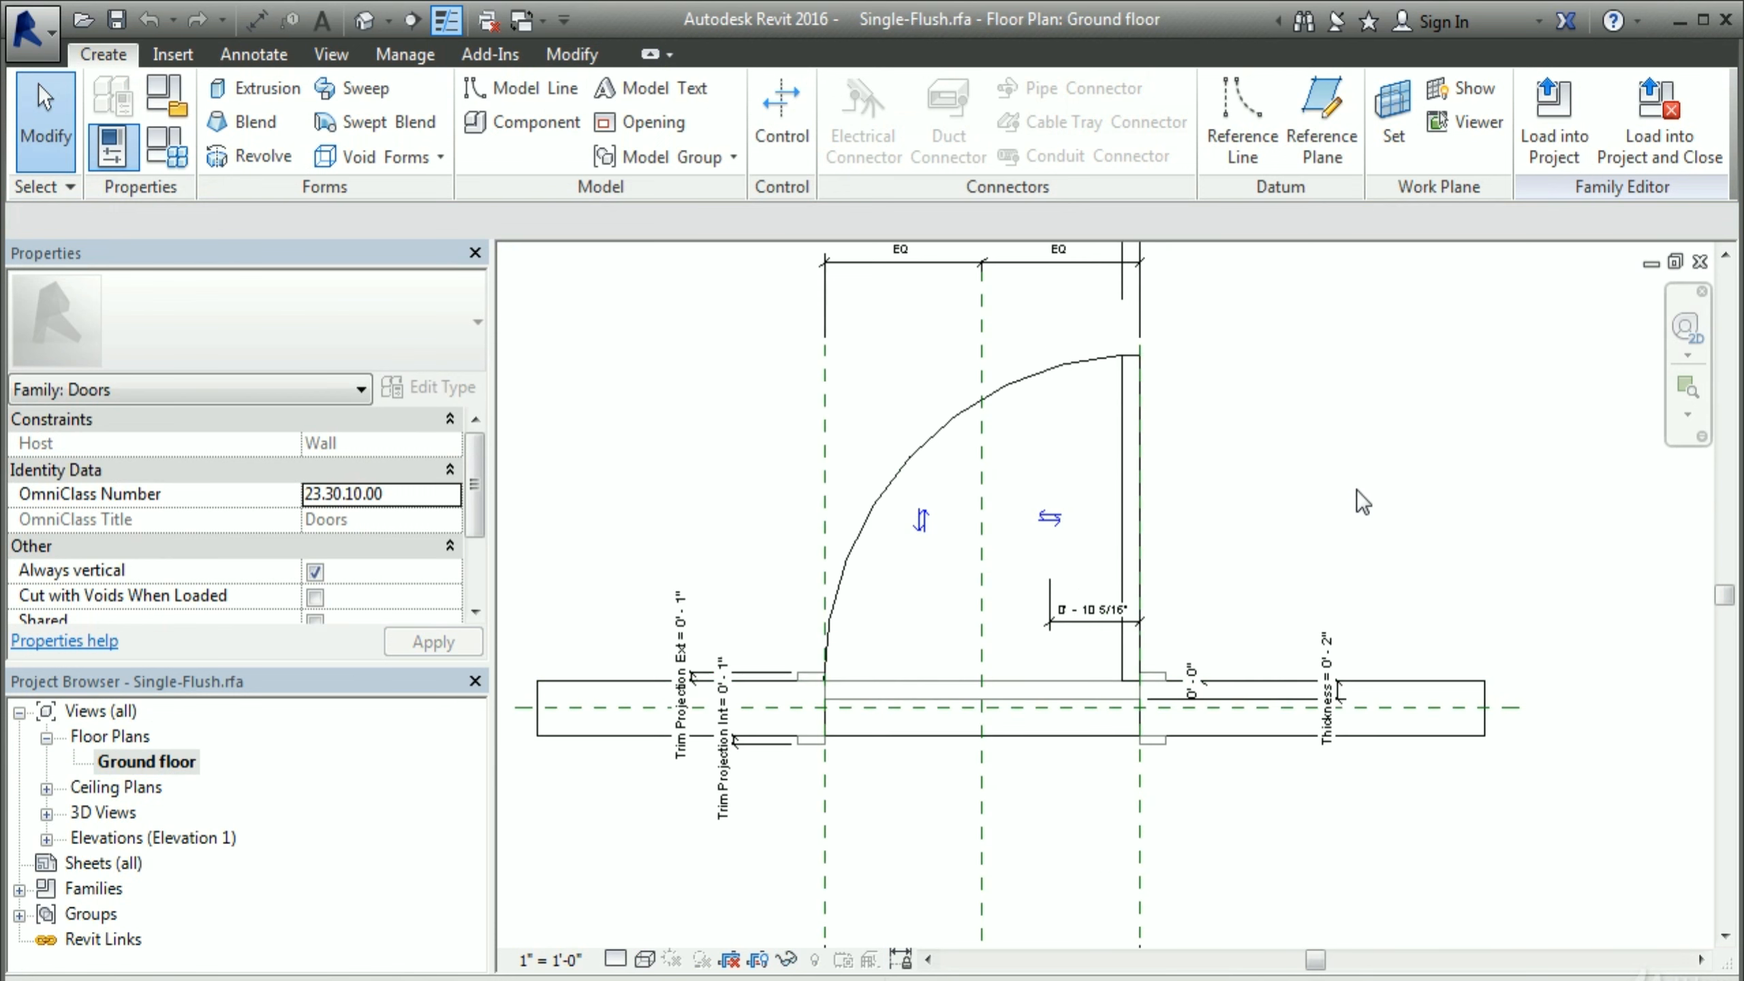
{"action": "middle_click_drag", "start_coordinate": [1269, 486], "coordinate": [1142, 589]}
{"action": "scroll", "coordinate": [1119, 608], "scroll_direction": "up", "scroll_amount": 1}
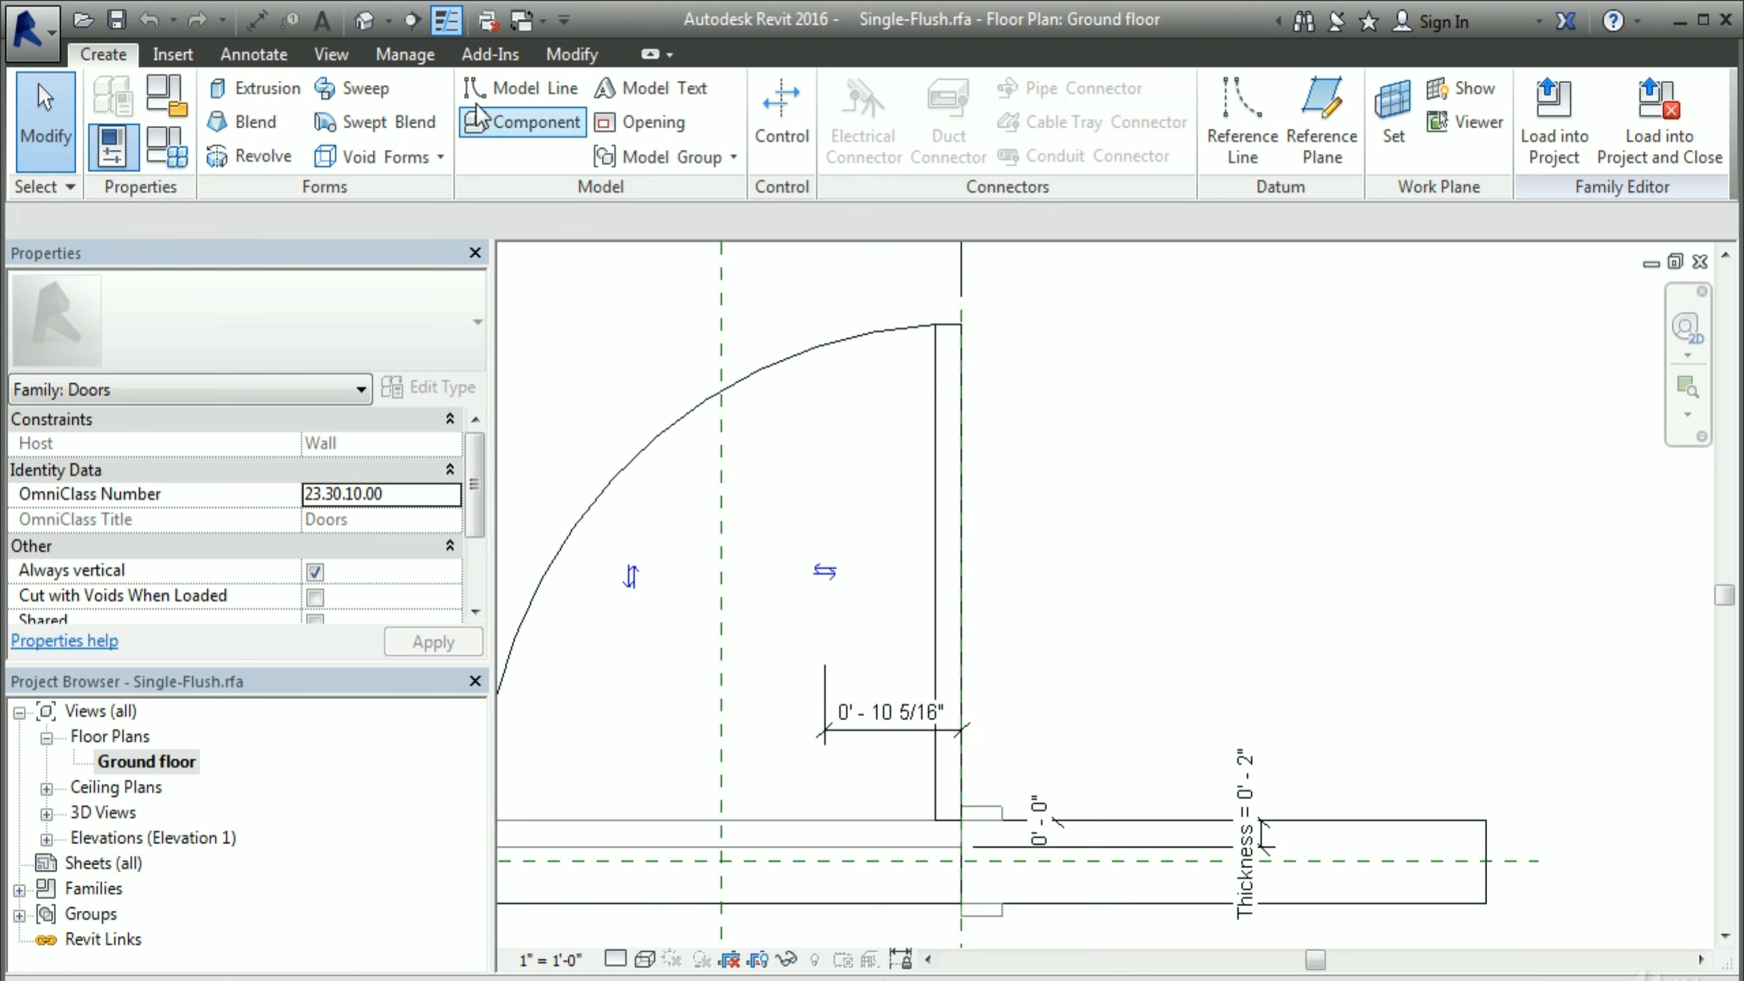
{"action": "left_click", "coordinate": [252, 54]}
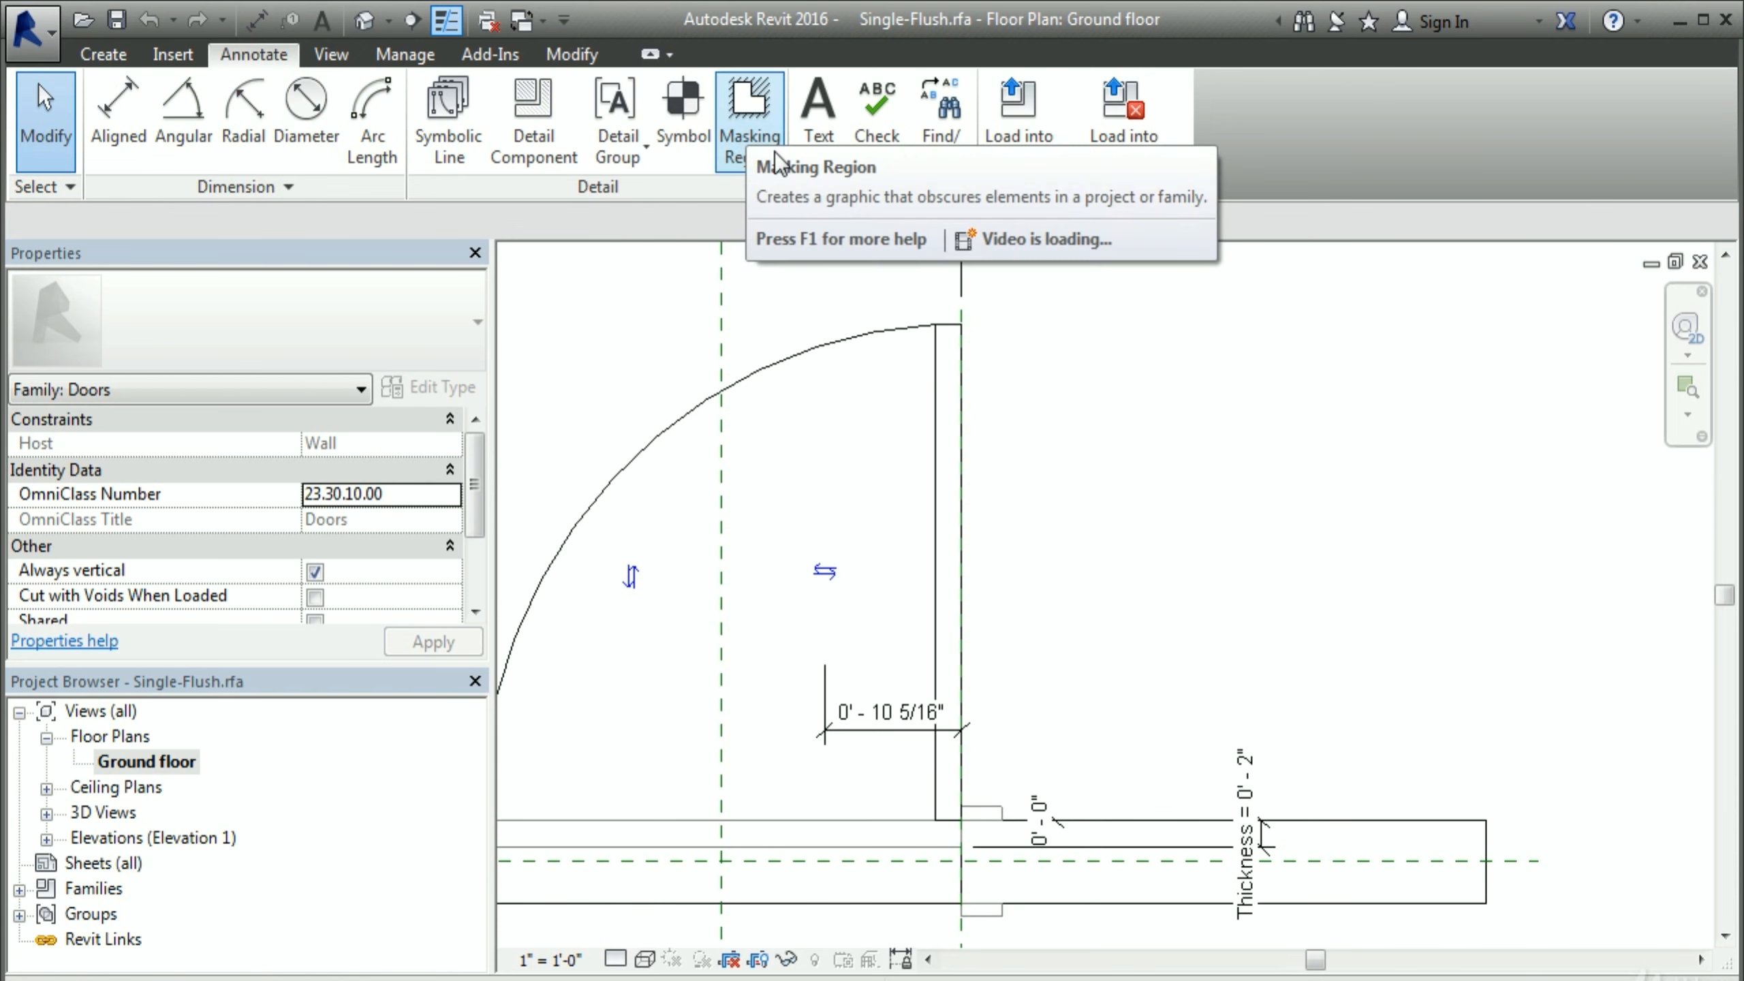
{"action": "left_click", "coordinate": [757, 130]}
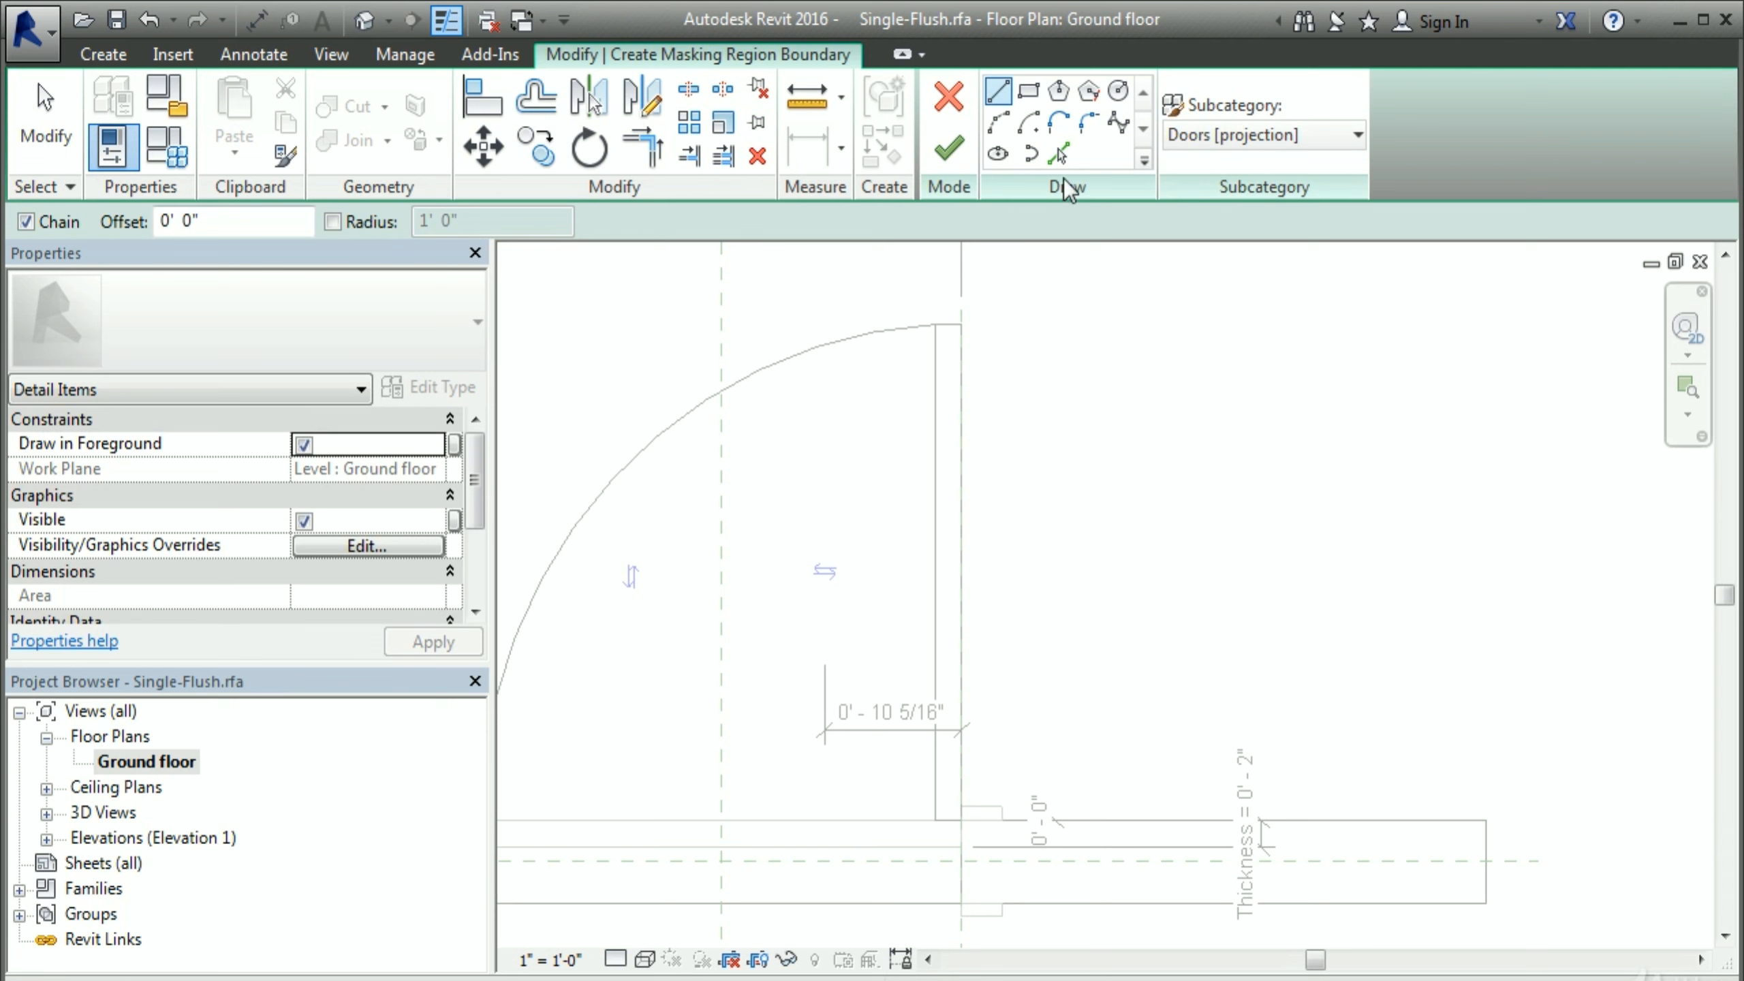
{"action": "left_click", "coordinate": [1029, 96]}
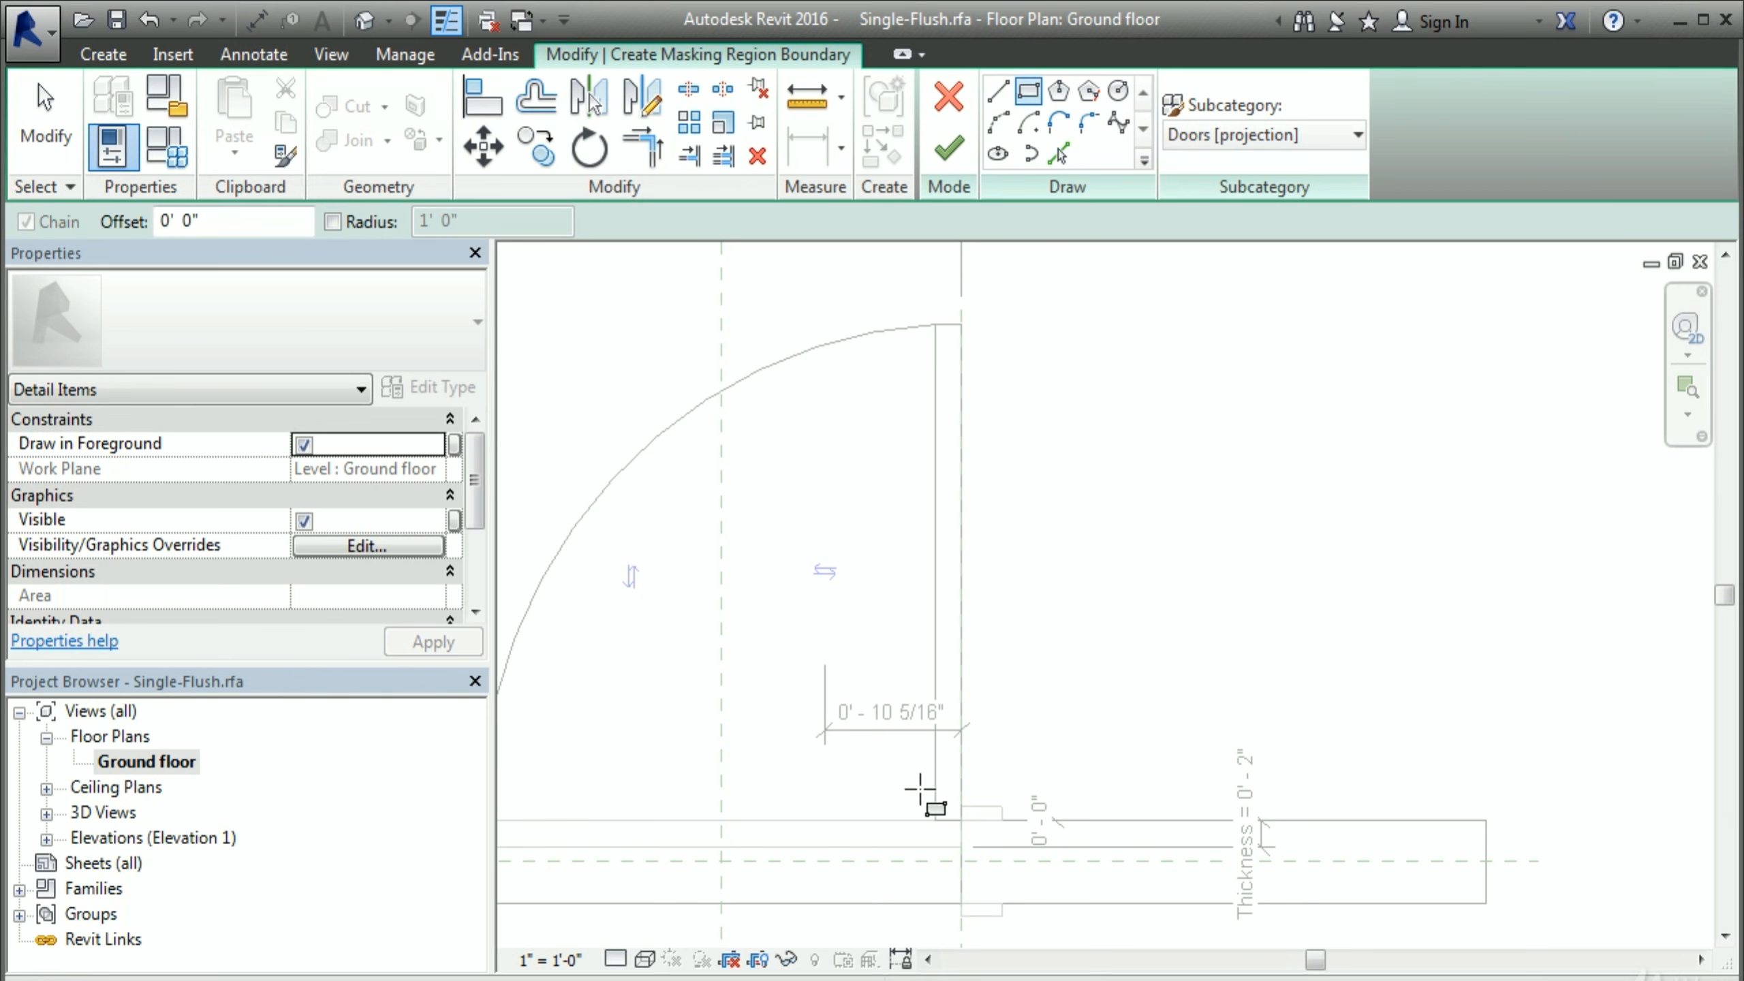
{"action": "left_click", "coordinate": [935, 819]}
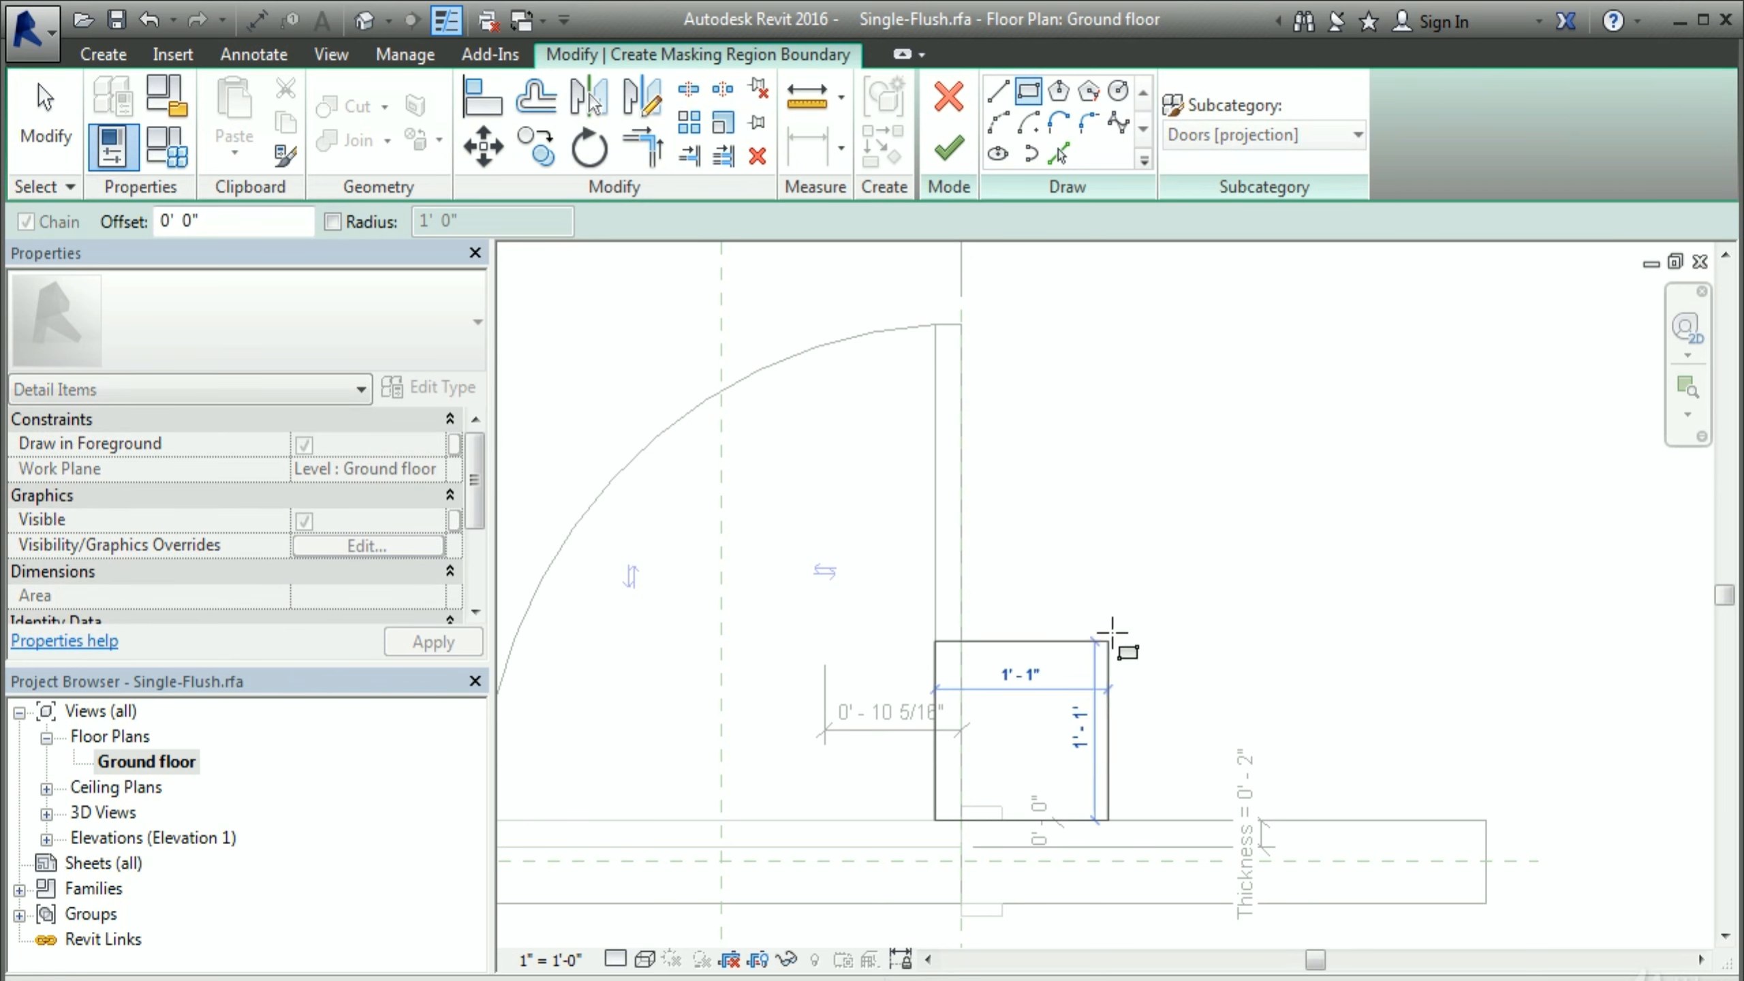
{"action": "left_click", "coordinate": [959, 323]}
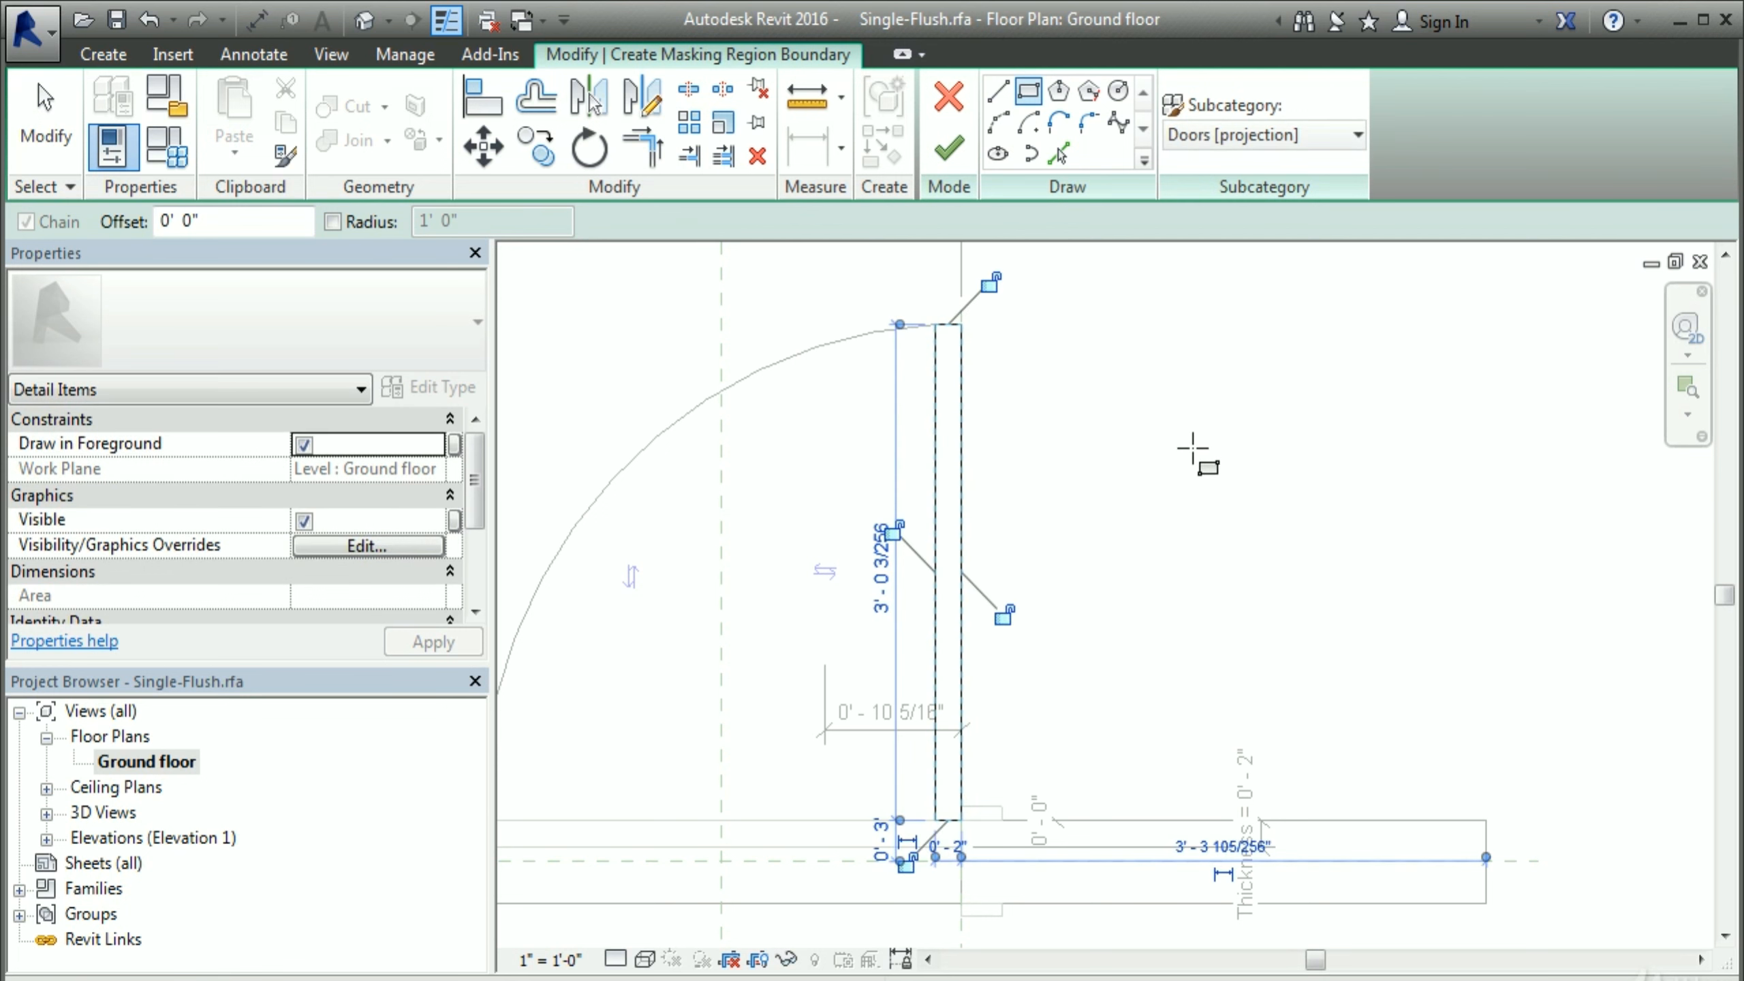
Step: Lock all four sides of the masking region boundary to the door panel's edges and finish the region
{"action": "left_click", "coordinate": [1002, 613]}
{"action": "left_click", "coordinate": [893, 530]}
{"action": "left_click", "coordinate": [988, 282]}
{"action": "left_click", "coordinate": [906, 863]}
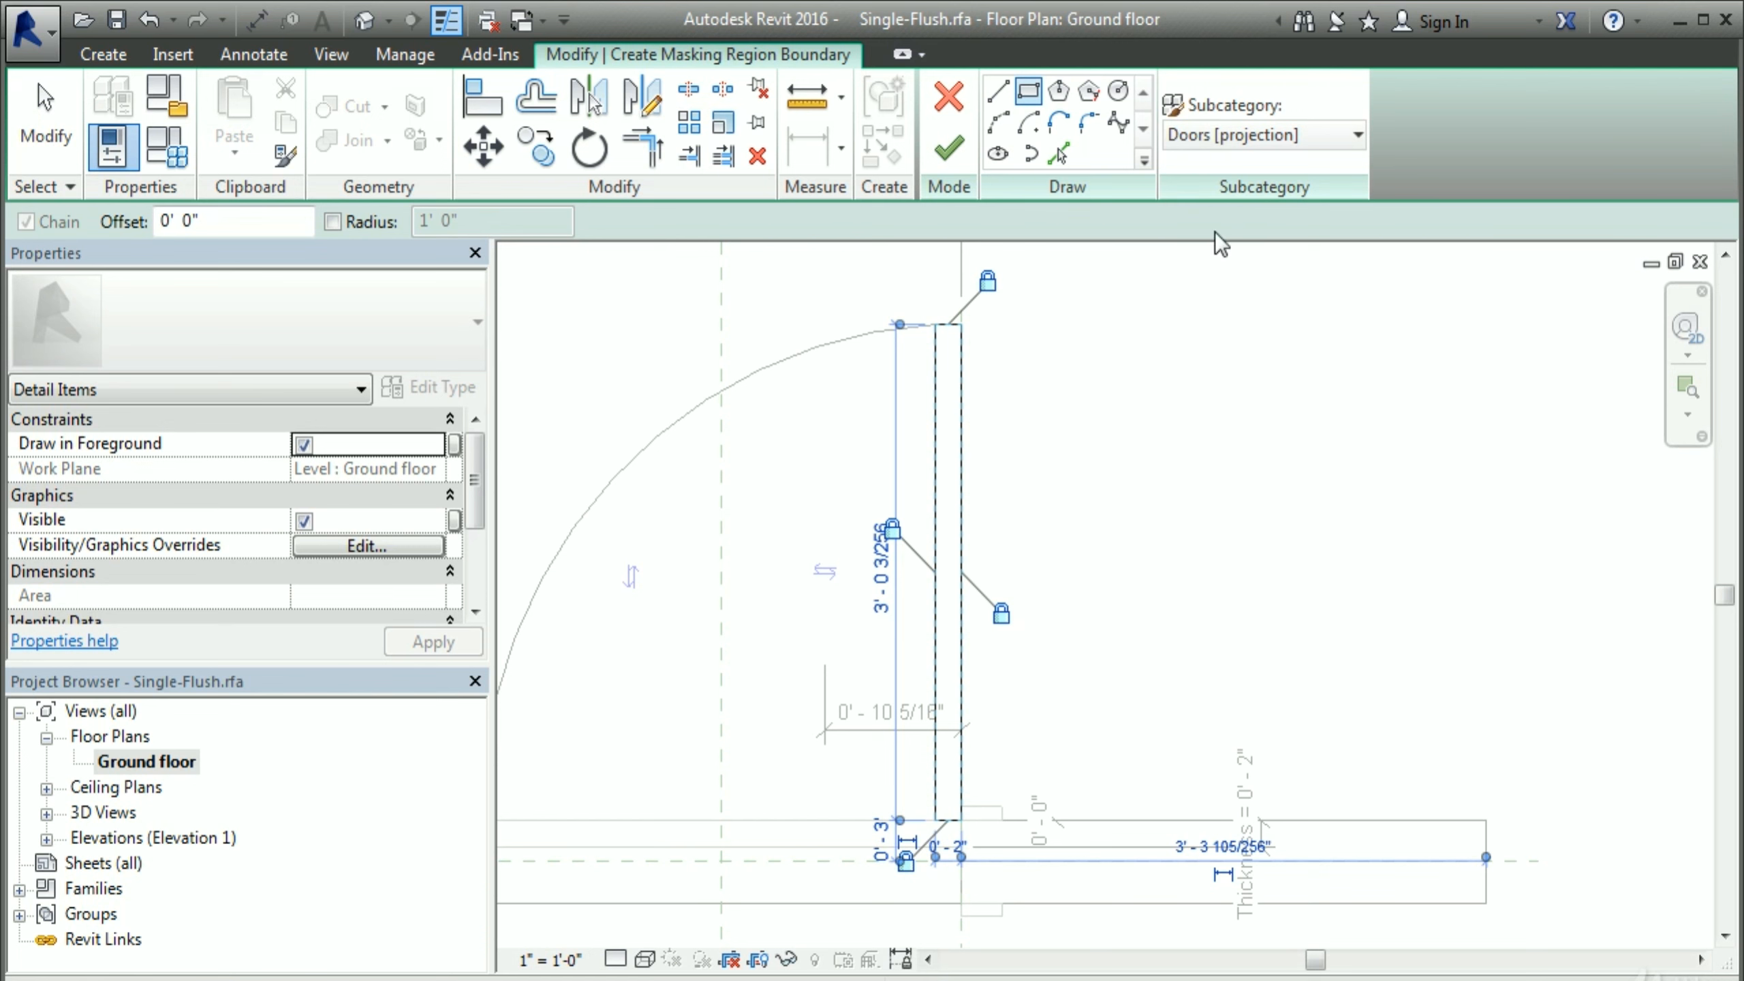
{"action": "left_click", "coordinate": [948, 148]}
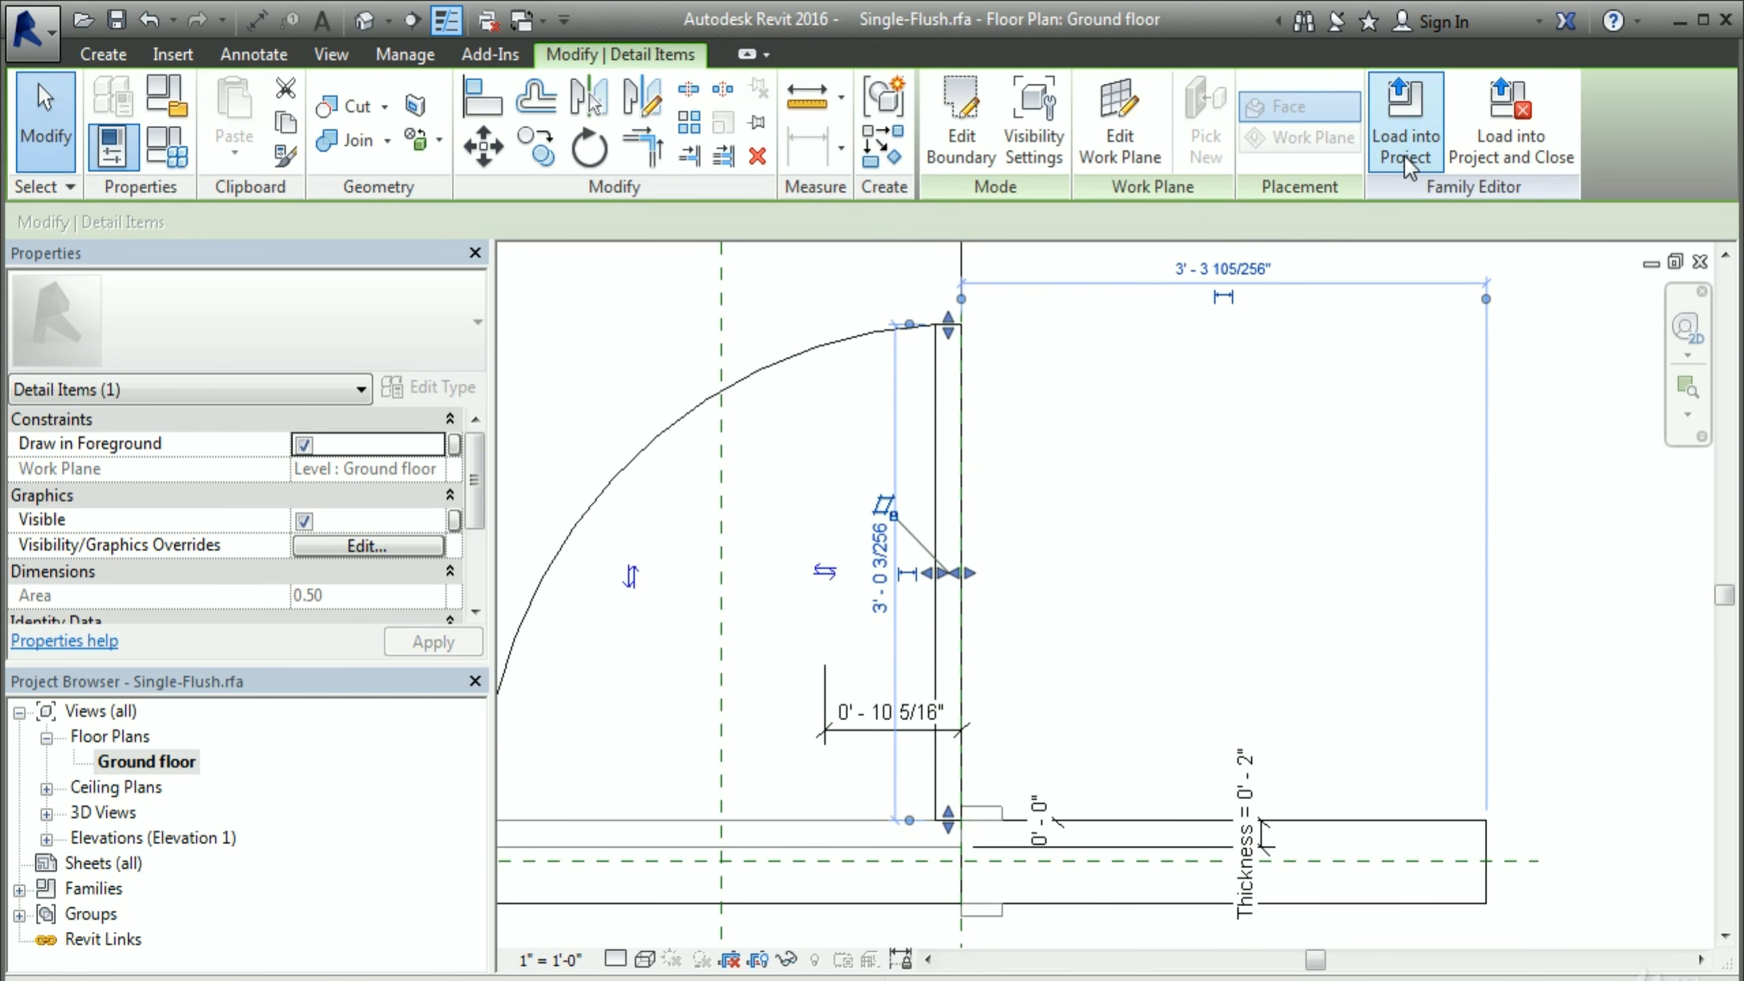
Step: Load the edited door family into Revit_1-3_KB-demo.rvt, overwriting the existing version
{"action": "left_click", "coordinate": [1400, 134]}
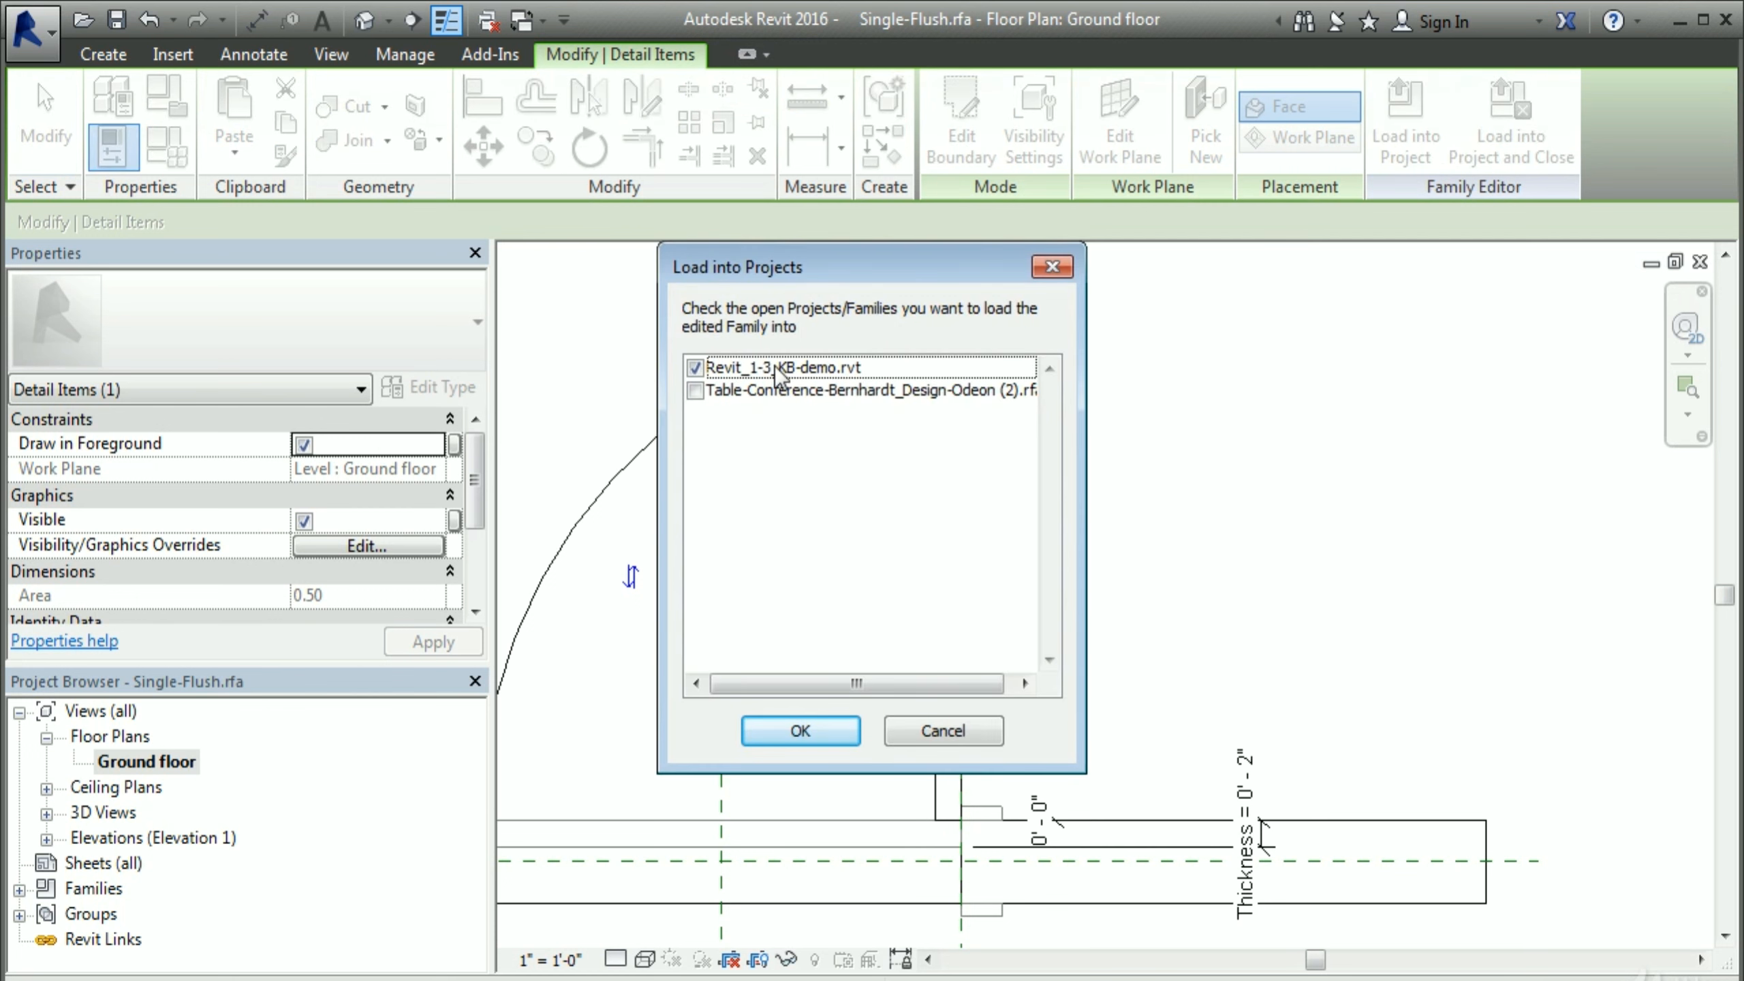
{"action": "left_click", "coordinate": [801, 730]}
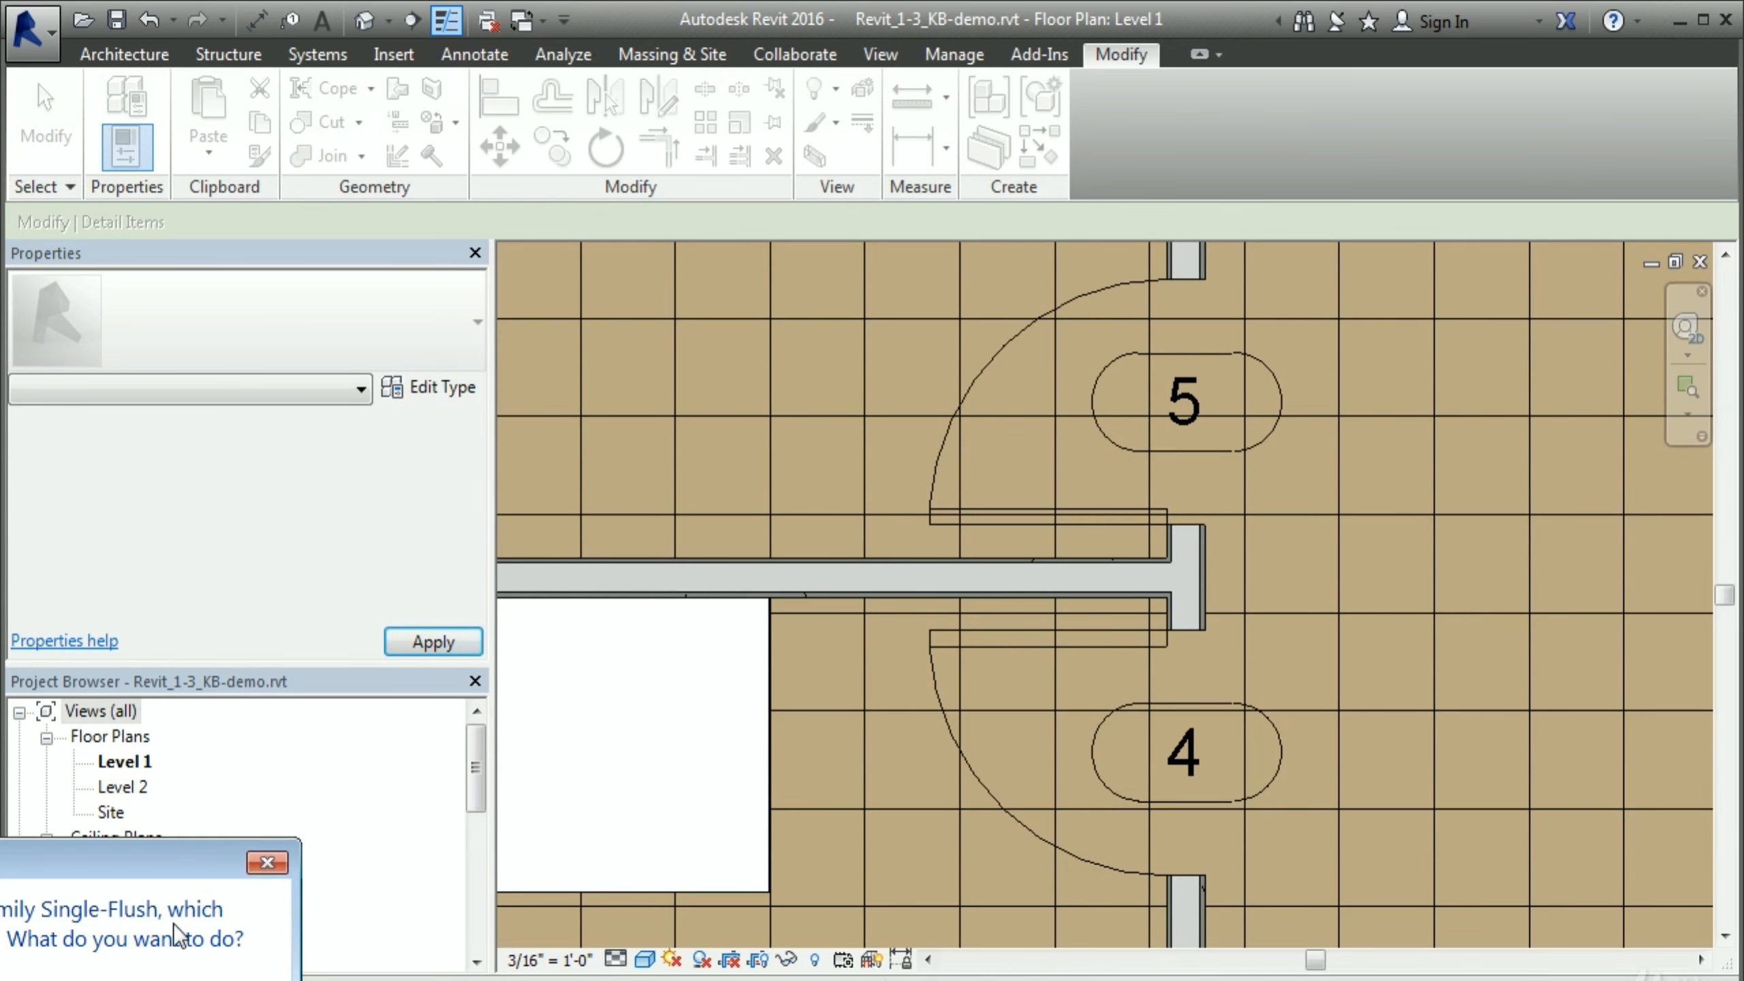
{"action": "left_click_drag", "start_coordinate": [91, 863], "coordinate": [678, 322]}
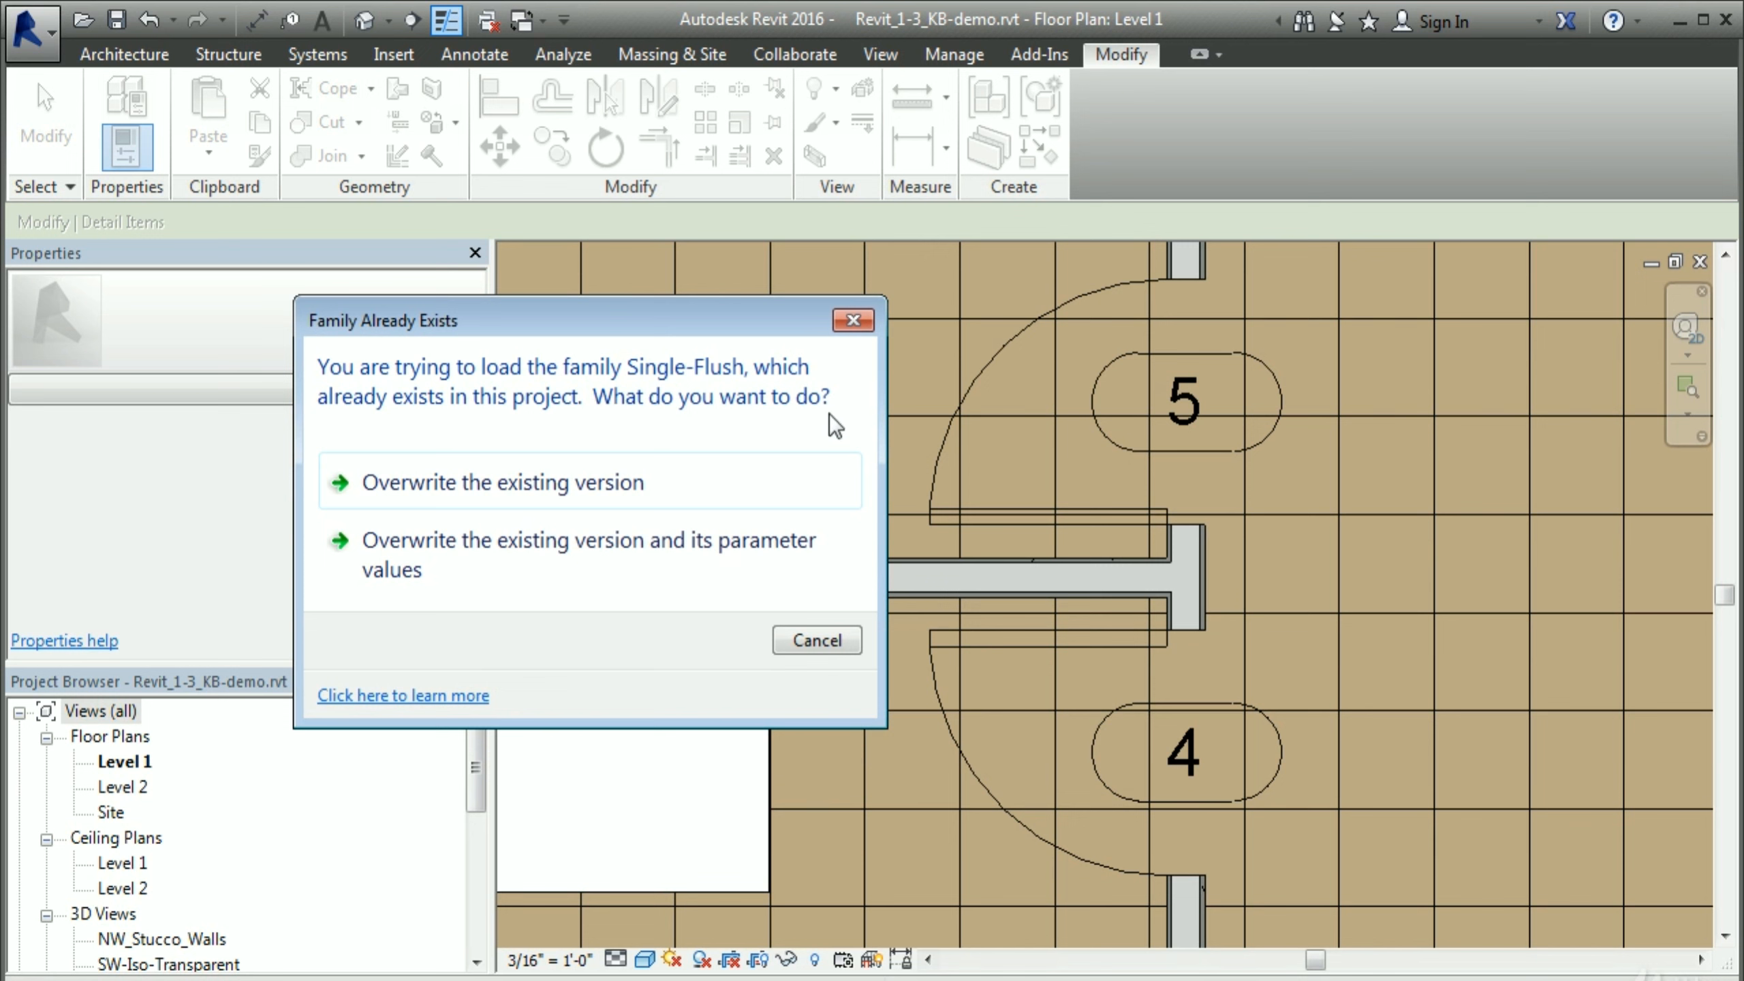
{"action": "left_click", "coordinate": [581, 484]}
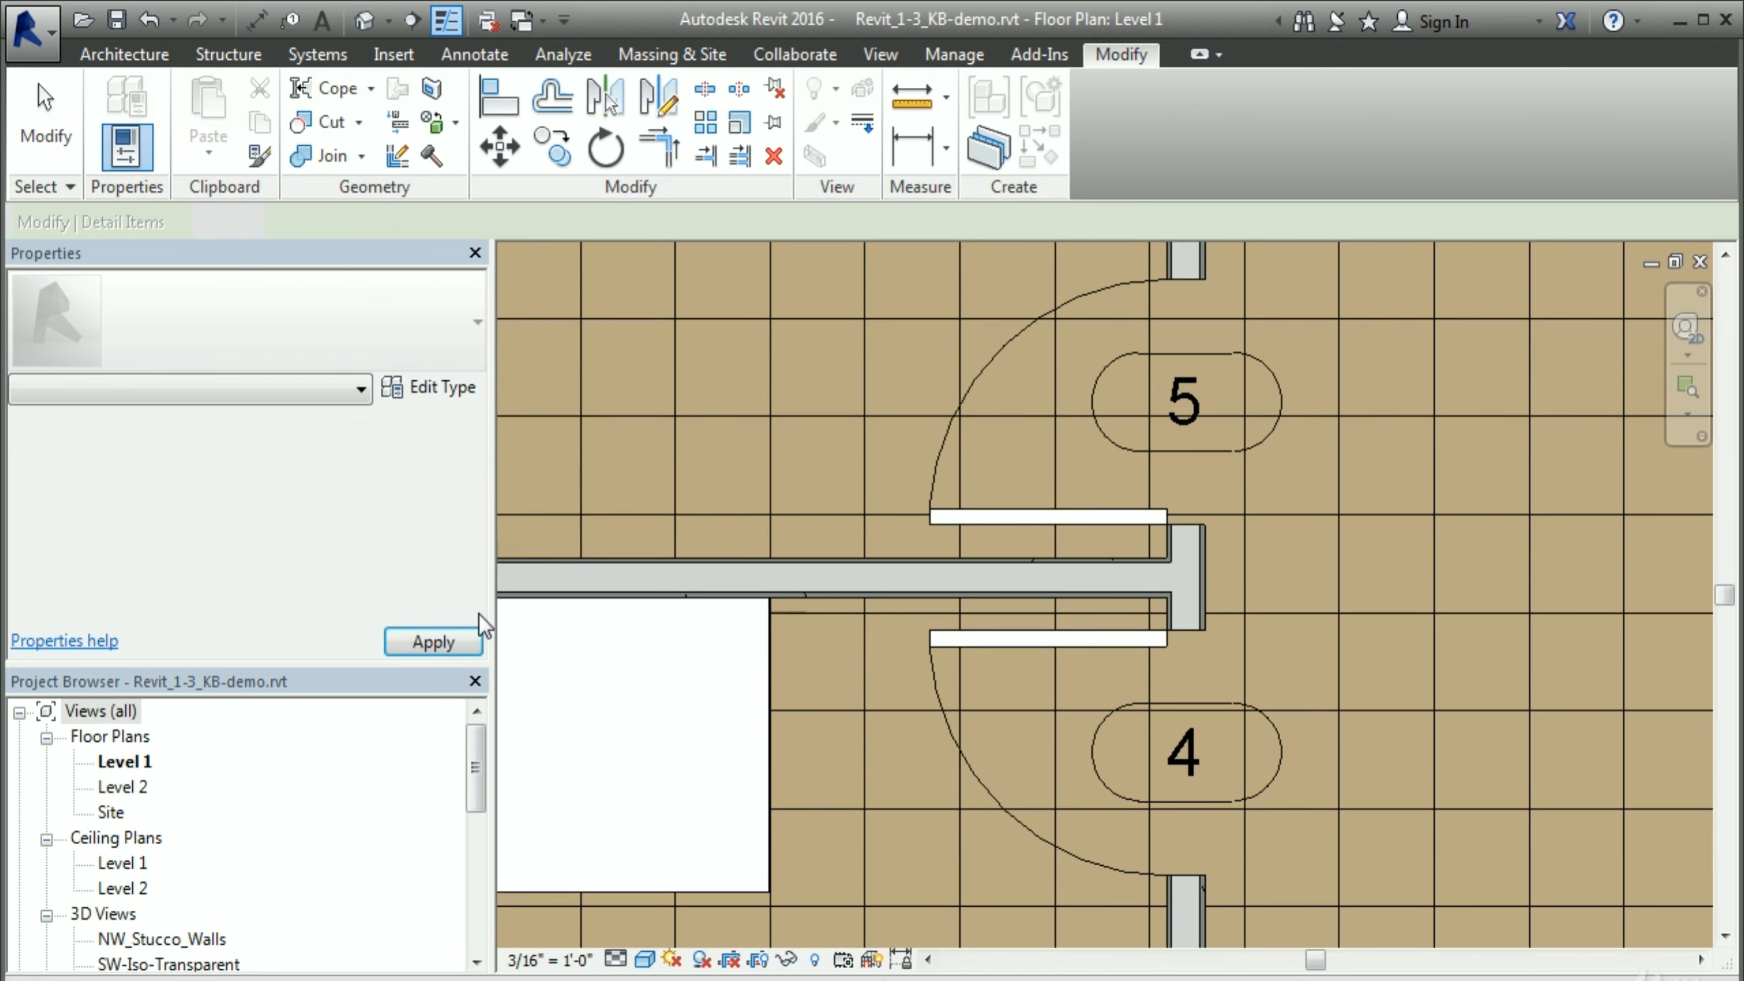
Step: Try door 4 with the Single-Flush types 32" x 84" and 36" x 84" to test the masked panel
{"action": "scroll", "coordinate": [1054, 738], "scroll_direction": "up", "scroll_amount": 2}
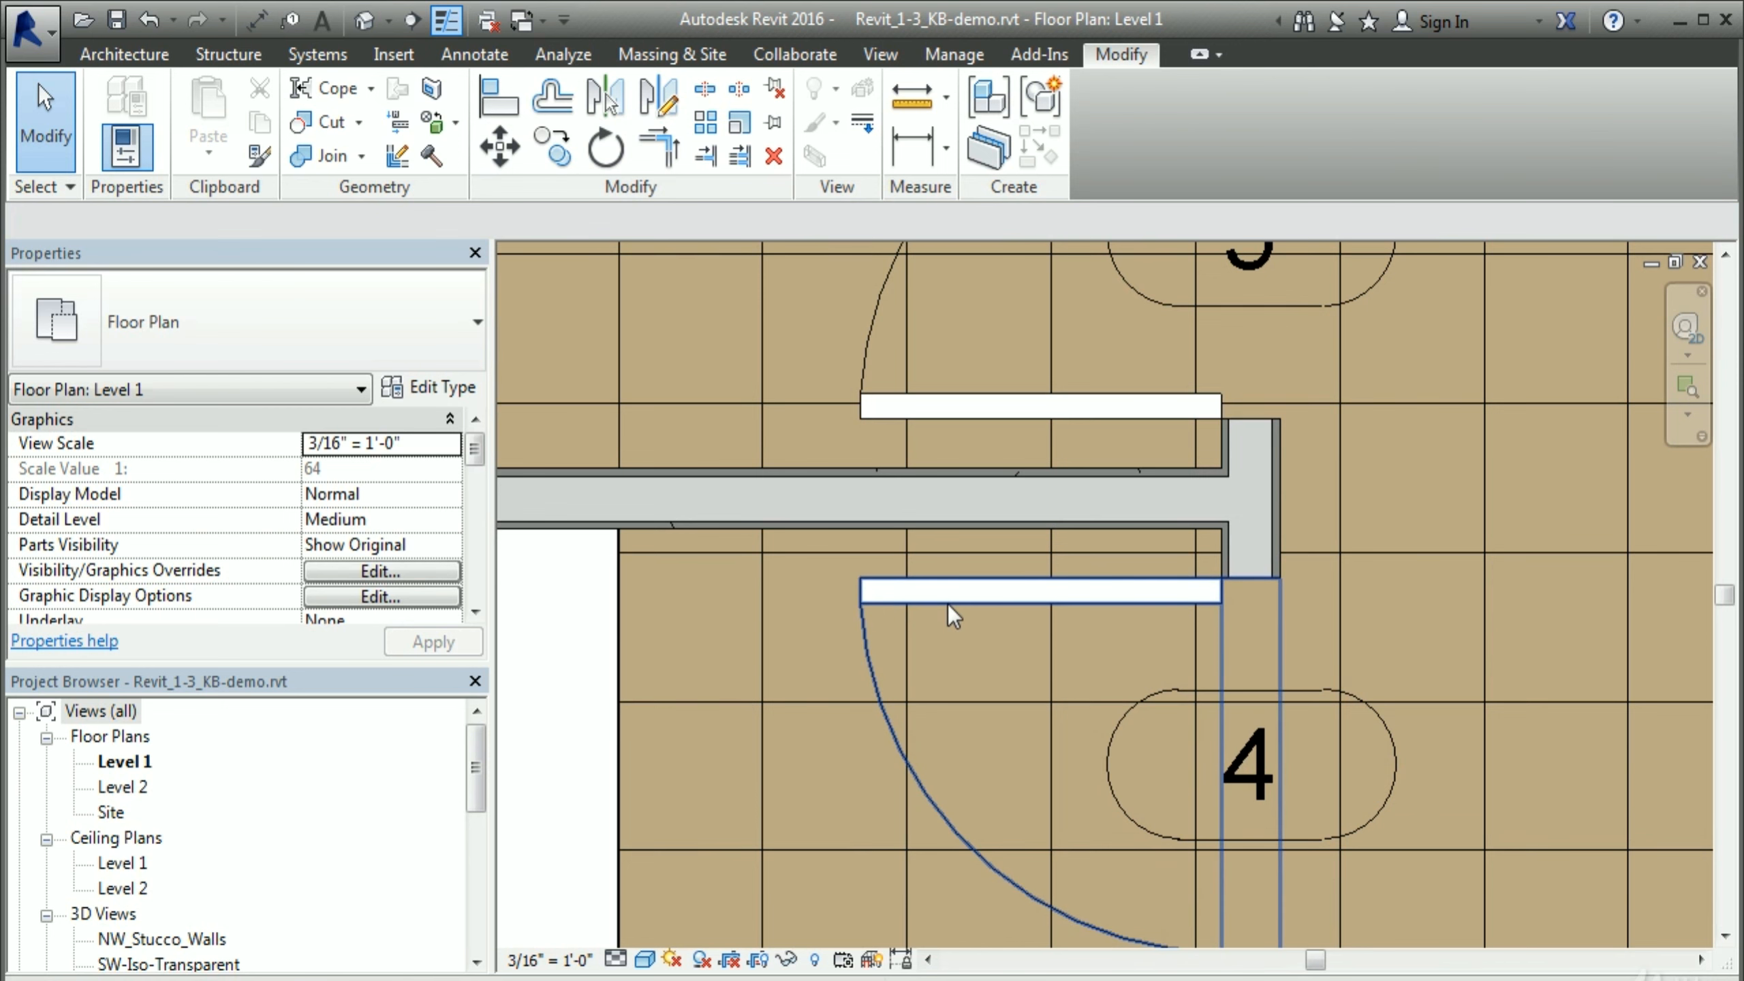
{"action": "scroll", "coordinate": [1064, 670], "scroll_direction": "down", "scroll_amount": 3}
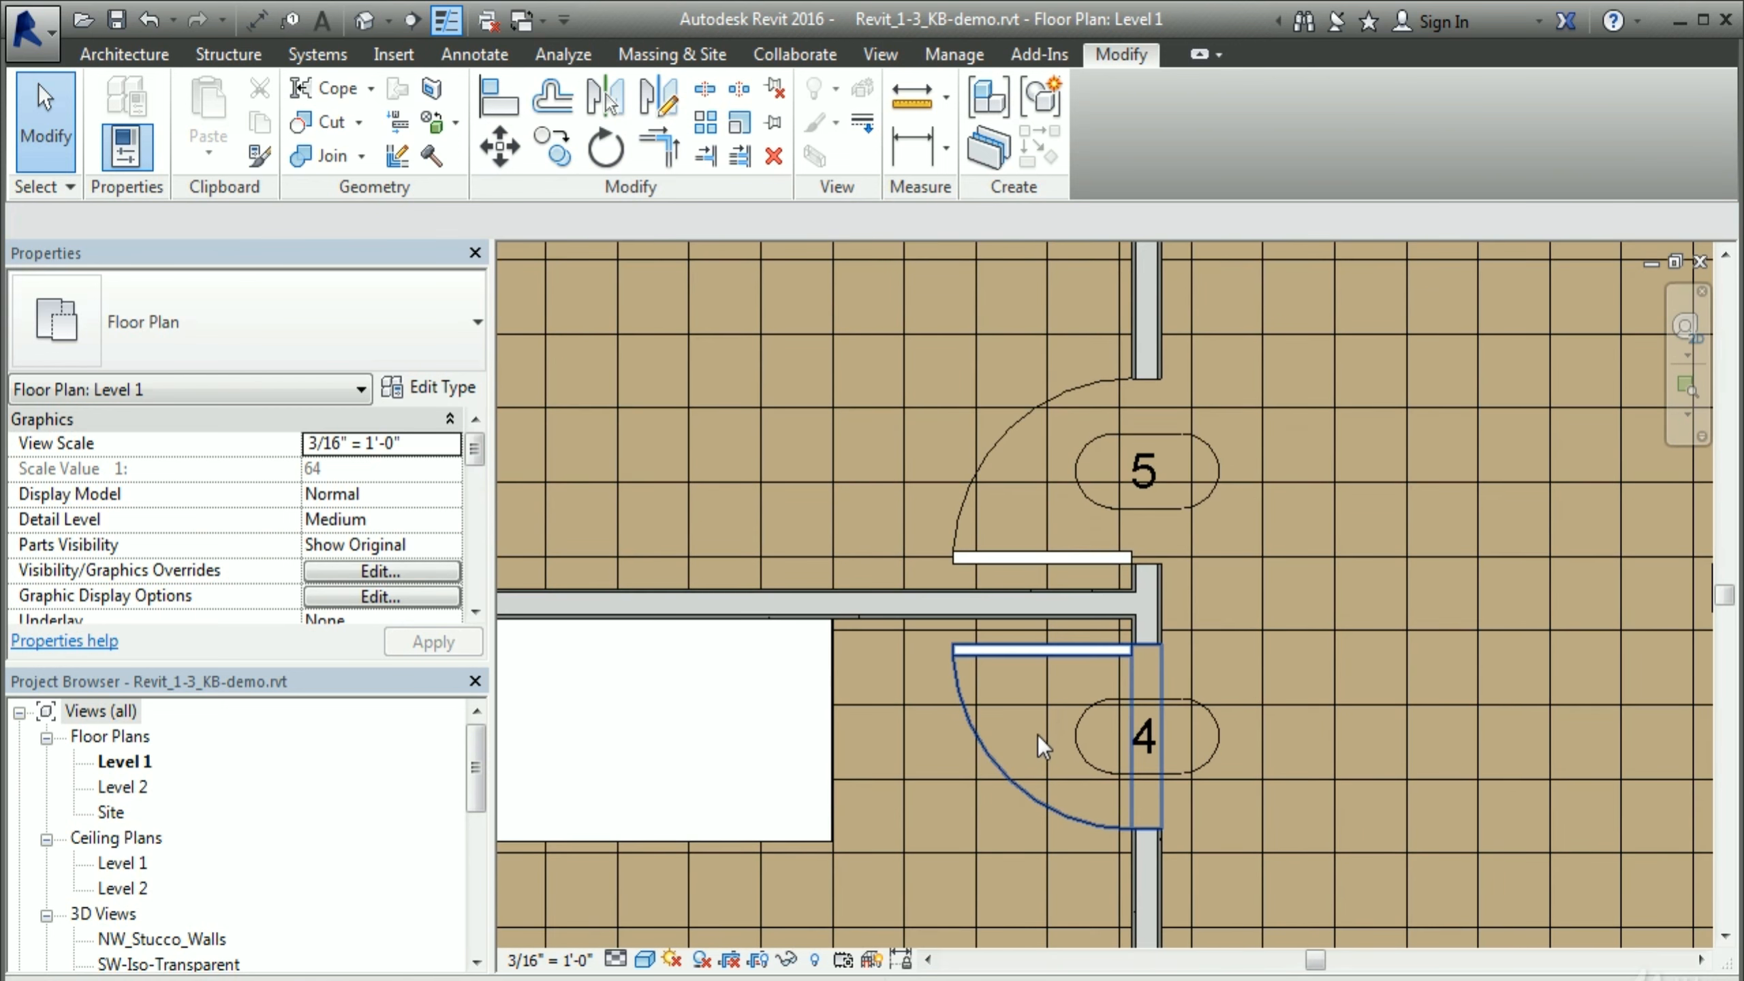
{"action": "left_click", "coordinate": [1043, 652]}
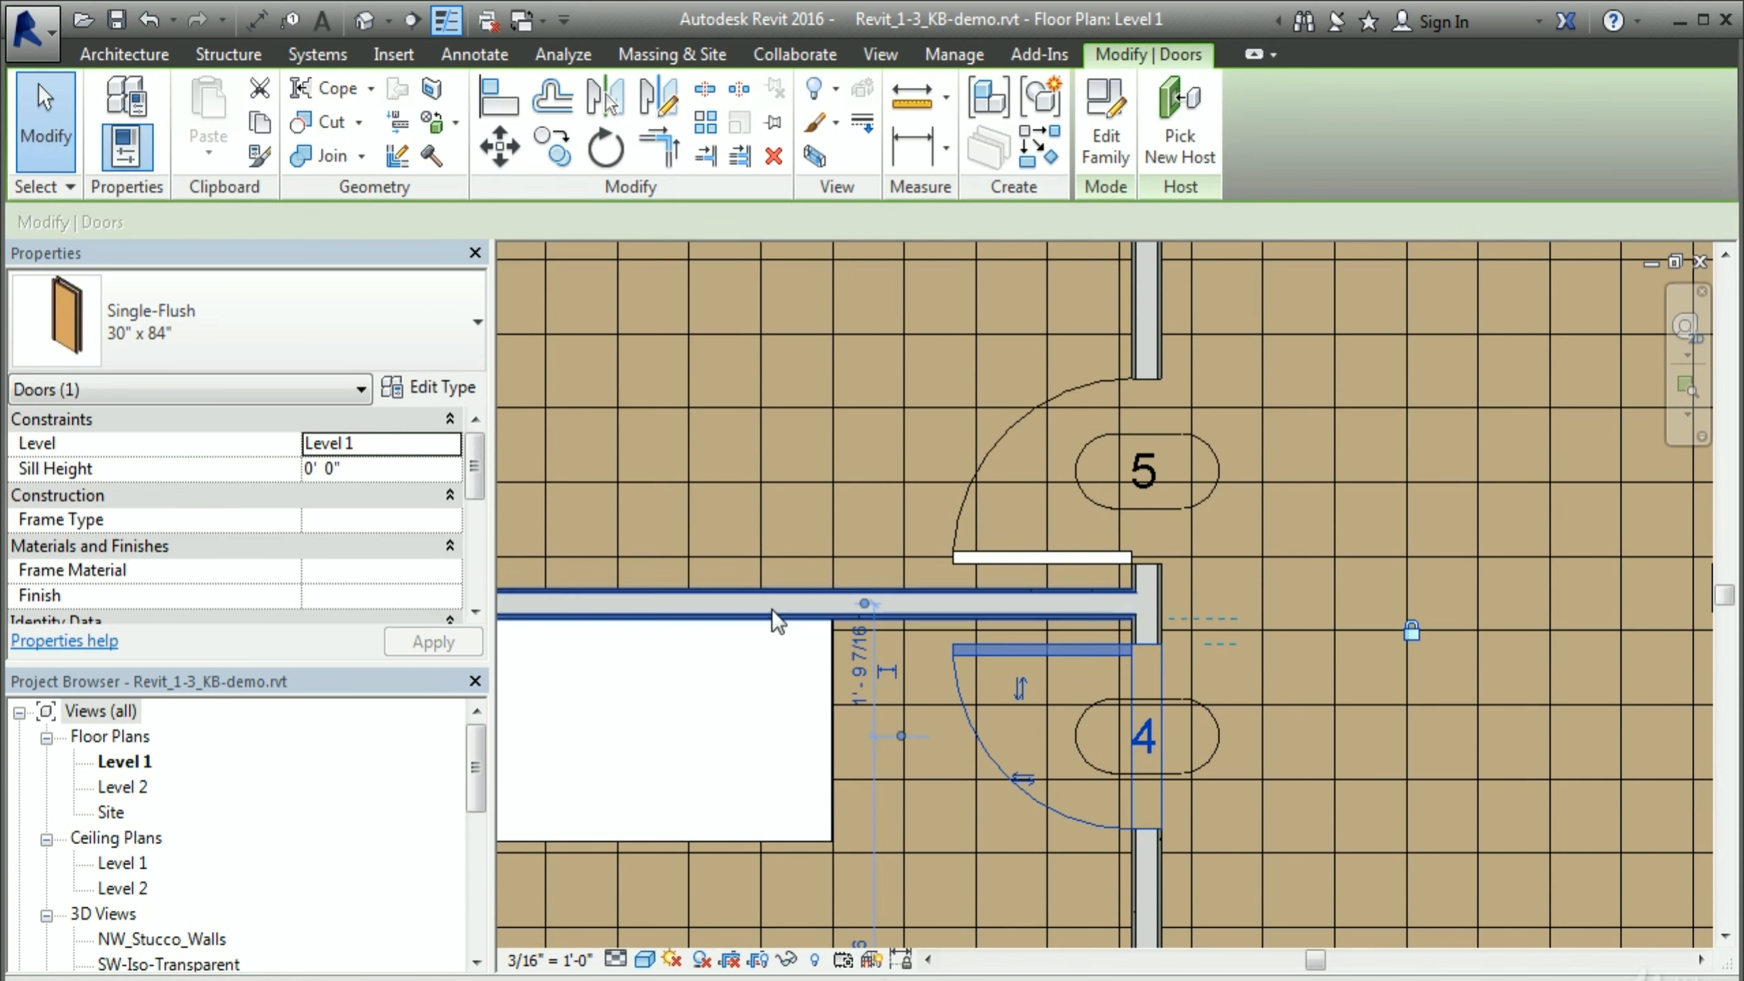
{"action": "left_click", "coordinate": [376, 343]}
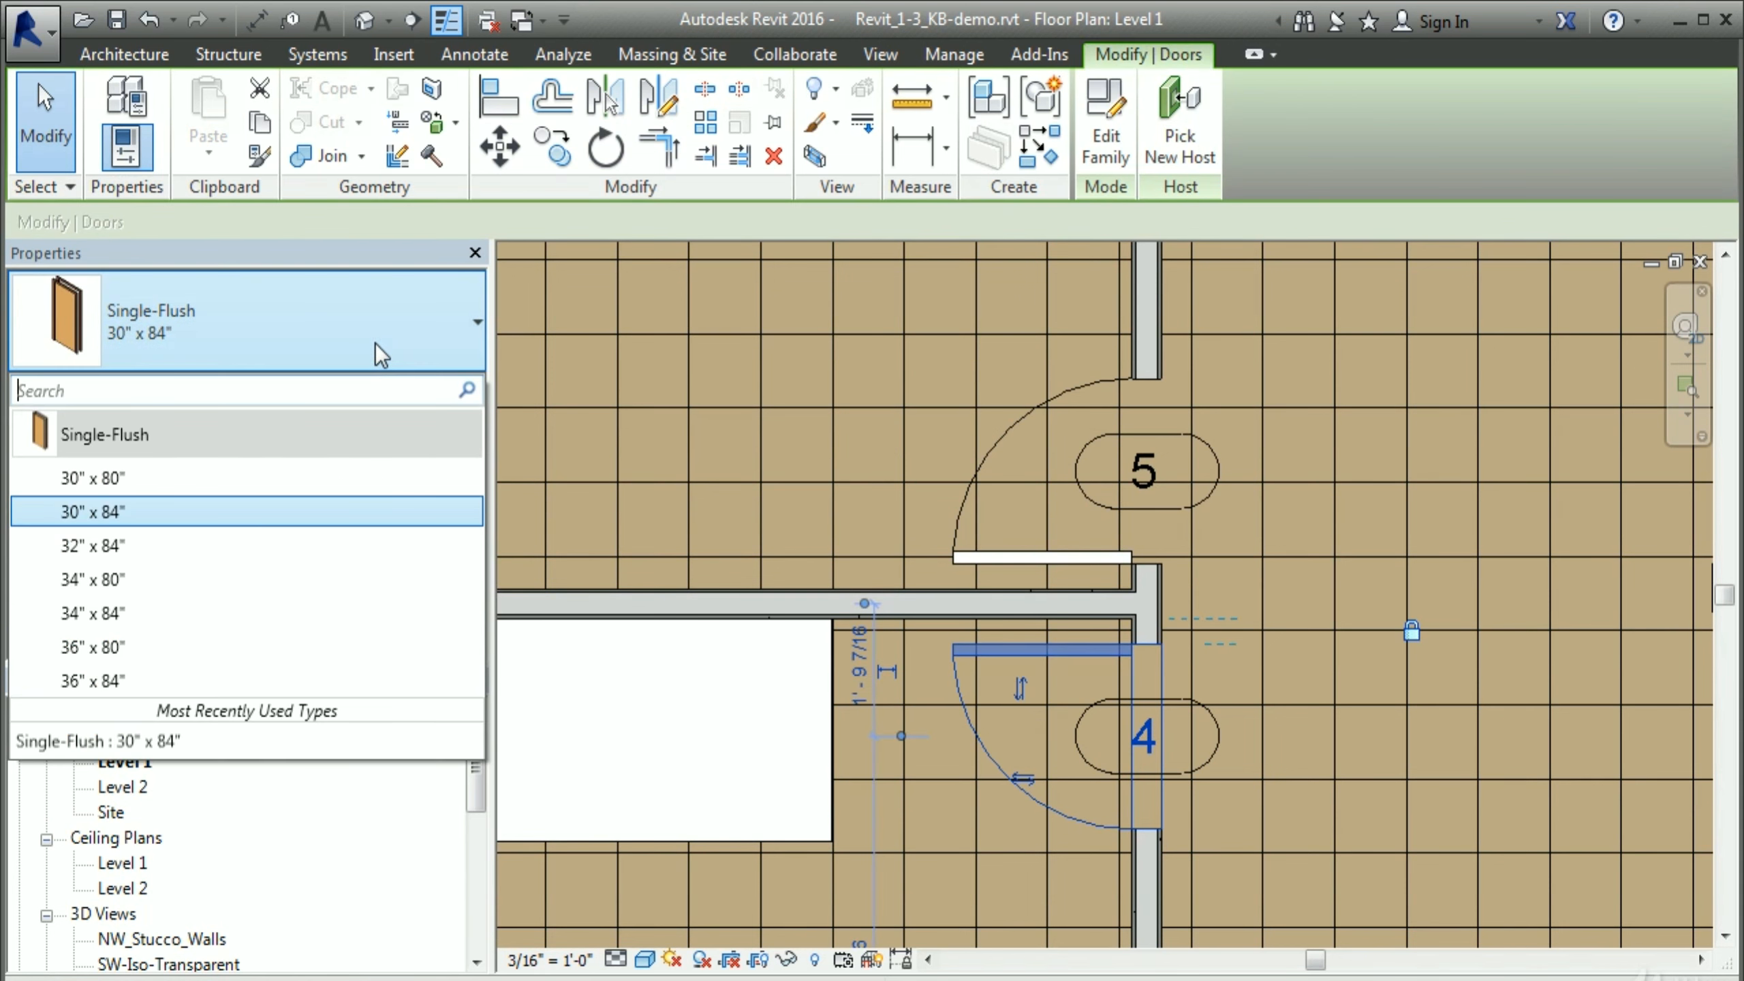
{"action": "left_click", "coordinate": [104, 548]}
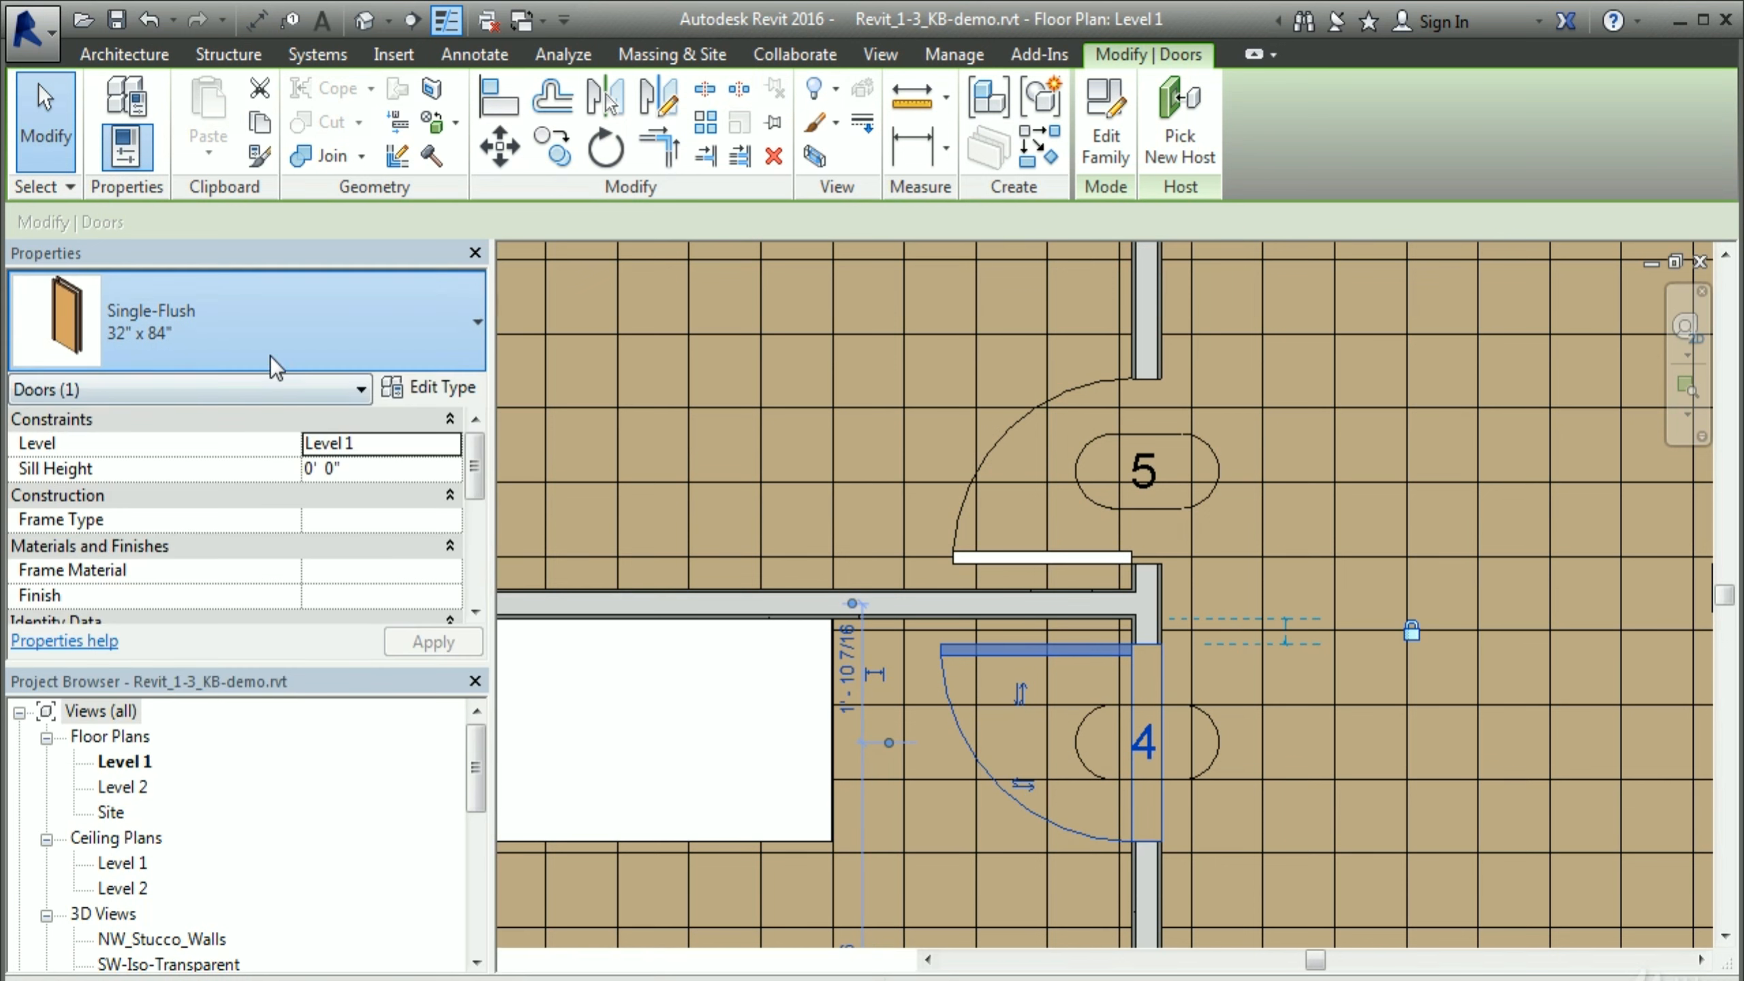
{"action": "left_click", "coordinate": [273, 358]}
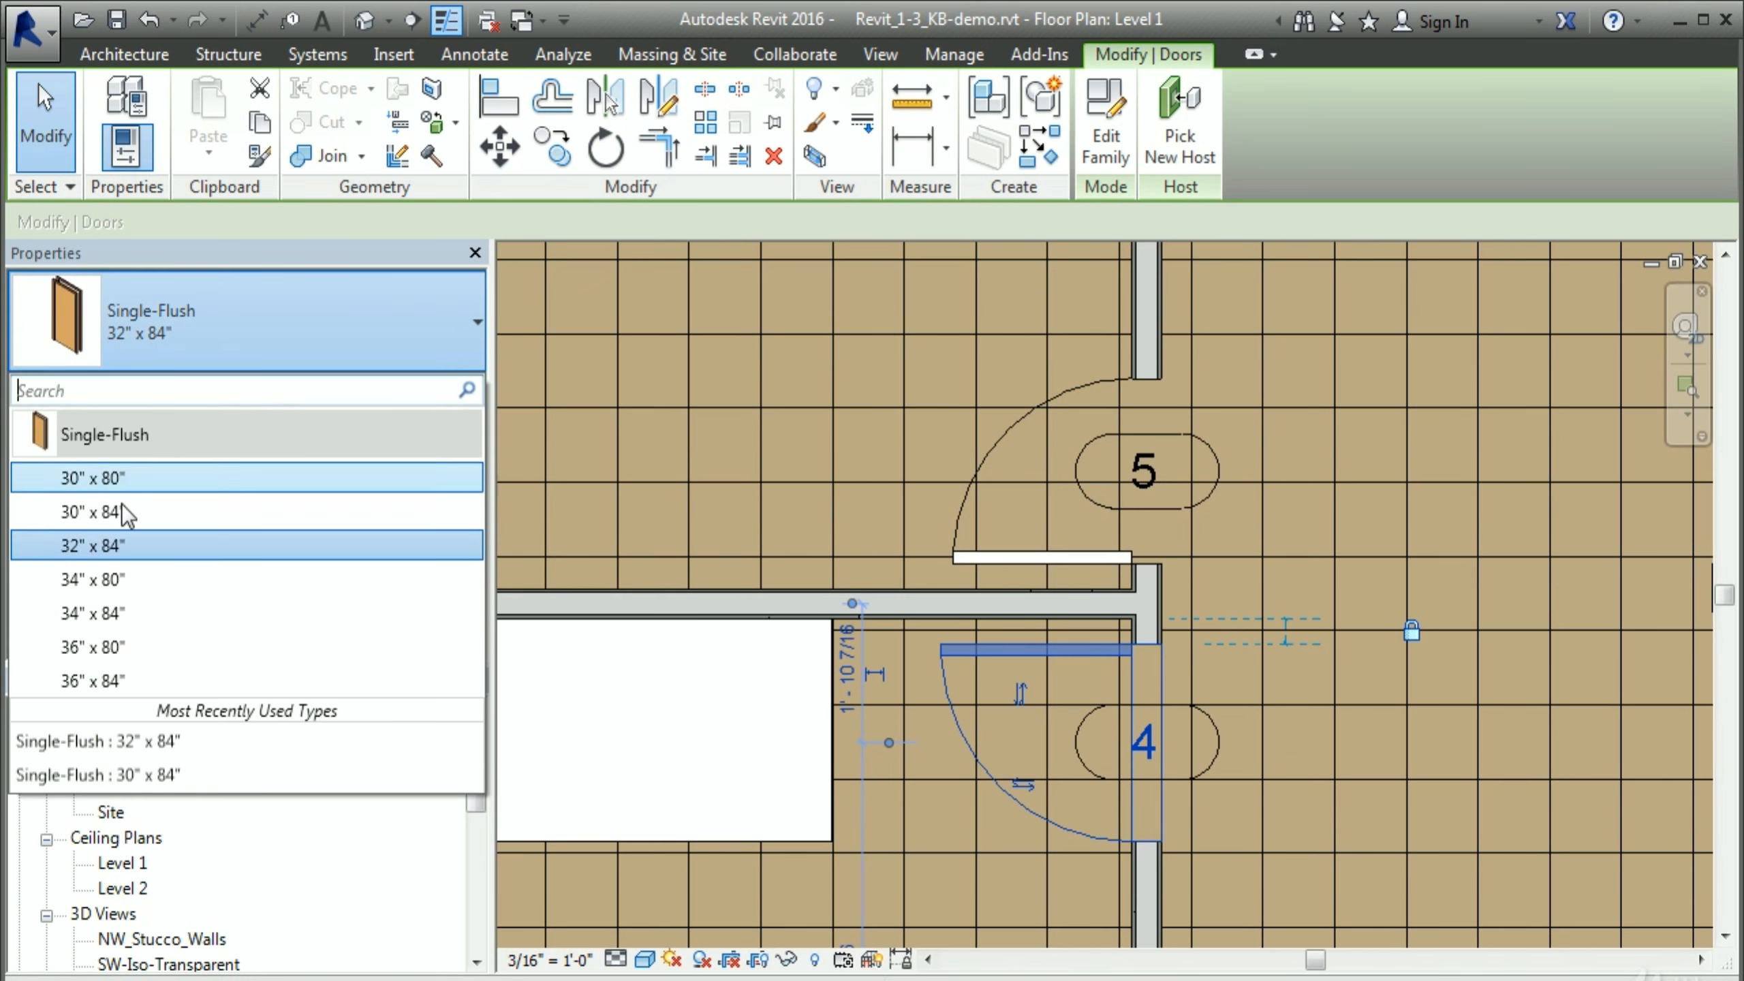
{"action": "left_click", "coordinate": [113, 679]}
{"action": "left_click", "coordinate": [904, 791]}
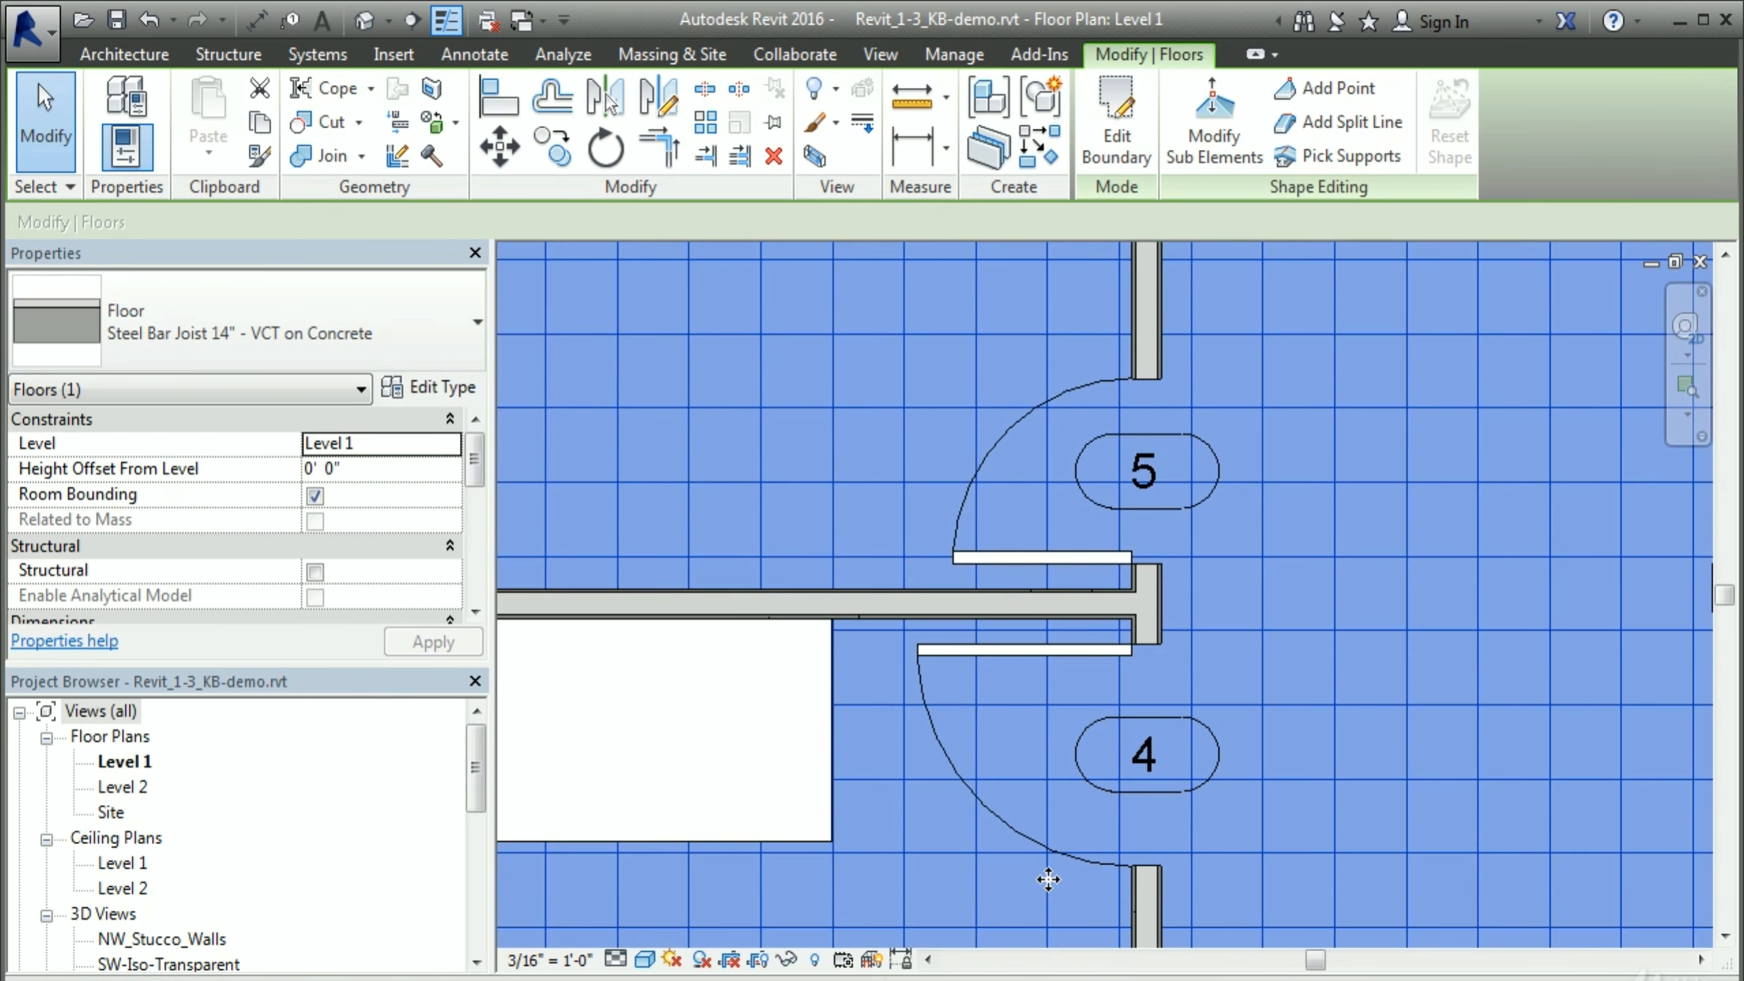
{"action": "key", "text": "Escape"}
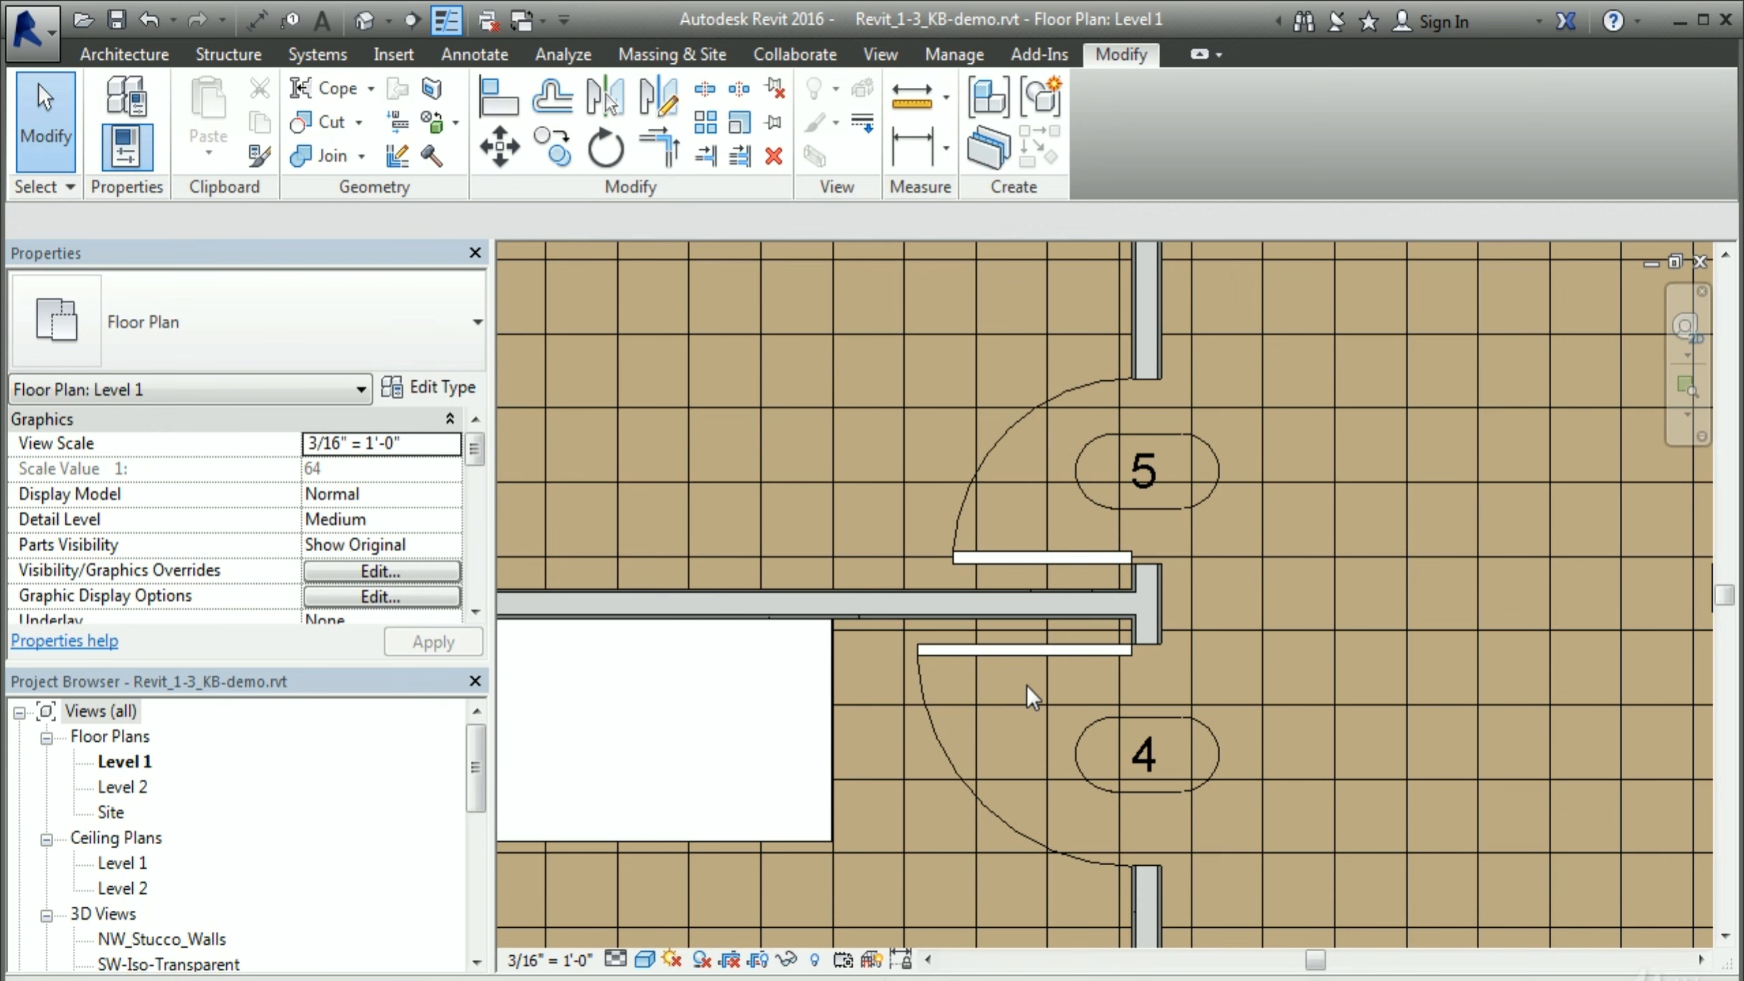
Step: Set door 4's type back to Single-Flush 30" x 84" and clear the selection
{"action": "left_click", "coordinate": [1027, 662]}
{"action": "left_click", "coordinate": [335, 354]}
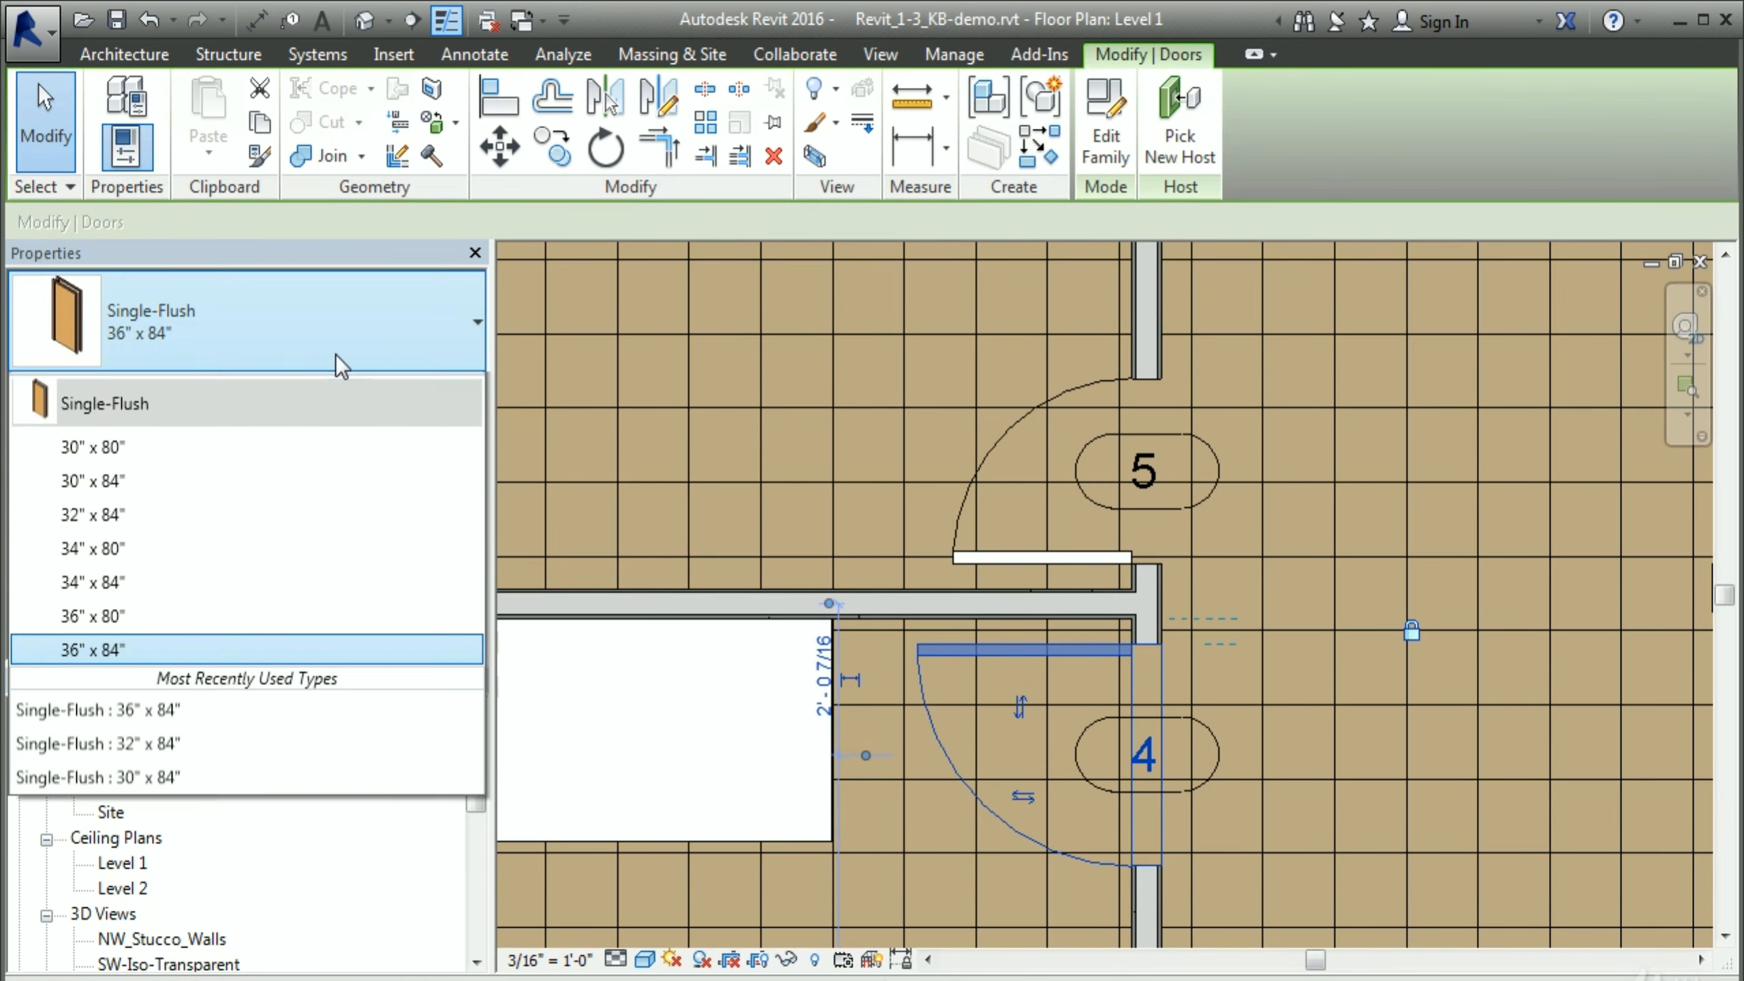
{"action": "left_click", "coordinate": [126, 515]}
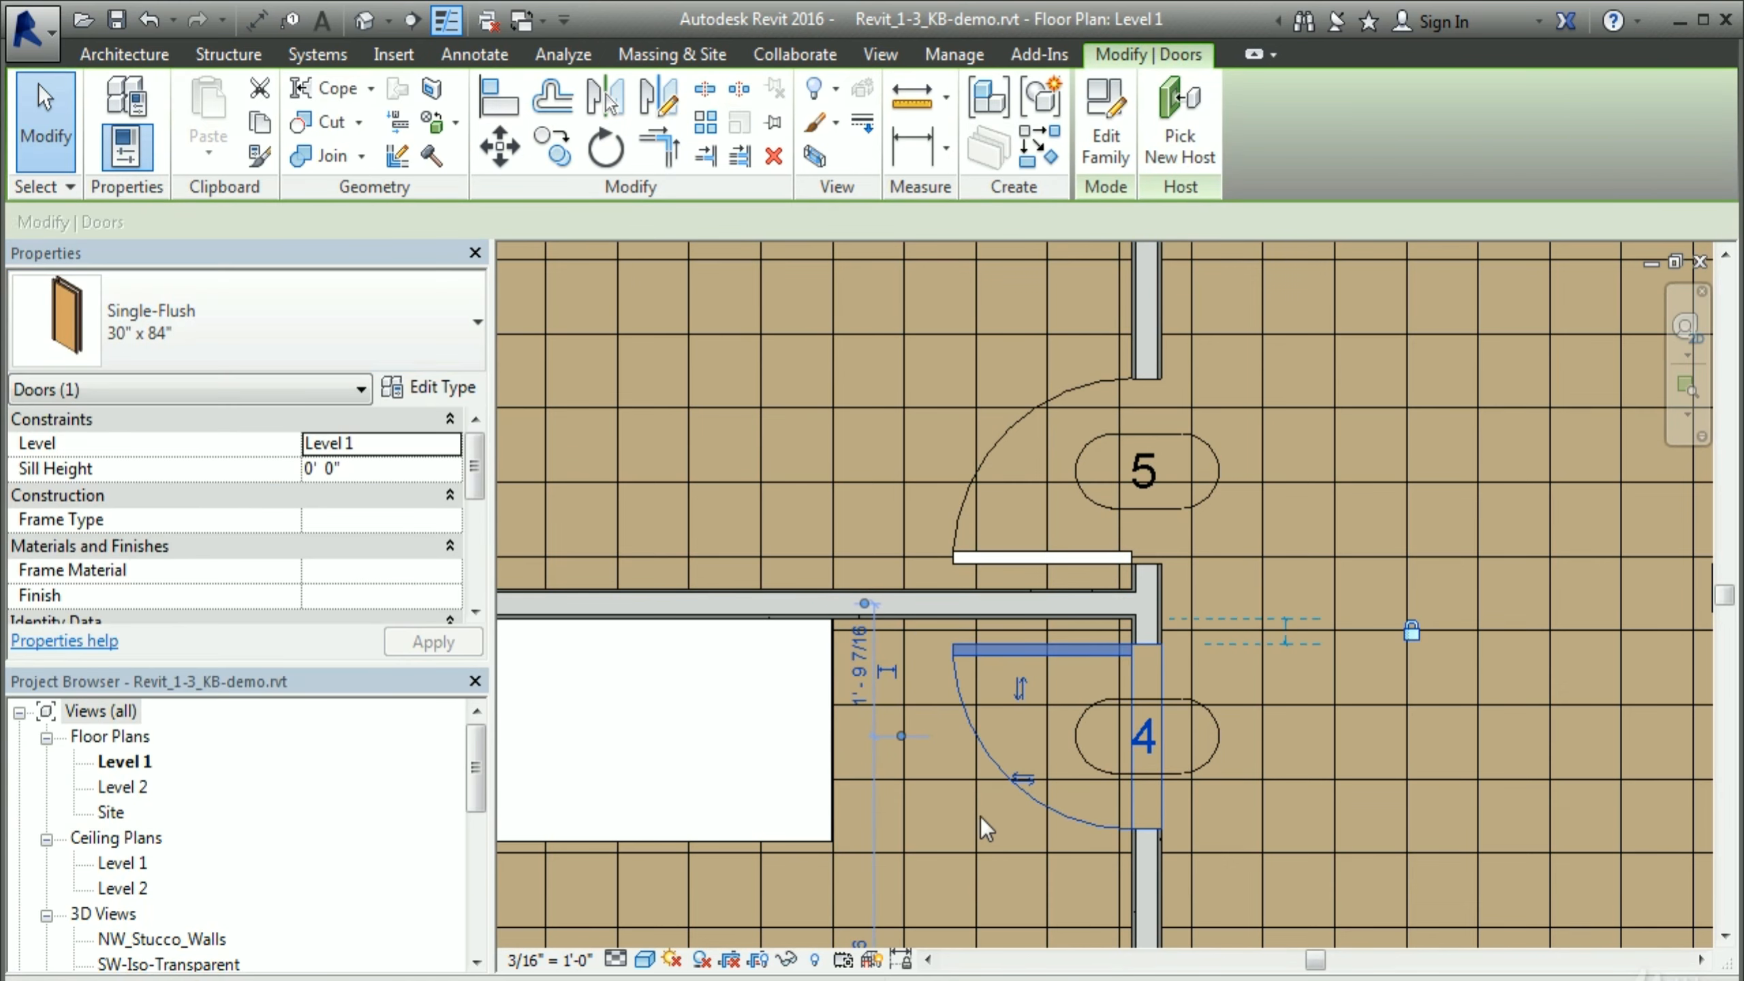
{"action": "left_click", "coordinate": [974, 814]}
{"action": "scroll", "coordinate": [991, 711], "scroll_direction": "down", "scroll_amount": 4}
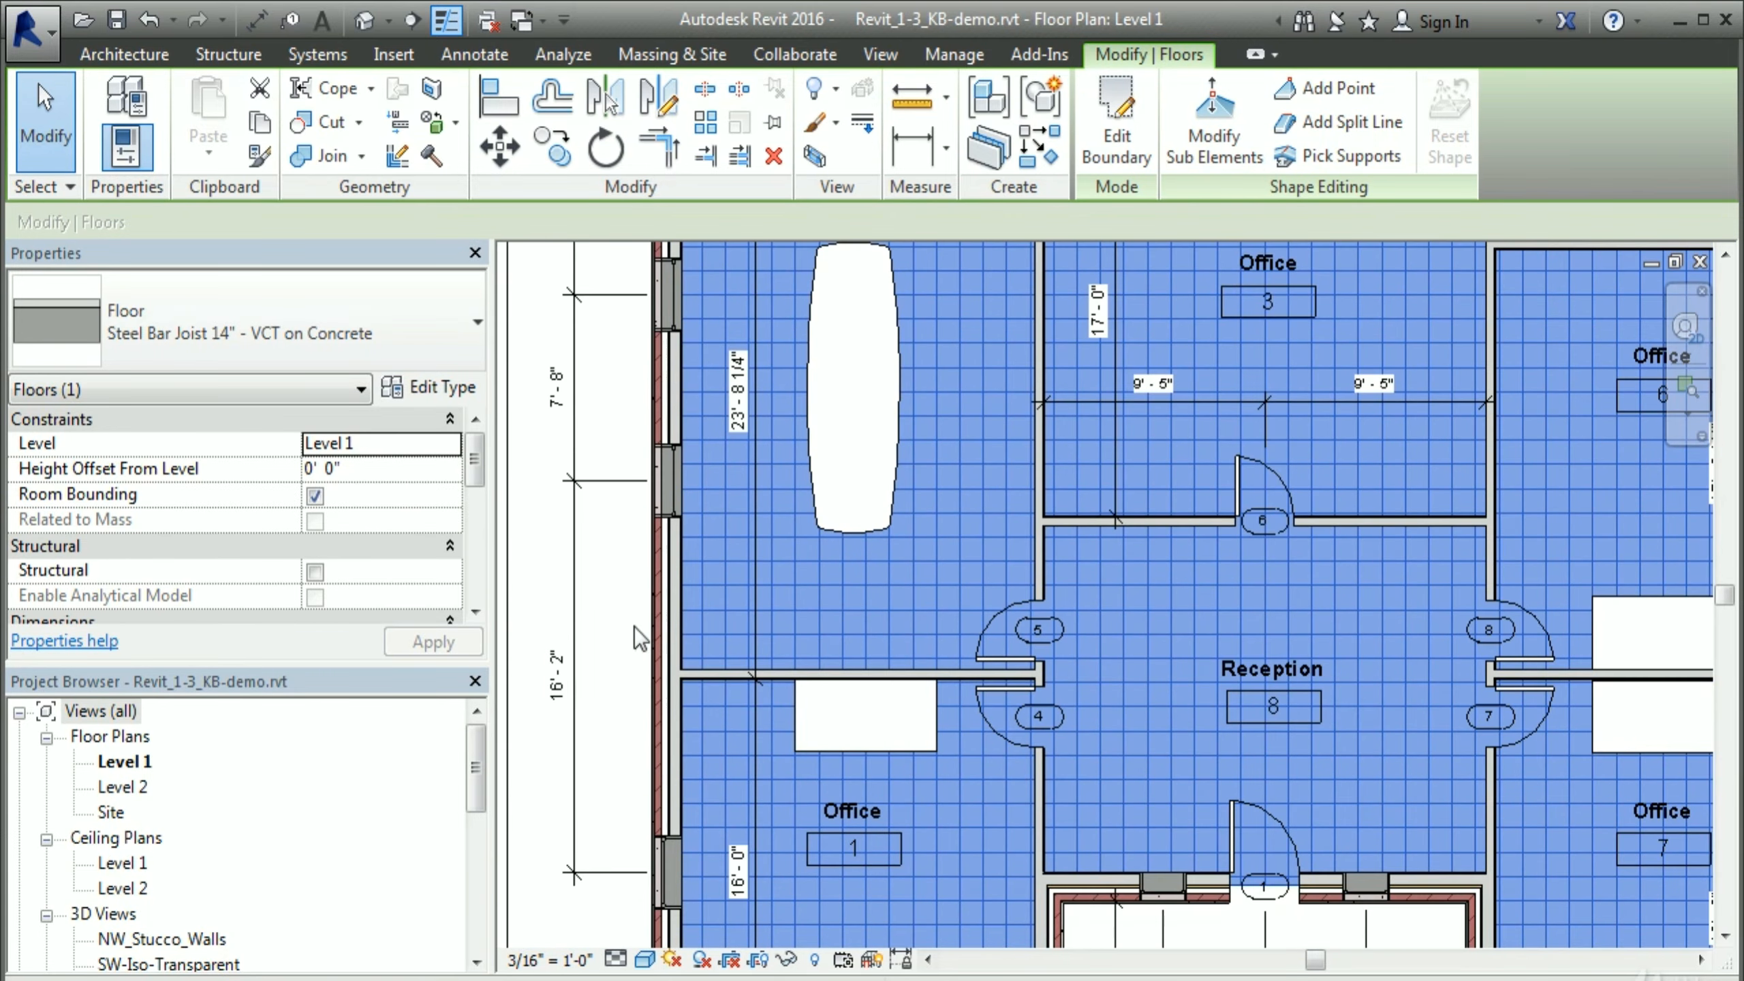
{"action": "left_click", "coordinate": [583, 611]}
{"action": "left_click", "coordinate": [619, 605]}
Step: Examine the masked door panels across the Level 1 plan, from the Reception entrance to the Washroom and Mechanical rooms
{"action": "scroll", "coordinate": [899, 701], "scroll_direction": "down", "scroll_amount": 3}
{"action": "middle_click_drag", "start_coordinate": [1170, 758], "coordinate": [1072, 683]}
{"action": "scroll", "coordinate": [1060, 662], "scroll_direction": "down", "scroll_amount": 1}
{"action": "scroll", "coordinate": [1471, 744], "scroll_direction": "up", "scroll_amount": 3}
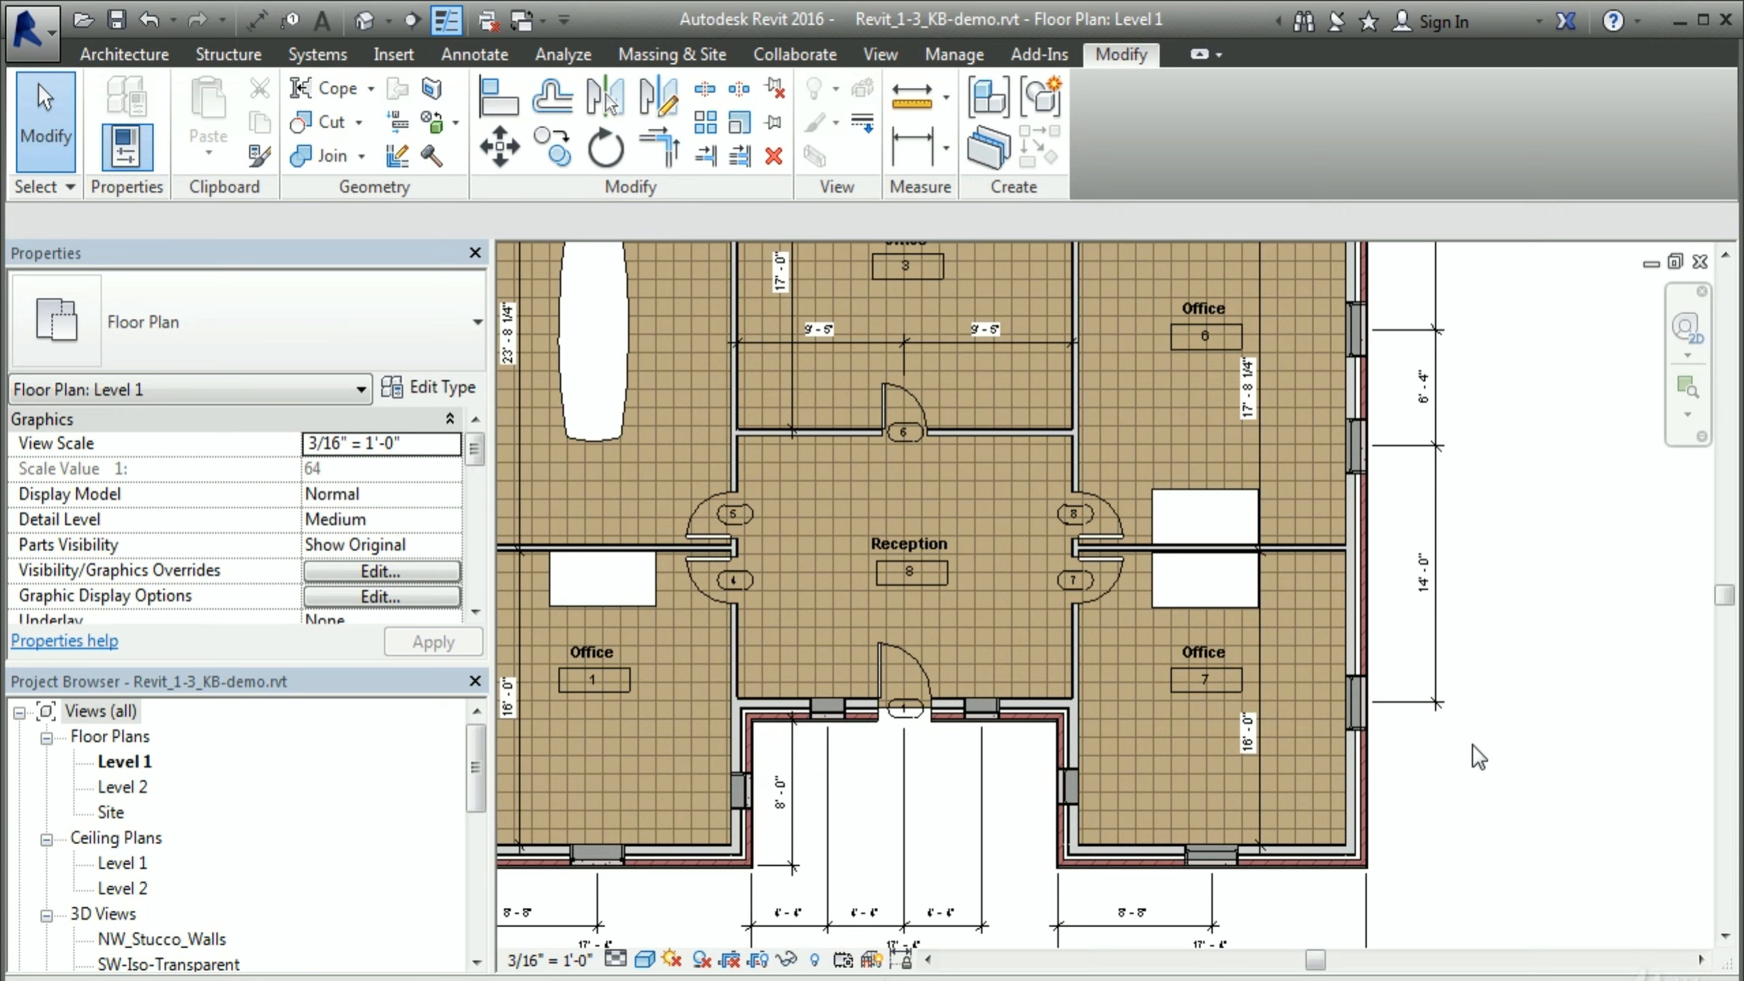
{"action": "scroll", "coordinate": [689, 667], "scroll_direction": "up", "scroll_amount": 1}
{"action": "scroll", "coordinate": [912, 786], "scroll_direction": "up", "scroll_amount": 5}
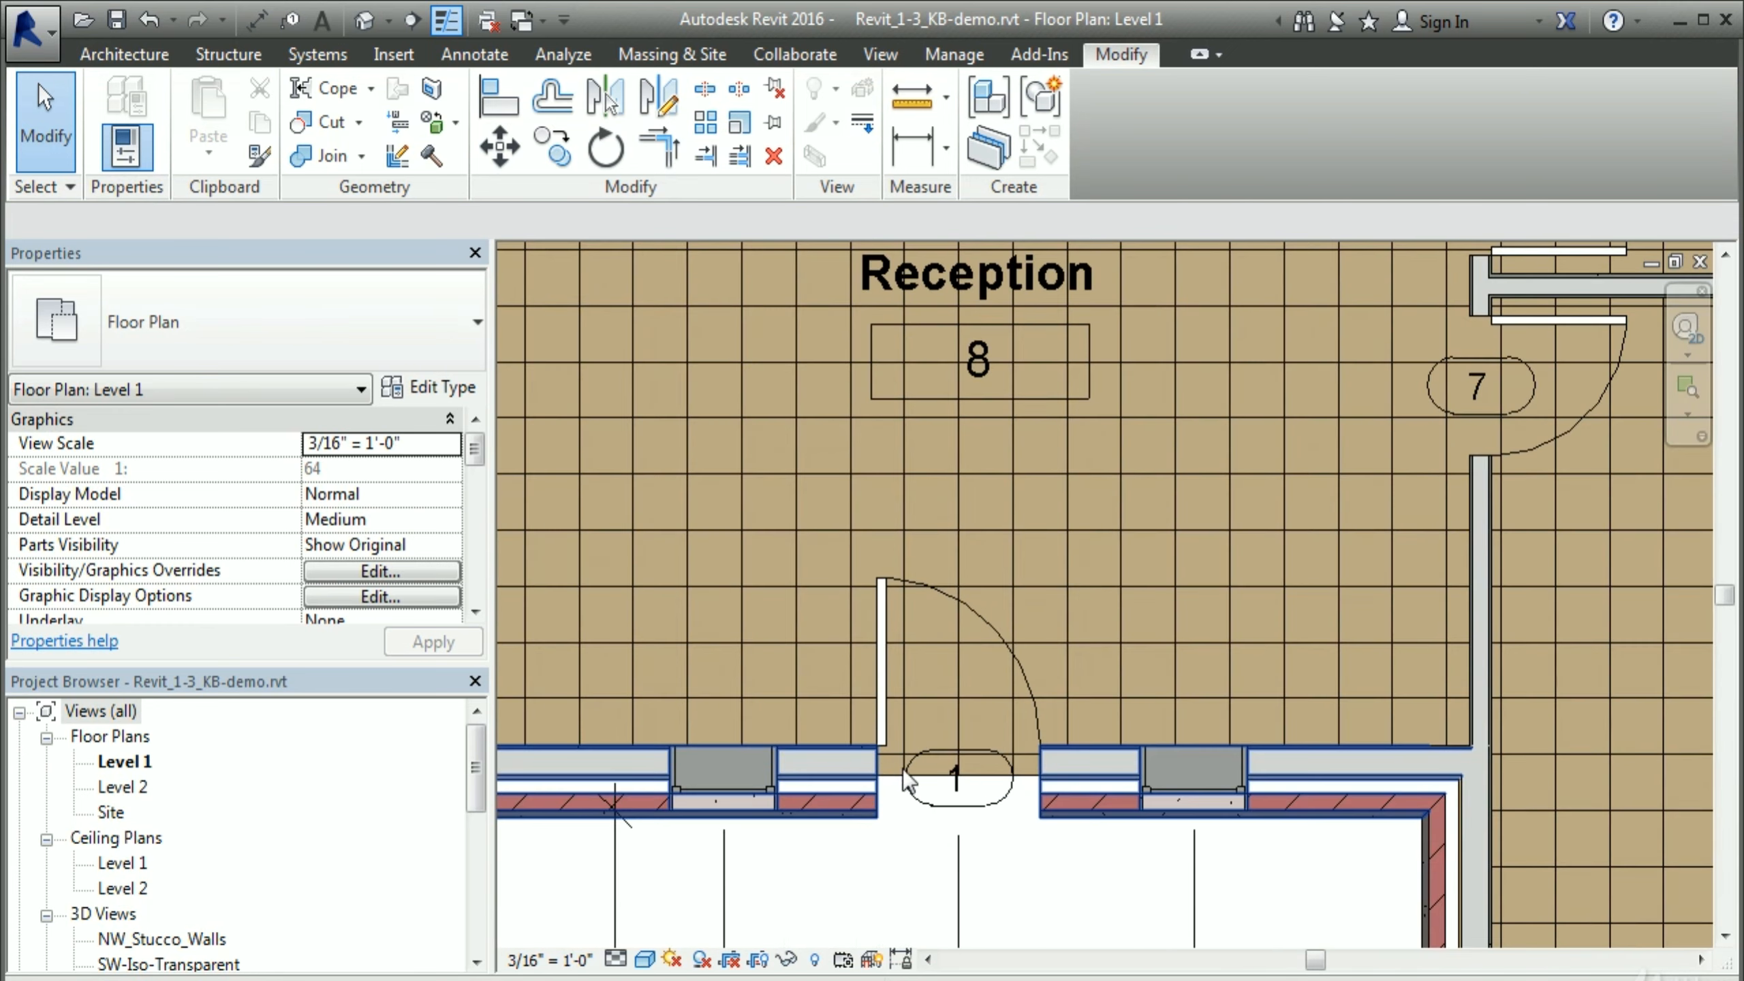
{"action": "middle_click_drag", "start_coordinate": [1260, 429], "coordinate": [969, 728]}
{"action": "middle_click_drag", "start_coordinate": [1191, 398], "coordinate": [1048, 685]}
{"action": "middle_click_drag", "start_coordinate": [982, 618], "coordinate": [1320, 865]}
{"action": "middle_click_drag", "start_coordinate": [1503, 596], "coordinate": [873, 930]}
{"action": "middle_click_drag", "start_coordinate": [1308, 563], "coordinate": [1043, 789]}
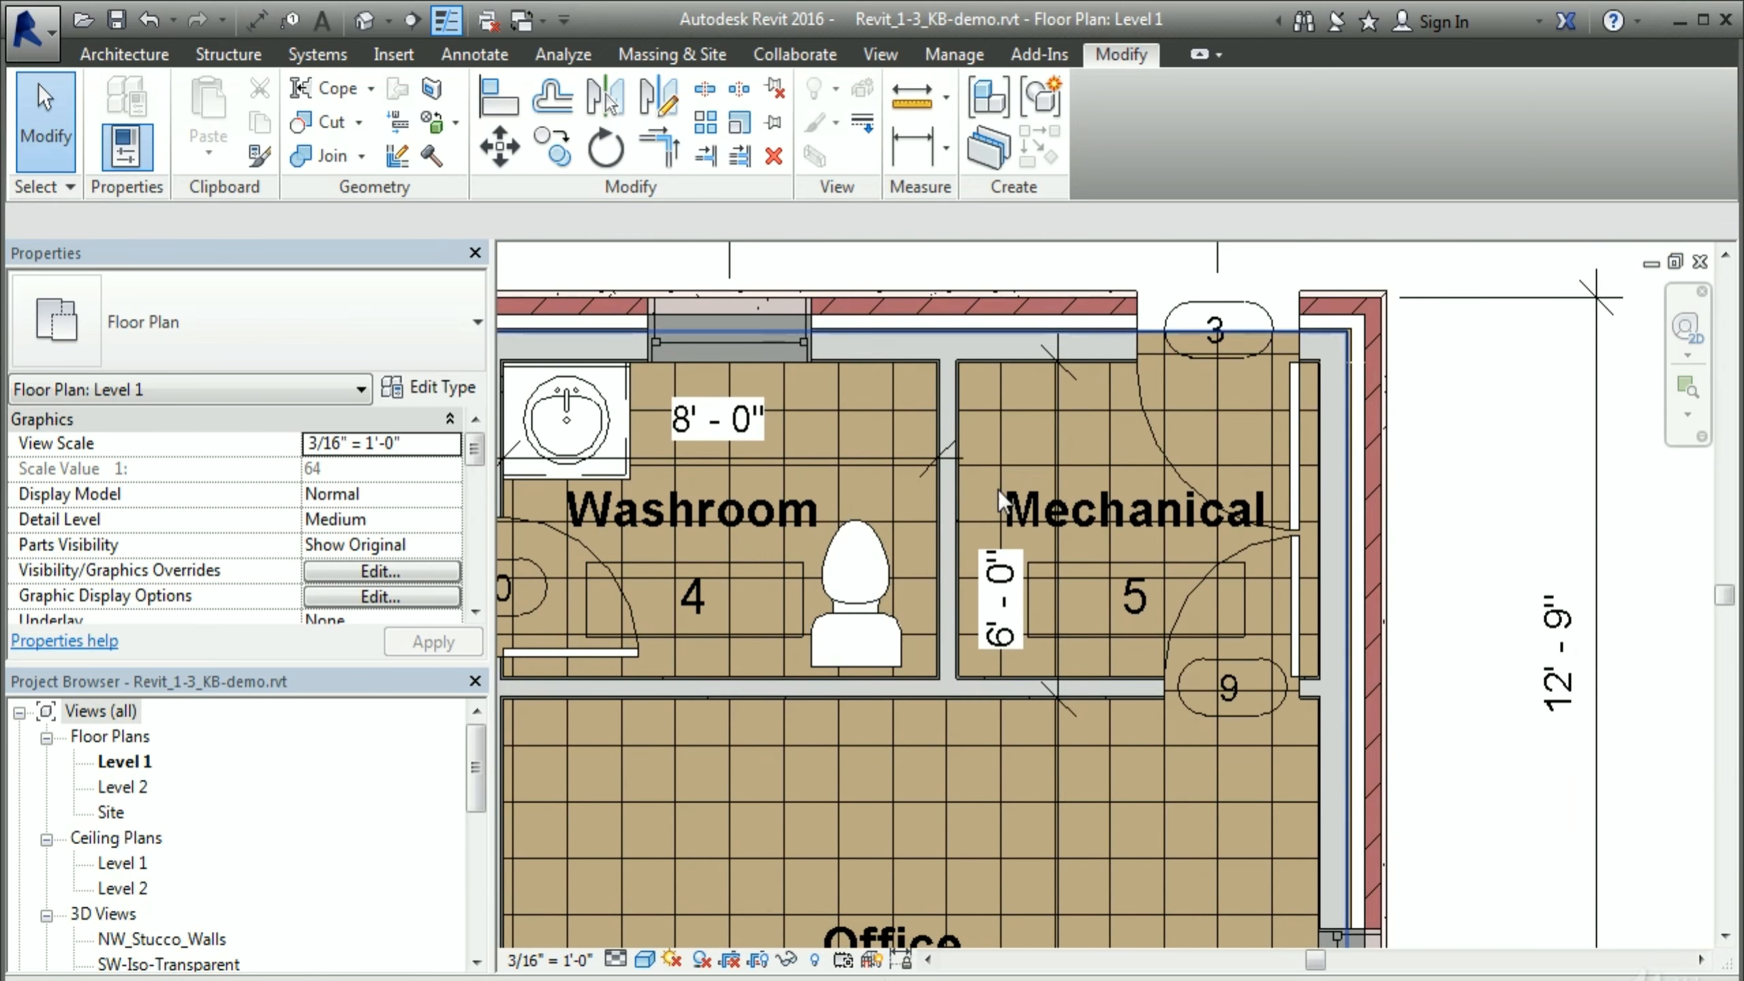
{"action": "scroll", "coordinate": [1103, 619], "scroll_direction": "down", "scroll_amount": 5}
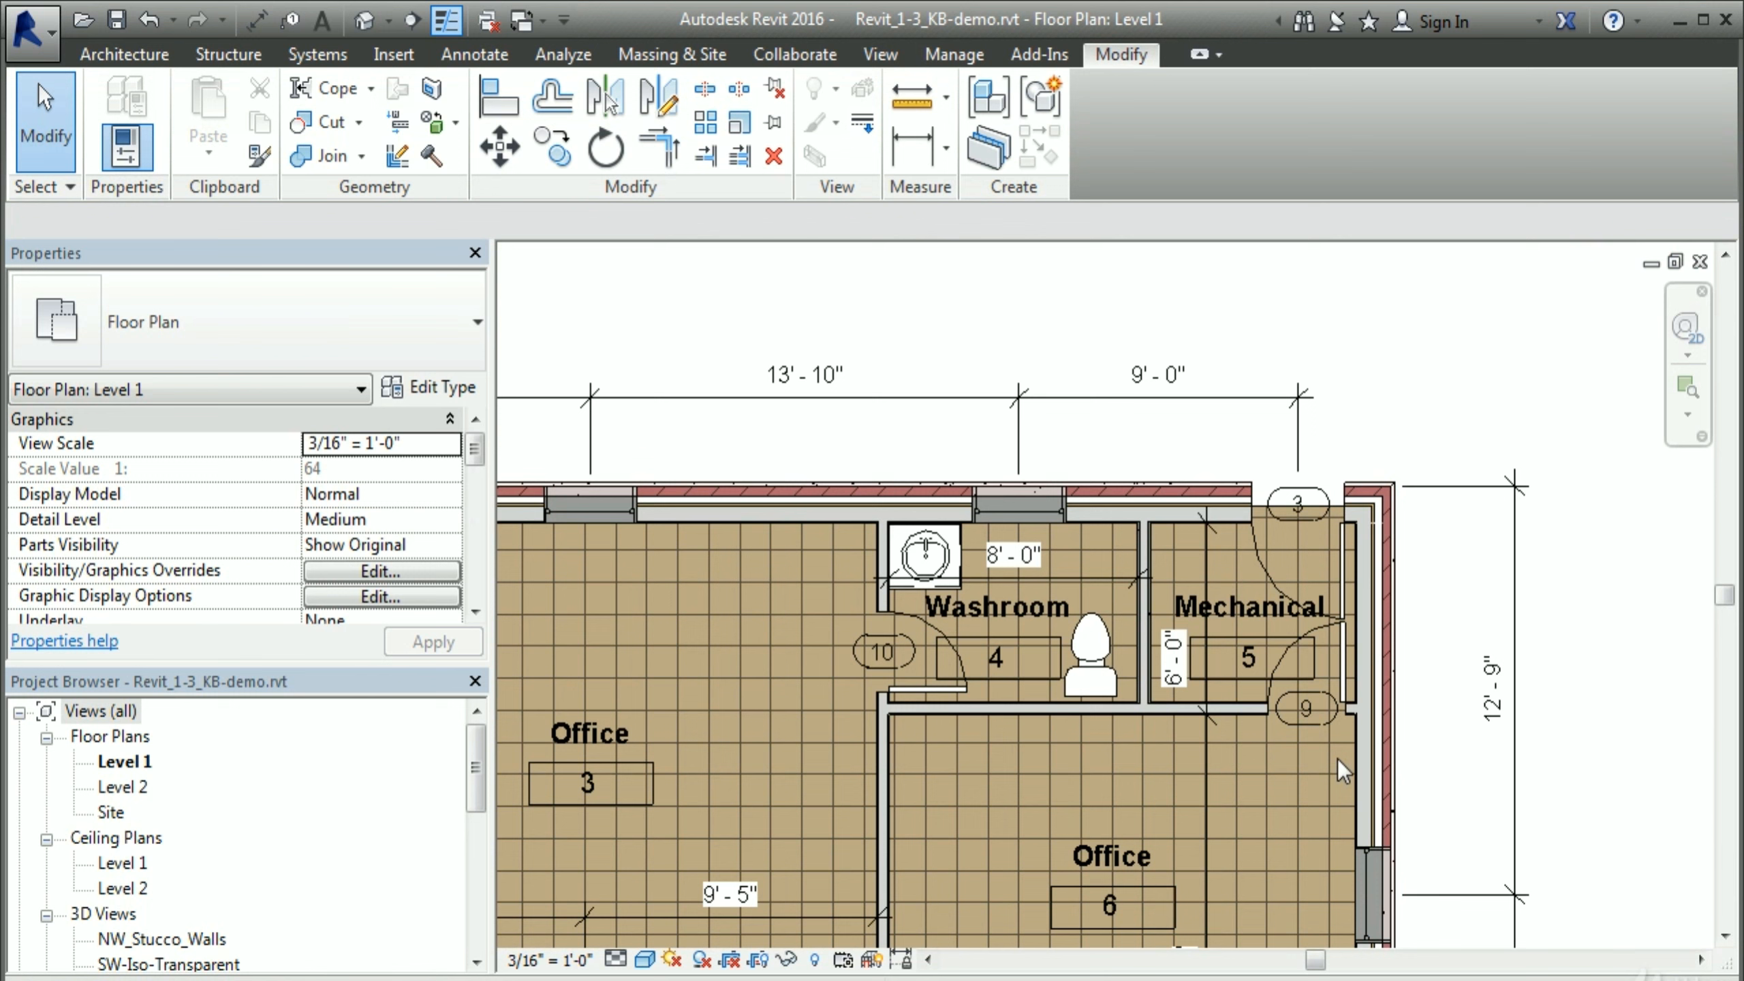
{"action": "scroll", "coordinate": [1074, 614], "scroll_direction": "down", "scroll_amount": 2}
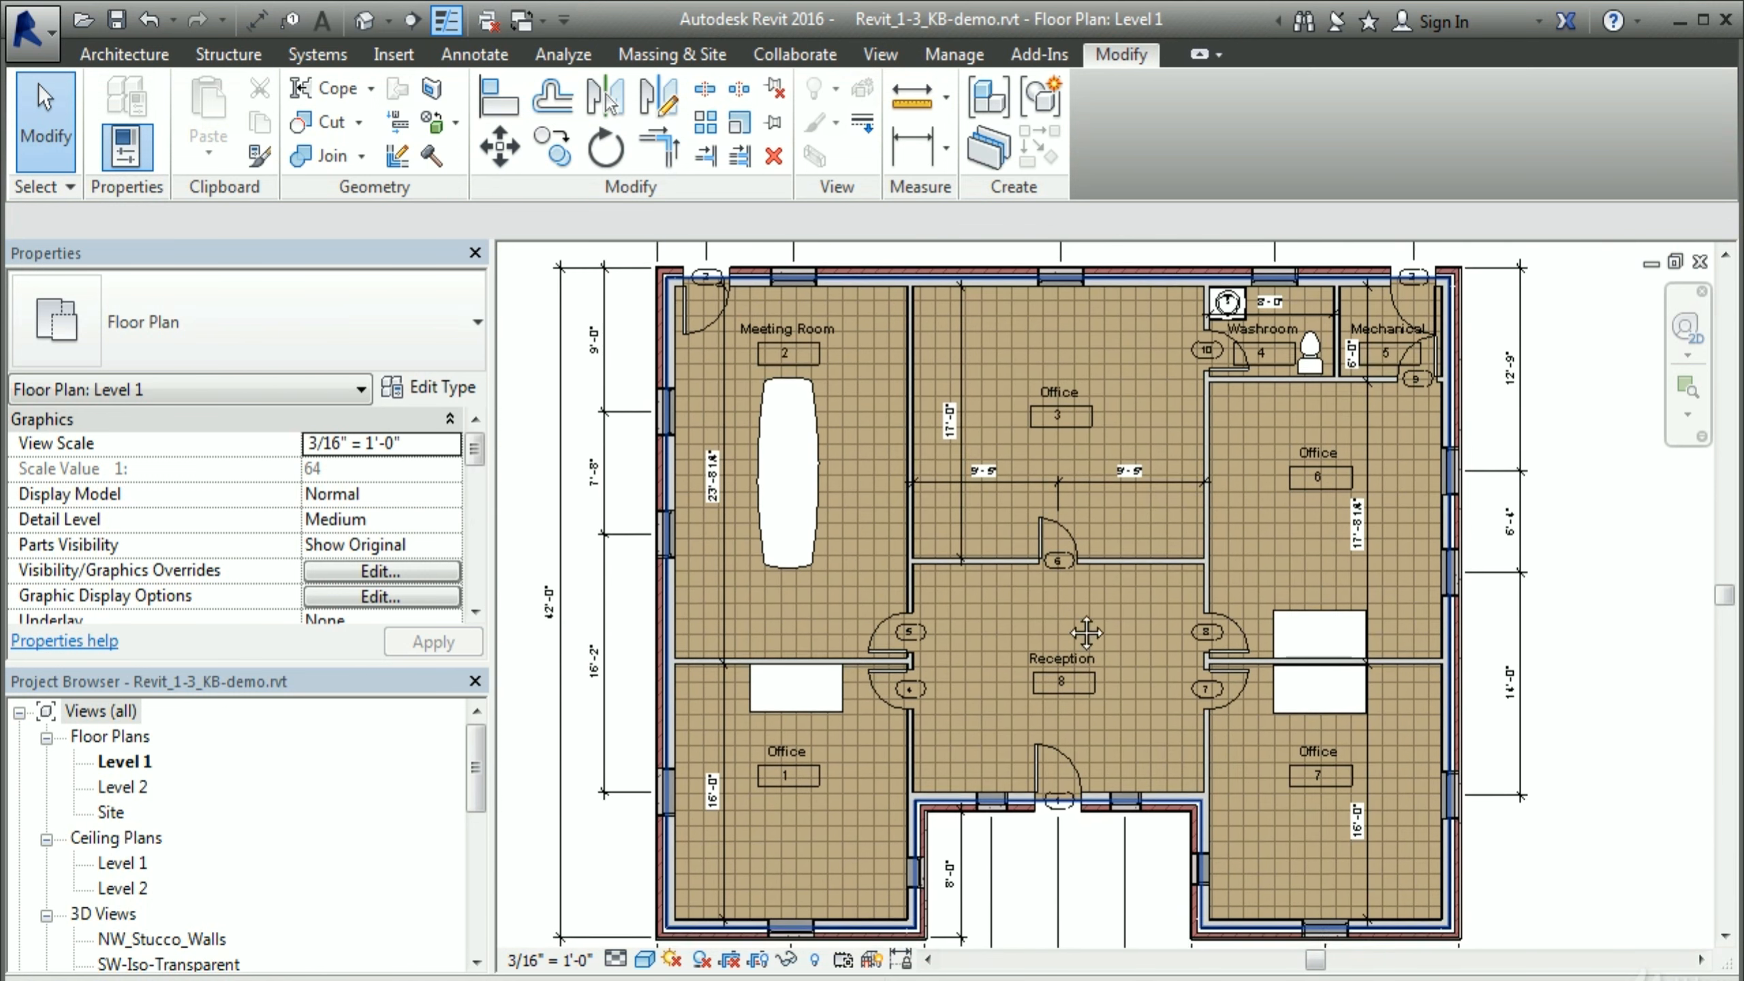
{"action": "middle_click_drag", "start_coordinate": [1123, 615], "coordinate": [1005, 592]}
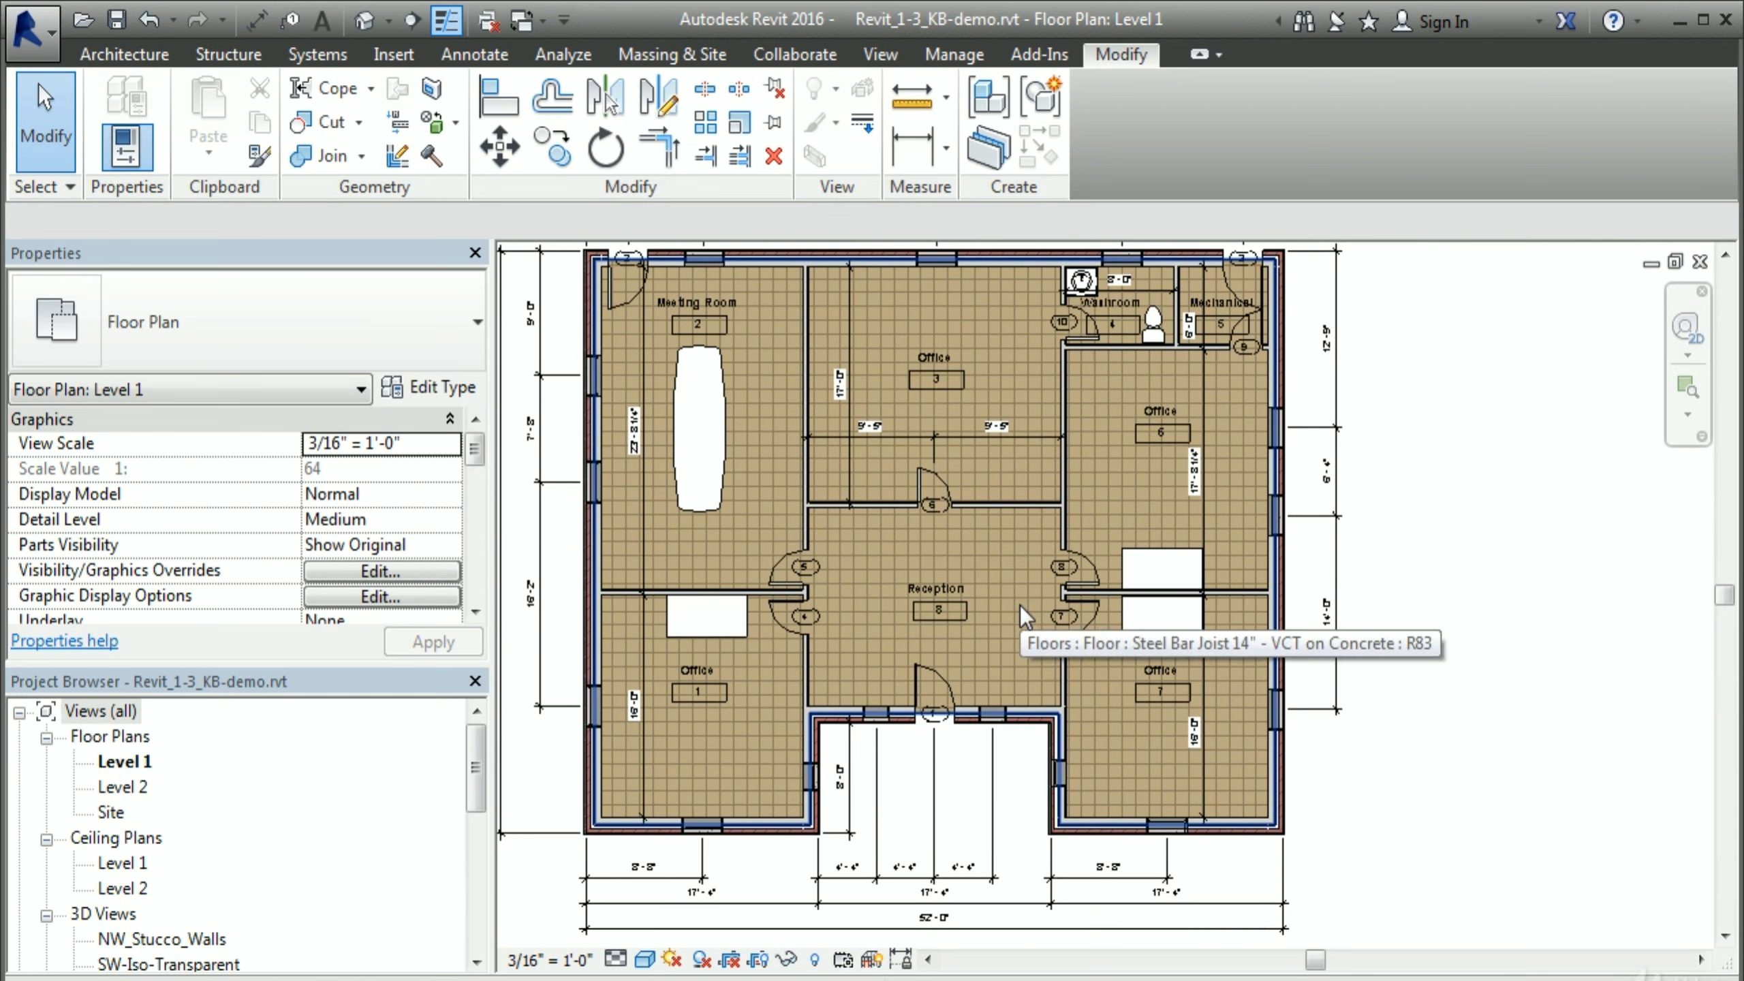
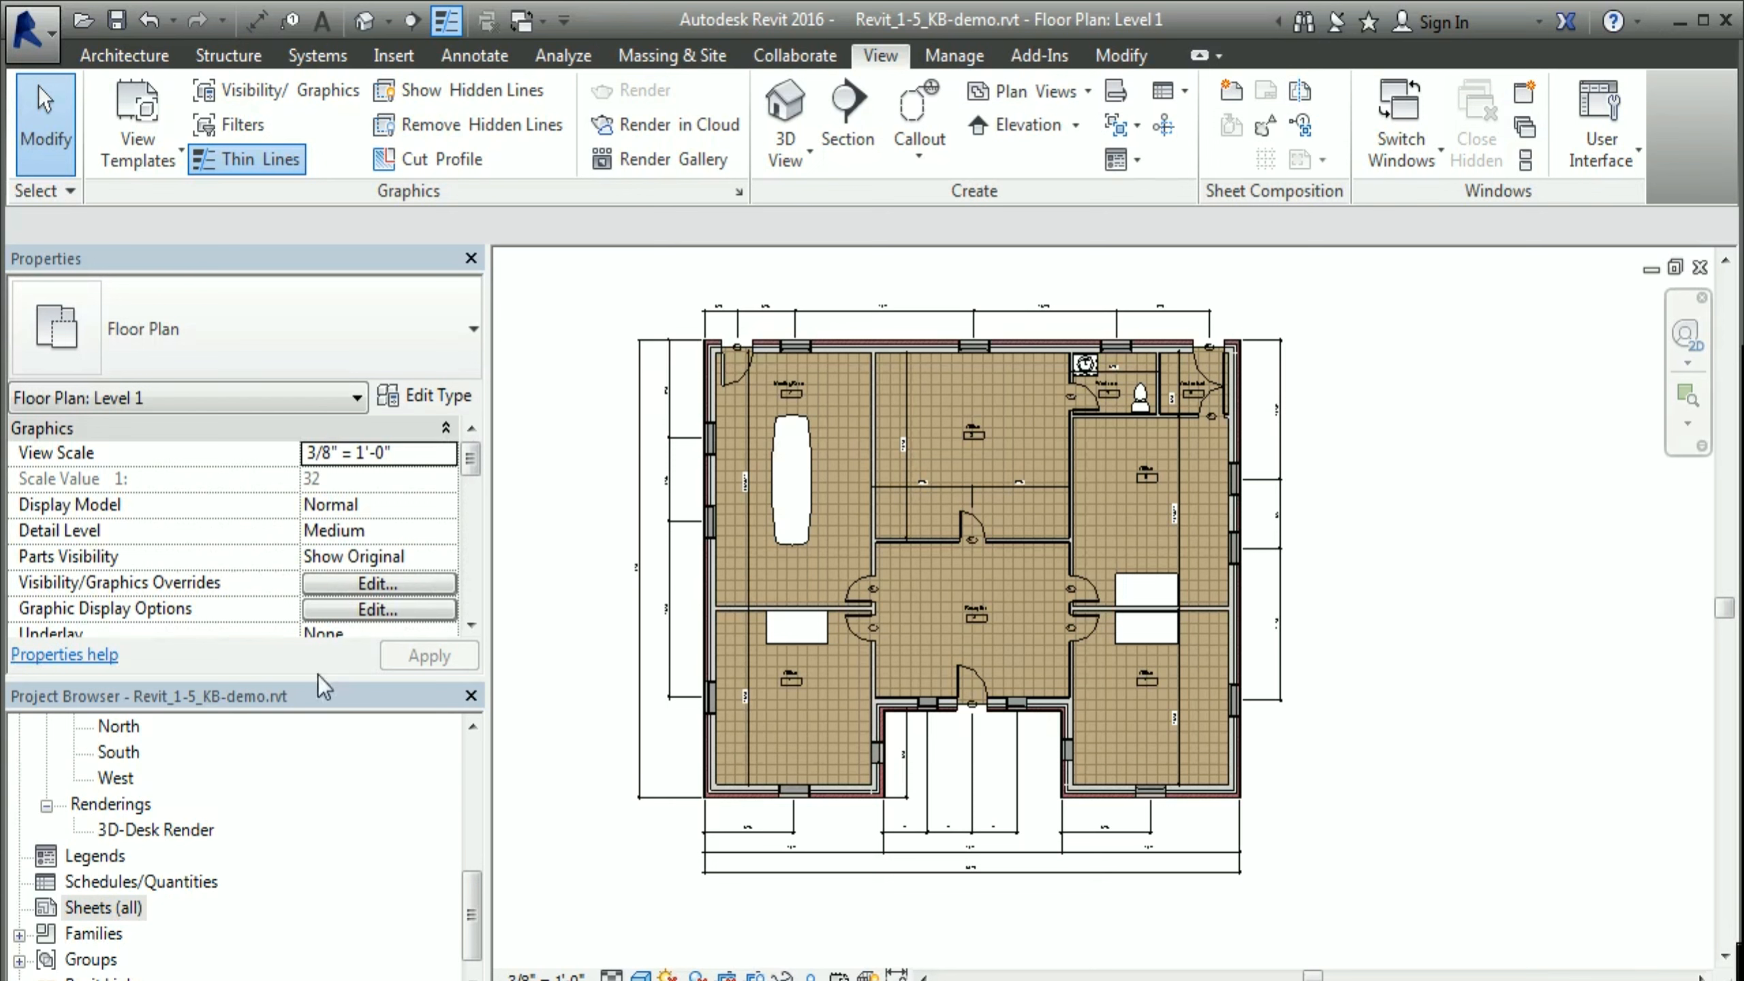
Step: Start creating a new sheet in the Revit_1-5_KB-demo project
{"action": "left_click", "coordinate": [98, 907]}
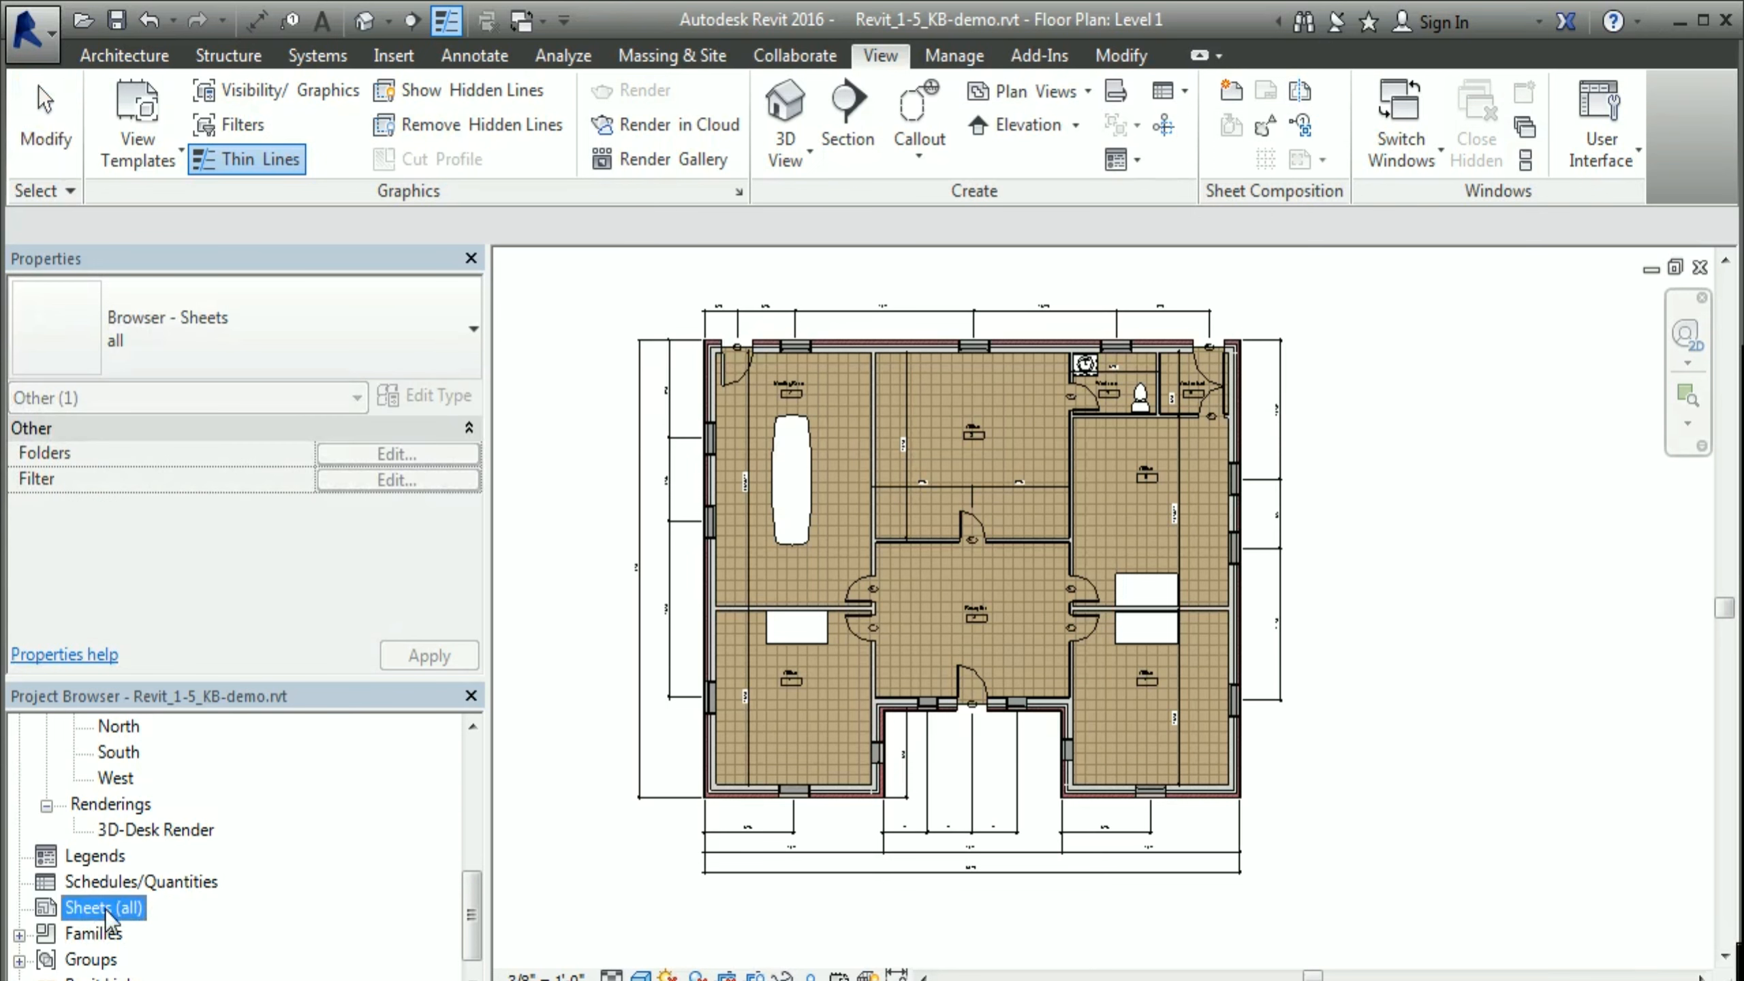
{"action": "right_click", "coordinate": [105, 910]}
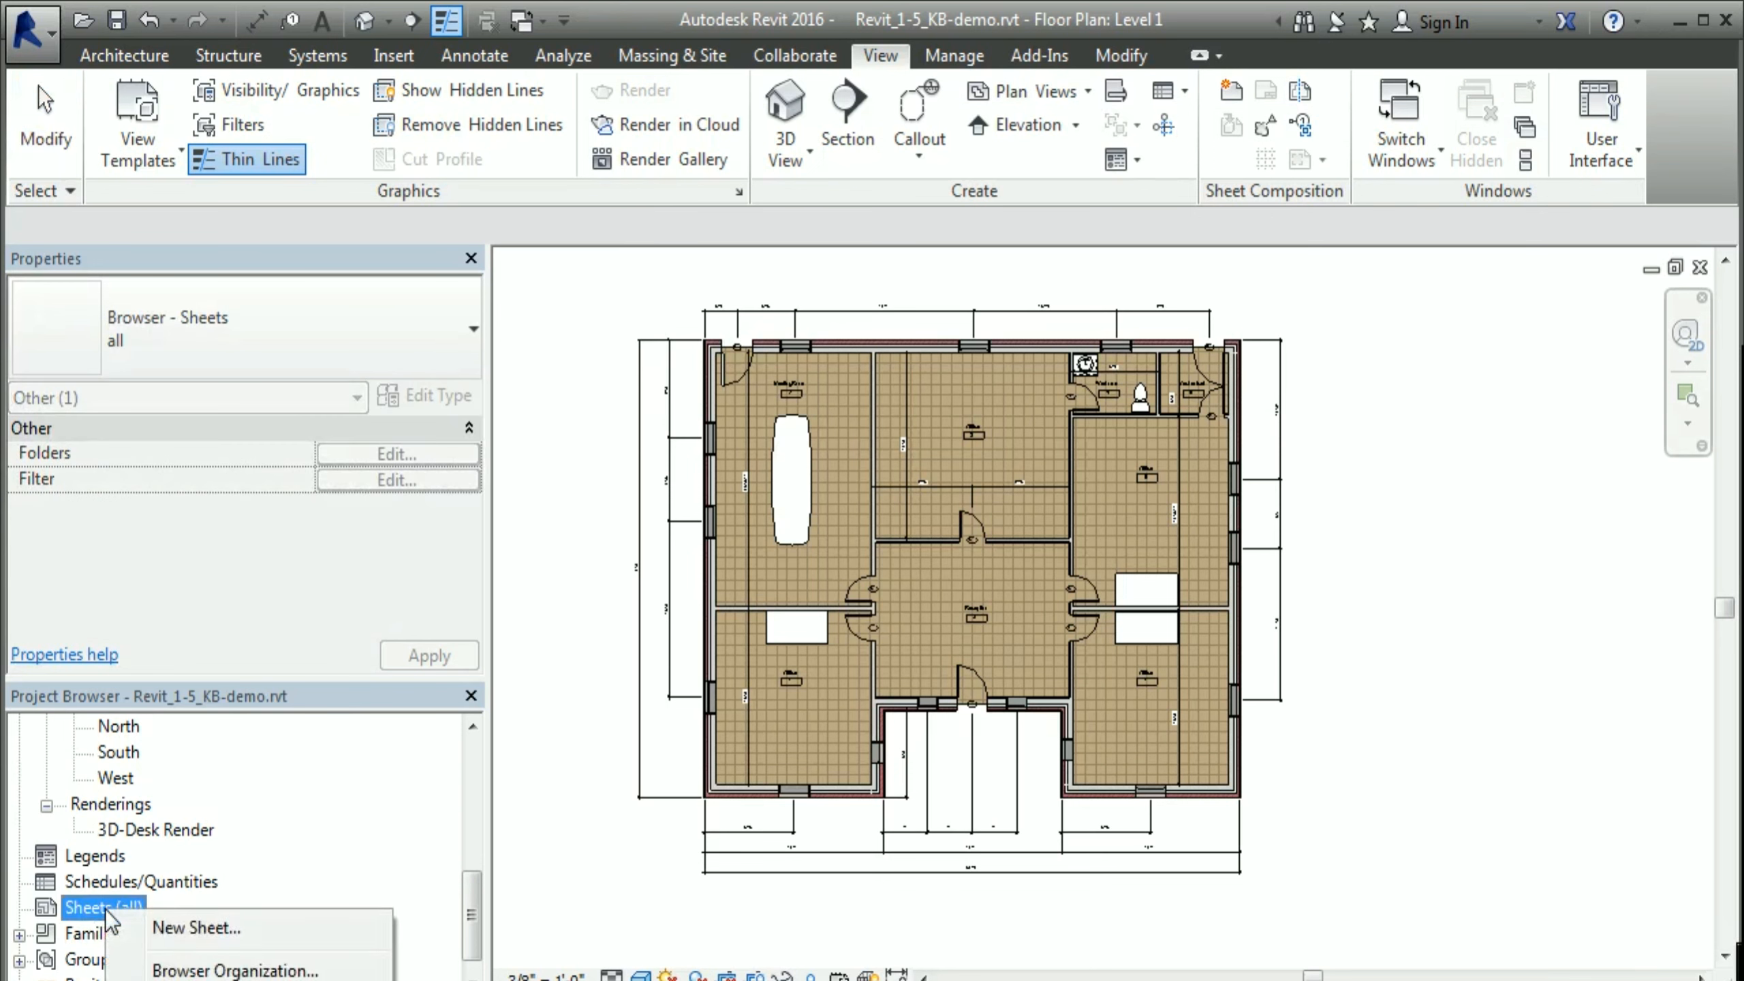
{"action": "left_click", "coordinate": [199, 928]}
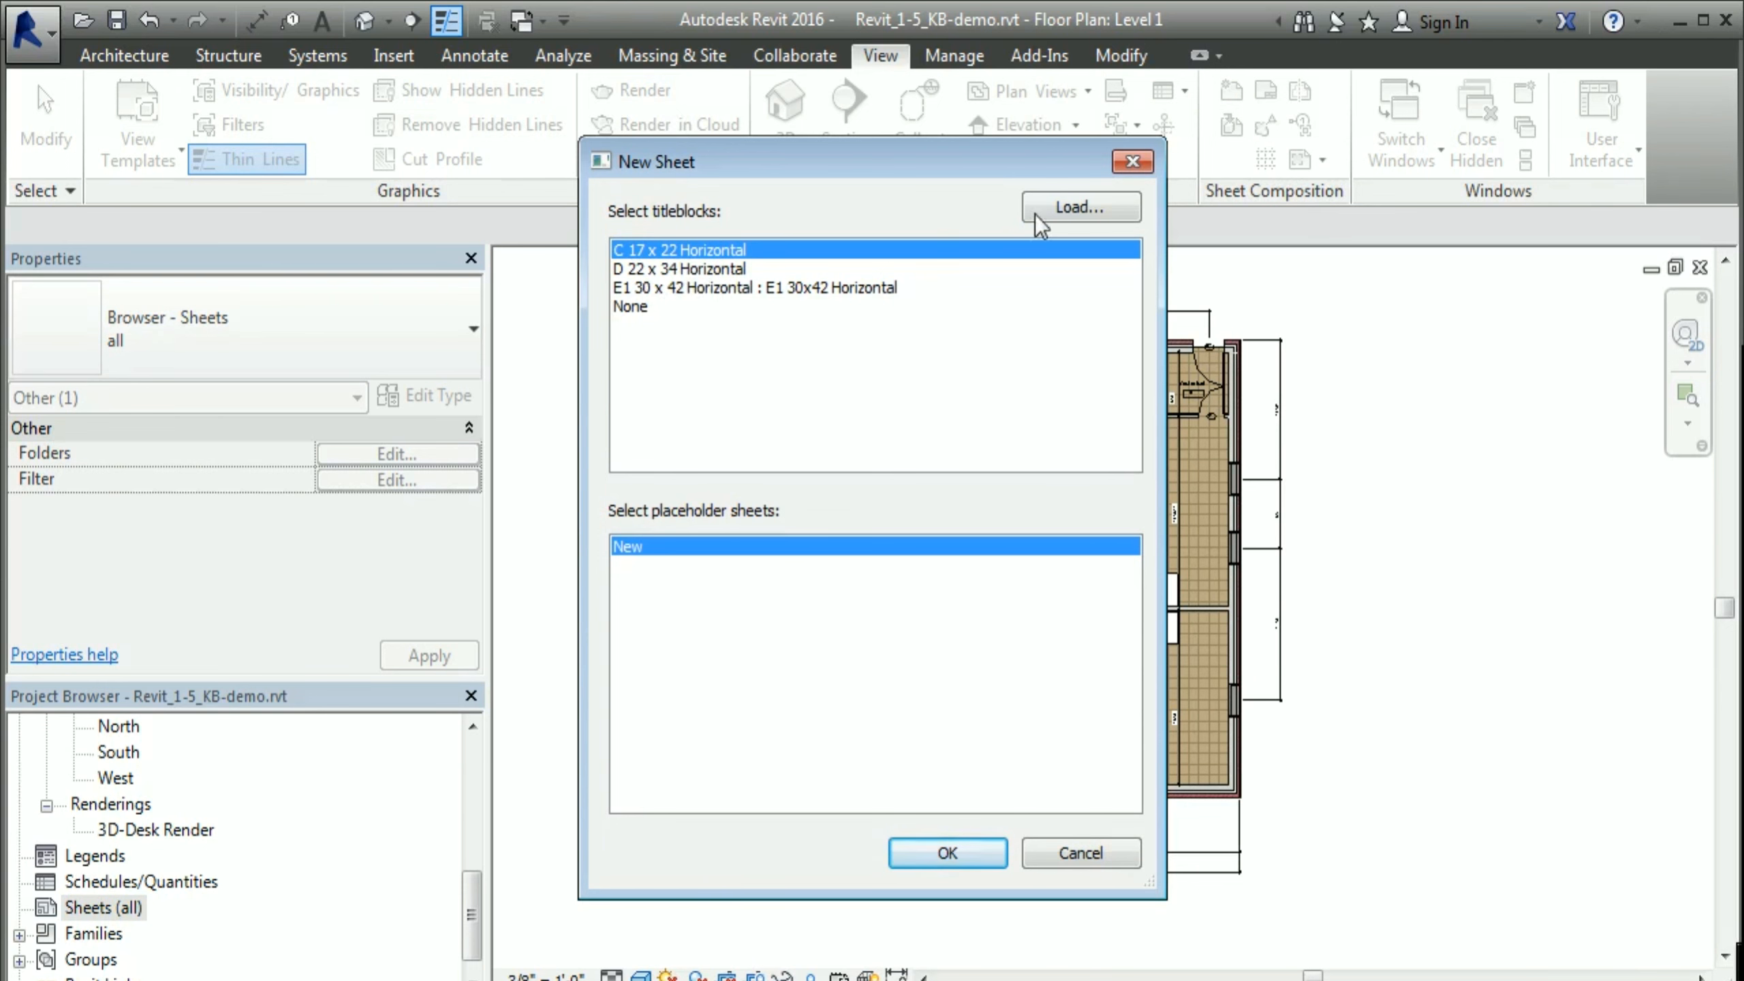
Step: Load the B 11 x 17 Horizontal titleblock family from the Titleblocks folder of the US Imperial library
{"action": "left_click", "coordinate": [1087, 206]}
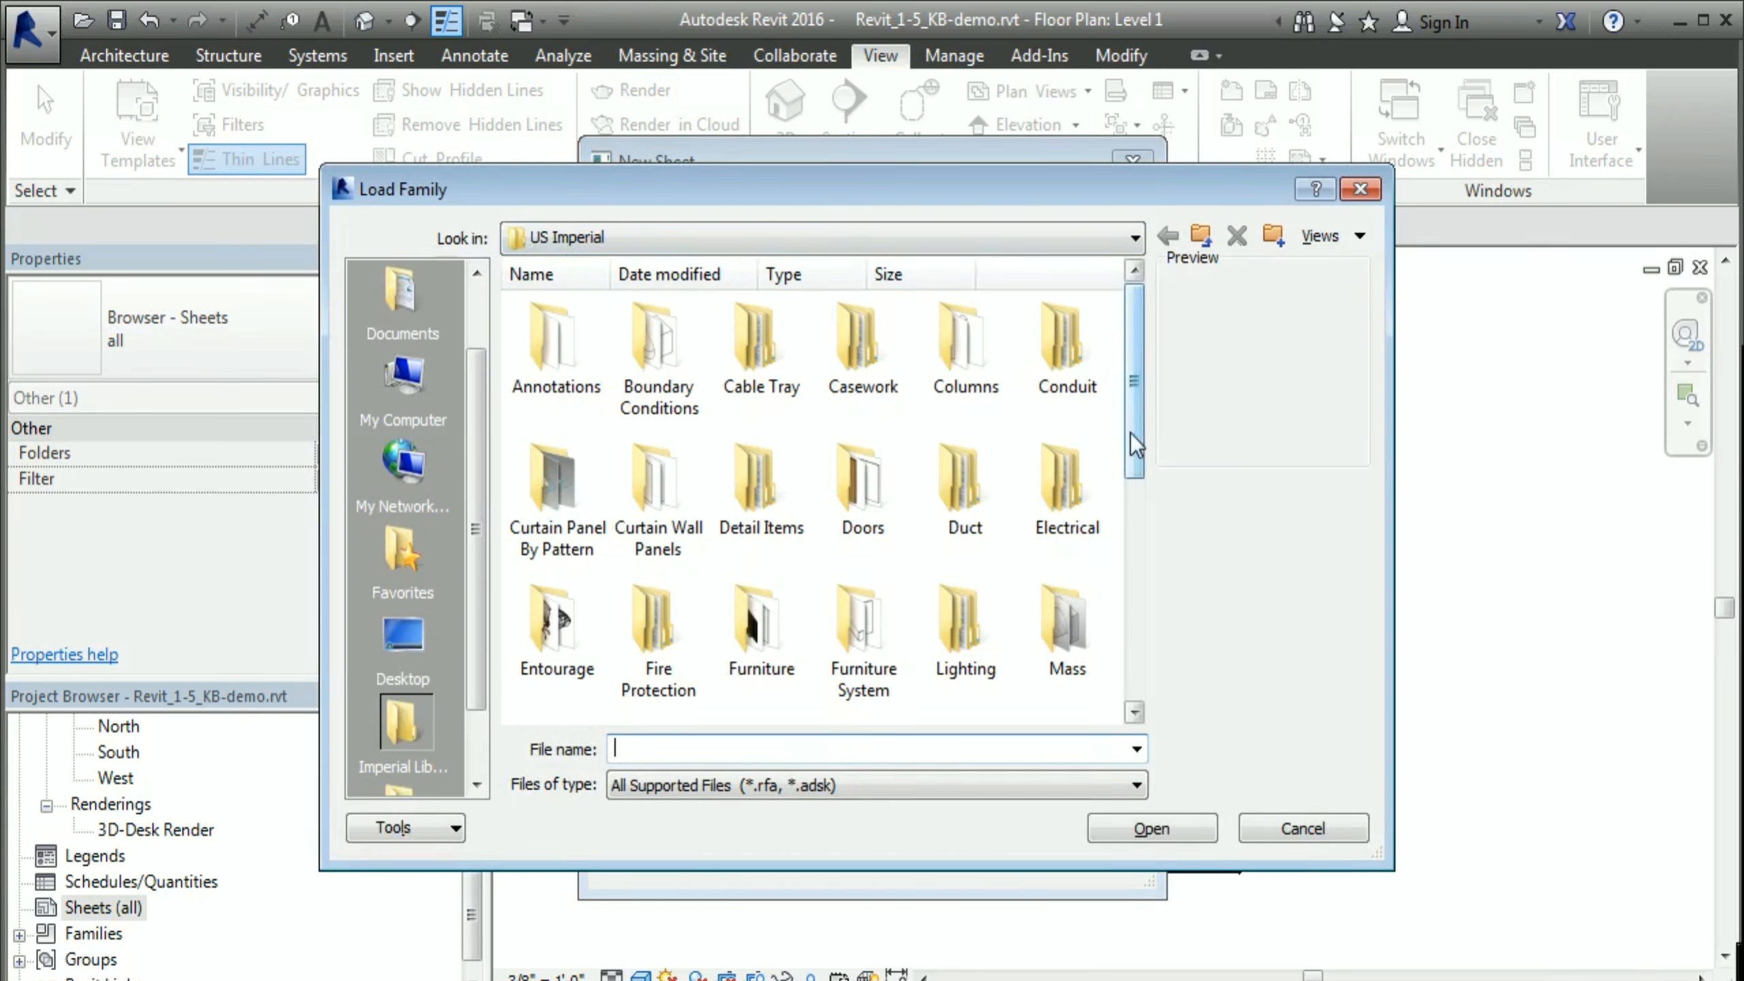
{"action": "left_click_drag", "start_coordinate": [1133, 430], "coordinate": [1134, 649]}
{"action": "scroll", "coordinate": [1136, 686], "scroll_direction": "down", "scroll_amount": 1}
{"action": "double_click", "coordinate": [580, 676]}
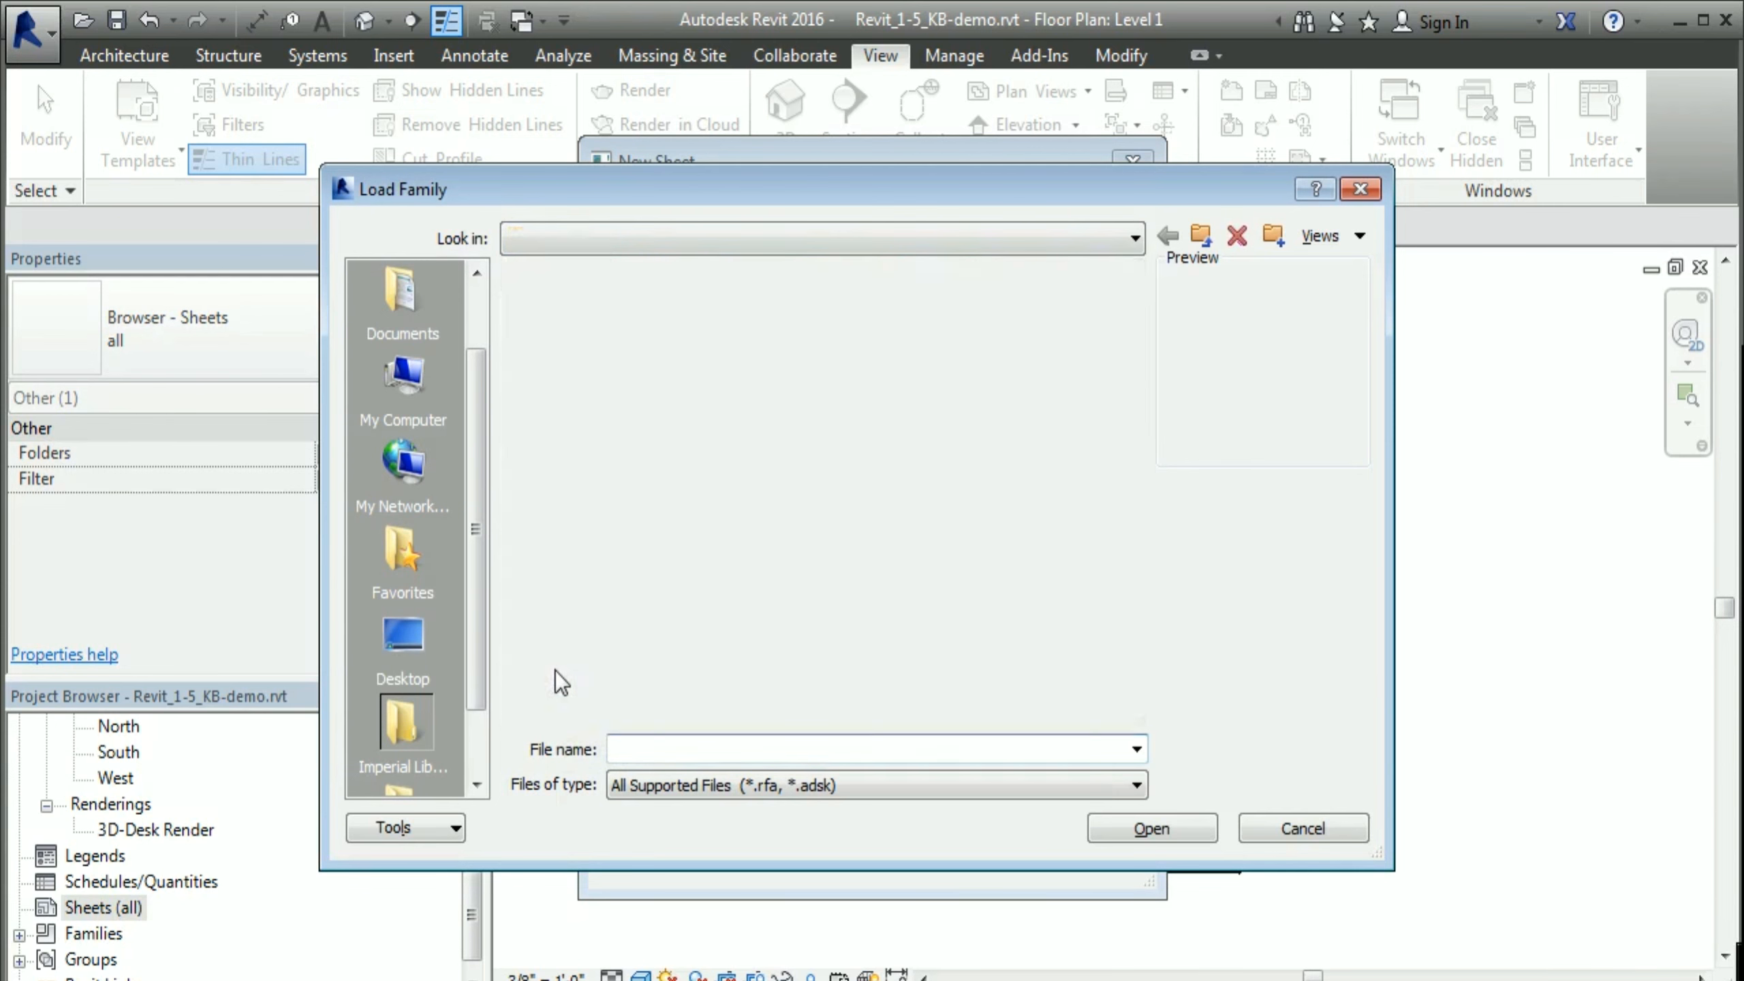
{"action": "left_click", "coordinate": [658, 350]}
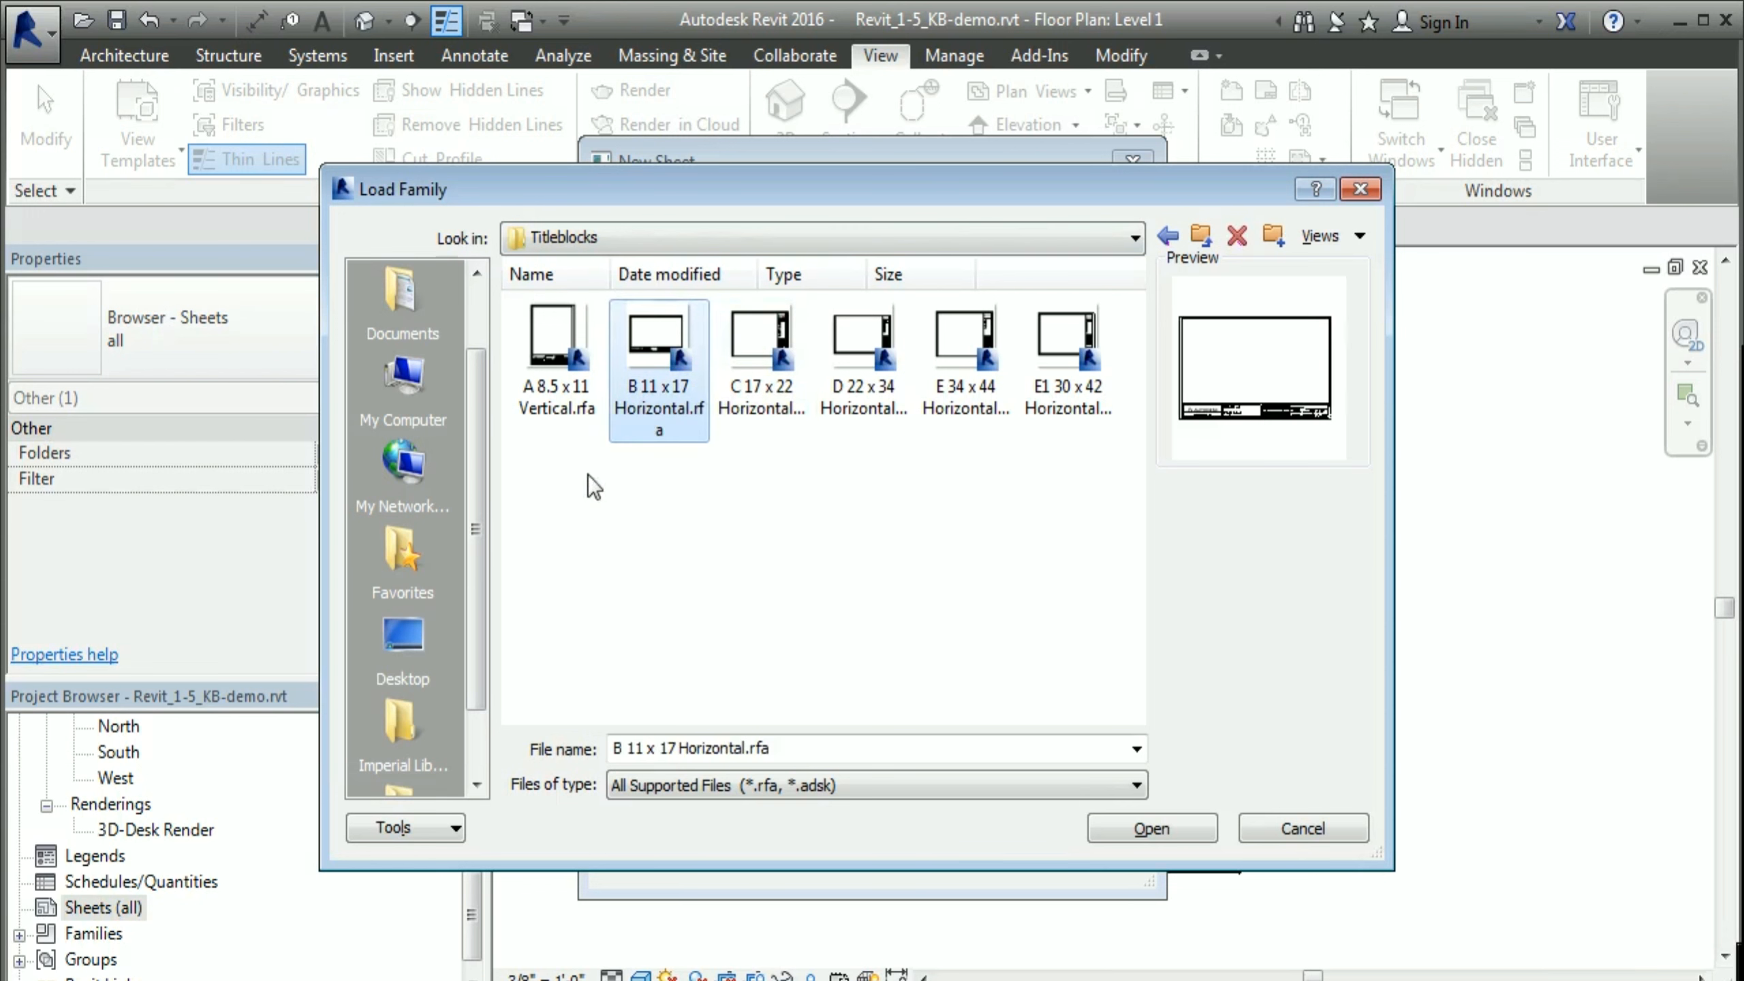
{"action": "left_click", "coordinate": [1166, 827]}
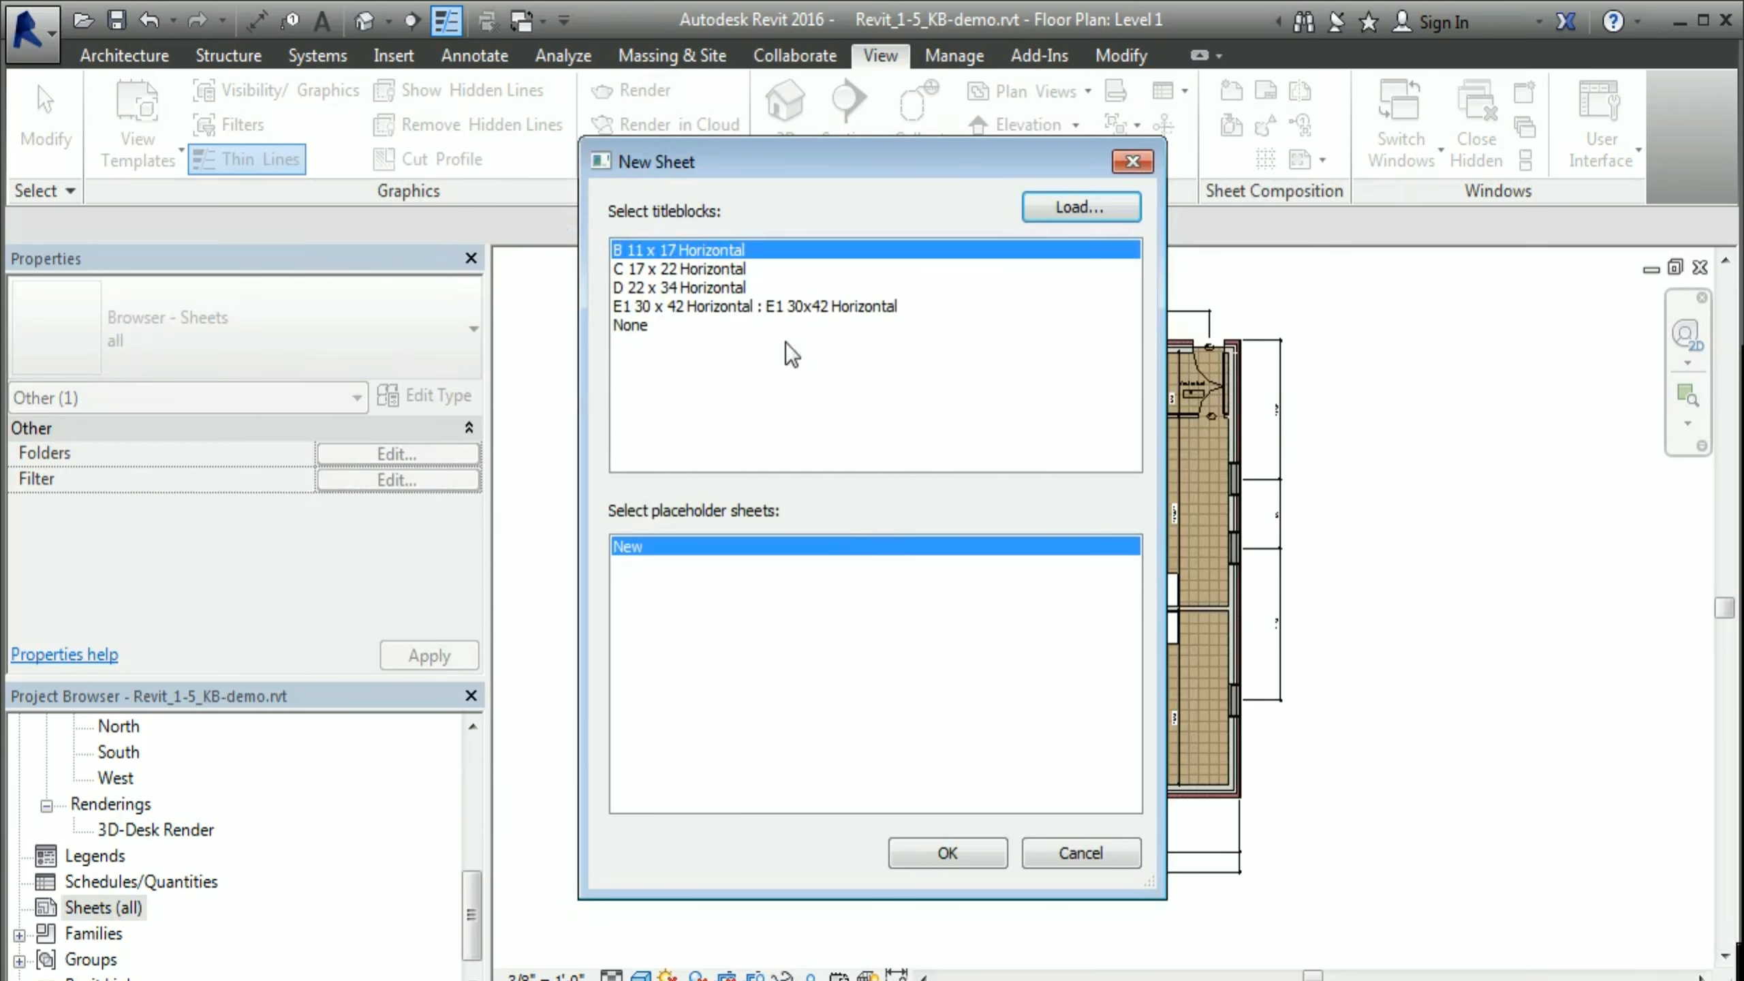
Step: Create a new sheet using the D 22 x 34 Horizontal titleblock
{"action": "left_click", "coordinate": [694, 268]}
{"action": "left_click", "coordinate": [694, 287]}
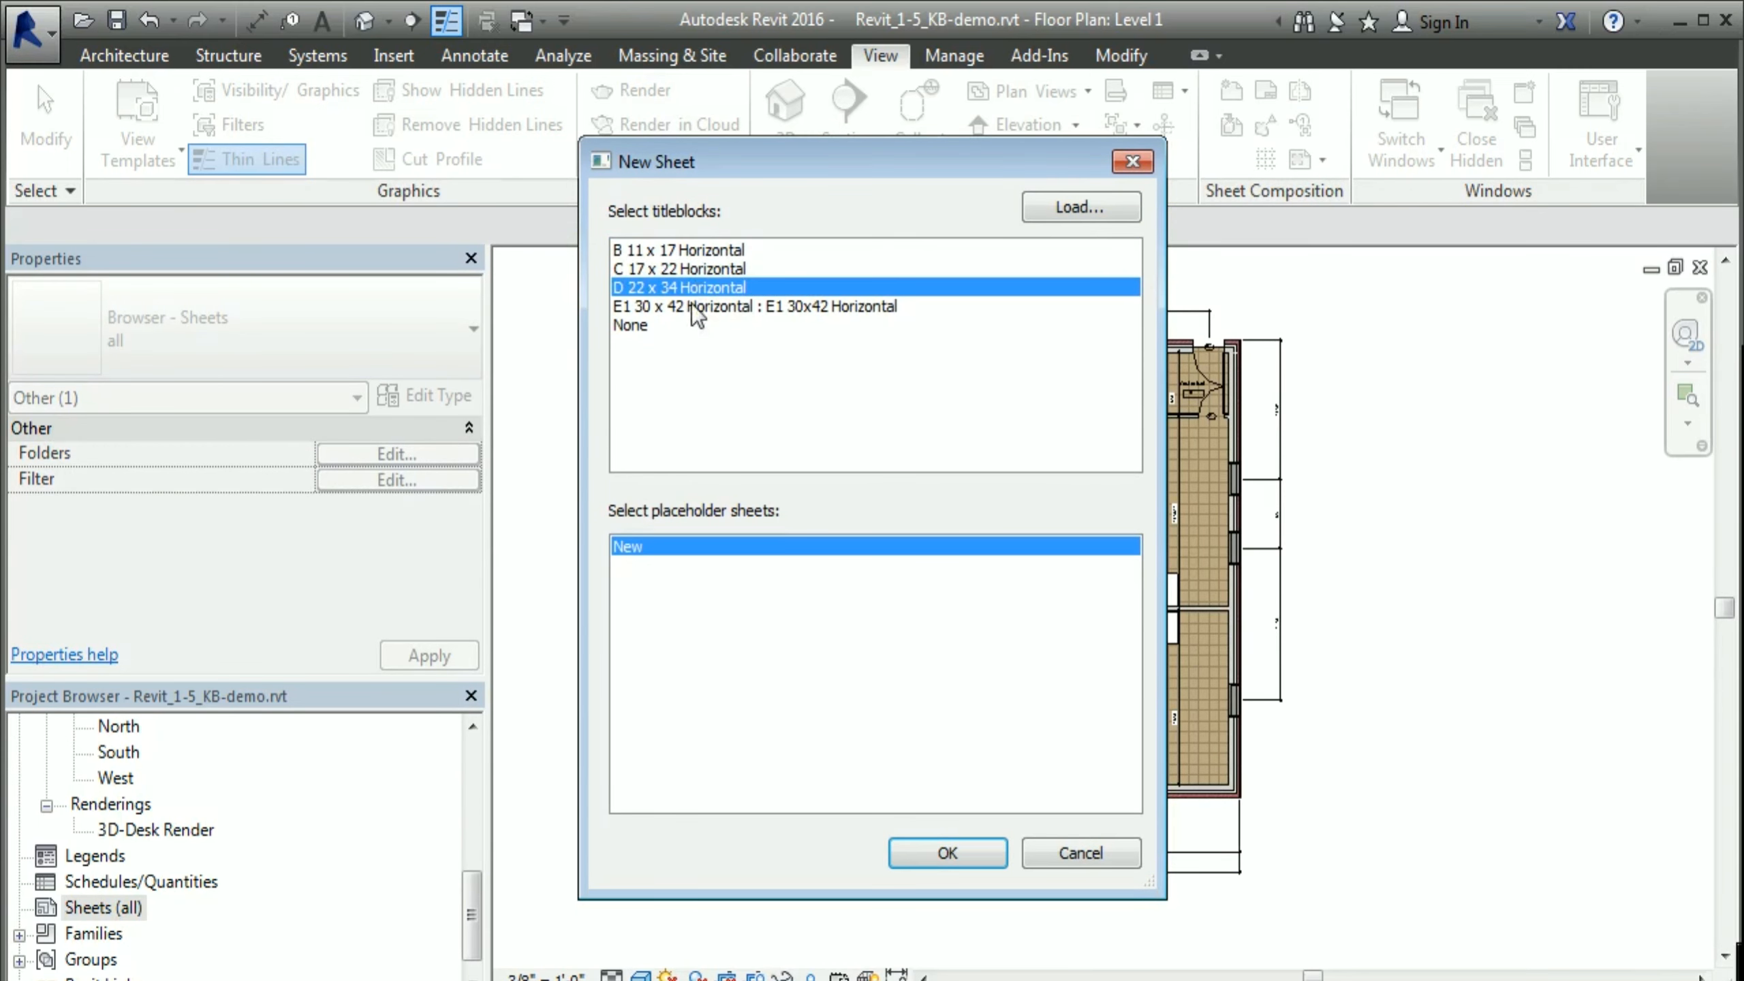
{"action": "left_click", "coordinate": [691, 307]}
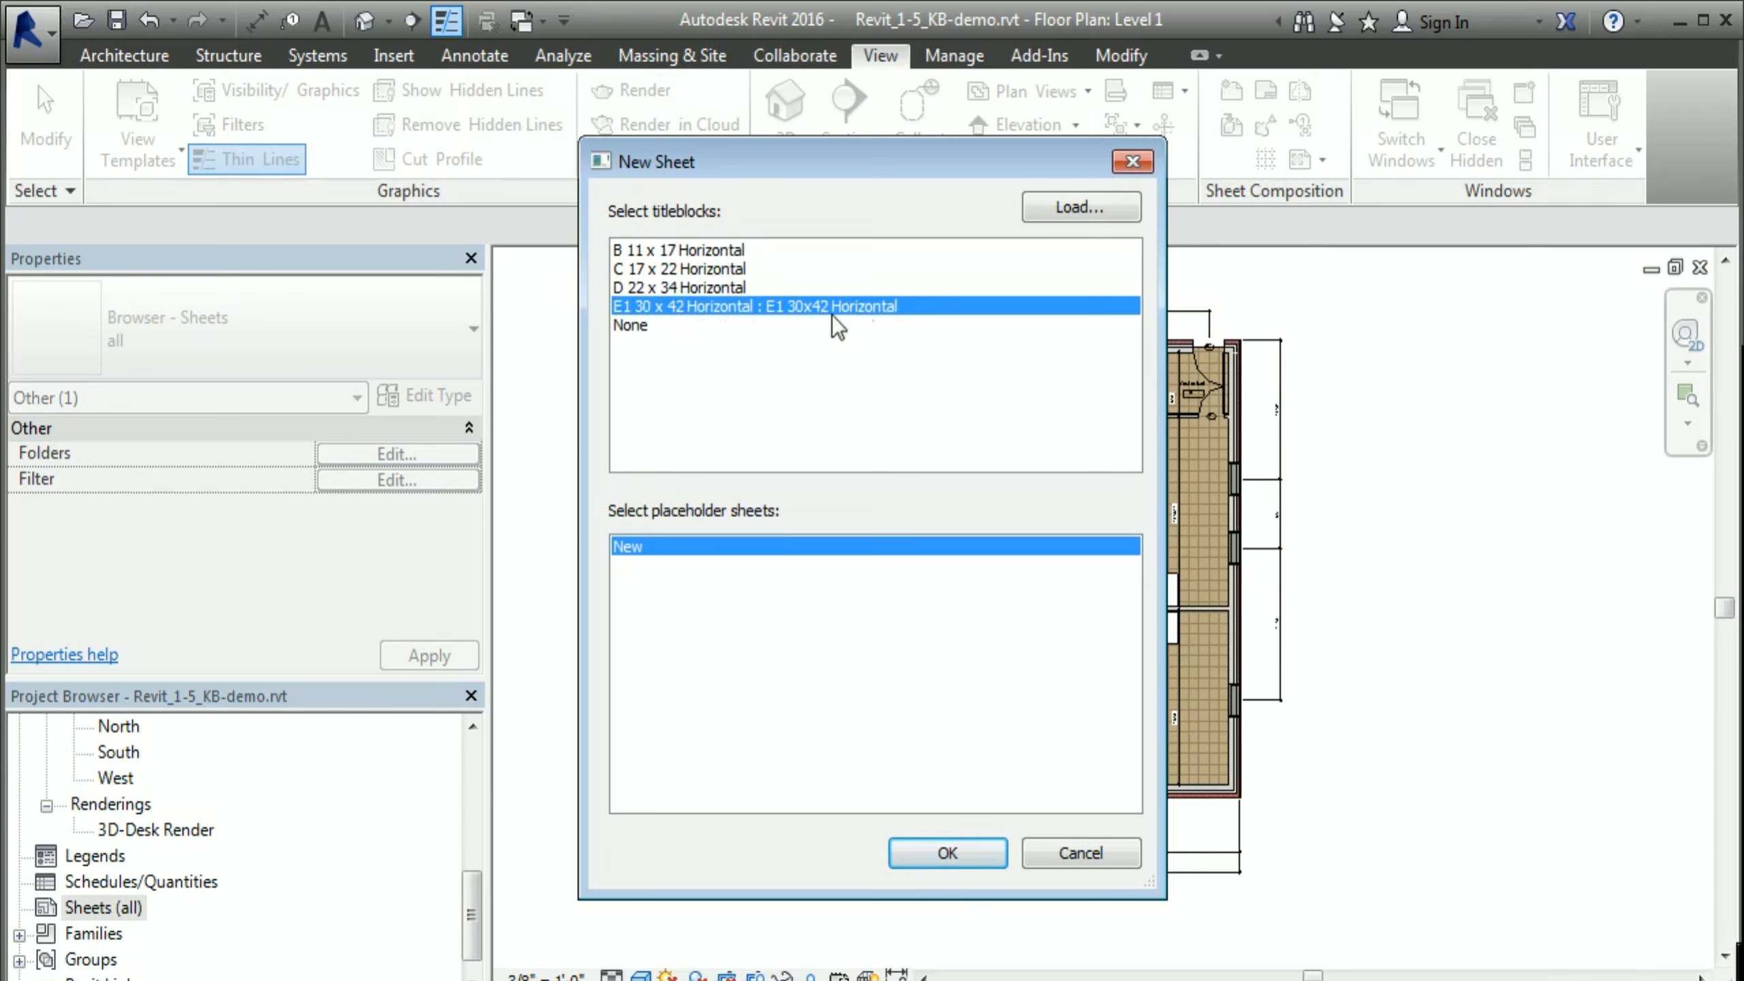
{"action": "left_click", "coordinate": [695, 288]}
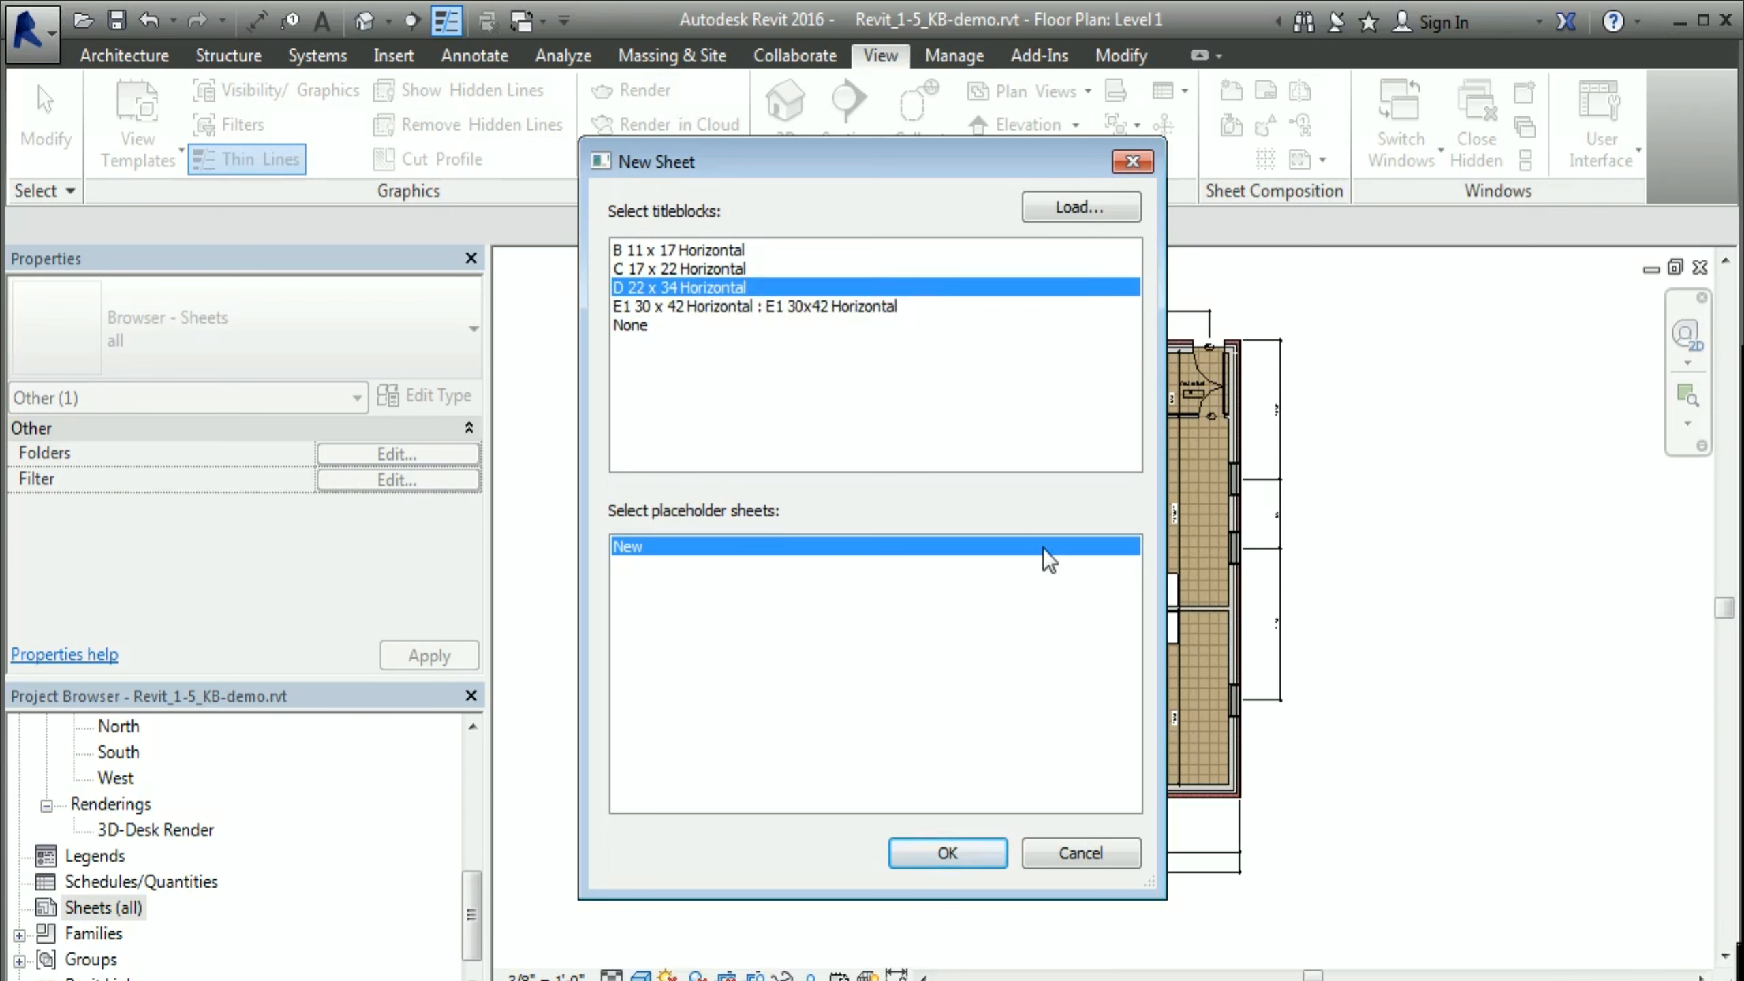
{"action": "left_click", "coordinate": [941, 851]}
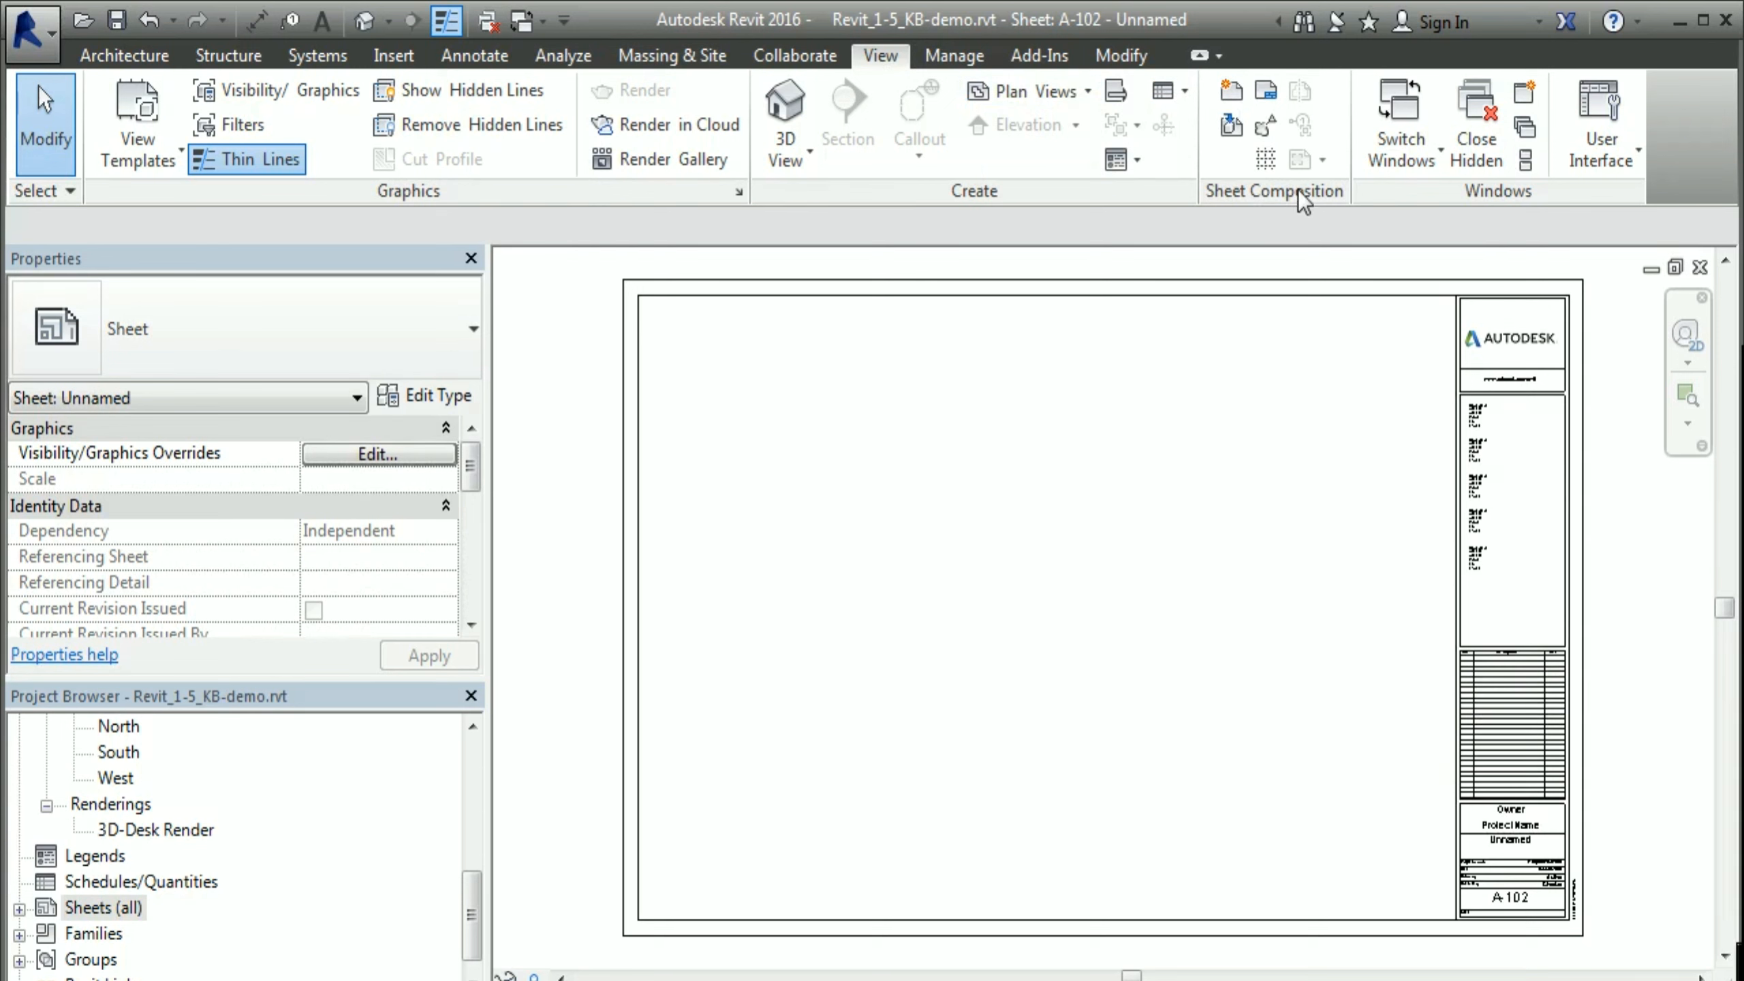
{"action": "left_click", "coordinate": [1232, 93]}
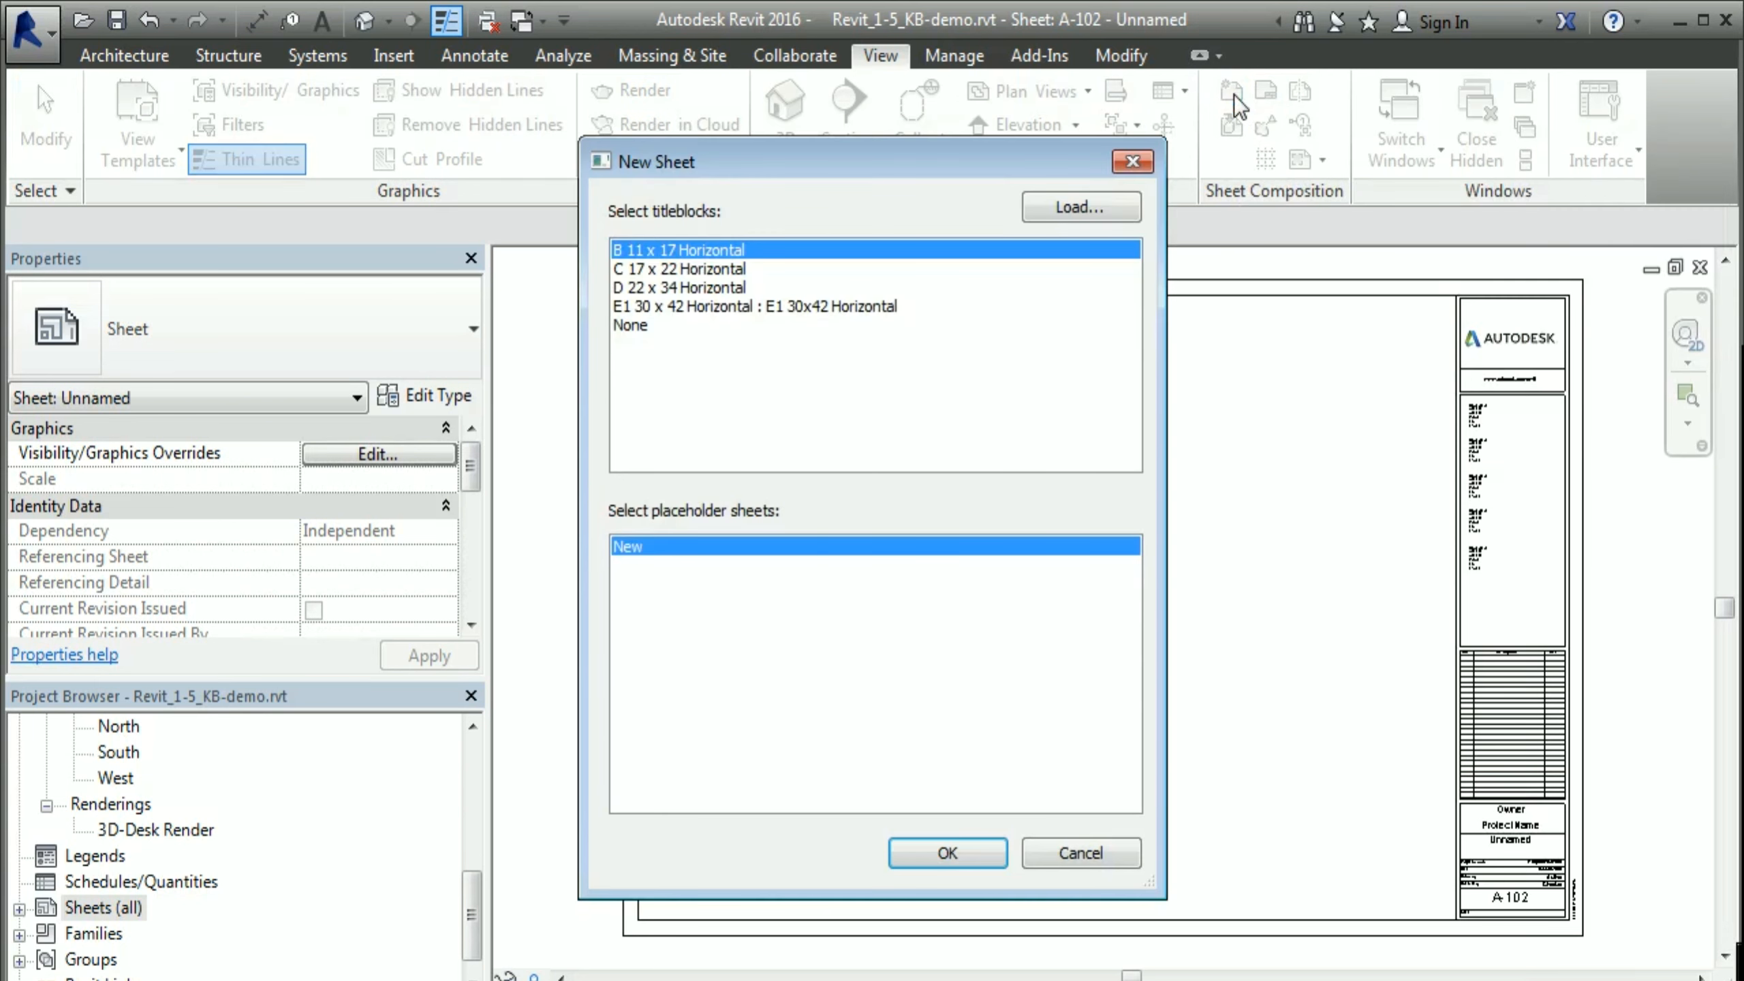
{"action": "left_click_drag", "start_coordinate": [785, 150], "coordinate": [875, 113]}
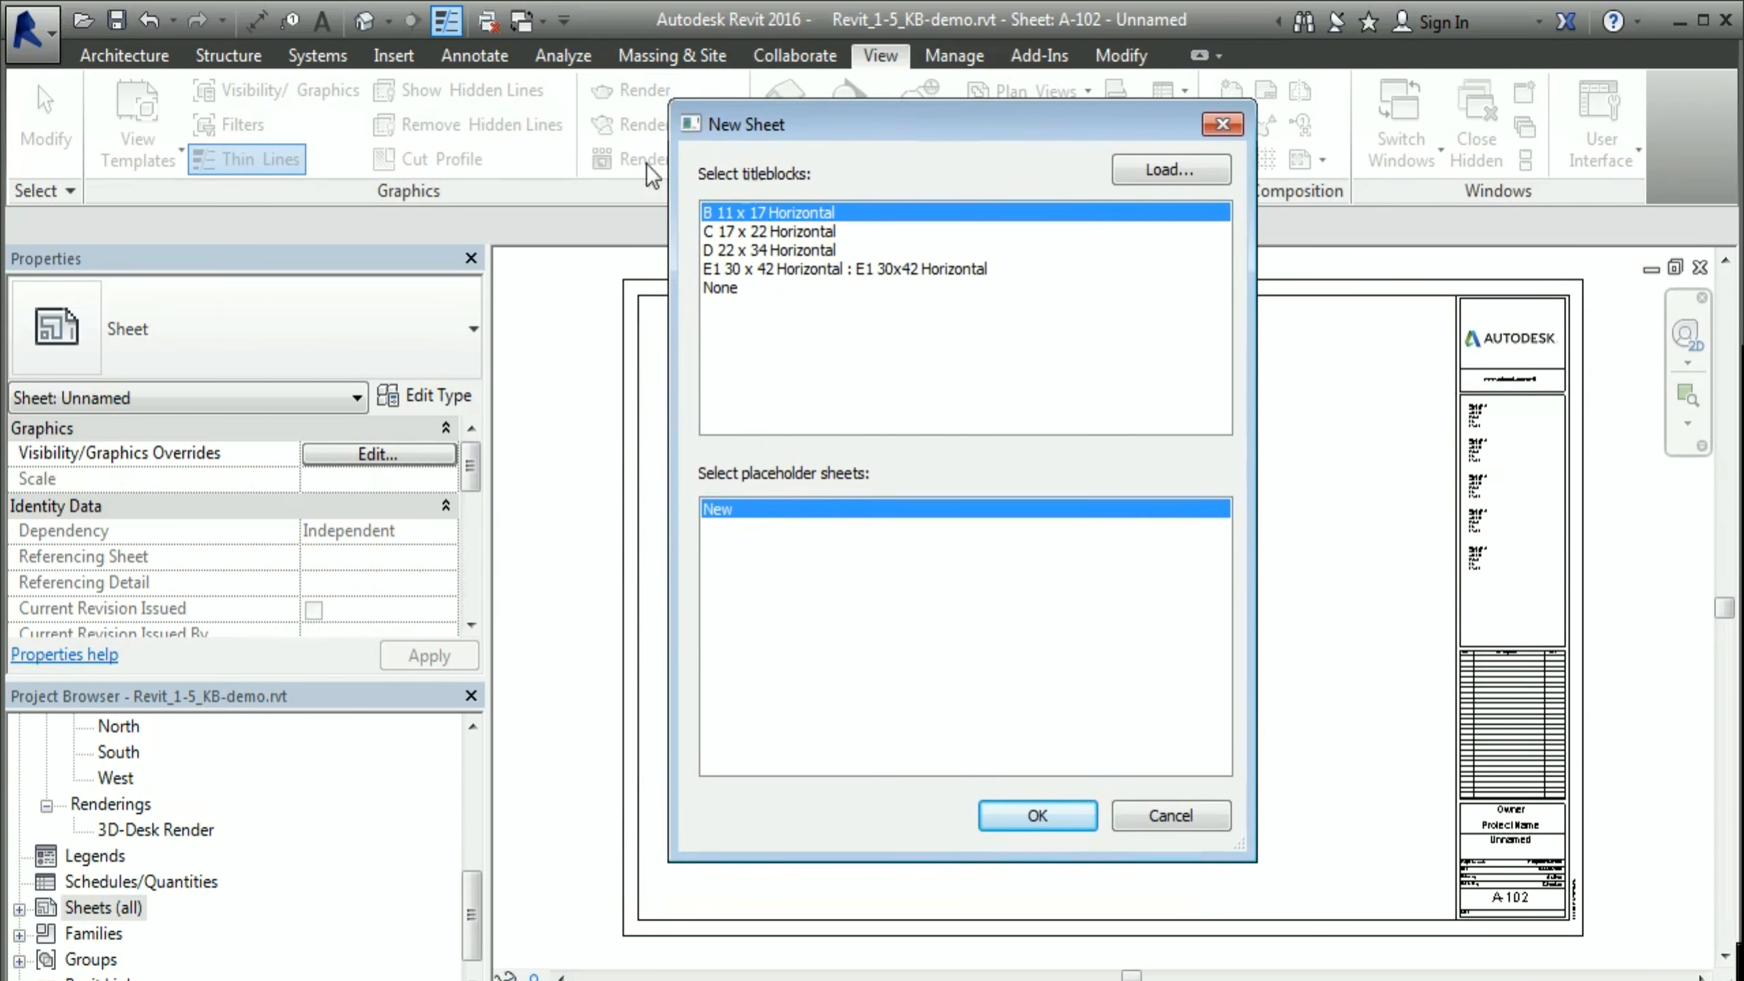
{"action": "left_click", "coordinate": [791, 234]}
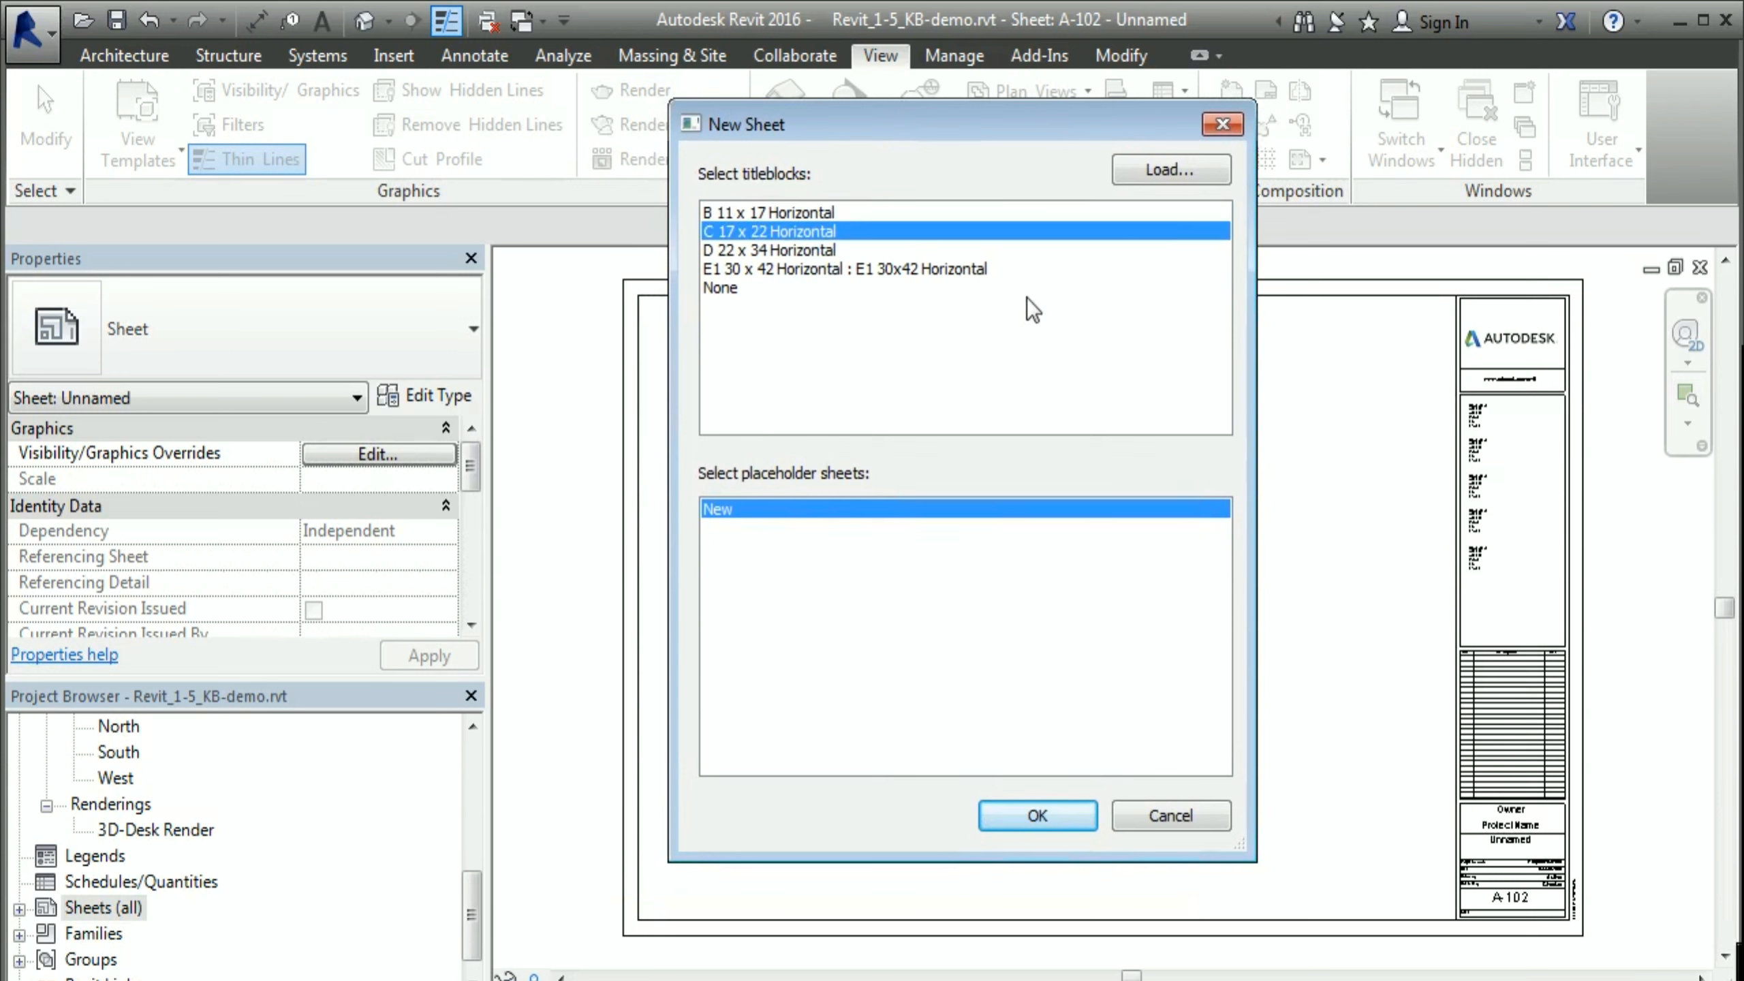
{"action": "left_click", "coordinate": [1155, 815]}
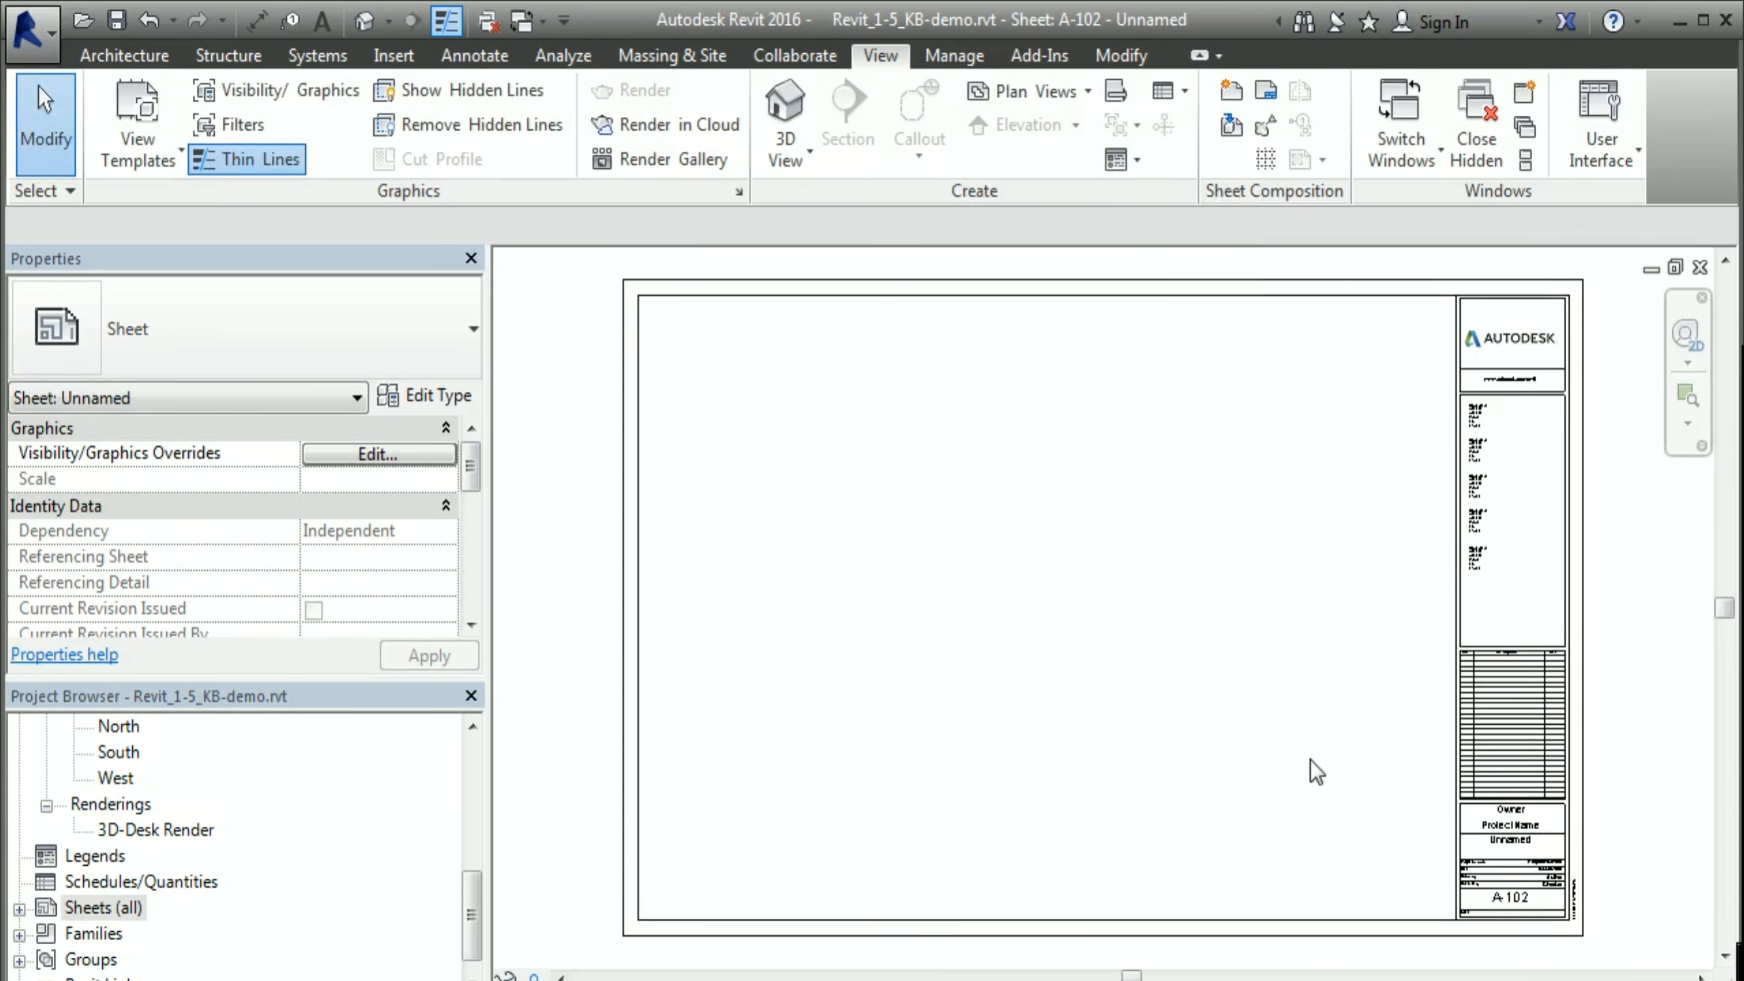
Step: Set the Client Name in the project information to Xone Consulting Ltd
{"action": "middle_click_drag", "start_coordinate": [1349, 777], "coordinate": [877, 615]}
{"action": "scroll", "coordinate": [954, 715], "scroll_direction": "up", "scroll_amount": 3}
{"action": "scroll", "coordinate": [877, 684], "scroll_direction": "up", "scroll_amount": 1}
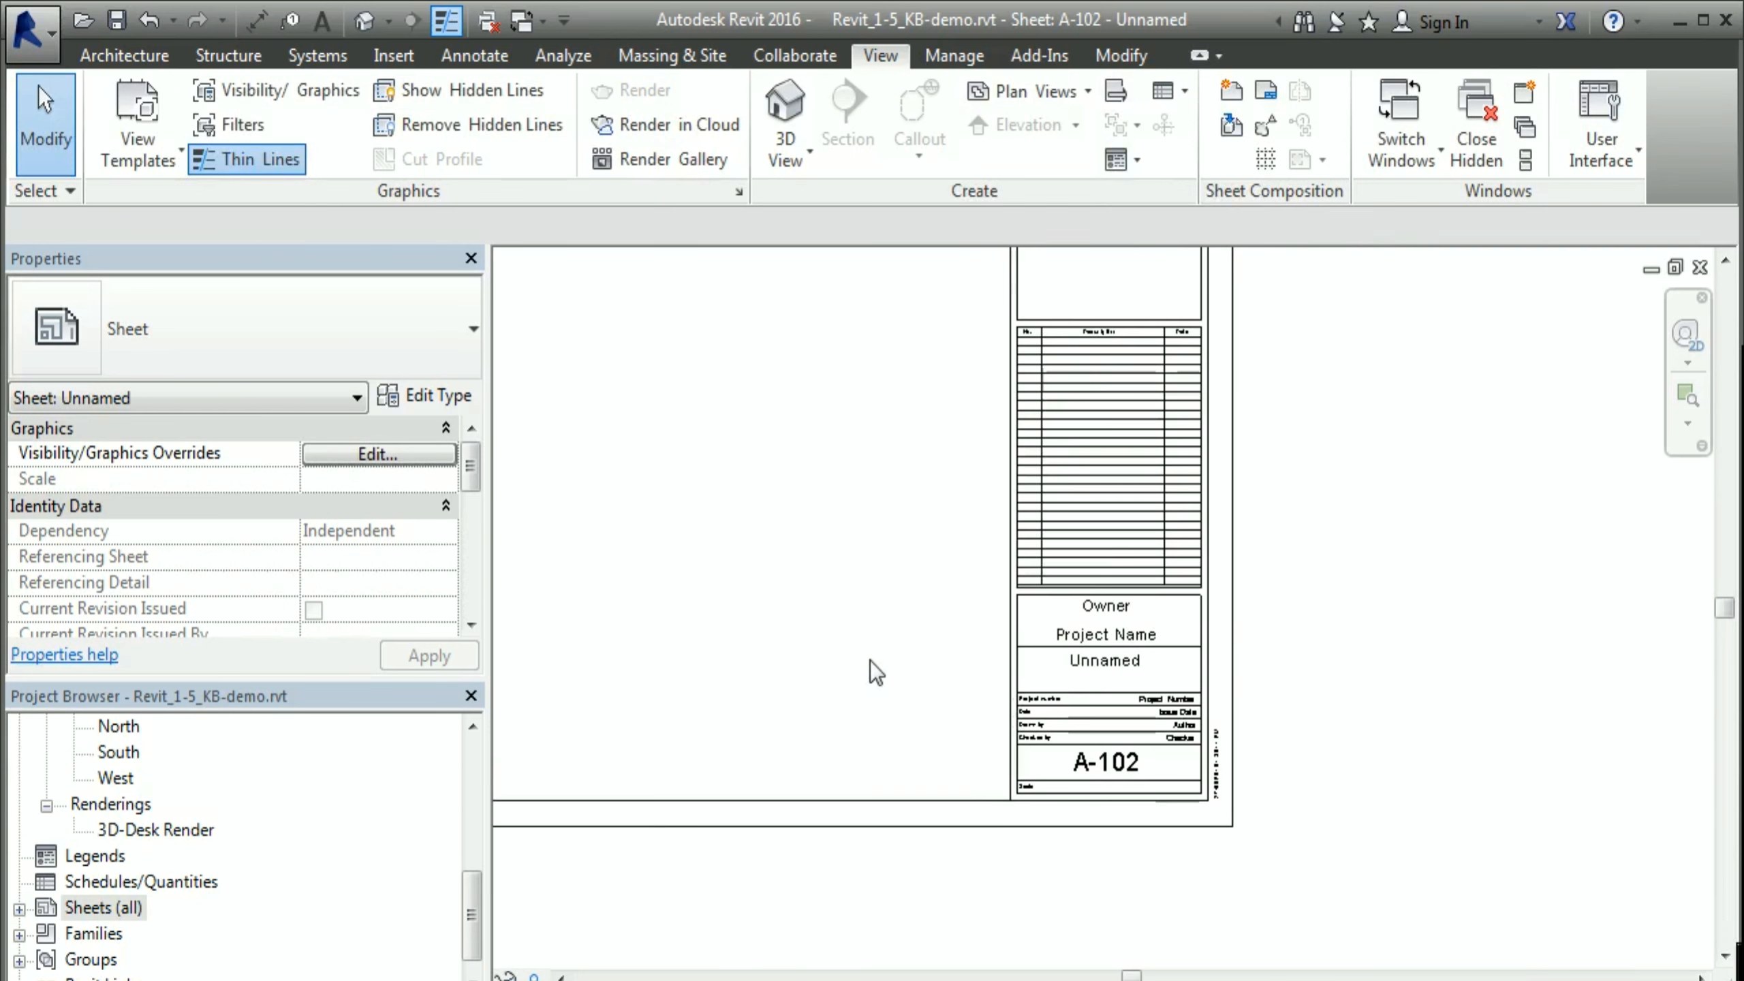
{"action": "scroll", "coordinate": [938, 642], "scroll_direction": "up", "scroll_amount": 2}
{"action": "scroll", "coordinate": [926, 739], "scroll_direction": "up", "scroll_amount": 1}
{"action": "middle_click_drag", "start_coordinate": [926, 740], "coordinate": [601, 594]}
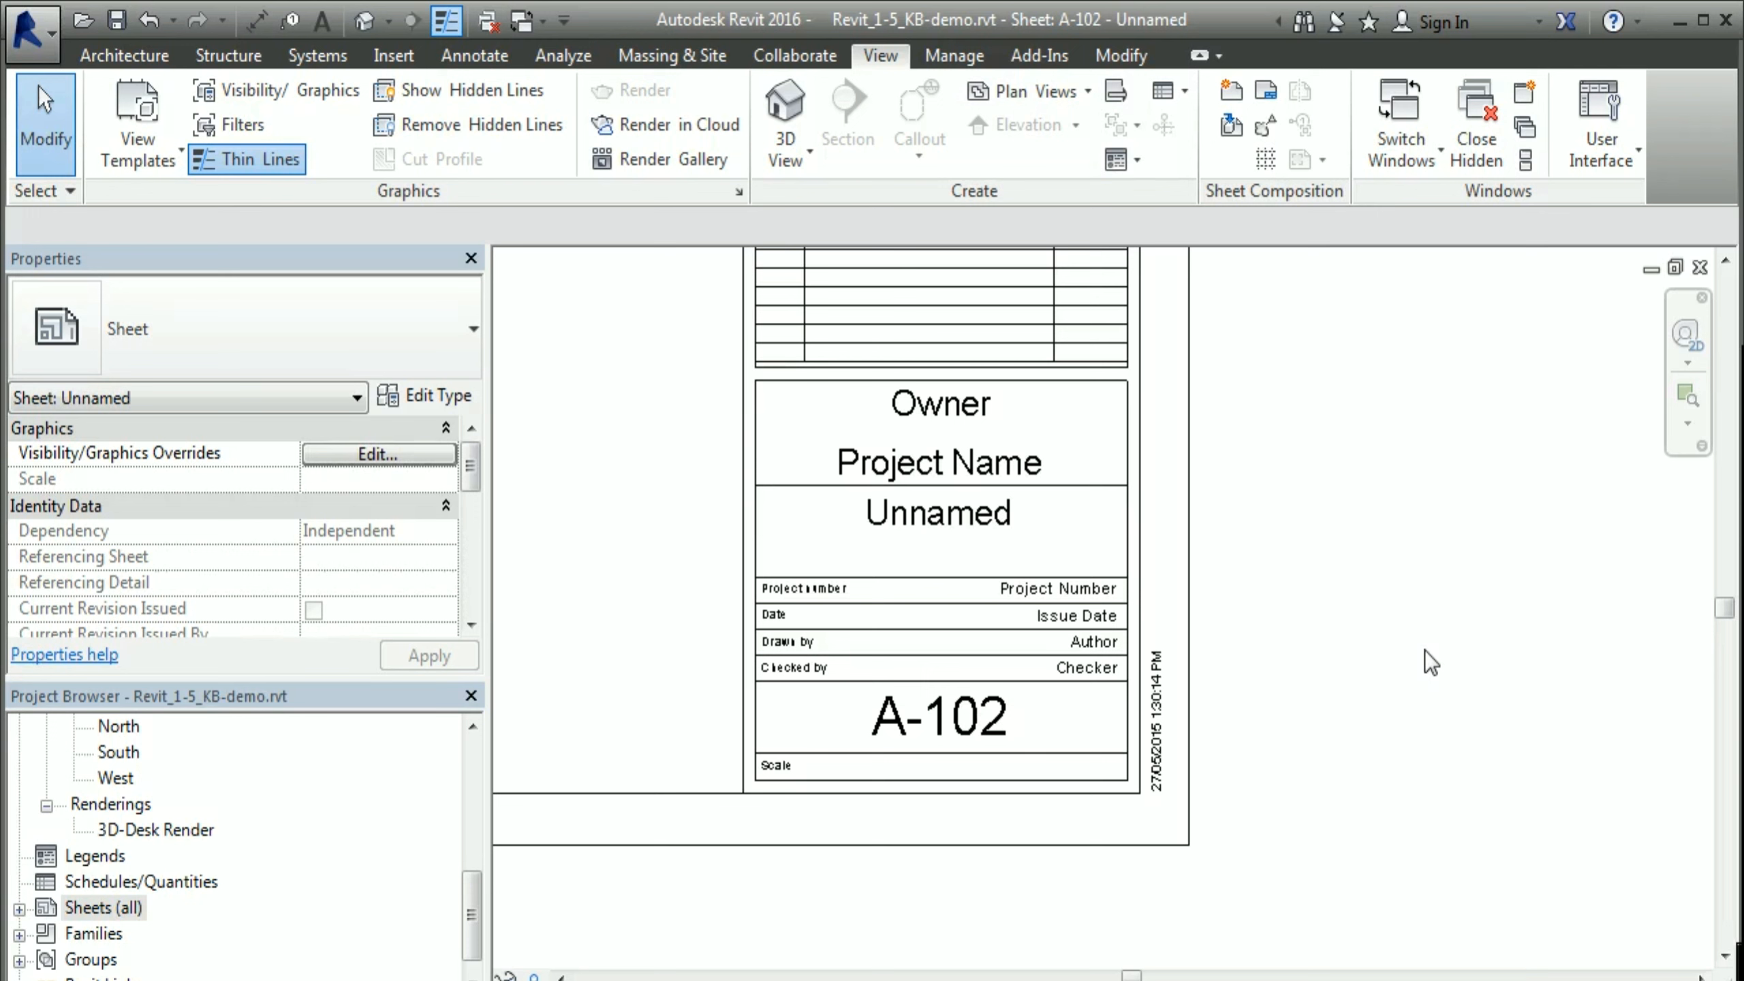
{"action": "left_click", "coordinate": [940, 57]}
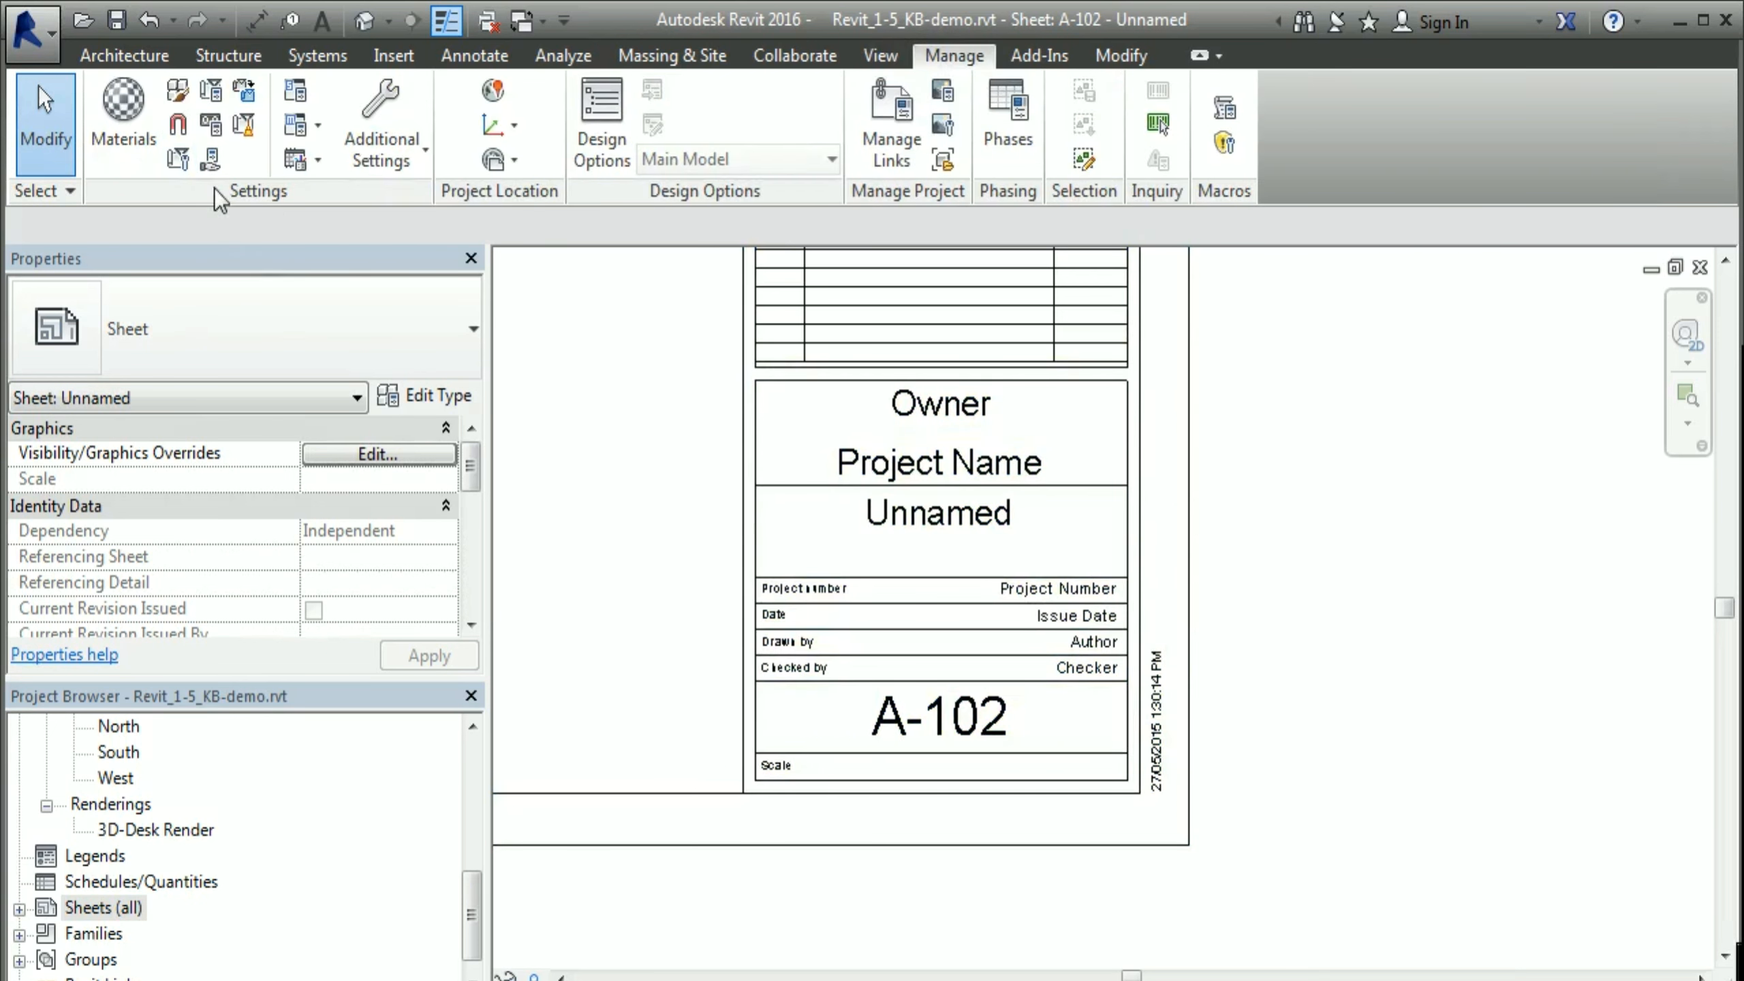
{"action": "left_click", "coordinate": [180, 163]}
{"action": "left_click", "coordinate": [180, 162]}
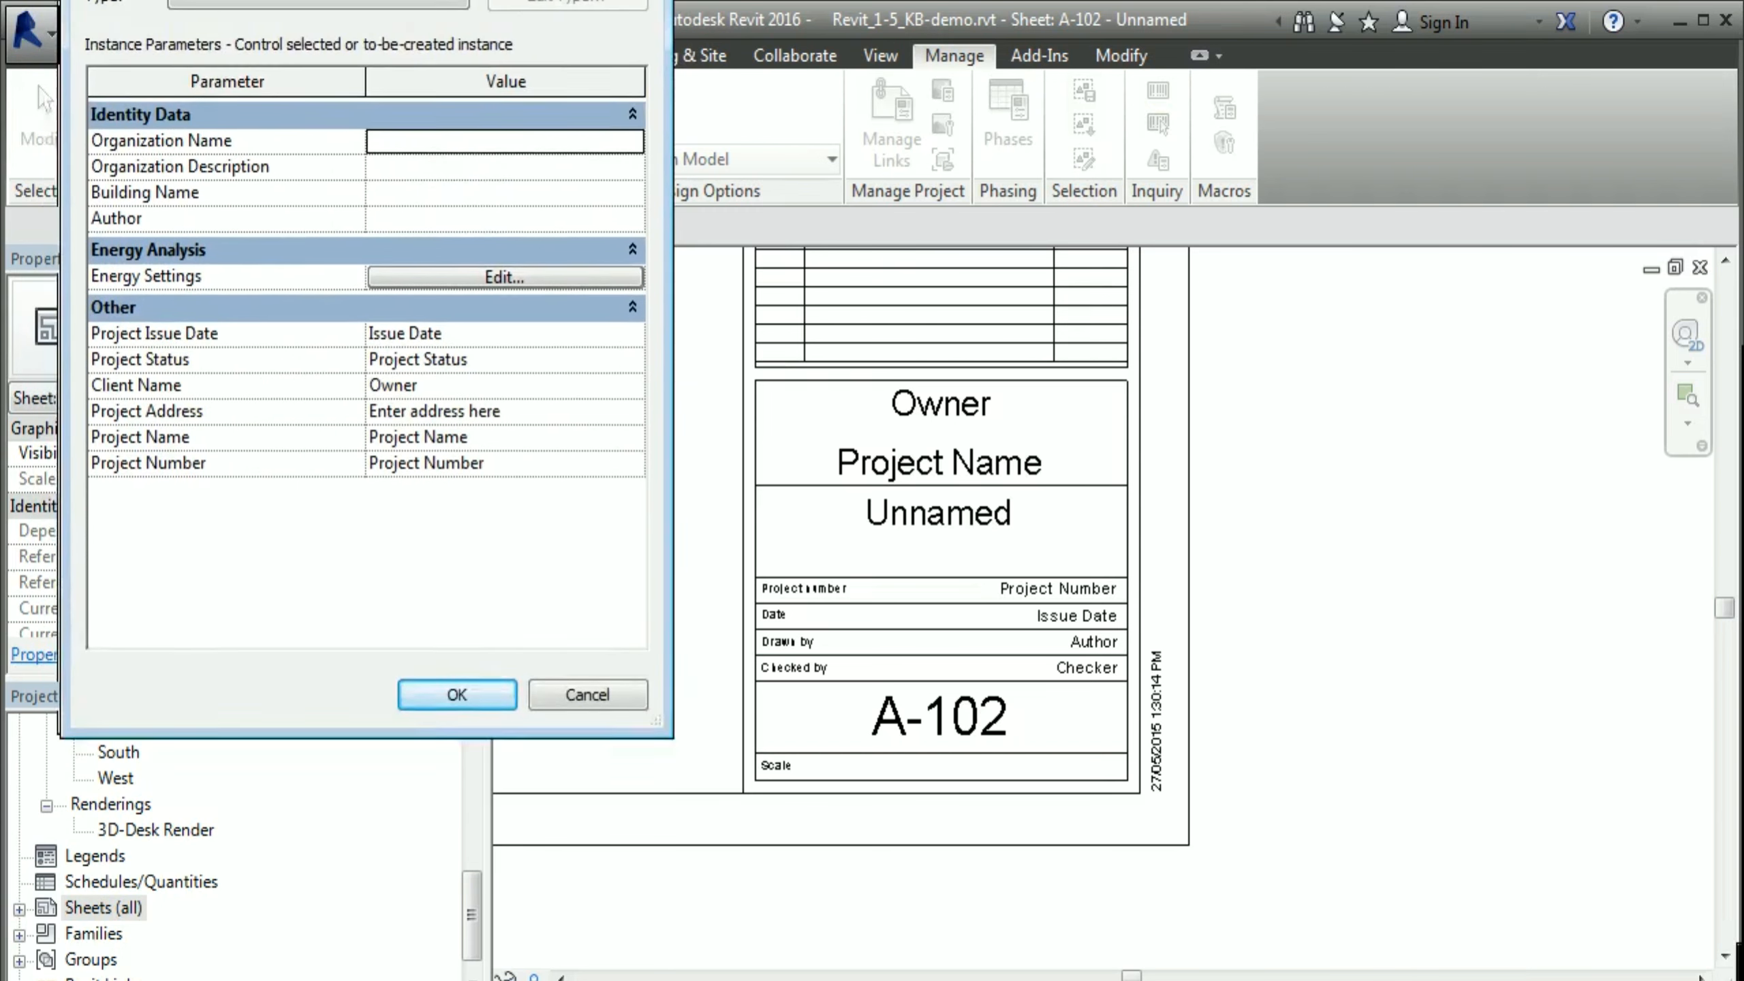
{"action": "left_click_drag", "start_coordinate": [441, 10], "coordinate": [440, 0]}
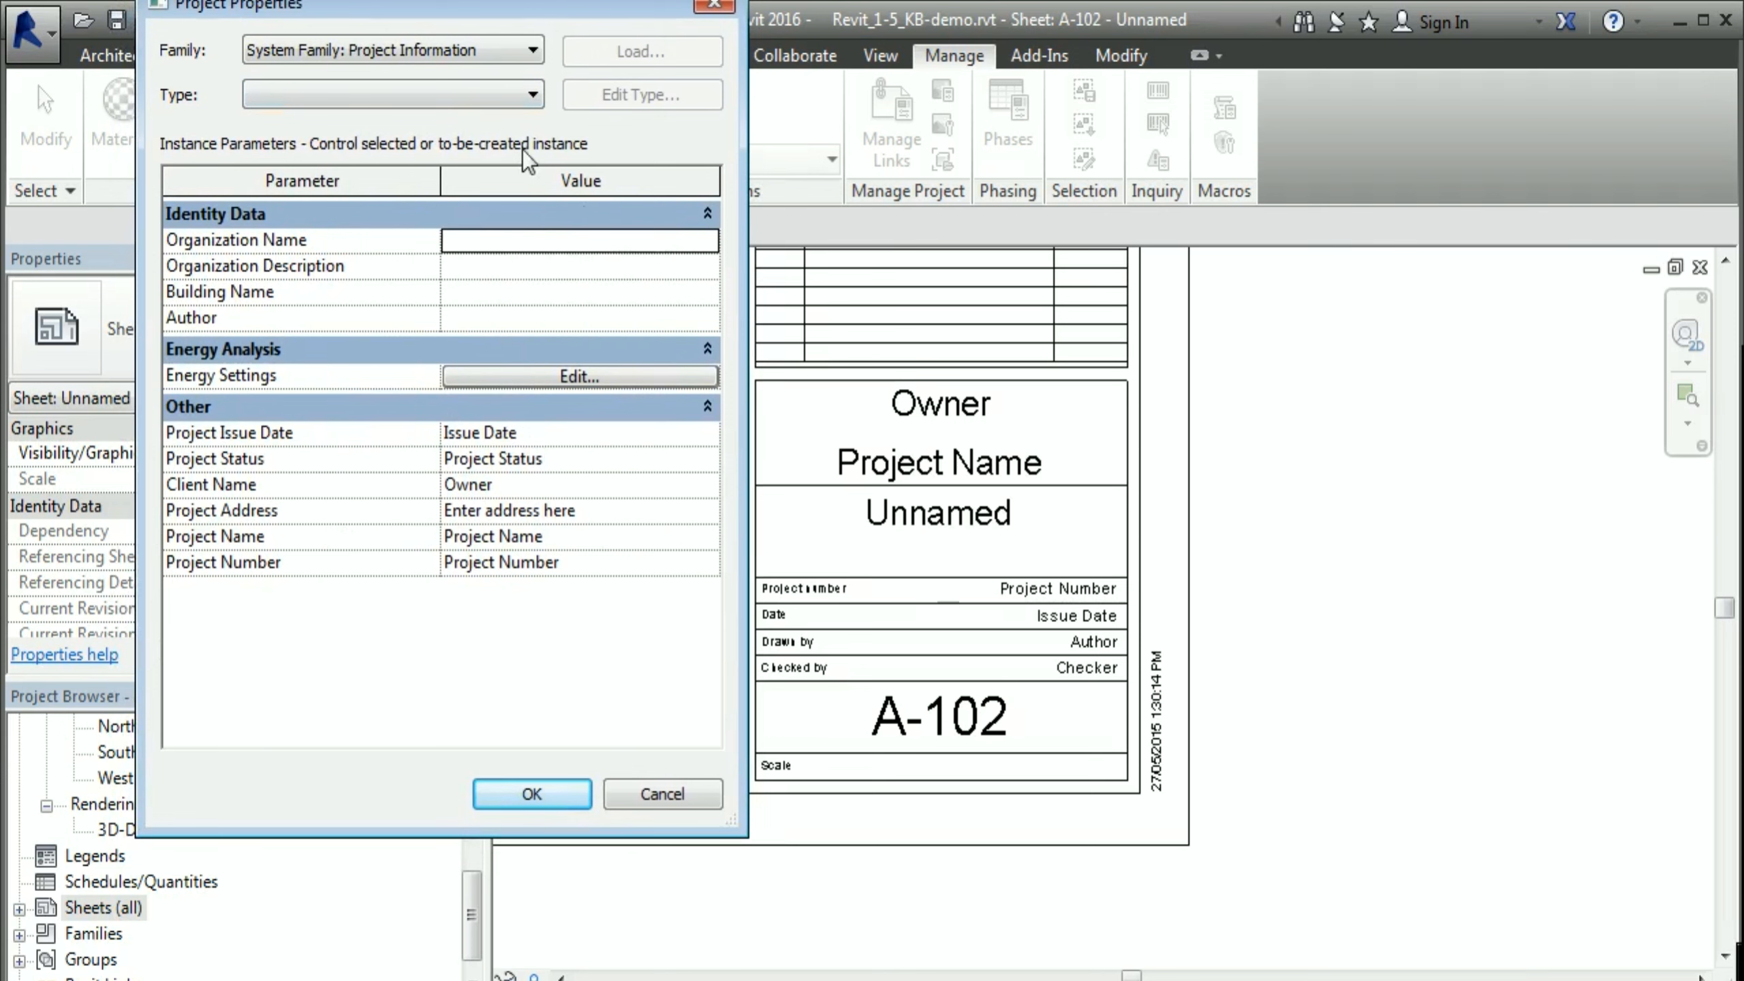
{"action": "left_click_drag", "start_coordinate": [522, 5], "coordinate": [515, 132]}
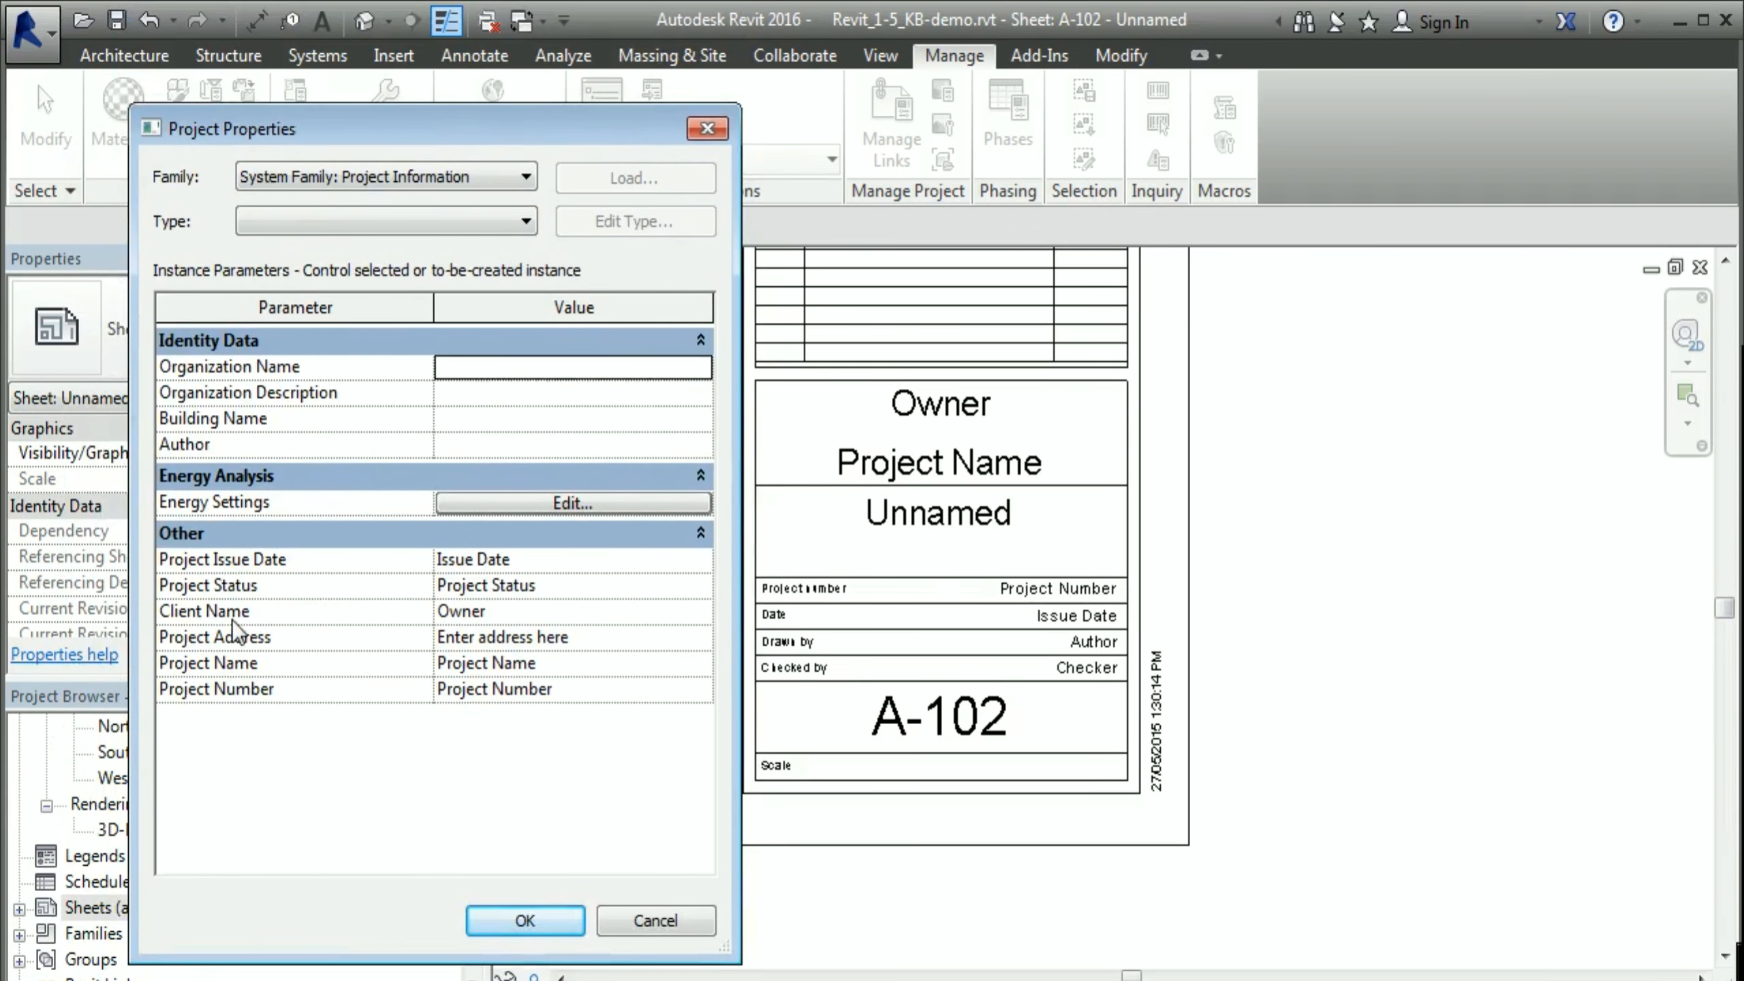
{"action": "left_click", "coordinate": [525, 610]}
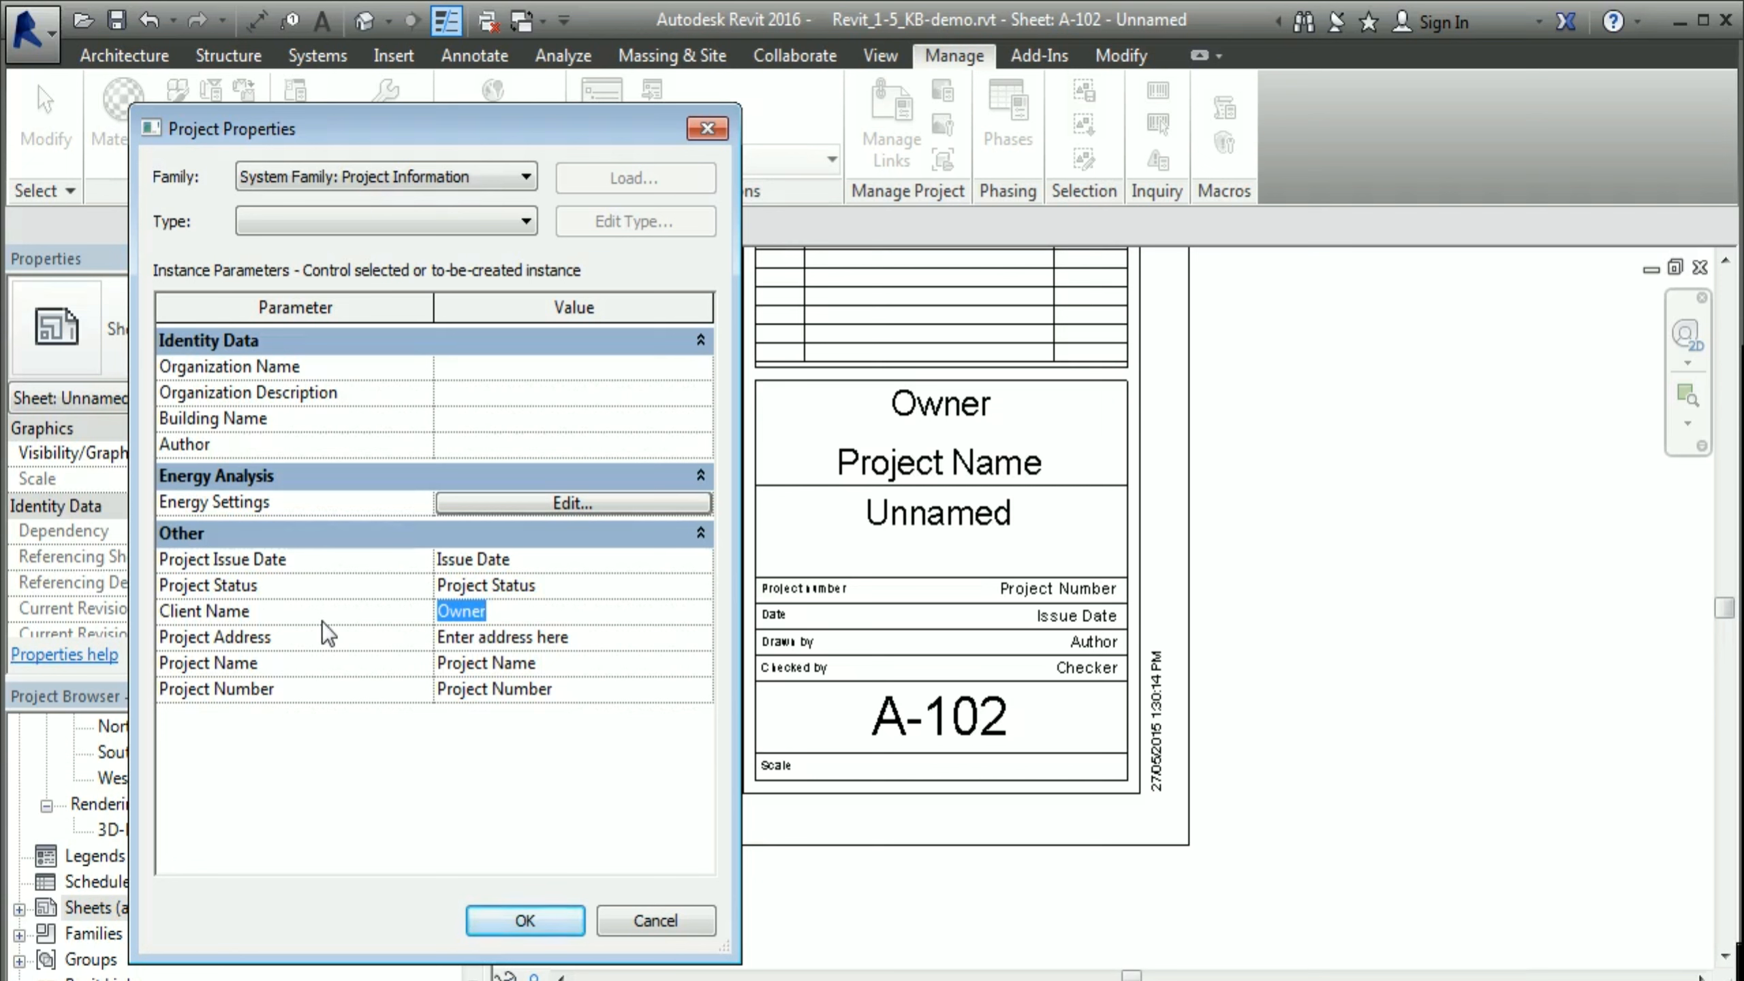
{"action": "key", "text": "BackSpace"}
{"action": "type", "text": "Xone Consulting "}
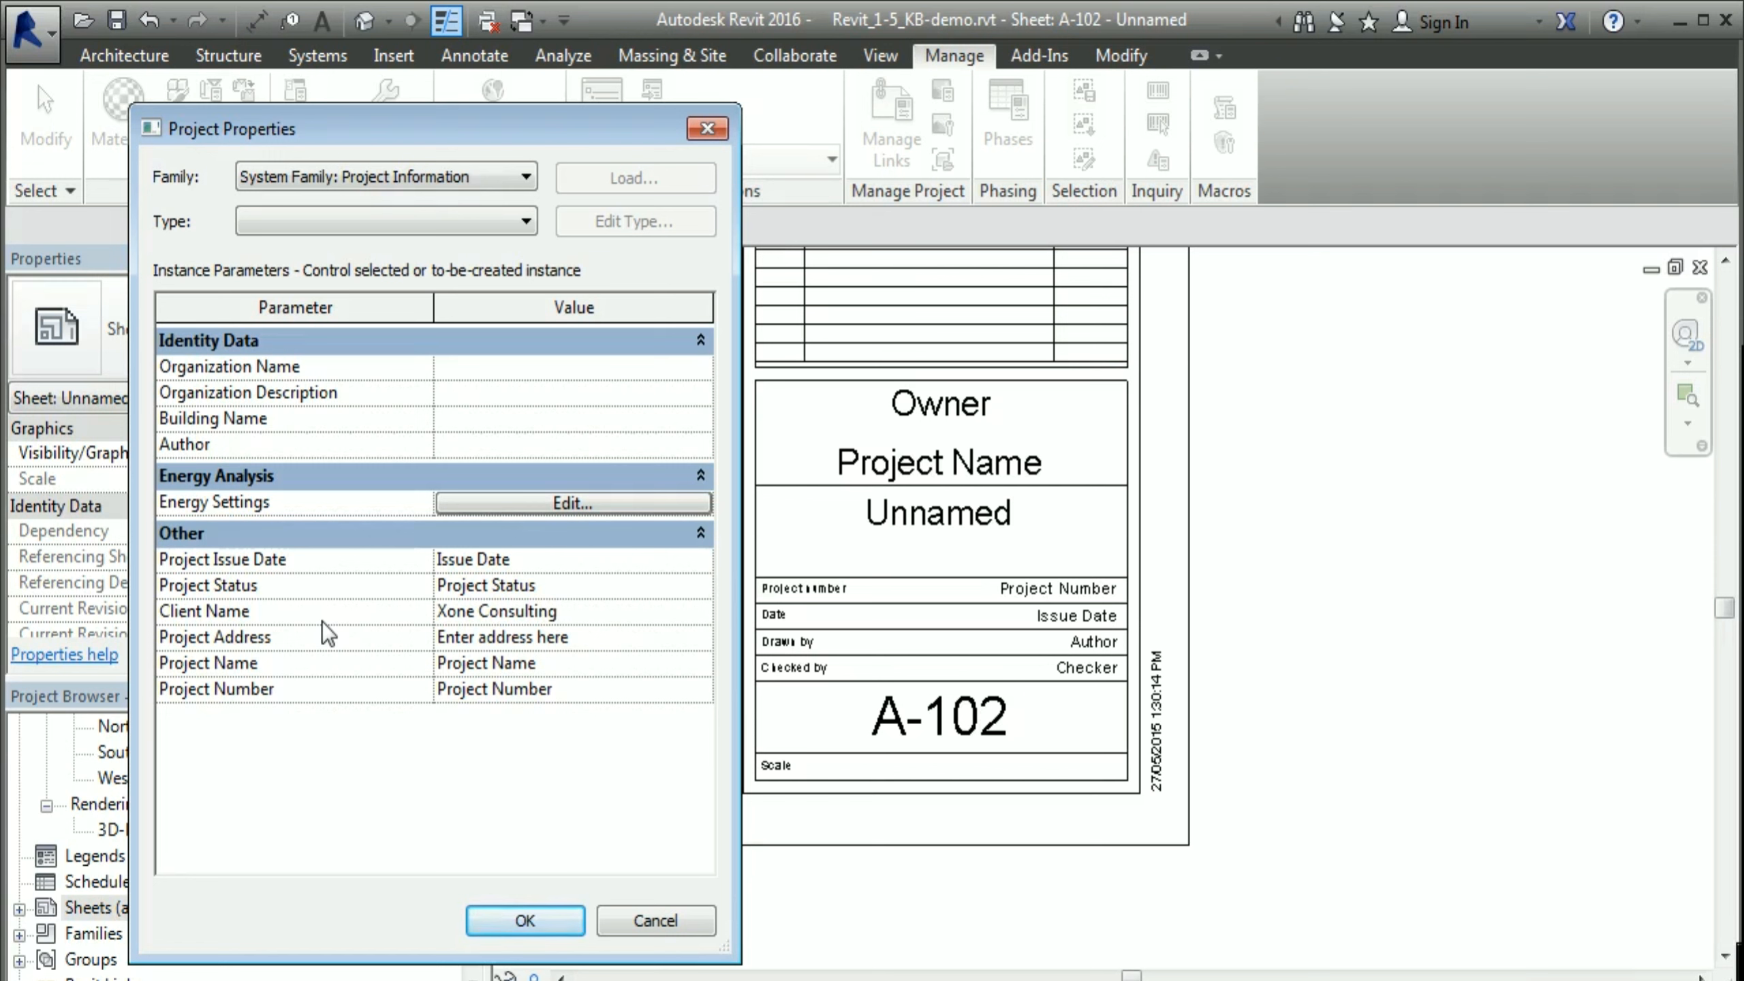
{"action": "type", "text": "Ltd."}
{"action": "left_click", "coordinate": [526, 919]}
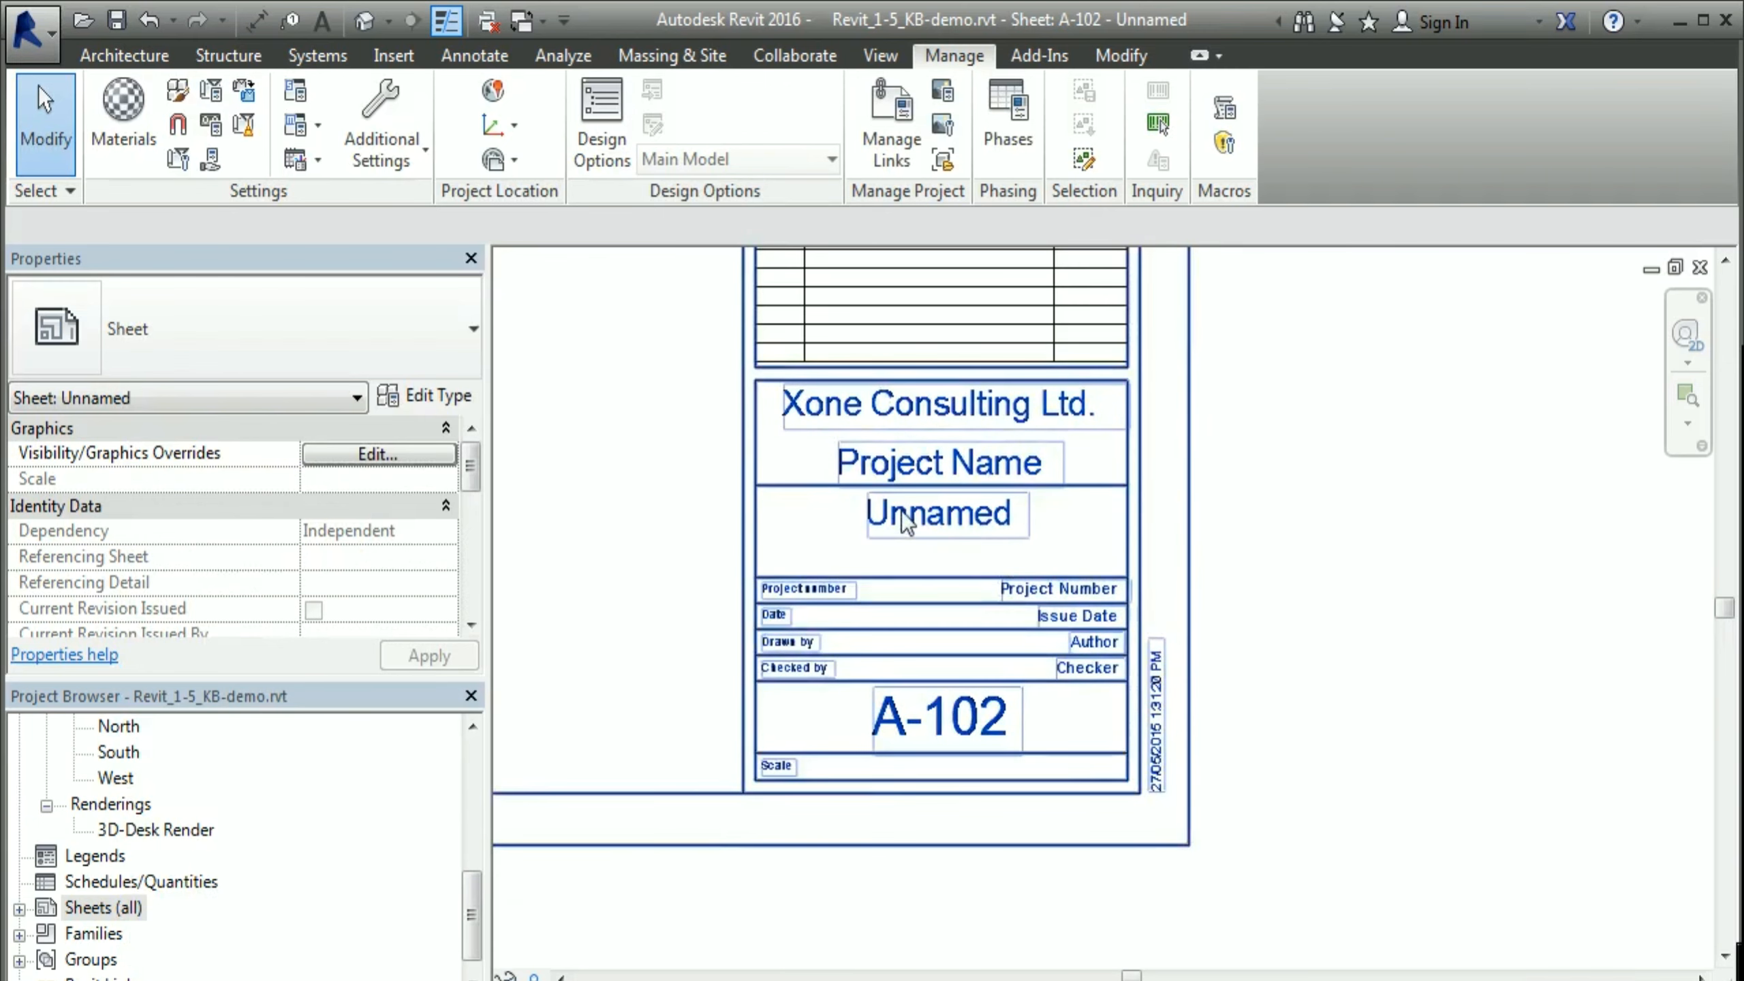
Step: Change the project name directly in the sheet's title block to Commercial Tower
{"action": "scroll", "coordinate": [900, 516], "scroll_direction": "up", "scroll_amount": 1}
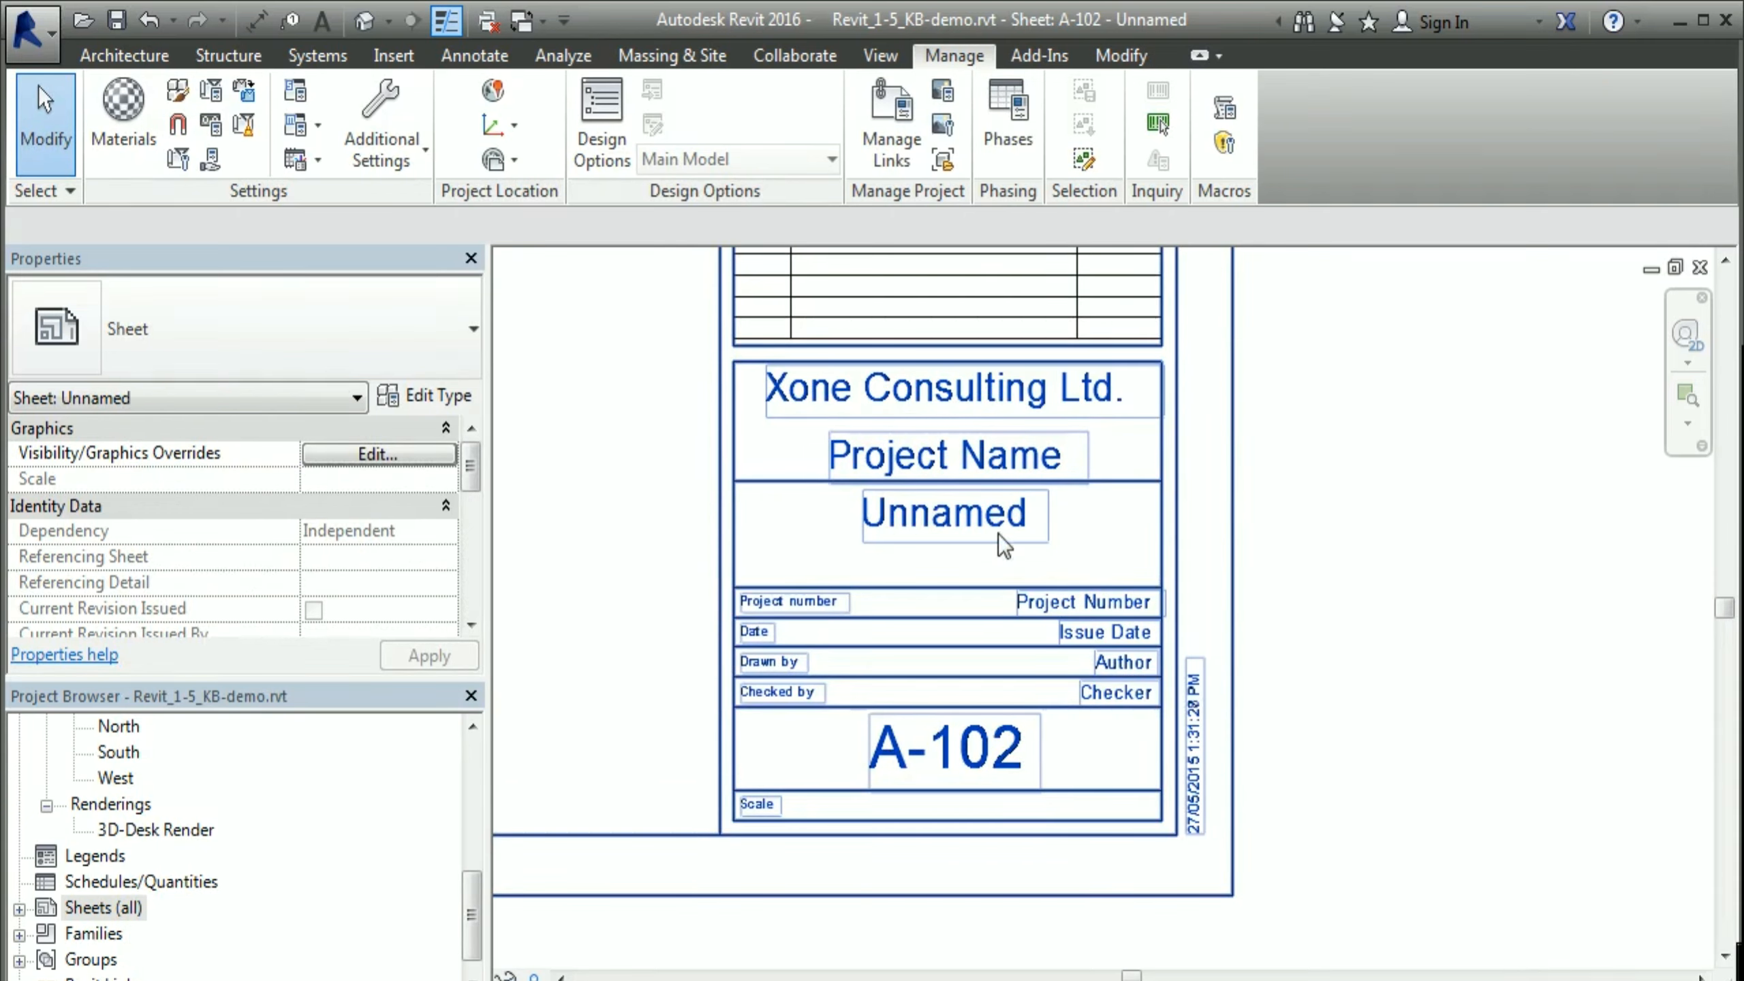
{"action": "left_click", "coordinate": [1028, 455]}
{"action": "left_click", "coordinate": [1027, 456]}
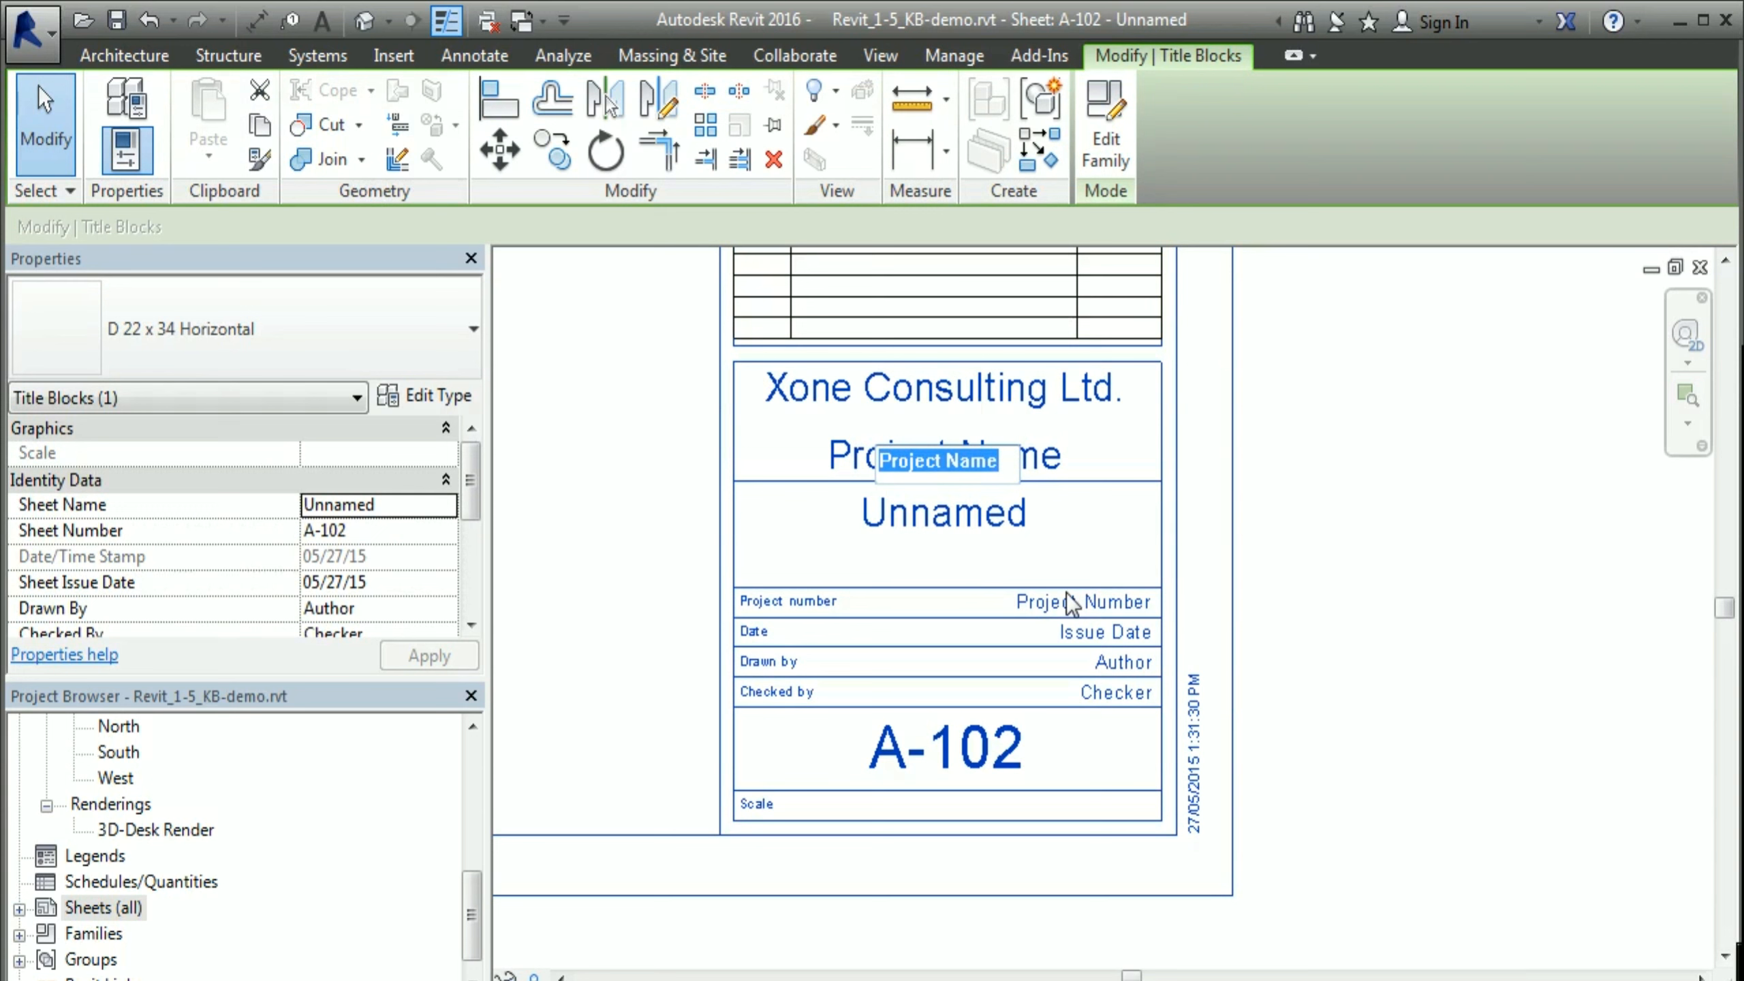
{"action": "type", "text": "Co"}
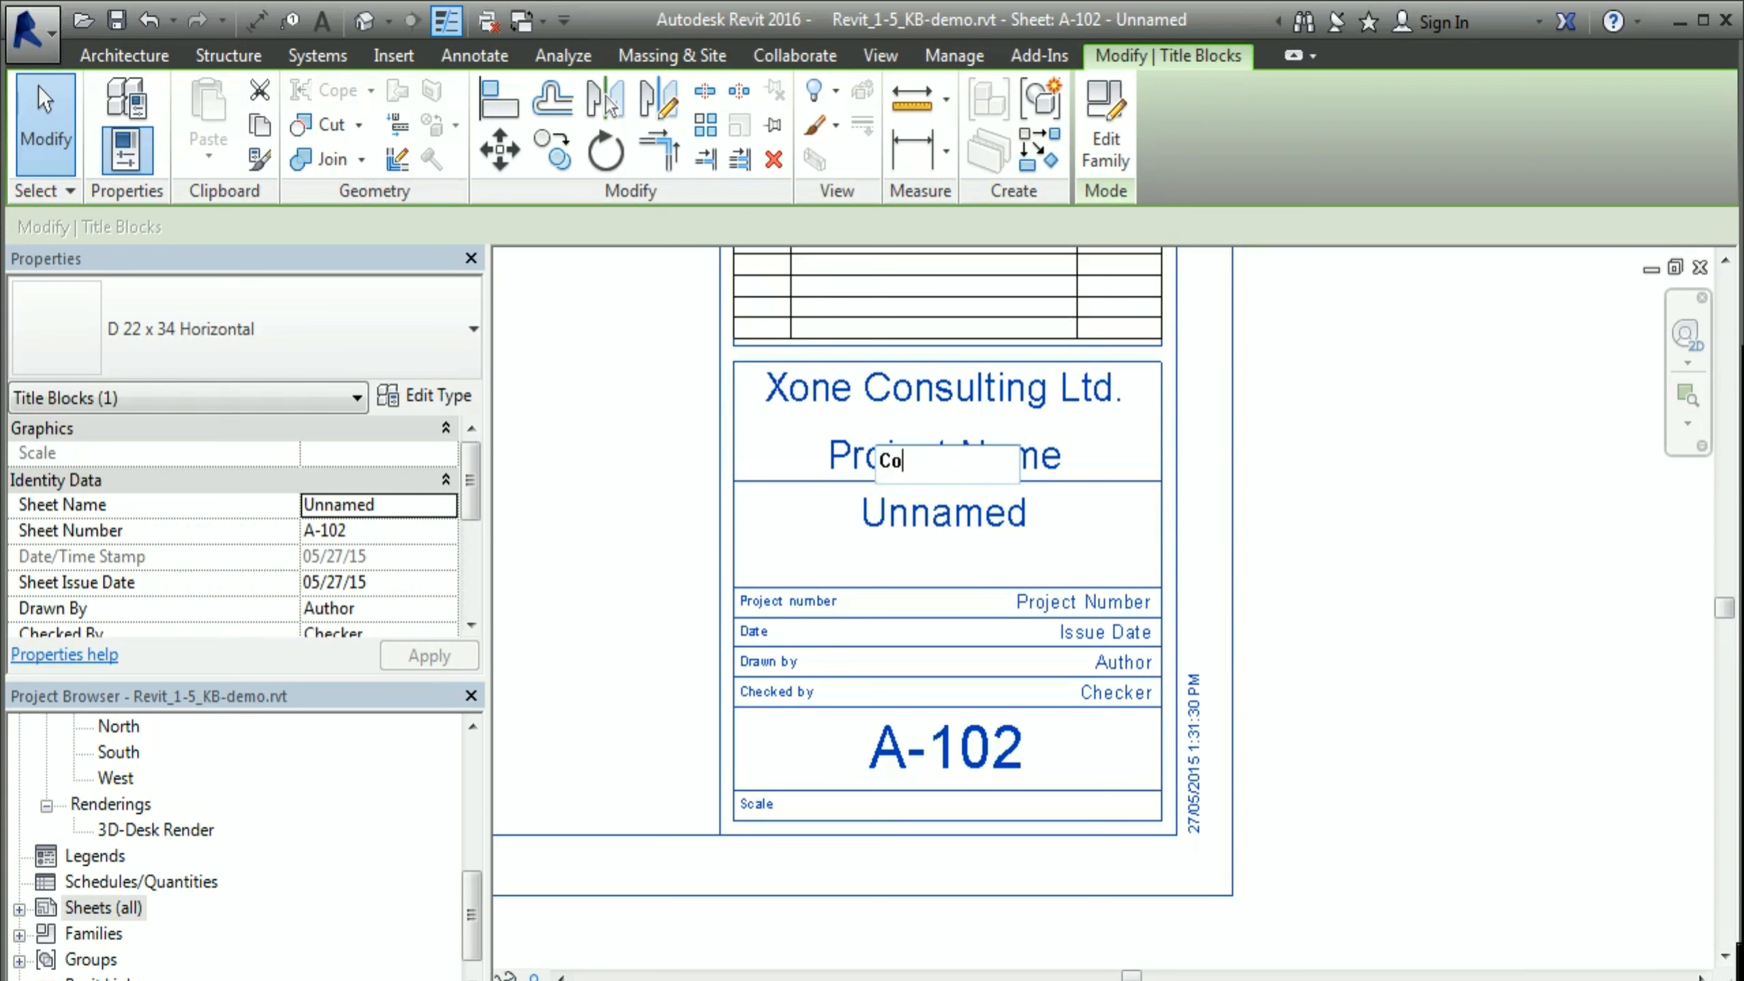
{"action": "type", "text": "mmercial Tower"}
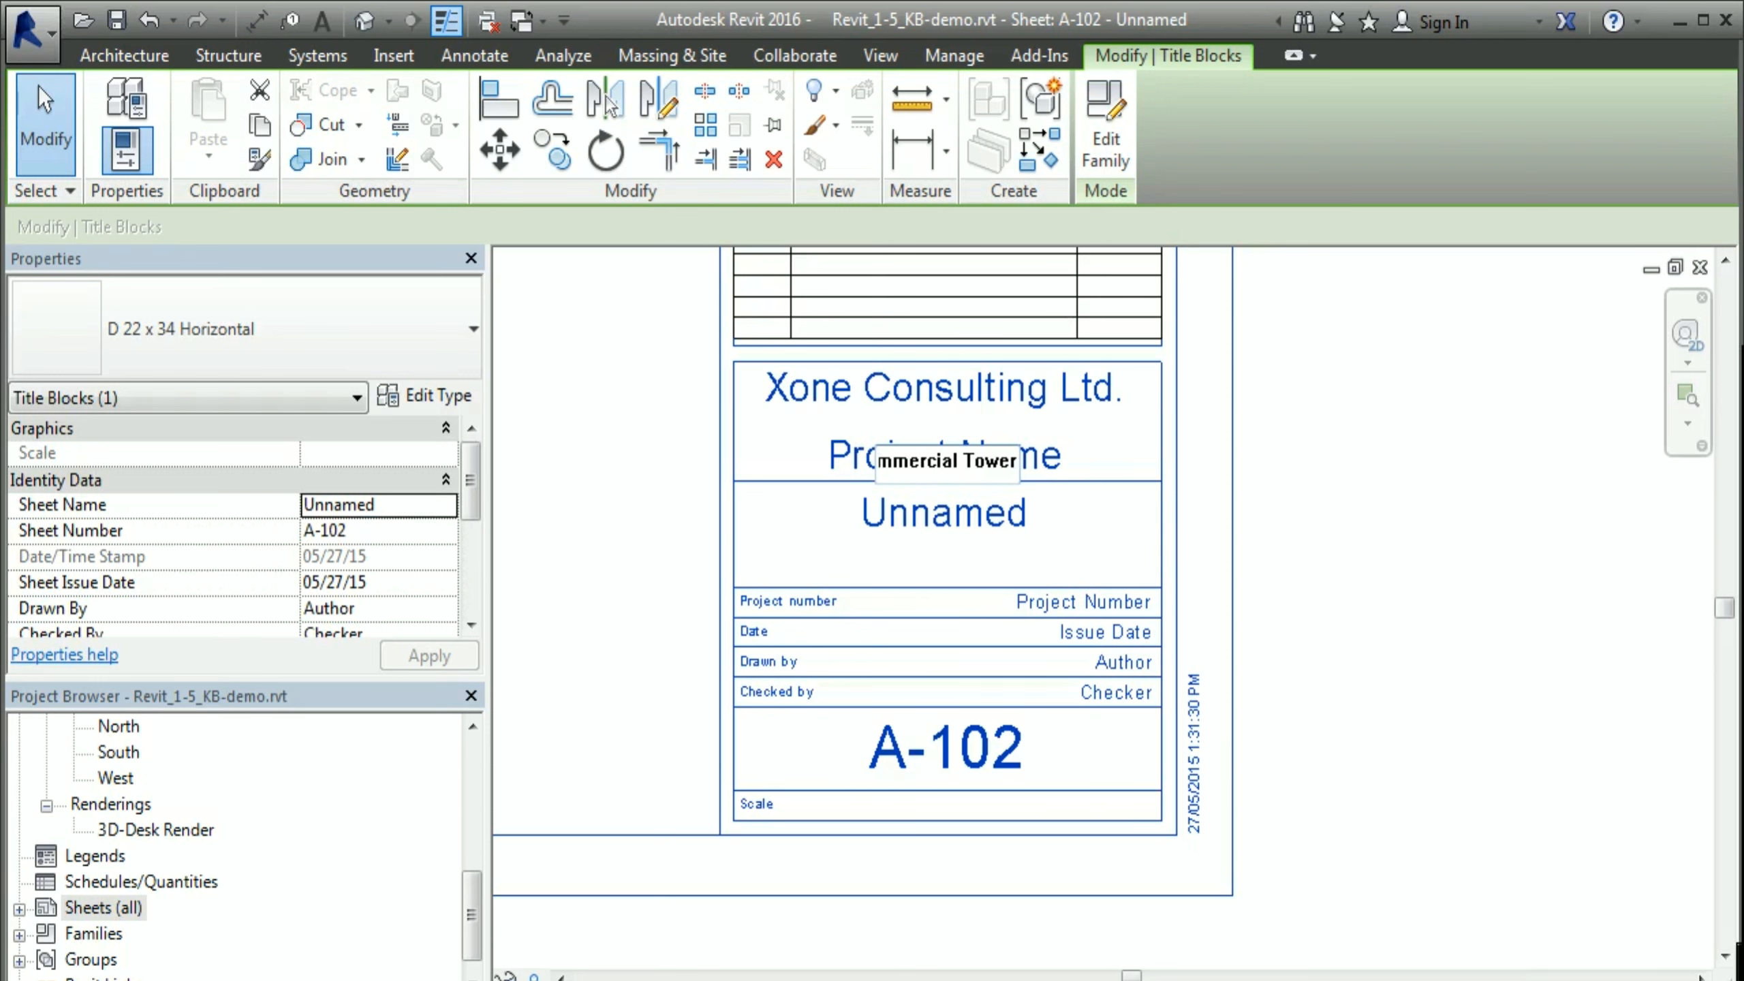
{"action": "left_click", "coordinate": [1310, 519]}
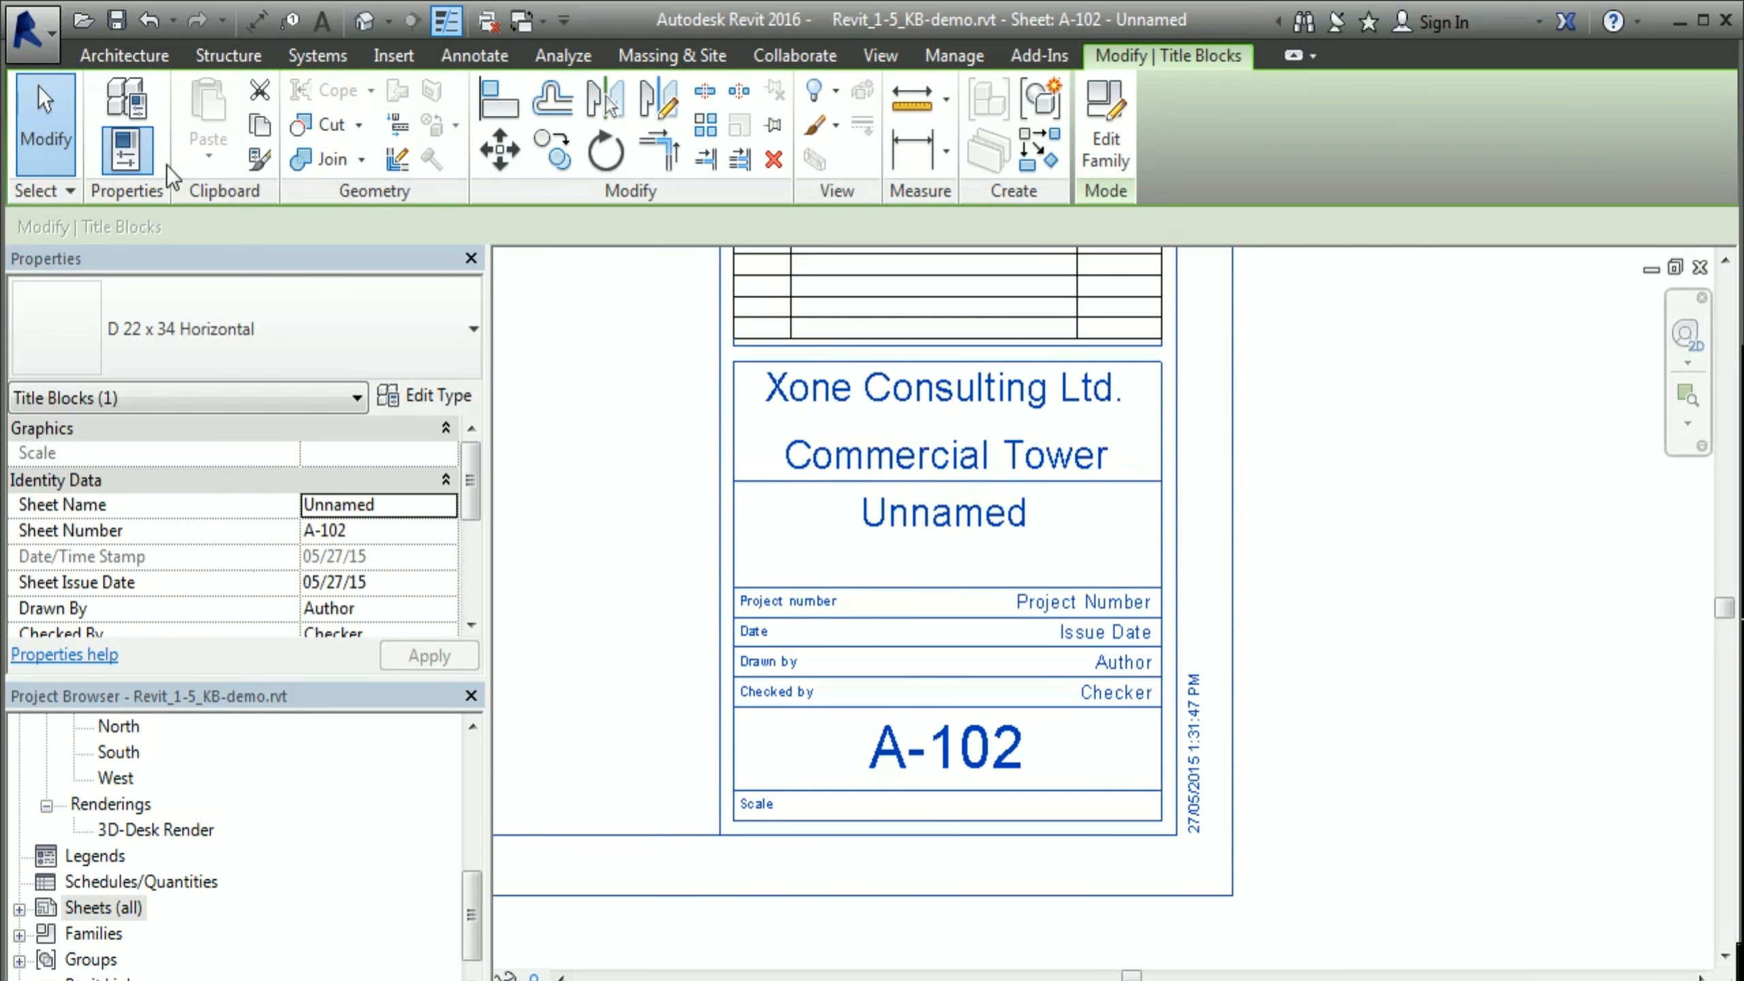
Step: Change the Project Name in the project information to Commercial Center
{"action": "left_click", "coordinate": [955, 58]}
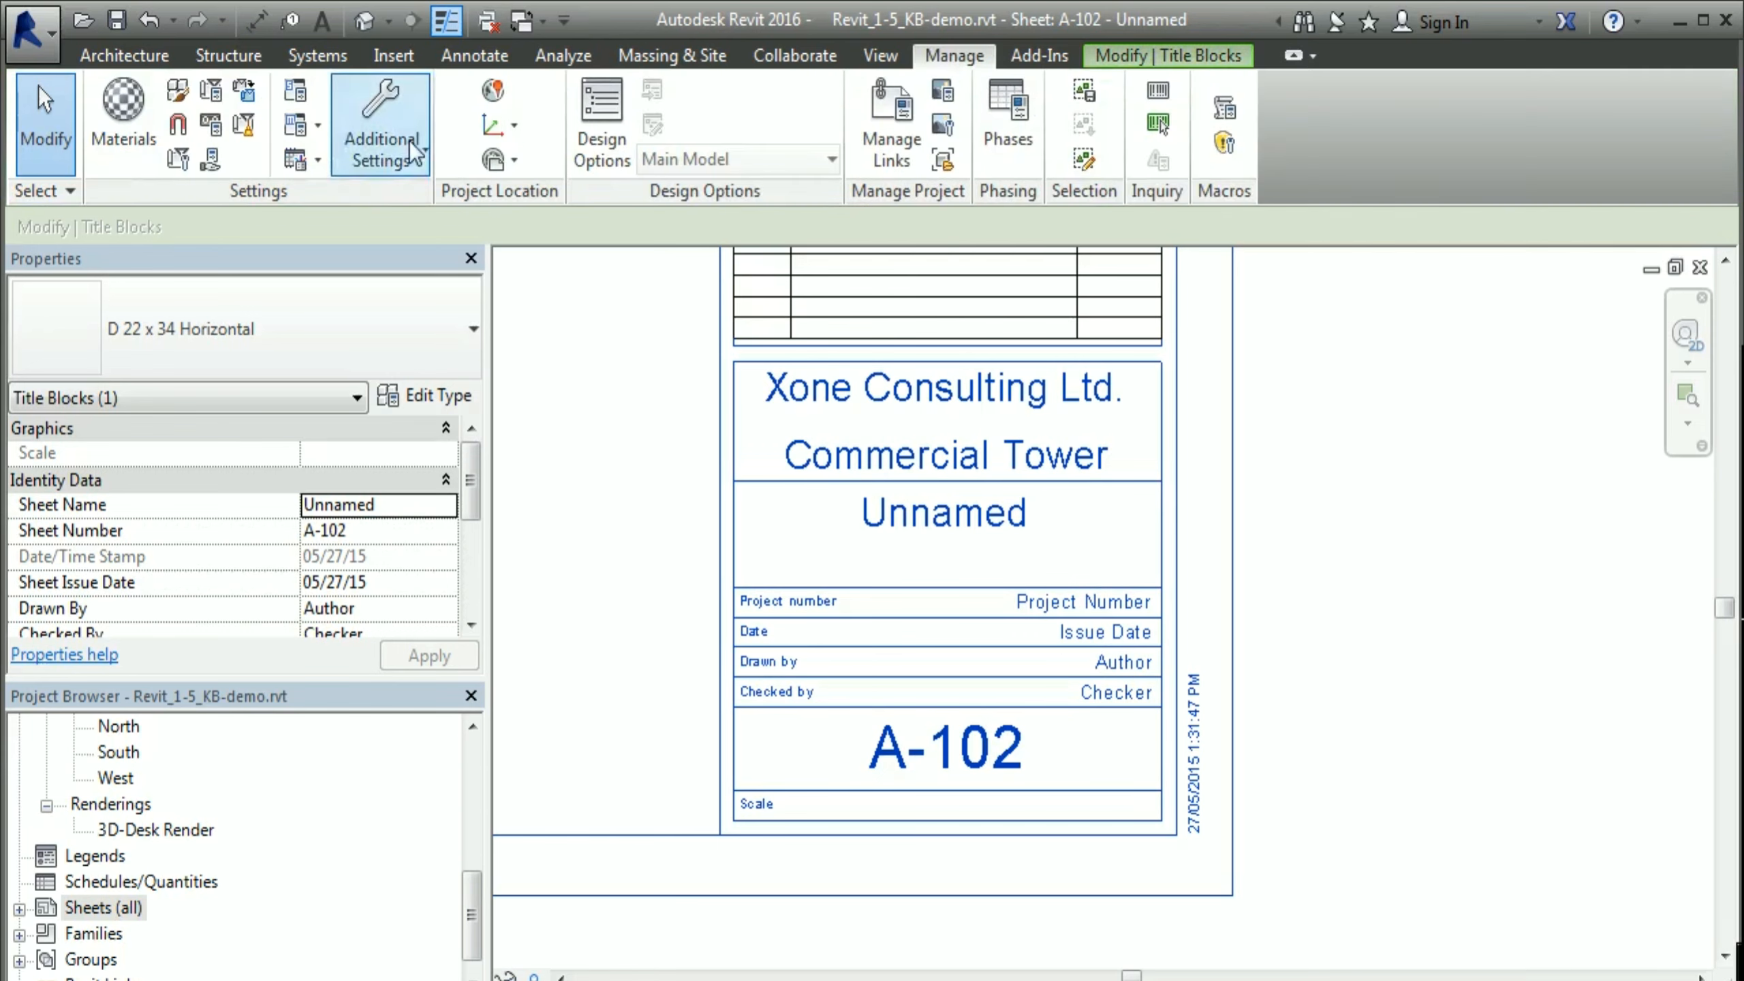
{"action": "left_click", "coordinate": [178, 161]}
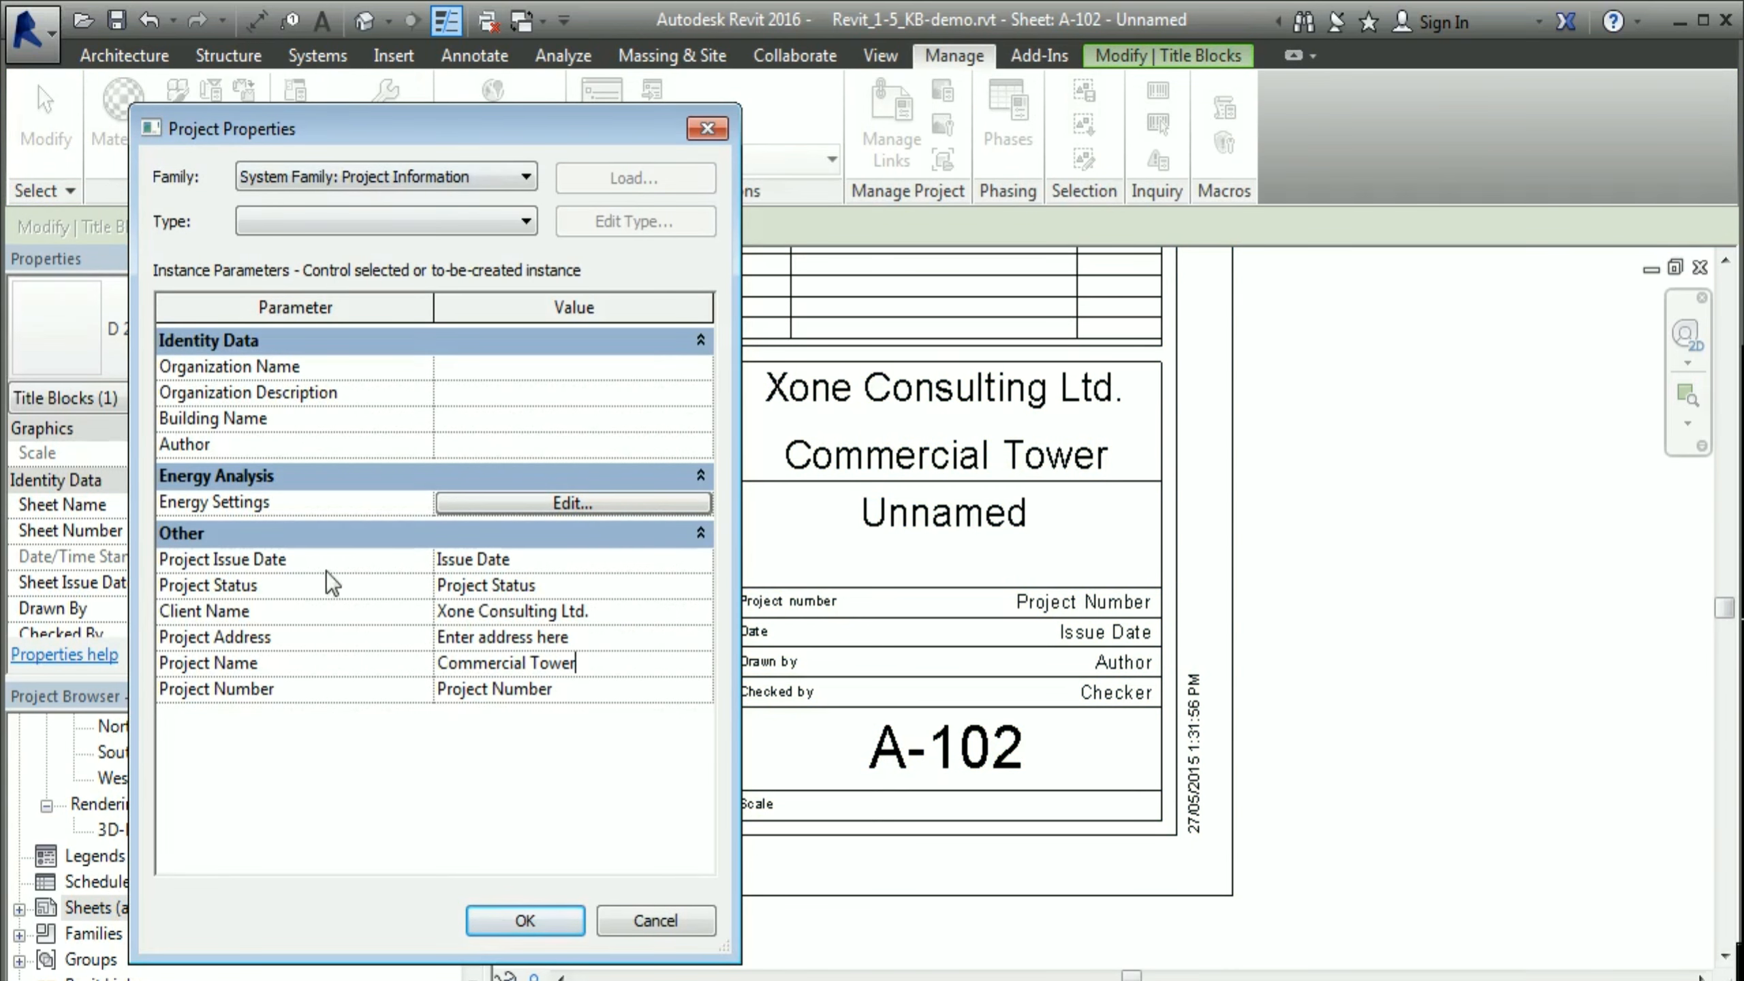
{"action": "left_click_drag", "start_coordinate": [456, 146], "coordinate": [466, 107]}
{"action": "left_click_drag", "start_coordinate": [587, 624], "coordinate": [544, 614]}
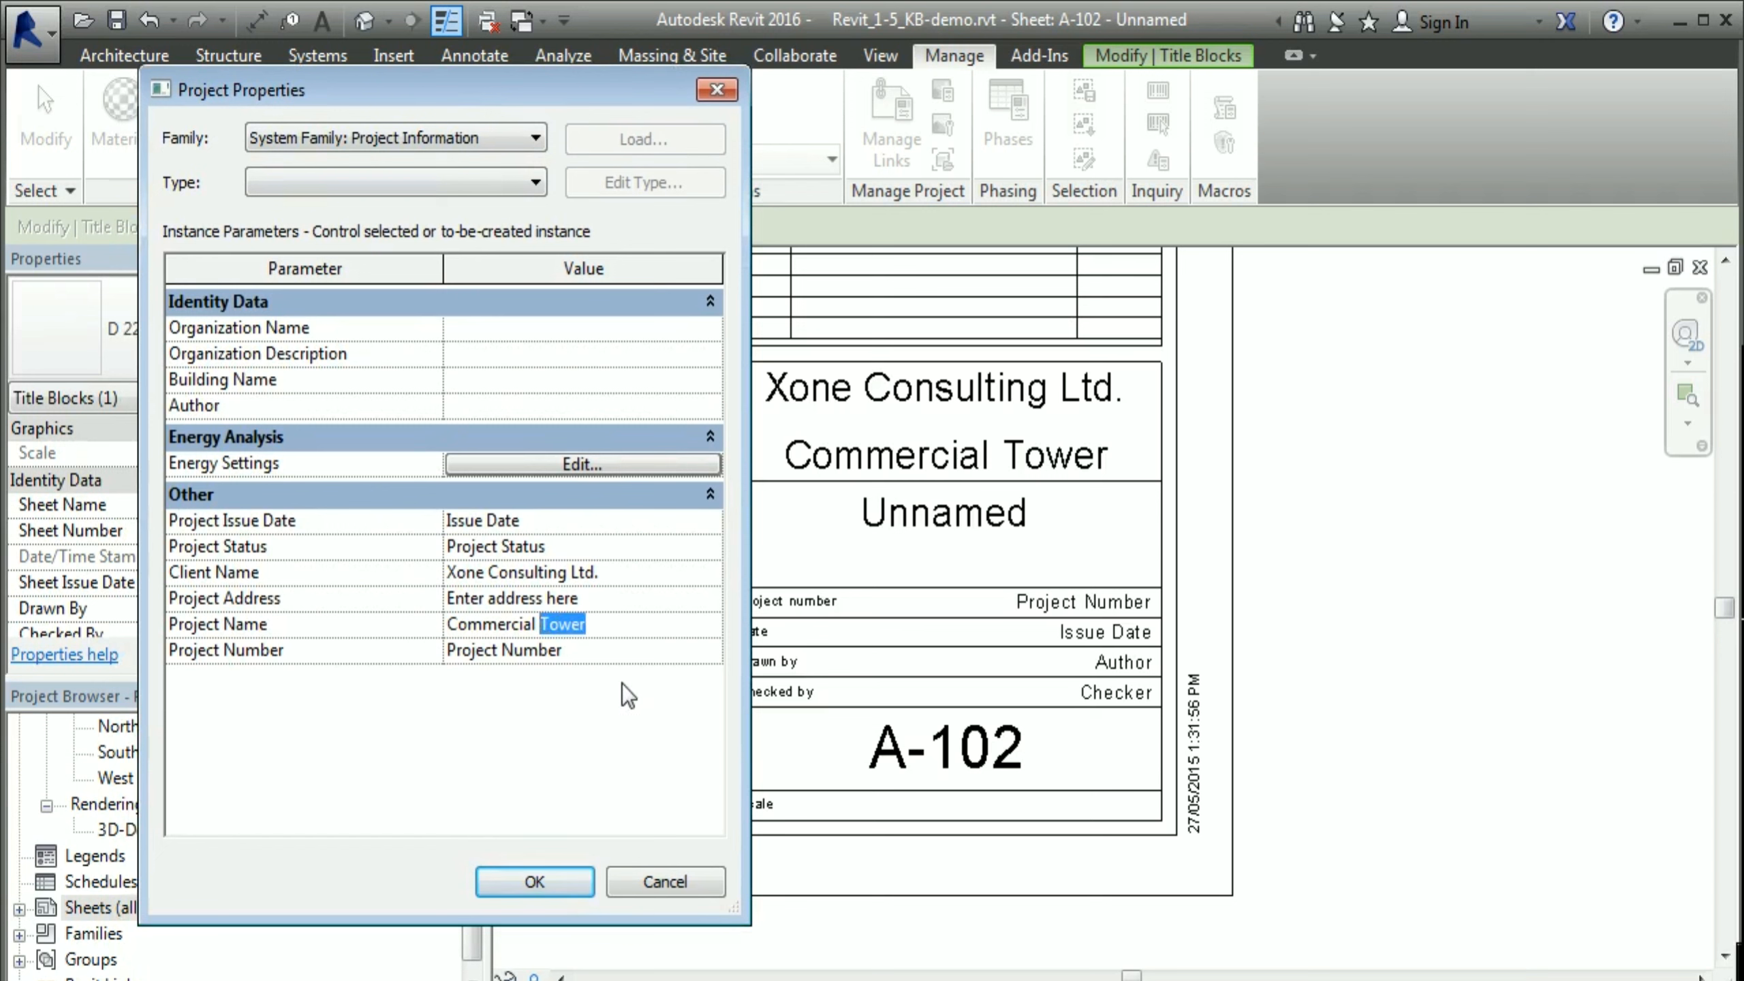
{"action": "type", "text": "Center"}
{"action": "left_click", "coordinate": [542, 881]}
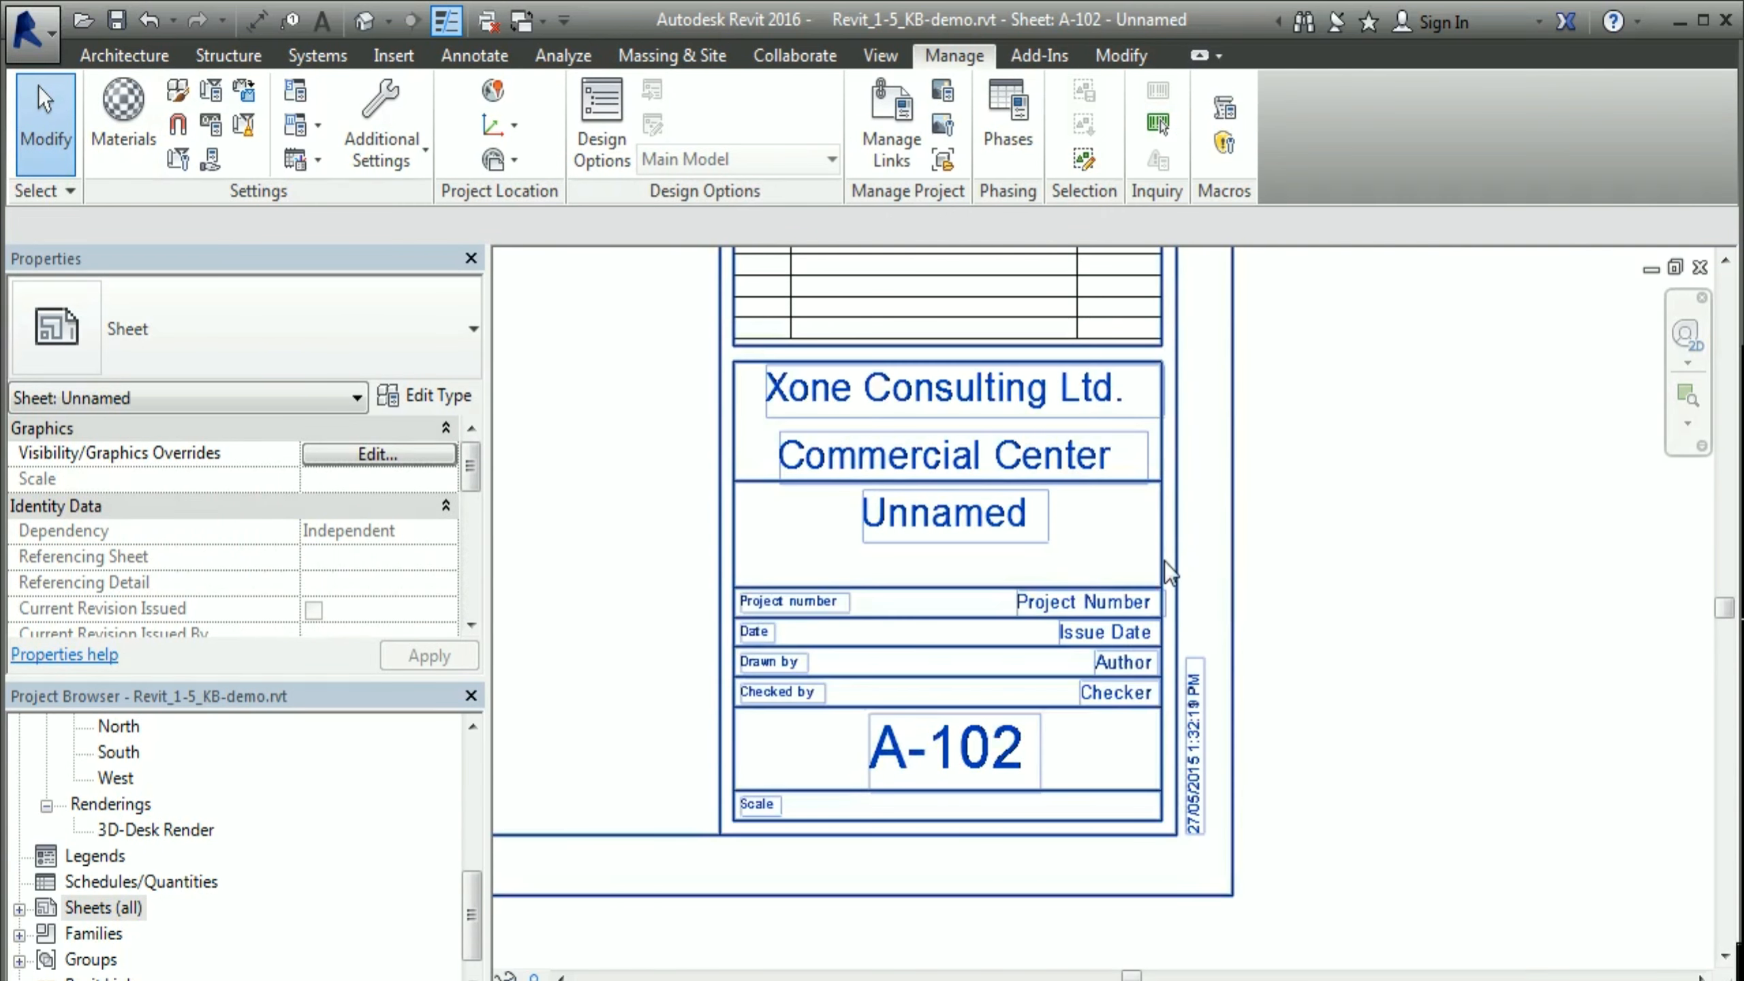
Step: Set the Sheet Number of the selected title block to A-101
{"action": "left_click", "coordinate": [1233, 592]}
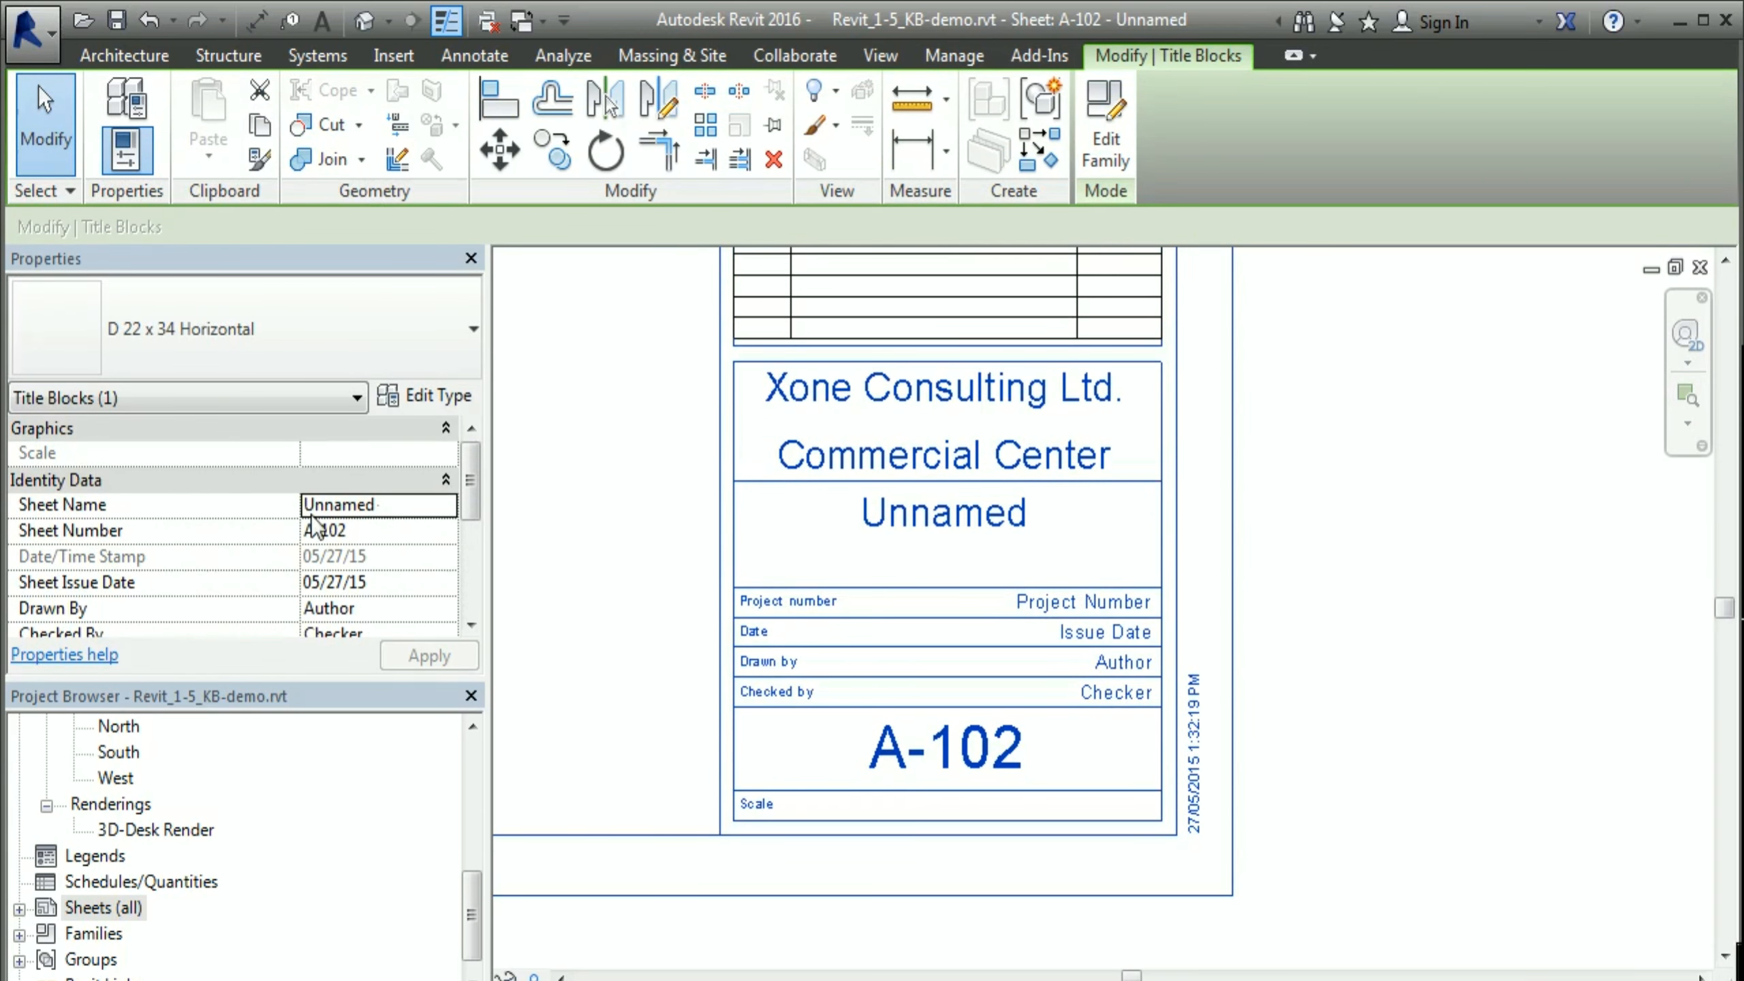
{"action": "left_click", "coordinate": [350, 530]}
{"action": "left_click_drag", "start_coordinate": [347, 530], "coordinate": [339, 533]}
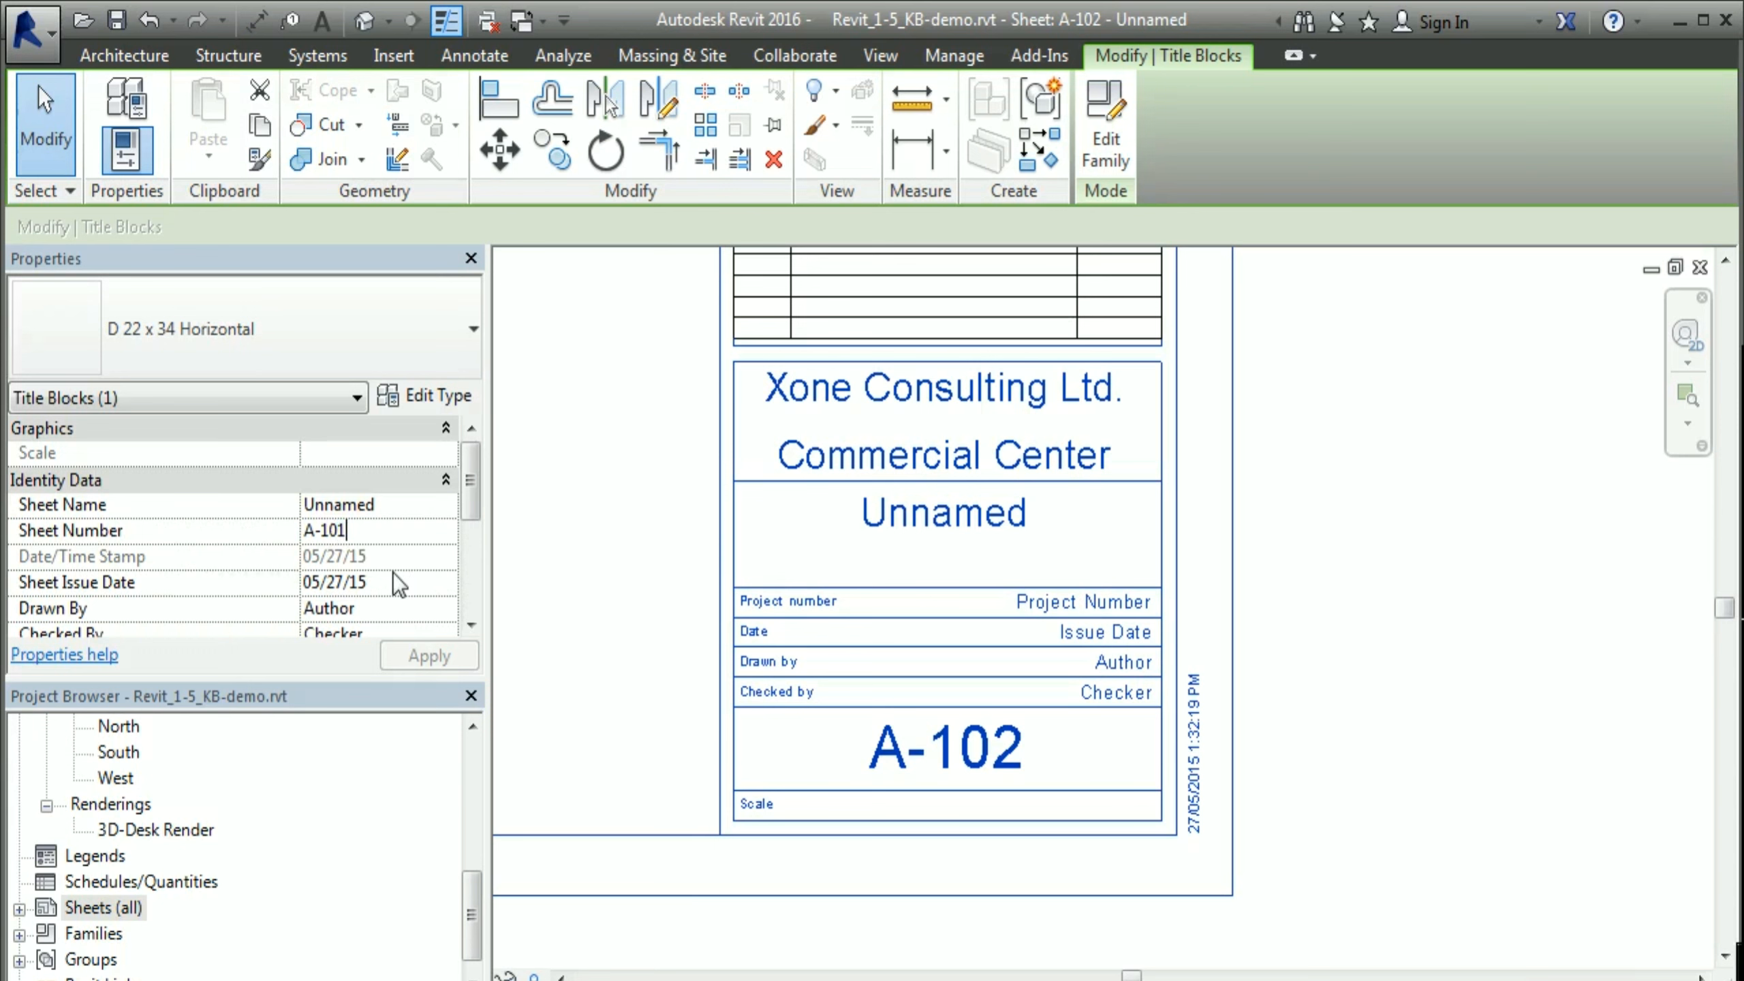
{"action": "type", "text": "1"}
{"action": "key", "text": "Return"}
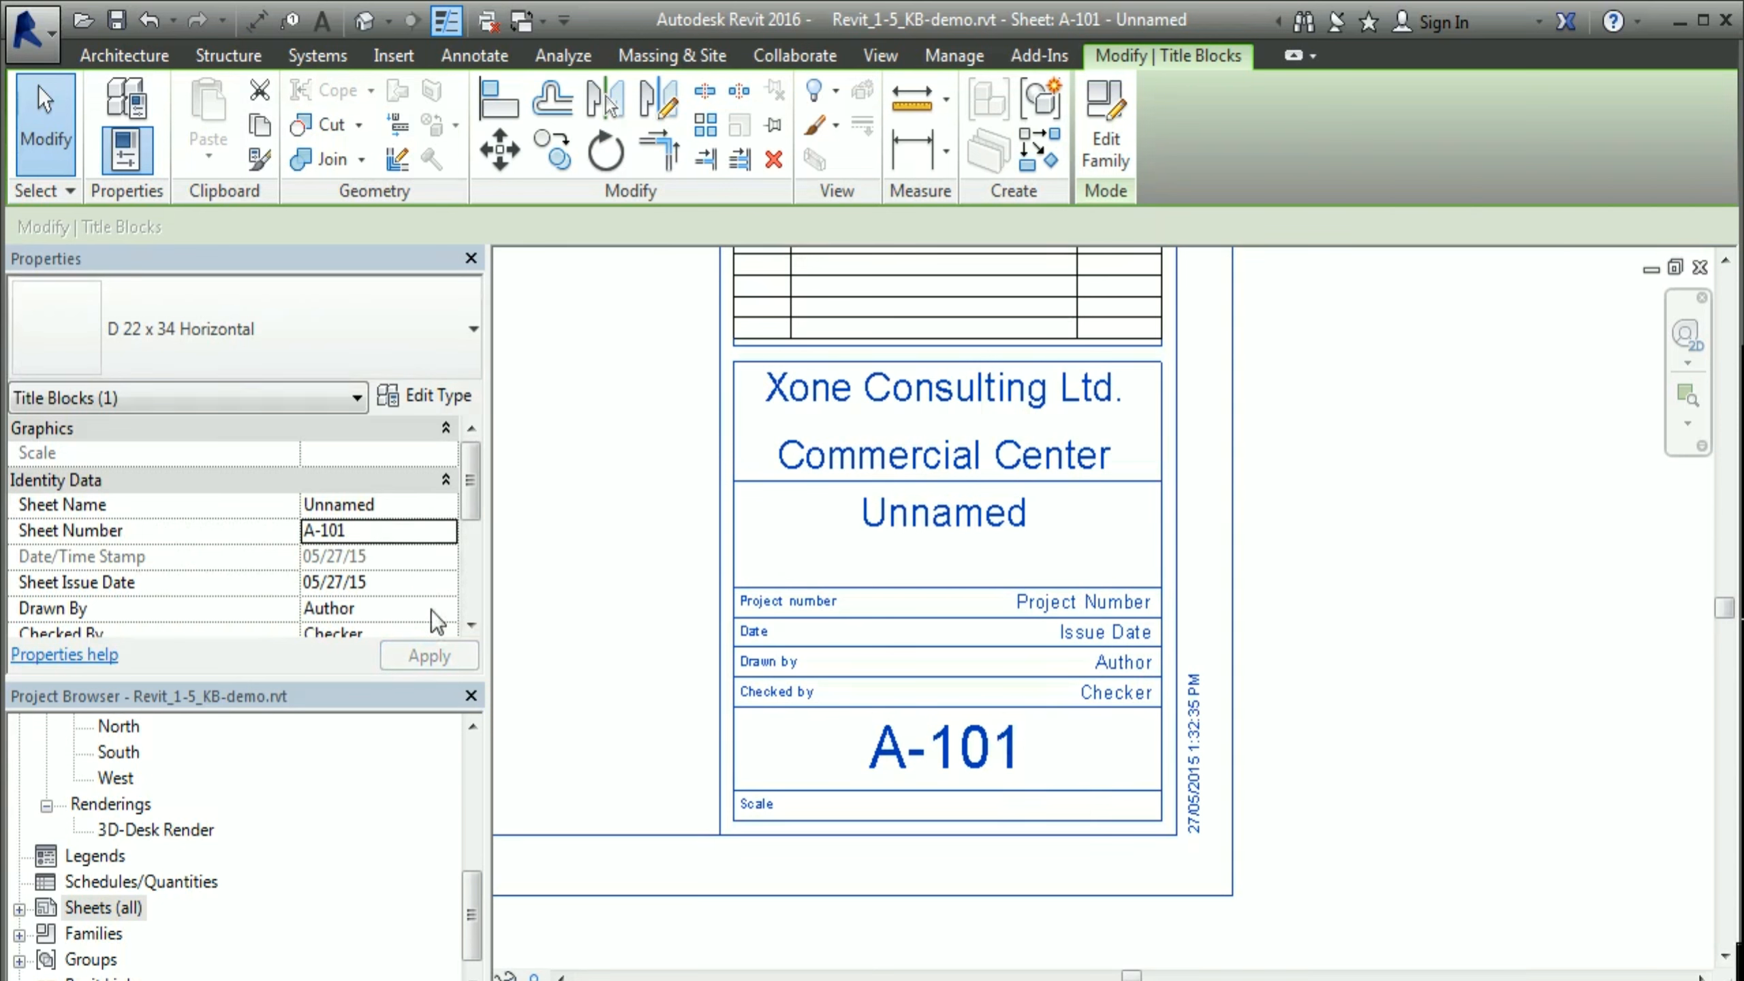
Step: Set the Drawn By property of the selected title block to KB
{"action": "left_click_drag", "start_coordinate": [479, 515], "coordinate": [483, 544]}
{"action": "left_click", "coordinate": [384, 557]}
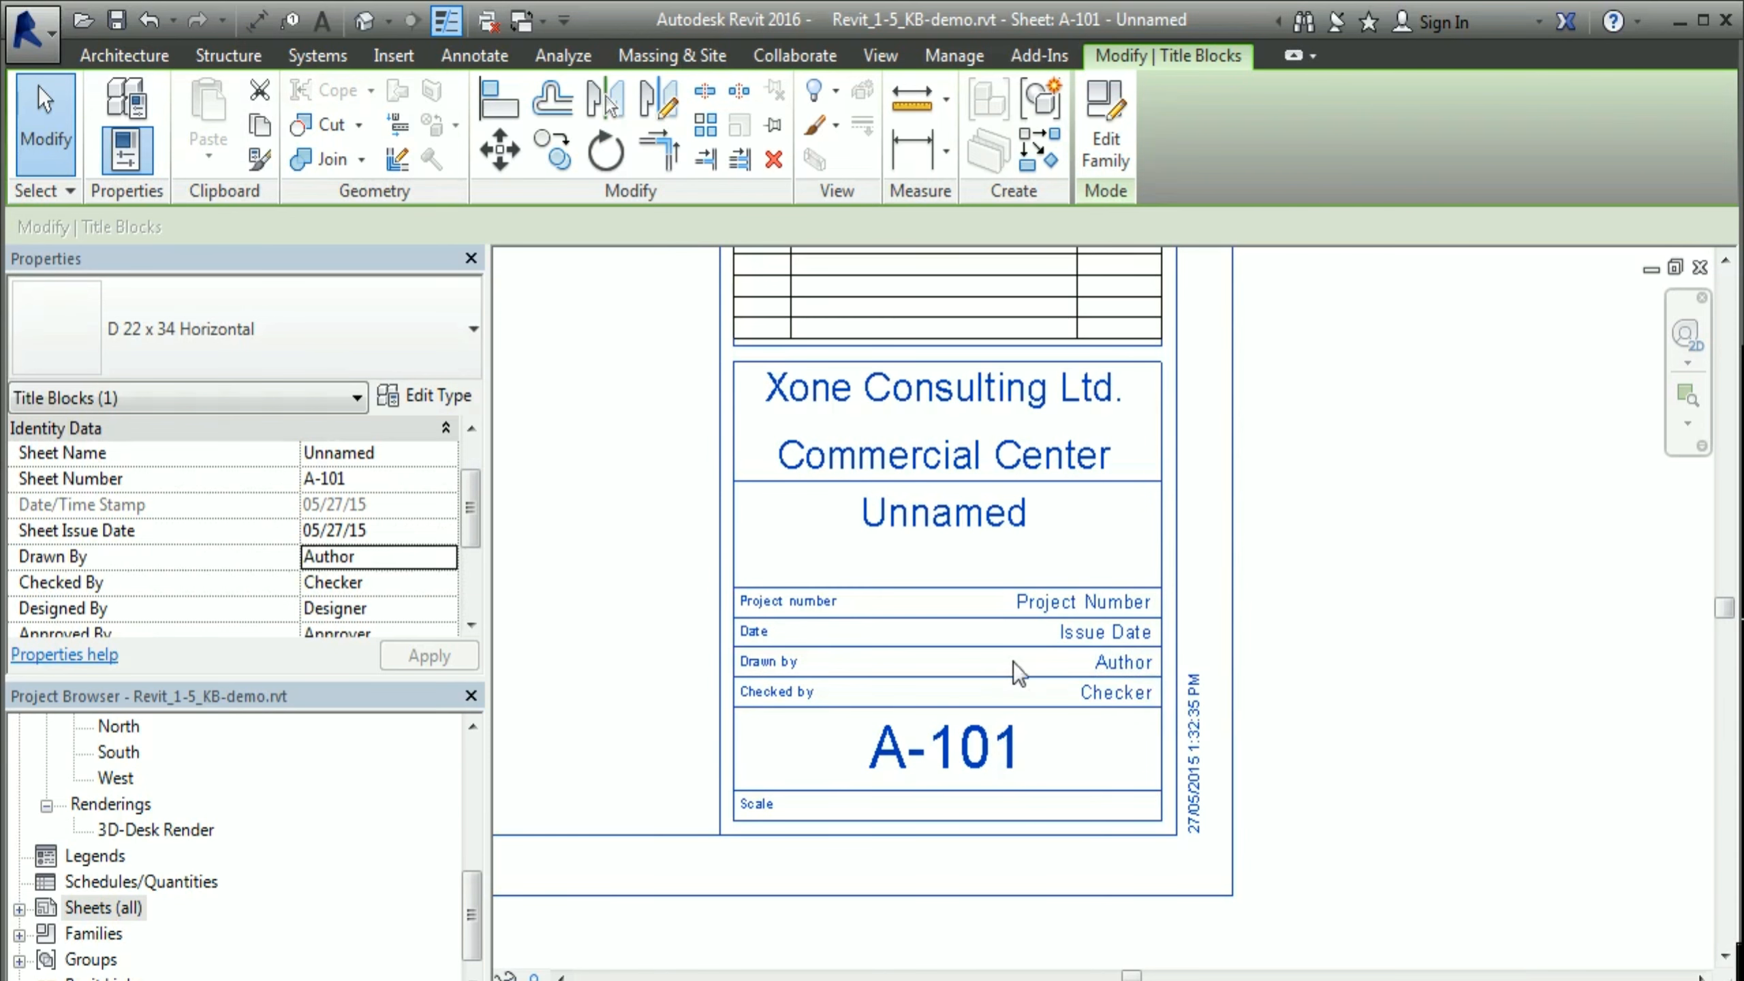
{"action": "left_click", "coordinate": [377, 558]}
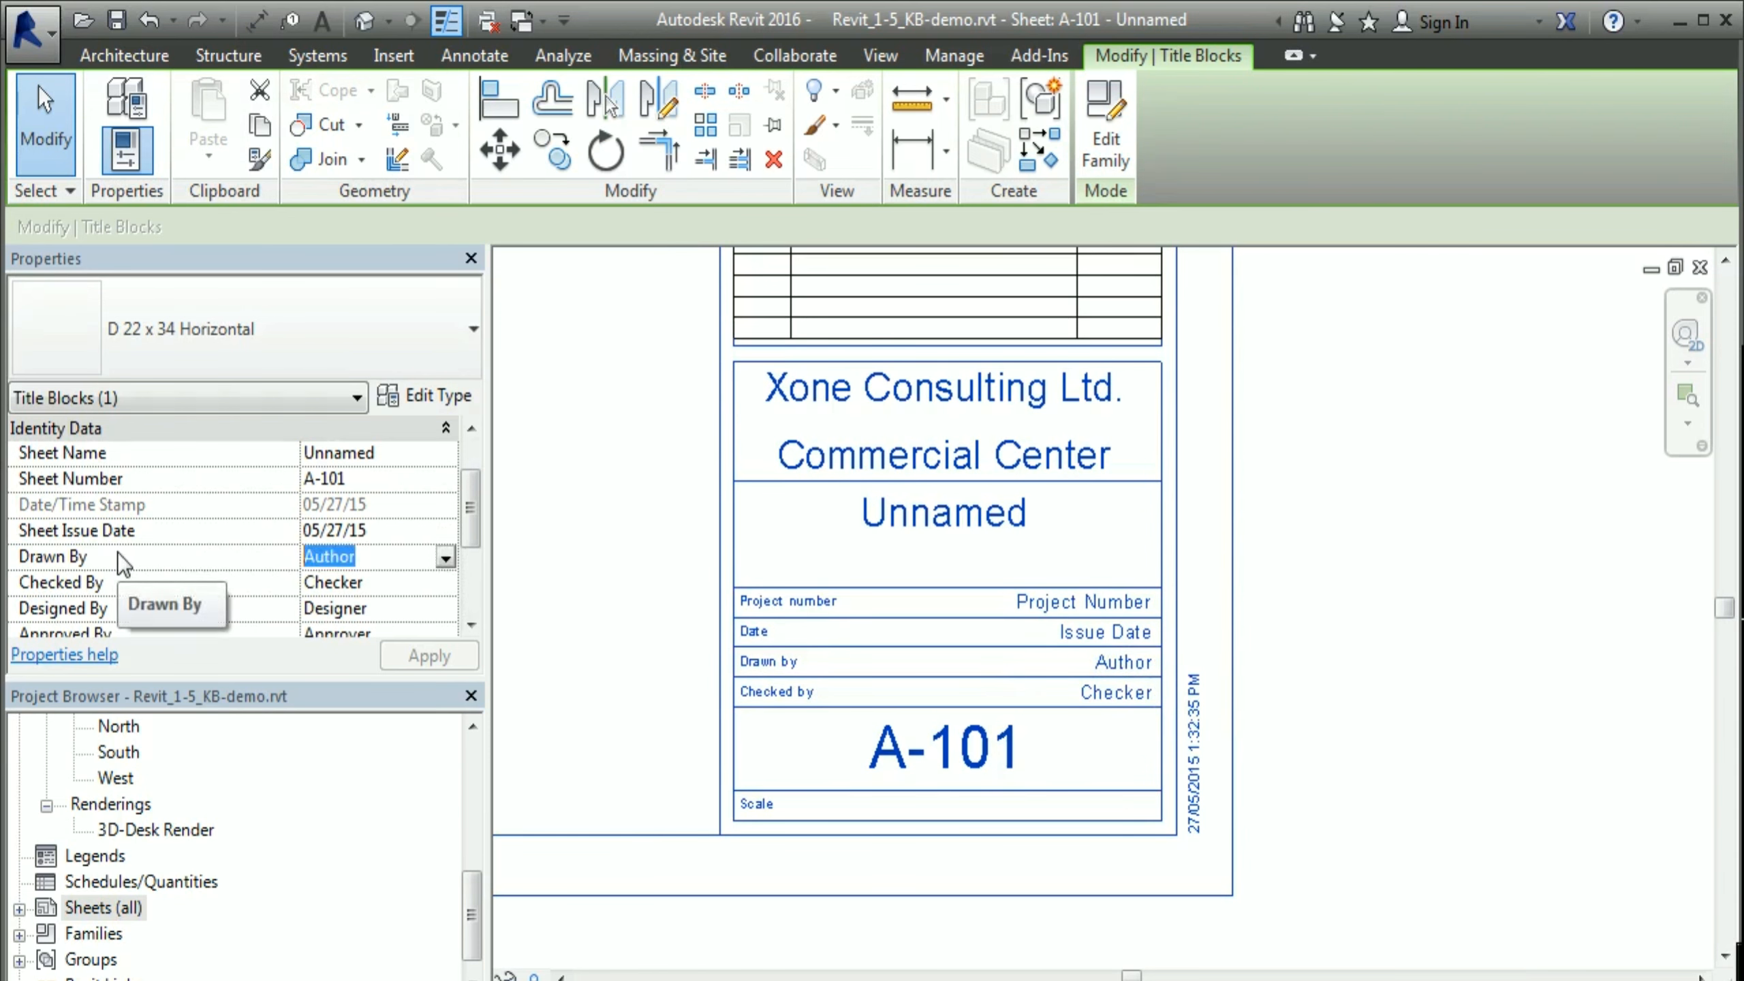
{"action": "type", "text": "KB"}
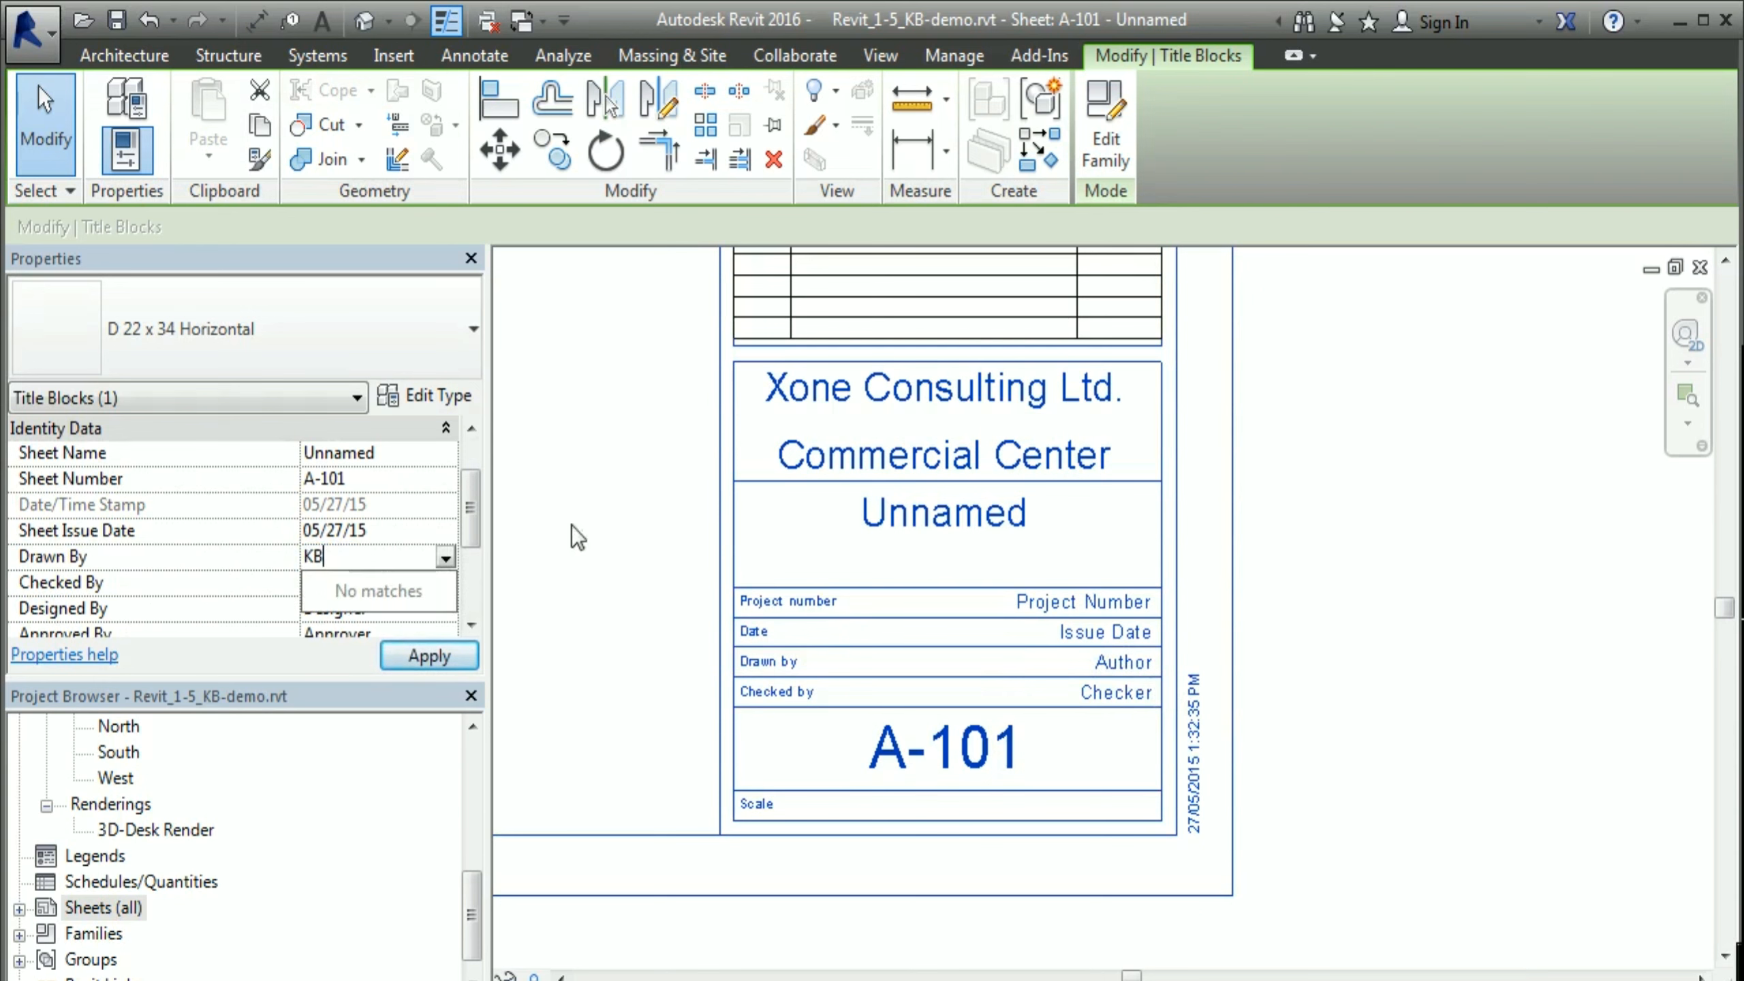
{"action": "mouse_move", "coordinate": [572, 525]}
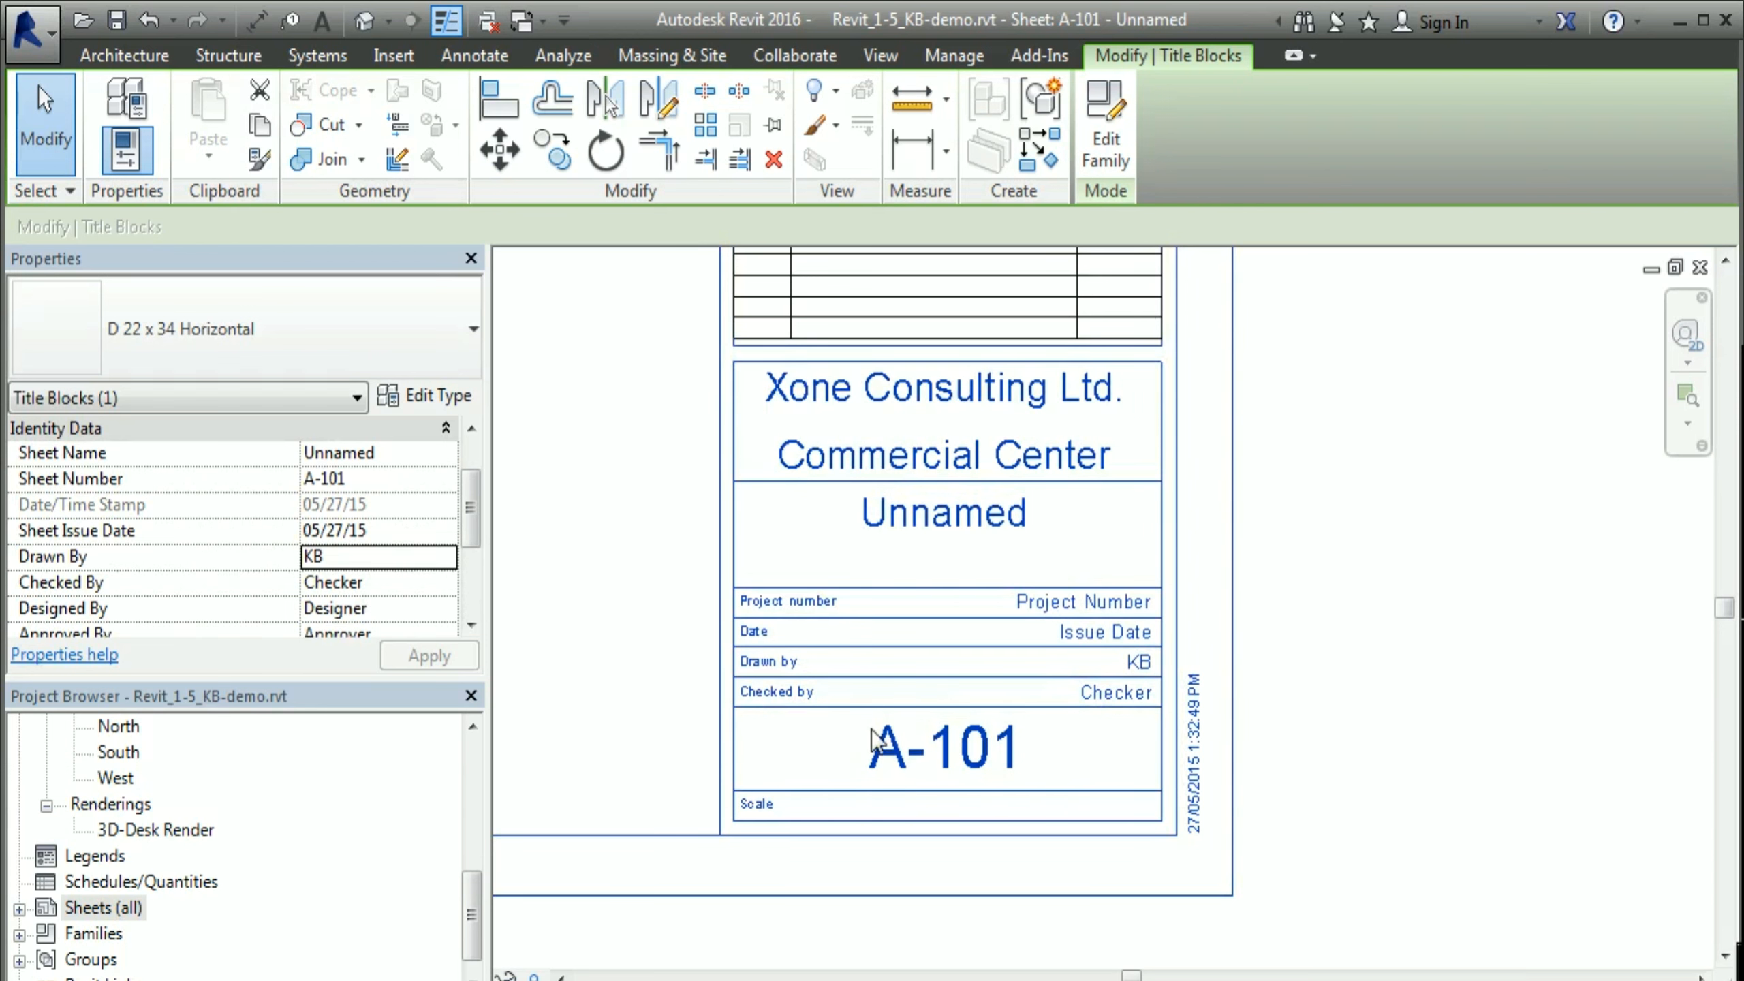
Step: Change the Checked by value directly in the sheet's title block to KB
{"action": "left_click", "coordinate": [1109, 693]}
{"action": "type", "text": "KB"}
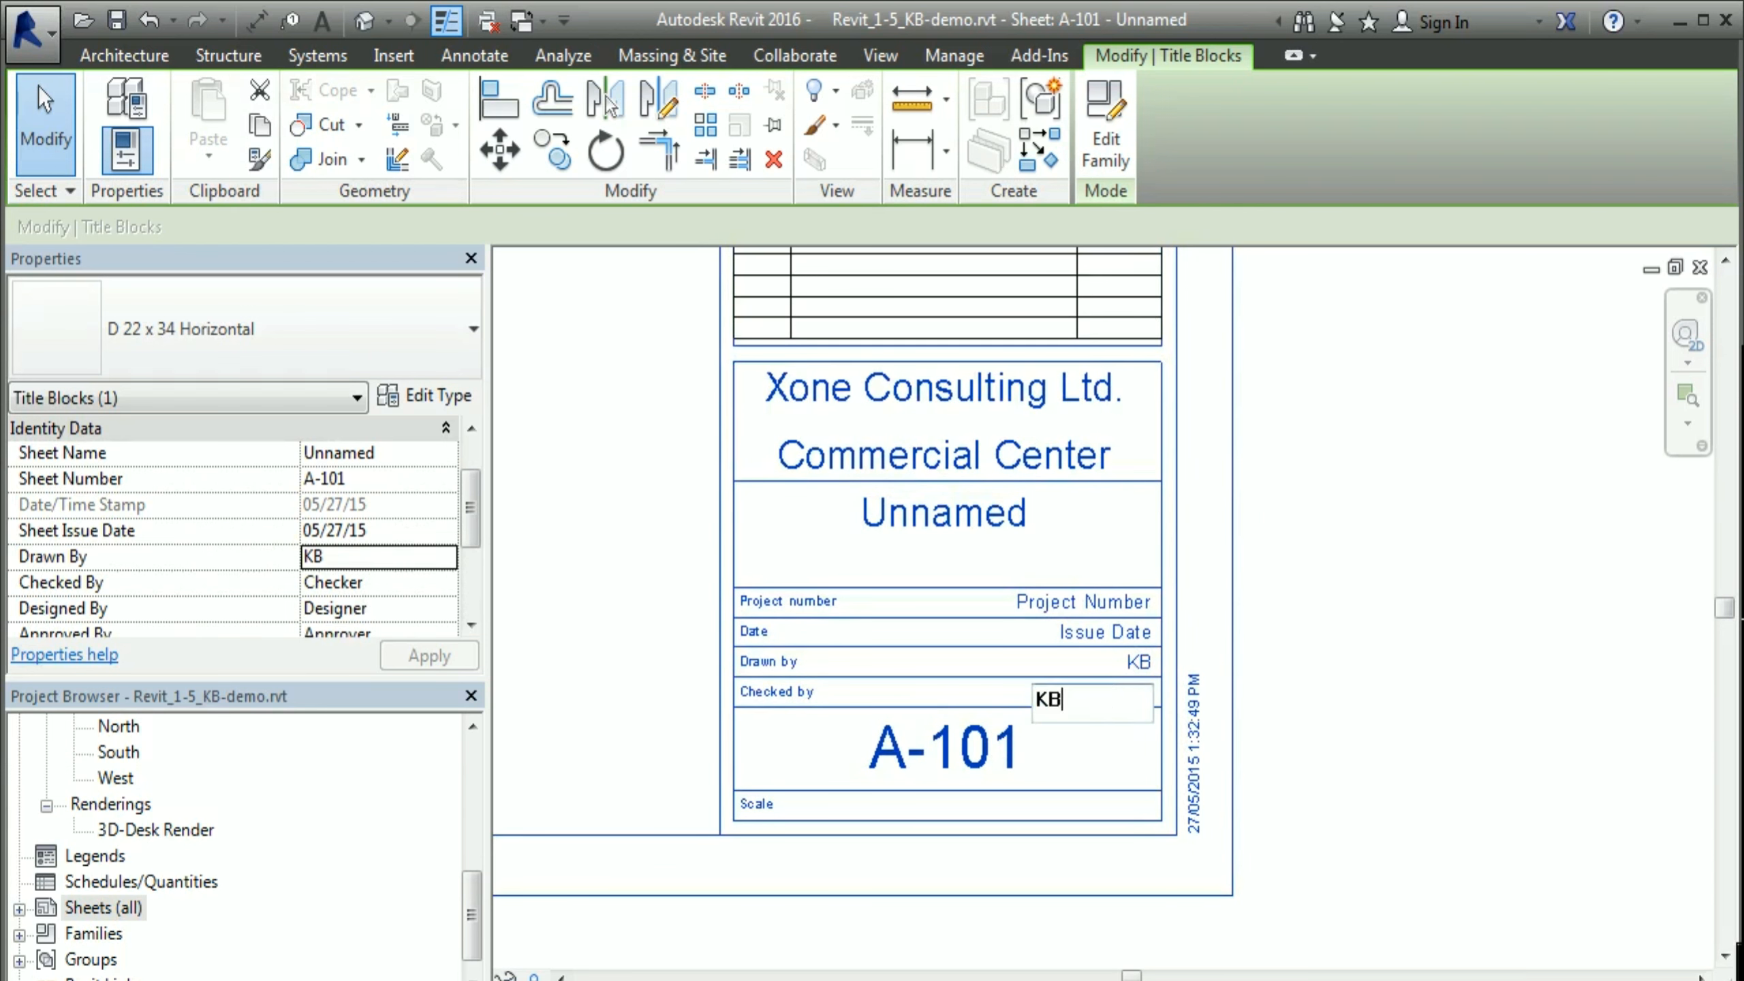
{"action": "key", "text": "Return"}
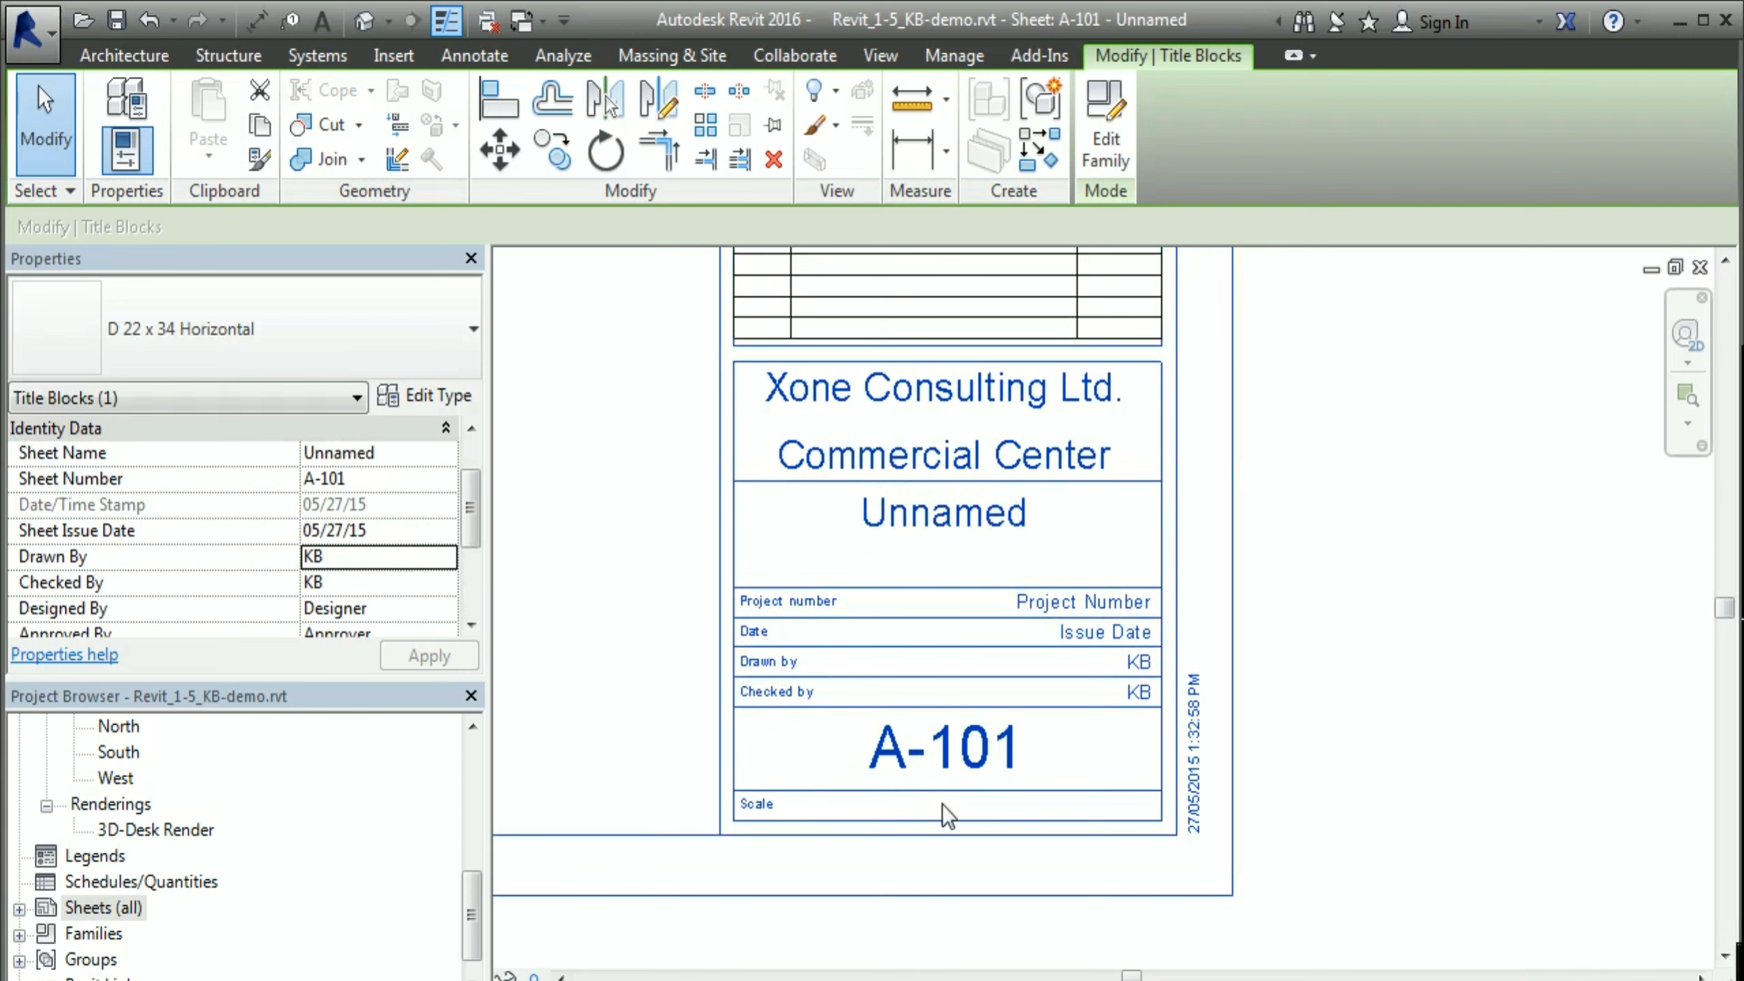
Step: Set the Project Number in the project information to 20150015
{"action": "scroll", "coordinate": [418, 659], "scroll_direction": "down", "scroll_amount": 3}
{"action": "scroll", "coordinate": [468, 575], "scroll_direction": "up", "scroll_amount": 1}
{"action": "scroll", "coordinate": [469, 553], "scroll_direction": "down", "scroll_amount": 1}
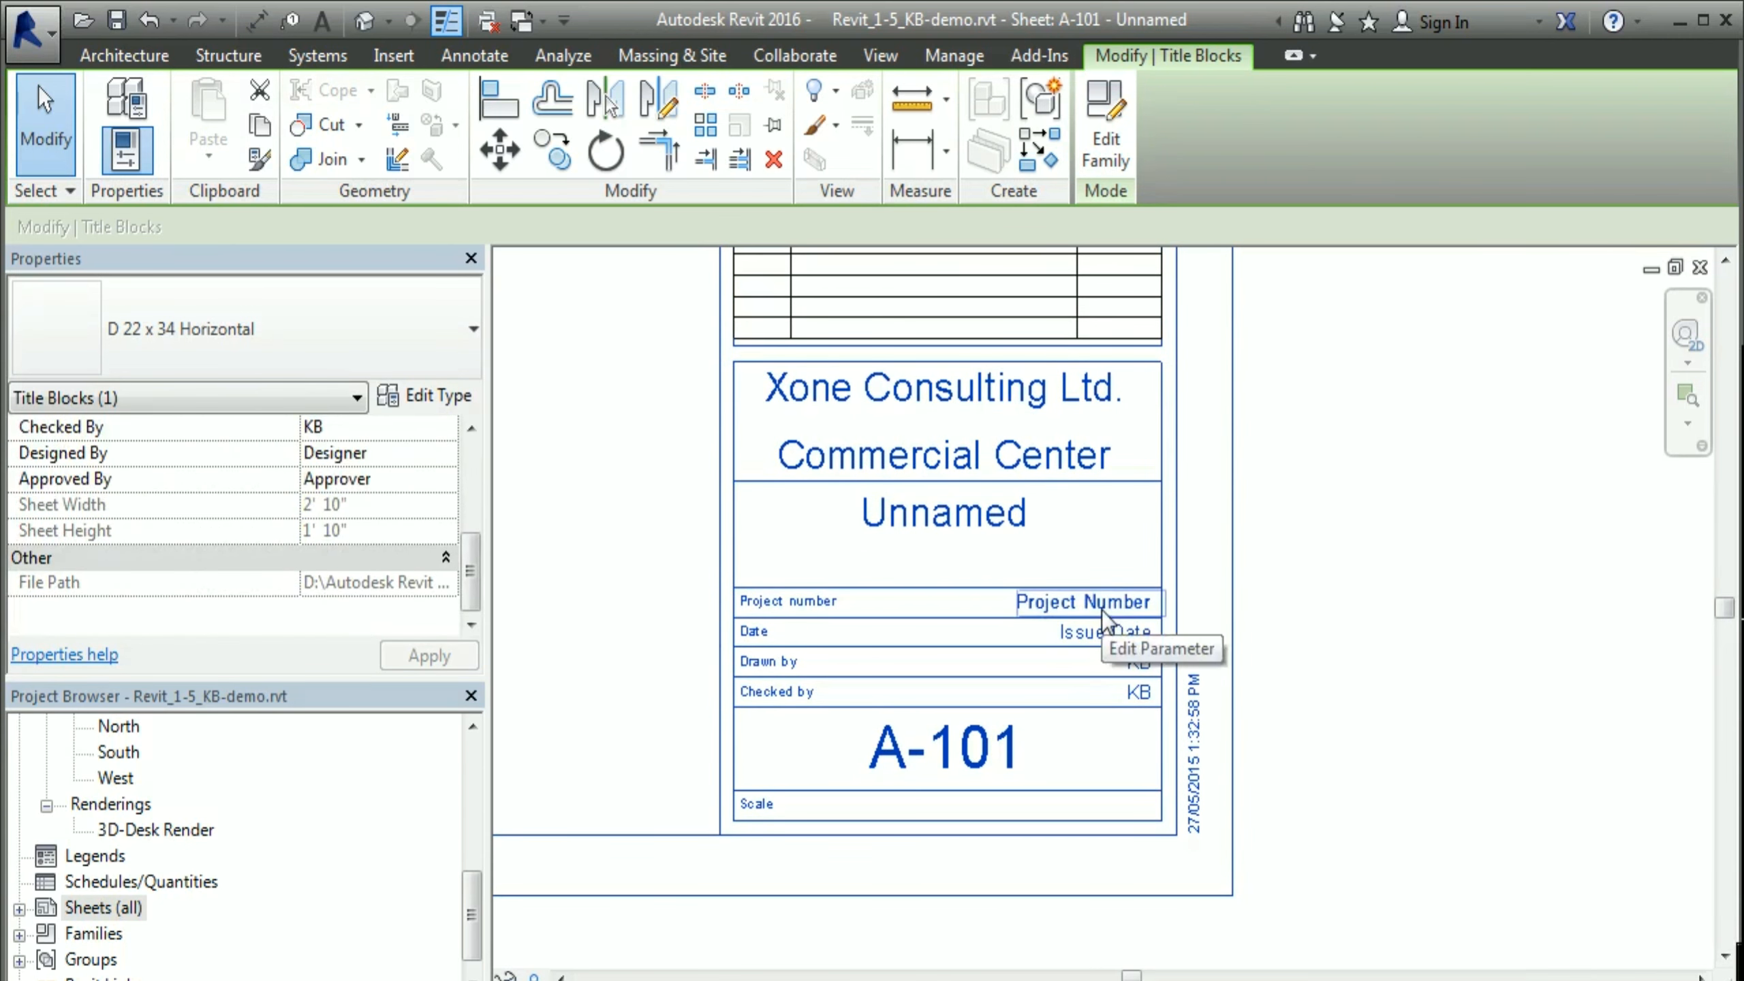
{"action": "left_click_drag", "start_coordinate": [469, 590], "coordinate": [472, 504]}
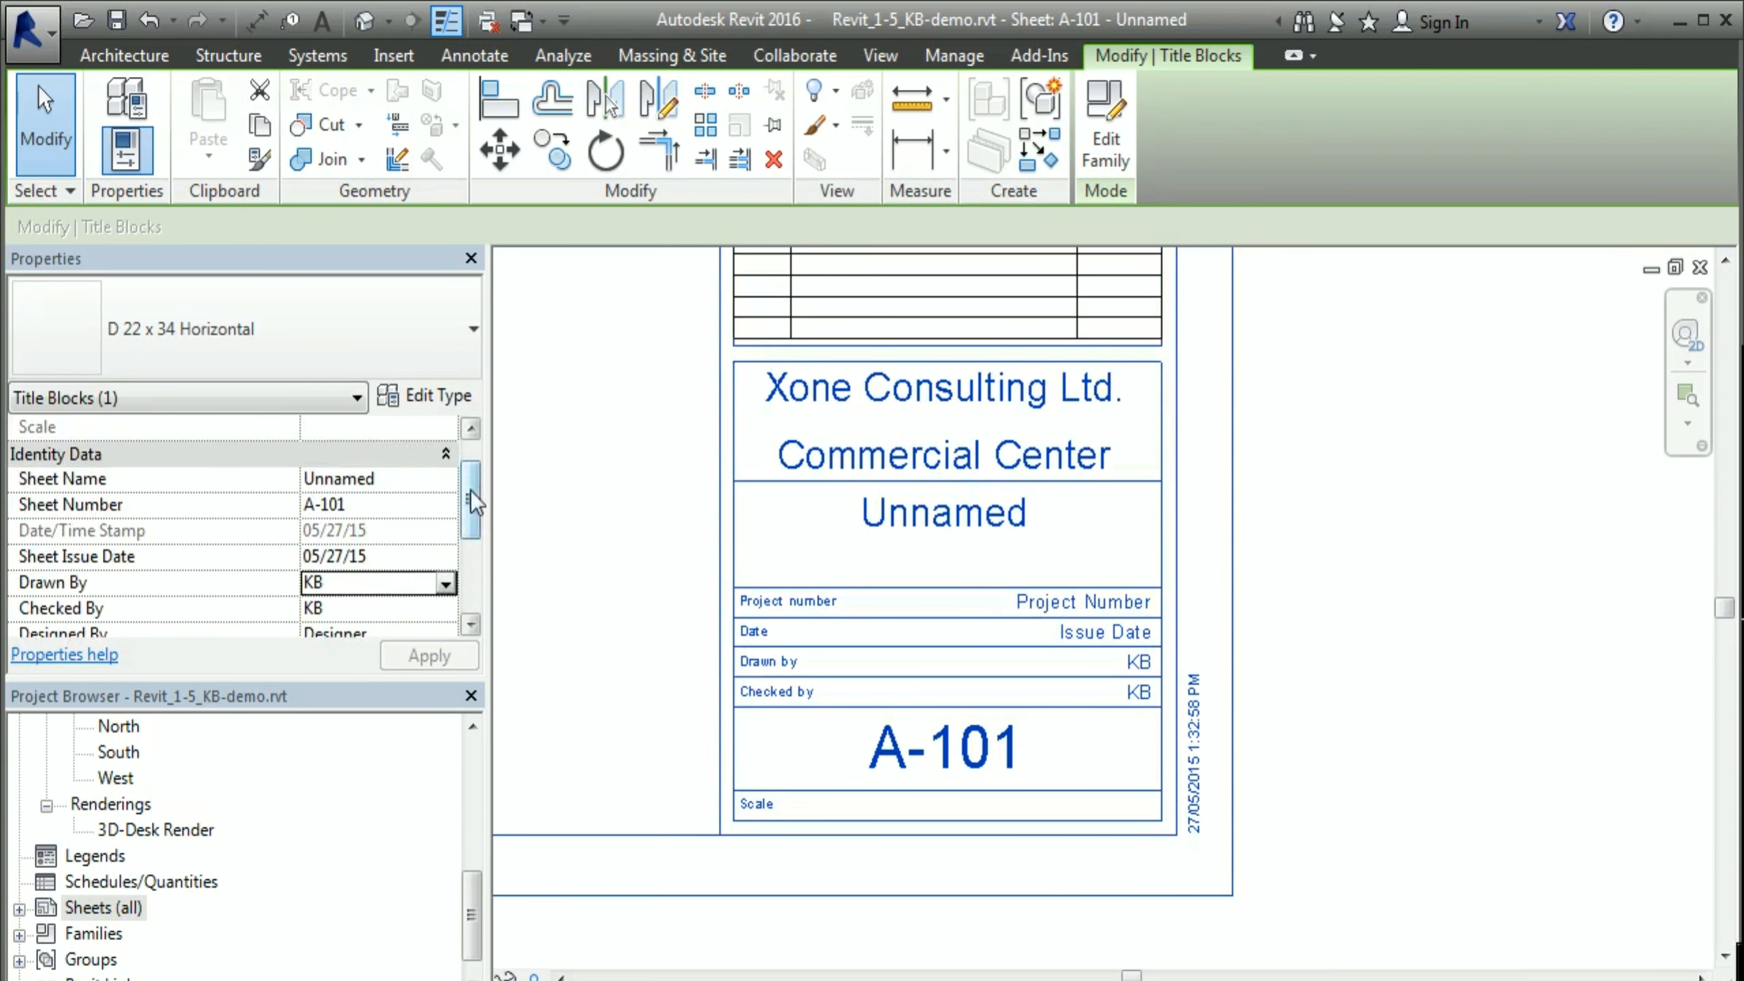
{"action": "left_click", "coordinate": [1301, 618]}
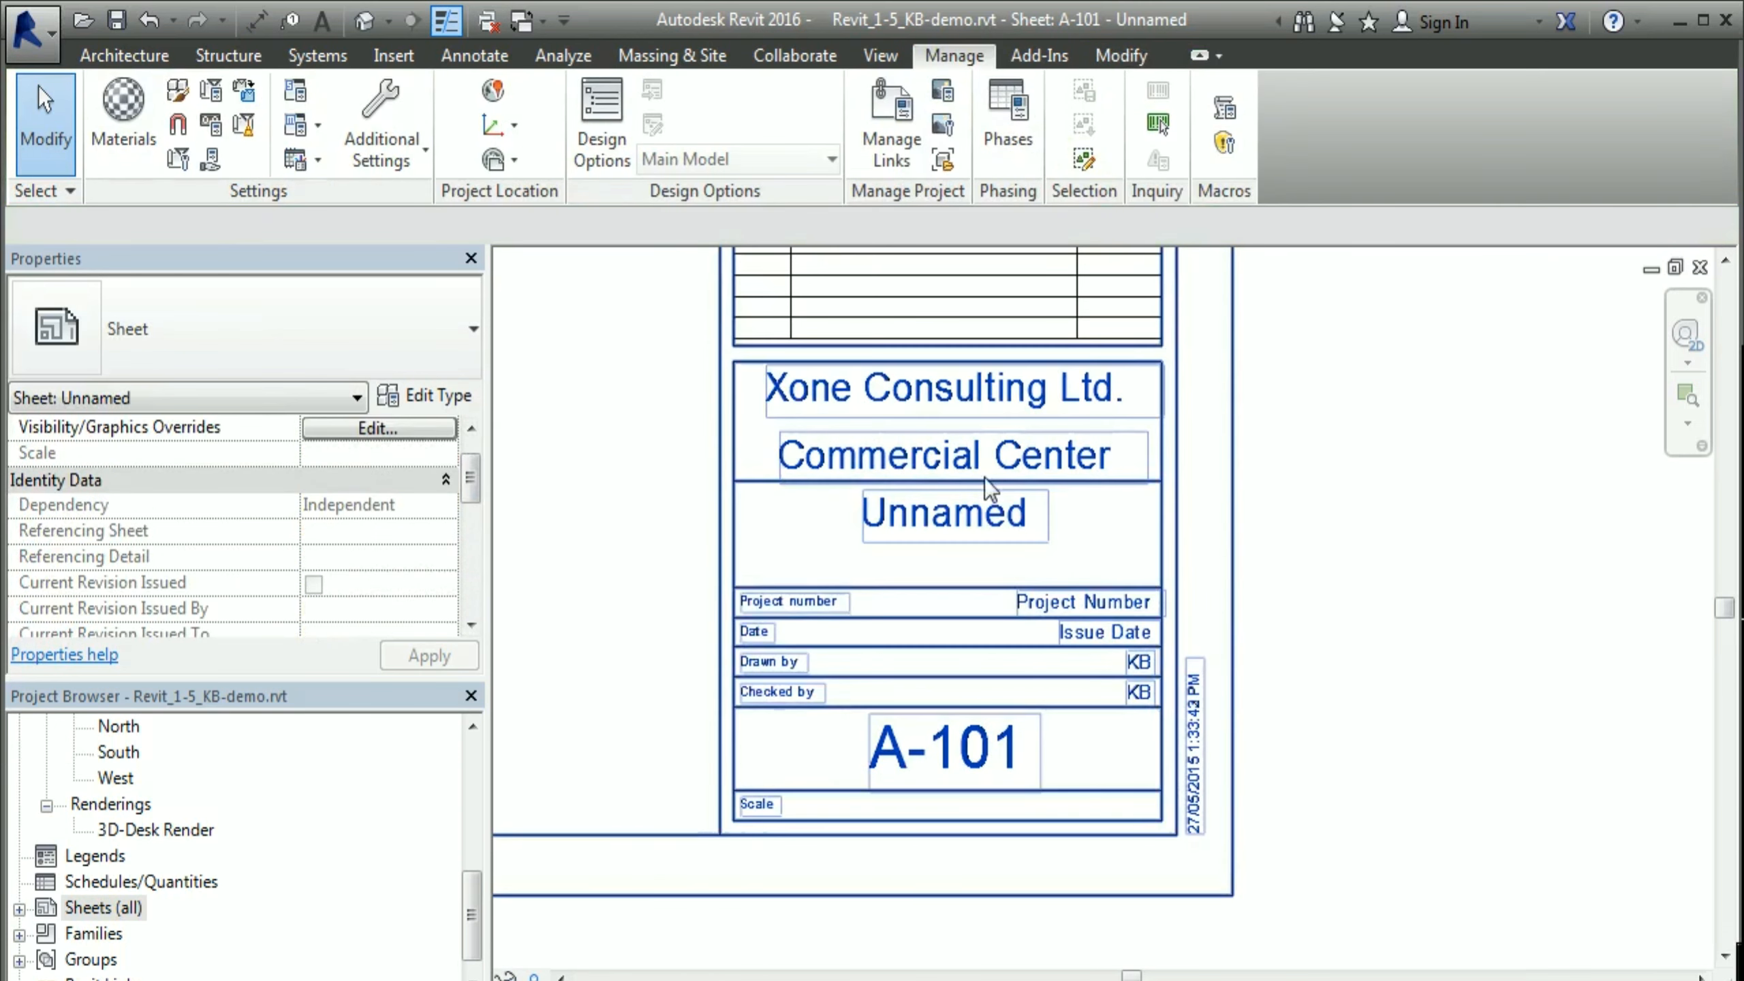
{"action": "left_click_drag", "start_coordinate": [473, 501], "coordinate": [469, 456]}
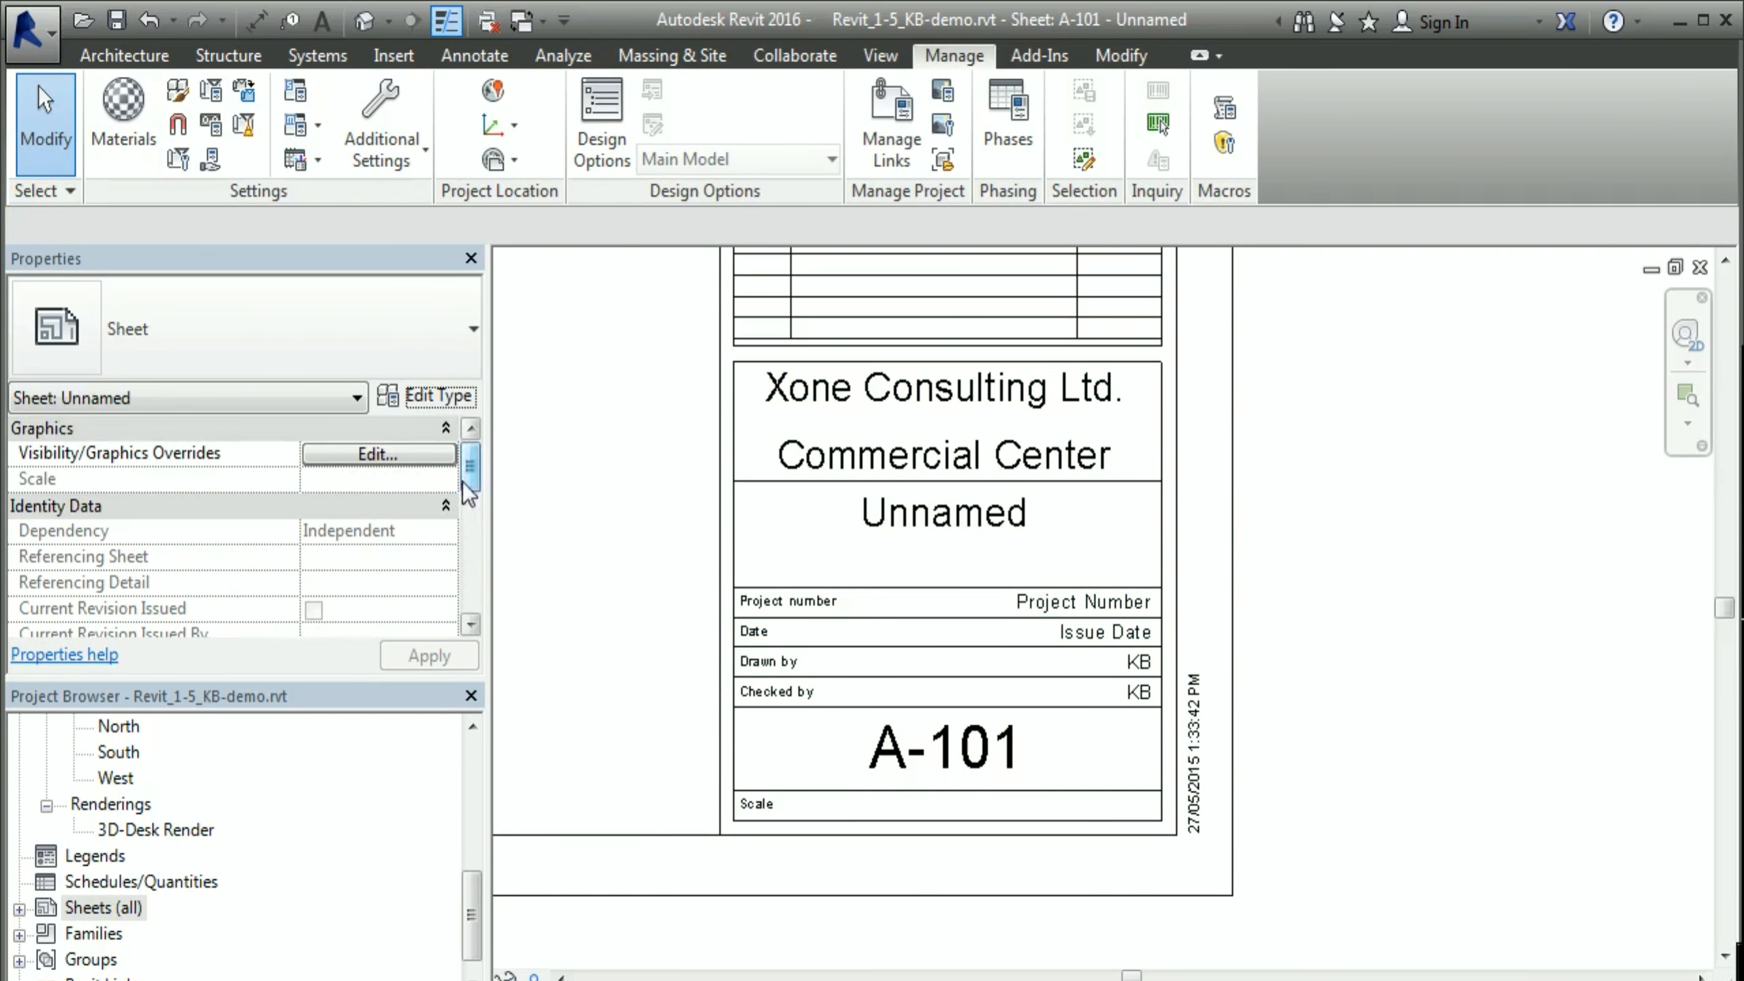
{"action": "left_click", "coordinate": [177, 161]}
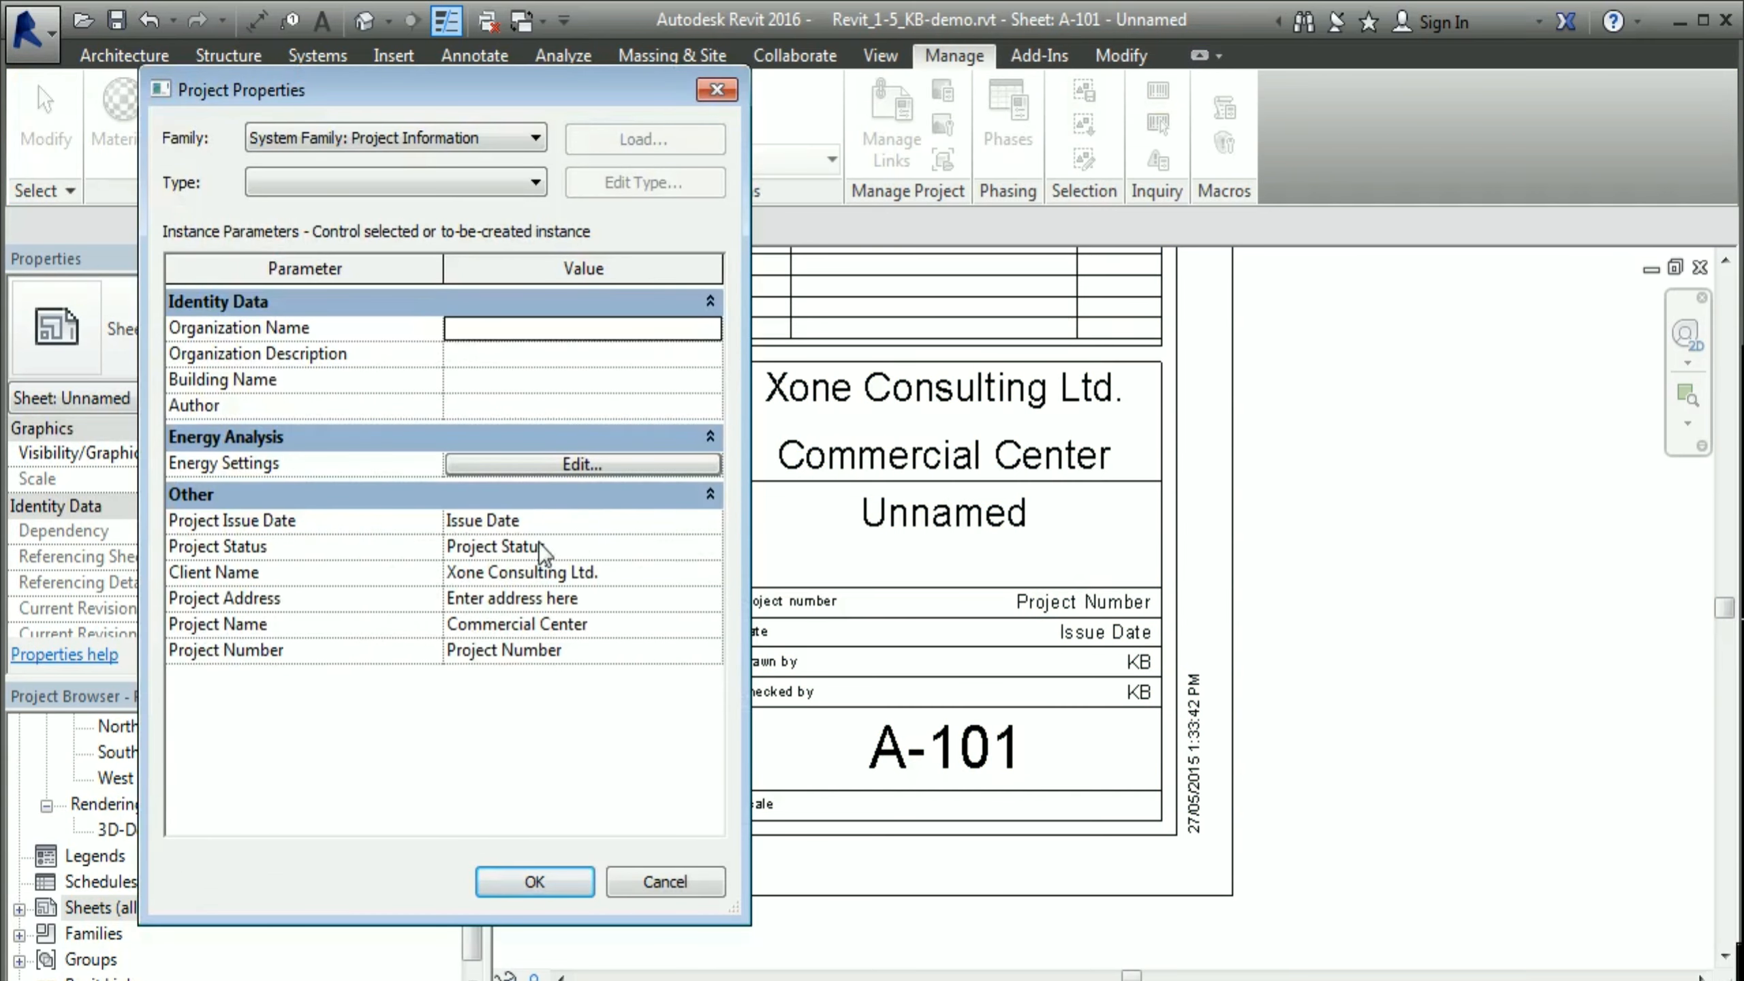
{"action": "left_click_drag", "start_coordinate": [488, 98], "coordinate": [523, 92]}
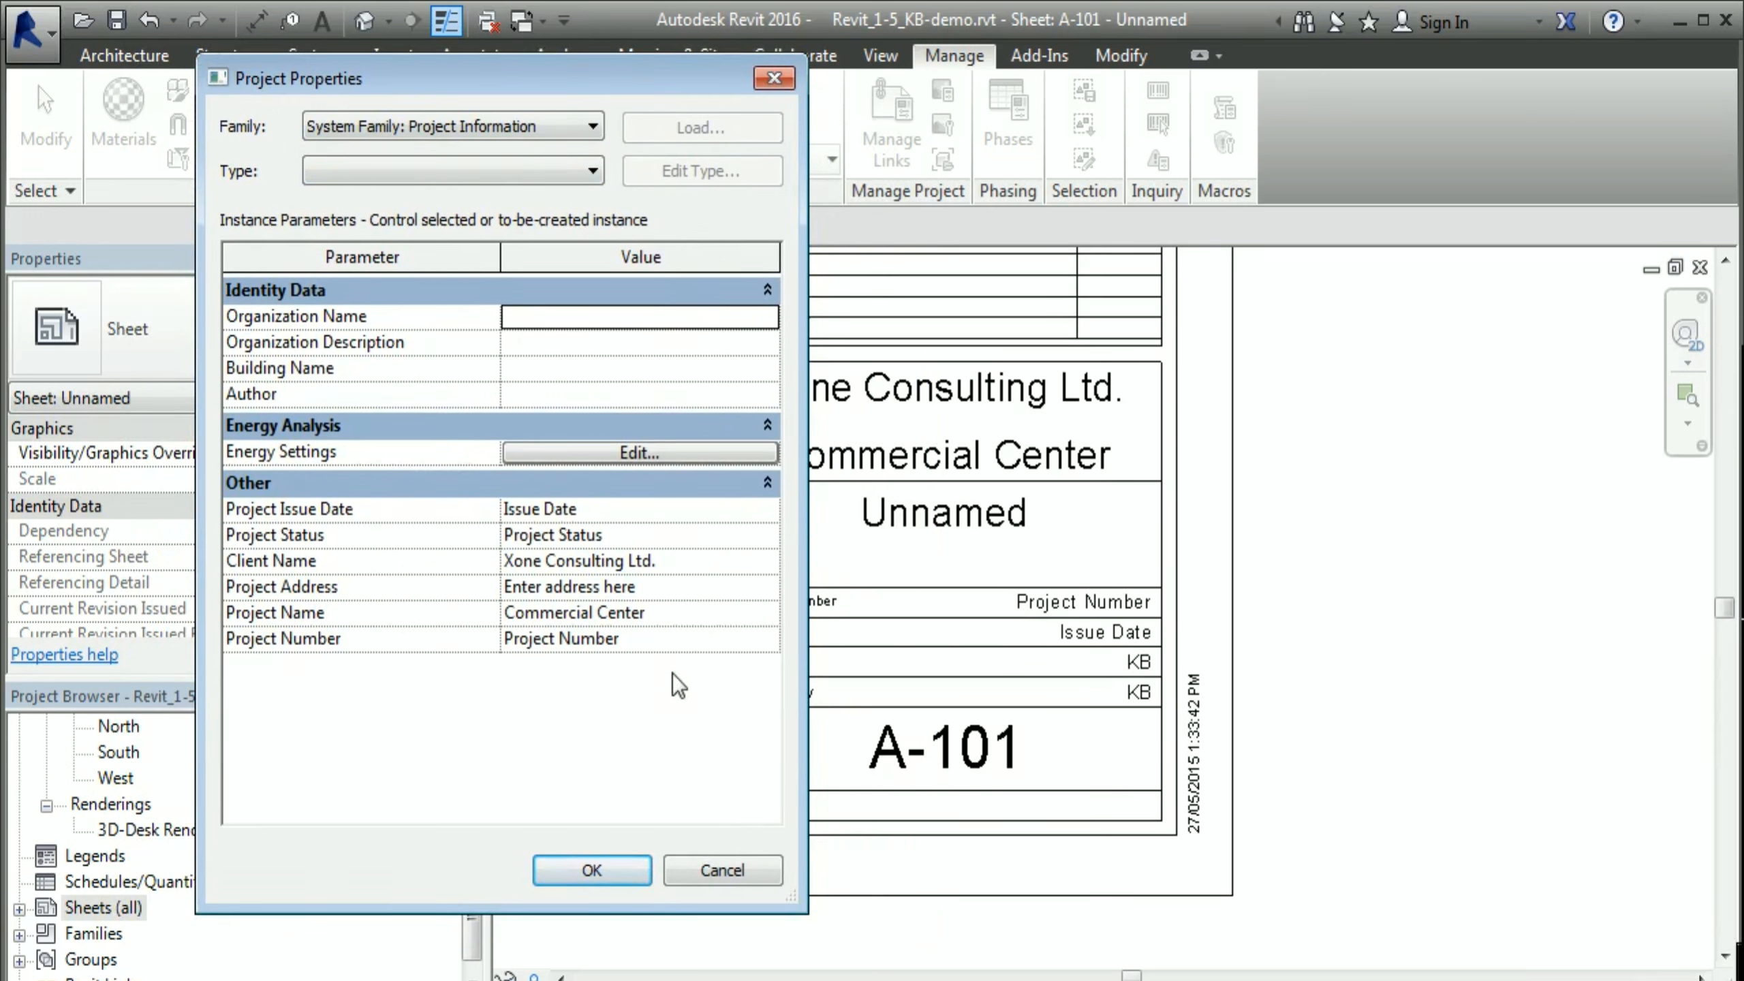
{"action": "left_click", "coordinate": [653, 642]}
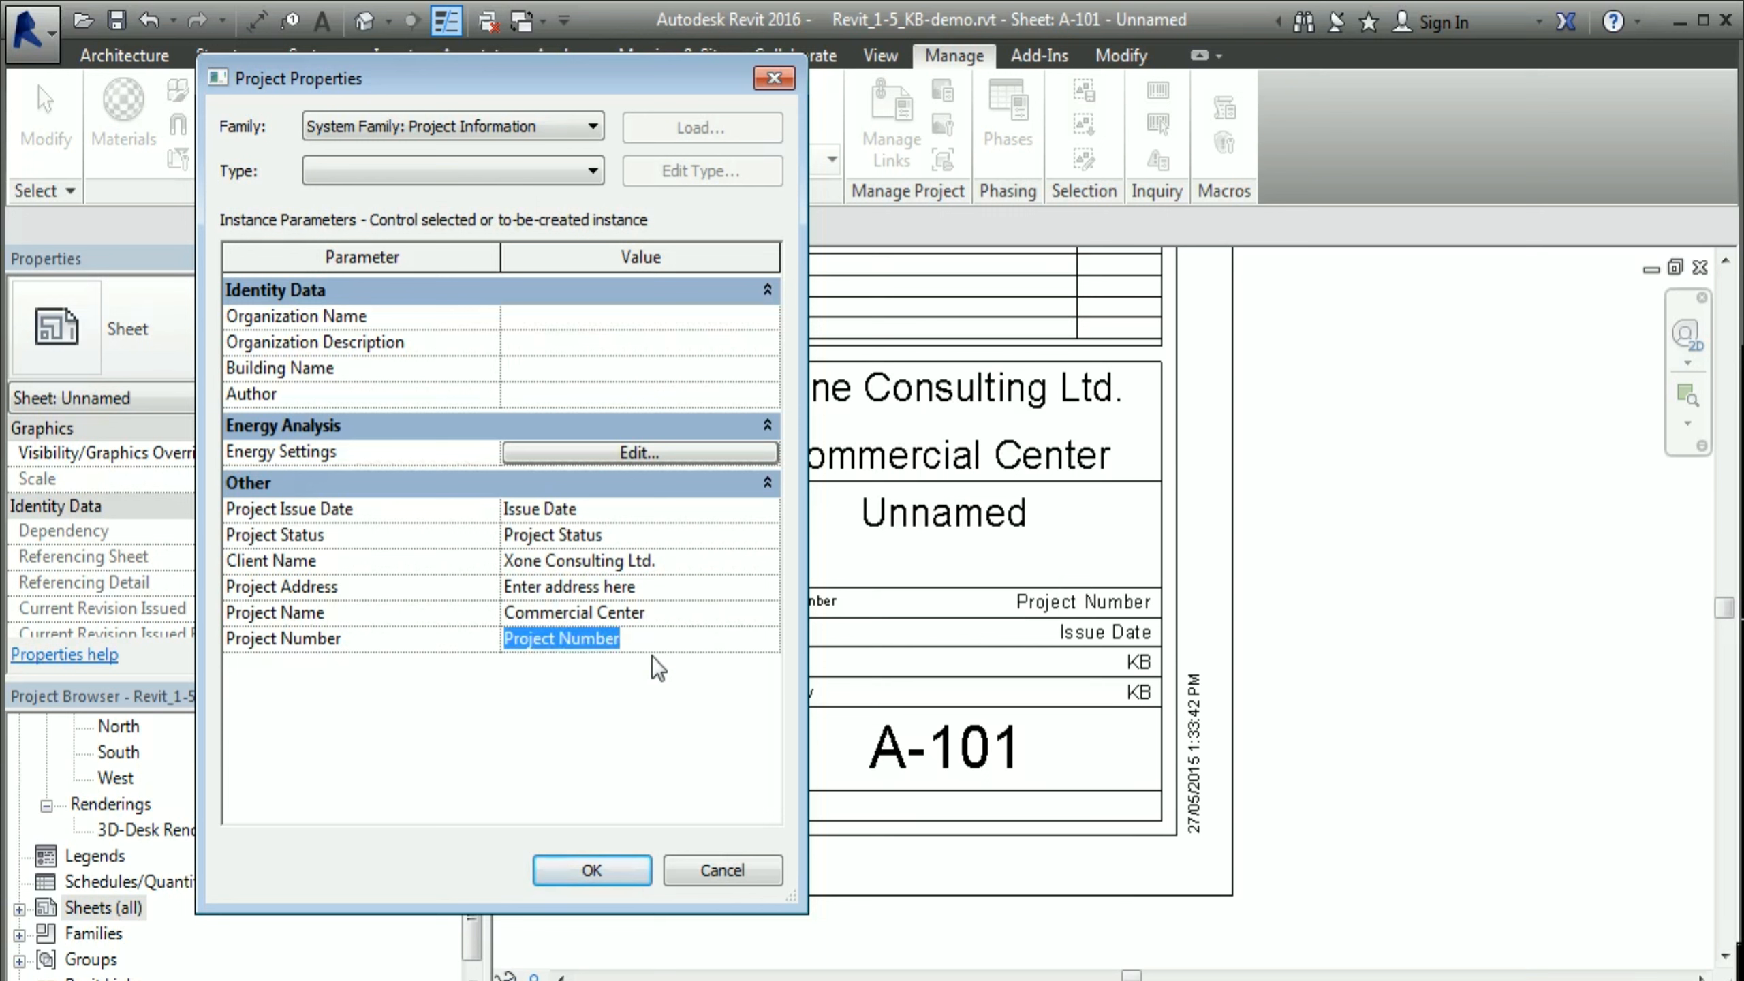
{"action": "type", "text": "2"}
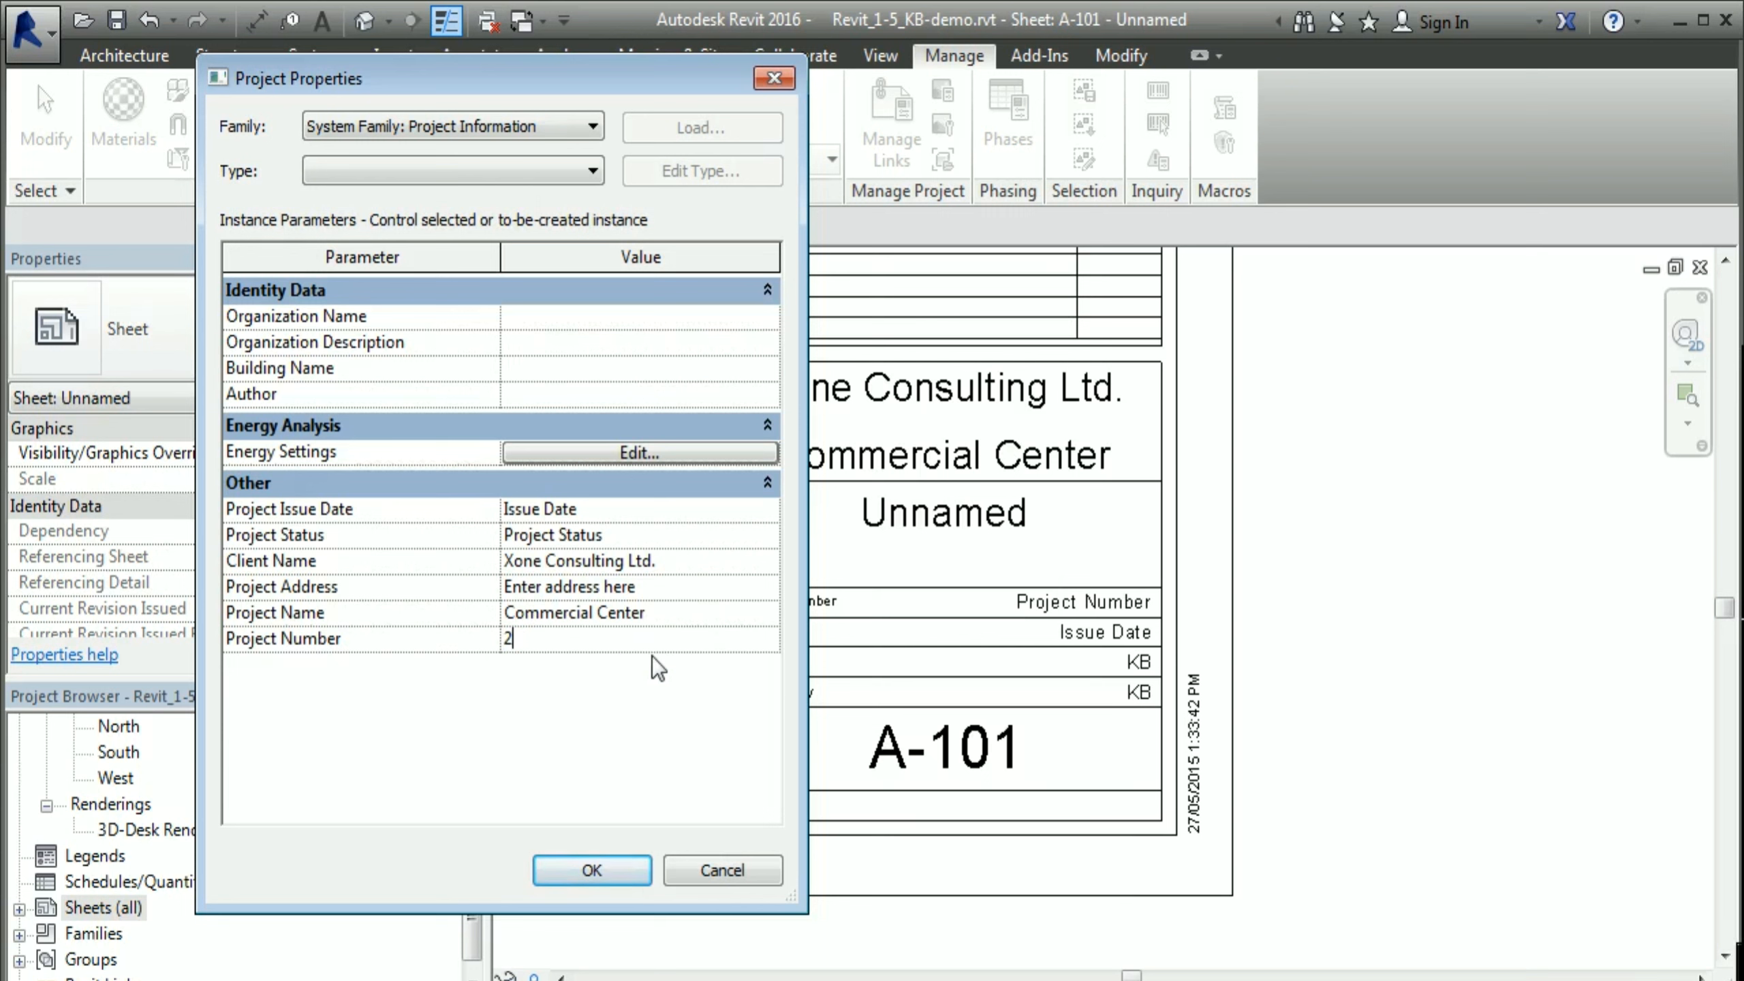
{"action": "type", "text": "015"}
{"action": "type", "text": "0015"}
{"action": "left_click", "coordinate": [595, 870]}
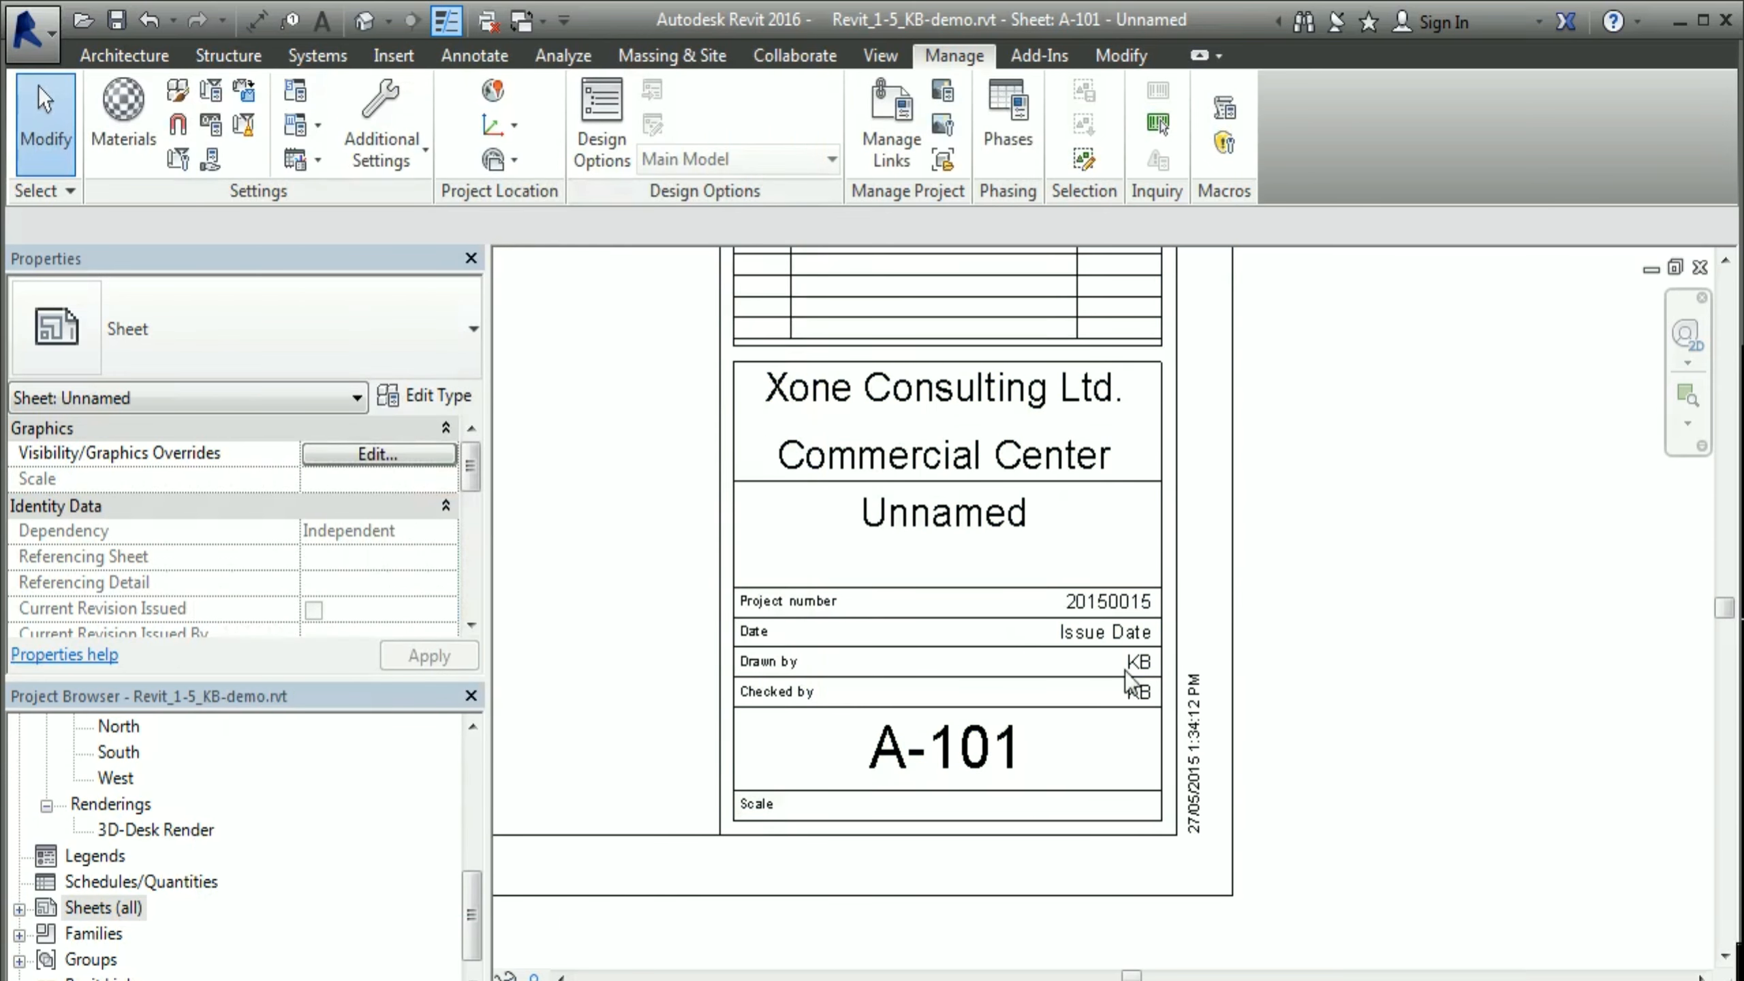
Step: Rename the sheet from Unnamed to Floor Plan directly in its title block
{"action": "left_click", "coordinate": [1167, 700]}
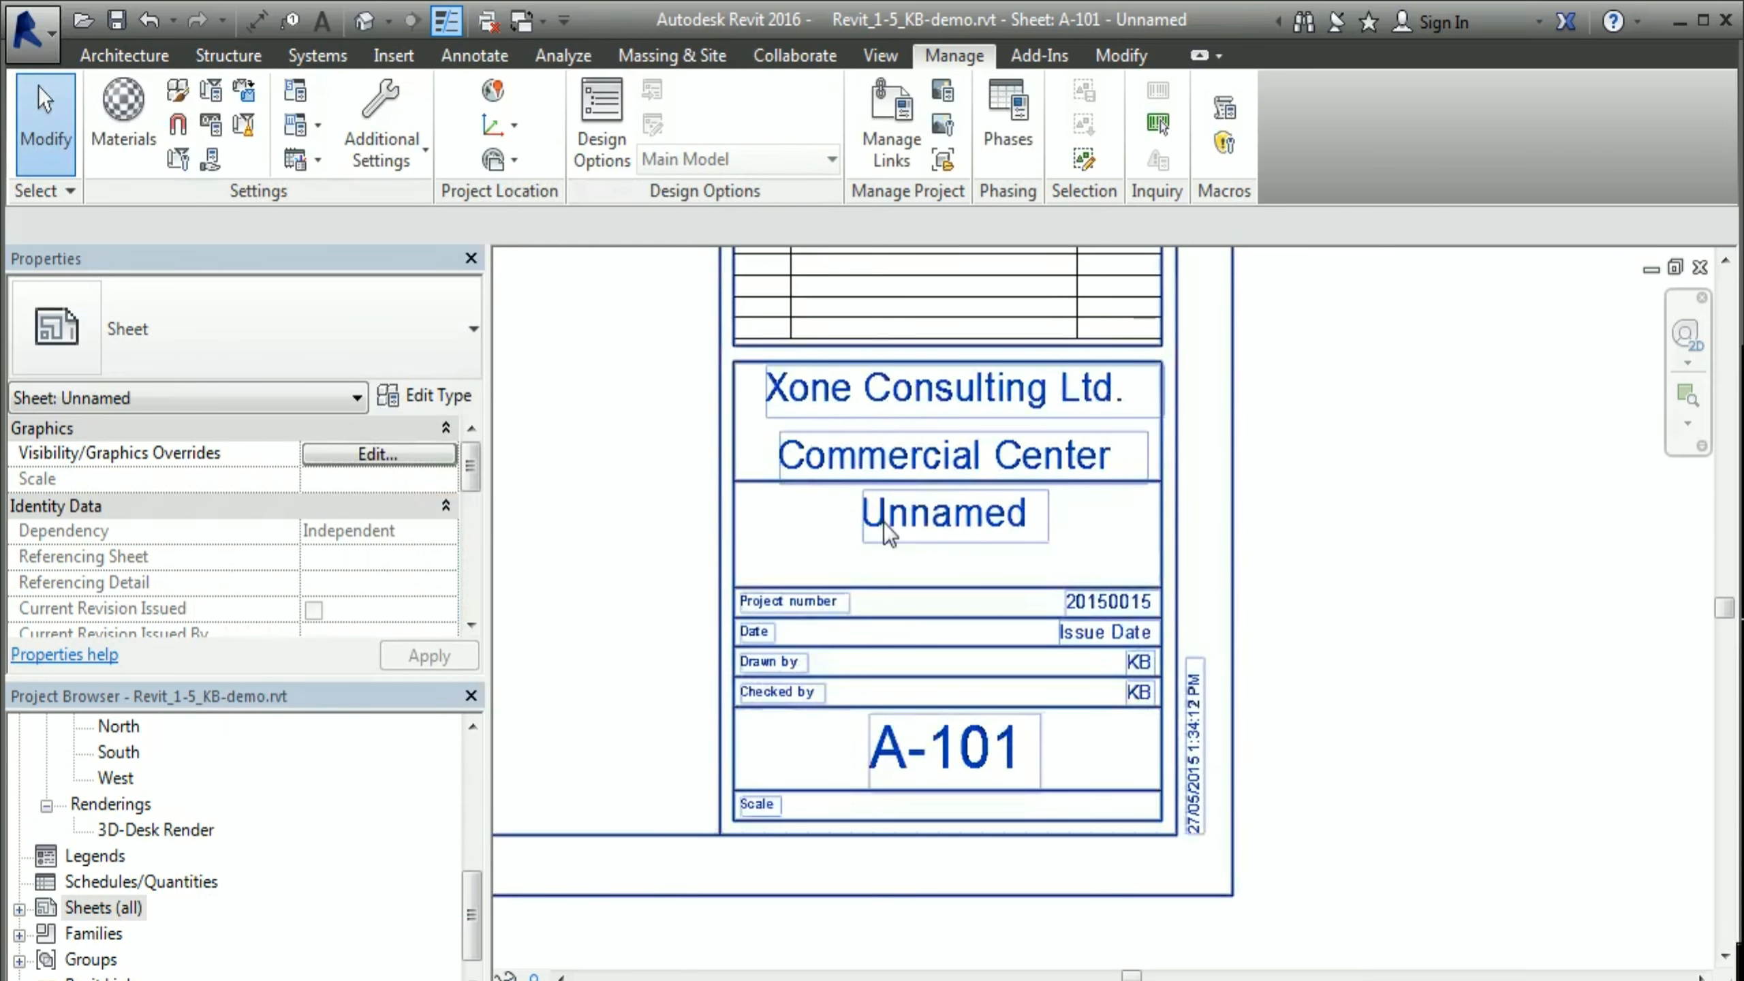
{"action": "left_click", "coordinate": [975, 523]}
{"action": "left_click", "coordinate": [976, 523]}
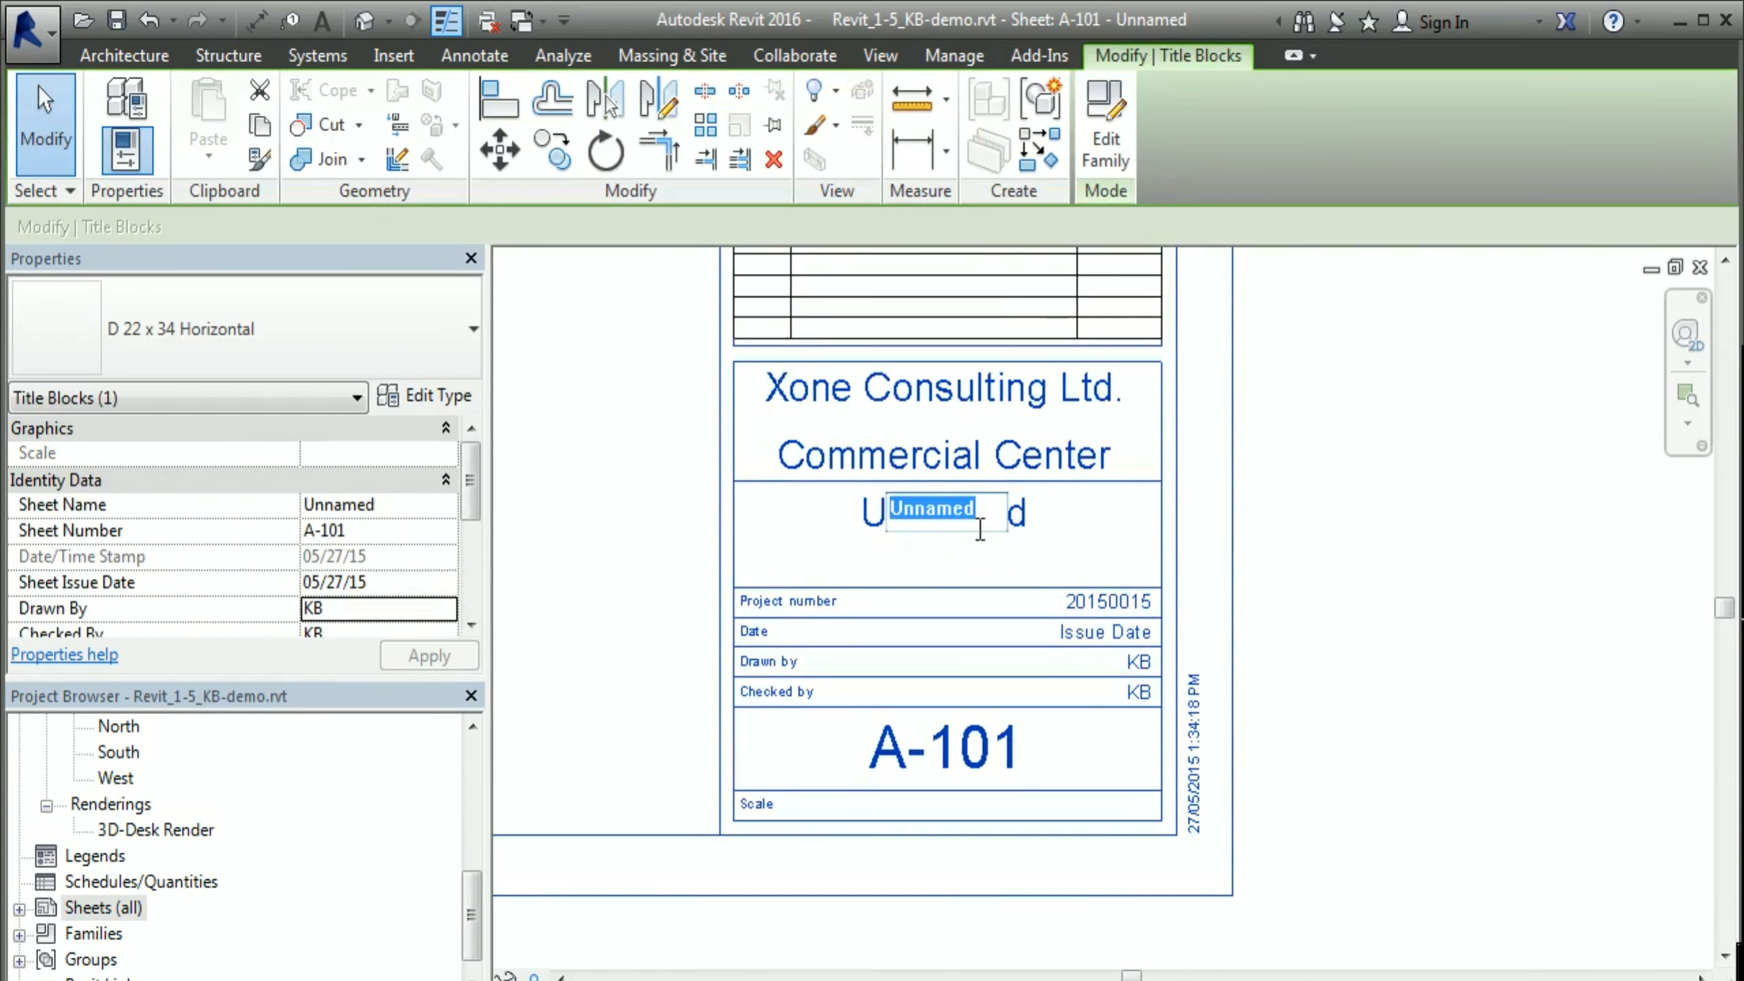
{"action": "type", "text": "Floor Plan"}
{"action": "left_click", "coordinate": [1202, 580]}
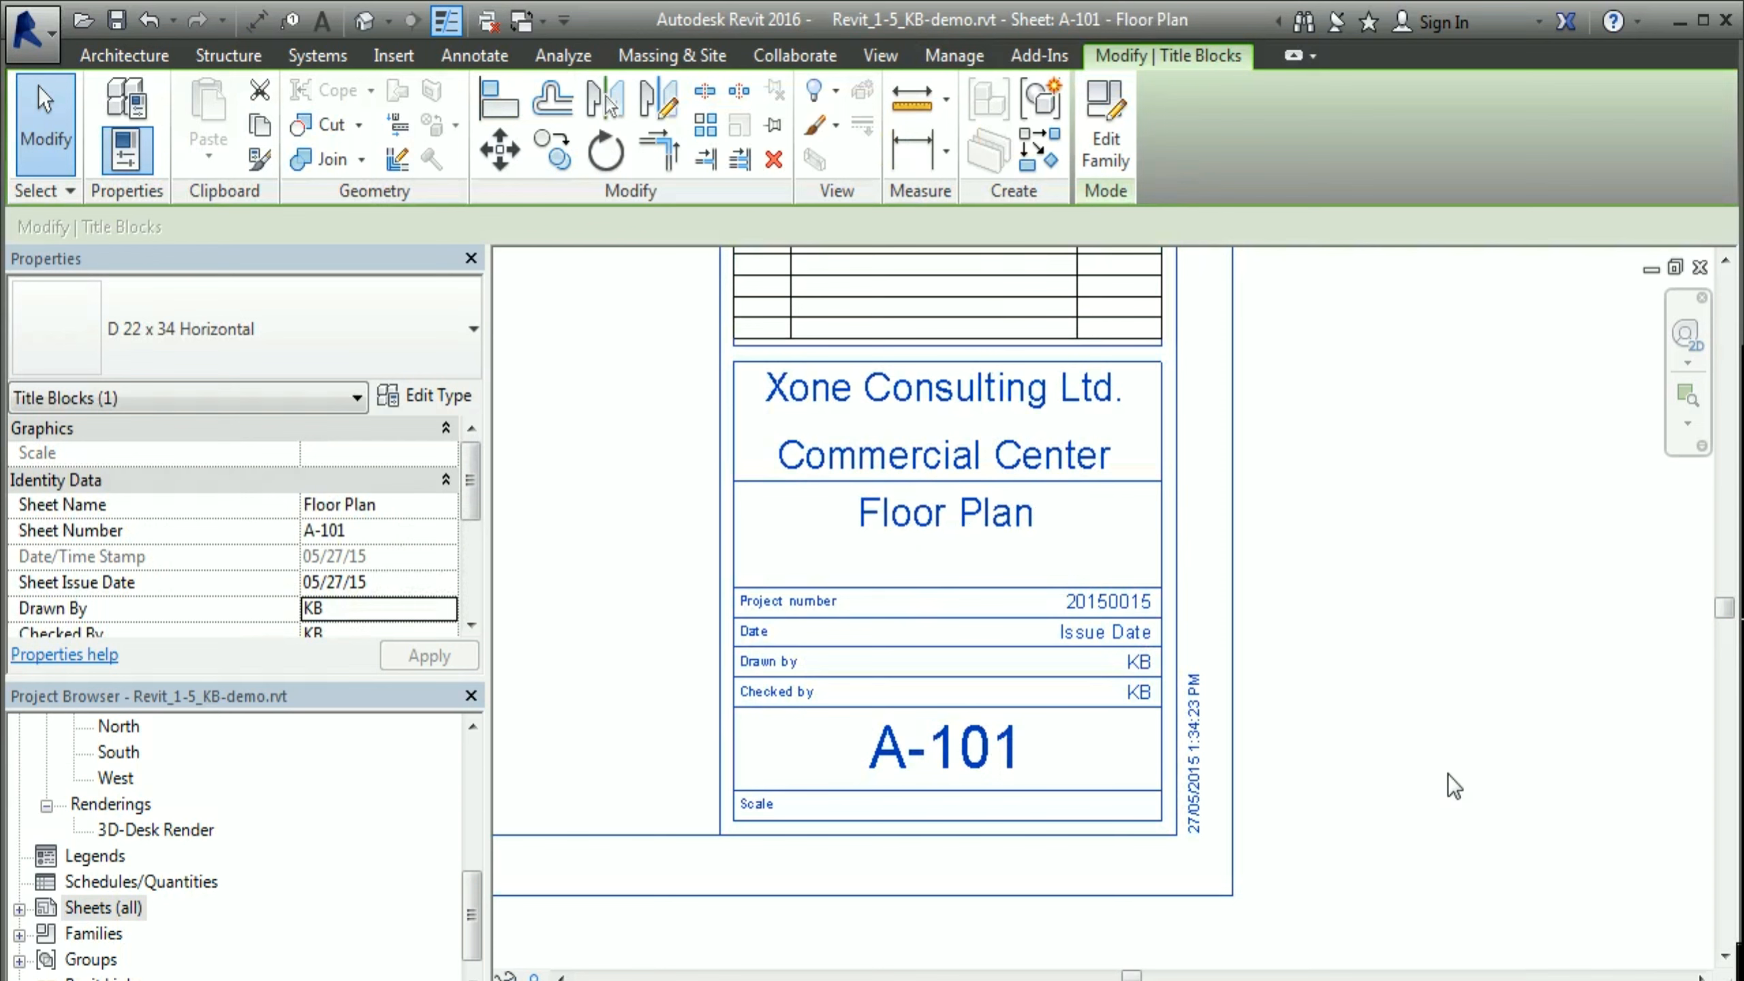
Step: Place the Level 1 floor plan view from the project browser onto sheet A-101, within the drawing area beside the title block
{"action": "scroll", "coordinate": [1283, 643], "scroll_direction": "down", "scroll_amount": 1}
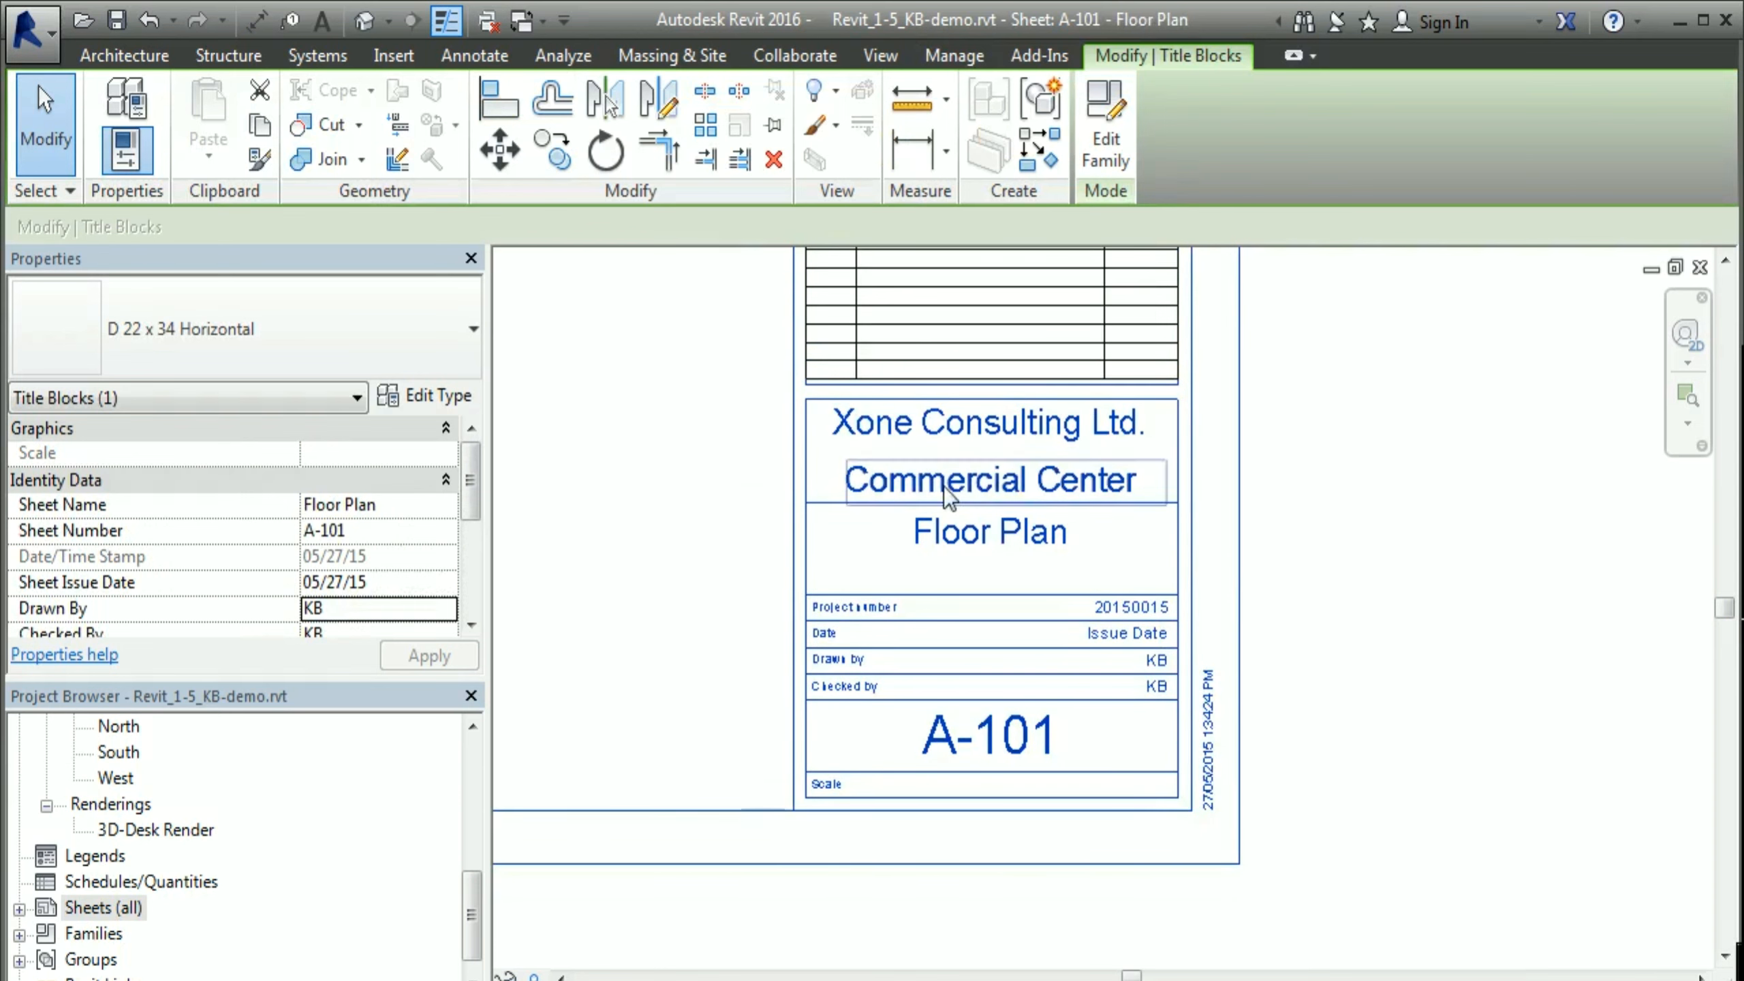
{"action": "scroll", "coordinate": [752, 487], "scroll_direction": "down", "scroll_amount": 2}
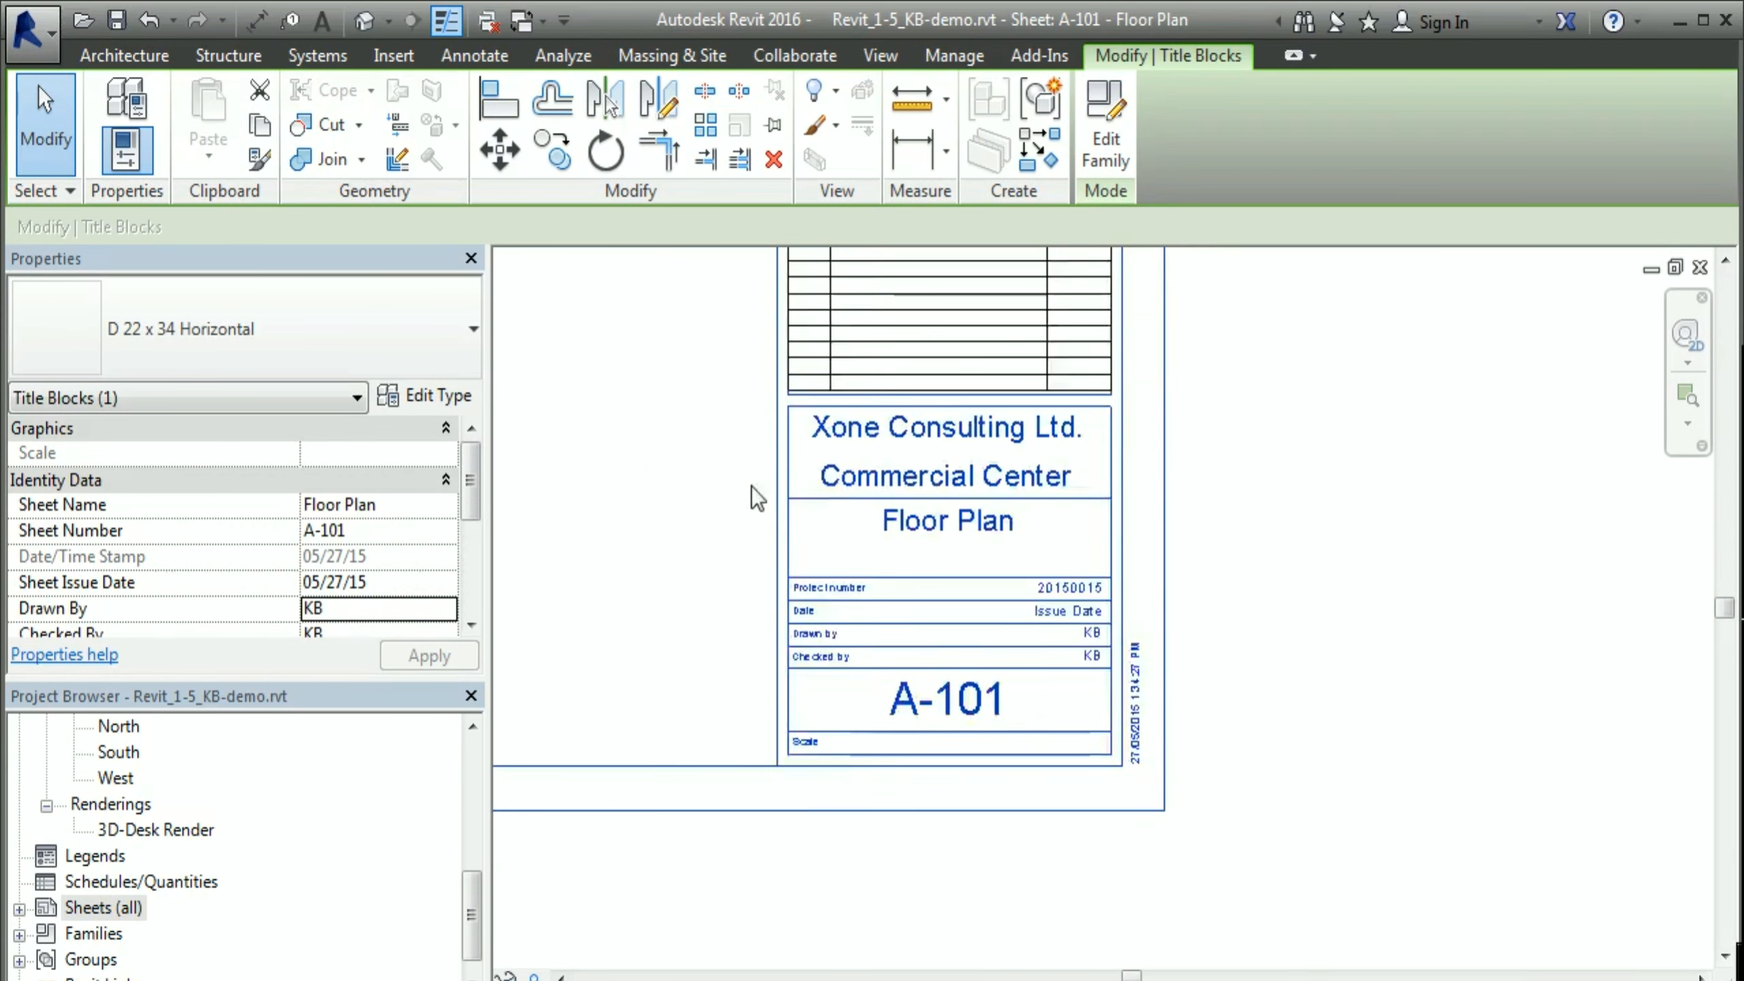
{"action": "scroll", "coordinate": [837, 553], "scroll_direction": "down", "scroll_amount": 3}
{"action": "middle_click_drag", "start_coordinate": [550, 434], "coordinate": [978, 662]}
{"action": "scroll", "coordinate": [978, 662], "scroll_direction": "down", "scroll_amount": 1}
{"action": "scroll", "coordinate": [903, 619], "scroll_direction": "down", "scroll_amount": 1}
{"action": "middle_click_drag", "start_coordinate": [852, 619], "coordinate": [1109, 693]}
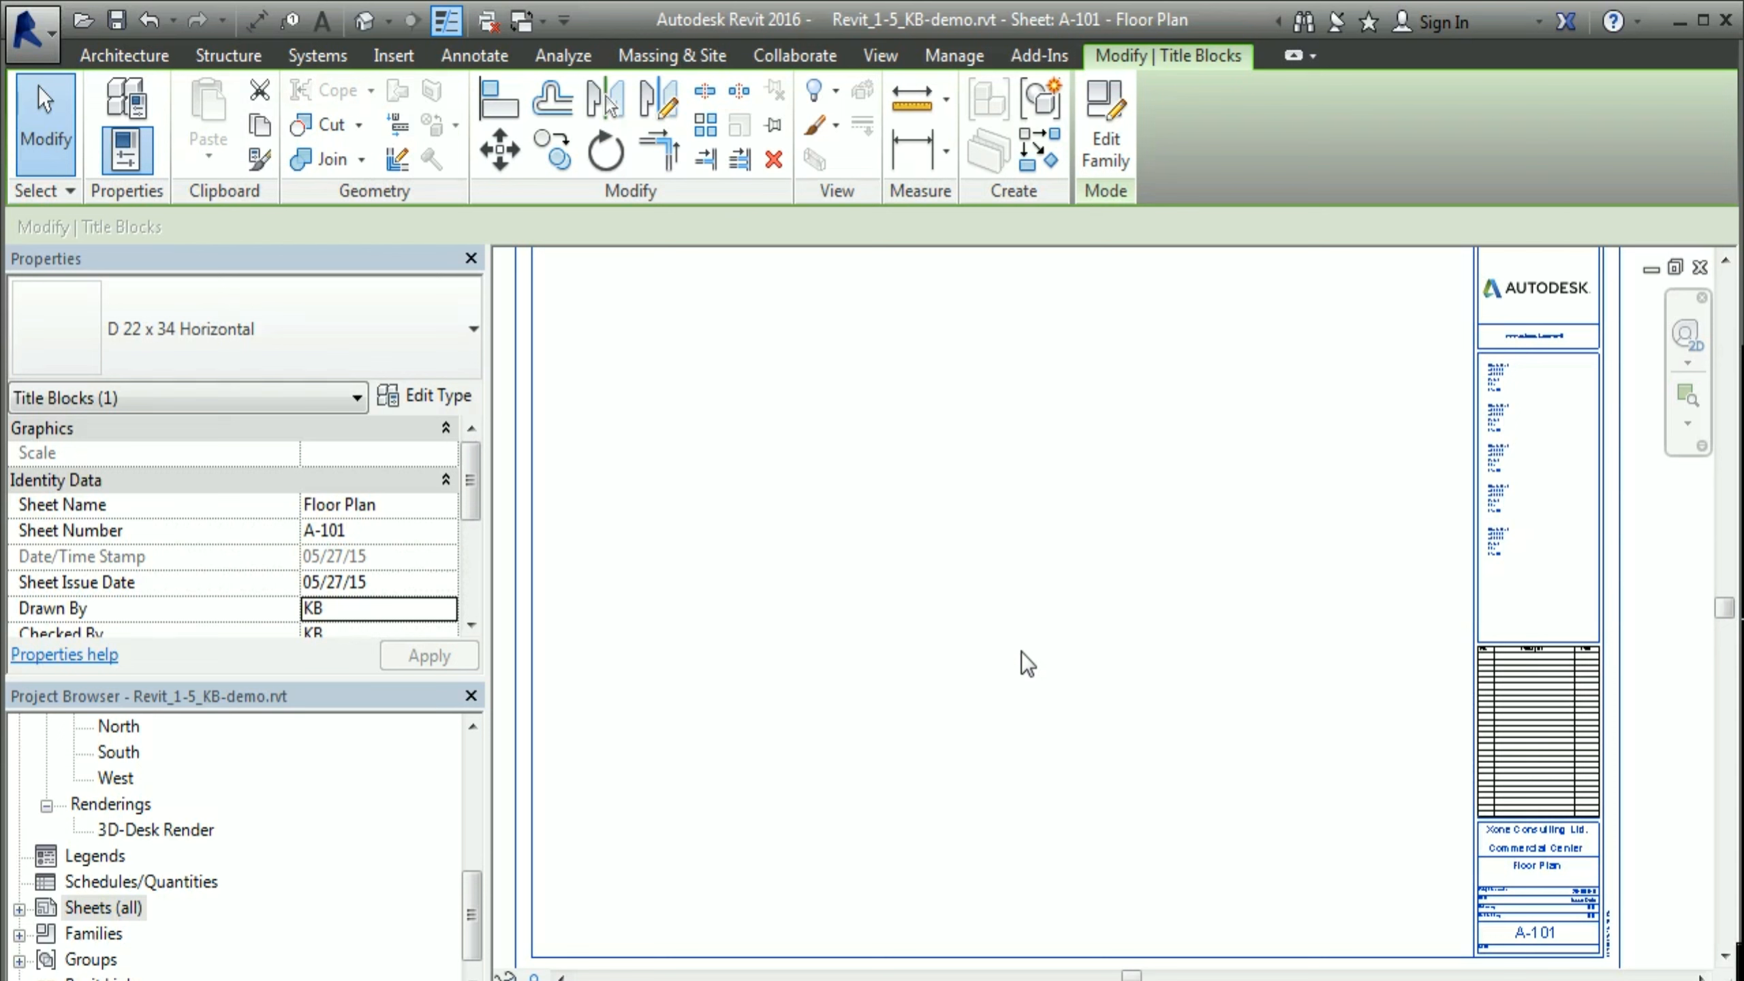
{"action": "left_click_drag", "start_coordinate": [473, 912], "coordinate": [474, 777]}
{"action": "left_click", "coordinate": [128, 782]}
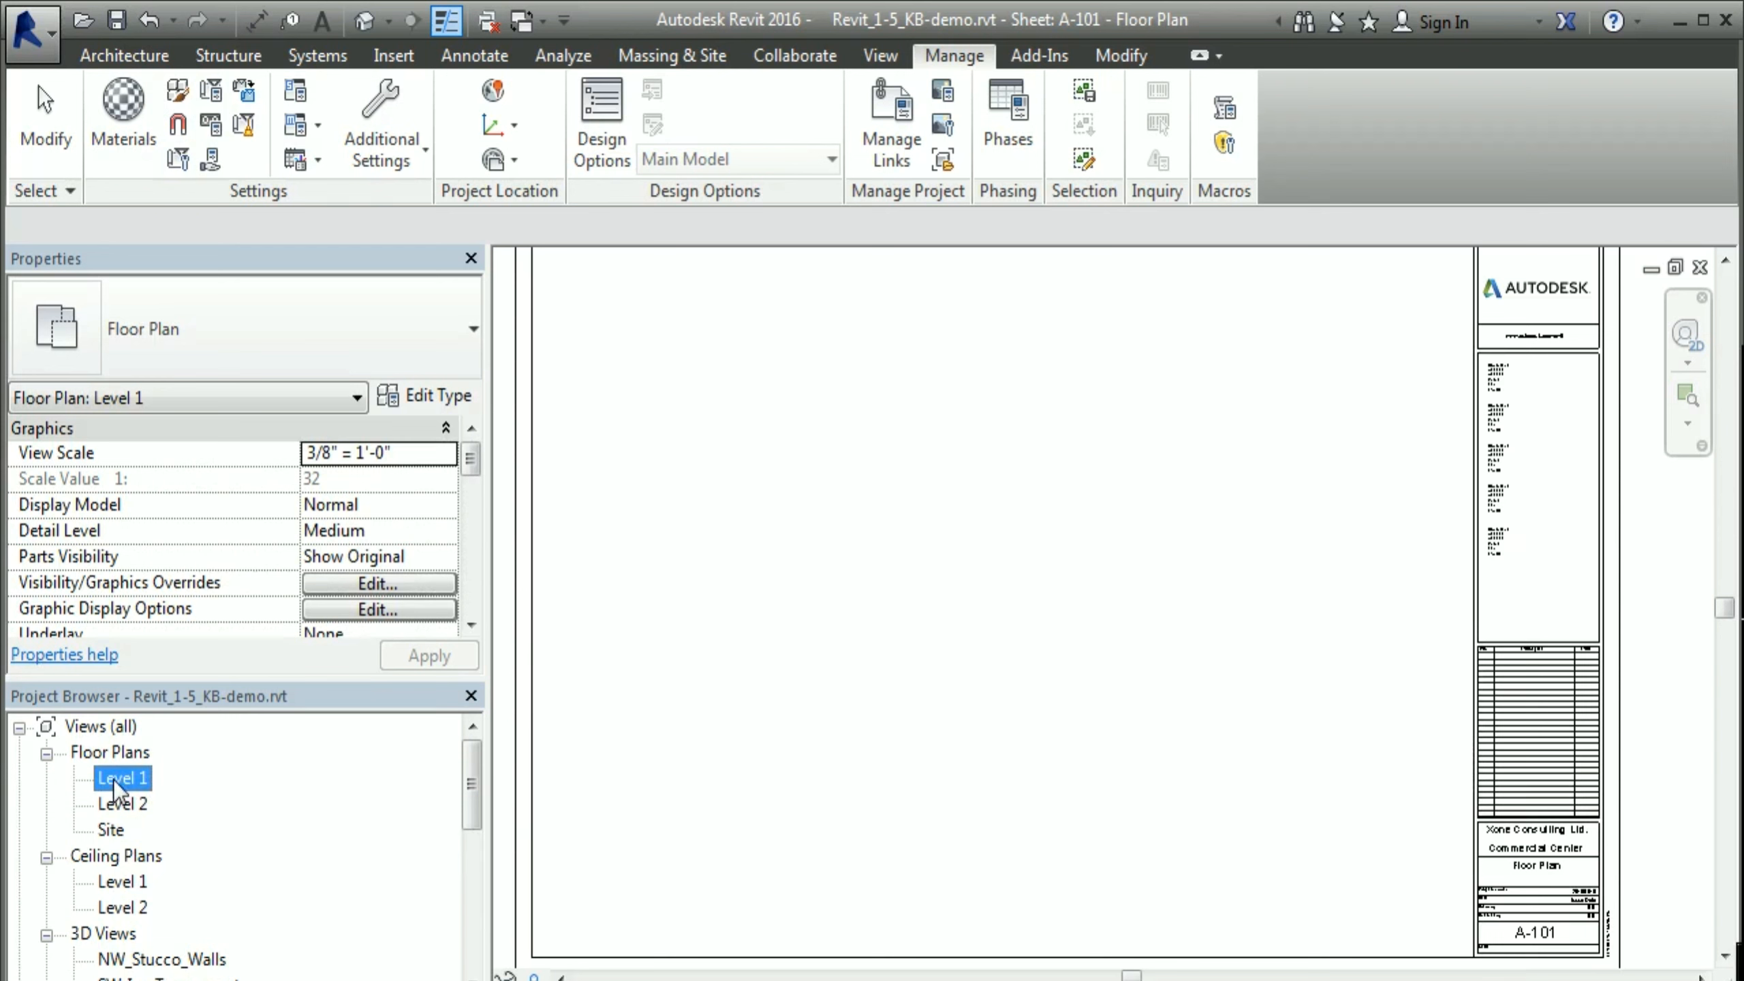
{"action": "left_click", "coordinate": [1046, 620]}
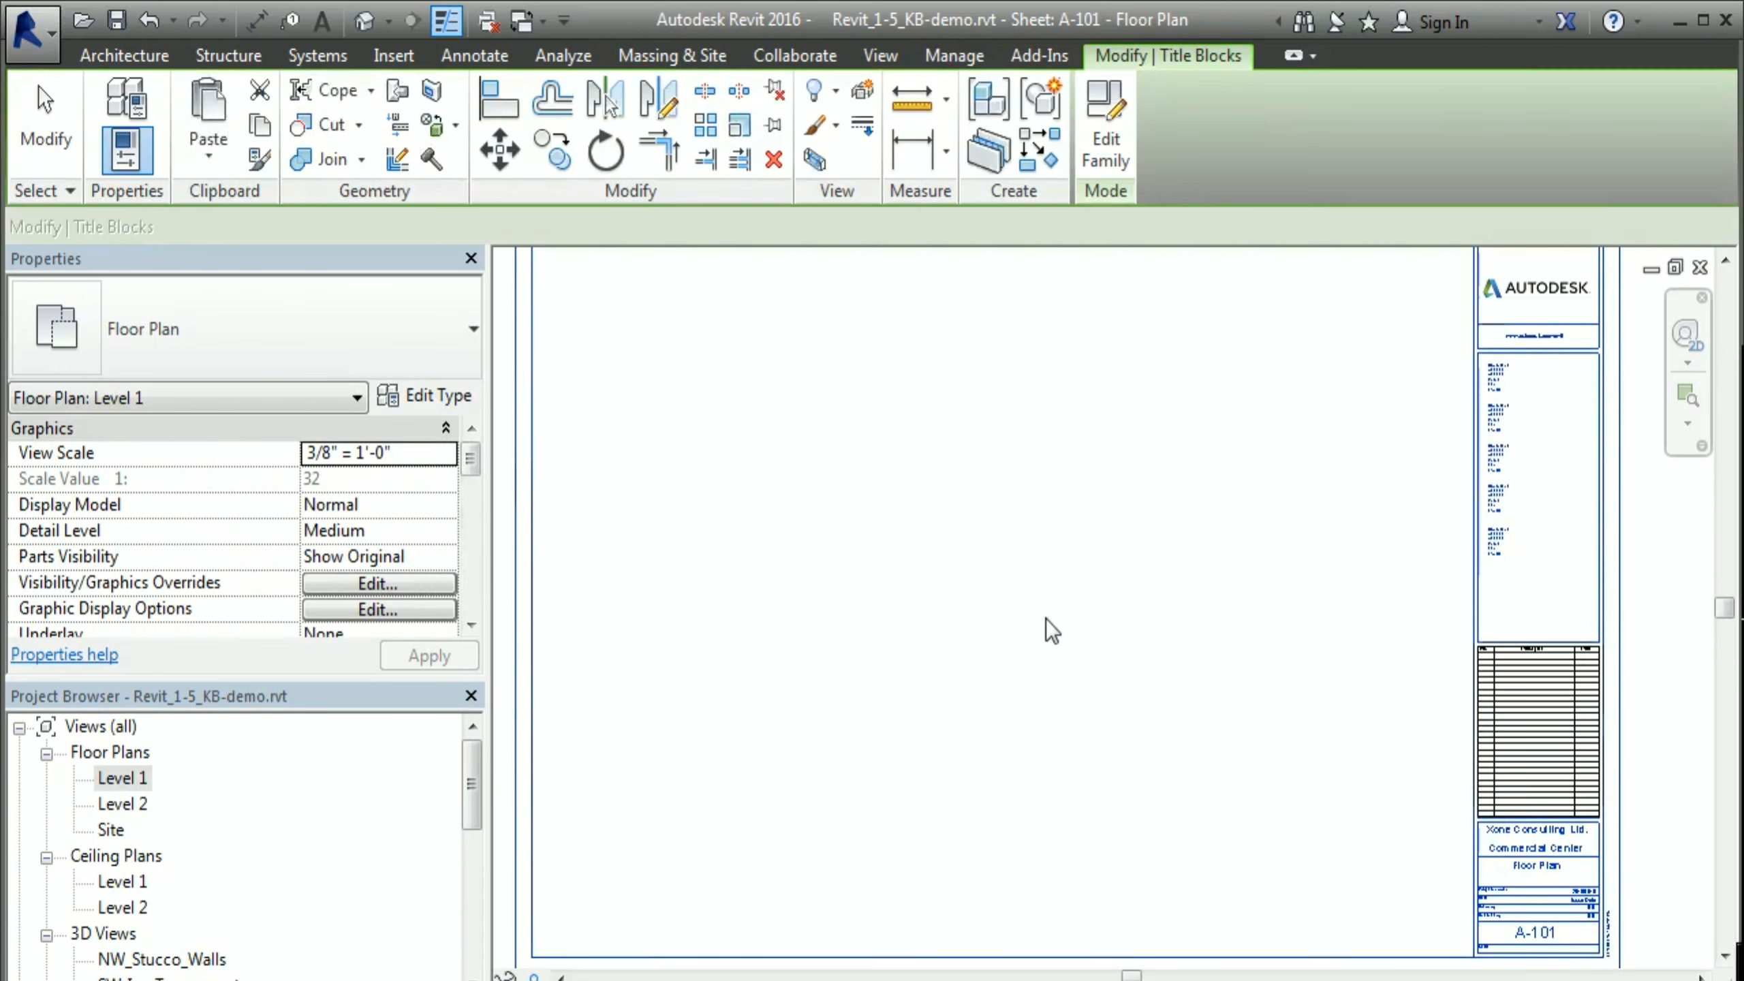
{"action": "left_click", "coordinate": [122, 780]}
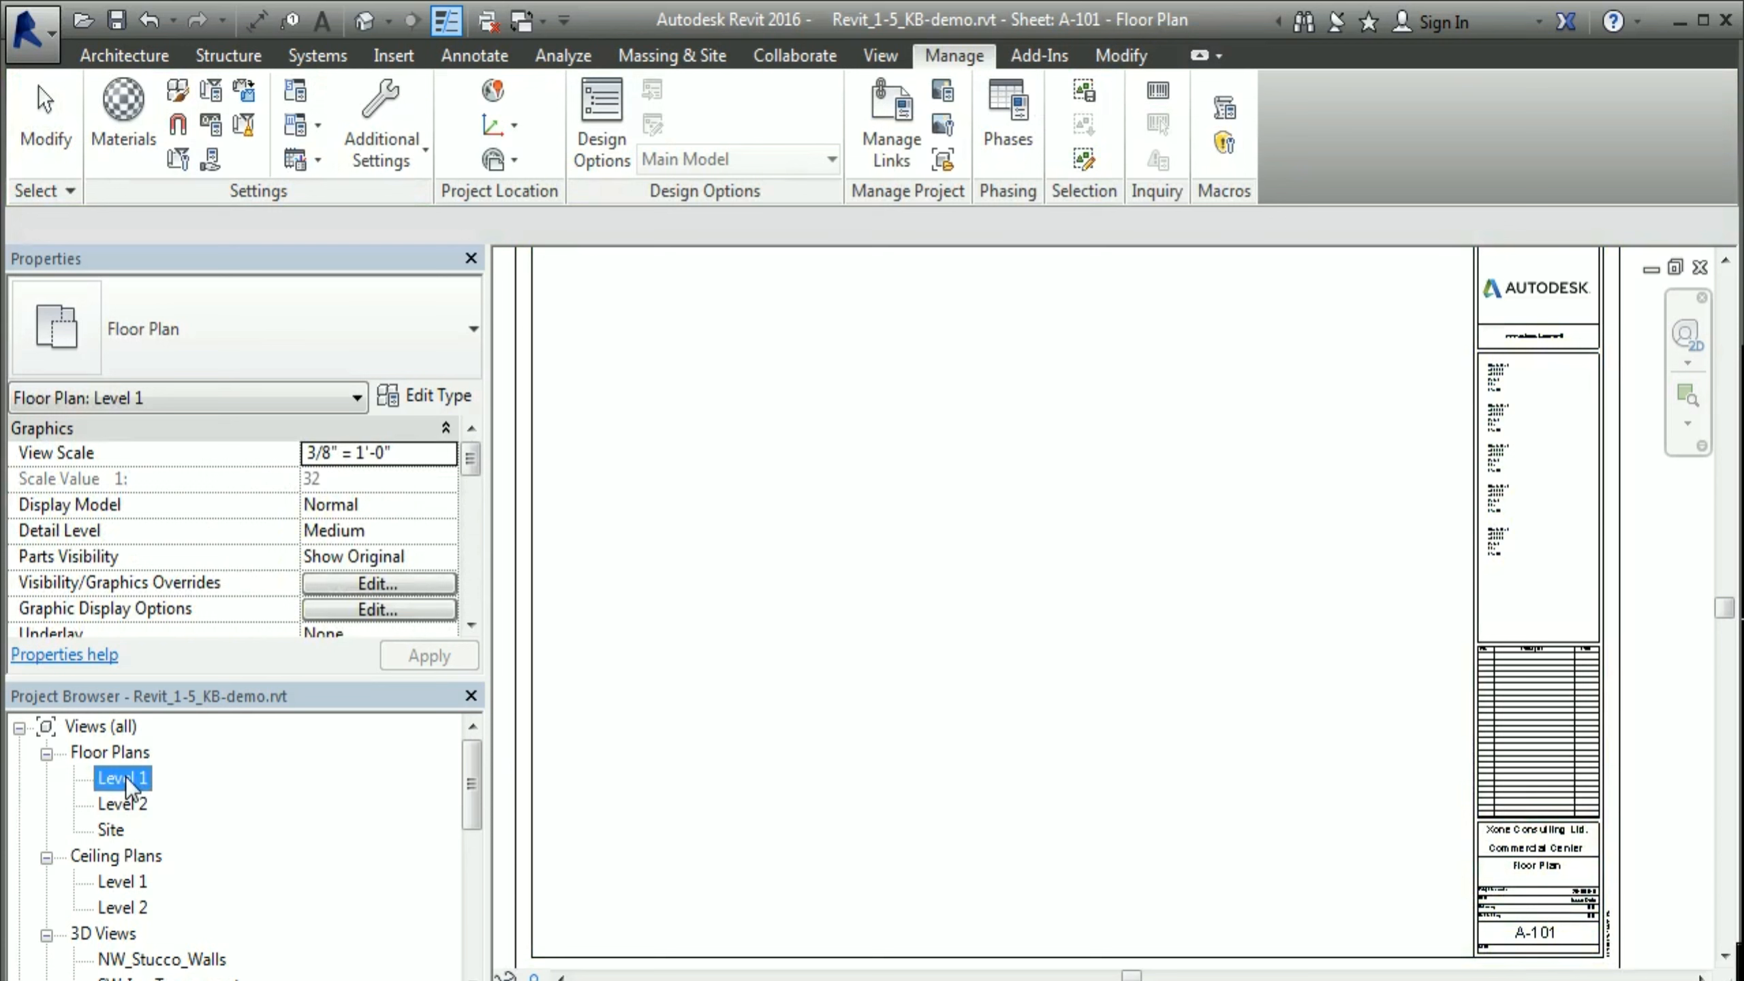
{"action": "left_click_drag", "start_coordinate": [125, 778], "coordinate": [1038, 583]}
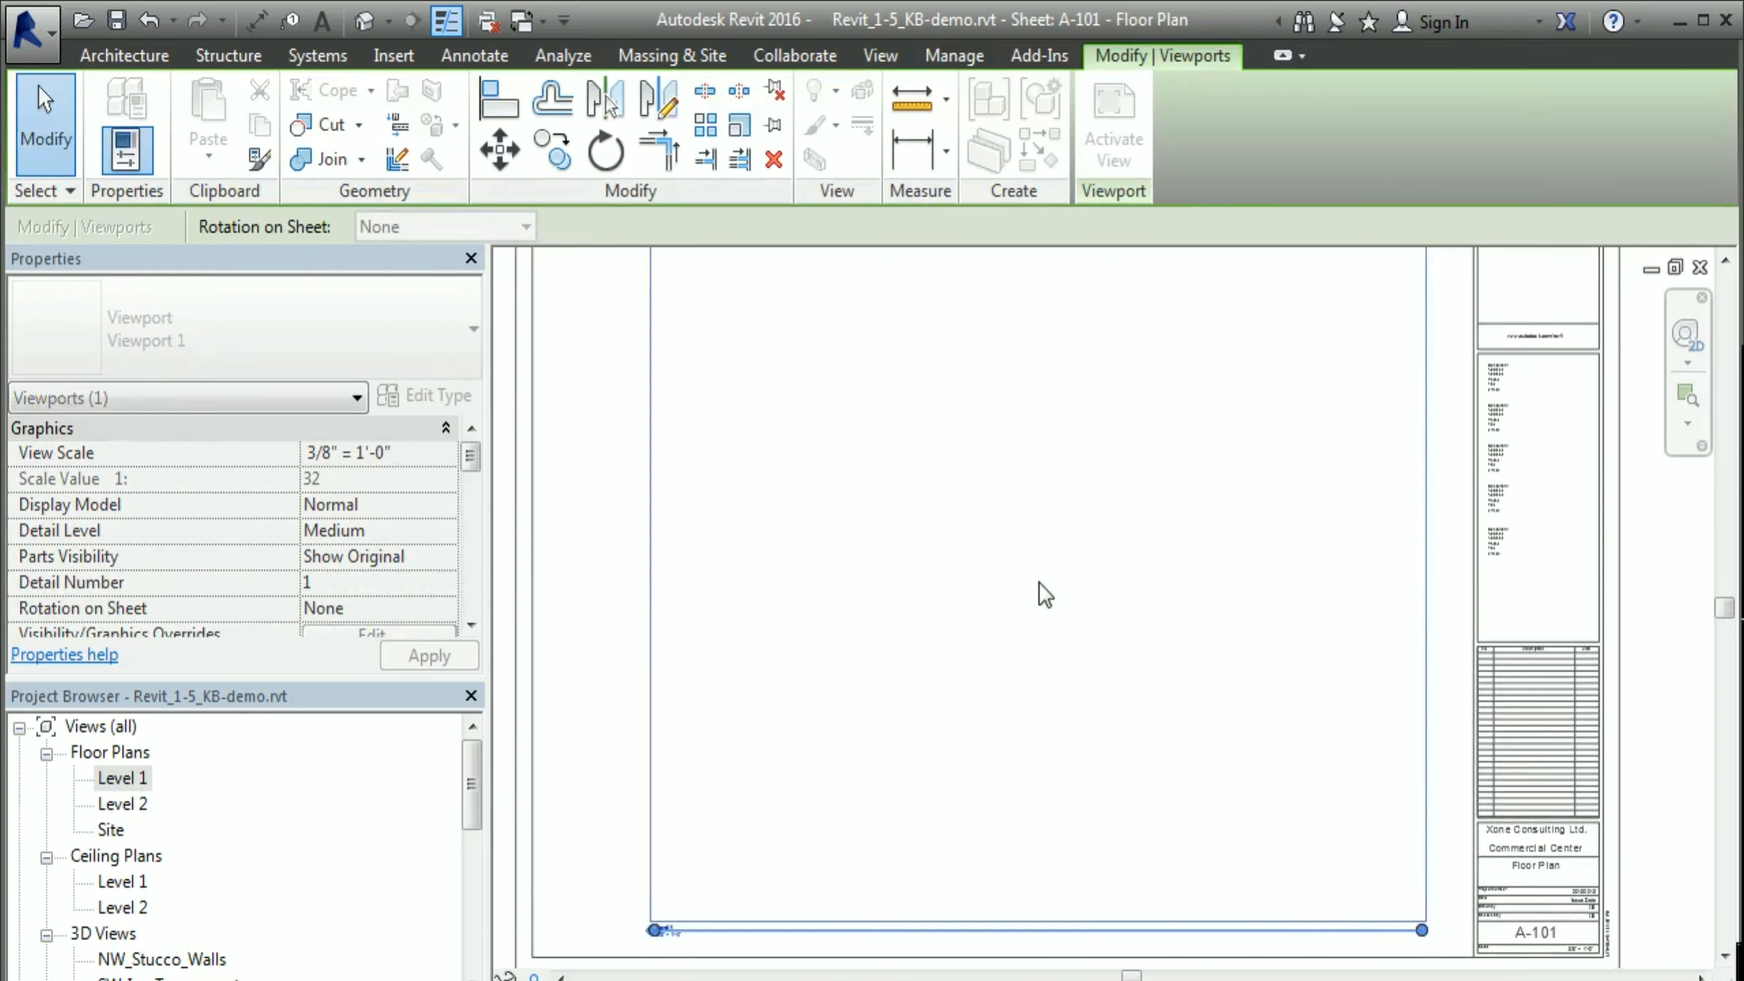
{"action": "left_click", "coordinate": [997, 597]}
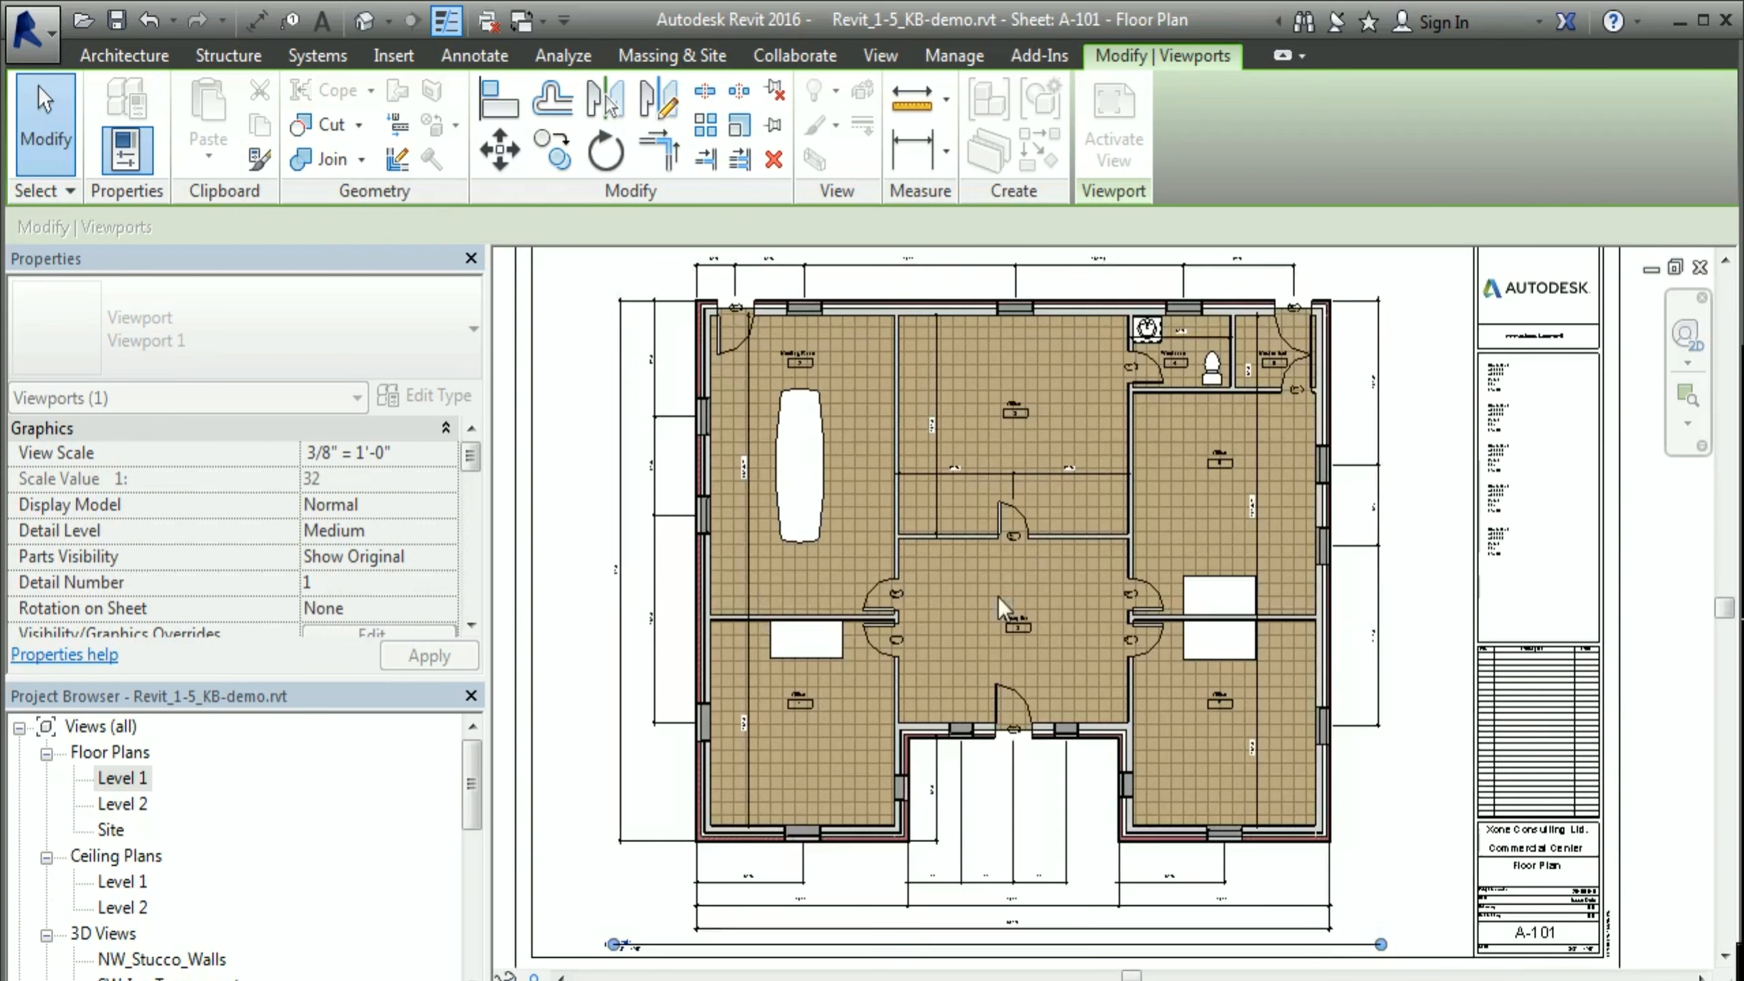
Step: Delete the Level 1 floor plan viewport from sheet A-101
{"action": "scroll", "coordinate": [730, 691], "scroll_direction": "down", "scroll_amount": 2}
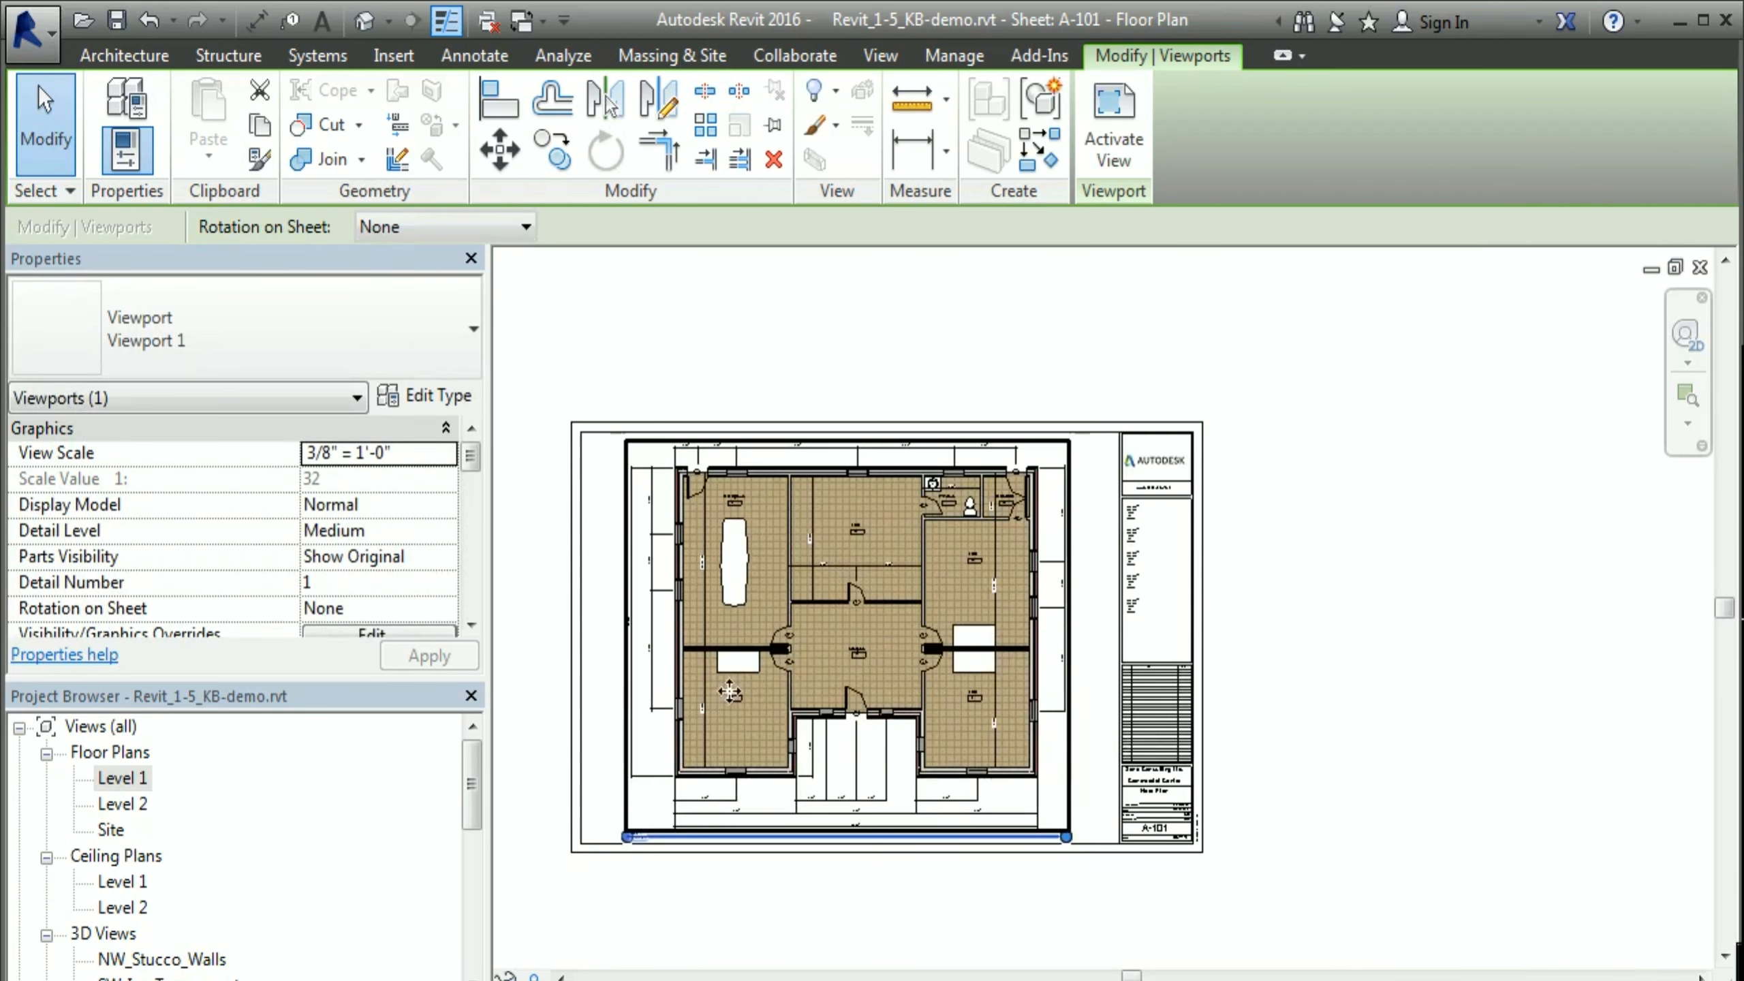
{"action": "left_click", "coordinate": [1265, 662]}
{"action": "scroll", "coordinate": [880, 880], "scroll_direction": "up", "scroll_amount": 2}
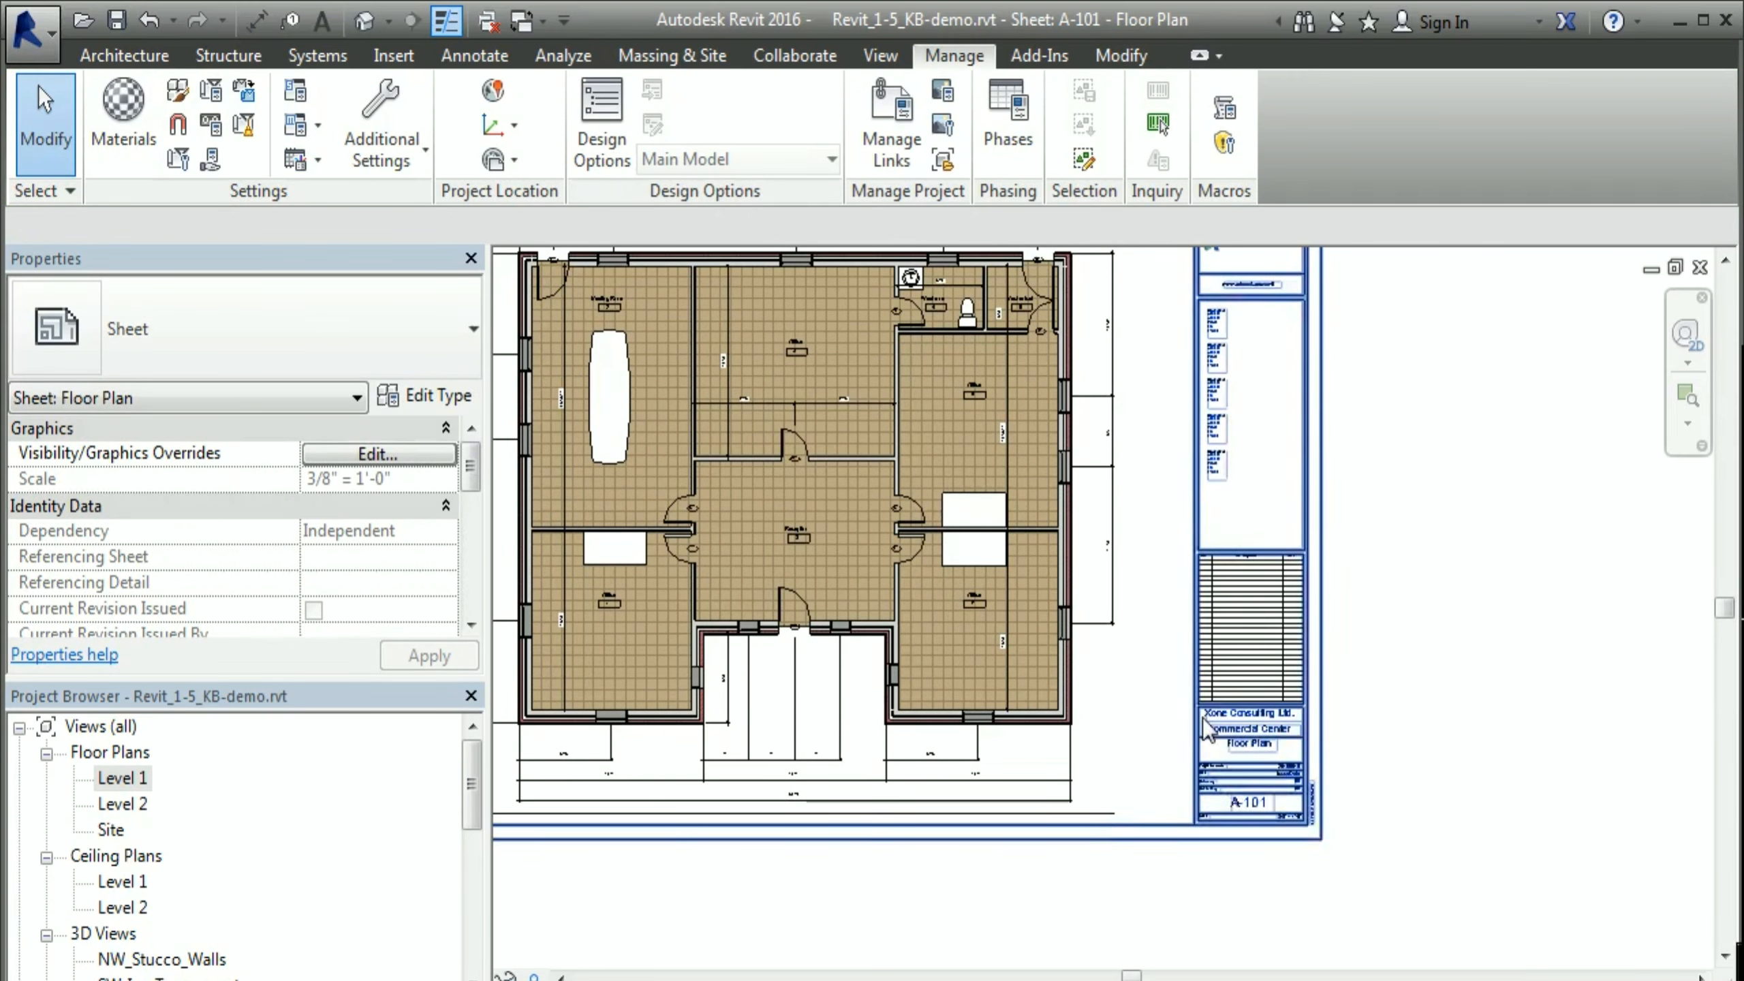
{"action": "left_click", "coordinate": [1113, 684]}
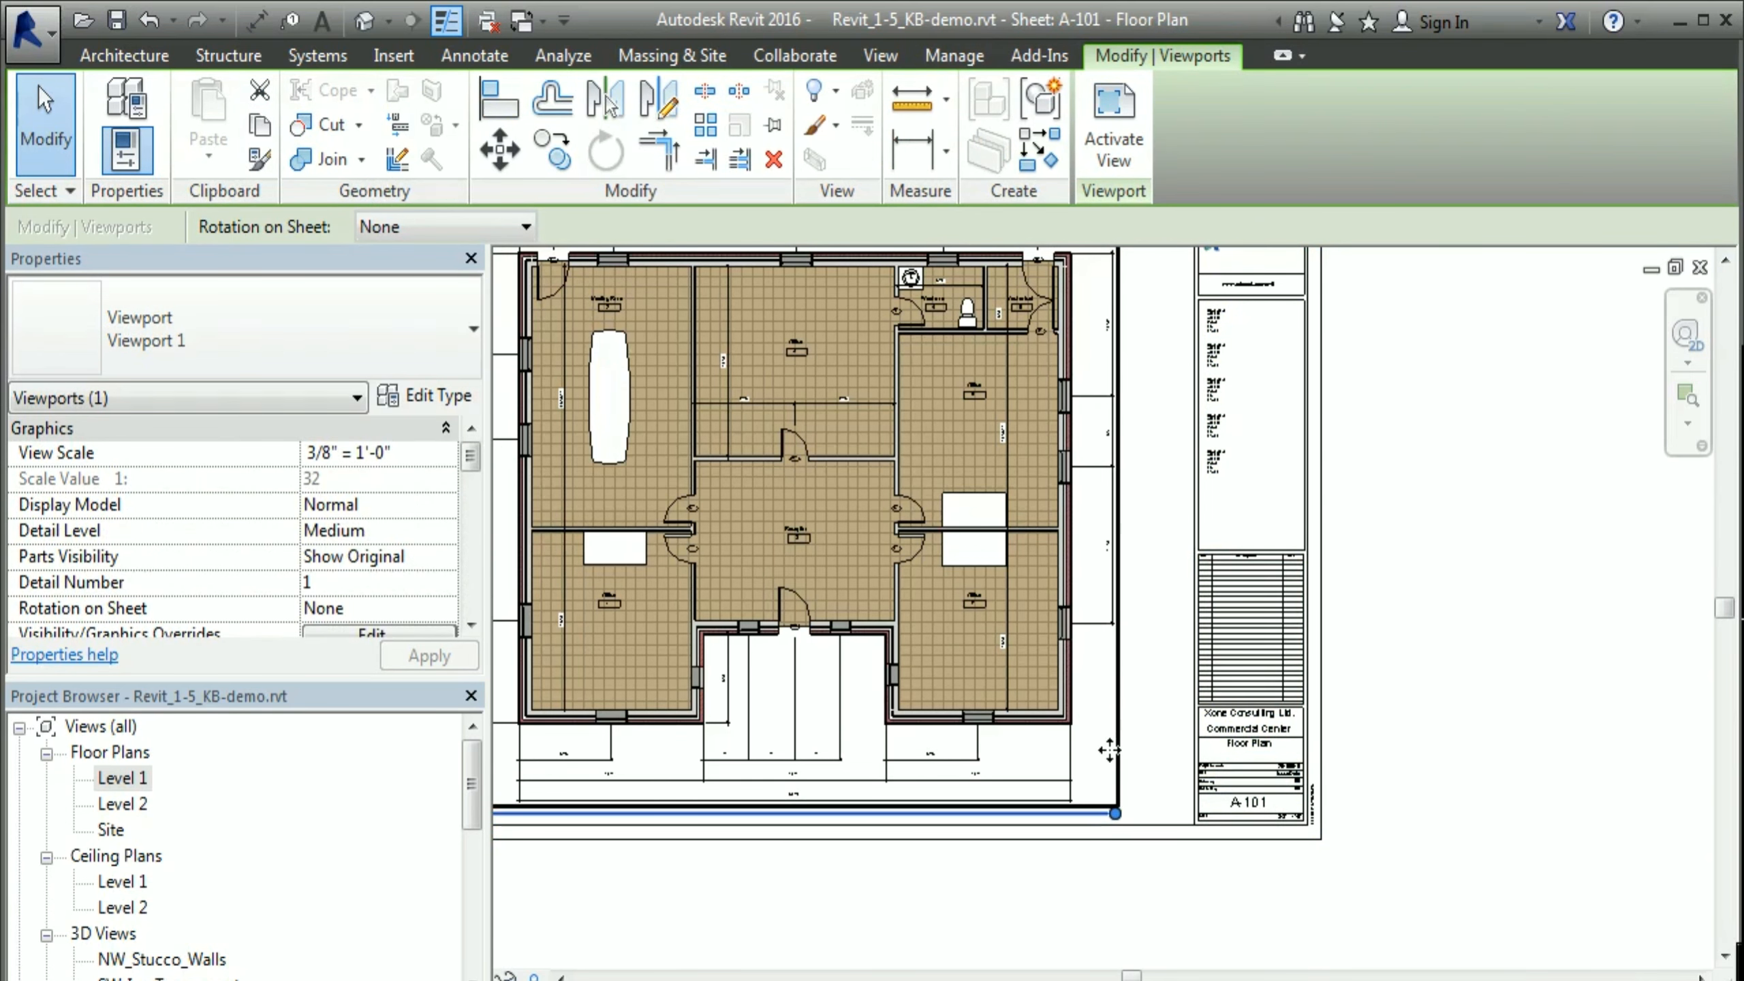
{"action": "key", "text": "Delete"}
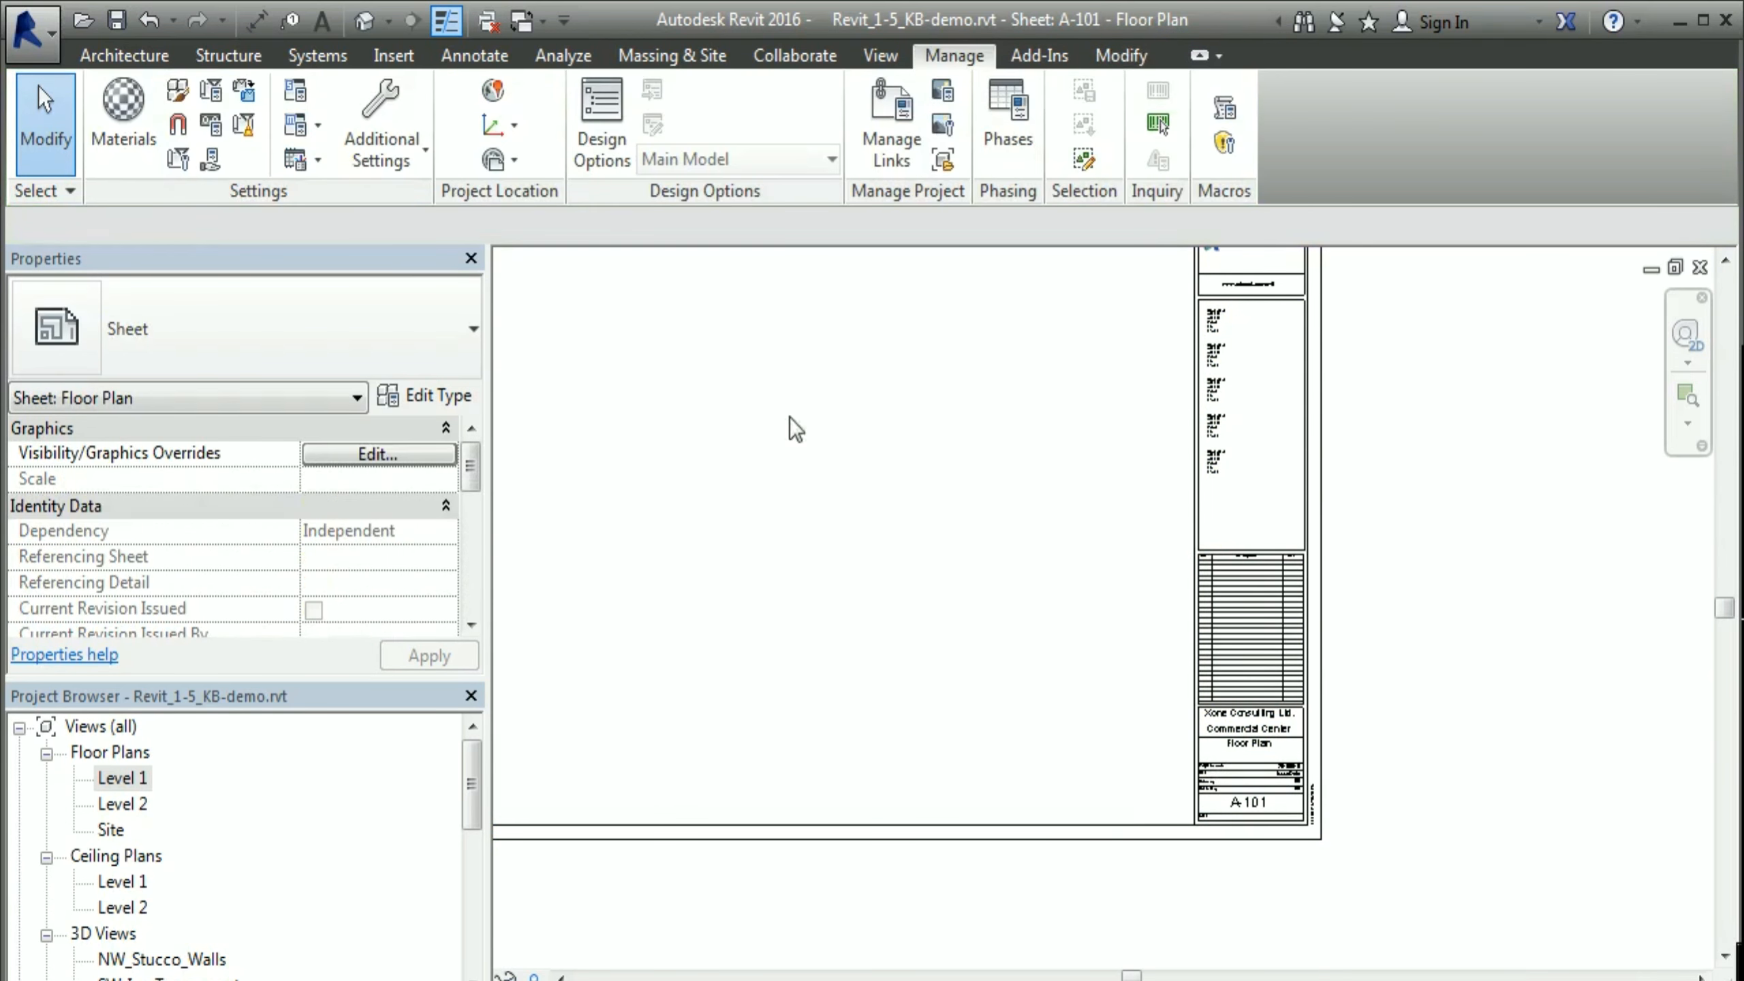
Step: Add the Floor Plan: Level 1 view to sheet A-101 from the Views list and place it beside the title block
{"action": "left_click", "coordinate": [880, 56]}
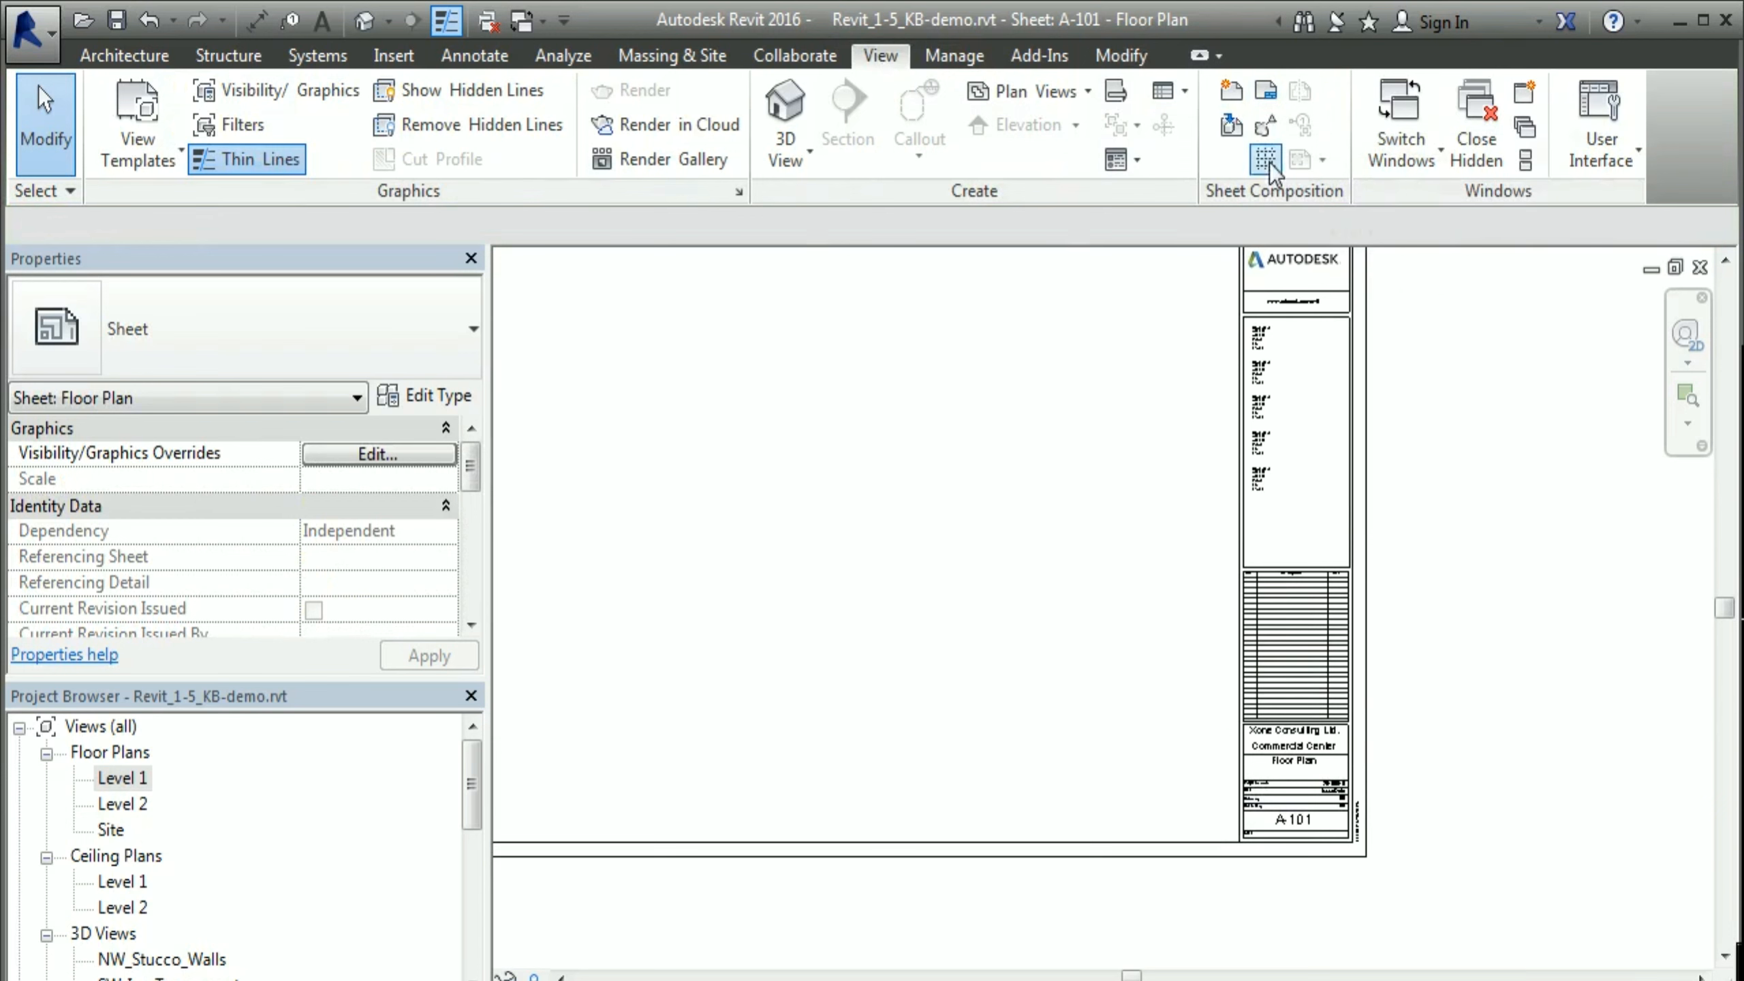
{"action": "left_click", "coordinate": [1230, 126]}
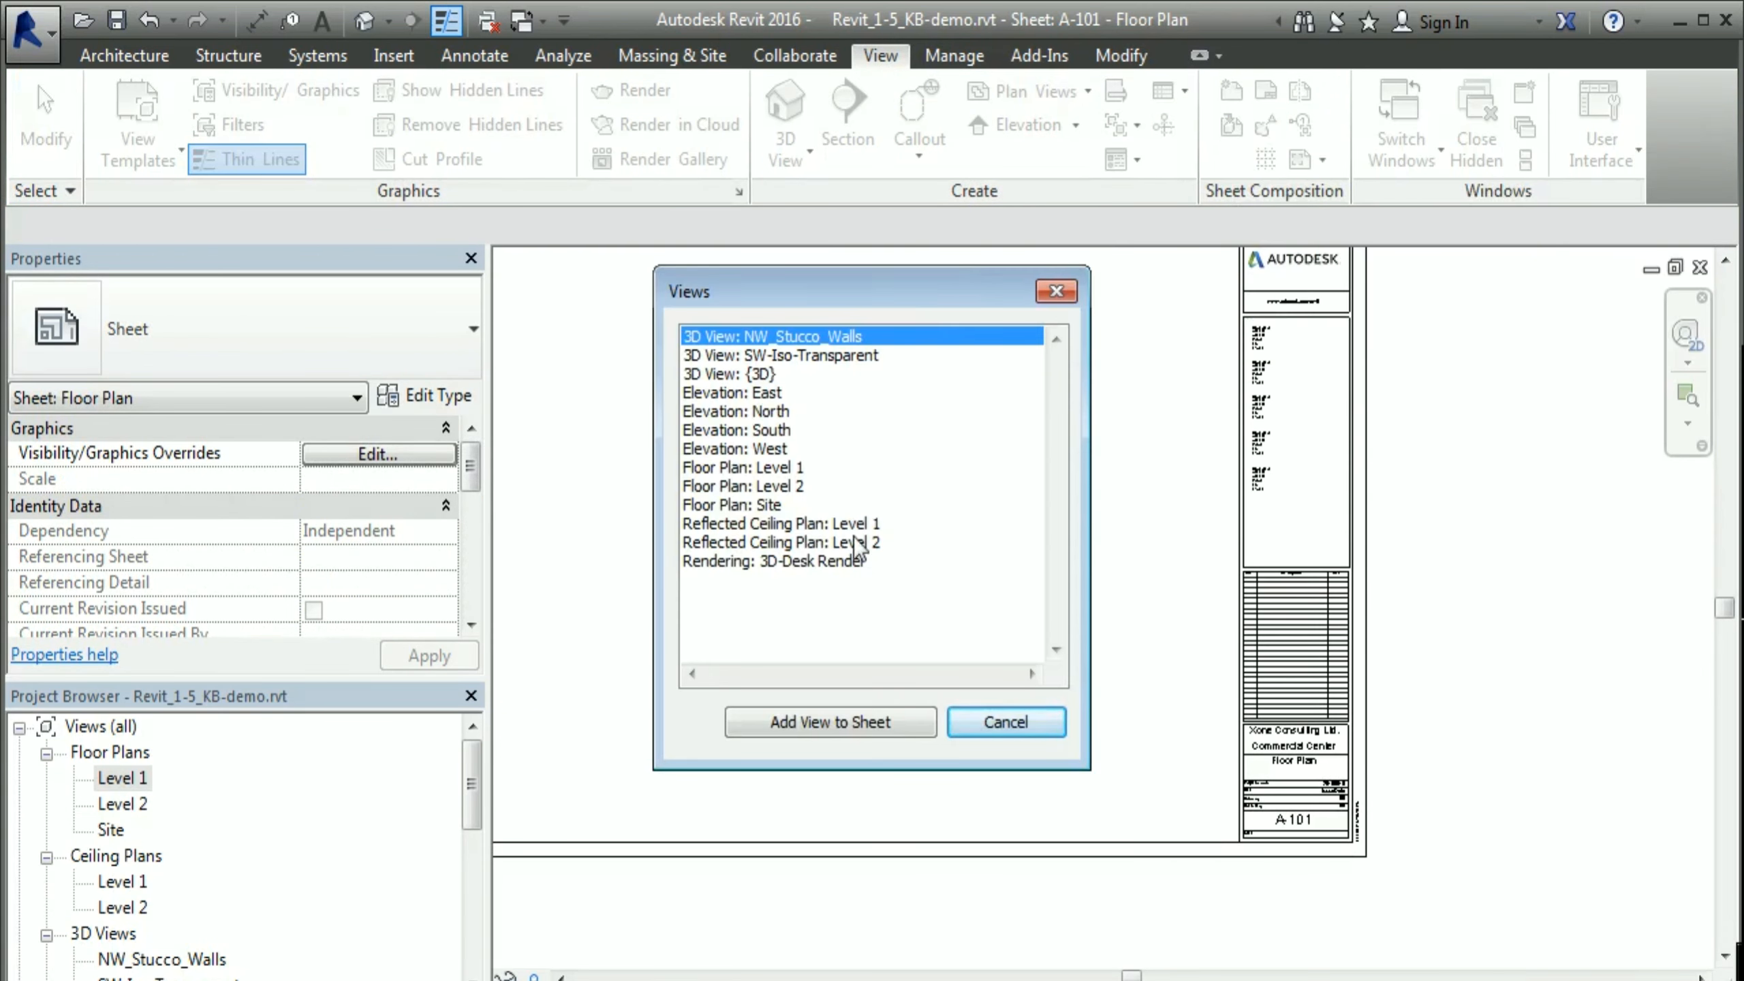
{"action": "left_click", "coordinate": [776, 468]}
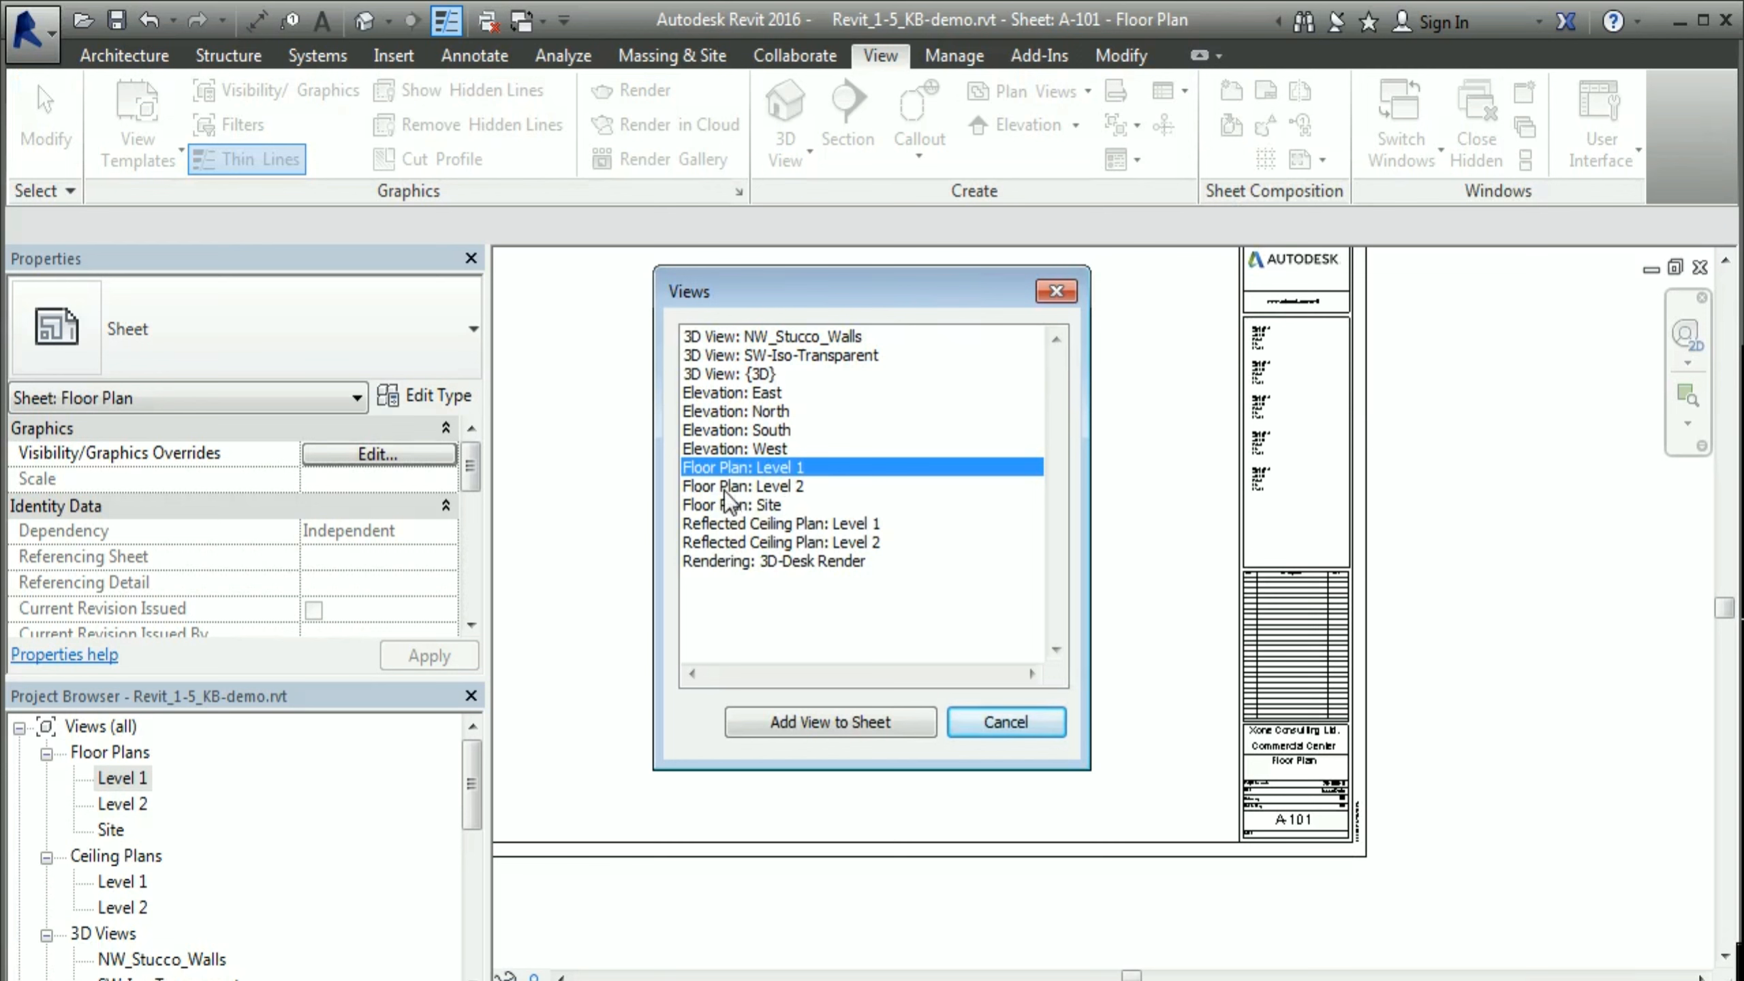
{"action": "left_click", "coordinate": [749, 412]}
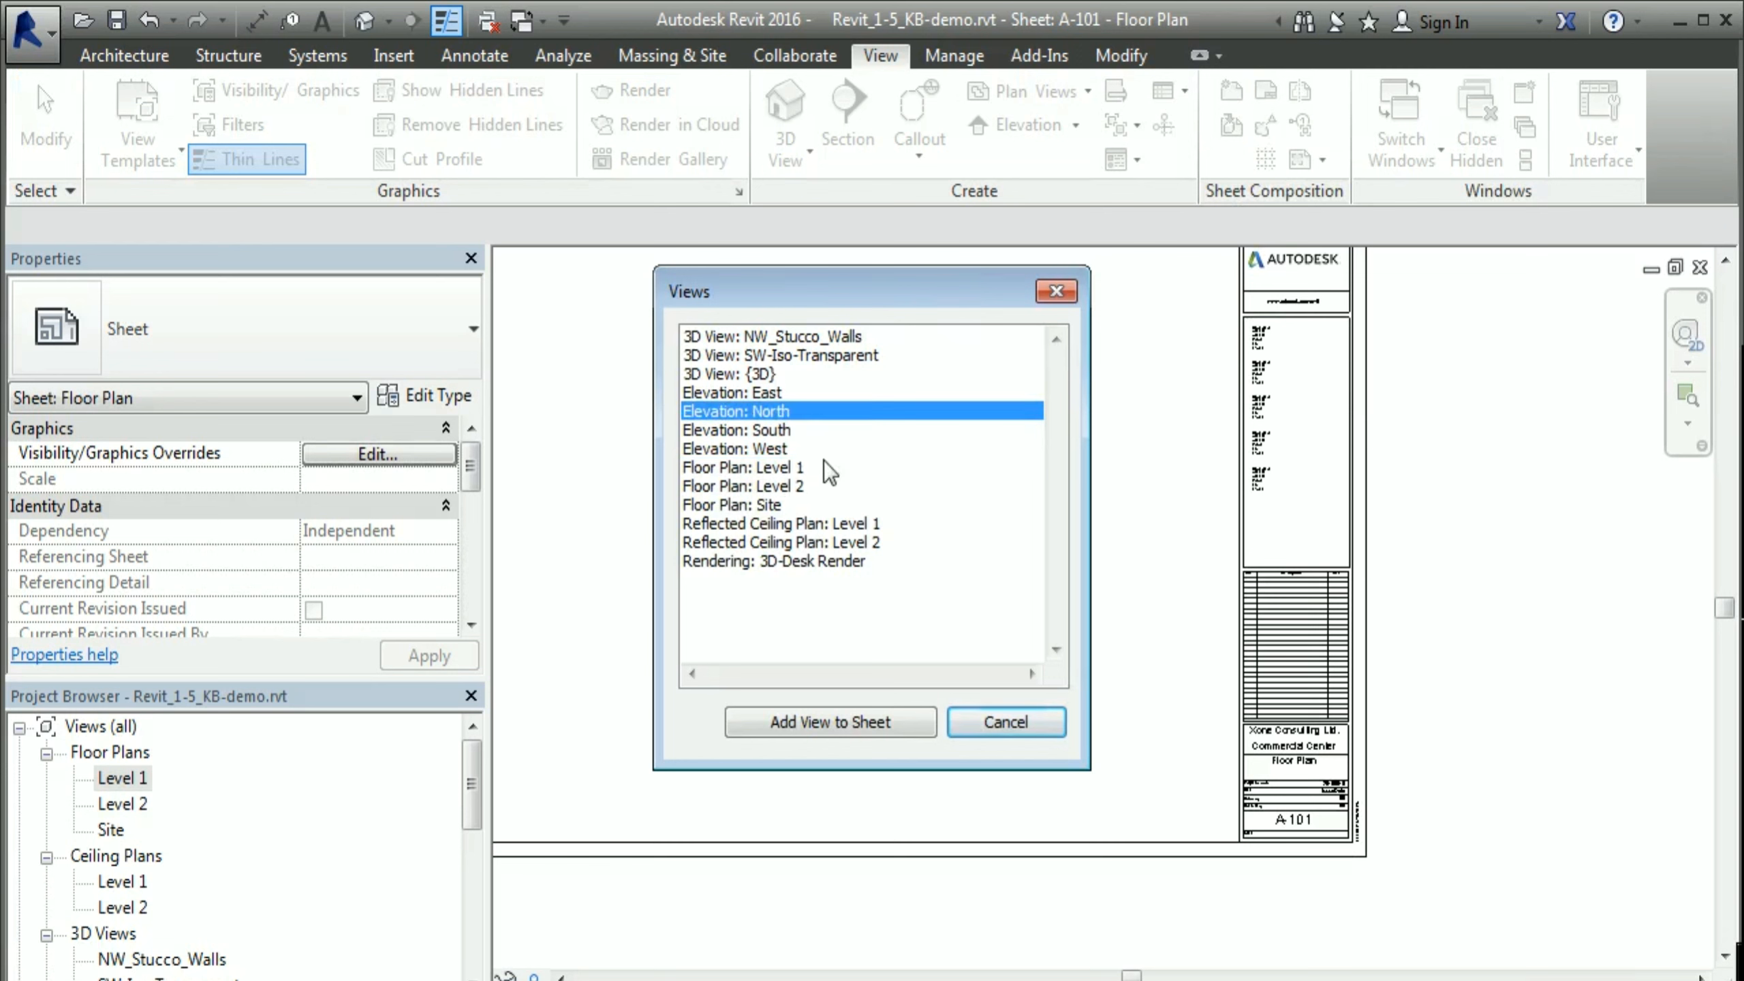
{"action": "left_click", "coordinate": [738, 468]}
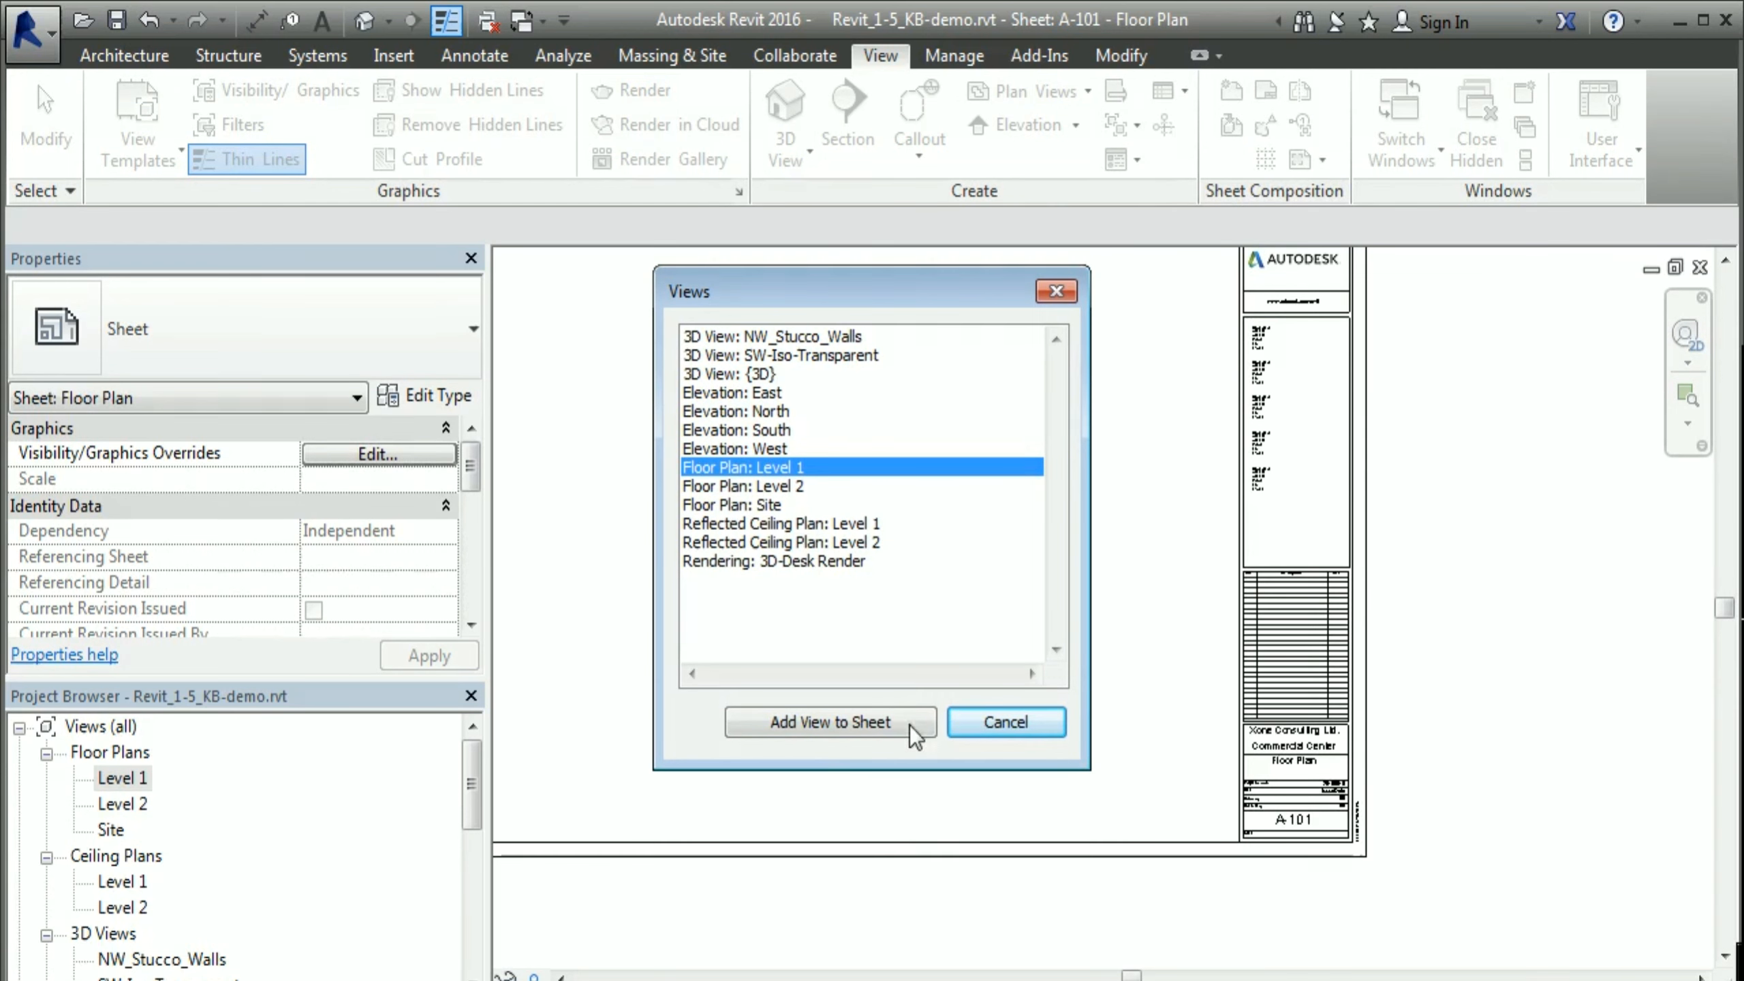
{"action": "left_click", "coordinate": [850, 722]}
{"action": "left_click", "coordinate": [886, 497]}
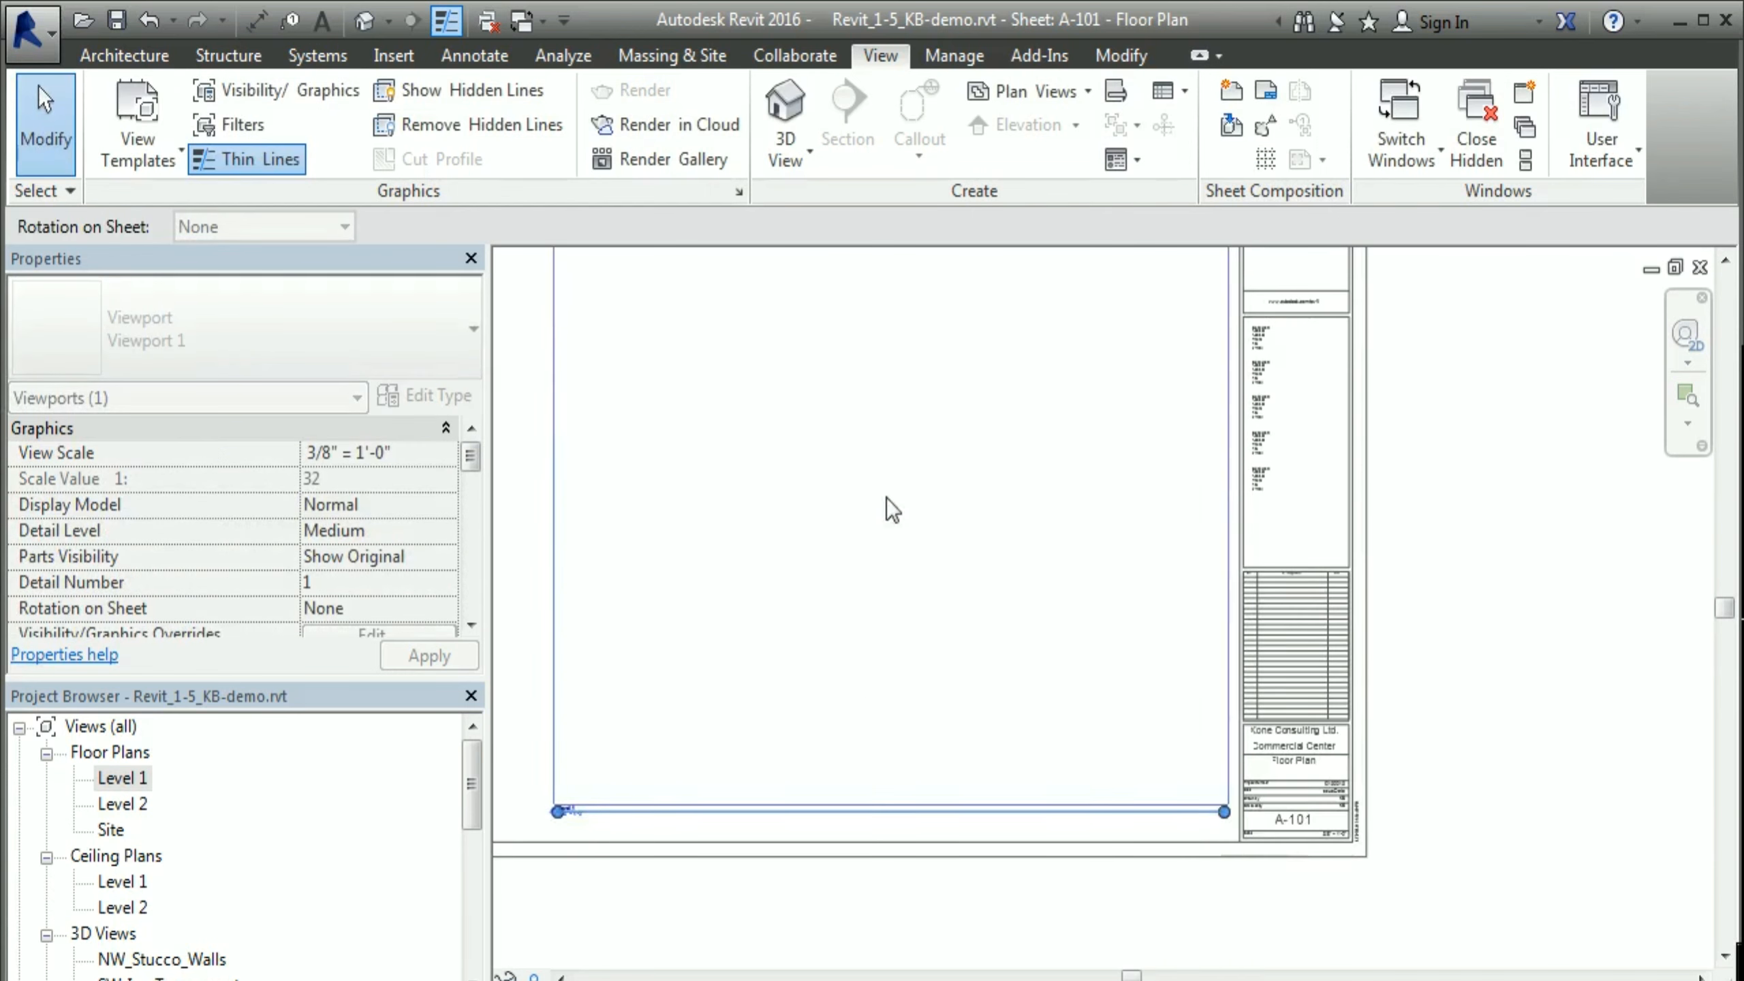
{"action": "mouse_move", "coordinate": [955, 608]}
{"action": "middle_mouse_down"}
{"action": "mouse_move", "coordinate": [1020, 690]}
{"action": "mouse_move", "coordinate": [971, 663]}
{"action": "mouse_move", "coordinate": [969, 595]}
{"action": "middle_mouse_up"}
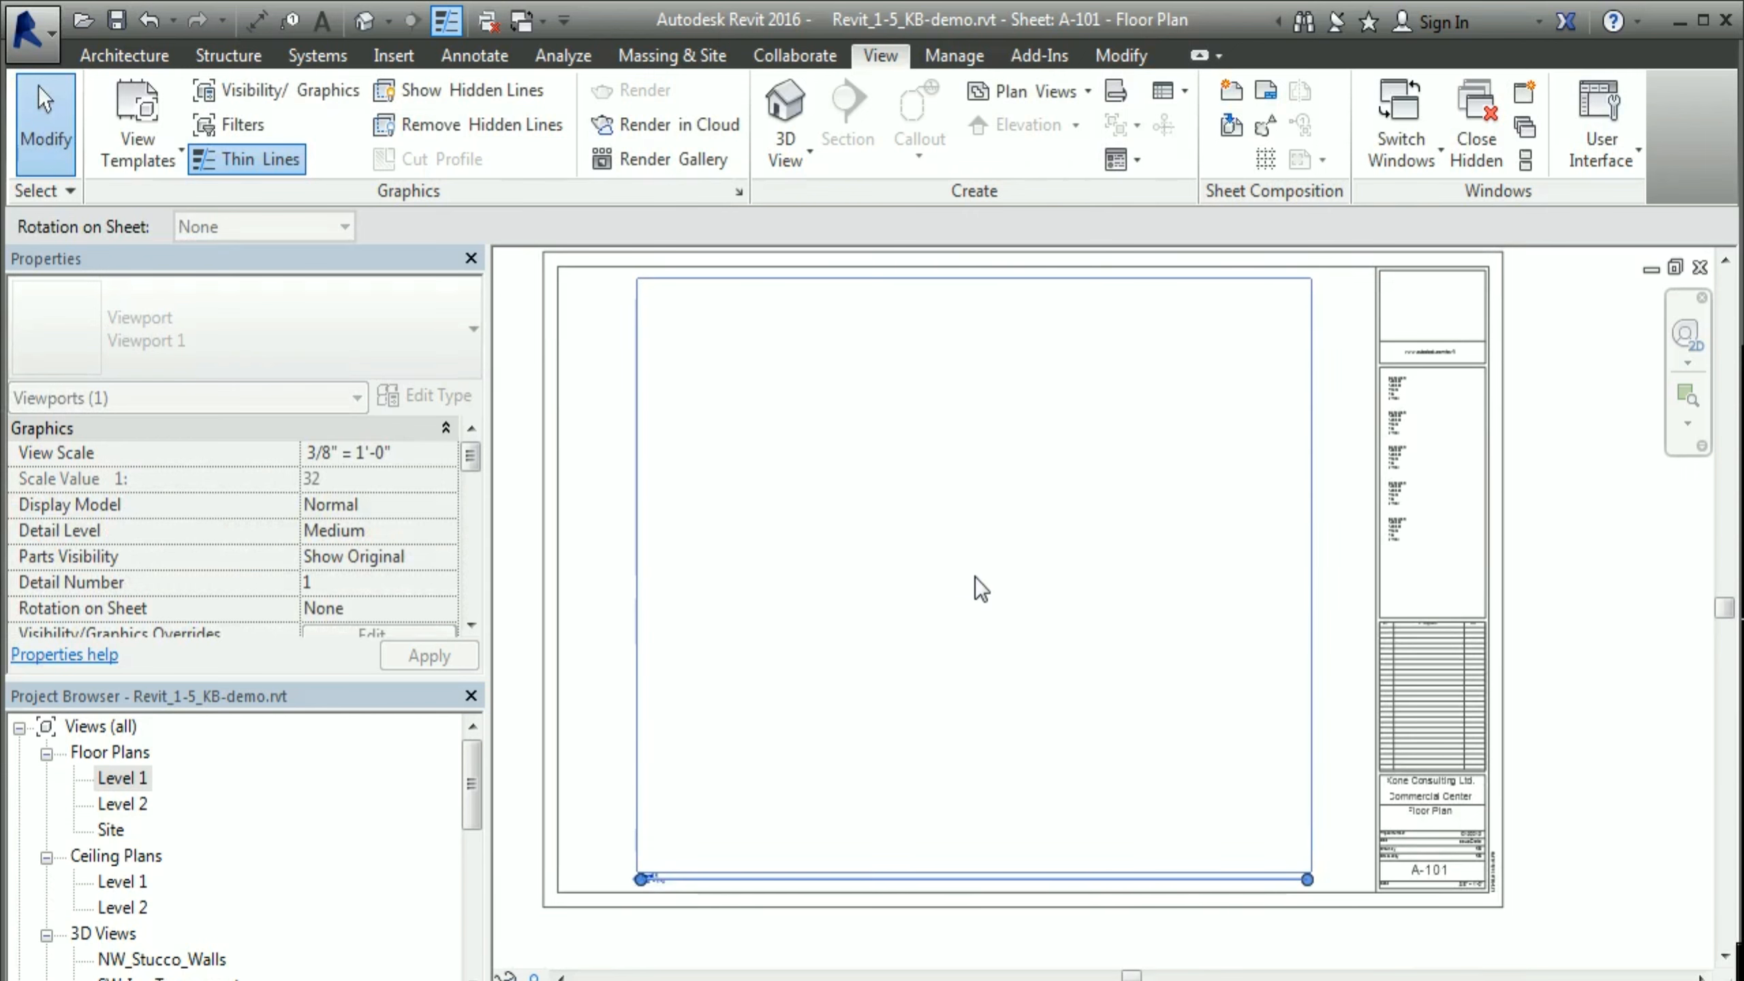
{"action": "left_click", "coordinate": [967, 578]}
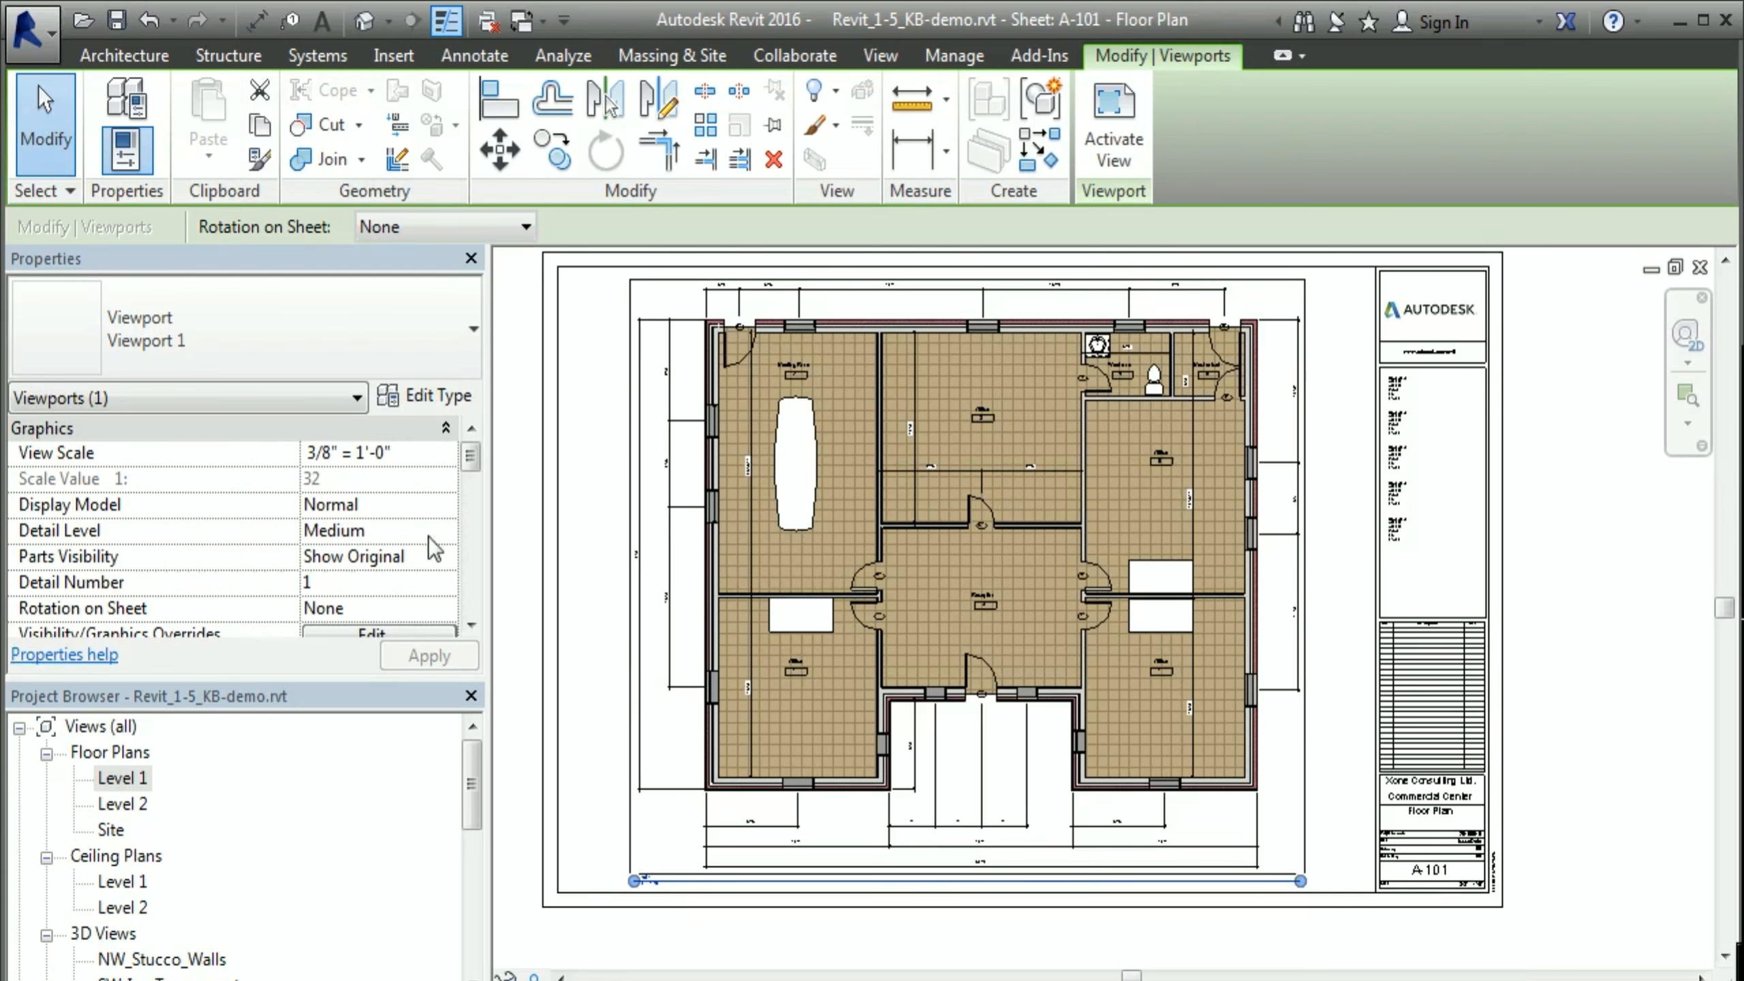
Step: Open the Level 1 floor plan view and set its view scale to 3/16" = 1'-0"
{"action": "double_click", "coordinate": [124, 778]}
{"action": "middle_click_drag", "start_coordinate": [829, 895], "coordinate": [790, 802]}
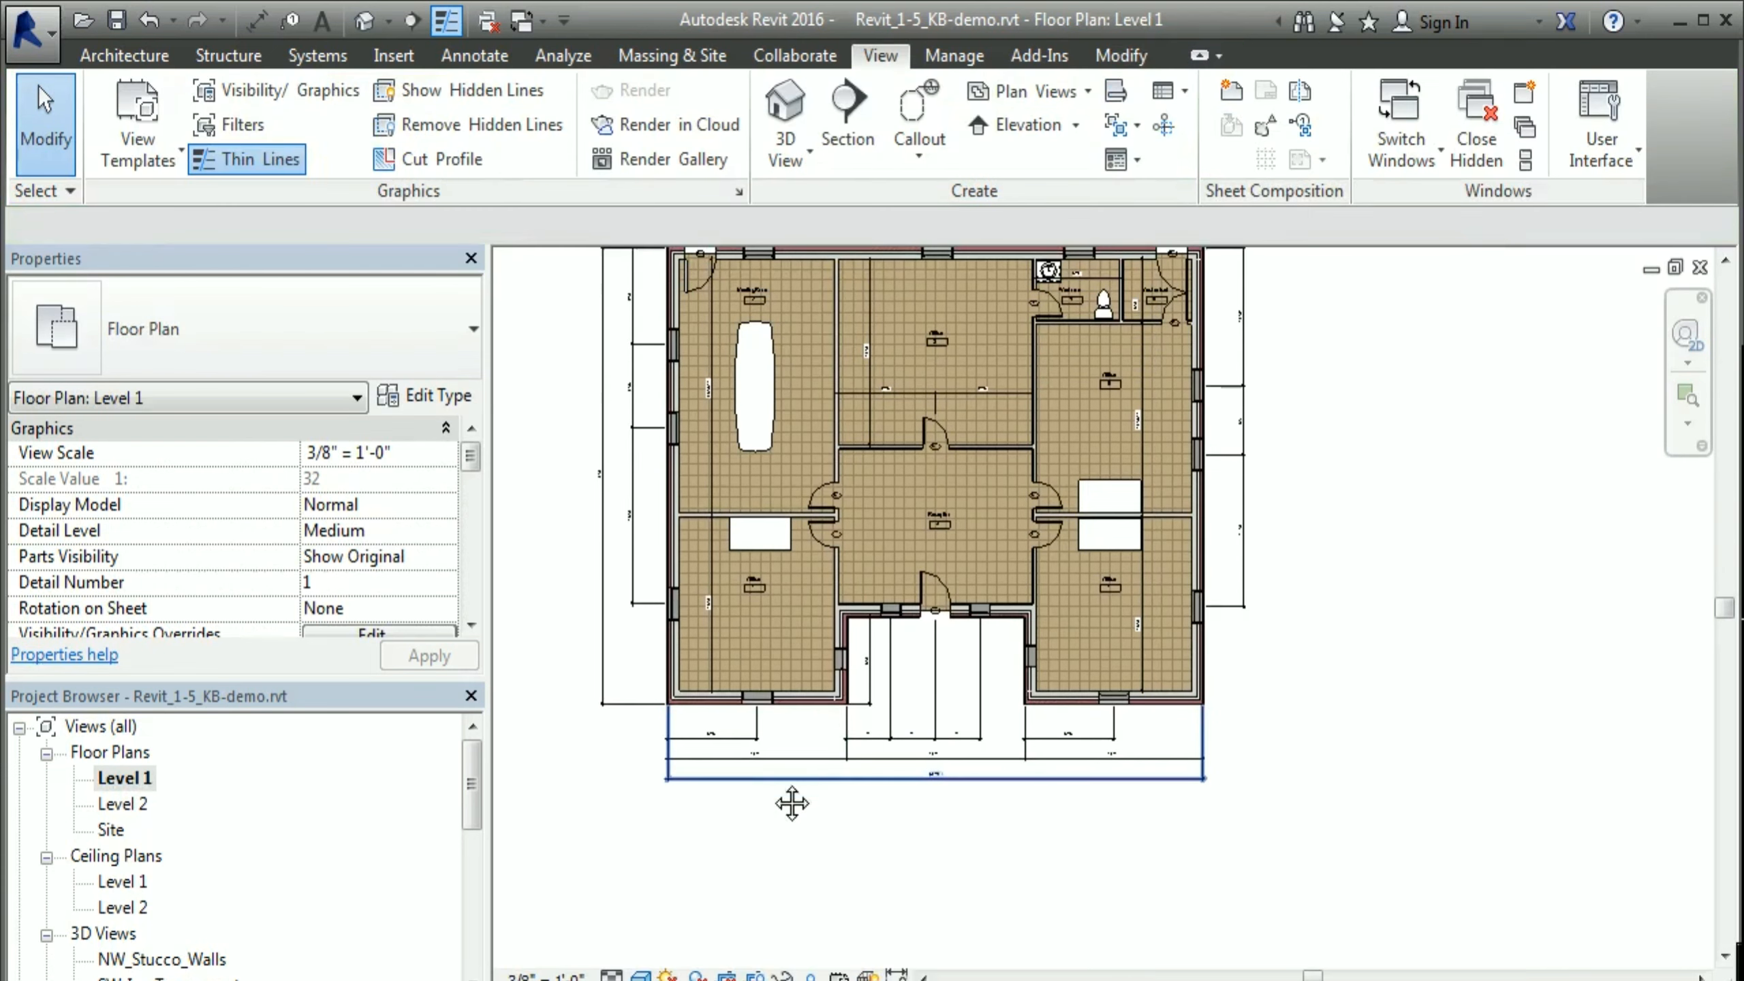
{"action": "scroll", "coordinate": [694, 786], "scroll_direction": "up", "scroll_amount": 1}
{"action": "middle_click_drag", "start_coordinate": [667, 846], "coordinate": [772, 914]}
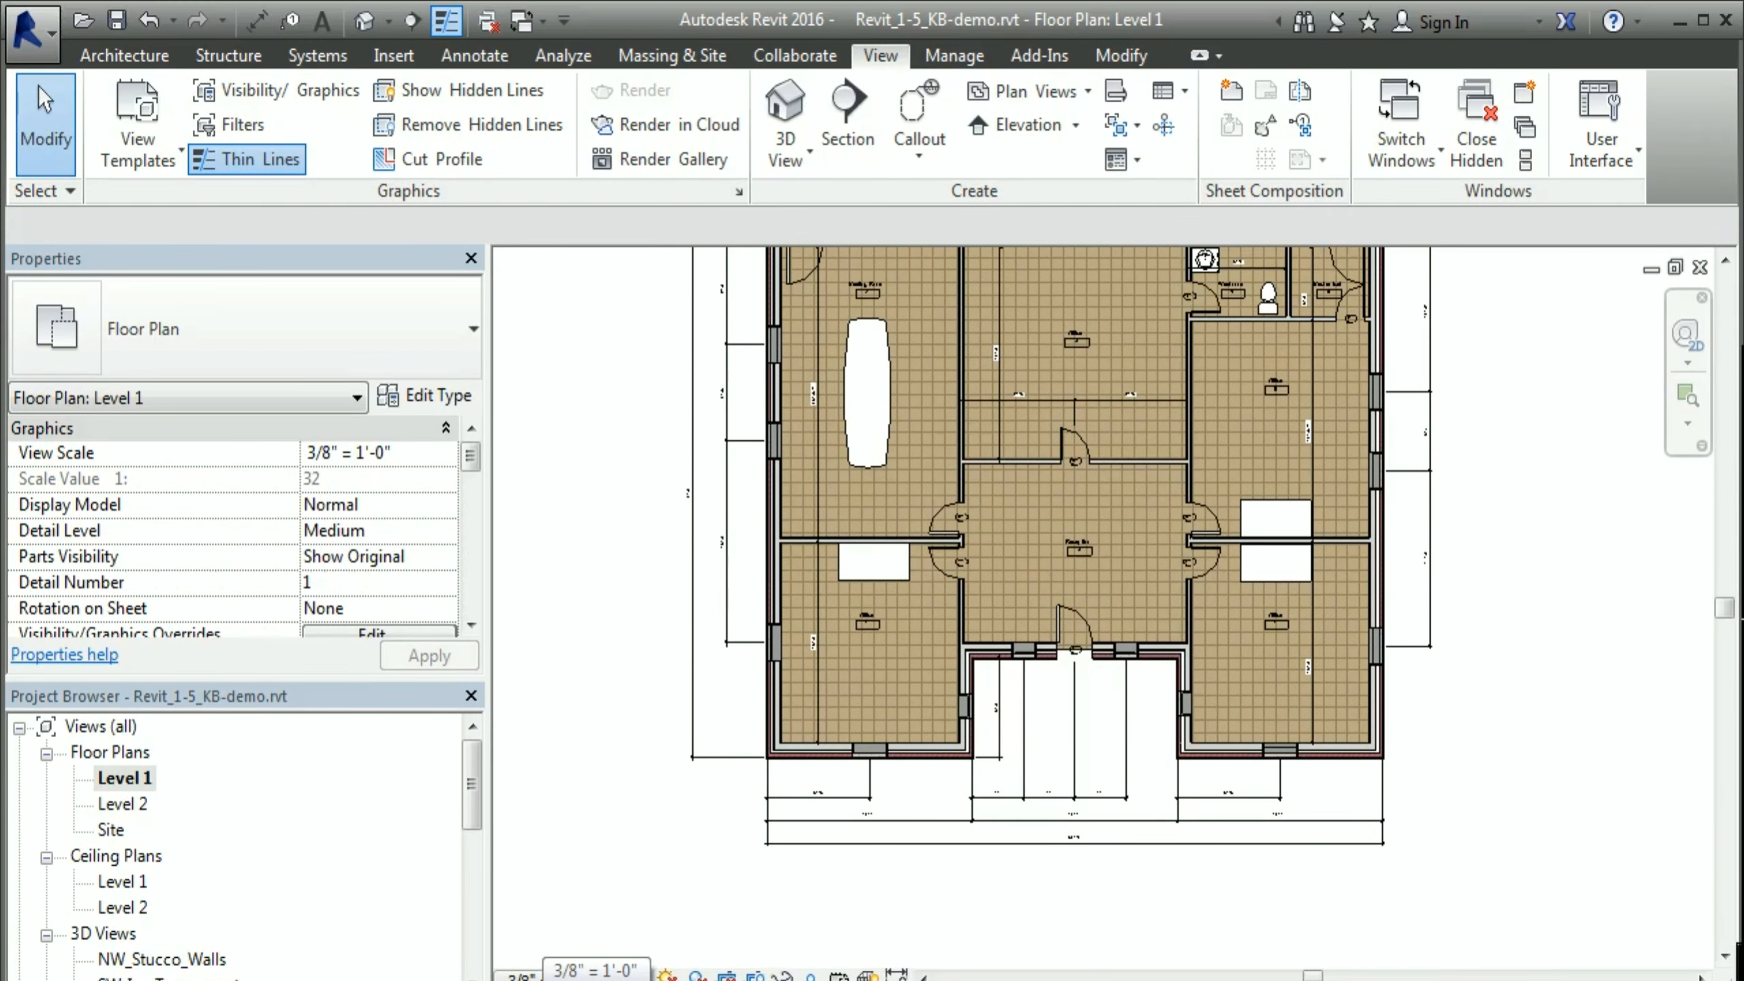
{"action": "scroll", "coordinate": [858, 755], "scroll_direction": "up", "scroll_amount": 2}
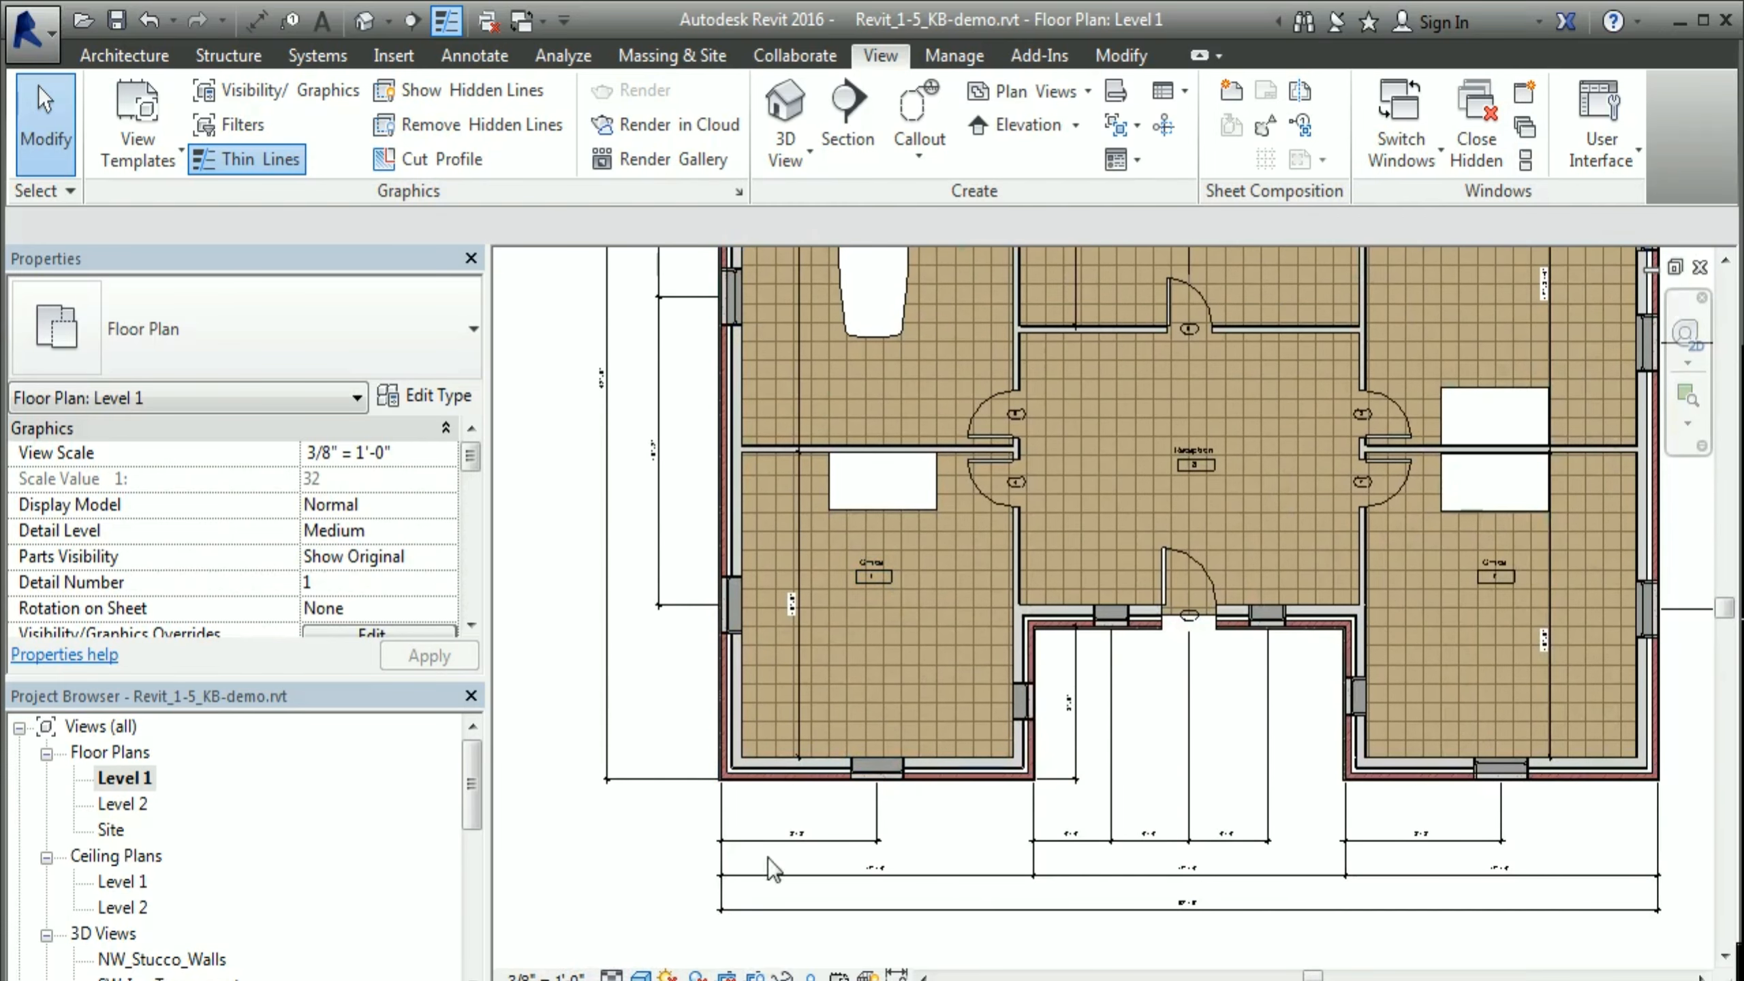
{"action": "left_click", "coordinate": [546, 974]}
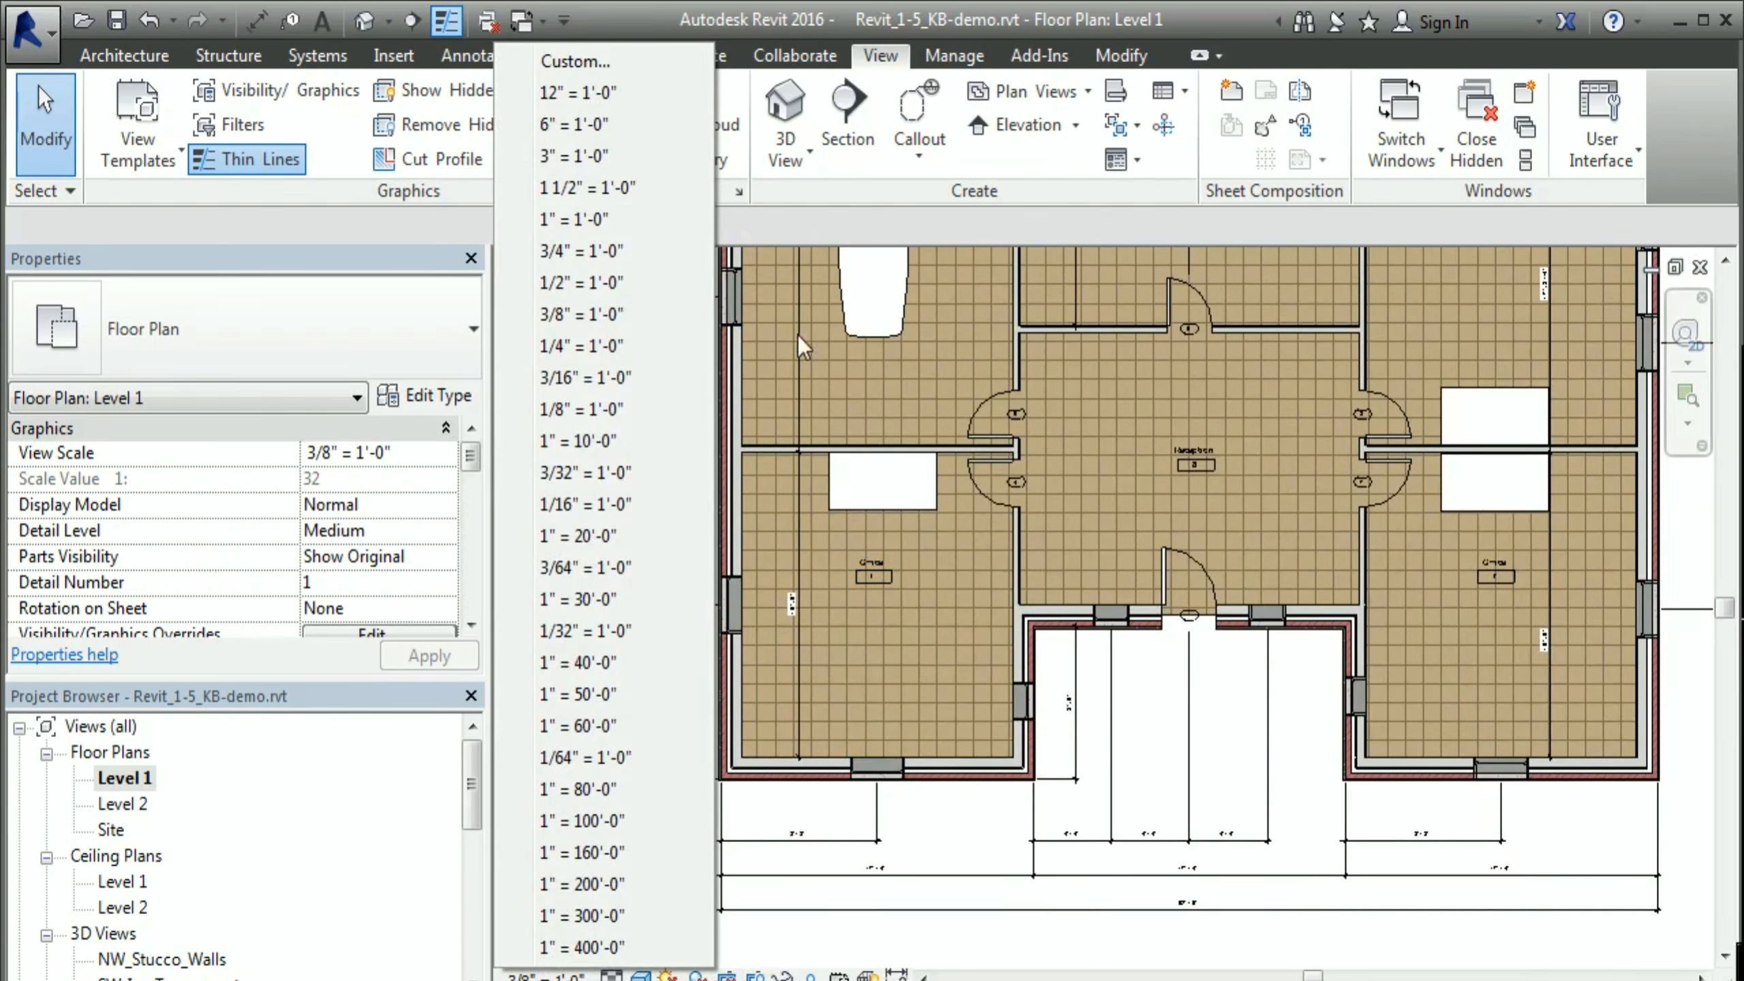
{"action": "left_click", "coordinate": [613, 376]}
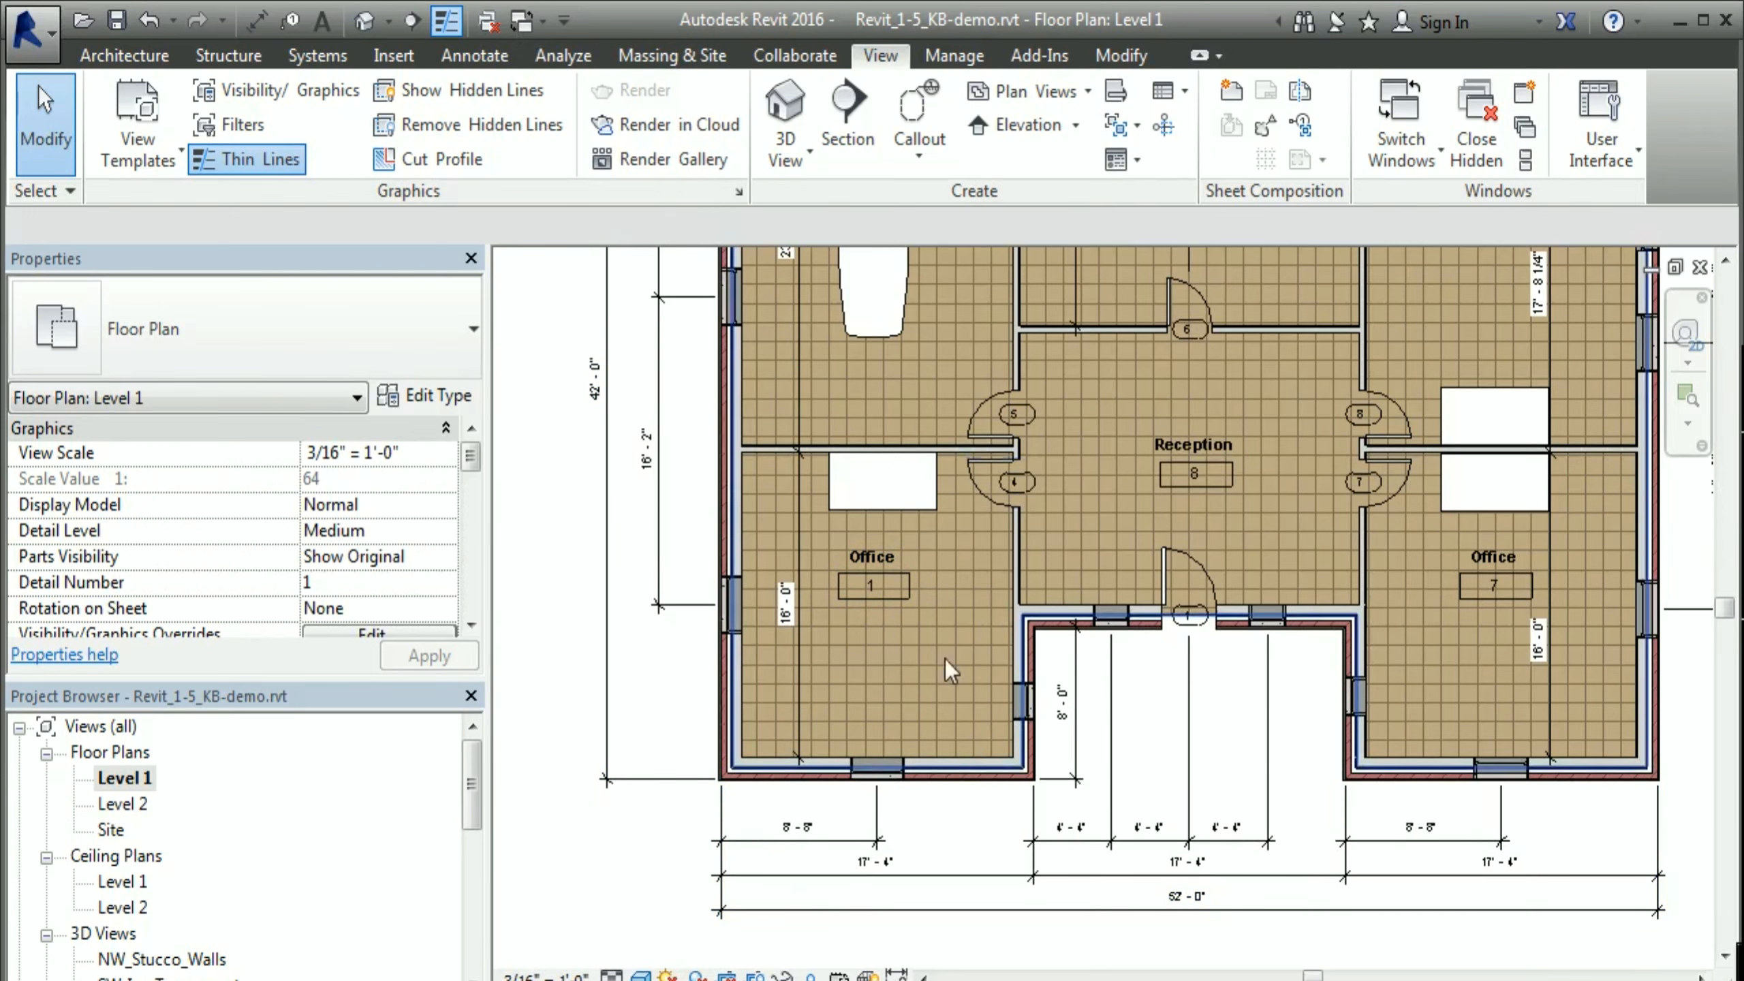
Step: Reopen sheet A-101 - Floor Plan and move the Level 1 viewport to the upper part of the drawing area
{"action": "left_click_drag", "start_coordinate": [466, 796], "coordinate": [468, 958]}
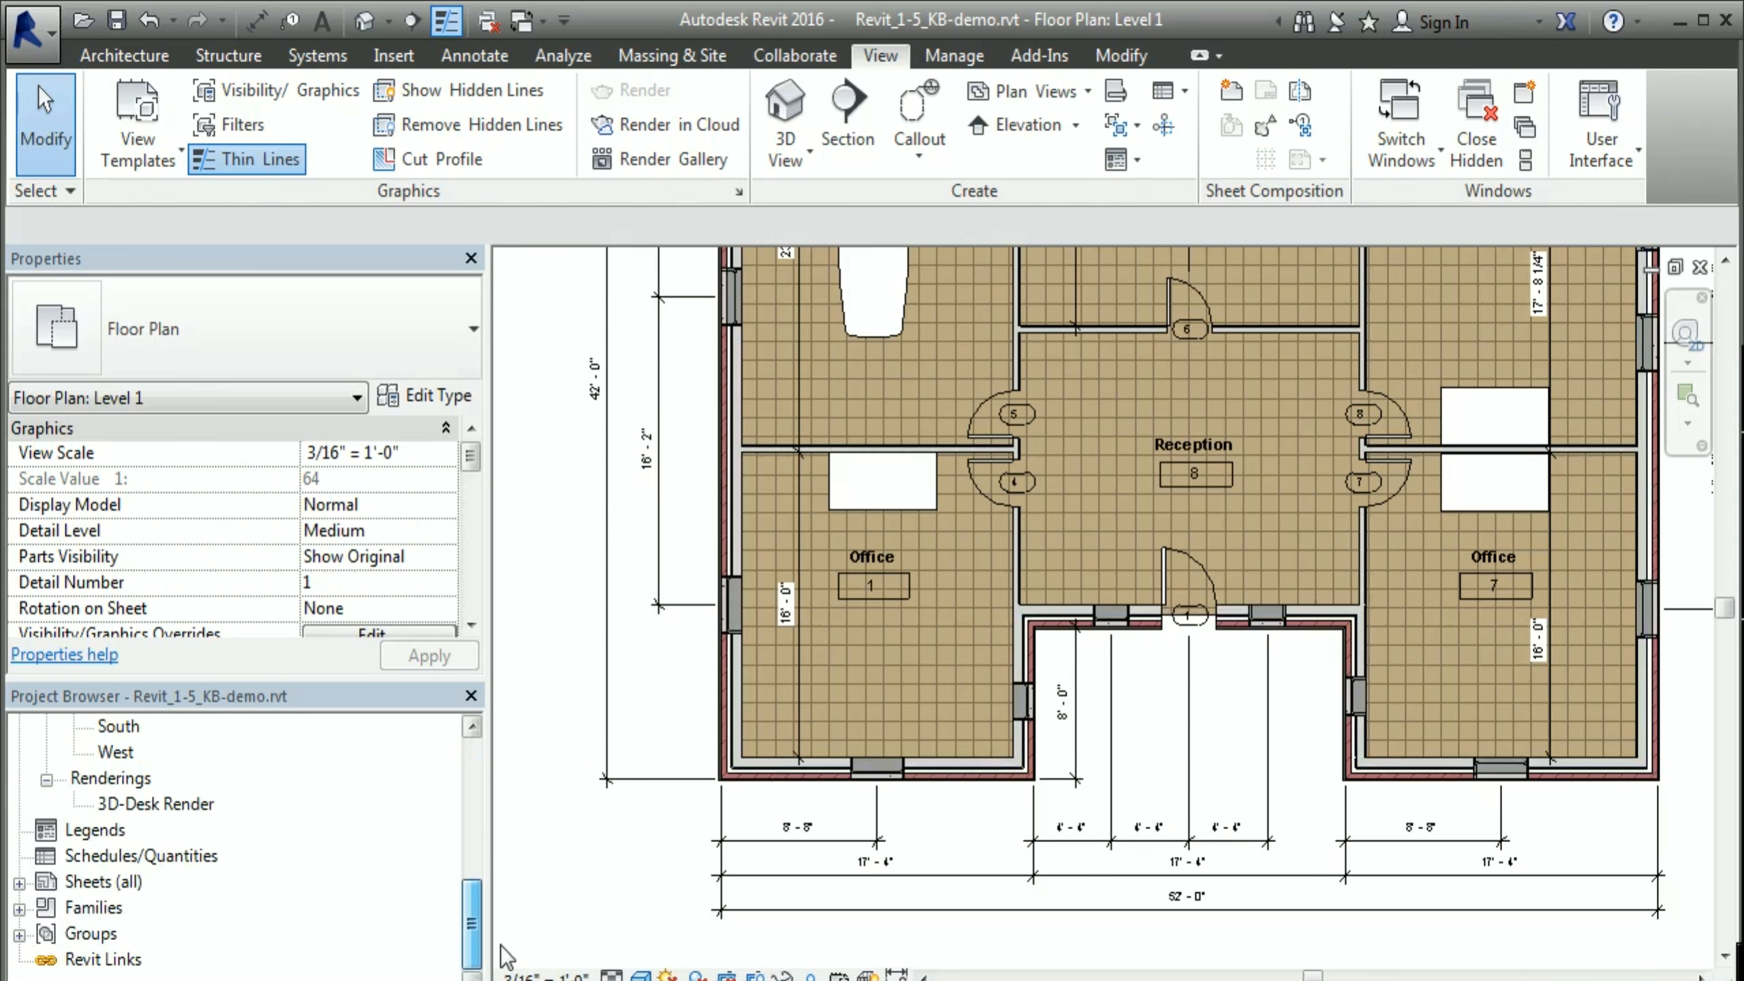
{"action": "left_click", "coordinate": [20, 882]}
{"action": "left_click_drag", "start_coordinate": [472, 951], "coordinate": [475, 960]}
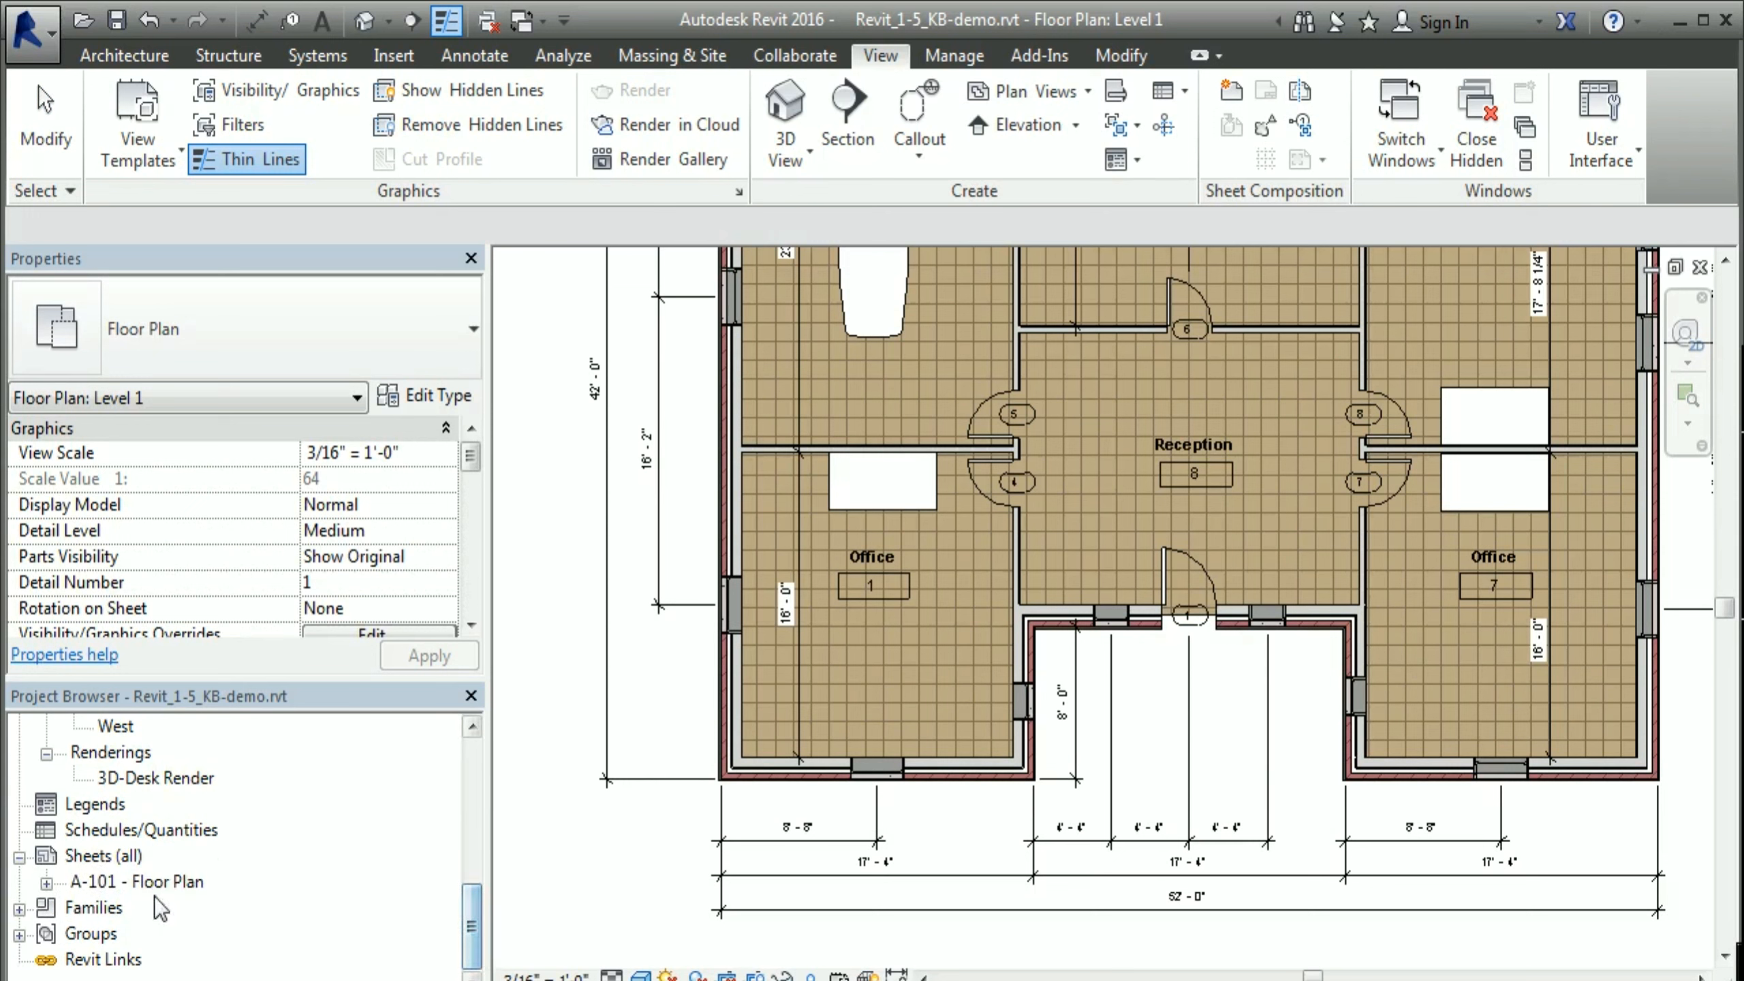
{"action": "double_click", "coordinate": [134, 883]}
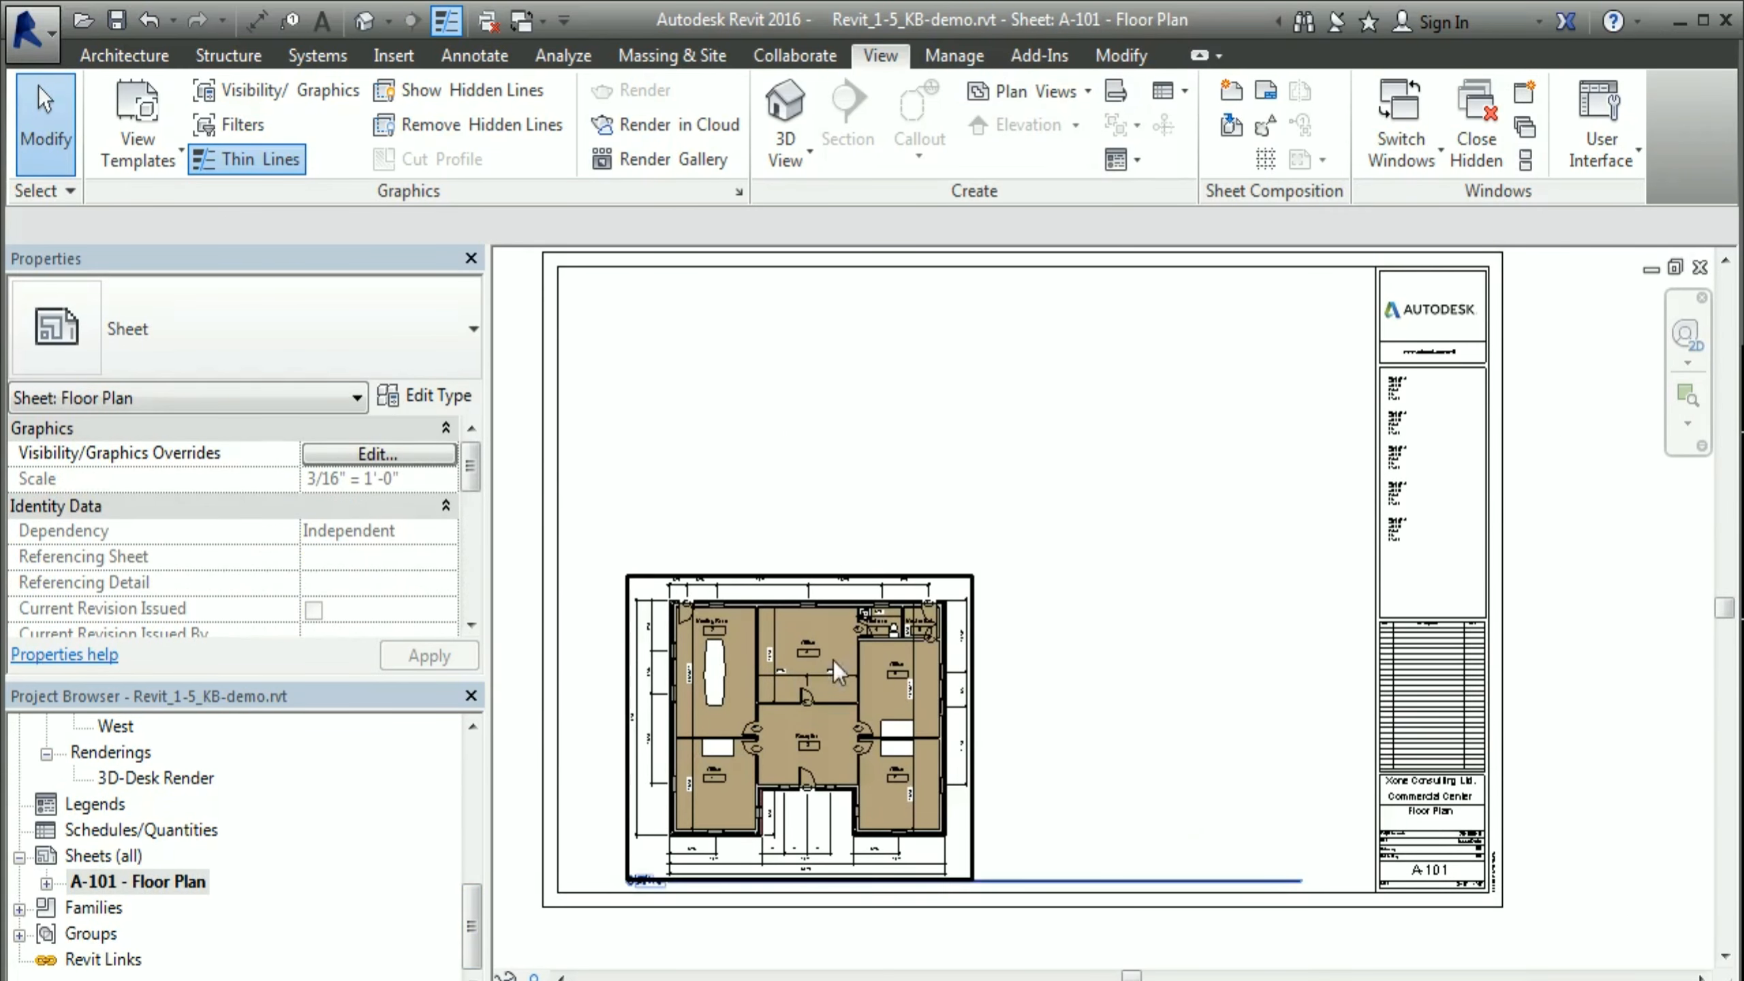
{"action": "left_click_drag", "start_coordinate": [817, 683], "coordinate": [852, 447]}
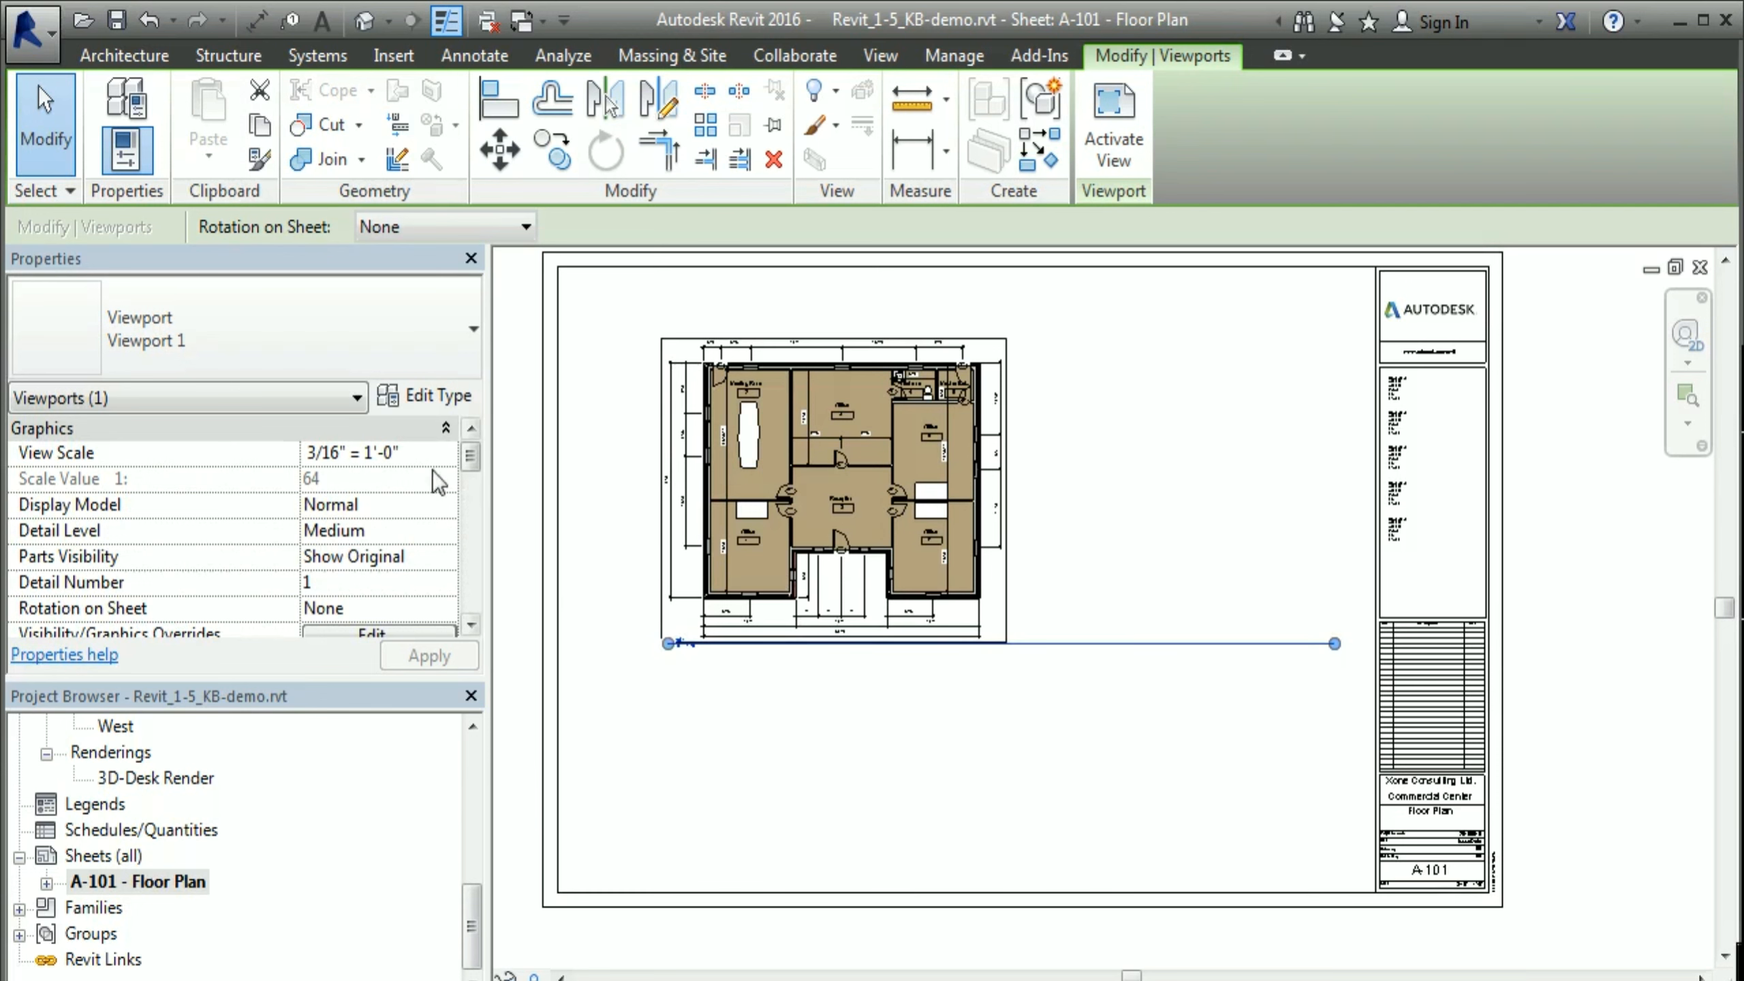
Step: Set the view scale of the Level 1 viewport on the sheet to 1/4" = 1'-0"
{"action": "left_click", "coordinate": [422, 453]}
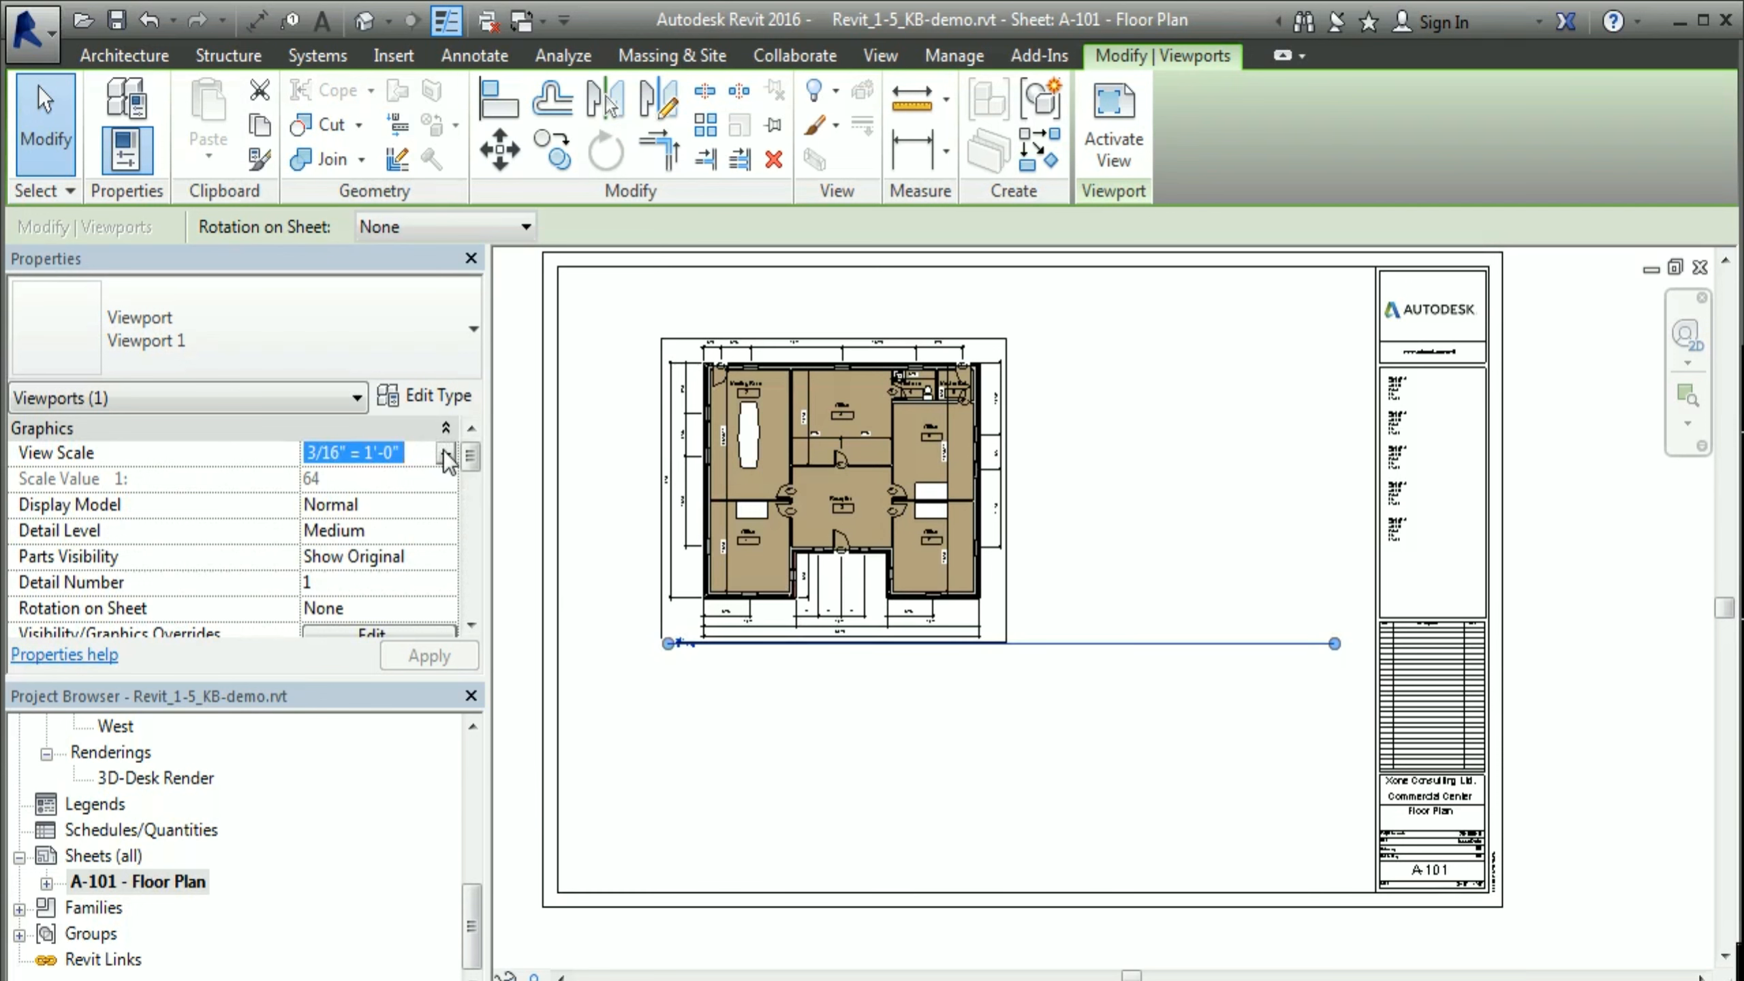
{"action": "left_click", "coordinate": [444, 456]}
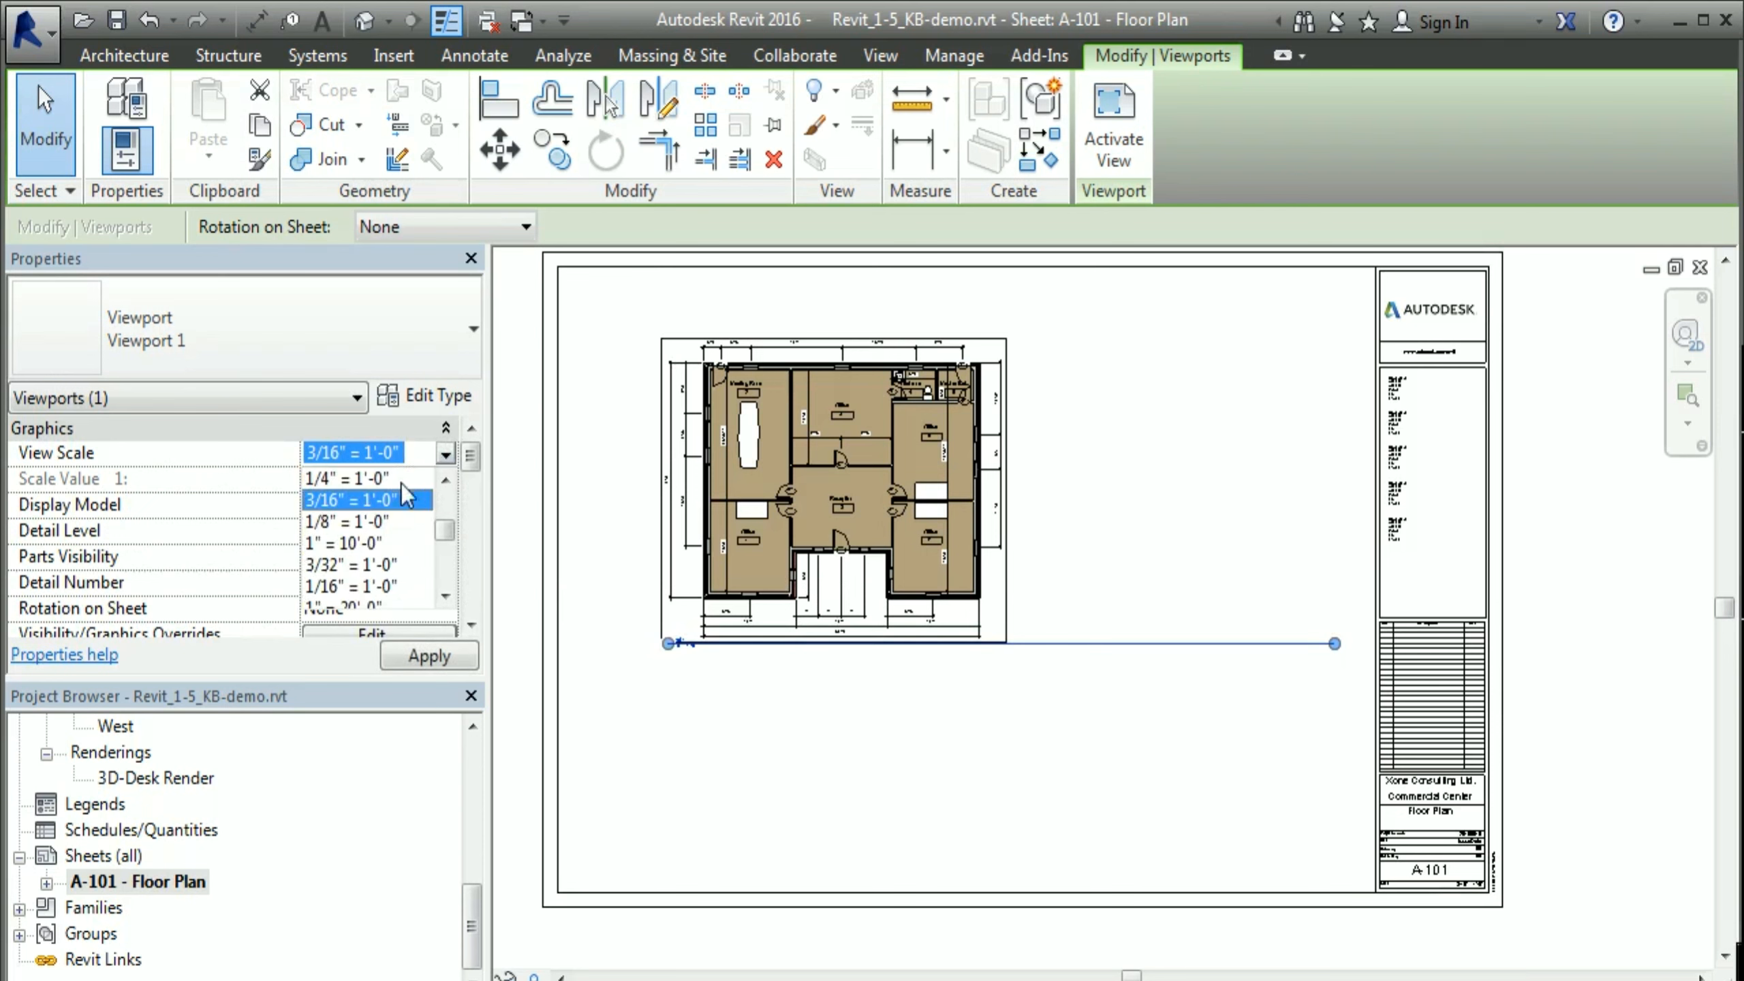
{"action": "left_click", "coordinate": [360, 478]}
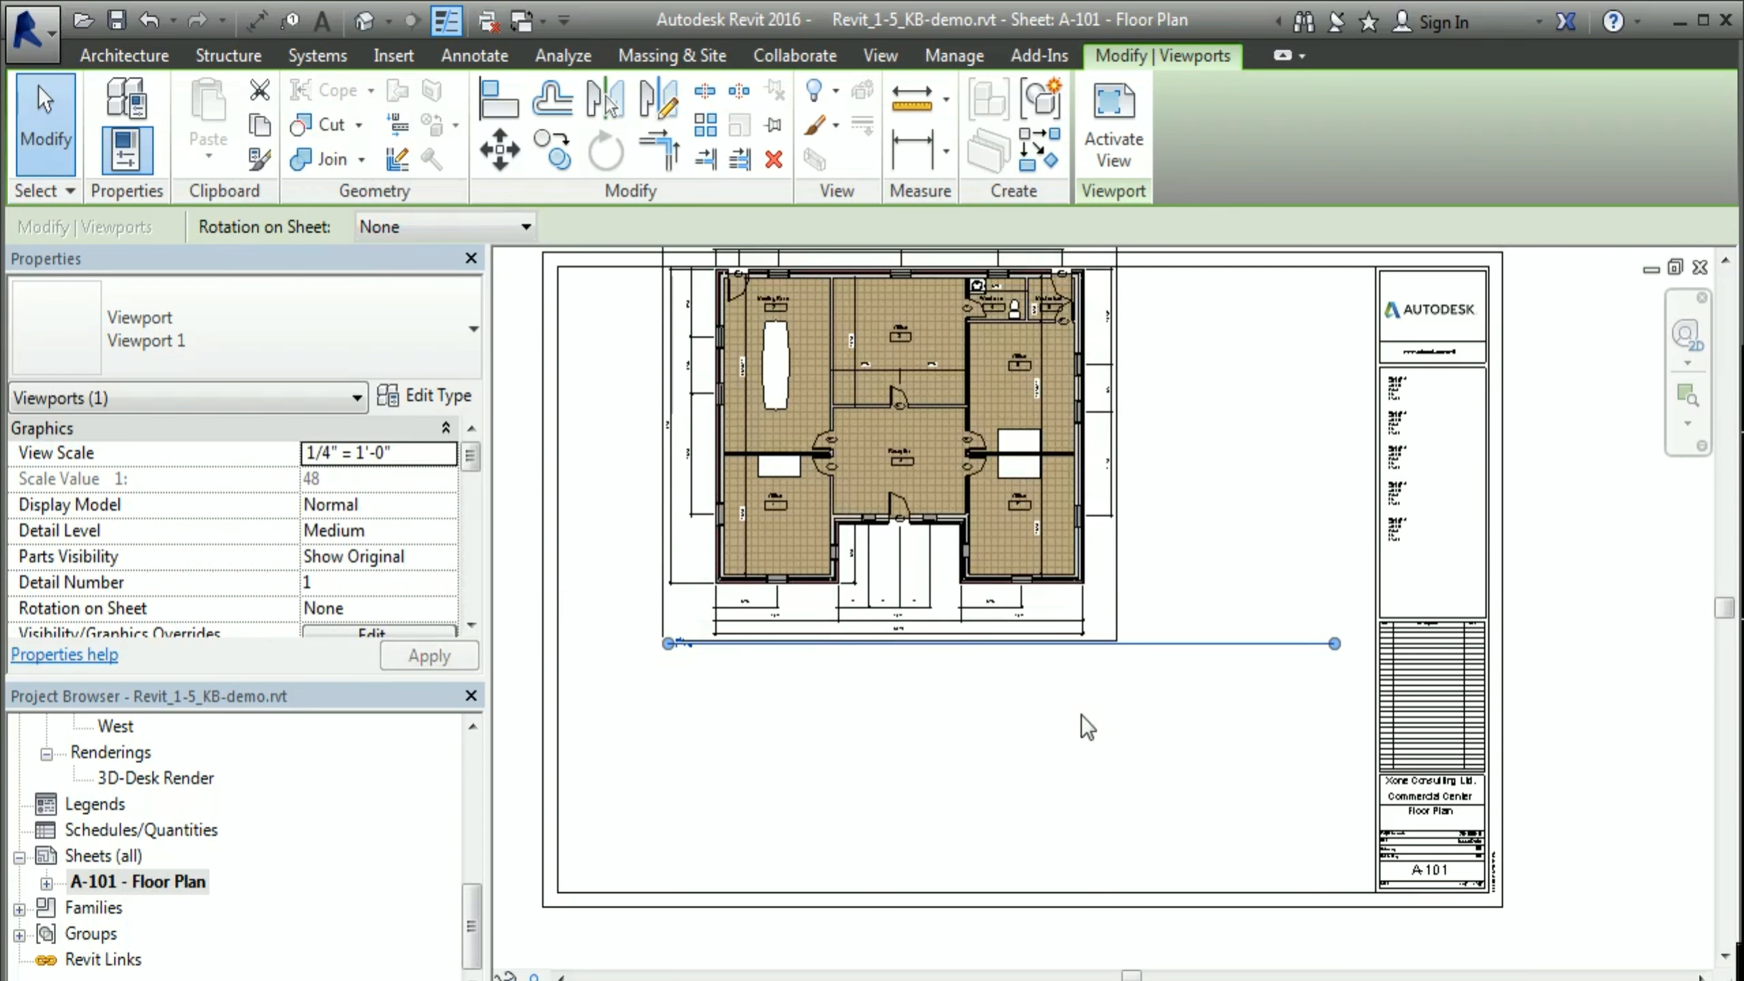
Step: Move the Level 1 viewport down and toward the title block so it sits near the middle of the drawing area
{"action": "left_click_drag", "start_coordinate": [919, 470], "coordinate": [919, 588]}
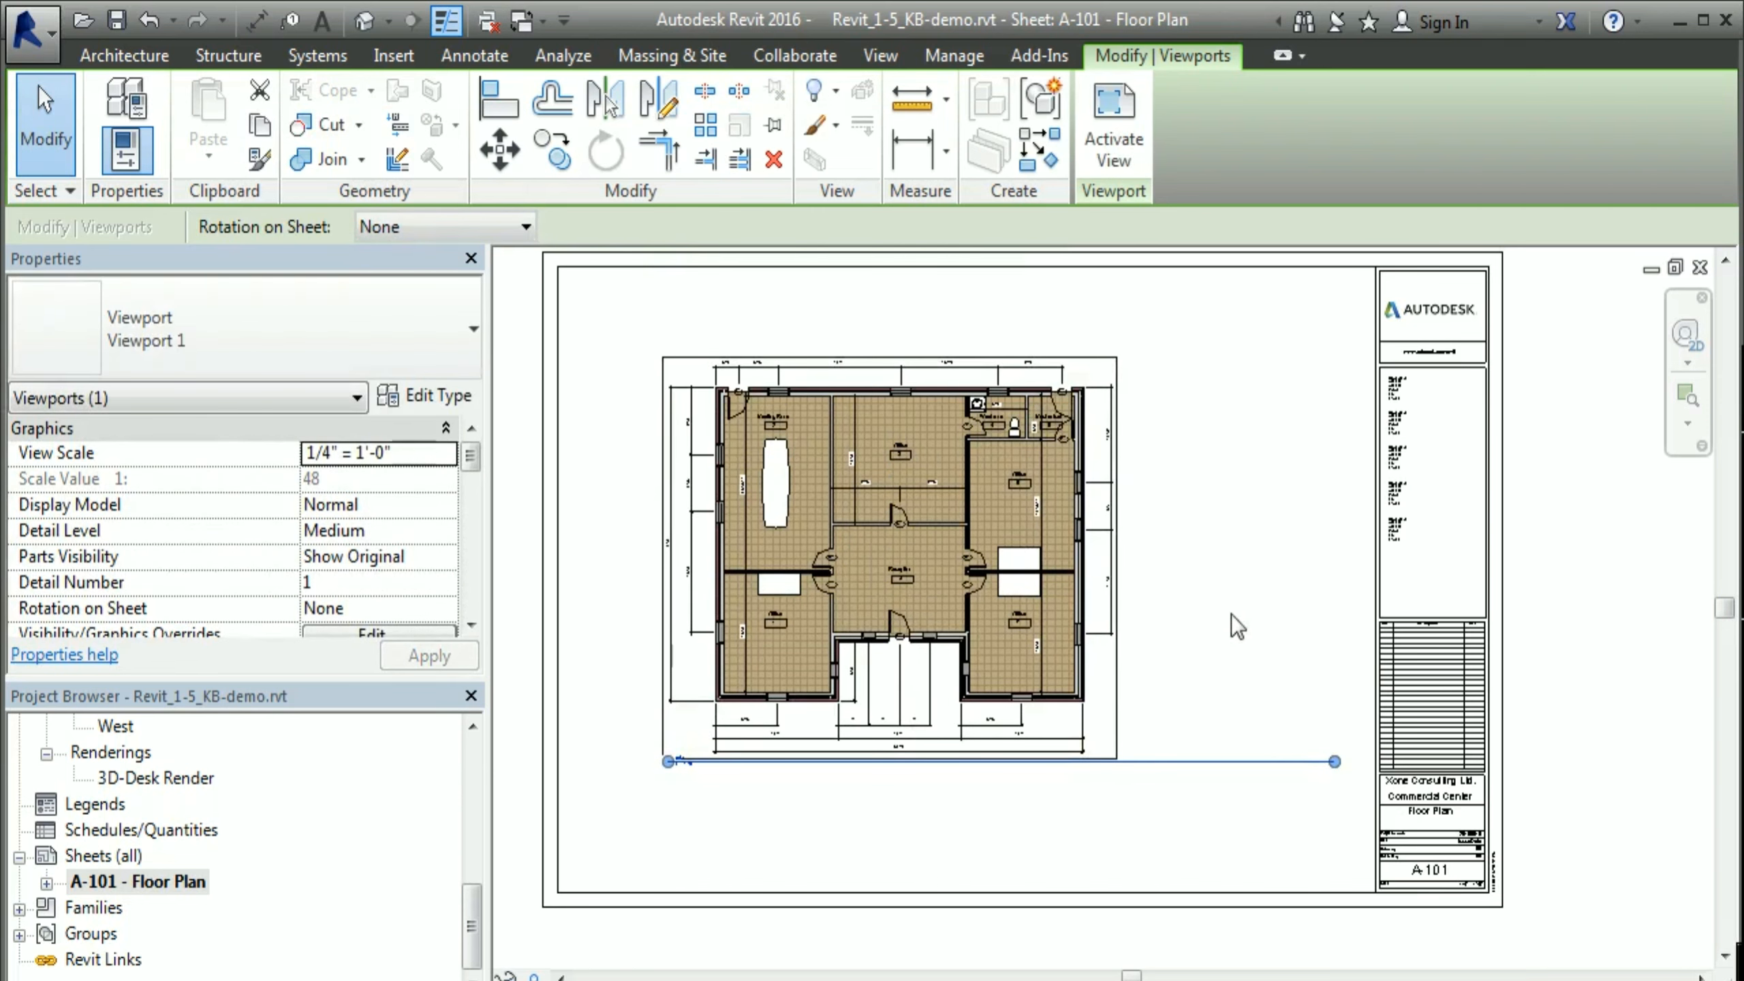
{"action": "left_click", "coordinate": [1209, 630]}
{"action": "left_click", "coordinate": [962, 541]}
{"action": "left_click_drag", "start_coordinate": [961, 539], "coordinate": [1025, 549]}
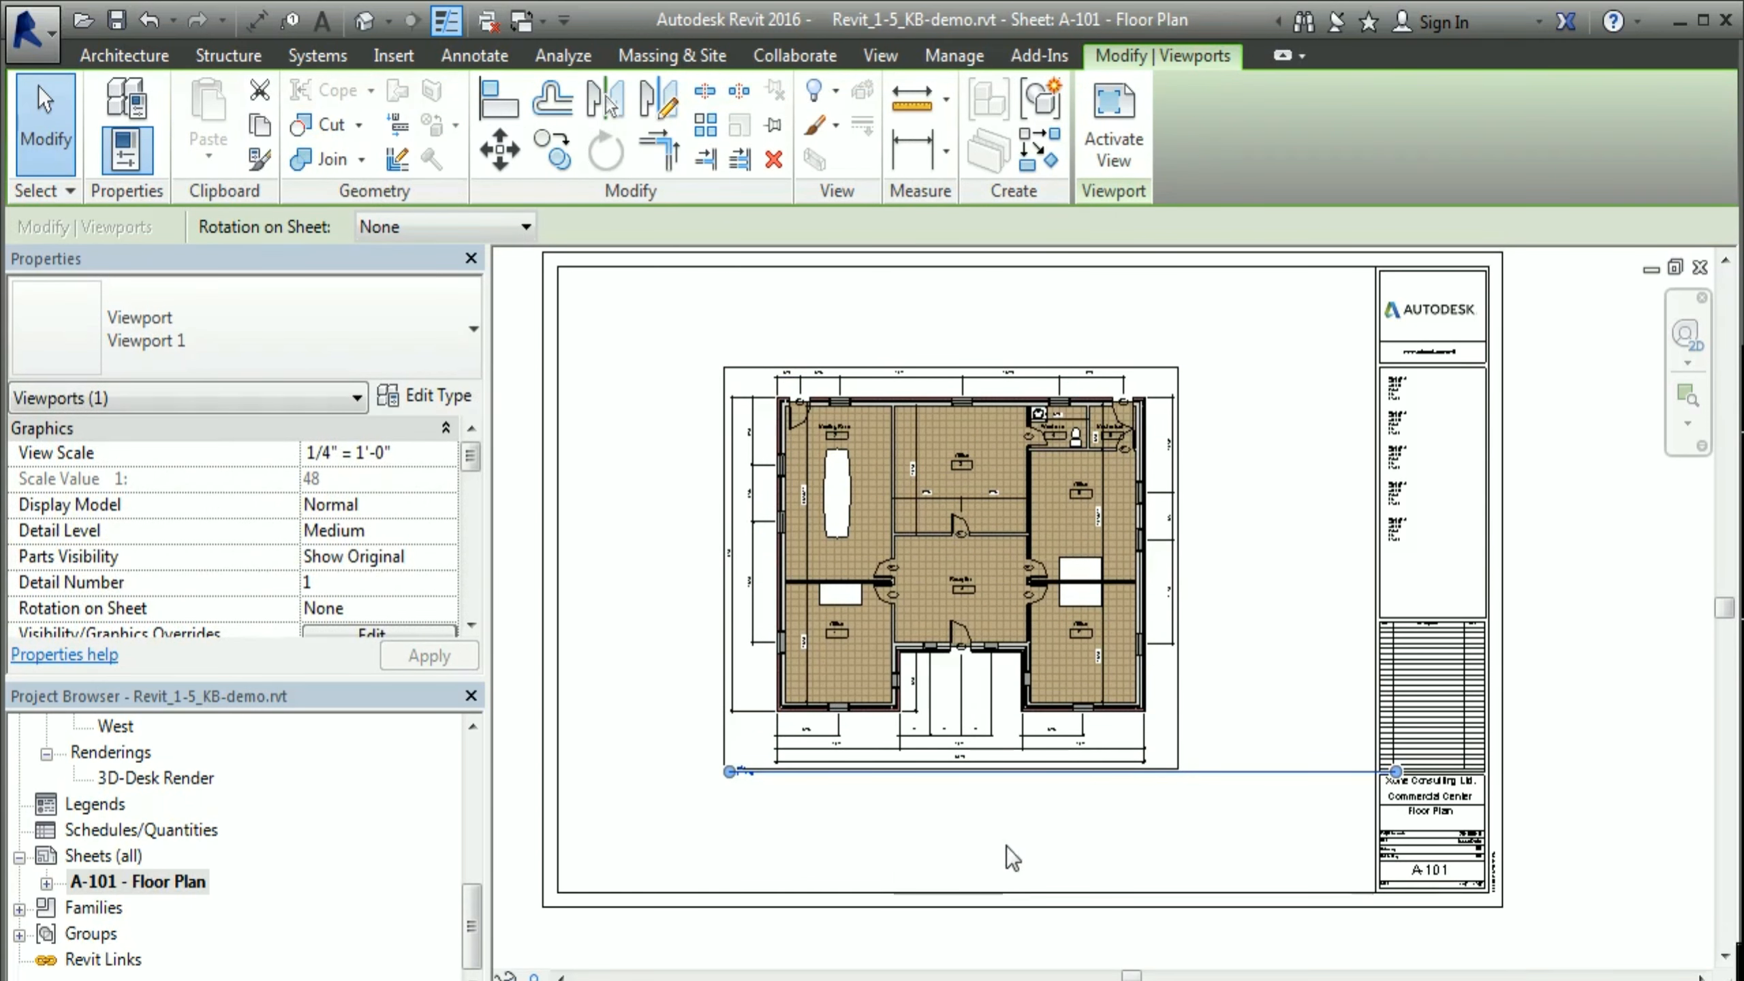
{"action": "left_click", "coordinate": [891, 861]}
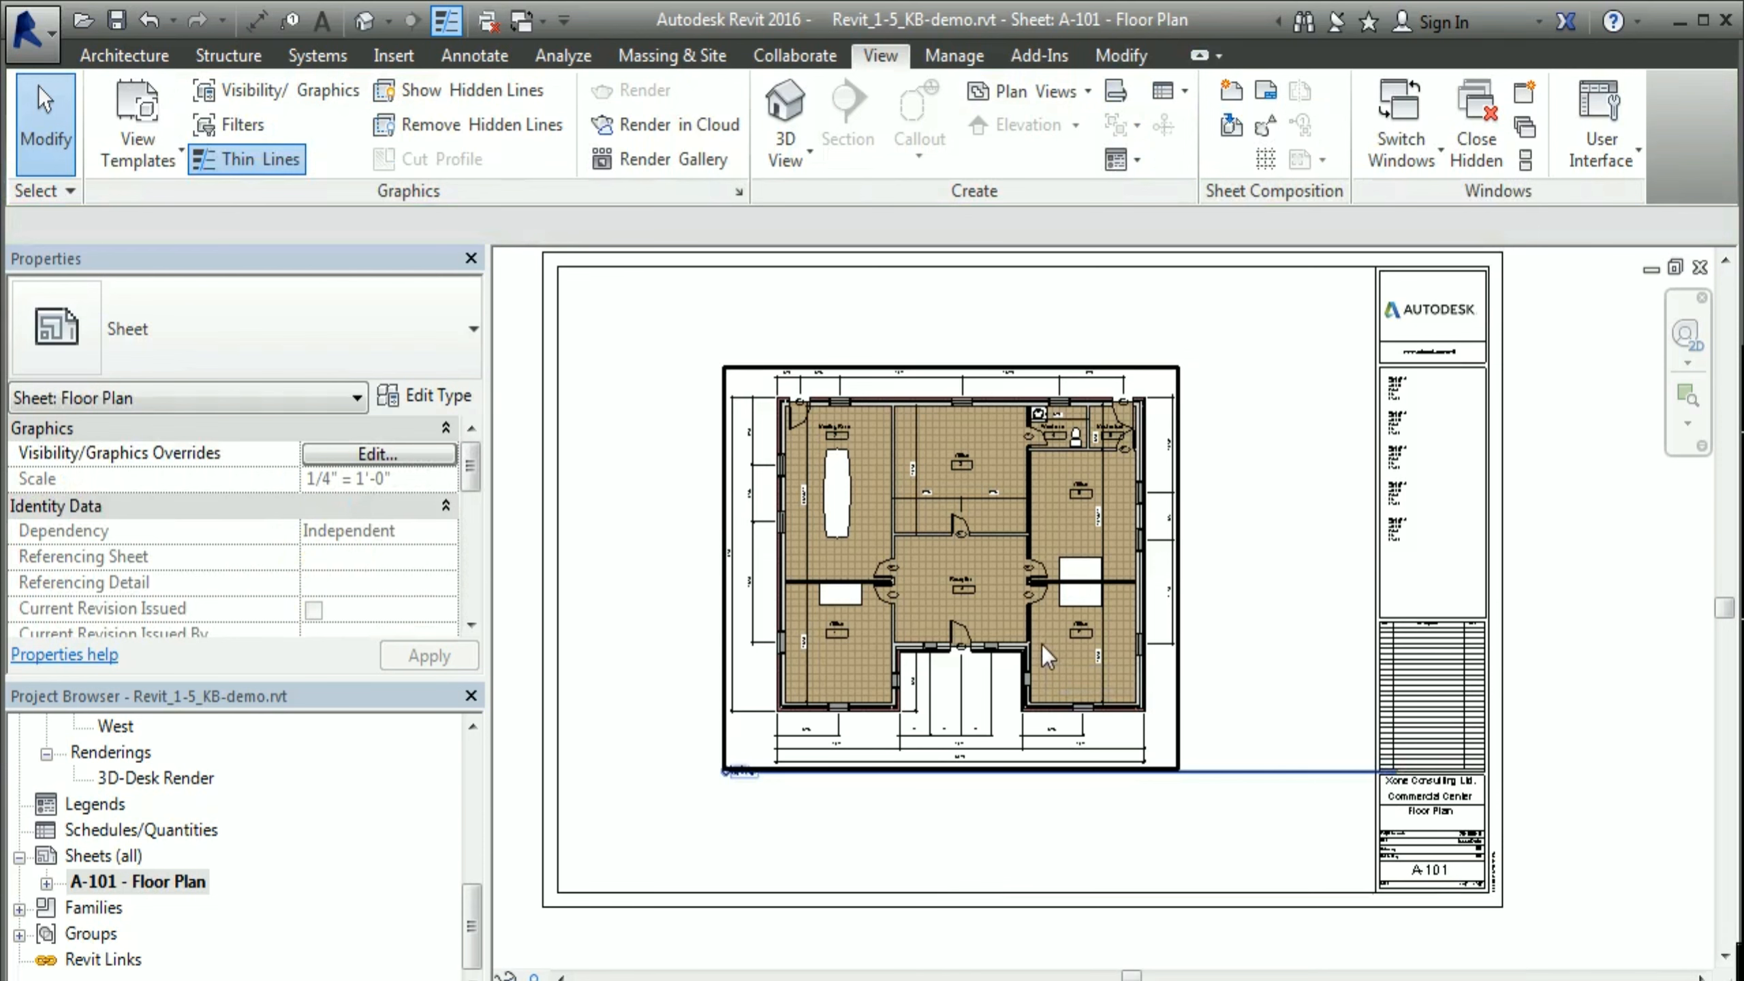
Step: Delete the floor plan viewport and add Floor Plan: Level 1 again to sheet A-101, placing it near the middle of the drawing area
{"action": "left_click", "coordinate": [983, 493]}
{"action": "key", "text": "Delete"}
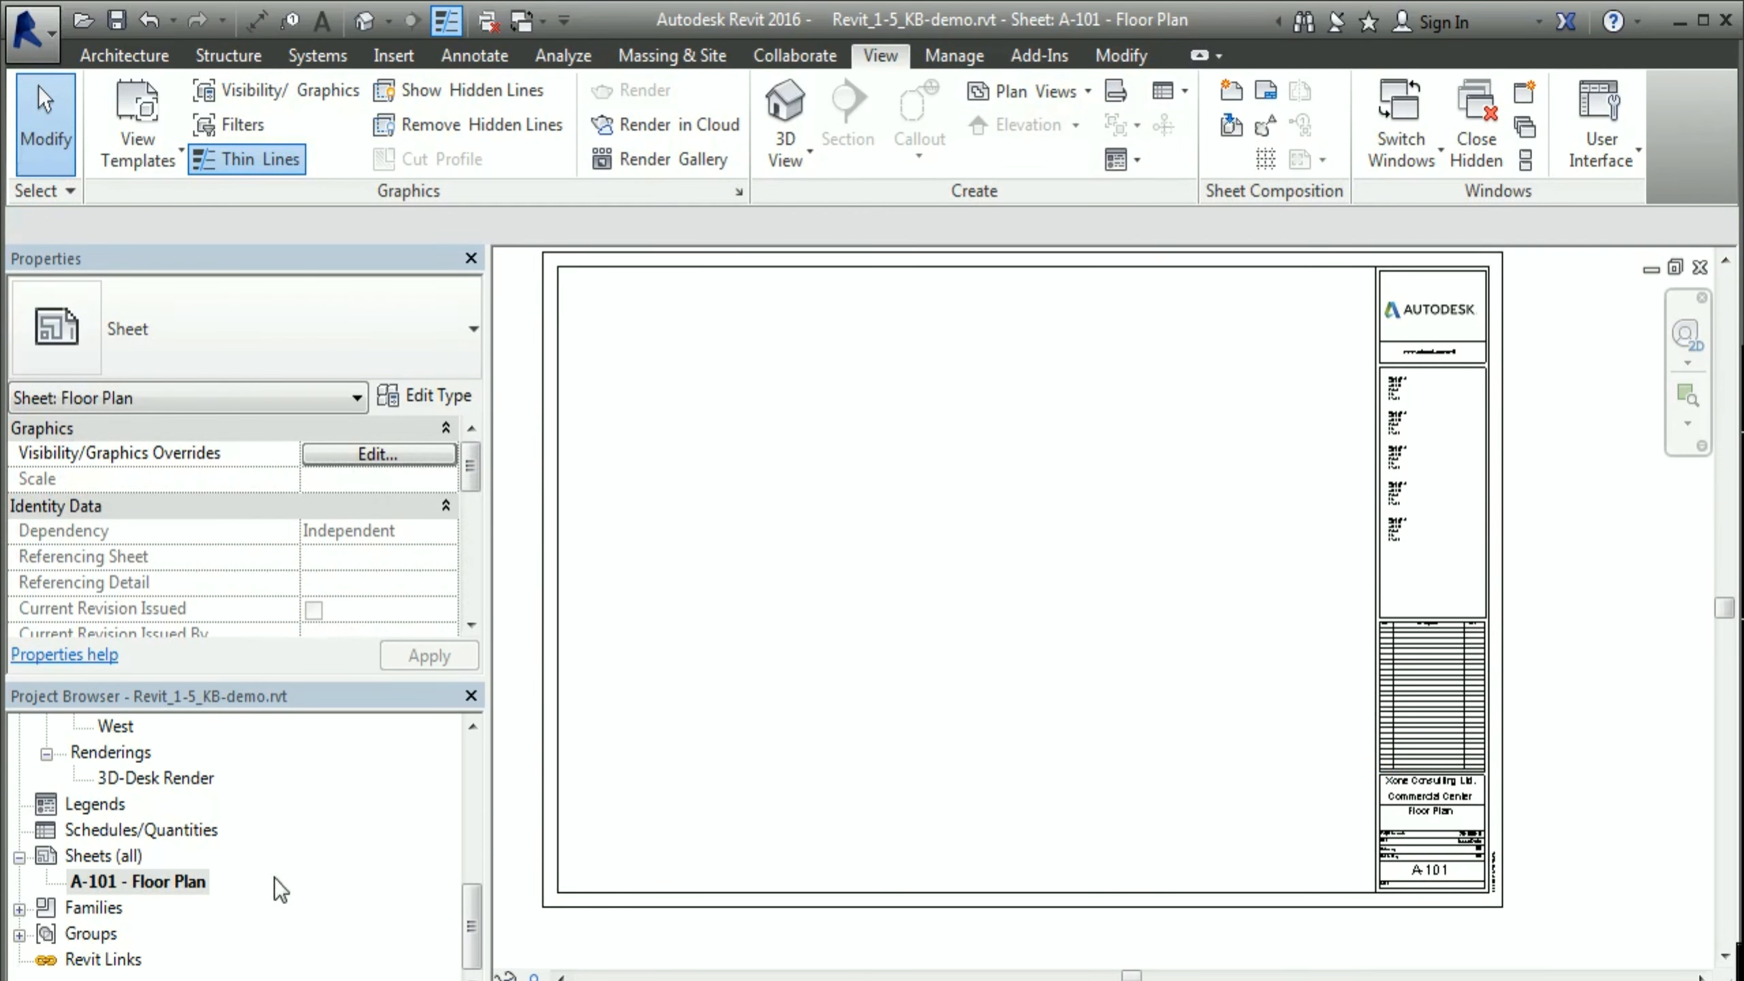
{"action": "right_click", "coordinate": [158, 878]}
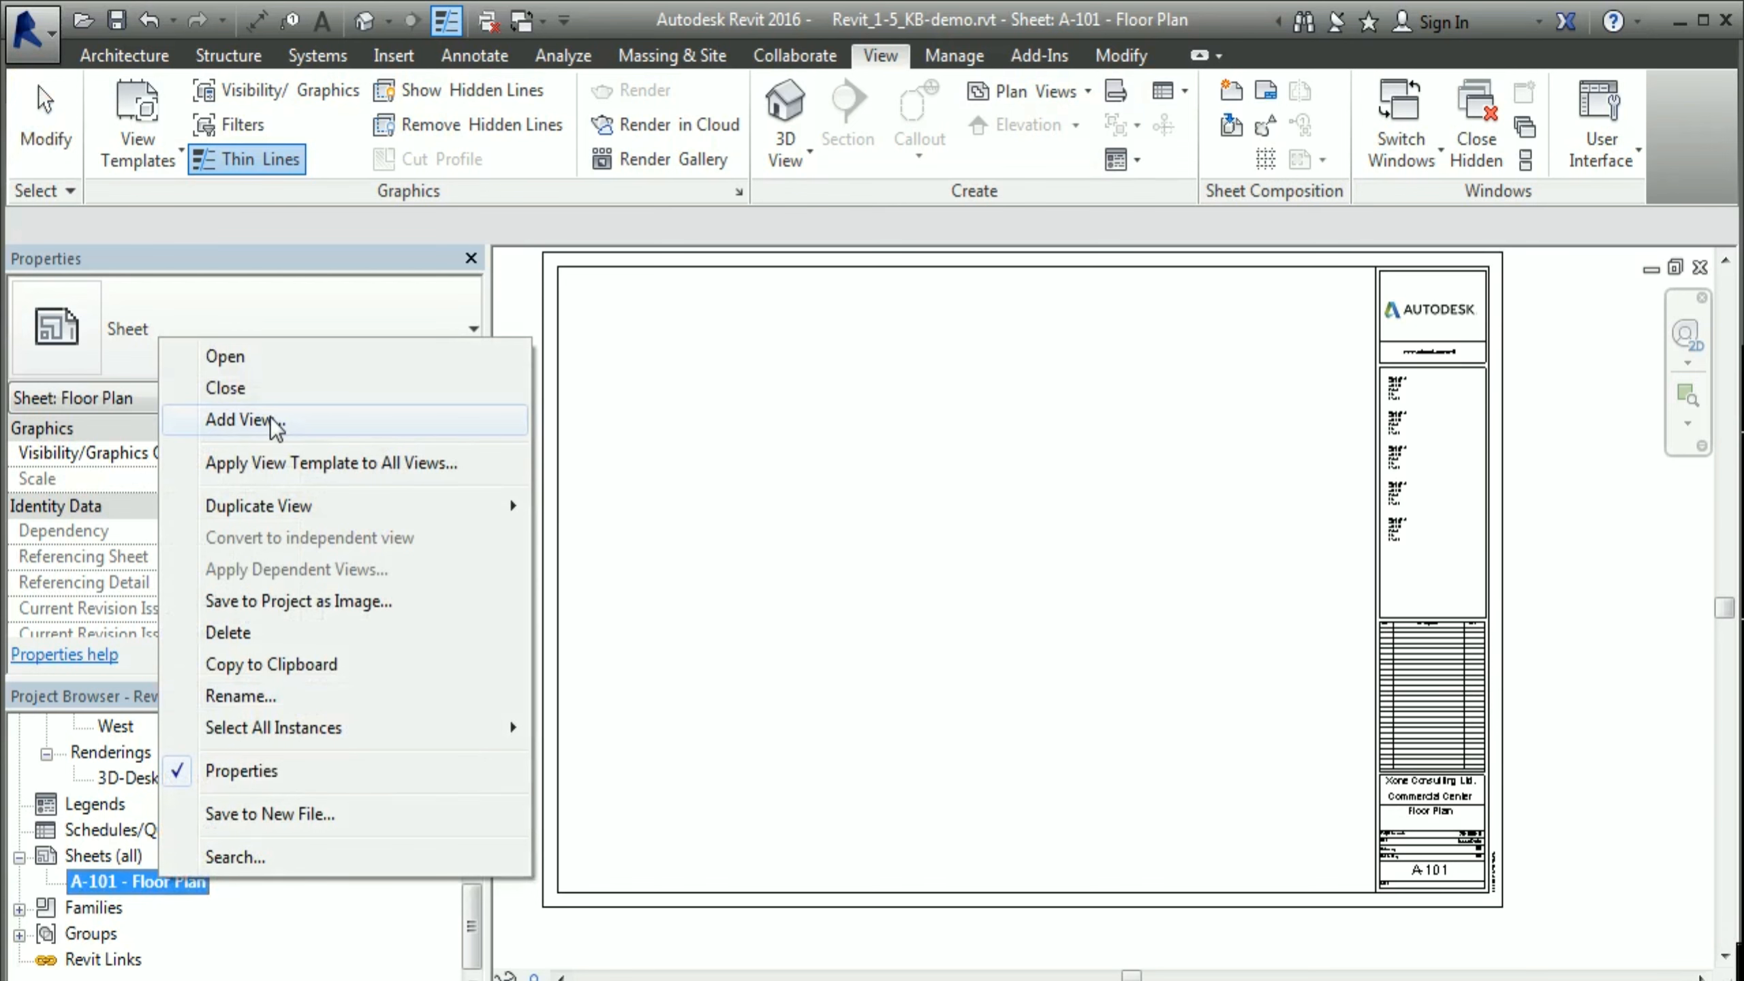
{"action": "left_click", "coordinate": [250, 425]}
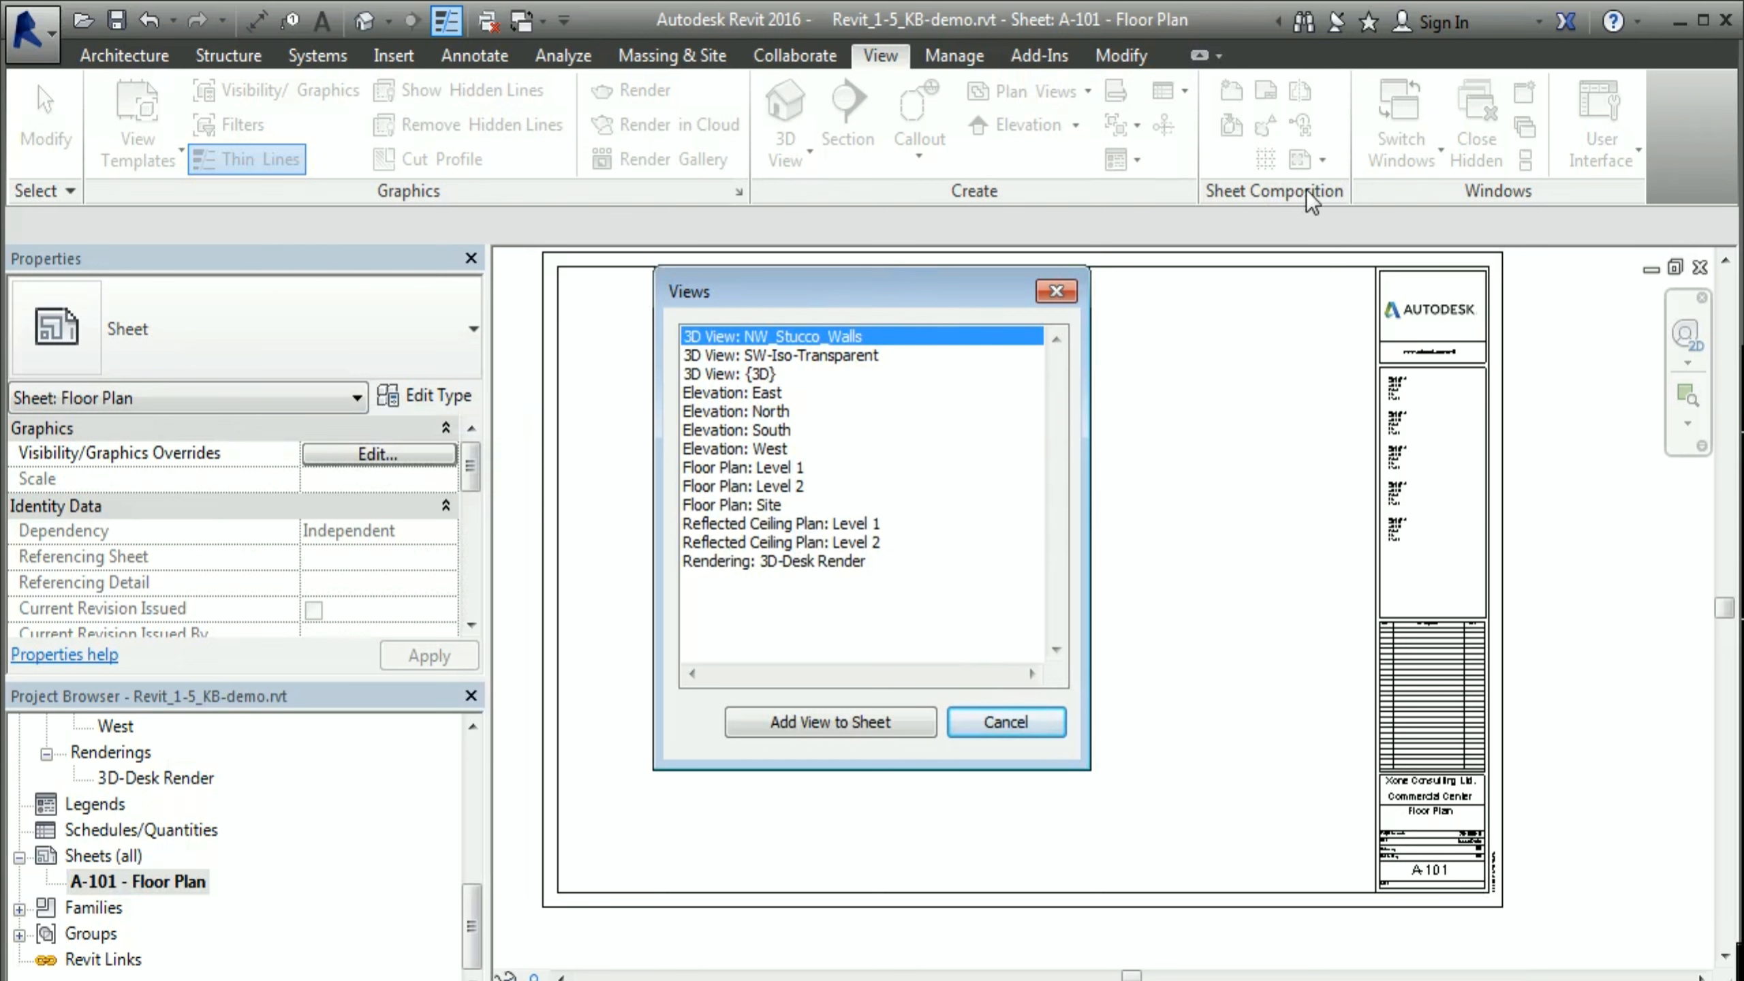
{"action": "left_click", "coordinate": [726, 467]}
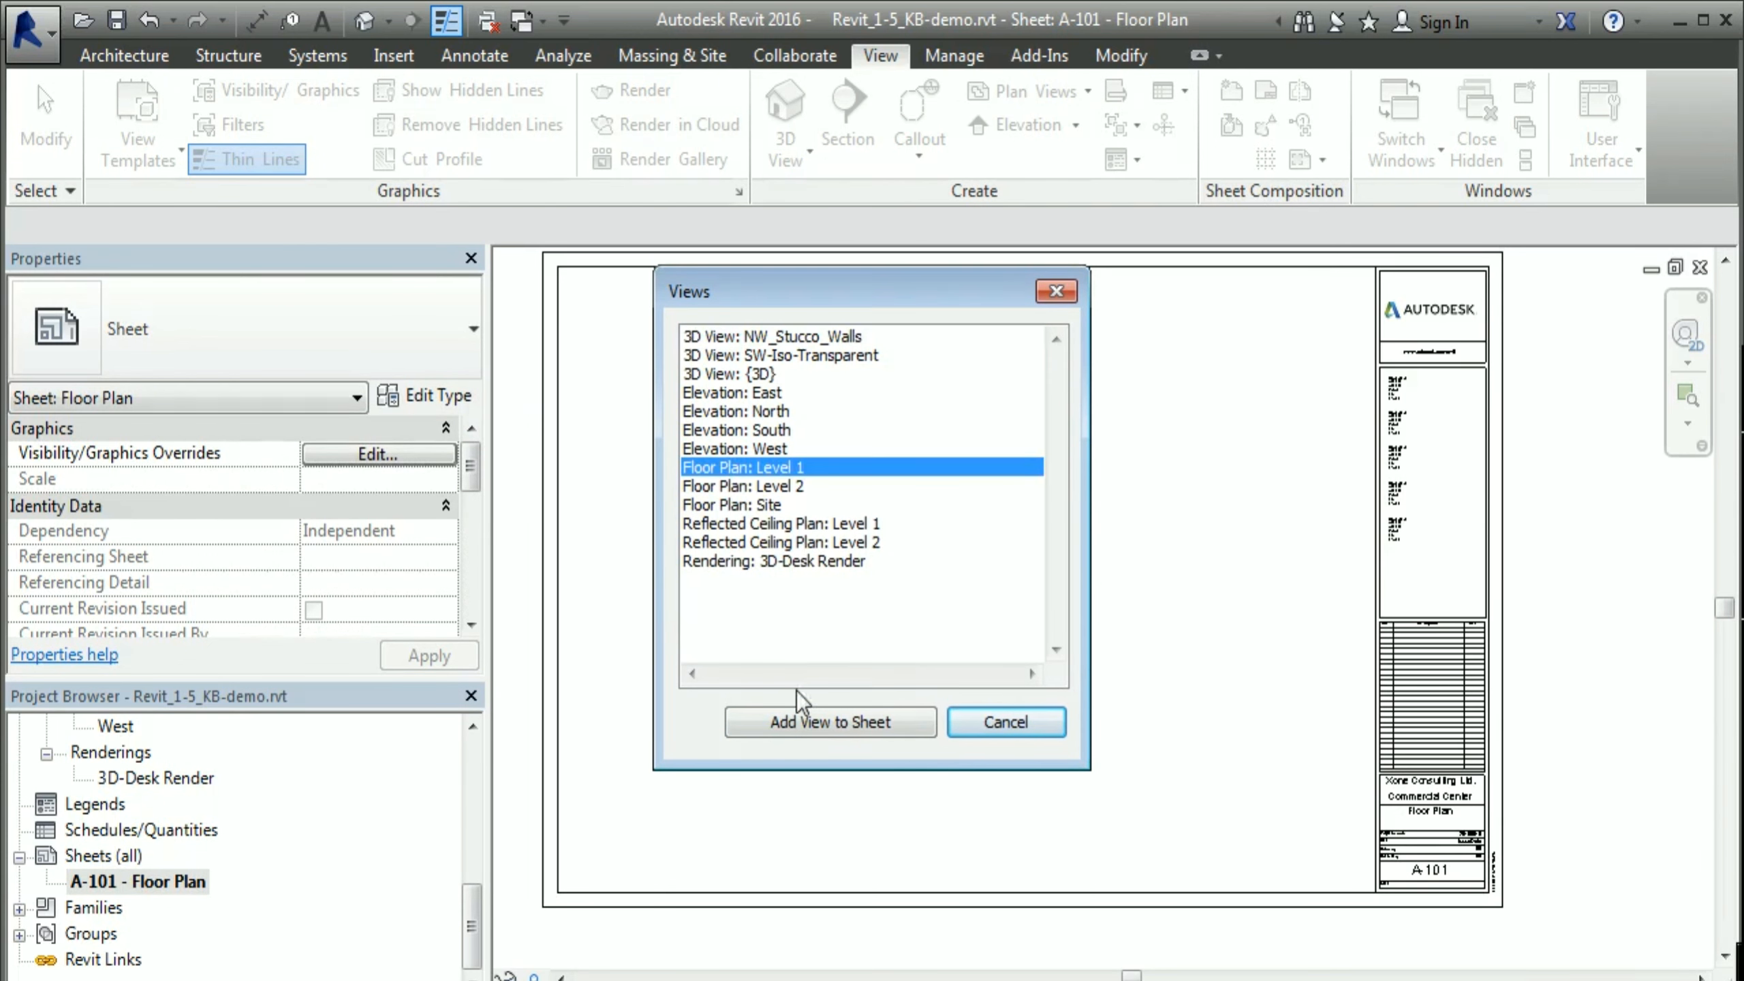
{"action": "left_click", "coordinate": [834, 722]}
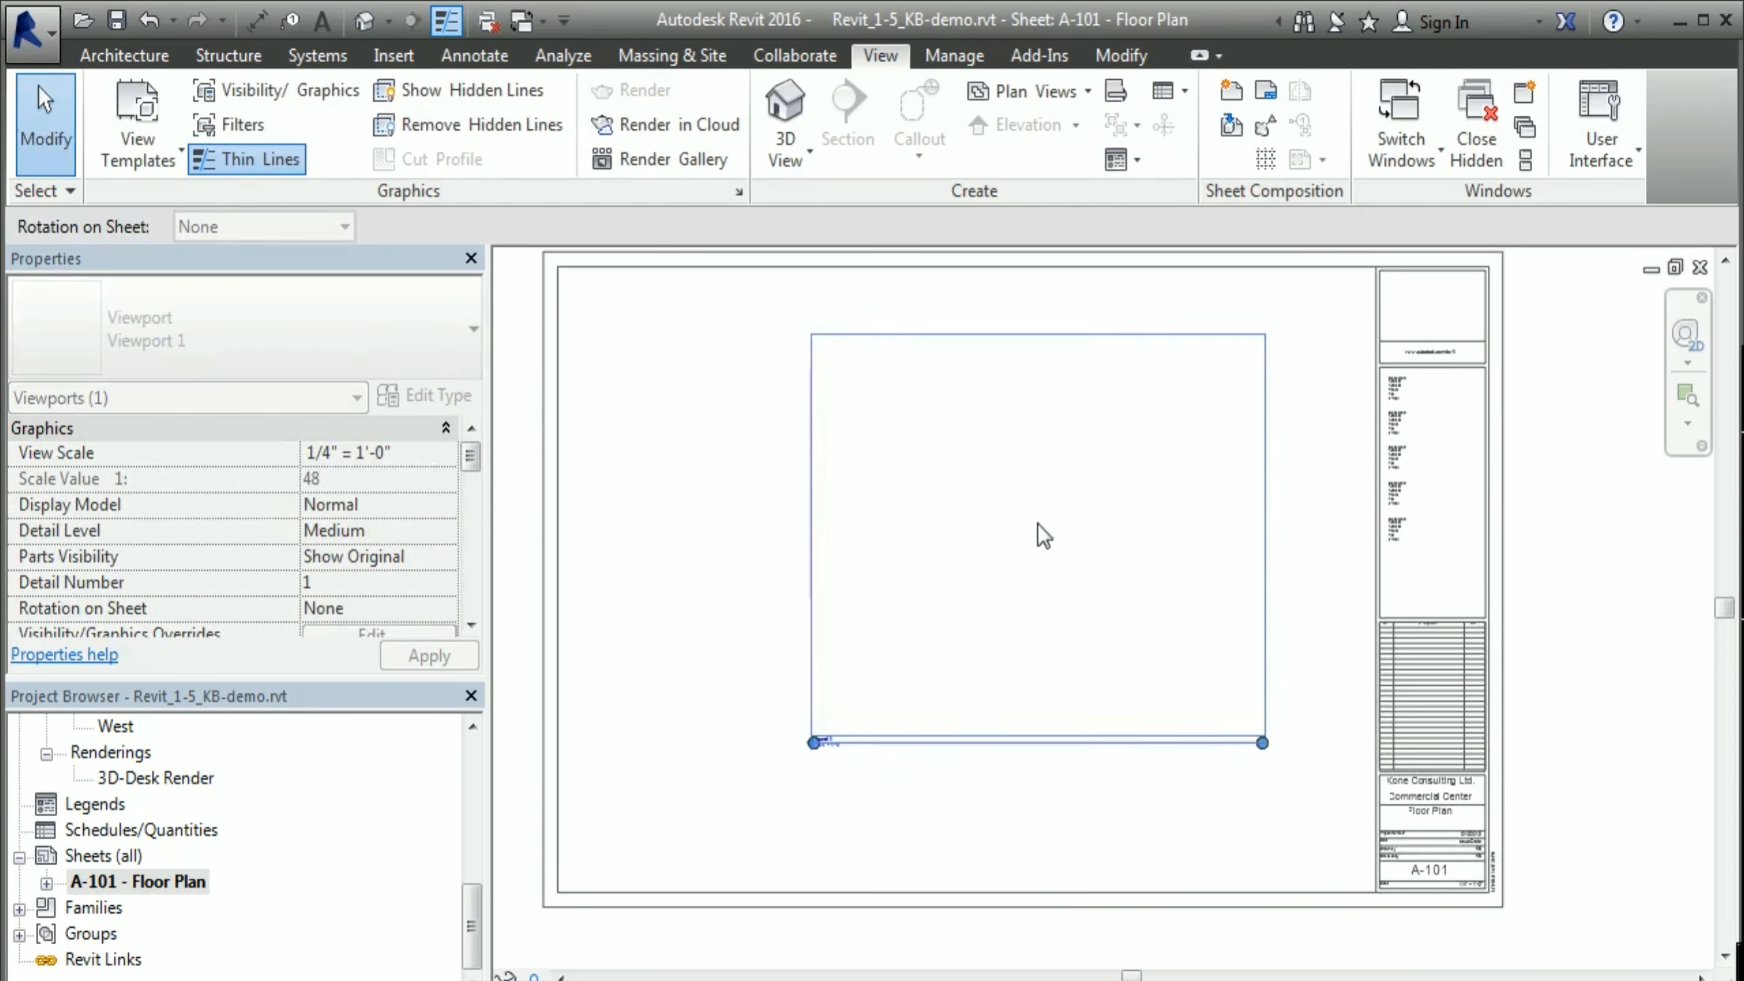
{"action": "left_click", "coordinate": [954, 532]}
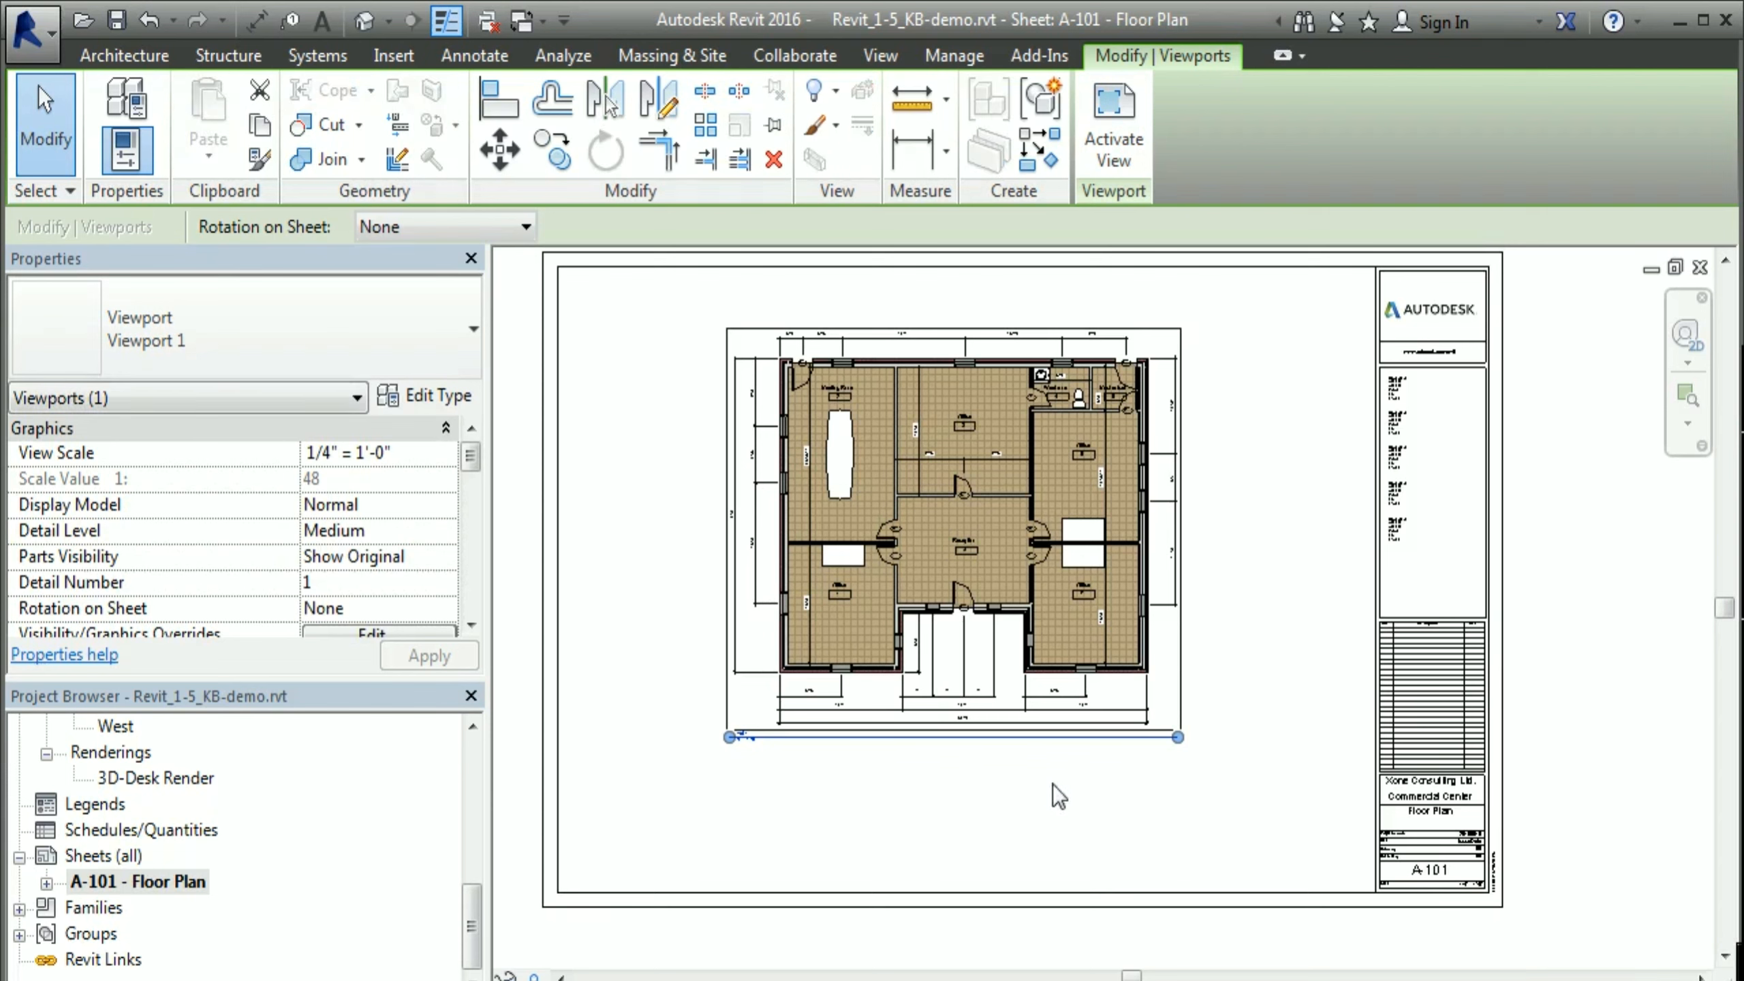
{"action": "left_click", "coordinate": [1047, 864]}
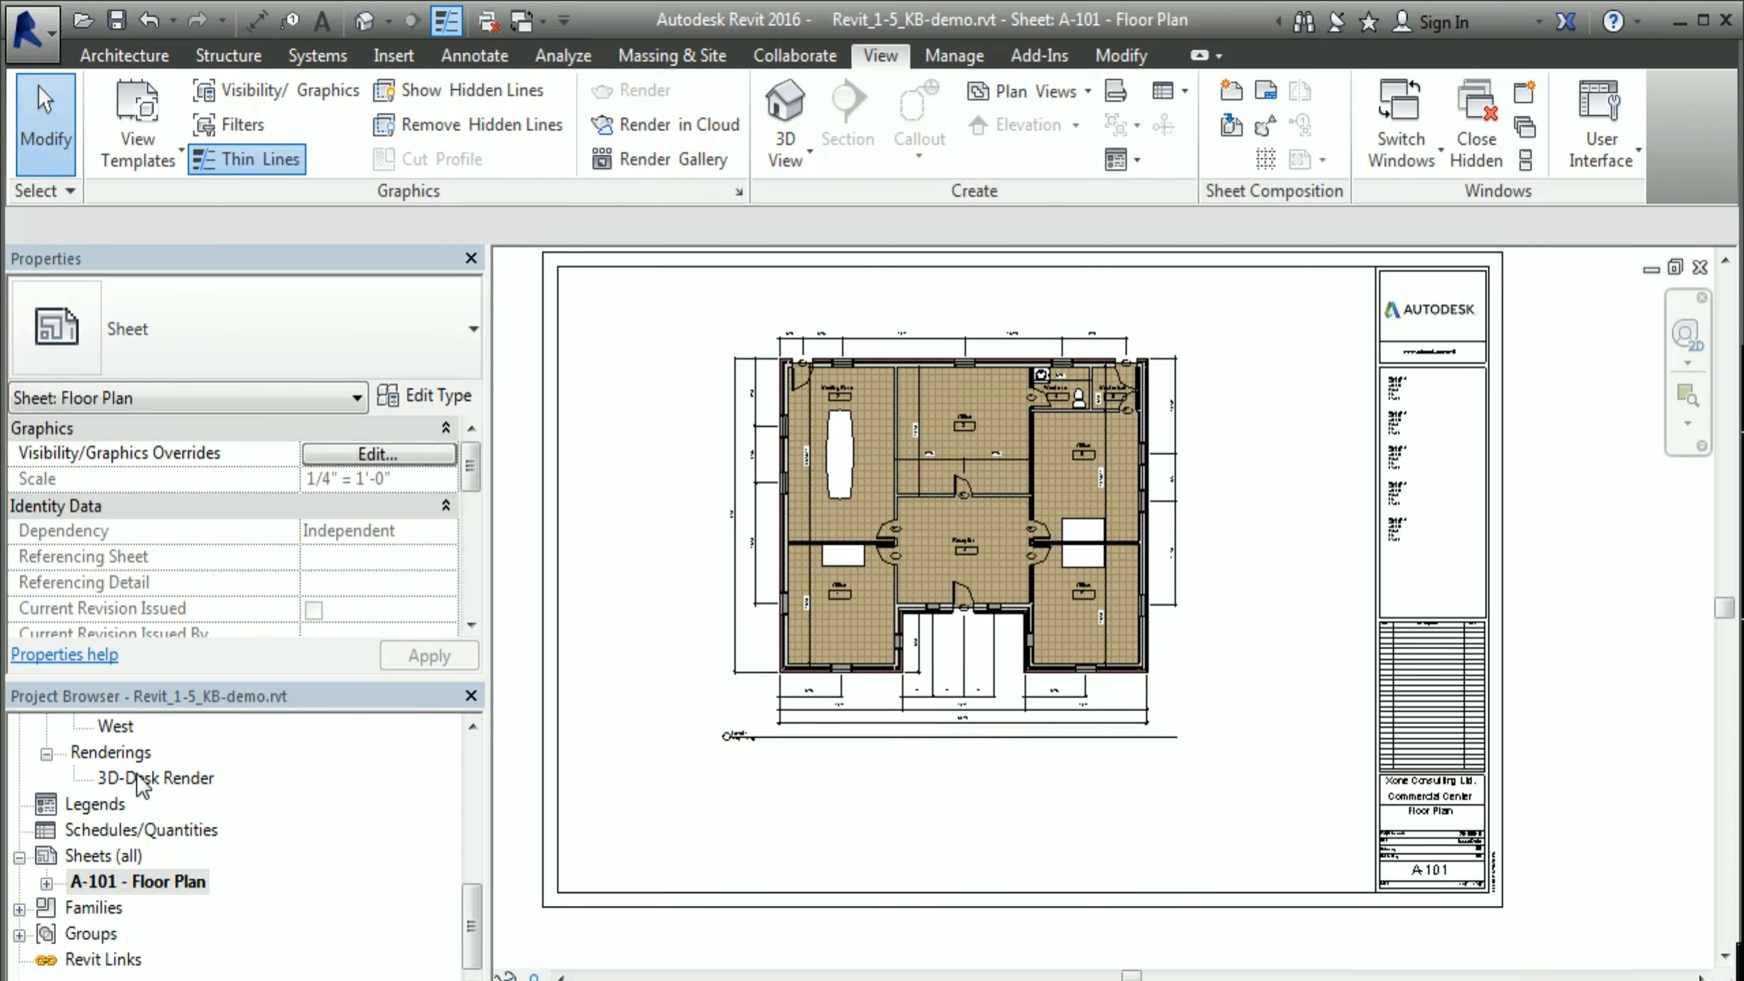
Step: Activate the Level 1 floor plan view on the sheet and set its visual style to Hidden Line
{"action": "left_click", "coordinate": [944, 705]}
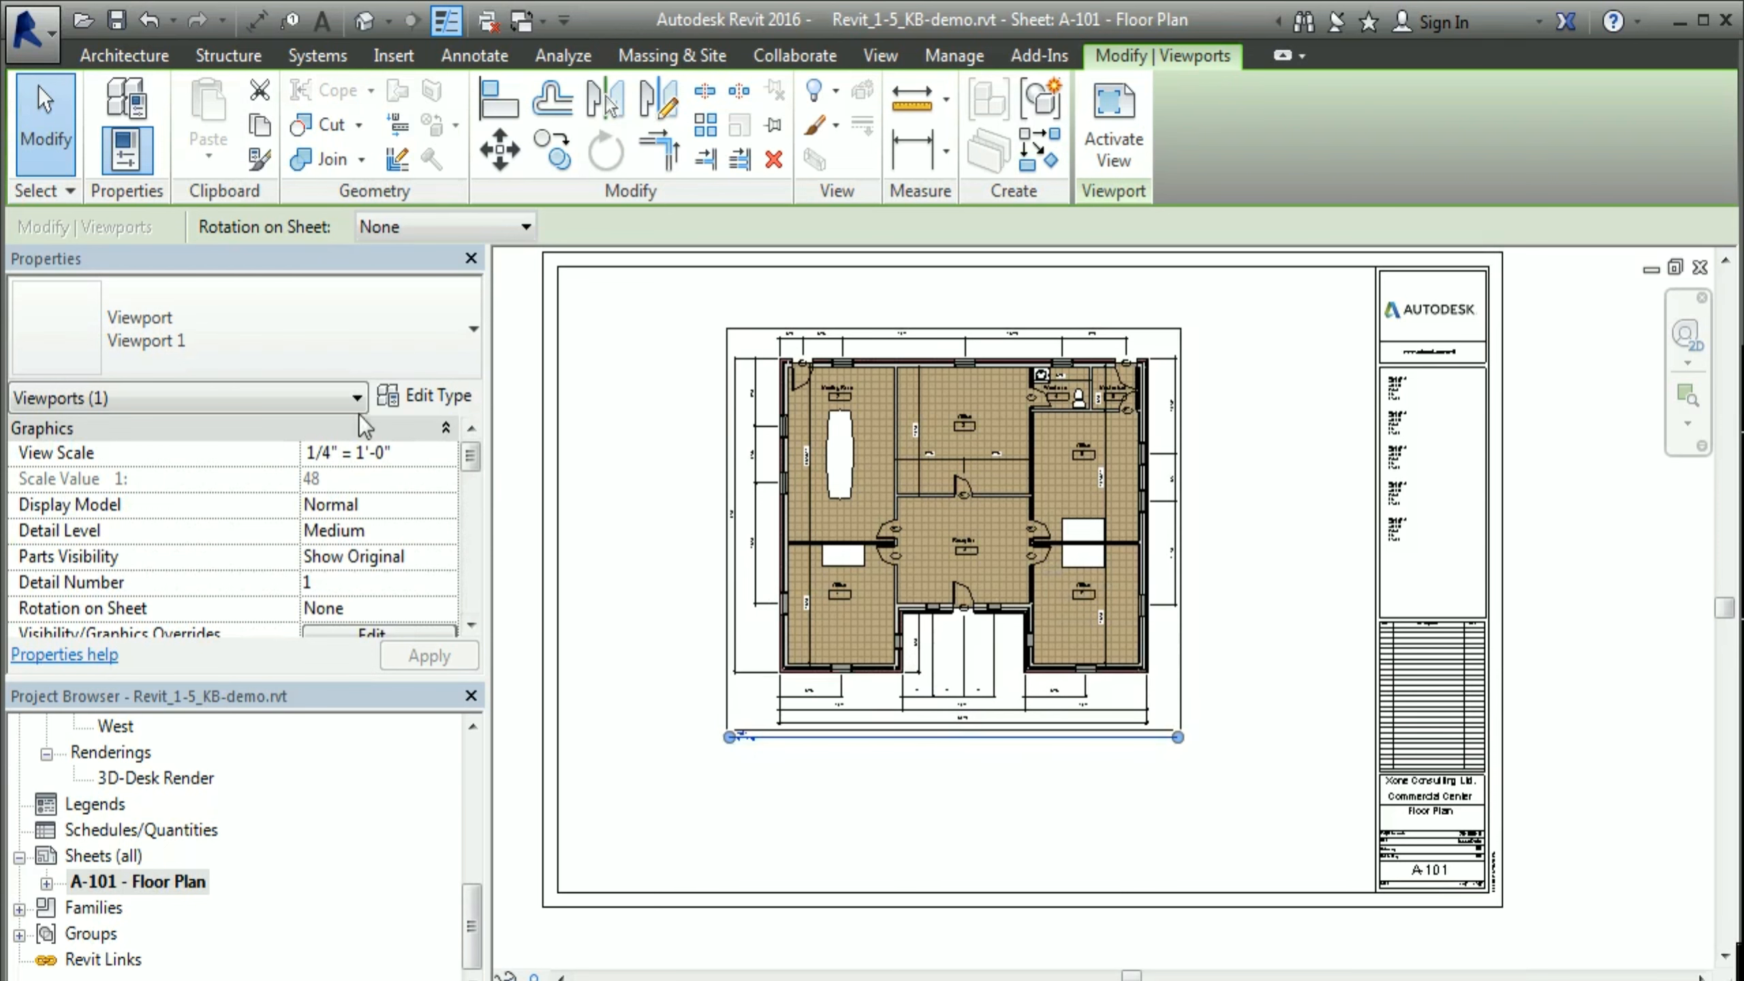
{"action": "left_click", "coordinate": [353, 454]}
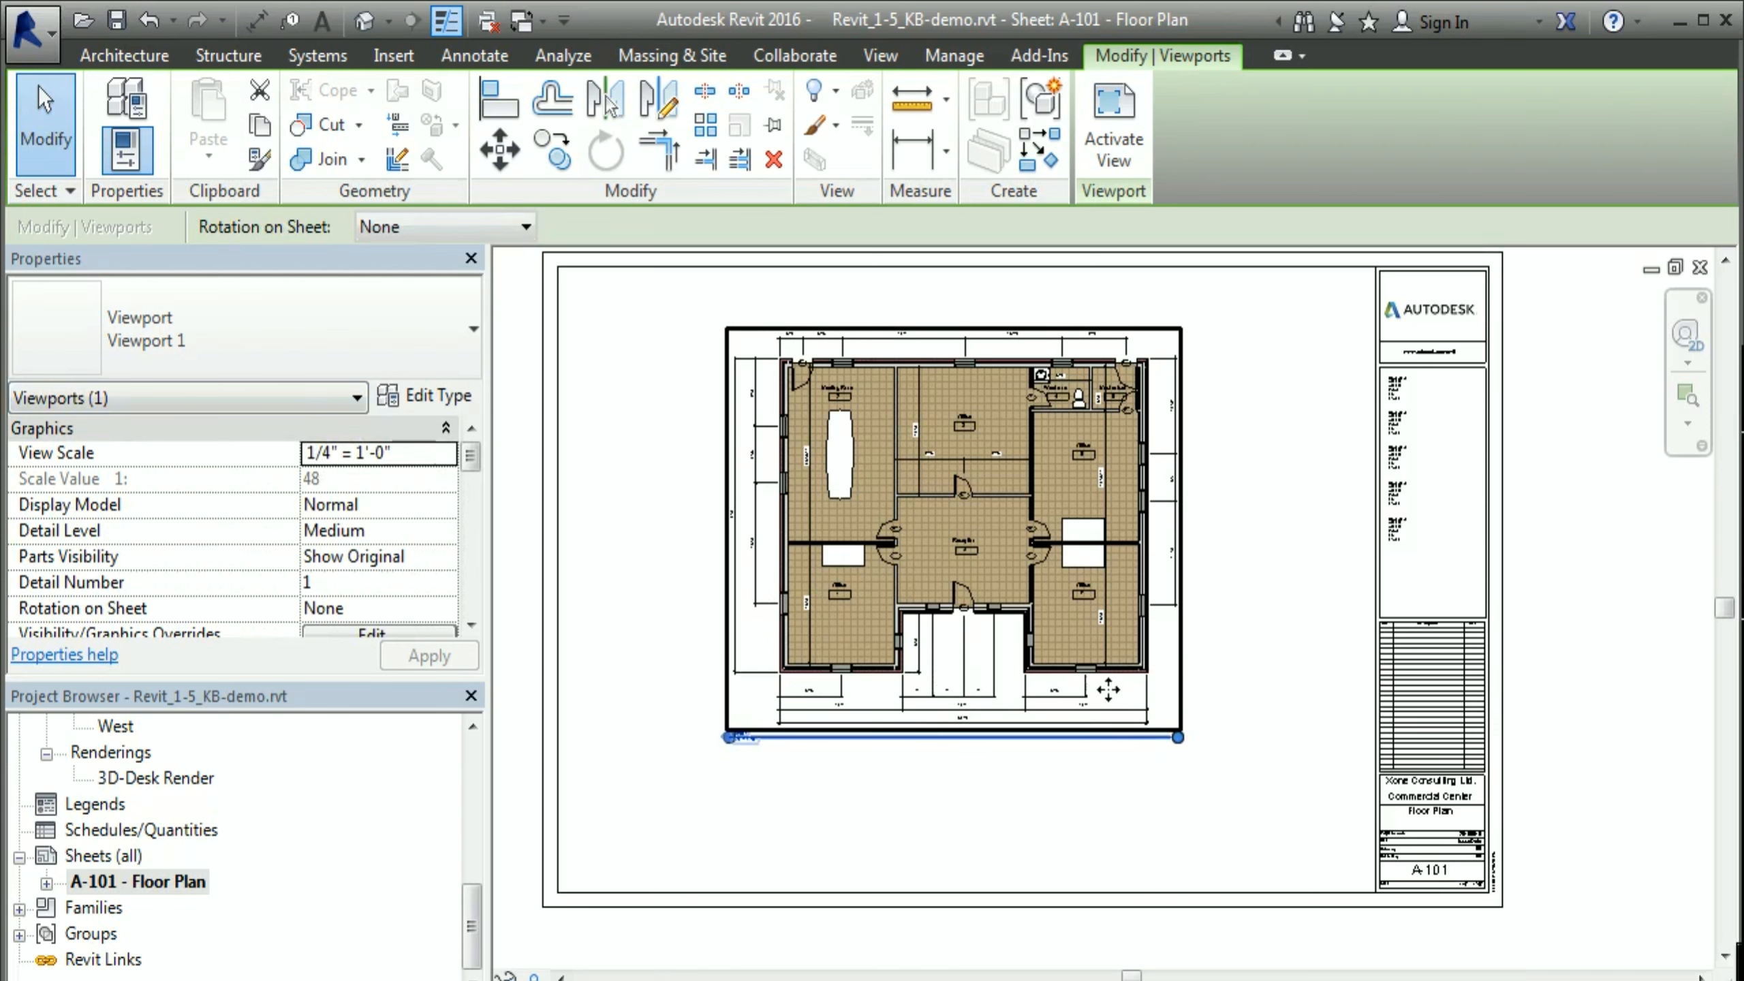
{"action": "key", "text": "Escape"}
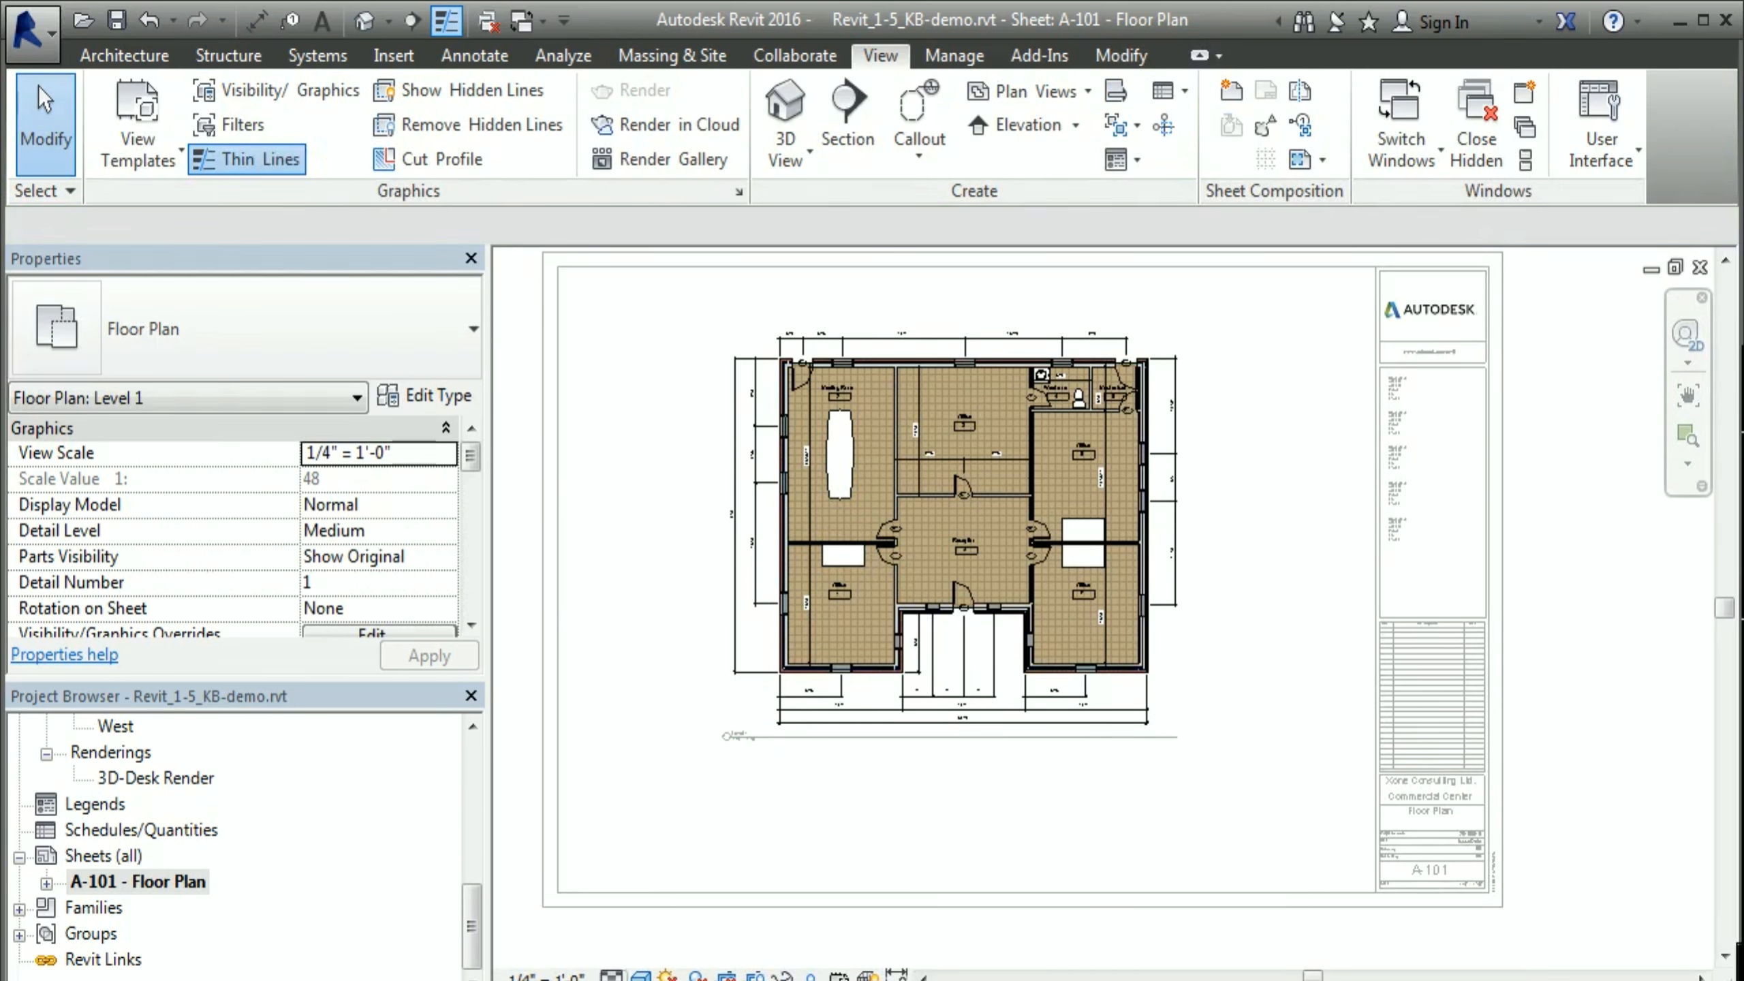
{"action": "left_click", "coordinate": [611, 974]}
{"action": "left_click", "coordinate": [651, 891]}
{"action": "left_click", "coordinate": [611, 974]}
{"action": "left_click", "coordinate": [652, 916]}
{"action": "left_click", "coordinate": [642, 974]}
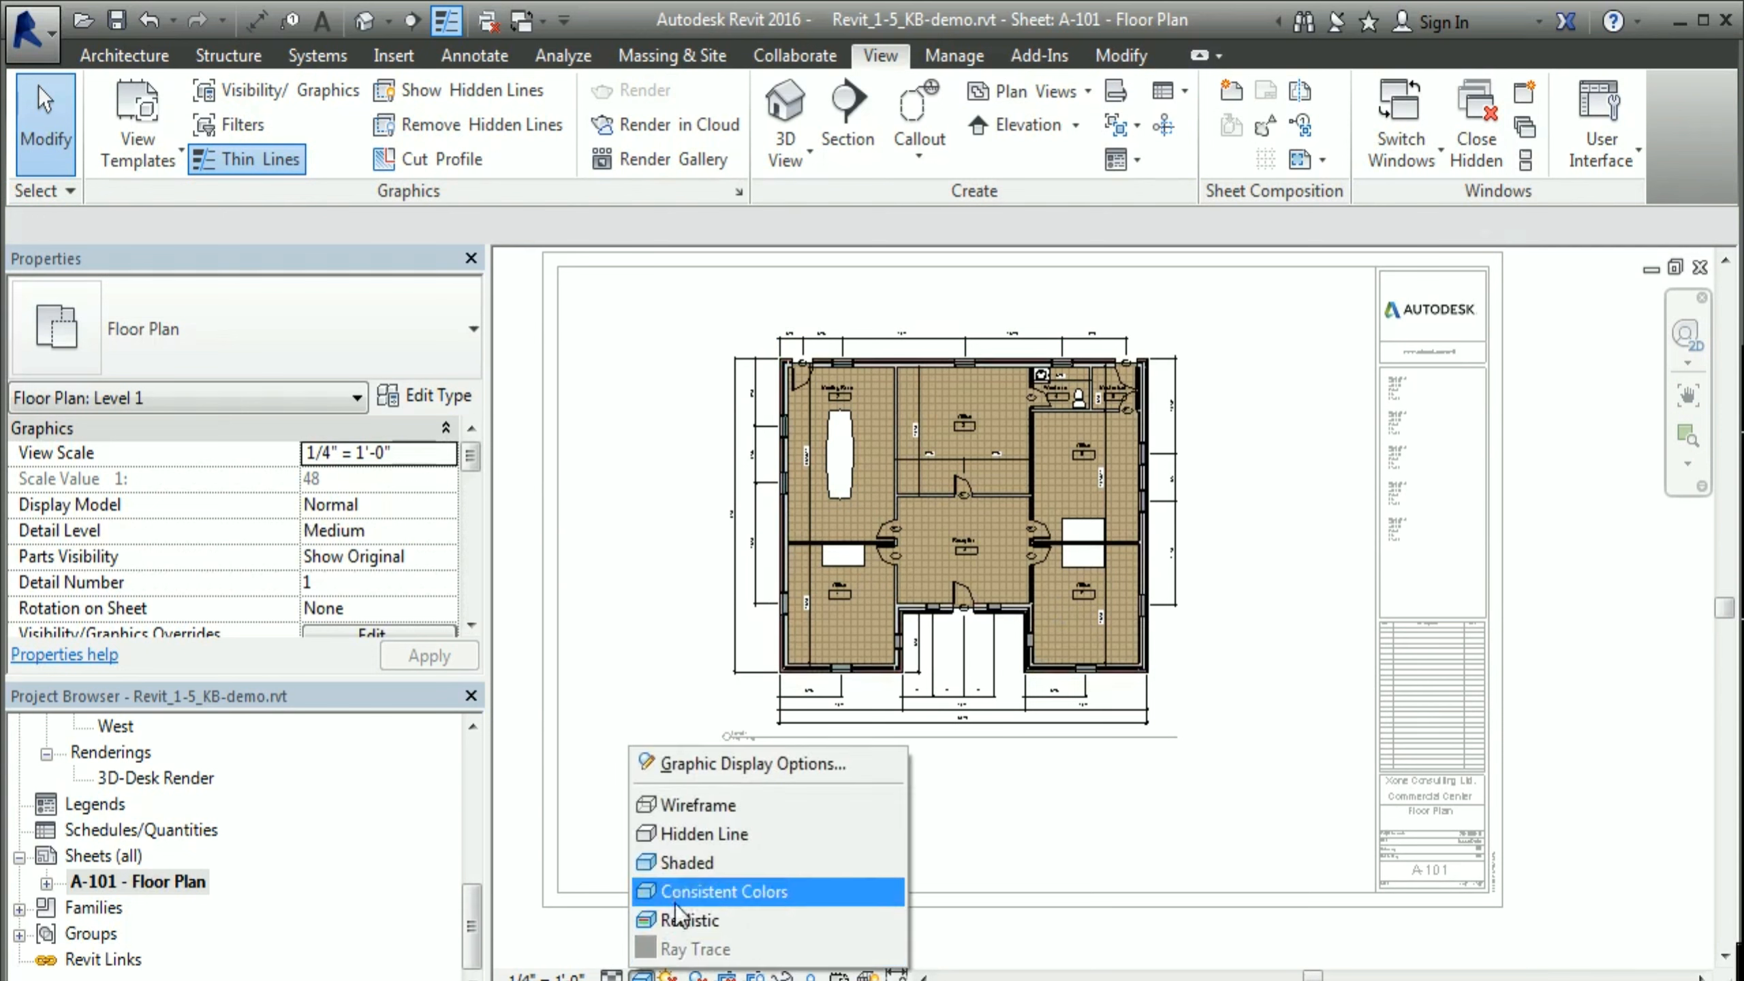
{"action": "left_click", "coordinate": [703, 833]}
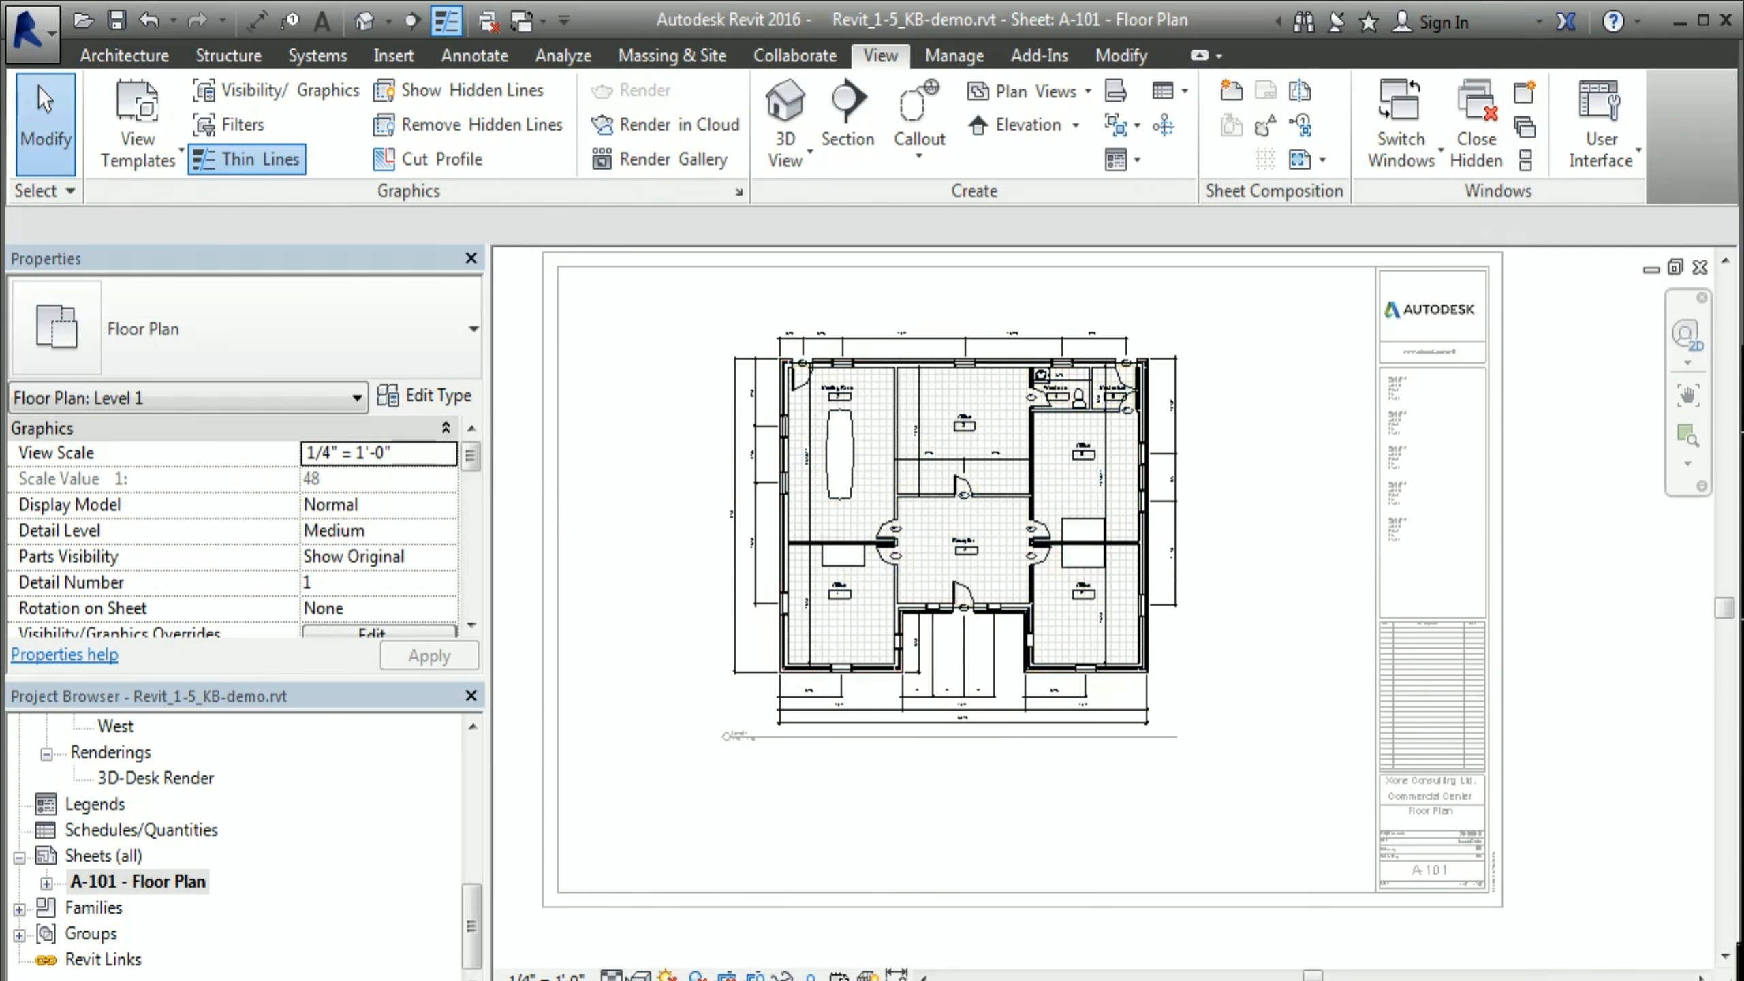
Step: Set the visual style of the activated Level 1 floor plan view to Consistent Colors
{"action": "left_click", "coordinate": [642, 974]}
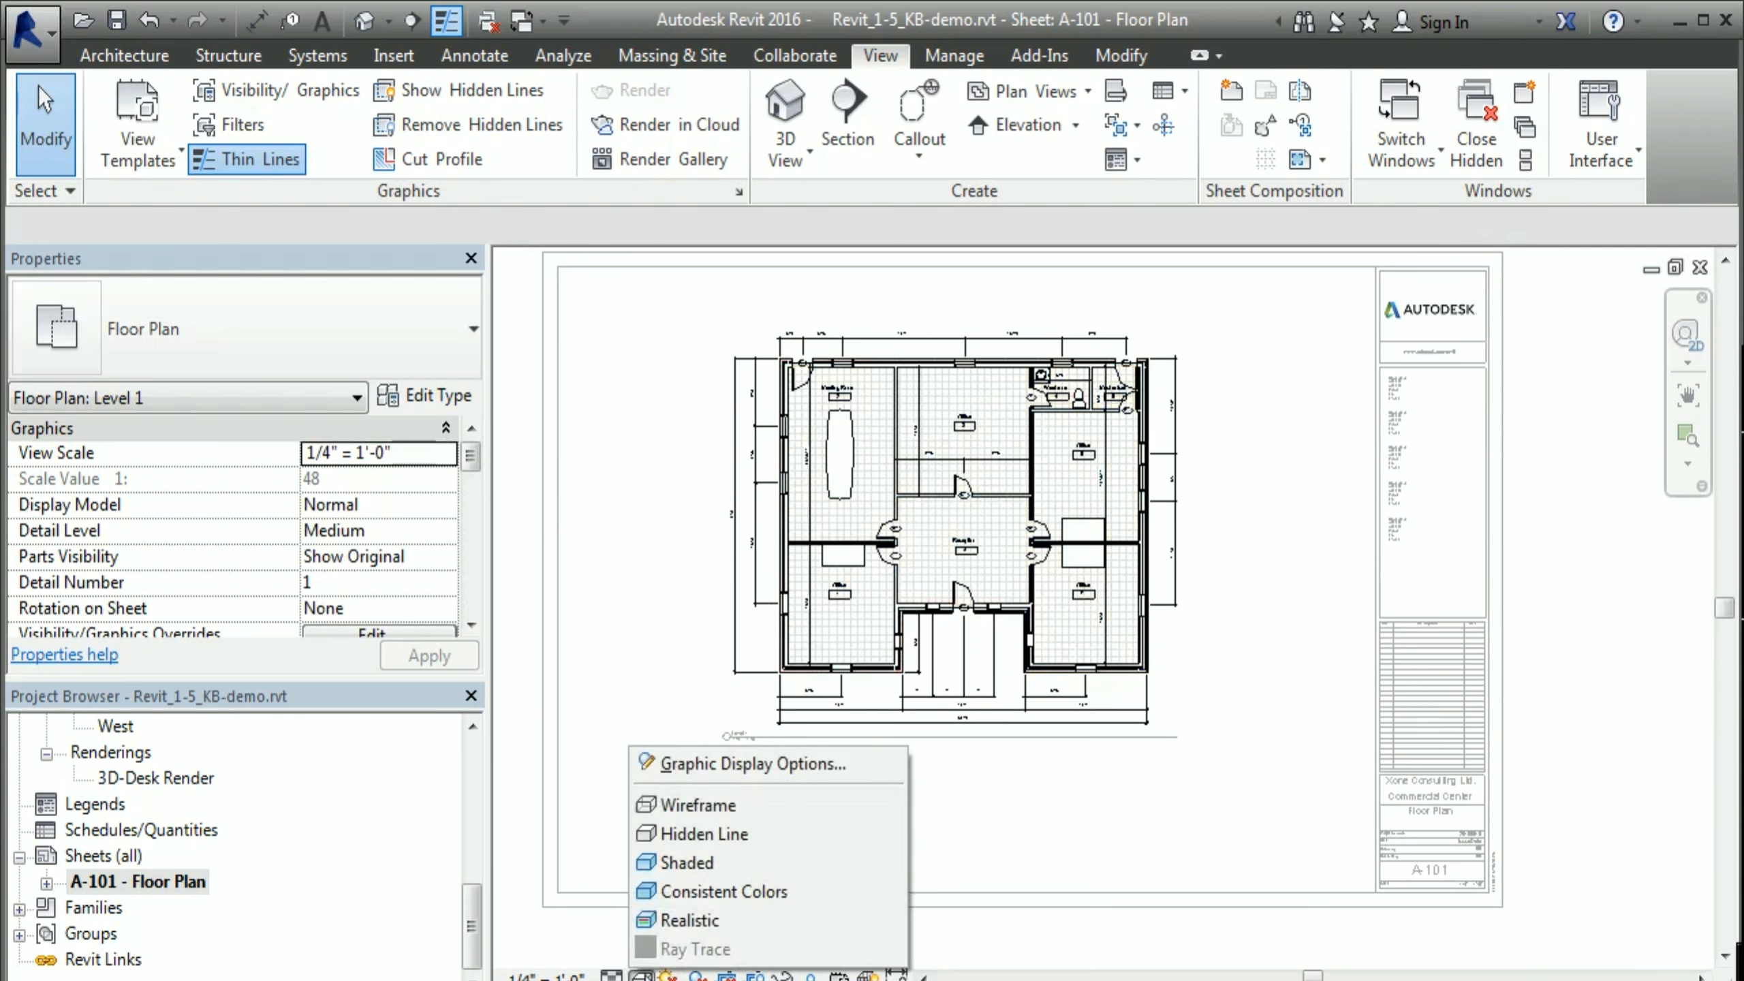
{"action": "left_click", "coordinate": [692, 893]}
{"action": "left_click", "coordinate": [641, 974]}
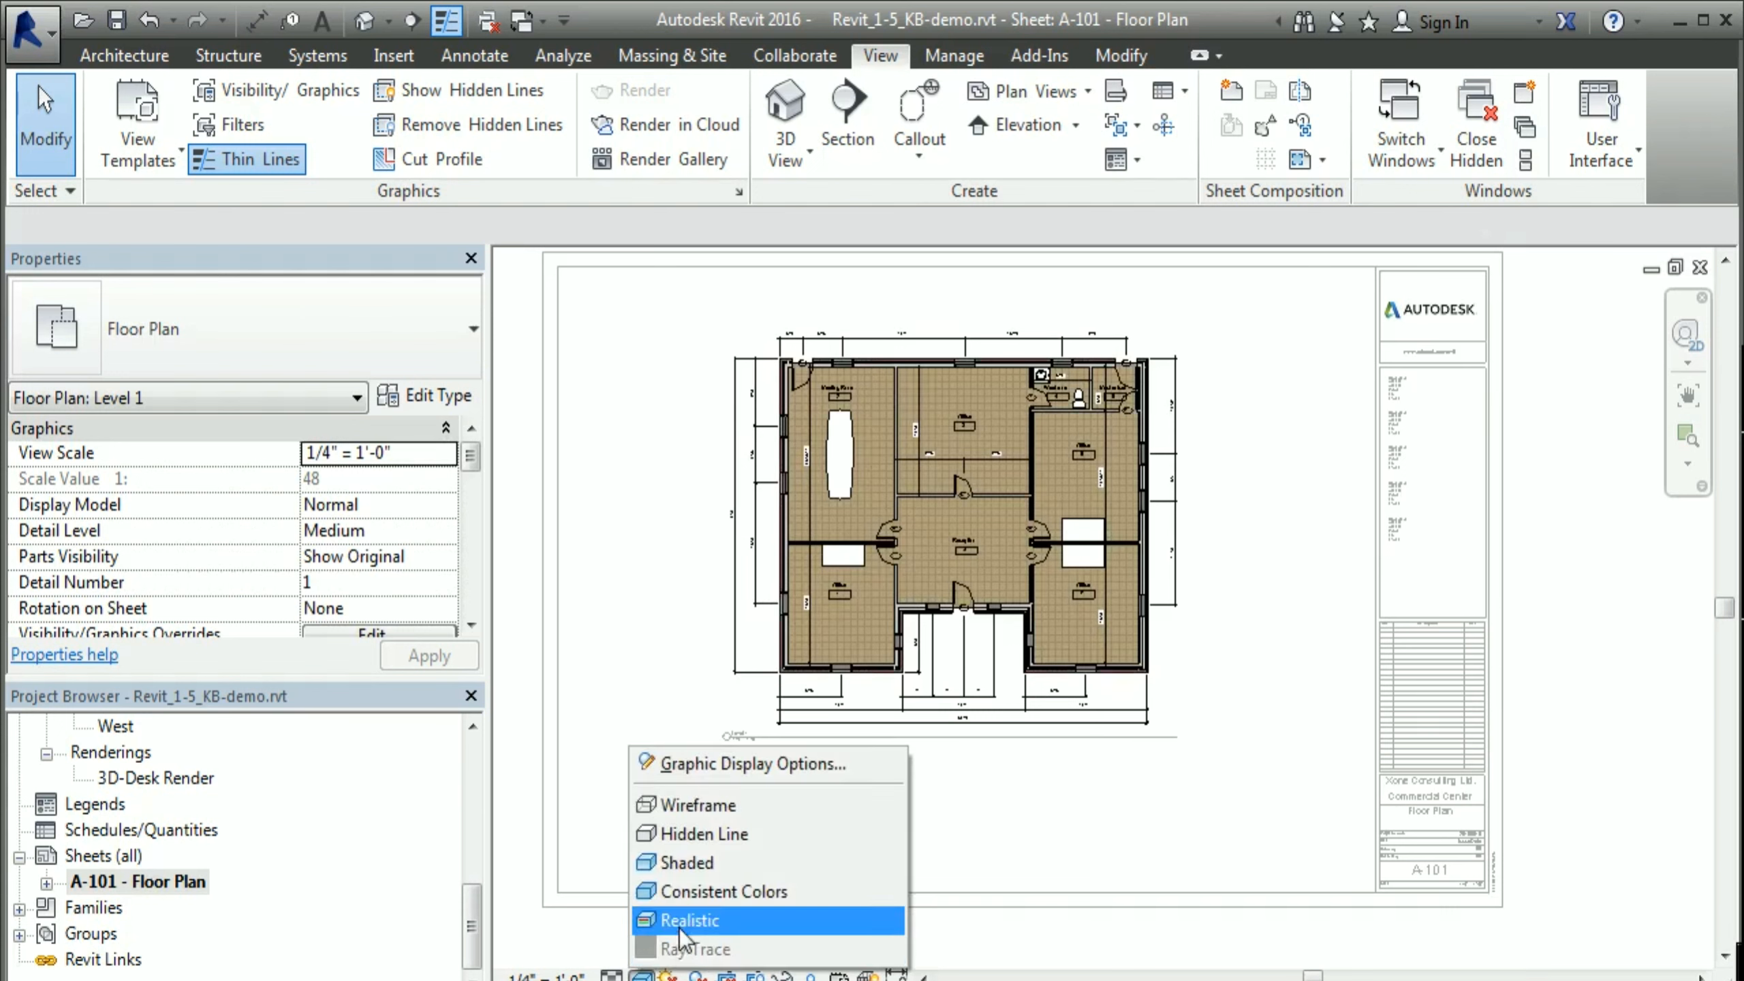
{"action": "left_click", "coordinate": [694, 894]}
{"action": "left_click", "coordinate": [642, 974]}
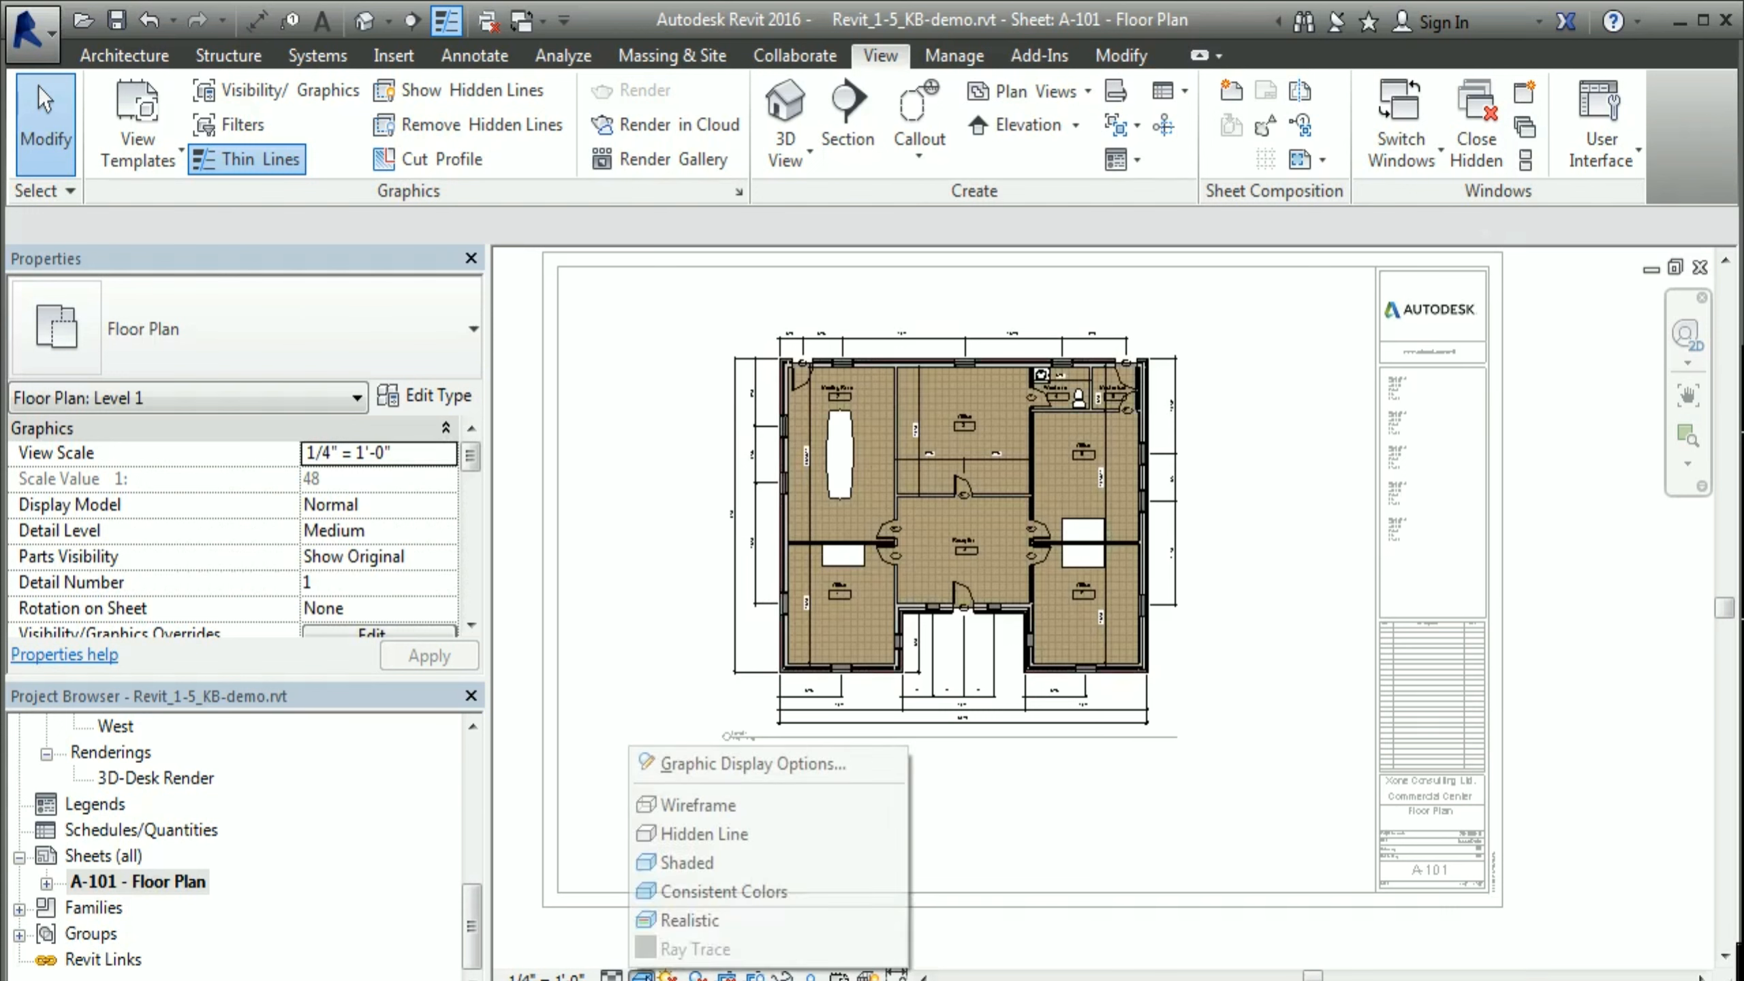
{"action": "left_click", "coordinate": [695, 892]}
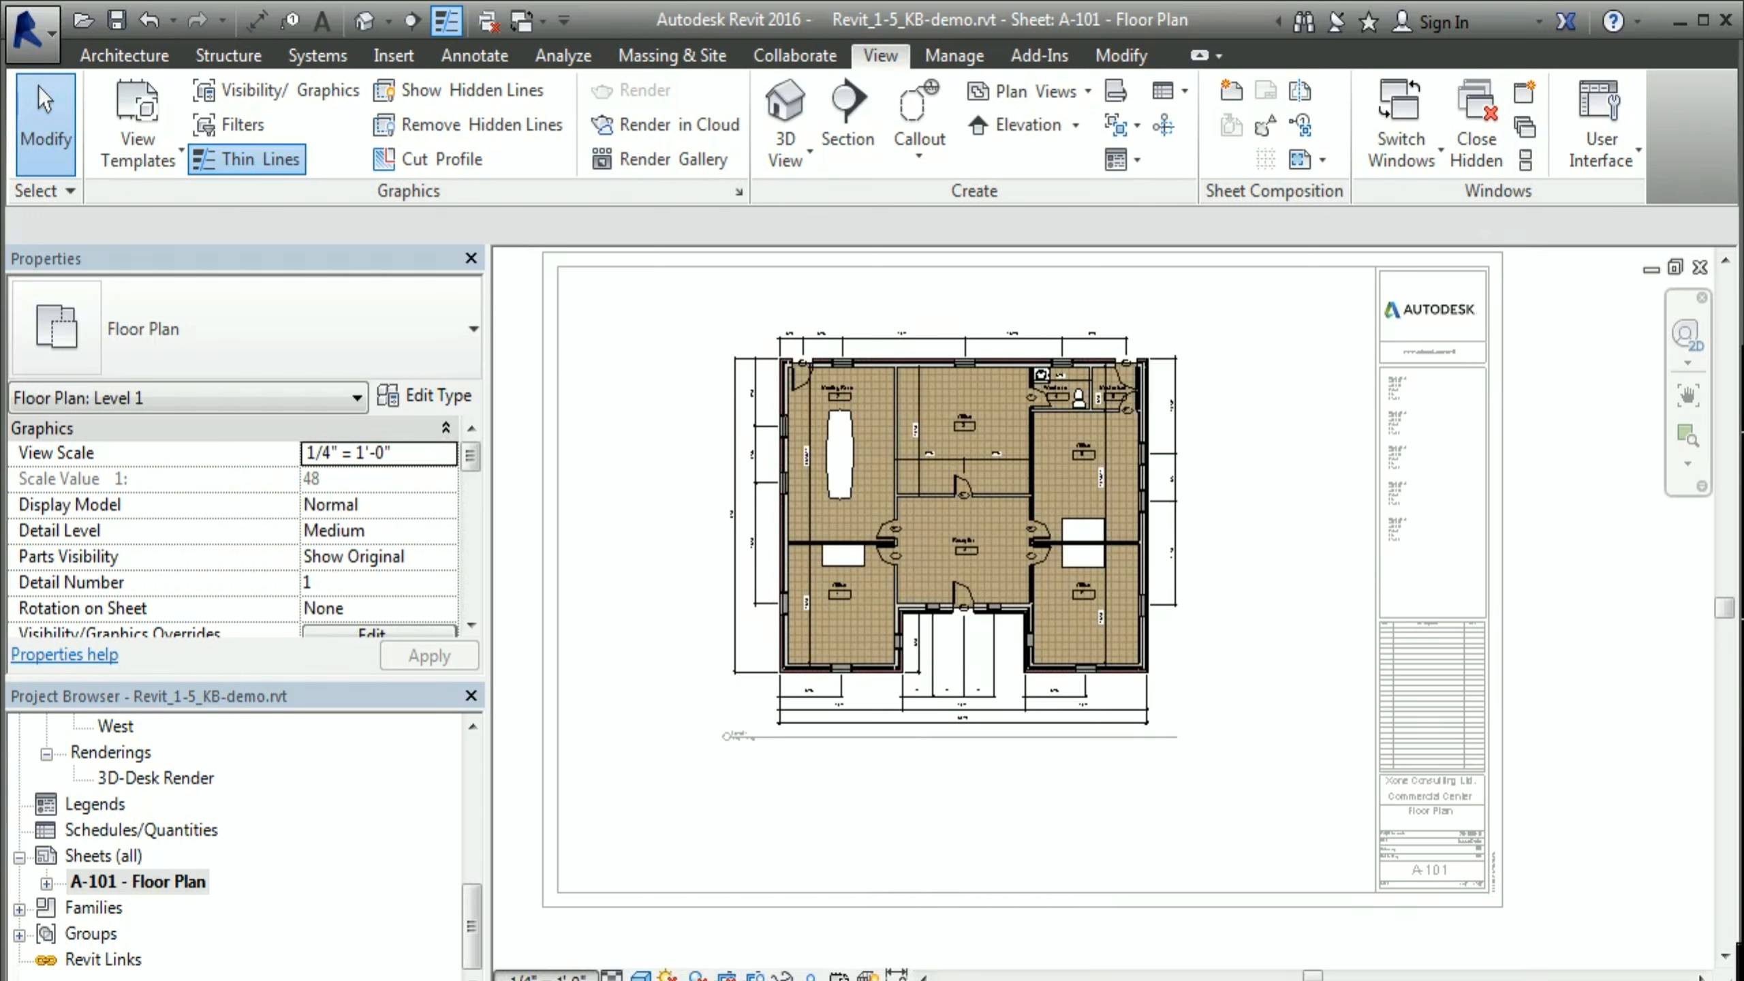
Step: Try the Level 1 view at a scale of 3/8" = 1'-0", deactivate it and shift the enlarged viewport away from the title block
{"action": "left_click", "coordinate": [545, 976]}
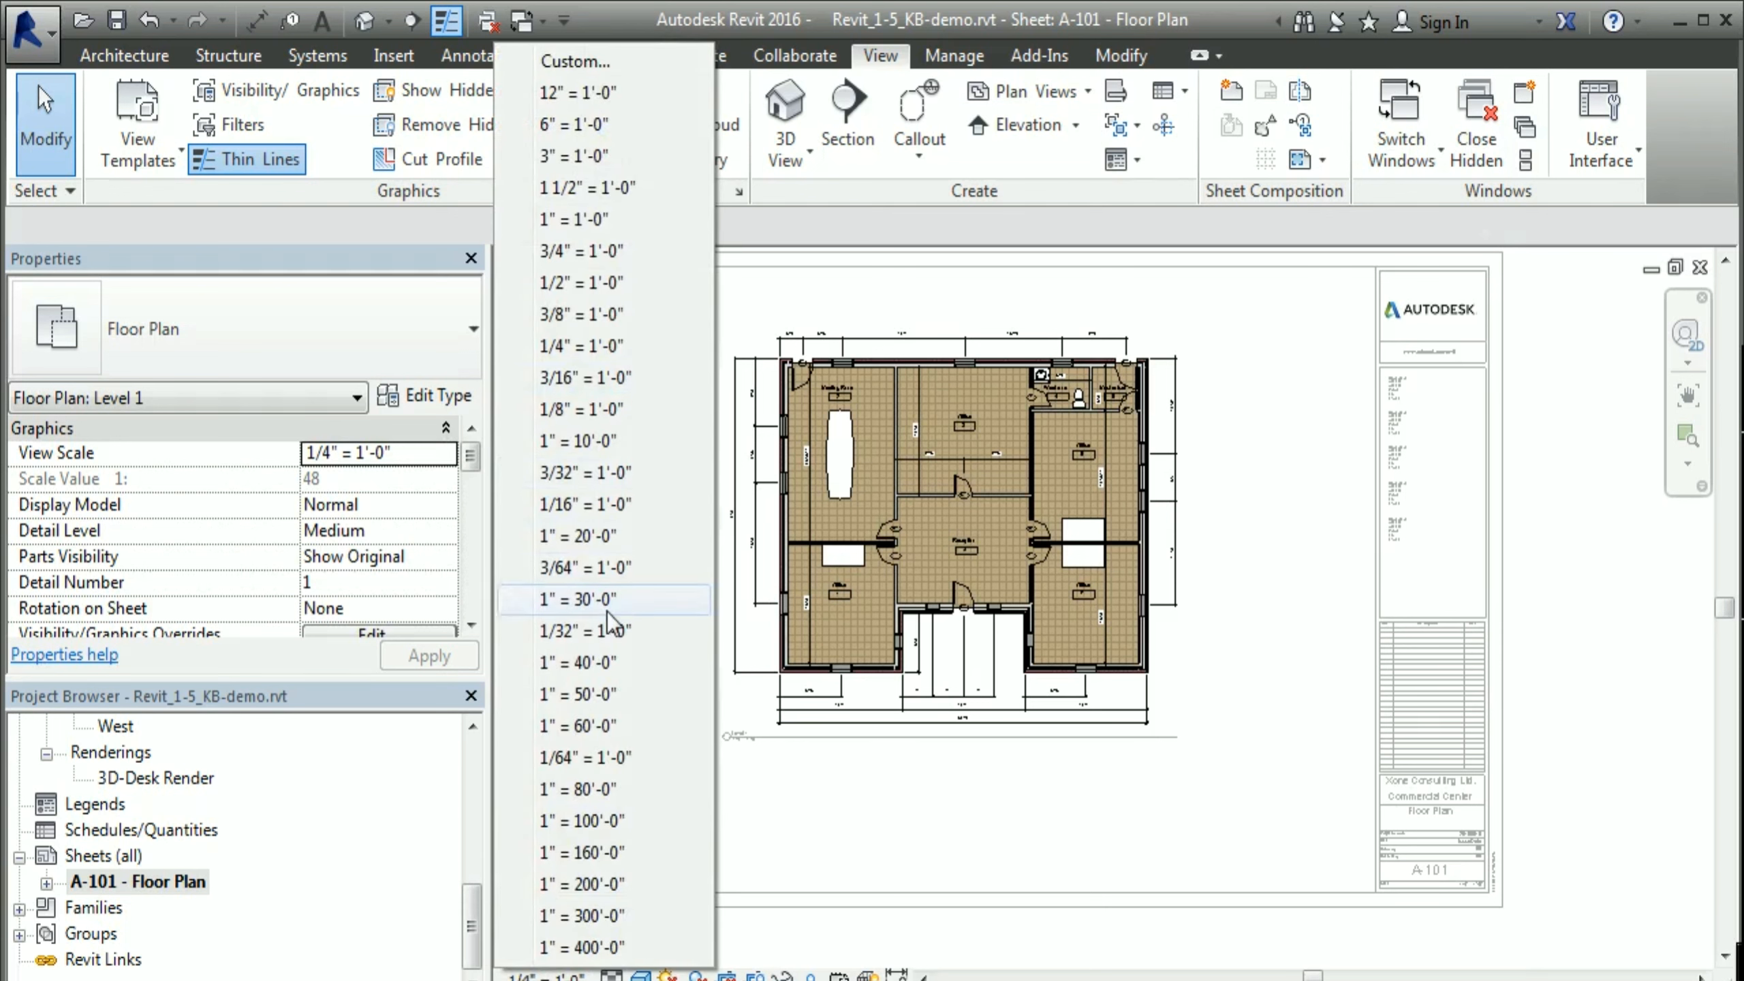
{"action": "left_click", "coordinate": [577, 322]}
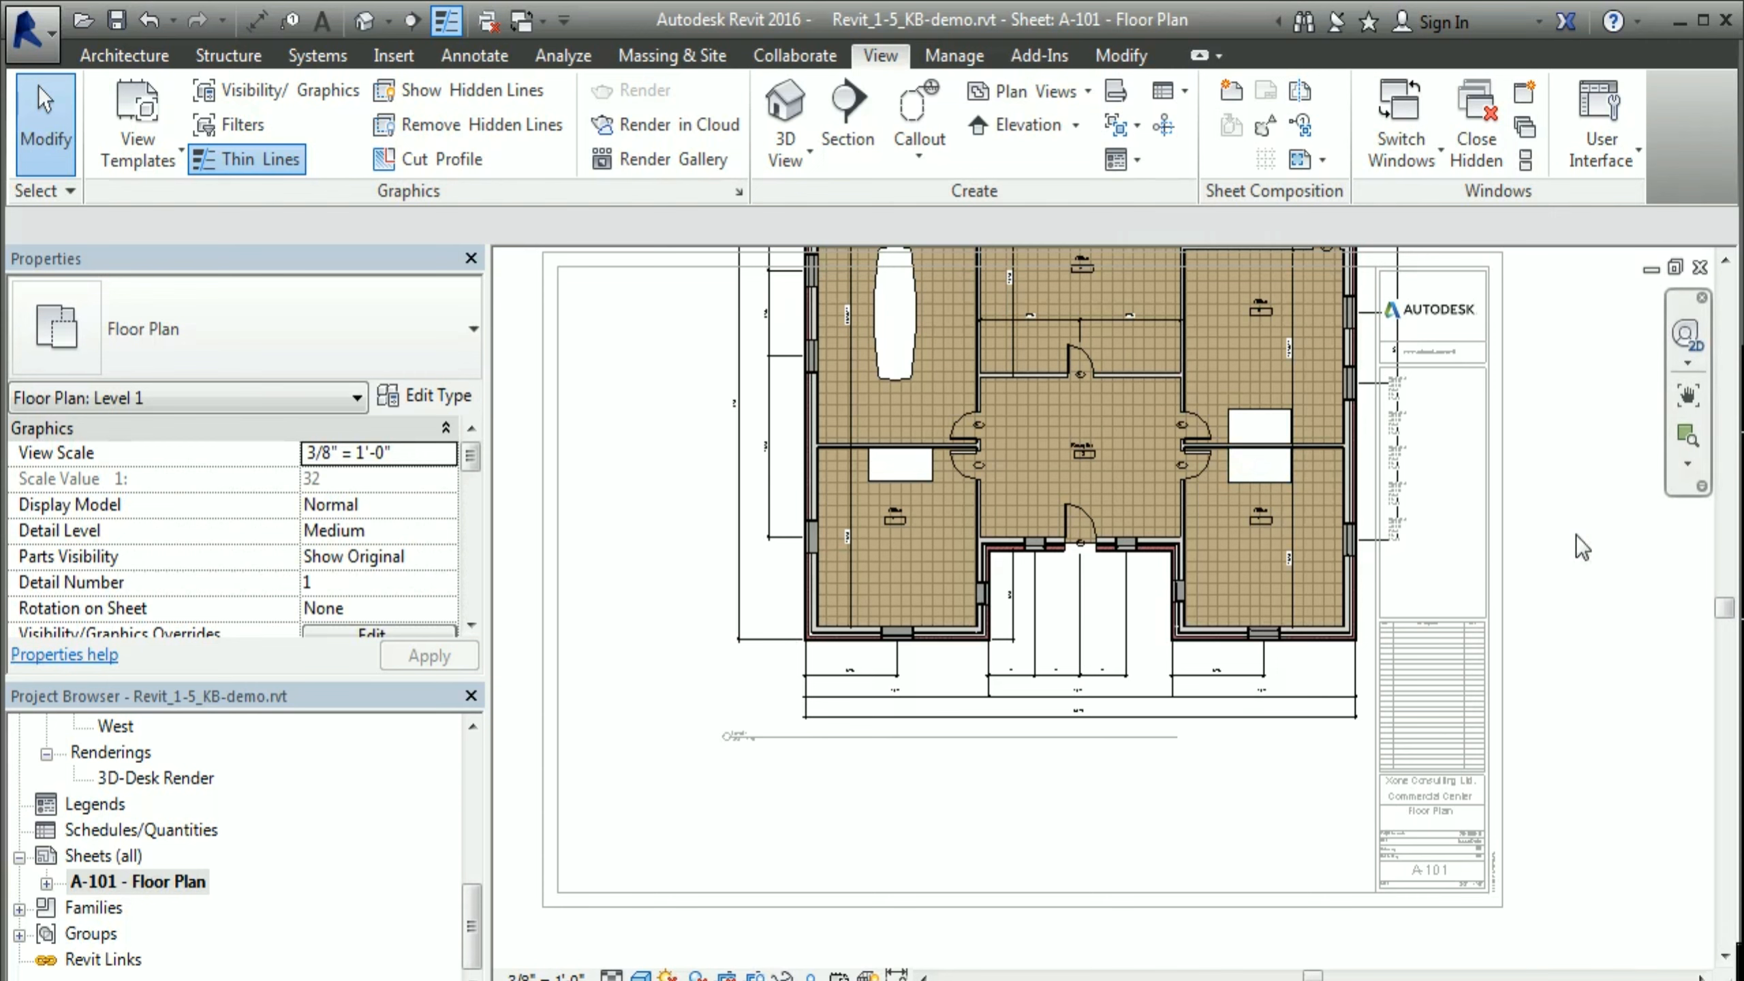
{"action": "double_click", "coordinate": [1591, 525]}
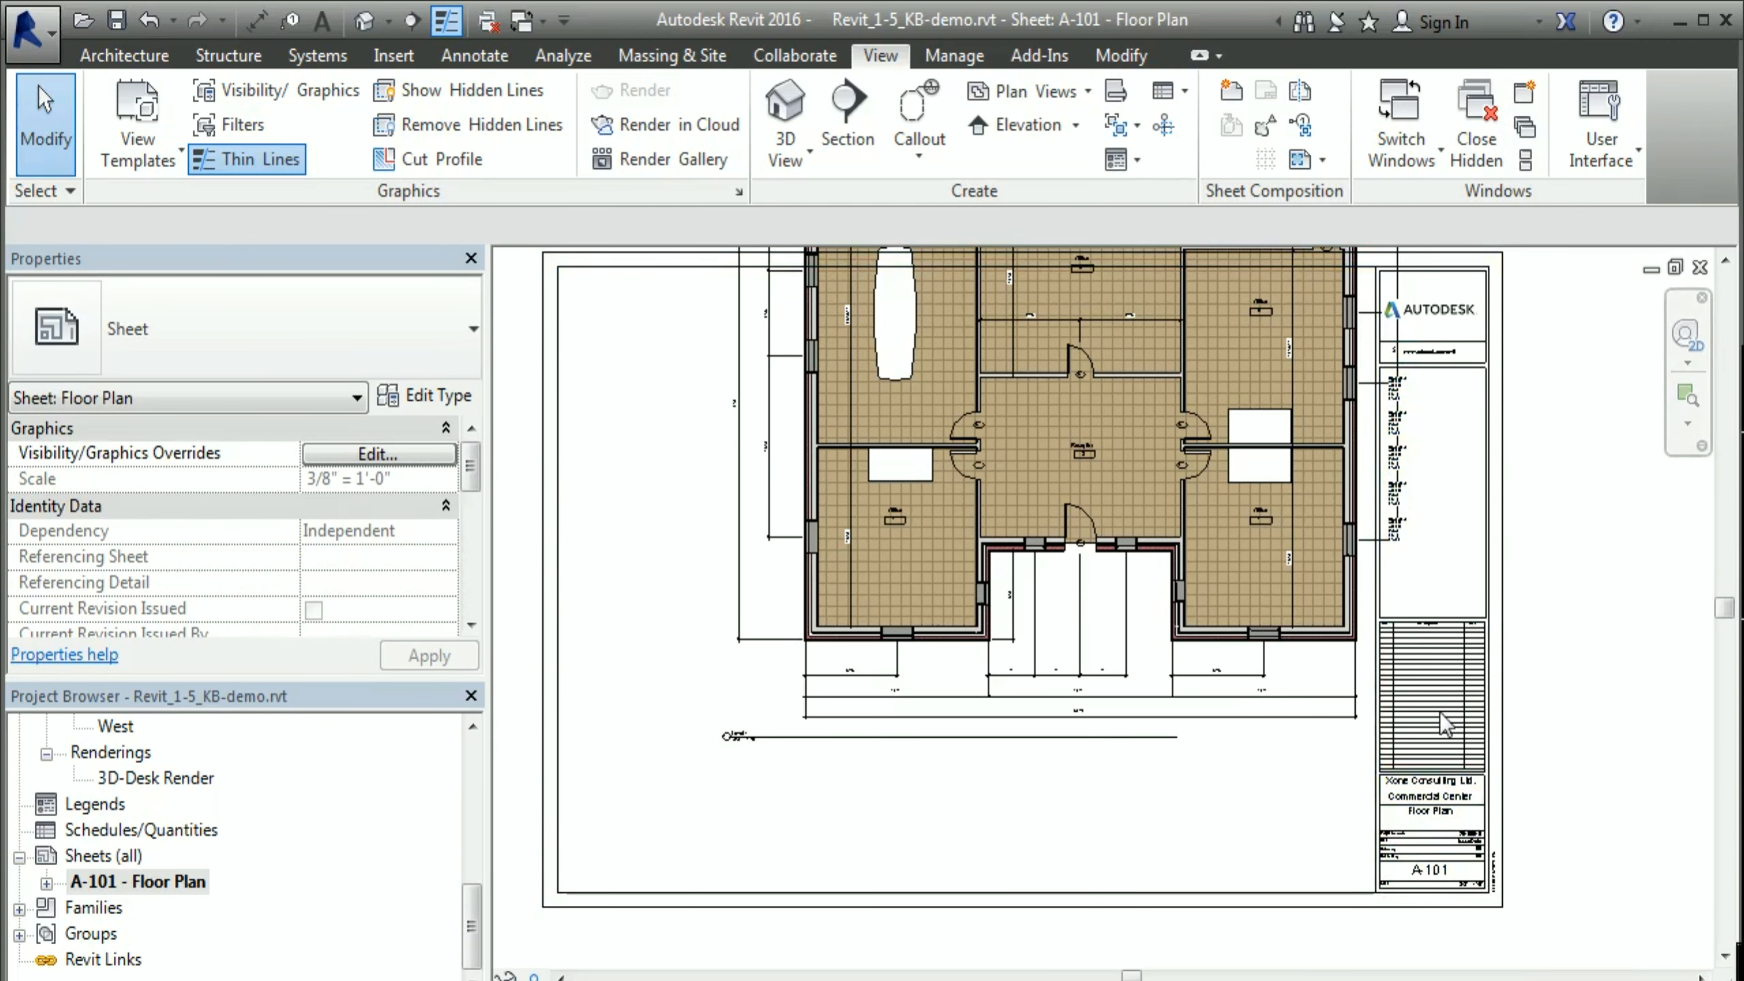
{"action": "left_click", "coordinate": [1487, 707]}
{"action": "left_click", "coordinate": [1570, 656]}
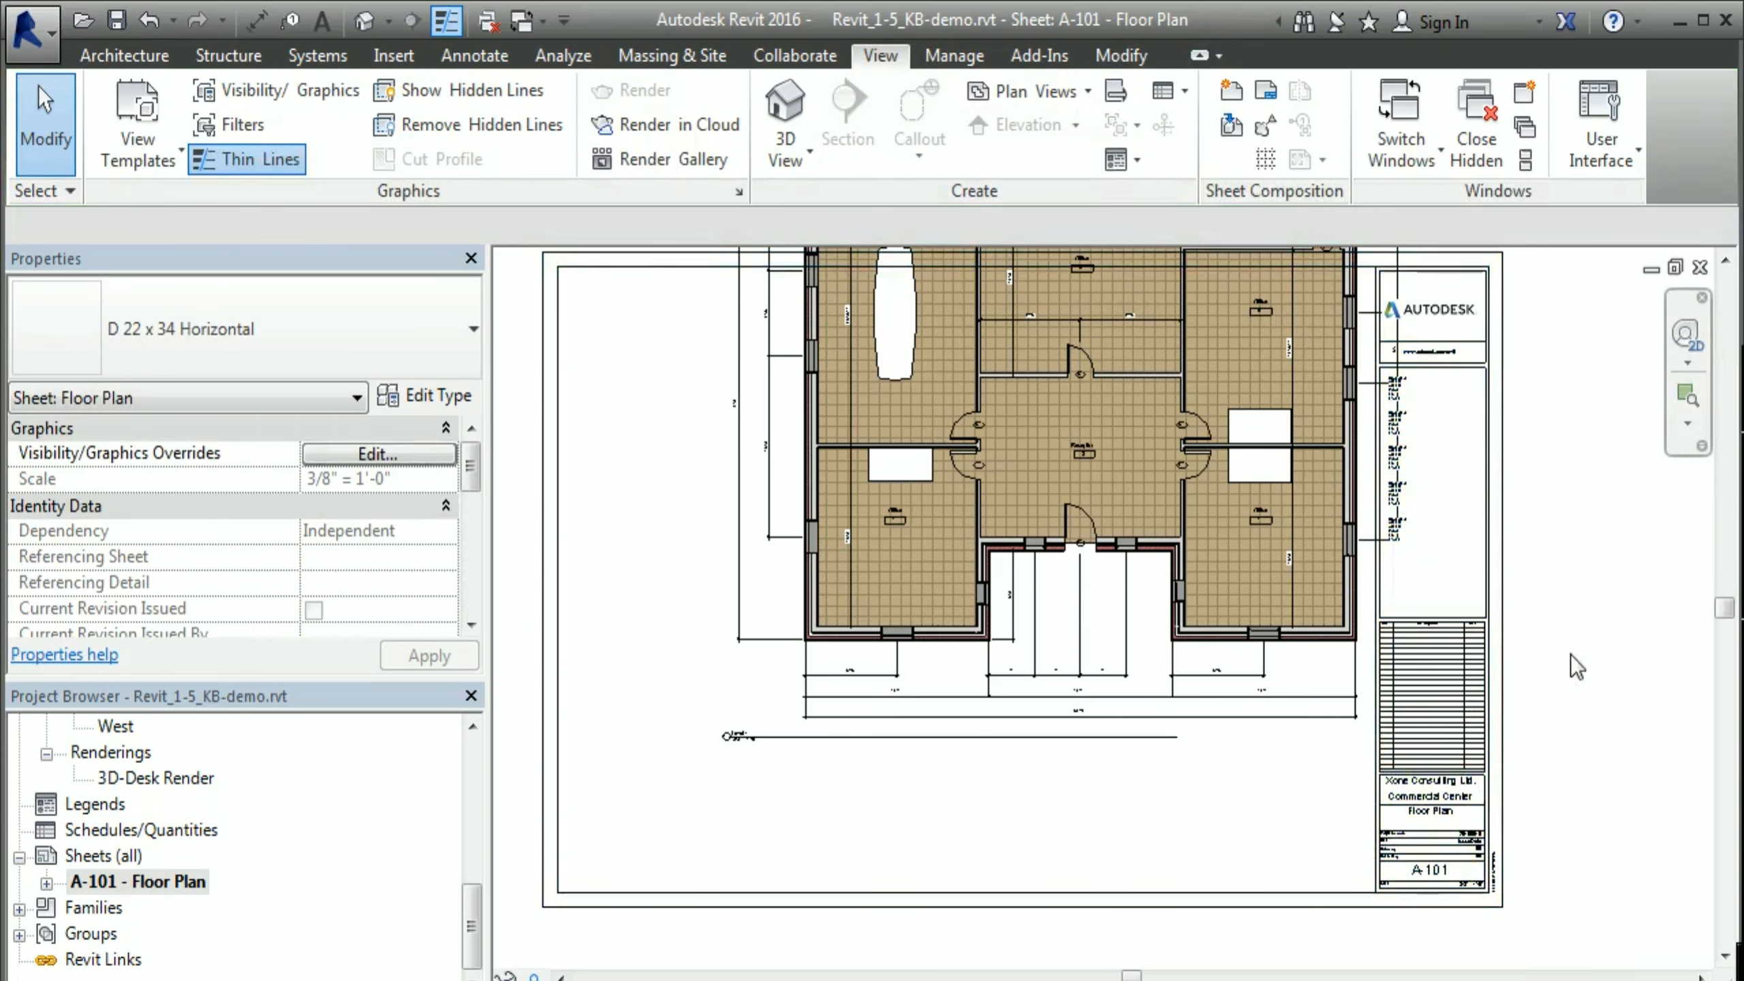
{"action": "left_click", "coordinate": [1134, 595]}
{"action": "left_click_drag", "start_coordinate": [1133, 596], "coordinate": [1031, 731]}
Step: Set the viewport's view scale to 1/4" = 1'-0" and move the viewport up toward the middle of the drawing area
{"action": "left_click", "coordinate": [381, 463]}
{"action": "left_click", "coordinate": [445, 455]}
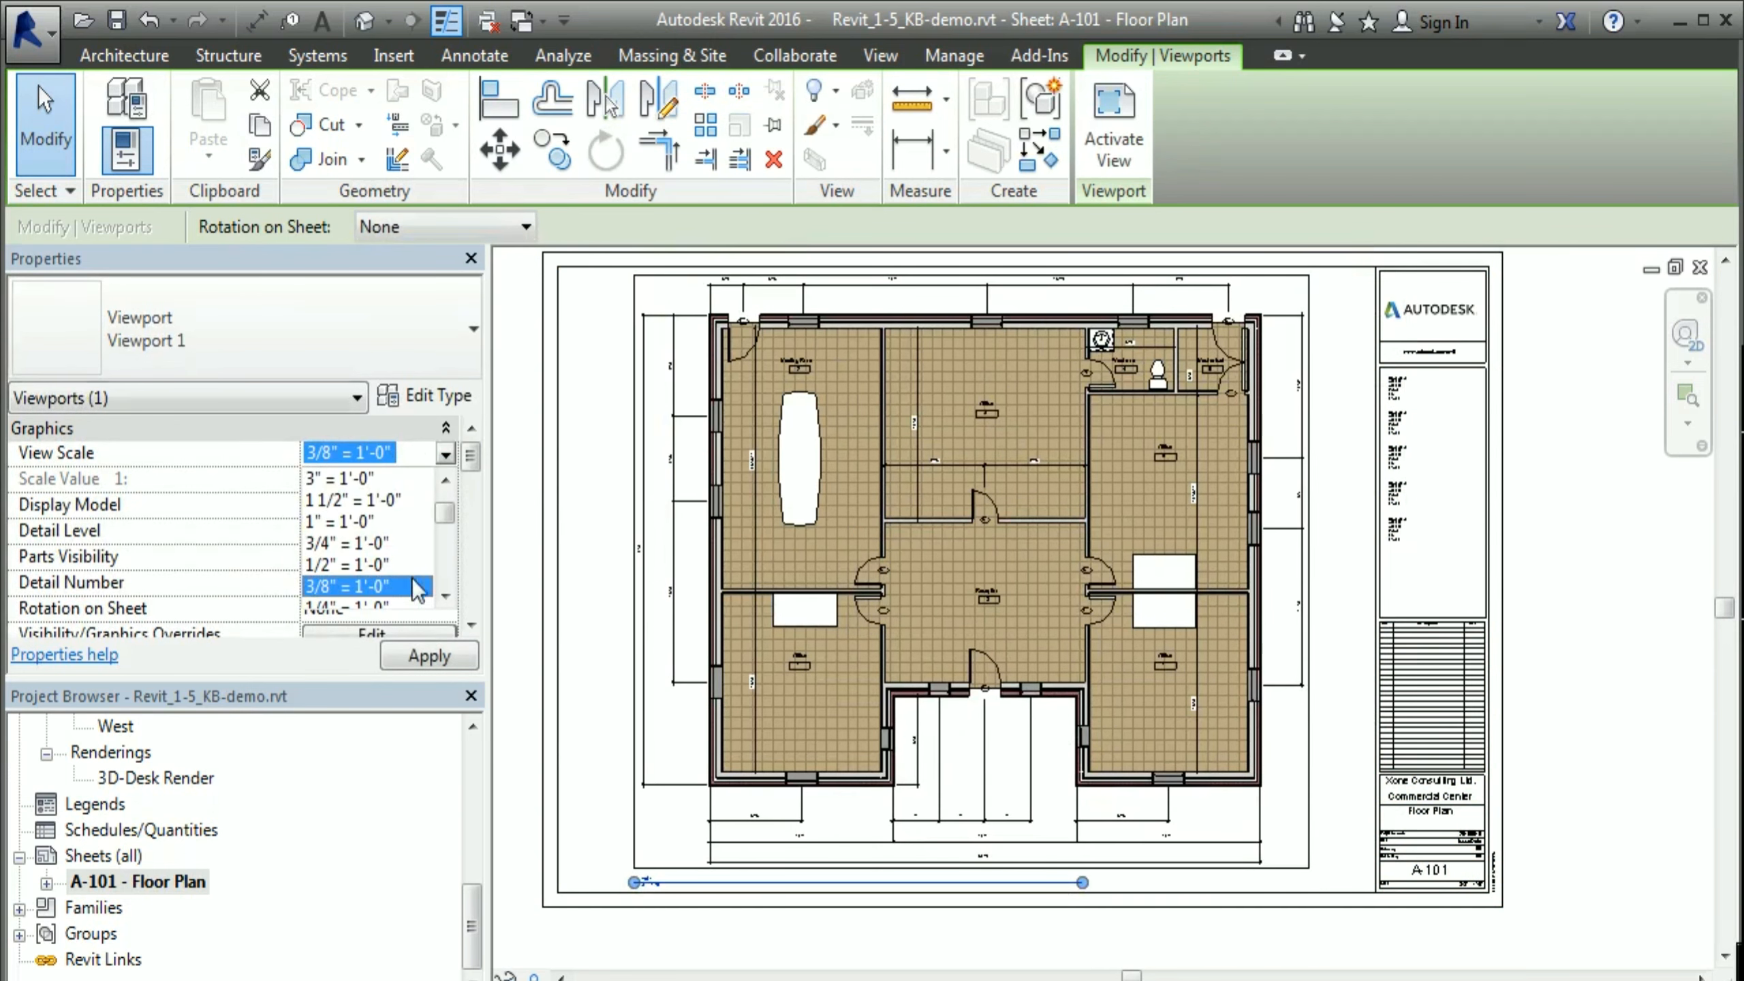
{"action": "scroll", "coordinate": [425, 563], "scroll_direction": "down", "scroll_amount": 2}
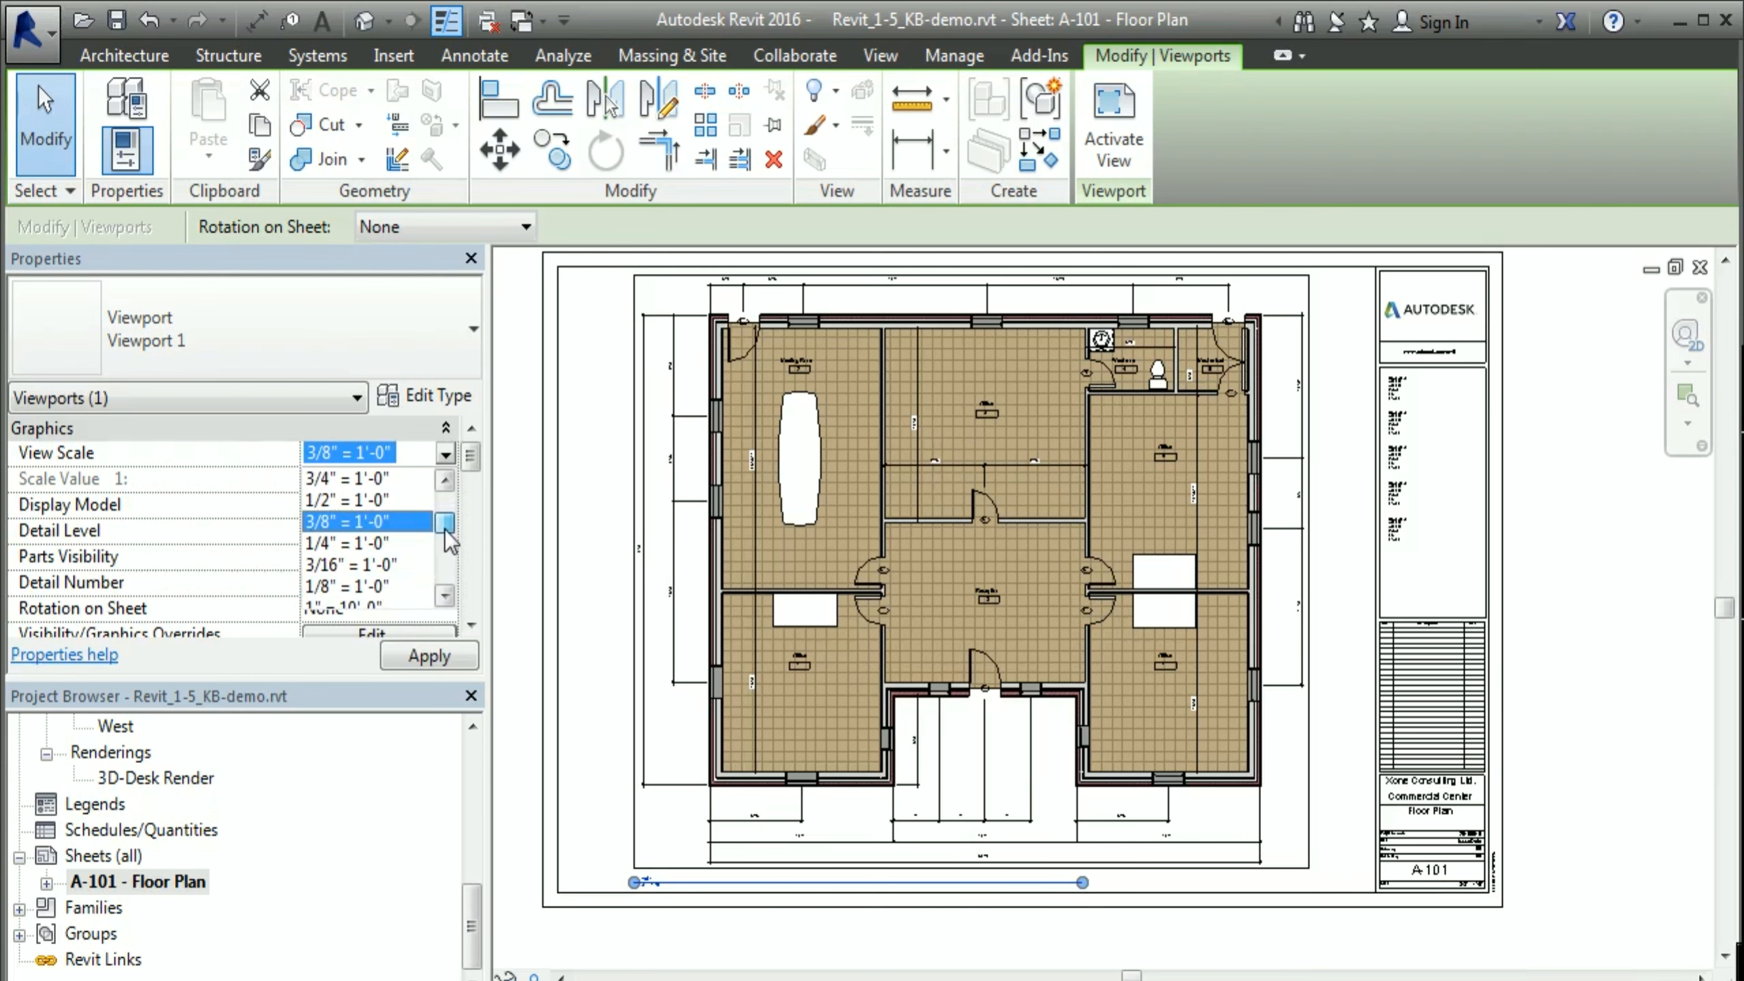
{"action": "left_click", "coordinate": [395, 543]}
{"action": "left_click", "coordinate": [425, 656]}
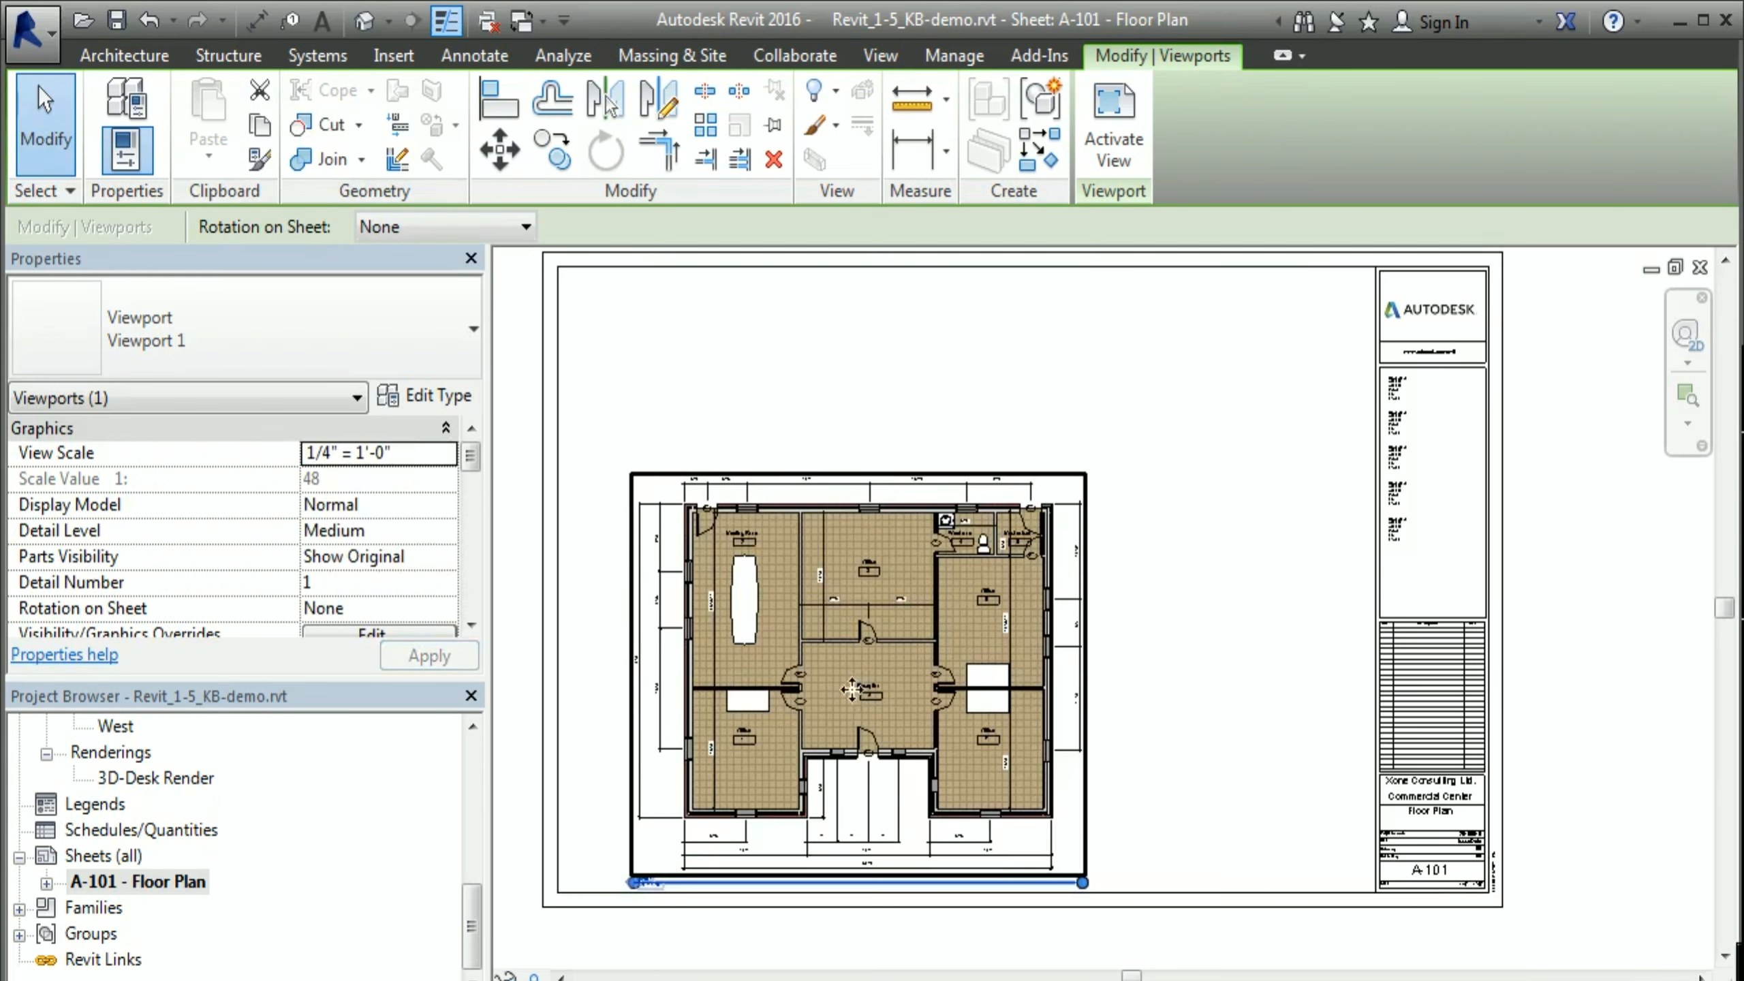
{"action": "left_click", "coordinate": [1210, 614]}
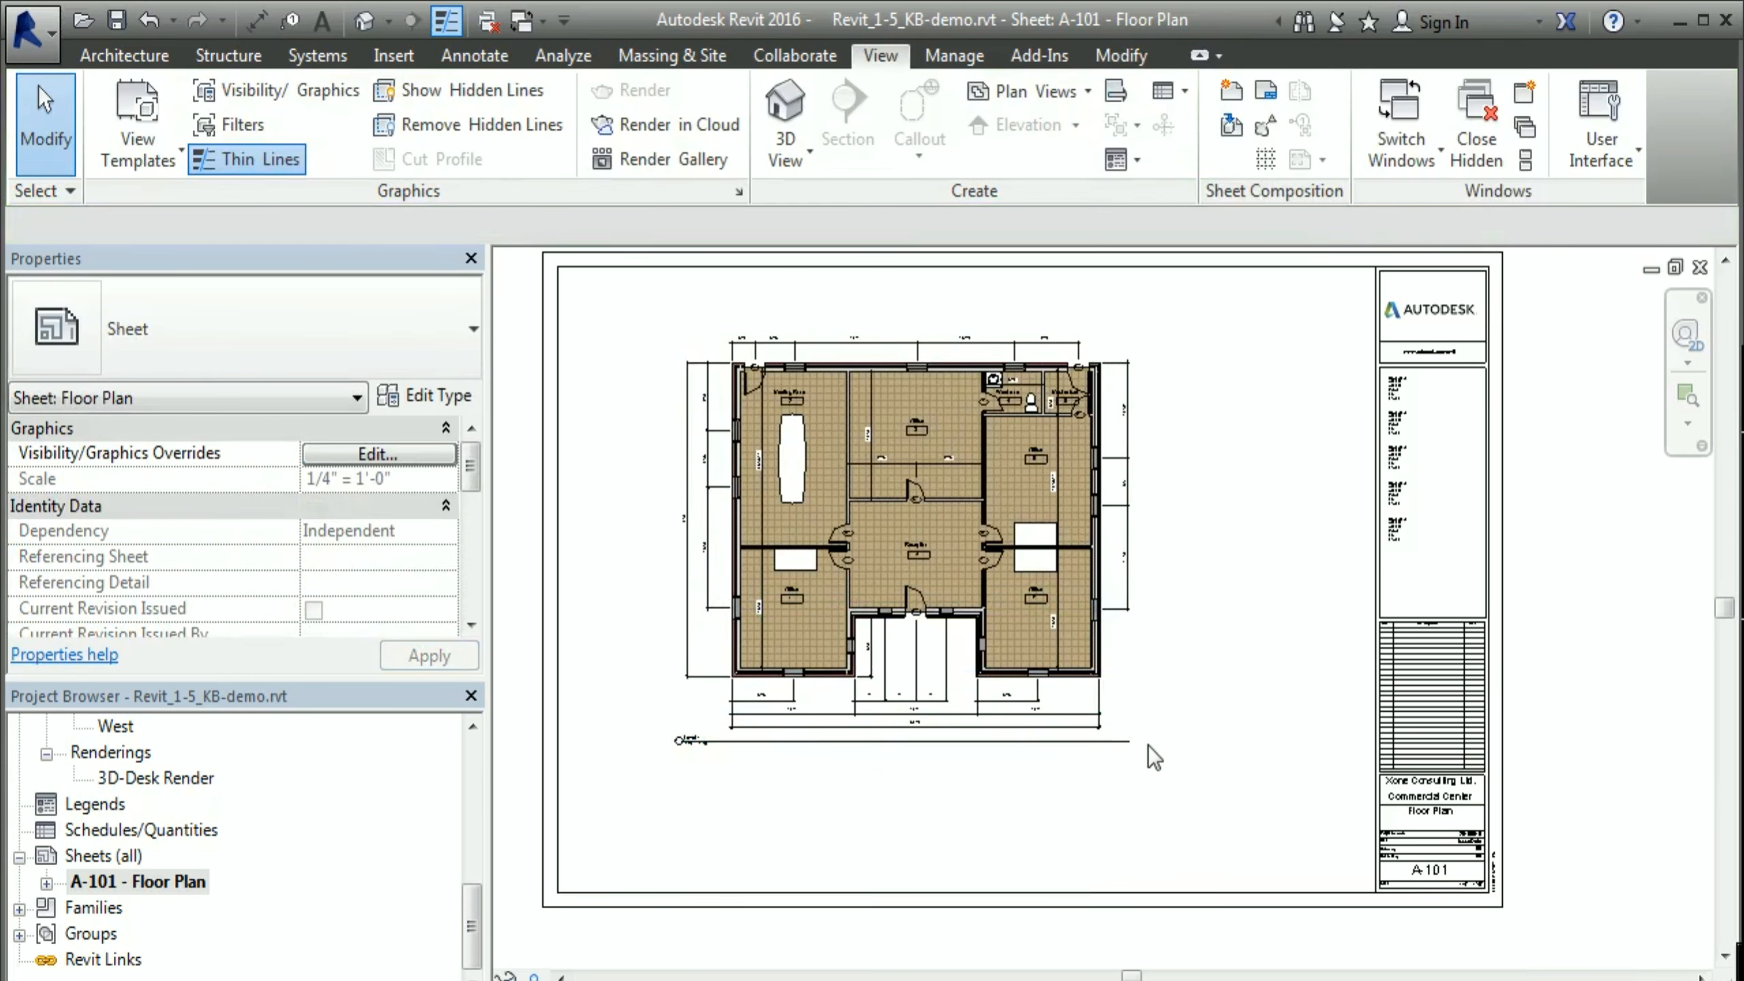
Step: Activate the Level 1 floor plan view on the sheet and show its crop region
{"action": "scroll", "coordinate": [1146, 745], "scroll_direction": "up", "scroll_amount": 1}
{"action": "middle_click_drag", "start_coordinate": [828, 673], "coordinate": [994, 778]}
{"action": "scroll", "coordinate": [994, 778], "scroll_direction": "up", "scroll_amount": 1}
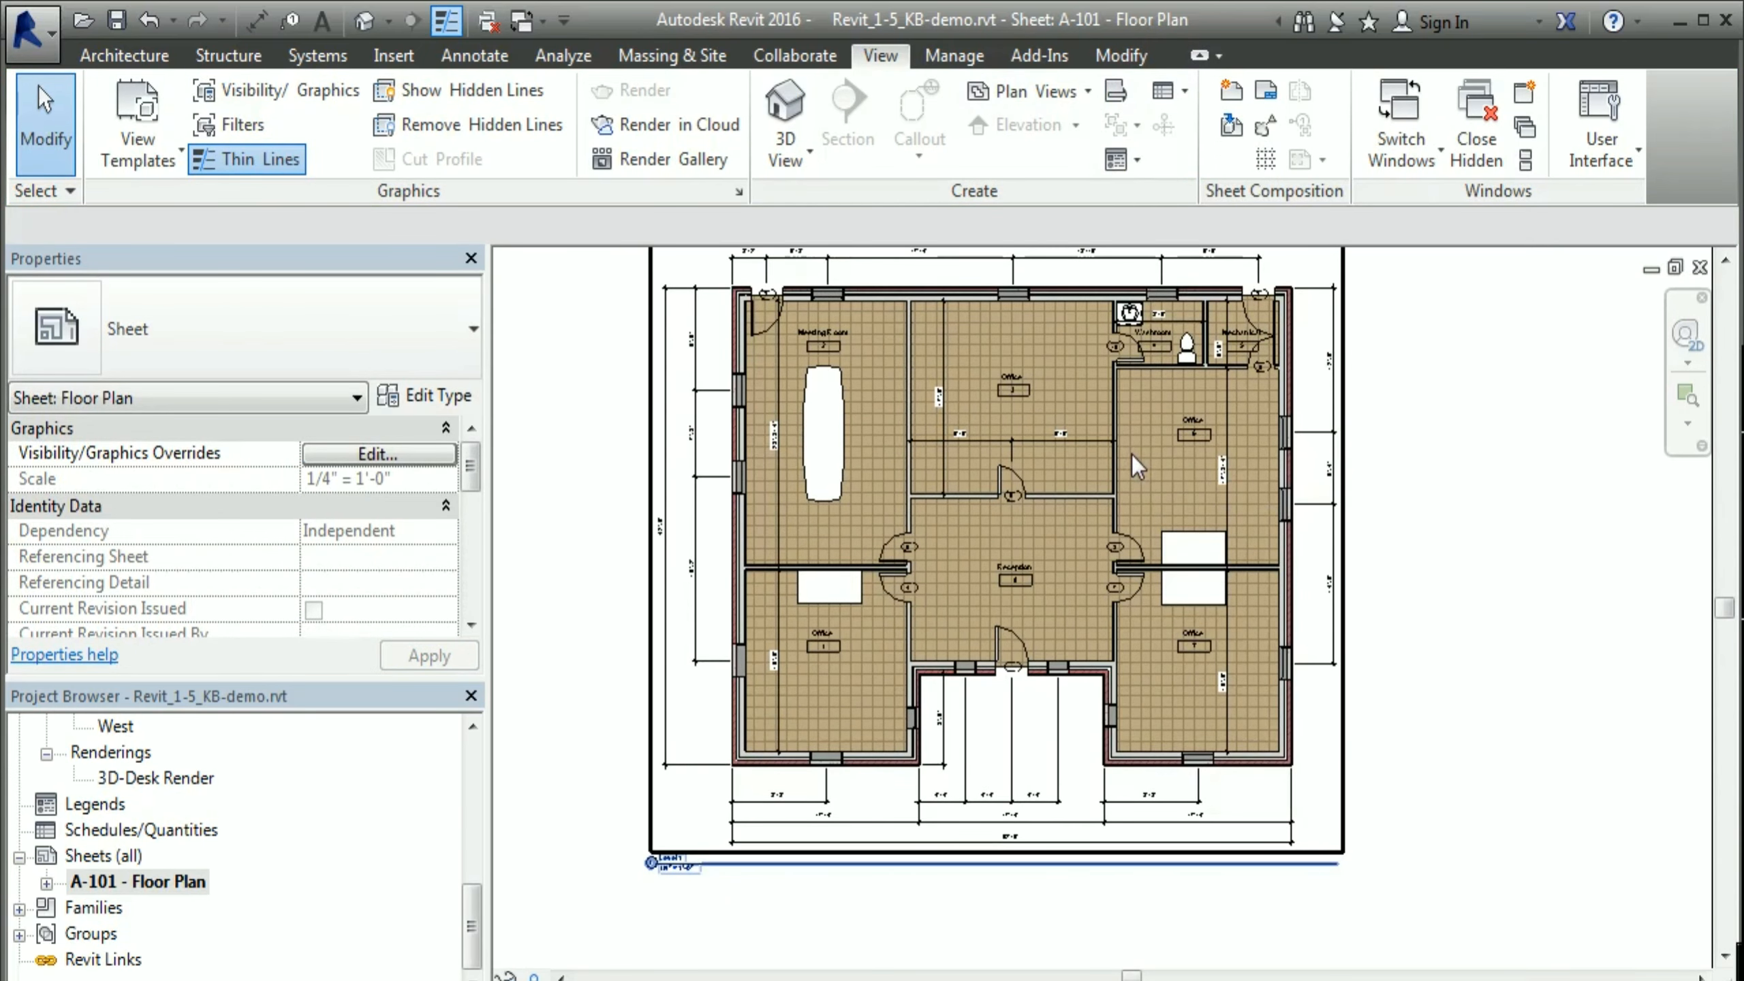
{"action": "scroll", "coordinate": [1106, 431], "scroll_direction": "down", "scroll_amount": 1}
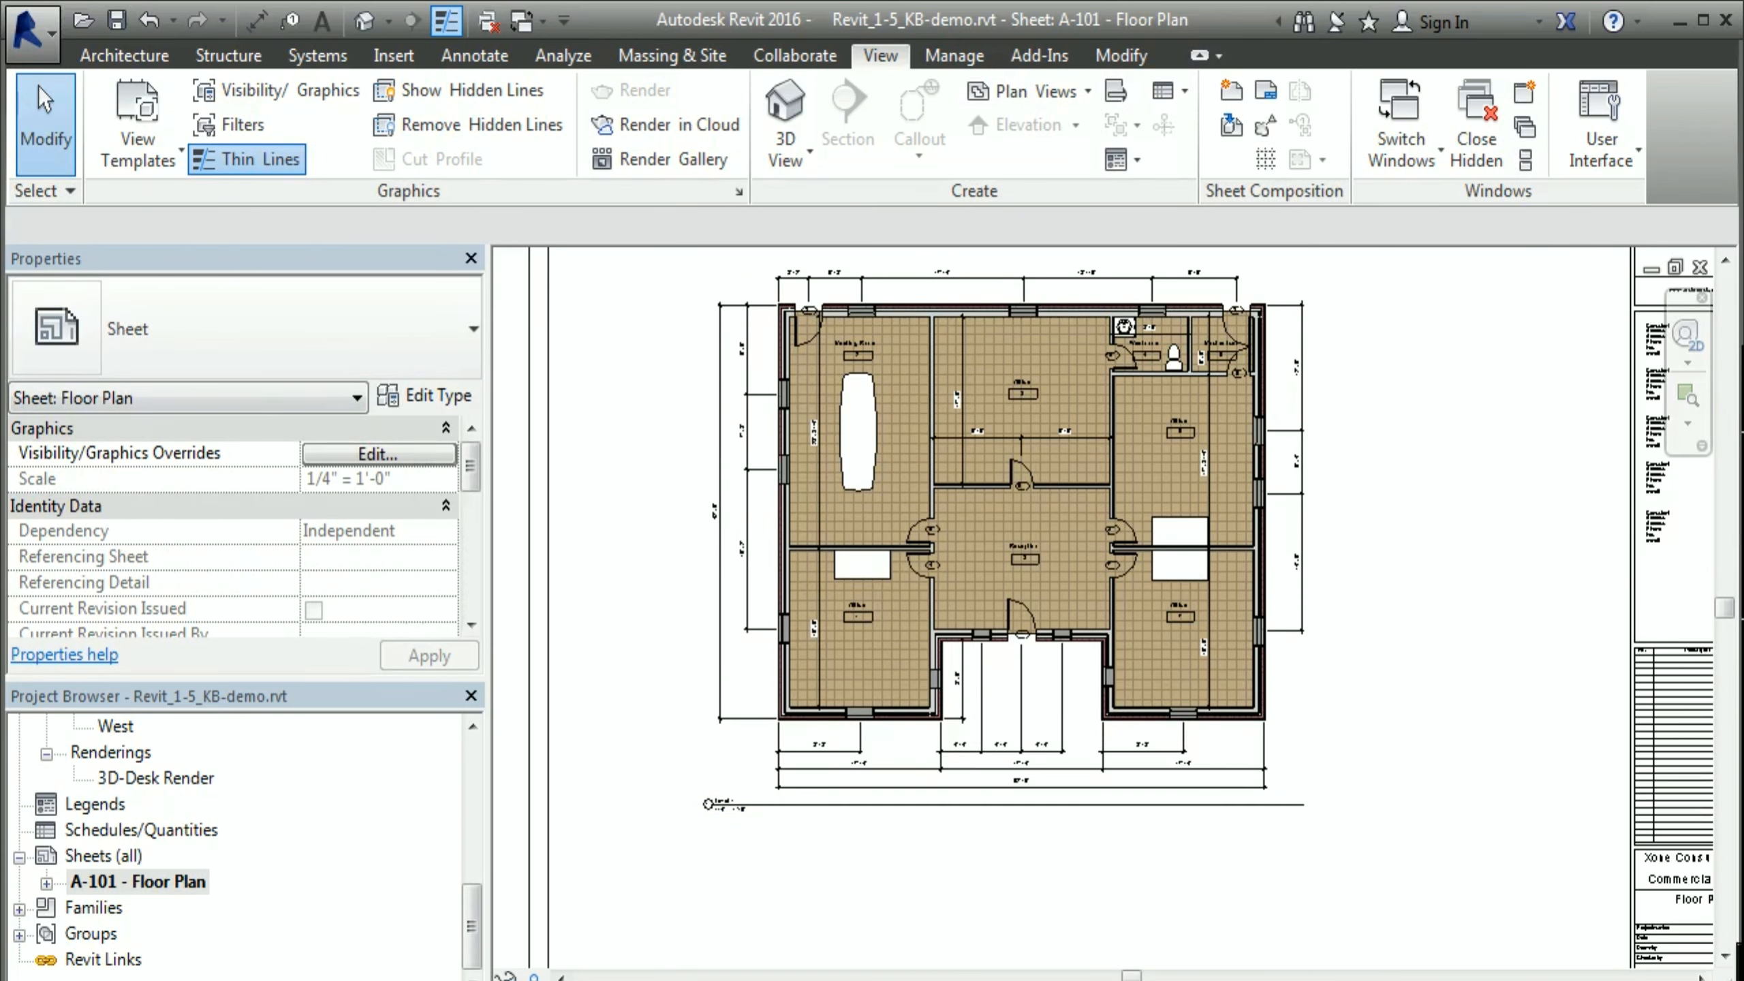
{"action": "scroll", "coordinate": [1022, 411], "scroll_direction": "down", "scroll_amount": 2}
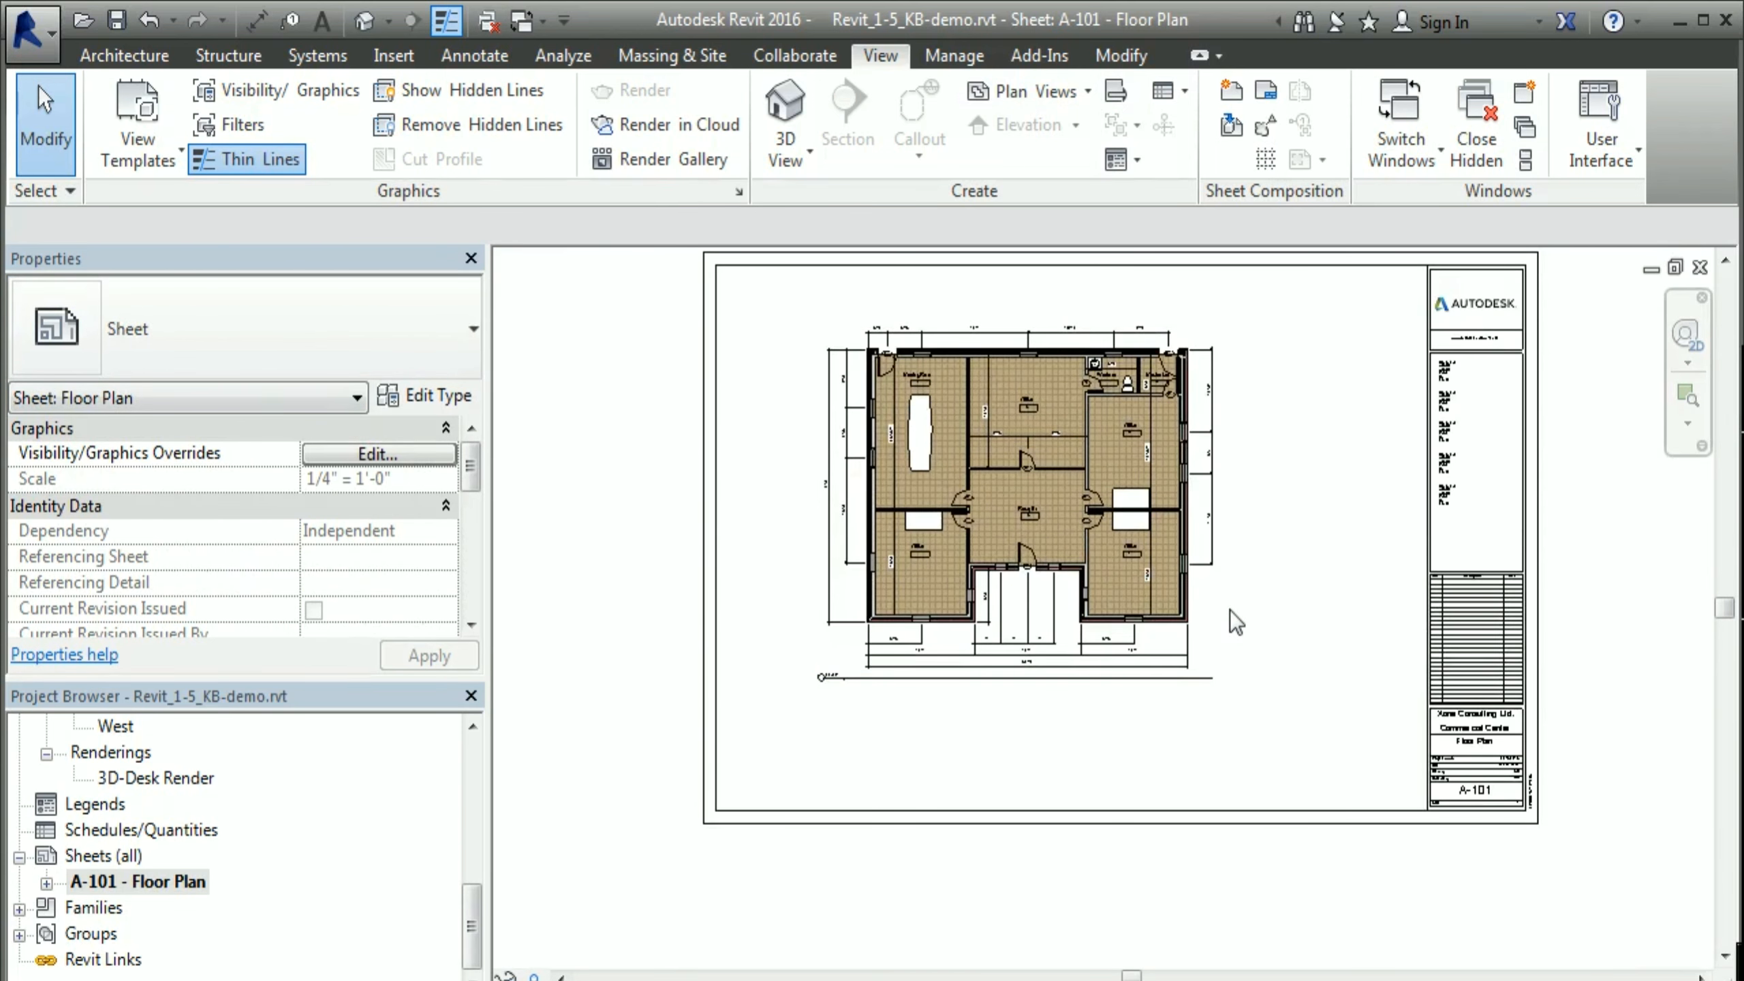
{"action": "left_click", "coordinate": [962, 477]}
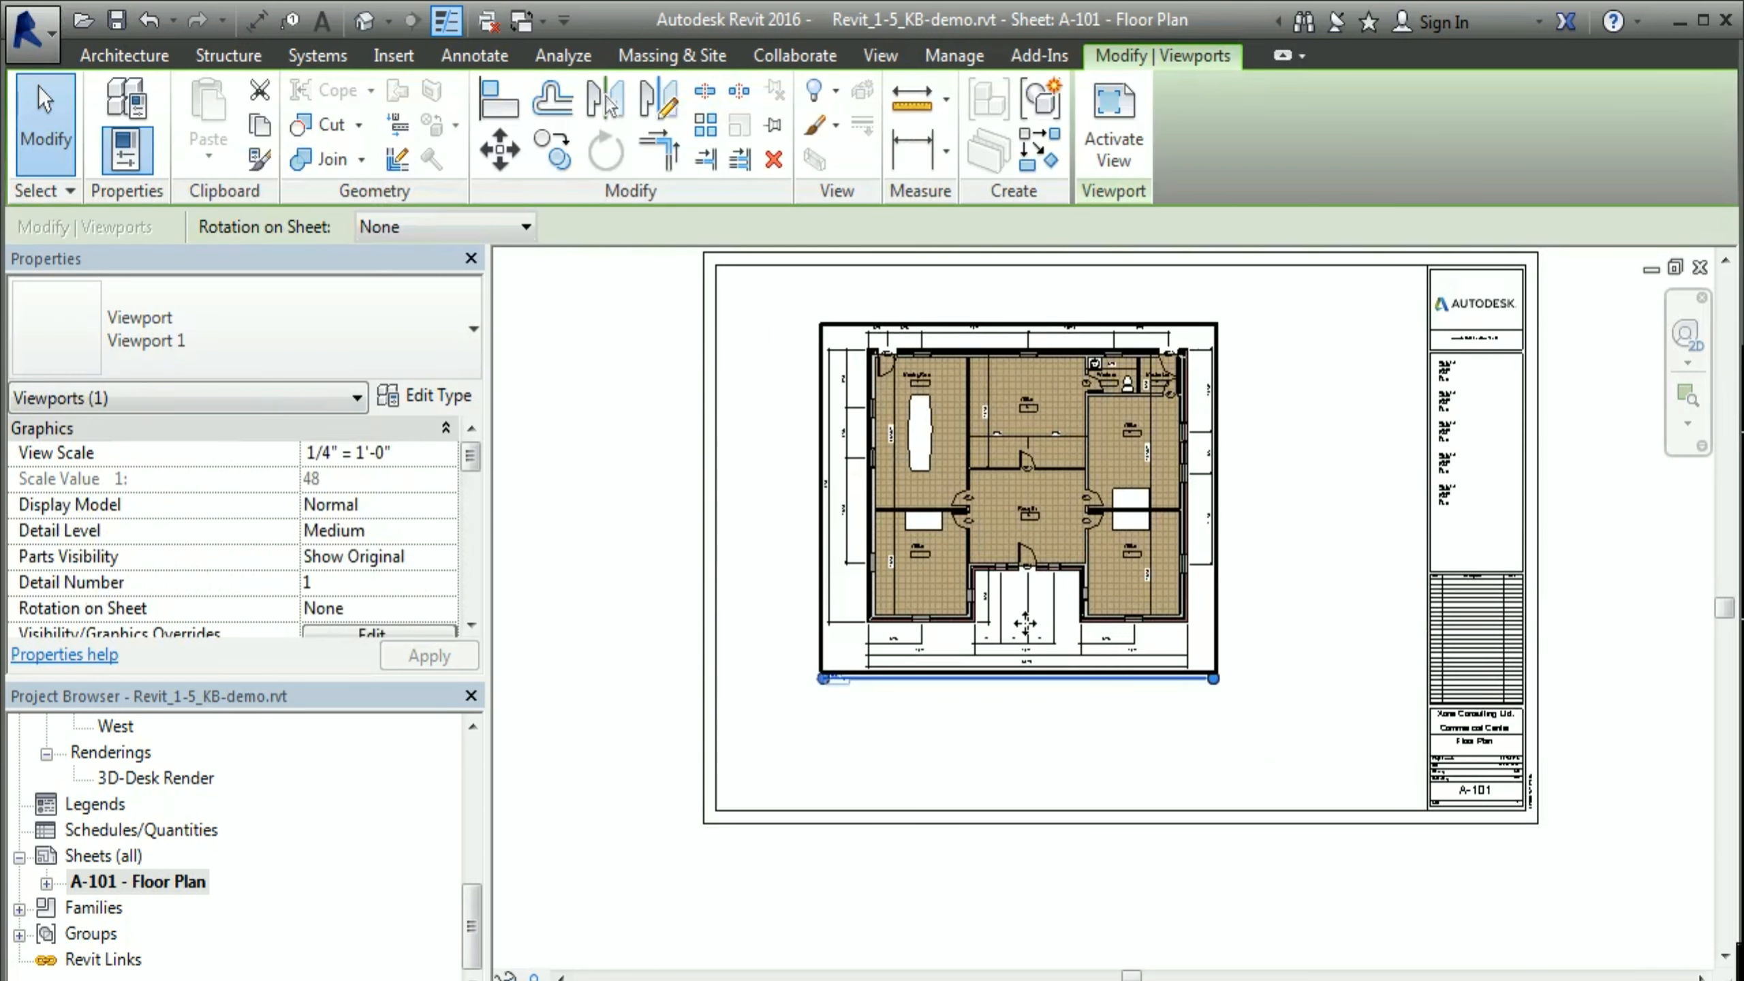
{"action": "double_click", "coordinate": [1068, 614]}
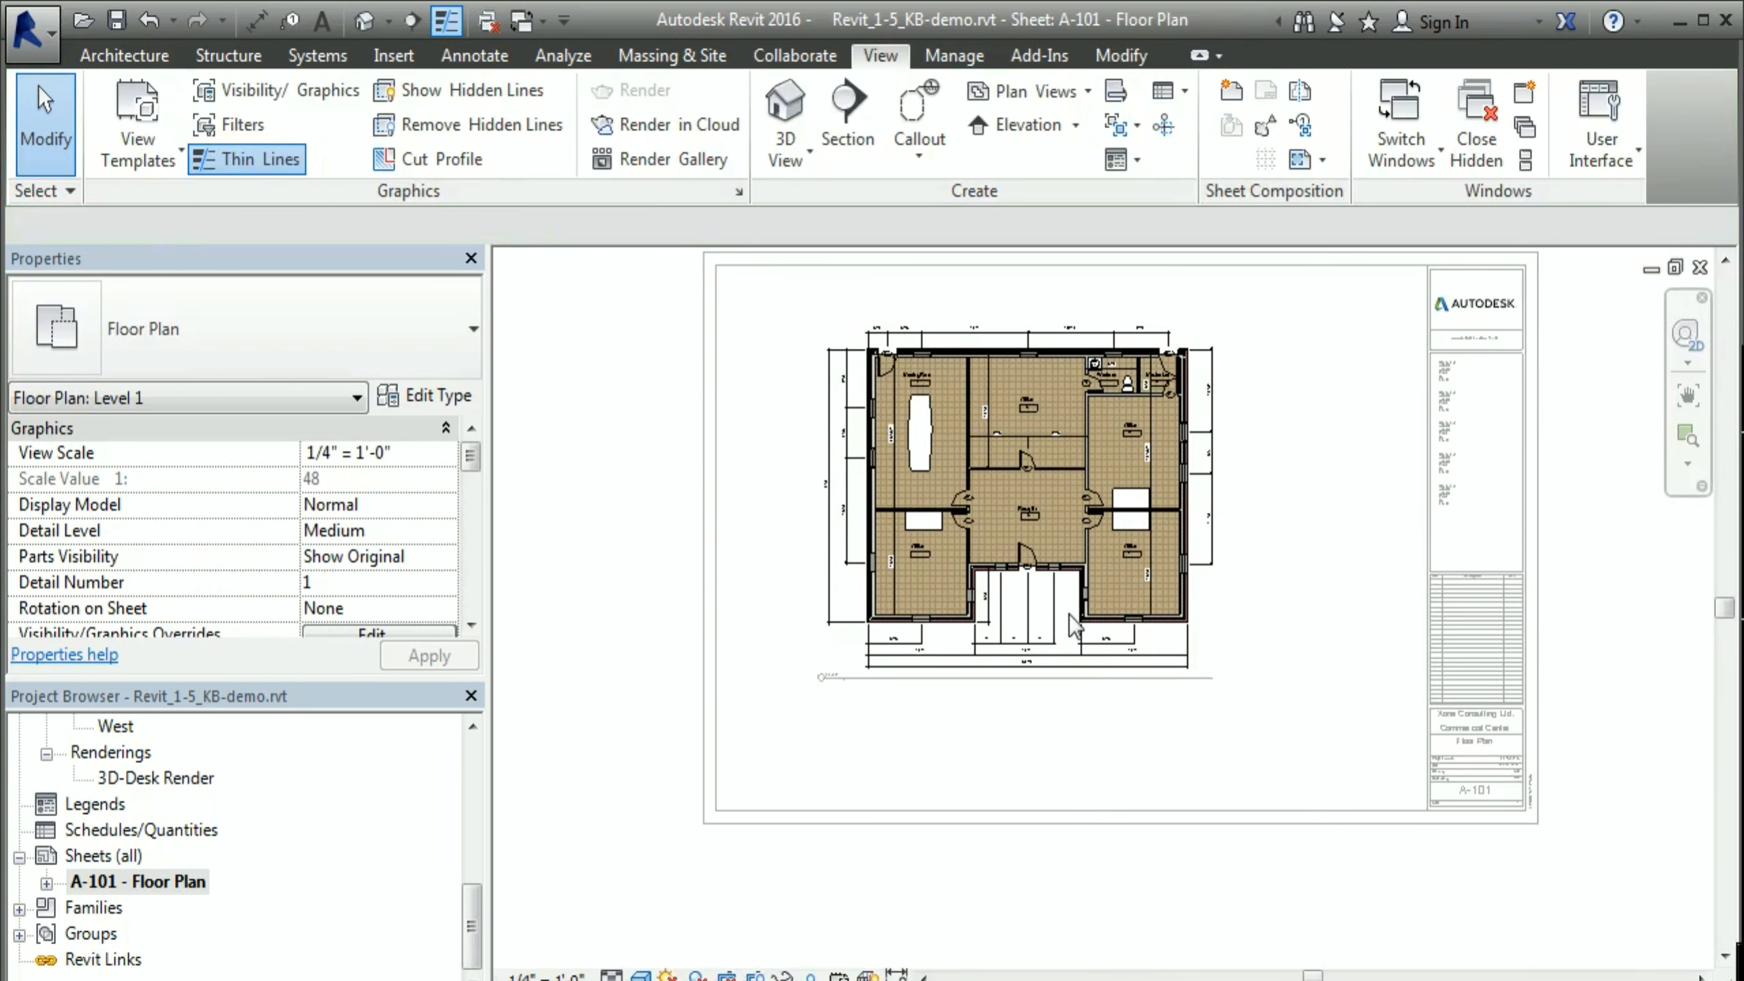
{"action": "left_click", "coordinate": [756, 976]}
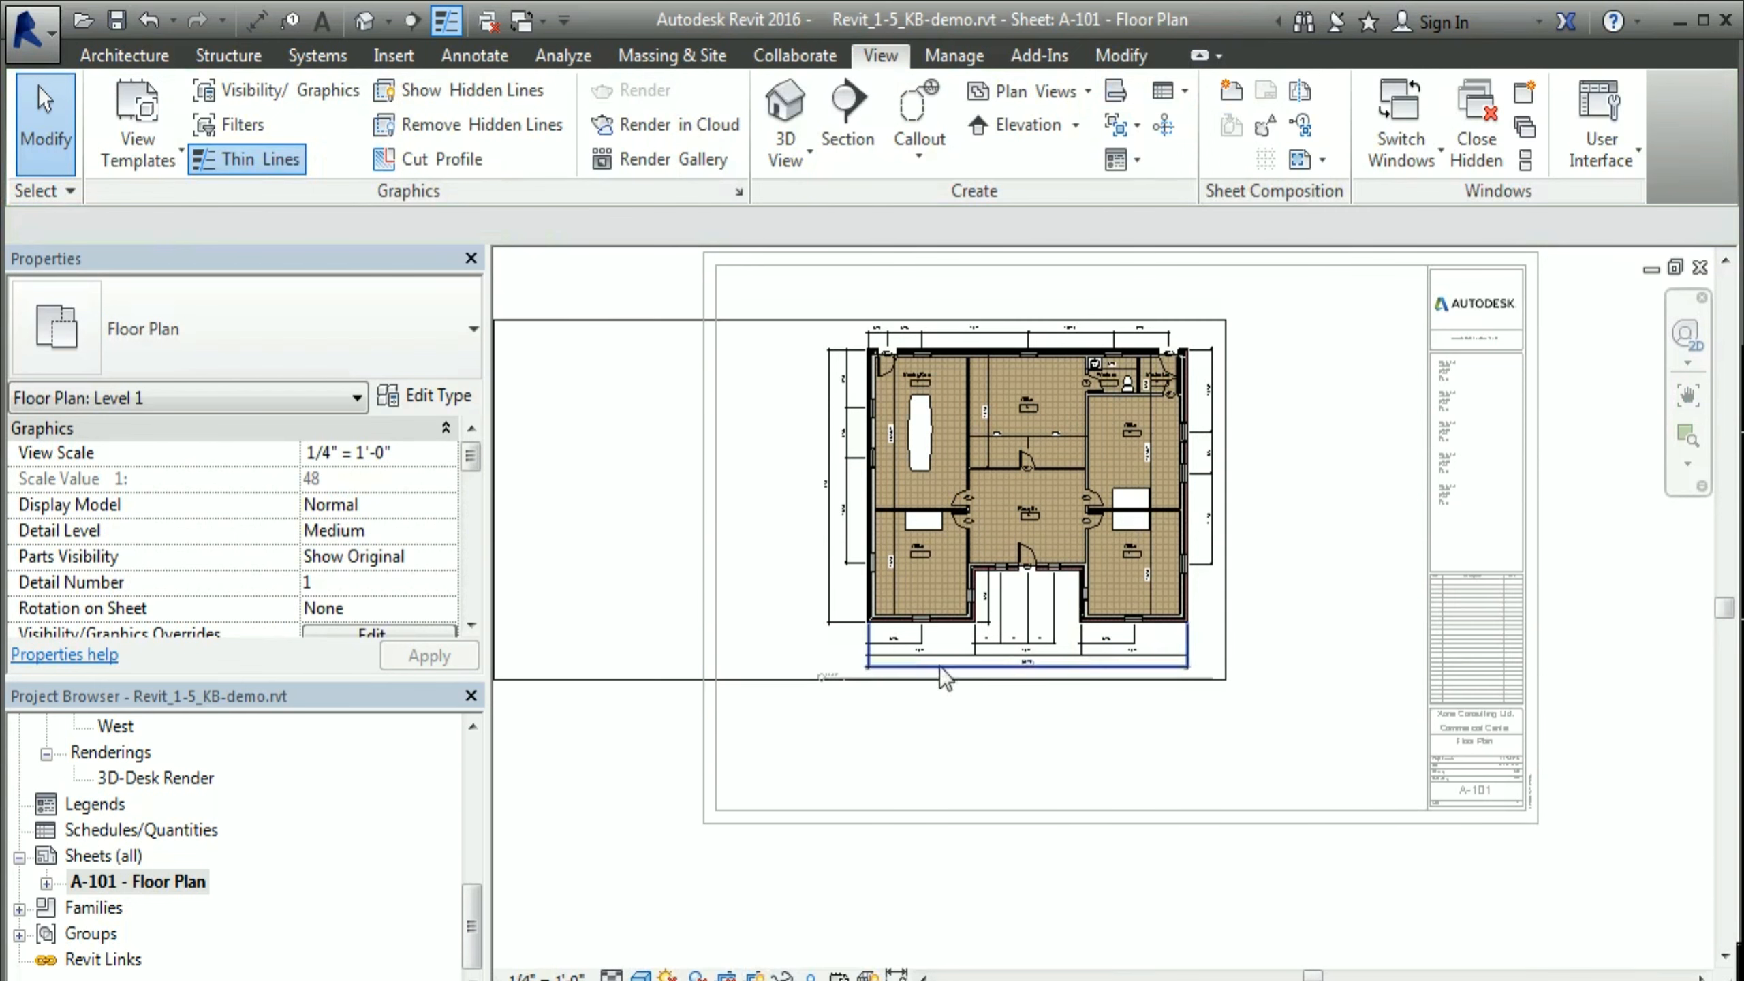
Step: Select the crop region and extend the lower edges of the annotation crop and the model crop below the plan's view title
{"action": "middle_click_drag", "start_coordinate": [812, 759], "coordinate": [932, 790]}
{"action": "left_click", "coordinate": [901, 712]}
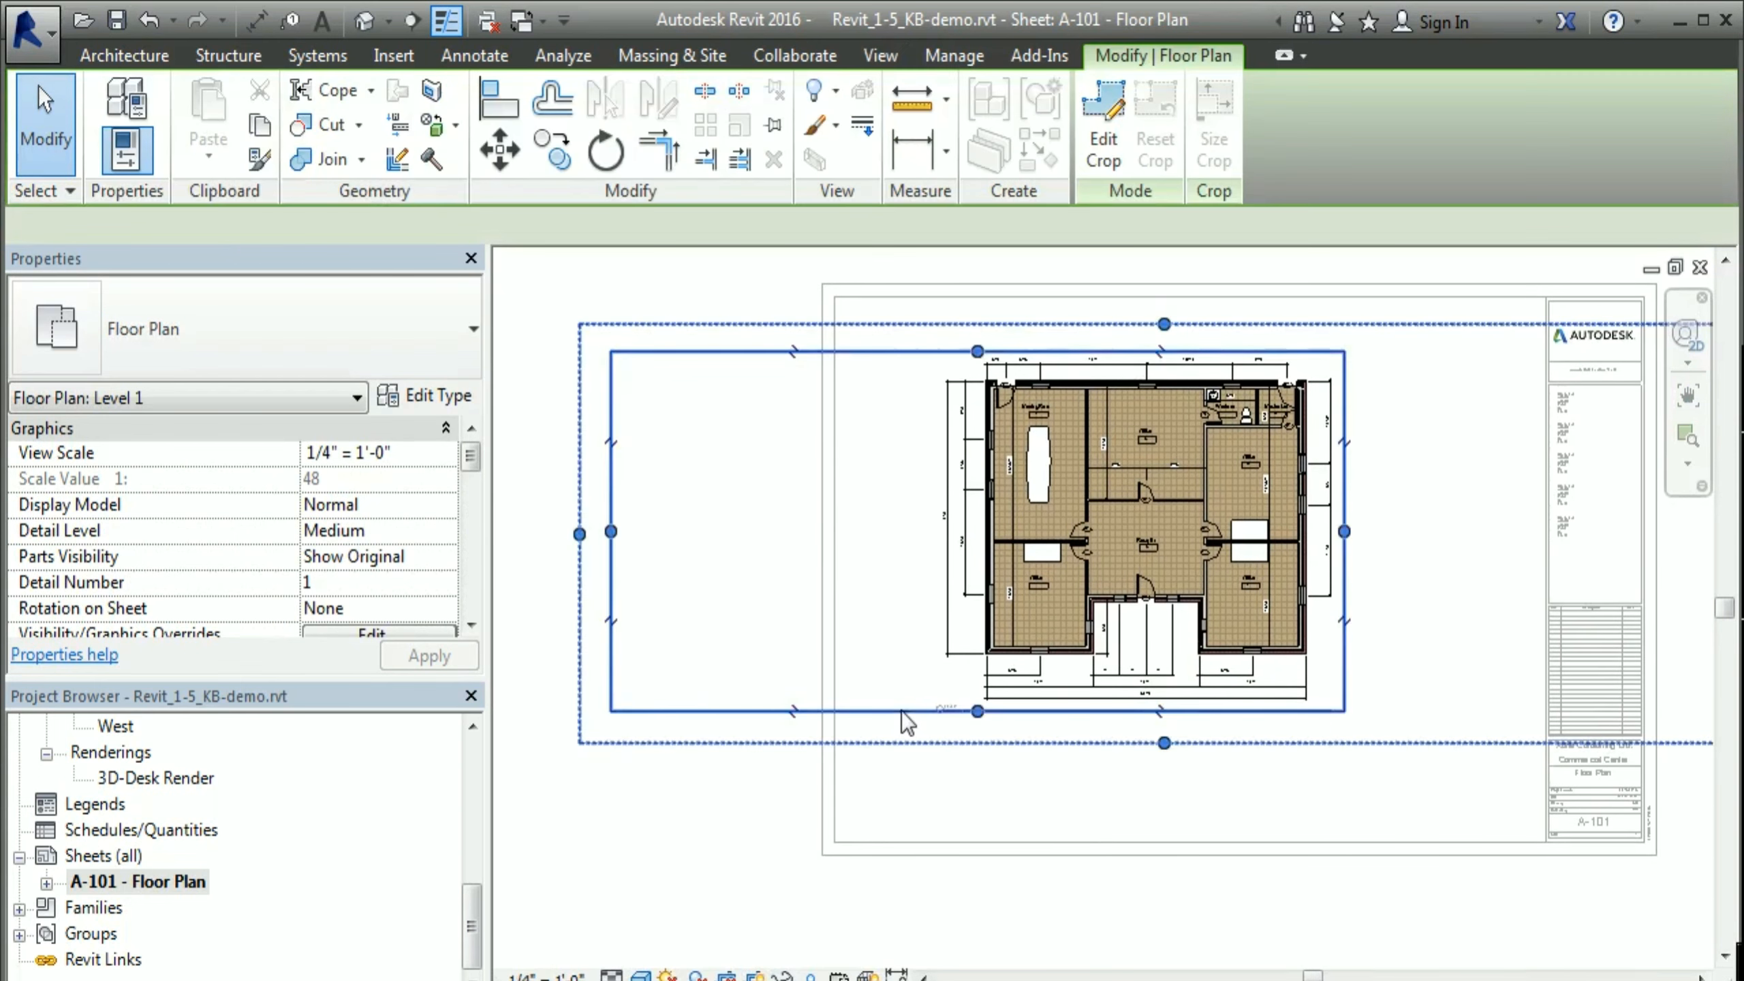
{"action": "middle_click_drag", "start_coordinate": [1221, 827], "coordinate": [1077, 812]}
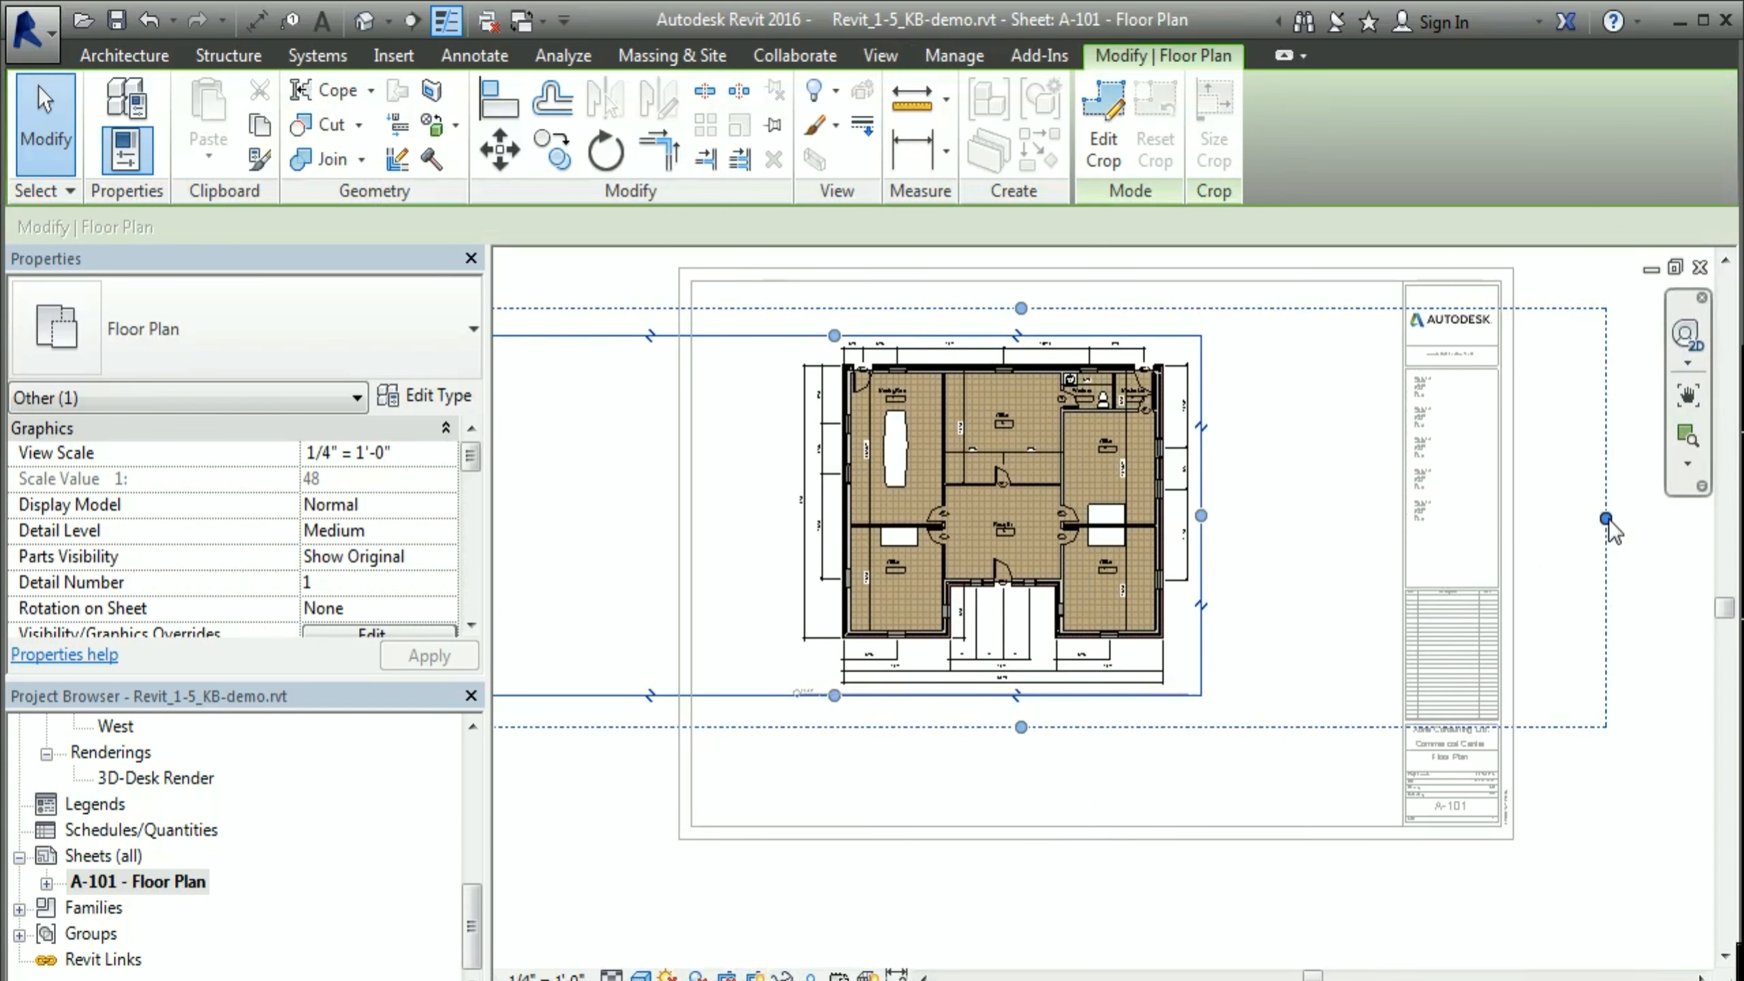
{"action": "left_click_drag", "start_coordinate": [1605, 519], "coordinate": [1621, 519]}
{"action": "left_click_drag", "start_coordinate": [1028, 725], "coordinate": [1028, 772]}
{"action": "left_click_drag", "start_coordinate": [835, 697], "coordinate": [836, 733]}
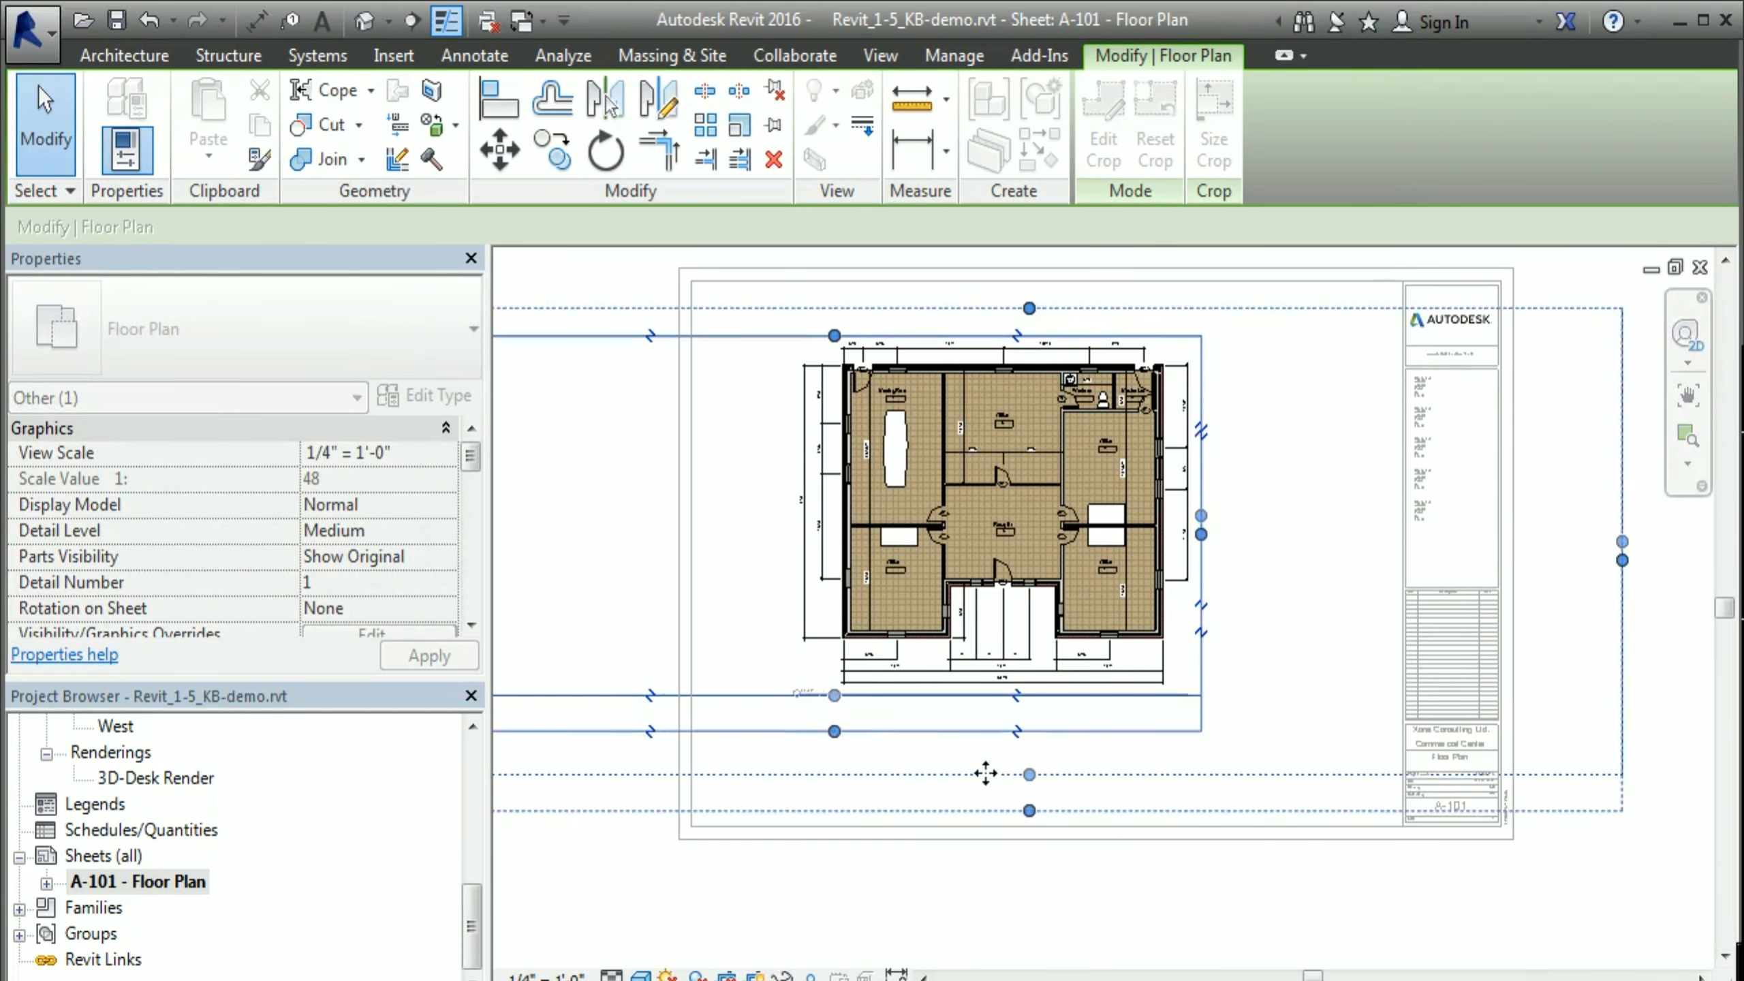
Step: Pull the model crop's west edge and the annotation crop's east and lower edges in close around the floor plan
{"action": "middle_click_drag", "start_coordinate": [866, 752], "coordinate": [1112, 718]}
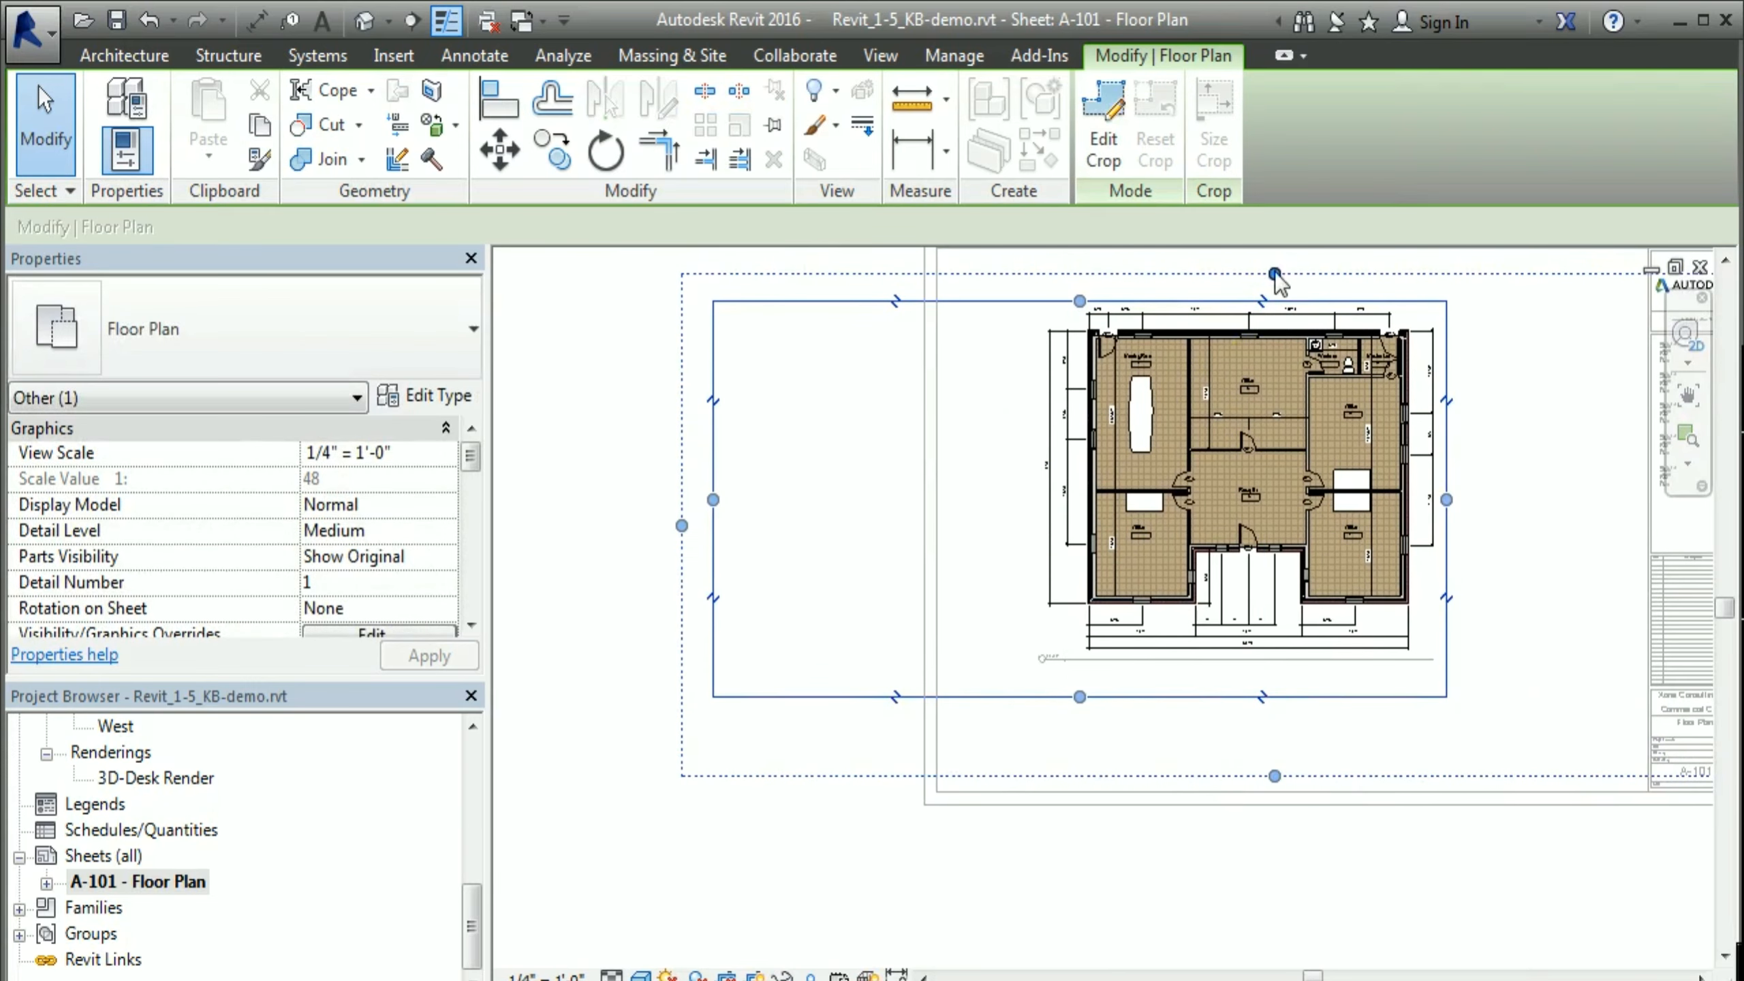
{"action": "left_click_drag", "start_coordinate": [713, 500], "coordinate": [1026, 499]}
{"action": "middle_click_drag", "start_coordinate": [1270, 601], "coordinate": [995, 609]}
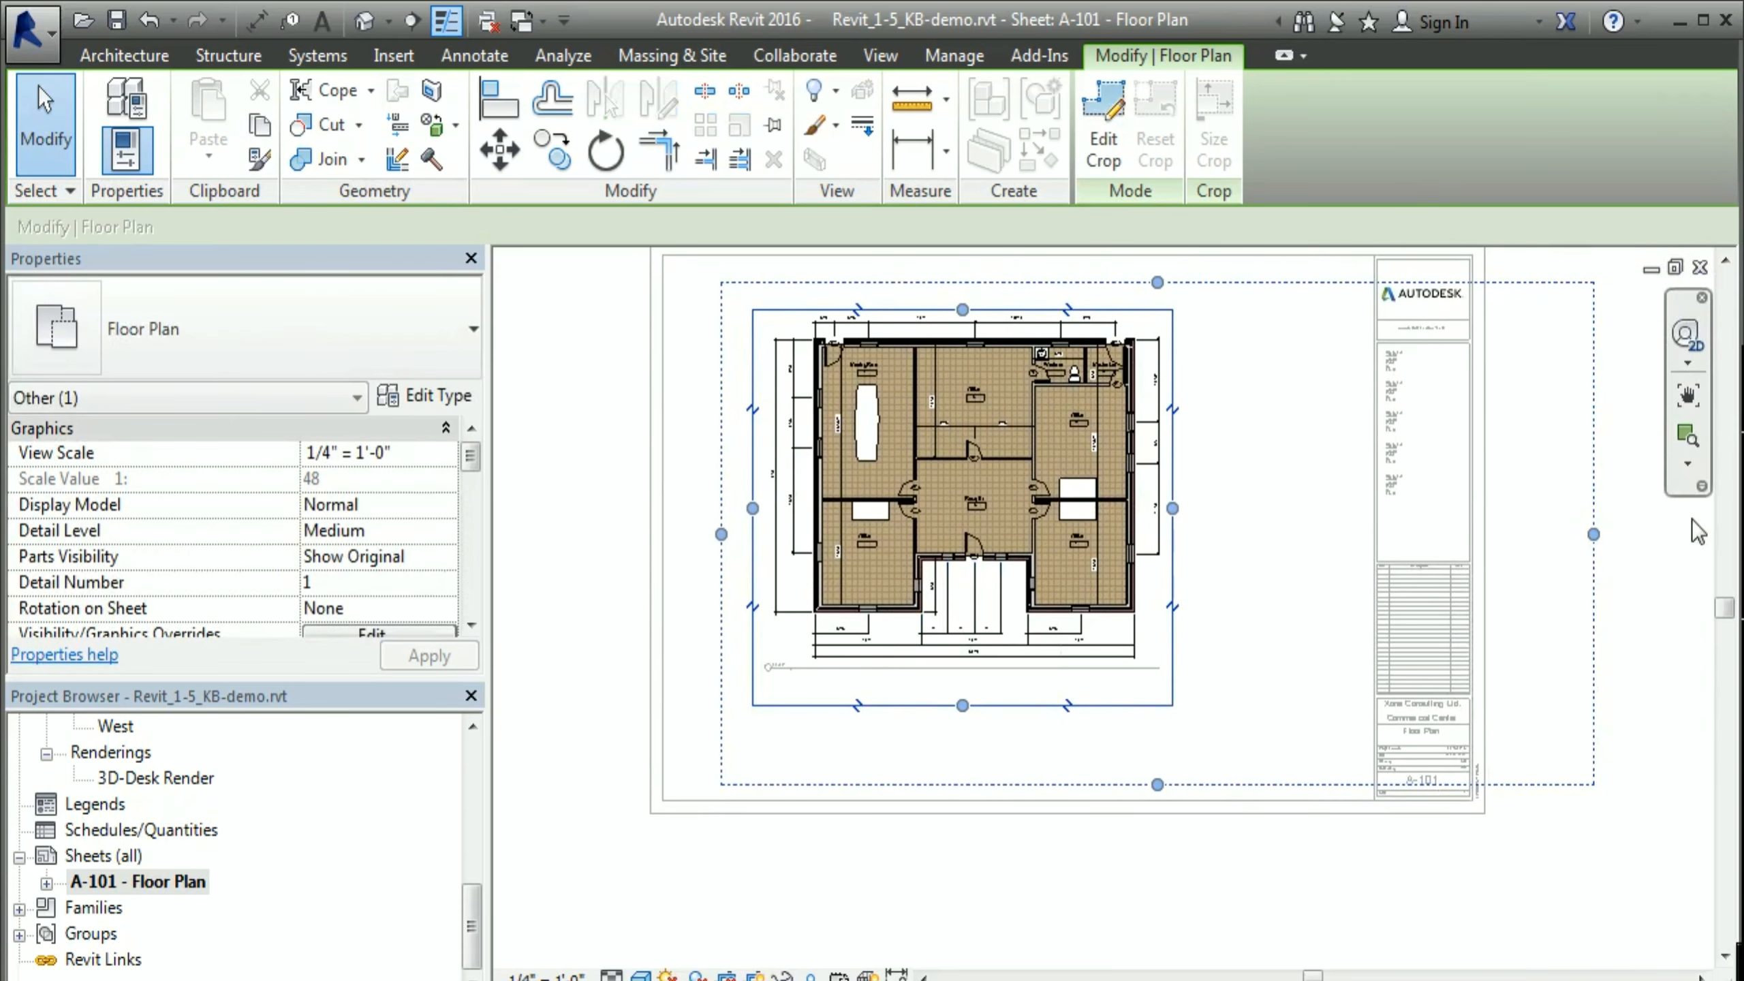
{"action": "left_click_drag", "start_coordinate": [1593, 534], "coordinate": [1202, 534]}
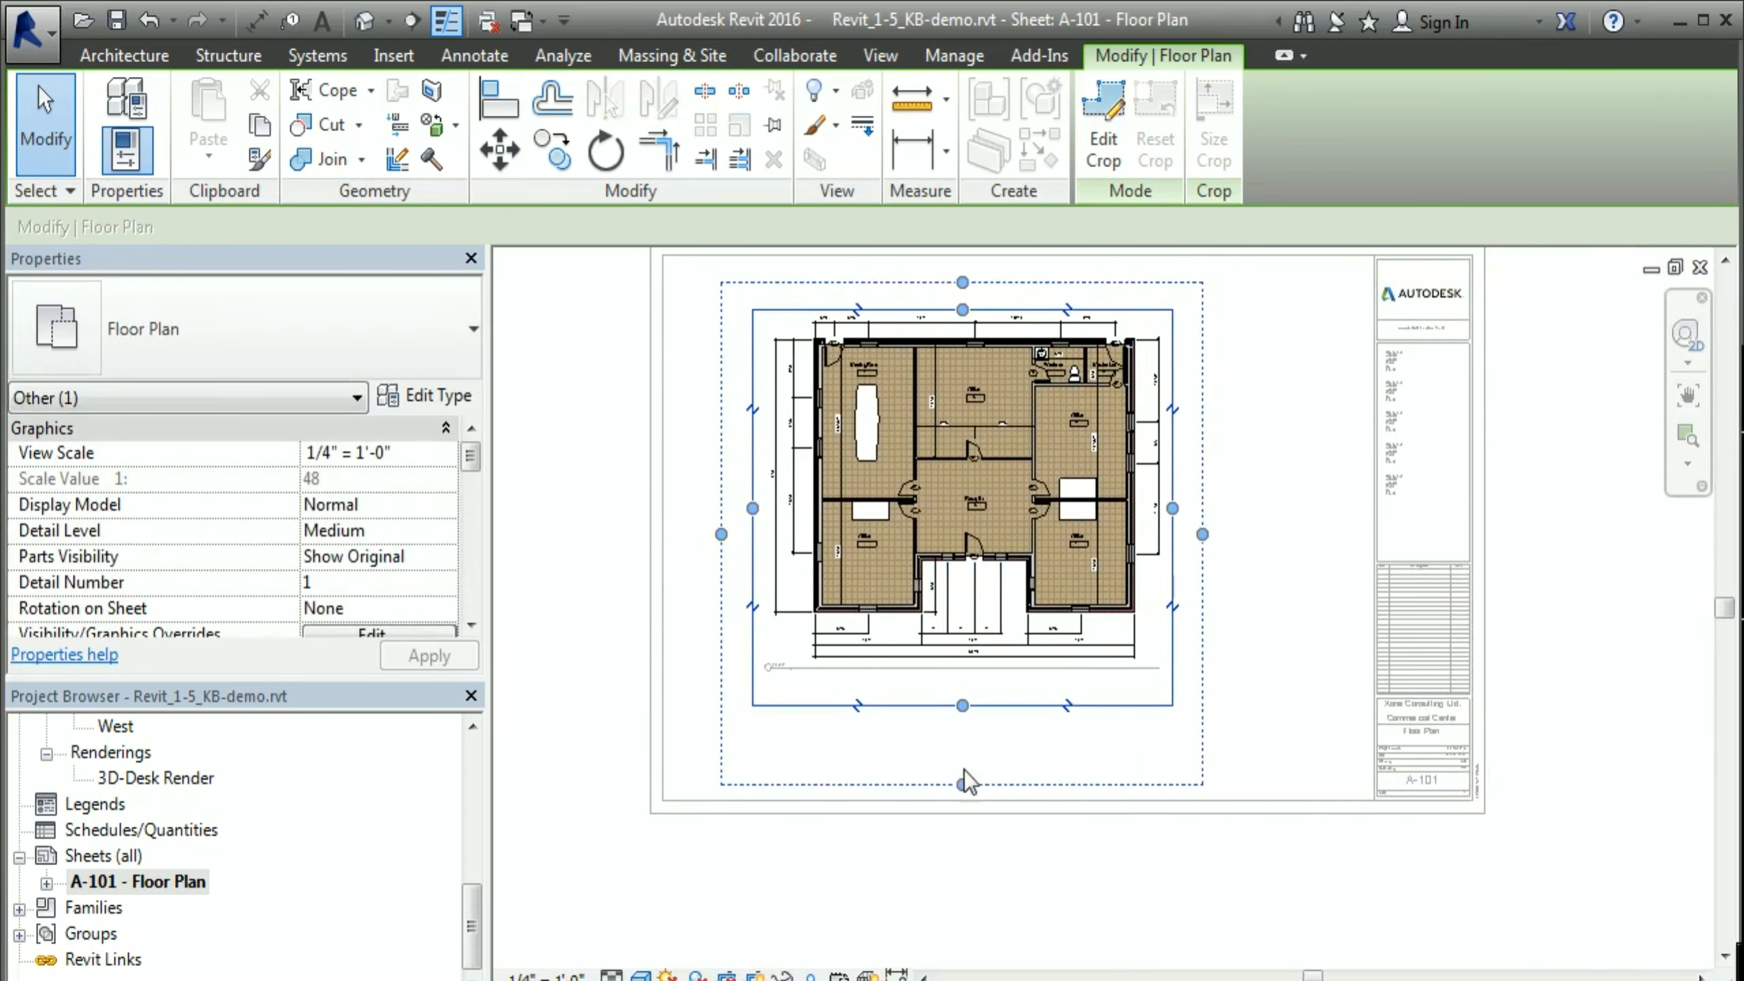
{"action": "left_click_drag", "start_coordinate": [962, 784], "coordinate": [966, 734]}
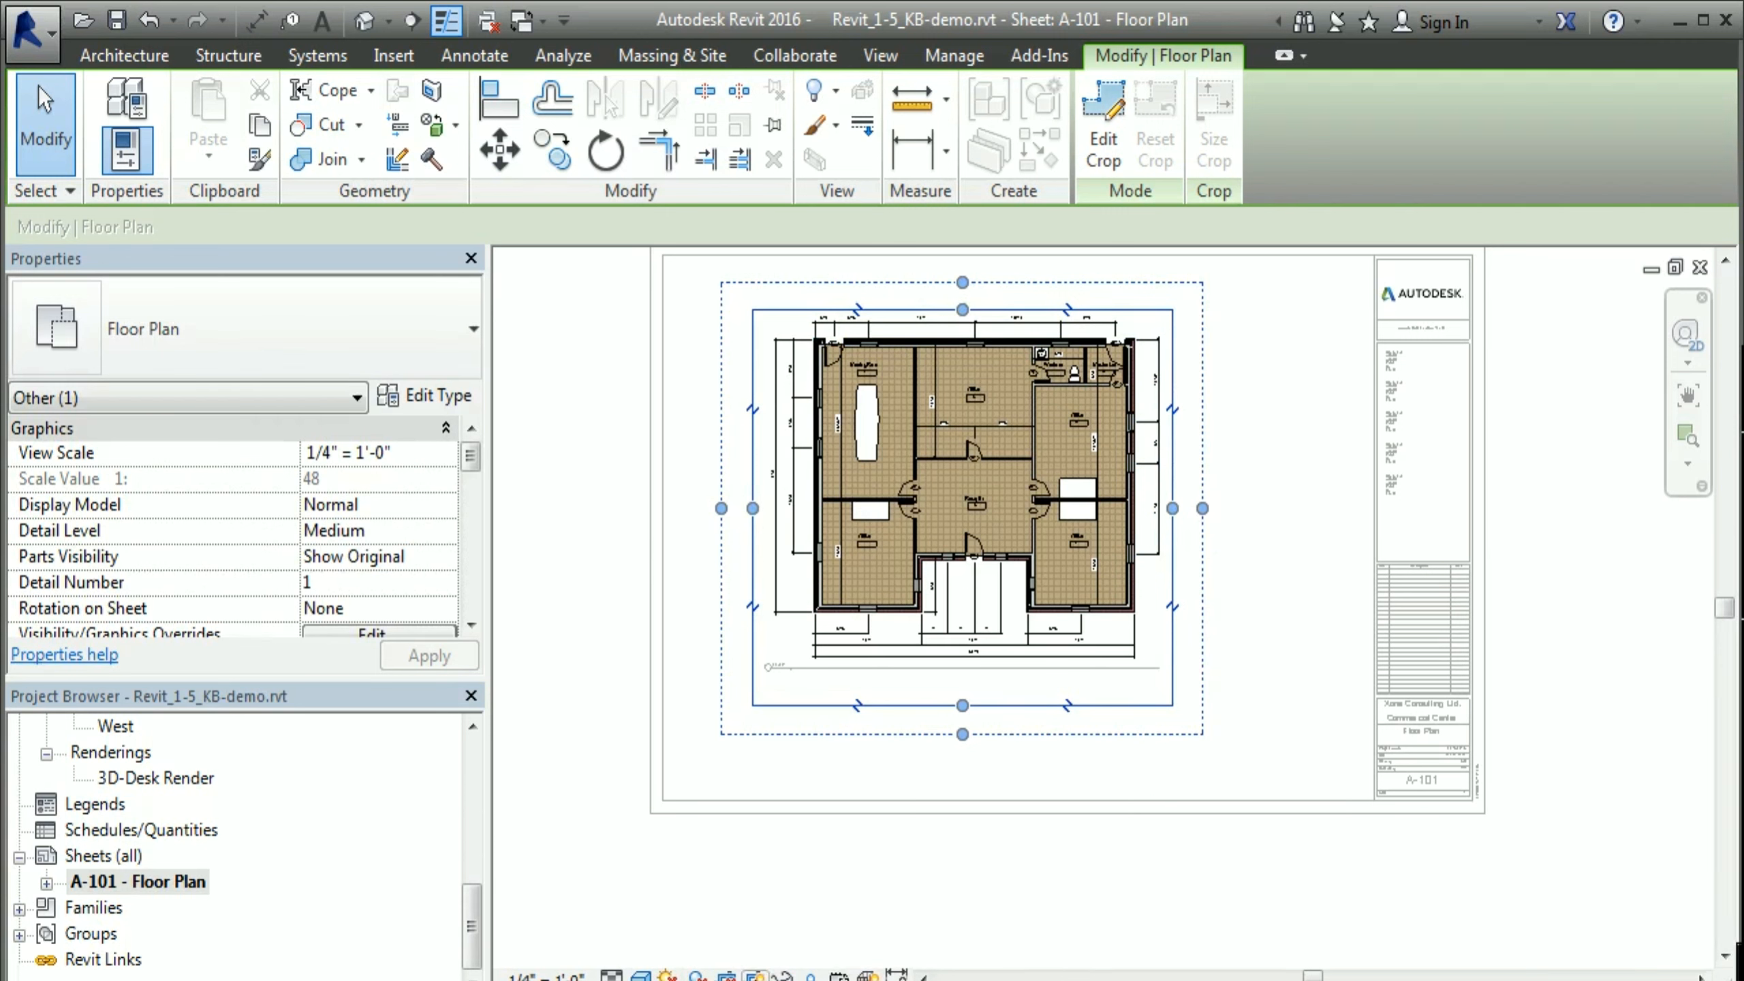
Step: Turn on cropping for the Level 1 view, hide its crop region, and deactivate the view
{"action": "left_click", "coordinate": [726, 976]}
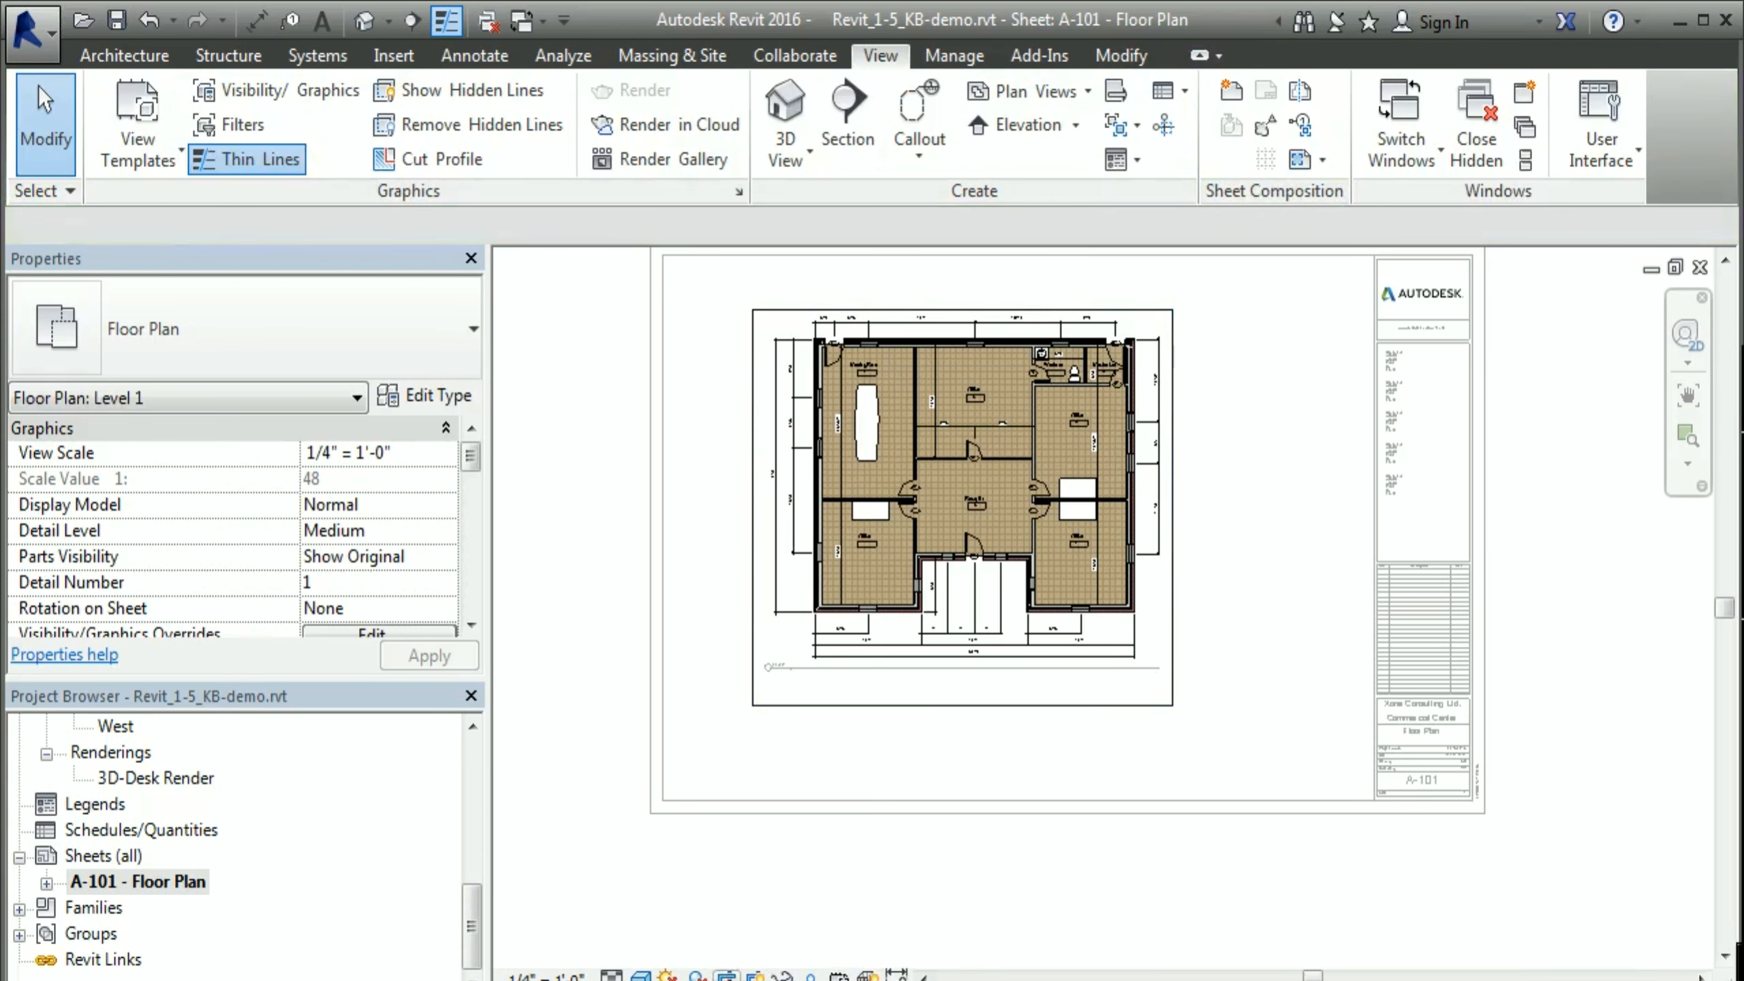
{"action": "left_click", "coordinate": [753, 976]}
{"action": "double_click", "coordinate": [1170, 732]}
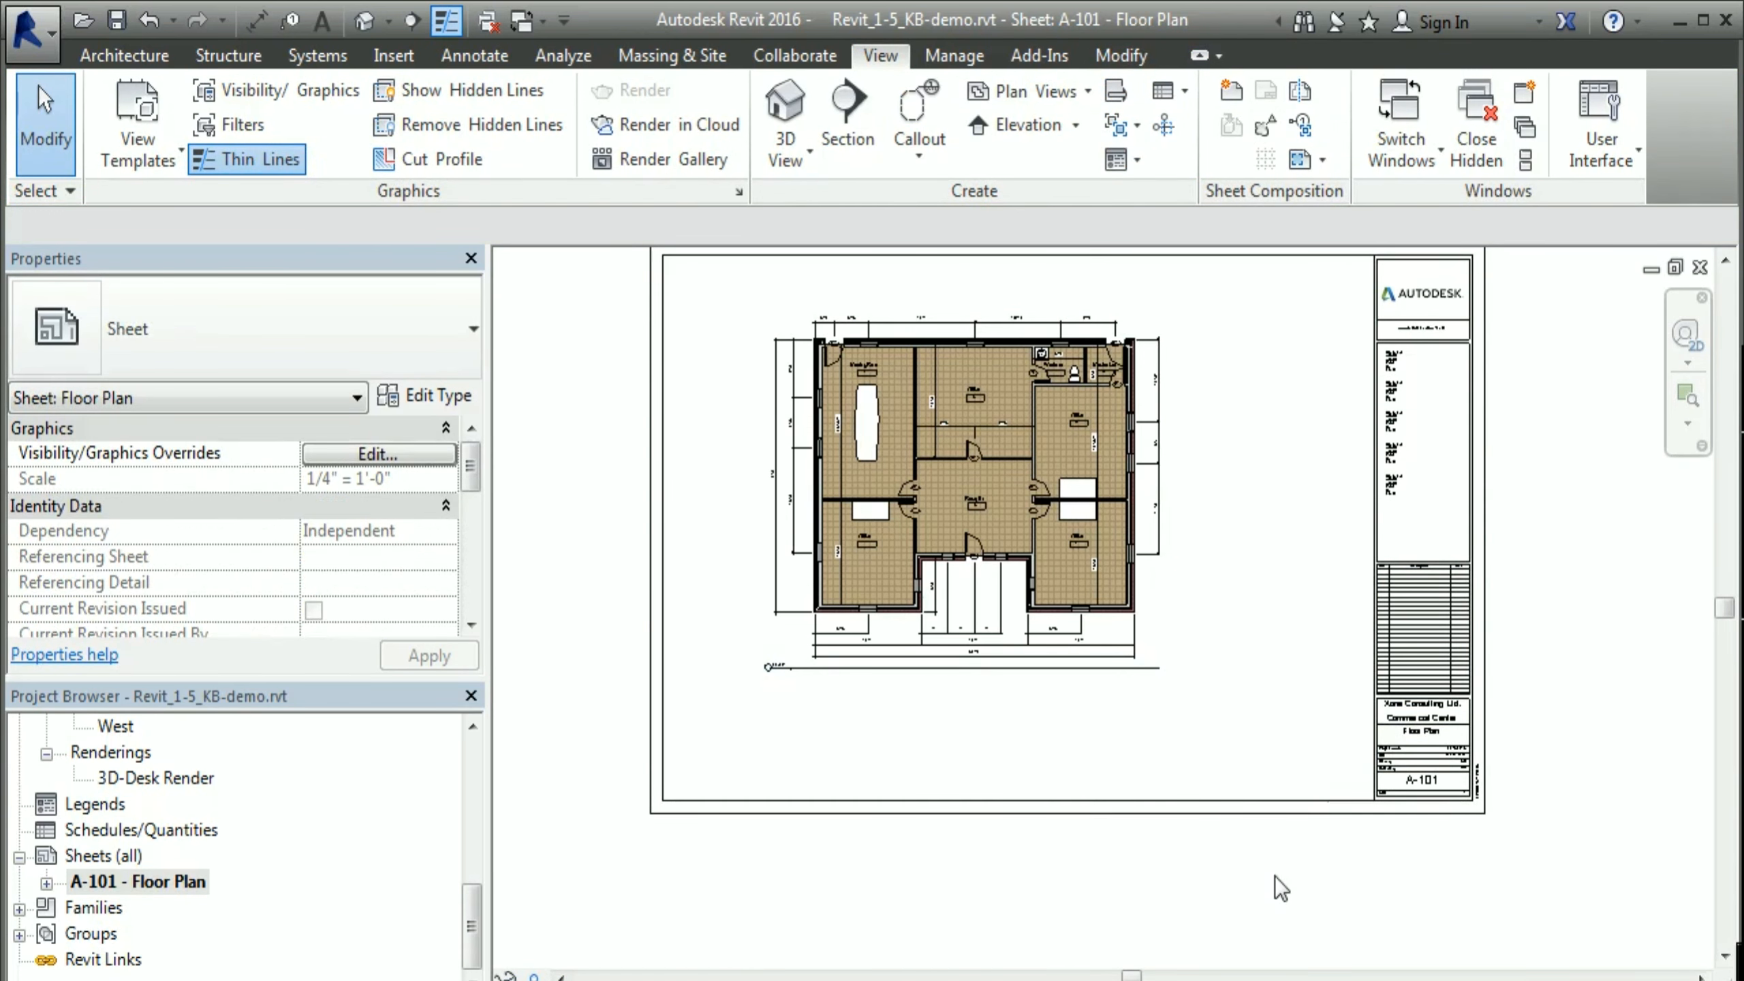
Step: Rename the Level 1 floor plan view to First Floor, also renaming the corresponding level and views
{"action": "scroll", "coordinate": [1275, 876], "scroll_direction": "up", "scroll_amount": 3}
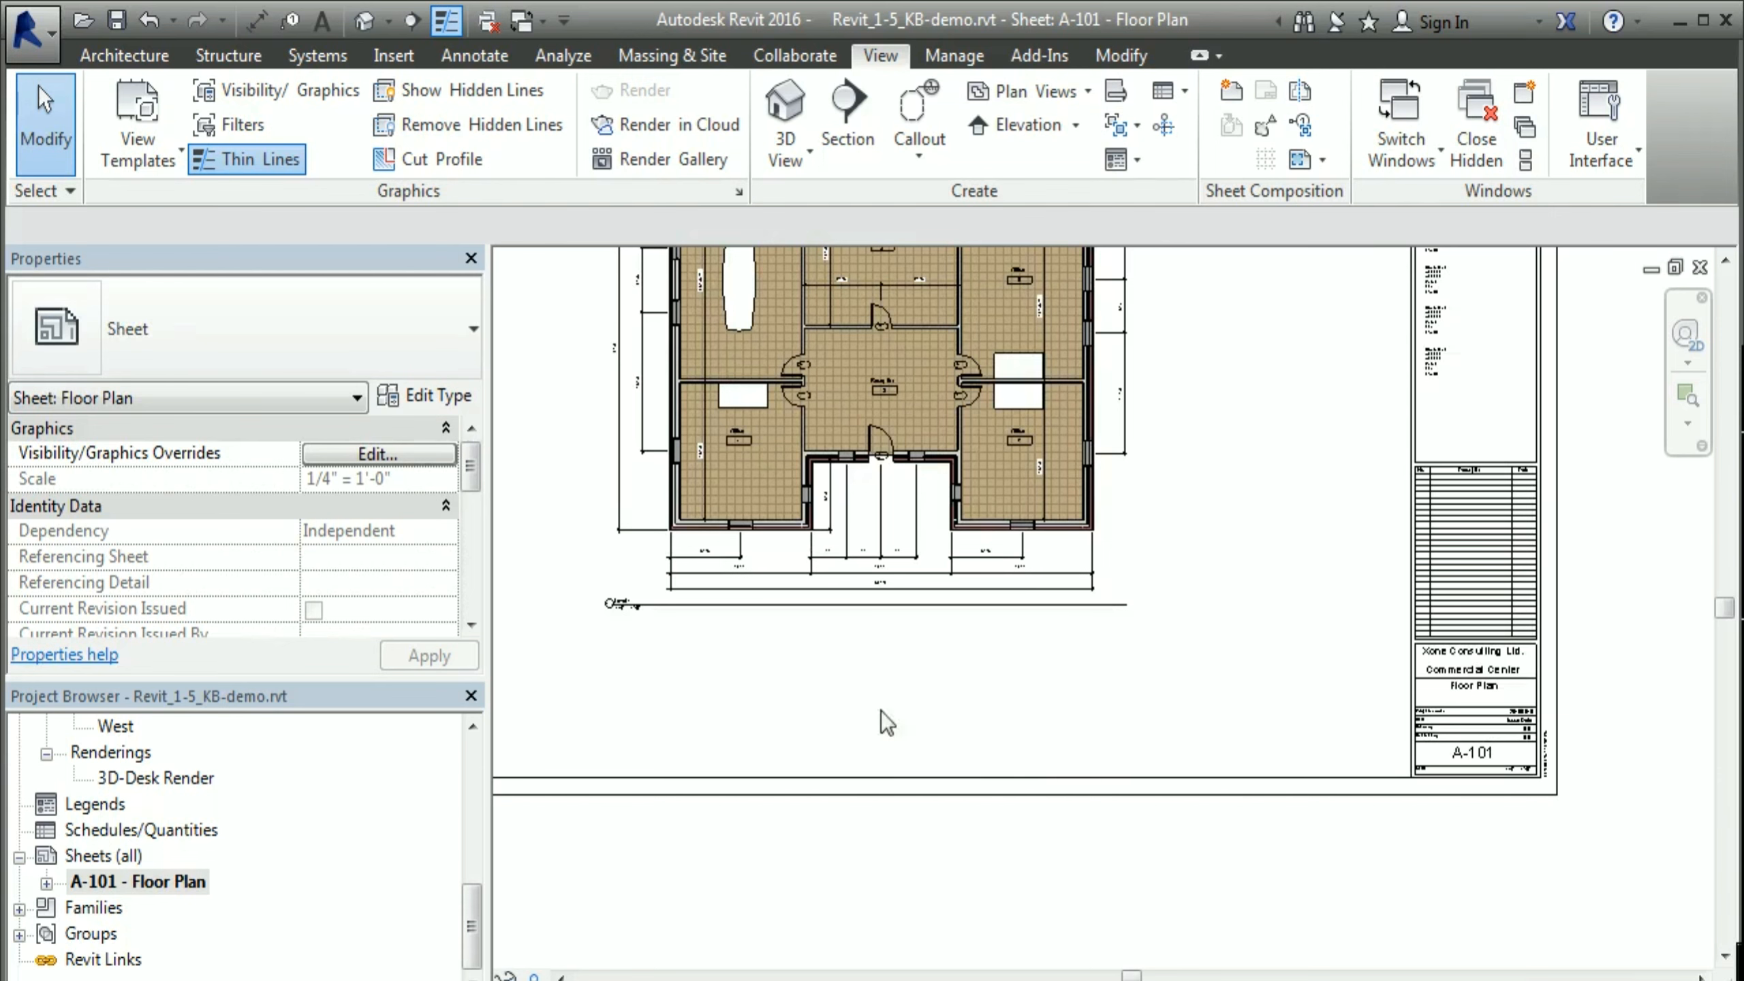
{"action": "scroll", "coordinate": [676, 667], "scroll_direction": "up", "scroll_amount": 5}
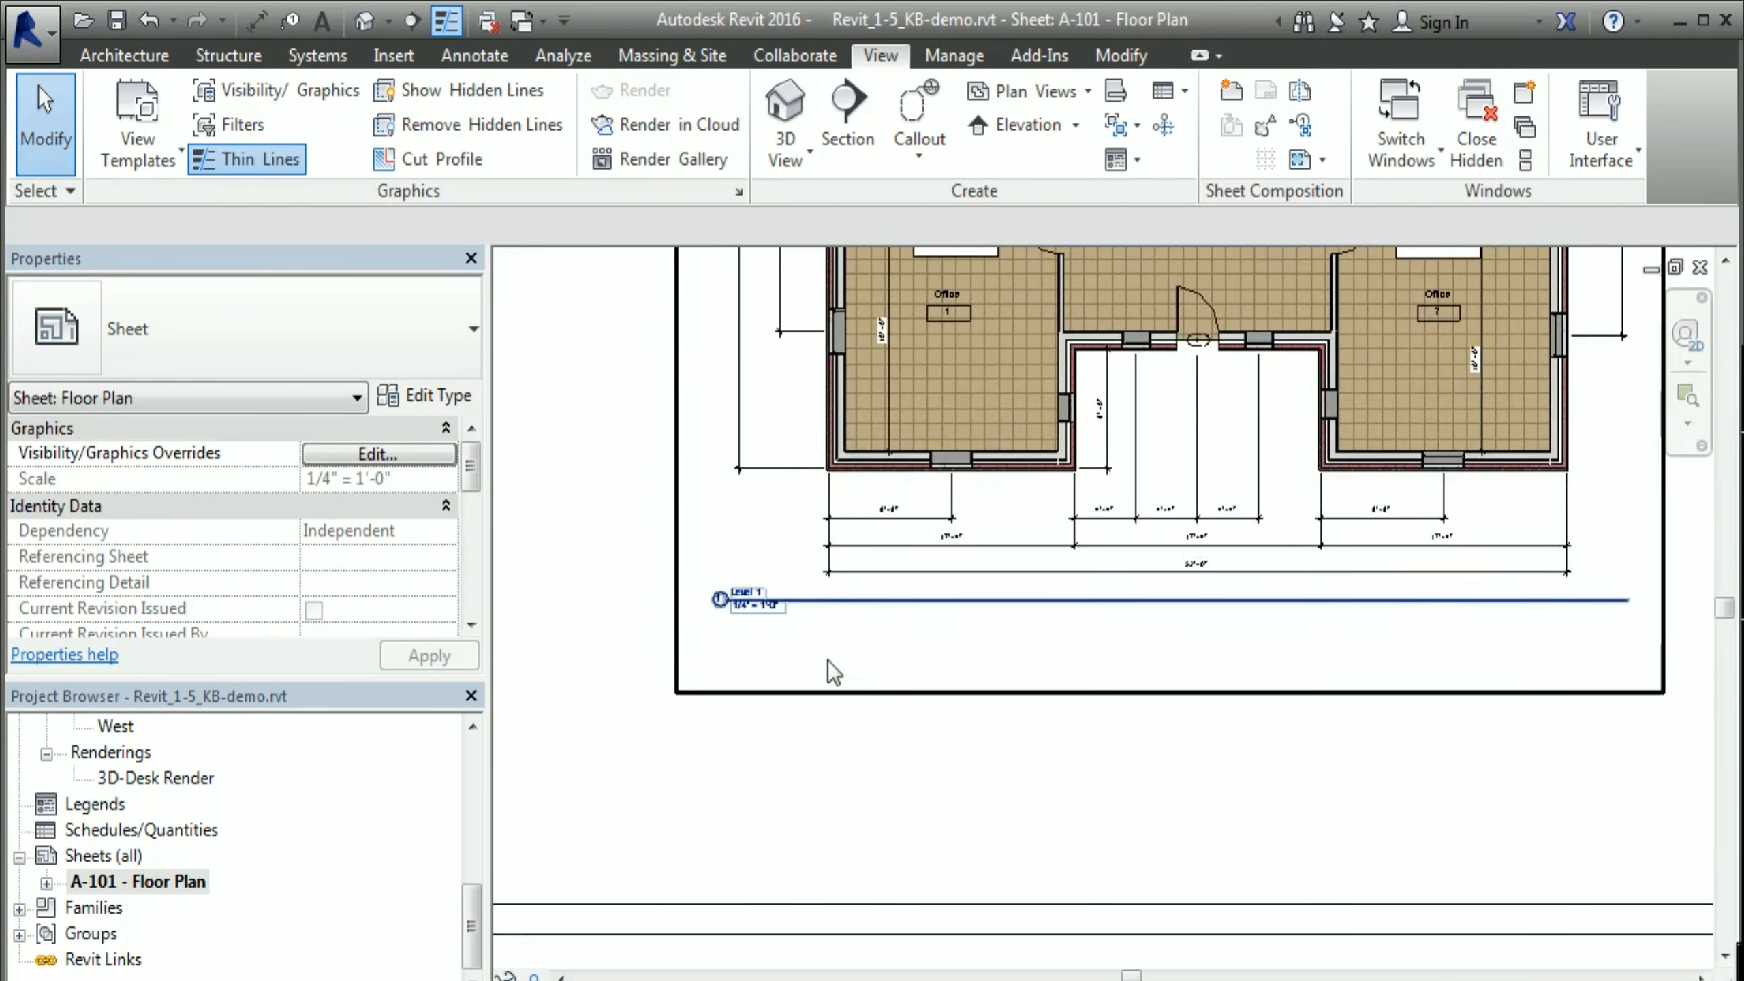
{"action": "scroll", "coordinate": [813, 598], "scroll_direction": "up", "scroll_amount": 2}
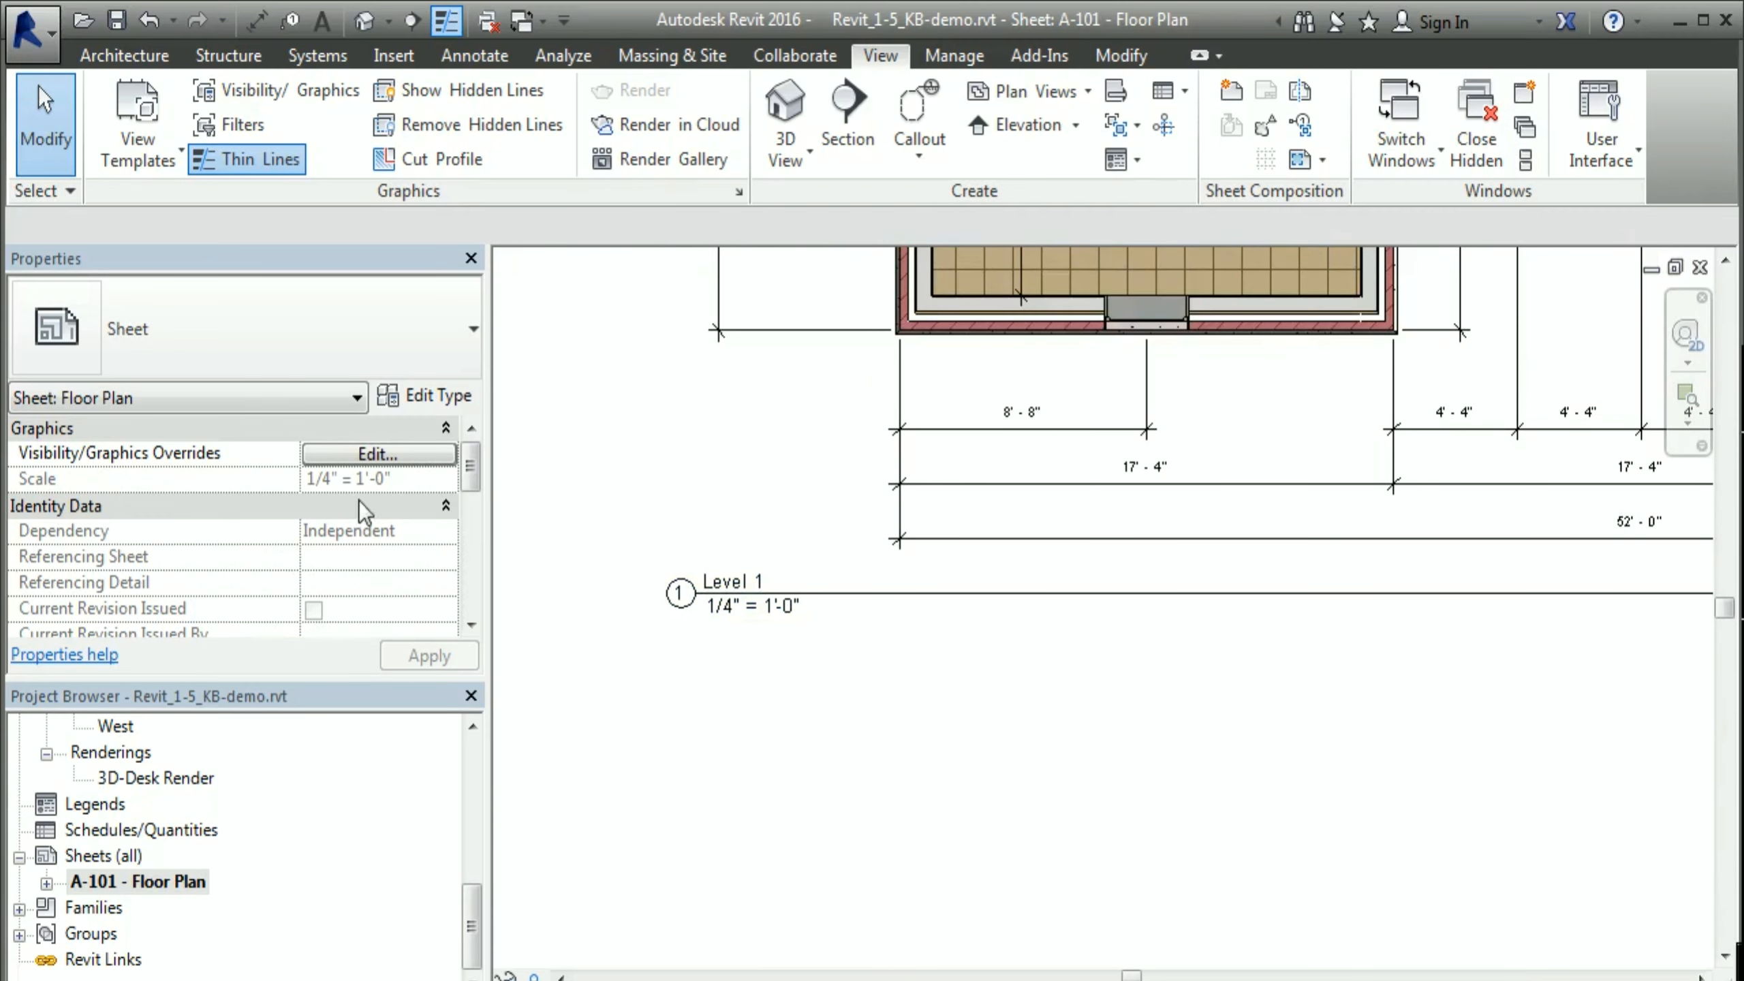
{"action": "left_click_drag", "start_coordinate": [473, 920], "coordinate": [471, 730]}
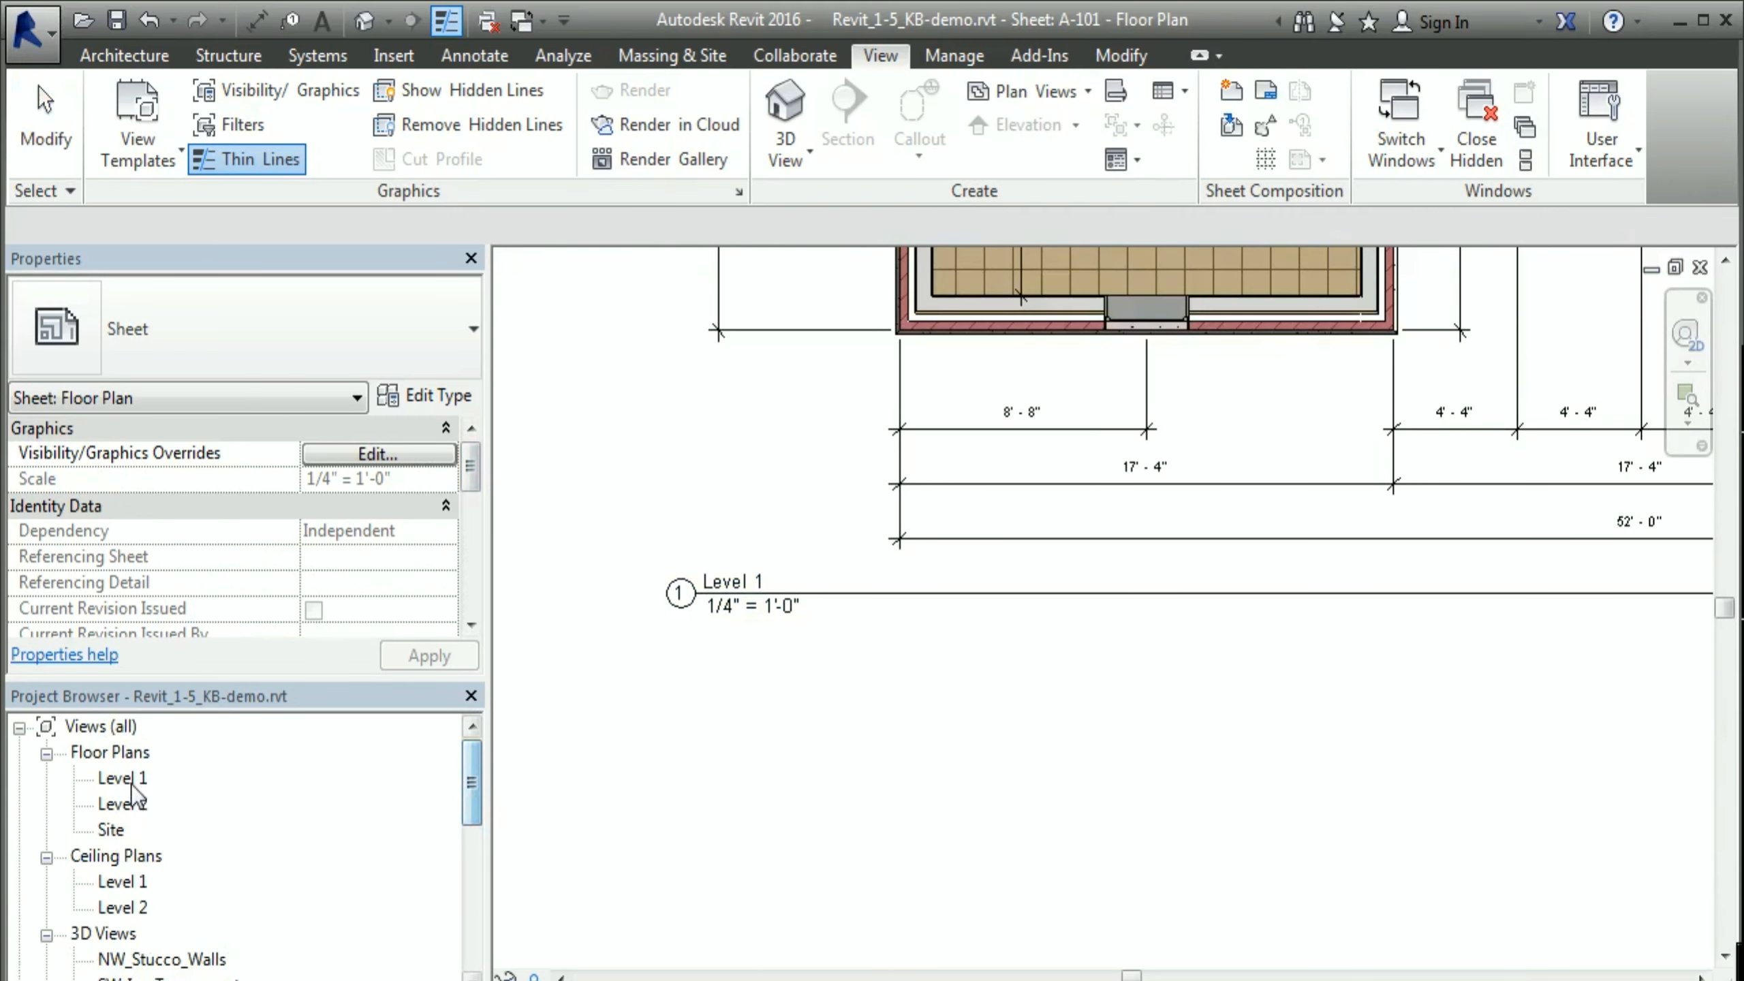
{"action": "left_click", "coordinate": [121, 777]}
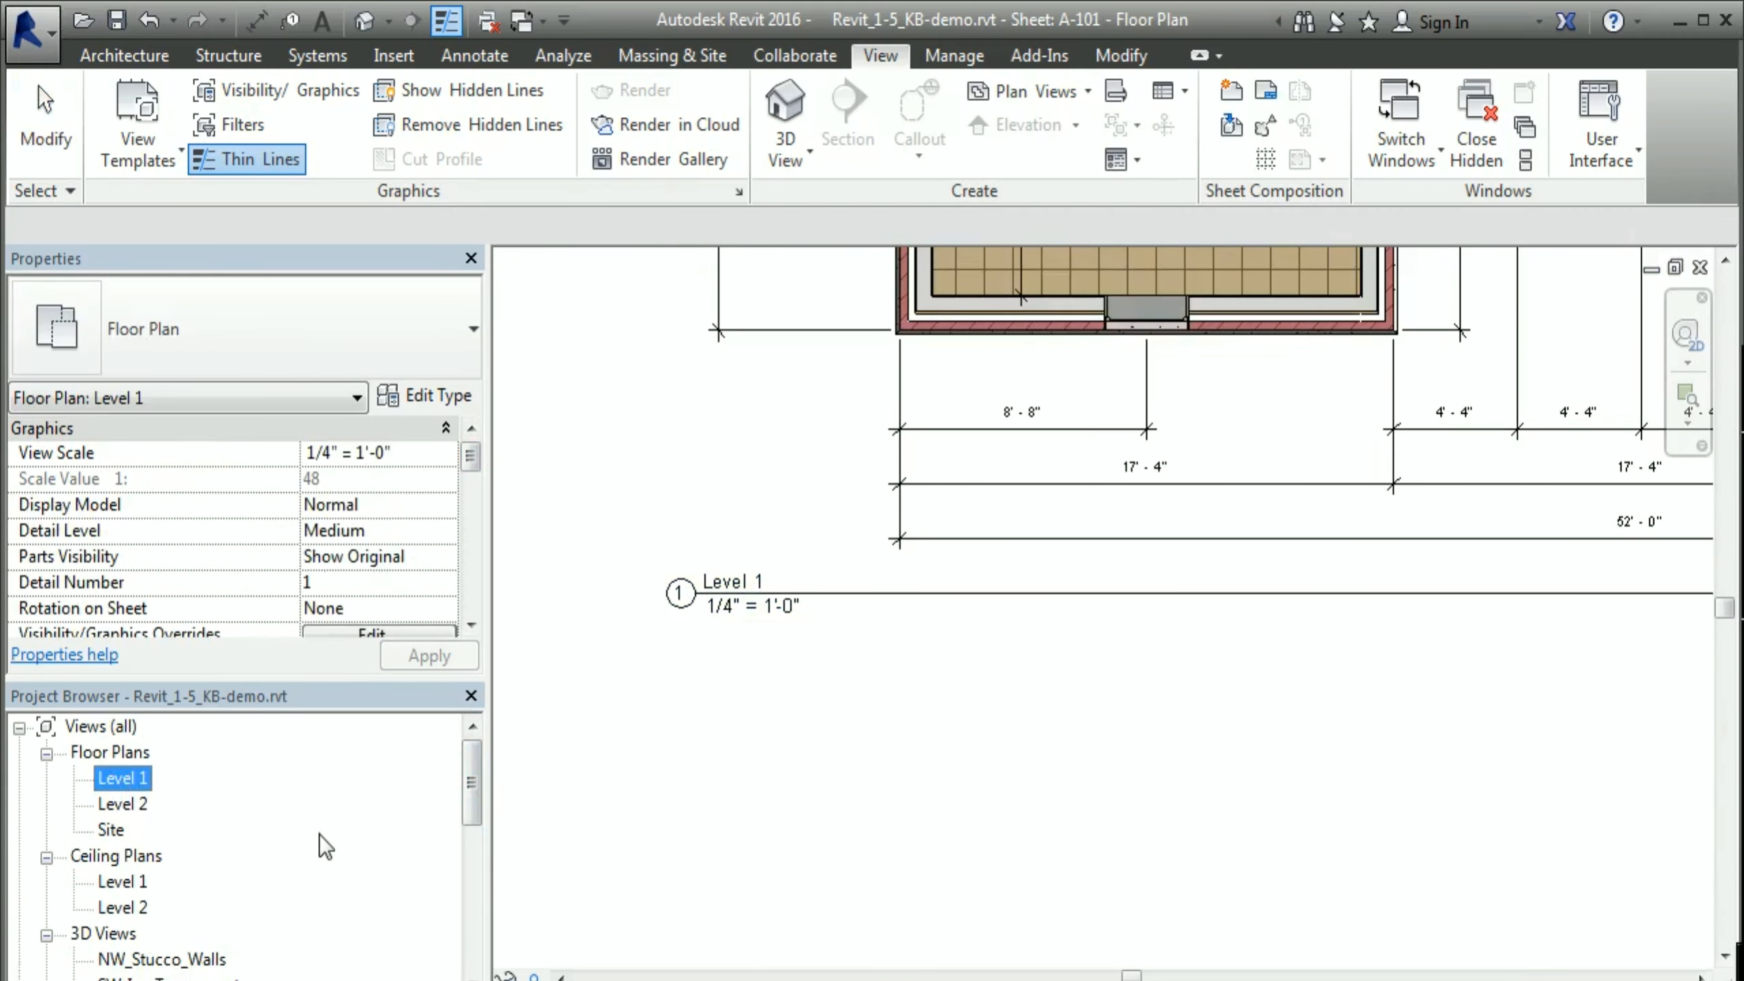
{"action": "right_click", "coordinate": [117, 789]}
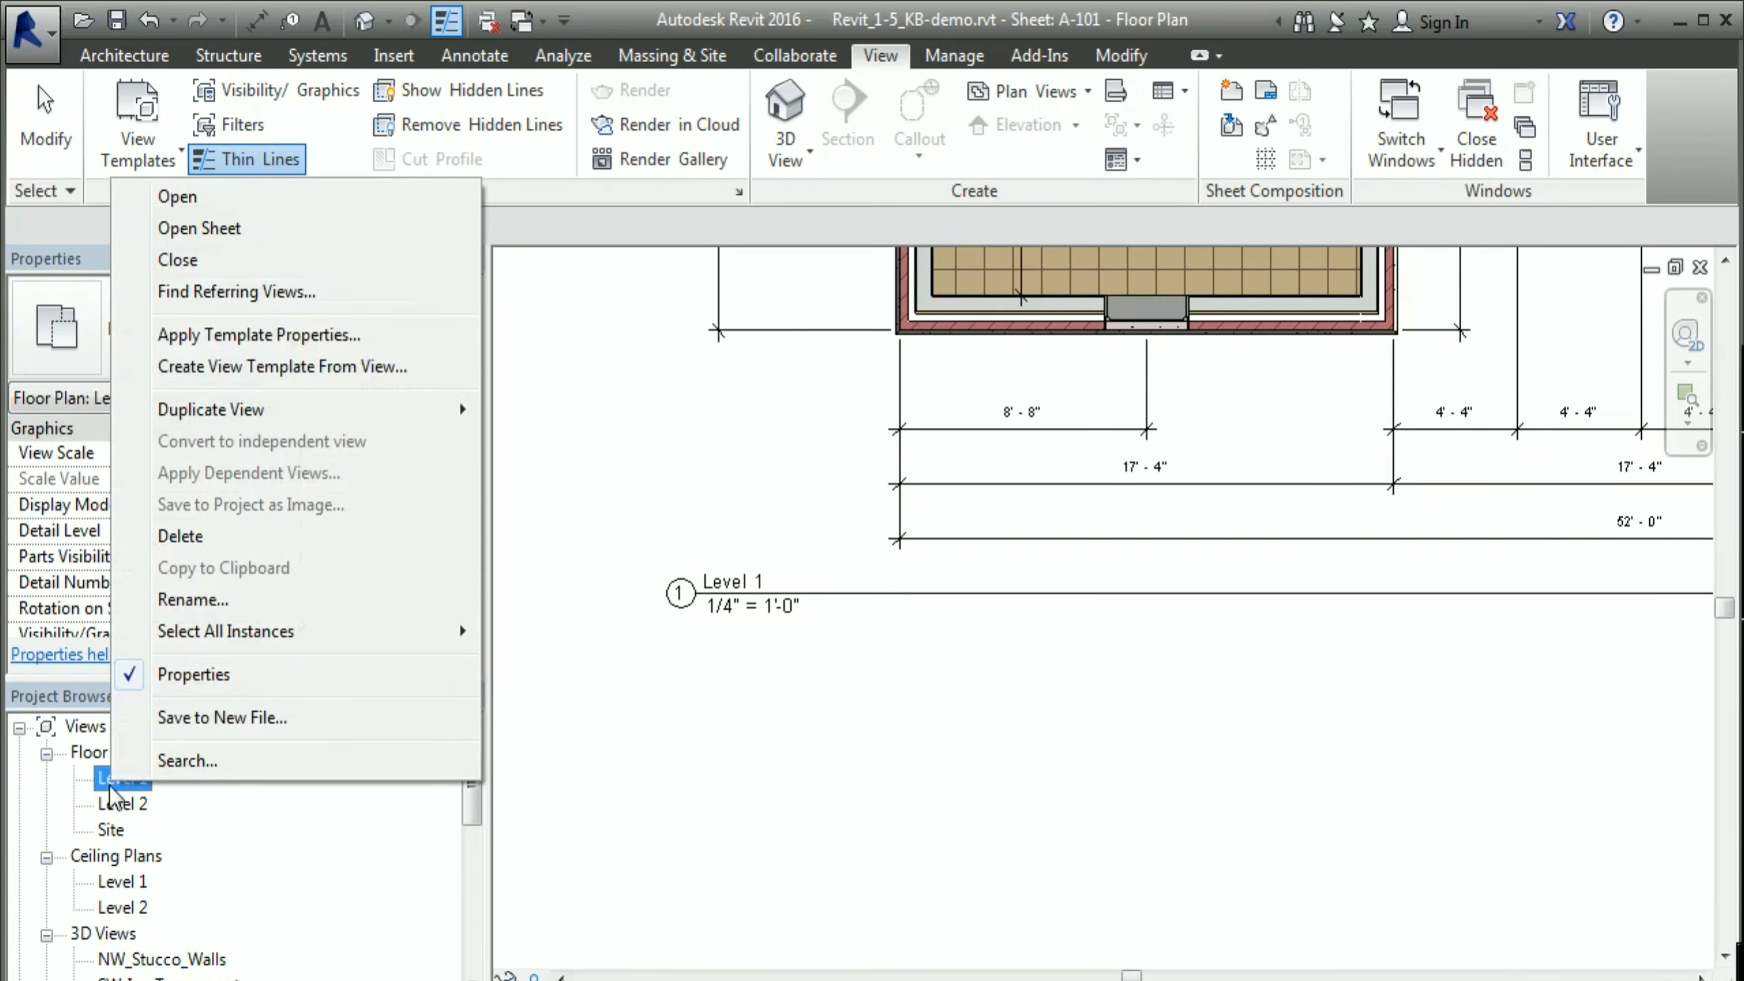
{"action": "left_click", "coordinate": [192, 598]}
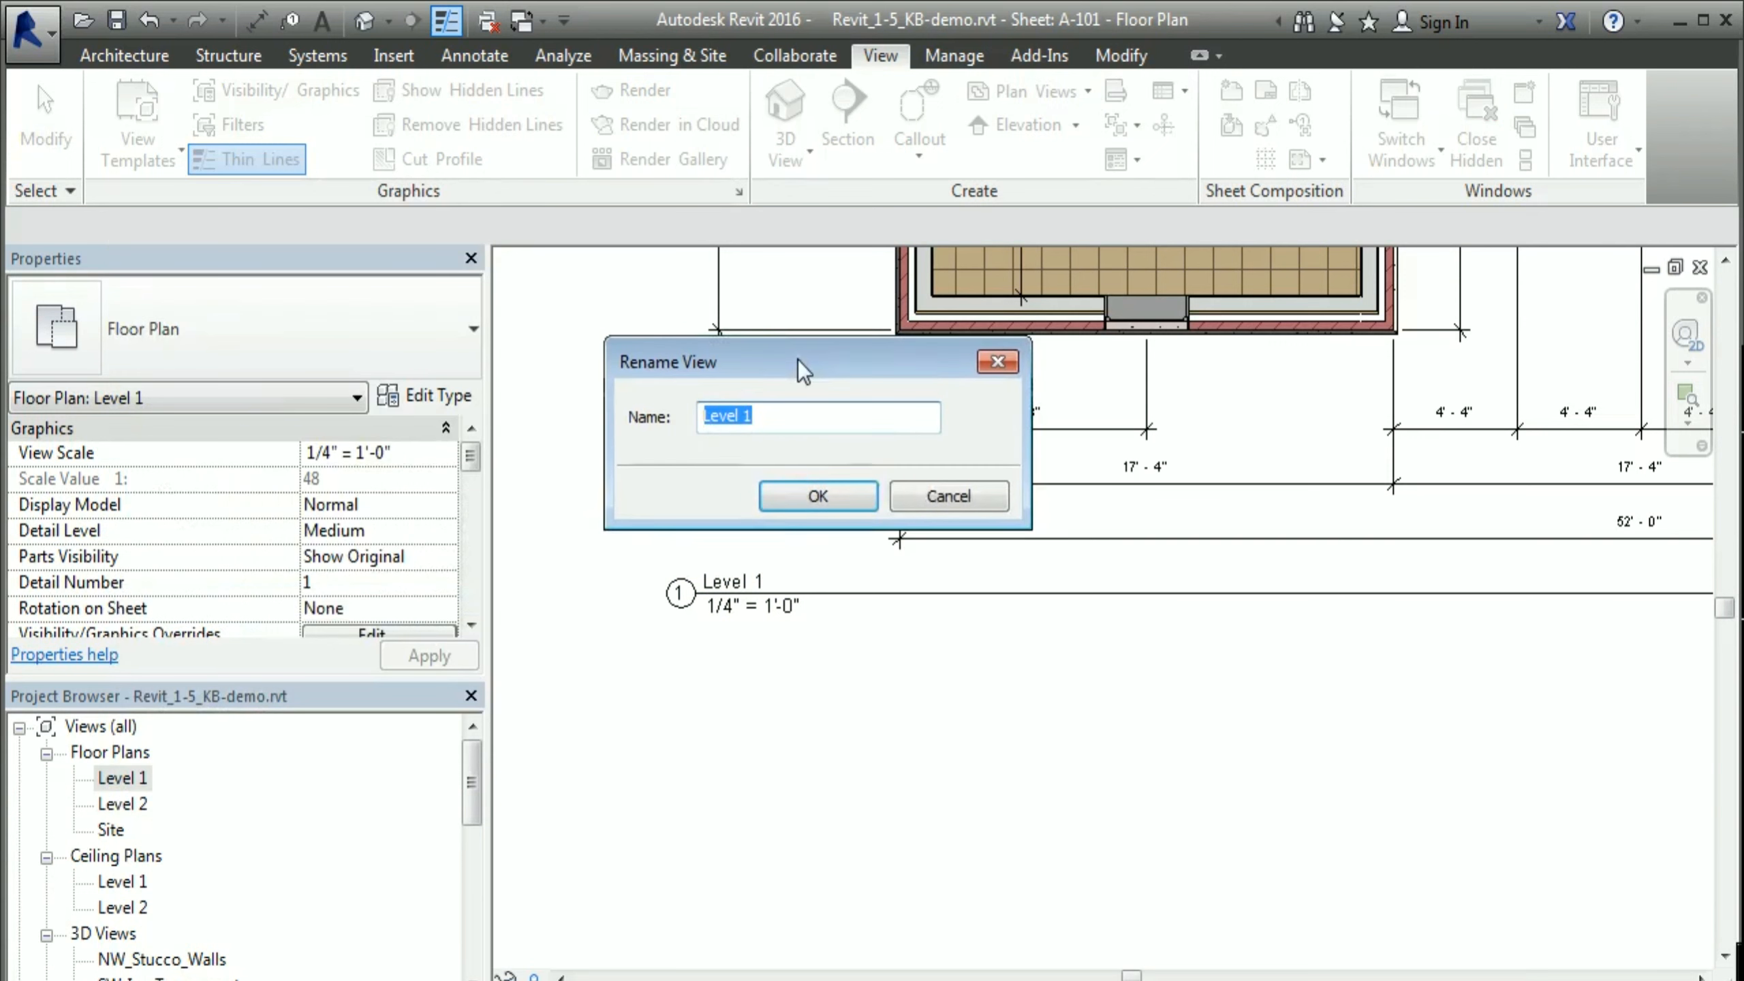
{"action": "type", "text": "First Floor"}
{"action": "left_click", "coordinate": [855, 502]}
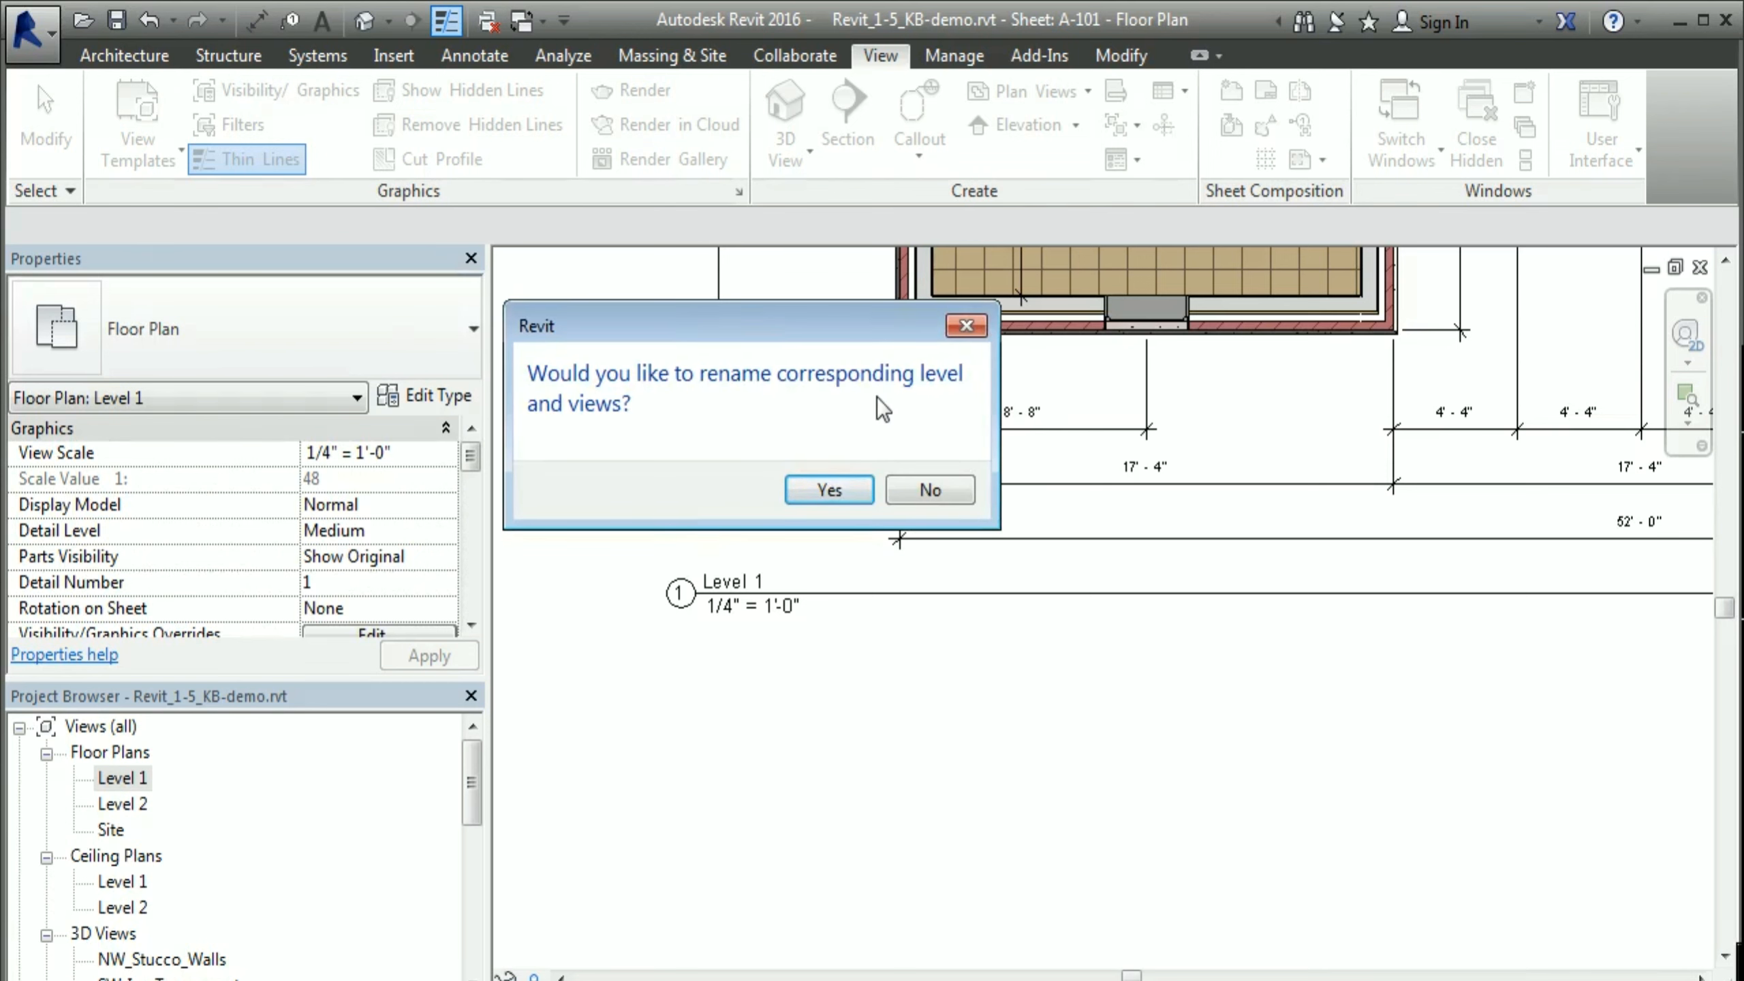
{"action": "left_click", "coordinate": [831, 490]}
{"action": "left_click", "coordinate": [680, 913]}
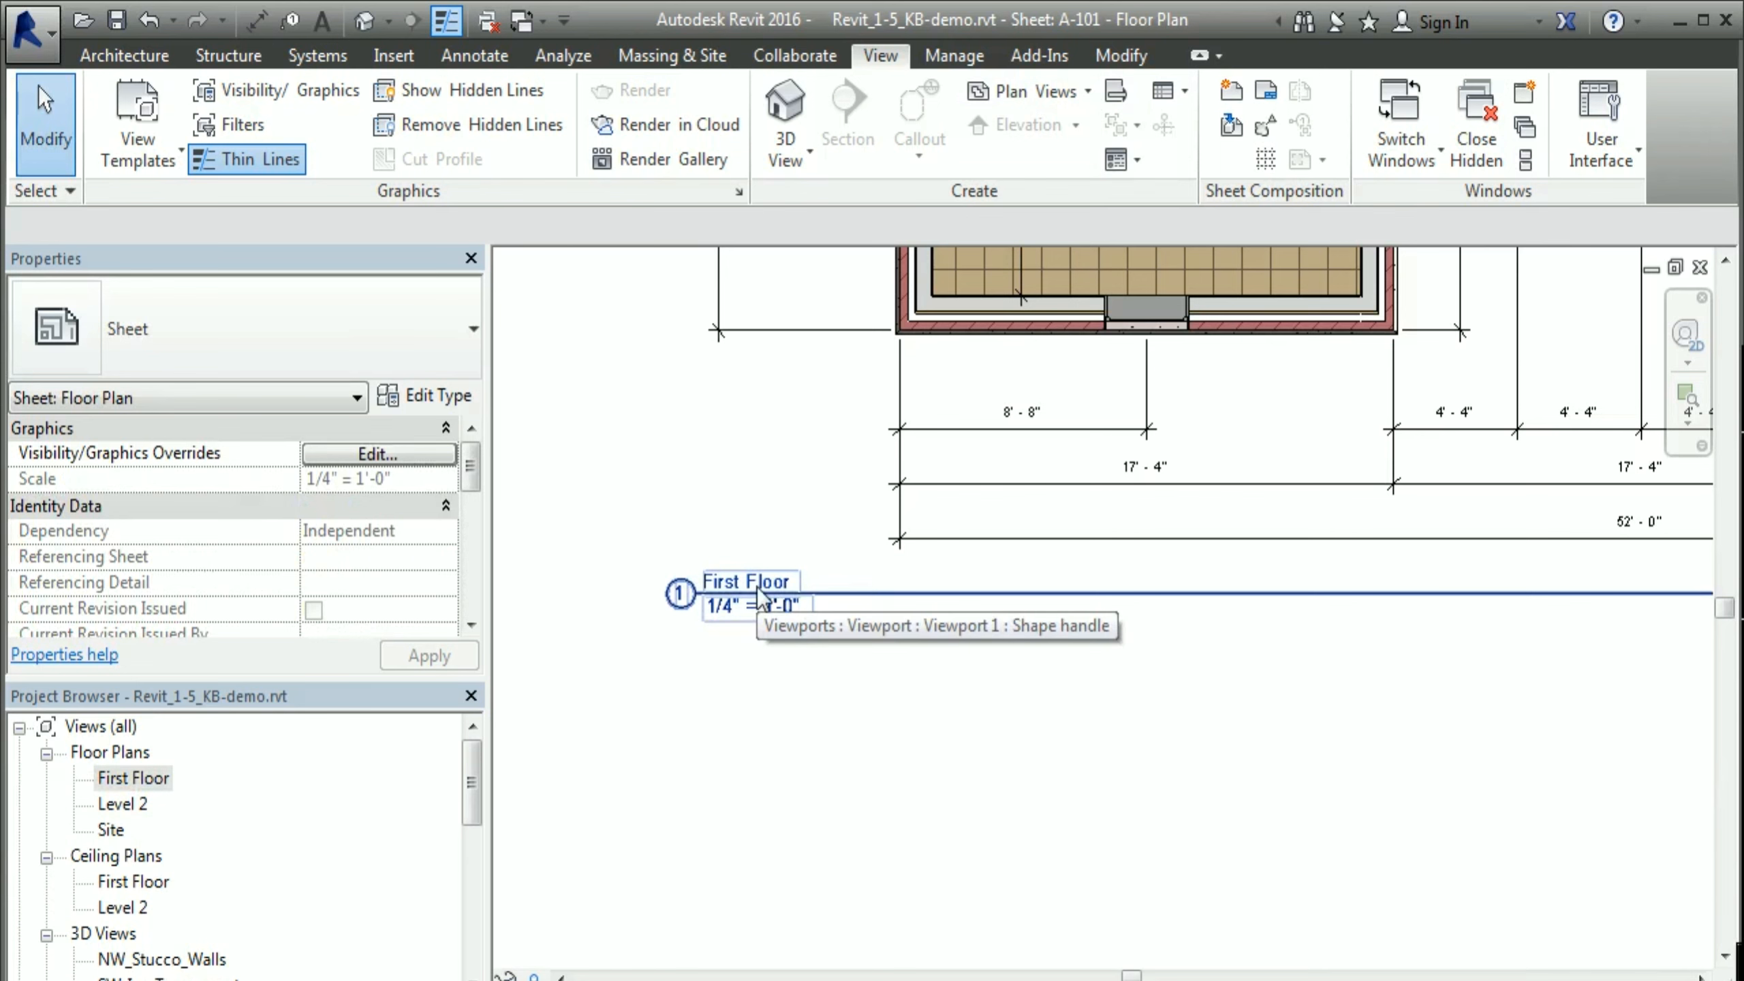
Step: Set the First Floor plan view's Title on Sheet to First Floor Plan
{"action": "scroll", "coordinate": [964, 645], "scroll_direction": "down", "scroll_amount": 2}
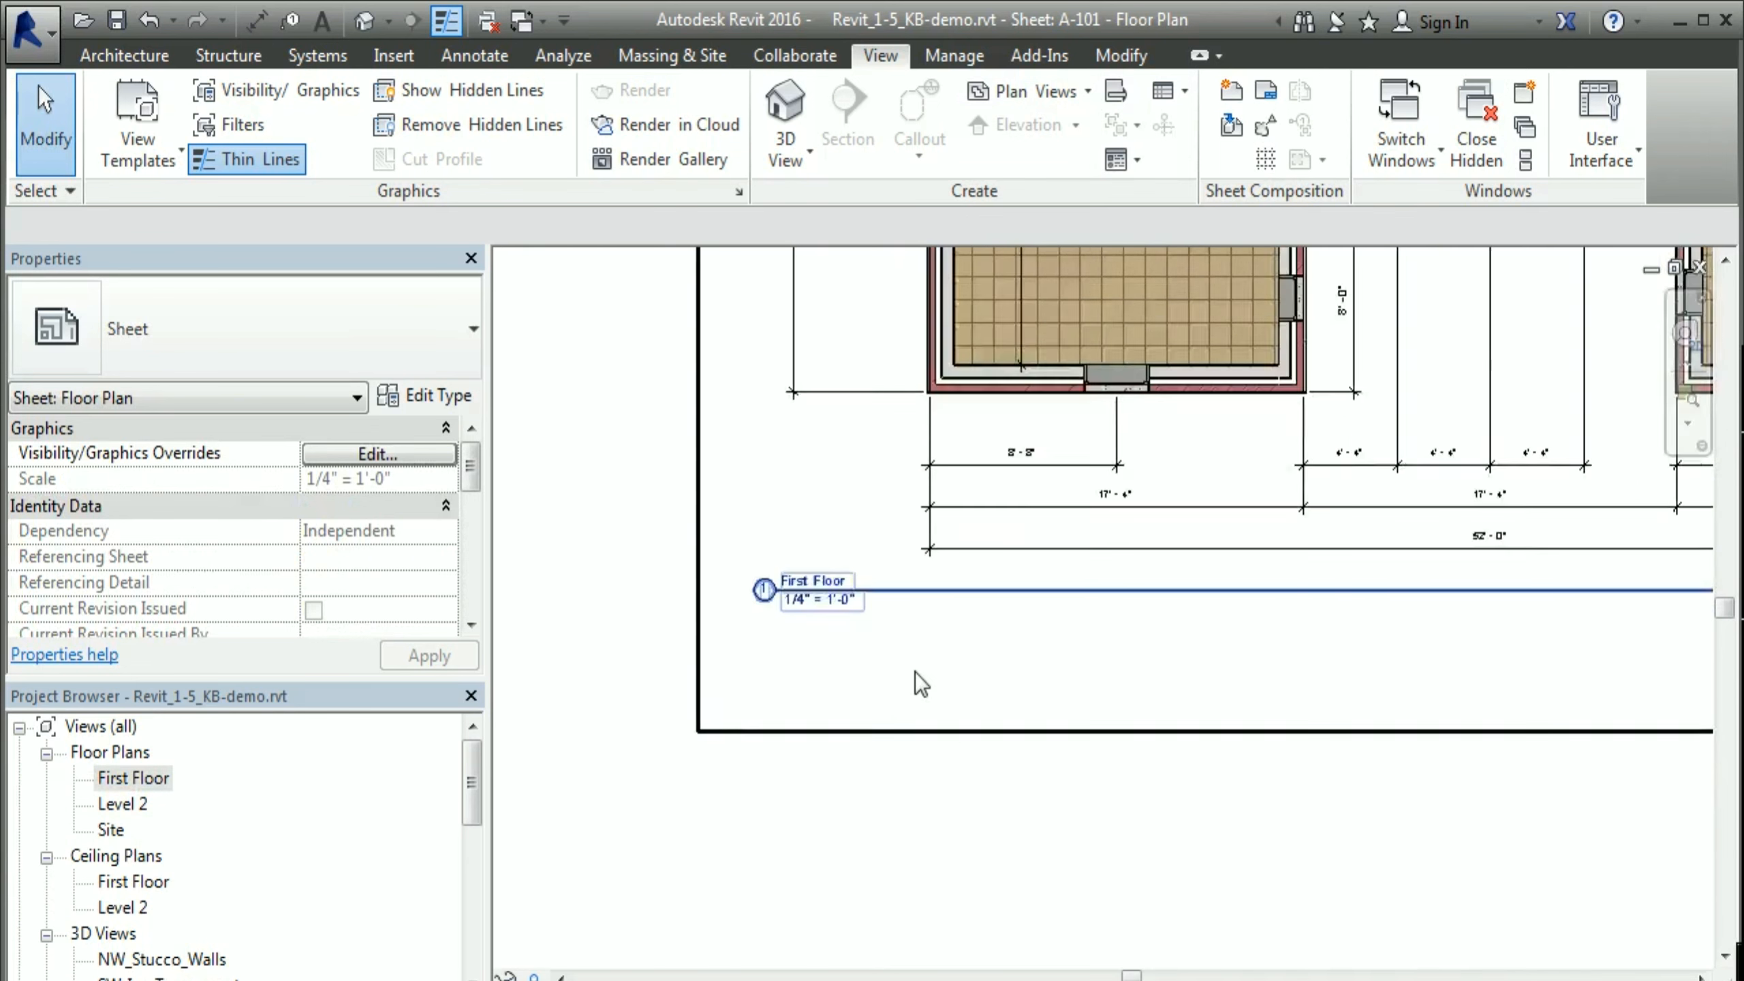
{"action": "scroll", "coordinate": [851, 636], "scroll_direction": "up", "scroll_amount": 4}
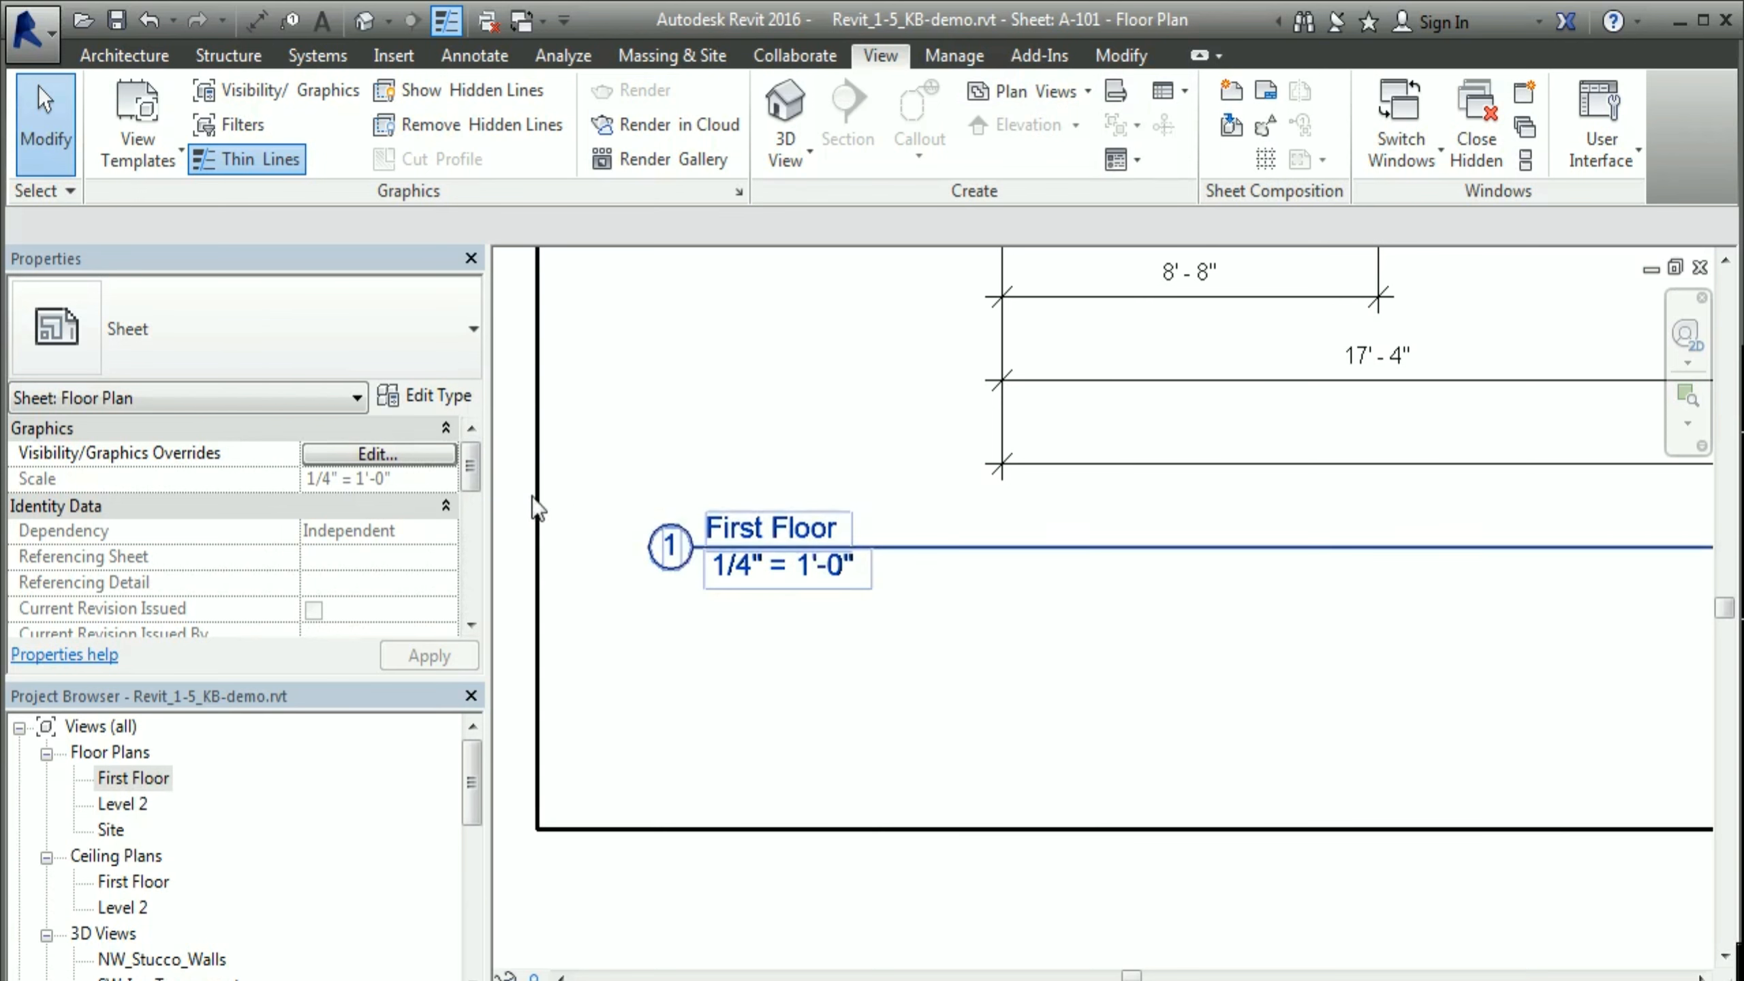
{"action": "left_click", "coordinate": [833, 803]}
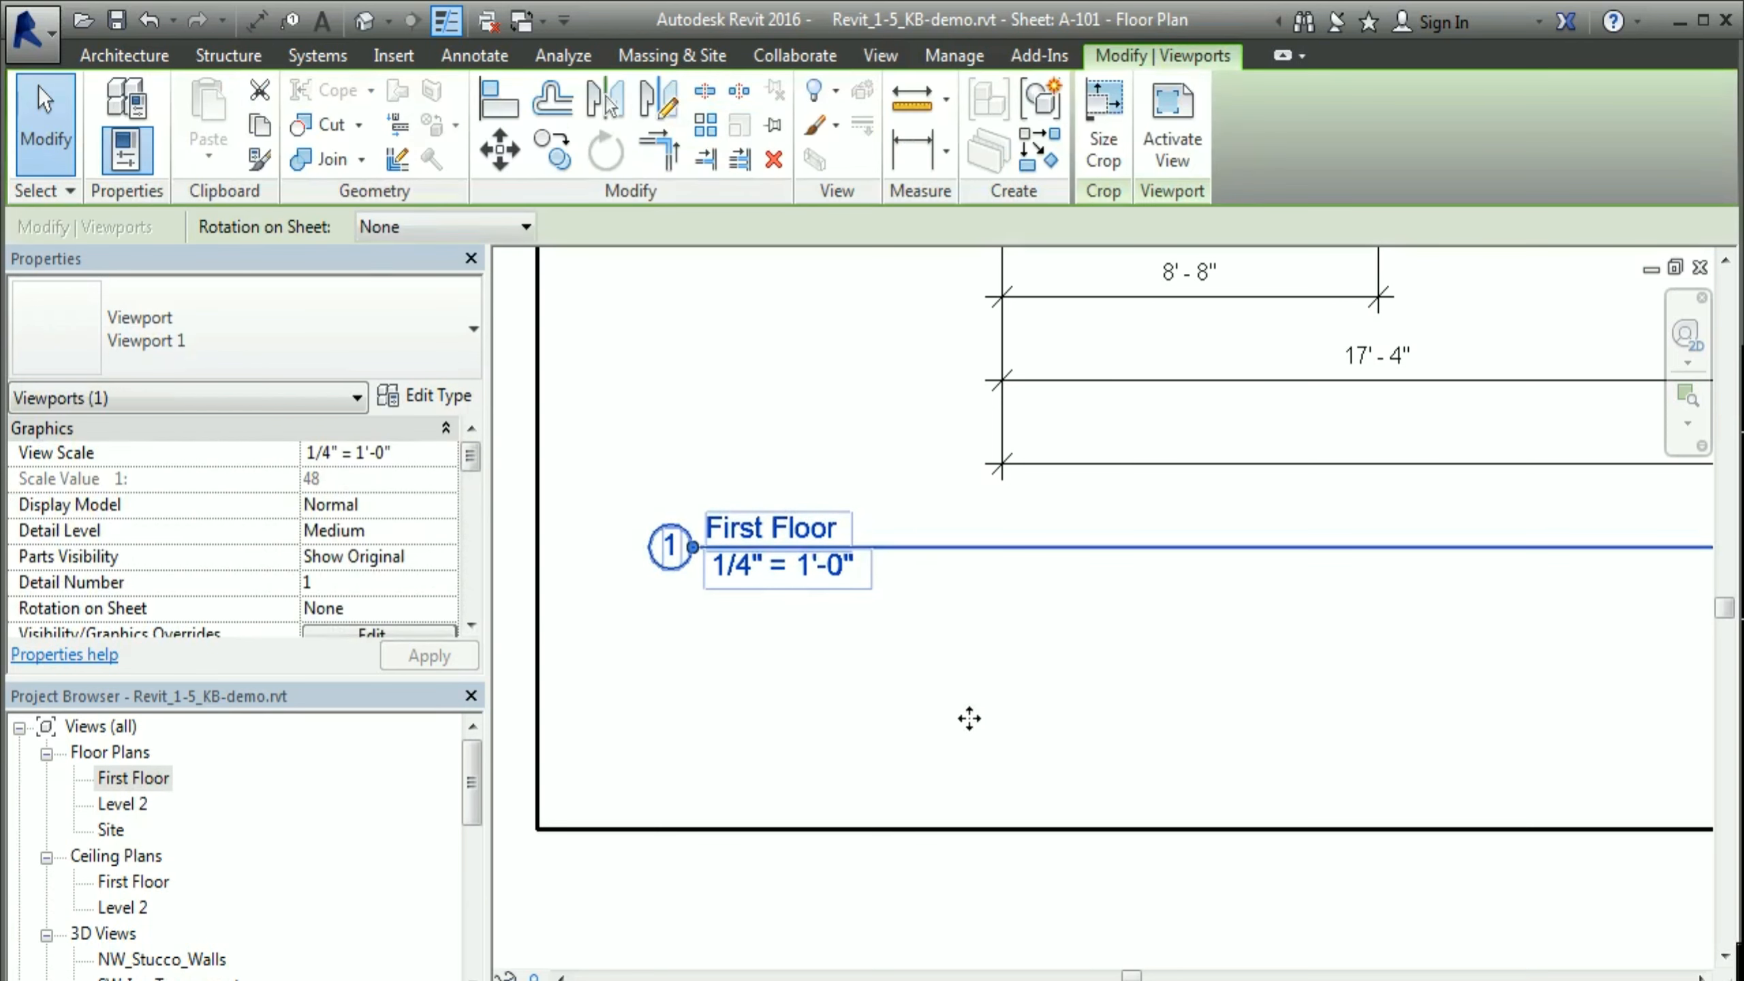
{"action": "left_click", "coordinate": [138, 778]}
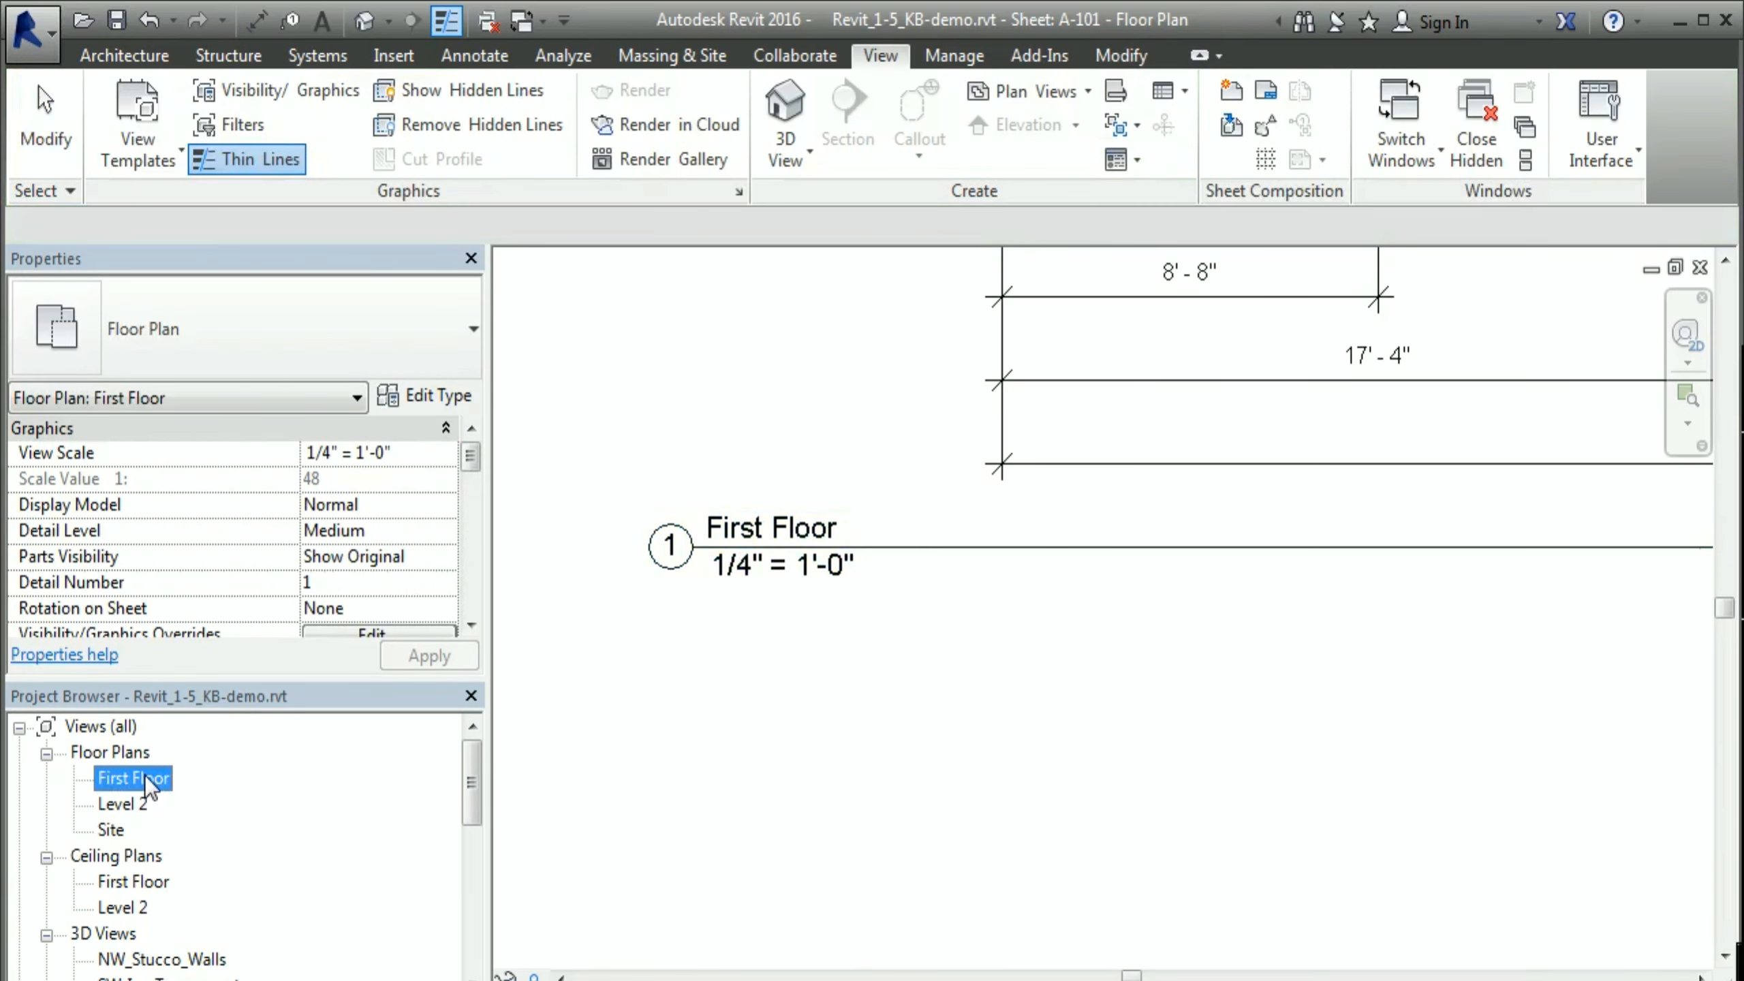
{"action": "left_click_drag", "start_coordinate": [472, 461], "coordinate": [460, 589]}
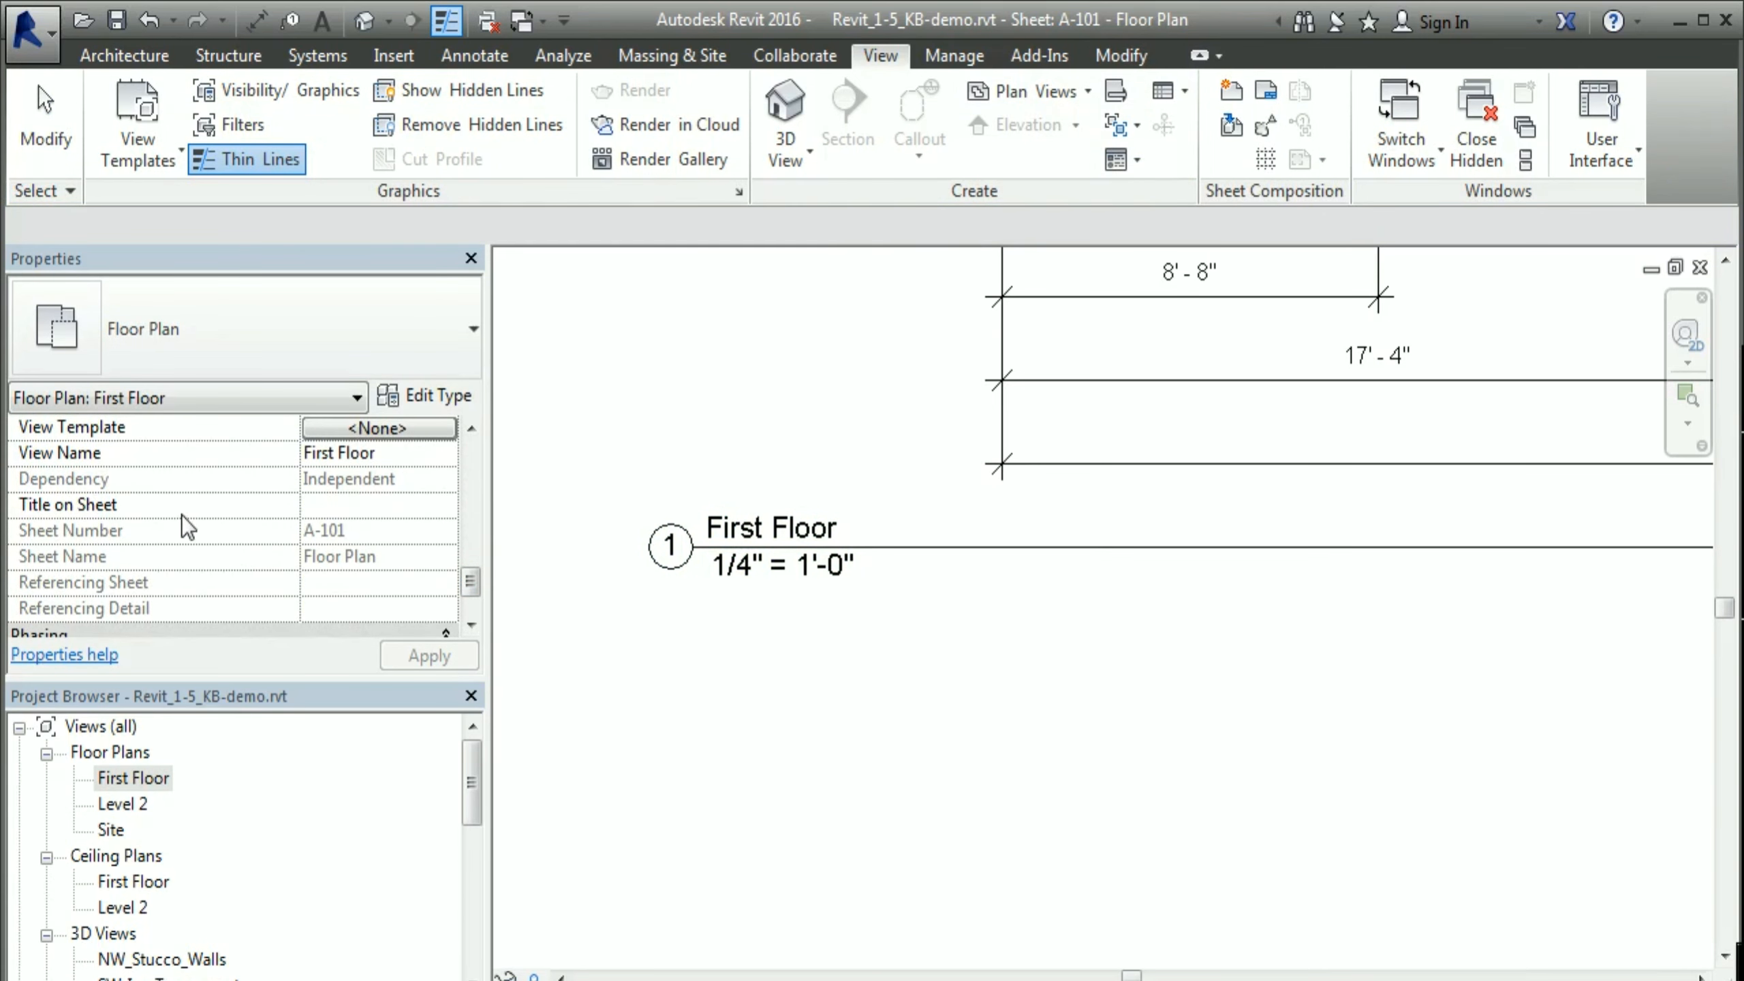
{"action": "left_click", "coordinate": [353, 507]}
{"action": "left_click", "coordinate": [358, 504]}
{"action": "type", "text": "First"}
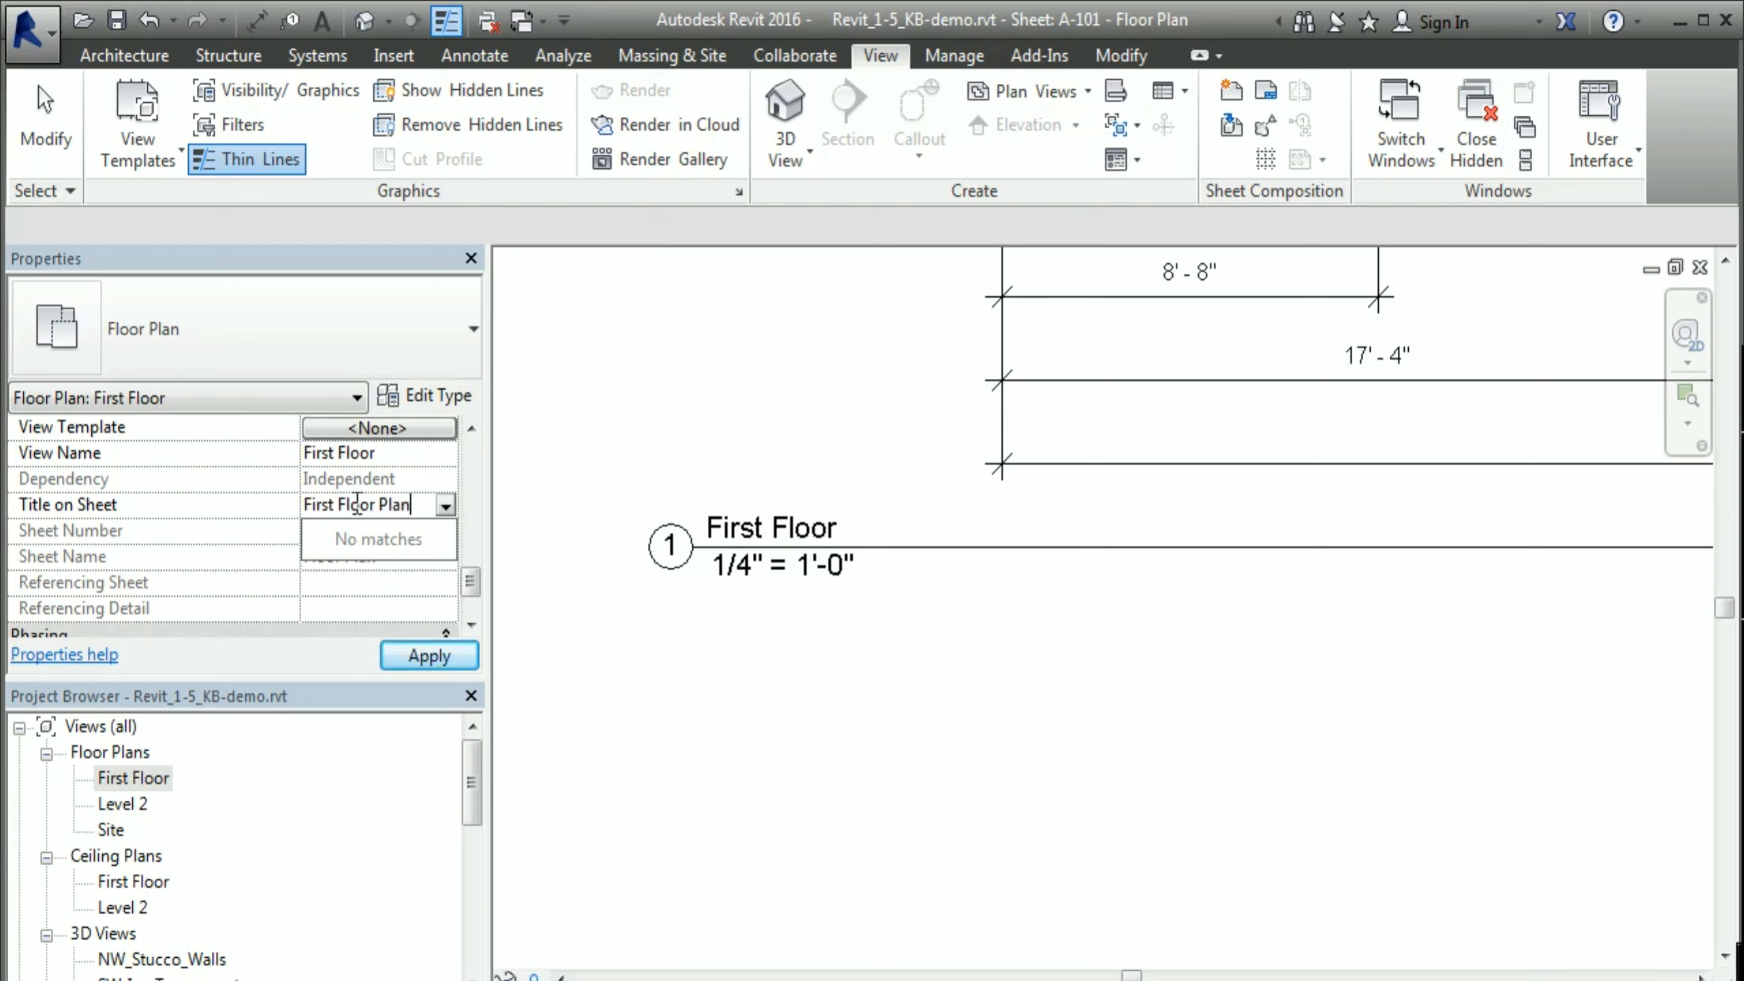
{"action": "type", "text": " Floor Plan"}
{"action": "left_click", "coordinate": [438, 656]}
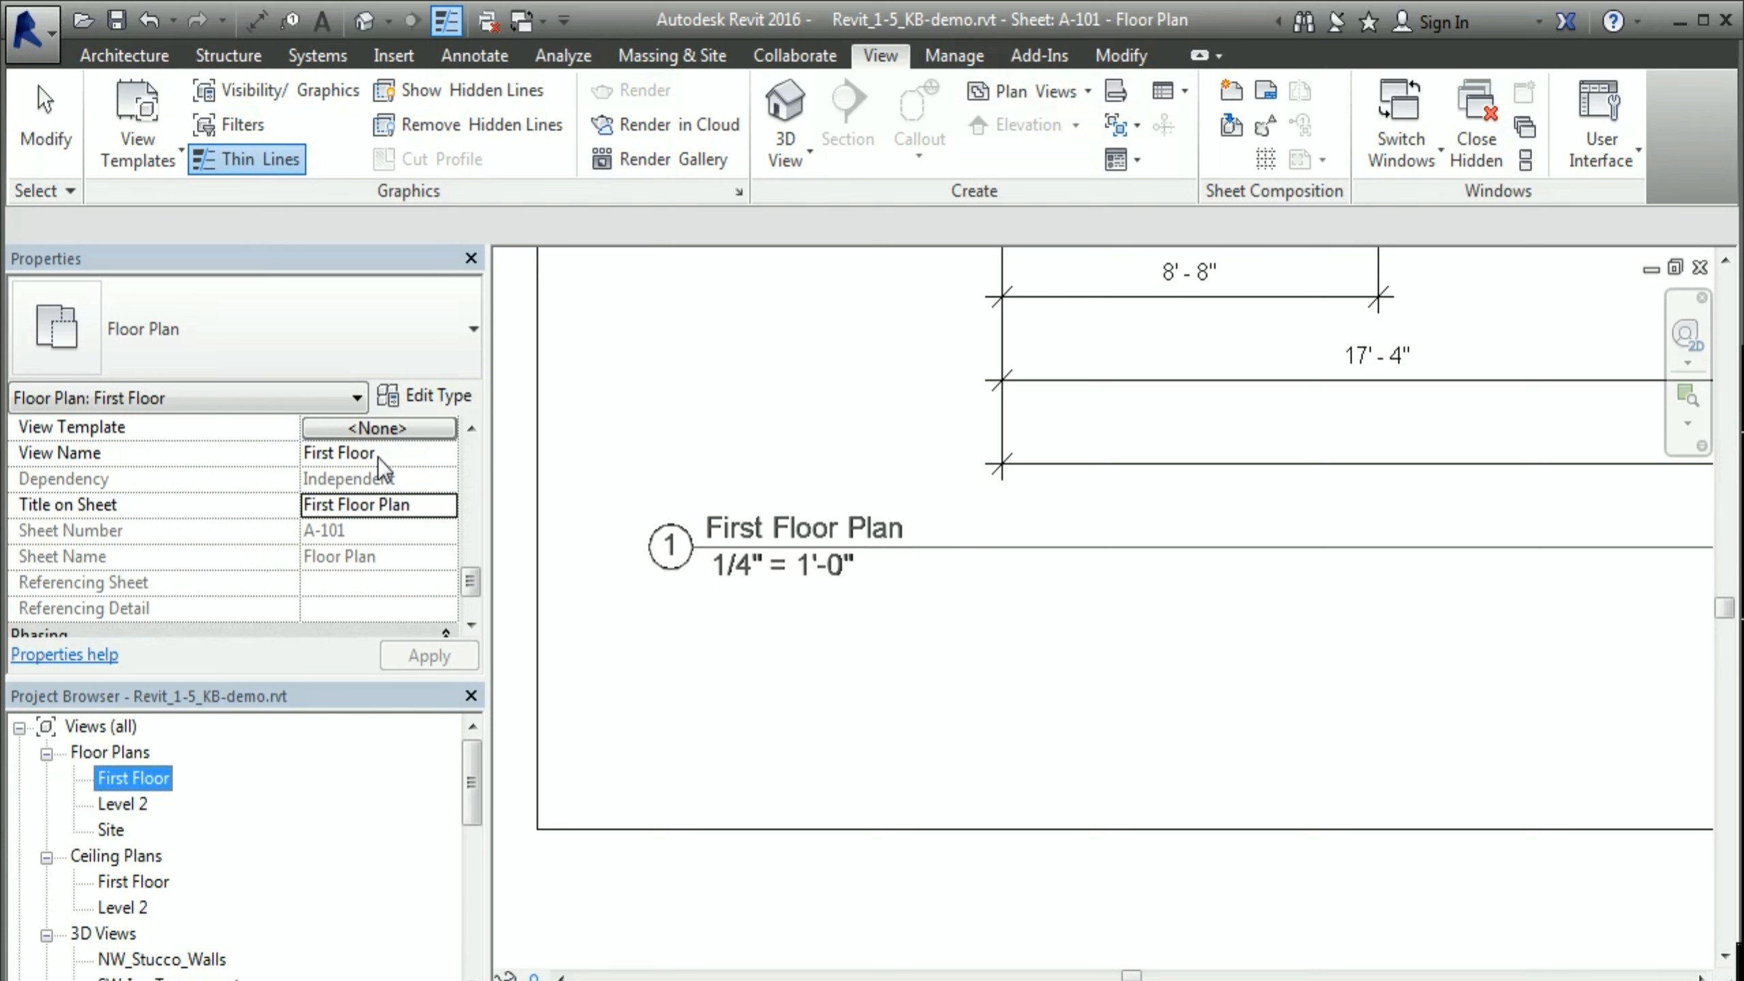
{"action": "left_click", "coordinate": [755, 707]}
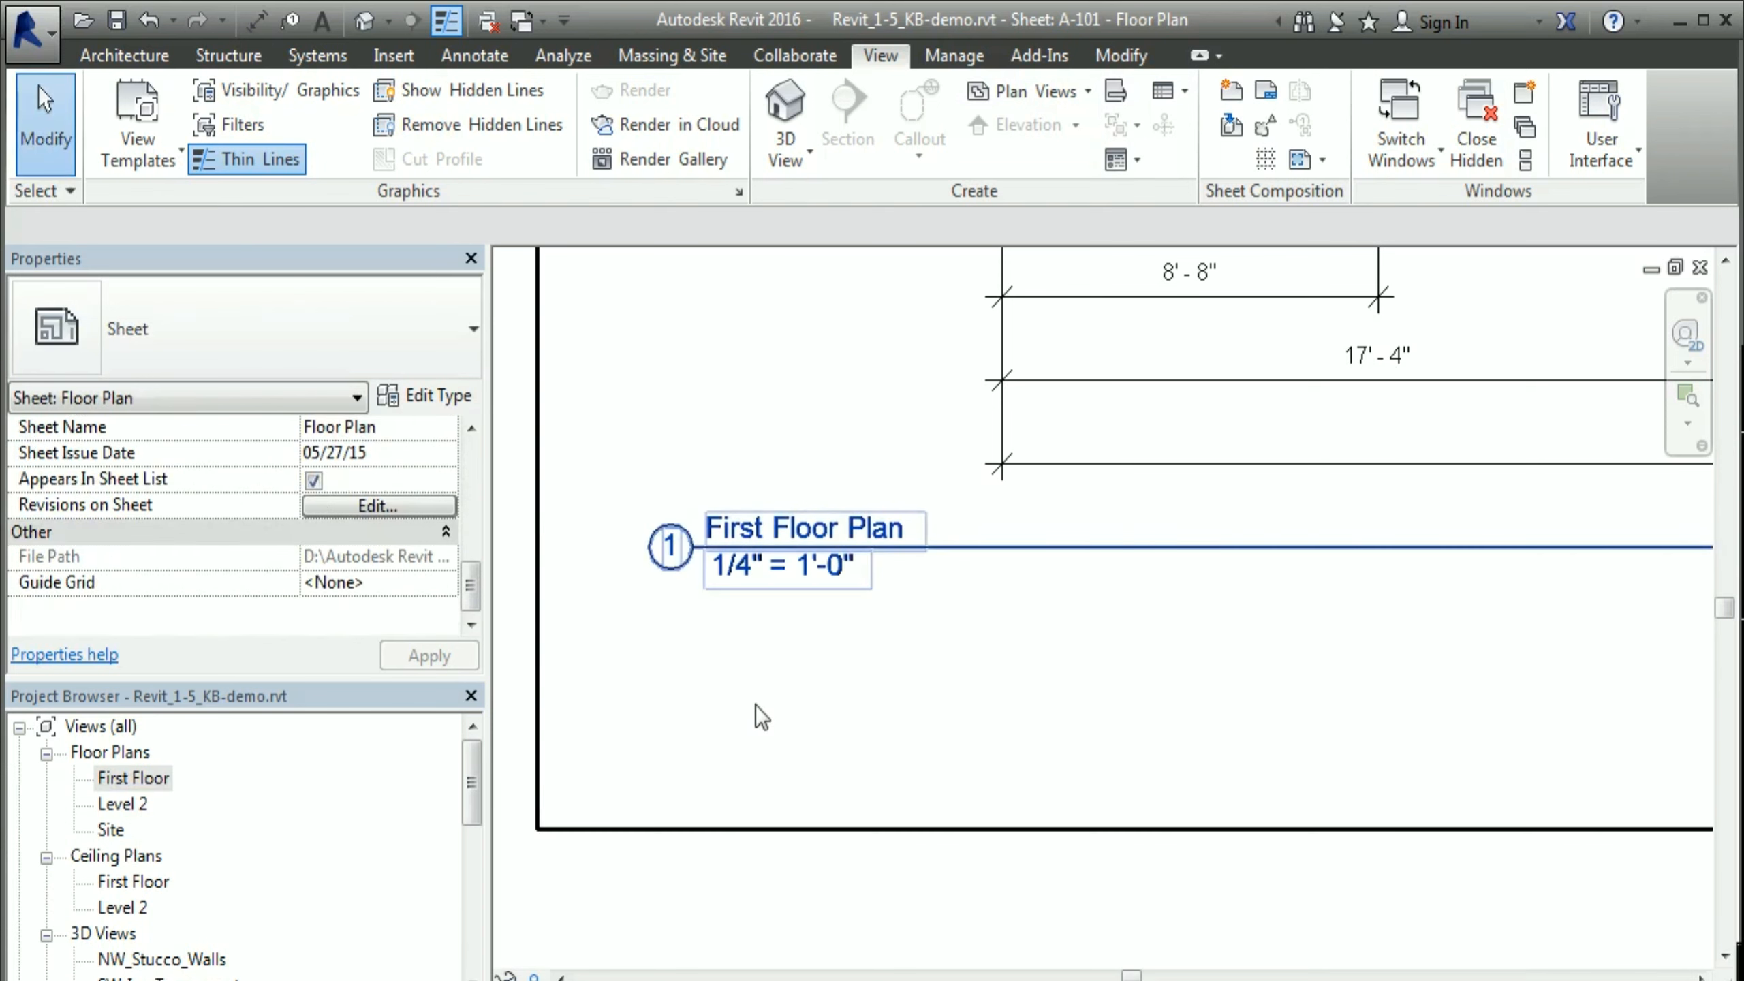
Step: Move the floor plan's view title farther below the plan and toward the west side of the sheet
{"action": "scroll", "coordinate": [754, 706], "scroll_direction": "down", "scroll_amount": 5}
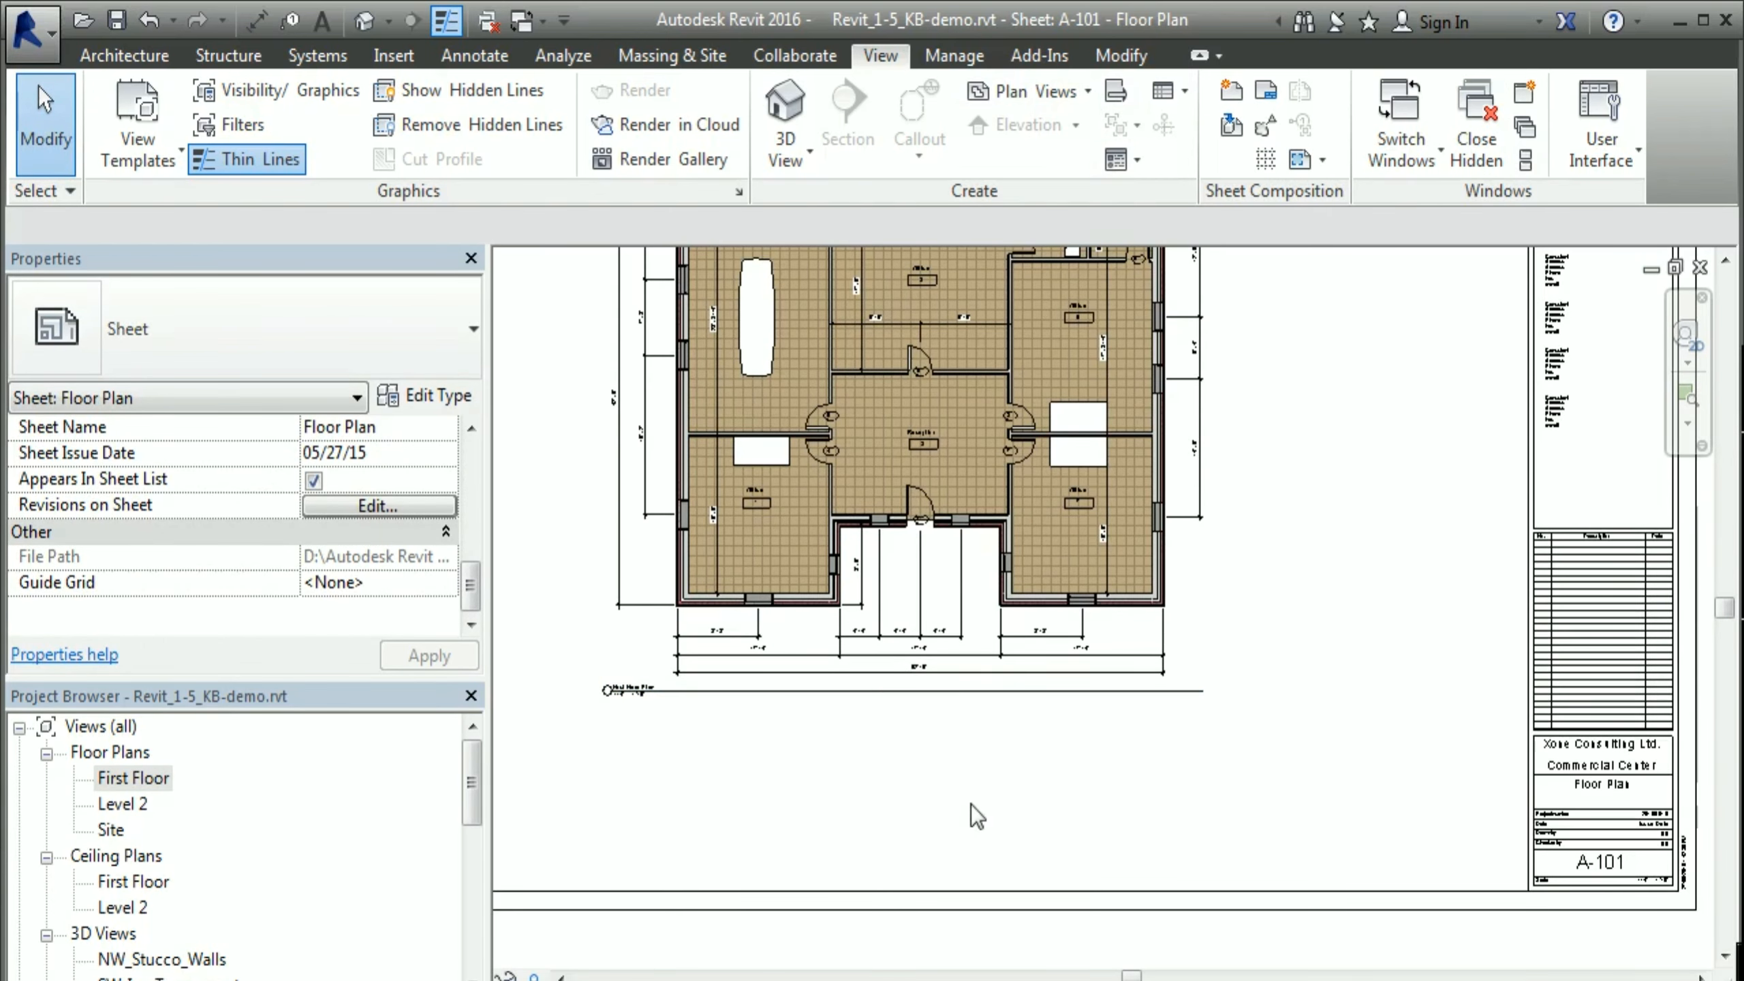
{"action": "left_click_drag", "start_coordinate": [680, 693], "coordinate": [643, 756]}
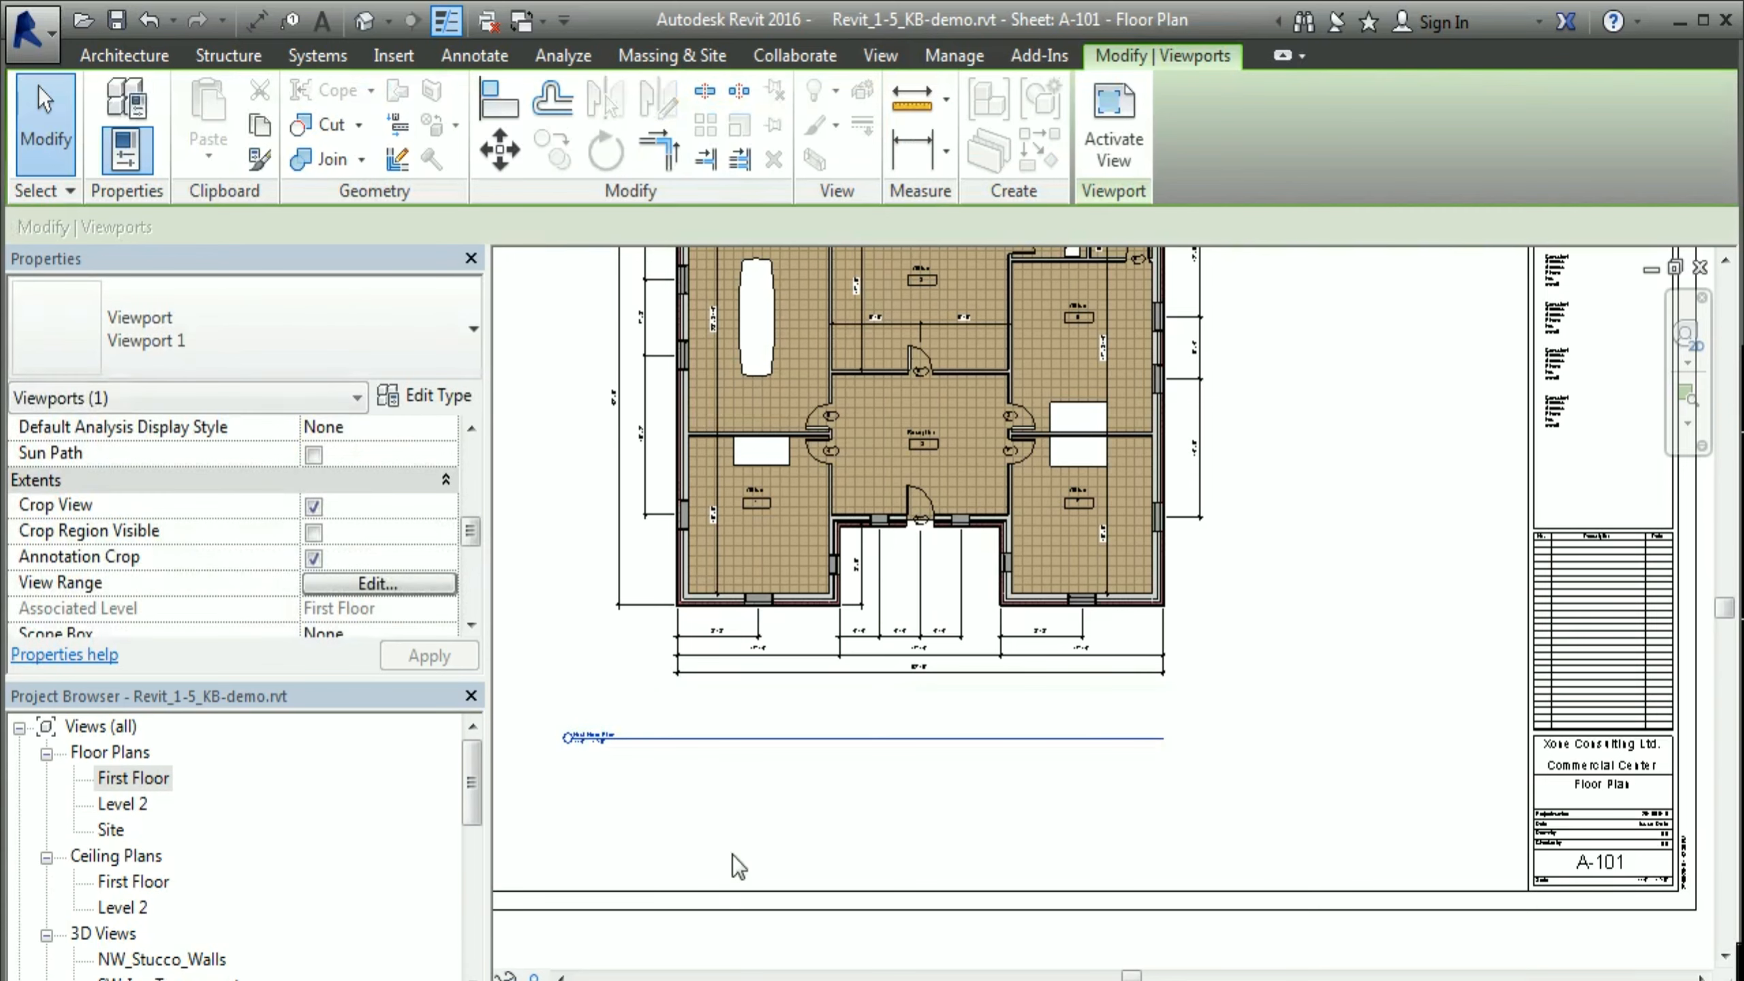
{"action": "left_click", "coordinate": [733, 854]}
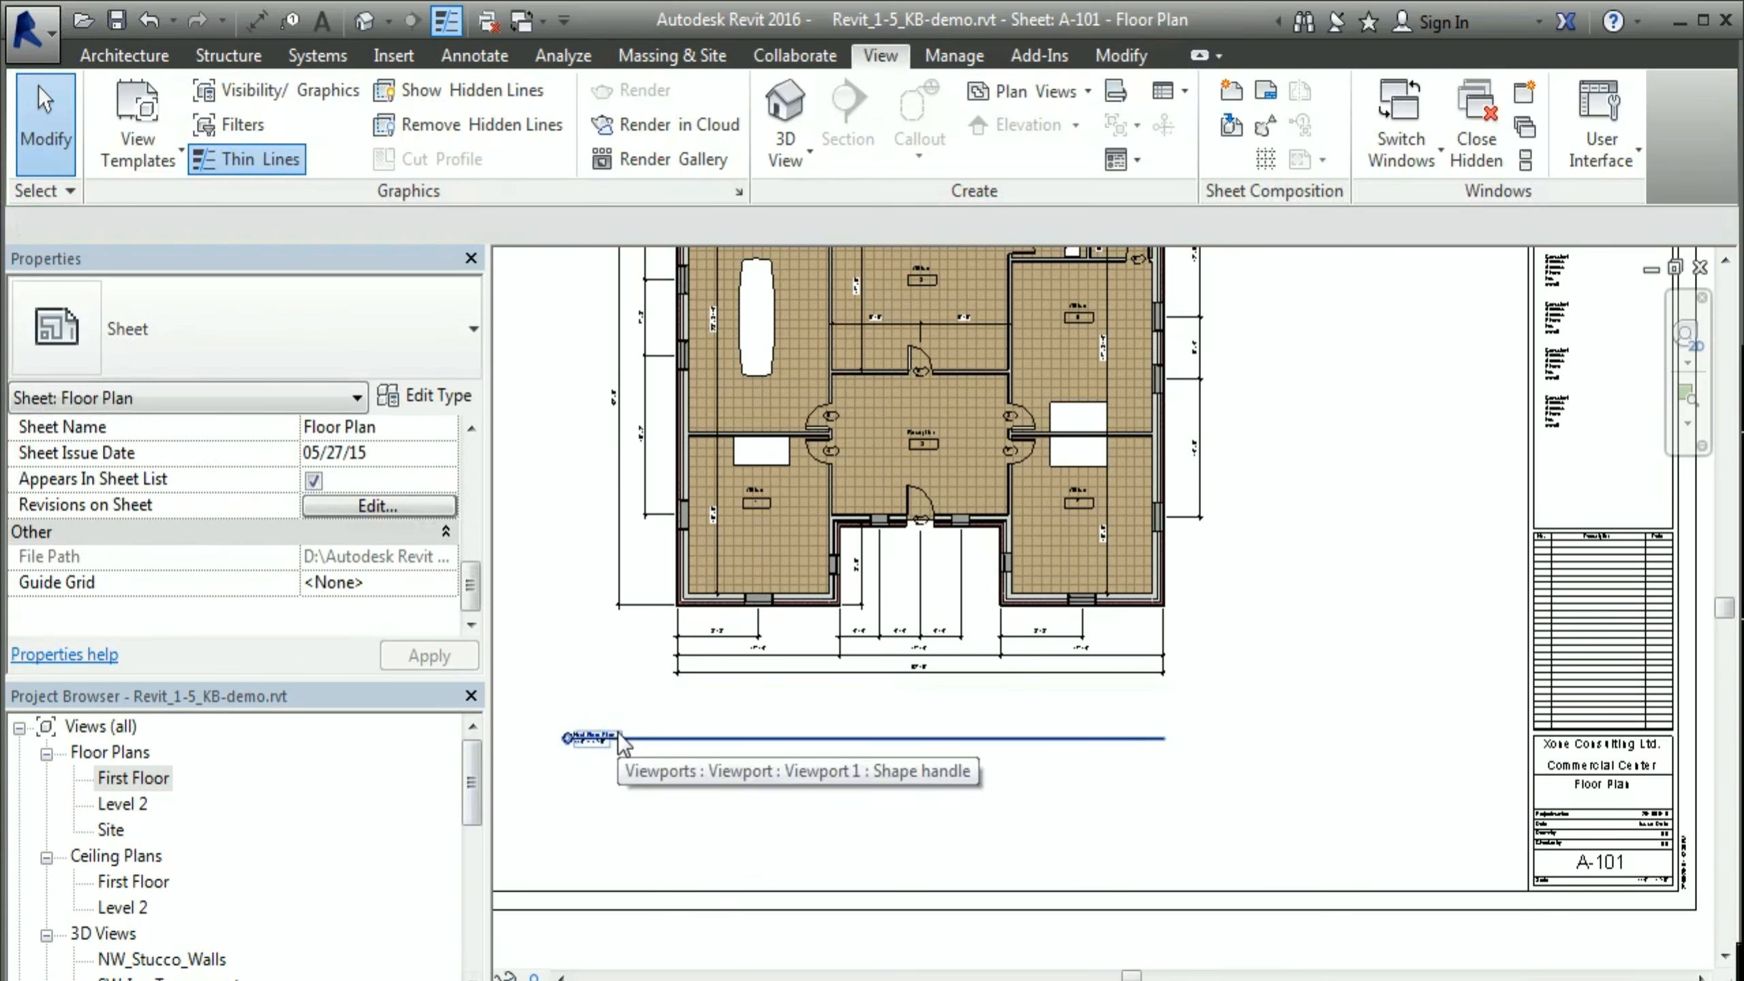
{"action": "scroll", "coordinate": [907, 687], "scroll_direction": "up", "scroll_amount": 8}
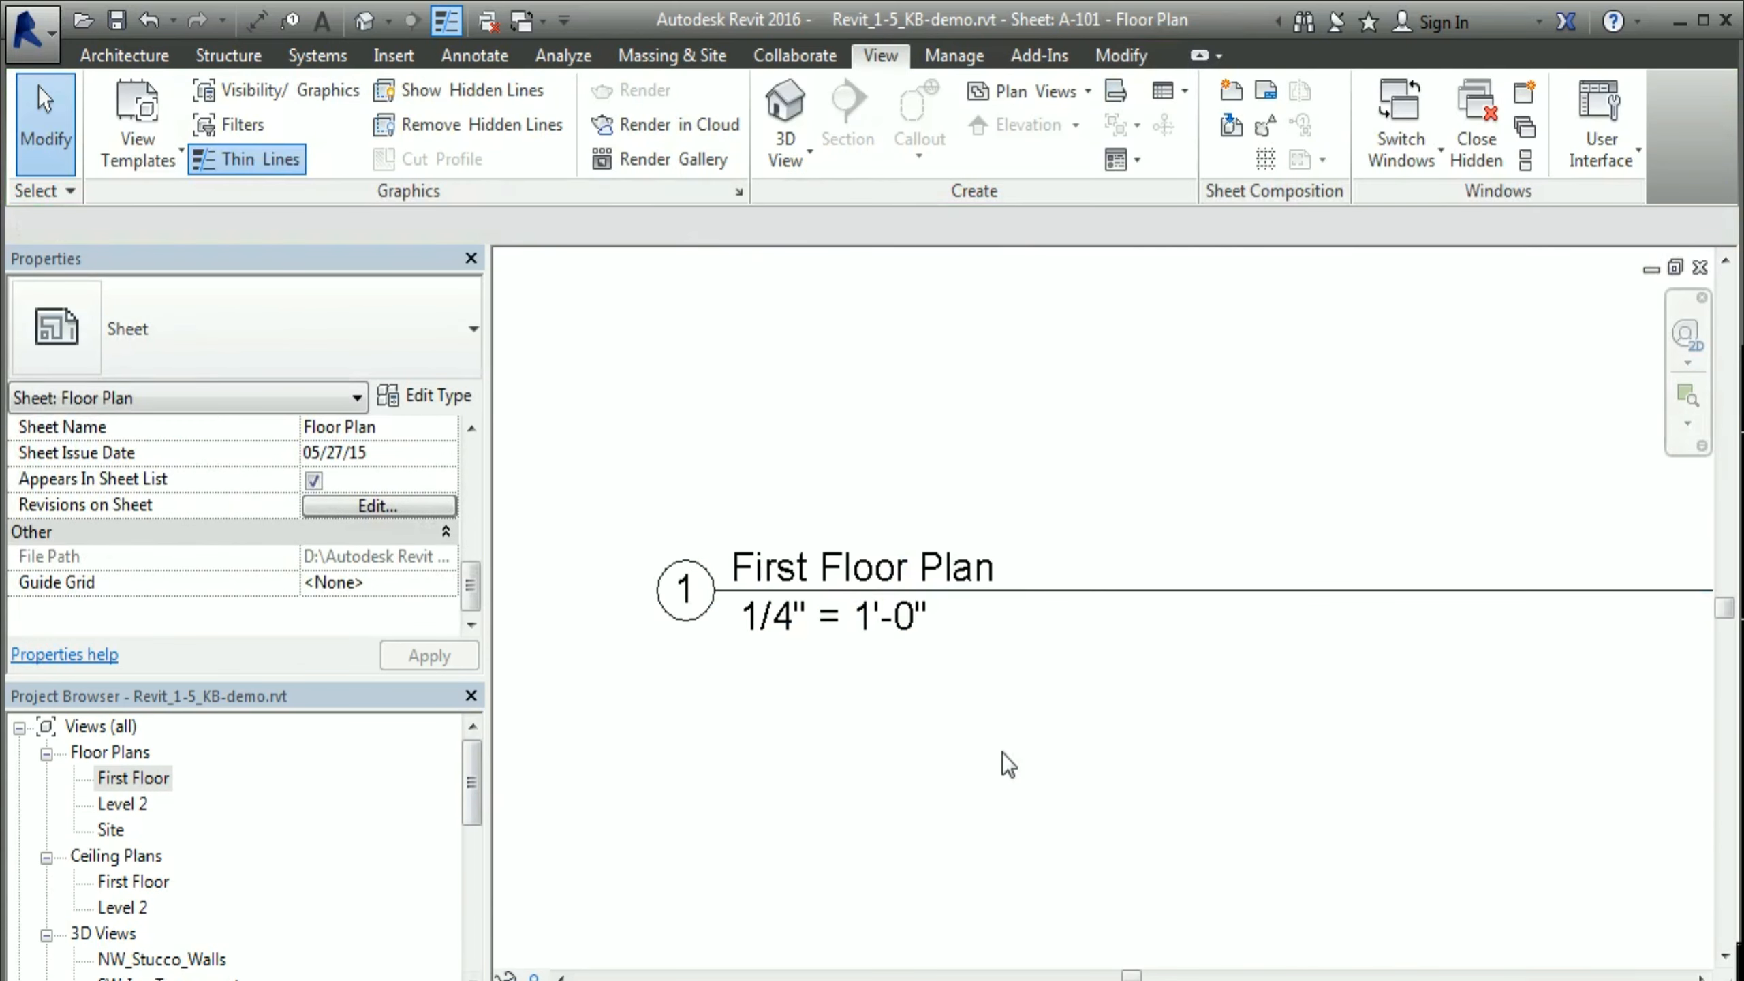
{"action": "left_click", "coordinate": [880, 584]}
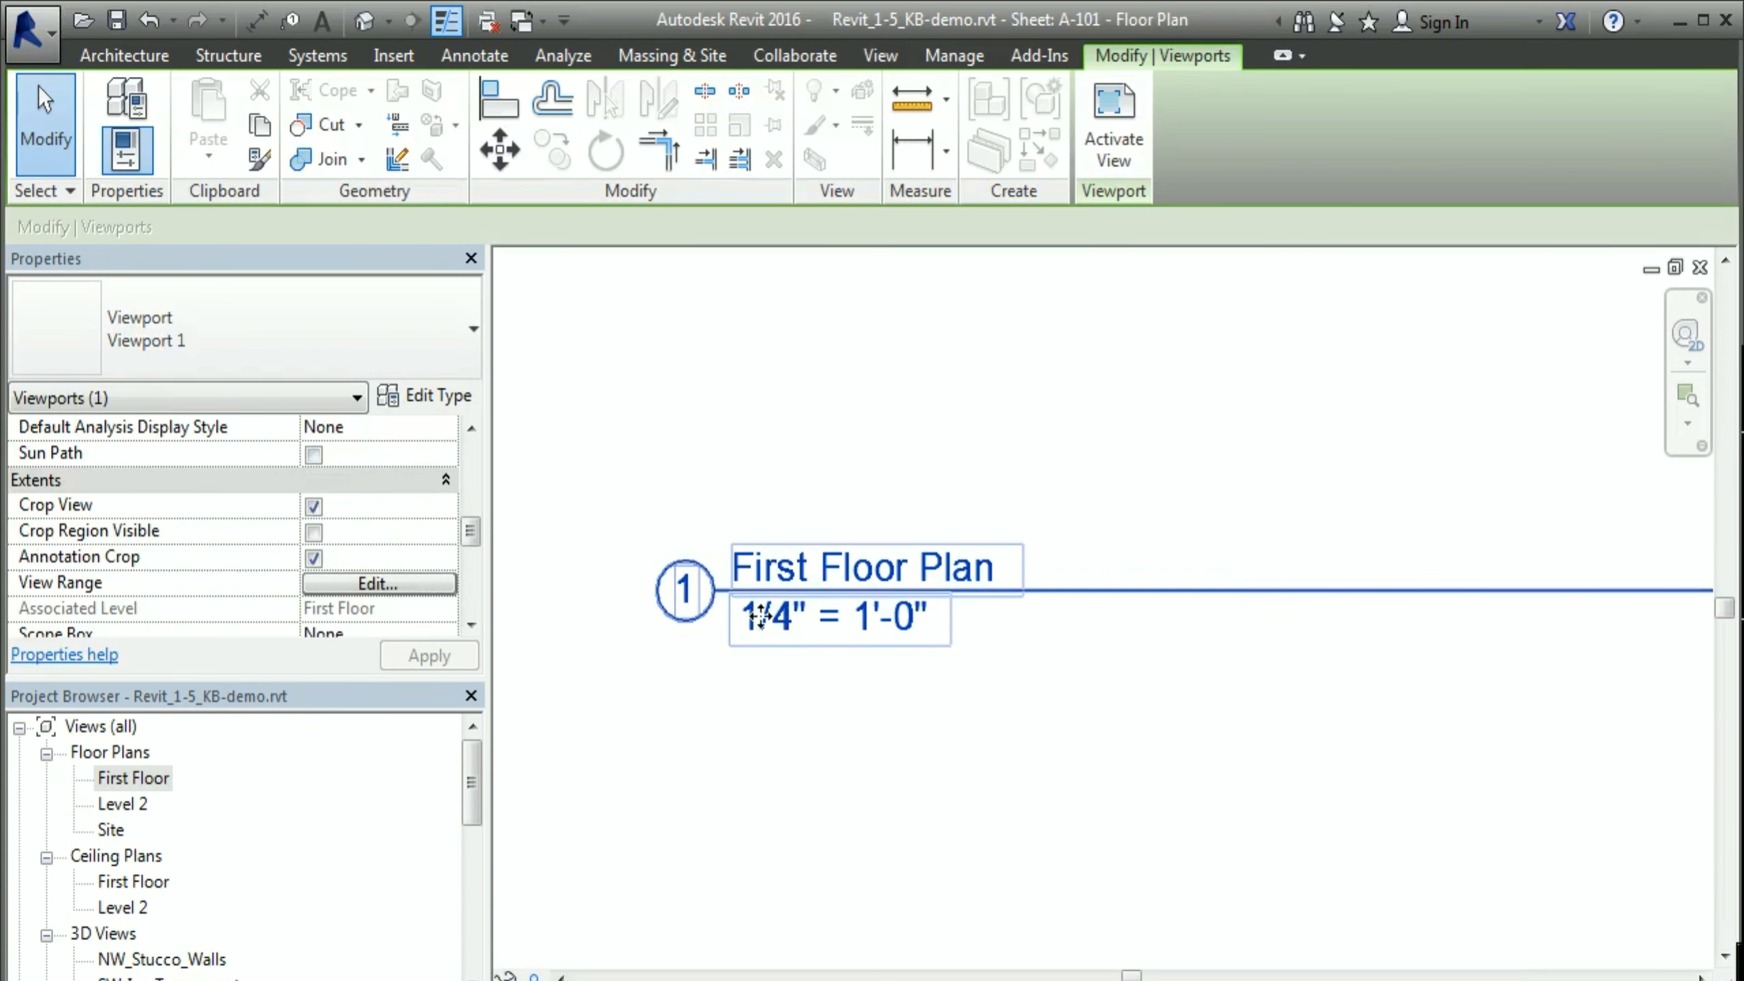
{"action": "left_click_drag", "start_coordinate": [925, 588], "coordinate": [817, 817]}
{"action": "left_click", "coordinate": [1061, 873]}
{"action": "scroll", "coordinate": [1078, 872], "scroll_direction": "down", "scroll_amount": 3}
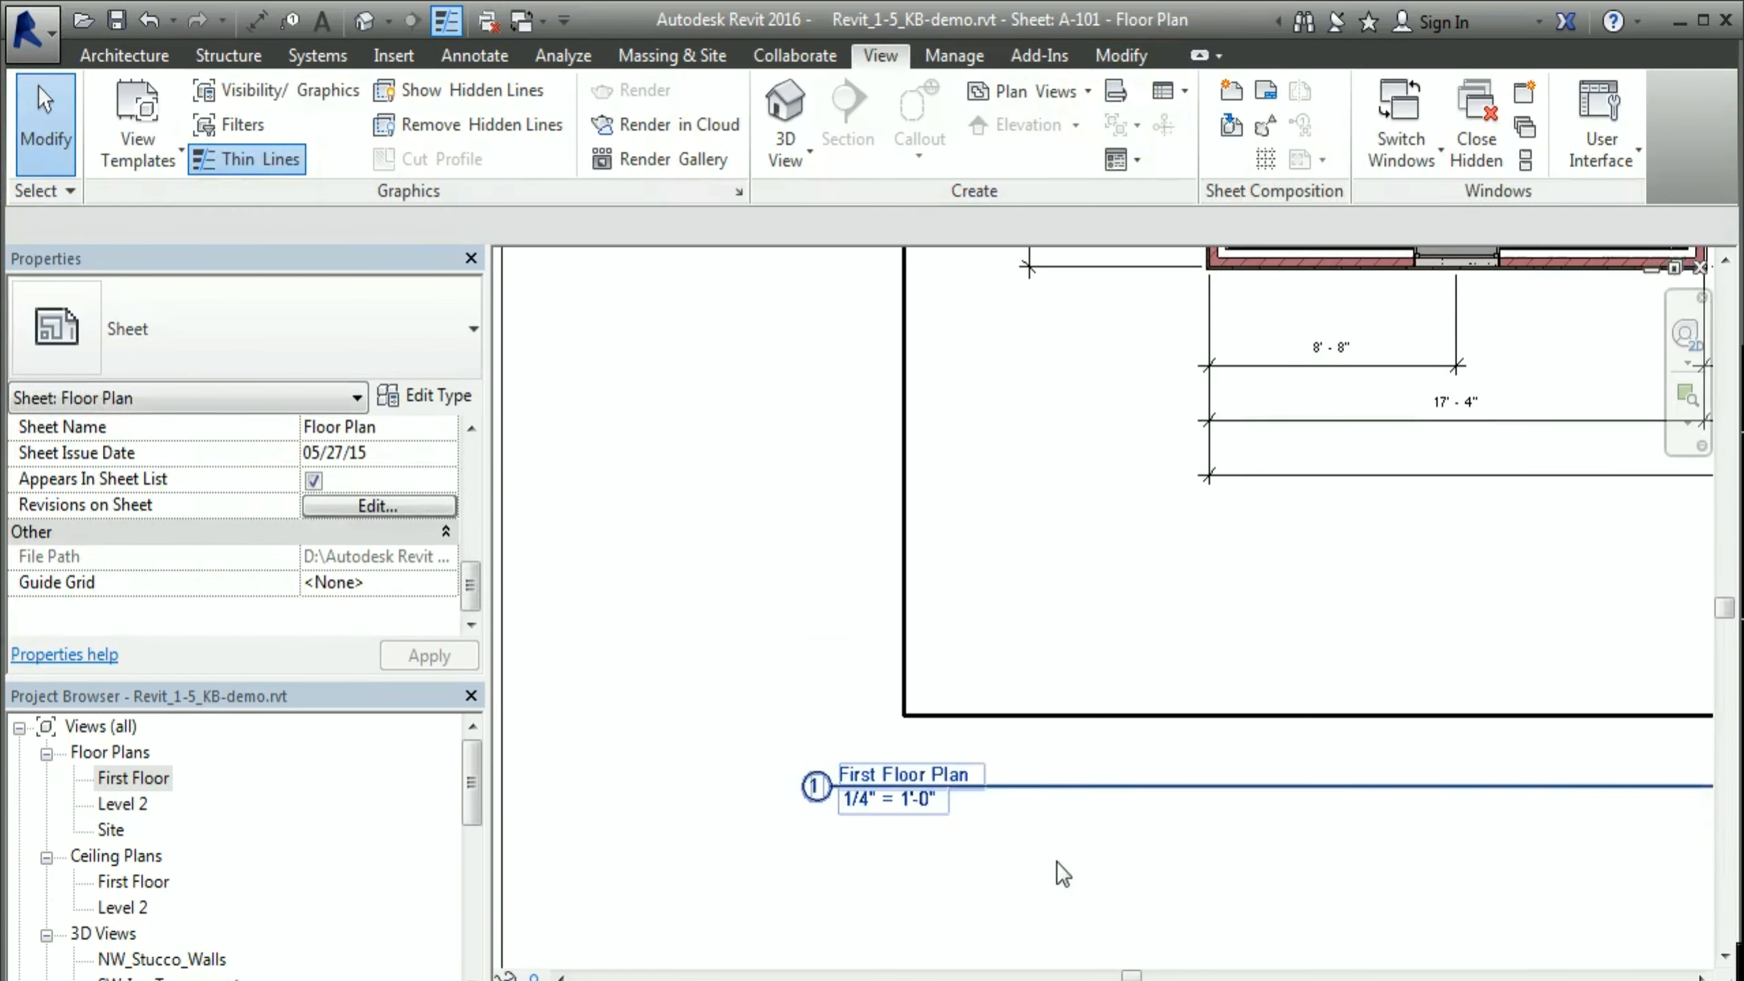
{"action": "left_click", "coordinate": [858, 615]}
{"action": "double_click", "coordinate": [861, 615]}
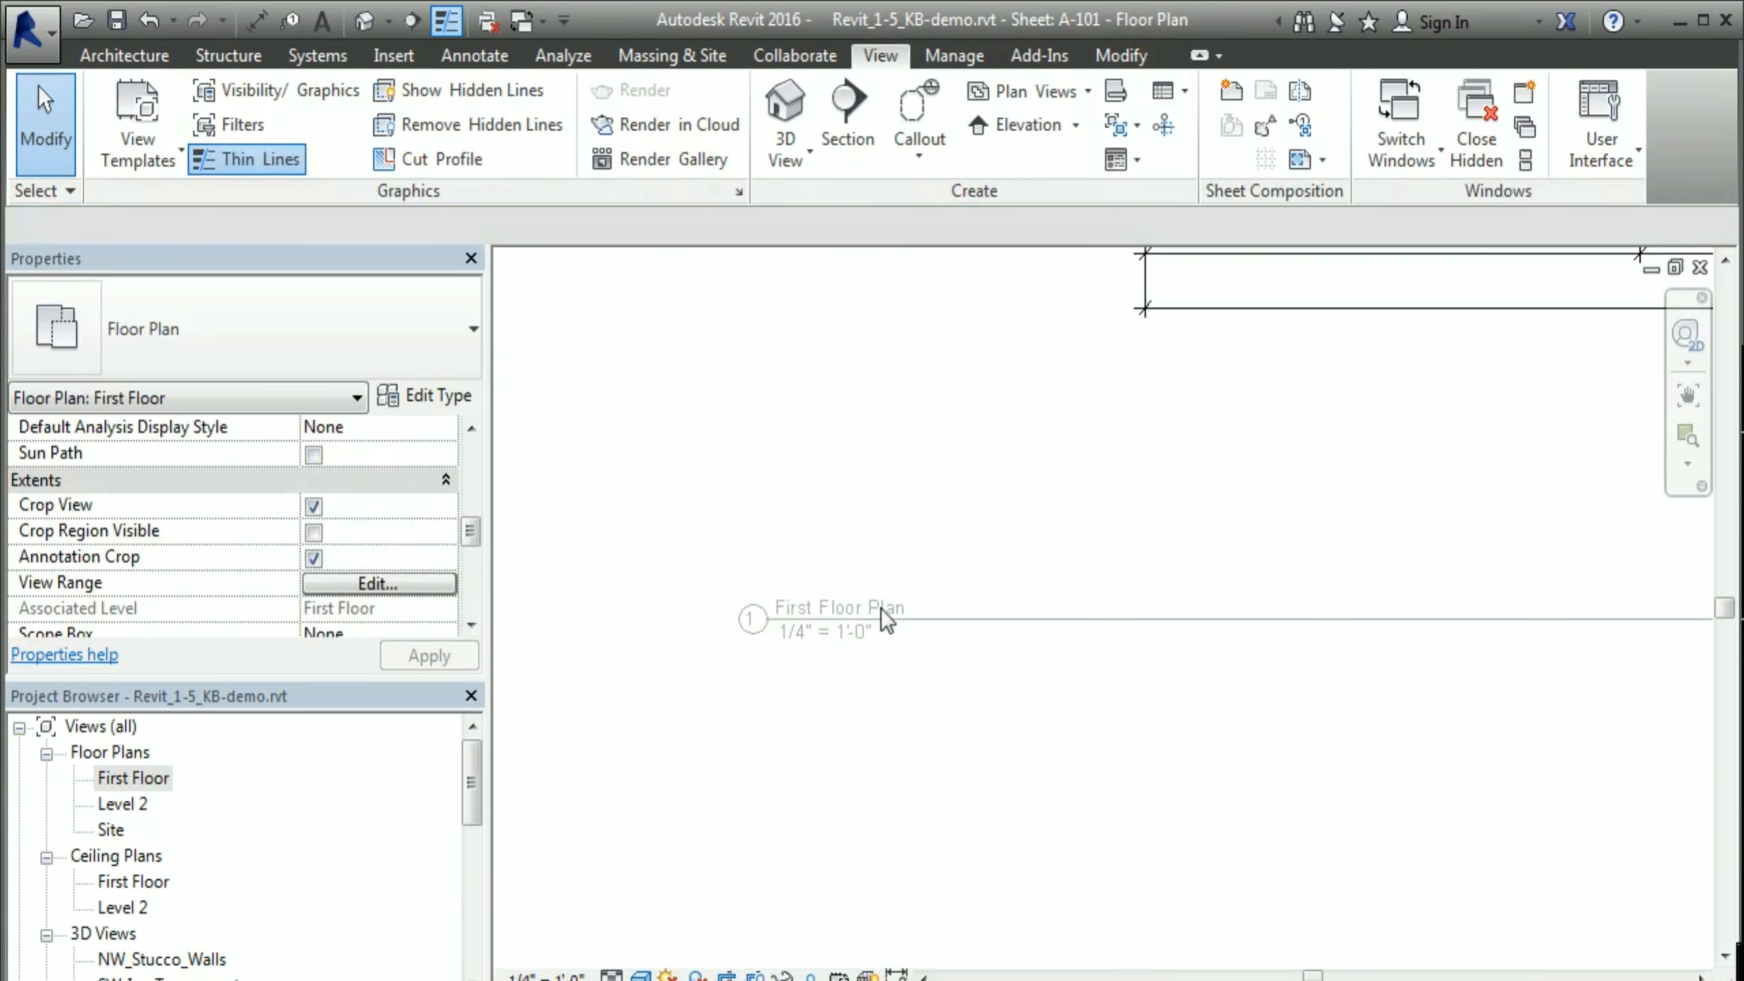
{"action": "left_click_drag", "start_coordinate": [471, 543], "coordinate": [468, 586]}
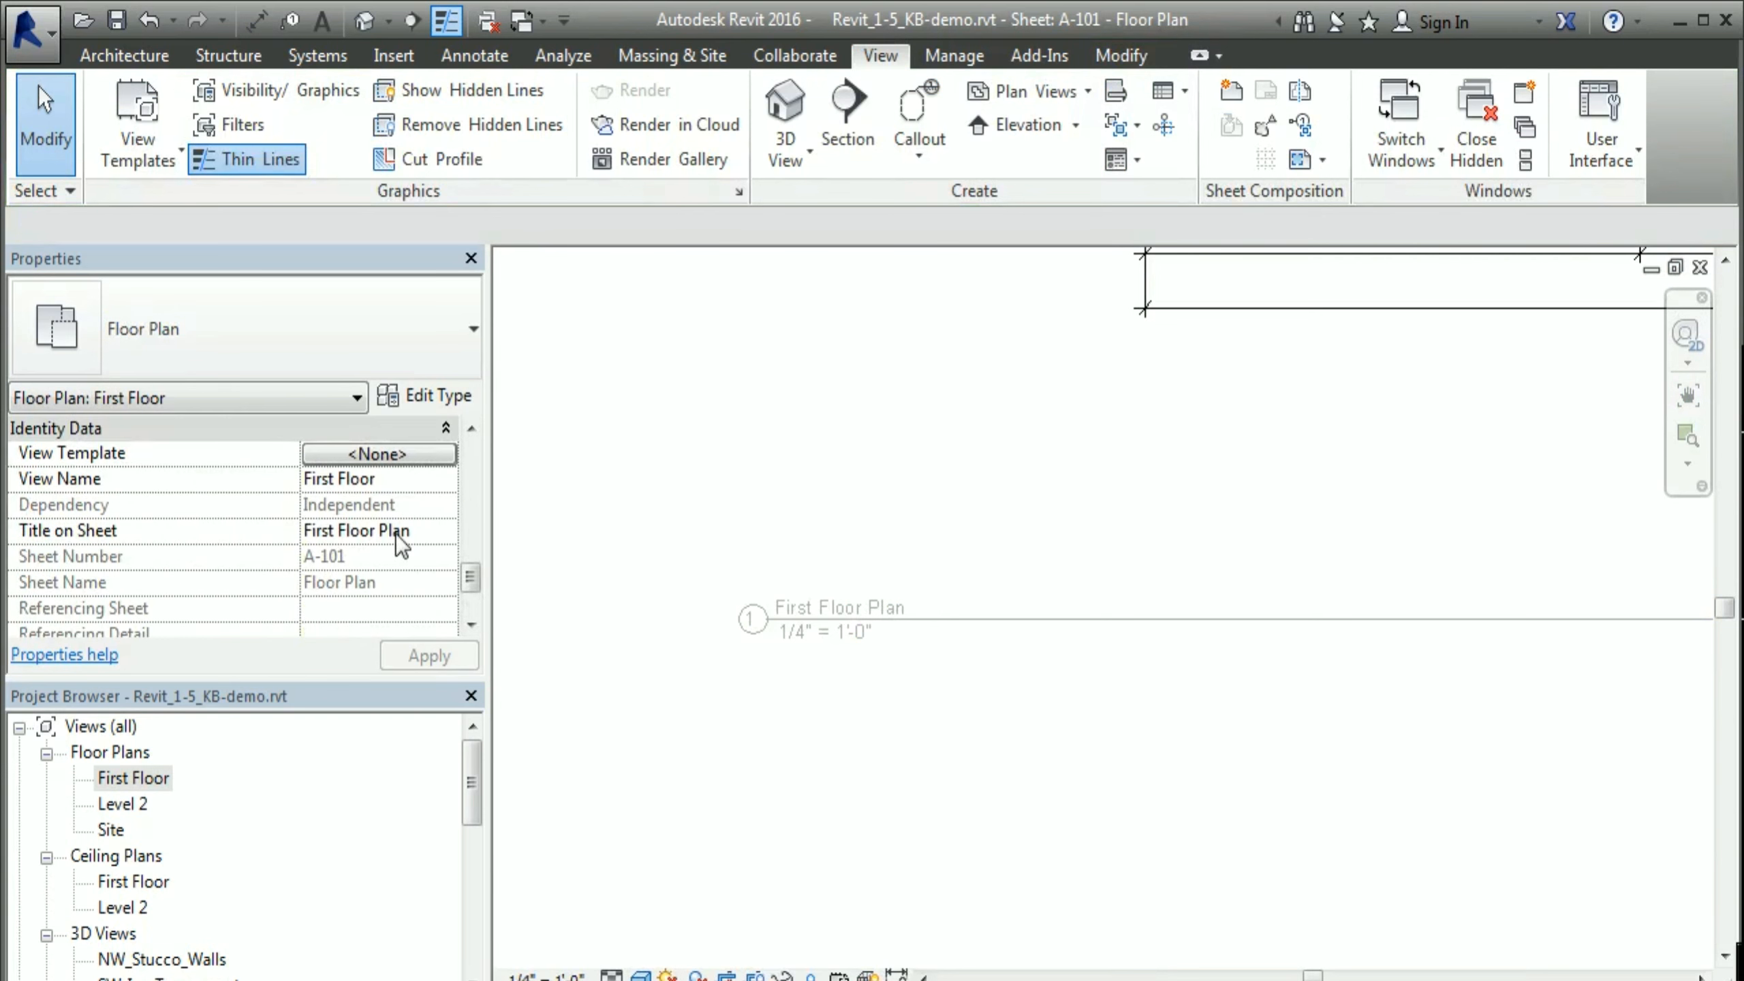
{"action": "double_click", "coordinate": [841, 614]}
{"action": "double_click", "coordinate": [850, 610]}
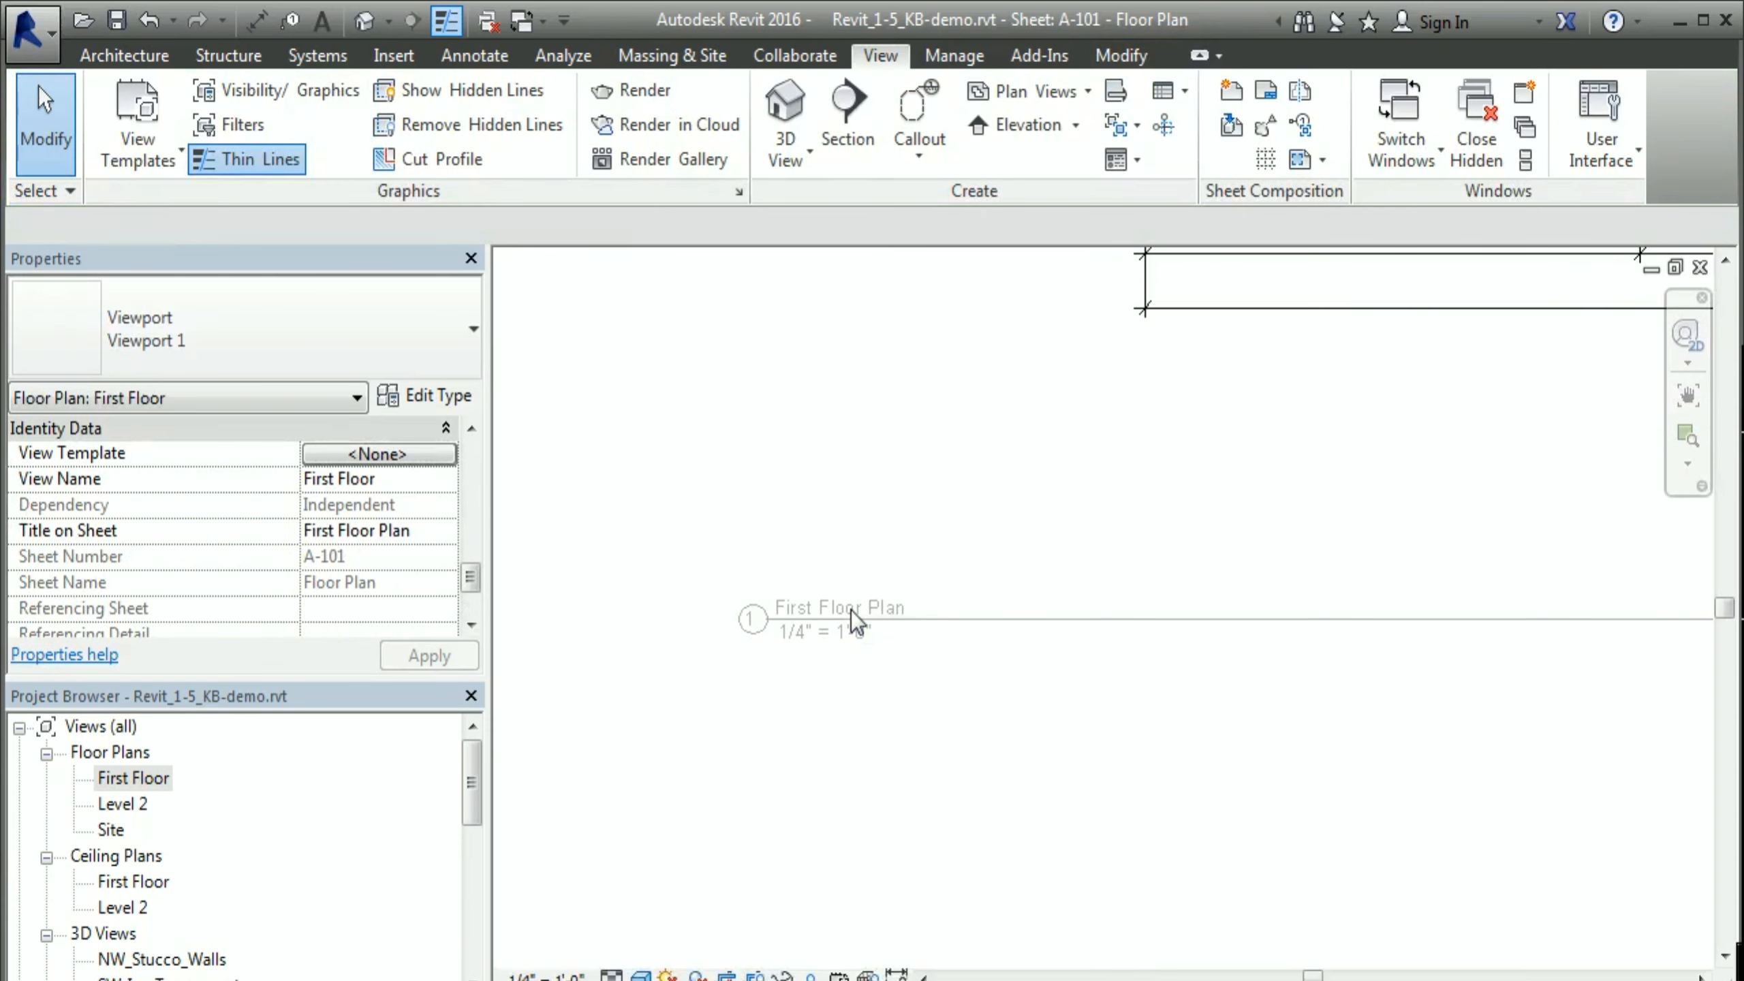
{"action": "double_click", "coordinate": [850, 610]}
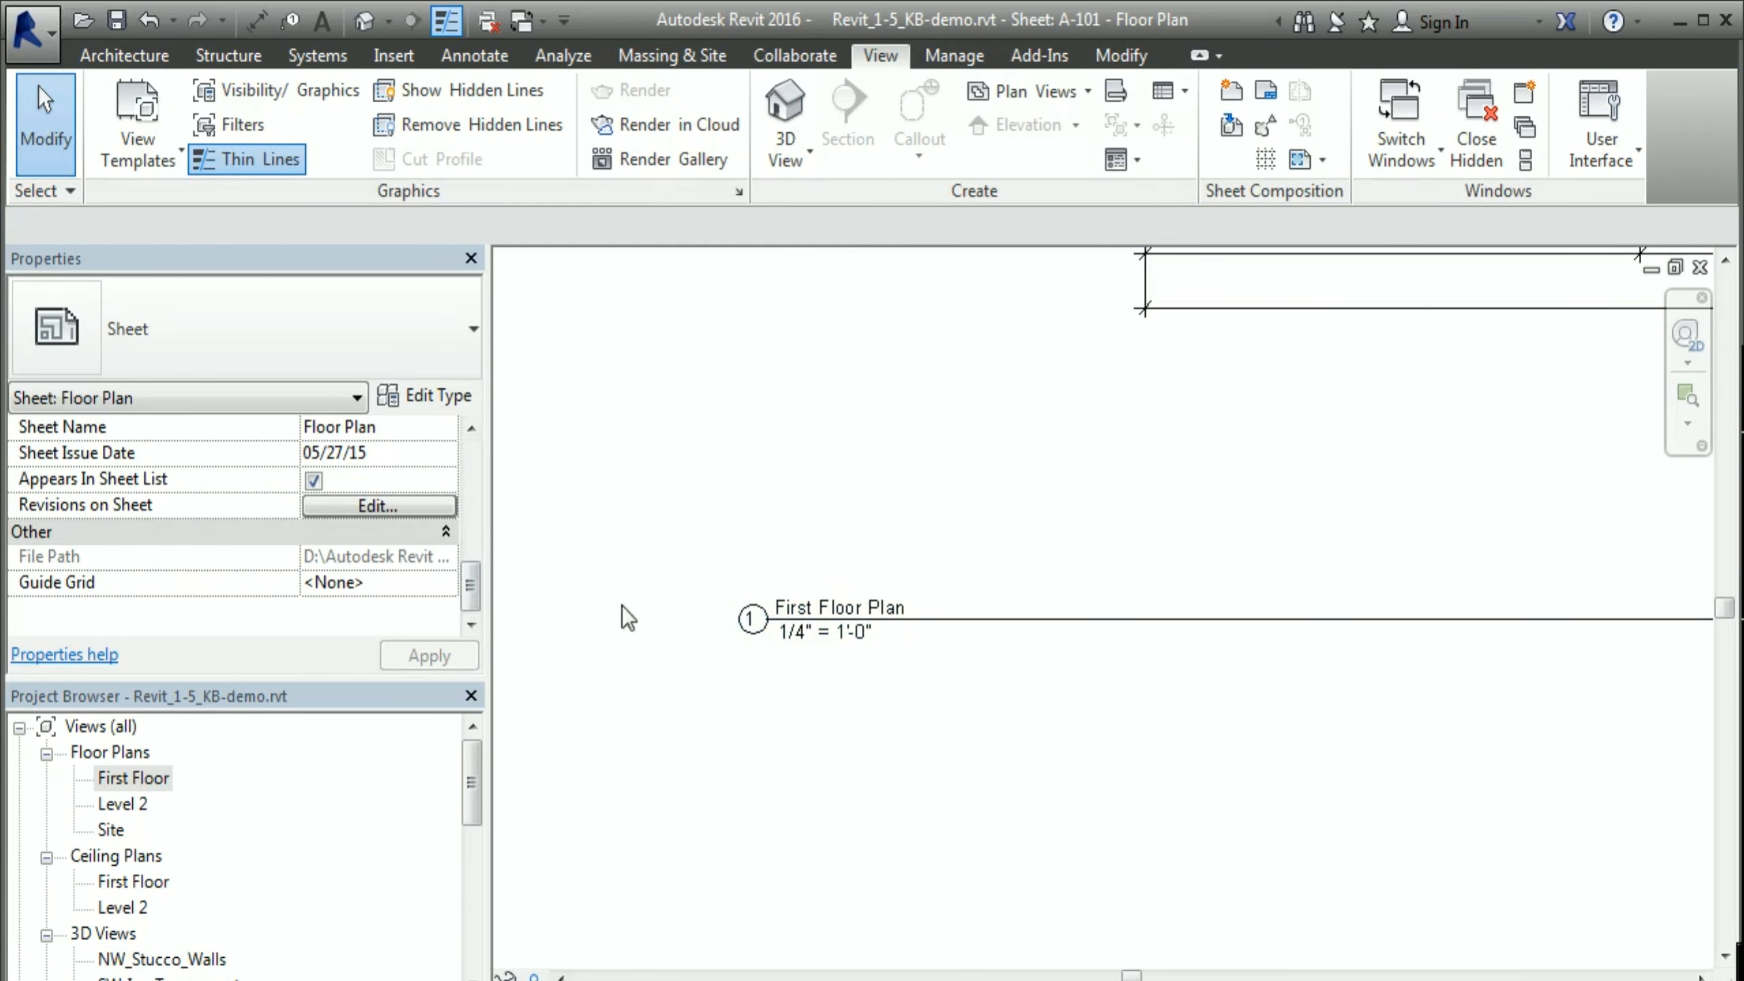
Step: Select the floor plan's view title and clear its Title on Sheet value
{"action": "left_click", "coordinate": [770, 597]}
{"action": "left_click_drag", "start_coordinate": [470, 533], "coordinate": [471, 582]}
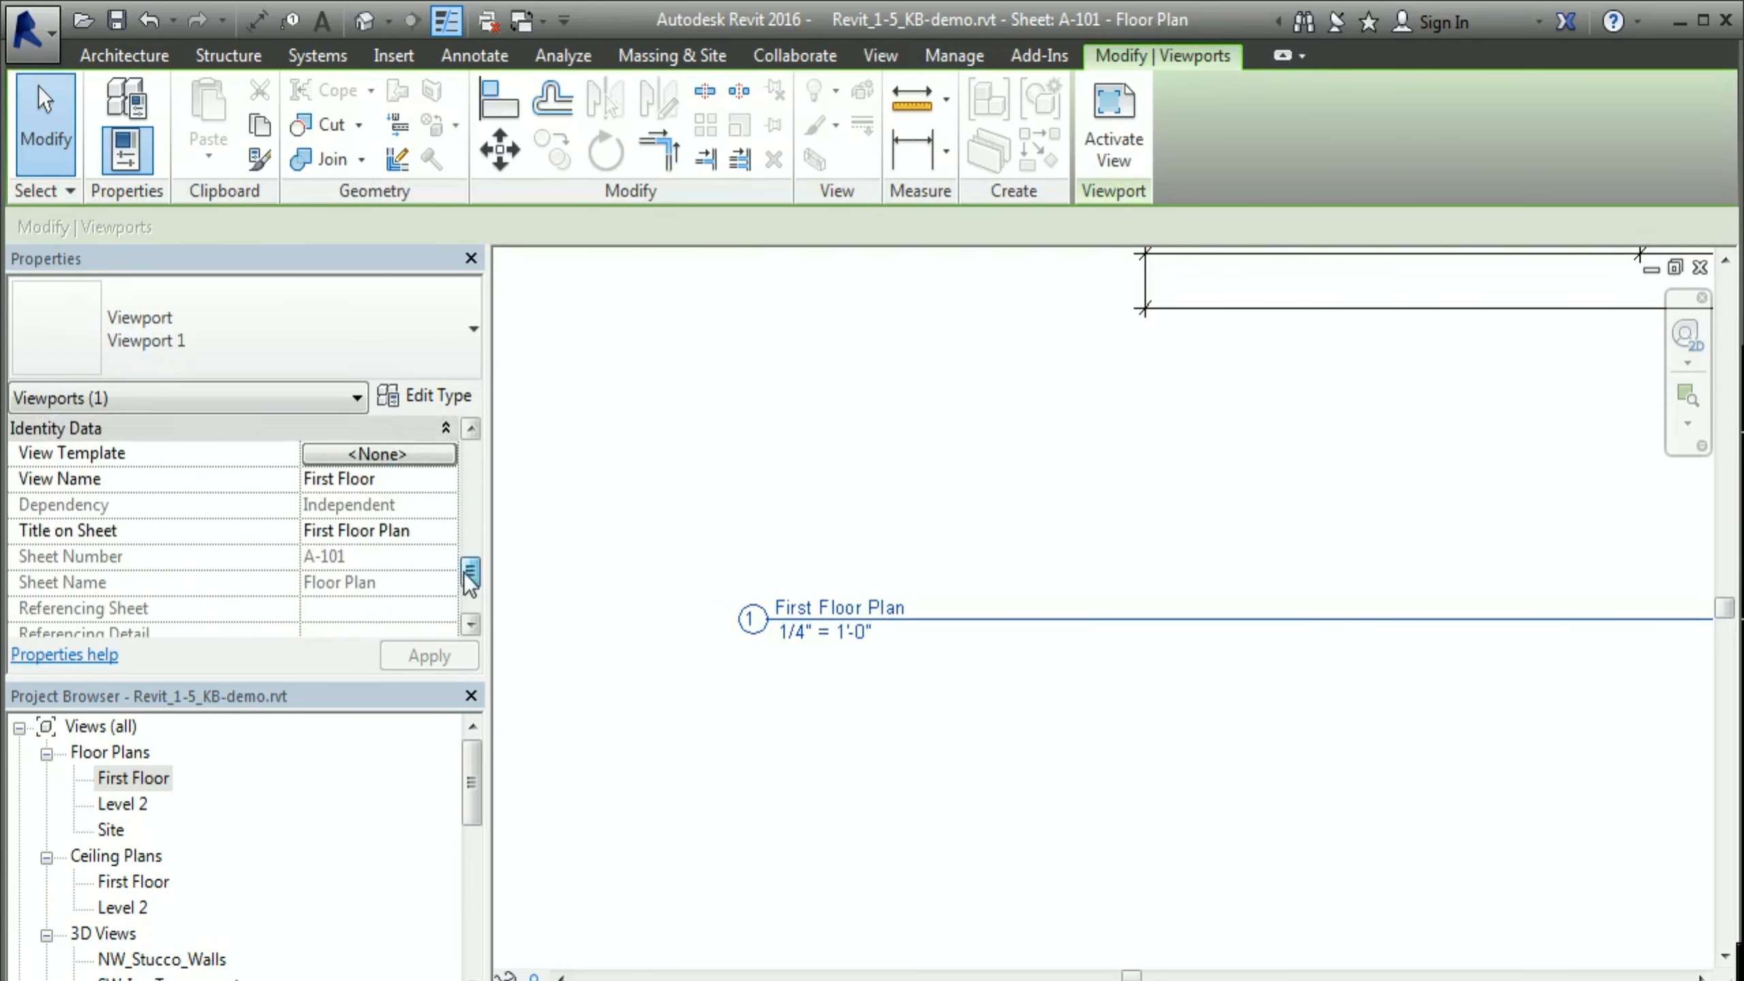
{"action": "left_click", "coordinate": [424, 536]}
{"action": "key", "text": "Delete"}
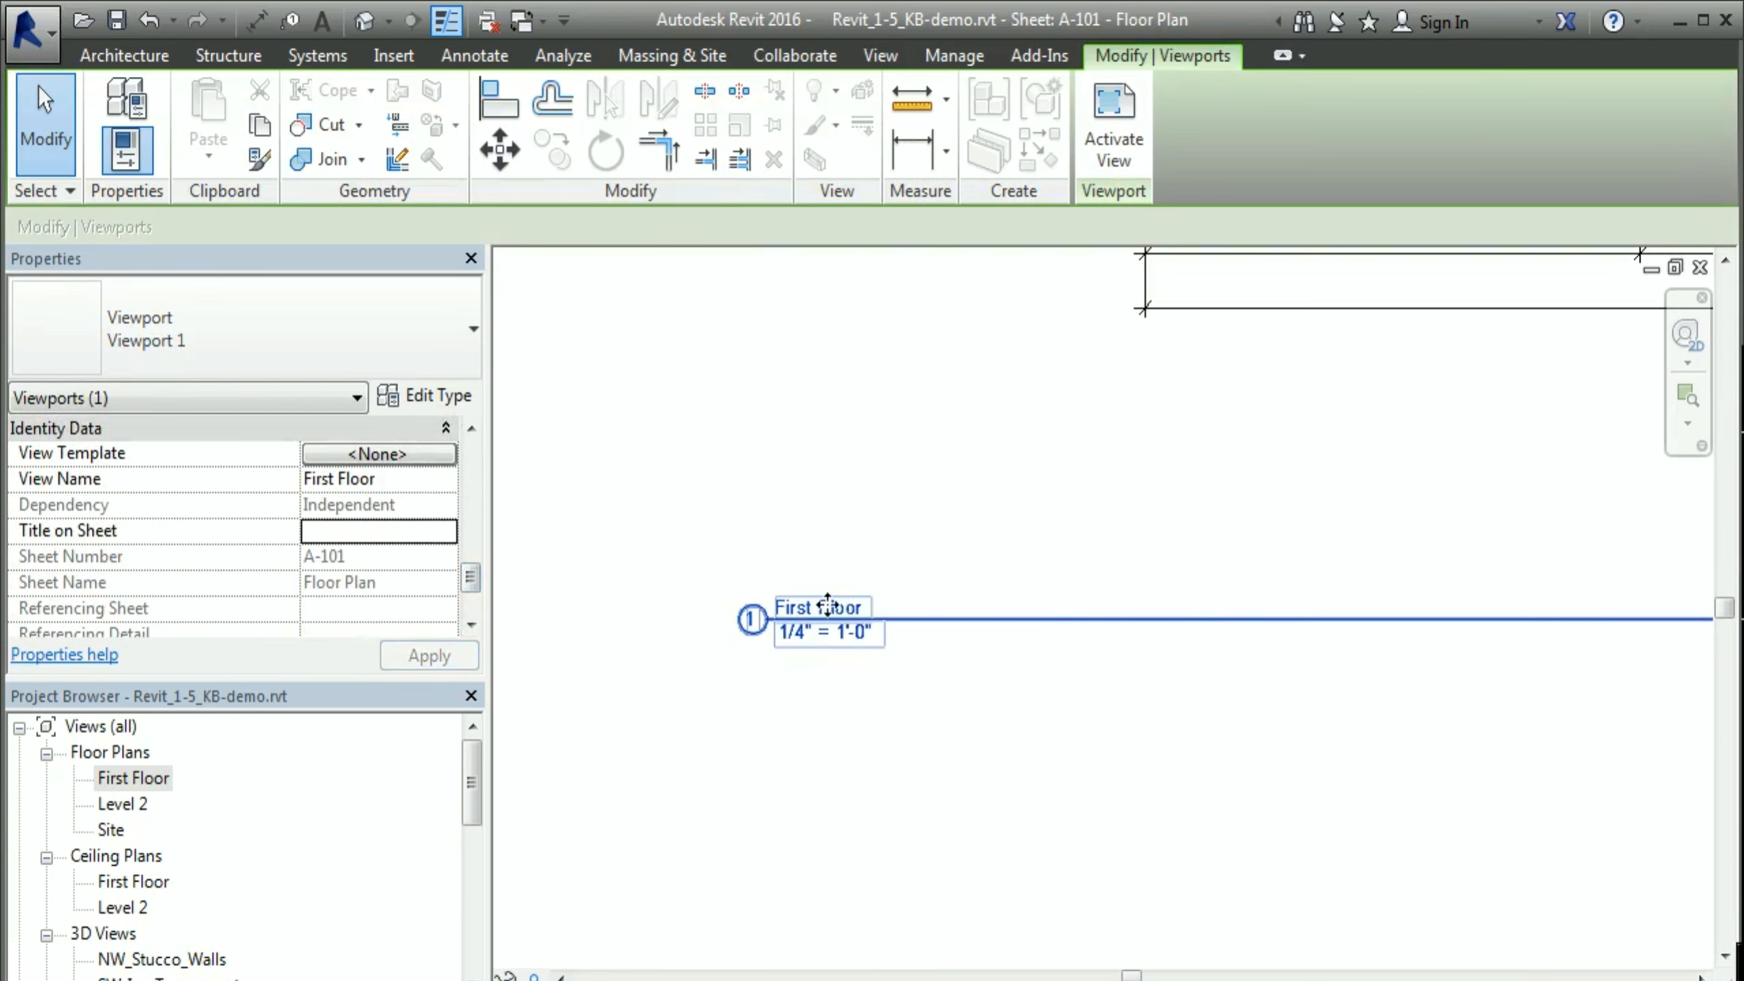
{"action": "left_click", "coordinate": [988, 773]}
Step: Move the First Floor view title up closer beneath the plan, lining its number bubble up with the plan's west wall
{"action": "scroll", "coordinate": [998, 780], "scroll_direction": "down", "scroll_amount": 2}
{"action": "middle_click_drag", "start_coordinate": [1185, 838], "coordinate": [914, 799]}
{"action": "scroll", "coordinate": [912, 765], "scroll_direction": "down", "scroll_amount": 1}
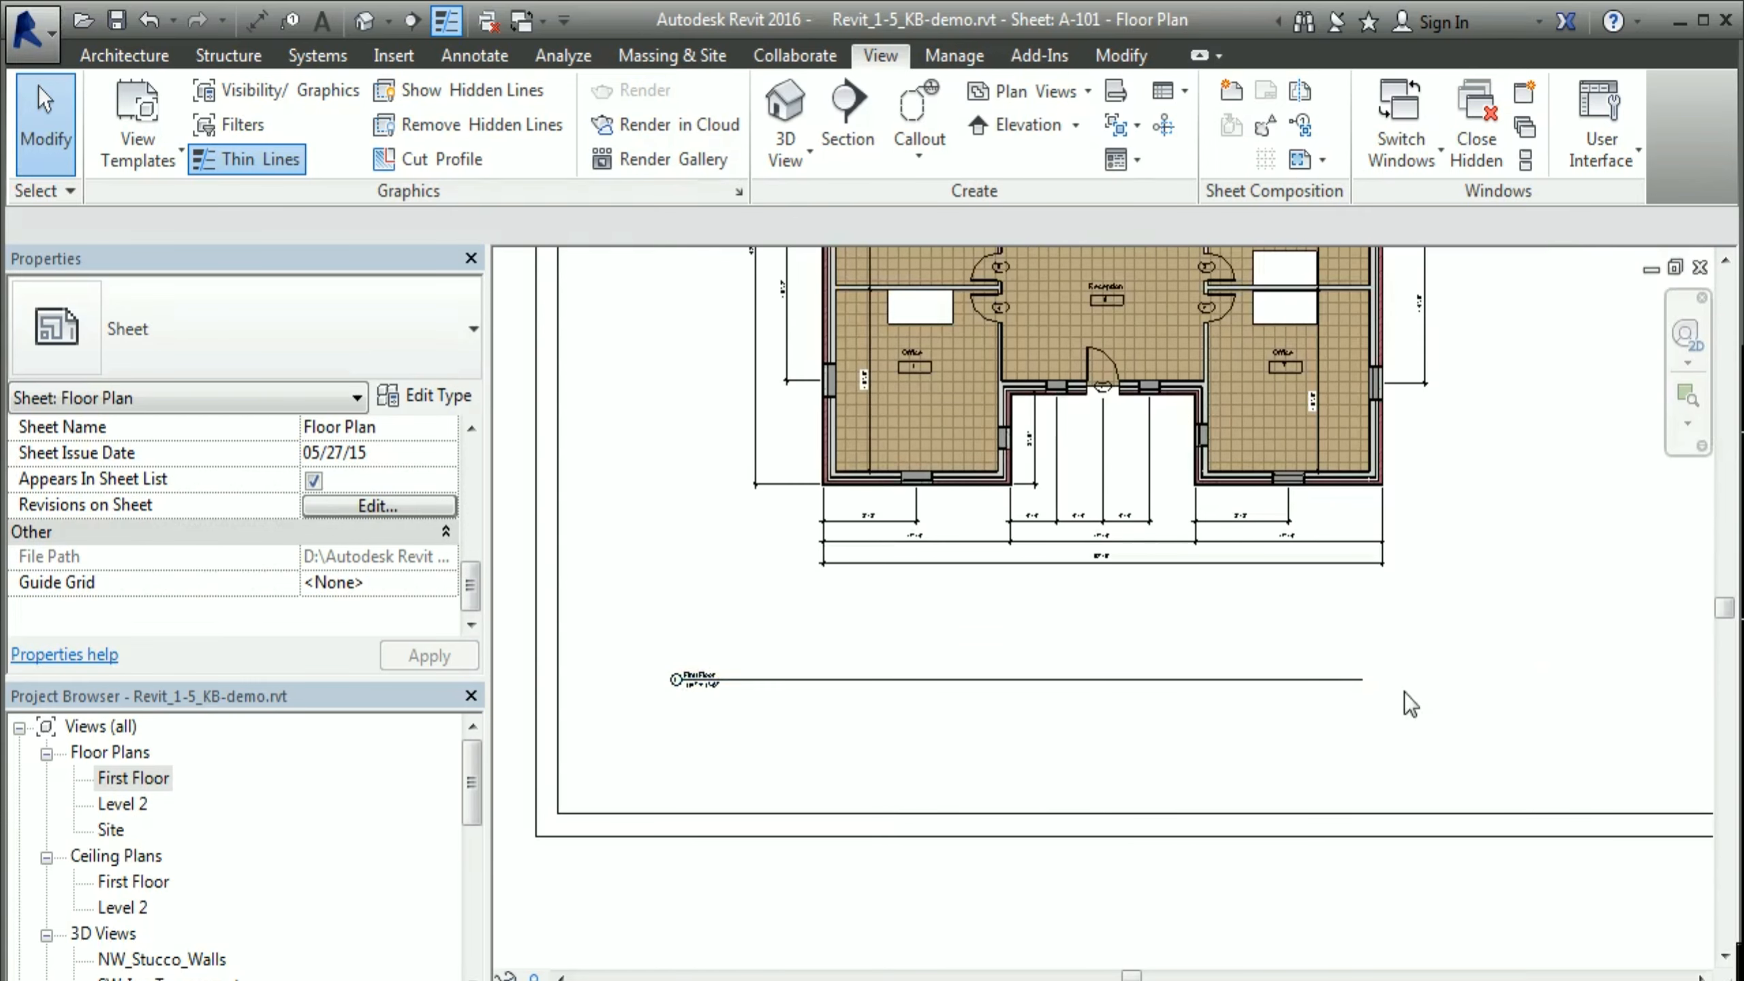
{"action": "scroll", "coordinate": [988, 758], "scroll_direction": "down", "scroll_amount": 3}
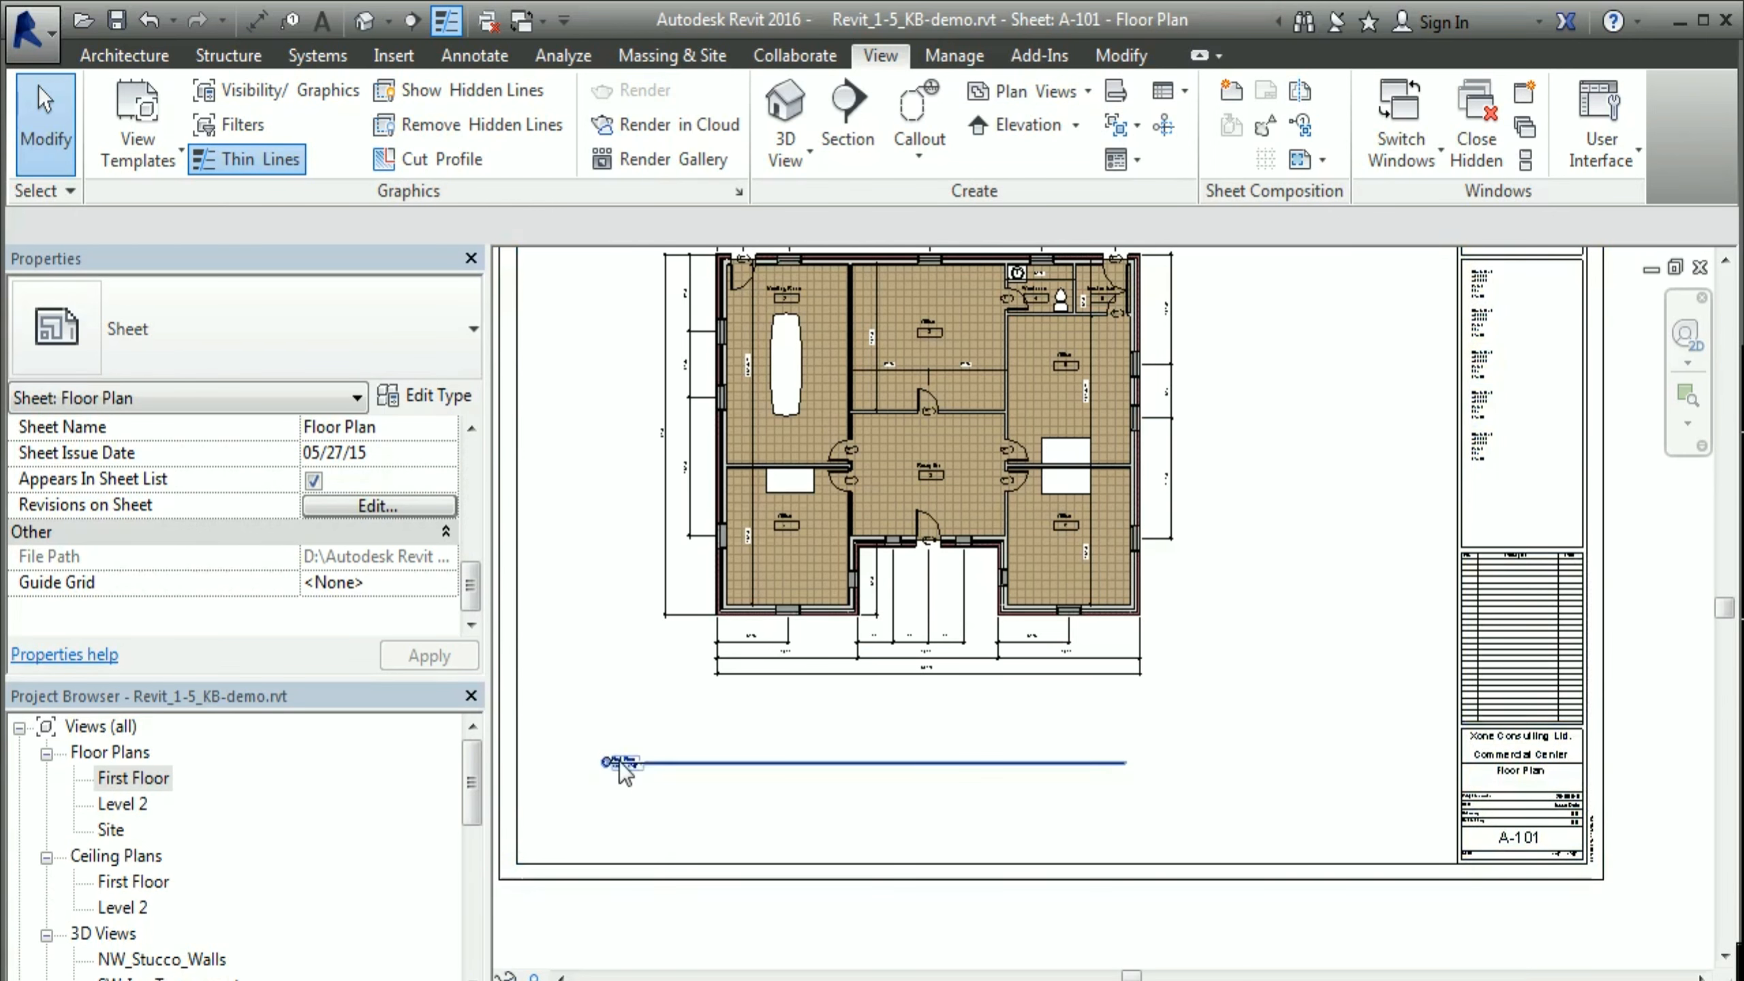
{"action": "left_click", "coordinate": [656, 780]}
{"action": "left_click_drag", "start_coordinate": [662, 791], "coordinate": [796, 728]}
{"action": "scroll", "coordinate": [759, 715], "scroll_direction": "up", "scroll_amount": 5}
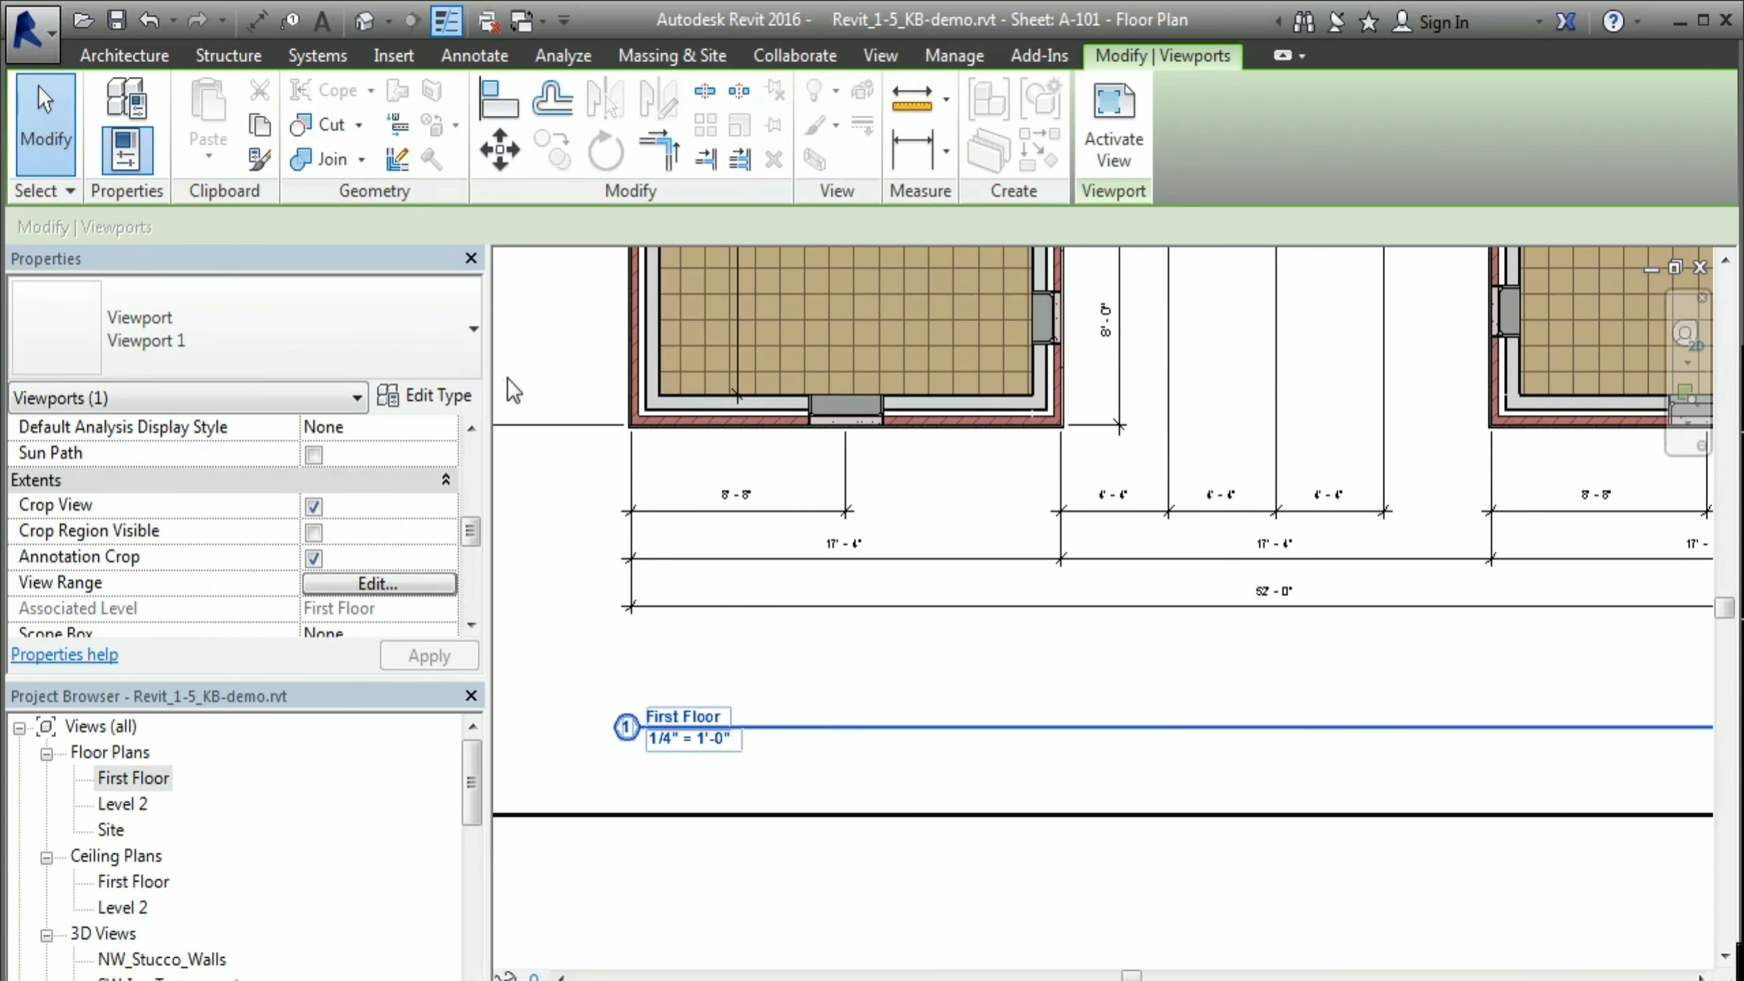
{"action": "scroll", "coordinate": [802, 799], "scroll_direction": "down", "scroll_amount": 3}
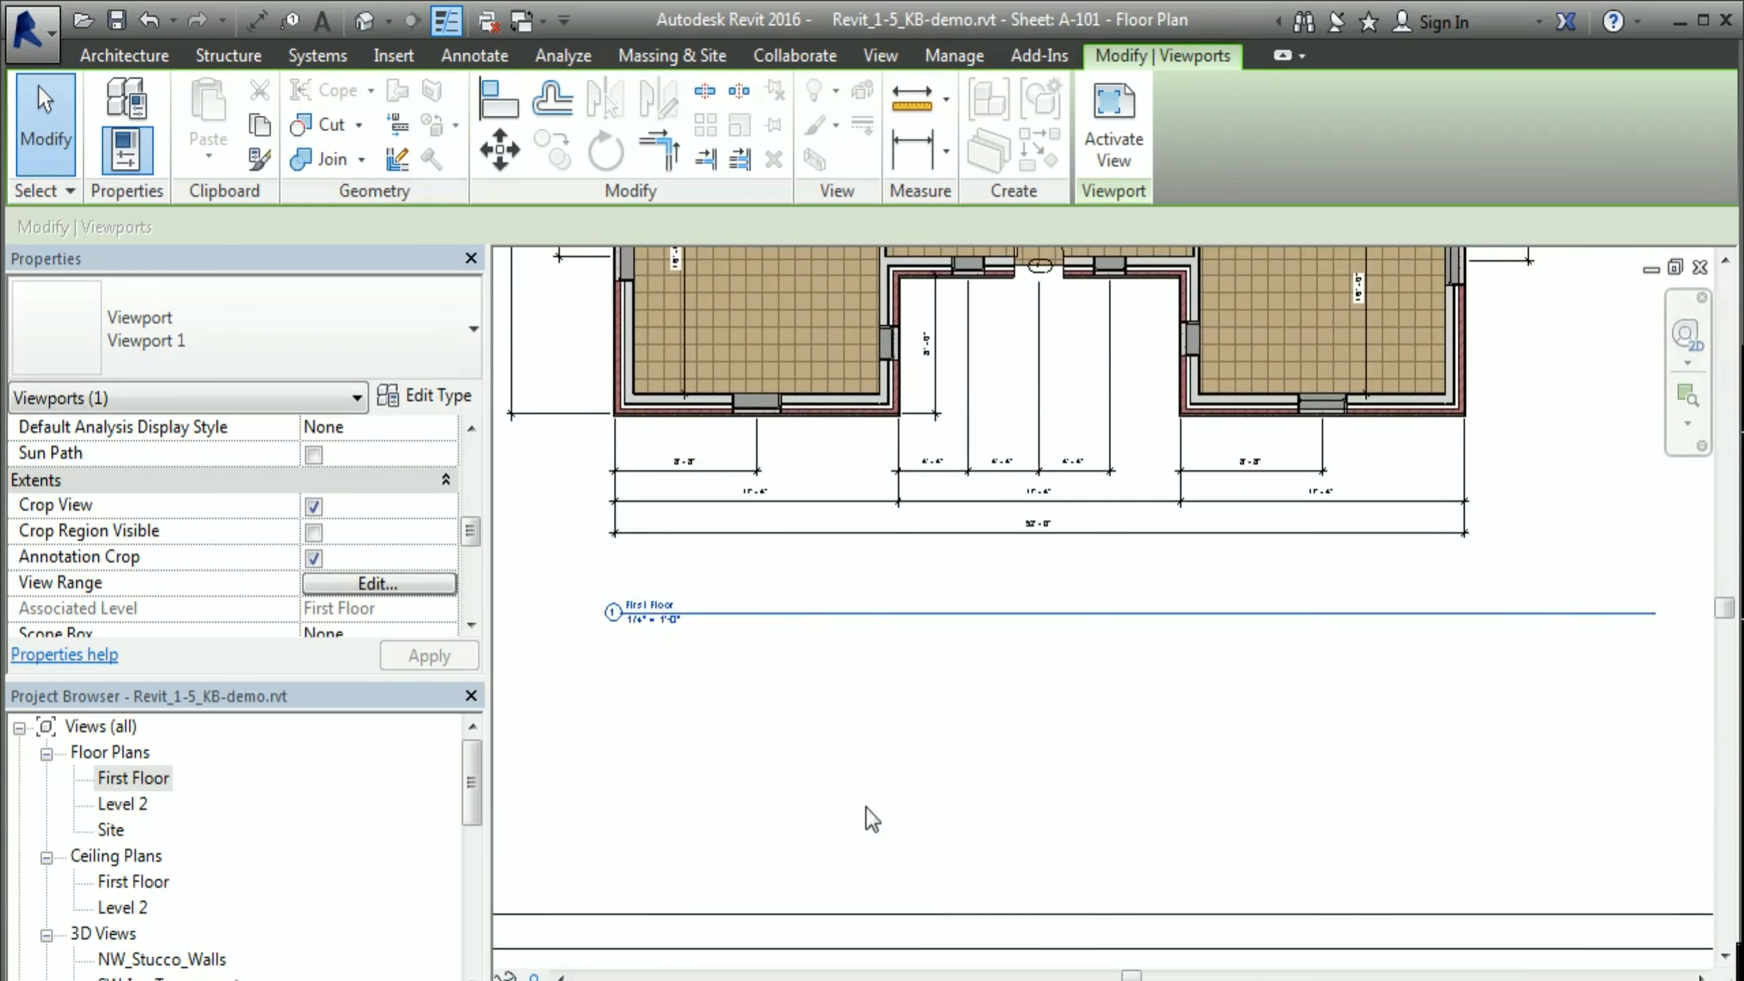
{"action": "left_click", "coordinate": [878, 790]}
{"action": "left_click", "coordinate": [801, 610]}
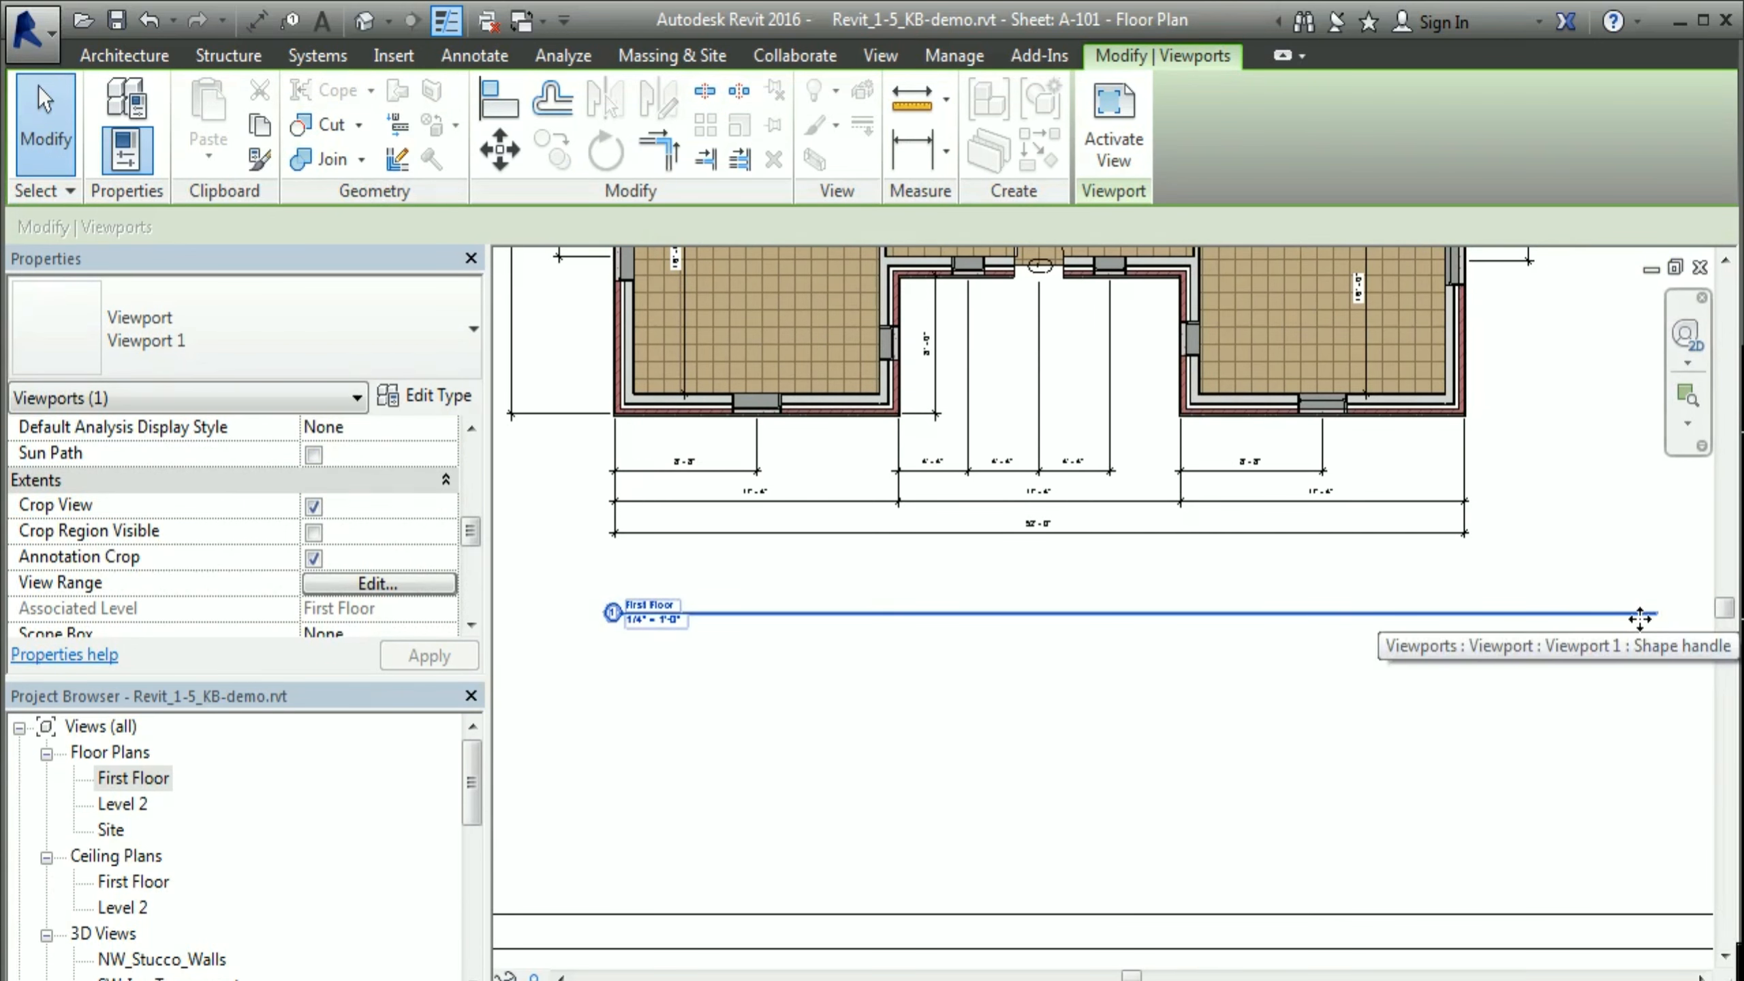
{"action": "left_click", "coordinate": [1028, 831]}
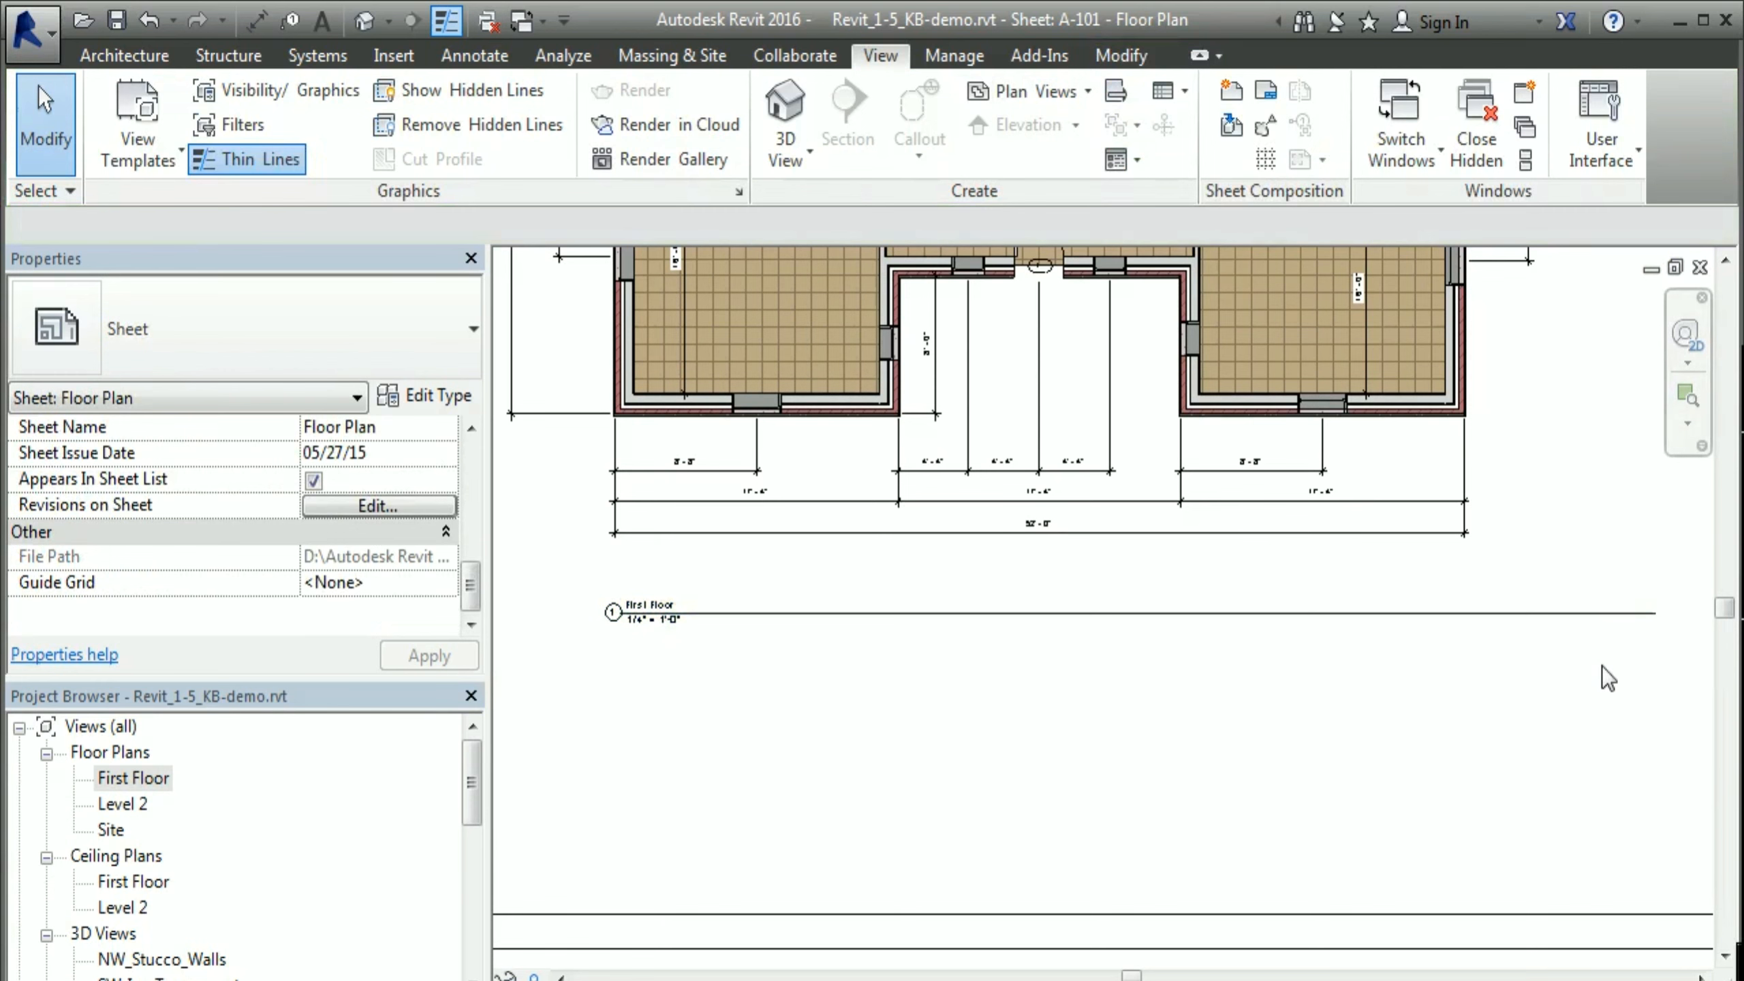
Step: Shorten the First Floor view title's line so it ends near the middle of the plan's width
{"action": "left_click", "coordinate": [1500, 304]}
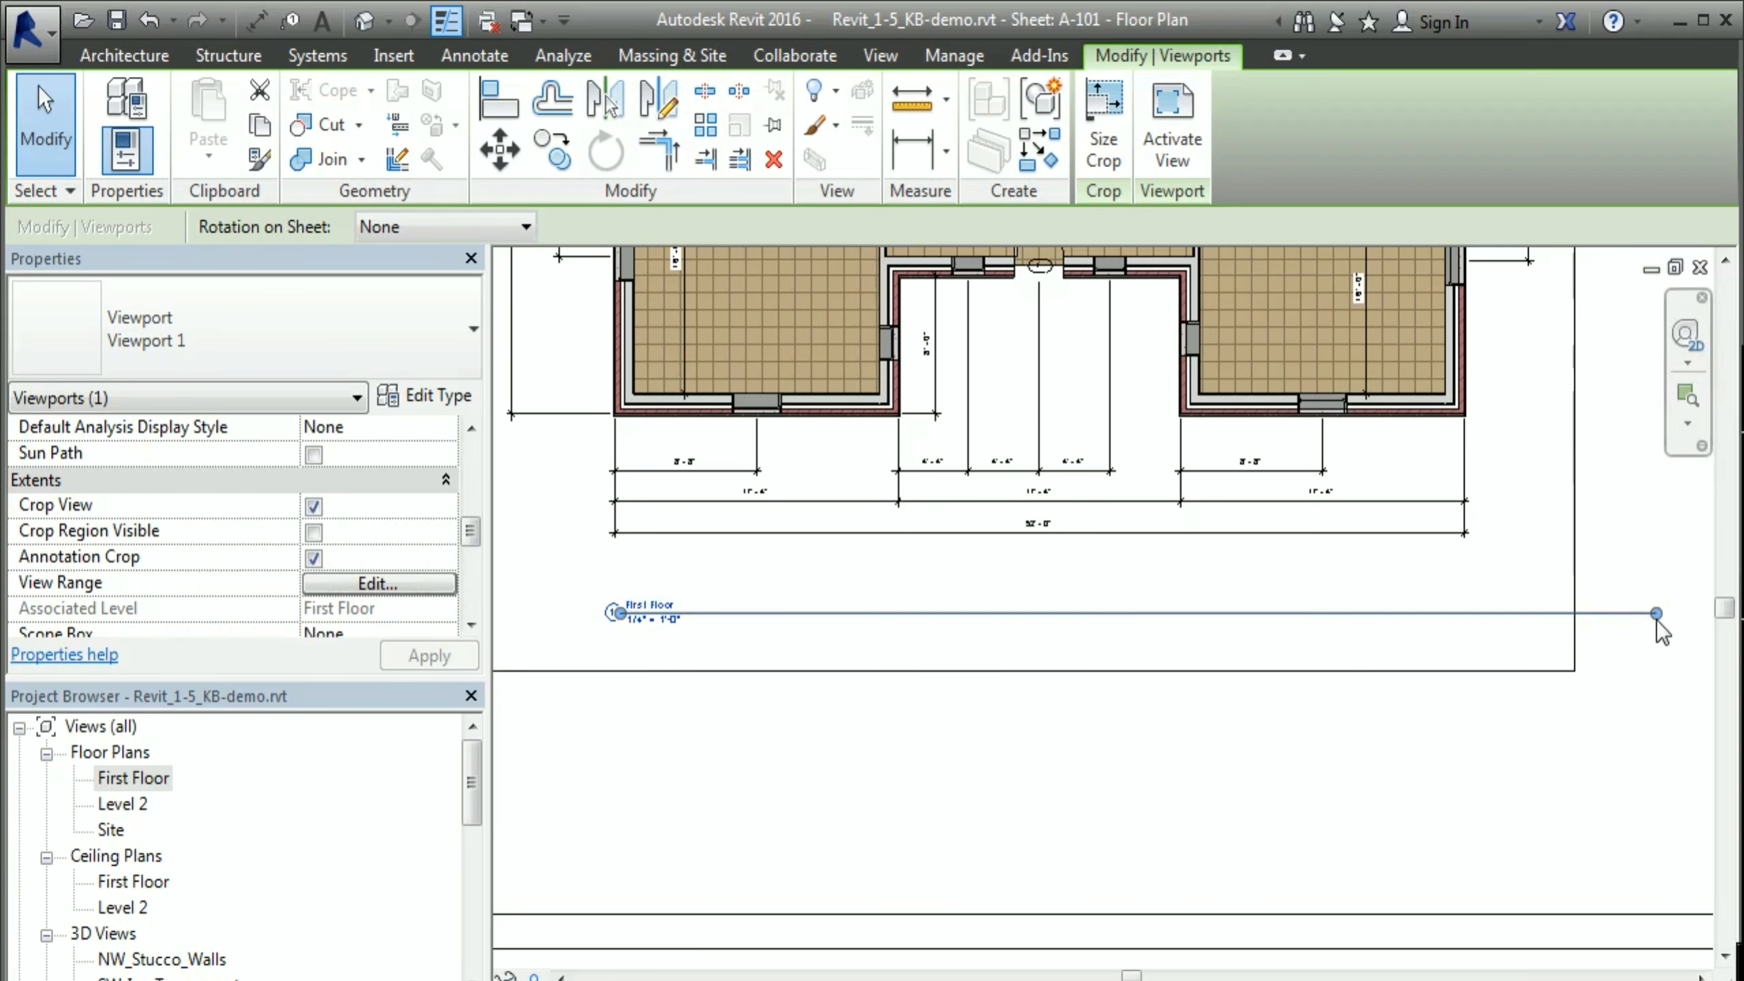
{"action": "left_click_drag", "start_coordinate": [1656, 611], "coordinate": [968, 612]}
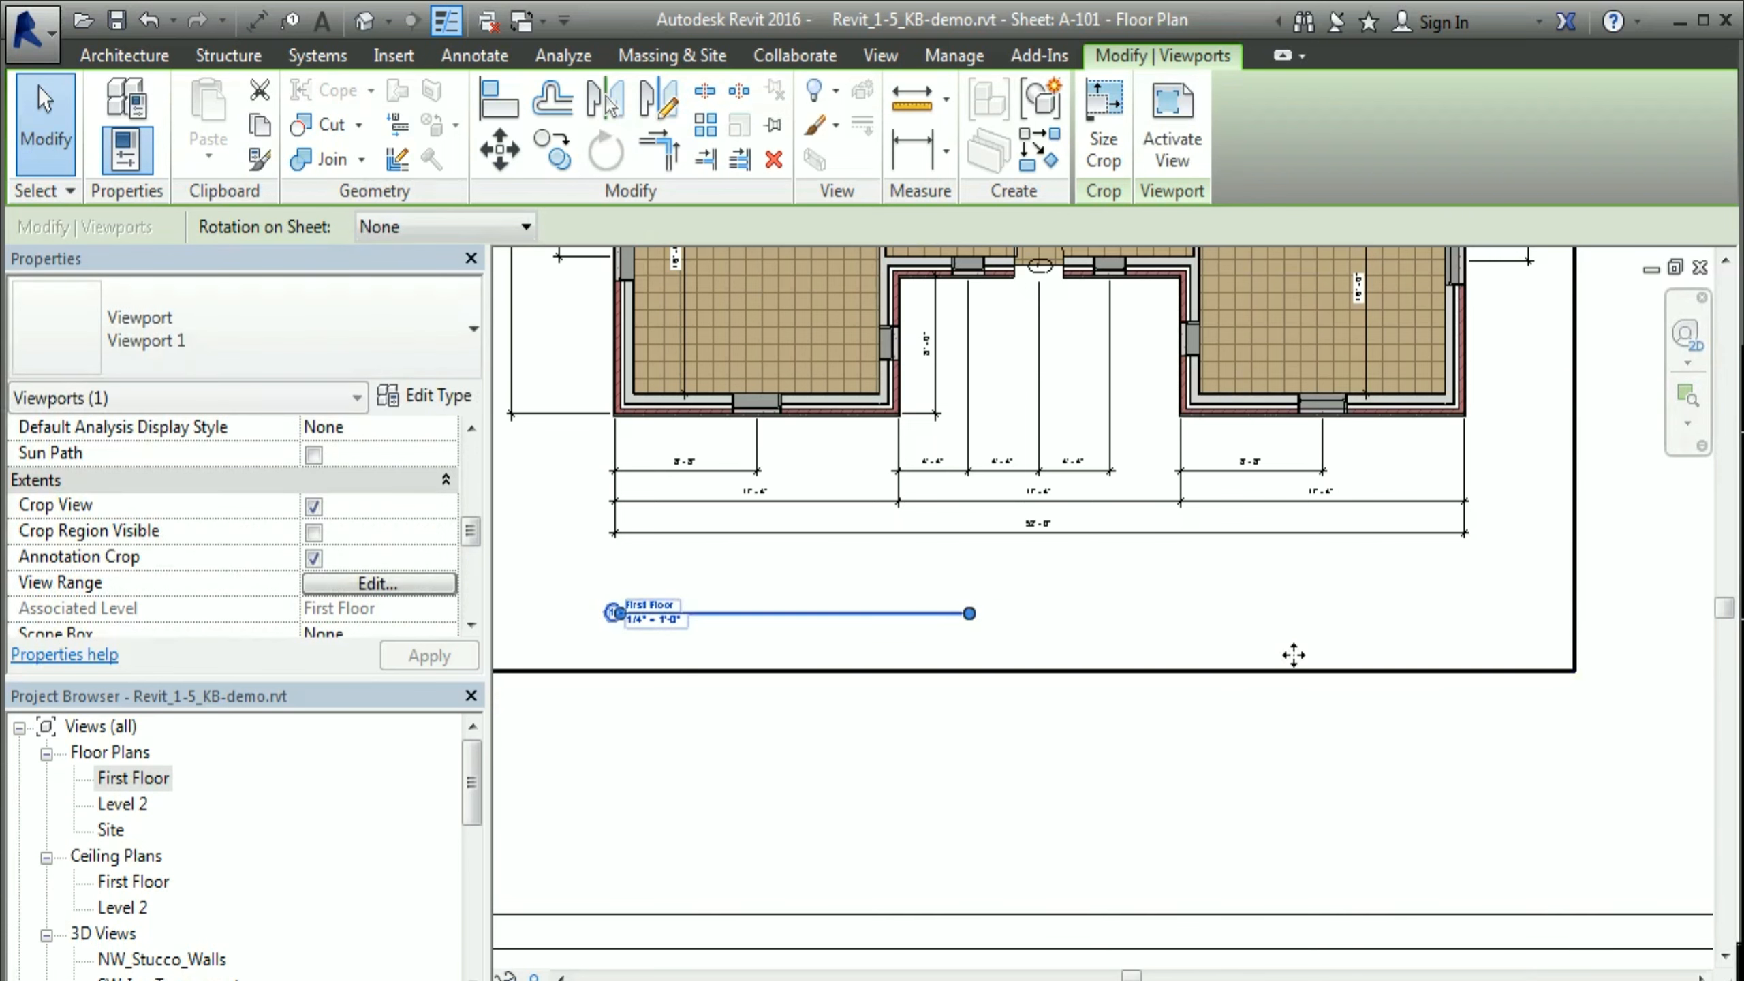
{"action": "left_click", "coordinate": [1117, 779]}
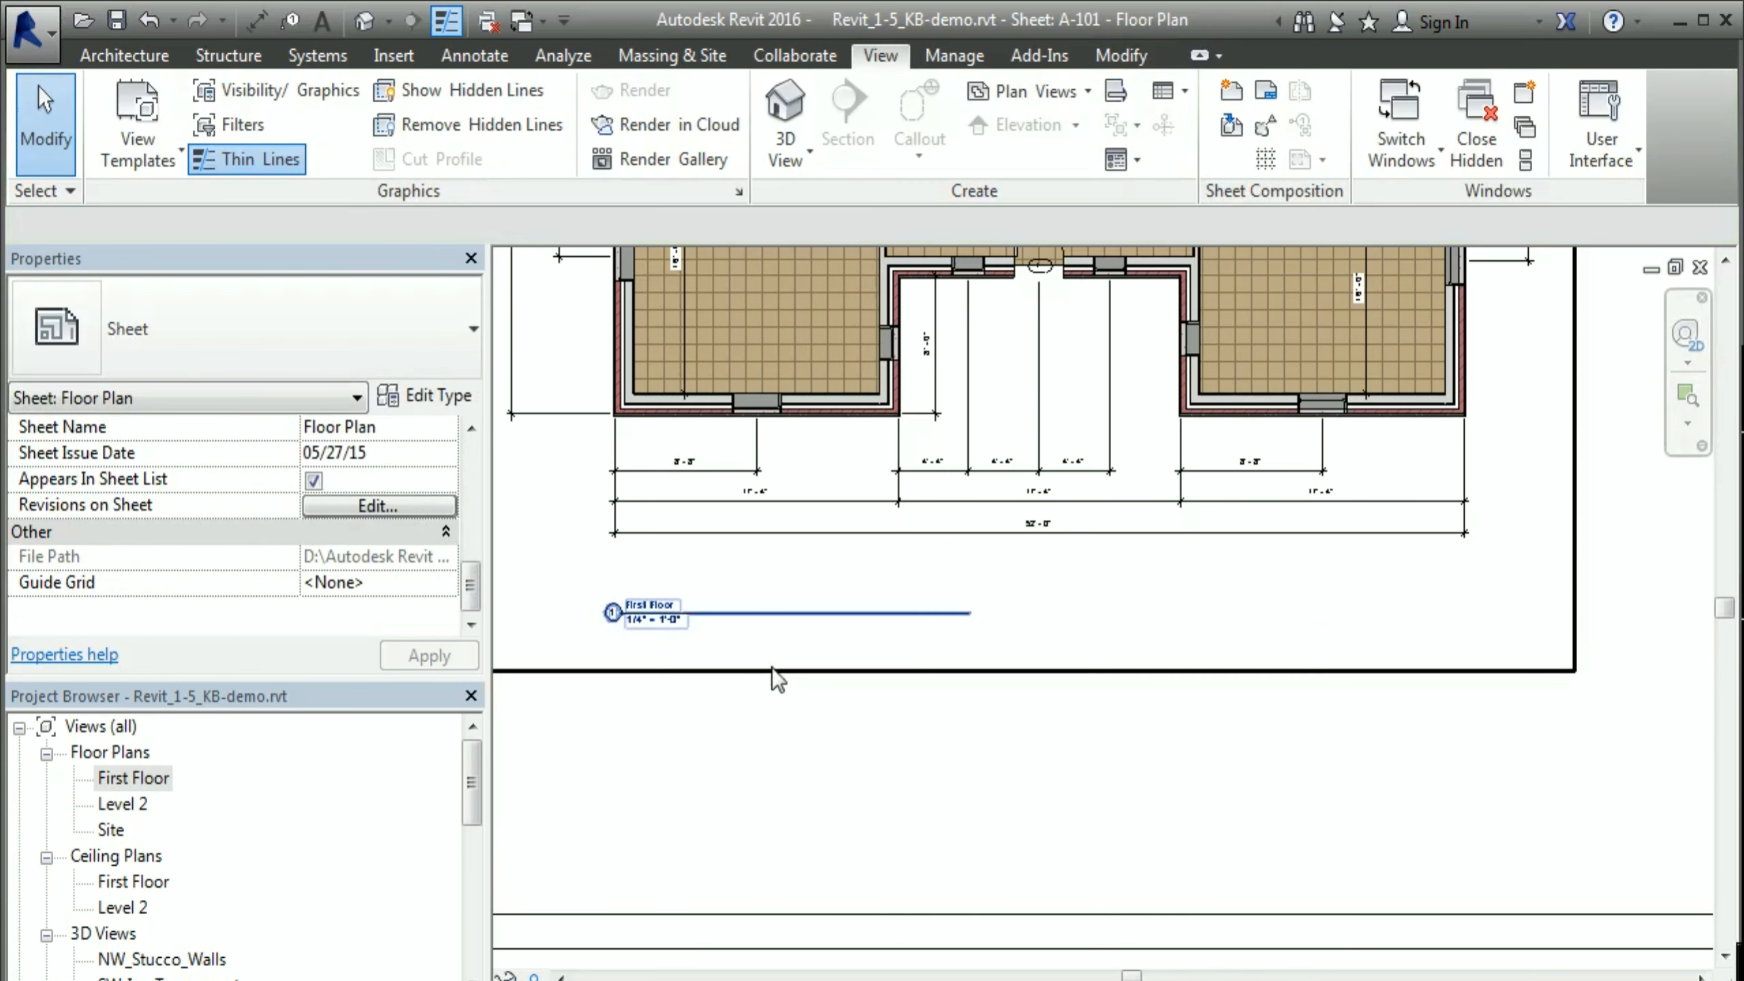
Step: Shorten the view title's line further to just past its text and reposition the title closely beneath the plan's west corner
{"action": "left_click", "coordinate": [757, 613]}
{"action": "left_click_drag", "start_coordinate": [759, 614], "coordinate": [1114, 726]}
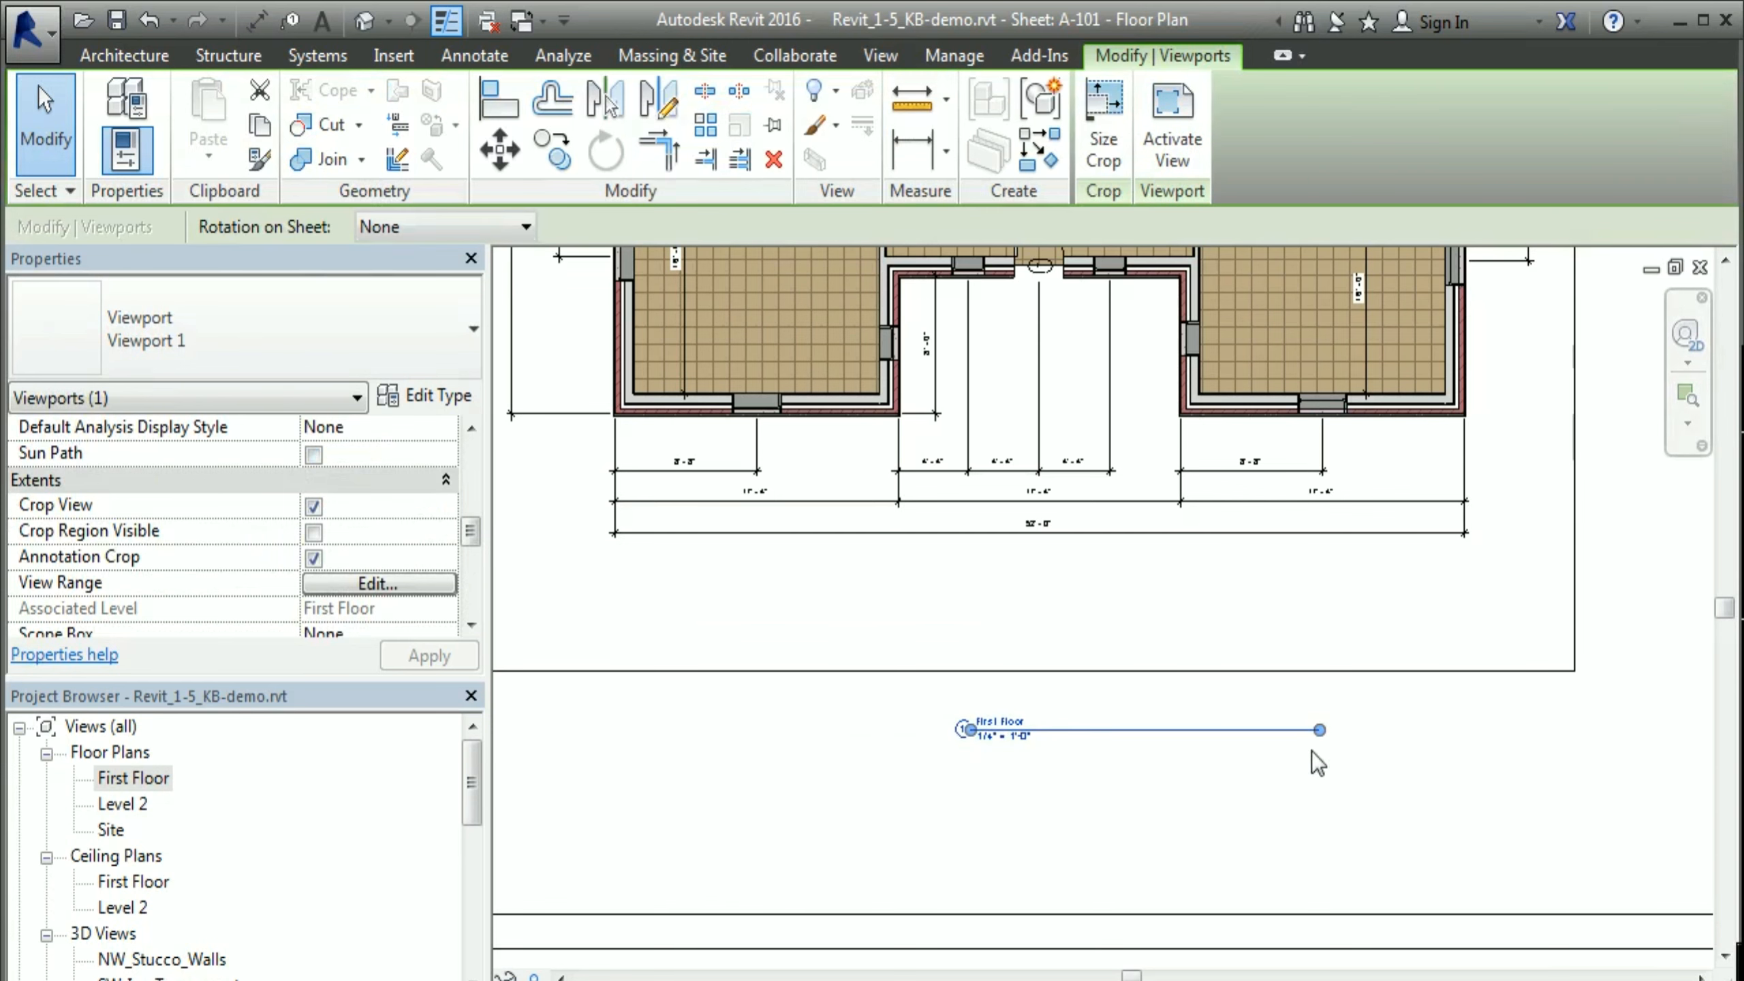
{"action": "left_click_drag", "start_coordinate": [1319, 729], "coordinate": [696, 597]}
{"action": "left_click", "coordinate": [1140, 783]}
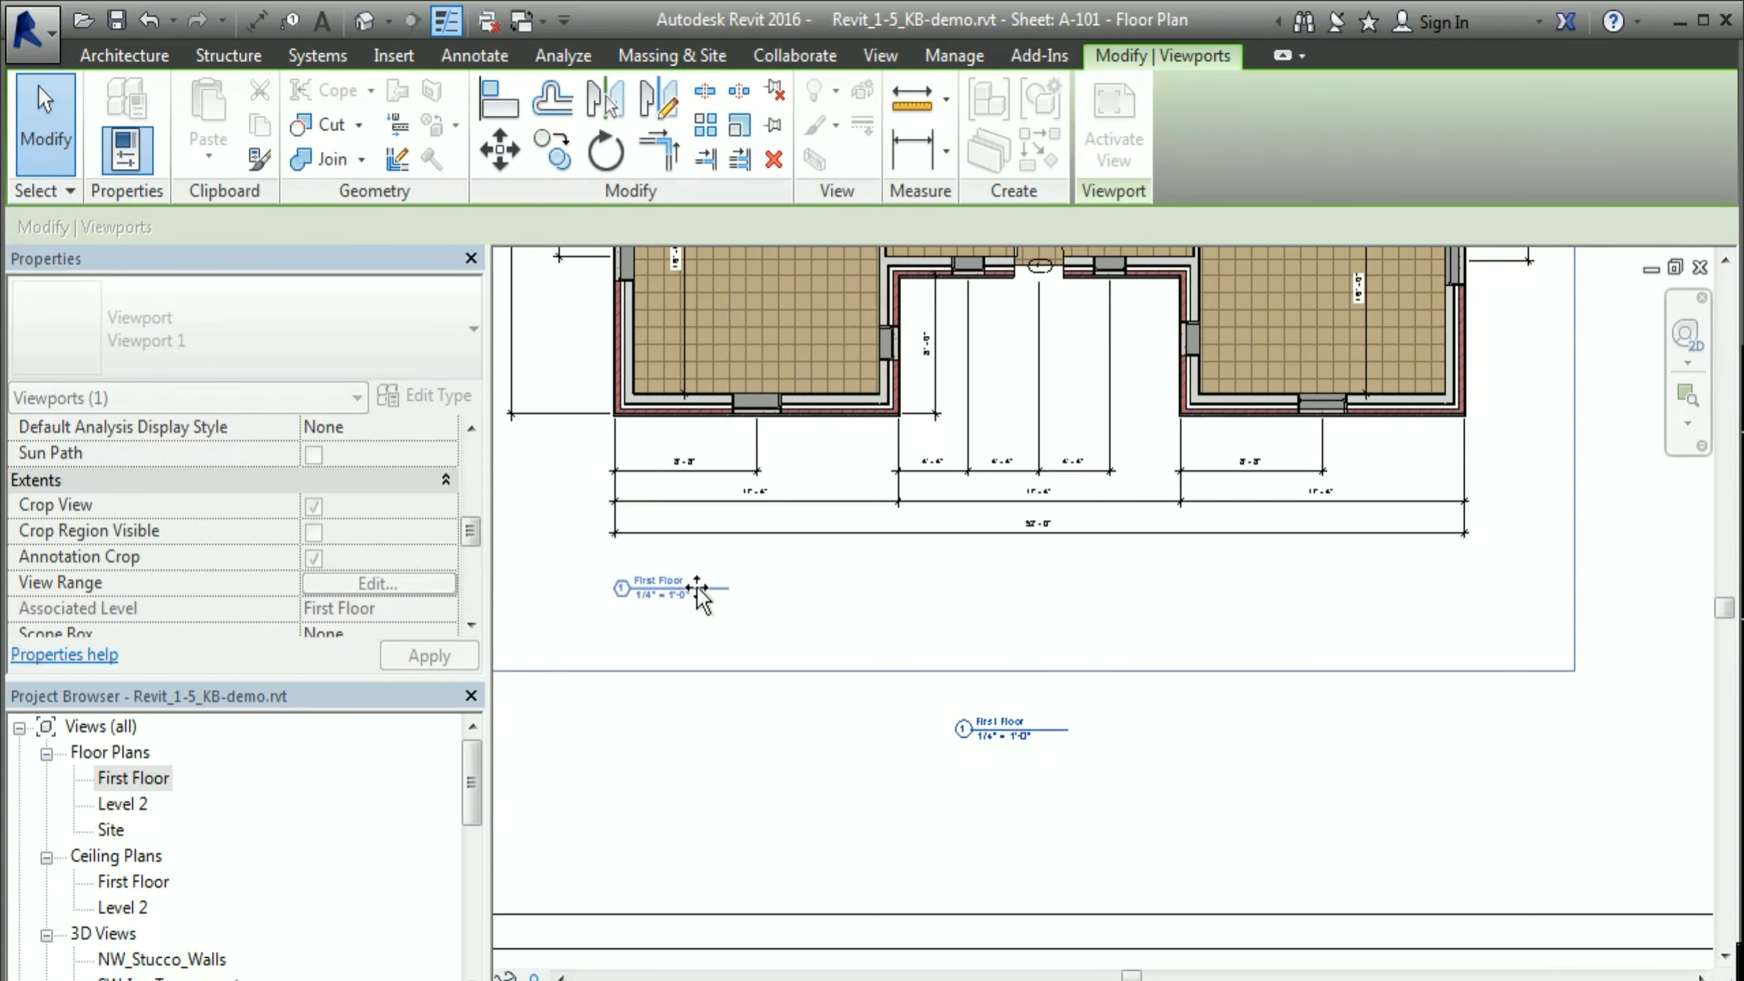
{"action": "left_click", "coordinate": [893, 790]}
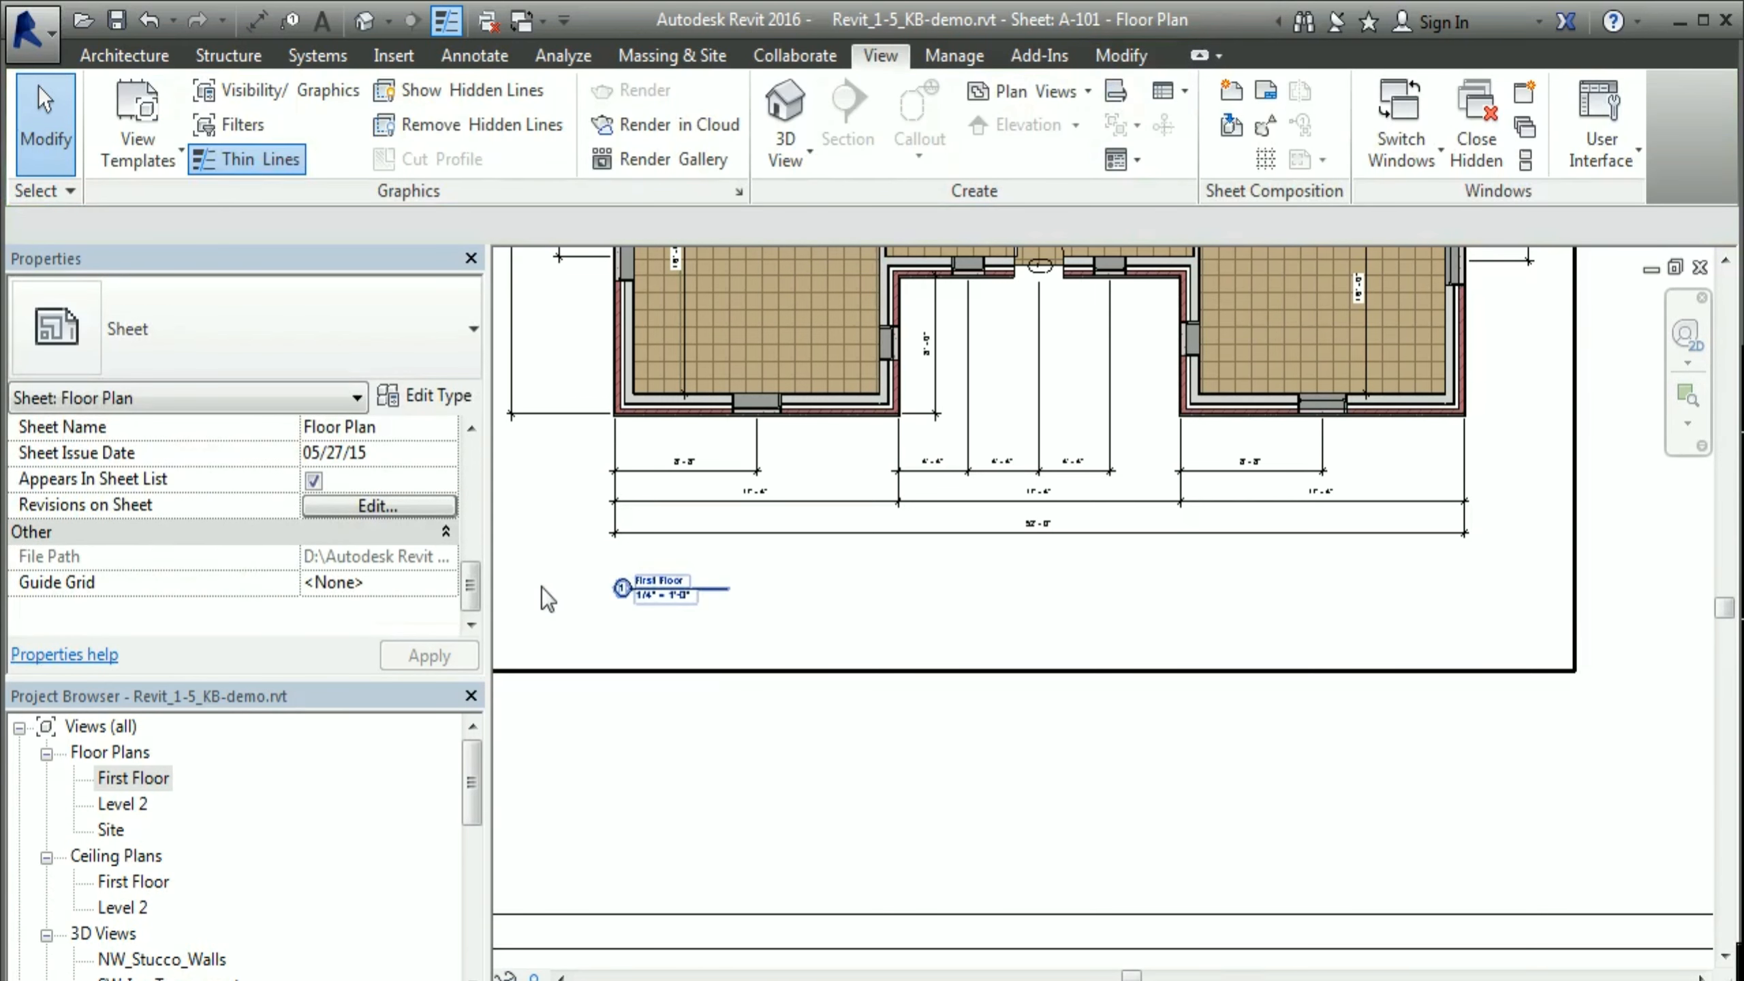
Step: Set the floor plan viewport's Title on Sheet to First Floor Plan
{"action": "scroll", "coordinate": [413, 577], "scroll_direction": "up", "scroll_amount": 2}
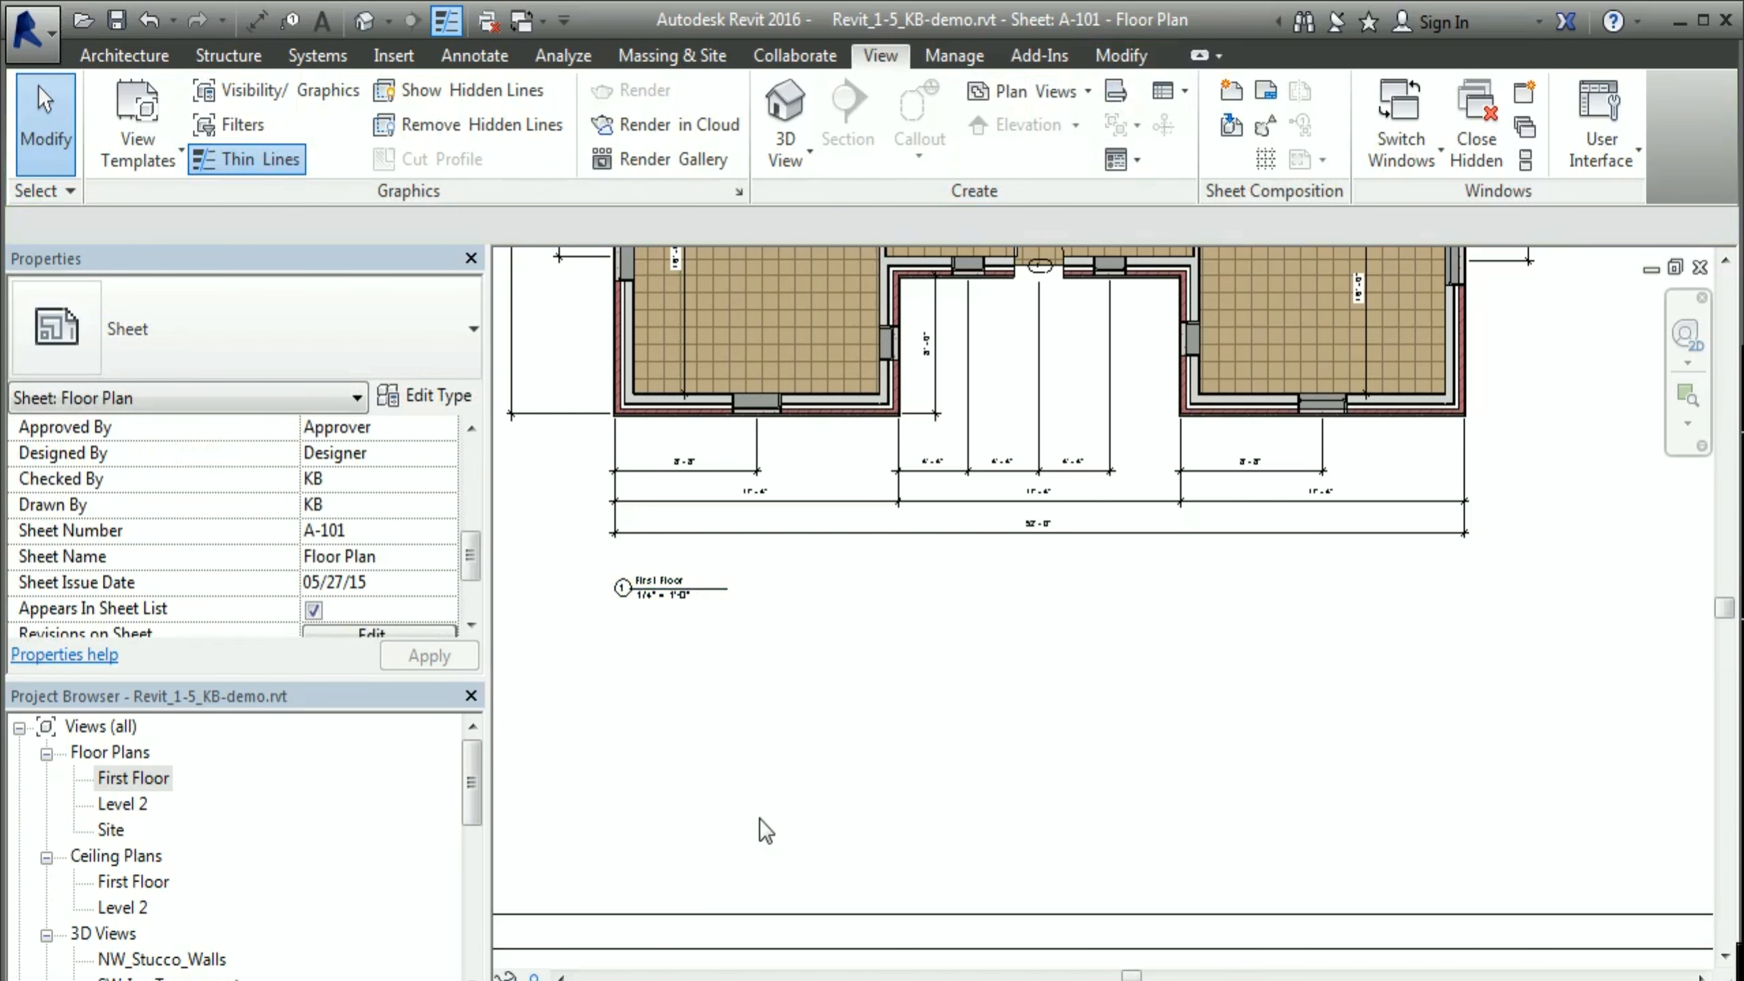
{"action": "left_click", "coordinate": [849, 611]}
{"action": "left_click_drag", "start_coordinate": [473, 521], "coordinate": [470, 585]}
{"action": "left_click", "coordinate": [391, 530]}
{"action": "type", "text": "First Floor Plan"}
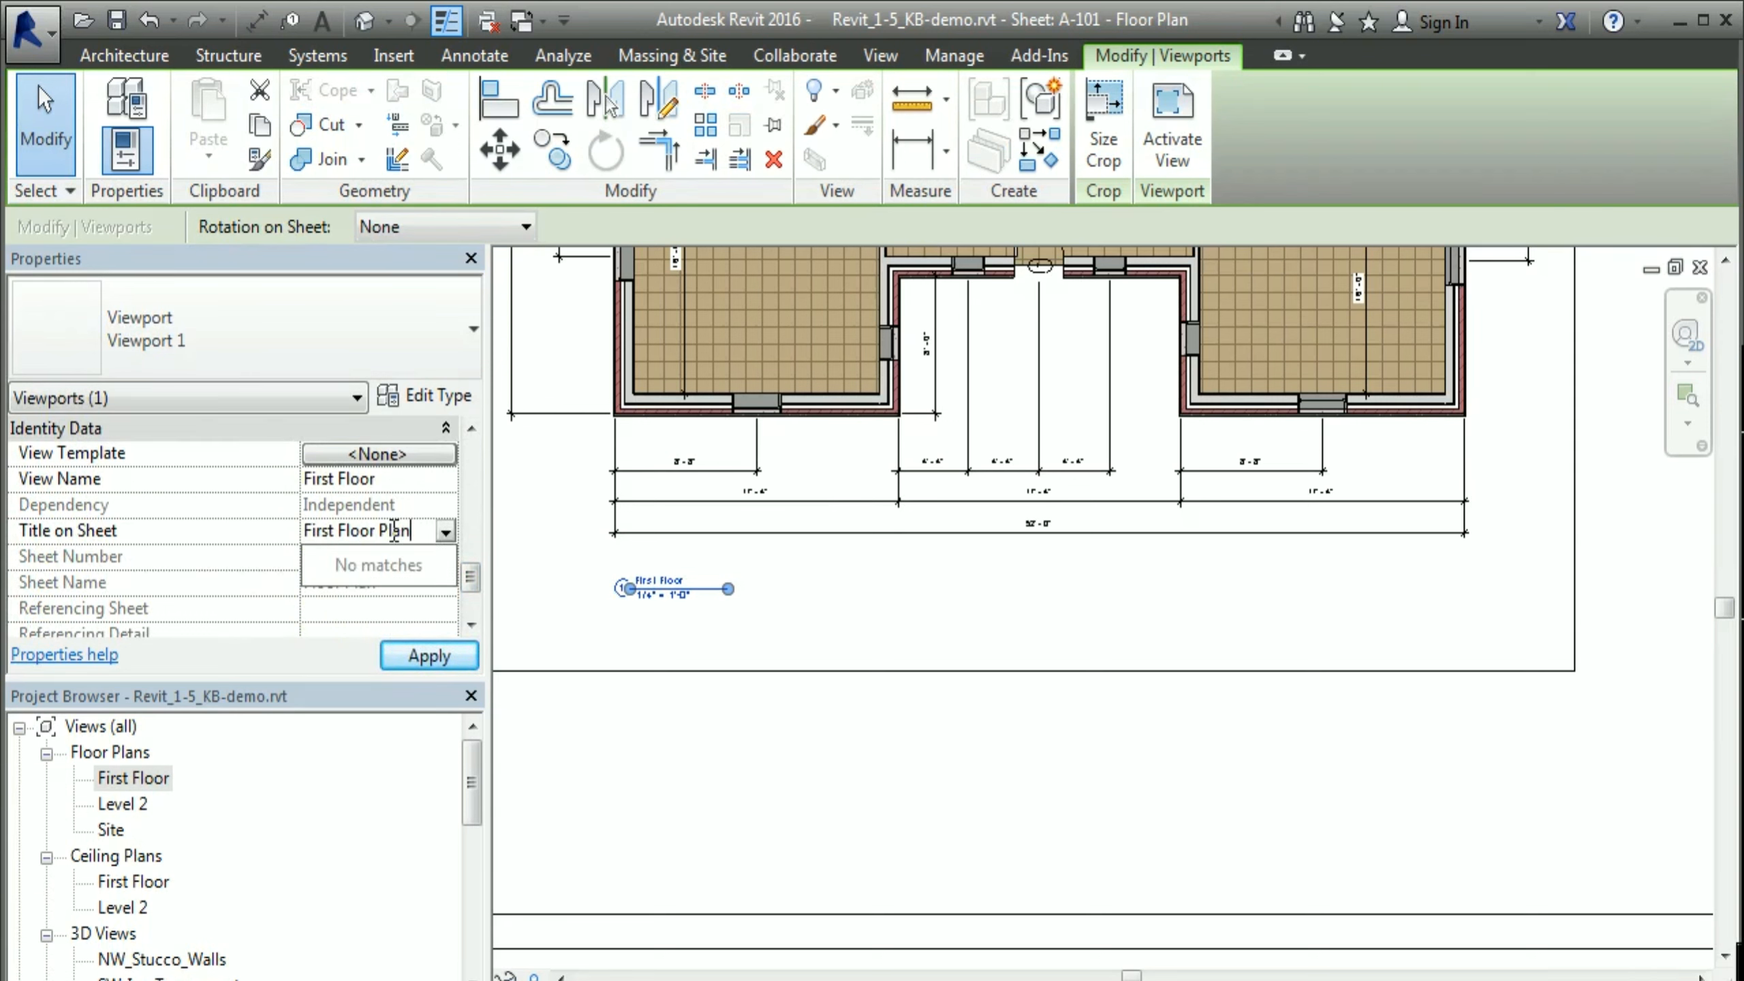
{"action": "left_click", "coordinate": [852, 782]}
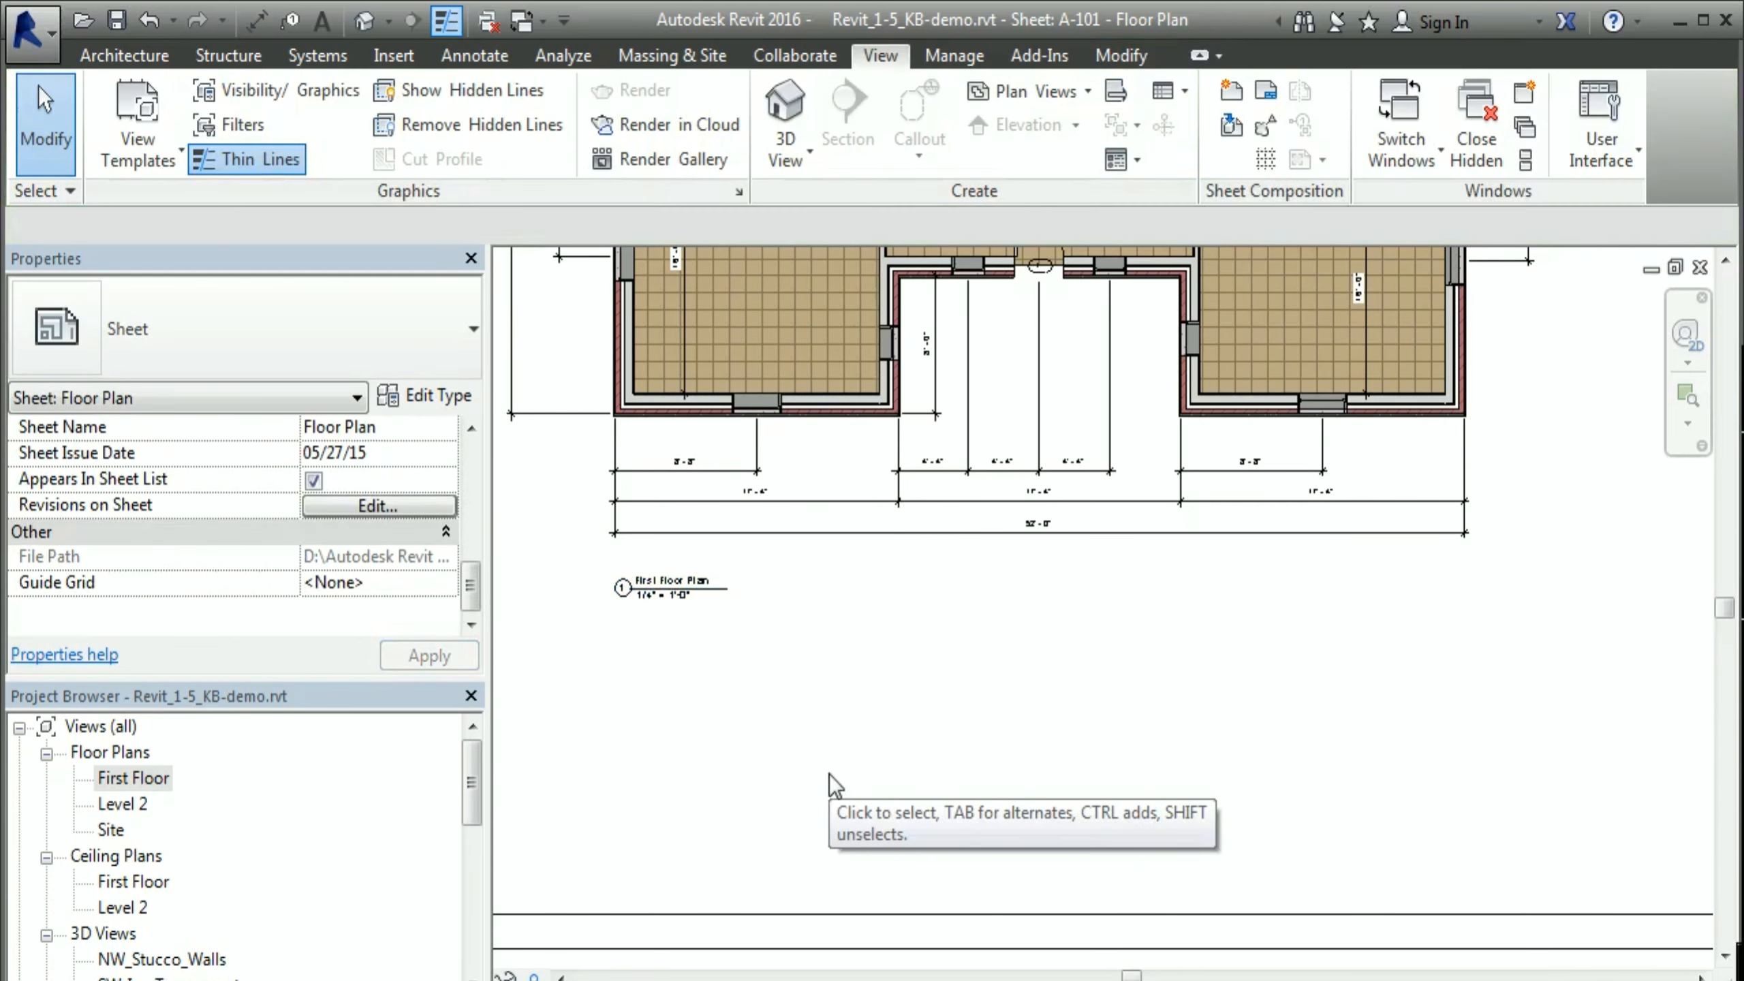
Step: Create a new sheet with the D 22 x 34 Horizontal titleblock
{"action": "scroll", "coordinate": [861, 769], "scroll_direction": "down", "scroll_amount": 3}
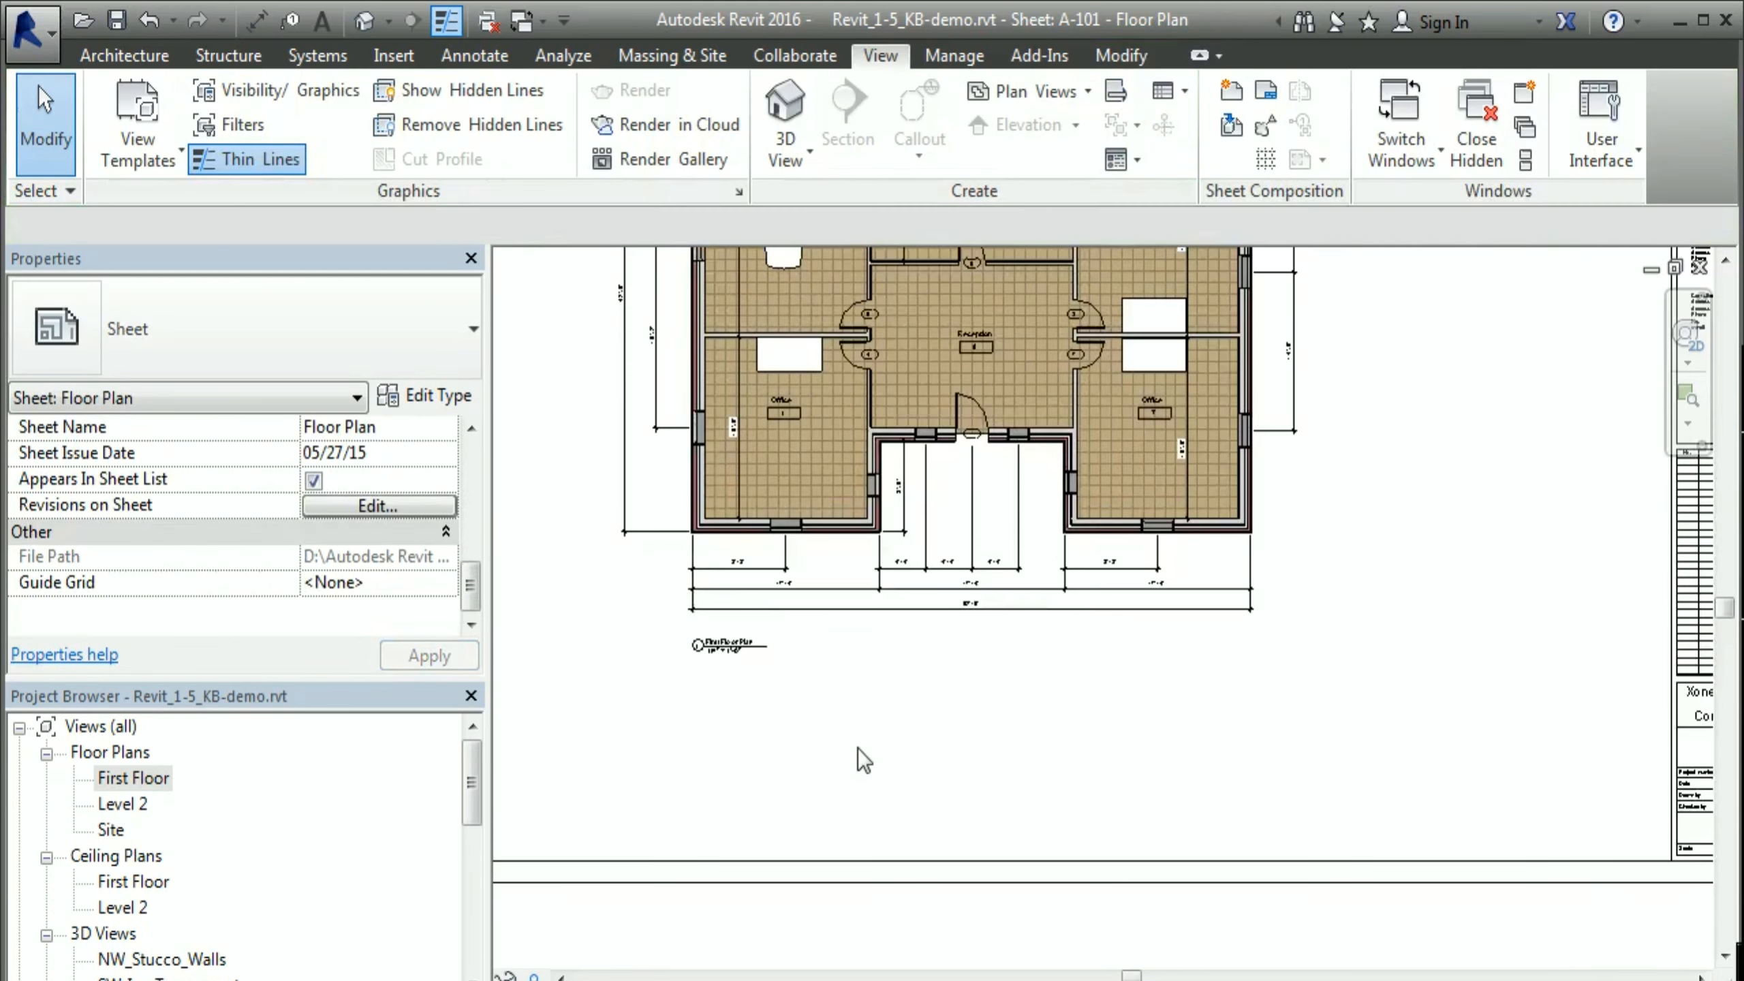
{"action": "middle_click_drag", "start_coordinate": [886, 766], "coordinate": [859, 904]}
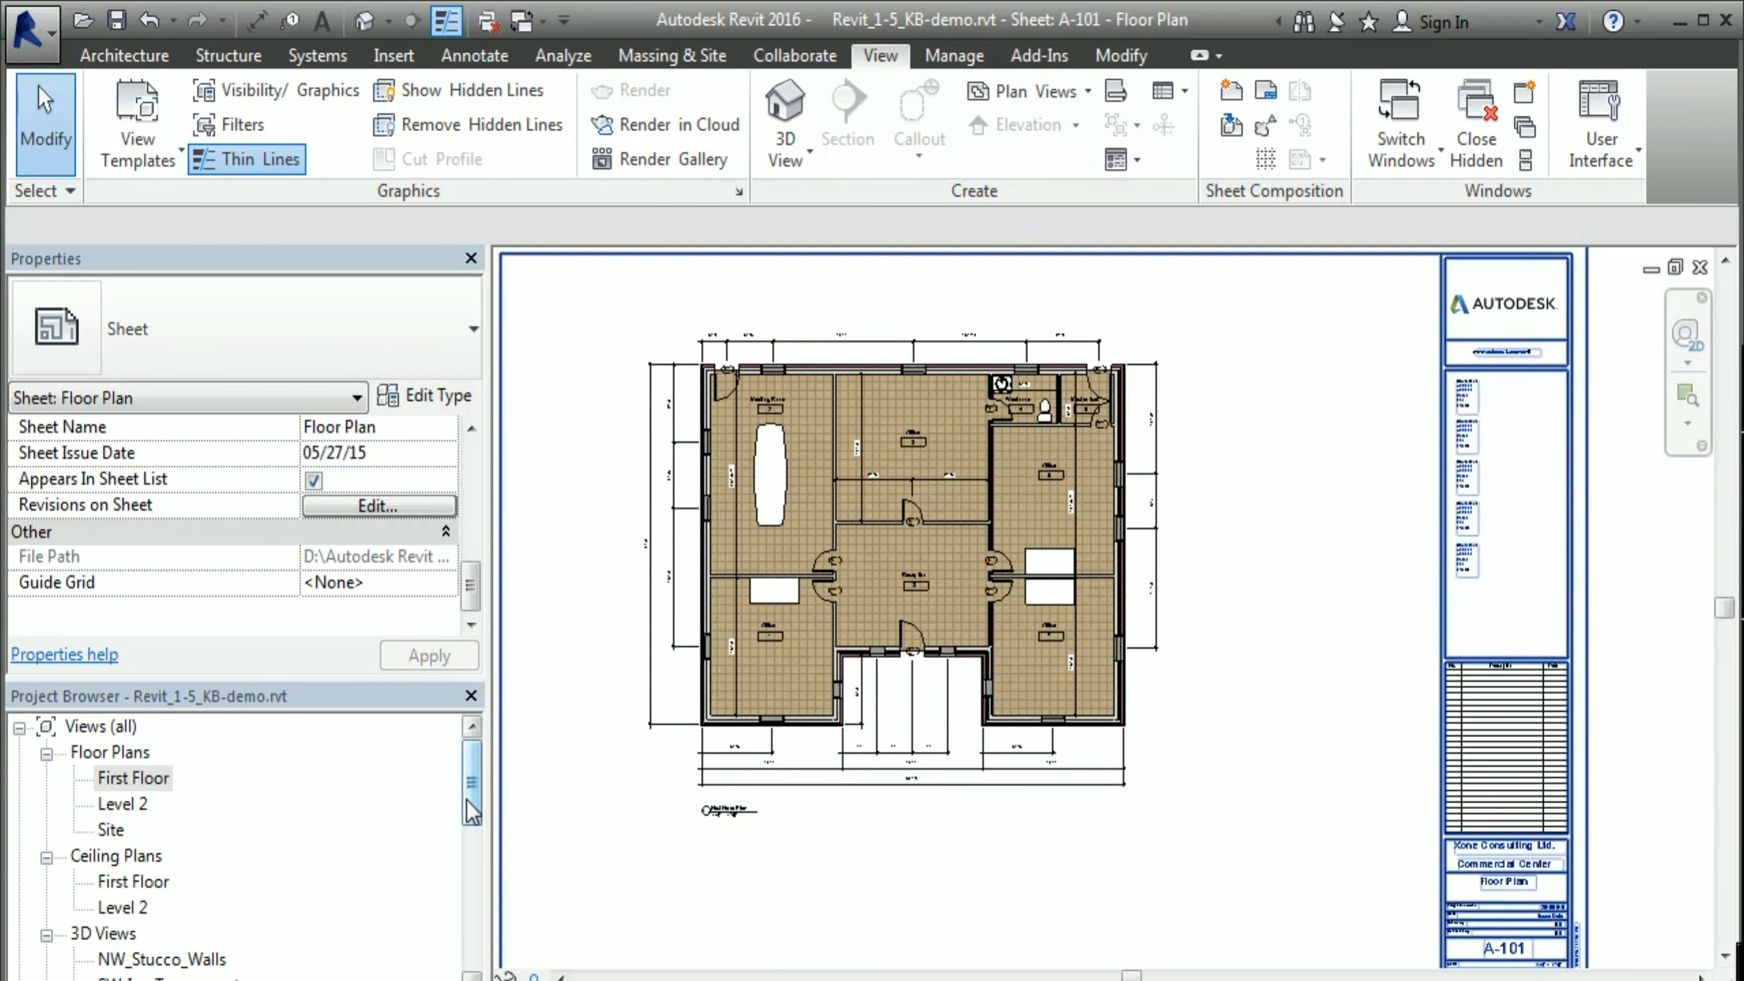
{"action": "left_click", "coordinate": [1231, 96]}
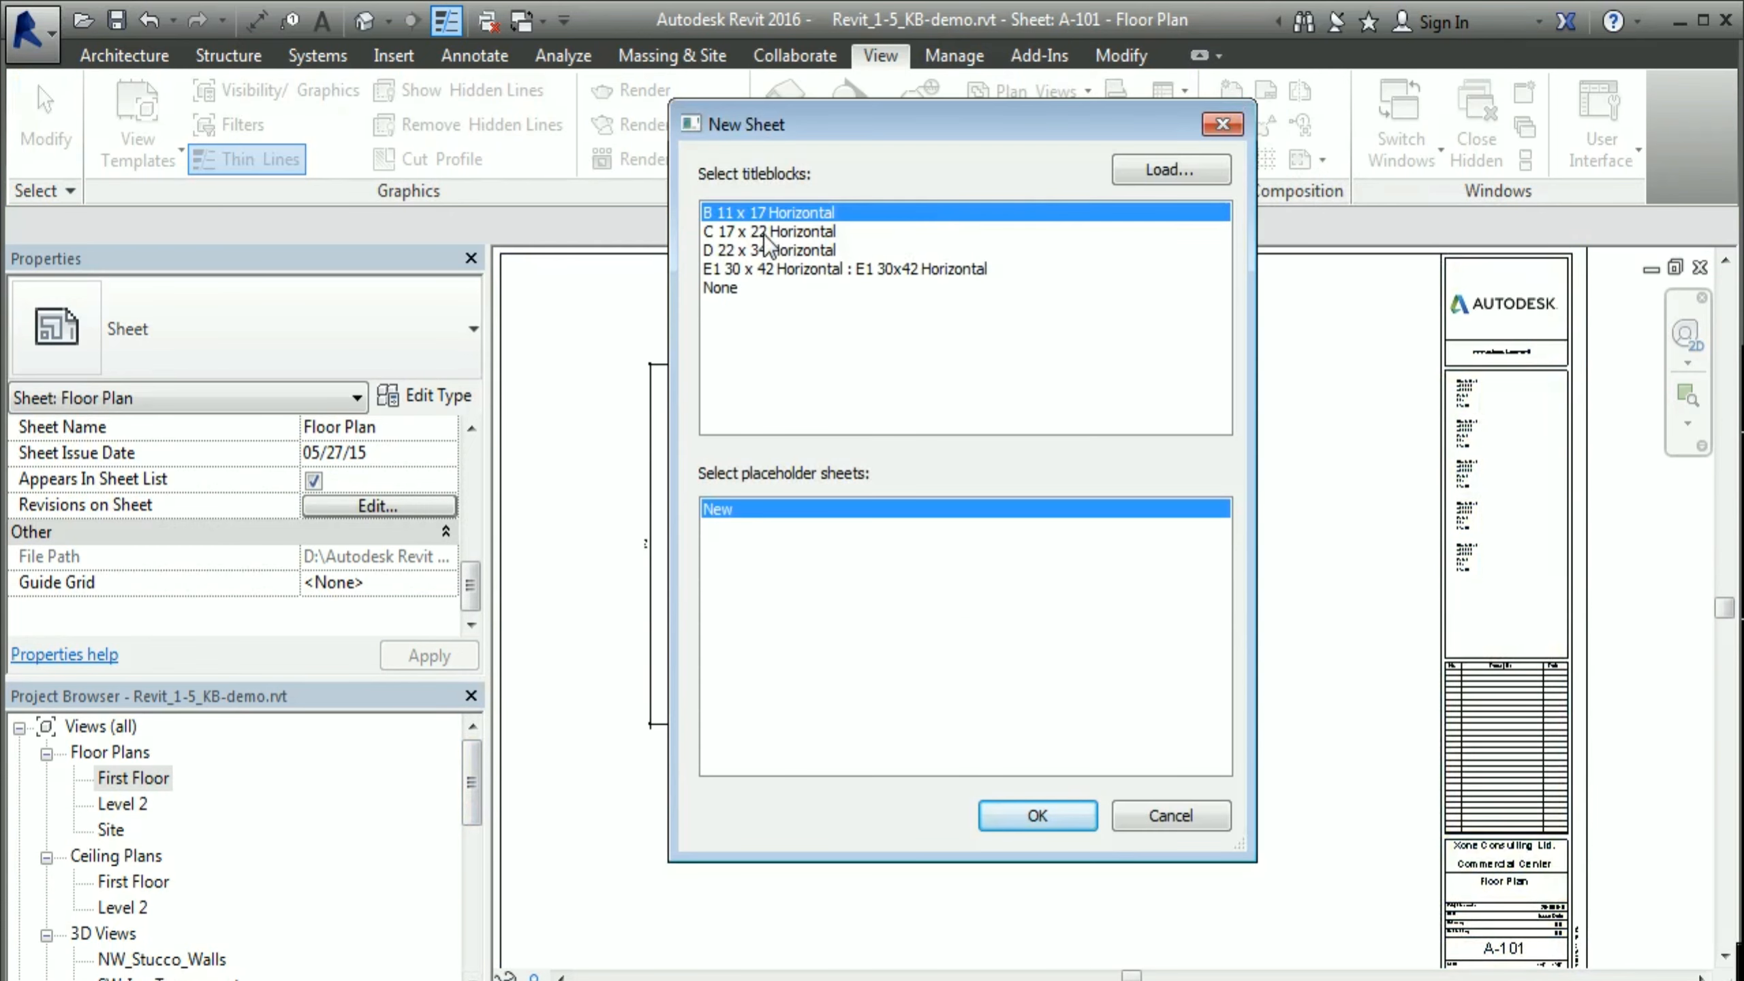
{"action": "left_click_drag", "start_coordinate": [866, 132], "coordinate": [800, 133]}
{"action": "left_click", "coordinate": [679, 246]}
{"action": "left_click", "coordinate": [958, 817]}
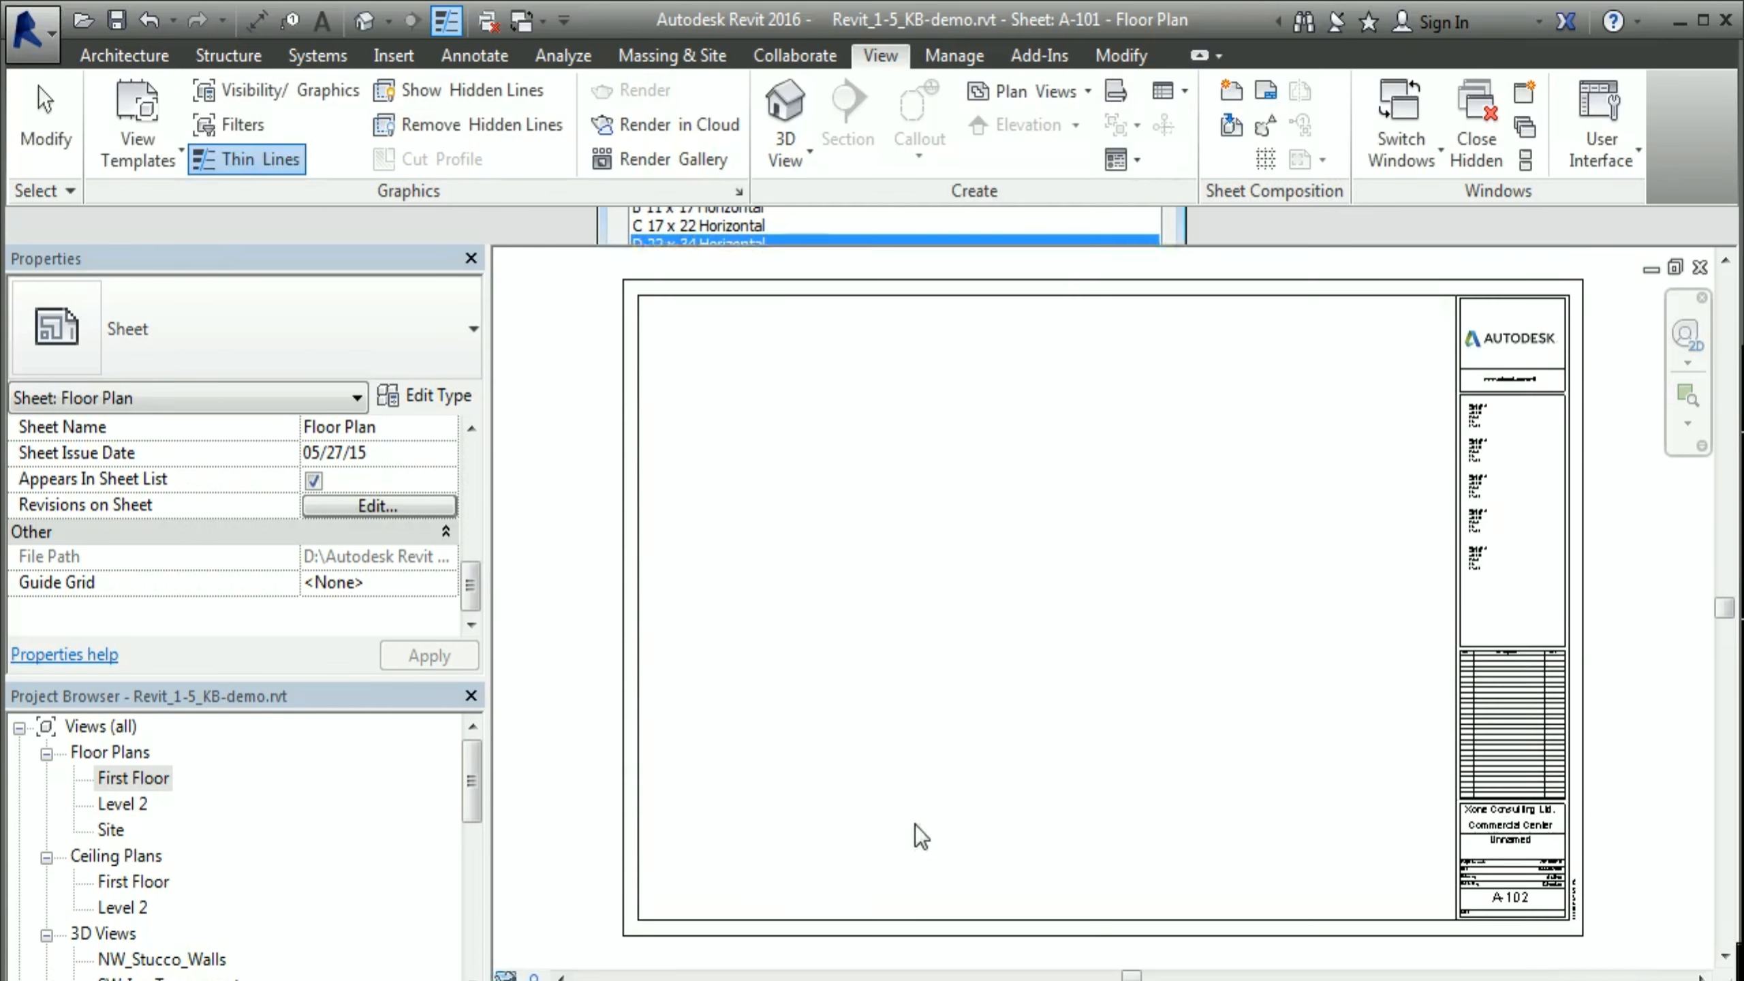
Step: Place the South elevation on sheet A-102, centered in the upper part of the drawing area
{"action": "left_click_drag", "start_coordinate": [474, 787], "coordinate": [474, 938]}
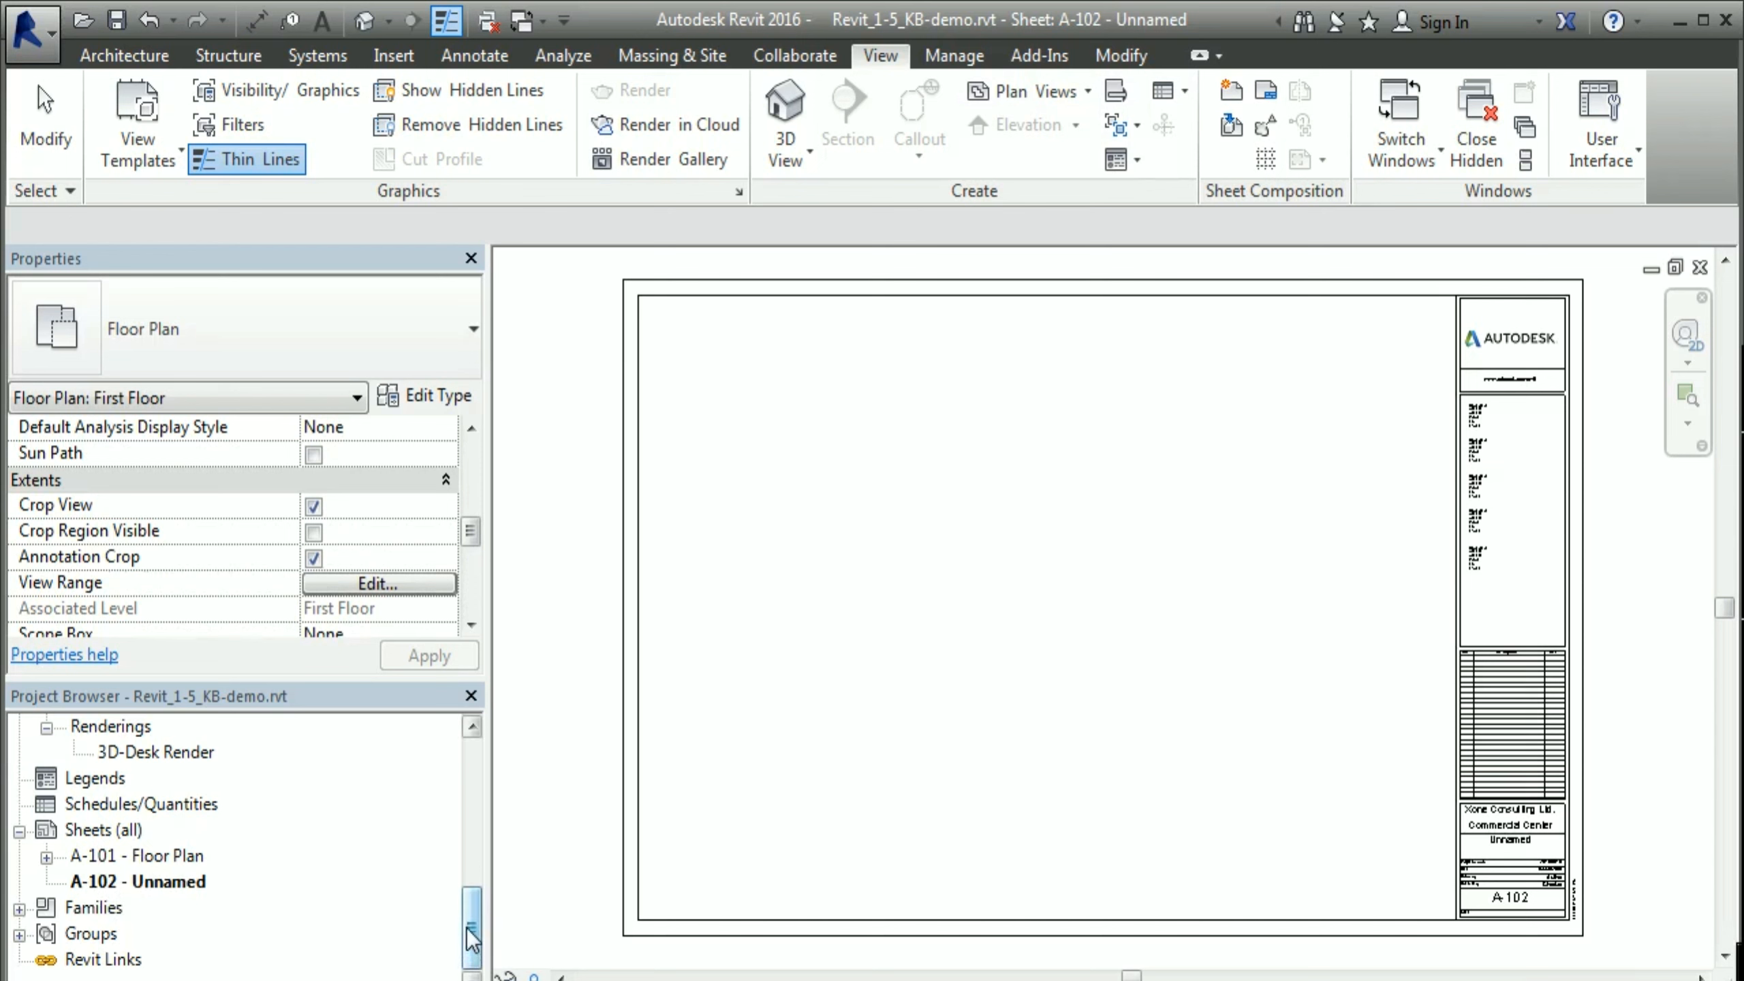
{"action": "left_click", "coordinate": [158, 883]}
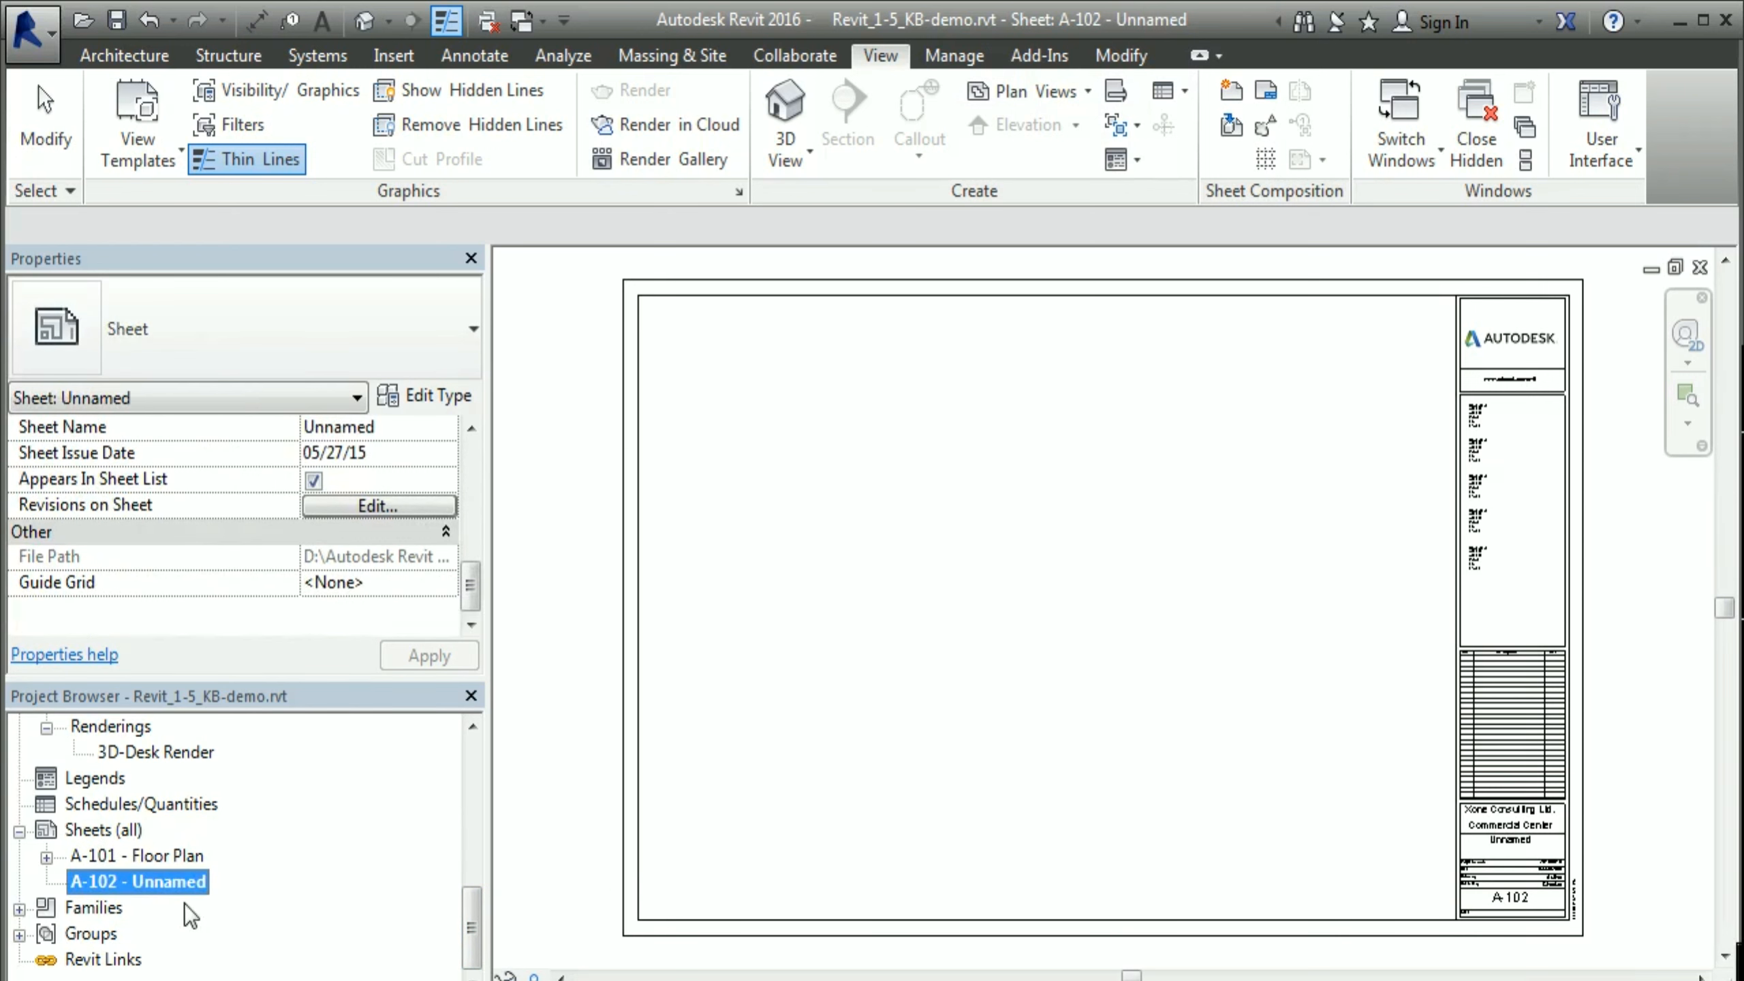
{"action": "left_click_drag", "start_coordinate": [467, 918], "coordinate": [481, 857]}
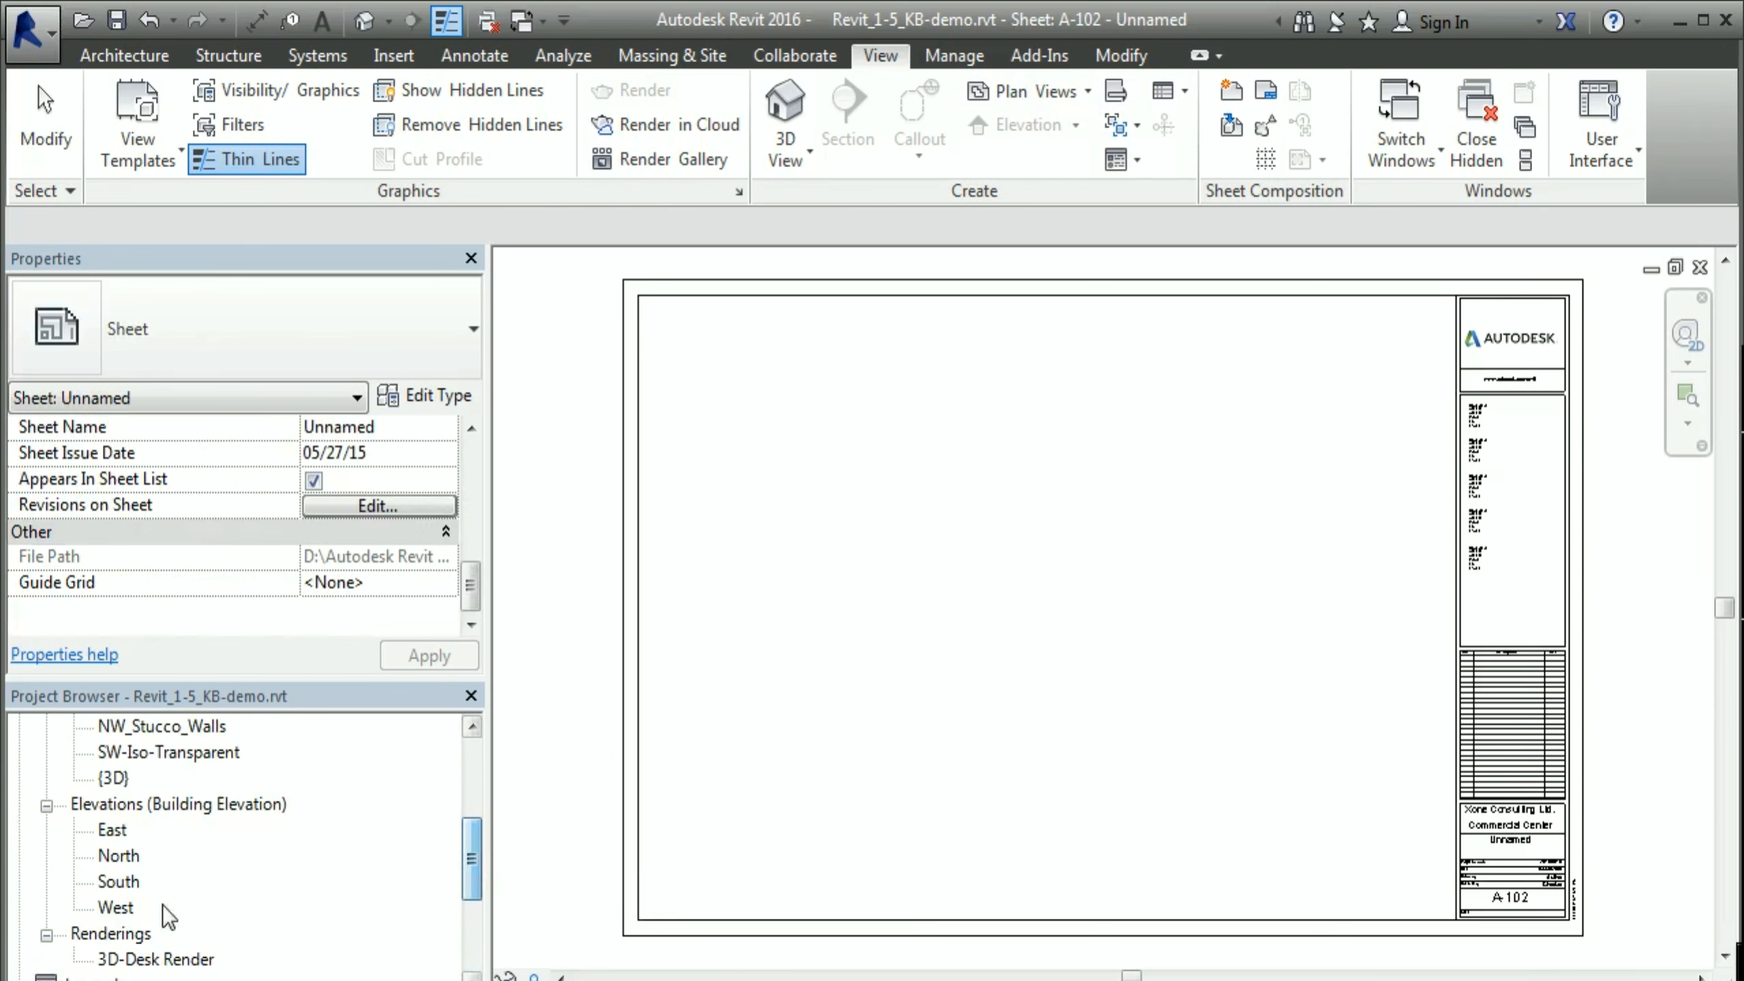
{"action": "left_click", "coordinate": [118, 882]}
{"action": "left_click_drag", "start_coordinate": [118, 887], "coordinate": [1048, 422]}
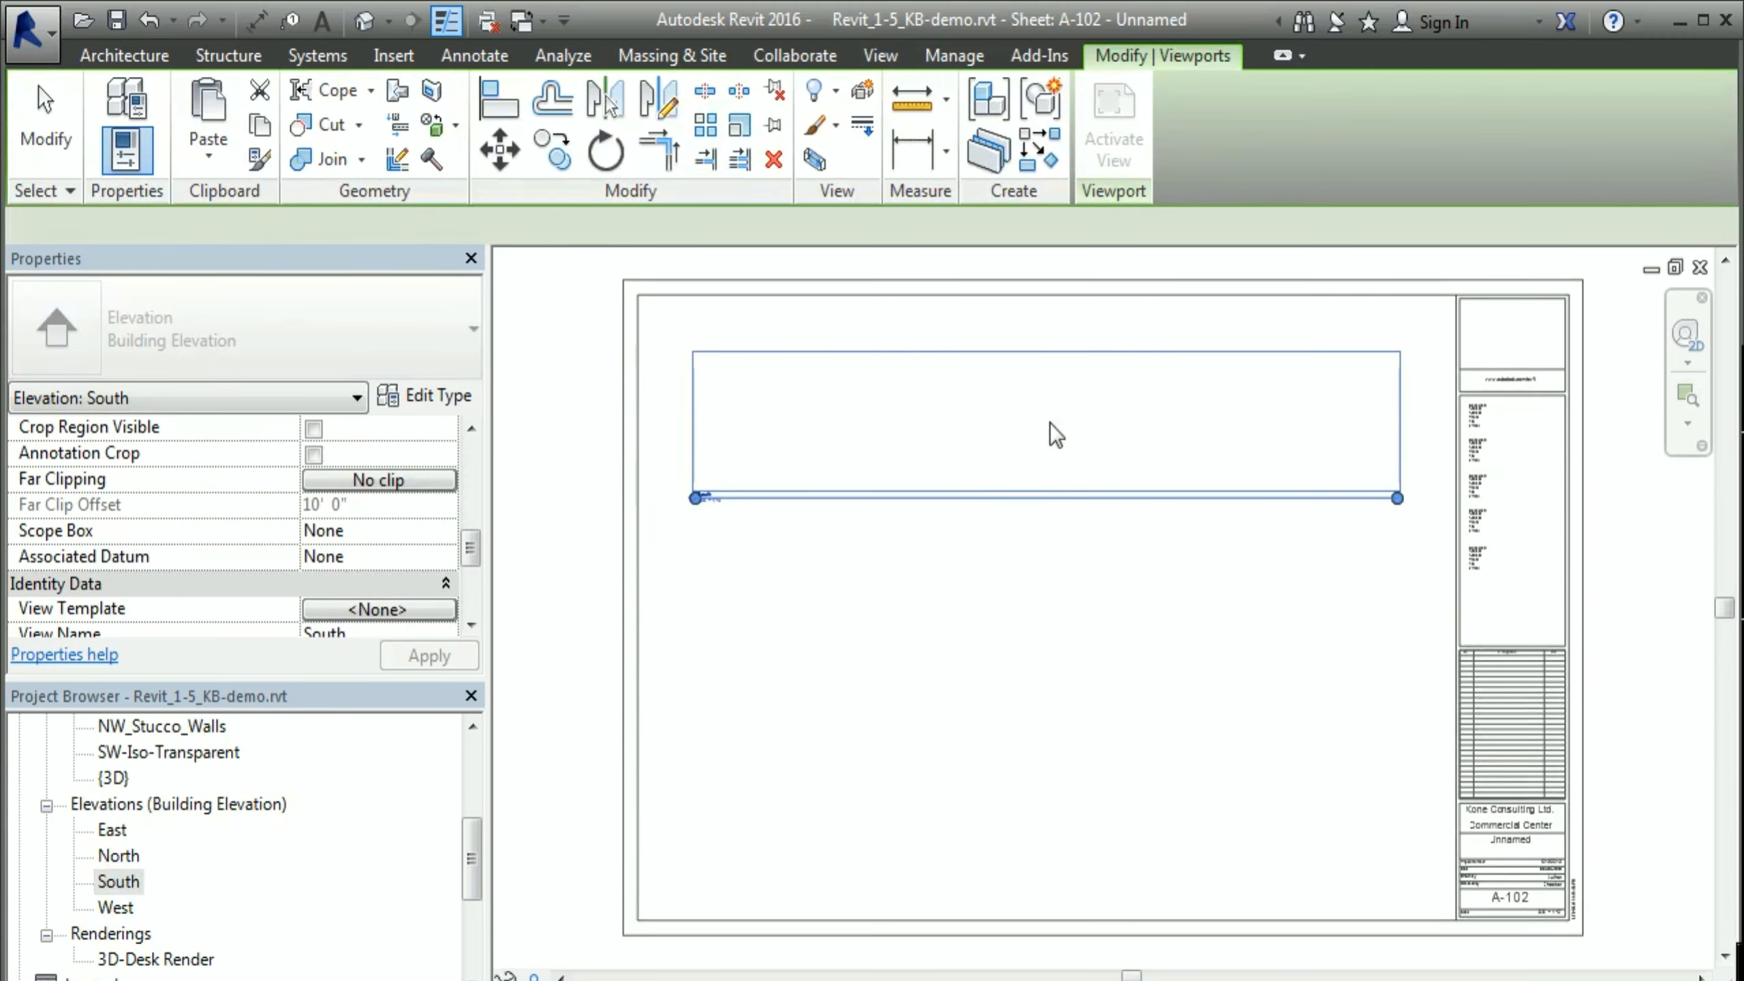
{"action": "left_click", "coordinate": [1049, 423]}
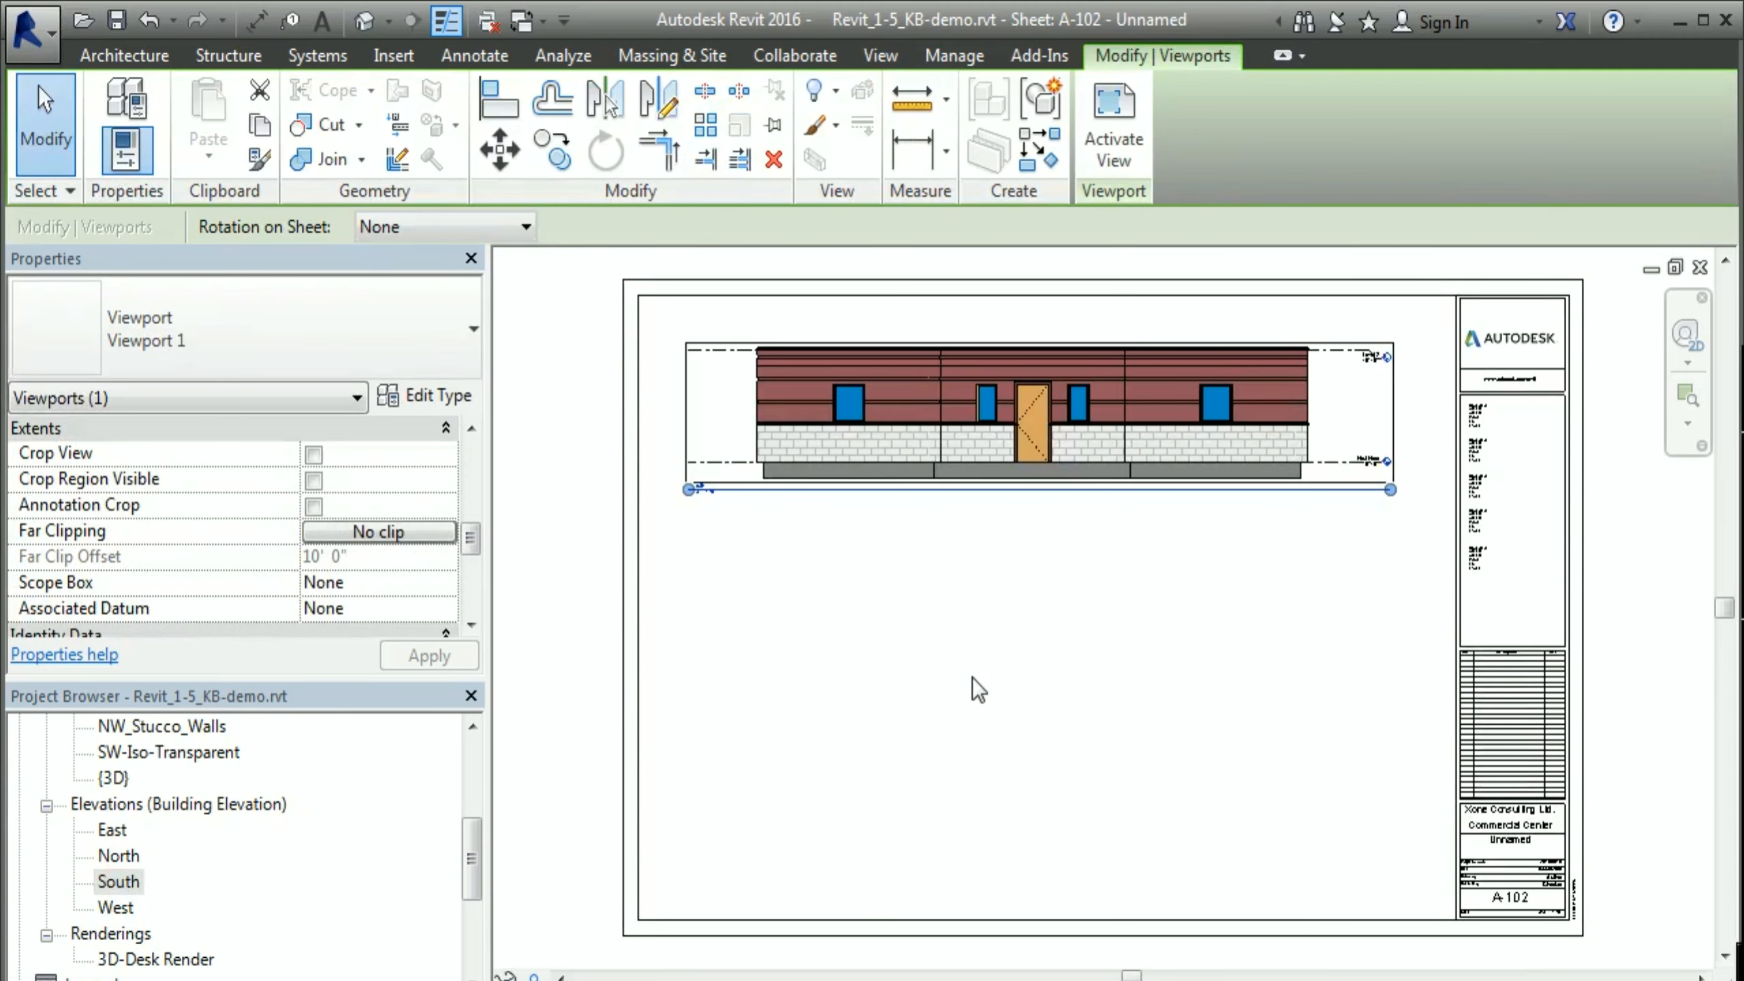
Step: Align the South elevation's view title under the building's west end and shorten its line to just past the text
{"action": "left_click", "coordinate": [1092, 577]}
{"action": "left_click", "coordinate": [736, 491]}
{"action": "left_click_drag", "start_coordinate": [736, 491], "coordinate": [812, 505]}
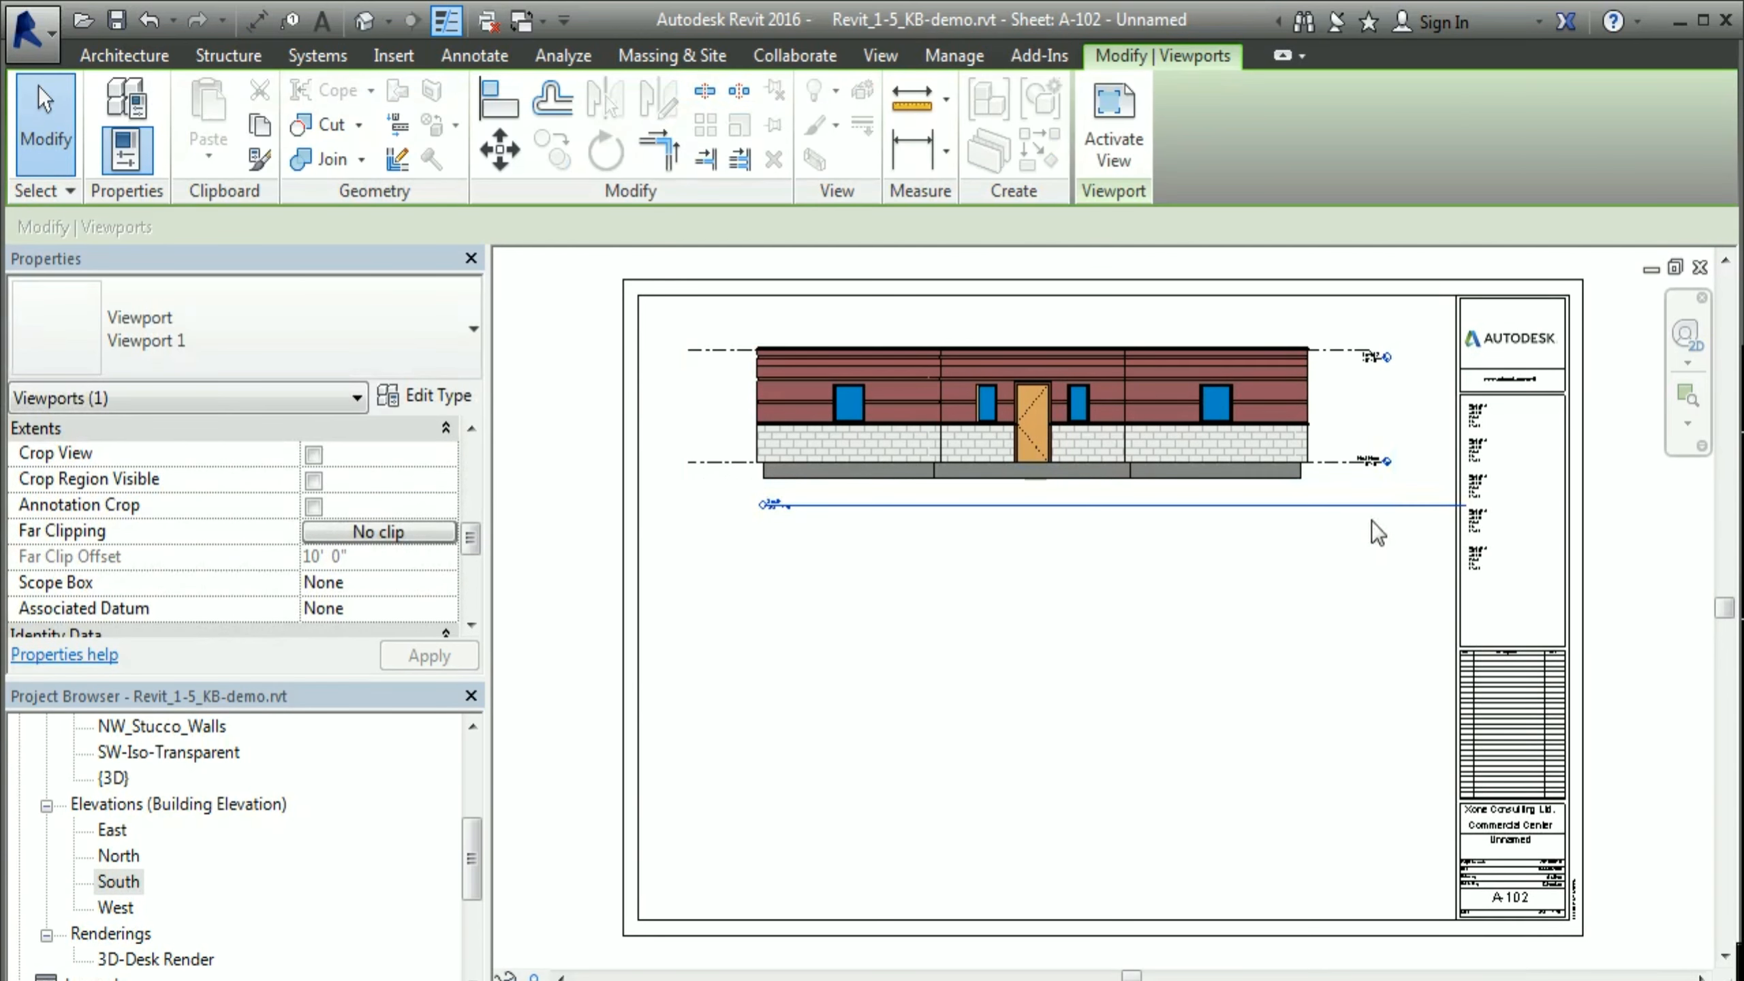
{"action": "left_click_drag", "start_coordinate": [1464, 505], "coordinate": [835, 516]}
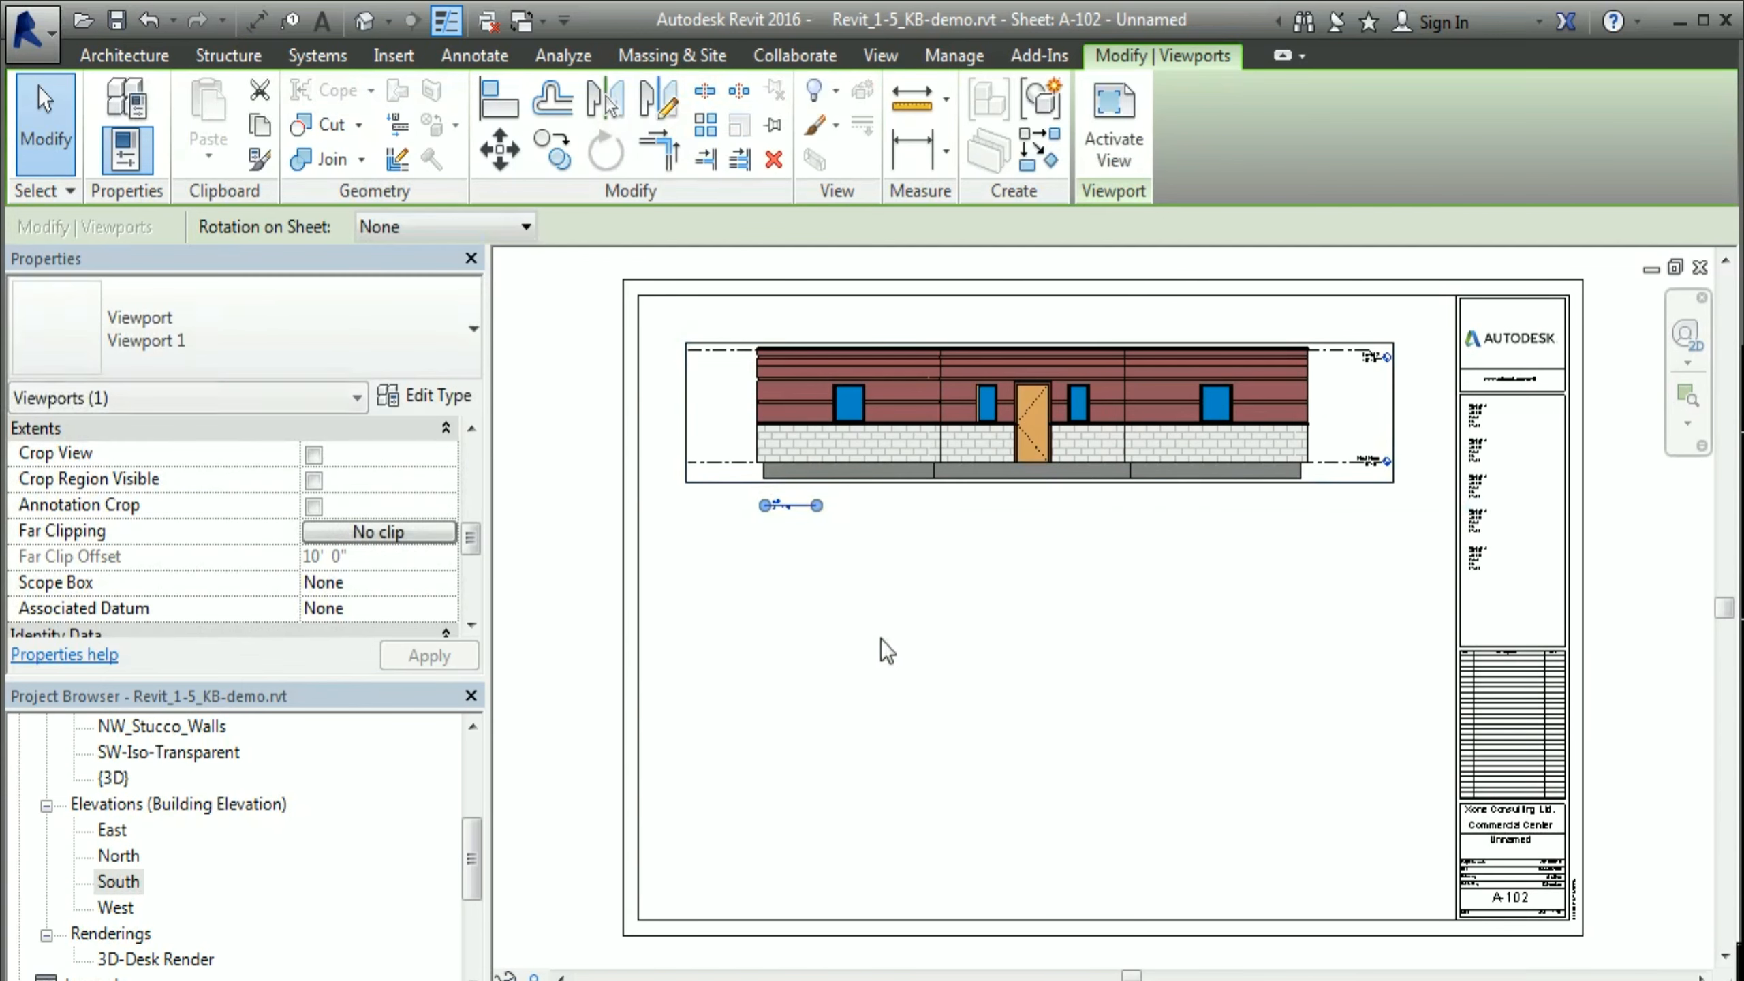
{"action": "left_click", "coordinate": [889, 666]}
Step: Set the South elevation's Title on Sheet to South Elevation
{"action": "scroll", "coordinate": [825, 599], "scroll_direction": "up", "scroll_amount": 2}
{"action": "scroll", "coordinate": [809, 687], "scroll_direction": "up", "scroll_amount": 3}
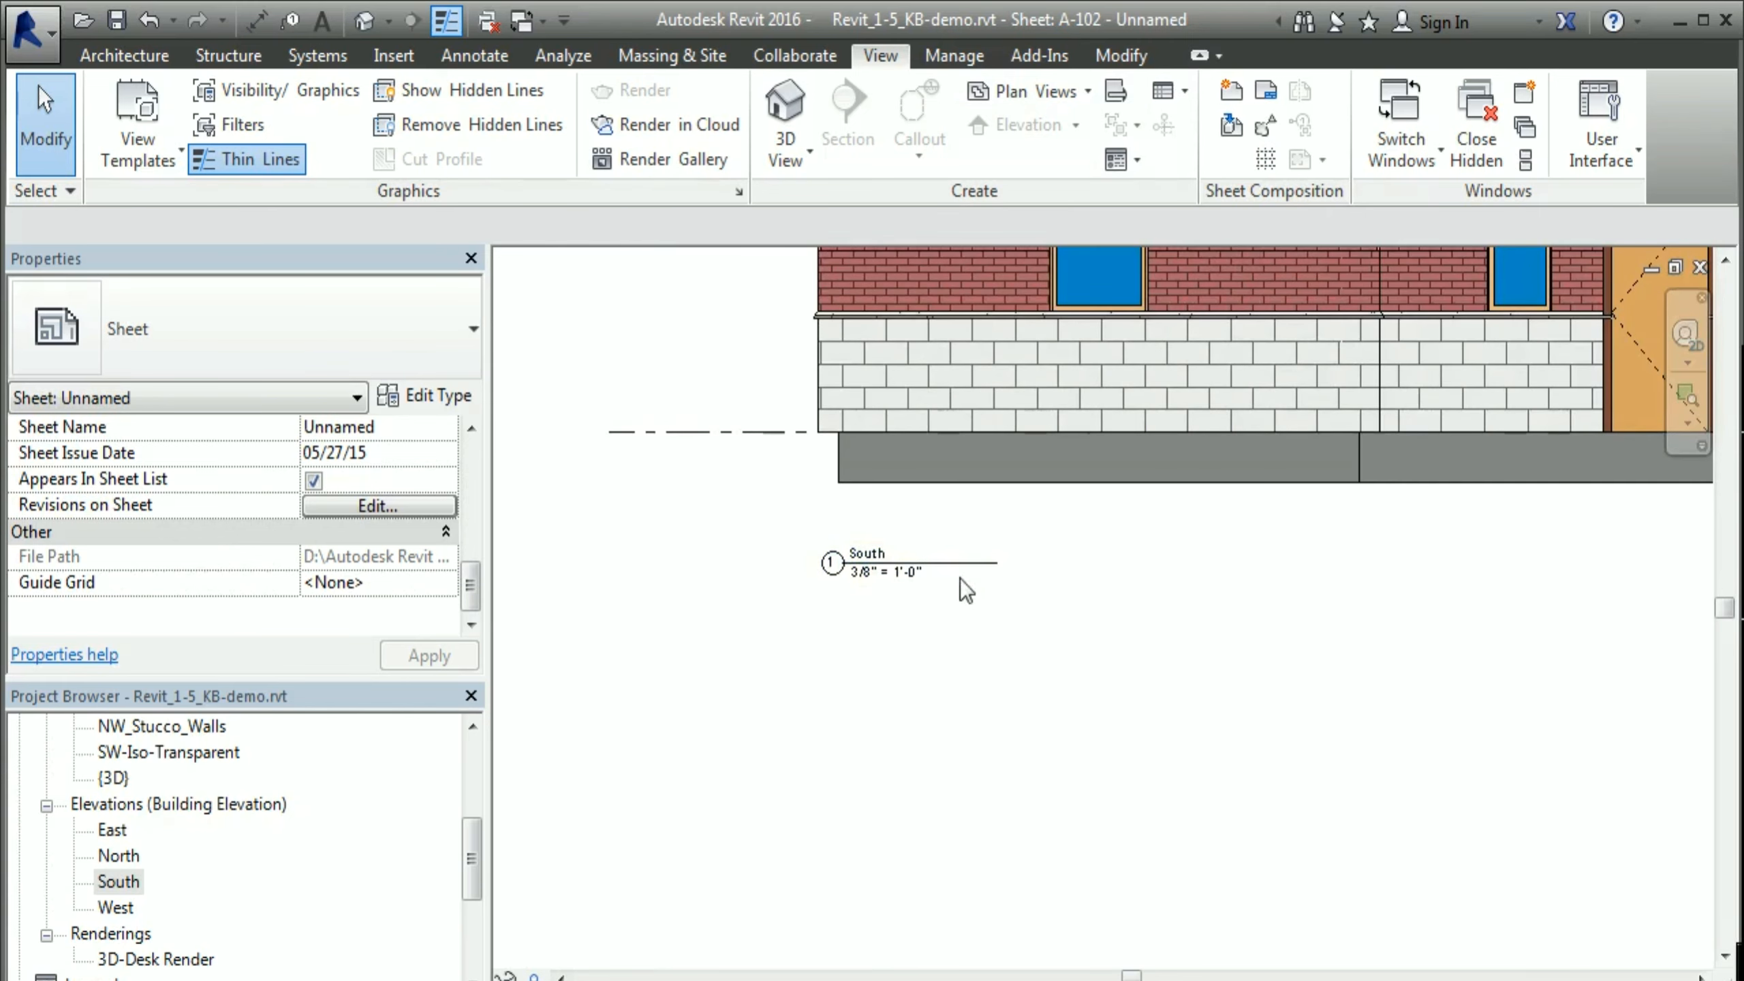
{"action": "left_click", "coordinate": [125, 882]}
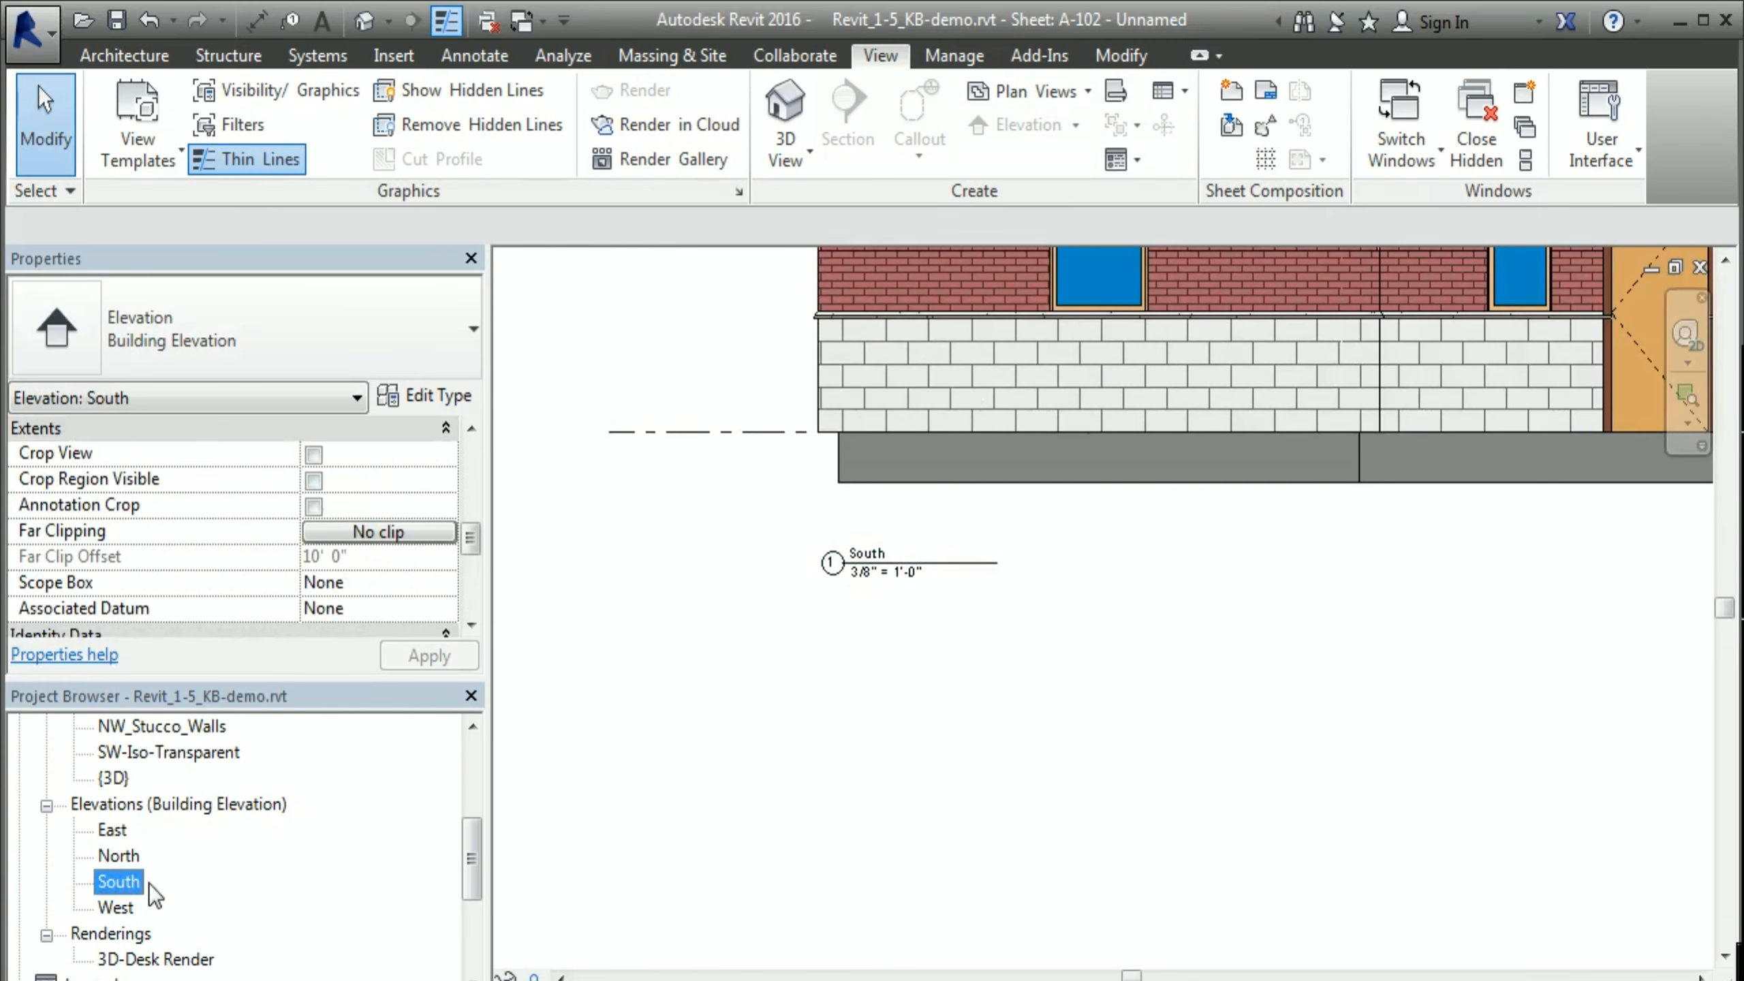
{"action": "left_click_drag", "start_coordinate": [471, 550], "coordinate": [498, 603]}
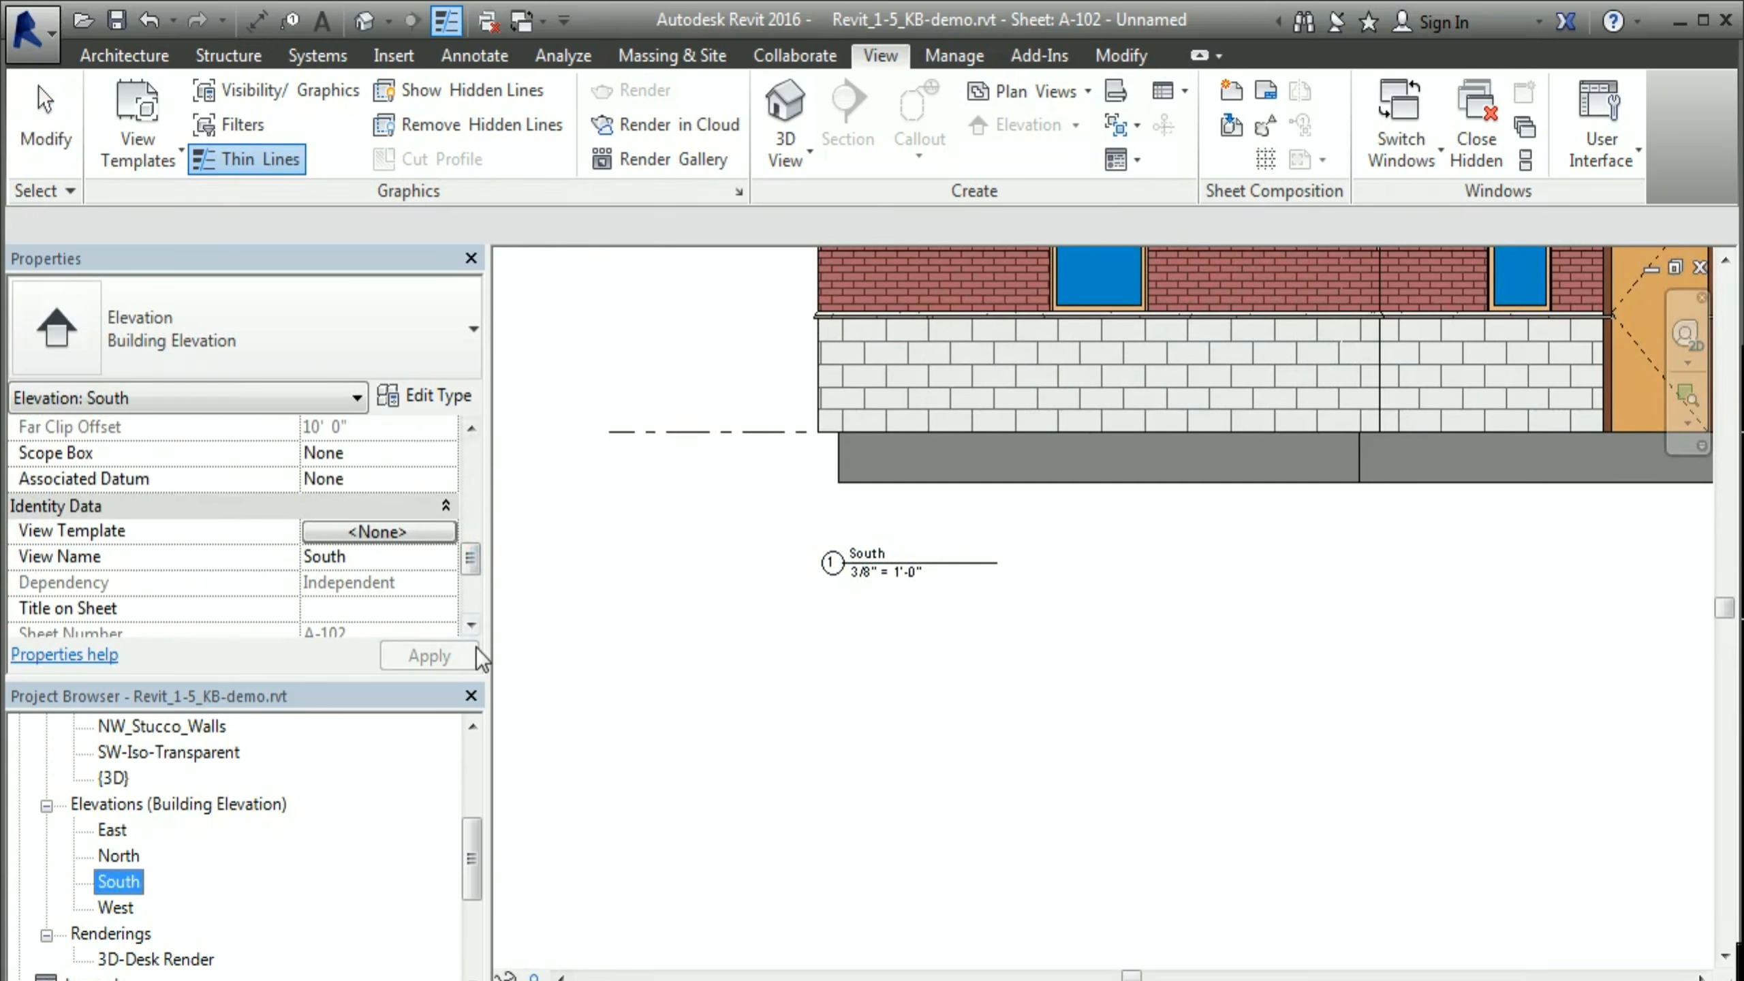
{"action": "left_click", "coordinate": [344, 605]}
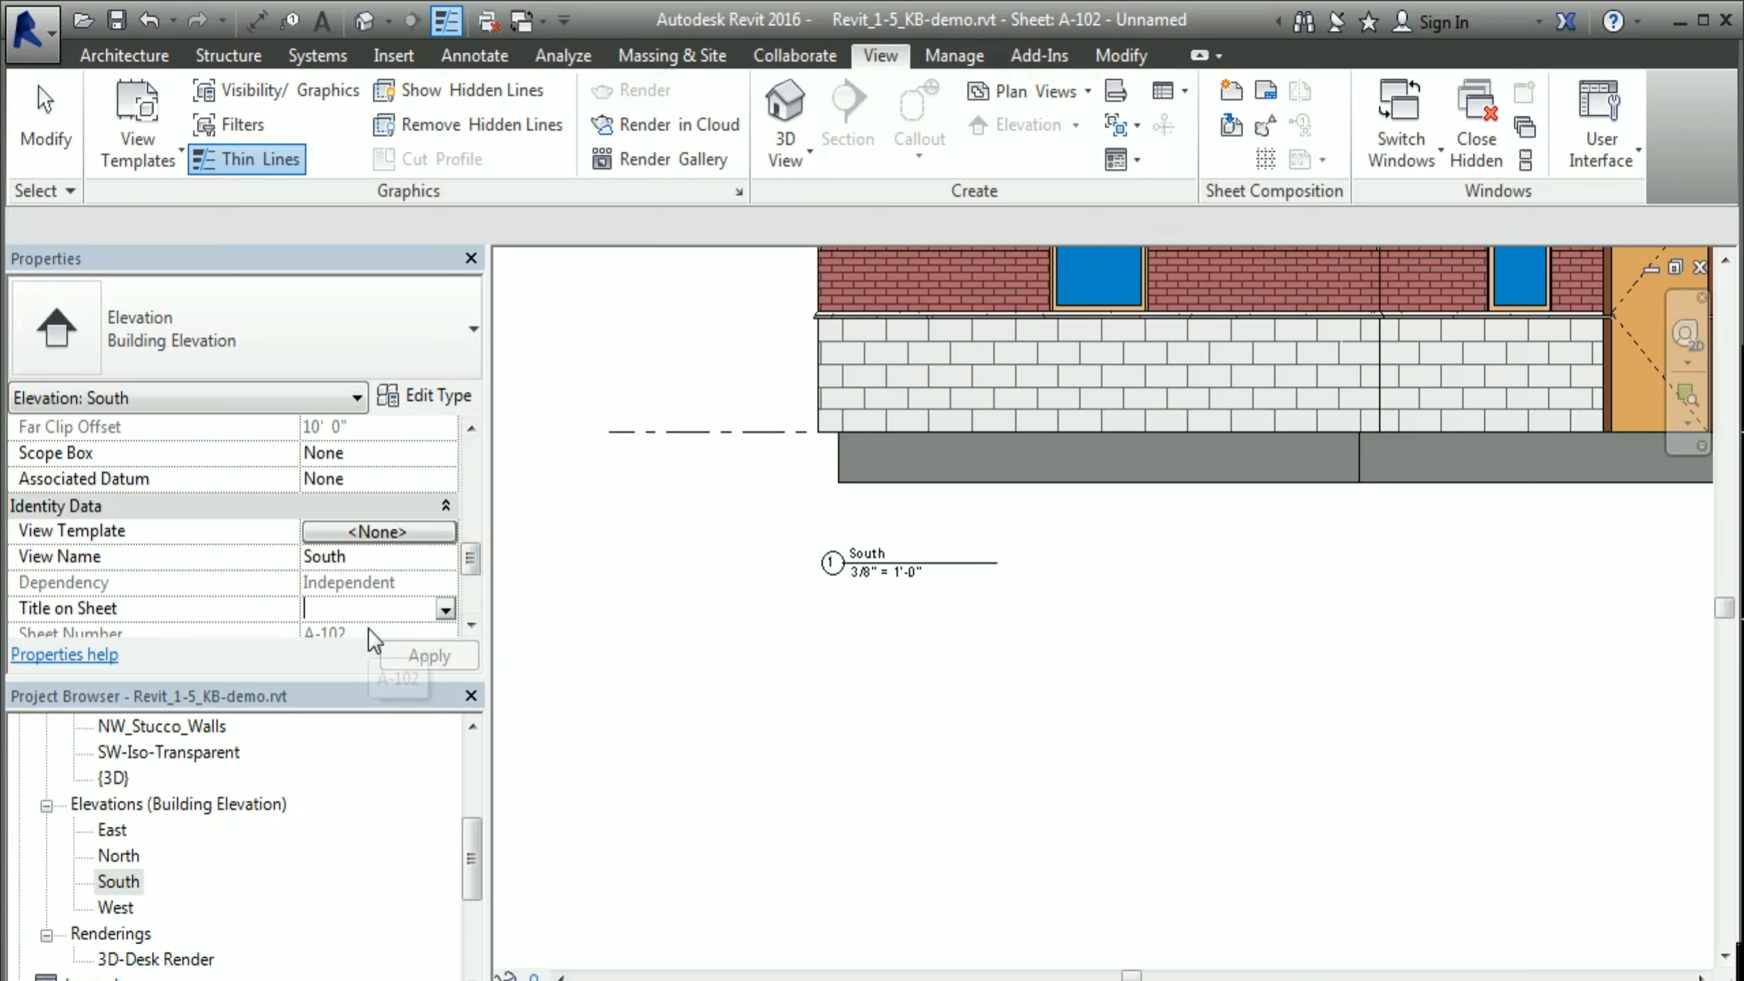
{"action": "type", "text": "South Elevation"}
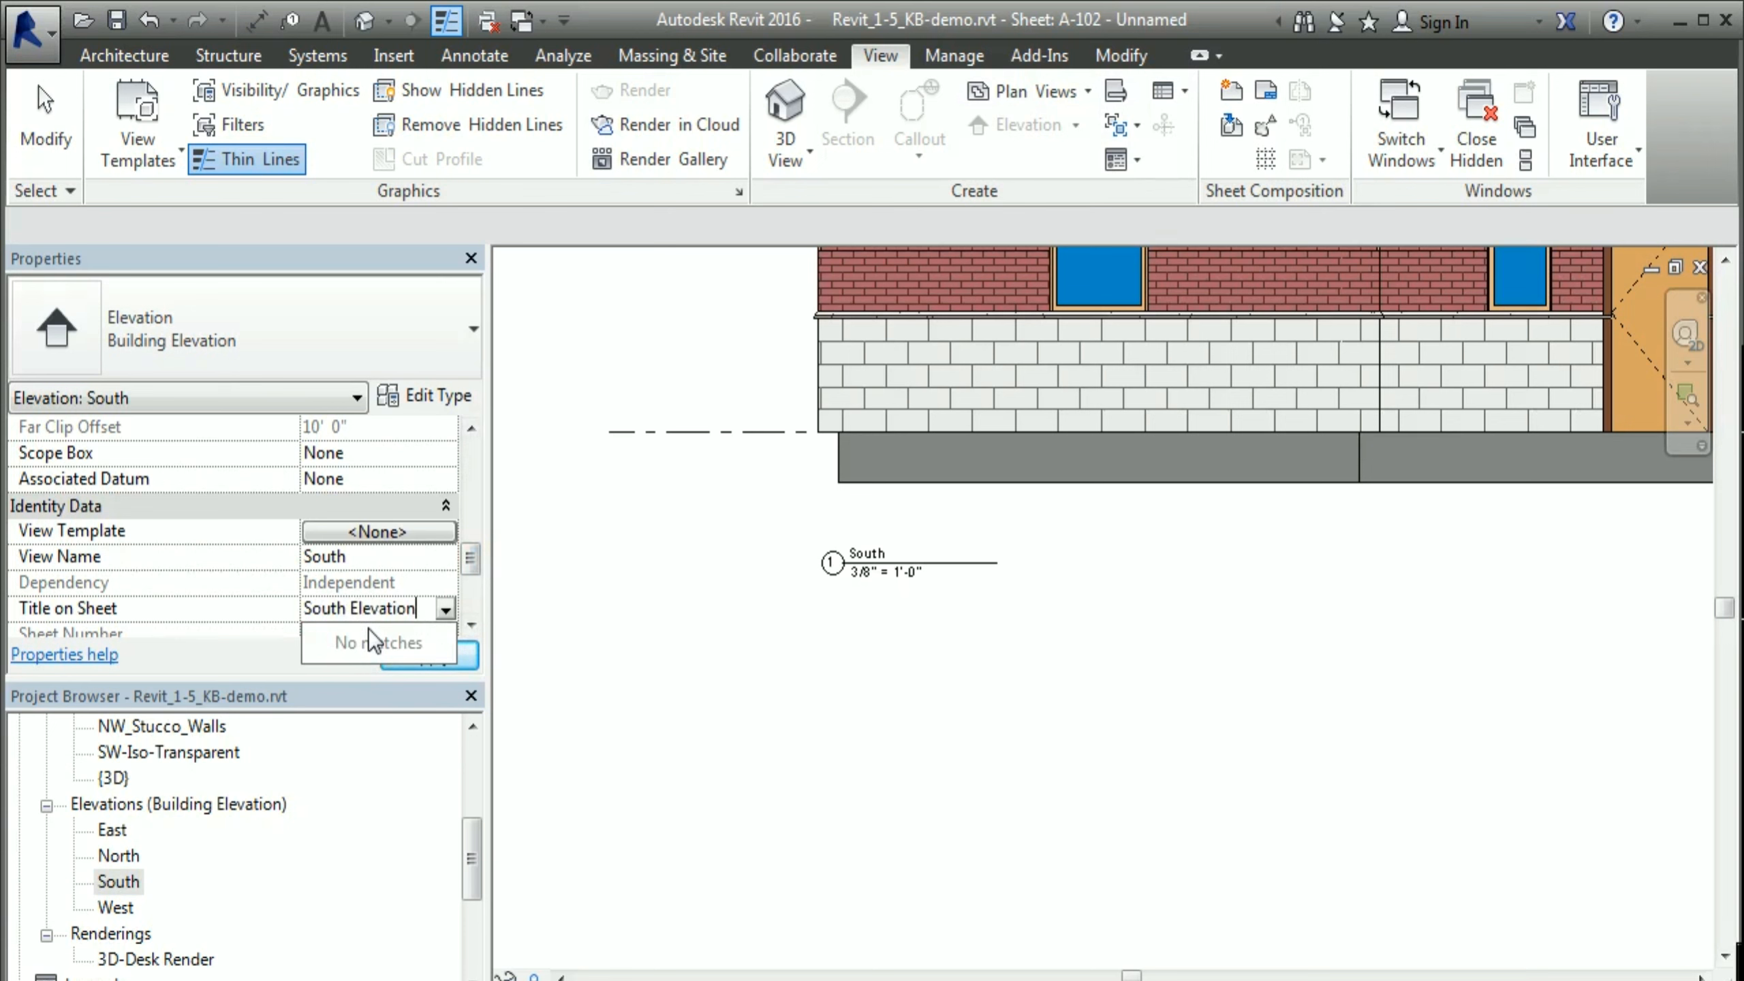
{"action": "left_click", "coordinate": [885, 805]}
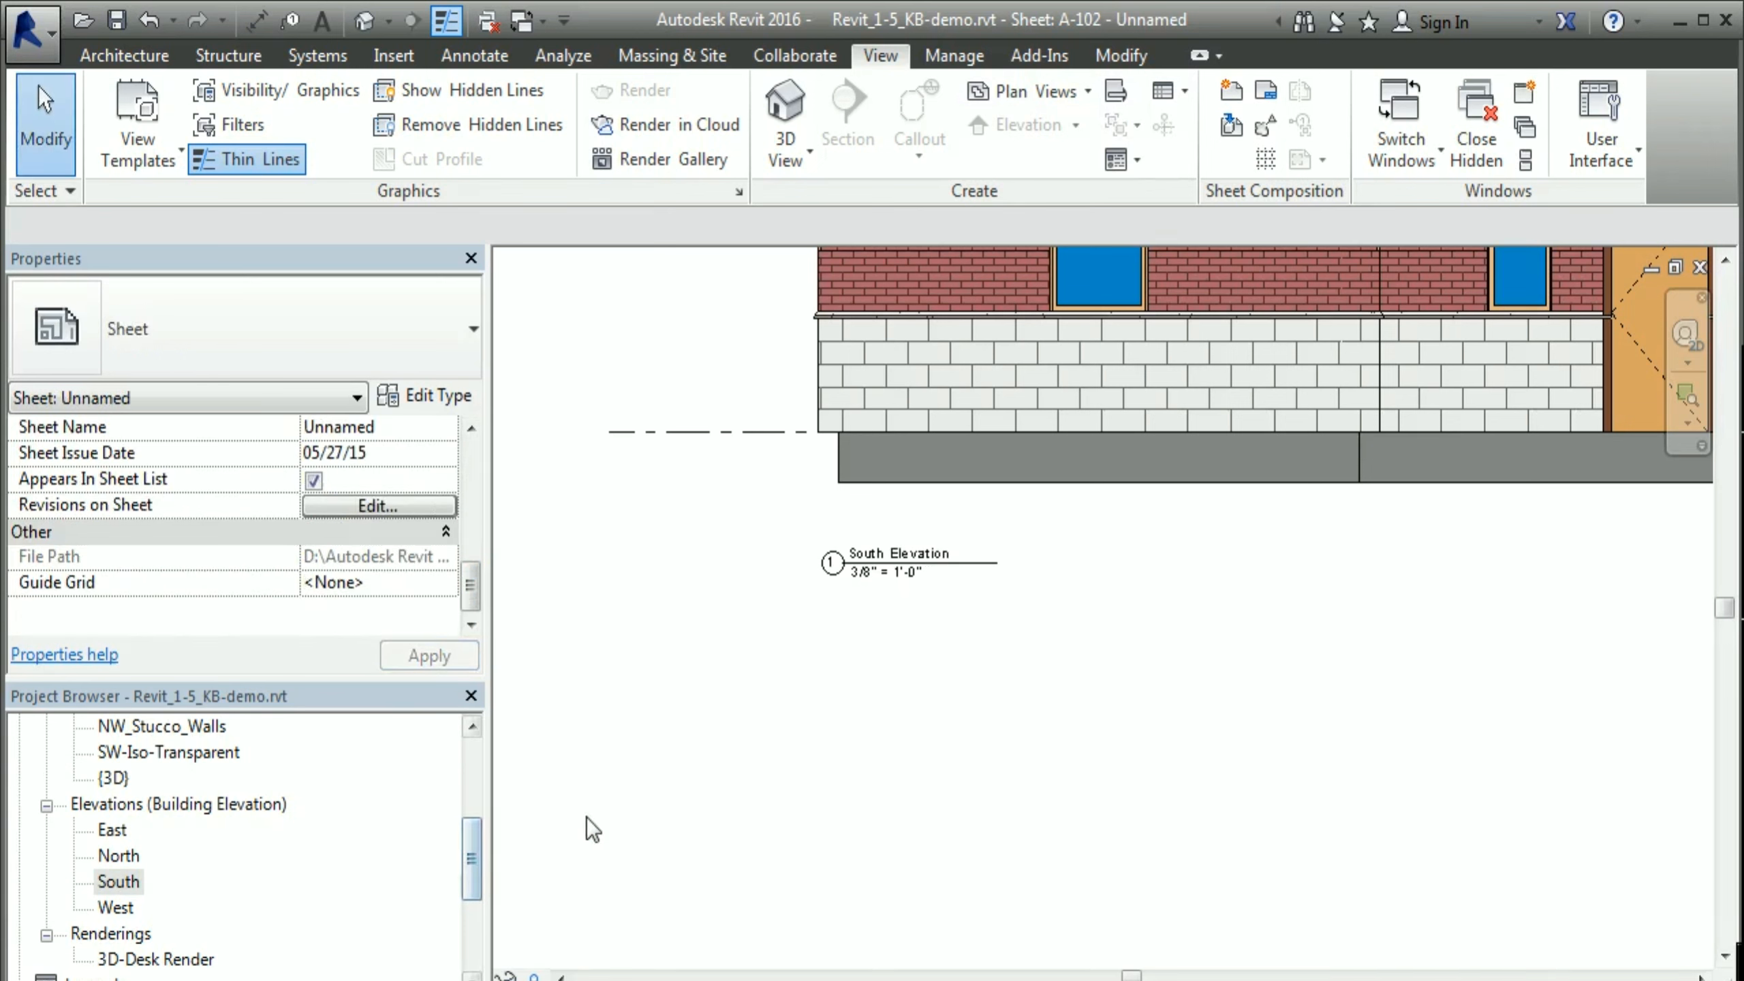
Step: Place the East elevation on sheet A-102 below the South elevation, with its view title aligned to the one above
{"action": "scroll", "coordinate": [951, 754], "scroll_direction": "down", "scroll_amount": 3}
{"action": "middle_click_drag", "start_coordinate": [1145, 745], "coordinate": [976, 623]}
{"action": "scroll", "coordinate": [972, 623], "scroll_direction": "down", "scroll_amount": 1}
{"action": "middle_click_drag", "start_coordinate": [1025, 691], "coordinate": [968, 703]}
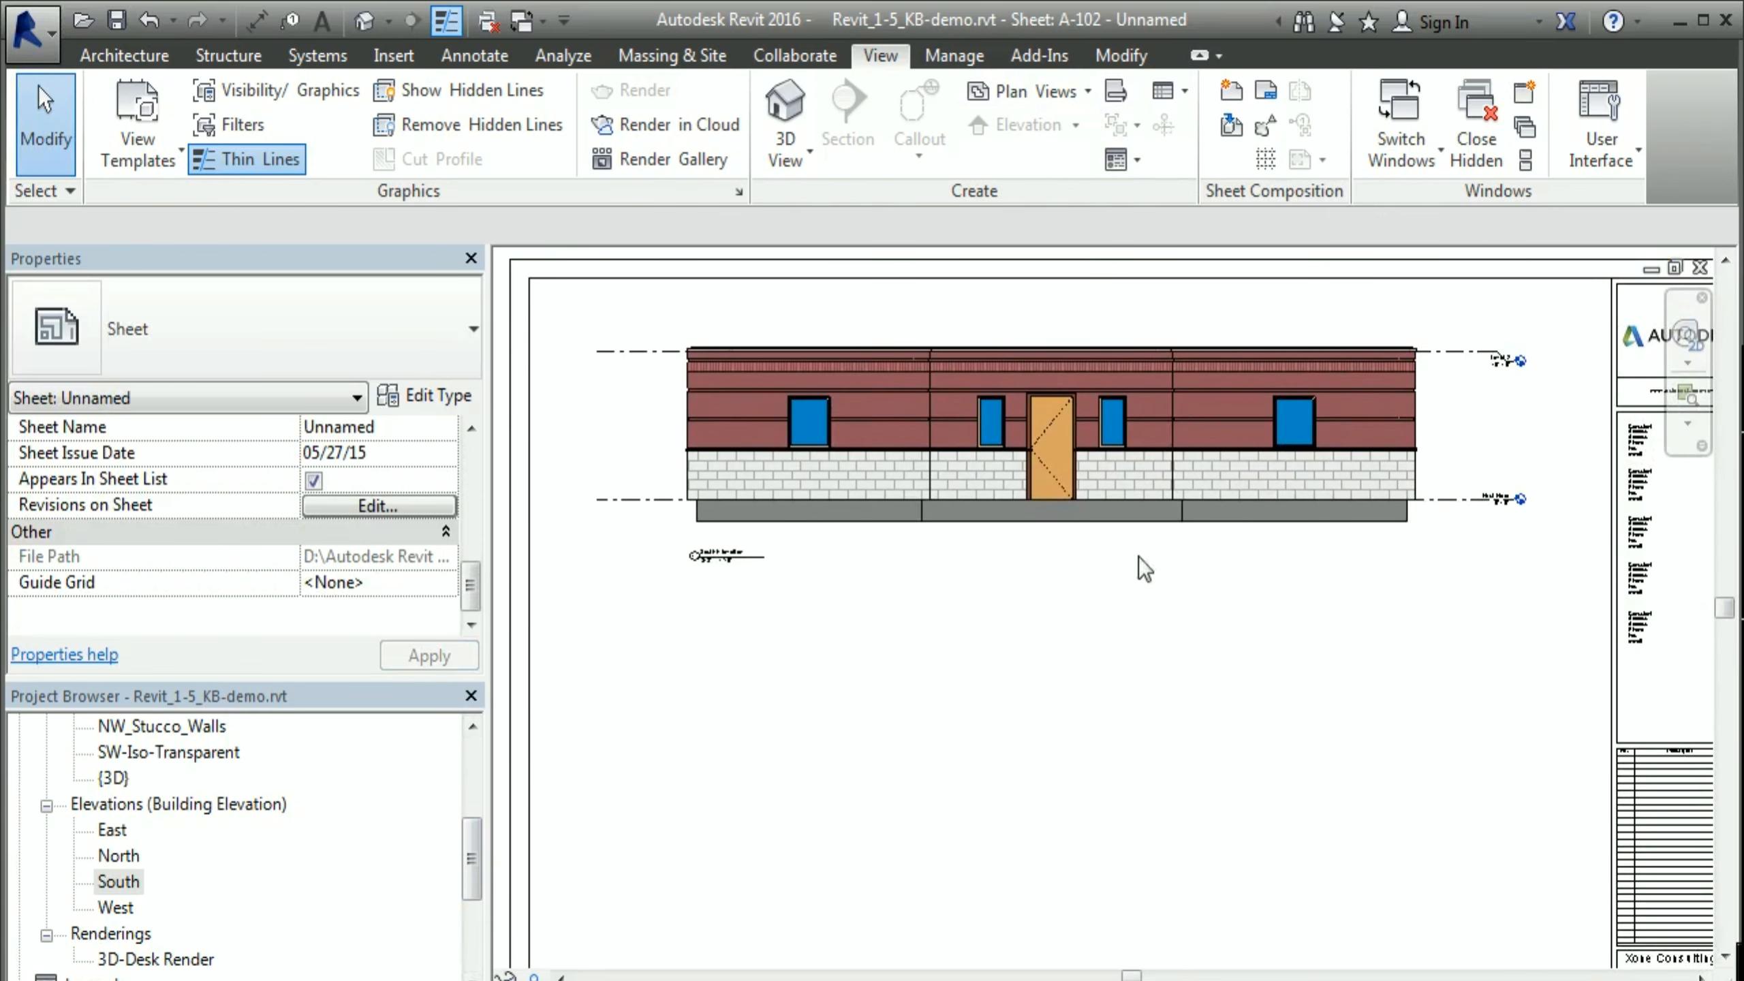
{"action": "left_click_drag", "start_coordinate": [478, 876], "coordinate": [479, 793]}
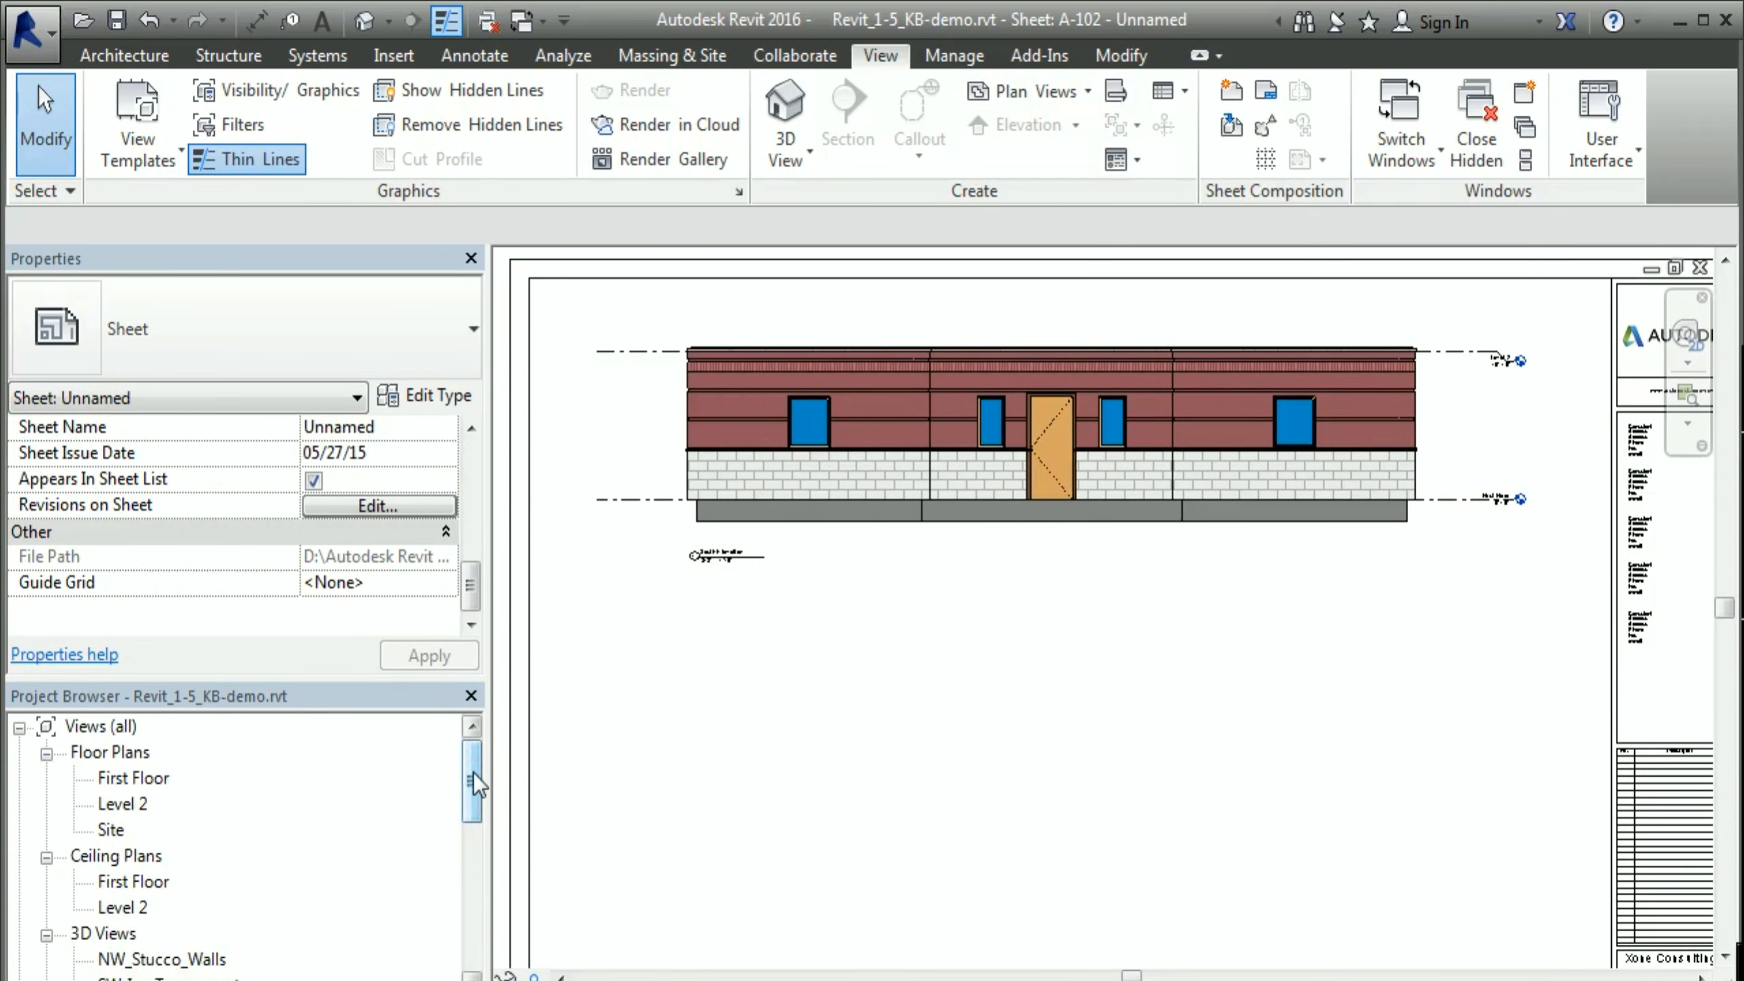
{"action": "left_click_drag", "start_coordinate": [476, 777], "coordinate": [485, 845]}
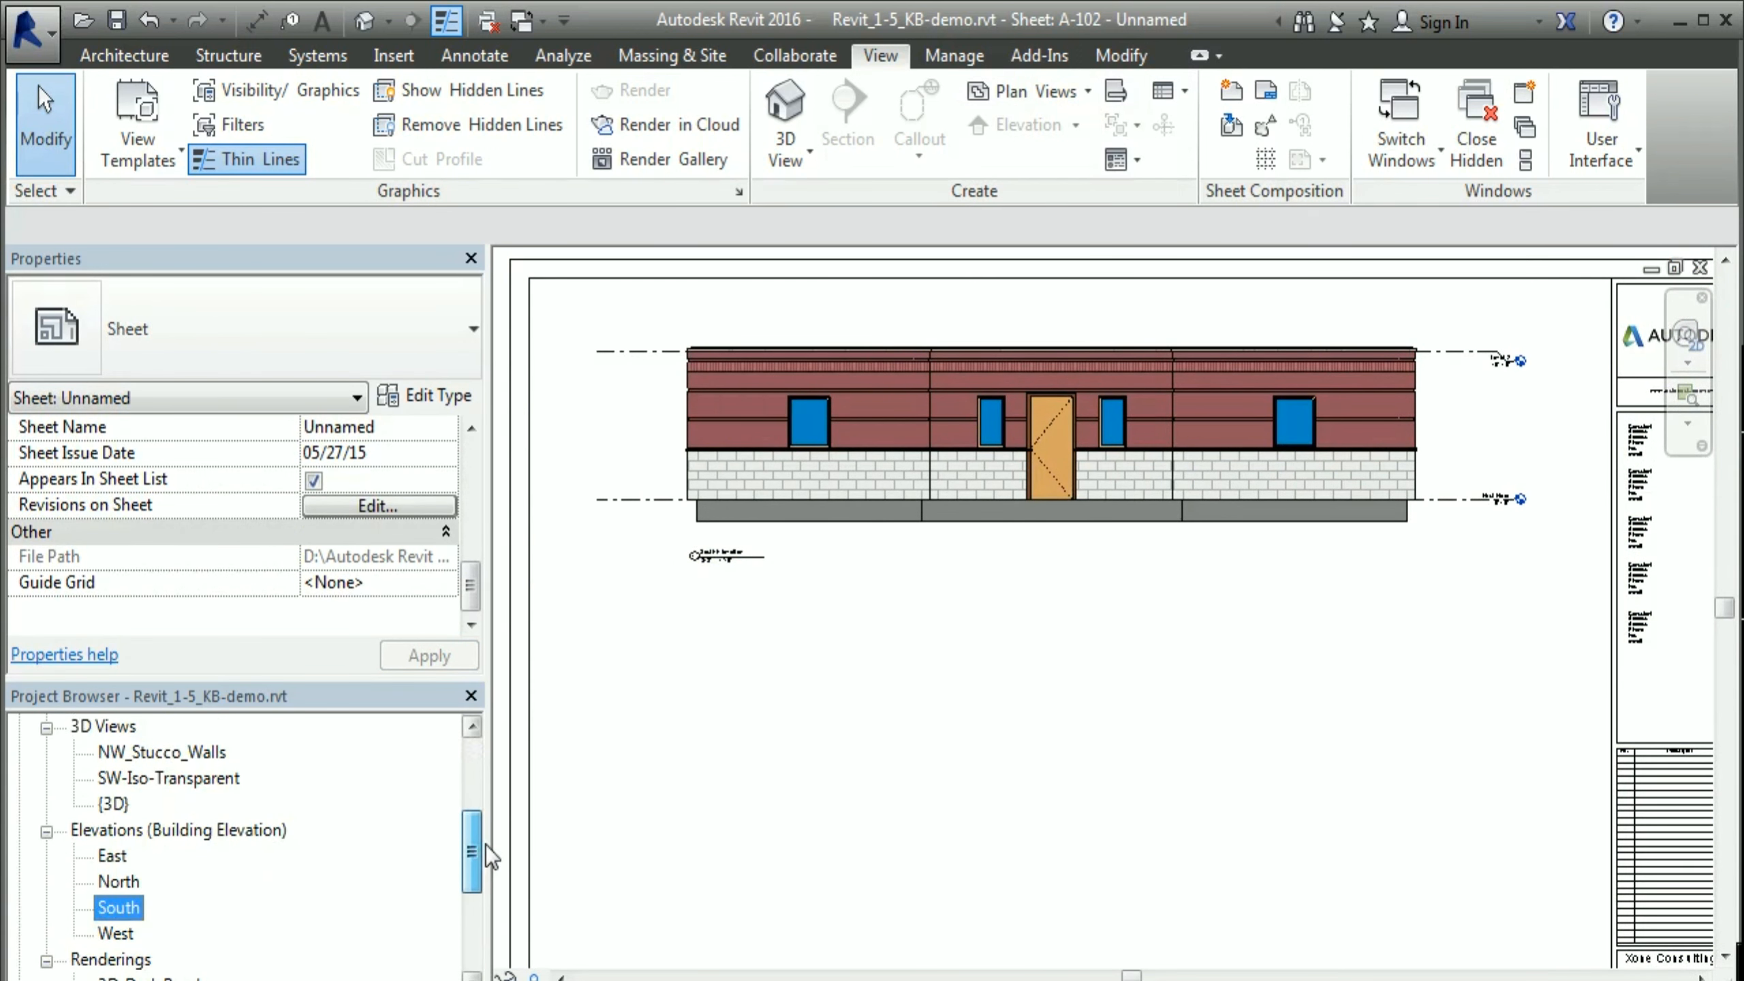
{"action": "left_click", "coordinate": [114, 855]}
{"action": "left_click_drag", "start_coordinate": [109, 865], "coordinate": [841, 783]}
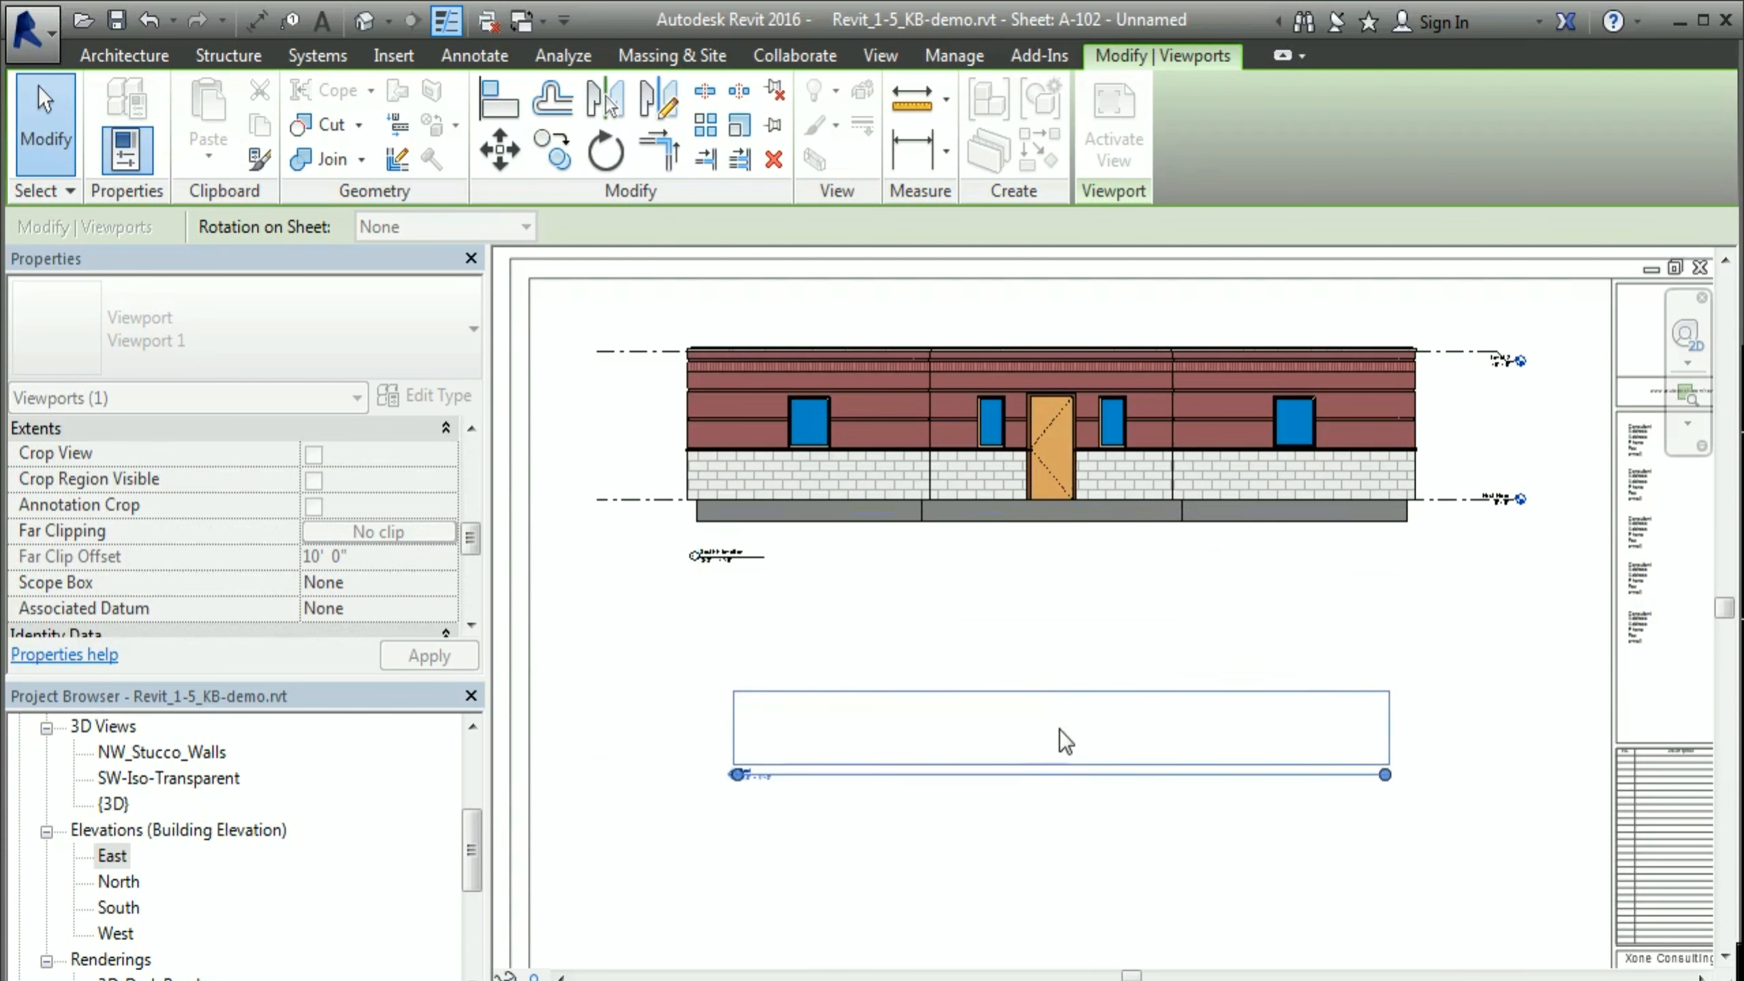
{"action": "left_click", "coordinate": [1016, 739]}
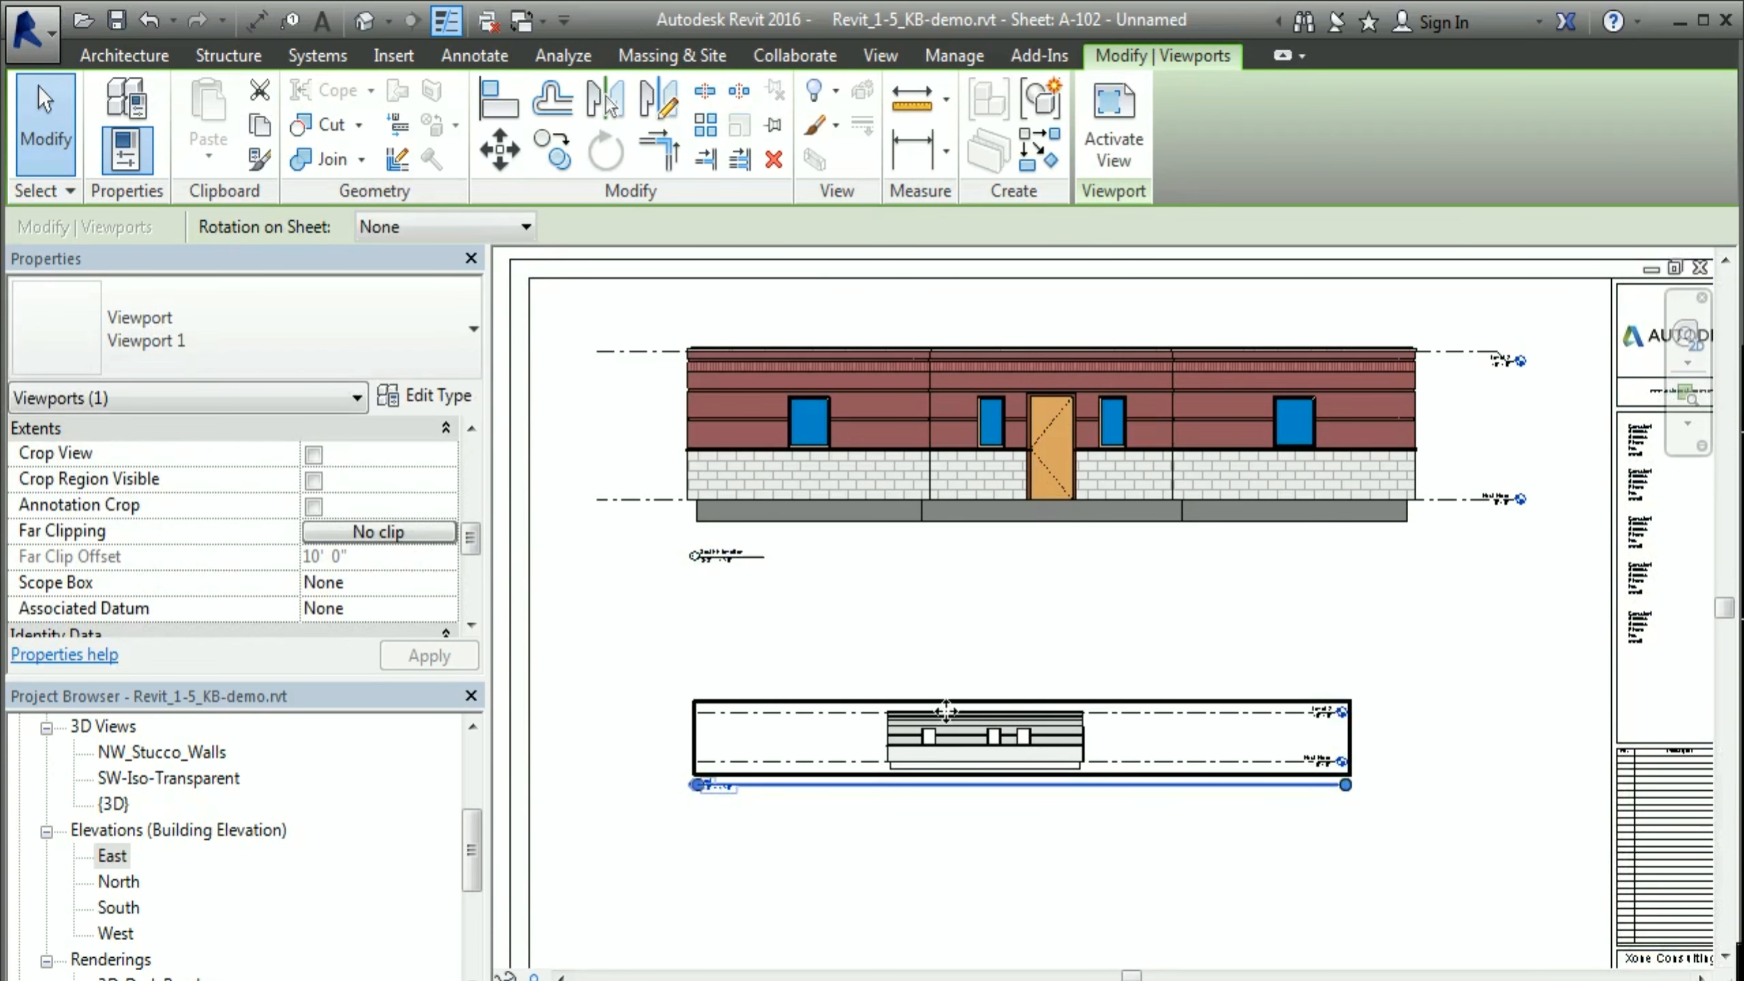
{"action": "left_click", "coordinate": [1041, 578]}
Step: Set the East elevation viewport's View Scale to 3/8" = 1'-0"
{"action": "left_click", "coordinate": [812, 517]}
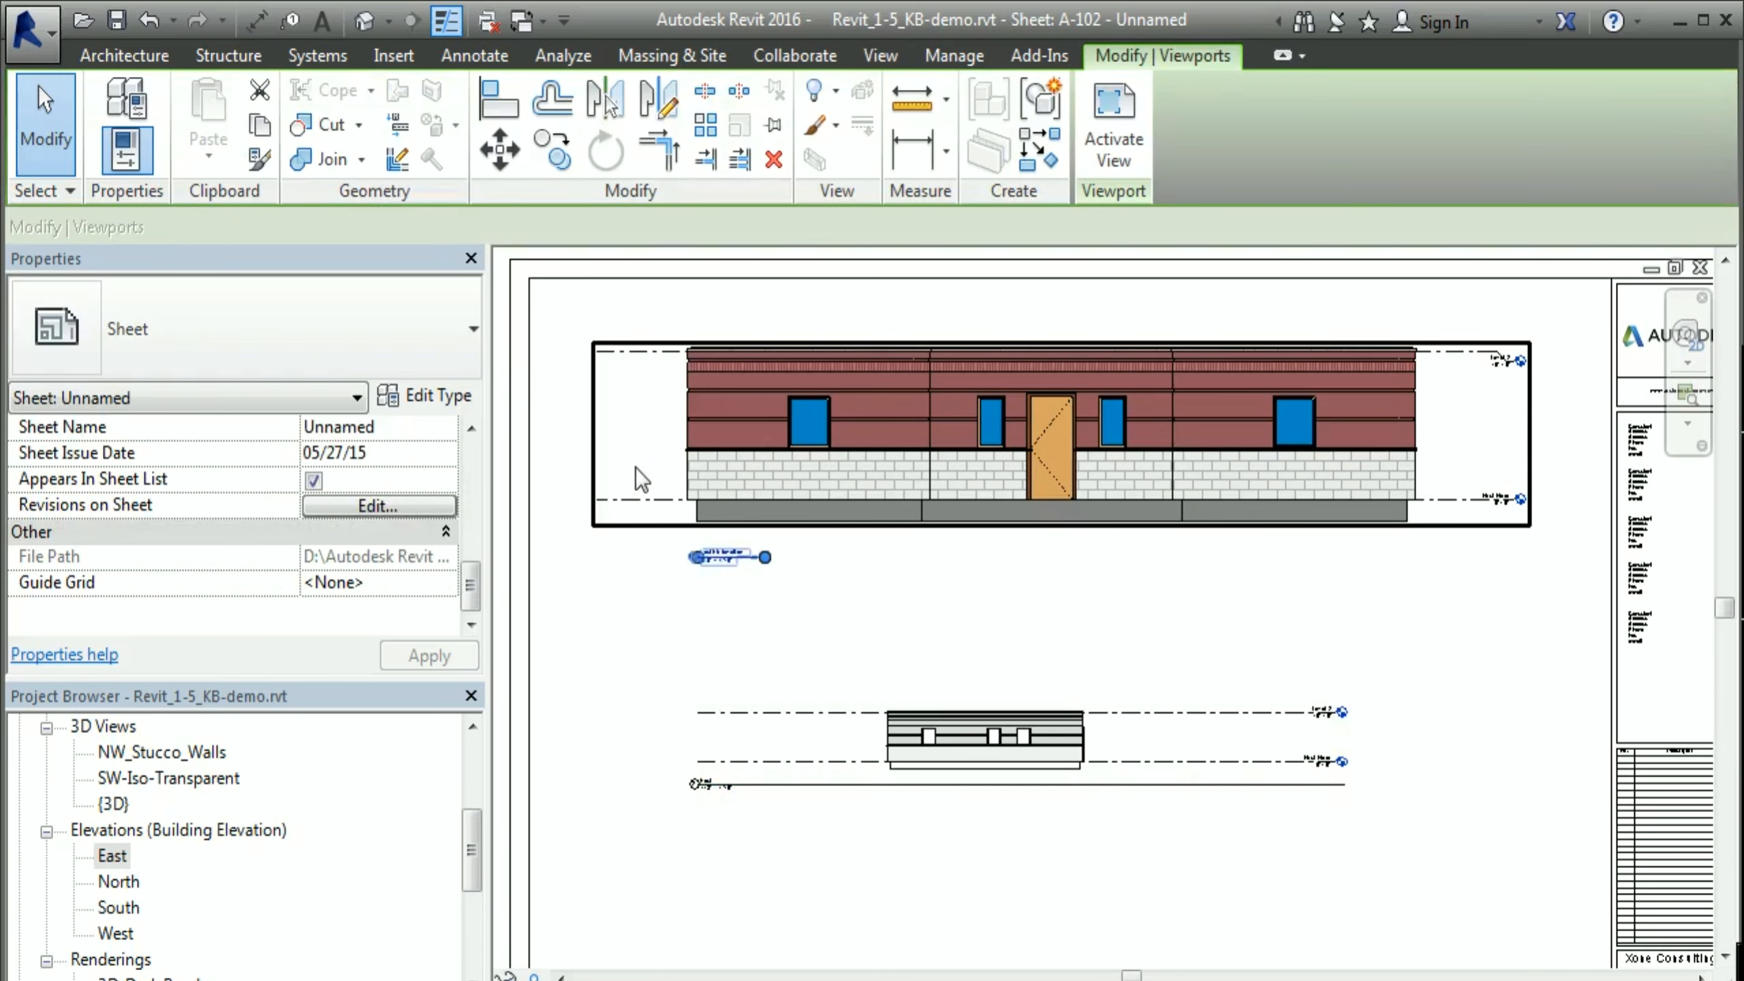
{"action": "scroll", "coordinate": [765, 572], "scroll_direction": "up", "scroll_amount": 2}
{"action": "scroll", "coordinate": [660, 583], "scroll_direction": "down", "scroll_amount": 2}
{"action": "left_click", "coordinate": [959, 842]}
{"action": "left_click", "coordinate": [1150, 740]}
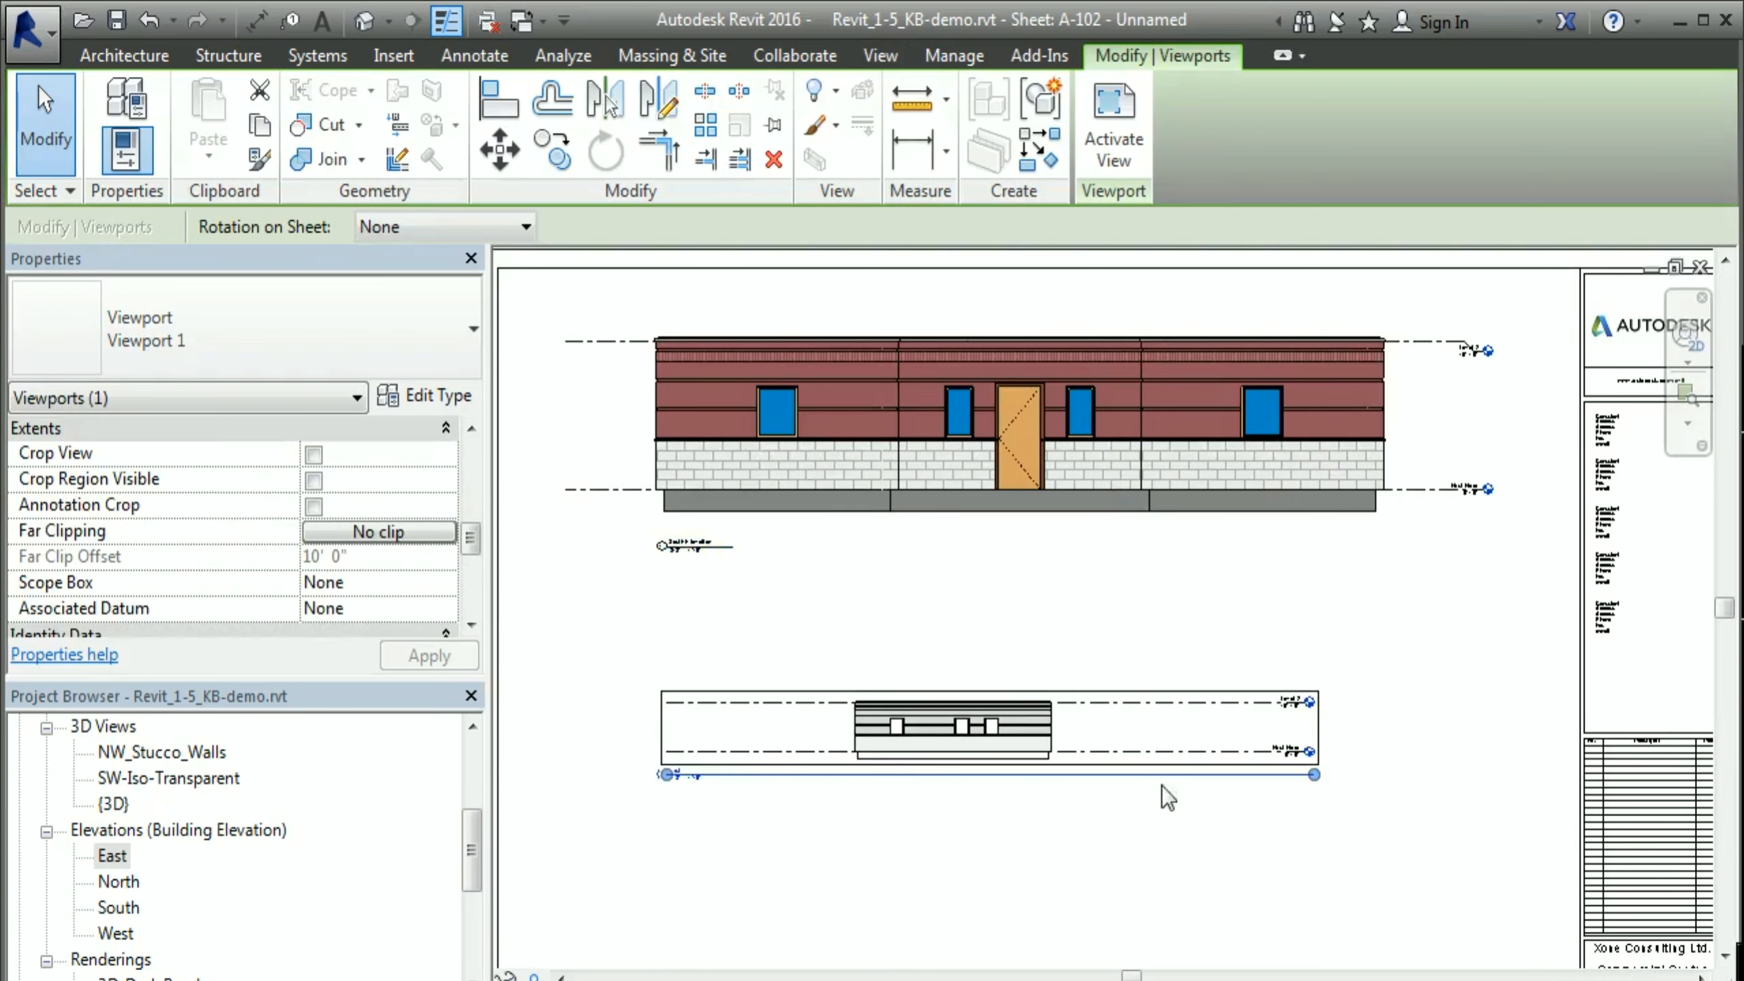
{"action": "left_click_drag", "start_coordinate": [471, 538], "coordinate": [472, 450]}
{"action": "left_click", "coordinate": [382, 453]}
{"action": "left_click", "coordinate": [445, 453]}
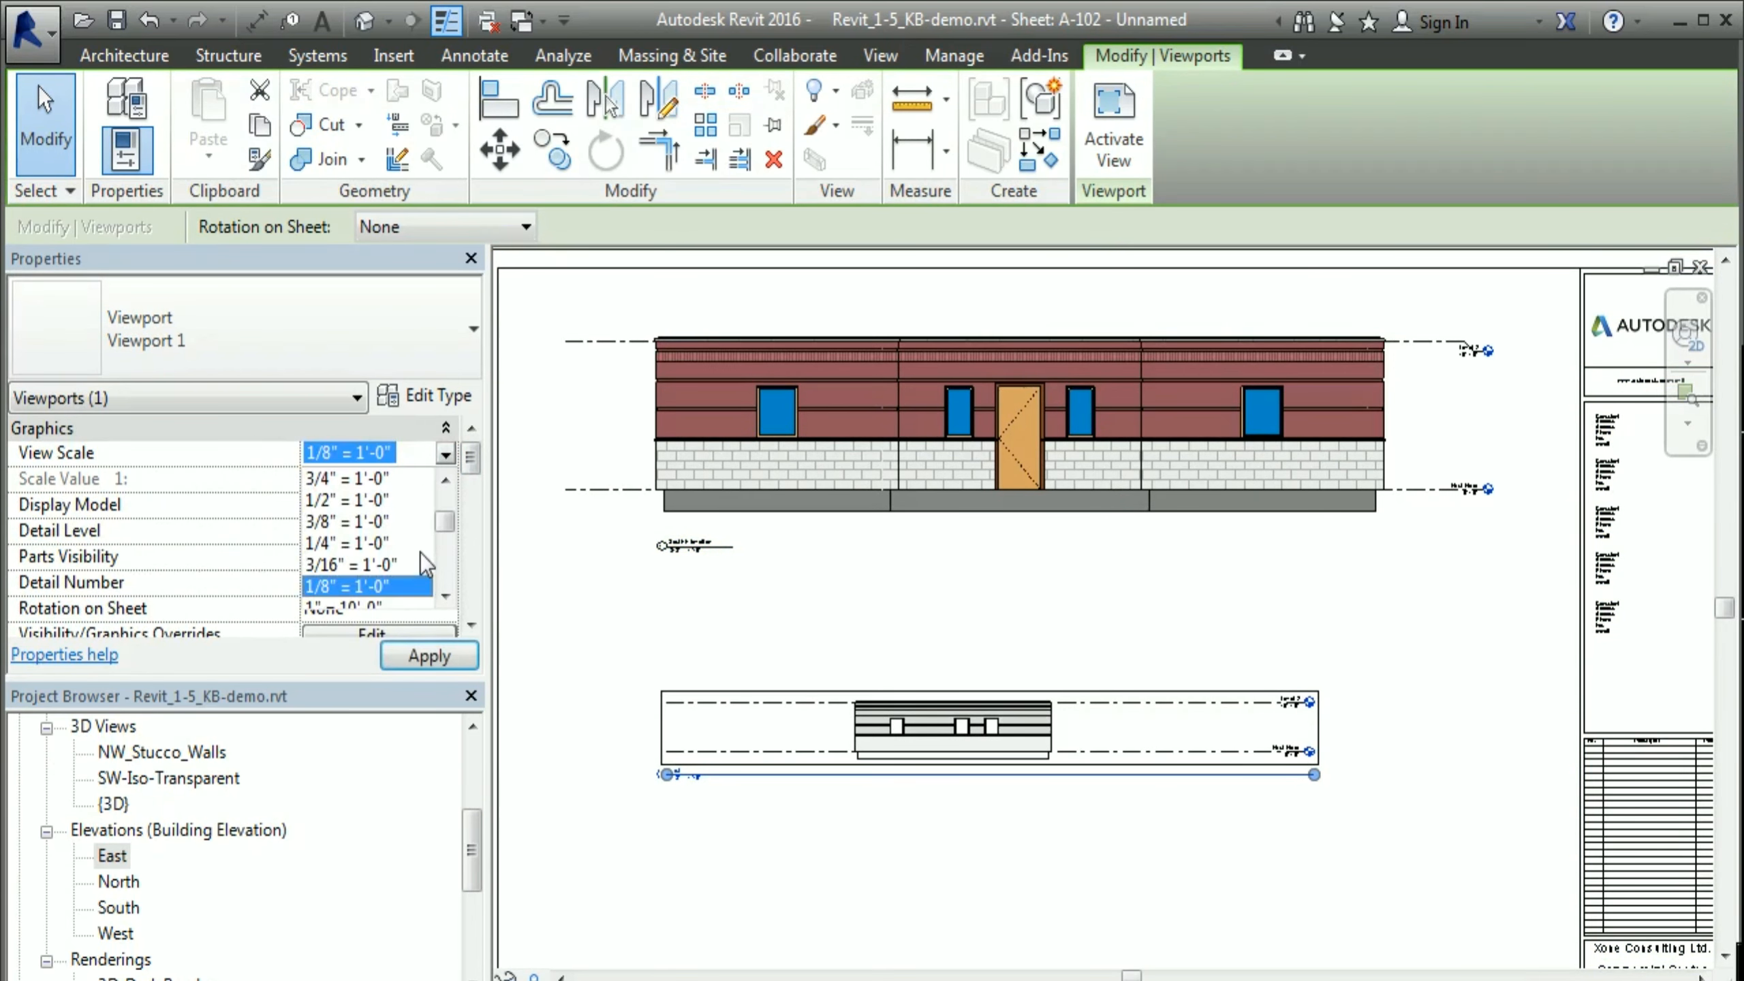
{"action": "left_click", "coordinate": [366, 511]}
{"action": "left_click", "coordinate": [445, 453]}
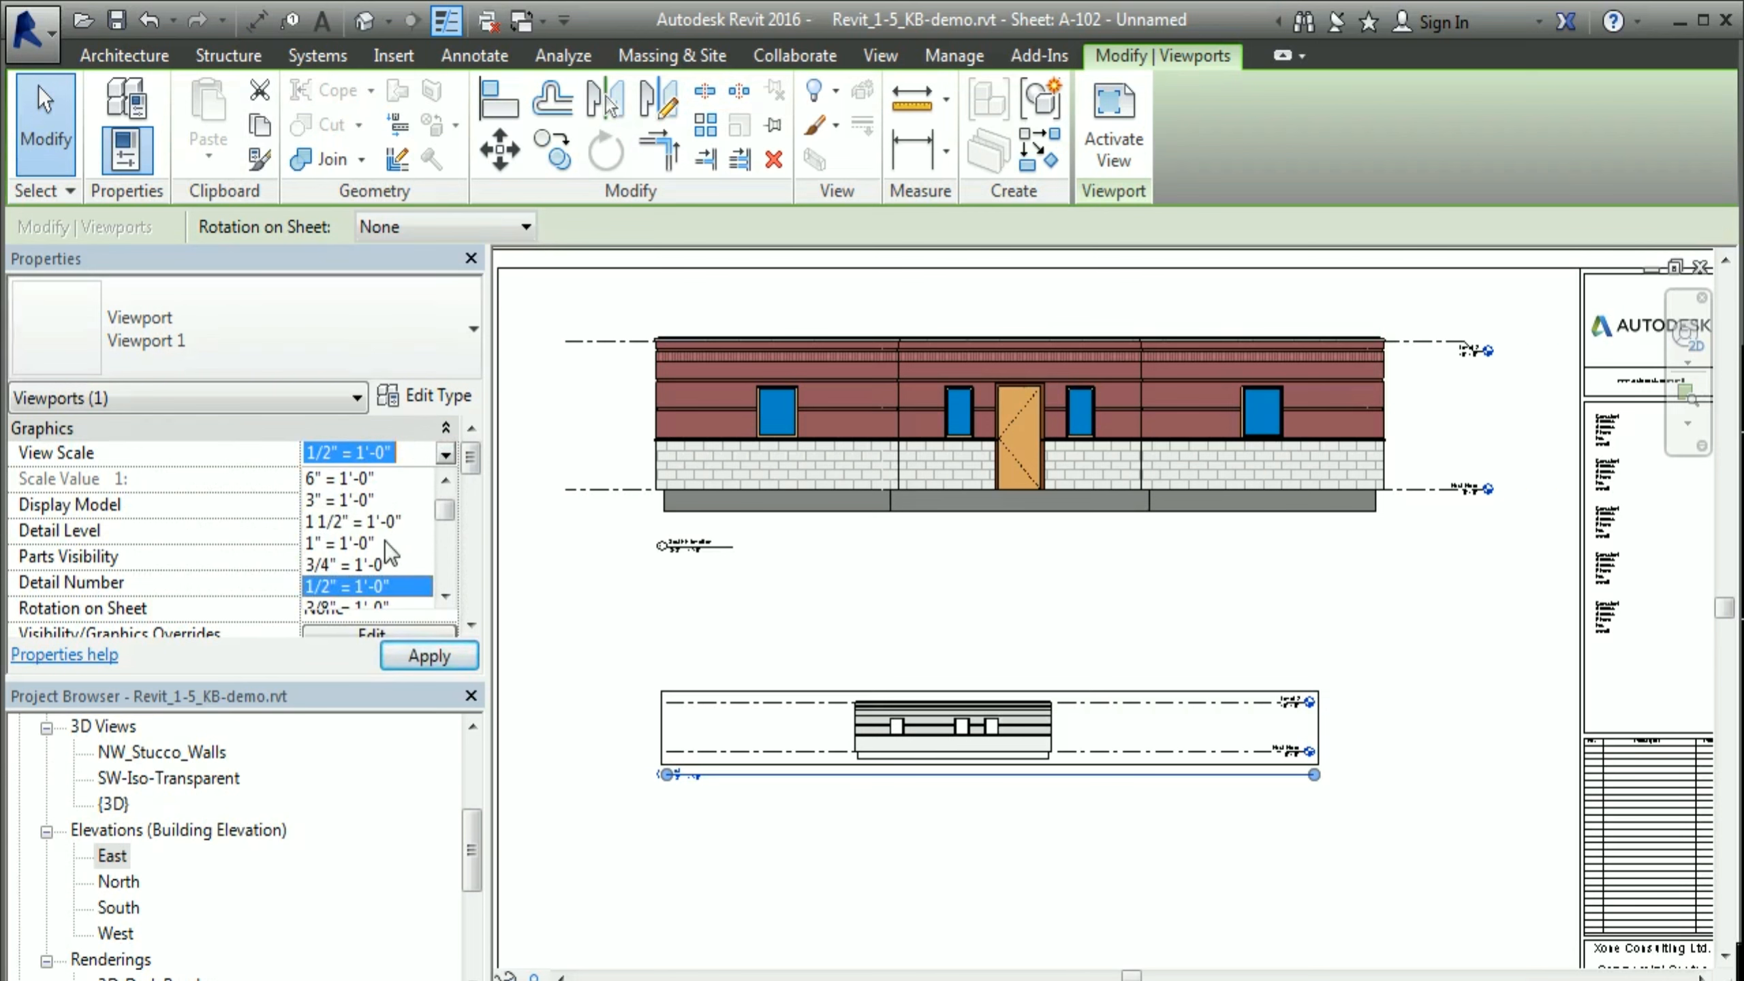
{"action": "left_click_drag", "start_coordinate": [440, 512], "coordinate": [440, 520]}
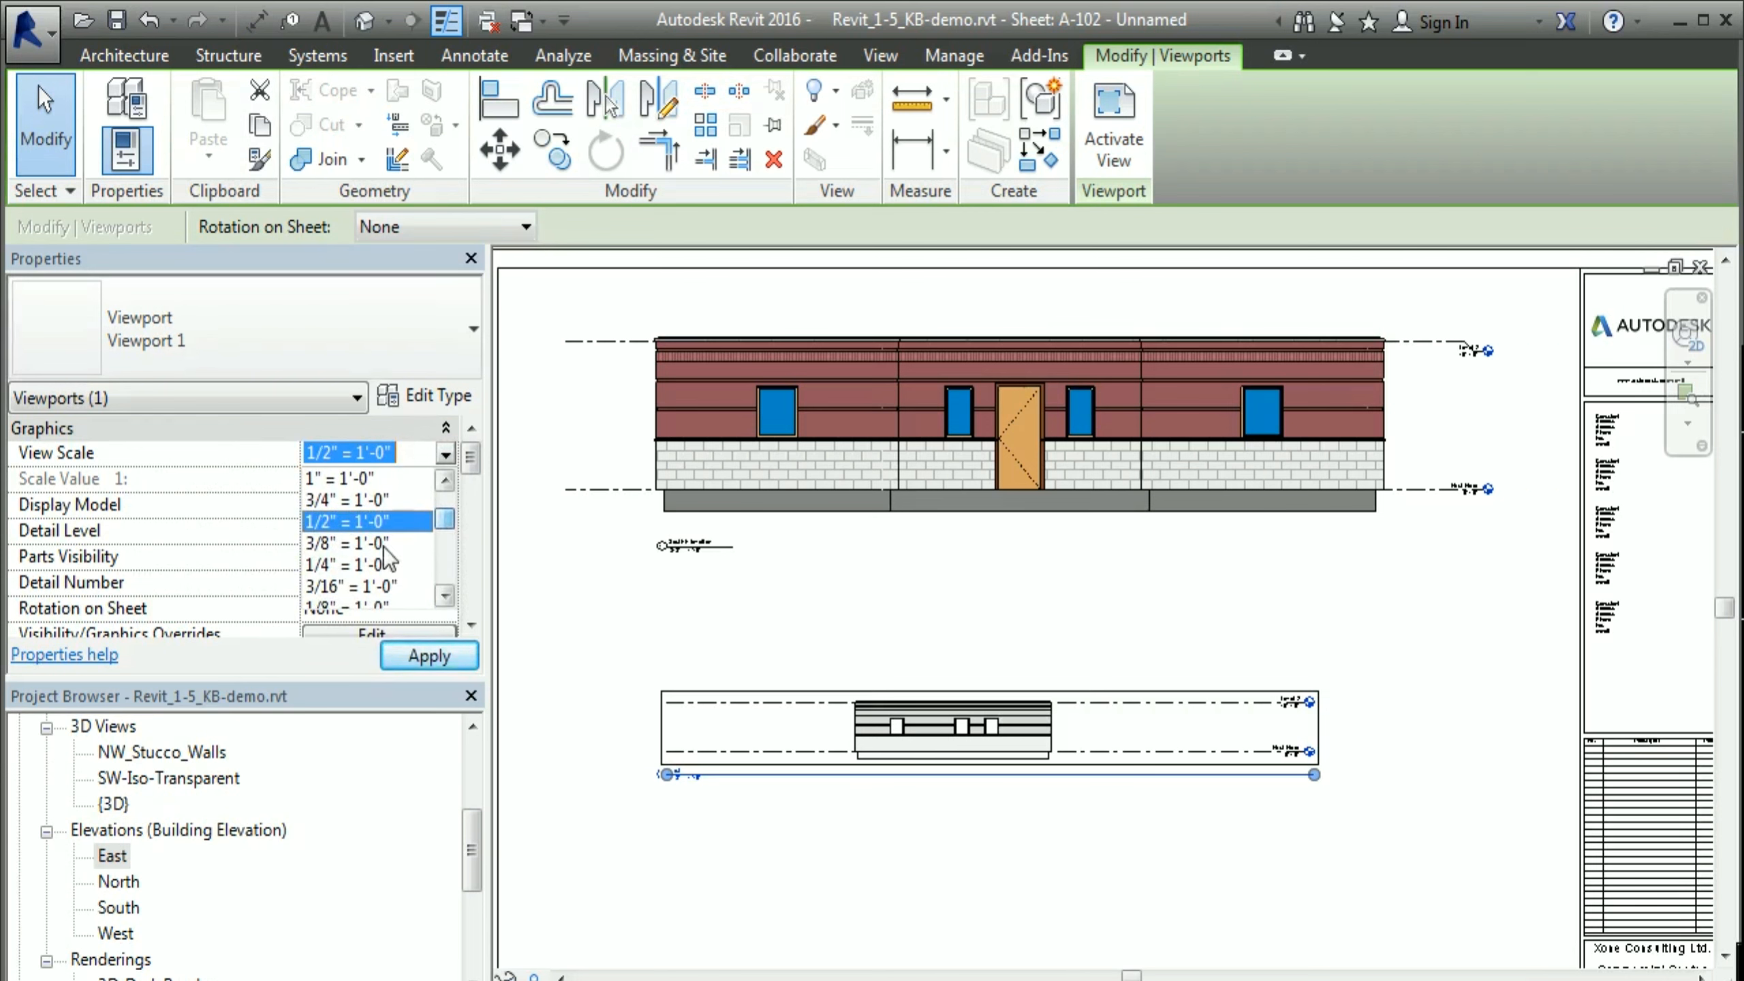
{"action": "left_click", "coordinate": [364, 530]}
{"action": "left_click", "coordinate": [464, 660]}
{"action": "left_click", "coordinate": [1098, 864]}
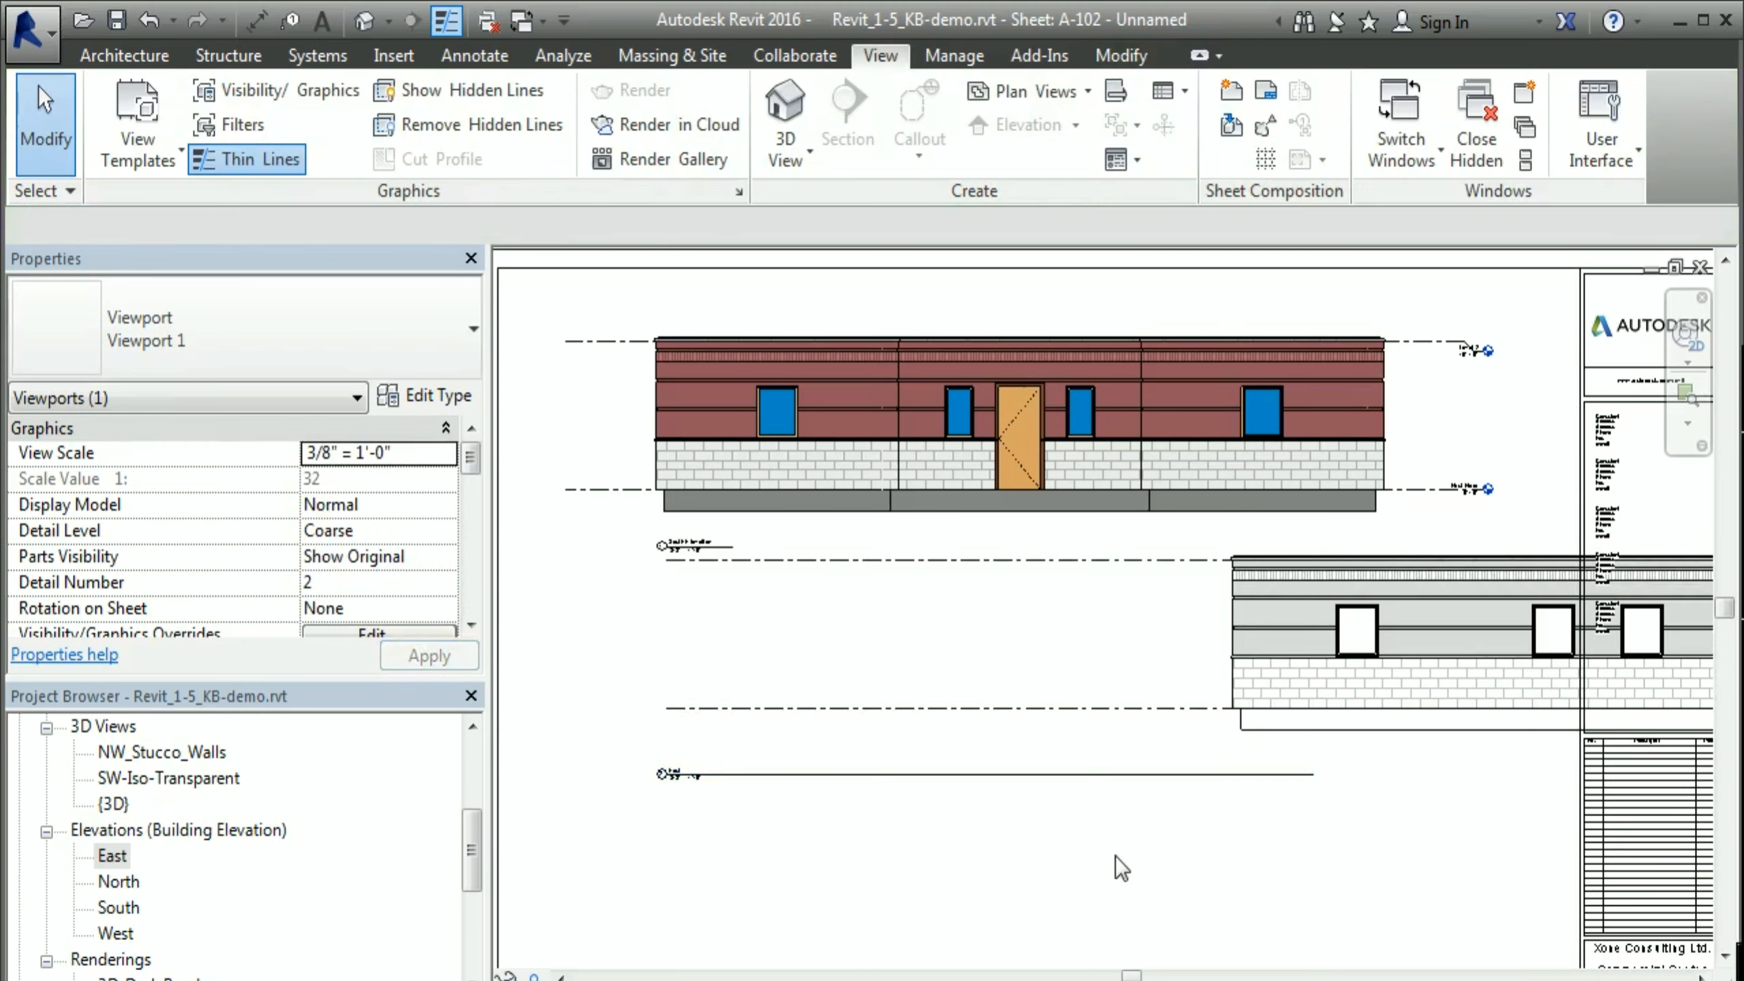
Step: Move the East elevation viewport across the sheet so the right ends of the East and South buildings line up
{"action": "scroll", "coordinate": [1133, 835], "scroll_direction": "down", "scroll_amount": 1}
{"action": "middle_click_drag", "start_coordinate": [1159, 846], "coordinate": [1091, 744]}
{"action": "left_click_drag", "start_coordinate": [1091, 616], "coordinate": [804, 675]}
Step: Activate the East elevation view on the sheet, pull in both ends of its level lines close to the building, and deactivate the view
{"action": "middle_click_drag", "start_coordinate": [969, 814], "coordinate": [1096, 692]}
{"action": "scroll", "coordinate": [1004, 717], "scroll_direction": "down", "scroll_amount": 1}
{"action": "middle_click_drag", "start_coordinate": [1121, 750], "coordinate": [910, 741]}
{"action": "scroll", "coordinate": [1420, 568], "scroll_direction": "up", "scroll_amount": 1}
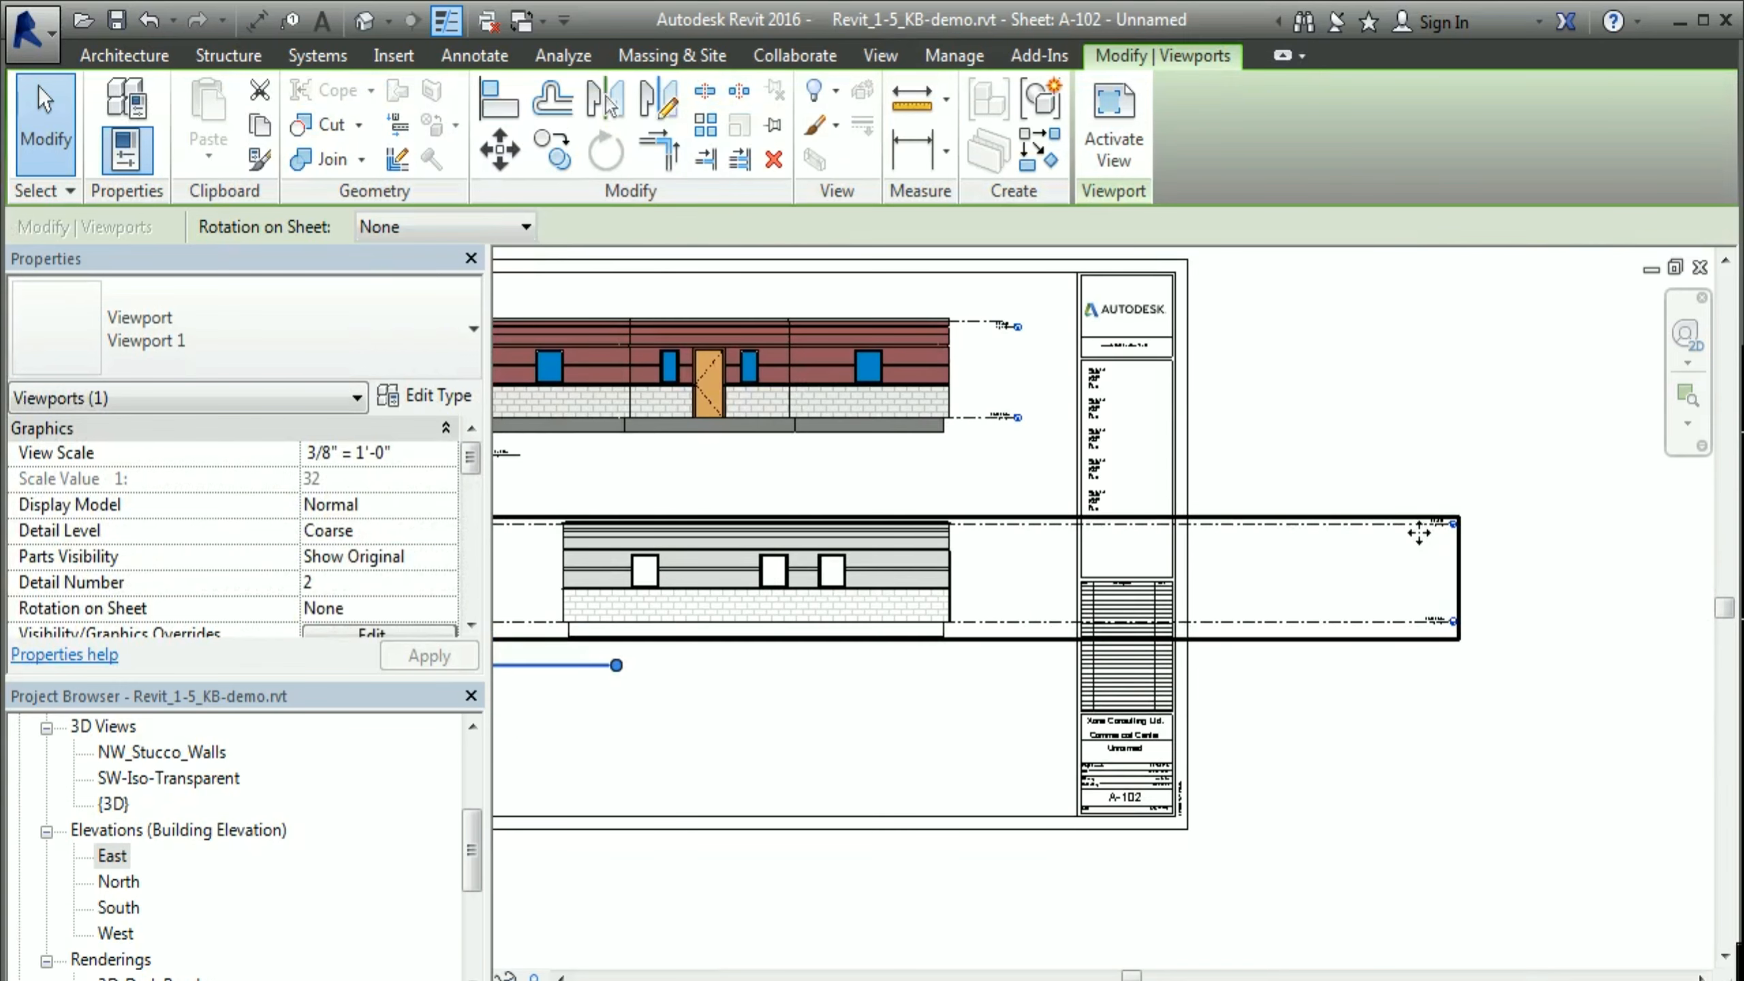
{"action": "middle_click_drag", "start_coordinate": [899, 689], "coordinate": [1149, 692]}
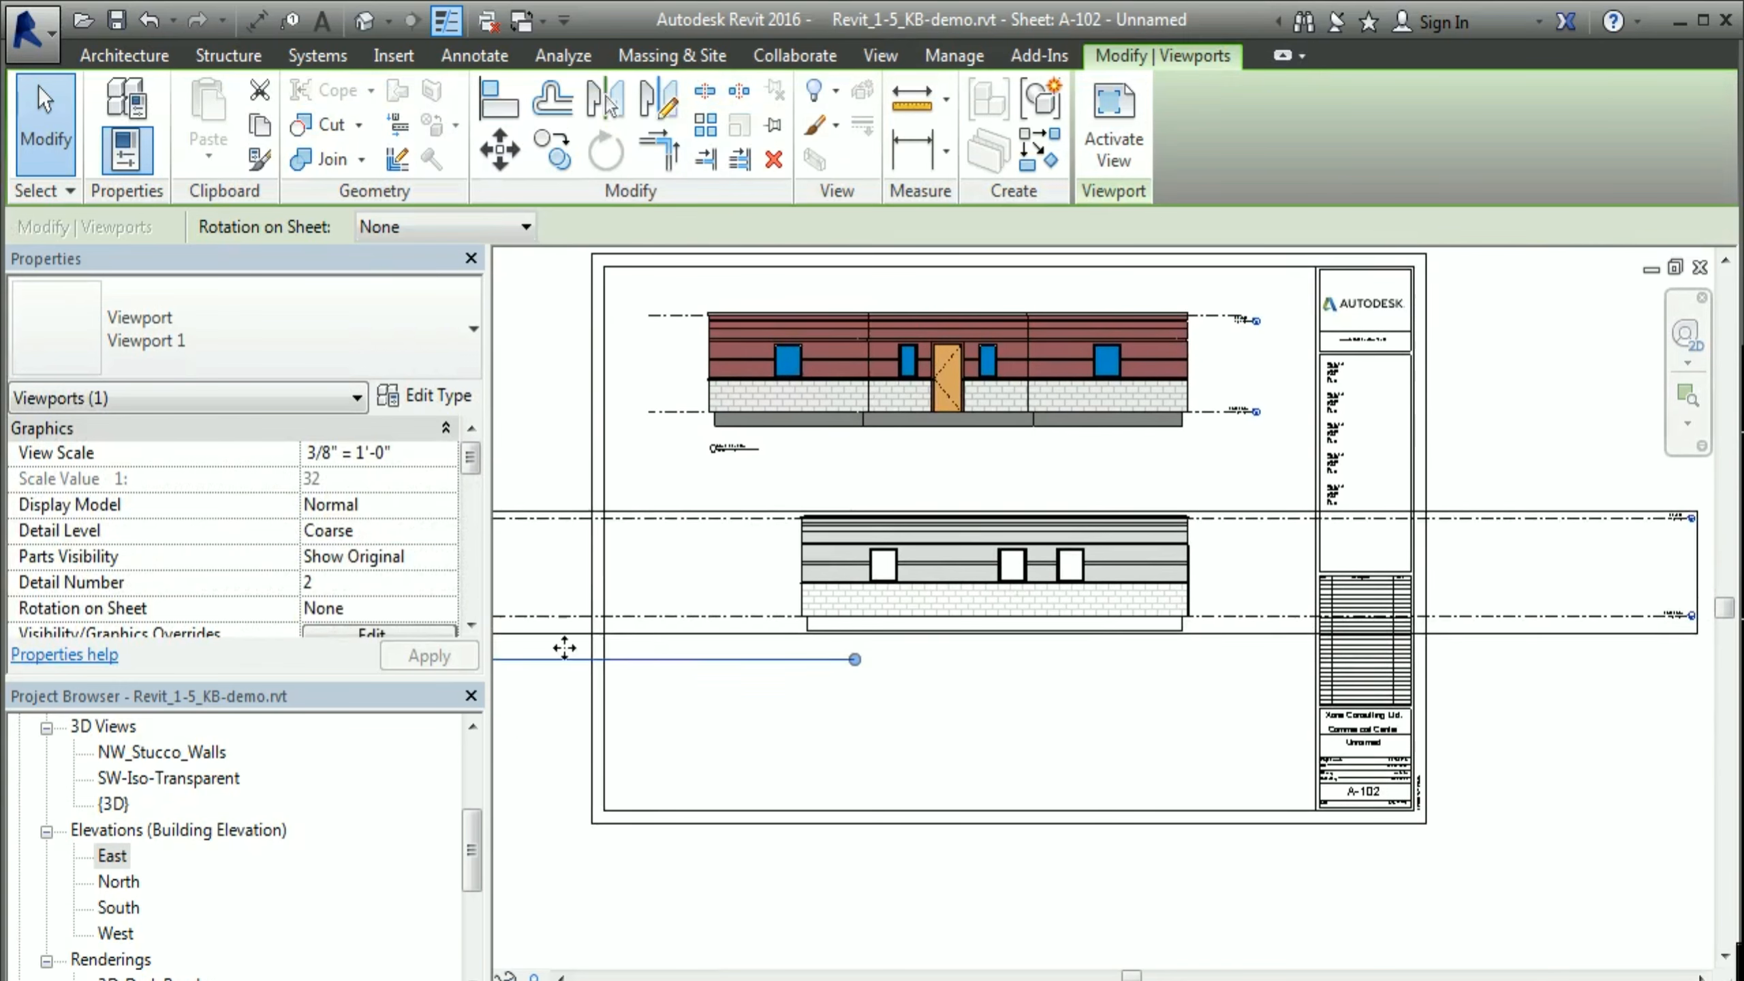
{"action": "middle_click_drag", "start_coordinate": [841, 727], "coordinate": [1053, 729]}
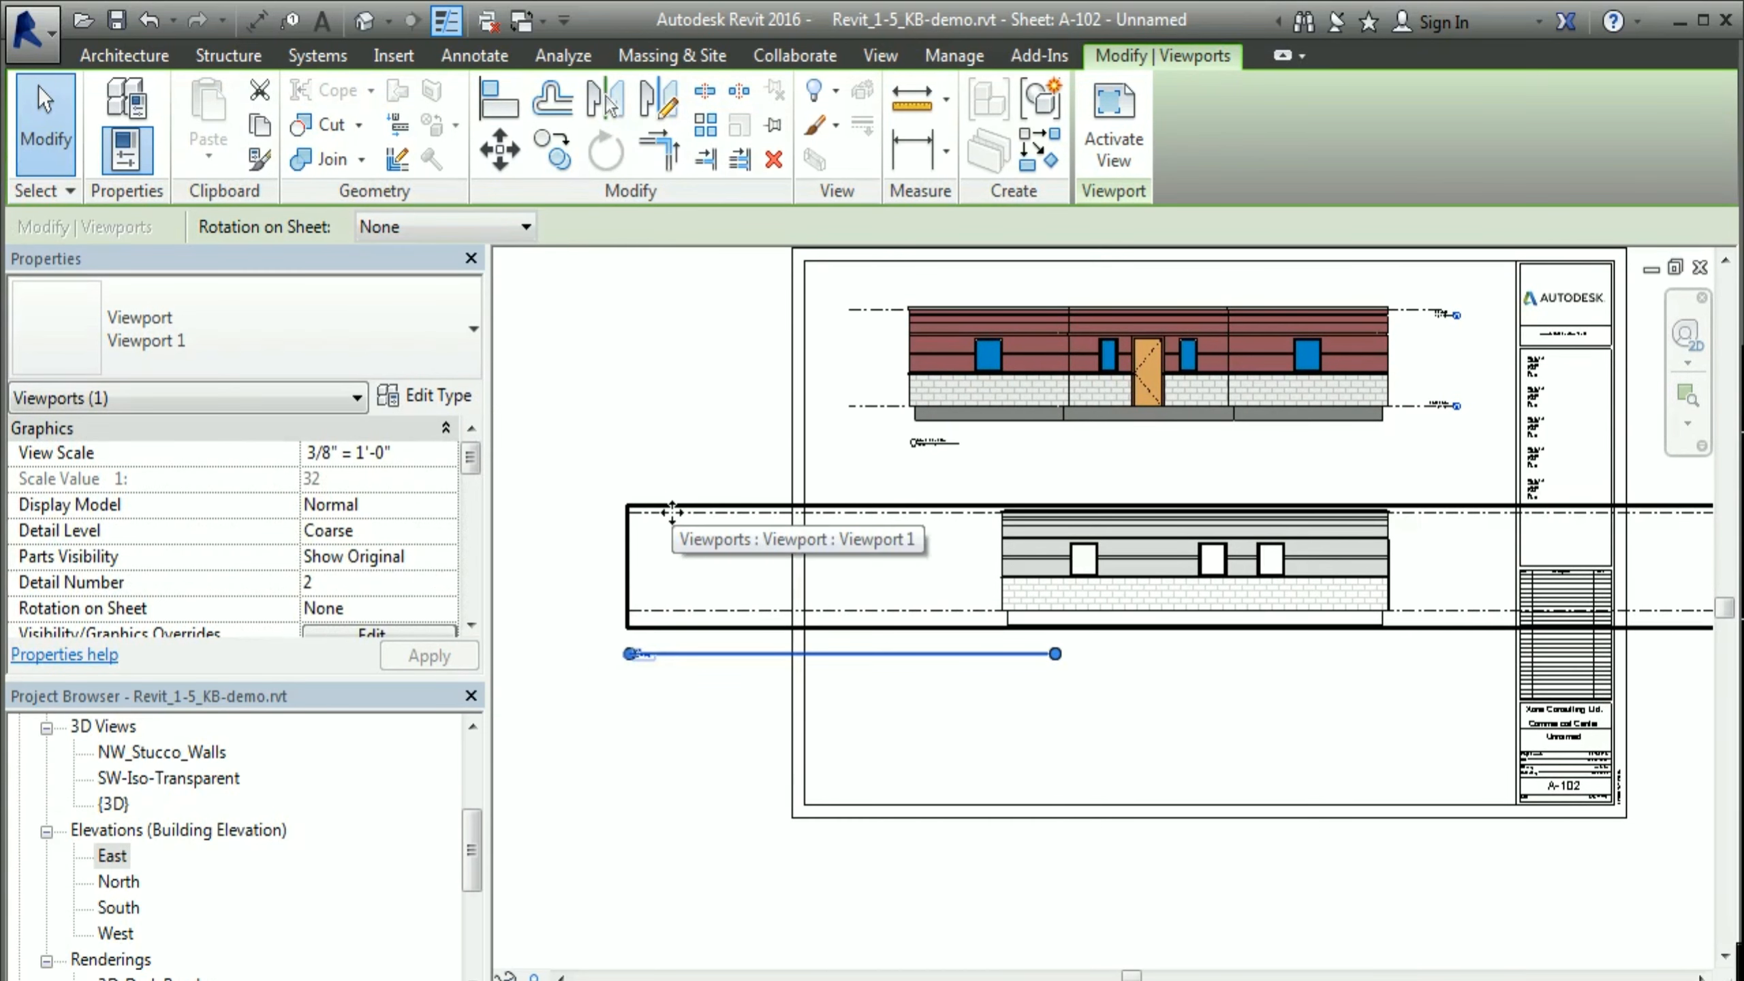
{"action": "middle_click_drag", "start_coordinate": [1473, 710], "coordinate": [1148, 712]}
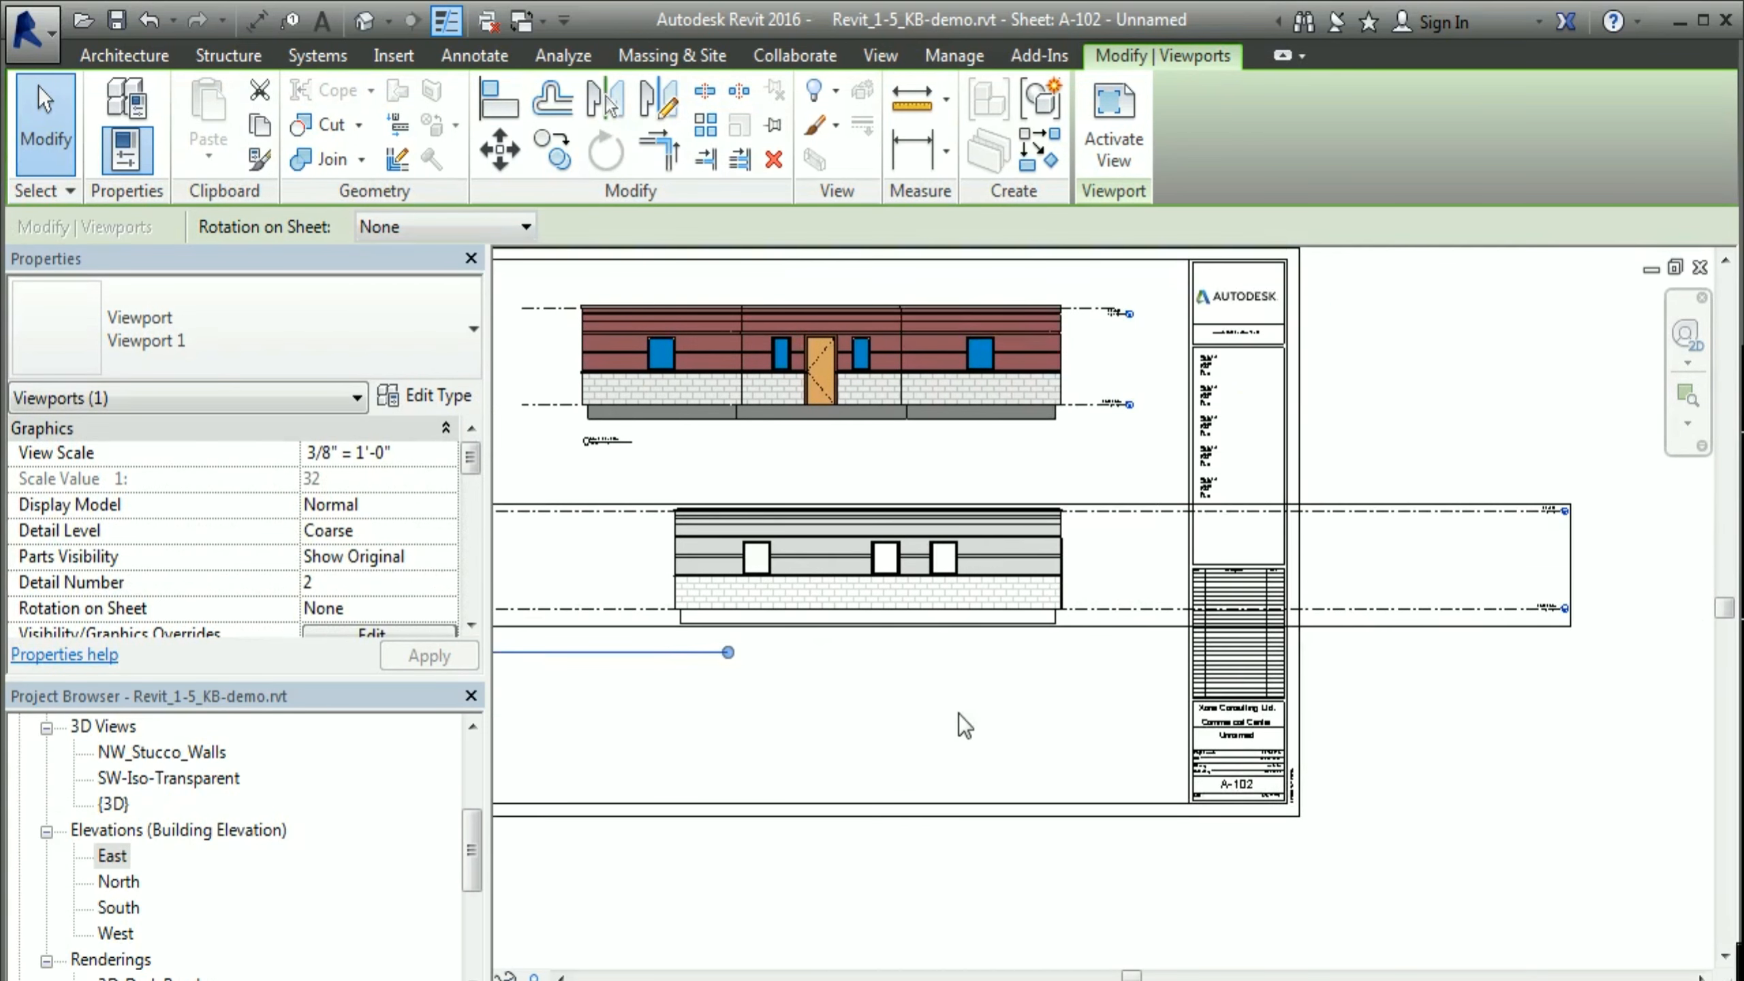
{"action": "double_click", "coordinate": [1119, 553]}
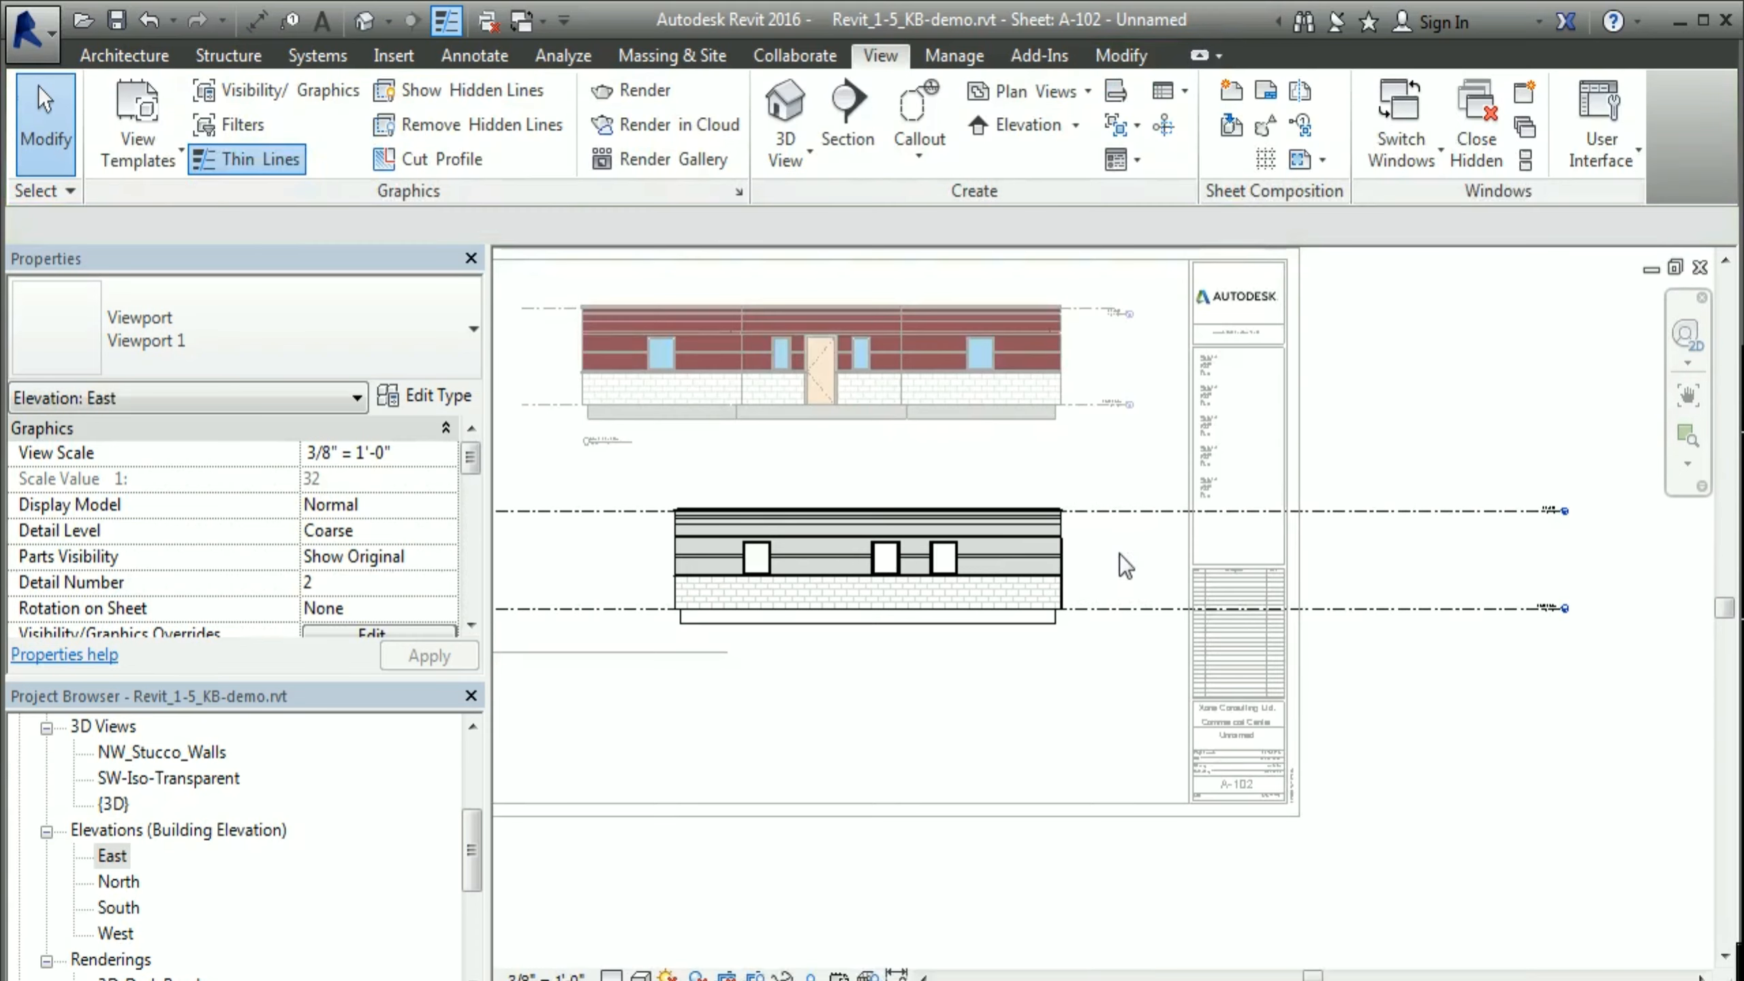
{"action": "left_click", "coordinate": [1442, 518]}
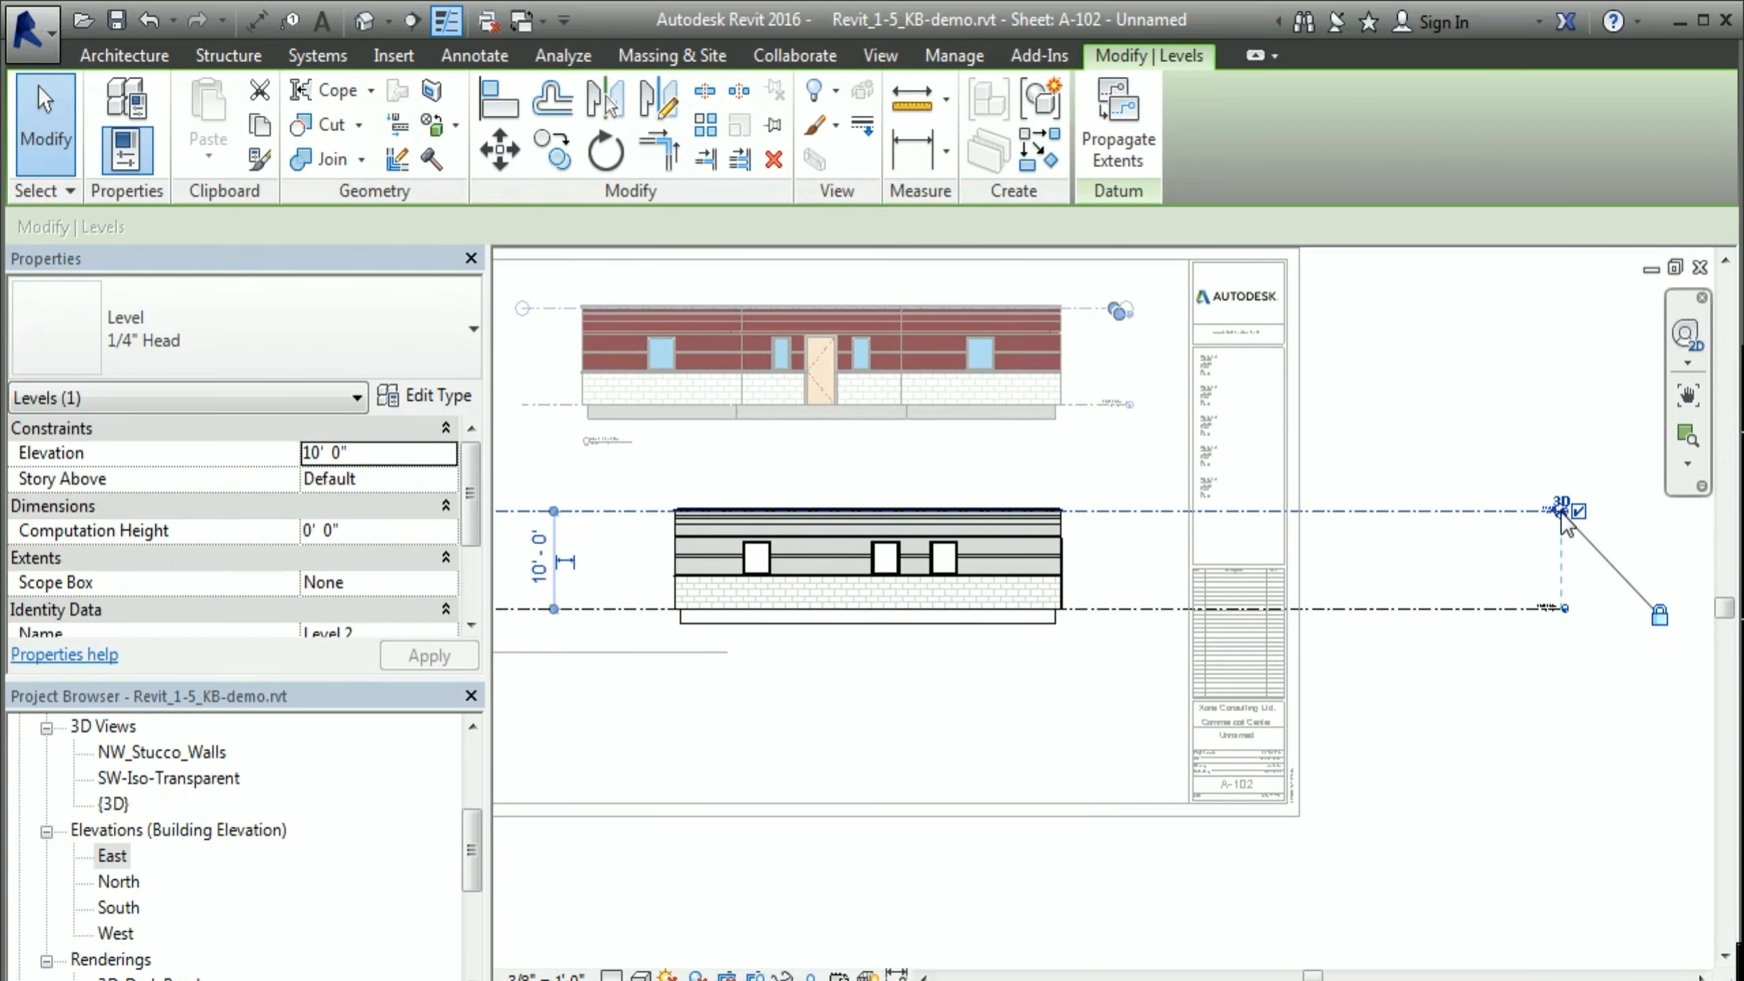
{"action": "left_click_drag", "start_coordinate": [1516, 512], "coordinate": [1129, 512]}
{"action": "middle_click_drag", "start_coordinate": [744, 731], "coordinate": [1104, 703]}
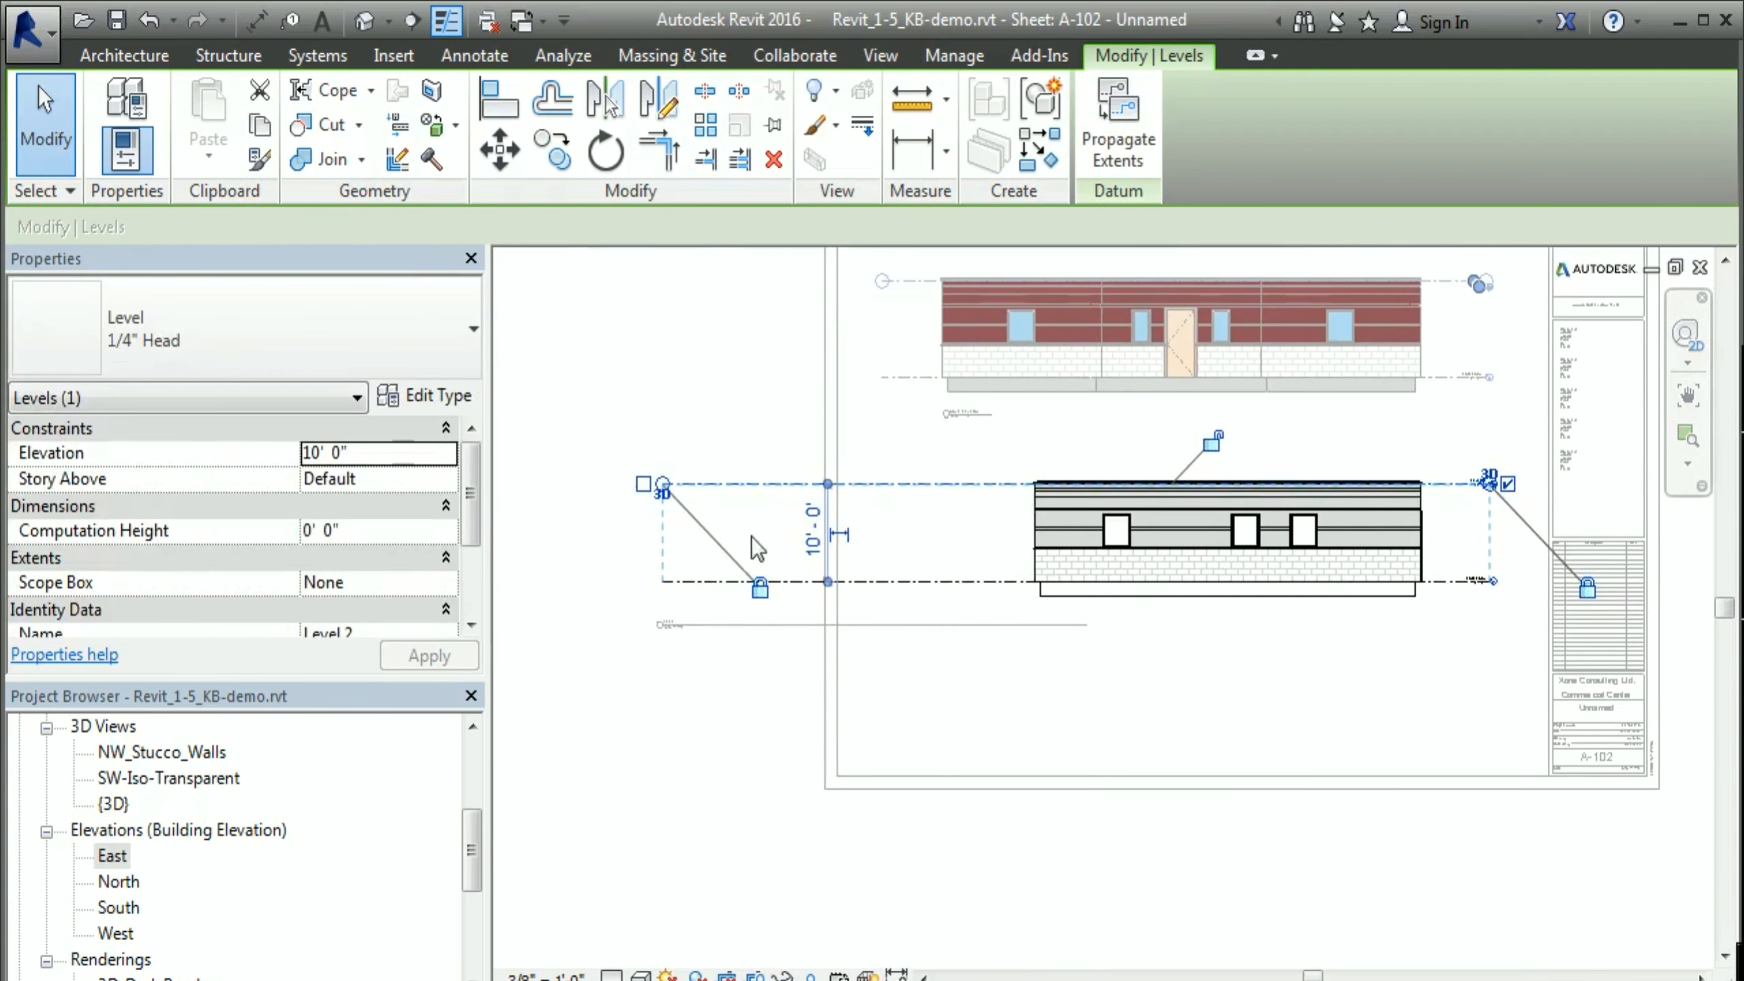
{"action": "left_click_drag", "start_coordinate": [663, 487], "coordinate": [959, 484]}
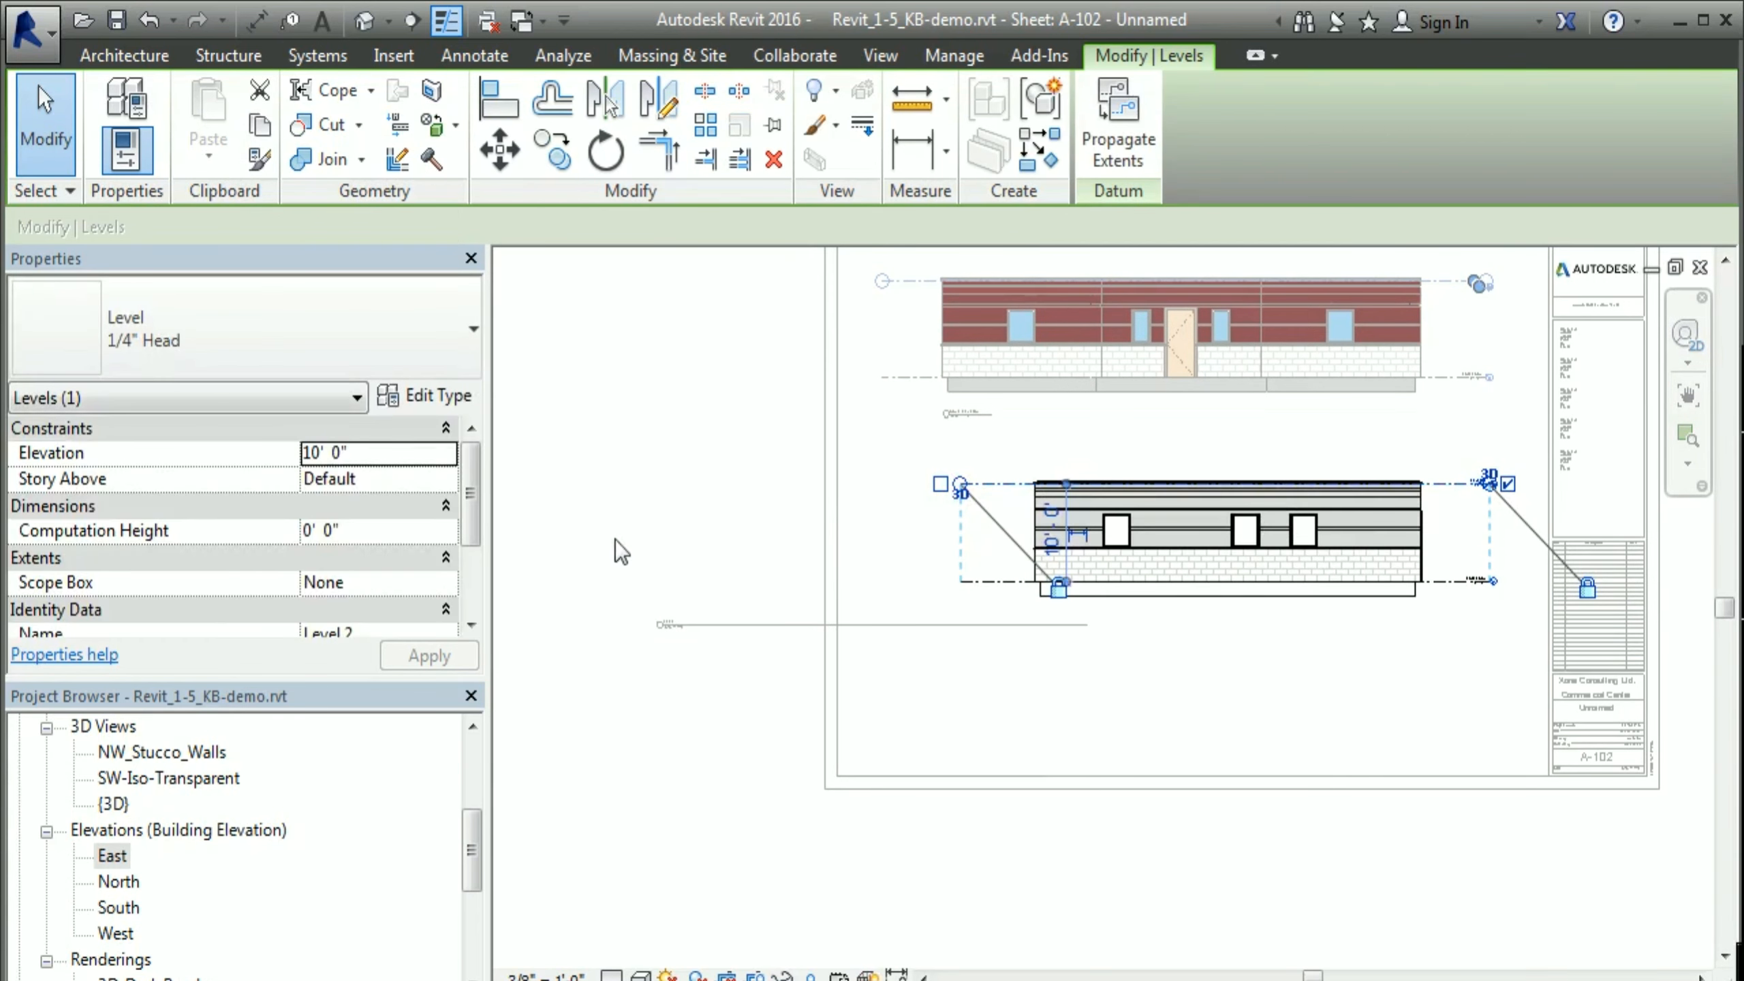
{"action": "double_click", "coordinate": [618, 519]}
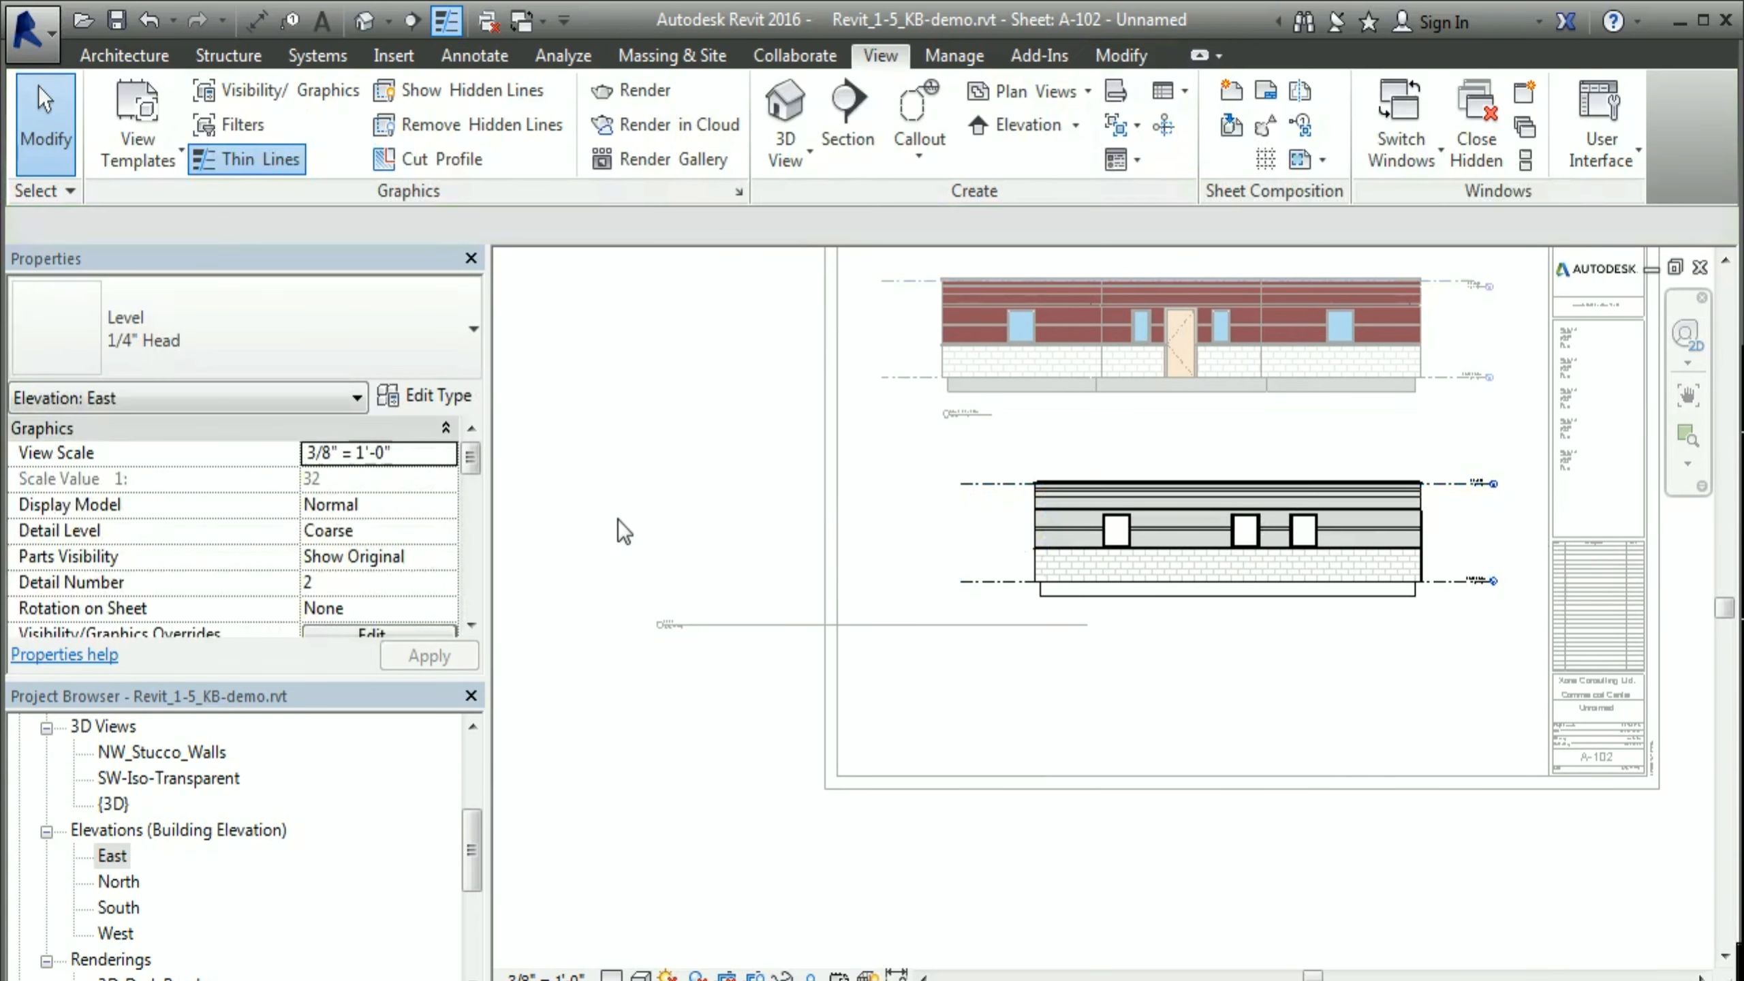
Step: Activate the East elevation view on the sheet, set its visual style to Shaded, and deactivate the view
{"action": "left_click", "coordinate": [1002, 528]}
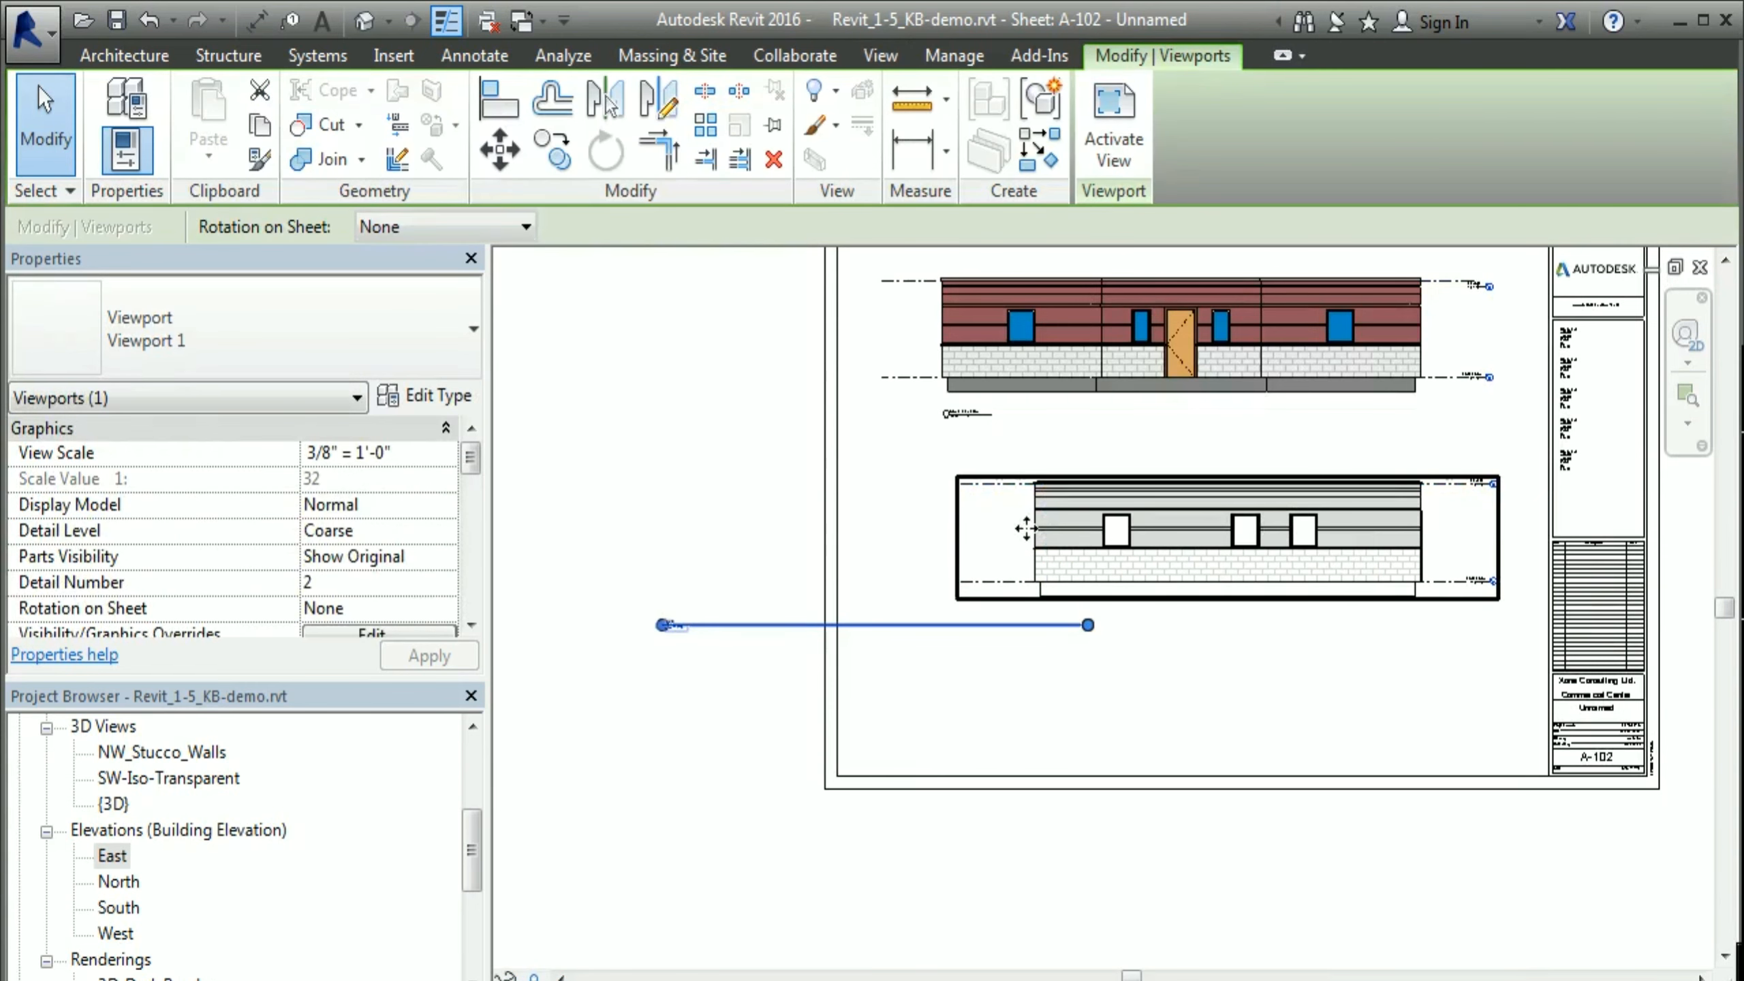
{"action": "scroll", "coordinate": [1057, 590], "scroll_direction": "up", "scroll_amount": 1}
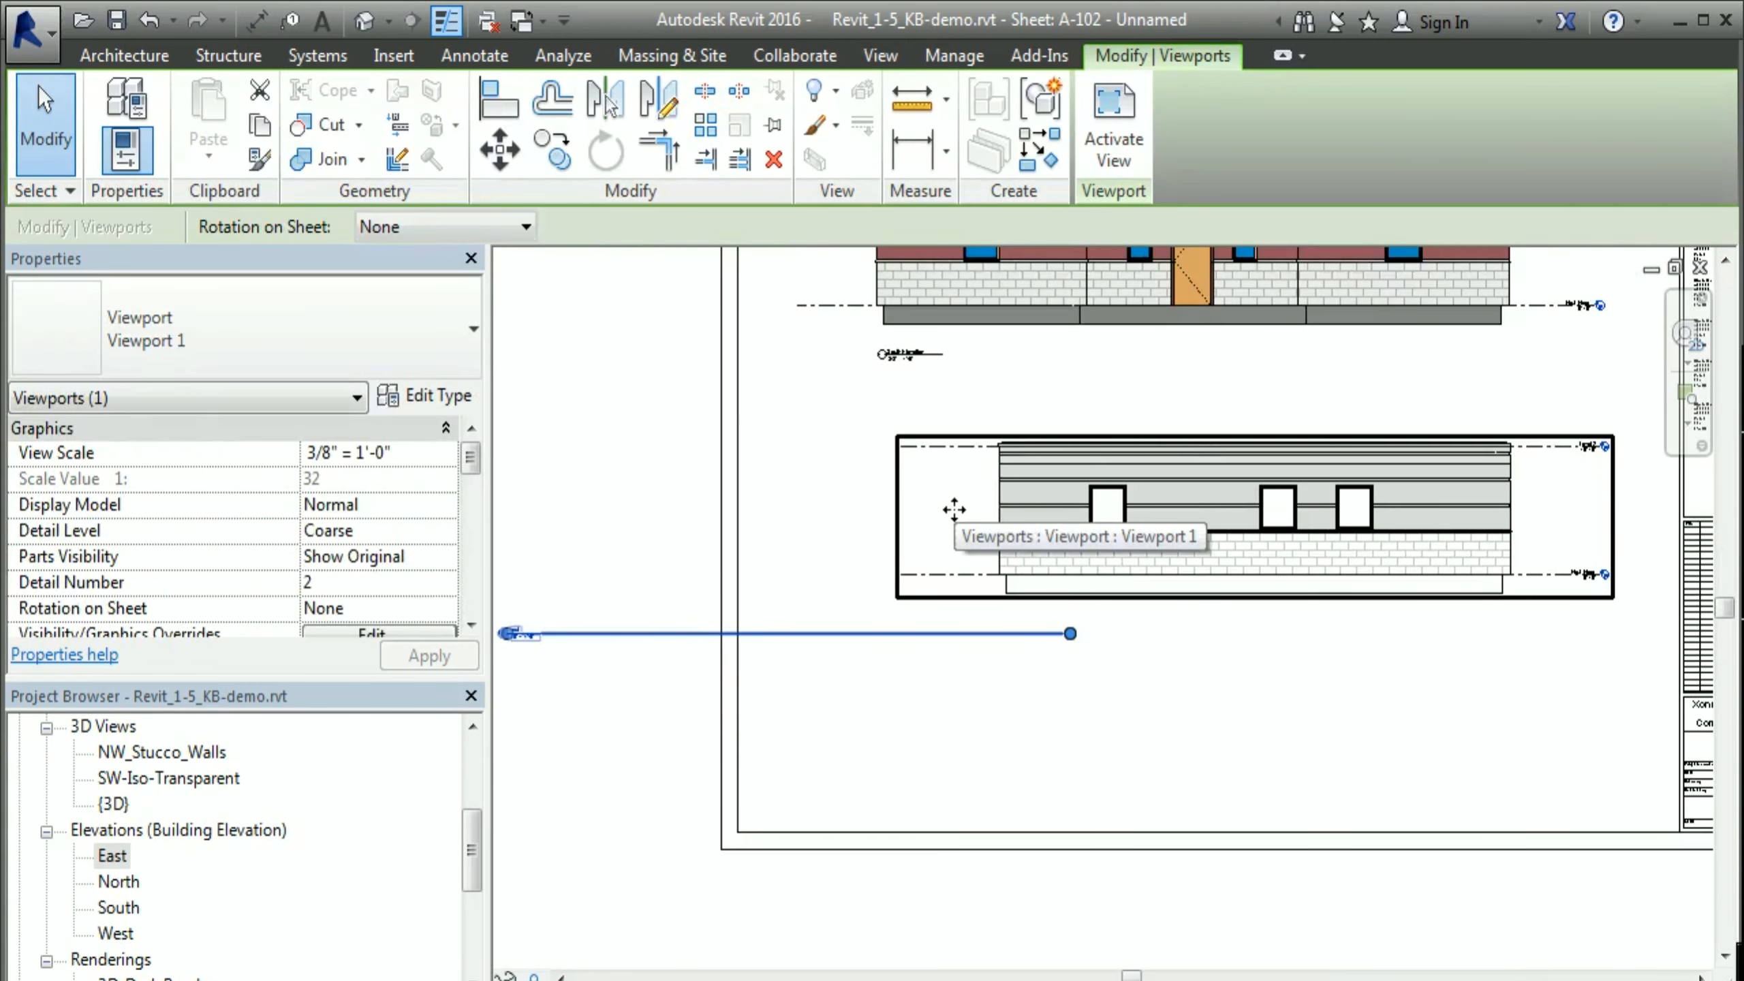
{"action": "scroll", "coordinate": [988, 604], "scroll_direction": "up", "scroll_amount": 1}
{"action": "double_click", "coordinate": [977, 583]}
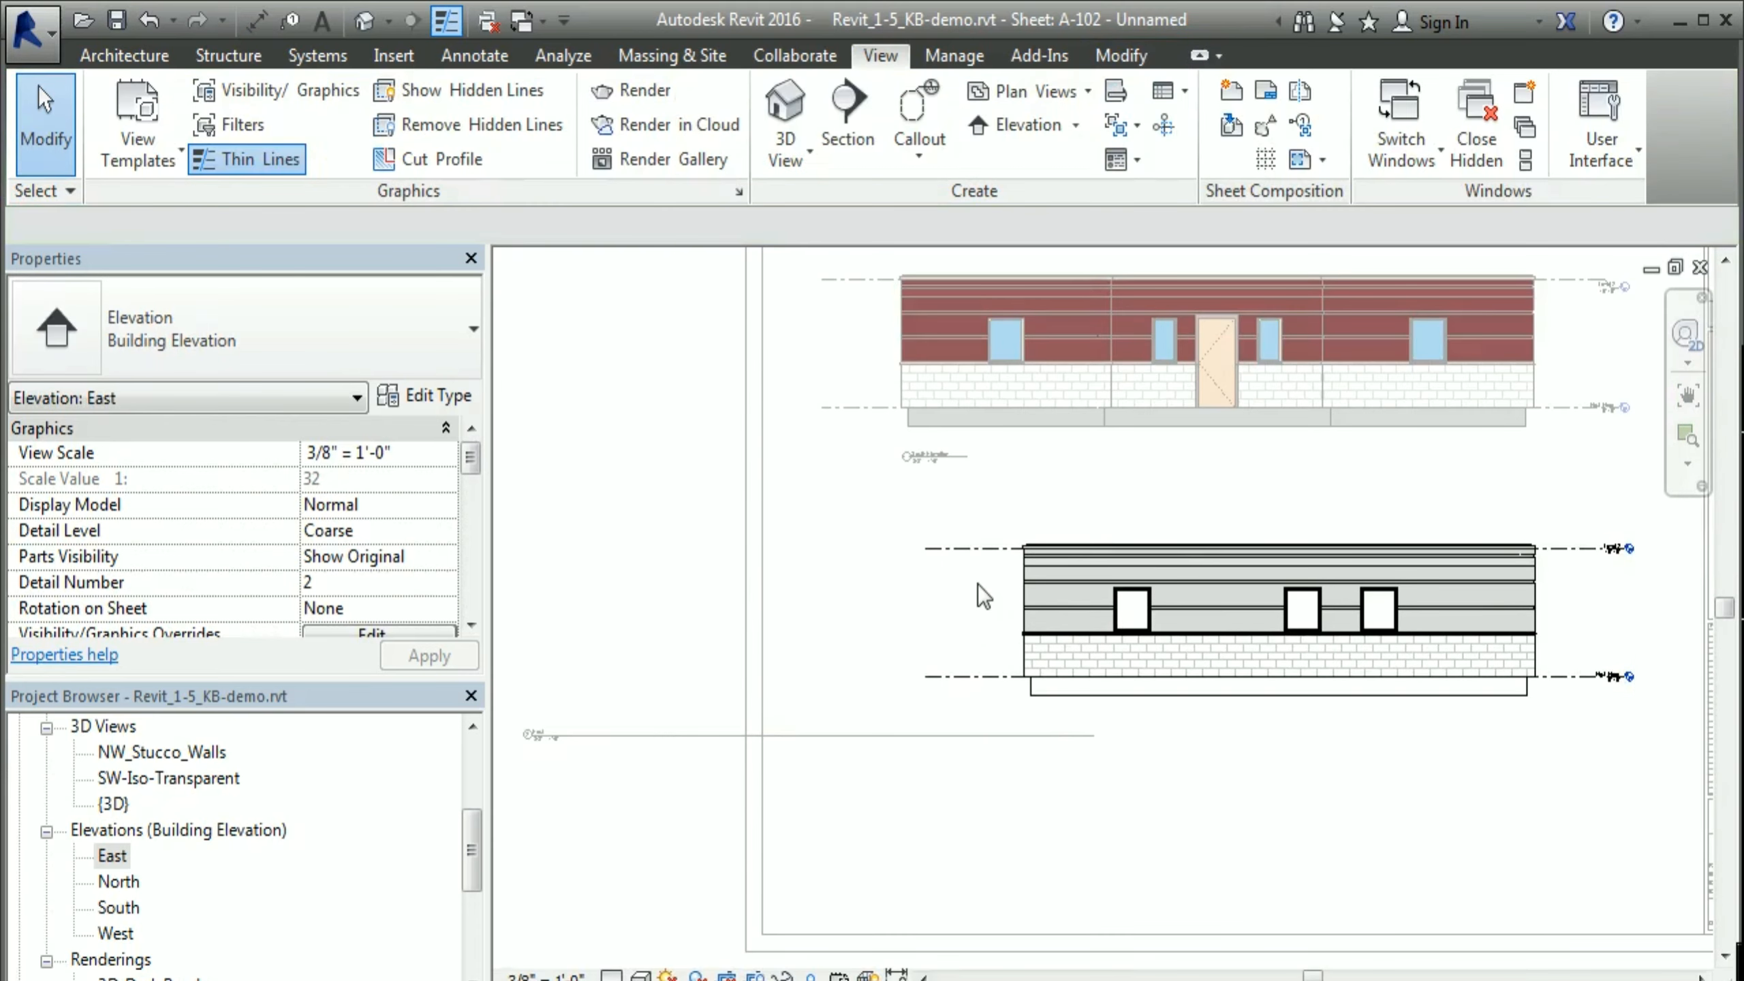
{"action": "left_click", "coordinate": [642, 976]}
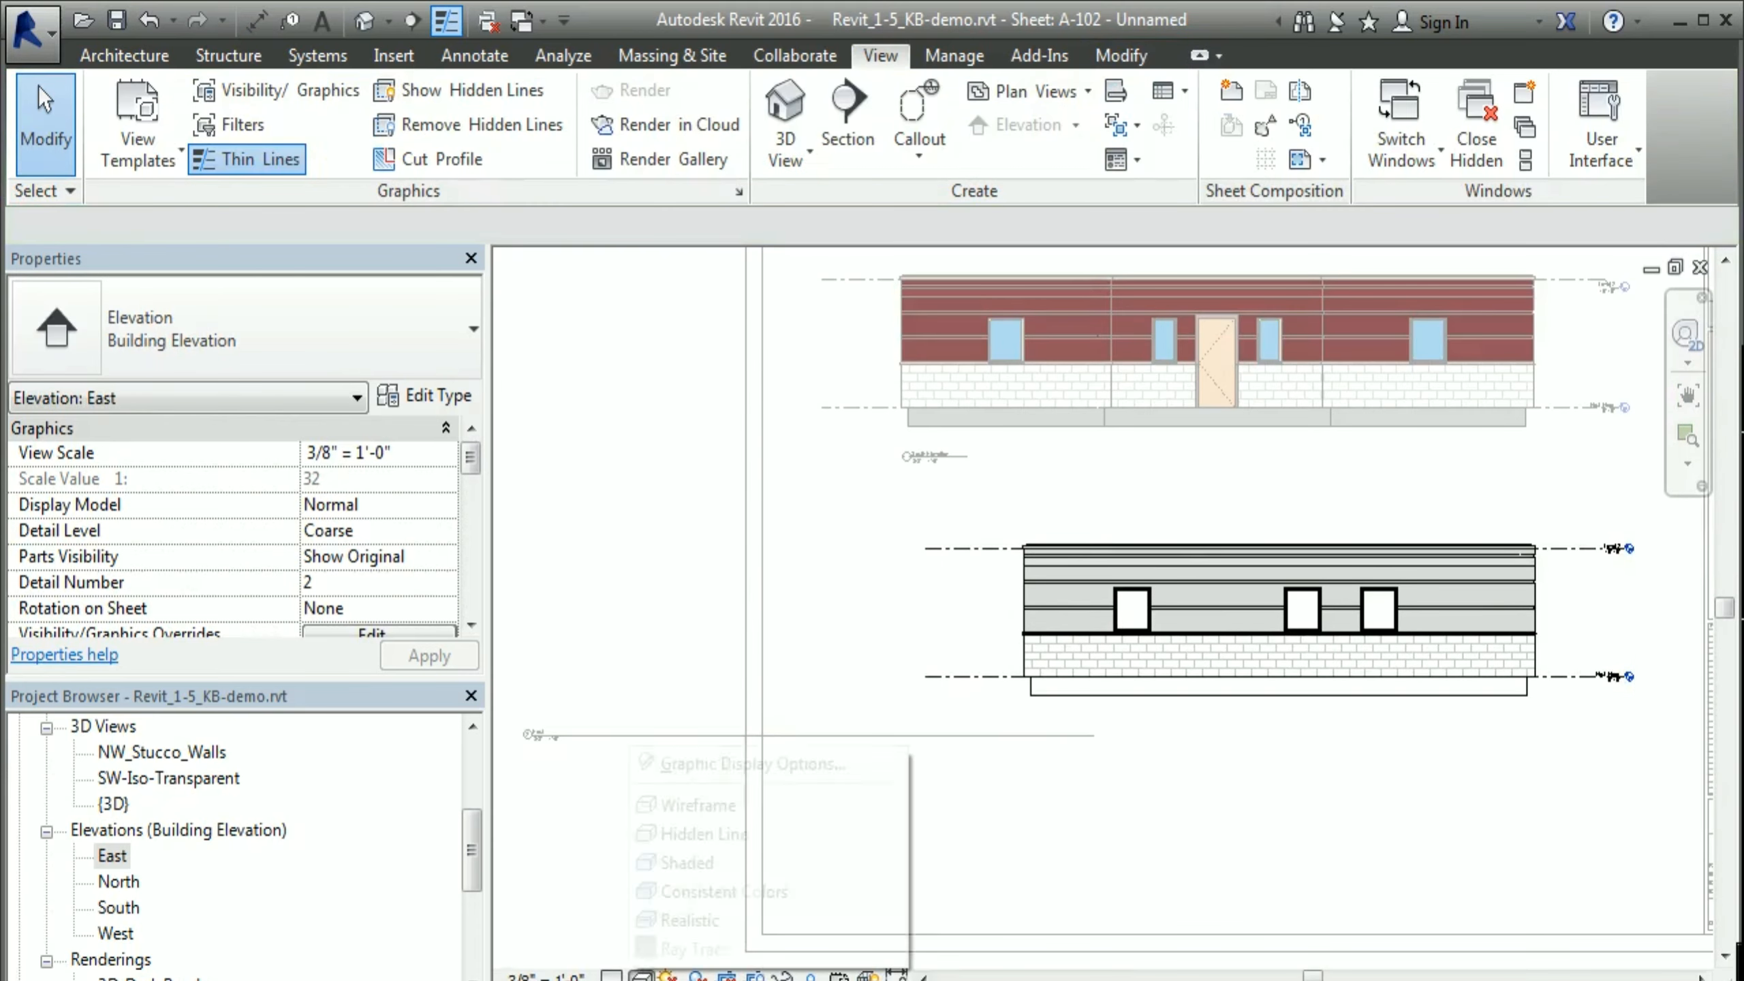
{"action": "left_click", "coordinate": [694, 862]}
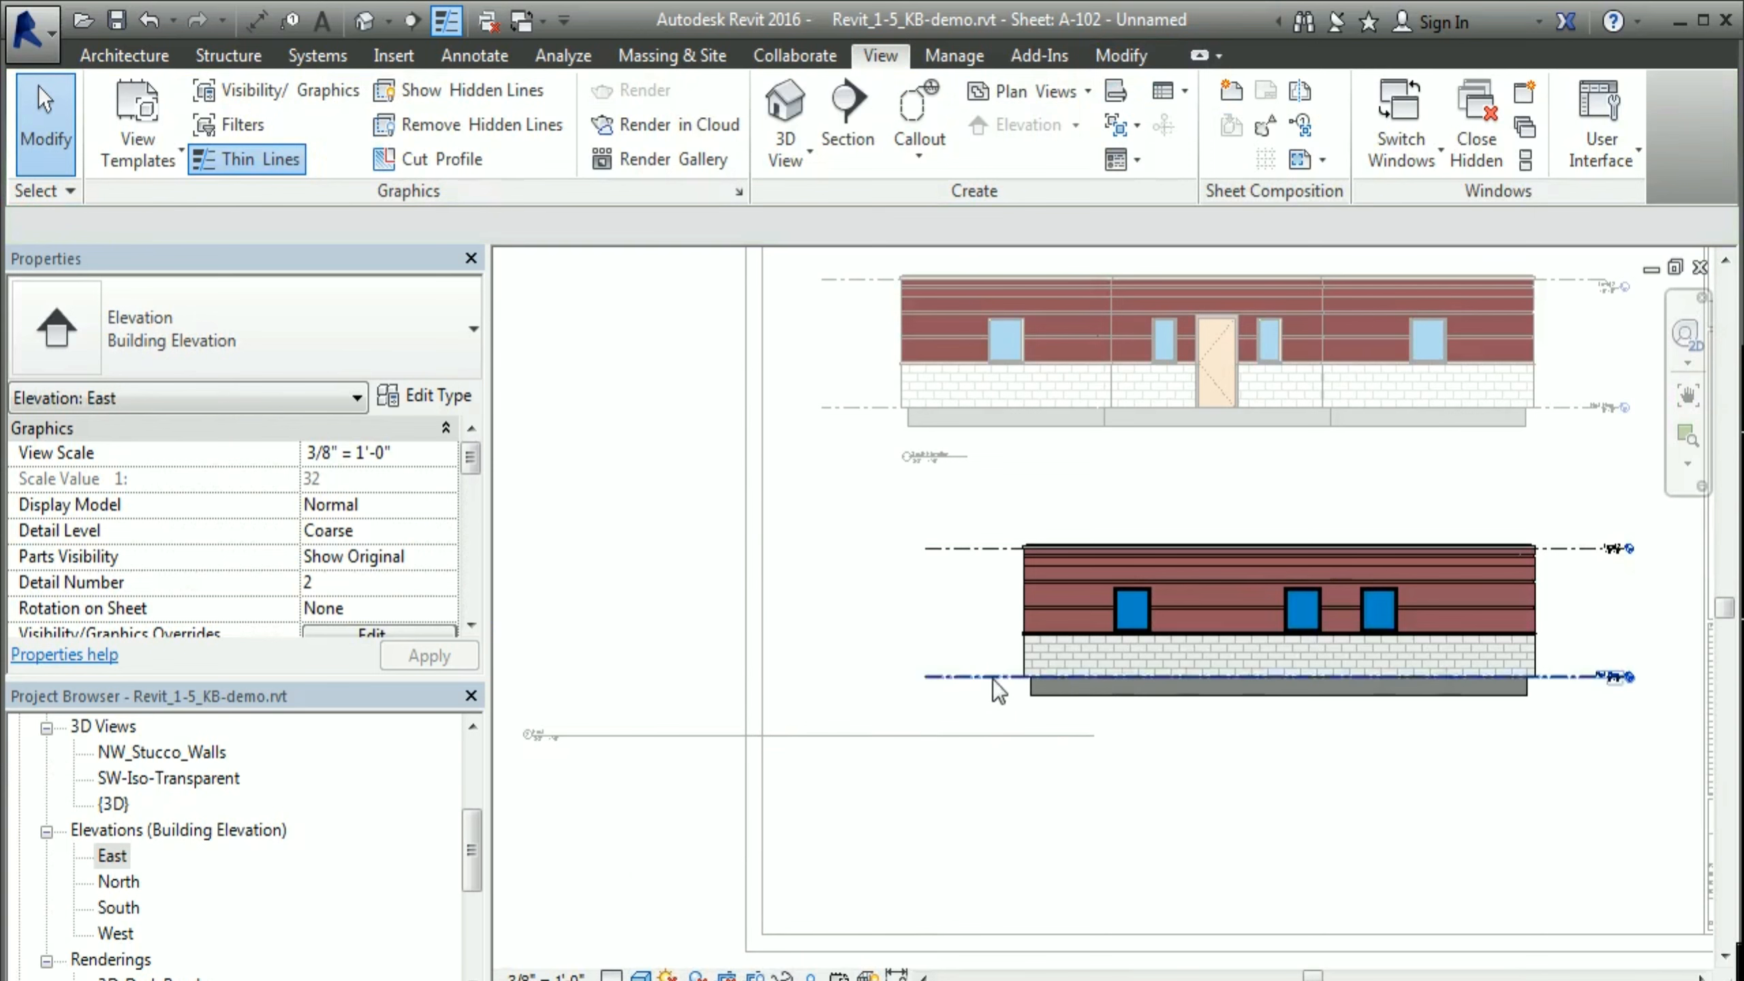
{"action": "double_click", "coordinate": [874, 886]}
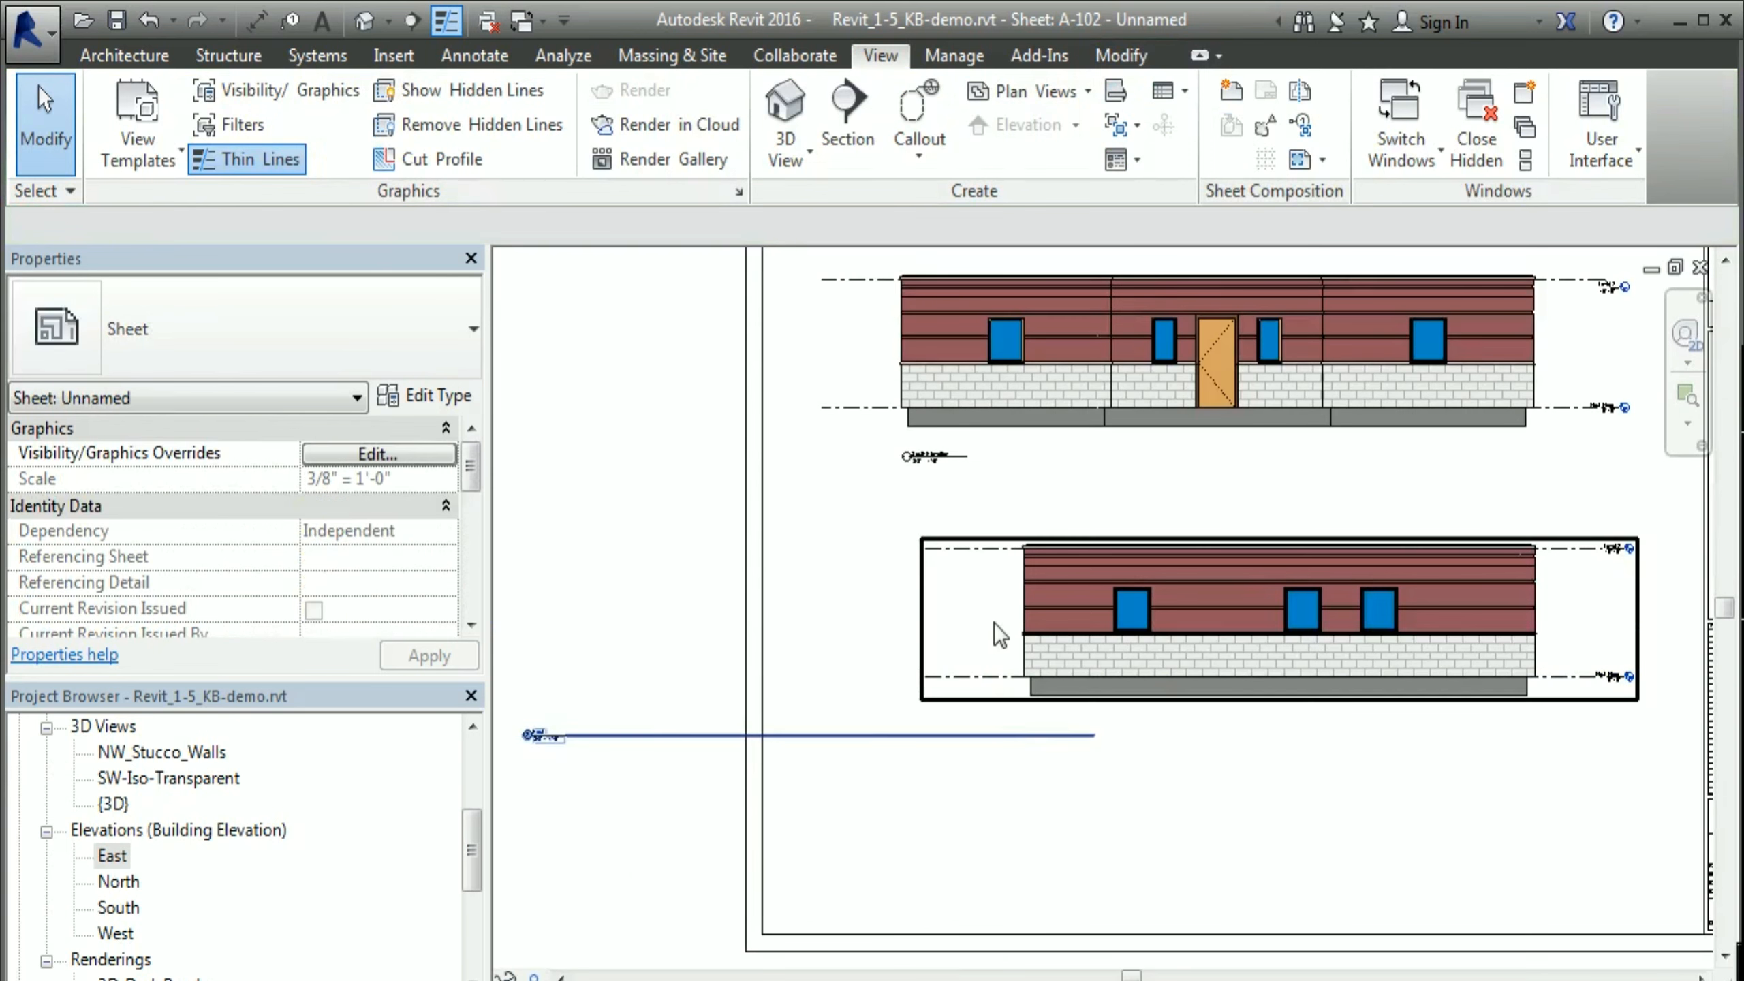
Step: Apply the Hidden Line style to the East viewport through Graphic Display Options, and switch it back to Shaded
{"action": "left_click", "coordinate": [994, 623]}
{"action": "left_click_drag", "start_coordinate": [476, 467], "coordinate": [473, 504]}
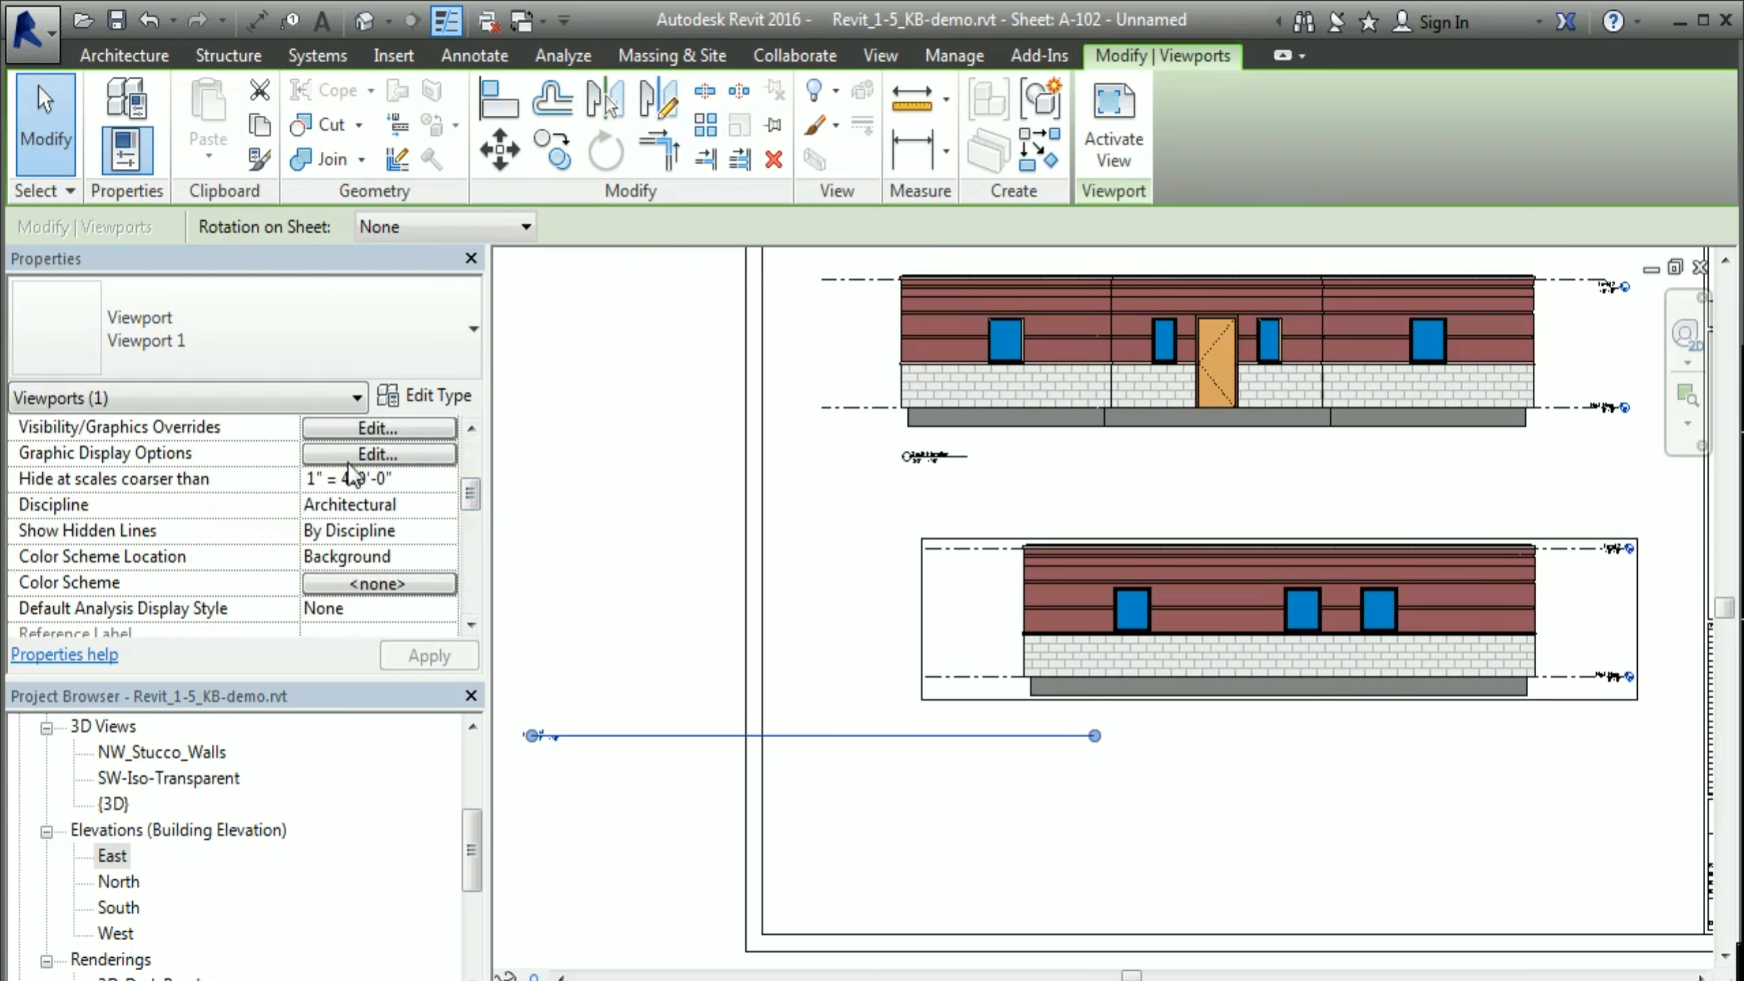
{"action": "left_click", "coordinate": [393, 454]}
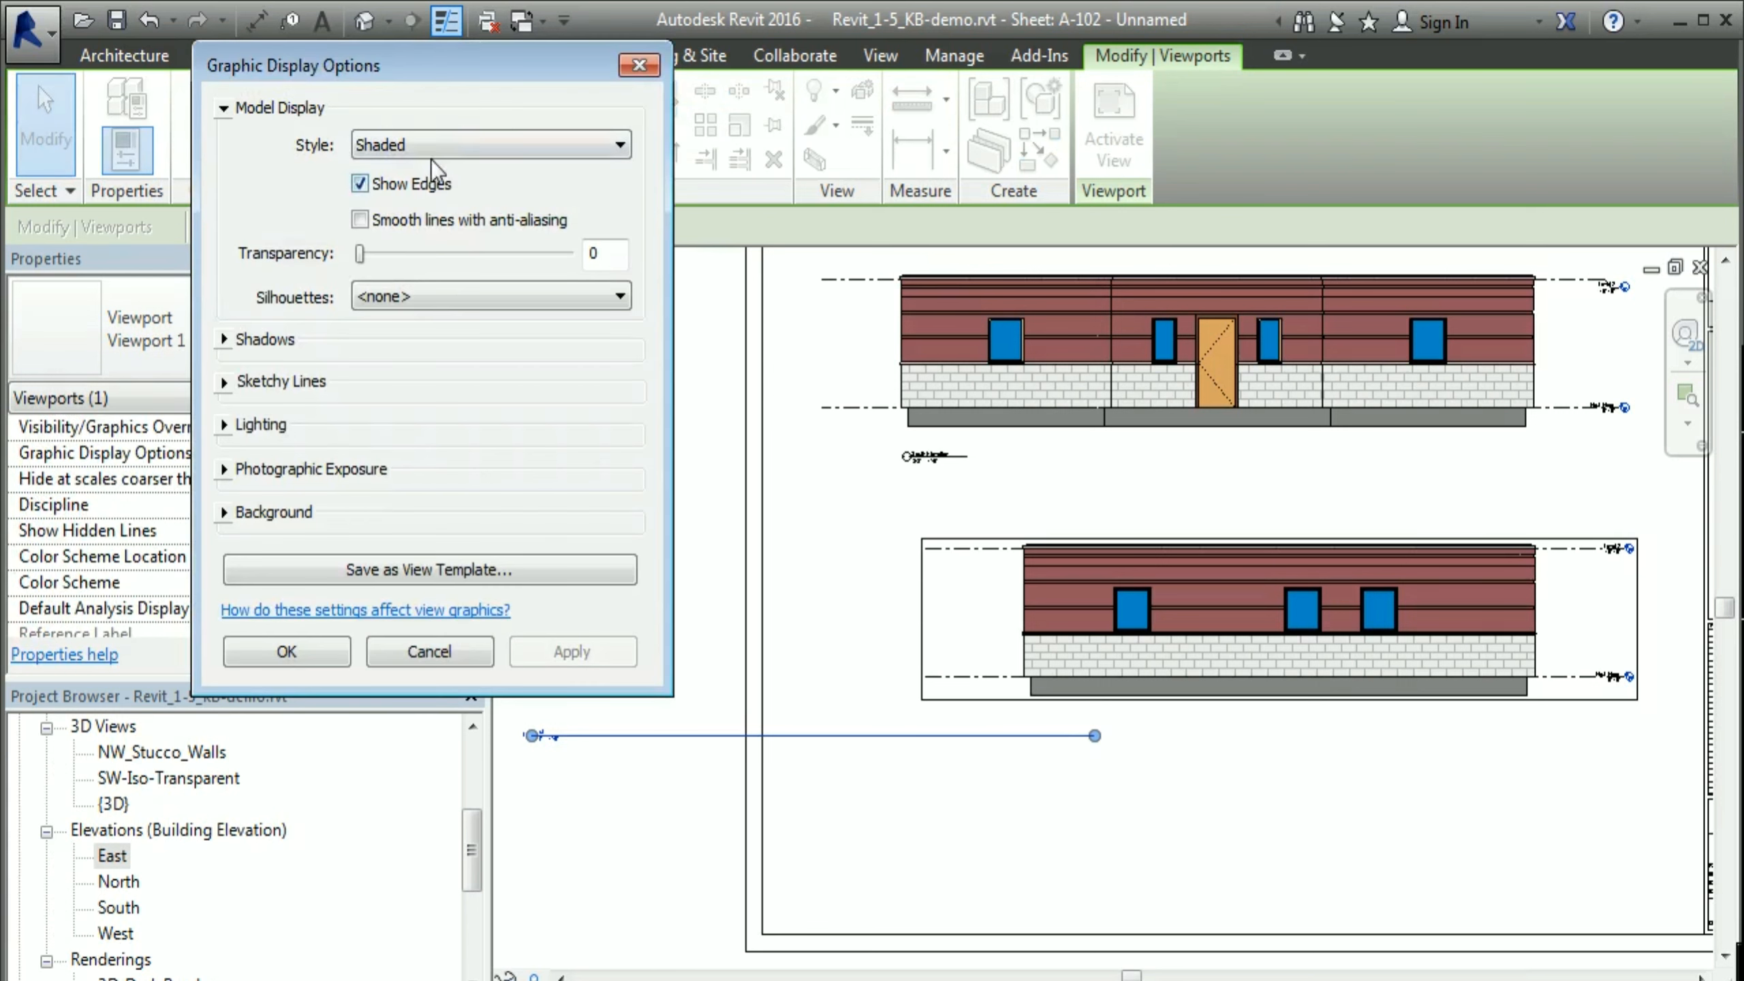
{"action": "left_click", "coordinate": [449, 146]}
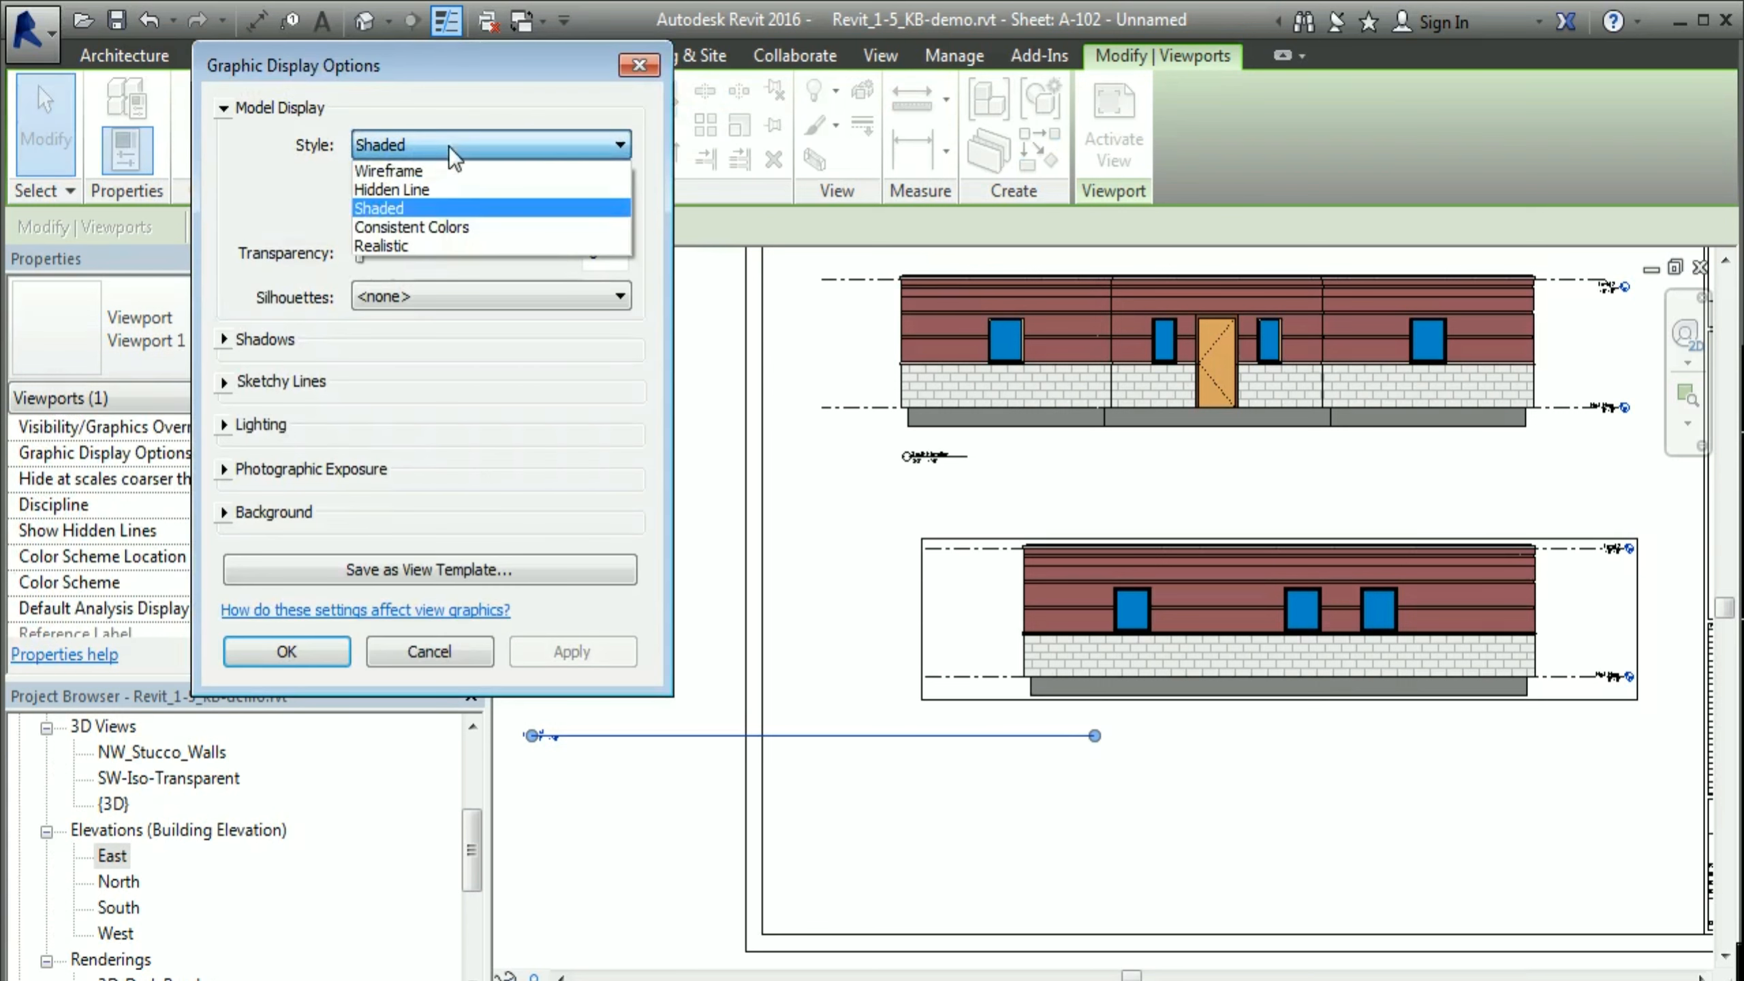
{"action": "left_click", "coordinate": [395, 191]}
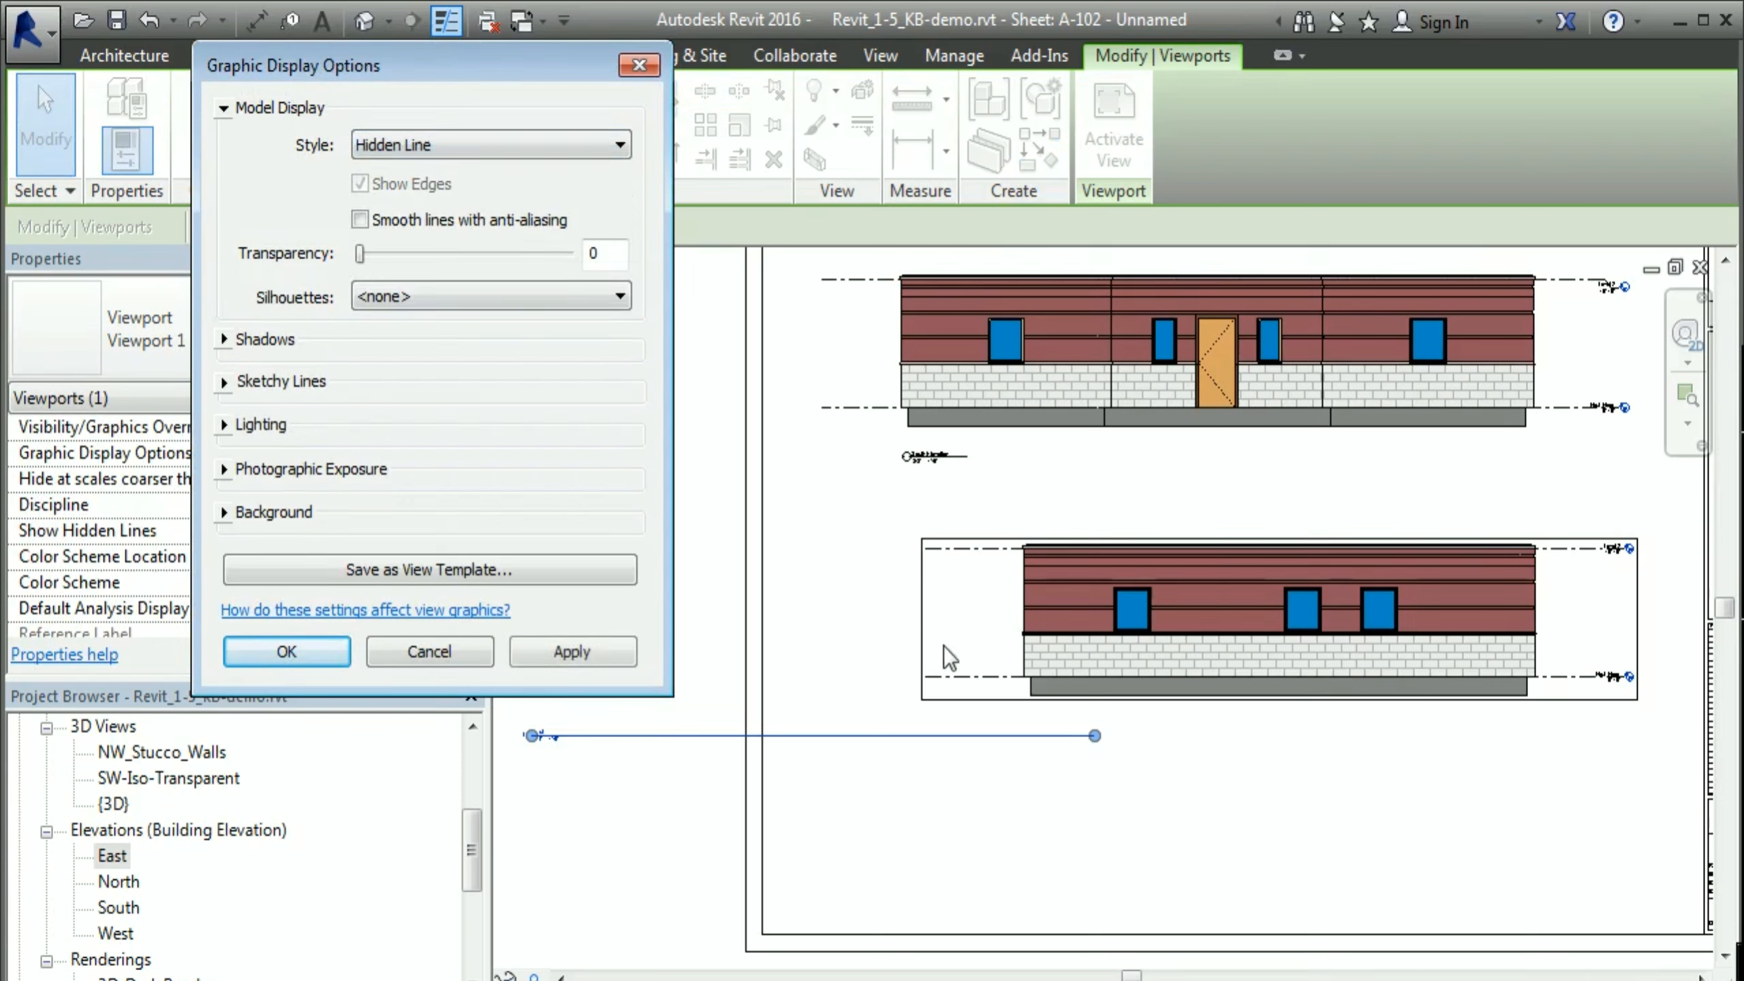
{"action": "left_click", "coordinate": [570, 666]}
{"action": "left_click", "coordinate": [533, 147]}
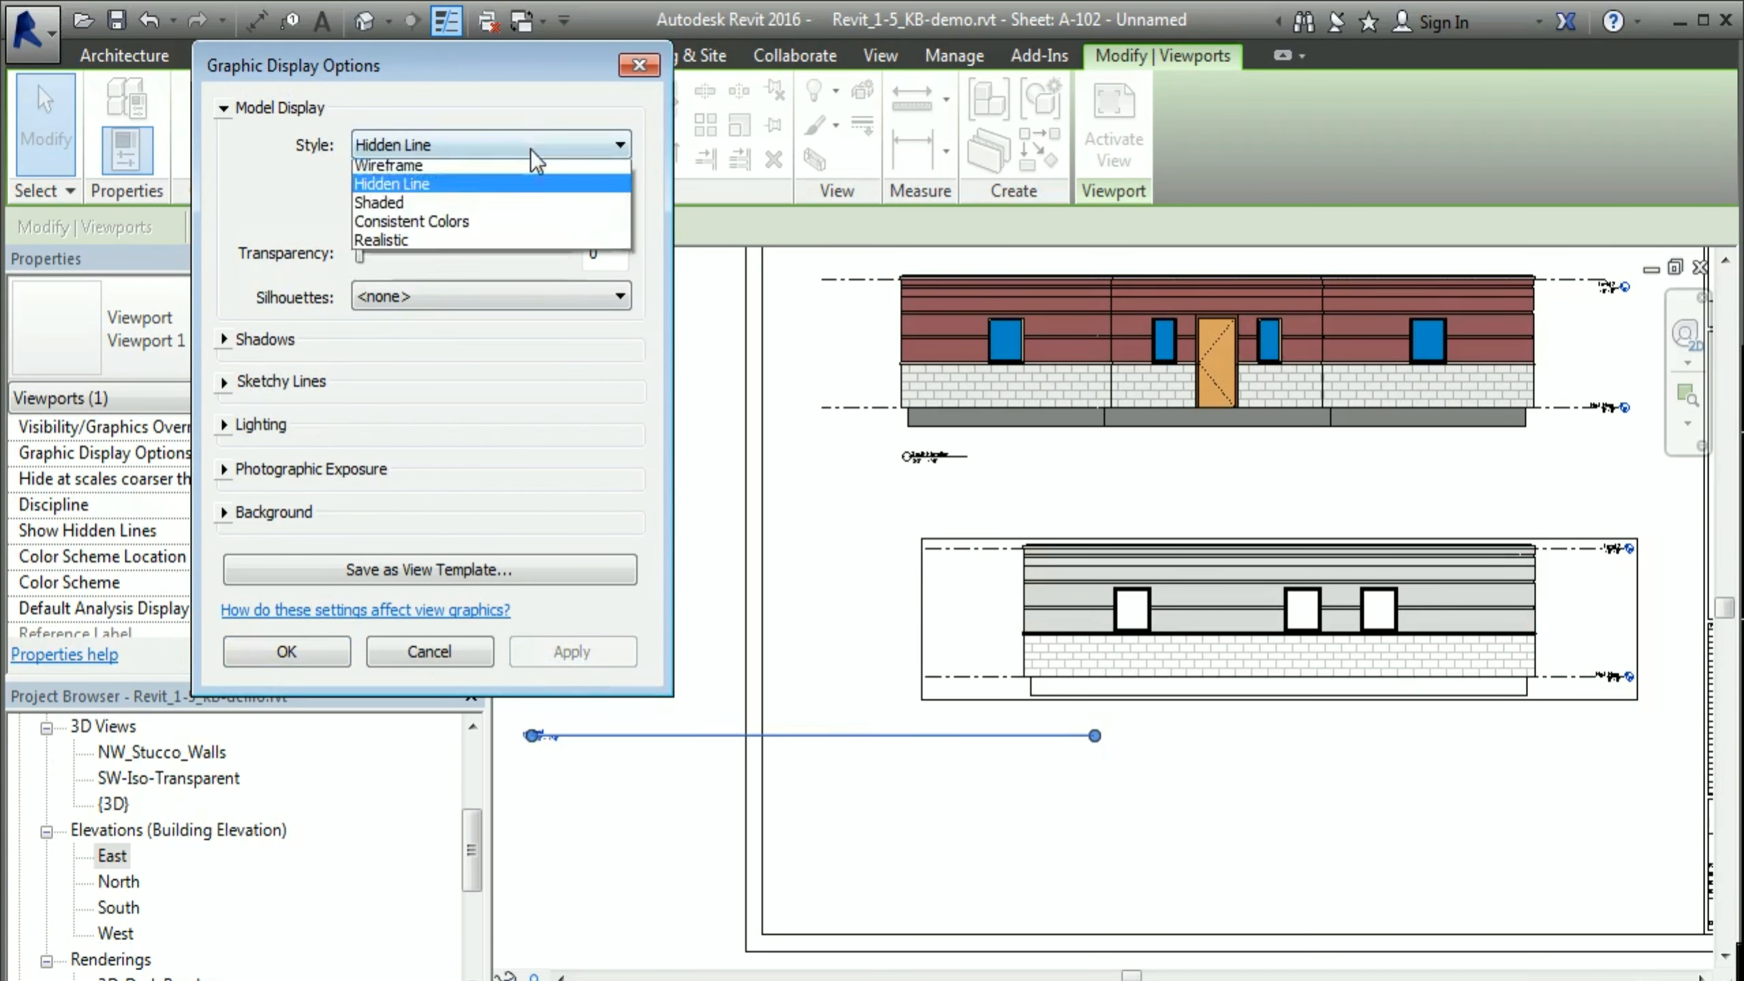
{"action": "left_click", "coordinate": [420, 195]}
{"action": "left_click", "coordinate": [568, 664]}
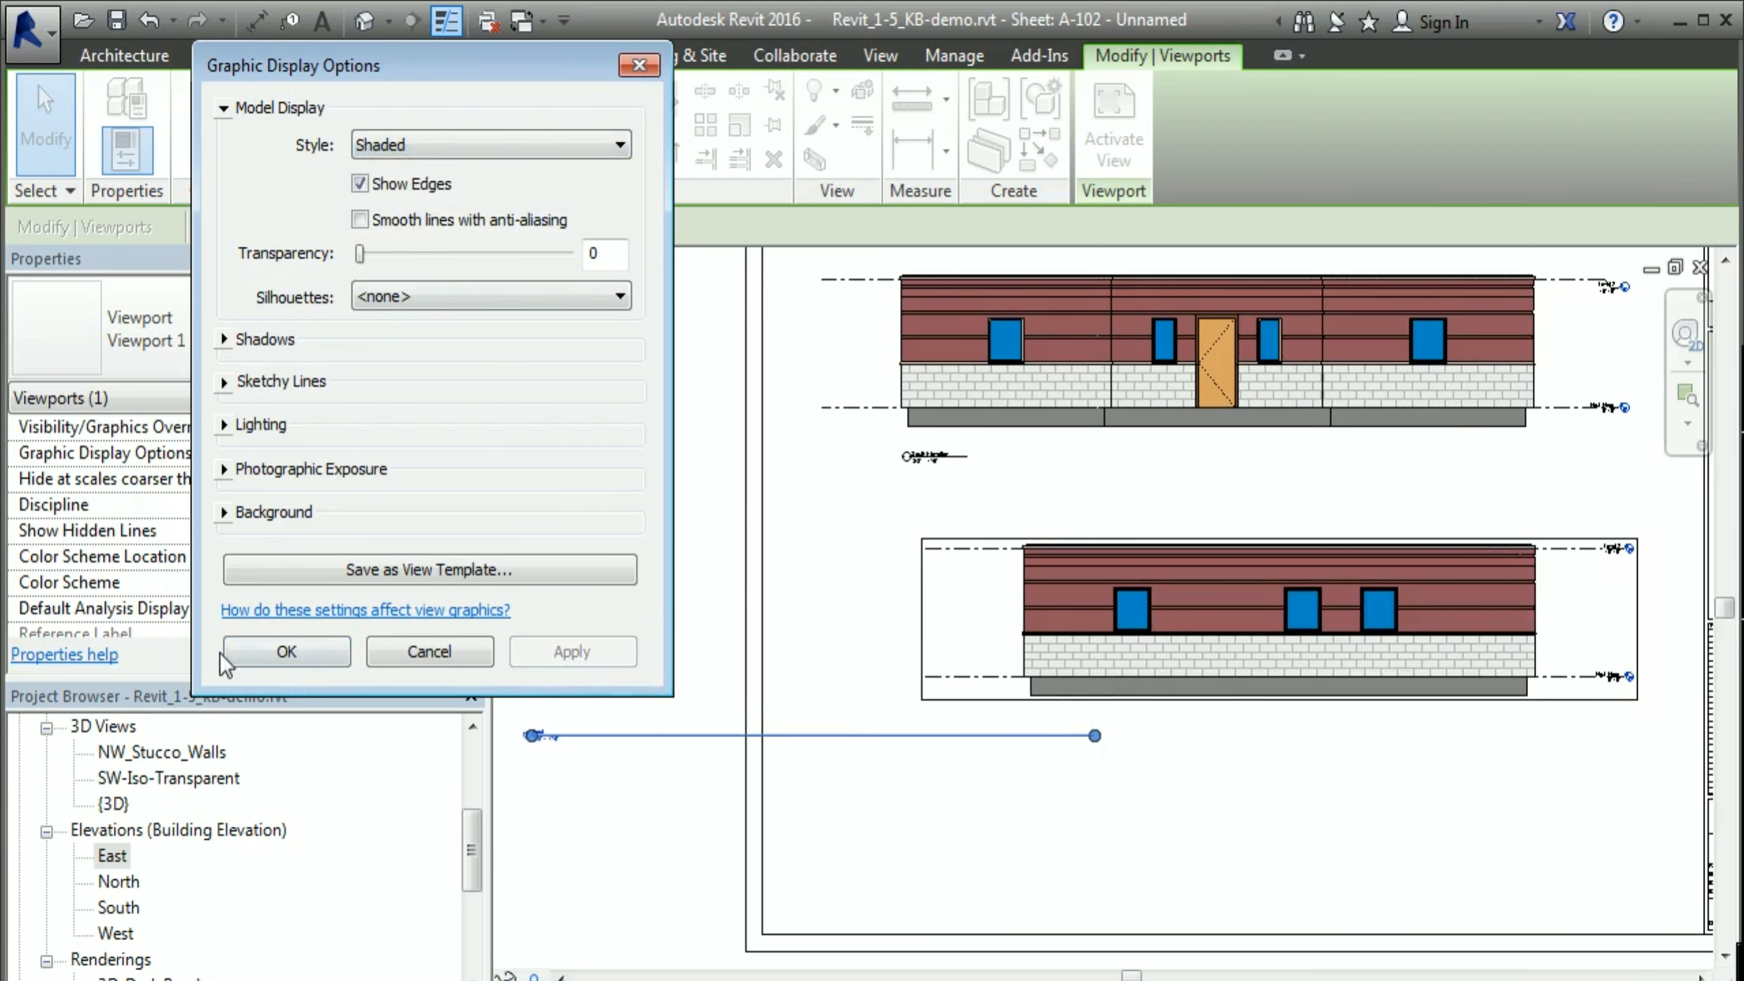
{"action": "left_click", "coordinate": [282, 652]}
{"action": "left_click", "coordinate": [1060, 837]}
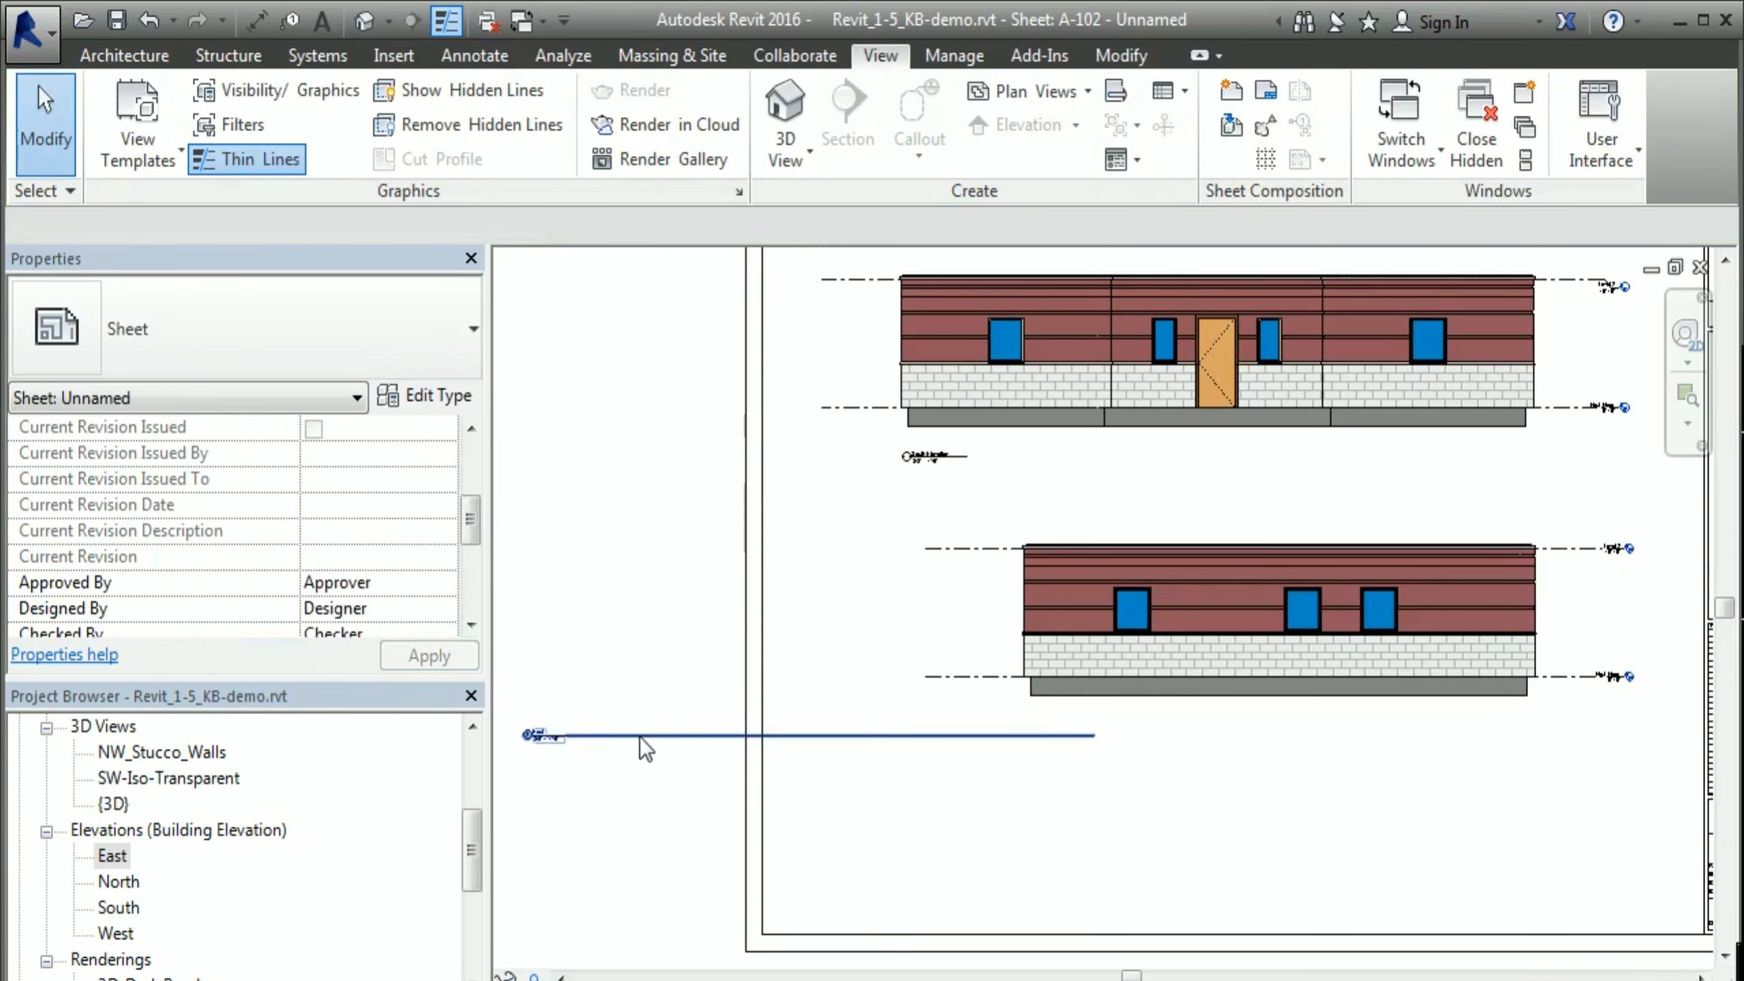
Step: Align the East elevation's view title with the South elevation's title and shorten its line to just past the text
{"action": "left_click_drag", "start_coordinate": [623, 733], "coordinate": [1005, 733]}
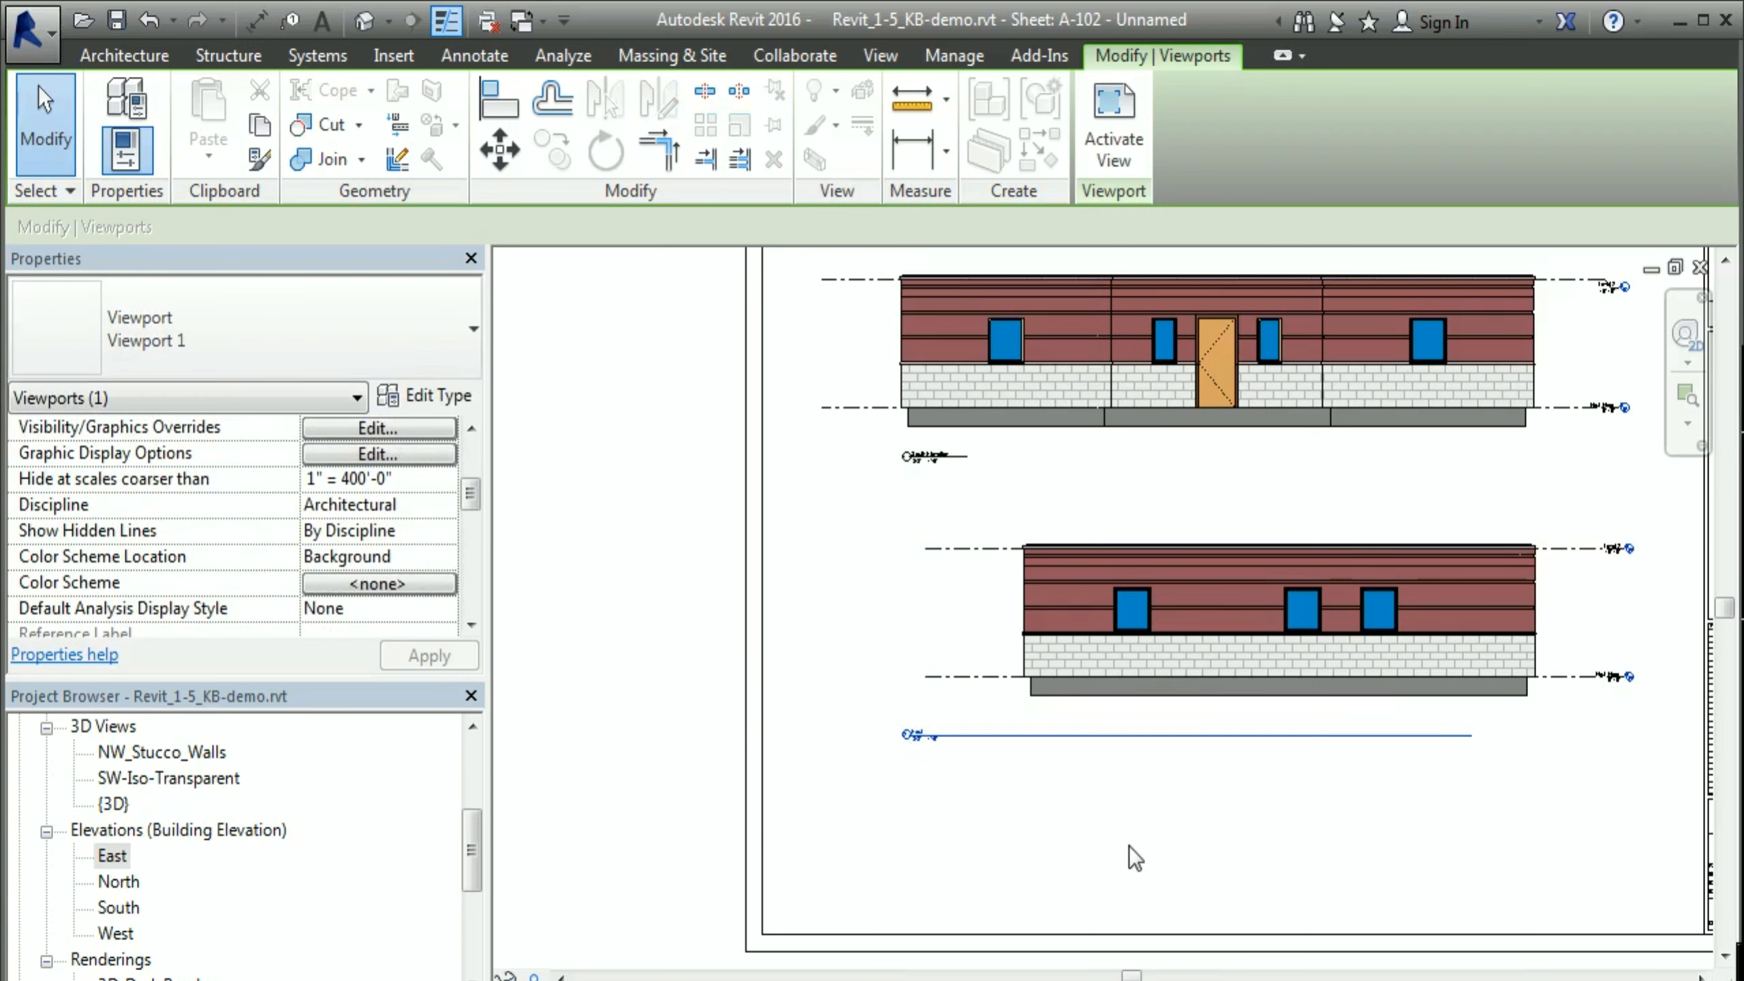
{"action": "left_click", "coordinate": [1223, 638]}
{"action": "left_click_drag", "start_coordinate": [1471, 735], "coordinate": [983, 760]}
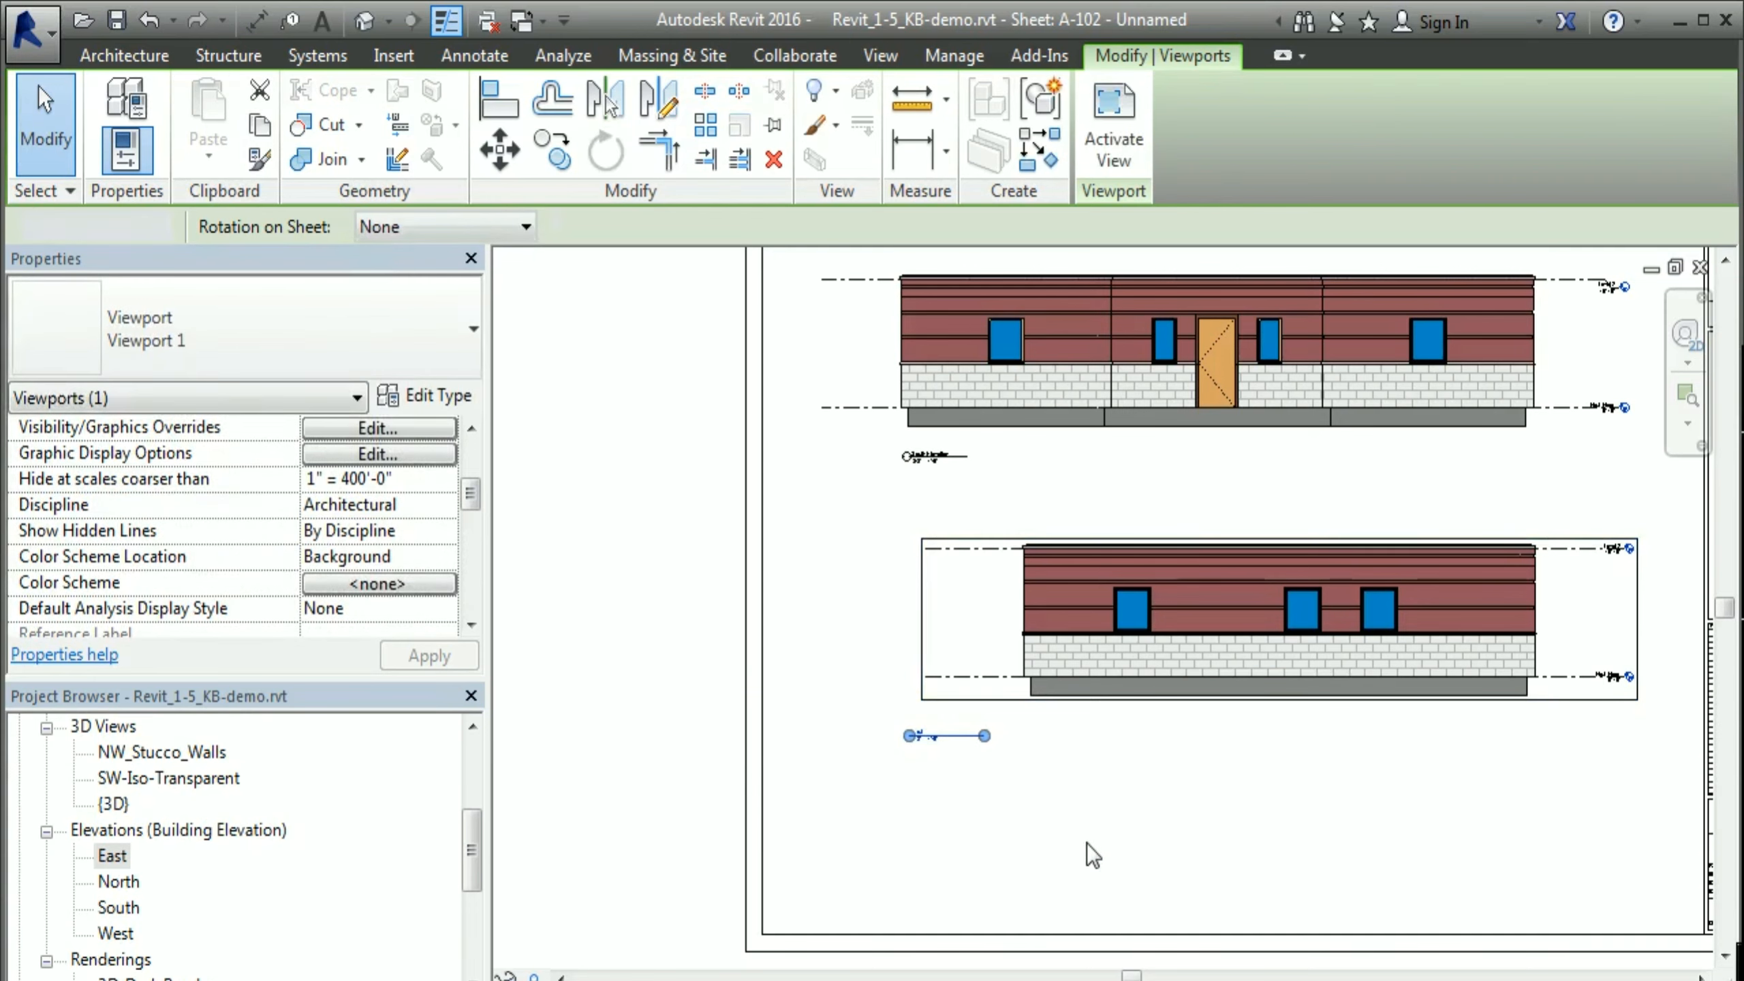
{"action": "left_click", "coordinate": [1097, 851]}
Step: Shift the East elevation left so its building starts roughly below the South building's left end, and realign its view title with the South title
{"action": "scroll", "coordinate": [1126, 865], "scroll_direction": "up", "scroll_amount": 3}
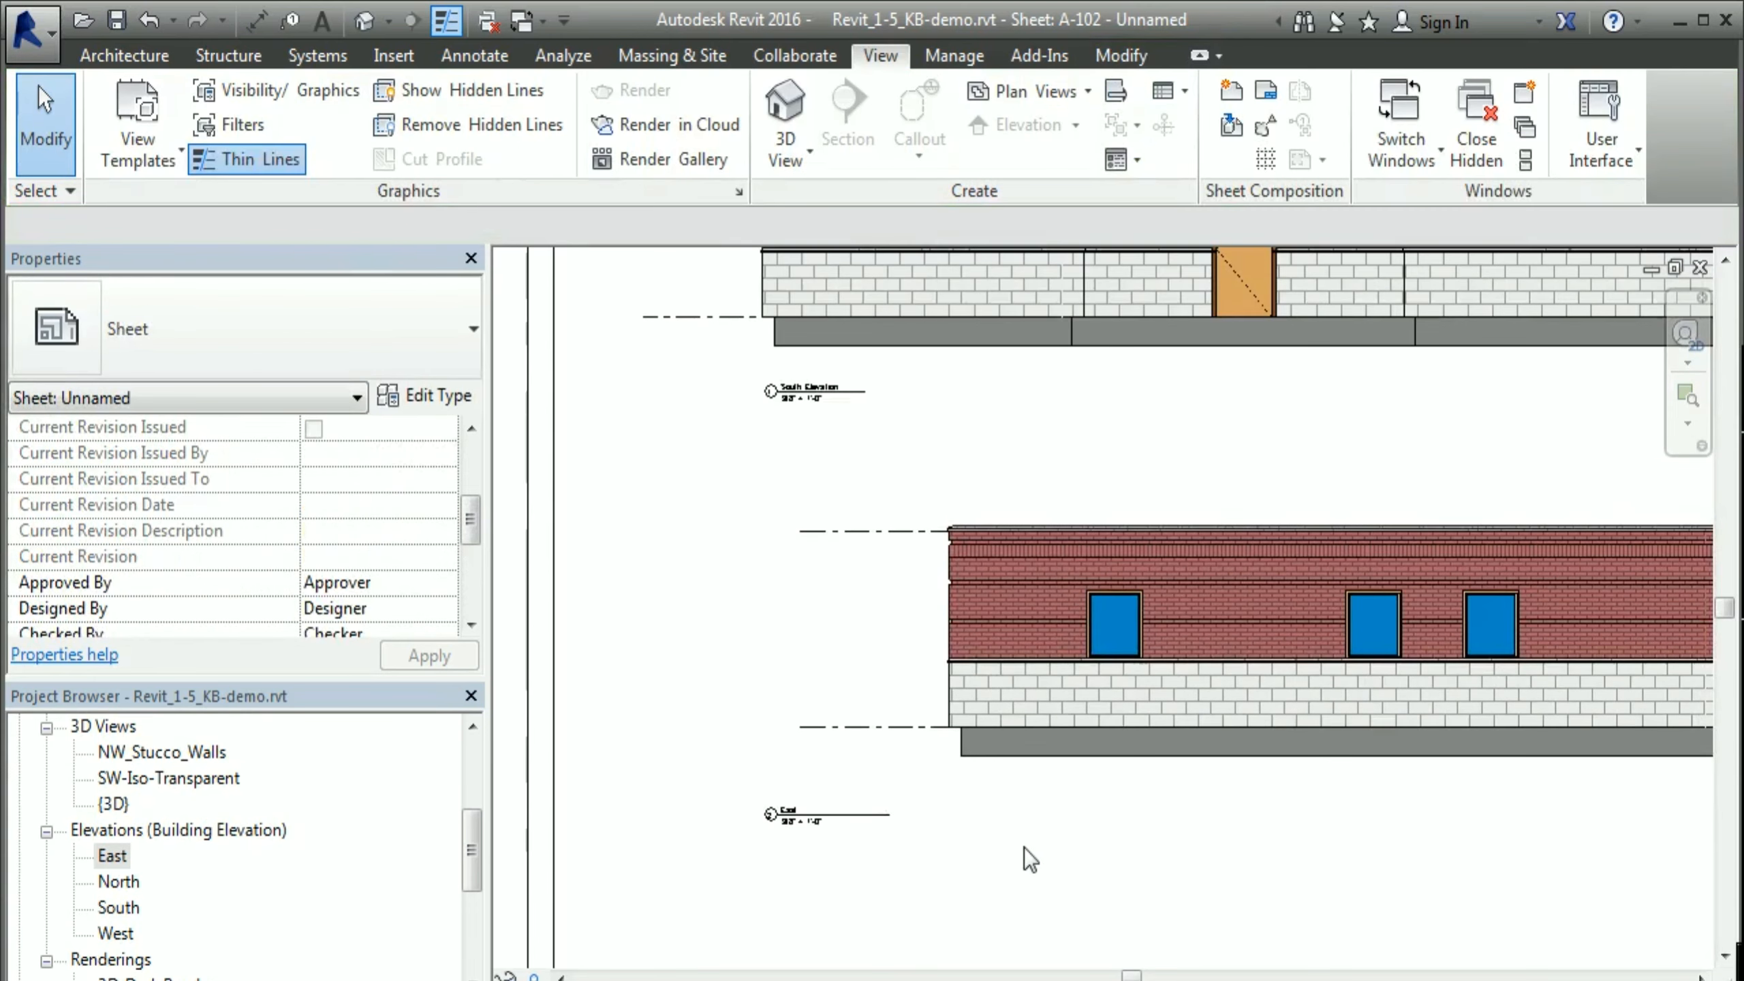
{"action": "scroll", "coordinate": [1012, 848], "scroll_direction": "down", "scroll_amount": 1}
{"action": "middle_click_drag", "start_coordinate": [1032, 867], "coordinate": [1048, 926]}
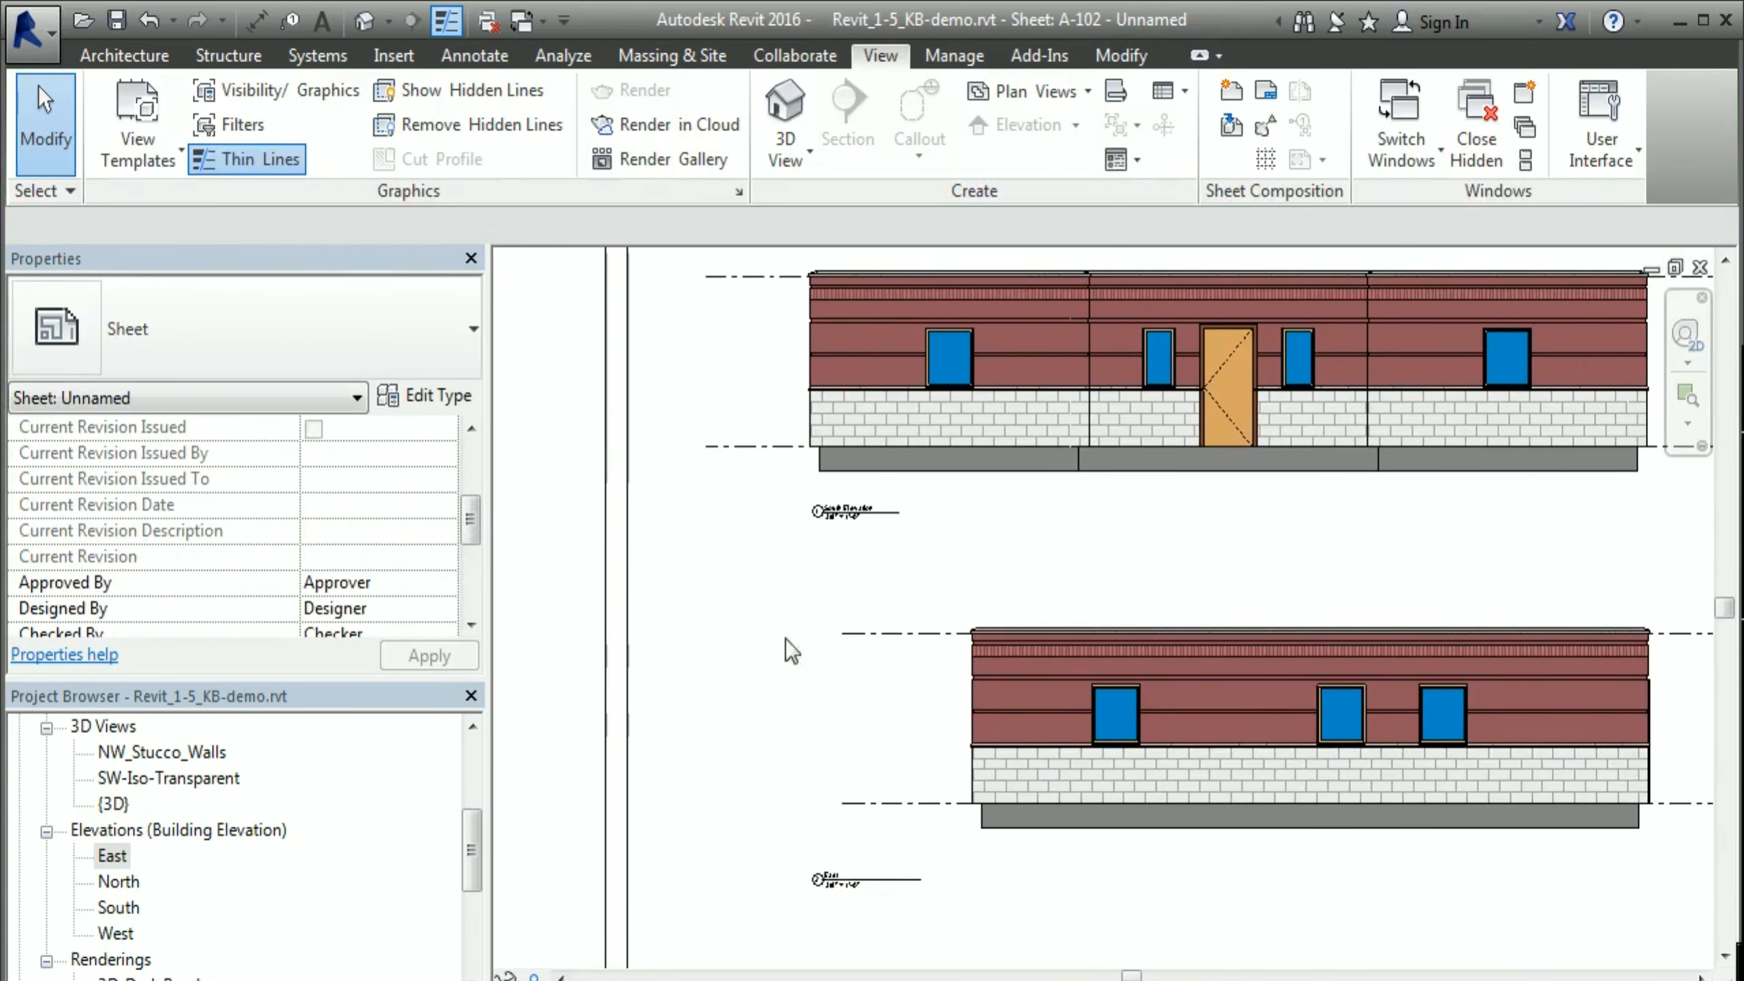
{"action": "left_click", "coordinate": [937, 690]}
{"action": "left_click_drag", "start_coordinate": [948, 728], "coordinate": [776, 728]}
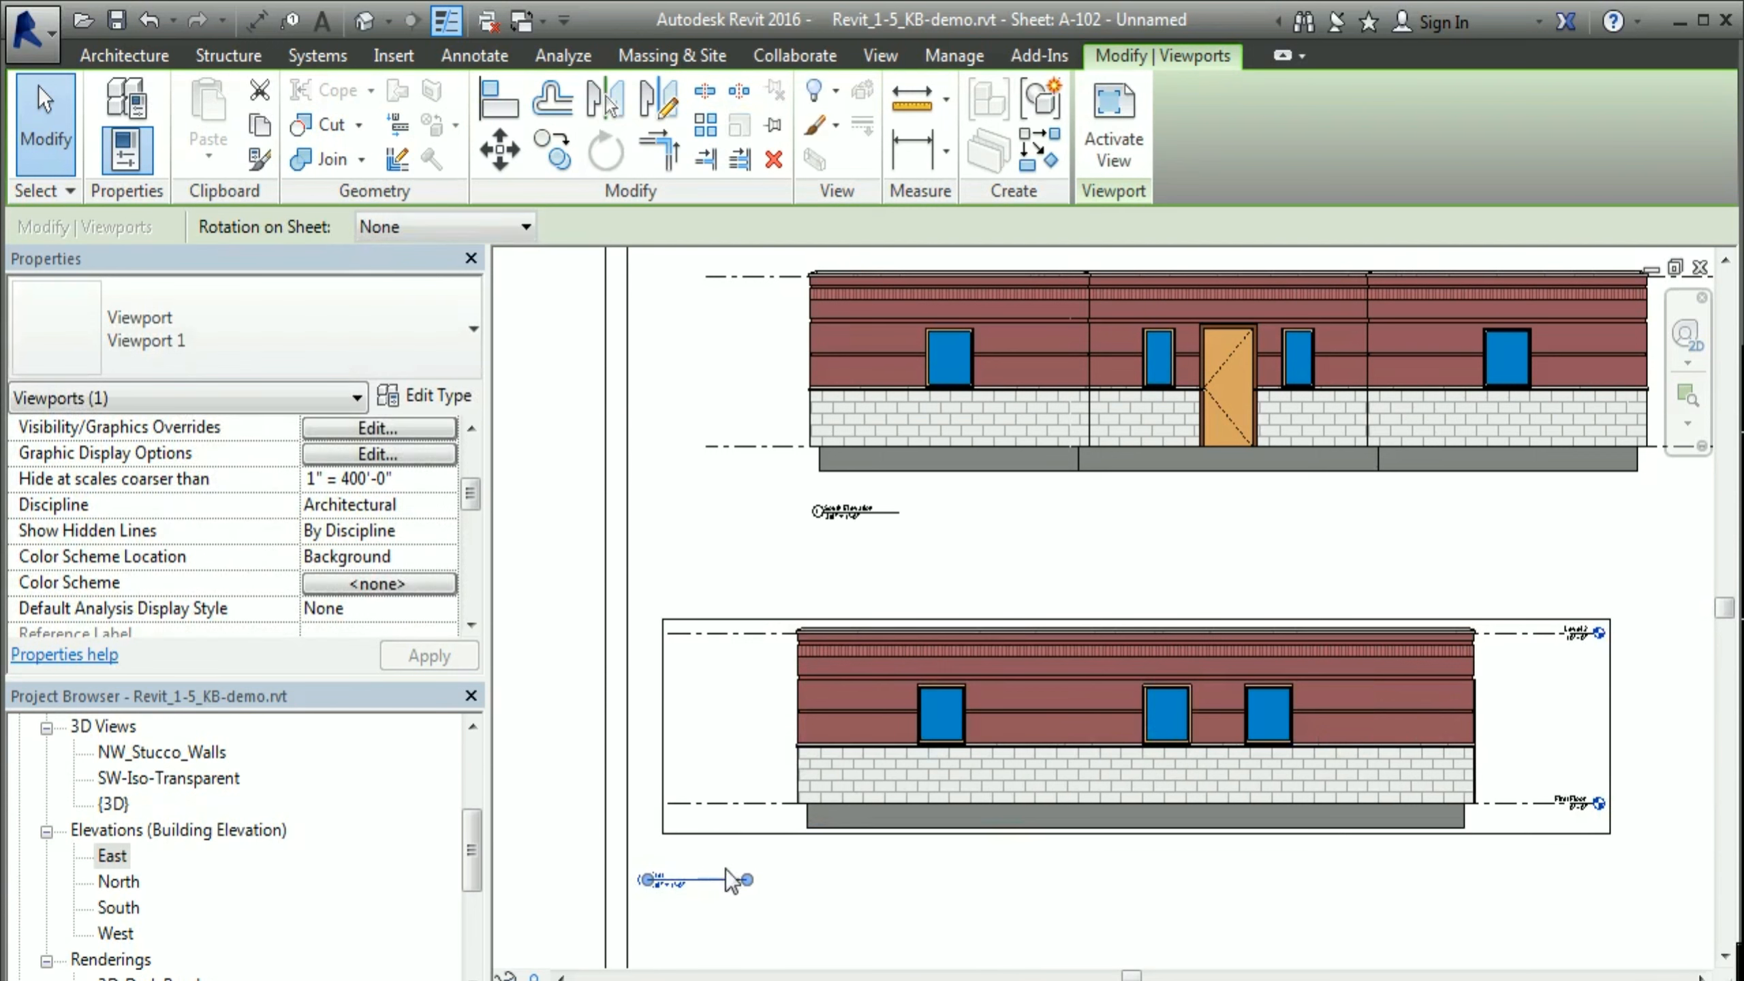
{"action": "left_click", "coordinate": [746, 900]}
{"action": "left_click_drag", "start_coordinate": [712, 883], "coordinate": [888, 886]}
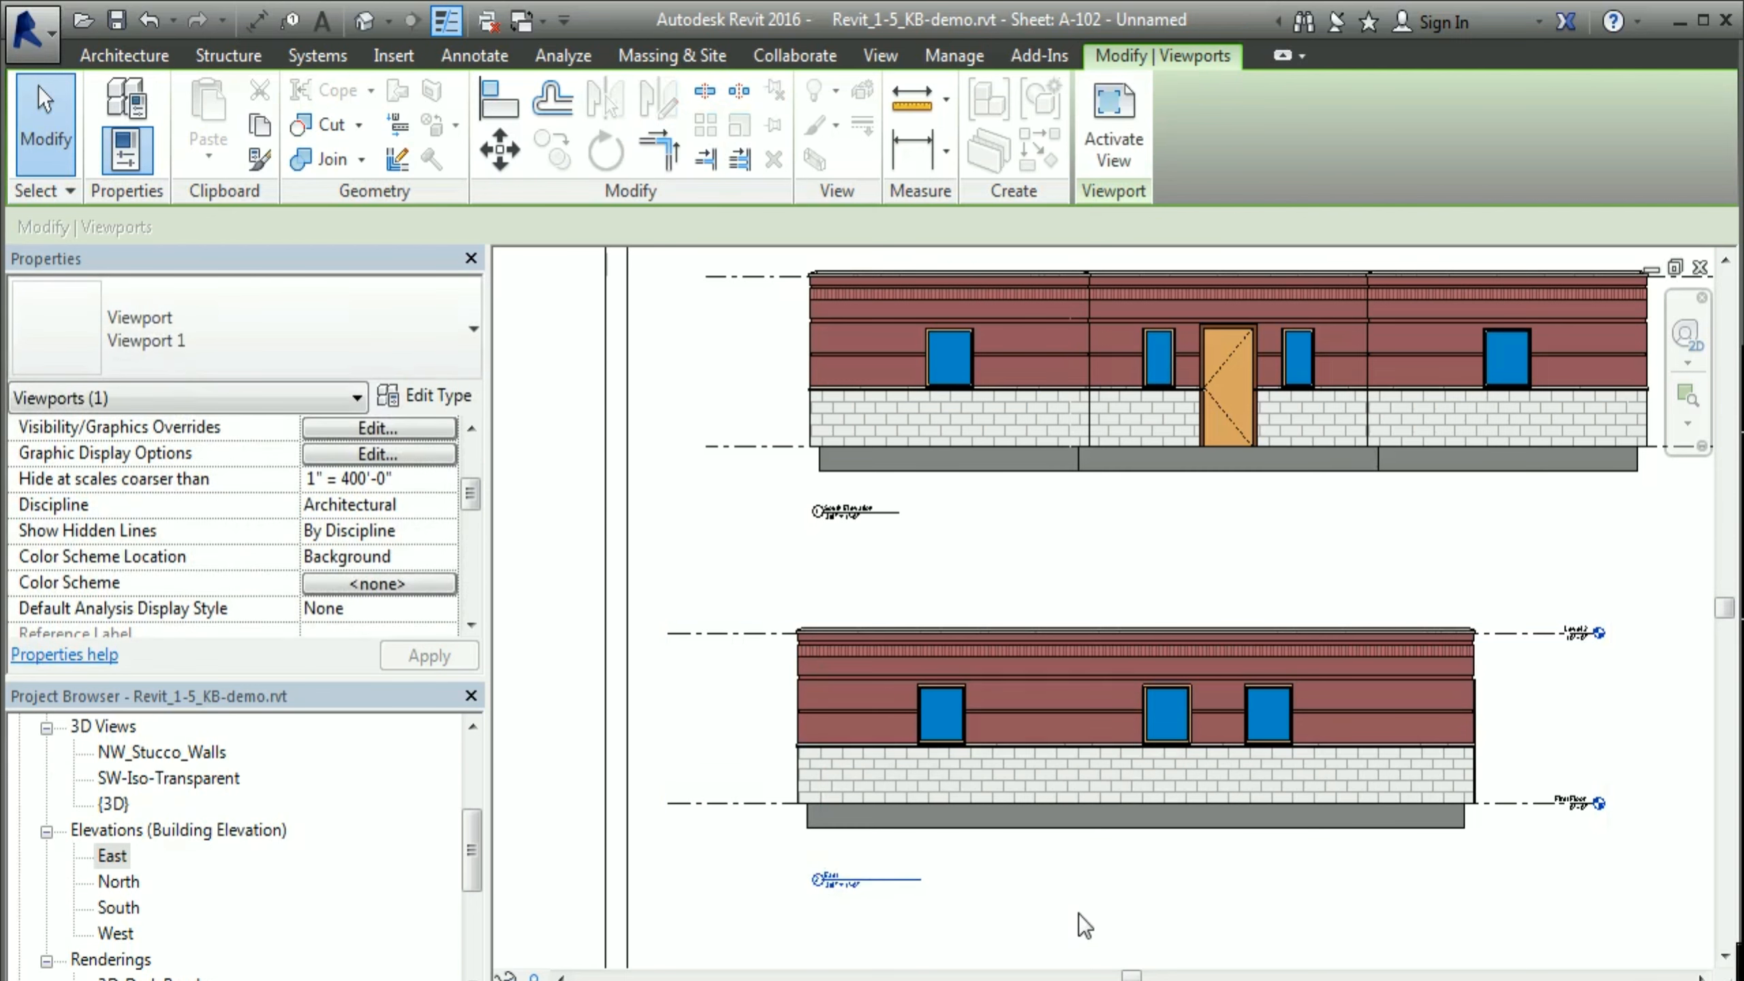
{"action": "left_click", "coordinate": [1079, 914]}
{"action": "scroll", "coordinate": [795, 425], "scroll_direction": "up", "scroll_amount": 6}
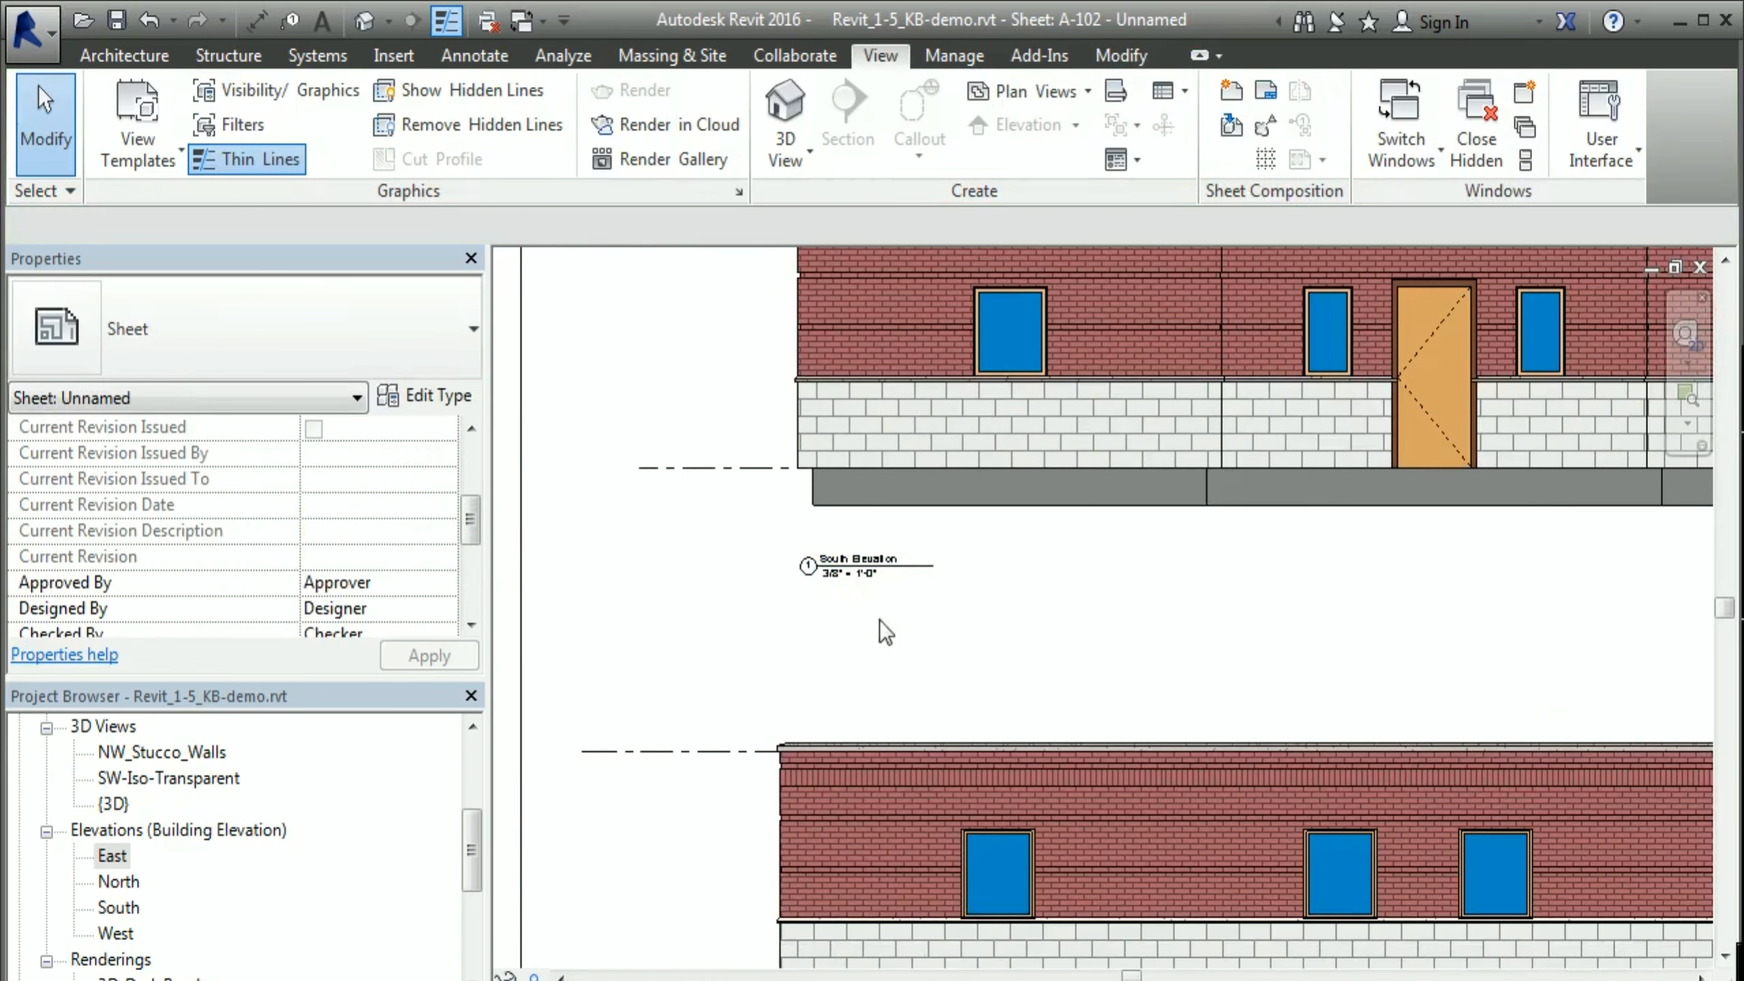
Step: Nudge the East elevation viewport slightly right until its building's left end lines up with the South elevation's
{"action": "scroll", "coordinate": [869, 678], "scroll_direction": "up", "scroll_amount": 1}
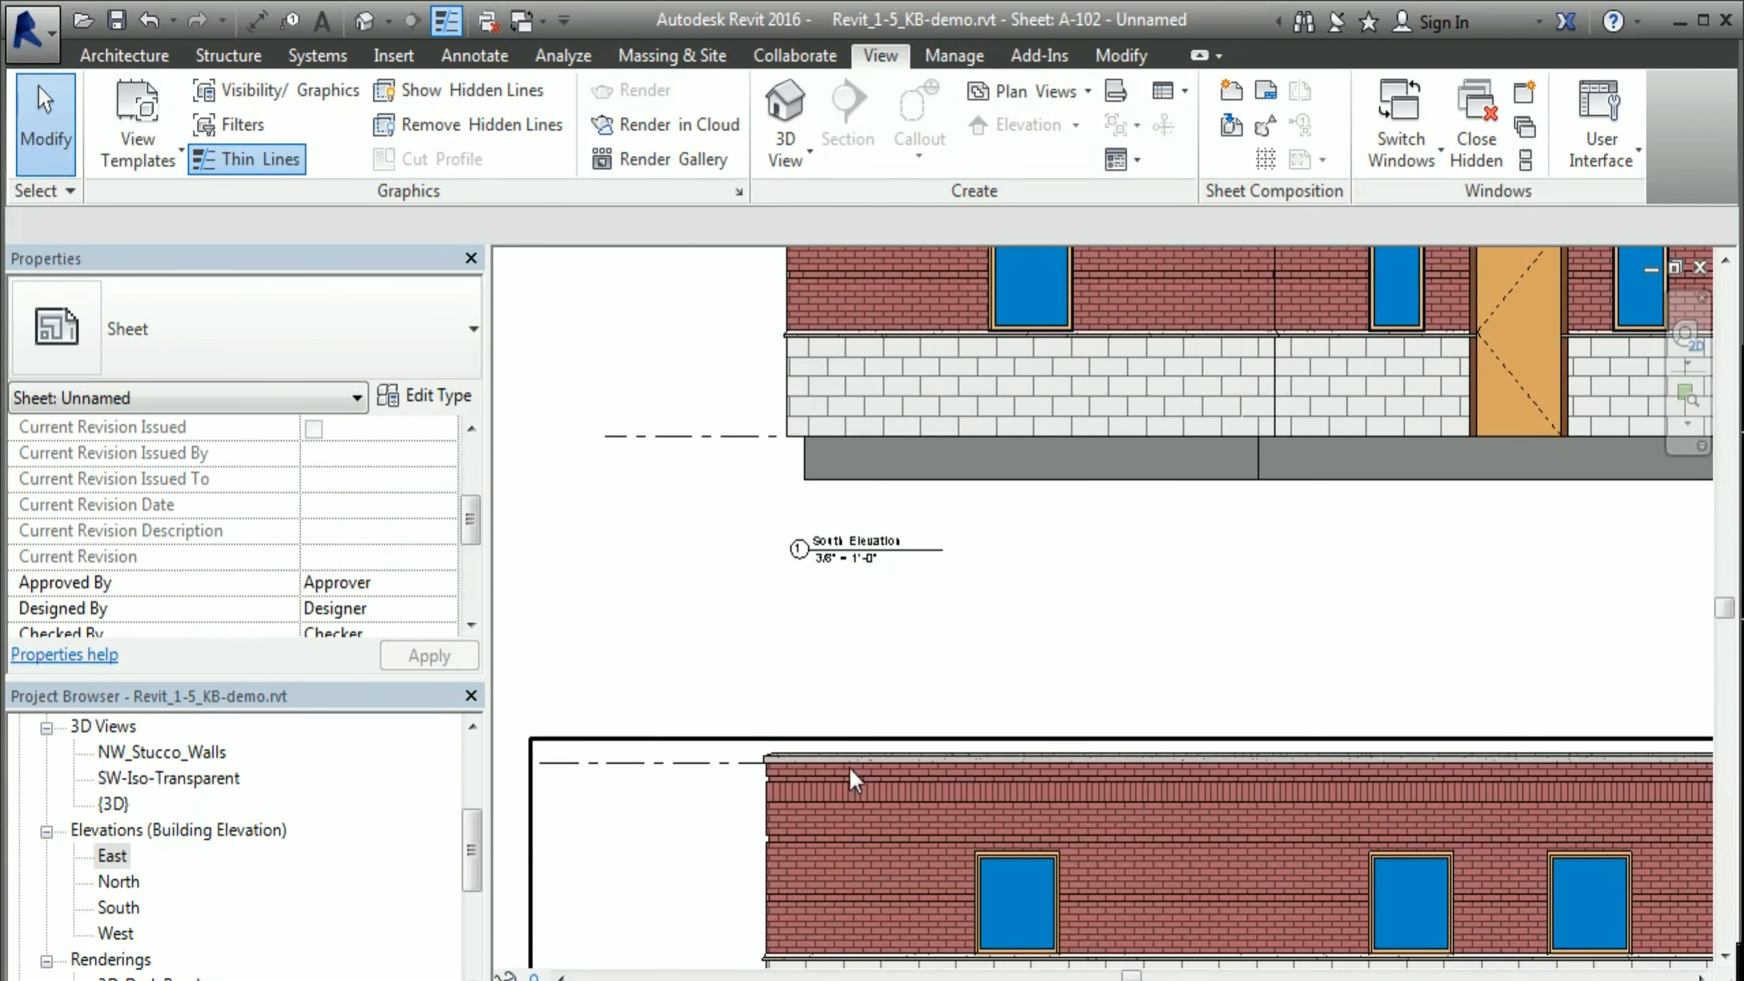
{"action": "left_click", "coordinate": [673, 791]}
{"action": "key", "text": "Right"}
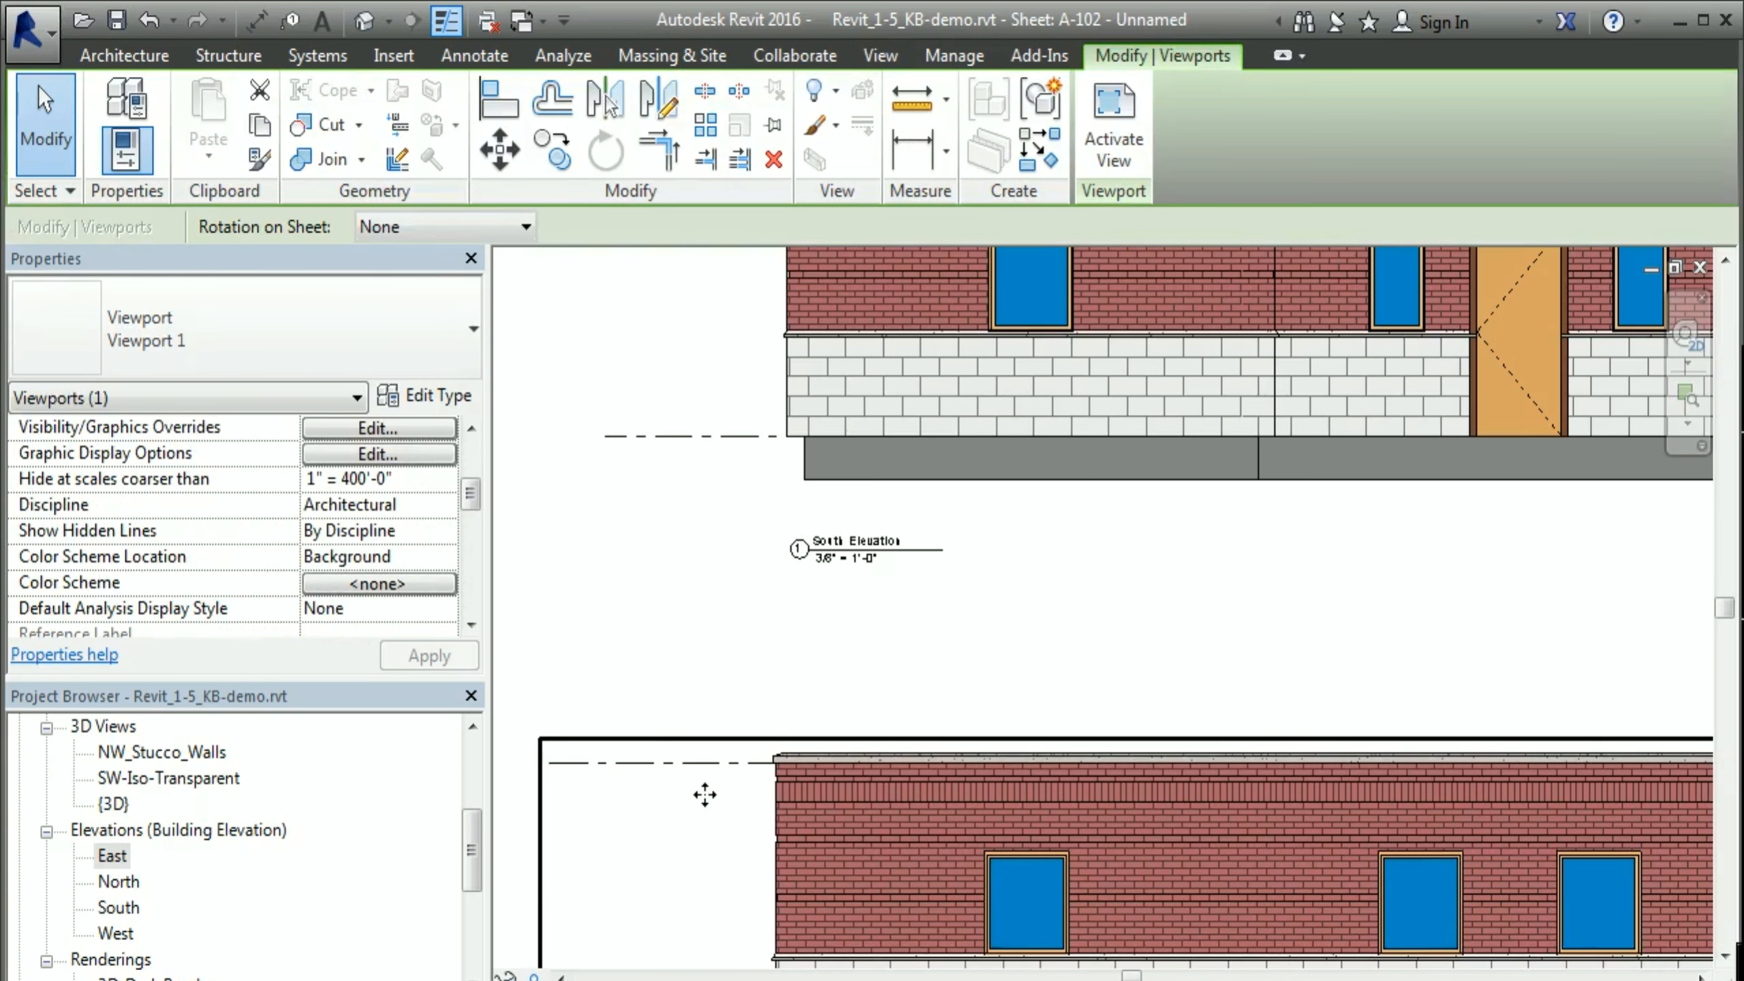
{"action": "key", "text": "Right"}
{"action": "key", "text": "Right"}
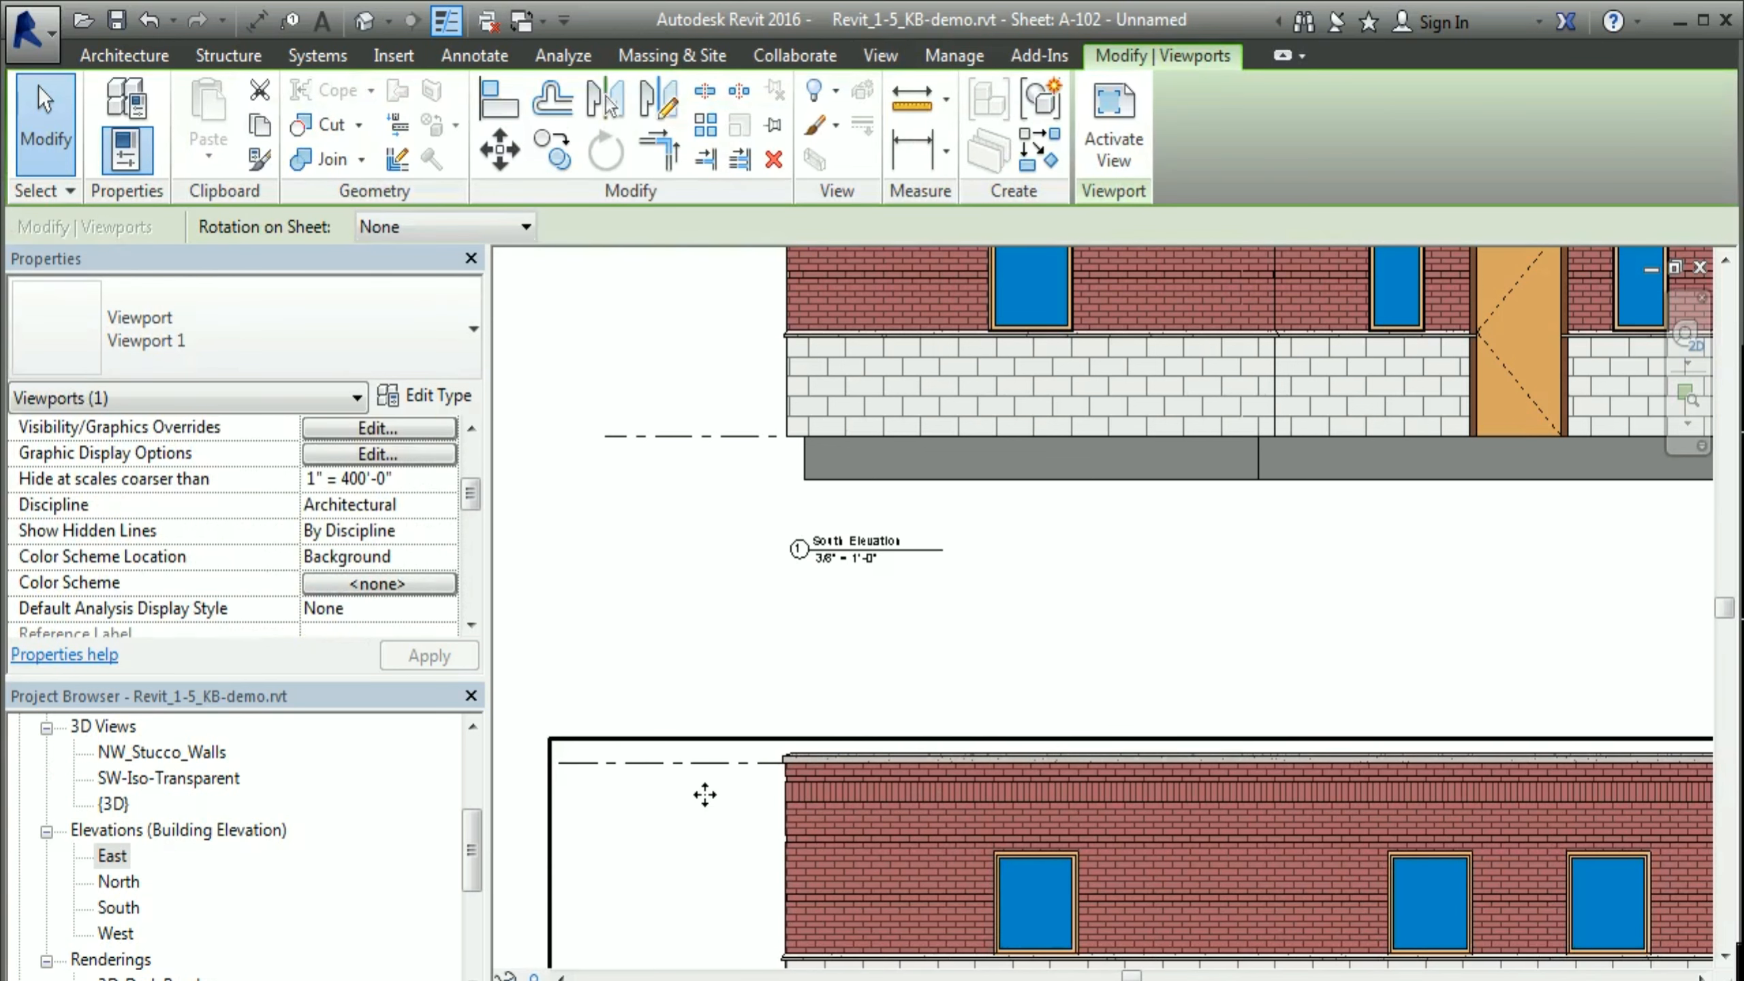
{"action": "left_click", "coordinate": [651, 591]}
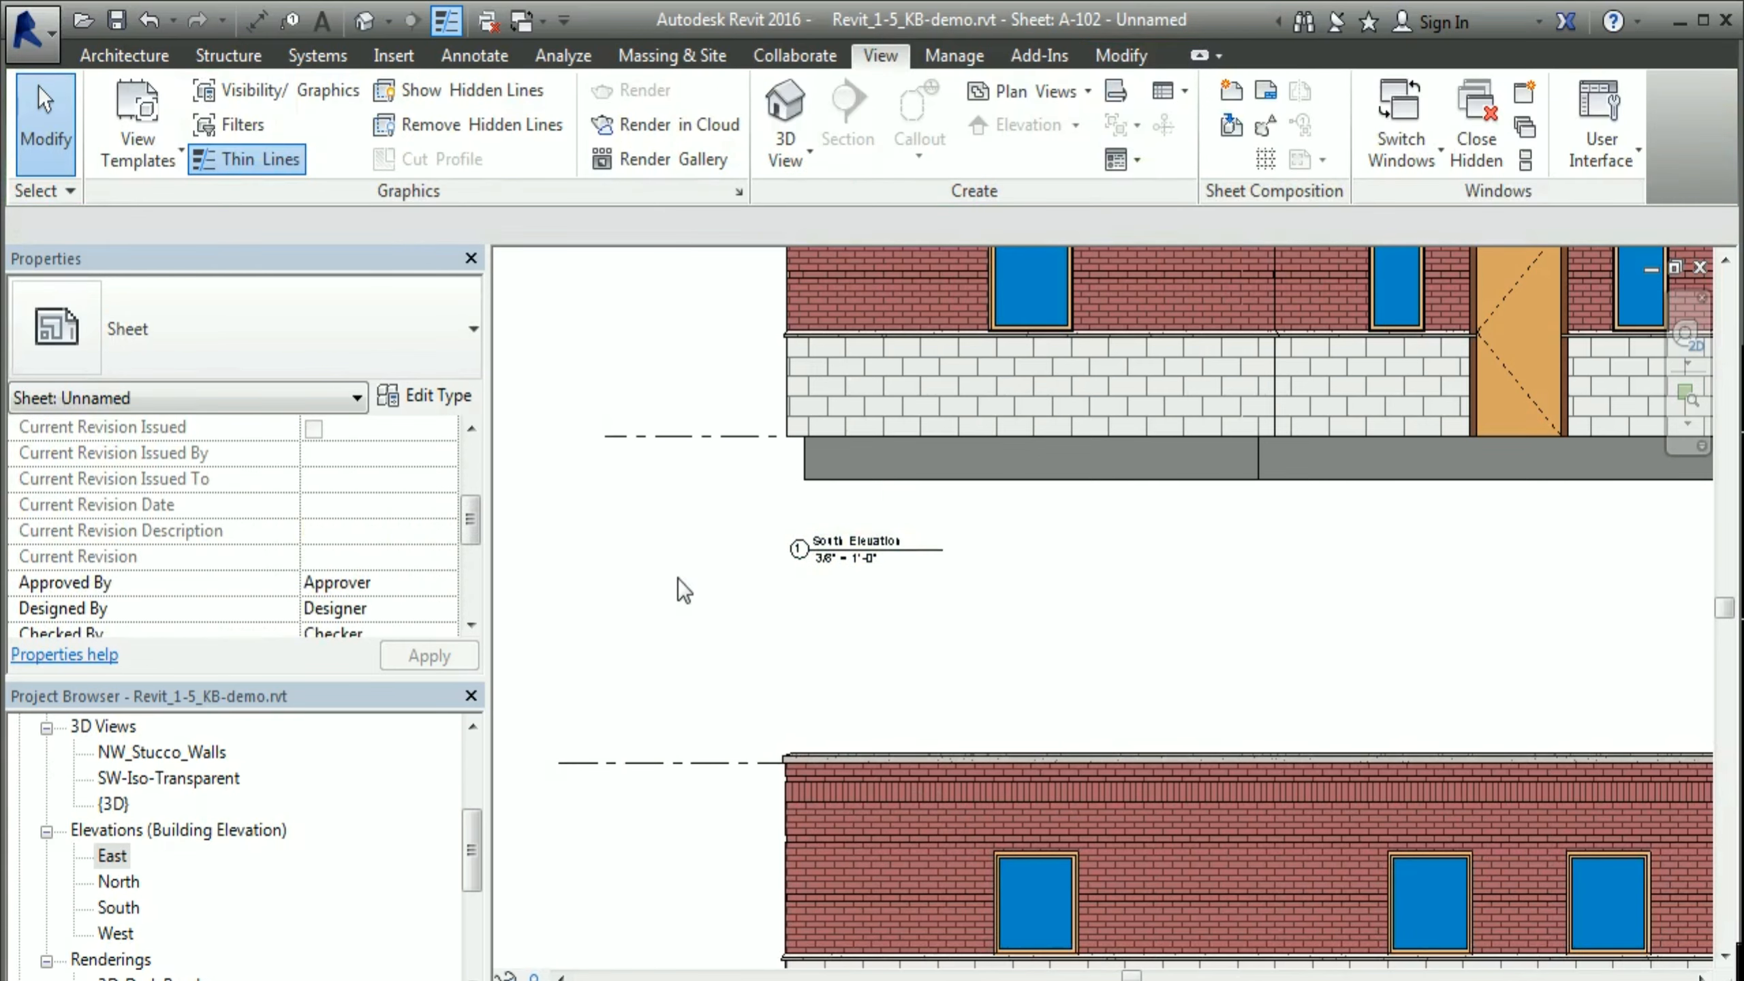
Step: Move the East elevation viewport lower on the sheet and slightly right, out of line with the South elevation
{"action": "scroll", "coordinate": [678, 577], "scroll_direction": "down", "scroll_amount": 1}
{"action": "scroll", "coordinate": [662, 607], "scroll_direction": "down", "scroll_amount": 2}
{"action": "middle_click_drag", "start_coordinate": [1238, 813], "coordinate": [1218, 545]}
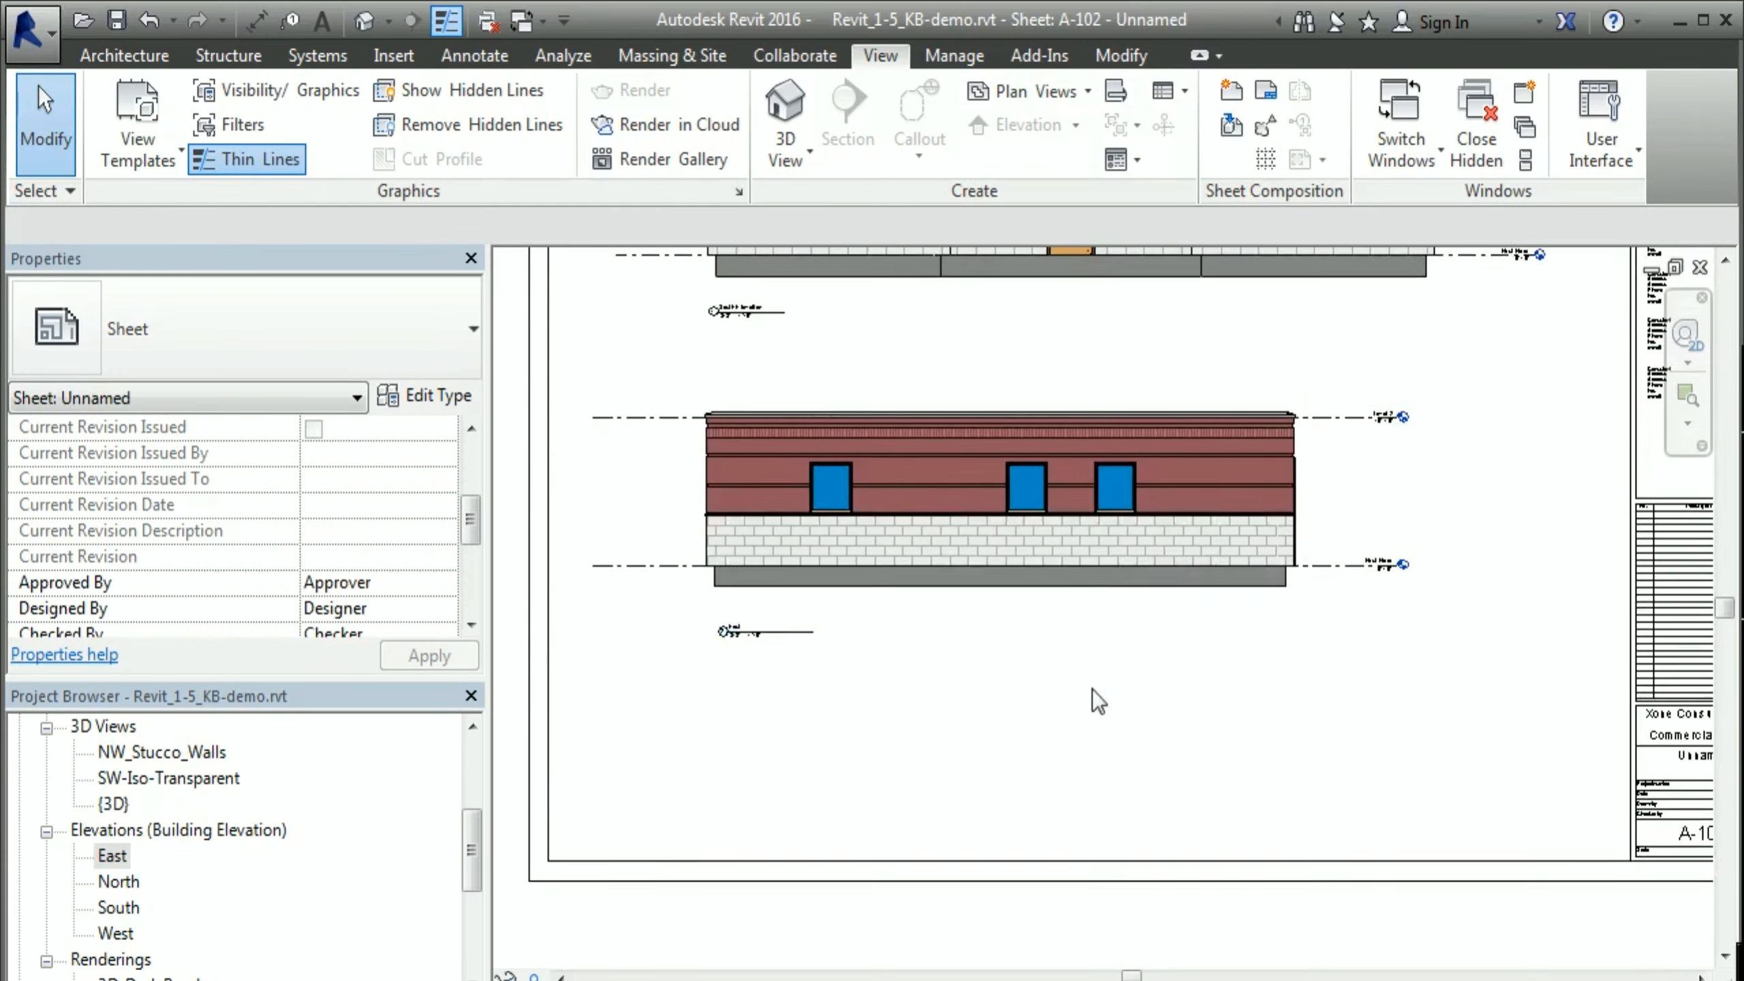
{"action": "middle_click_drag", "start_coordinate": [1093, 689], "coordinate": [1154, 886]}
{"action": "scroll", "coordinate": [1386, 879], "scroll_direction": "down", "scroll_amount": 1}
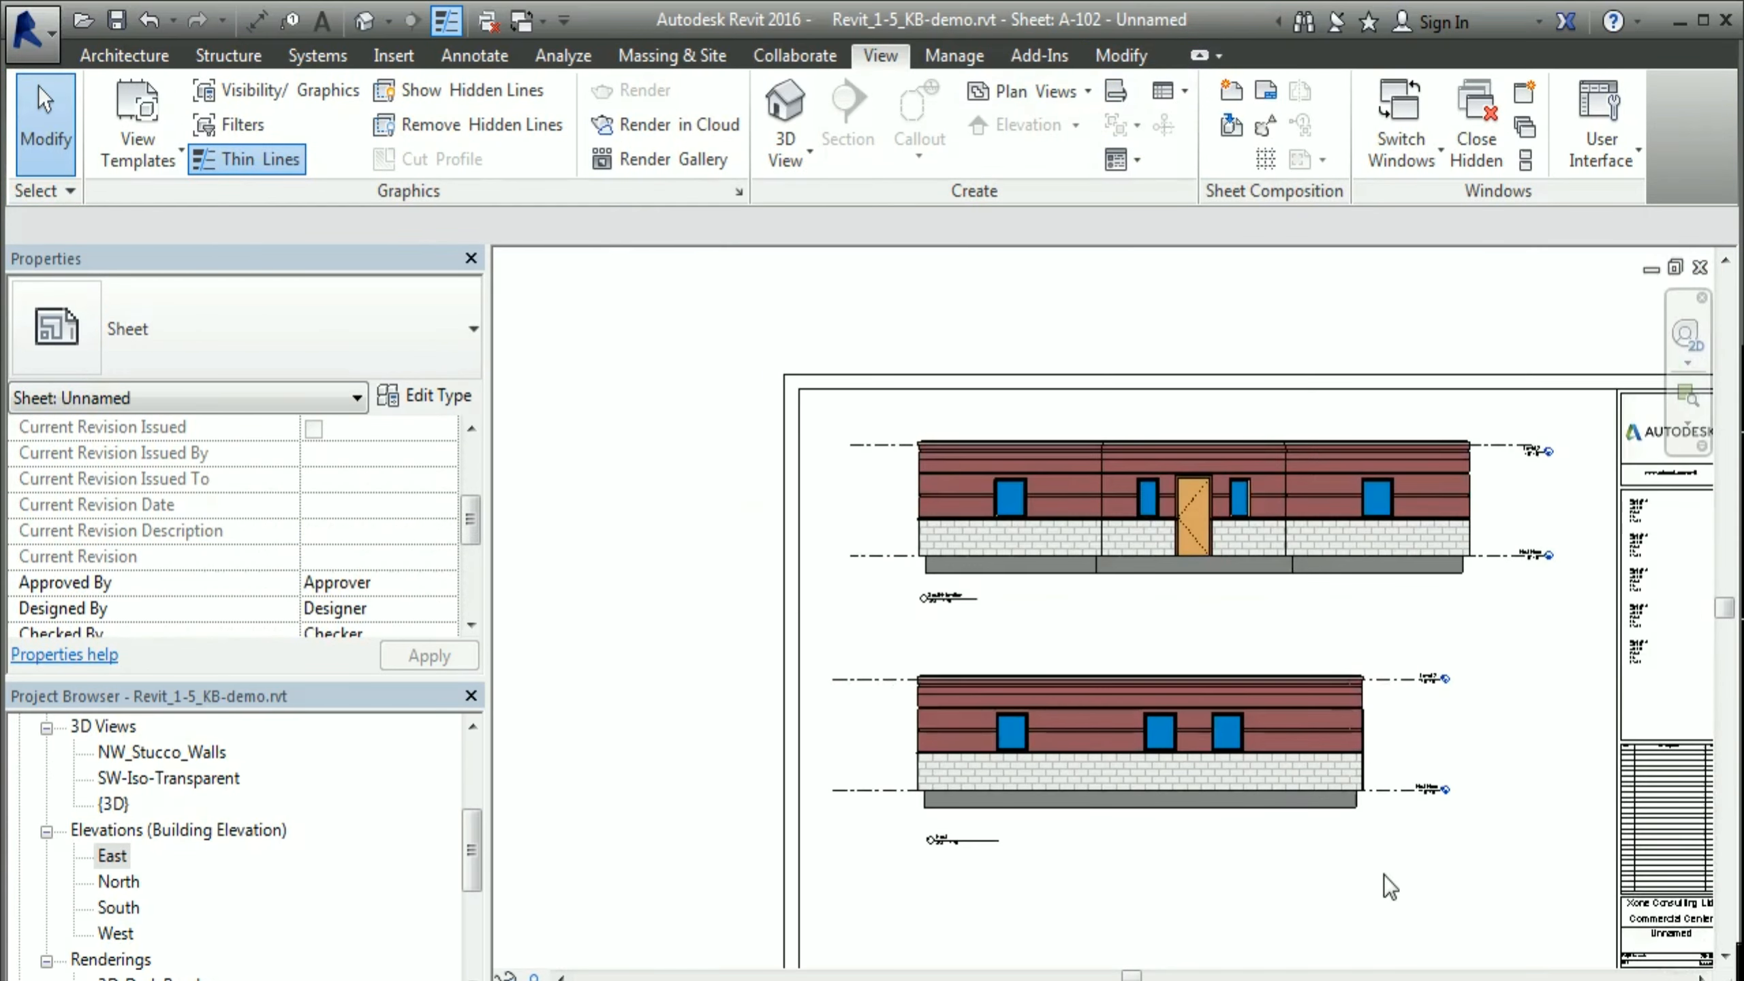
{"action": "scroll", "coordinate": [1393, 901], "scroll_direction": "down", "scroll_amount": 1}
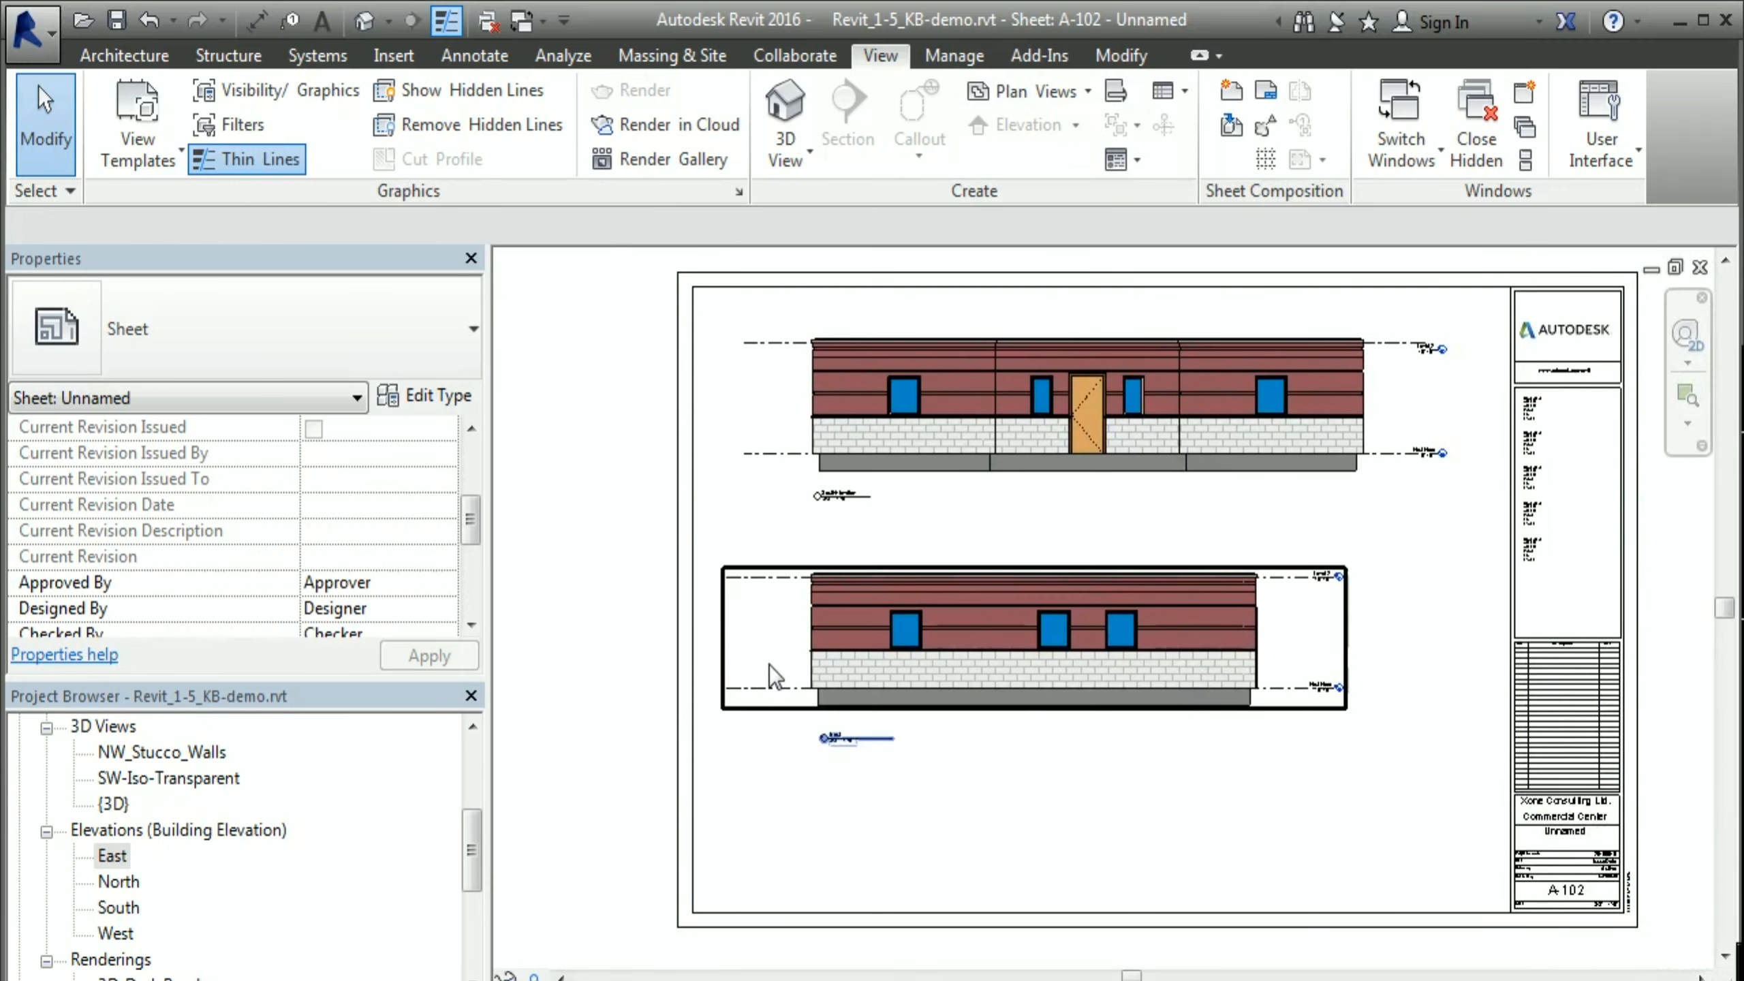
{"action": "left_click", "coordinate": [768, 665]}
{"action": "left_click_drag", "start_coordinate": [773, 644], "coordinate": [805, 735]}
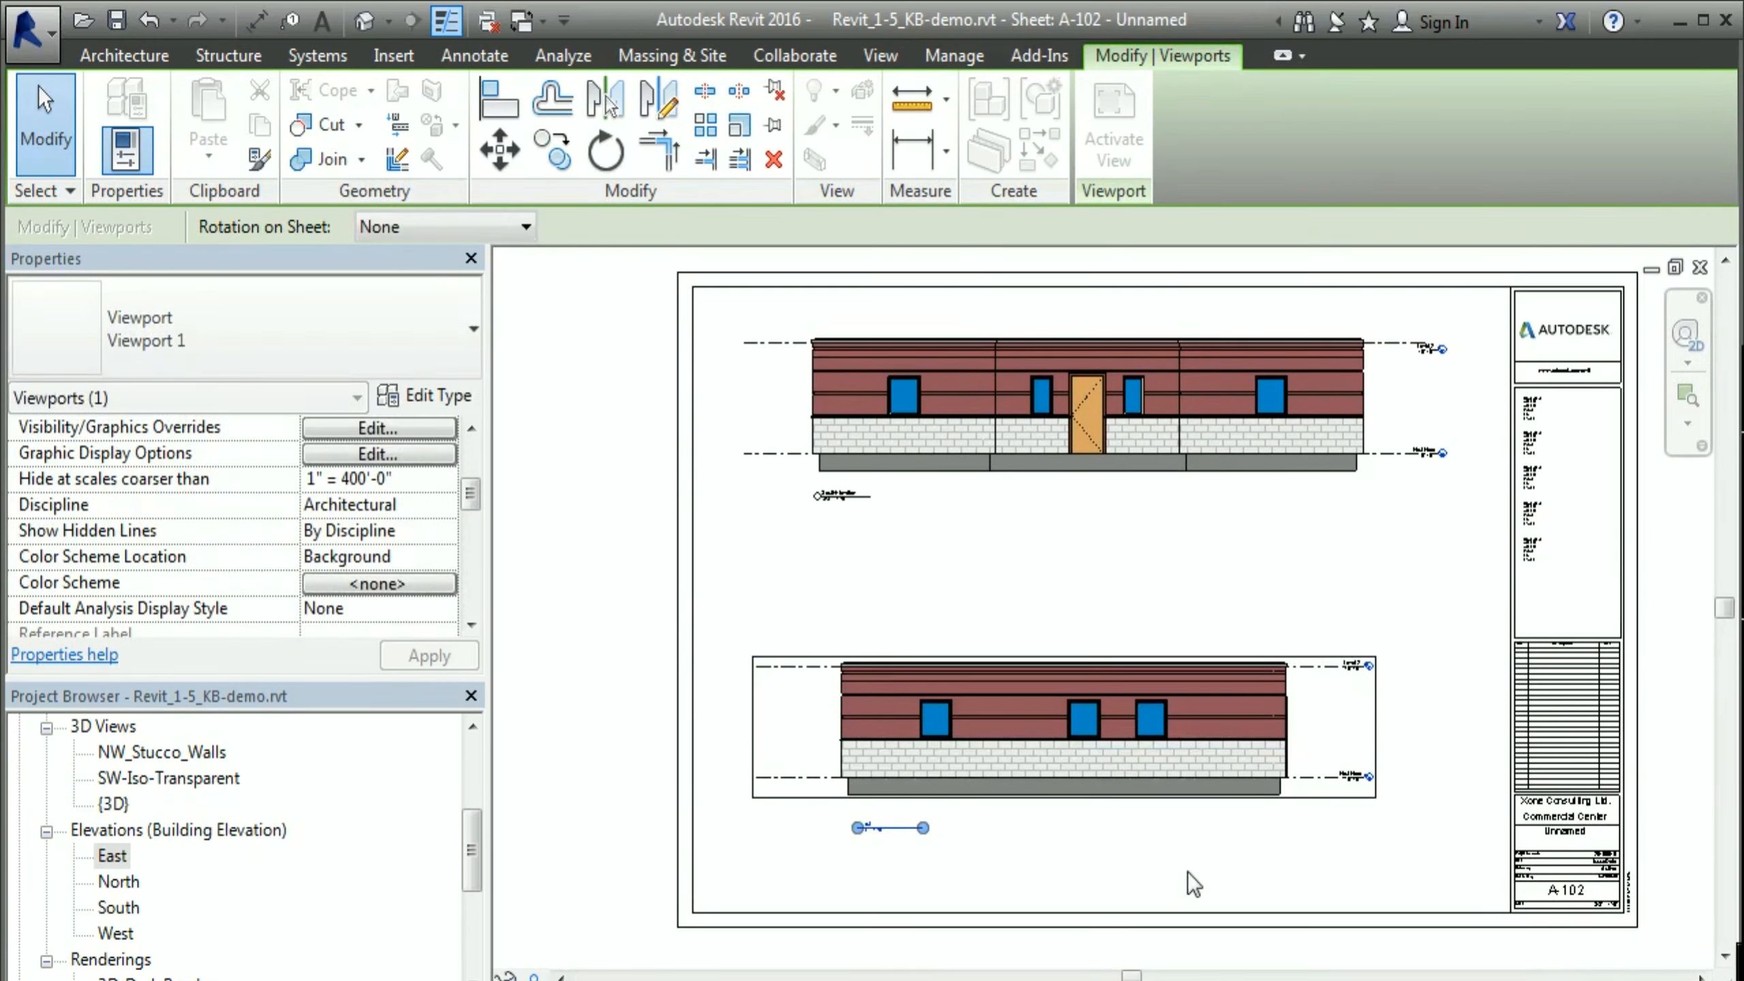
{"action": "left_click", "coordinate": [1243, 866]}
{"action": "middle_click_drag", "start_coordinate": [1245, 867], "coordinate": [1144, 867]}
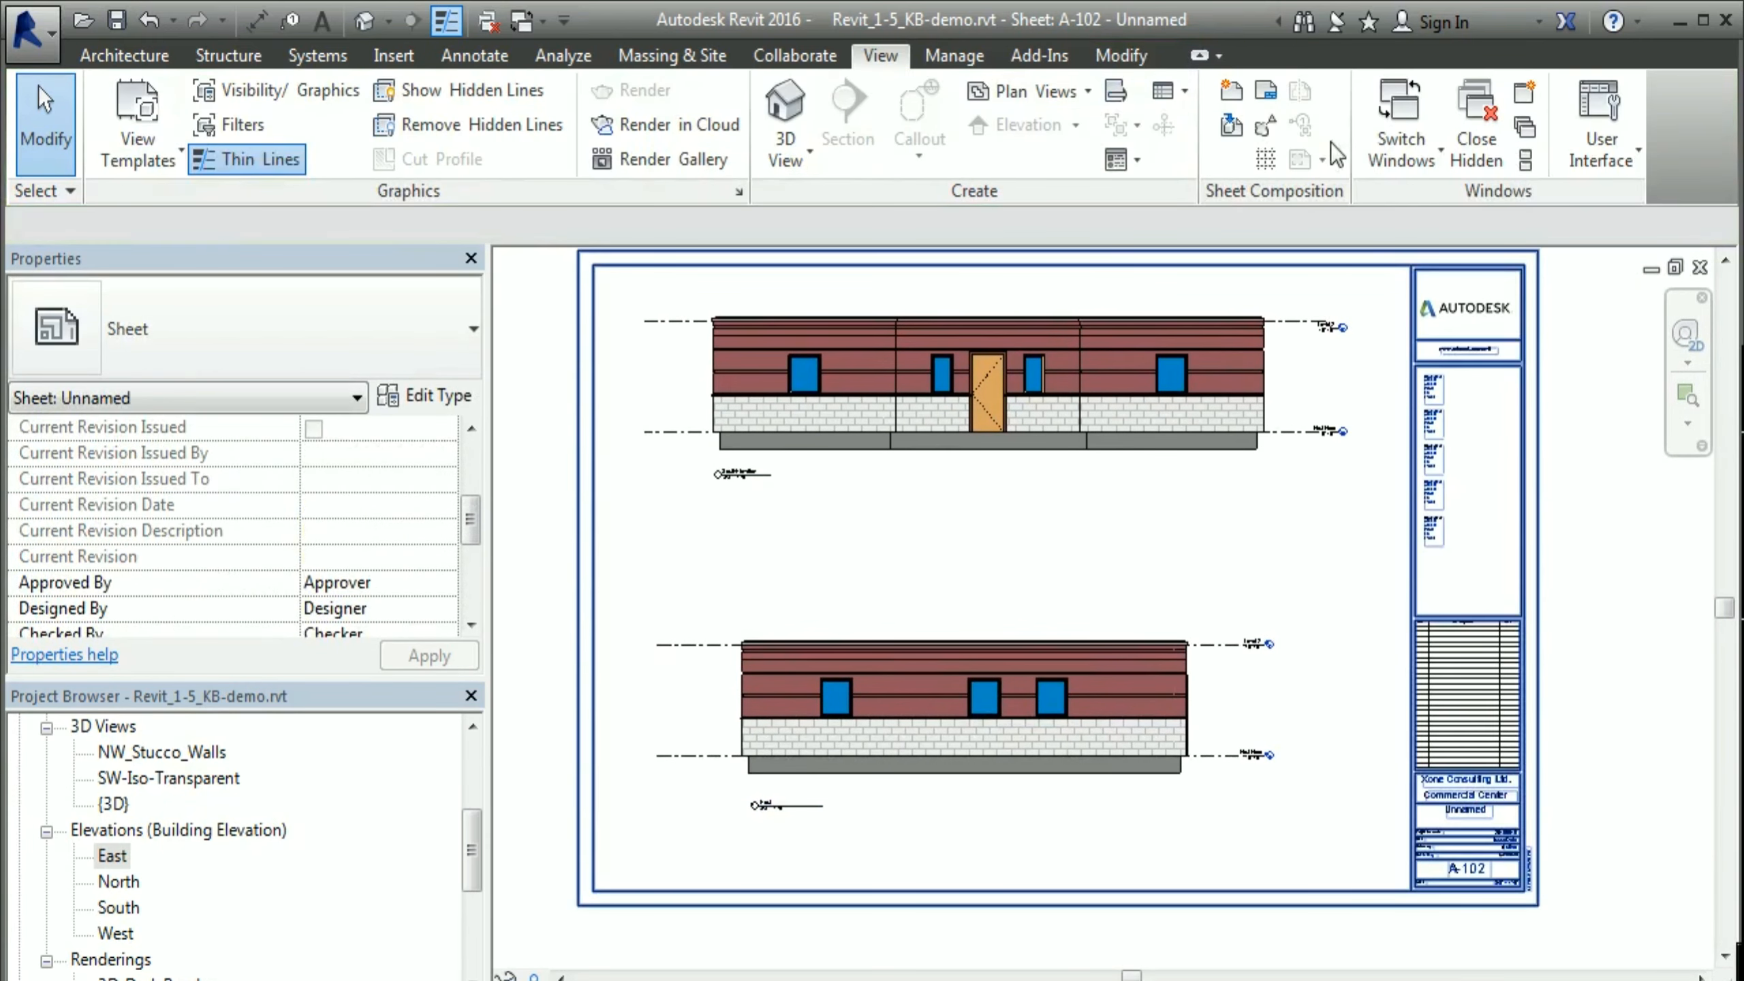
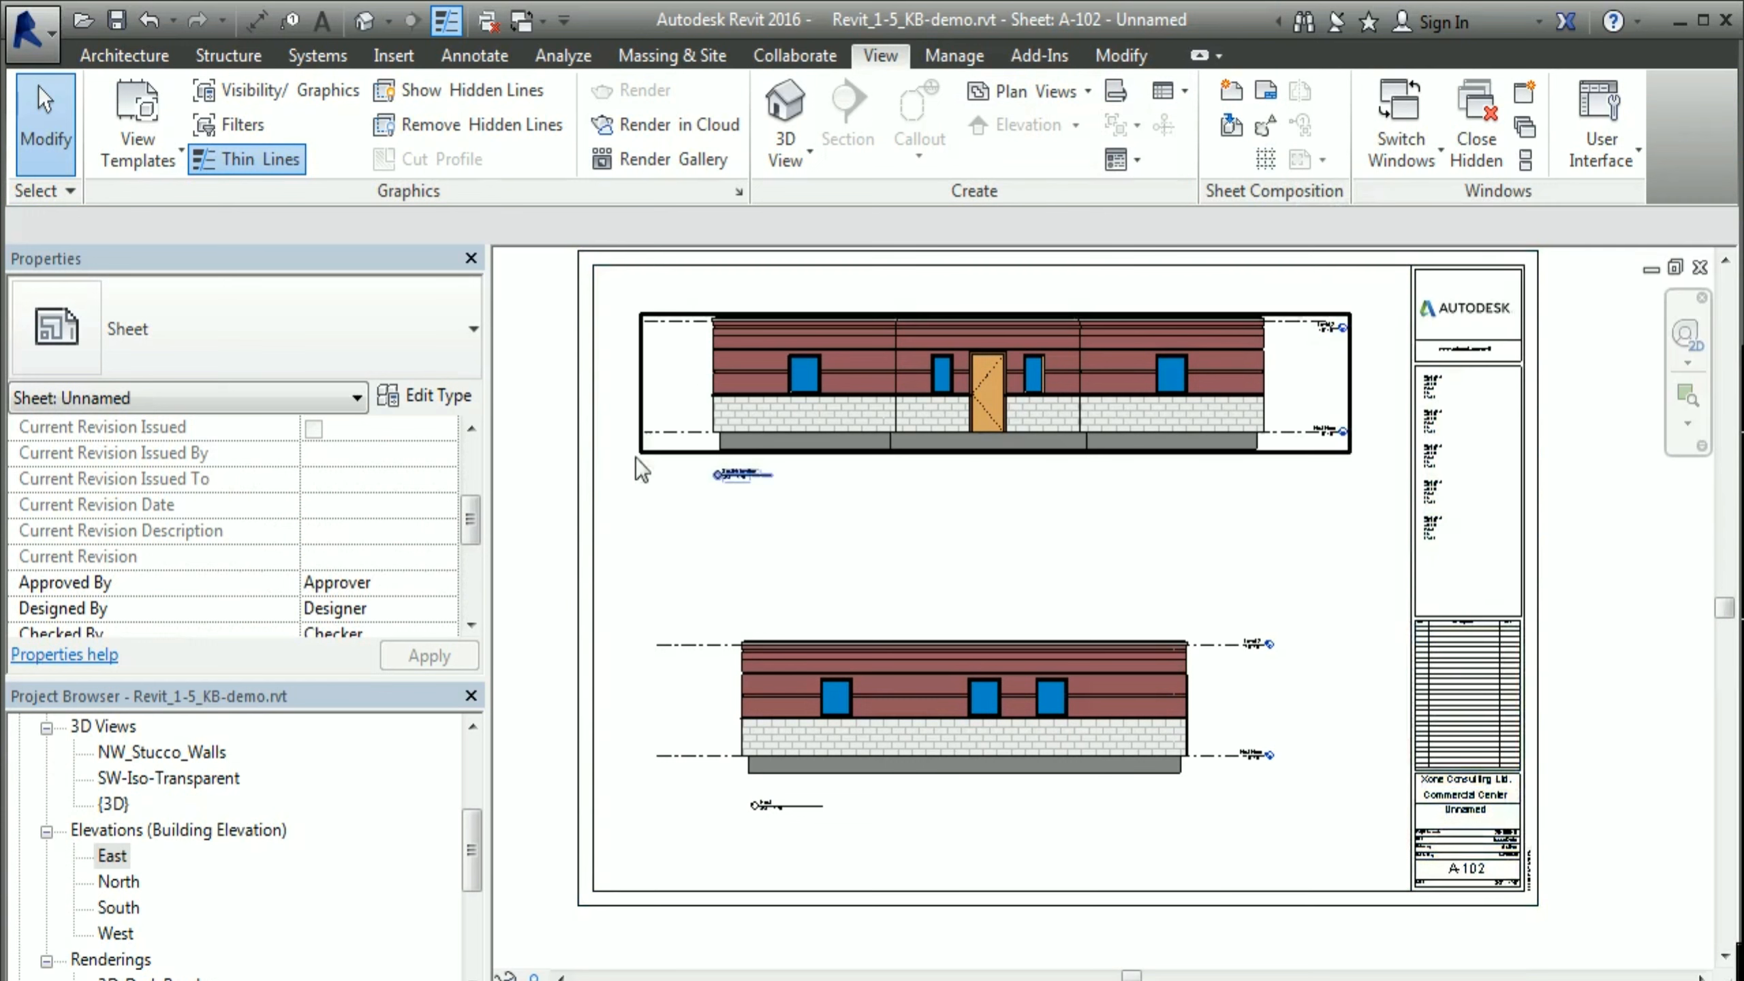
Step: Check the sheet's Guide Grid property, and create and assign a new guide grid named Guide Grid 1
{"action": "left_click_drag", "start_coordinate": [472, 530], "coordinate": [478, 609]}
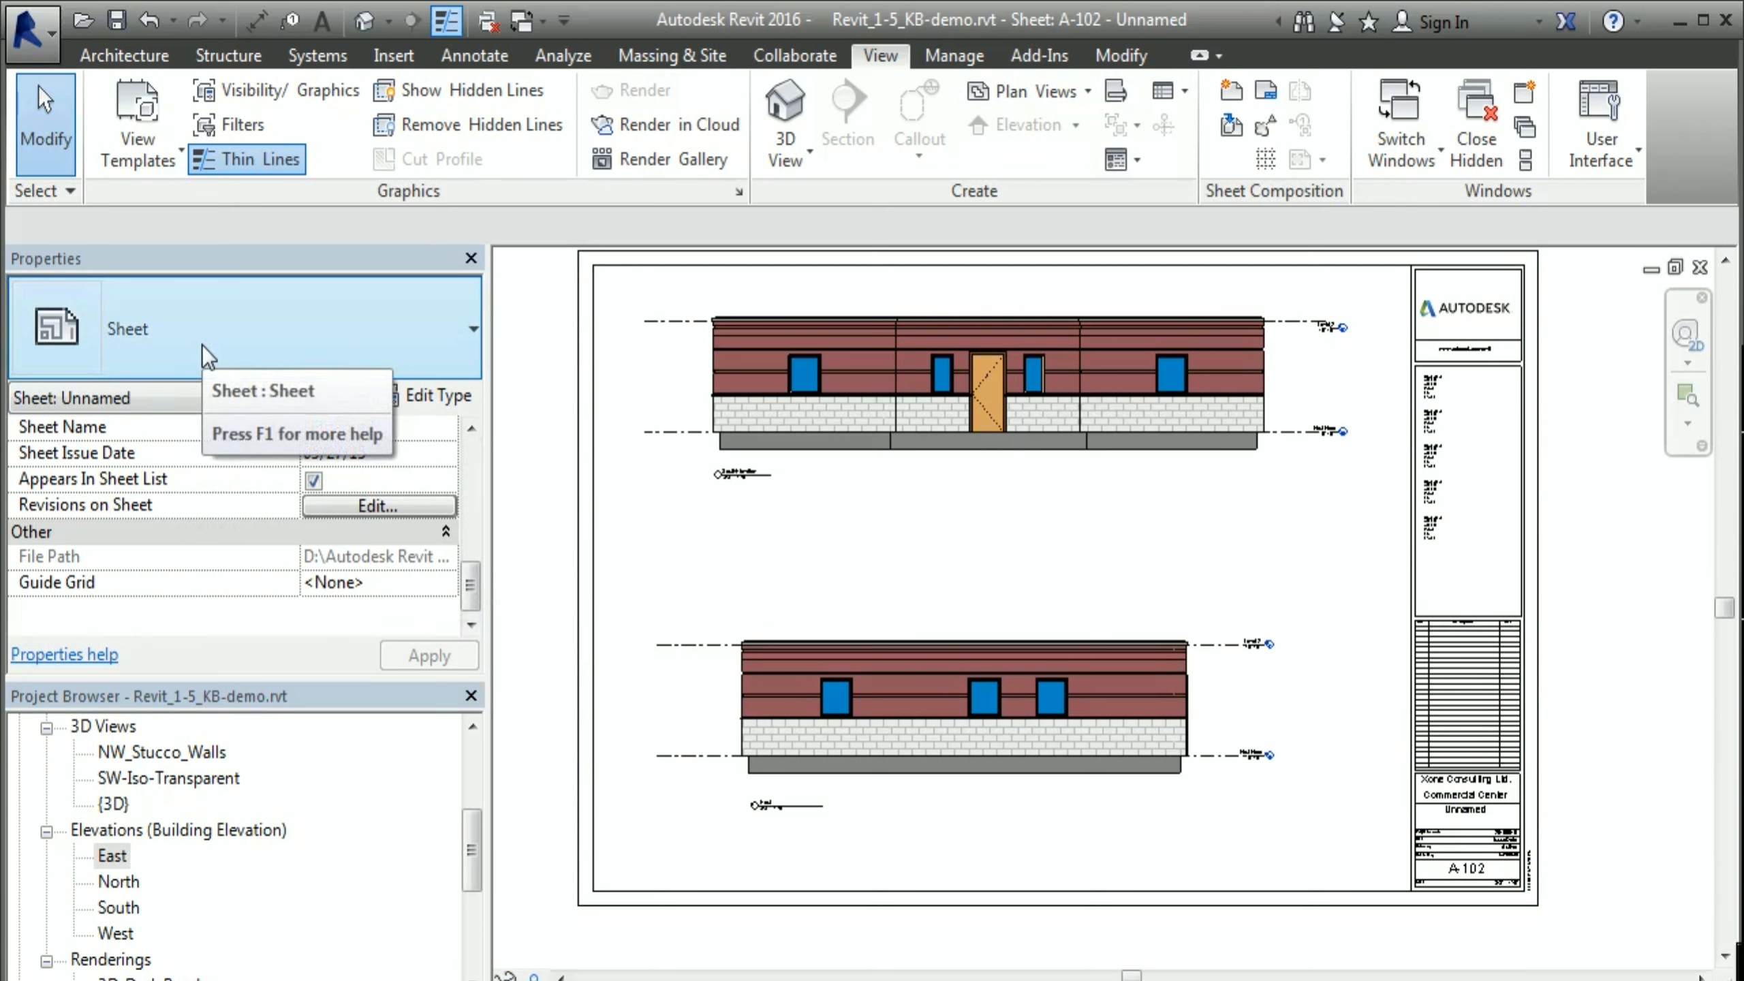
{"action": "left_click", "coordinate": [381, 581]}
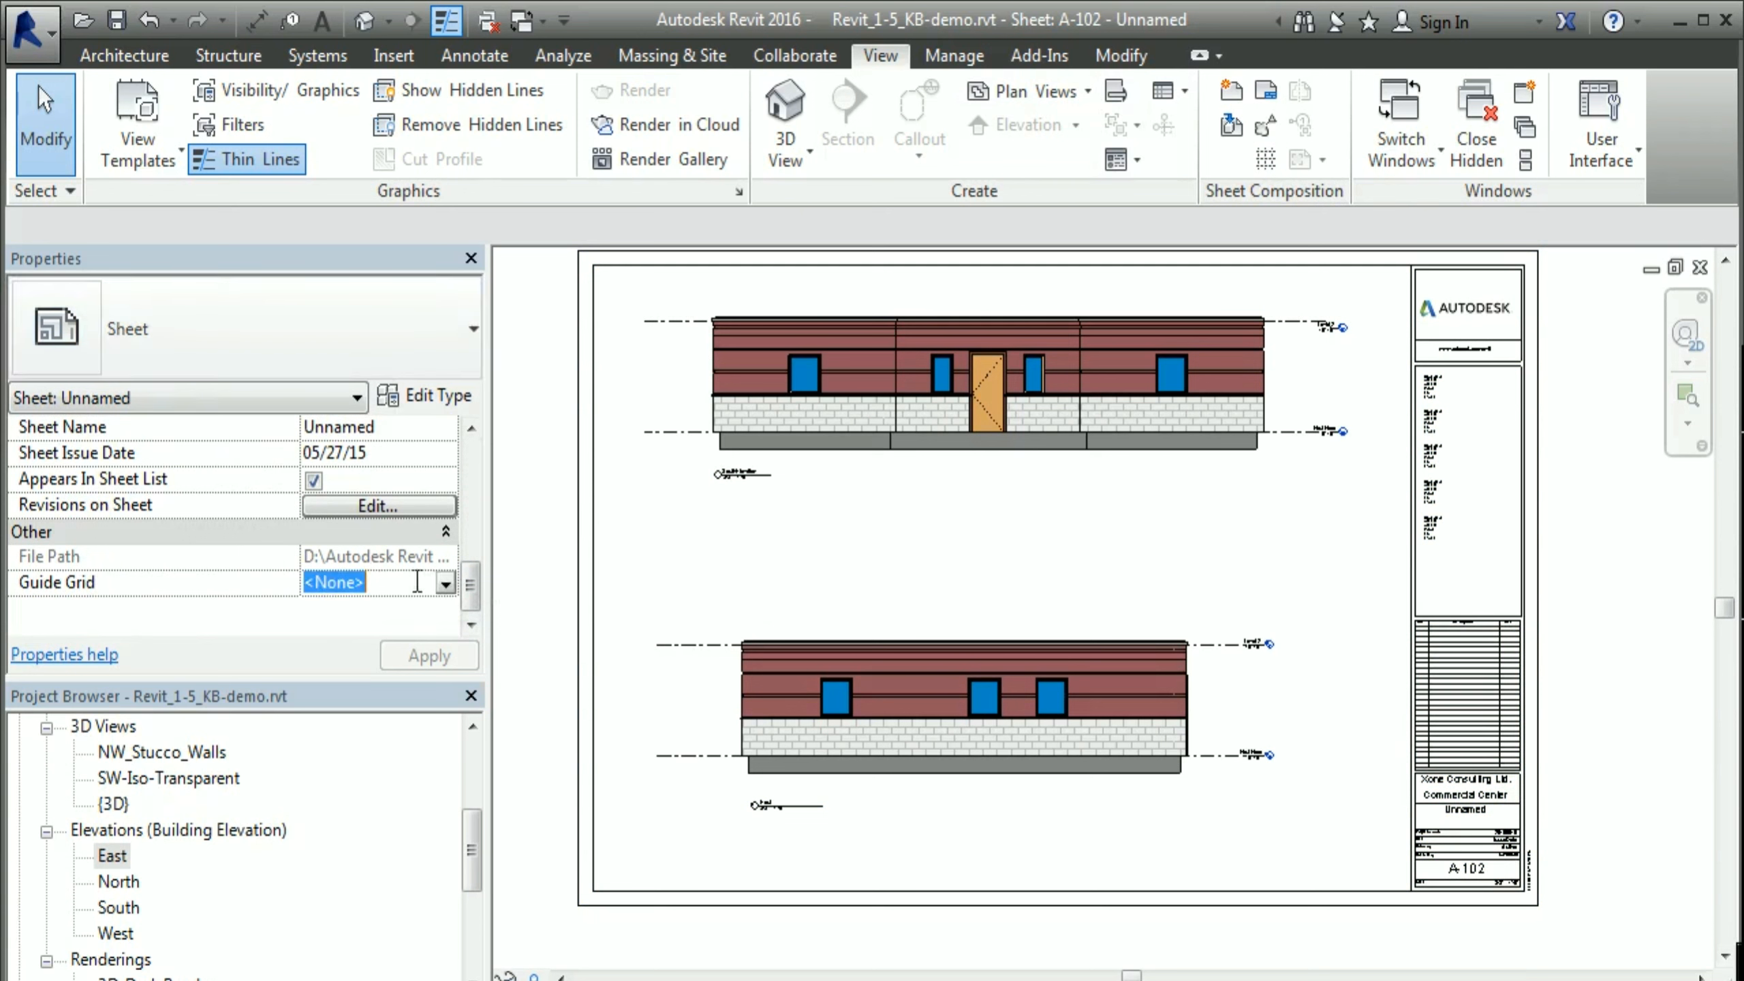
{"action": "left_click", "coordinate": [446, 582]}
{"action": "left_click", "coordinate": [377, 581]}
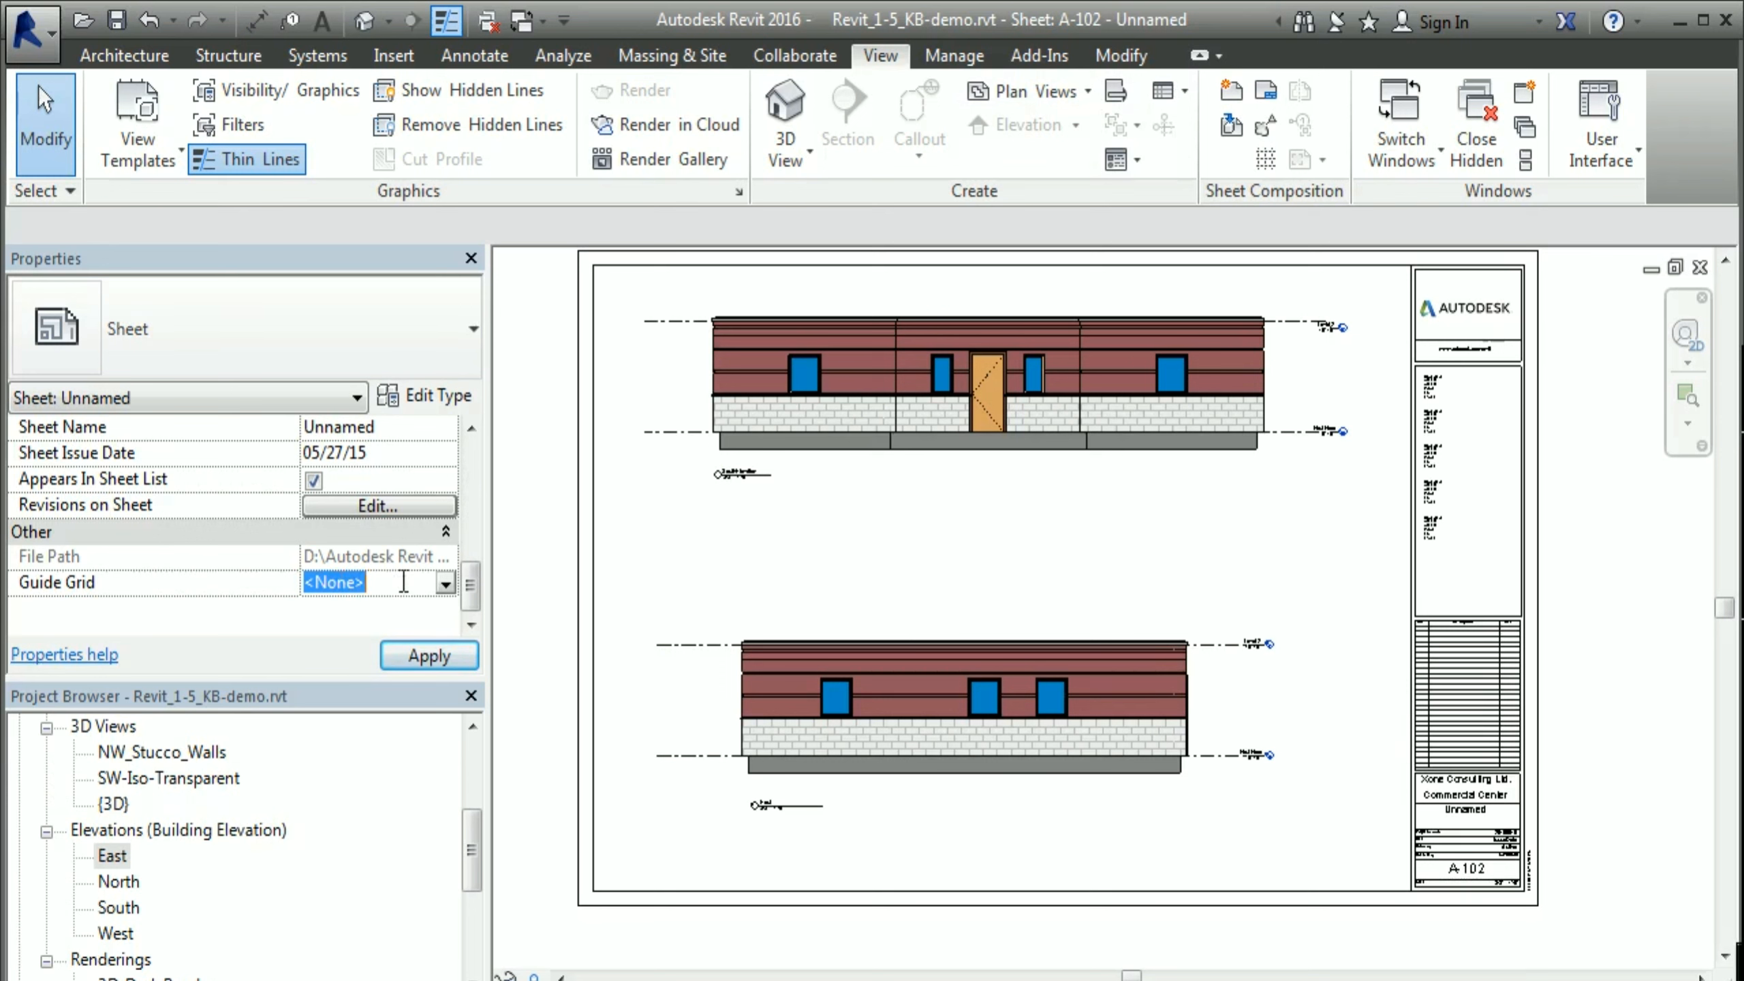
{"action": "left_click", "coordinate": [386, 585]}
{"action": "left_click", "coordinate": [1265, 162]}
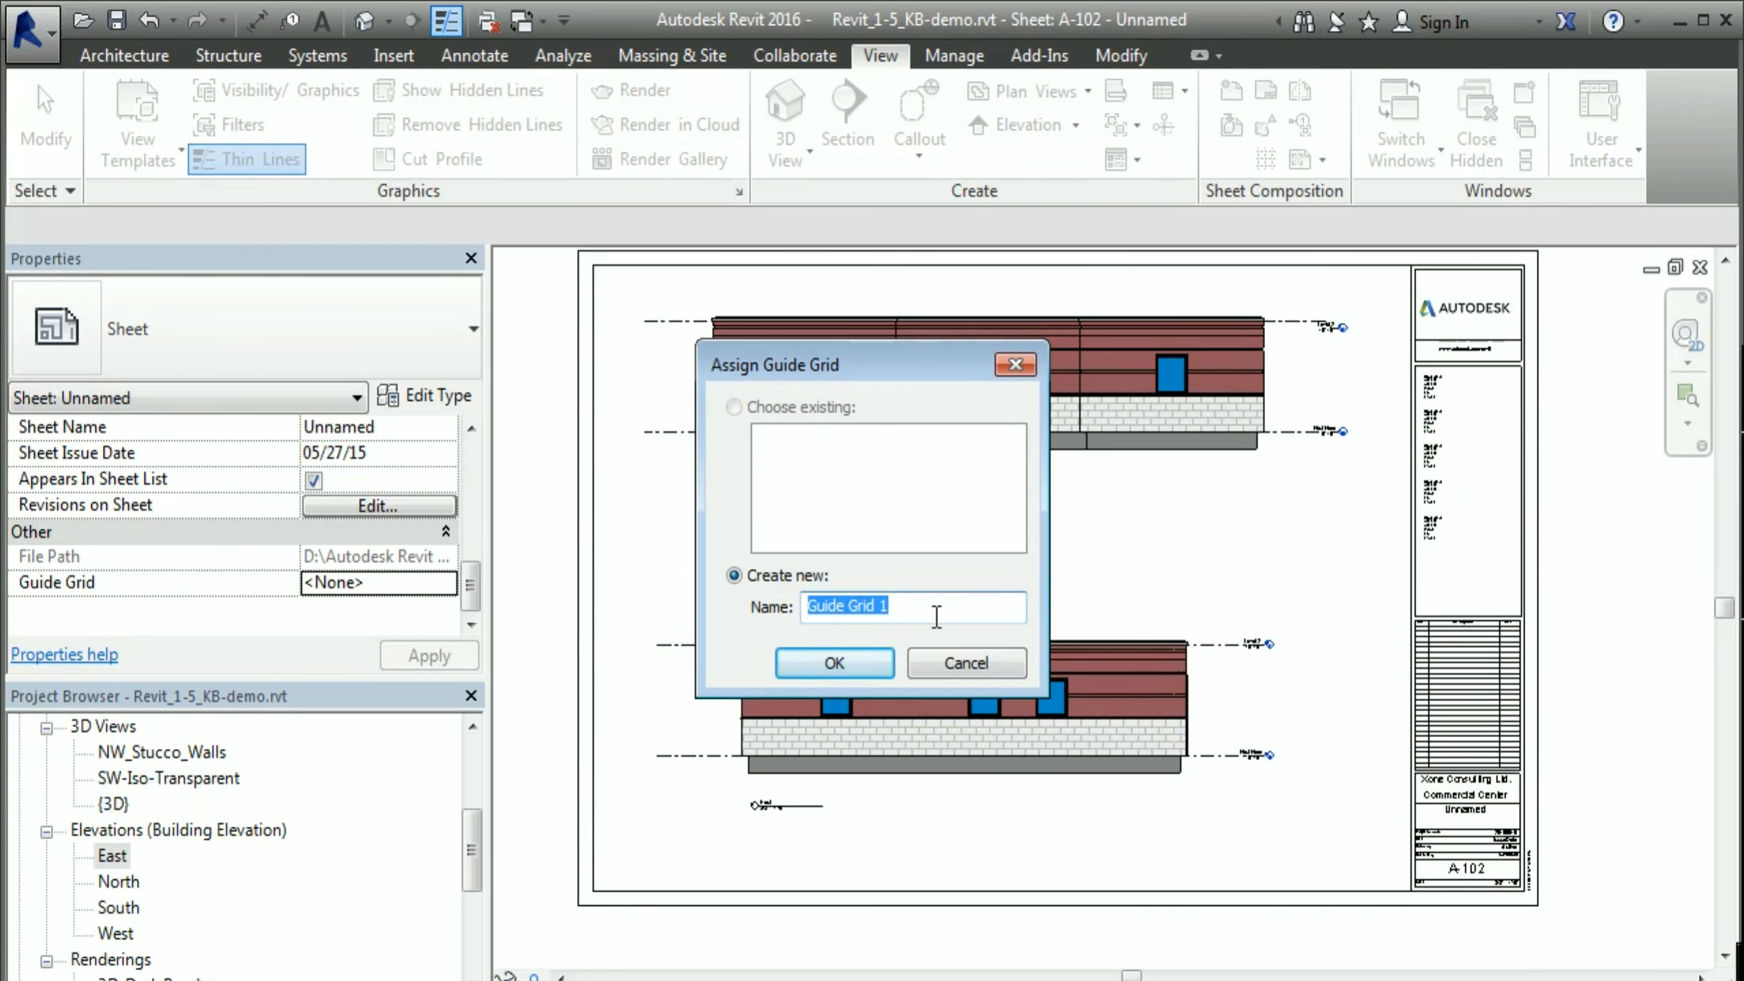
{"action": "left_click", "coordinate": [842, 660]}
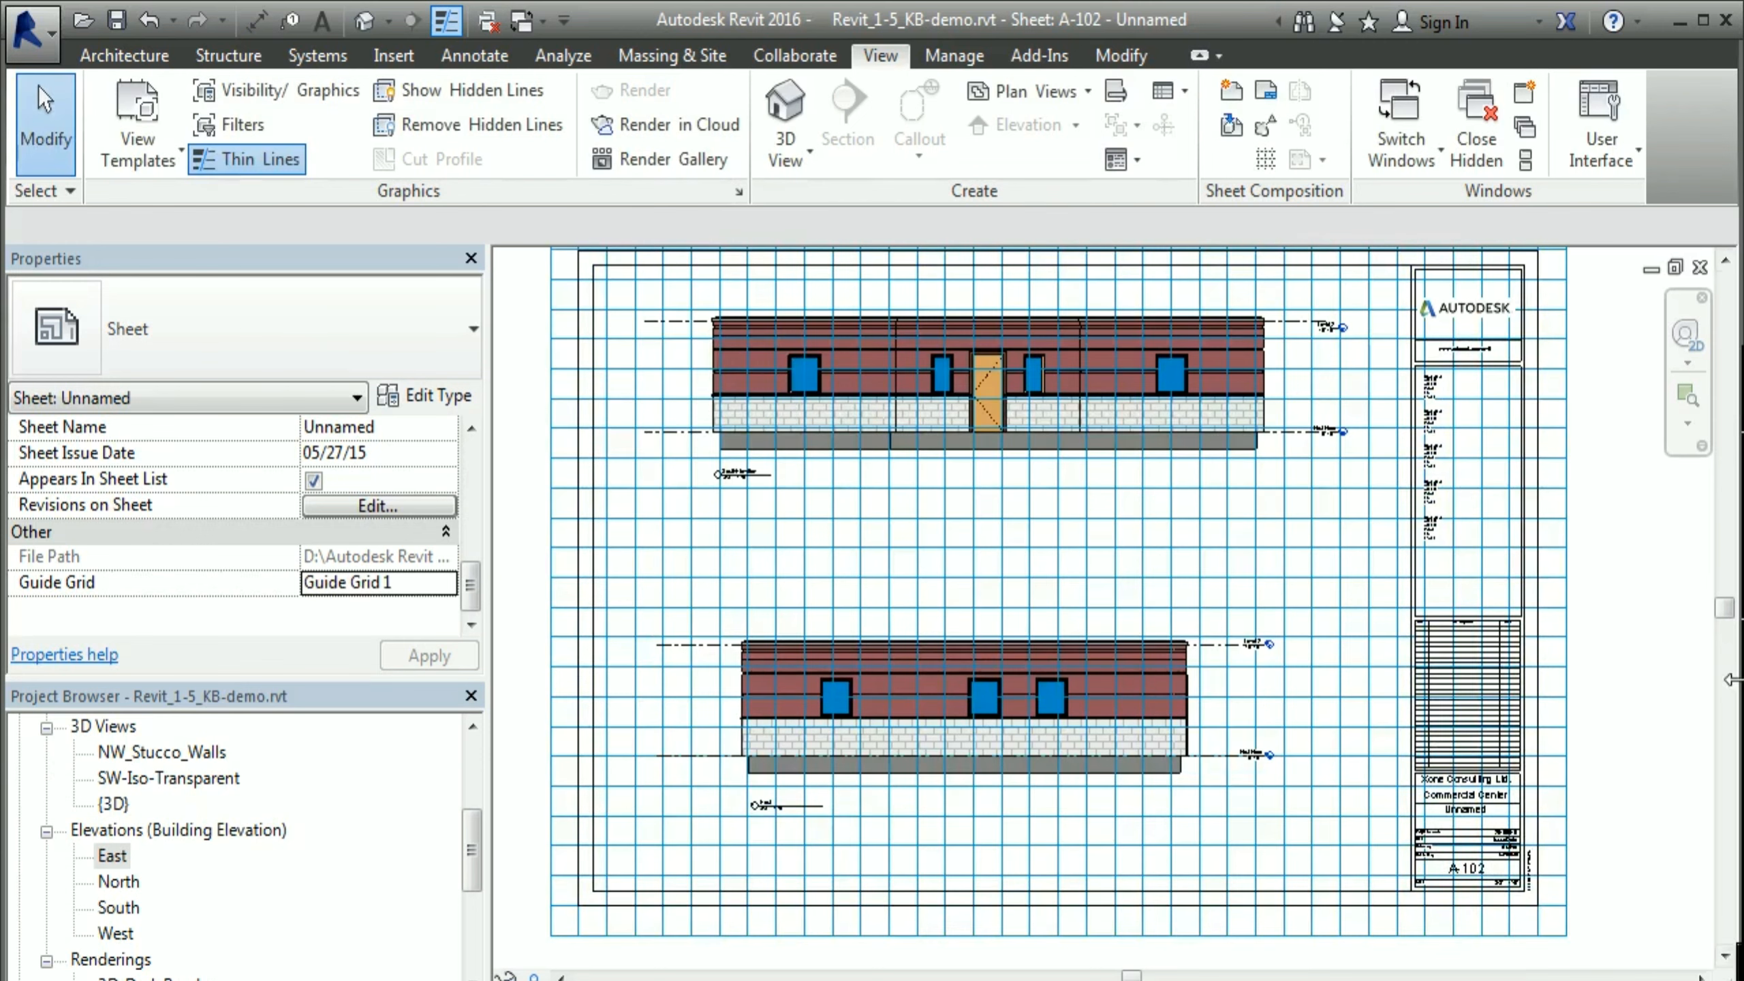
Step: Try guide spacings of 2" and 4" on Guide Grid 1
{"action": "scroll", "coordinate": [1670, 684], "scroll_direction": "down", "scroll_amount": 1}
{"action": "left_click", "coordinate": [1577, 626]}
{"action": "middle_click_drag", "start_coordinate": [1627, 814], "coordinate": [1563, 840]}
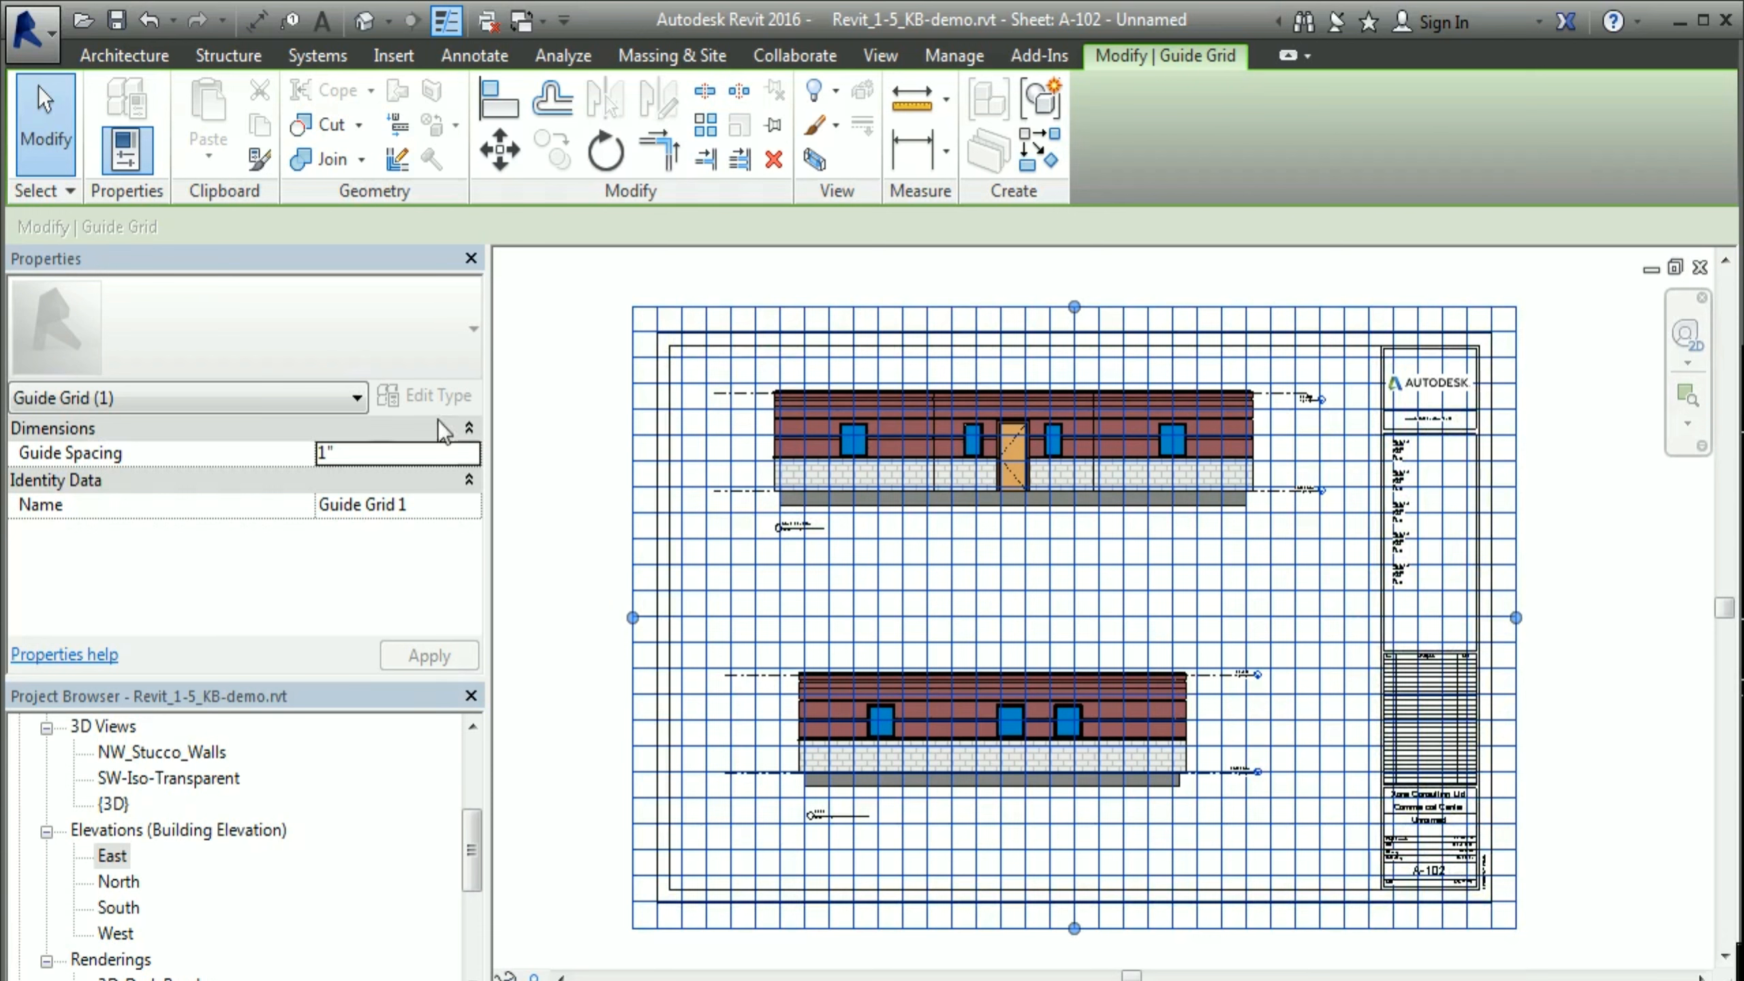
{"action": "left_click", "coordinate": [384, 451]}
{"action": "type", "text": "2\""}
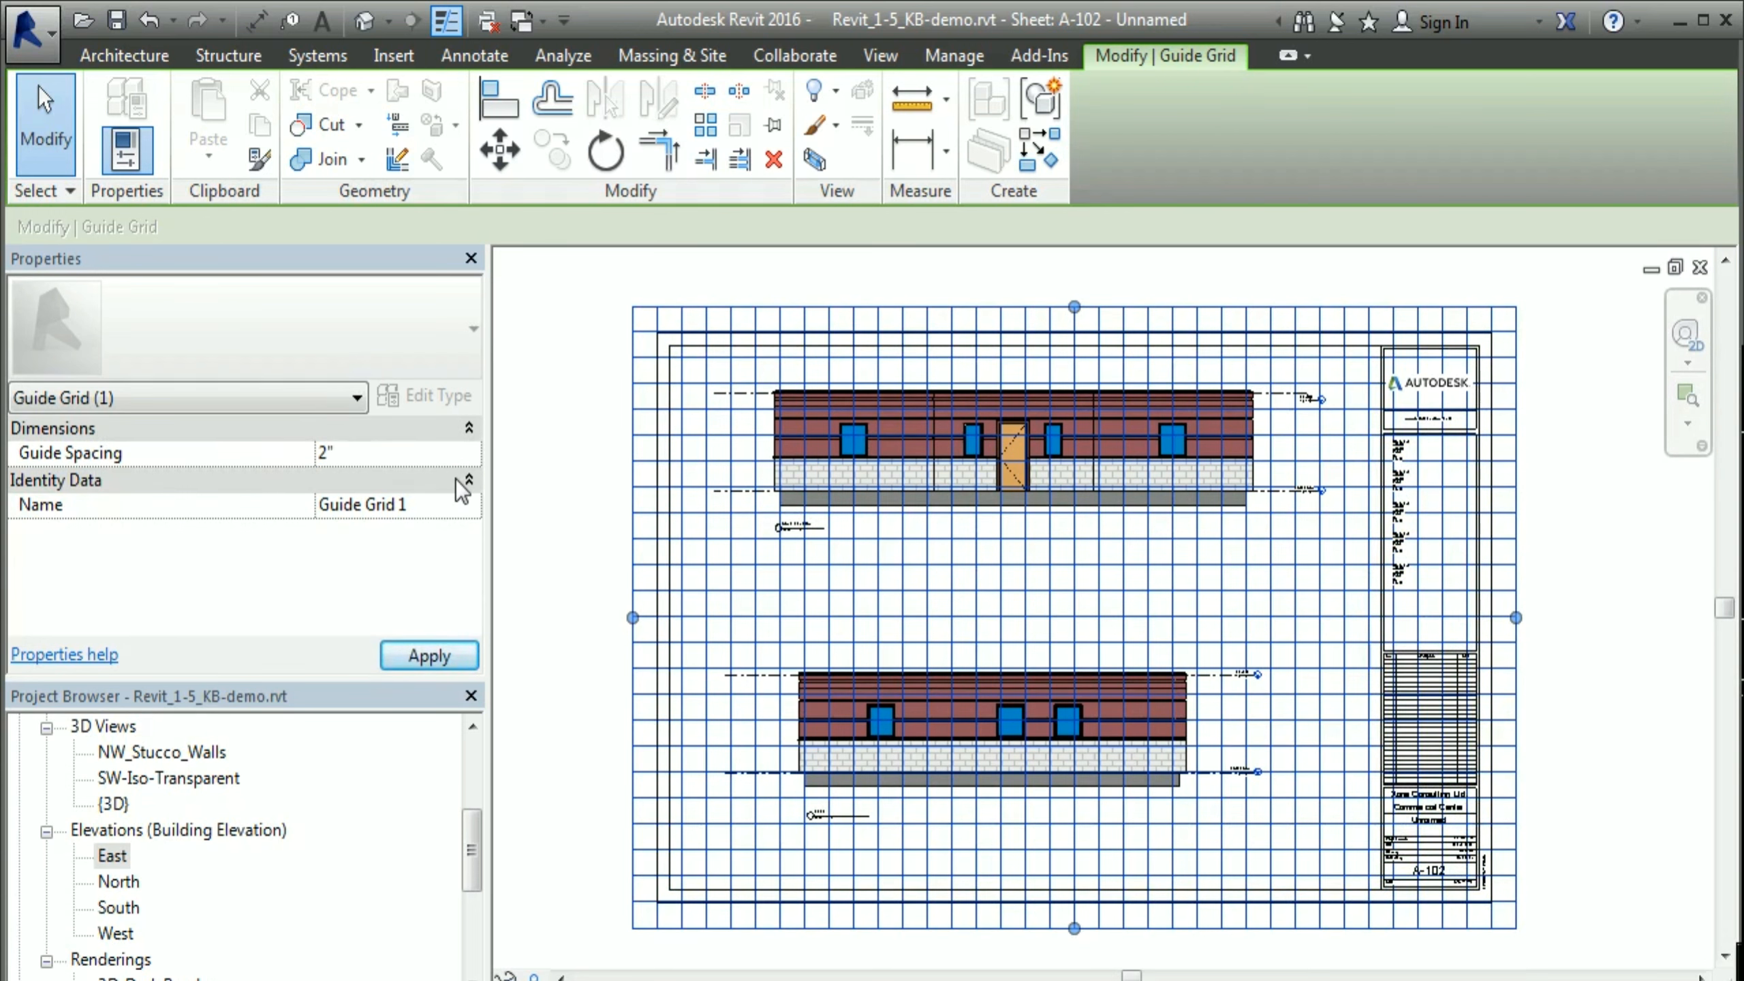
{"action": "left_click", "coordinate": [397, 453]}
{"action": "type", "text": "4\""}
{"action": "mouse_move", "coordinate": [875, 659]}
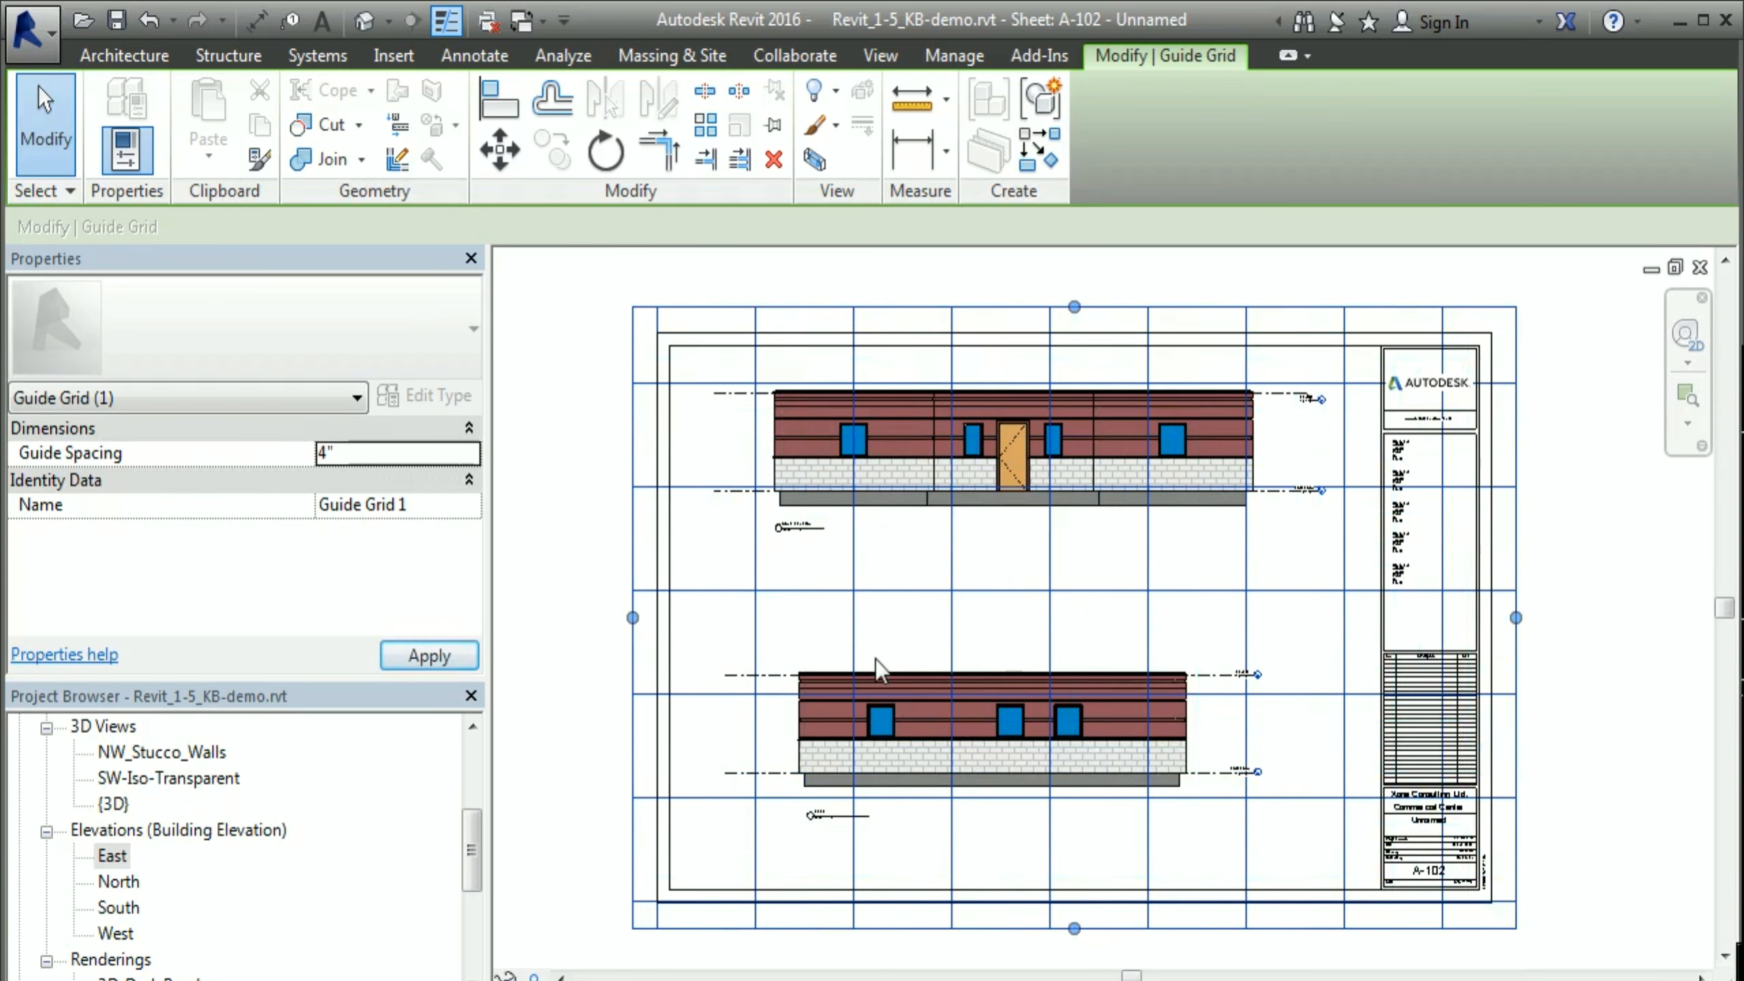
Step: Set the guide spacing of Guide Grid 1 to 2" and deselect the grid
{"action": "left_click", "coordinate": [419, 479]}
{"action": "type", "text": "2\""}
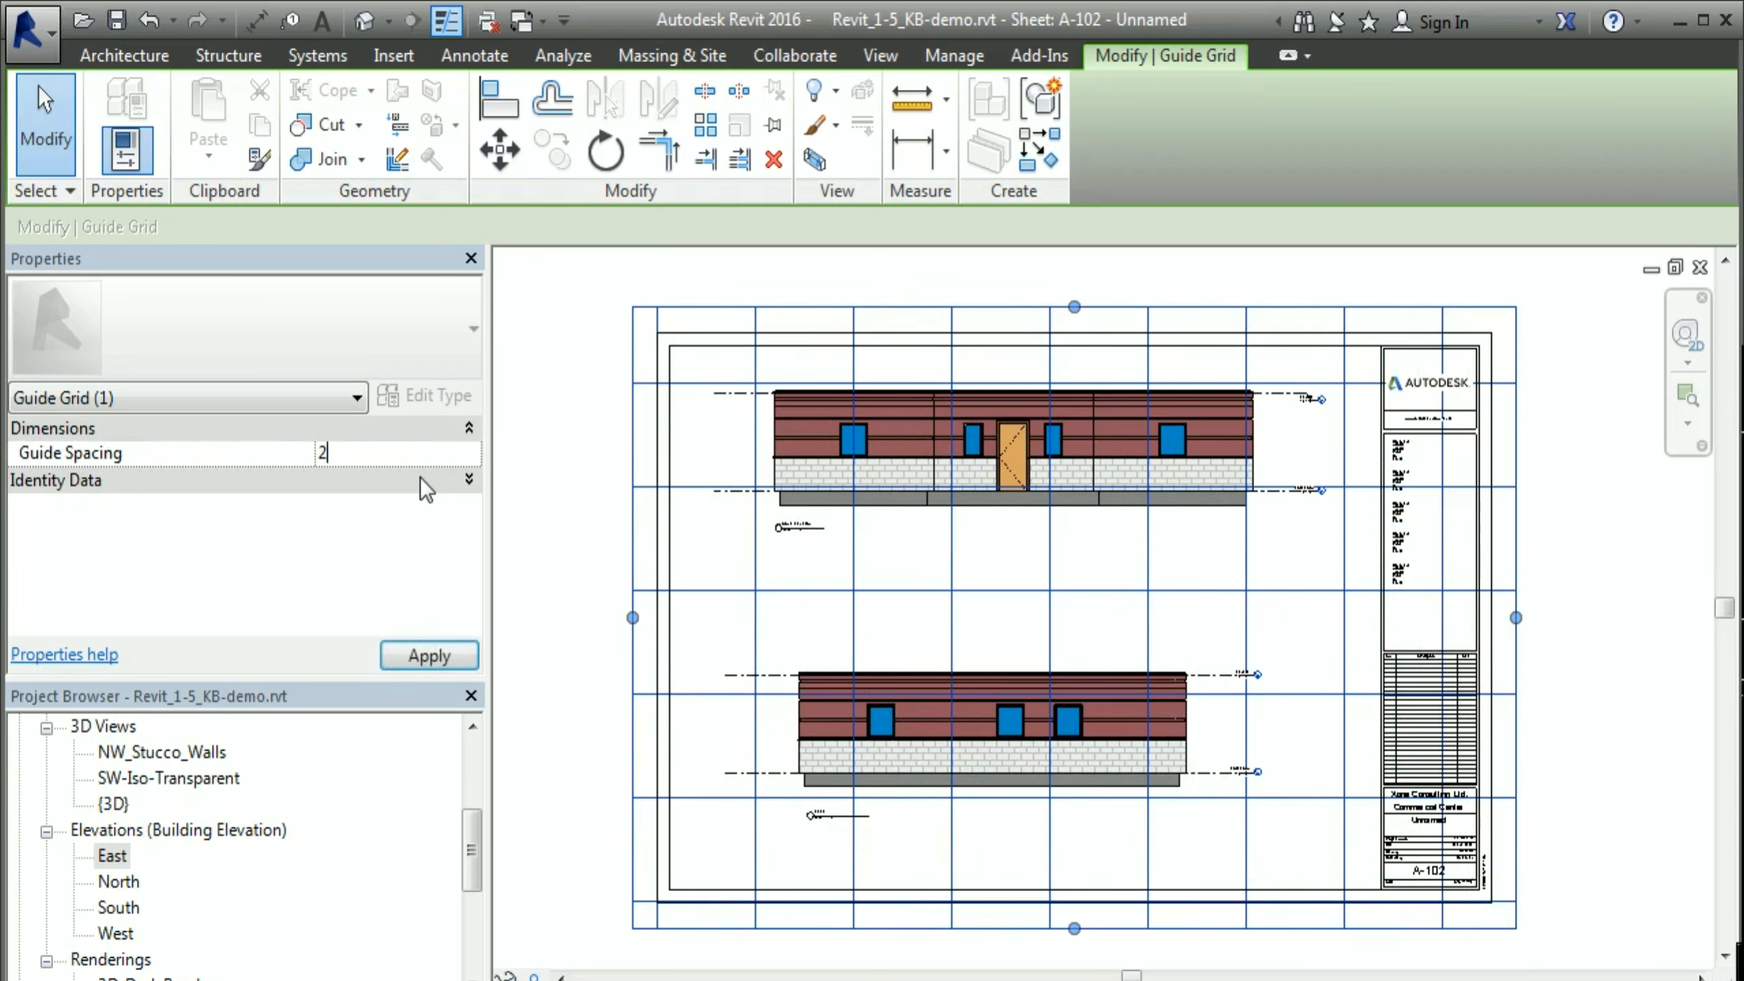
{"action": "left_click", "coordinate": [420, 477]}
{"action": "left_click", "coordinate": [580, 597]}
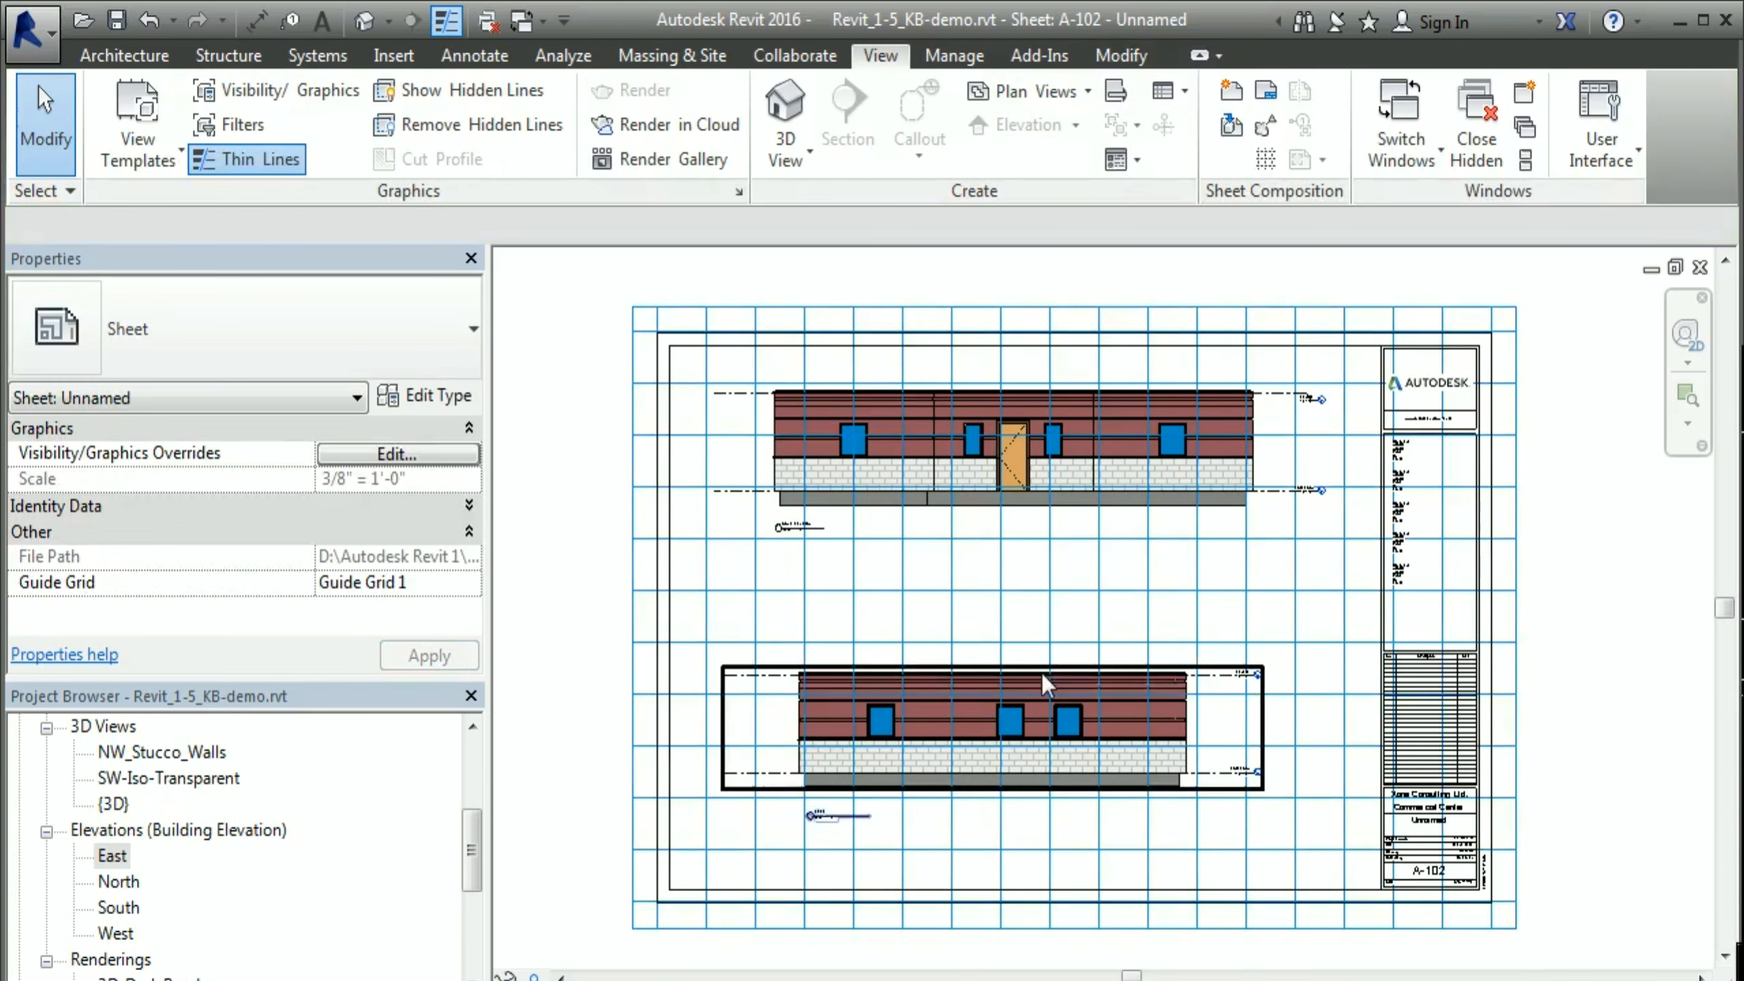
Step: Resize the guide grid so its left, top and bottom edges meet the title block's inner border
{"action": "scroll", "coordinate": [1041, 672], "scroll_direction": "up", "scroll_amount": 1}
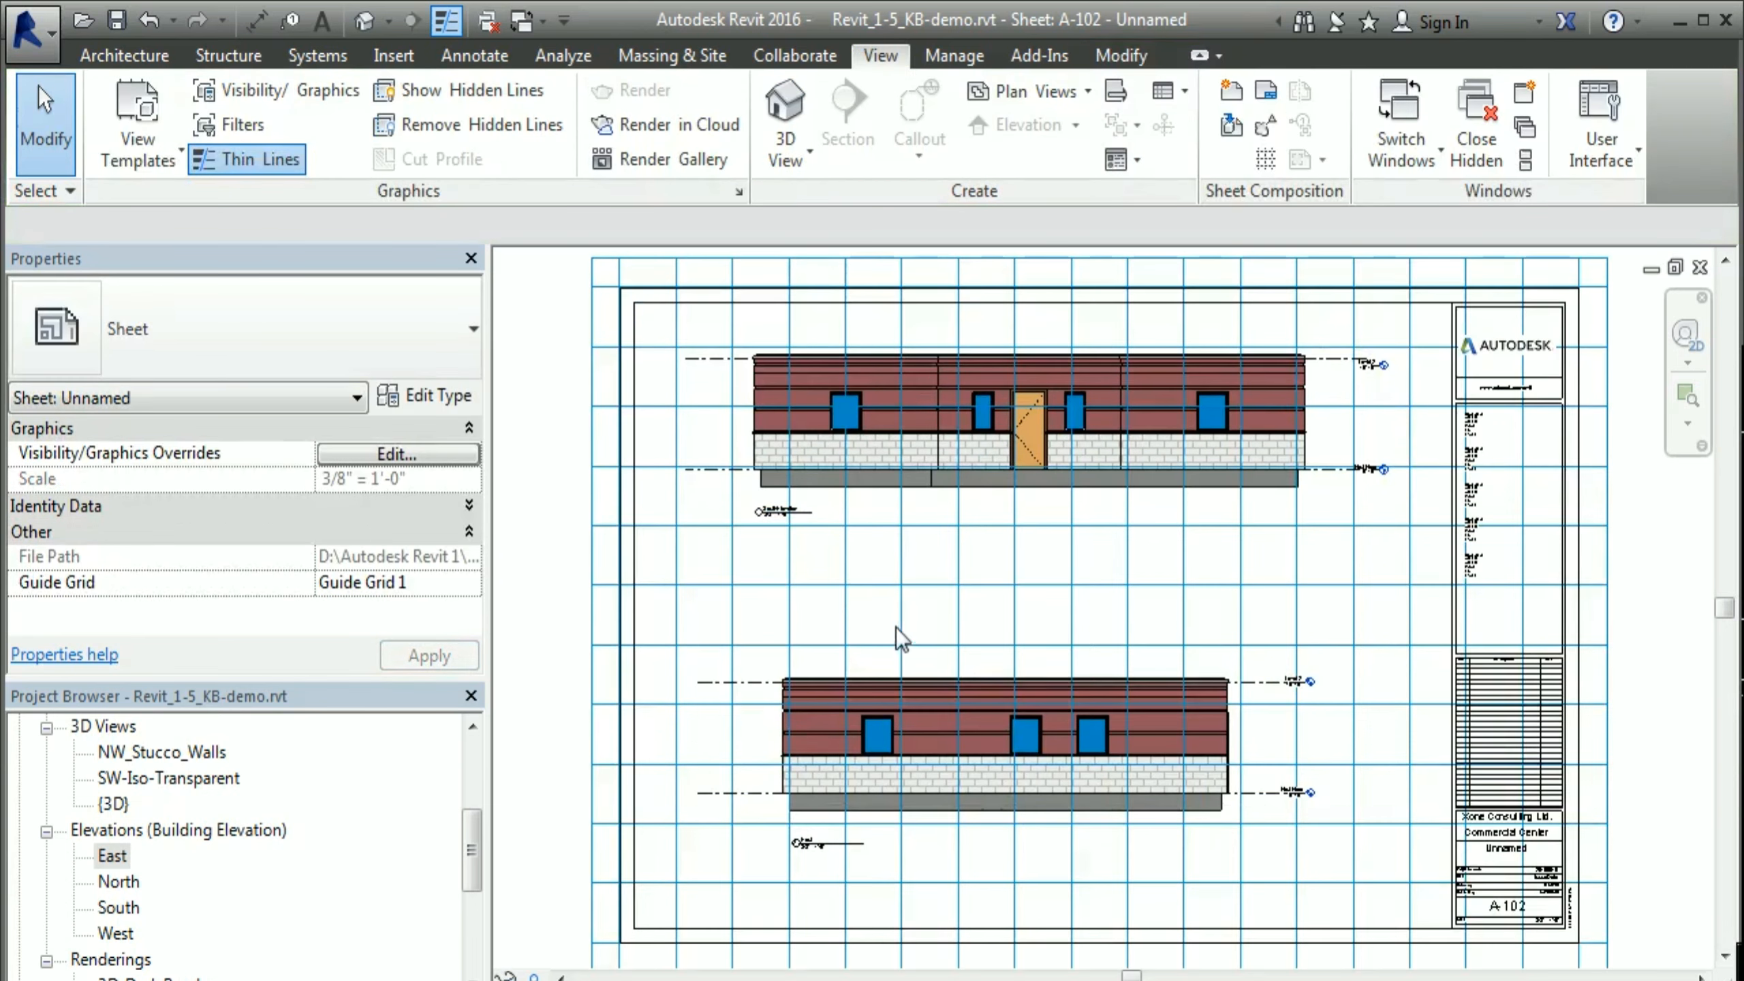
{"action": "left_click", "coordinate": [591, 615]}
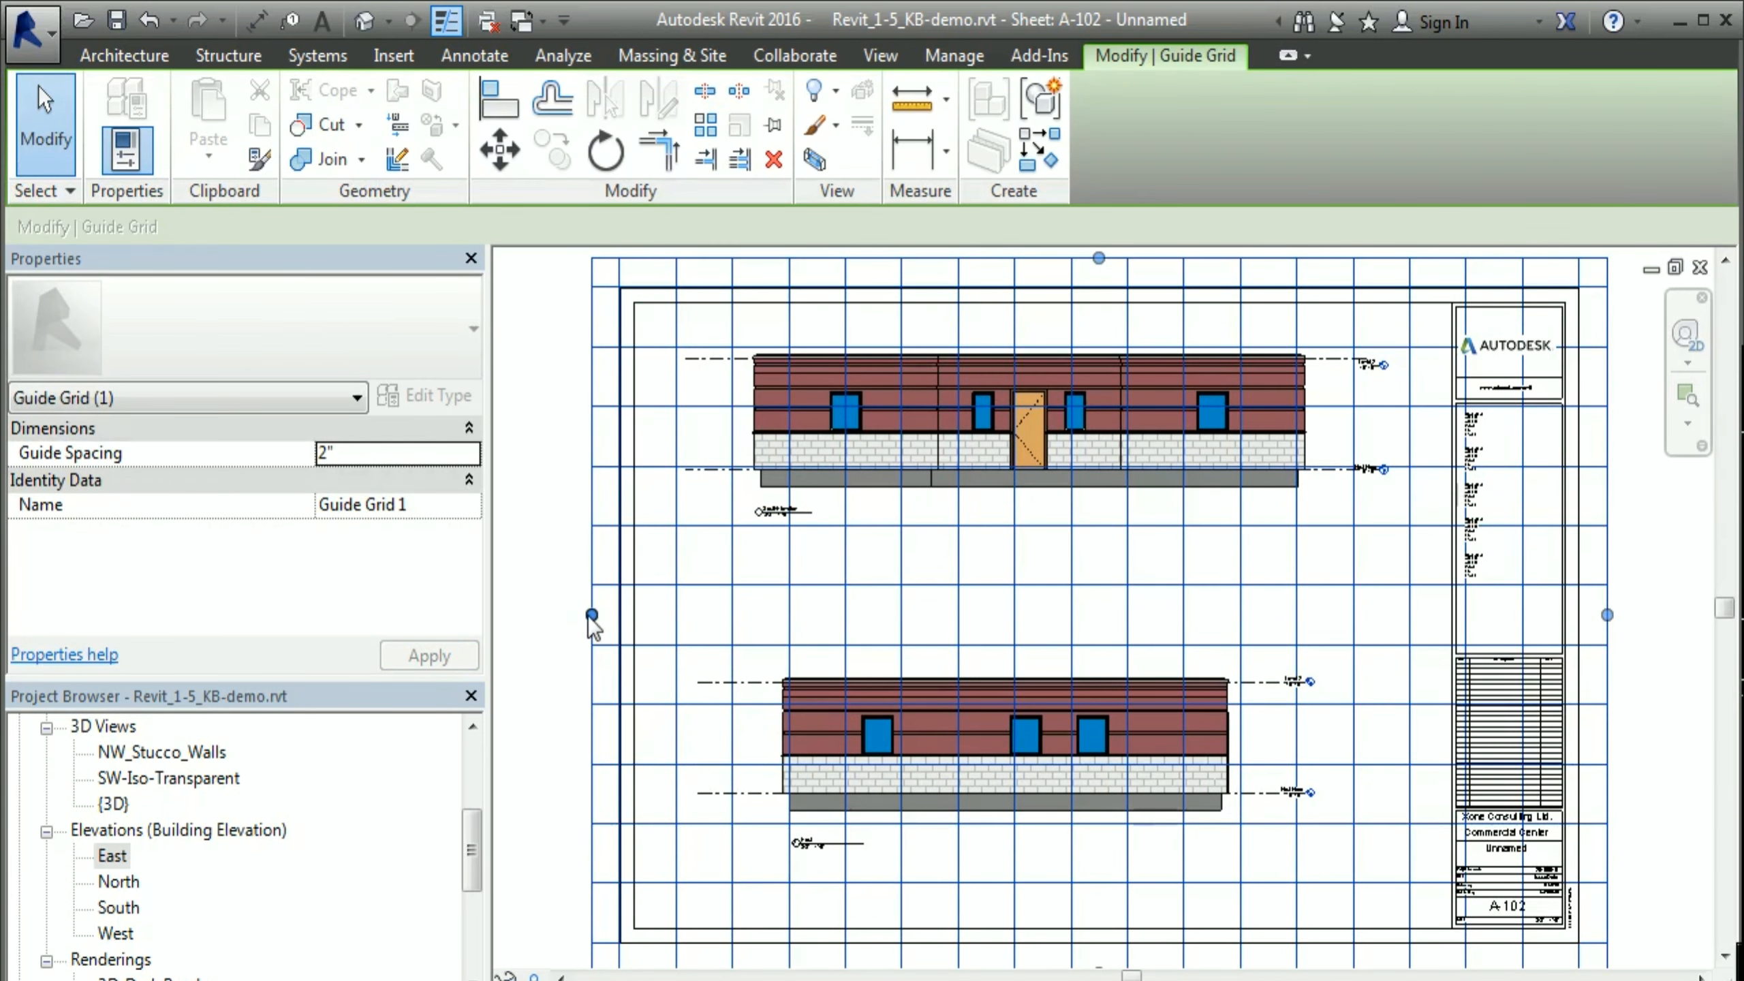
{"action": "left_click_drag", "start_coordinate": [591, 615], "coordinate": [633, 615]}
{"action": "left_click_drag", "start_coordinate": [1119, 259], "coordinate": [1116, 301]}
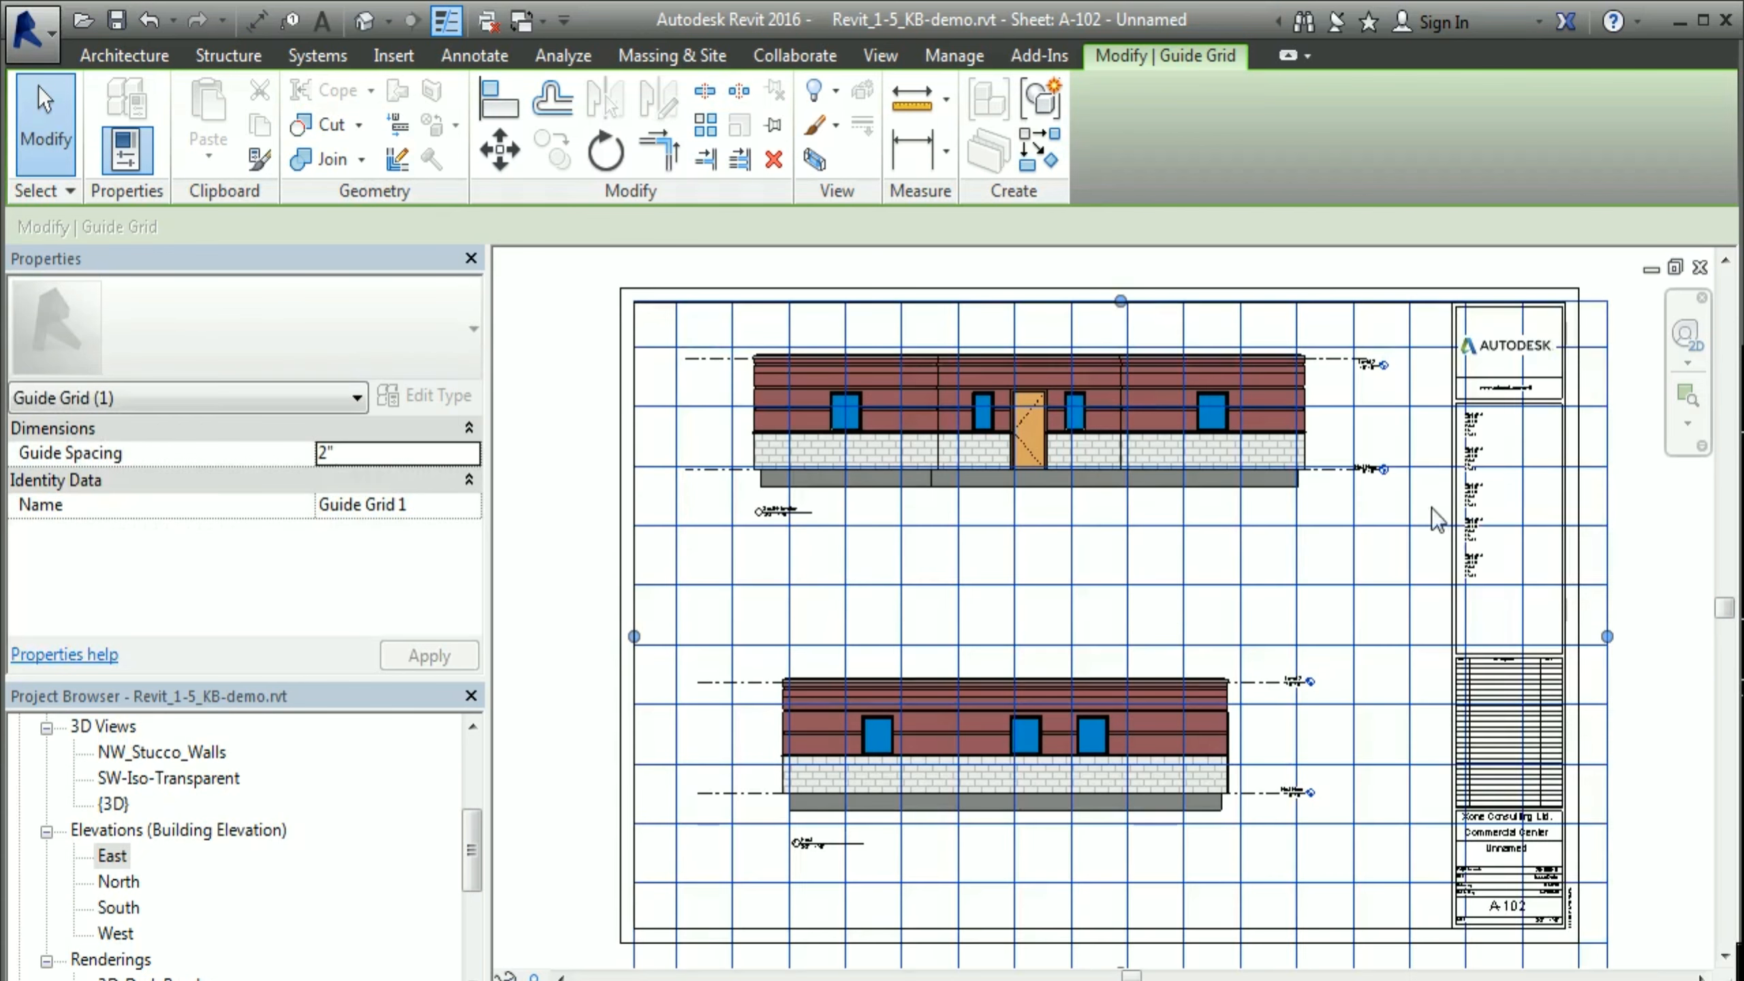
{"action": "middle_click_drag", "start_coordinate": [1352, 682], "coordinate": [1352, 559]}
{"action": "left_click_drag", "start_coordinate": [1117, 845], "coordinate": [1122, 805]}
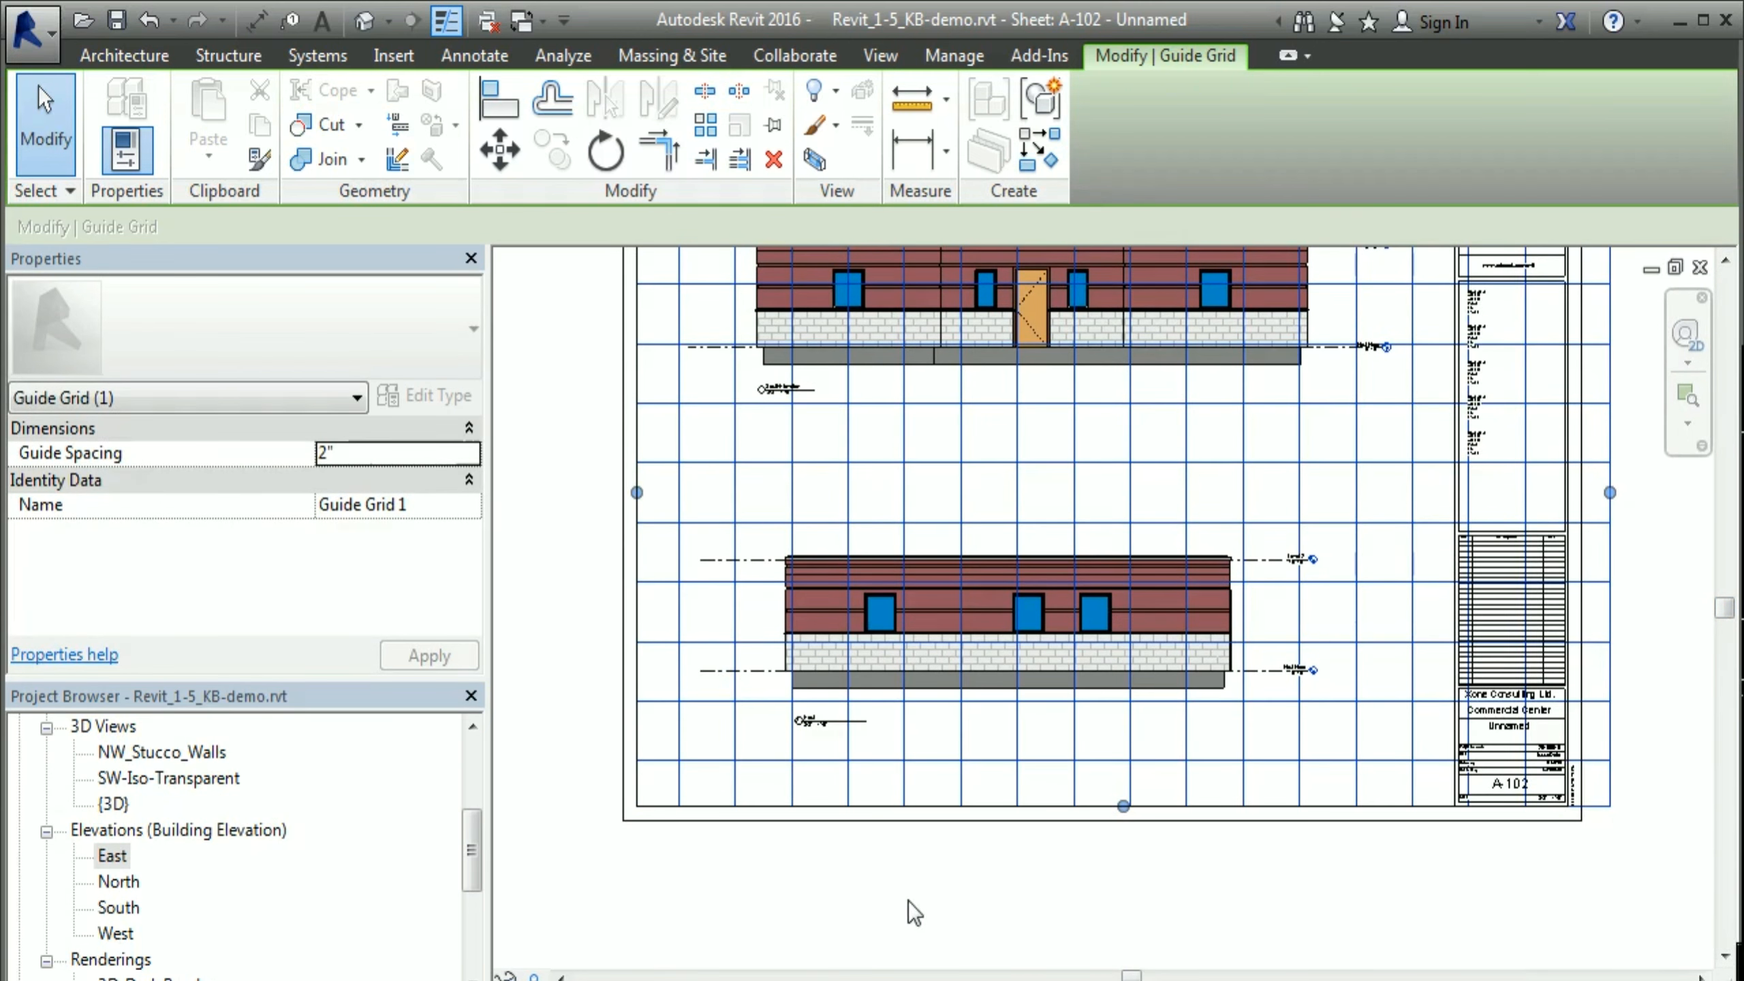
Step: Nudge the South elevation viewport left until its building's left end sits on the second vertical guide line inside the border
{"action": "scroll", "coordinate": [714, 551], "scroll_direction": "up", "scroll_amount": 5}
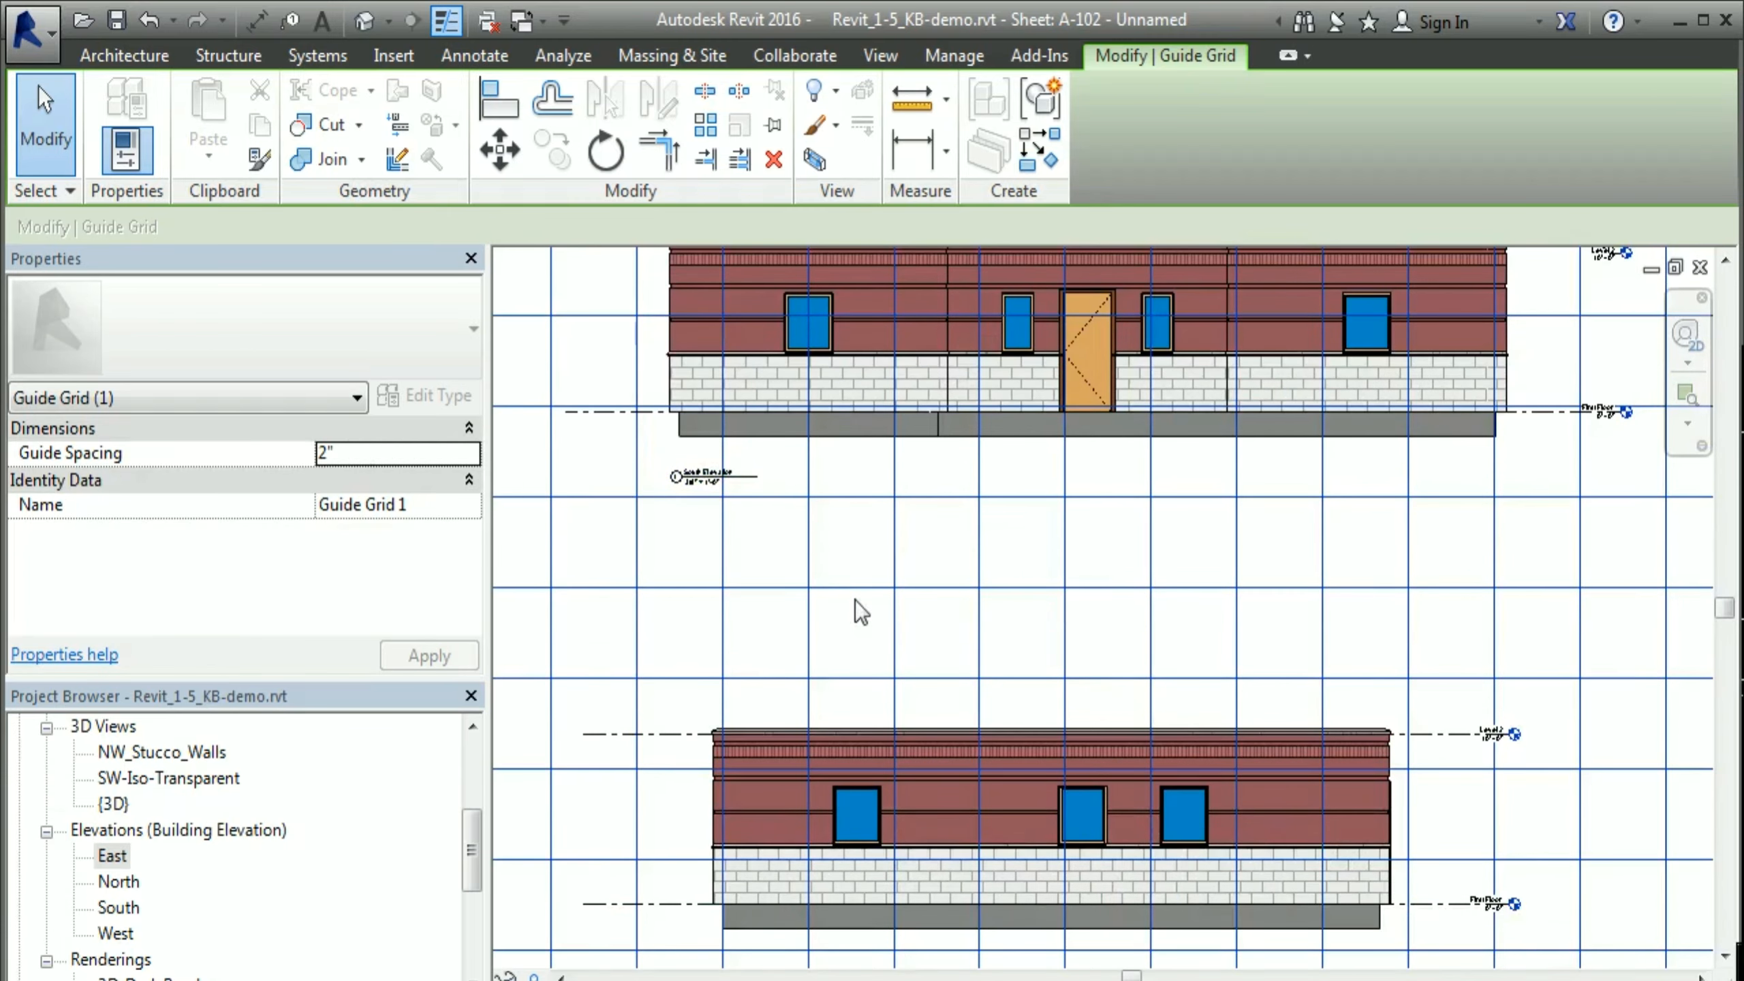
{"action": "scroll", "coordinate": [858, 611], "scroll_direction": "down", "scroll_amount": 2}
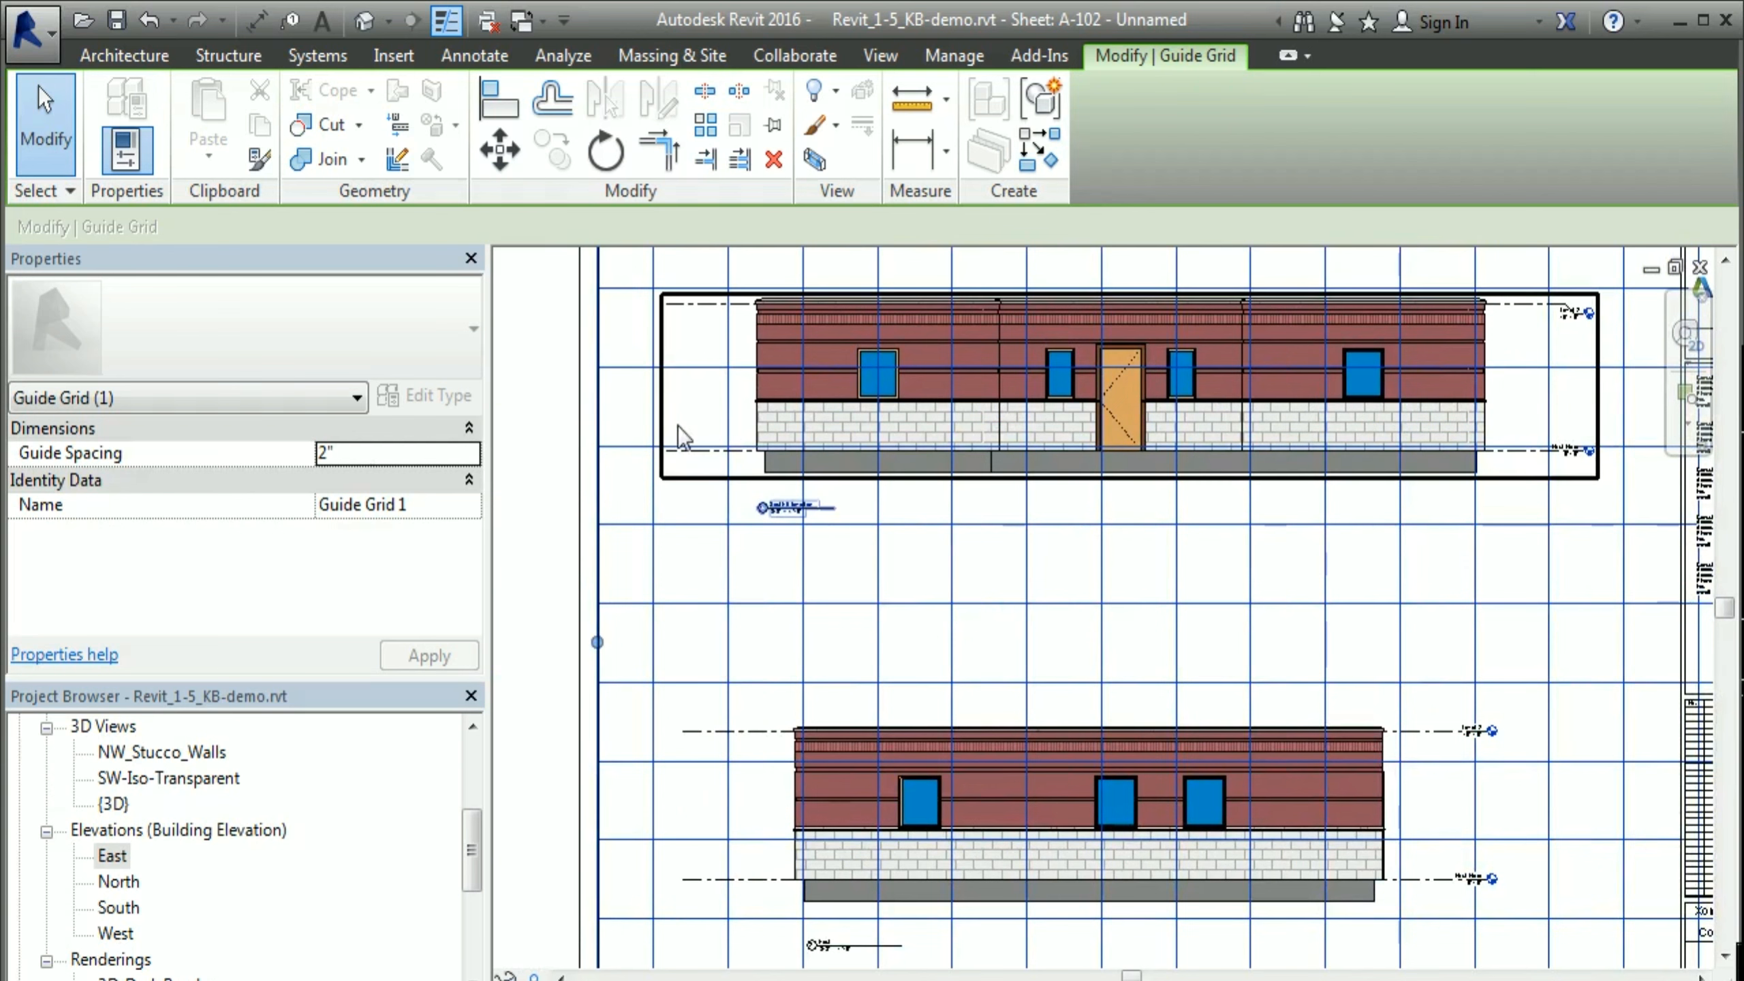
{"action": "middle_click_drag", "start_coordinate": [1150, 536], "coordinate": [938, 571]}
{"action": "middle_click_drag", "start_coordinate": [981, 501], "coordinate": [1142, 512]}
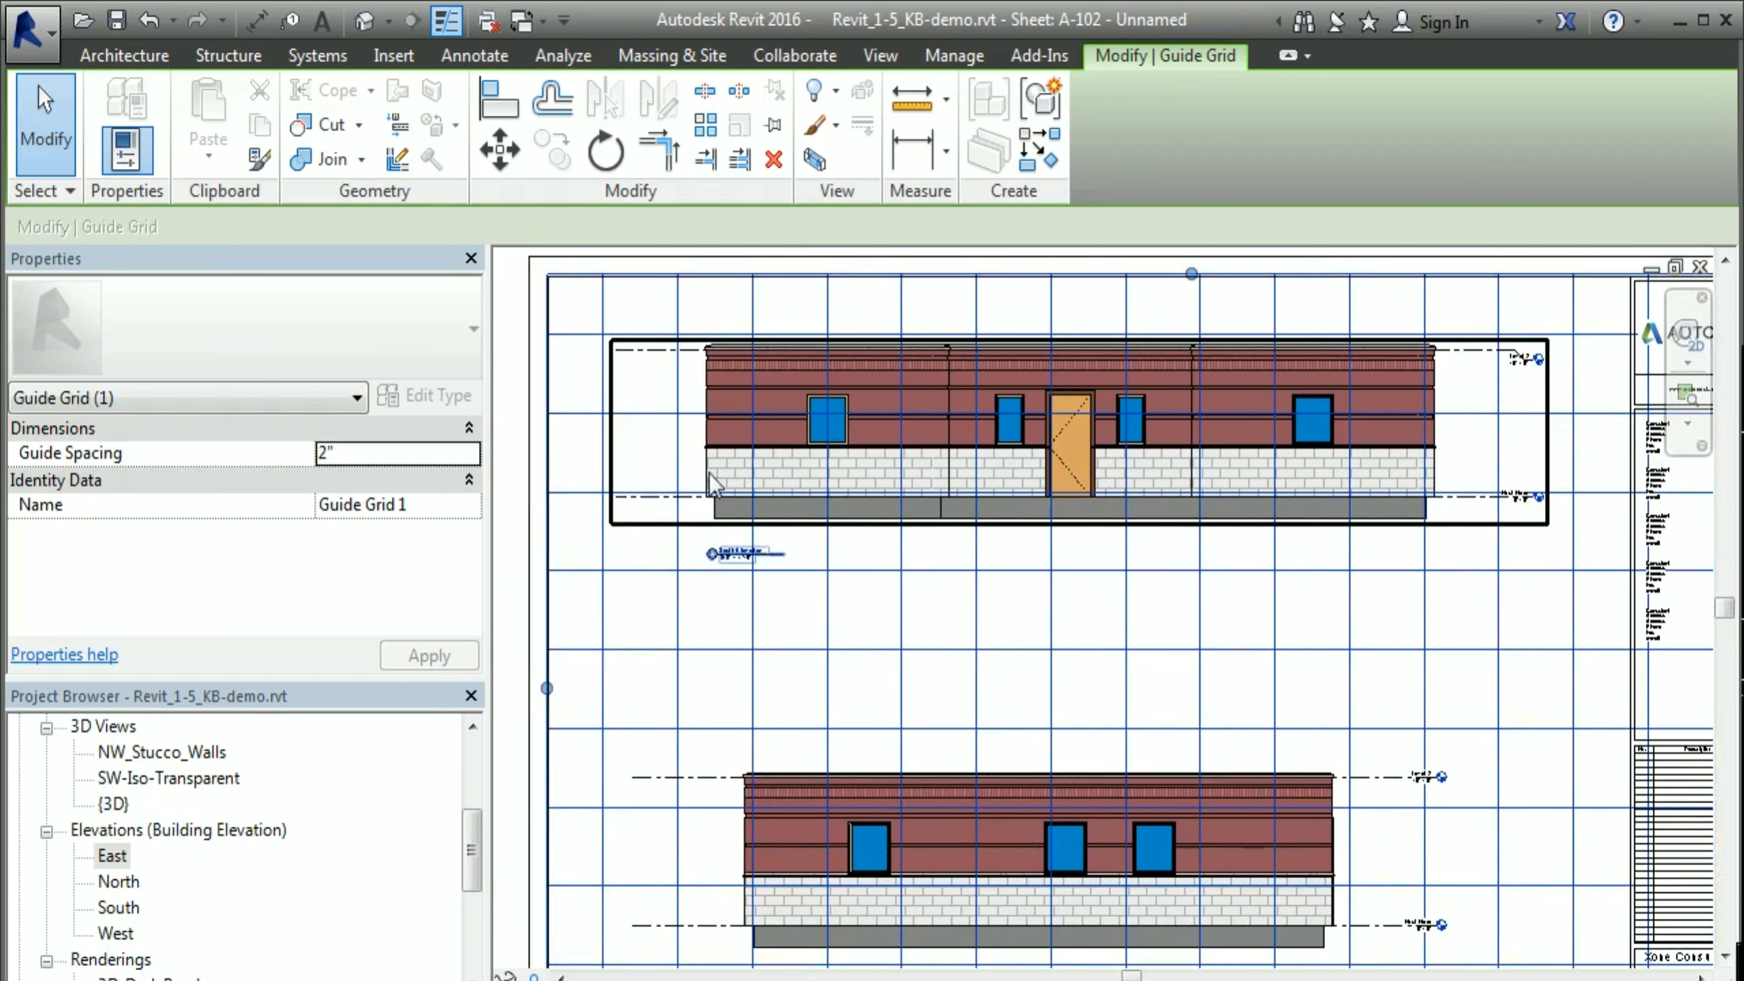
{"action": "left_click", "coordinate": [1477, 460]}
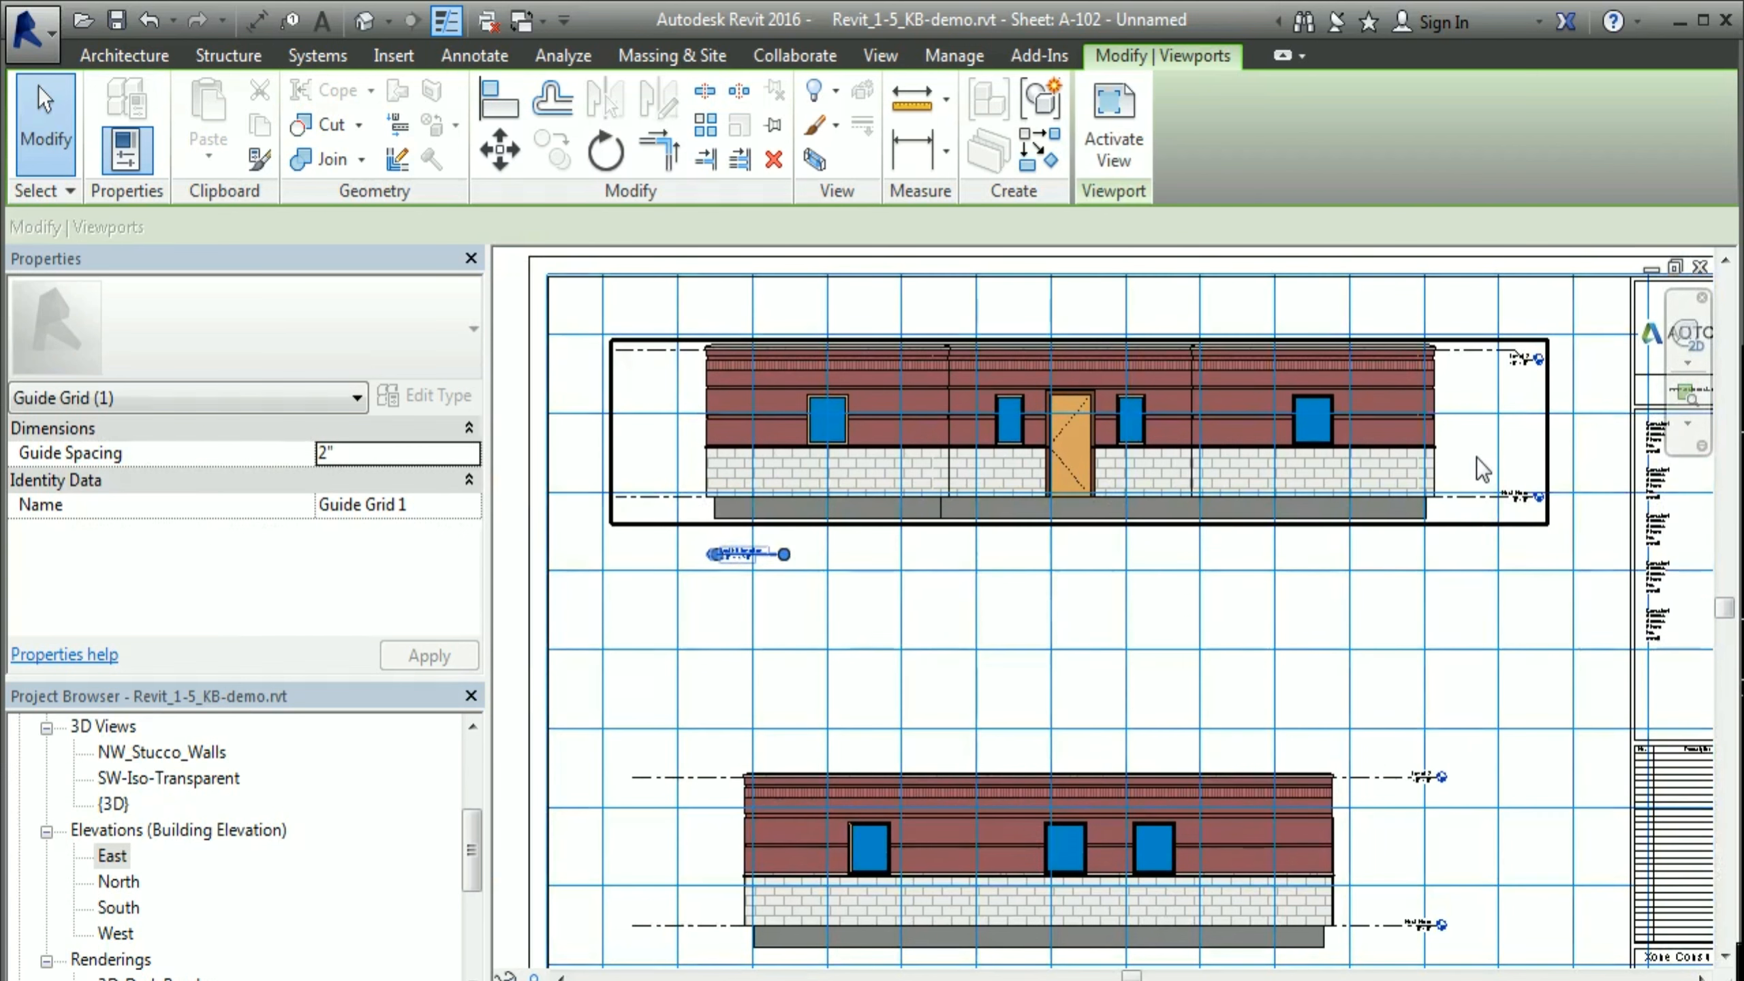
{"action": "key", "text": "Left"}
{"action": "key", "text": "Left"}
{"action": "key", "text": "Left"}
{"action": "key", "text": "Left"}
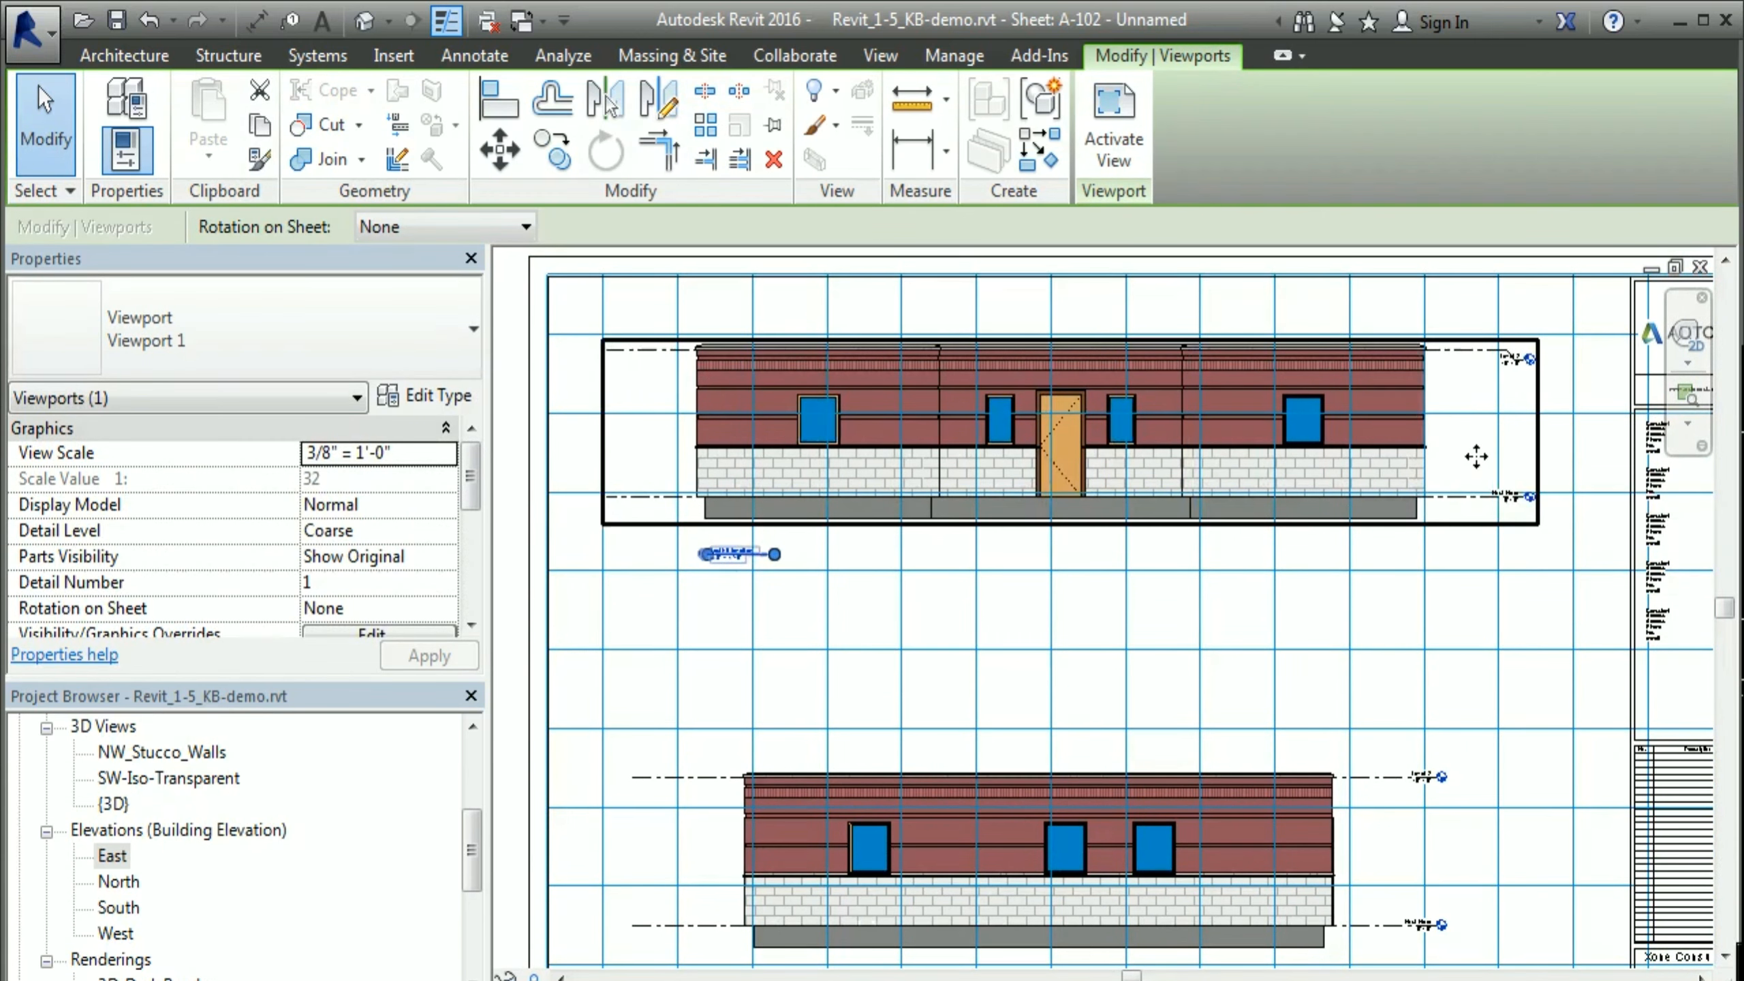
{"action": "key", "text": "Left"}
{"action": "key", "text": "Left"}
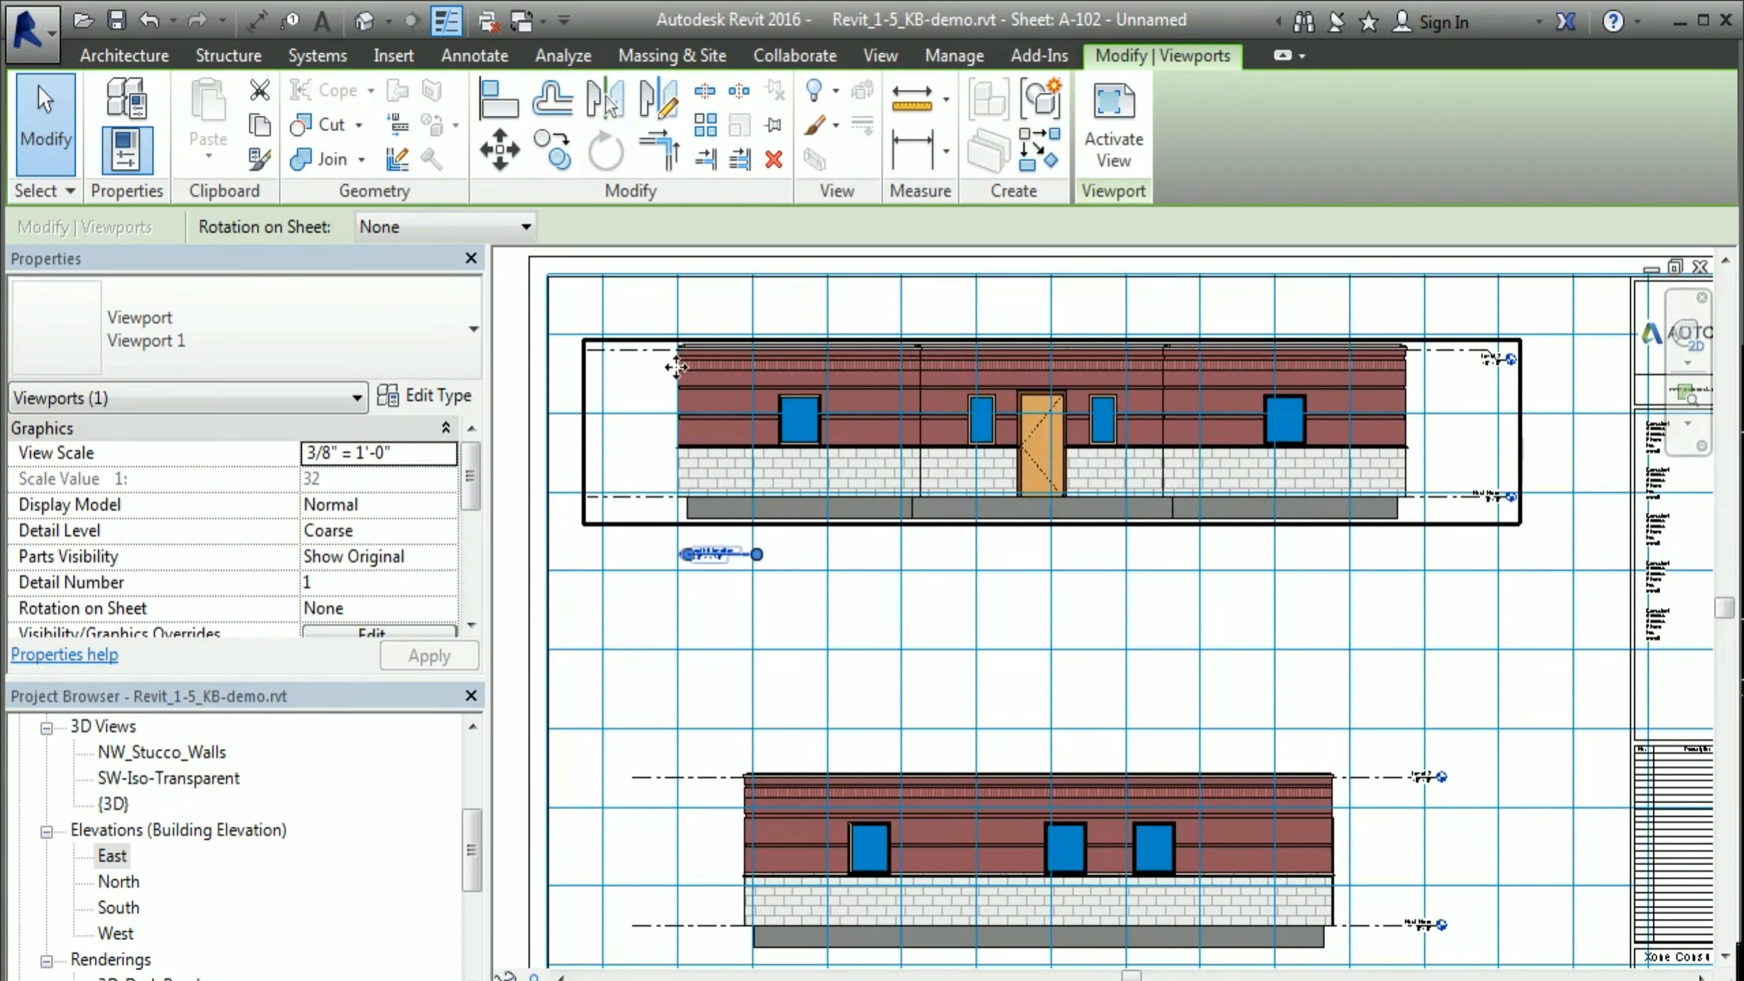
{"action": "left_click", "coordinate": [1010, 749]}
Step: Nudge the East elevation viewport left until its building's left end sits on the same guide line as the South elevation
{"action": "left_click", "coordinate": [1384, 824]}
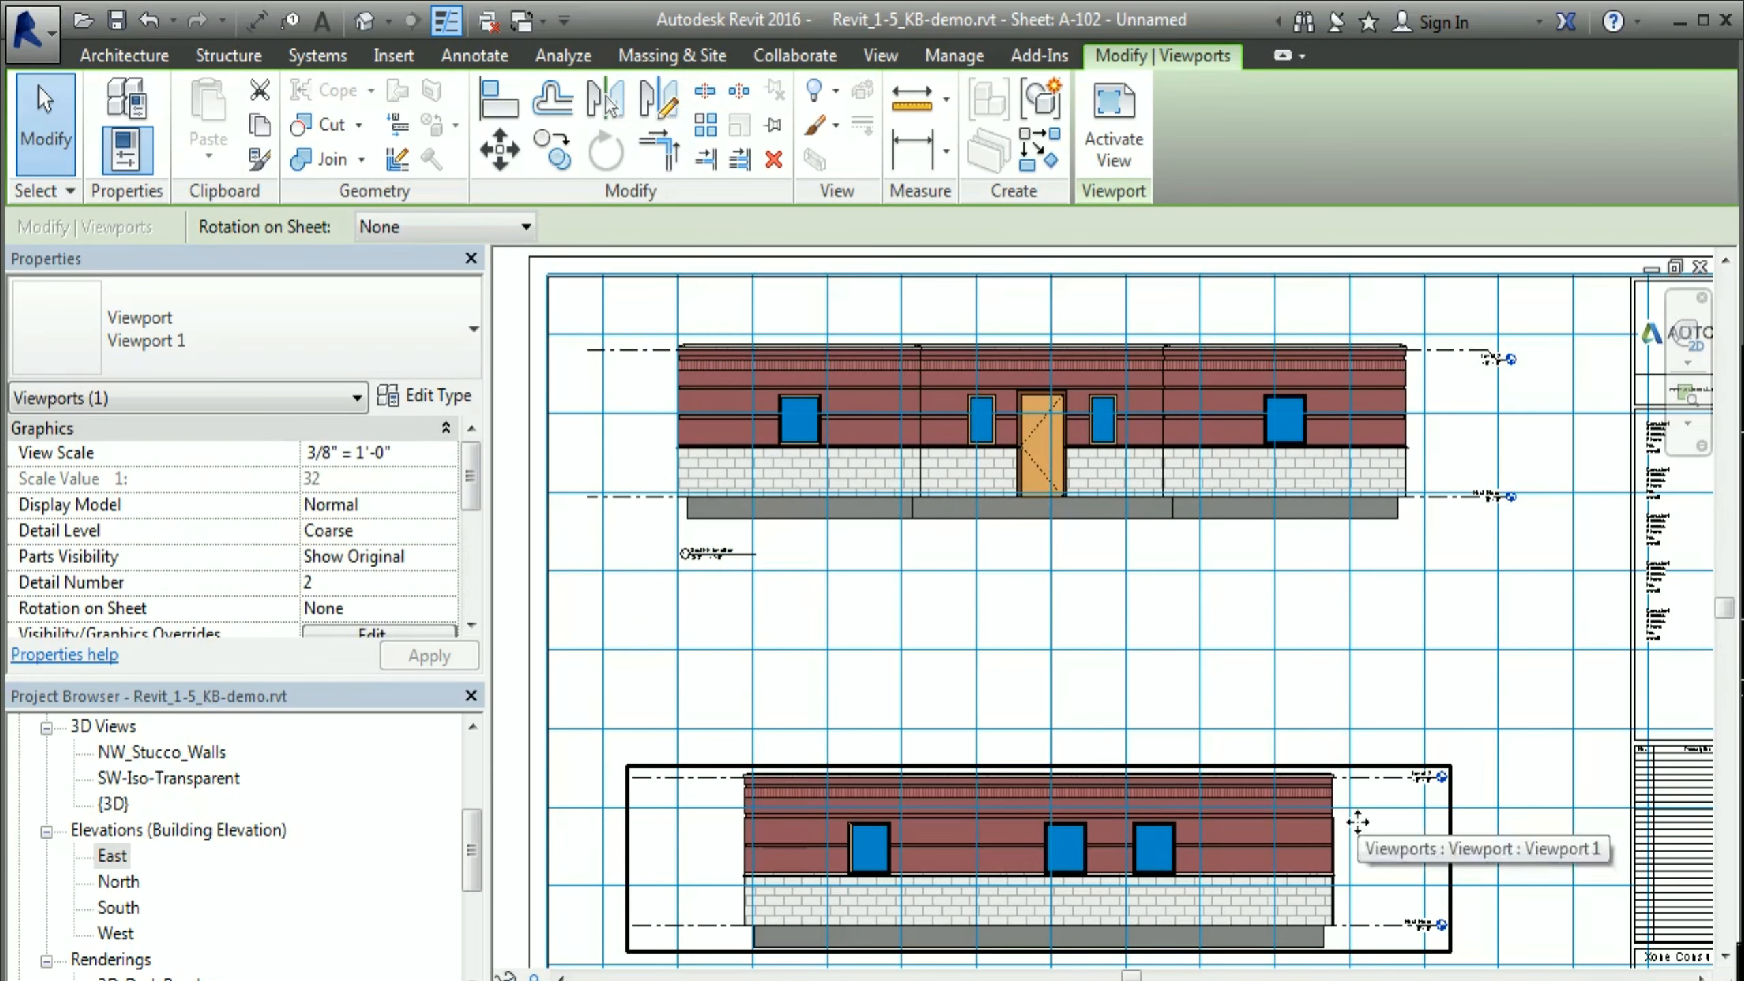
{"action": "middle_click_drag", "start_coordinate": [1350, 818], "coordinate": [1358, 672]}
{"action": "key", "text": "Left"}
{"action": "key", "text": "Left"}
{"action": "key", "text": "Left"}
{"action": "key", "text": "Left"}
{"action": "key", "text": "Left"}
{"action": "key", "text": "Left"}
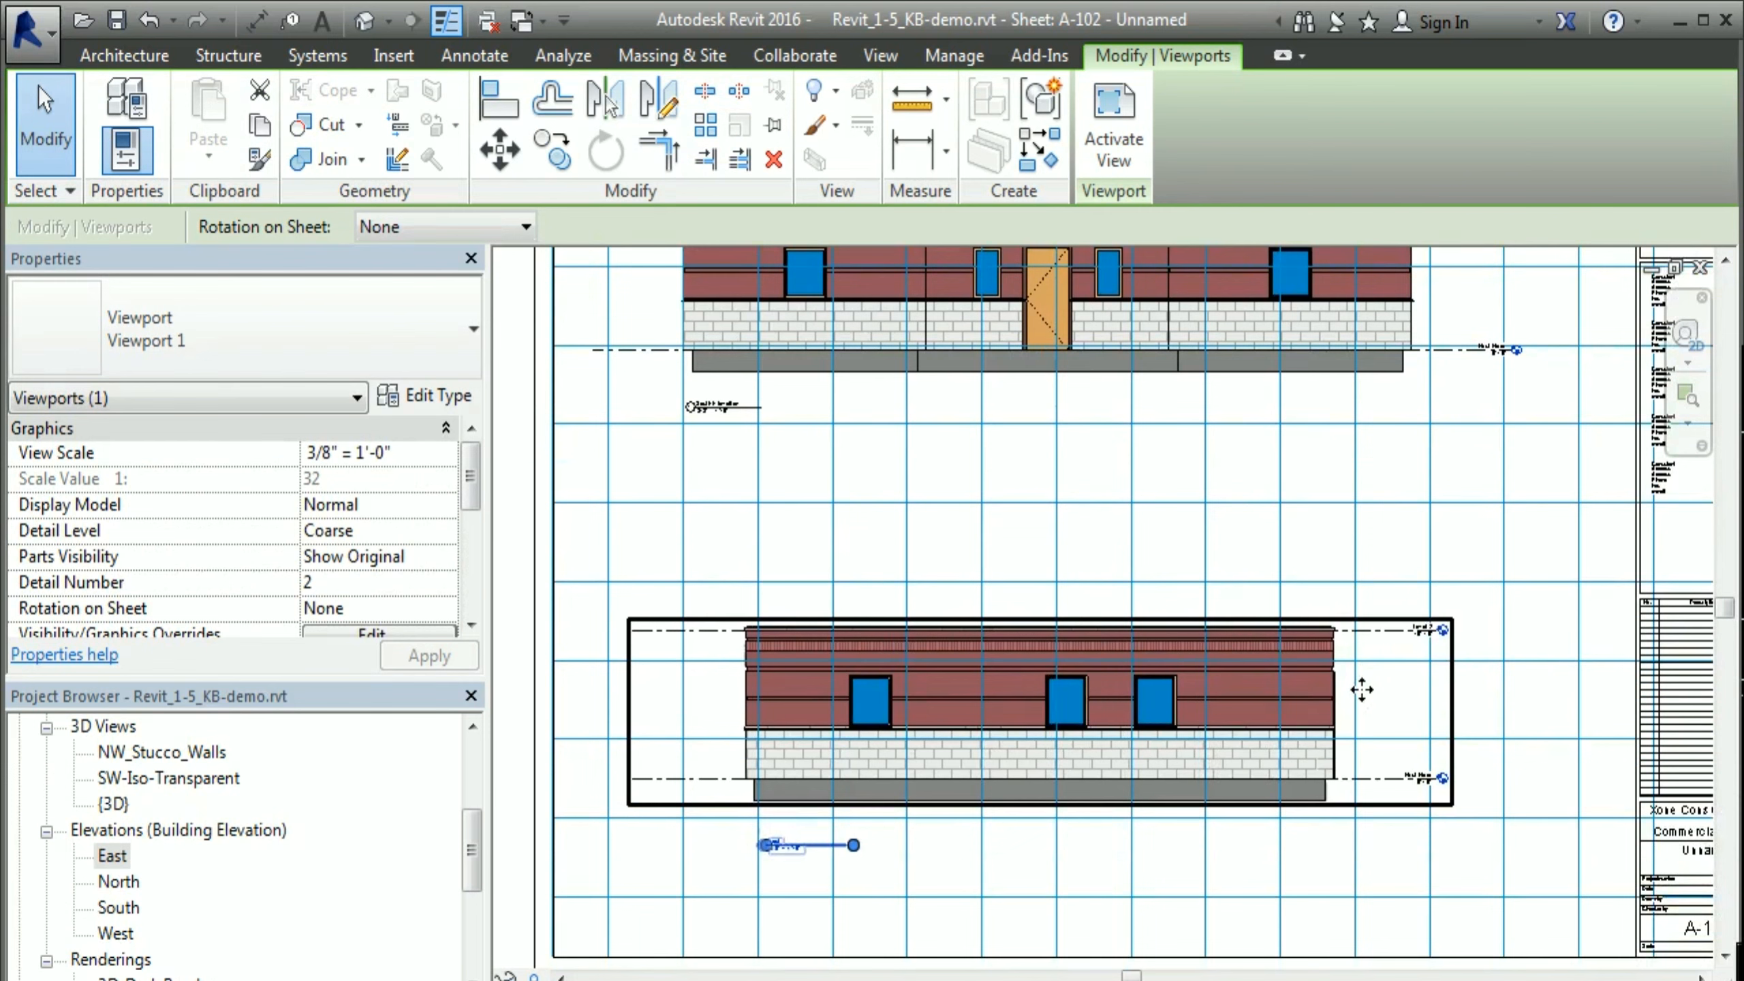
{"action": "key", "text": "Left"}
{"action": "key", "text": "Left"}
{"action": "key", "text": "Left"}
{"action": "key", "text": "Left"}
{"action": "key", "text": "Left"}
{"action": "key", "text": "Left"}
{"action": "key", "text": "Left"}
{"action": "key", "text": "Left"}
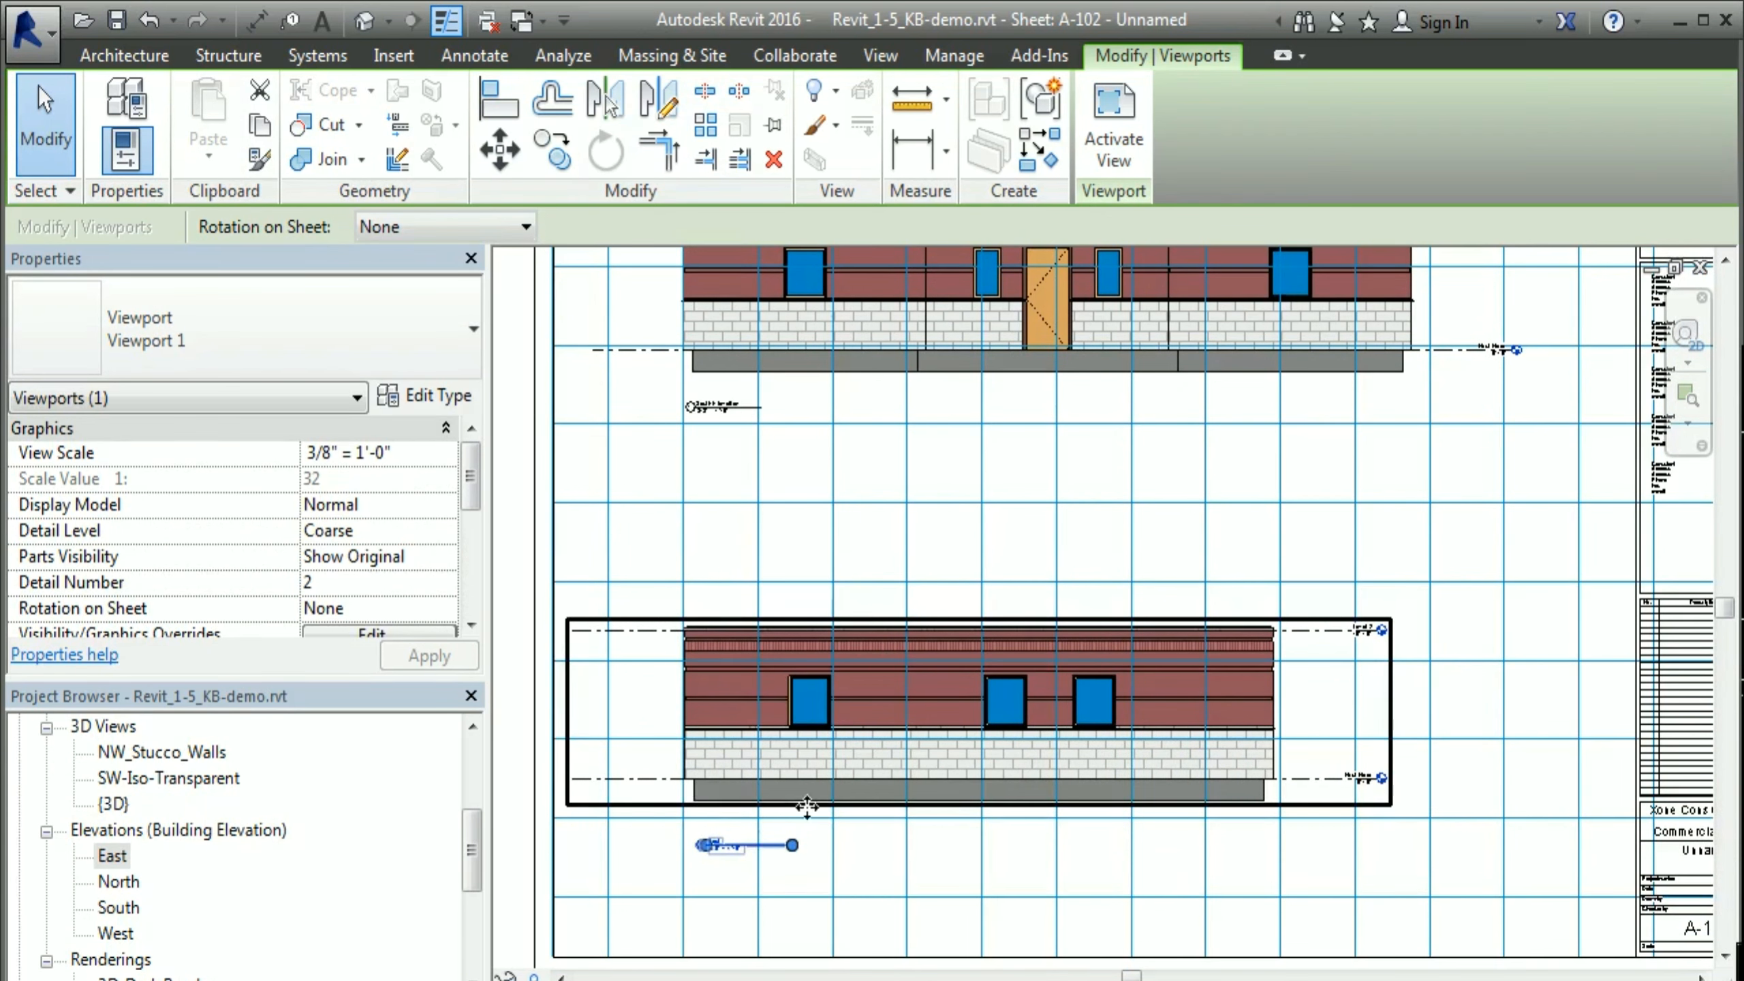
{"action": "left_click", "coordinate": [520, 750]}
{"action": "scroll", "coordinate": [695, 700], "scroll_direction": "down", "scroll_amount": 3}
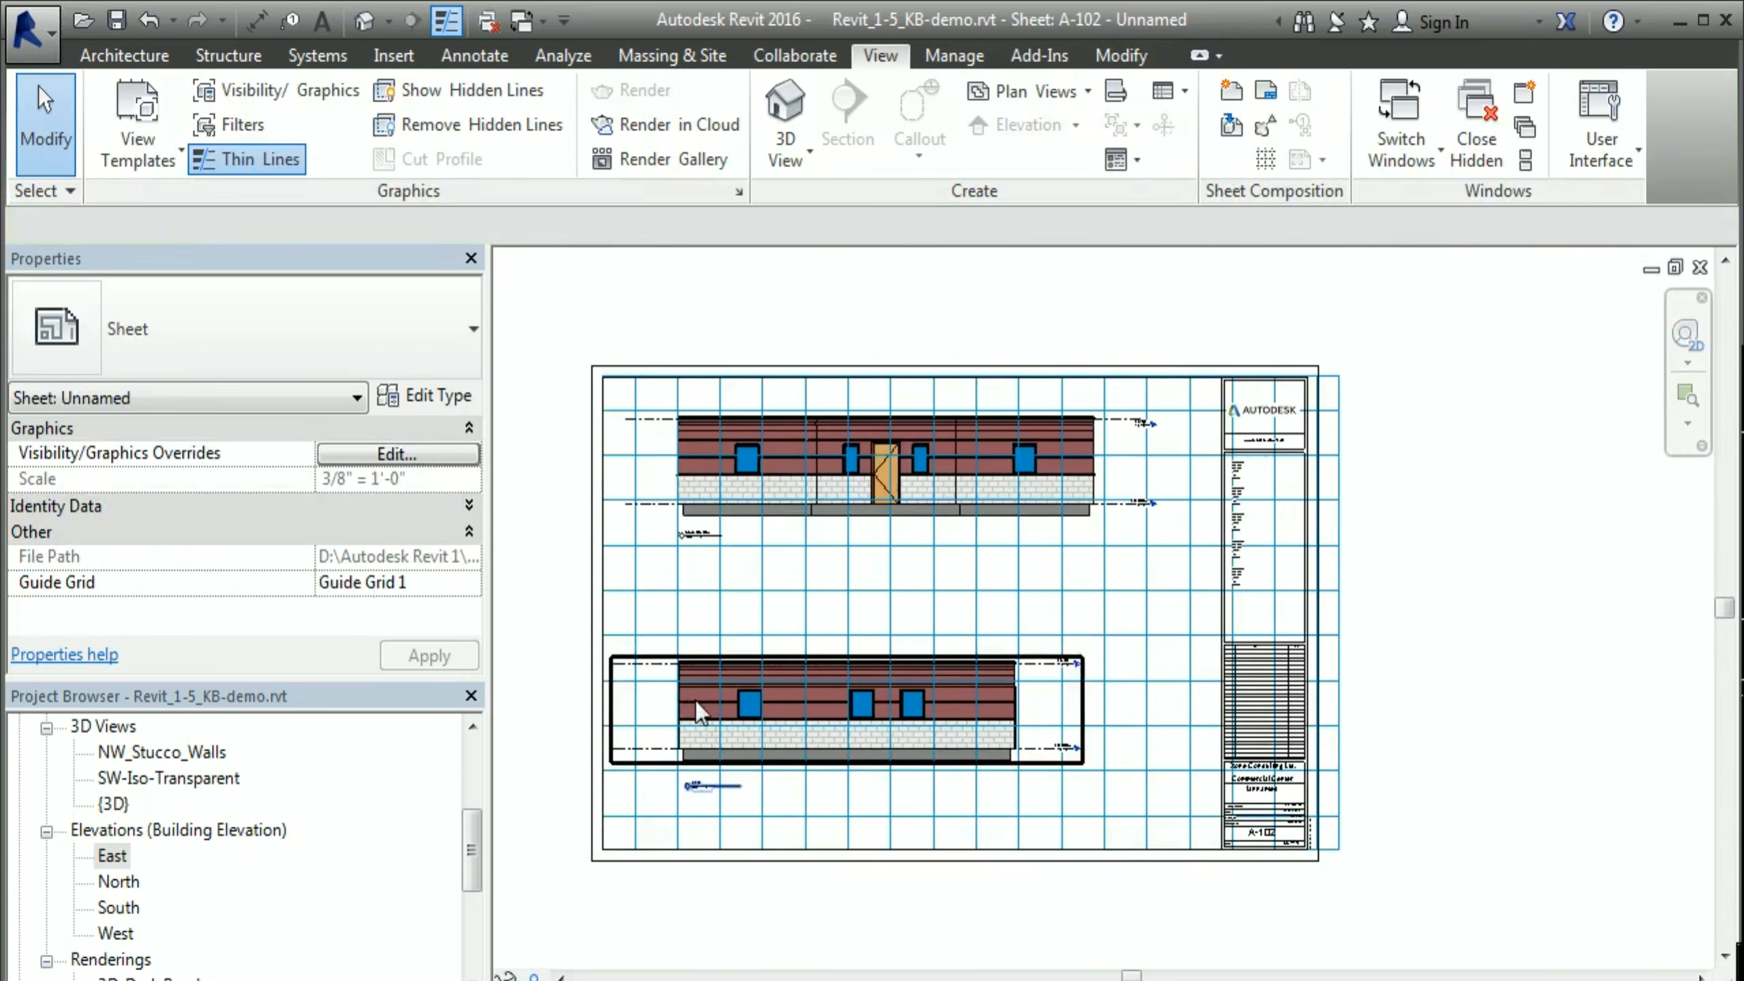
{"action": "middle_click_drag", "start_coordinate": [1214, 979], "coordinate": [1212, 943]}
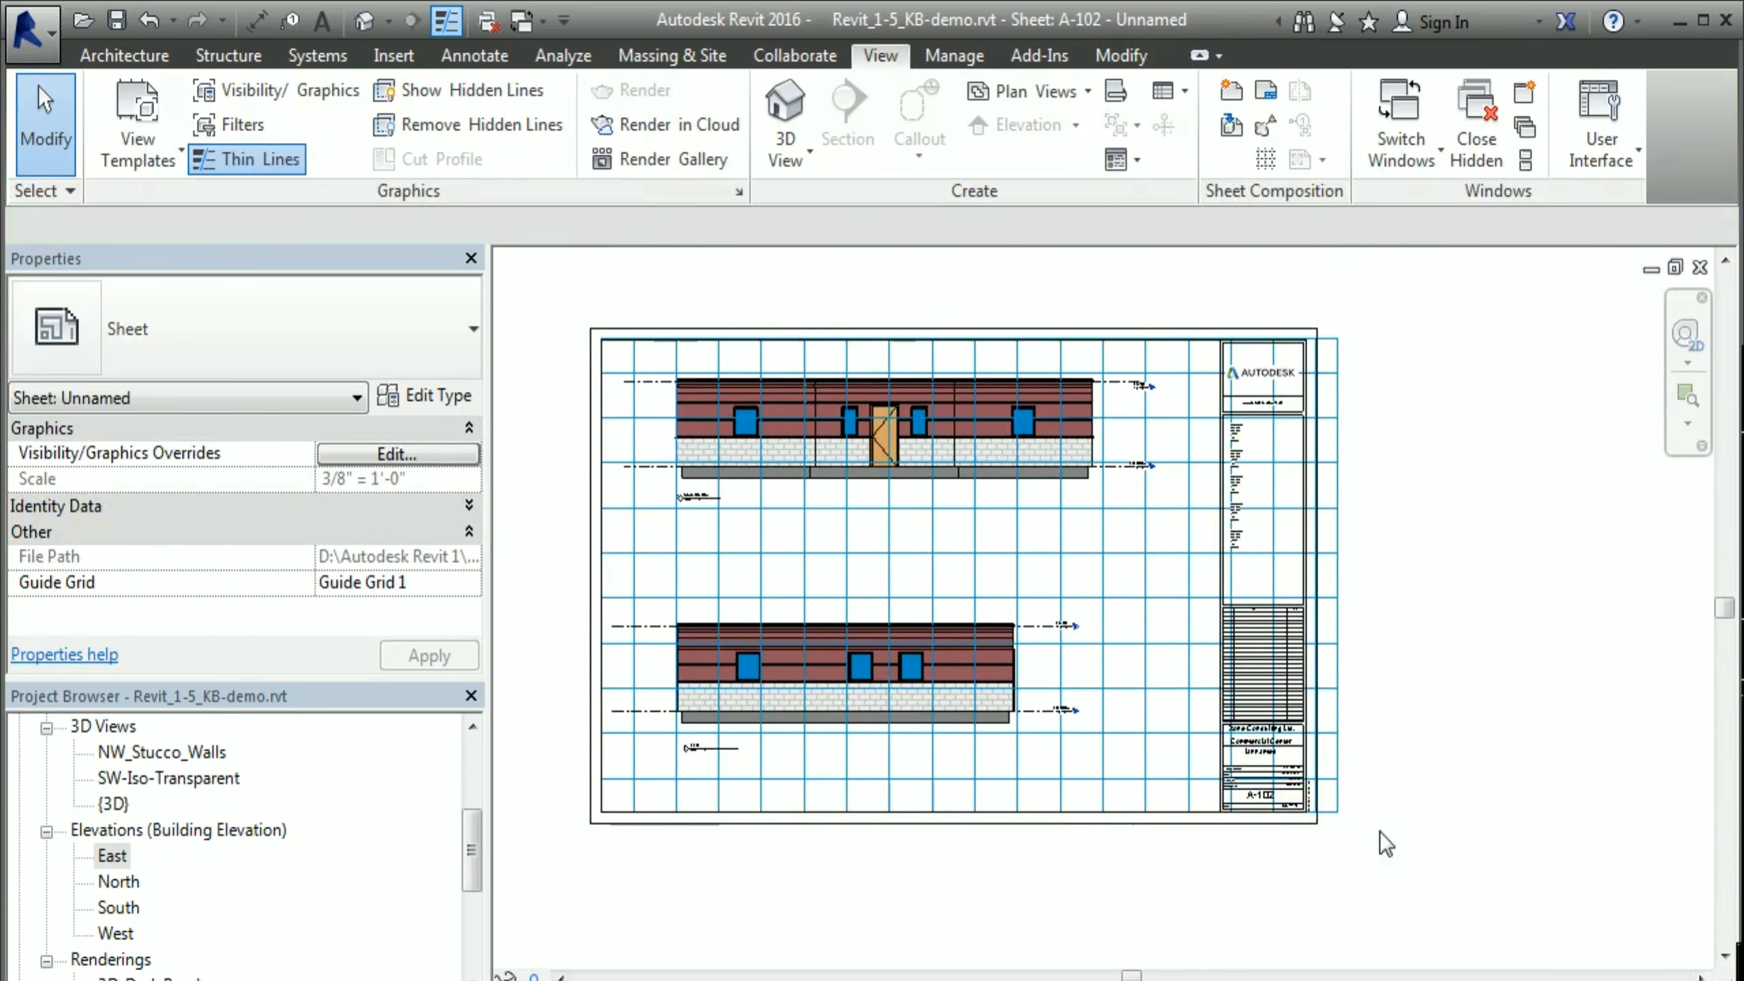
Step: Hide the guide grid on sheet A-102 by setting the sheet's Guide Grid property to <None>
{"action": "left_click", "coordinate": [438, 583]}
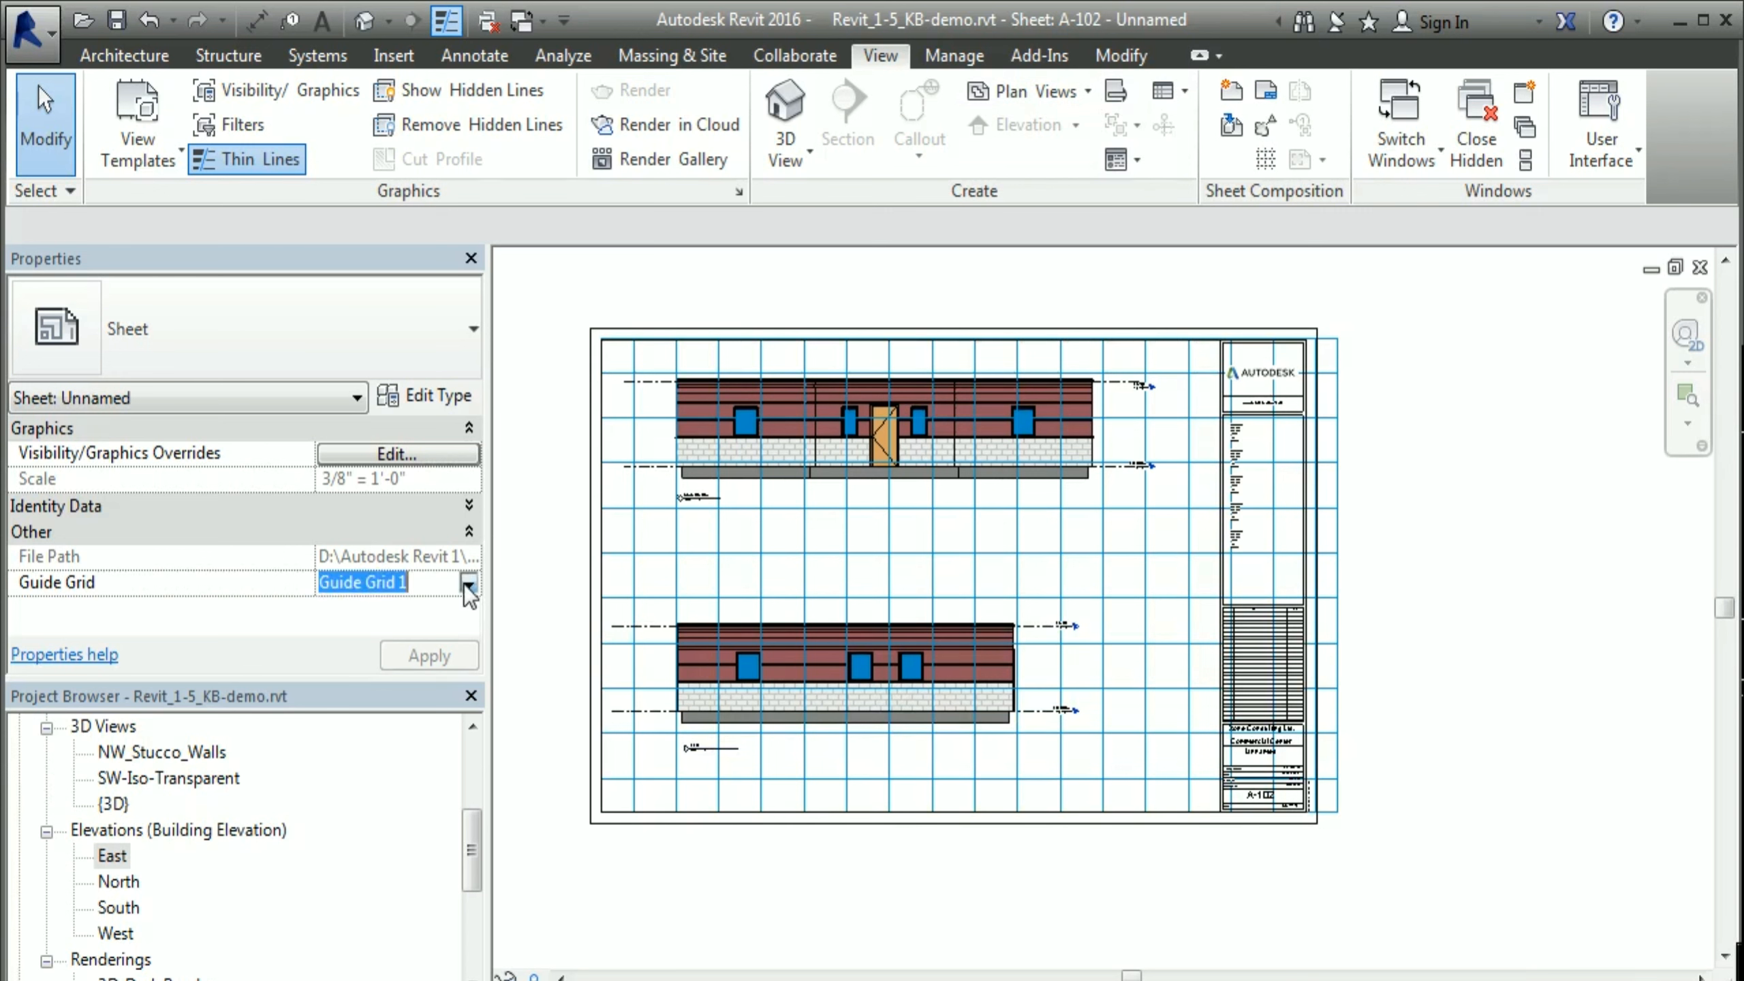
{"action": "left_click", "coordinate": [409, 585]}
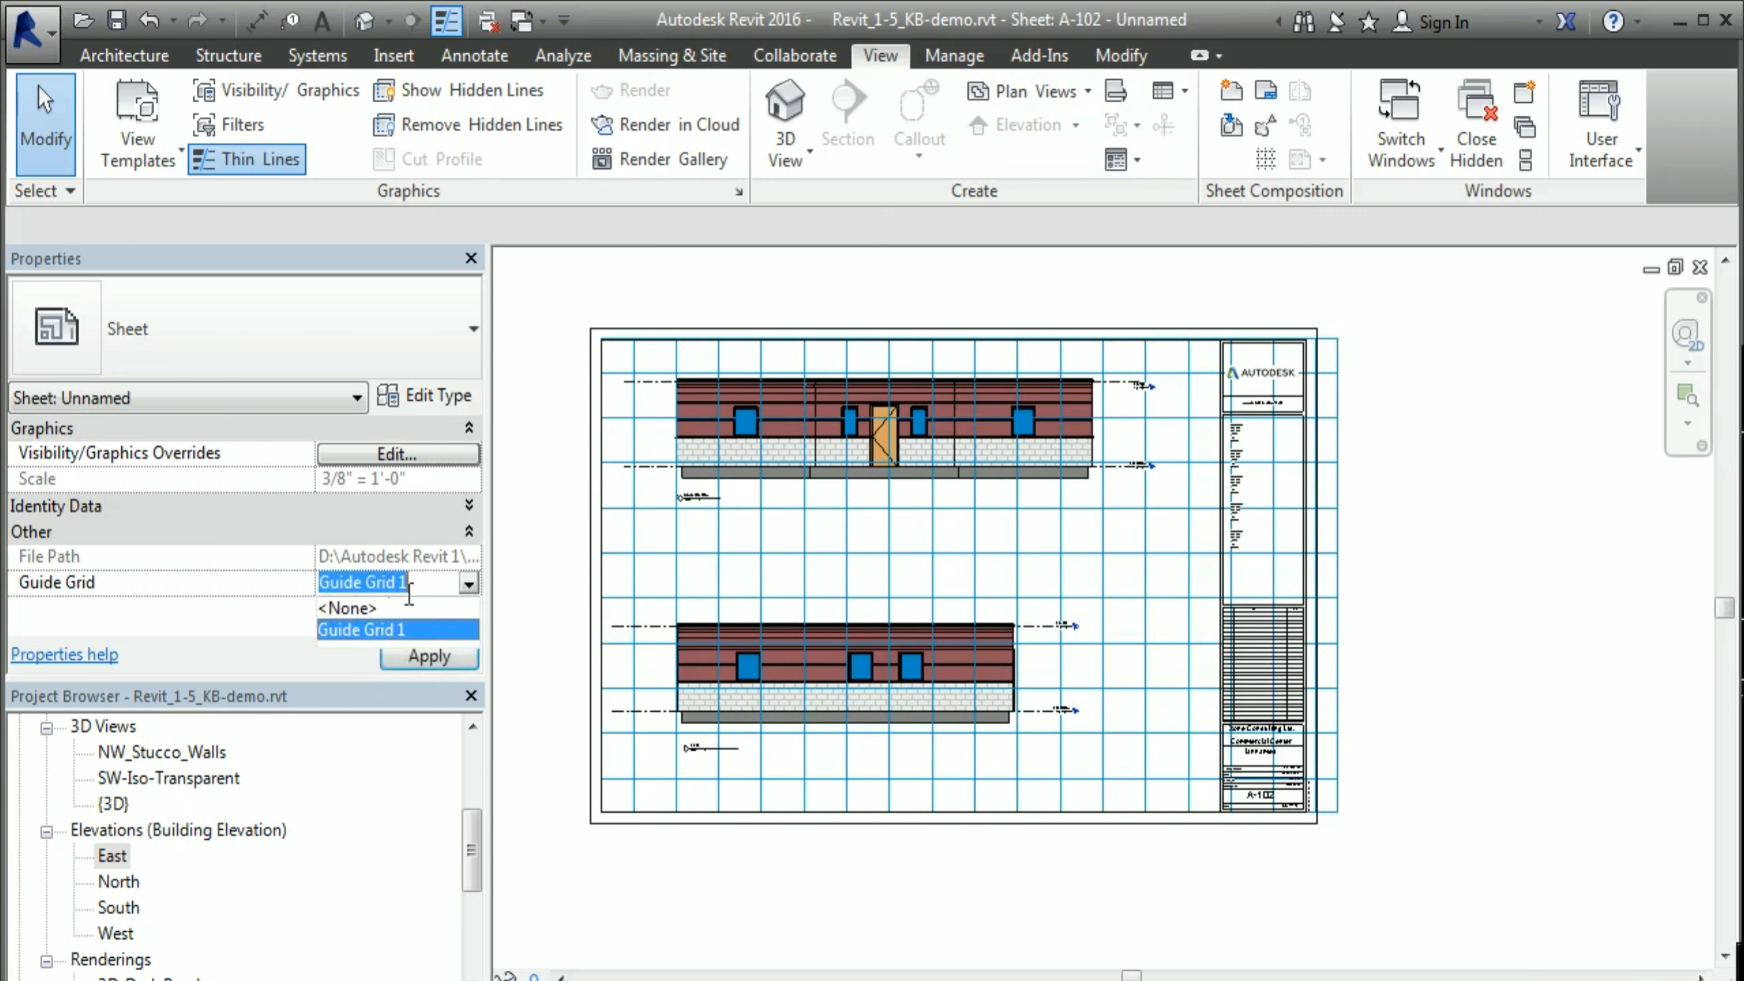
{"action": "left_click", "coordinate": [358, 608]}
{"action": "left_click", "coordinate": [420, 656]}
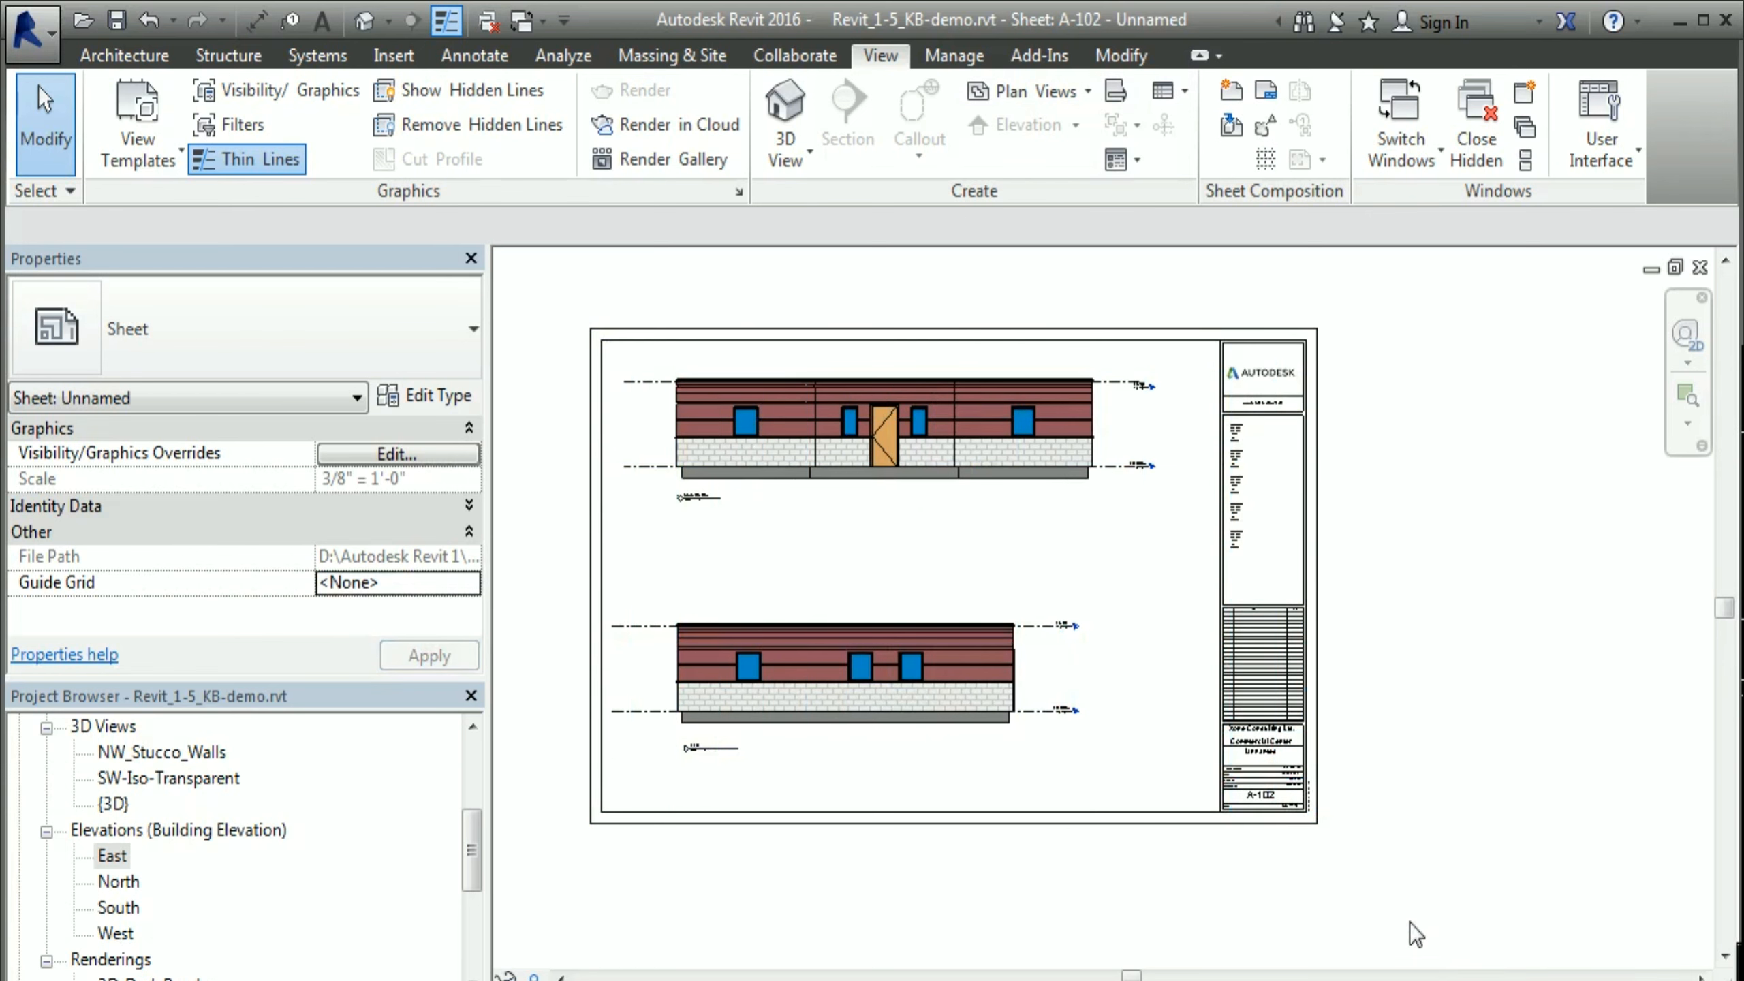
Step: Show the guide grid on sheet A-102 again by assigning Guide Grid 1 to the sheet
{"action": "left_click", "coordinate": [434, 590]}
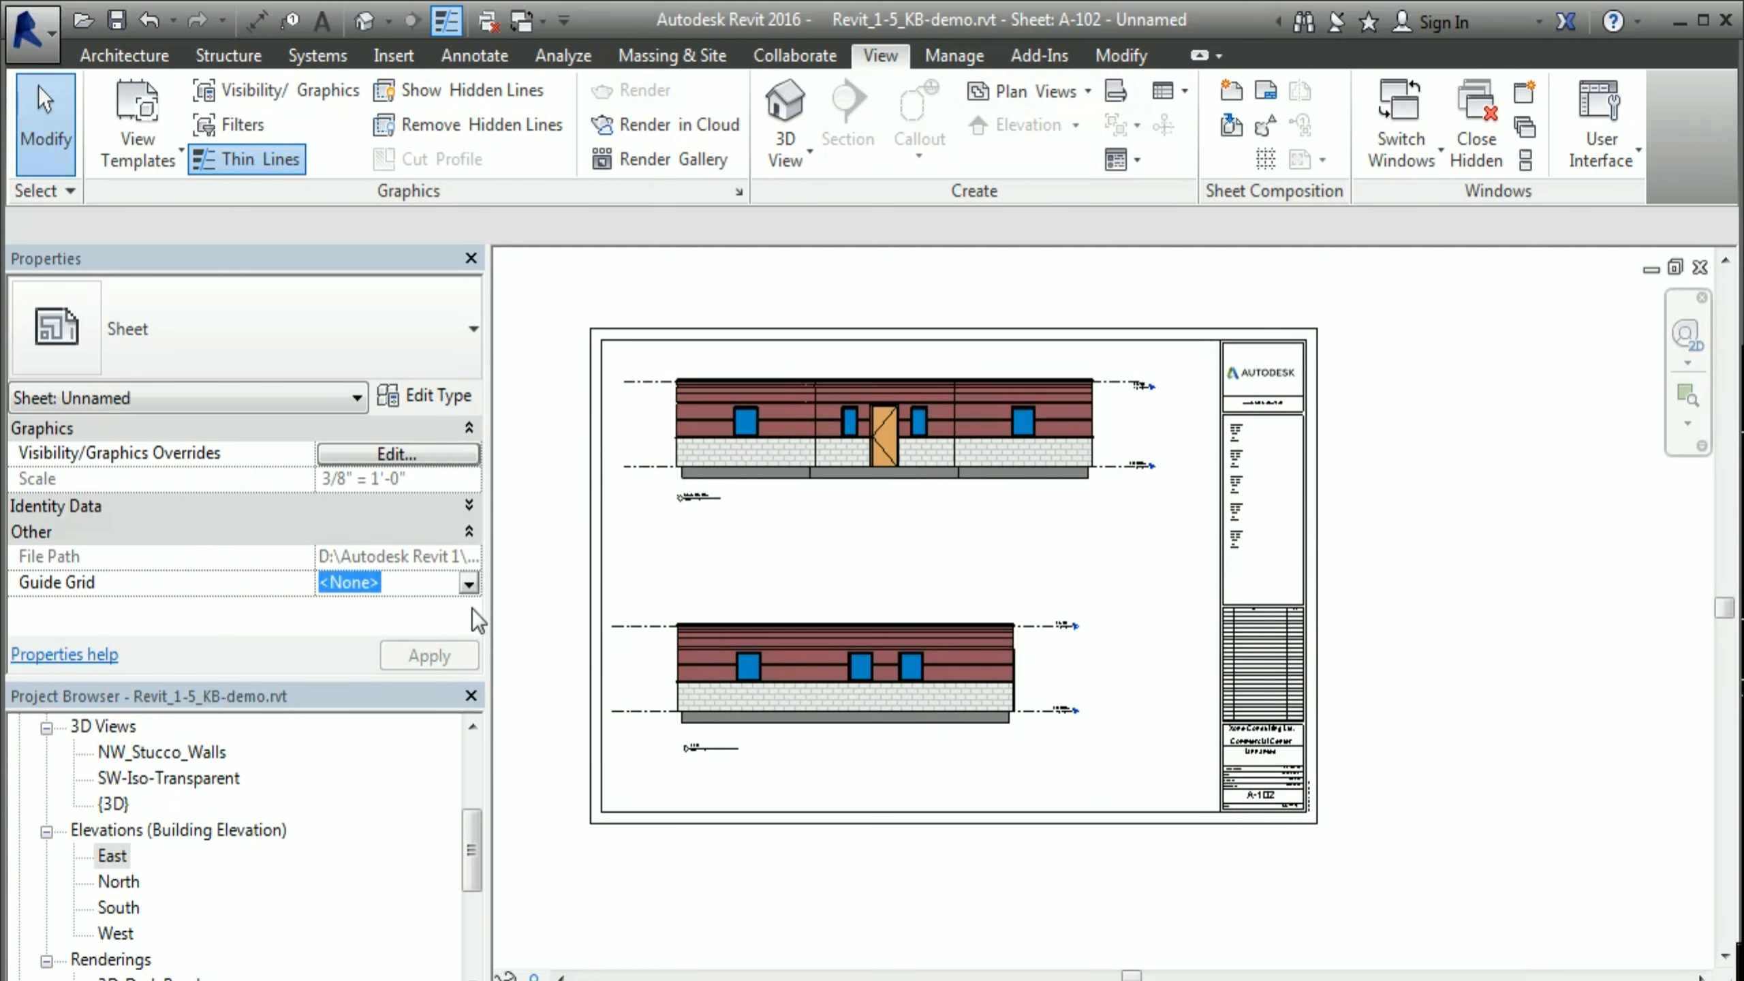
{"action": "left_click", "coordinate": [468, 582]}
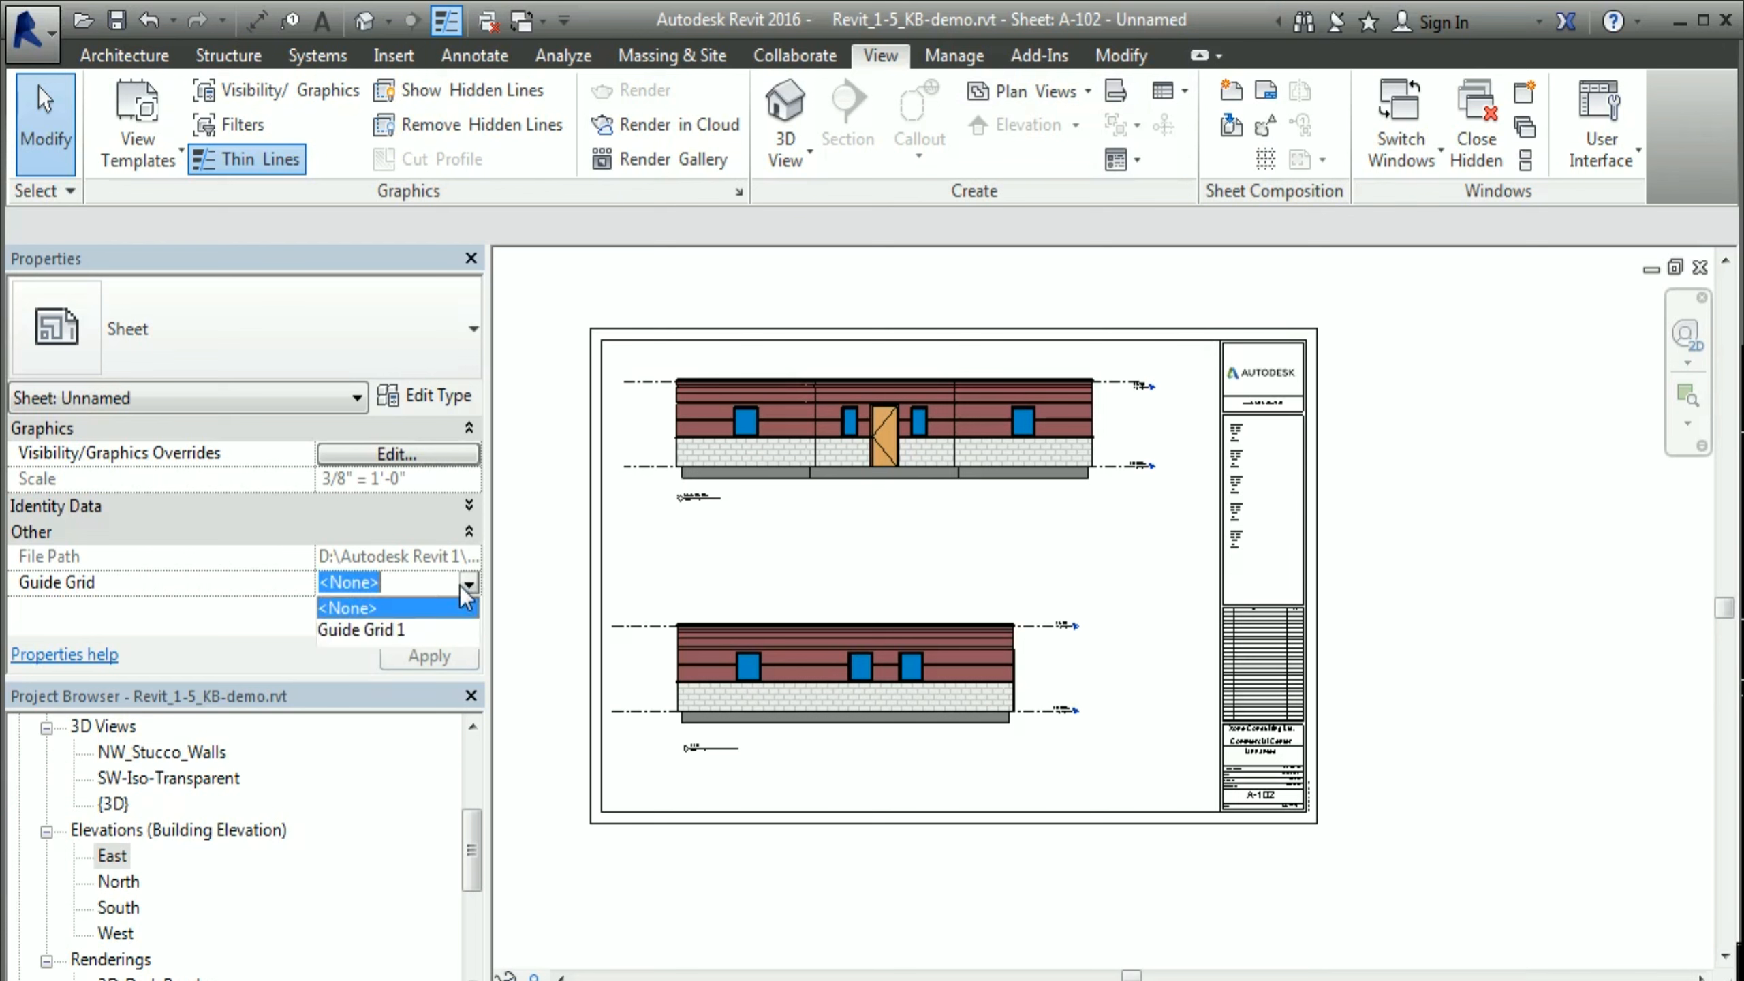
{"action": "left_click", "coordinate": [369, 625]}
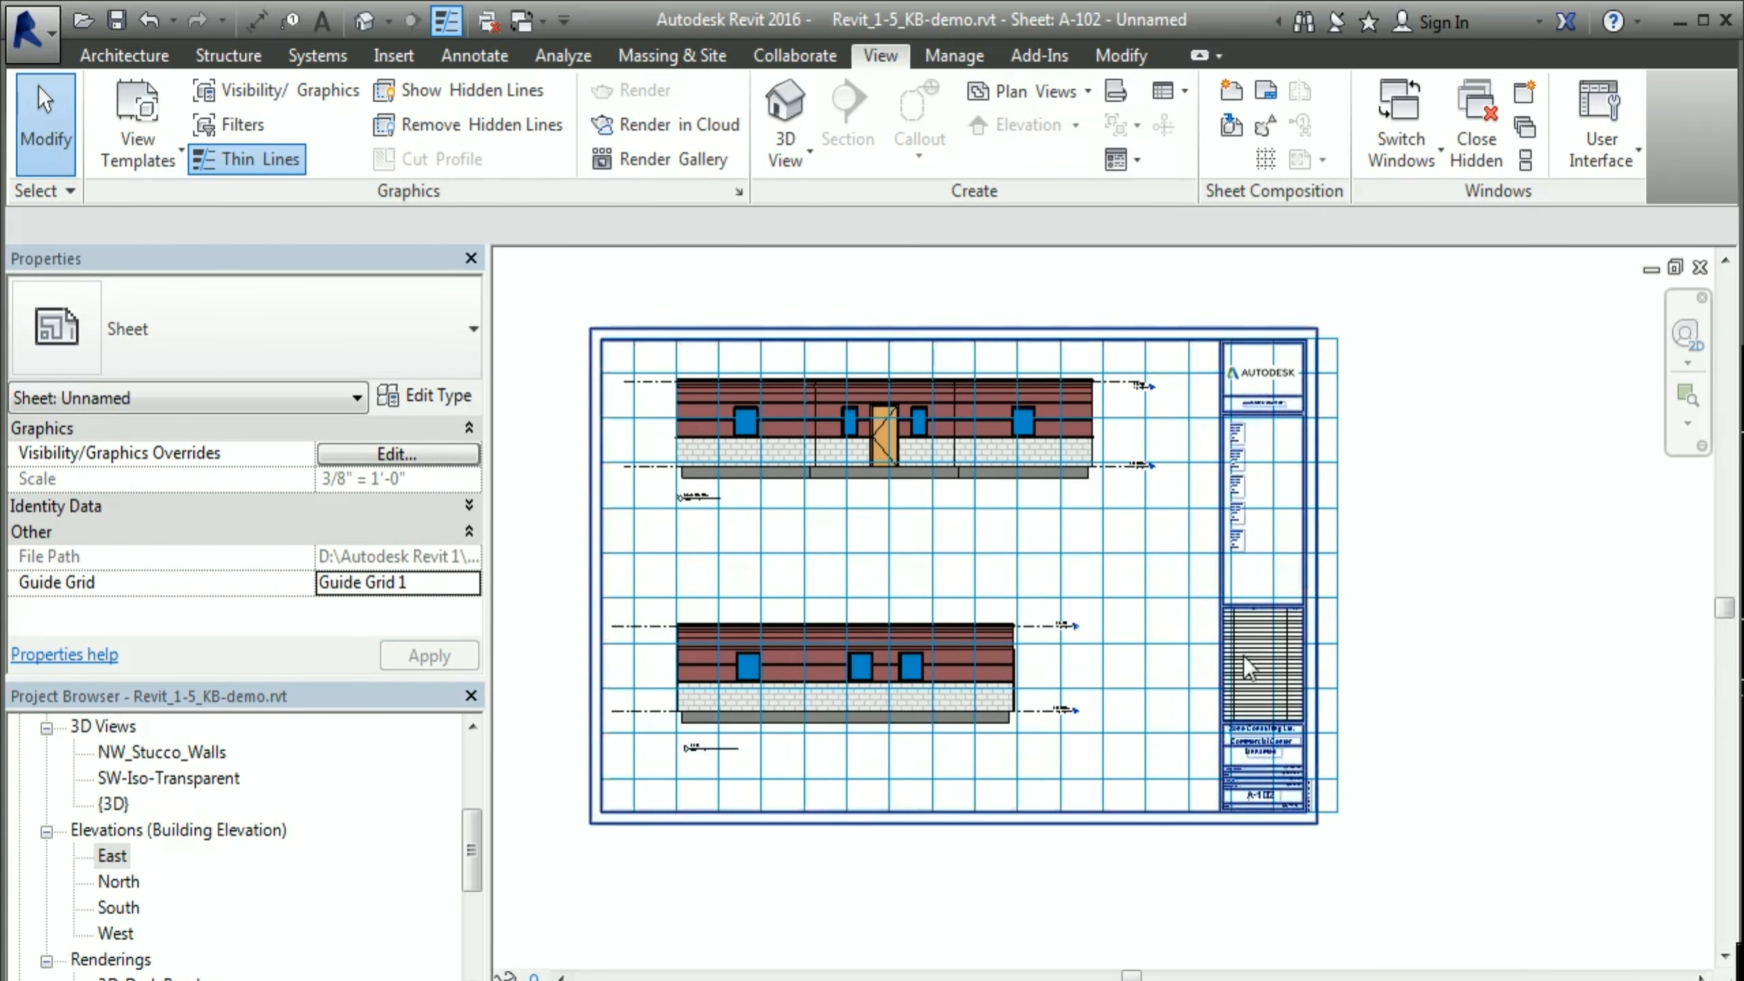
Step: Create a new sheet with the D 22 x 34 Horizontal title block
{"action": "left_click", "coordinate": [1229, 103]}
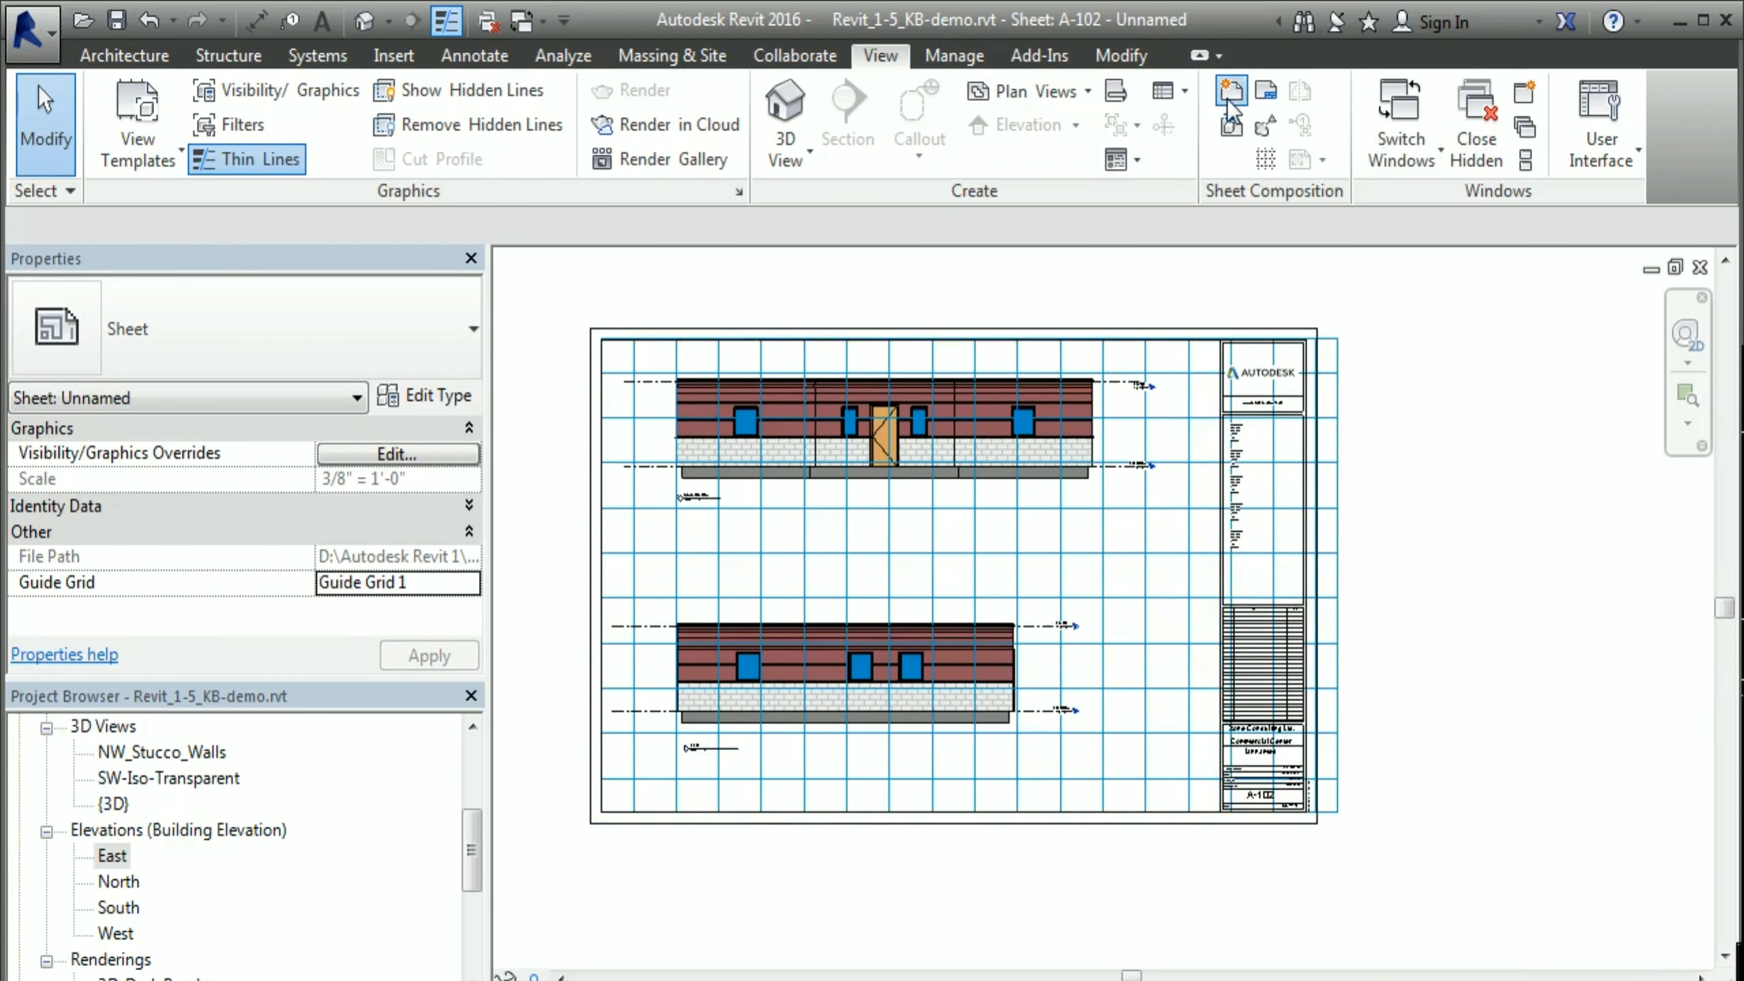
{"action": "left_click", "coordinate": [680, 263]}
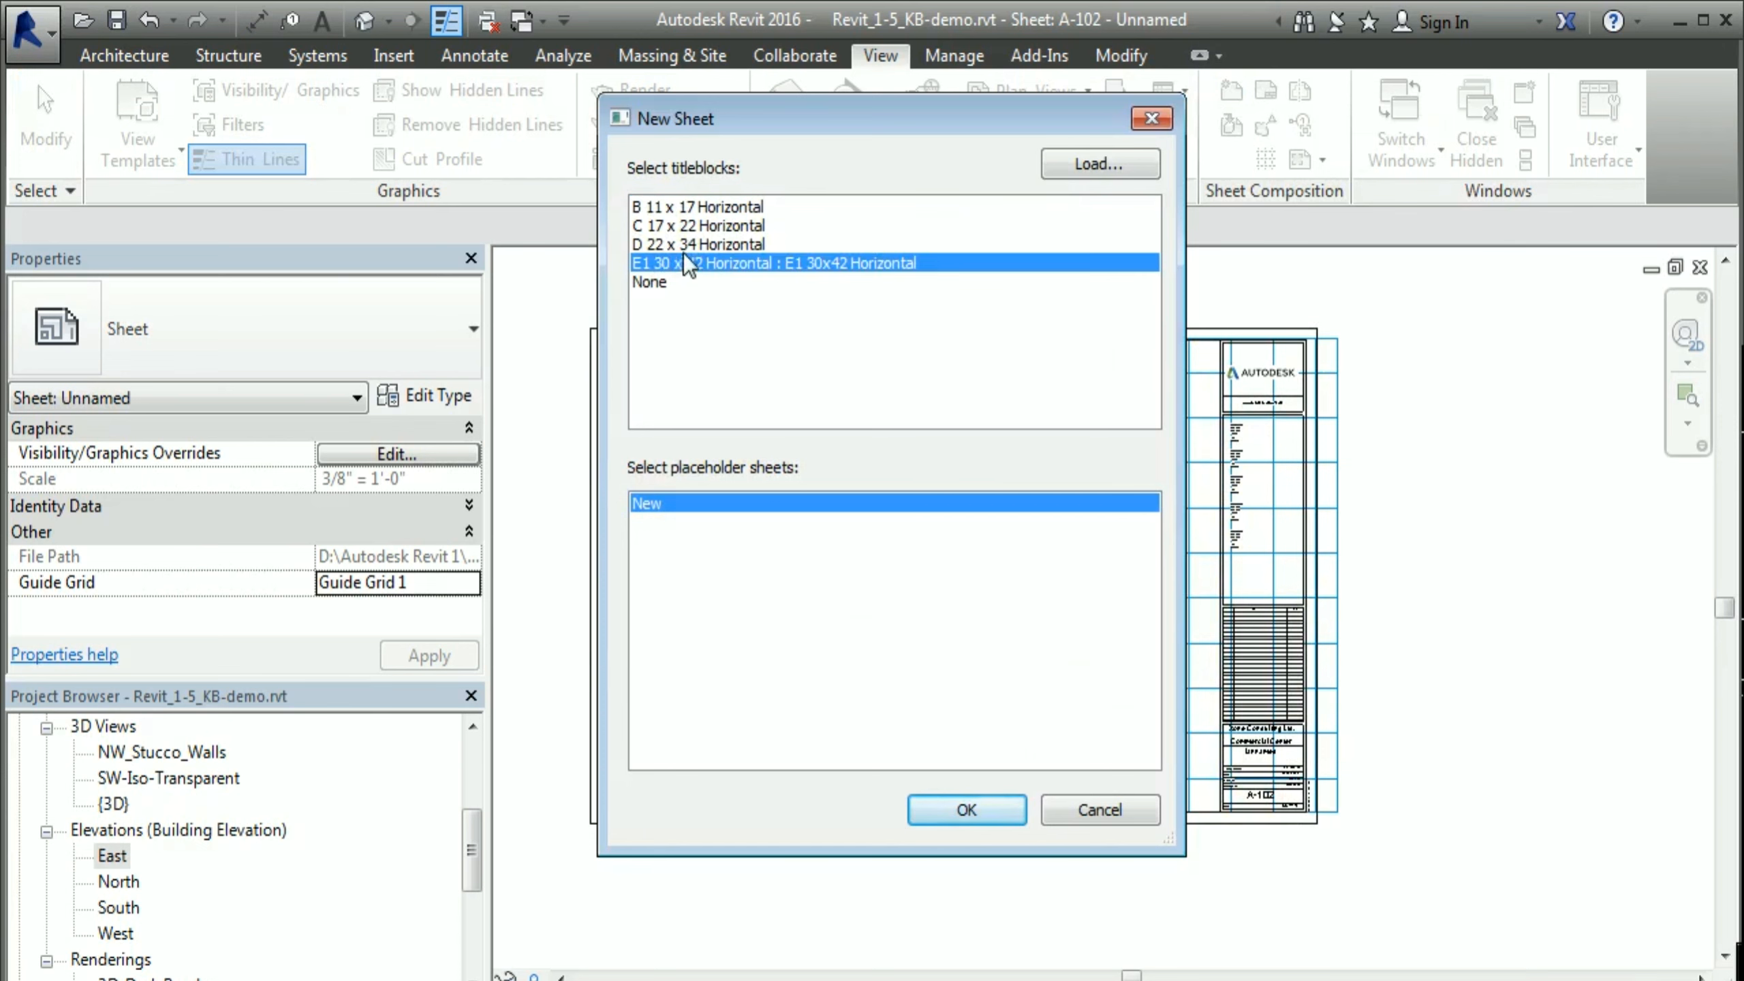
{"action": "left_click", "coordinate": [684, 246]}
{"action": "left_click", "coordinate": [964, 809]}
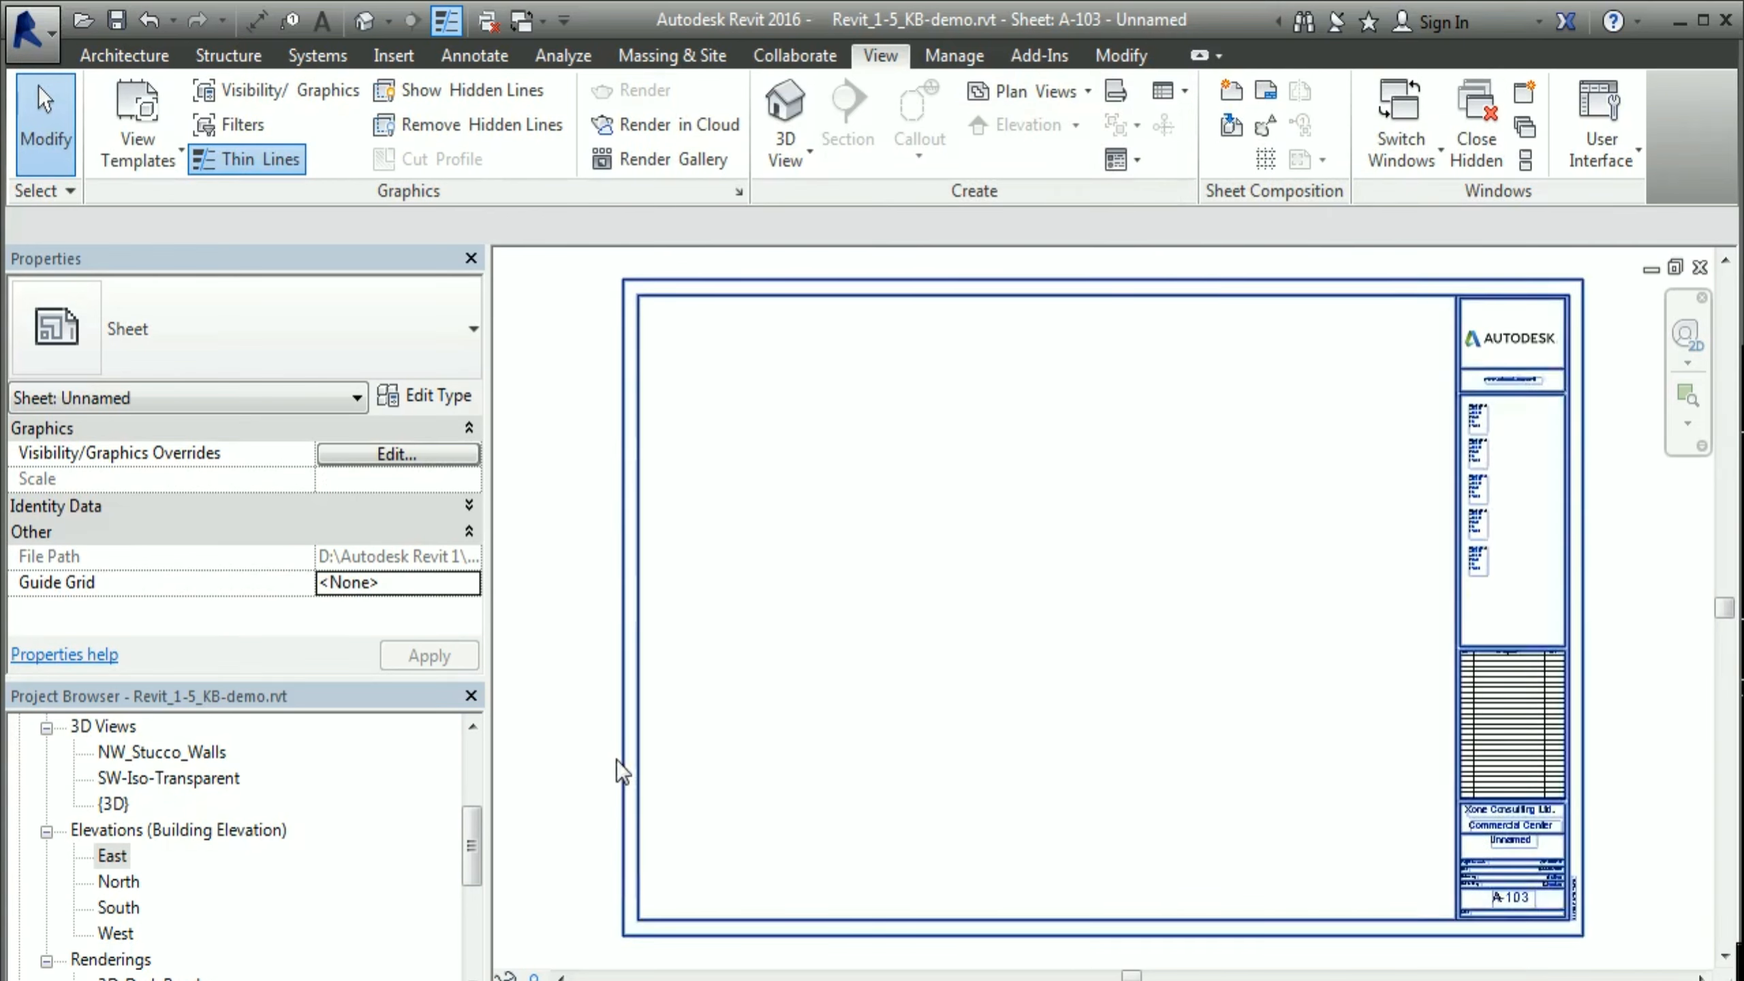
Step: Place the North elevation in the upper part of sheet A-103 and the West elevation below it
{"action": "left_click", "coordinate": [127, 882]}
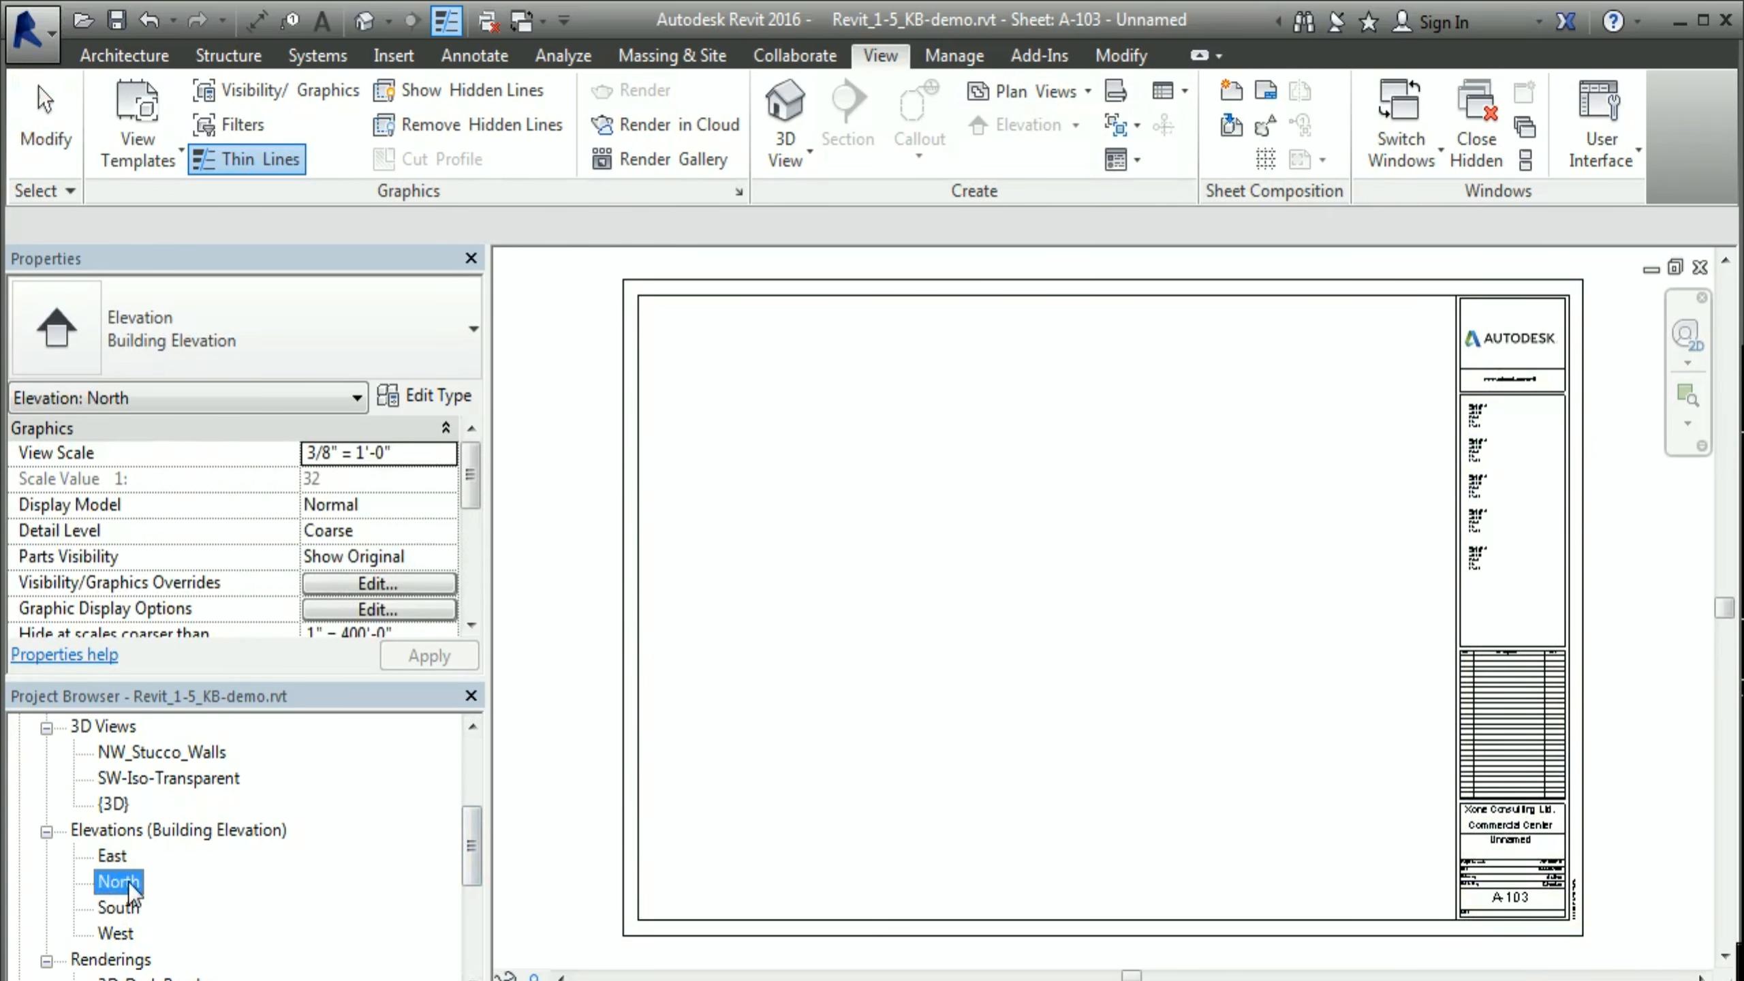
{"action": "left_click_drag", "start_coordinate": [117, 882], "coordinate": [900, 363]}
{"action": "left_click_drag", "start_coordinate": [932, 489], "coordinate": [934, 488]}
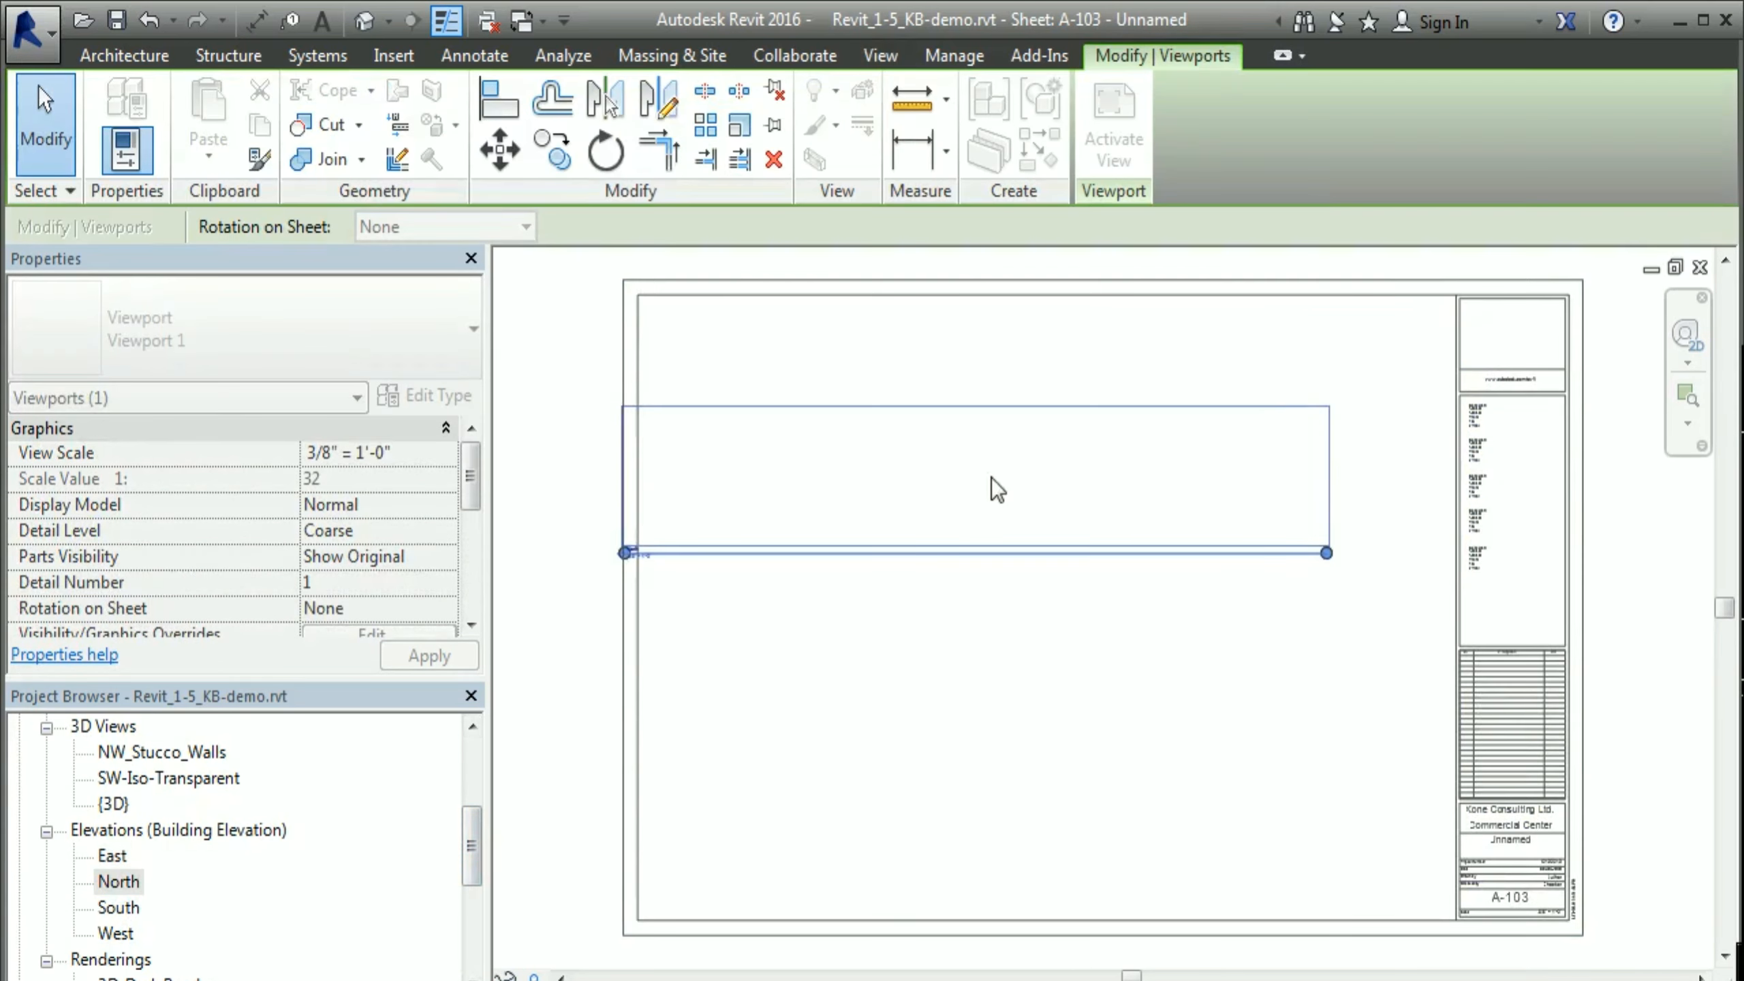
{"action": "left_click", "coordinate": [1045, 450]}
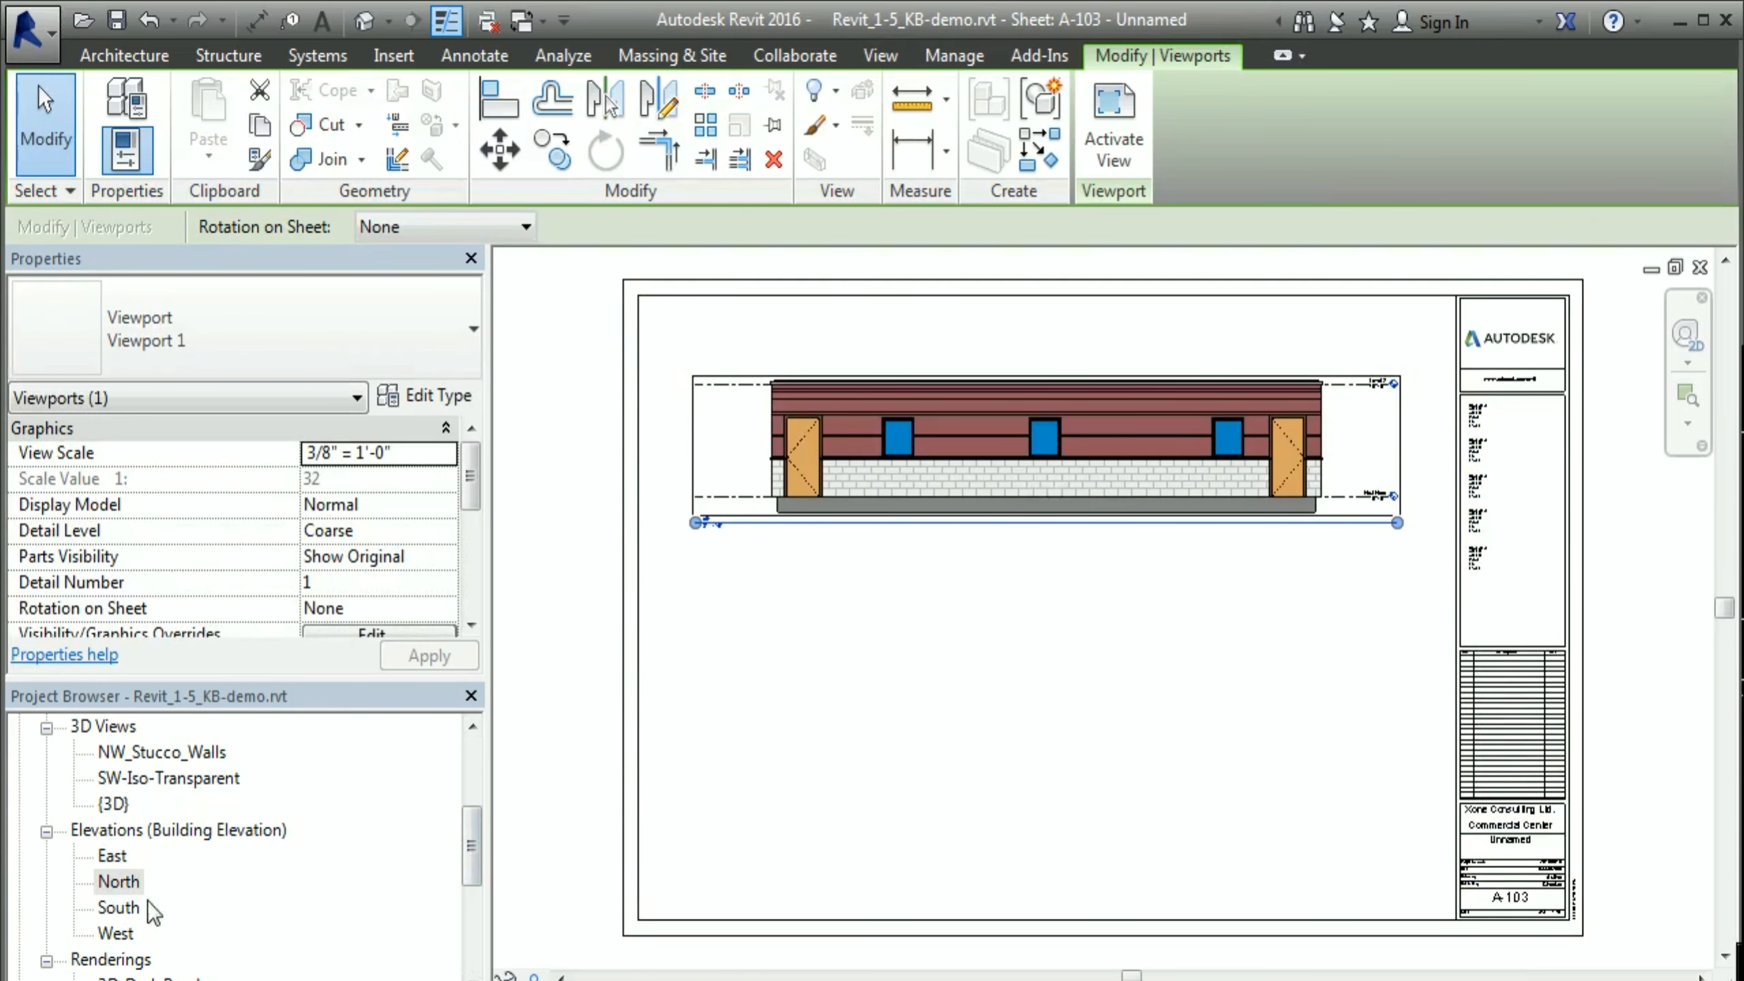
{"action": "left_click_drag", "start_coordinate": [115, 933], "coordinate": [986, 639]}
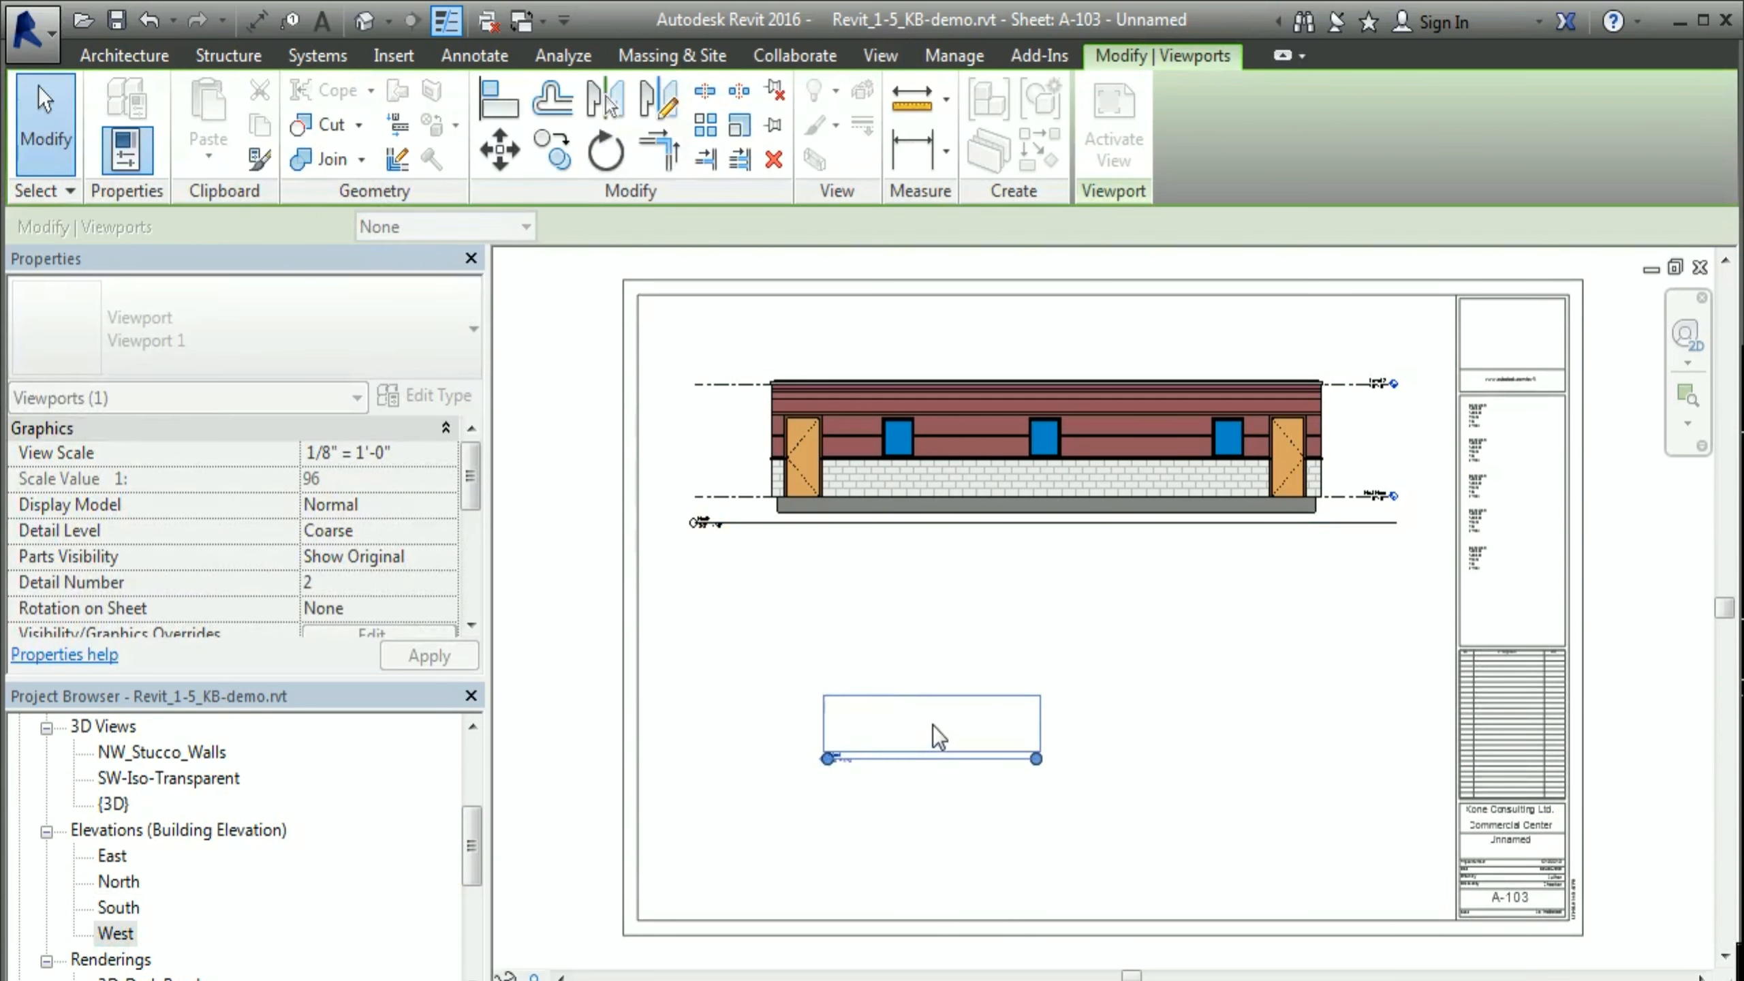
{"action": "left_click", "coordinate": [931, 727]}
Step: Set the West elevation's view scale to 3/8" = 1'-0" and shift its viewport left beneath the North elevation
{"action": "left_click", "coordinate": [377, 453]}
{"action": "left_click", "coordinate": [446, 453]}
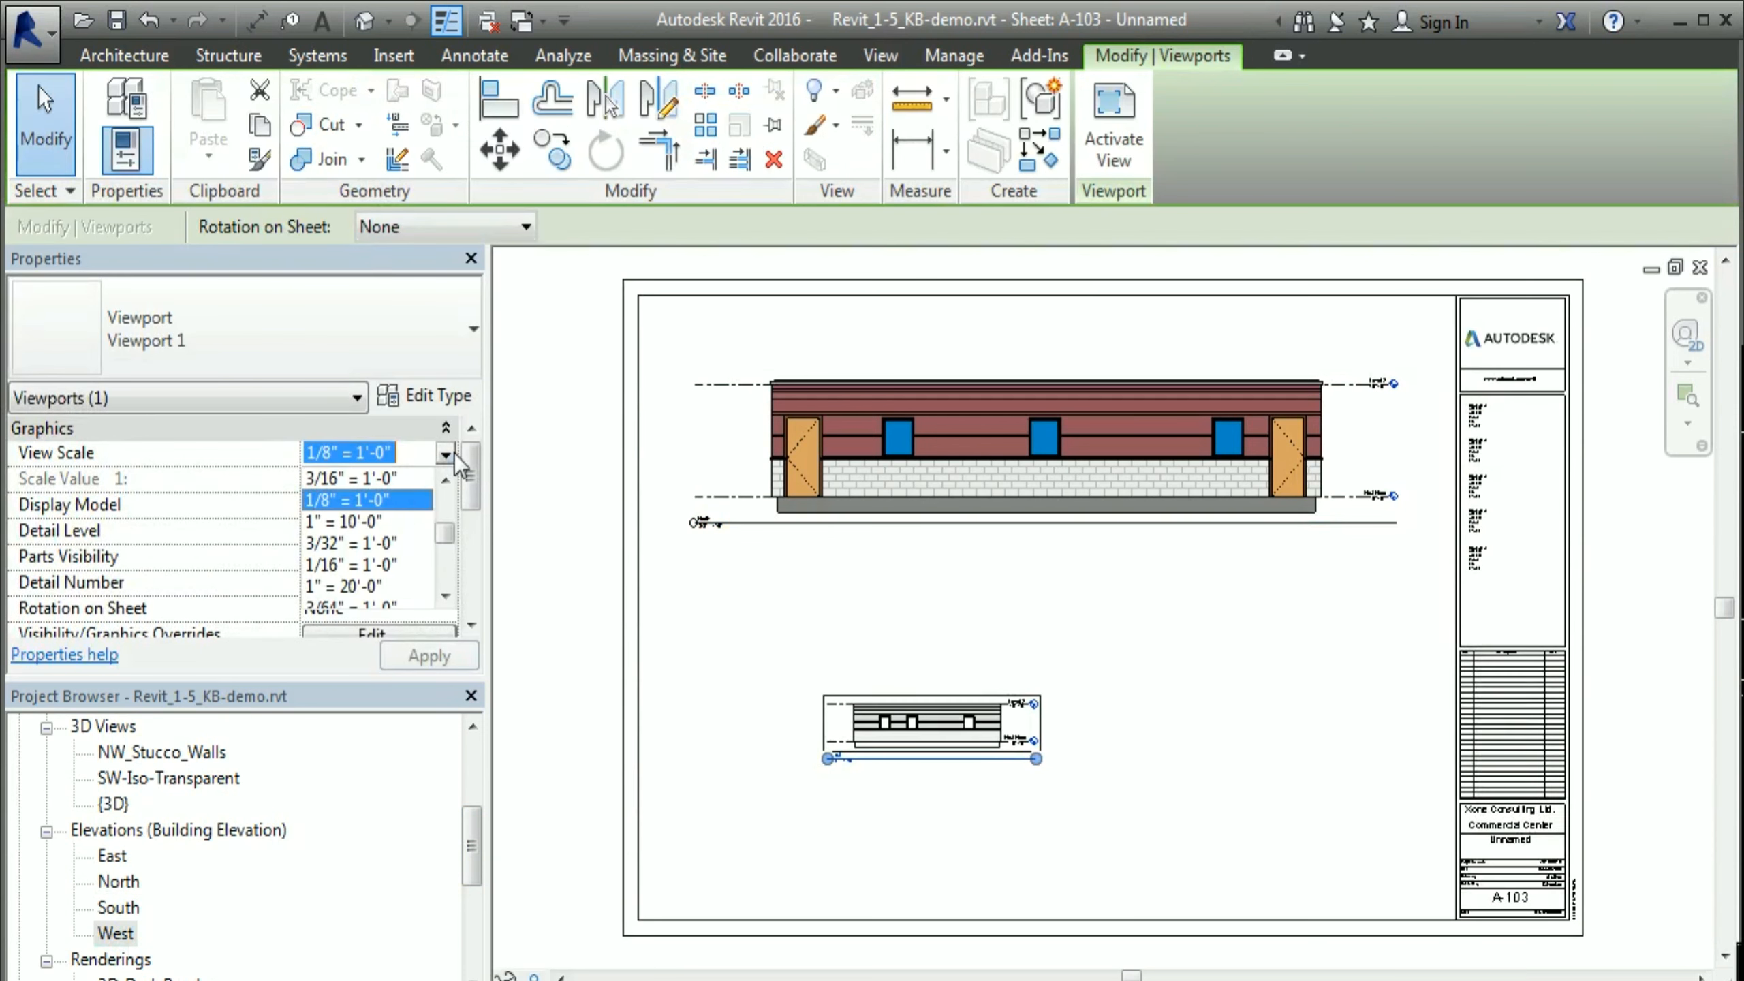
{"action": "scroll", "coordinate": [398, 522], "scroll_direction": "up", "scroll_amount": 1}
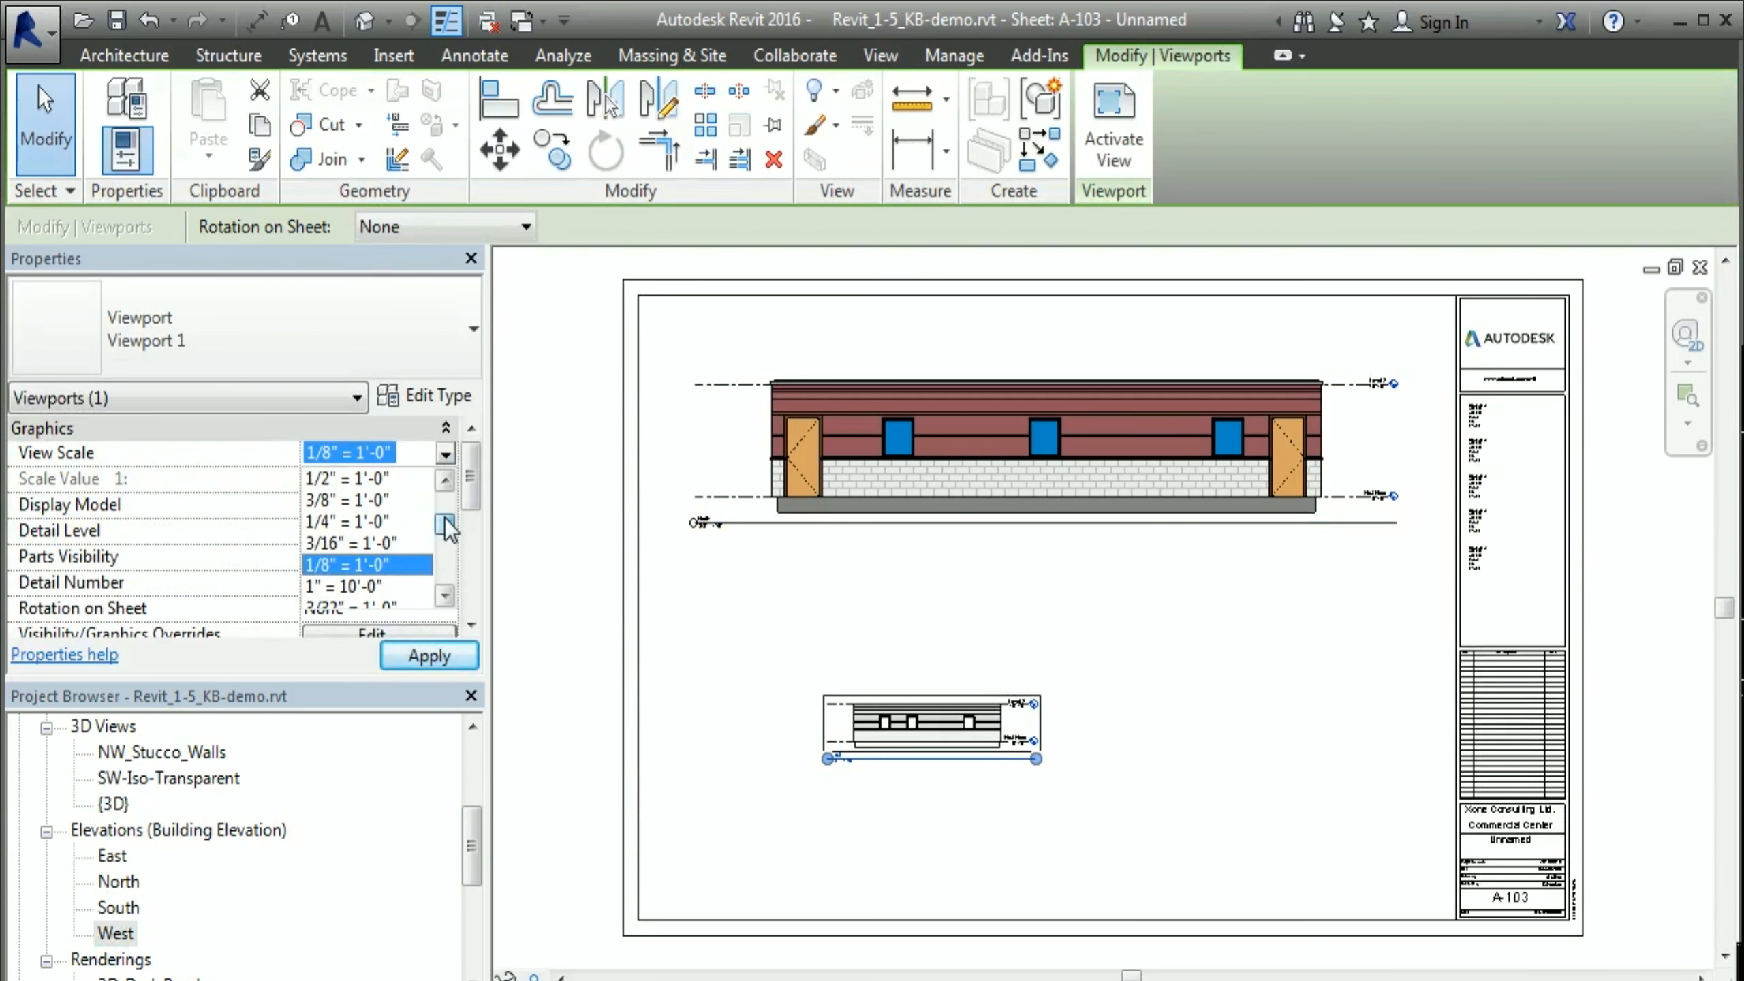
{"action": "left_click", "coordinate": [370, 500]}
{"action": "left_click_drag", "start_coordinate": [1027, 664], "coordinate": [894, 706]}
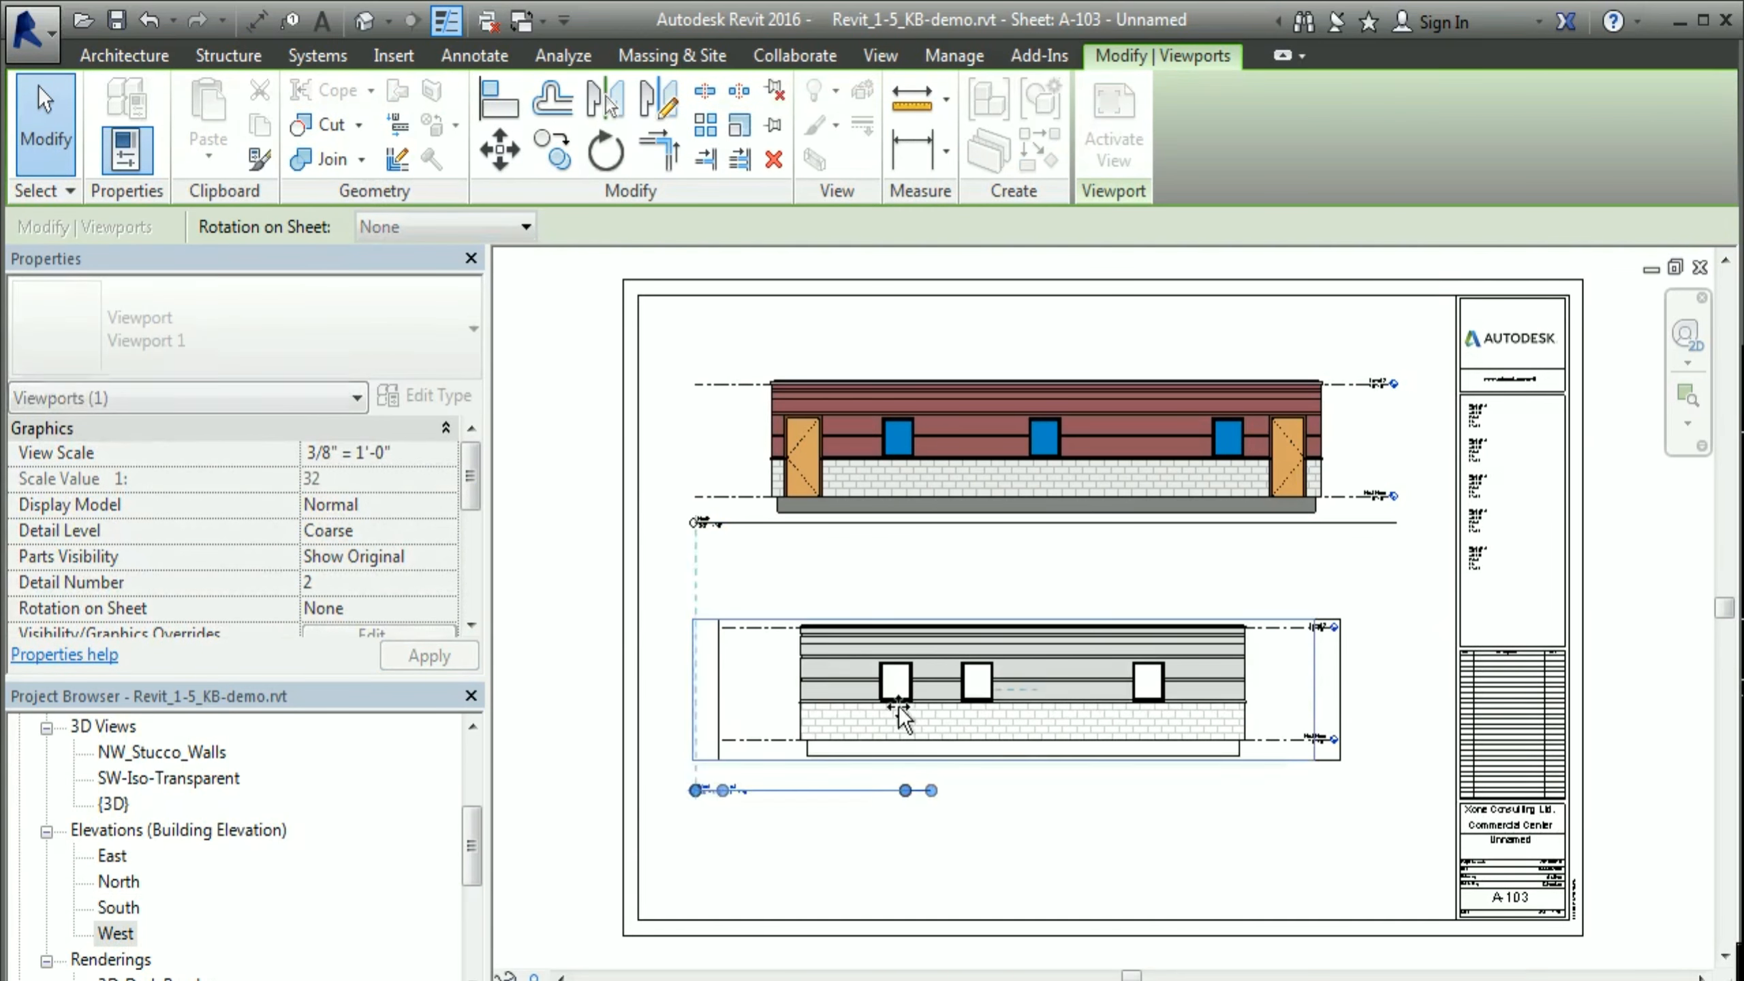
{"action": "left_click", "coordinate": [1130, 894]}
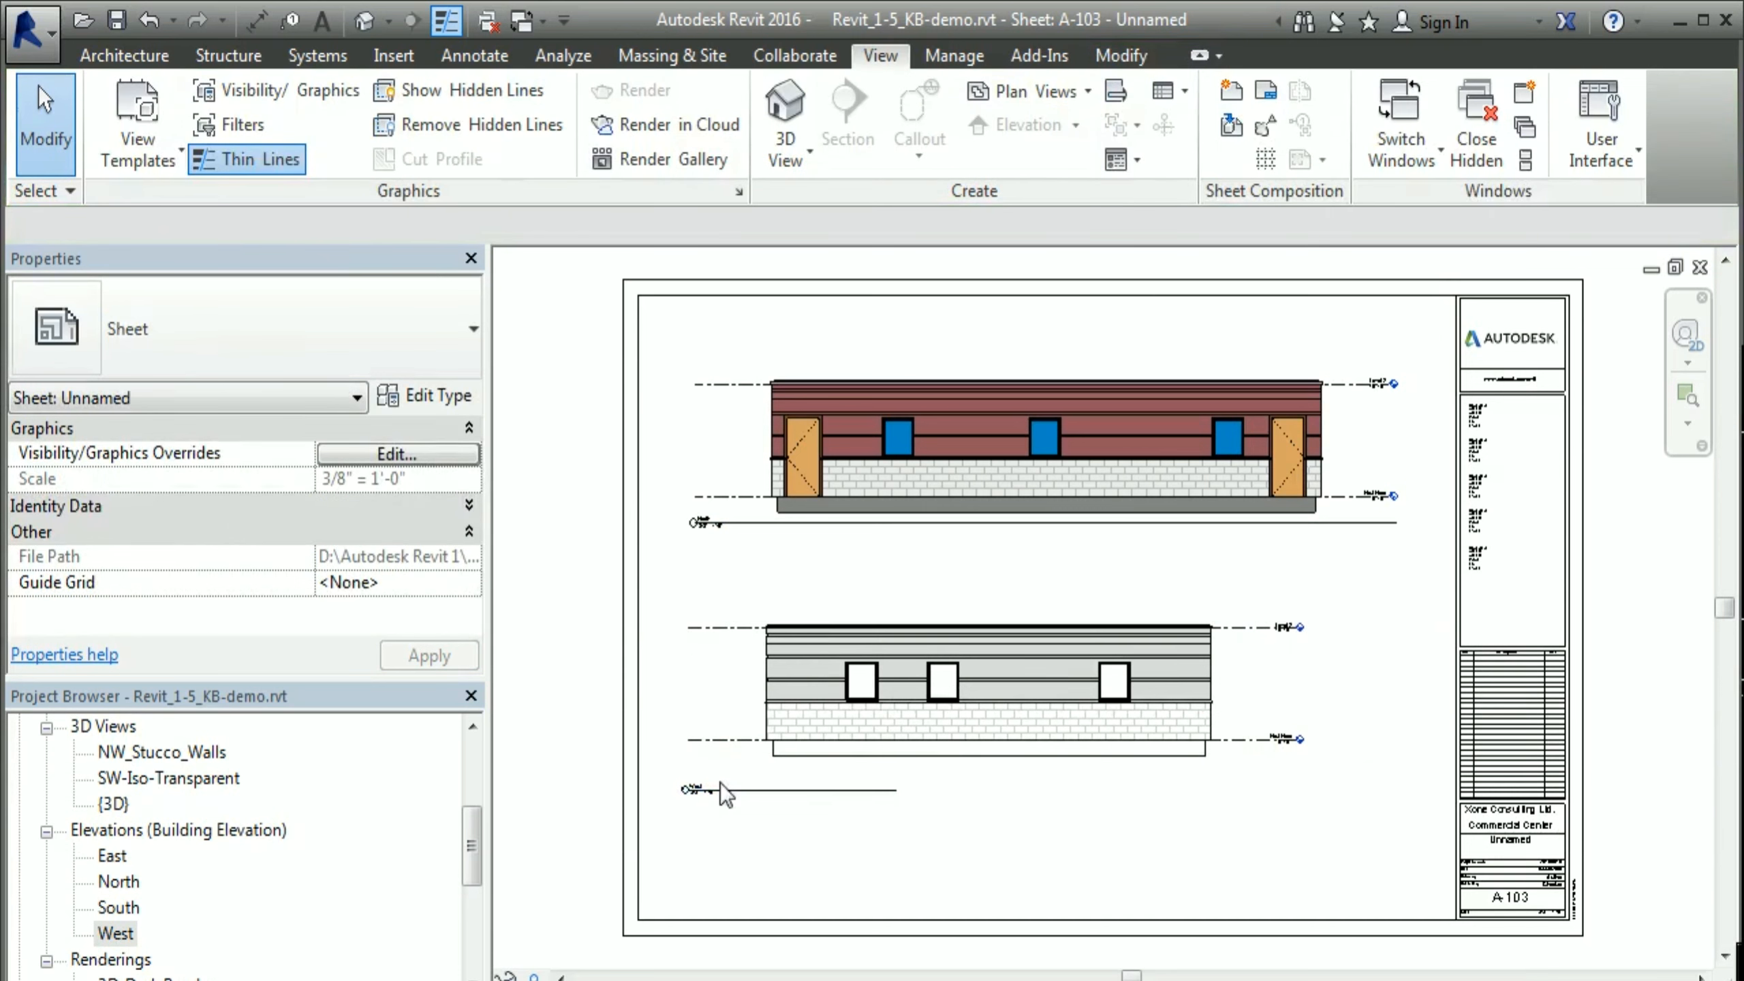
Step: Assign Guide Grid 1 to sheet A-103
{"action": "left_click", "coordinate": [384, 585]}
{"action": "left_click", "coordinate": [467, 583]}
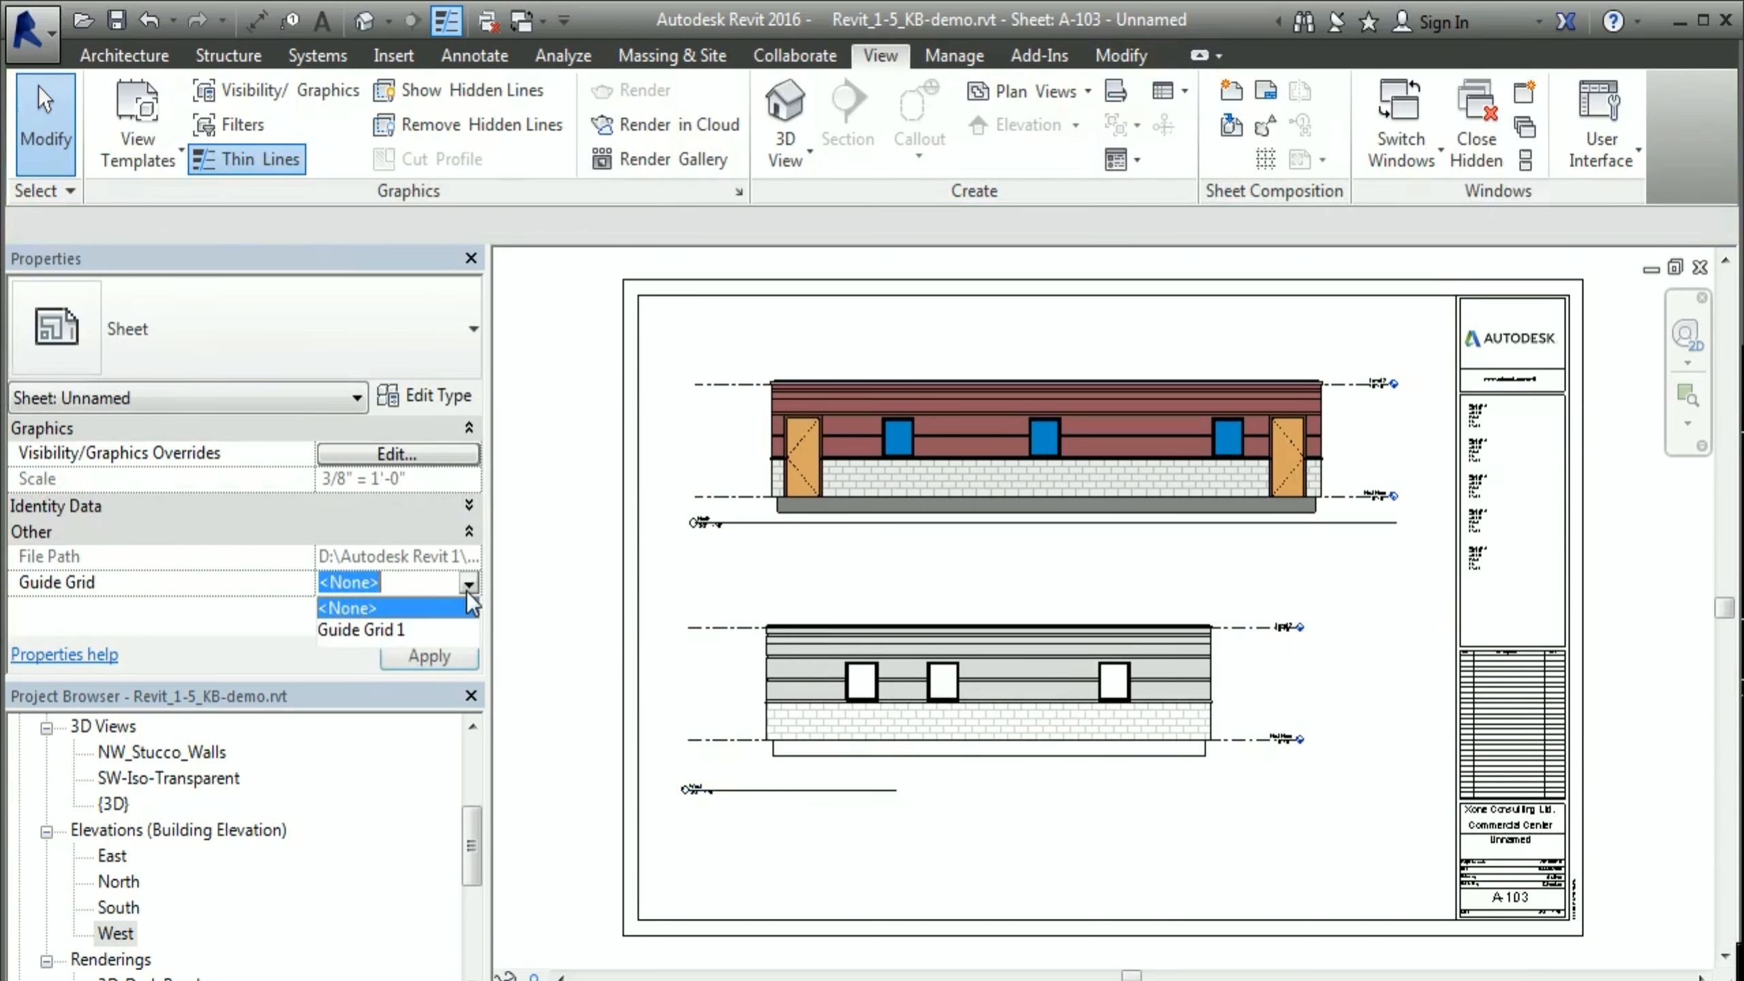
{"action": "left_click", "coordinate": [388, 630]}
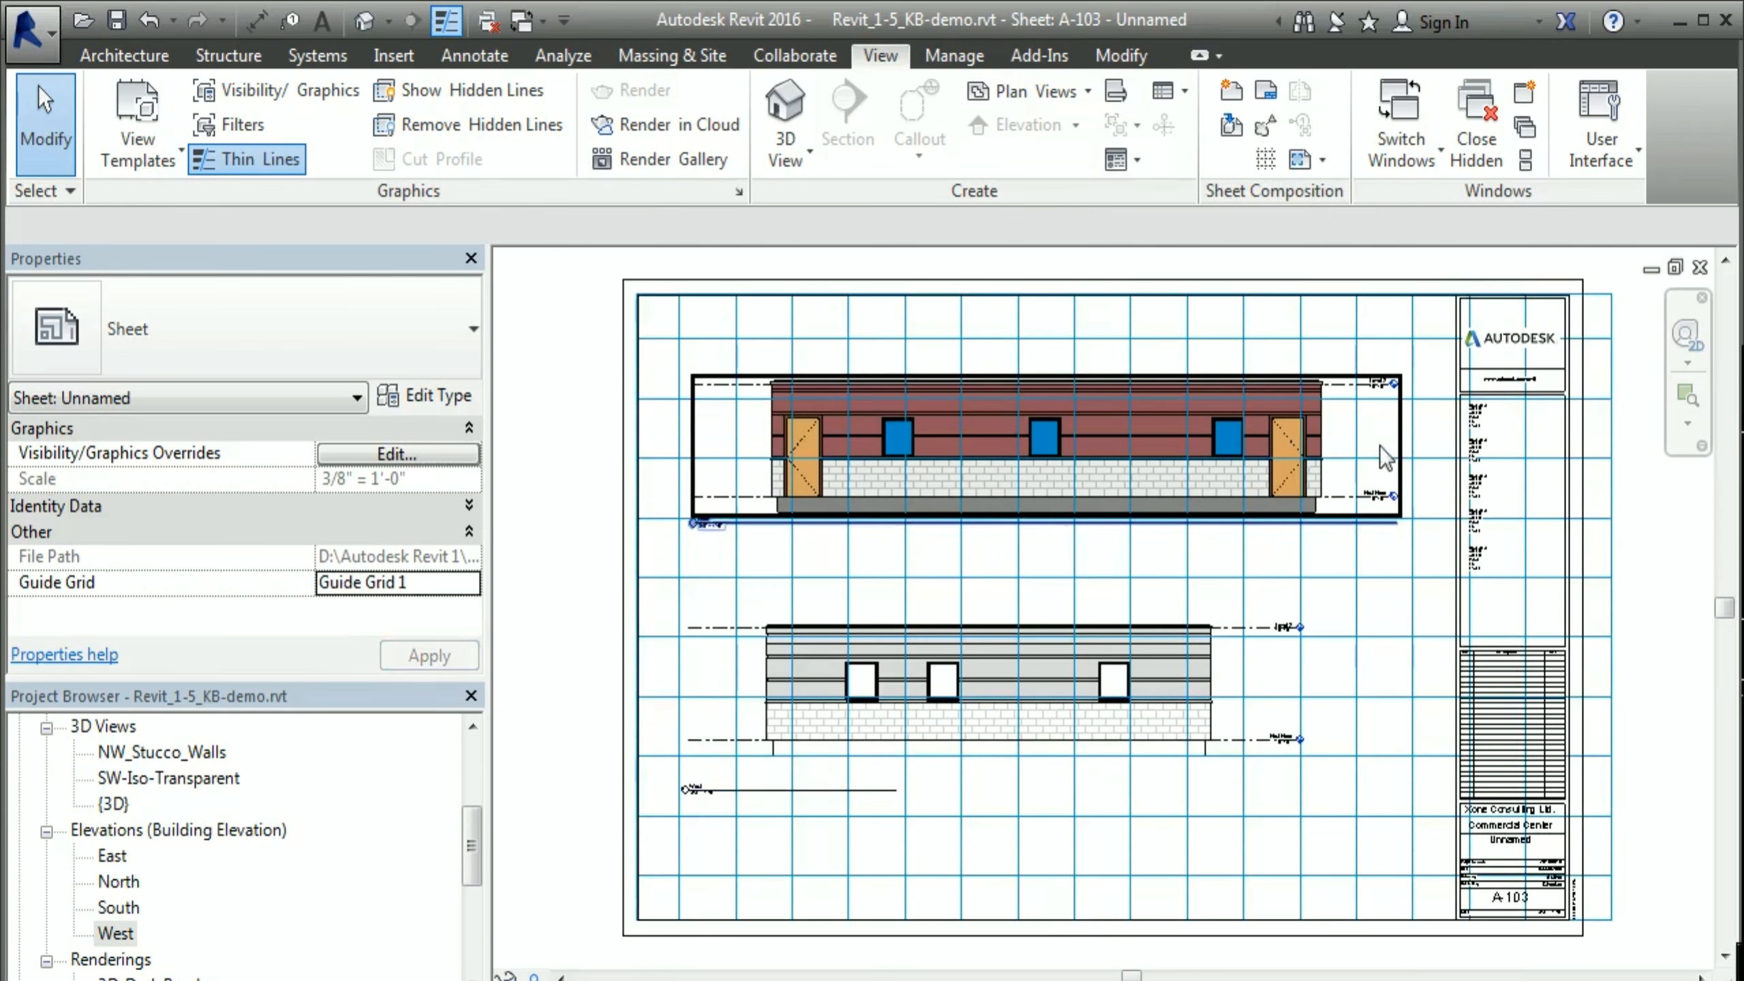
Step: Nudge the North elevation viewport left until its building's left end sits on the second vertical guide line inside the border
{"action": "left_click", "coordinate": [1378, 427]}
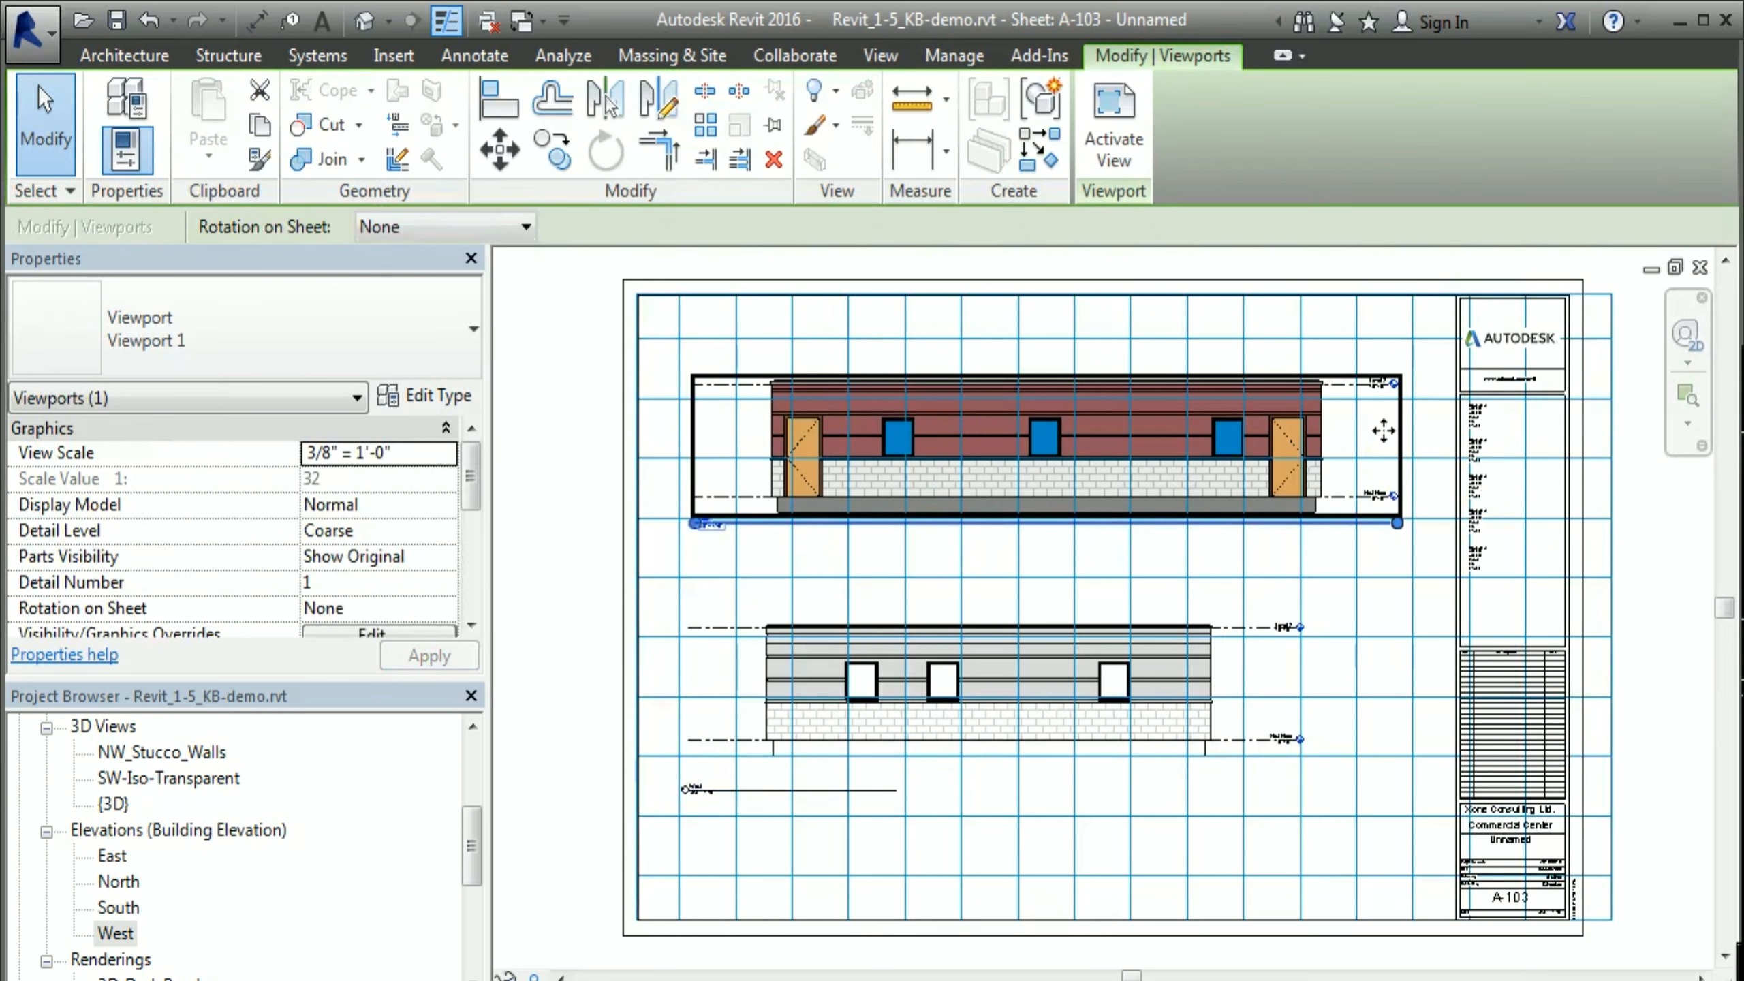
{"action": "key", "text": "Left"}
{"action": "key", "text": "Left"}
{"action": "key", "text": "Left"}
{"action": "key", "text": "Left"}
{"action": "key", "text": "Left"}
{"action": "key", "text": "Left"}
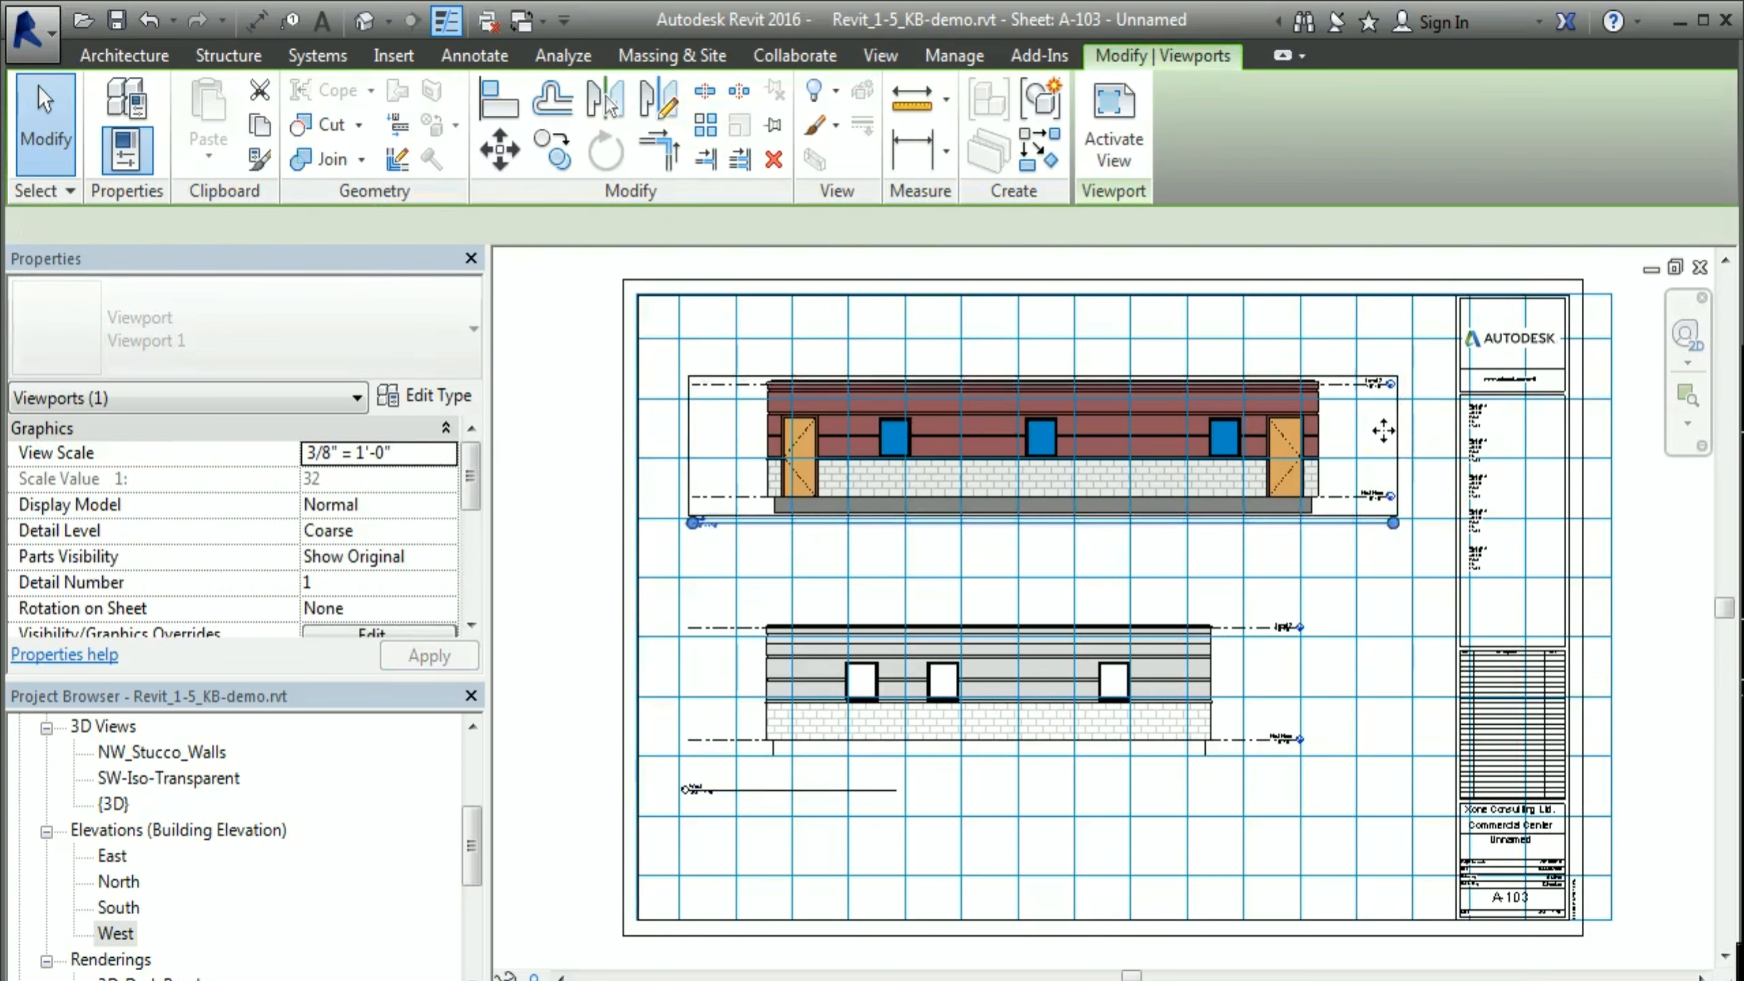
{"action": "key", "text": "Left"}
{"action": "key", "text": "Left"}
{"action": "key", "text": "Left"}
{"action": "key", "text": "Left"}
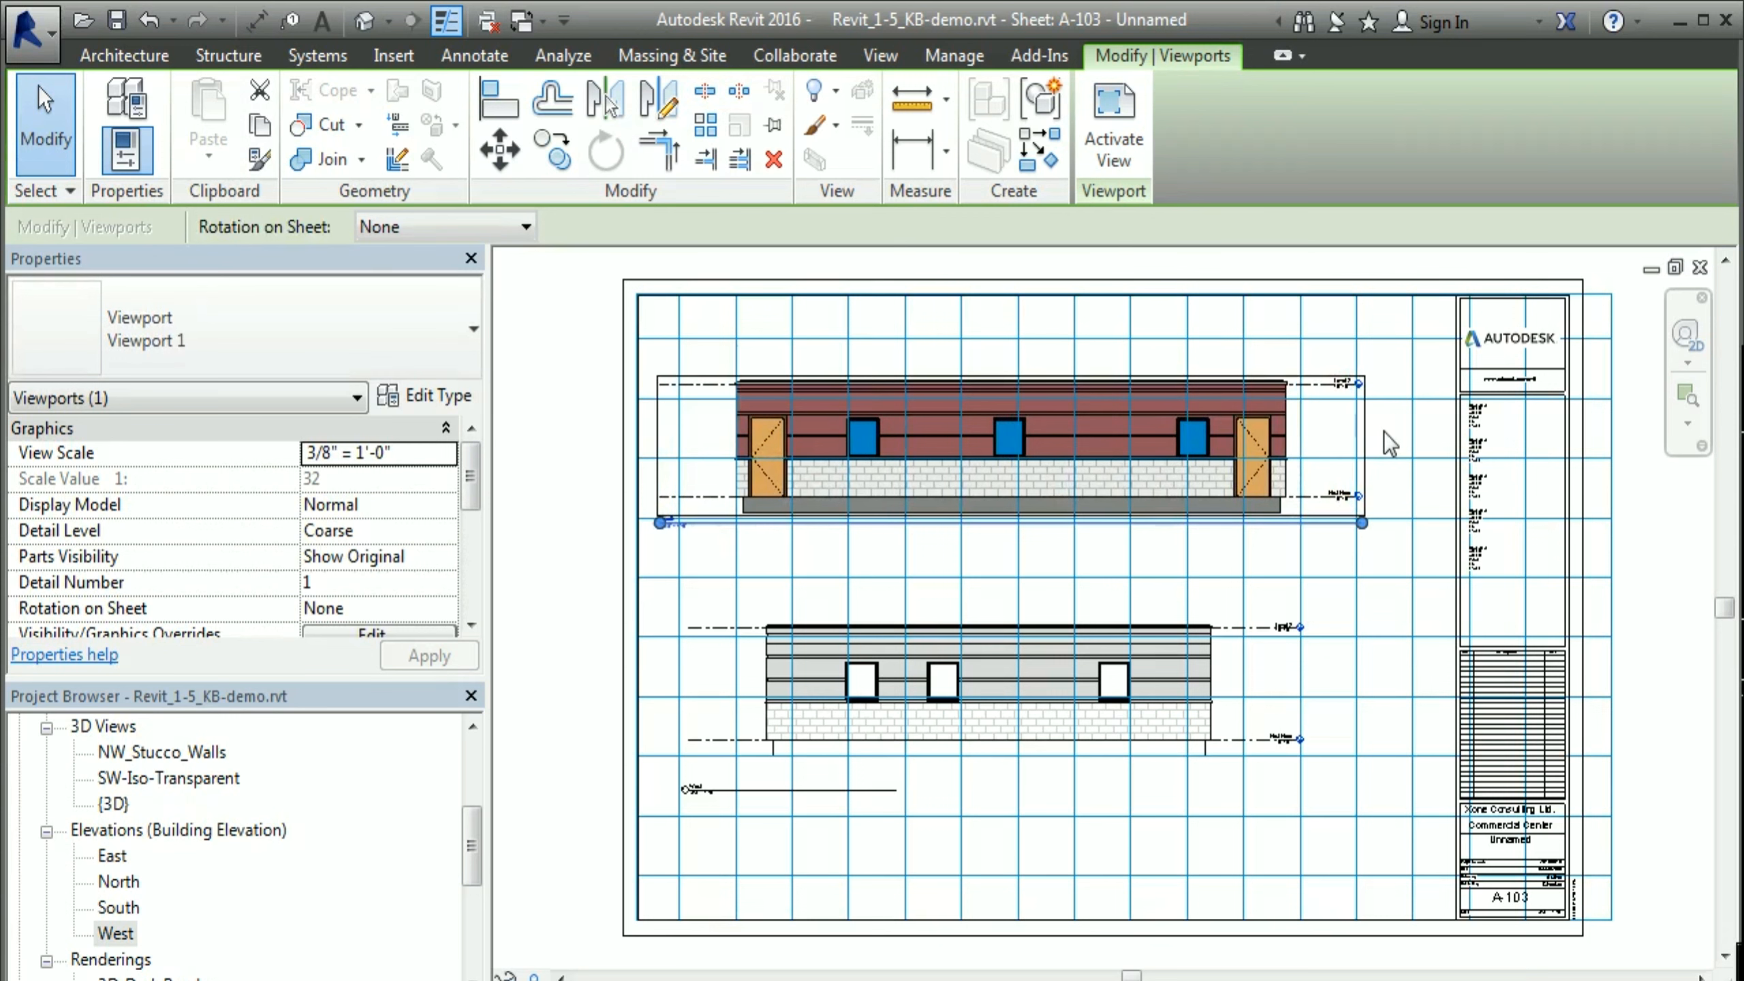
Step: Nudge the West elevation viewport until its building's left end sits on the same guide line as the North elevation, and deselect it
{"action": "left_click", "coordinate": [1259, 669]}
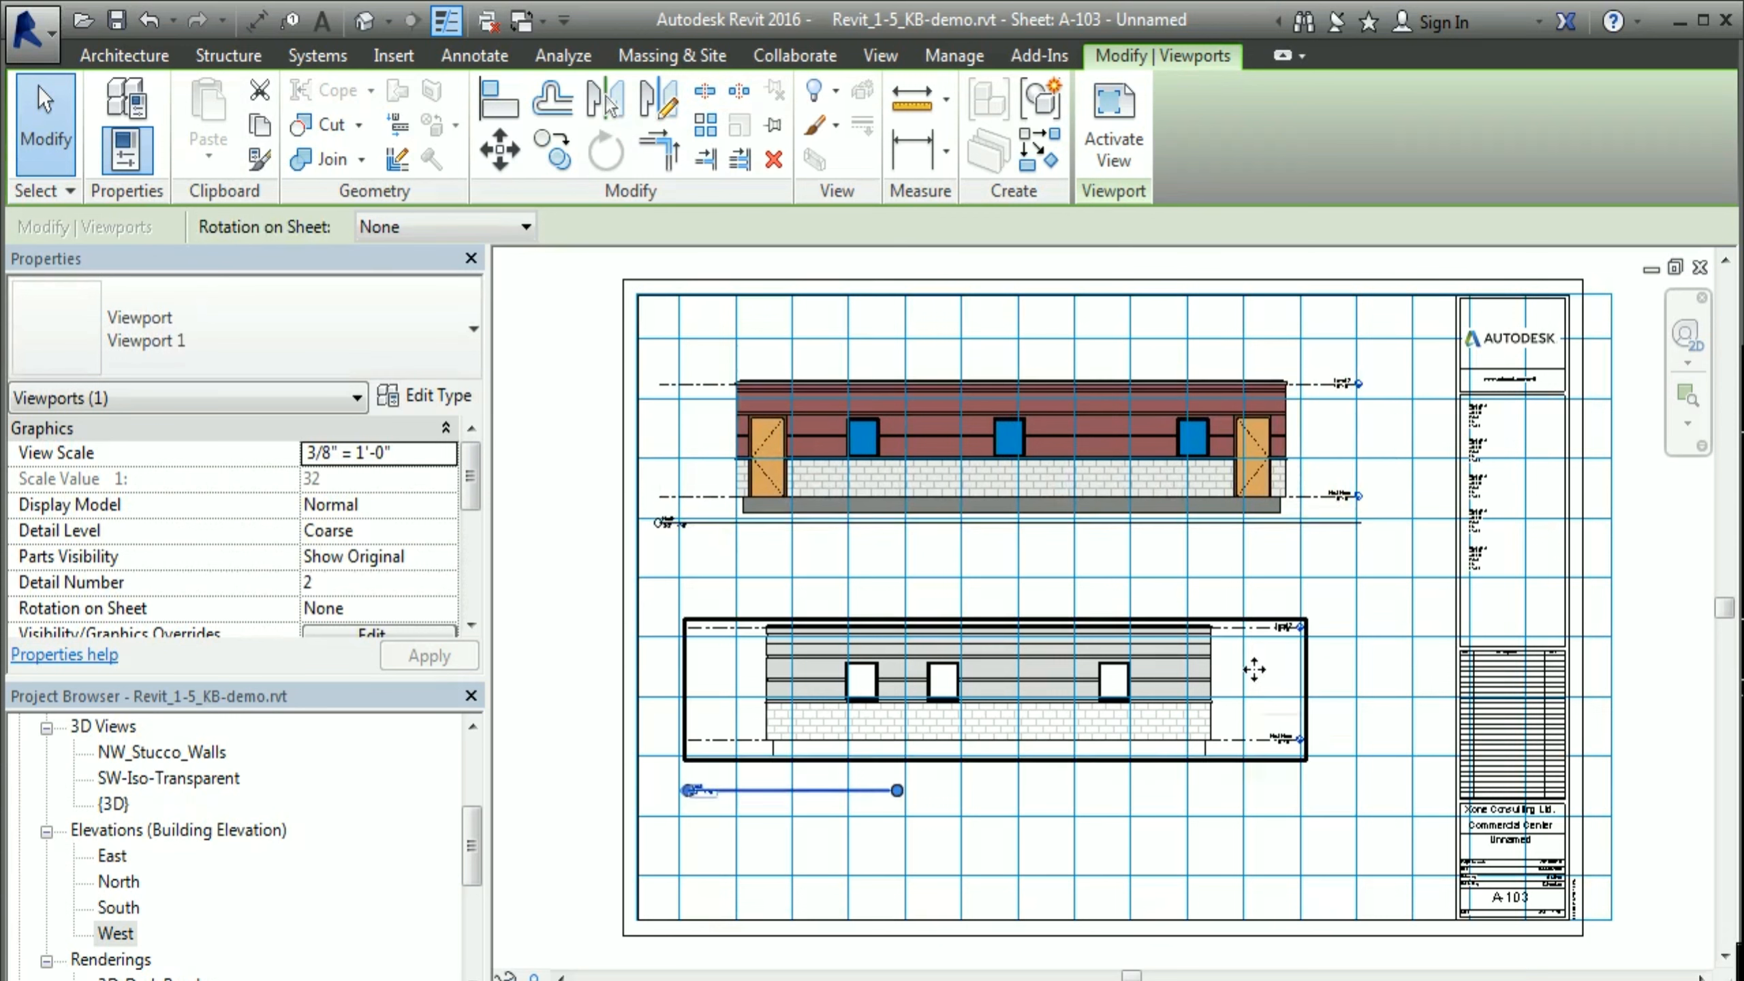
{"action": "key", "text": "Left"}
{"action": "key", "text": "Left"}
{"action": "key", "text": "Left"}
{"action": "key", "text": "Left"}
{"action": "key", "text": "Left"}
{"action": "key", "text": "Left"}
{"action": "key", "text": "Left"}
{"action": "key", "text": "Left"}
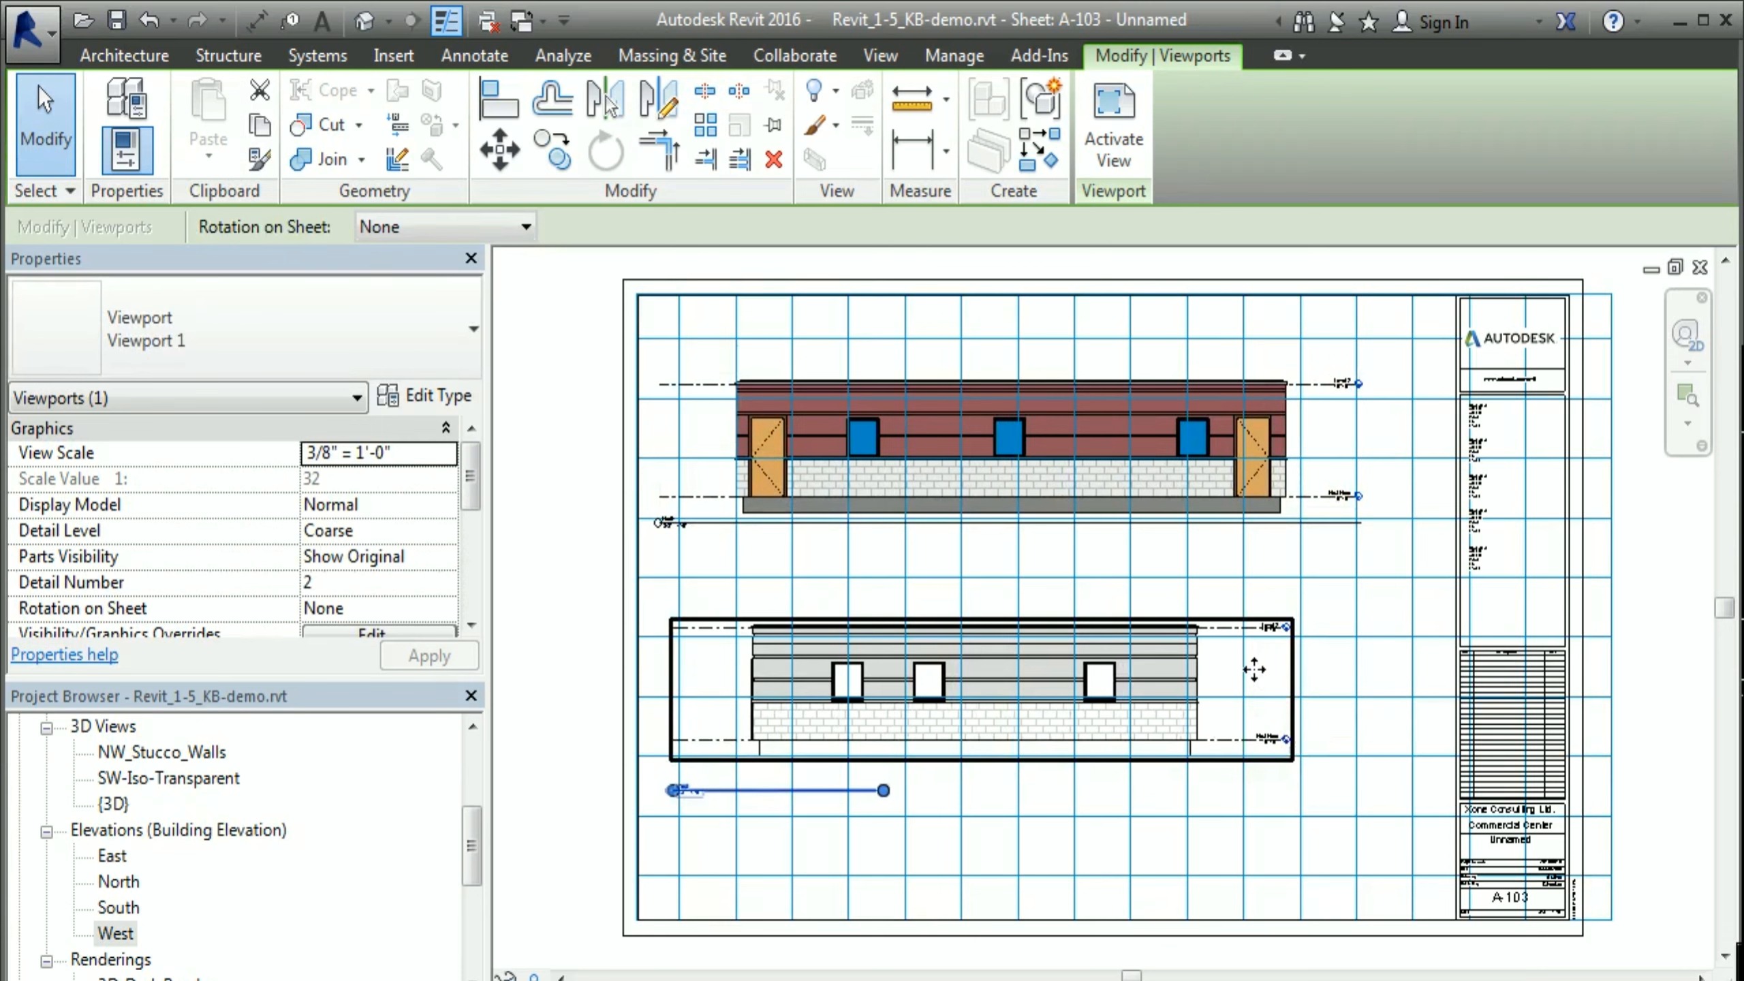
{"action": "key", "text": "Left"}
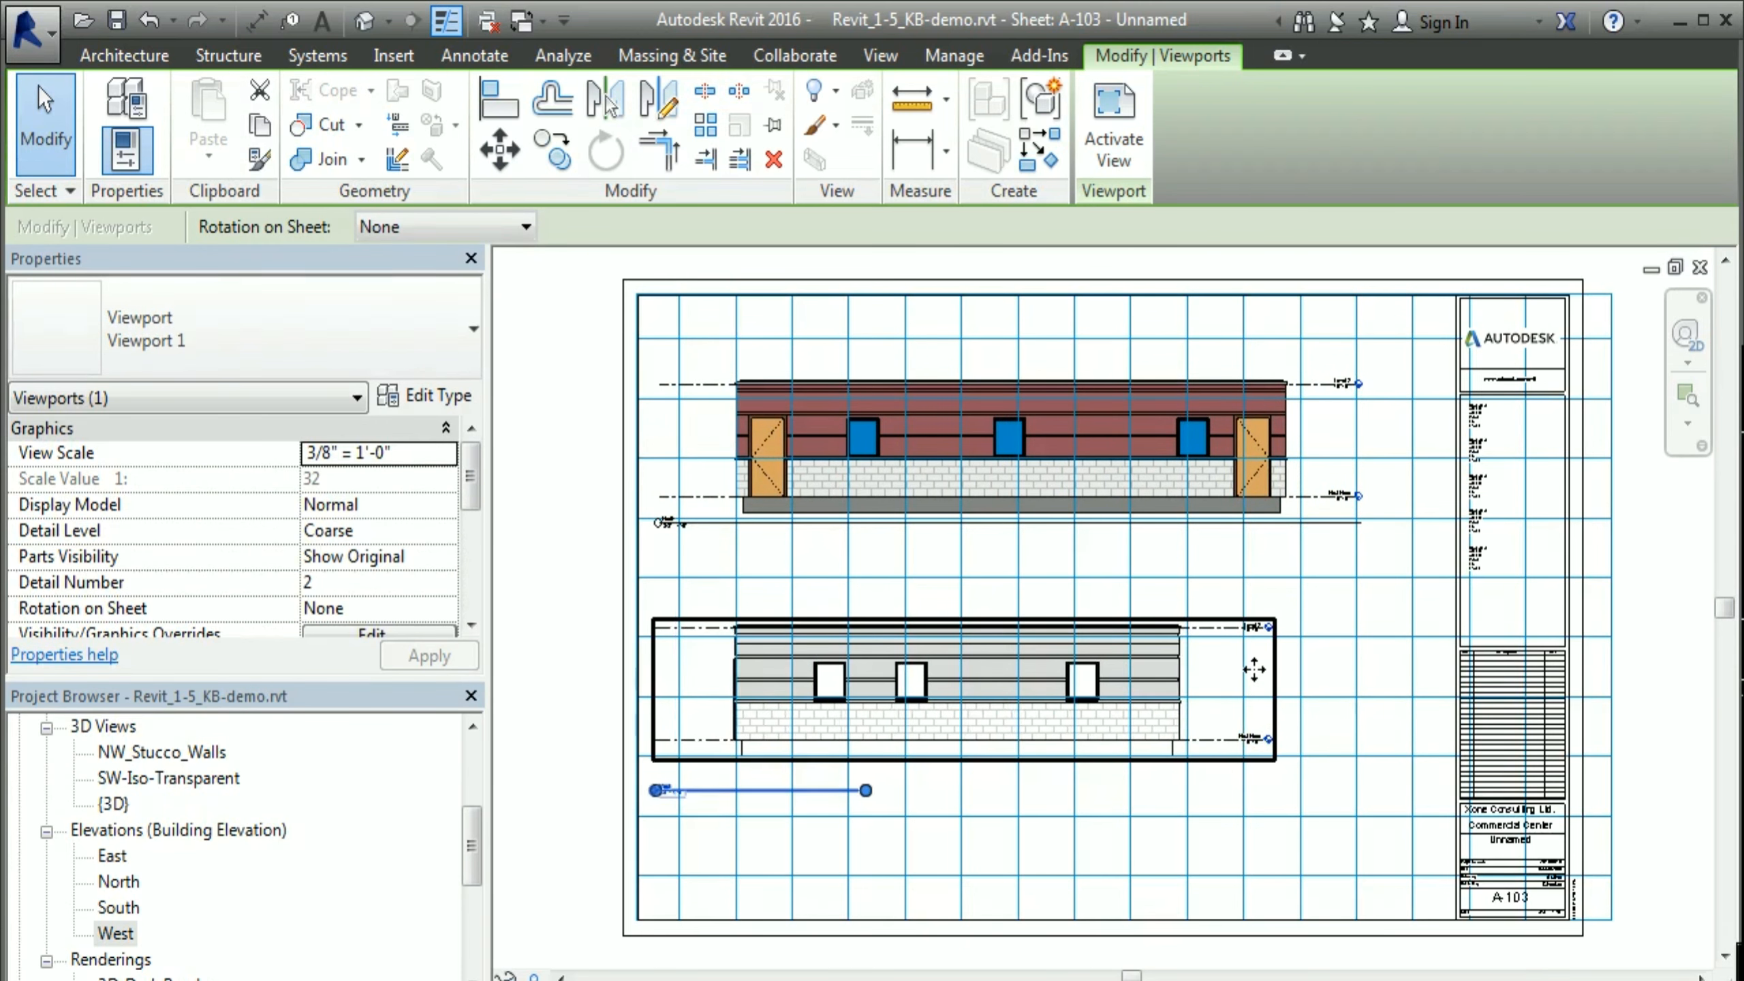
{"action": "key", "text": "Right"}
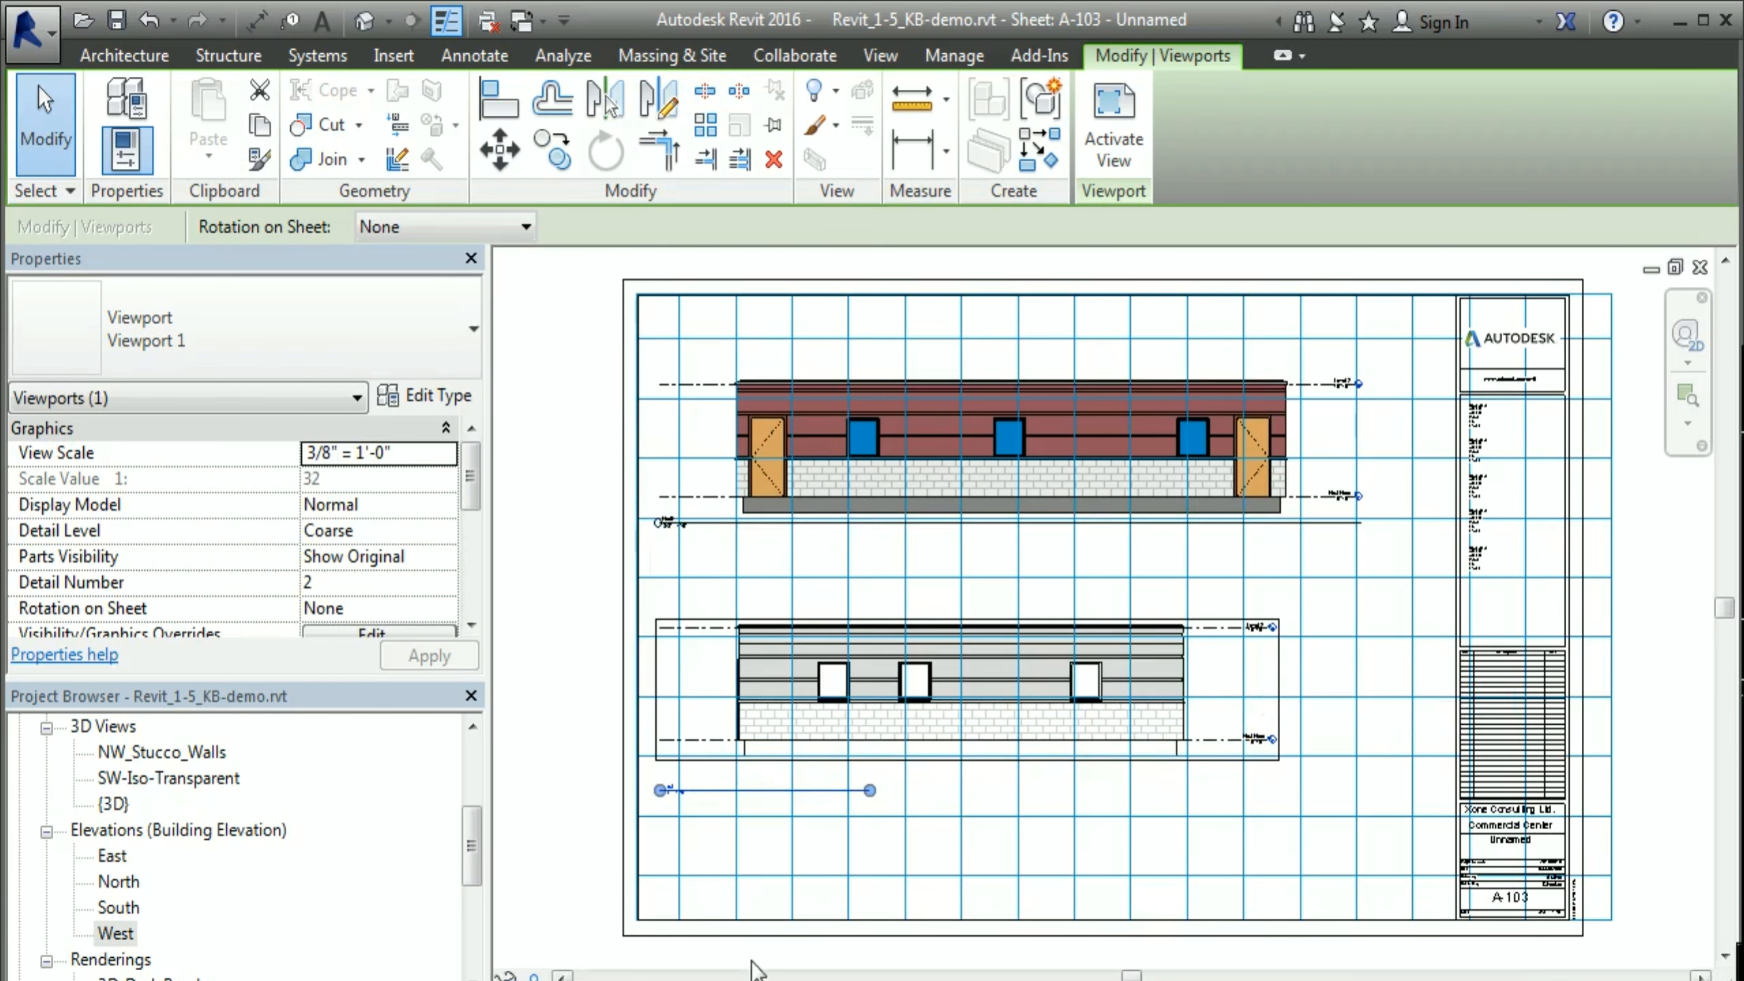
{"action": "left_click", "coordinate": [587, 762]}
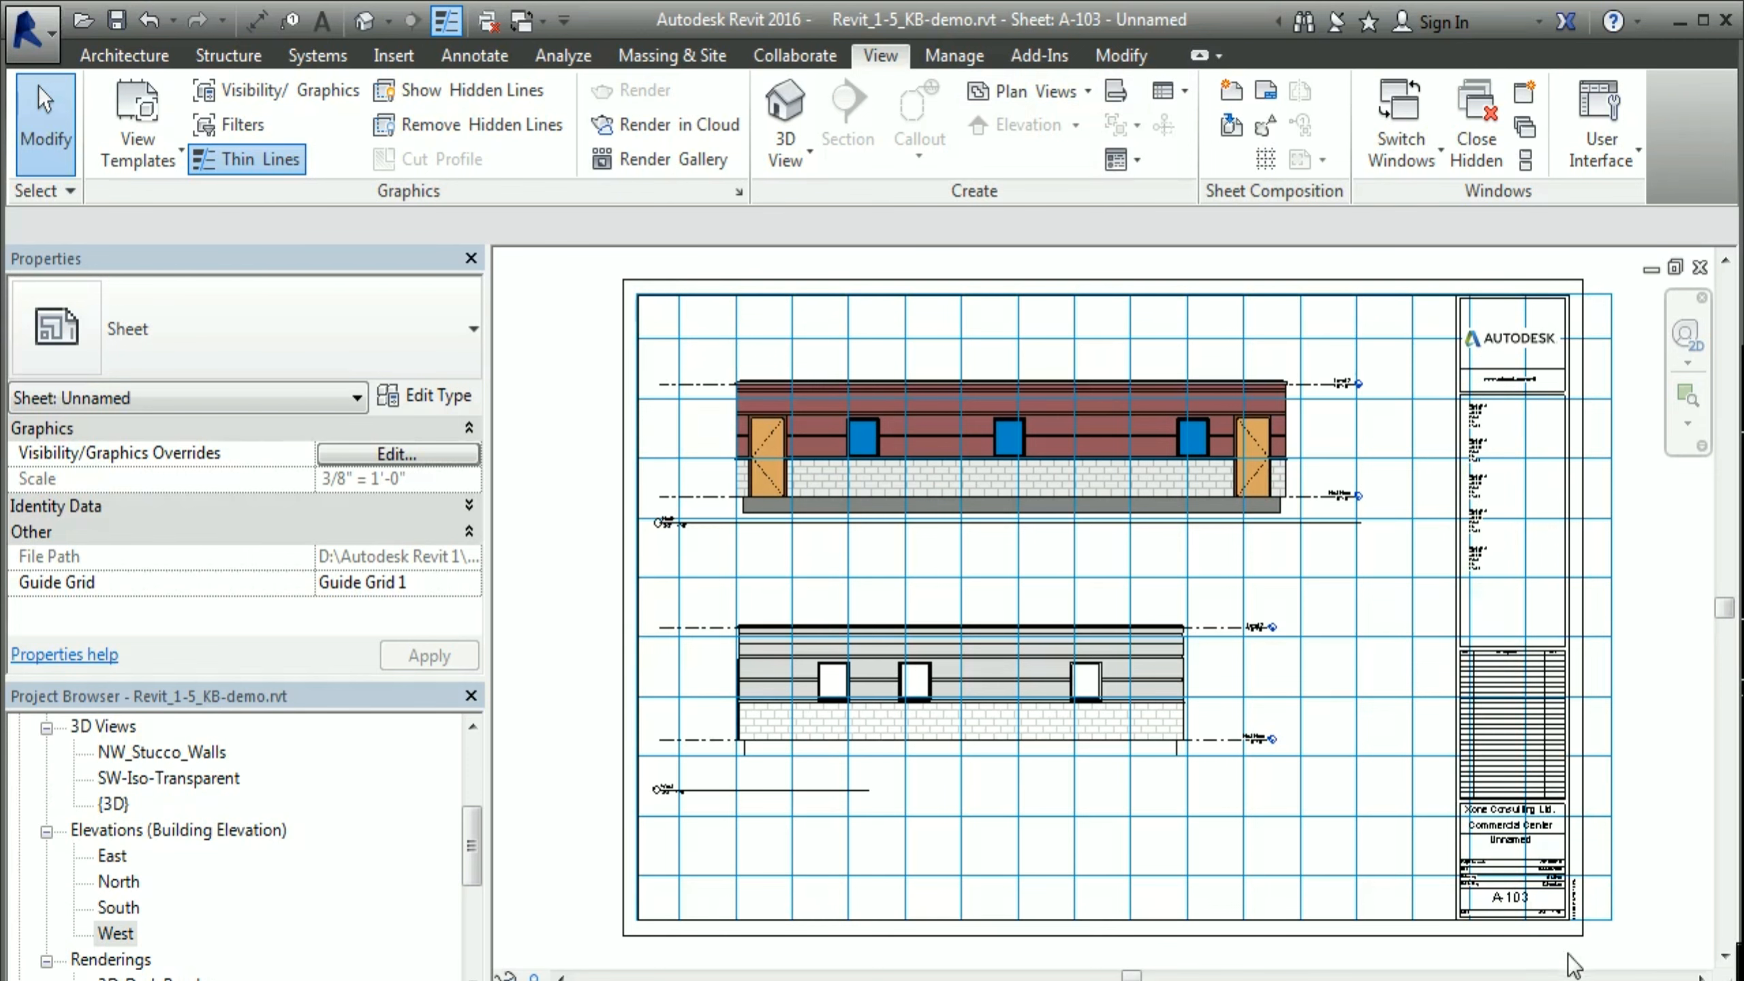
Step: Hide the guide grid on sheet A-103 by setting the sheet's Guide Grid property to <None>
{"action": "middle_click_drag", "start_coordinate": [1713, 891], "coordinate": [1673, 825]}
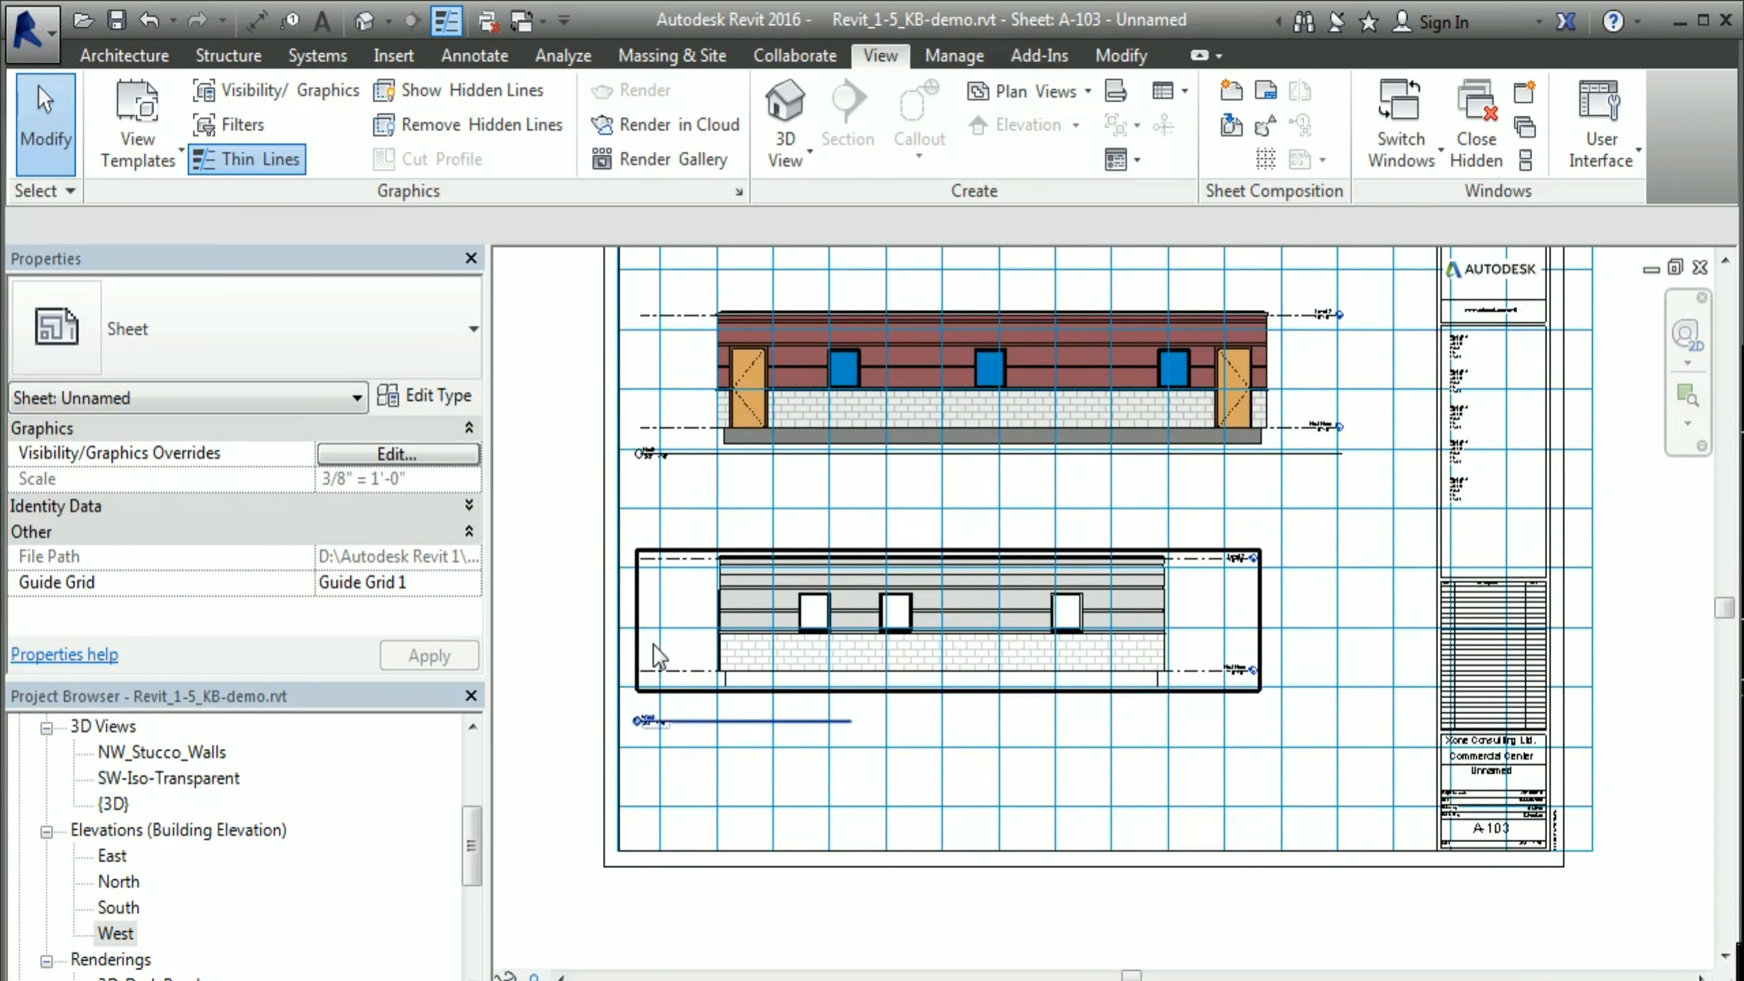
{"action": "left_click", "coordinate": [444, 583]}
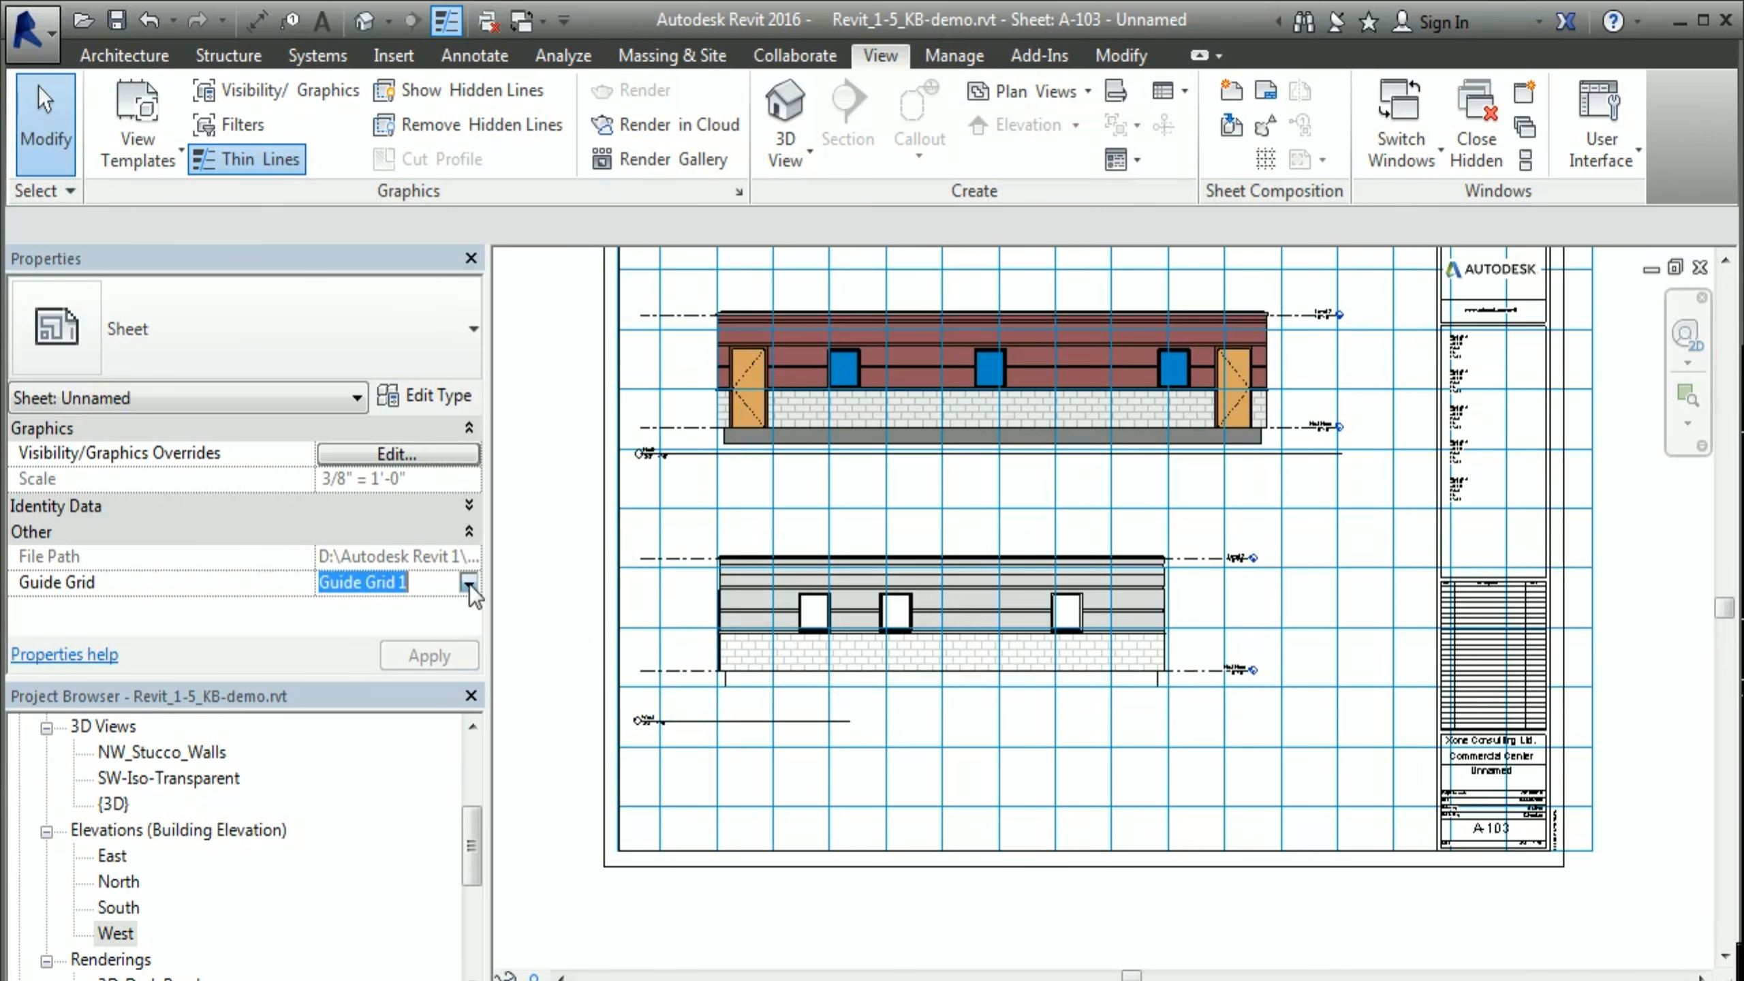
{"action": "left_click", "coordinate": [469, 583]}
{"action": "left_click", "coordinate": [374, 610]}
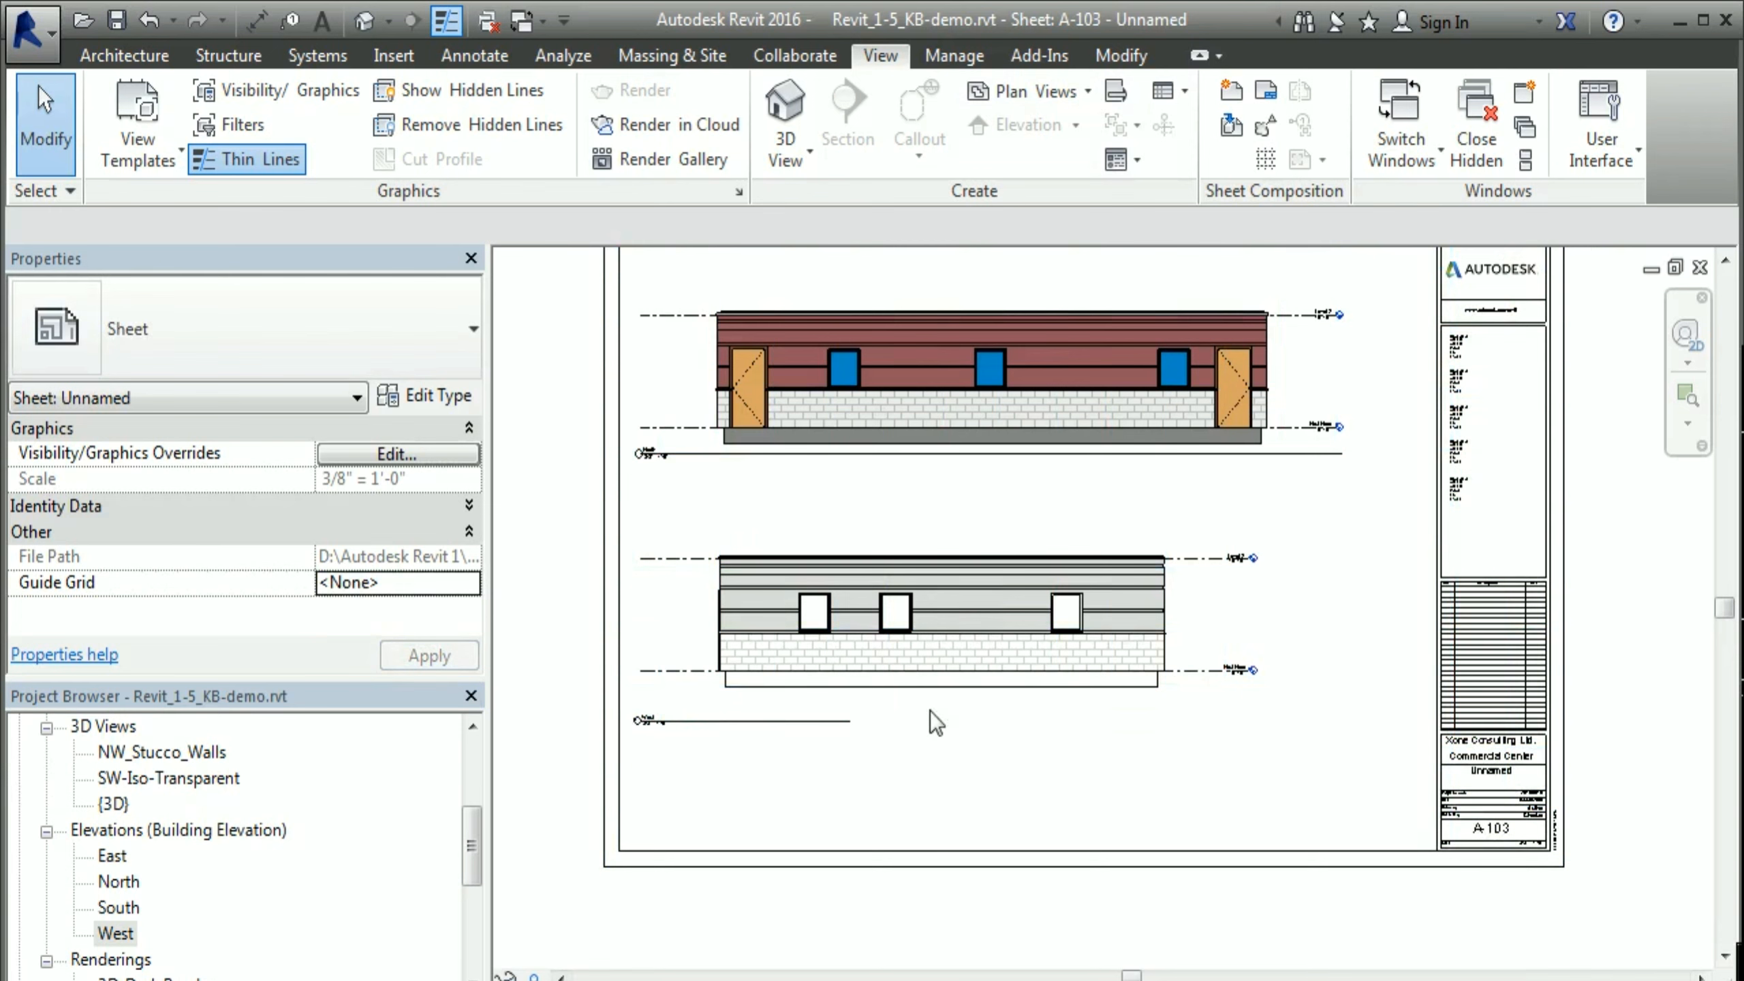
Step: Change the West elevation viewport's model display style to Shaded in its Graphic Display Options and apply it
{"action": "scroll", "coordinate": [1027, 583], "scroll_direction": "up", "scroll_amount": 1}
{"action": "middle_click_drag", "start_coordinate": [885, 495], "coordinate": [1054, 587]}
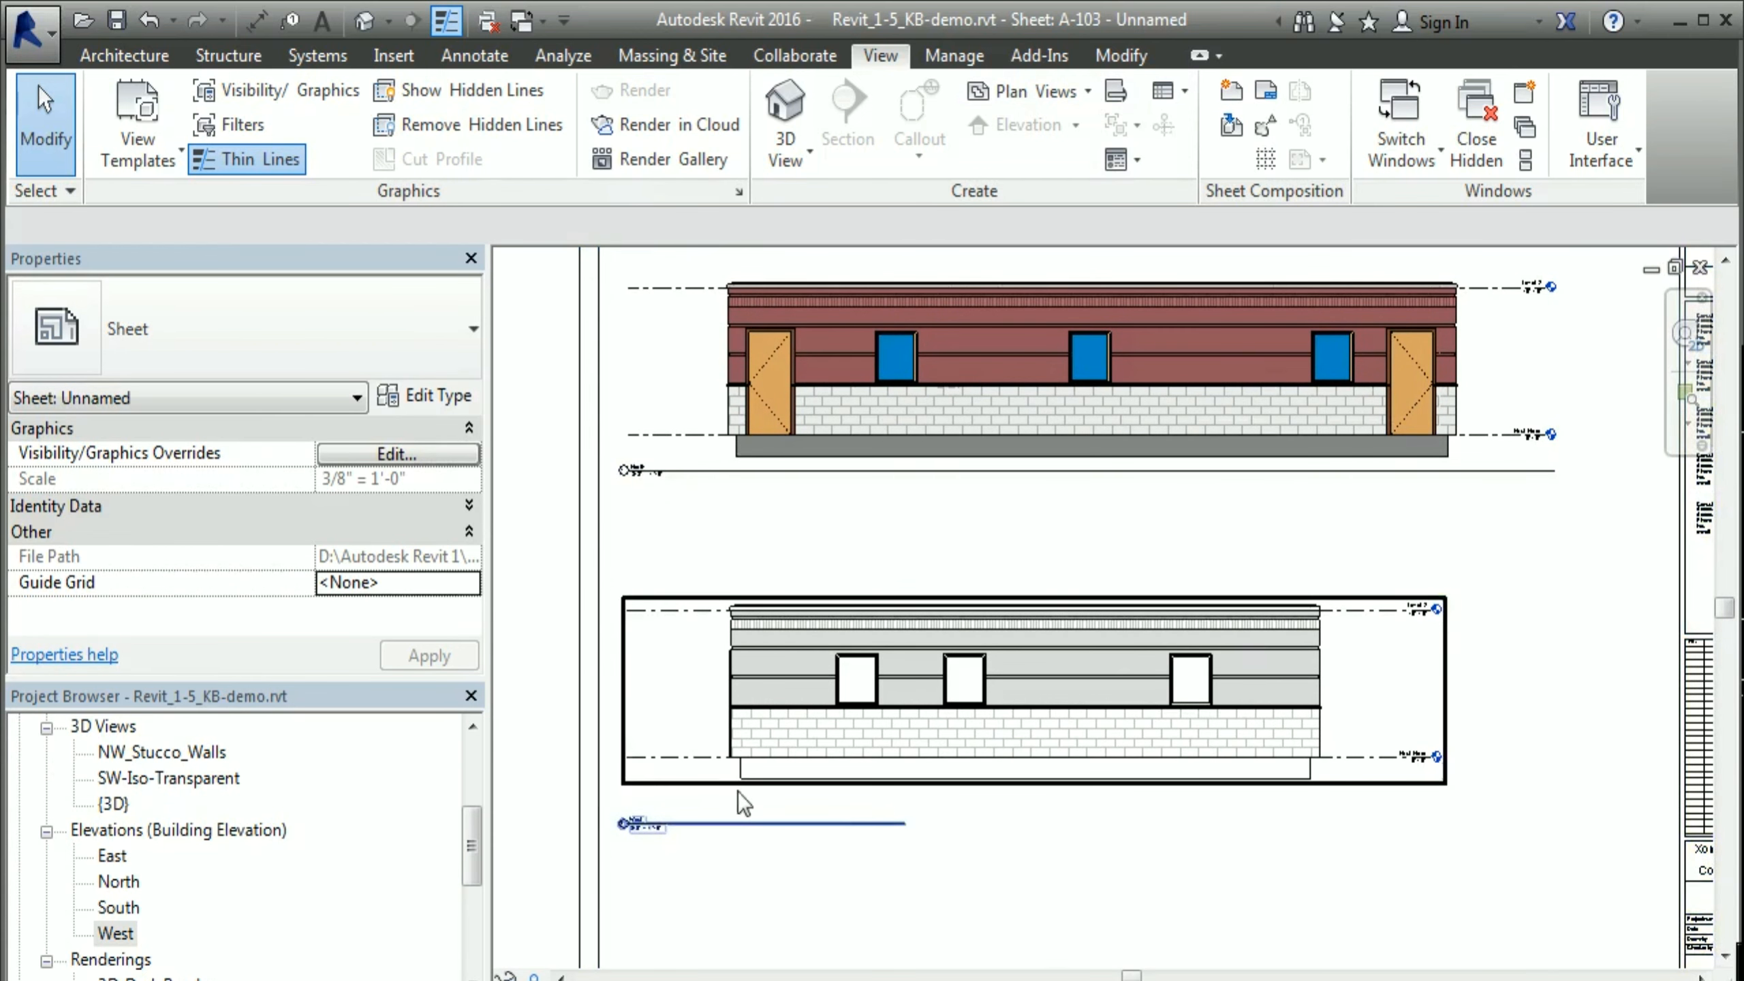
{"action": "left_click", "coordinate": [1351, 662]}
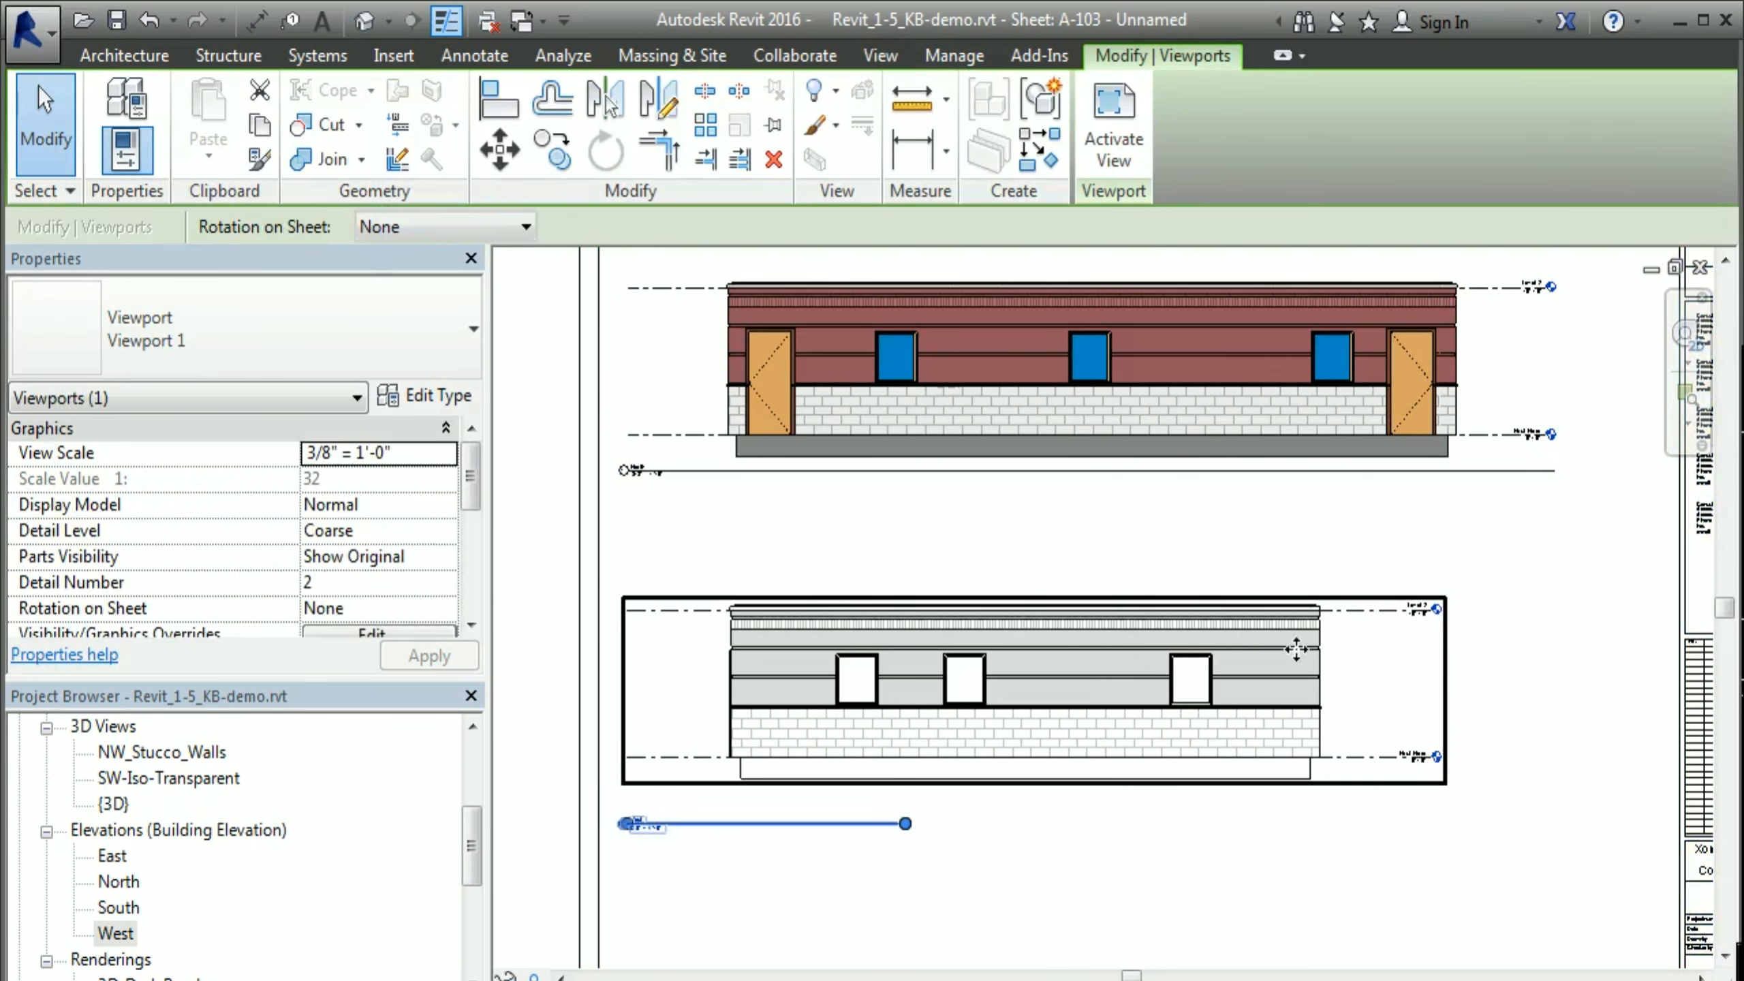
{"action": "left_click_drag", "start_coordinate": [470, 493], "coordinate": [468, 517]}
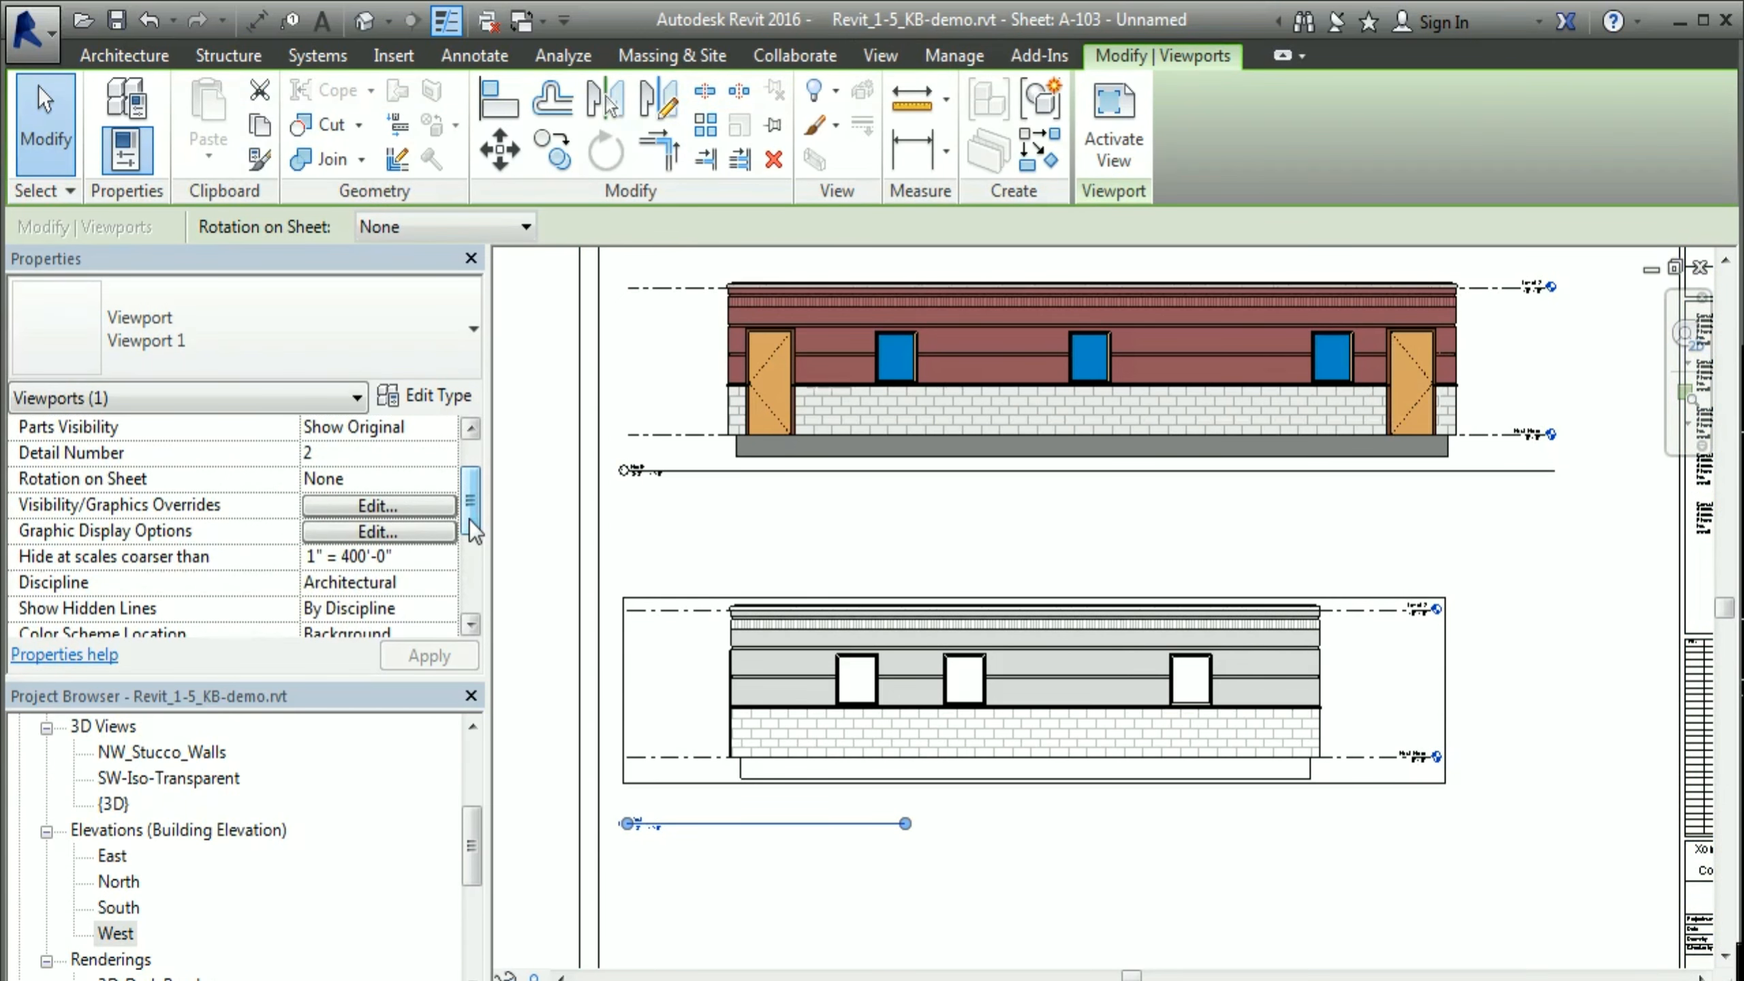
{"action": "left_click", "coordinate": [401, 532]}
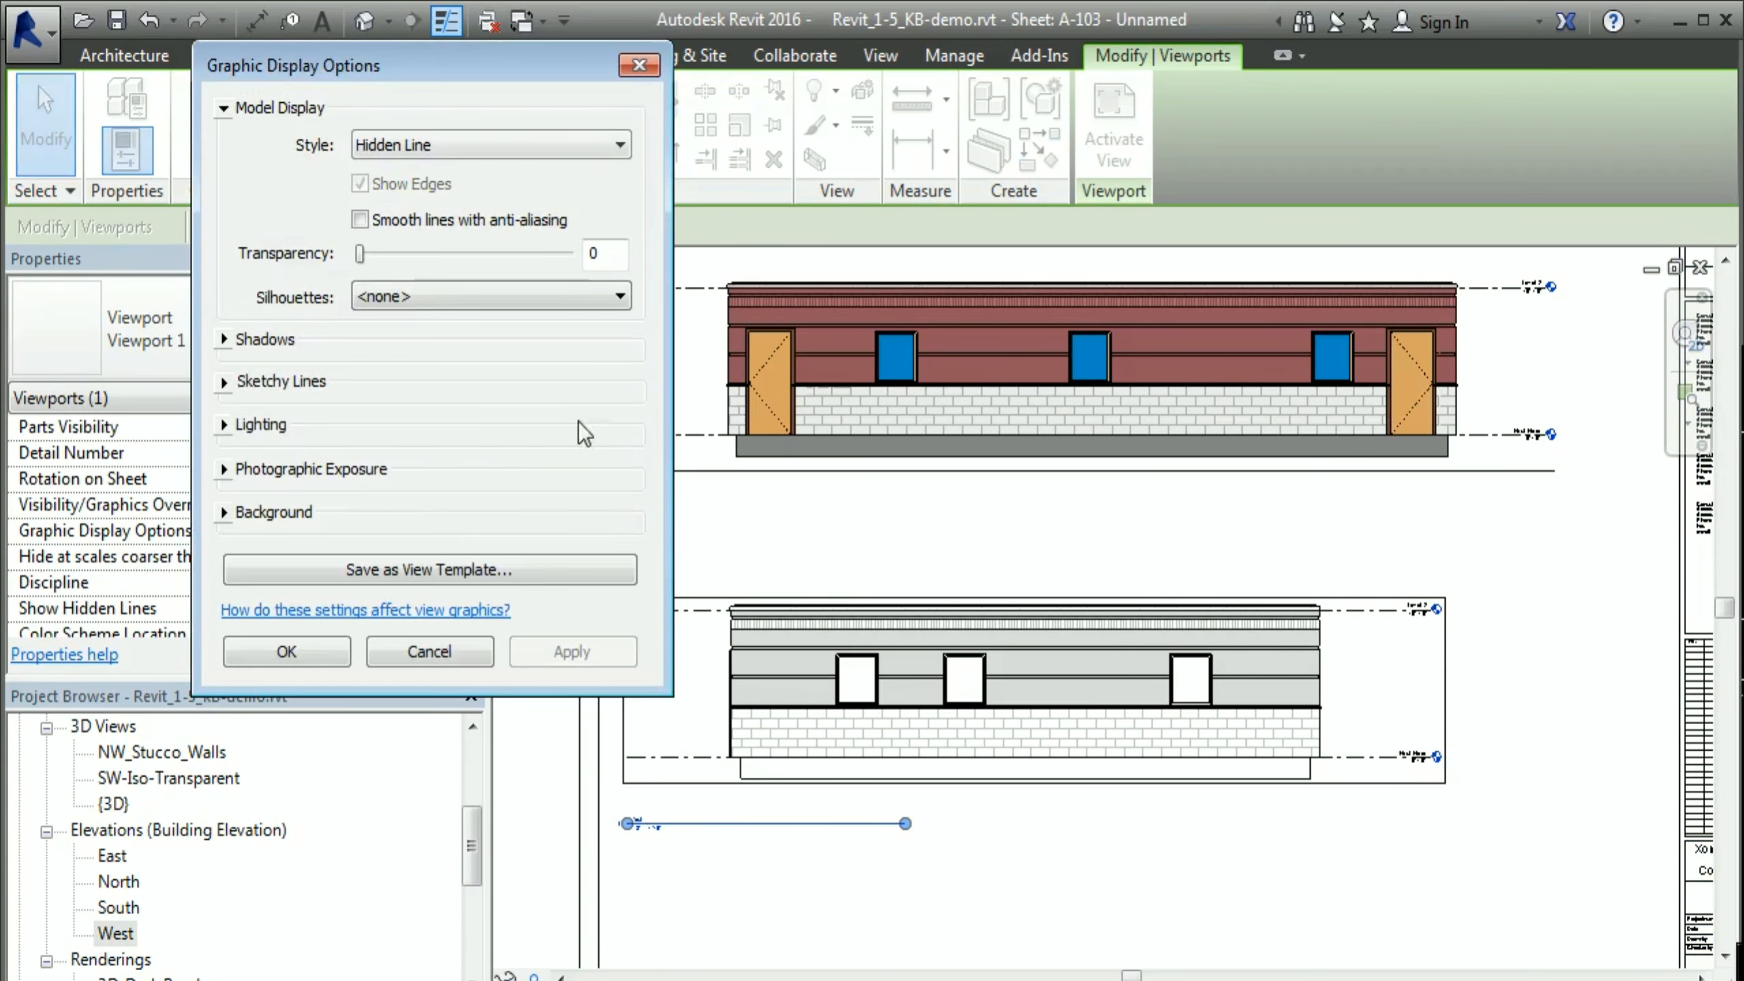
{"action": "left_click", "coordinate": [496, 147]}
{"action": "left_click", "coordinate": [407, 208]}
{"action": "left_click", "coordinate": [572, 651]}
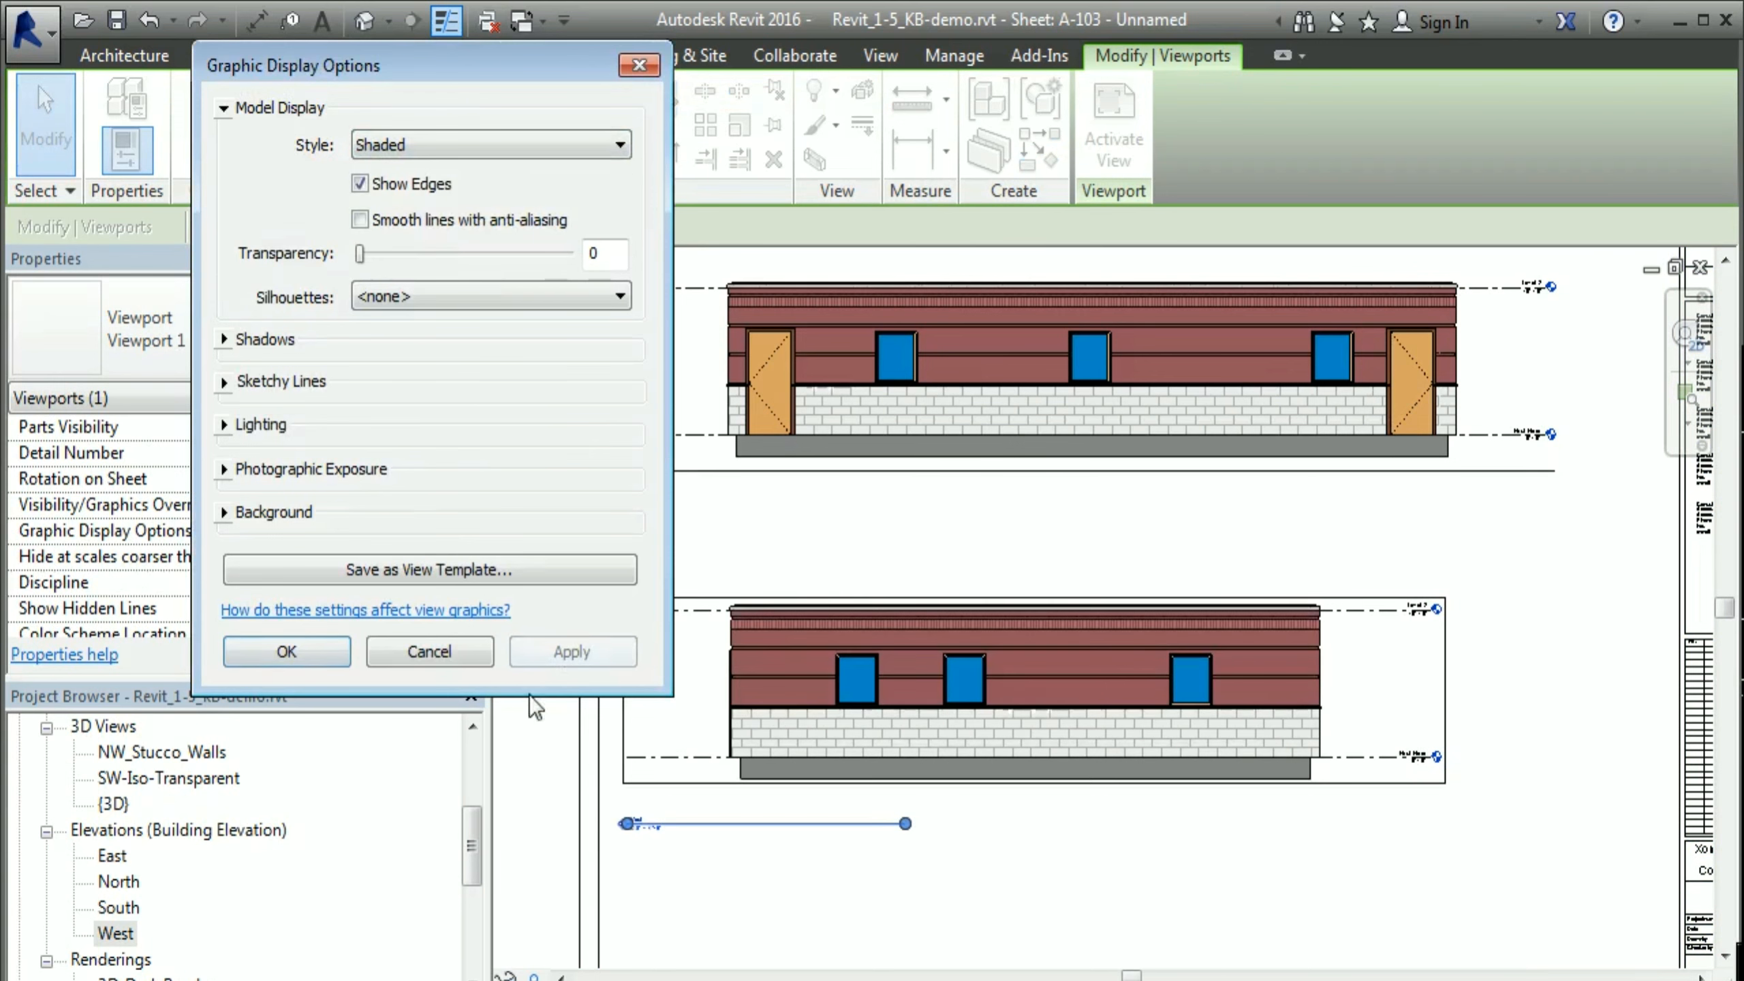
Step: Accept the West viewport's display options, and move the West and North view titles beneath the left ends of their buildings
{"action": "left_click", "coordinate": [286, 651]}
{"action": "left_click", "coordinate": [1266, 894]}
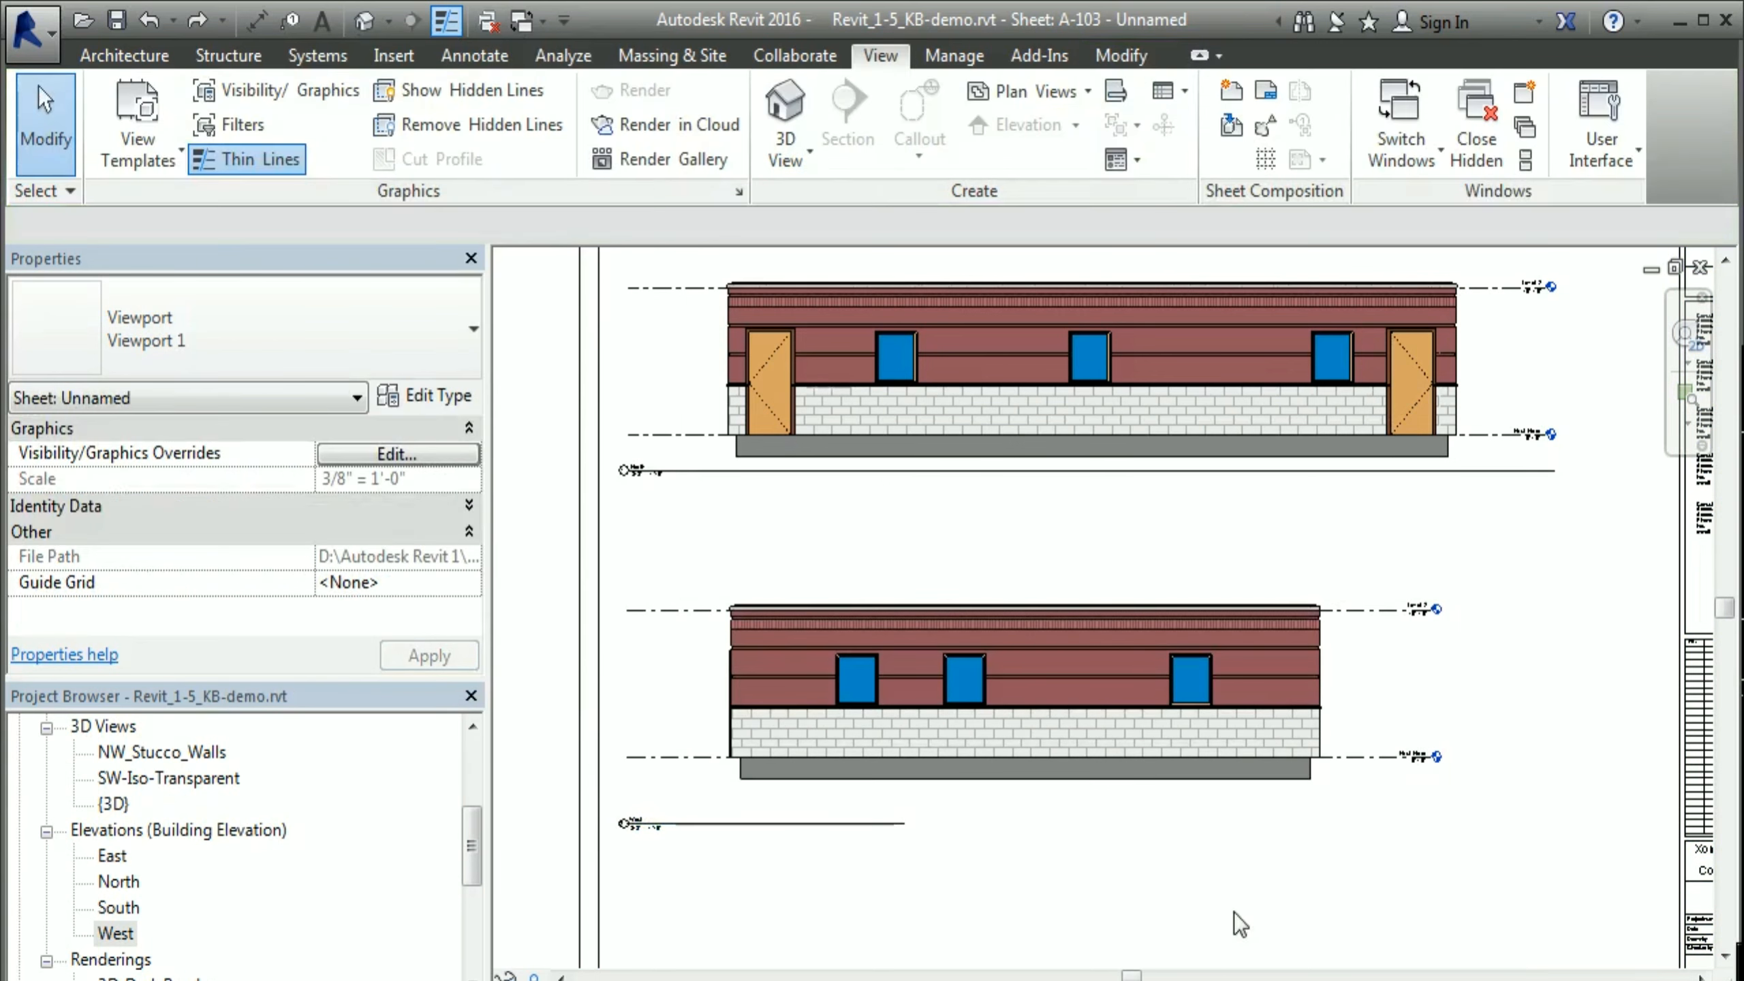
{"action": "left_click", "coordinate": [749, 826]}
{"action": "left_click_drag", "start_coordinate": [749, 826], "coordinate": [863, 816]}
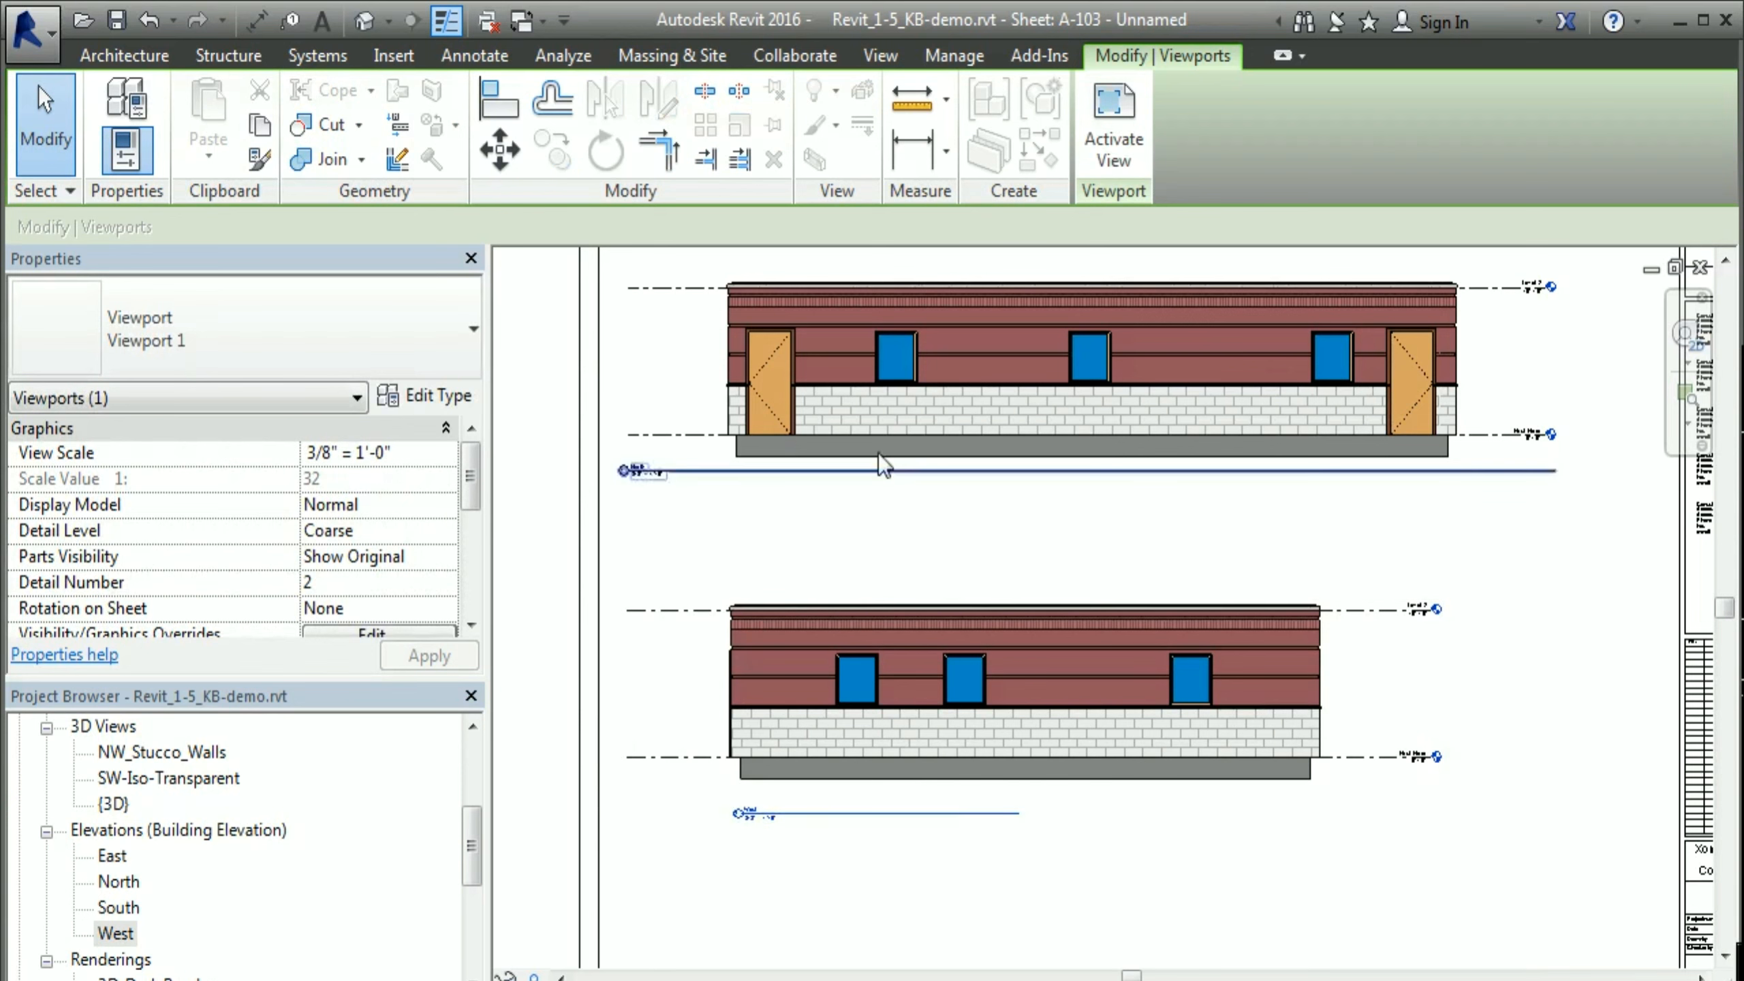
{"action": "left_click_drag", "start_coordinate": [689, 472], "coordinate": [800, 493]}
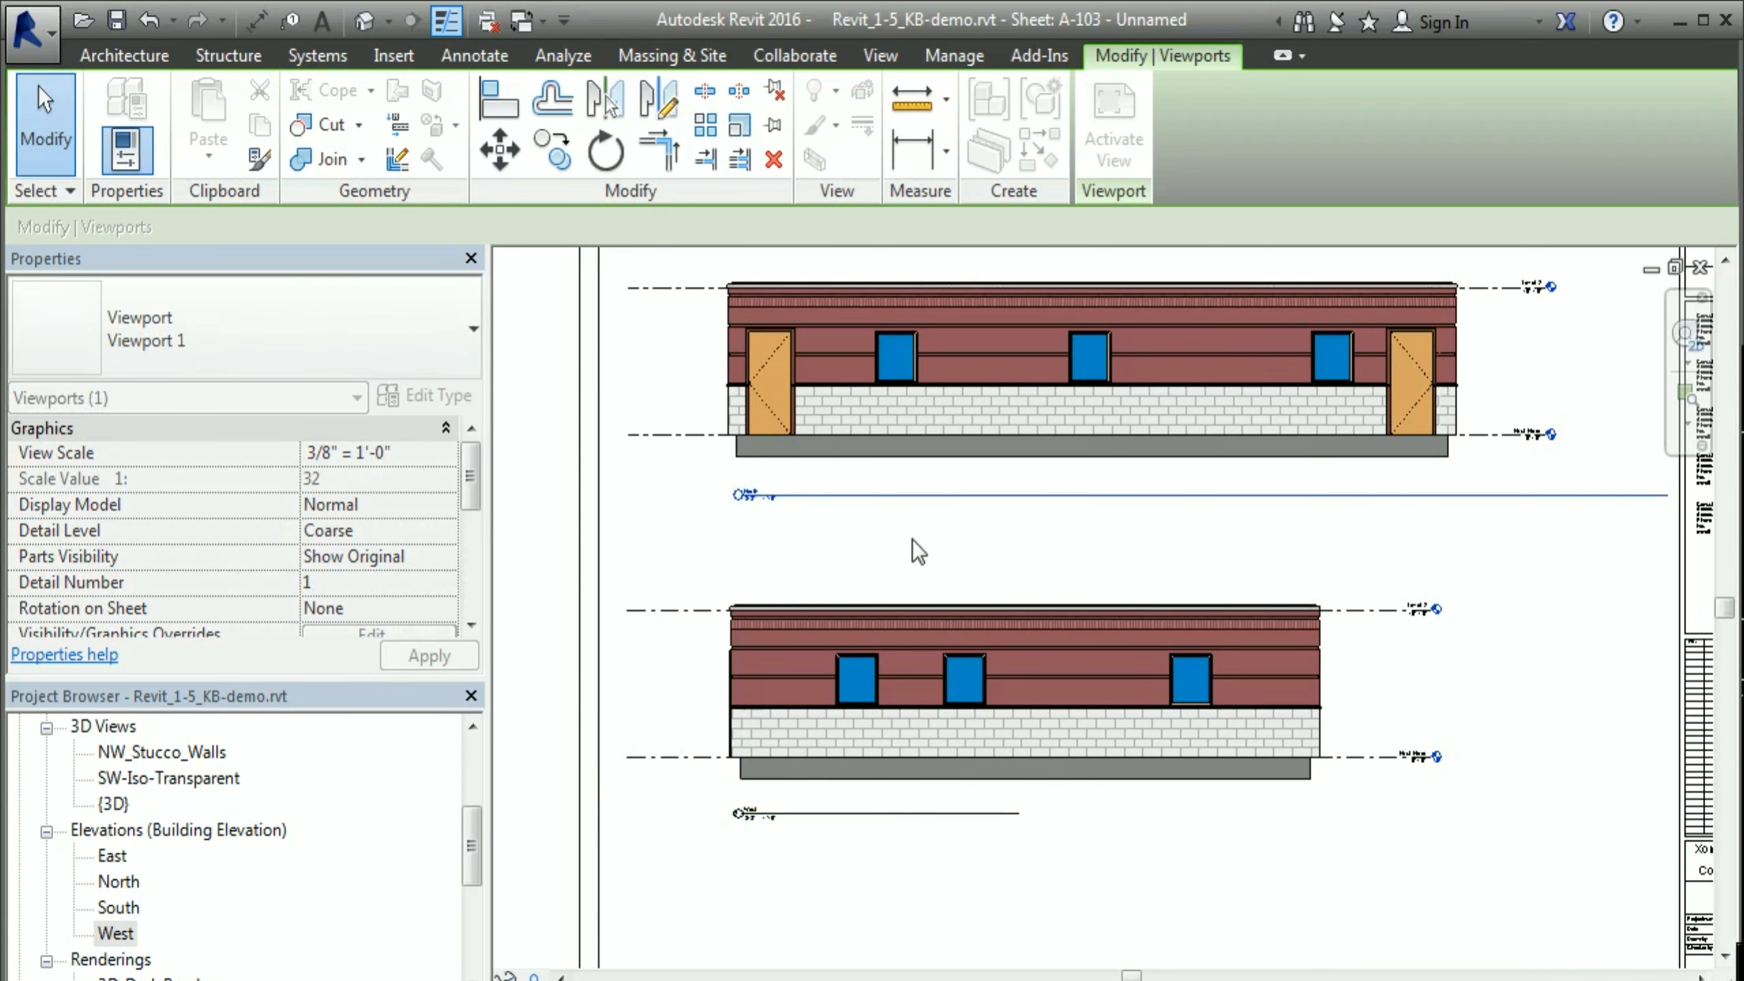
Step: Shorten the title lines of the North and West elevation viewports to just past their title text
{"action": "left_click", "coordinate": [1502, 368]}
{"action": "left_click_drag", "start_coordinate": [1668, 497], "coordinate": [827, 514]}
{"action": "left_click", "coordinate": [1057, 889]}
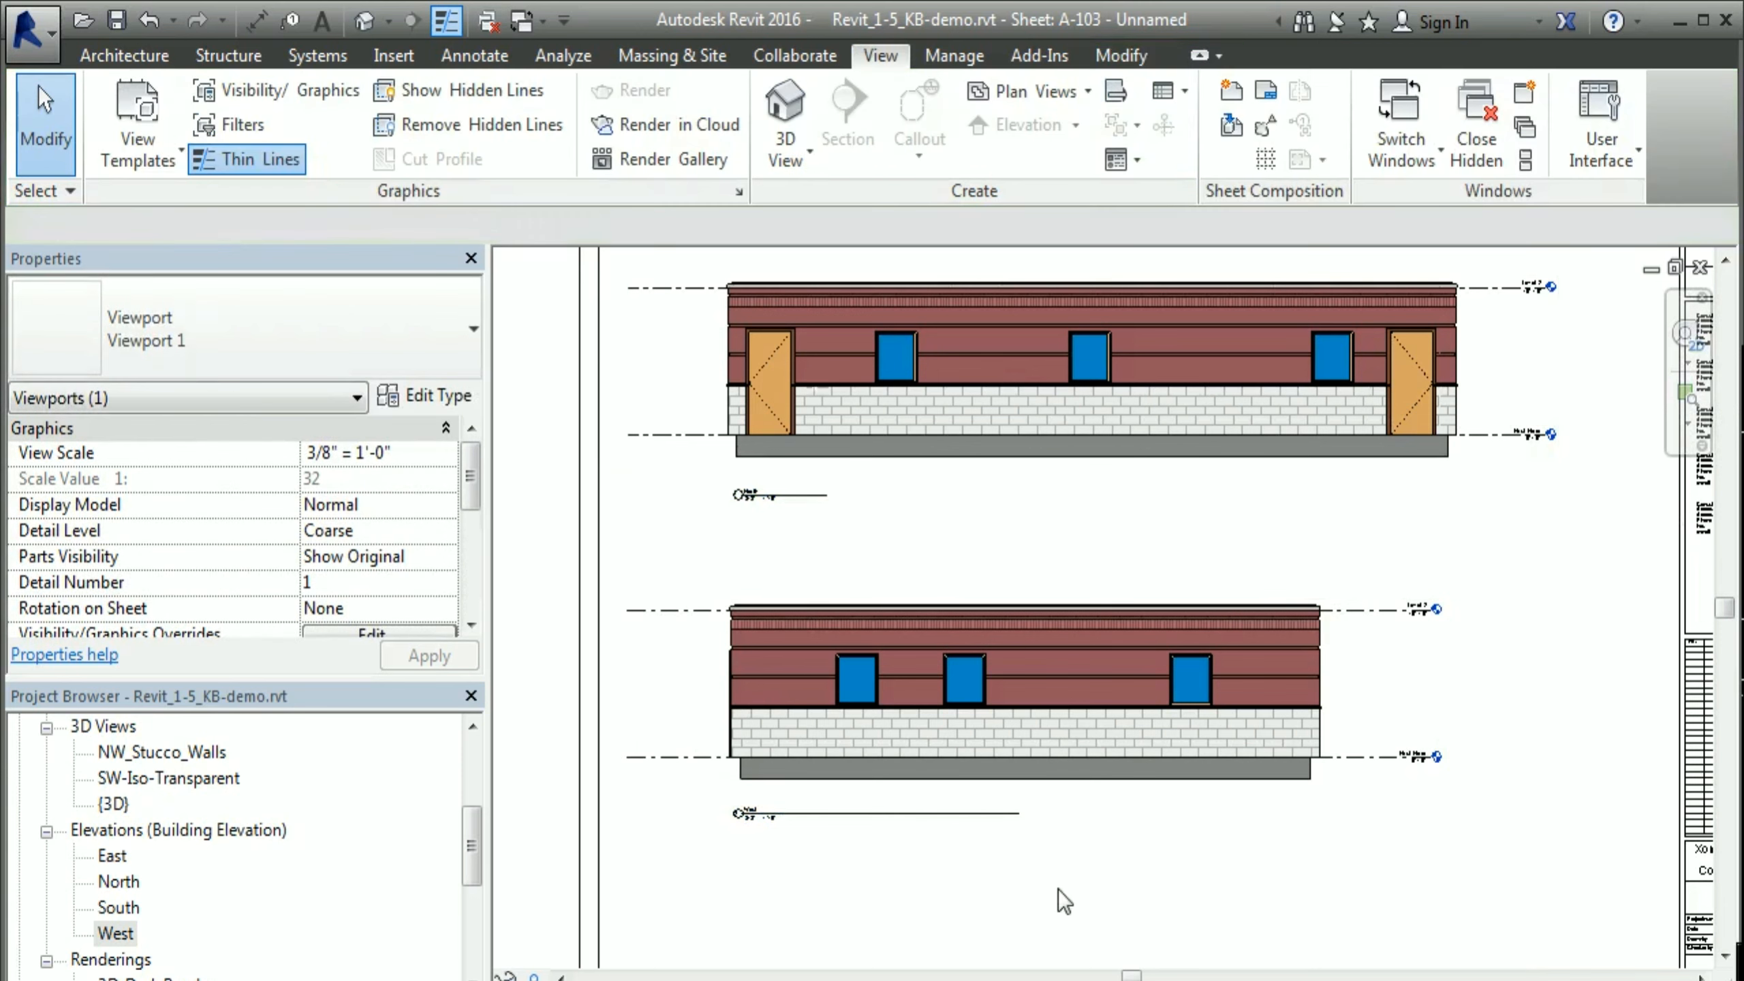
{"action": "left_click", "coordinate": [1318, 683]}
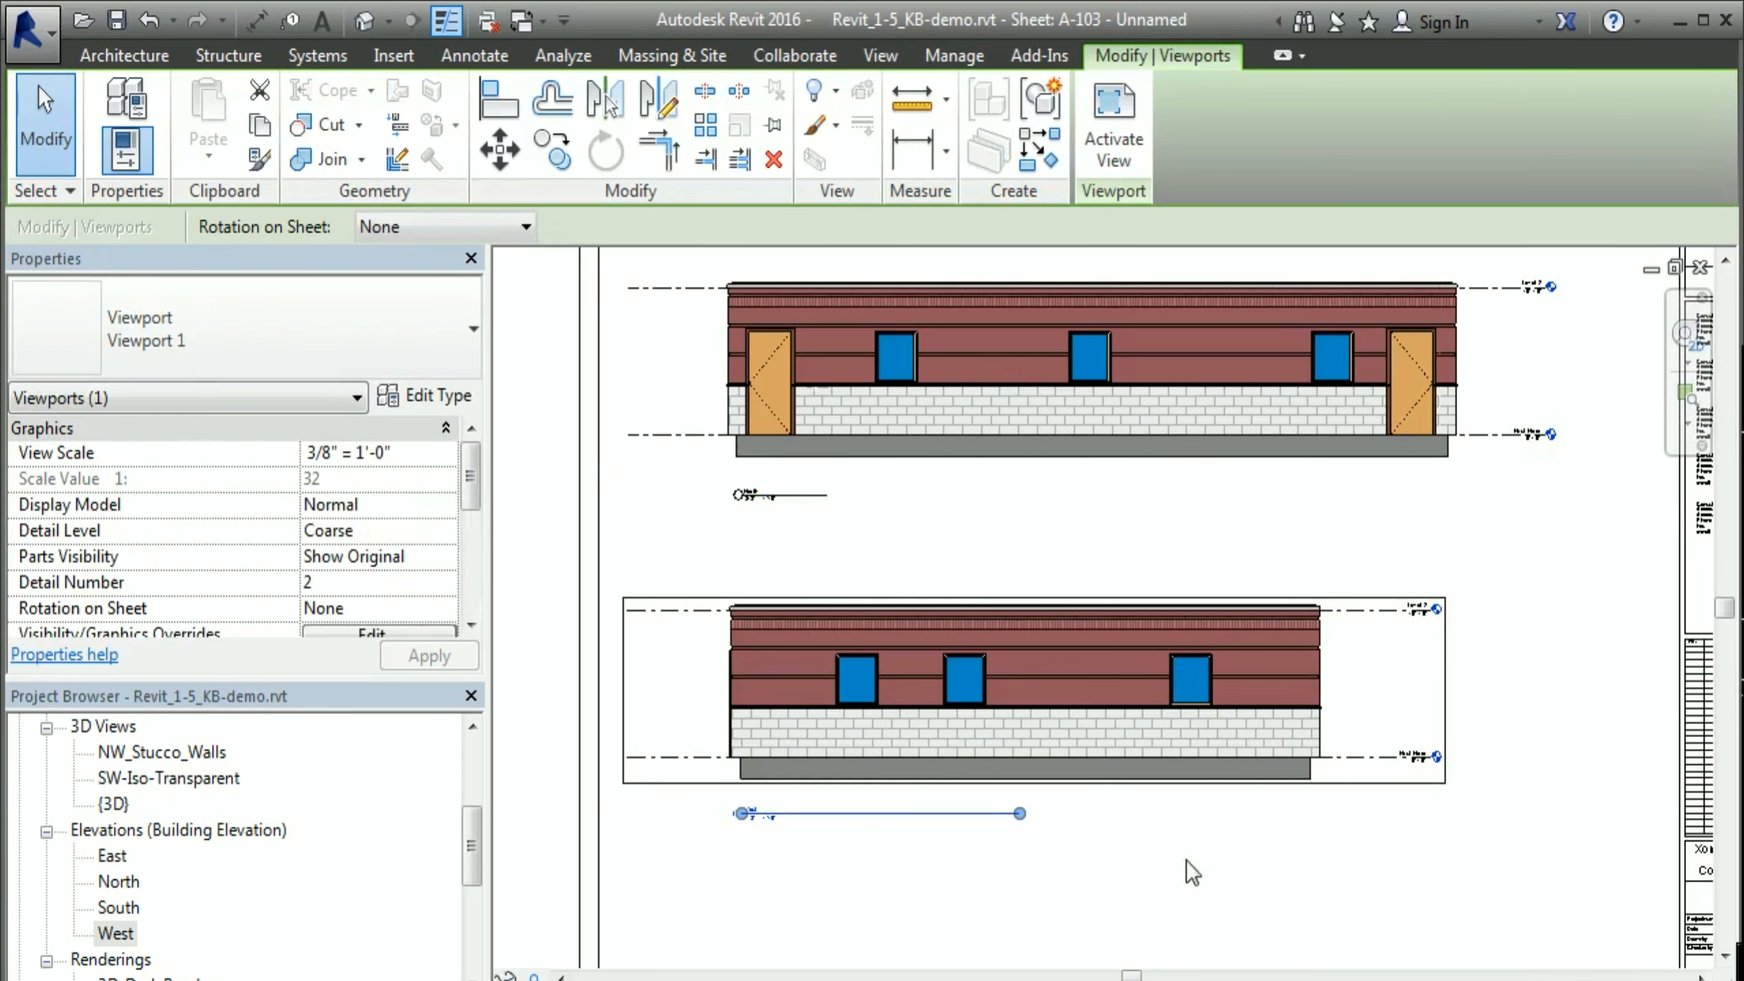
{"action": "left_click_drag", "start_coordinate": [1019, 815], "coordinate": [833, 812]}
{"action": "left_click", "coordinate": [981, 916]}
Step: Set the Drawn by field in sheet A-103's title block to kb
{"action": "scroll", "coordinate": [825, 859], "scroll_direction": "down", "scroll_amount": 3}
{"action": "scroll", "coordinate": [798, 815], "scroll_direction": "up", "scroll_amount": 4}
{"action": "scroll", "coordinate": [945, 807], "scroll_direction": "down", "scroll_amount": 4}
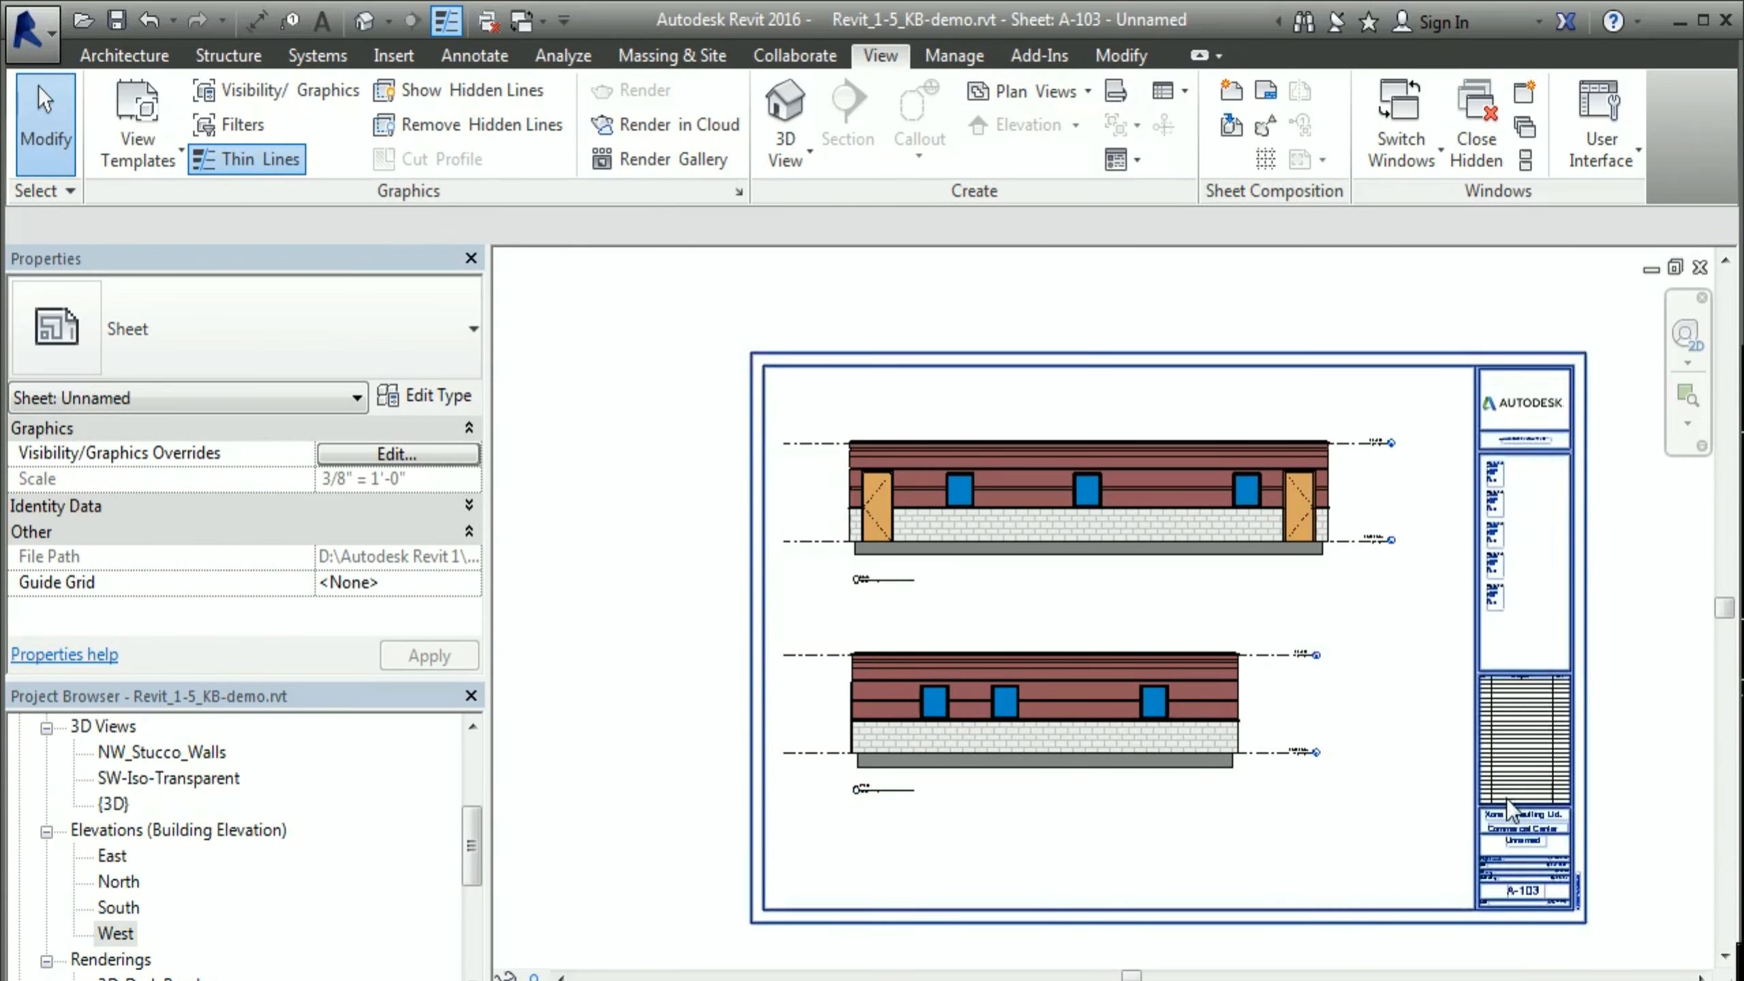
{"action": "middle_click_drag", "start_coordinate": [1596, 800], "coordinate": [1529, 765]}
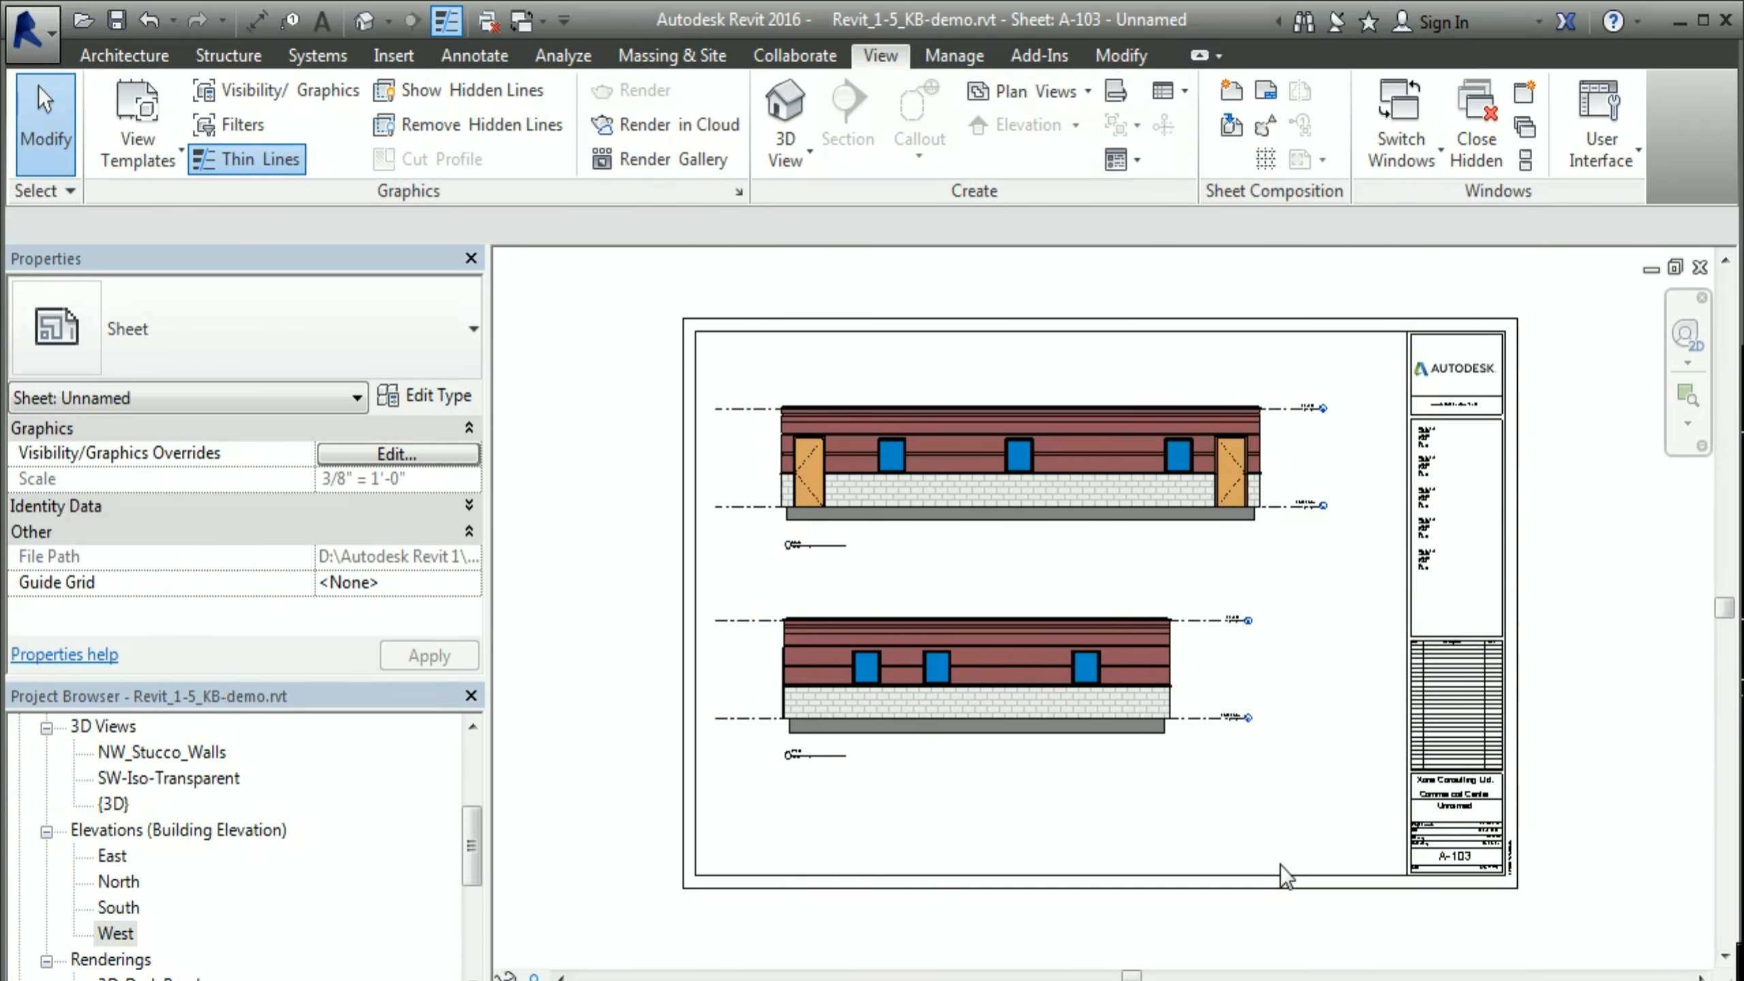
{"action": "scroll", "coordinate": [766, 681], "scroll_direction": "up", "scroll_amount": 1}
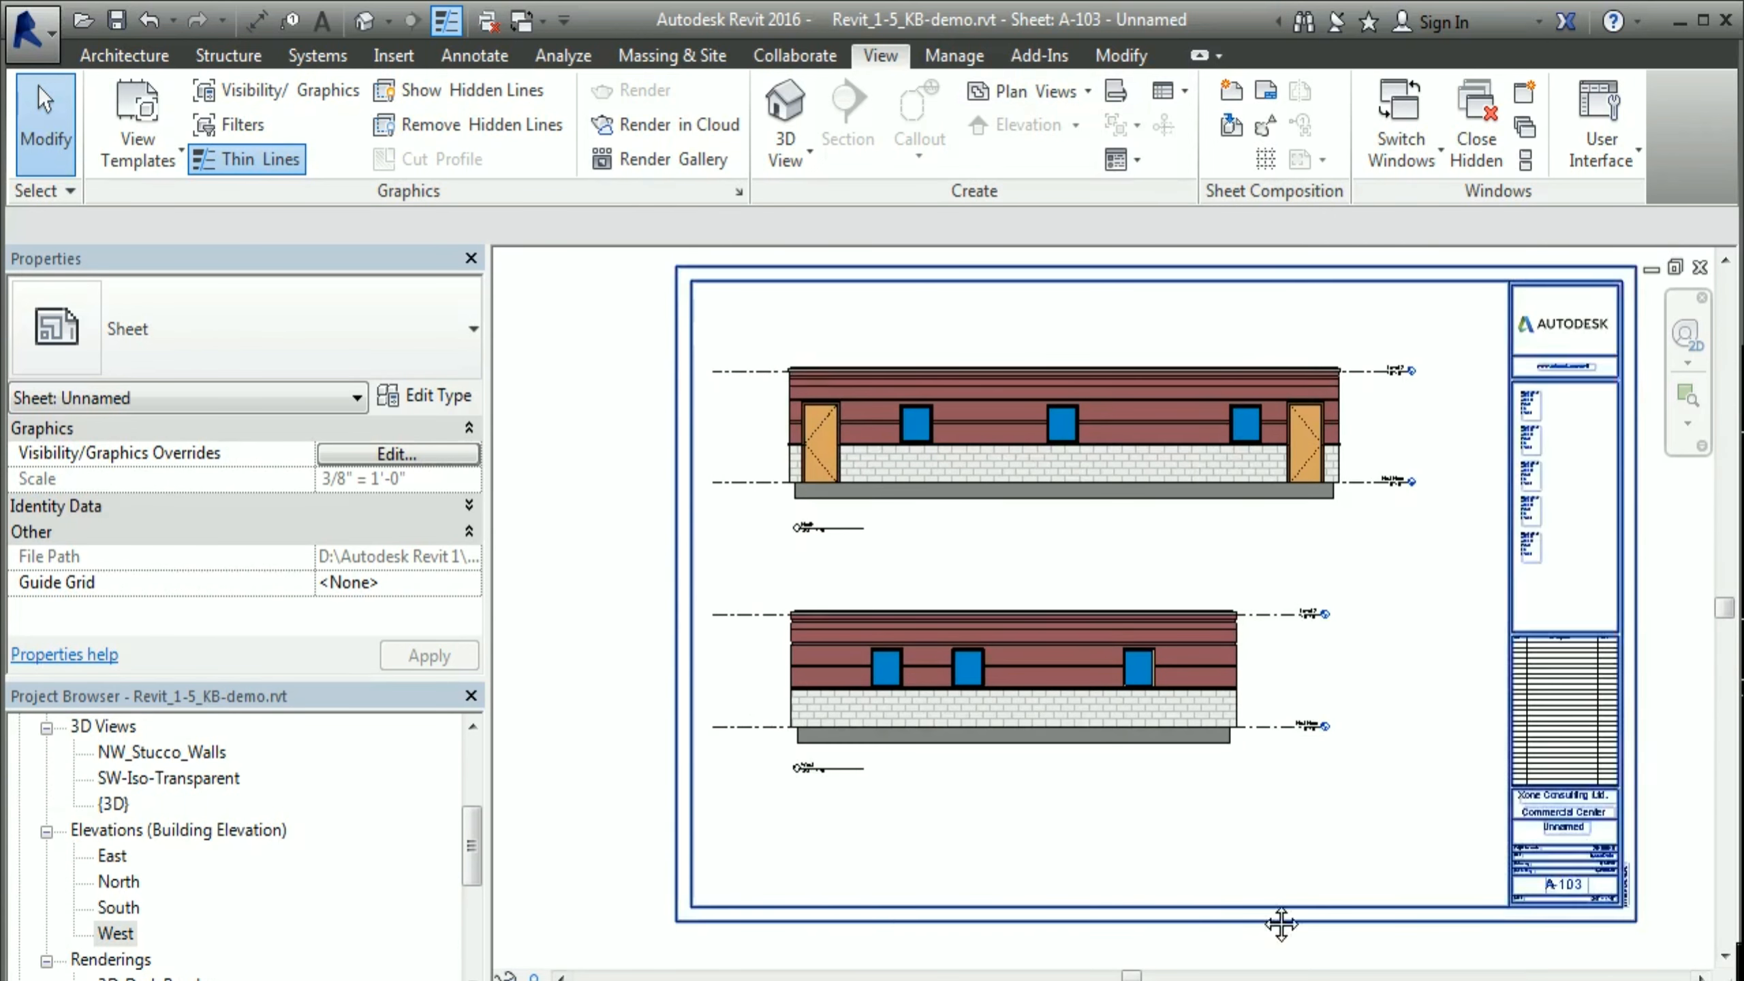
{"action": "middle_click_drag", "start_coordinate": [1280, 924], "coordinate": [987, 793]}
{"action": "scroll", "coordinate": [1228, 745], "scroll_direction": "up", "scroll_amount": 3}
{"action": "scroll", "coordinate": [1267, 741], "scroll_direction": "up", "scroll_amount": 1}
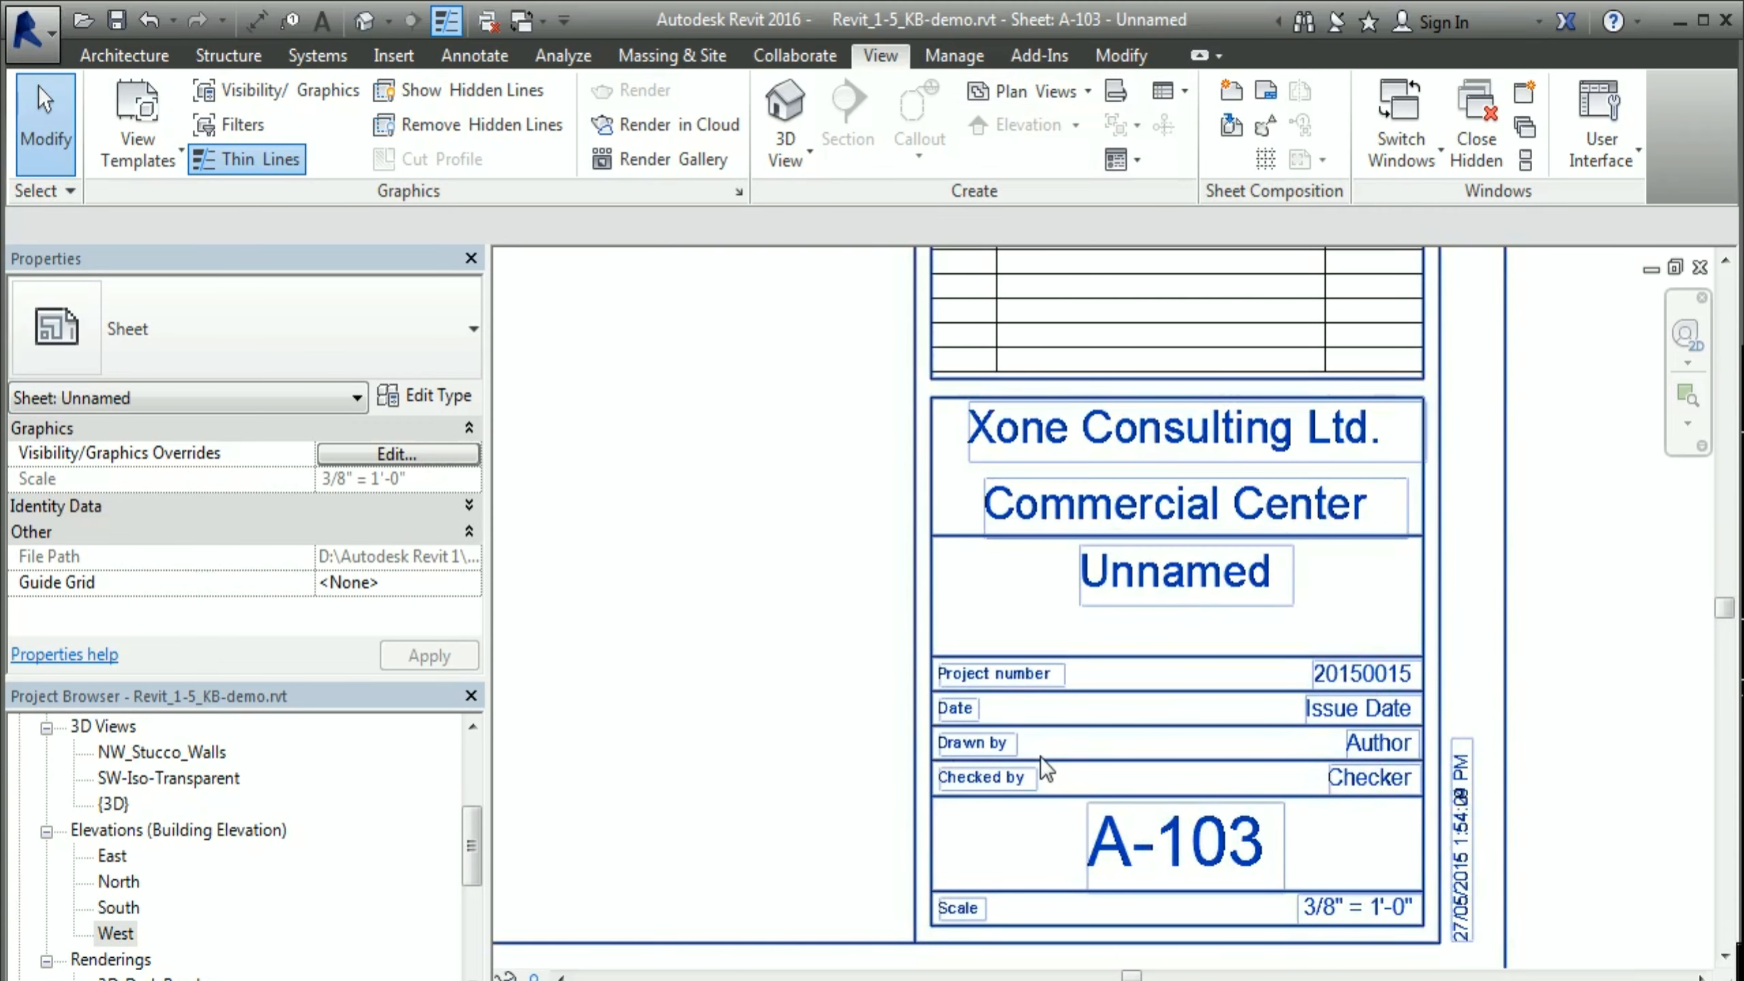
{"action": "left_click", "coordinate": [1390, 754]}
{"action": "left_click", "coordinate": [1390, 753]}
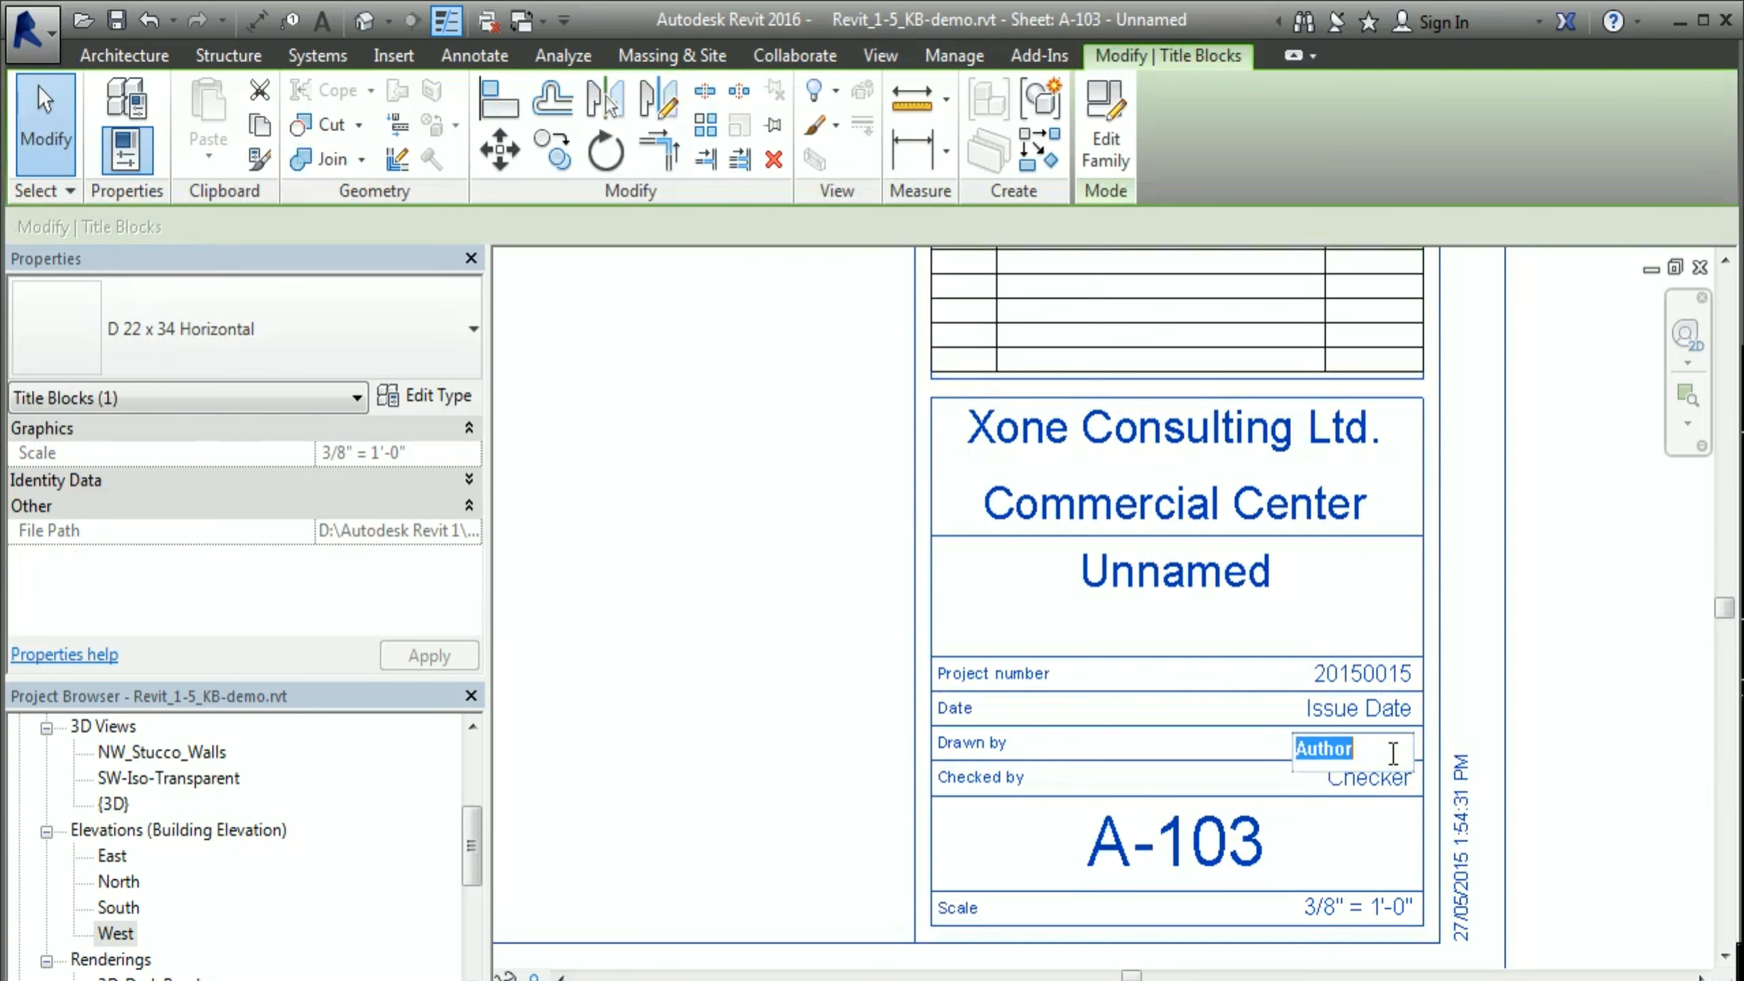
{"action": "type", "text": "kb"}
{"action": "left_click", "coordinate": [1525, 813]}
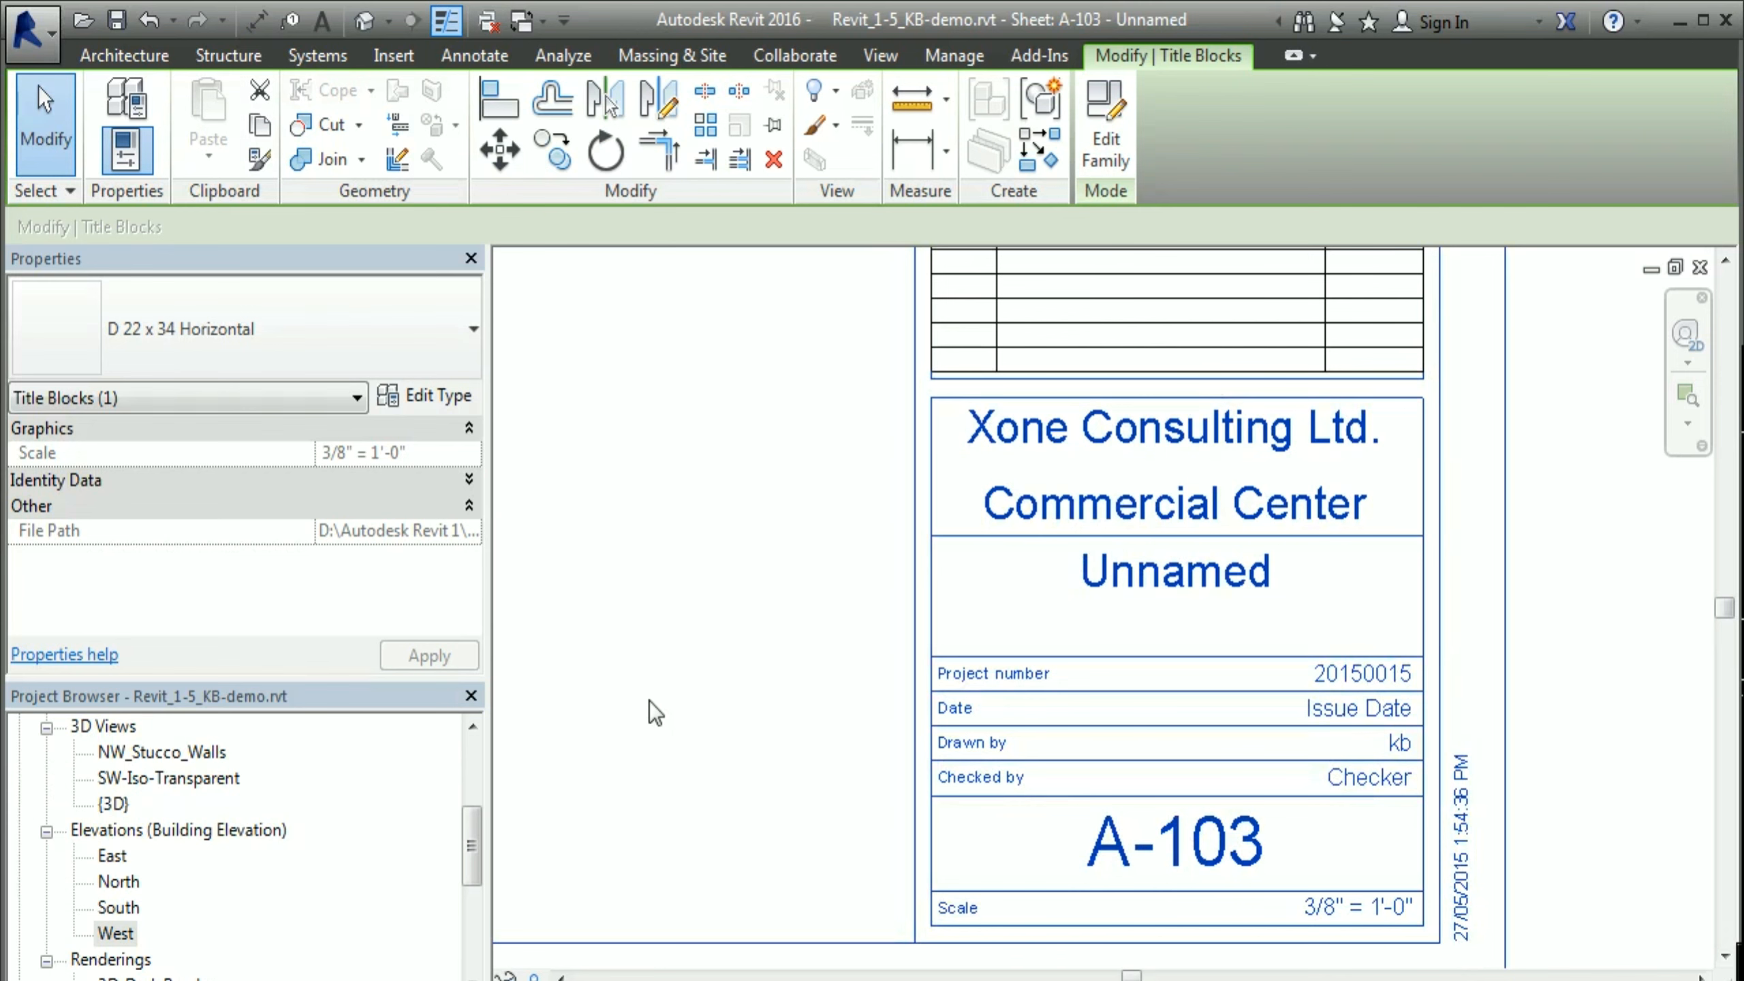
Step: Review the number and name of sheet A-101 - Floor Plan in its rename dialog and accept them
{"action": "scroll", "coordinate": [598, 690], "scroll_direction": "down", "scroll_amount": 3}
{"action": "middle_click_drag", "start_coordinate": [637, 712], "coordinate": [1271, 826]}
{"action": "scroll", "coordinate": [1081, 765], "scroll_direction": "down", "scroll_amount": 1}
{"action": "middle_click_drag", "start_coordinate": [779, 748], "coordinate": [1127, 769]}
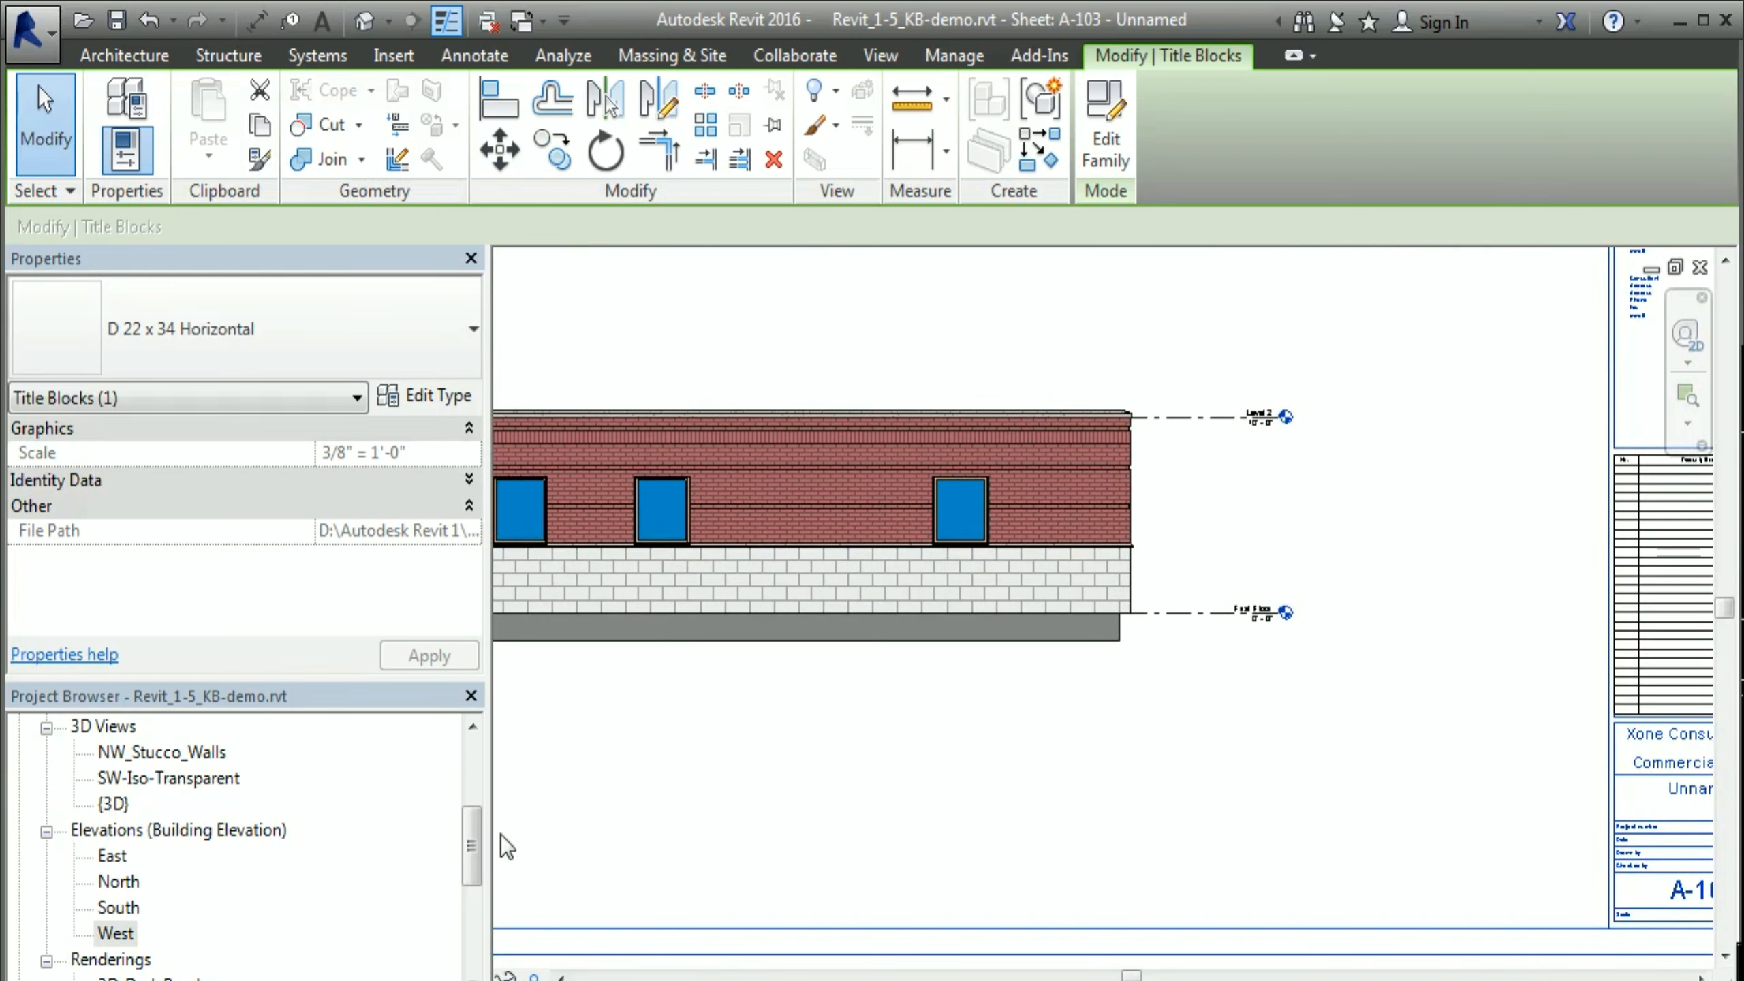
{"action": "left_click_drag", "start_coordinate": [481, 864], "coordinate": [485, 942]}
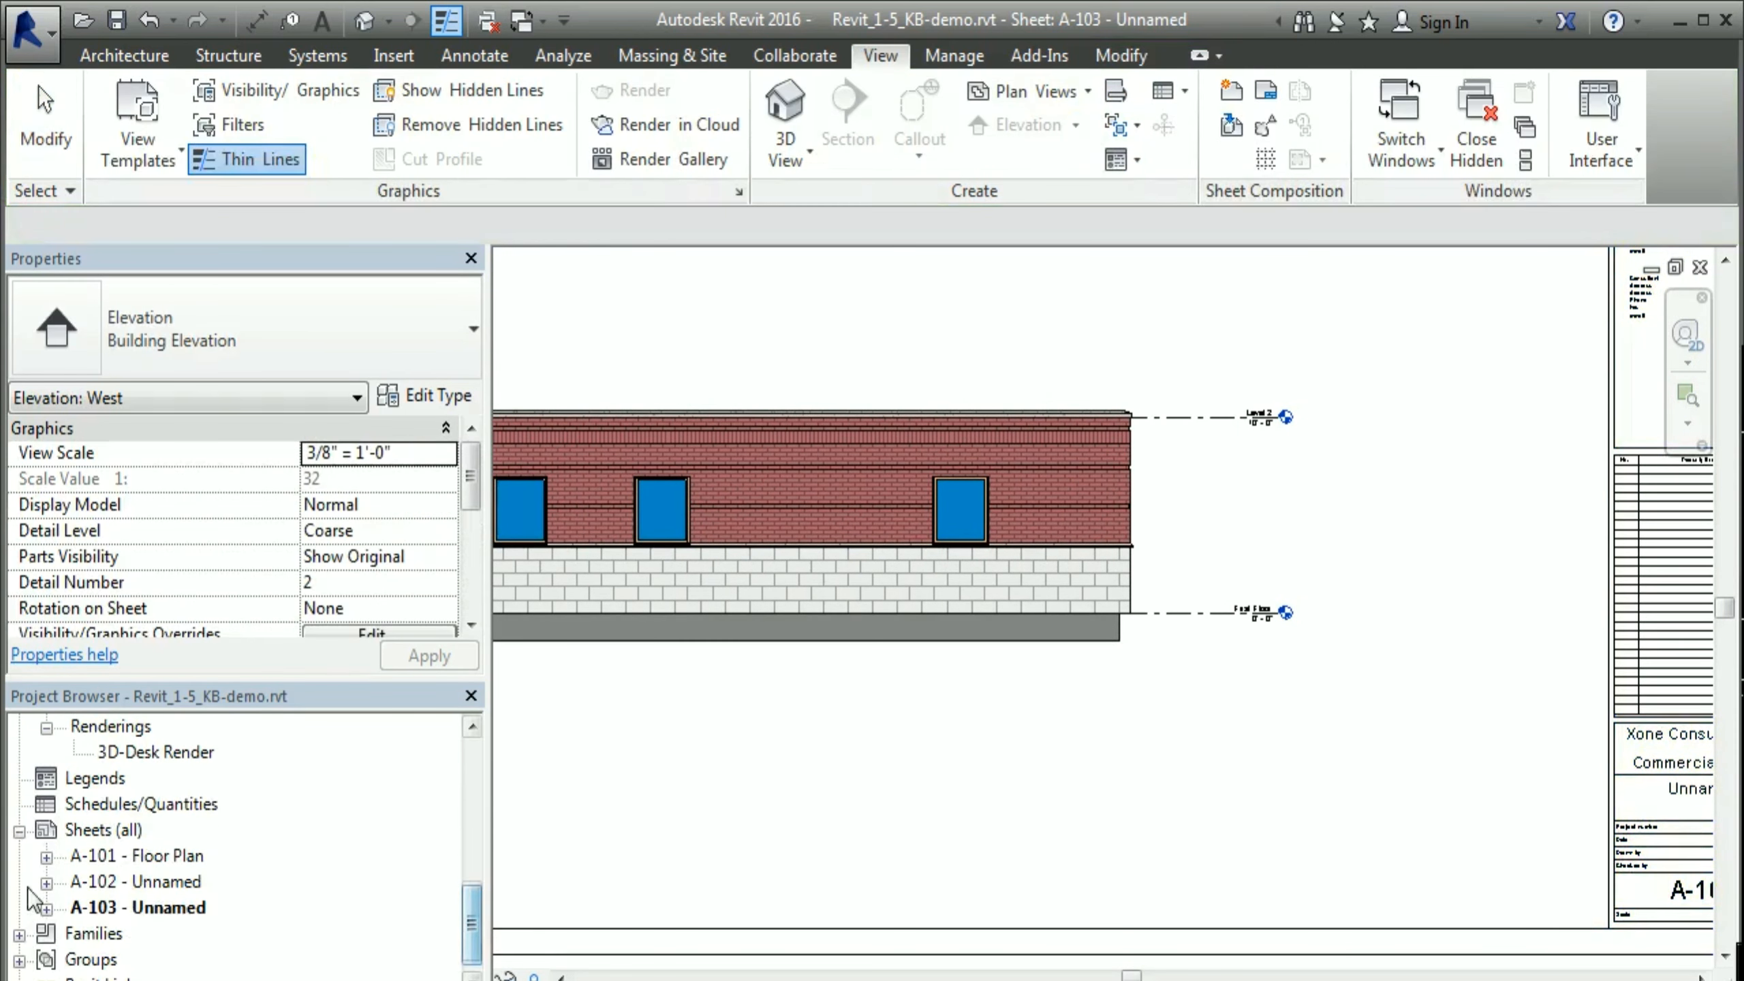
{"action": "left_click", "coordinate": [156, 856]}
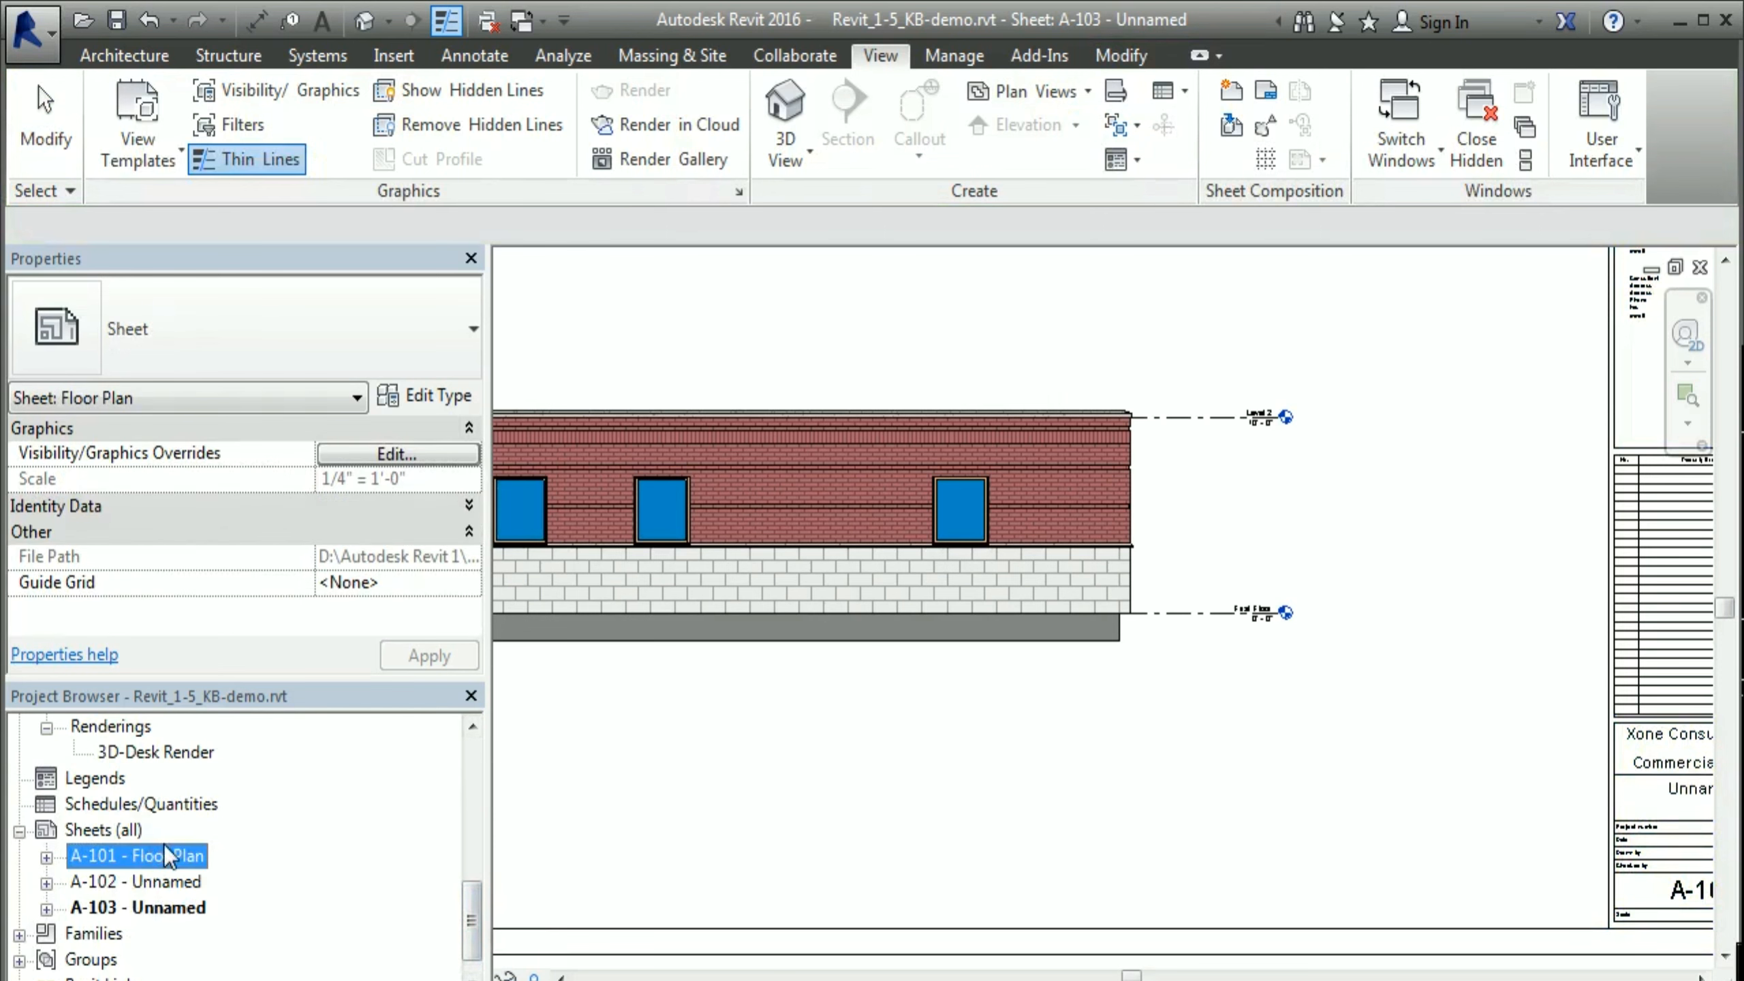
{"action": "right_click", "coordinate": [169, 866]}
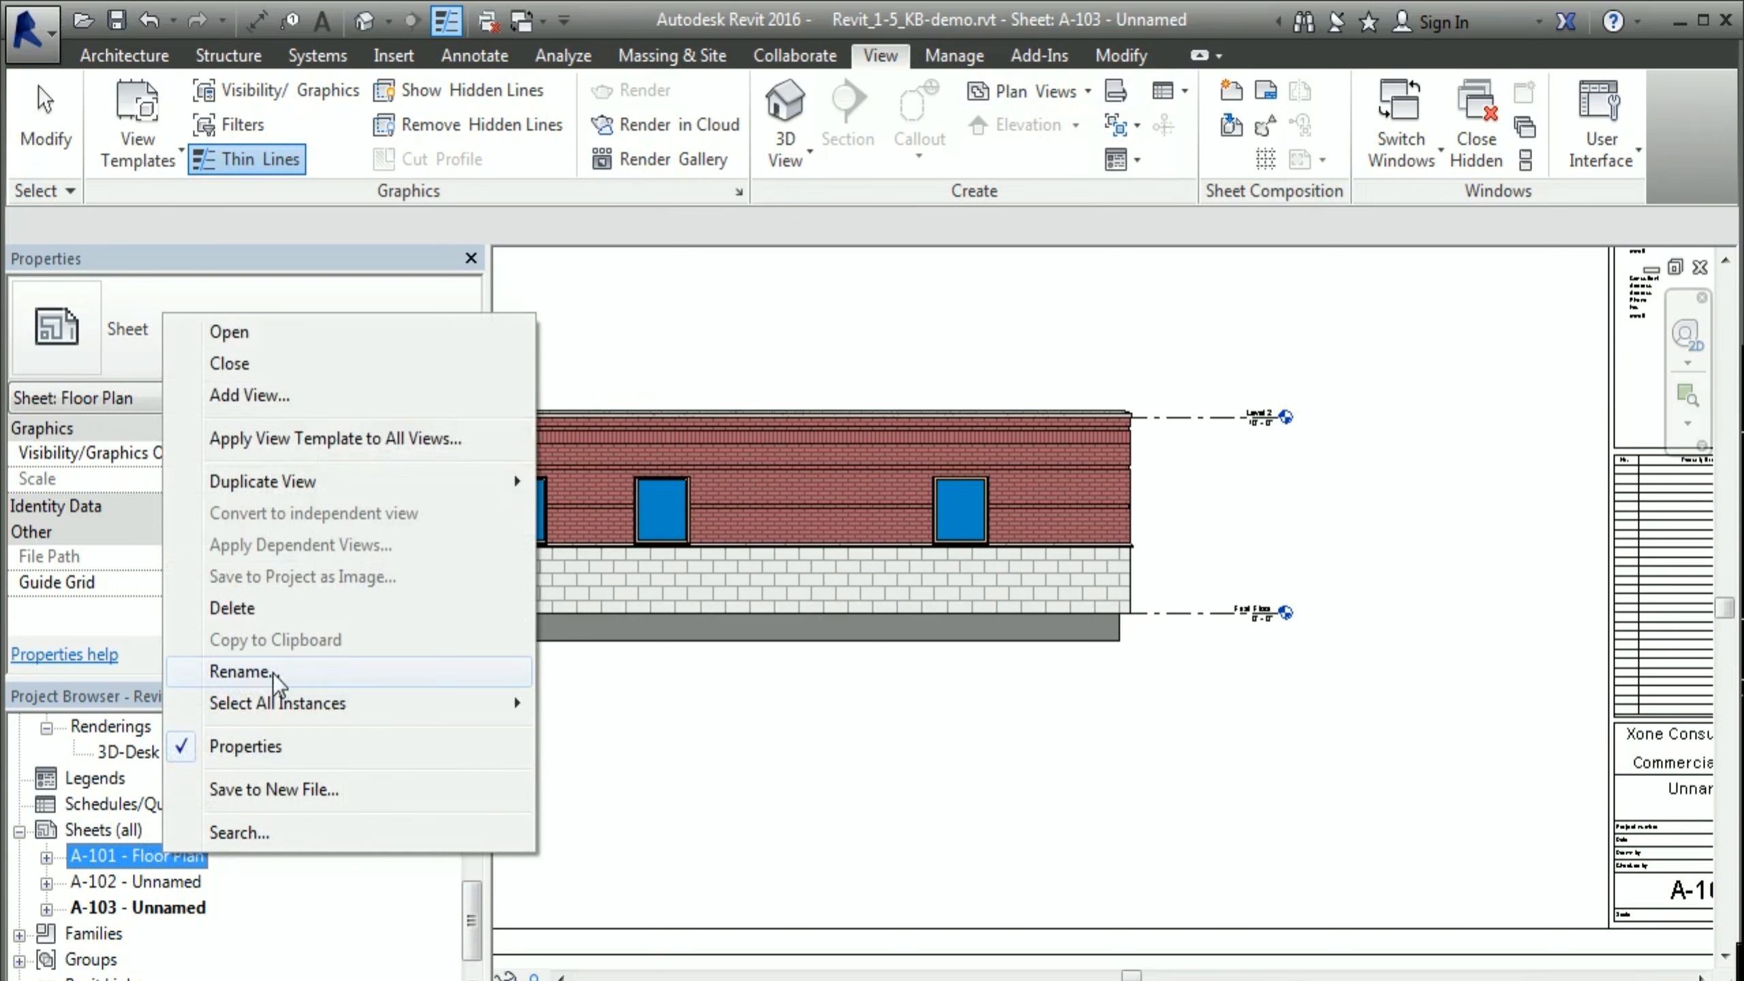
{"action": "left_click", "coordinate": [255, 672]}
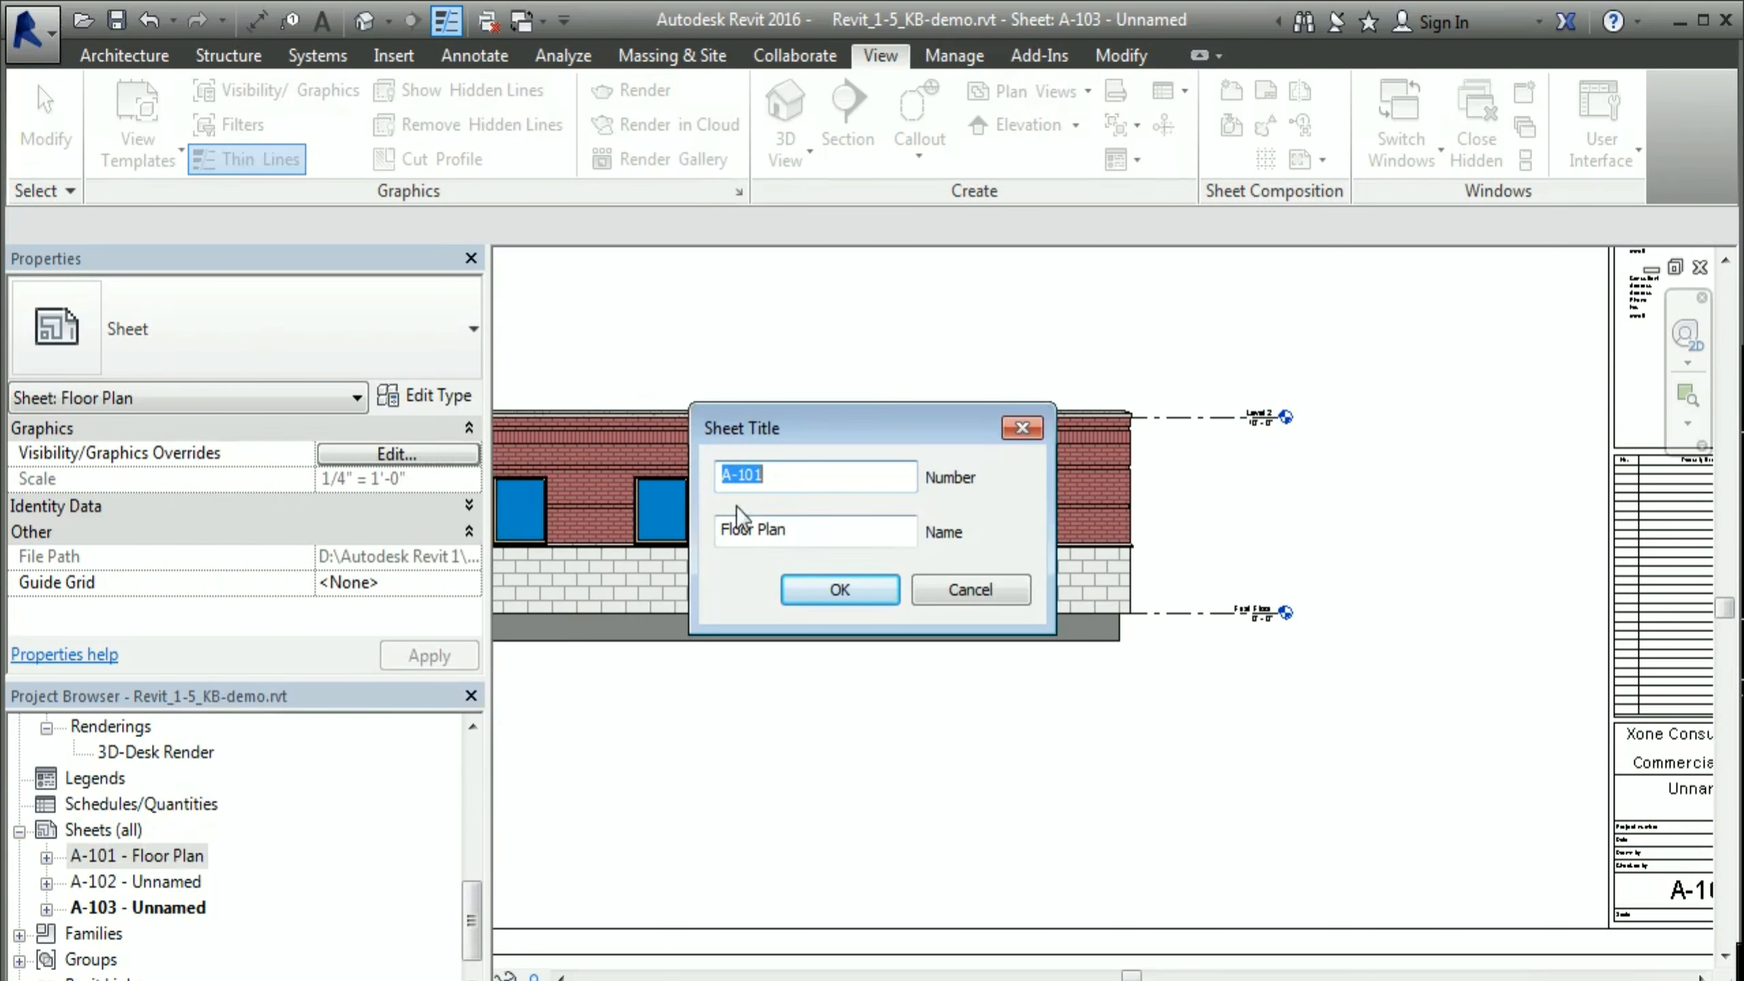
{"action": "left_click_drag", "start_coordinate": [764, 475], "coordinate": [750, 475]}
{"action": "left_click", "coordinate": [867, 532]}
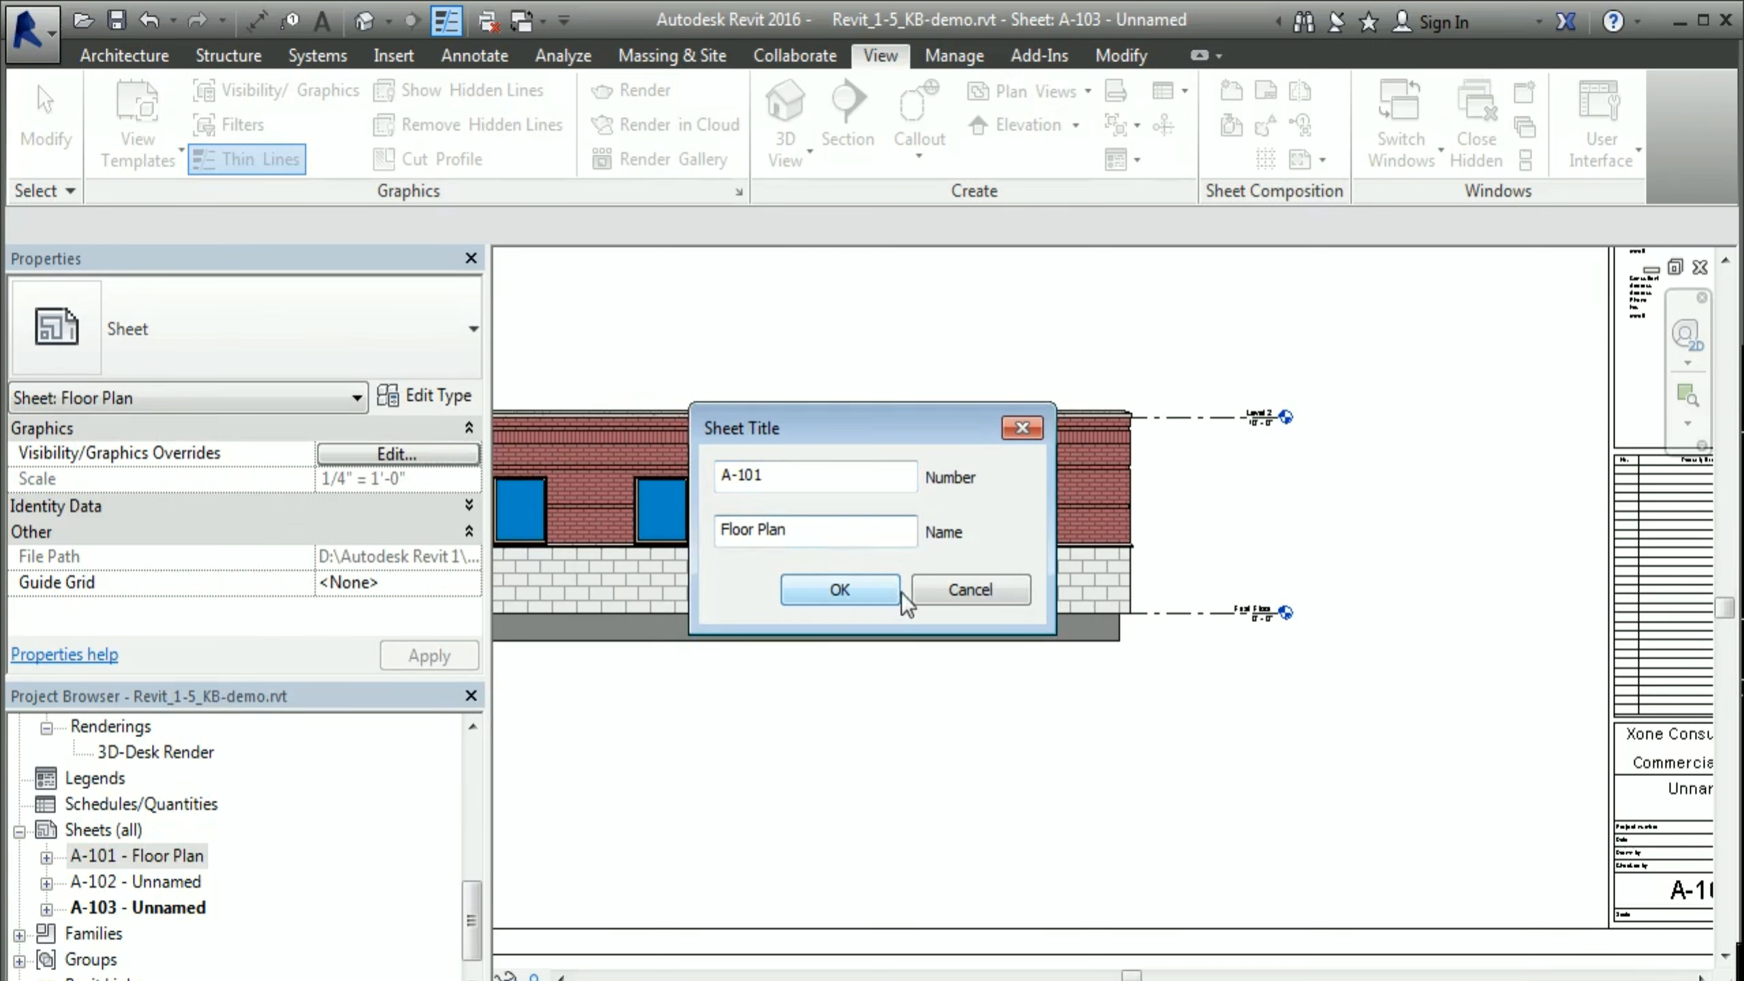
{"action": "left_click", "coordinate": [839, 591]}
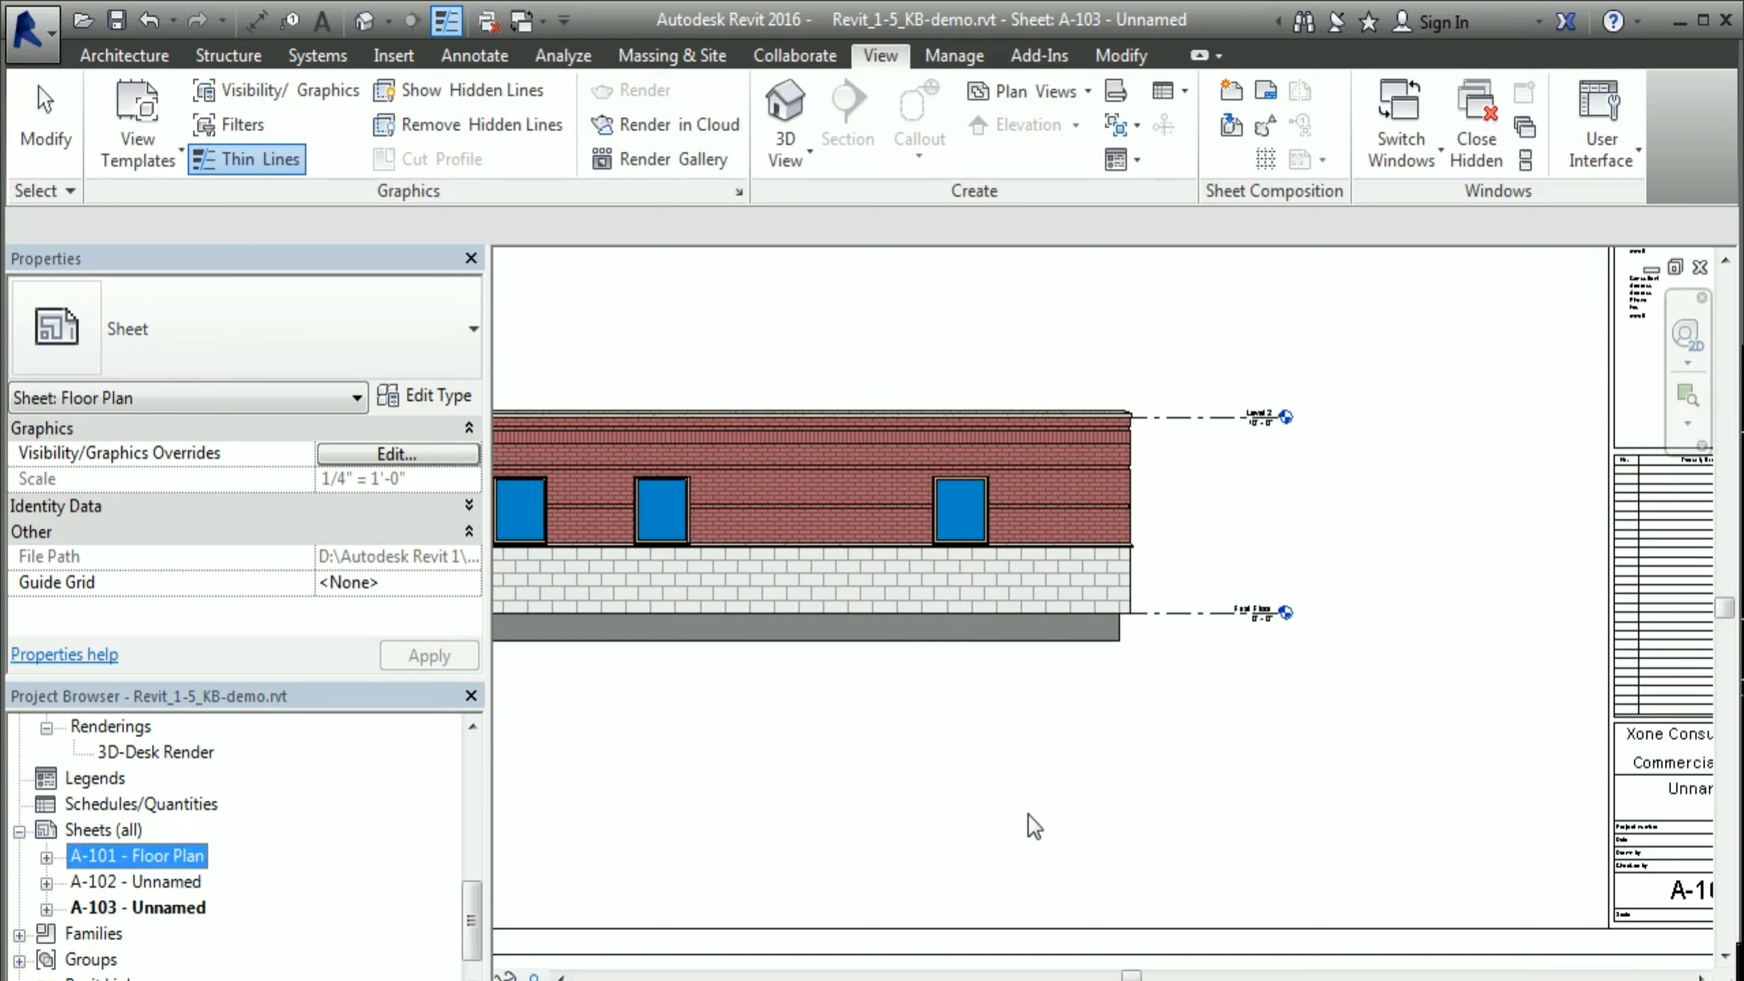